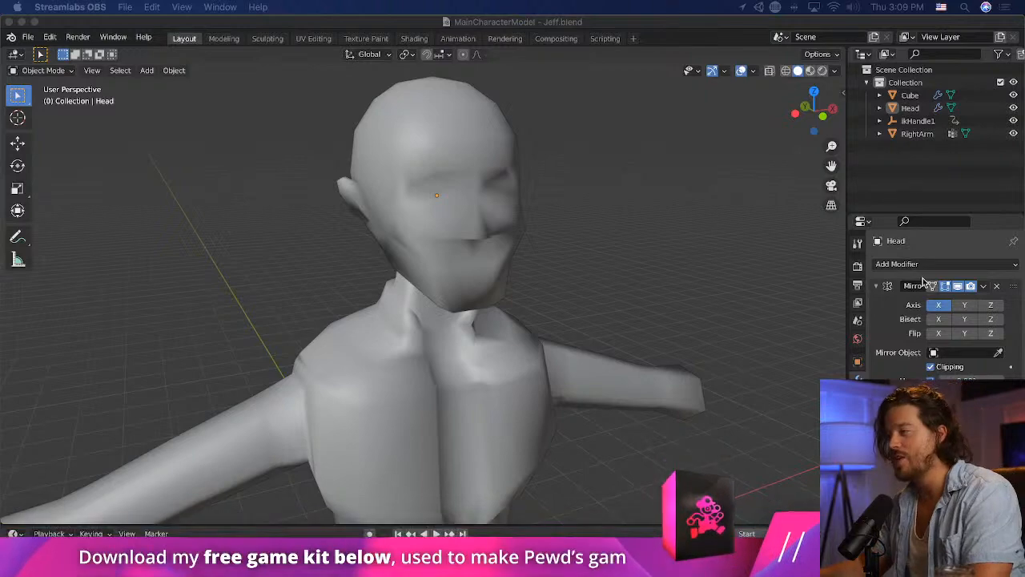
- Select the RightArm mesh holding the shotgun and switch it to Edit Mode
middle_click_drag(657, 146, 627, 130)
scroll(410, 259, "down", 6)
left_click(265, 378)
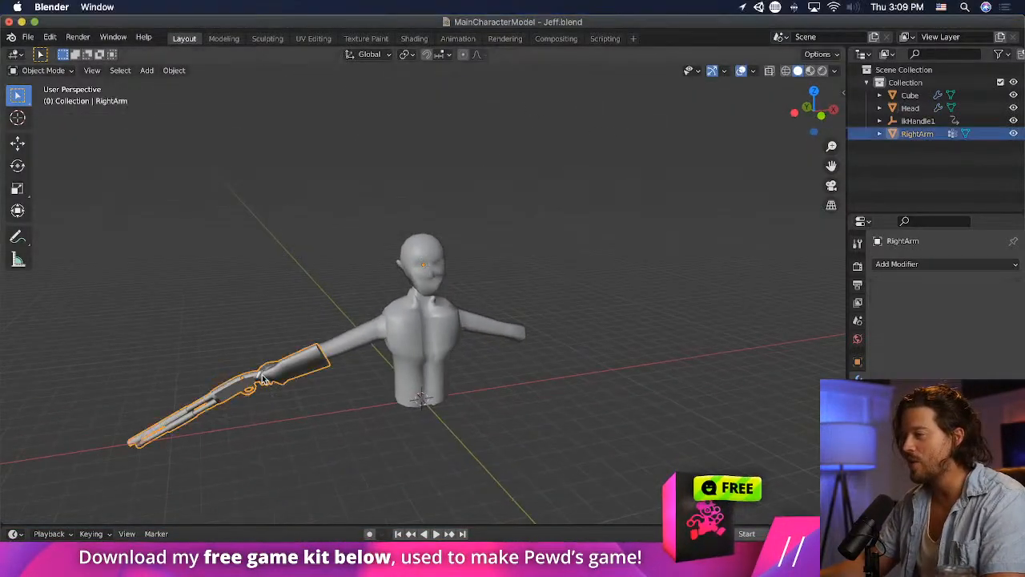
middle_click_drag(265, 378, 465, 392)
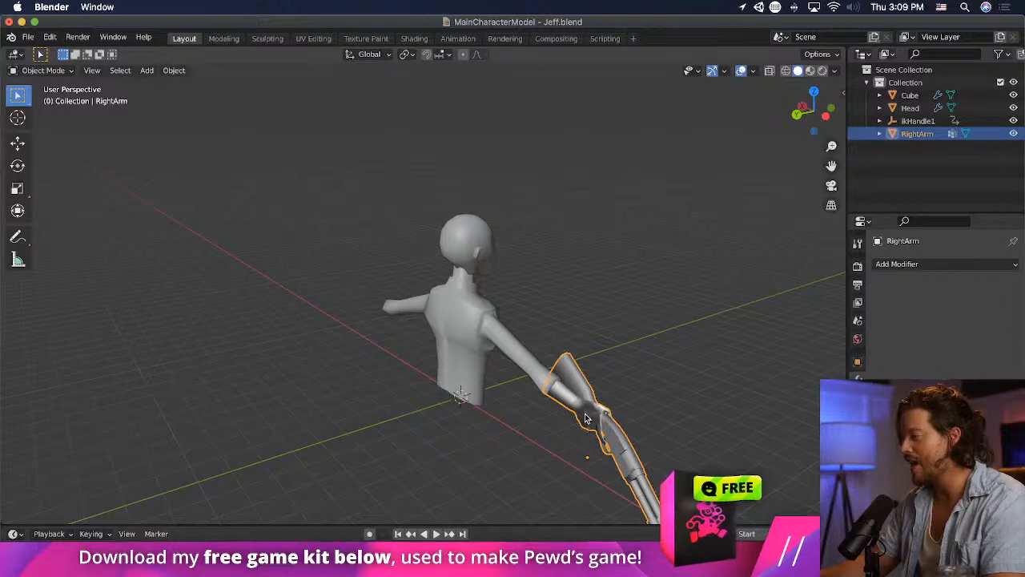
left_click(43, 70)
left_click(40, 88)
mouse_move(601, 410)
middle_mouse_down()
mouse_move(655, 398)
mouse_move(475, 347)
mouse_move(540, 357)
mouse_move(566, 397)
mouse_move(591, 403)
middle_mouse_up()
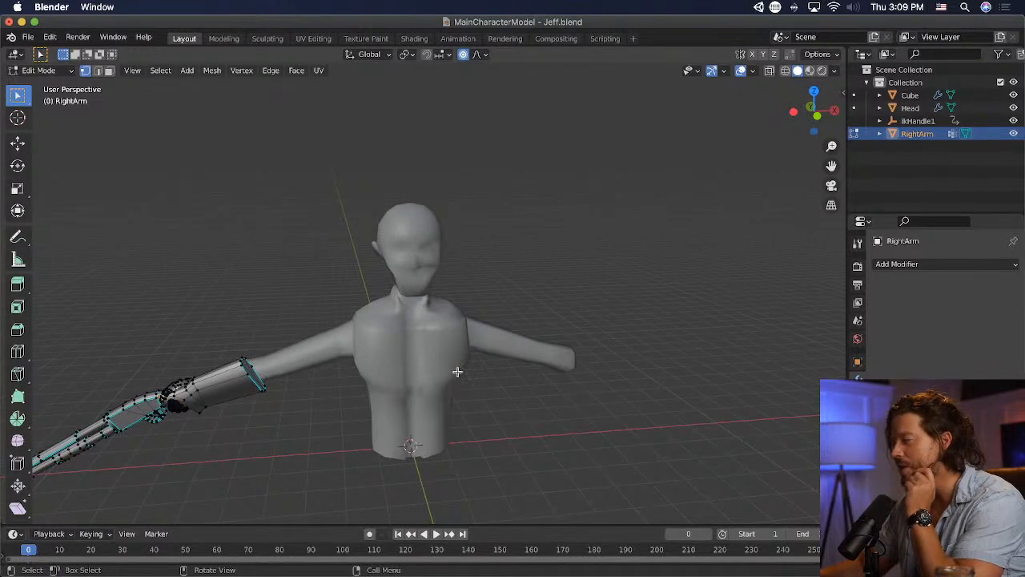
middle_click_drag(457, 371, 407, 340)
scroll(449, 359, "up", 3)
middle_click_drag(526, 387, 638, 408)
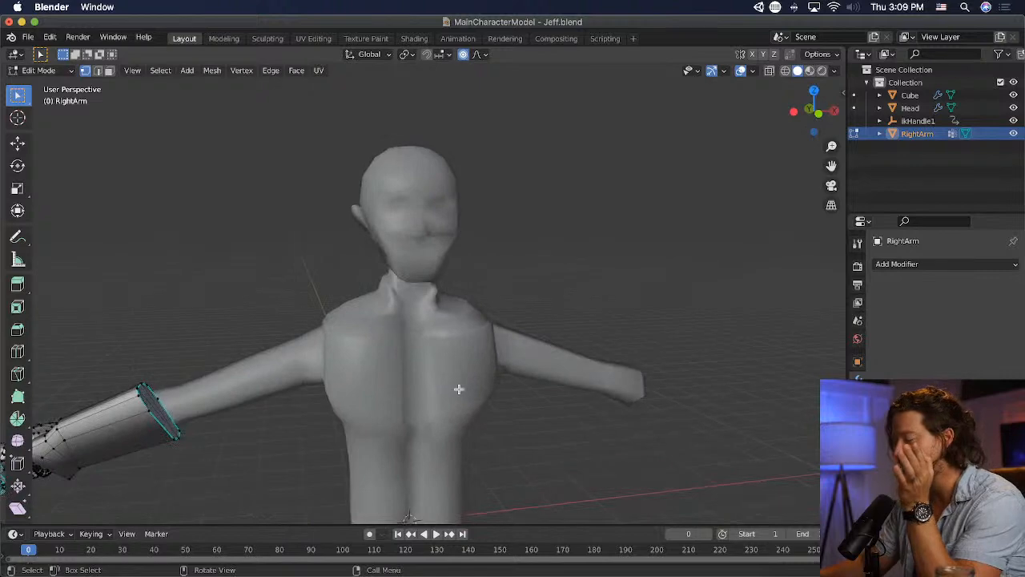
middle_click_drag(457, 389, 262, 365)
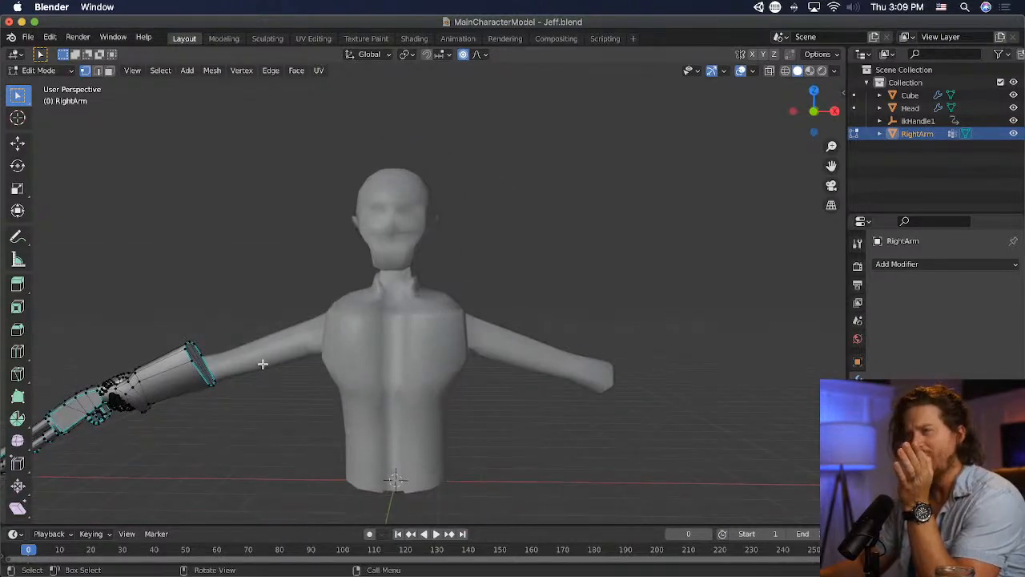
- Switch to Photoshop and open the recent file Main Menu.psd containing the Half-Life reference image
mouse_move(479, 572)
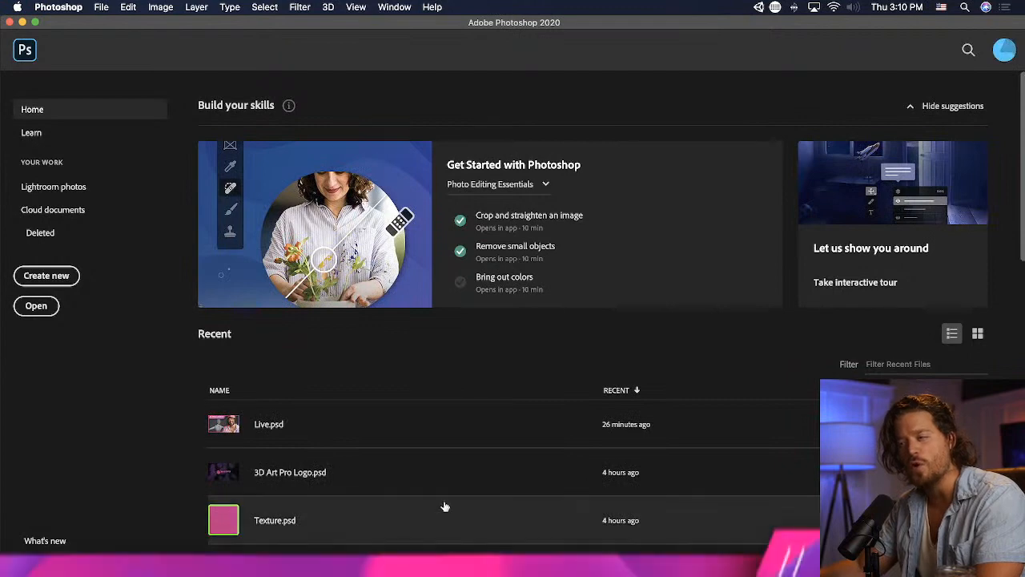
scroll(446, 506, "down", 5)
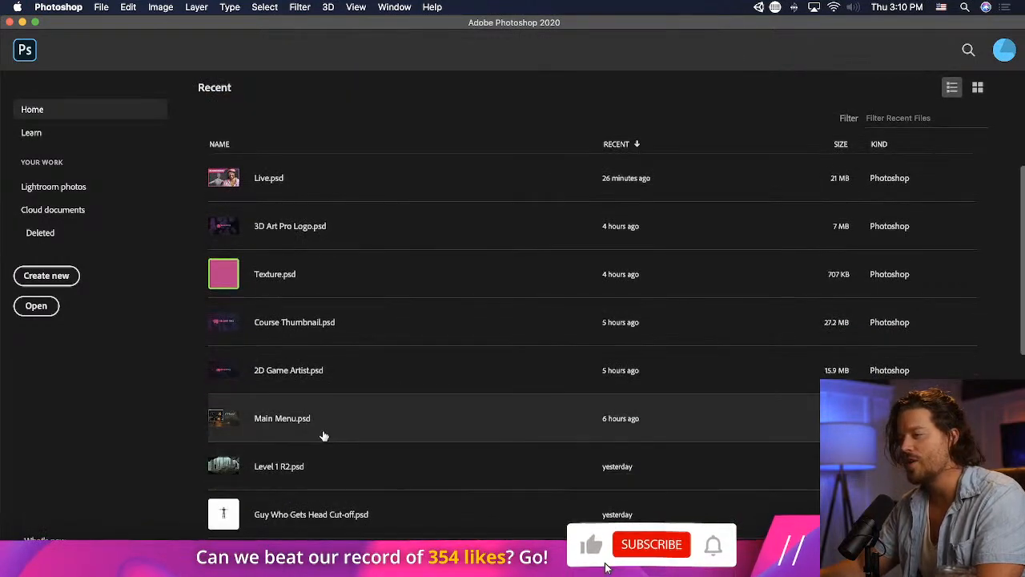
left_click(324, 434)
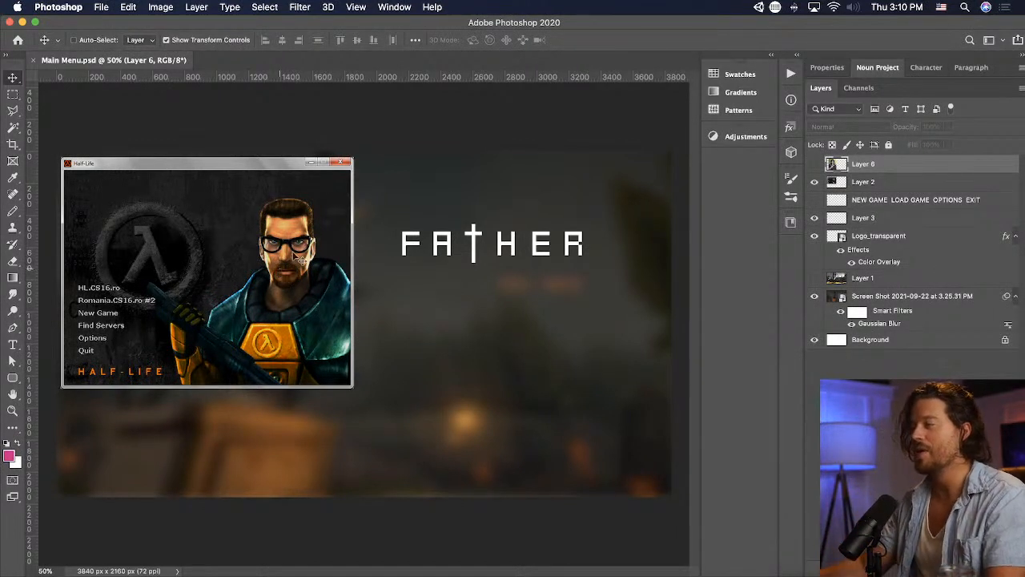
- Compare the character model in Blender with the Half-Life reference image in Photoshop, ending back in Blender
key("super+Tab")
key("super+Tab")
key("super+Tab")
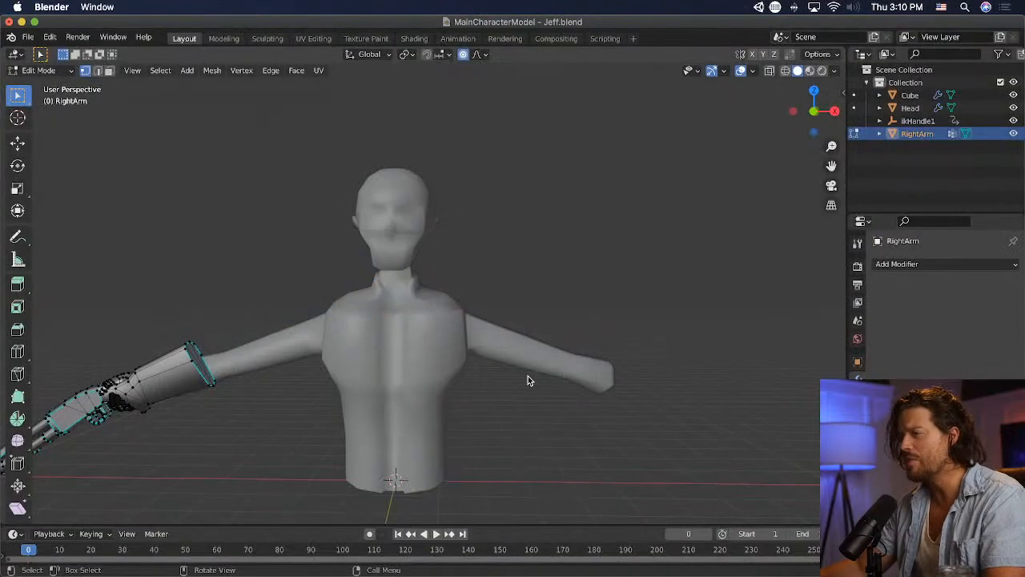
middle_click_drag(527, 376, 365, 367)
scroll(670, 374, "down", 2)
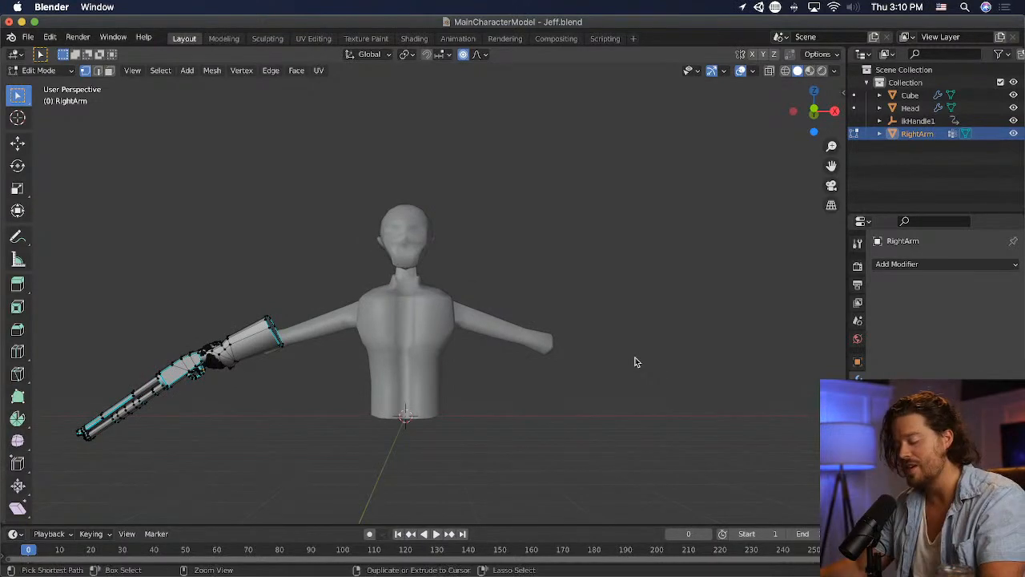
key("super+Tab")
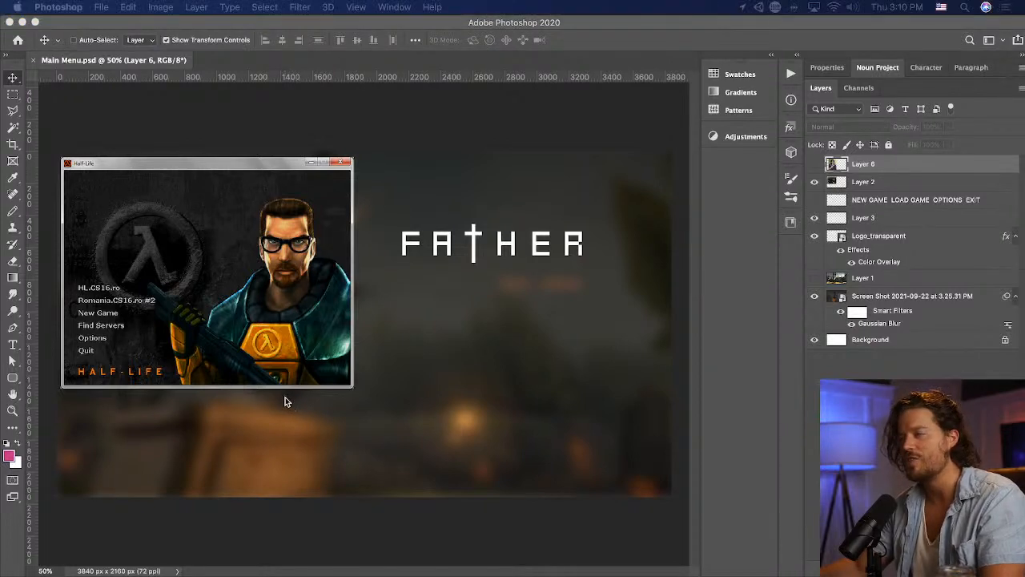
key("super+Tab")
mouse_move(275, 394)
middle_mouse_down()
mouse_move(483, 390)
mouse_move(268, 388)
middle_mouse_up()
- Open the recent file Shotgun.blend, saving the changes to the character file
left_click(27, 37)
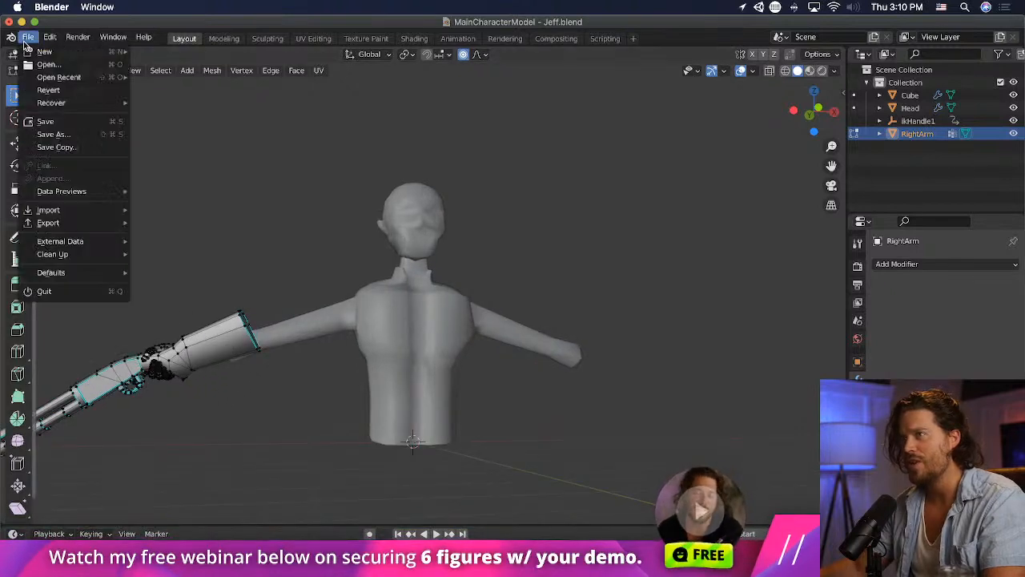
mouse_move(58, 77)
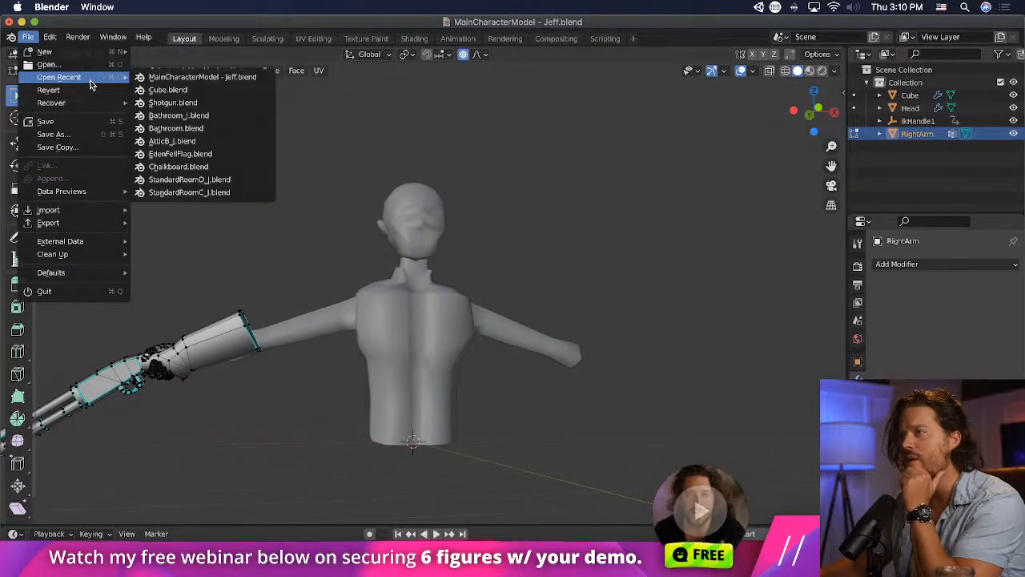
left_click(210, 103)
left_click(612, 324)
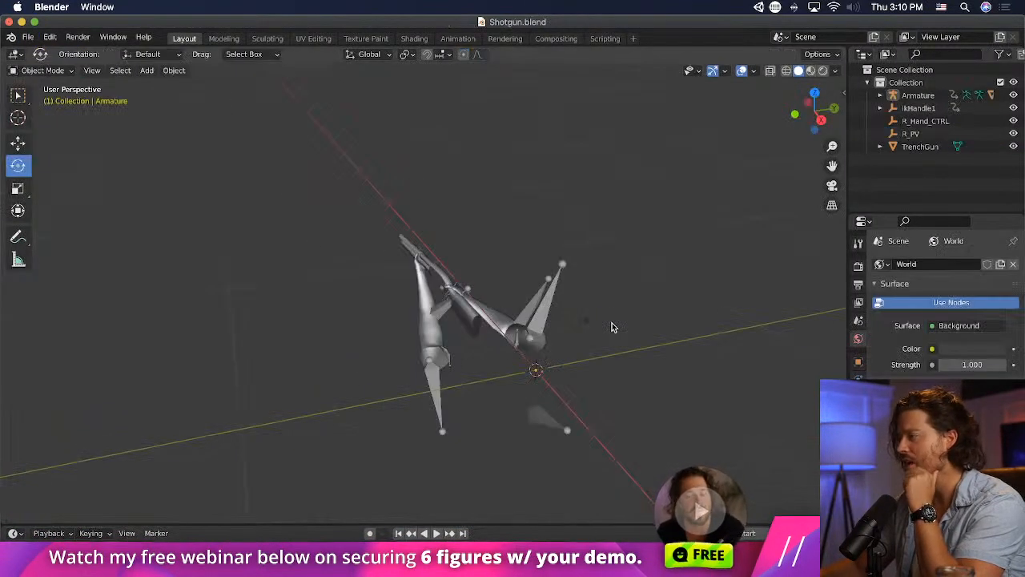
- Delete the shotgun and the right arm mesh, leaving the left arm and the armature in the scene
mouse_move(575, 326)
middle_mouse_down()
mouse_move(492, 329)
mouse_move(571, 326)
middle_mouse_up()
scroll(423, 319, "up", 6)
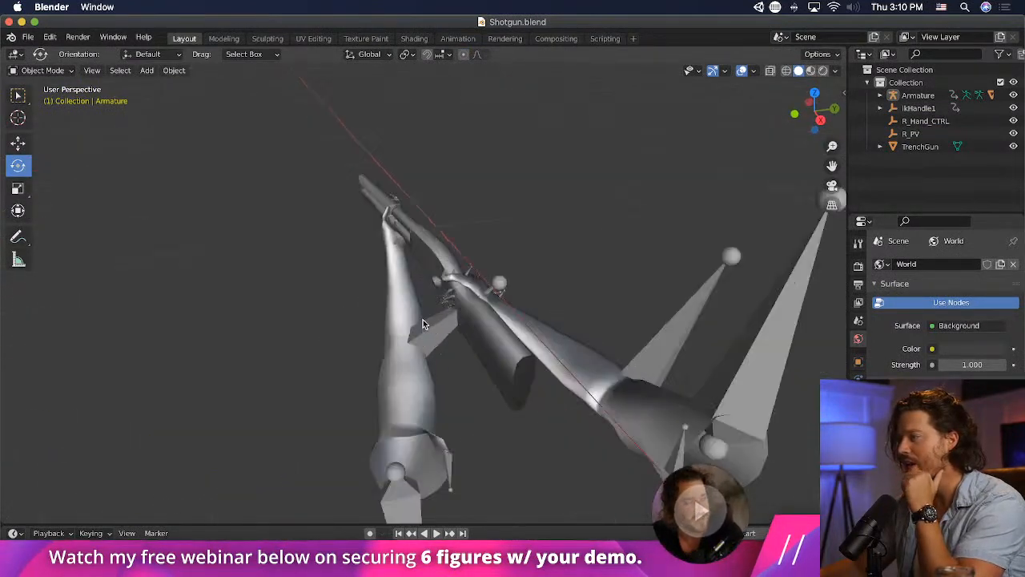
scroll(420, 317, "down", 2)
middle_click_drag(420, 316, 452, 323, "shift")
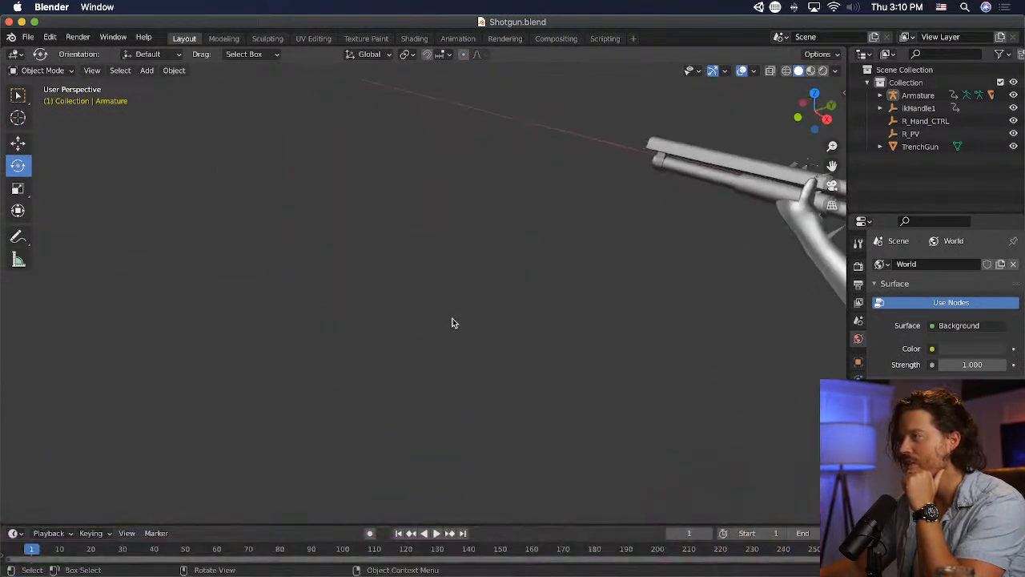
middle_click_drag(662, 219, 500, 212, "shift")
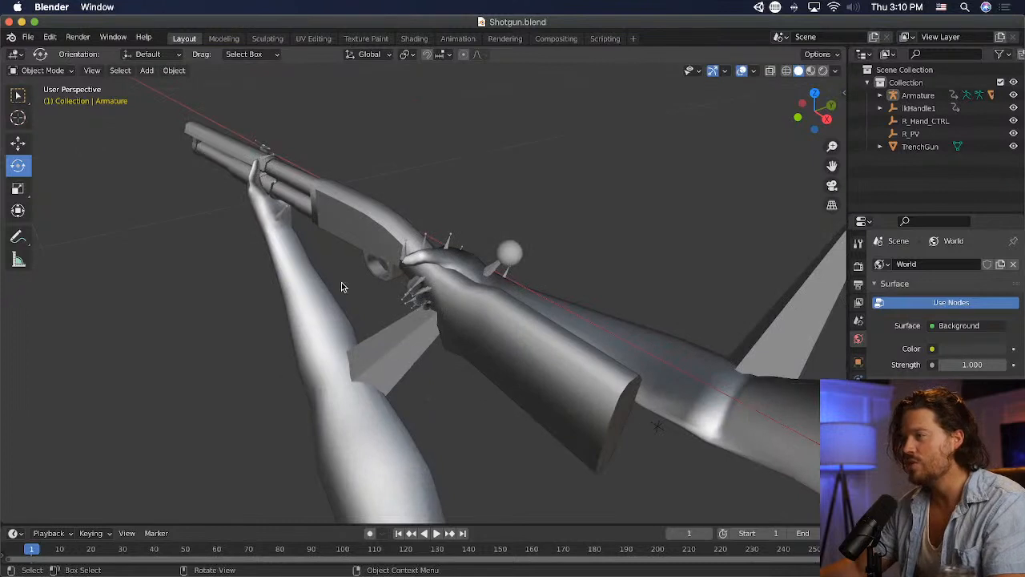
left_click(324, 303)
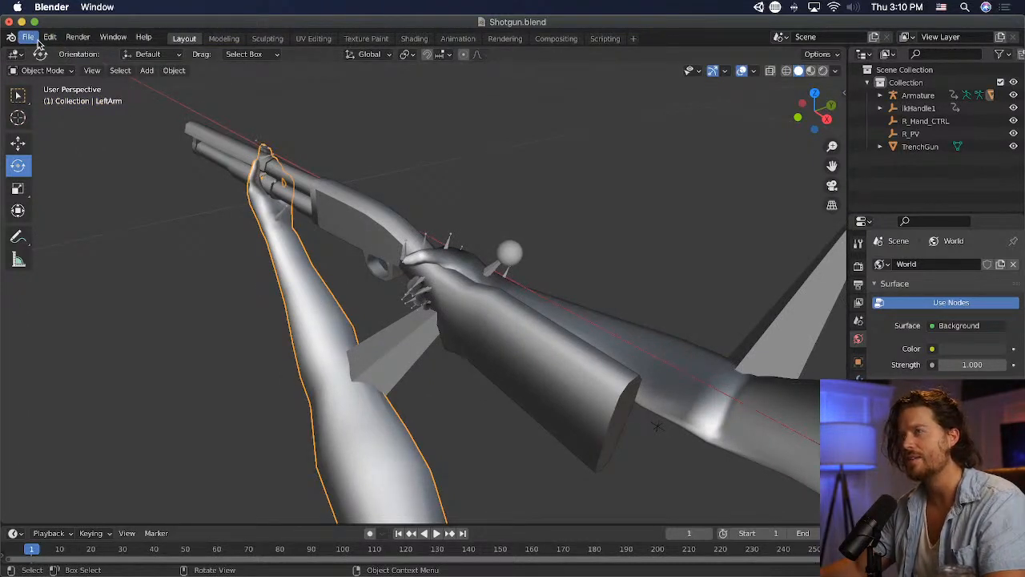
left_click(589, 322, "shift")
key("x")
left_click(536, 332)
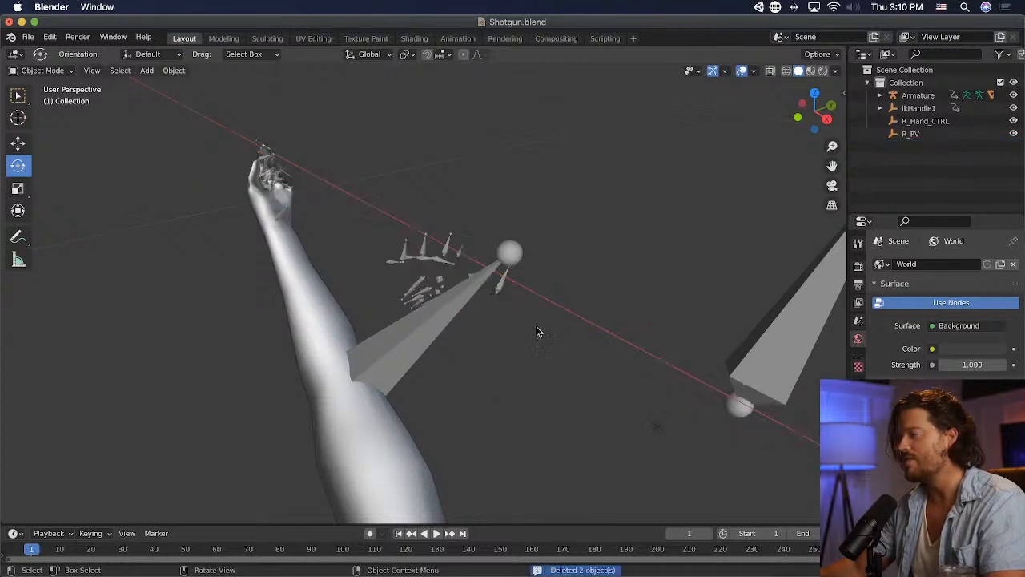
- Select all the remaining objects, including the left arm, the armature and the control empties
left_click(432, 302)
left_click(283, 298)
key("a")
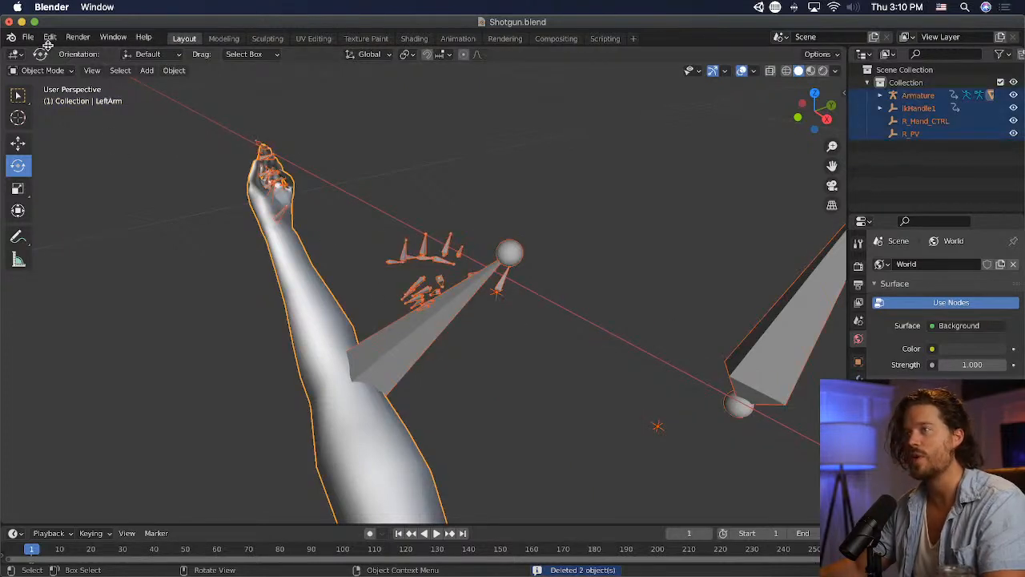
left_click(28, 38)
left_click(75, 137)
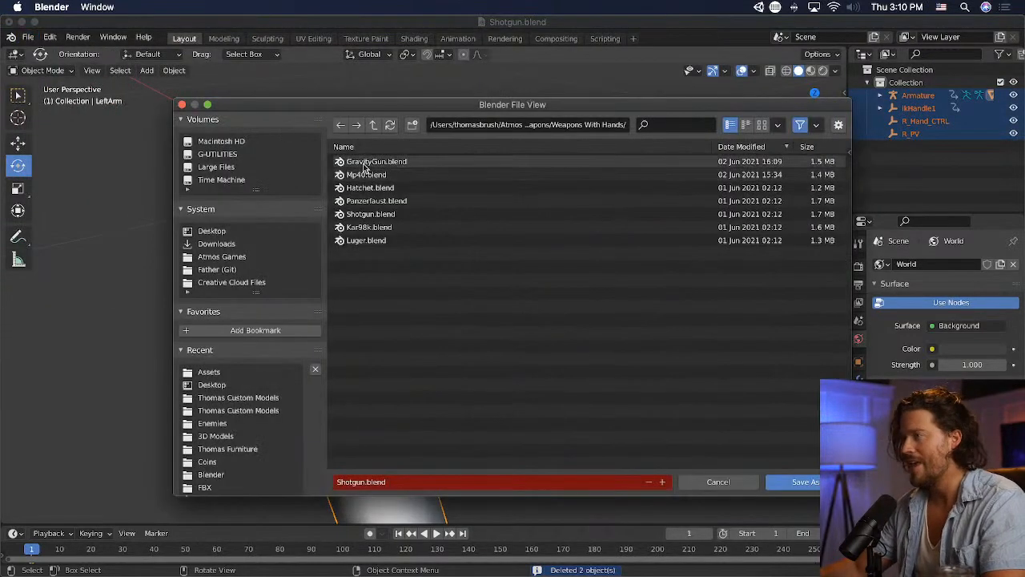
left_click(223, 230)
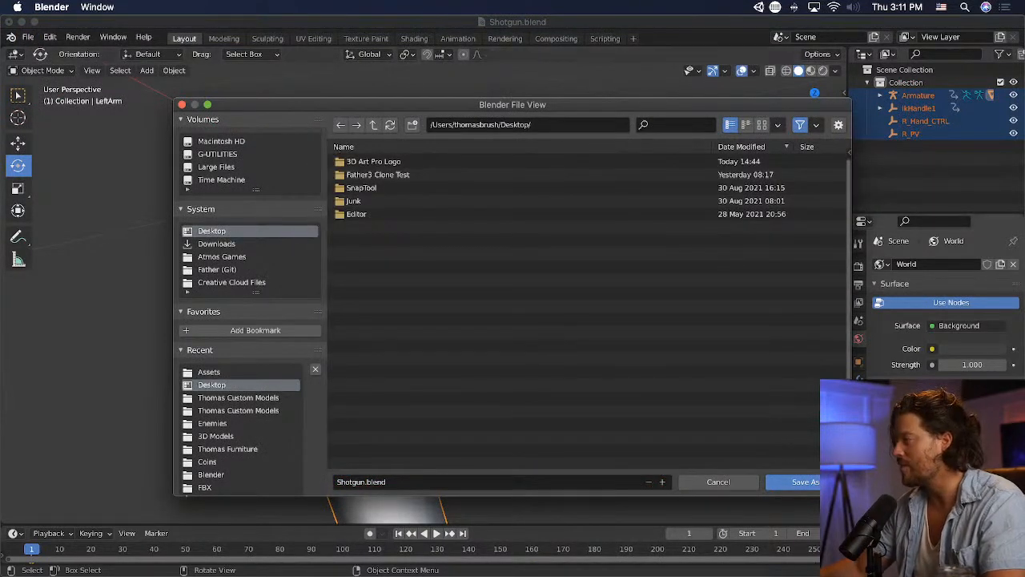
left_click(718, 482)
- Export the left arm scene as an FBX file named ShotgunLeft.fbx on the Desktop
left_click(28, 37)
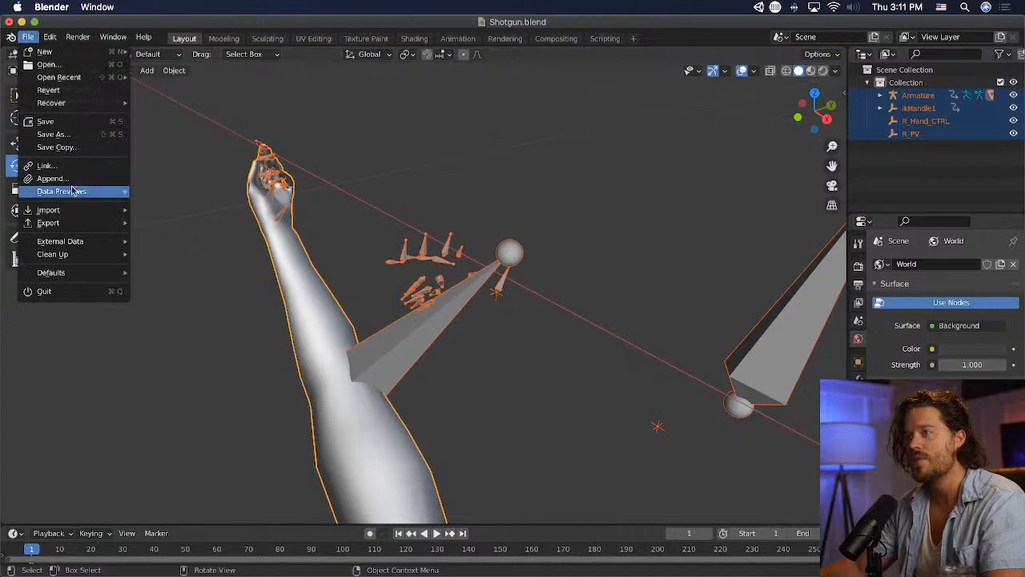
mouse_move(74, 222)
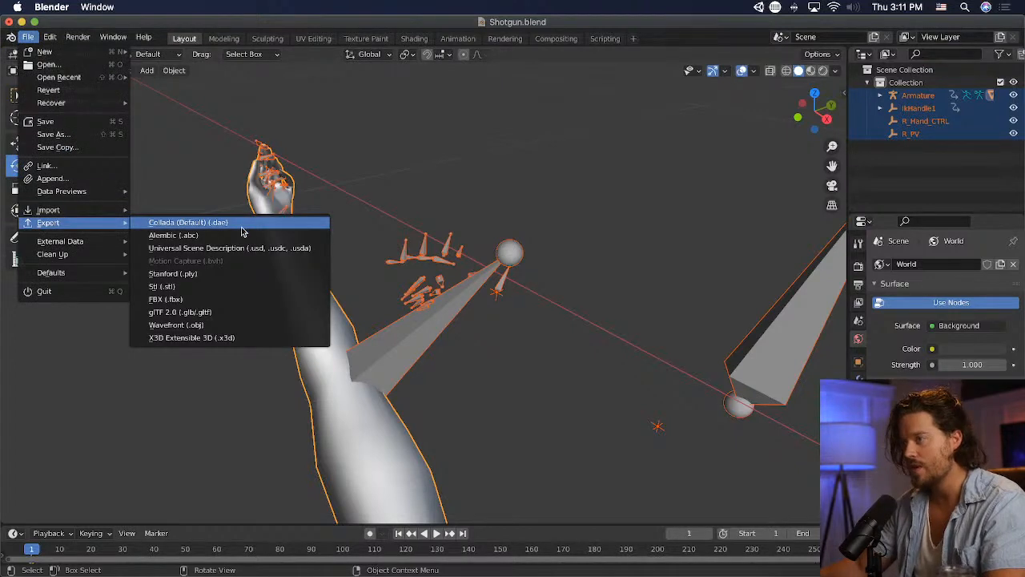
left_click(242, 299)
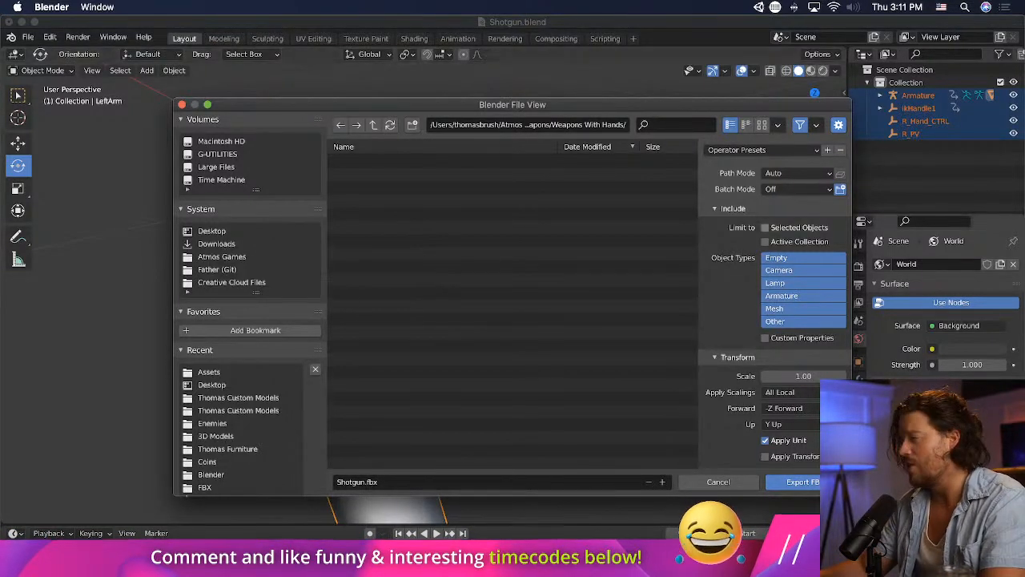
left_click(214, 243)
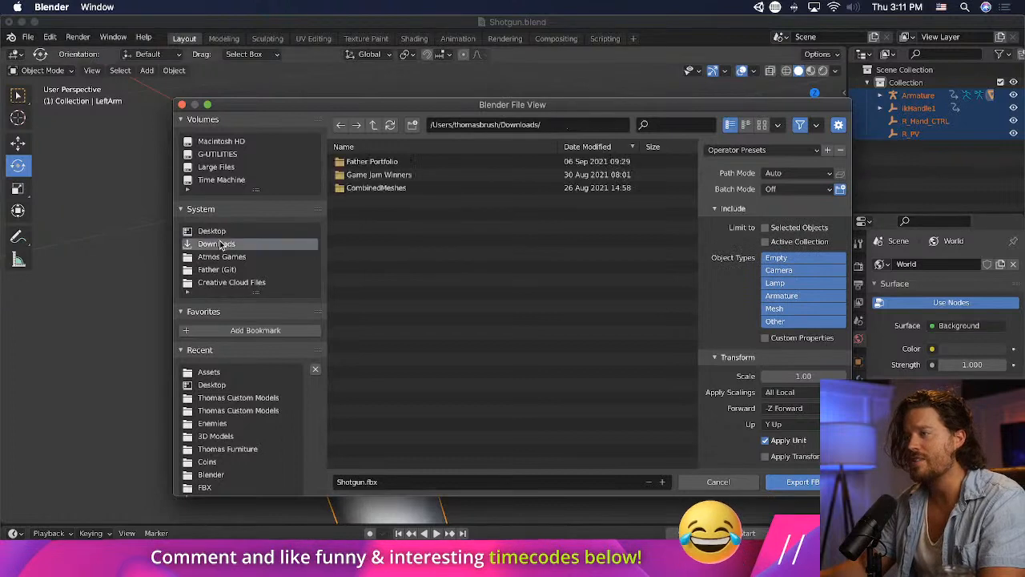
left_click(213, 231)
left_click(409, 478)
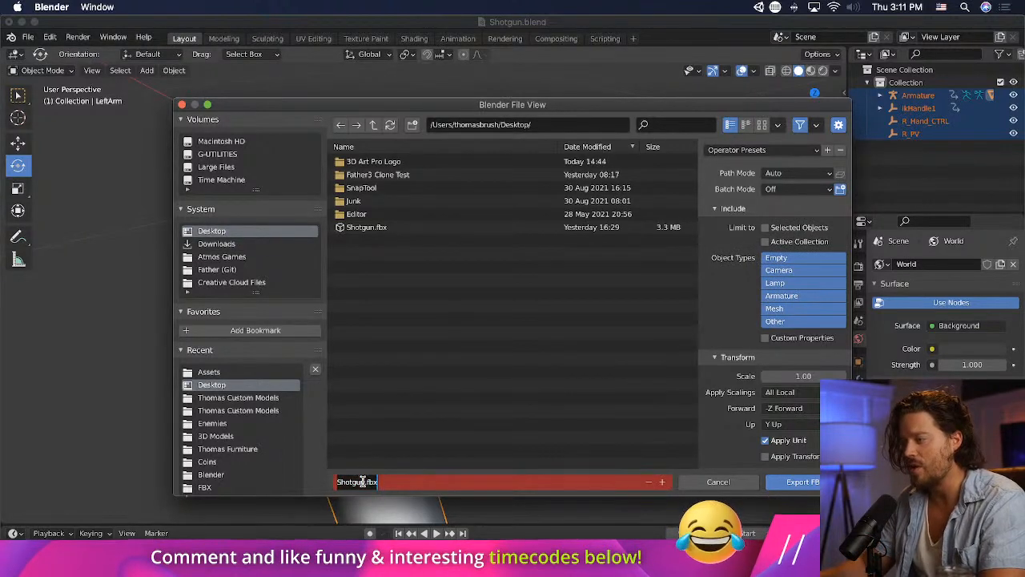
left_click(361, 483)
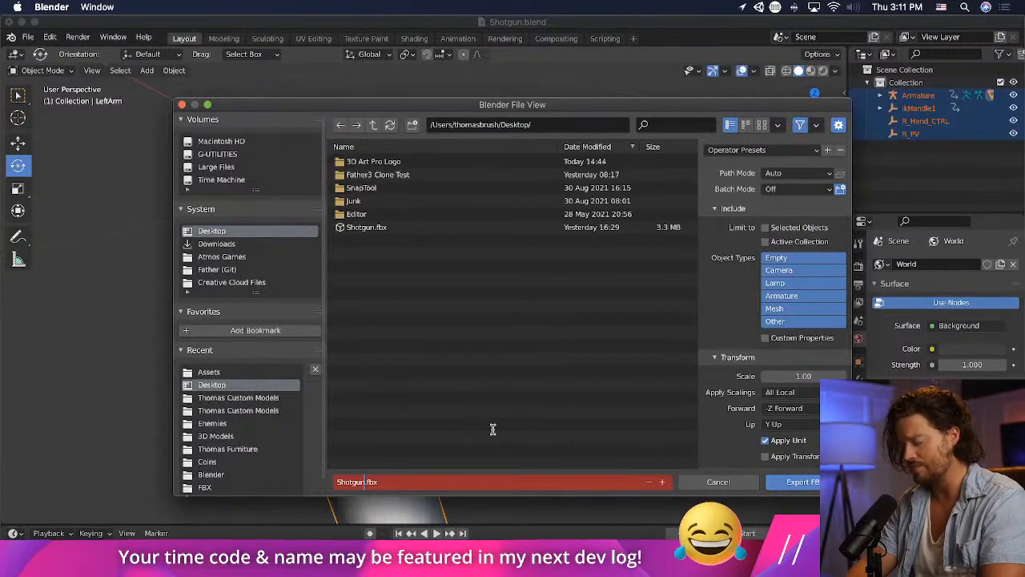
type("Left")
key("Return")
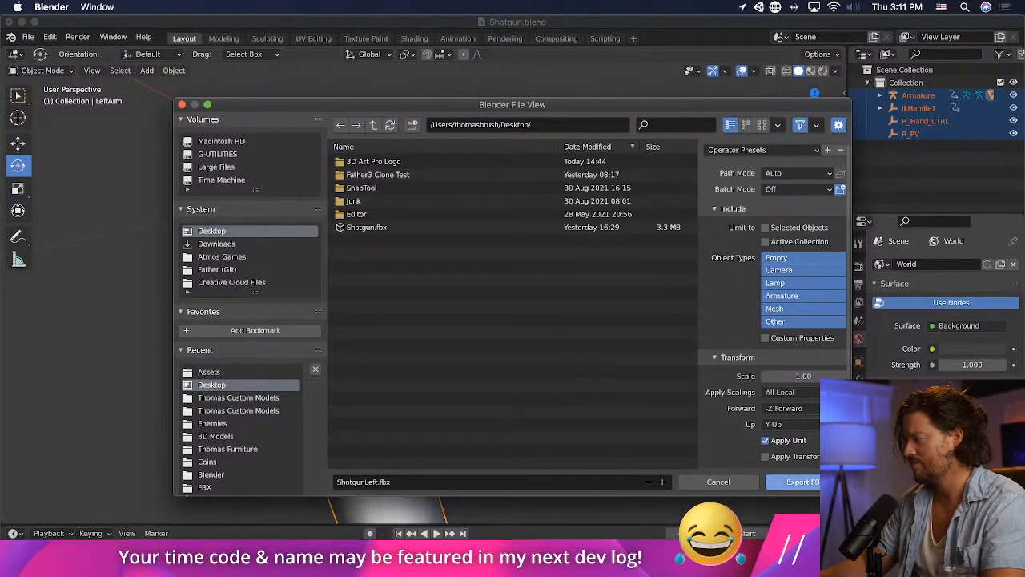
left_click(799, 480)
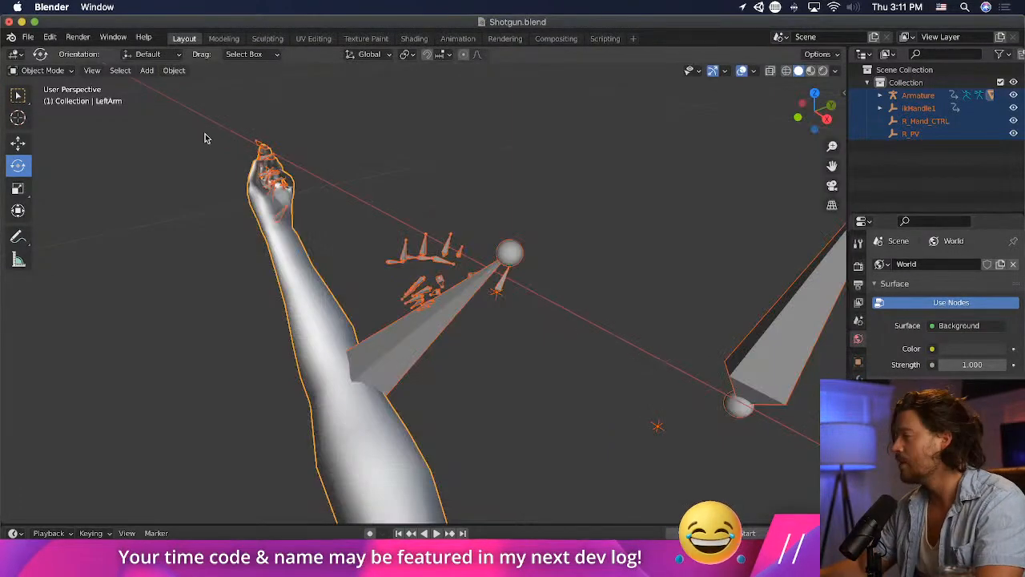
- Reopen the recent file MainCharacterModel - Jeff.blend without saving the changes to Shotgun.blend
left_click(28, 37)
mouse_move(59, 77)
left_click(233, 91)
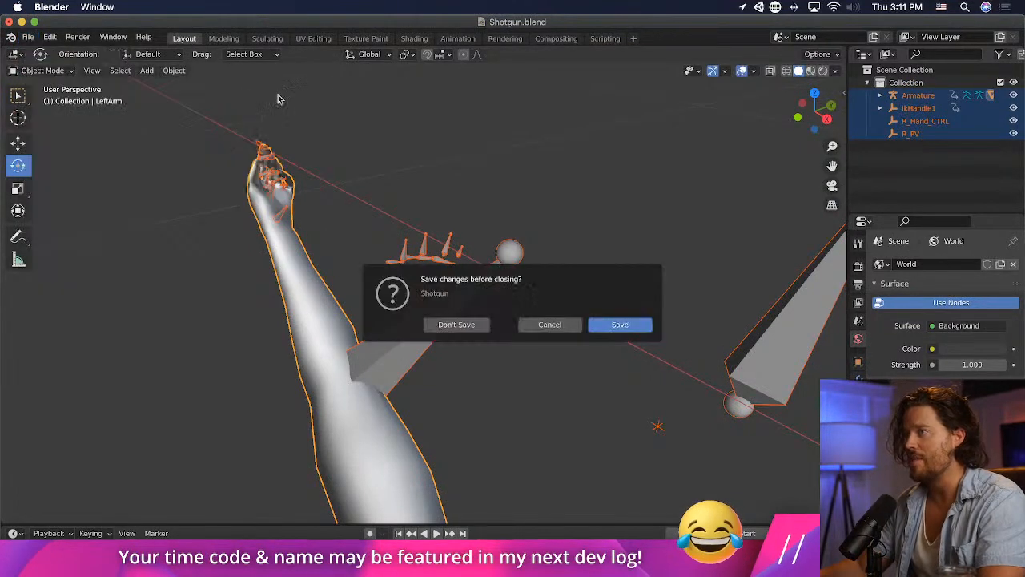
left_click(456, 324)
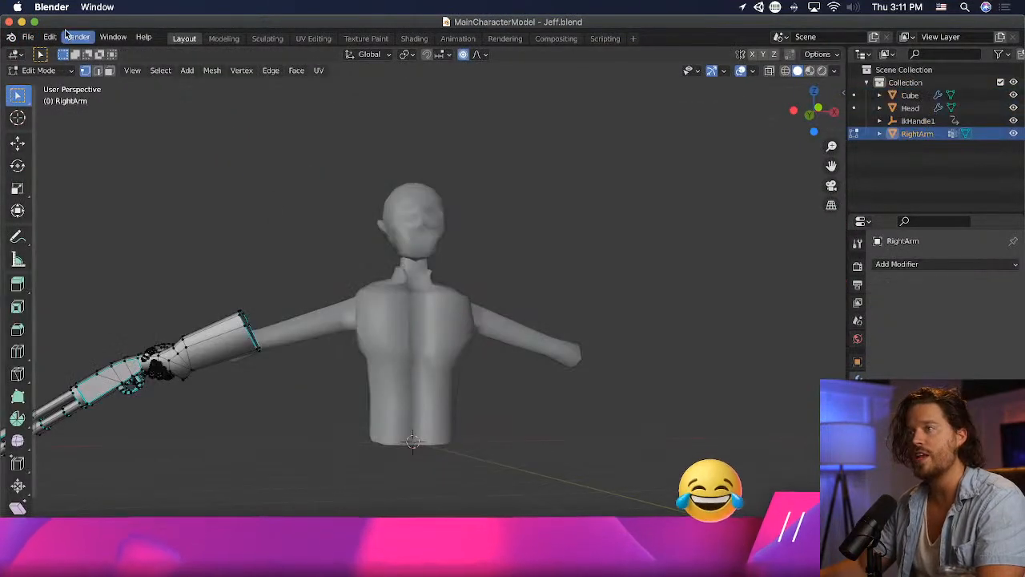
- Import ShotgunLeft.fbx from the Desktop into the character scene
left_click(29, 38)
mouse_move(56, 210)
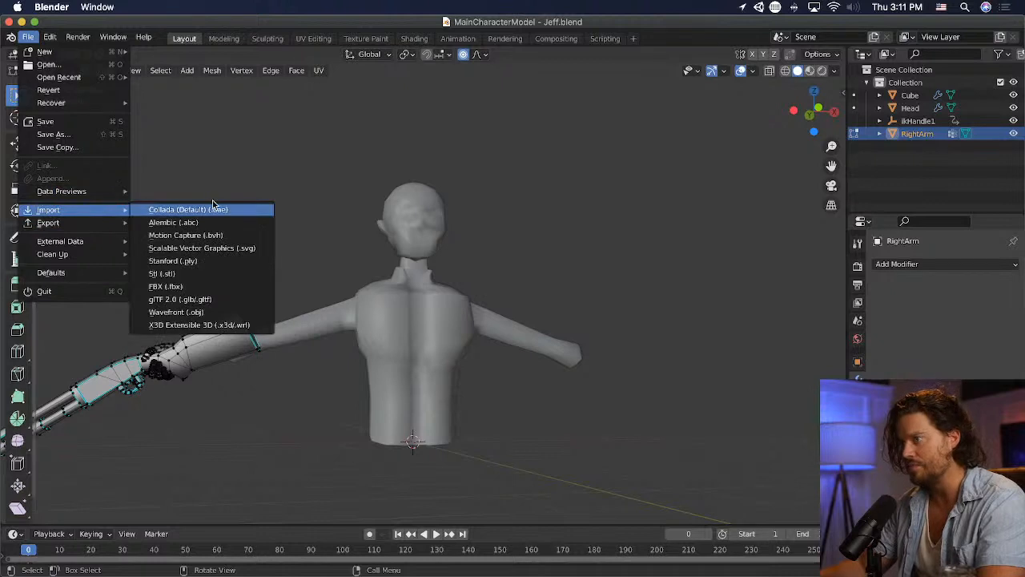
left_click(219, 286)
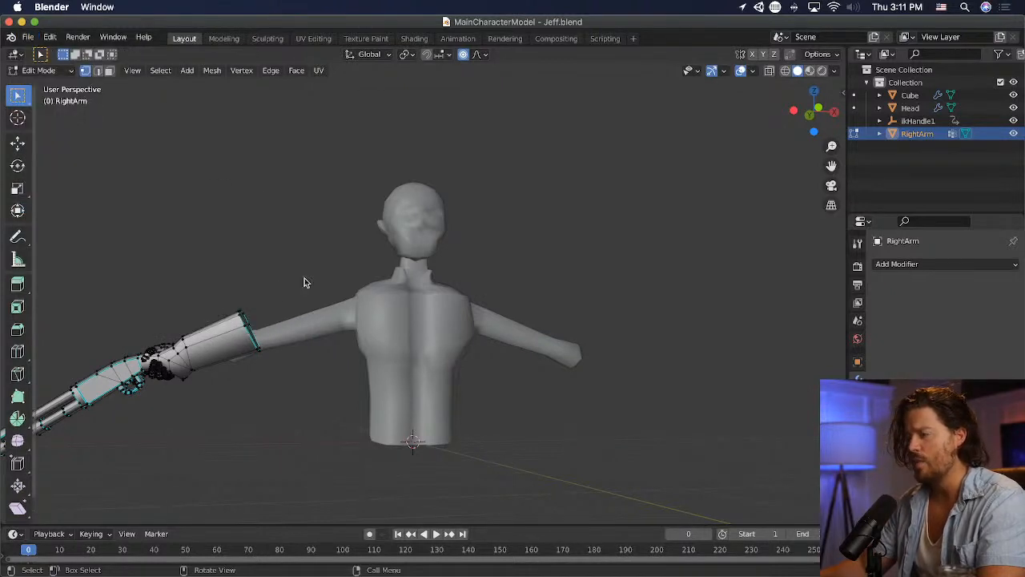
left_click(218, 232)
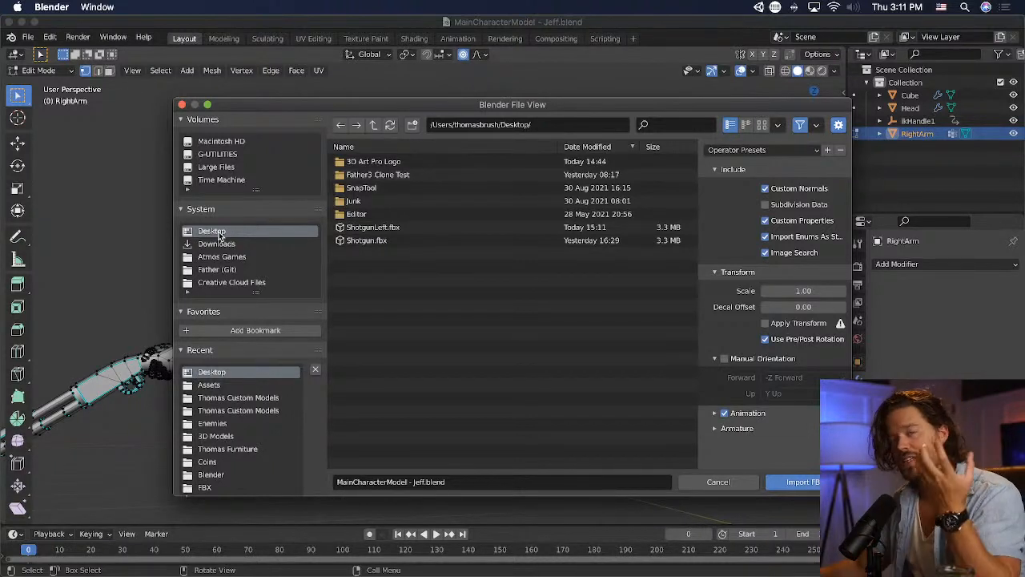
left_click(397, 228)
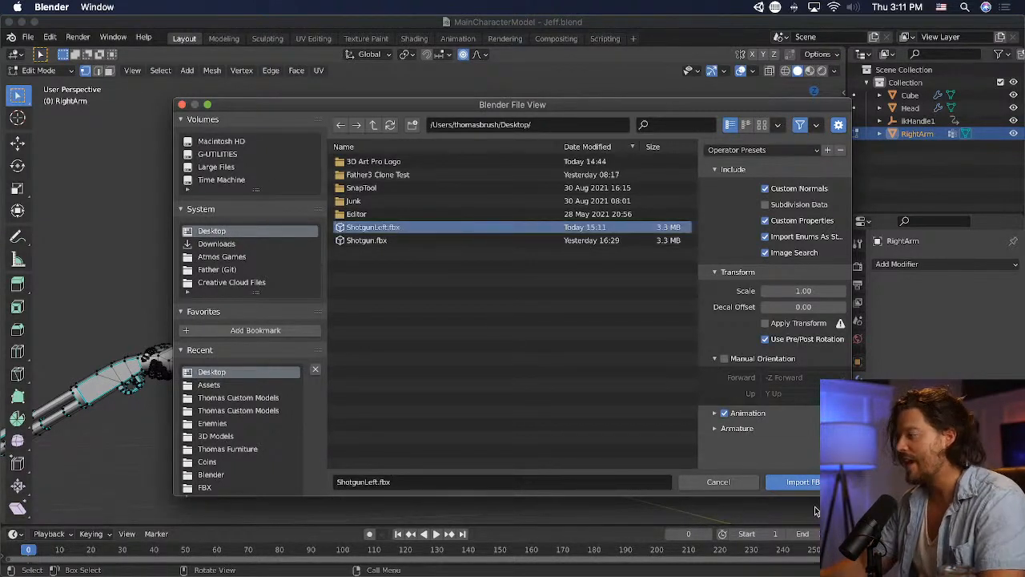
left_click(814, 481)
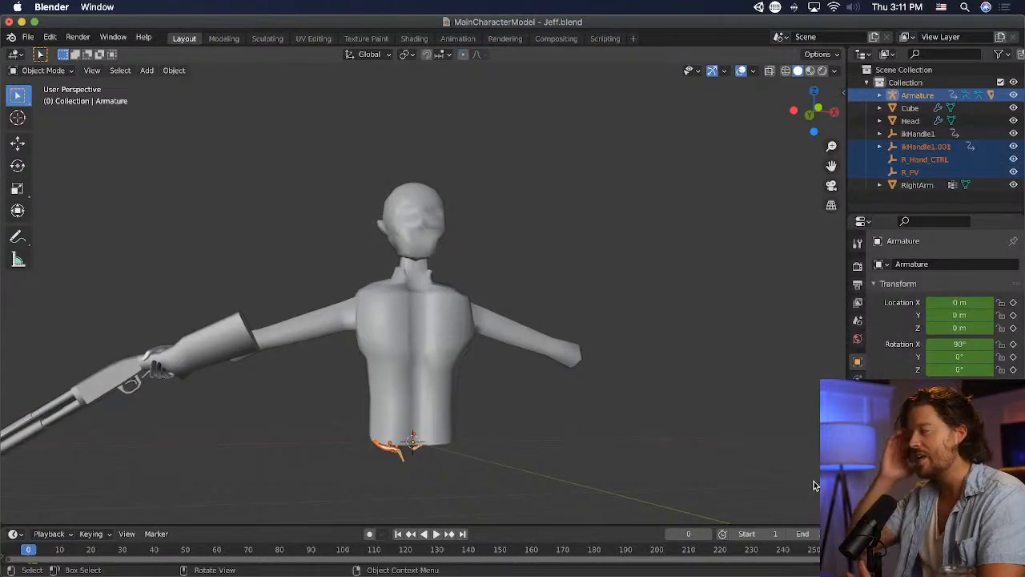
- Scale up the imported arm, armature and control empties, and apply the Armature modifier on the LeftArm mesh
key("s")
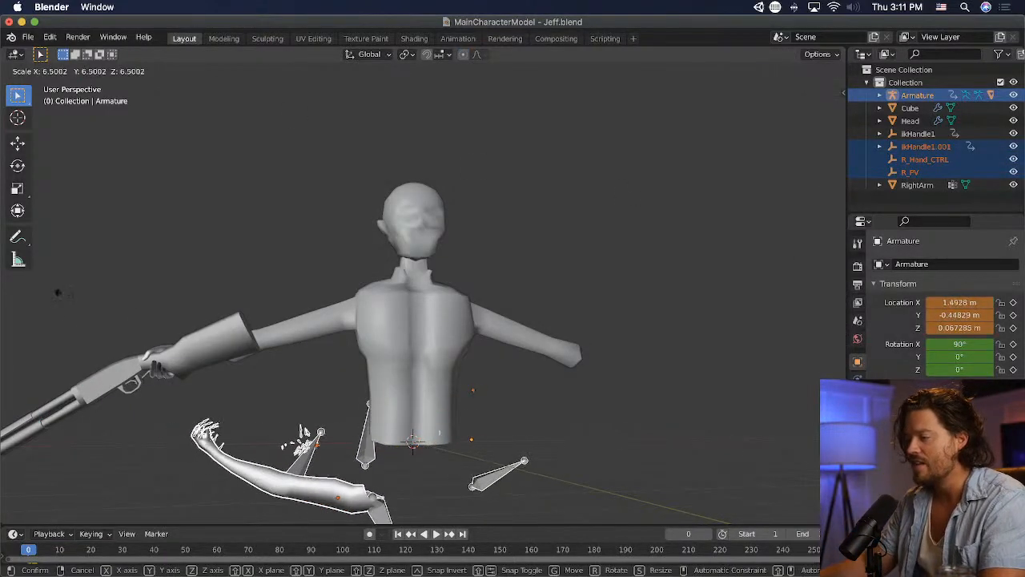
left_click(258, 460)
left_click(268, 489)
scroll(272, 484, "down", 3)
middle_click_drag(365, 320, 379, 402)
scroll(587, 385, "up", 1)
scroll(587, 385, "down", 2)
left_click(984, 286)
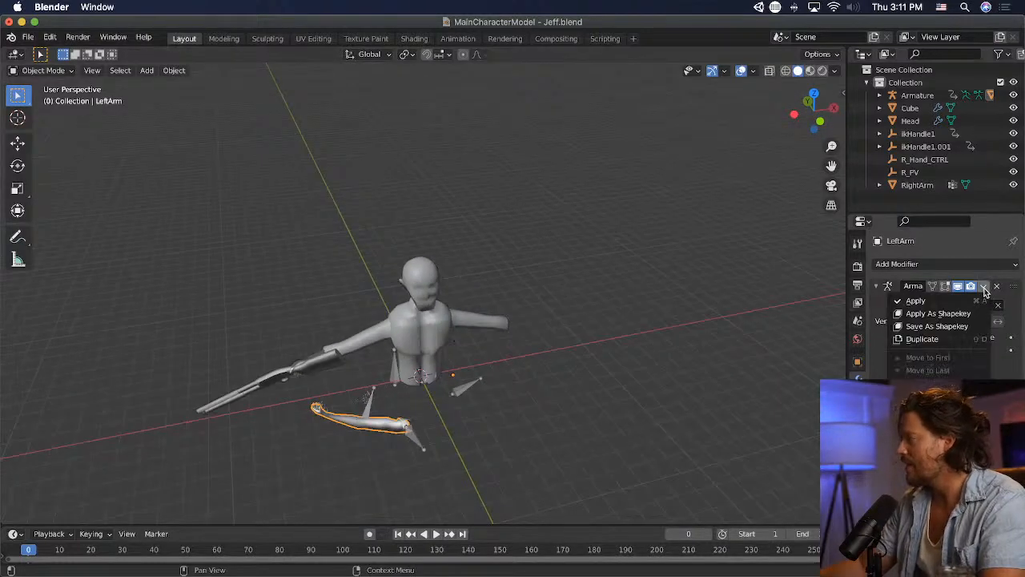
left_click(929, 299)
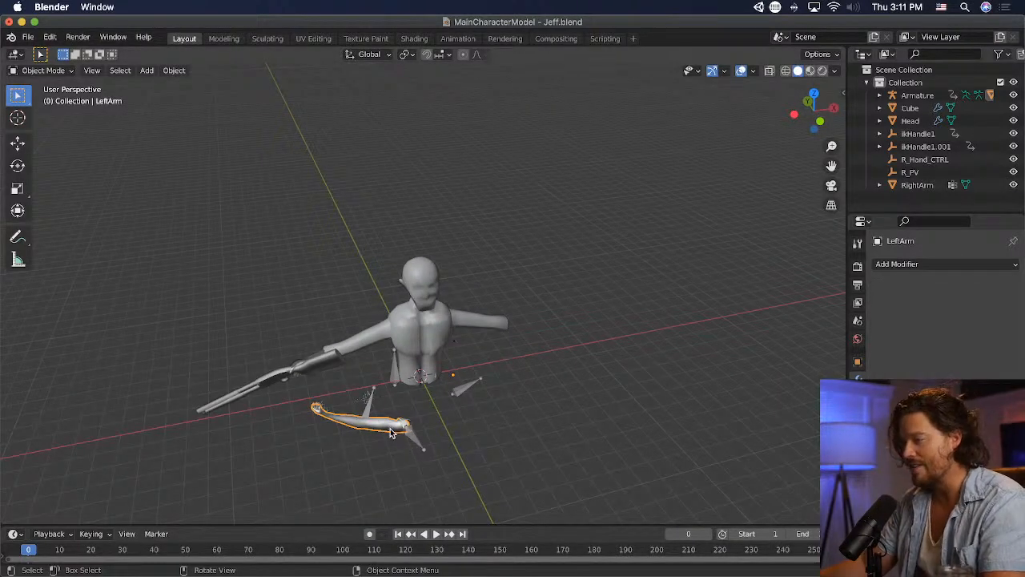
- Copy the LeftArm mesh, and delete it along with the imported armature and control empties
key("super+c")
key("Delete")
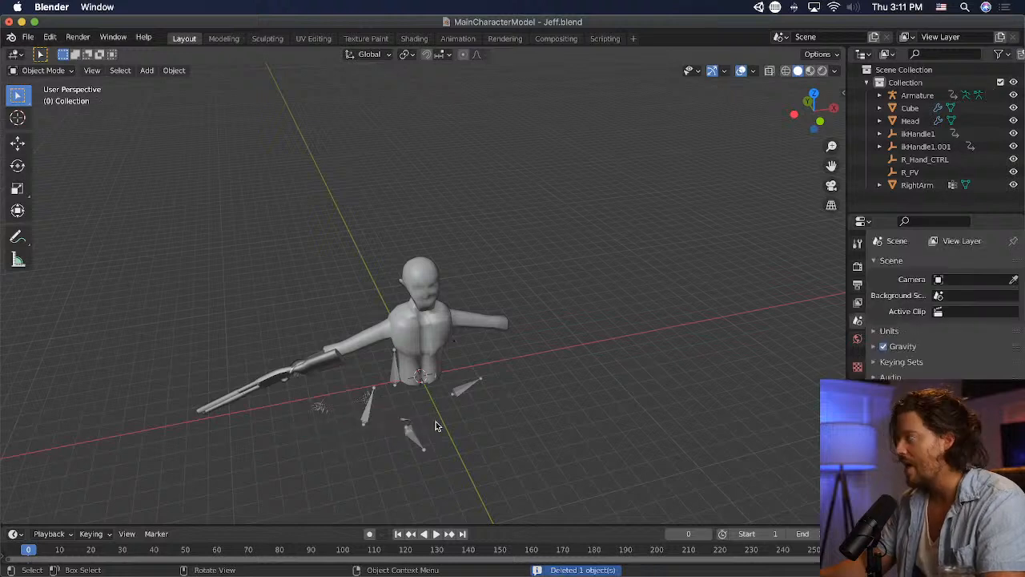
left_click(411, 441)
key("Delete")
middle_click_drag(594, 370, 593, 329)
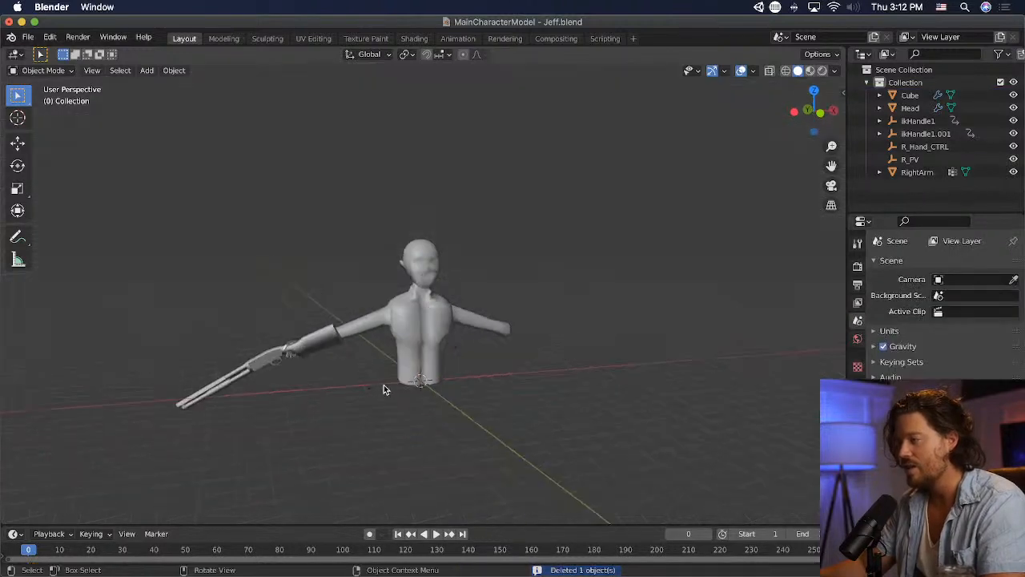
left_click_drag(360, 383, 385, 431)
key("Delete")
left_click(456, 349)
key("Delete")
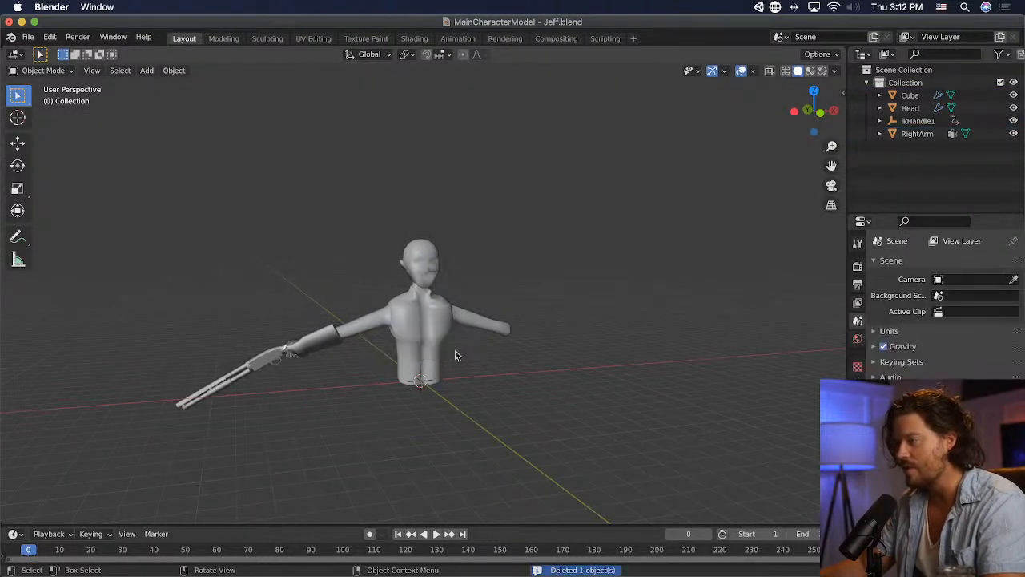
- Paste the copied LeftArm mesh into the scene and scale it up by about 30
key("super+v")
scroll(485, 365, "down", 3)
key("s")
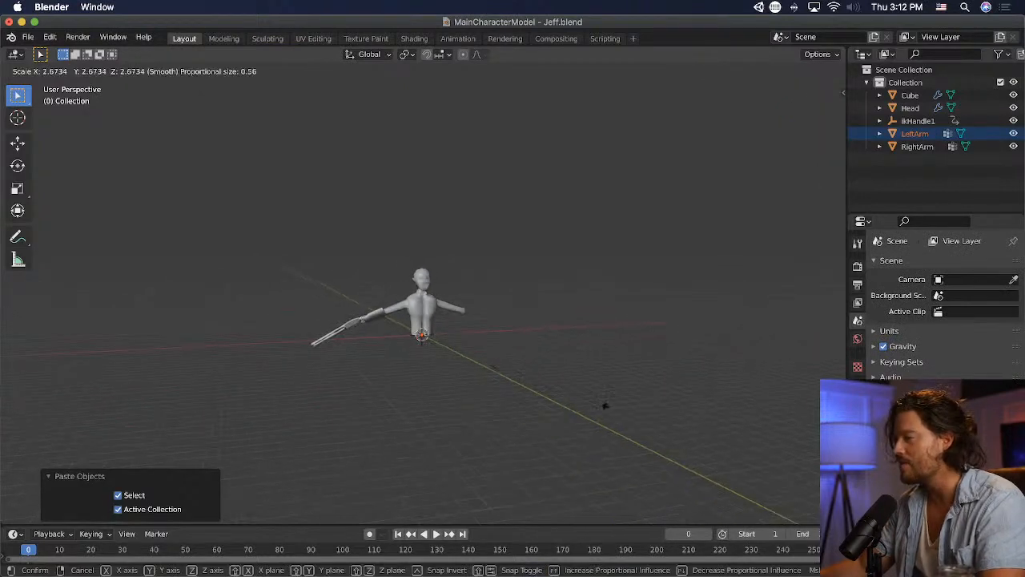
left_click(908, 316)
scroll(424, 297, "down", 1)
scroll(425, 299, "down", 10)
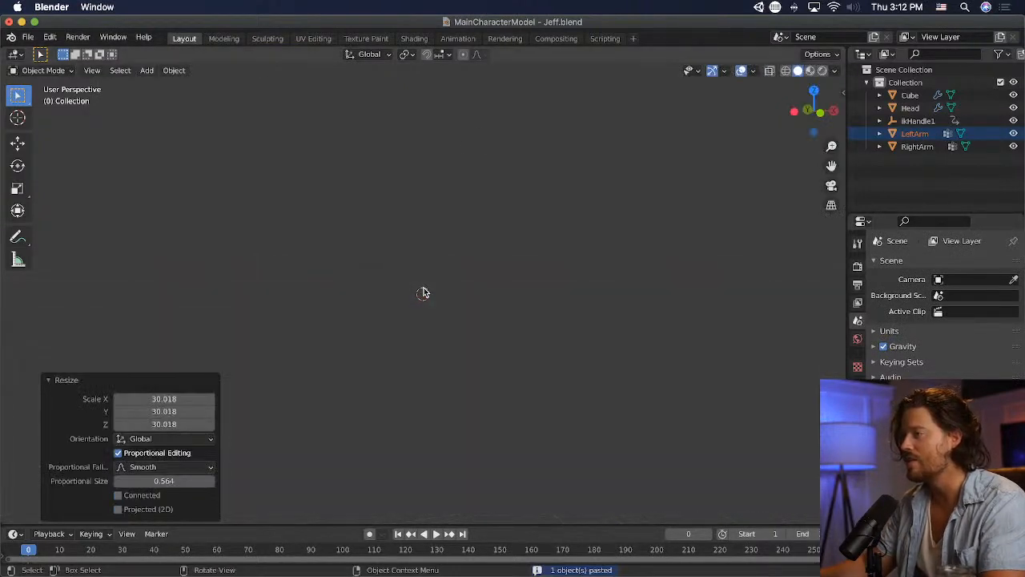
scroll(416, 273, "up", 4)
middle_click_drag(416, 268, 344, 247)
scroll(343, 256, "up", 5)
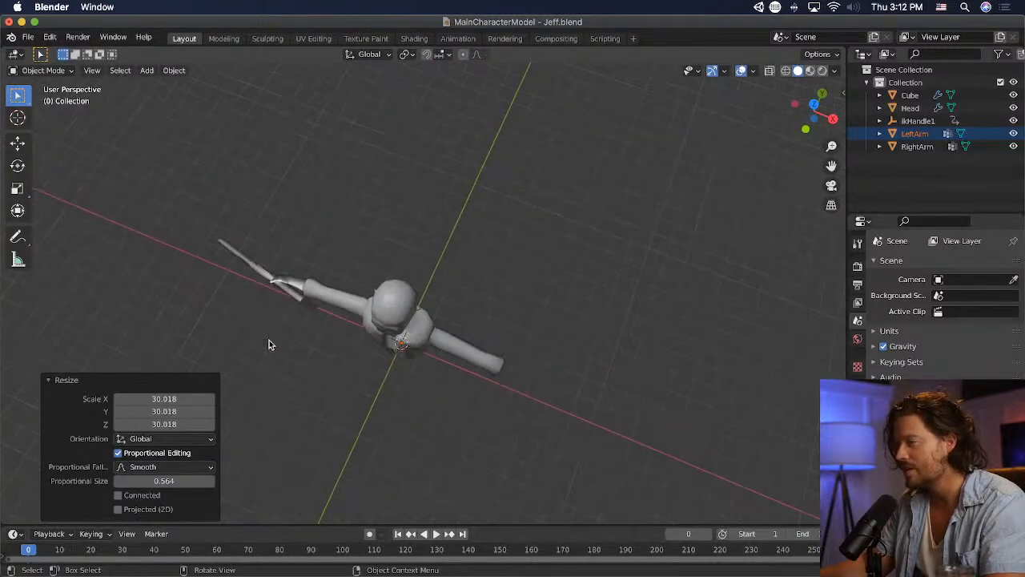
middle_click_drag(350, 338, 484, 300)
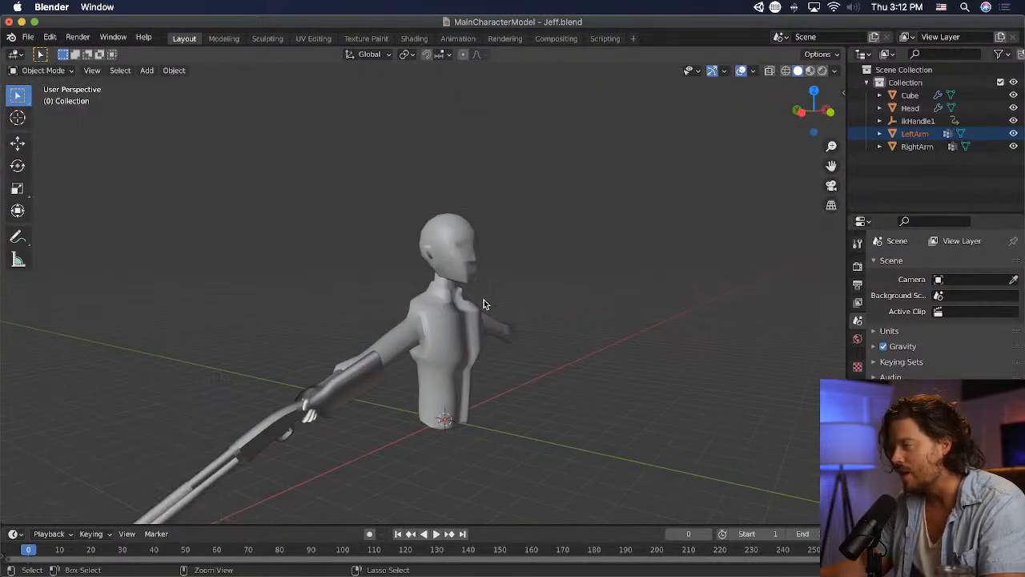
- Undo the paste, the resize and the deletions of the left arm, armature and control empties
left_click(483, 299)
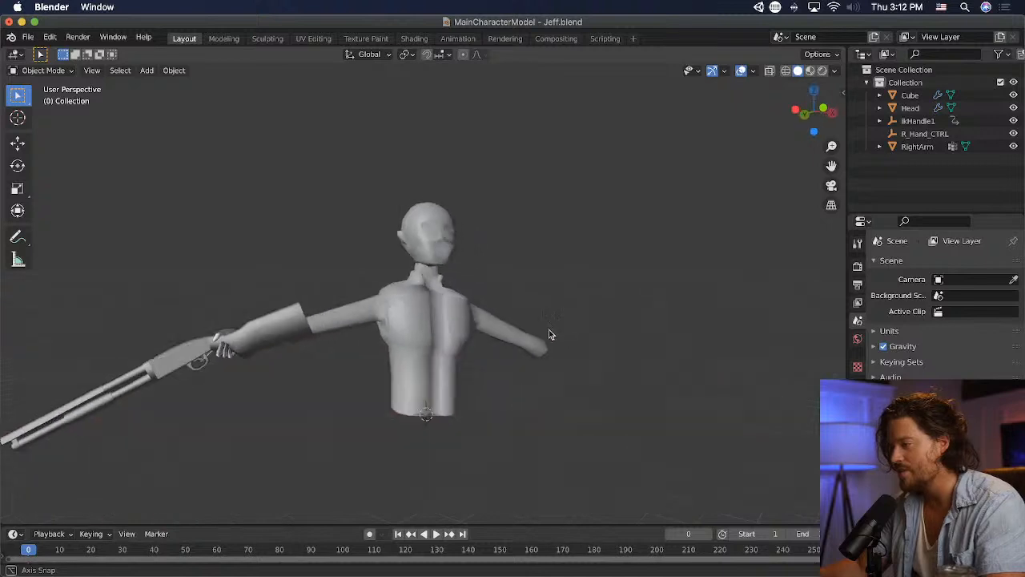
middle_click_drag(548, 330, 526, 336)
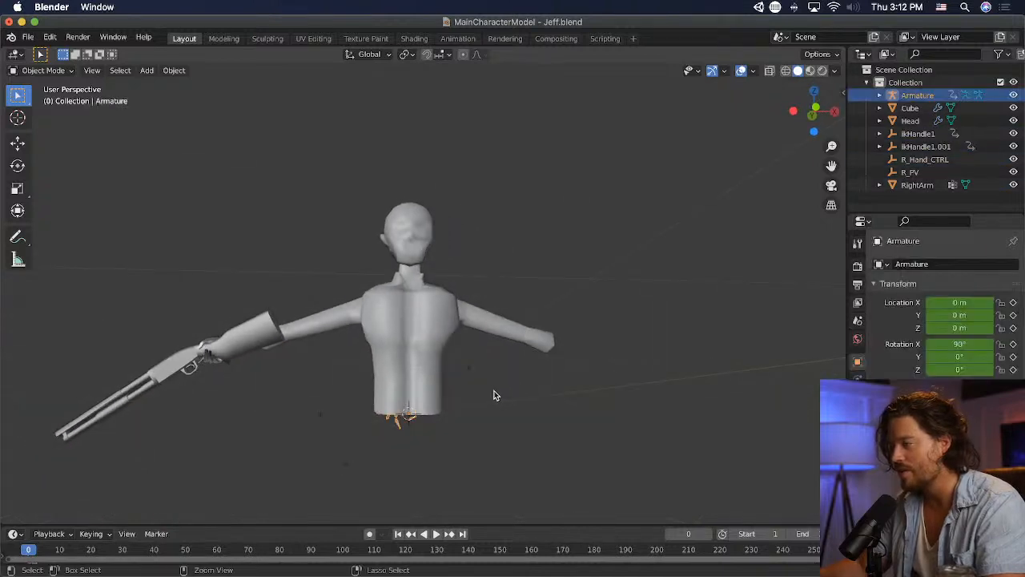
middle_click_drag(483, 391, 389, 454)
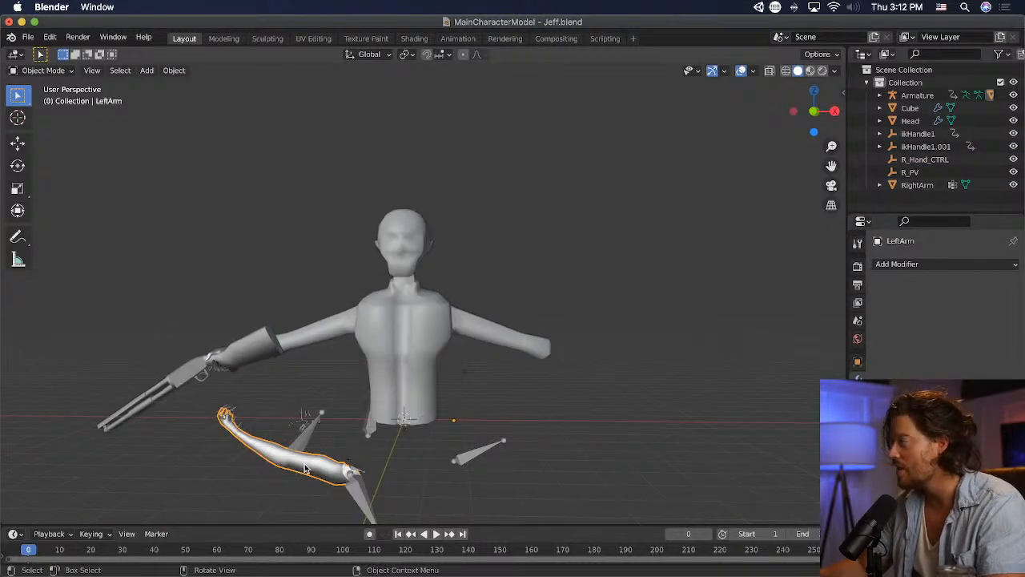
- Try to delete the imported armature on its own, and undo the deletion
left_click(303, 435)
key("x")
left_click(303, 438)
key("super+z")
key("super+z")
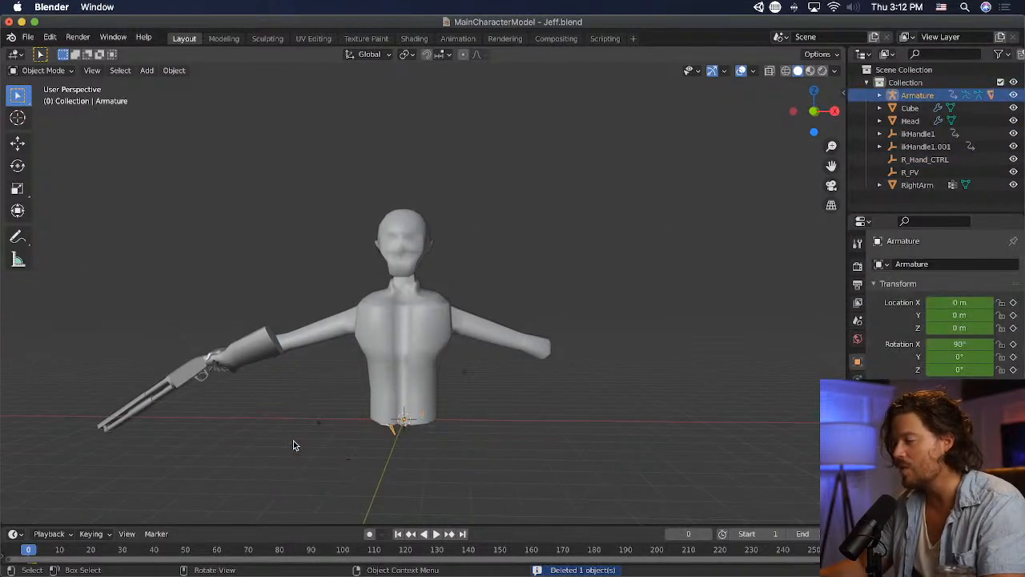
left_click(302, 442)
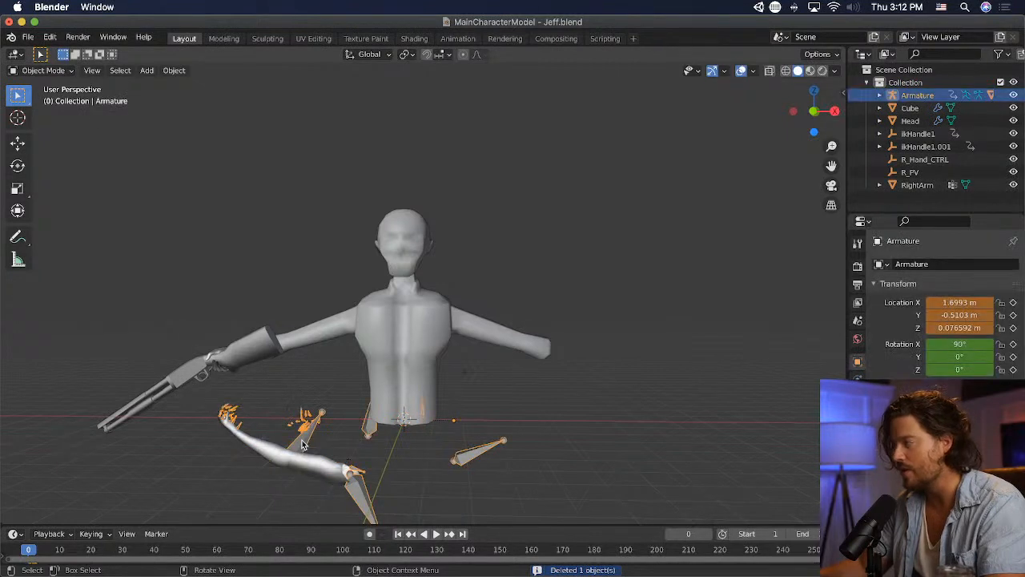
- Select LeftArm under the Armature and try the Set Parent To Object option on it
left_click(879, 96)
left_click(934, 147)
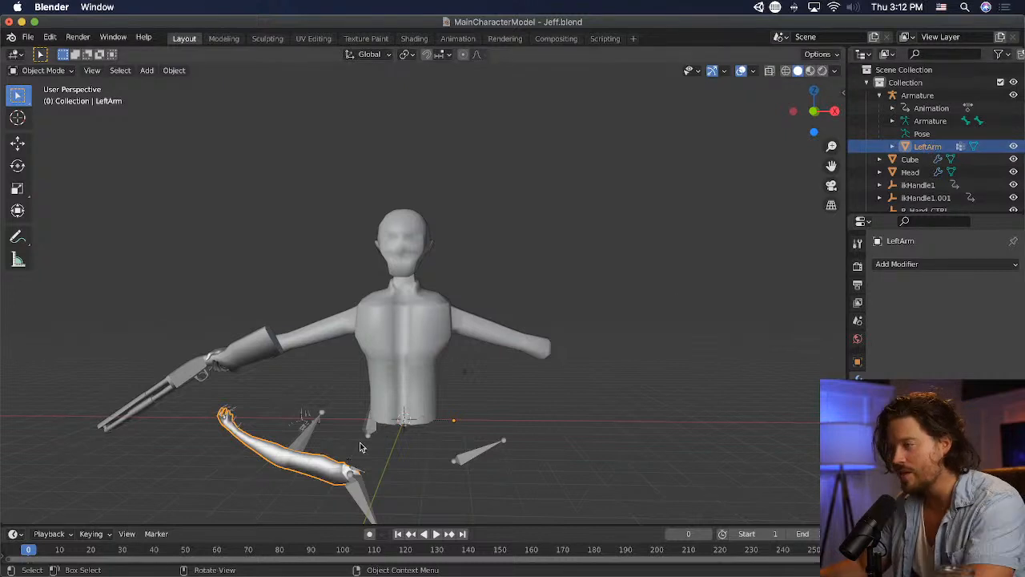
left_click(298, 429)
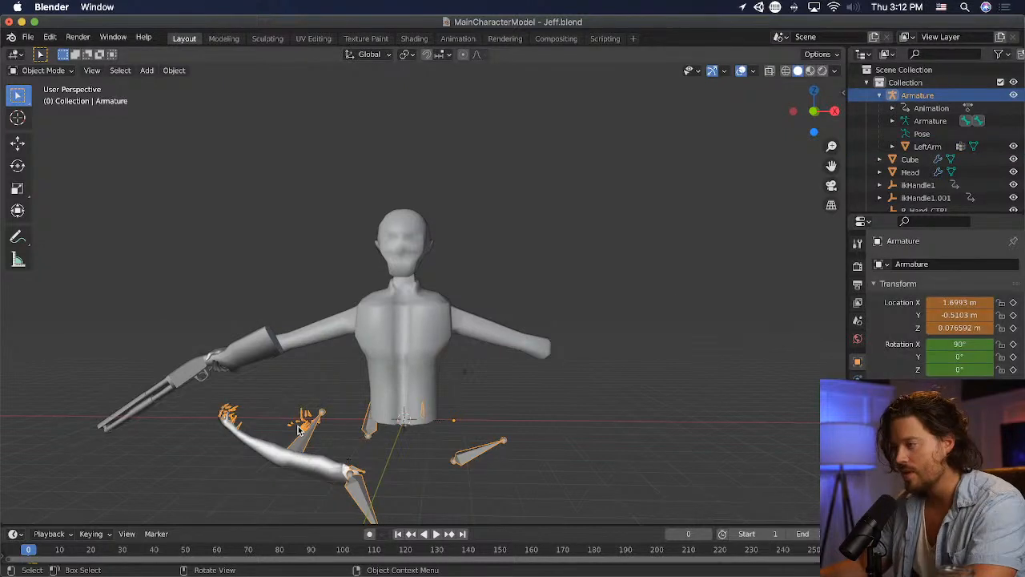
left_click(303, 439, "shift")
key("ctrl+p")
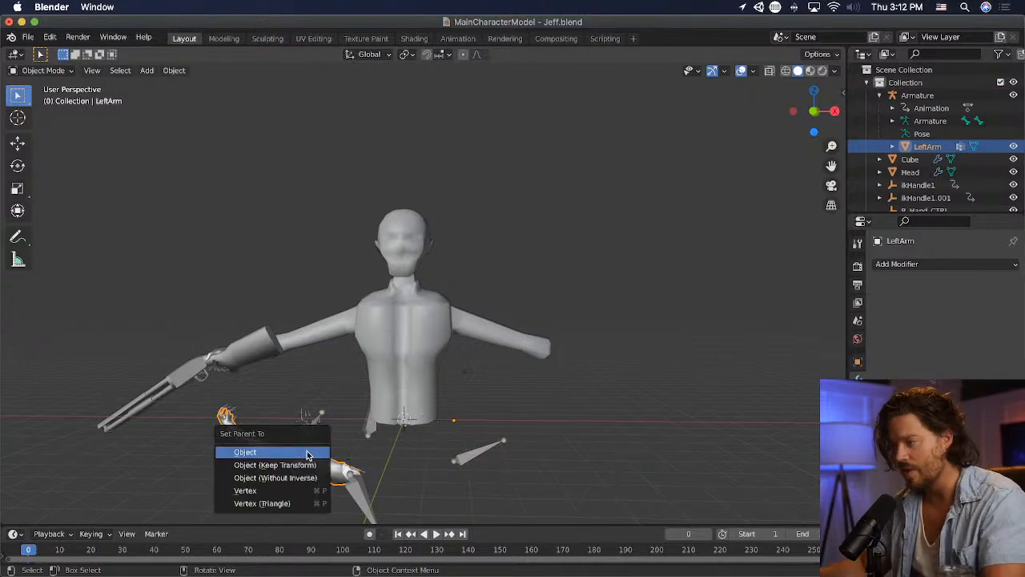
left_click(308, 454)
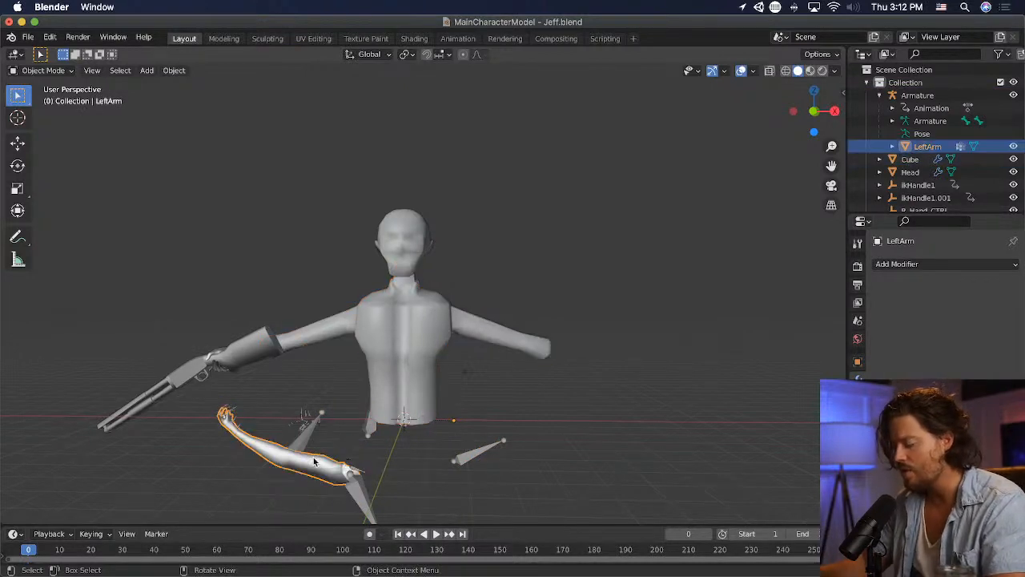
key("ctrl+p")
left_click(312, 458)
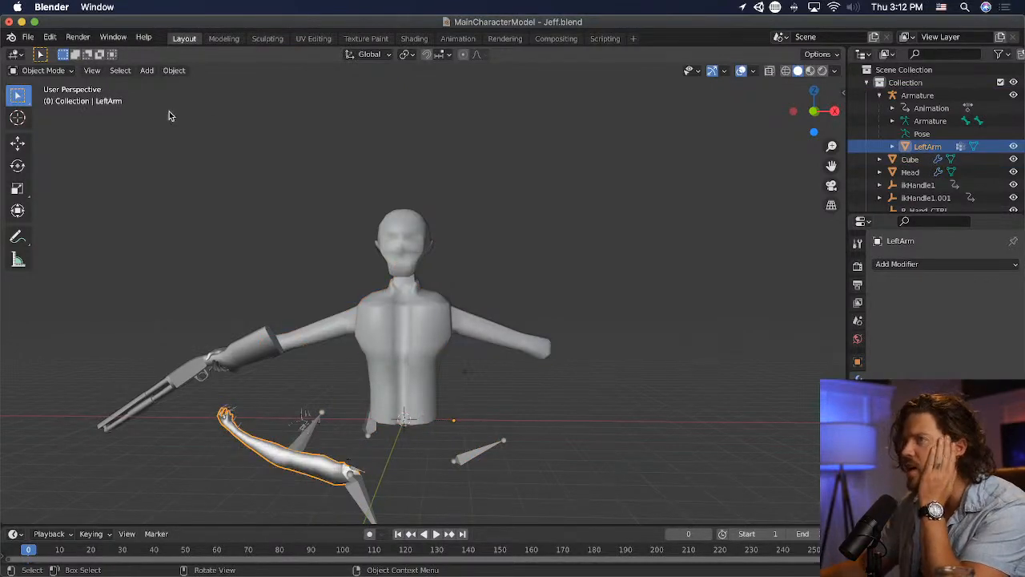
- Clear the LeftArm mesh's parent so that it is detached from the armature
left_click(173, 71)
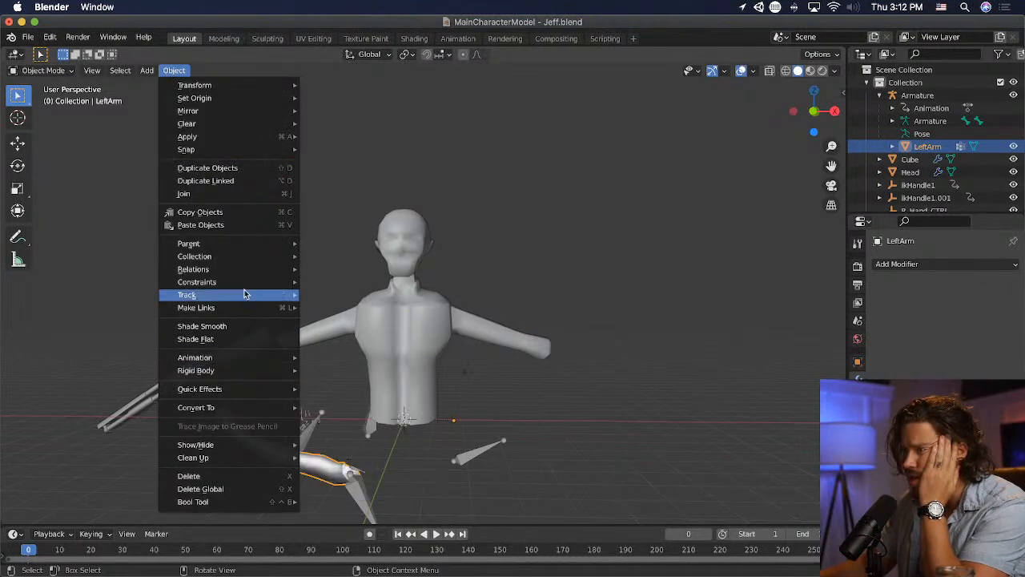
mouse_move(250, 244)
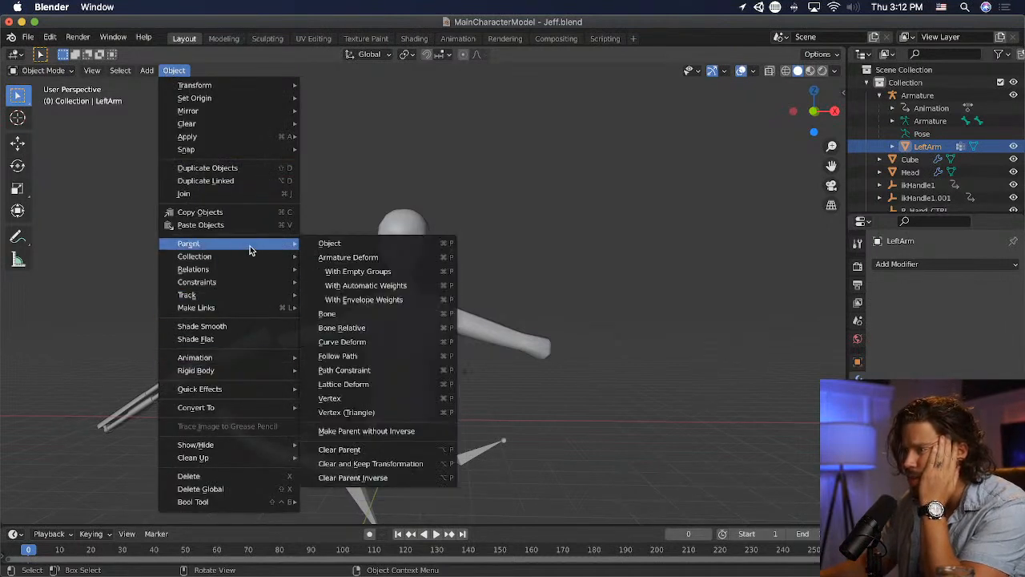
left_click(410, 451)
- Scale down the detached left arm and move it close to the character at the scene's centre
scroll(319, 424, "down", 13)
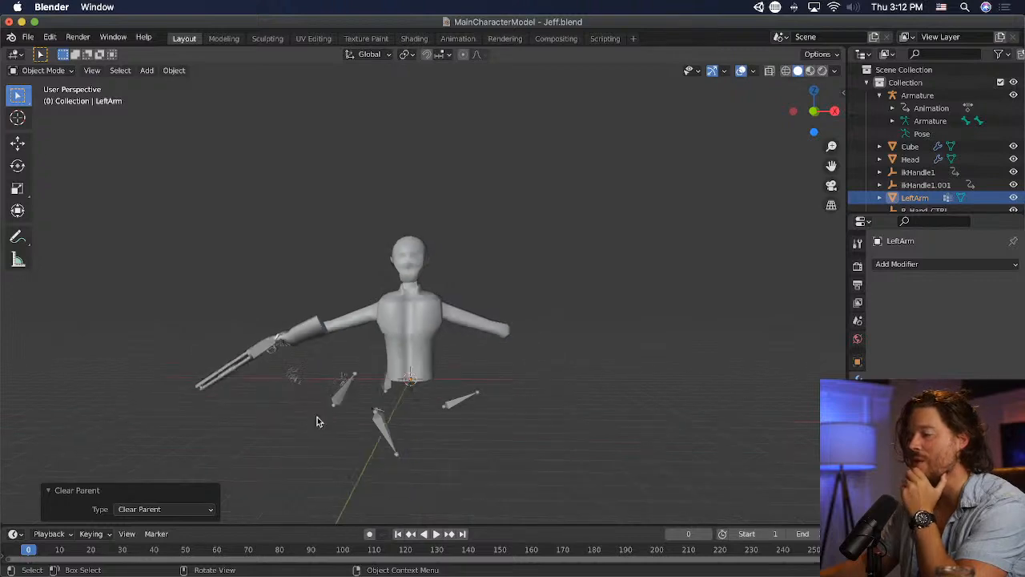
middle_click_drag(313, 353, 306, 394)
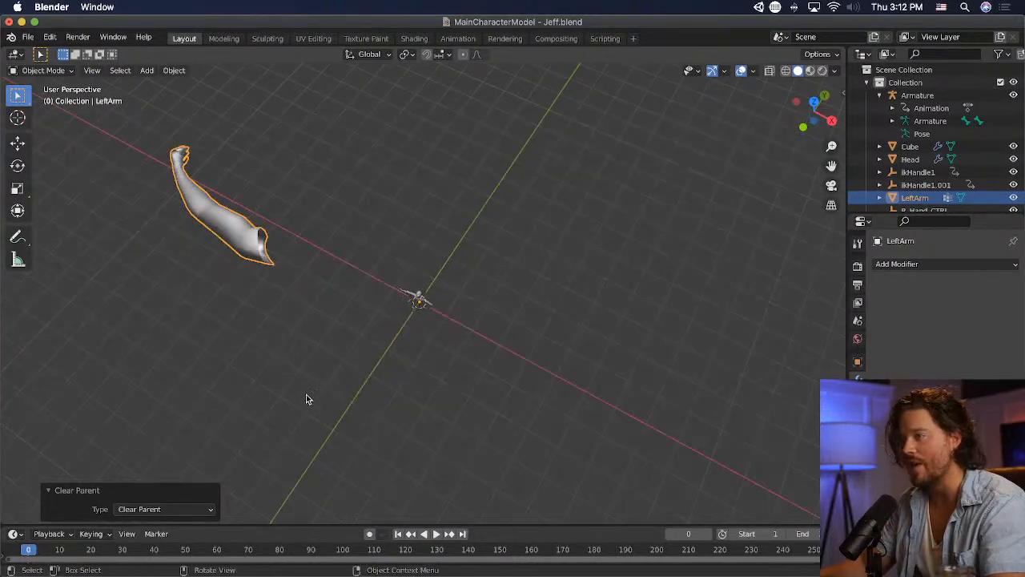
key("g")
left_click(565, 362)
key("s")
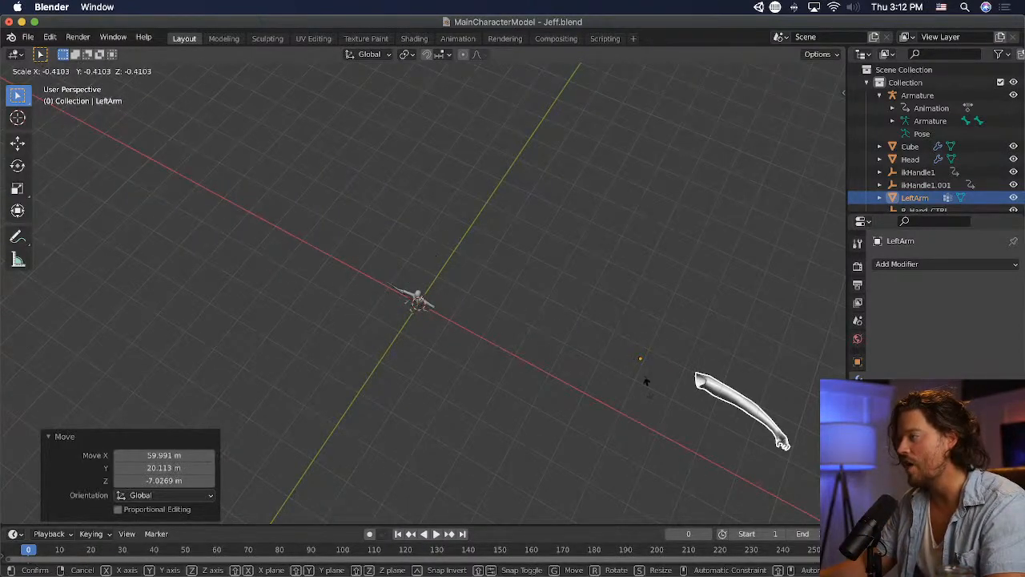
left_click(570, 358)
key("g")
left_click(477, 321)
scroll(441, 309, "up", 6)
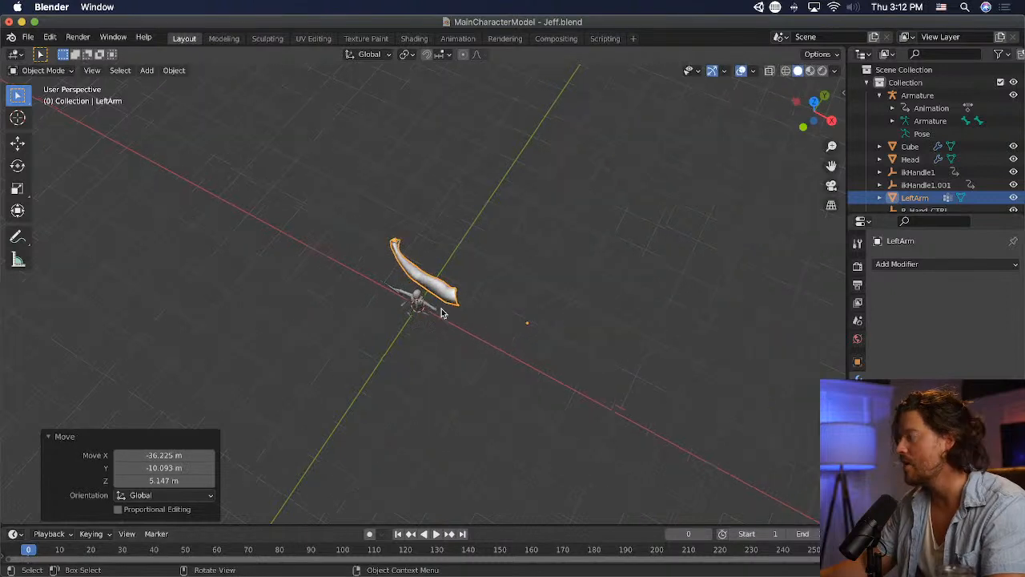
- Delete the imported armature and the ikHandle1.001, R_Hand_CTRL and R_PV empties
middle_click_drag(437, 310, 475, 268)
middle_click_drag(400, 356, 427, 318)
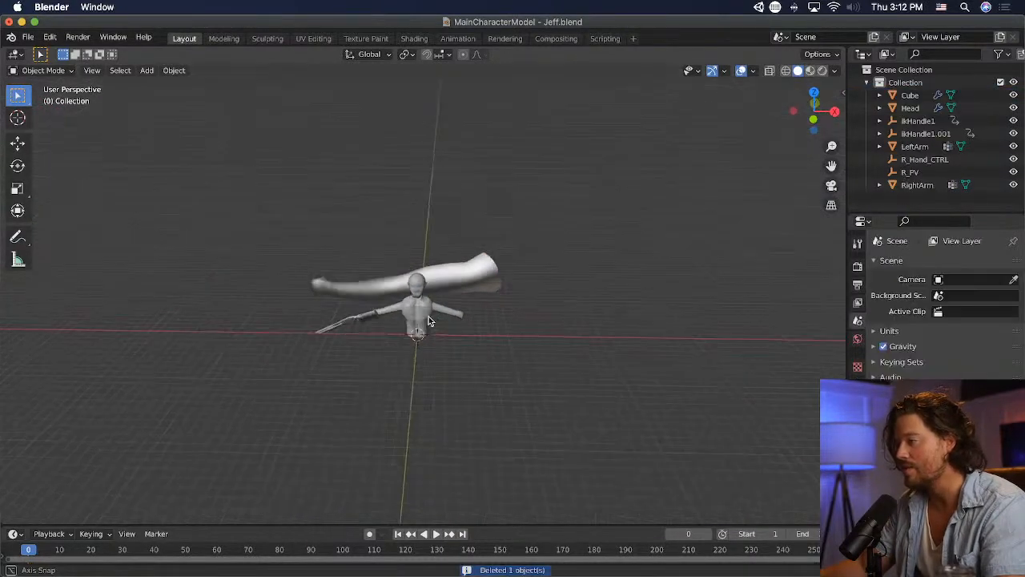
scroll(394, 341, "up", 5)
left_click_drag(311, 407, 378, 446)
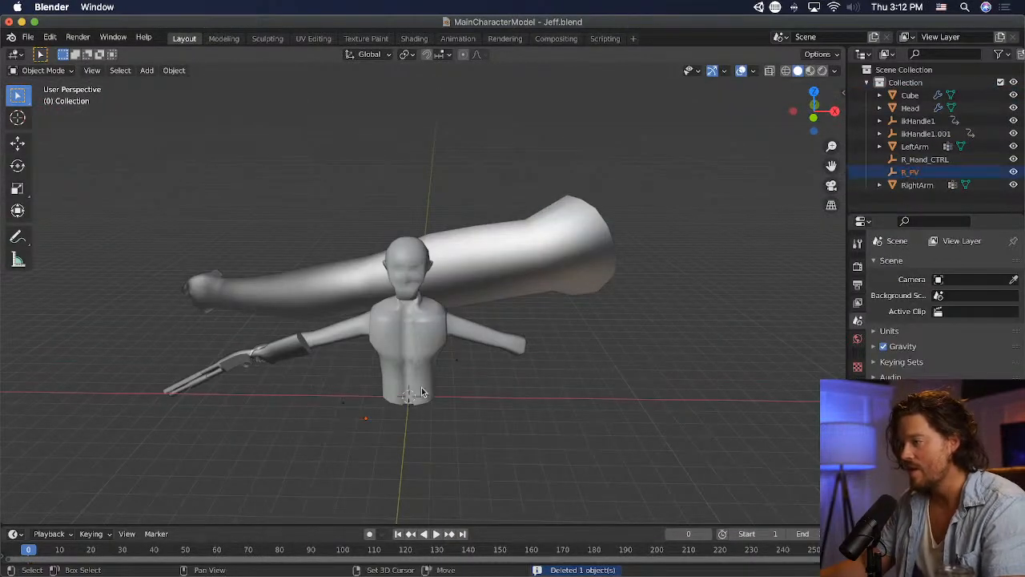
left_click(344, 403, "shift")
left_click(459, 361, "shift")
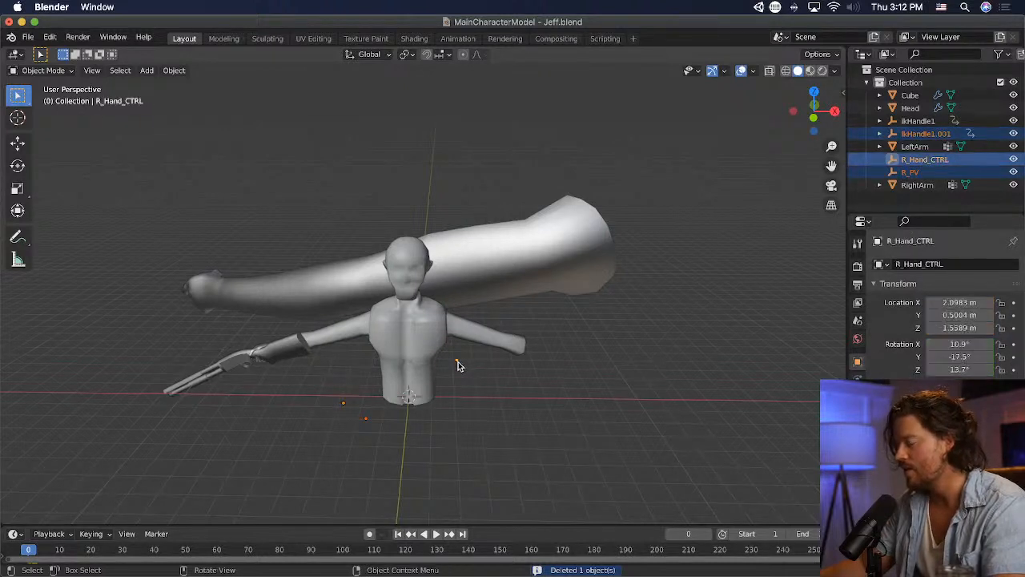
key("x")
left_click(458, 361)
- Select the LeftArm object and set its origin to its geometry
left_click(480, 276)
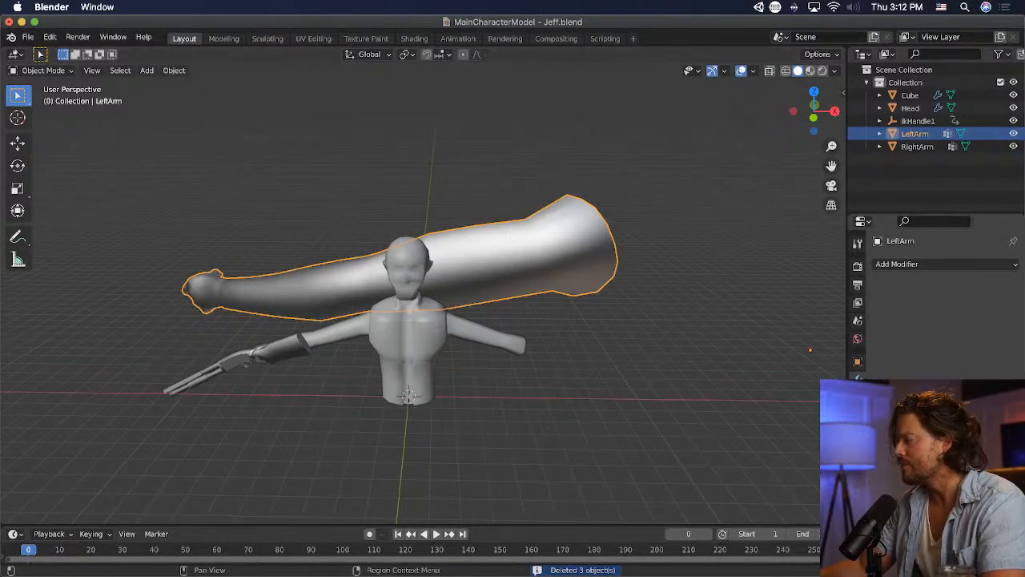
left_click(857, 472)
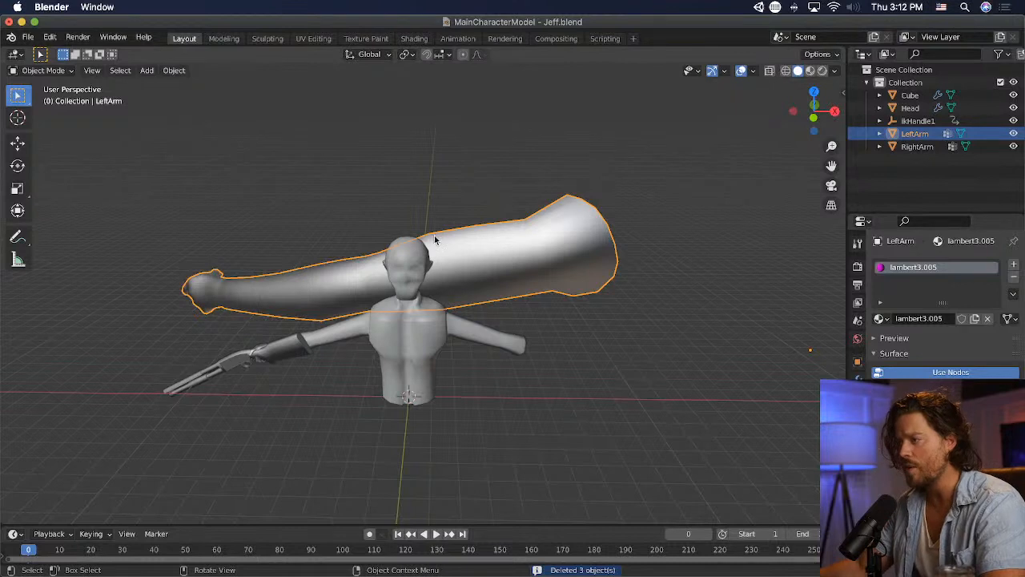
left_click(171, 71)
mouse_move(225, 97)
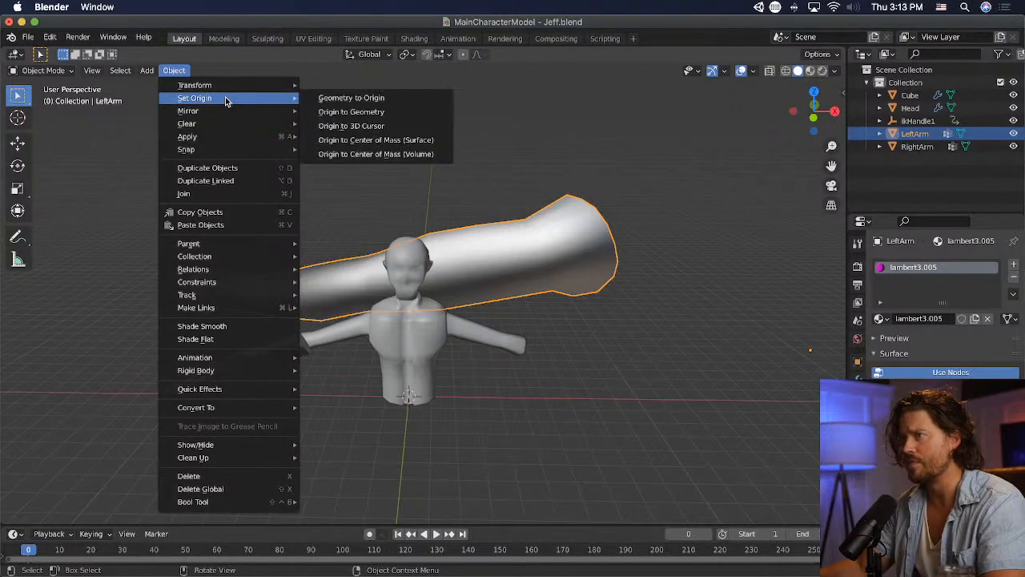
left_click(391, 113)
- Scale down the left arm and move it close to the character's torso
middle_click_drag(457, 249, 513, 318)
scroll(512, 318, "up", 2)
key("s")
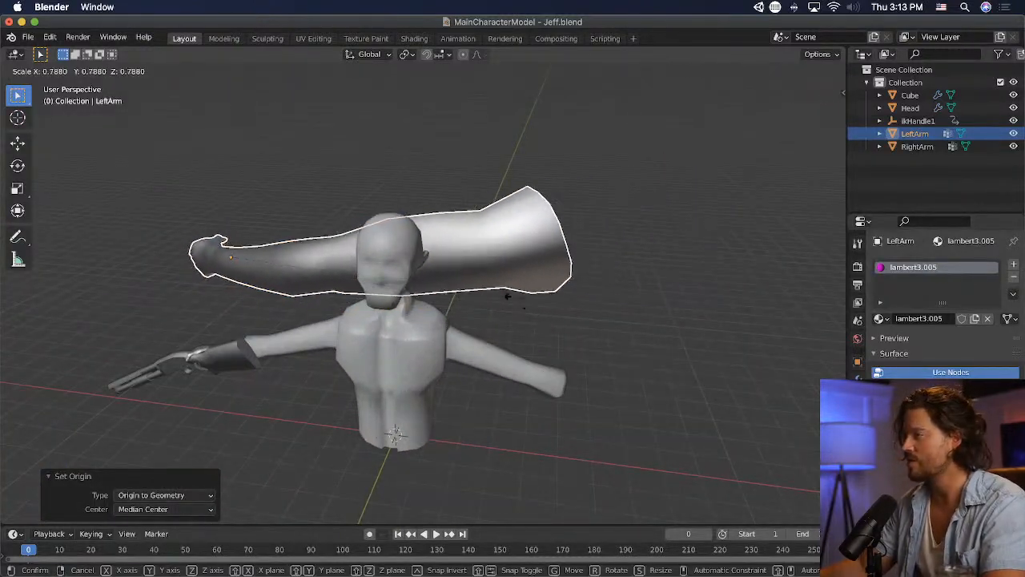
left_click(371, 256)
key("g")
left_click(661, 413)
middle_click_drag(660, 413, 537, 373)
key("g")
left_click(276, 191)
middle_click_drag(275, 191, 517, 320)
- Rotate the left arm about 139° around the global Z axis
key("r")
type("z")
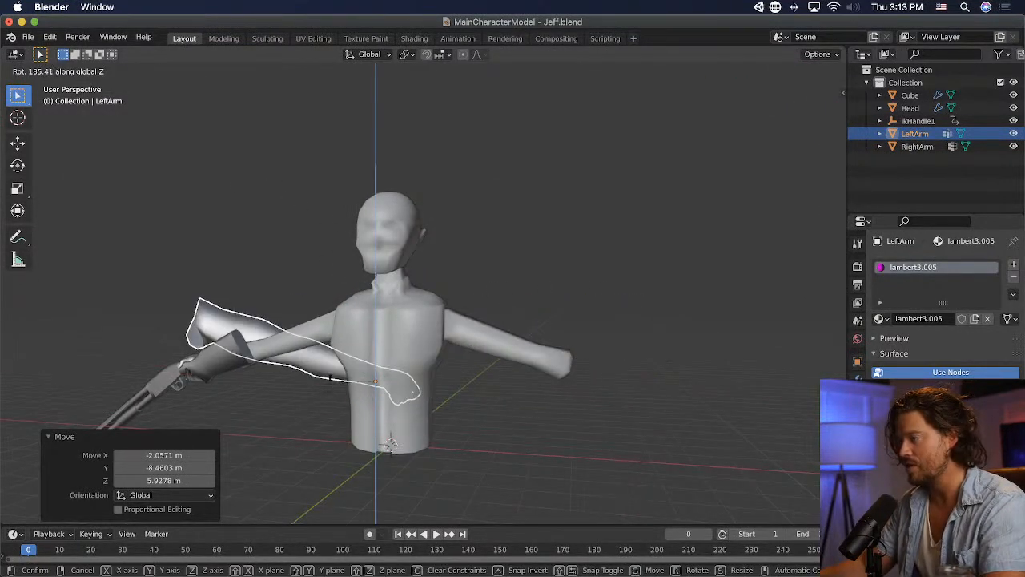
type("90")
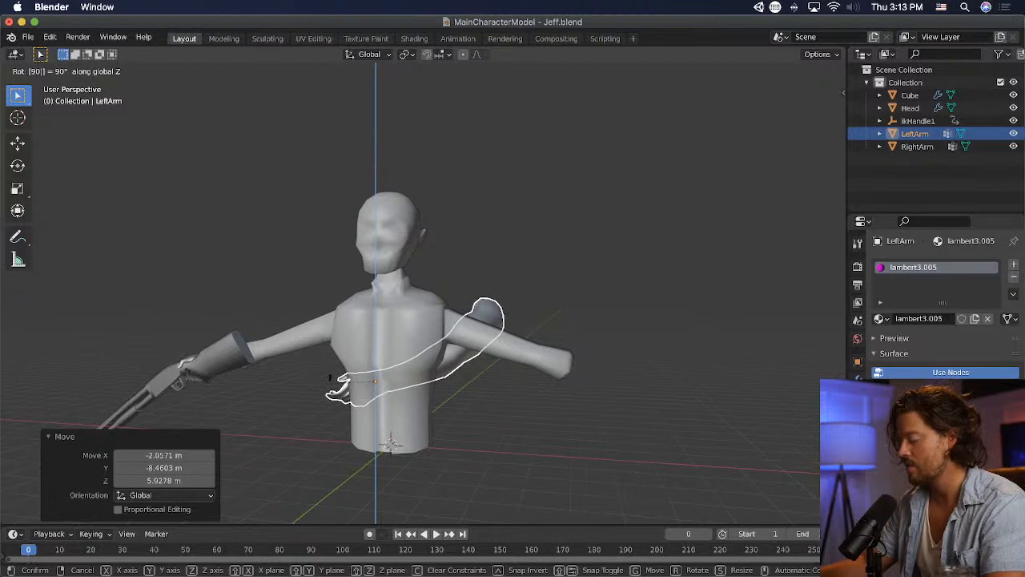
key("BackSpace")
key("BackSpace")
type("-90")
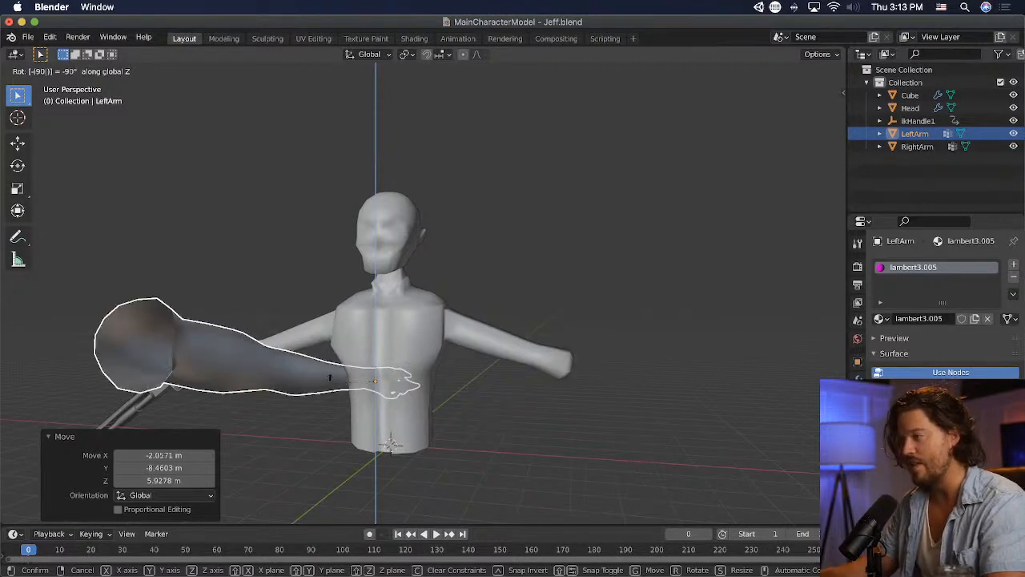
key("BackSpace")
key("BackSpace")
type("-45")
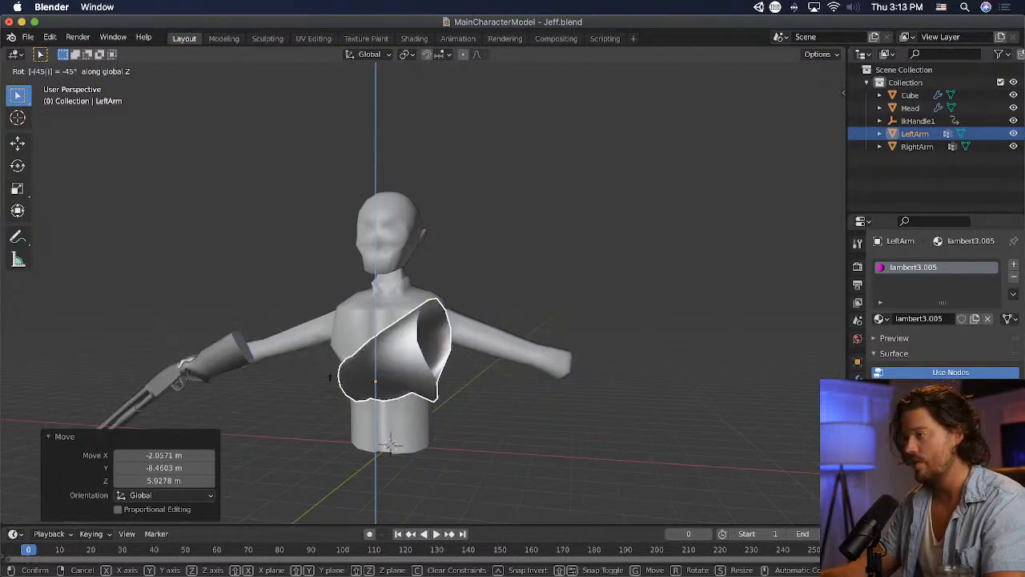
key("BackSpace")
key("BackSpace")
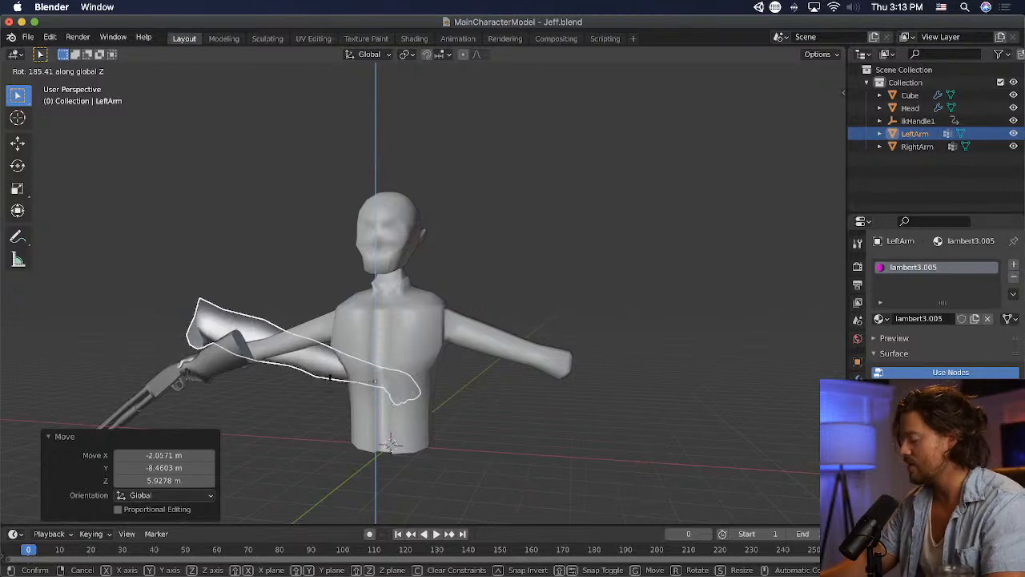
type("90")
key("BackSpace")
key("BackSpace")
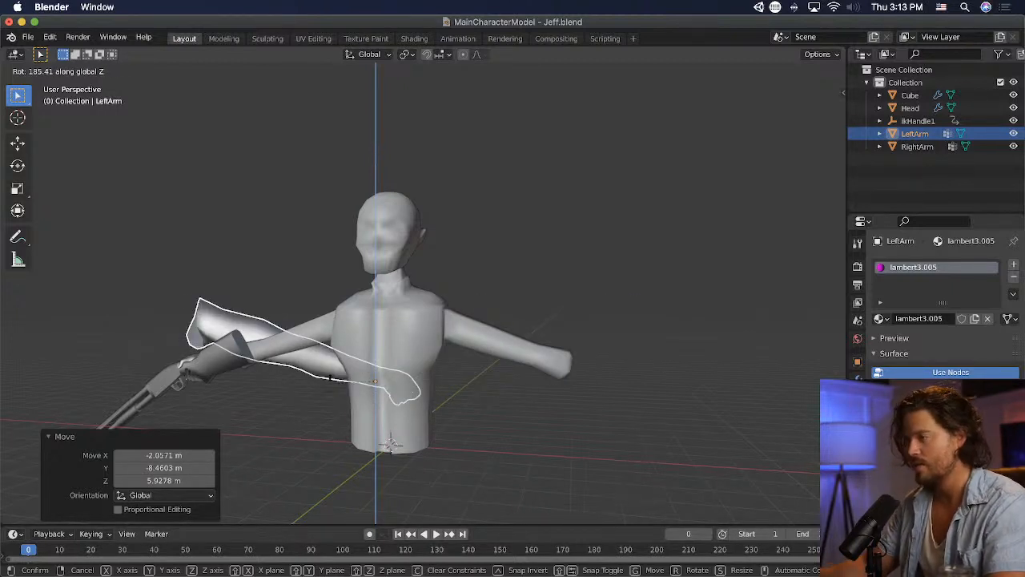
left_click(783, 501)
- Rotate the left arm another 55.3° around global Z and move it about 11.37 m along X to the character's left side
middle_click_drag(407, 345, 594, 373)
key("r")
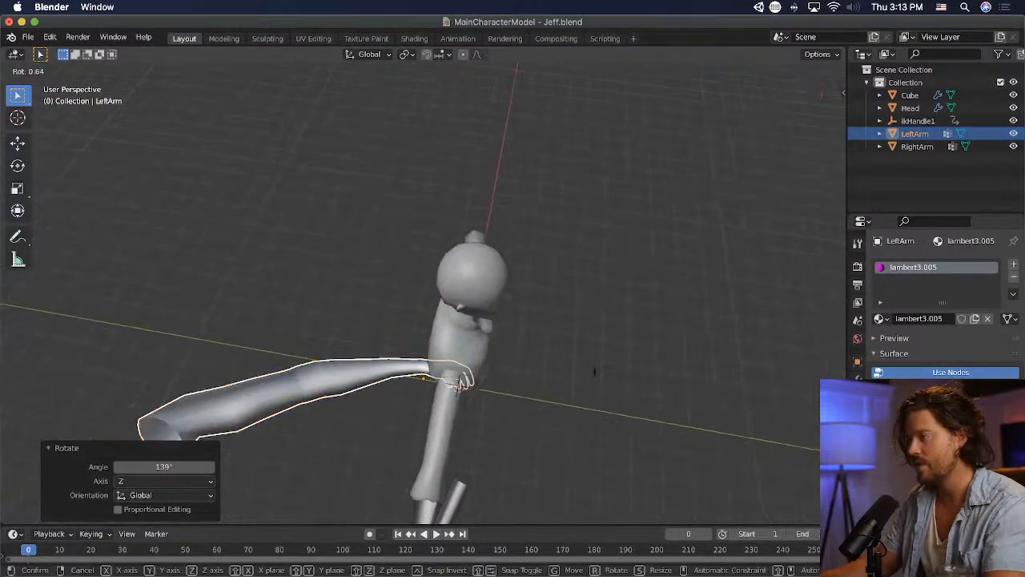
key("z")
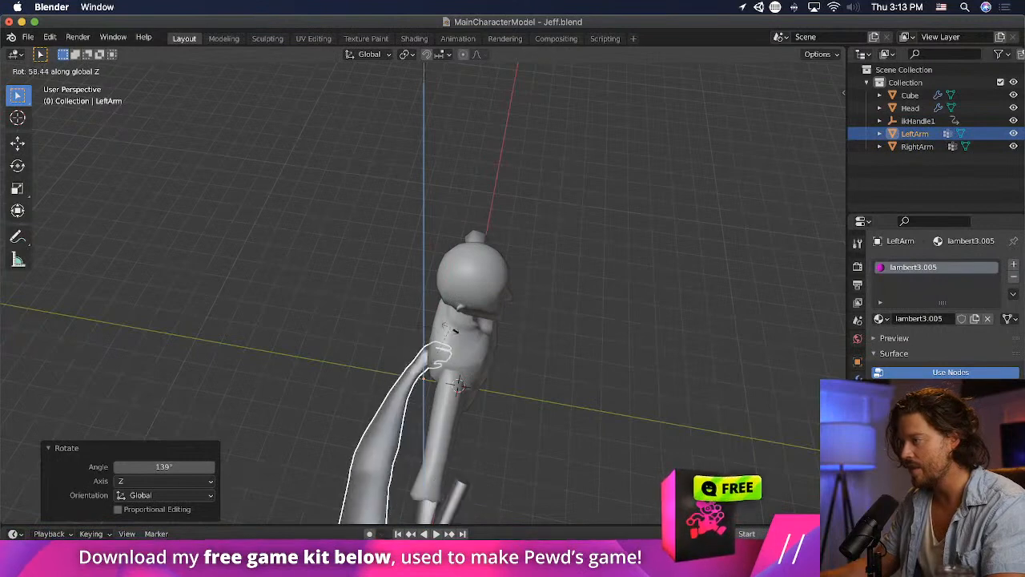
left_click(454, 327)
middle_click_drag(454, 328, 428, 243)
key("KP_1")
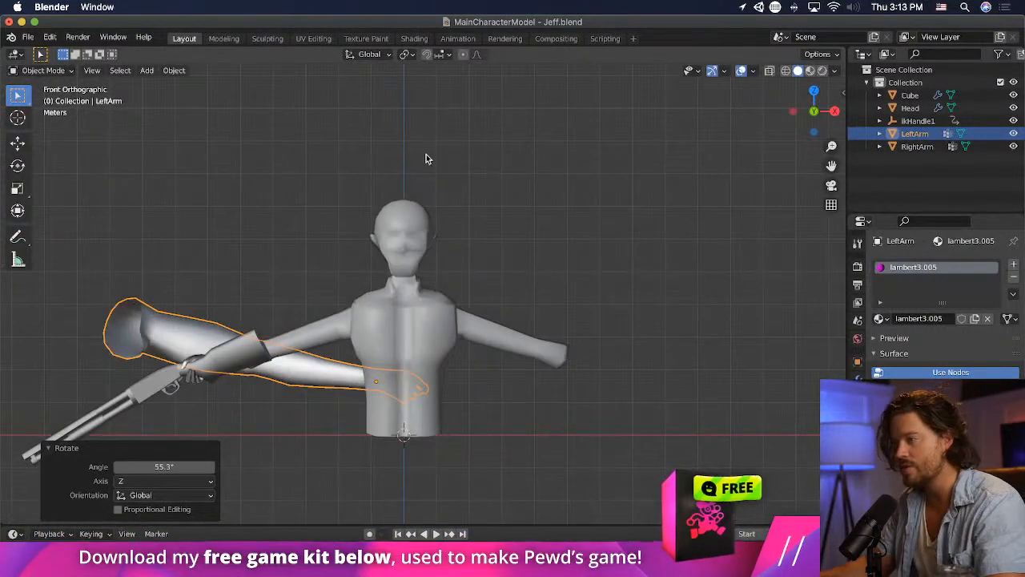
key("g")
key("Return")
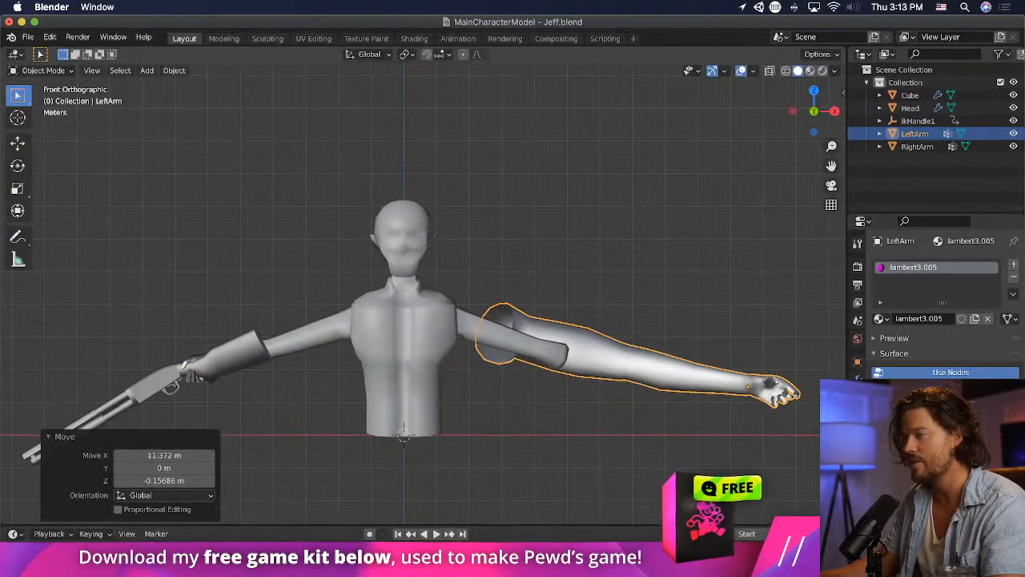
- Place the left arm near the shotgun-holding arm for comparison and resize it by factors of 0.666 and 1.576
key("s")
left_click(777, 412)
key("g")
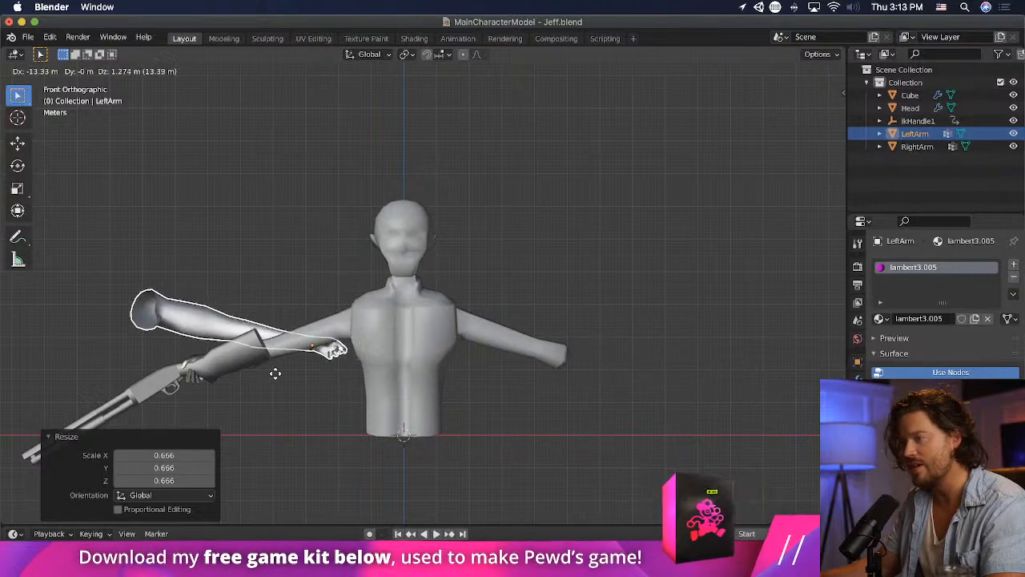
left_click(161, 384)
key("s")
left_click(305, 387)
key("g")
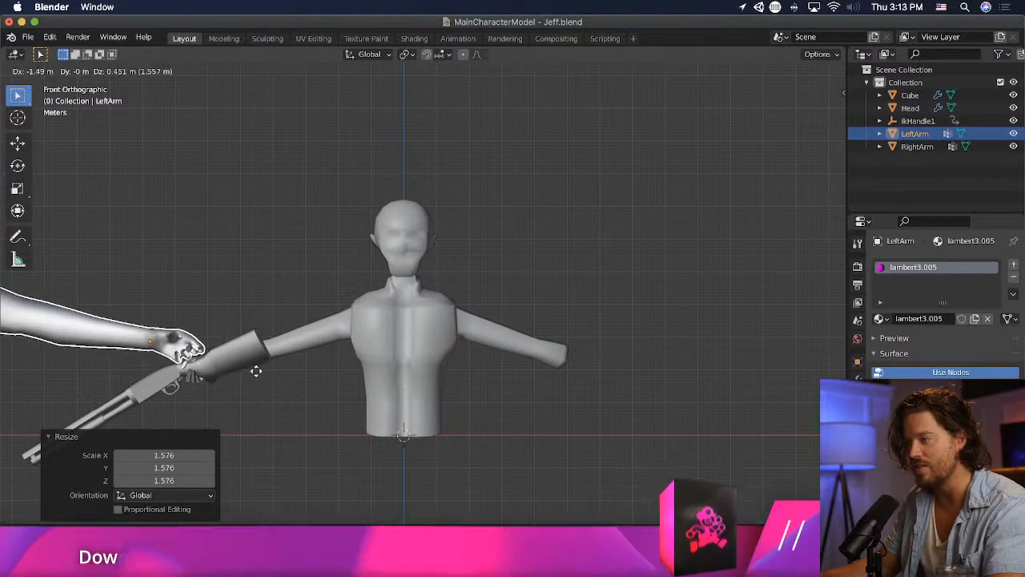
left_click(303, 354)
- Match the left arm's size to the shotgun-holding arm, resizing it by factors of 0.496 and 1.506
mouse_move(303, 354)
middle_mouse_down()
mouse_move(433, 371)
mouse_move(317, 358)
middle_mouse_up()
key("s")
left_click(390, 355)
key("g")
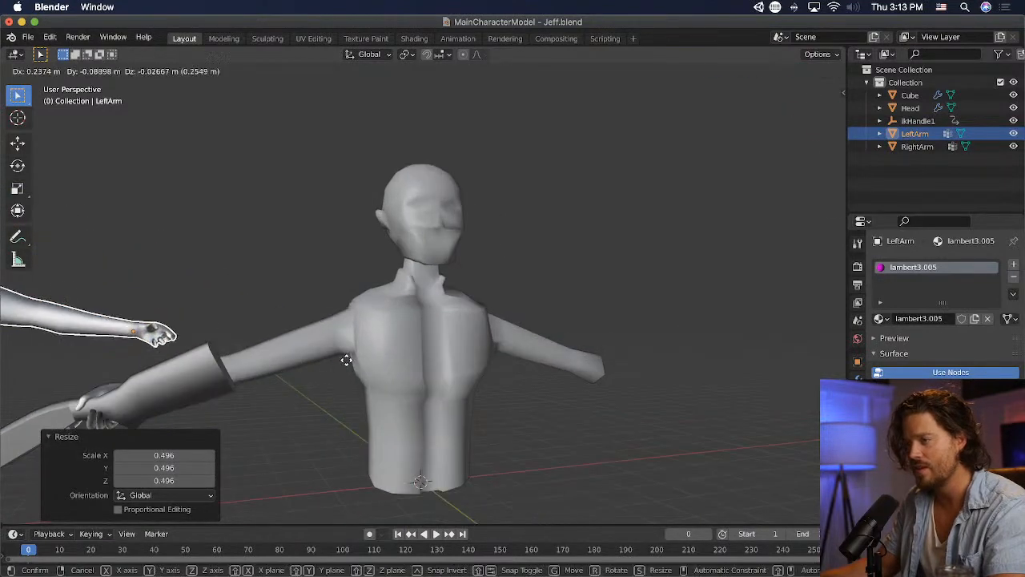
left_click(358, 402)
scroll(295, 382, "down", 2)
key("s")
left_click(326, 389)
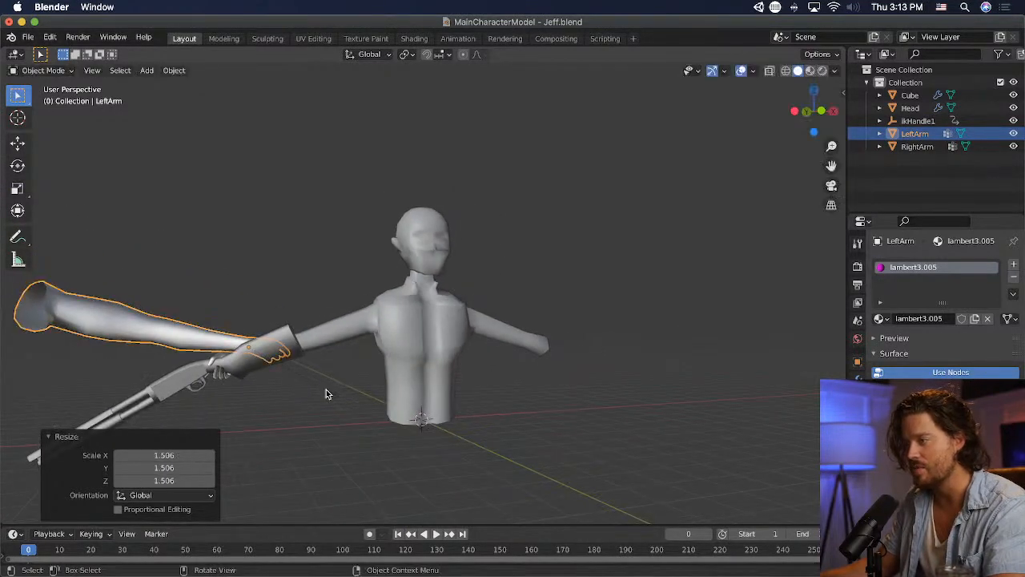
key("g")
left_click(235, 414)
- Move the left arm across the scene onto the character's existing handless left arm
middle_click_drag(236, 414, 342, 355)
key("g")
left_click(478, 385)
key("g")
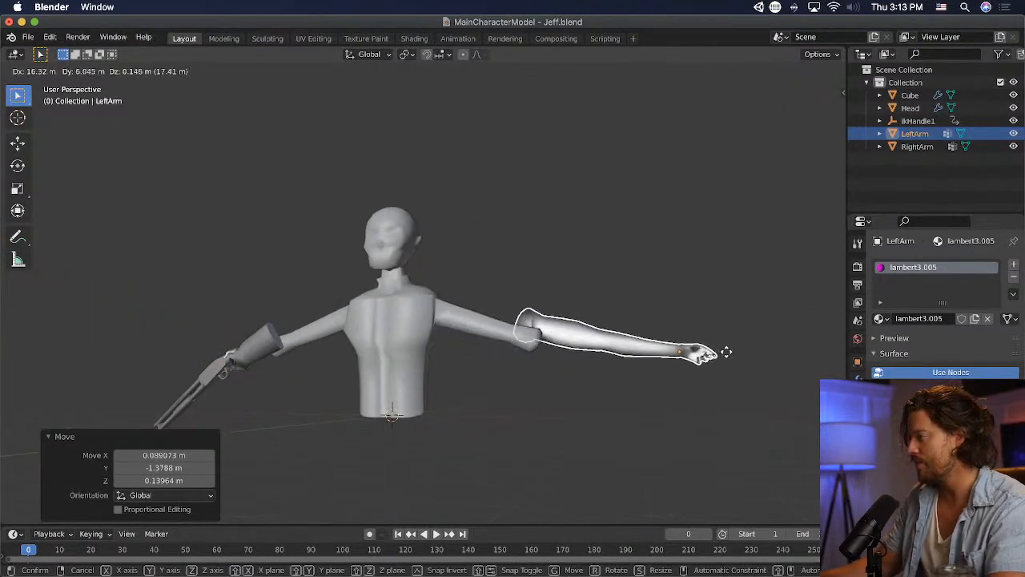
left_click(683, 360)
key("g")
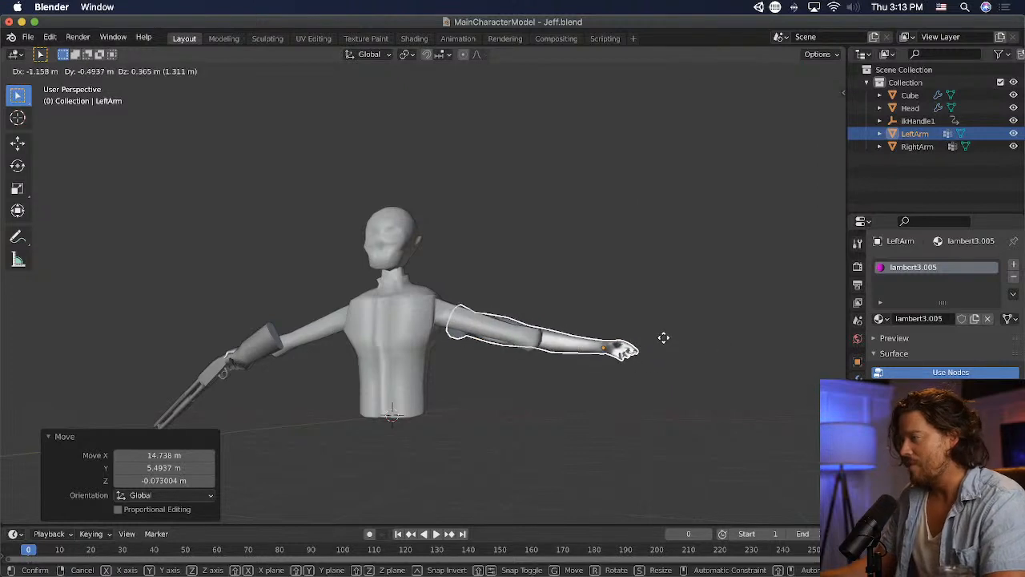
left_click(642, 338)
- Rotate the left arm -9.37° in front view and position it along the character's sloping left arm
key("KP_1")
key("g")
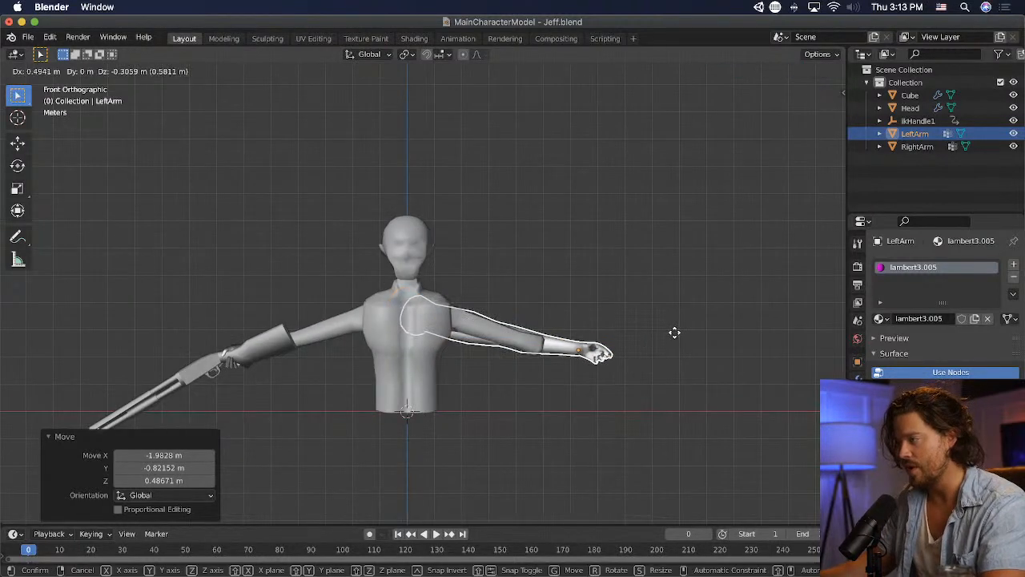
key("r")
key("g")
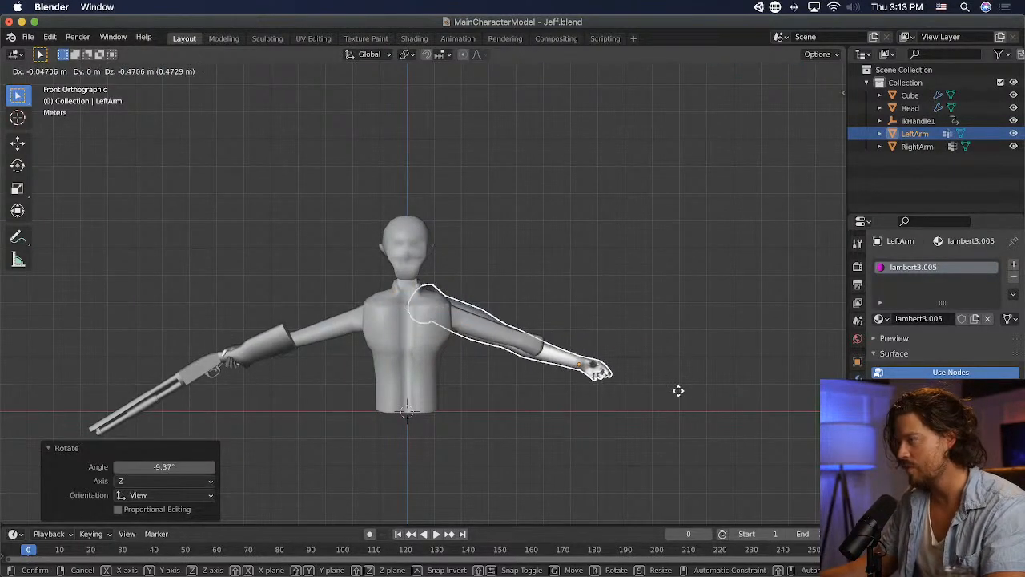
left_click(680, 392)
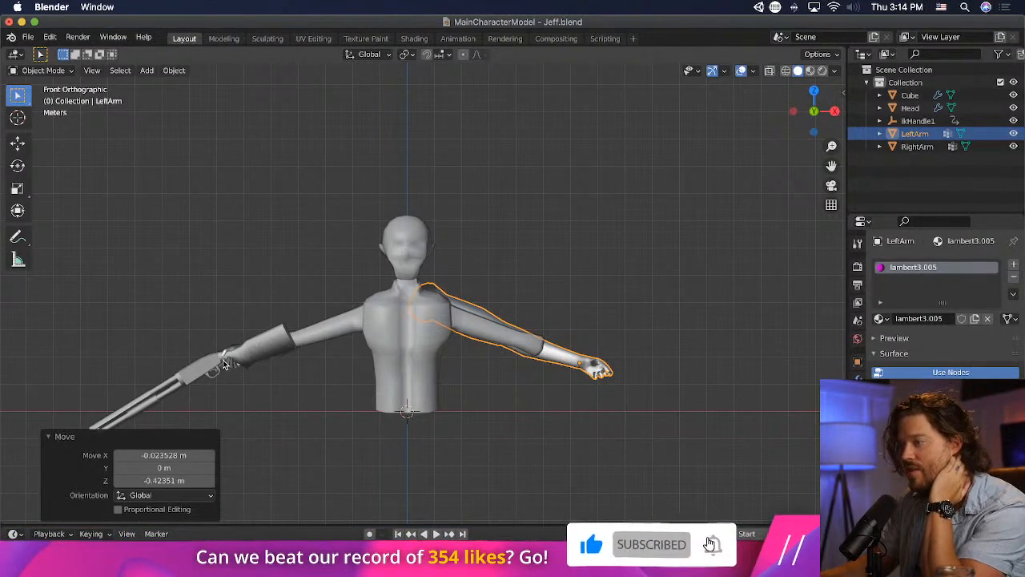
- Nudge the left arm at the character's shoulder and scale it by 0.938 to fit the body
key("g")
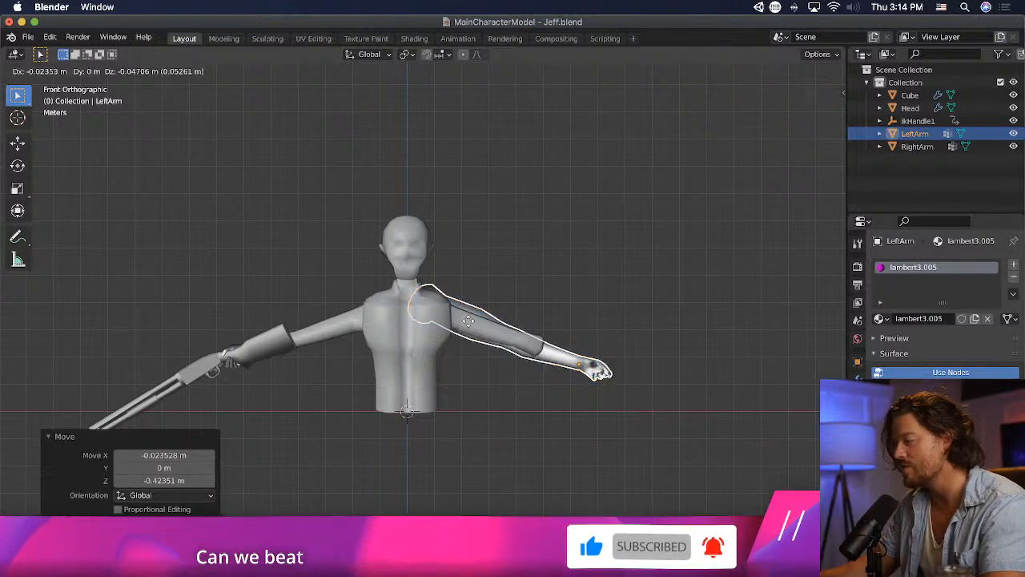
left_click(460, 323)
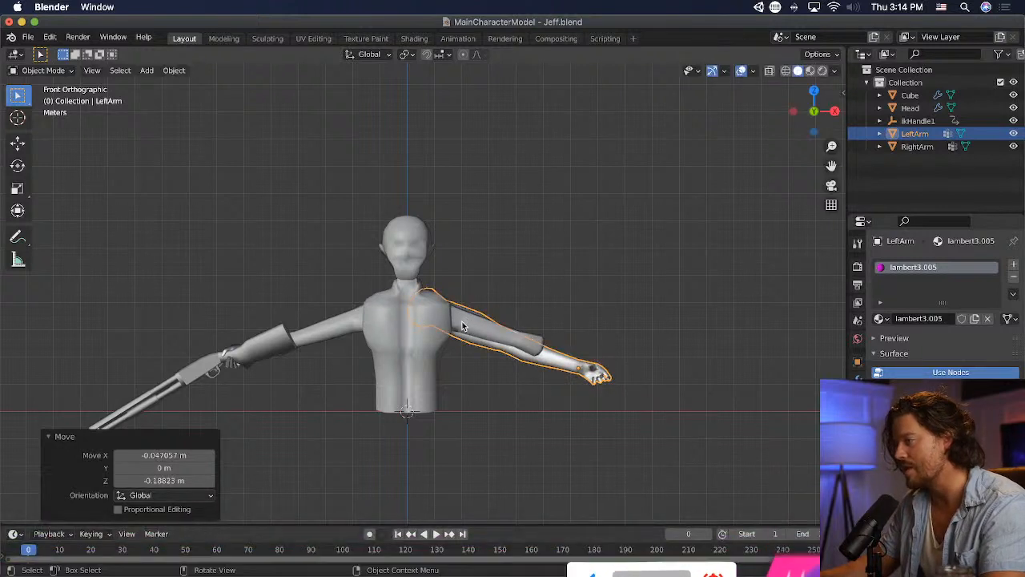
key("g")
left_click(616, 329)
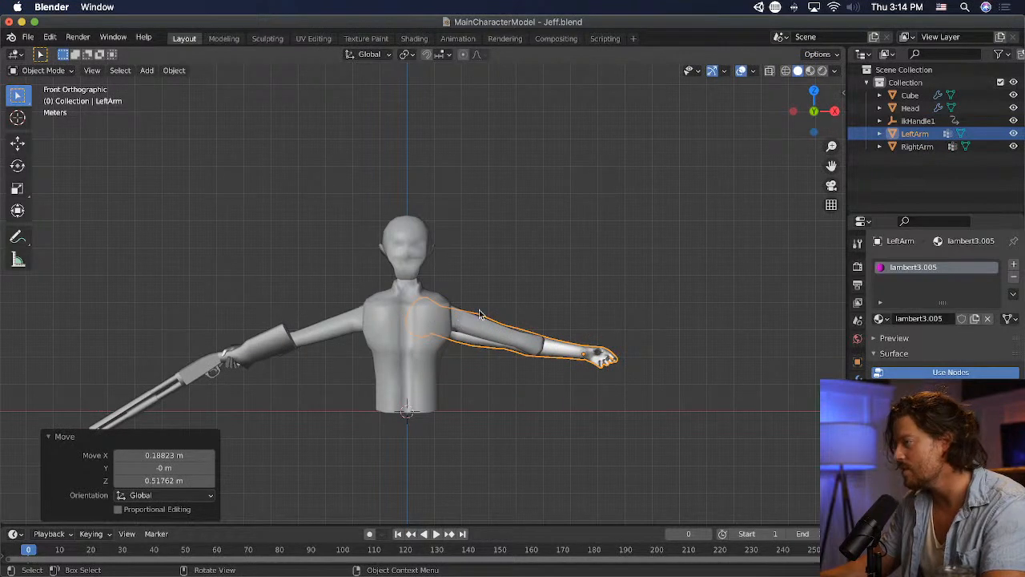
key("s")
left_click(652, 349)
key("g")
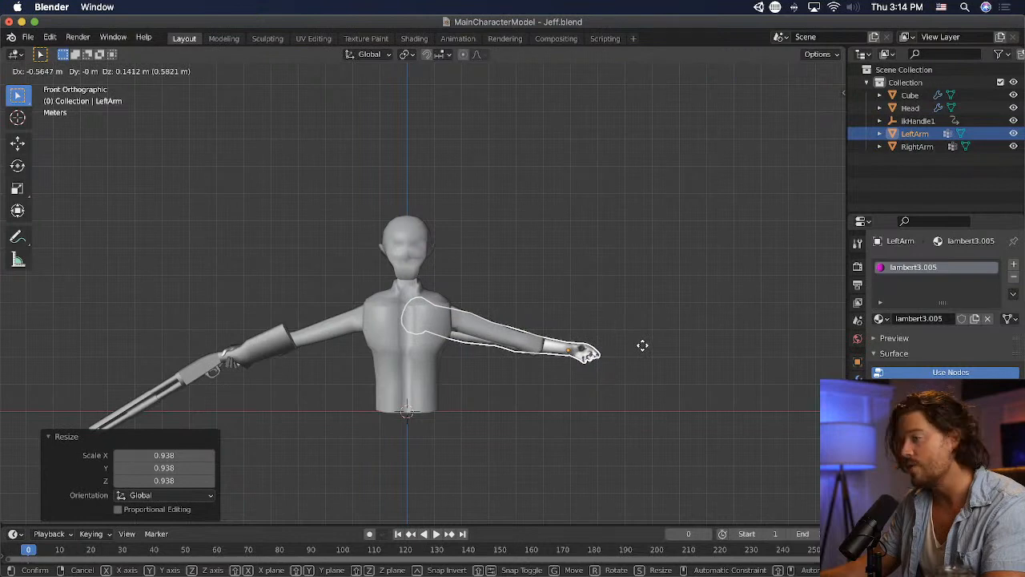
left_click(643, 349)
- Move the left arm about -5.17 m along Y in right view so that it lines up with the torso's shoulder
scroll(631, 413, "up", 1)
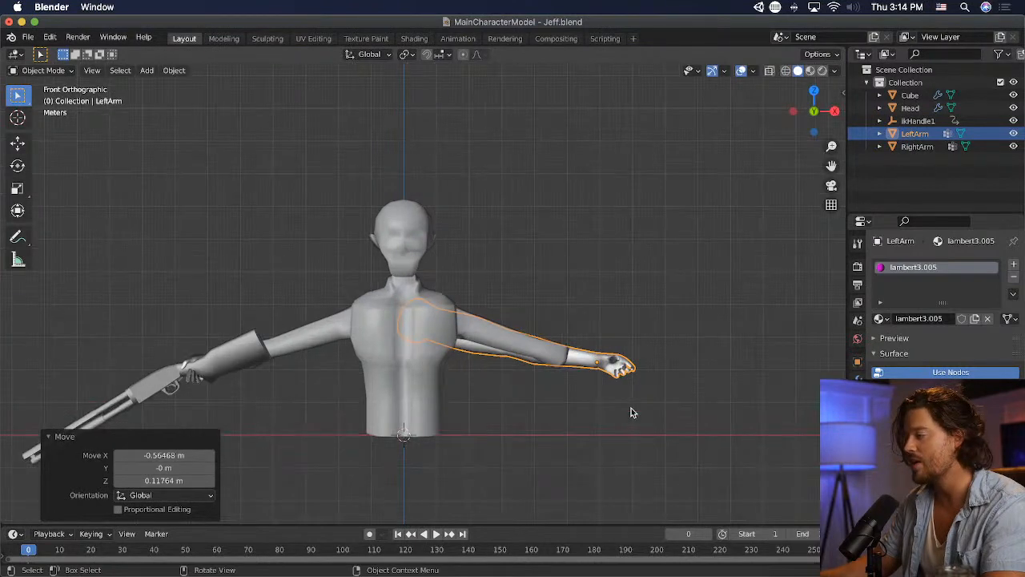
scroll(631, 412, "up", 2)
key("KP_3")
key("g")
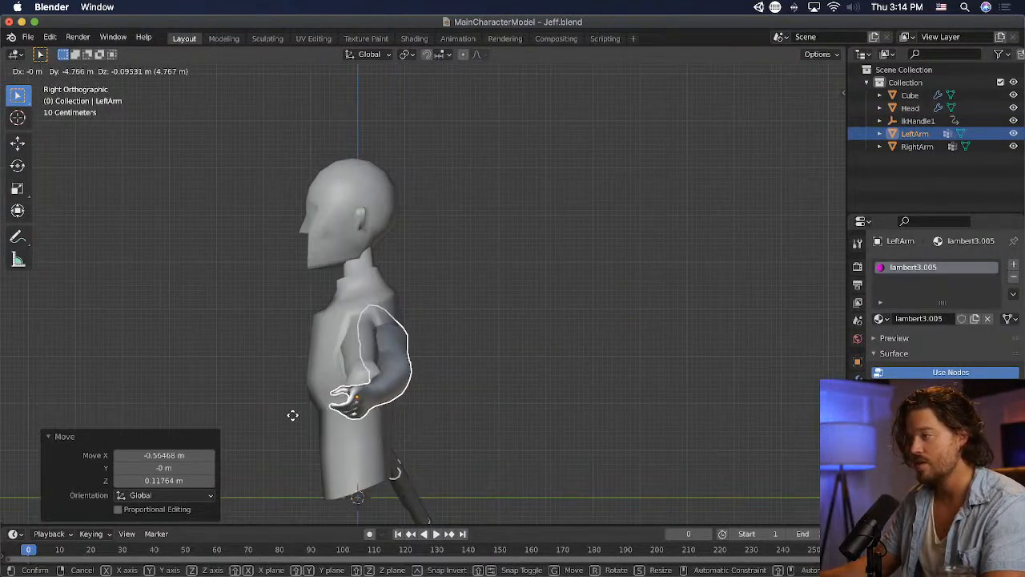
left_click(305, 415)
- Rotate the left arm -1.87° in front view and nudge it to overlap the character's existing arm
key("KP_1")
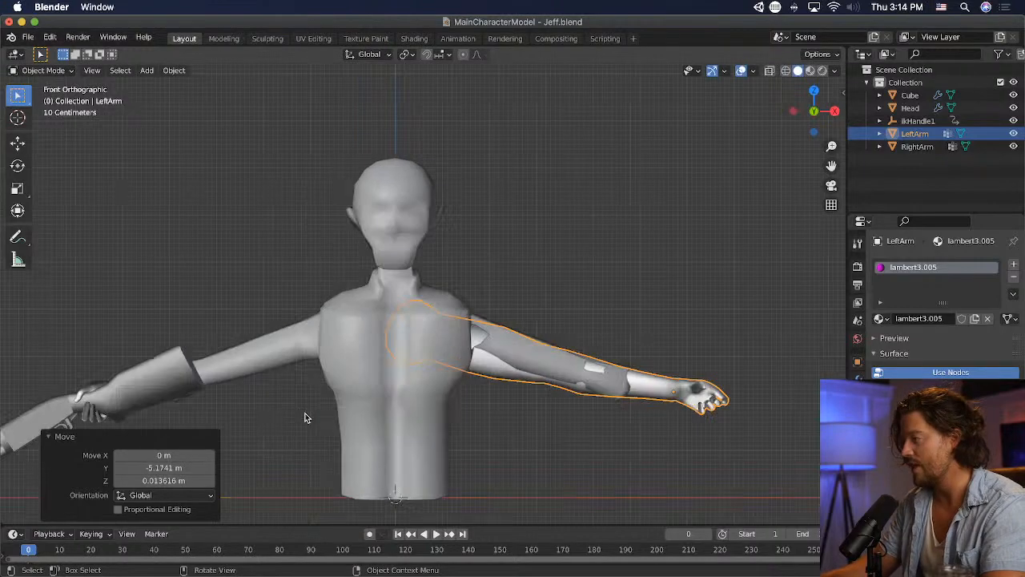
key("g")
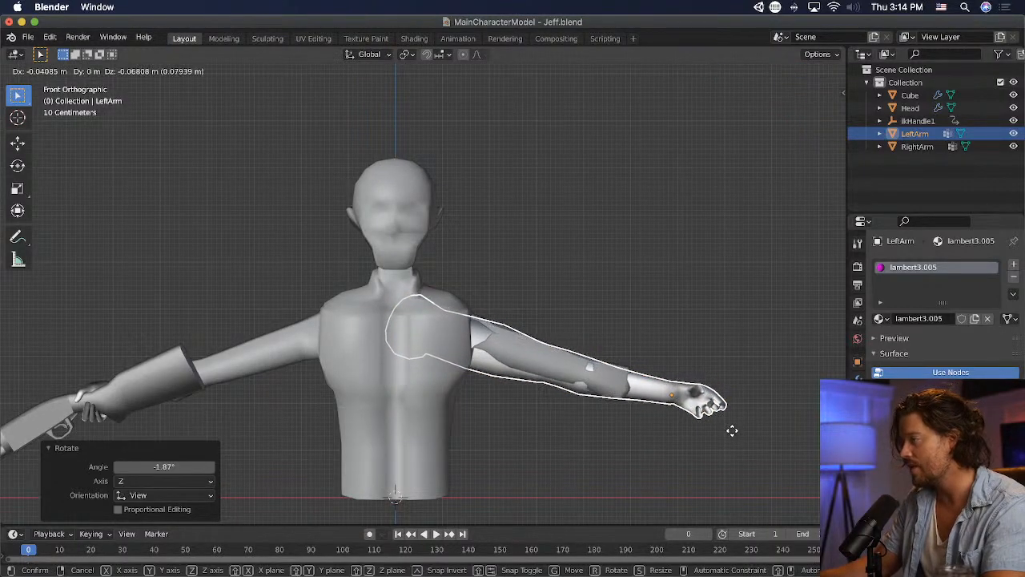
left_click(733, 429)
mouse_move(1, 1)
left_click(277, 308)
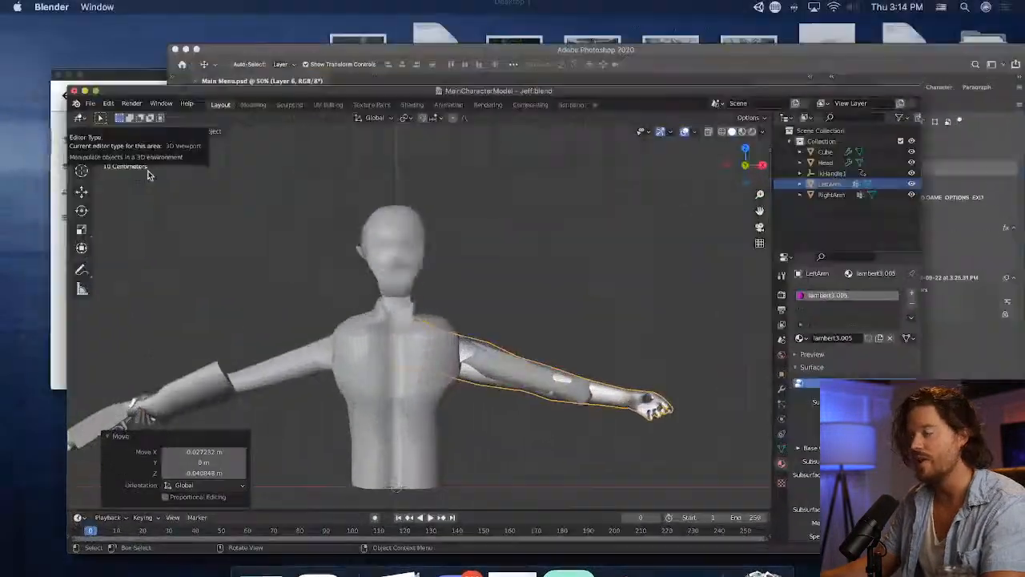
- Enter Edit Mode on the left arm and try to box-select its upper-arm vertices in solid shading
left_click(47, 70)
left_click(52, 99)
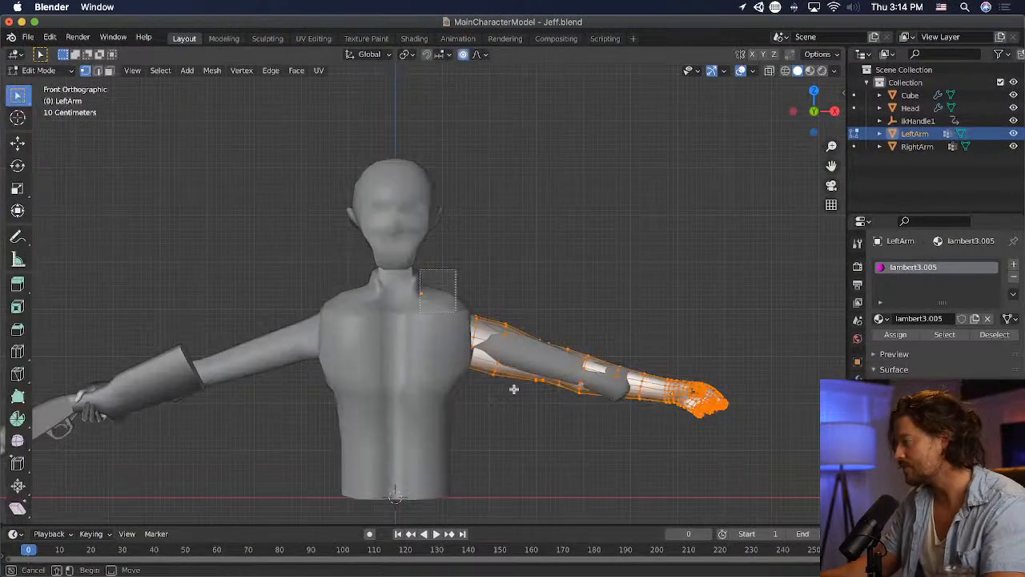
left_click_drag(424, 269, 603, 464)
right_click(603, 464)
left_click(603, 464)
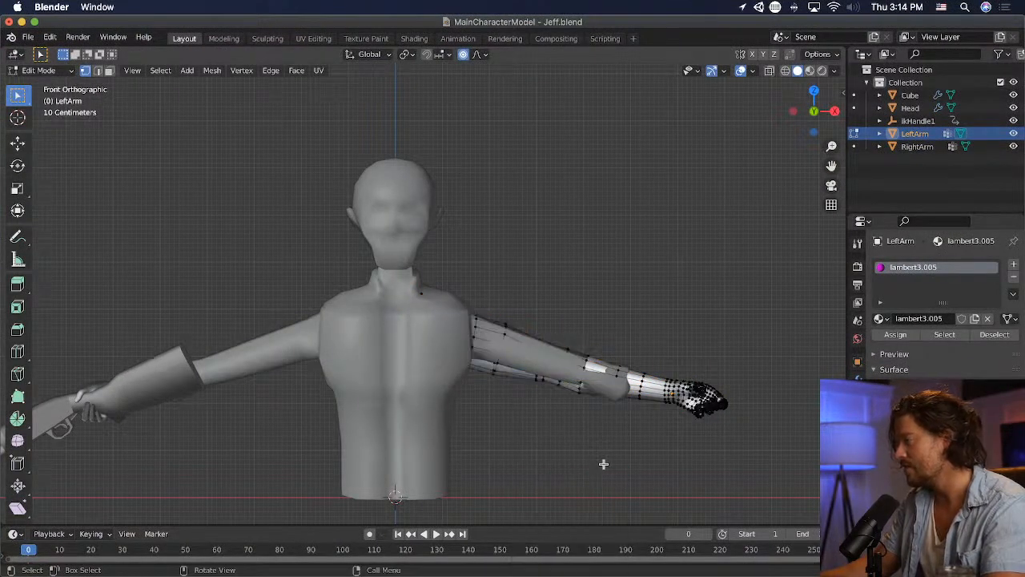
left_click_drag(468, 310, 593, 436)
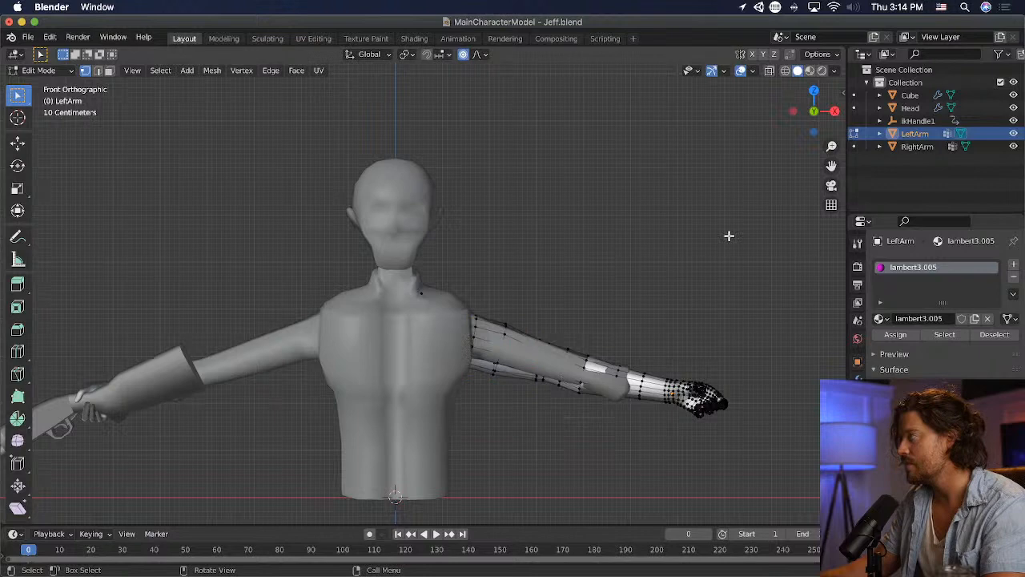
- Select the left arm's vertices from shoulder to elbow in wireframe shading, delete them, and return to solid shading
left_click(785, 70)
left_click_drag(322, 234, 606, 447)
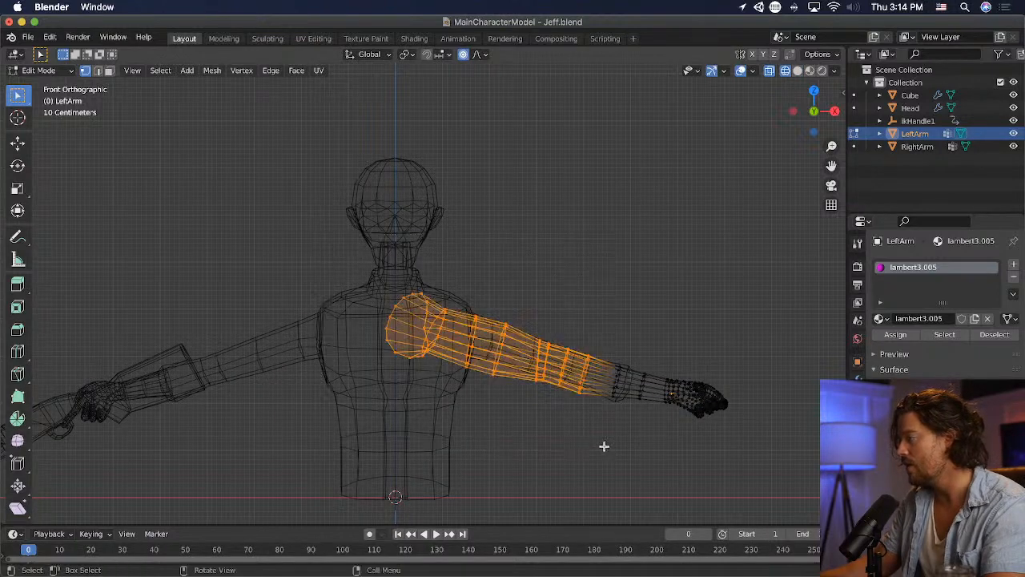
key("x")
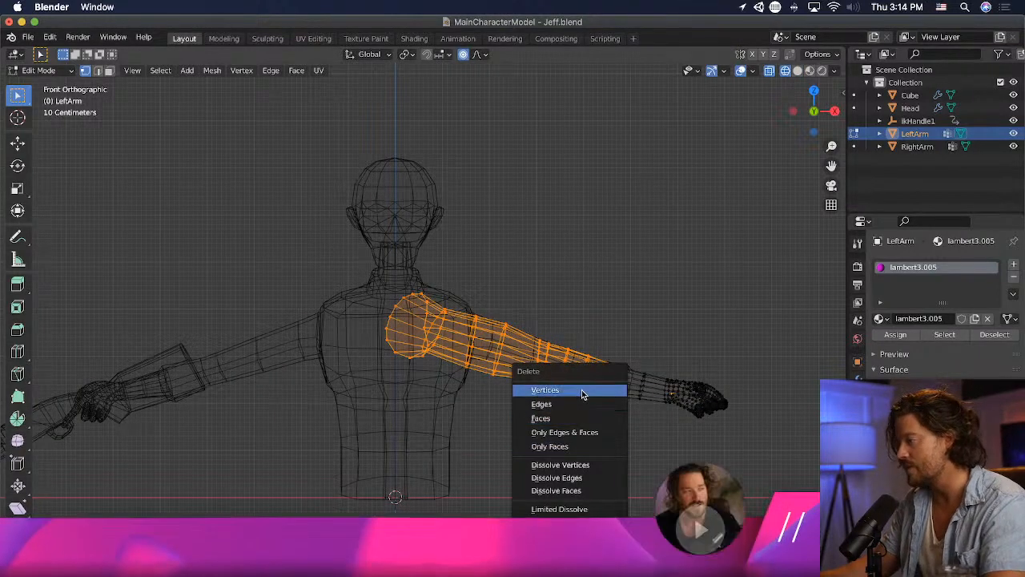
left_click(545, 390)
left_click(797, 70)
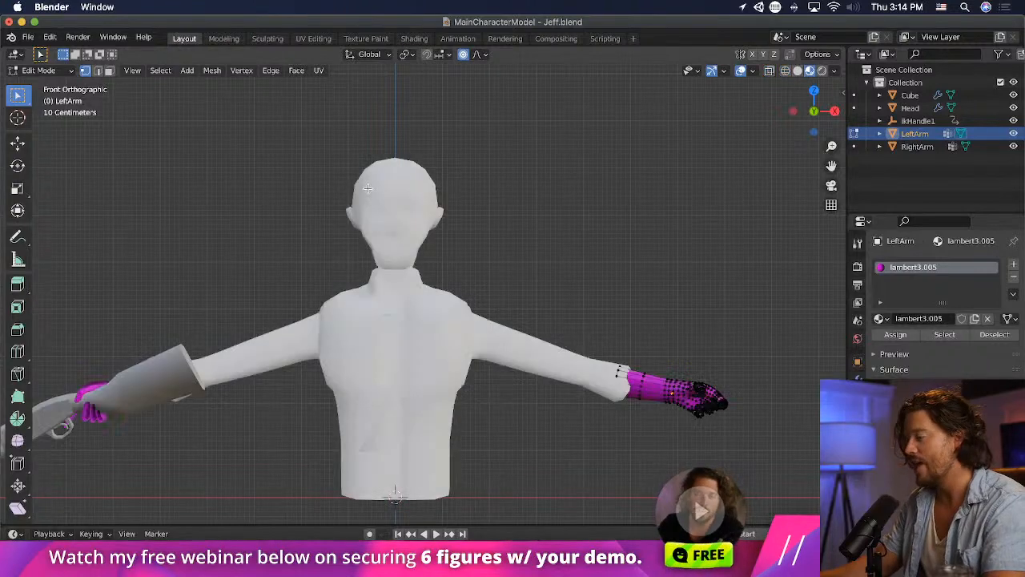
left_click(798, 72)
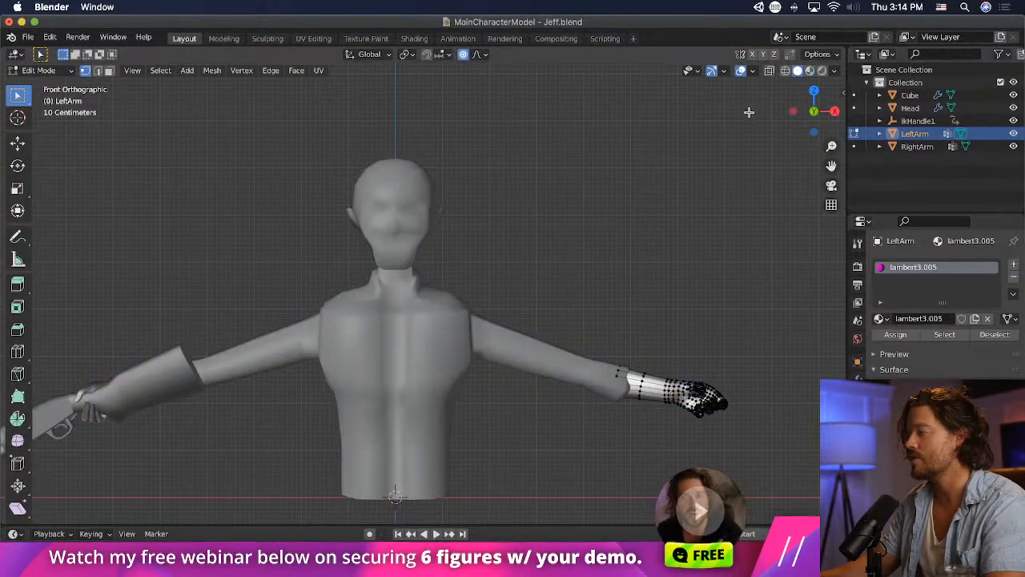
- Scale the selected vertices at the cut end of the left forearm by 0.904 with proportional editing
mouse_move(748, 108)
middle_mouse_down()
mouse_move(707, 261)
mouse_move(667, 267)
middle_mouse_up()
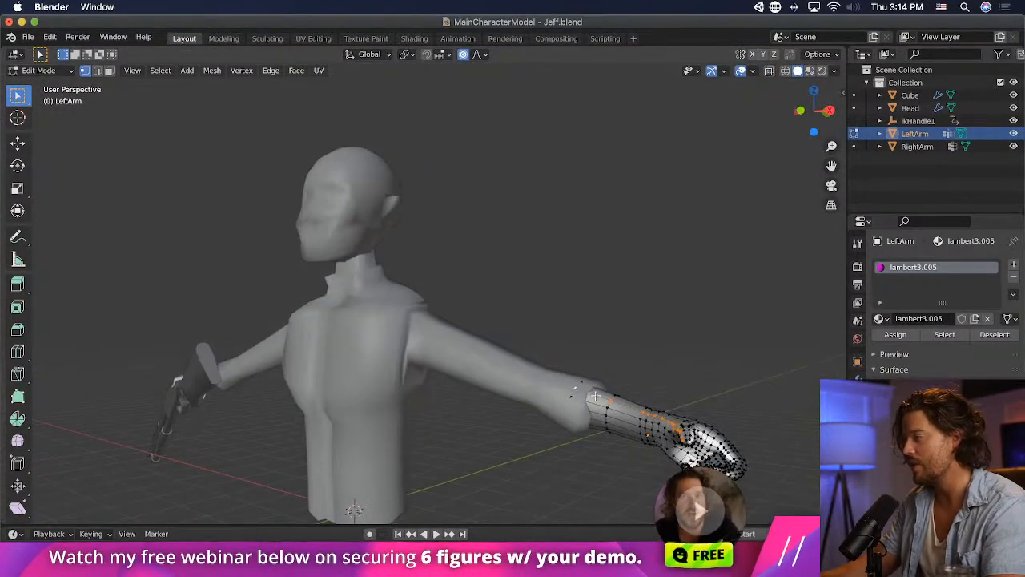
key("s")
left_click(650, 397)
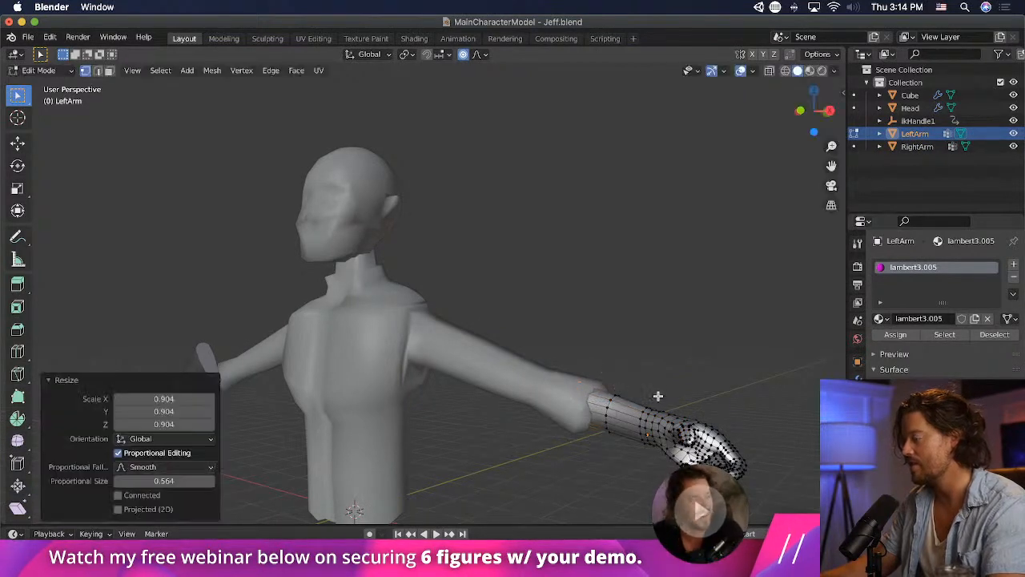
middle_click_drag(651, 396, 727, 370)
key("KP_1")
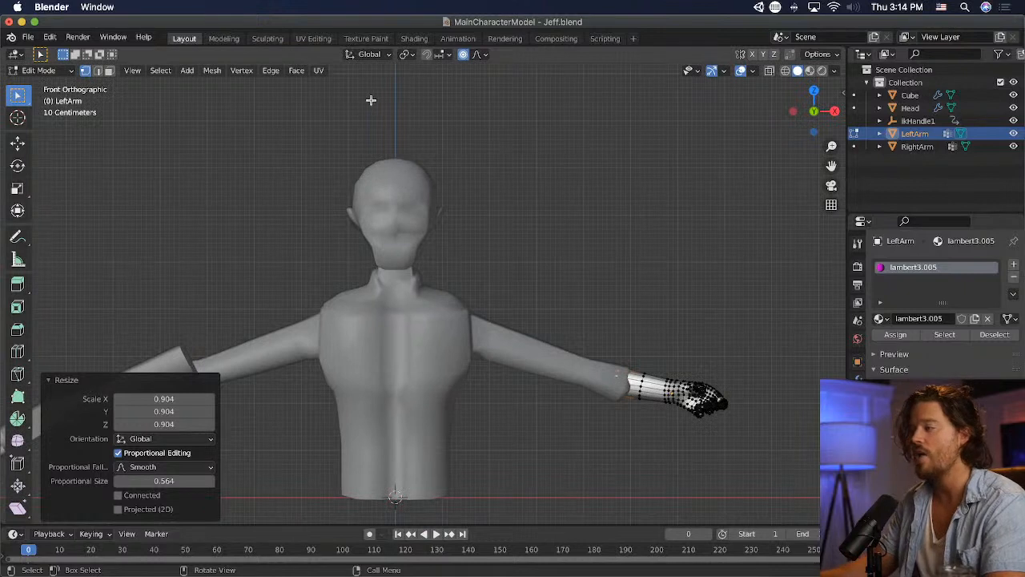
left_click(61, 73)
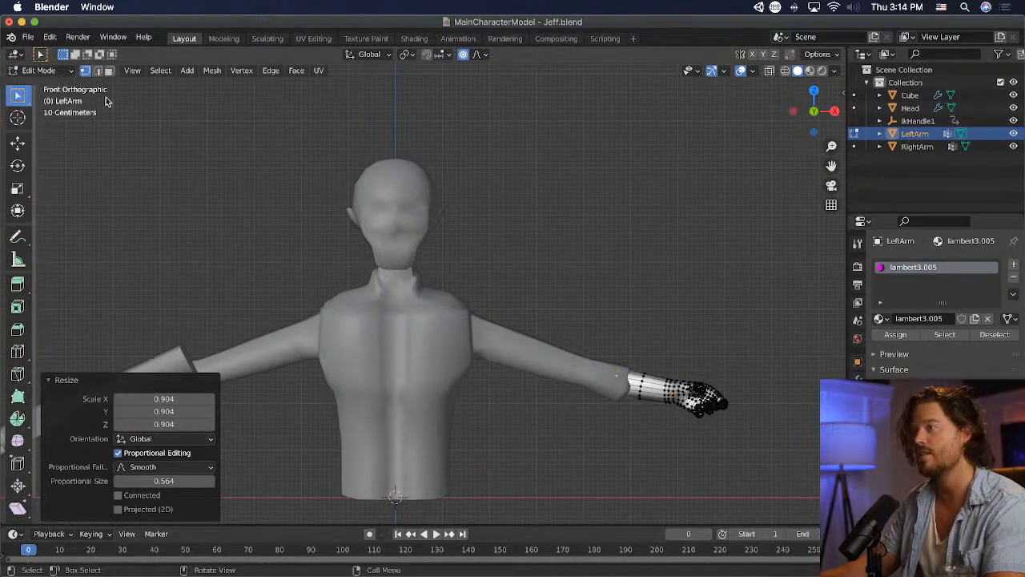
left_click(108, 101)
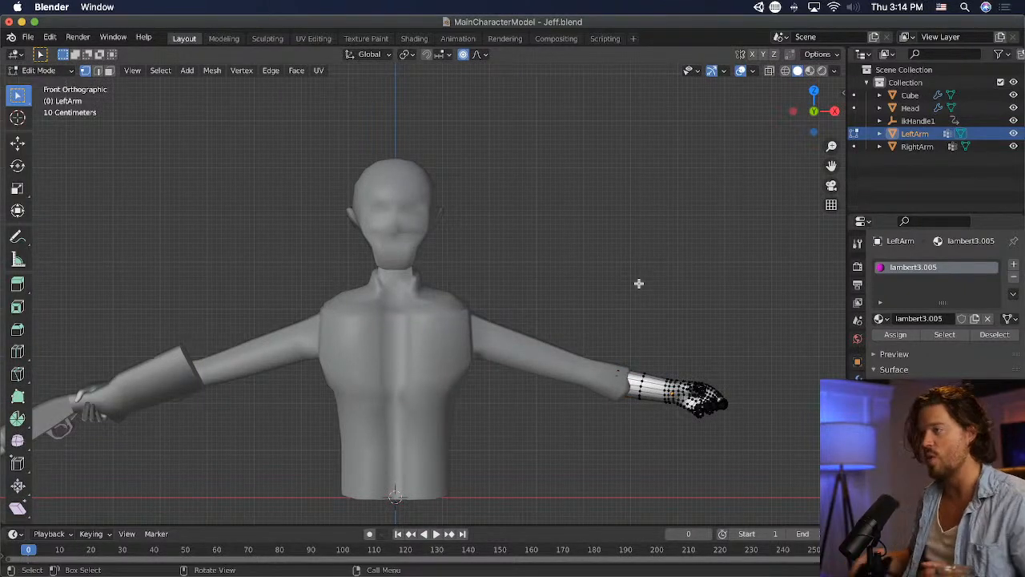
- Return to Object Mode and move the left forearm about 0.008 m in X, 0.032 m in Y and -0.043 m in Z into the sleeve
left_click(38, 71)
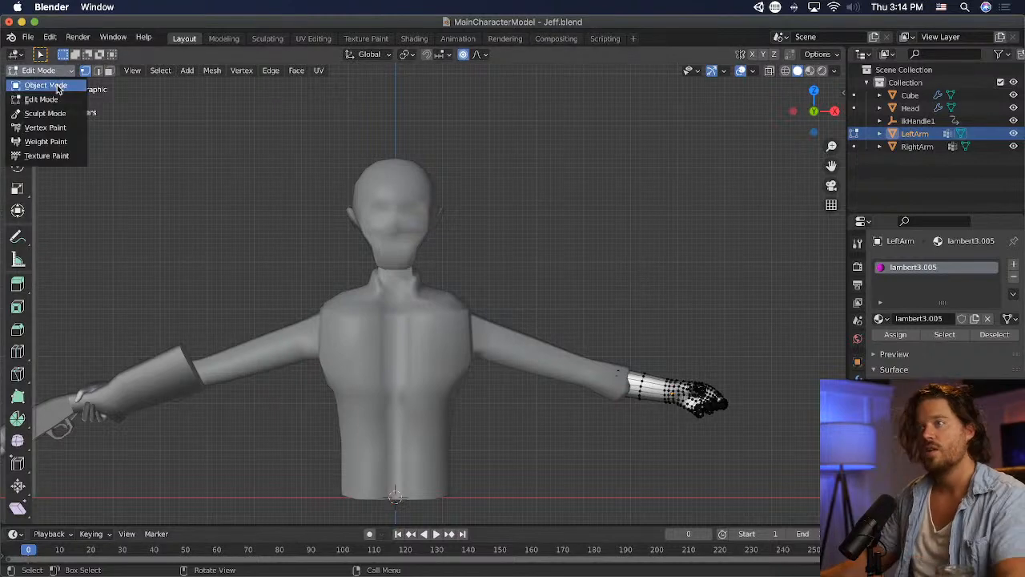
left_click(40, 94)
left_click(728, 355)
scroll(727, 356, "down", 2)
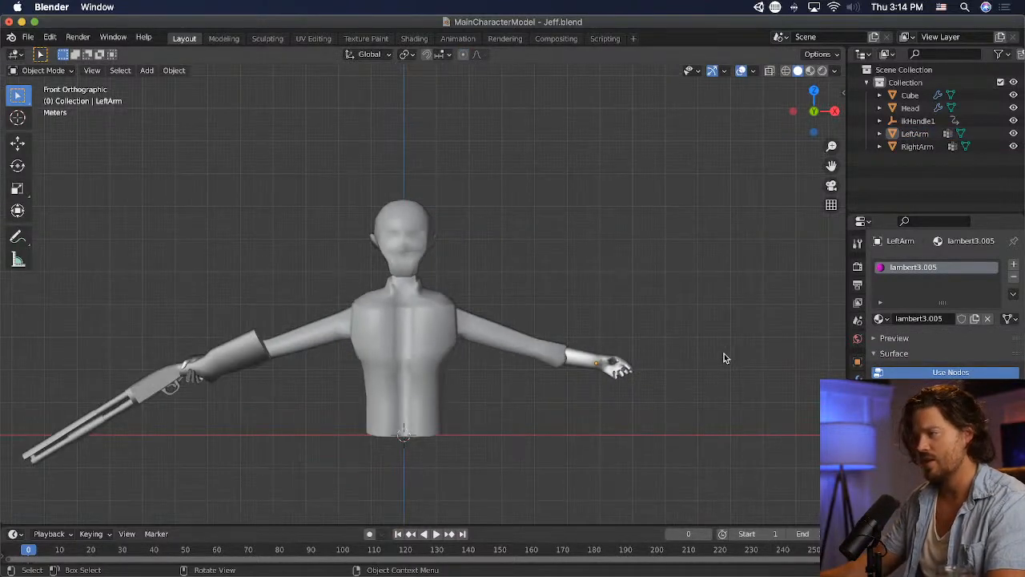
middle_click_drag(721, 358, 456, 445)
scroll(360, 471, "up", 3)
scroll(360, 471, "down", 3)
left_click(361, 473)
key("g")
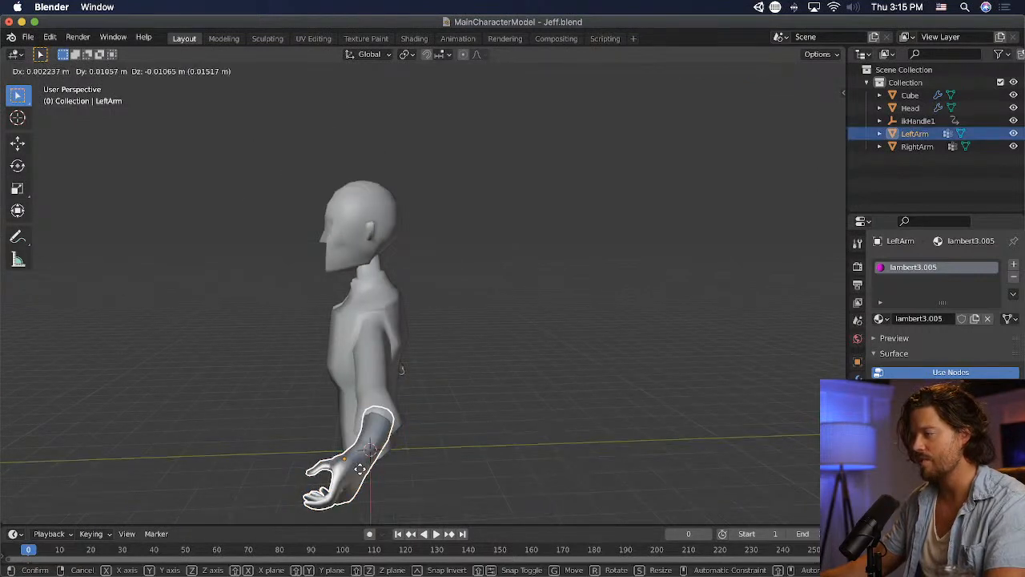
left_click(360, 473)
- Nudge the left forearm about -0.014 m in X and Z in front view, rotate it slightly, and deselect it
middle_click_drag(361, 472, 582, 400)
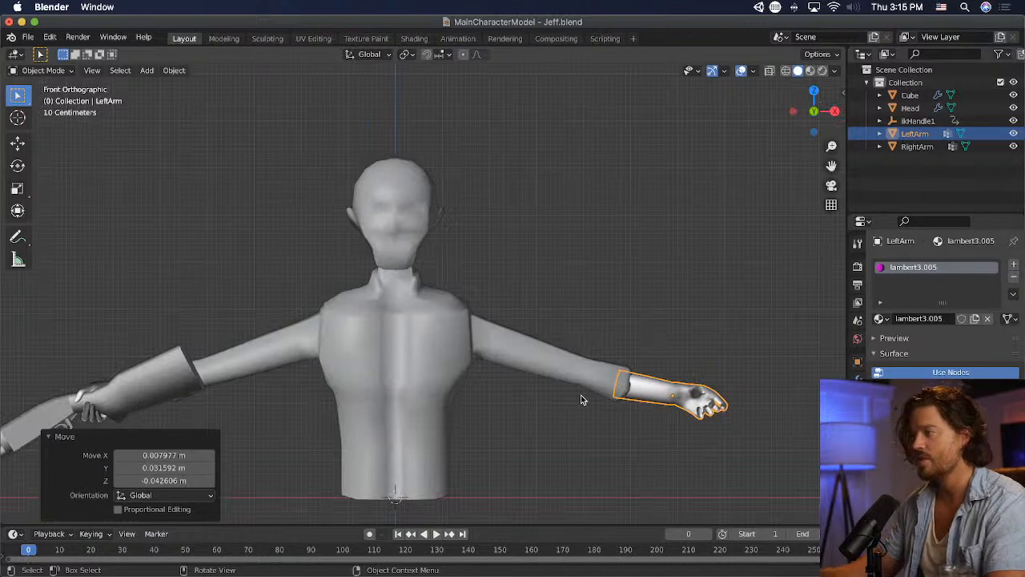
key("g")
left_click(658, 380)
key("r")
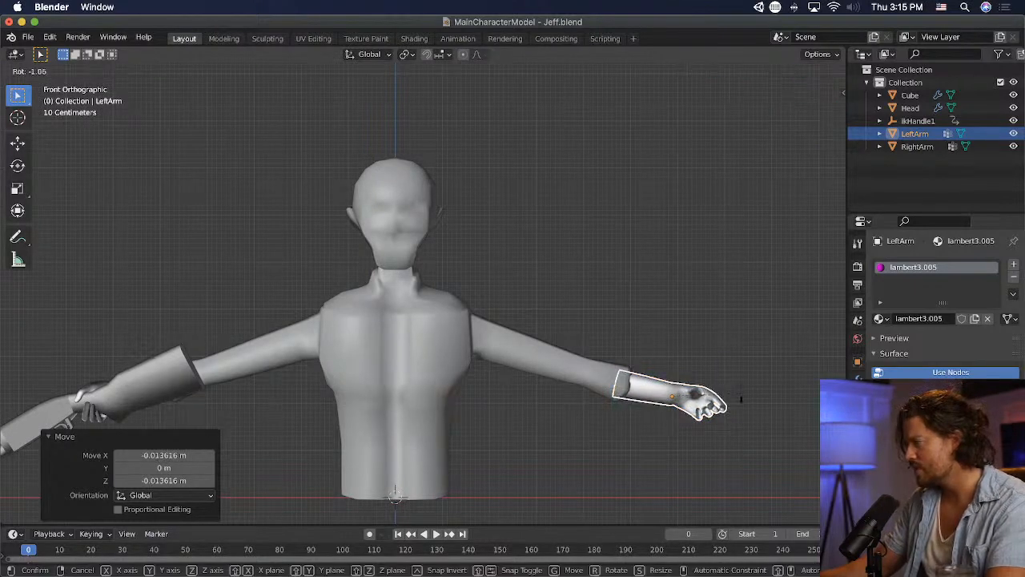
left_click(741, 395)
key("g")
key("Escape")
left_click(706, 323)
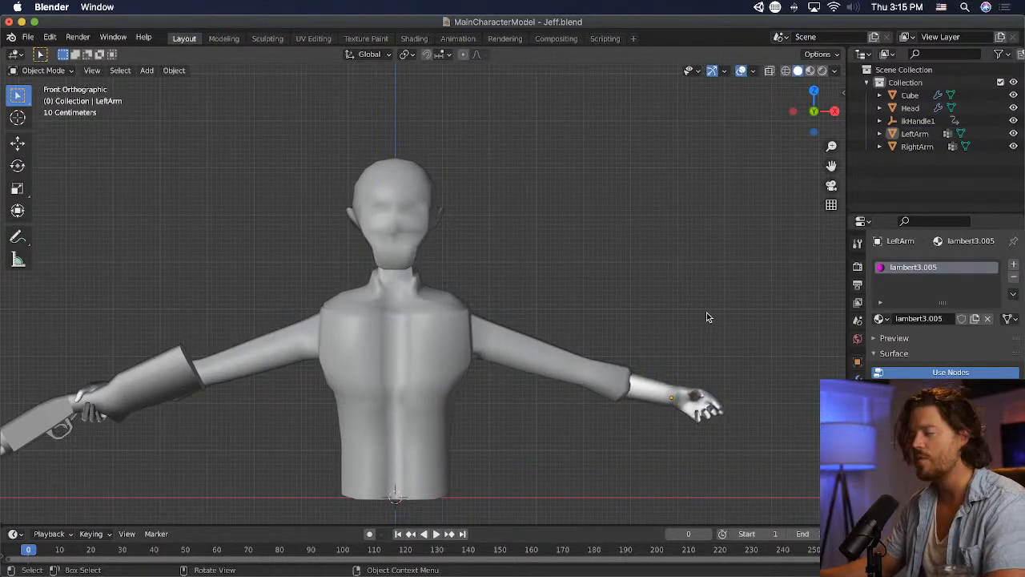
- Examine how both arms fit the torso, selecting the body, the left forearm and the right arm with the shotgun
scroll(706, 313, "down", 2)
left_click(492, 341)
left_click(573, 353, "shift")
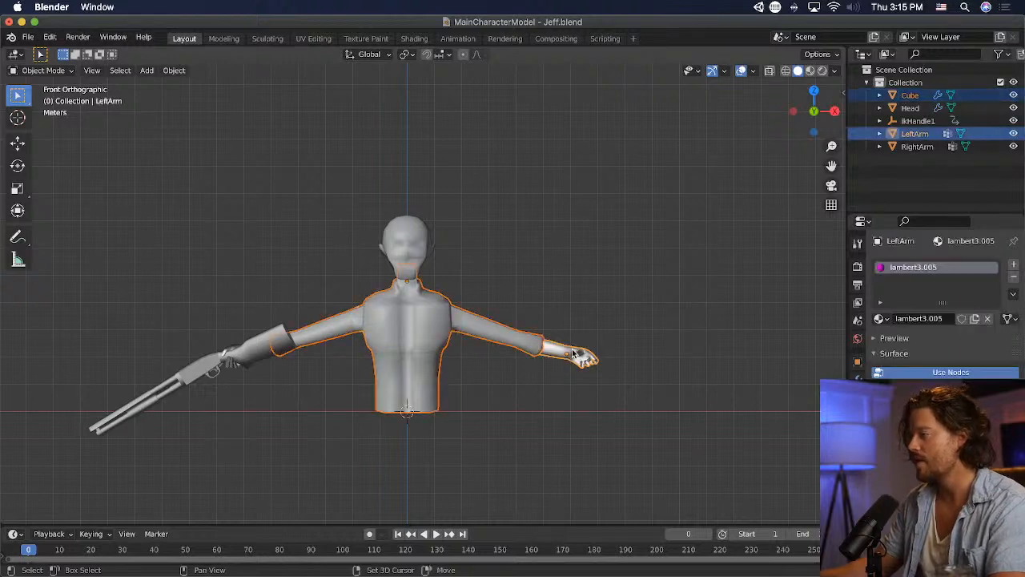
middle_click_drag(265, 352, 416, 328)
left_click(358, 396)
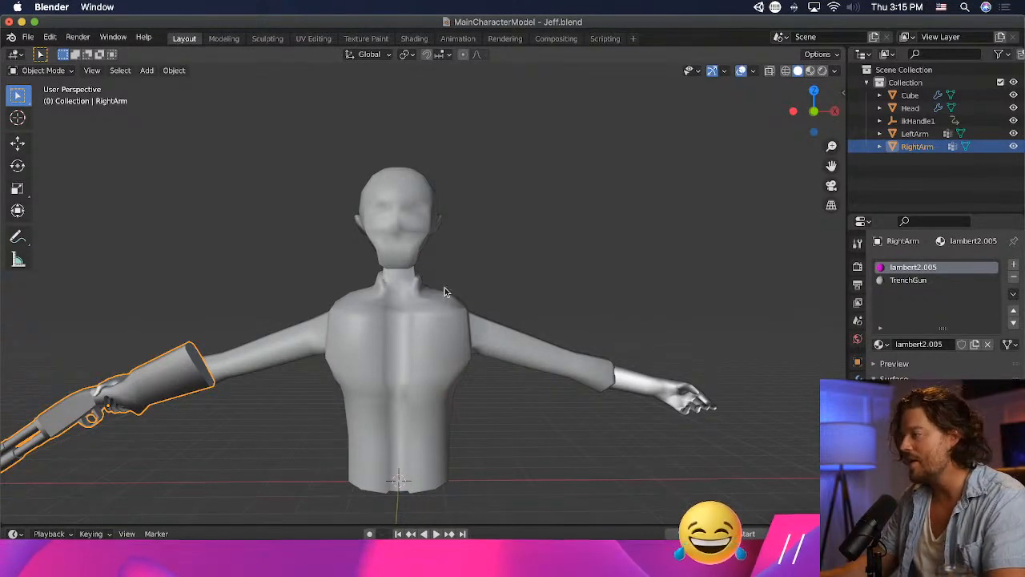
mouse_move(445, 290)
middle_mouse_down()
mouse_move(596, 319)
mouse_move(748, 290)
mouse_move(601, 302)
mouse_move(425, 265)
mouse_move(435, 290)
middle_mouse_up()
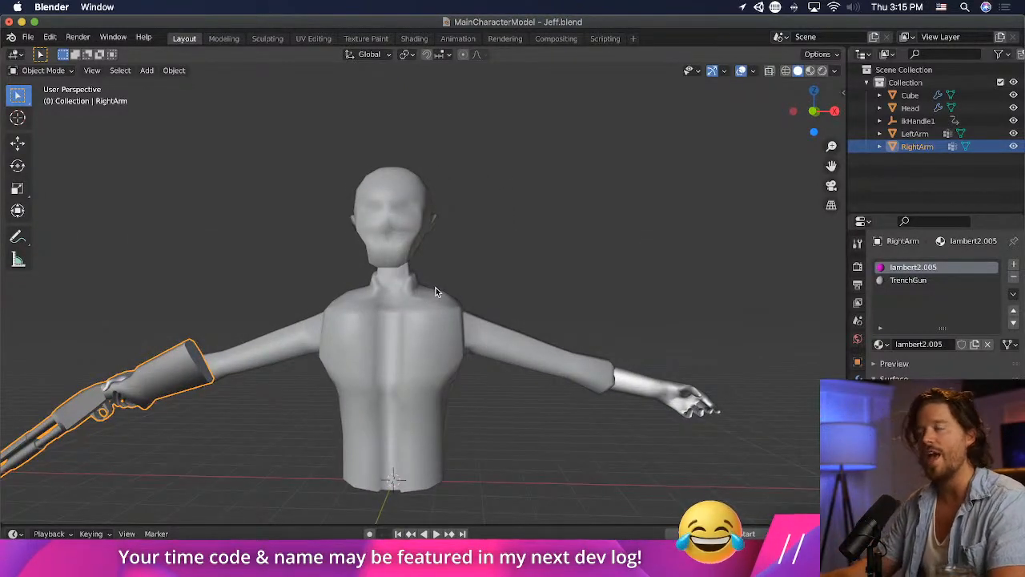
middle_click_drag(436, 288, 386, 230)
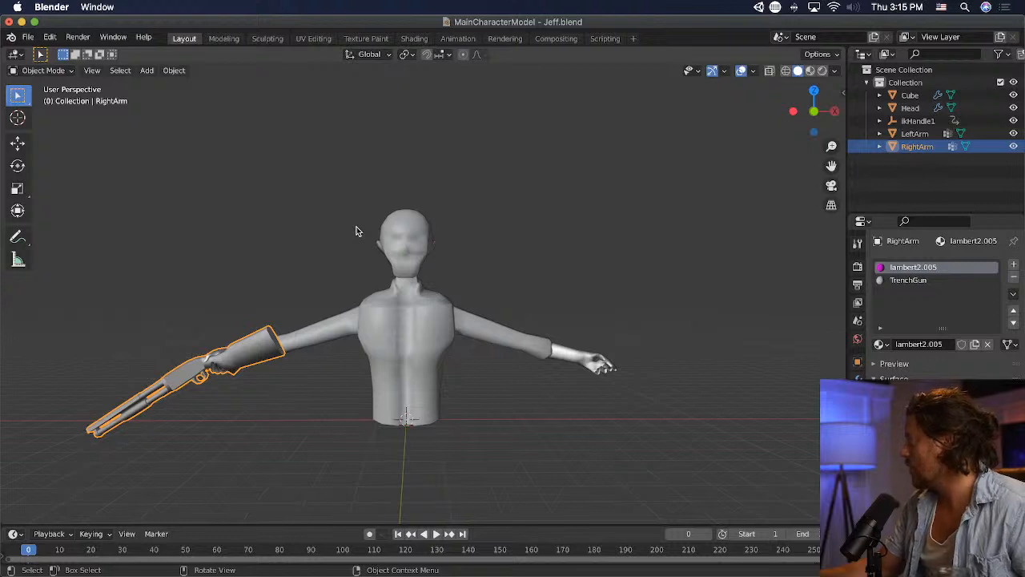
- Select the head and enter Edit Mode on its mesh
middle_click_drag(349, 209, 392, 246)
left_click(394, 246)
left_click(50, 71)
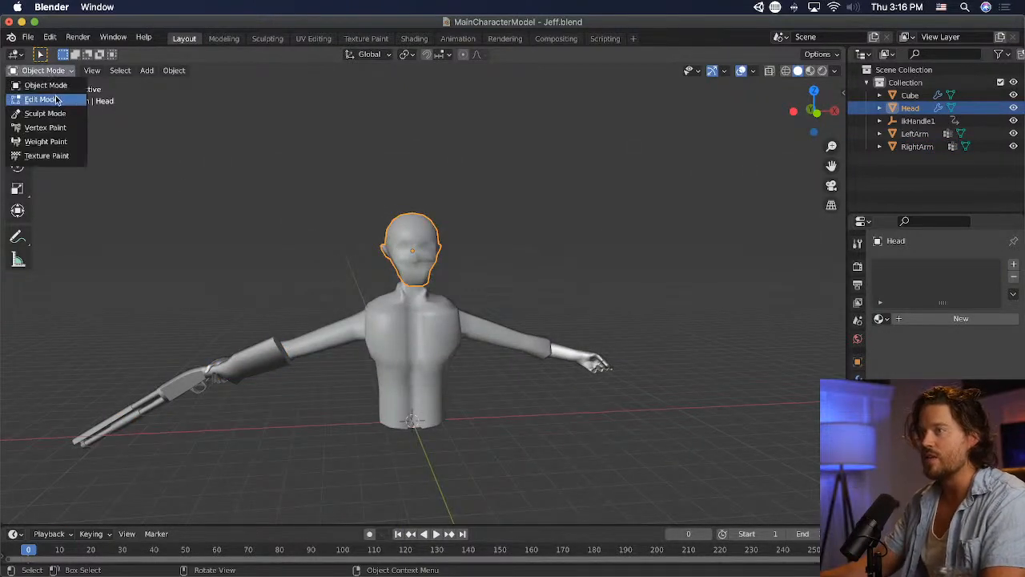
left_click(48, 99)
scroll(457, 294, "up", 8)
middle_click_drag(435, 274, 460, 295)
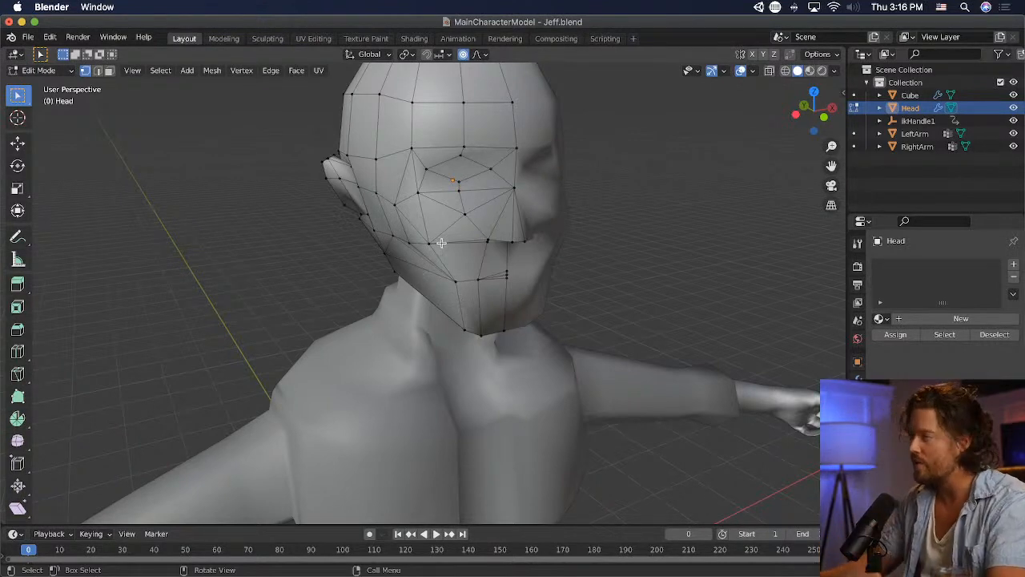
- Move a vertex on the ear's back edge about 0.036 m along Y, with a proportional editing size of about 0.043
middle_click_drag(441, 243, 805, 234)
scroll(534, 227, "up", 1)
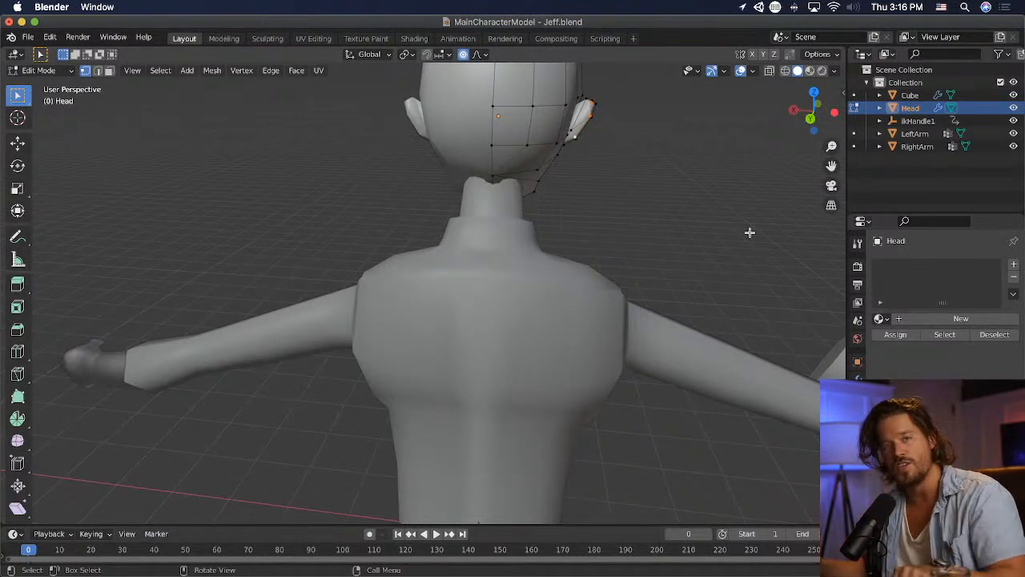
middle_click_drag(675, 106, 509, 121)
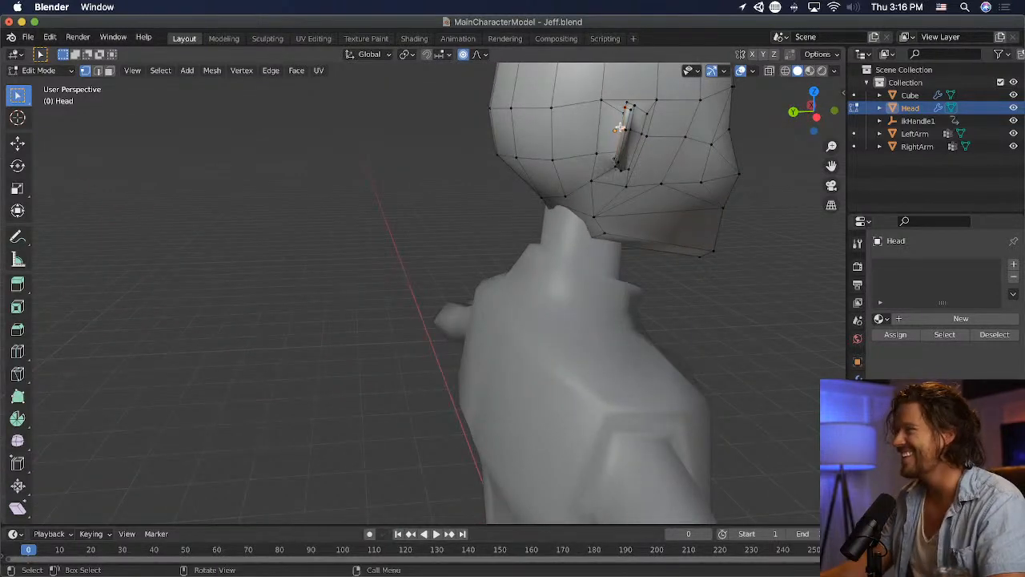
key("g")
scroll(658, 152, "down", 3)
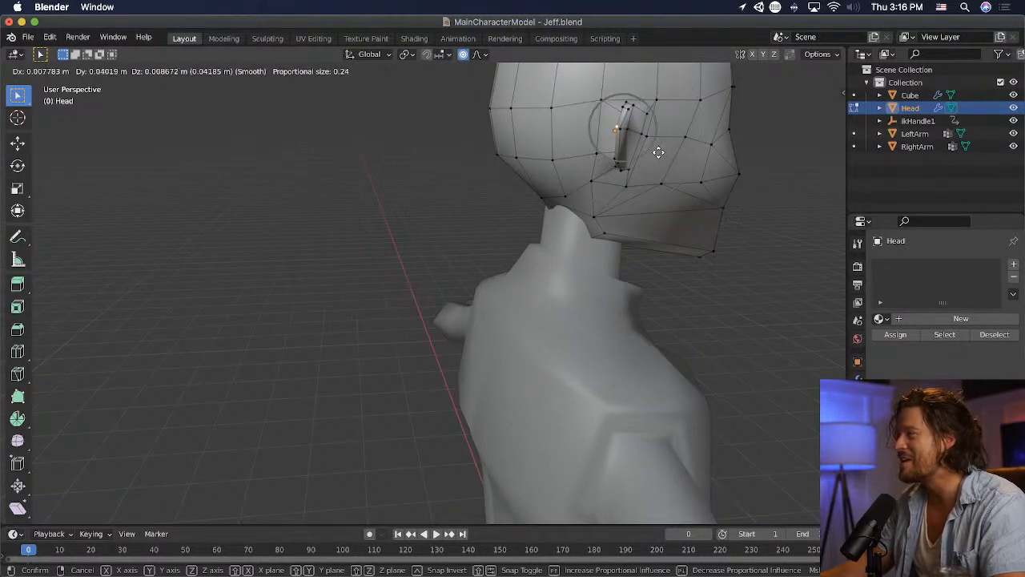
scroll(658, 152, "up", 11)
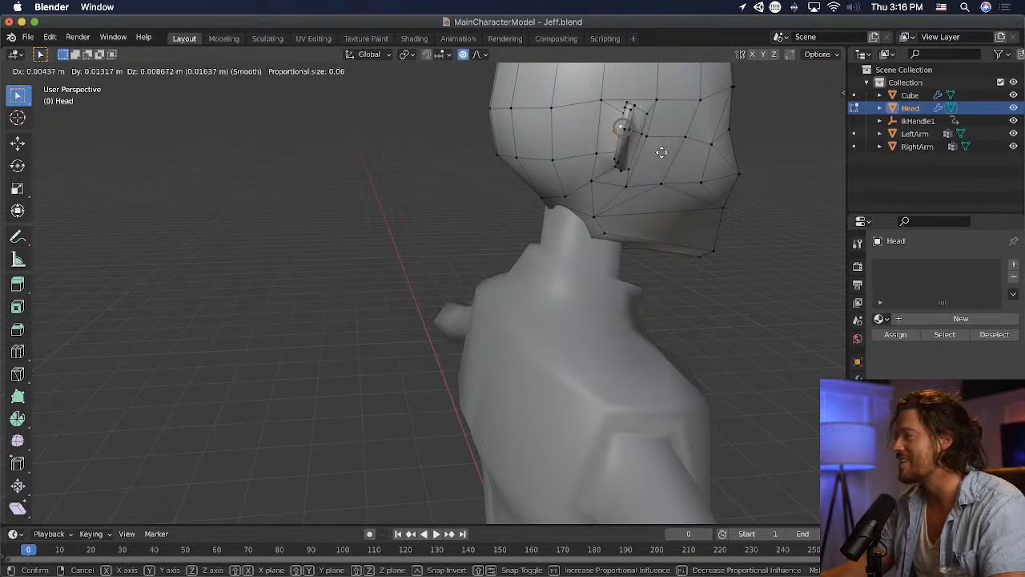
left_click(659, 153)
- Move a lower vertex on the ear's back edge outward from the head with proportional editing
middle_click_drag(658, 152, 699, 146)
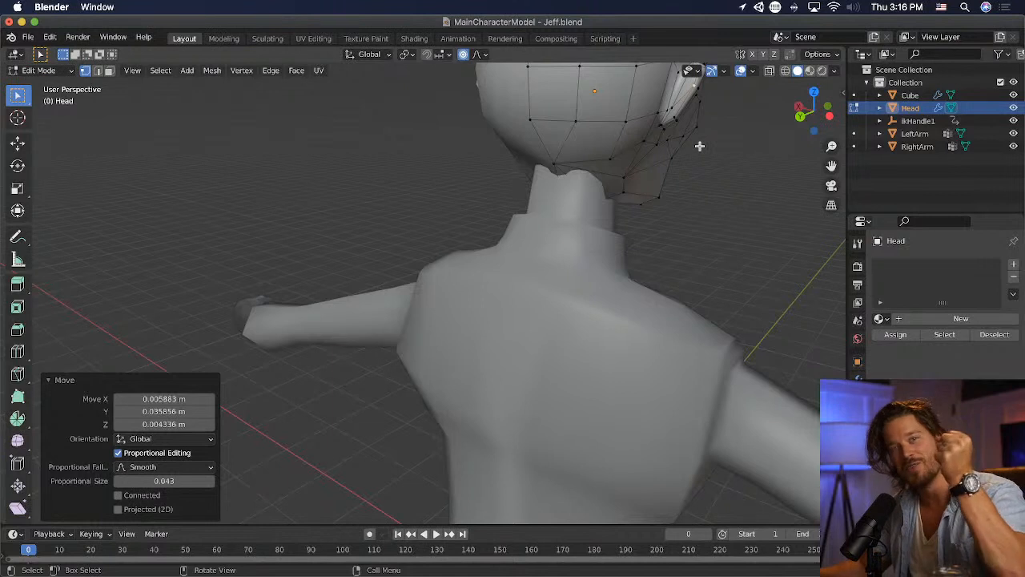
middle_click_drag(697, 148, 698, 145)
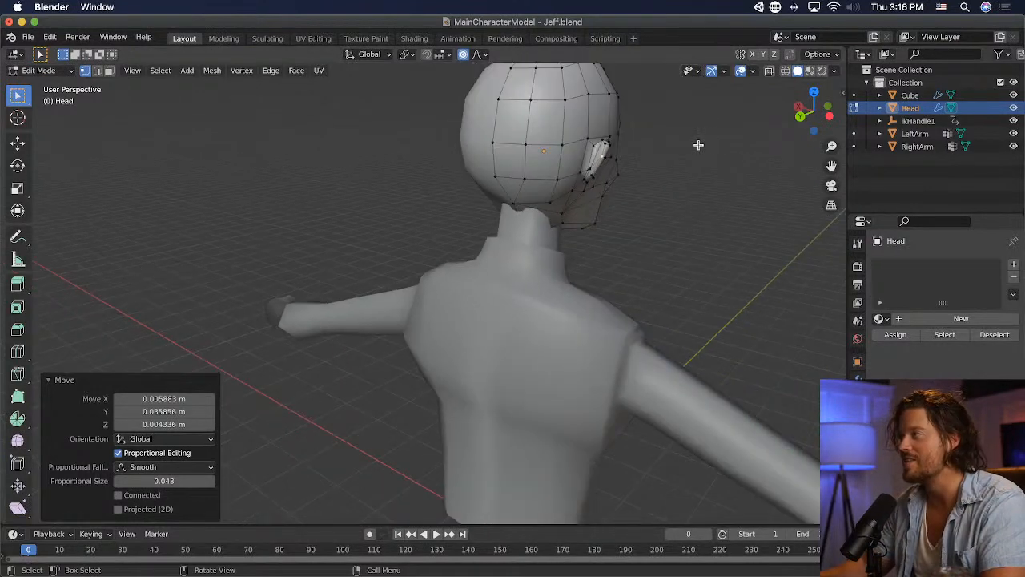
middle_click_drag(629, 161, 549, 207)
left_click(565, 164)
scroll(643, 166, "up", 2)
scroll(545, 192, "up", 1)
key("g")
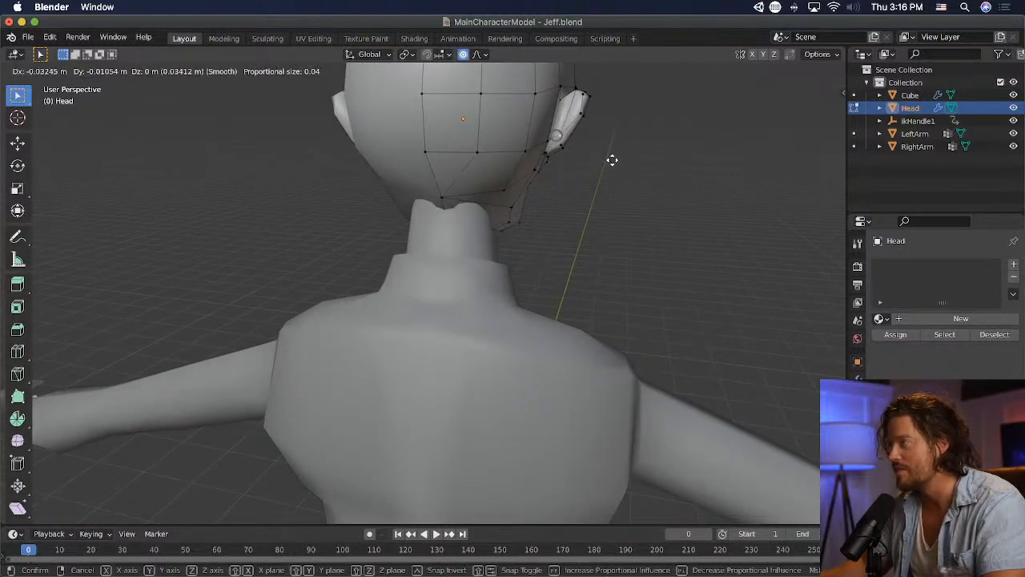
left_click(624, 158)
- Reposition further ear vertices with small proportional moves to refine the ear's shape
middle_click_drag(634, 160, 584, 180)
left_click(773, 268)
key("g")
left_click(768, 267)
left_click(683, 261)
key("g")
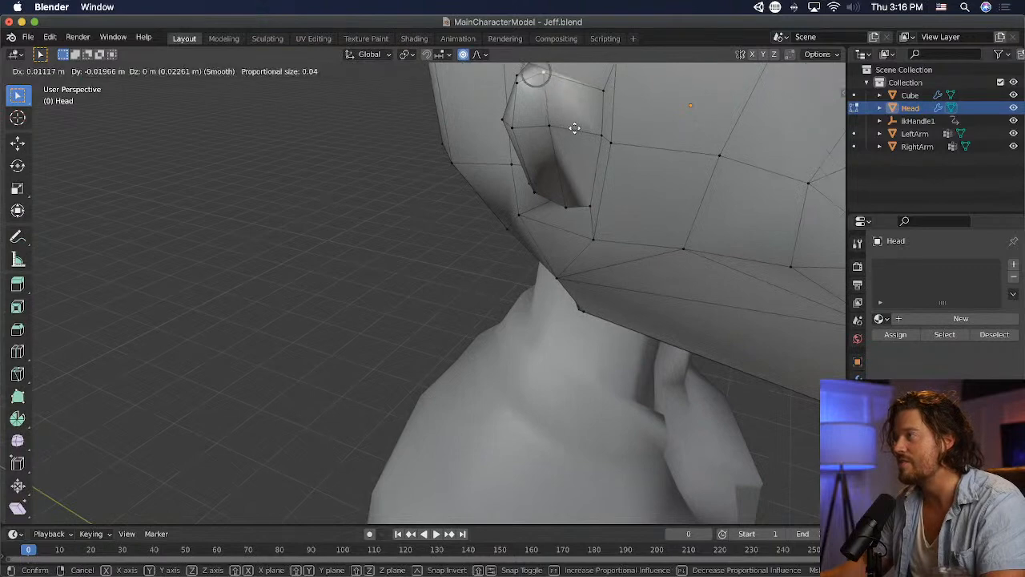
left_click(574, 131)
- Adjust vertices along the ear's upper edge with small proportional moves, viewing the head from the side and below
middle_click_drag(574, 131, 551, 200)
left_click(550, 200)
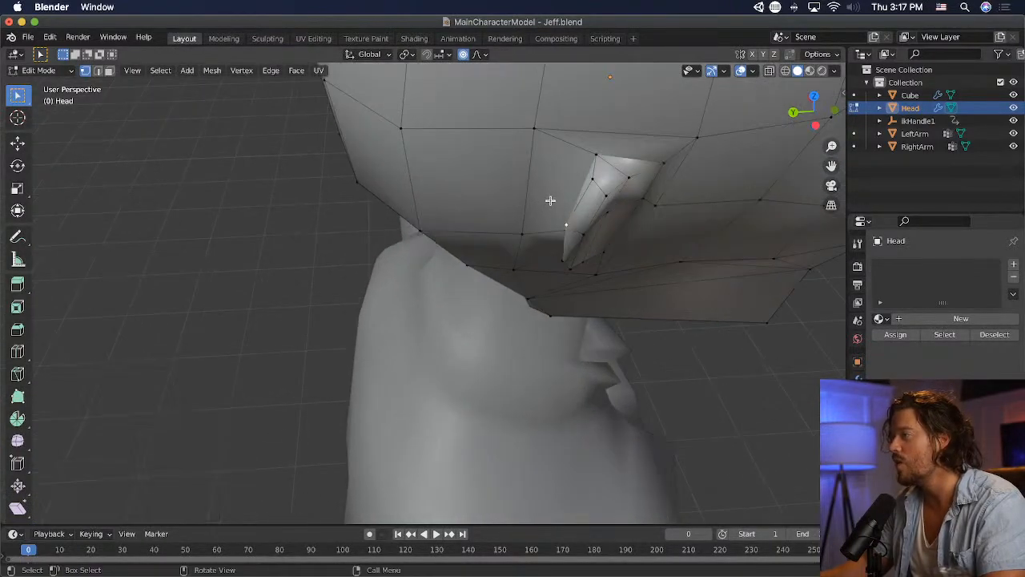
middle_click_drag(620, 170, 620, 187)
key("g")
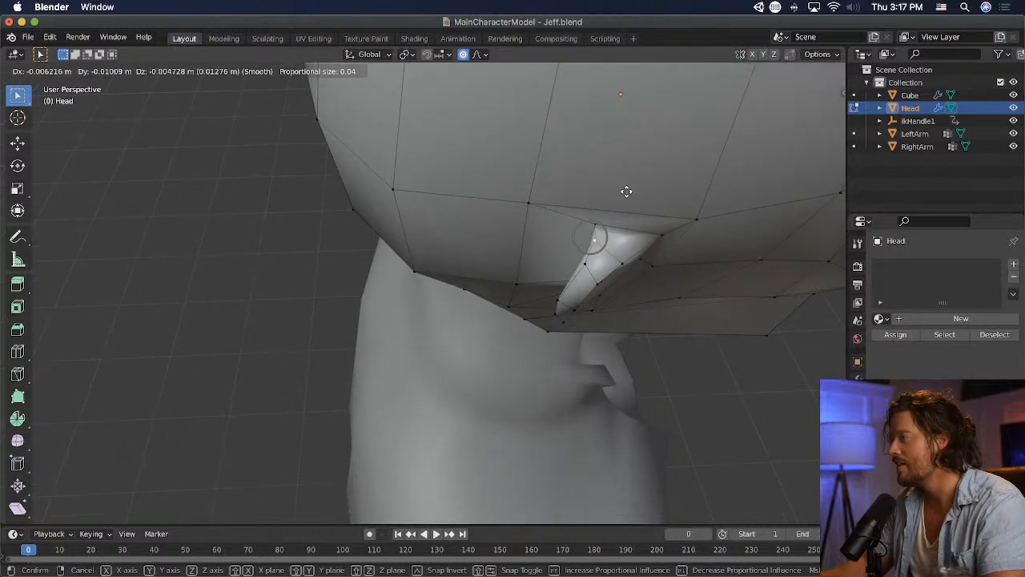
left_click(620, 196)
key("g")
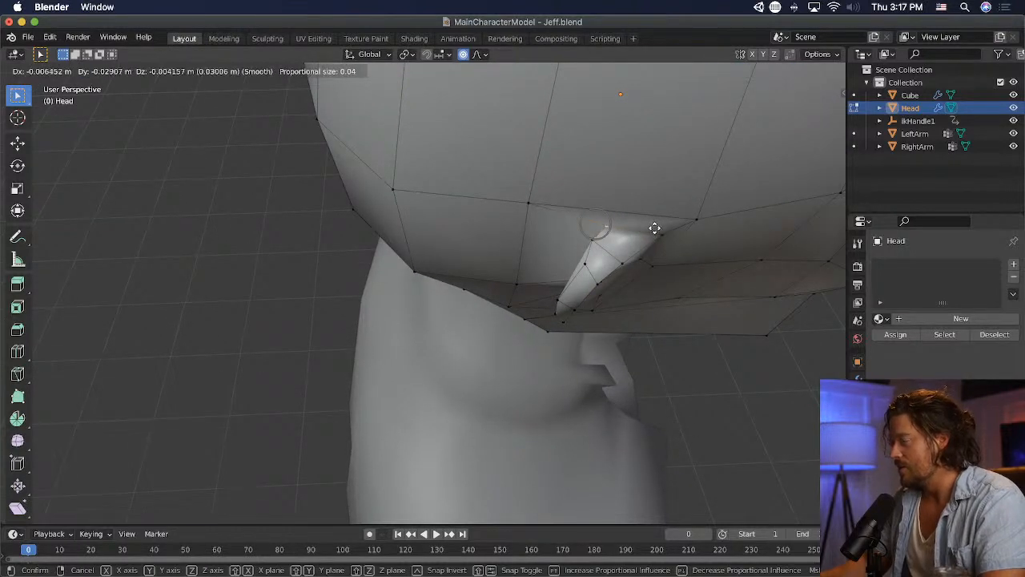
left_click(633, 238)
key("g")
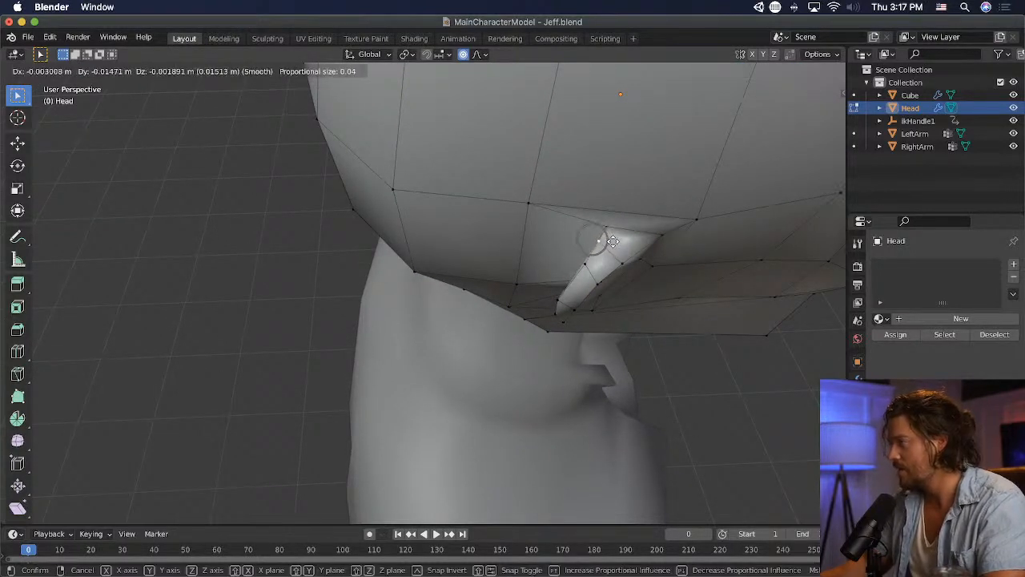
left_click(612, 241)
- Shift two more ear vertices where the ear meets the head, the second by about 0.013 m along Y with proportional editing
middle_click_drag(612, 241, 702, 208)
left_click(632, 107)
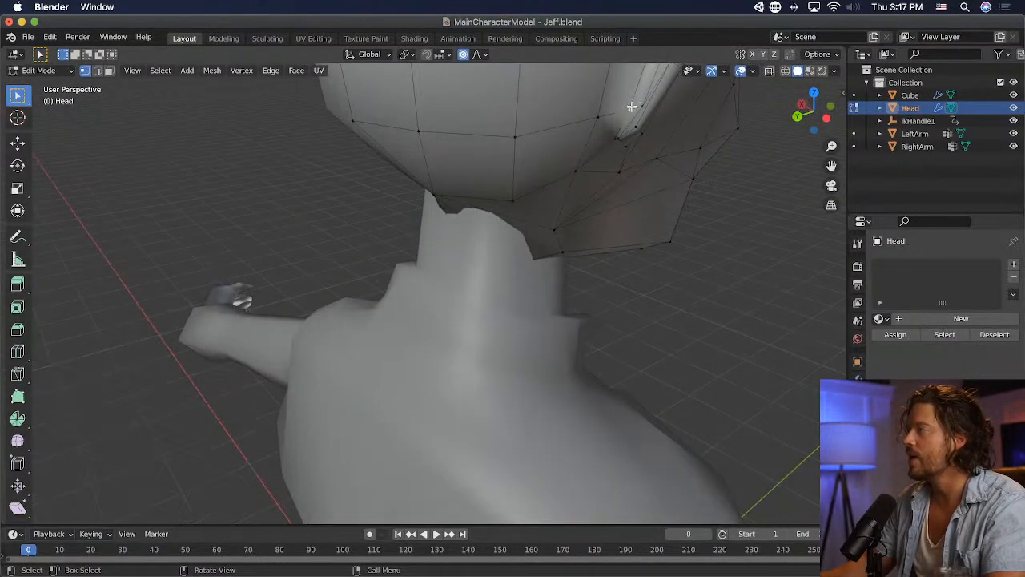
middle_click_drag(645, 104, 599, 311)
key("g")
left_click(652, 253)
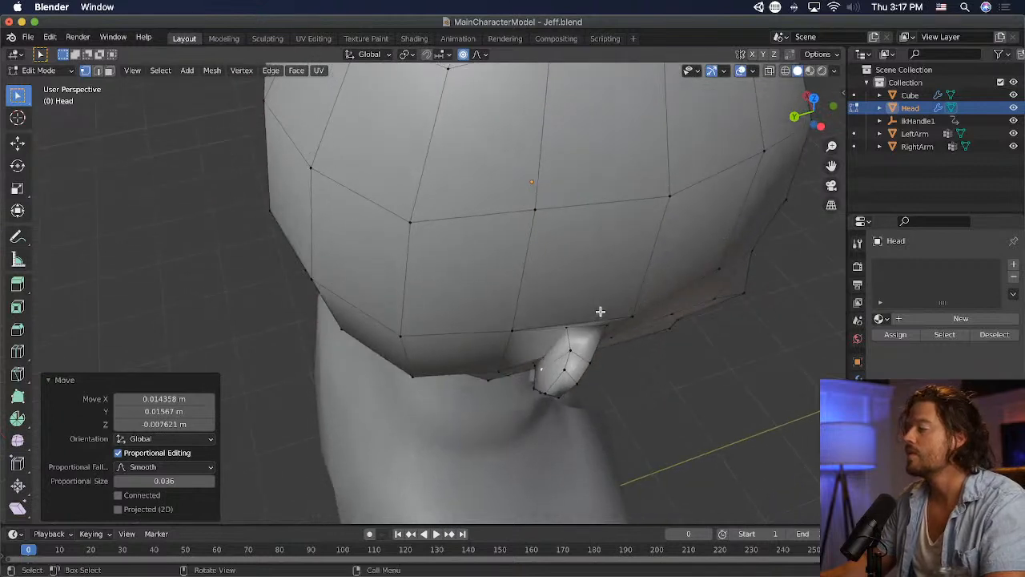
left_click(569, 333)
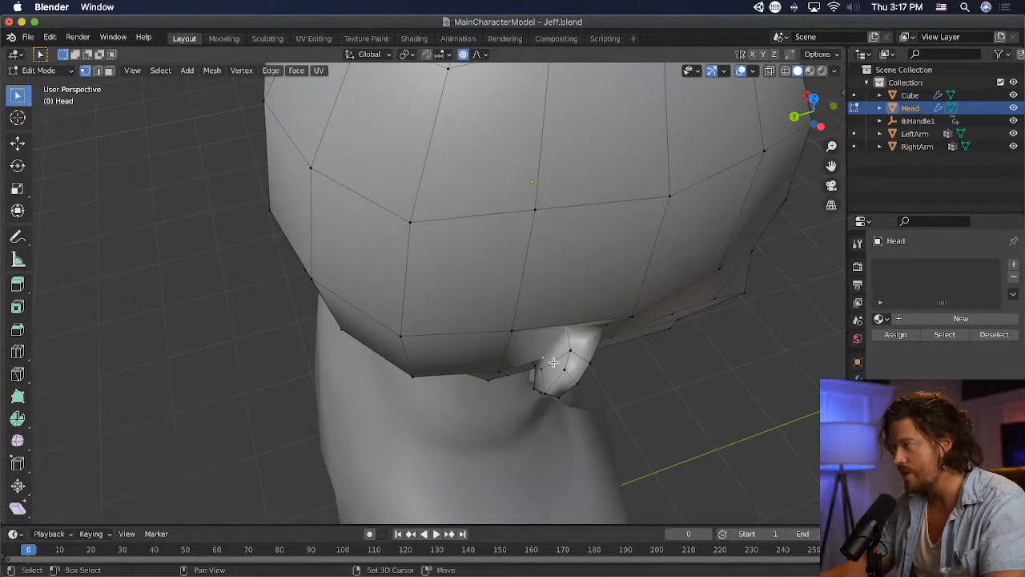
key("g")
left_click(618, 384)
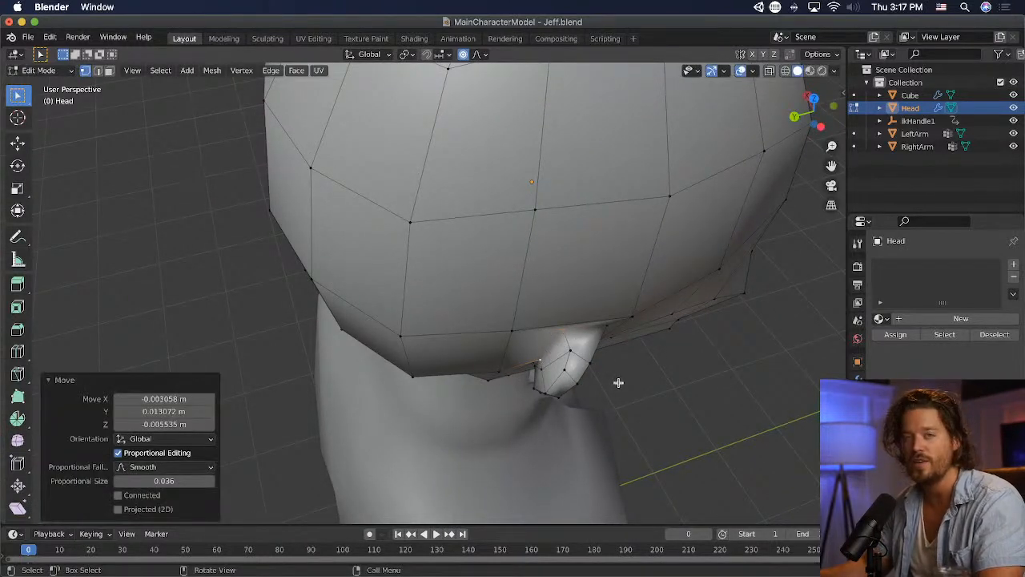
left_click(648, 377)
- Select the jaw vertex beside the mouth and move it slightly outward in the front view to widen the jaw
middle_click_drag(648, 378, 469, 274)
key("KP_1")
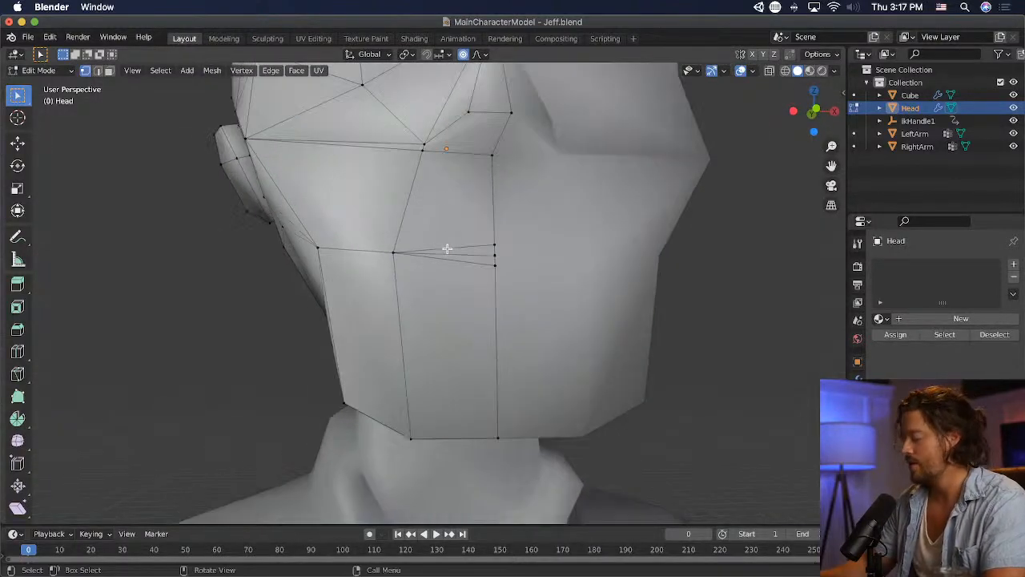
scroll(447, 249, "down", 3)
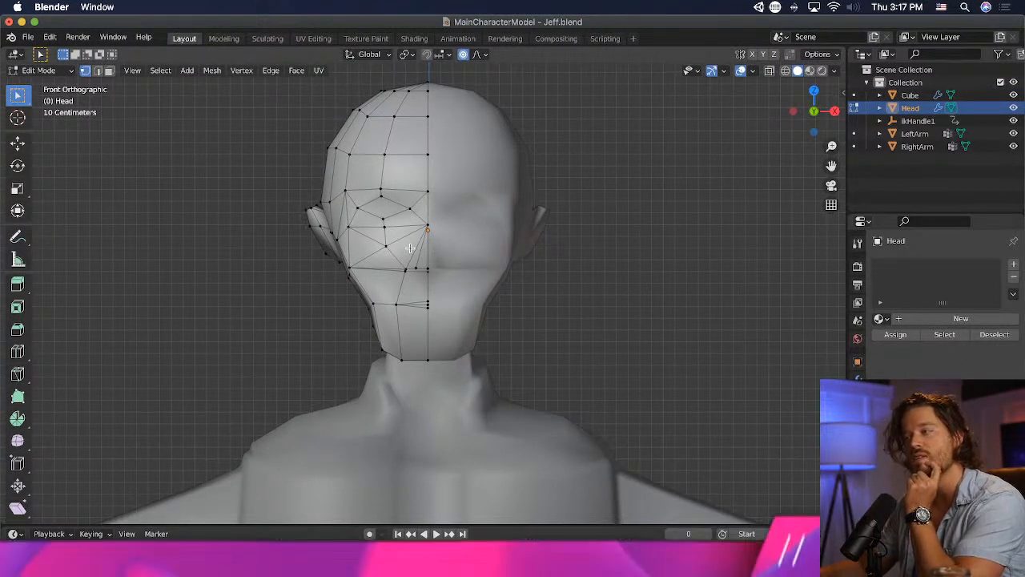
middle_click_drag(366, 306, 392, 318)
left_click(386, 314, "shift")
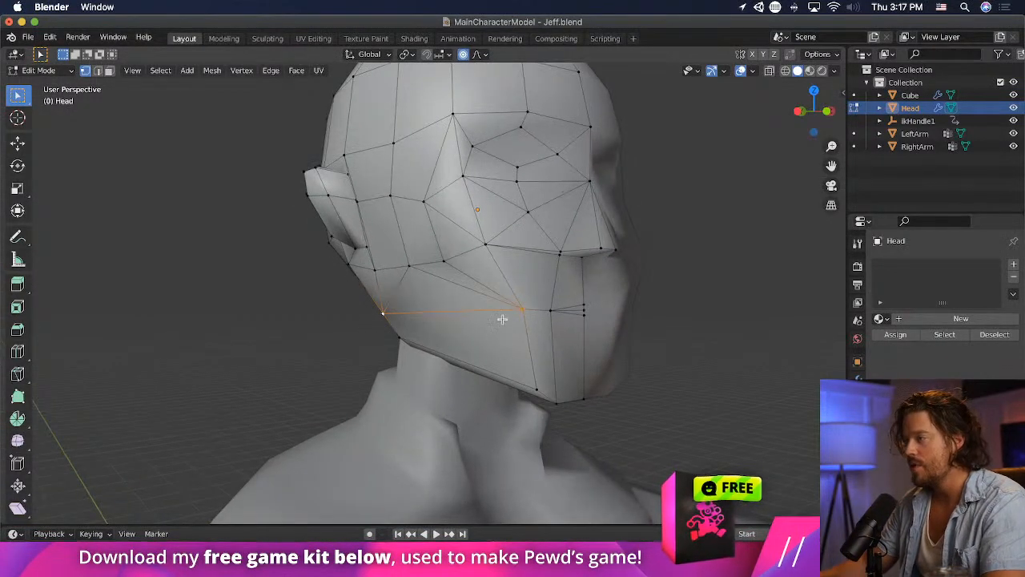
left_click(520, 312)
middle_click_drag(619, 350, 590, 349)
key("KP_1")
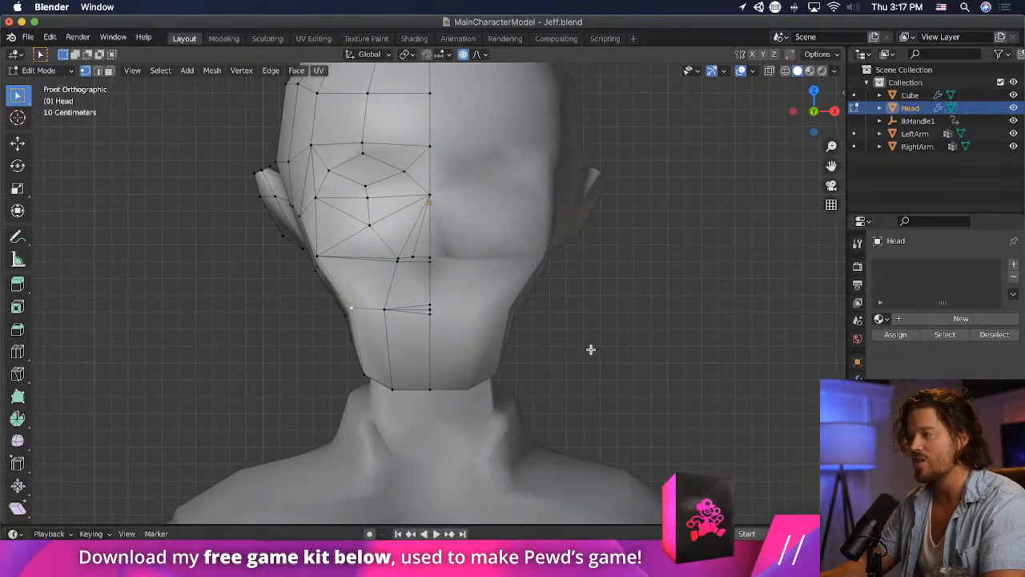
key("g")
left_click(581, 349)
- Move the chin's bottom vertices about 0.042 m inward along X and 0.038 m up along Z
left_click(358, 372)
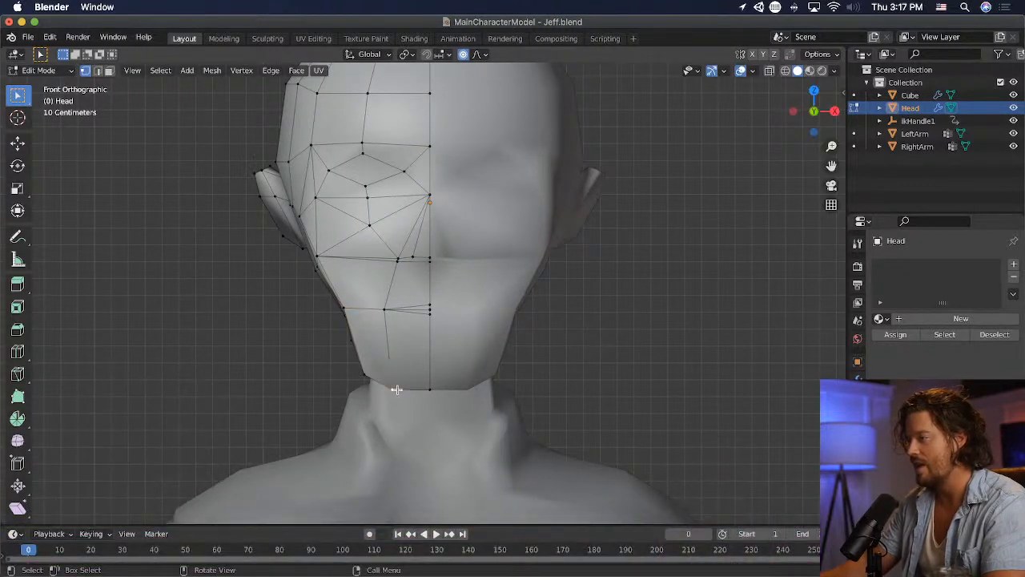
key("g")
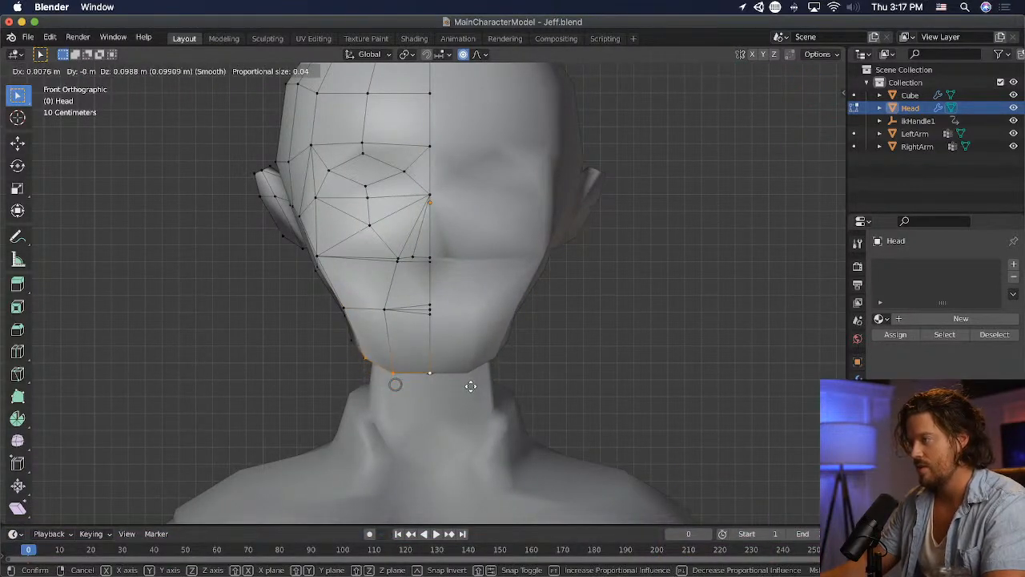
left_click(476, 394)
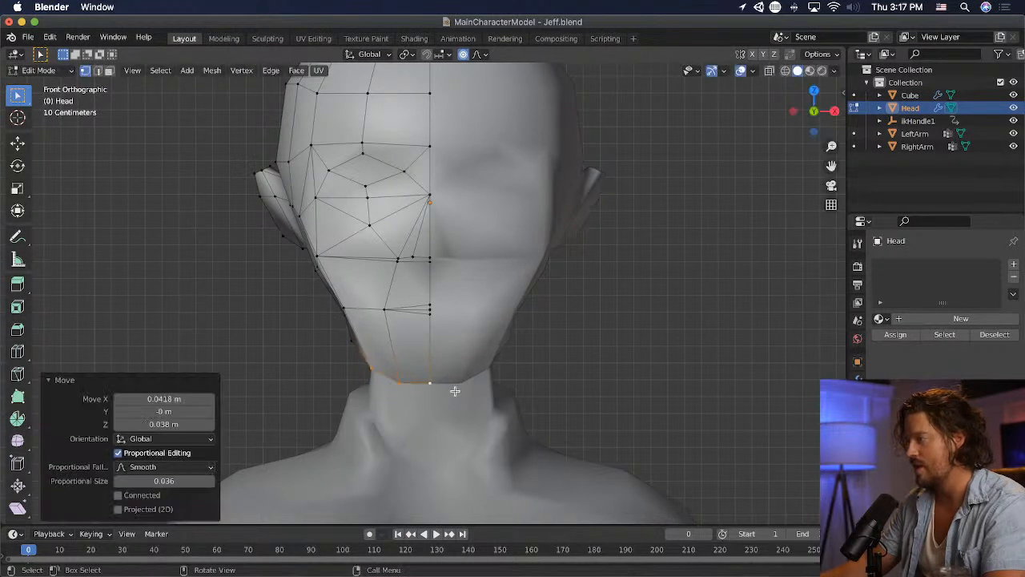
- Raise the chin's centre vertex slightly and save the file
left_click(446, 394)
key("g")
left_click(448, 389)
left_click(633, 388)
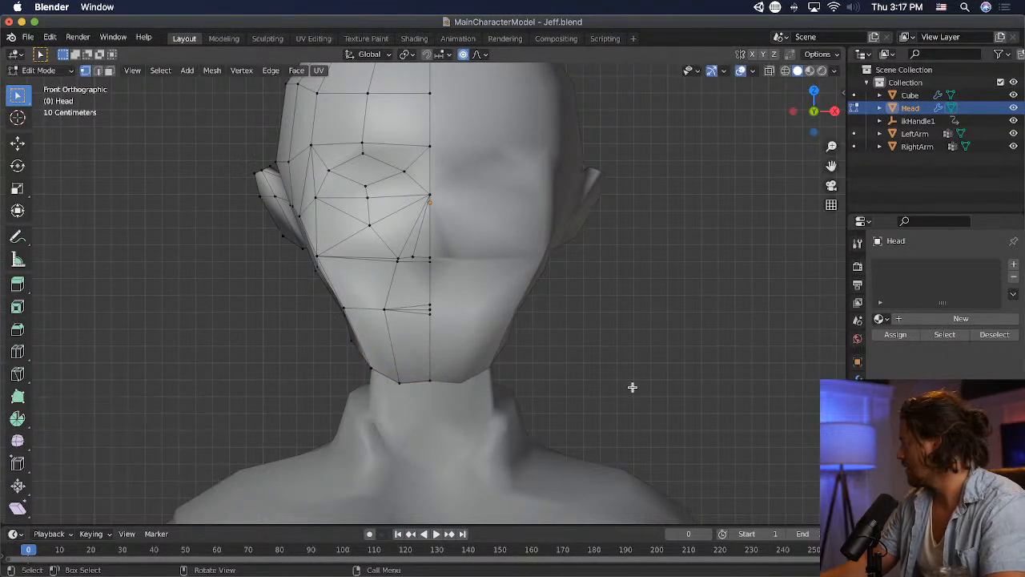
key("super+s")
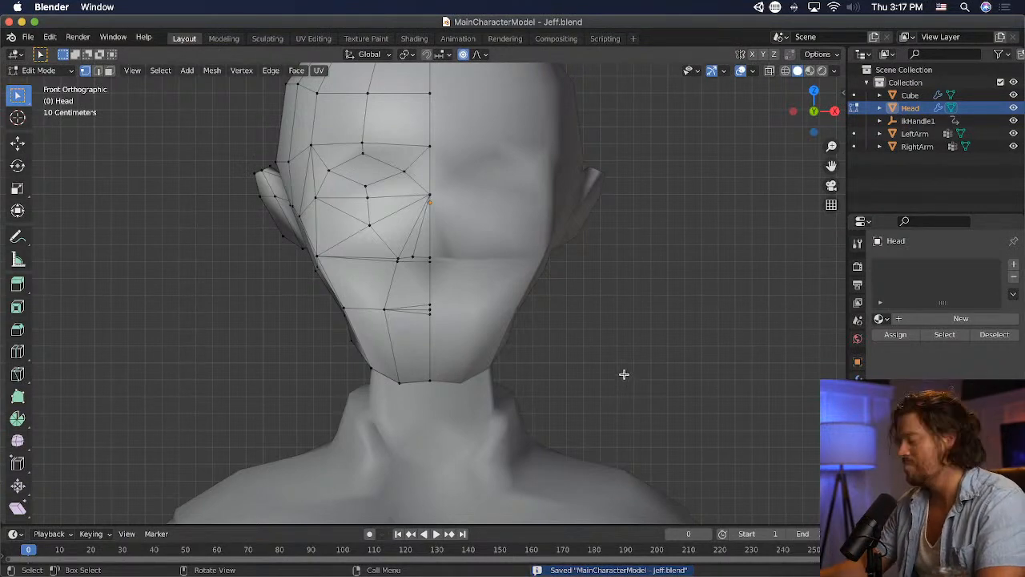
- Narrow the skull above the ear by moving its side vertices inward along X, the last by about 0.059 m
scroll(624, 374, "down", 6)
scroll(620, 371, "up", 4)
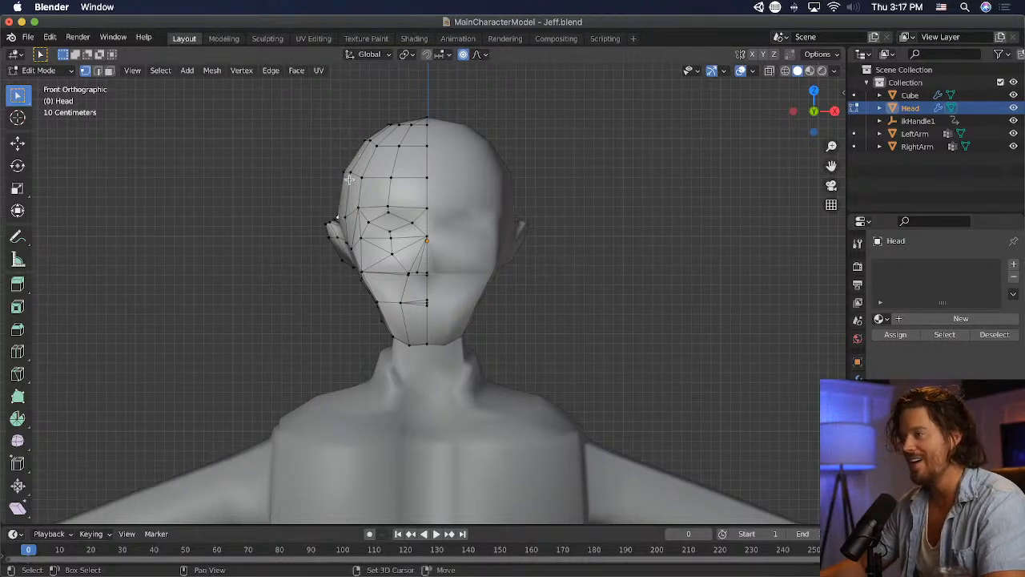
key("g")
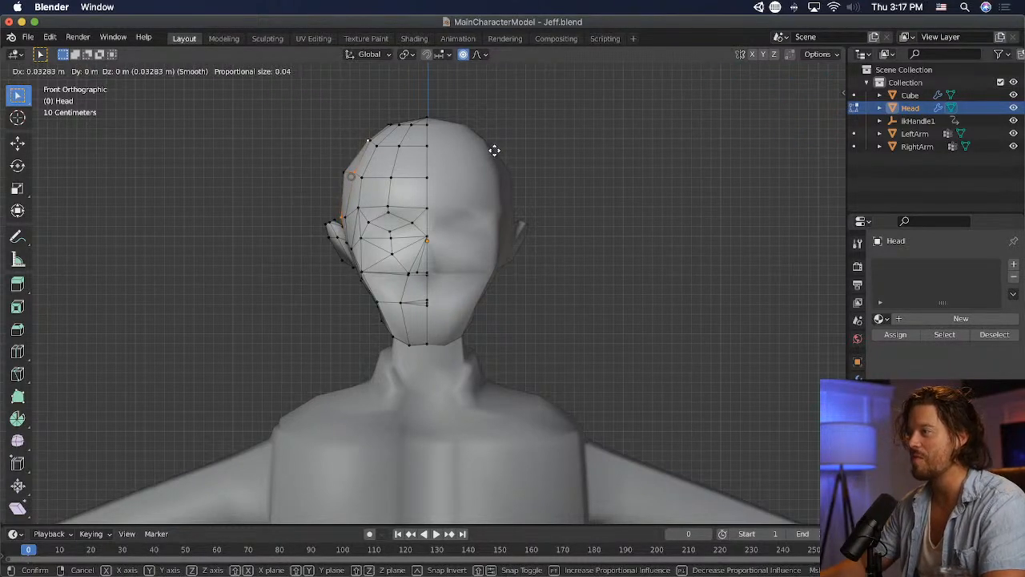
left_click(494, 150)
left_click(334, 172)
key("g")
left_click(338, 171)
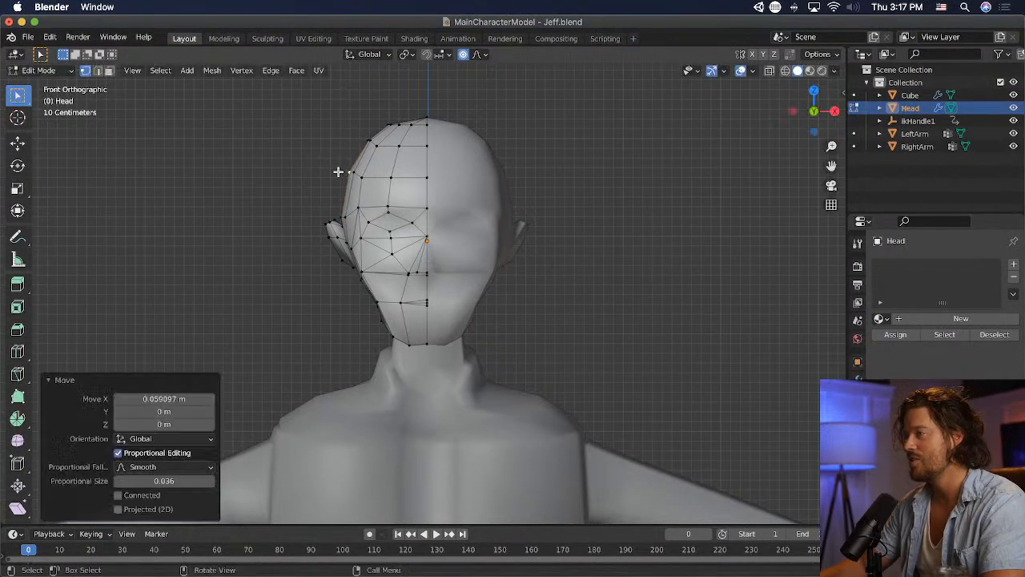
left_click(613, 196)
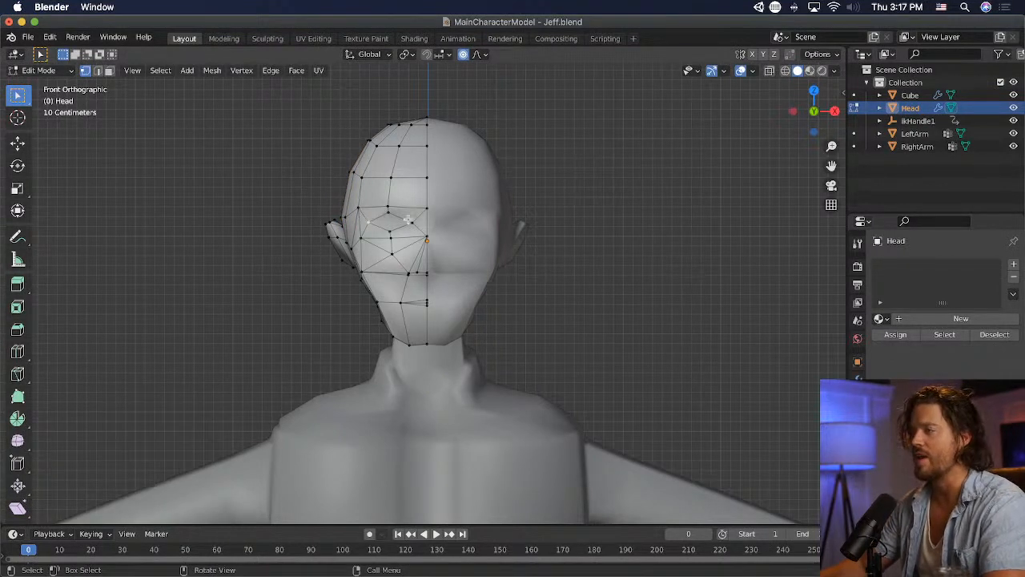
- Check the vertices around the eye socket from several angles and save the file
scroll(408, 220, "up", 6)
middle_click_drag(394, 205, 437, 223)
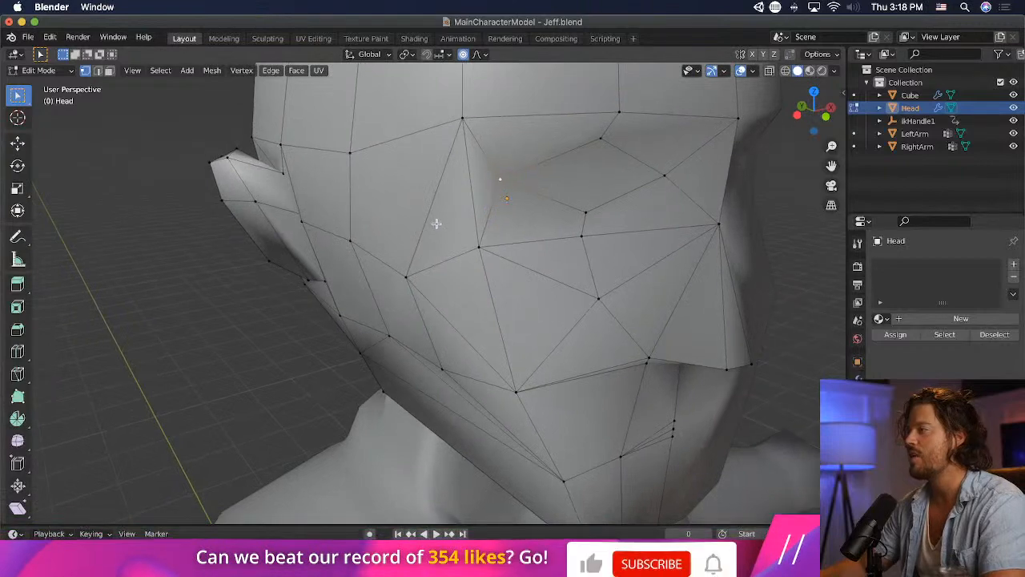
left_click(596, 146)
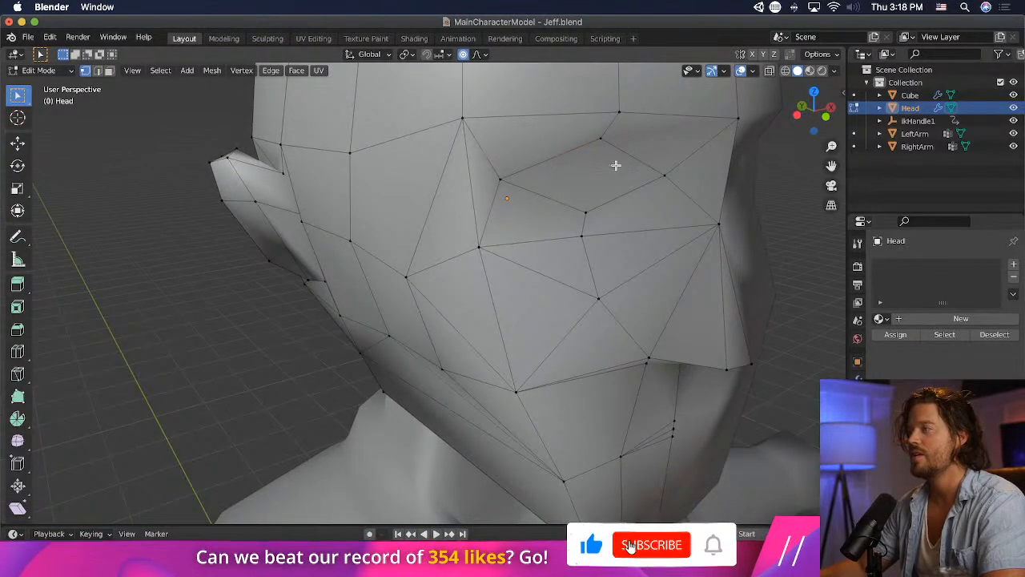
scroll(615, 165, "down", 4)
middle_click_drag(613, 165, 572, 187)
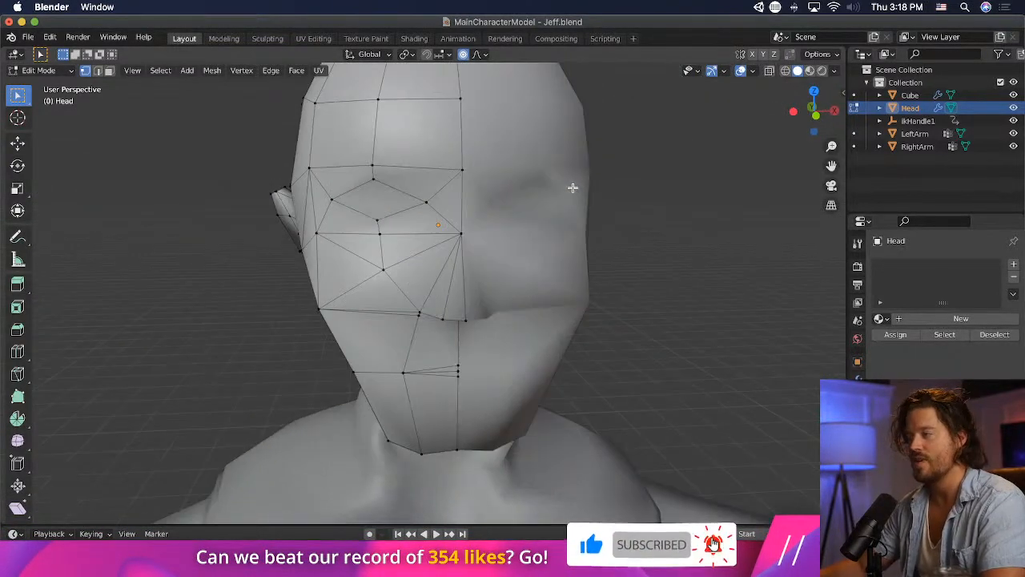
left_click(376, 219)
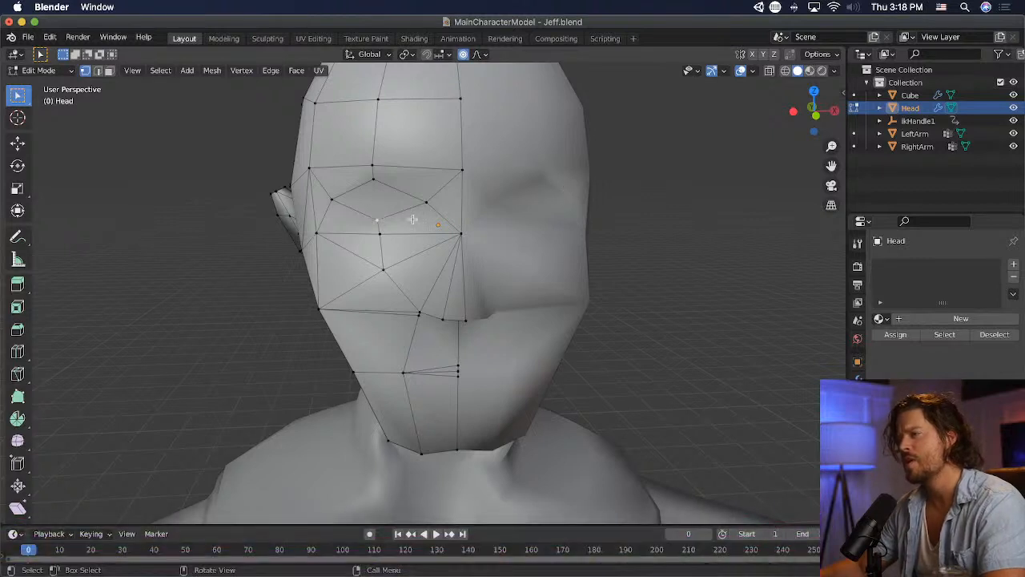
scroll(338, 200, "down", 4)
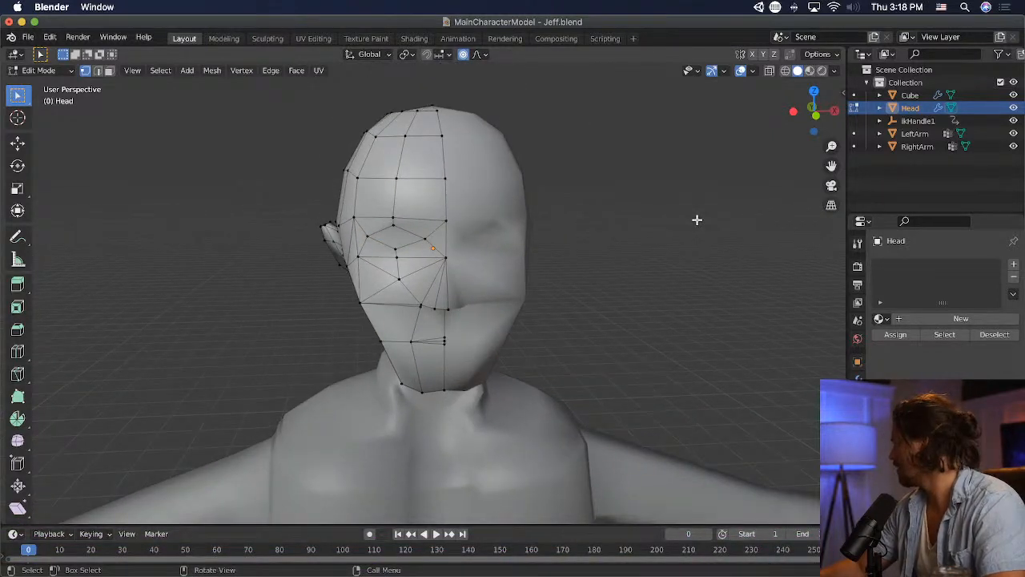
key("super+s")
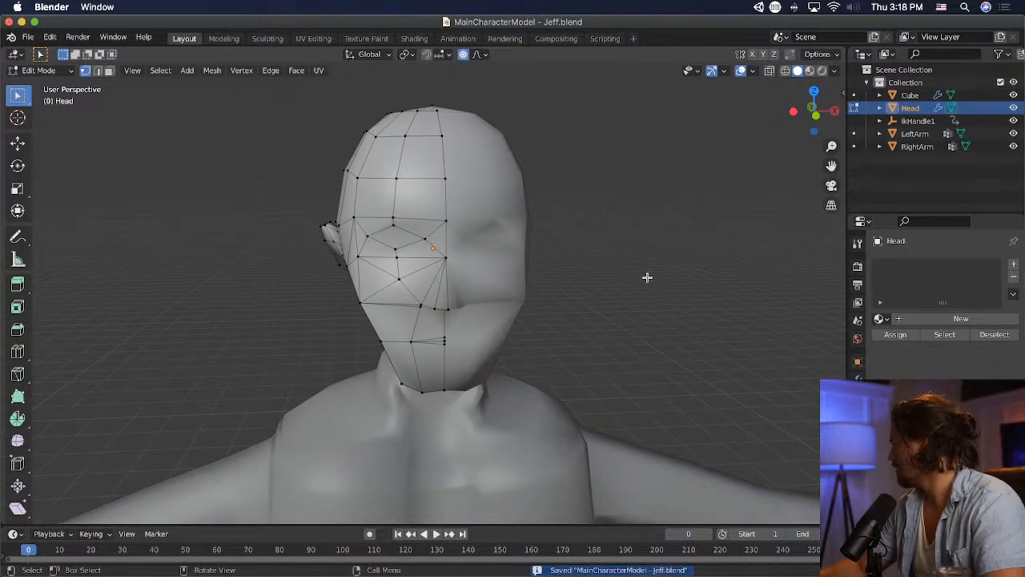
- Switch to Main Menu.psd in Photoshop and show the hidden reference photo on Layer 6
middle_click_drag(648, 277, 357, 261)
key("super+Tab")
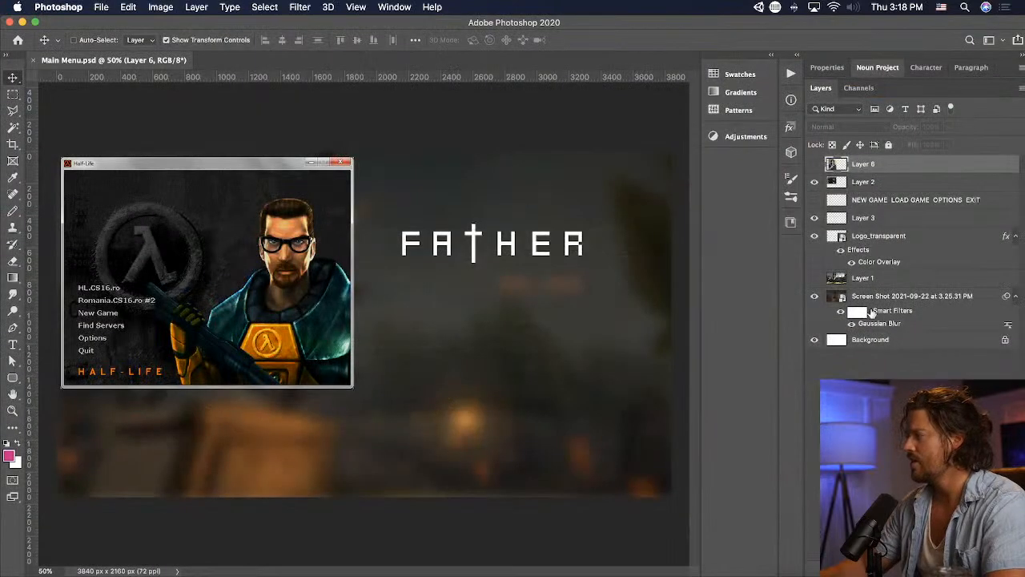
left_click(815, 164)
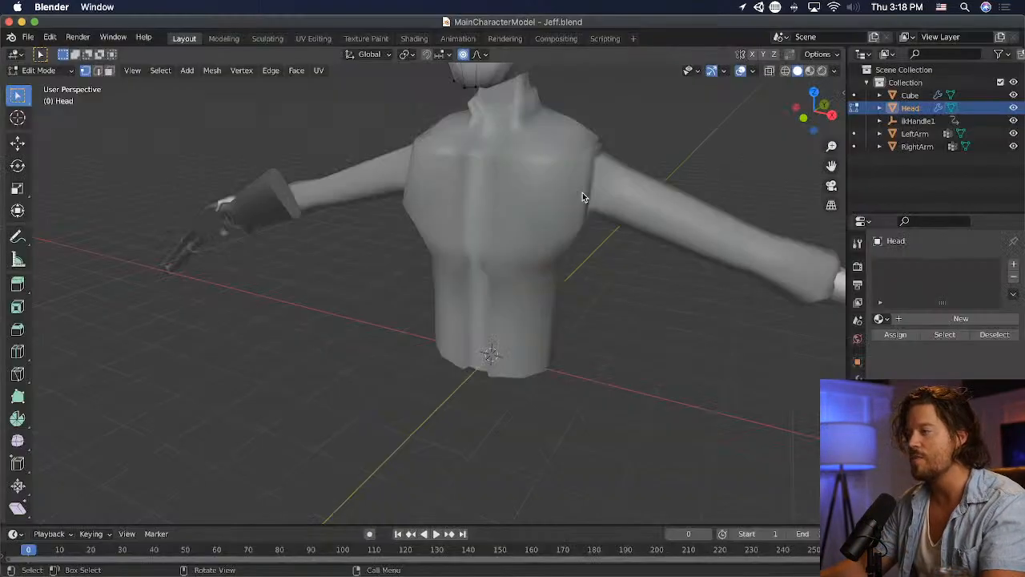
- Switch back to Blender, leave the head's Edit Mode, and enter Edit Mode on the torso mesh
middle_click_drag(583, 195, 354, 229)
left_click(42, 70)
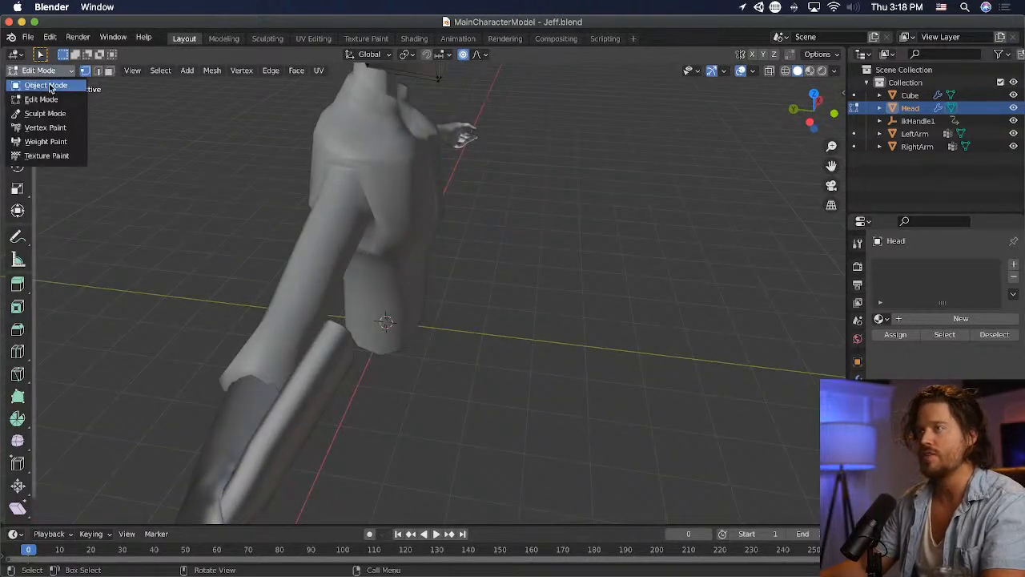
left_click(46, 85)
left_click(345, 176)
left_click(42, 70)
left_click(41, 99)
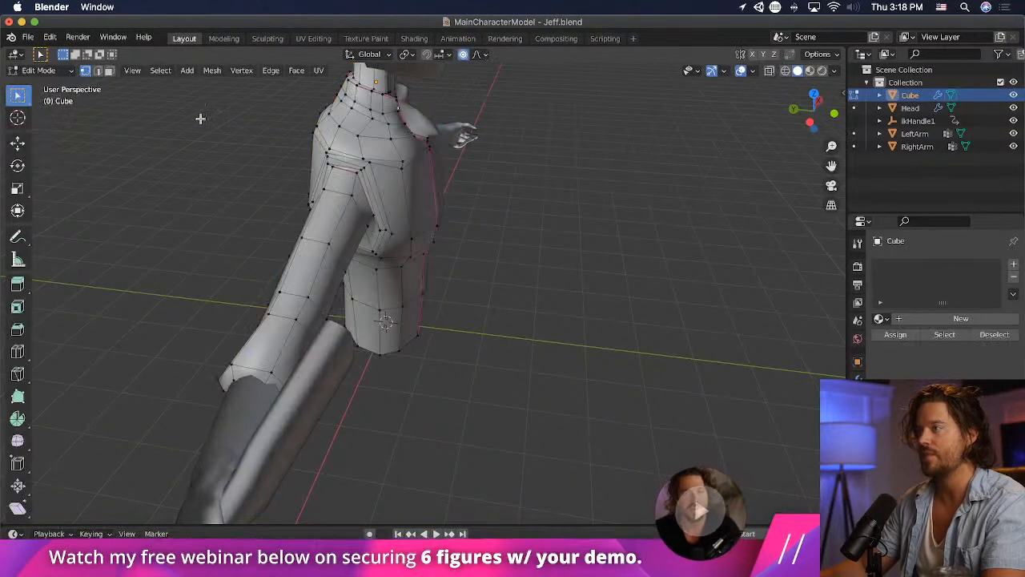
- Isolate the torso in local view and select the vertex loop around the top of the neck
key("KP_Divide")
middle_click_drag(304, 137, 356, 282)
scroll(354, 281, "up", 4)
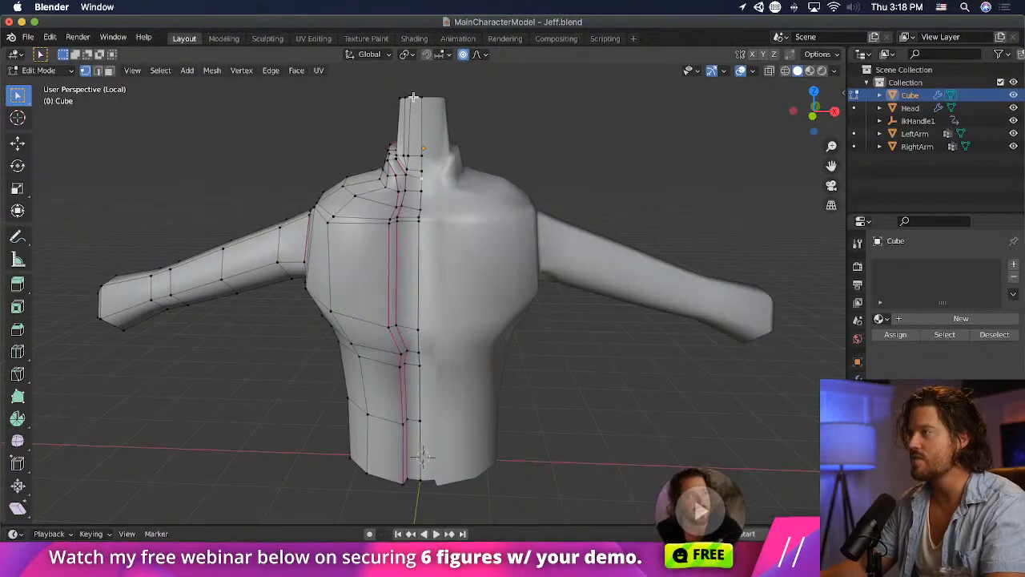
left_click(413, 96, "alt")
middle_click_drag(591, 178, 441, 312)
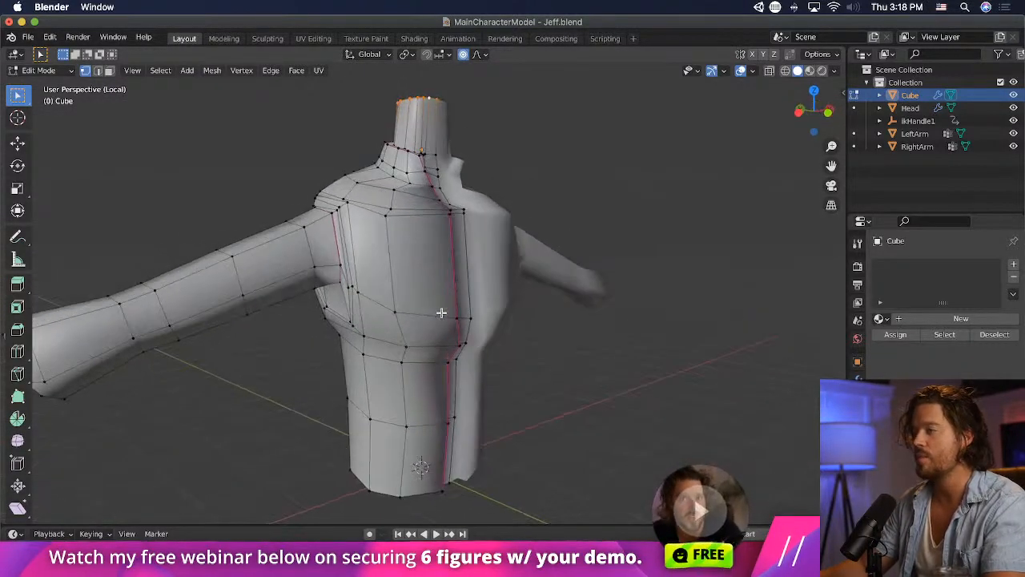
- Merge the loose vertices at the top of the shoulder seam onto the adjacent sleeve vertices
left_click(311, 252, "alt")
middle_click_drag(312, 251, 466, 245)
scroll(396, 233, "up", 4)
middle_click_drag(541, 289, 463, 270)
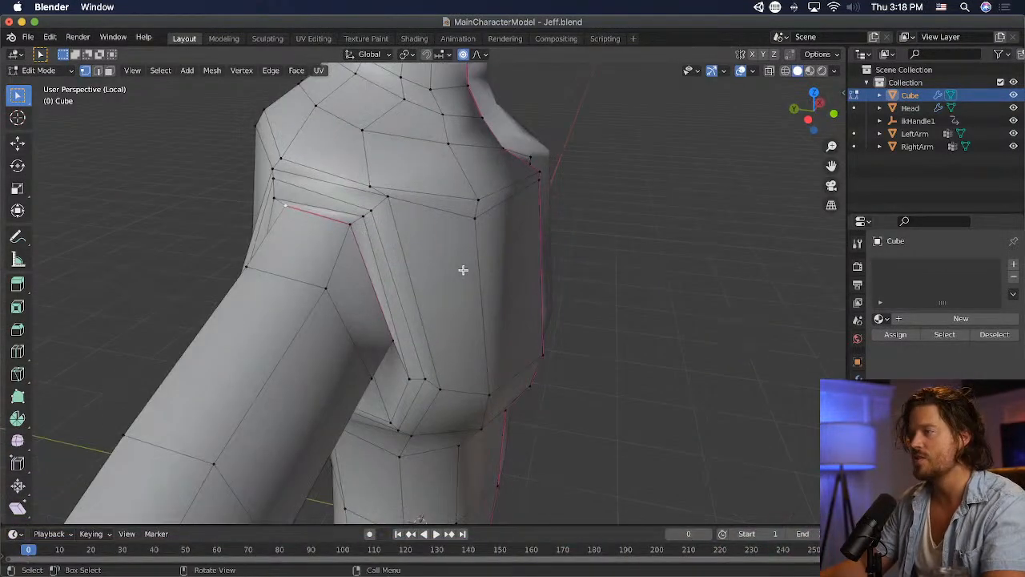
key("m")
left_click(361, 218)
left_click(357, 218, "shift")
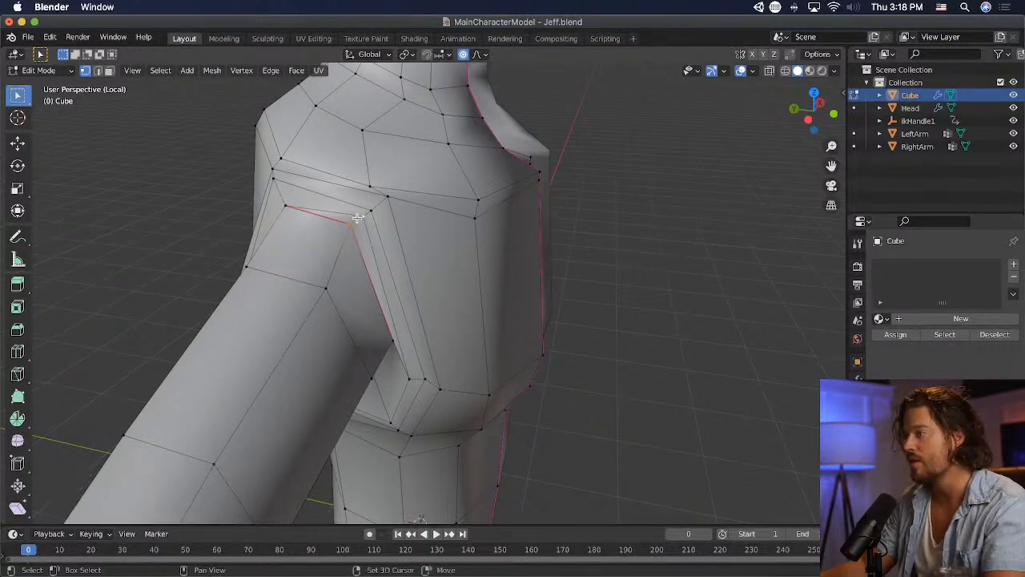
- Merge the loose vertices along the front of the shoulder seam onto the adjacent sleeve vertices
key("m")
left_click(357, 218)
mouse_move(419, 261)
middle_mouse_down()
mouse_move(361, 222)
mouse_move(383, 256)
mouse_move(420, 246)
middle_mouse_up()
left_click(390, 187)
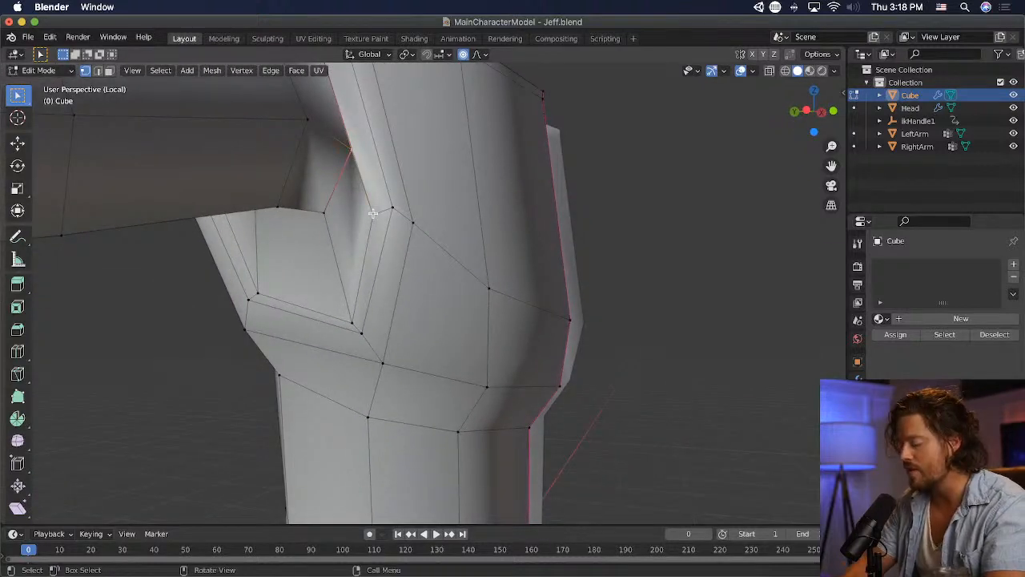
key("m")
left_click(372, 213)
left_click(320, 211)
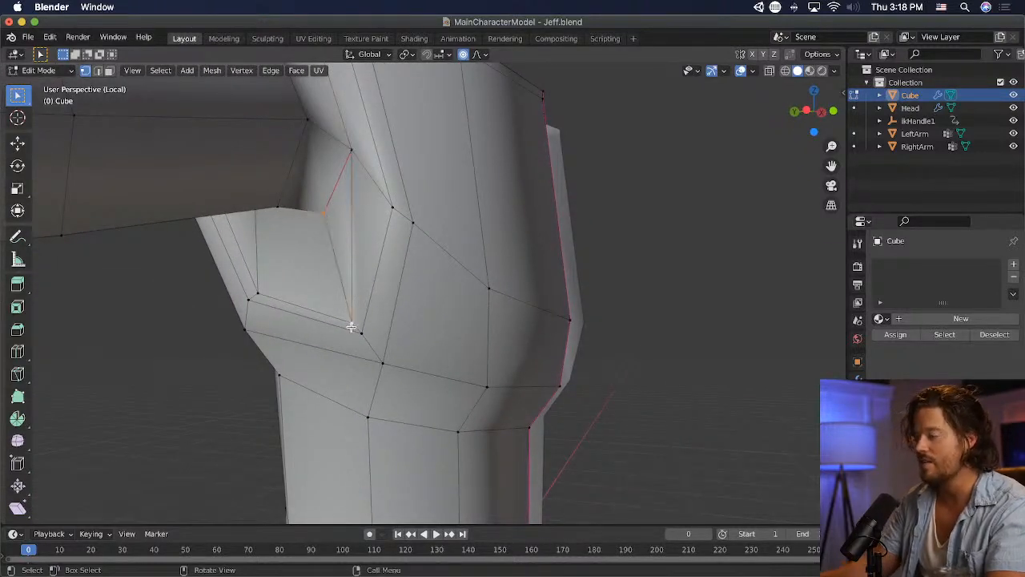
- Merge the loose vertices along the underarm and back of the seam onto the neighbouring vertices, using At First
key("m")
left_click(351, 327)
left_click(261, 294)
middle_click_drag(261, 294, 451, 184)
key("m")
left_click(483, 185)
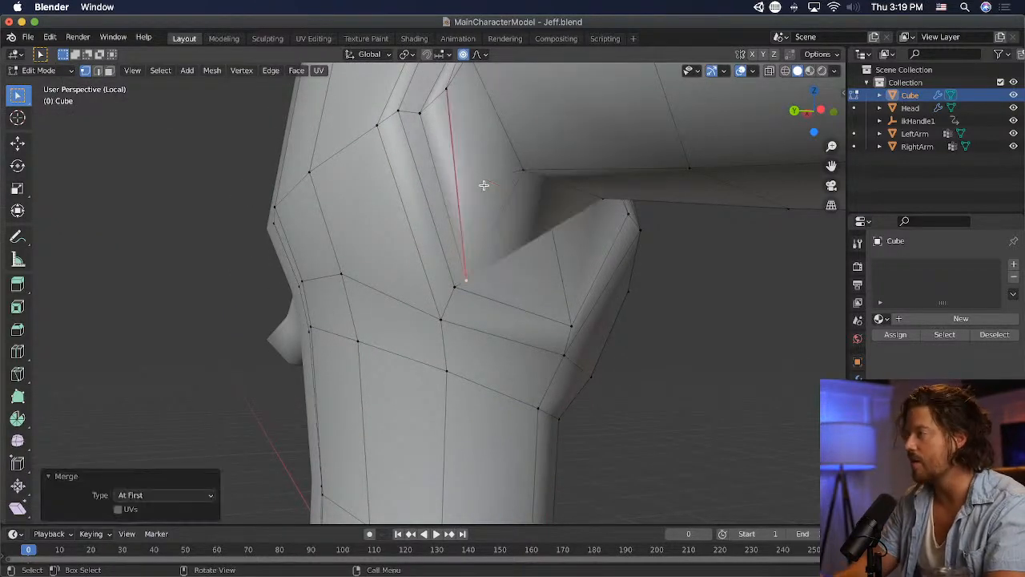
- Raise the underarm sleeve vertex by about 0.38 m and merge the loose back seam vertex onto the sleeve
middle_click_drag(550, 344, 430, 325)
scroll(360, 338, "up", 1)
key("g")
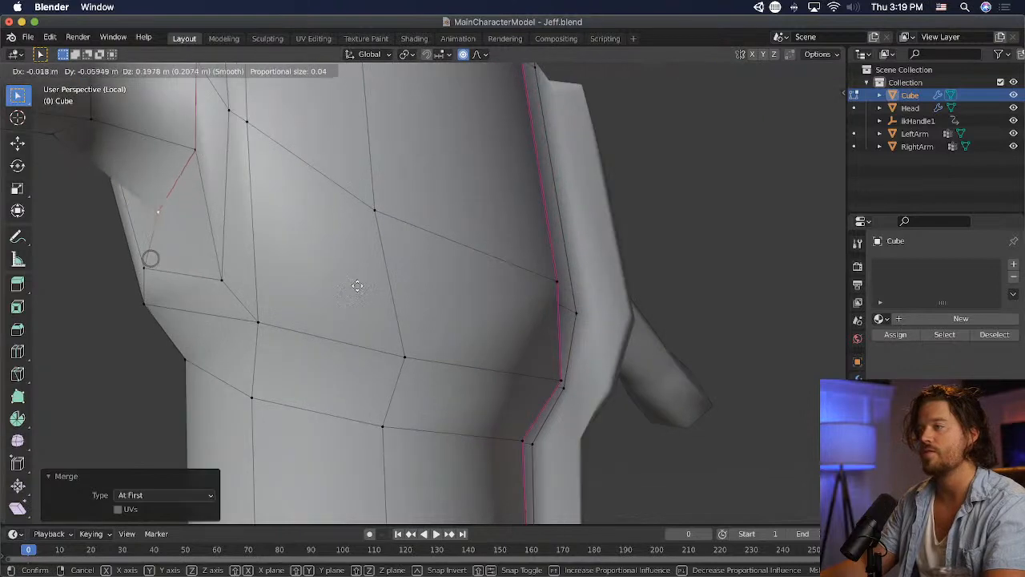
left_click(363, 250)
middle_click_drag(364, 250, 556, 243)
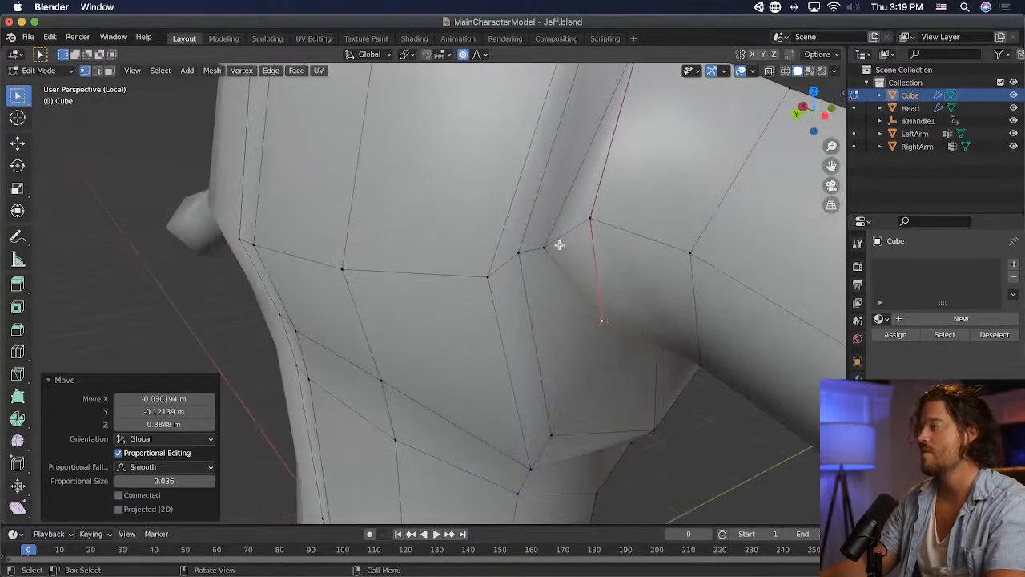
left_click(554, 243)
key("m")
left_click(595, 215)
- Select the sleeve's shoulder loop and move it in front view about 0.066 m in X and 0.044 m in Z
middle_click_drag(595, 215, 353, 187)
left_click(206, 158)
middle_click_drag(245, 234, 285, 197)
left_click(422, 192)
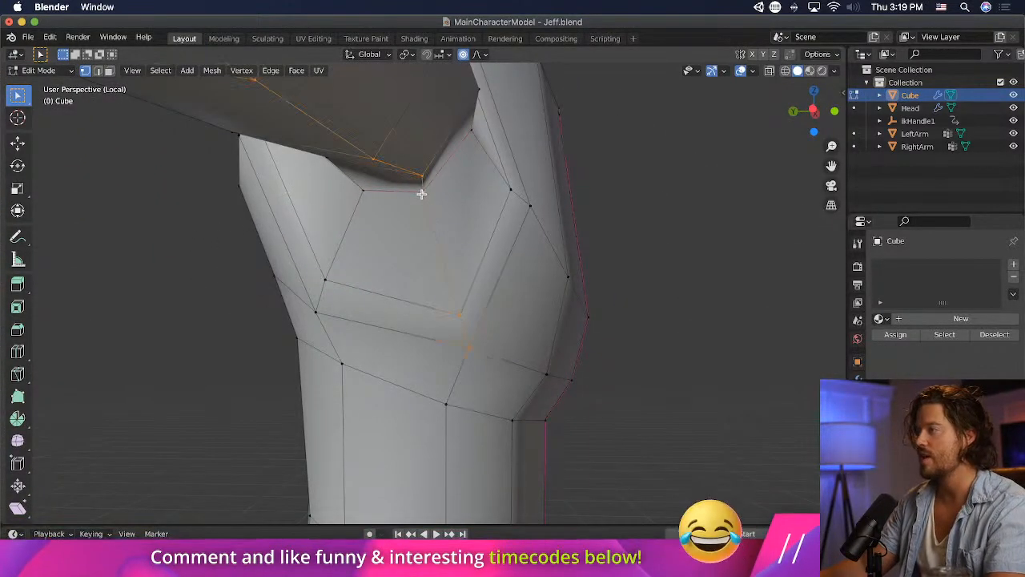
middle_click_drag(426, 193, 438, 244)
key("KP_1")
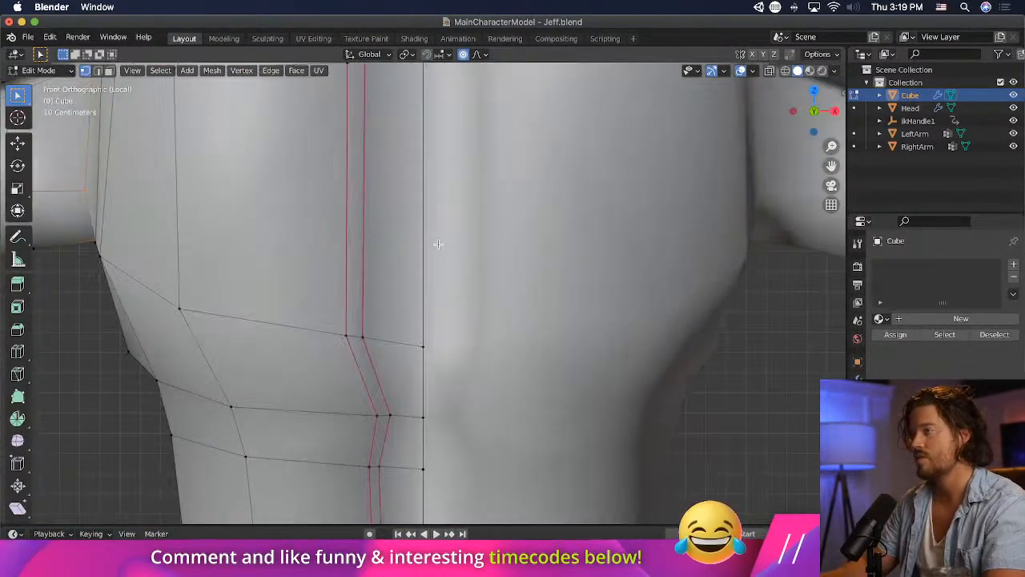
key("s")
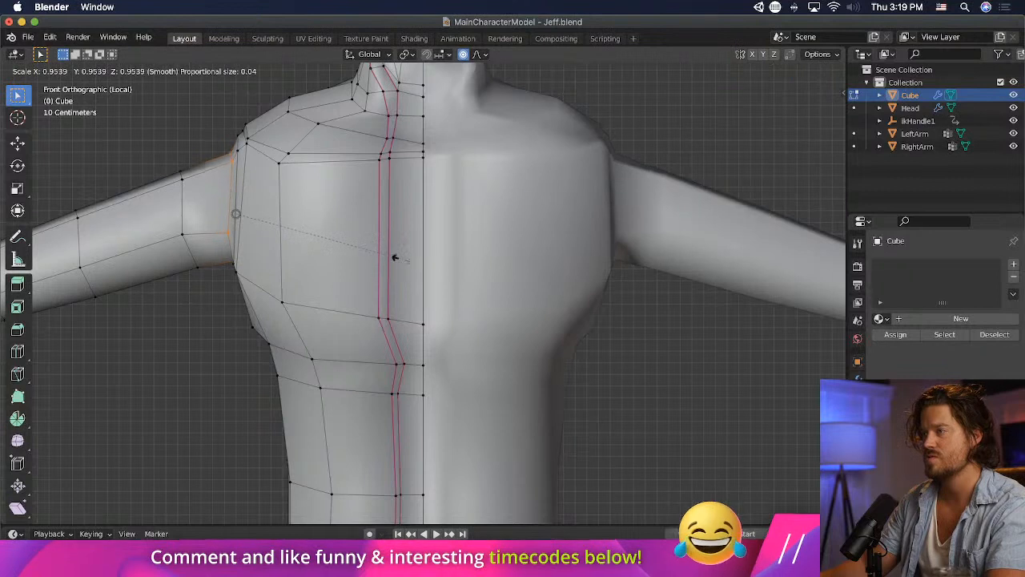
key("Escape")
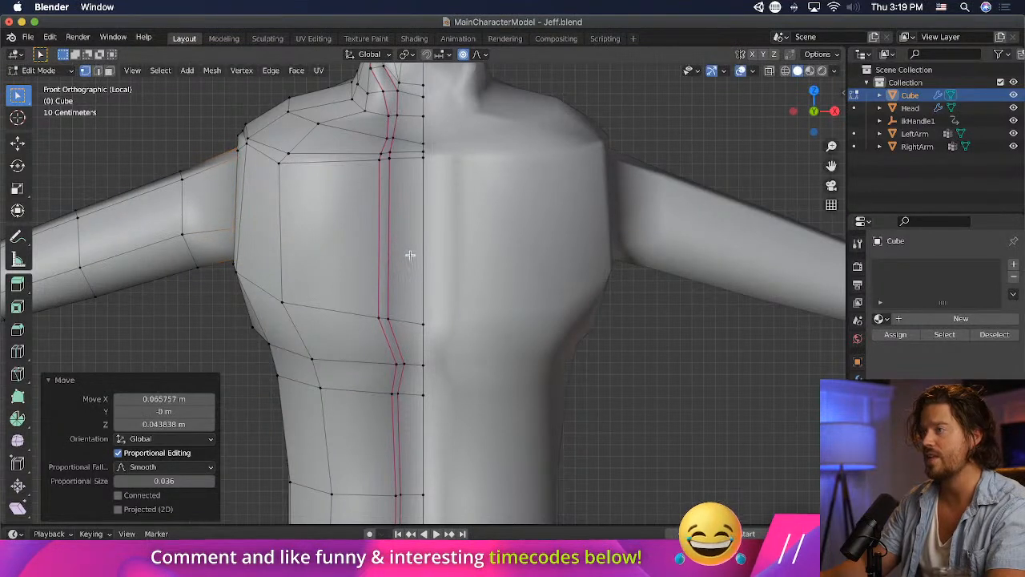
- Enlarge the sleeve's shoulder loop slightly and nudge it into place against the side of the torso
key("s")
left_click(421, 263)
key("g")
left_click(425, 264)
key("s")
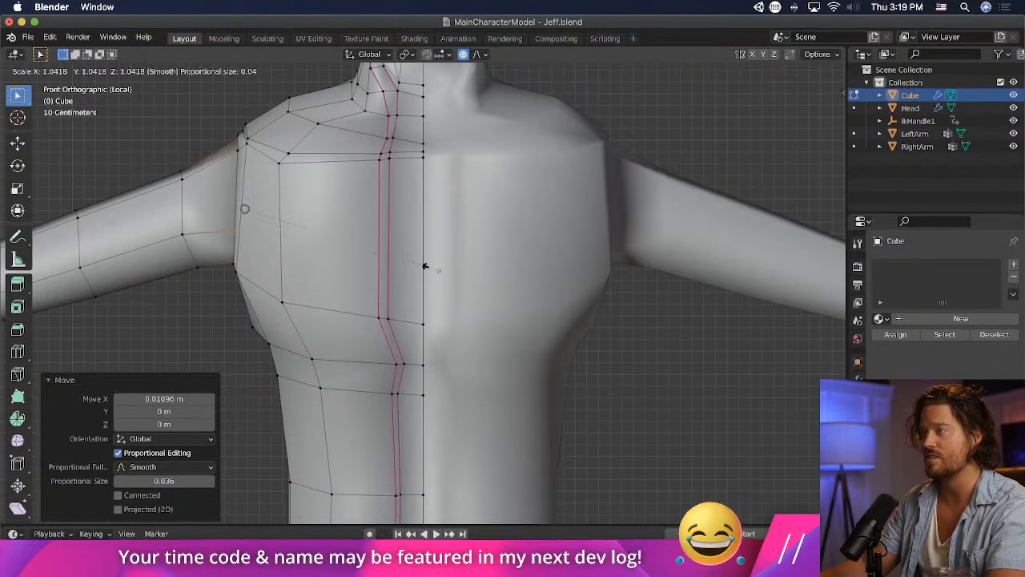
left_click(427, 265)
key("g")
left_click(427, 266)
key("g")
left_click(418, 265)
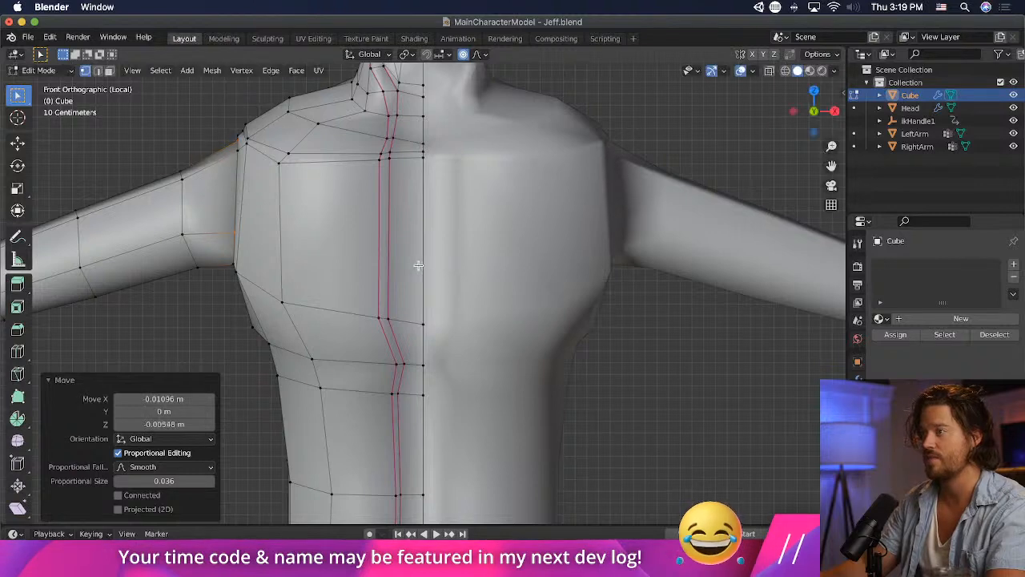
- Enlarge the sleeve's upper-arm loop by about 1.15 and the mid-arm and elbow loops by about 1.11 each
left_click(186, 261, "alt")
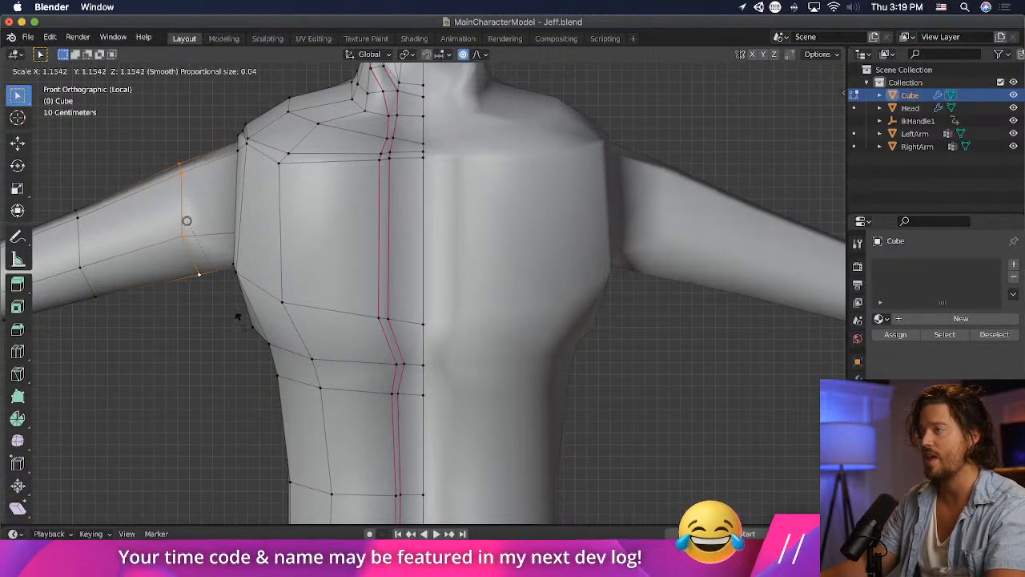
left_click(236, 314)
scroll(200, 281, "down", 4)
left_click(230, 290, "alt")
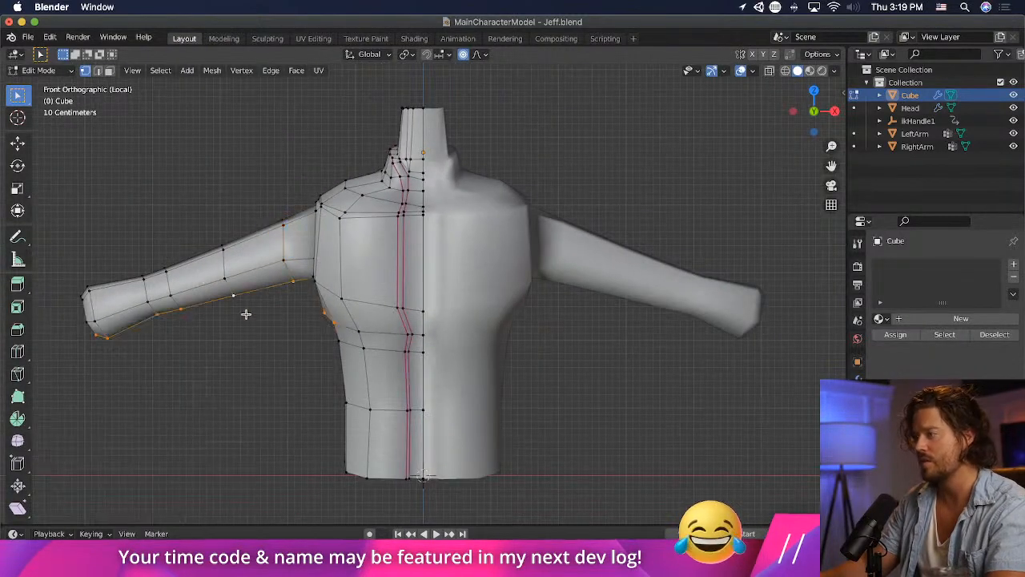
key("s")
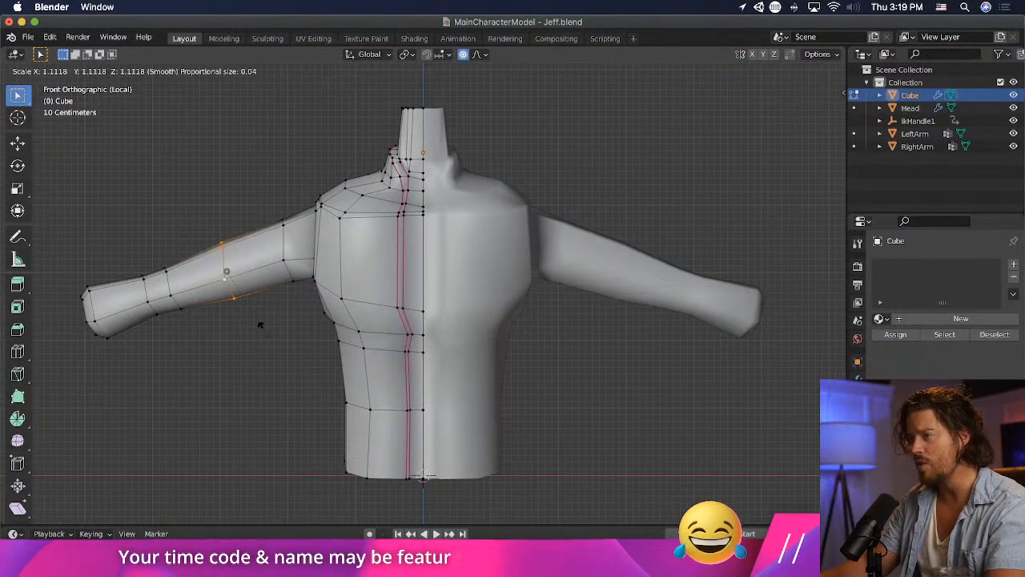
left_click(260, 324)
left_click(171, 295, "alt")
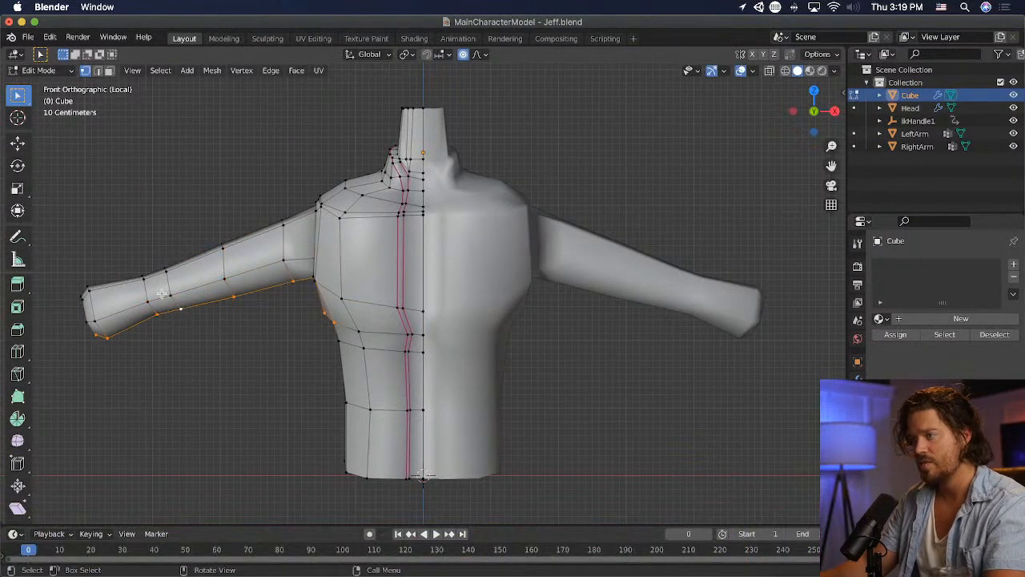
key("s")
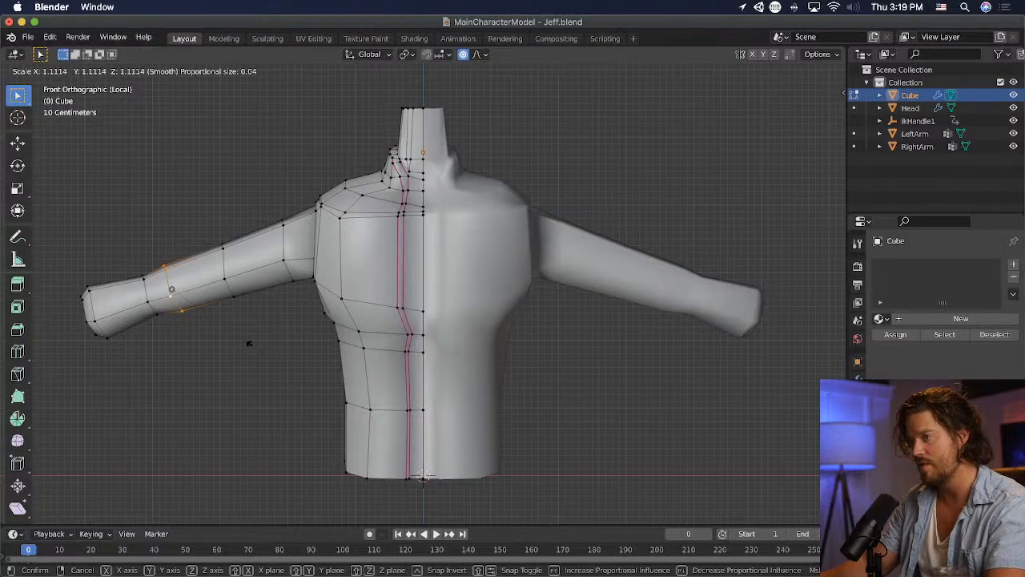
left_click(246, 342)
- Select the loop midway between shoulder and elbow on the sleeve and scale it by 1.224
left_click(253, 316, "alt")
left_click(241, 297, "alt")
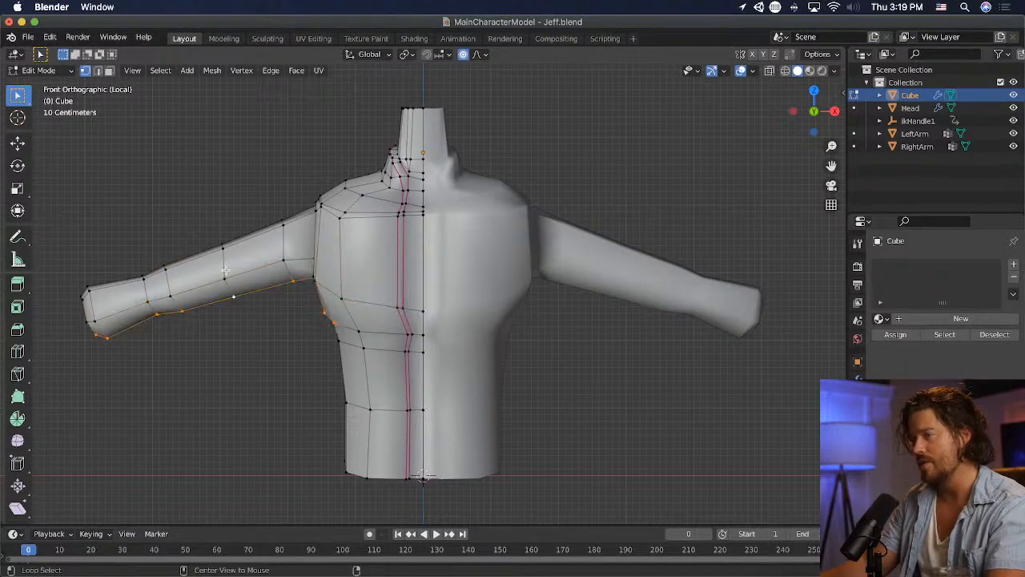
key("g")
left_click(248, 327)
key("super+z")
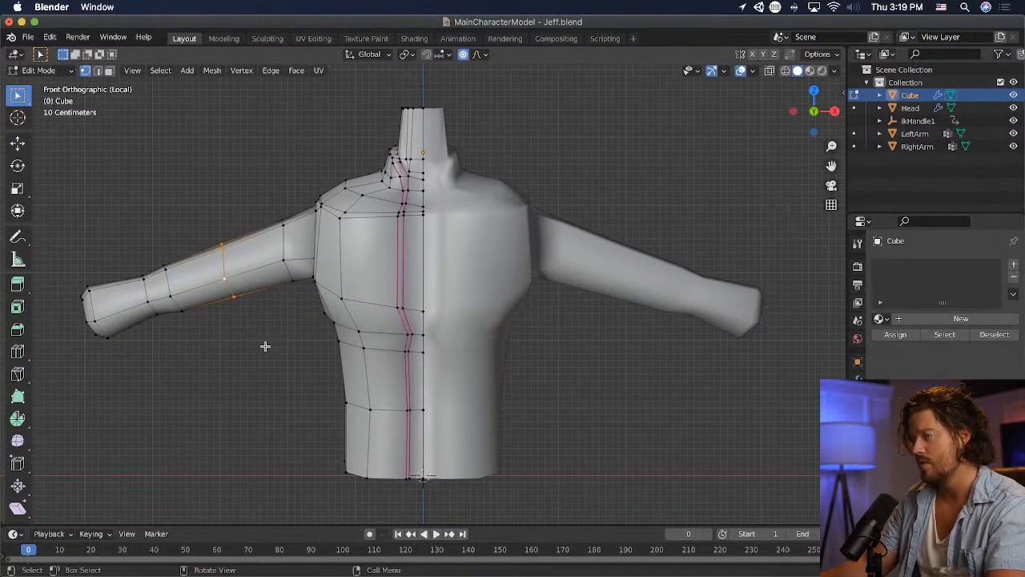
middle_click_drag(267, 347, 441, 457)
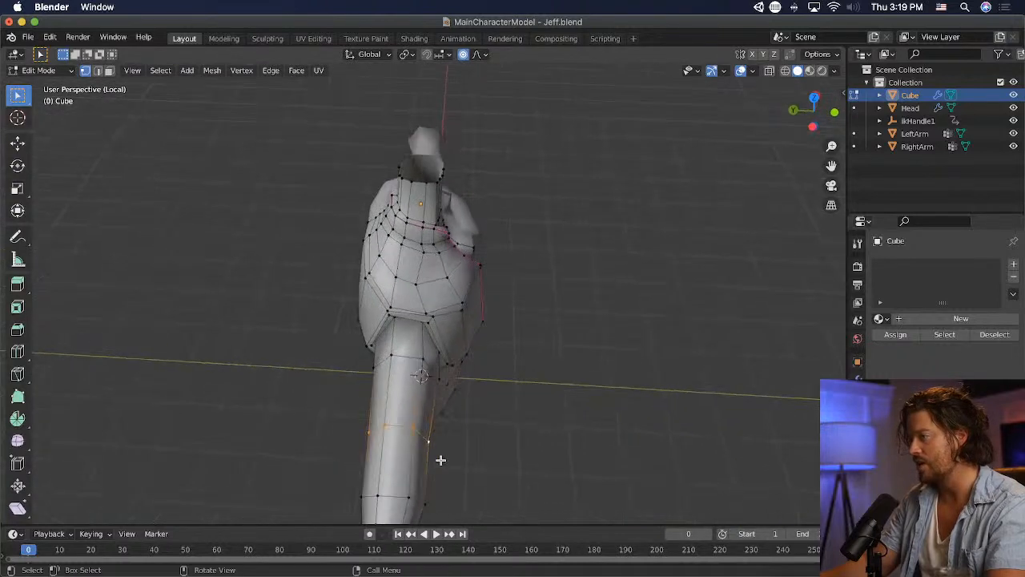
key("s")
left_click(464, 457)
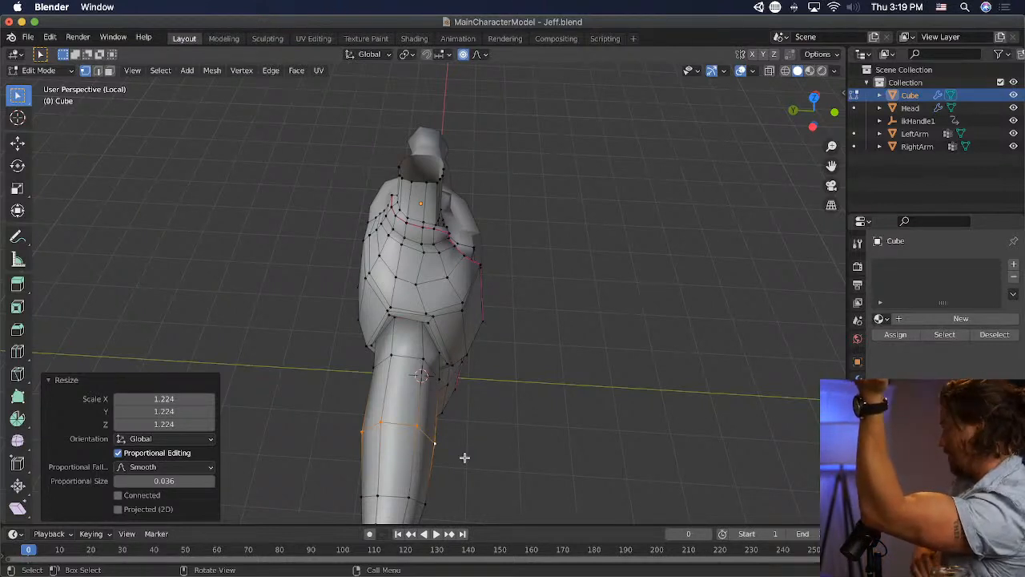
middle_click_drag(467, 454, 499, 466)
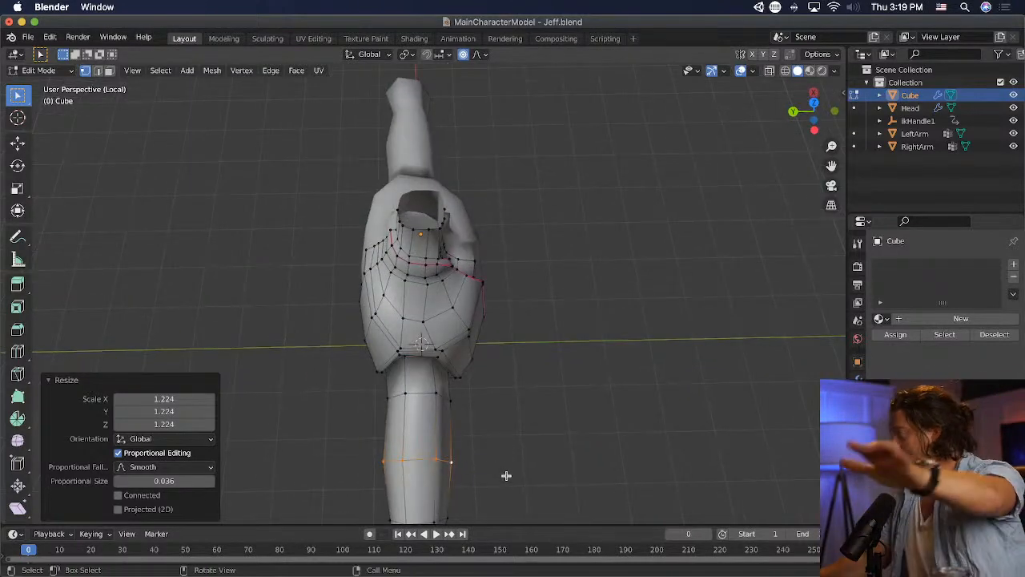
scroll(506, 476, "down", 3)
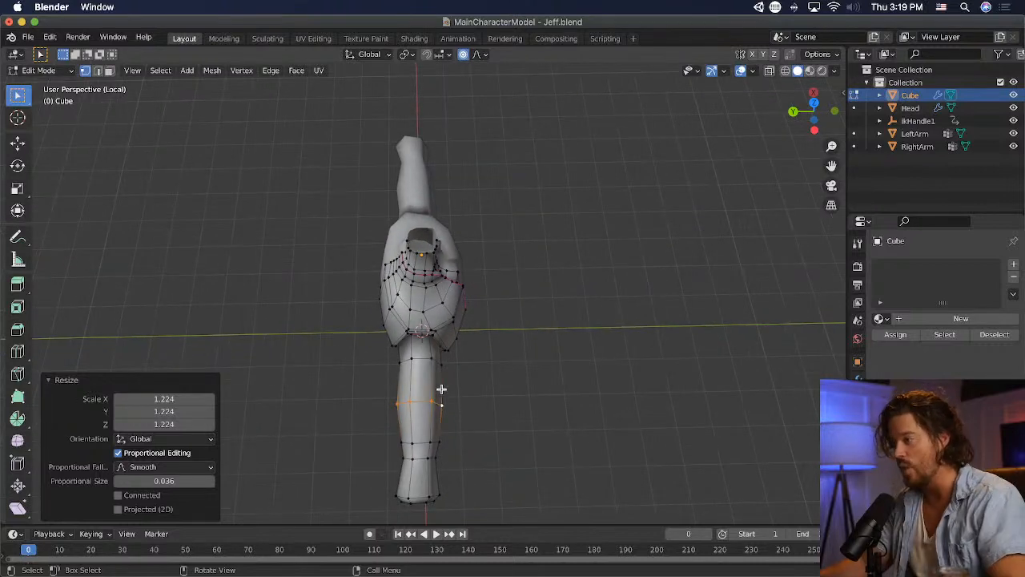
- Scale the upper-arm loop just below the shoulder by about 1.11
left_click(431, 361, "alt")
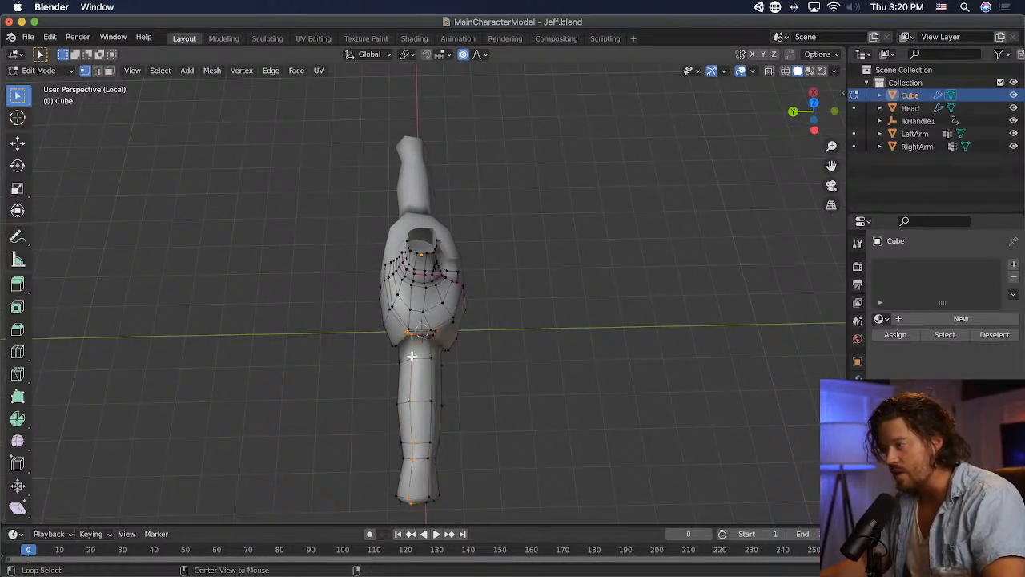
key("s")
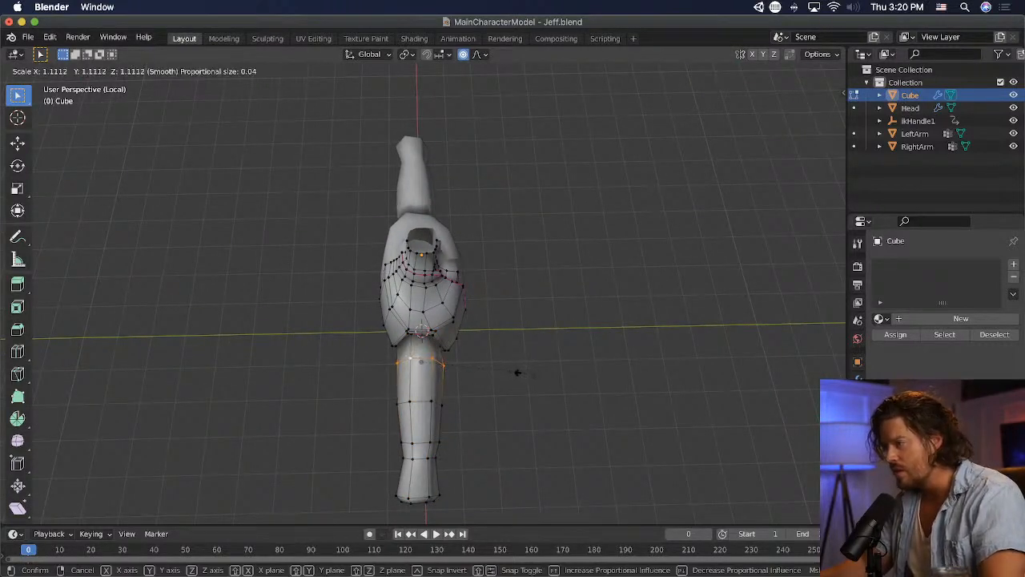
left_click(516, 372)
- Try scaling the sleeve's shoulder loop by 1.049 and check it in X-ray and wireframe display
scroll(488, 385, "up", 6)
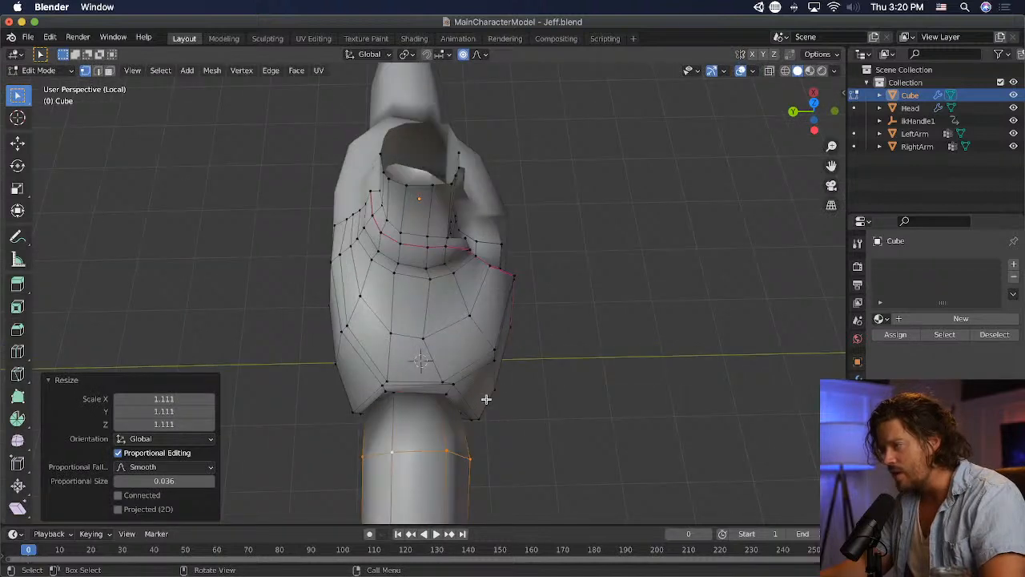
key("s")
left_click(519, 431)
key("alt+z")
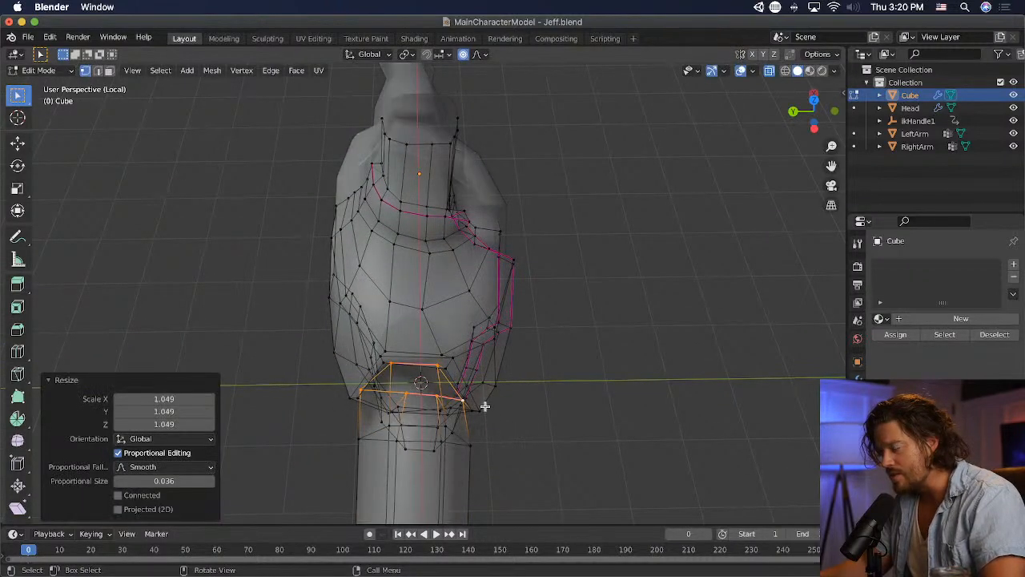
key("ctrl+z")
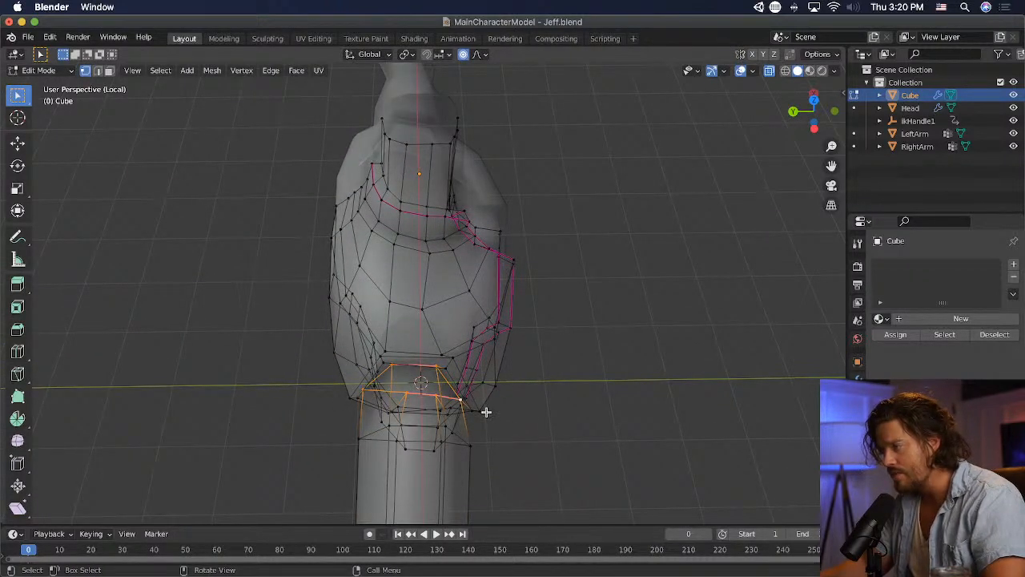
left_click(786, 71)
left_click(799, 73)
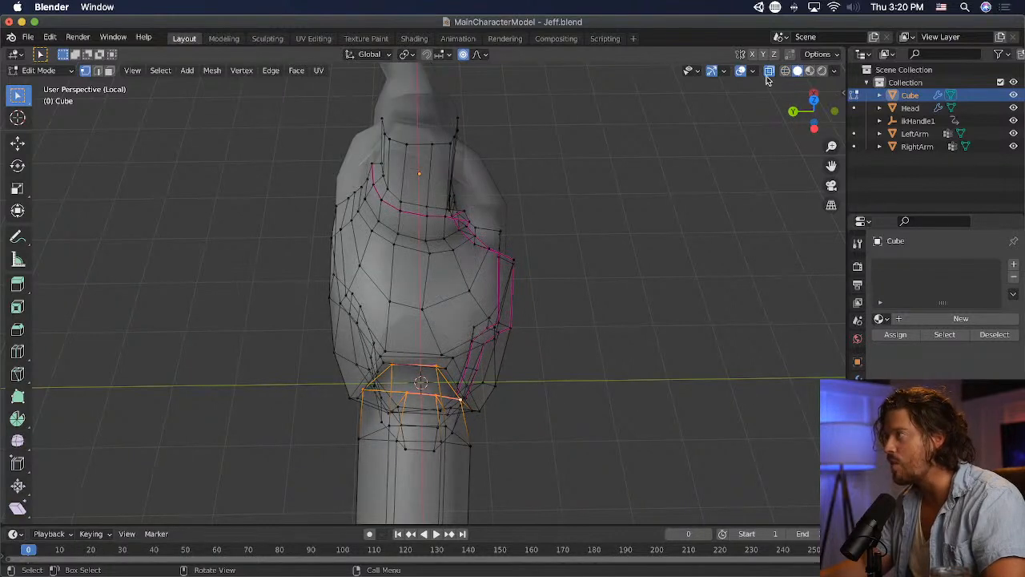
left_click(769, 72)
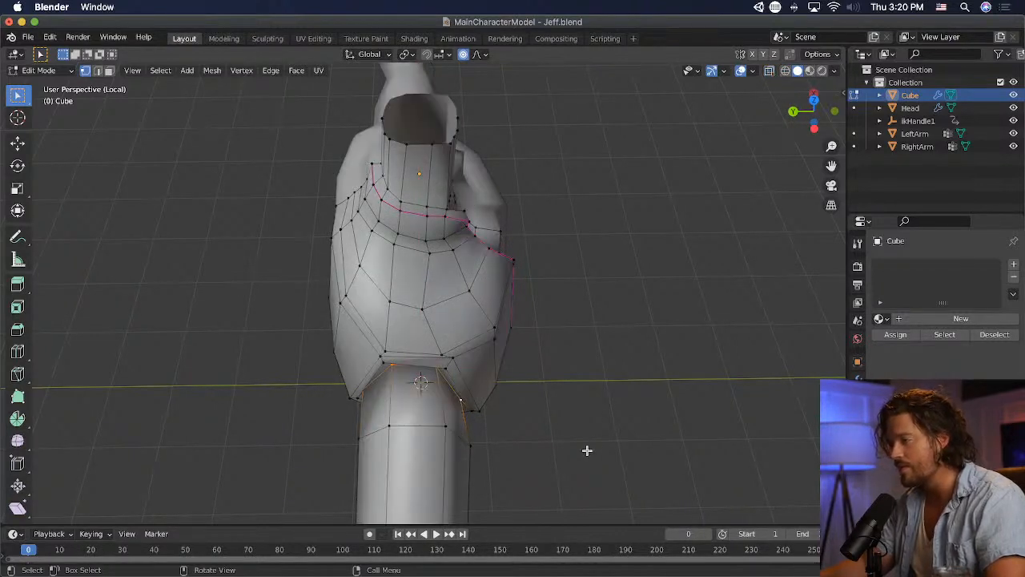
- Scale the sleeve's shoulder loop by 1.078 along the X axis with a proportional size of 1.21
scroll(587, 450, "down", 1)
middle_click_drag(587, 450, 571, 419)
scroll(572, 418, "up", 1)
key("s")
key("x")
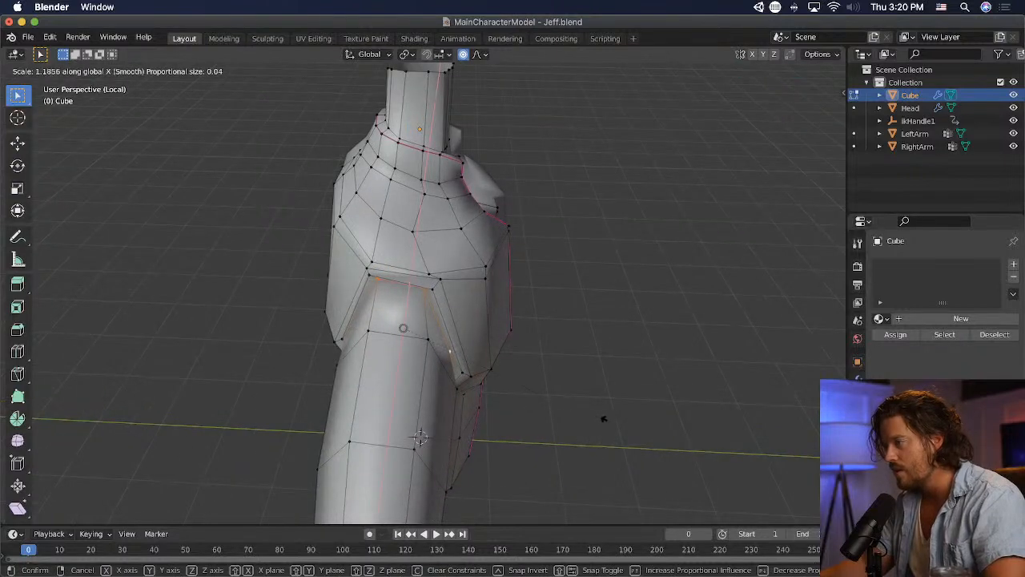
scroll(615, 411, "down", 20)
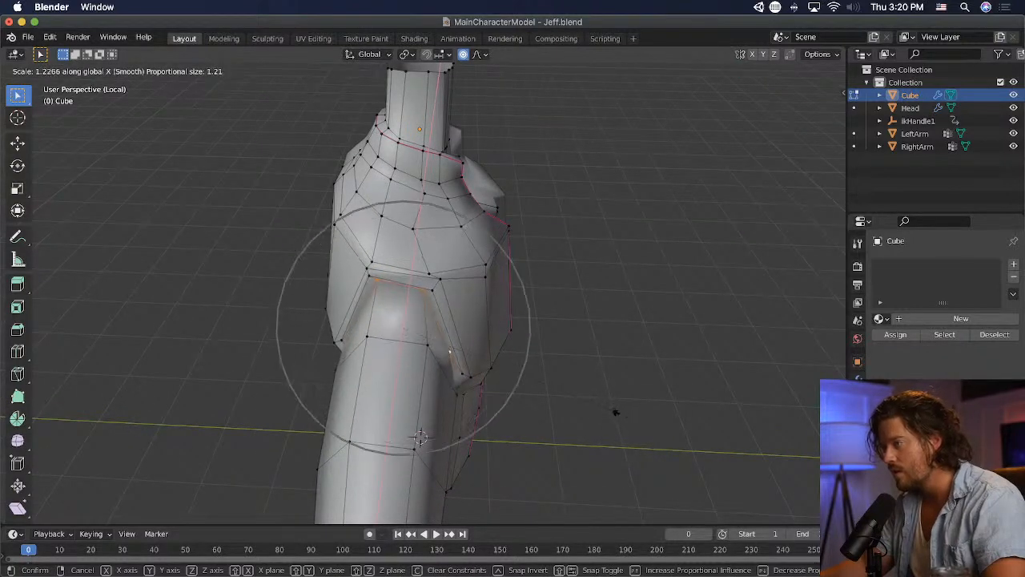
left_click(597, 398)
- Scale the sleeve's shoulder loop uniformly by 1.142 with the proportional size reduced to 0.513
key("s")
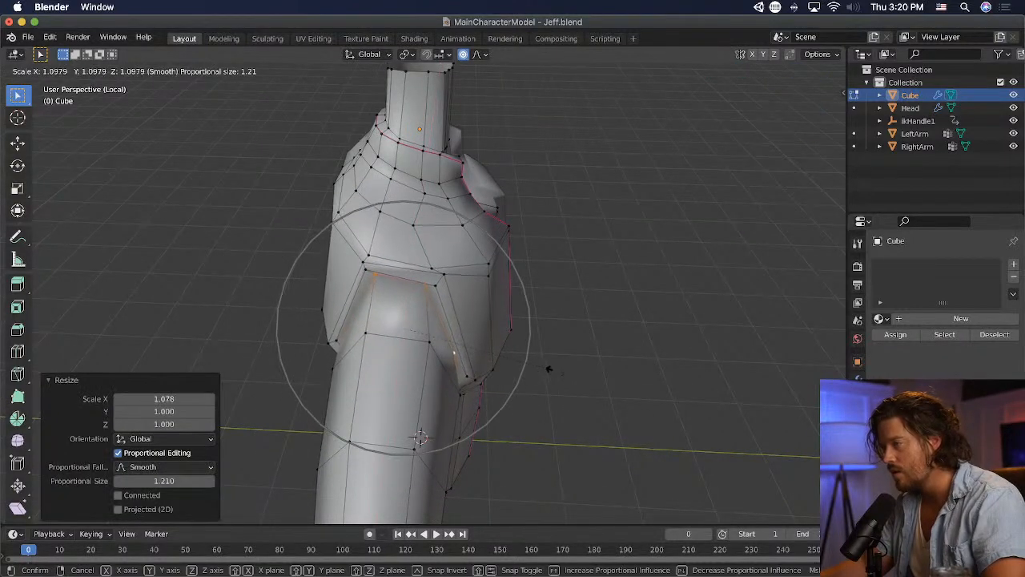
scroll(549, 367, "up", 9)
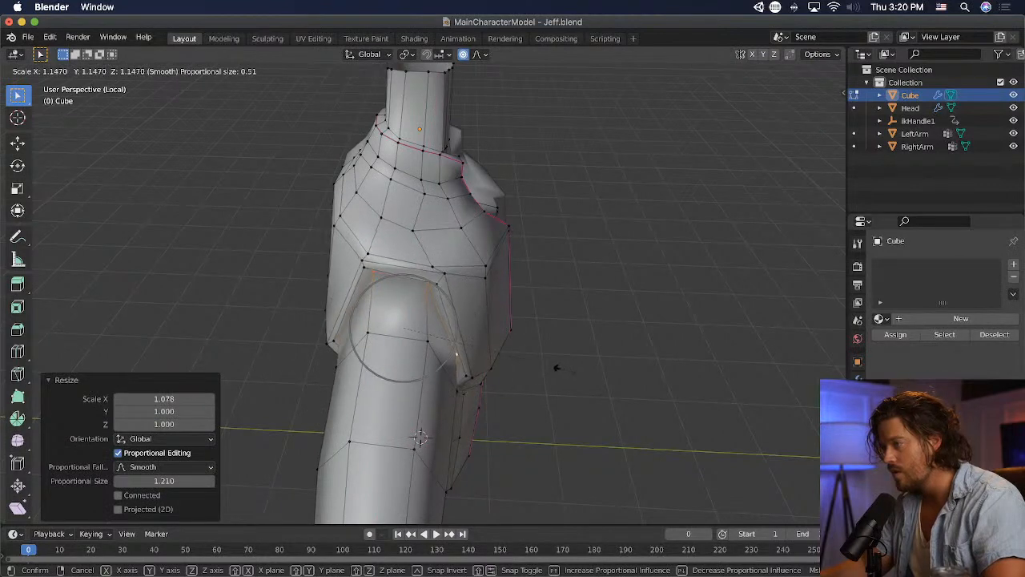
left_click(554, 367)
- Enlarge the two neighbouring loops at the sleeve's elbow, scaling the one nearer the wrist by 1.215
middle_click_drag(554, 367, 359, 345)
scroll(459, 400, "down", 5)
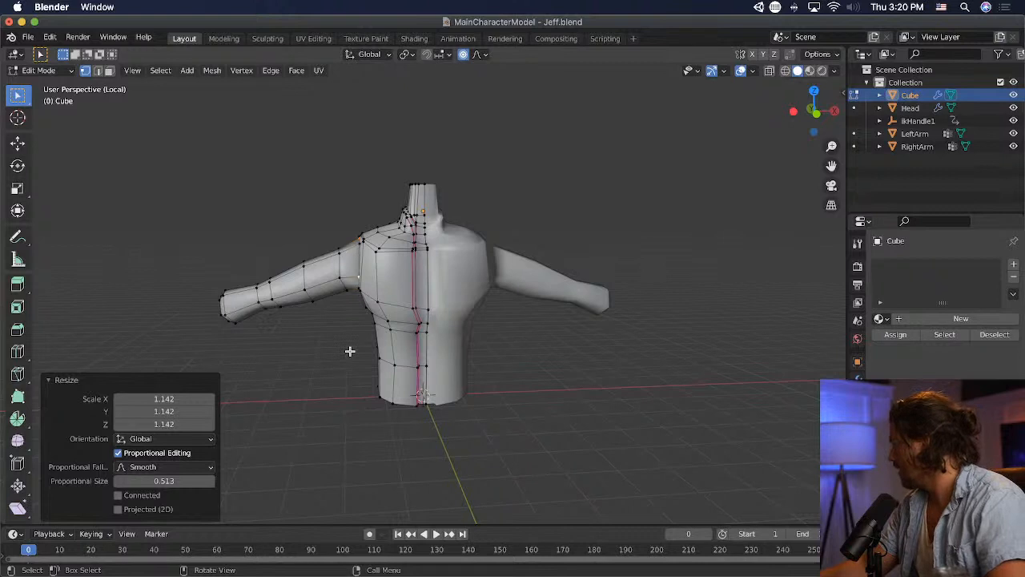
left_click(277, 304, "alt")
key("s")
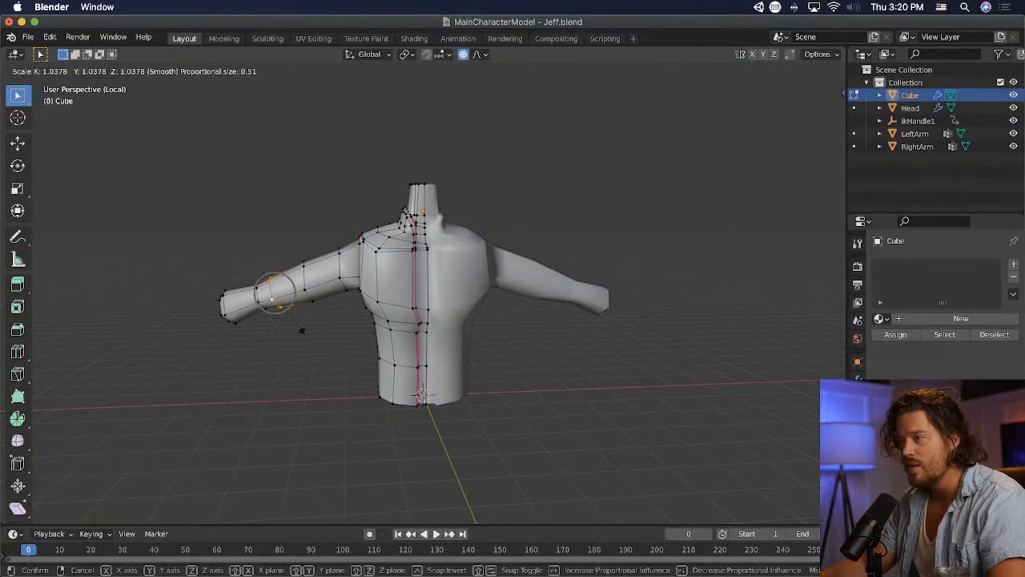
left_click(300, 329)
left_click(261, 317, "alt")
key("s")
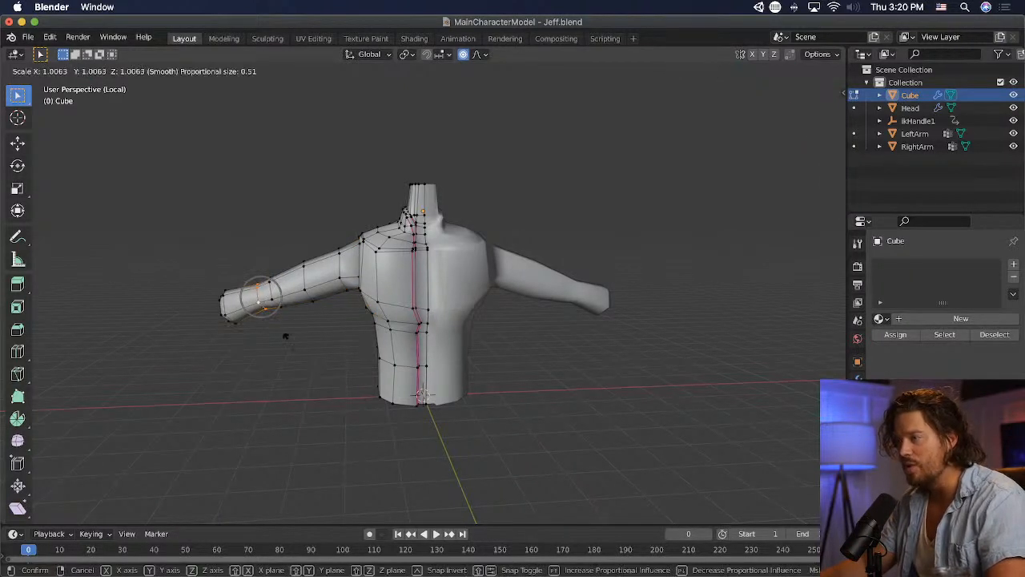
left_click(294, 342)
middle_click_drag(505, 392, 792, 405)
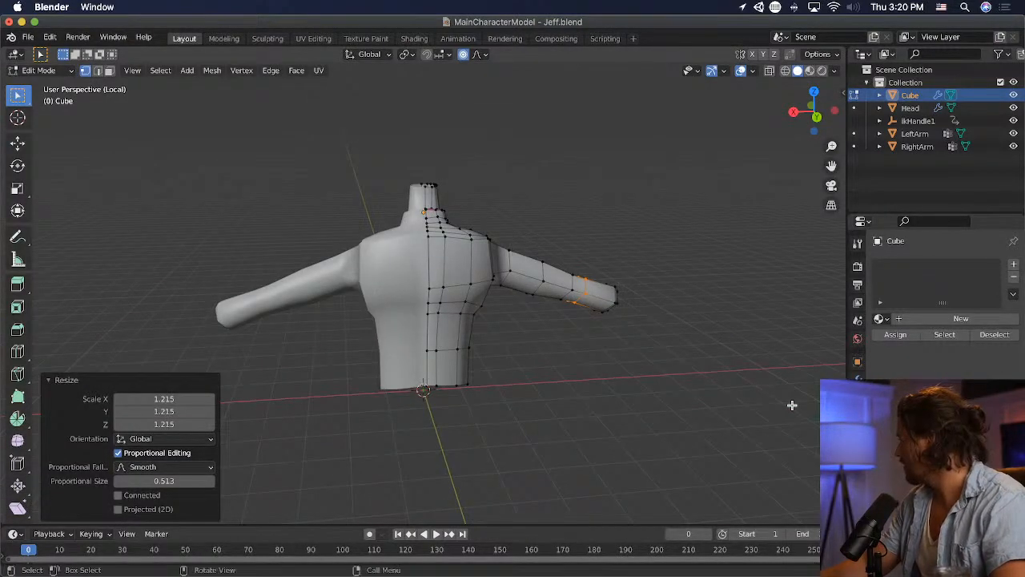
- Add an edge loop on the sleeve beside the shoulder with factor 0.048 and flatten it to 0.05 along X with proportional size 0.076
middle_click_drag(786, 406, 465, 372)
scroll(433, 345, "up", 2)
key("ctrl+r")
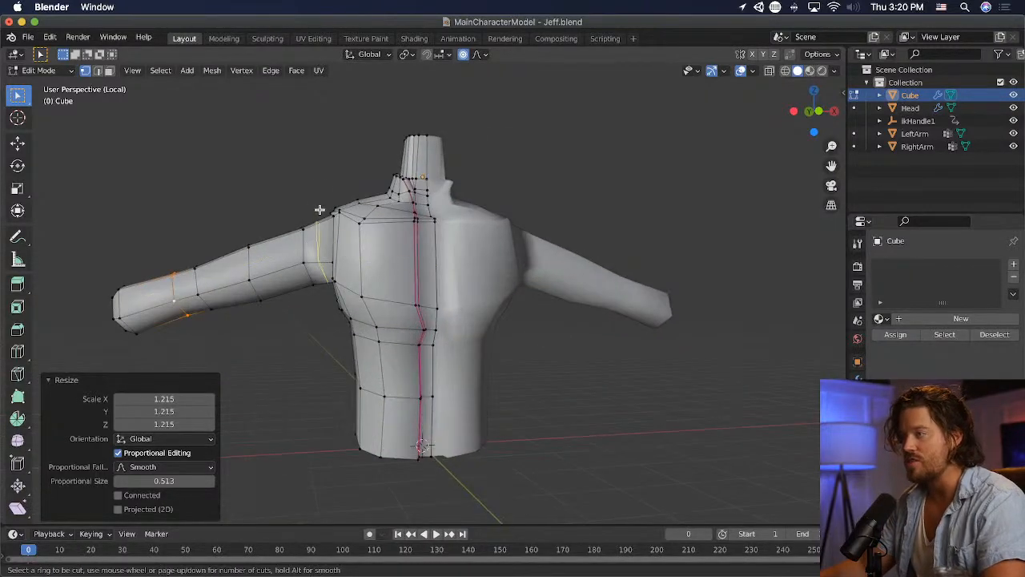
left_click(319, 210)
left_click(324, 220)
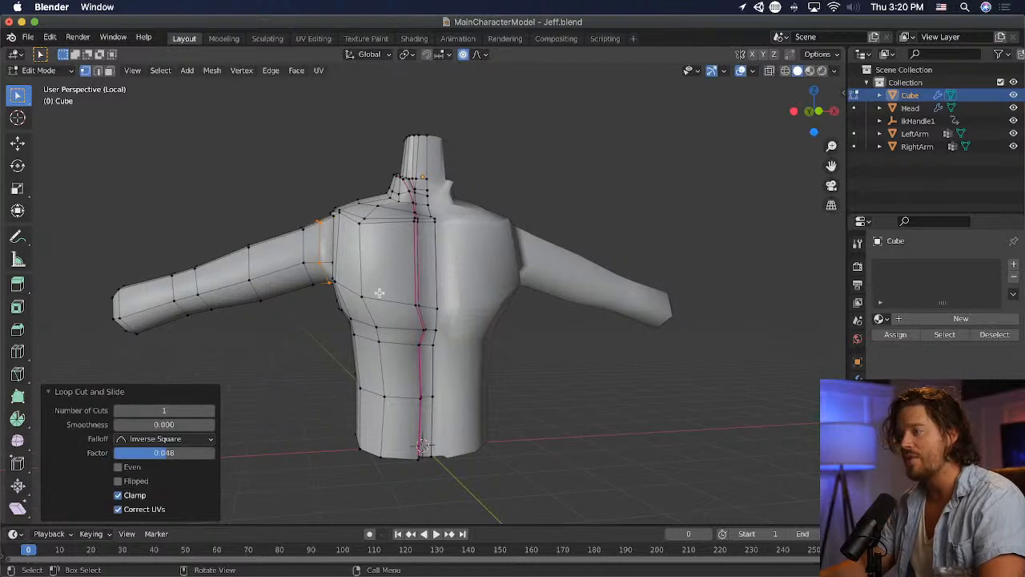
key("s")
key("x")
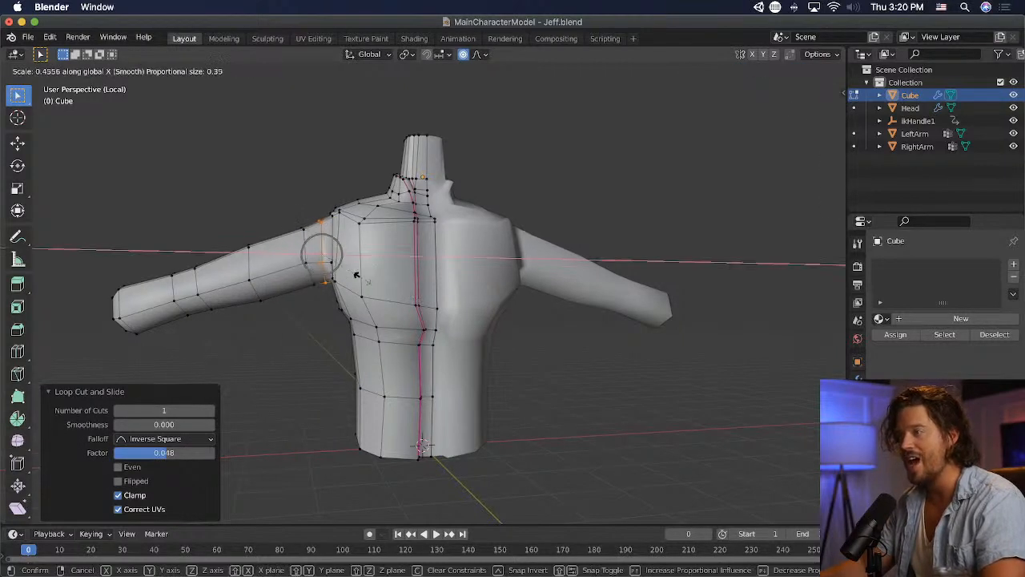
left_click(321, 255)
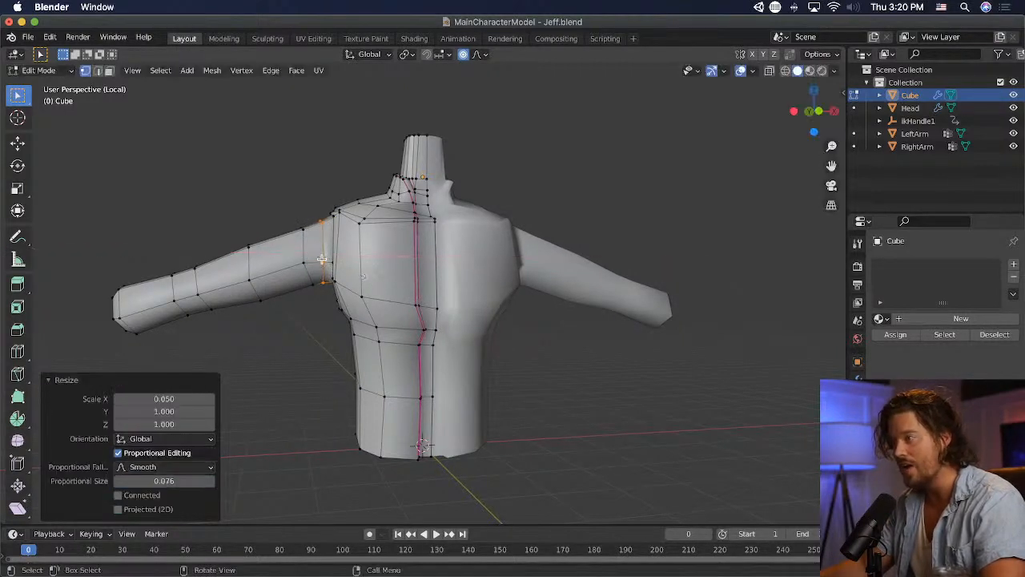
- Rotate the new shoulder-side sleeve loop 6.61° in front view and move it about −0.034 m in X and −0.011 m in Z
middle_click_drag(345, 268, 350, 306)
key("KP_1")
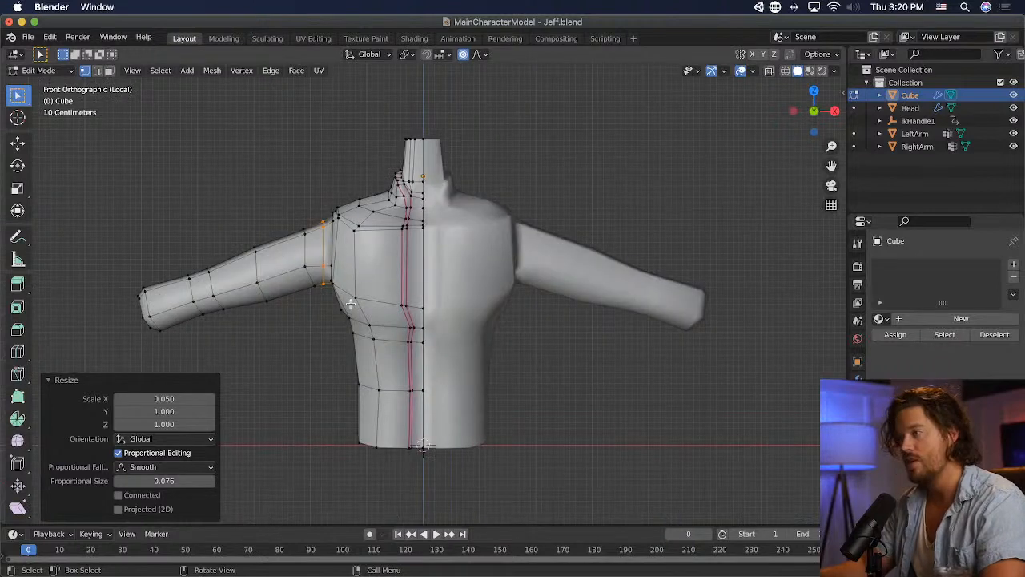
key("r")
left_click(413, 276)
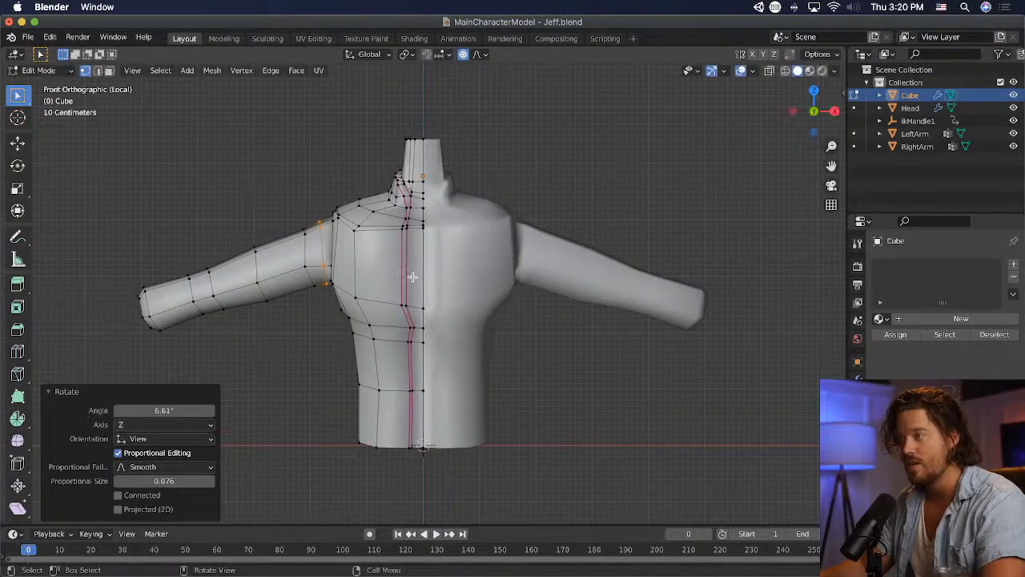
key("g")
left_click(496, 279)
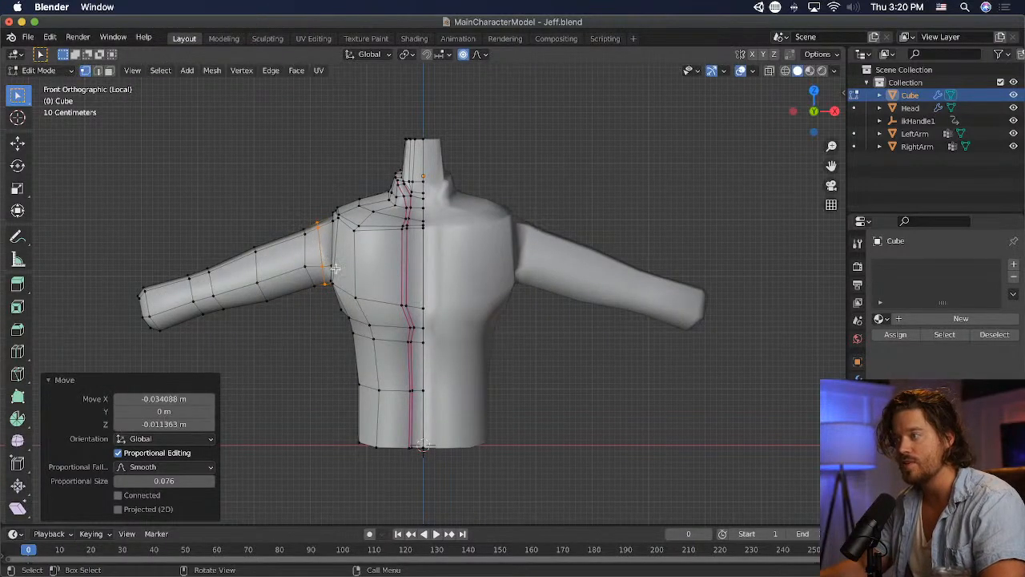
- Realign the next upper-arm loop by scaling it −0.073 along X, rotating it 11° and moving it about 0.045 m along X
left_click(306, 268, "alt")
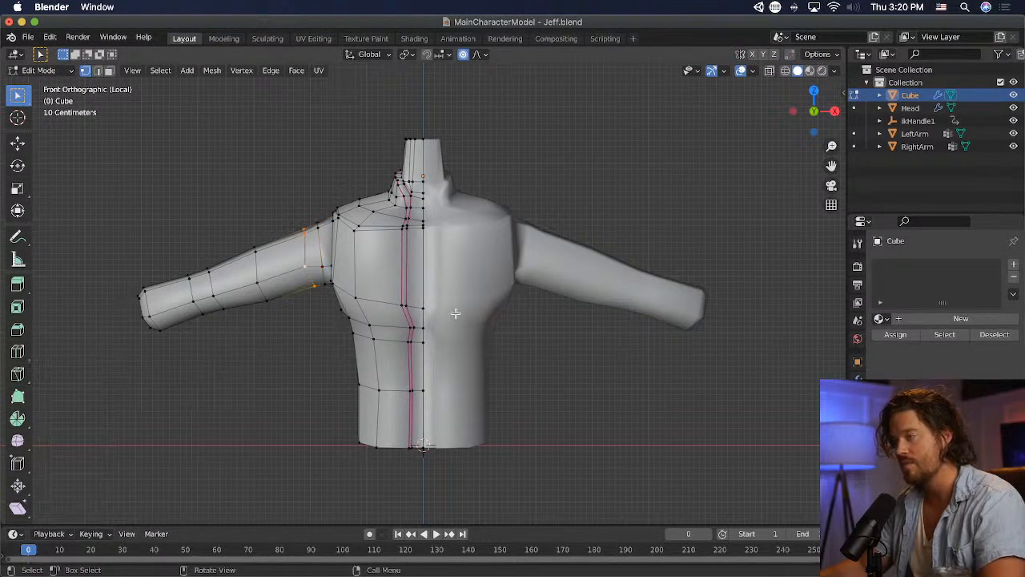
key("s")
key("x")
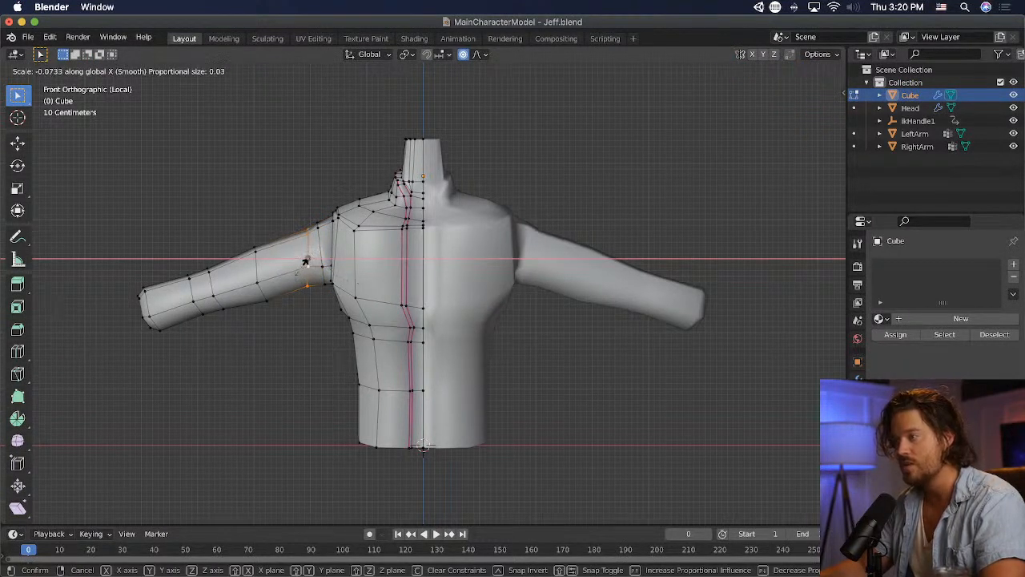
left_click(305, 262)
key("r")
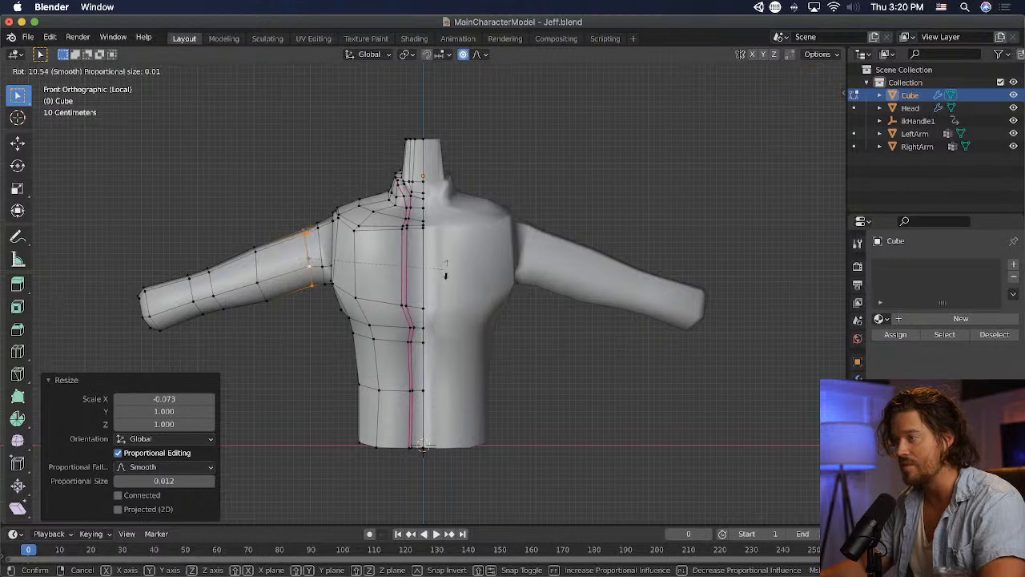
left_click(446, 273)
key("g")
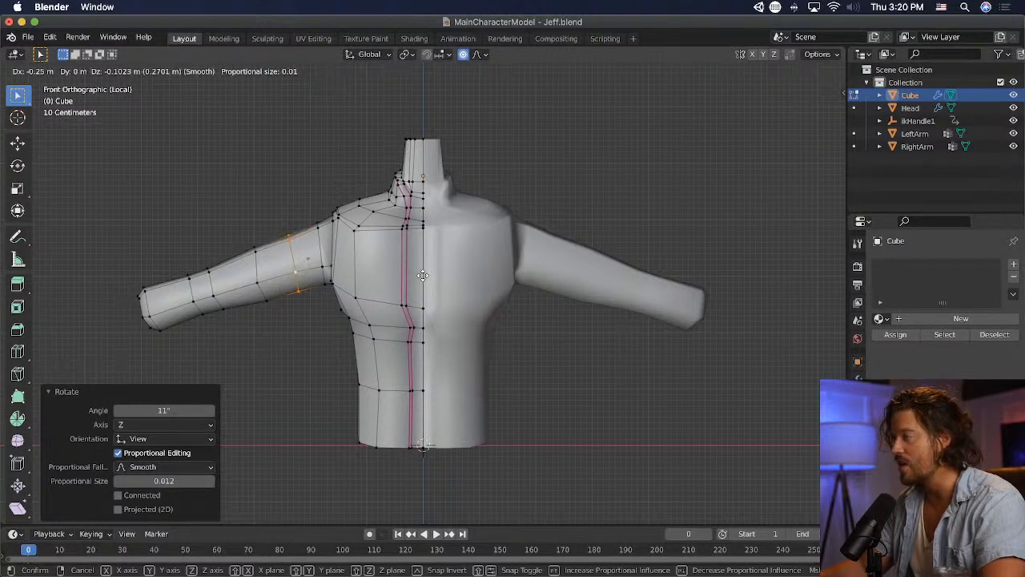
key("x")
left_click(433, 271)
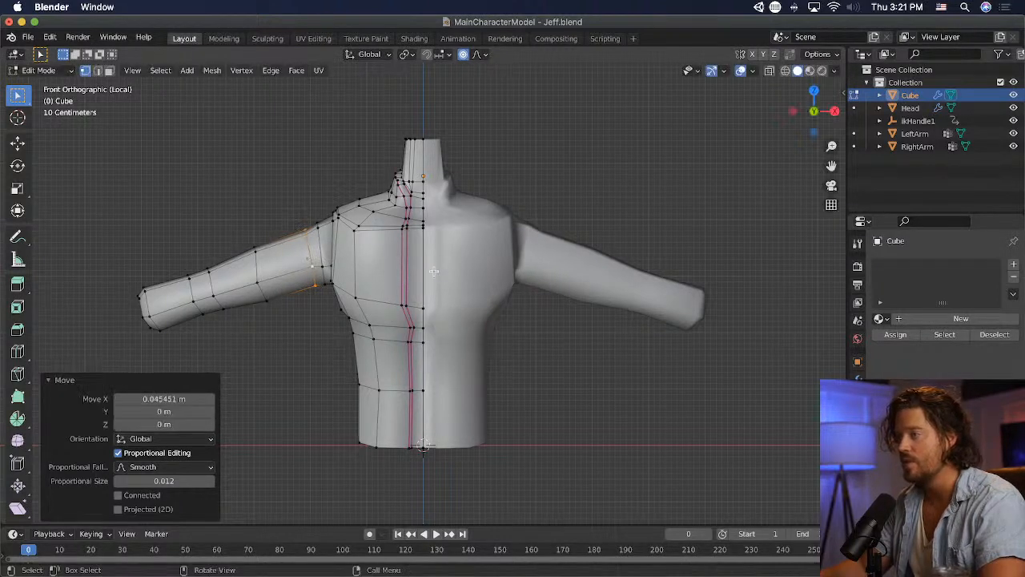
- Realign the mid-sleeve loop by scaling it −0.051 along X, rotating it 15° and moving it −0.182 m in X and −0.068 m in Z
left_click(260, 286, "alt")
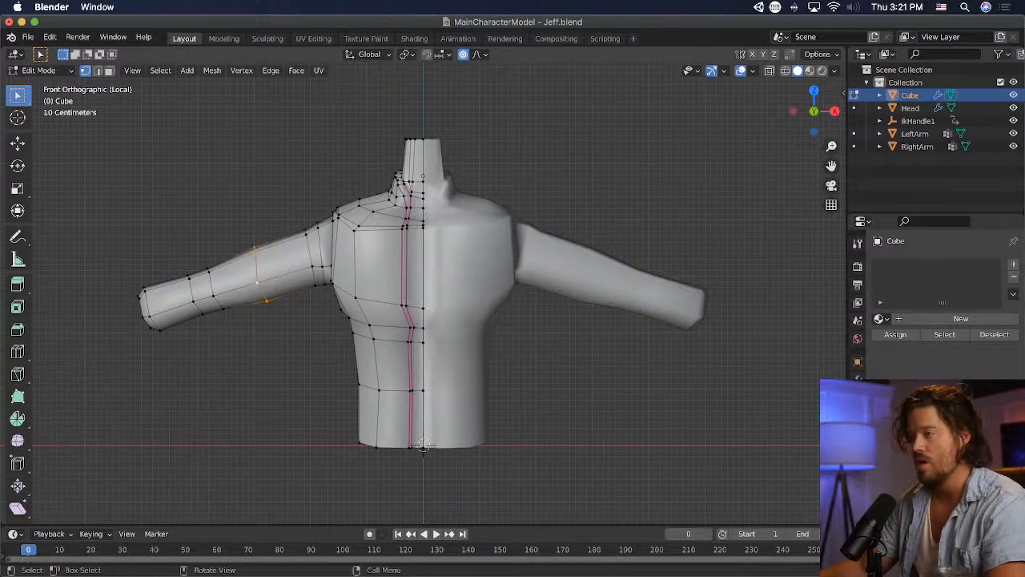
key("s")
key("x")
left_click(261, 280)
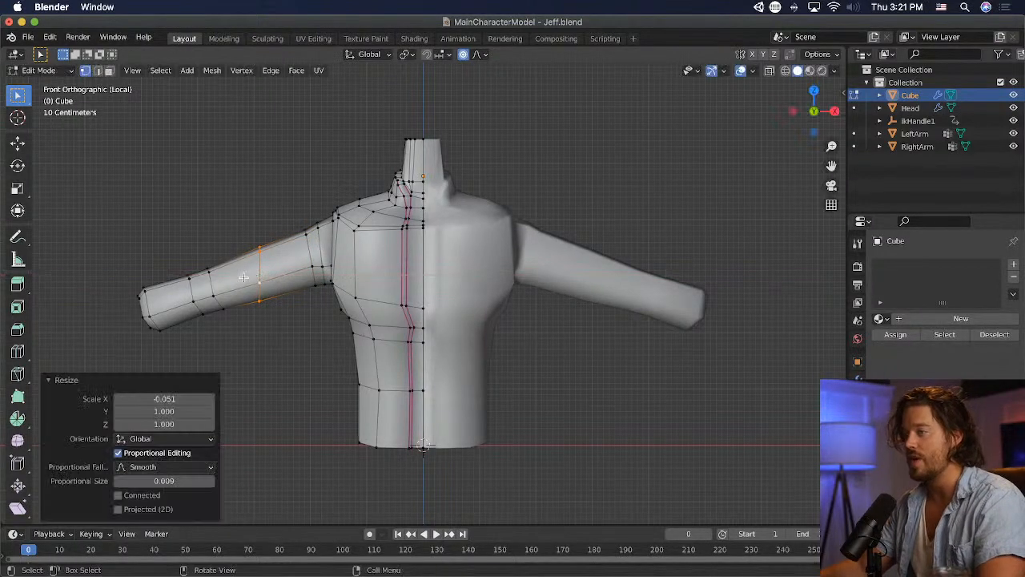
key("r")
left_click(353, 287)
key("g")
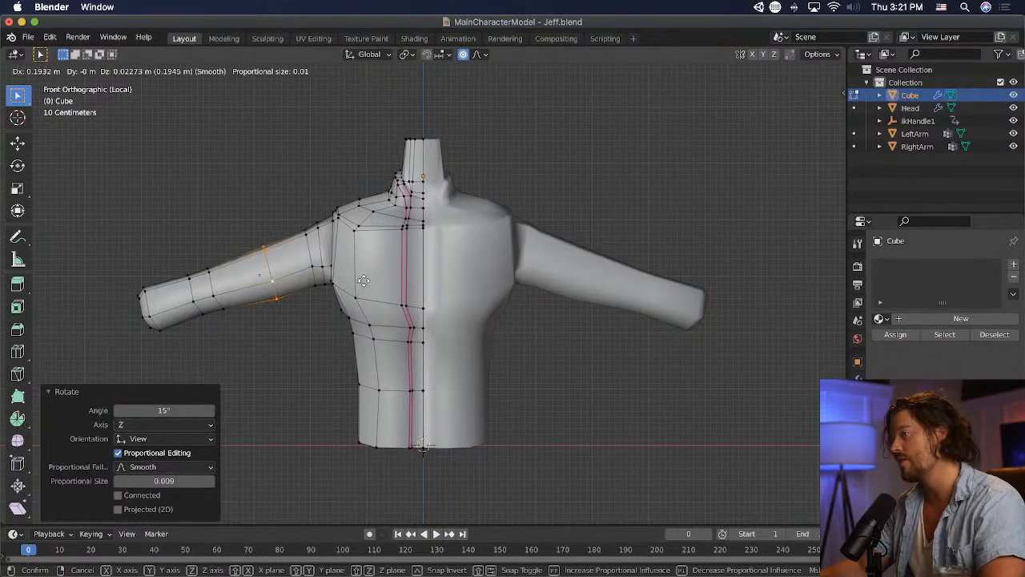
left_click(297, 268)
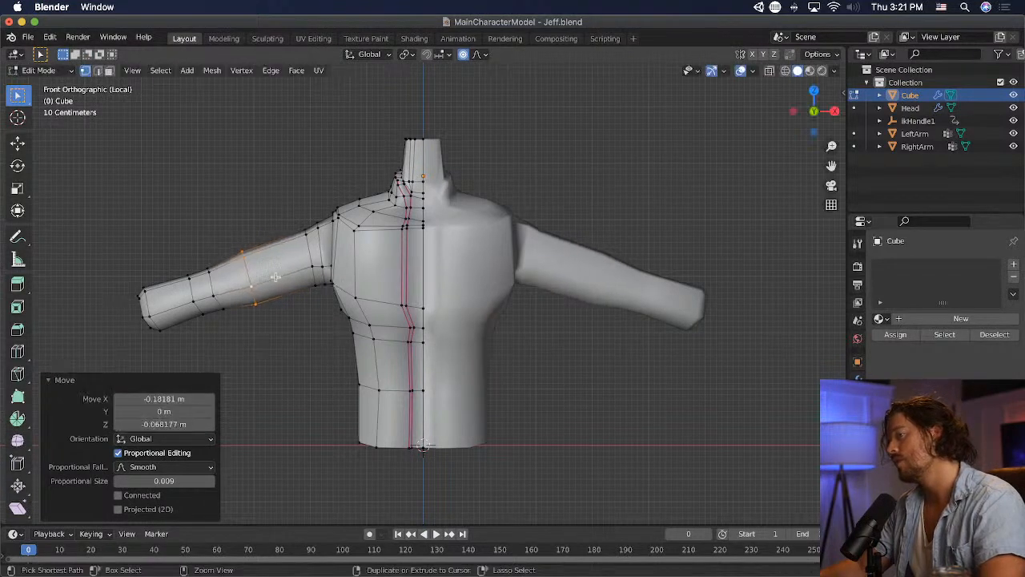
- Add an edge loop between the upper-arm and mid-sleeve loops and scale it uniformly by 1.09
key("g")
key("g")
left_click(296, 265)
middle_click_drag(296, 265, 488, 433)
key("s")
left_click(556, 430)
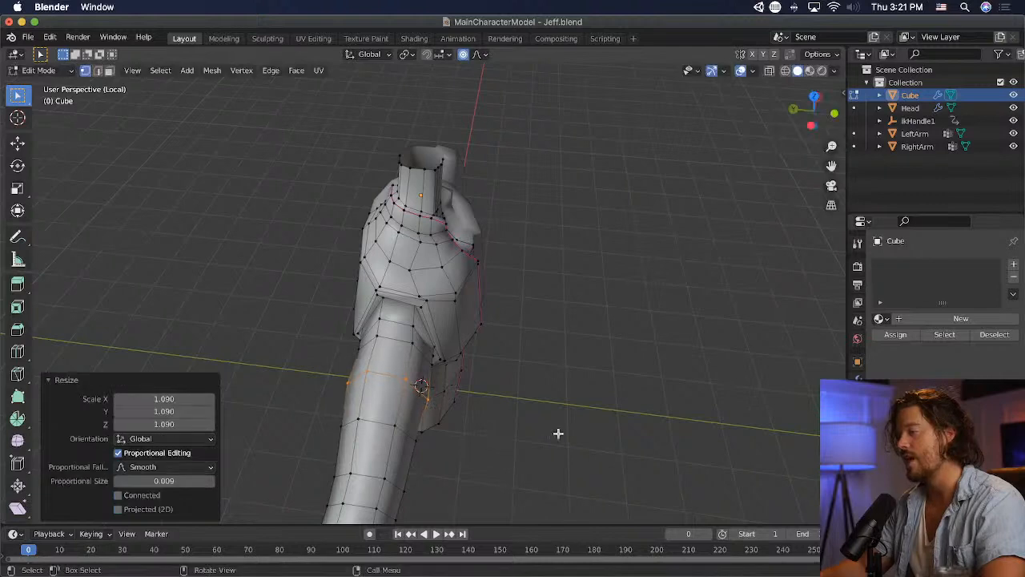
middle_click_drag(556, 430, 630, 258)
scroll(474, 260, "up", 3)
key("ctrl+r")
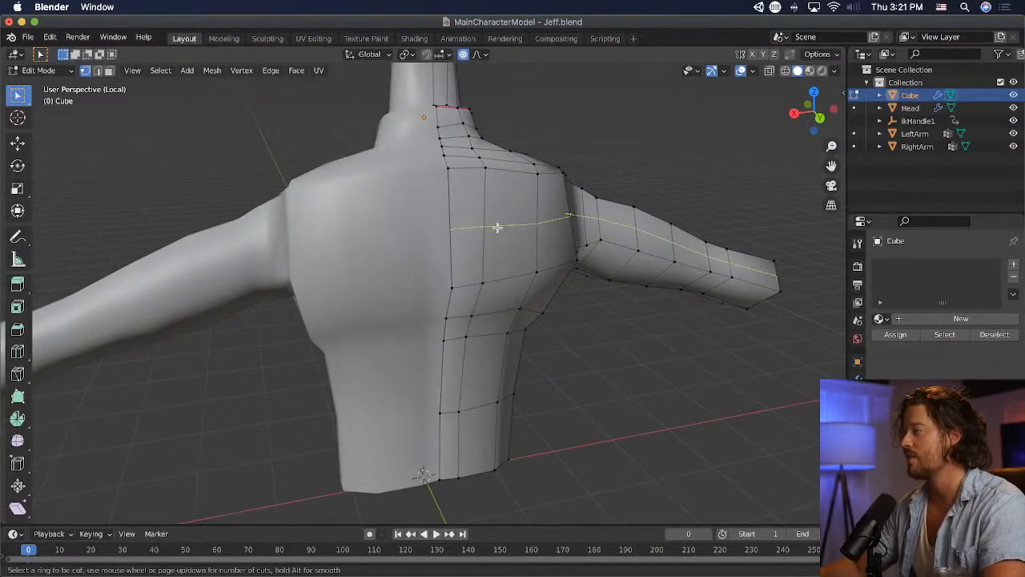
left_click(496, 227)
right_click(709, 240)
- Move the outer corner vertex of the upper chest about 0.033 m in X, 0.003 m in Y and 0.022 m in Z
middle_click_drag(710, 241, 385, 229)
scroll(383, 228, "up", 2)
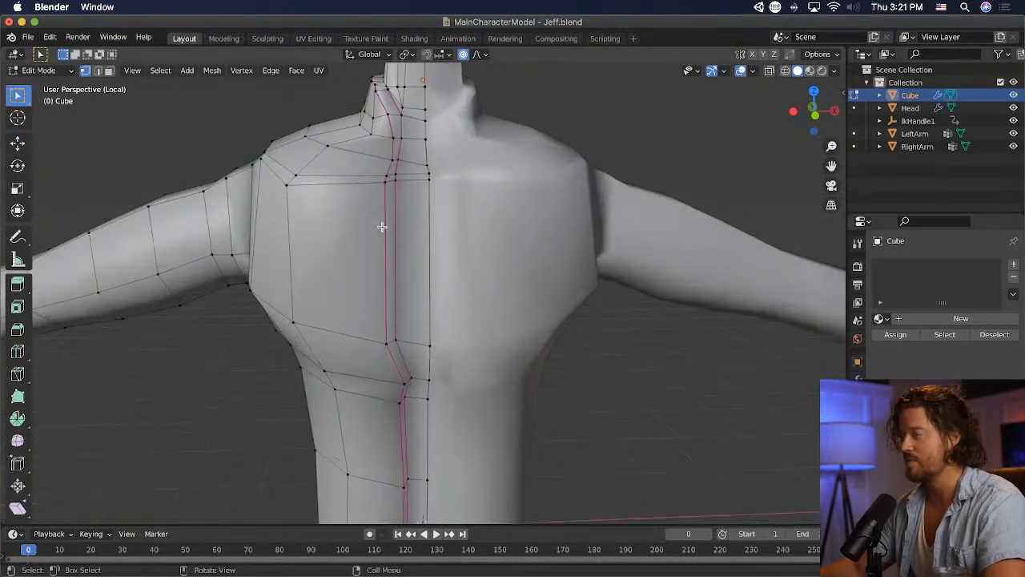
key("g")
left_click(322, 195)
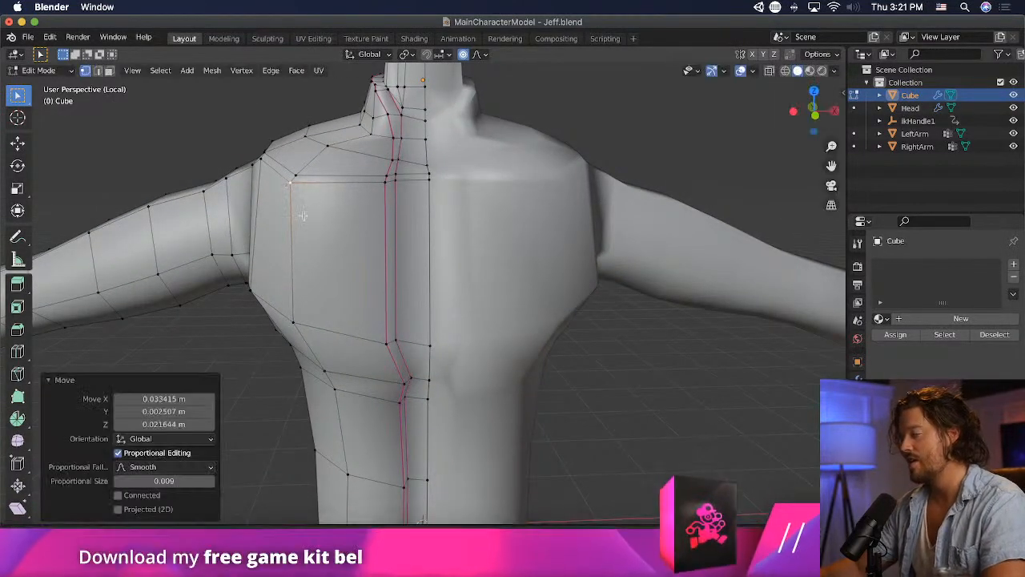
- Move the front seam vertices below the chest about −0.099 m in X and 0.007 m in Z in front view
scroll(315, 284, "down", 2)
scroll(315, 285, "up", 2)
key("KP_1")
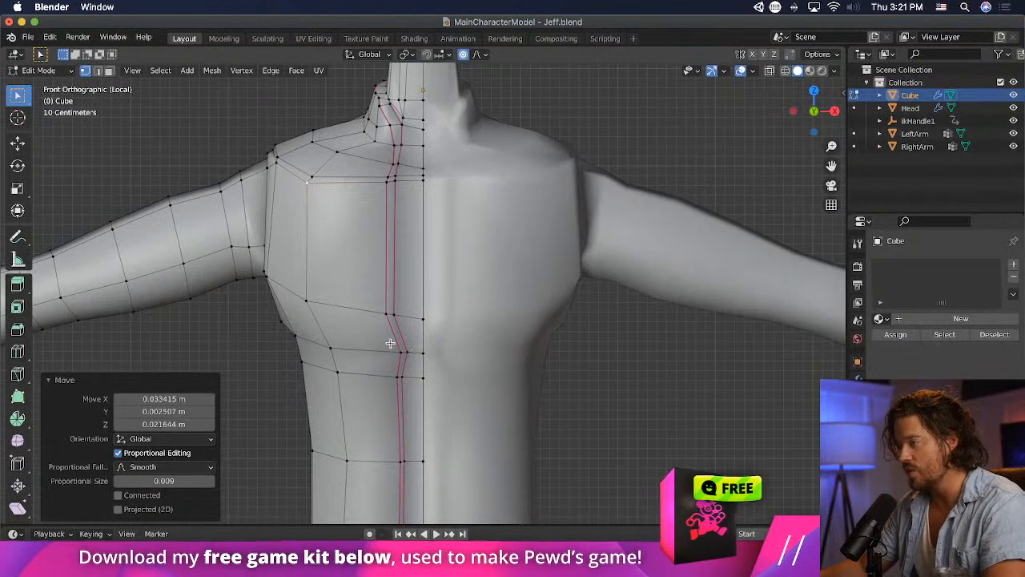
left_click(412, 362)
key("g")
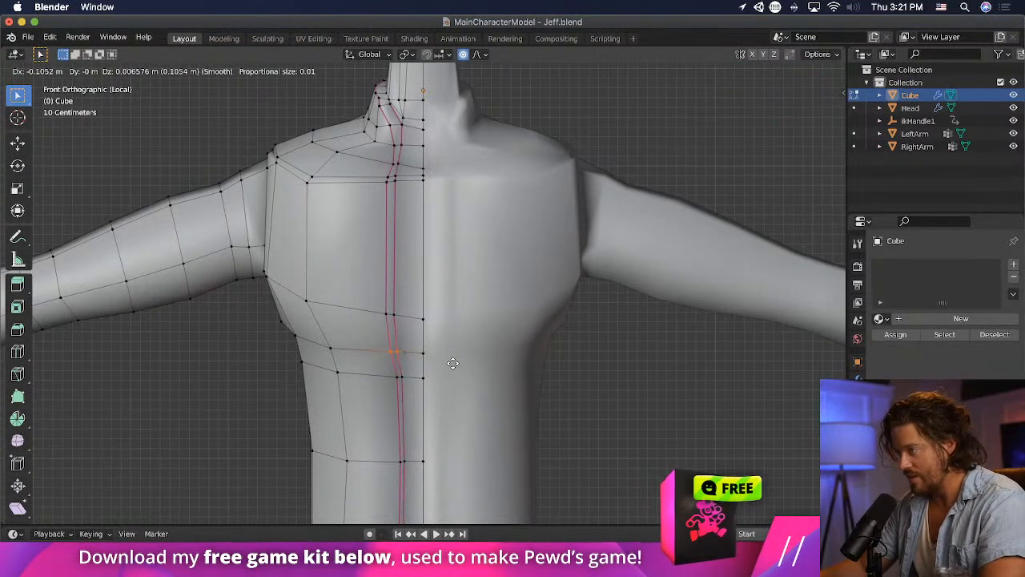
left_click(455, 363)
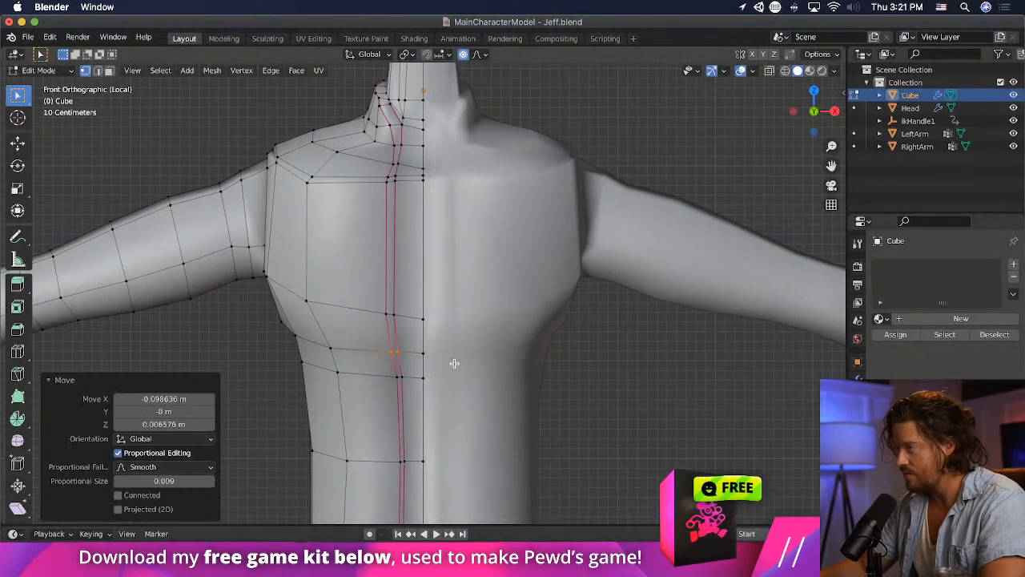
- Move the front seam vertex just above the chest line about −0.039 m in X and 0.026 m in Z
left_click(393, 165)
key("g")
left_click(442, 164)
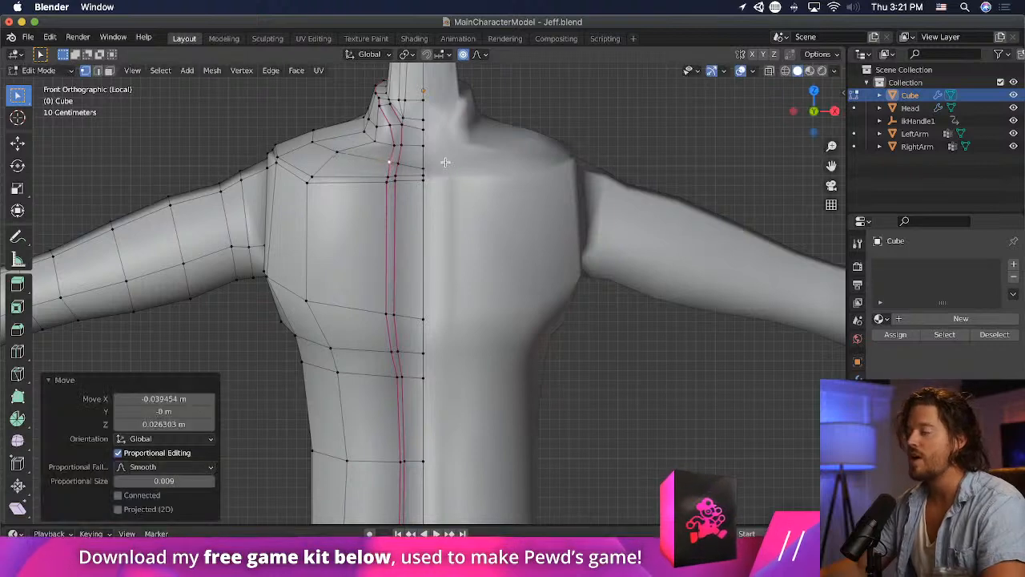
middle_click_drag(442, 164, 303, 221)
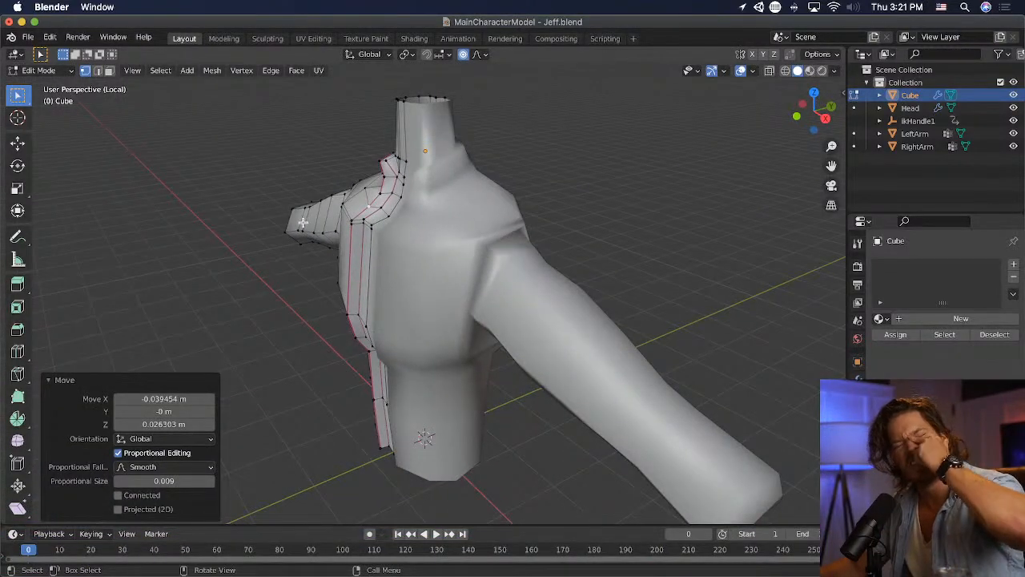
middle_click_drag(303, 222, 425, 231)
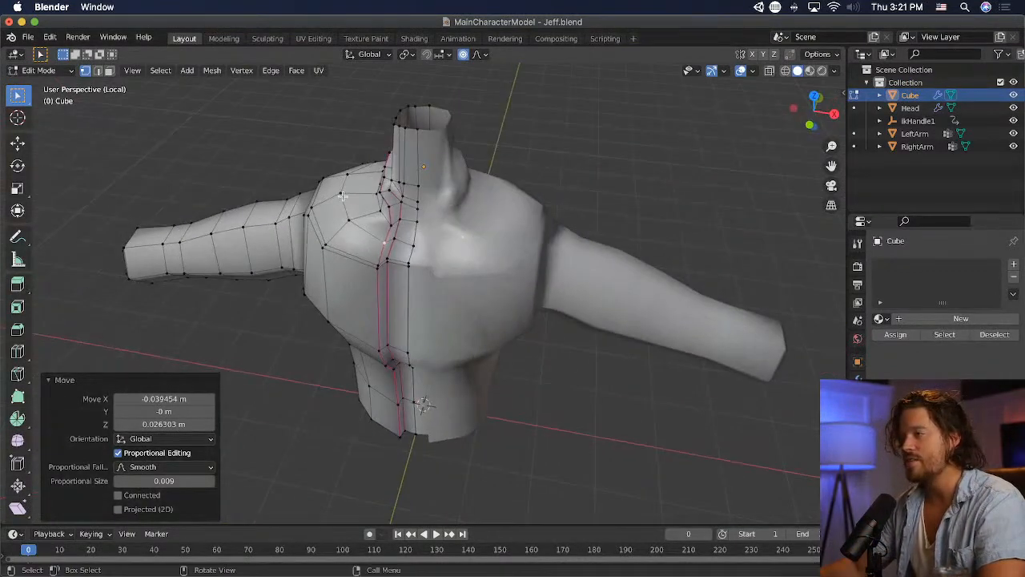
- Move the collar's front seam vertex about 0.020 m in X, 0.023 m in Y and 0.017 m in Z
scroll(361, 200, "up", 3)
middle_click_drag(300, 169, 403, 218)
key("g")
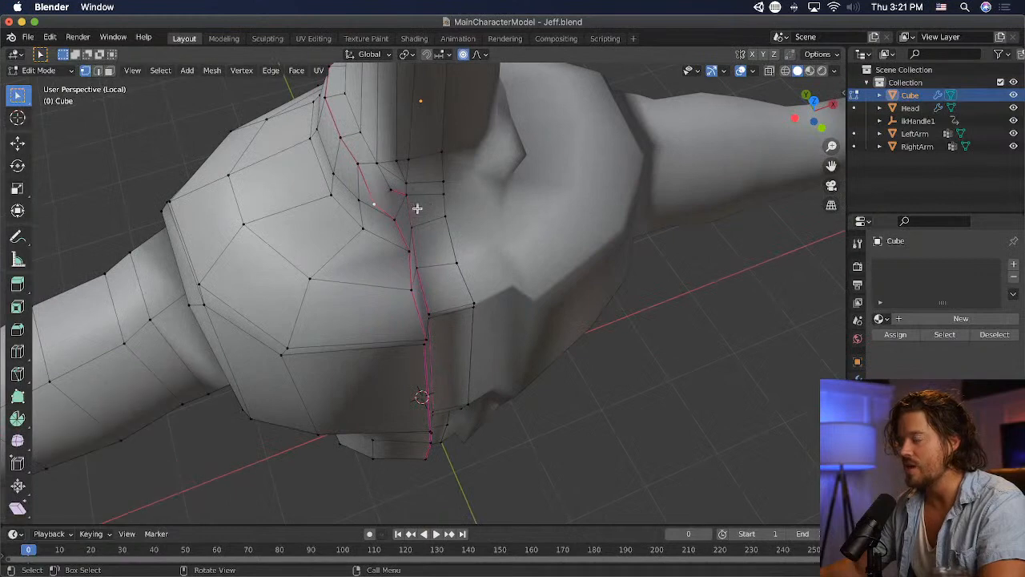
left_click(418, 201)
- Try moving the collar's front seam vertex in front view
key("KP_1")
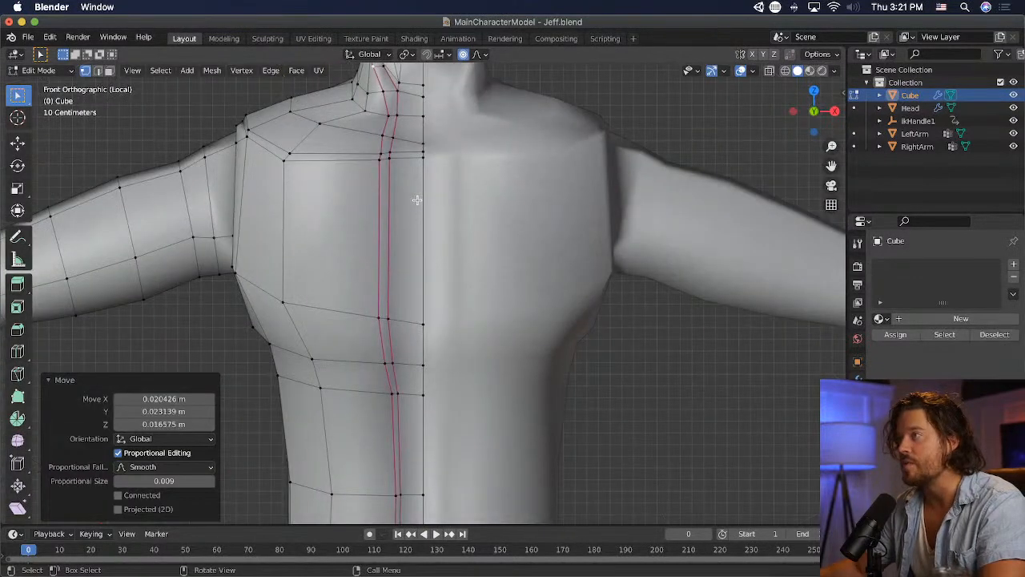
scroll(416, 200, "down", 2)
left_click(405, 138)
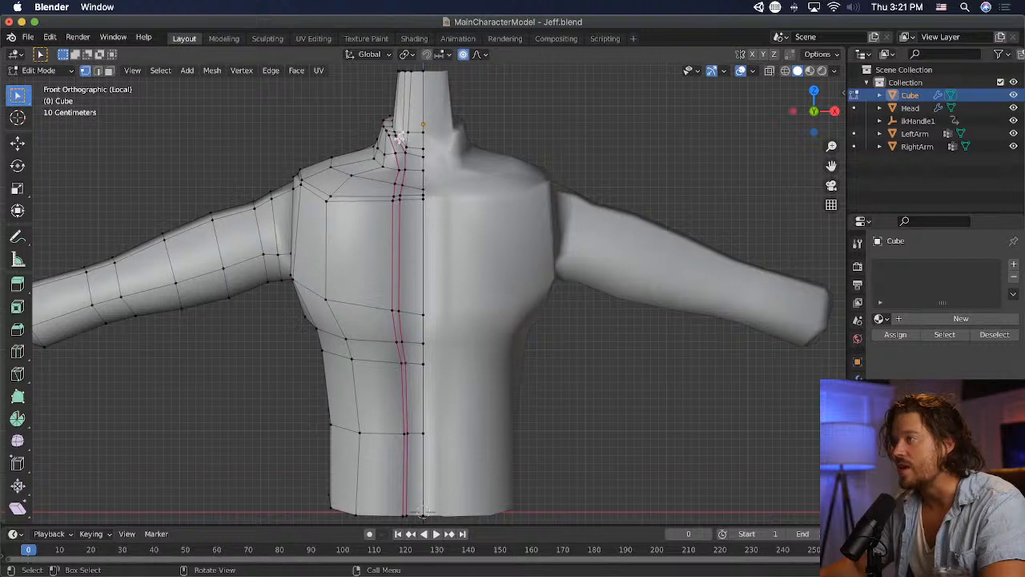
key("g")
left_click(426, 142)
key("super+z")
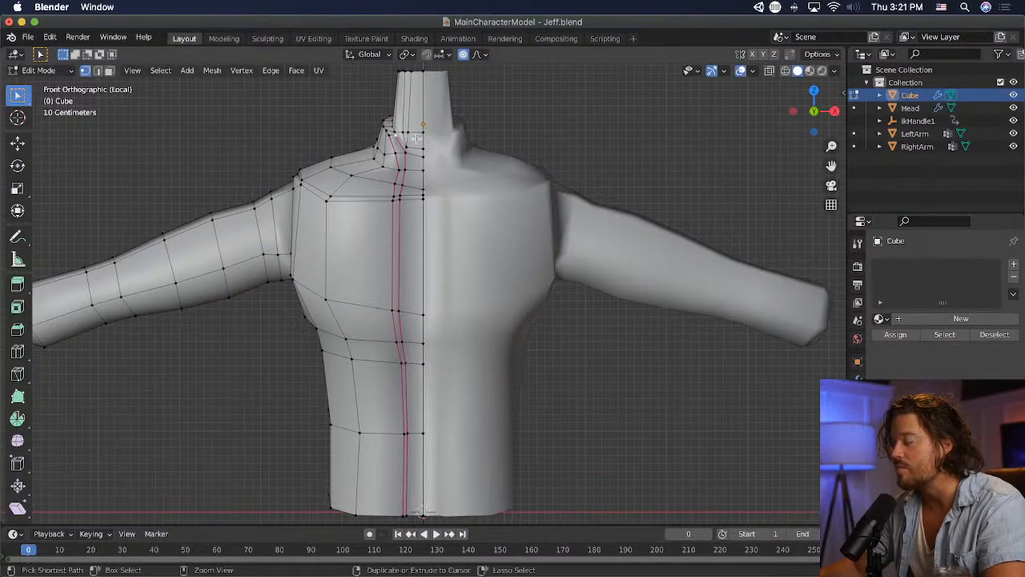
- Reposition the seam vertex at the front of the neck base in two moves to refine the collar line
middle_click_drag(413, 138, 430, 280)
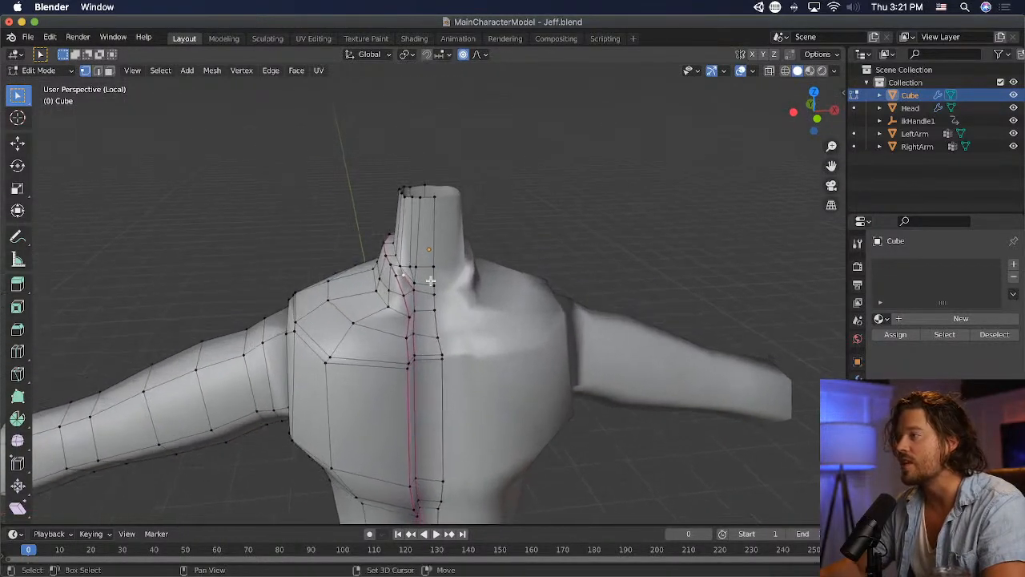
scroll(405, 259, "up", 5)
key("g")
left_click(405, 222)
middle_click_drag(405, 222, 531, 229)
key("g")
left_click(538, 222)
- Select a collar vertex beside the neck and reposition it to follow the collar line
middle_click_drag(616, 220, 408, 206)
left_click(408, 206)
middle_click_drag(479, 232, 524, 309)
key("g")
left_click(369, 239)
- Select the torso's armhole edge loop around the top of the sleeve
scroll(367, 239, "down", 4)
scroll(405, 263, "down", 2)
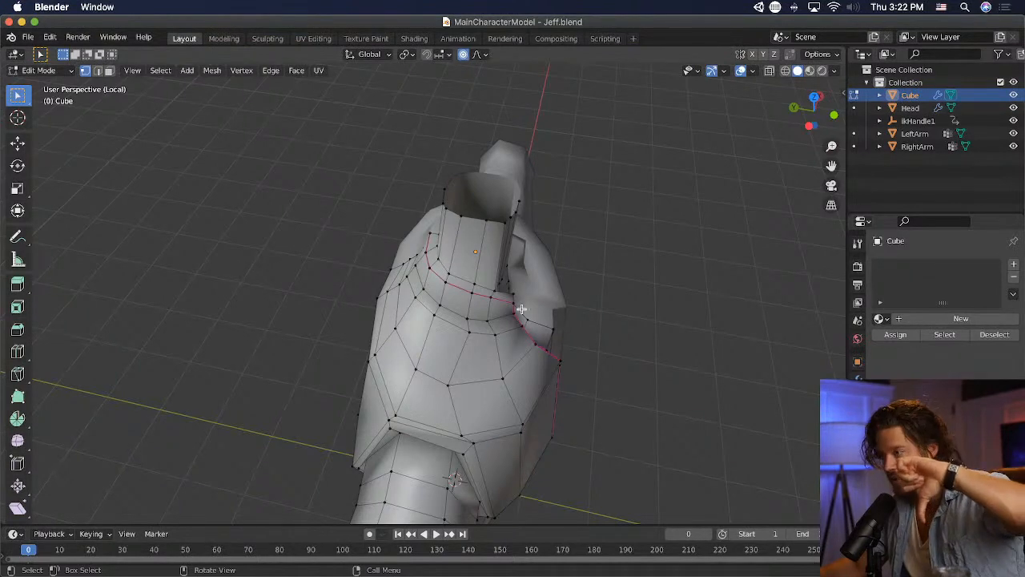
middle_click_drag(499, 314, 570, 265)
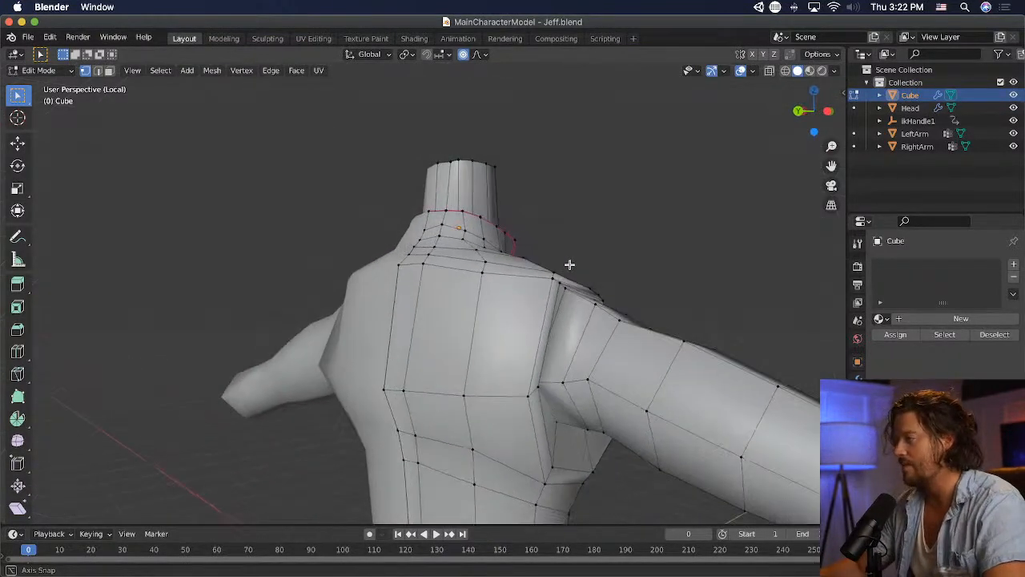
scroll(484, 329, "down", 3)
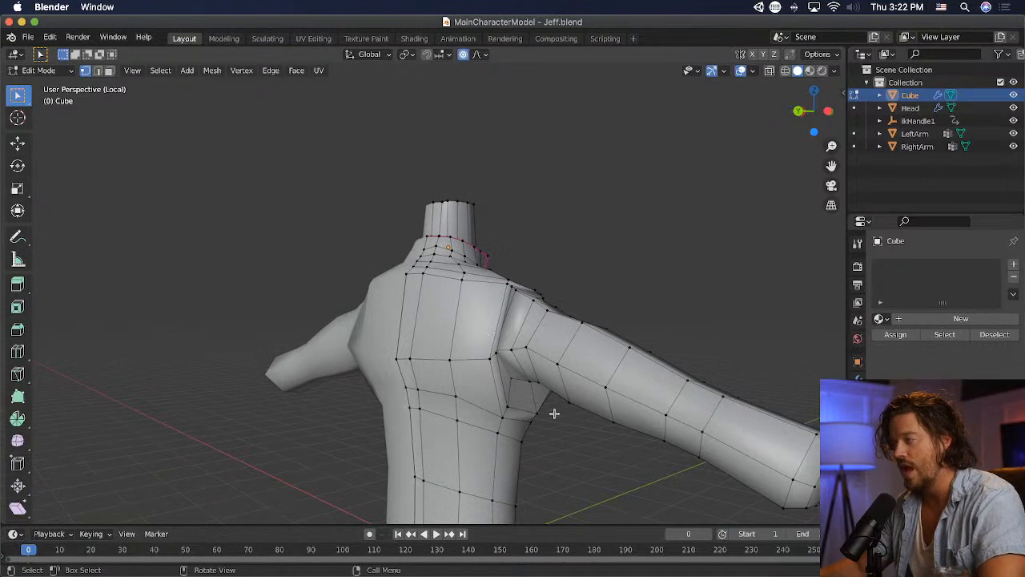
middle_click_drag(554, 413, 464, 398)
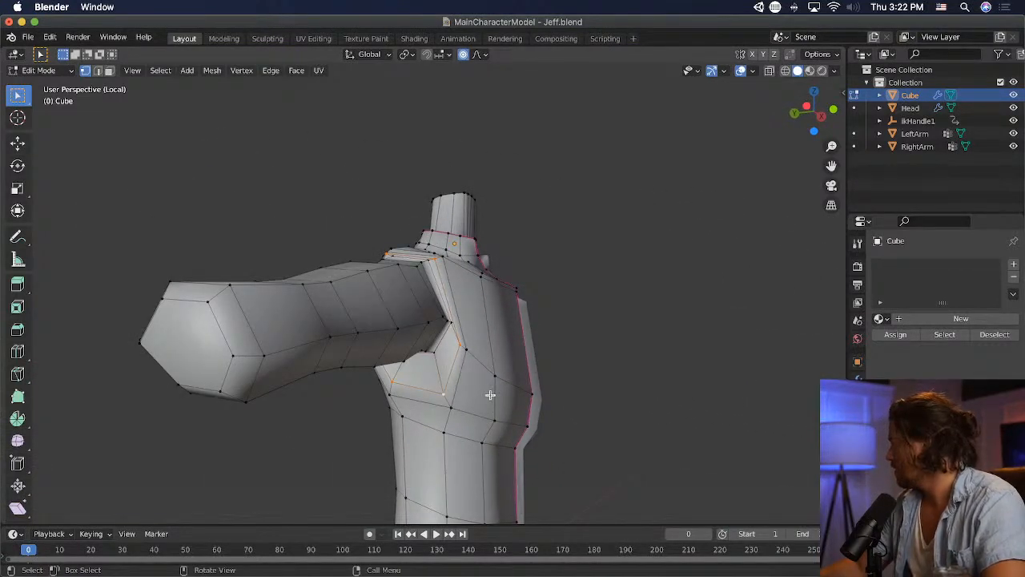
mouse_move(508, 408)
middle_mouse_down()
mouse_move(602, 430)
mouse_move(501, 428)
middle_mouse_up()
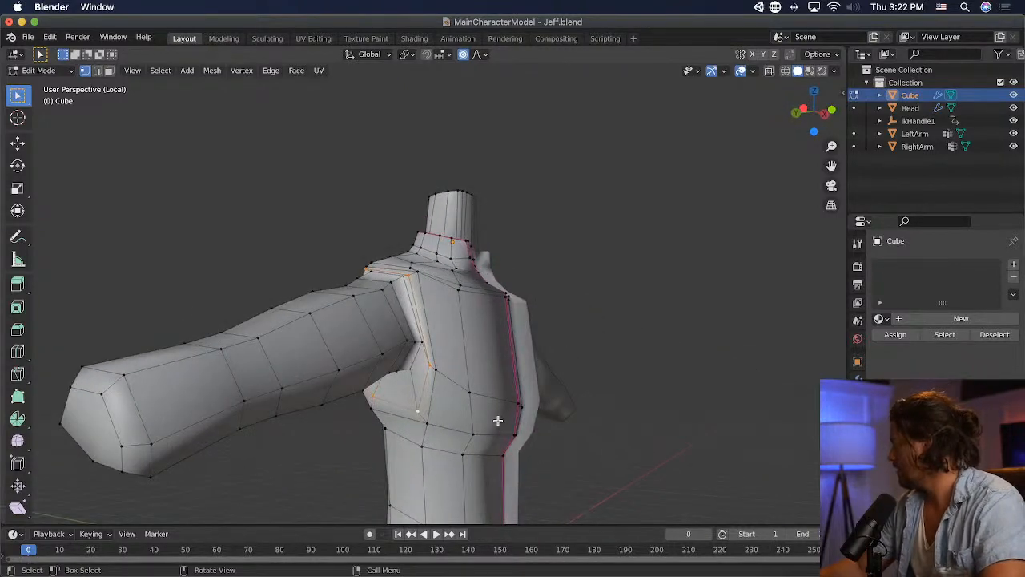
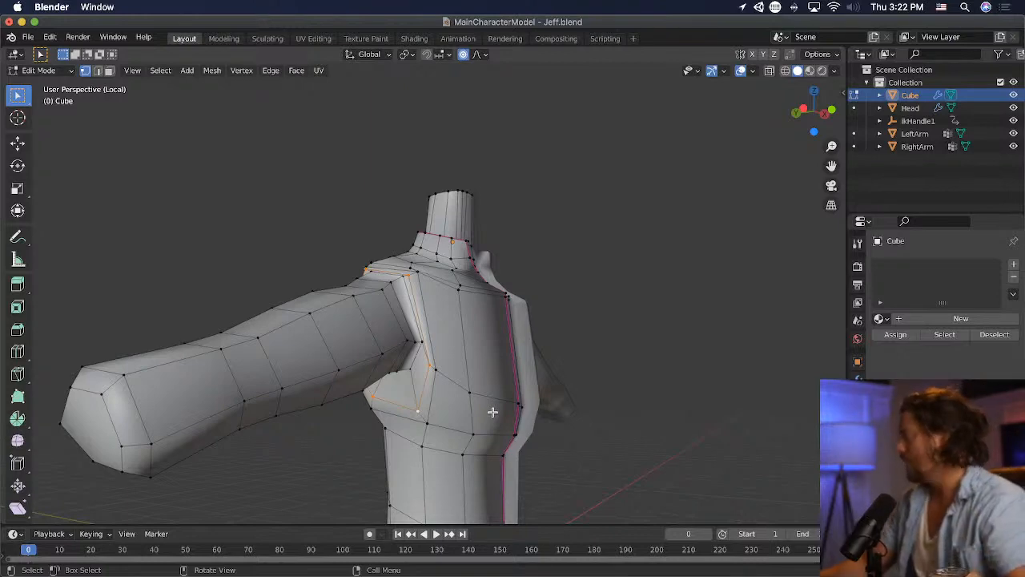
- Select the vertex pair at the back corner of the armhole, move it down about 0.63 m and rotate it about -36.6°
middle_click_drag(611, 366, 414, 374)
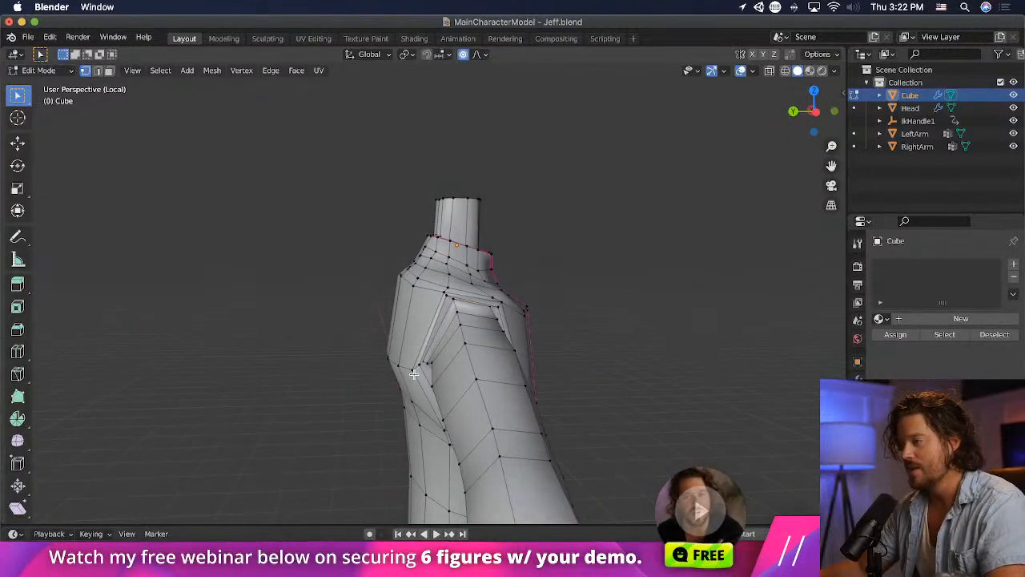
left_click(419, 365)
left_click(412, 371, "shift")
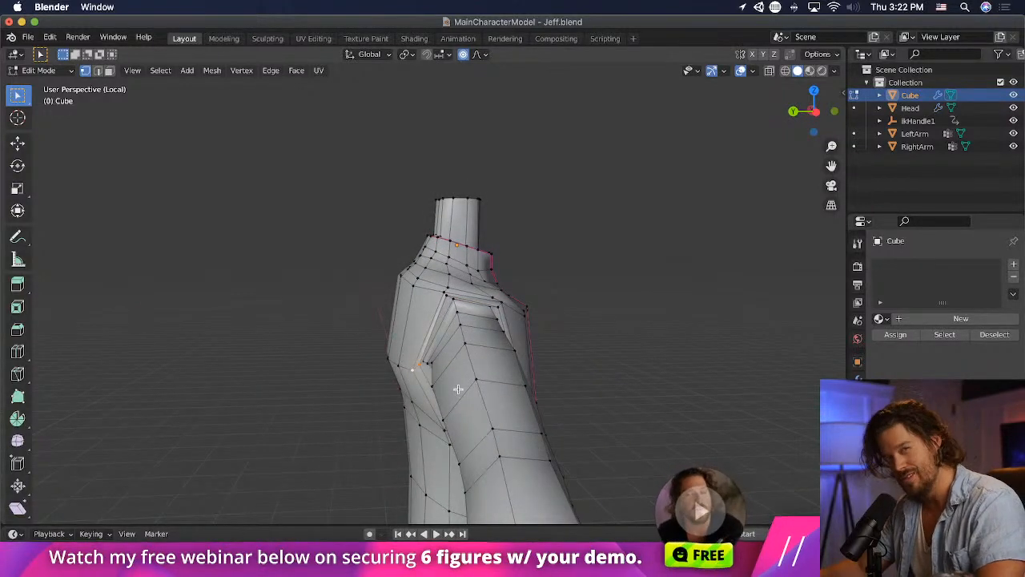
key("g")
left_click(462, 430)
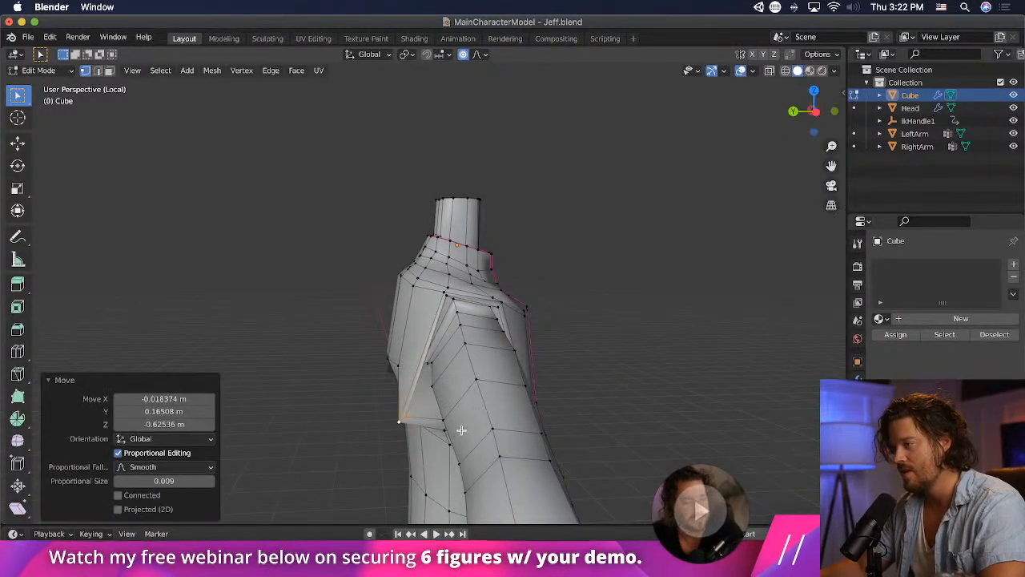
key("r")
left_click(450, 414)
- Raise the rotated armhole vertex pair to the back of the armpit, scale it to about 0.65 and nudge it into place
key("g")
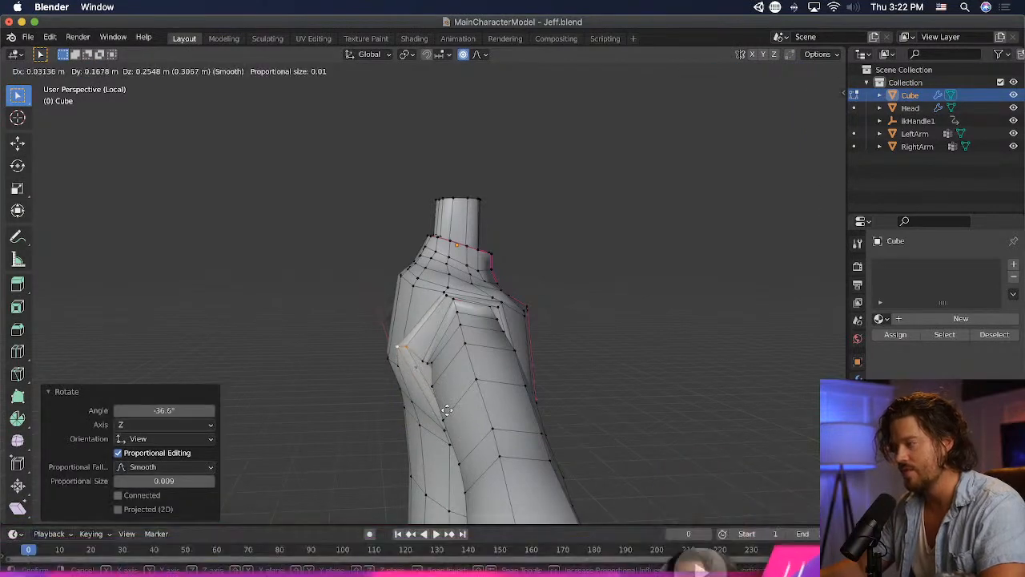
left_click(445, 385)
key("s")
left_click(445, 365)
key("g")
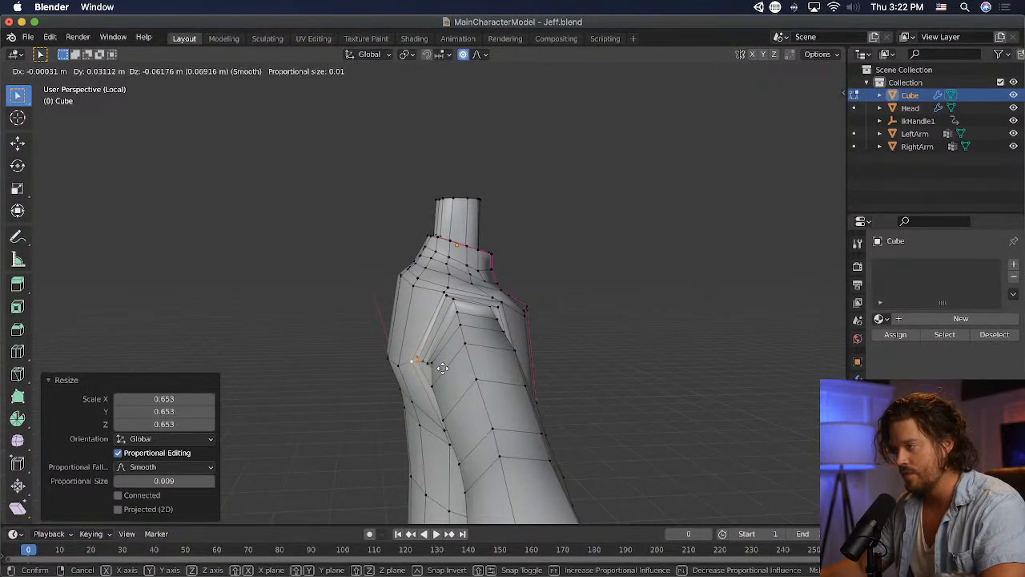
left_click(442, 369)
- Select a single vertex at the back of the armhole and shift it slightly to tidy the sleeve seam
left_click(422, 363)
scroll(470, 403, "up", 3)
middle_click_drag(476, 398, 515, 373)
key("g")
left_click(626, 414)
- Select the inner edge vertices at the top of the sleeve opening and lower them slightly beneath the shoulder
scroll(490, 327, "down", 6)
scroll(489, 344, "up", 5)
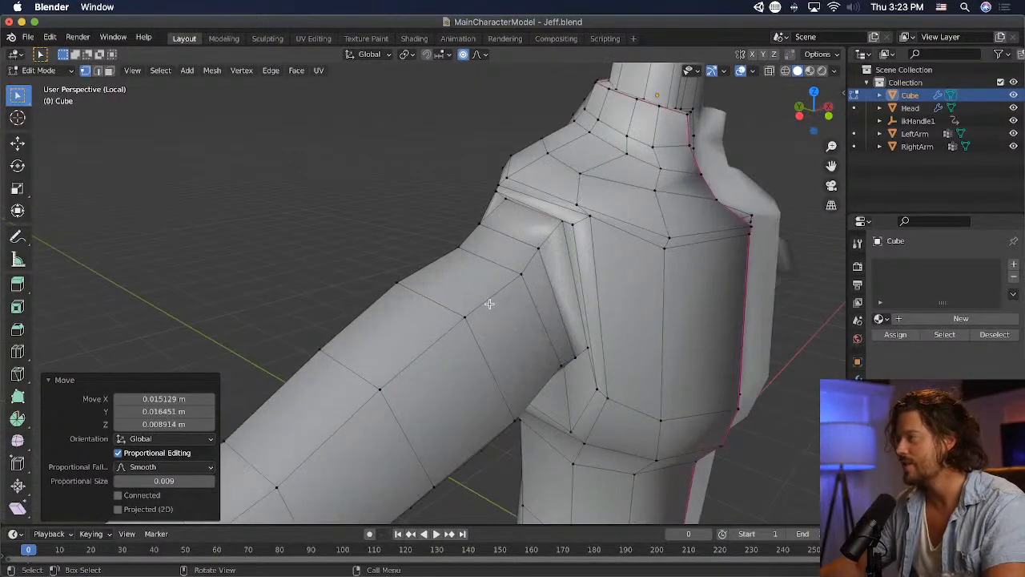
left_click(559, 226)
key("g")
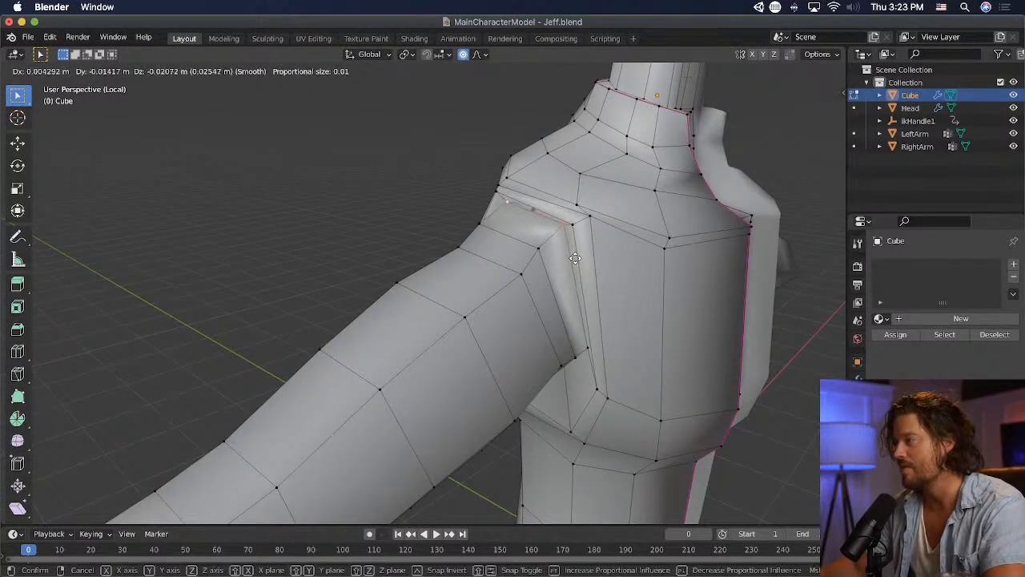
left_click(573, 253)
- Reposition the vertices at the rear of the armhole to smooth the seam between the back and the sleeve
middle_click_drag(574, 253, 832, 226)
key("g")
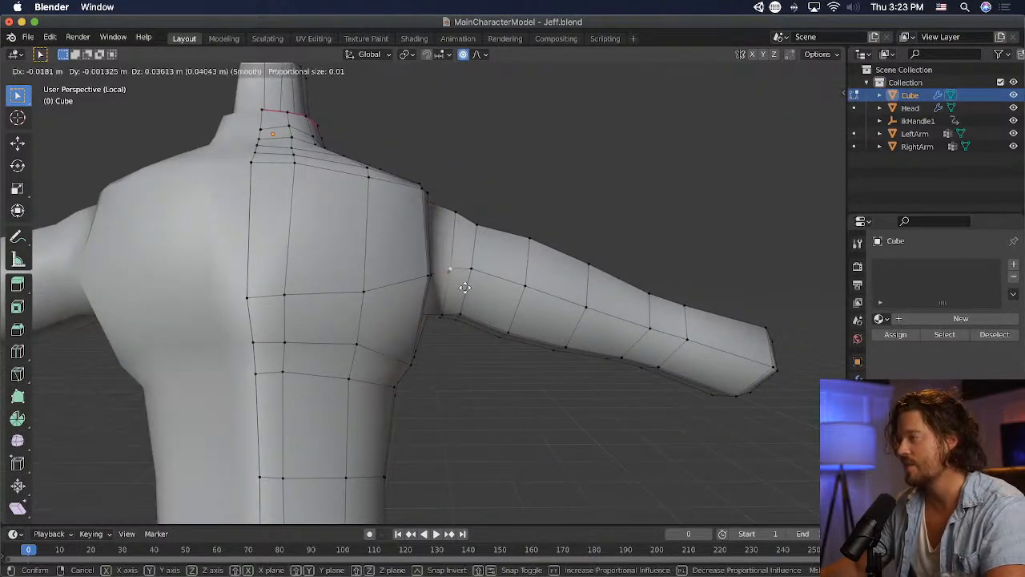
left_click(475, 289)
middle_click_drag(597, 261, 400, 277)
left_click(470, 278)
middle_click_drag(471, 278, 469, 278)
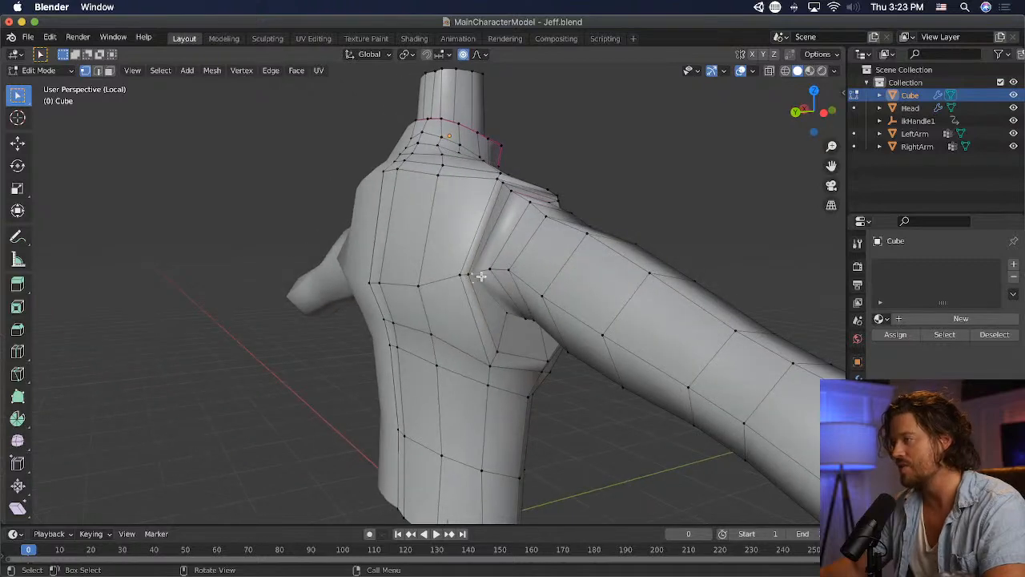
key("g")
left_click(488, 270)
- Leave mesh editing and the isolated view to check the torso together with the head, arms and shotgun
middle_click_drag(625, 229, 134, 144)
scroll(463, 252, "down", 4)
key("Tab")
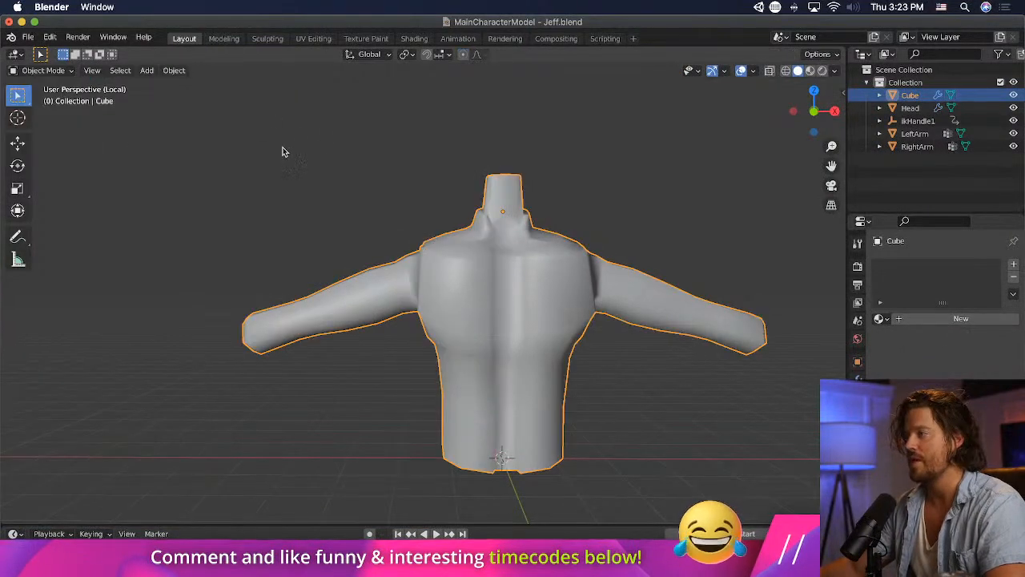
key("slash")
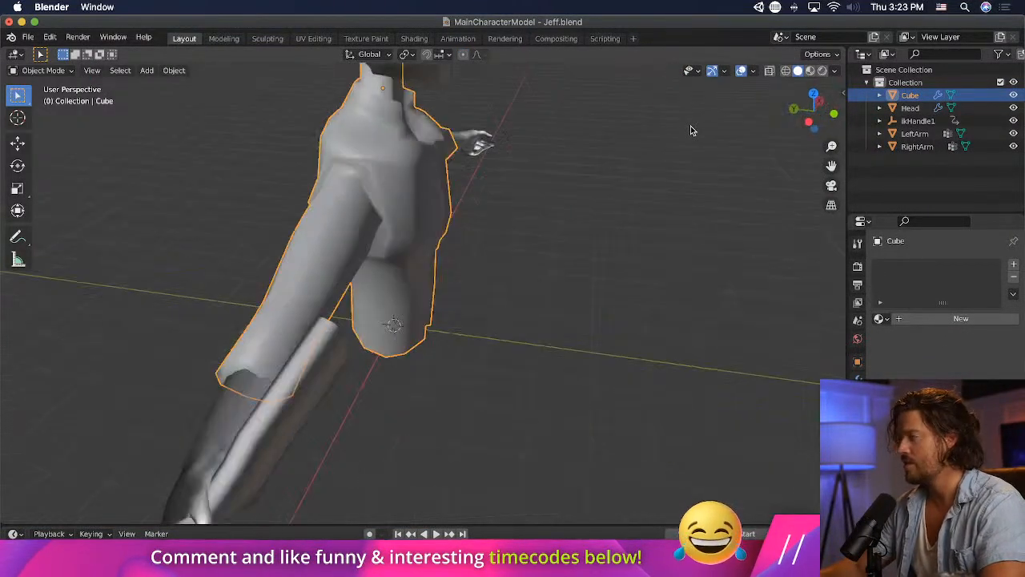
middle_click_drag(796, 196, 554, 204)
scroll(544, 202, "down", 5)
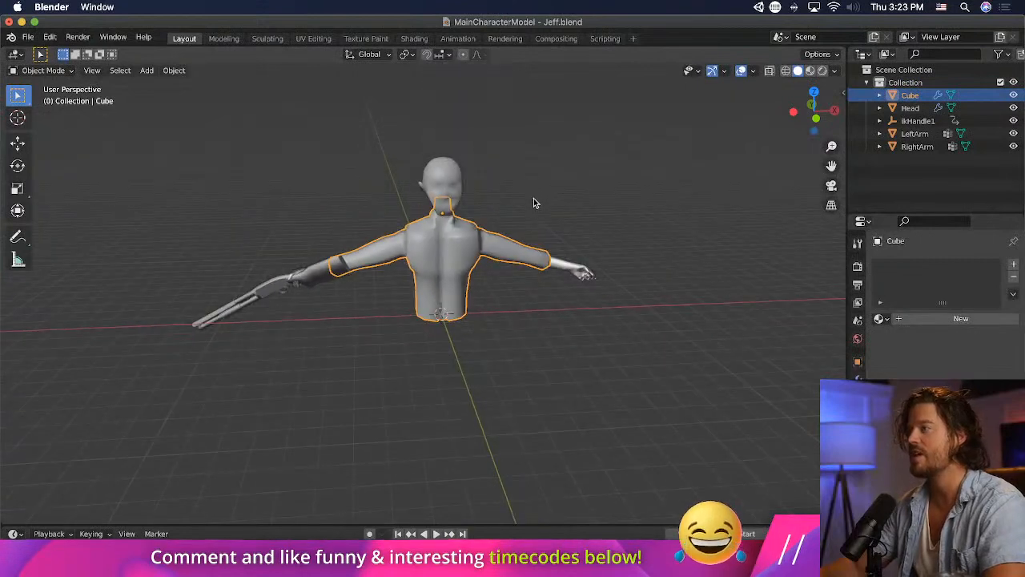
scroll(528, 185, "up", 1)
scroll(419, 189, "up", 3)
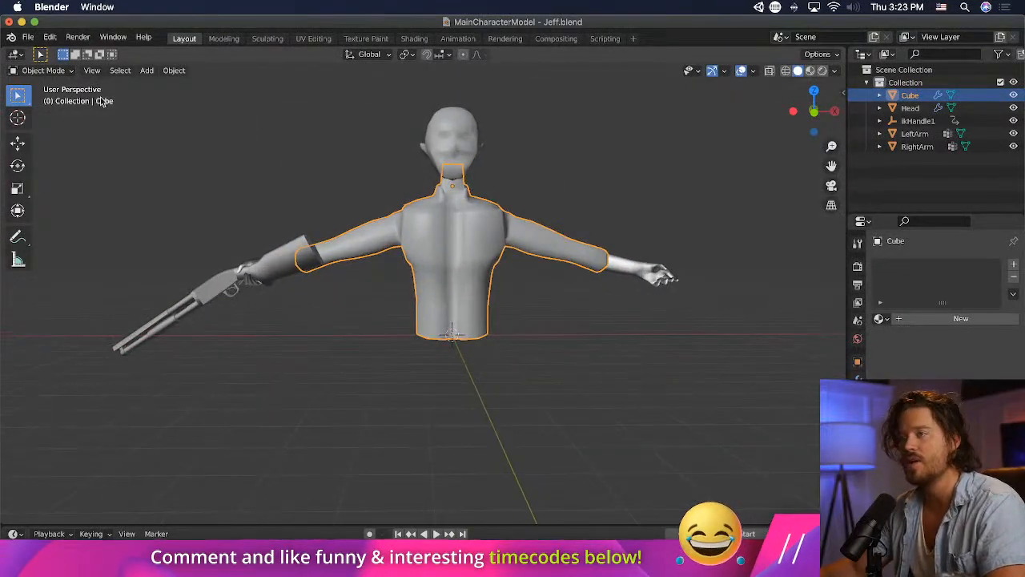
- Edit the torso mesh again, scale the loop below the collar by about 1.21 and shift it slightly outward
left_click(44, 71)
left_click(42, 99)
scroll(425, 177, "up", 2)
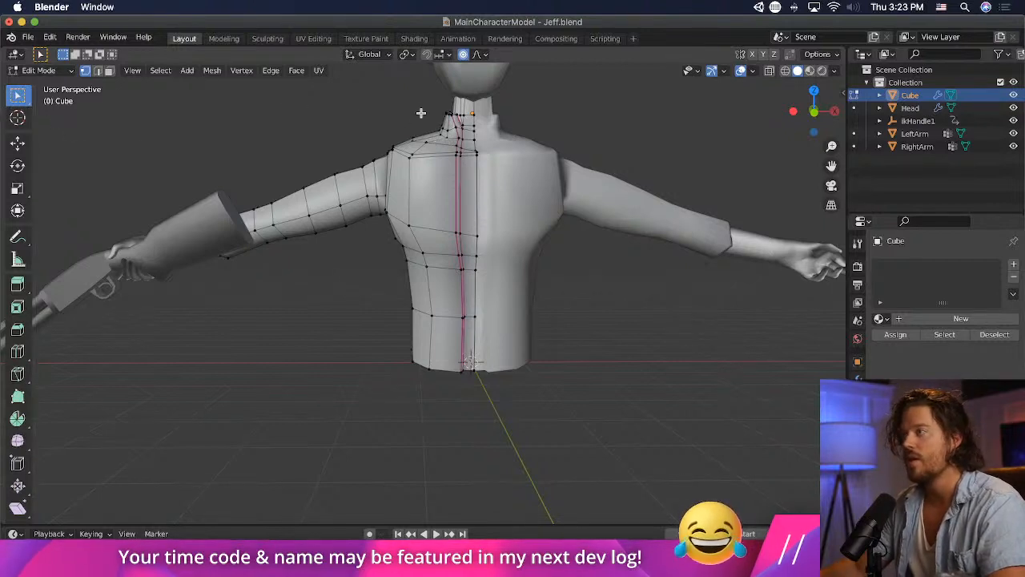
key("s")
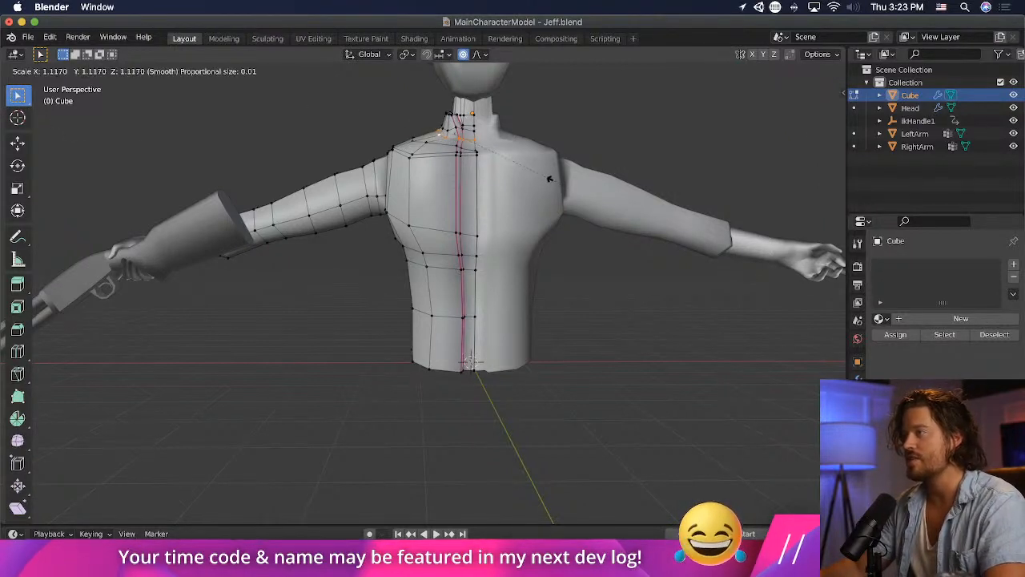
left_click(551, 181)
key("g")
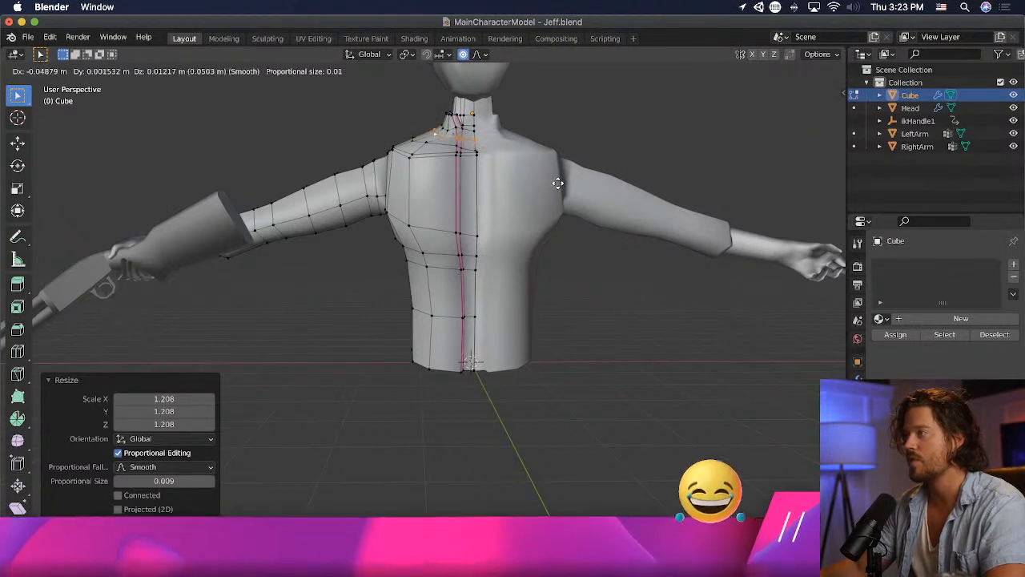
left_click(558, 183)
- Scale the upper chest and shoulder loop by about 1.10 and move it slightly to widen the shoulder slope
key("s")
left_click(510, 179)
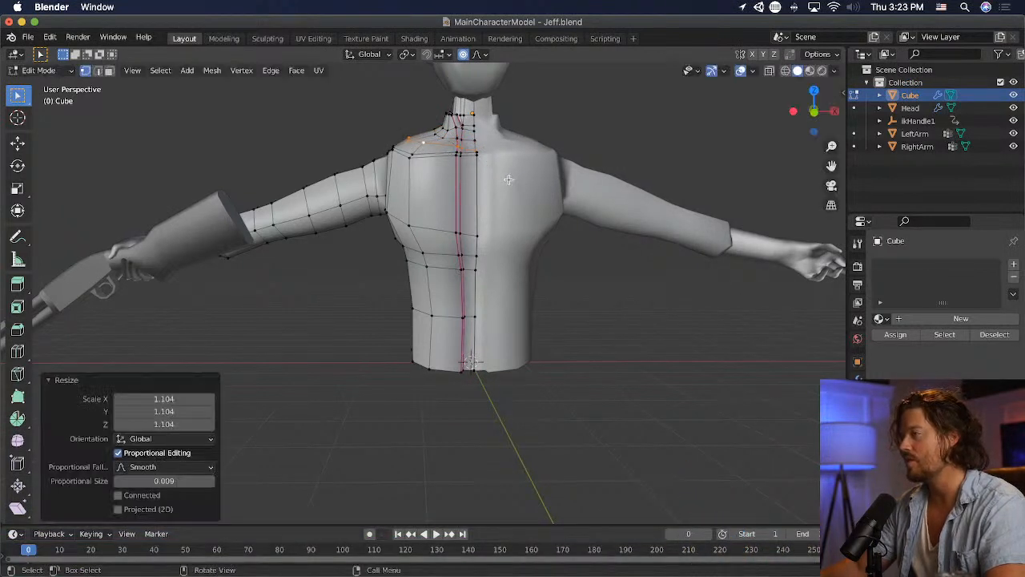
key("g")
left_click(514, 182)
- Select the neck-base loop above the shoulder slope, scale it up and shift it about 0.06 m outward
left_click(440, 135, "alt")
key("g")
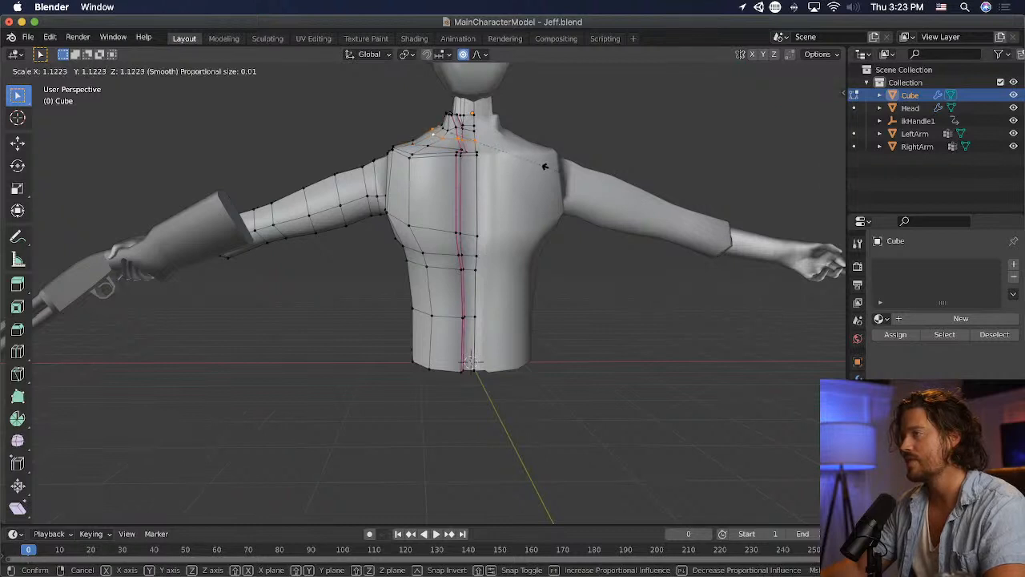
left_click(535, 166)
key("g")
left_click(529, 165)
- Flatten the neck-base loop to 0 along Z and lower it about 0.15 m
key("s")
key("z")
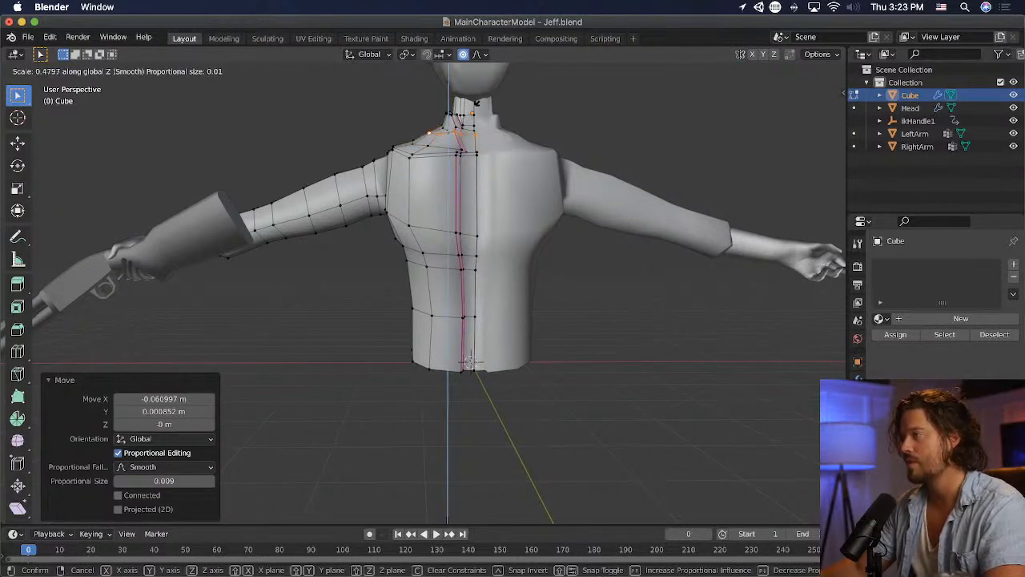
key("0")
key("Return")
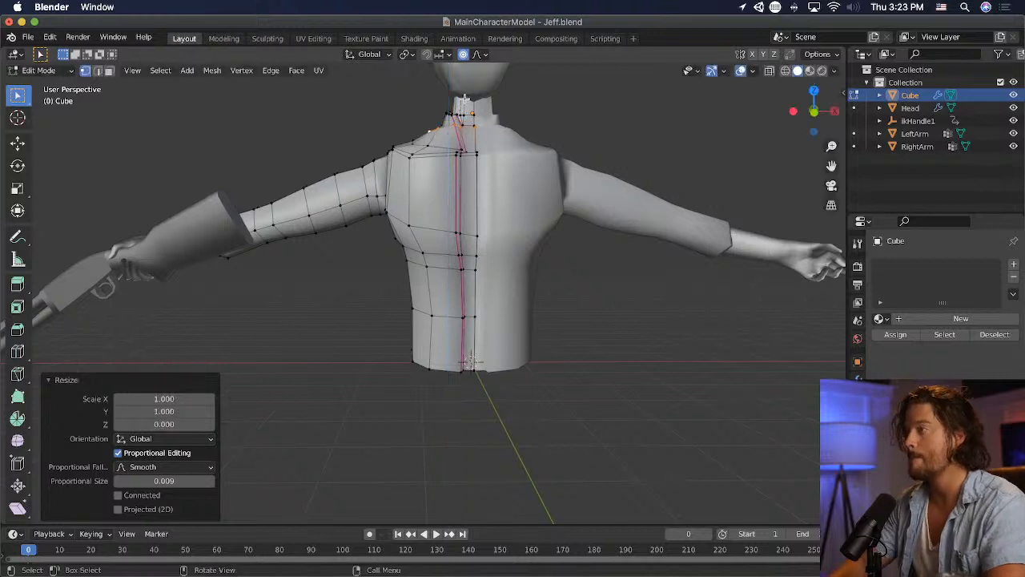
key("g")
left_click(510, 158)
- Tilt the neck-base loop toward the chest, lower it about 0.02 m and enlarge it by about 1.2
key("r")
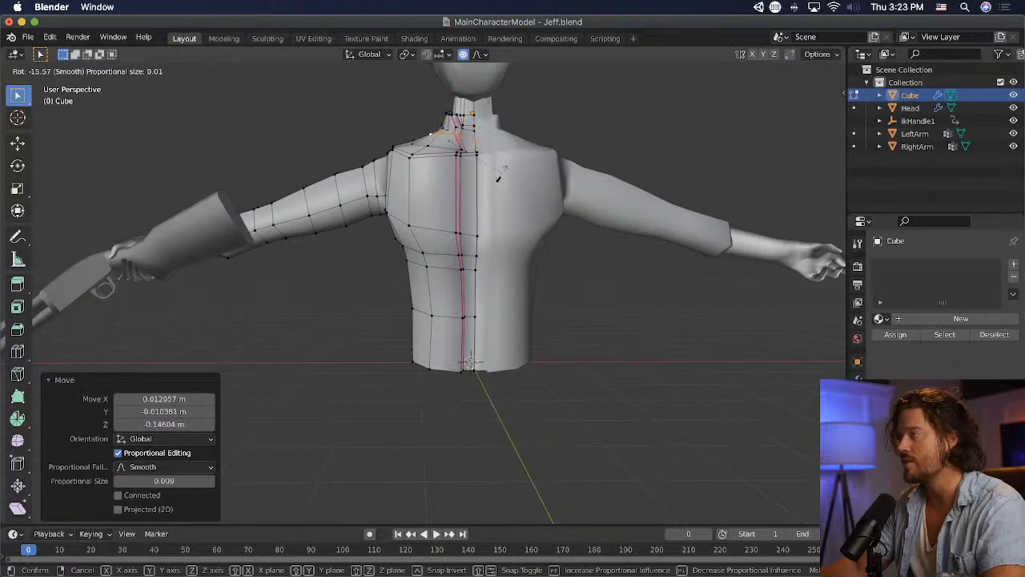
left_click(497, 177)
key("g")
left_click(505, 174)
key("s")
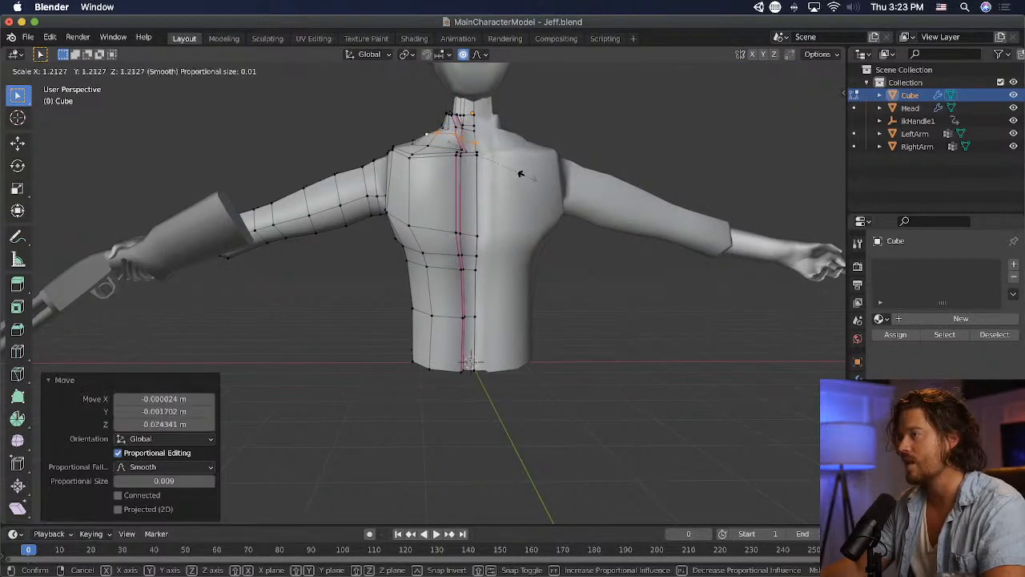
left_click(522, 176)
- Move the front seam vertices below the collar about 0.19 m back along Y and rotate them to follow the chest
middle_click_drag(566, 149, 413, 126)
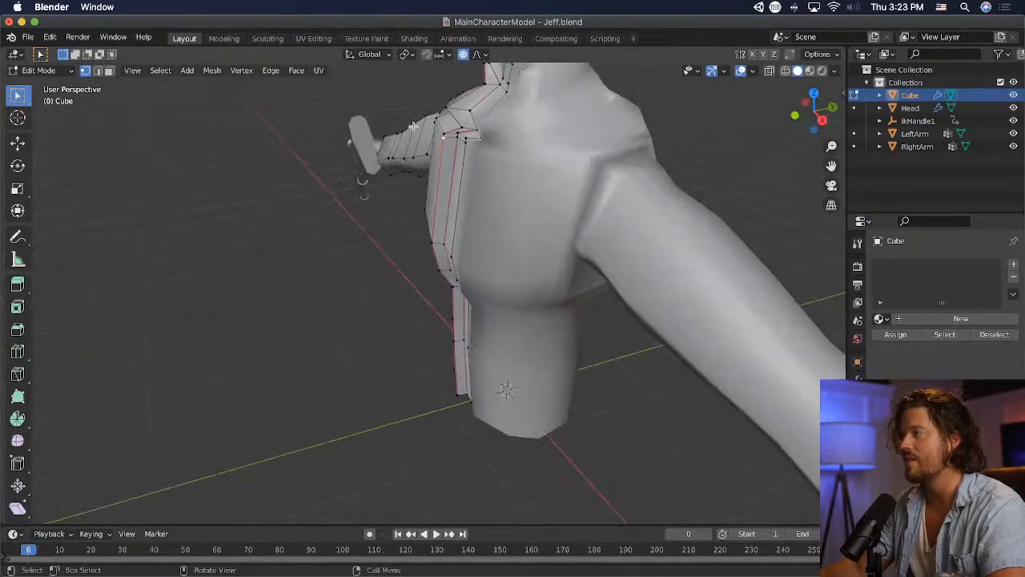
key("g")
left_click(528, 123)
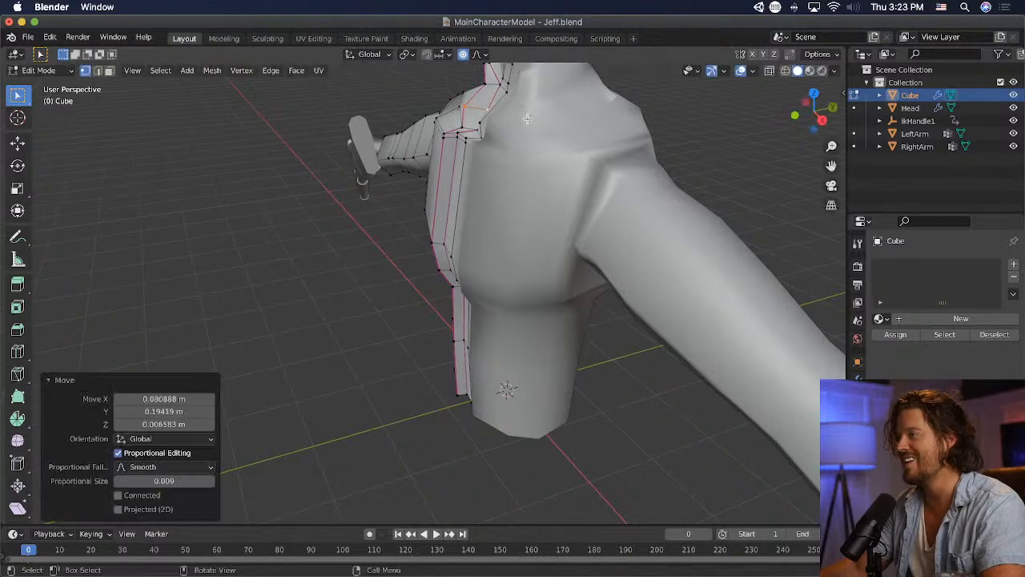
key("r")
left_click(526, 141)
- Rotate the front seam vertex pair further, scale it to about 0.57 and shift it about 0.06 m outward
middle_click_drag(528, 141, 540, 220)
key("r")
left_click(526, 210)
key("s")
left_click(538, 162)
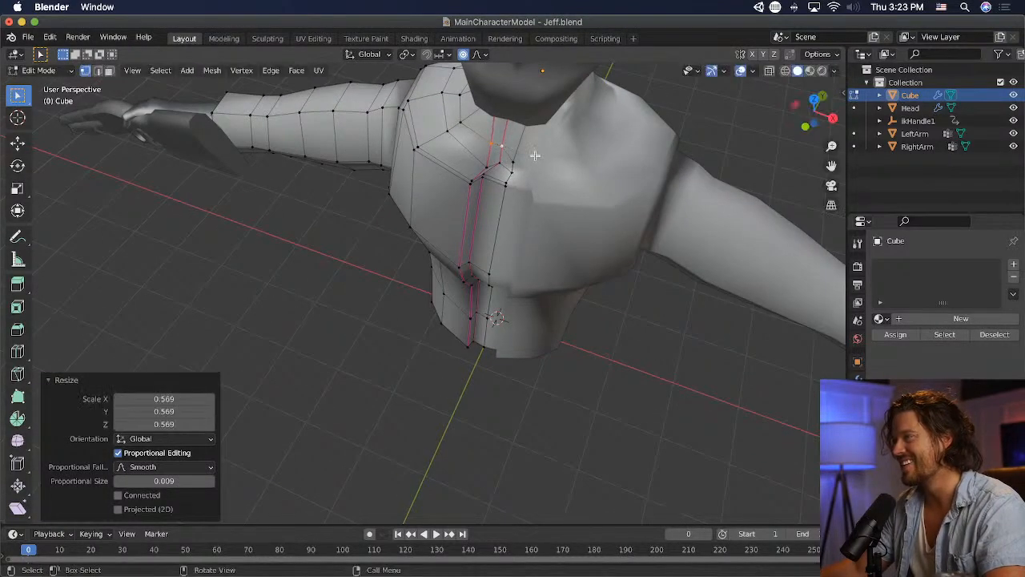
key("g")
left_click(529, 152)
- Nudge the front seam vertex pair from the front to line it up with the jacket opening, then clear the selection
middle_click_drag(529, 152, 578, 90)
scroll(560, 120, "up", 1)
key("g")
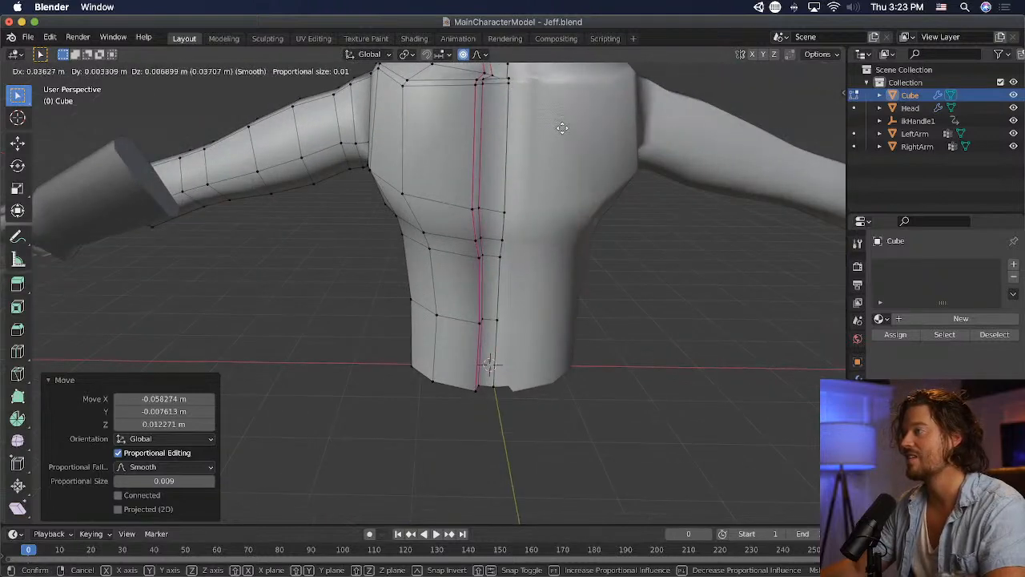
left_click(558, 128)
scroll(558, 131, "down", 1)
scroll(558, 130, "down", 1)
left_click(578, 177)
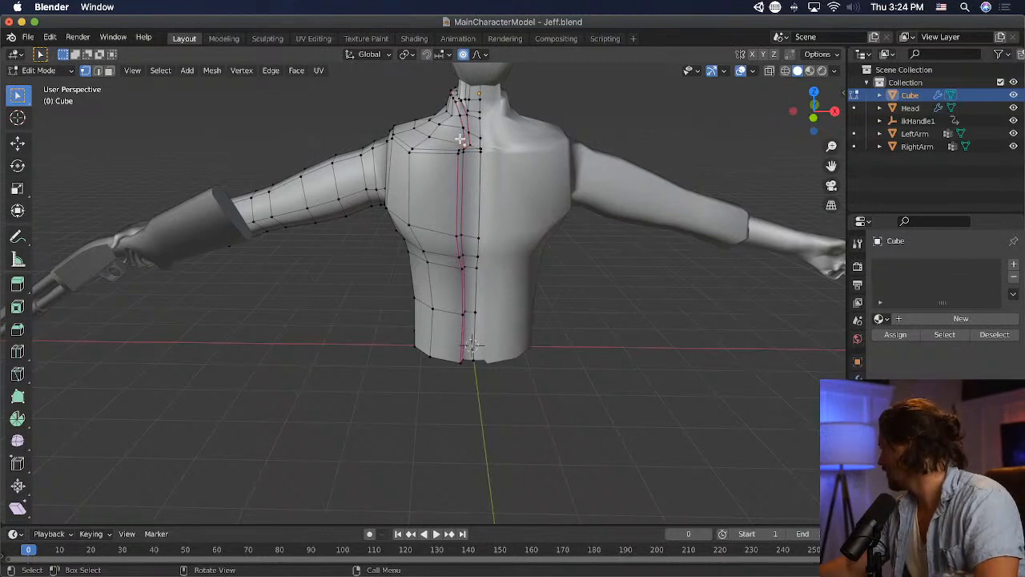
- Move the seam vertex pair just above the chest line about 0.08 m outward and 0.05 m up
scroll(459, 139, "up", 2)
middle_click_drag(458, 138, 415, 291, "shift")
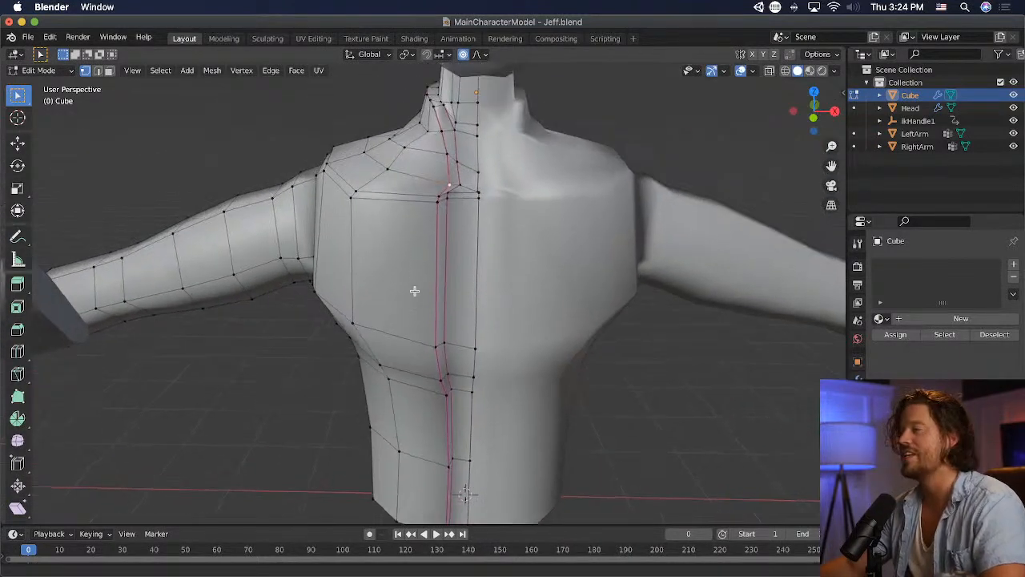
key("g")
left_click(465, 196)
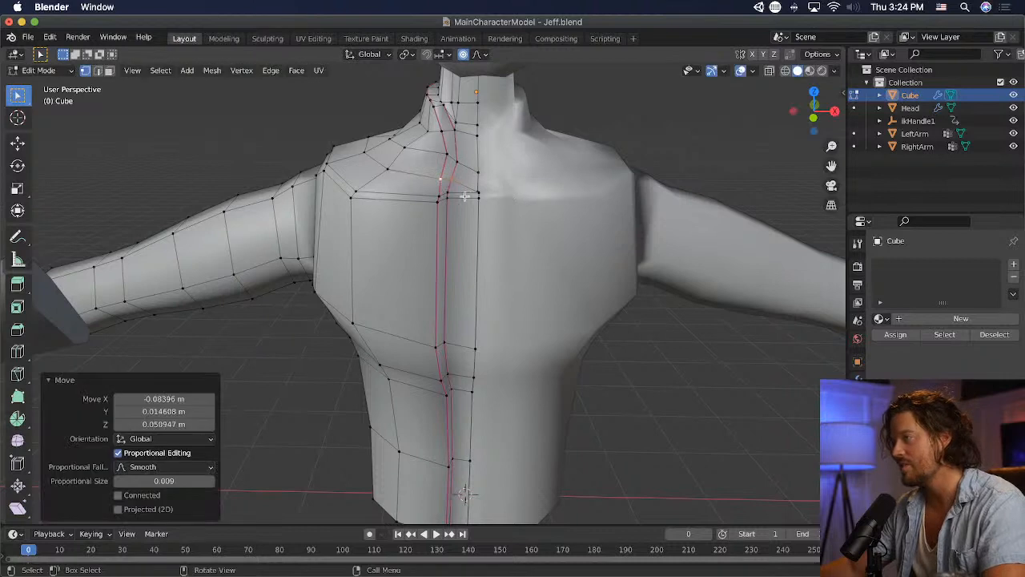
- Shift the outer chest-line seam vertex slightly outward and up, and lower the neighbouring seam vertices about 0.07 m
left_click(435, 197)
key("g")
left_click(452, 202)
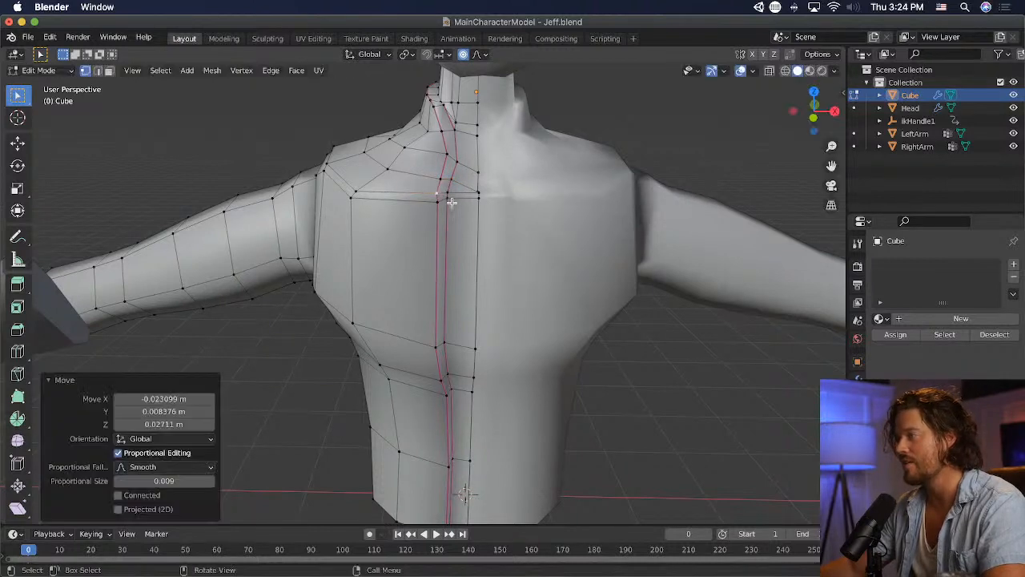
left_click_drag(449, 200, 449, 201)
key("g")
left_click(458, 220)
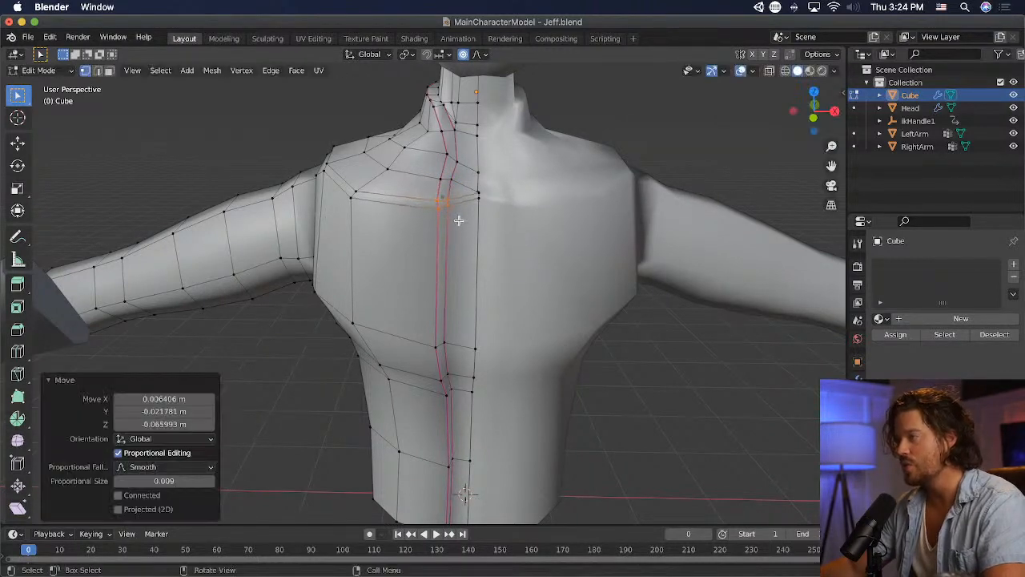
- Lower the centre-front vertex on the chest line about 0.17 m
left_click(481, 193)
key("g")
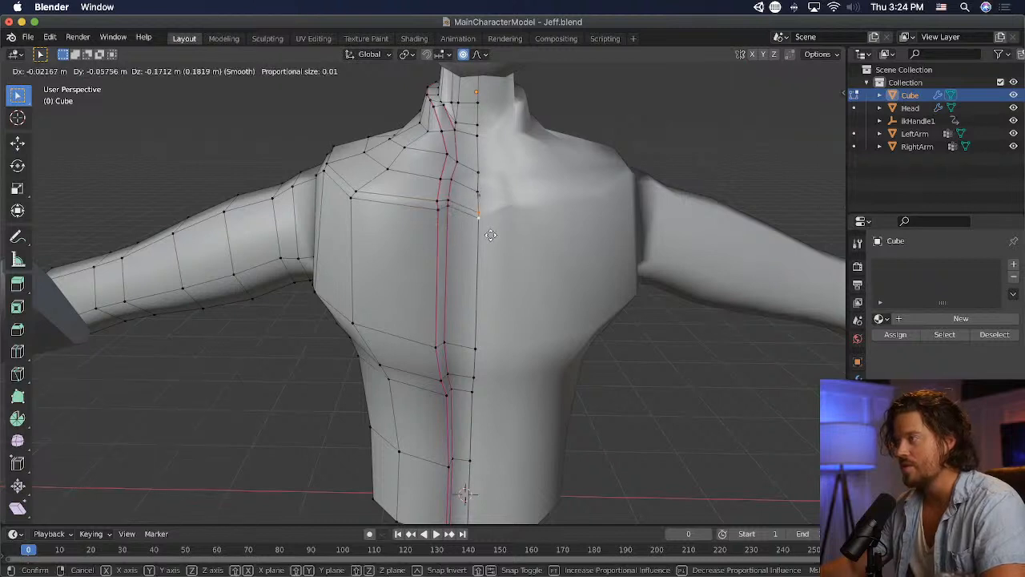
left_click(490, 234)
- Lower the inner chest-line seam vertex to meet the centre front, and nudge the outer one about 0.02 m outward
left_click(446, 206)
key("g")
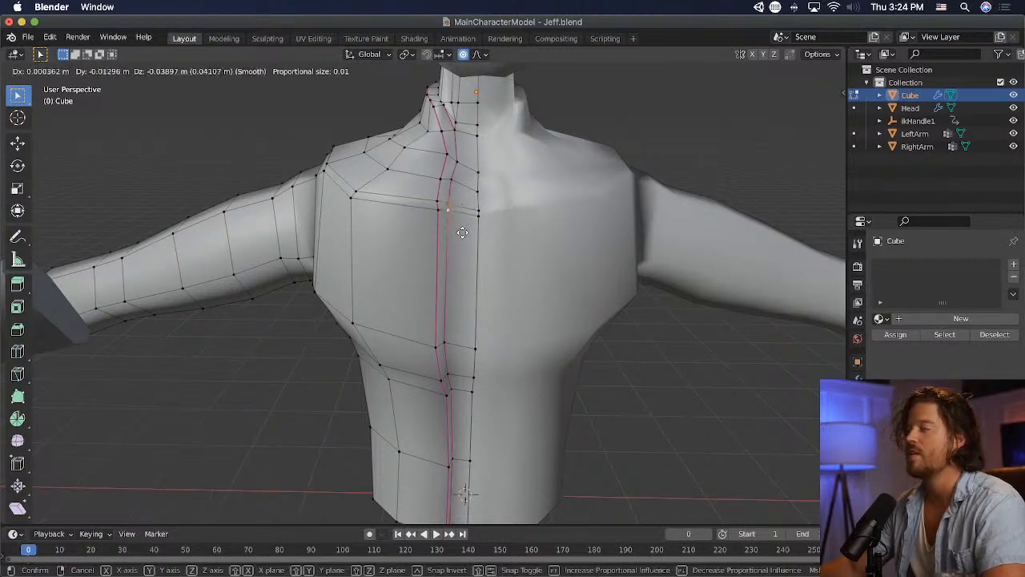
left_click(463, 233)
key("g")
left_click(458, 227)
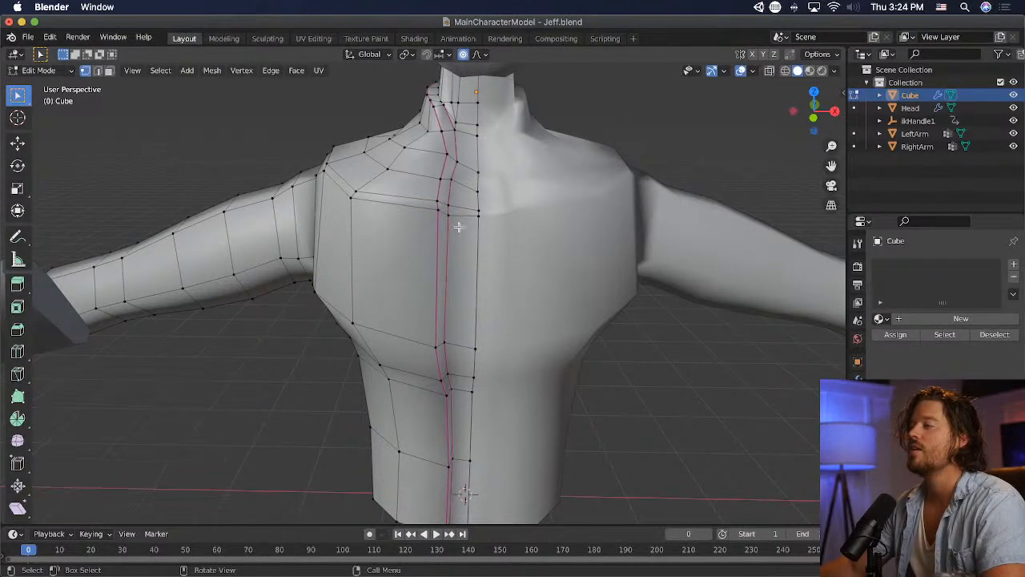
key("g")
left_click(479, 230)
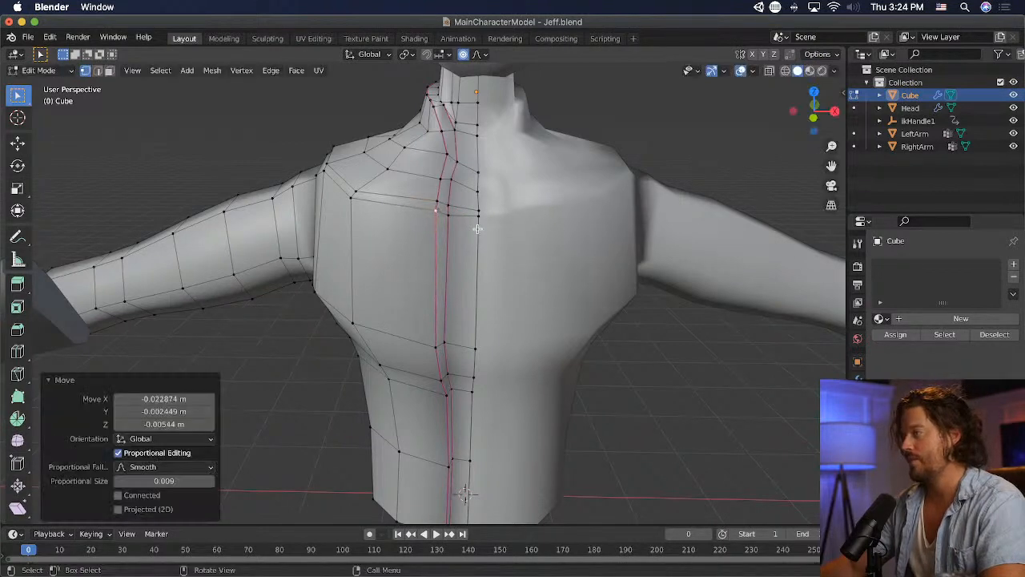
- Try to move the upper-back vertex beside the gap below the neck about 0.18 m along X
middle_click_drag(466, 180, 614, 176)
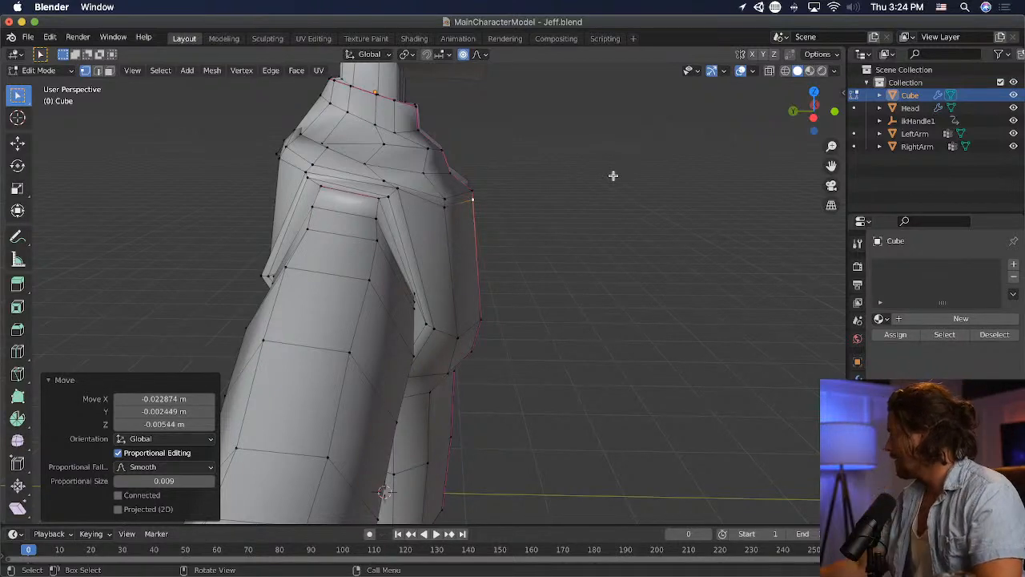
middle_click_drag(590, 233, 742, 248)
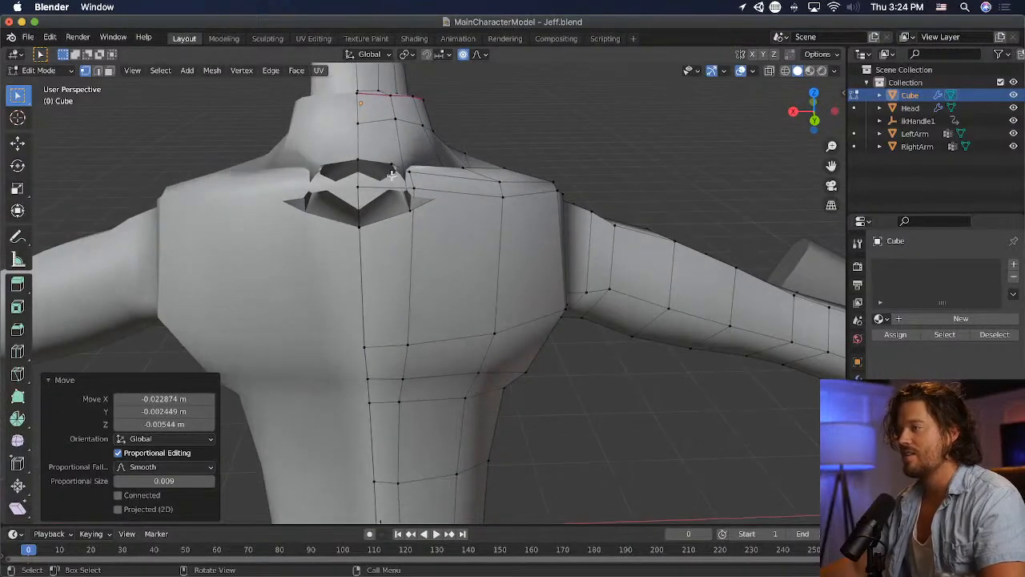
left_click_drag(400, 177, 400, 177)
key("g")
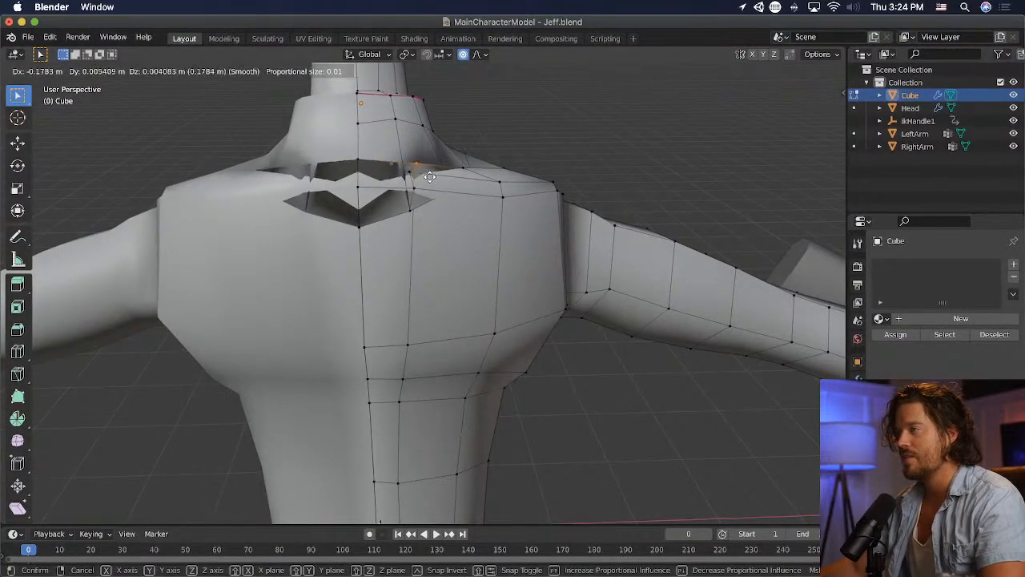
left_click(422, 176)
key("super+z")
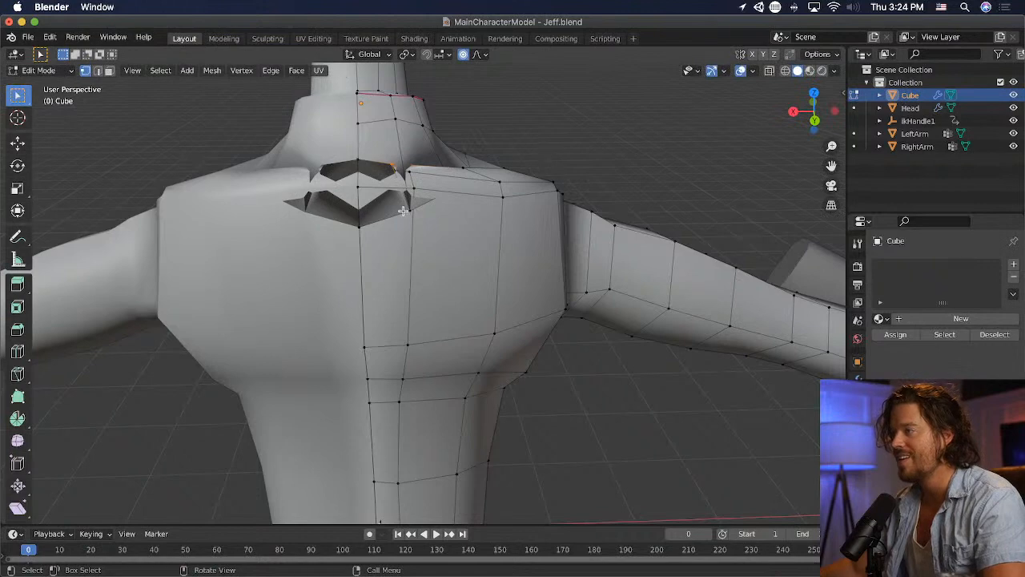
- Try to close the upper-back gap by moving the selected vertices around its edge
key("g")
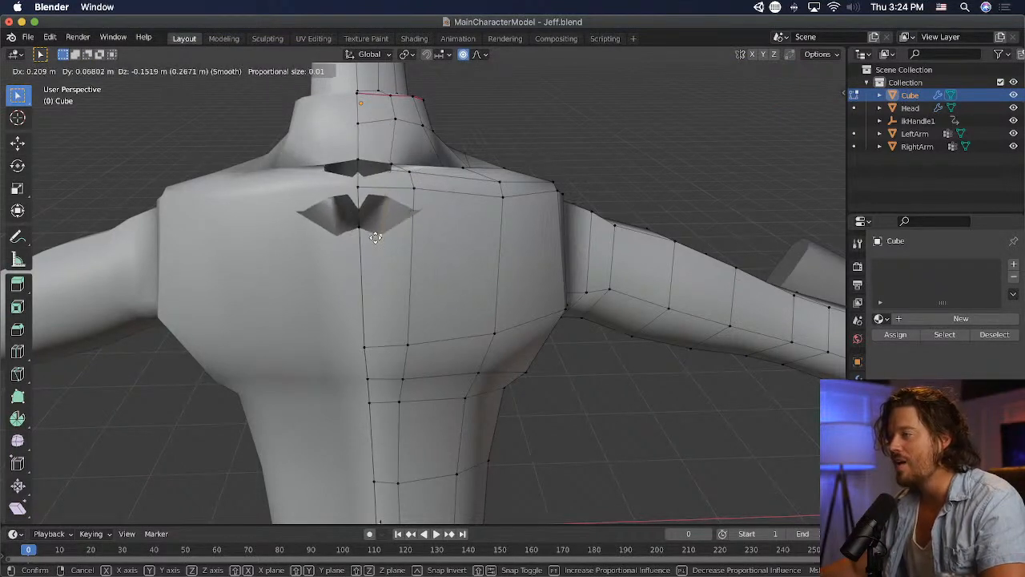
left_click(453, 255)
middle_click_drag(456, 257, 333, 194)
key("g")
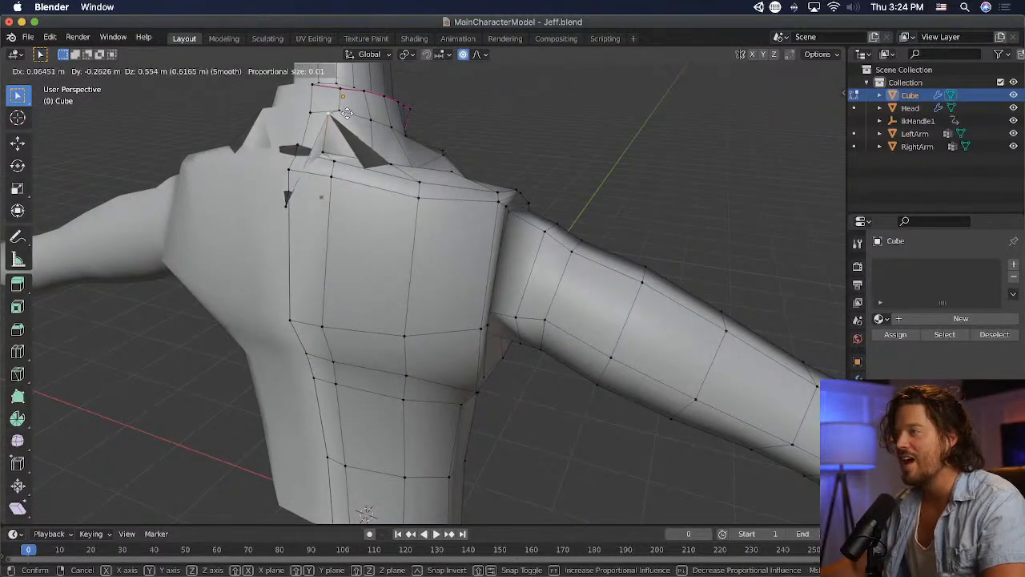
left_click(324, 170)
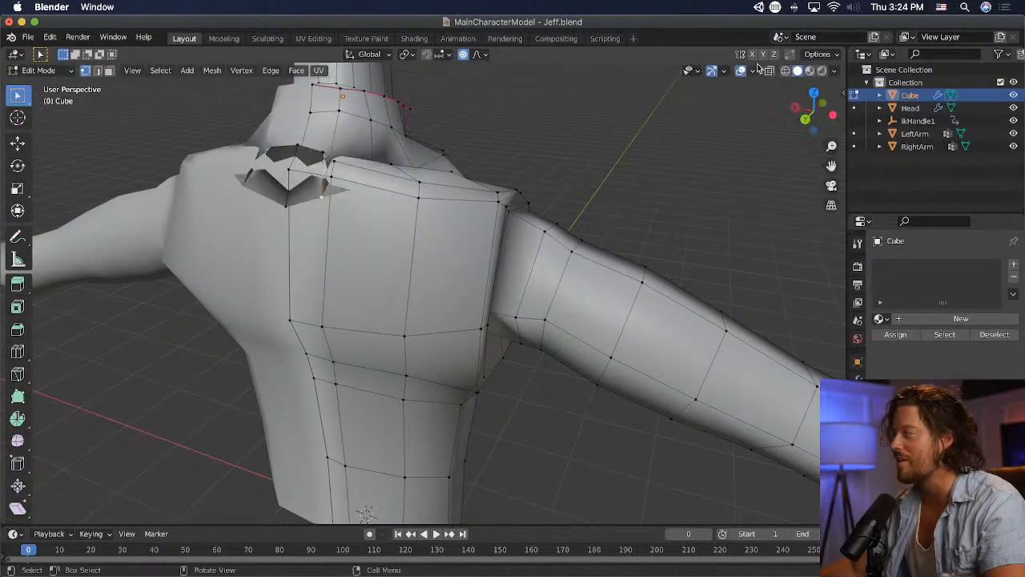
- Examine the torso's seam edges in wireframe shading, and return to solid shading
left_click(785, 70)
mouse_move(598, 168)
middle_mouse_down()
mouse_move(606, 193)
mouse_move(627, 192)
mouse_move(569, 203)
middle_mouse_up()
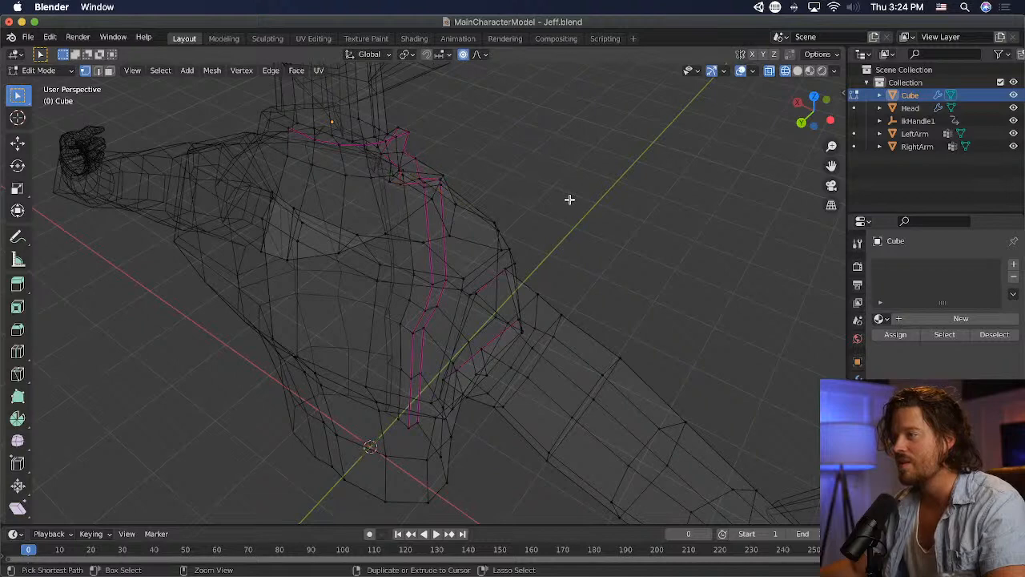
middle_click_drag(569, 200, 351, 163)
left_click(797, 71)
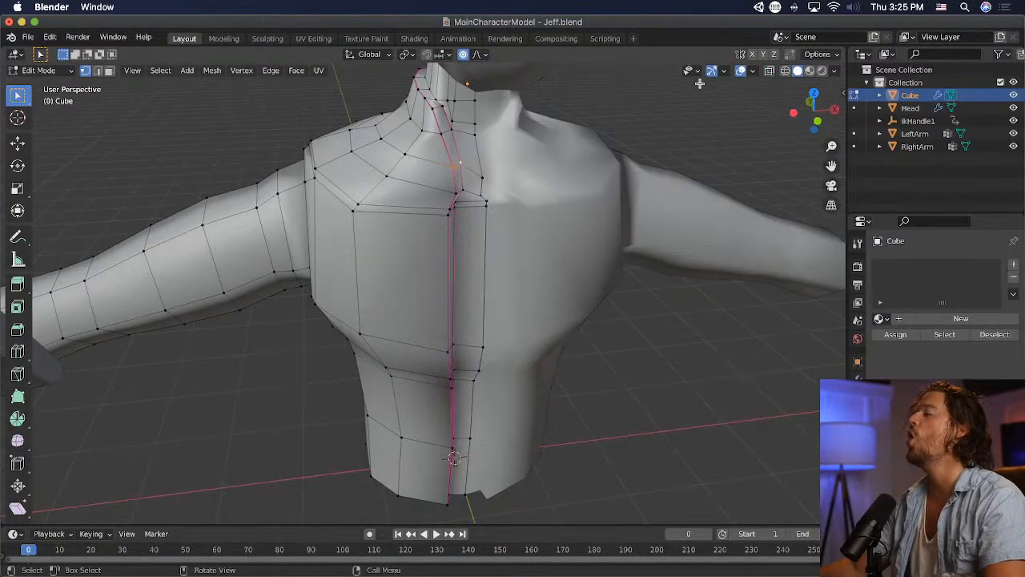
- Step through the edit history to restore the seam vertices around the centre-front chest line
left_click(50, 37)
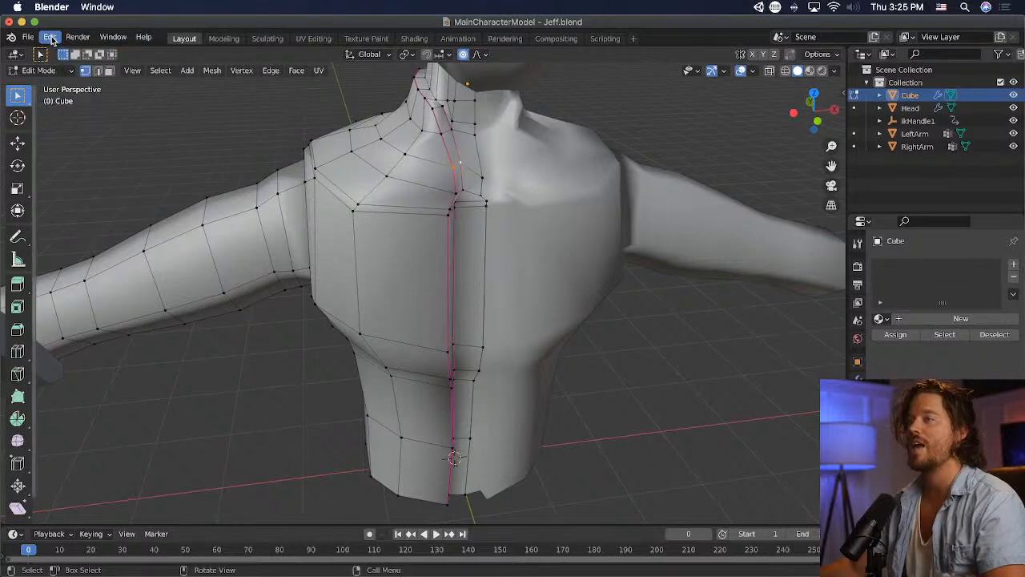
left_click(50, 37)
left_click(69, 66)
middle_click_drag(311, 154, 390, 146)
left_click(50, 37)
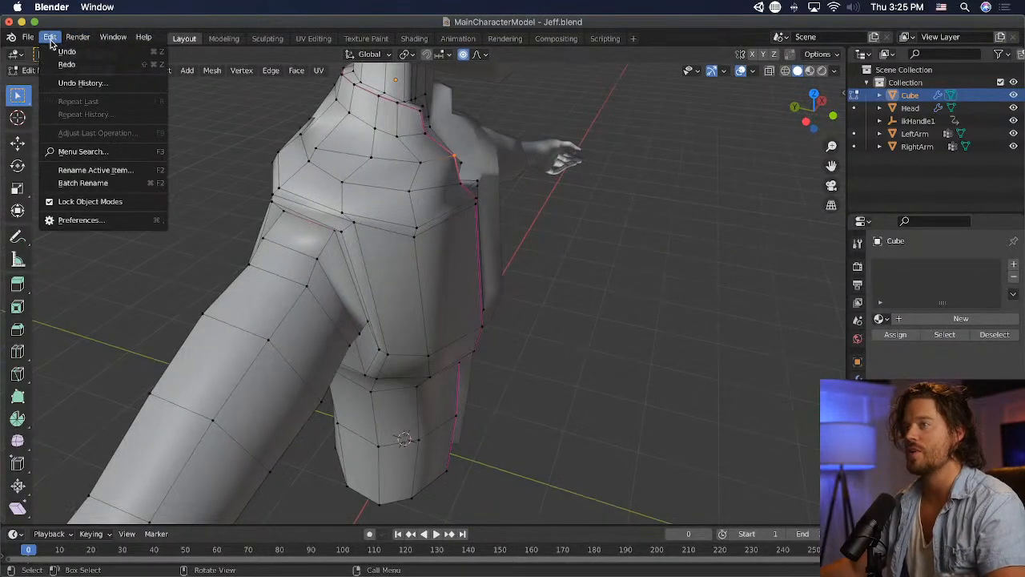
left_click(51, 38)
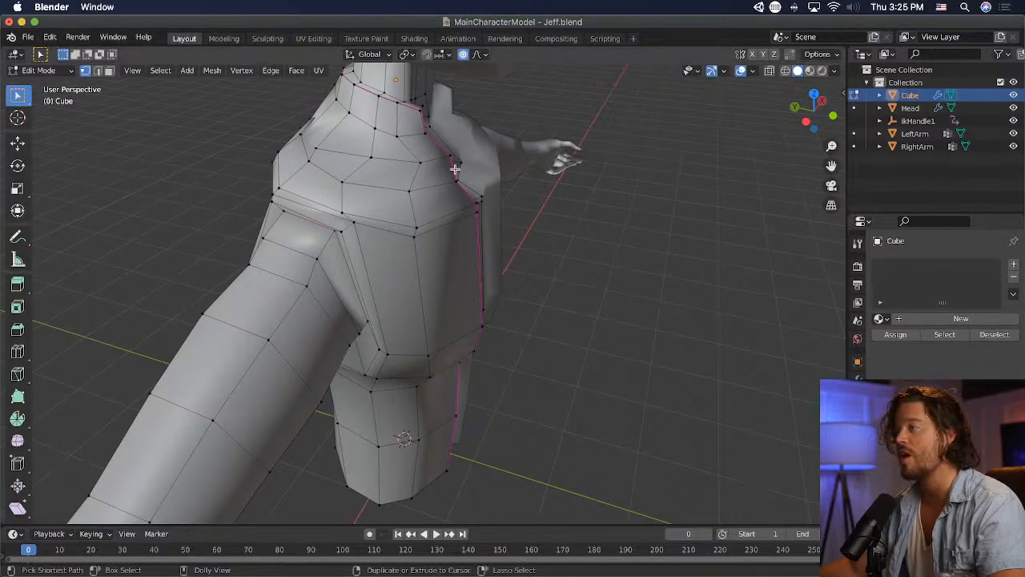
- Try to move the lower vertex of the upper-back gap up toward the shoulder line
middle_click_drag(430, 94, 430, 142)
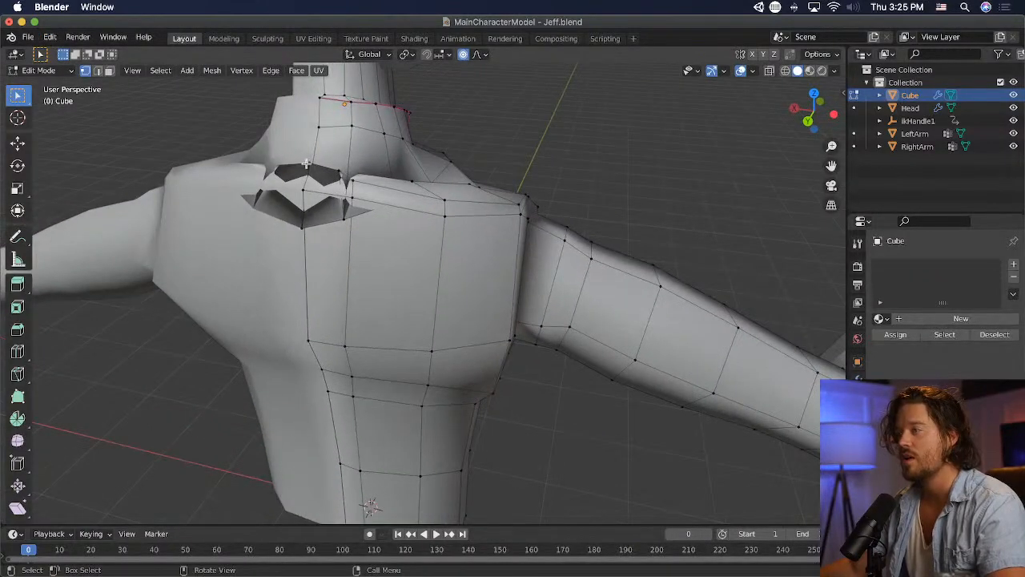
left_click(346, 215)
key("g")
left_click(353, 183)
key("super+z")
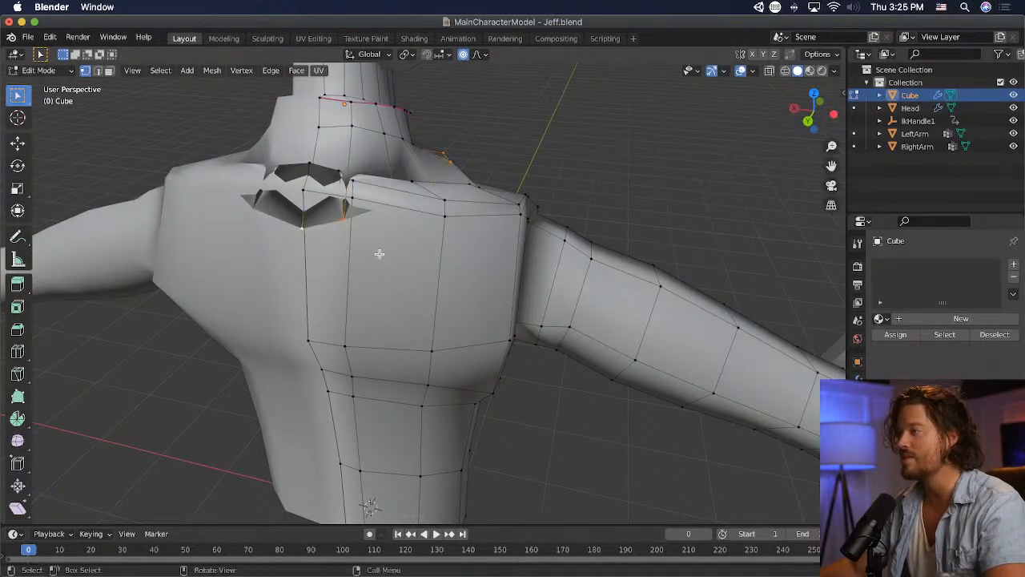
- Rotate the upper-shoulder vertex loop by -12.5°, reposition it, and rotate it a further -21.5° from the side
key("r")
left_click(444, 258)
key("g")
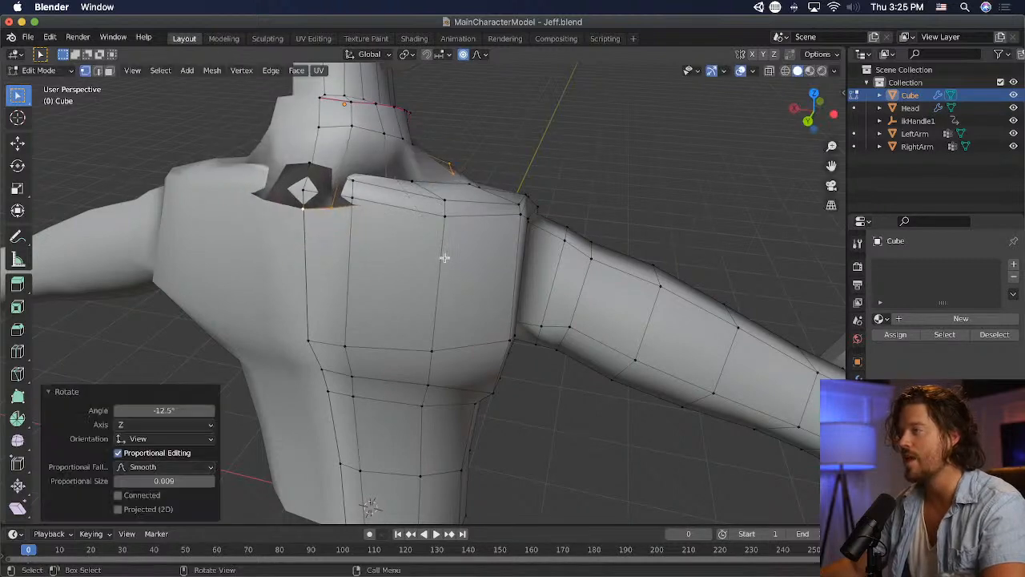
left_click(504, 144)
middle_click_drag(503, 144, 543, 188)
key("r")
left_click(508, 225)
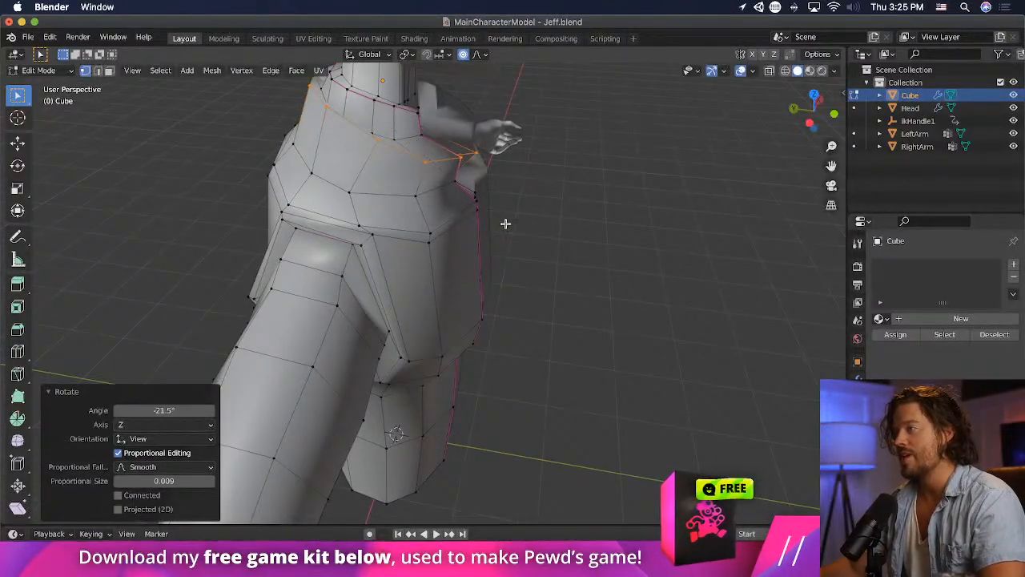
- Scale the upper-shoulder loop to 0.746 and position it around the neck base, finishing about 0.035 m back and 0.02 m down
key("g")
left_click(495, 243)
key("s")
left_click(459, 225)
key("g")
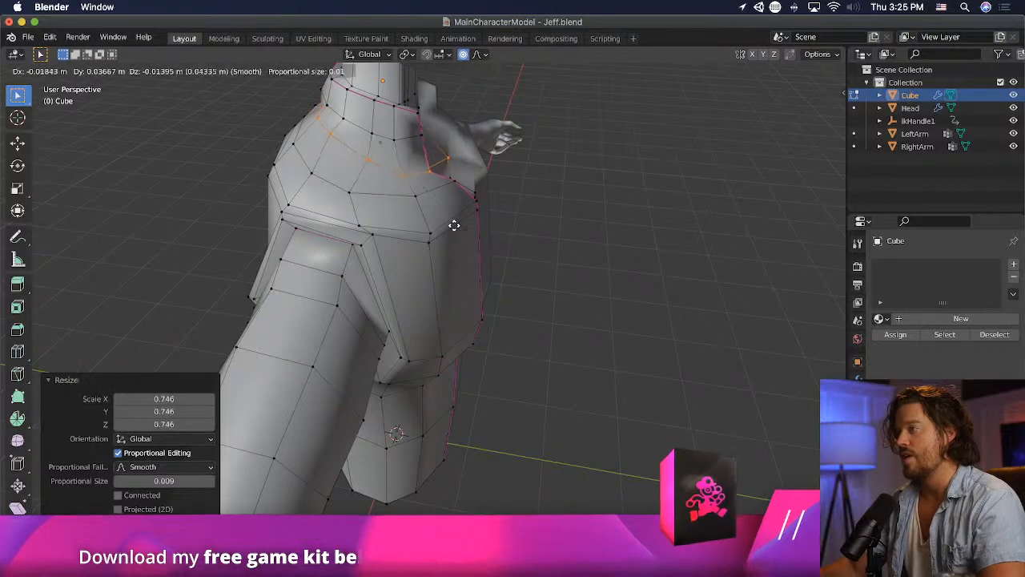
left_click(455, 226)
middle_click_drag(454, 226, 402, 178)
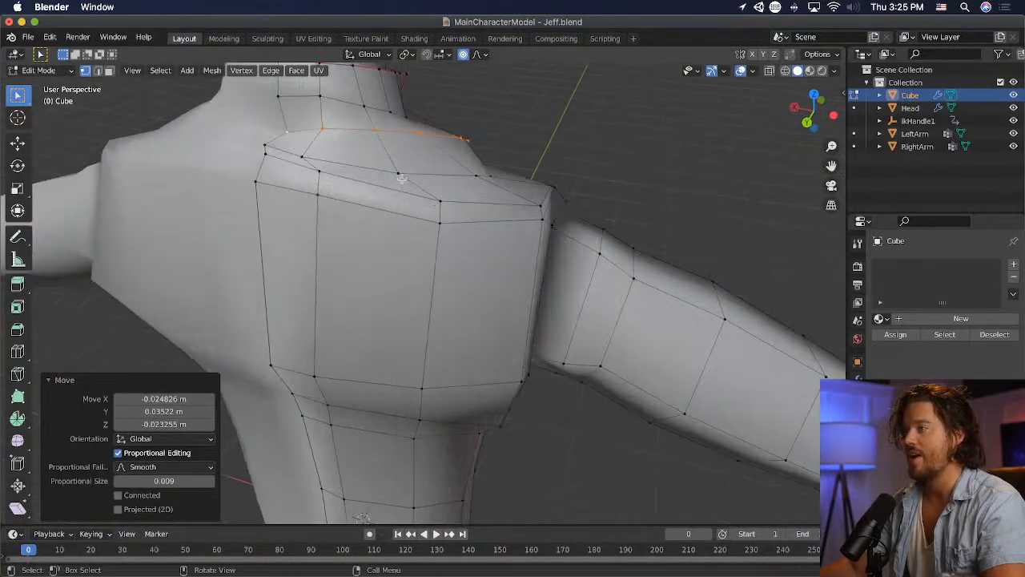
- Reposition the front seam vertex above the chest line to straighten the edge of the front opening
left_click(294, 135)
middle_click_drag(296, 136, 427, 134)
key("g")
left_click(634, 125)
left_click(427, 134, "shift")
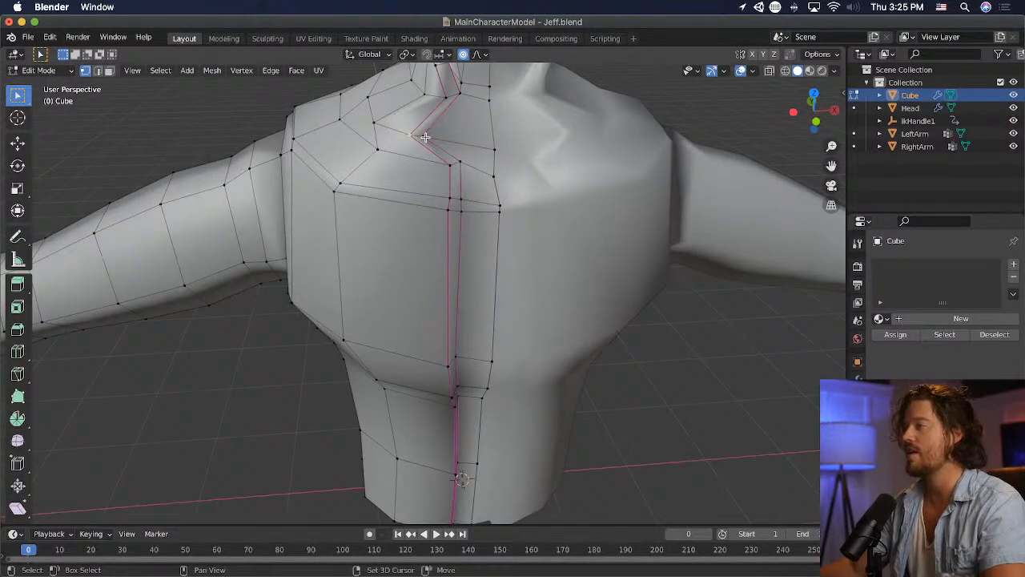
key("g")
left_click(513, 138)
- Move the upper-chest vertex between the seam and the shoulder about 0.07 m outward and 0.02 m up
scroll(514, 137, "down", 4)
middle_click_drag(513, 138, 502, 87)
scroll(508, 120, "up", 2)
left_click(522, 190)
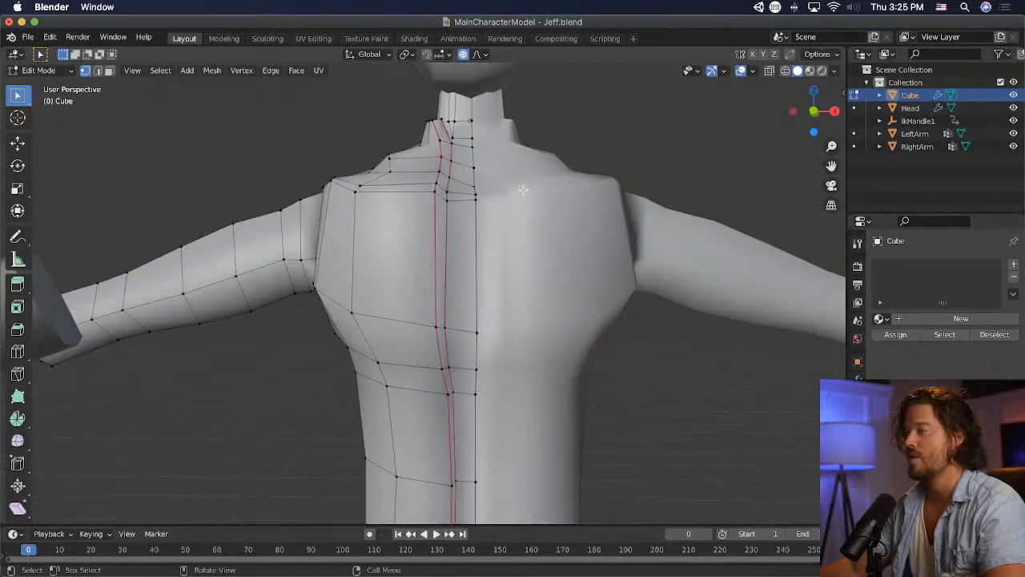
key("g")
left_click(389, 176)
middle_click_drag(389, 176, 431, 198)
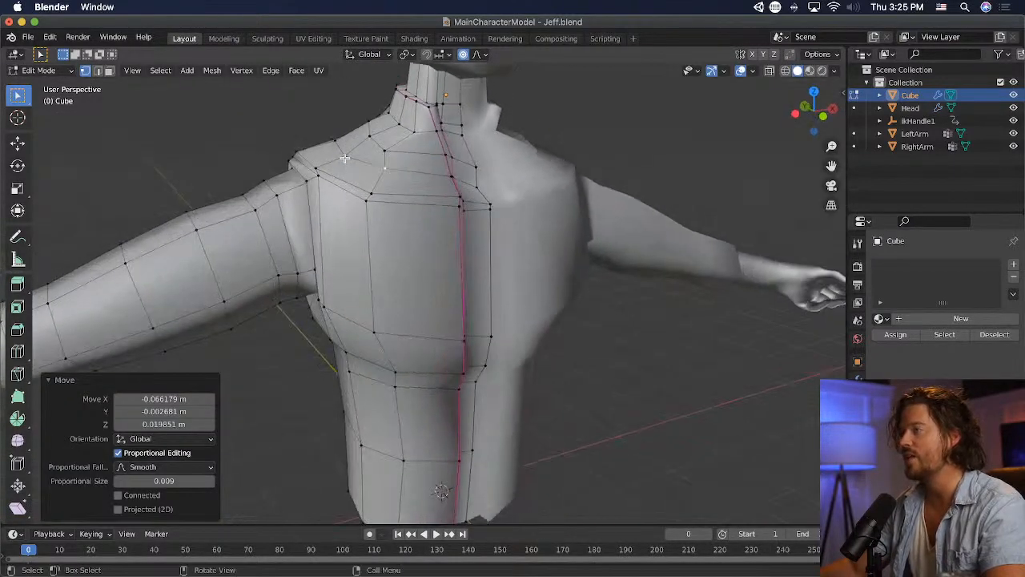
- Adjust the upper-chest vertices between the shoulder and the front seam to even out the chest contour
key("g")
left_click(609, 169)
middle_click_drag(609, 169, 681, 183)
key("g")
left_click(457, 202)
key("g")
left_click(426, 178)
- Pull the upper-chest edge beside the front seam about 0.08 m forward and 0.01 m up
key("g")
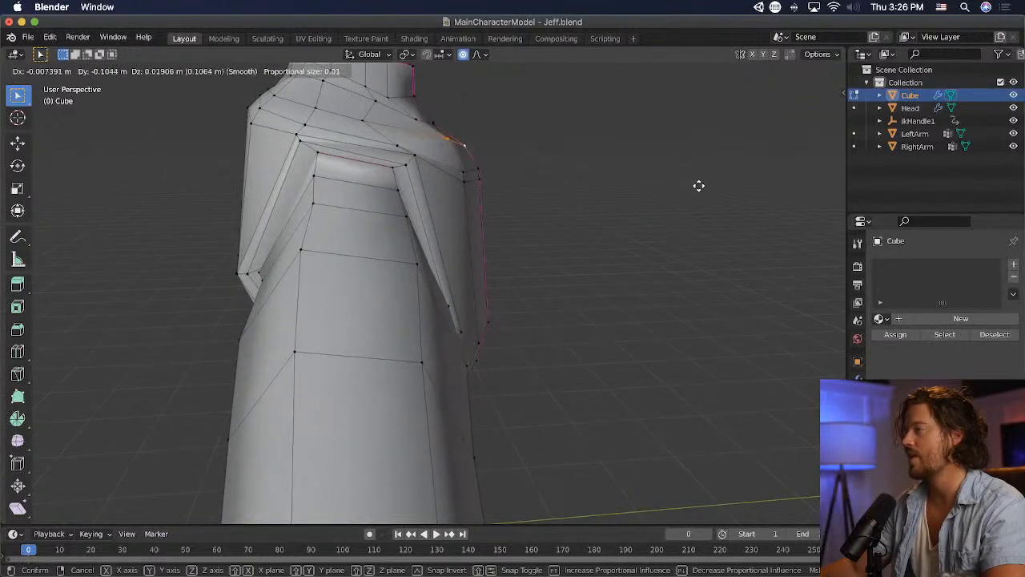
left_click(565, 227)
middle_click_drag(566, 227, 549, 217)
middle_click_drag(400, 222, 609, 174)
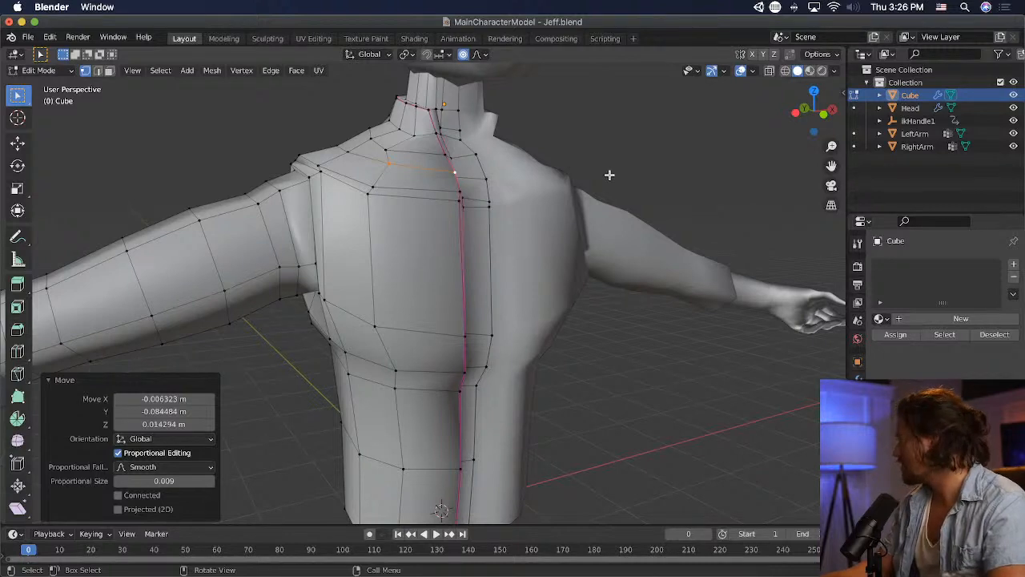
- Nudge the centre-front collar vertices about 0.02 m outward and 0.03 m forward
scroll(610, 174, "down", 5)
middle_click_drag(553, 217, 400, 224)
scroll(437, 188, "up", 2)
scroll(446, 132, "down", 2)
scroll(456, 163, "up", 3)
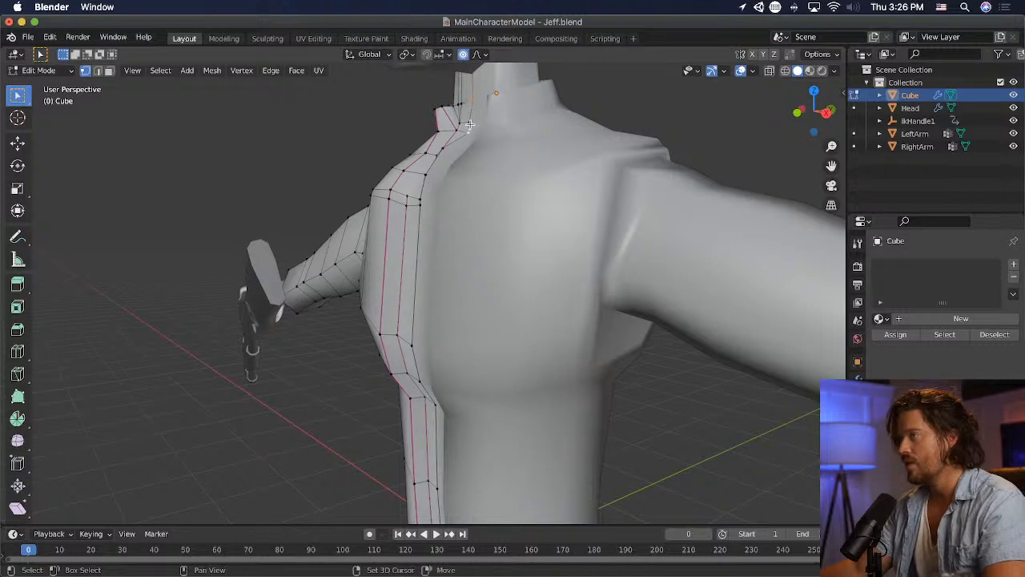
key("g")
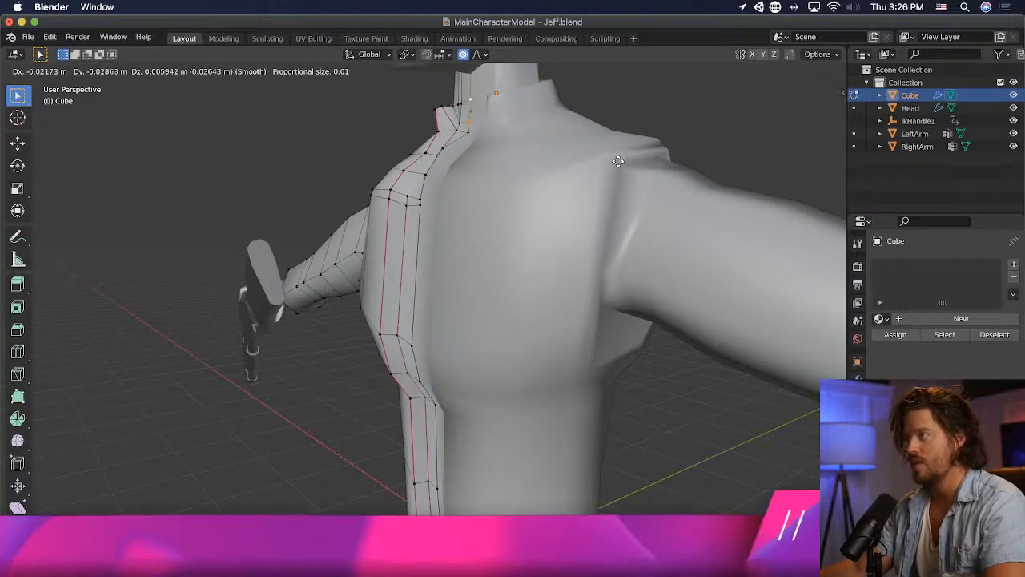
left_click(615, 161)
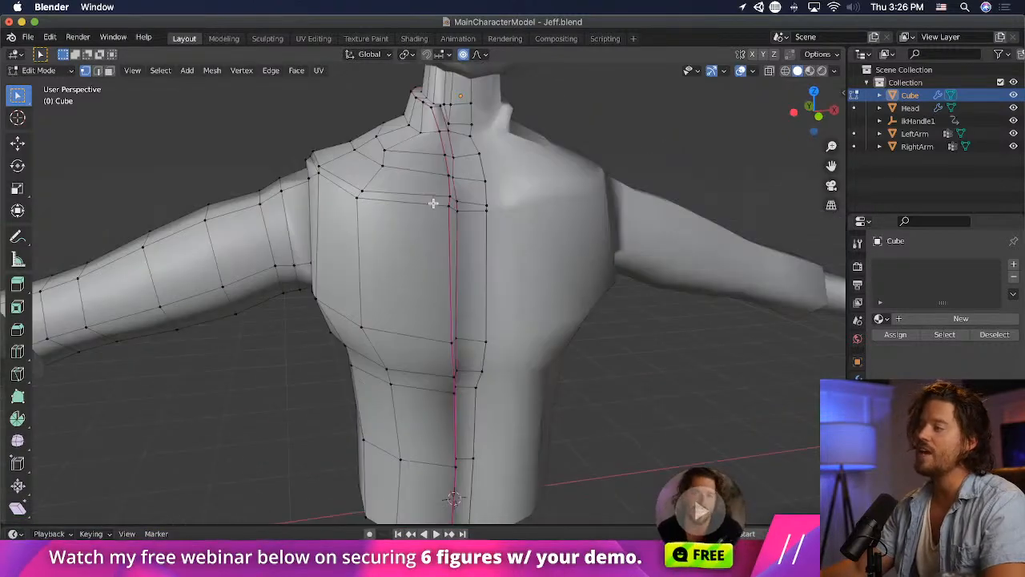
- Review the torso, collar and shoulder proportions with the whole character in view
scroll(433, 203, "down", 7)
middle_click_drag(433, 204, 377, 194)
scroll(377, 195, "up", 5)
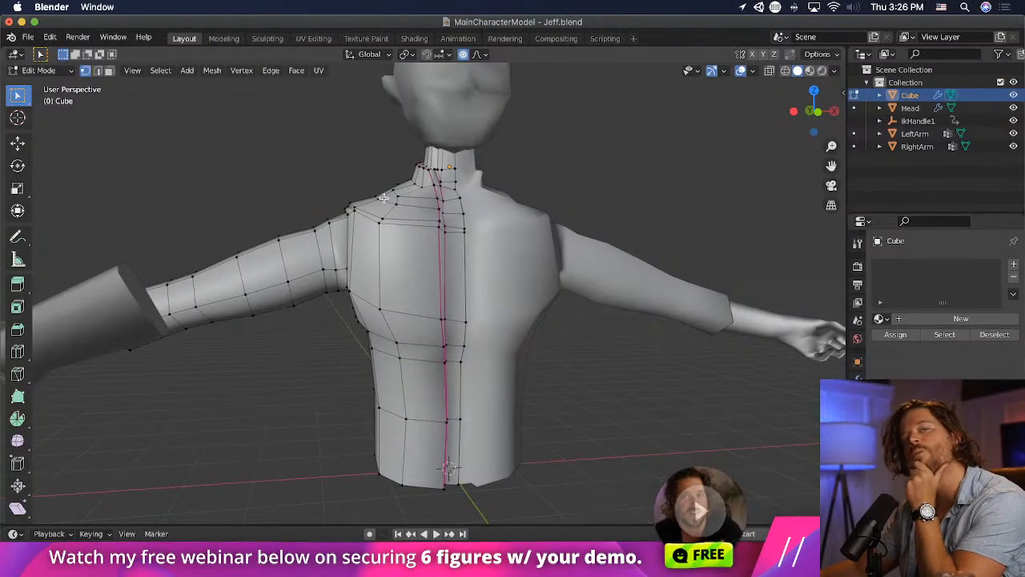
scroll(525, 197, "down", 2)
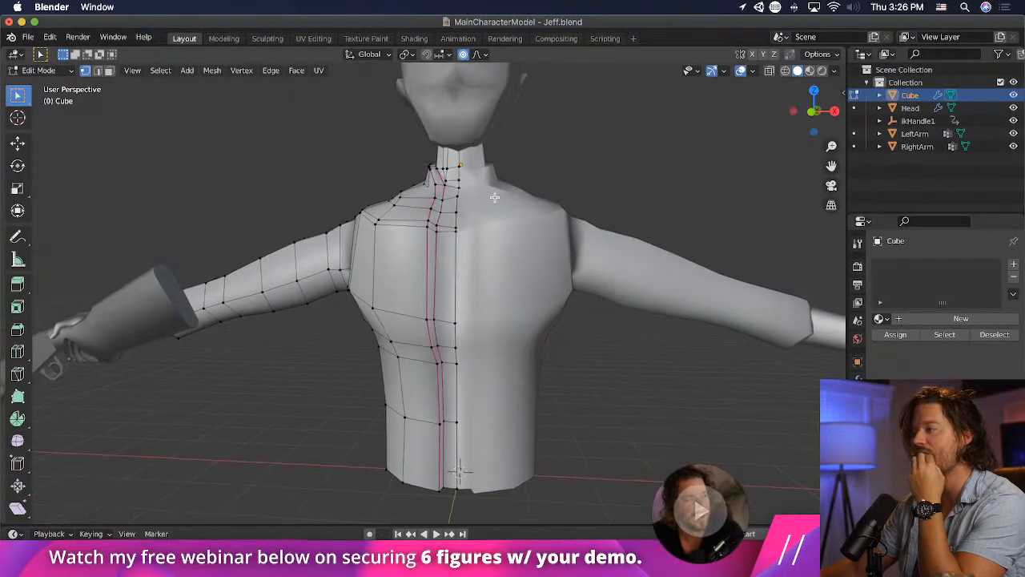
scroll(488, 202, "down", 3)
scroll(488, 202, "up", 2)
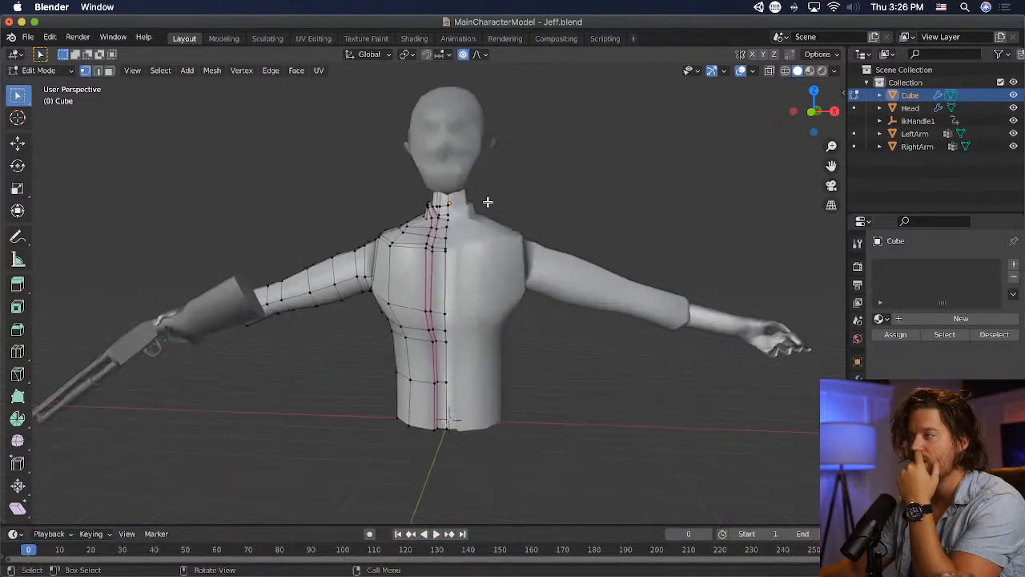
middle_click_drag(483, 197, 496, 228, "shift")
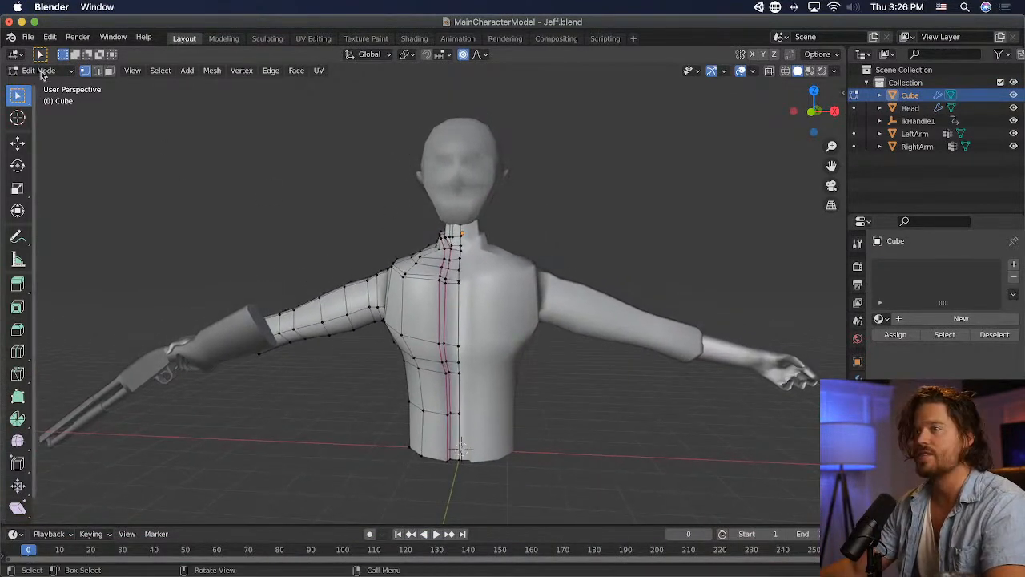
- Return to Object Mode, scale the head down slightly, and move it along Z onto the neck
left_click(42, 72)
left_click(48, 90)
left_click(459, 162)
key("s")
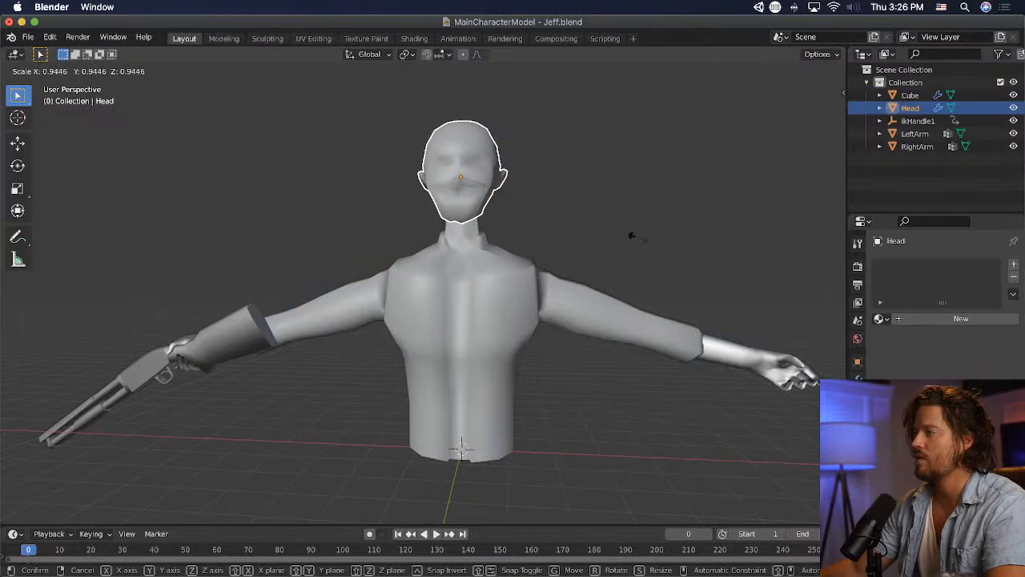
left_click(632, 235)
key("g")
key("z")
left_click(640, 248)
middle_click_drag(638, 249, 452, 264)
left_click(632, 247)
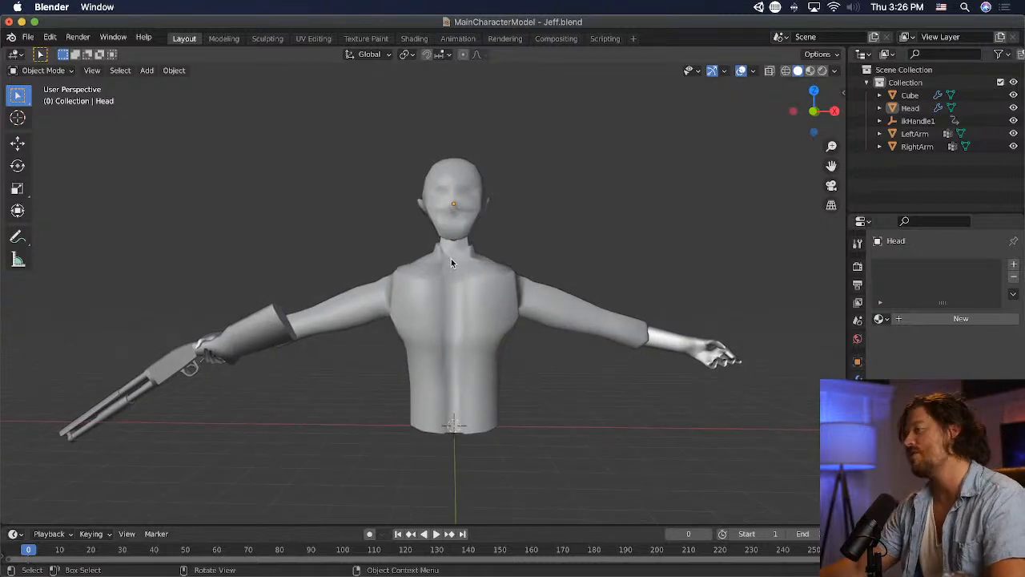
- Open the head mesh for editing and knife a vertical cut from the cheek past the mouth corner to the jawline
left_click(450, 226)
left_click(48, 70)
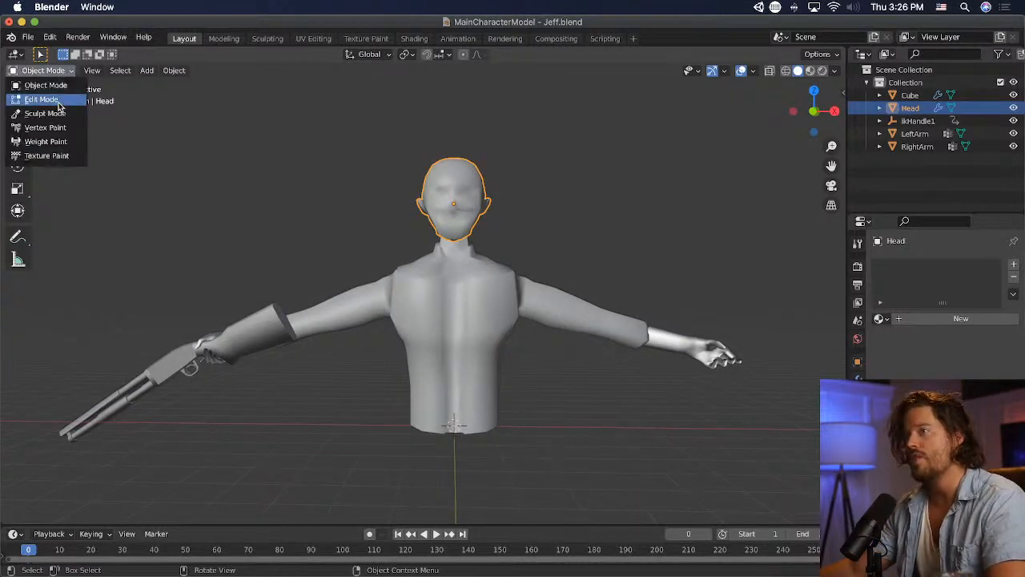
left_click(59, 104)
scroll(508, 240, "up", 5)
middle_click_drag(492, 245, 477, 294, "shift")
scroll(478, 295, "up", 4)
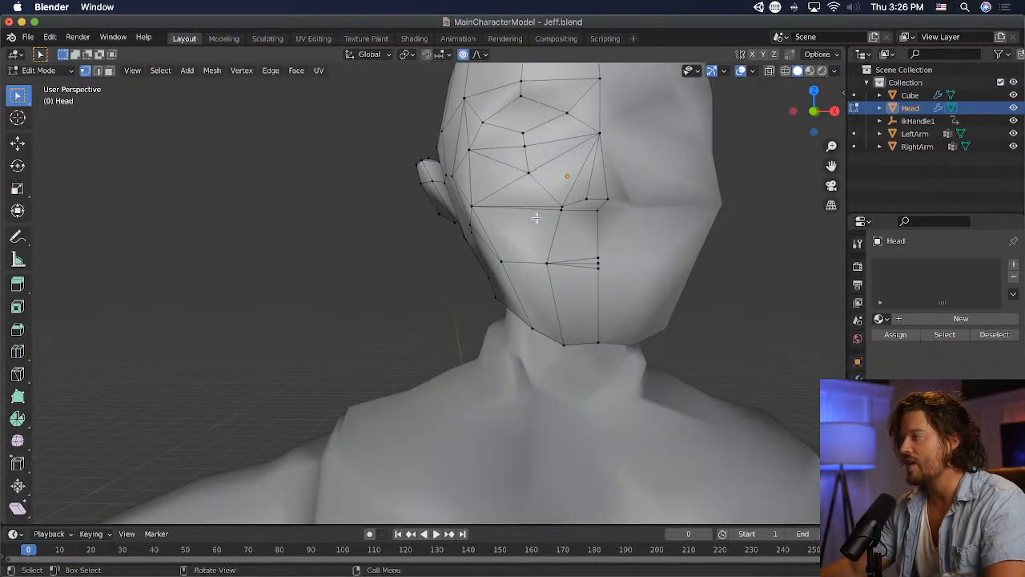
left_click(18, 373)
left_click(528, 172)
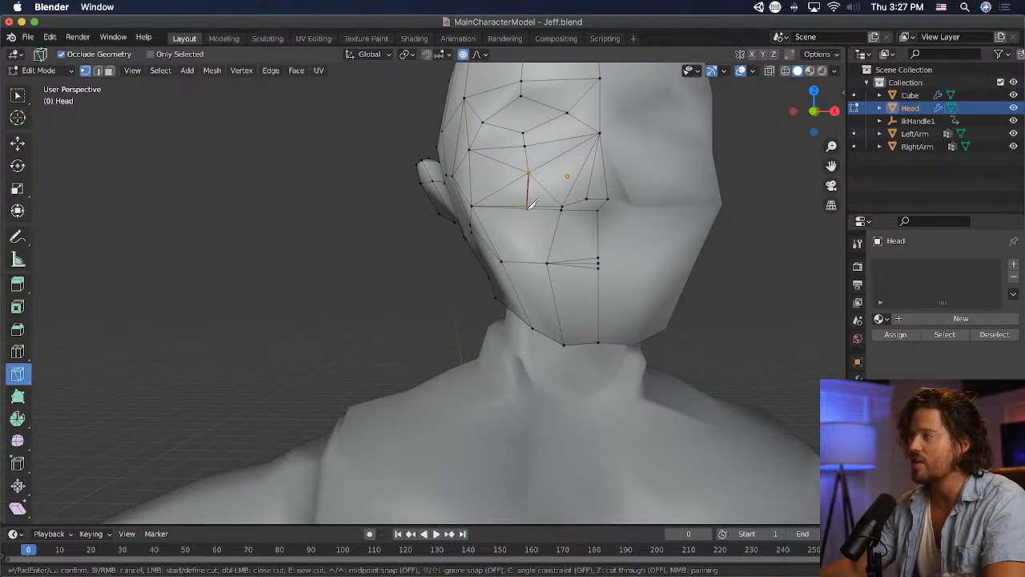
key("Return")
- Extend the knife cut beneath the jaw to its rear corner, confirm it, and switch back to the selection tool
middle_click_drag(551, 332, 650, 274)
left_click(564, 330)
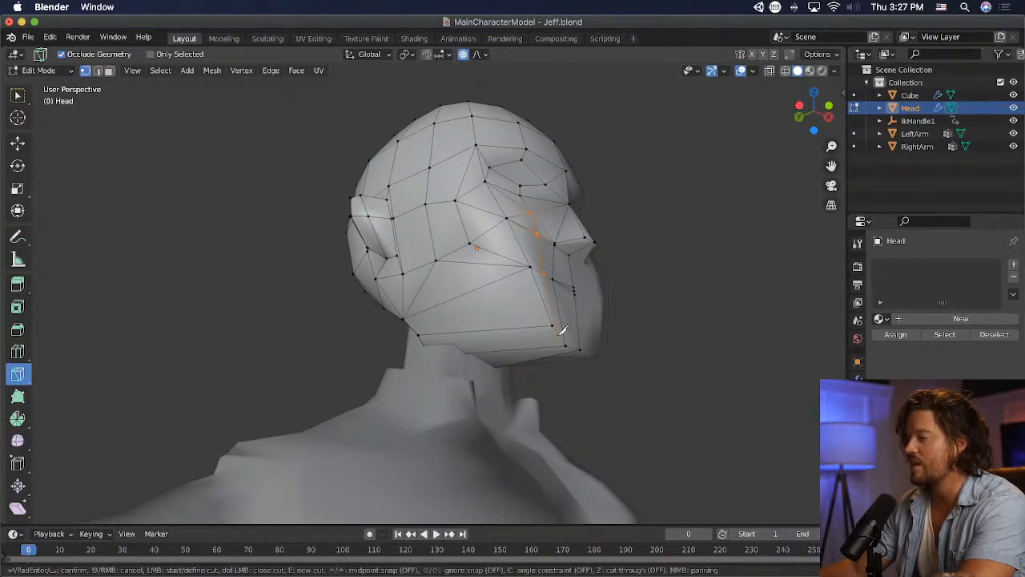
left_click(425, 345)
key("Return")
middle_click_drag(630, 337, 531, 366)
scroll(561, 343, "up", 3)
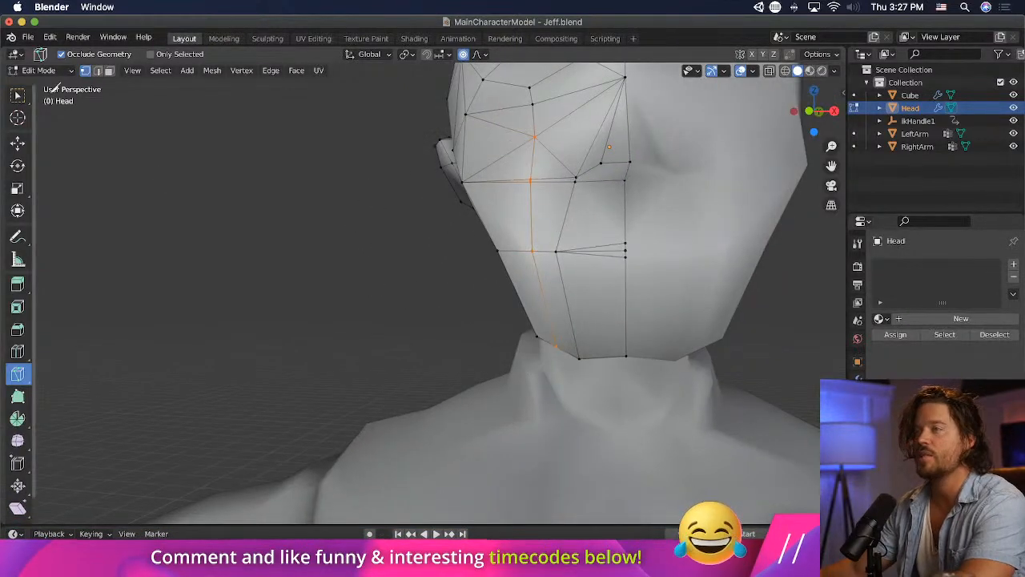
left_click(42, 73)
left_click(18, 95)
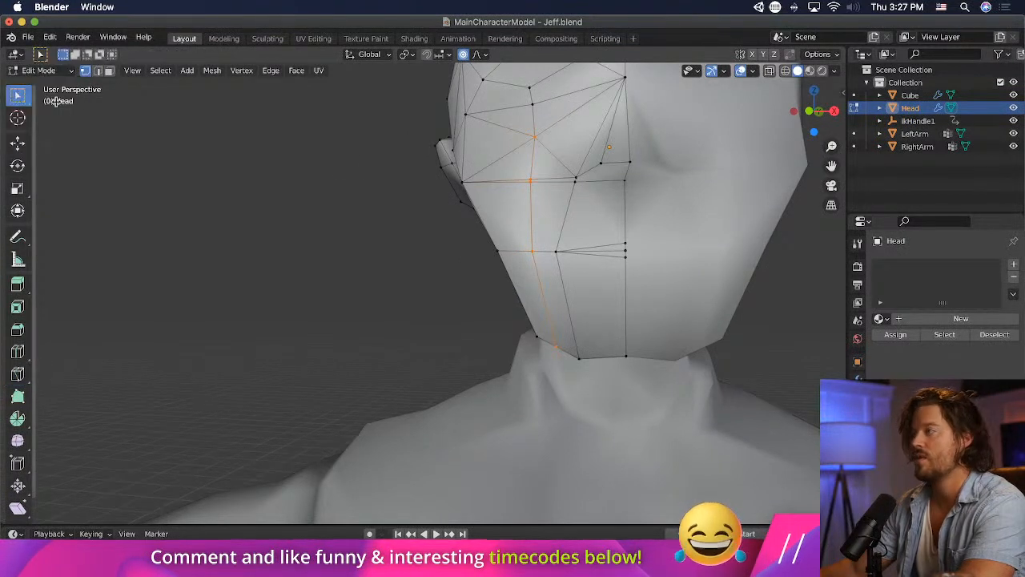
- Move the mouth-corner vertex about 0.06 m and the neighbouring cheek vertex about 0.03 m toward the face centre
left_click_drag(562, 256, 573, 262)
key("g")
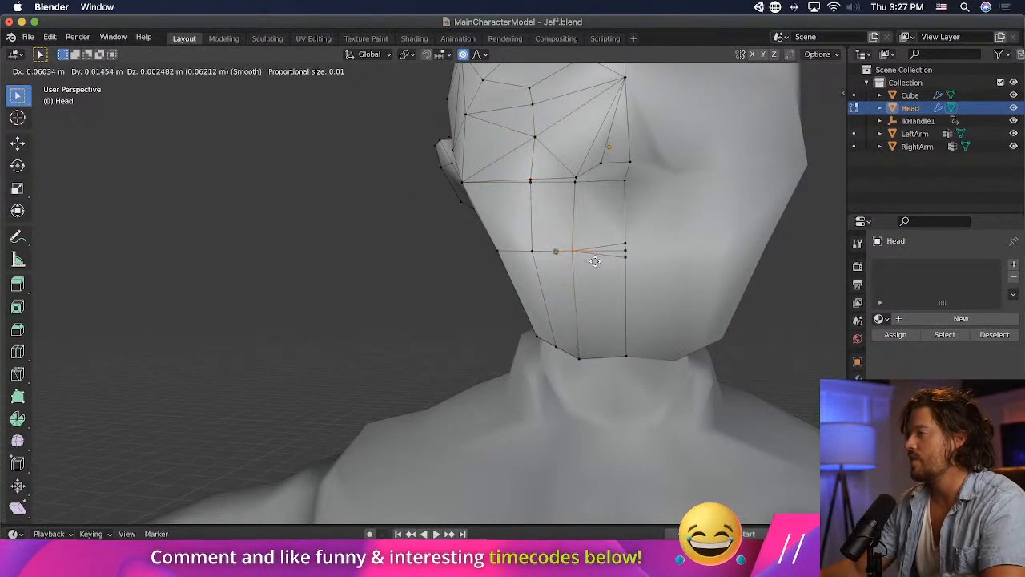
left_click(595, 260)
left_click_drag(519, 238, 543, 260)
key("g")
left_click(557, 260)
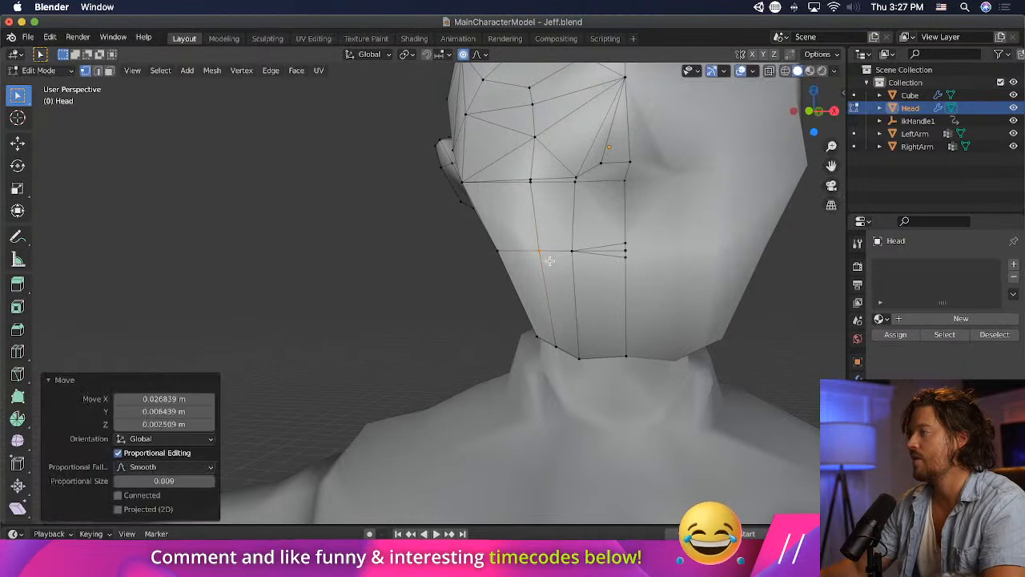
- Merge each pair of doubled vertices on the cheek line level with the nose base at its center
middle_click_drag(512, 234, 487, 232)
left_click(486, 216, "shift")
key("m")
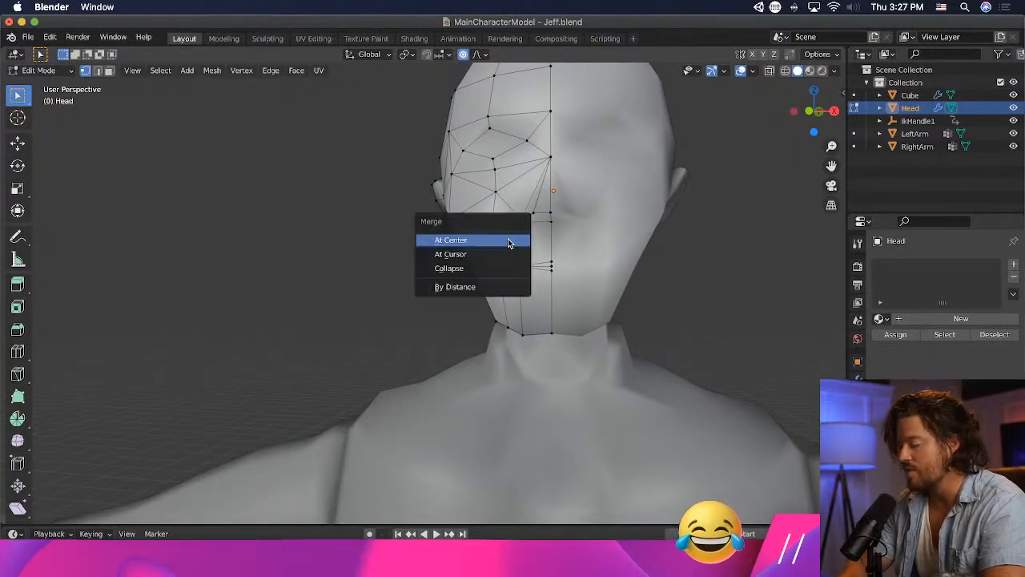
left_click(507, 239)
left_click(518, 217)
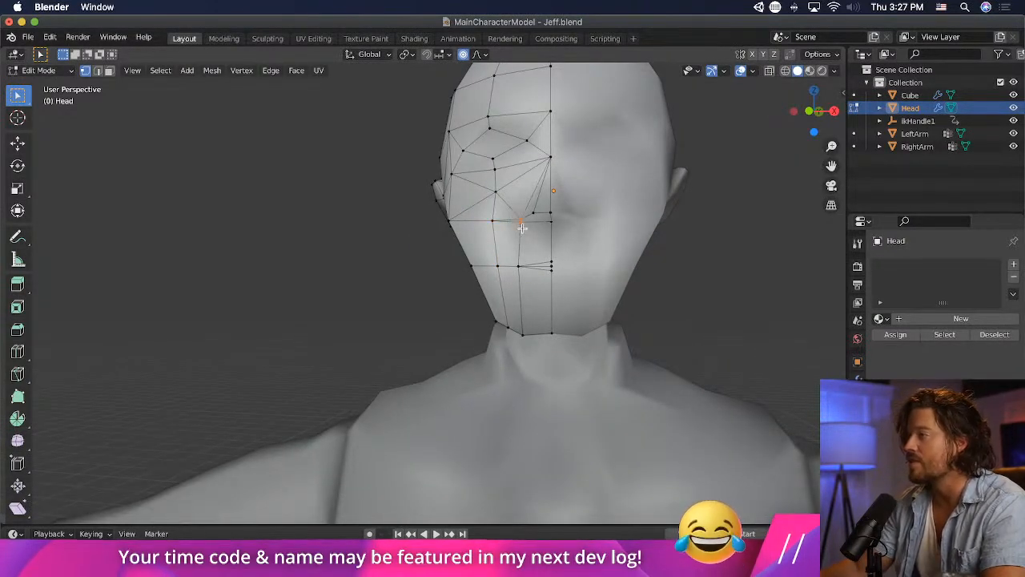
key("m")
left_click(521, 227)
- Move the two outer cheek vertices backward in side view and about 0.02 m inward from the front
middle_click_drag(521, 228, 632, 240)
left_click(473, 231)
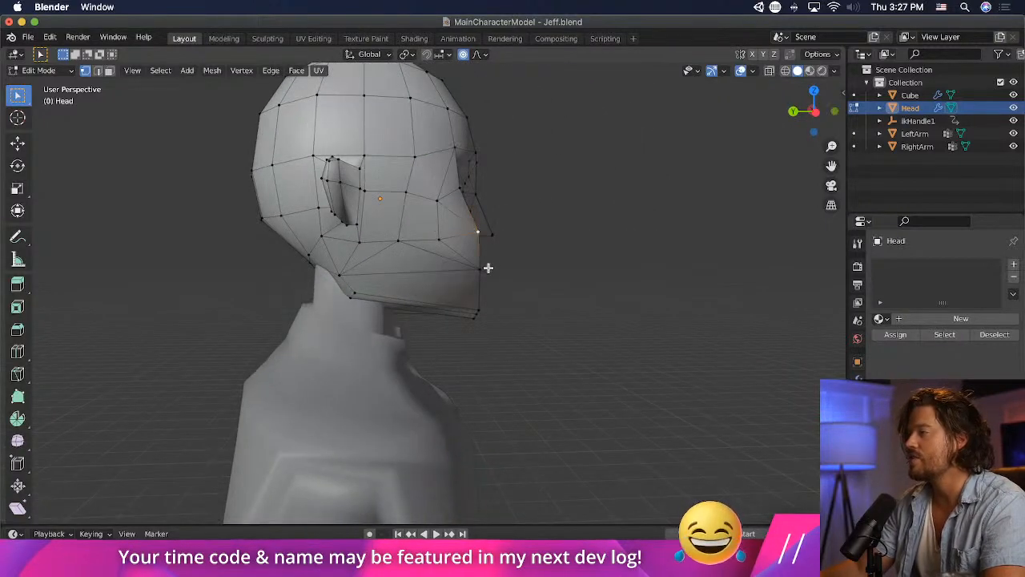
key("g")
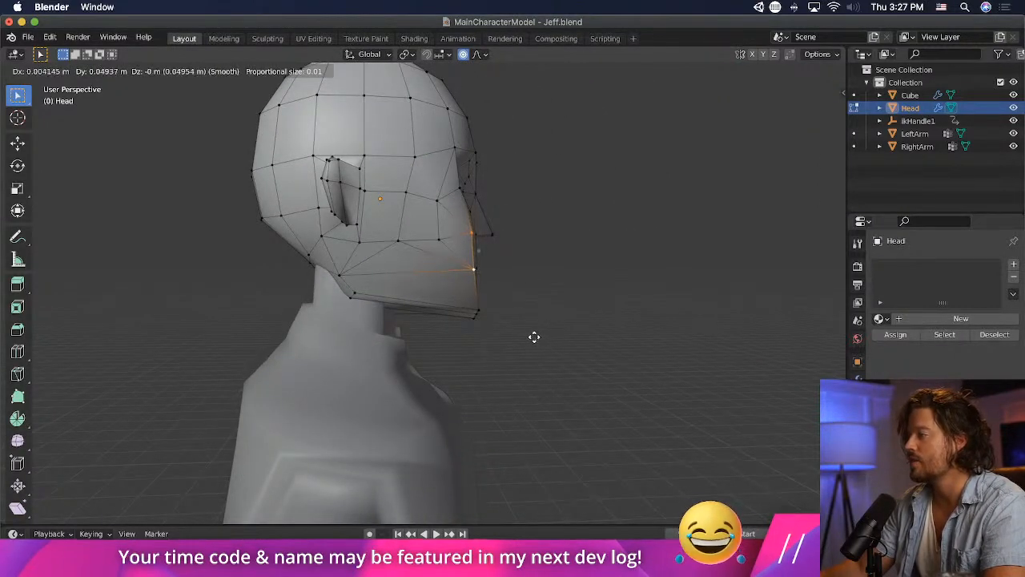
left_click(520, 323)
middle_click_drag(520, 323, 421, 310)
key("g")
left_click(327, 323)
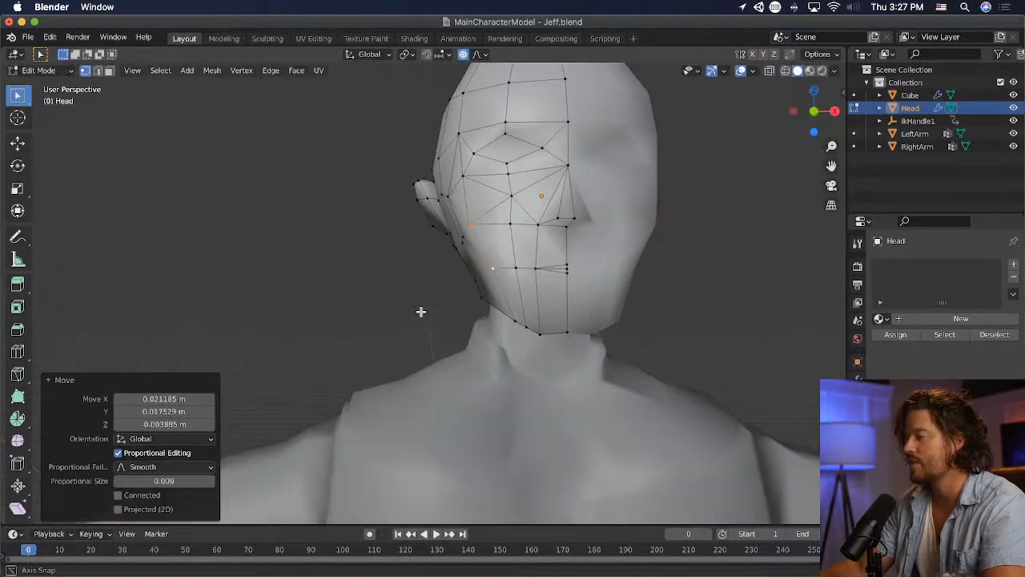
- Move the jawline corner vertex about 0.03 m and the chin-edge vertex about 0.05 m toward the chin's centre
left_click(522, 326)
key("g")
left_click(550, 347)
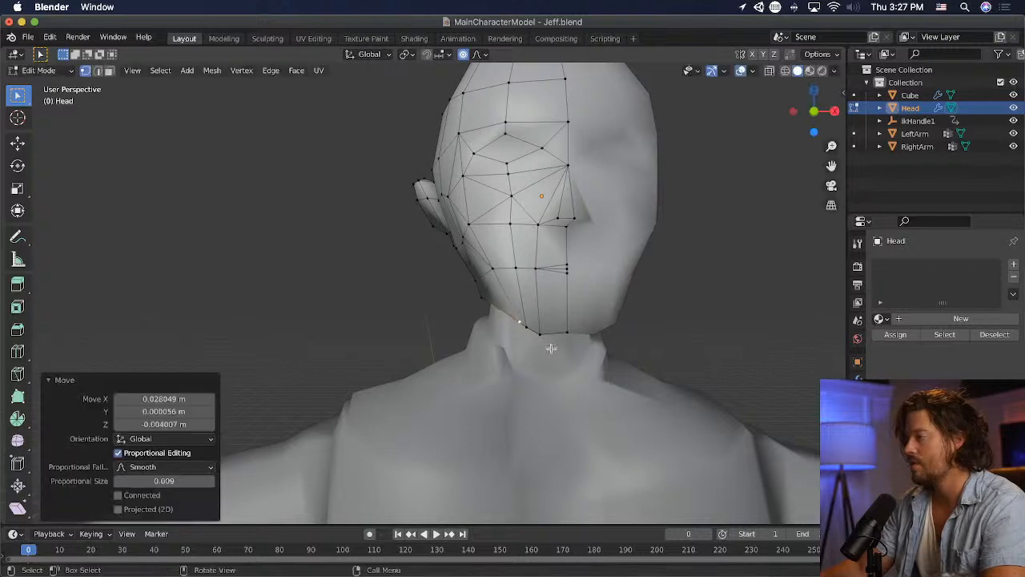
left_click(540, 343)
key("g")
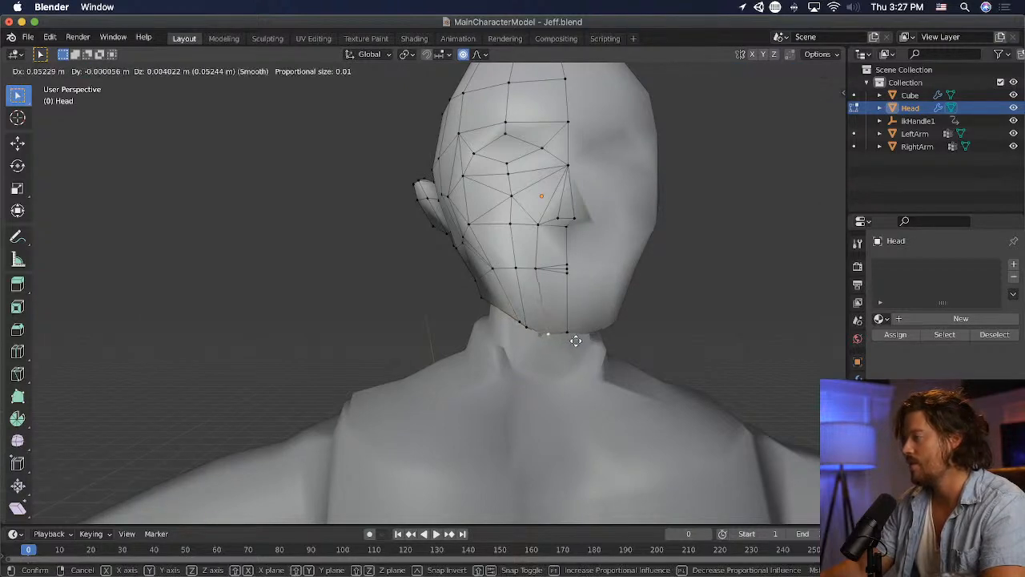
left_click(577, 339)
mouse_move(666, 304)
middle_mouse_down()
mouse_move(742, 336)
mouse_move(810, 339)
mouse_move(668, 317)
middle_mouse_up()
- Move the cheek vertex below the eye about 0.05 m outward from the face centre
left_click(509, 202)
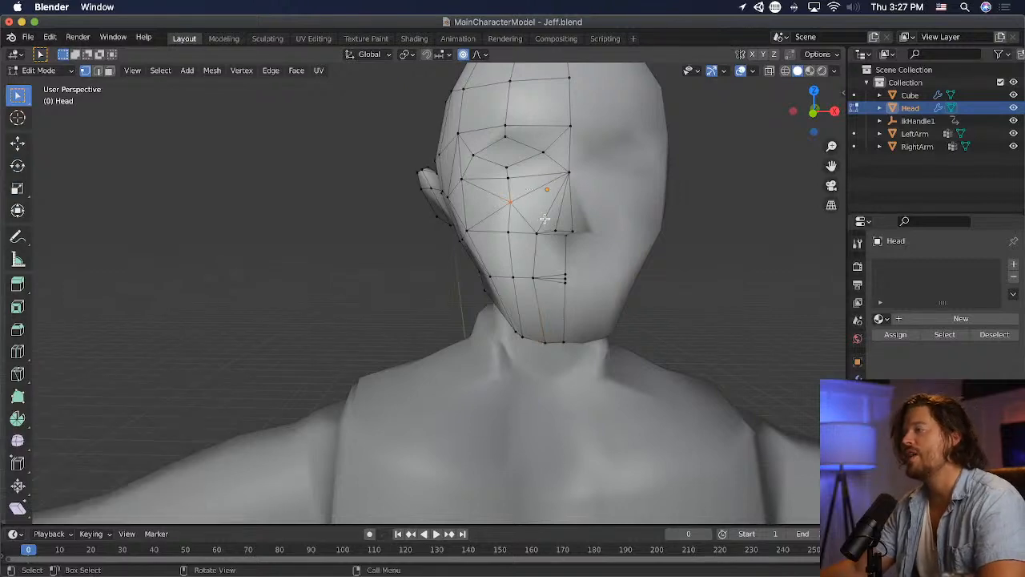
mouse_move(541, 221)
middle_mouse_down()
mouse_move(560, 248)
mouse_move(742, 240)
mouse_move(533, 232)
middle_mouse_up()
key("g")
left_click(692, 235)
key("g")
left_click(525, 232)
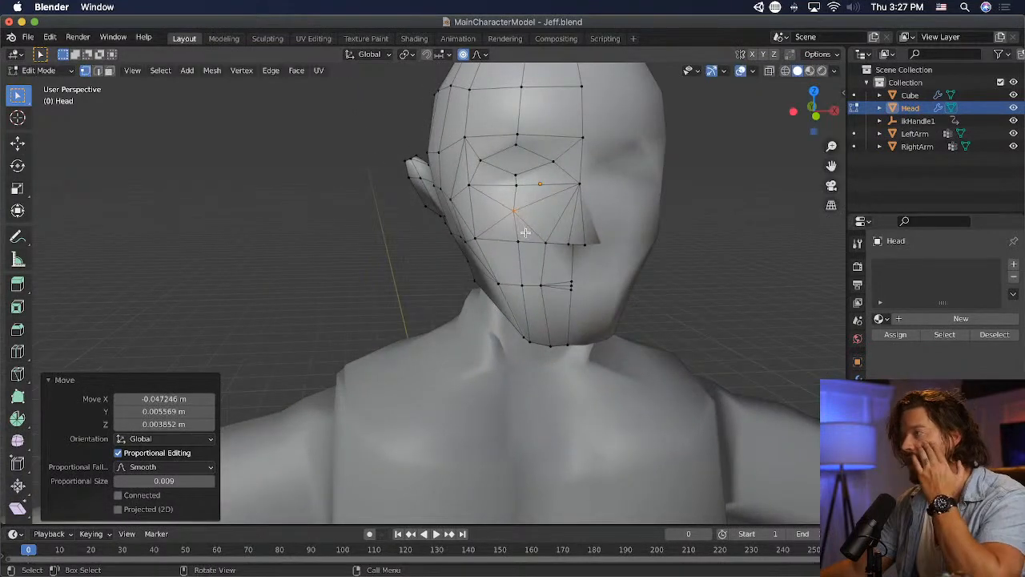
- Shift the vertical row of vertices from the lower eyelid to the nose-base level outward, the lowest about 0.06 m
key("g")
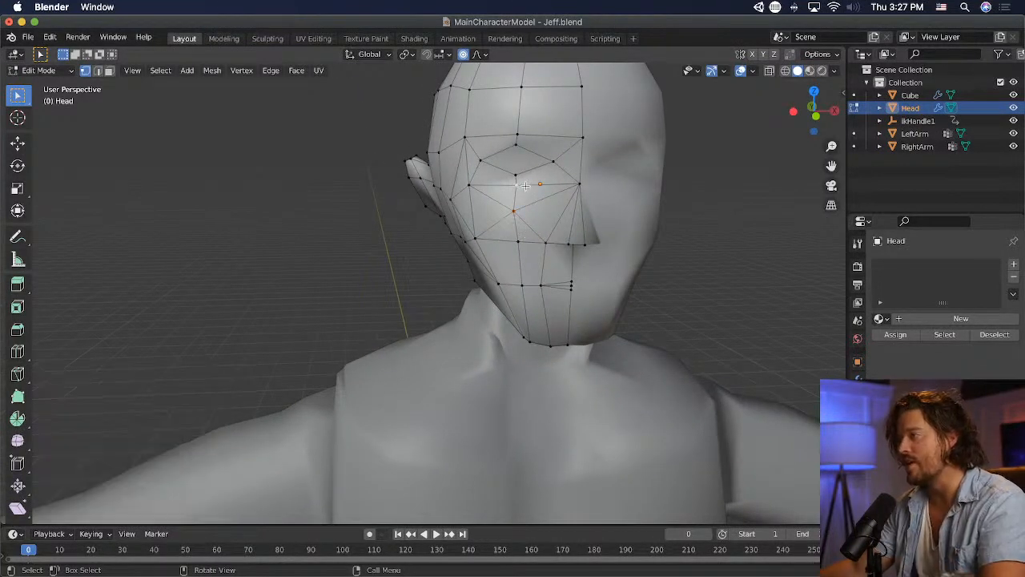
left_click(514, 203)
key("g")
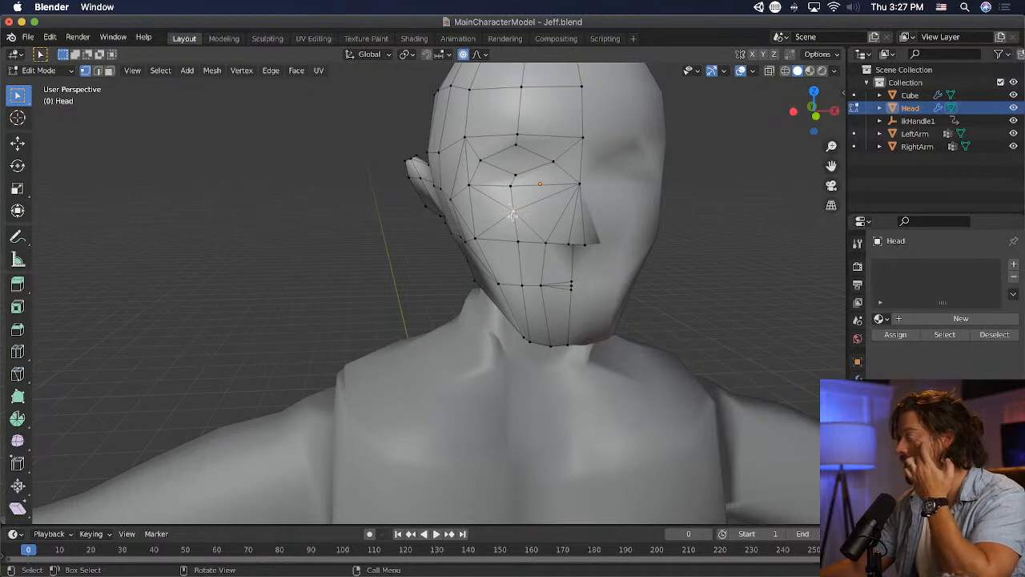
key("g")
left_click(515, 238)
key("g")
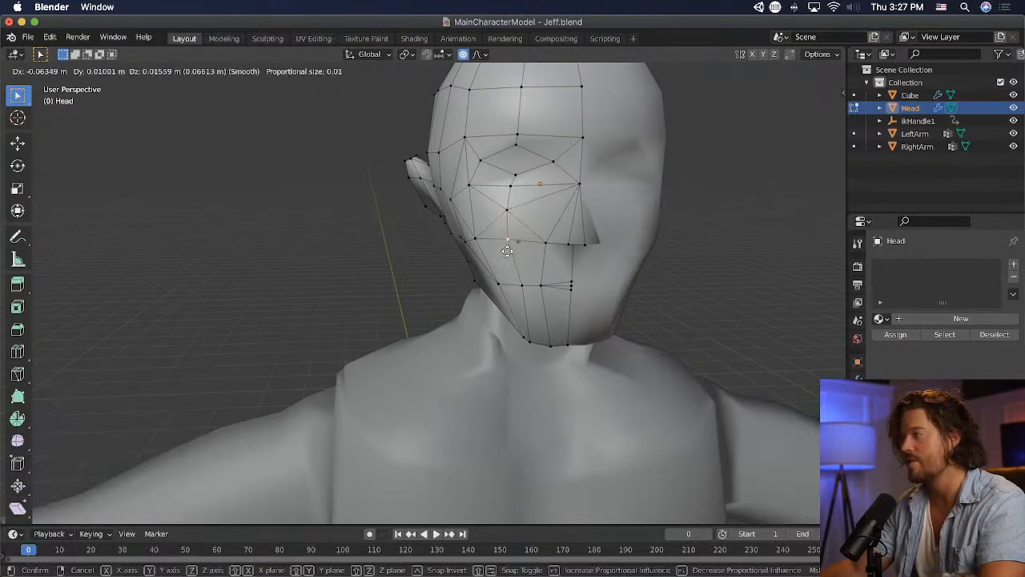
left_click(524, 276)
left_click(682, 231)
- Adjust the position of the cheekbone vertex between the eye and the ear
middle_click_drag(605, 221, 527, 195)
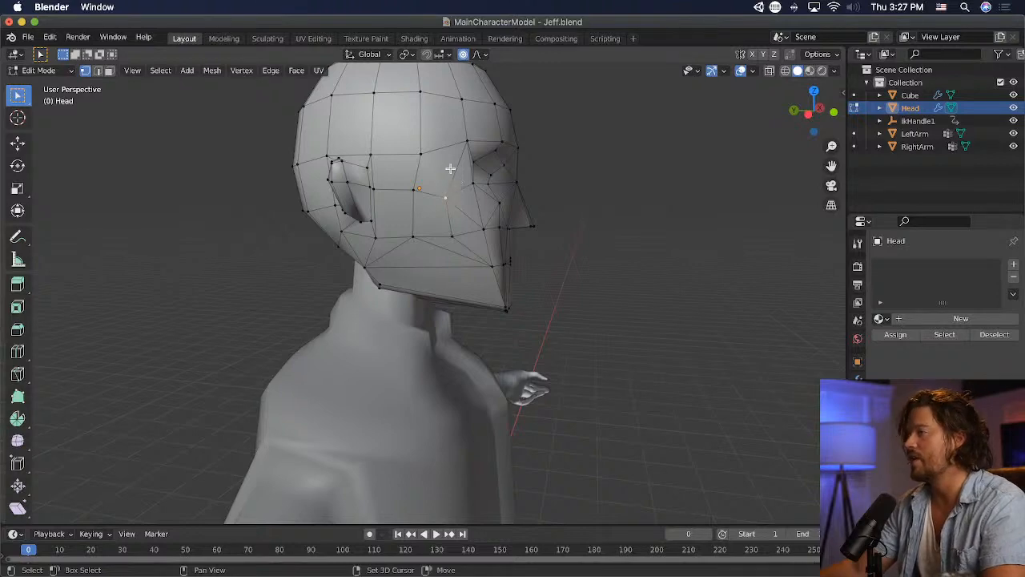
mouse_move(470, 148)
middle_mouse_down()
mouse_move(451, 175)
mouse_move(425, 178)
mouse_move(532, 165)
mouse_move(639, 169)
mouse_move(475, 191)
mouse_move(512, 191)
mouse_move(469, 164)
middle_mouse_up()
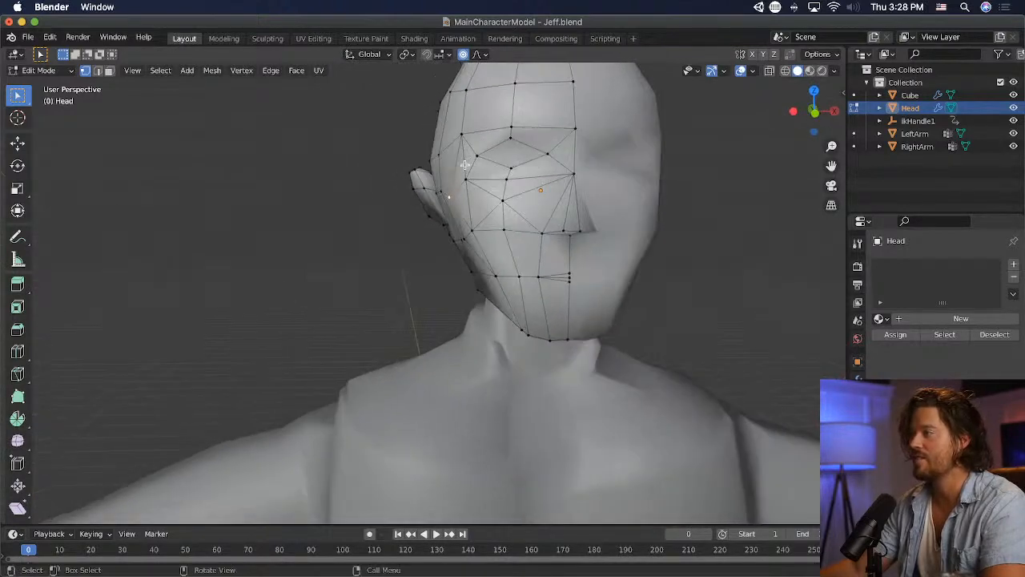
key("g")
left_click(464, 161)
- Check the reshaped head's smooth shading in Object Mode and reopen its mesh in Edit Mode
left_click(59, 72)
left_click(44, 84)
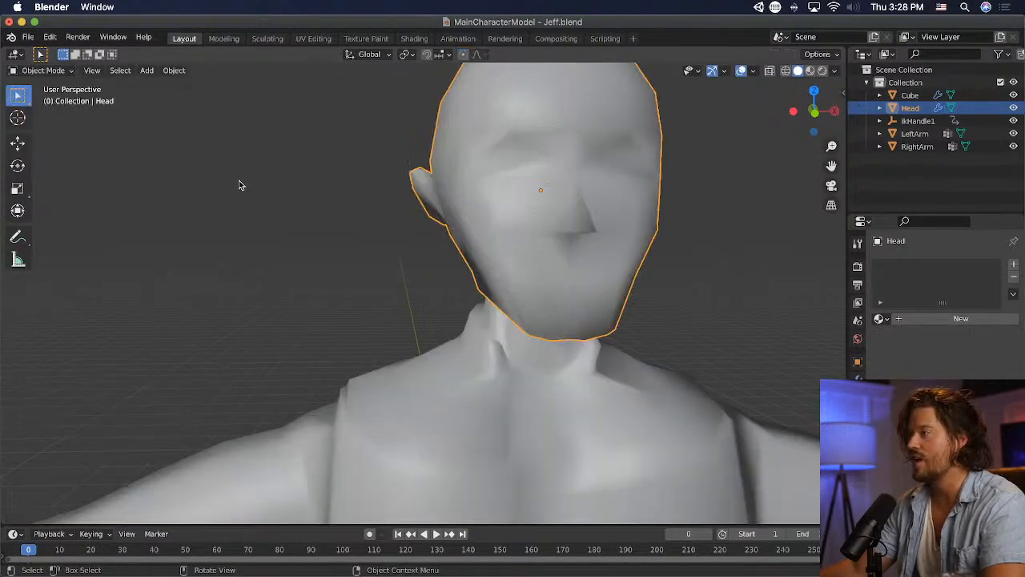
left_click(241, 181)
middle_click_drag(241, 180, 454, 209)
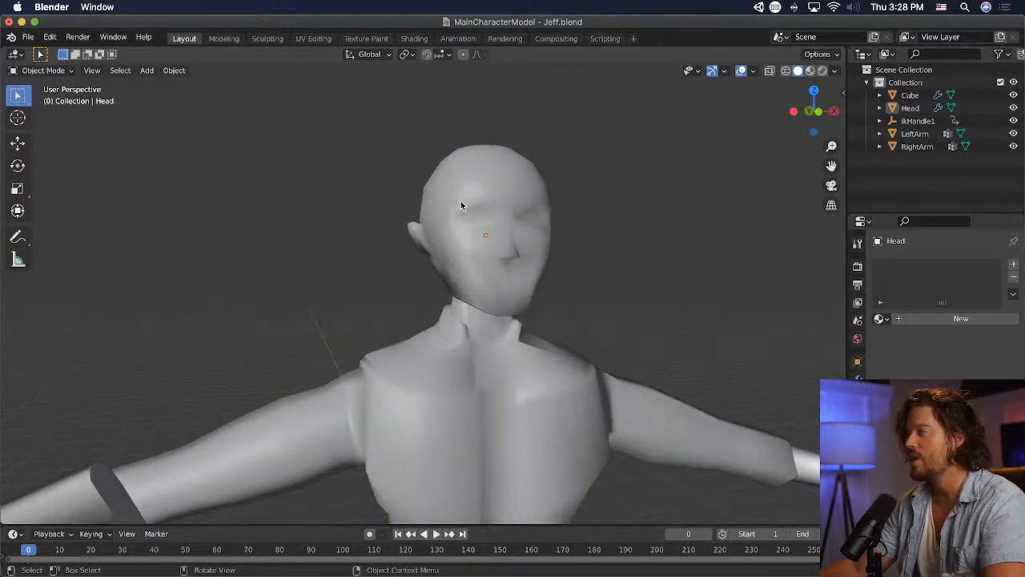
left_click(69, 72)
left_click(66, 100)
scroll(409, 175, "up", 4)
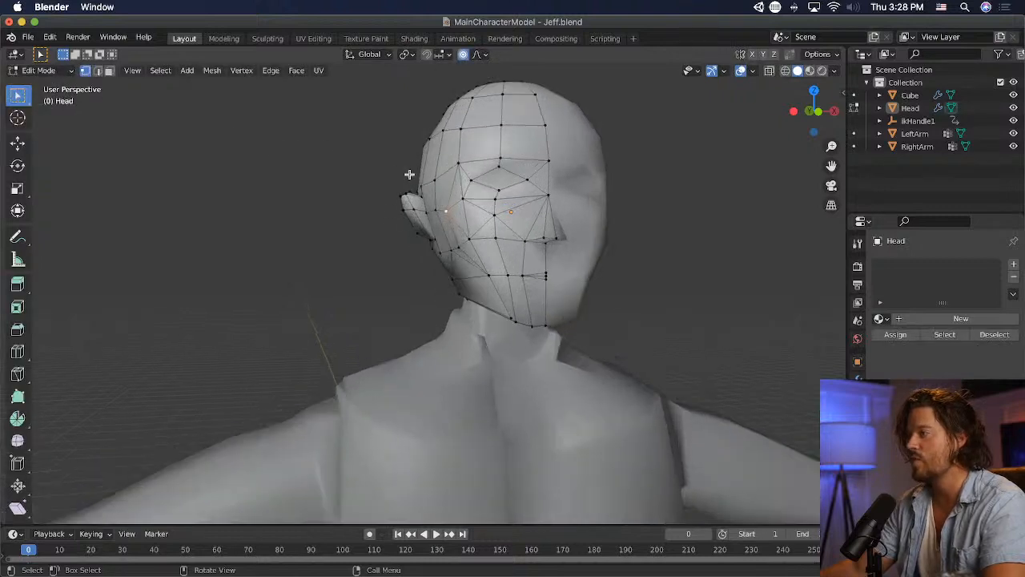
middle_click_drag(429, 174, 373, 244, "shift")
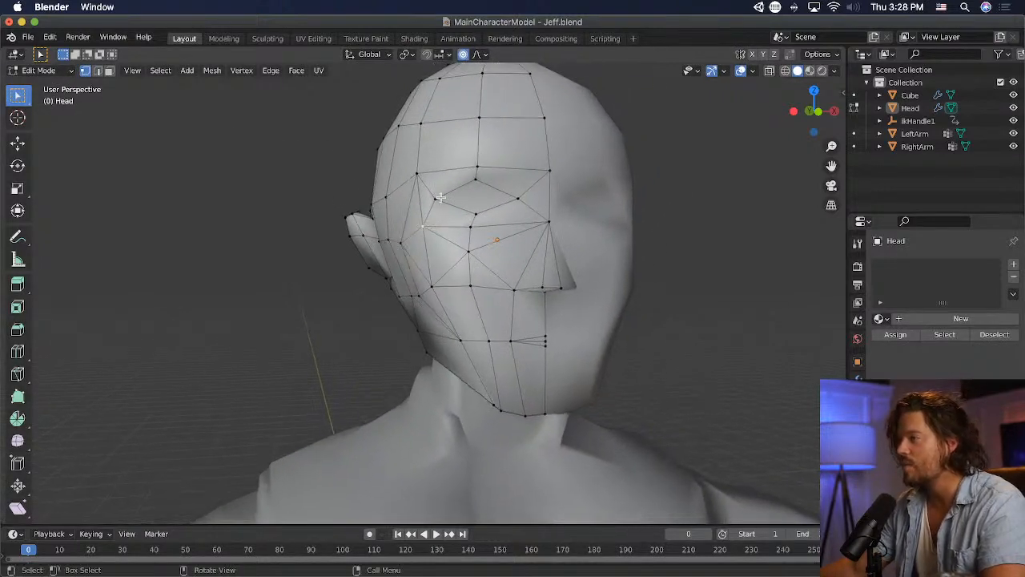
left_click(69, 71)
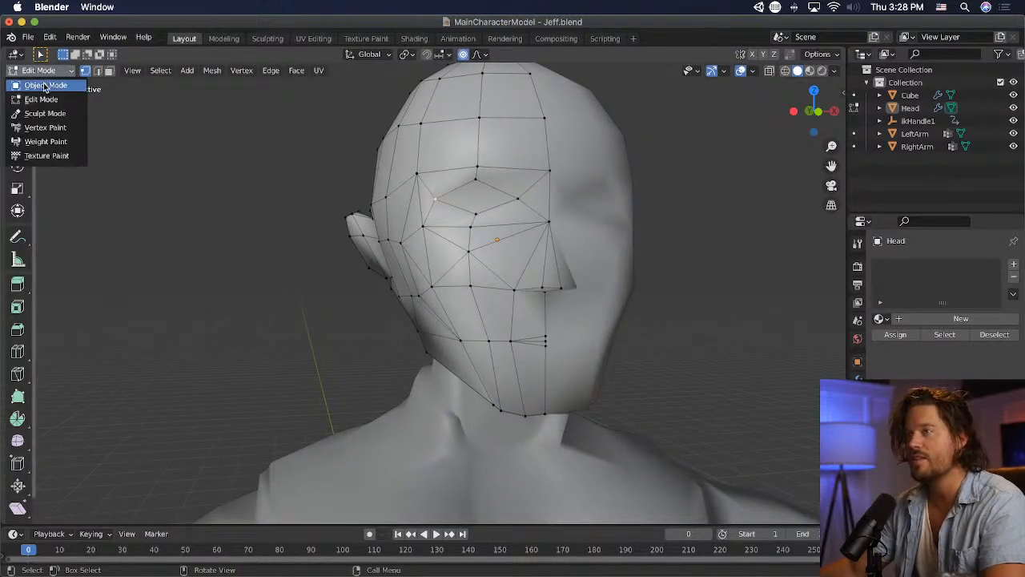
left_click(69, 85)
left_click(454, 216)
left_click(48, 71)
left_click(60, 100)
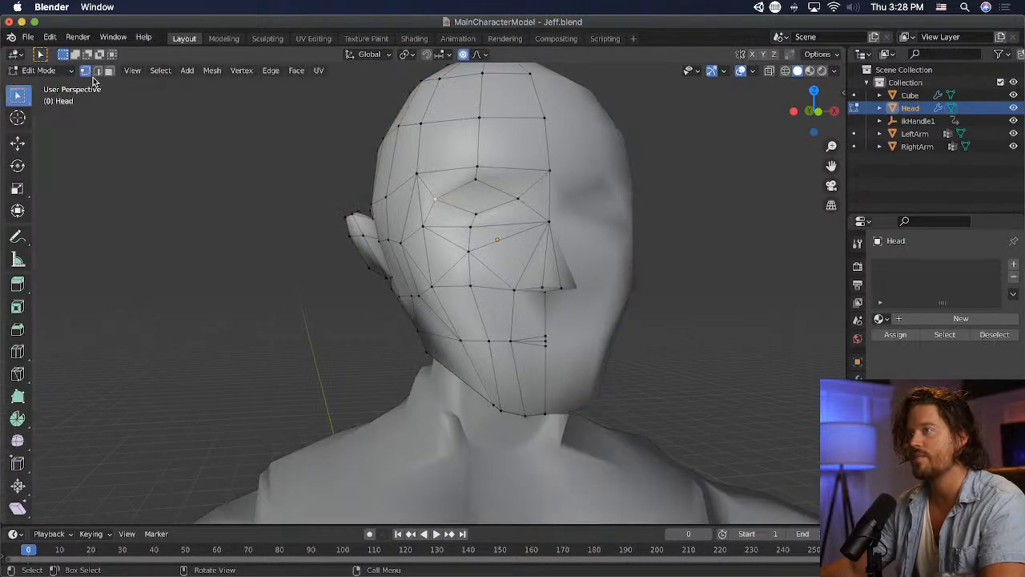
- Switch to face selection and poke the outer and inner faces directly below the eye
left_click(109, 71)
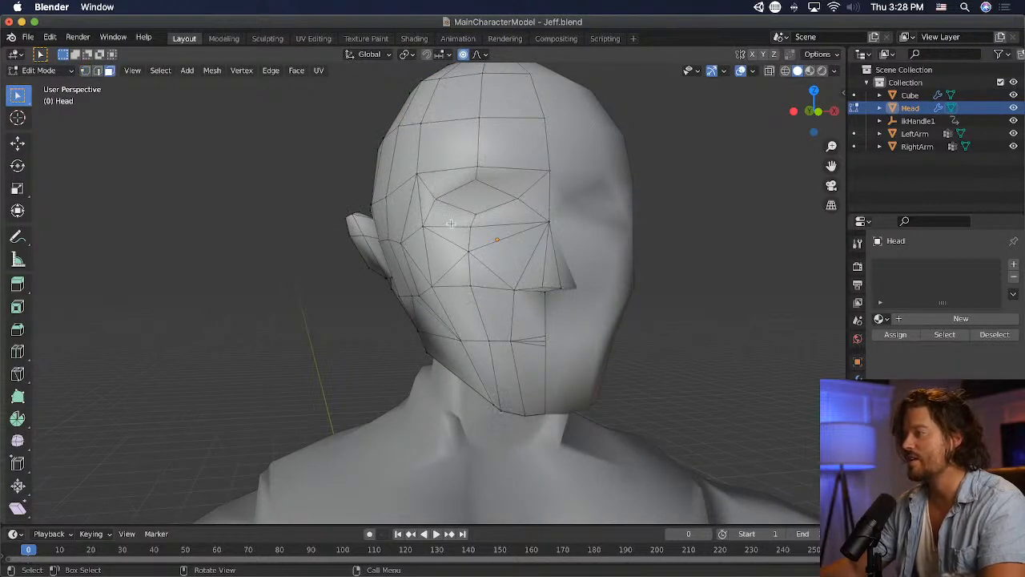
left_click(296, 70)
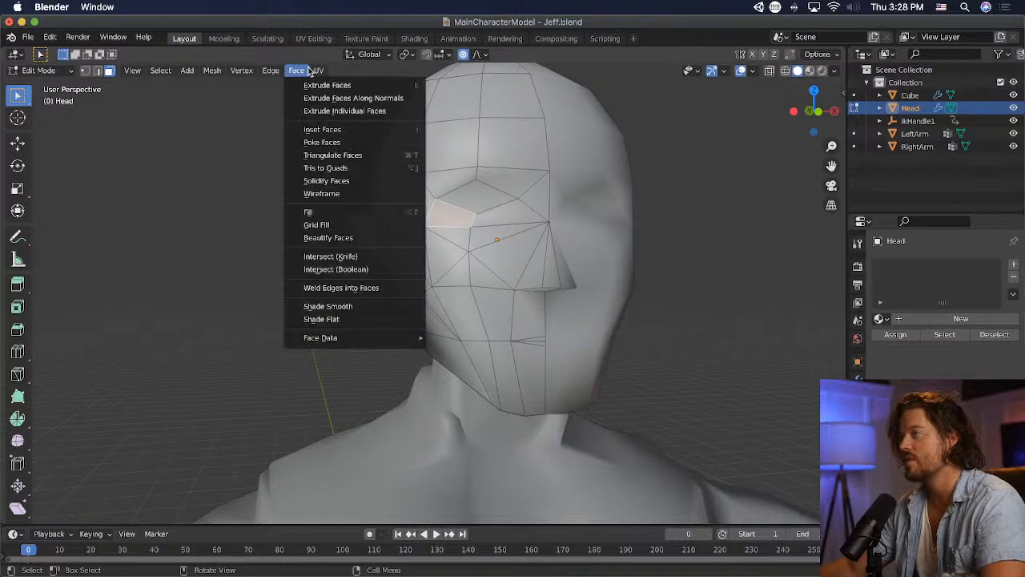
left_click(377, 141)
left_click(523, 225)
left_click(519, 206)
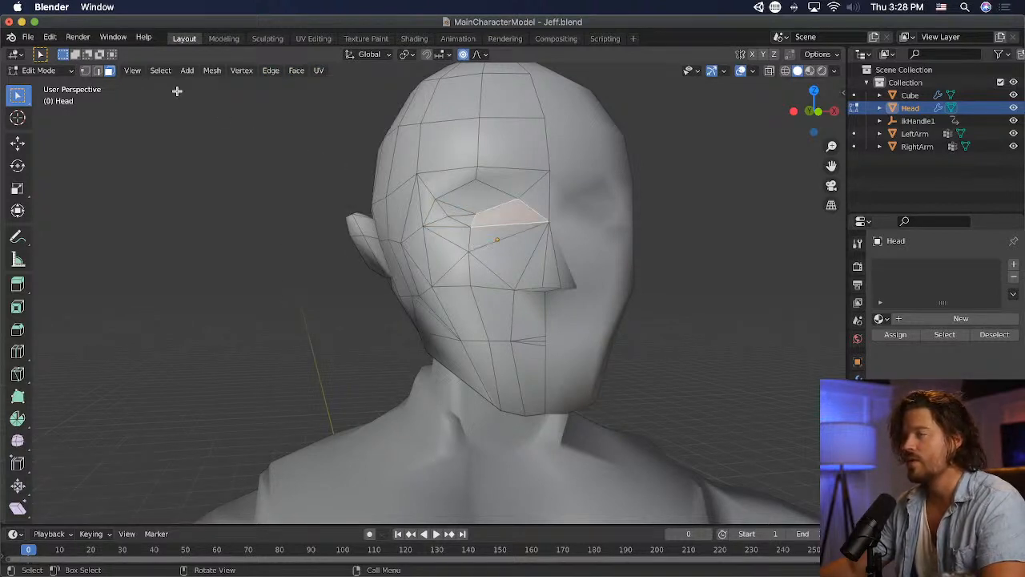
left_click(294, 72)
left_click(368, 143)
- Poke the inner and outer brow faces directly above the eye
left_click(545, 204)
middle_click_drag(629, 228, 547, 199)
left_click(458, 184, "shift")
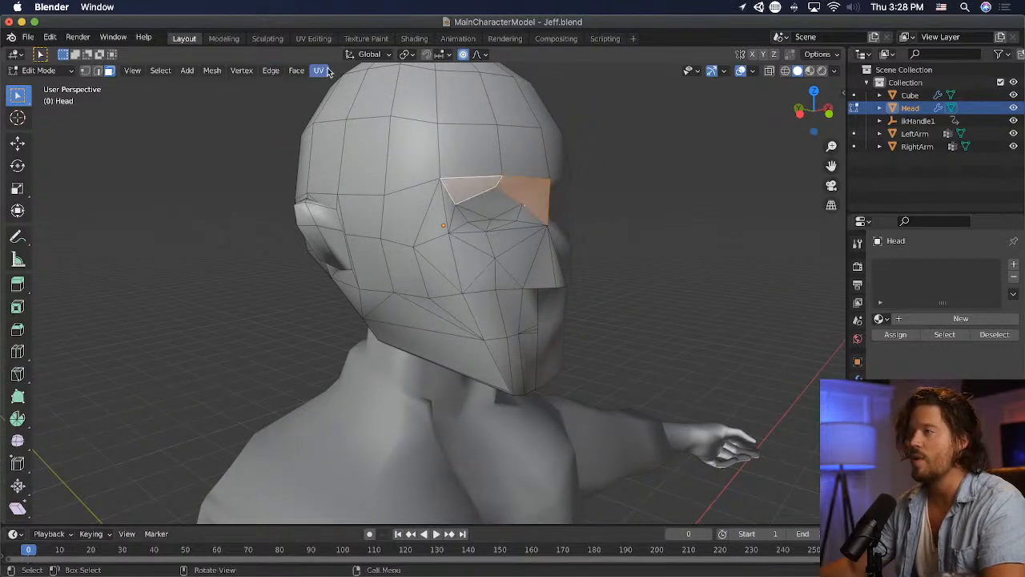
left_click(296, 70)
left_click(376, 142)
- Return to Object Mode, deselect the head, and examine the face and its proportions against the whole upper body
middle_click_drag(713, 225, 526, 212)
left_click(48, 71)
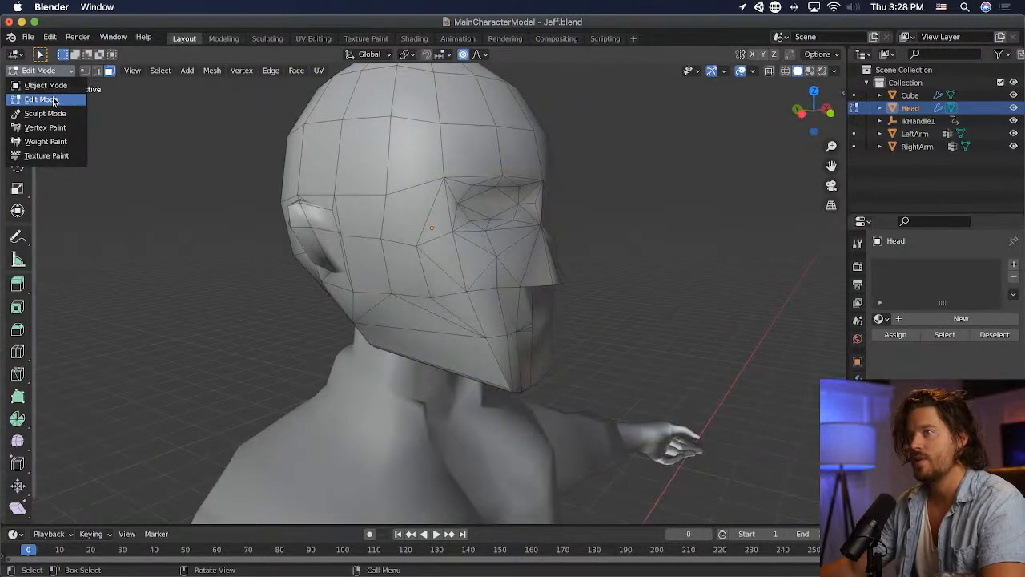
left_click(48, 70)
left_click(36, 84)
left_click(177, 150)
middle_click_drag(350, 207, 257, 204)
scroll(255, 203, "down", 3)
scroll(472, 362, "down", 5)
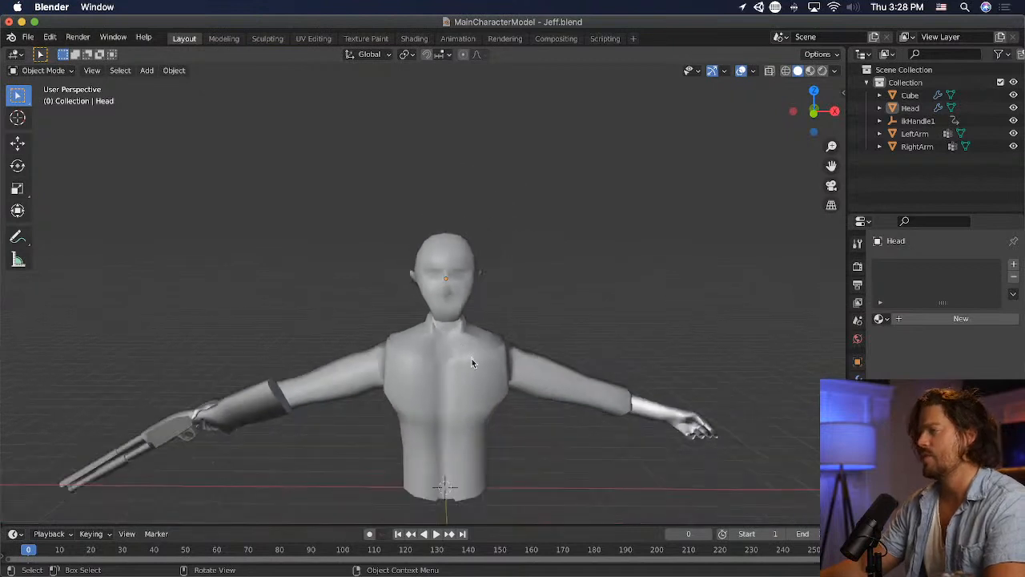
scroll(471, 362, "up", 5)
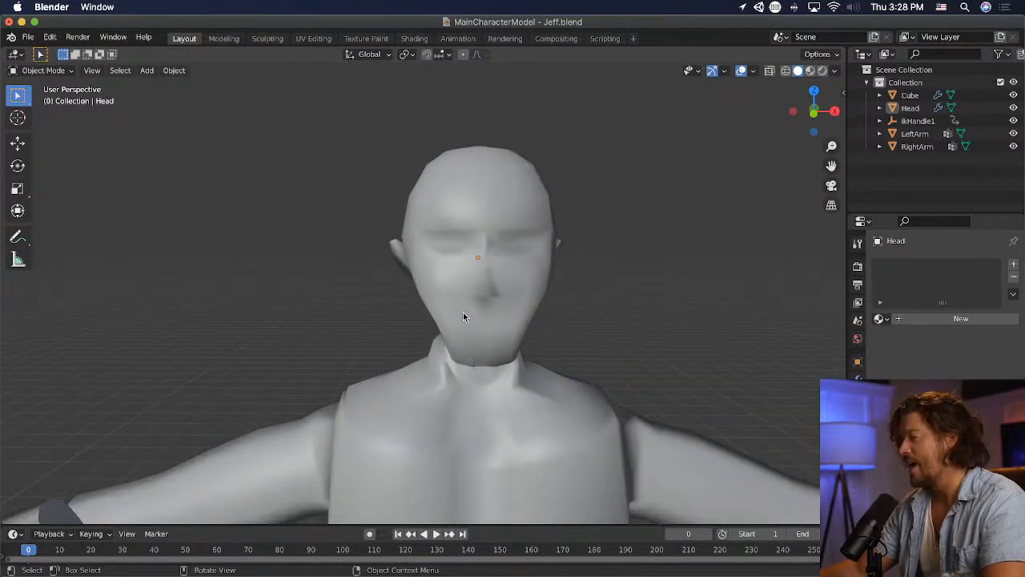
- Reopen the head mesh in vertex selection and raise the centre brow vertex about 0.06 m
left_click(507, 224)
left_click(44, 71)
left_click(40, 98)
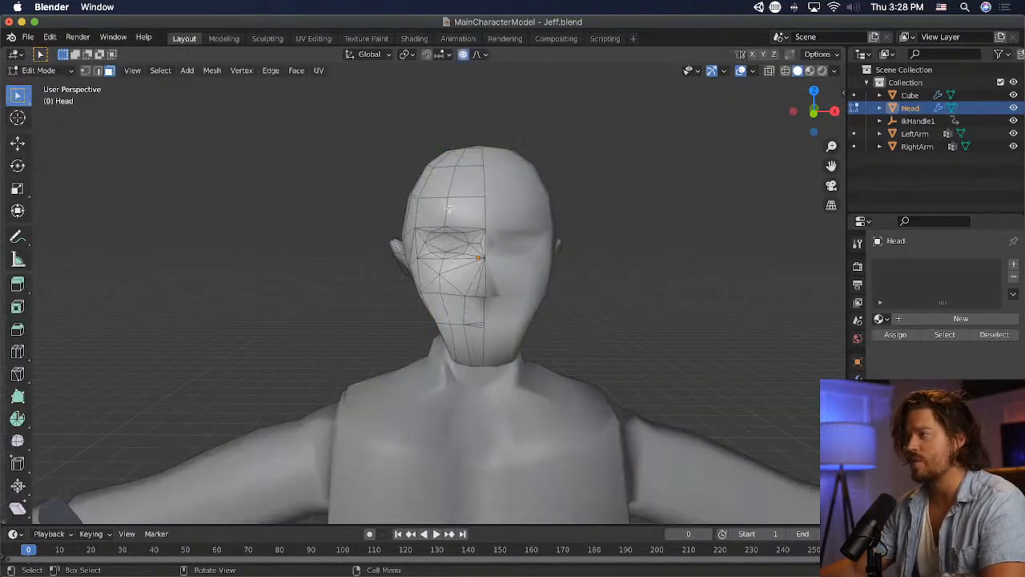
scroll(481, 221, "up", 3)
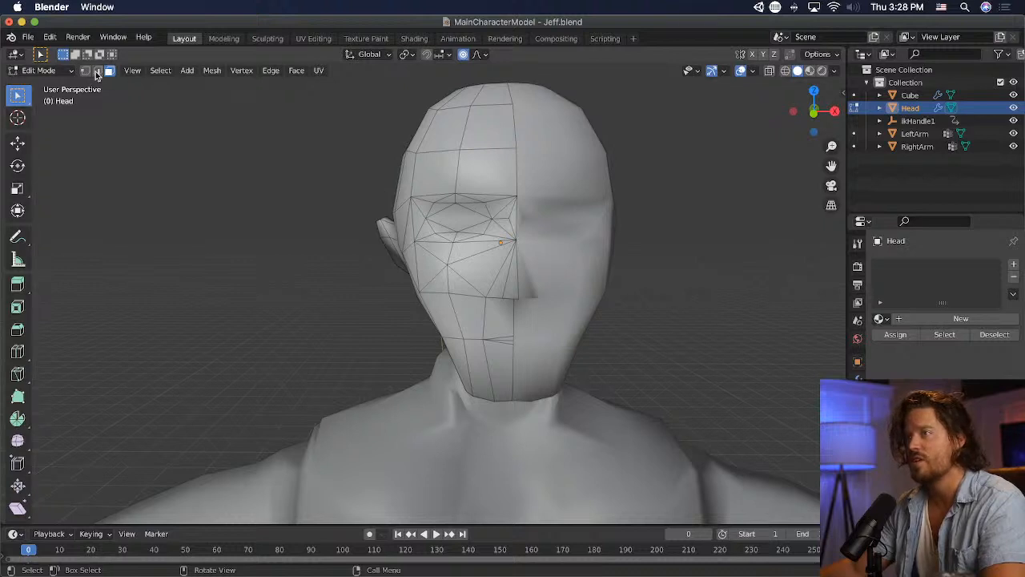
key("g")
left_click(557, 192)
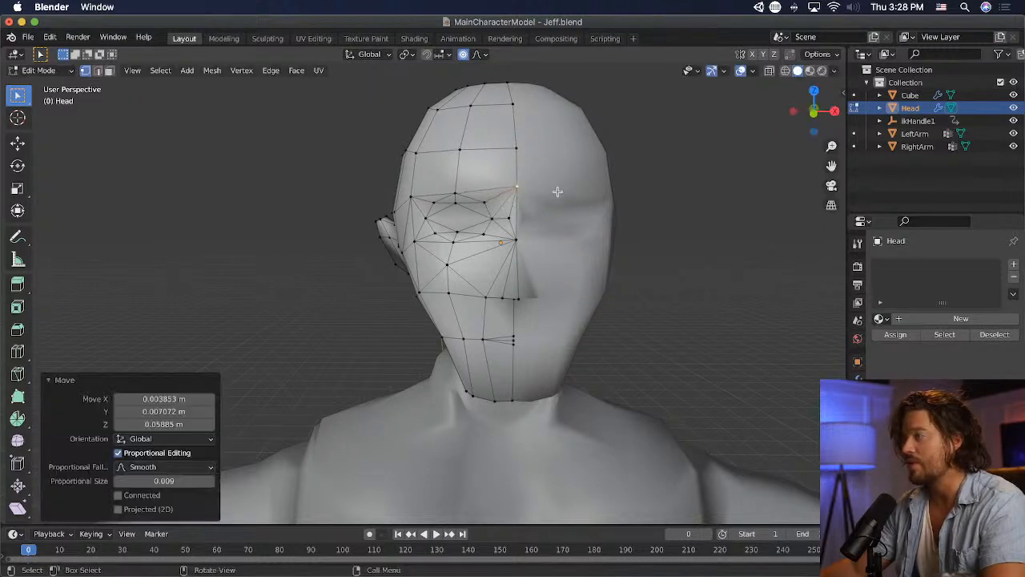
- Raise the brow vertex above the middle of the eye about 0.01 m and poke the central eye face
key("g")
left_click(457, 191)
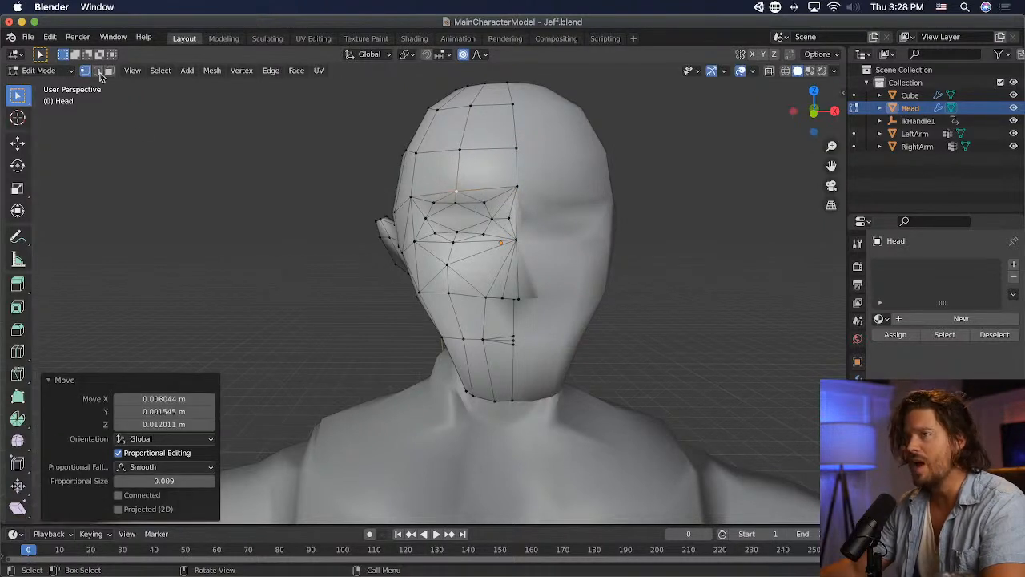
left_click(461, 215)
left_click(295, 70)
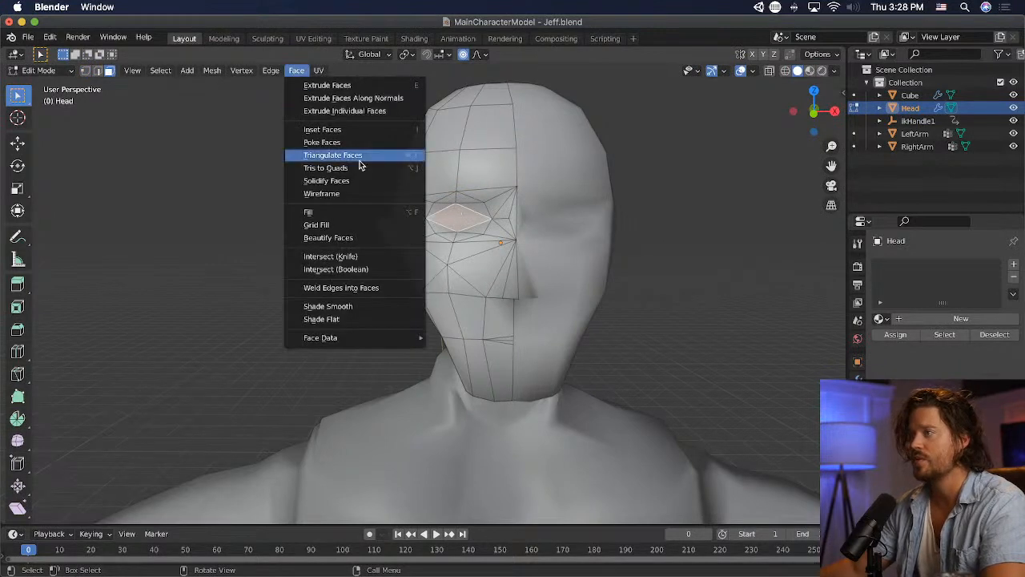
left_click(346, 142)
- Move the new vertex at the centre of the eye about 0.04 m forward in vertex selection
left_click(590, 236)
middle_click_drag(590, 235, 677, 245)
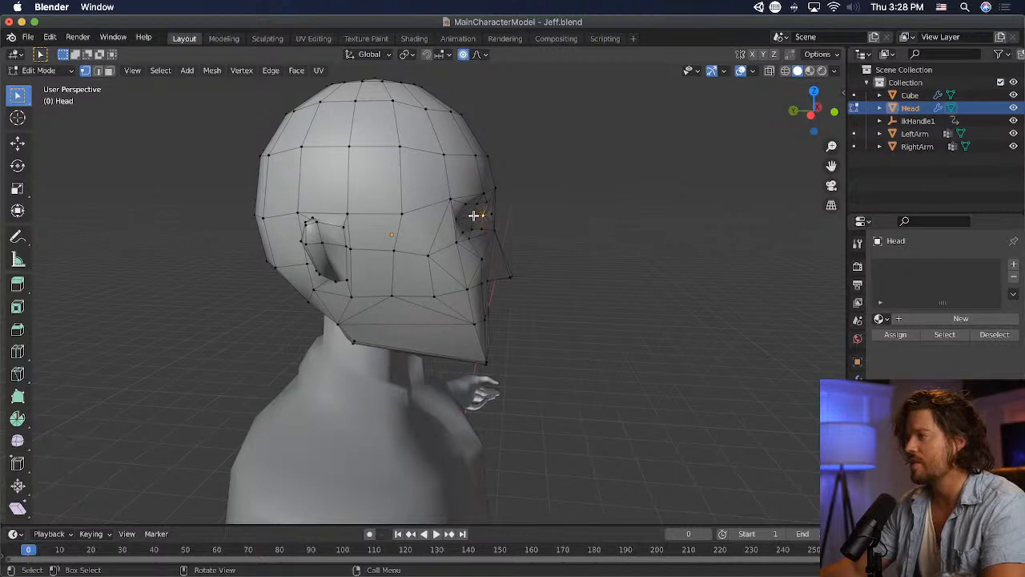
middle_click_drag(473, 215, 411, 230)
key("g")
left_click(510, 229)
- Return to Object Mode and examine the face from an angle and from the front
left_click(39, 70)
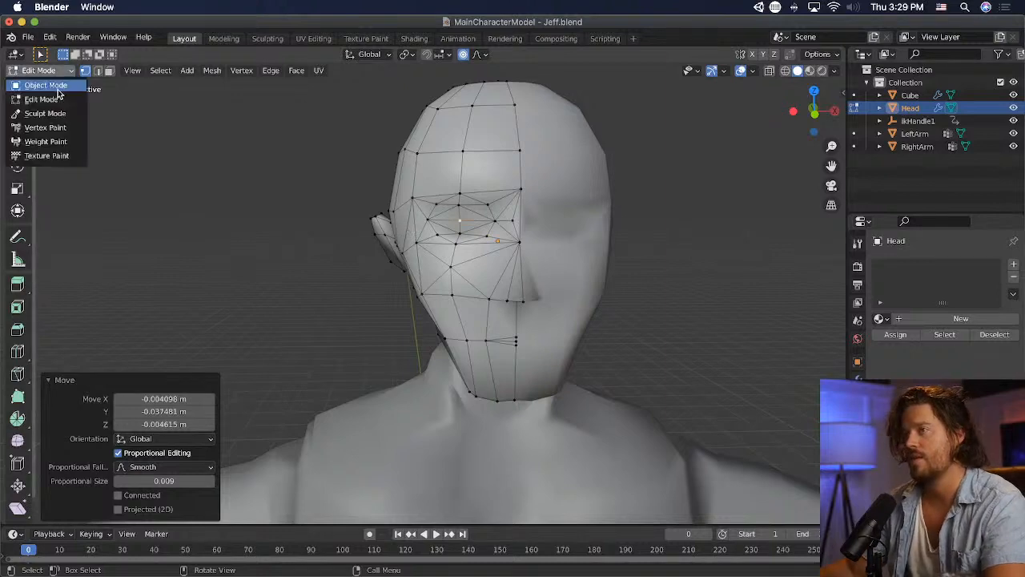
left_click(57, 85)
middle_click_drag(240, 156, 318, 170)
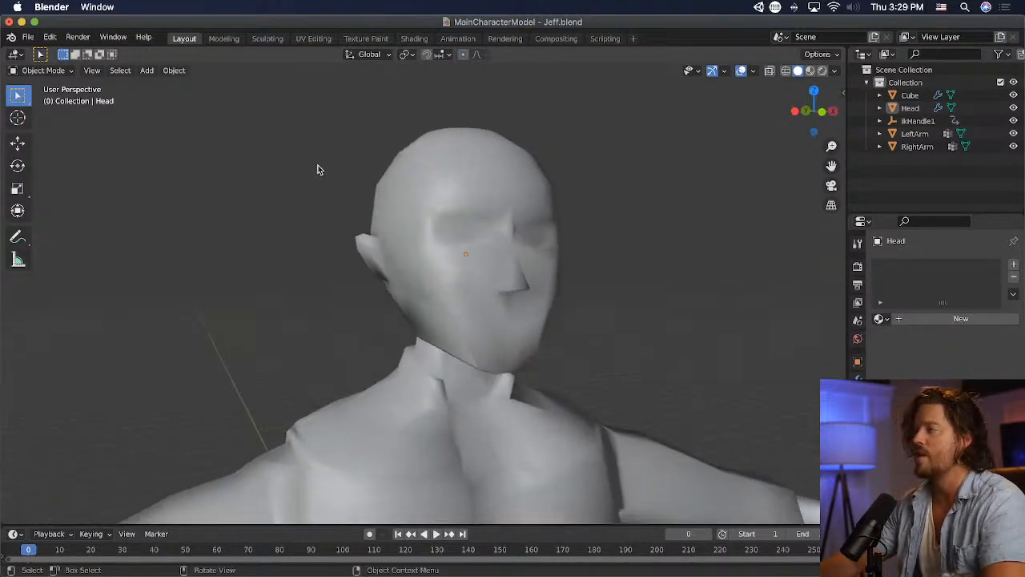
left_click(428, 182)
middle_click_drag(803, 374, 679, 368)
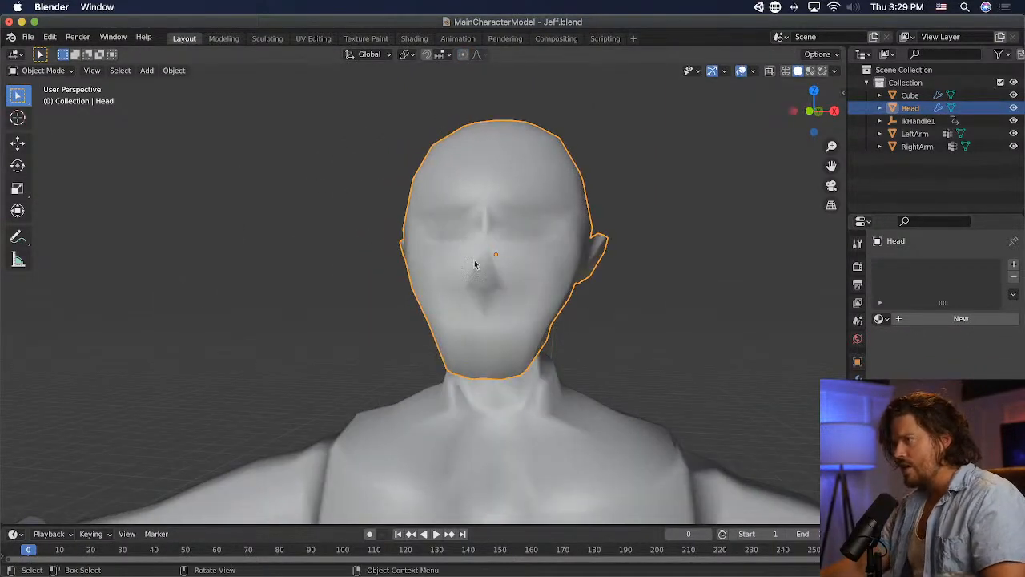
- Reopen the head mesh in Edit Mode and move the vertex beside the inner eye corner about 0.1 m onto the centre line
left_click(44, 72)
left_click(50, 101)
scroll(443, 242, "up", 2)
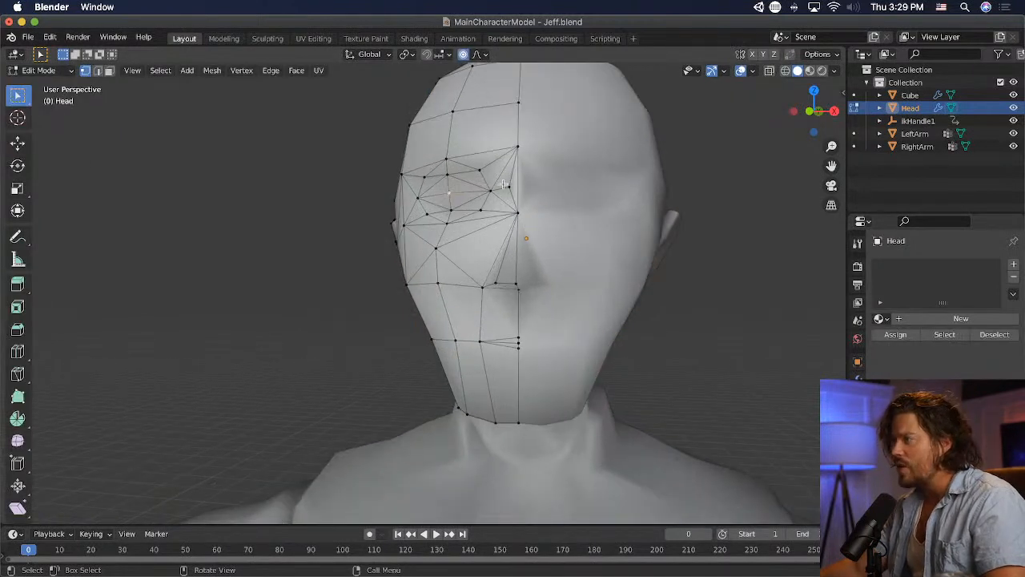
key("g")
left_click(584, 213)
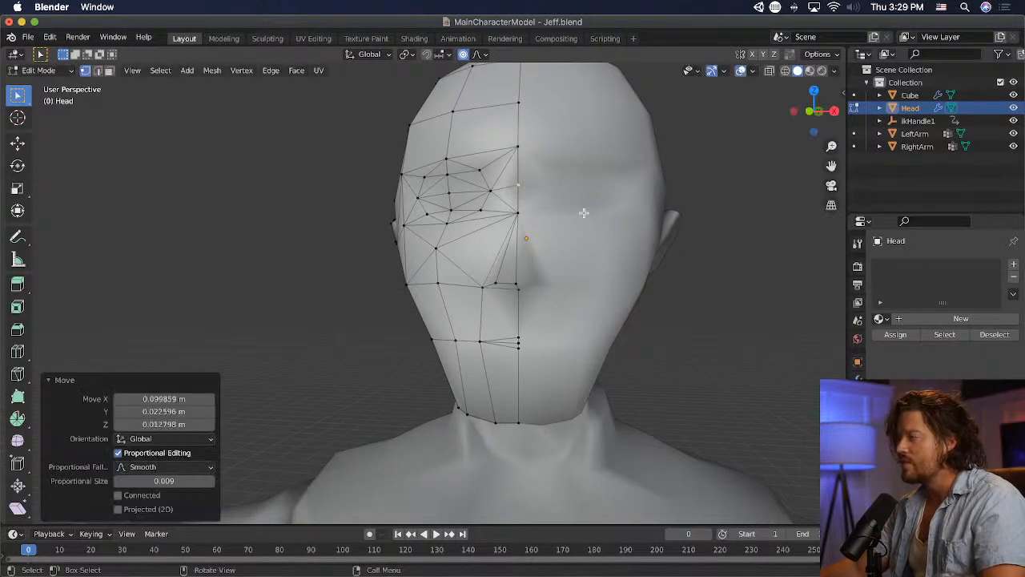
- Raise the inner upper-eye vertex slightly and the mid-brow vertex above it about 0.02 m
scroll(584, 213, "down", 2)
middle_click_drag(586, 214, 606, 222)
scroll(606, 222, "up", 1)
left_click(492, 201)
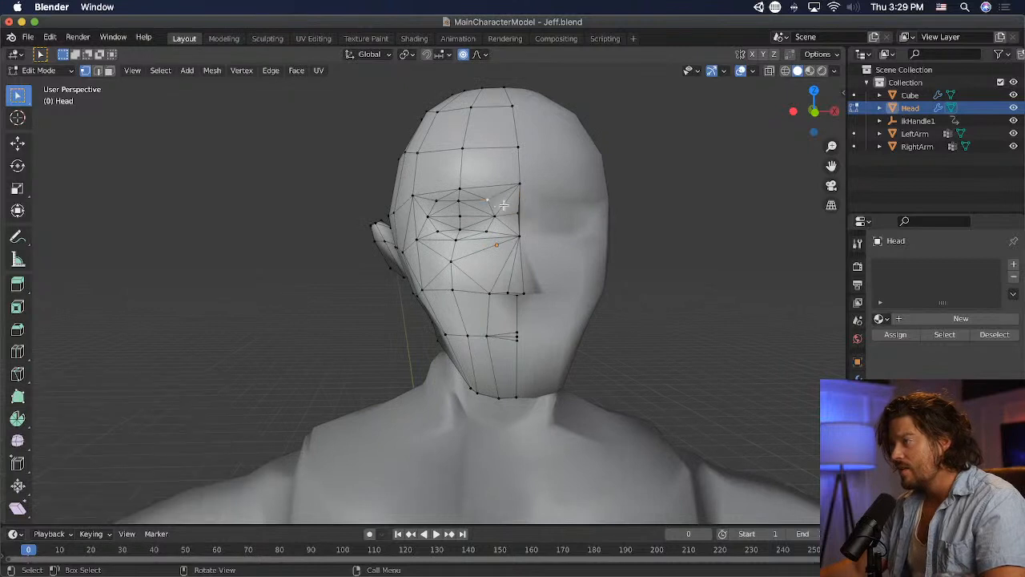
key("g")
left_click(524, 211)
left_click(455, 189)
key("g")
left_click(455, 183)
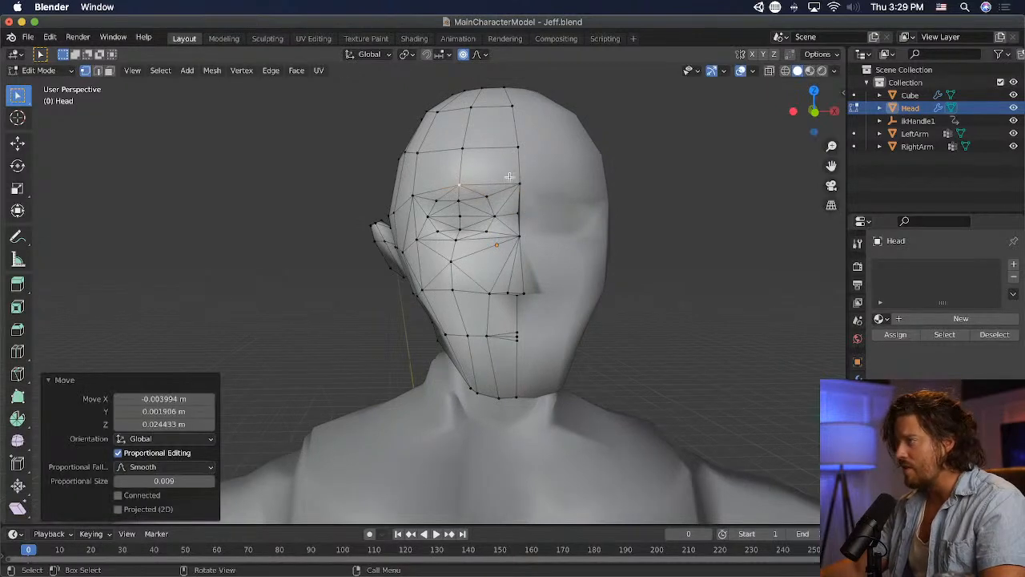
- Try to pull the bridge vertex between the eyes away from the centre line and undo the move
left_click(519, 184)
key("g")
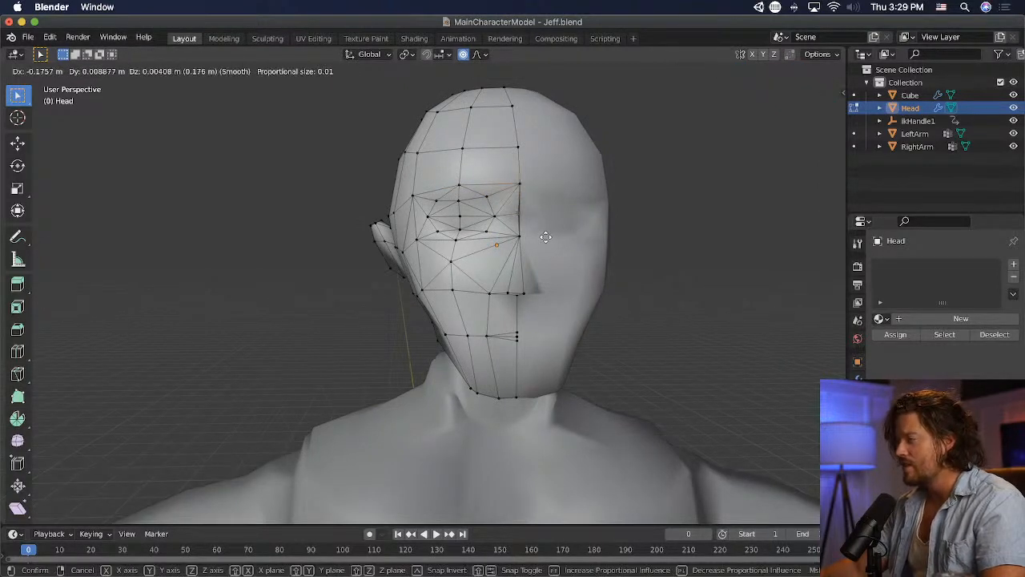
left_click(446, 227)
key("super+z")
- Lower the bridge vertex between the eyes slightly in front view and bring it about 0.05 m forward in side view
key("KP_1")
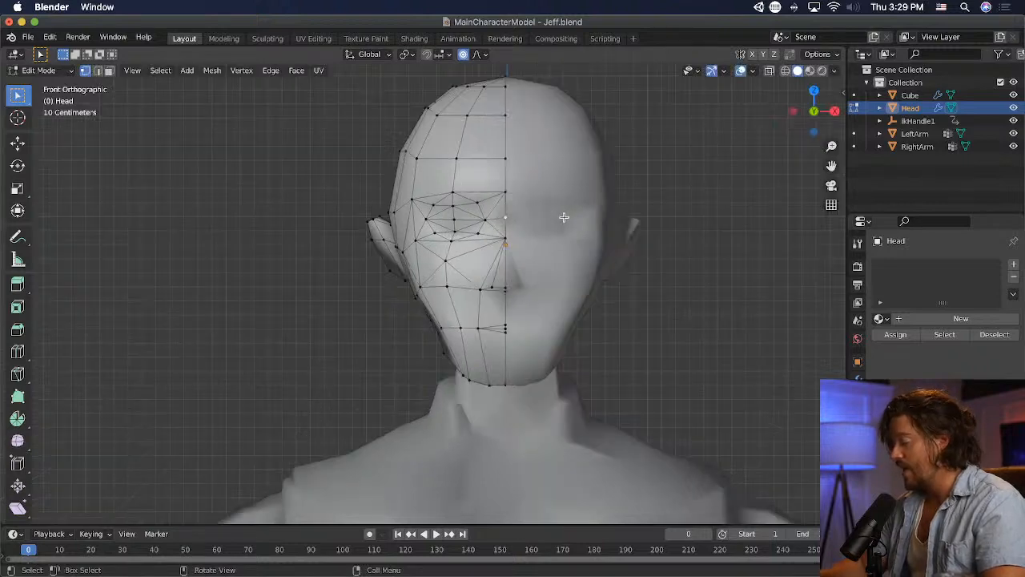
key("g")
left_click(650, 219)
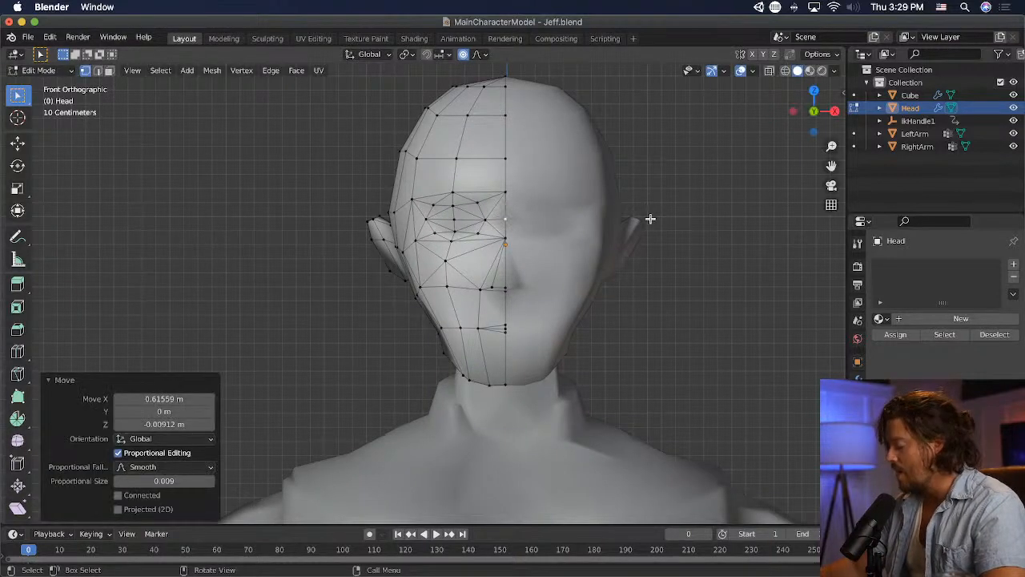
key("KP_3")
key("g")
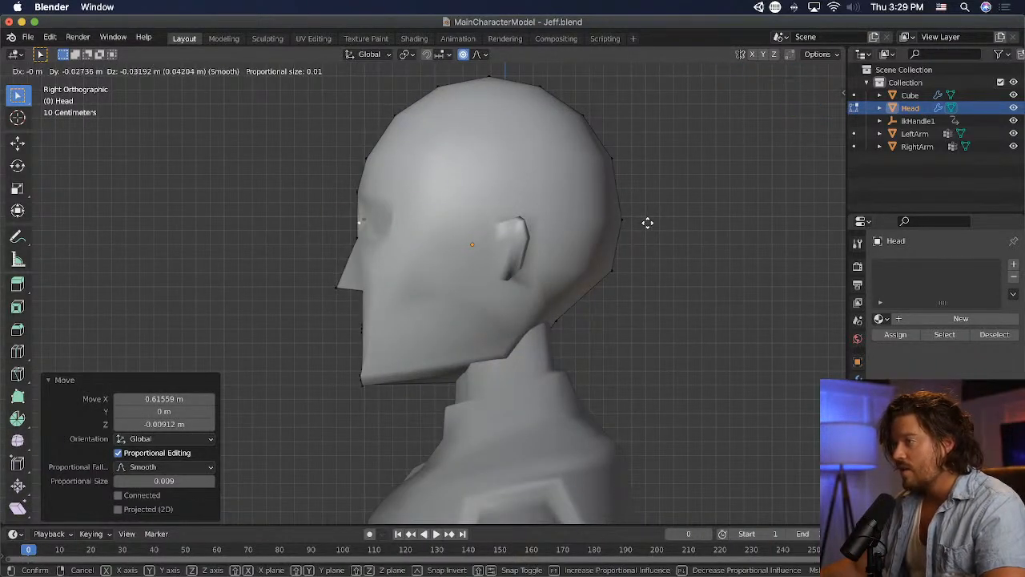
left_click(645, 220)
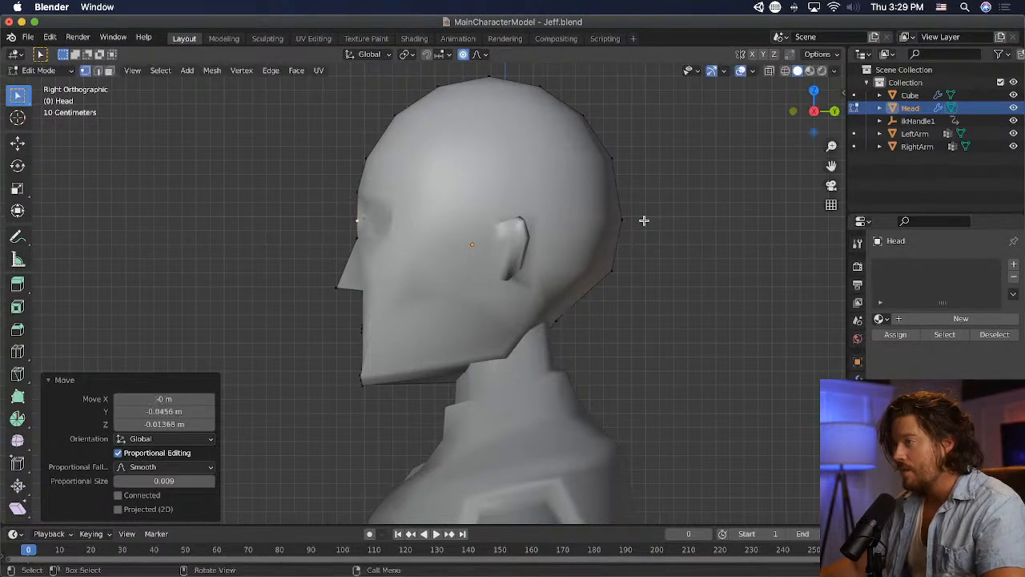
- In front view, raise the centre brow vertex about 0.04 m and the mid-brow and inner upper-eye vertices slightly
key("KP_1")
scroll(580, 215, "up", 3)
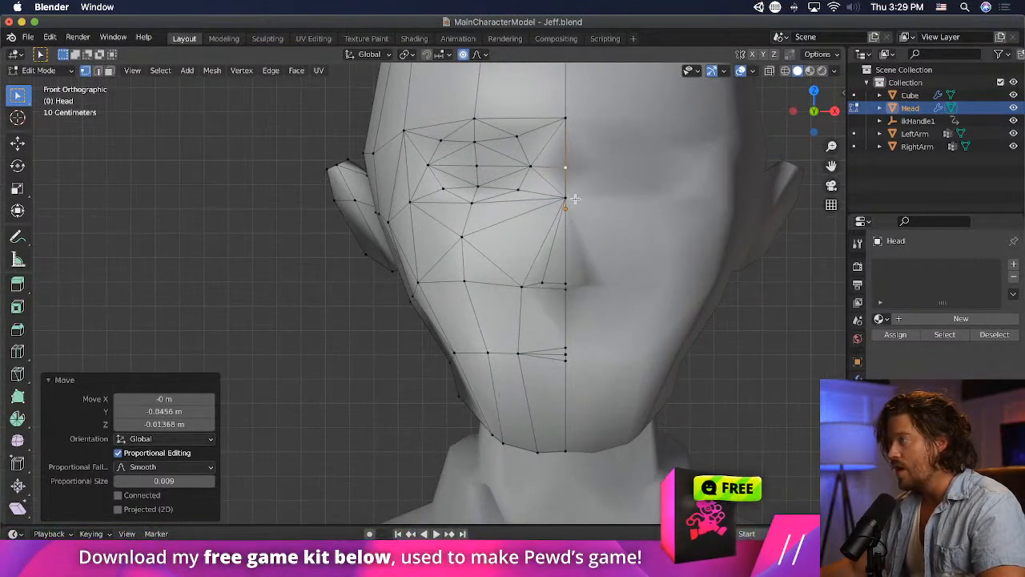
left_click(565, 166)
key("g")
left_click(634, 134)
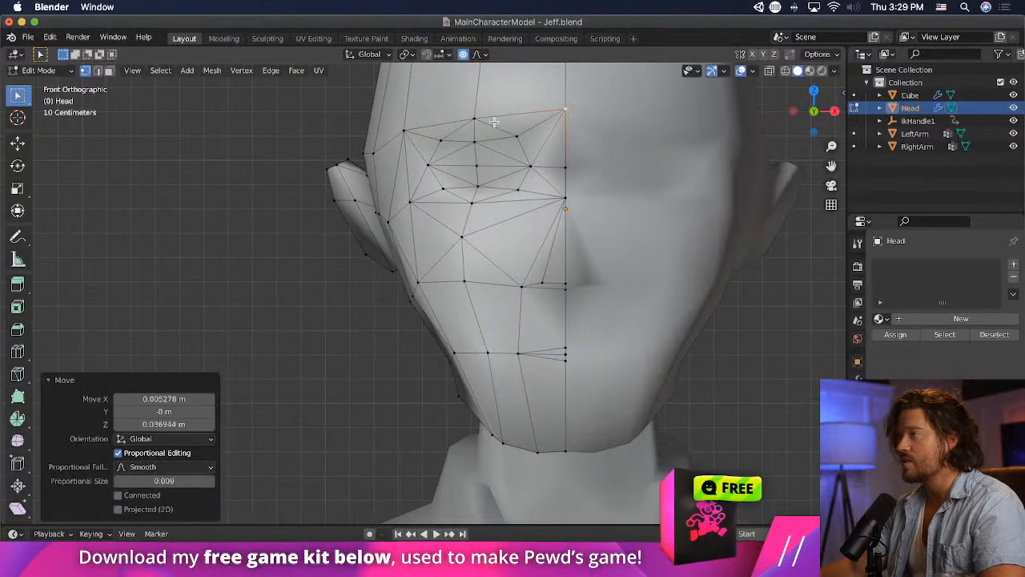
left_click(489, 123)
key("g")
left_click(492, 111)
left_click(513, 134)
key("g")
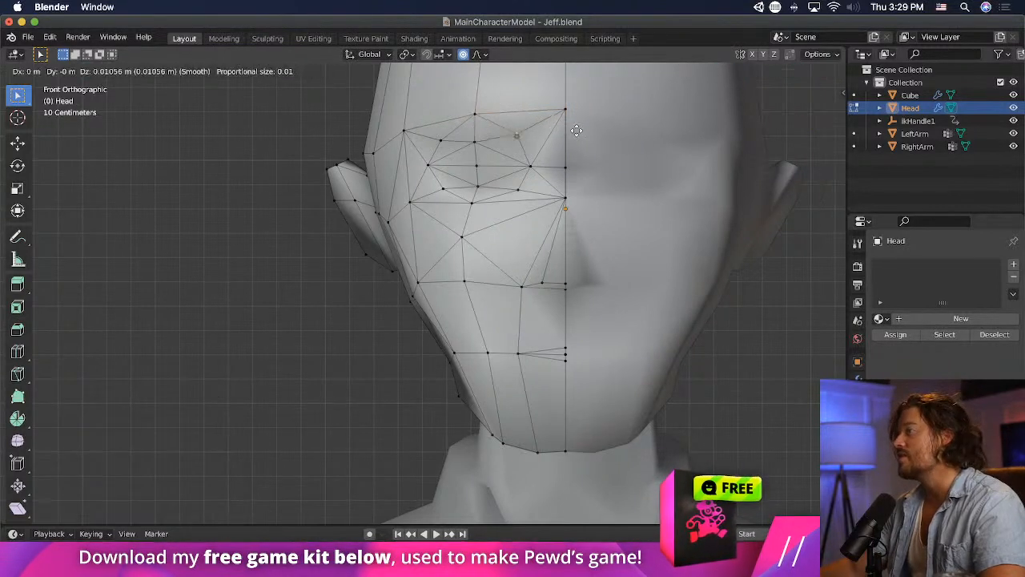
left_click(577, 126)
- Lower the outer brow vertex slightly and shift the temple vertices above the ear about 0.02 m inward
left_click(403, 130)
key("g")
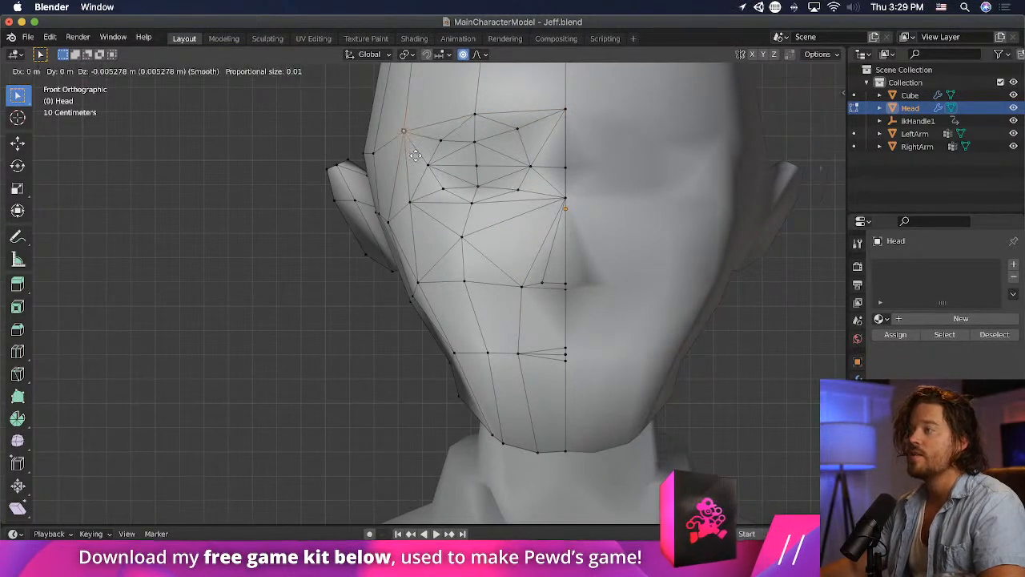
left_click(398, 139)
left_click(364, 153)
key("g")
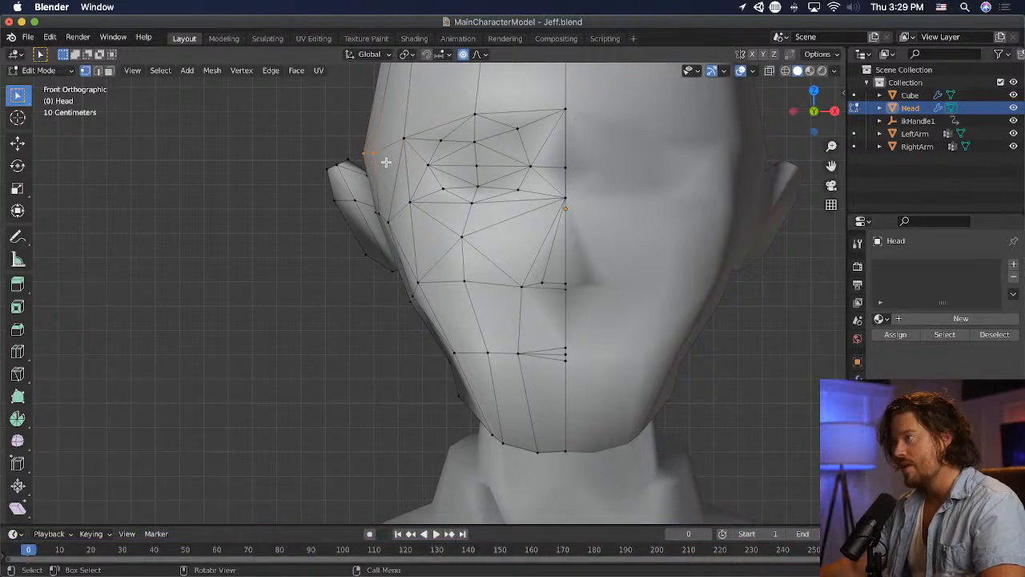
left_click(394, 161)
- Return to Object Mode and examine the head's shape from the front and the side
scroll(304, 137, "down", 5)
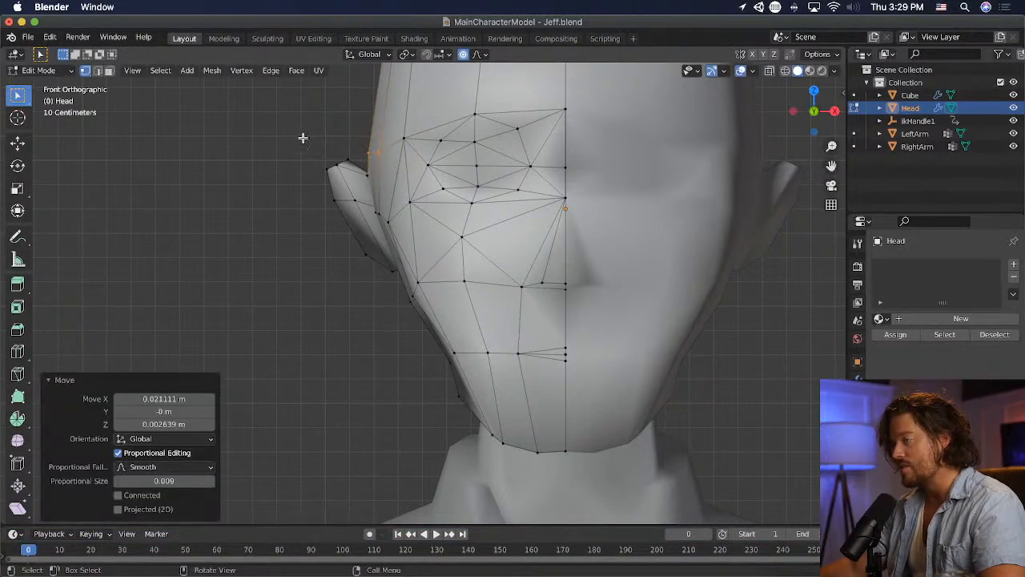
left_click(49, 72)
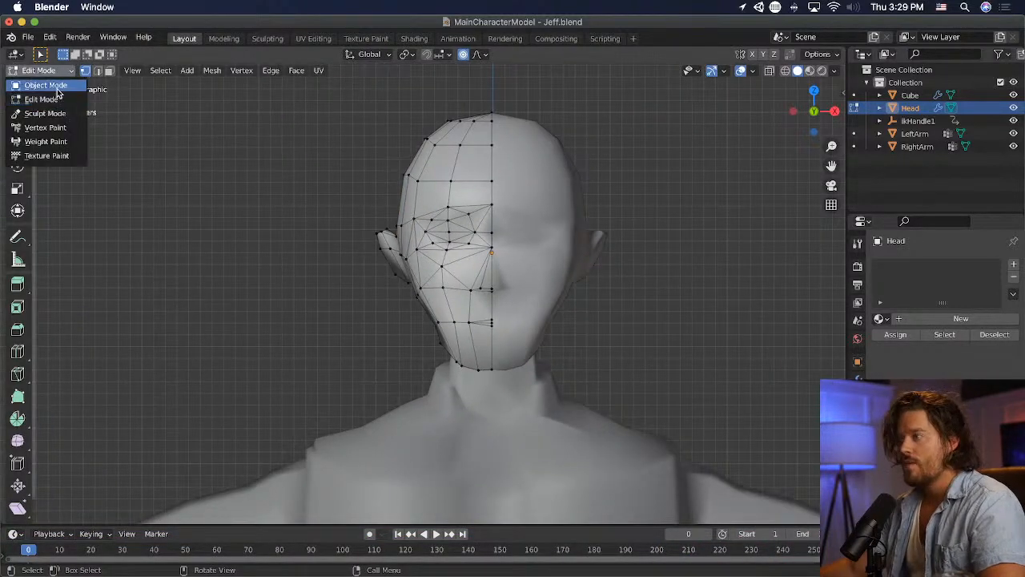
left_click(45, 91)
middle_click_drag(235, 147, 535, 243)
left_click(398, 199)
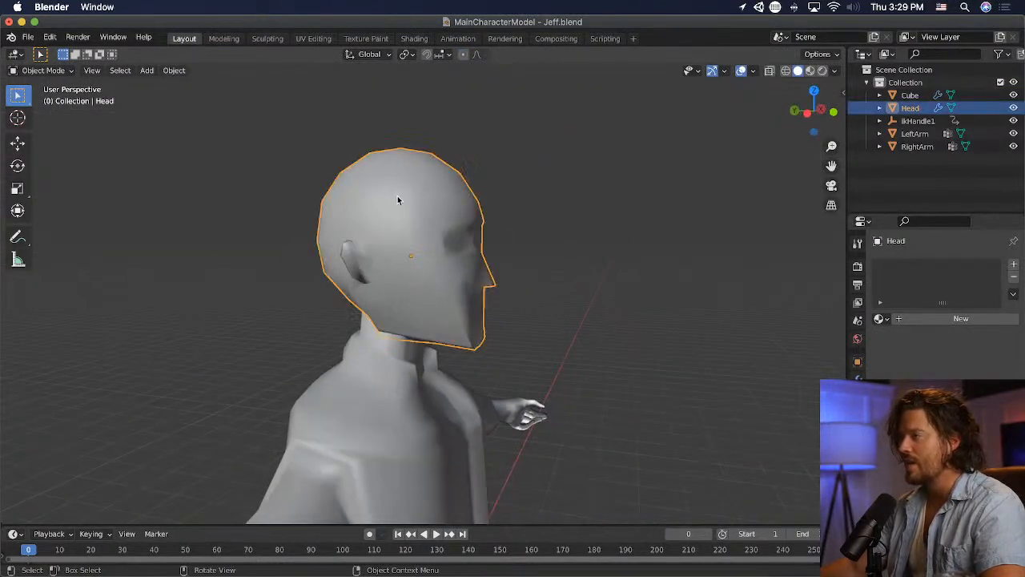
- Reopen the head mesh in Edit Mode and push the bridge vertex between the eyes about 0.05 m back in side view
left_click(50, 71)
left_click(48, 102)
scroll(539, 228, "up", 1)
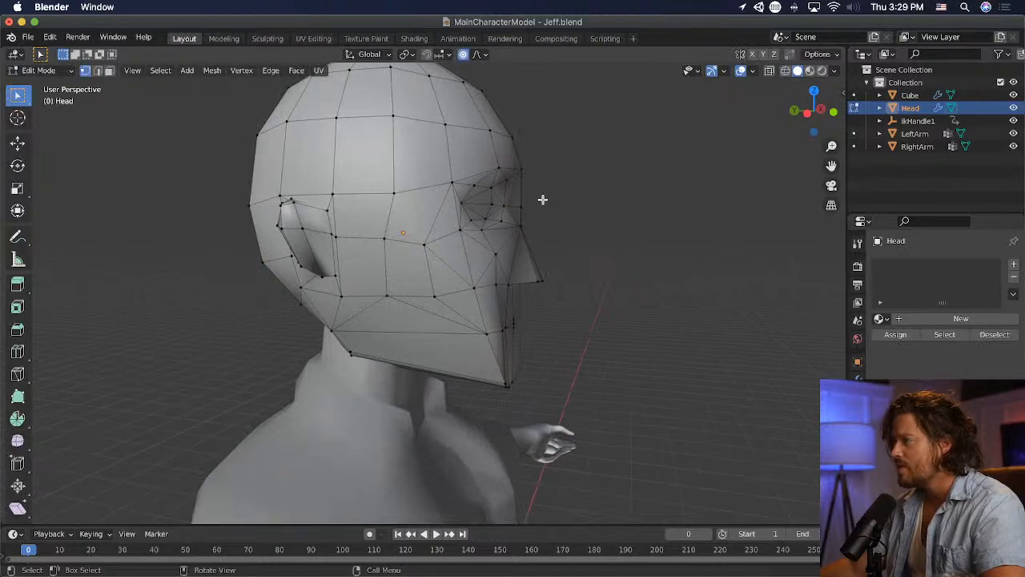
left_click(525, 210)
middle_click_drag(615, 228, 656, 227)
scroll(656, 227, "up", 1)
key("KP_1")
key("KP_3")
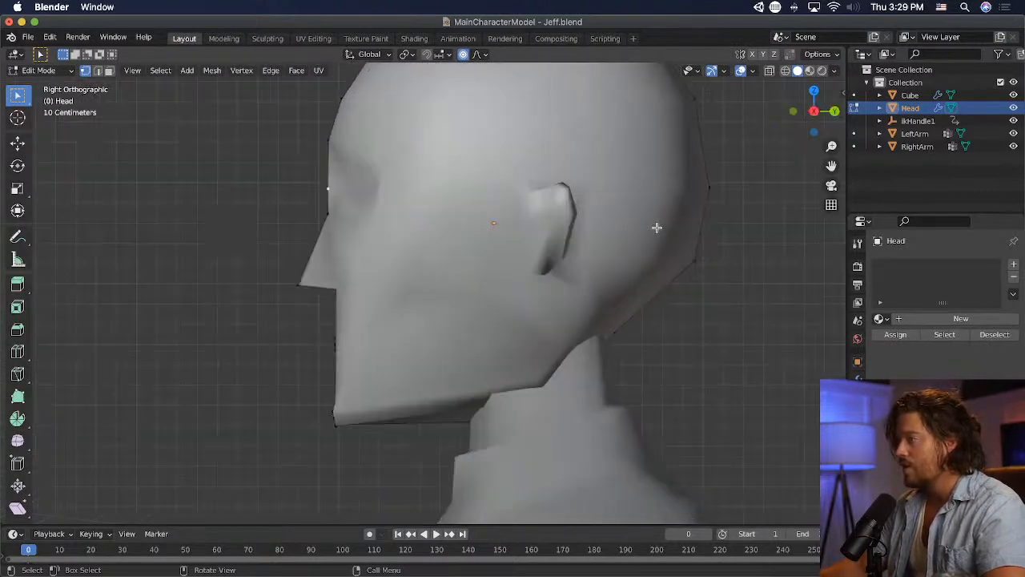
key("g")
left_click(645, 237)
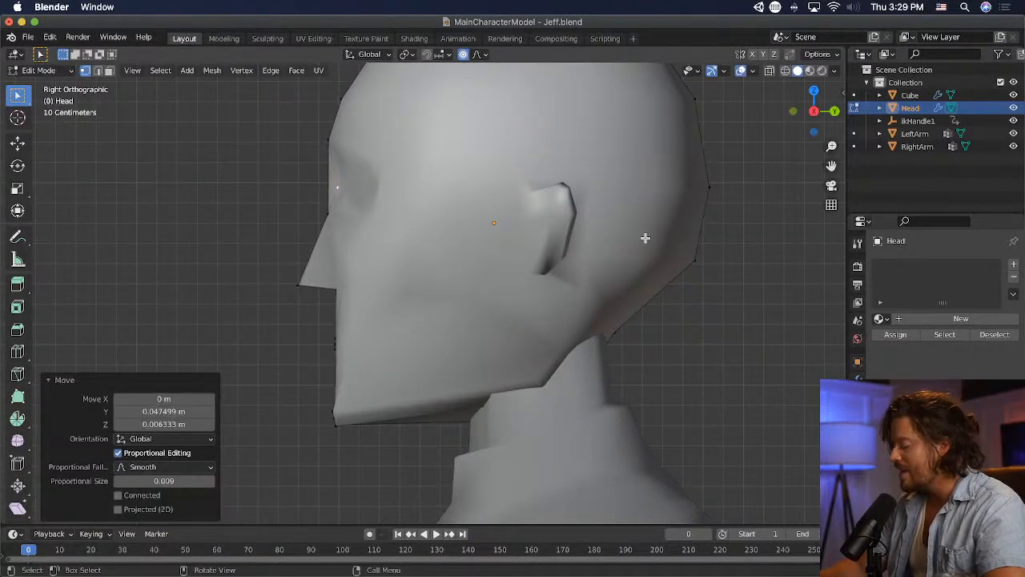
- Try to pull the bridge vertex off the centre line in front view, and delete that vertex
key("KP_1")
key("g")
left_click(489, 213)
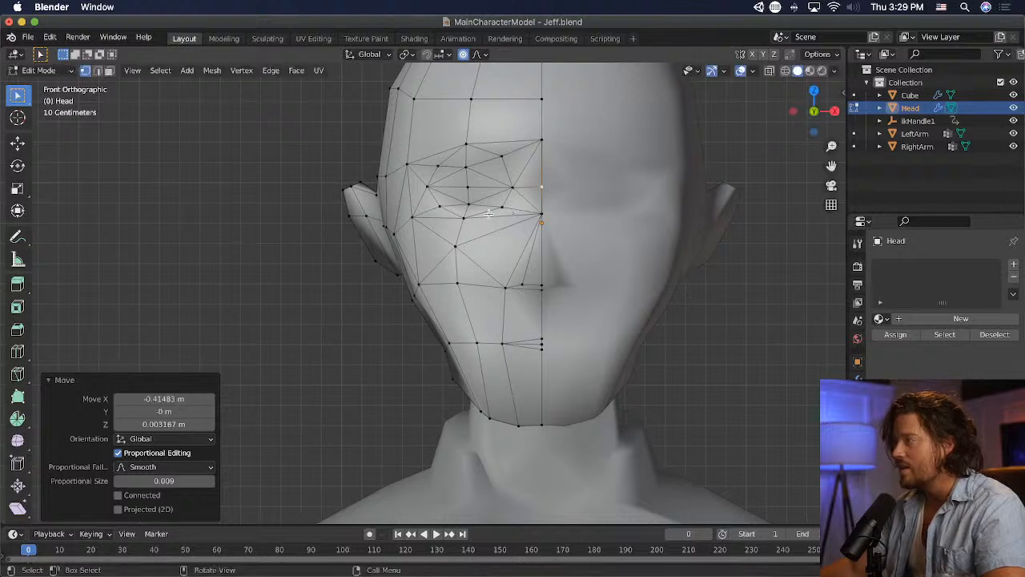
key("x")
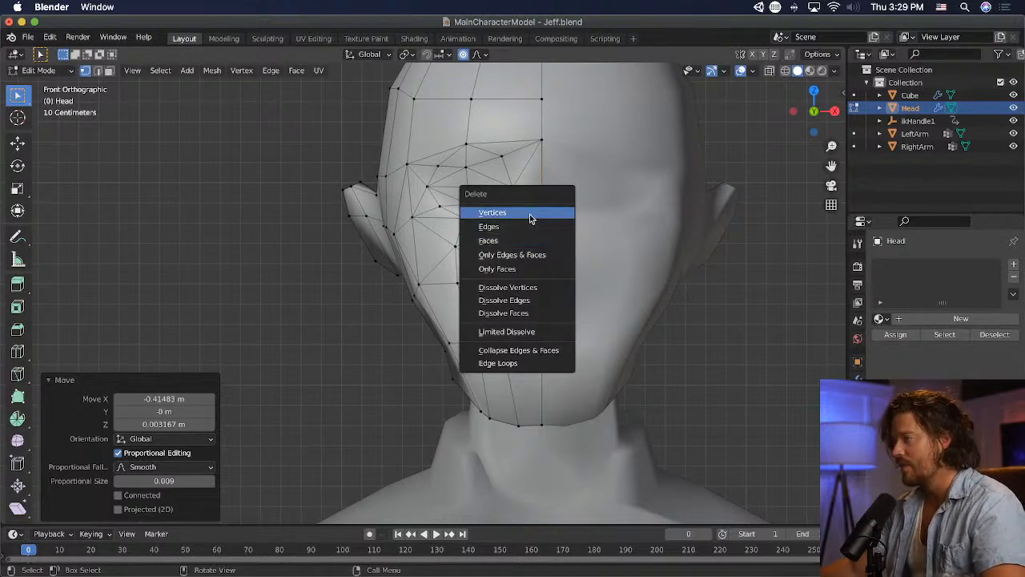
left_click(529, 213)
key("x")
left_click(535, 193)
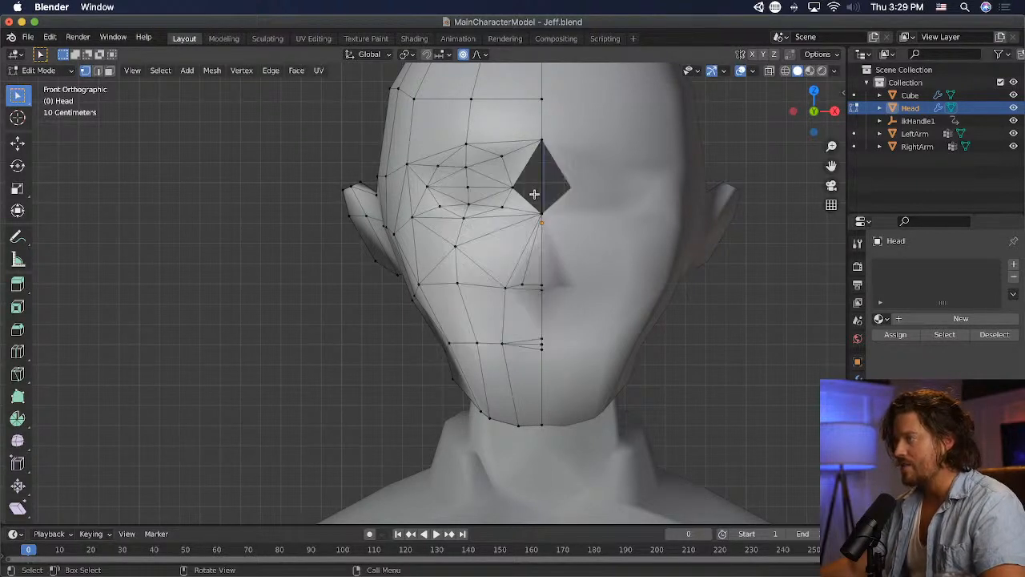
middle_click_drag(536, 195, 605, 202)
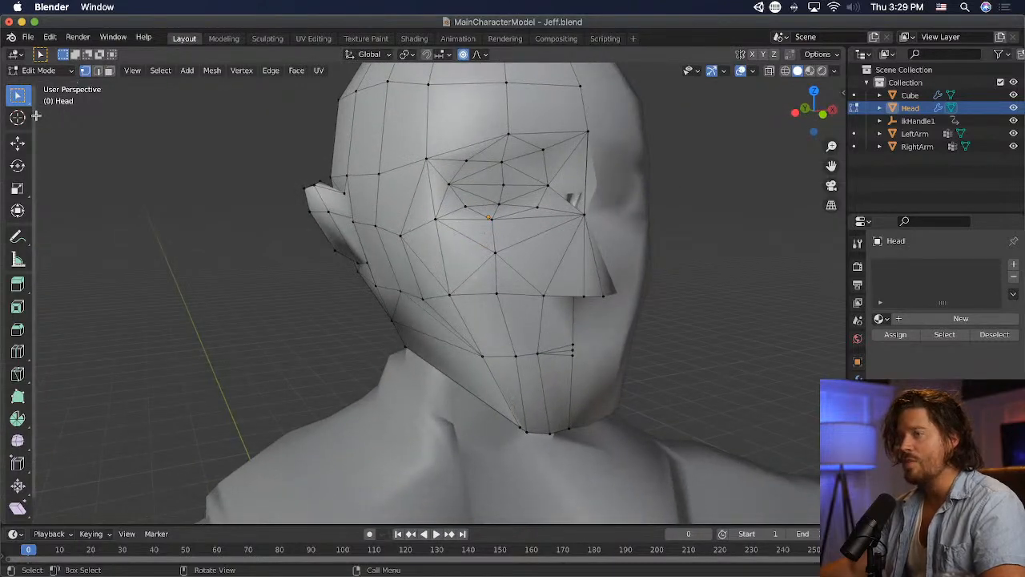
left_click(18, 374)
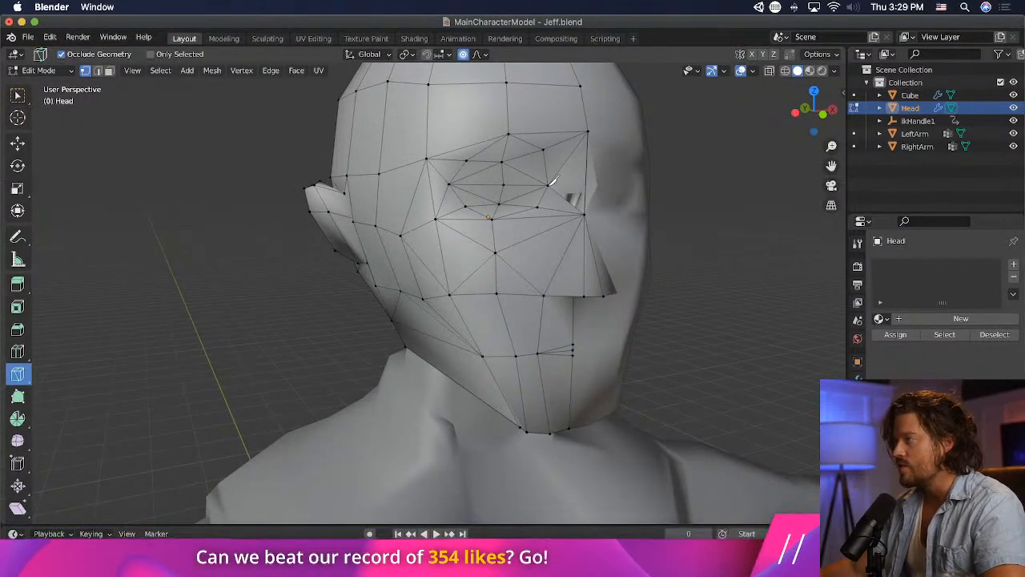
left_click(548, 185)
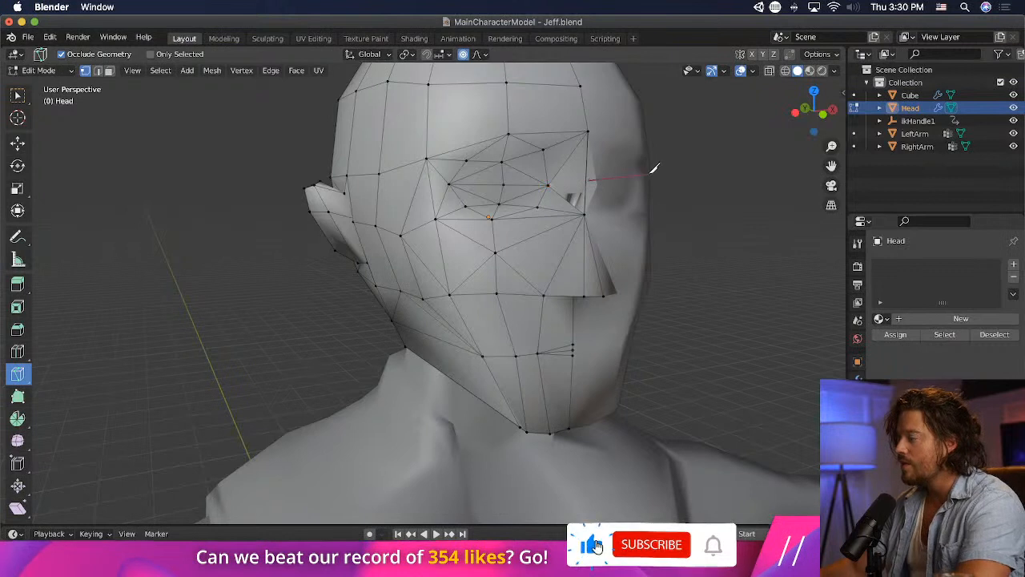
key("Escape")
left_click(16, 95)
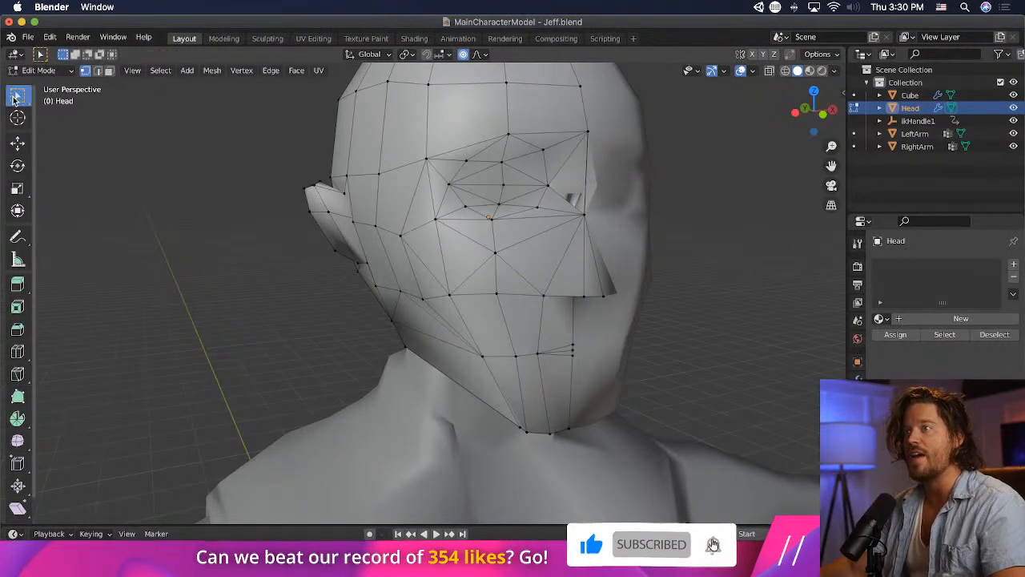
- Delete the centre-line edge between the brow and the nose bridge, opening the mesh between the eyes
key("2")
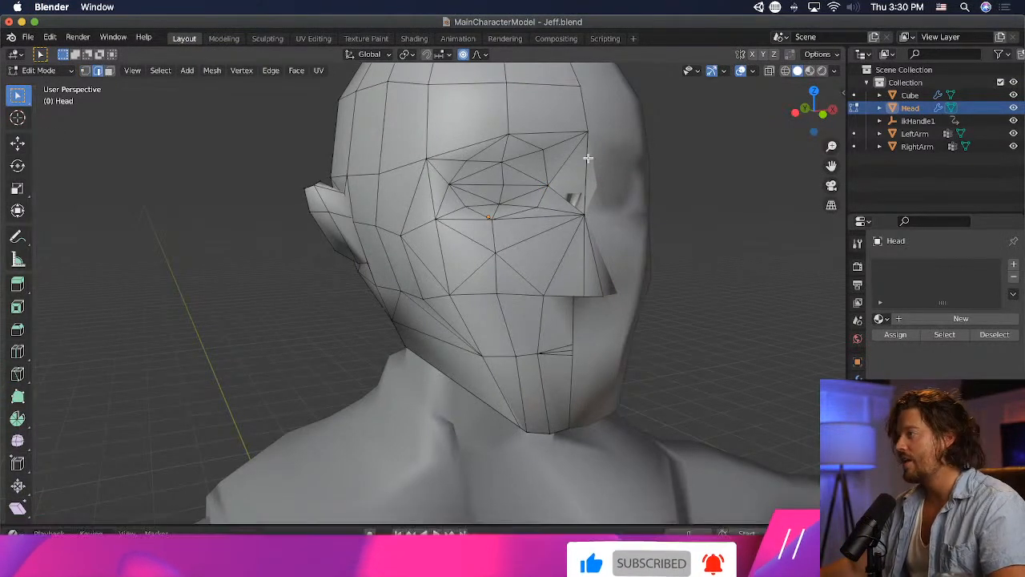
key("x")
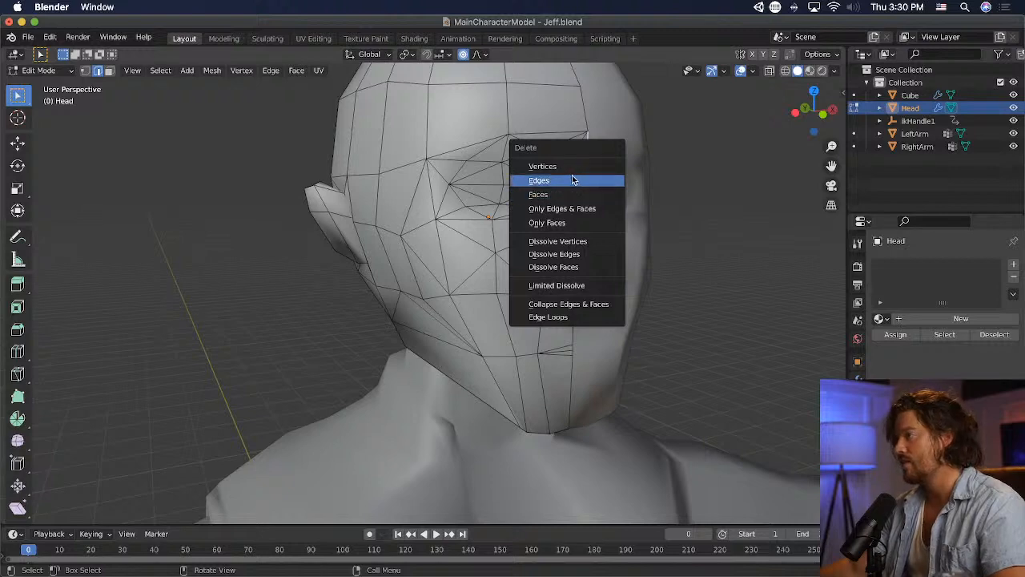
left_click(572, 179)
middle_click_drag(571, 179, 436, 164)
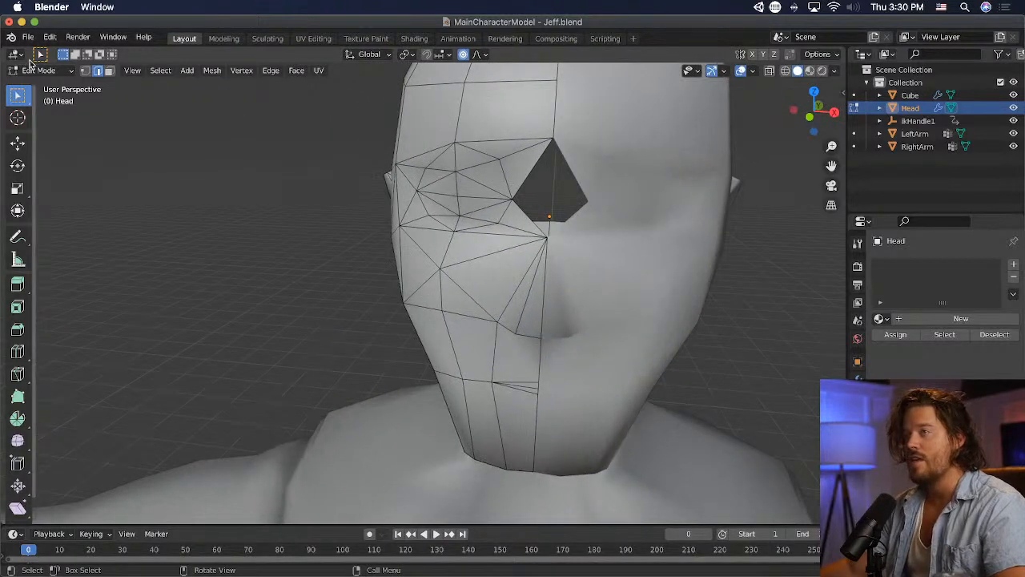
- Extend the inner eye corner vertex about 0.17 m to the centre line and fill the triangle up to the centre brow vertex
left_click(84, 71)
key("g")
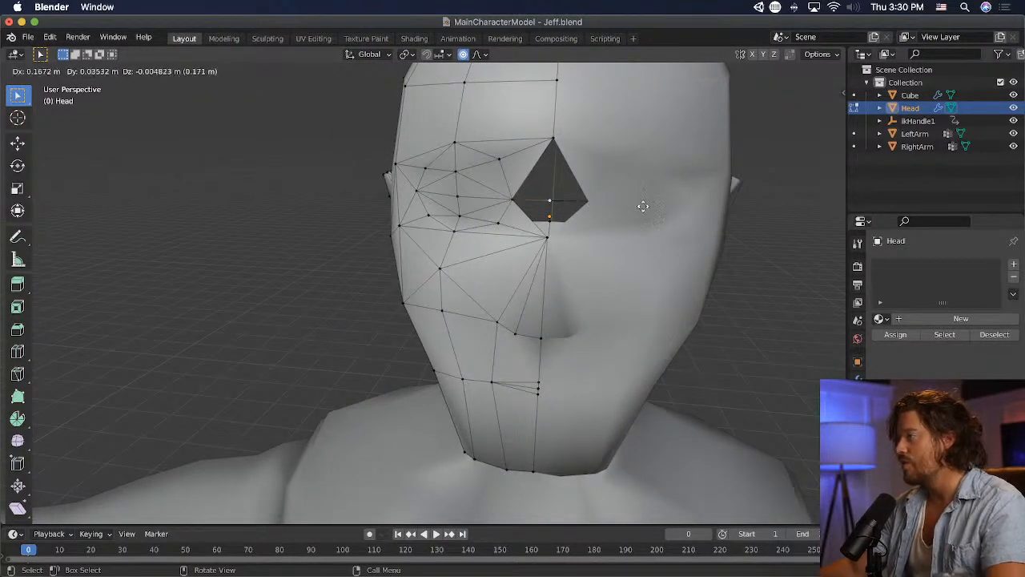
left_click(688, 209)
left_click(555, 140)
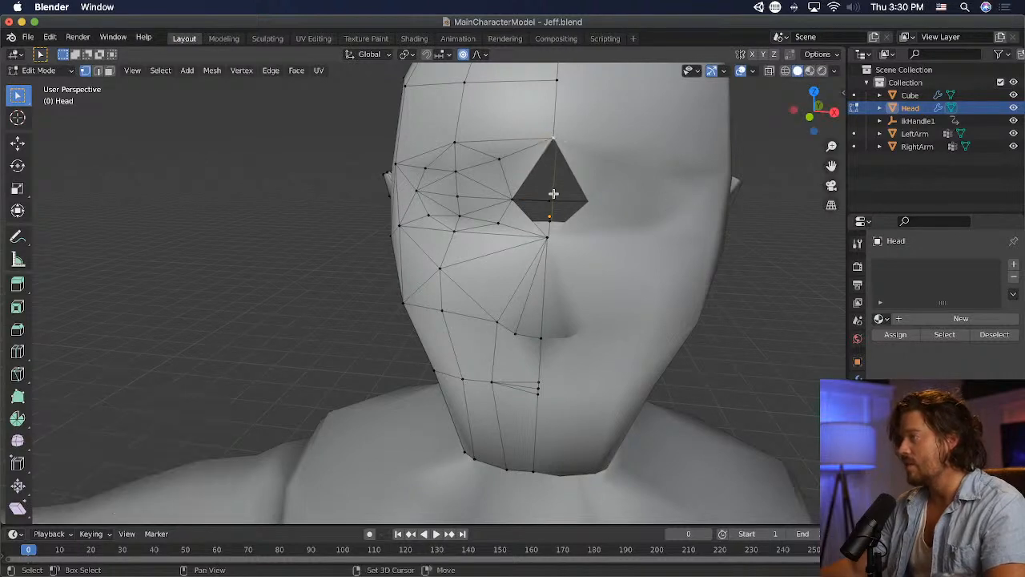
left_click(510, 199, "shift")
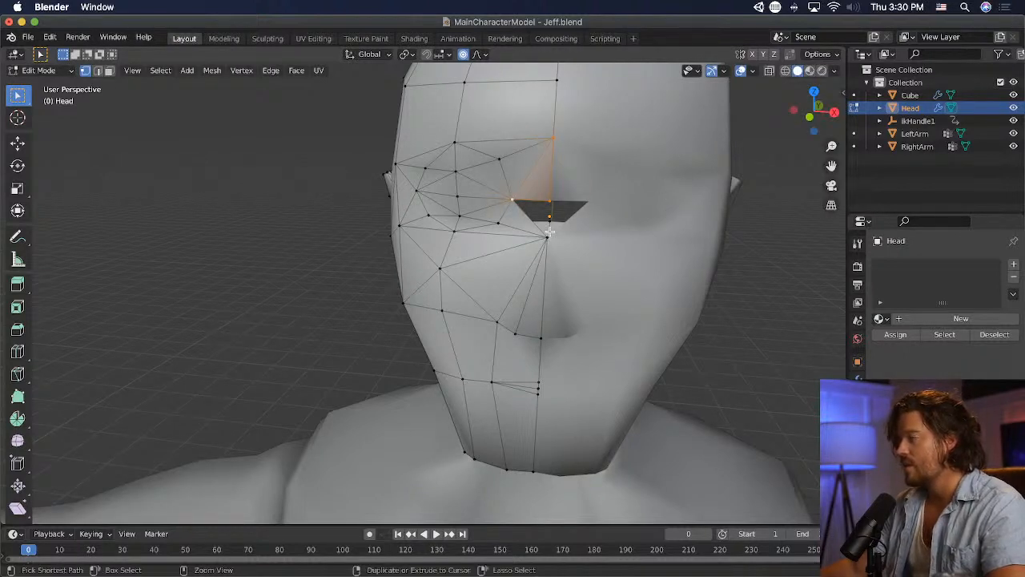
key("ctrl+z")
key("f")
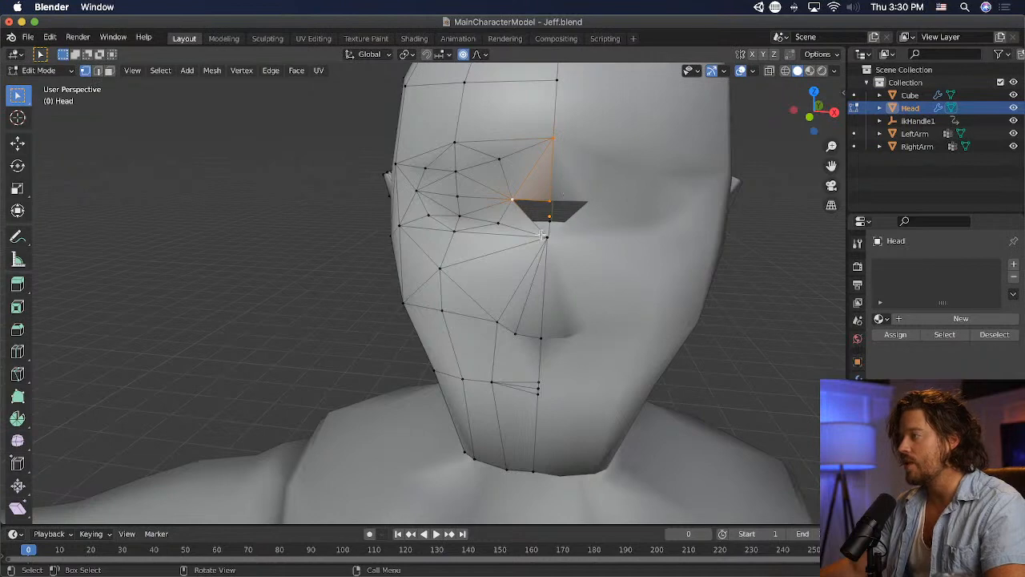
- Fill the remaining gap between the eyes and move the new bridge vertex about 0.14 m forward in side view
middle_click_drag(555, 198, 740, 203)
middle_click_drag(554, 187, 486, 223)
key("g")
left_click(695, 210)
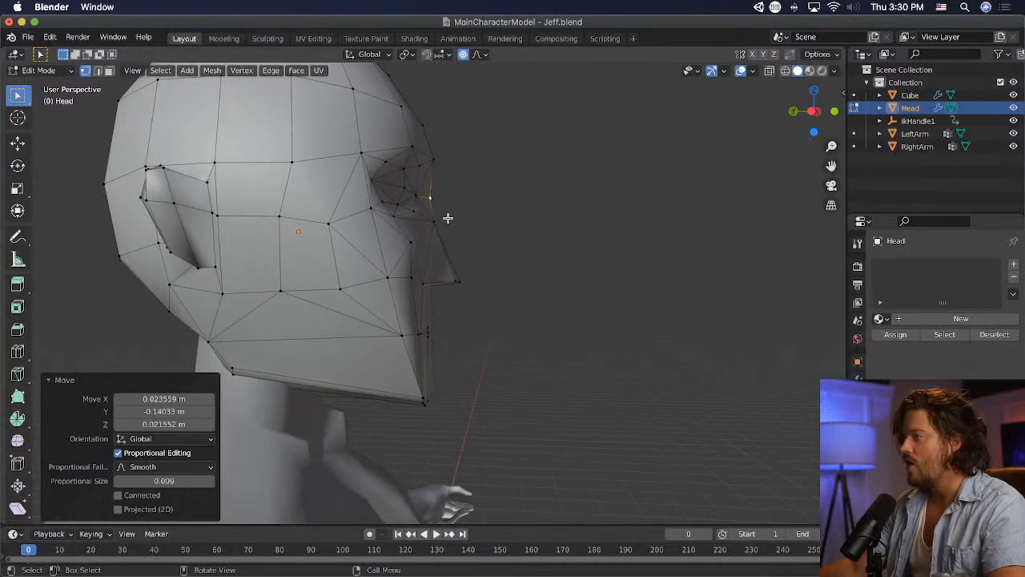
- Raise the lower nose bridge vertex about 0.05 m in side view
key("g")
left_click(474, 218)
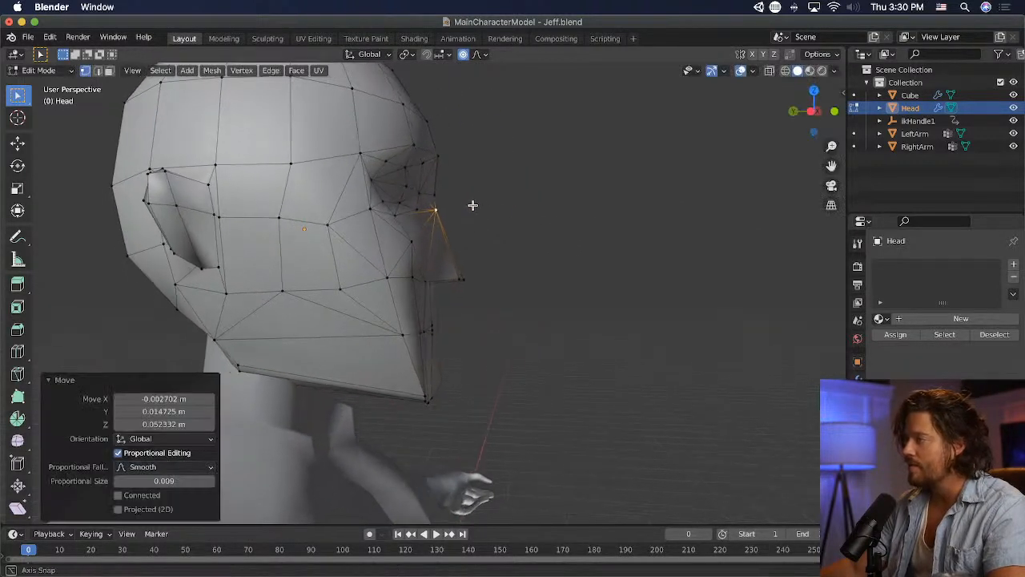
middle_click_drag(425, 206, 601, 211)
key("g")
left_click(479, 221)
- Nudge the middle vertices of the upper lid, lower lid and lower eye rim into one vertical line
key("g")
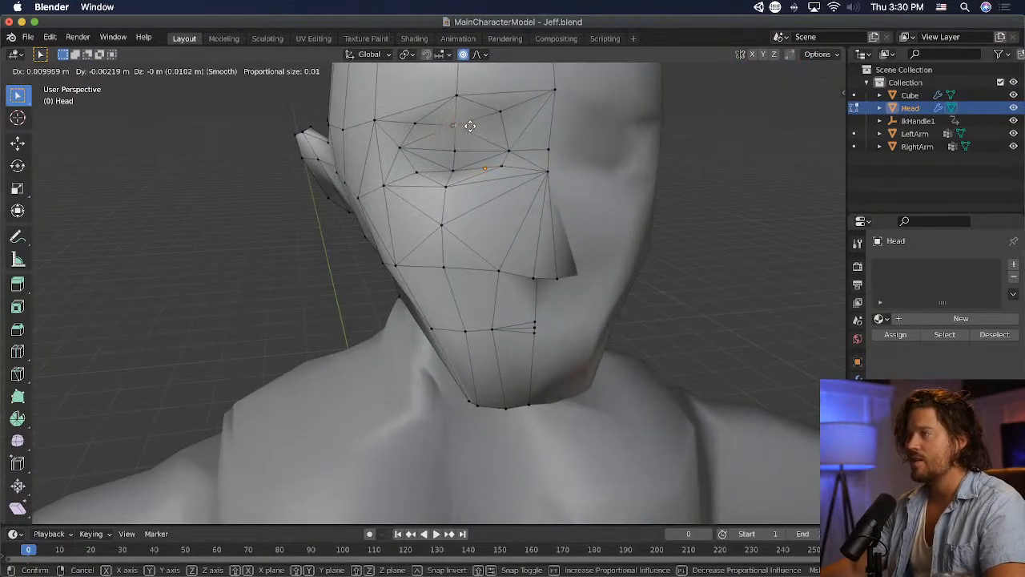
left_click(455, 168)
key("g")
left_click(464, 171)
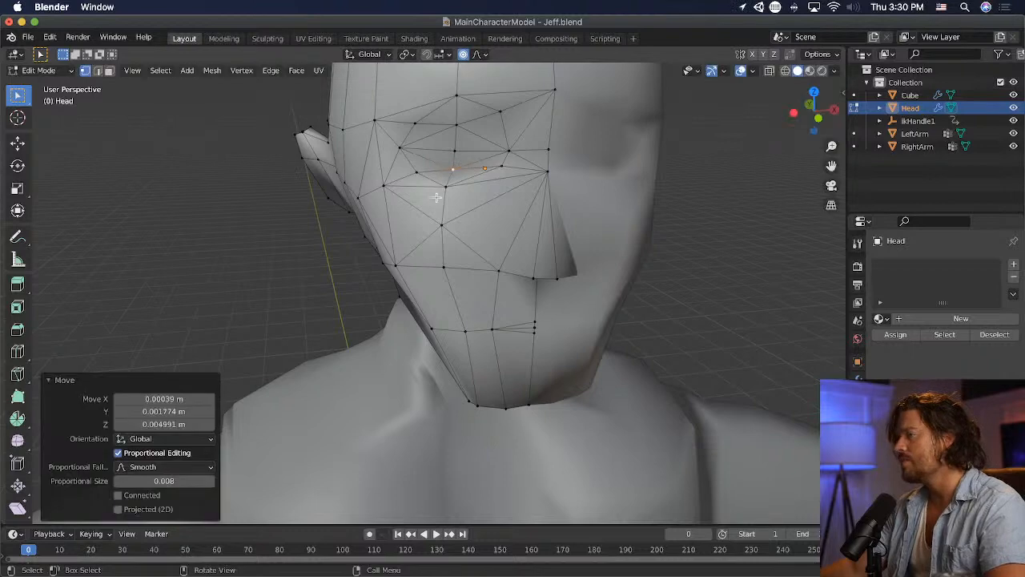
key("g")
left_click(423, 216)
- Shift the cheek vertex below the eye slightly toward the nose and the outer cheek vertex about 0.03 m inward
left_click(439, 225)
key("g")
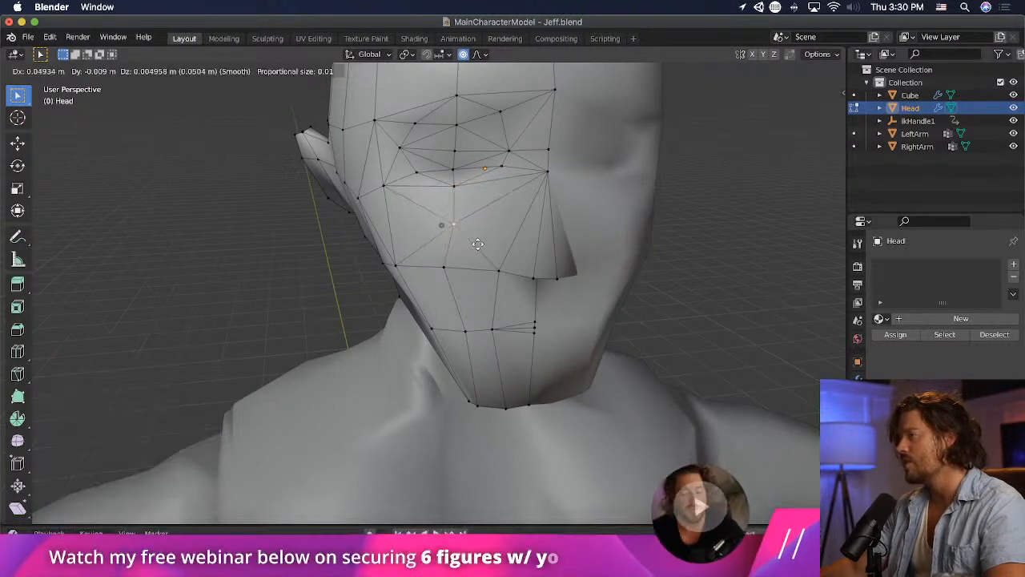
left_click(487, 241)
left_click(399, 267)
key("g")
left_click(427, 283)
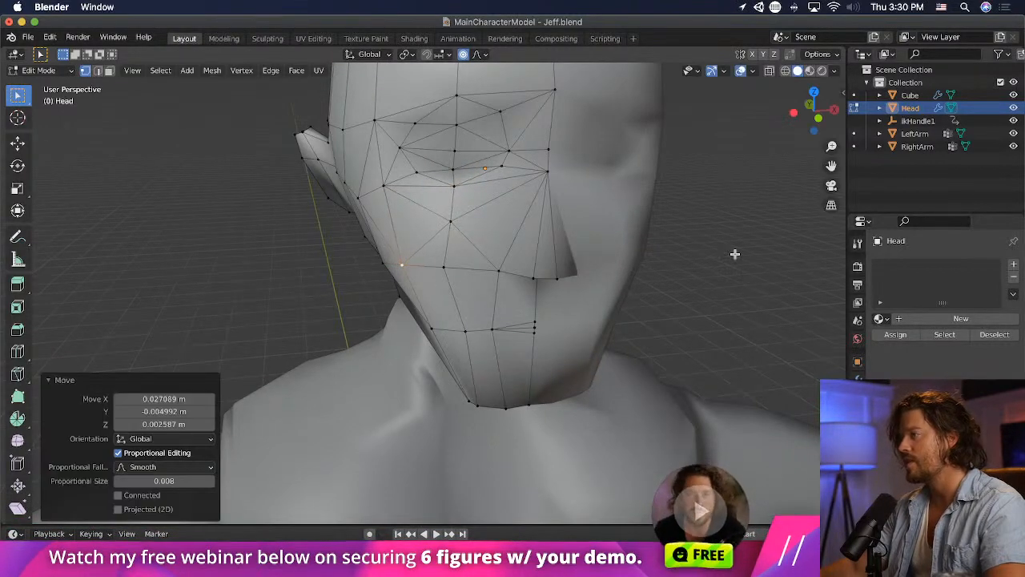
left_click(729, 247)
scroll(726, 241, "down", 3)
- Push the nose bridge vertices about 0.02 m forward and slightly up in side view
middle_click_drag(726, 241, 494, 213)
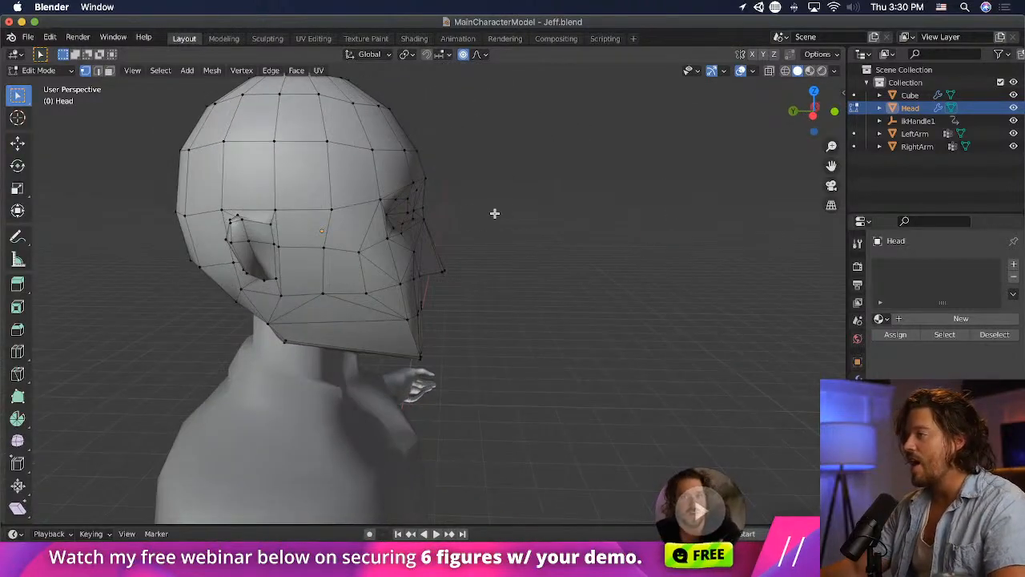
left_click(422, 222)
key("g")
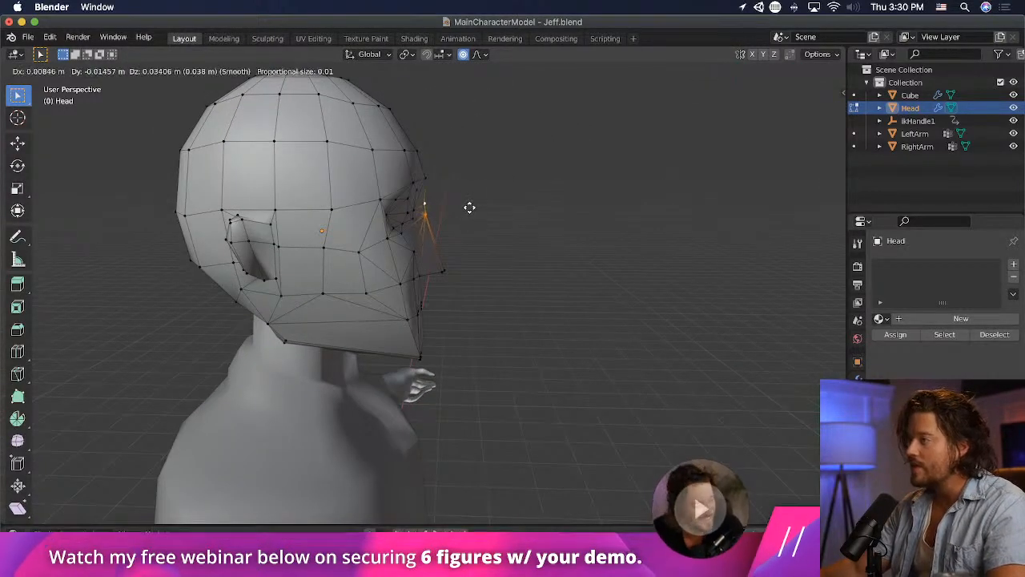
left_click(470, 209)
middle_click_drag(469, 209, 474, 261)
key("ctrl+r")
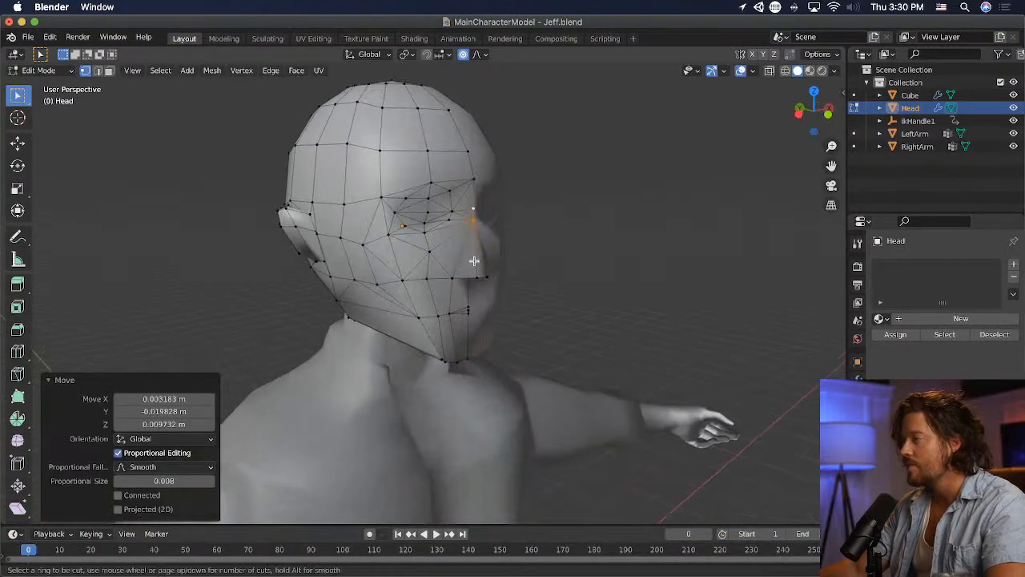
left_click(474, 260)
- Shift the lower cheek and mouth-side vertices slightly toward the face centre and the jaw vertex below them about 0.03 m inward
middle_click_drag(561, 254, 473, 254)
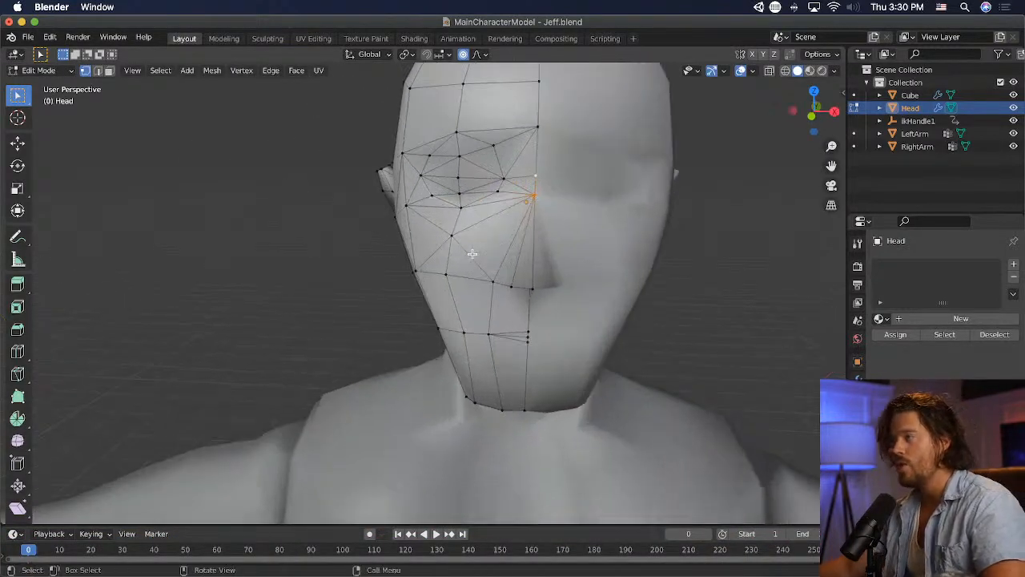
scroll(629, 237, "down", 2)
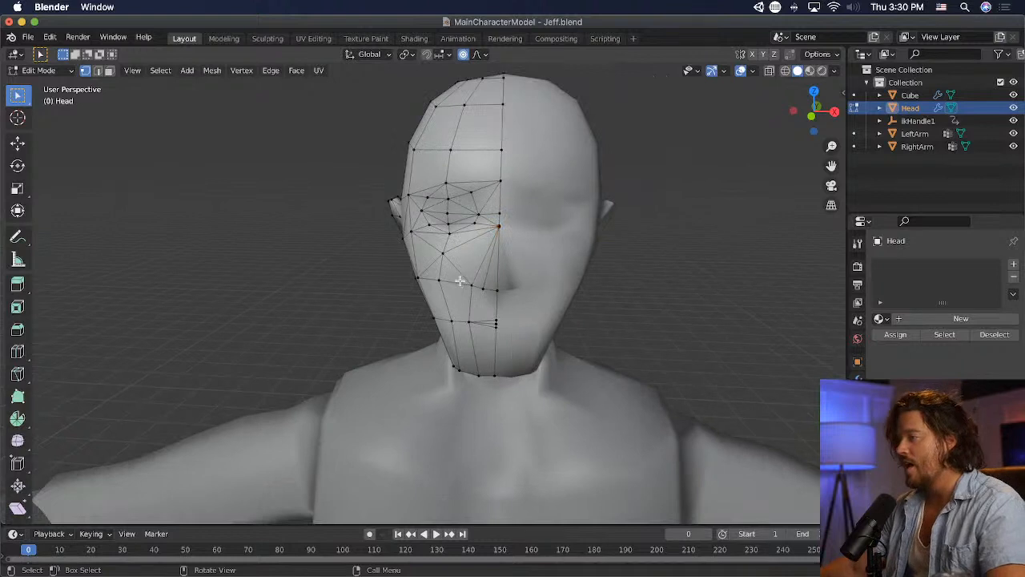
left_click(438, 278)
key("g")
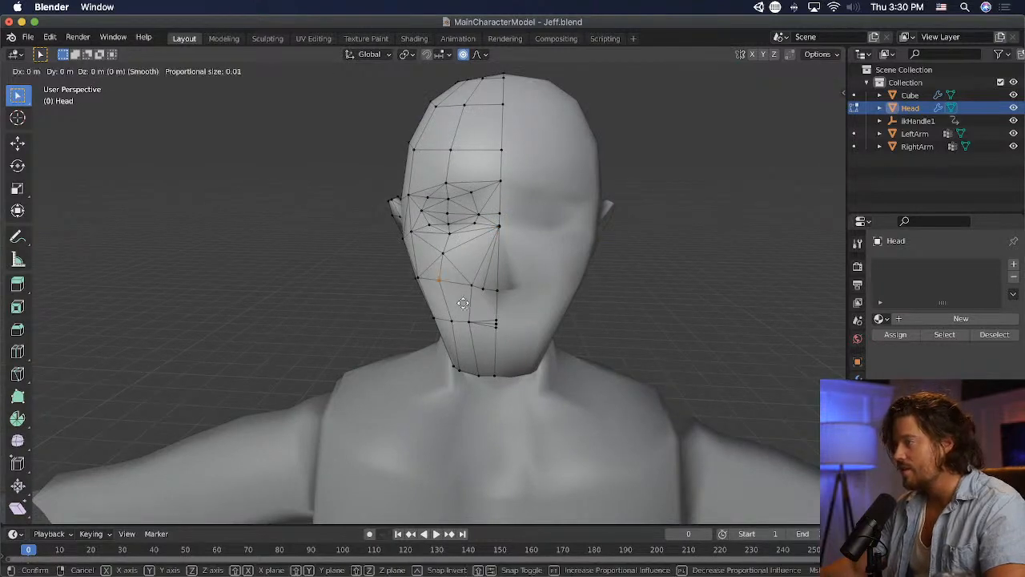
left_click(471, 342)
key("g")
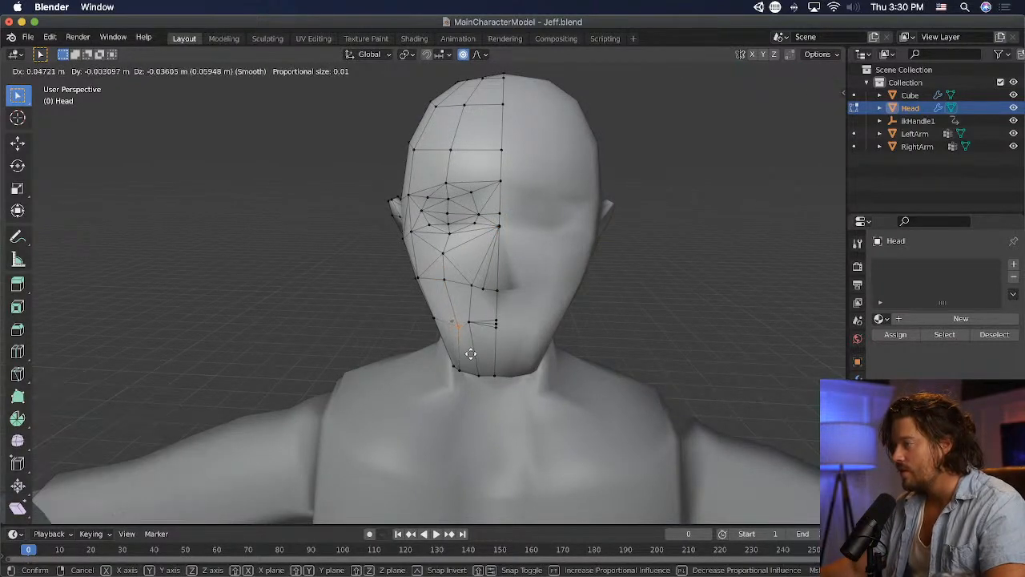
left_click(471, 354)
key("g")
left_click(466, 318)
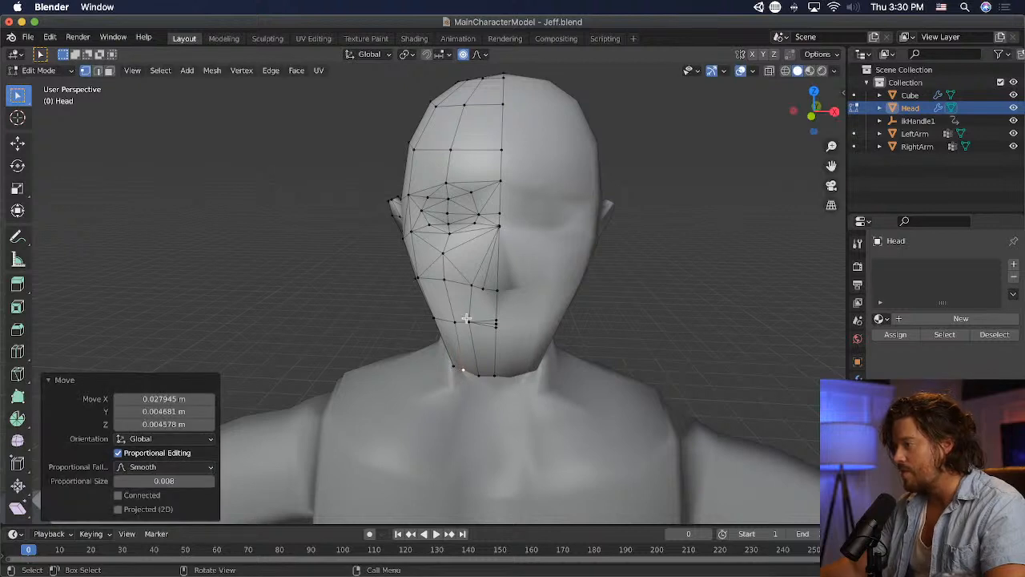
left_click(466, 318)
- Return to Object Mode and examine the smoothed head from several angles
middle_click_drag(533, 327, 543, 310)
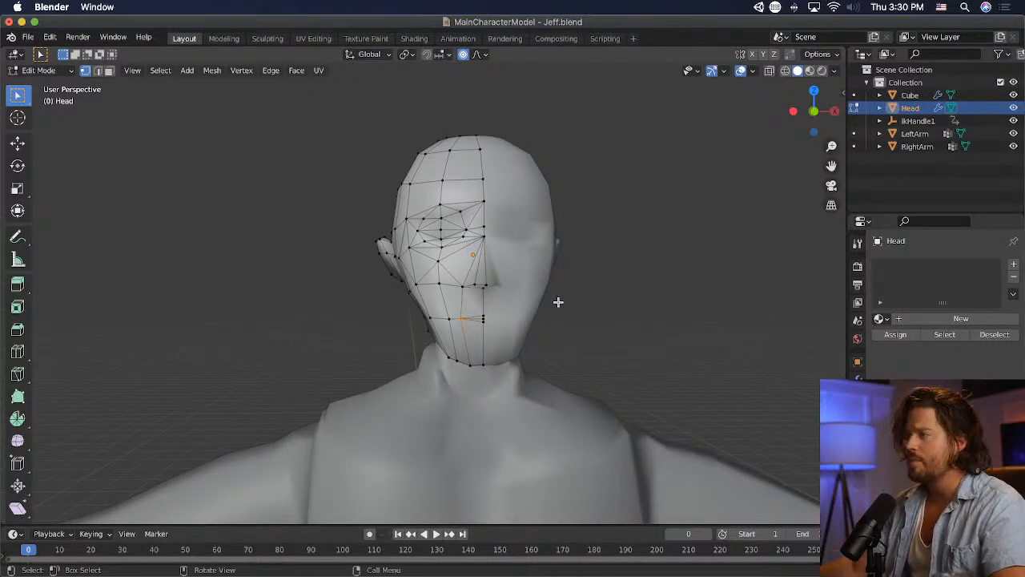
left_click(40, 70)
left_click(40, 85)
left_click(285, 210)
middle_click_drag(286, 211, 521, 222)
left_click(521, 221)
- Reopen the head in Edit Mode and knife-cut an edge from the outer eye corner back to the cheekbone vertex
left_click(40, 71)
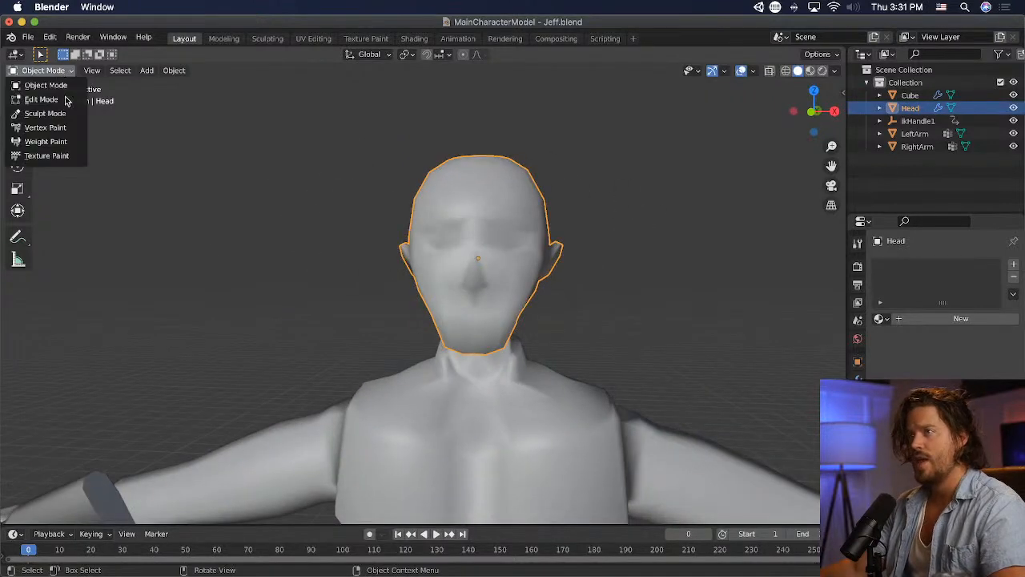
left_click(67, 99)
scroll(299, 203, "up", 2)
middle_click_drag(414, 209, 307, 151)
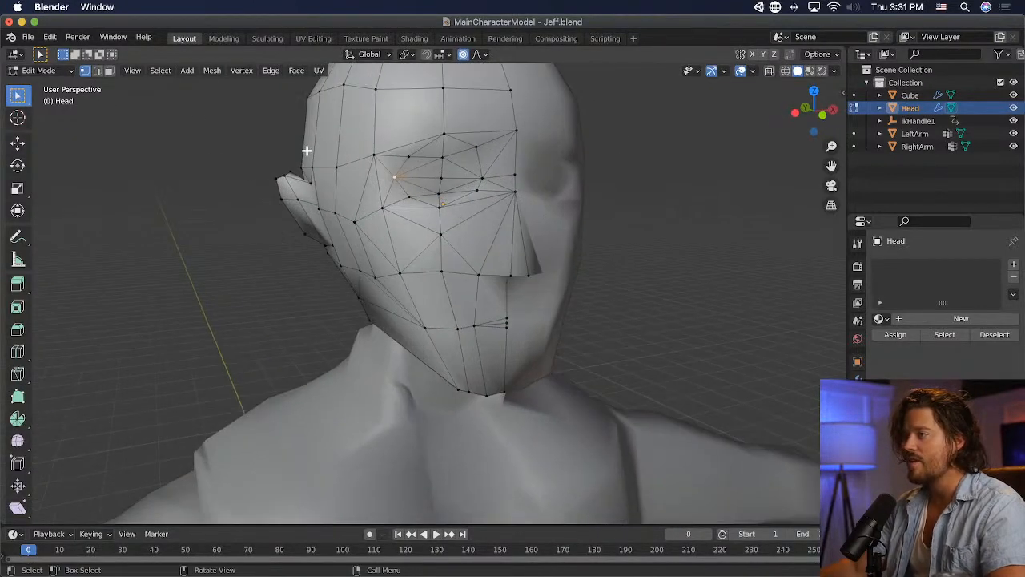
left_click(18, 374)
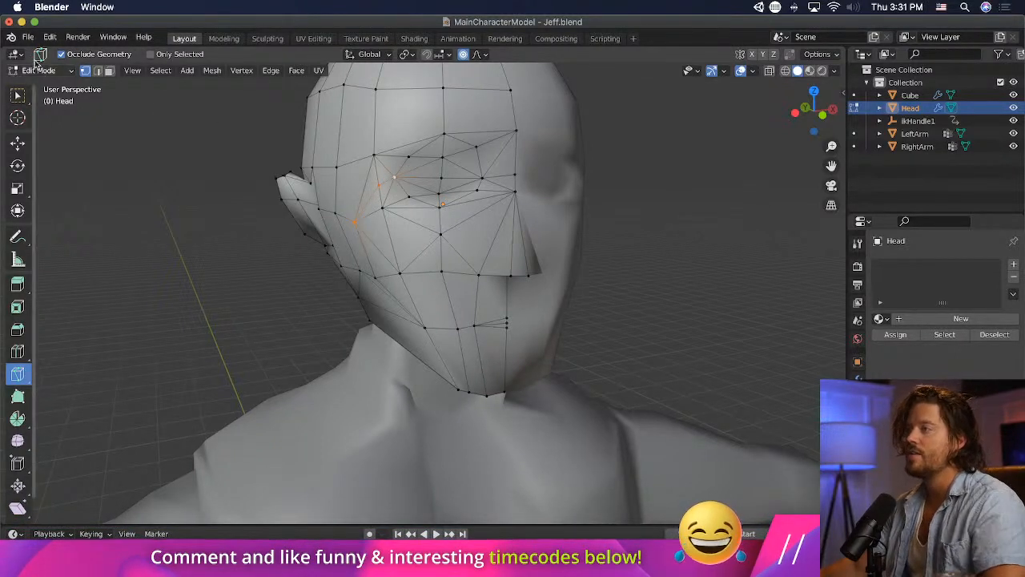
left_click(44, 70)
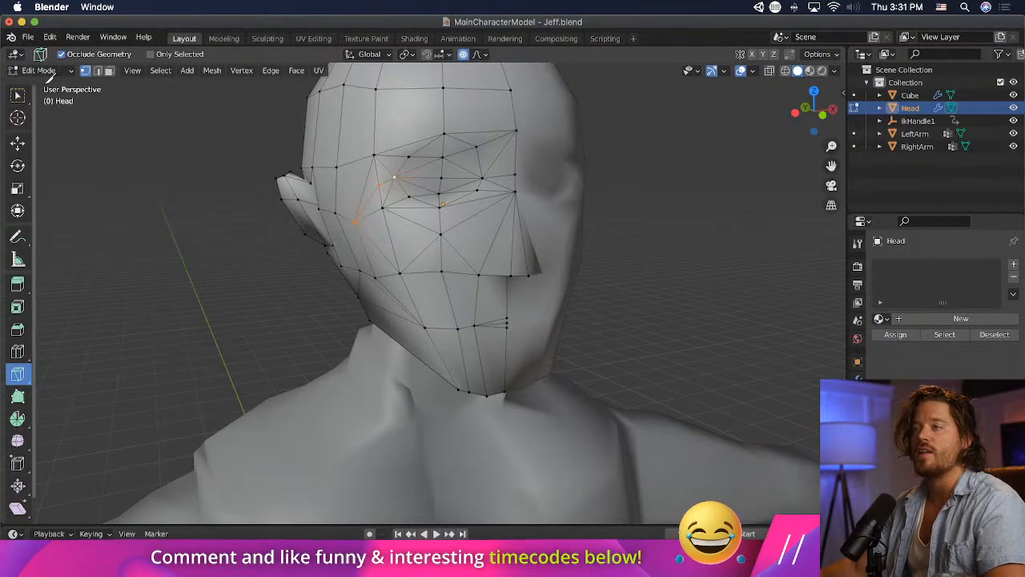
left_click(18, 95)
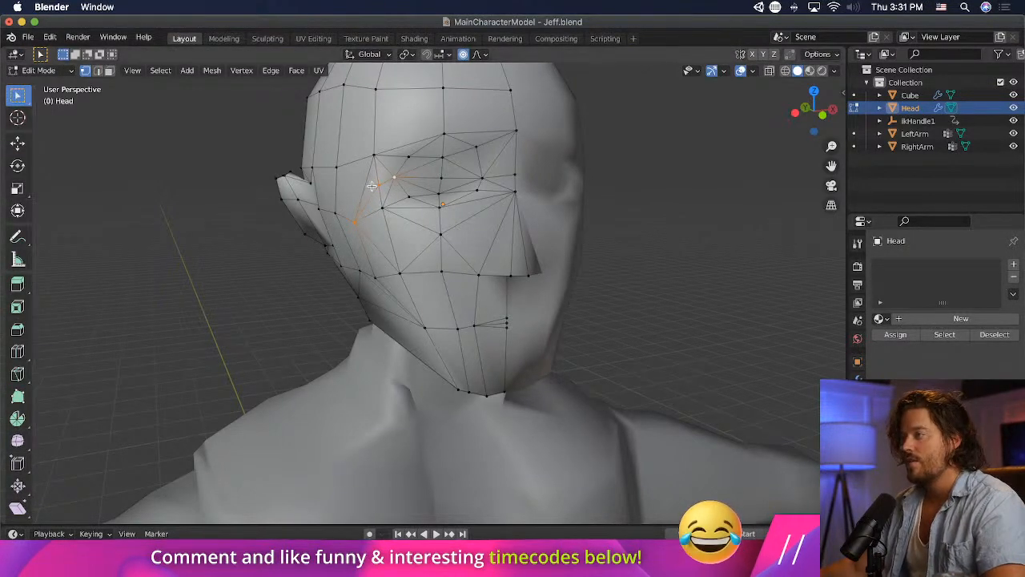
- Move the new cut vertex beside the outer eye corner back in side view and raise the cheekbone vertex about 0.09 m
middle_click_drag(441, 231, 569, 226)
key("g")
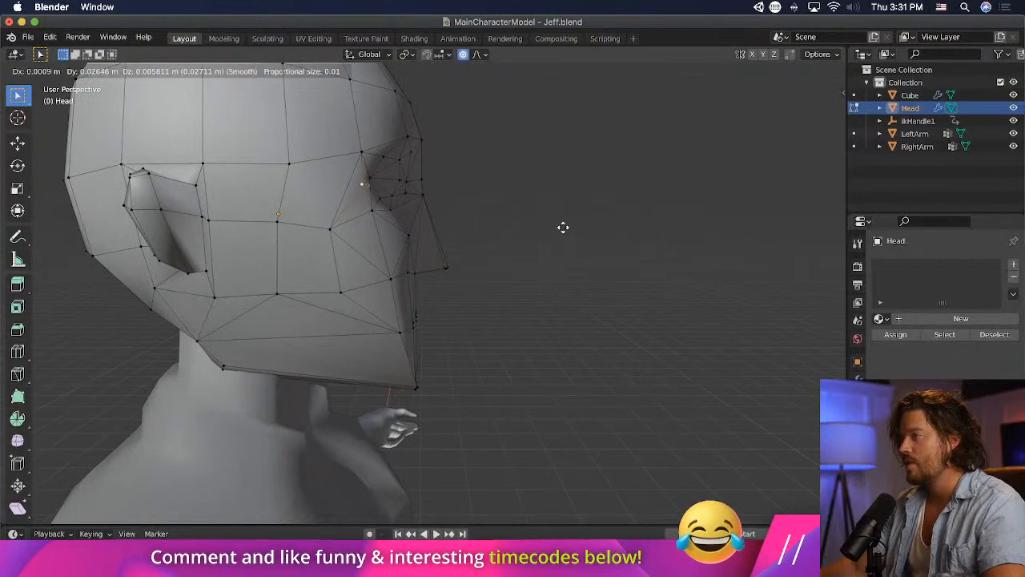
left_click(549, 226)
key("g")
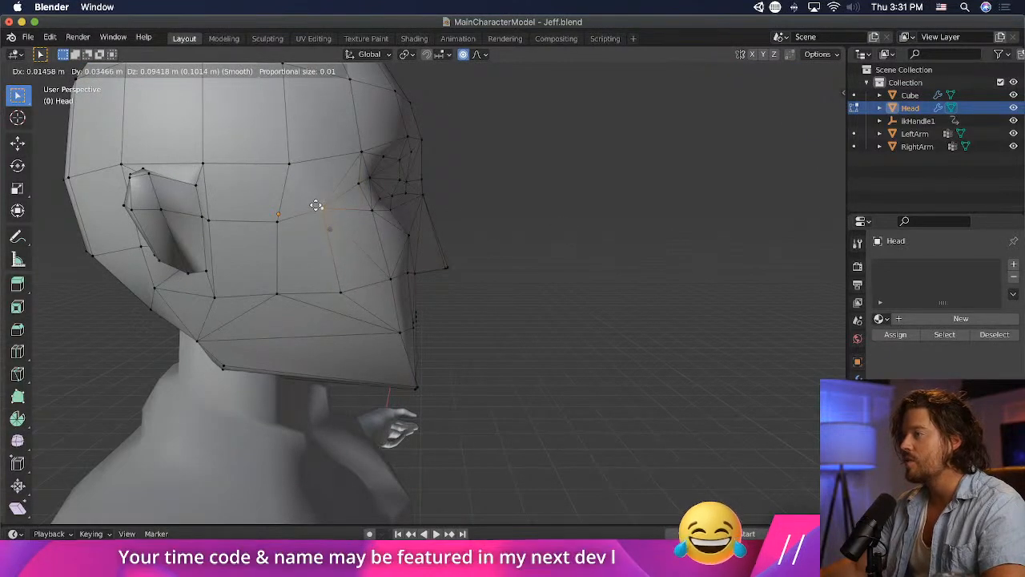
left_click(316, 206)
- Raise the outer brow vertex about 0.01 m and adjust the cut vertex behind the outer eye corner in side view
middle_click_drag(316, 206, 475, 213)
middle_click_drag(657, 225, 475, 232)
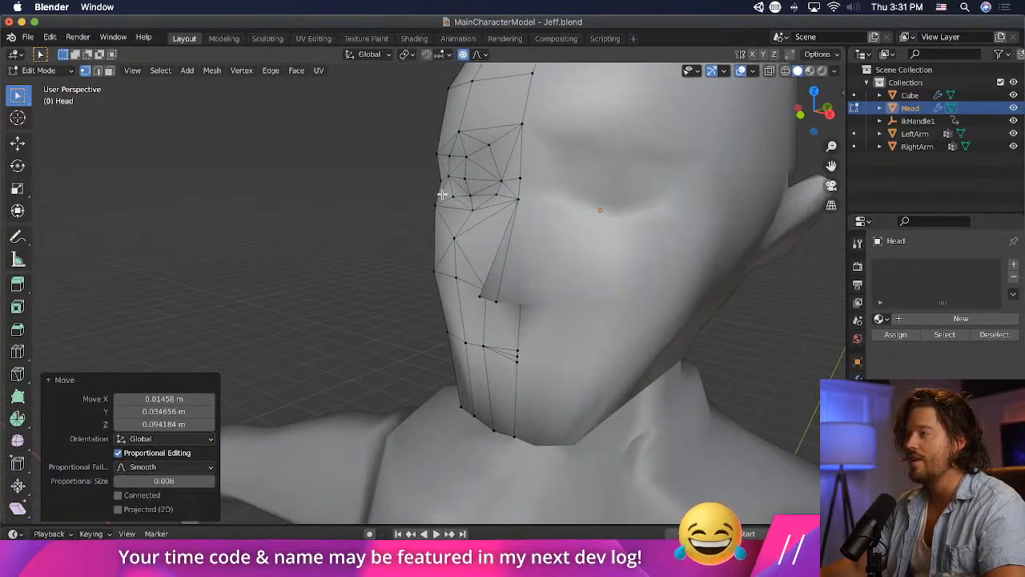
left_click(442, 185)
middle_click_drag(503, 198, 729, 201)
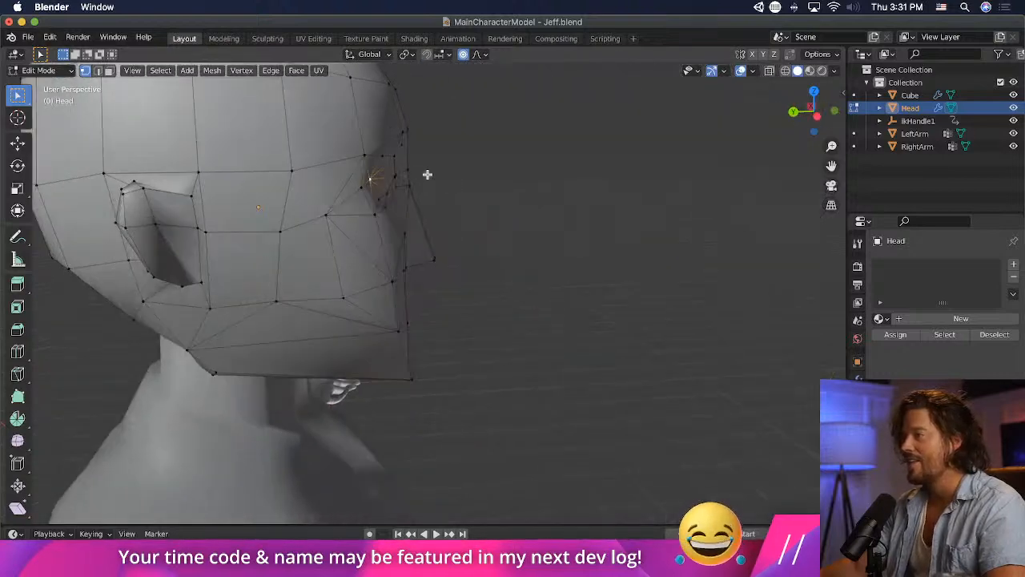
key("g")
left_click(373, 201)
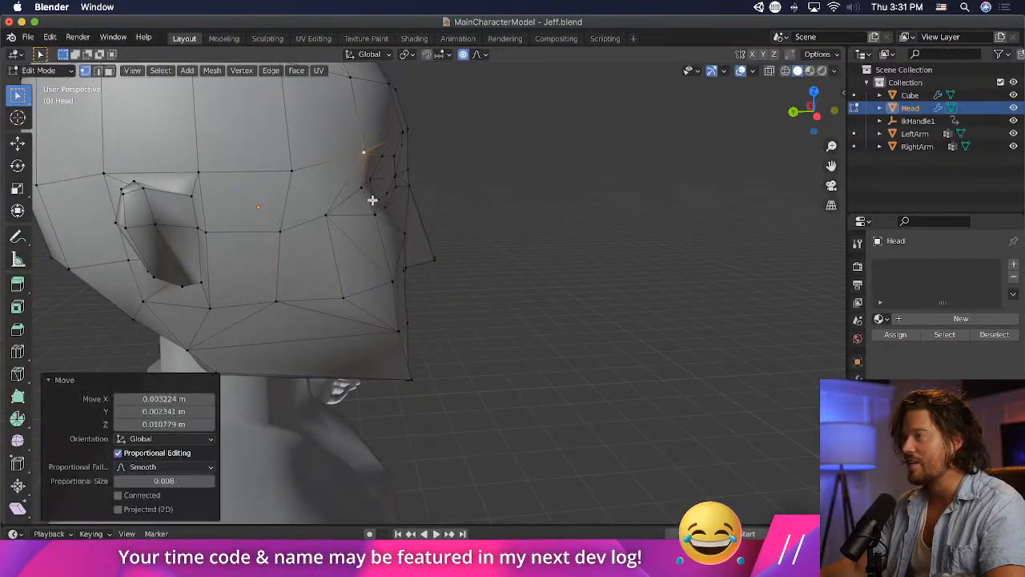
left_click(361, 196)
key("g")
left_click(359, 192)
- Shift the vertex on the outer edge of the eye area about 0.01 m inward from a front three-quarter view
middle_click_drag(452, 201, 220, 209)
left_click(439, 184)
key("g")
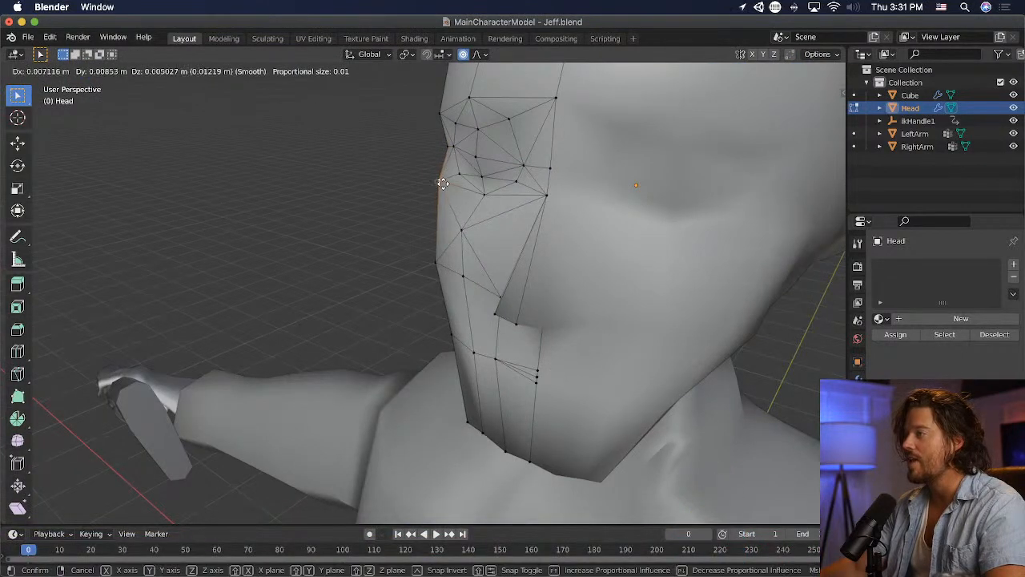
left_click(442, 185)
- Switch the head back to Object Mode and inspect its profile from the side
middle_click_drag(583, 201, 420, 176)
left_click(40, 70)
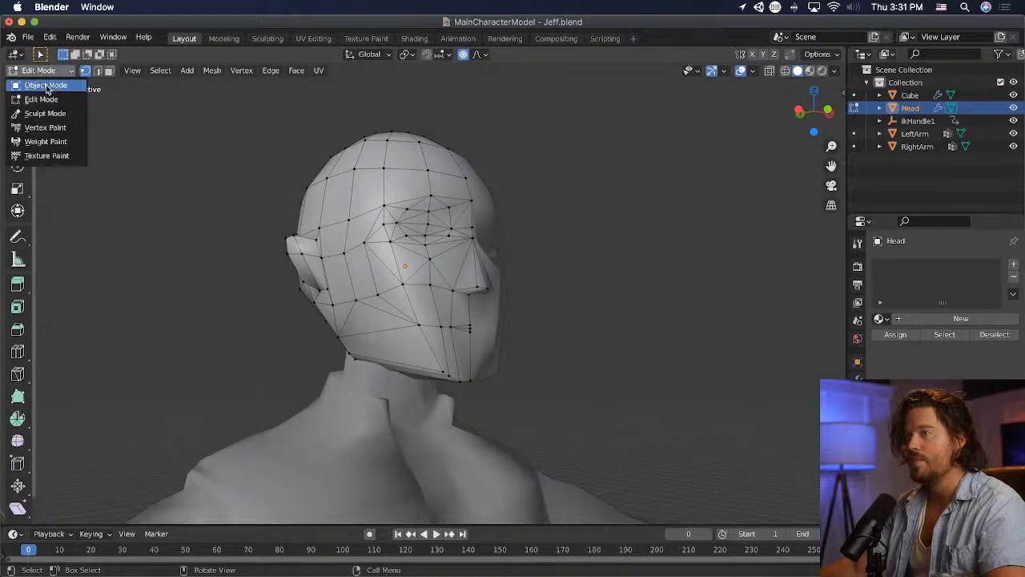
left_click(48, 84)
middle_click_drag(344, 195, 647, 309)
scroll(165, 238, "down", 5)
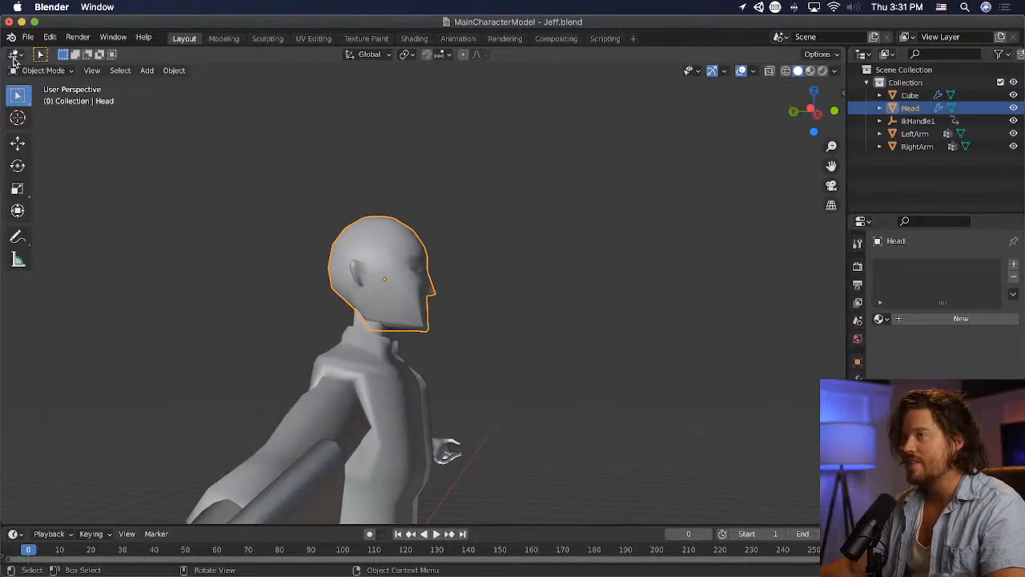
- Put the head back into Edit Mode and move the centre brow vertex about 0.03 m forward in side view
left_click(40, 69)
left_click(36, 97)
scroll(481, 257, "up", 4)
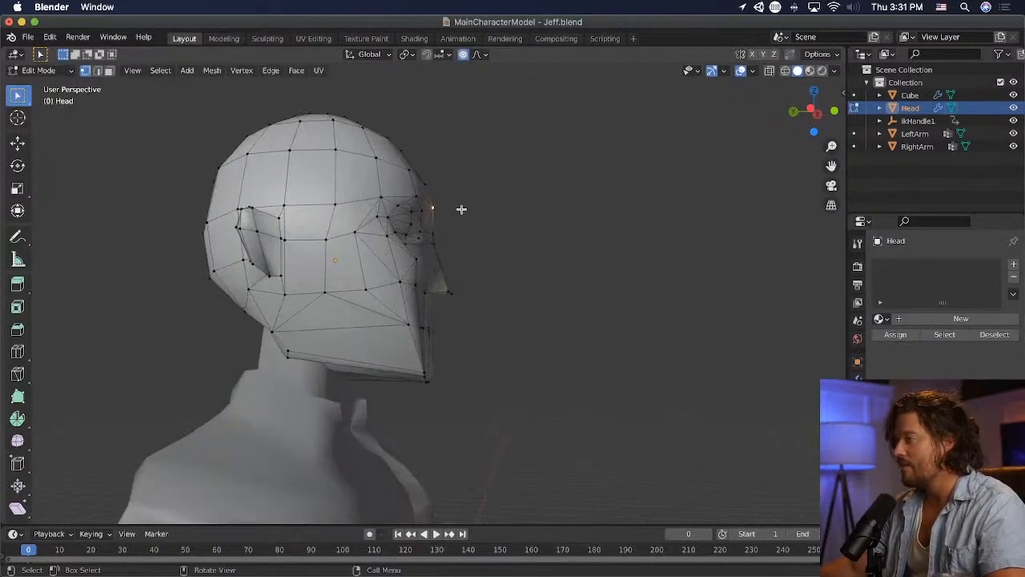
mouse_move(461, 209)
middle_mouse_down()
mouse_move(496, 240)
mouse_move(462, 197)
middle_mouse_up()
key("g")
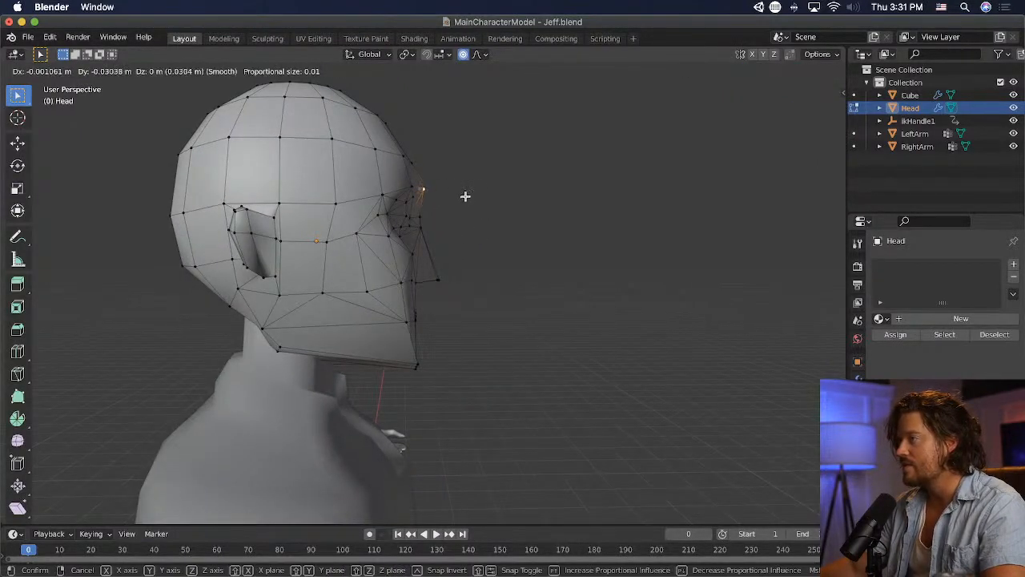
left_click(465, 196)
- Reposition the lower forehead vertex above the brow and the vertex just behind the brow to refine the side profile
left_click(413, 164)
key("g")
left_click(445, 152)
left_click(415, 187)
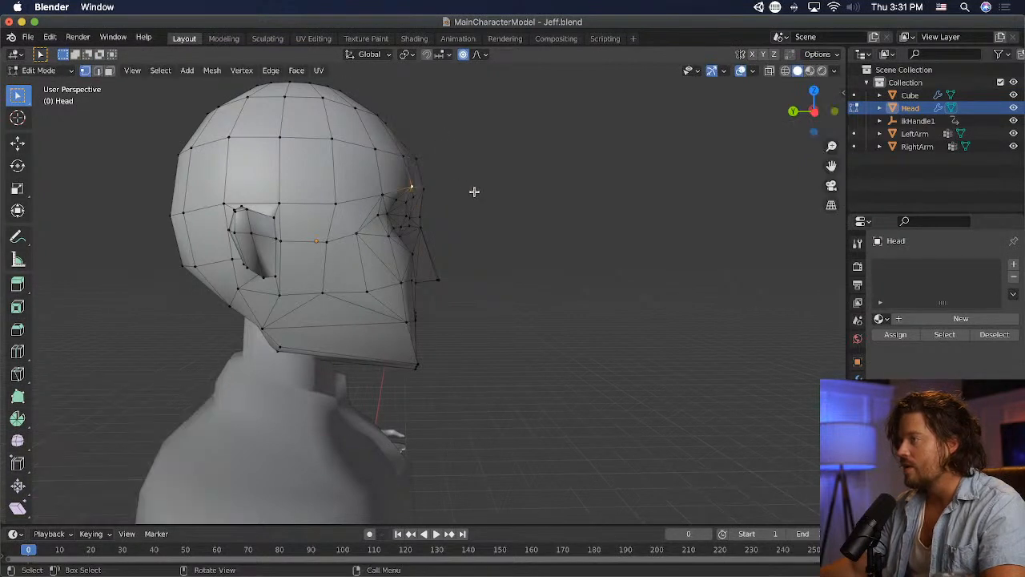
key("g")
left_click(467, 190)
left_click(387, 126)
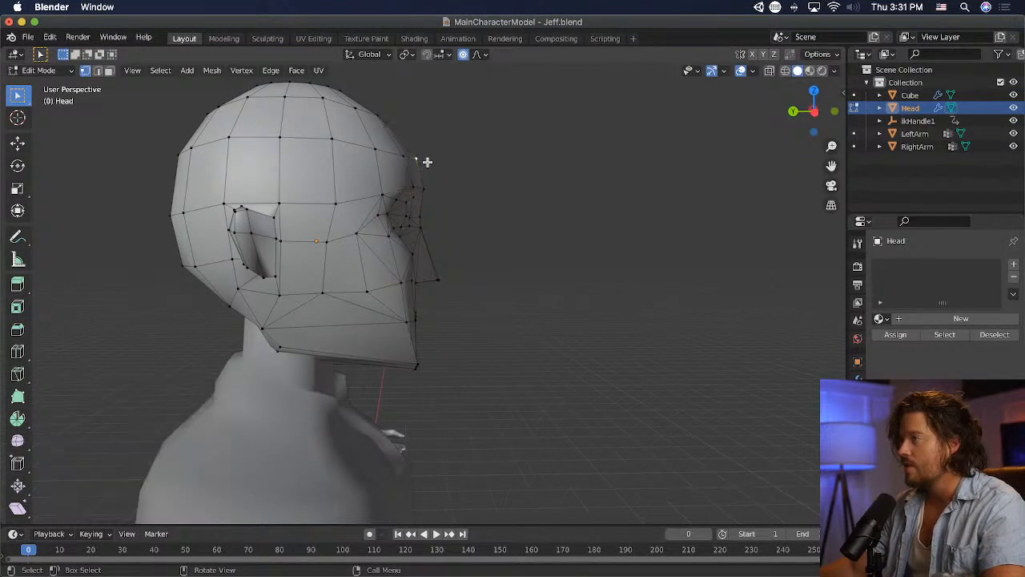
key("g")
left_click(427, 165)
- Shift the nose bridge vertex about 0.015 m back and up, and lower the centre brow vertex about 0.025 m
left_click(428, 217)
key("g")
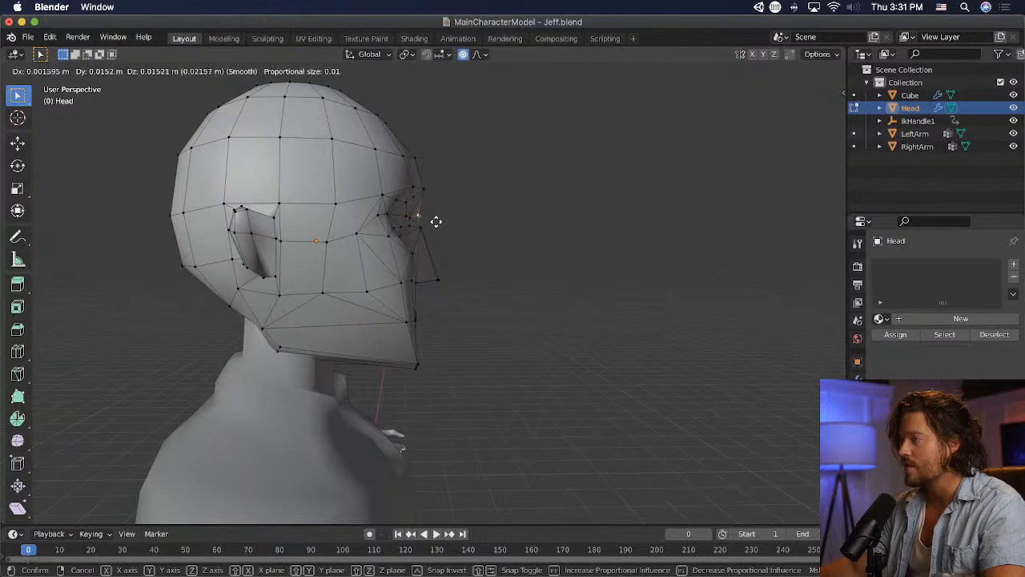
left_click(435, 222)
left_click(419, 189)
key("g")
left_click(476, 213)
middle_click_drag(476, 213, 427, 209)
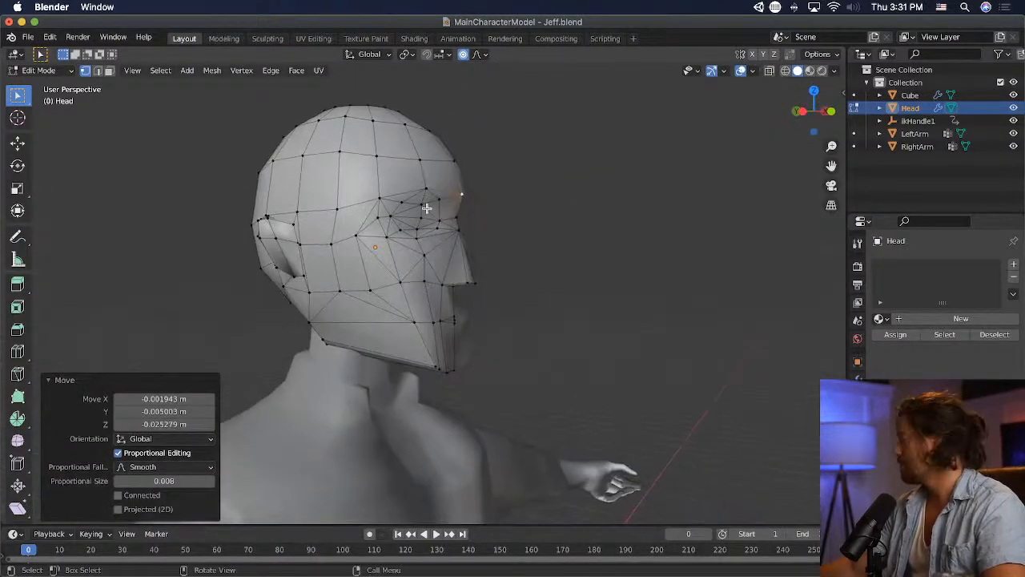
- Save the file and switch the head to Object Mode
key("super+s")
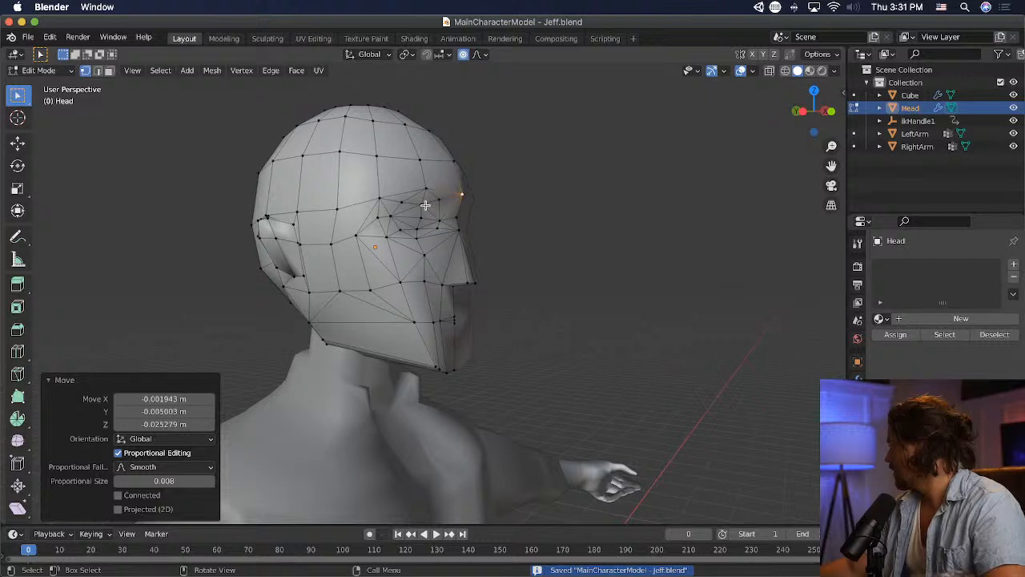
left_click(70, 75)
left_click(38, 85)
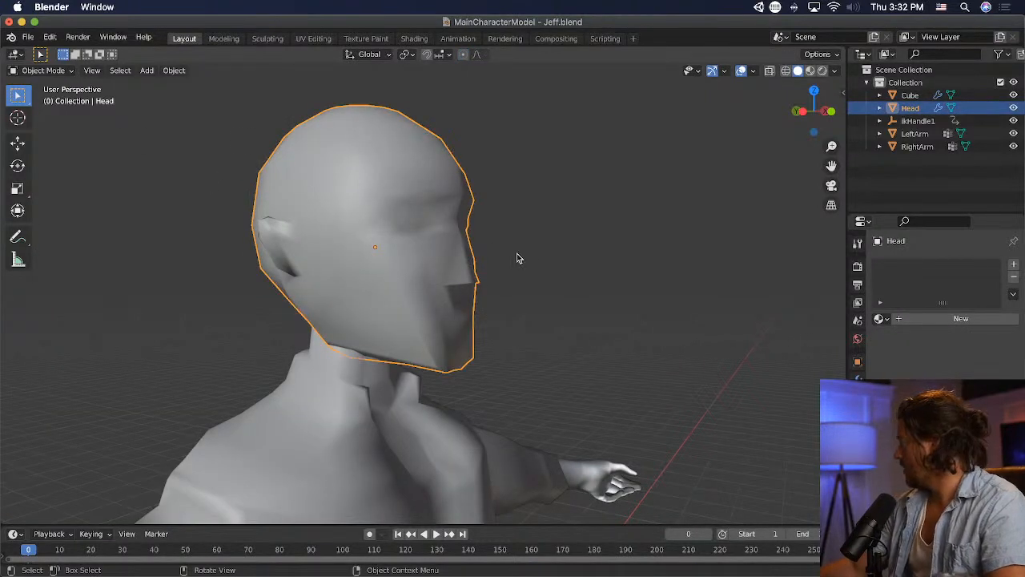
- Return the head to Edit Mode and extrude the middle edge vertex across the open hole at the back of the skull
middle_click_drag(518, 258, 225, 232)
scroll(75, 101, "up", 3)
left_click(57, 73)
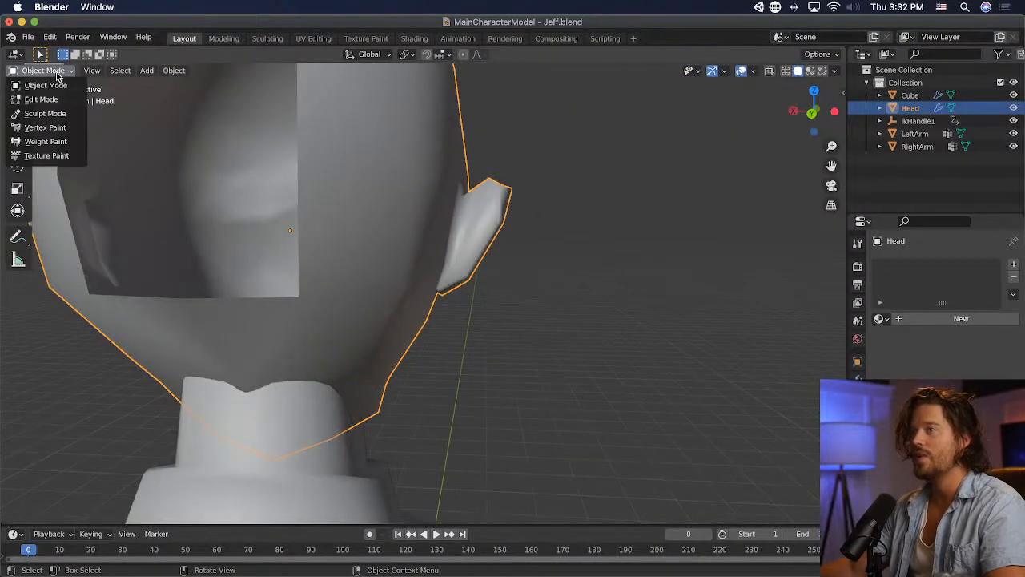
left_click(41, 100)
middle_click_drag(120, 160, 350, 224)
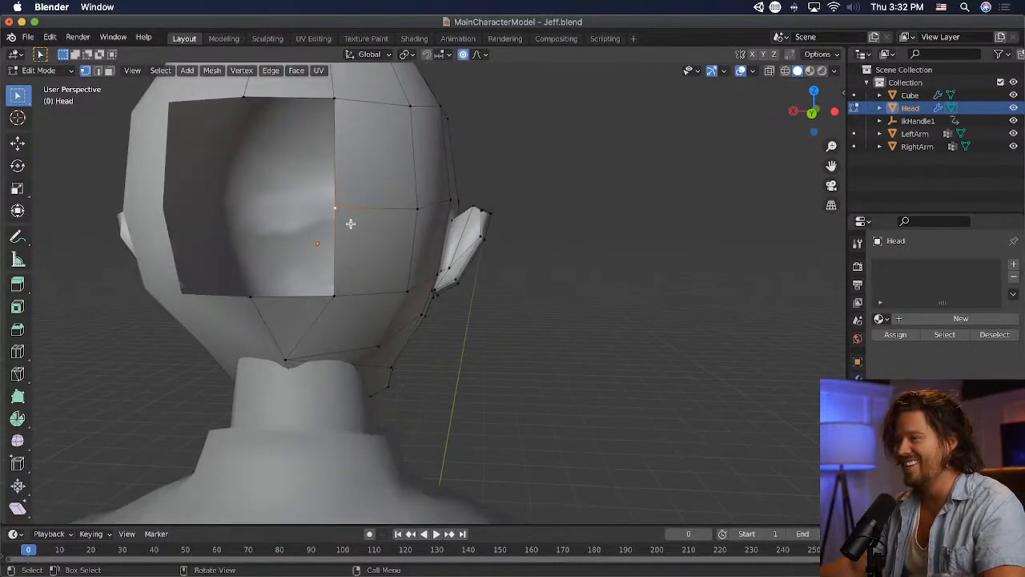
key("e")
left_click(218, 224)
- Fill the openings above and below the new edge at the back of the head with faces
left_click(245, 99, "shift")
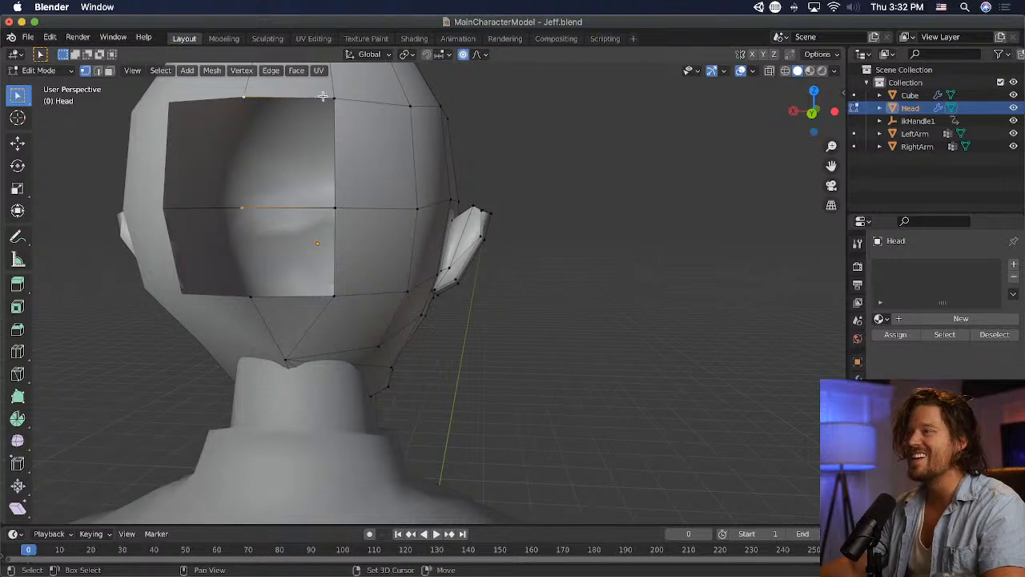
left_click(336, 208, "shift")
key("f")
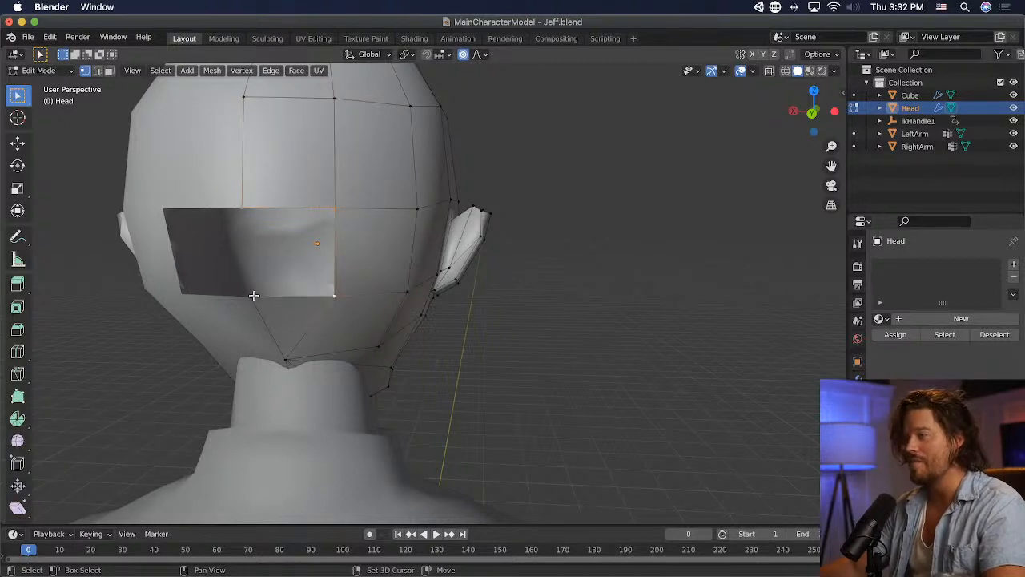
- Try poking the triangular face behind the jaw below the ear, and undo it
middle_click_drag(566, 341, 469, 319)
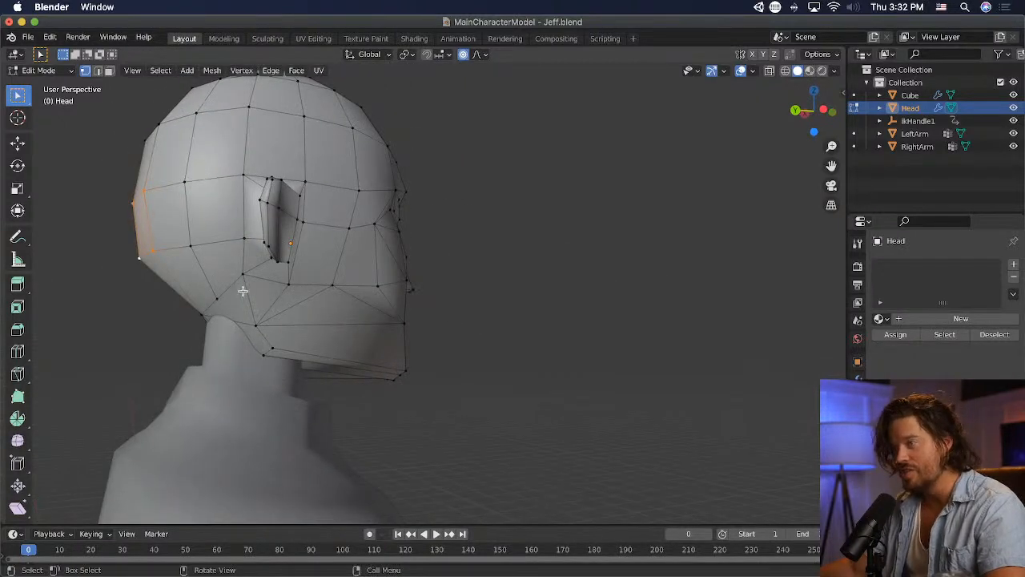
left_click(298, 70)
left_click(338, 142)
left_click(508, 277)
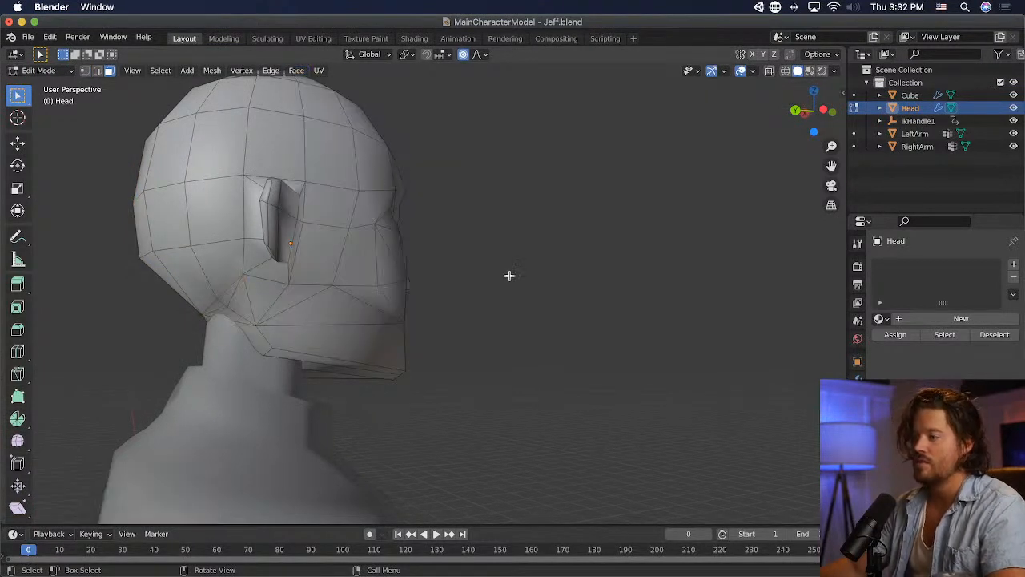
middle_click_drag(508, 277, 589, 256)
key("super+z")
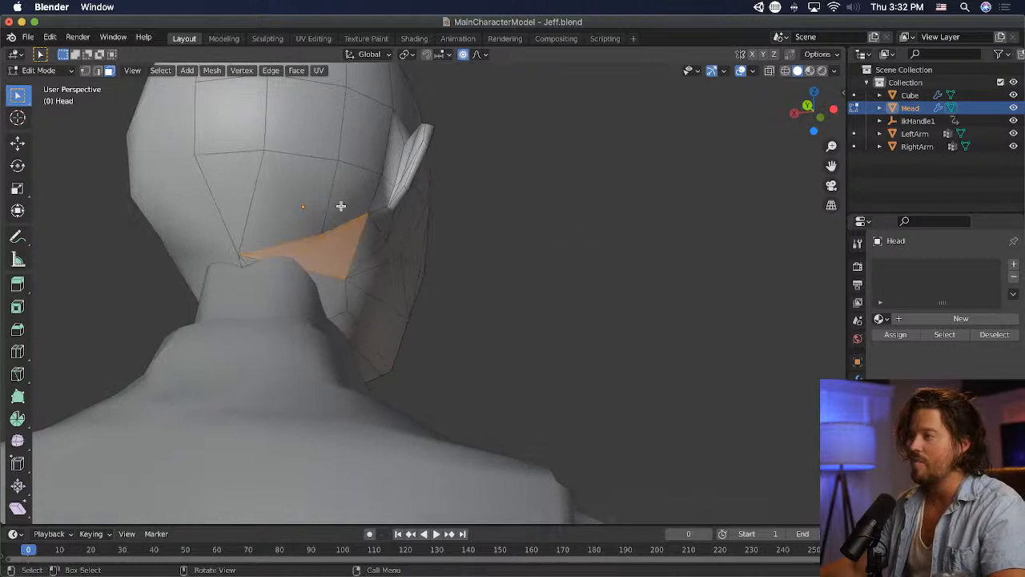
key("super+z")
- Knife-cut an edge from the lower skull vertex behind the ear to the rear jaw vertex, and switch to Object Mode
left_click(86, 72)
left_click(318, 232)
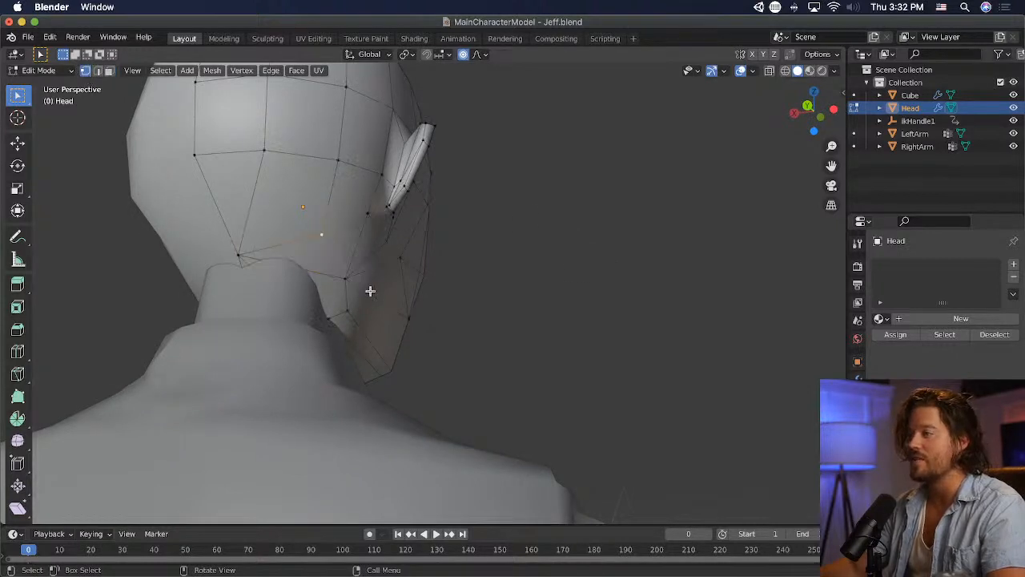
left_click(24, 372)
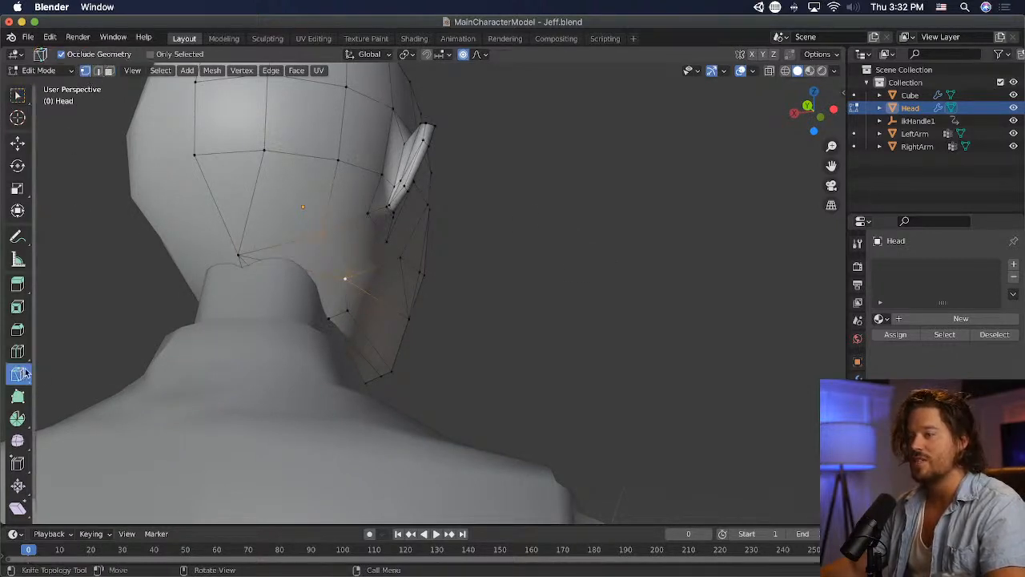
left_click(322, 235)
key("Return")
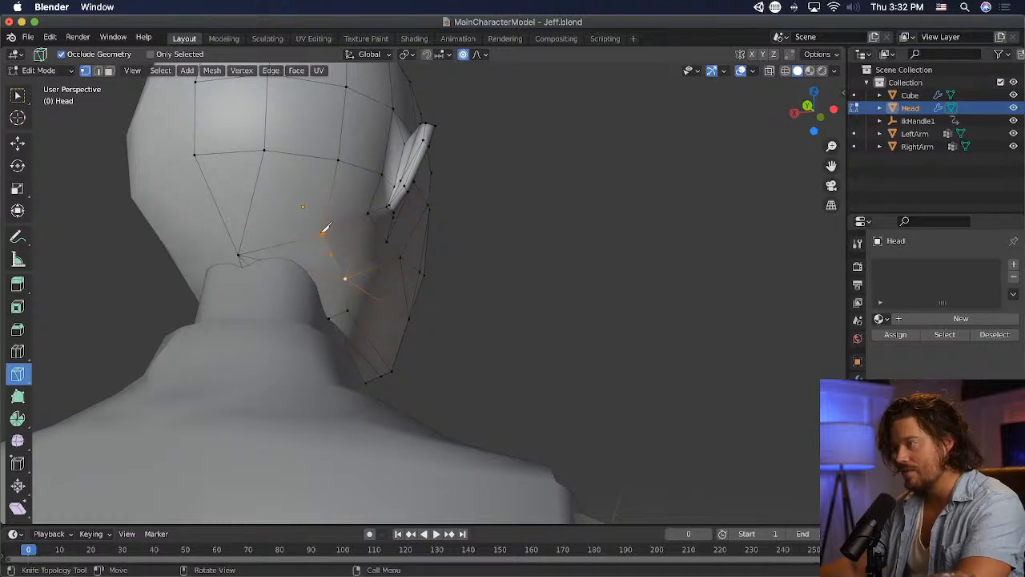
left_click(322, 234)
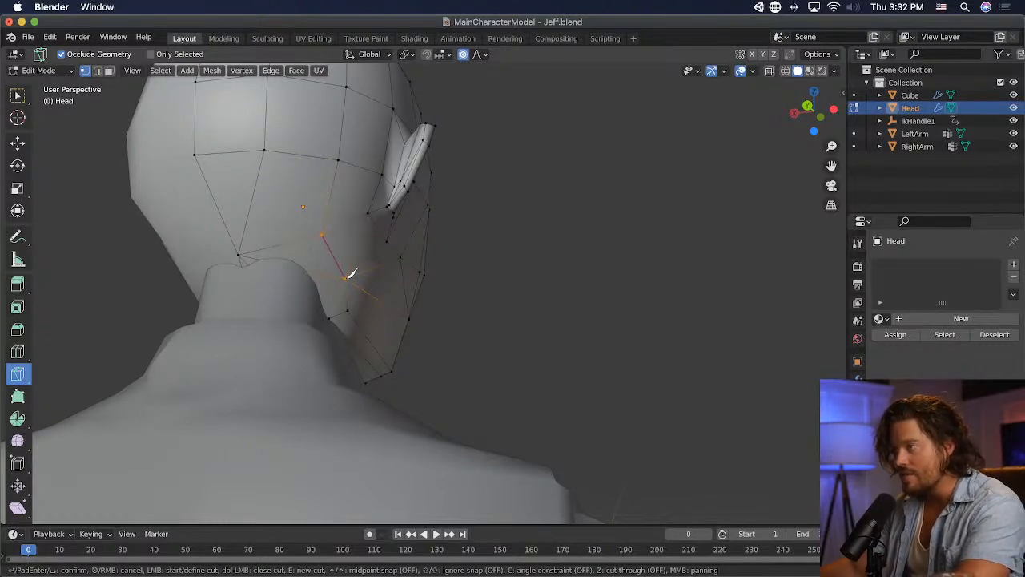
middle_click_drag(351, 275, 339, 241)
left_click(40, 71)
left_click(32, 85)
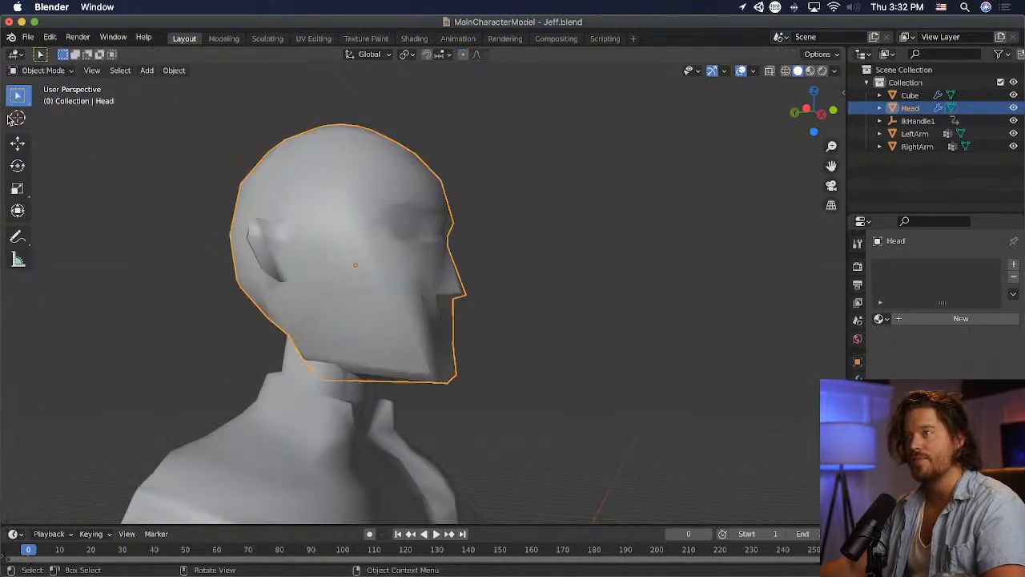
- Put the head back into Edit Mode and move the rear lower jaw vertices forward, ending with a shift of about 0.037 m
left_click(61, 71)
left_click(48, 96)
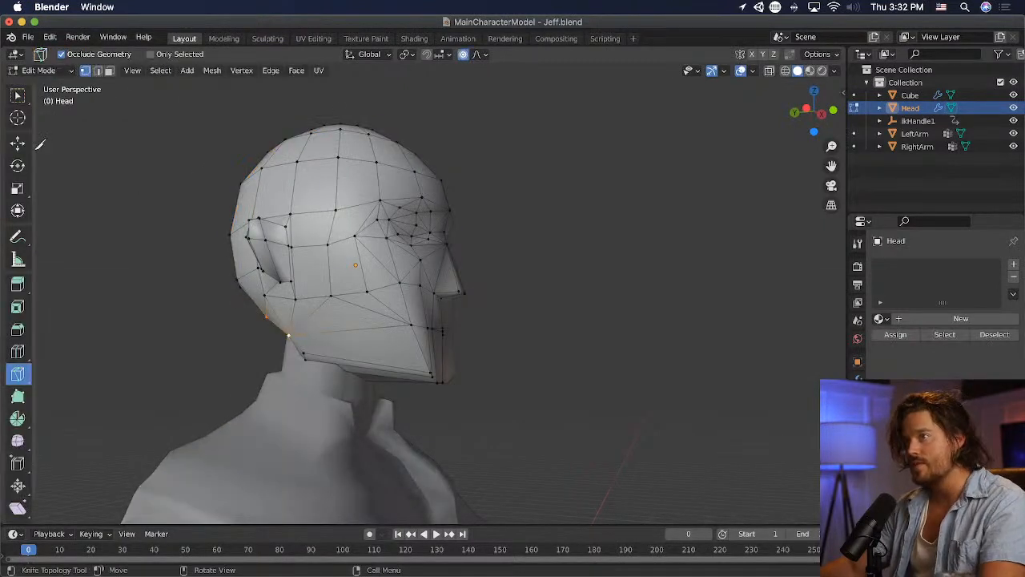
key("w")
middle_click_drag(309, 355, 483, 396)
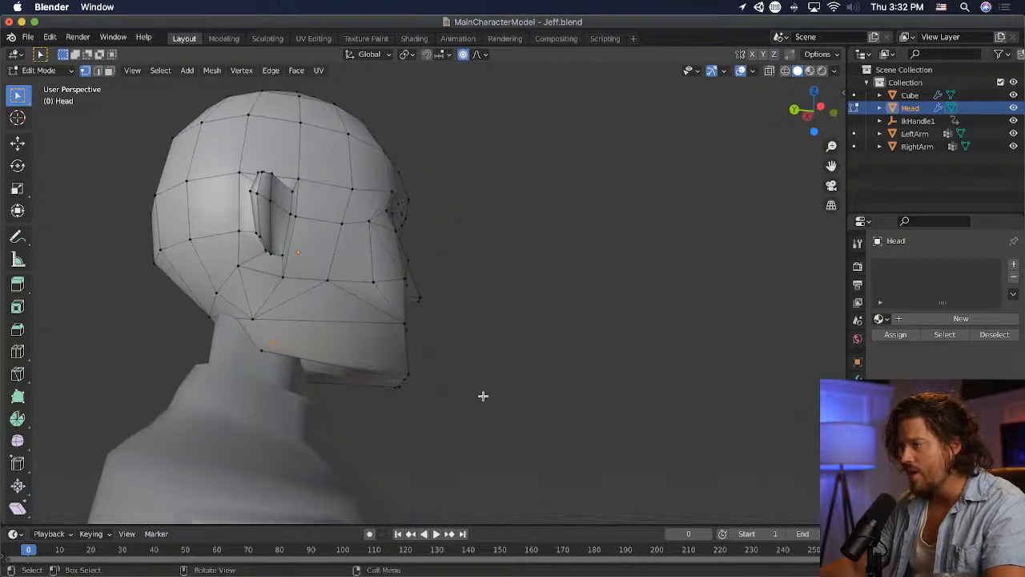
key("g")
left_click(355, 361)
middle_click_drag(355, 361, 377, 370)
key("g")
middle_click_drag(355, 366, 510, 345)
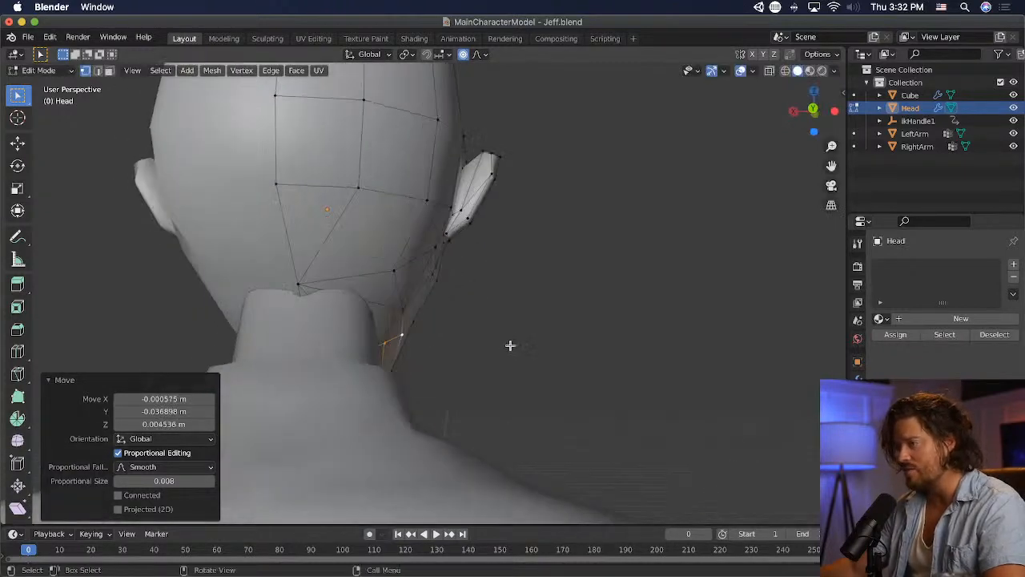
- Poke the face on the underside of the head beside the neck
left_click(393, 322)
left_click(296, 70)
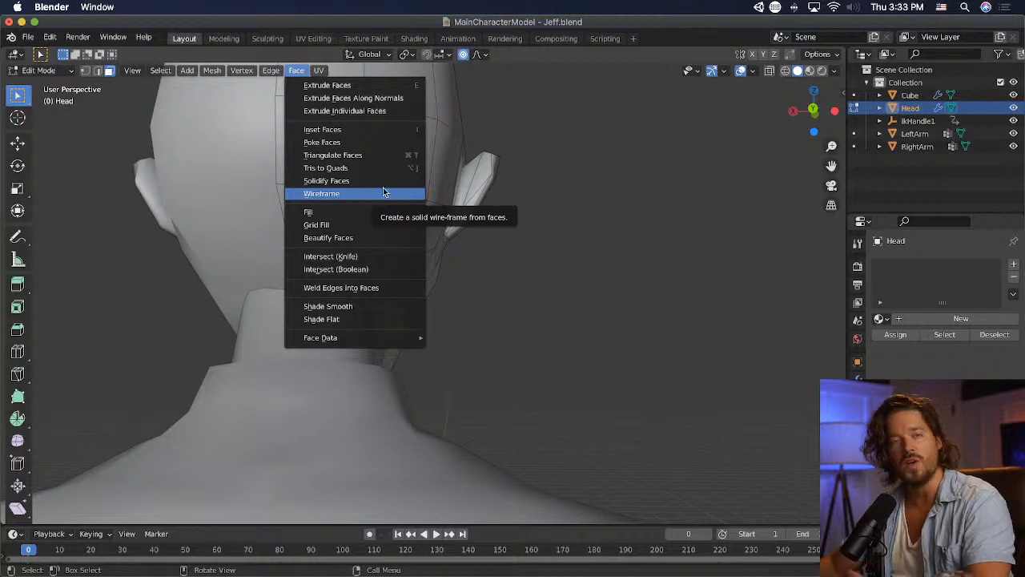
left_click(371, 143)
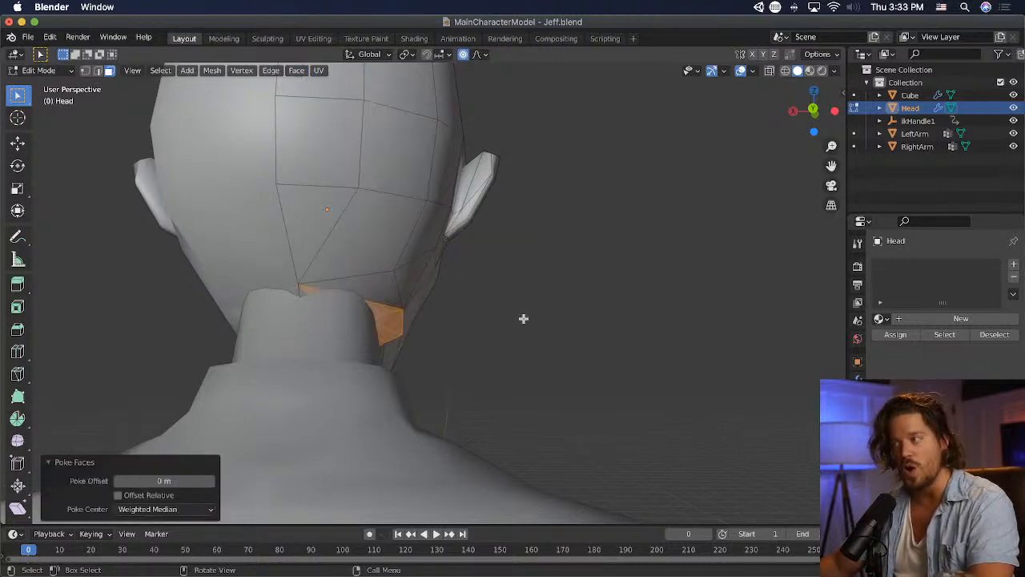
middle_click_drag(523, 318, 365, 291)
left_click(360, 378)
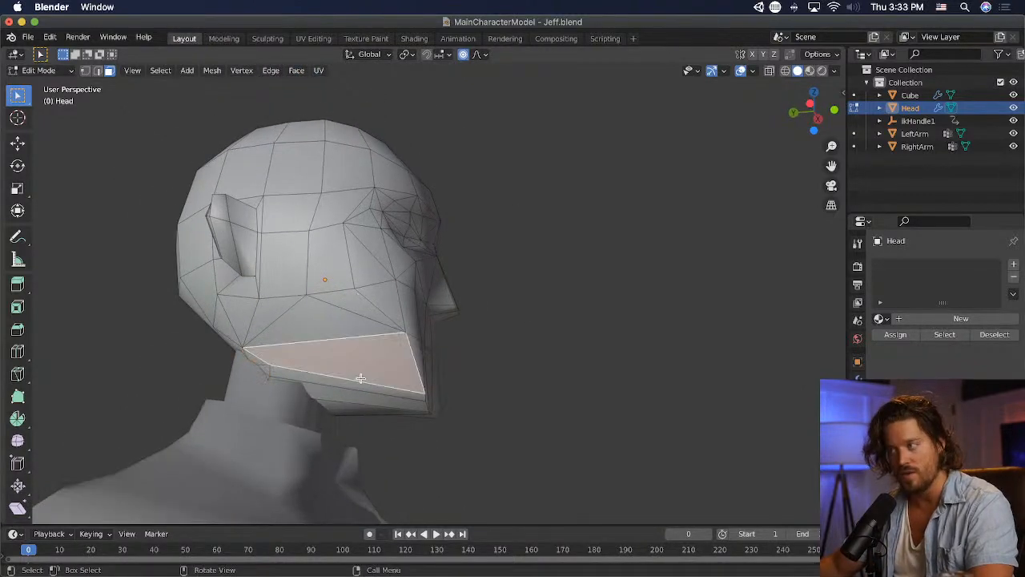
middle_click_drag(361, 378, 597, 394)
- Move the rear jaw vertex about 0.035 m toward the neck, reposition the vertex below it, and adjust the first by about 0.02 m
left_click(84, 71)
middle_click_drag(337, 320, 390, 332)
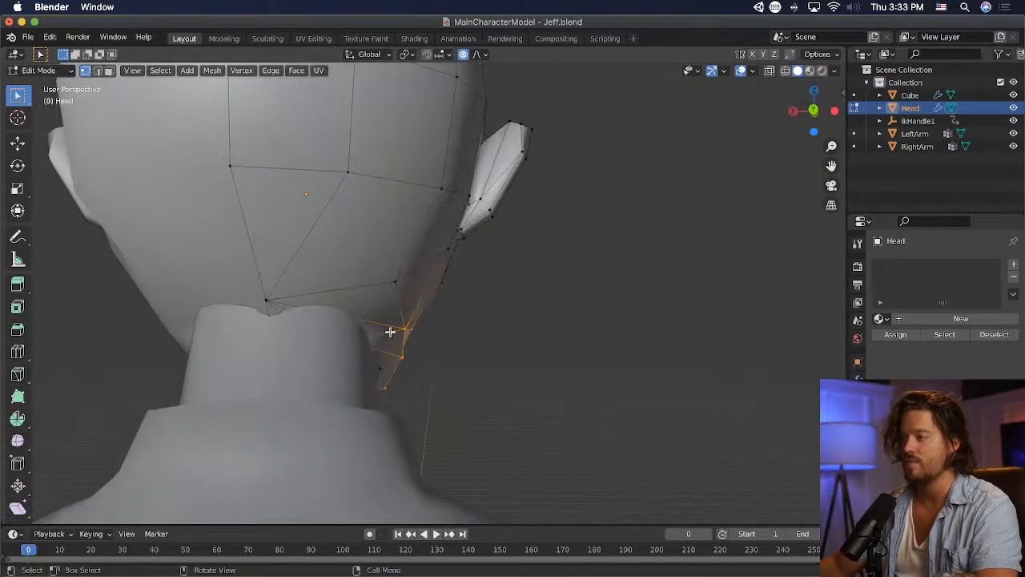
key("g")
left_click(429, 385)
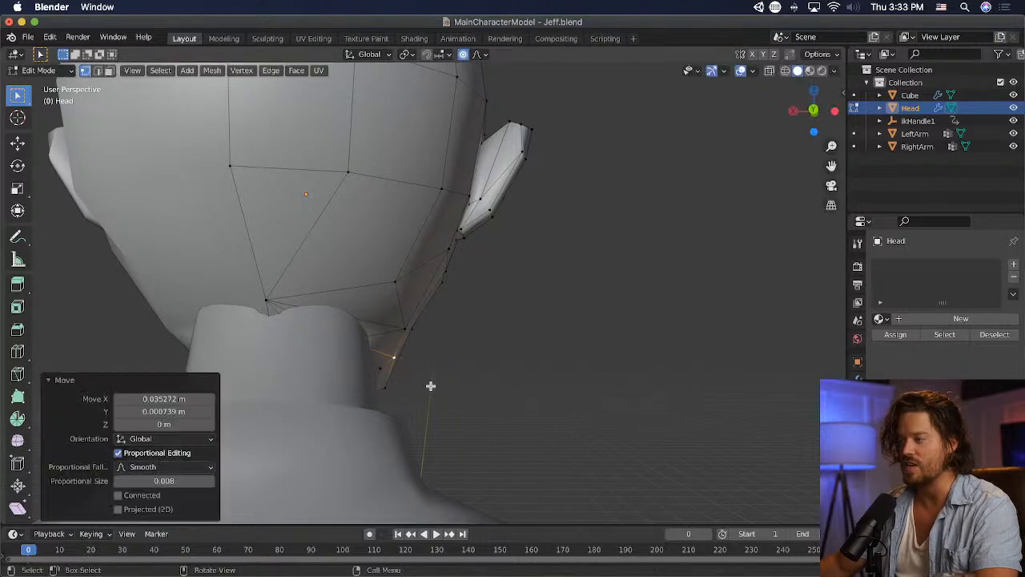
left_click(379, 369)
key("g")
left_click(417, 402)
left_click(392, 358)
key("g")
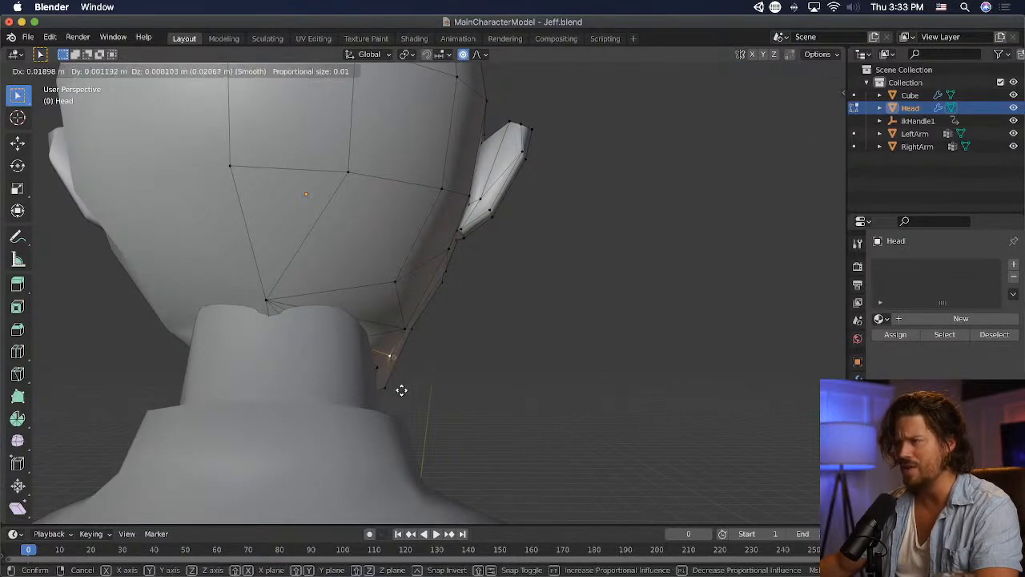
left_click(402, 390)
- Select the vertices along the bottom edge of the chin and jaw and raise them
middle_click_drag(401, 390, 472, 408)
left_click(471, 407, "shift")
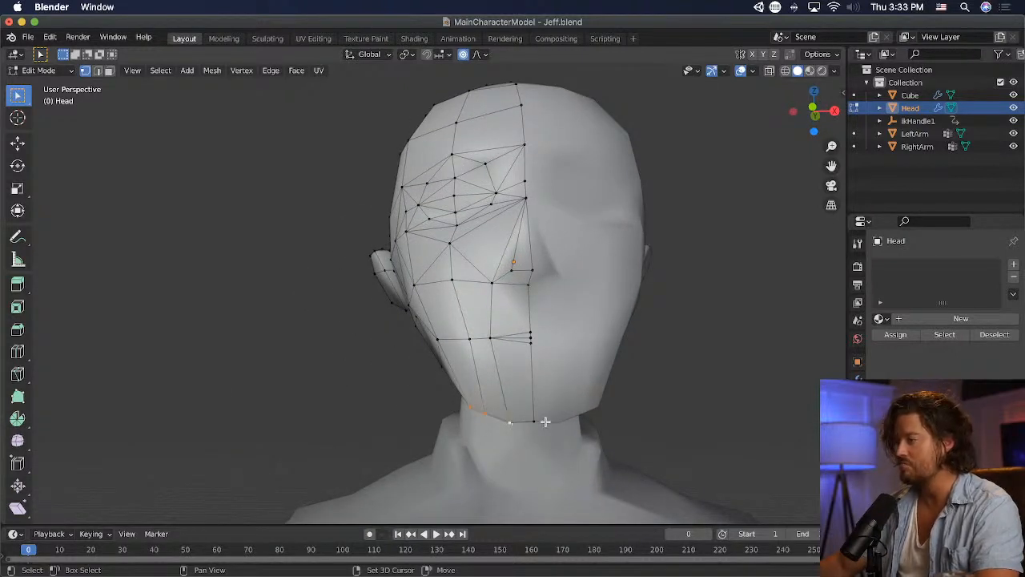
key("g")
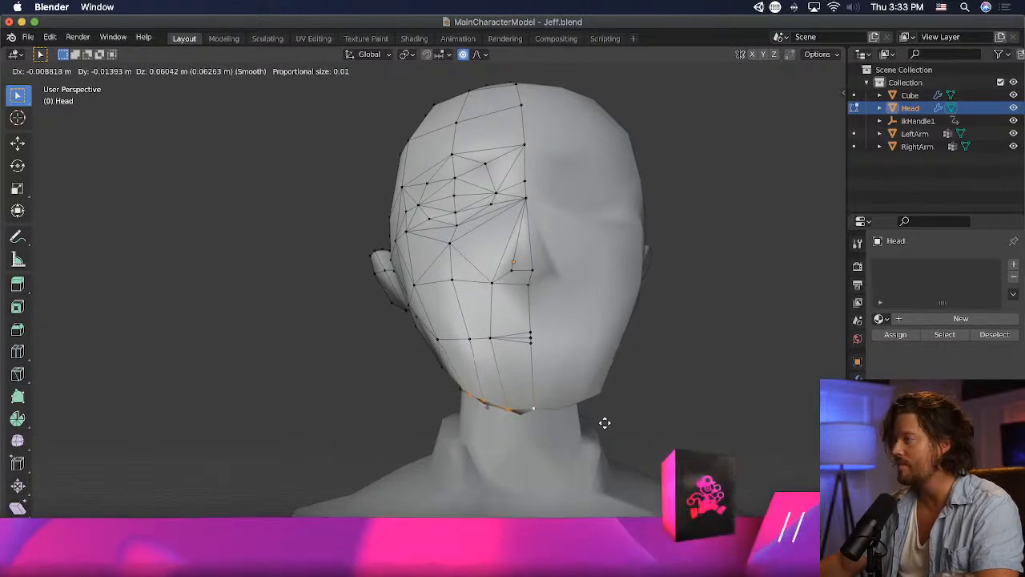
left_click(635, 407)
left_click(664, 418)
- Examine the reshaped head in proportion to the upper body from the side and front
middle_click_drag(635, 407, 700, 424)
scroll(666, 417, "down", 2)
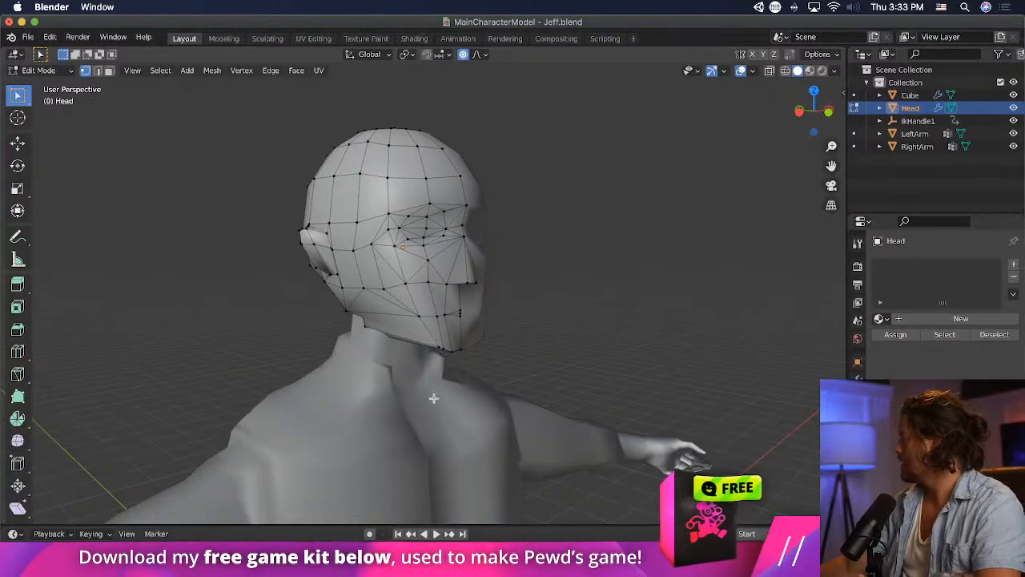
middle_click_drag(689, 377, 304, 350)
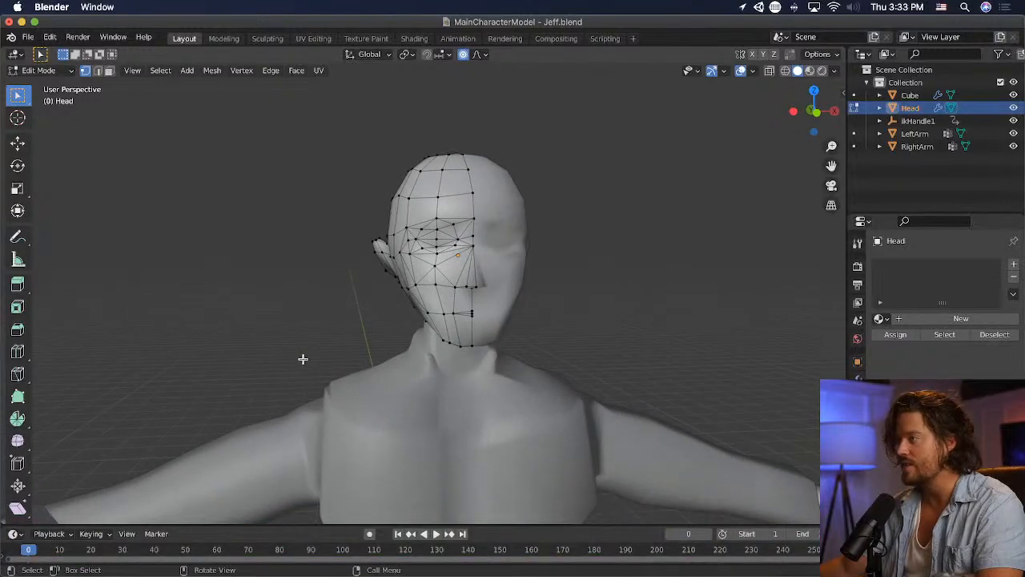
mouse_move(385, 288)
middle_mouse_down()
mouse_move(544, 293)
mouse_move(433, 302)
mouse_move(366, 286)
mouse_move(389, 263)
mouse_move(373, 286)
mouse_move(393, 283)
middle_mouse_up()
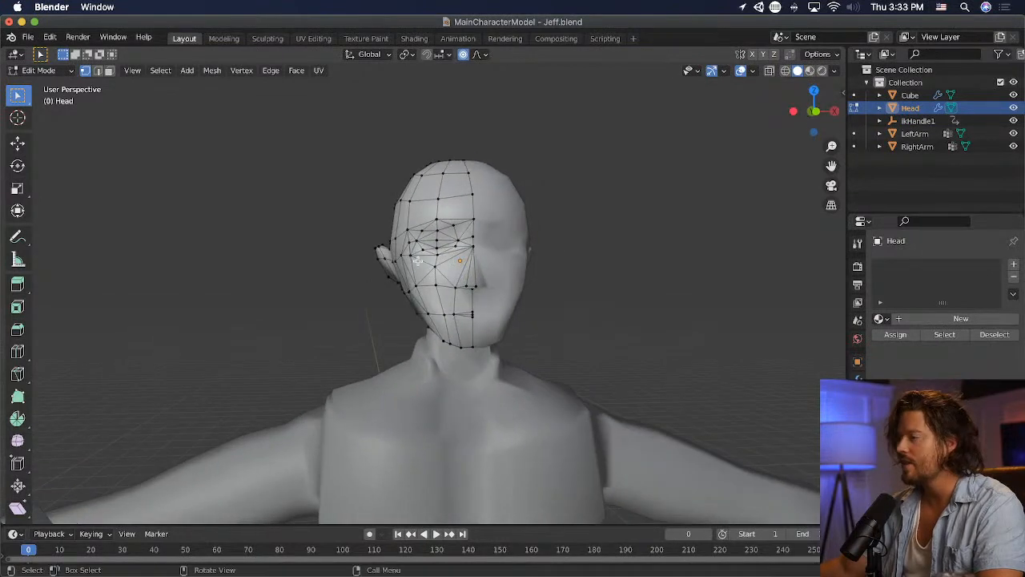
scroll(594, 273, "down", 2)
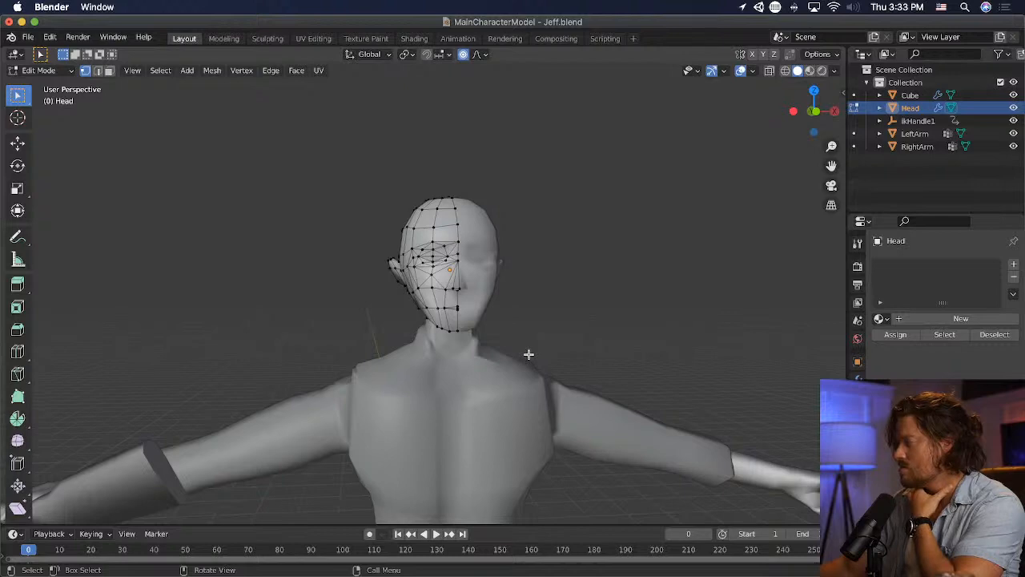
- Nudge the current vertex selection and reposition the mouth-line vertex just beside the face's centre line
middle_click_drag(453, 373, 641, 374)
scroll(572, 370, "up", 4)
scroll(470, 337, "up", 2)
key("g")
left_click(553, 375)
middle_click_drag(438, 353, 373, 350)
left_click(477, 356)
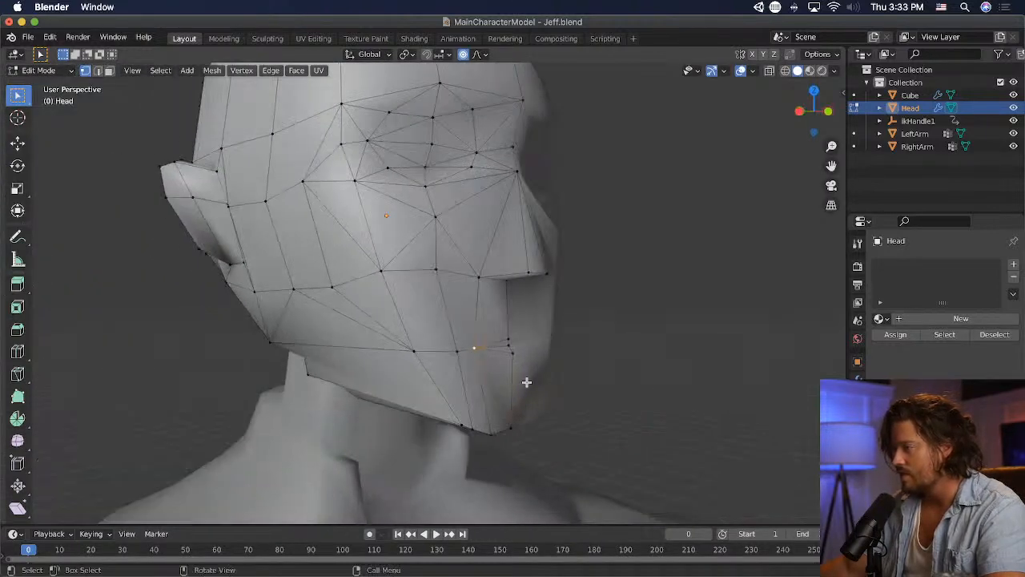
middle_click_drag(526, 382, 451, 376)
key("g")
left_click(610, 386)
- Pull the upper lip's centre vertex forward about 0.025 m and save the file
left_click(600, 358)
middle_click_drag(635, 369, 544, 385)
key("g")
left_click(748, 368)
scroll(579, 370, "up", 3)
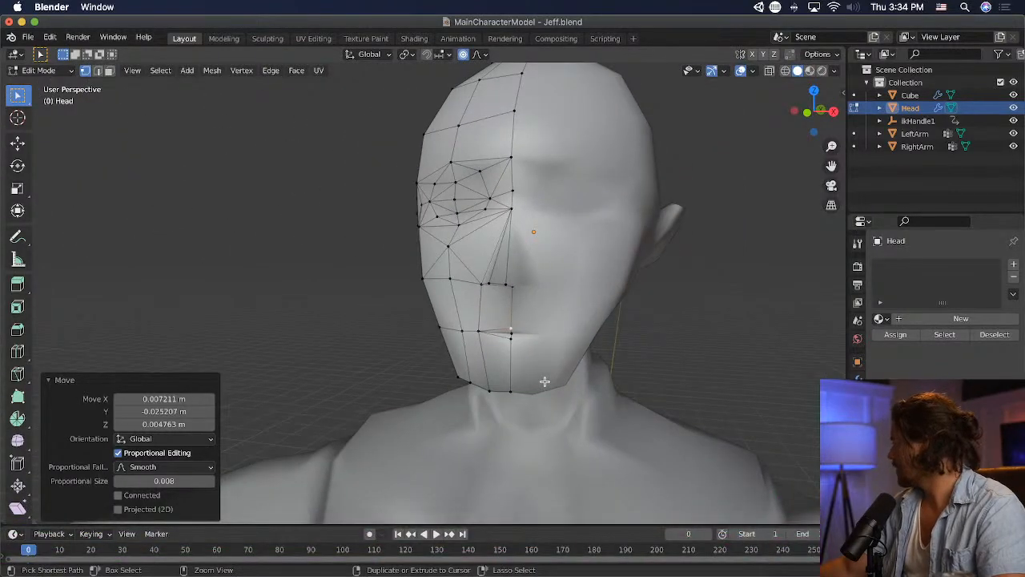
key("super+s")
- Switch the head to Object Mode and scale it up uniformly by a factor of about 1.063
middle_click_drag(542, 380, 600, 390)
scroll(541, 388, "down", 3)
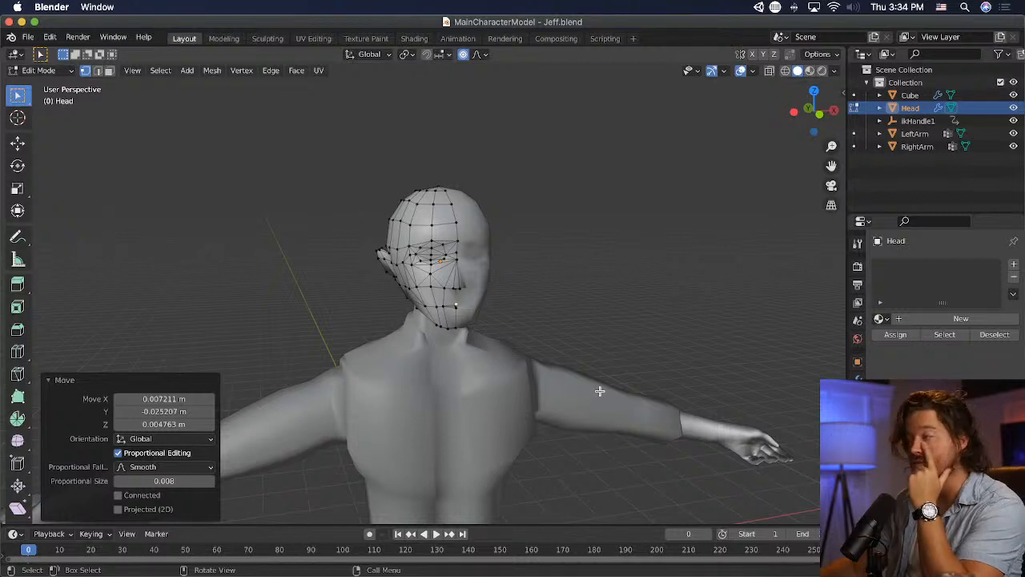
middle_click_drag(574, 346, 538, 325)
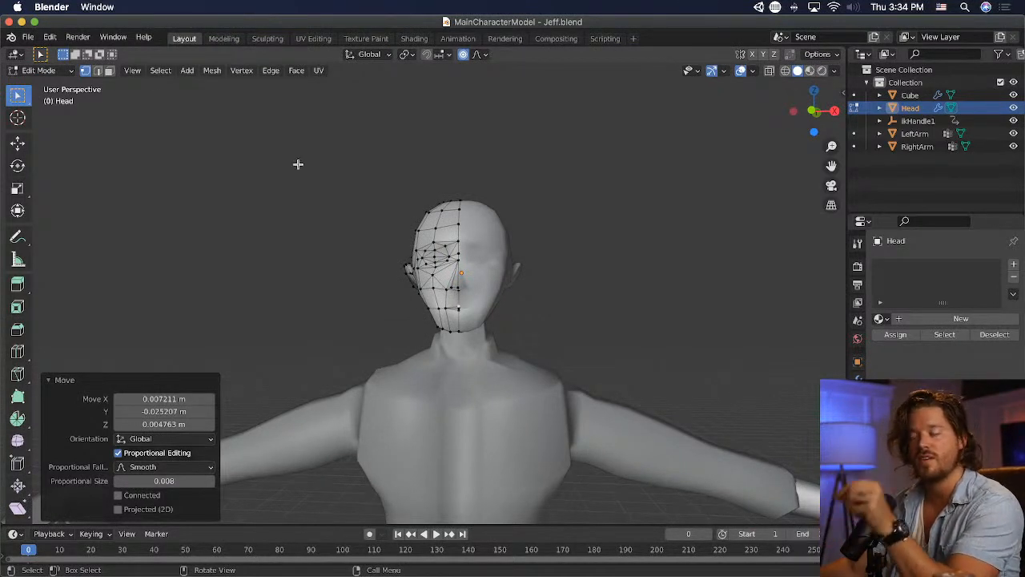
left_click(39, 71)
left_click(41, 81)
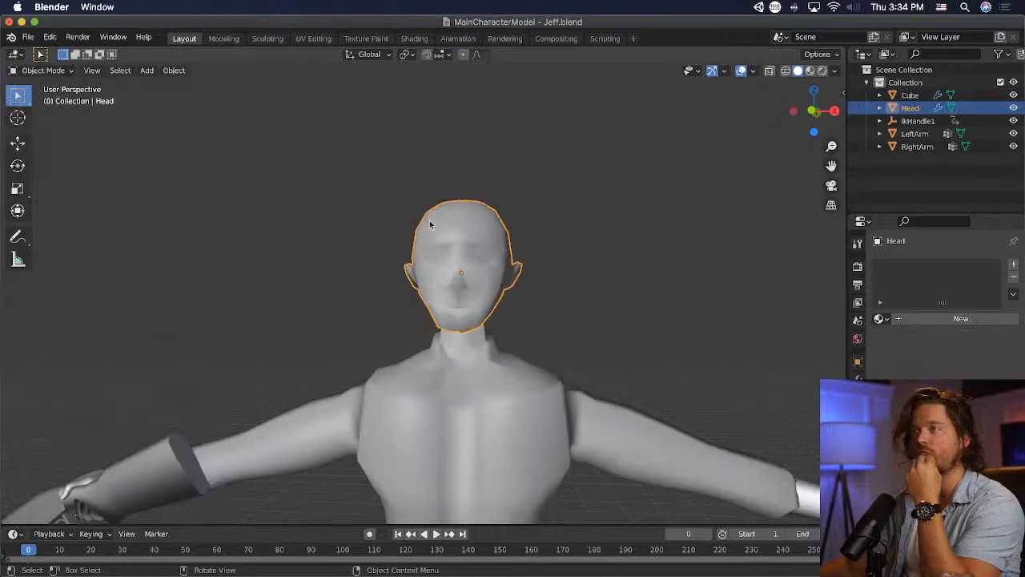
key("KP_1")
key("s")
left_click(629, 353)
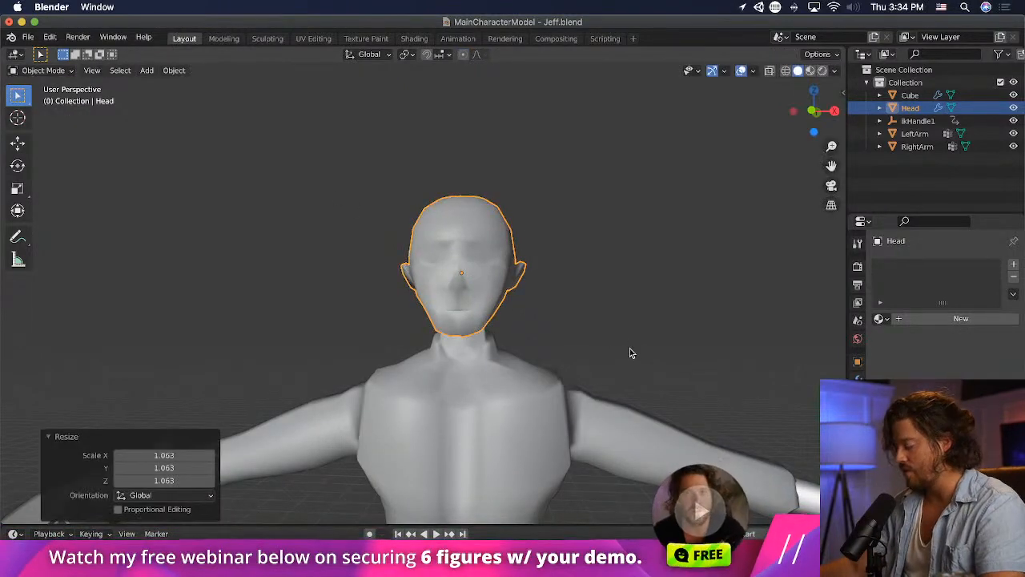
- Scale the head up by a further factor of about 1.047 and lower it about 0.06 m along Z in front view
scroll(633, 361, "down", 4)
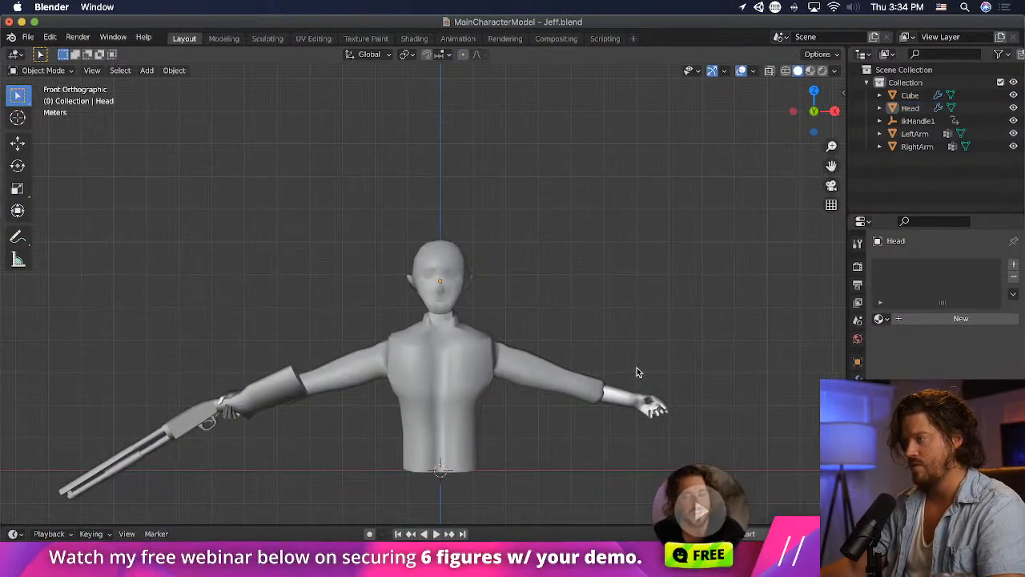
key("s")
left_click(534, 314)
key("g")
key("z")
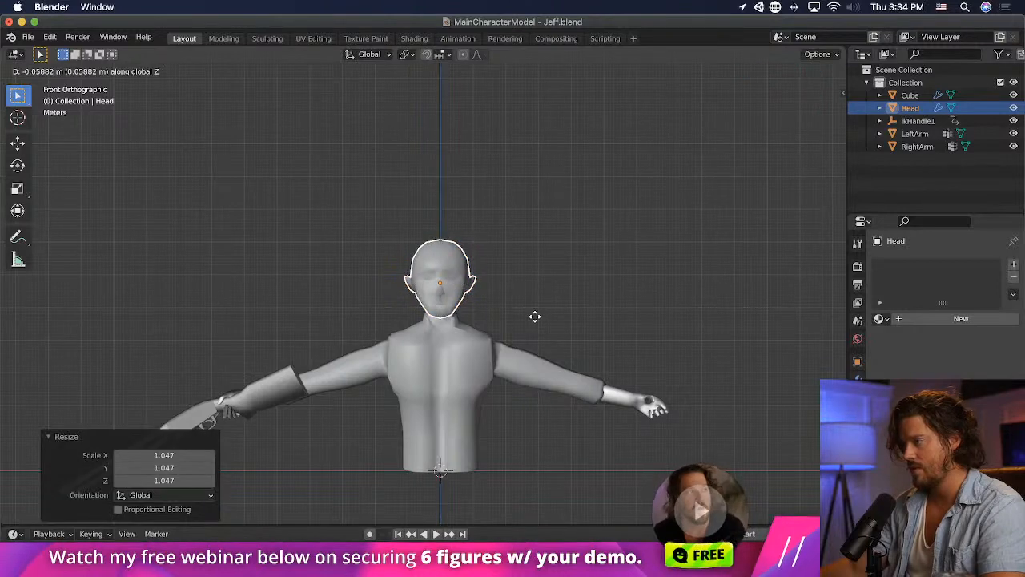
left_click(534, 318)
- Check the enlarged head against the body and return the head to Edit Mode
middle_click_drag(411, 390, 677, 389)
scroll(427, 365, "up", 5)
middle_click_drag(427, 365, 171, 361)
left_click(521, 211)
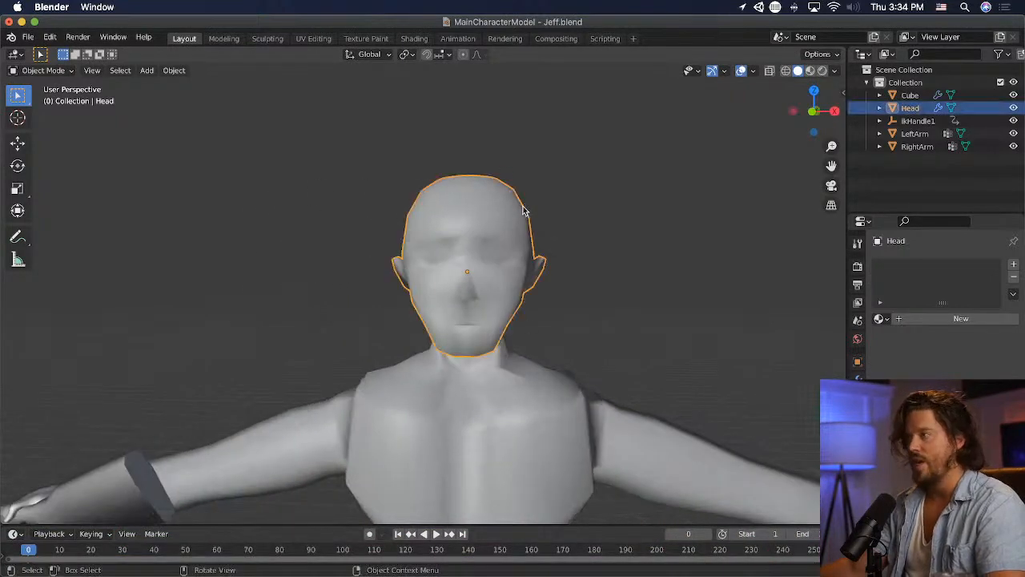
left_click(66, 71)
left_click(72, 98)
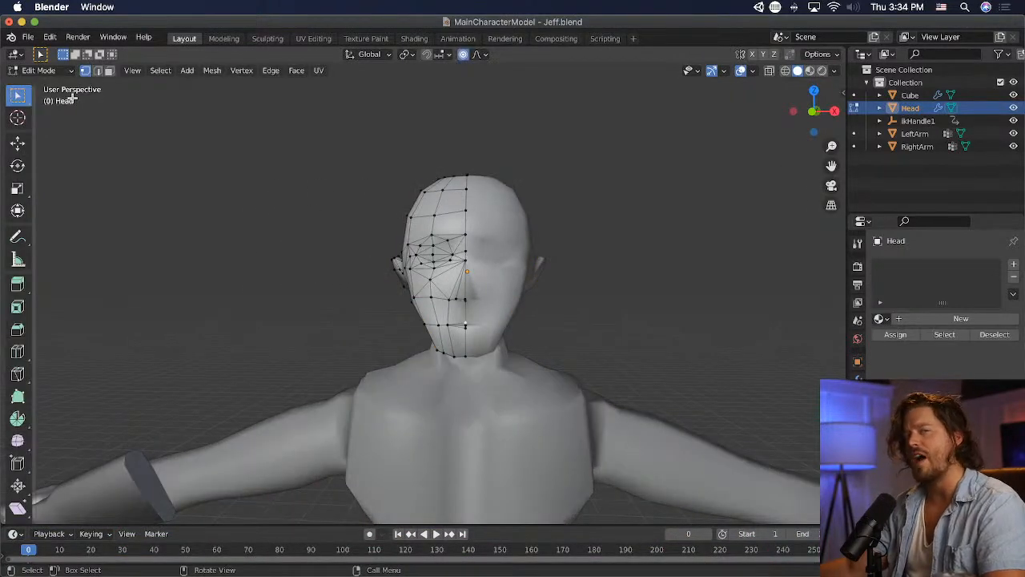
- Select the edges where the back of the ear joins the head and mark them as a seam
middle_click_drag(484, 251, 609, 283)
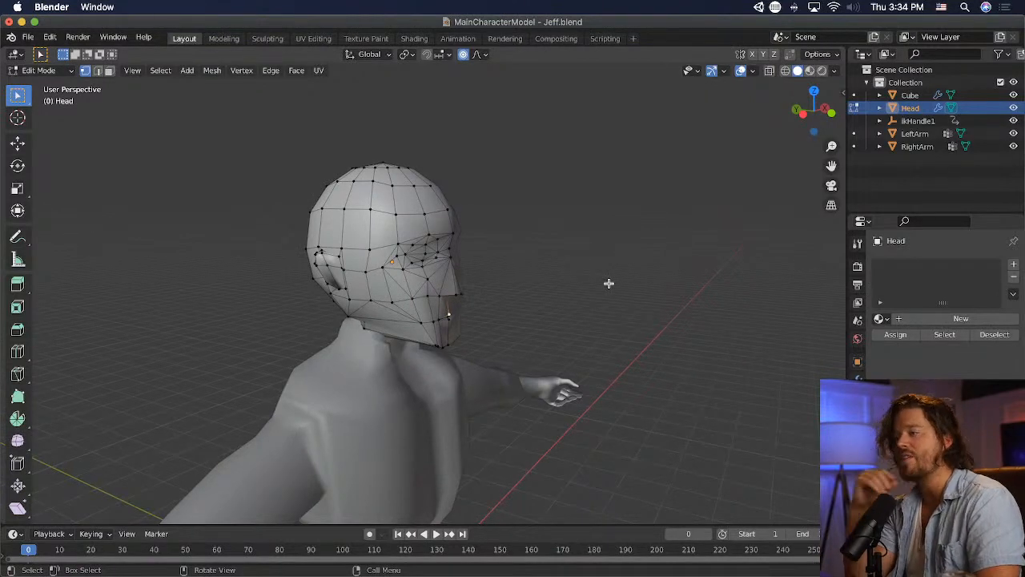
scroll(608, 282, "up", 3)
middle_click_drag(484, 333, 346, 317)
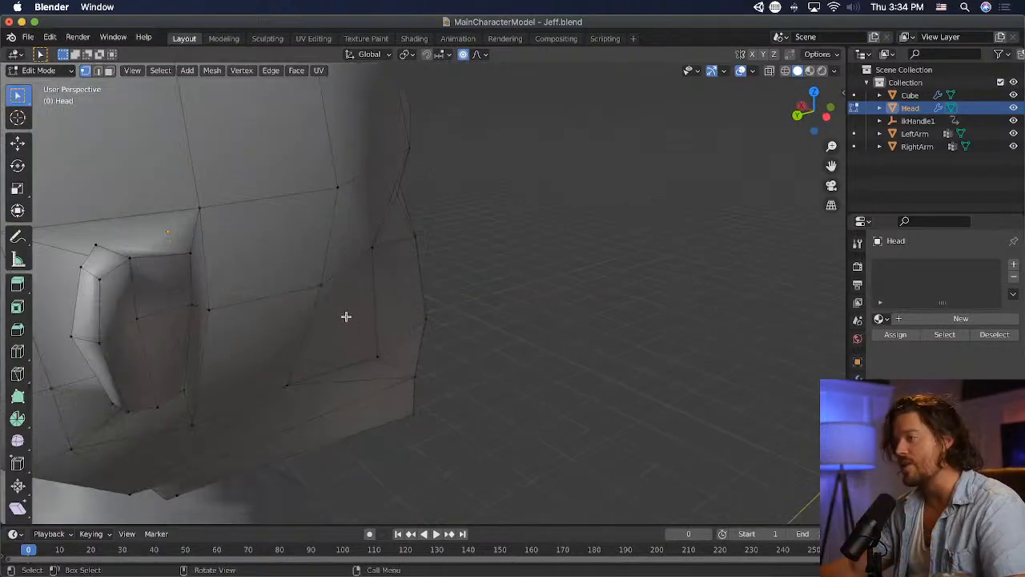
middle_click_drag(229, 297, 281, 311)
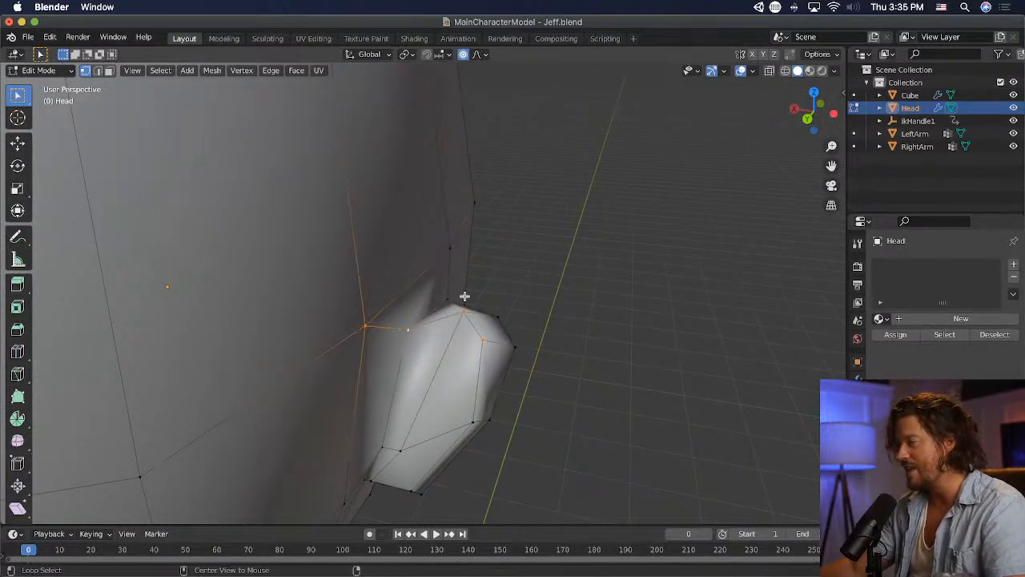
middle_click_drag(531, 389, 442, 359)
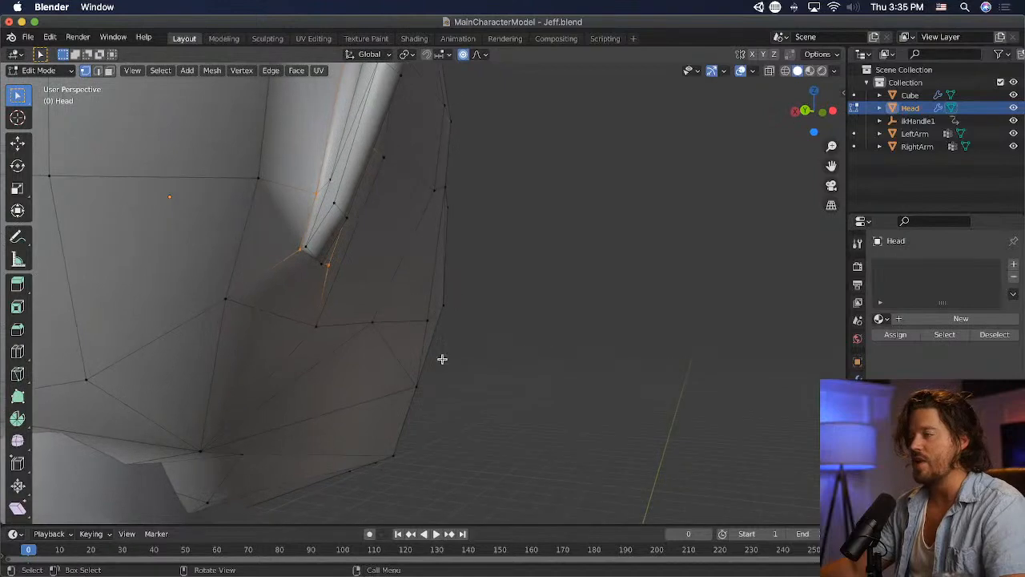
middle_click_drag(511, 322, 433, 270)
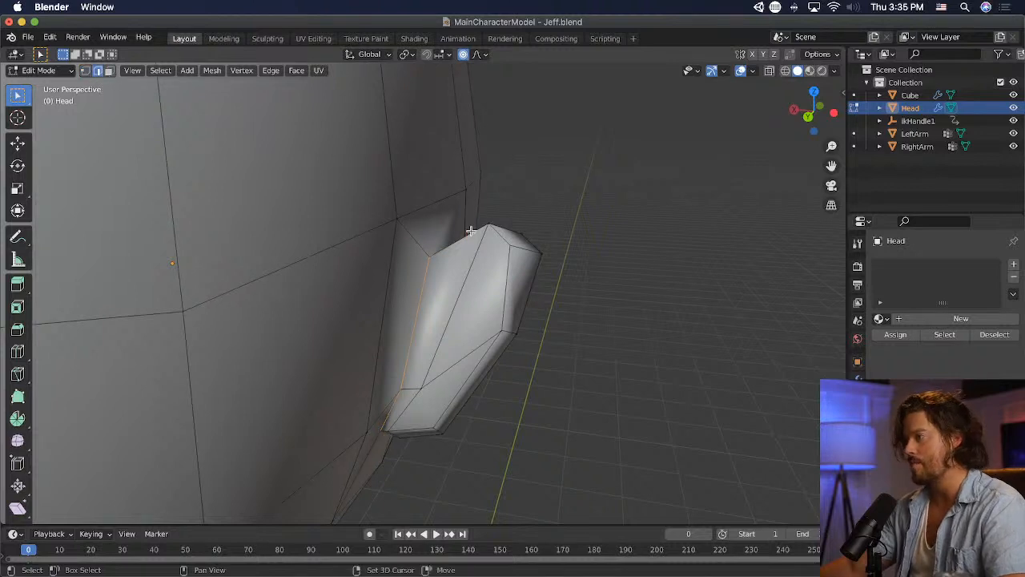
middle_click_drag(470, 231, 590, 236)
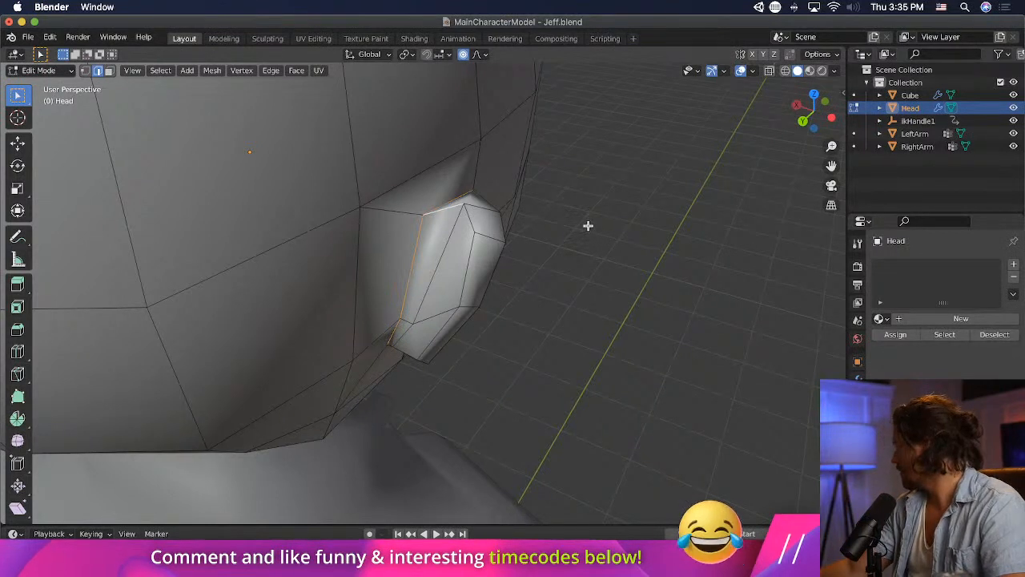
left_click(272, 71)
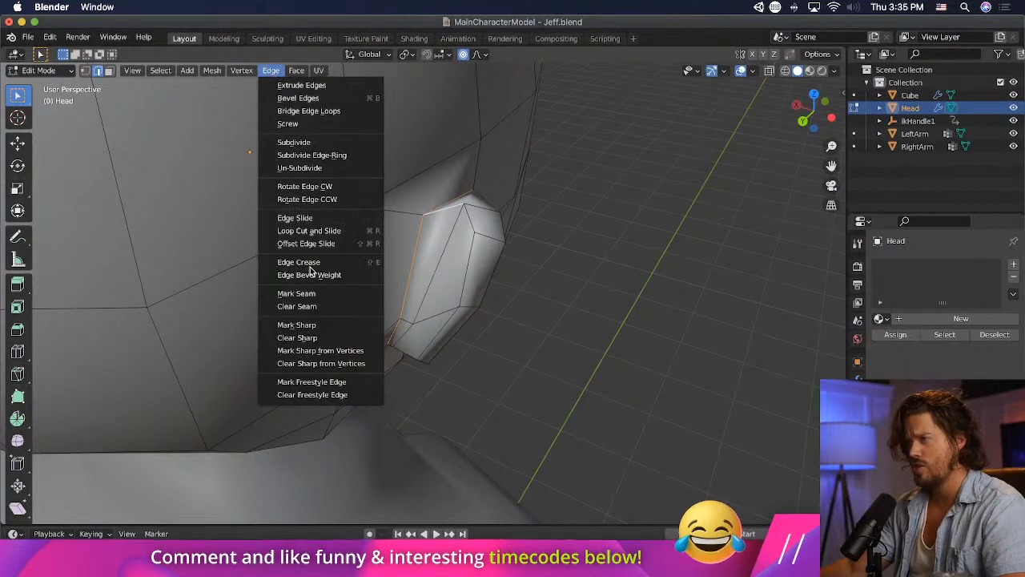
left_click(327, 293)
- Select the edges along the ear's outer back rim and mark them as a seam
middle_click_drag(448, 272, 572, 243)
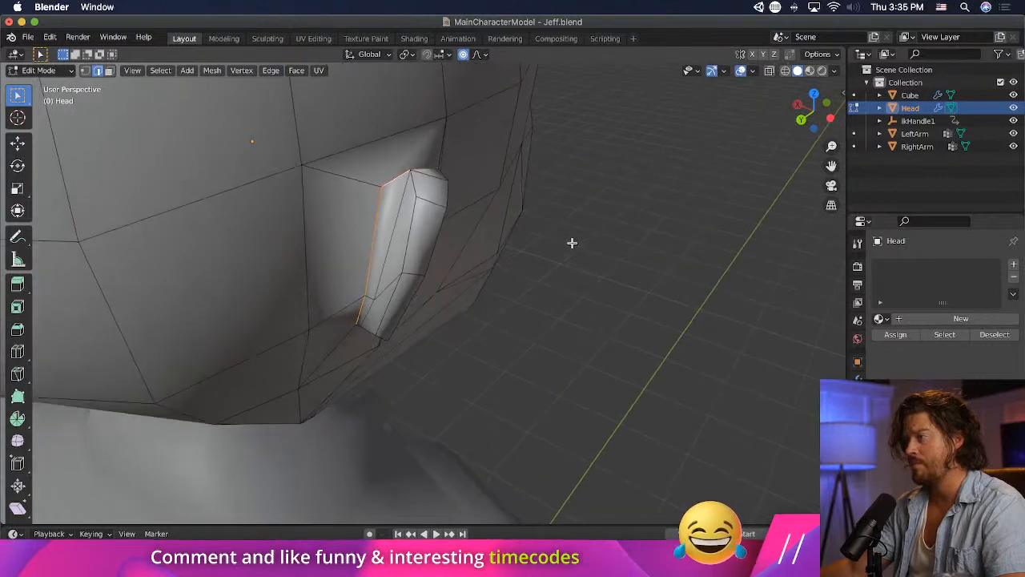
mouse_move(413, 192)
middle_mouse_down()
mouse_move(396, 219)
mouse_move(375, 226)
mouse_move(425, 205)
middle_mouse_up()
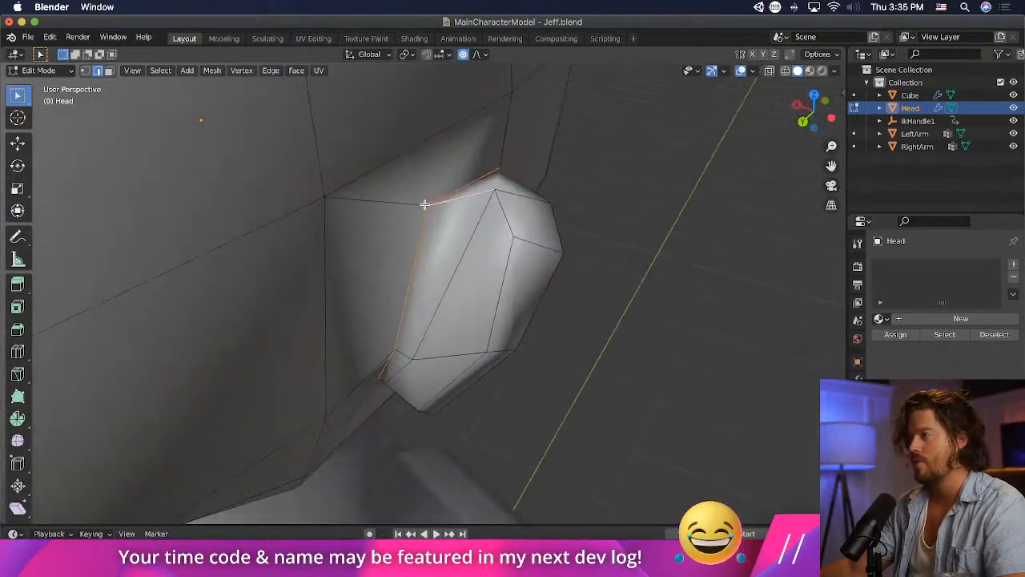
left_click(507, 273, "shift")
middle_click_drag(547, 325, 547, 277)
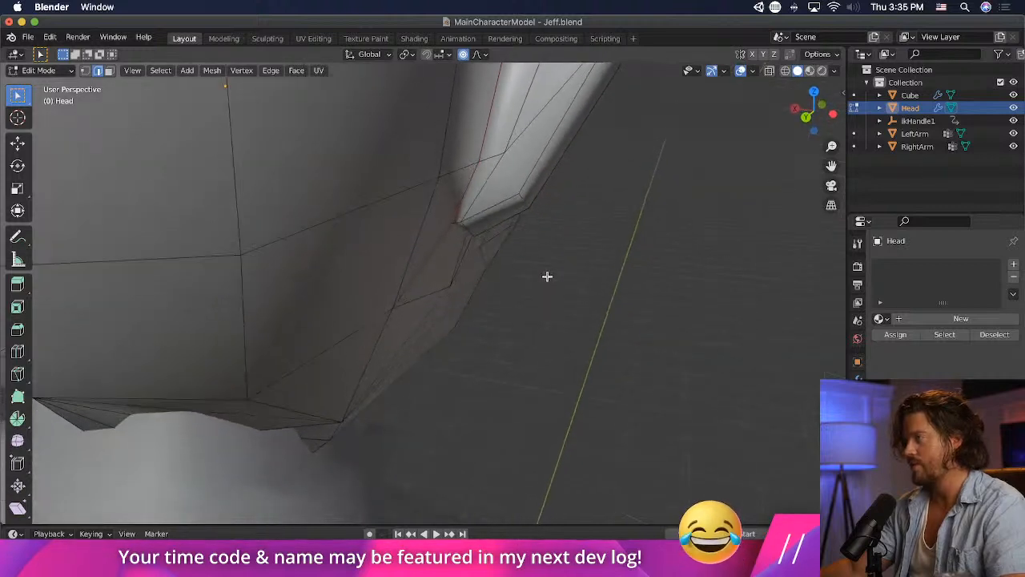
scroll(545, 270, "down", 3)
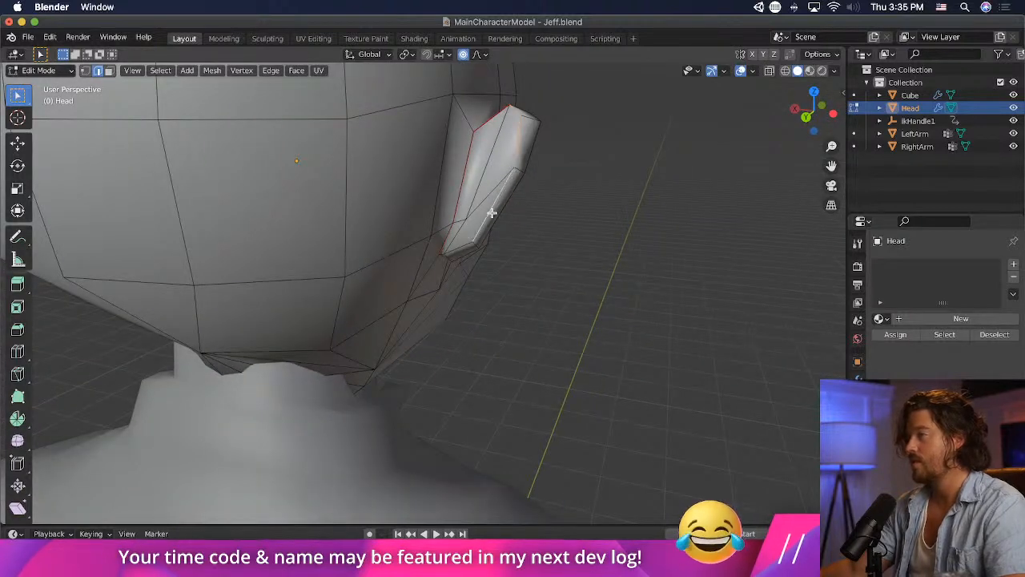
left_click(271, 71)
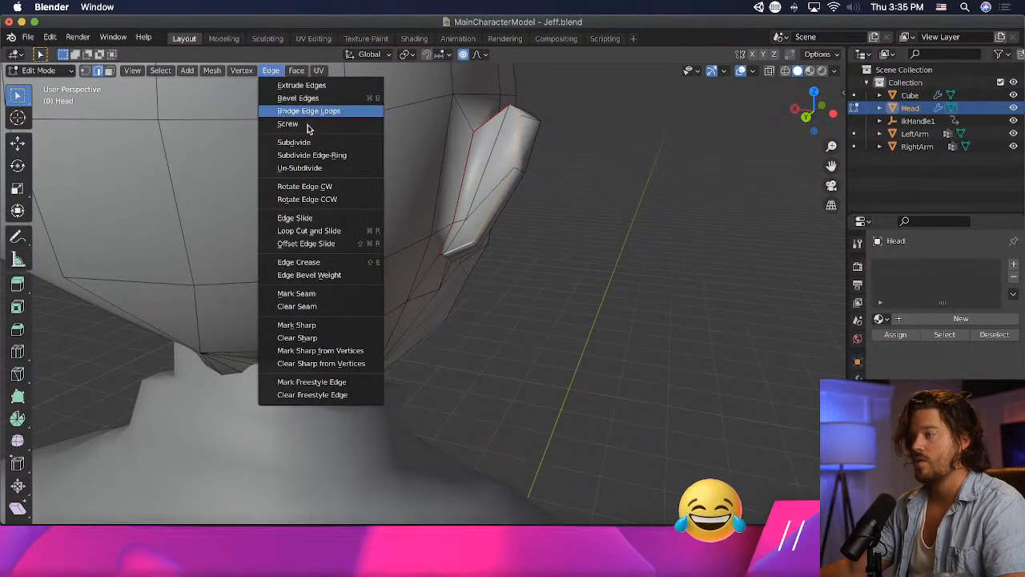
left_click(313, 293)
- Start a Knife cut at the cheek vertex in front of and below the ear, heading down toward the jaw
middle_click_drag(393, 293, 380, 204)
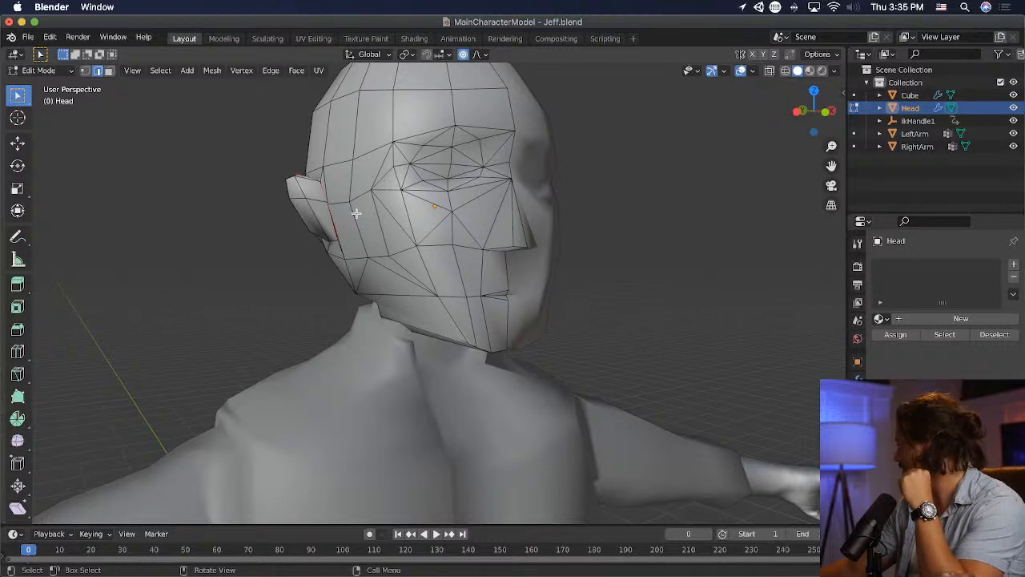
middle_click_drag(356, 213, 416, 167)
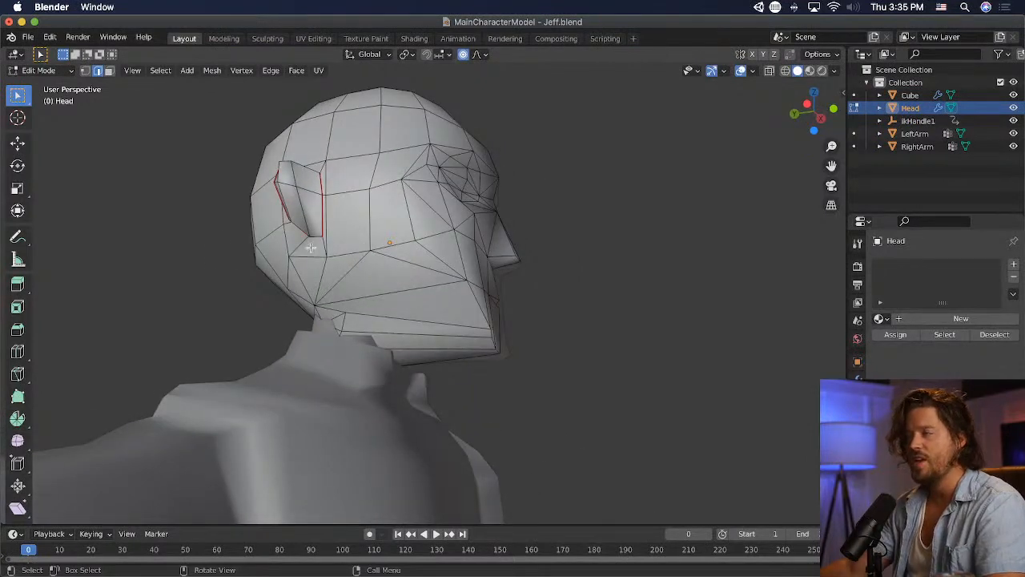
left_click(18, 373)
left_click(371, 248)
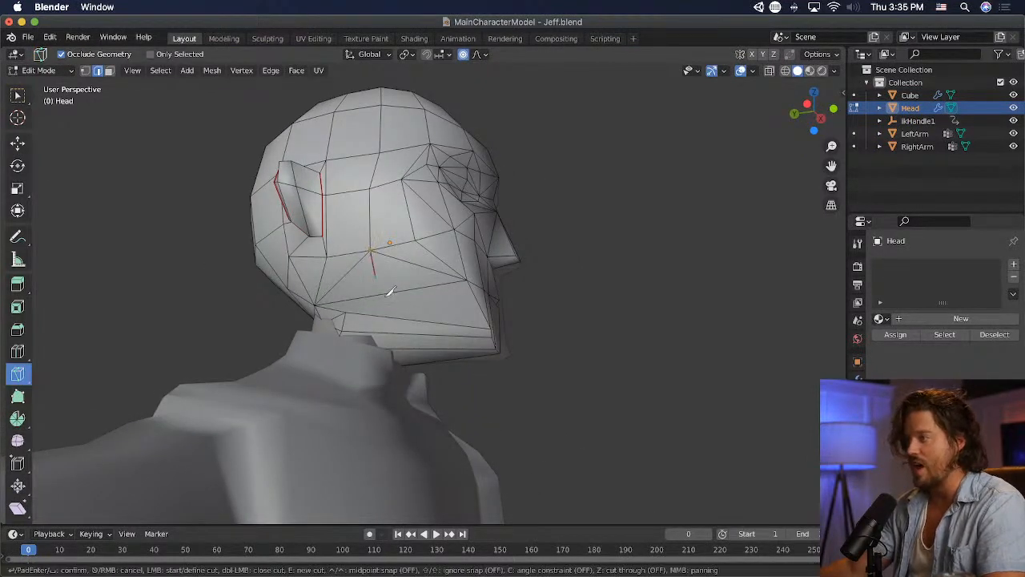
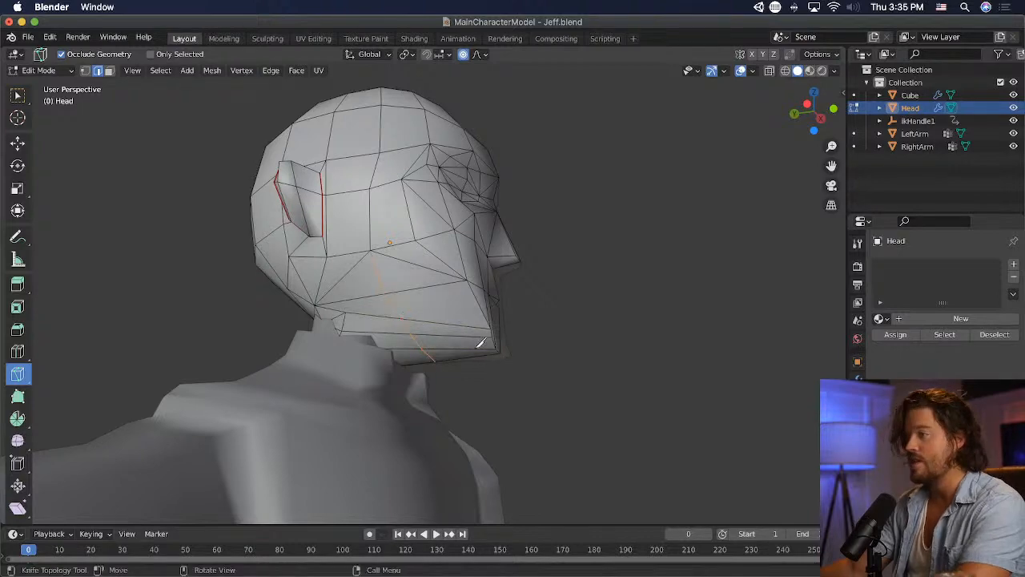
- Finish the Knife cut from the cheek down to the jaw's underside and select the triangular face behind it
middle_click_drag(481, 338, 432, 304)
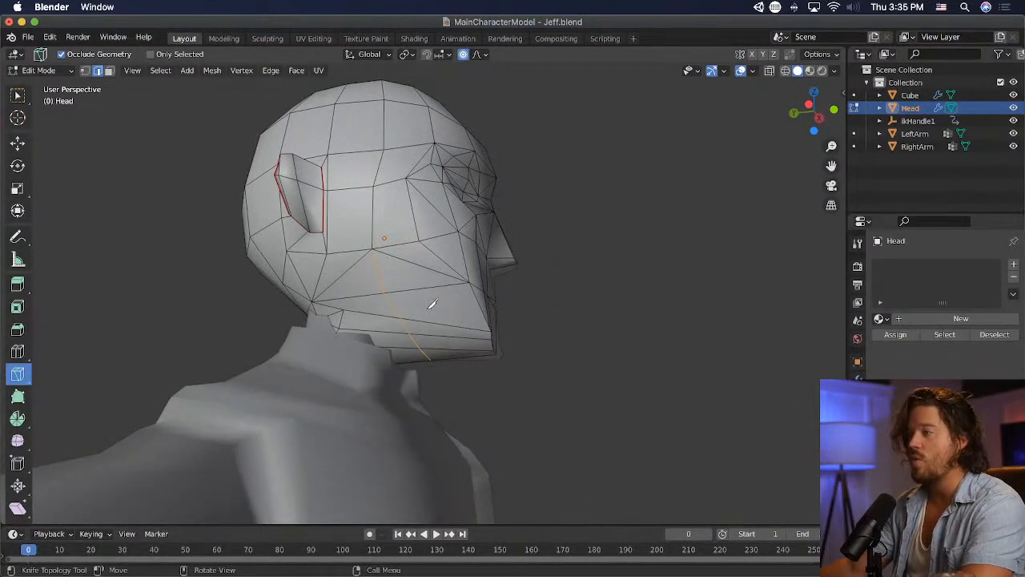
left_click(109, 72)
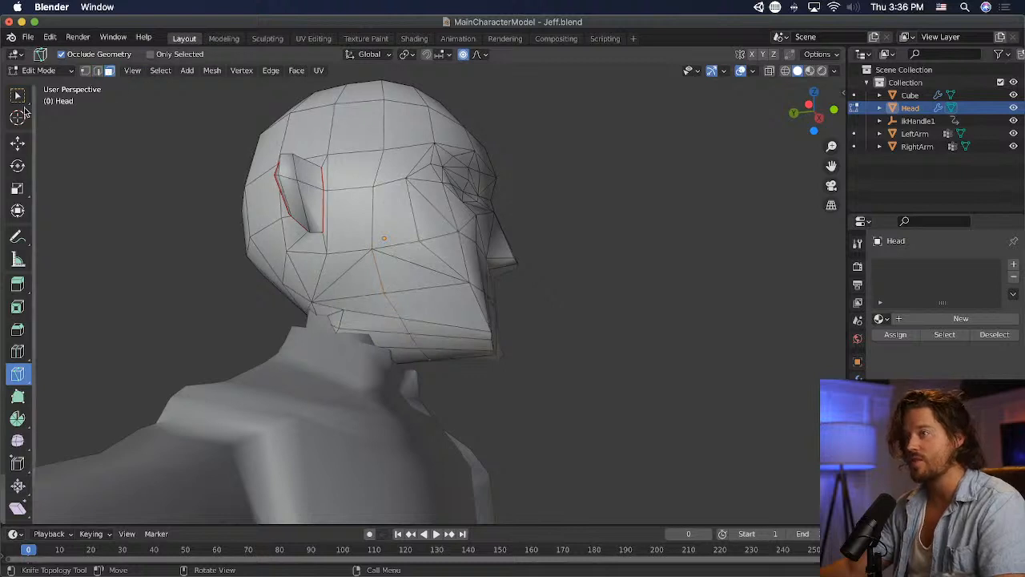
left_click(19, 97)
left_click(368, 278)
middle_click_drag(368, 279, 419, 304)
scroll(169, 287, "up", 6)
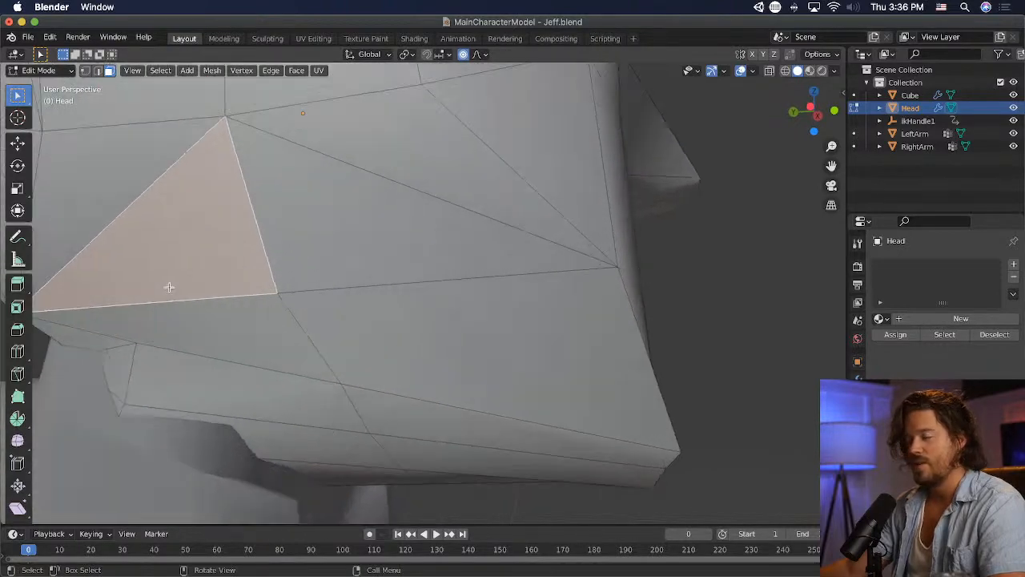
- Knife a second cut from the next cheek vertex toward the mouth down to the jaw's lower edge near the chin
scroll(71, 366, "down", 3)
left_click(18, 374)
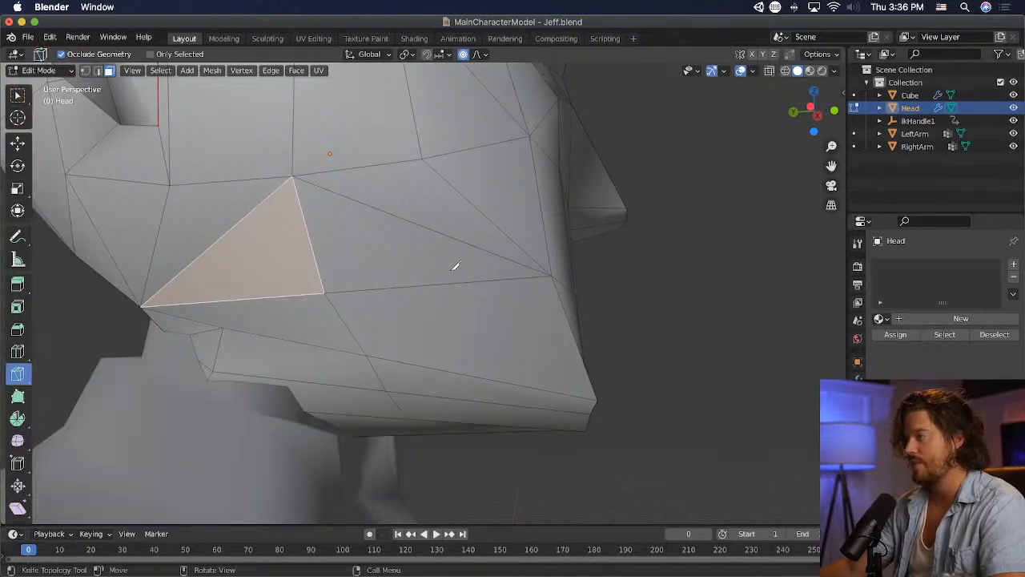
left_click(423, 159)
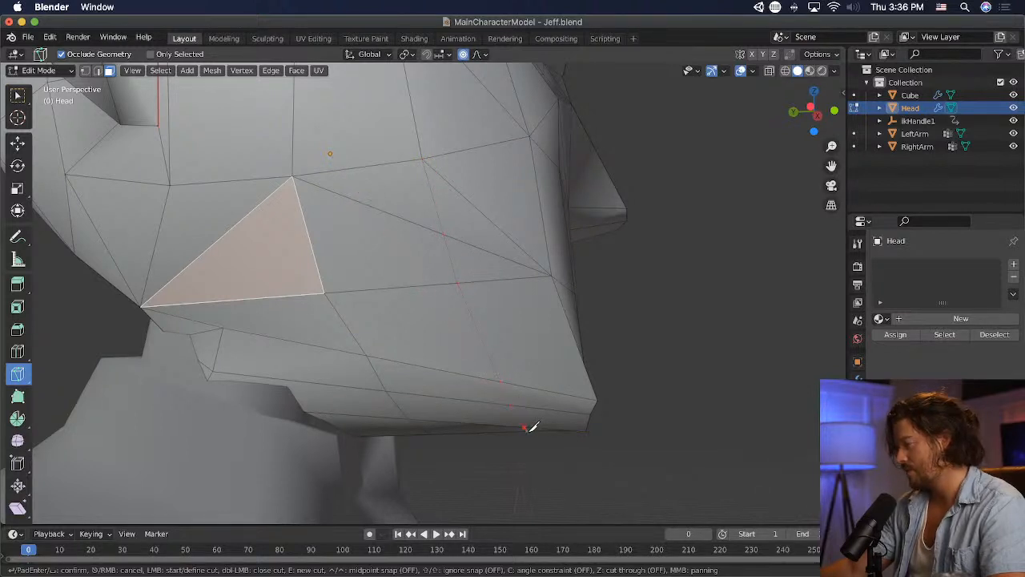
key("Return")
middle_click_drag(528, 429, 509, 405)
- Merge the two upper vertices of the new front cheek cut into one at their center
left_click(97, 71)
left_click(81, 70)
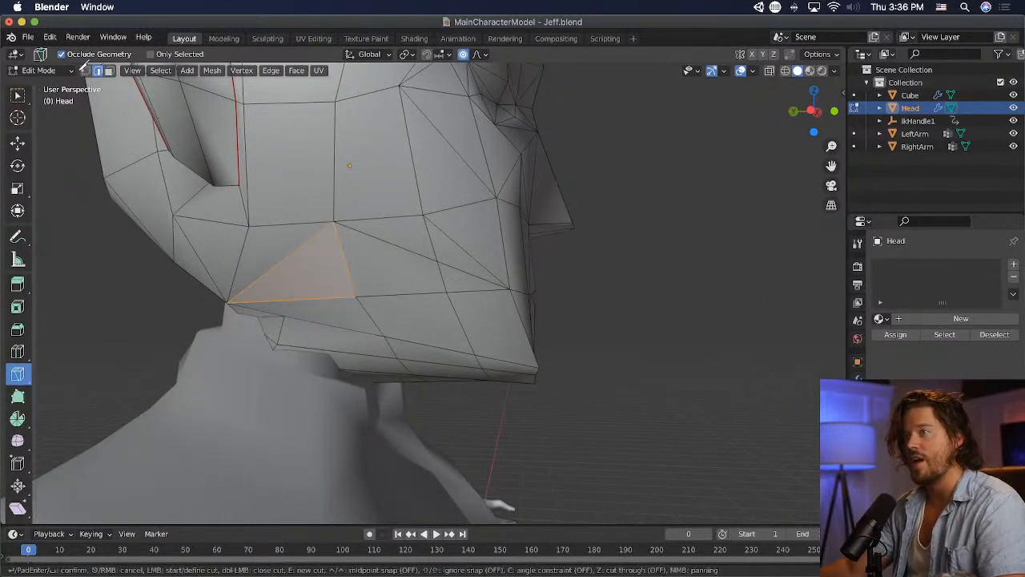
key("Escape")
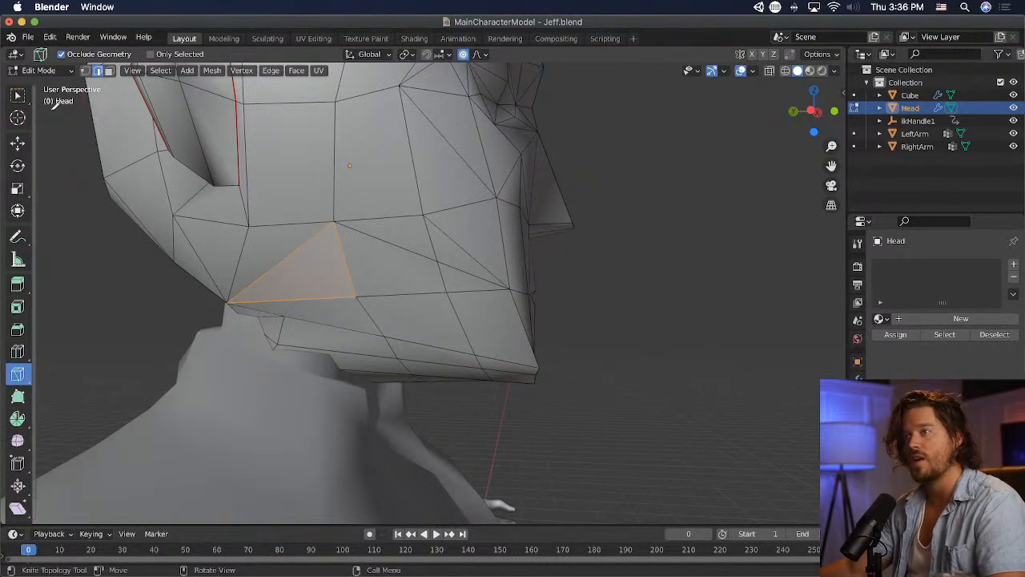
left_click(18, 95)
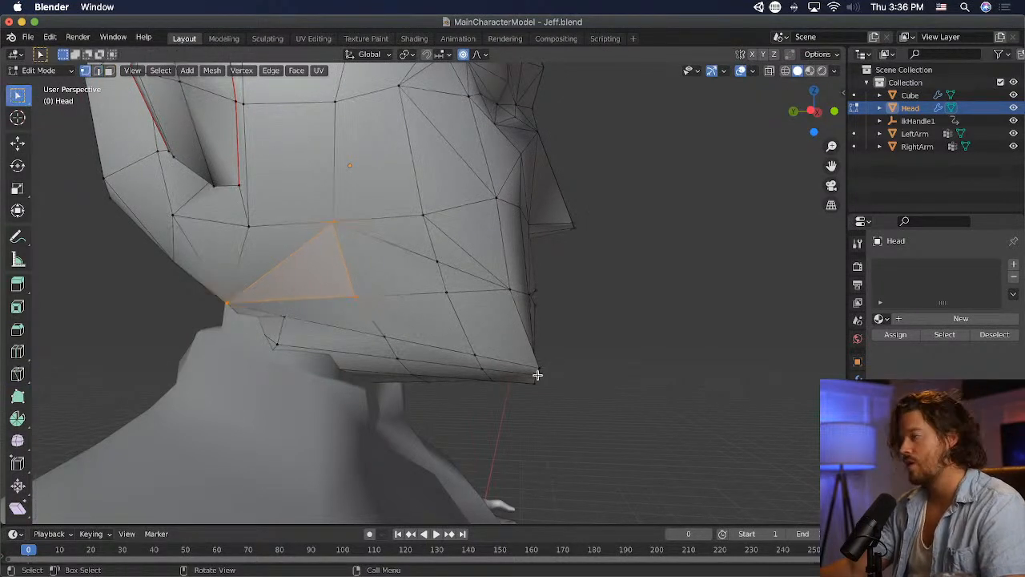
key("alt+a")
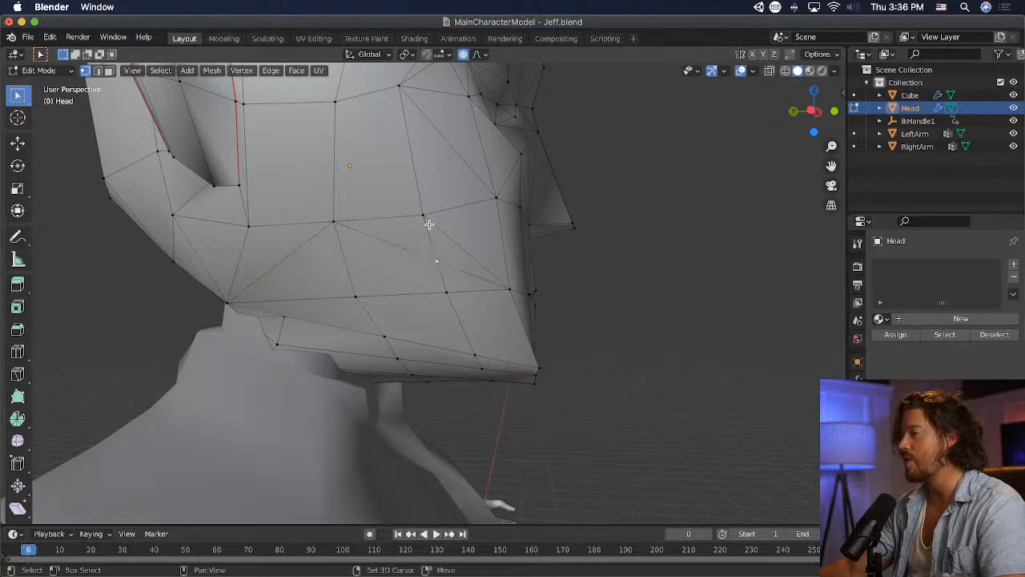
key("m")
left_click(443, 286)
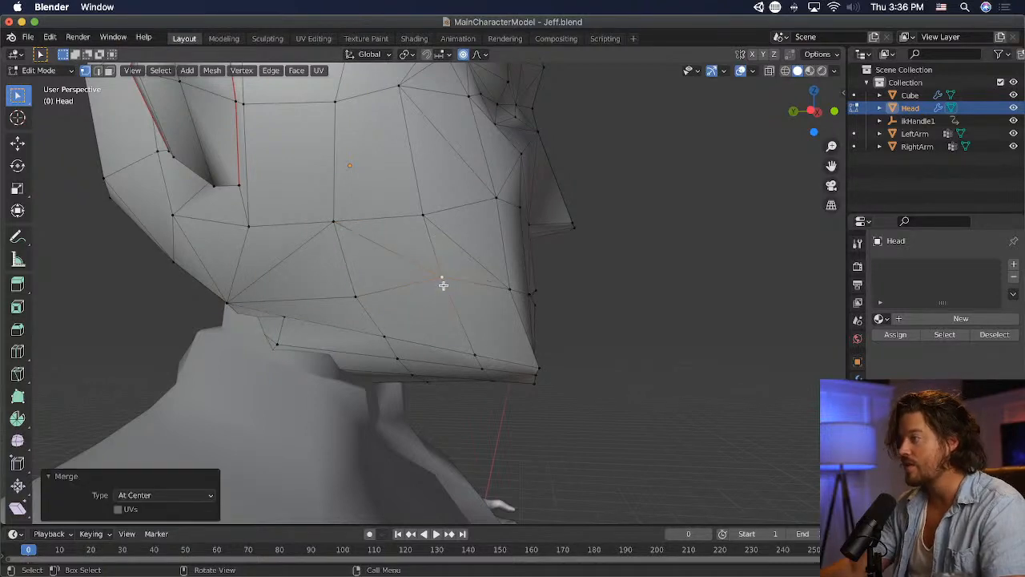
- Move the merged cheek vertex down about 0.08 m, in line with the neighbouring jaw vertices
key("g")
left_click(477, 337)
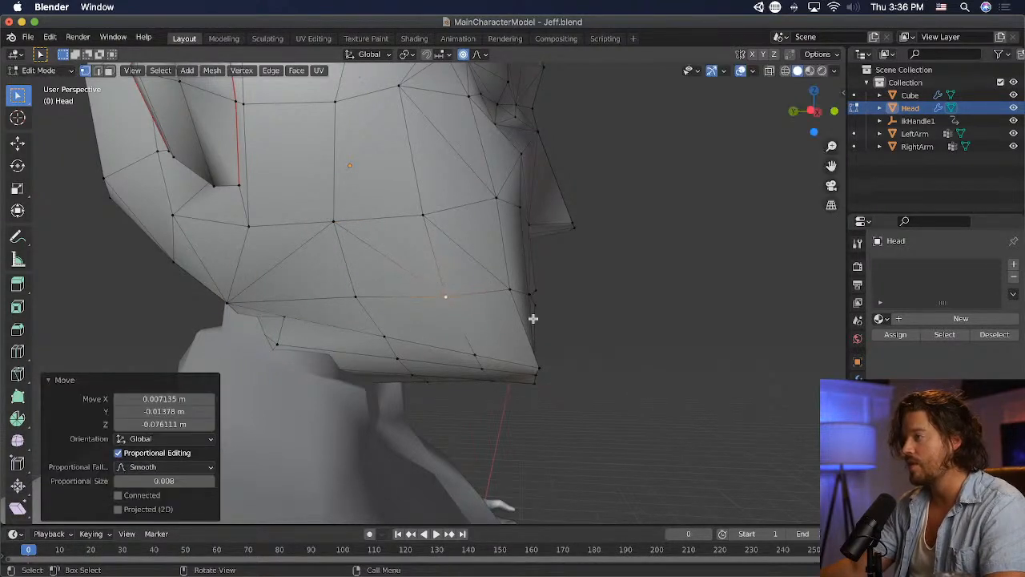
left_click(508, 292)
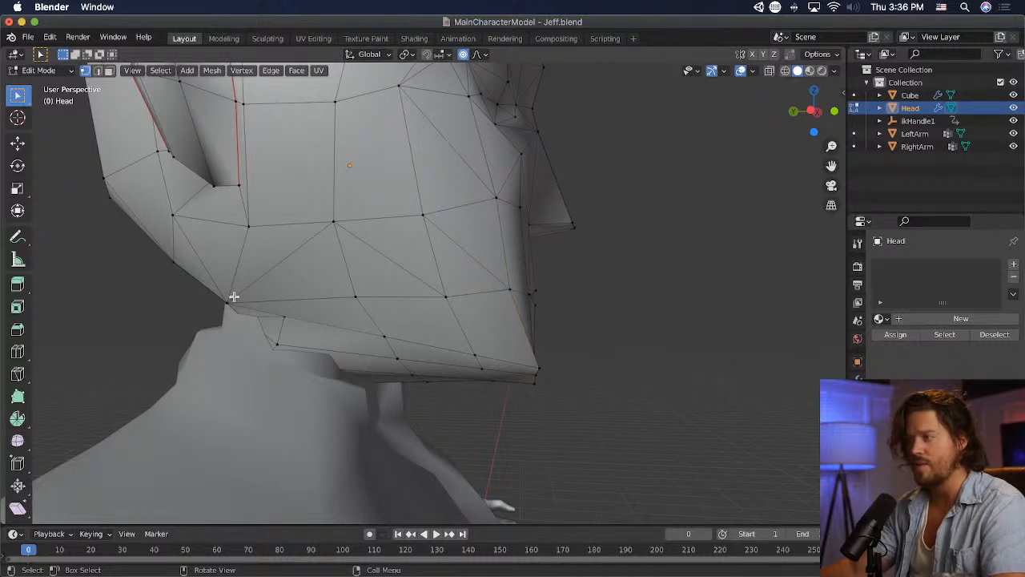
- Shift the rear jaw corner vertex forward and nudge the vertex just below the ear slightly backward
key("g")
left_click(313, 315)
left_click(252, 225)
key("g")
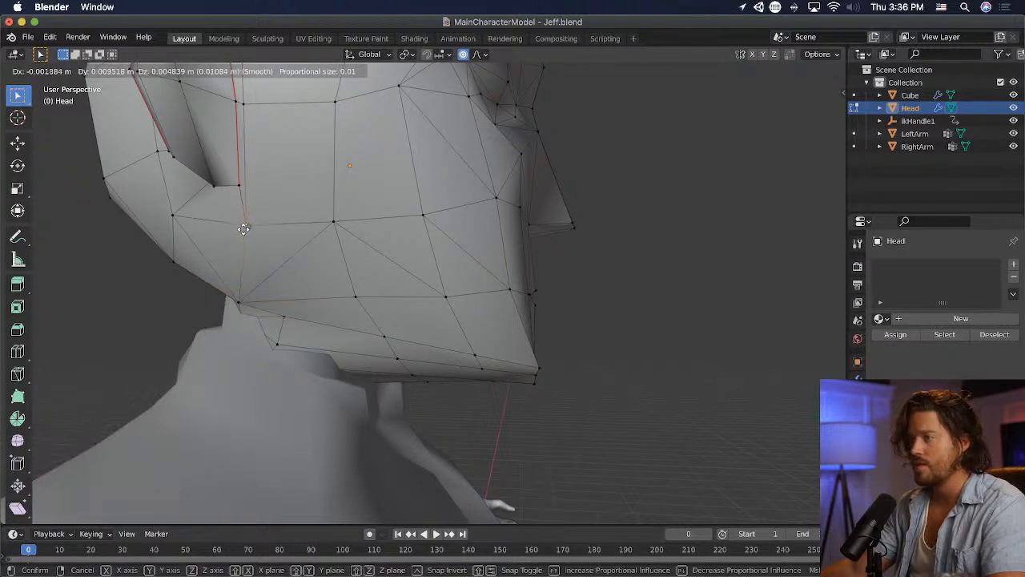
left_click(244, 228)
left_click(243, 300)
key("g")
left_click(273, 301)
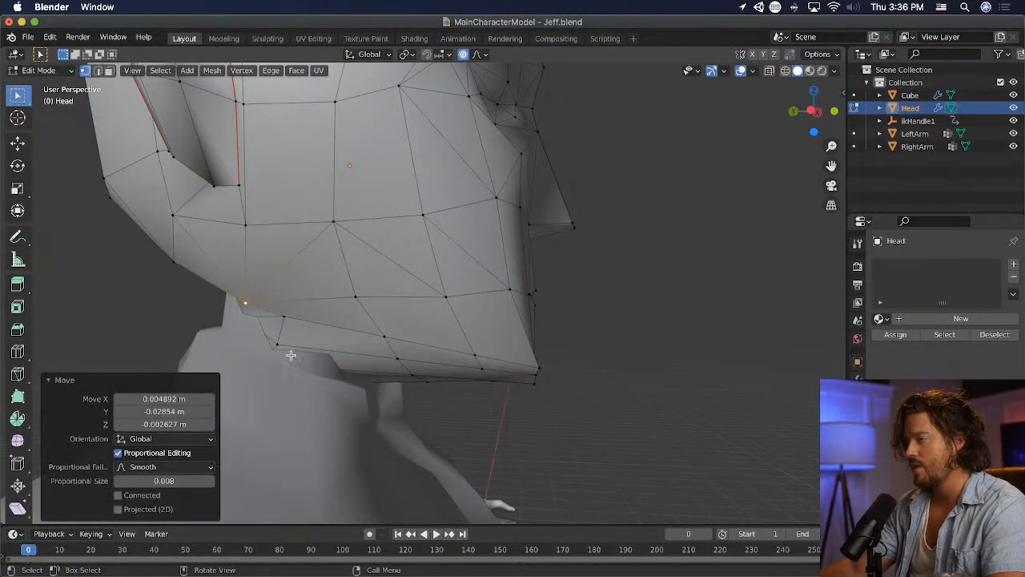
- Select the edge on the underside of the jaw, rotate it, raise it about 0.03 m and fine-tune its position
left_click(276, 345)
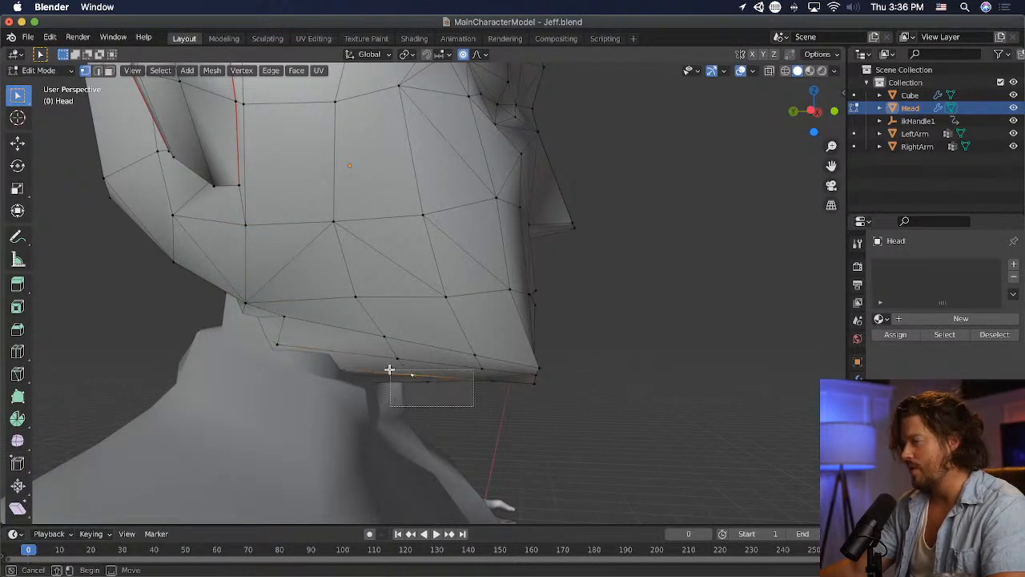
key("r")
left_click(468, 429)
key("g")
left_click(492, 406)
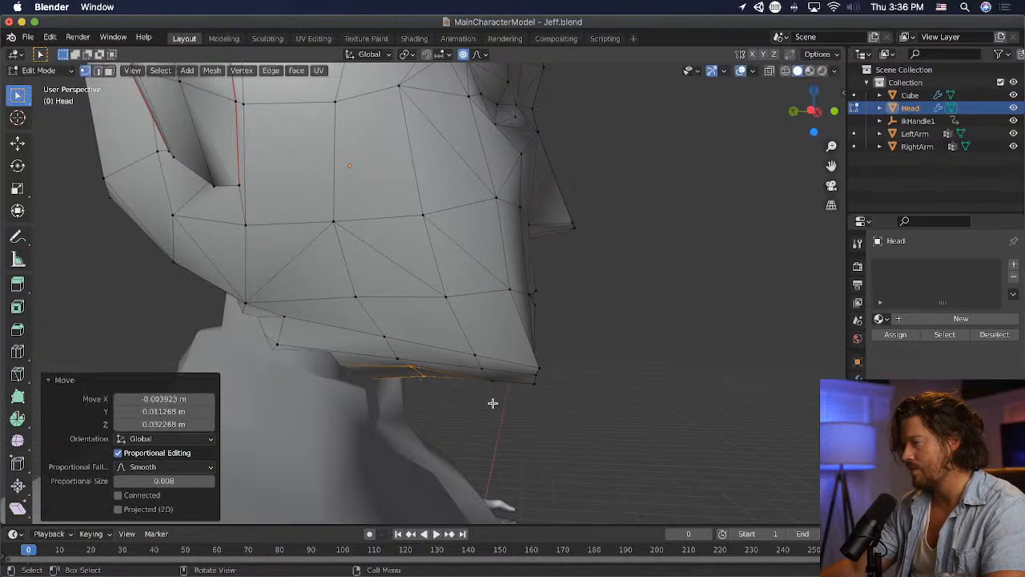
middle_click_drag(492, 405, 355, 373)
key("g")
left_click(440, 402)
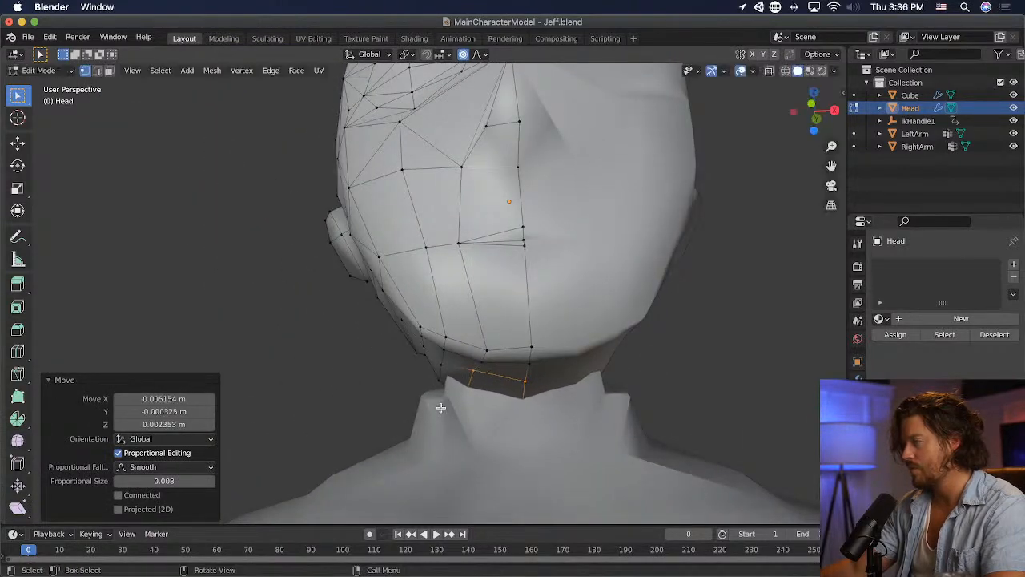
- Pull the vertices along the chin's front lower edge slightly backward and up to round the chin
middle_click_drag(440, 405, 549, 396)
scroll(607, 441, "down", 2)
left_click(563, 390)
key("g")
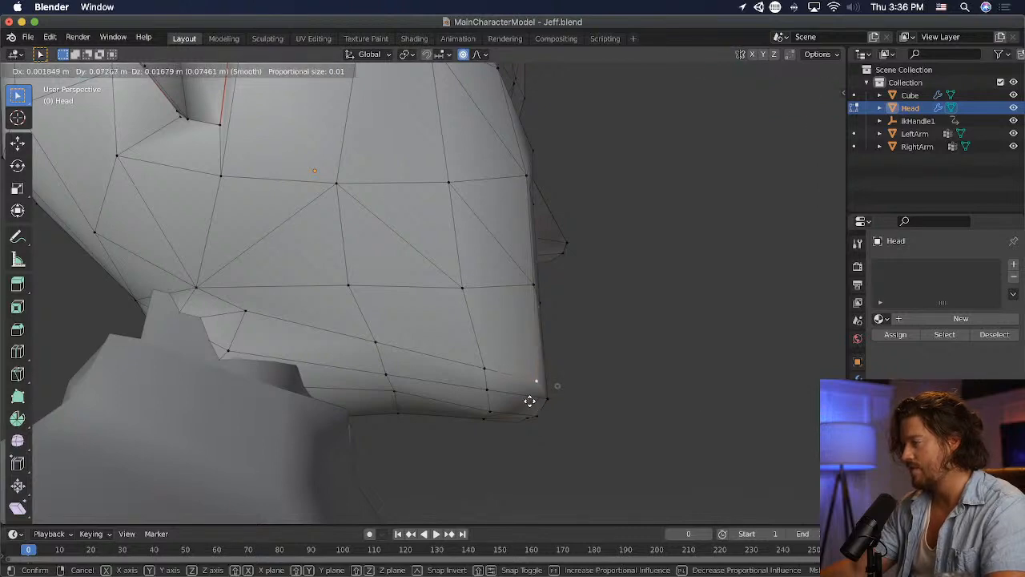
left_click(531, 401)
key("g")
left_click(595, 441)
- Move the rear jaw corner vertex forward and nudge the lower vertex beneath it slightly forward and up
middle_click_drag(595, 441, 374, 281)
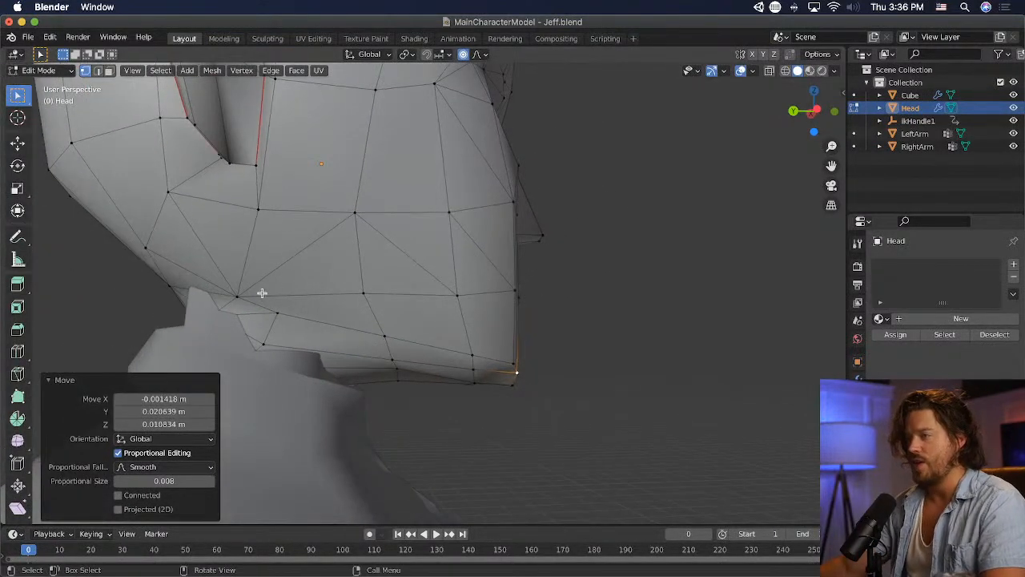
left_click(244, 296)
key("g")
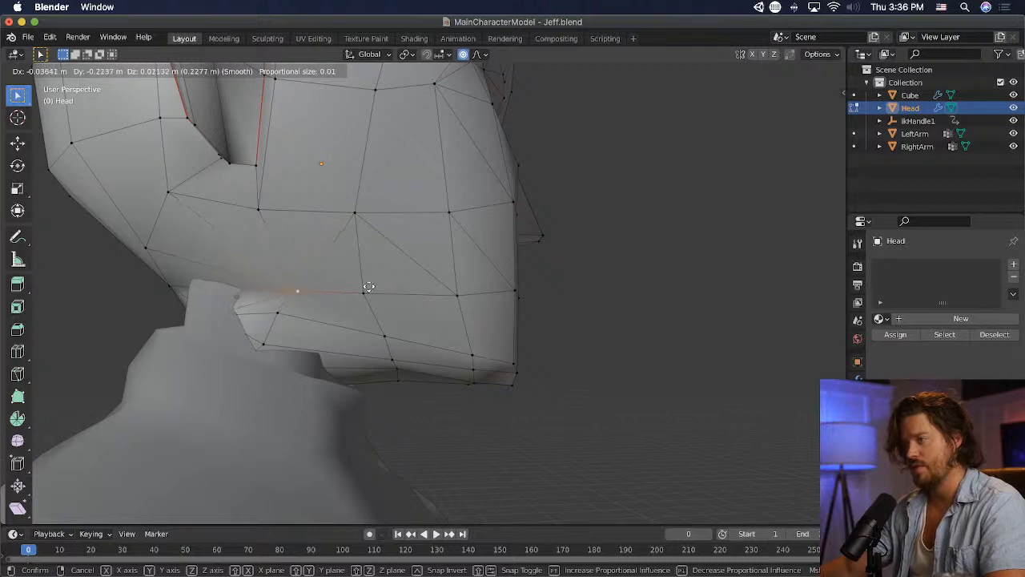
left_click(340, 288)
left_click(264, 338)
key("g")
left_click(285, 359)
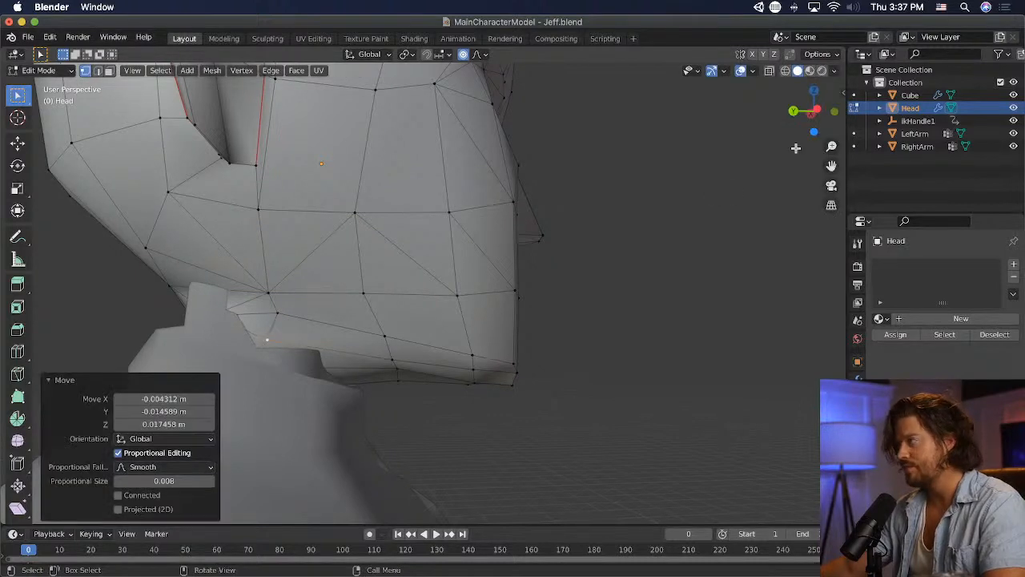
- Isolate the head in Local View and move the selected vertex under the rear of the jaw
key("slash")
middle_click_drag(785, 290, 465, 403)
scroll(337, 355, "up", 3)
key("g")
left_click(347, 339)
- Adjust and rotate the lowest edge at the rear underside of the head, and delete the selected vertices there
key("g")
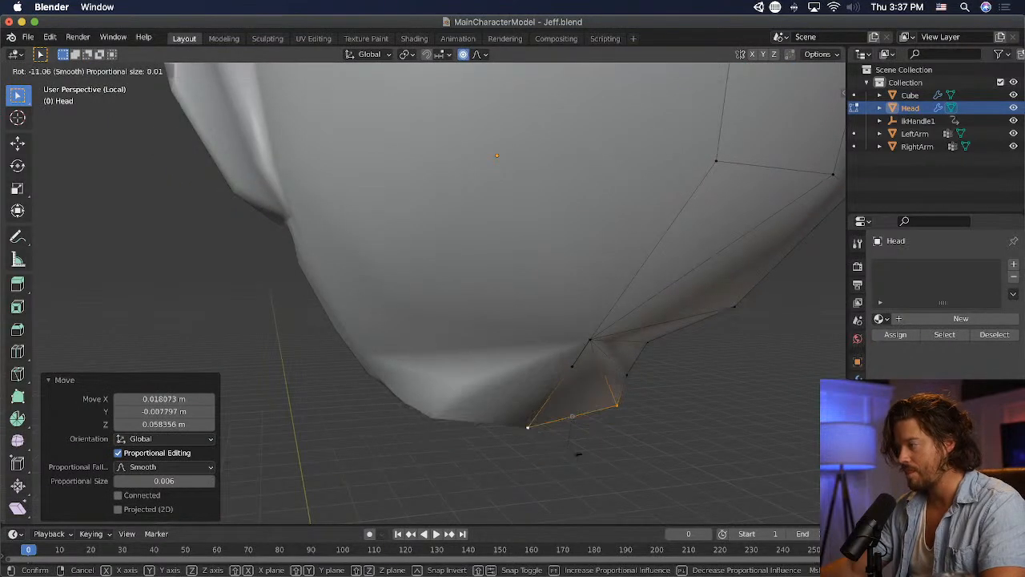
left_click(580, 424)
key("x")
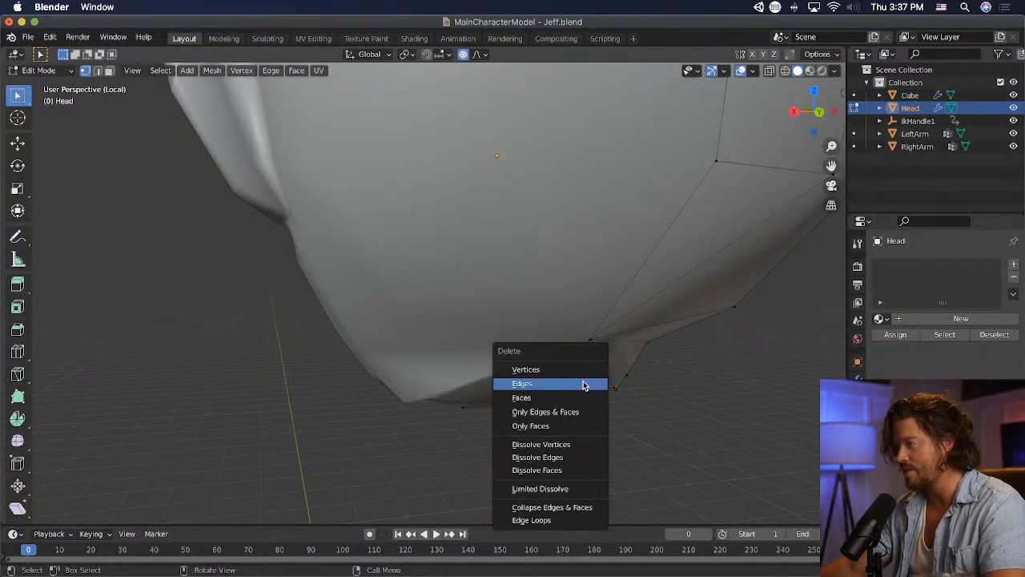
left_click(579, 368)
- Move the underside vertex near the rear jaw corner about 0.04 m back and 0.04 m up
middle_click_drag(654, 403, 300, 336)
key("g")
left_click(288, 331)
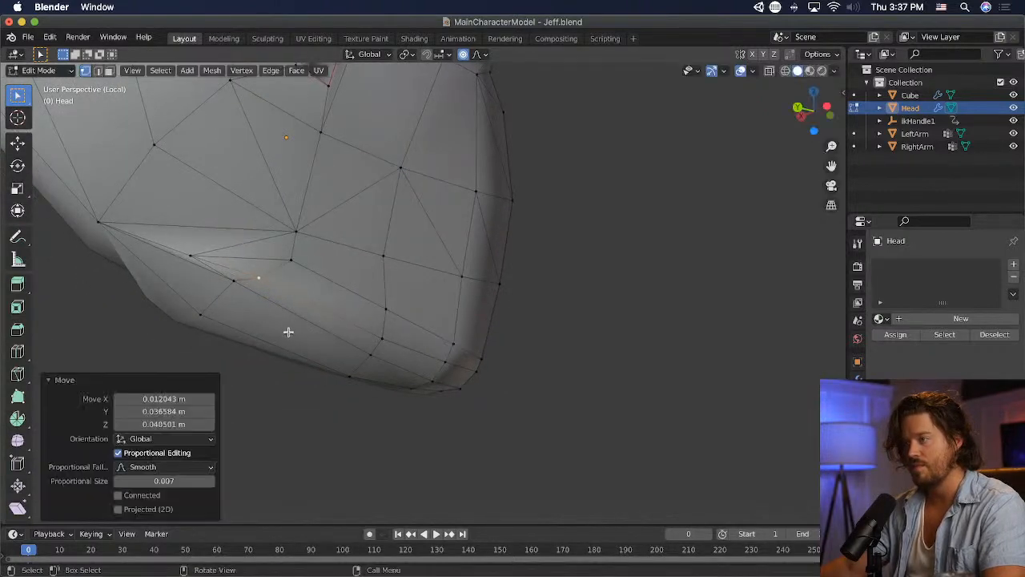
- Try merging the two adjacent vertices behind the jaw corner on the underside at their center
middle_click_drag(199, 257, 362, 256)
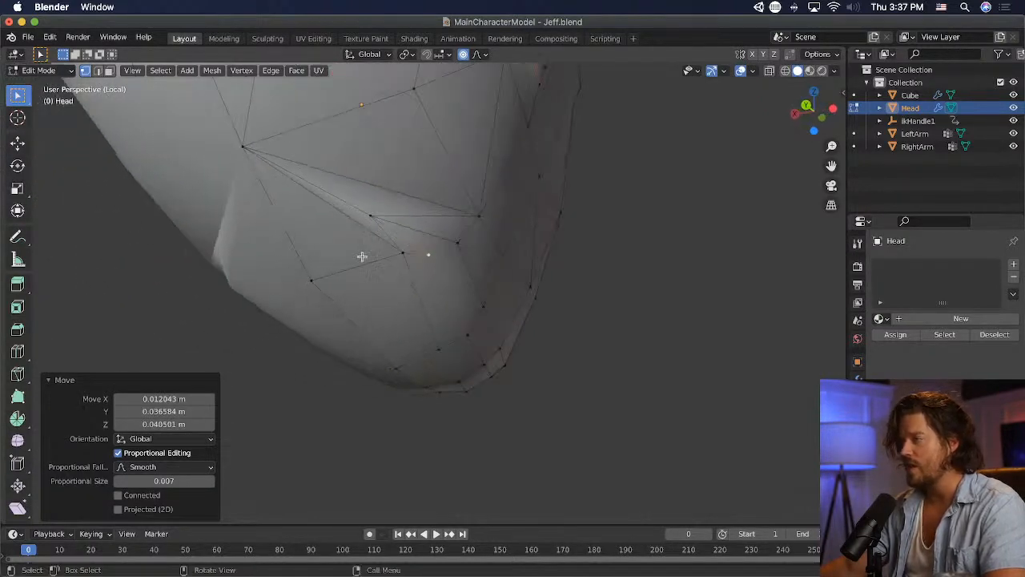
left_click(371, 223)
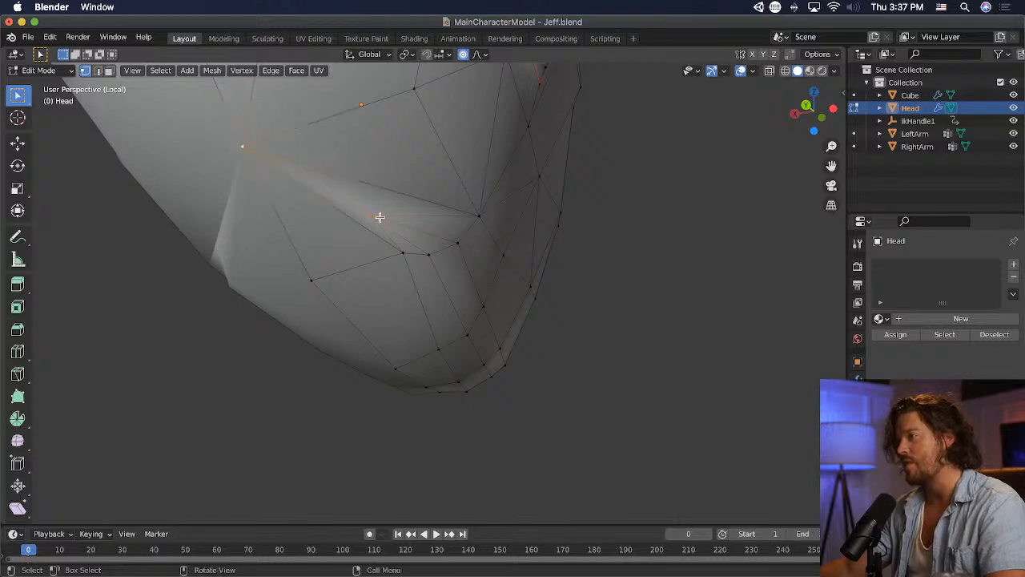
key("m")
left_click(403, 249)
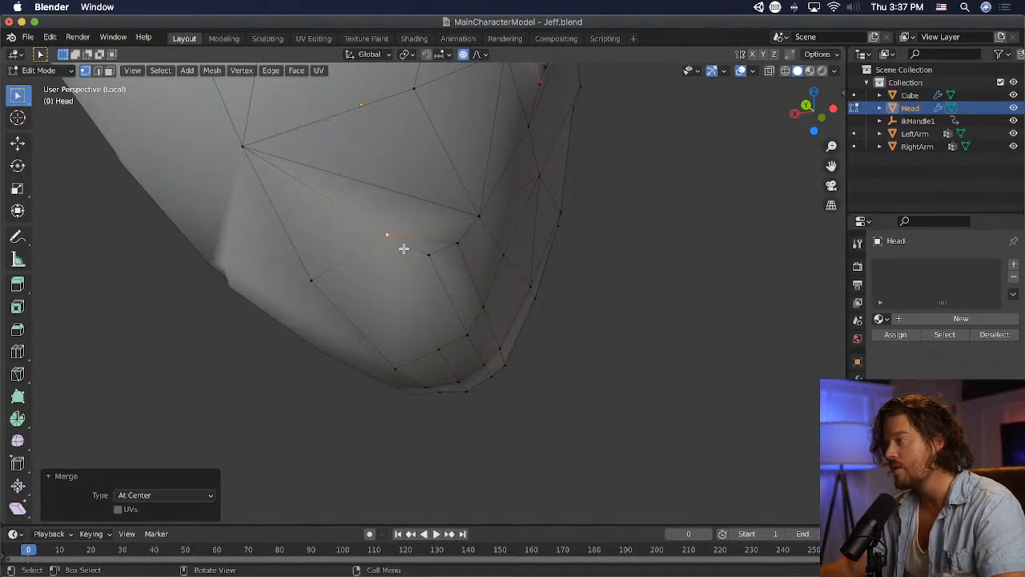
key("g")
left_click(414, 317)
key("super+z")
left_click(457, 246)
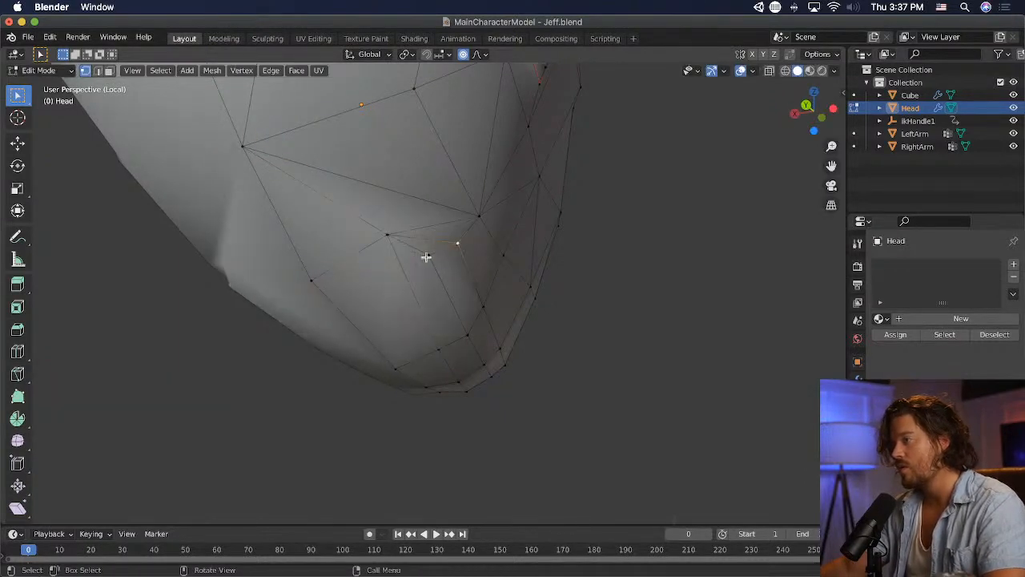
middle_click_drag(502, 278, 435, 288)
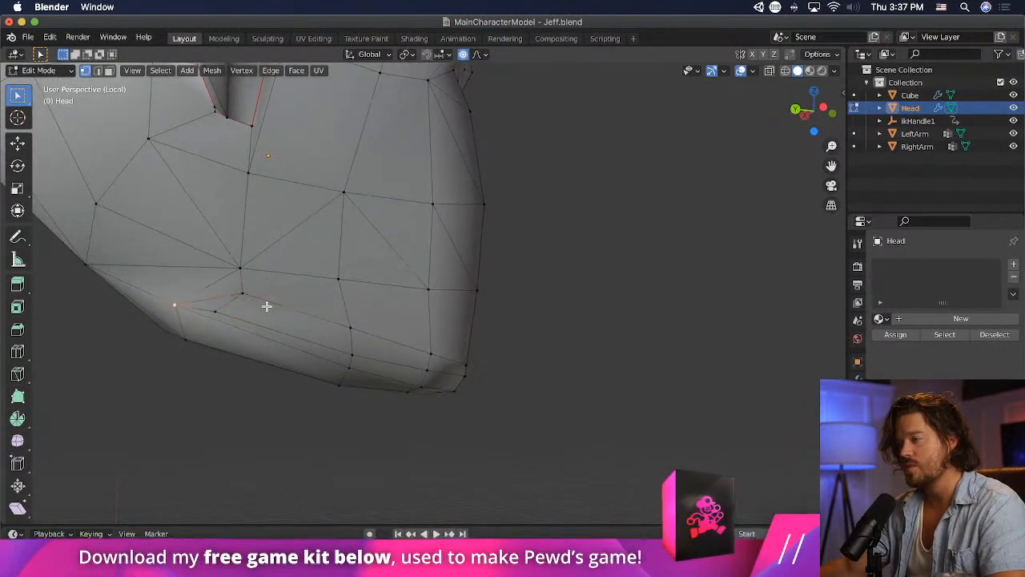
- Merge the cluster of three vertices just below the rear jaw corner into one at their center
left_click(241, 293)
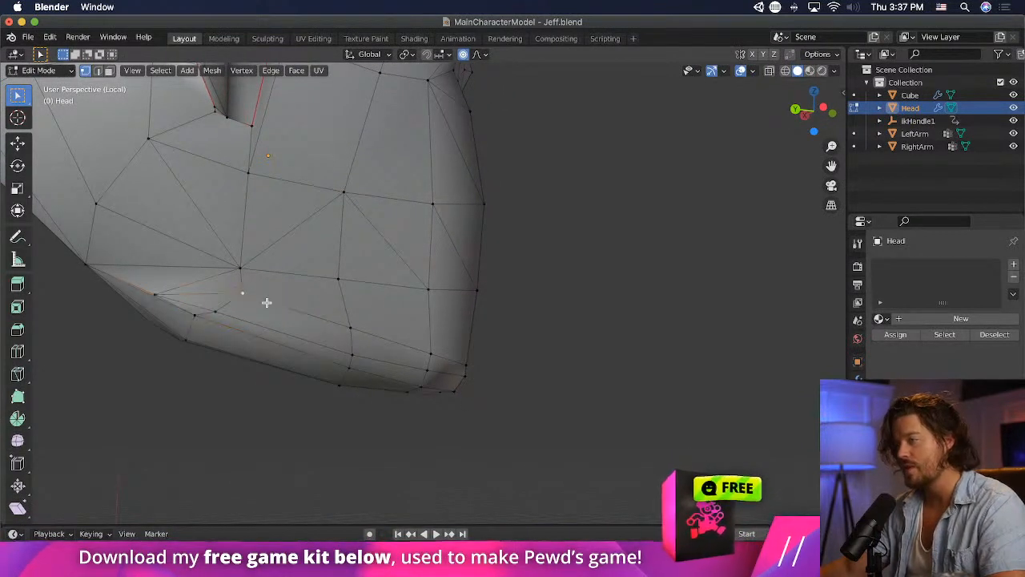
left_click(215, 311, "shift")
key("m")
left_click(153, 290)
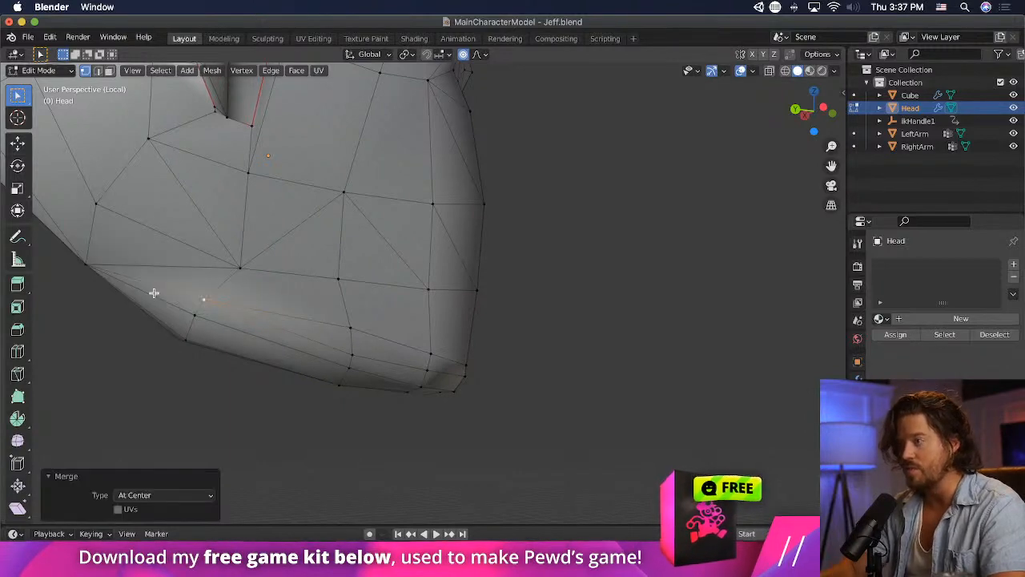
- Move the rear jaw corner vertex about 0.03 m back and 0.03 m up
middle_click_drag(243, 324, 301, 324)
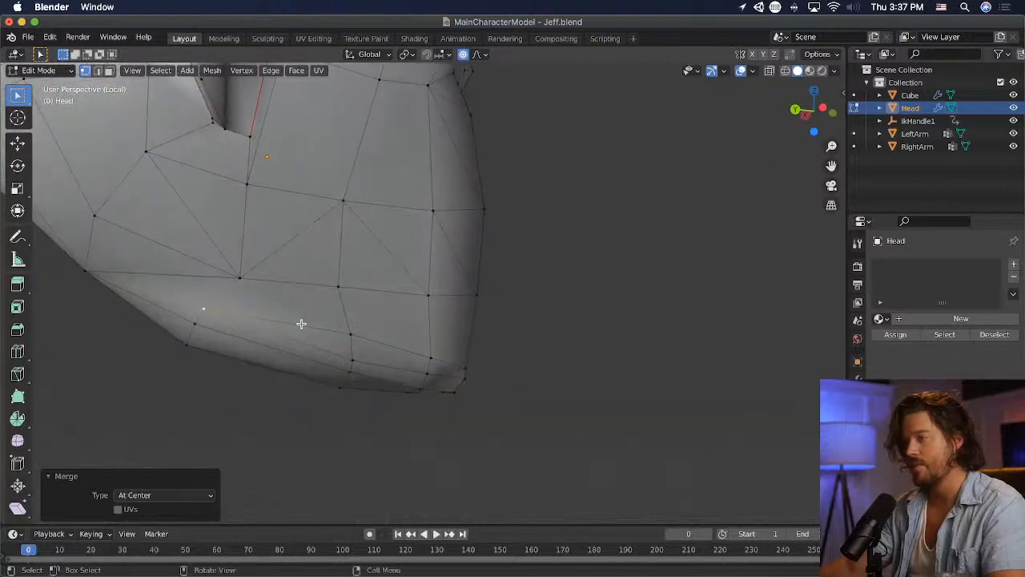
left_click(243, 280)
key("g")
left_click(292, 313)
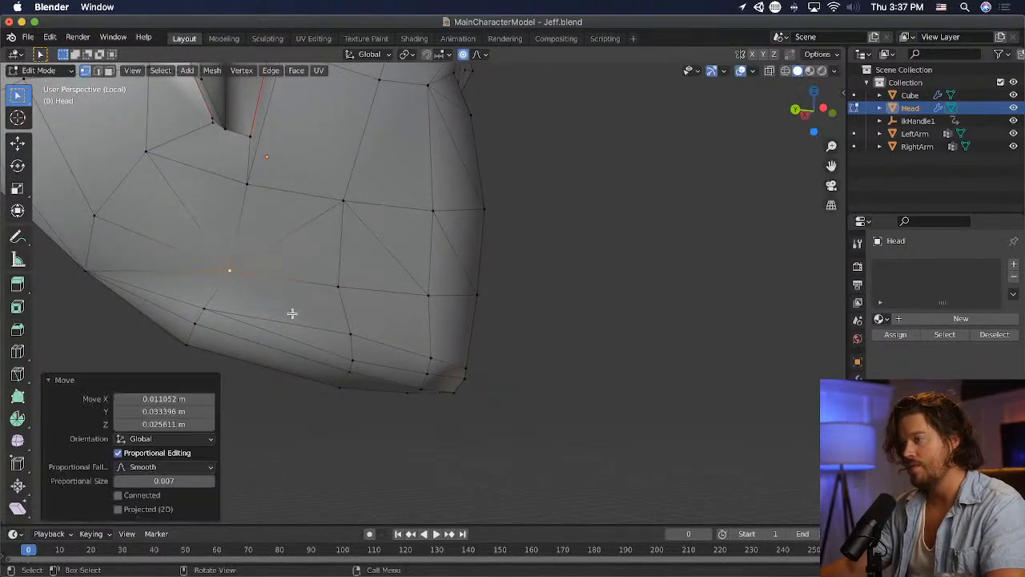
- Merge the two neighbouring vertices on the lower rear jaw edge into one at their center
left_click(208, 312)
middle_click_drag(224, 341, 324, 315)
key("m")
left_click(273, 336)
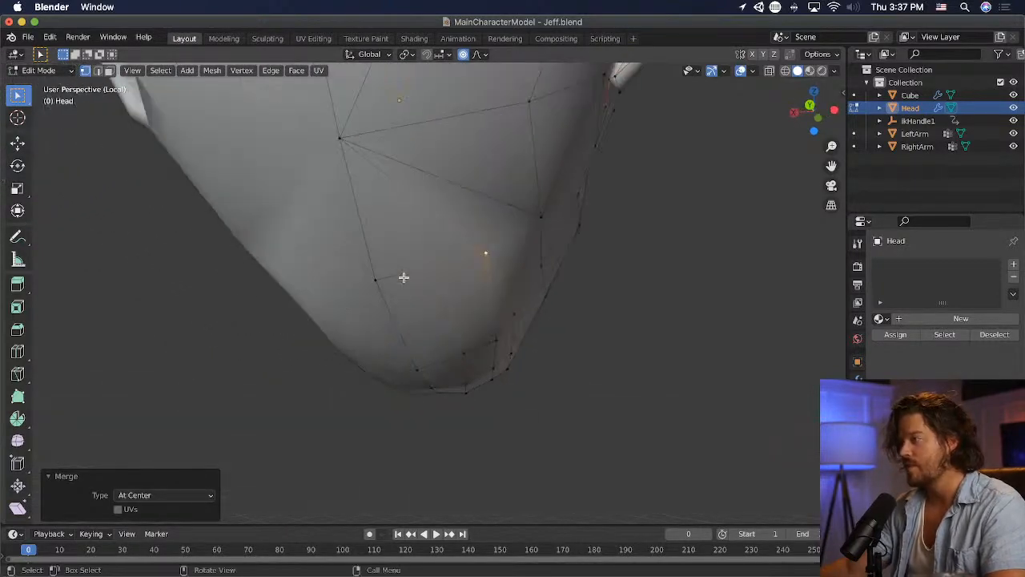
- Reposition the merged lower jaw vertex and move the midline vertex under the head about 0.02 m back and 0.03 m up
key("g")
left_click(482, 282)
middle_click_drag(374, 284, 613, 350)
key("g")
left_click(615, 343)
middle_click_drag(435, 350, 235, 276)
scroll(234, 277, "up", 1)
scroll(352, 299, "up", 1)
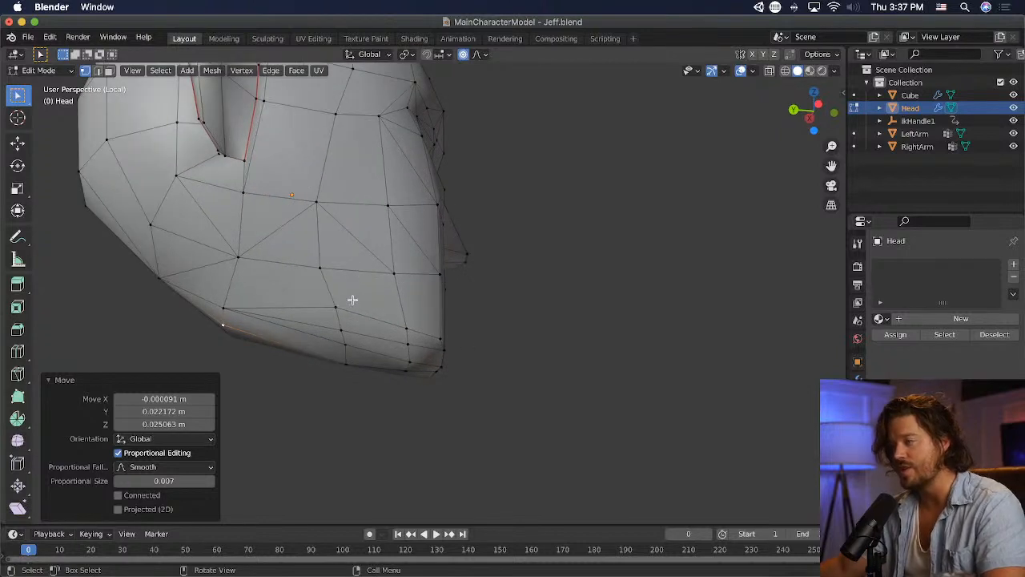
- Move the middle vertex on the lower side of the jaw down toward the jaw's bottom edge
middle_click_drag(353, 300, 420, 289, "shift")
left_click(397, 294)
key("g")
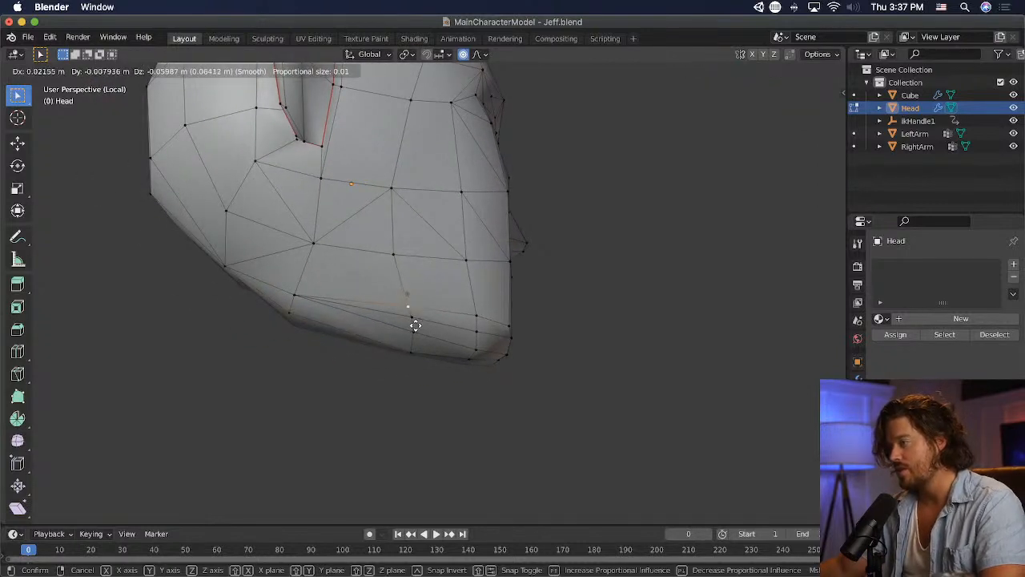
left_click(527, 325)
- Move the vertex beside the midline under the head slightly closer to the midline
middle_click_drag(526, 325, 625, 318)
left_click(517, 264)
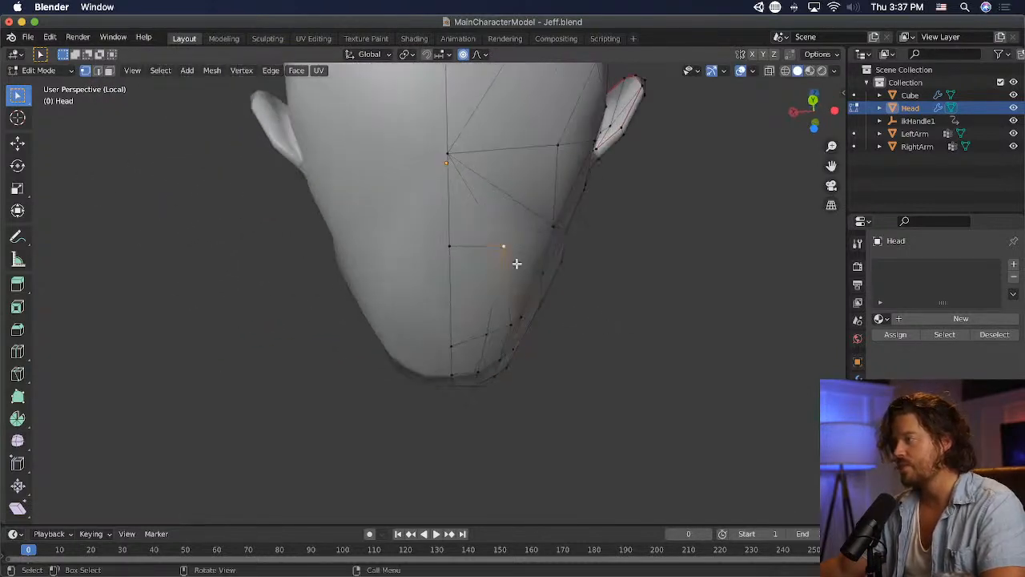
key("g")
left_click(515, 268)
left_click(483, 329)
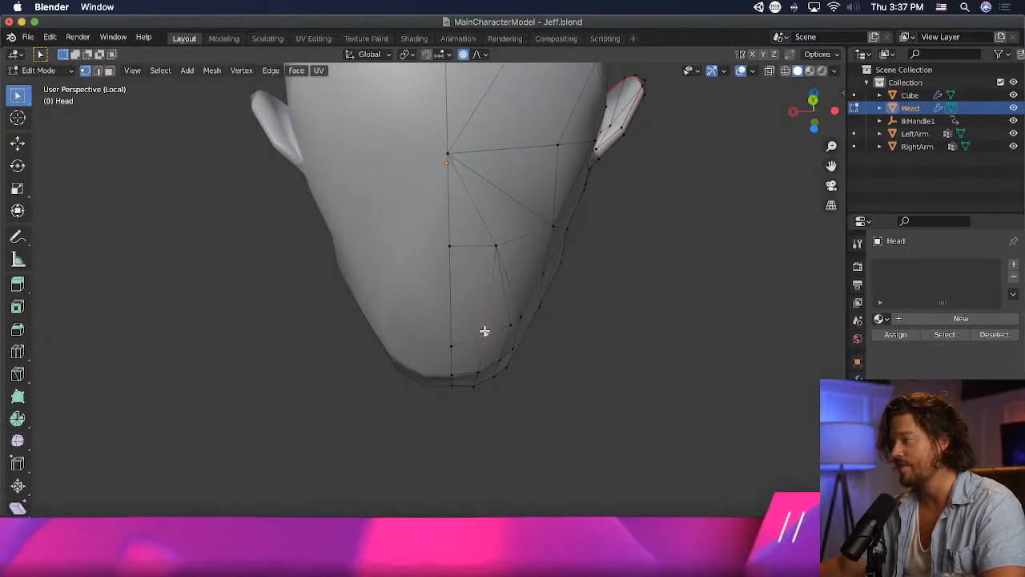
middle_click_drag(483, 330, 487, 379)
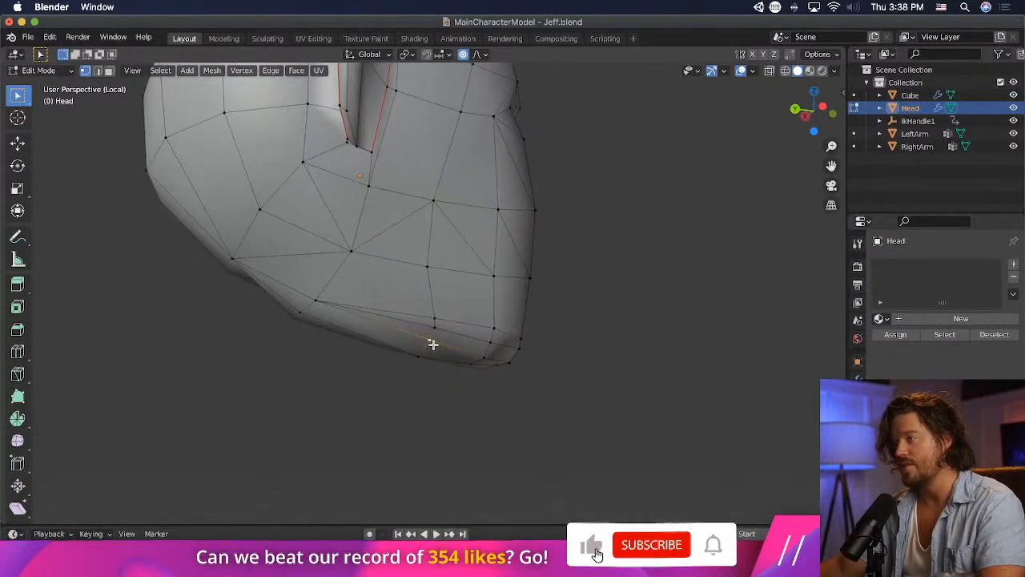
- Delete the two triangular faces on the lower cheek, one face back from the mouth area
middle_click_drag(433, 343, 358, 326)
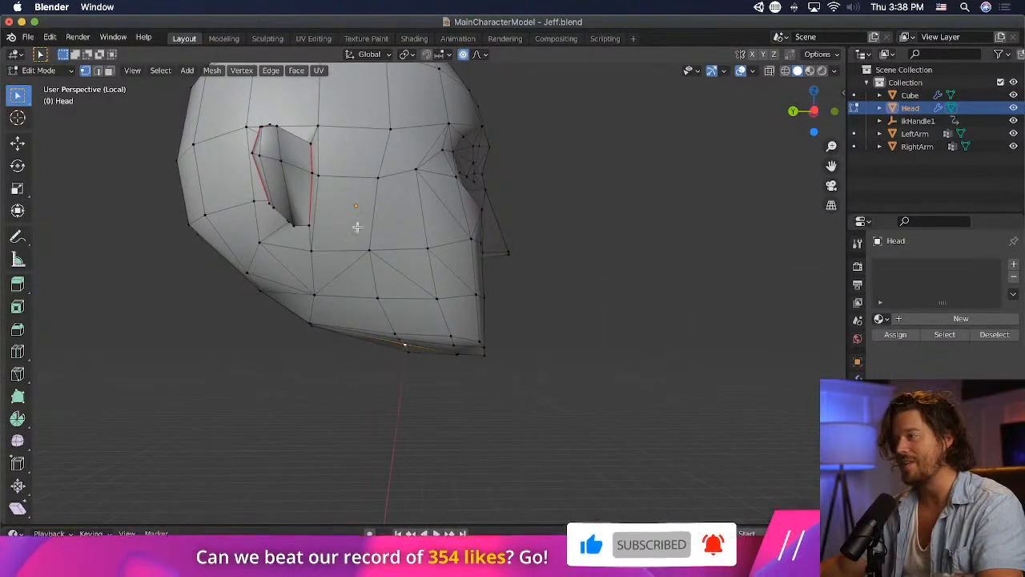
left_click(99, 70)
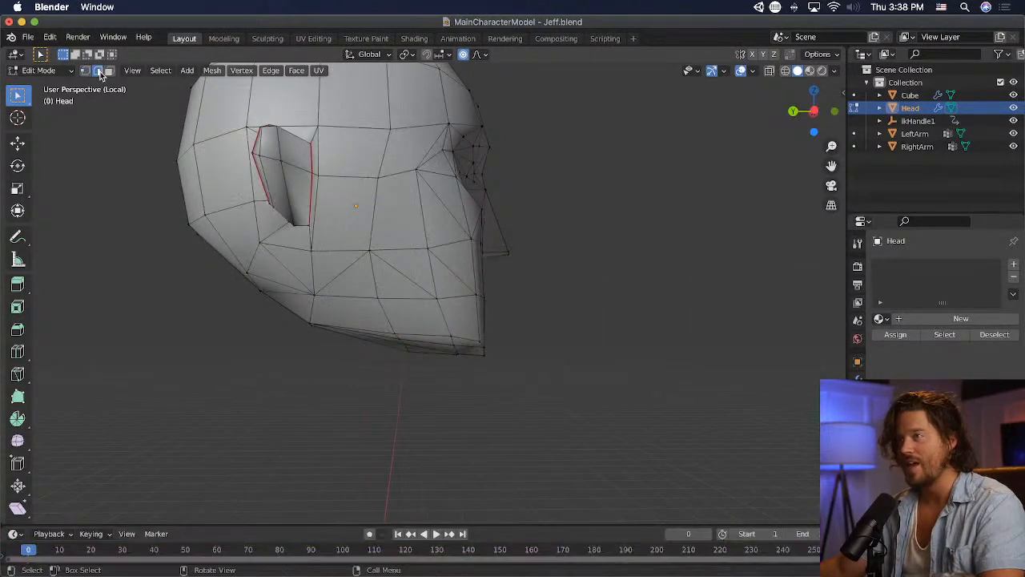
left_click(415, 267)
key("x")
left_click(377, 301)
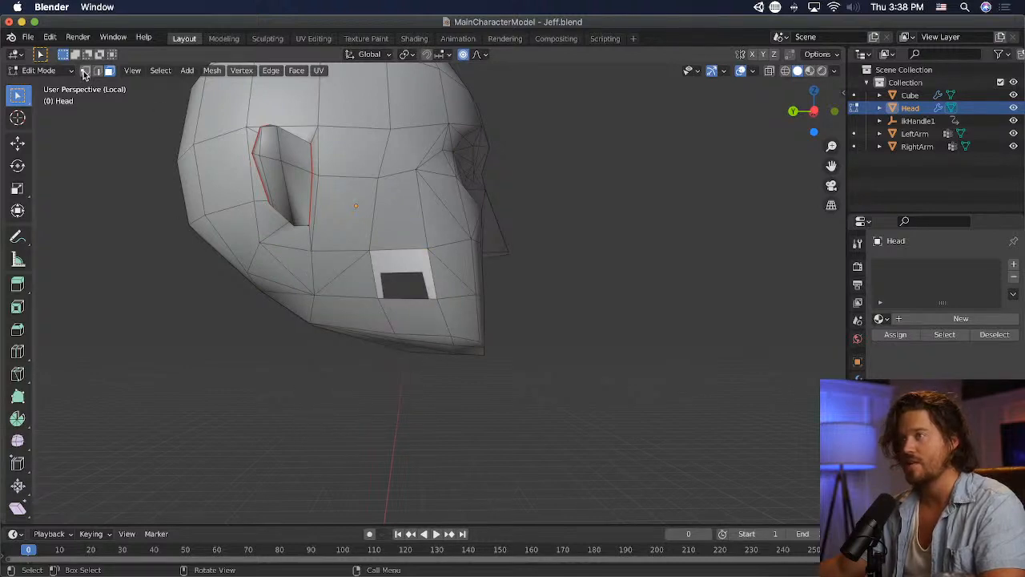
key("m")
left_click(372, 299)
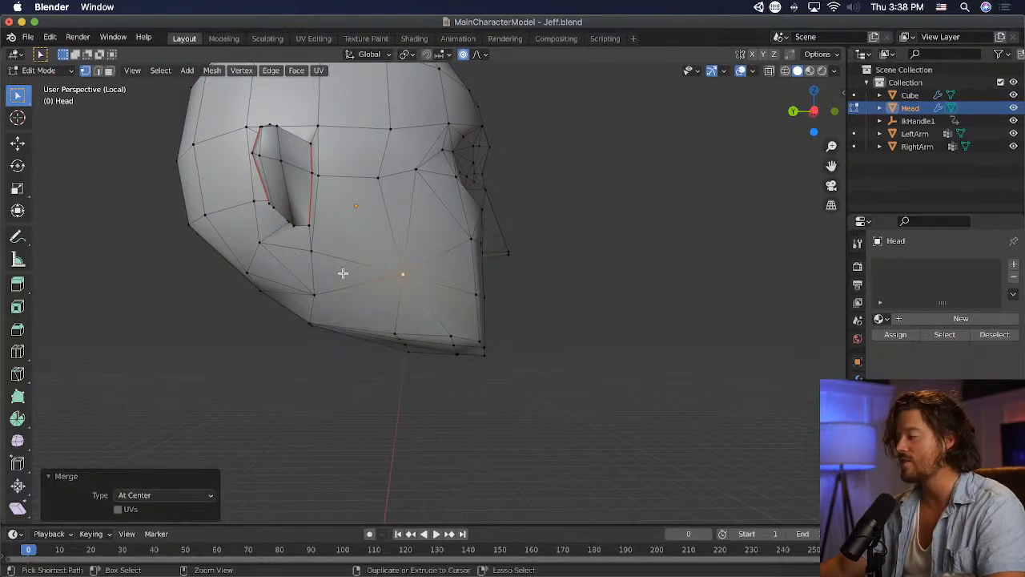
key("ctrl+z")
- Fill the hole in the lower cheek with a single quad face
key("f")
left_click(463, 252)
middle_click_drag(472, 268, 433, 278)
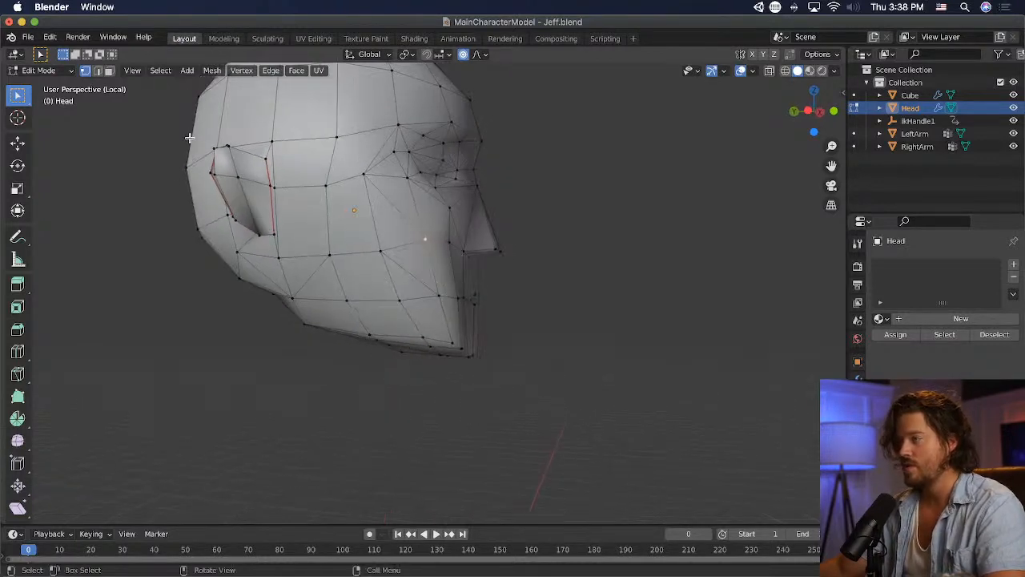
- Delete the two triangles on the cheek beside the mouth area and replace them with one quad face
left_click(423, 273)
key("x")
key("Escape")
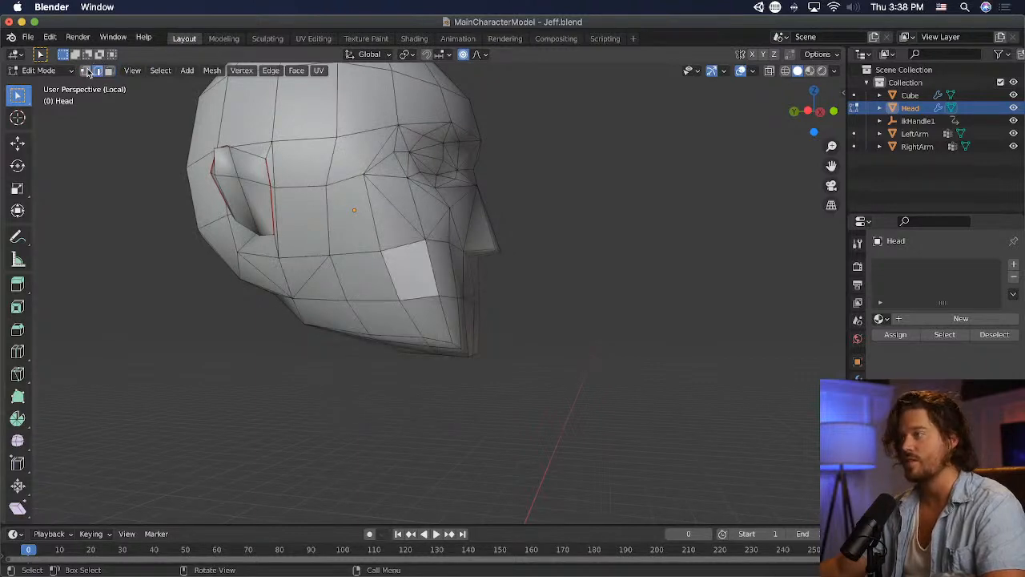
key("g")
left_click(442, 298)
key("1")
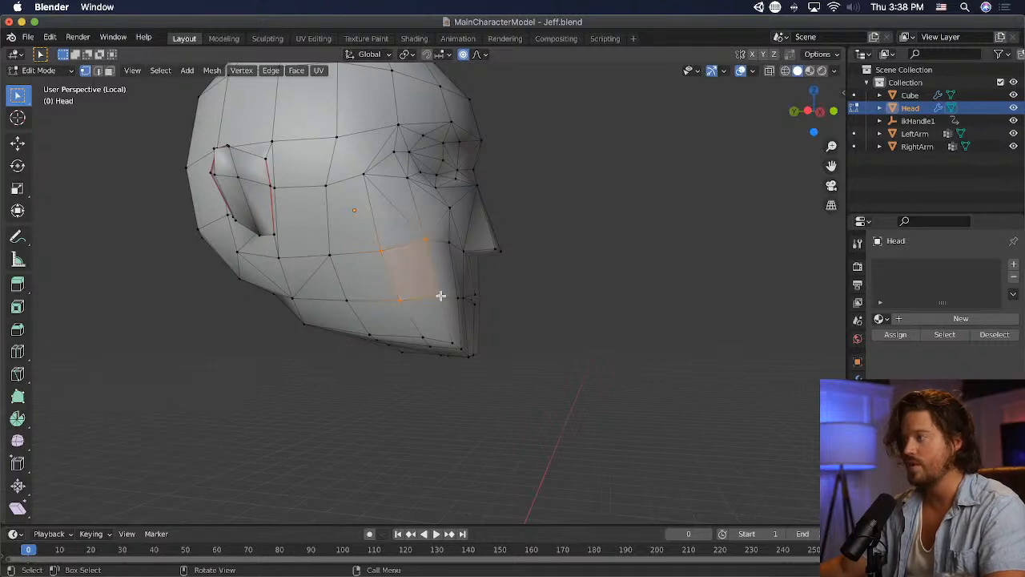
- Delete the two triangles below the eye's outer corner and fill the gap with one quad face
left_click(380, 194)
key("x")
left_click(378, 213)
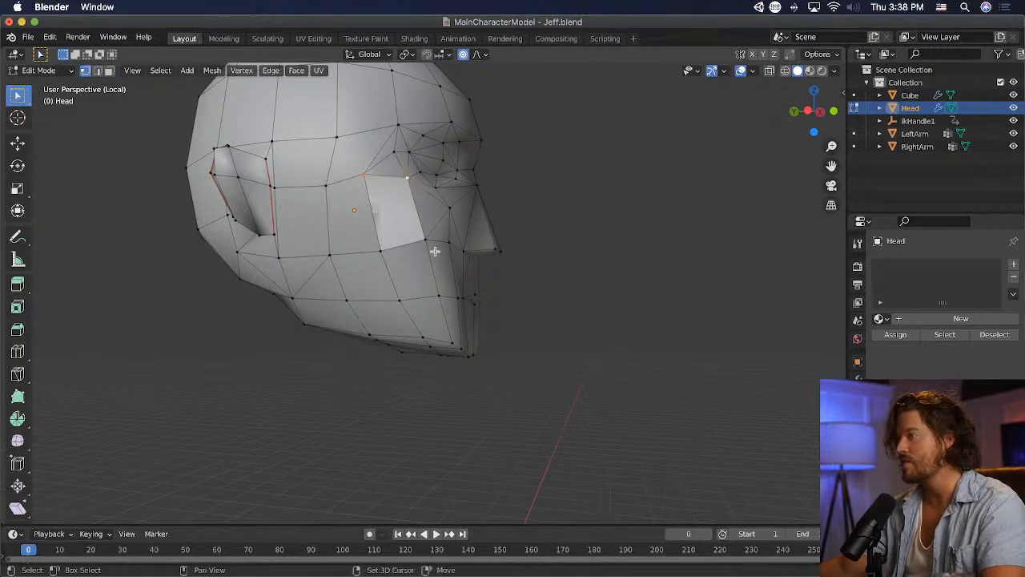
middle_click_drag(381, 249, 465, 267)
key("g")
left_click(494, 277)
- Move the cheek vertex at the lower rear corner of the new under-eye quad about 0.04 m up
key("g")
left_click(427, 284)
key("g")
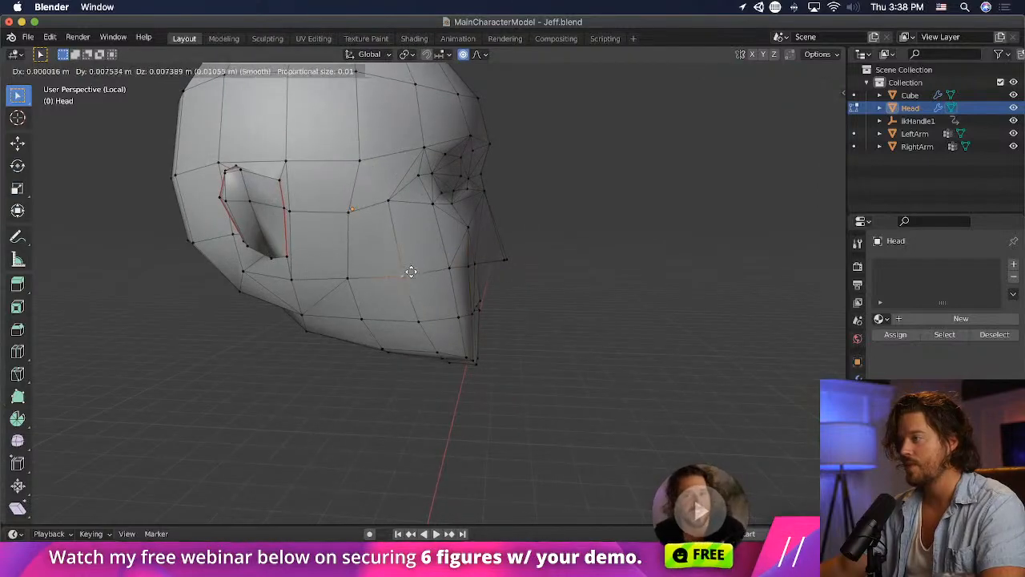
left_click(411, 268)
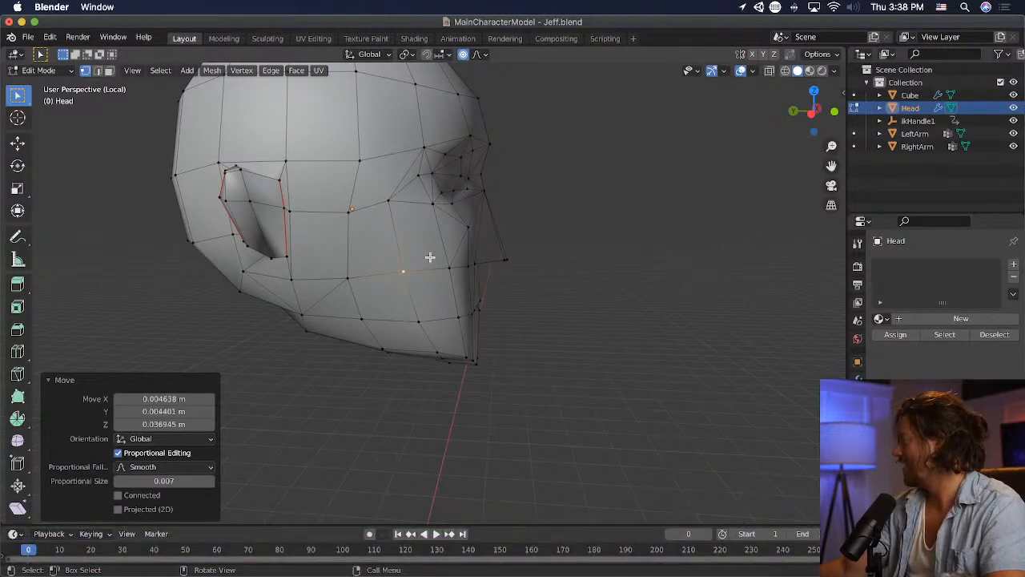
- Replace the two triangles on the jaw just in front of and below the ear with one quad face
middle_click_drag(420, 212, 261, 193)
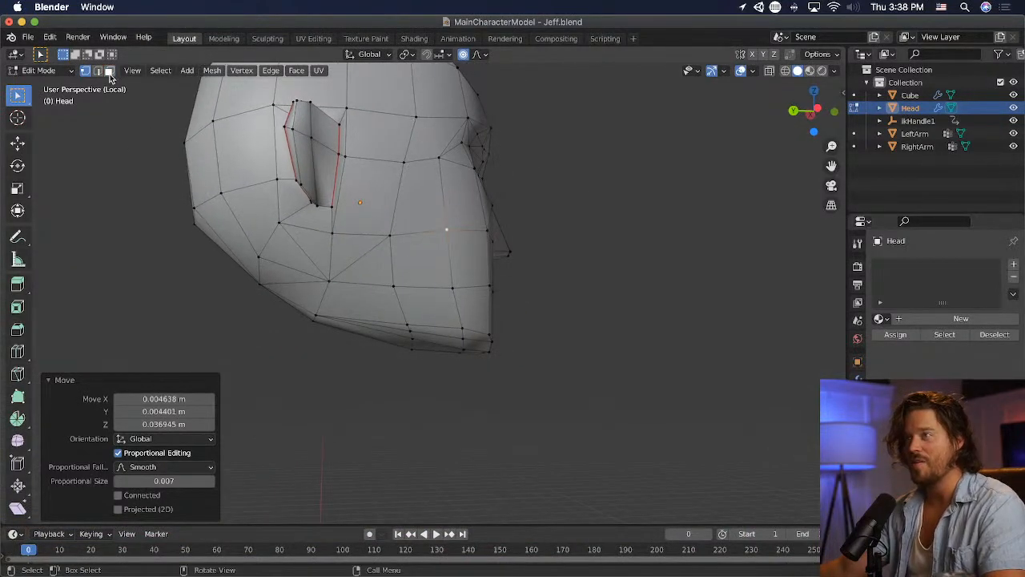
left_click(382, 265)
key("x")
left_click(382, 267)
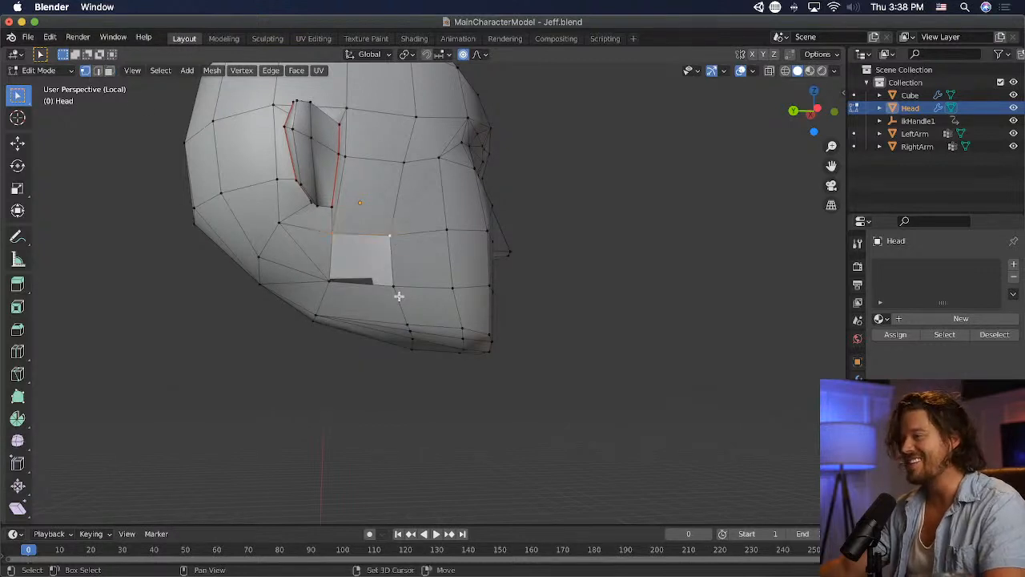
key("f")
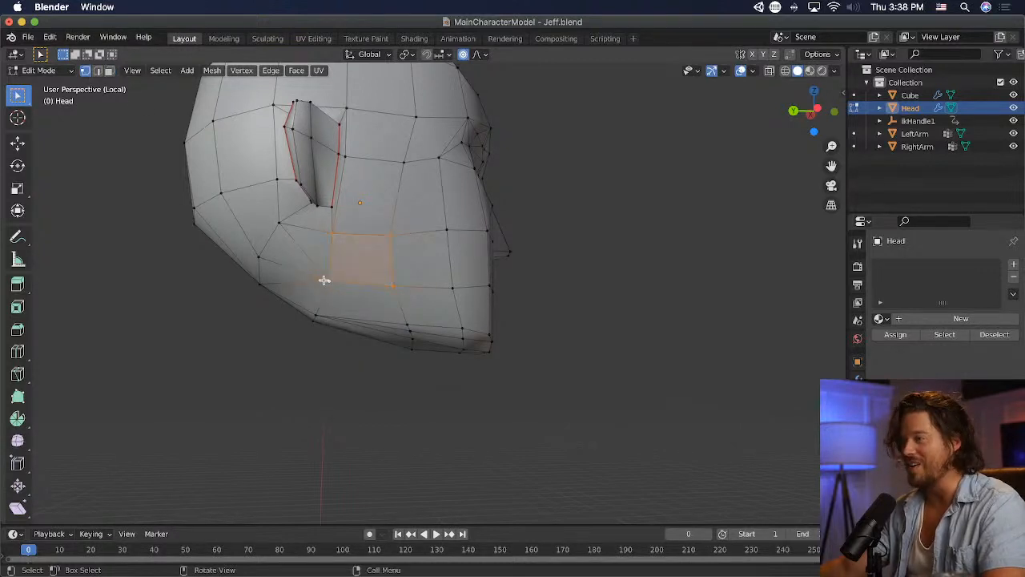
- Delete the two triangles behind the jaw below the ear and fill the hole with one quad face
left_click(108, 74)
scroll(210, 238, "up", 3)
middle_click_drag(210, 238, 231, 249)
left_click(249, 248)
left_click(286, 236, "shift")
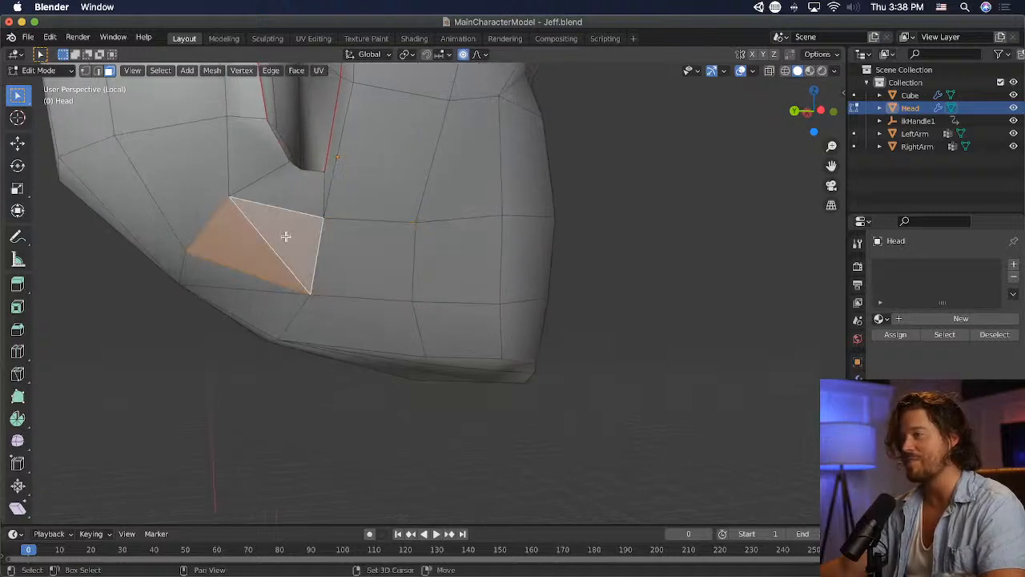
key("x")
left_click(286, 248)
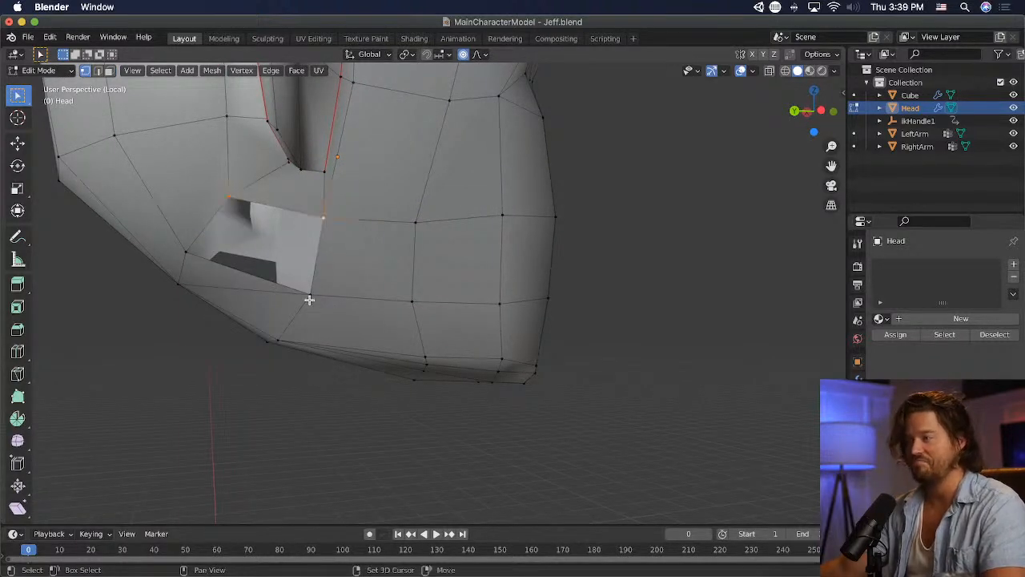
left_click(187, 252, "shift")
key("f")
- Delete the quad behind the jaw and the triangle below it, and refill the gap with a rerouted quad and triangle
left_click(169, 322)
middle_click_drag(167, 325, 180, 264)
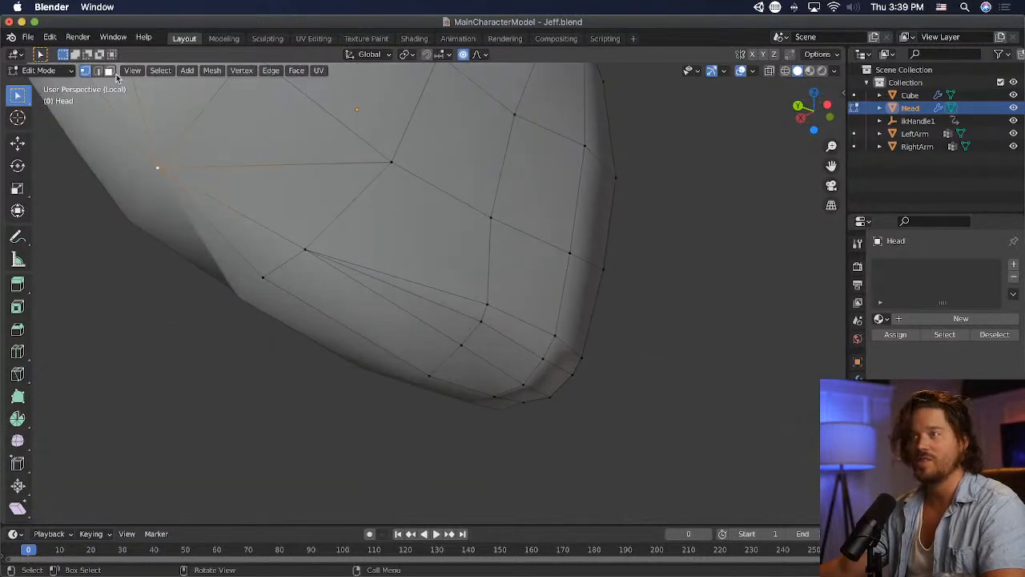
left_click(217, 121)
left_click(297, 195, "shift")
key("x")
left_click(297, 197)
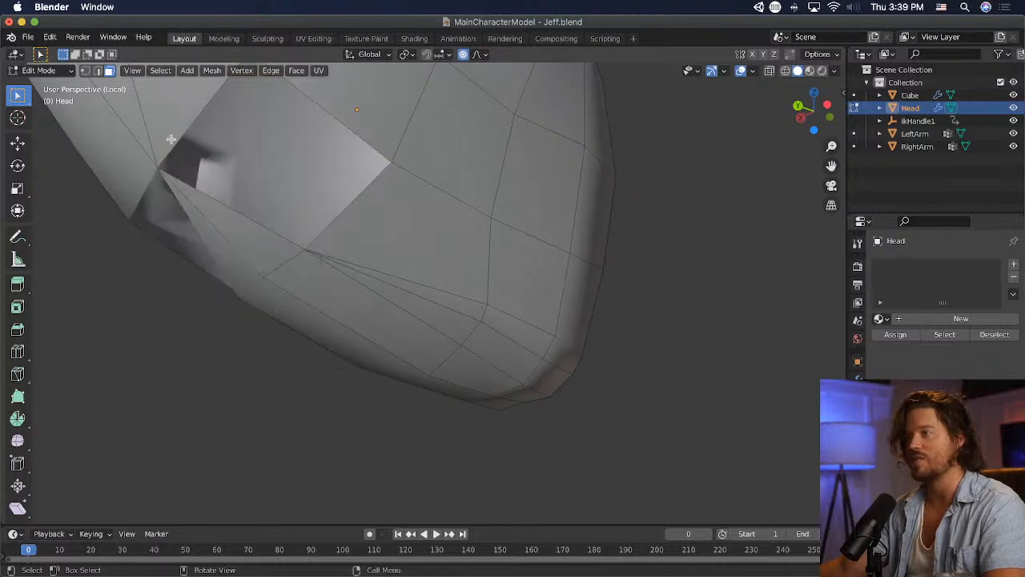
left_click(85, 70)
middle_click_drag(152, 112, 194, 141)
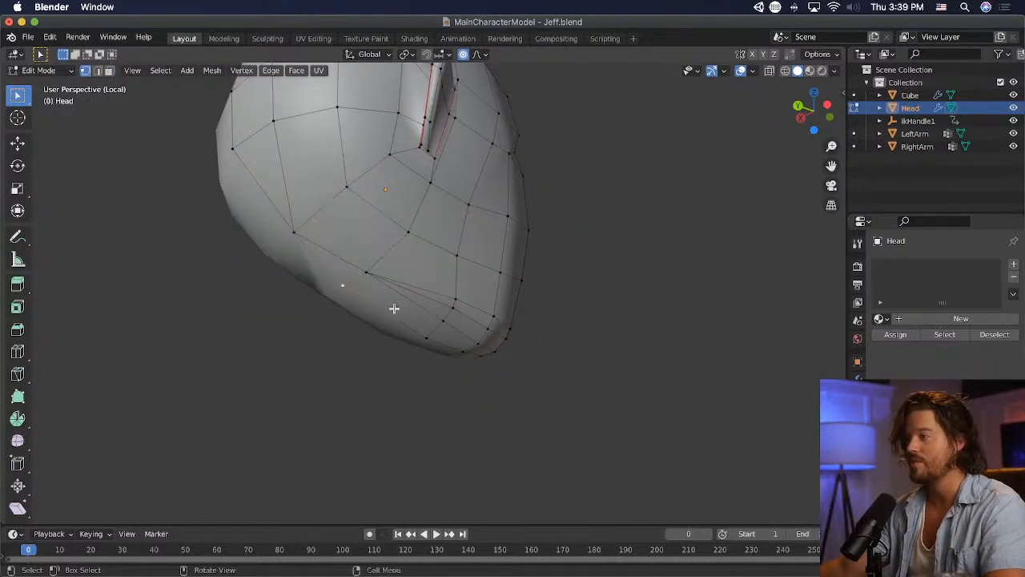
- Raise the vertex on the jaw's underside behind the chin
middle_click_drag(393, 306, 691, 360)
key("g")
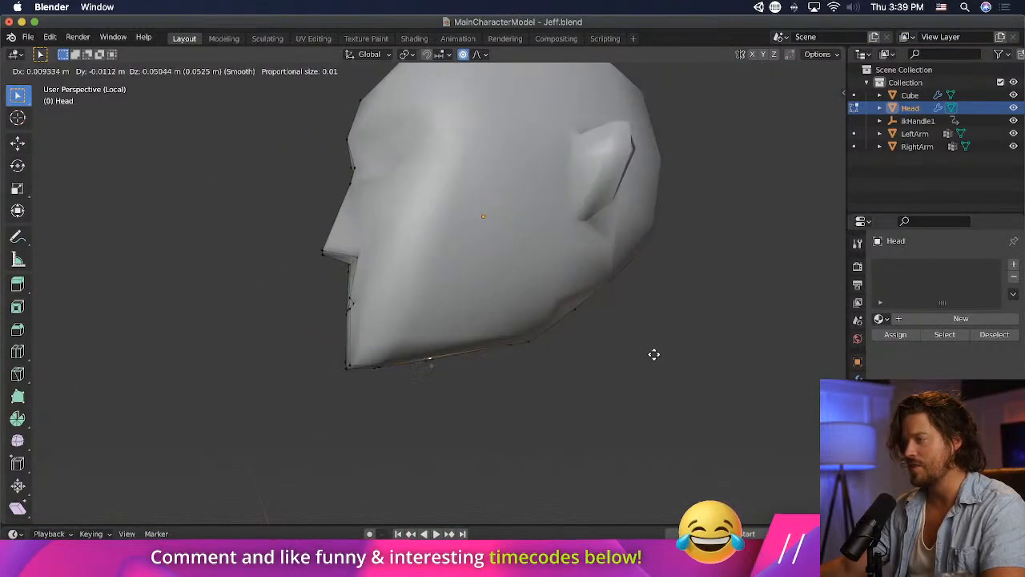
left_click(604, 360)
- Move the two front vertices at the bottom of the chin slightly up
middle_click_drag(603, 359, 534, 366)
left_click(498, 377)
left_click(489, 379, "shift")
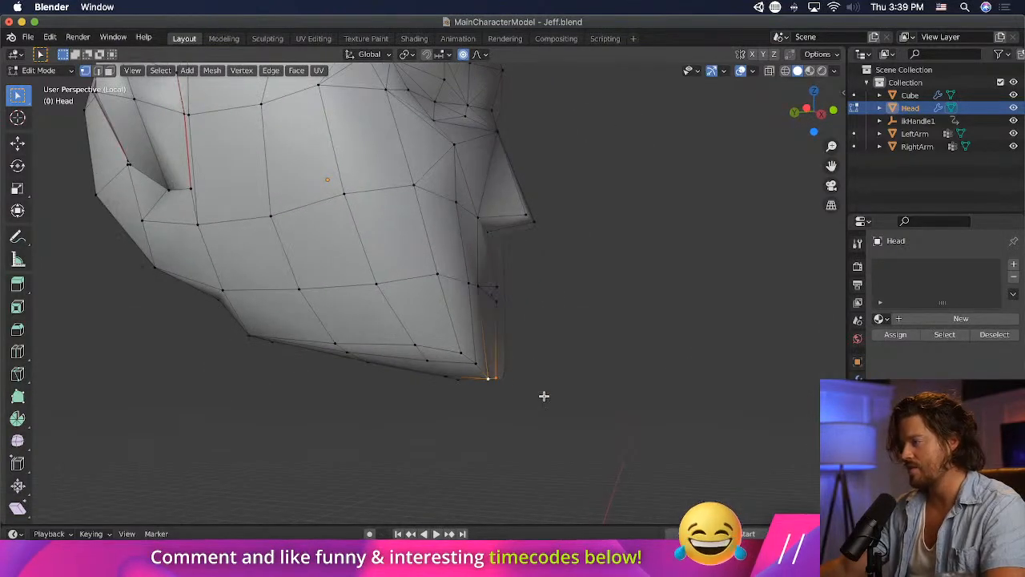
key("g")
left_click(540, 386)
- Move the vertex at the chin's outer corner about 0.02 m back and 0.03 m up
left_click(487, 368)
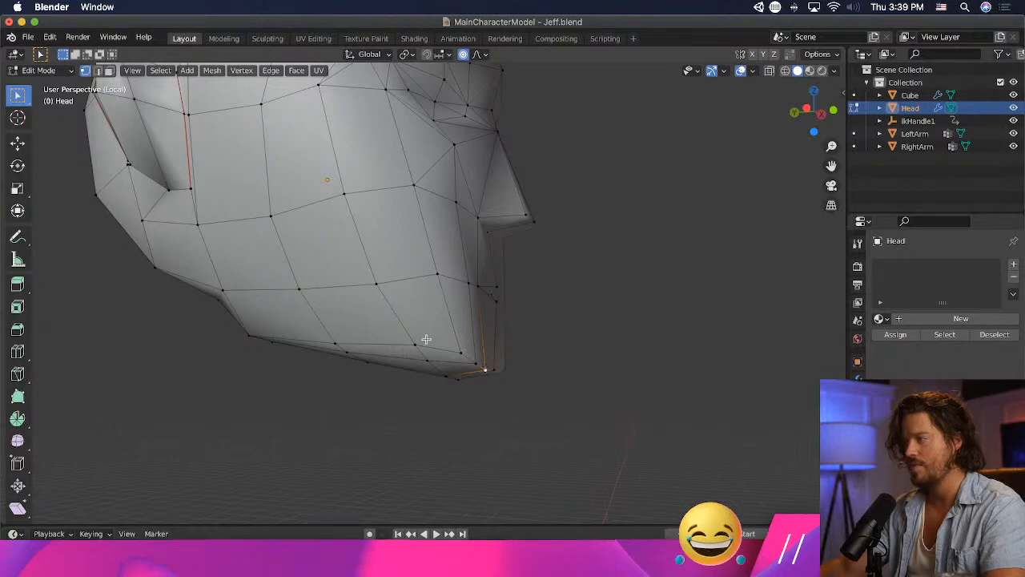
key("g")
left_click(530, 336)
- Move the vertex below the ear forward and up, and the vertex behind the ear's top about 0.05 m forward and 0.04 m down
middle_click_drag(531, 336, 463, 366)
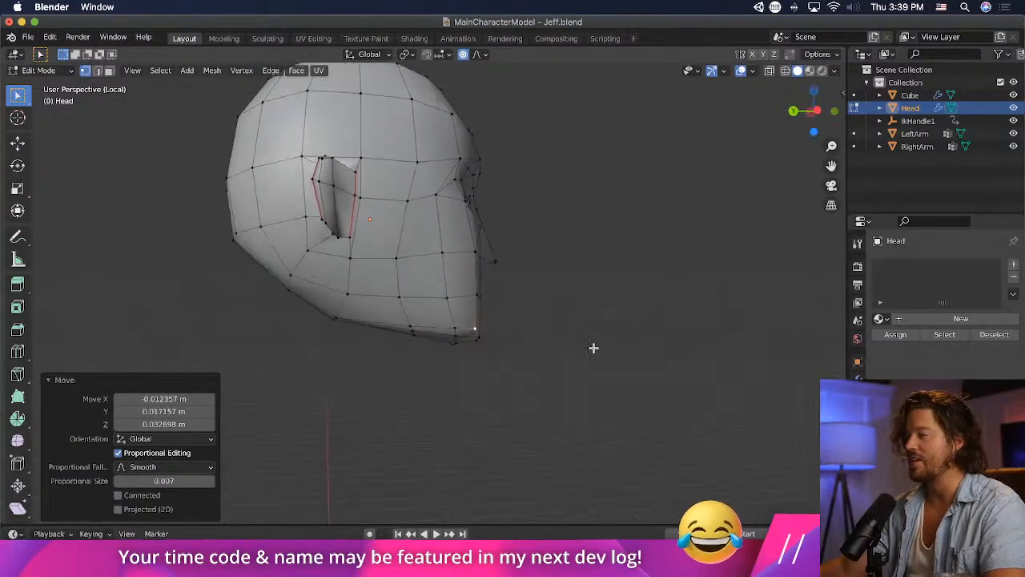
middle_click_drag(662, 358, 628, 363)
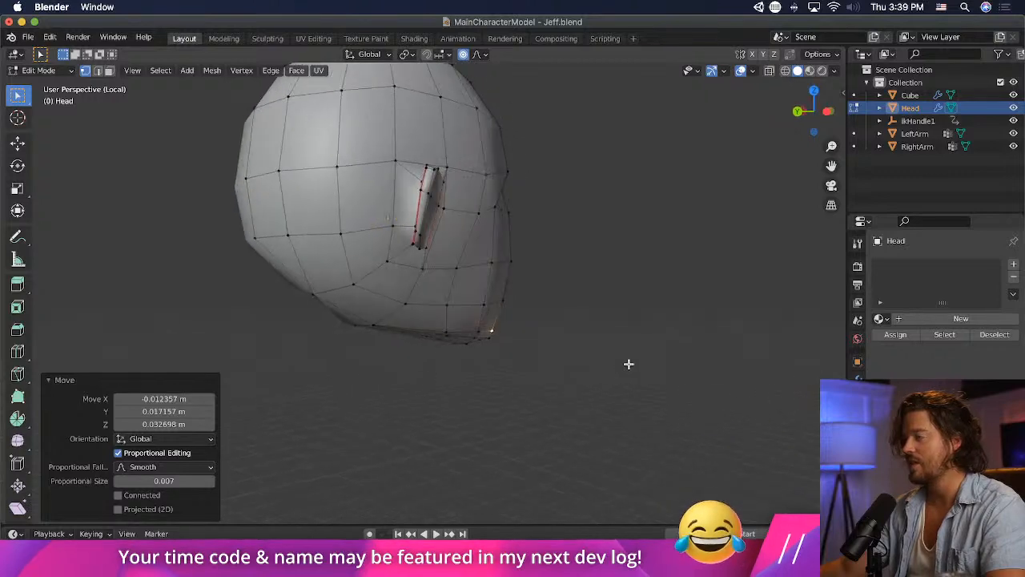
key("g")
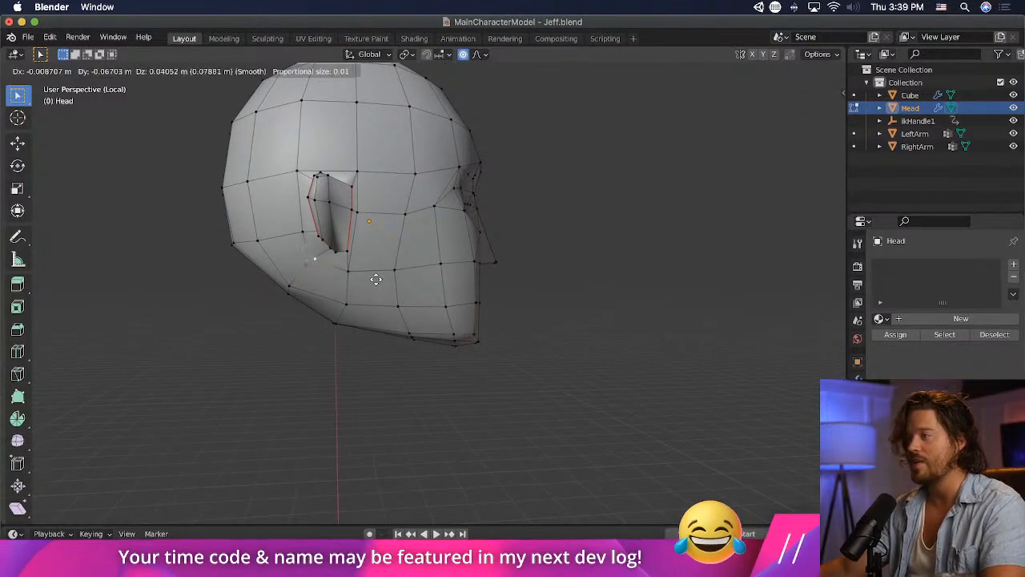
left_click(325, 253)
key("g")
left_click(304, 188)
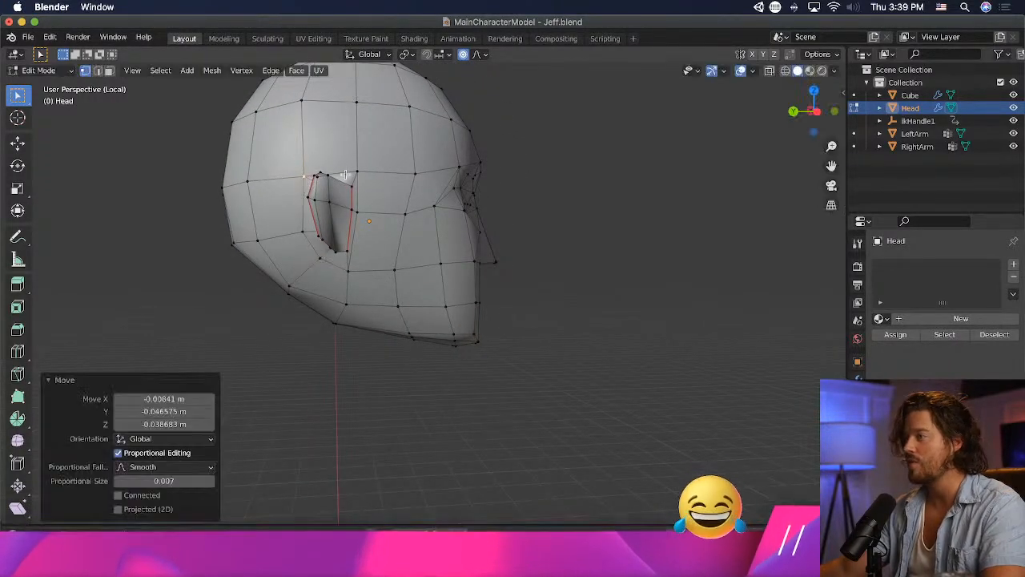
- Try Poke Faces and Tris to Quads on the triangular face above the ear
middle_click_drag(376, 233, 396, 247)
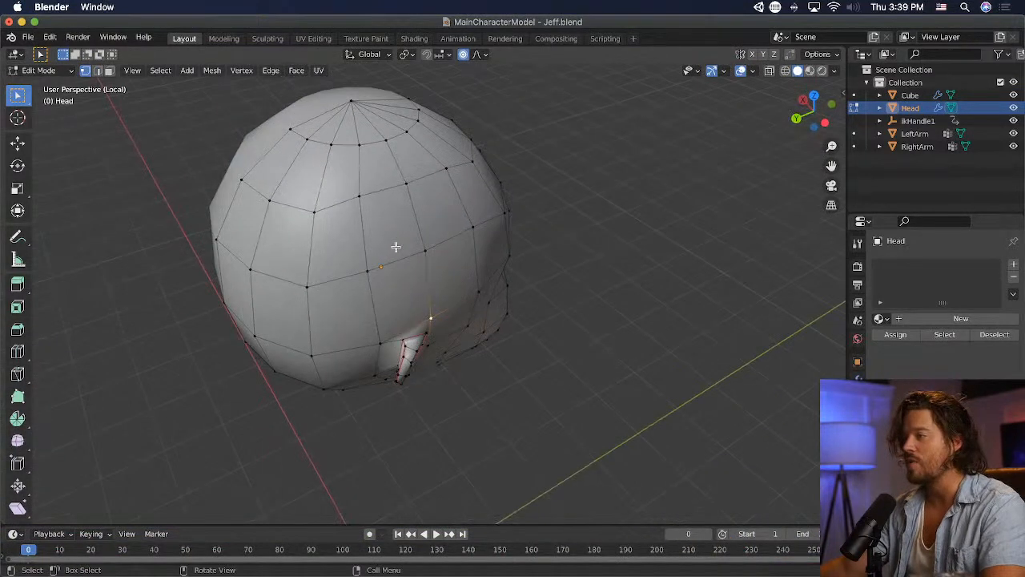
left_click(296, 71)
left_click(360, 142)
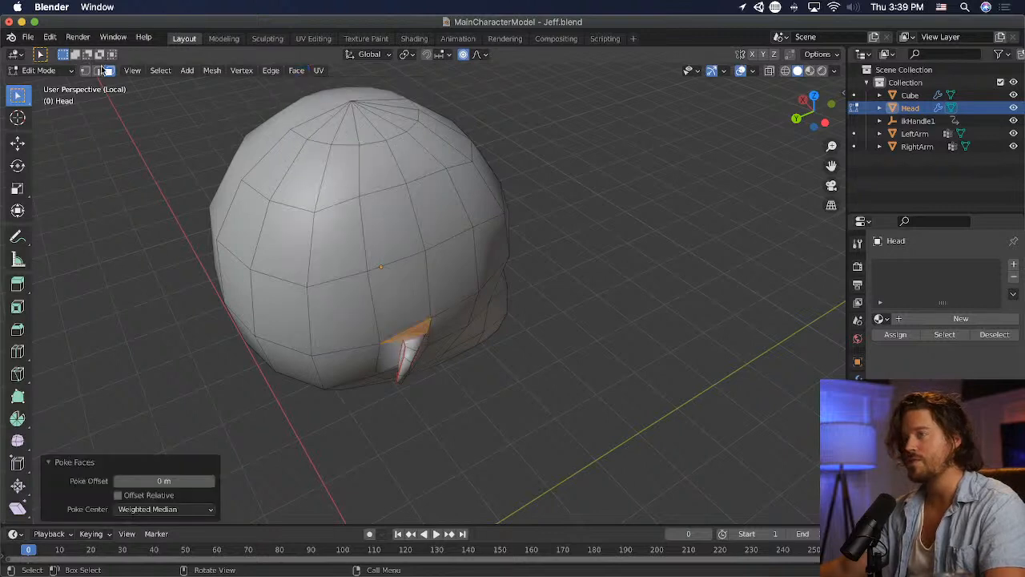
middle_click_drag(381, 328, 426, 323)
key("3")
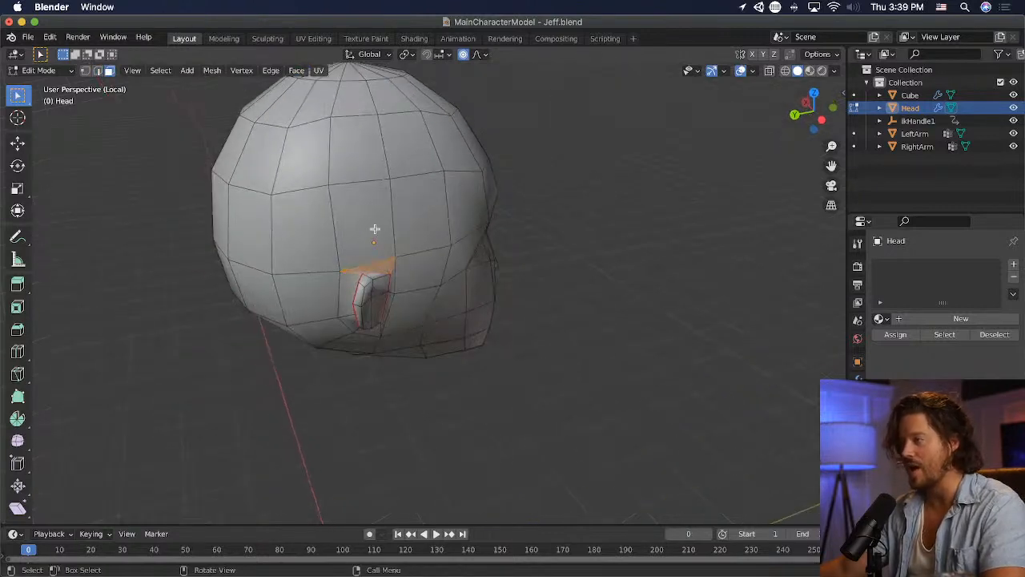
left_click(296, 71)
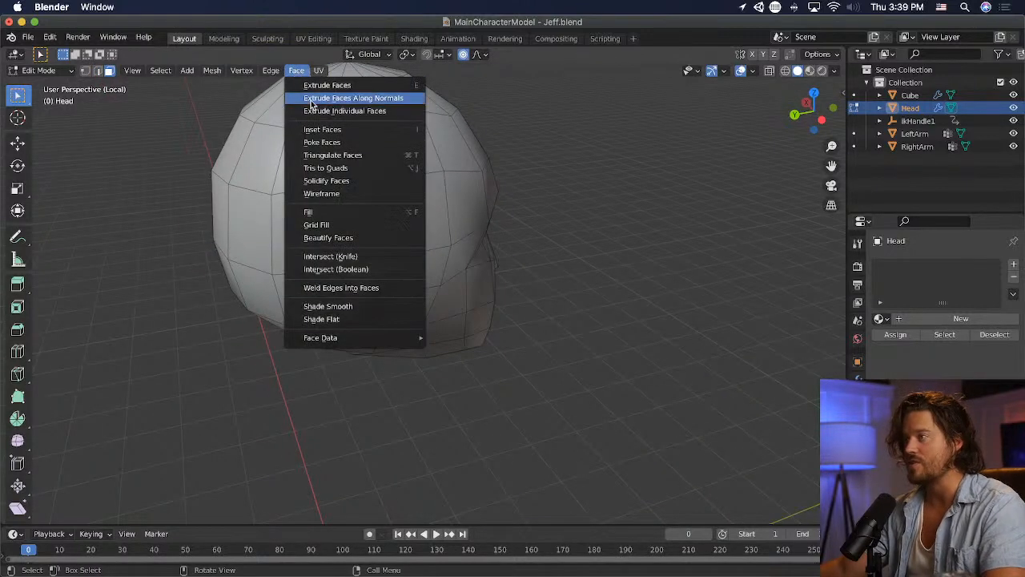
left_click(357, 179)
- Cut a new edge through the triangular face above the ear with the Knife tool, starting on its upper edge
middle_click_drag(492, 256, 182, 178)
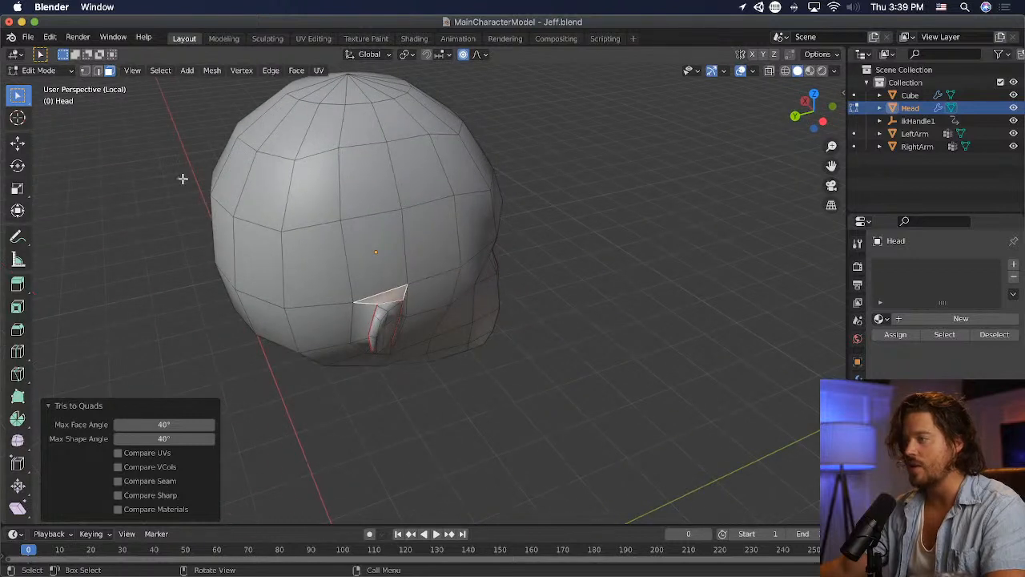
left_click(17, 373)
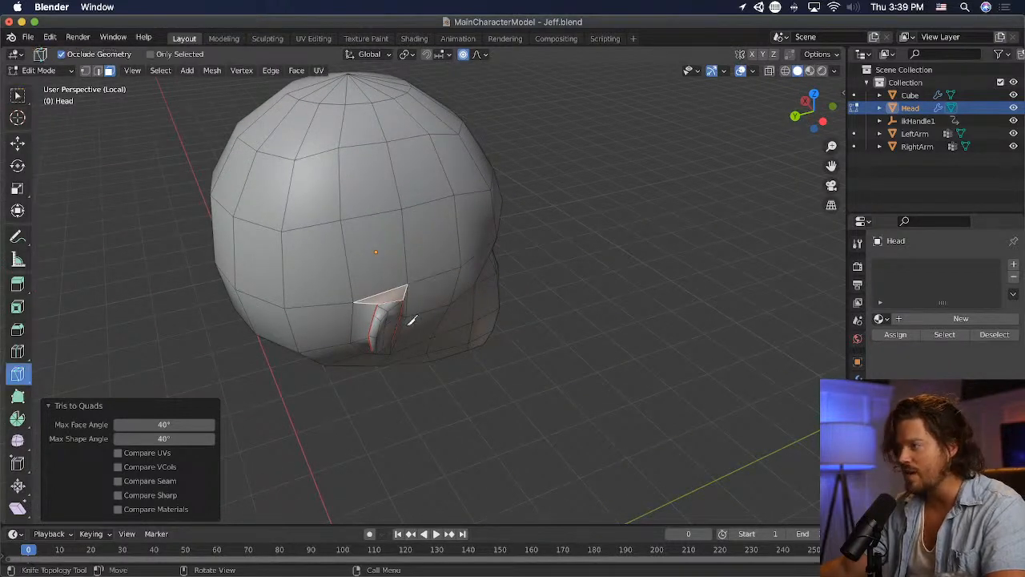
left_click(392, 287)
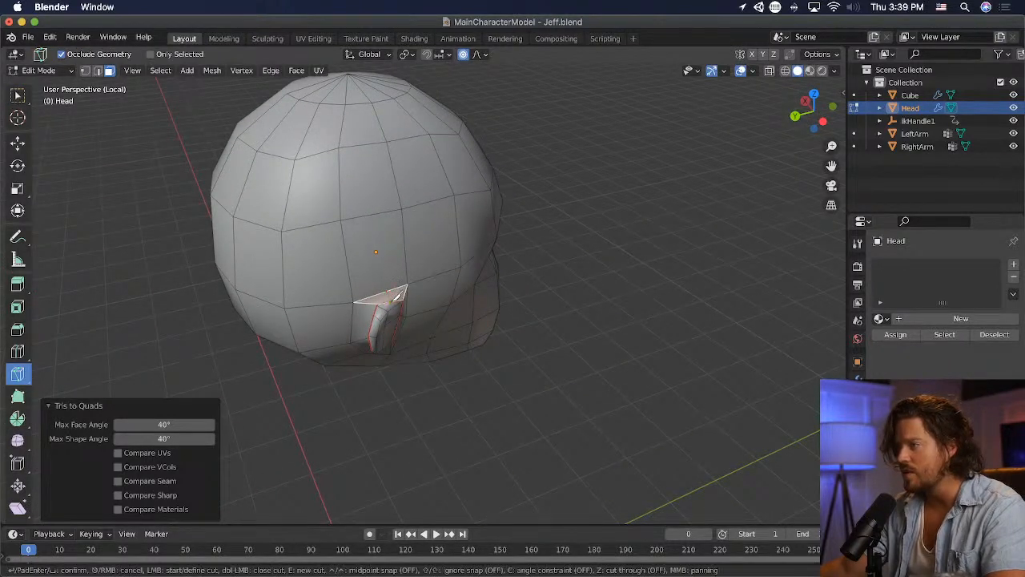
key("Return")
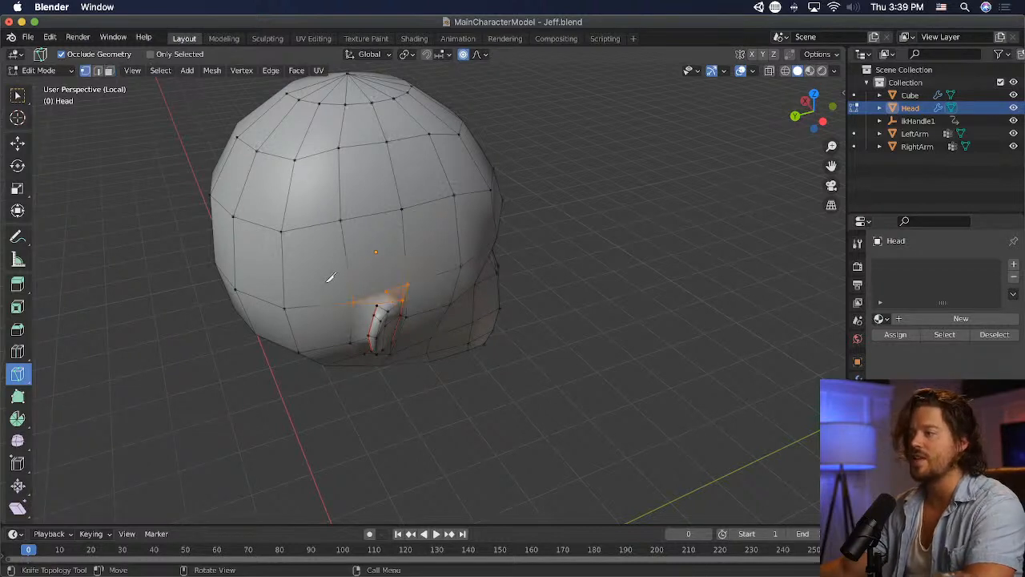
left_click(18, 95)
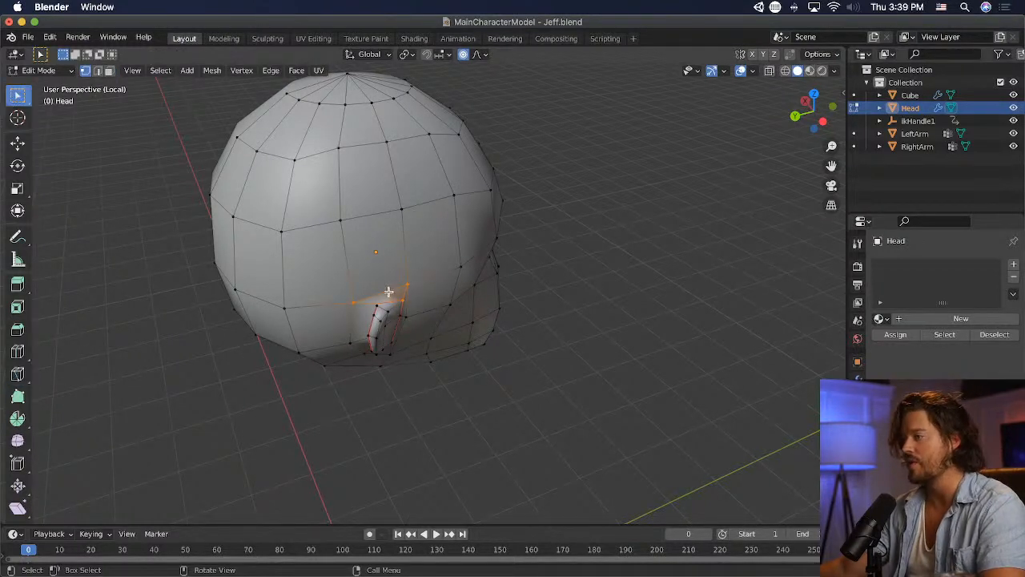
- Move the new vertex above the ear about 0.03 m back and 0.01 m up, and nudge the vertex behind the ear's top
middle_click_drag(388, 292, 368, 223)
key("g")
left_click(562, 265)
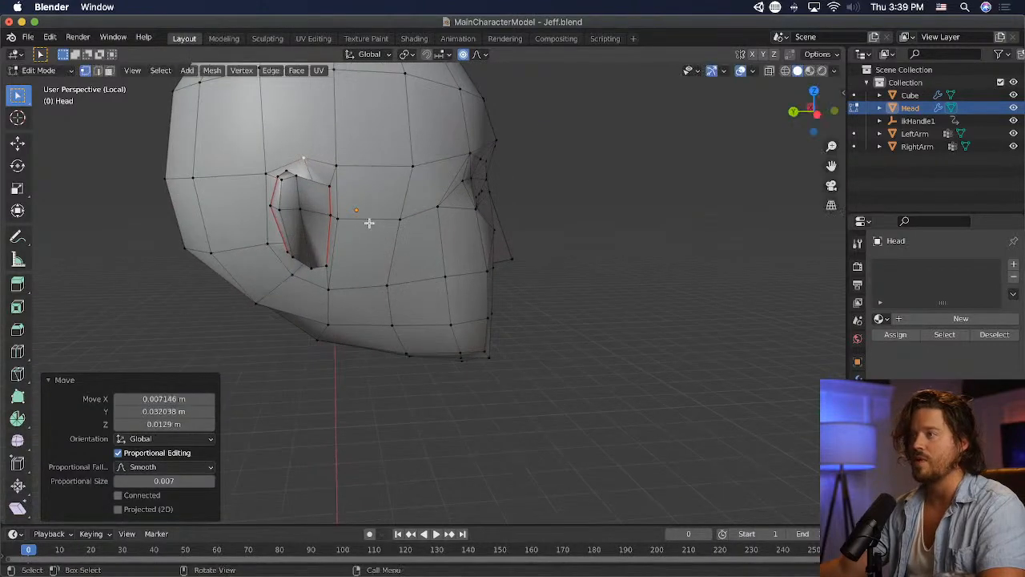
left_click(260, 176)
key("g")
left_click(261, 174)
- Move the vertex above the ear about 0.02 m back and 0.01 m down
left_click(302, 158)
key("g")
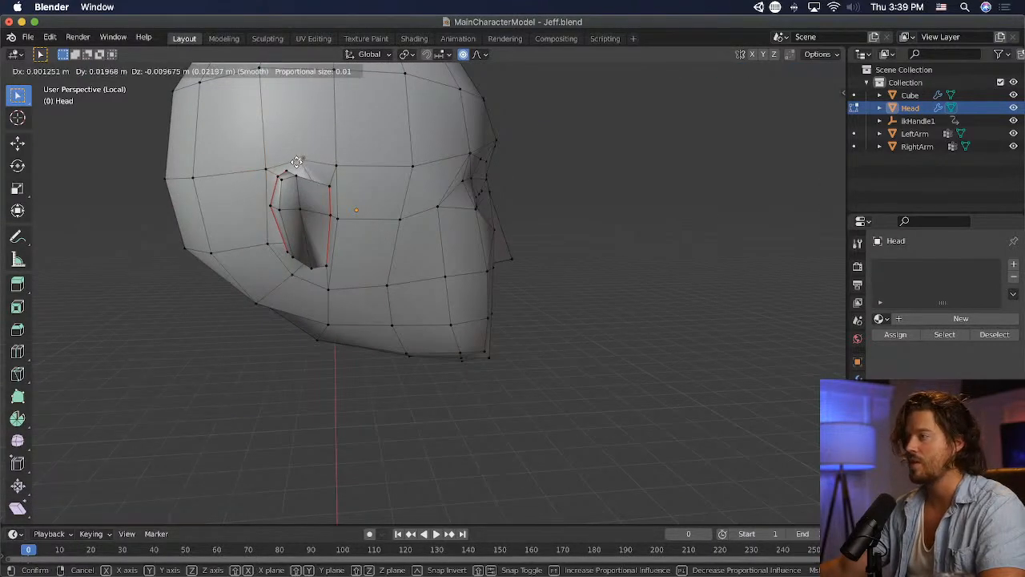
left_click(296, 161)
- Shift the vertex above the ear about 0.02 m outward, 0.01 m forward and 0.02 m up, and fine-tune it from the front
middle_click_drag(296, 161, 574, 309)
key("g")
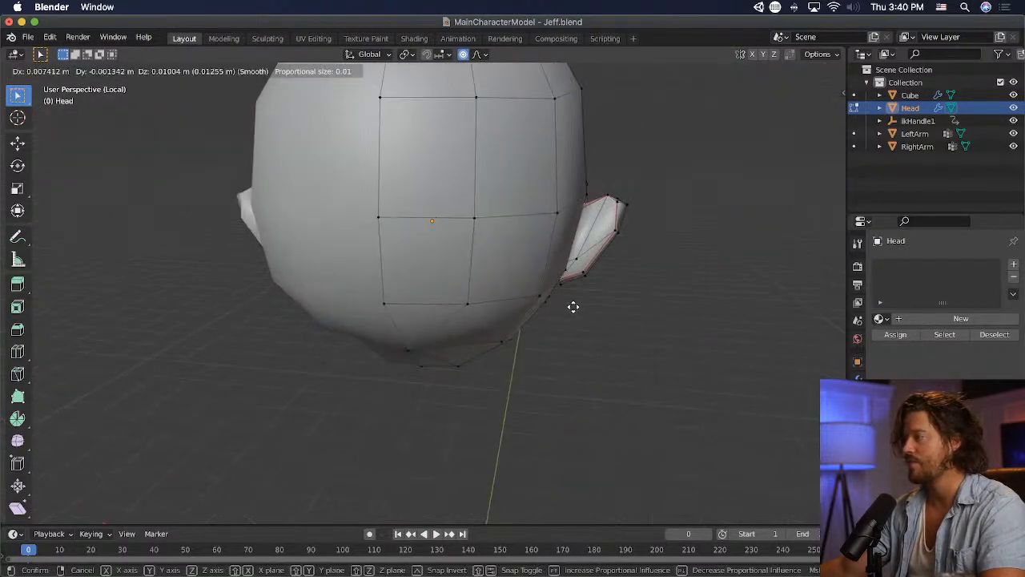
left_click(578, 302)
middle_click_drag(662, 288, 467, 291)
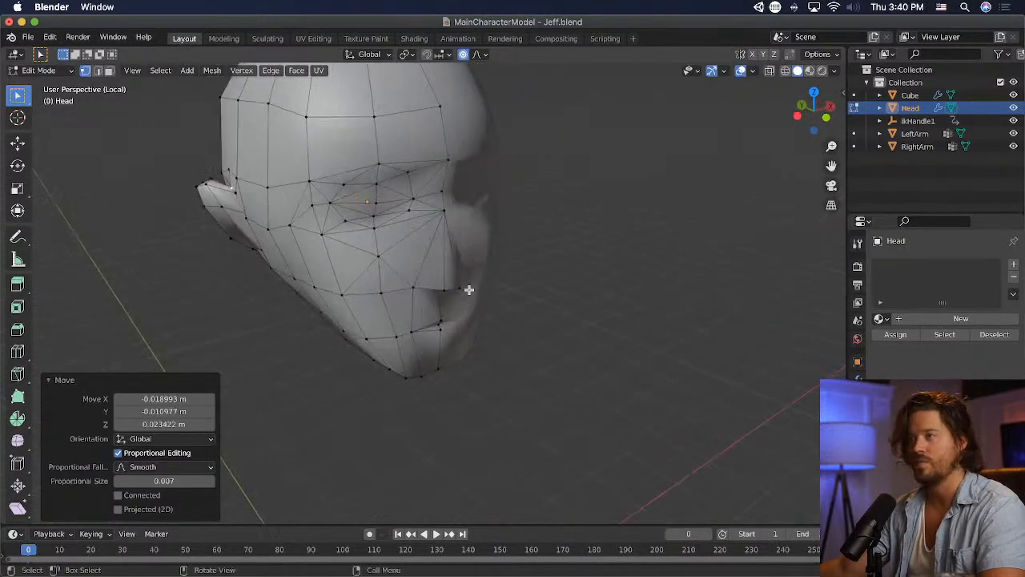
key("g")
left_click(394, 255)
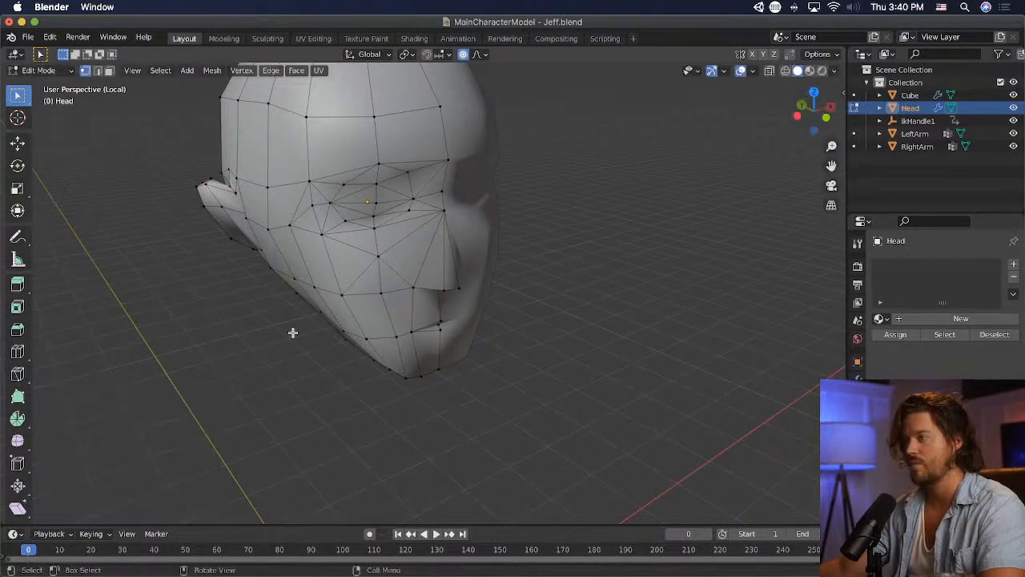
- Move the vertex in front of the ear slightly forward, and the vertex below the ear about 0.02 m forward and 0.02 m up
middle_click_drag(290, 331, 314, 241)
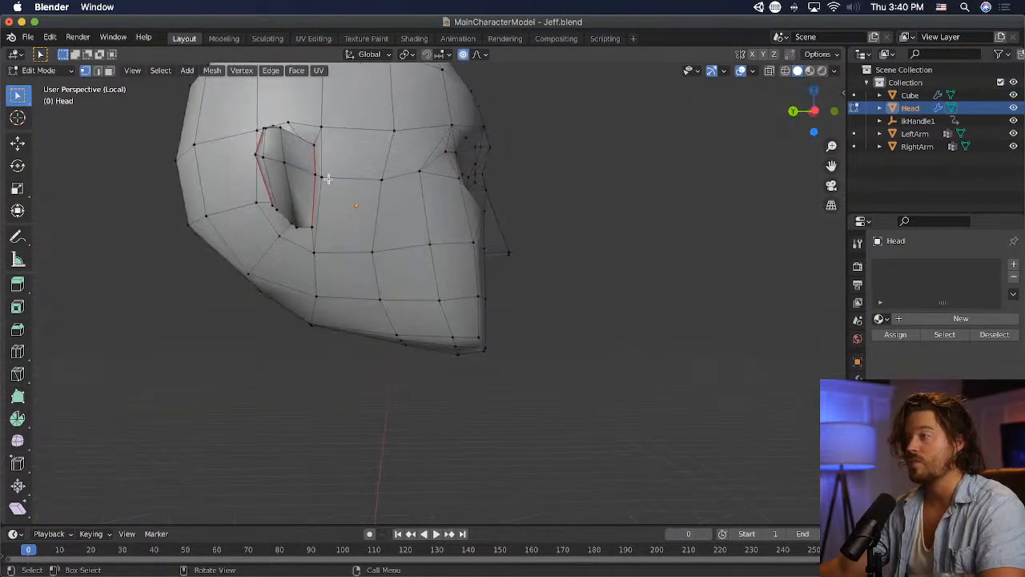
key("g")
left_click(332, 249)
left_click(315, 245)
key("g")
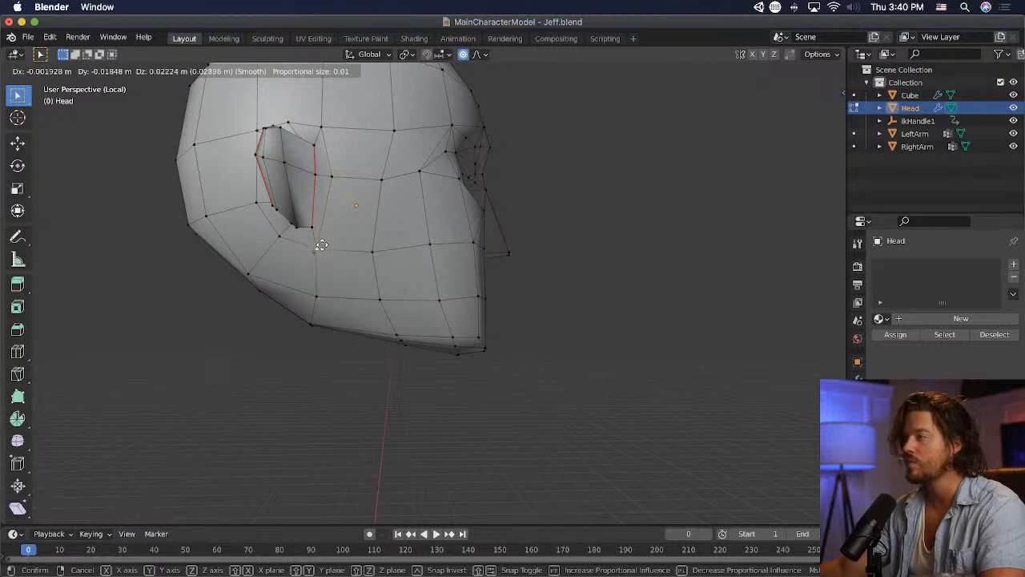
left_click(322, 245)
- Nudge the vertex above the ear to even out the ring around the ear
left_click(289, 125)
key("g")
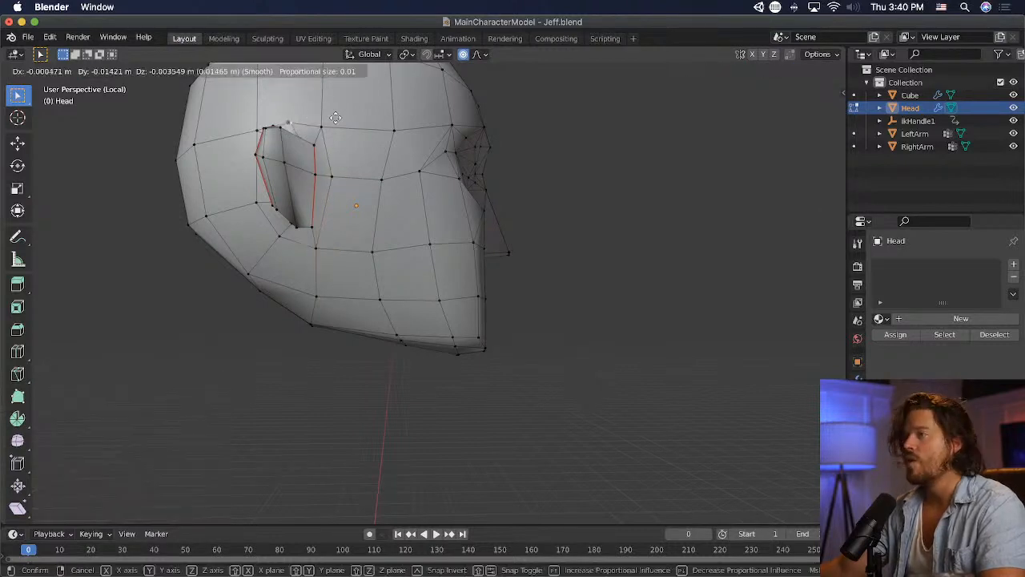
left_click(328, 115)
- Raise the vertices along the forehead row slightly, moving the one above the eye about 0.04 m up
scroll(565, 272, "down", 4)
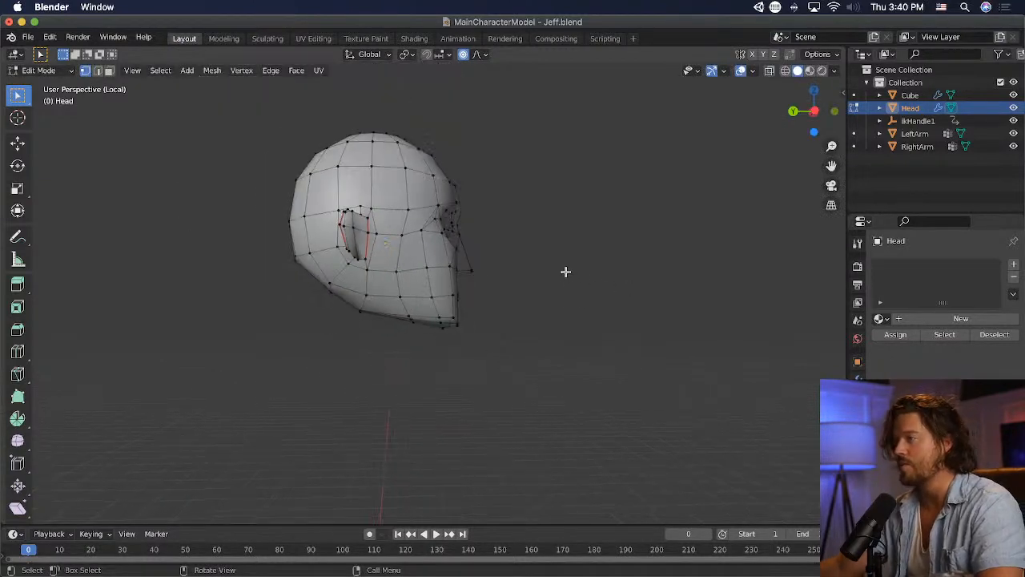
middle_click_drag(650, 292, 213, 254)
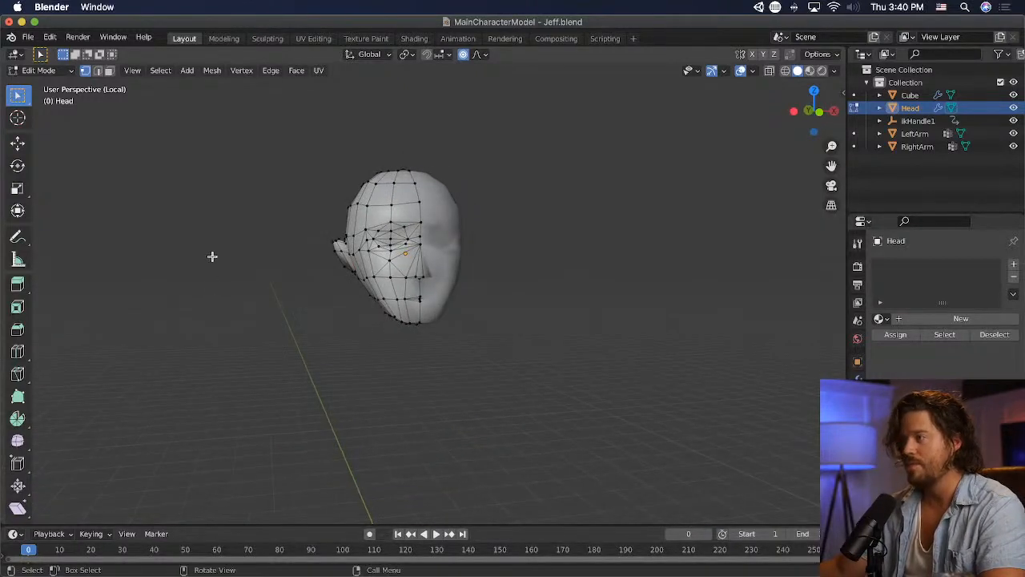
scroll(276, 216, "up", 2)
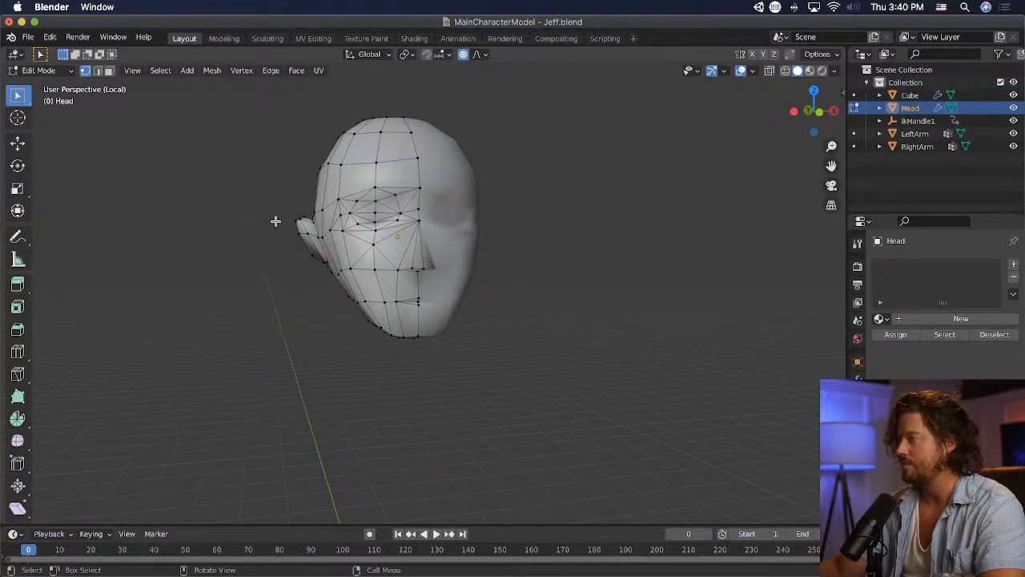
middle_click_drag(275, 221, 289, 225)
middle_click_drag(381, 237, 397, 275)
left_click(328, 162)
key("g")
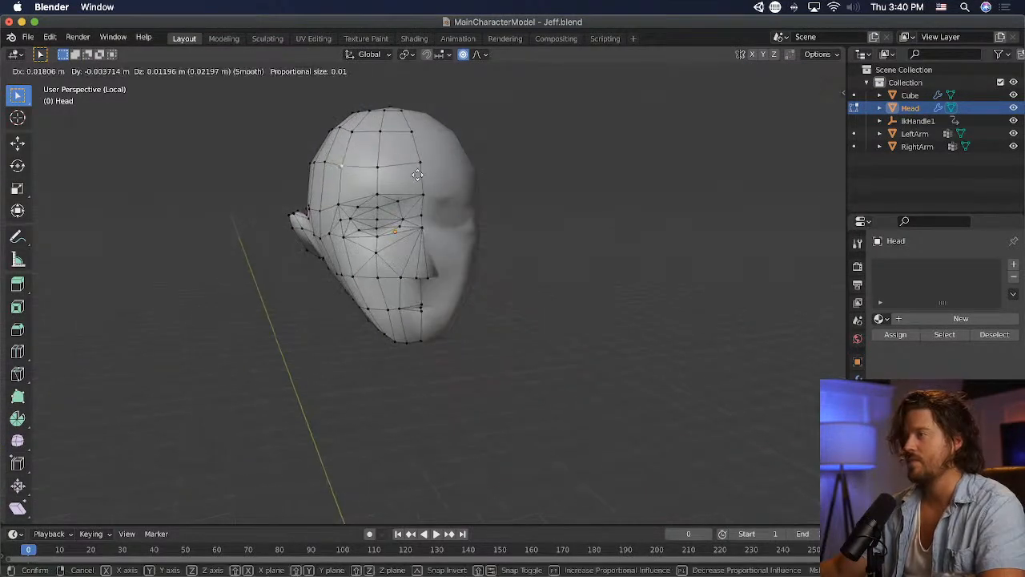
left_click(412, 170)
key("g")
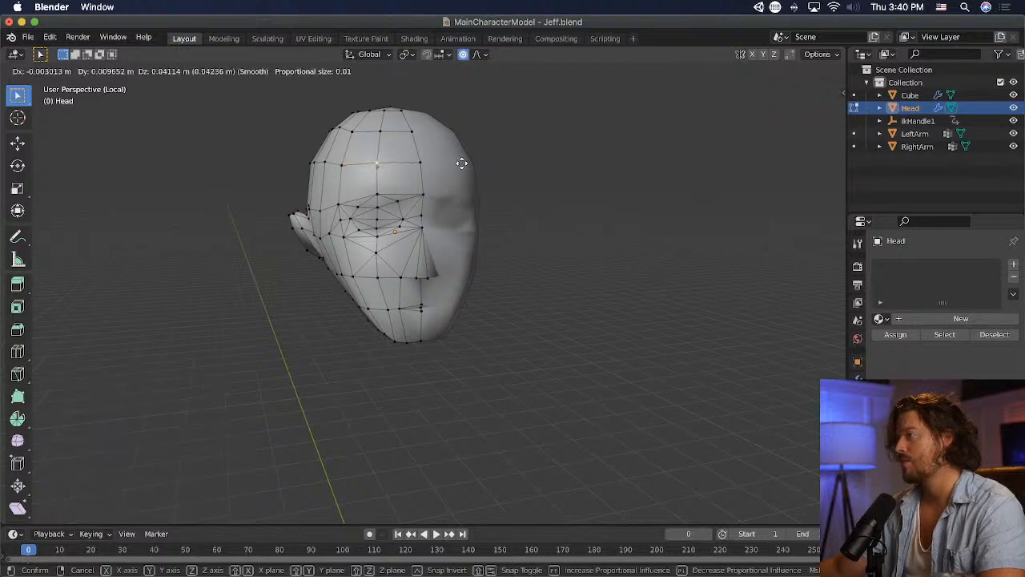
left_click(462, 163)
key("g")
left_click(497, 156)
- Lower the two vertices on the side of the head above the ear, in the forehead-level row, about 0.03 m each
middle_click_drag(499, 158, 344, 164)
left_click(325, 161)
key("g")
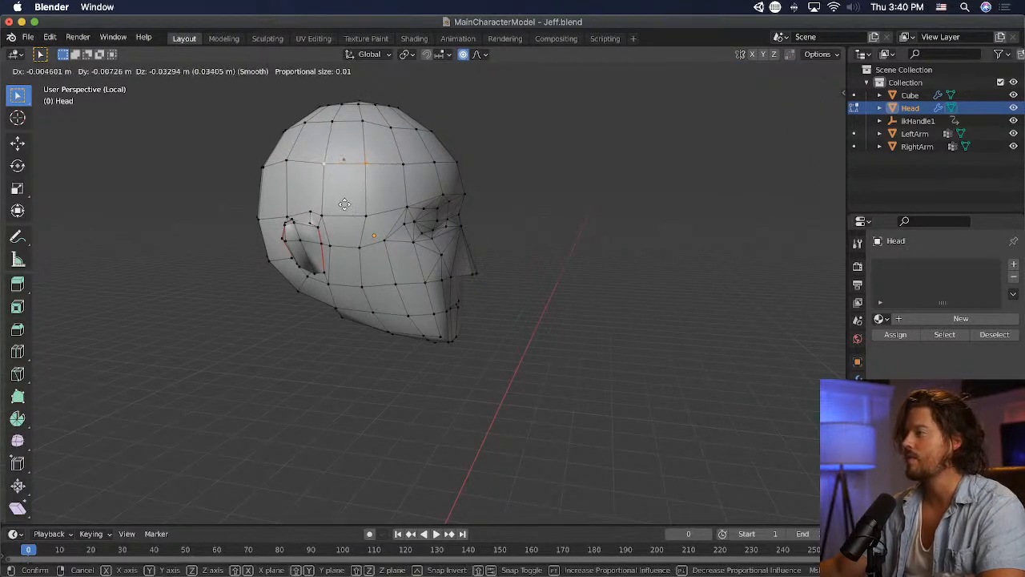
left_click(345, 204)
left_click(324, 163)
key("g")
left_click(291, 161)
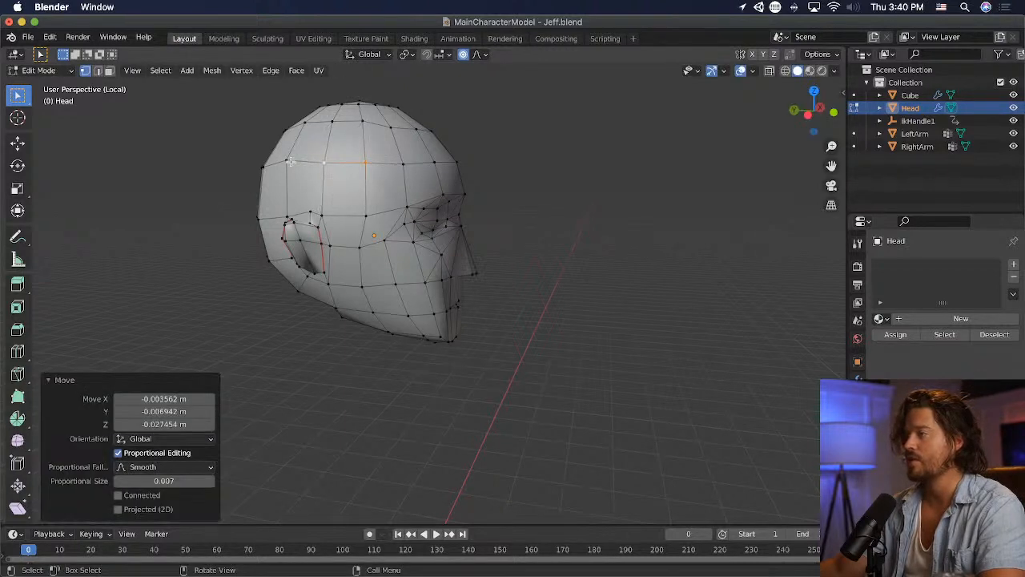
left_click(288, 163)
key("g")
left_click(172, 174)
- Lower the vertex on the side of the head, one row higher, about 0.04 m and deselect it
middle_click_drag(176, 177, 188, 171)
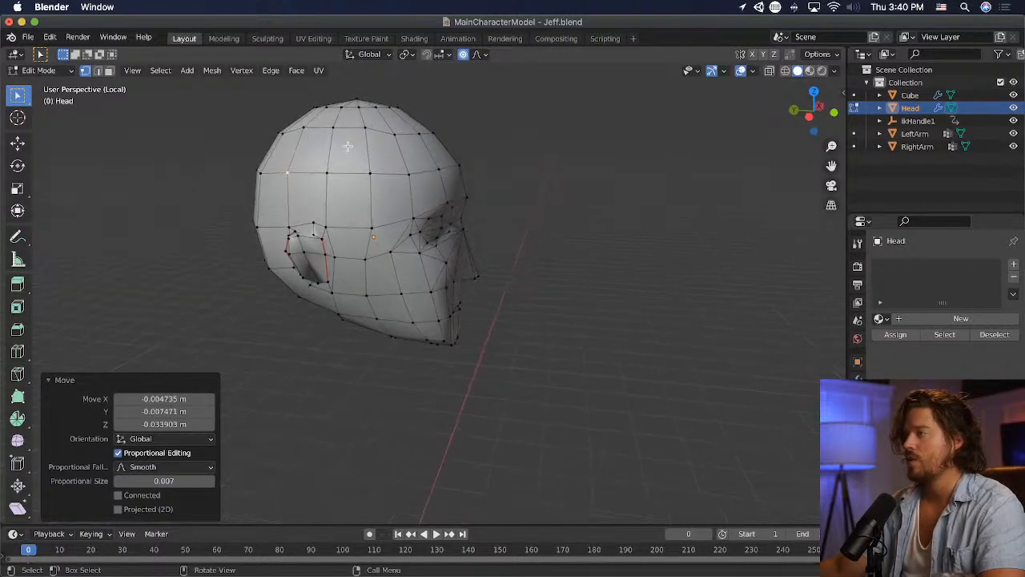
left_click(318, 130)
key("g")
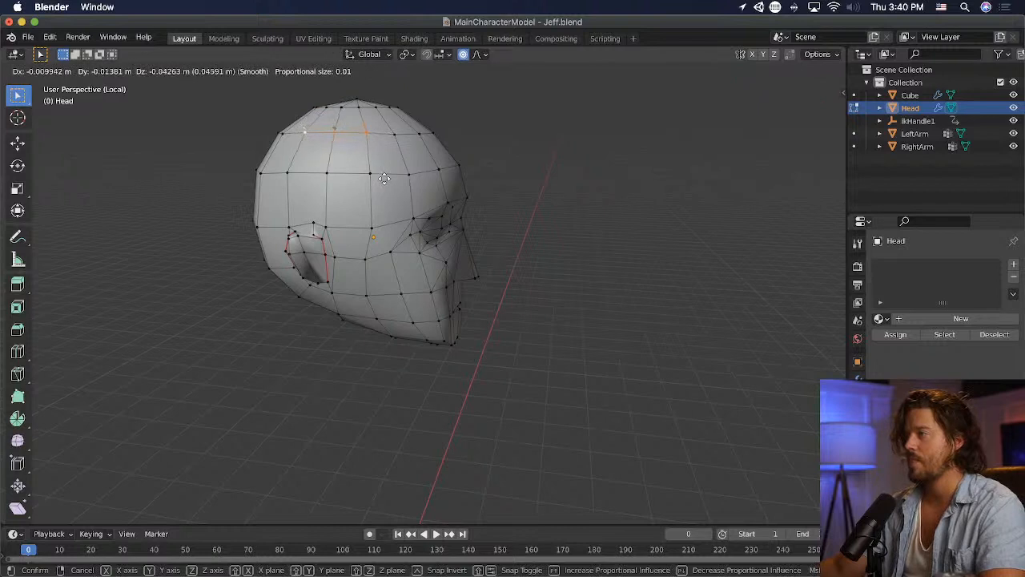
left_click(383, 178)
left_click(165, 177)
- Move the outer forehead vertex about 0.02 m inward and 0.02 m up, and save the file
middle_click_drag(450, 171, 372, 185)
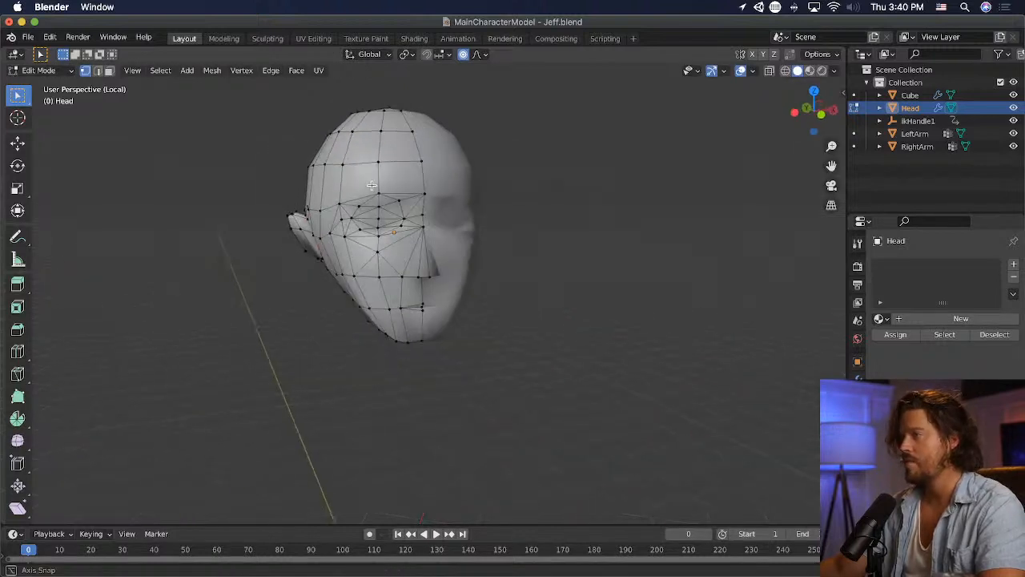
left_click(355, 165)
key("g")
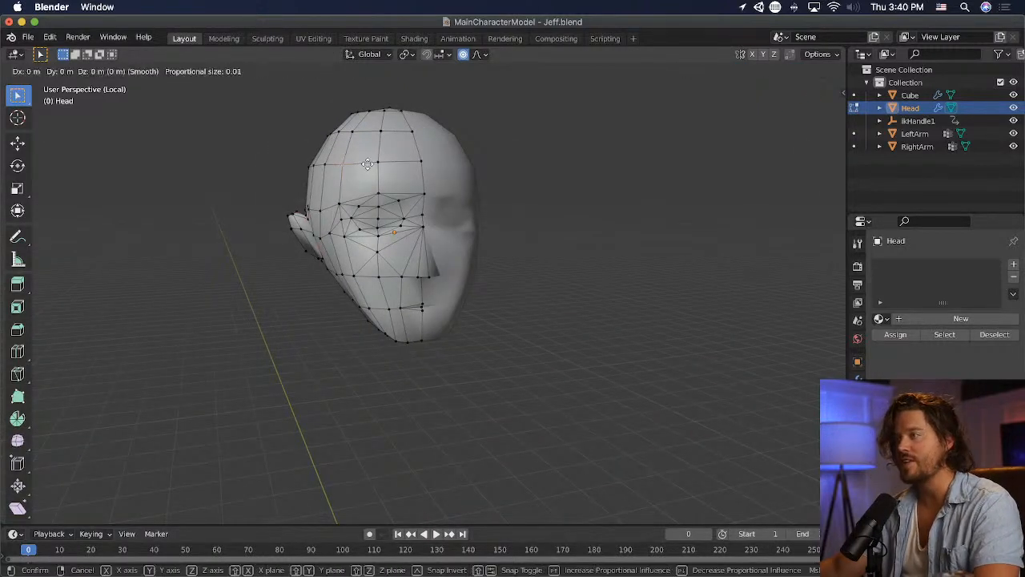
left_click(369, 162)
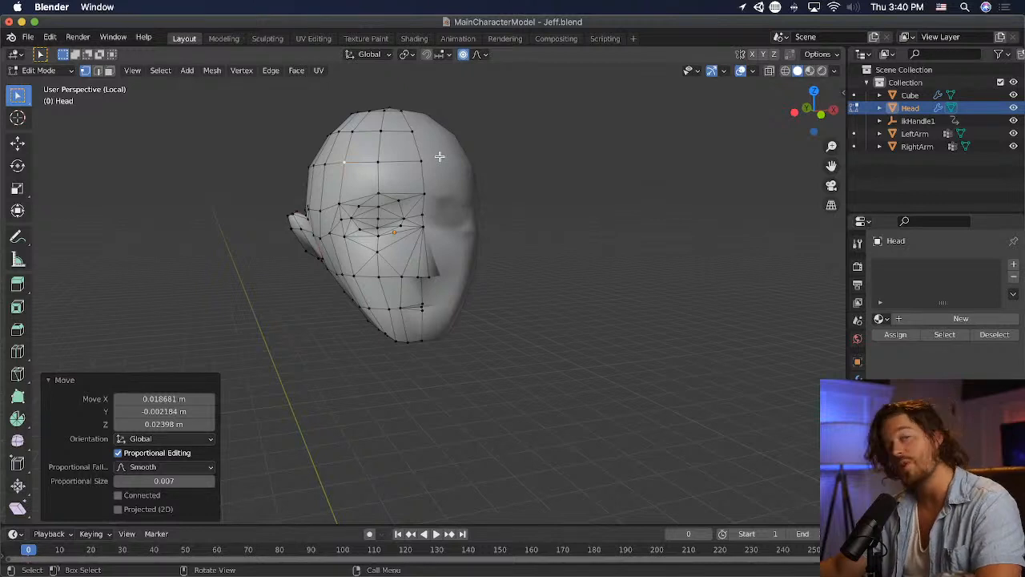
middle_click_drag(433, 162, 261, 260)
left_click(386, 215)
key("ctrl+s")
- Move the outer cheek vertex below the eye's outer corner slightly up in vertex select mode
scroll(260, 258, "up", 1)
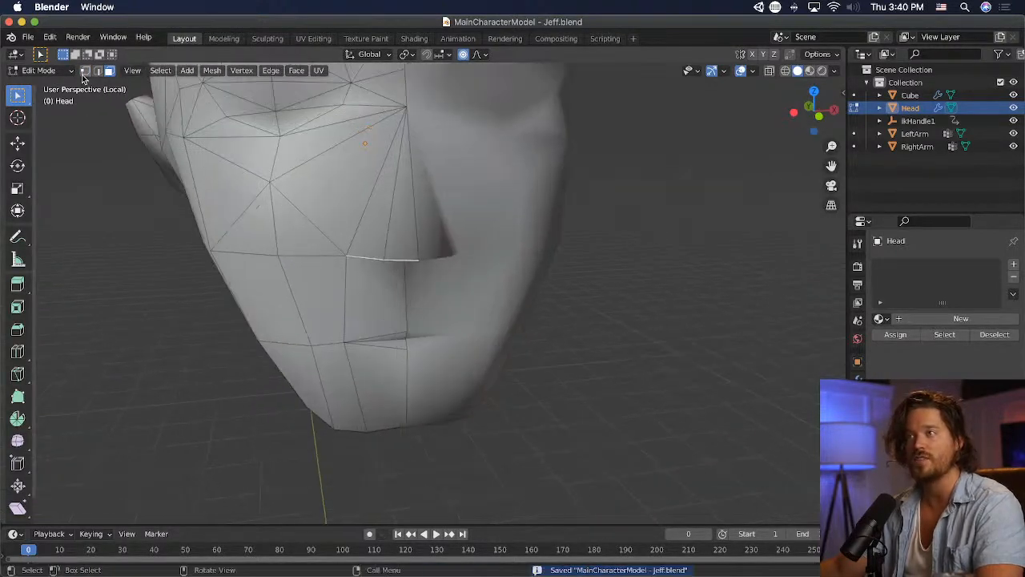
scroll(237, 269, "down", 3)
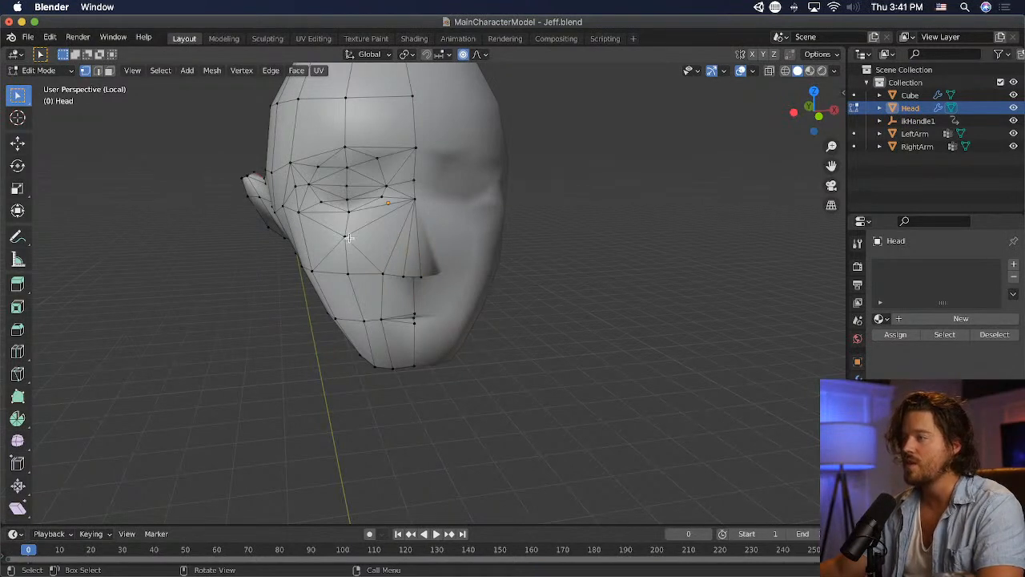
key("g")
left_click(331, 222)
- Adjust the vertex directly below the middle of the eye slightly, and save the file
left_click(347, 211)
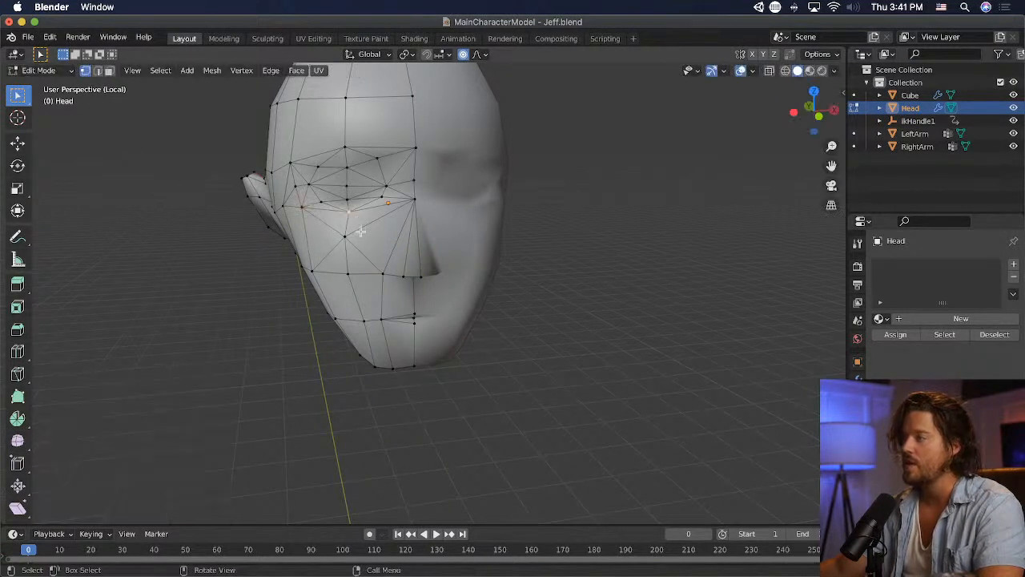
key("g")
left_click(358, 236)
left_click(543, 228)
key("super+s")
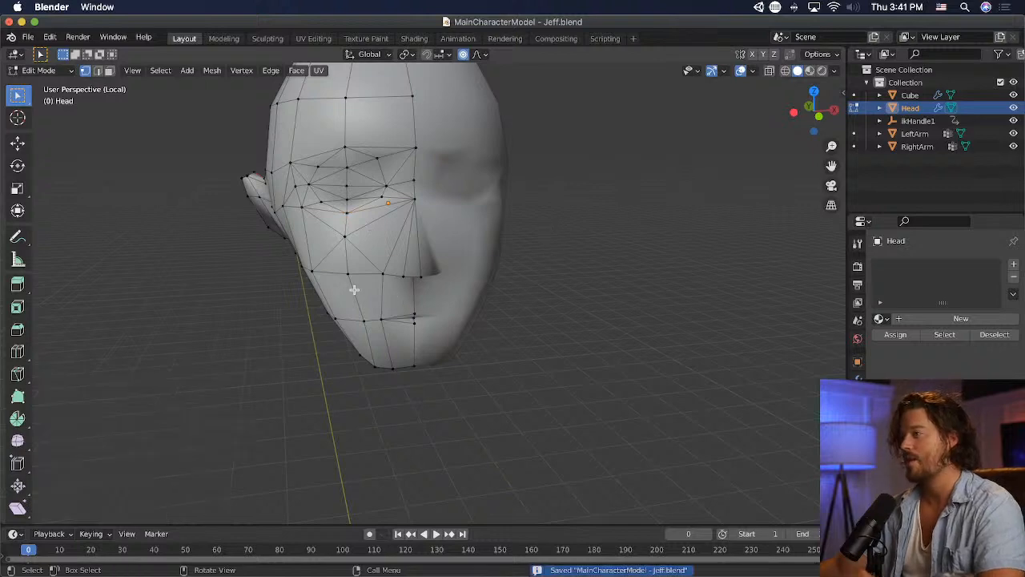
- Move the vertex beside the eye's outer corner about 0.02 m inward and 0.03 m down, and save the file
middle_click_drag(354, 286, 219, 248)
key("g")
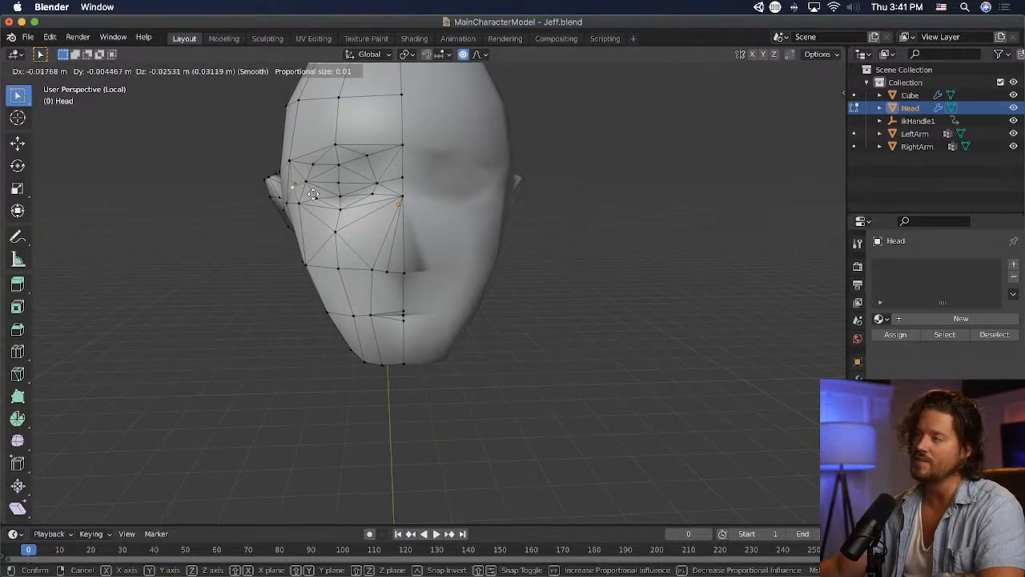
left_click(319, 194)
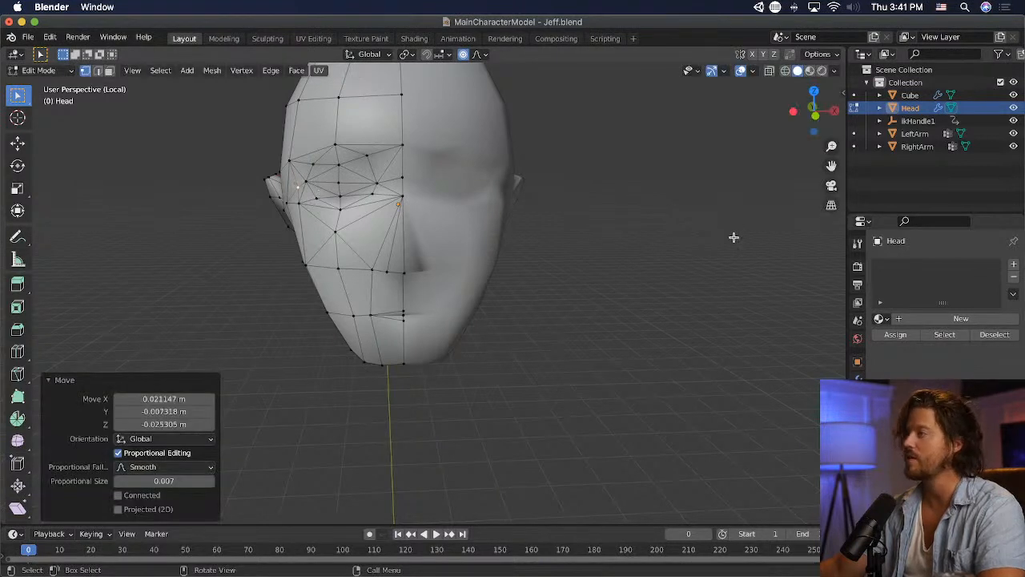
scroll(725, 247, "down", 2)
middle_click_drag(623, 268, 577, 247)
scroll(258, 159, "up", 1)
key("ctrl+s")
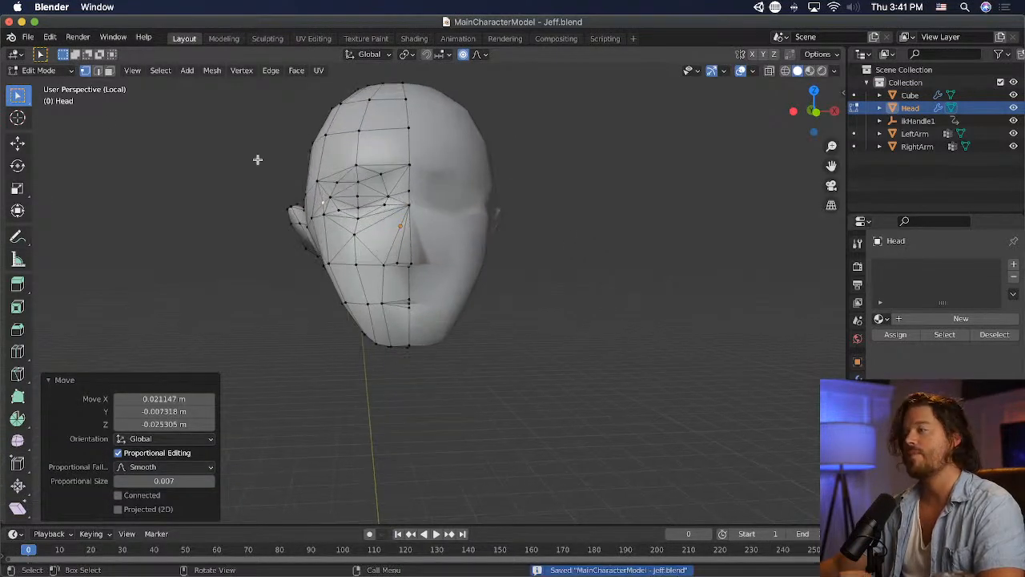
- Return to Object Mode, exit local view and examine the head together with the whole body
left_click(60, 73)
left_click(62, 86)
key("slash")
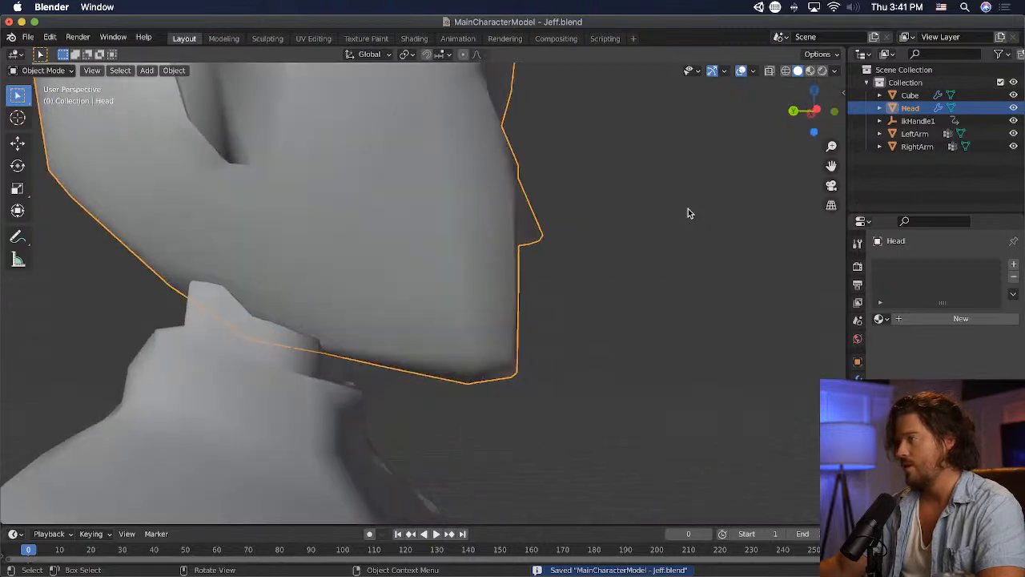
scroll(688, 208, "down", 3)
middle_click_drag(680, 208, 475, 236)
scroll(475, 235, "down", 6)
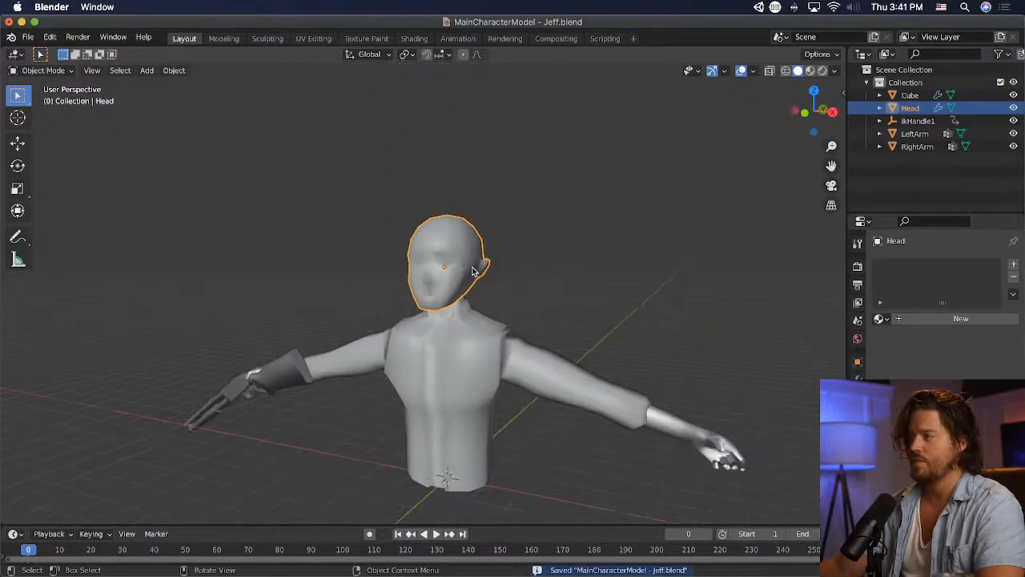
middle_click_drag(472, 271, 563, 276)
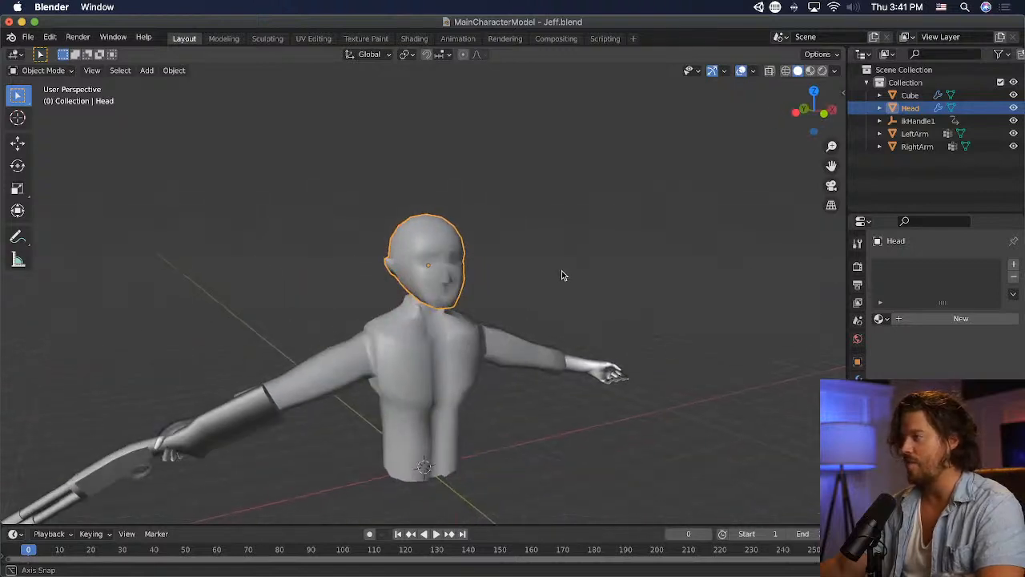
- Enter Edit Mode on the head and dissolve the small triangular faces beside the eye's outer corner
scroll(562, 276, "up", 6)
left_click(44, 71)
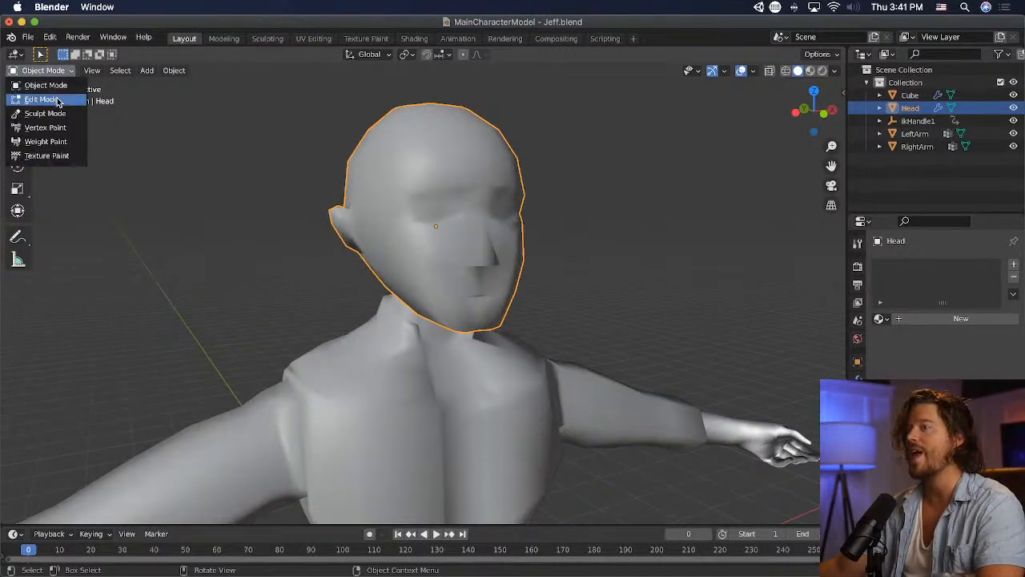
left_click(57, 99)
middle_click_drag(240, 240, 375, 240)
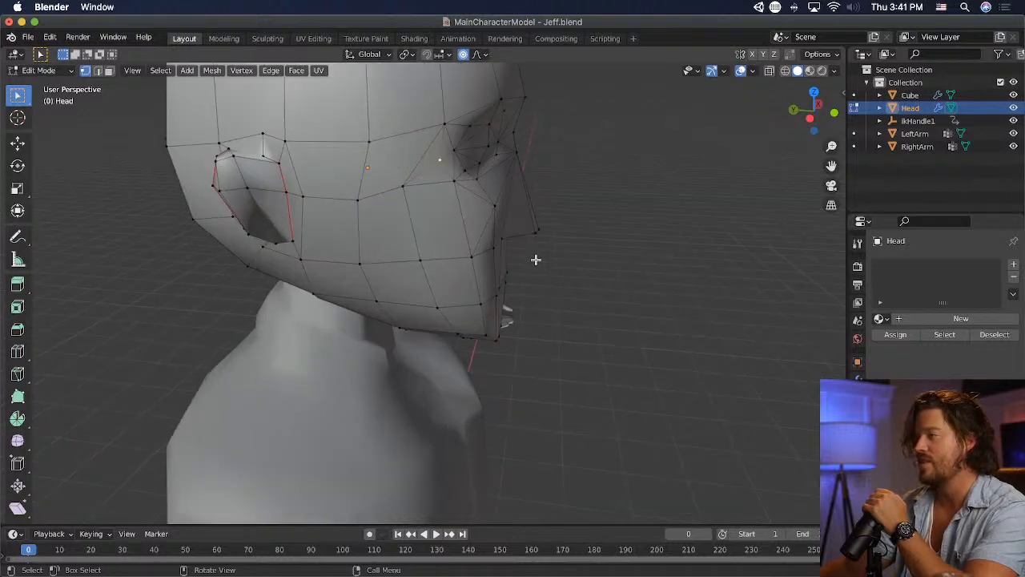
middle_click_drag(536, 259, 489, 264)
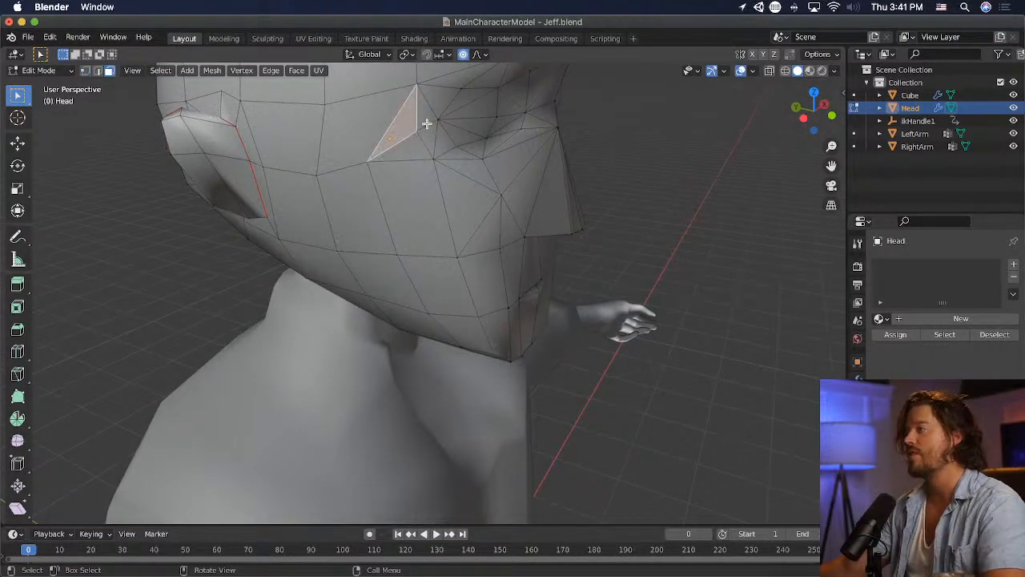
key("x")
left_click(431, 140)
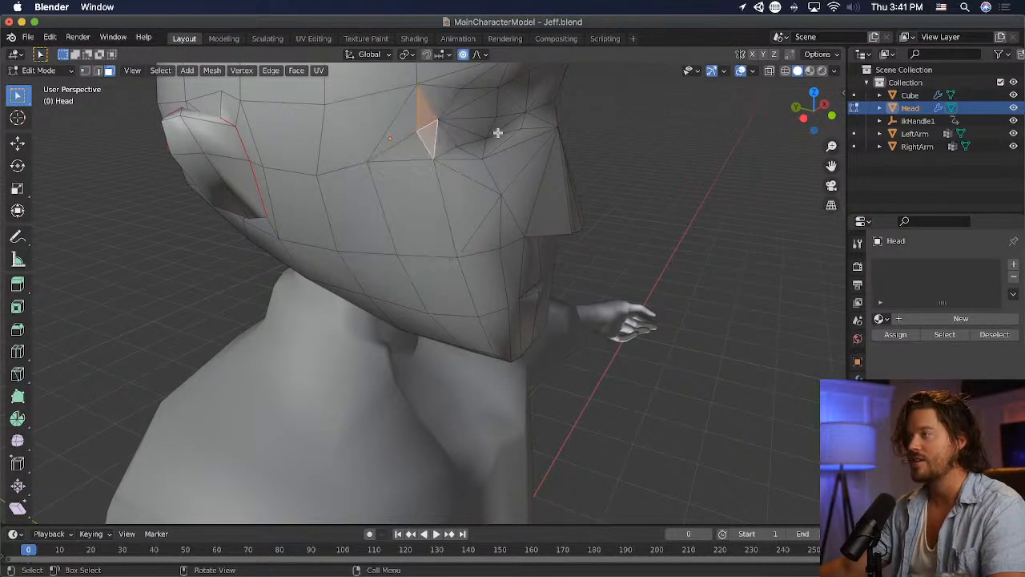
key("x")
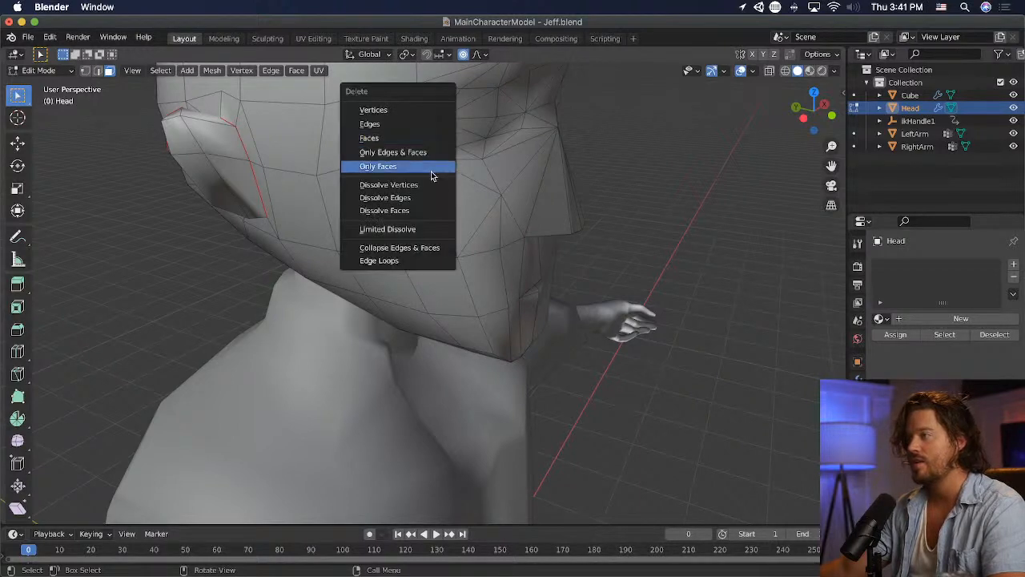
left_click(432, 210)
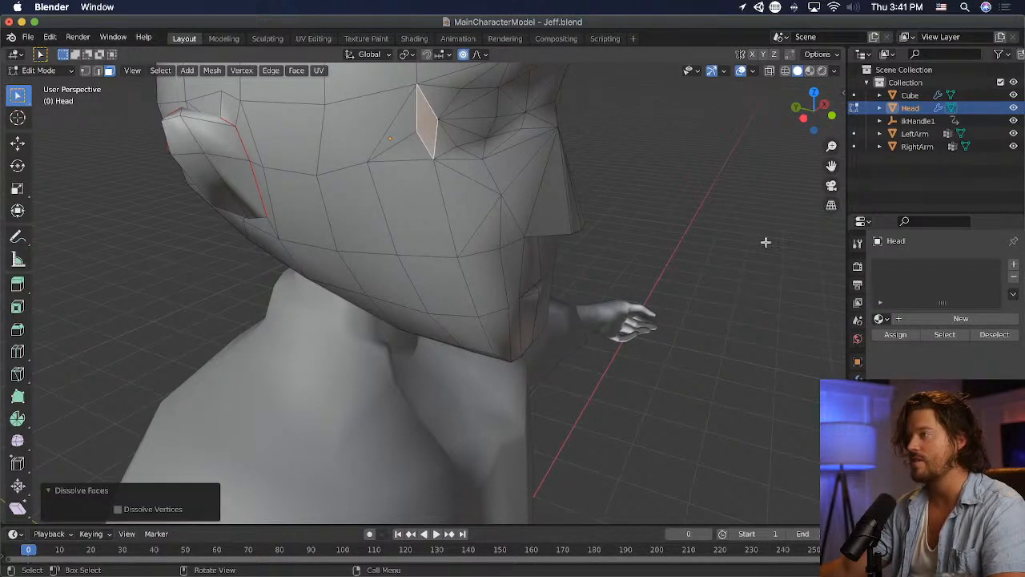
- Examine the cheek and nose faces and the head's side profile
middle_click_drag(765, 242, 571, 211)
middle_click_drag(367, 228, 542, 209)
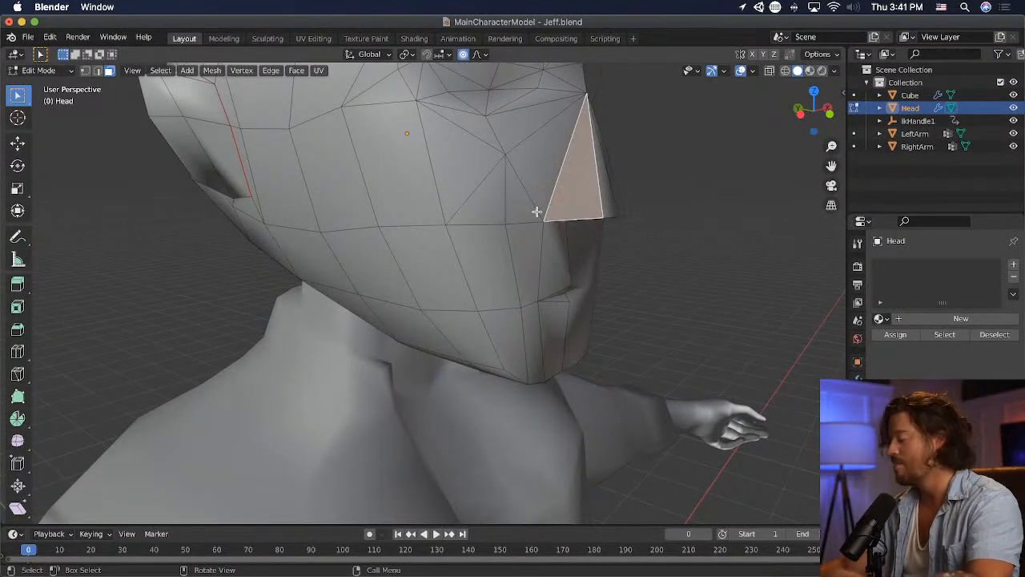
middle_click_drag(536, 211, 542, 290)
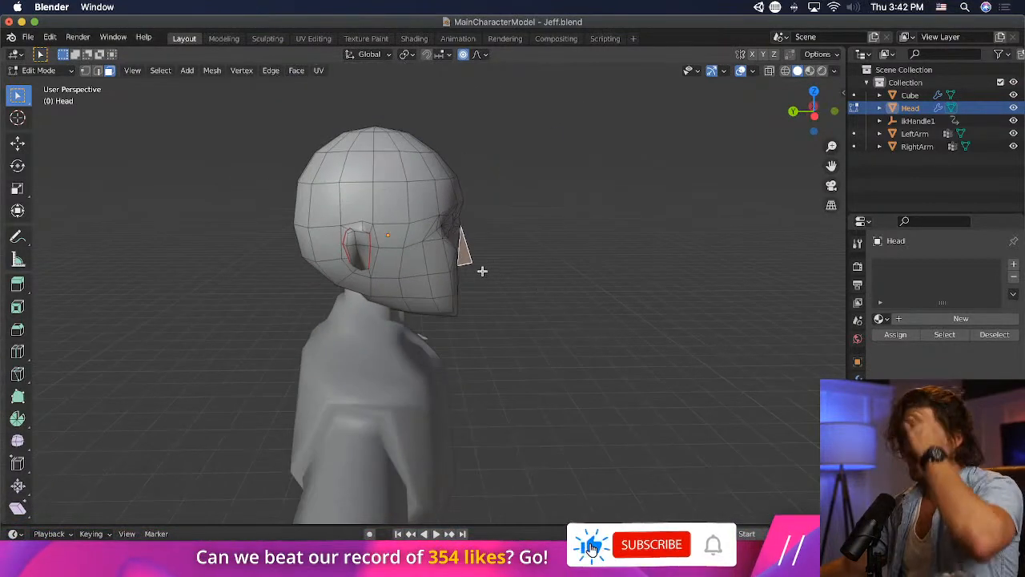
middle_click_drag(482, 271, 483, 242)
scroll(483, 242, "up", 1)
left_click(49, 72)
left_click(51, 98)
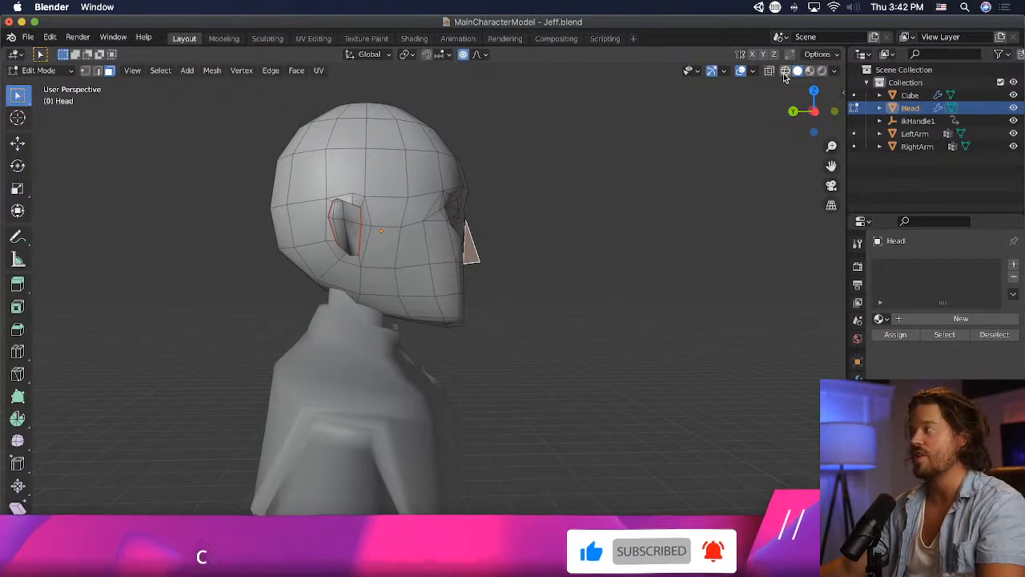
- In wireframe vertex select mode, move the lower back-of-head vertices about 0.10 m forward and 0.10 m up with proportional size 1.10
key("shift+z")
left_click_drag(281, 271, 271, 239)
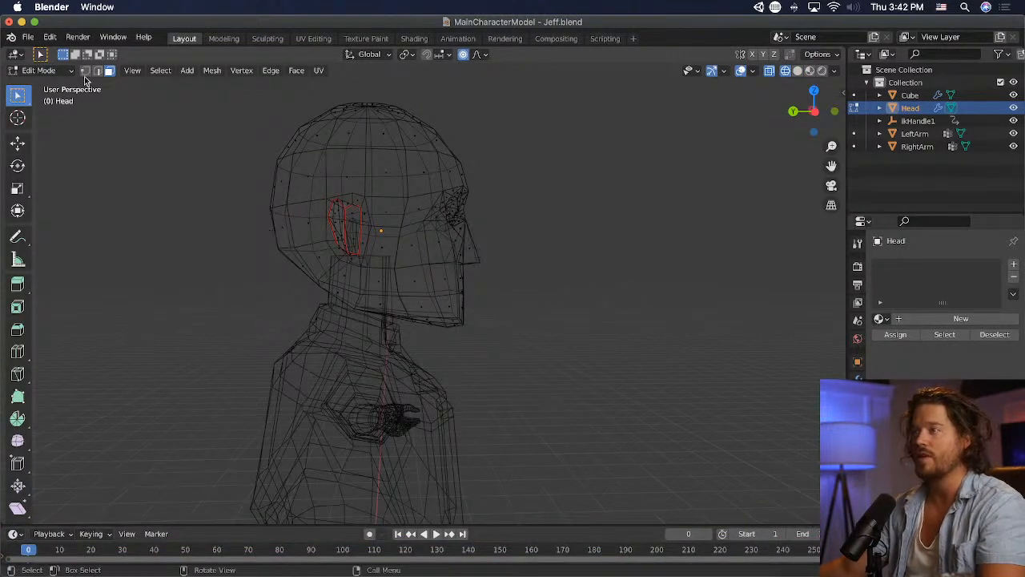
left_click(85, 71)
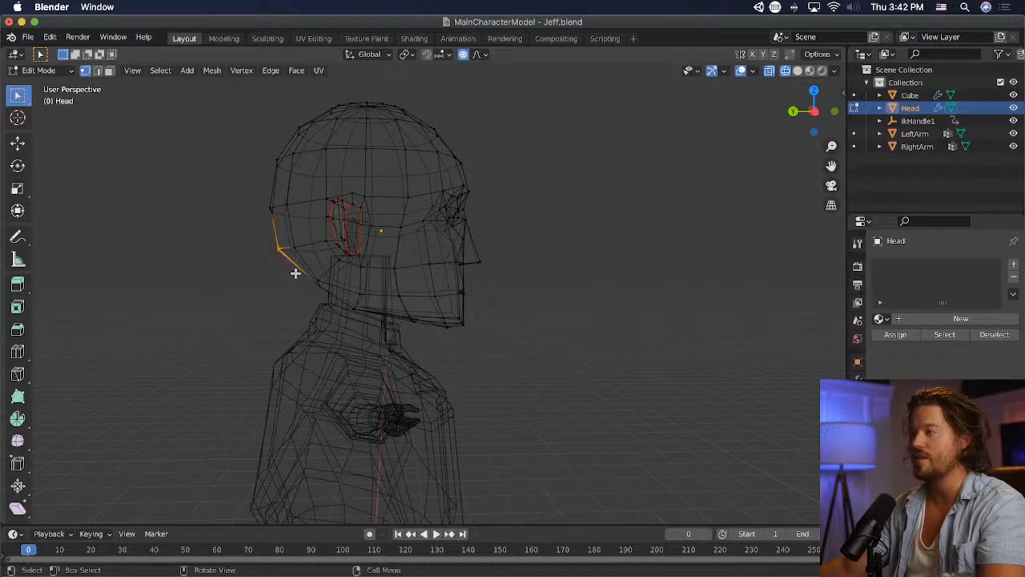
key("g")
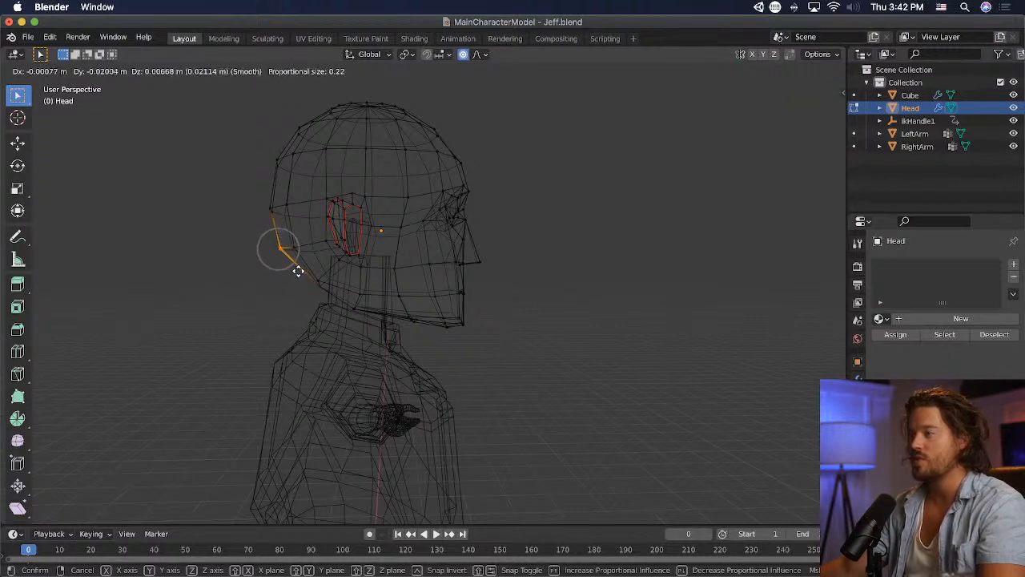
scroll(301, 263, "down", 7)
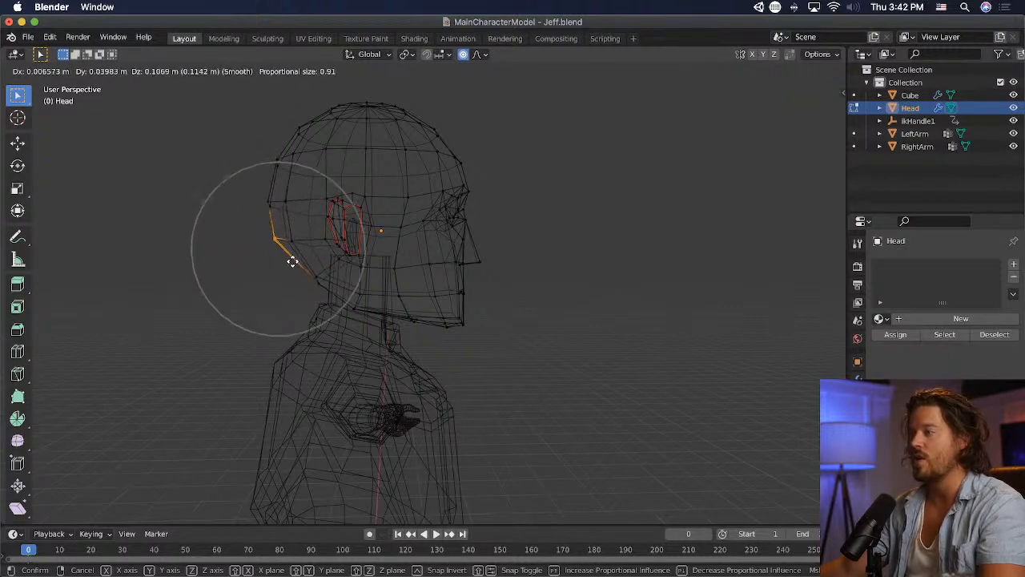
scroll(301, 257, "down", 3)
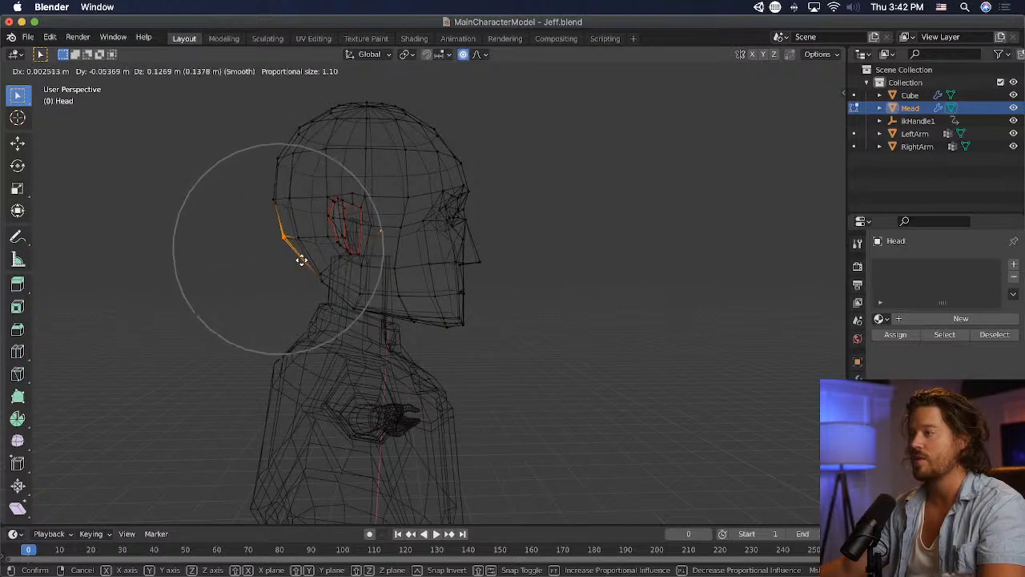
left_click(306, 262)
- Rotate the lower back-of-head vertices about 7.47° and shift them slightly with proportional editing
key("r")
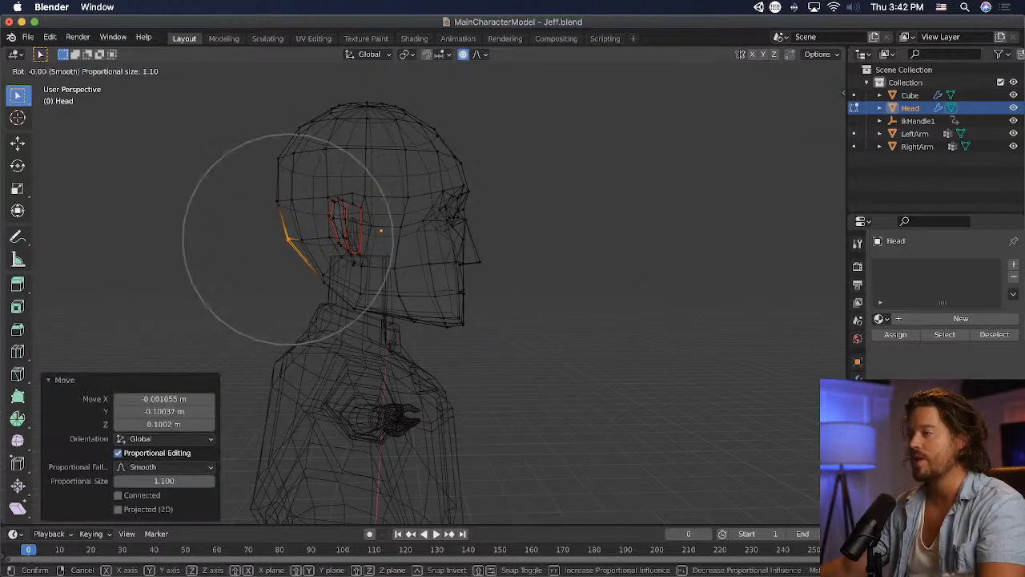
left_click(354, 248)
key("g")
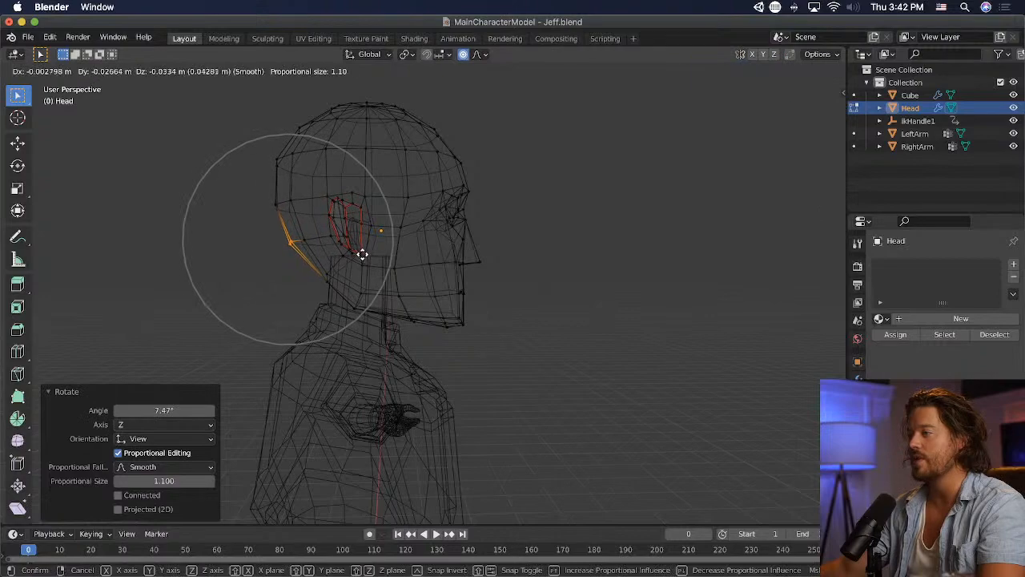
left_click(315, 194)
mouse_move(254, 131)
middle_mouse_down()
mouse_move(233, 158)
mouse_move(318, 183)
mouse_move(619, 169)
mouse_move(597, 170)
middle_mouse_up()
- Return to Object Mode with solid shading, deselect the head and examine it from the front
left_click(40, 70)
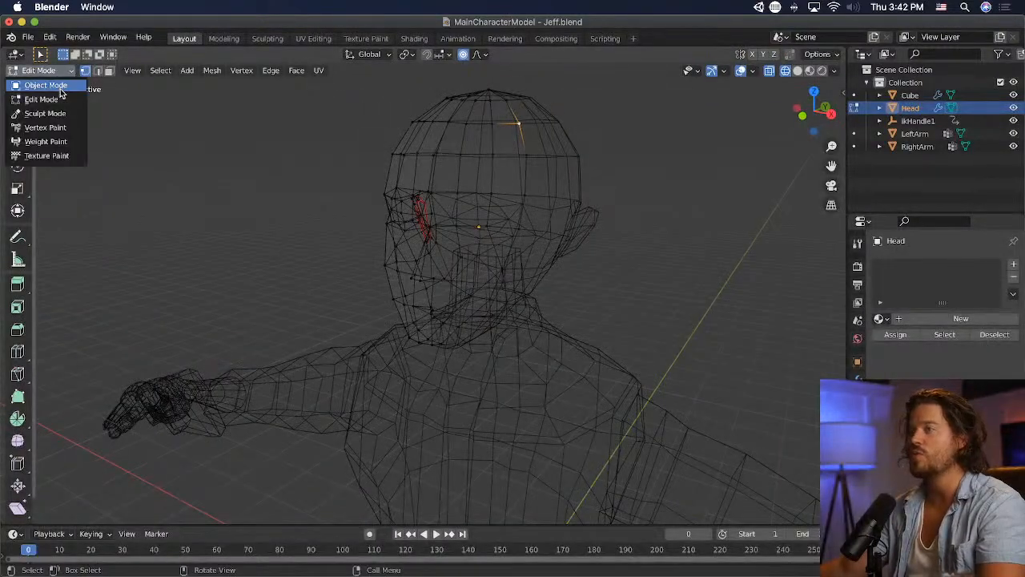
left_click(46, 82)
left_click(797, 70)
left_click(668, 221)
middle_click_drag(668, 222, 421, 228)
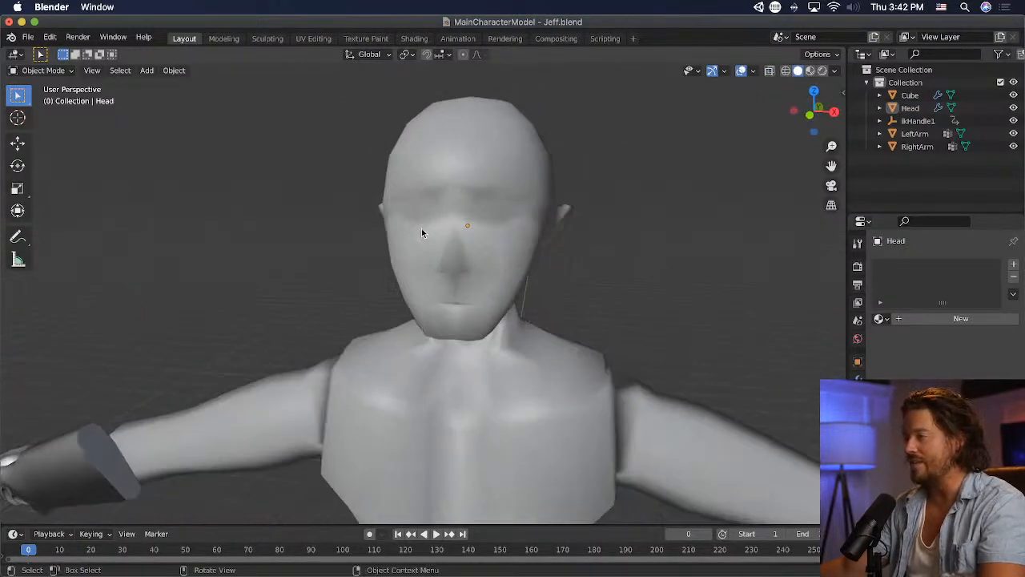
- Try a Subdivision Surface modifier on the head to judge its smoothed shape
left_click(422, 228)
left_click(939, 108)
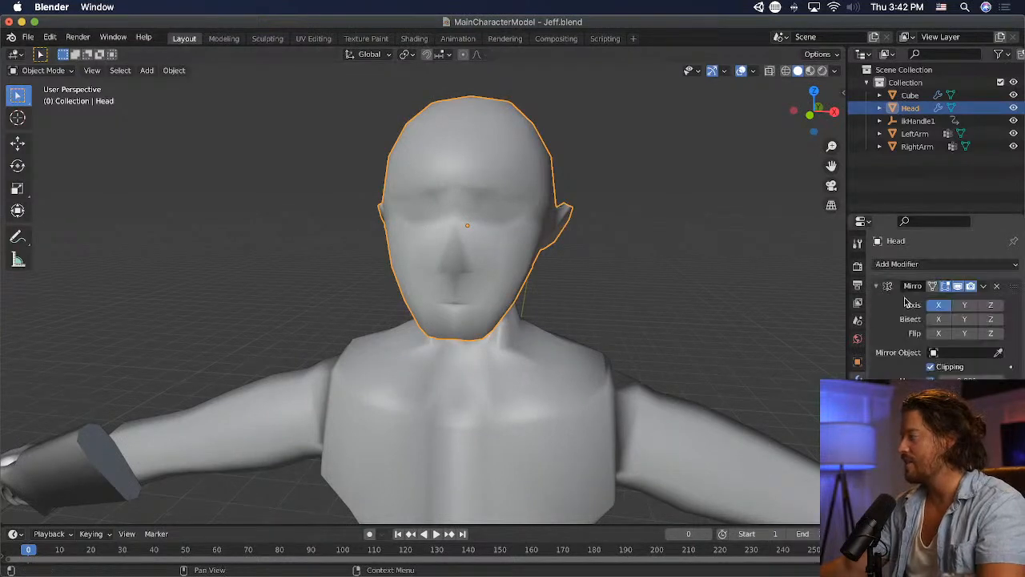
left_click(975, 263)
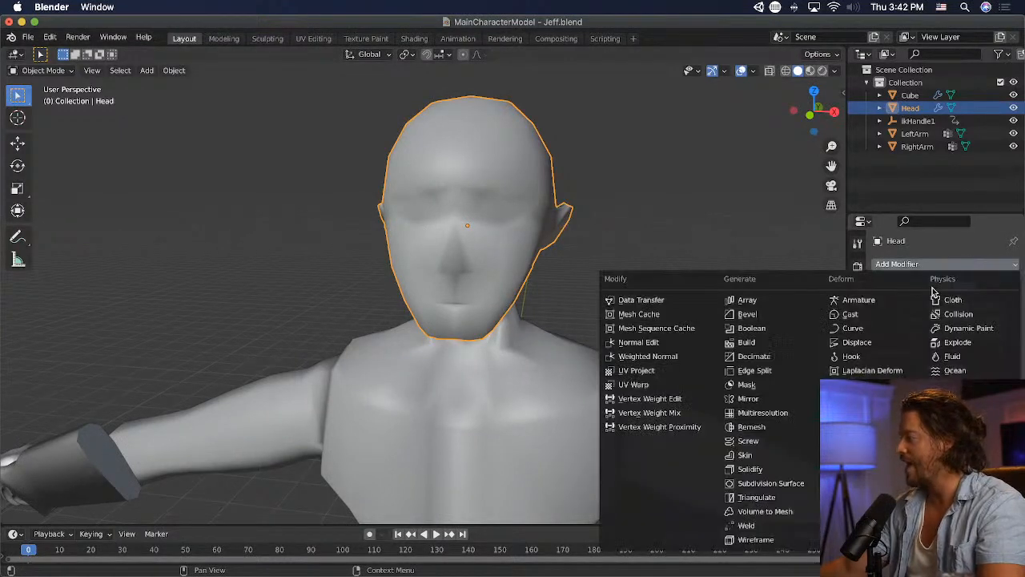
left_click(760, 482)
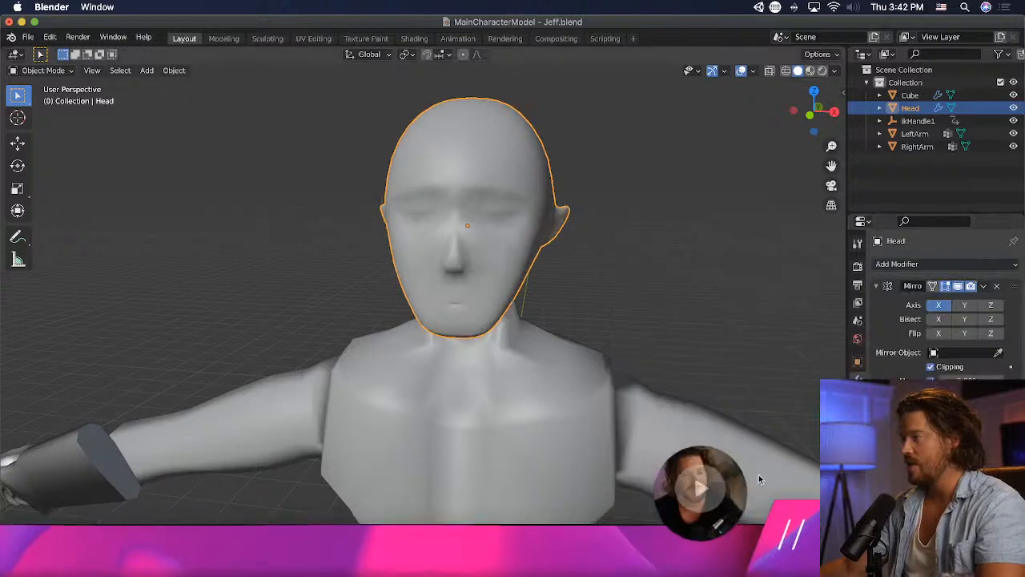
middle_click_drag(387, 354, 418, 296)
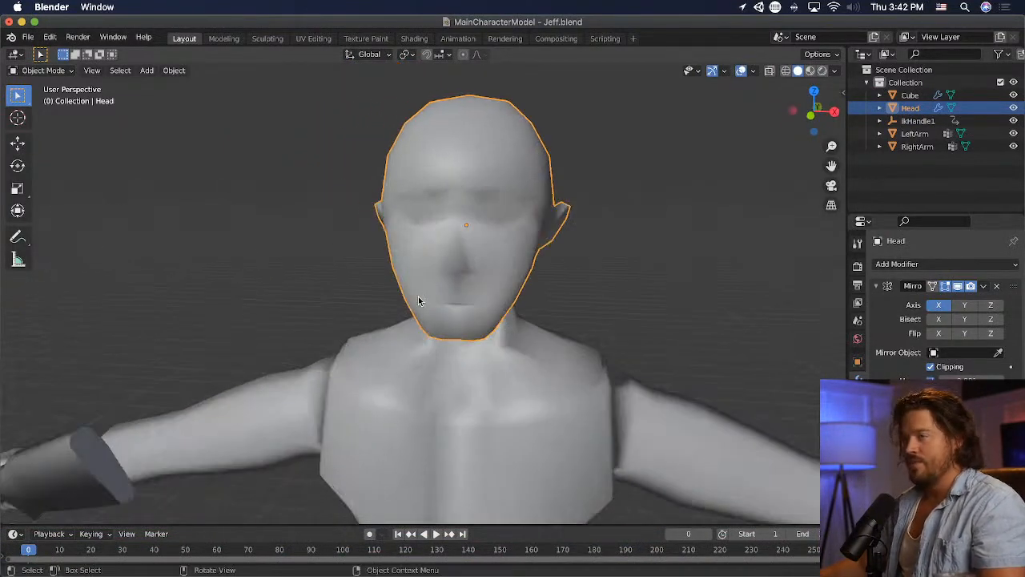
- Save the file, then in Edit Mode move the nose tip about 0.07 m forward and 0.11 m up with proportional size 0.68
key("ctrl+s")
scroll(370, 240, "up", 2)
left_click(43, 71)
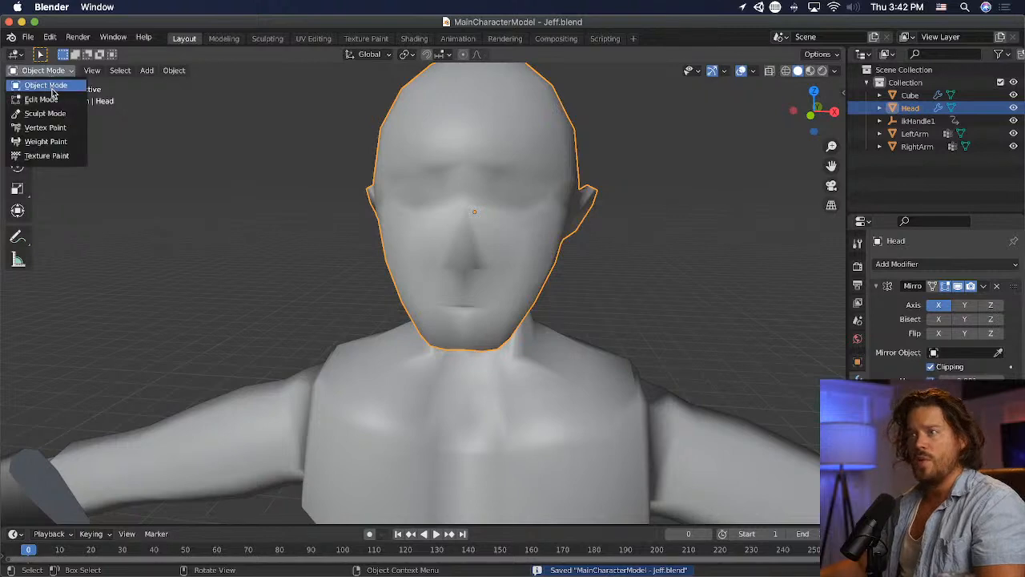
left_click(40, 96)
middle_click_drag(302, 206, 597, 258)
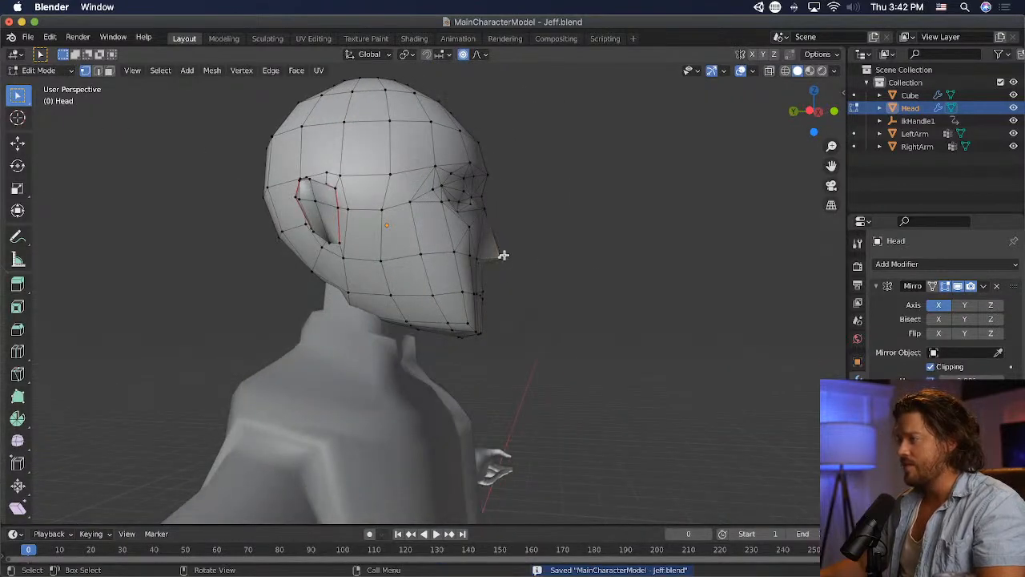
key("g")
scroll(579, 268, "up", 6)
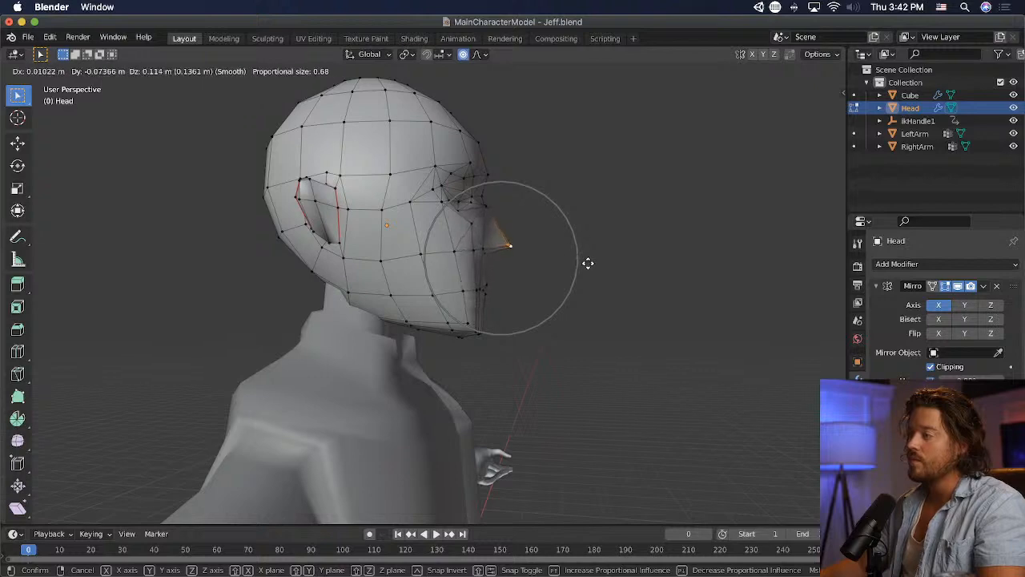
left_click(588, 263)
- Rotate the nose tip about 8.68° and raise it about 0.04 m with proportional editing
key("r")
left_click(582, 244)
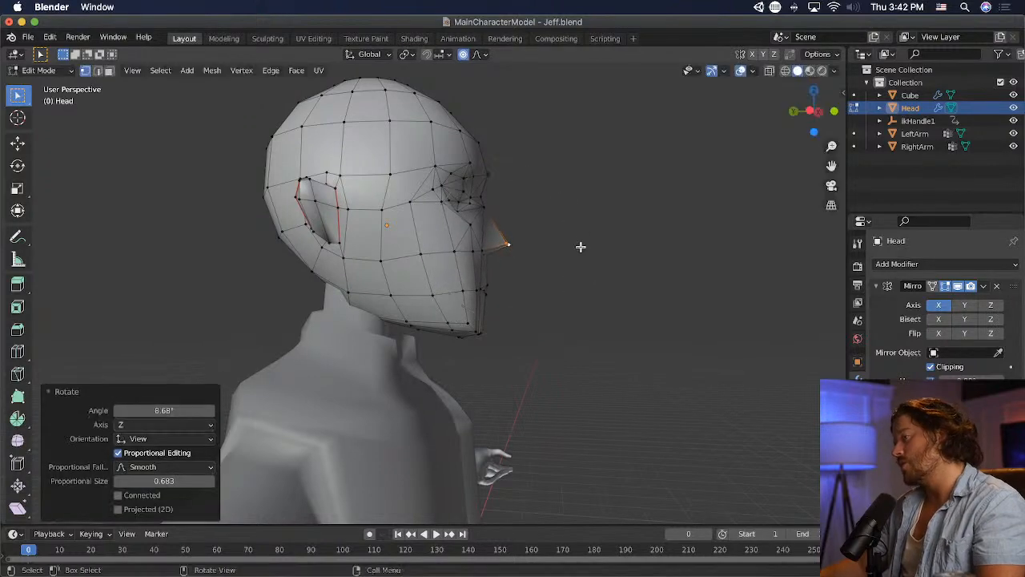
key("g")
left_click(580, 238)
- Try pulling the nose tip and surrounding face about 0.65 m forward and 0.64 m up with proportional size 1.10
mouse_move(568, 275)
middle_mouse_down()
mouse_move(465, 280)
mouse_move(554, 292)
mouse_move(606, 286)
mouse_move(556, 275)
middle_mouse_up()
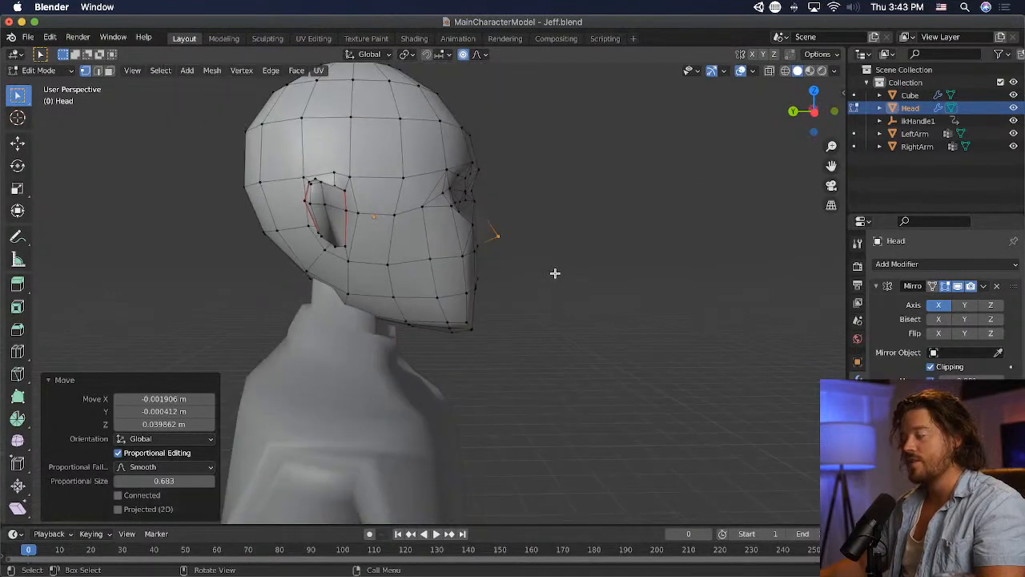
key("g")
scroll(550, 266, "up", 1)
scroll(560, 272, "up", 4)
scroll(585, 274, "down", 11)
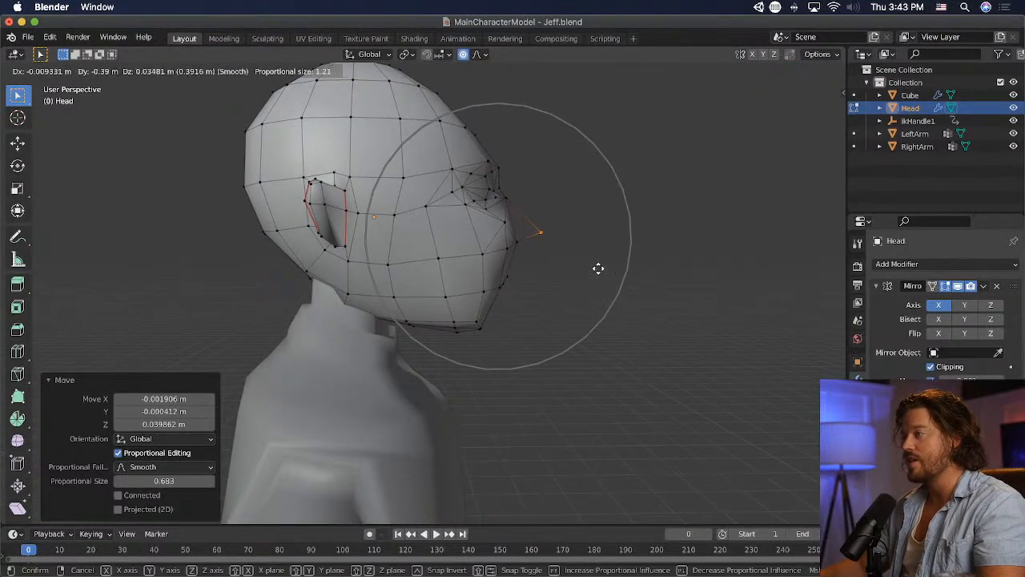
scroll(592, 268, "up", 7)
scroll(593, 267, "down", 3)
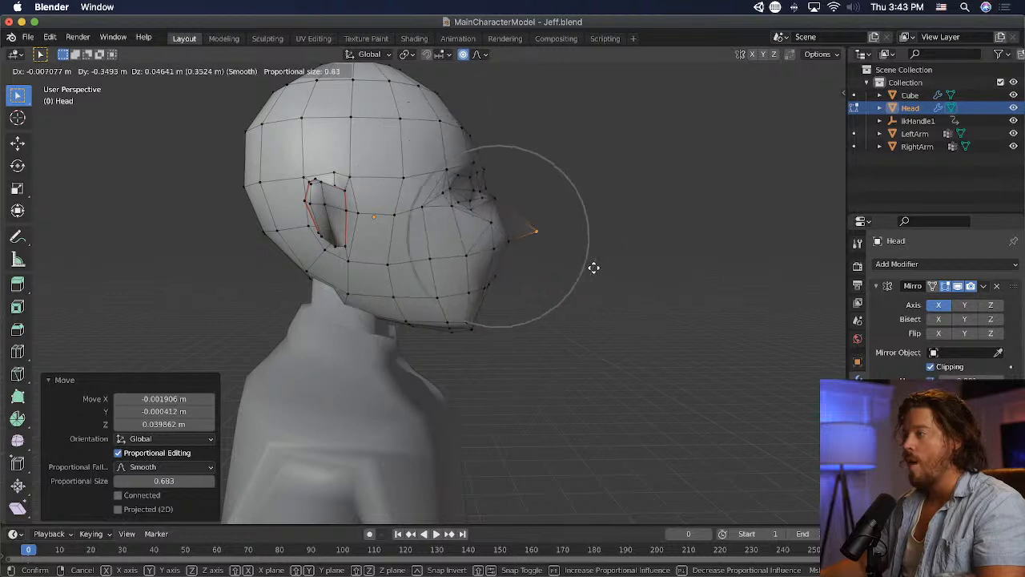
scroll(594, 268, "down", 1)
scroll(593, 268, "up", 7)
scroll(593, 268, "down", 11)
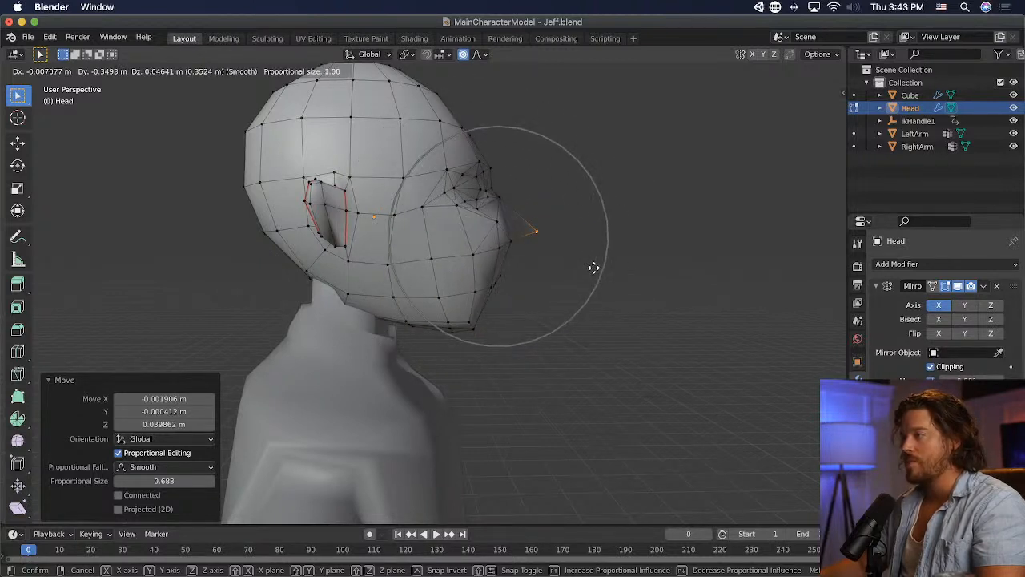
scroll(593, 267, "down", 1)
scroll(596, 256, "up", 3)
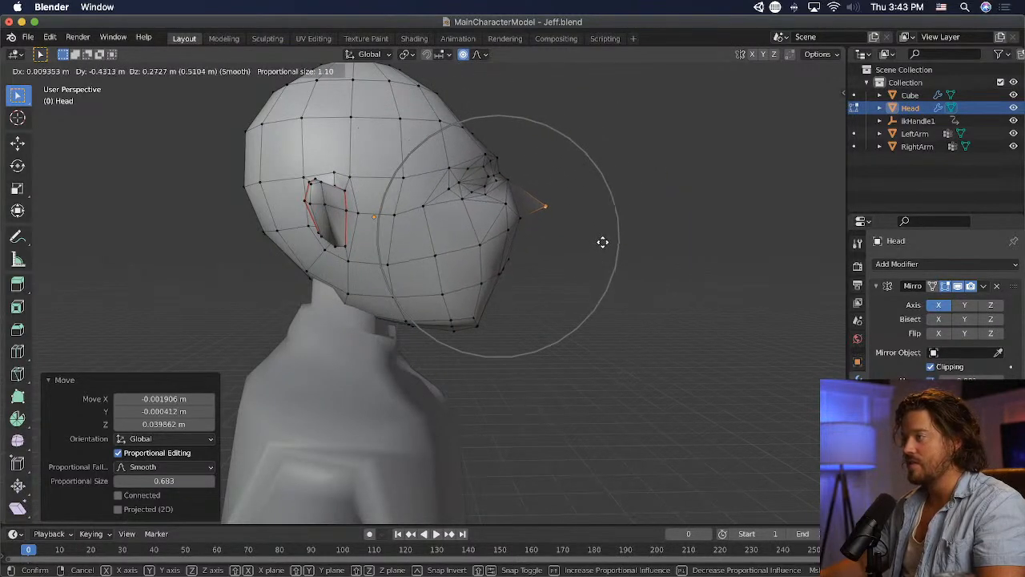
left_click(627, 201)
- Try rotating the stretched nose and lowering it about 0.55 m, then undo the exaggerated face deformation
key("r")
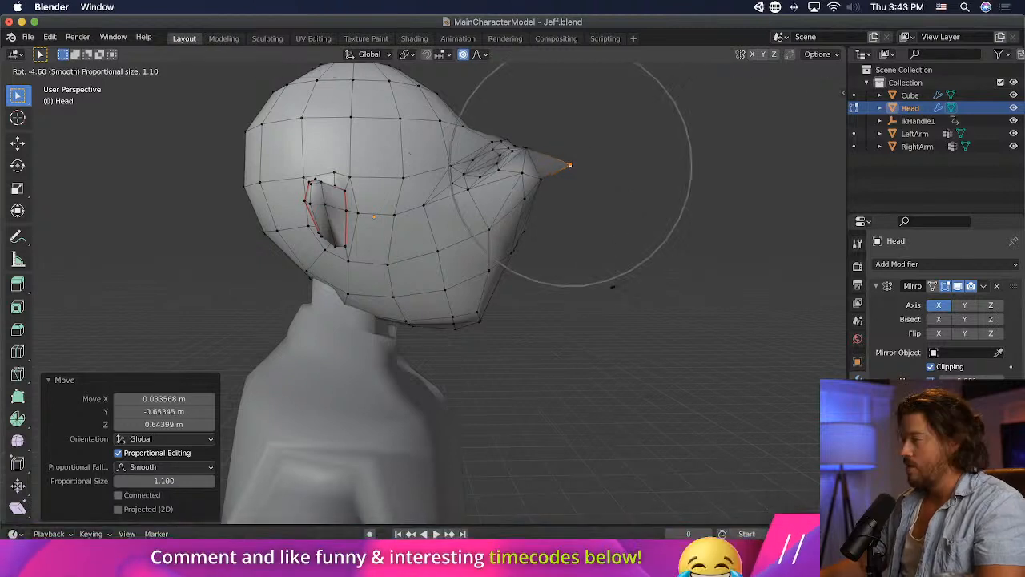
left_click(428, 286)
key("g")
left_click(448, 428)
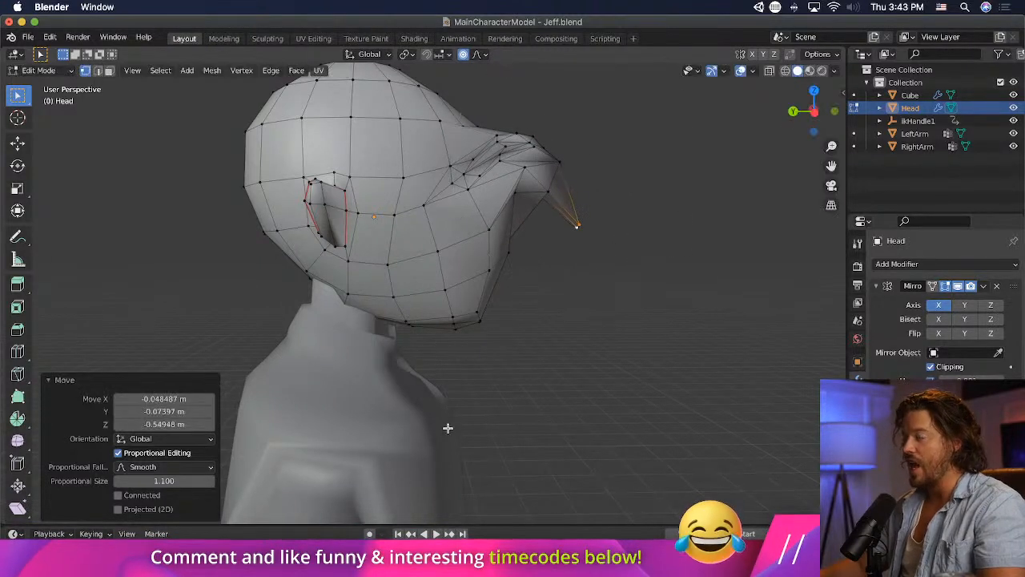
middle_click_drag(448, 428, 551, 295)
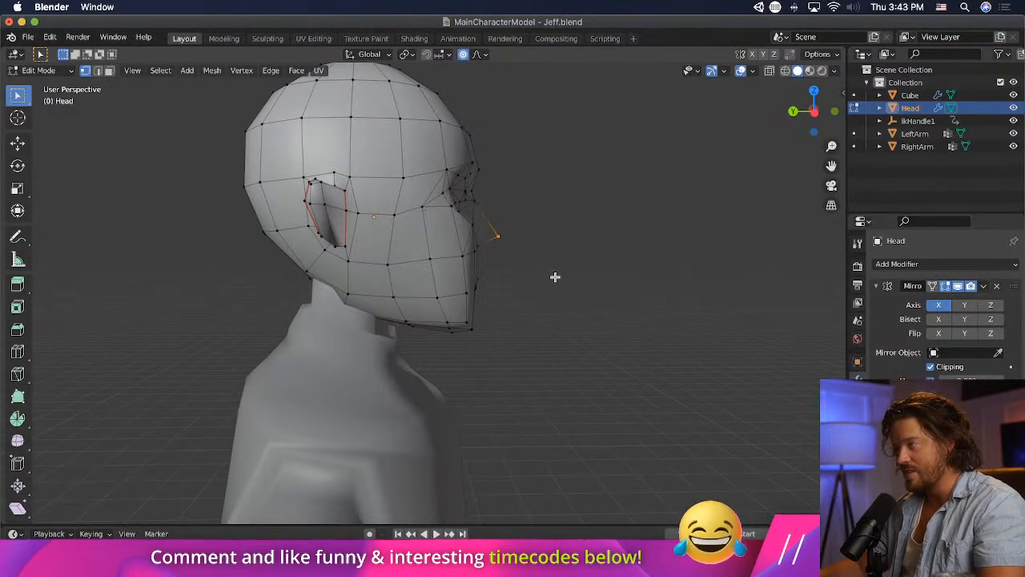
- Try rotating the front of the face and moving it about 0.04 m back with proportional size 1.10, selecting its vertices in wireframe
scroll(546, 293, "down", 2)
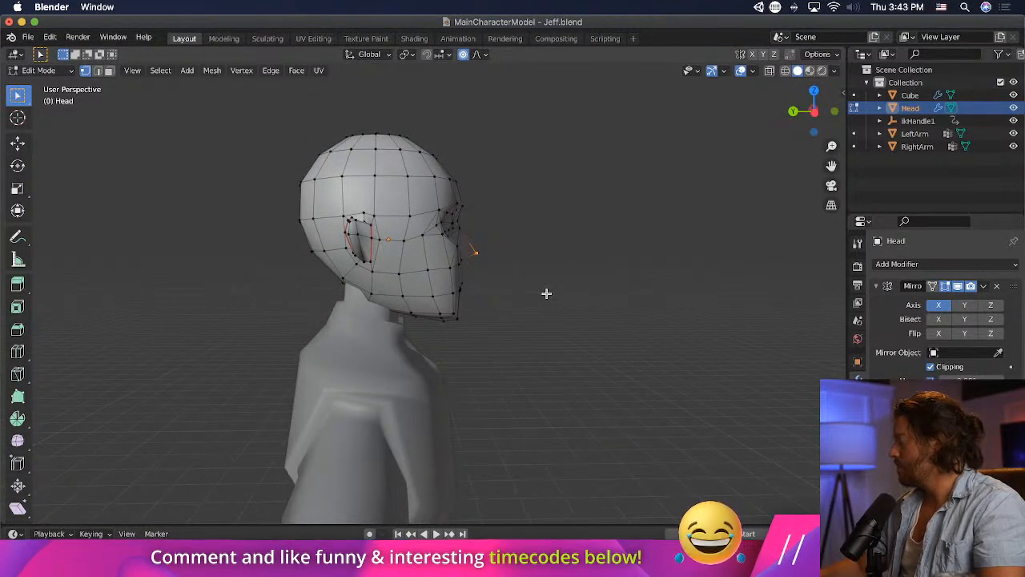
key("alt+z")
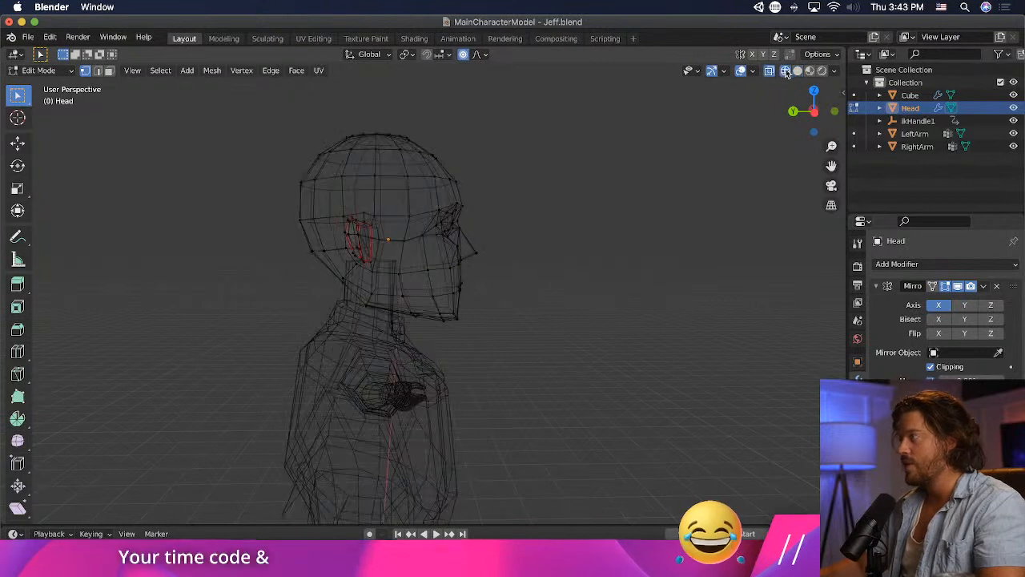
left_click_drag(584, 162, 413, 331)
key("r")
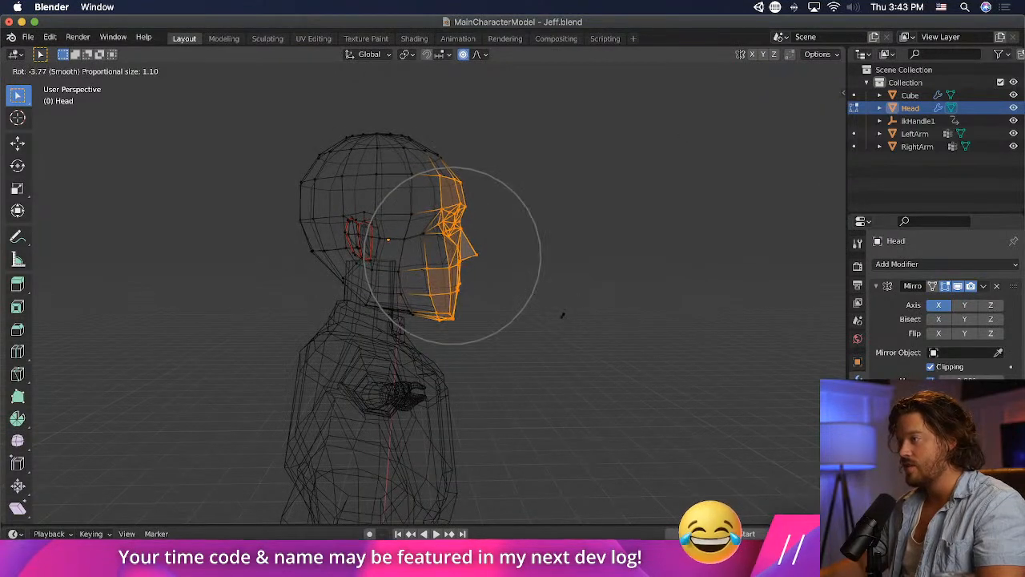
left_click(564, 309)
key("g")
left_click(561, 308)
- Try rotating the front of the face by -6.78° and moving it about 0.1 m back with proportional size 1.21
key("r")
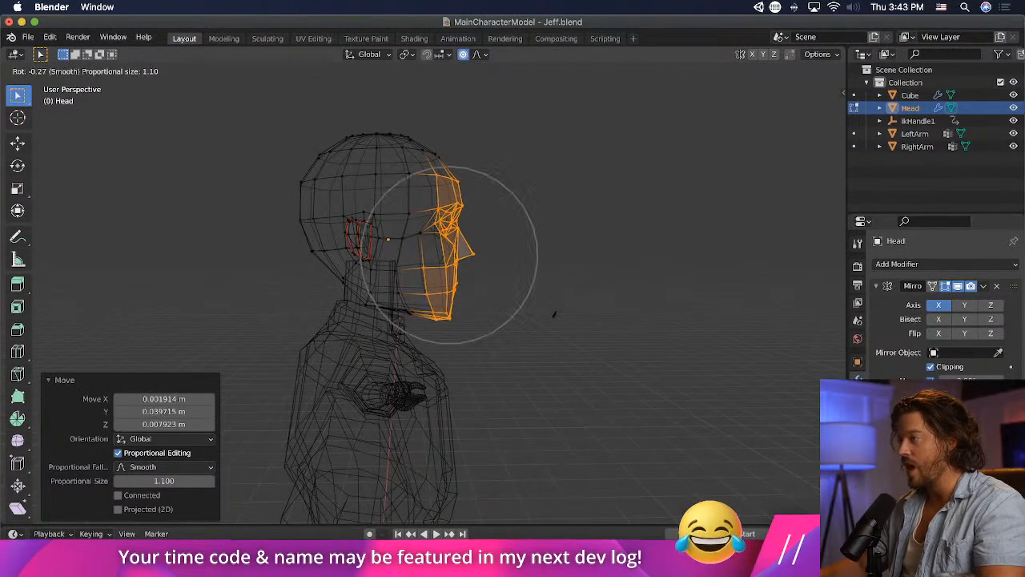
scroll(545, 311, "up", 6)
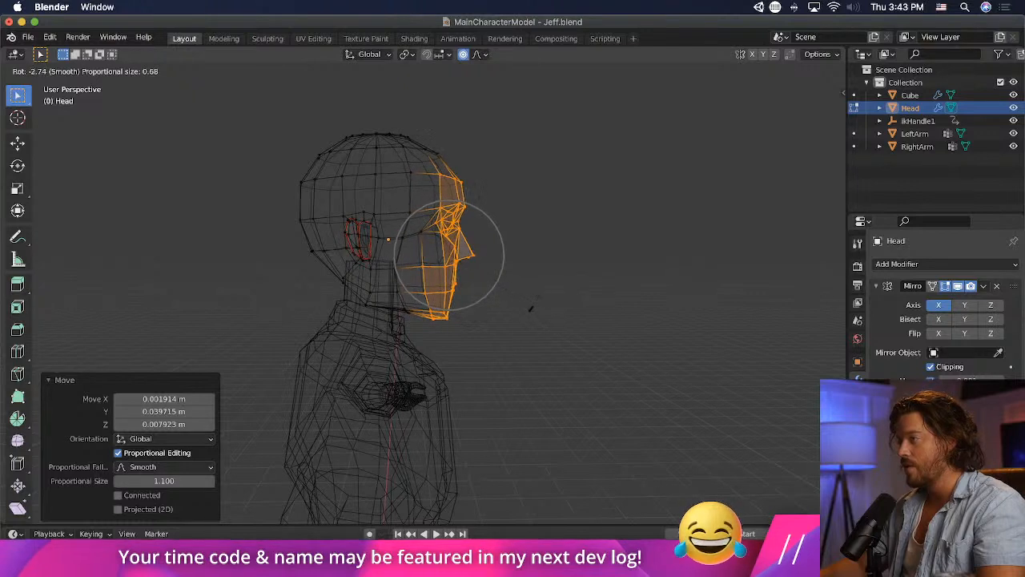
scroll(521, 306, "down", 11)
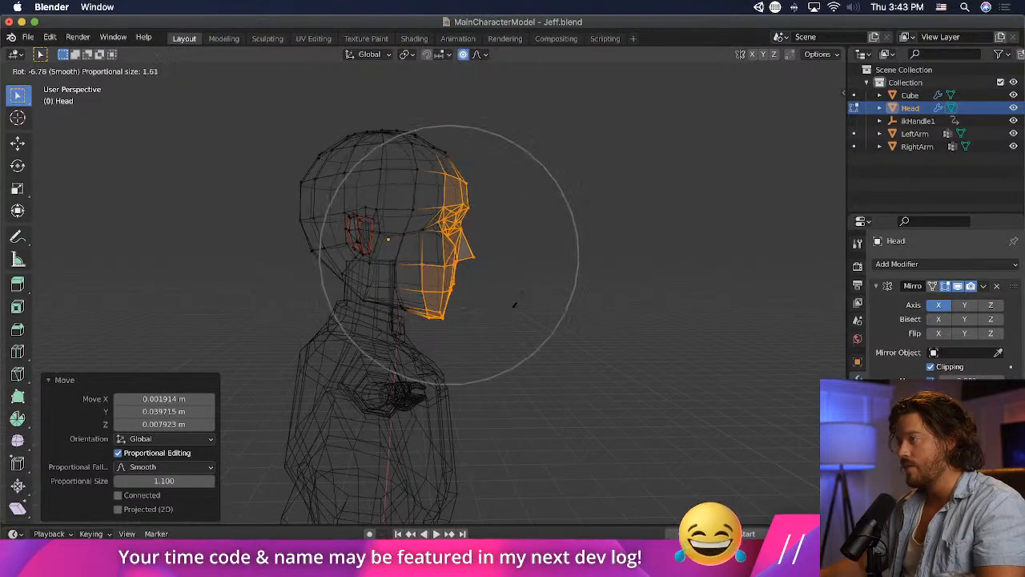
left_click(513, 303)
key("g")
scroll(510, 298, "up", 1)
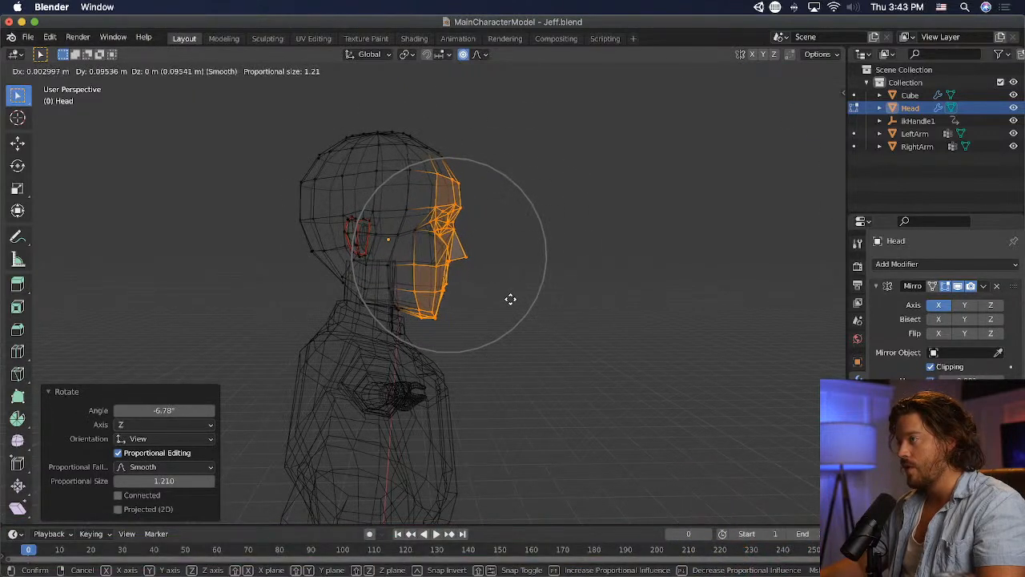
left_click(510, 298)
- Return to solid shading and undo the rotations and moves applied to the front of the face
left_click(798, 70)
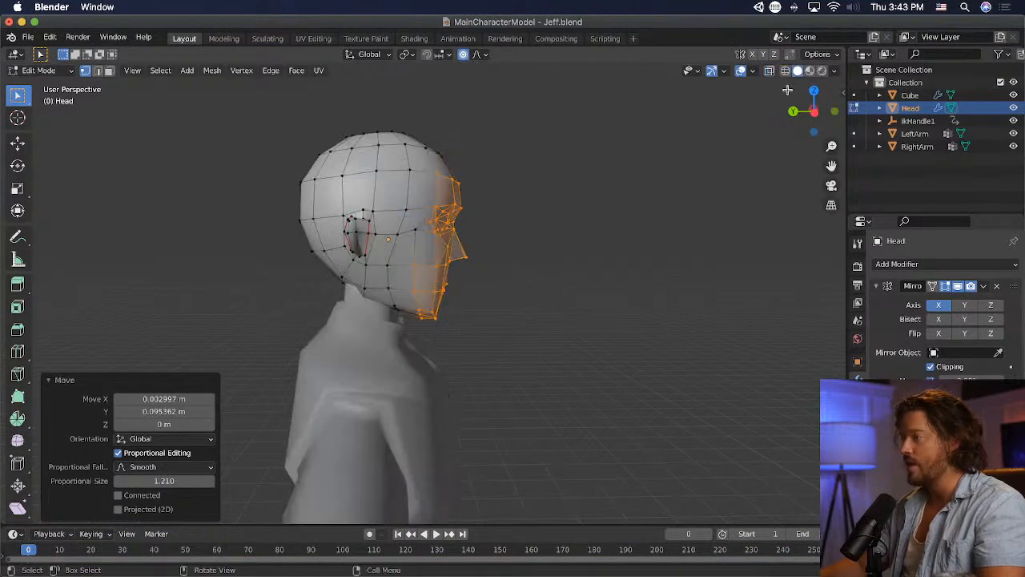
left_click(713, 284)
mouse_move(714, 284)
middle_mouse_down()
mouse_move(609, 289)
mouse_move(715, 289)
mouse_move(679, 294)
mouse_move(384, 293)
mouse_move(672, 302)
middle_mouse_up()
scroll(712, 292, "up", 3)
key("ctrl+z")
key("ctrl+z")
key("ctrl+z")
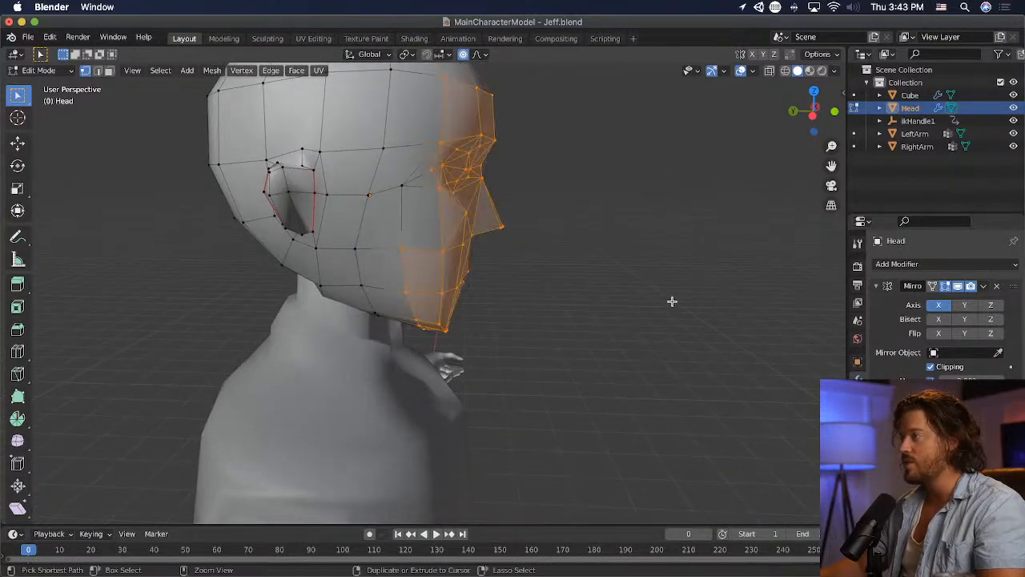
key("r")
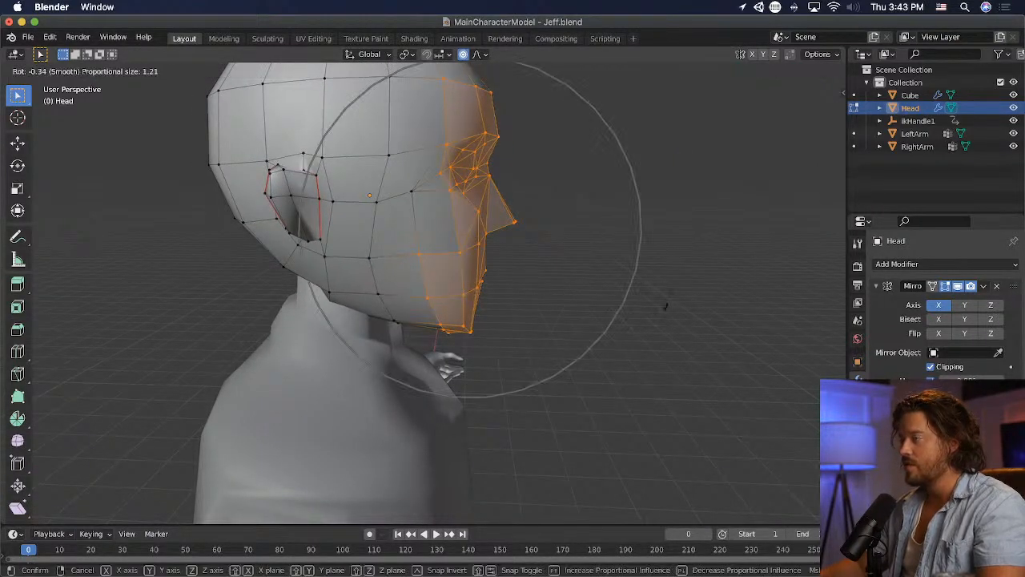
left_click(664, 305)
left_click(658, 291)
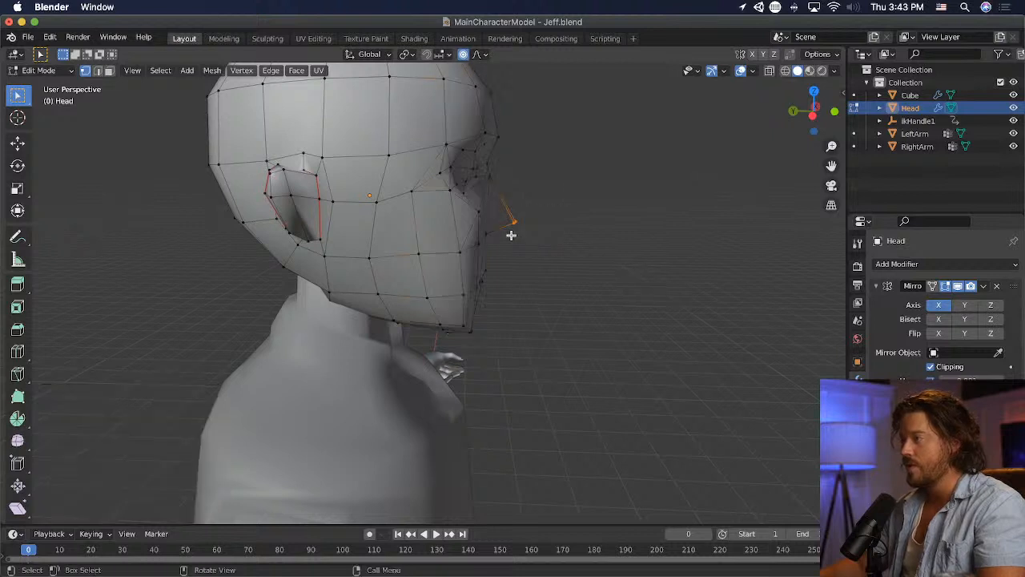
- Move the nose tip about 0.07 m forward and 0.02 m up with proportional size 0.56, and adjust it about 0.01 m back
key("g")
scroll(519, 234, "up", 9)
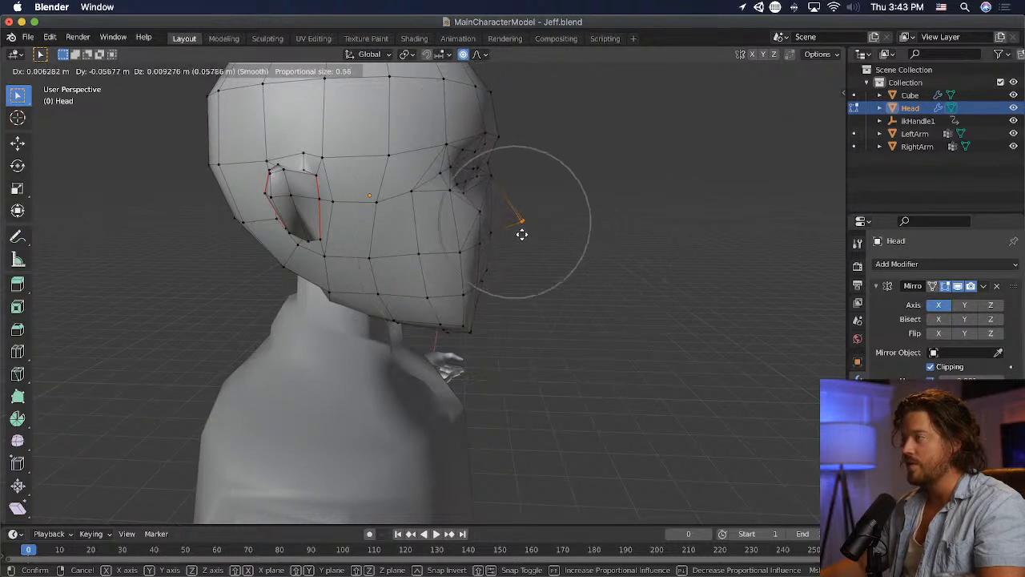
scroll(521, 233, "down", 2)
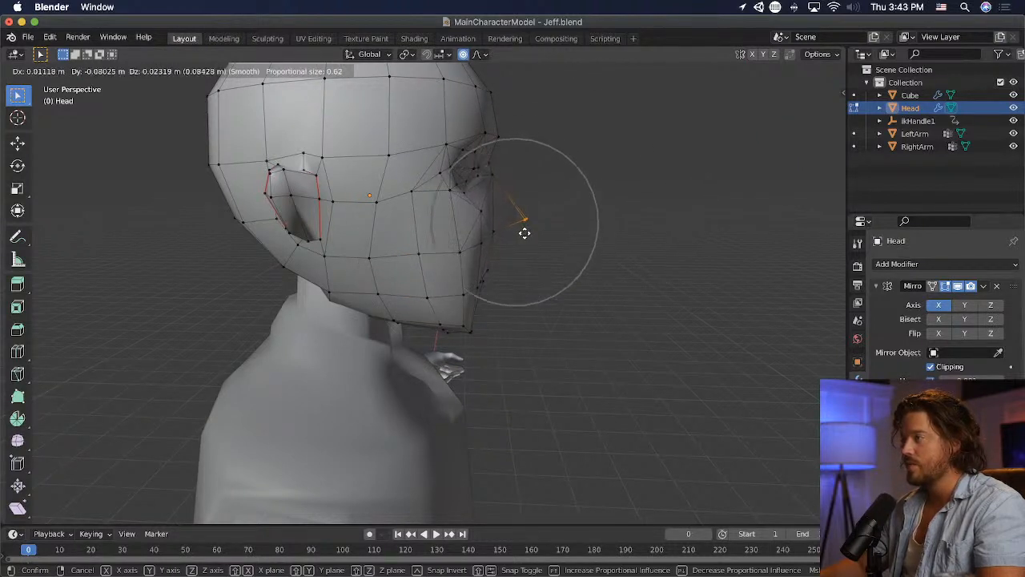
scroll(524, 232, "up", 1)
left_click(524, 232)
key("r")
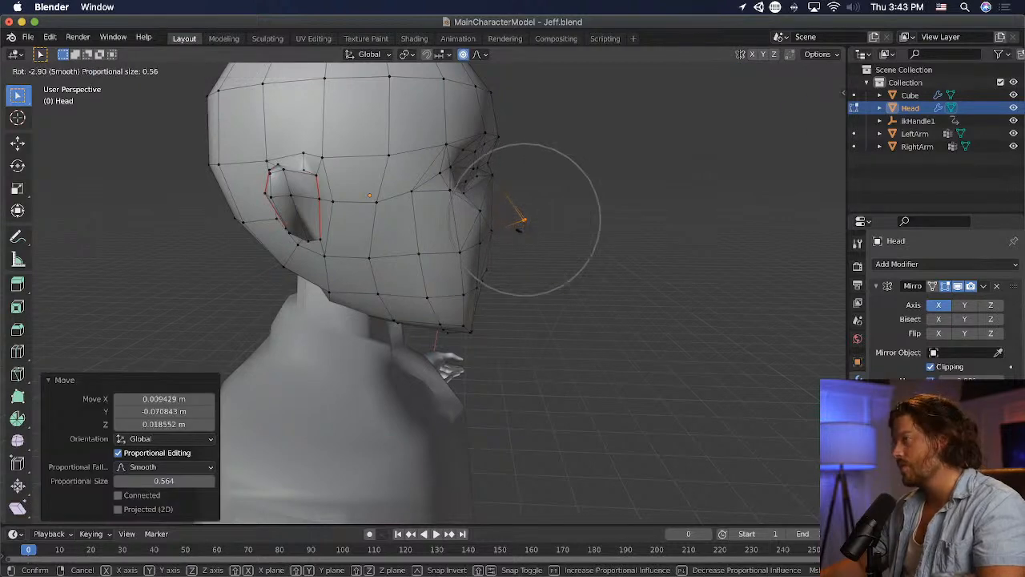
key("g")
left_click(526, 229)
- Pull the nose tip about 0.05 m back toward the face with proportional size 0.22, and deselect it
mouse_move(602, 256)
middle_mouse_down()
mouse_move(611, 270)
mouse_move(470, 259)
mouse_move(593, 265)
middle_mouse_up()
key("g")
scroll(590, 265, "up", 10)
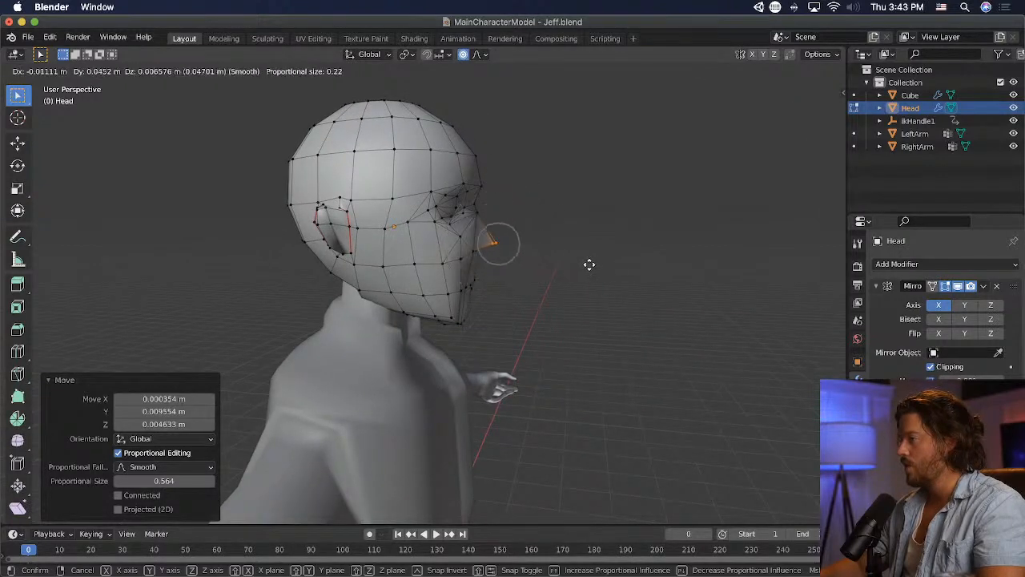
left_click(588, 264)
left_click(617, 275)
middle_click_drag(617, 275, 486, 270)
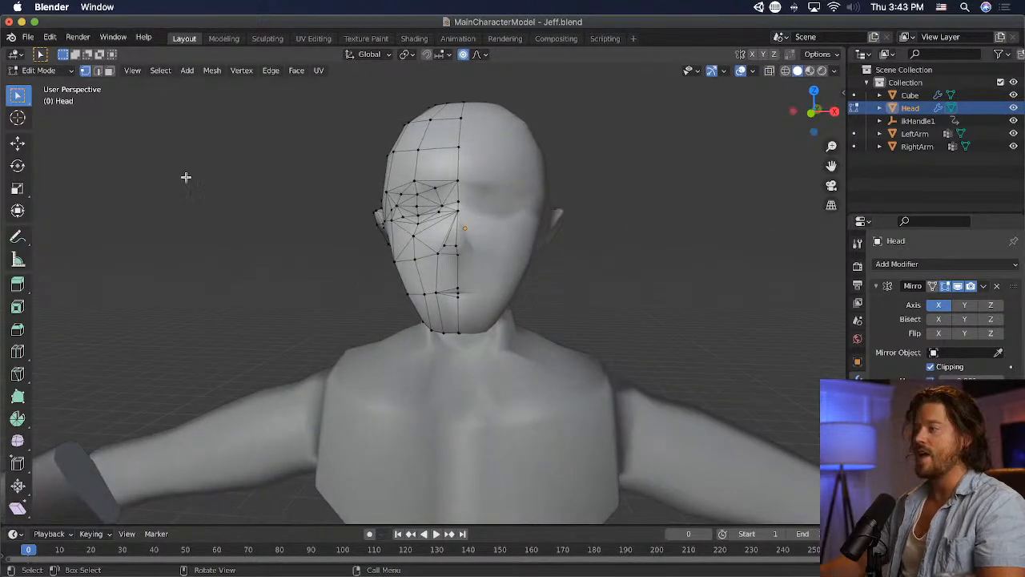
- Check the smooth head against the body in Object Mode, and return to Edit Mode to examine it from several sides
left_click(40, 69)
left_click(36, 85)
middle_click_drag(153, 135, 313, 243)
left_click(403, 217)
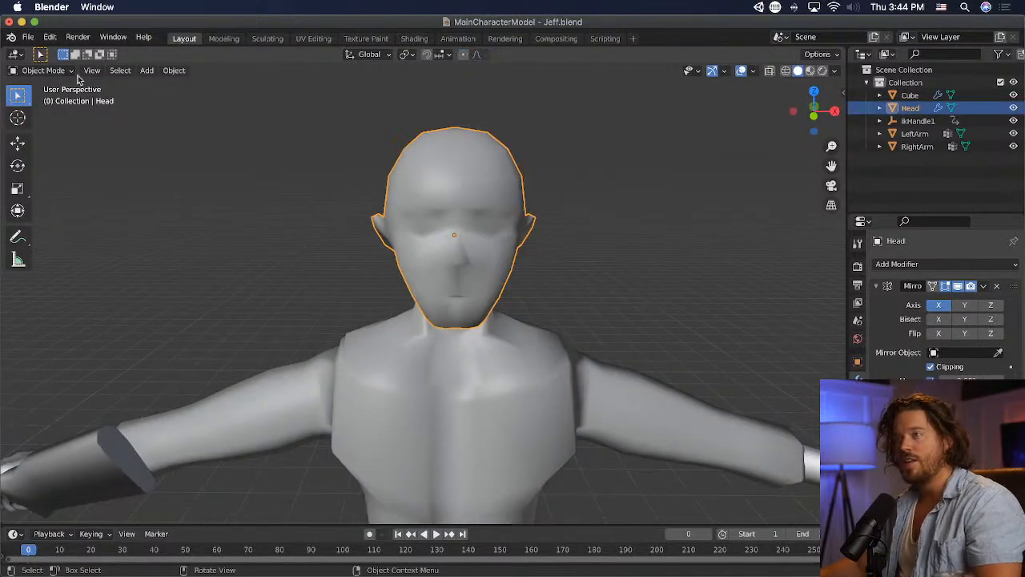
left_click(69, 71)
left_click(40, 98)
middle_click_drag(316, 176, 440, 179)
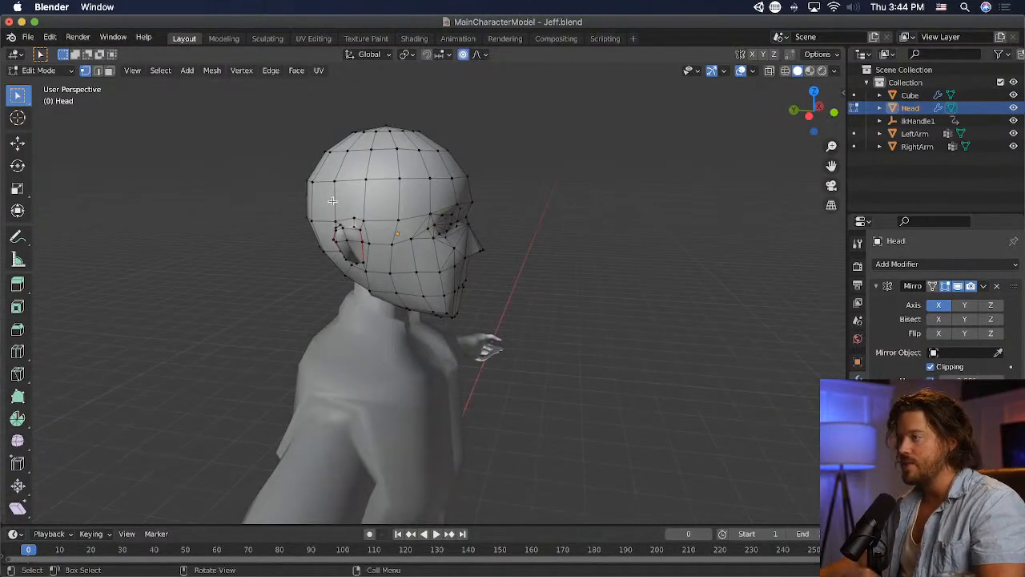
scroll(326, 224, "up", 5)
middle_click_drag(323, 229, 239, 249)
scroll(272, 242, "down", 5)
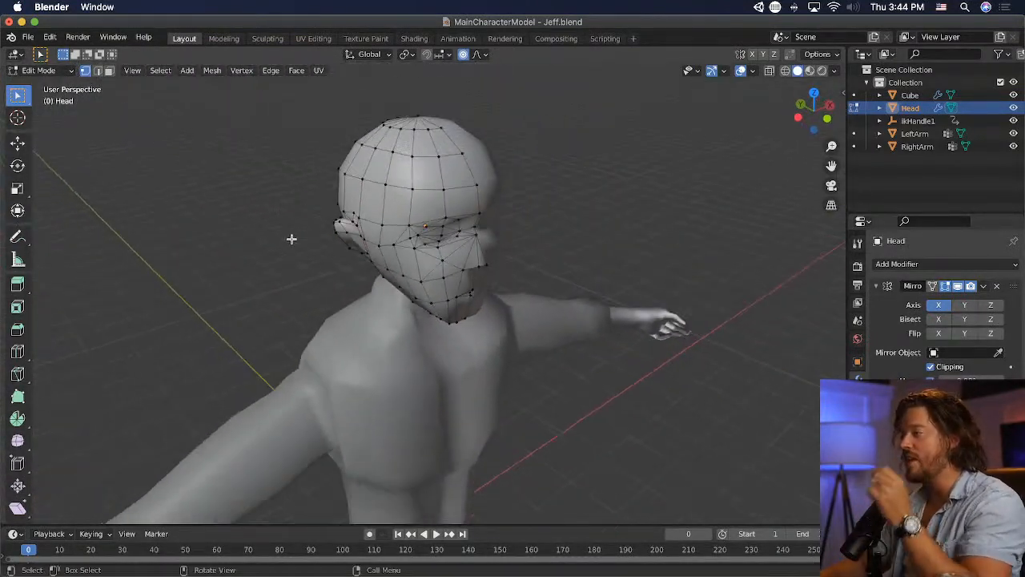
- Unwrap the entire head mesh and open the UV Editing workspace
scroll(288, 232, "down", 2)
key("a")
key("u")
left_click(290, 229)
left_click(314, 38)
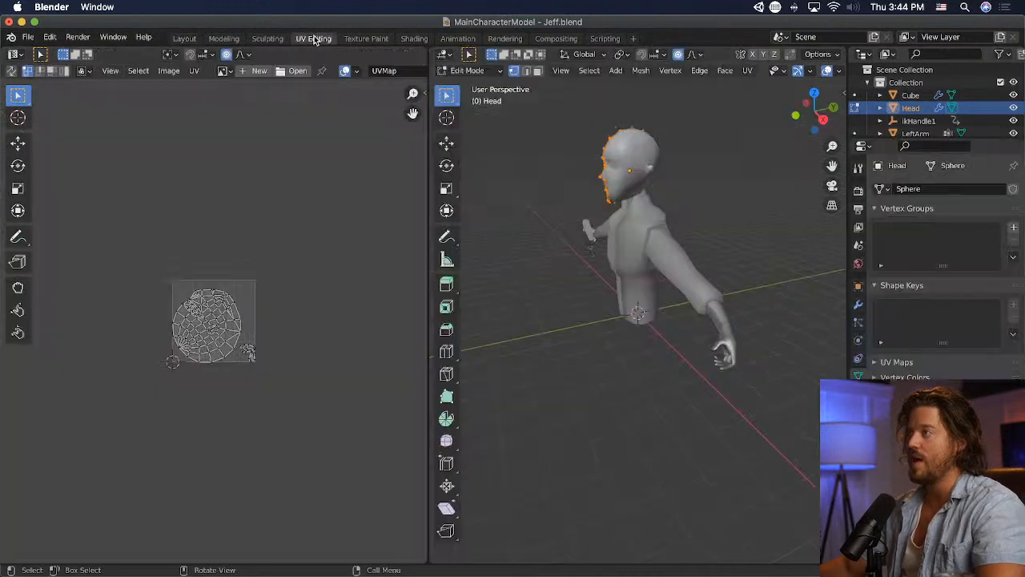
- Examine the head and ear UV islands and compare them with the head model
scroll(275, 323, "up", 8)
middle_click_drag(354, 416, 94, 236)
scroll(280, 388, "up", 4)
scroll(300, 391, "down", 2)
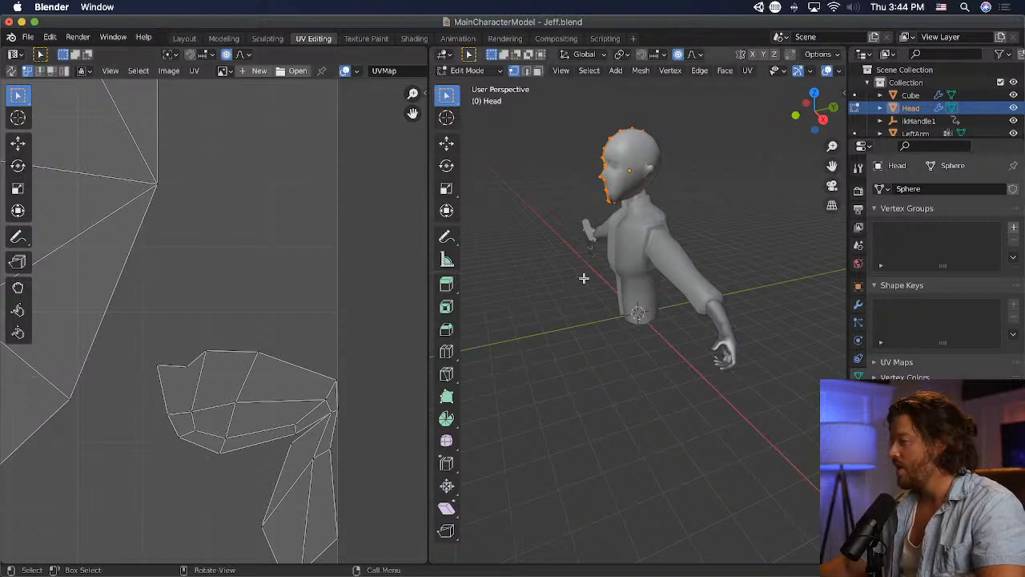
middle_click_drag(592, 247, 727, 221)
middle_click_drag(607, 231, 695, 240)
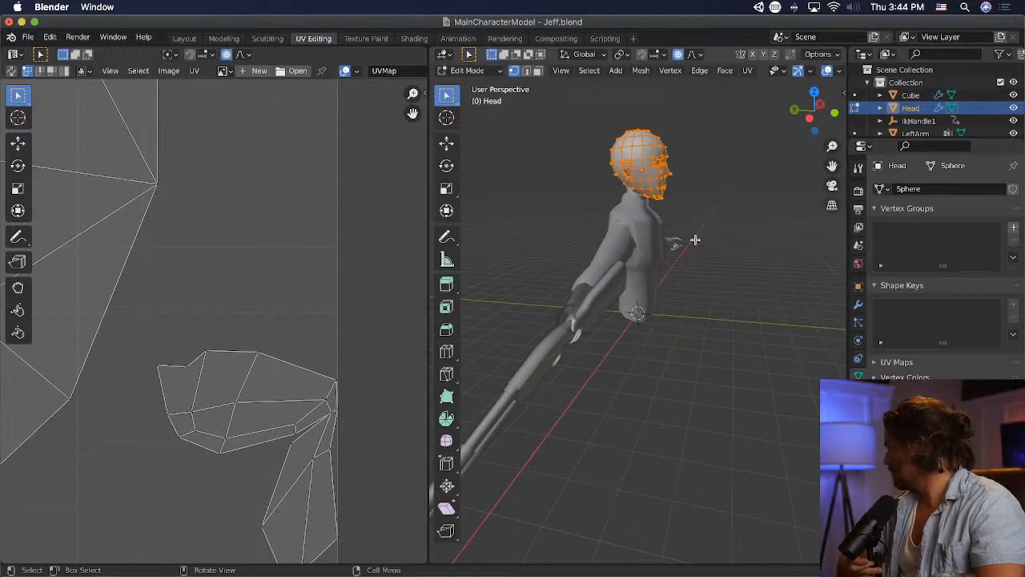
middle_click_drag(696, 190, 560, 206)
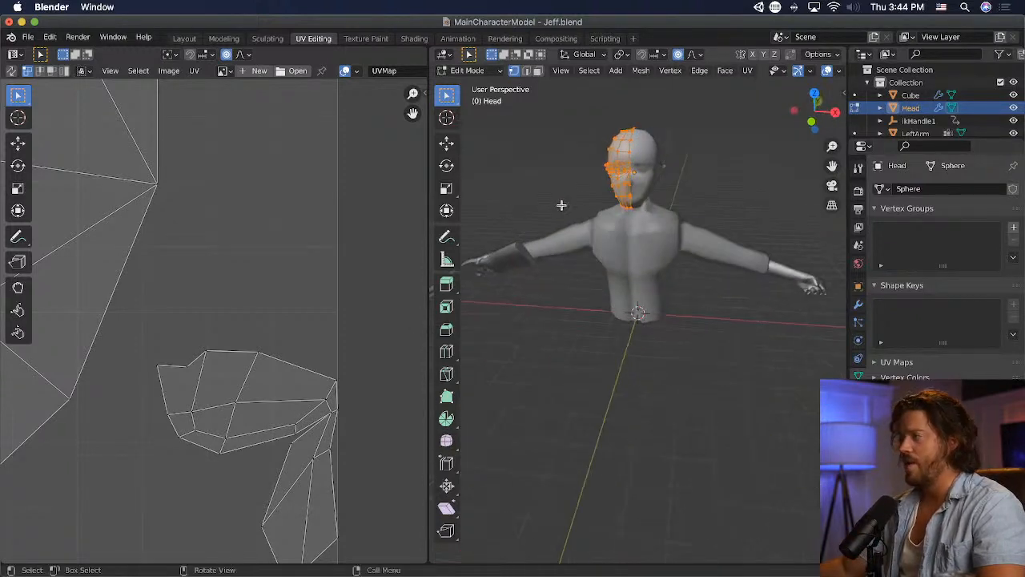
scroll(542, 179, "up", 3)
middle_click_drag(660, 140, 708, 293, "shift")
scroll(674, 312, "up", 3)
scroll(220, 333, "down", 7)
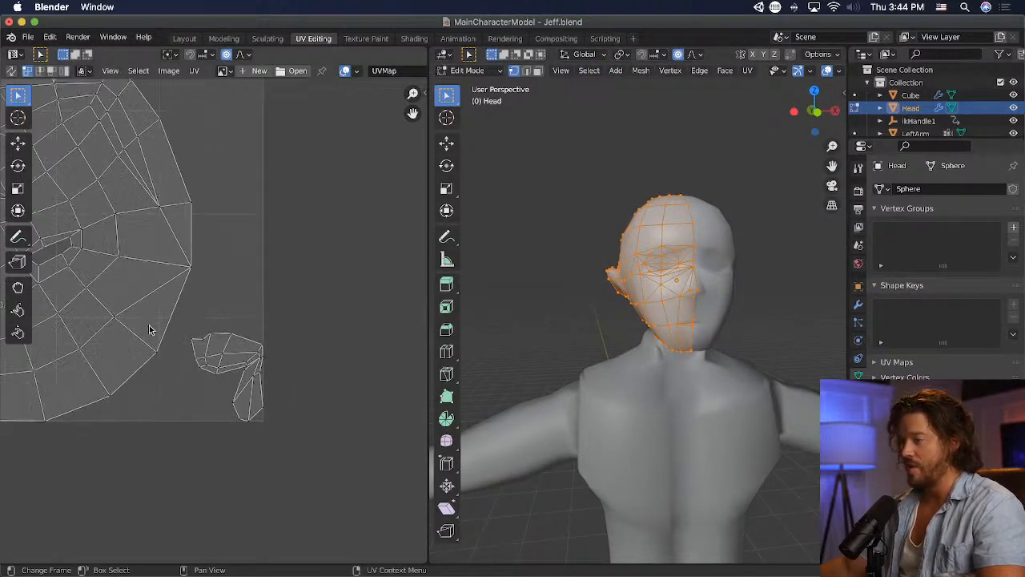
scroll(184, 323, "up", 3)
scroll(660, 290, "up", 2)
- Select the line of edges running from behind the ear to the crown of the head and mark it as a seam
left_click(549, 268)
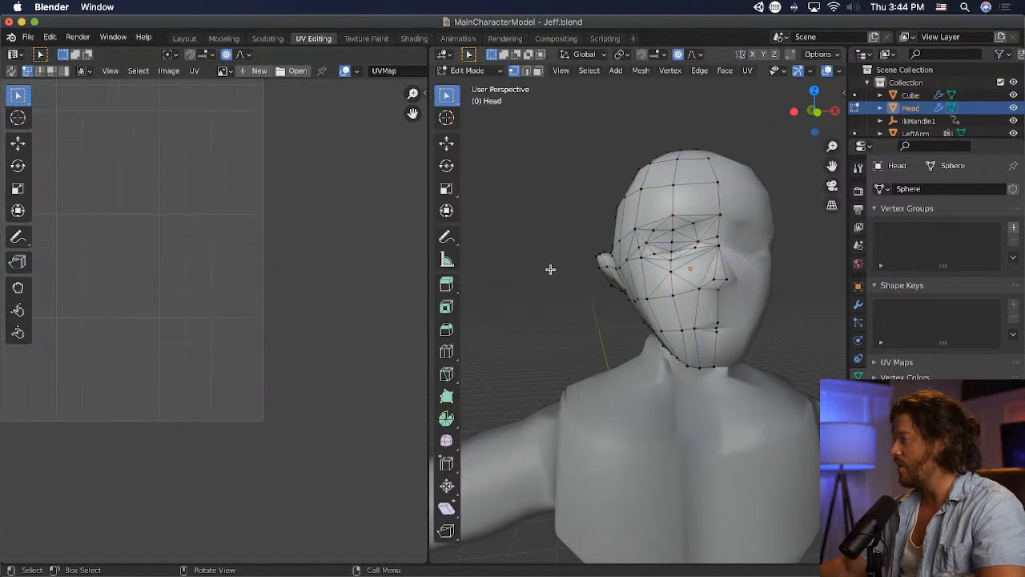
middle_click_drag(549, 268, 580, 288)
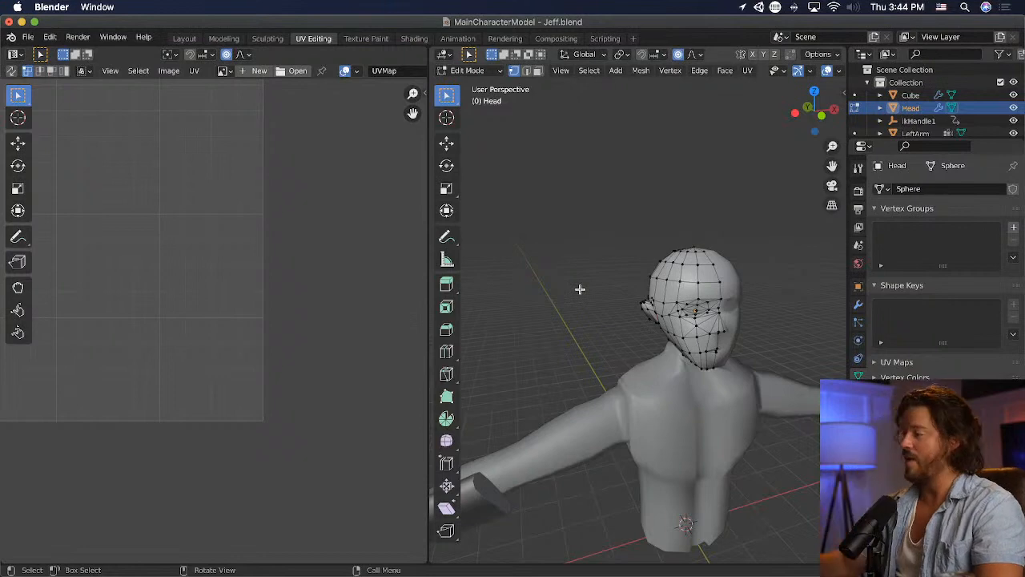
scroll(602, 307, "up", 5)
middle_click_drag(726, 269, 705, 263, "shift")
scroll(705, 257, "down", 6)
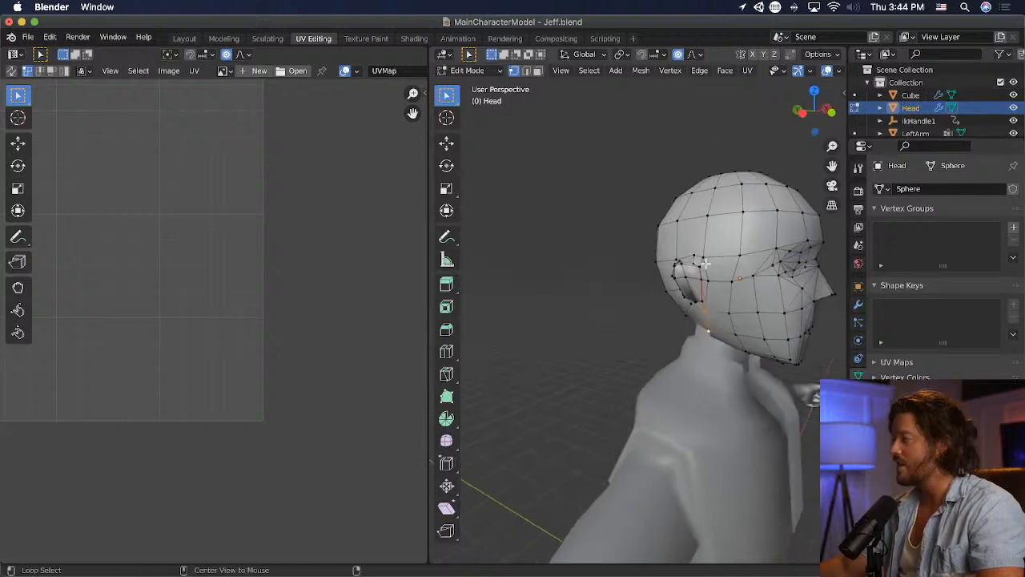
middle_click_drag(720, 211, 672, 264)
left_click(700, 71)
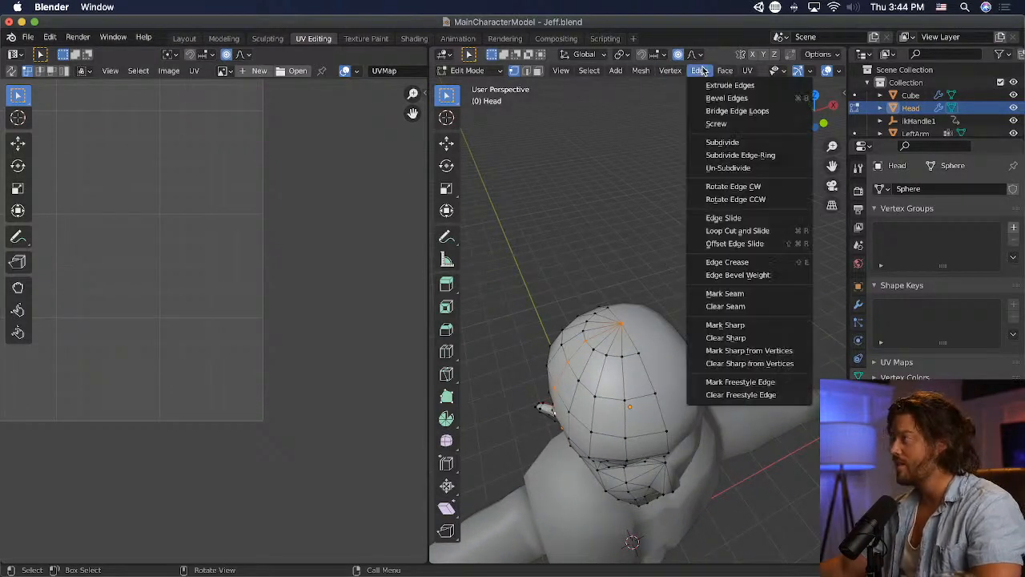
left_click(750, 293)
- Unwrap the entire head mesh again using the new seam and examine the UV layout
key("a")
key("u")
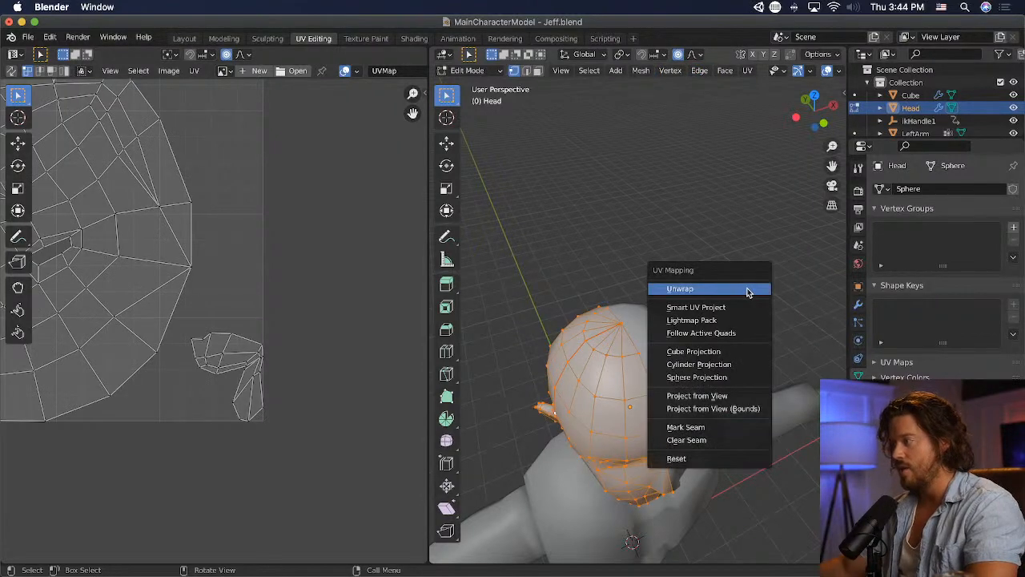
left_click(747, 289)
middle_click_drag(165, 287, 288, 302)
scroll(594, 303, "up", 2)
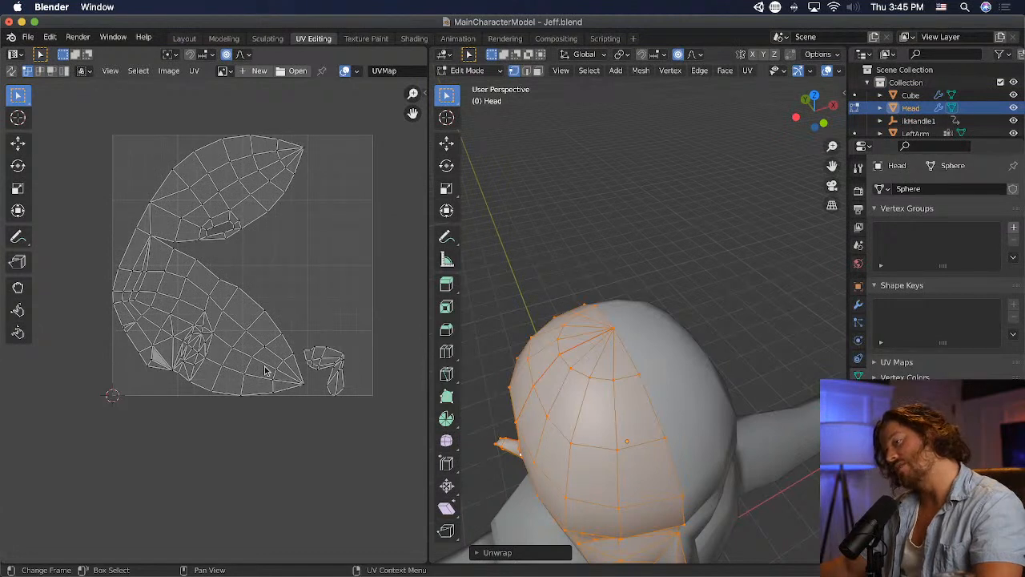
scroll(584, 372, "down", 6)
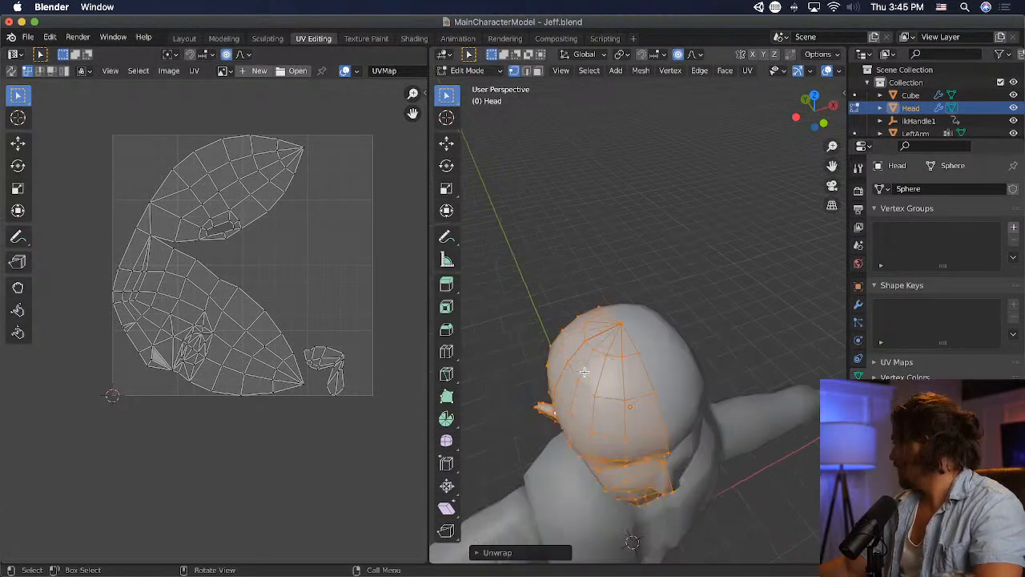
- Isolate the head in local view and merge two neighbouring vertices on its underside, the seam's end and the centre-line one, at their centre
middle_click_drag(584, 372, 614, 318)
key("space")
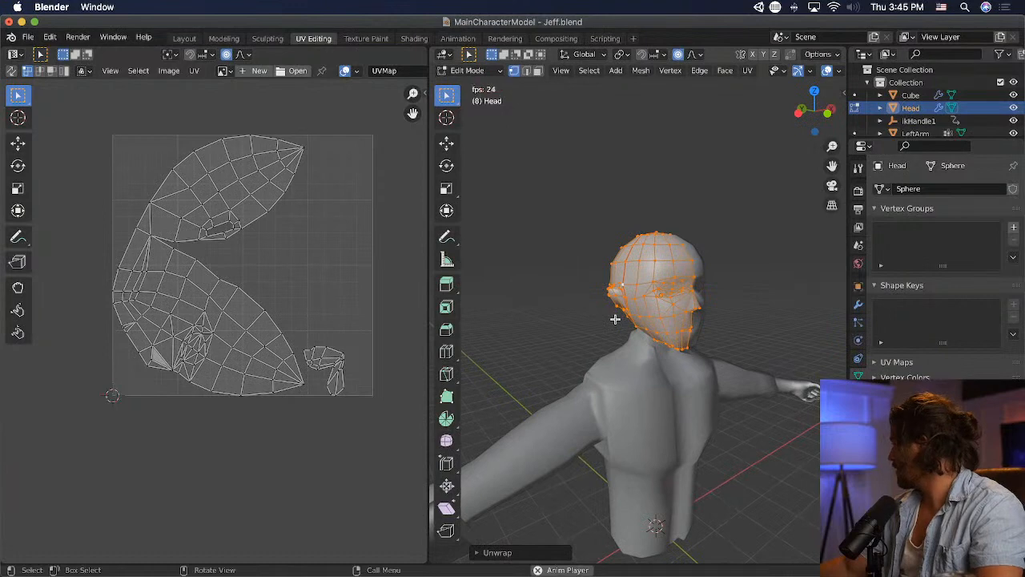
scroll(614, 319, "up", 8)
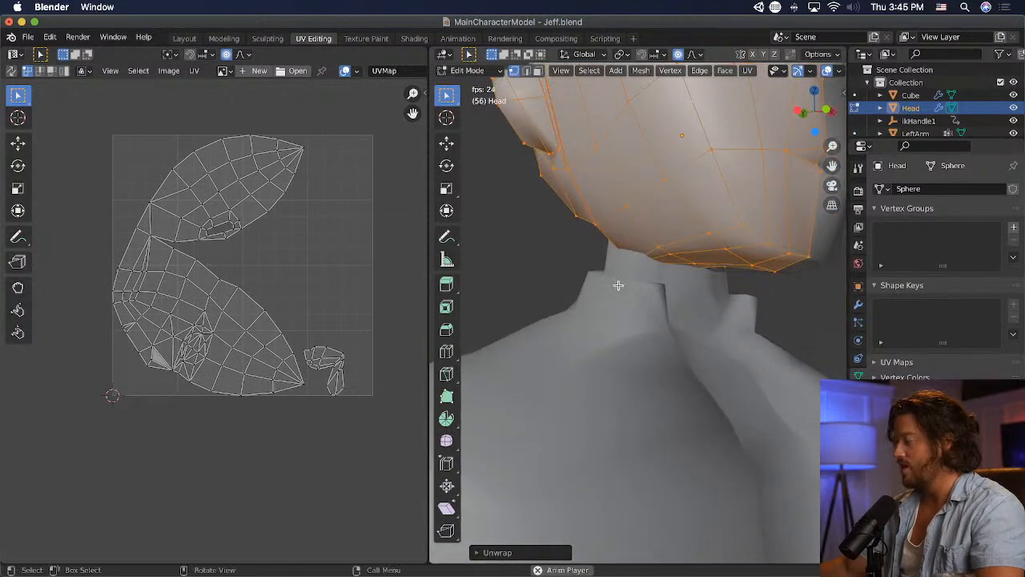
key("slash")
middle_click_drag(619, 324, 835, 231)
left_click(614, 344, "alt")
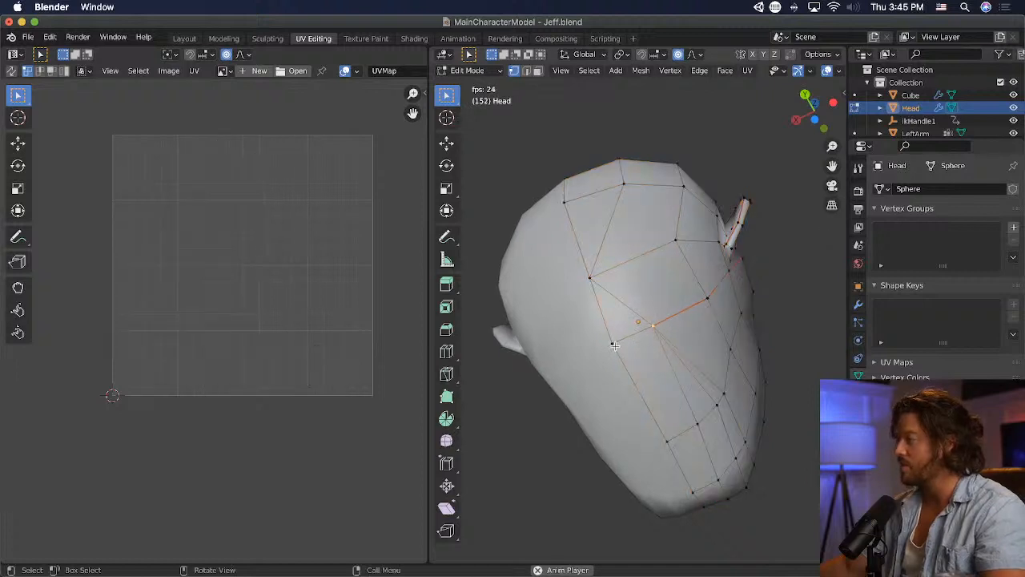
key("m")
left_click(615, 346)
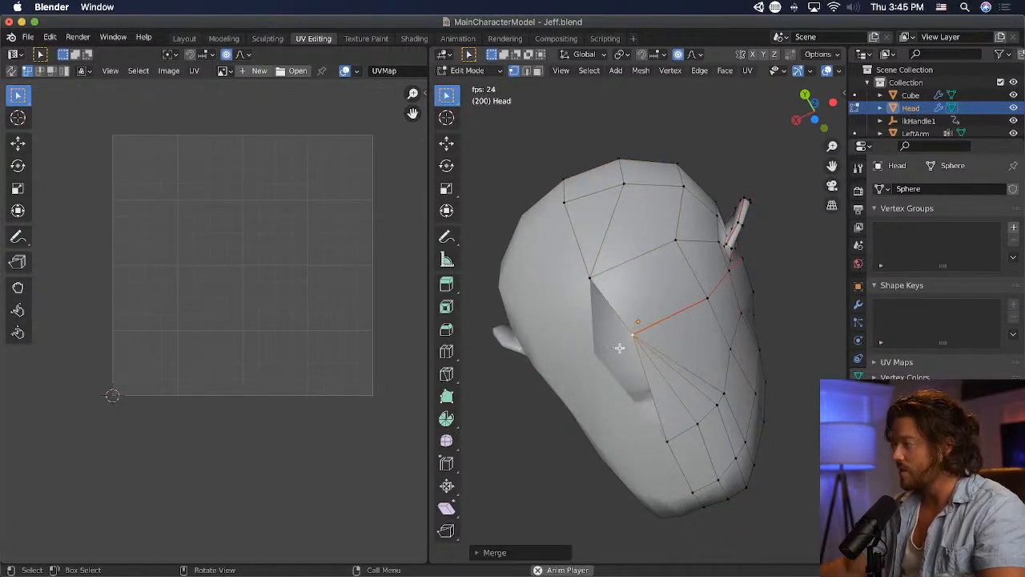
- Move the merged vertex on the head's underside back onto the centre line, closing the gap in the mirrored mesh
key("g")
left_click(566, 365)
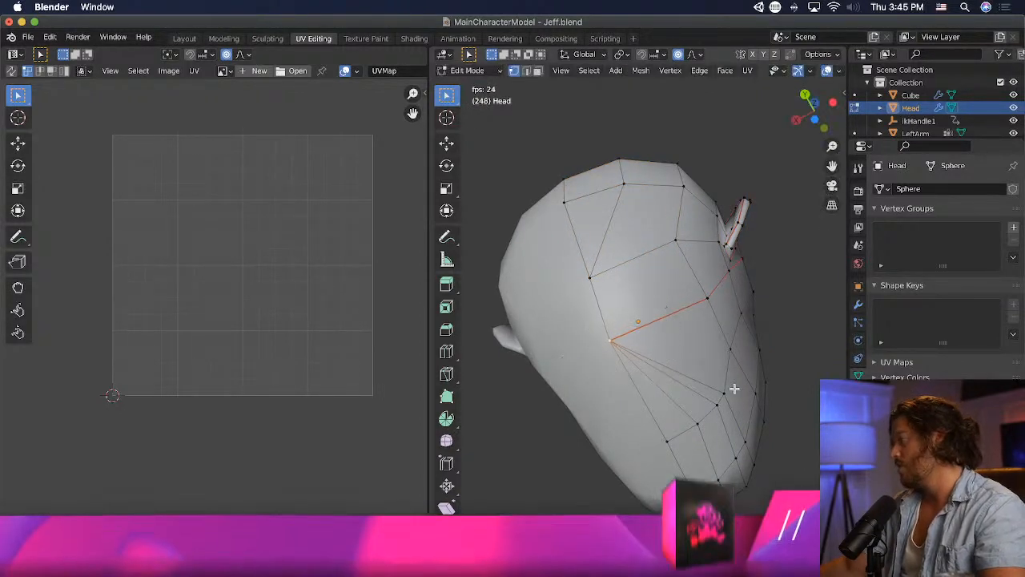
mouse_move(732, 390)
middle_mouse_down()
mouse_move(591, 453)
mouse_move(728, 457)
mouse_move(758, 435)
mouse_move(792, 434)
mouse_move(714, 435)
mouse_move(743, 451)
mouse_move(709, 392)
mouse_move(726, 373)
middle_mouse_up()
key("g")
left_click(728, 441)
key("g")
left_click(787, 428)
key("g")
left_click(741, 449)
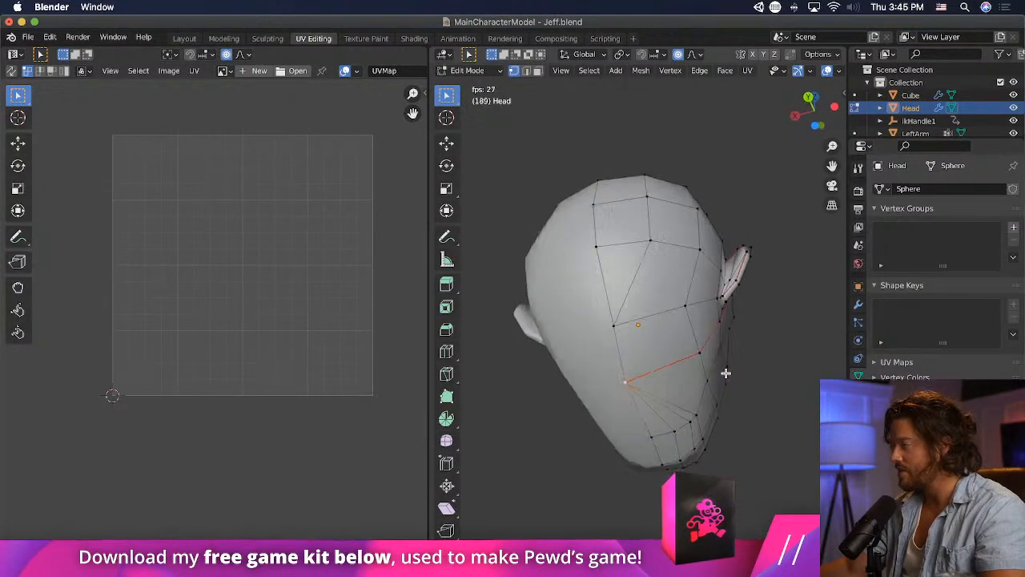
scroll(725, 374, "up", 9)
scroll(660, 273, "down", 6)
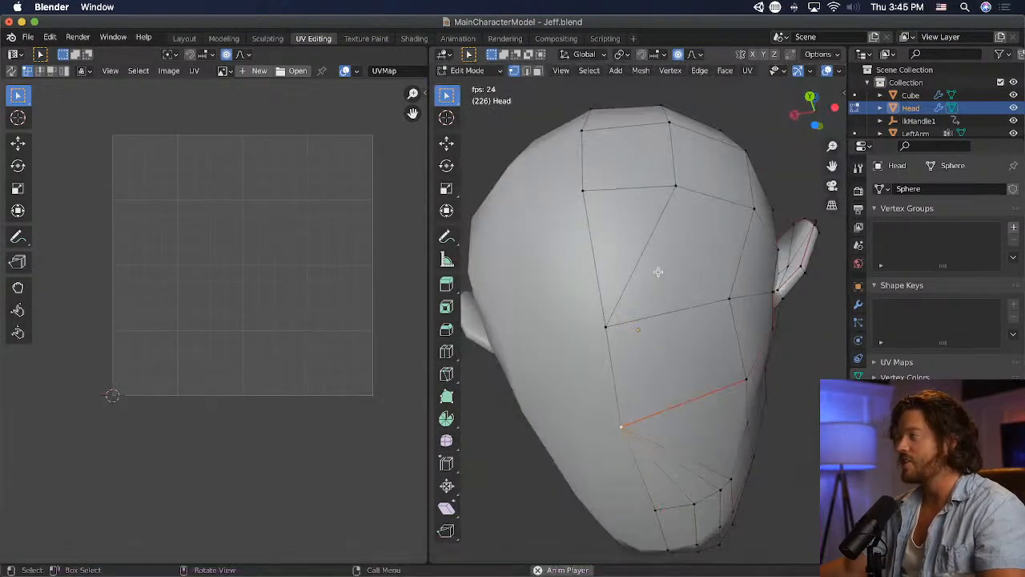
- Knife-cut an edge line from the diagonal edge's upper vertex on the back of the head, across the seam, to the underside
left_click(446, 373)
left_click(675, 185)
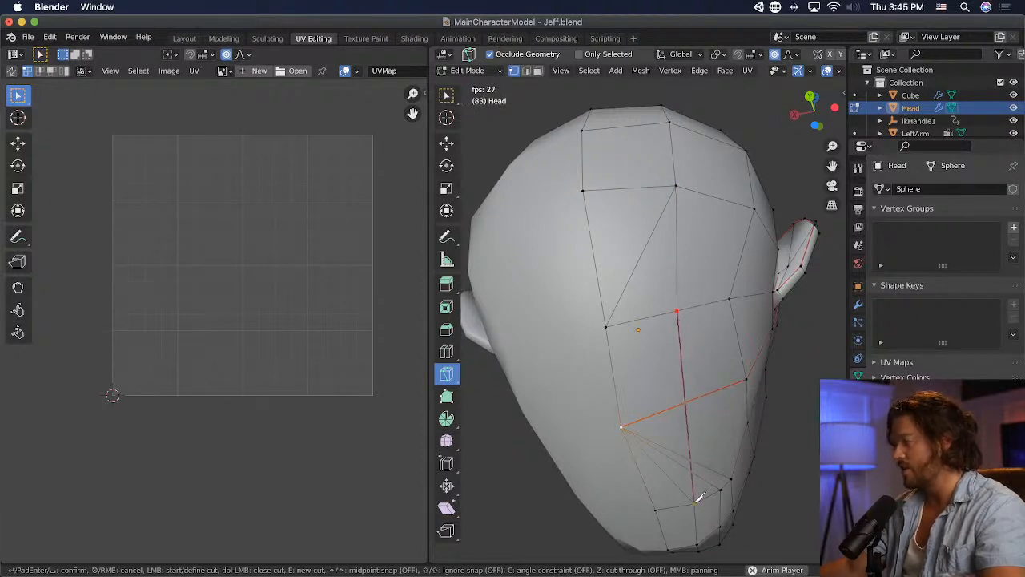
key("Return")
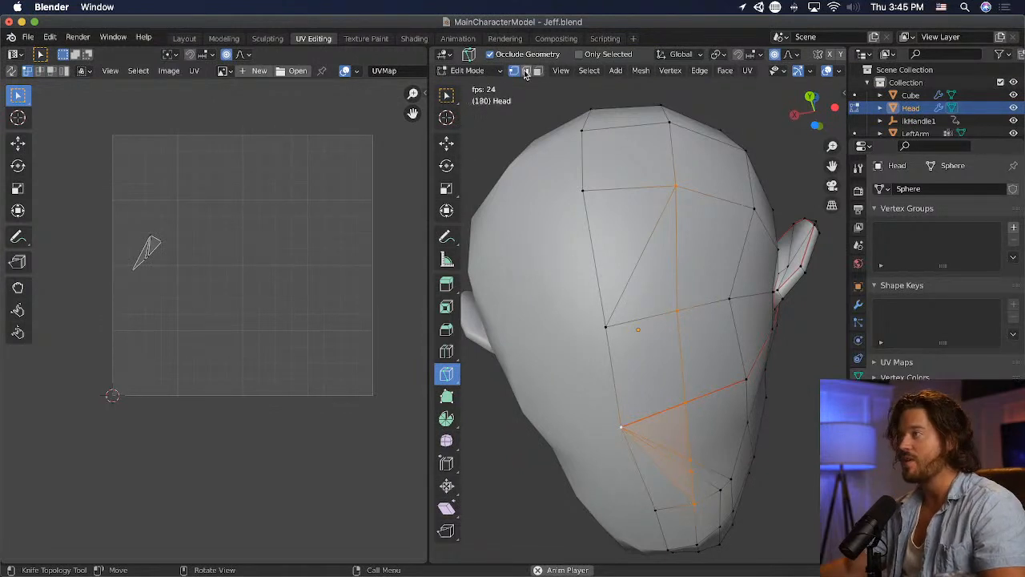
- Dissolve the two triangular faces along the diagonal edge on the back of the head into a single face
left_click(446, 94)
left_click(669, 233)
left_click(629, 237, "shift")
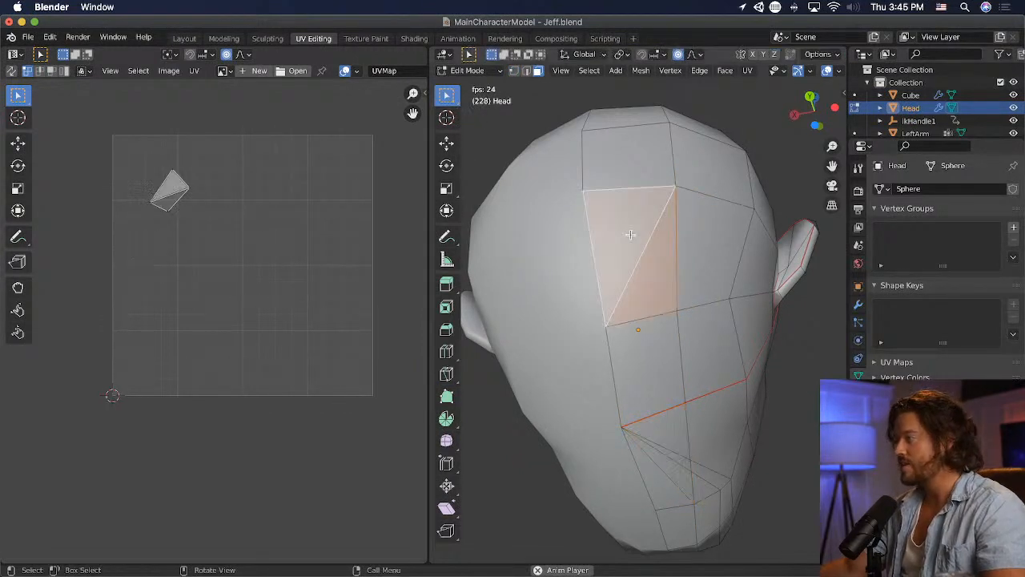
key("x")
left_click(630, 237)
- Dissolve the narrow triangular faces beside the centre line below the seam into a single four-sided face
left_click(654, 336)
left_click(669, 462)
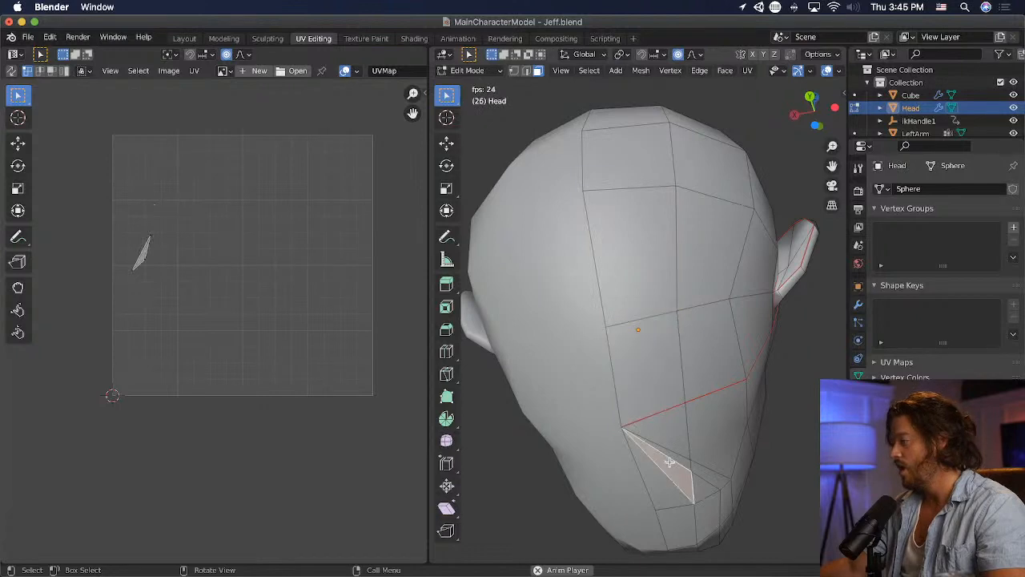
left_click(652, 484, "shift")
key("x")
left_click(652, 483)
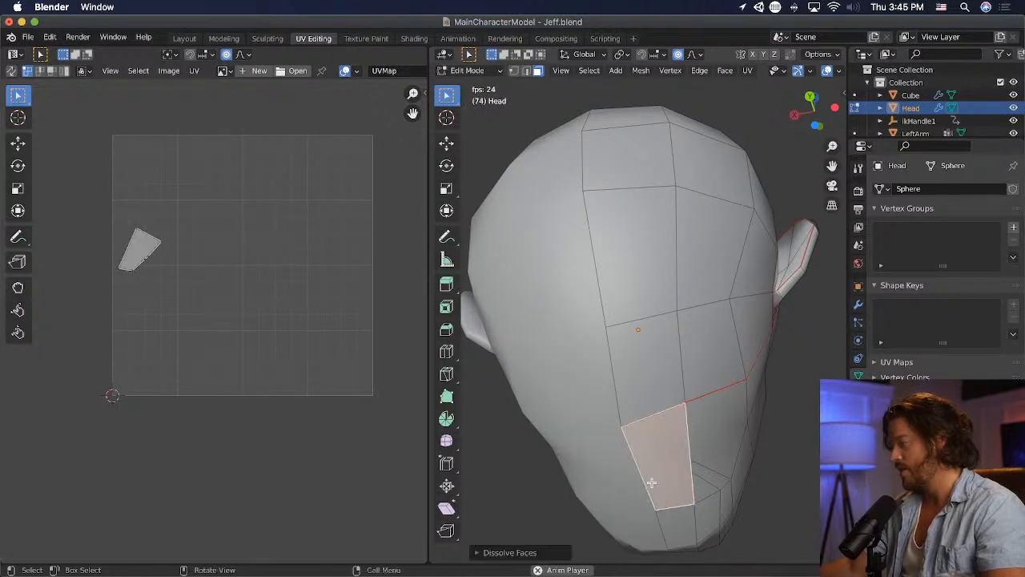
- Examine the leftover narrow faces next to the dissolved face on the underside and their shared corner vertices
middle_click_drag(700, 476, 628, 466)
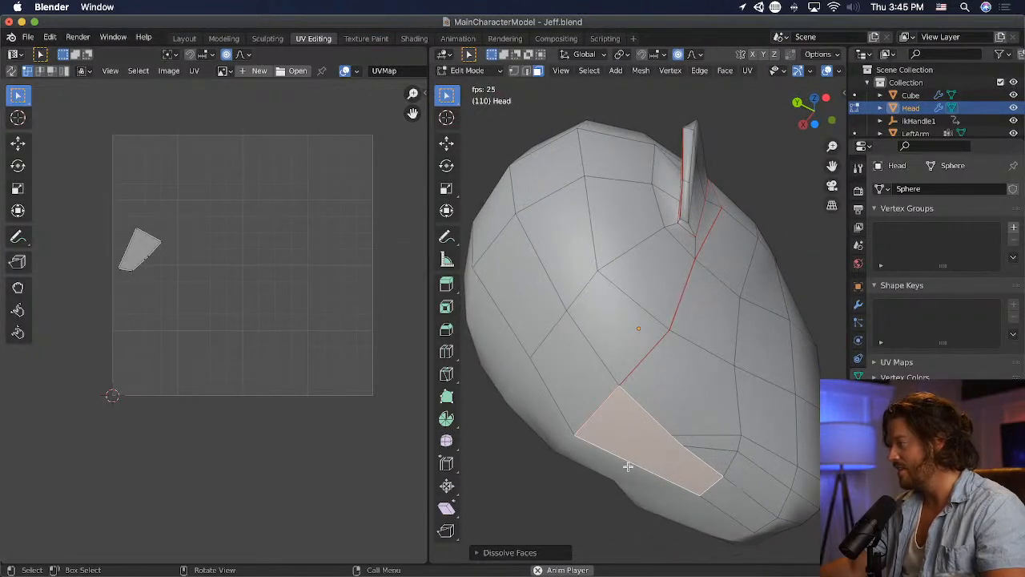
left_click(690, 425)
left_click(712, 452, "shift")
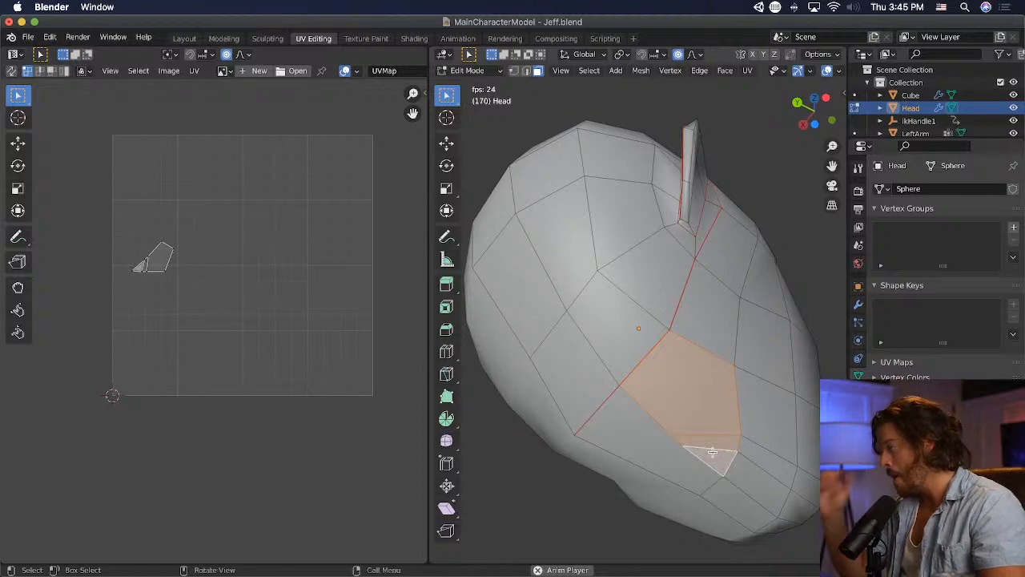
mouse_move(712, 453)
middle_mouse_down()
mouse_move(691, 474)
mouse_move(611, 462)
mouse_move(722, 469)
mouse_move(766, 491)
mouse_move(780, 314)
mouse_move(710, 447)
middle_mouse_up()
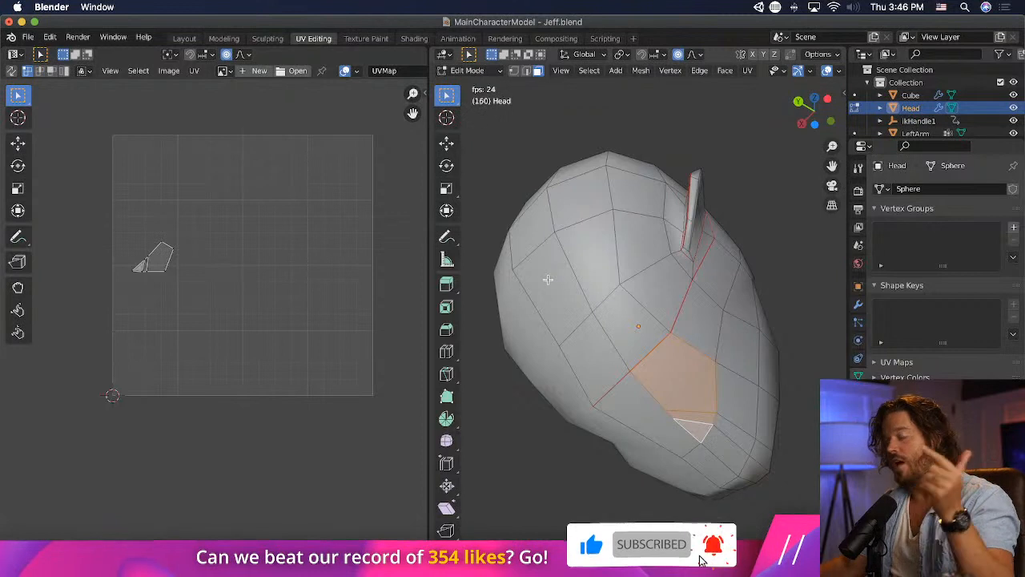
left_click(514, 71)
left_click(715, 433)
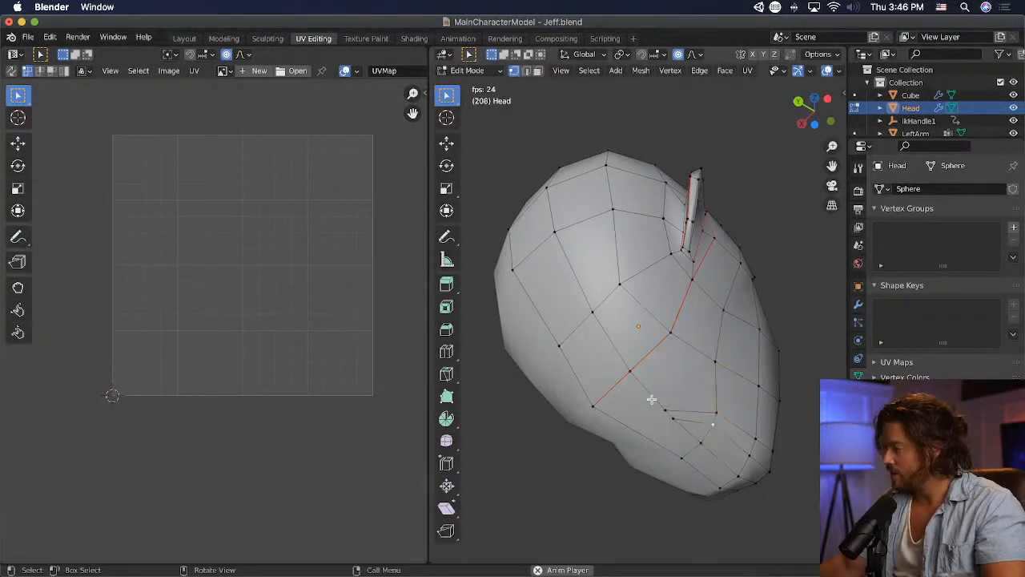
- Knife-cut a new edge line from the underside's leftover corner across the seam and up the back of the head towards the crown
left_click(447, 374)
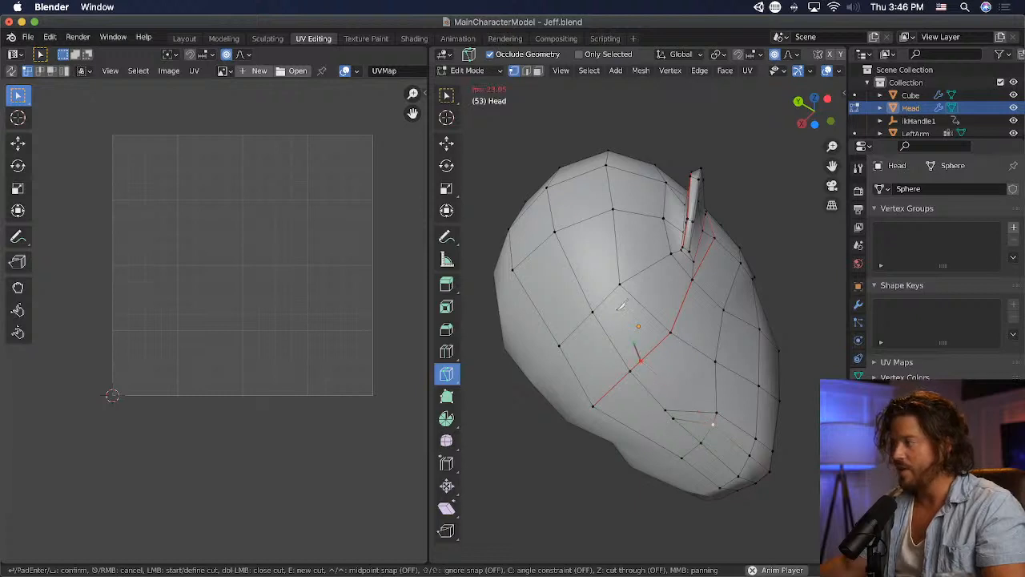
left_click(568, 181)
key("Return")
middle_click_drag(571, 192, 593, 307)
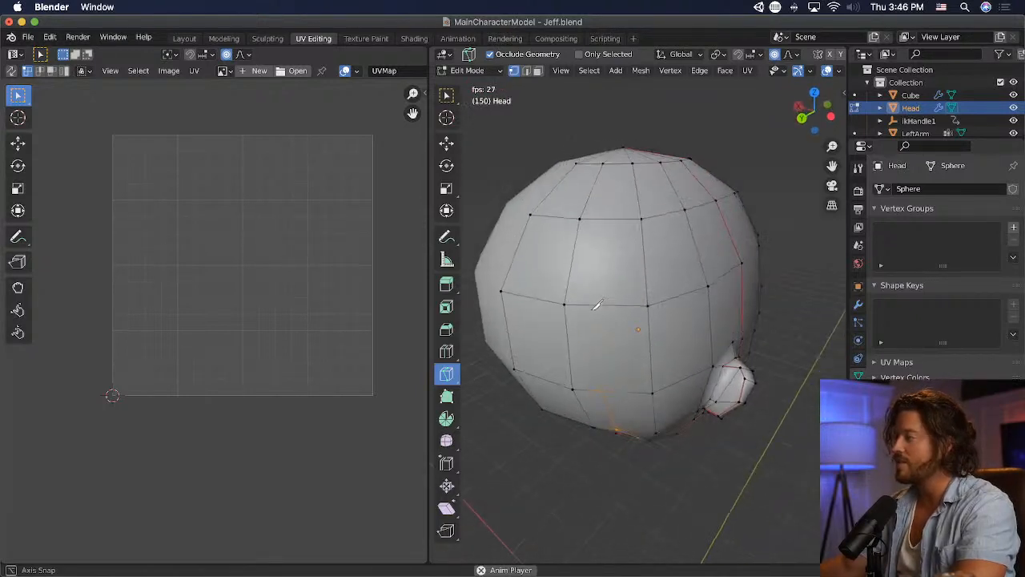
scroll(594, 369, "up", 2)
left_click(590, 414)
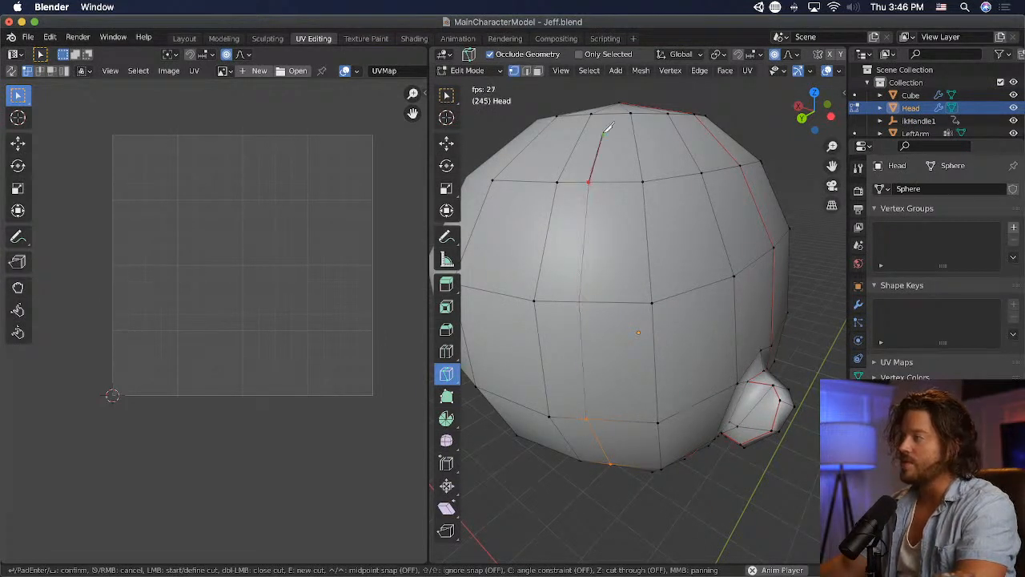
key("Return")
- Extend the knife-cut edge line from its upper end to the crown vertex of the head
middle_click_drag(619, 112, 589, 338)
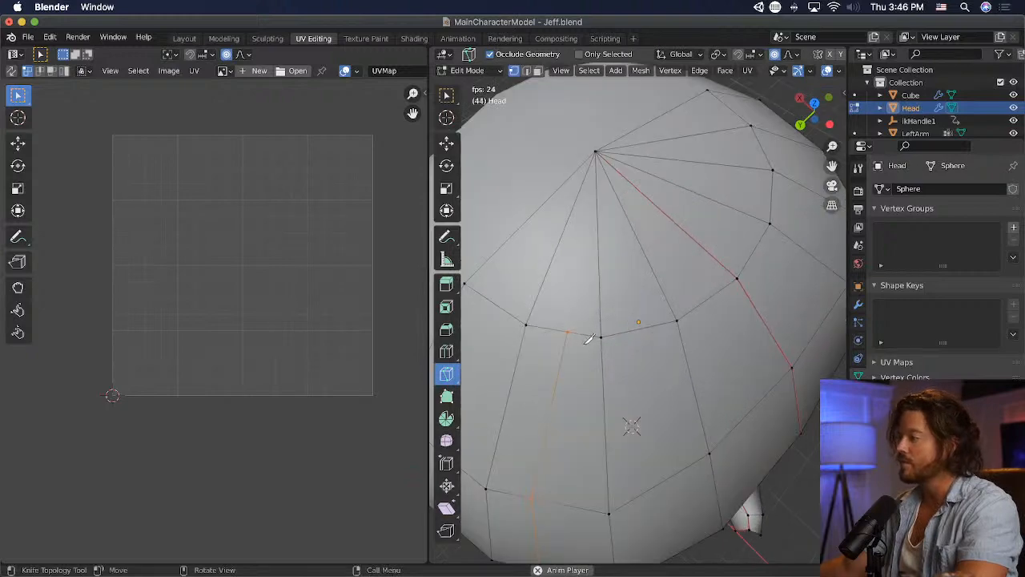
left_click(568, 330)
left_click(595, 151)
key("Return")
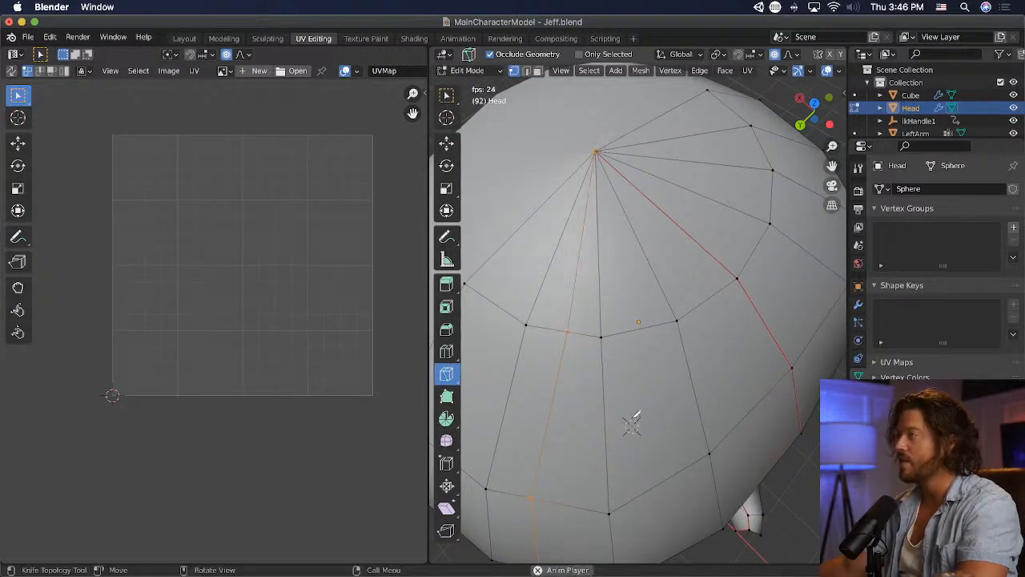
- Merge the vertices gathered at the crown of the head into one
middle_click_drag(636, 416, 692, 434)
left_click(443, 101)
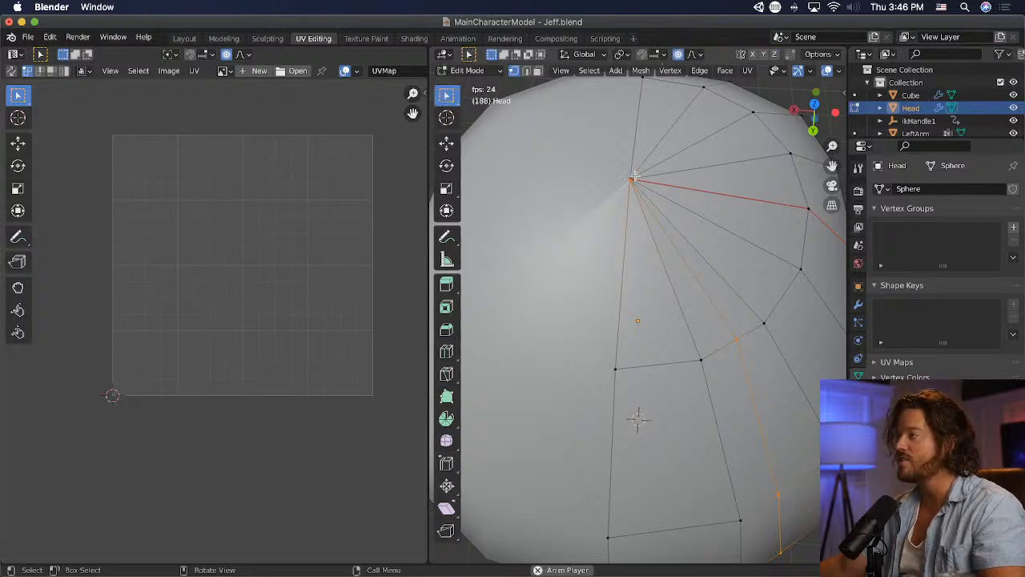
key("m")
left_click(638, 186)
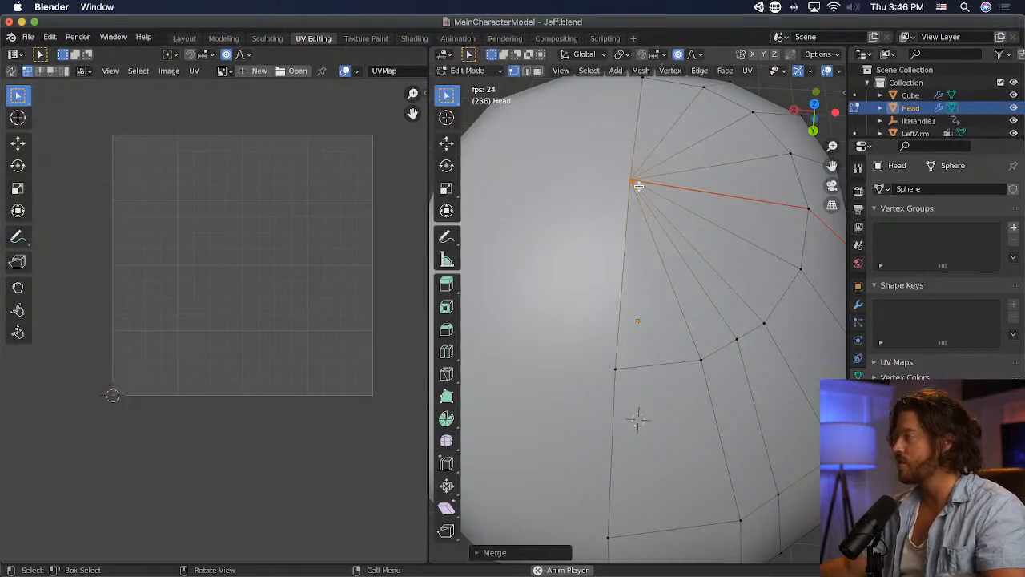
- Knife-cut a second edge line from the leftover triangle's outer corner, across the seam and up the back of the head to the crown
middle_click_drag(555, 234, 743, 364)
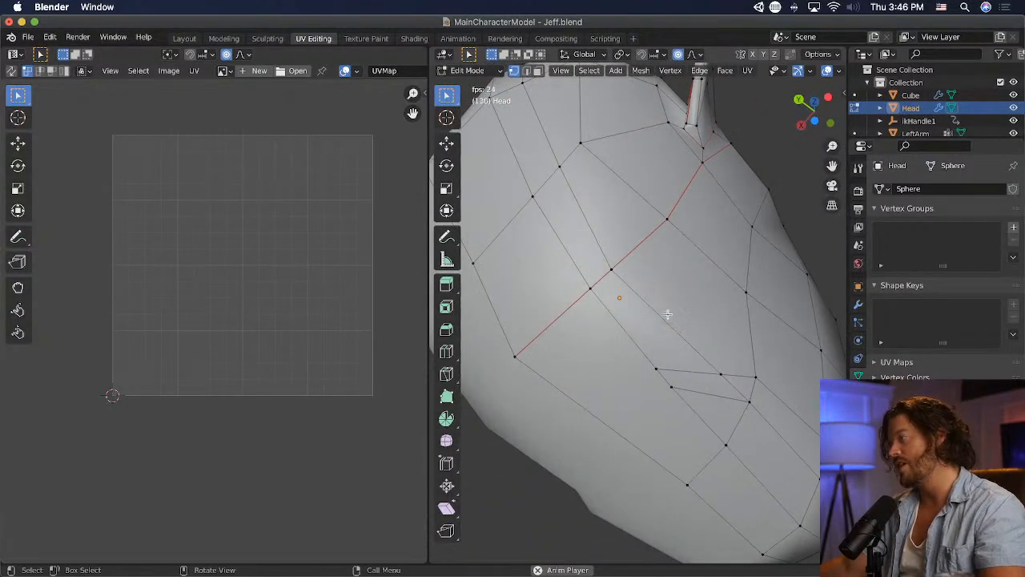
left_click(447, 353)
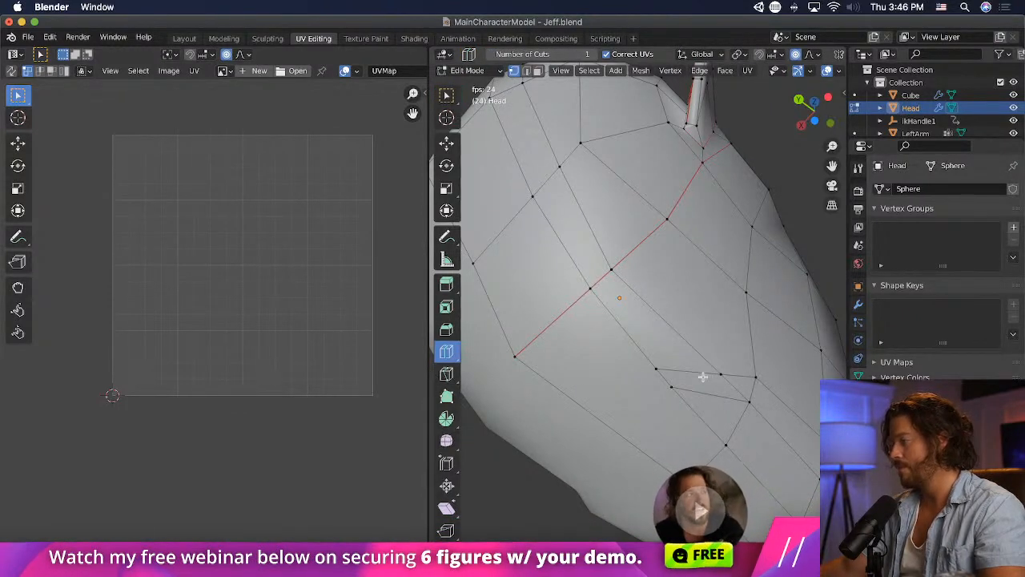
left_click(447, 378)
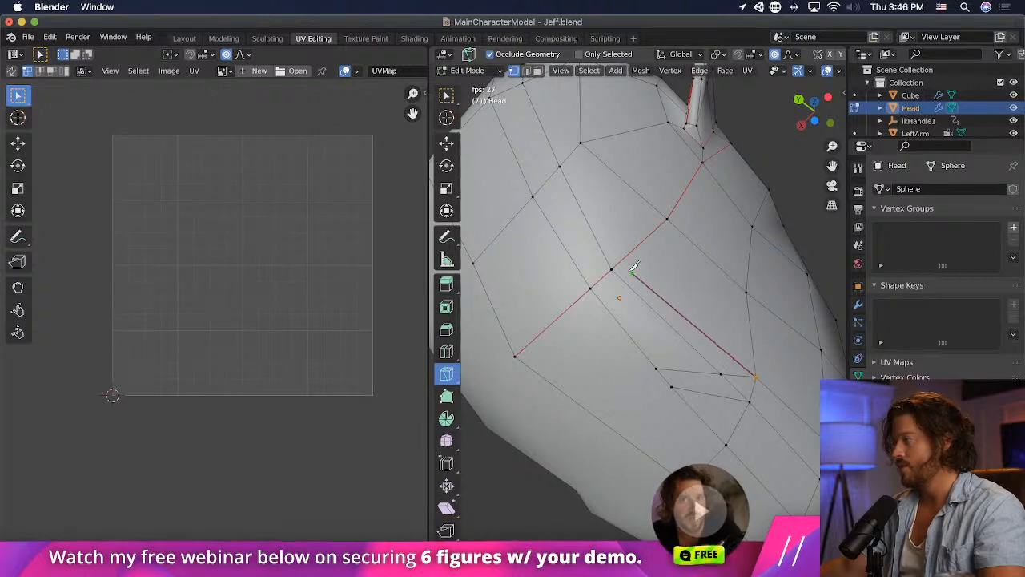
left_click(568, 156)
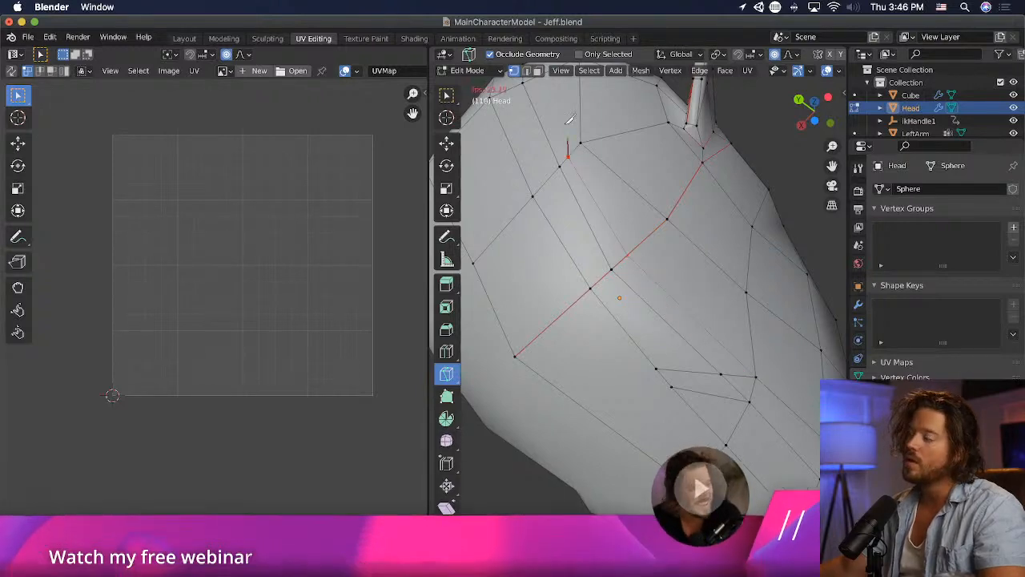
middle_click_drag(590, 157, 618, 255)
scroll(579, 186, "up", 3)
scroll(576, 198, "down", 5)
middle_click_drag(577, 196, 568, 170)
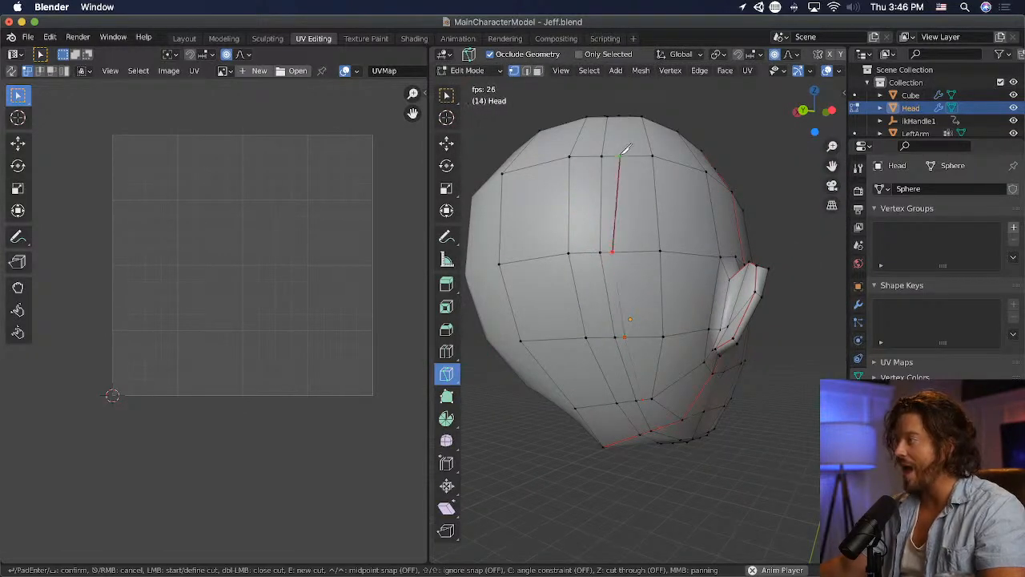
middle_click_drag(616, 145, 611, 209)
scroll(595, 245, "up", 5)
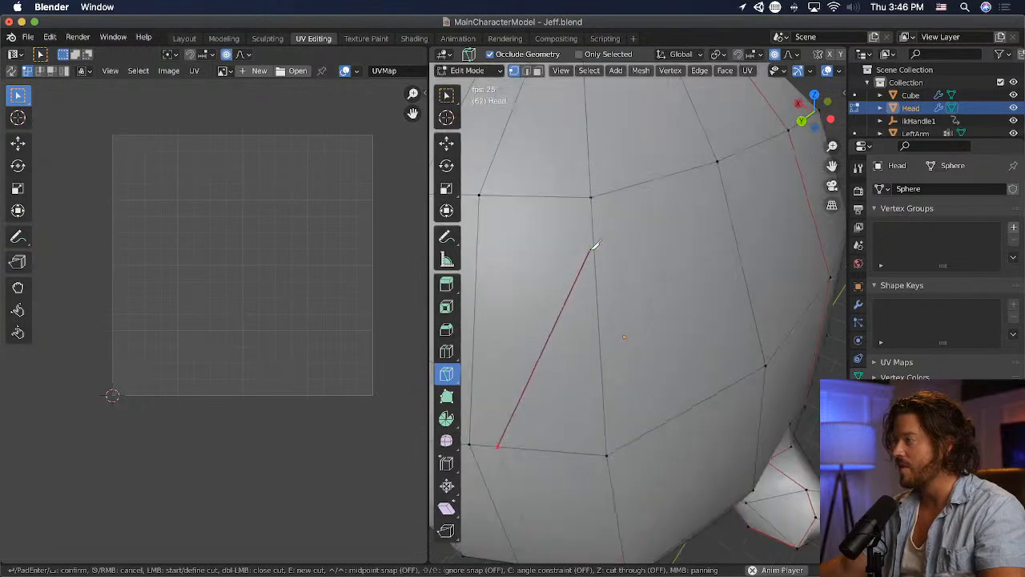
scroll(583, 238, "down", 5)
scroll(584, 252, "up", 8)
scroll(581, 245, "down", 6)
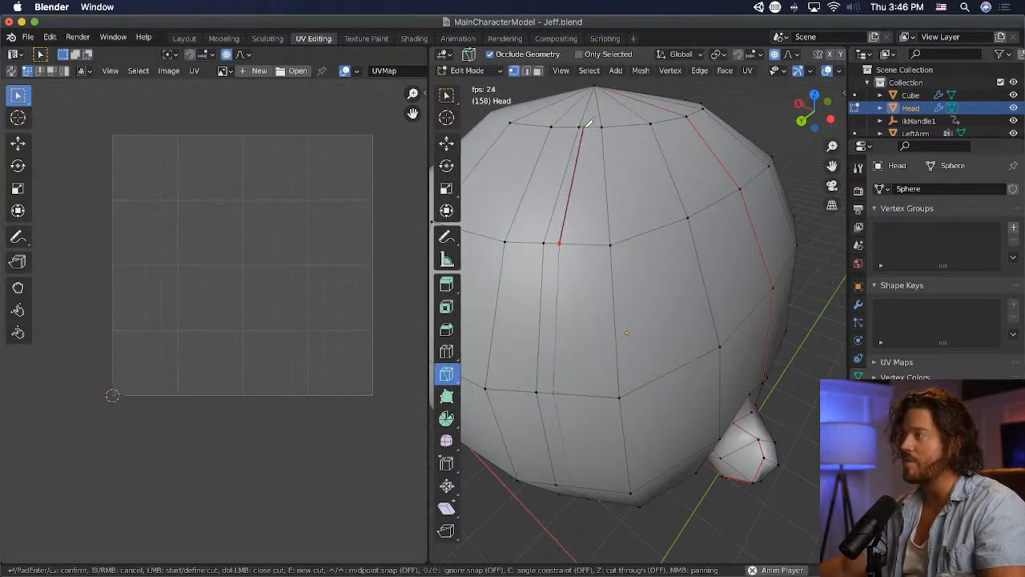
key("Return")
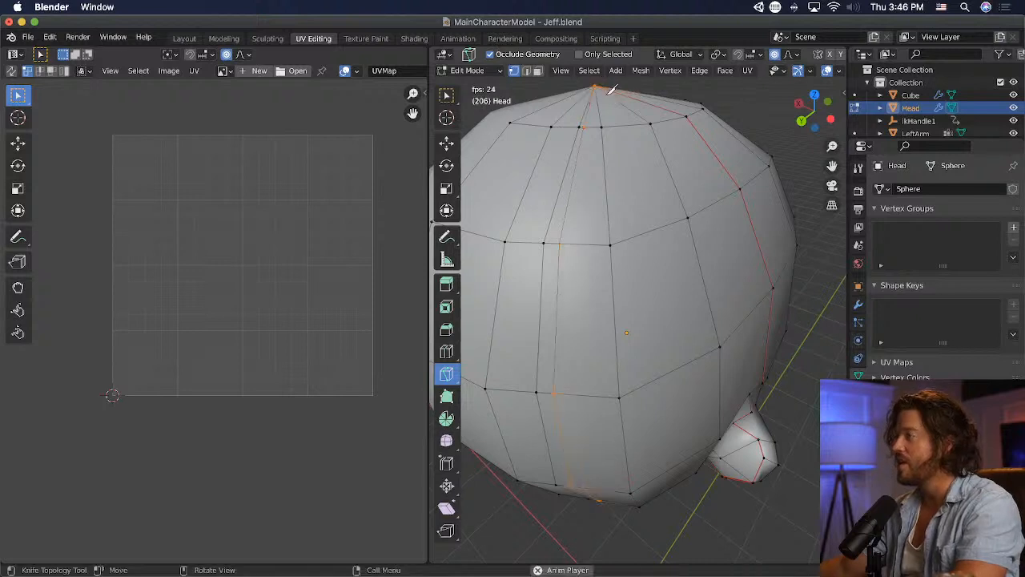
- Move a new cut vertex on the ring below the crown sideways with a small proportional radius to even the edge spacing
middle_click_drag(599, 80, 506, 131)
left_click(446, 99)
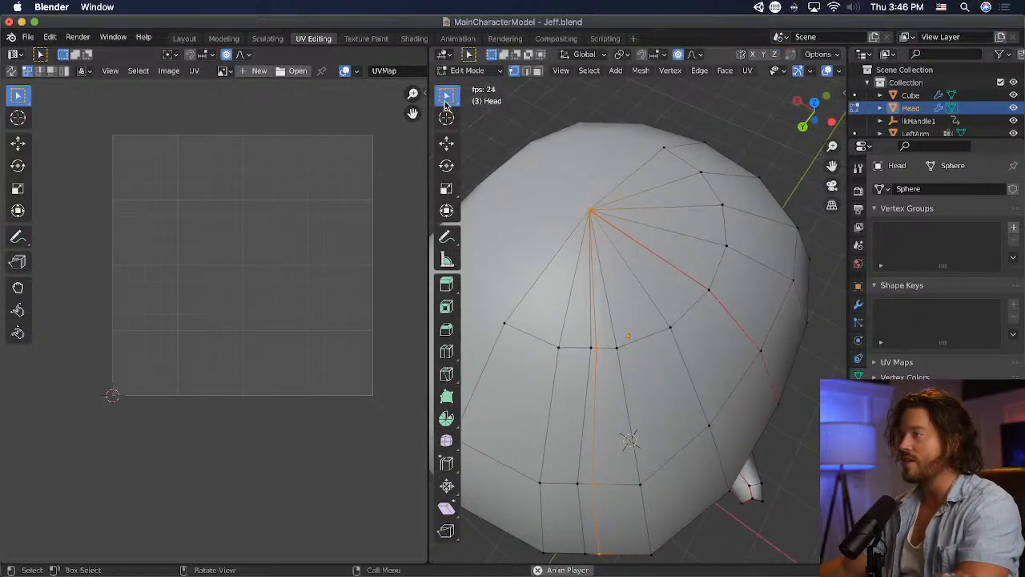
key("g")
scroll(650, 376, "up", 4)
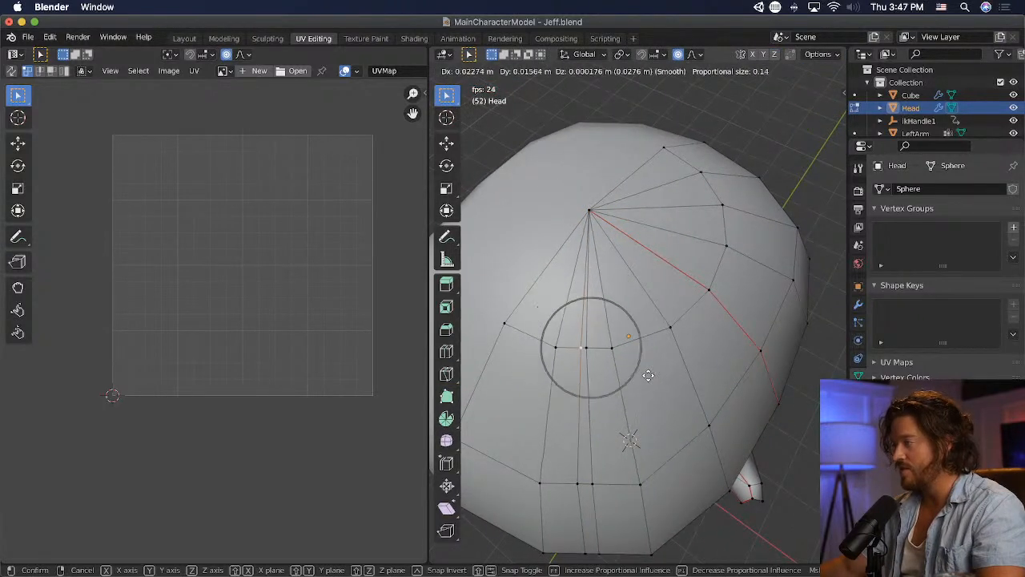
left_click(648, 376)
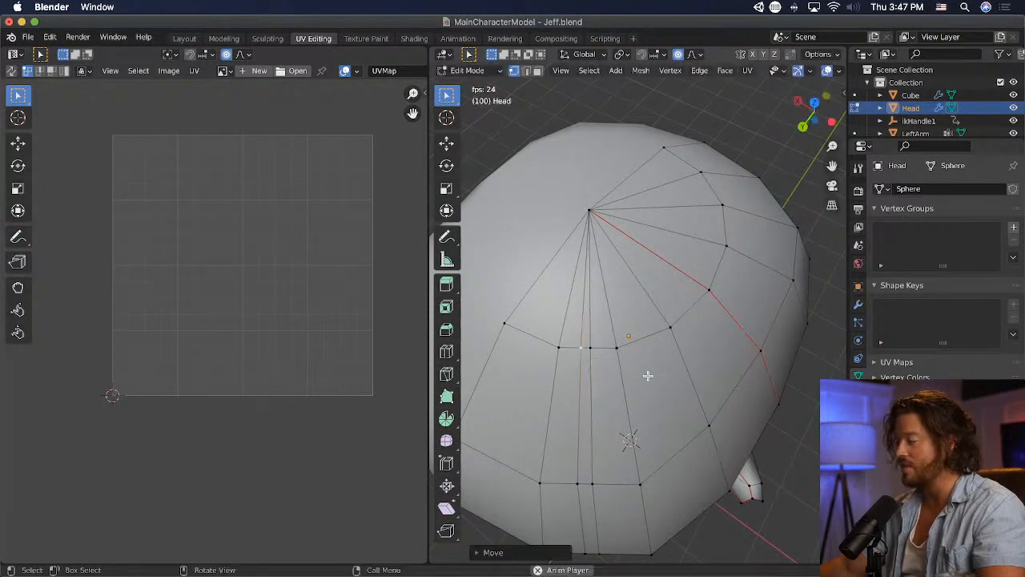
- Move the cut vertices on the two rings above the seam sideways so the new edge lines are evenly spaced
middle_click_drag(625, 475, 685, 392)
left_click(641, 333)
key("g")
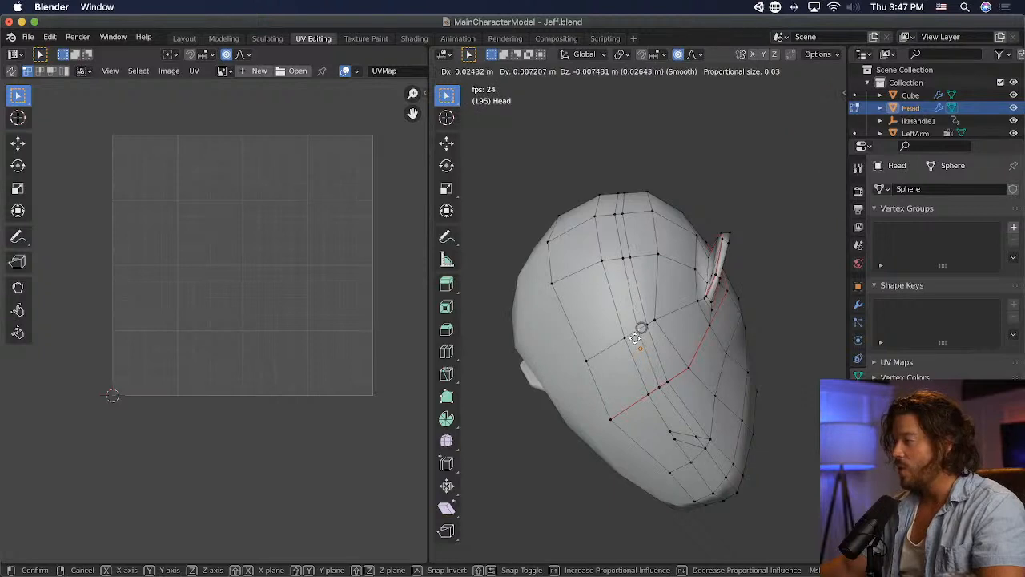
left_click(635, 330)
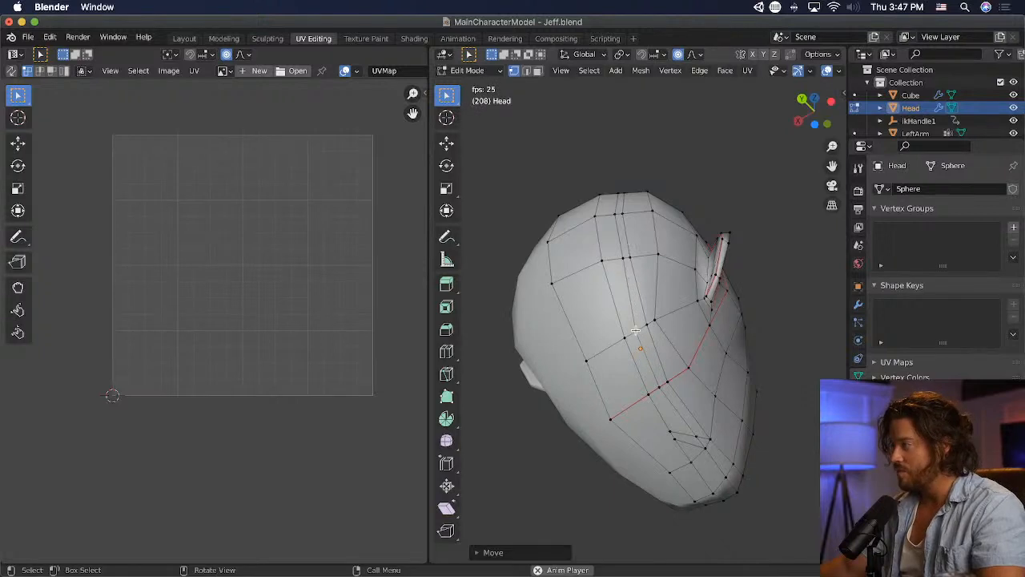
left_click(628, 256)
key("g")
left_click(637, 223)
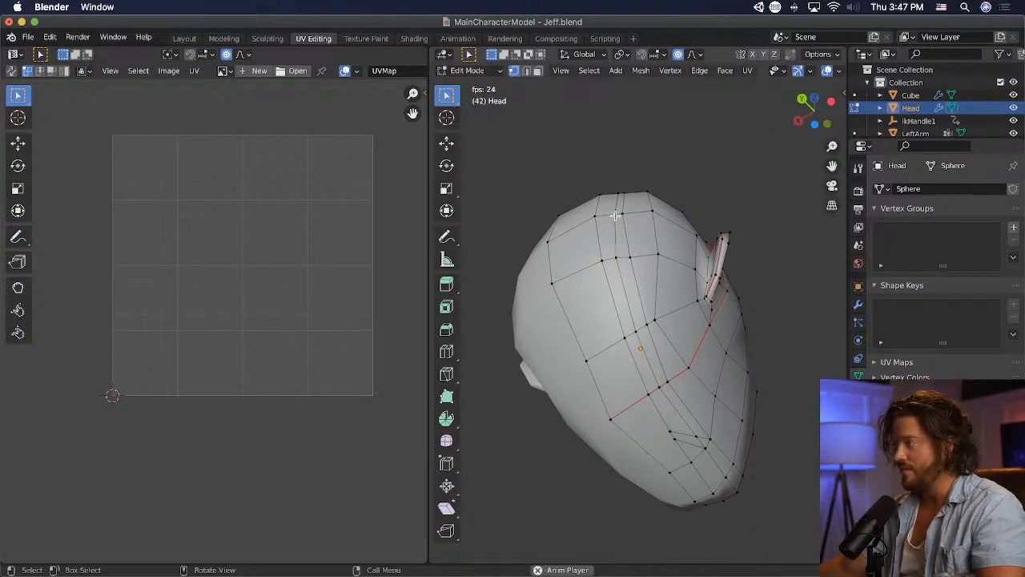
- Move the cut vertices on the next two rings up the back of the head sideways to even out their spacing
key("g")
left_click(612, 214)
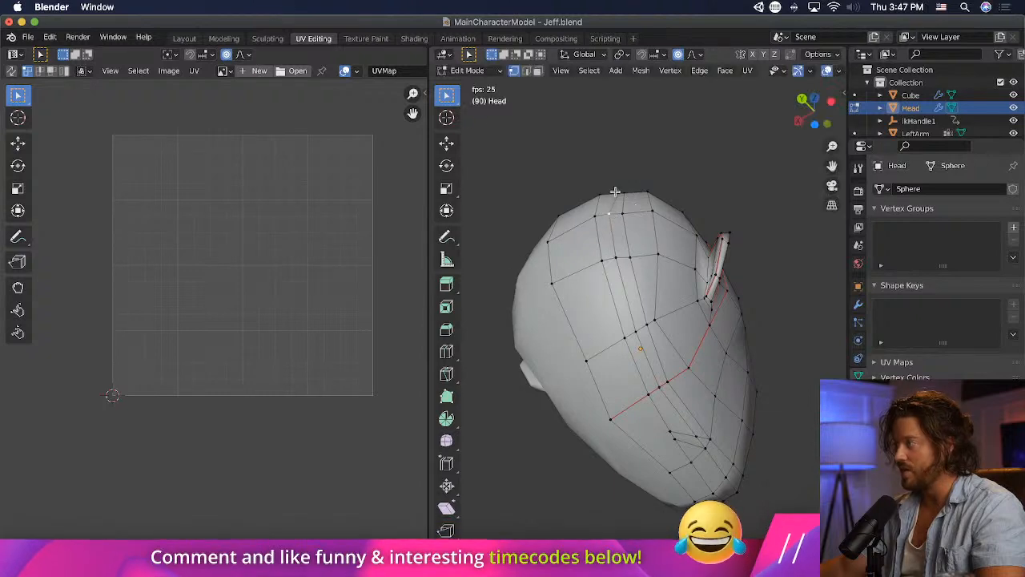
middle_click_drag(615, 191, 611, 212)
left_click(624, 127)
key("g")
left_click(611, 126)
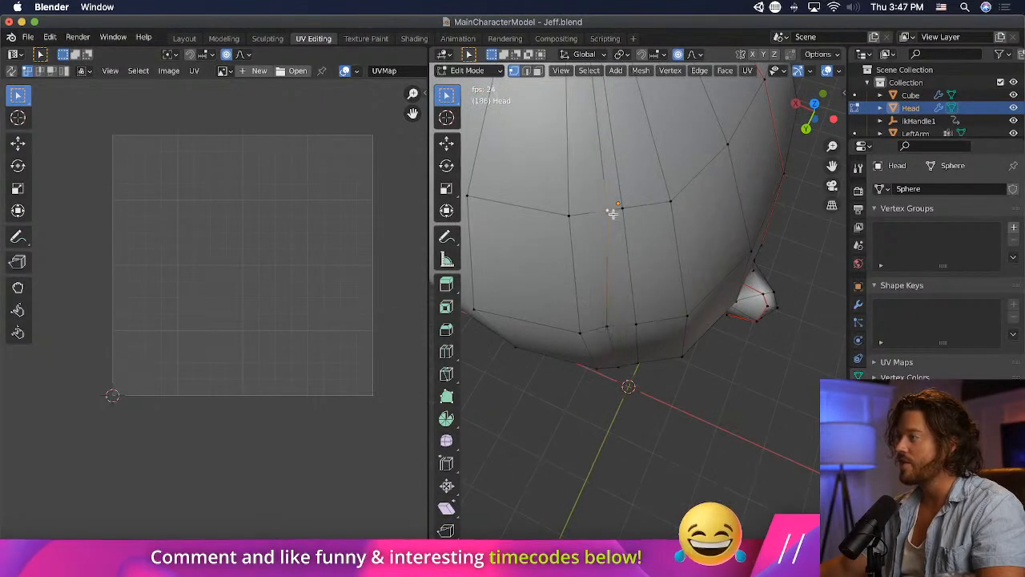
- Move the cut vertices on the upper rings at the back of the head sideways to even the edge spacing below the crown
key("g")
left_click(610, 219)
scroll(609, 216, "down", 4)
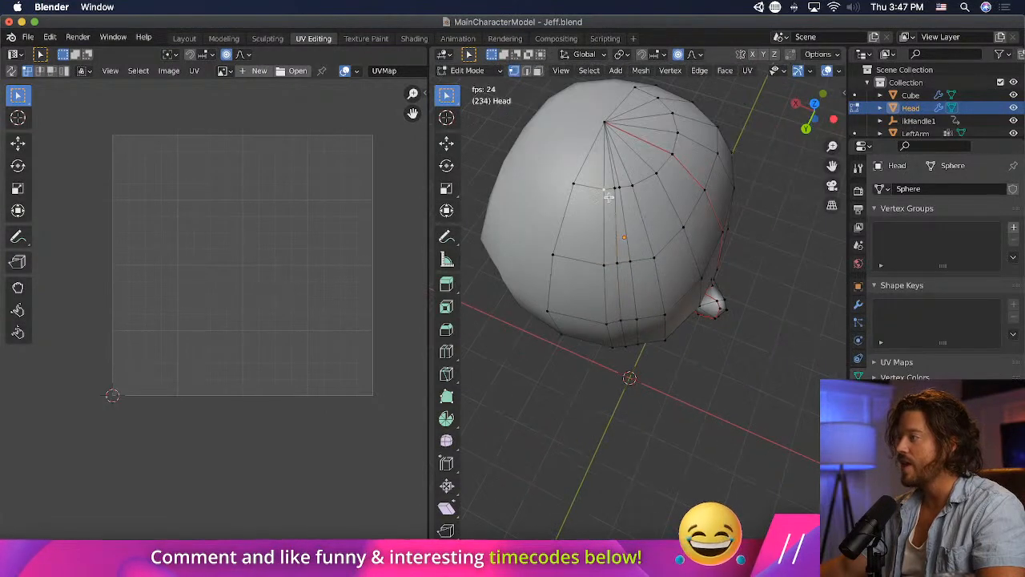
key("g")
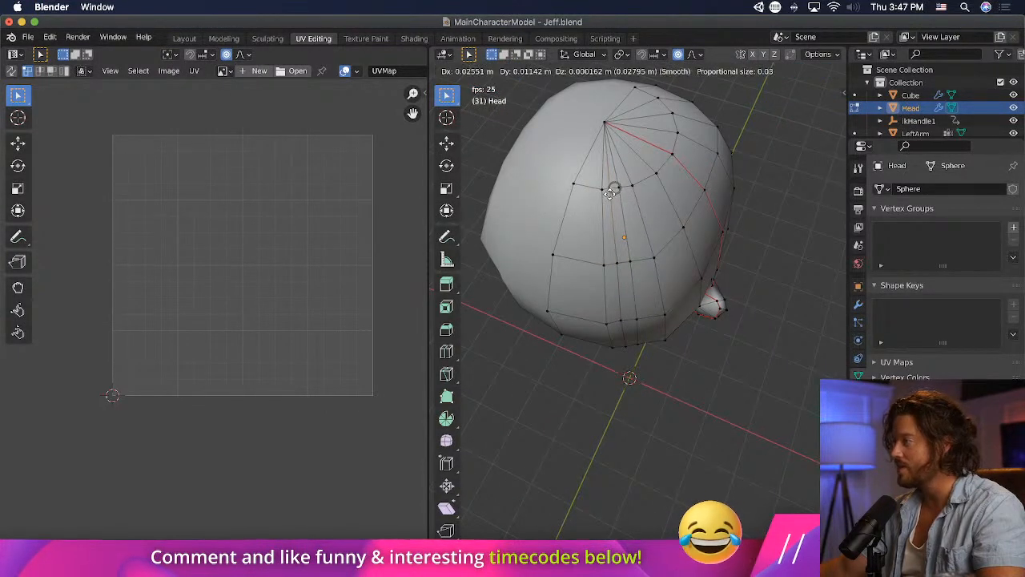
left_click(610, 193)
- Move a corner vertex of the narrow cut strip on the underside of the head
middle_click_drag(721, 369, 609, 224)
scroll(738, 417, "up", 4)
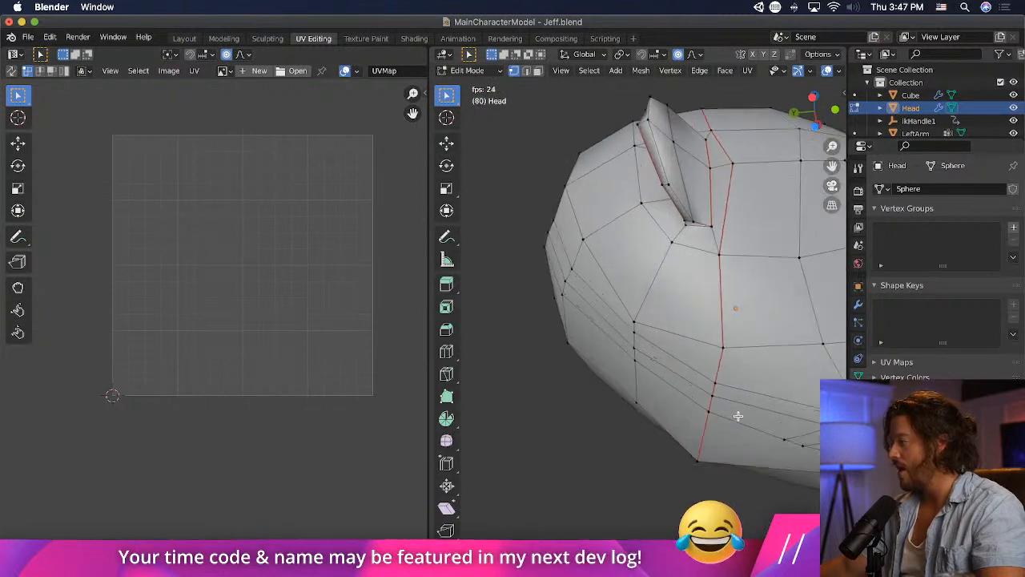
middle_click_drag(738, 413, 669, 253)
key("g")
left_click(628, 237)
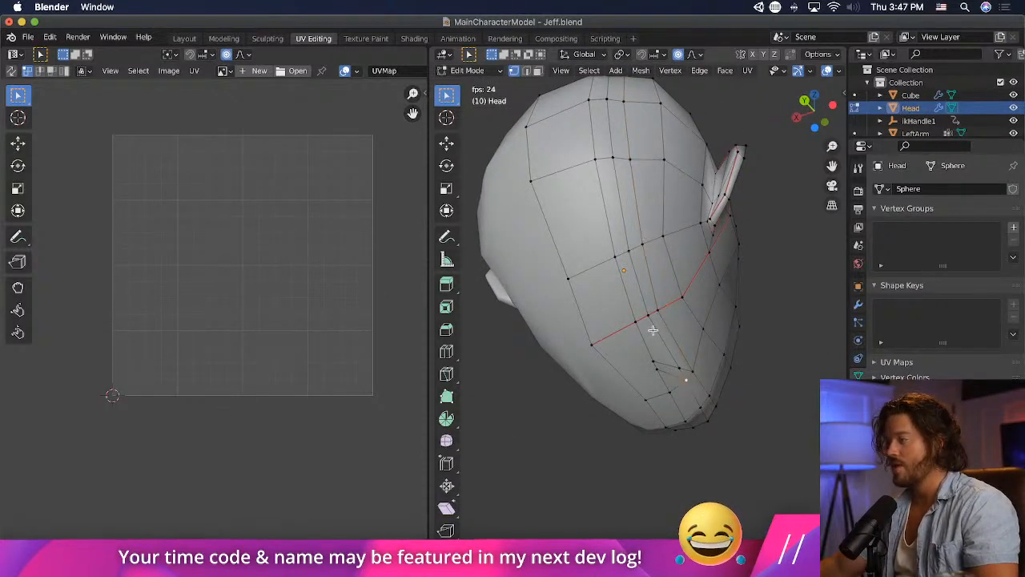
- Dissolve the narrow quad and adjoining small faces just below the back seam on the underside into one long face
left_click(538, 70)
left_click(657, 346)
left_click(669, 371, "shift")
left_click(669, 370, "shift")
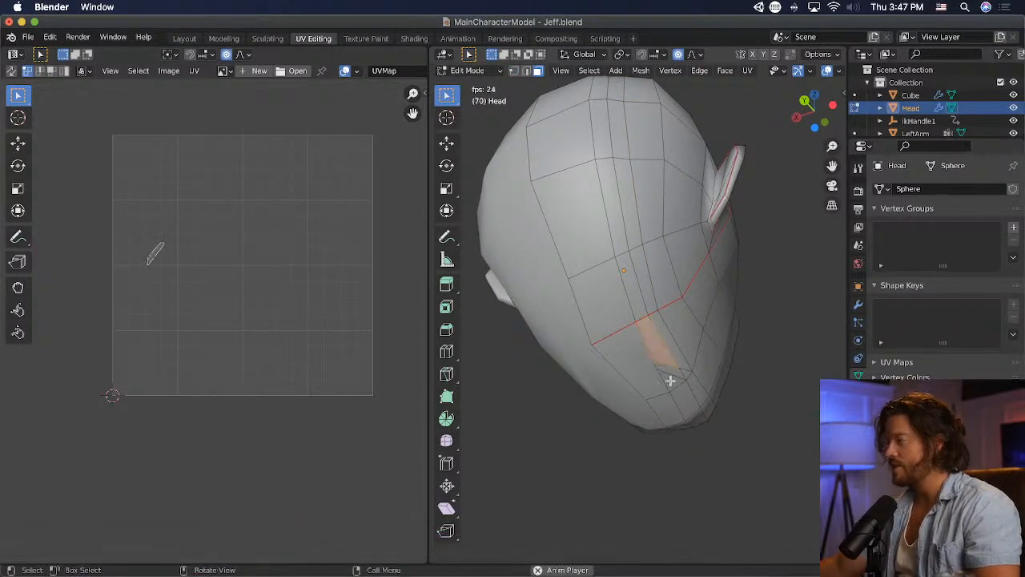
left_click(669, 379, "shift")
key("x")
left_click(661, 354)
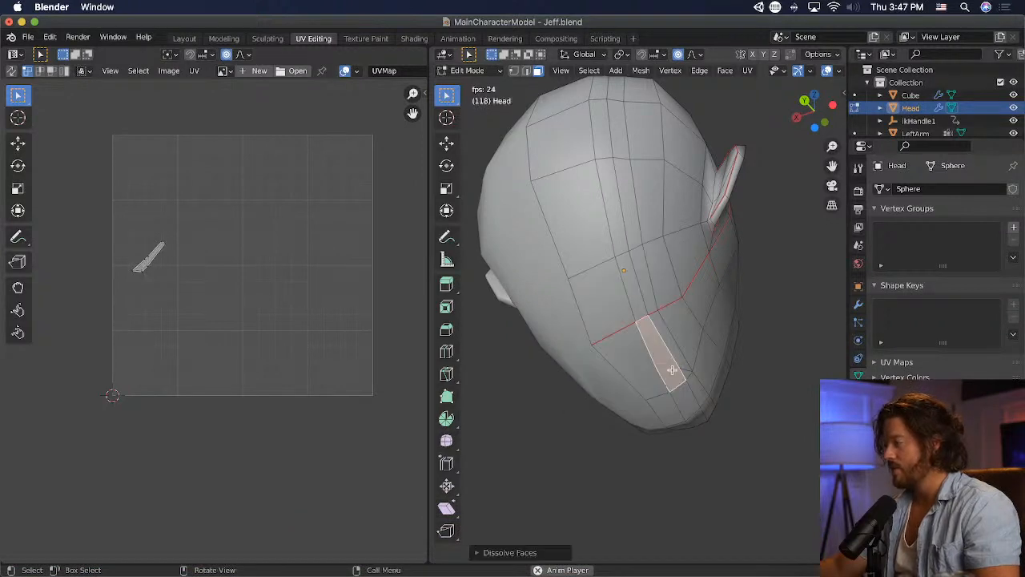
key("x")
left_click(713, 380)
- Nudge the vertex at the lower end of the back seam on the underside's centre line
middle_click_drag(764, 391, 507, 233)
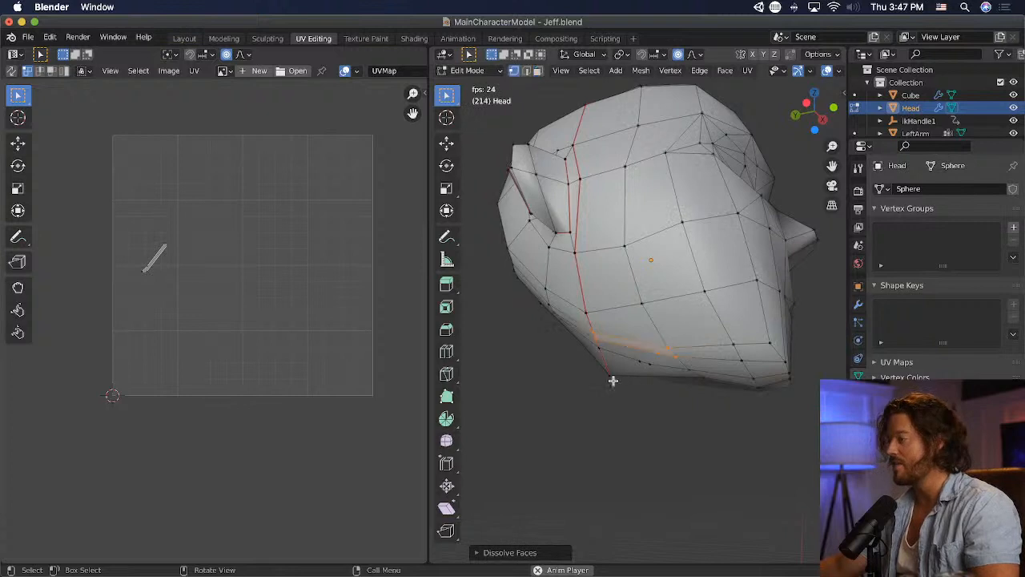
middle_click_drag(622, 412, 697, 369)
key("g")
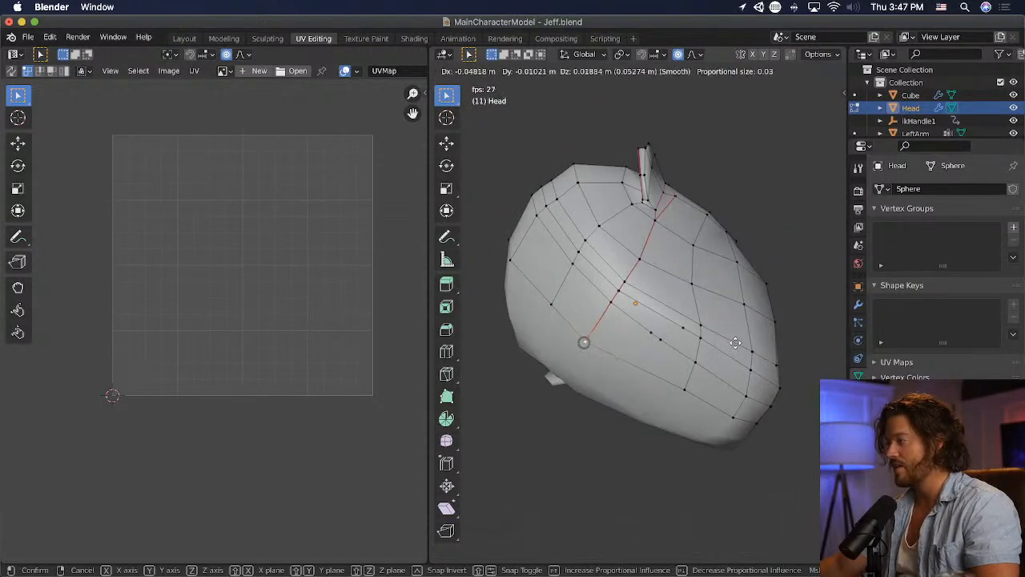
left_click(741, 333)
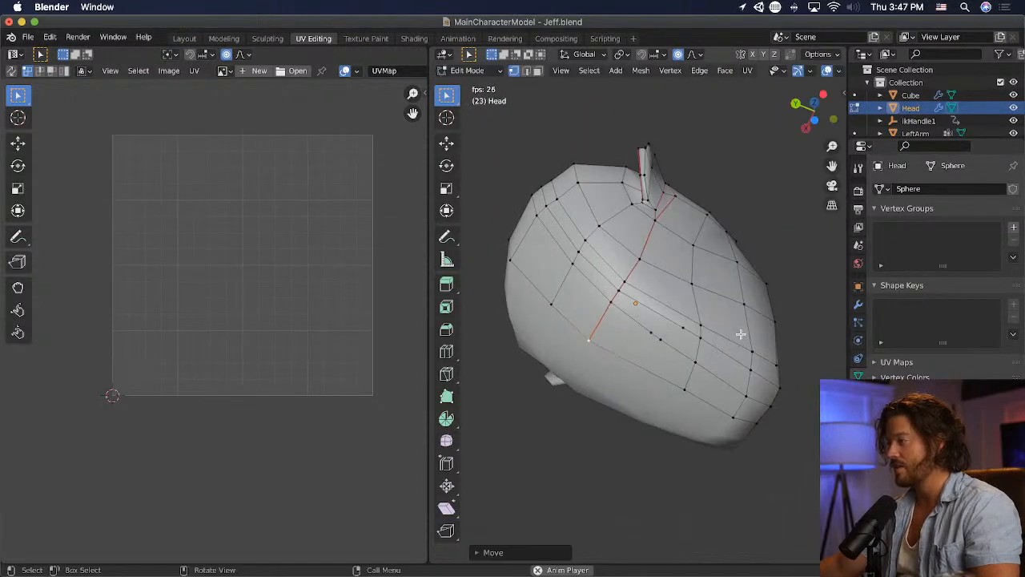
- Merge the leftover vertices along the underside's two long edges into the neighbouring vertices on the next cross edge
key("m")
left_click(660, 342)
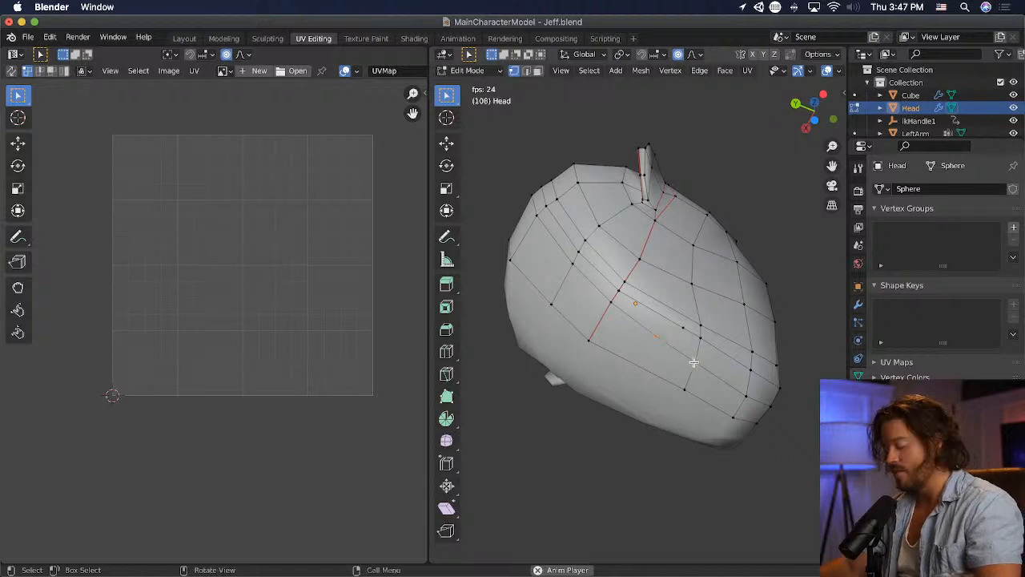
key("g")
left_click(741, 354)
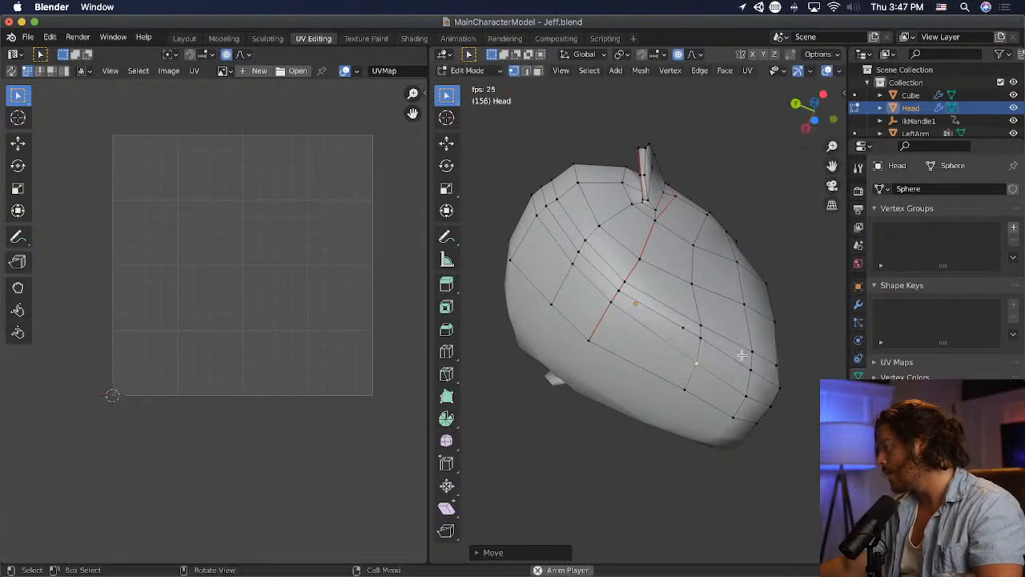
key("m")
left_click(702, 337)
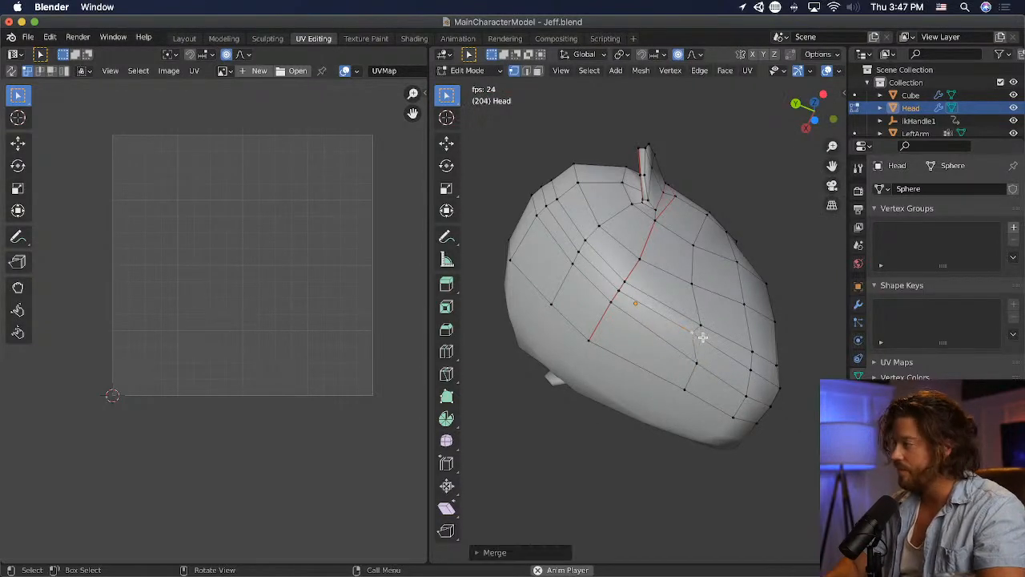
key("g")
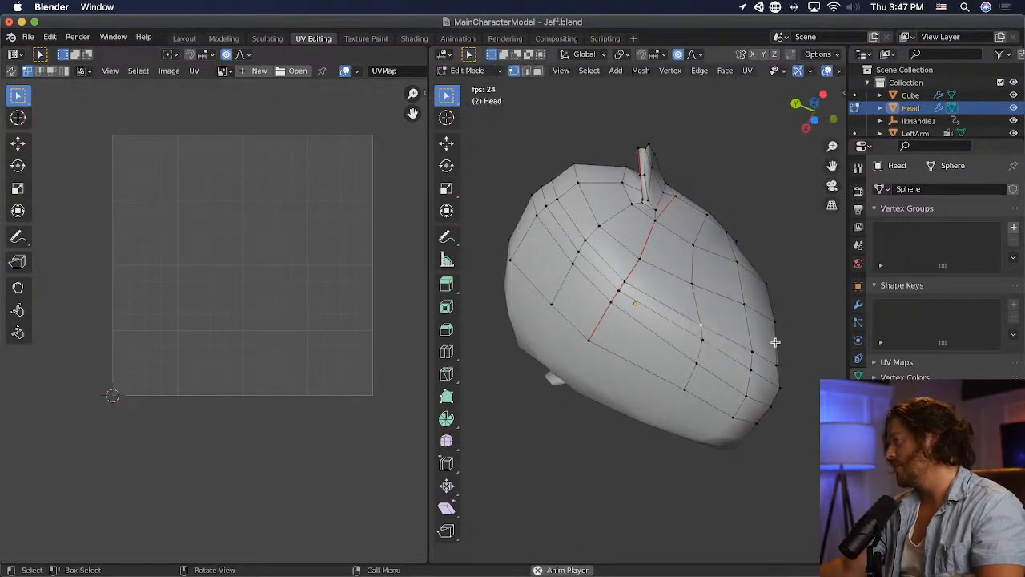
left_click(675, 323)
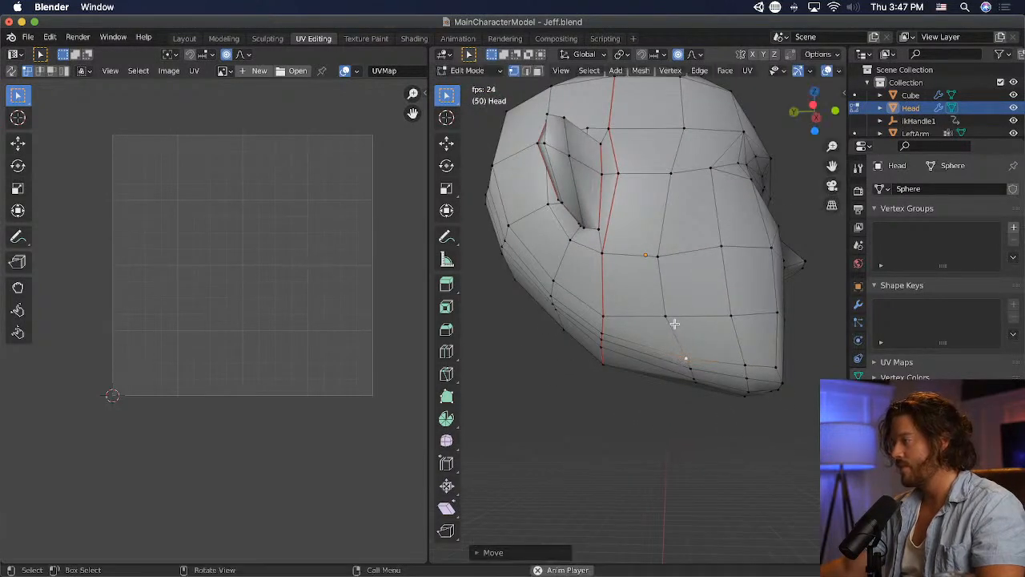
- Move the jaw, cheek and temple vertices in the first column in front of the side seam to straighten it
key("g")
left_click(677, 272)
key("g")
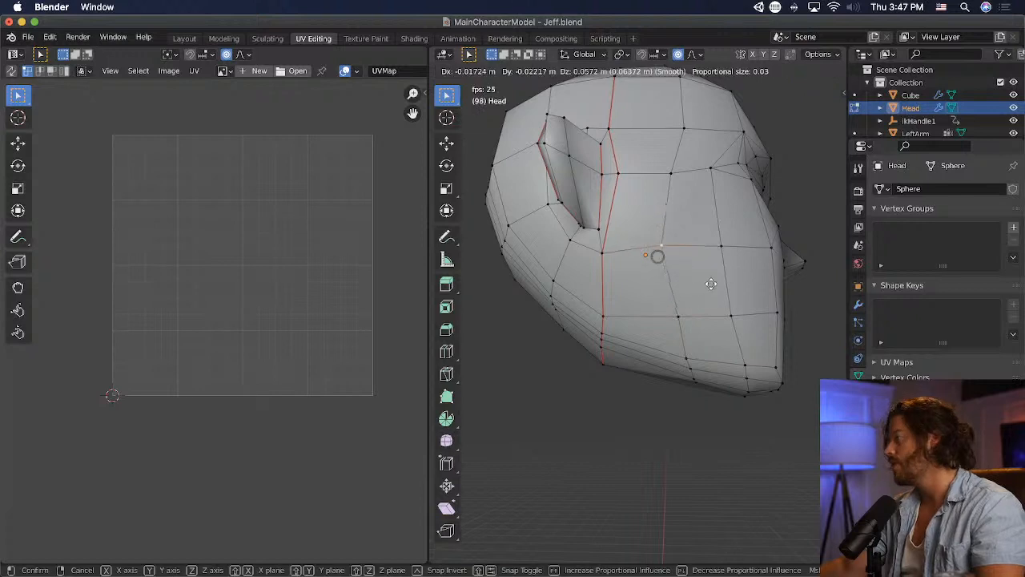
left_click(709, 278)
key("g")
left_click(728, 143)
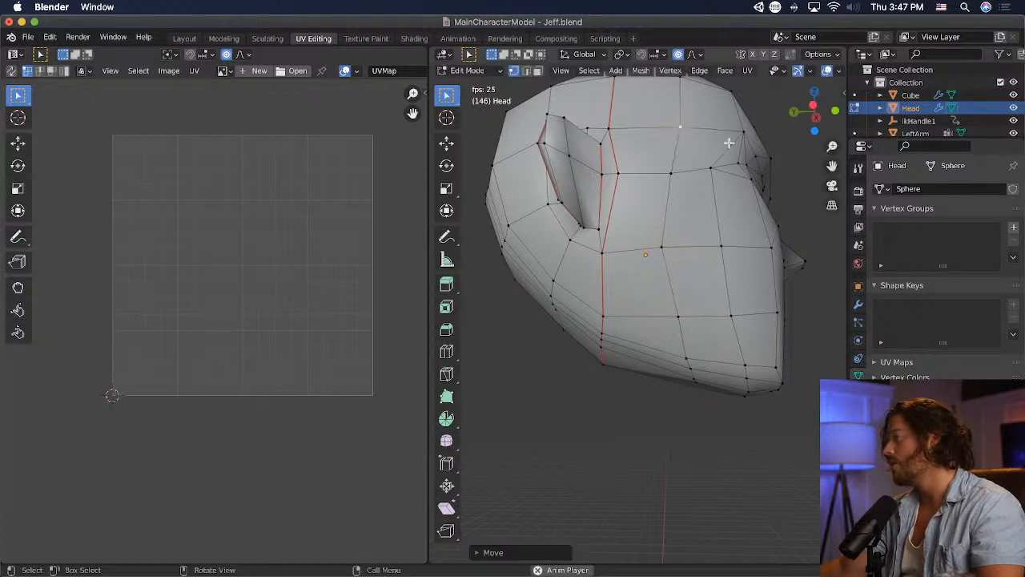
- Move the two cheek vertices of that column forward, in line with the temple vertex above
key("g")
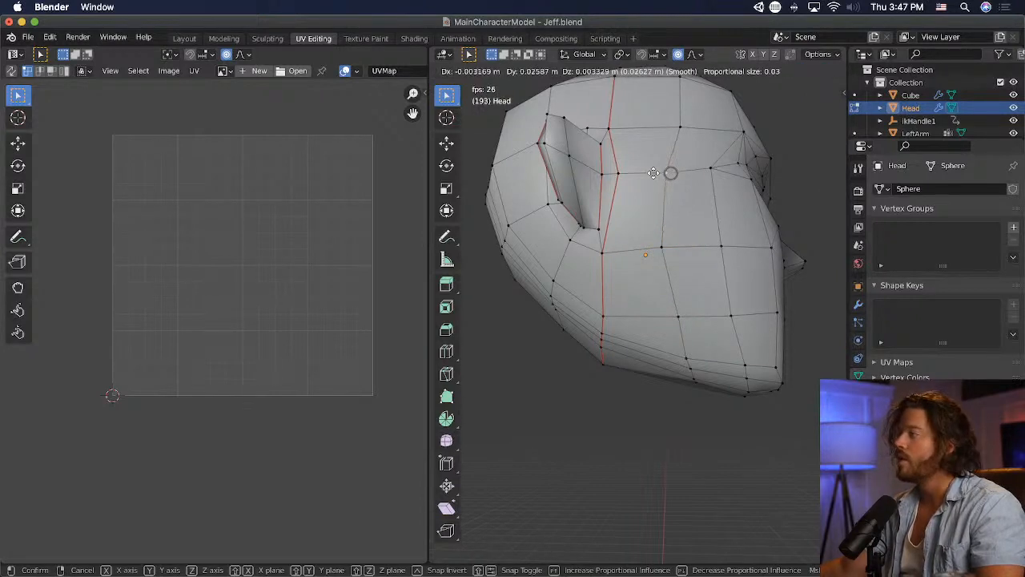
left_click(670, 173)
left_click(661, 247)
key("g")
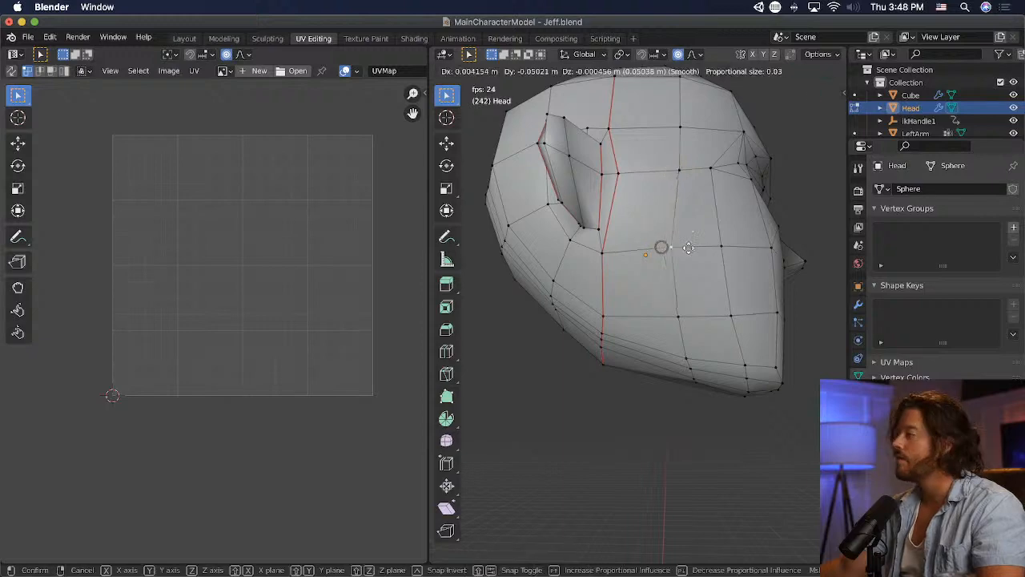
left_click(681, 247)
- Move a vertex on the back seam sideways toward the ear to widen the gap to its neighbour
middle_click_drag(551, 384, 549, 320)
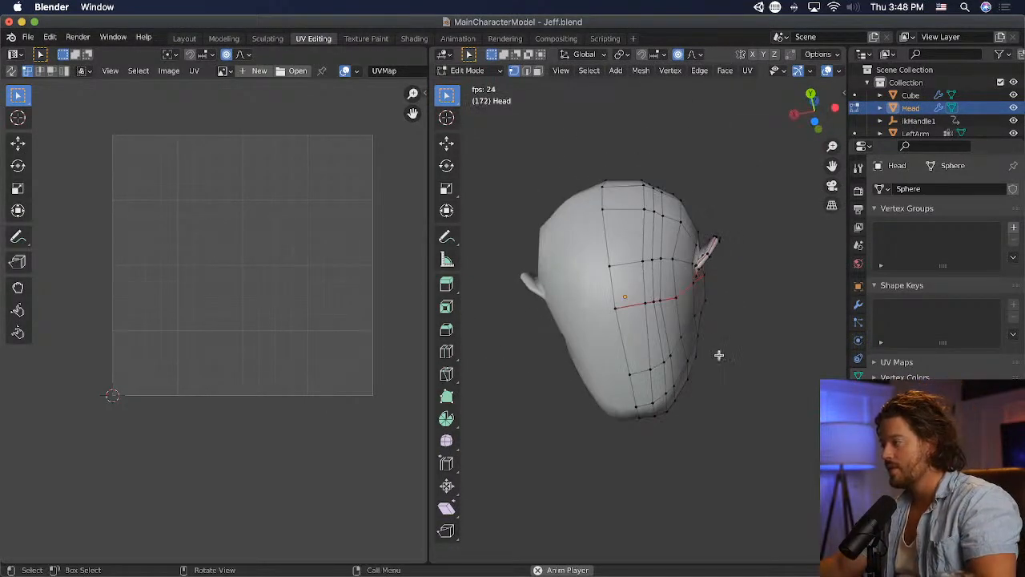
key("g")
left_click(686, 302)
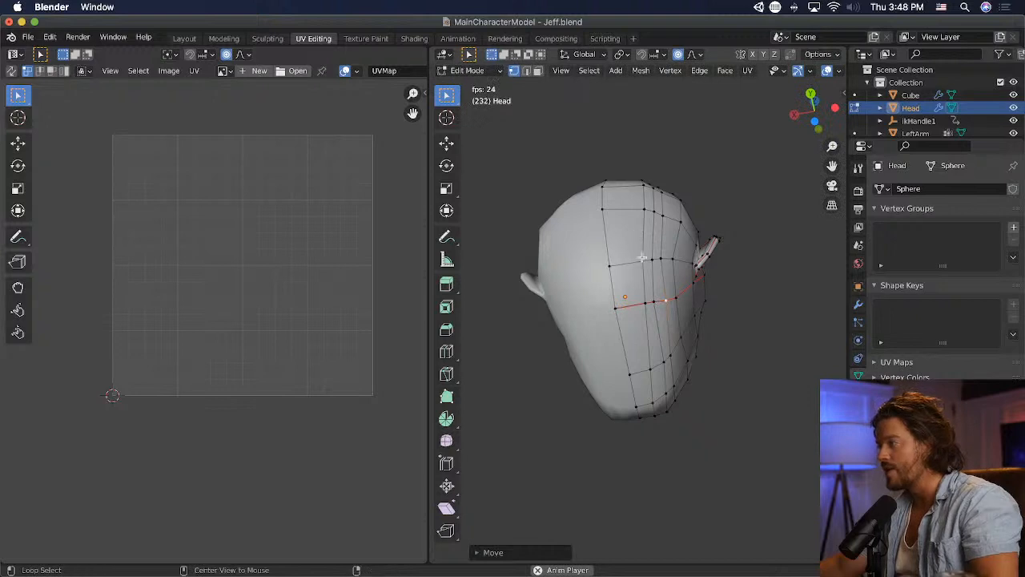
- Move the vertical edge loop beside the back centre line toward the centre, scale it along global X, and rotate it upright
left_click(642, 257)
key("g")
left_click(658, 287)
key("r")
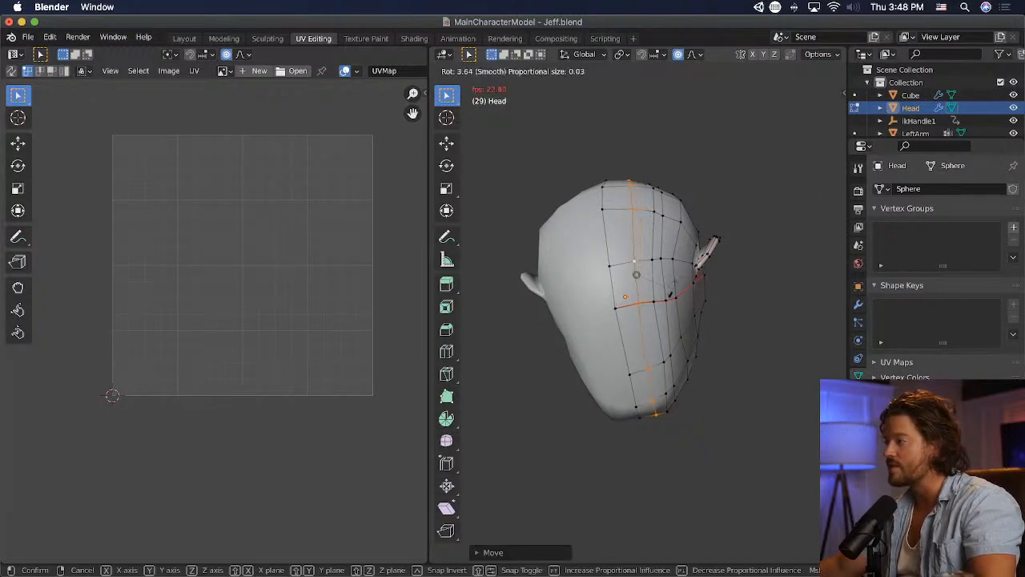
key("s")
key("x")
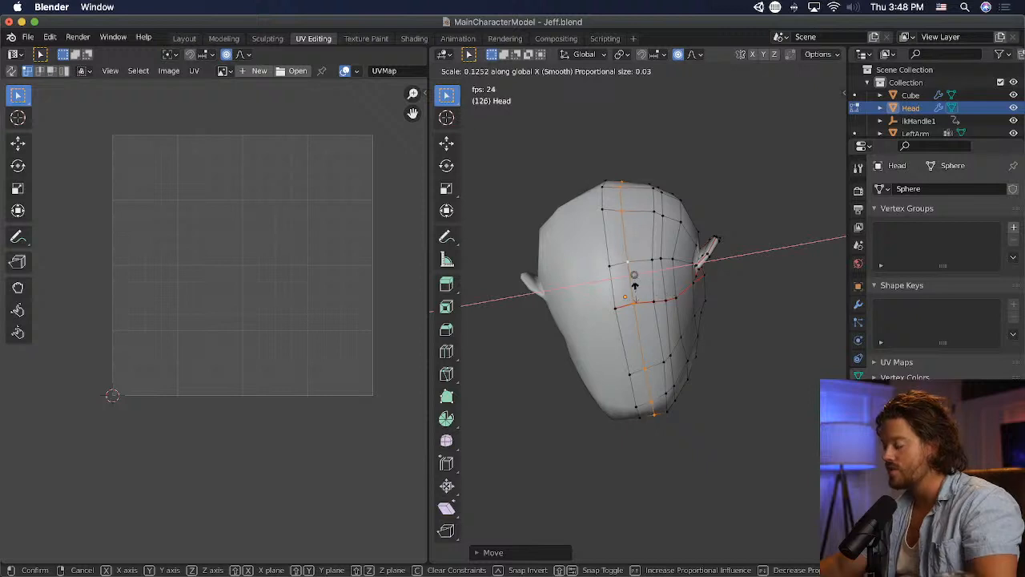
key("Return")
key("r")
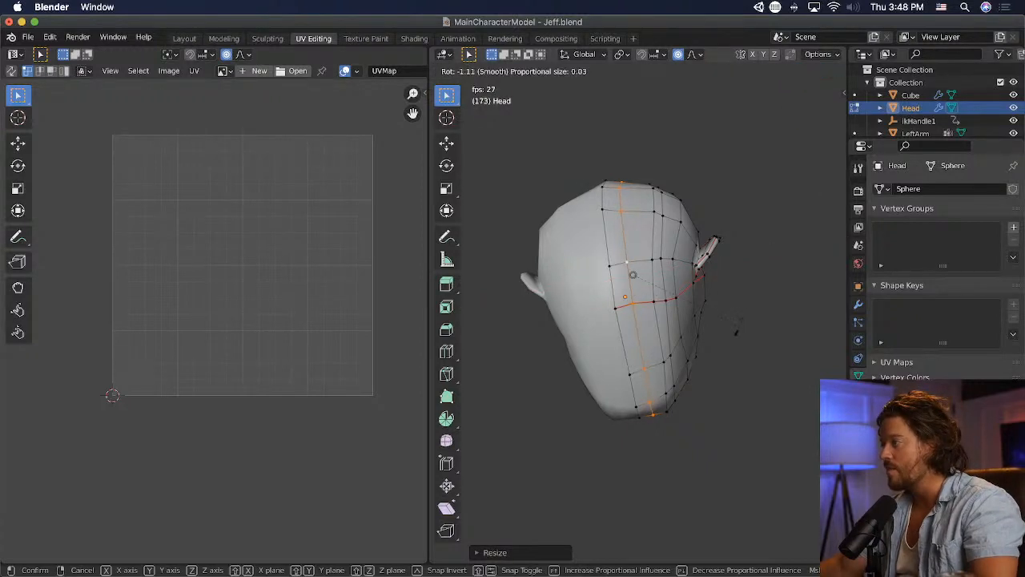
key("Return")
- Move that loop's vertex on the ring just below the crown sideways to even the spacing
middle_click_drag(738, 331, 516, 447)
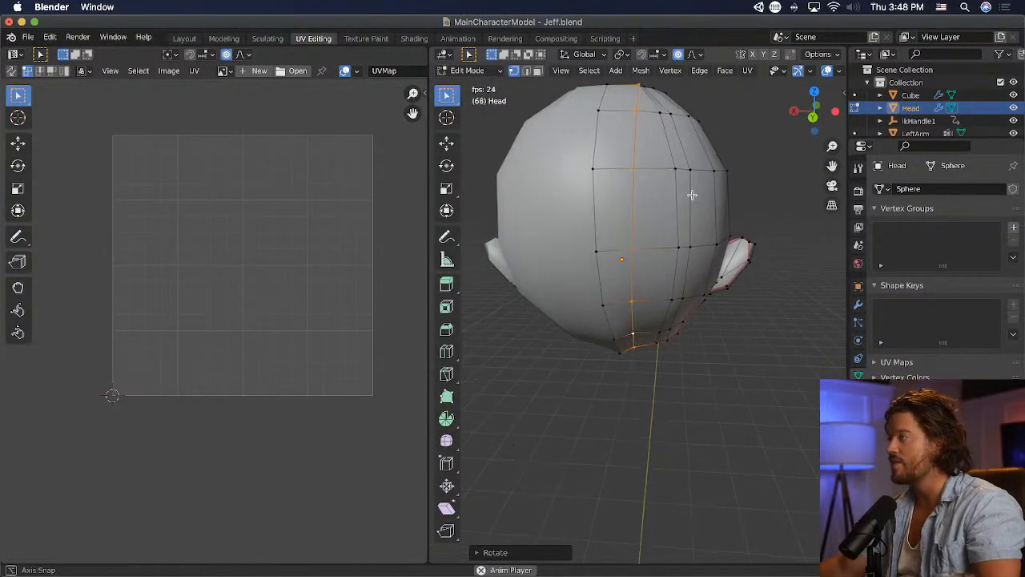
middle_click_drag(610, 310, 657, 231)
left_click(596, 200, "alt")
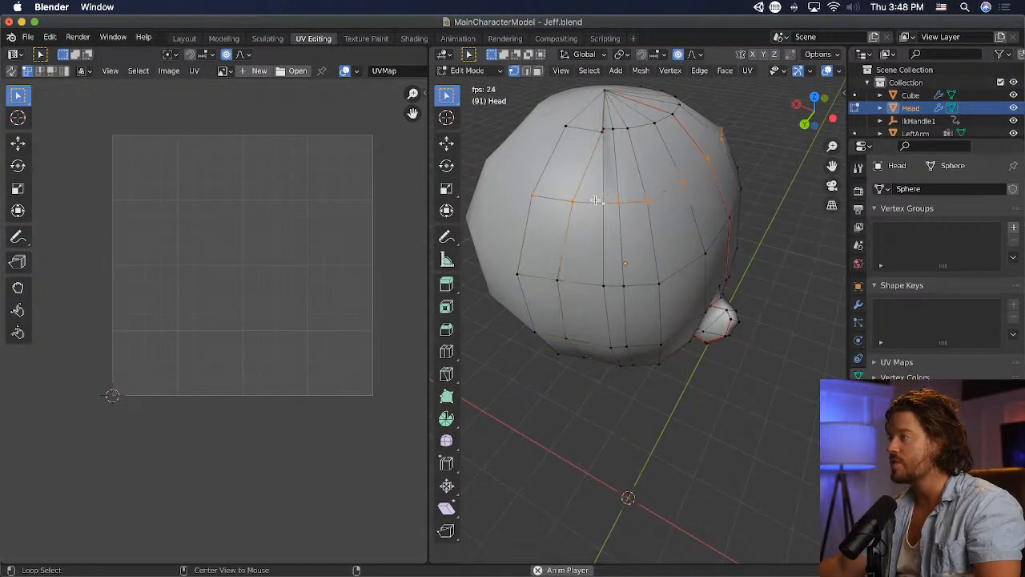
left_click(594, 131, "alt")
key("g")
left_click(601, 128)
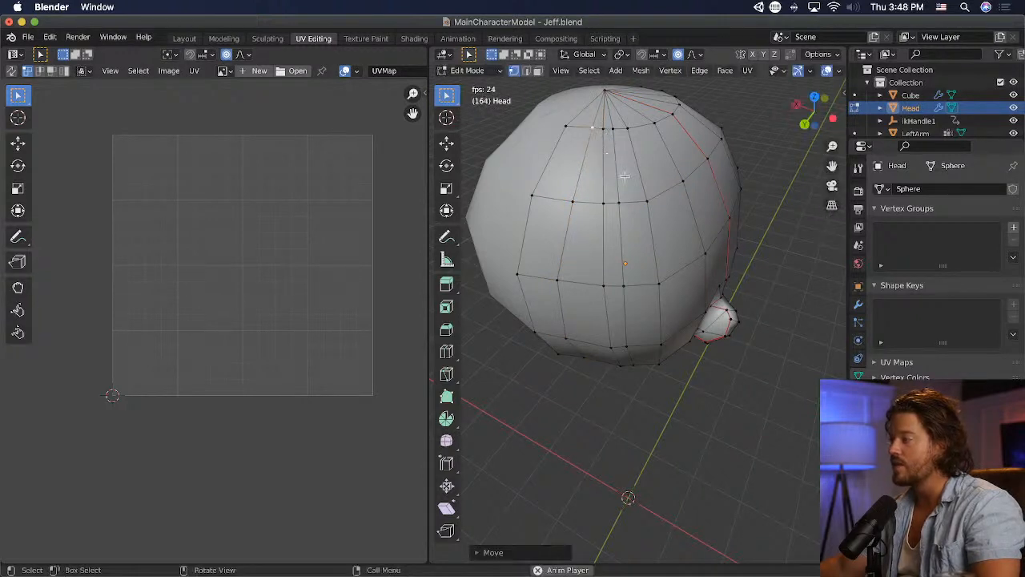
- Move and slightly rotate the loop nearest the centre line to space it evenly down the back and underside
middle_click_drag(601, 128, 666, 226)
middle_click_drag(677, 210, 709, 241)
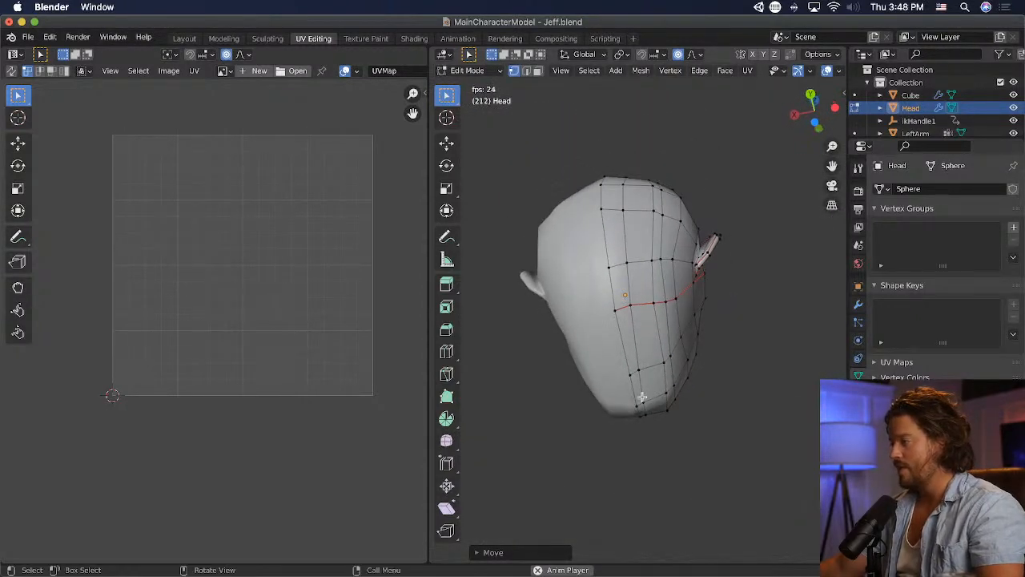
left_click(643, 399, "alt")
key("g")
left_click(695, 425)
key("r")
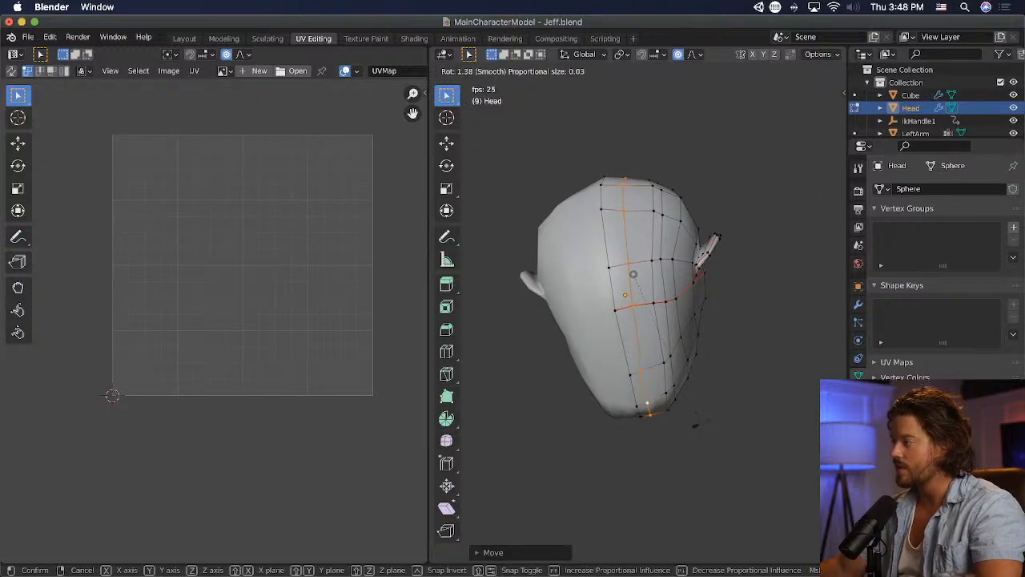
left_click(696, 425)
key("g")
left_click(697, 419)
- Scale the next vertical edge loop to 0 along global X, and rotate and move it midway between its neighbours
left_click(677, 404, "alt")
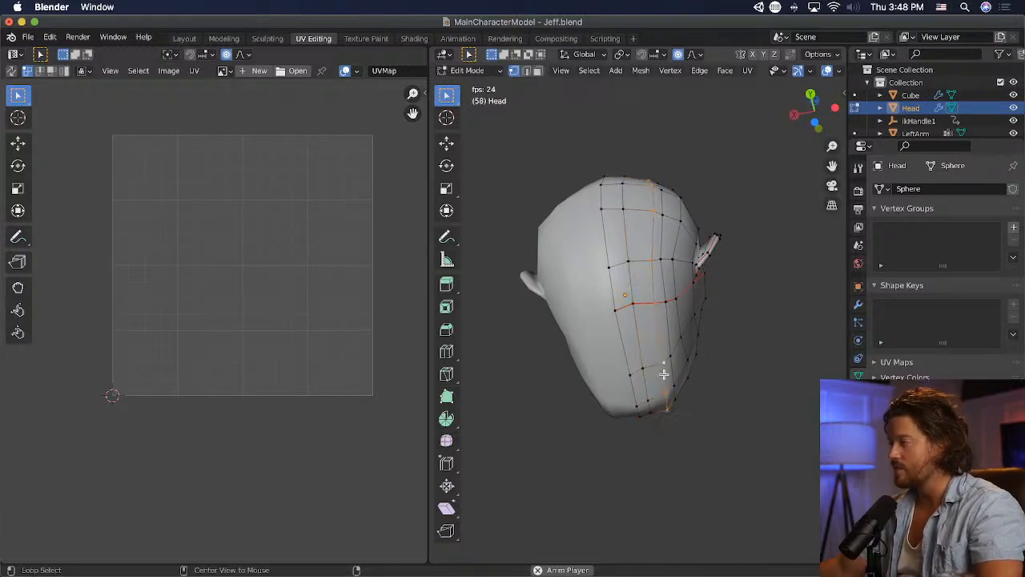
key("s")
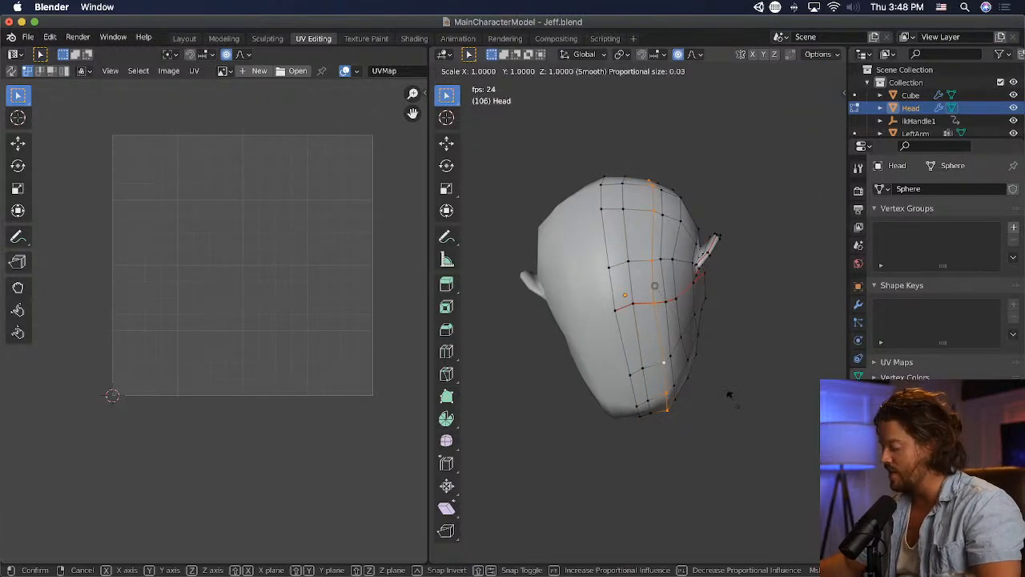
key("0")
key("z")
key("x")
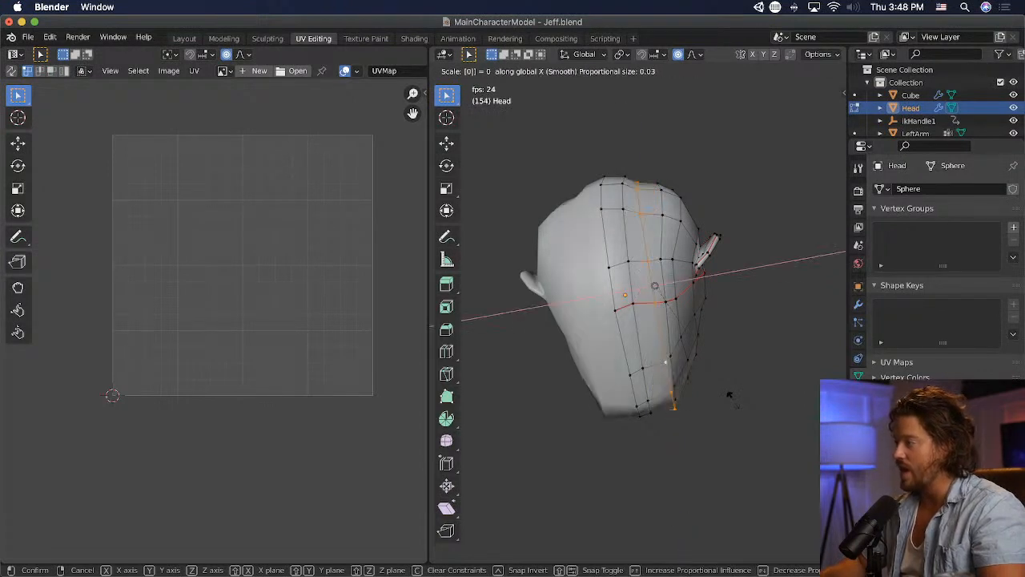
key("Return")
key("r")
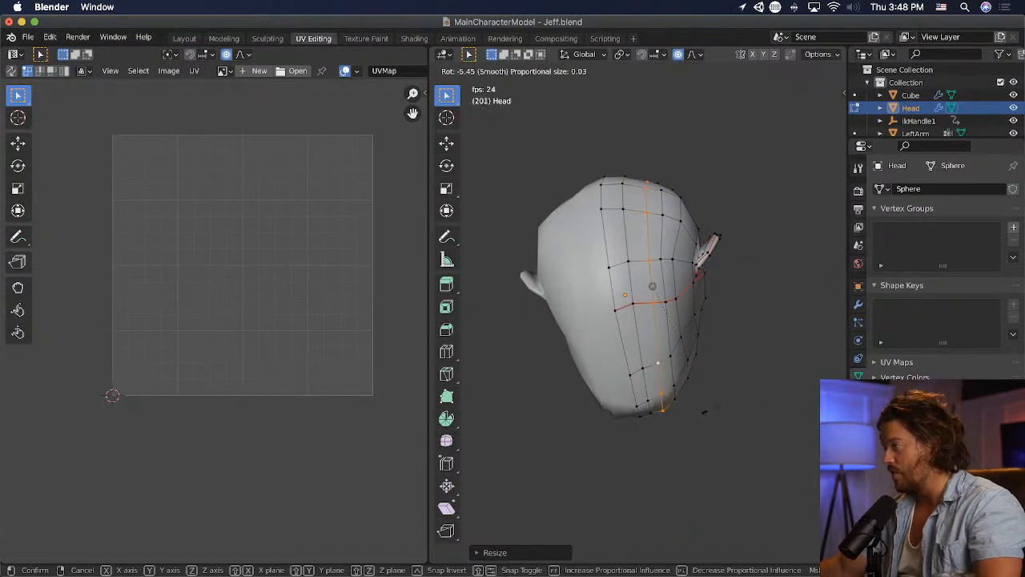
left_click(704, 411)
key("g")
left_click(708, 407)
- Reposition the flattened loop's top vertices below the crown to smooth the crease in the back of the head
middle_click_drag(709, 408, 675, 134)
left_click(611, 94)
key("g")
left_click(607, 104)
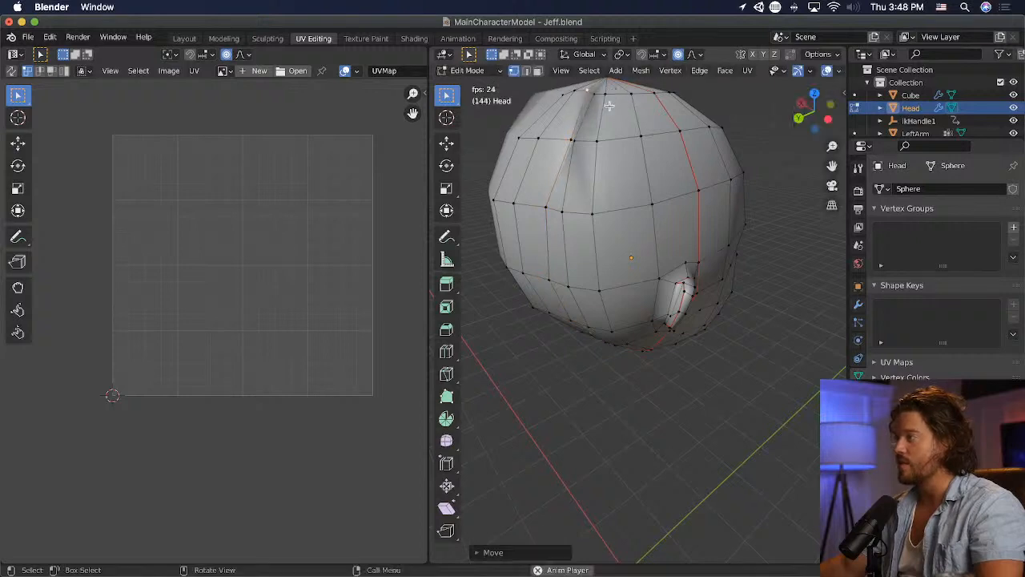
middle_click_drag(607, 103, 638, 159)
left_click(627, 130)
key("g")
left_click(639, 132)
- Move the remaining uneven loop vertices on the upper back rings to match the head's rounded shape
scroll(678, 140, "down", 2)
key("g")
left_click(713, 228)
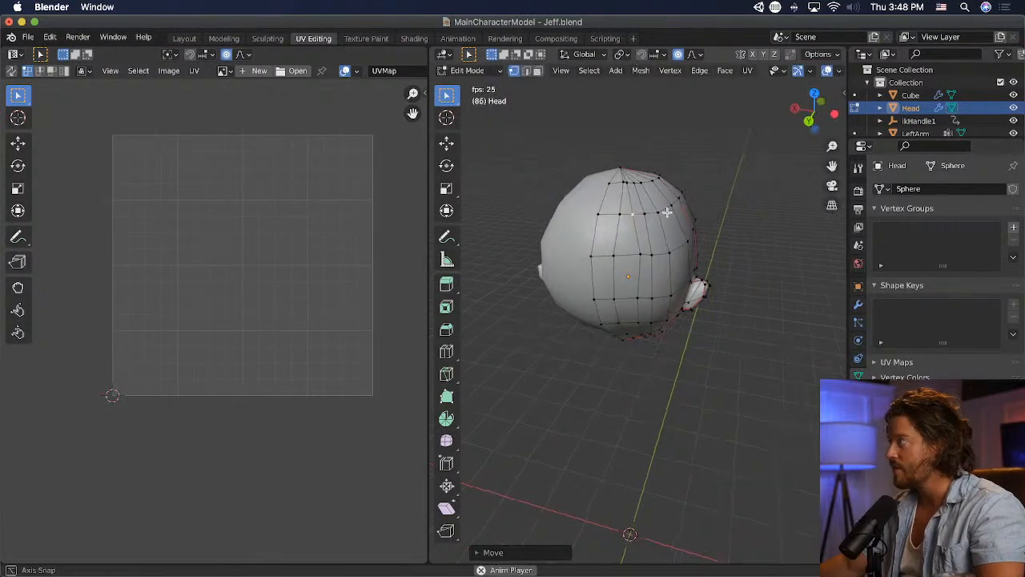
middle_click_drag(712, 228, 566, 200)
key("g")
left_click(565, 199)
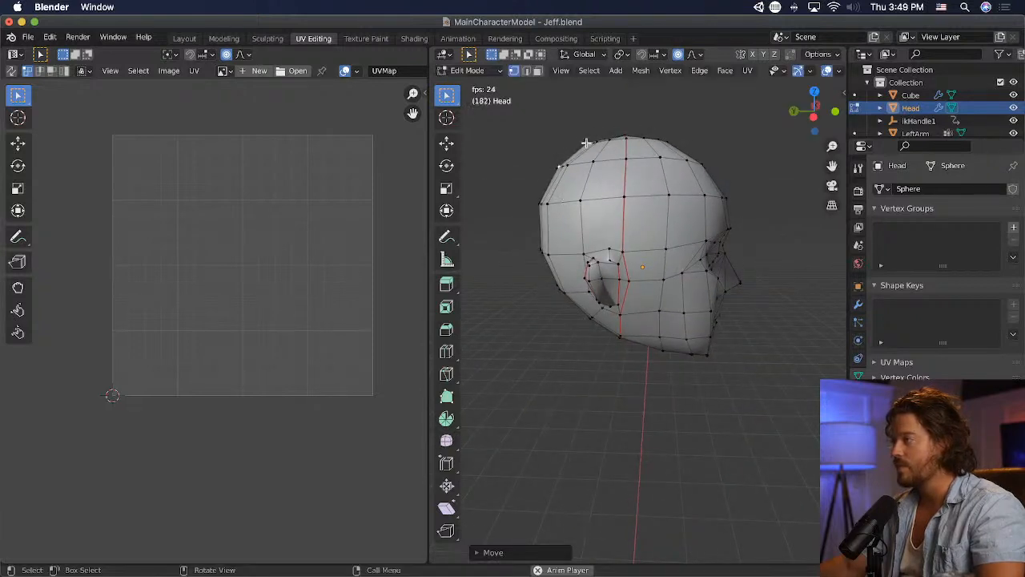
- Move uneven vertices on the head's side and at the seam's lowest point underneath to smooth the outline
key("g")
left_click(615, 155)
middle_click_drag(662, 272, 677, 163)
key("g")
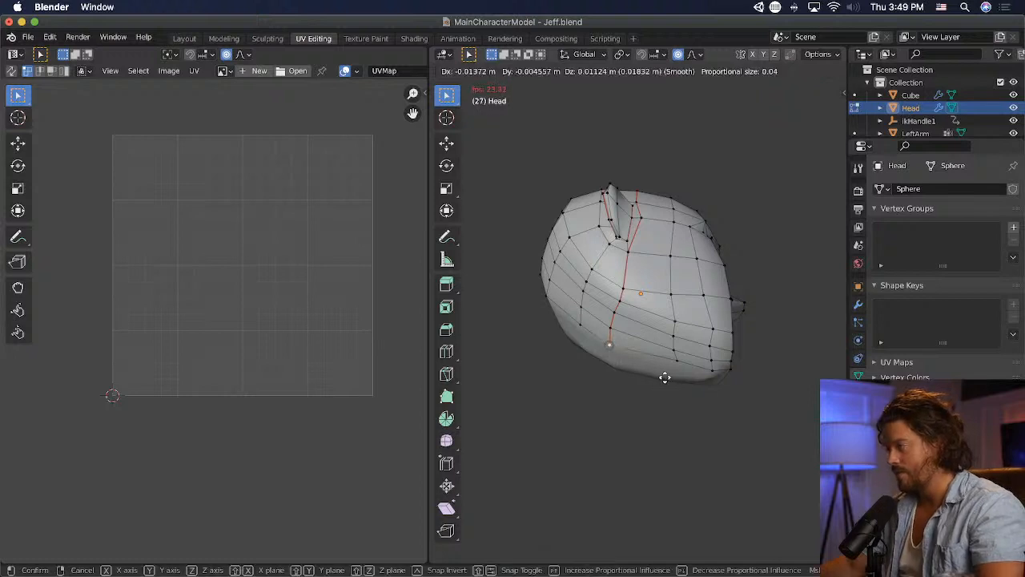
left_click(665, 371)
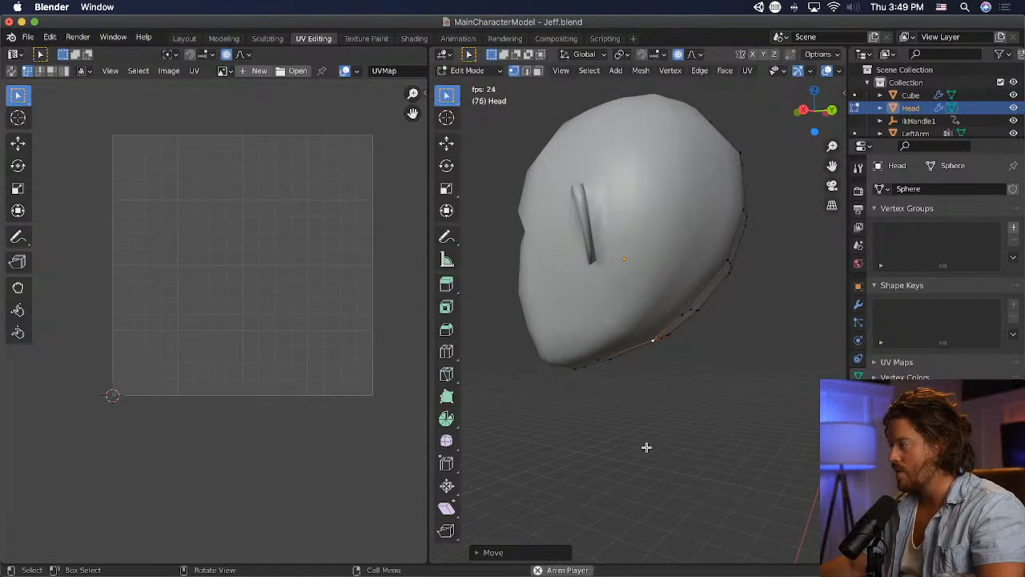
key("g")
left_click(672, 439)
middle_click_drag(673, 438, 606, 423)
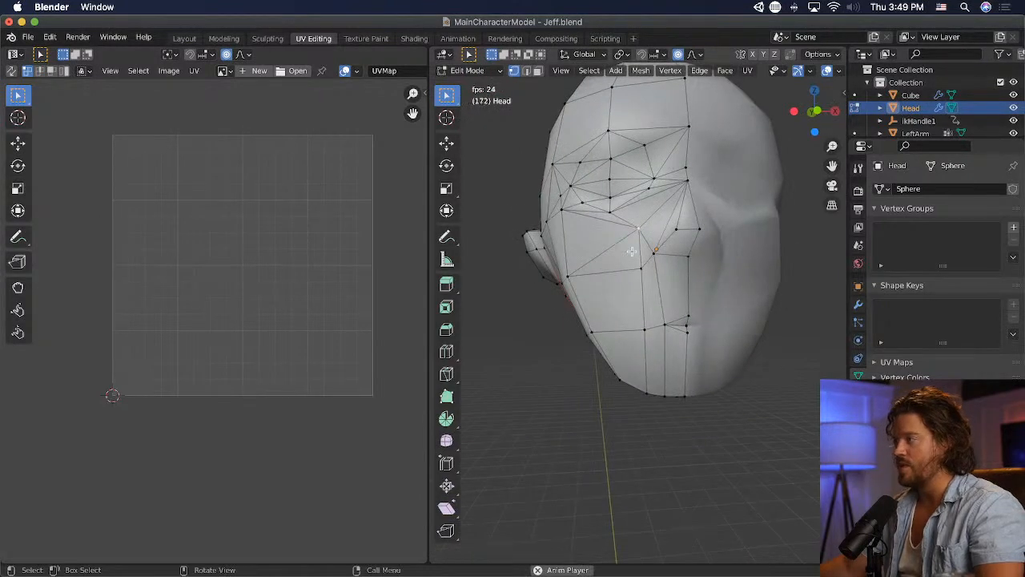
- Move the column of cheek vertices beside the nose and mouth outward to space it evenly across the cheek
key("g")
left_click(605, 254)
left_click(641, 268)
key("g")
left_click(601, 299)
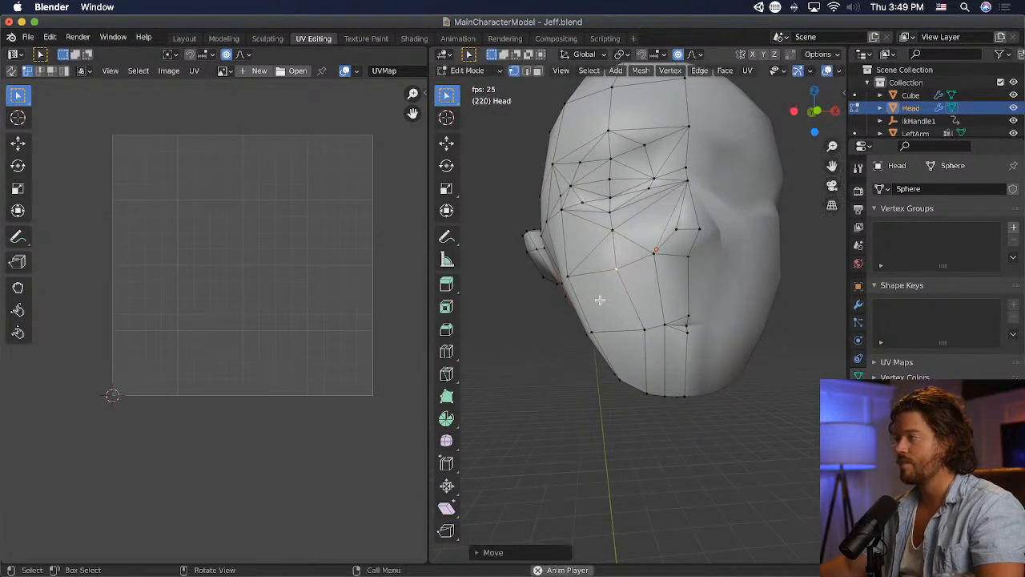
key("g")
left_click(623, 336)
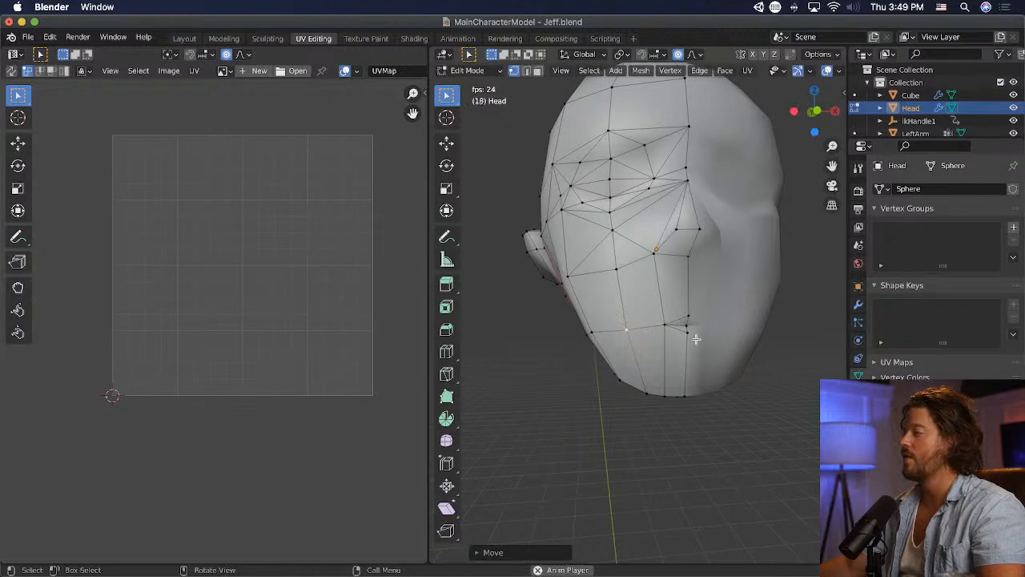
- Move the mouth-corner vertex and its neighbouring cheek vertex outward to even out the spacing beside the mouth
key("g")
left_click(626, 330)
left_click(623, 330)
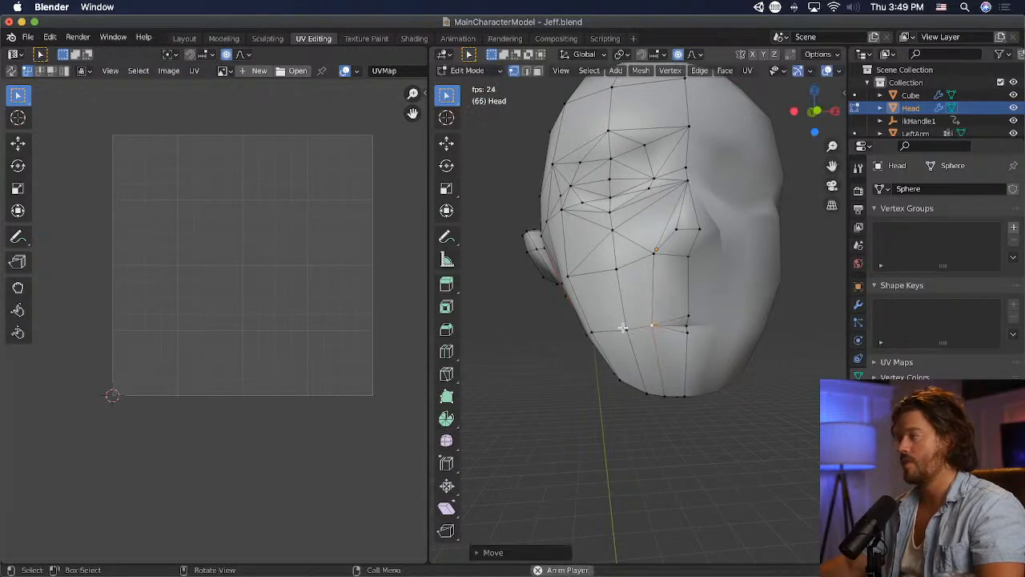
key("g")
left_click(616, 333)
middle_click_drag(590, 328, 738, 290)
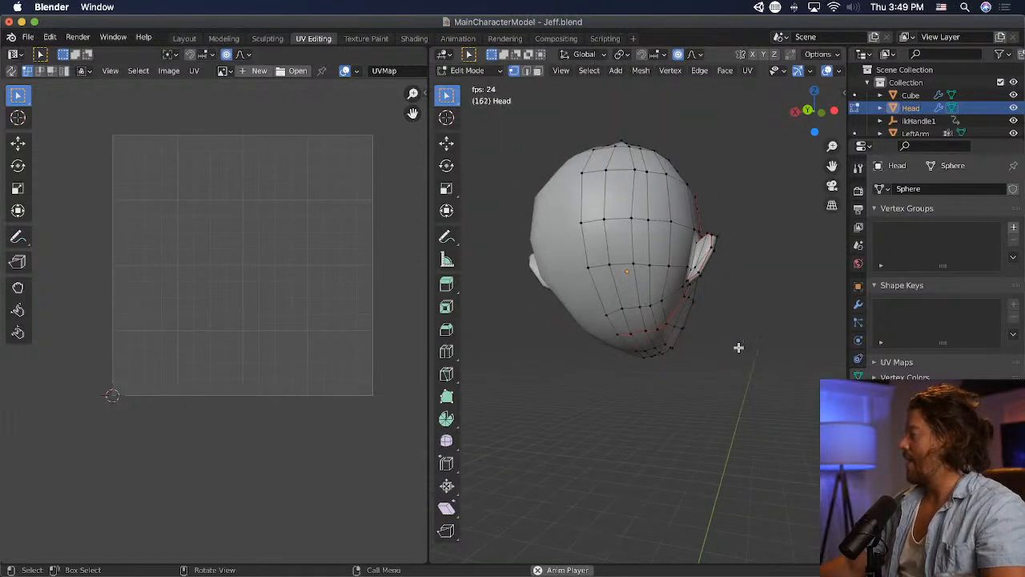
- Move the jaw seam vertex below the ear and the vertex behind the ear to straighten their edge lines
middle_click_drag(739, 347, 681, 331)
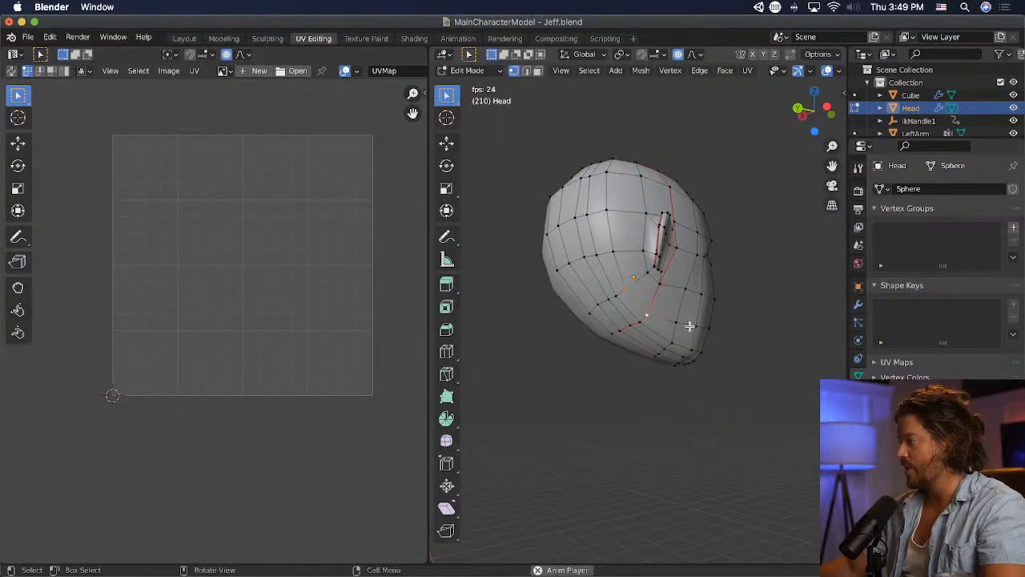
key("g")
left_click(697, 318)
left_click(614, 250)
key("g")
left_click(615, 249)
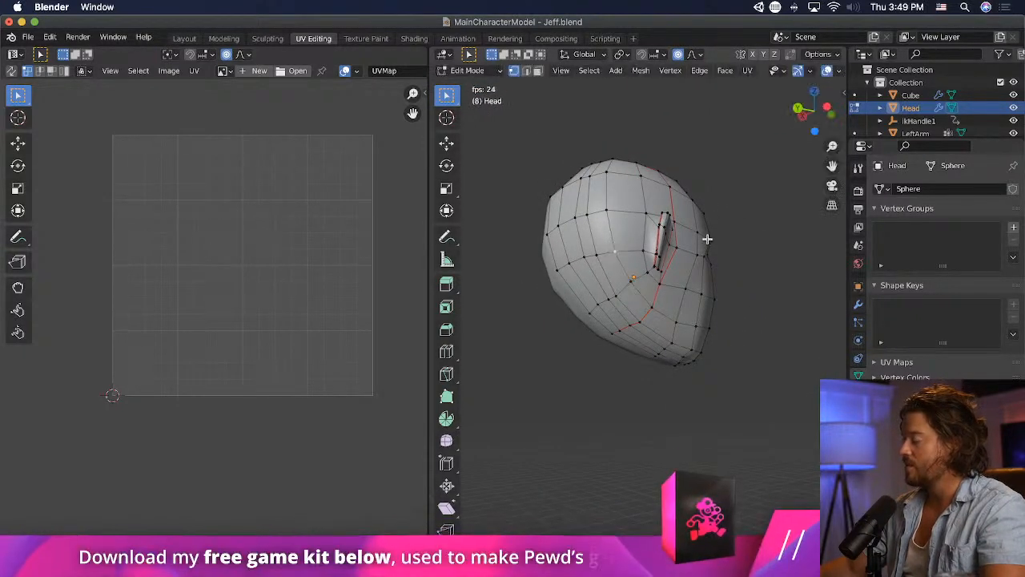
middle_click_drag(708, 239, 840, 284)
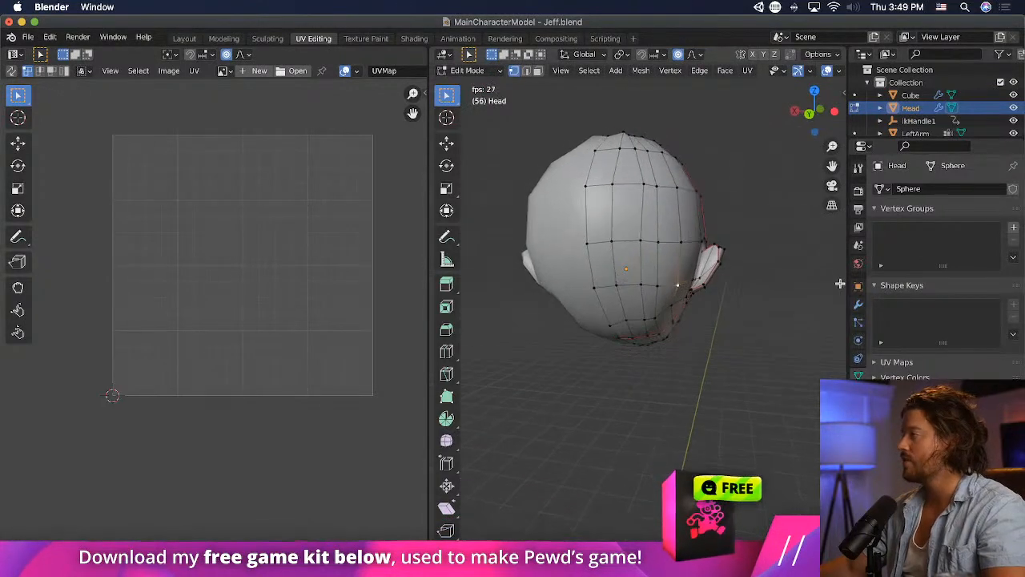
- Move the uneven vertices on the upper back ring and just below the crown into line with their edge loops
left_click(644, 185)
key("g")
left_click(638, 185)
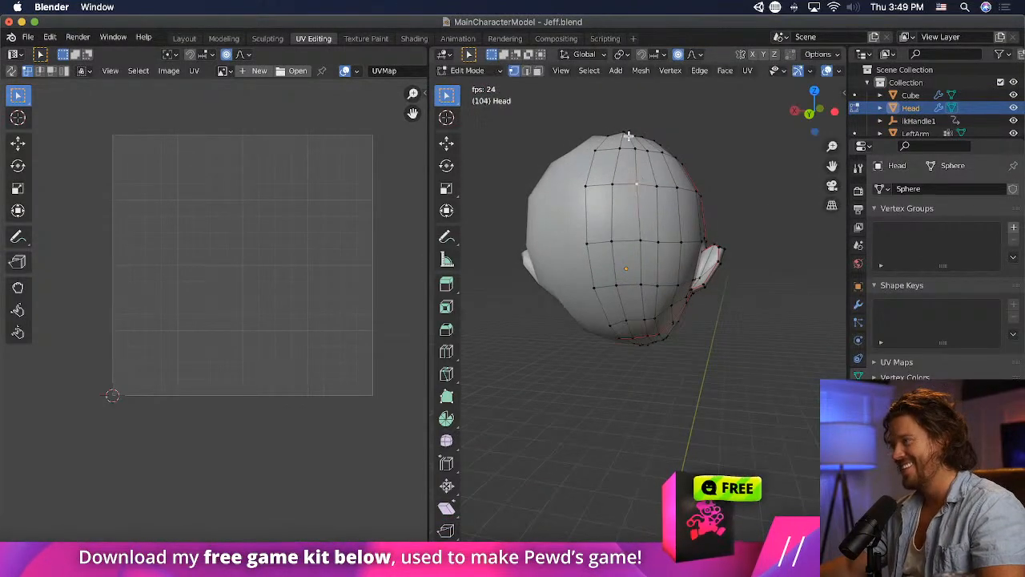
left_click(629, 137)
key("g")
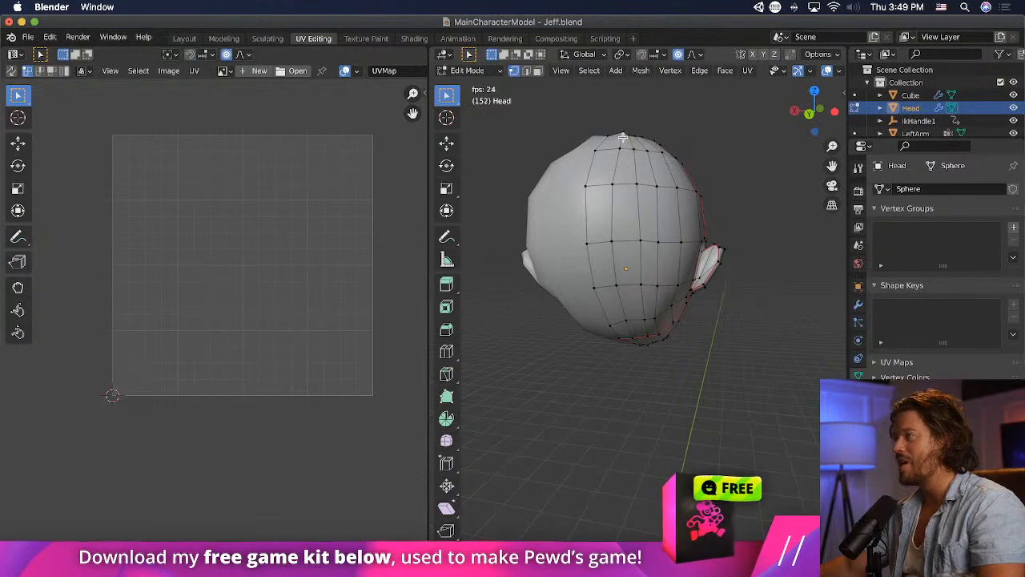
key("g")
left_click(639, 152)
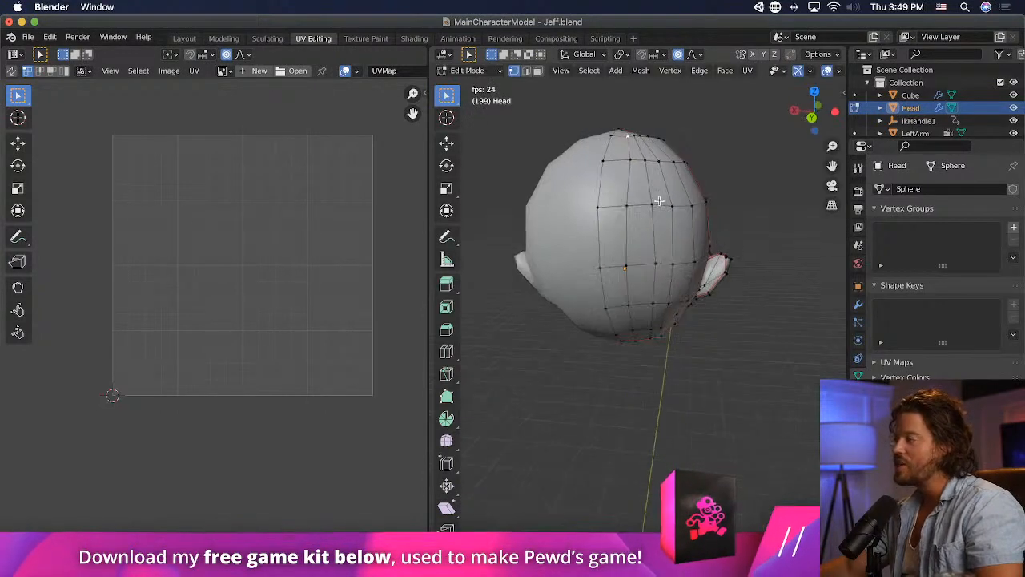
- Move the remaining vertices around the crown to round off the top of the head
middle_click_drag(638, 151, 836, 265)
key("g")
left_click(701, 233)
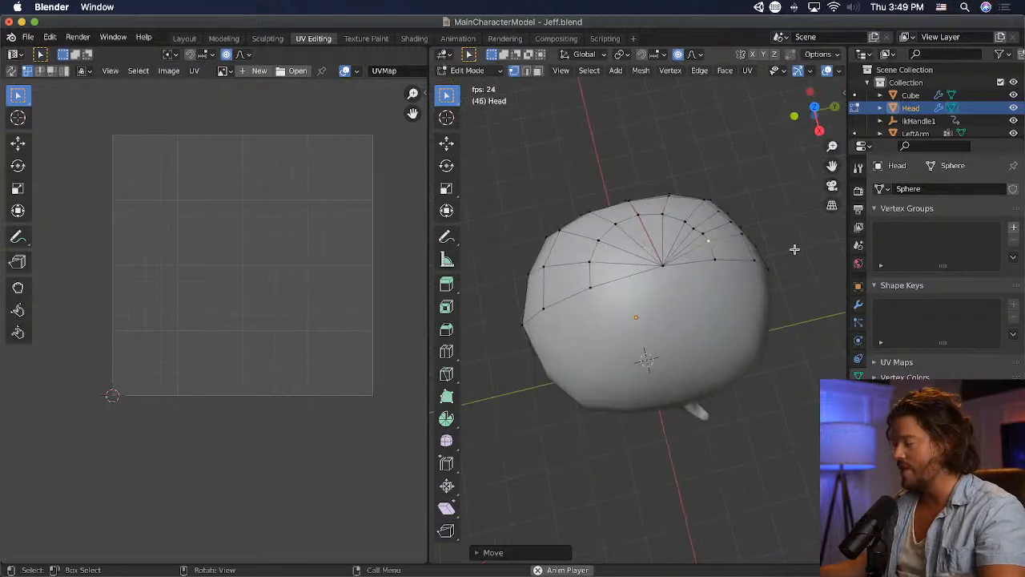
middle_click_drag(698, 268, 792, 181)
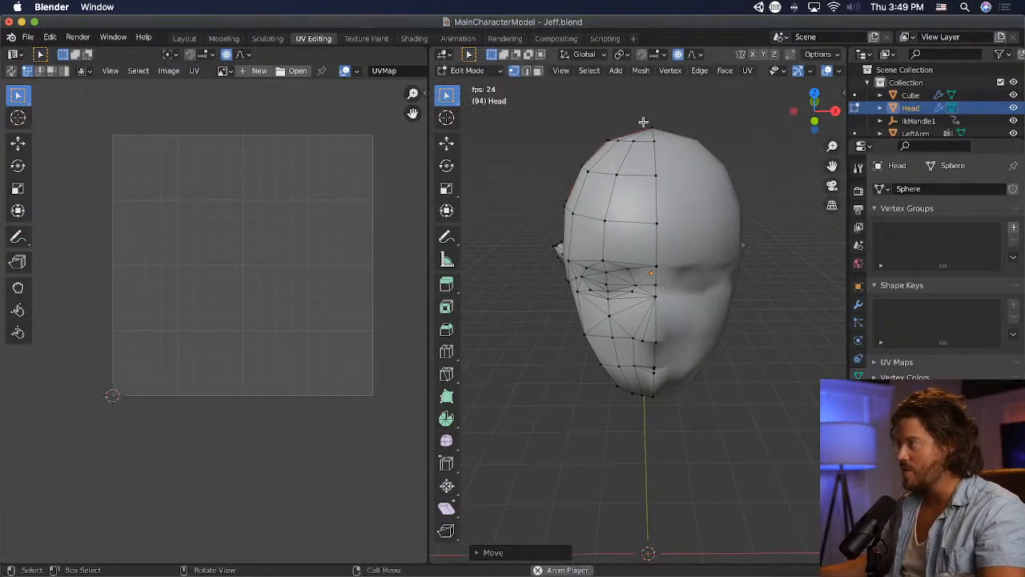
key("g")
left_click(670, 151)
- Knife a new edge line above the eye from the outer brow to the nose bridge and inspect the brow
middle_click_drag(620, 341, 641, 294)
scroll(640, 294, "up", 2)
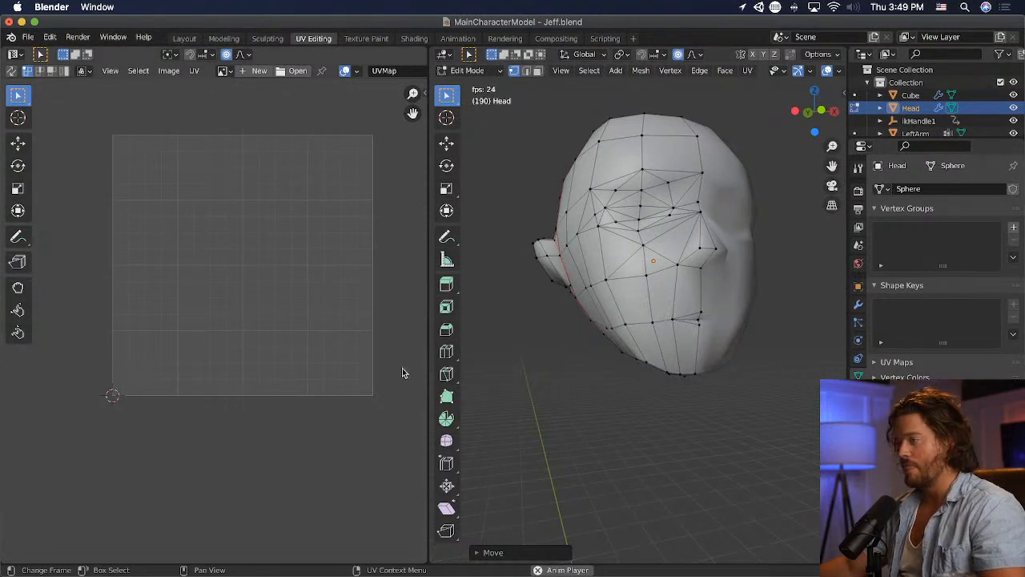
left_click(446, 374)
left_click(593, 184)
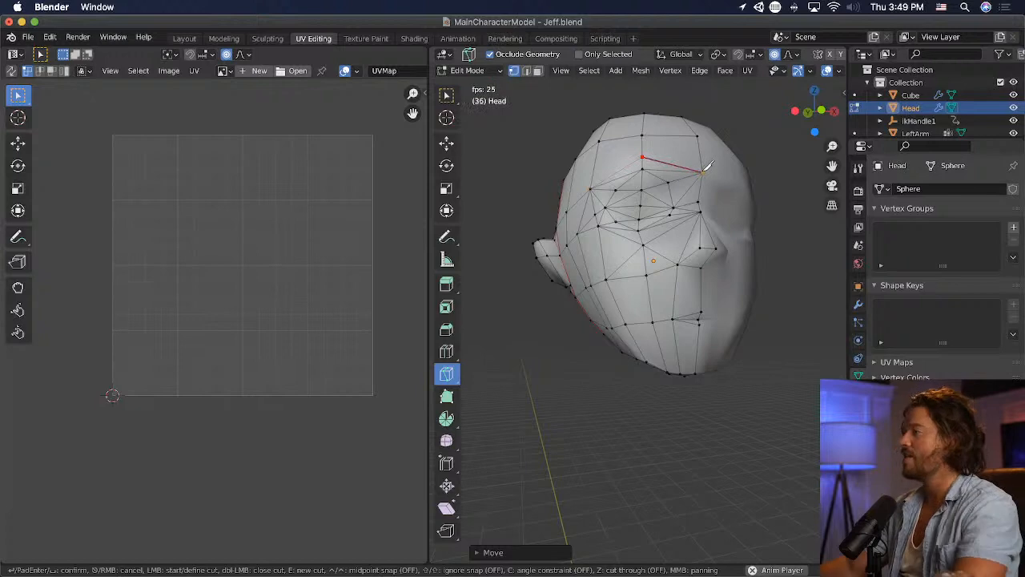
key("Return")
middle_click_drag(713, 202, 720, 229)
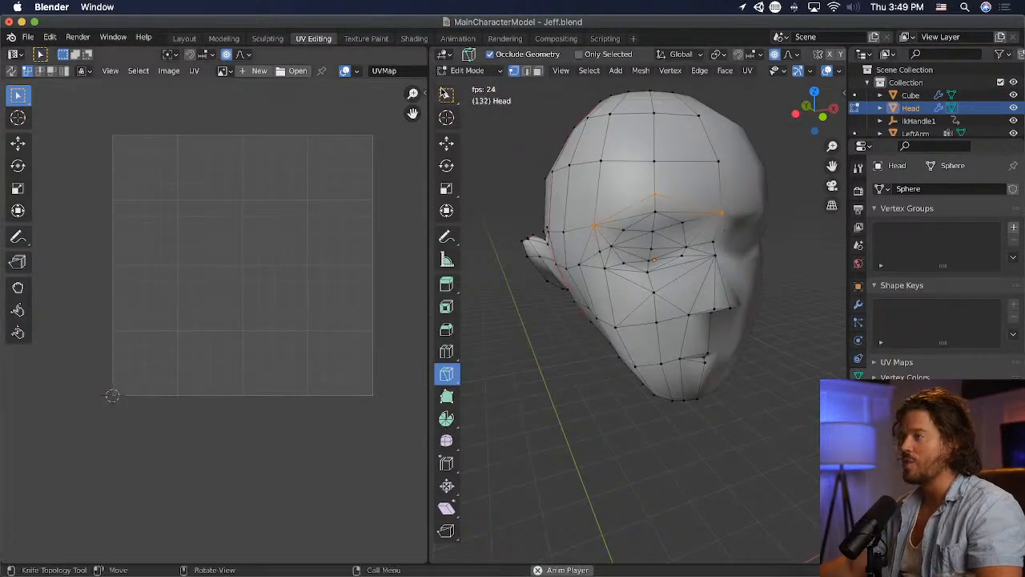
left_click(445, 145)
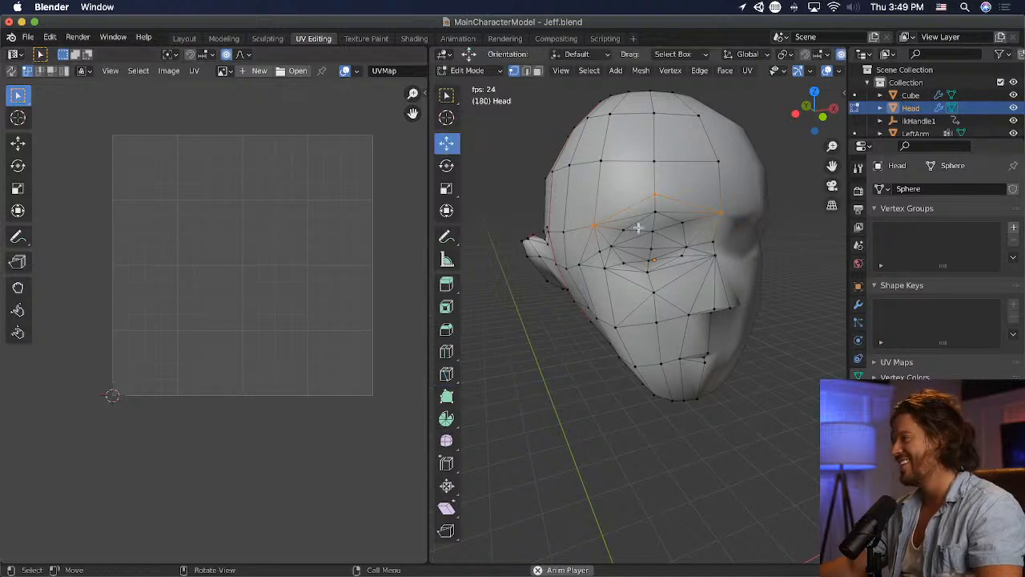
middle_click_drag(572, 283, 716, 240)
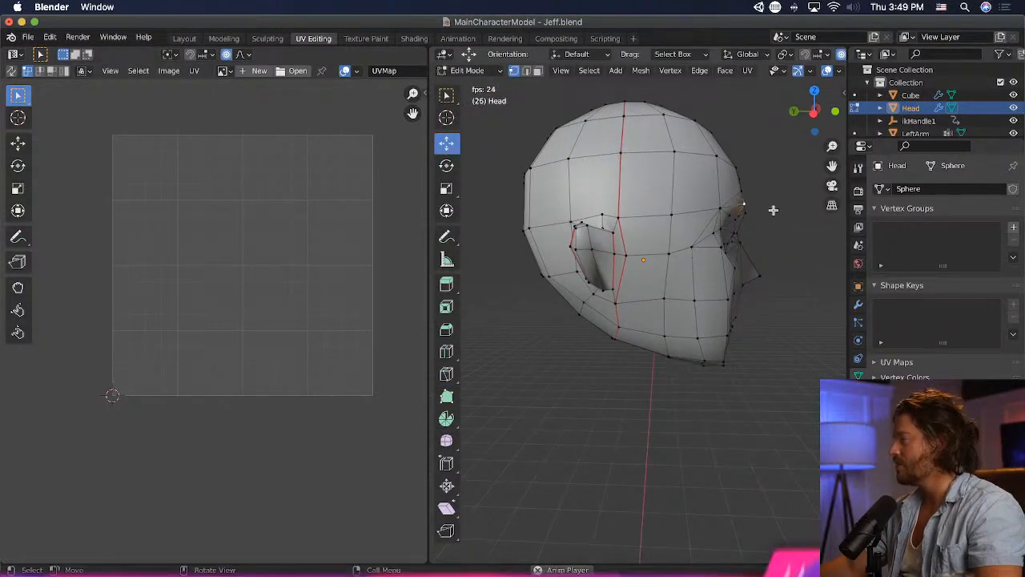
middle_click_drag(771, 208, 596, 313)
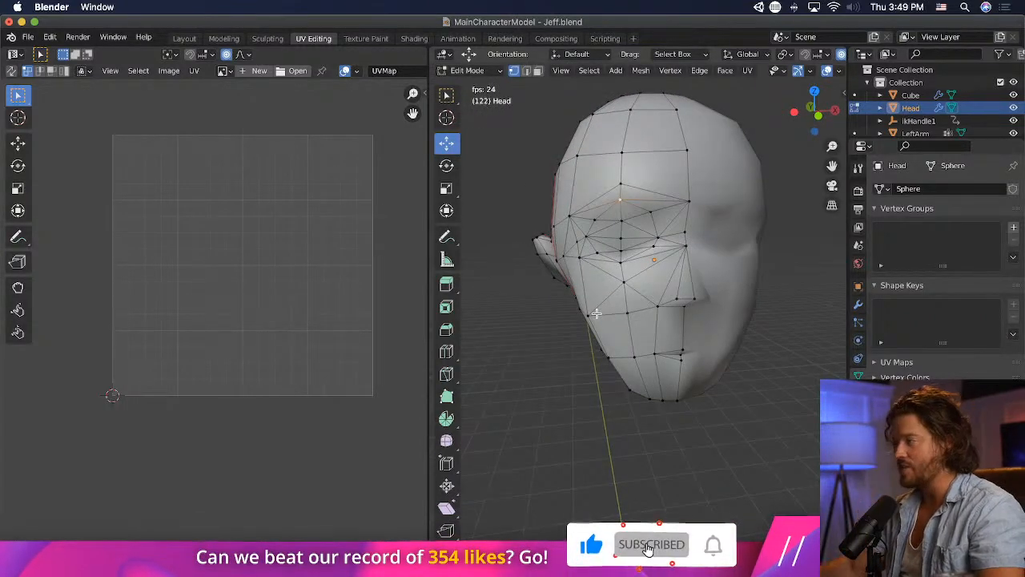
- Select the whole head mesh, save the file and unwrap the mesh along its seams
key("a")
key("u")
key("Return")
key("i")
key("Escape")
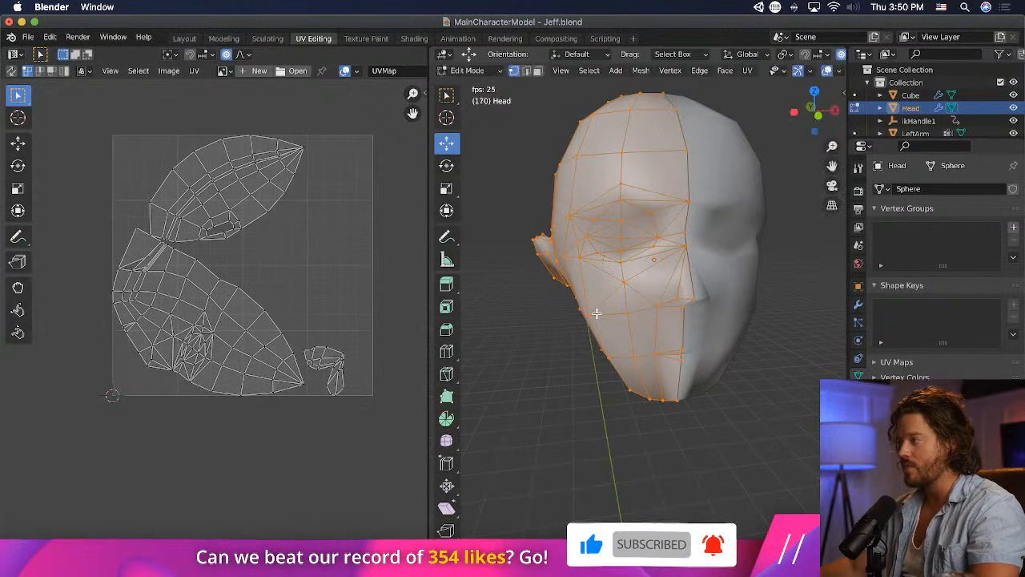
key("super+s")
key("u")
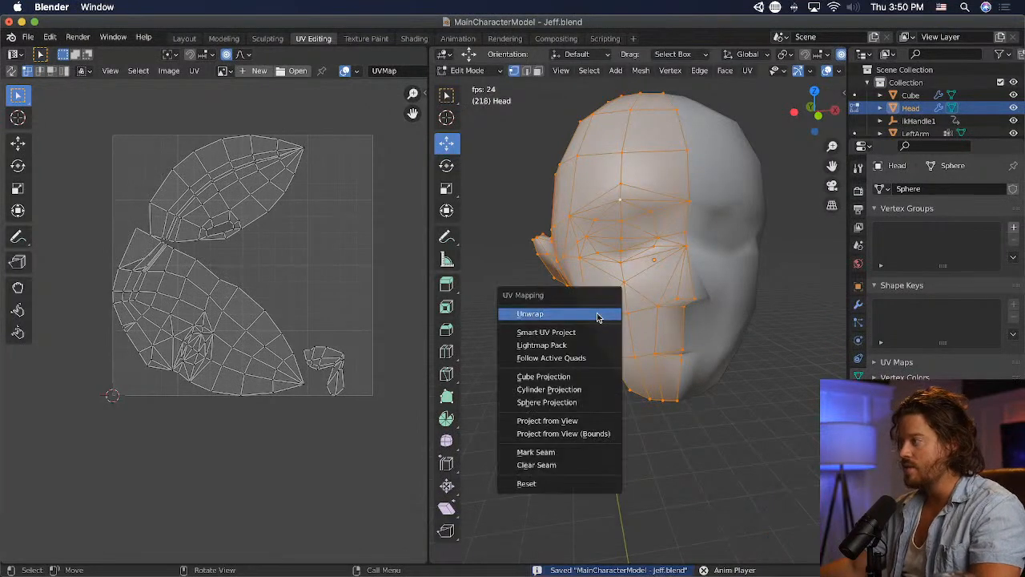
key("Return")
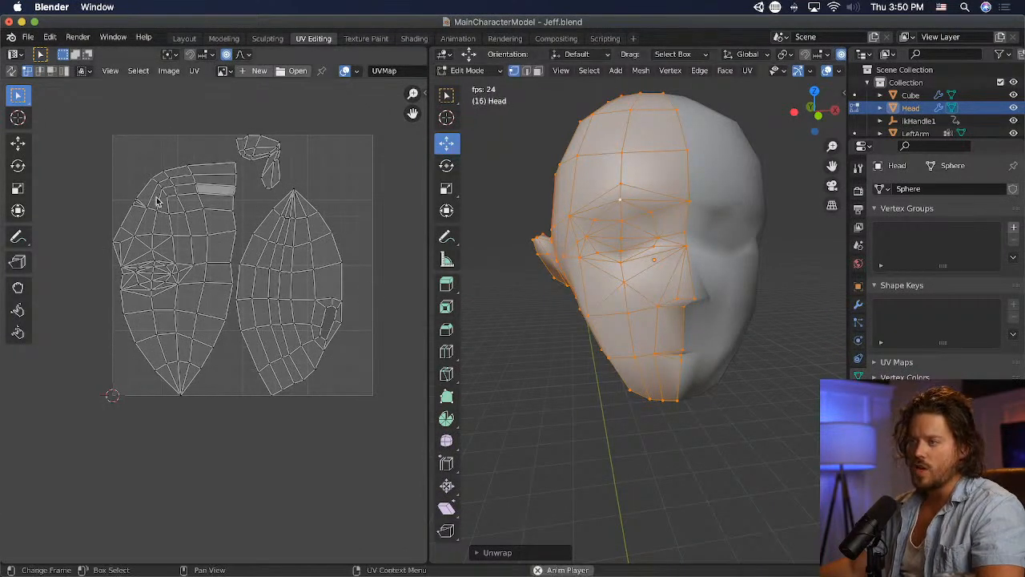
- Select parts of the face and back-of-head islands to check the new UV layout
left_click_drag(89, 157, 237, 430)
left_click(270, 415)
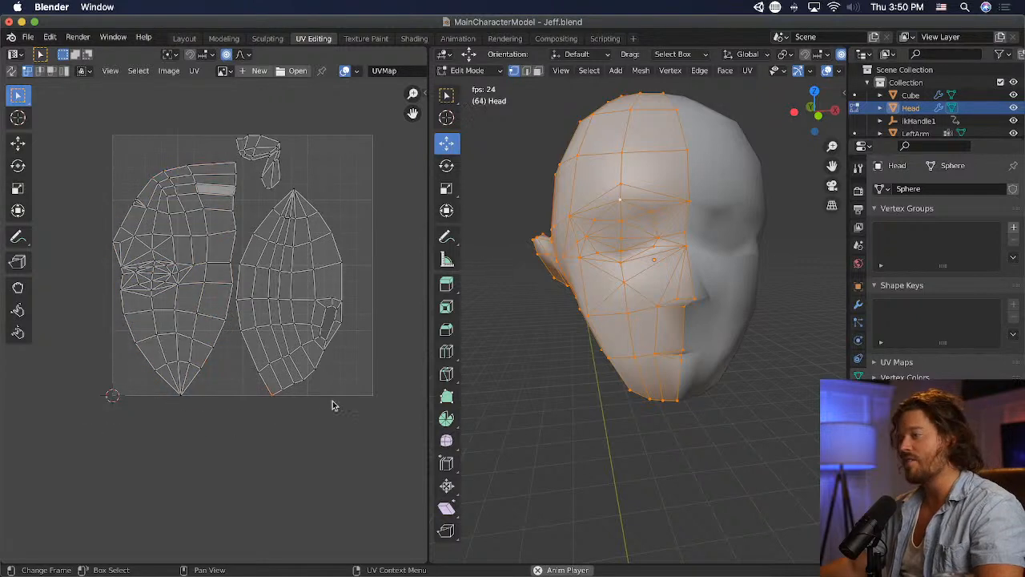
left_click_drag(379, 399, 254, 206)
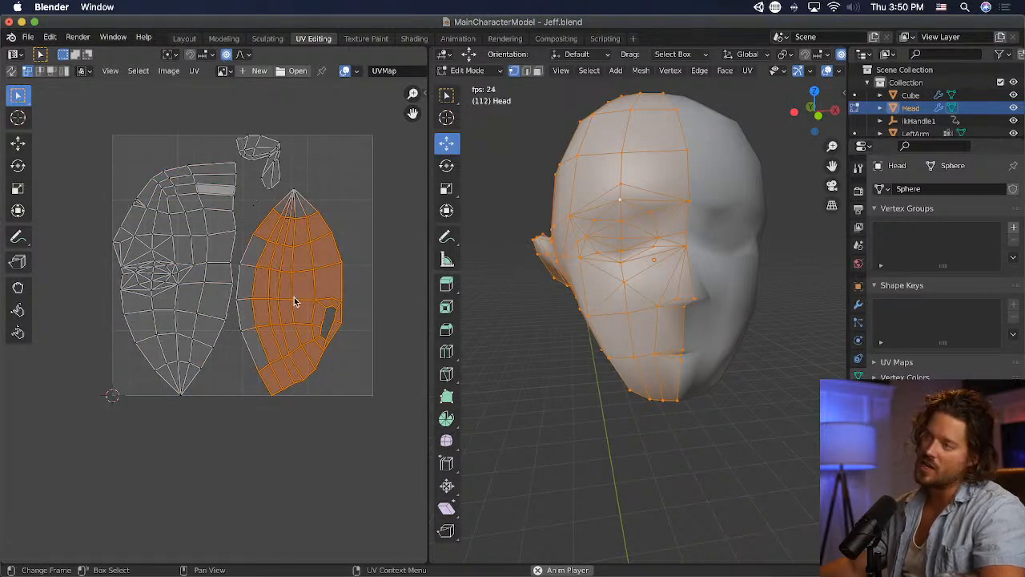
left_click(227, 199)
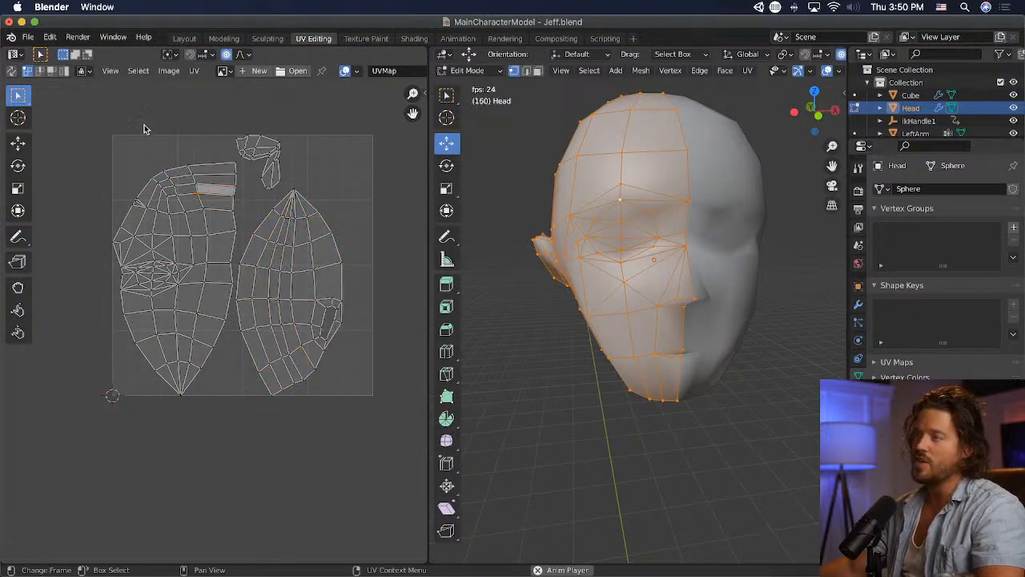
- Turn on UV sync selection and delete the highlighted overlapping face on the underside of the jaw
left_click(11, 70)
left_click(120, 142)
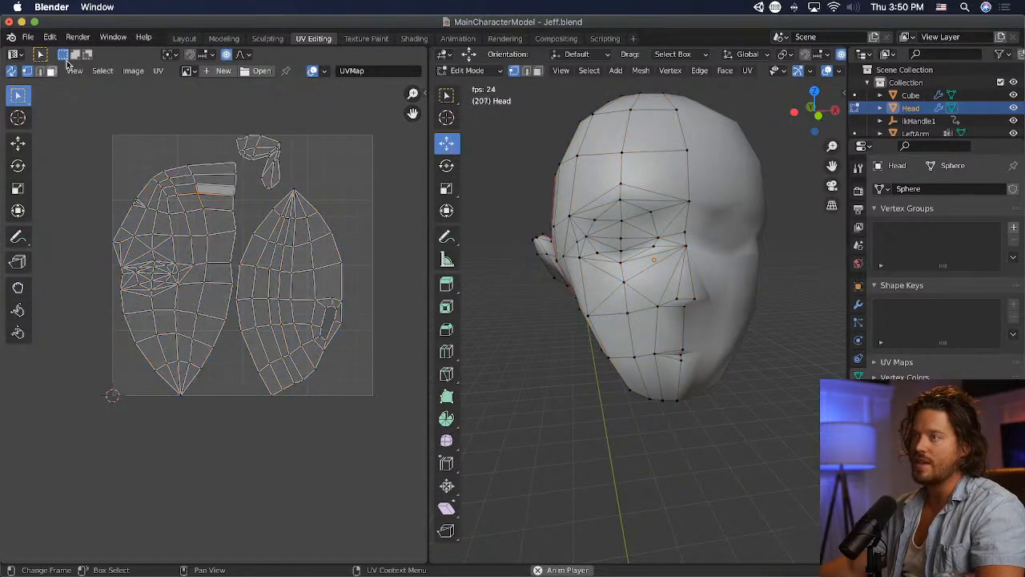
left_click(213, 190)
middle_click_drag(553, 293, 760, 190)
scroll(761, 191, "up", 3)
key("x")
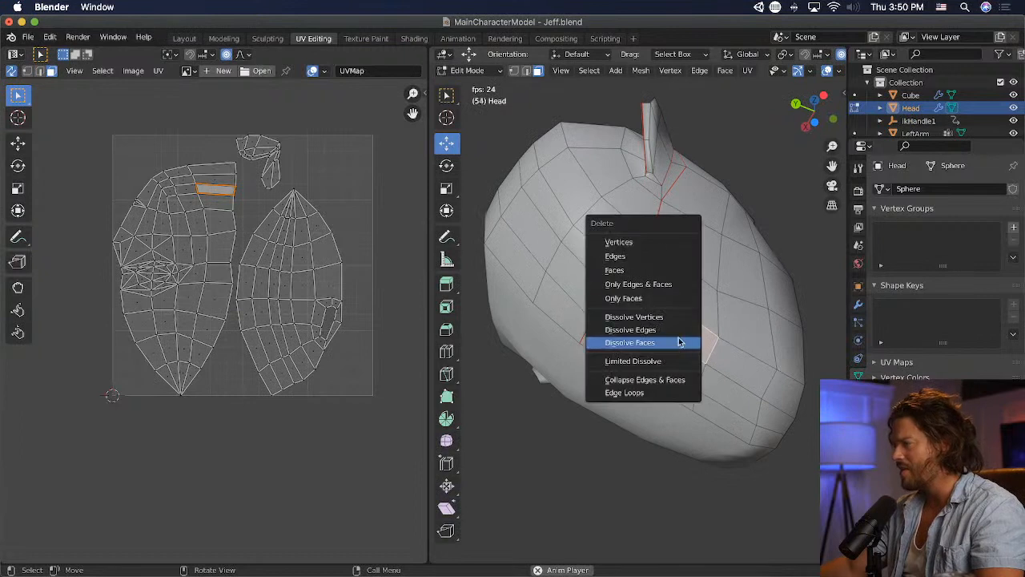
left_click(656, 270)
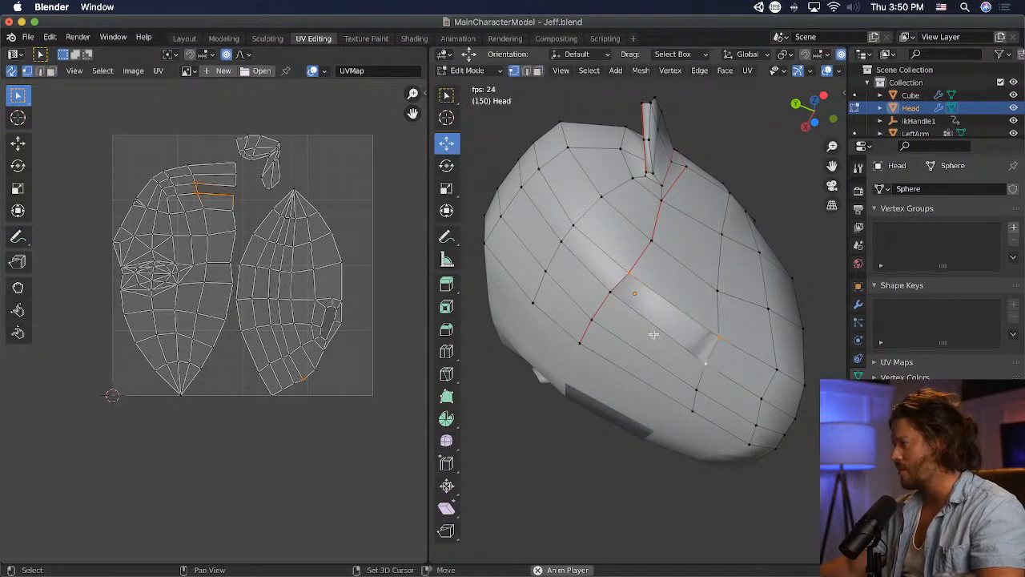
- Fill the gap under the jaw with a single new face and inspect the patched area
key("f")
left_click(318, 450)
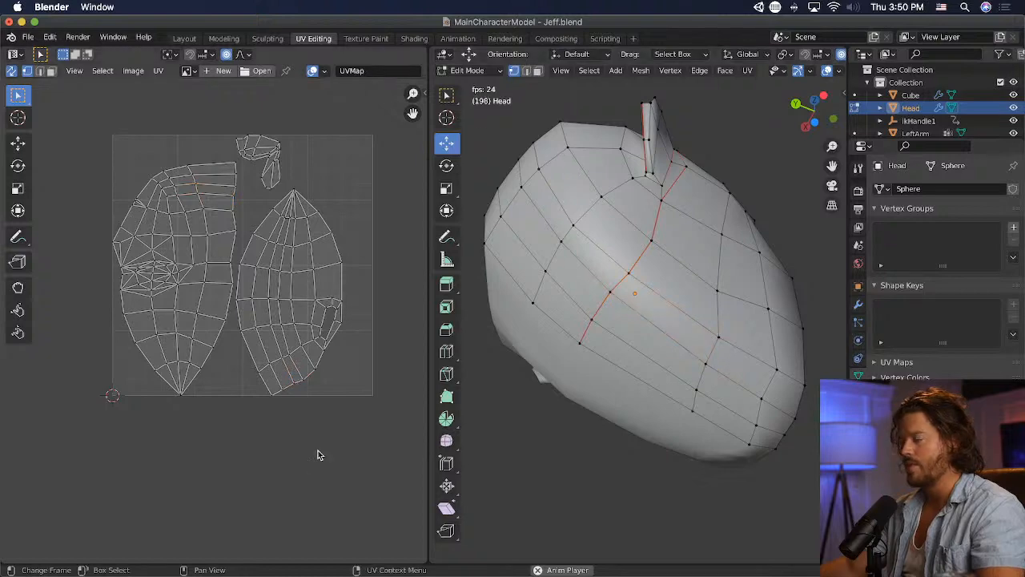
middle_click_drag(635, 356, 777, 418)
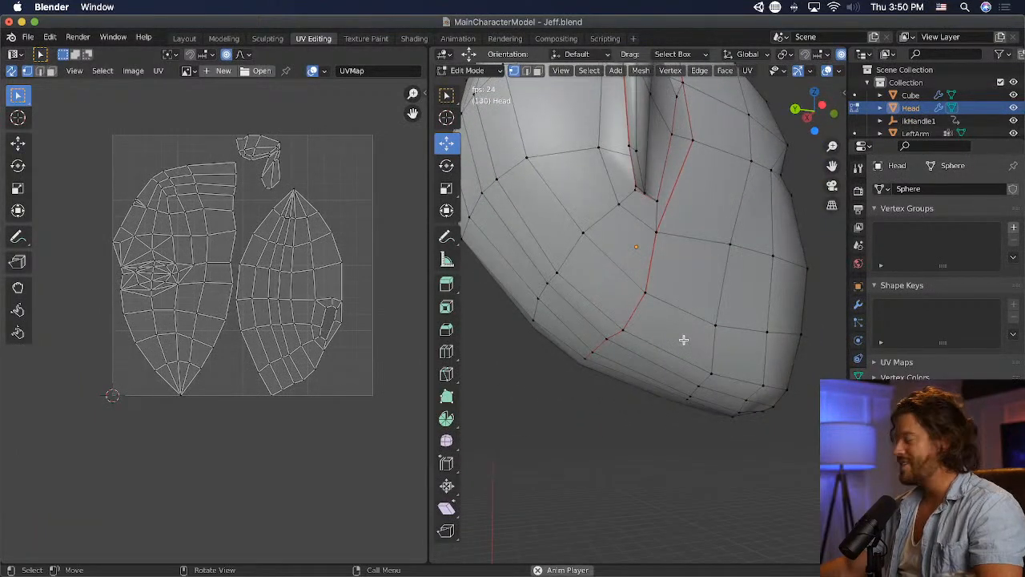
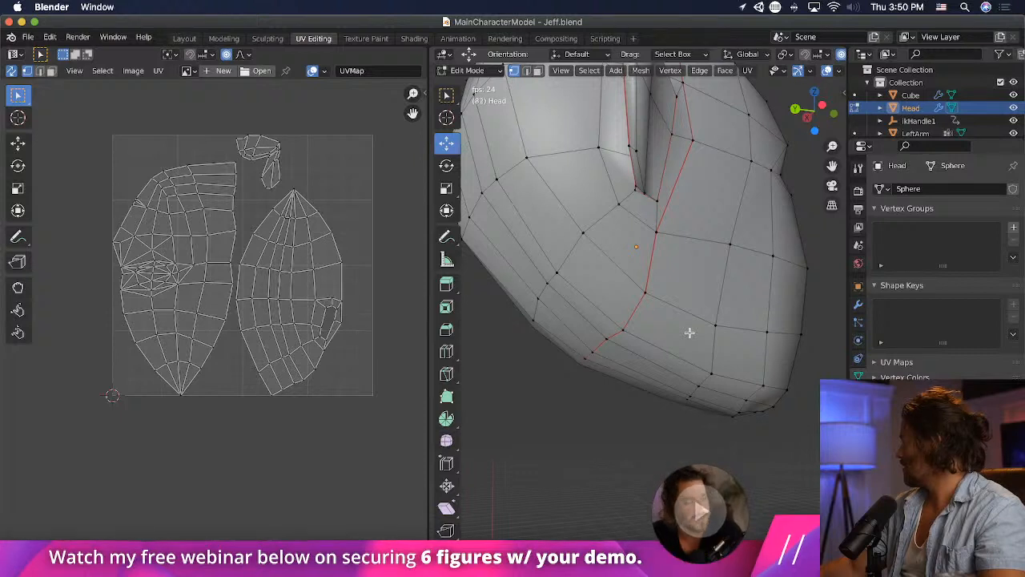
- Rotate the edge vertices on the underside of the chin and move them slightly upward
scroll(691, 316, "down", 4)
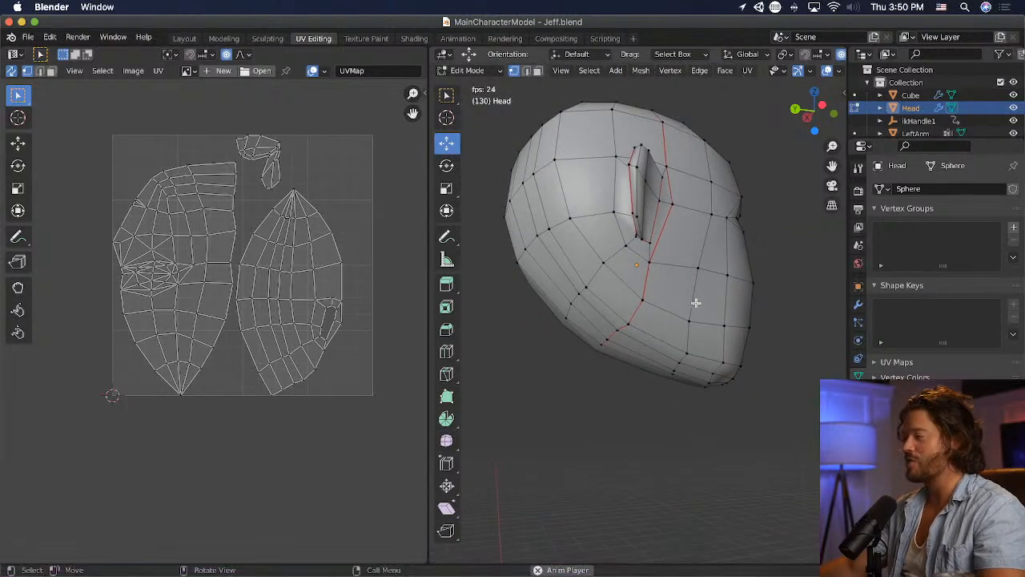
middle_click_drag(696, 303, 726, 411)
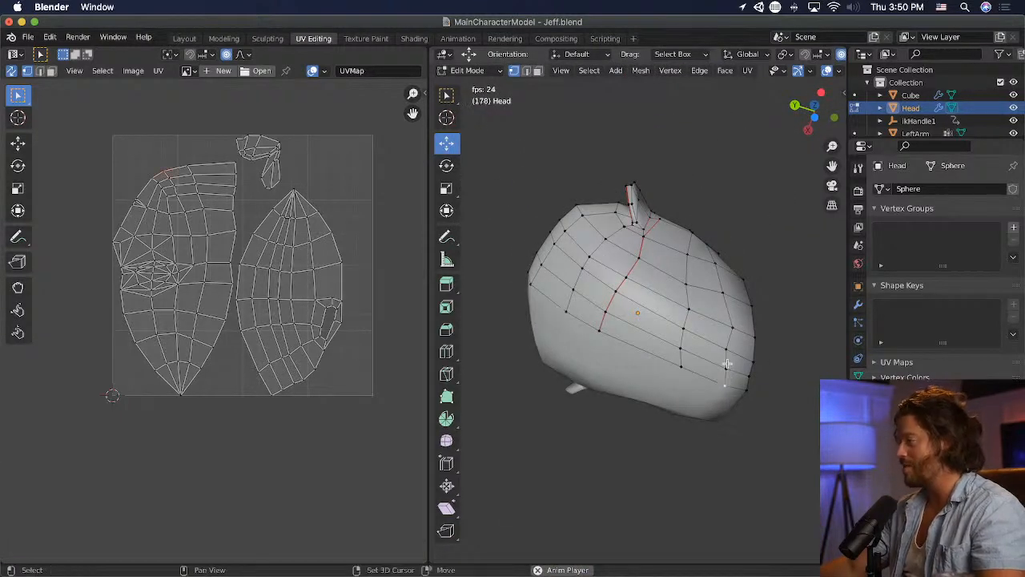
key("r")
left_click(777, 377)
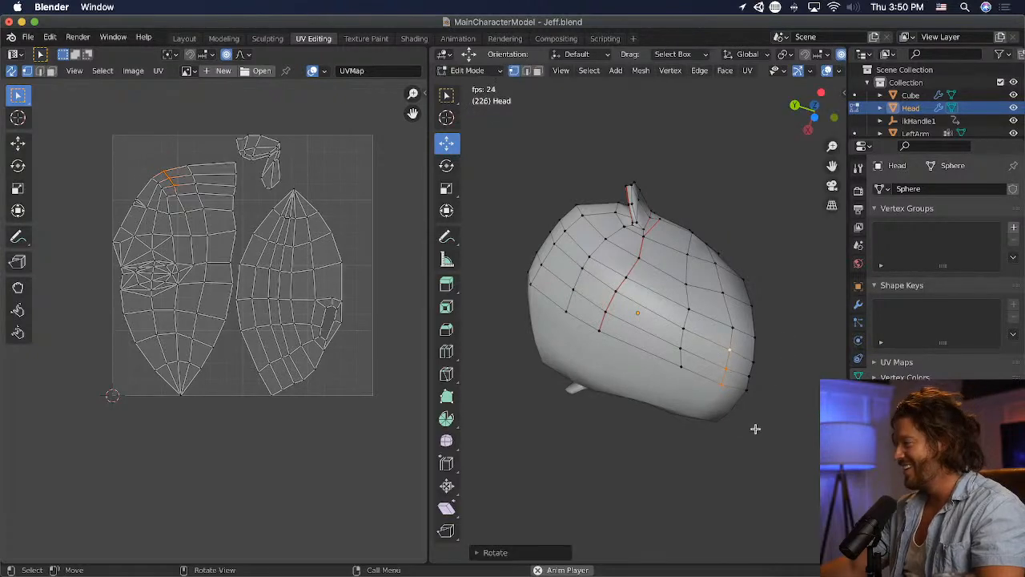
middle_click_drag(755, 425, 691, 515)
key("g")
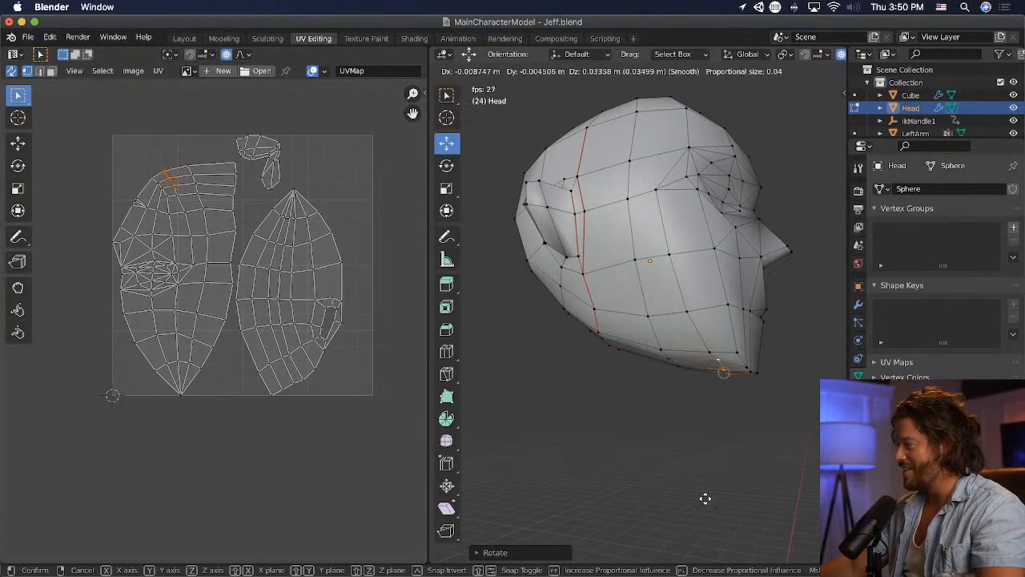
left_click(708, 497)
- Flatten the selected edge under the chin by scaling it along the Z axis to about 0.2
scroll(753, 500, "up", 1)
middle_click_drag(756, 500, 921, 494)
scroll(403, 491, "up", 1)
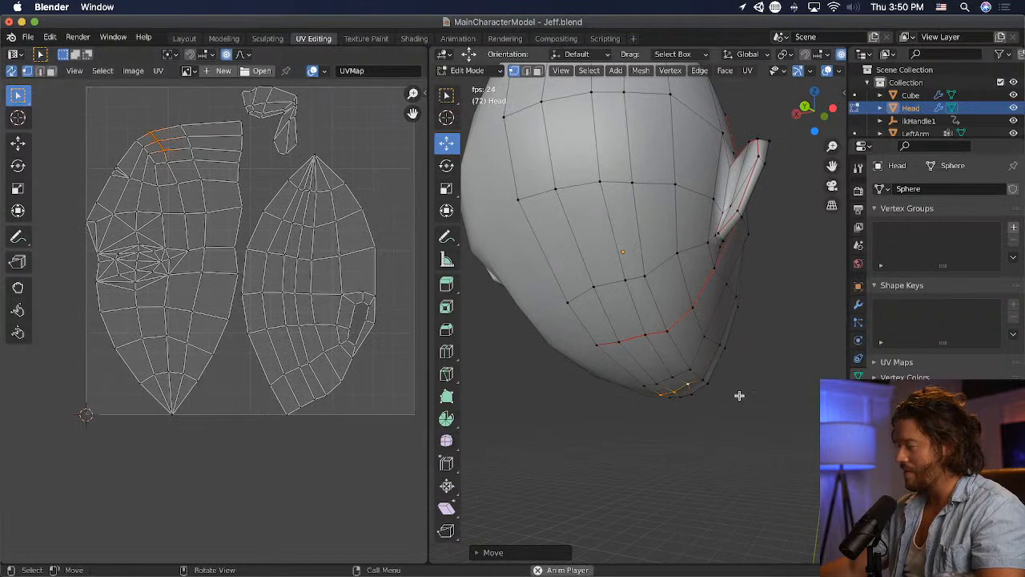
key("s")
key("x")
key("z")
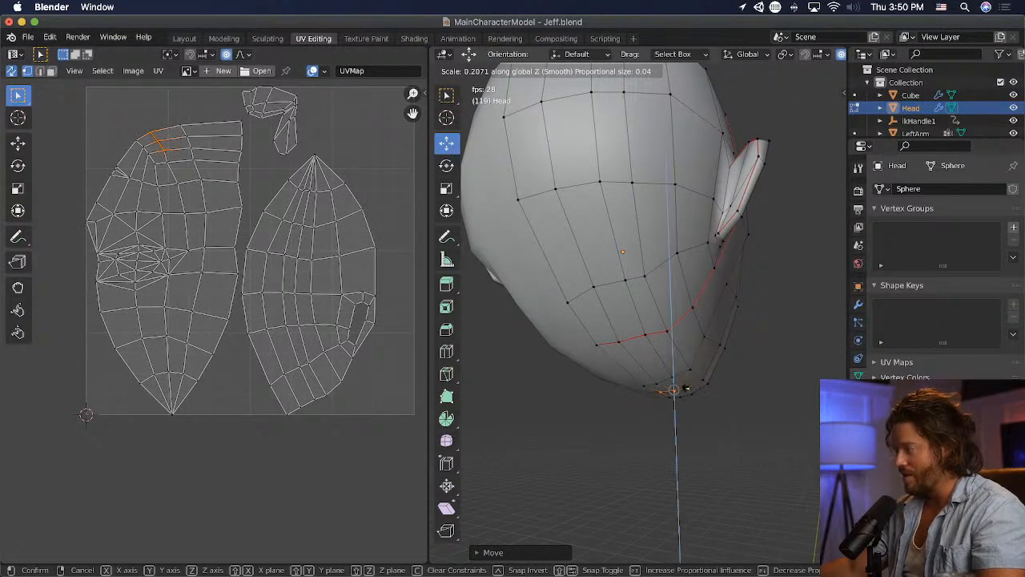
left_click(685, 388)
- Move the lower jaw vertices beside the chin outward and down to give the head a squarer jawline
middle_click_drag(740, 421, 591, 406)
left_click(620, 425)
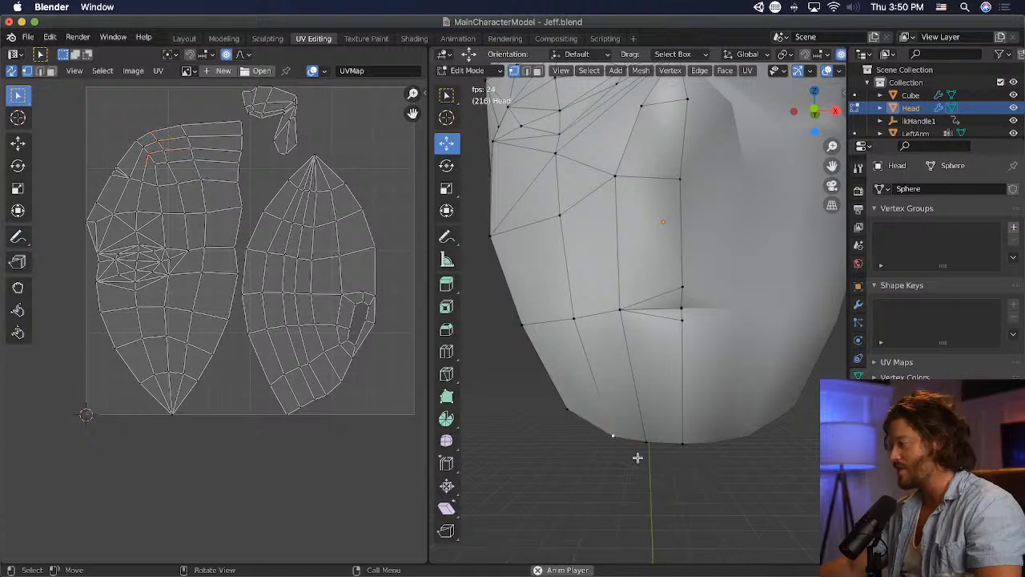
key("g")
left_click(577, 431)
left_click(566, 409)
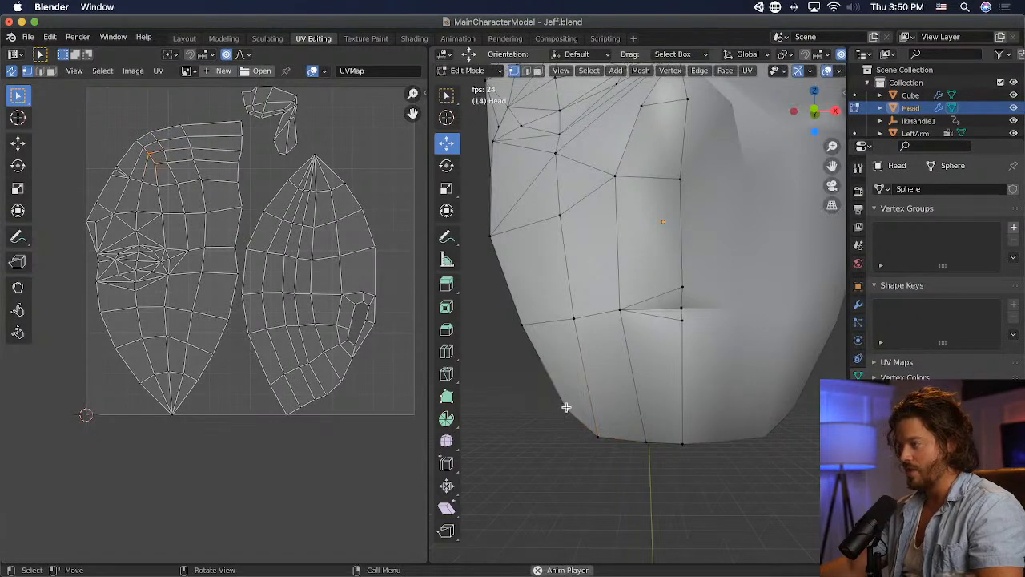
key("g")
left_click(557, 419)
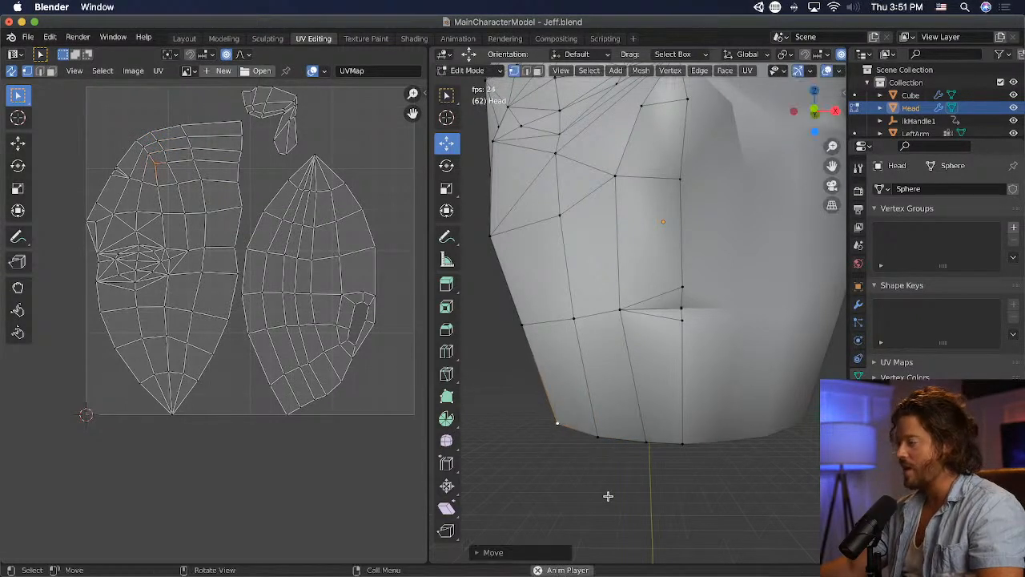
left_click(606, 443)
key("g")
left_click(607, 437)
scroll(602, 464, "down", 5)
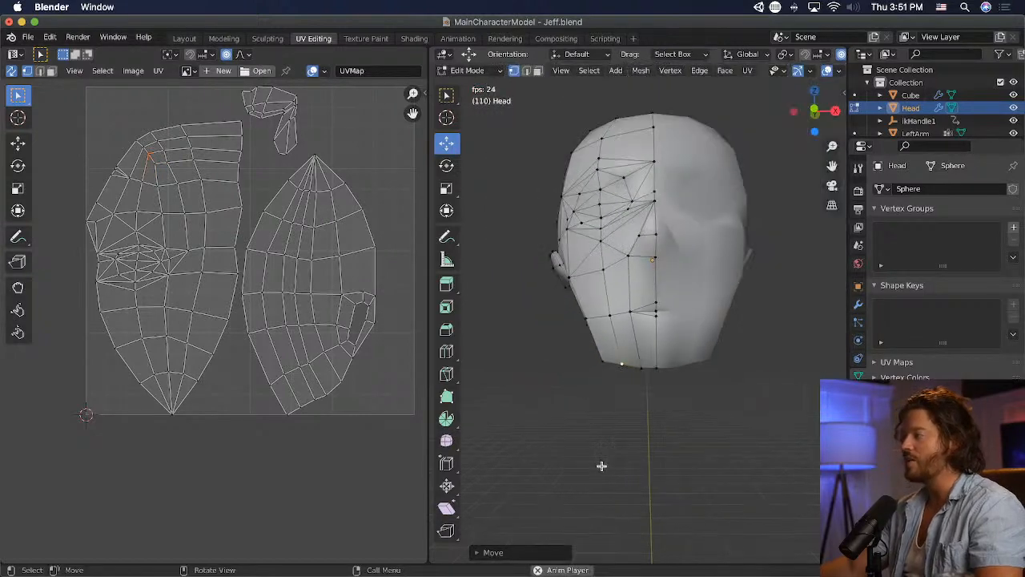
- Select the seam vertices in front of the ear and move them inward and up with a proportional size of about 0.47
middle_click_drag(600, 440, 753, 443)
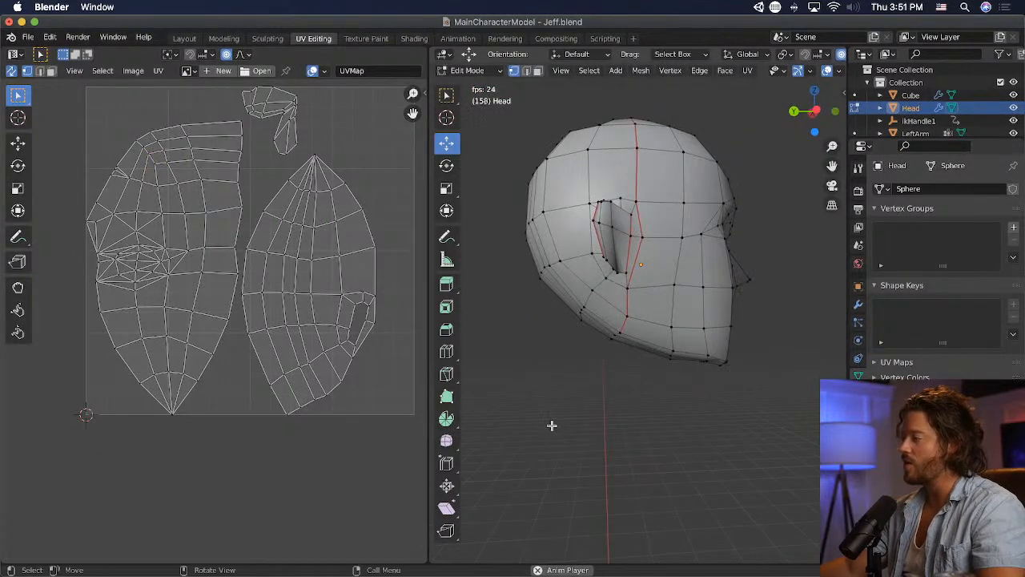
mouse_move(552, 425)
middle_mouse_down()
mouse_move(725, 410)
mouse_move(545, 432)
middle_mouse_up()
mouse_move(623, 366)
middle_mouse_down()
mouse_move(657, 416)
mouse_move(691, 424)
mouse_move(636, 385)
mouse_move(739, 425)
mouse_move(766, 339)
mouse_move(634, 373)
mouse_move(531, 374)
mouse_move(566, 380)
mouse_move(612, 366)
middle_mouse_up()
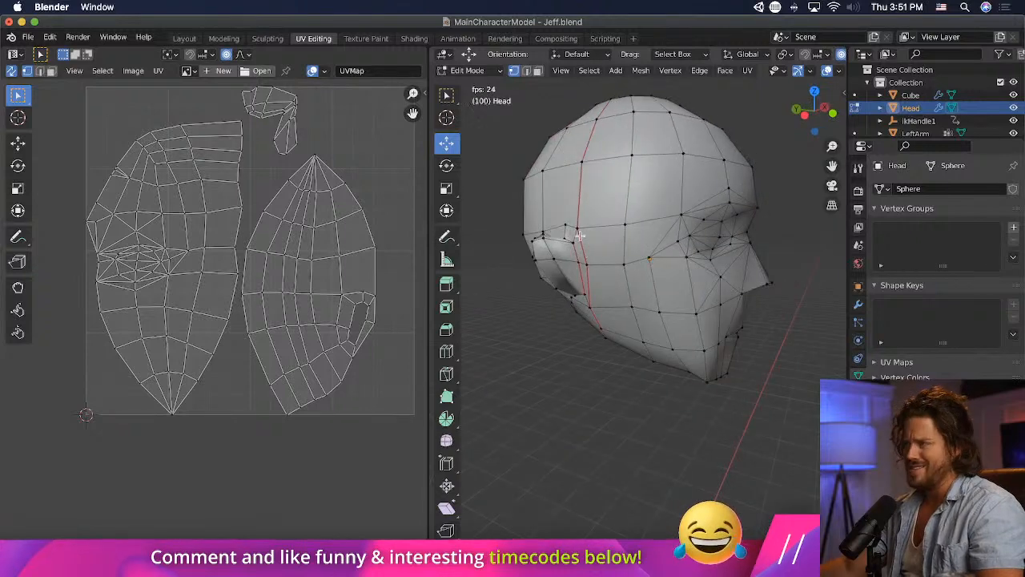
middle_click_drag(587, 255, 658, 312)
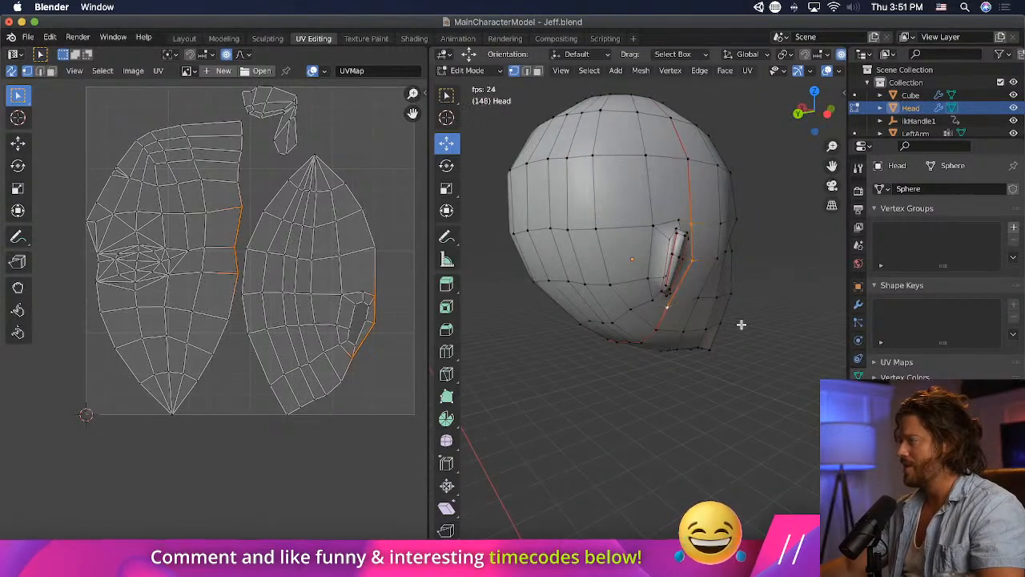
middle_click_drag(740, 324, 585, 341)
key("g")
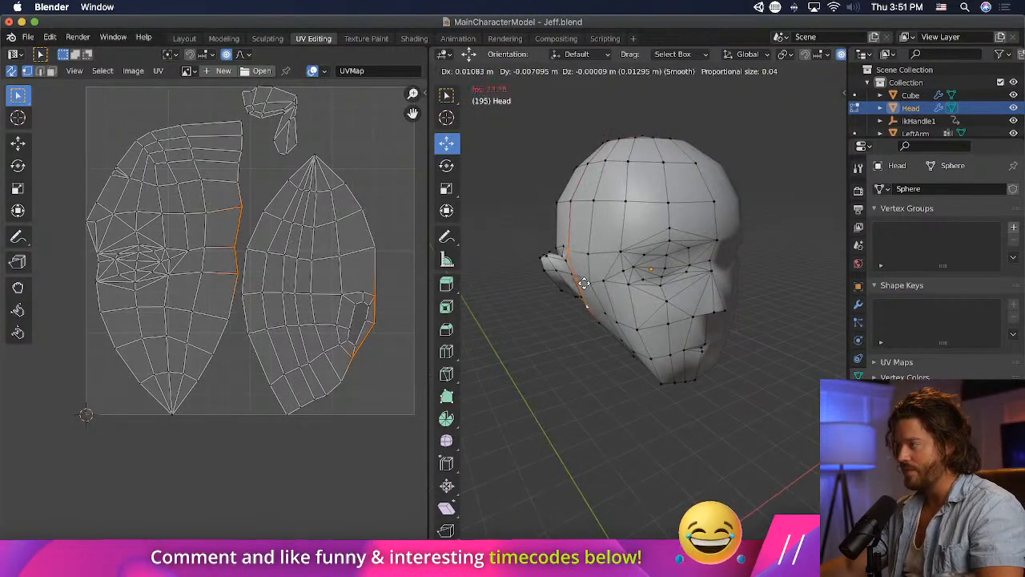
scroll(584, 281, "down", 9)
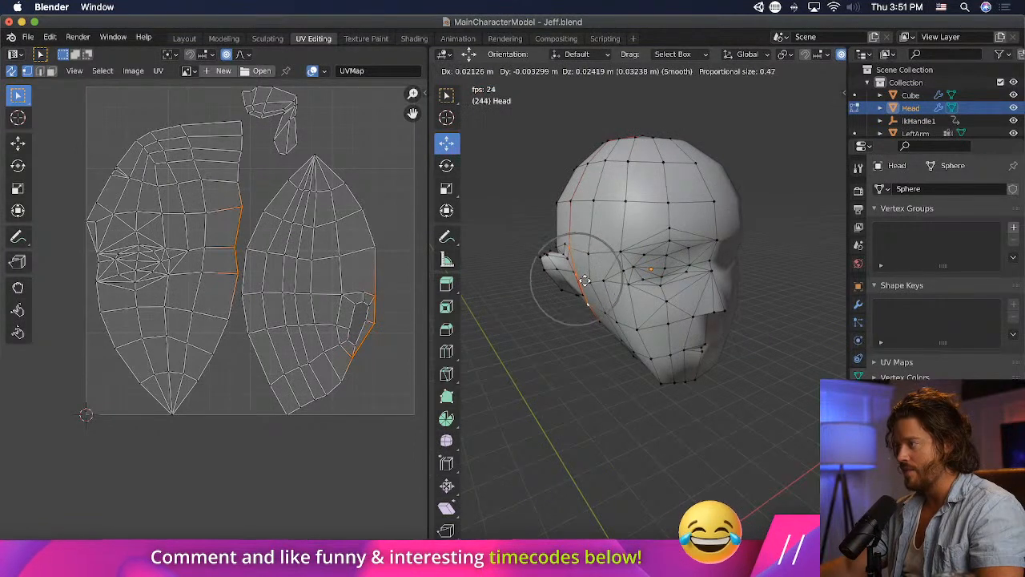
left_click(585, 281)
key("KP_1")
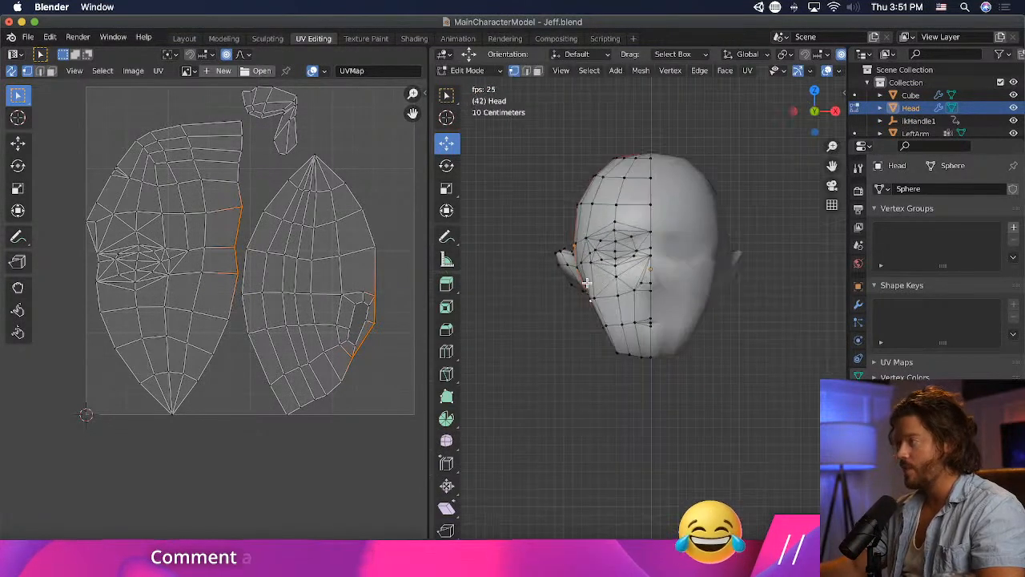
key("g")
left_click(589, 281)
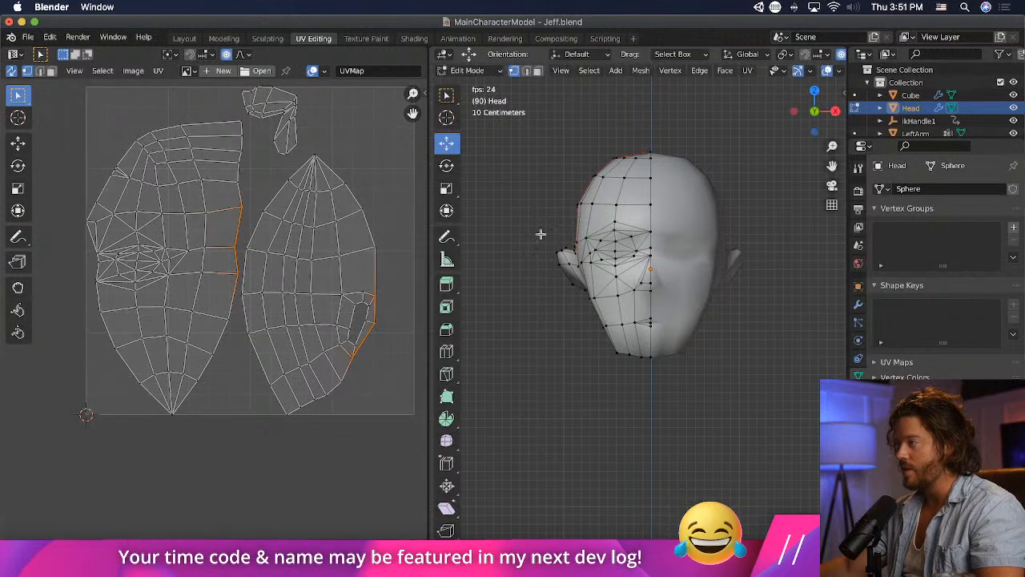
key("g")
left_click(563, 275)
key("super+z")
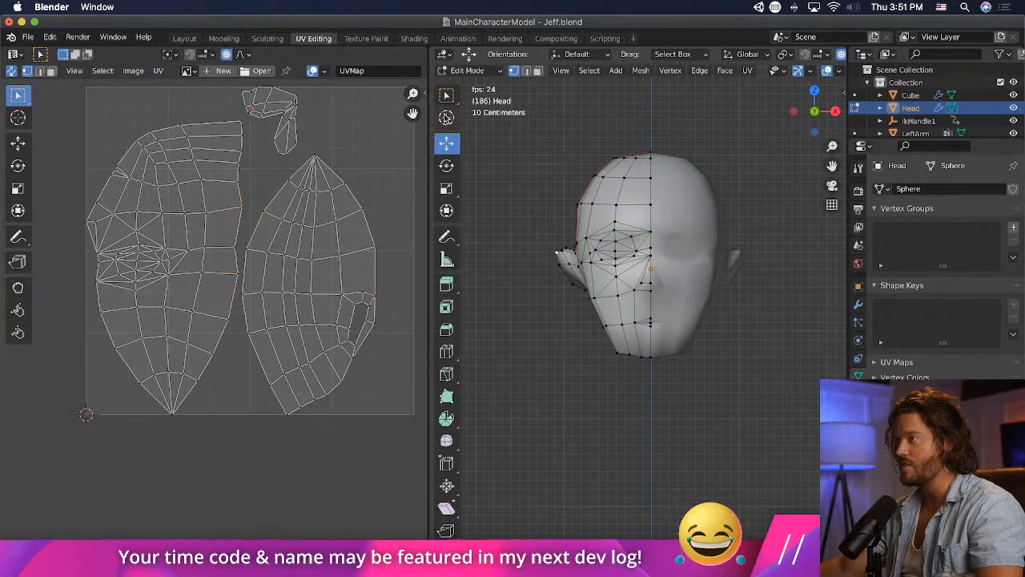
- Activate the Select Box tool and select the outer ear vertices in front view
left_click(446, 95)
left_click_drag(568, 296, 569, 297)
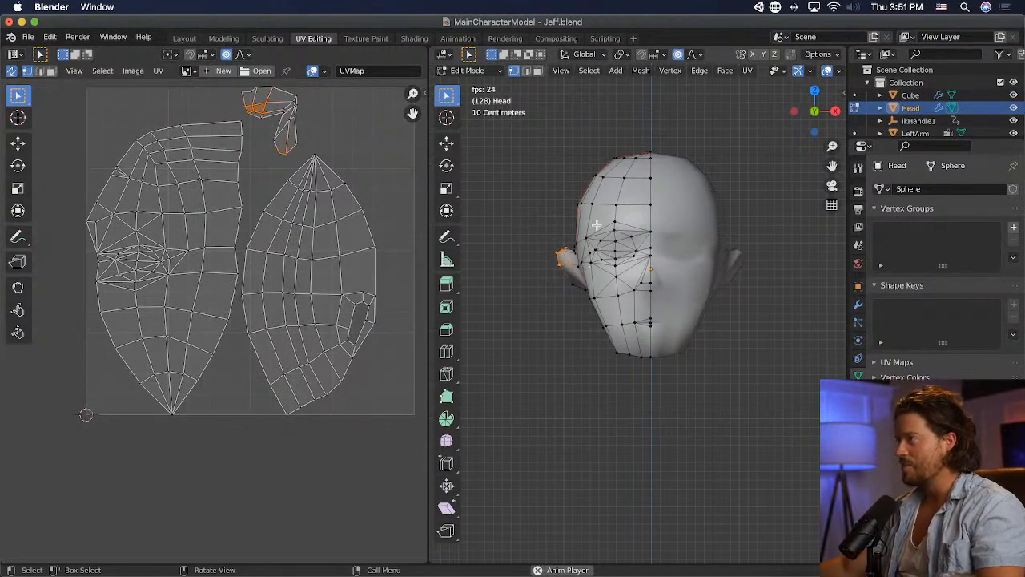
scroll(625, 290, "up", 2)
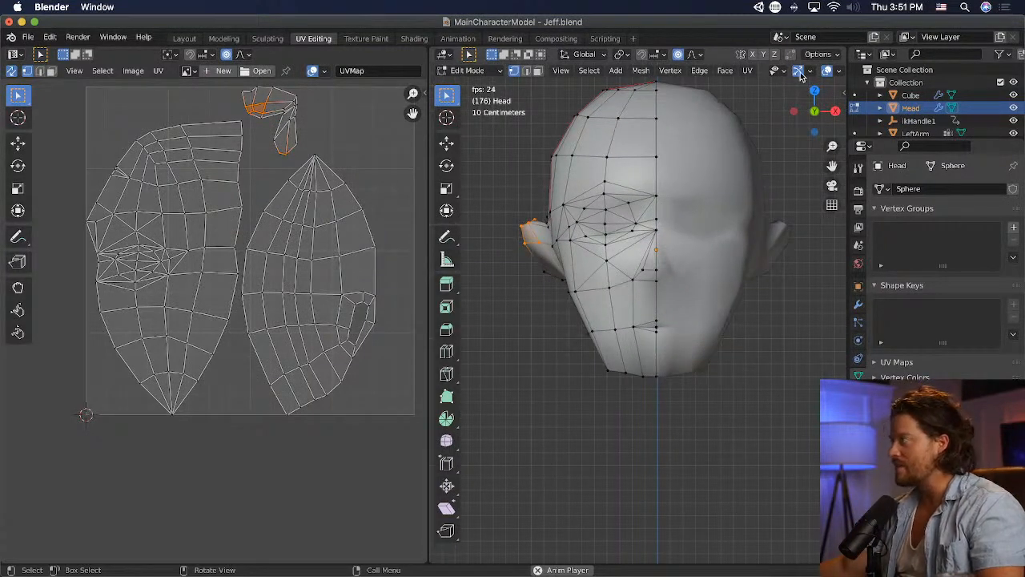
- Switch to the Modeling workspace with wireframe display and select the whole ear's vertices in front view
left_click(224, 38)
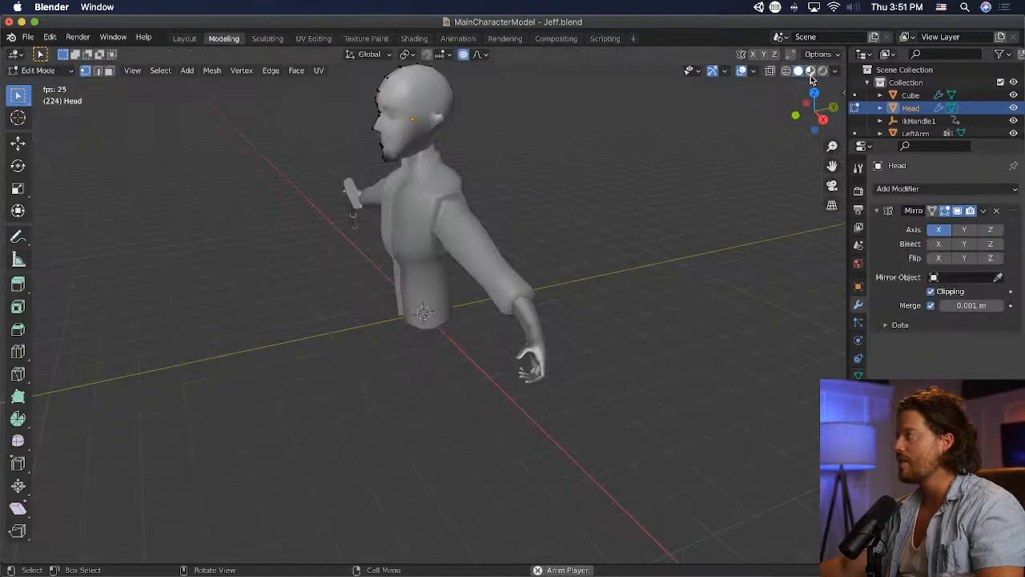
left_click(785, 70)
middle_click_drag(441, 226, 560, 207)
key("KP_1")
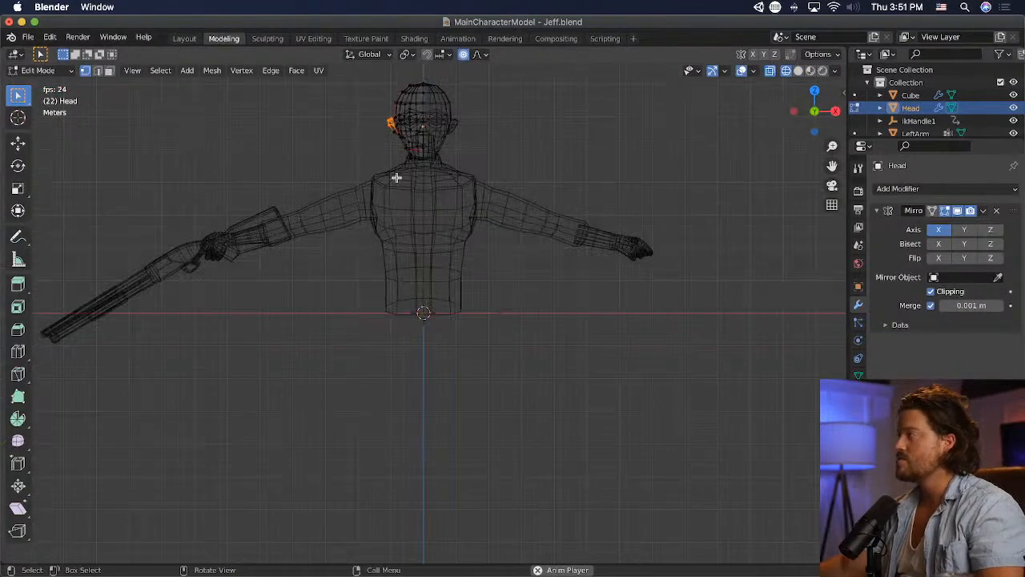
middle_click_drag(395, 177, 460, 286, "shift")
scroll(460, 286, "up", 9)
middle_click_drag(403, 197, 396, 546, "shift")
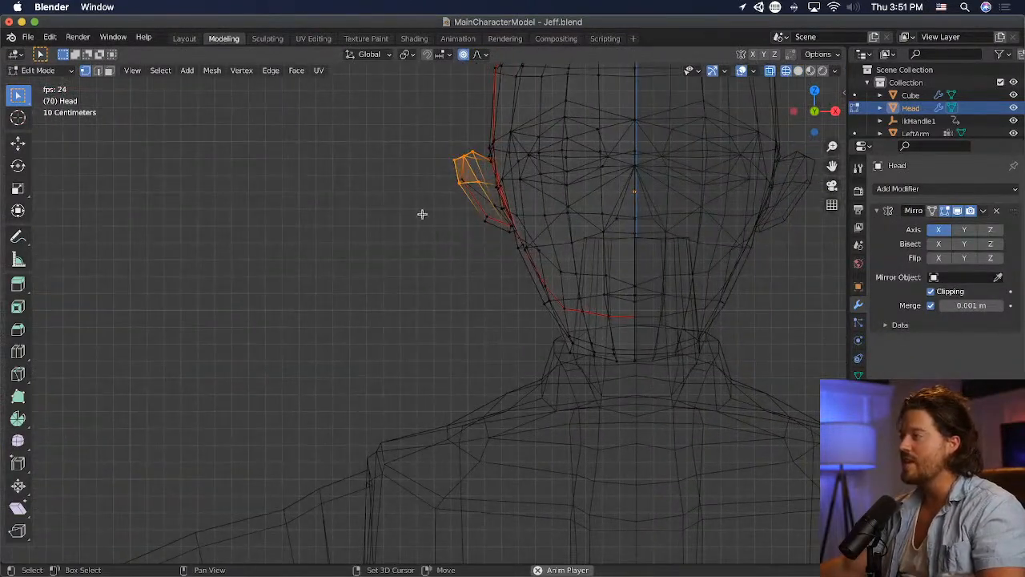
left_click_drag(441, 131, 485, 217)
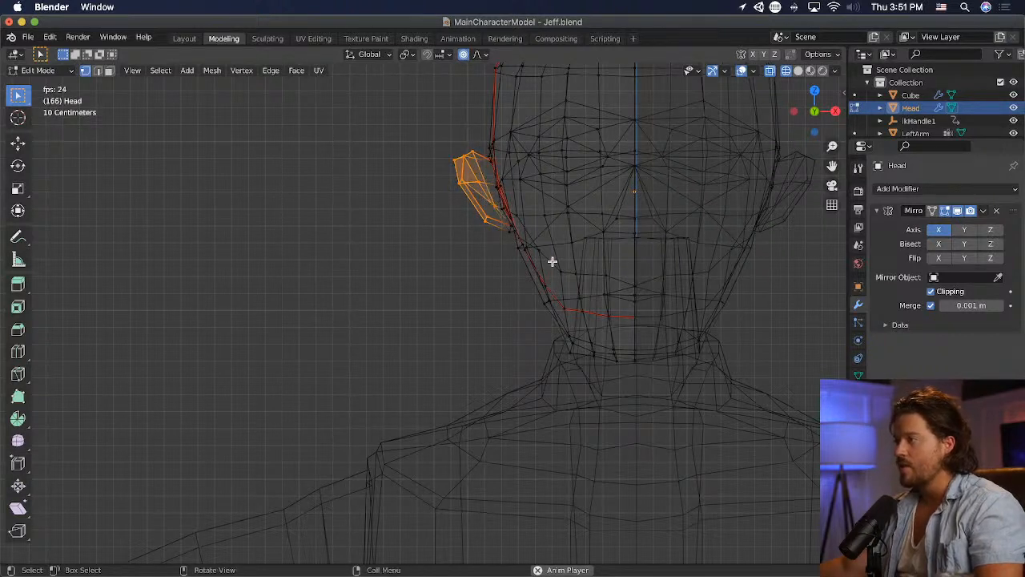
- Move the ear closer to the head, narrow it along the X axis and rotate it slightly, using soft proportional falloff
key("g")
scroll(561, 260, "up", 14)
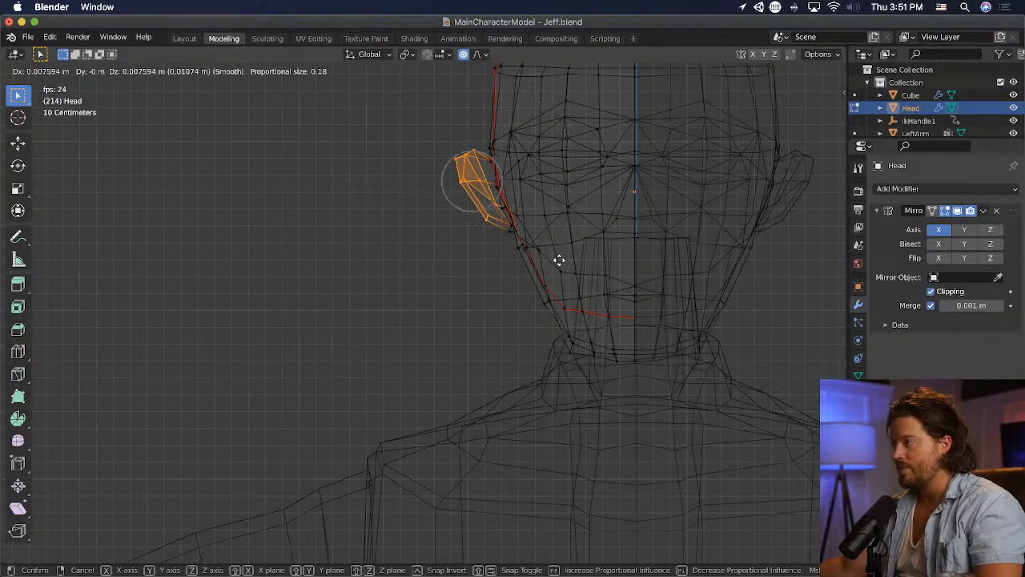
left_click(565, 259)
key("s")
key("x")
left_click(575, 222)
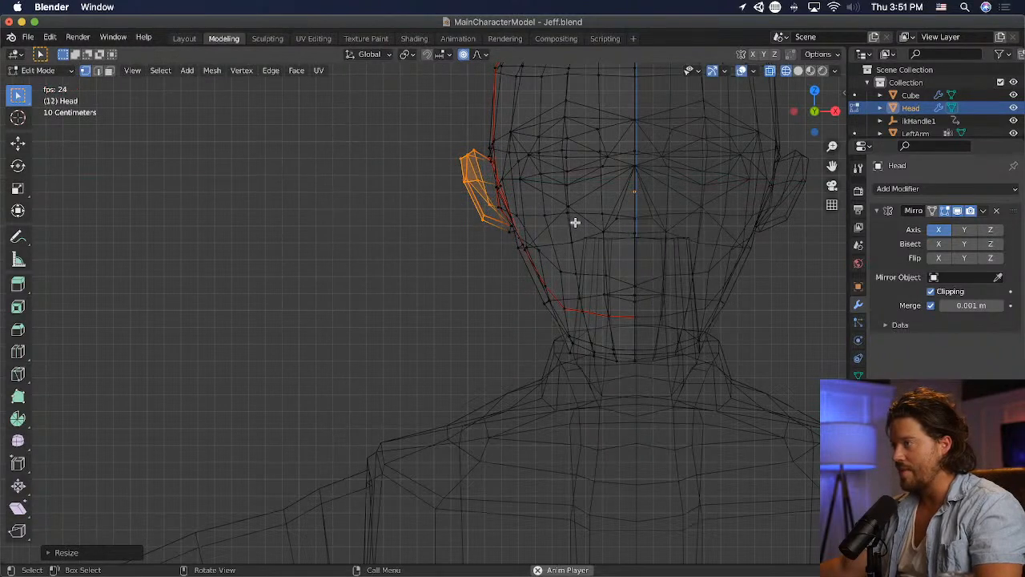
key("r")
left_click(587, 214)
key("g")
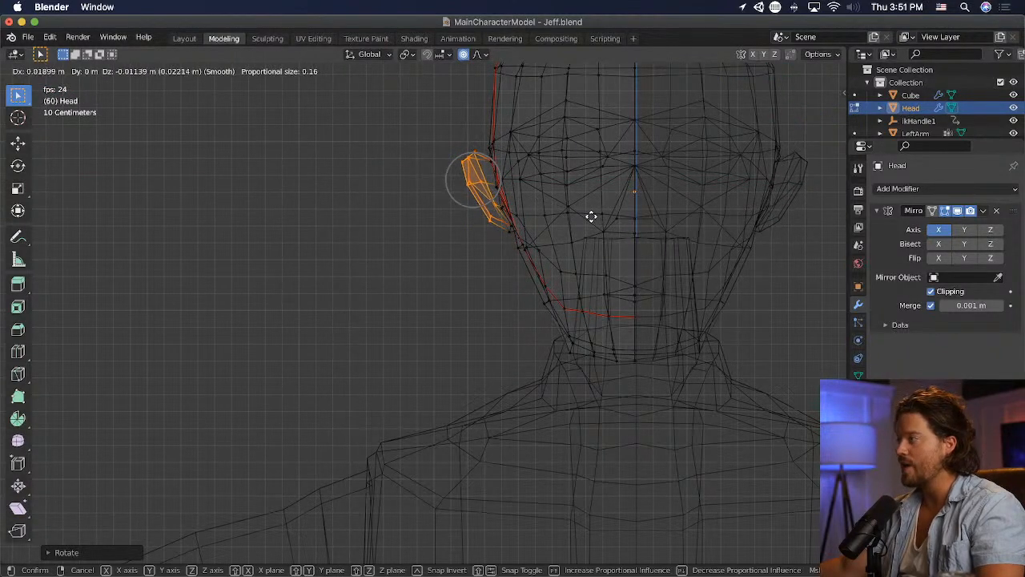
left_click(591, 218)
- Select the earlobe vertices and the outer mid-ear vertex and reposition them to refine the ear's outline
left_click(485, 261)
left_click_drag(488, 214, 496, 223)
key("g")
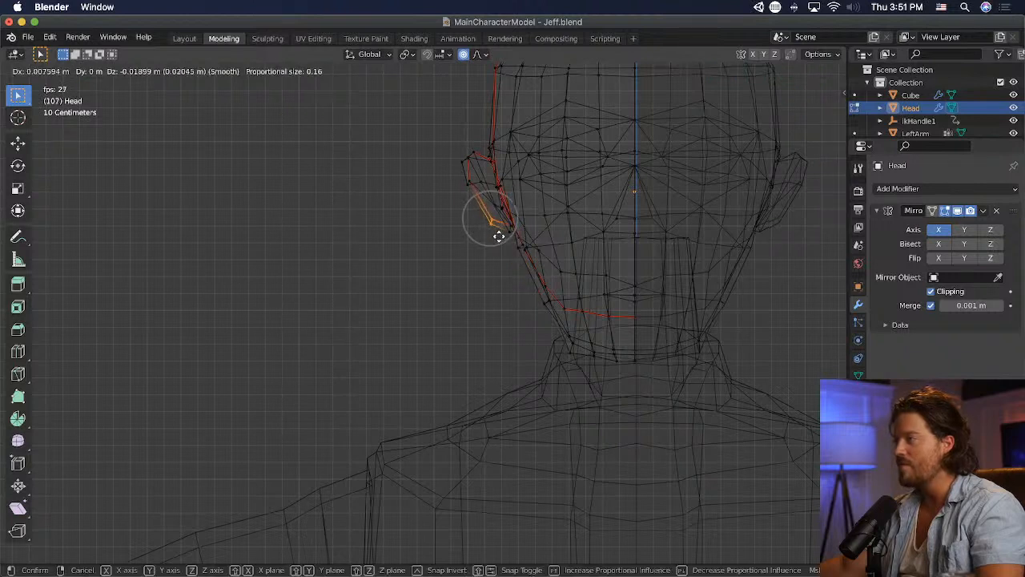
left_click(495, 226)
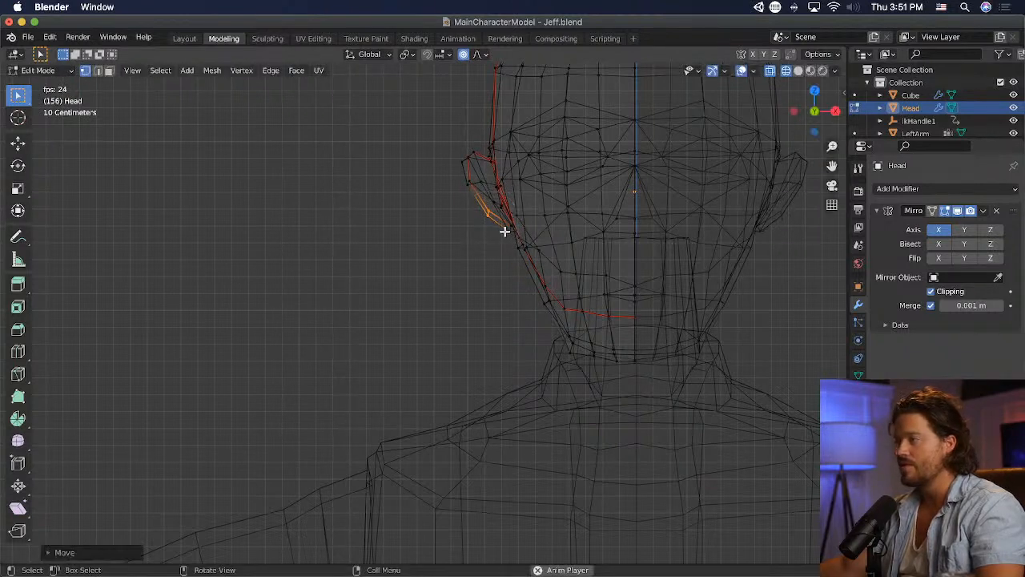
key("g")
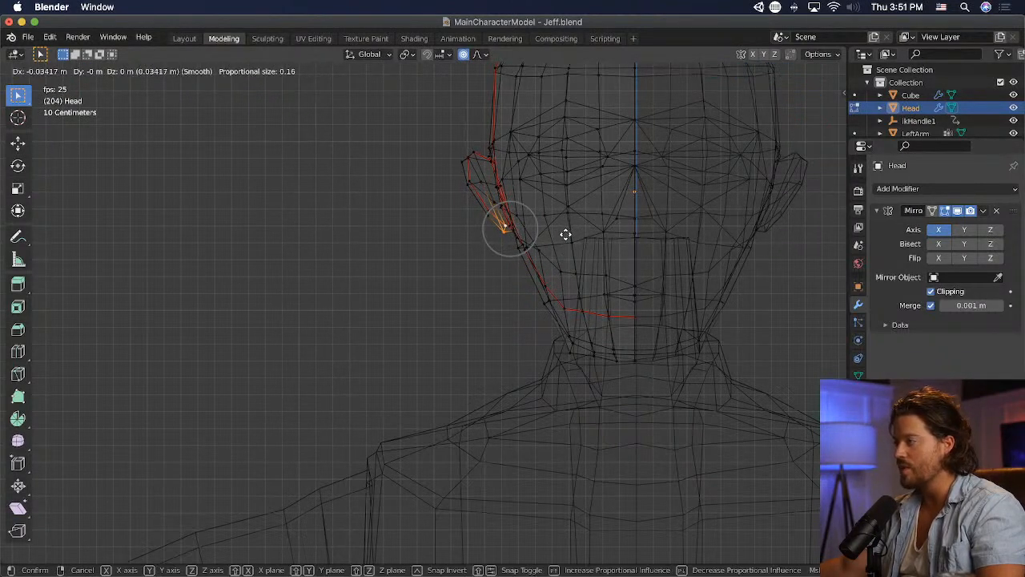
left_click(565, 234)
left_click(485, 184)
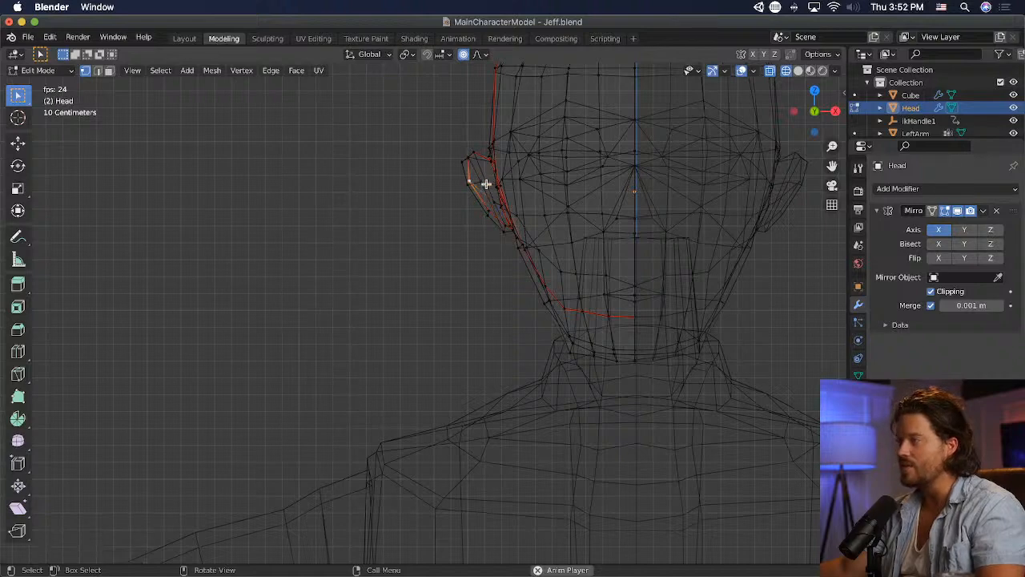
key("g")
left_click(508, 189)
- Return to solid shading, check the reshaped head from an angle and from the front, and save the file
left_click(797, 70)
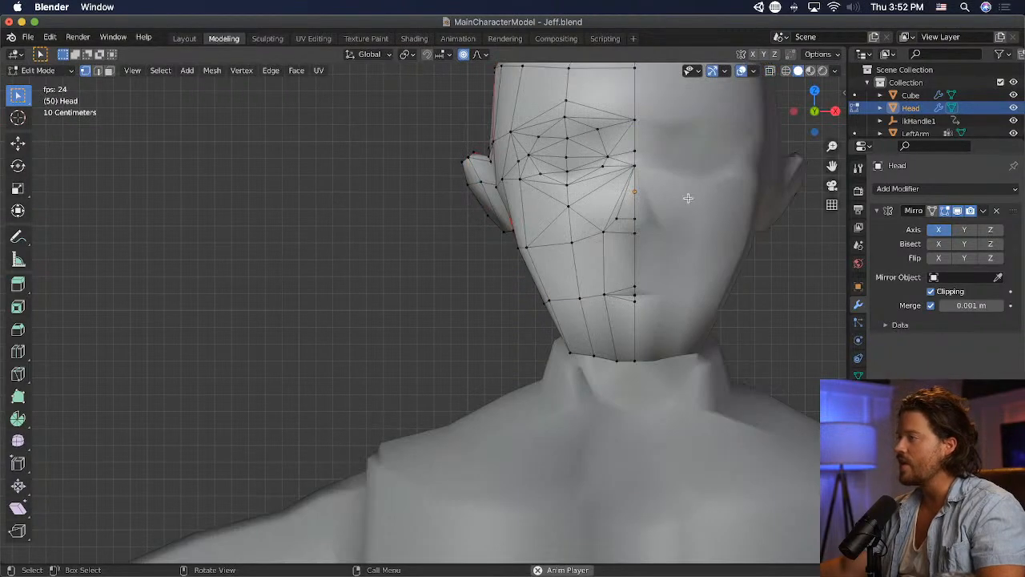
middle_click_drag(687, 198, 403, 265)
scroll(403, 265, "down", 2)
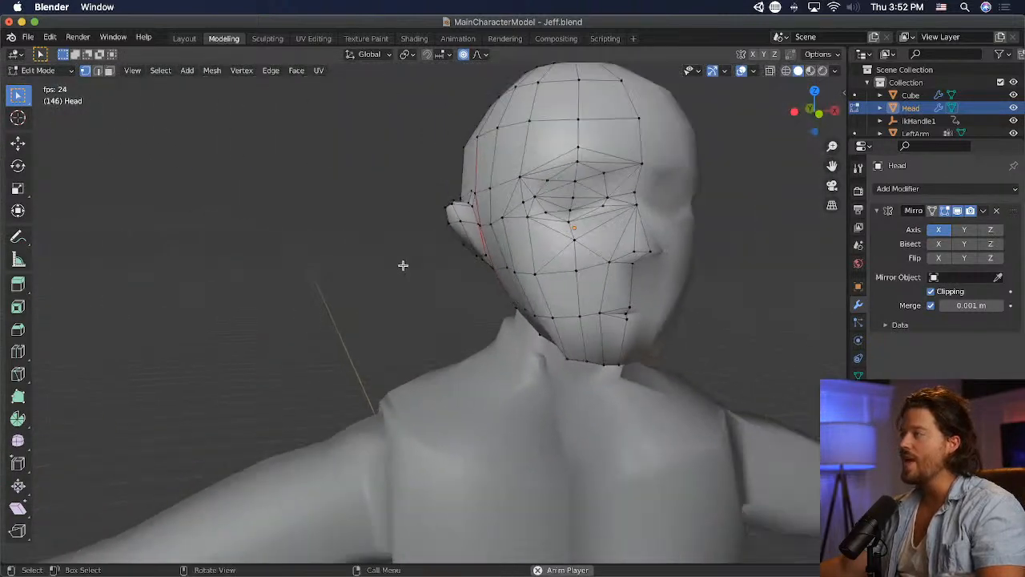
key("KP_1")
scroll(369, 260, "down", 3)
key("super+s")
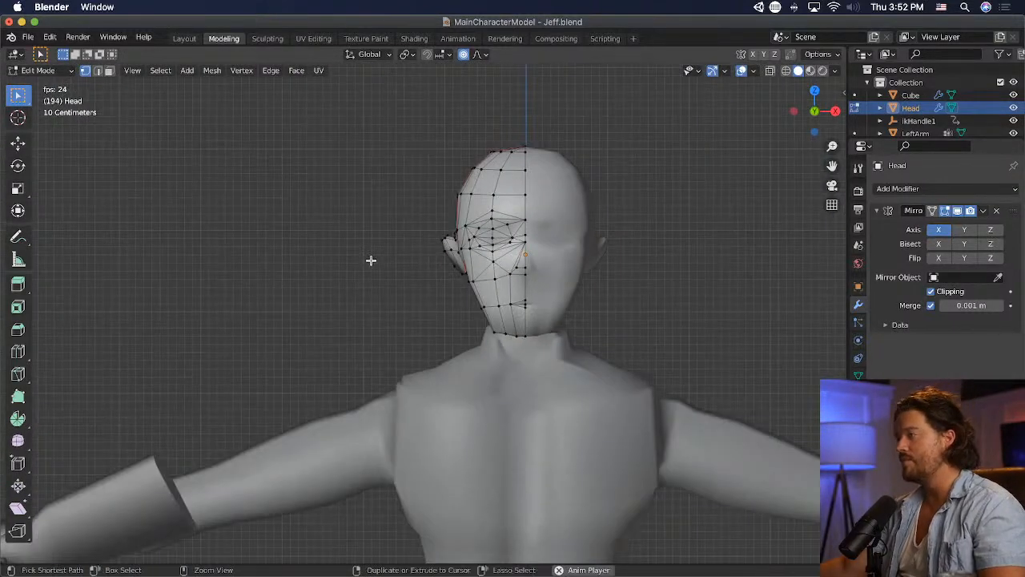
- Nudge the lower cheek vertex beside the mouth slightly upward
key("g")
left_click(498, 334)
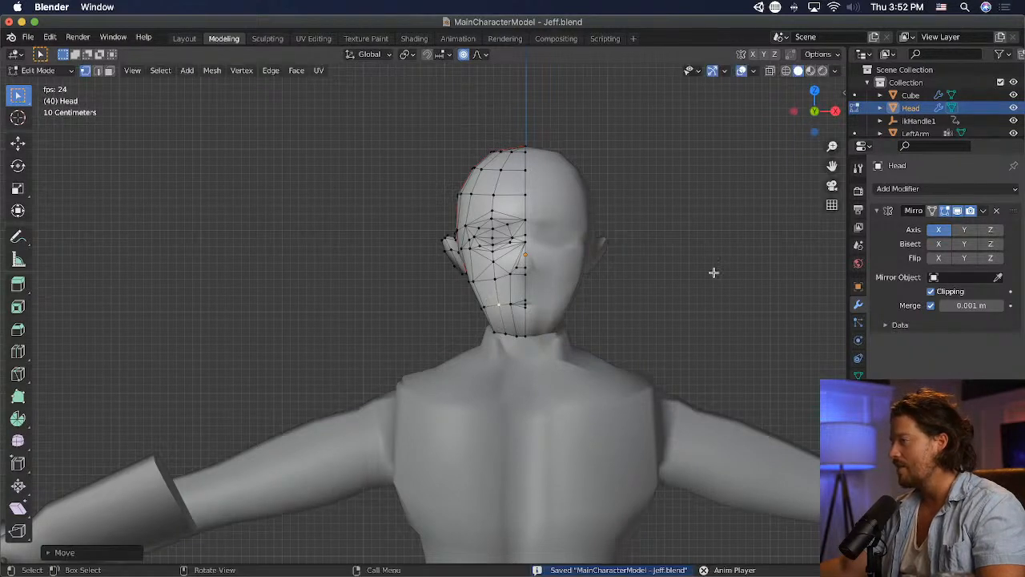
- Move the mouth-corner vertex and the neighbouring cheek vertex slightly outward from the mouth
left_click(713, 274)
key("g")
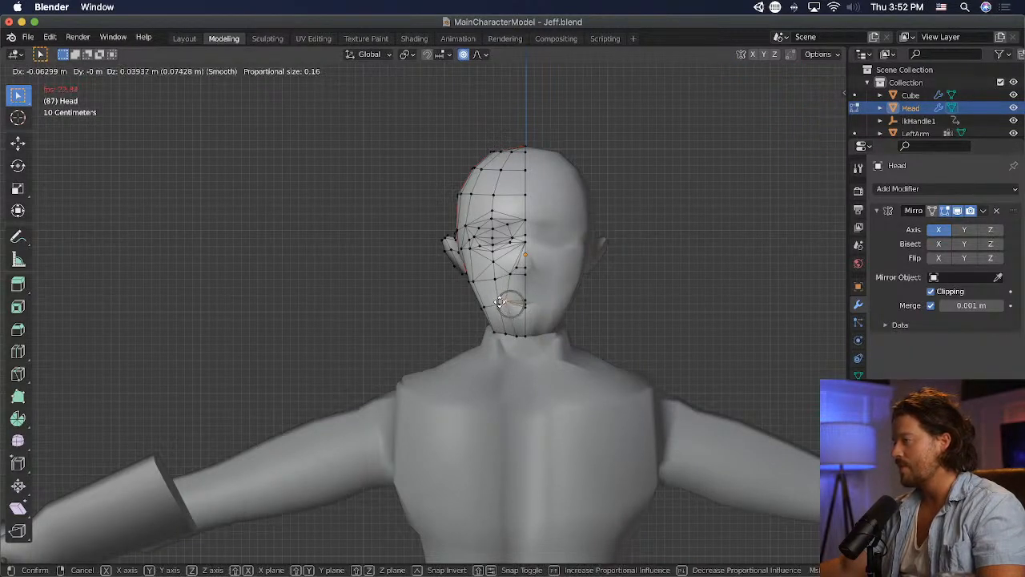
left_click(500, 309)
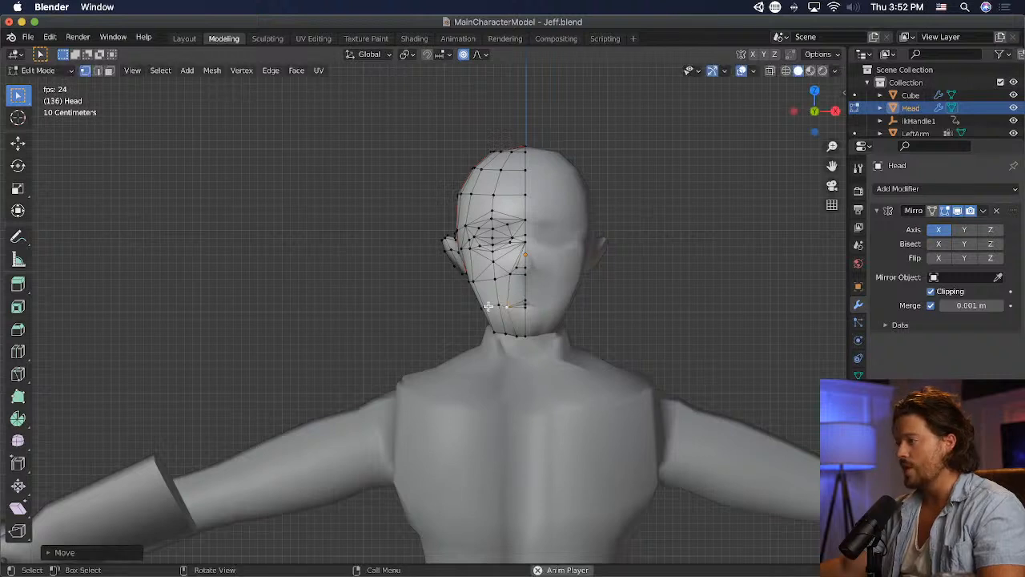
key("g")
left_click(501, 306)
key("g")
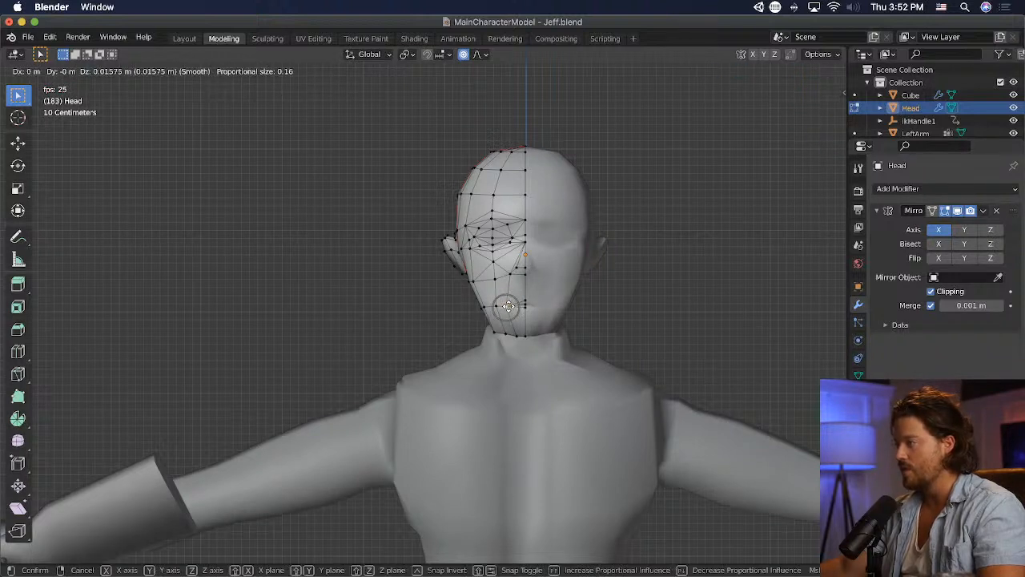
left_click(510, 306)
- Raise the vertices along the mouth line, then rotate and shift the row slightly to reshape the mouth
key("g")
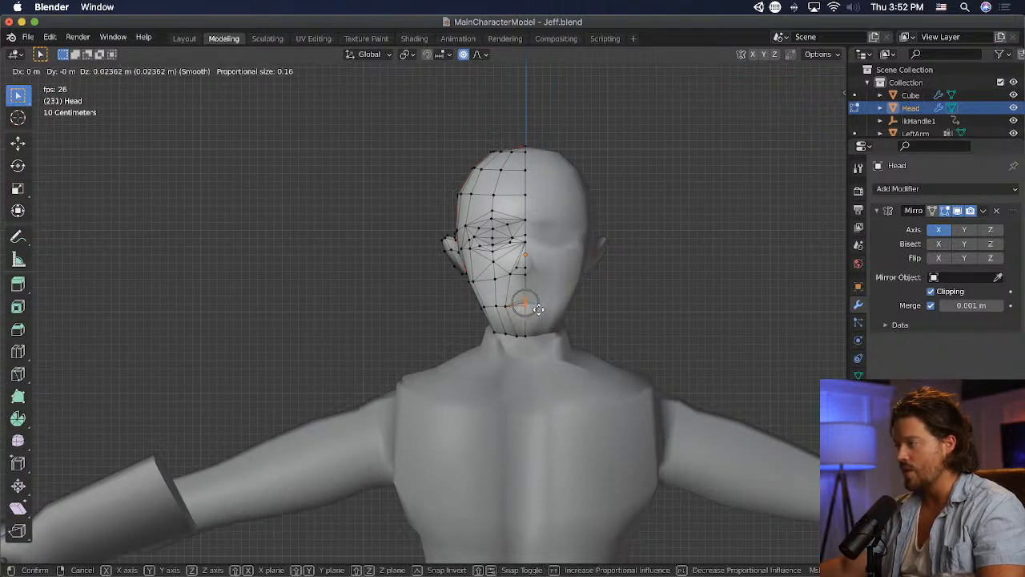
left_click(538, 309)
left_click(707, 340)
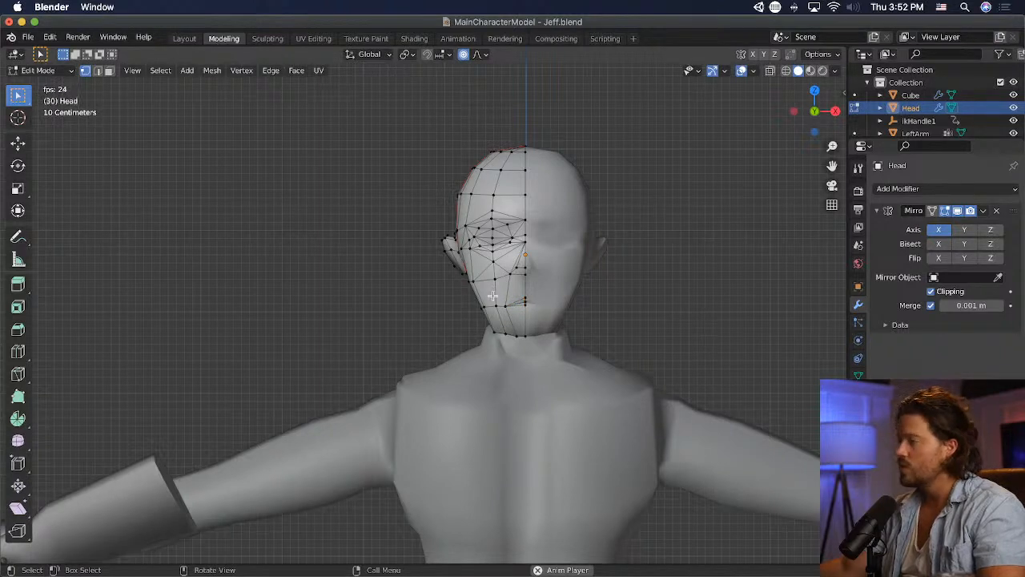
left_click(524, 303)
key("g")
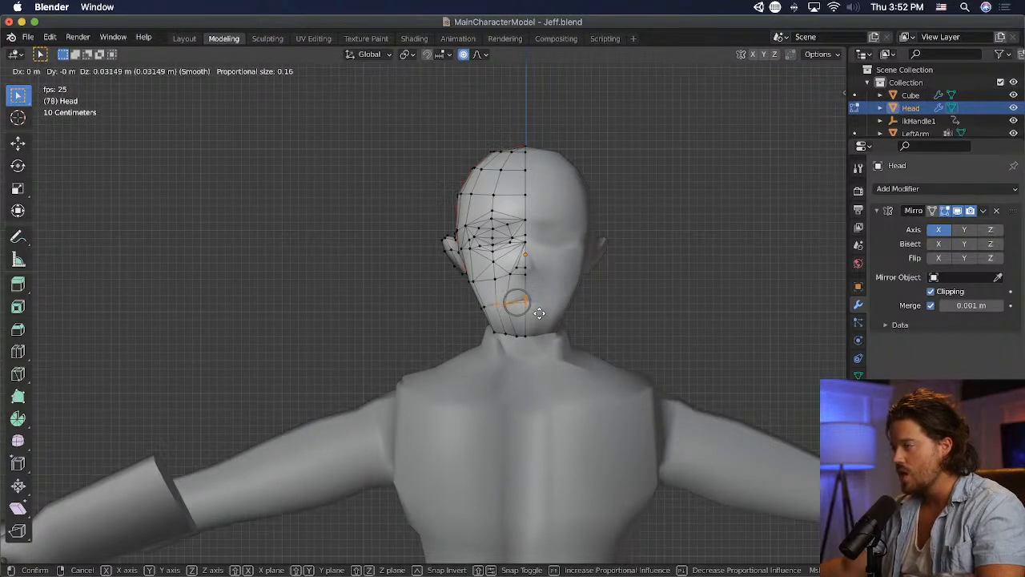
left_click(545, 310)
key("g")
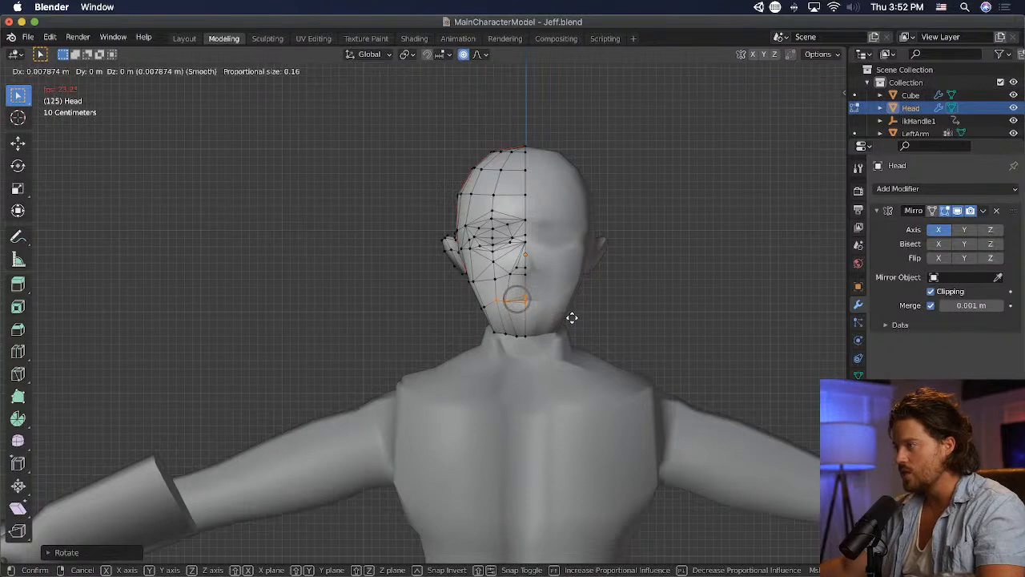
left_click(570, 316)
- Reposition the cheek vertices one by one, from beside the mouth up to the one below the eye, to even out the column
left_click(497, 301)
key("g")
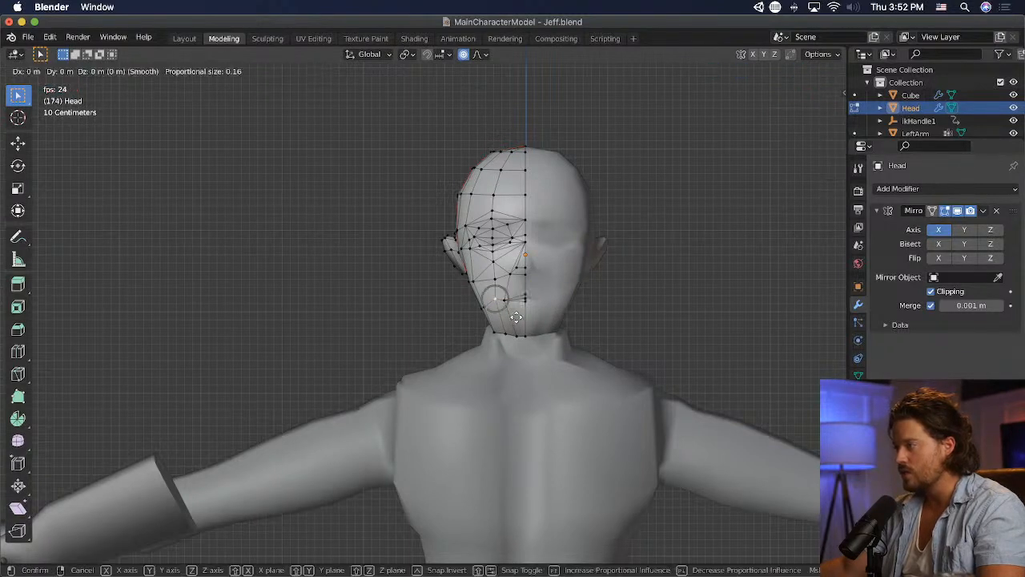
left_click(509, 317)
left_click(496, 278)
key("g")
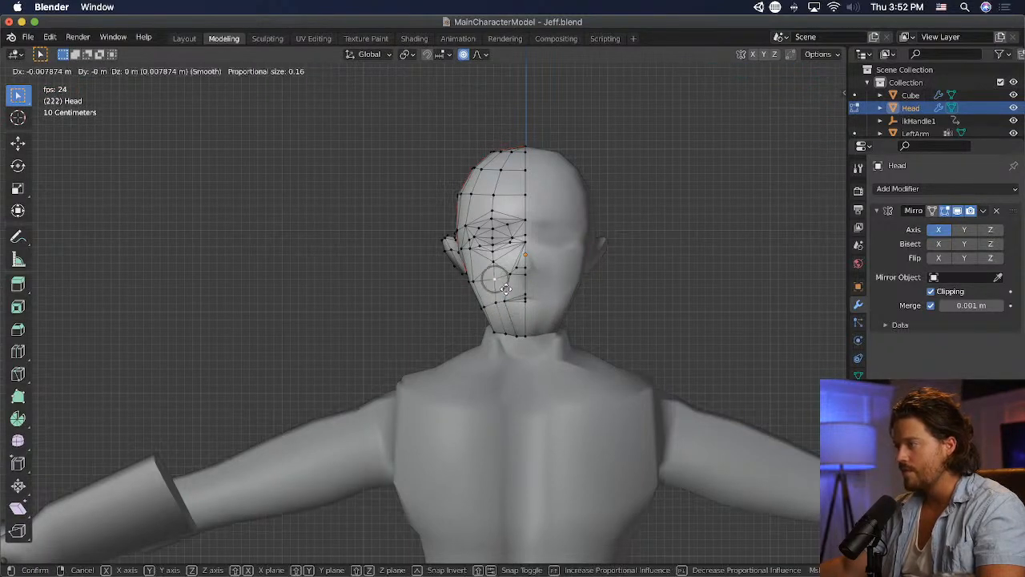
left_click(497, 274)
left_click(496, 261)
key("g")
left_click(492, 263)
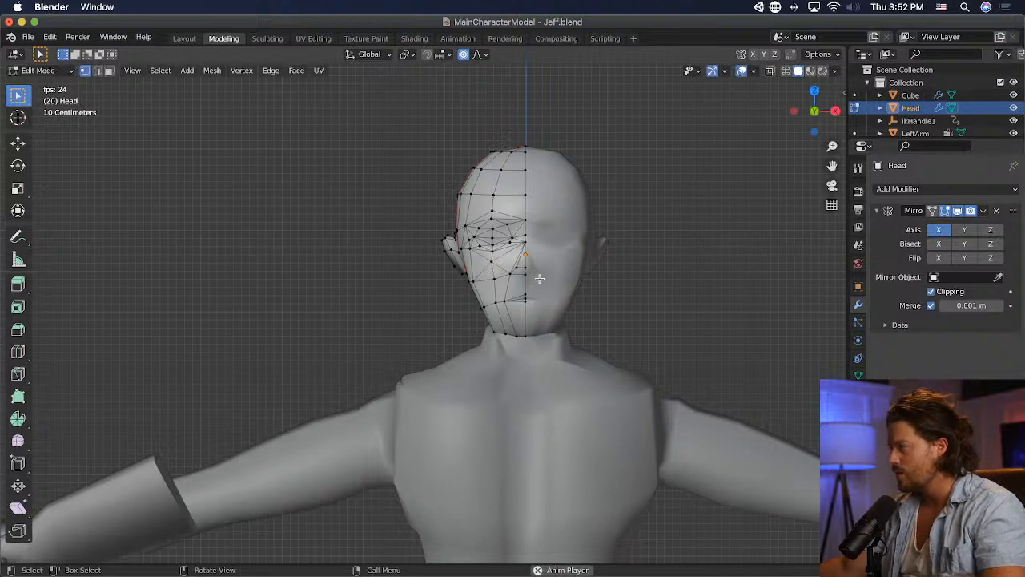
- Adjust the outer cheek vertex and the jaw-edge vertices to refine the face silhouette, and save the file
key("g")
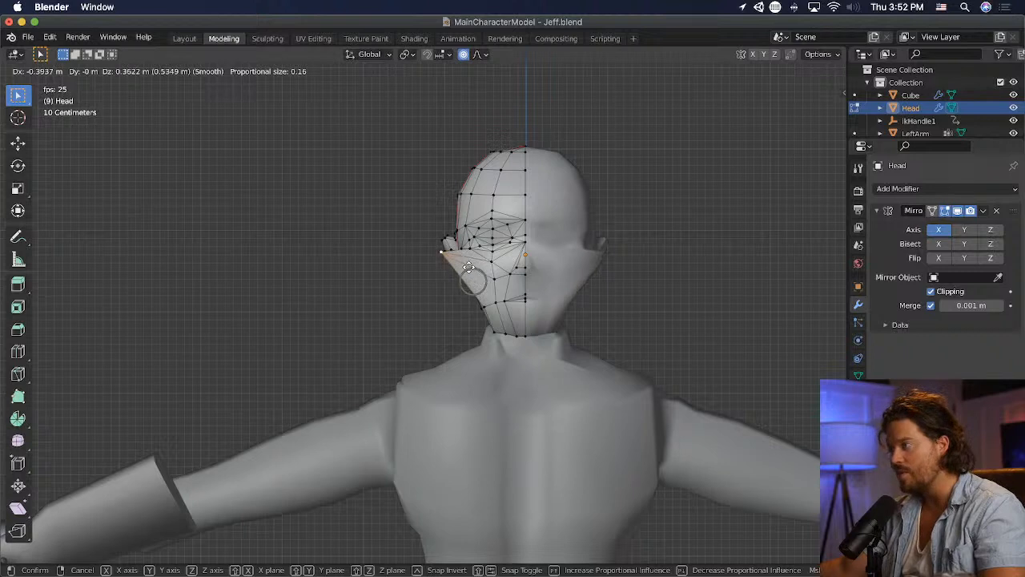
left_click(501, 297)
left_click(576, 309)
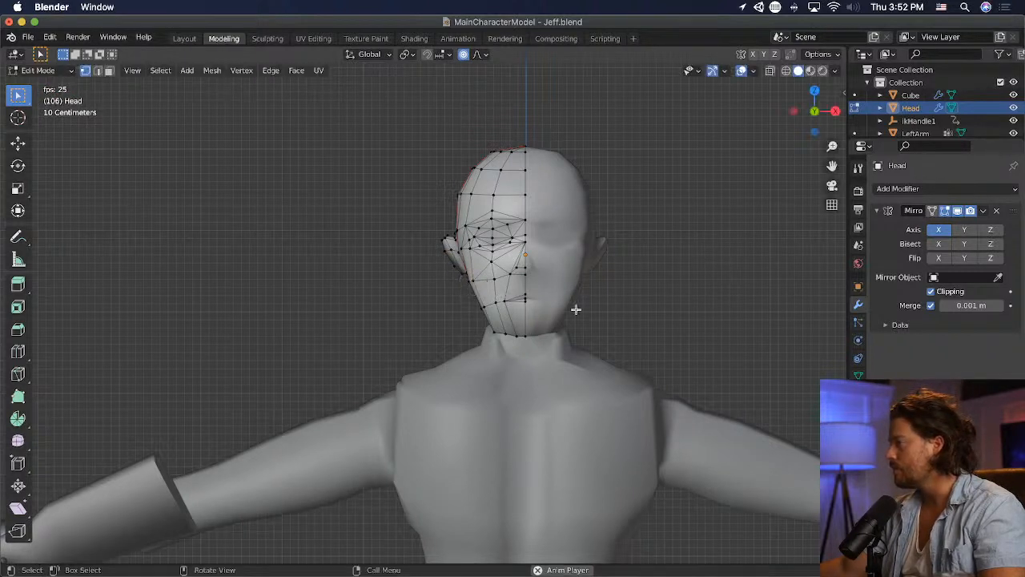
left_click(484, 305)
key("g")
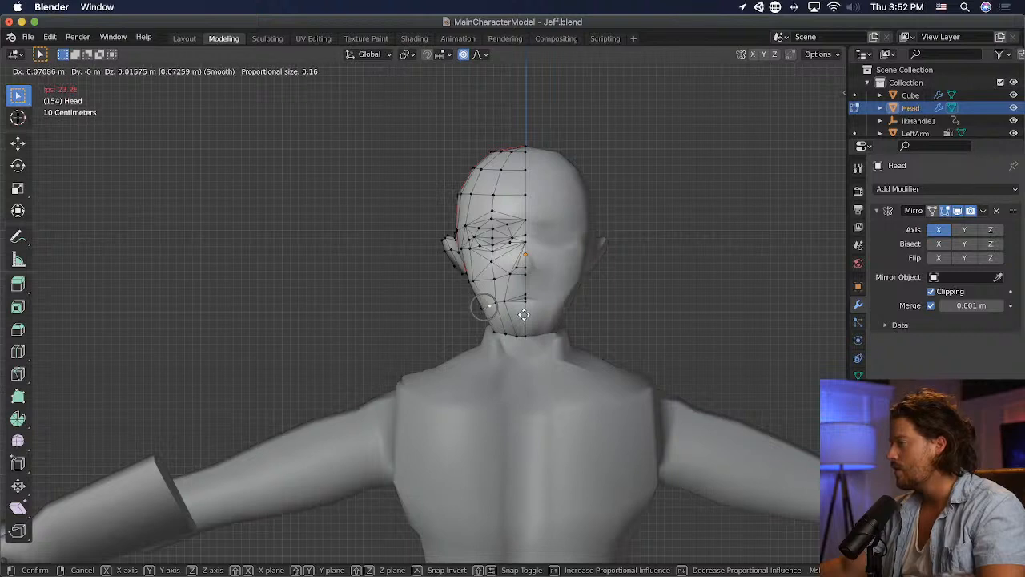
left_click(524, 315)
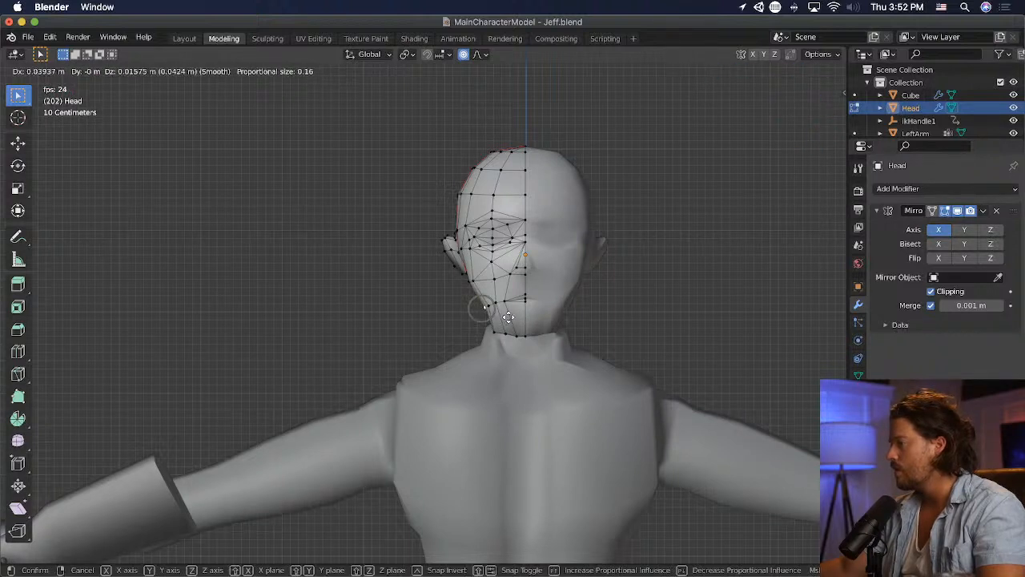
left_click(507, 317)
key("ctrl+s")
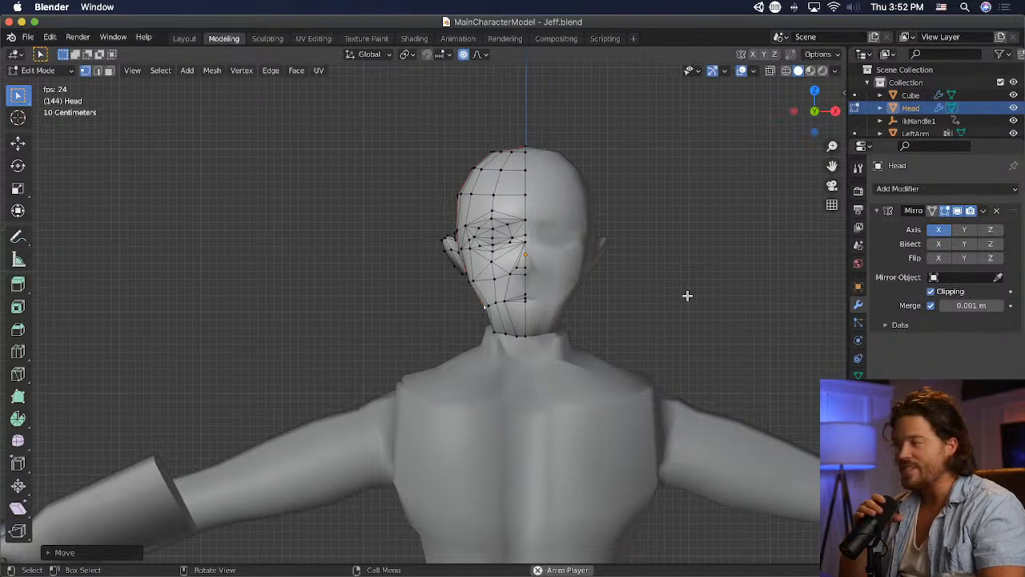
- Merge the triangular faces above the outer half of the eye into one using Dissolve Faces, undoing the mistaken Dissolve Edges
middle_click_drag(383, 245, 545, 187)
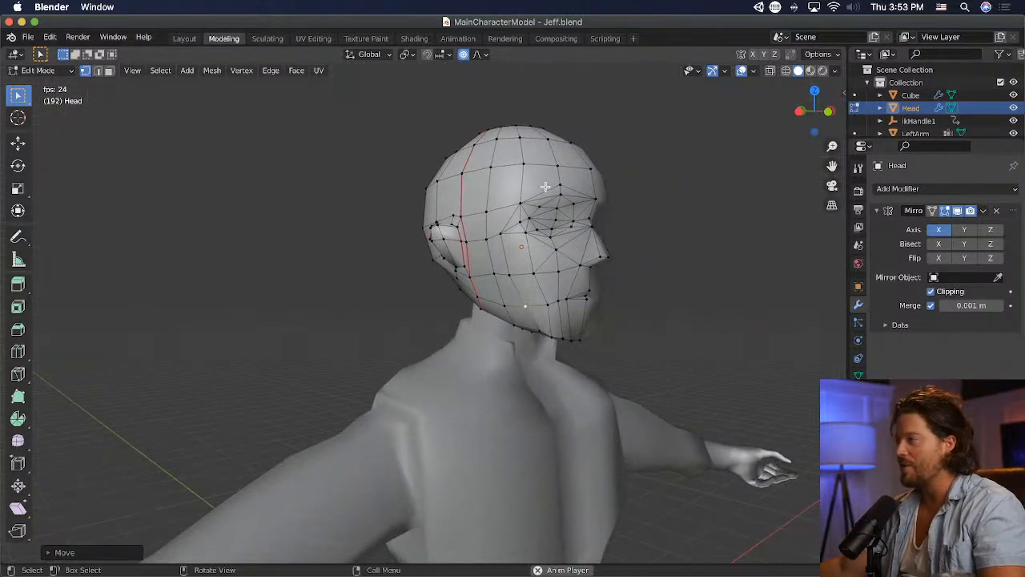
middle_click_drag(585, 219, 526, 222)
scroll(525, 222, "up", 2)
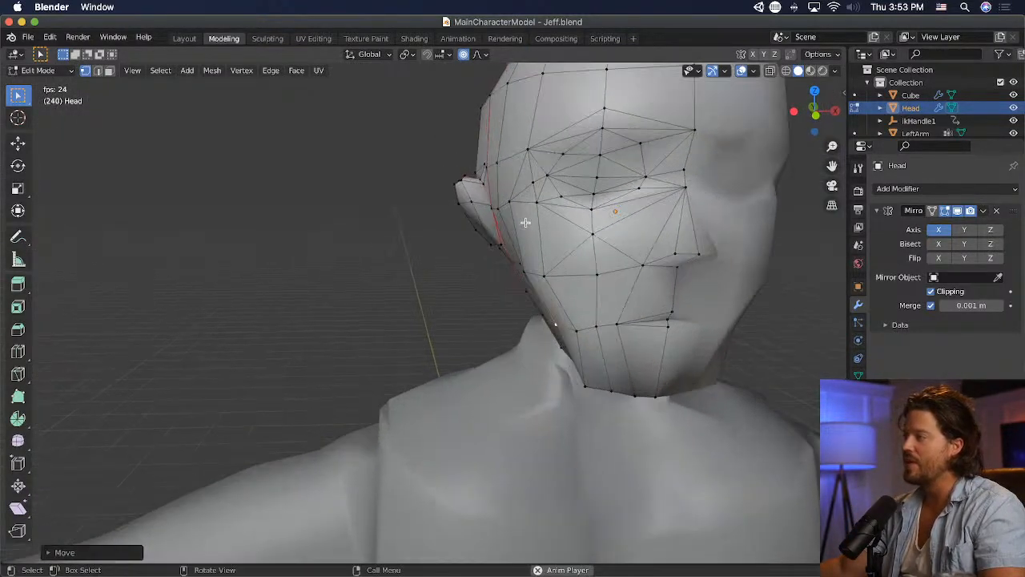
left_click(566, 136, "shift")
key("x")
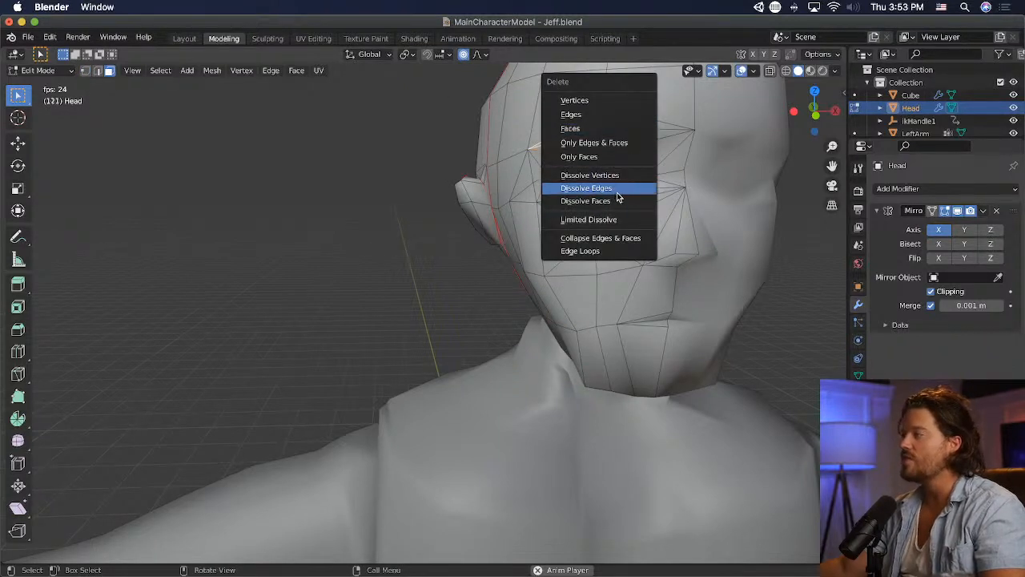
left_click(618, 196)
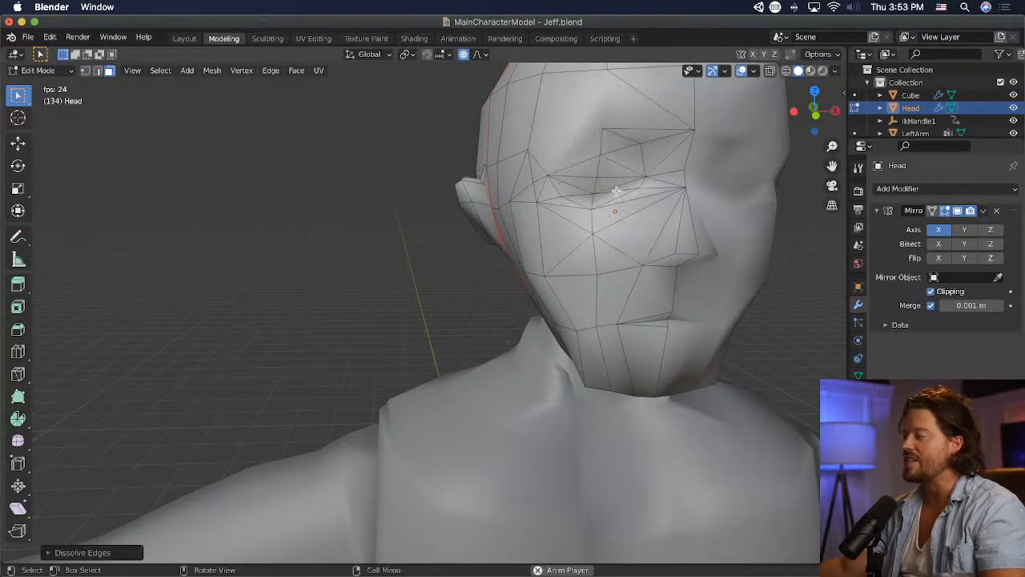
key("ctrl+z")
key("x")
left_click(602, 176)
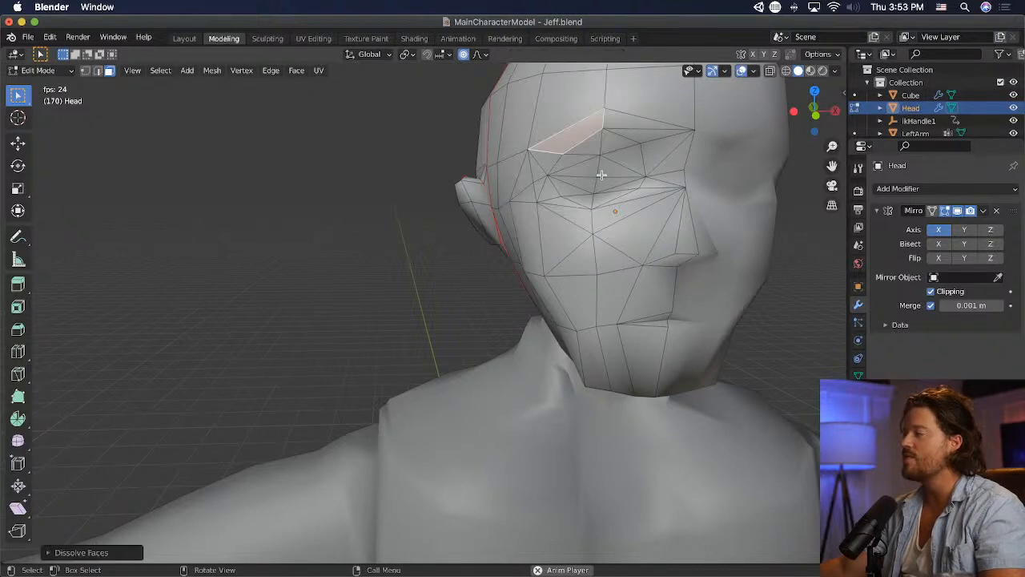
- Dissolve the adjoining triangles at the eye's outer corner and the face pair just below it into single faces
left_click(535, 165)
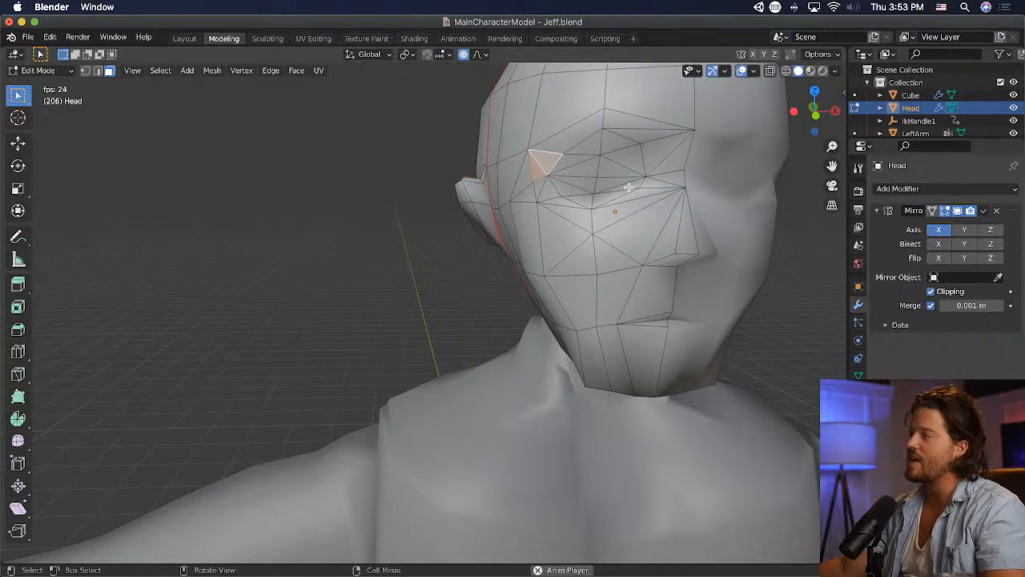
key("x")
left_click(615, 188)
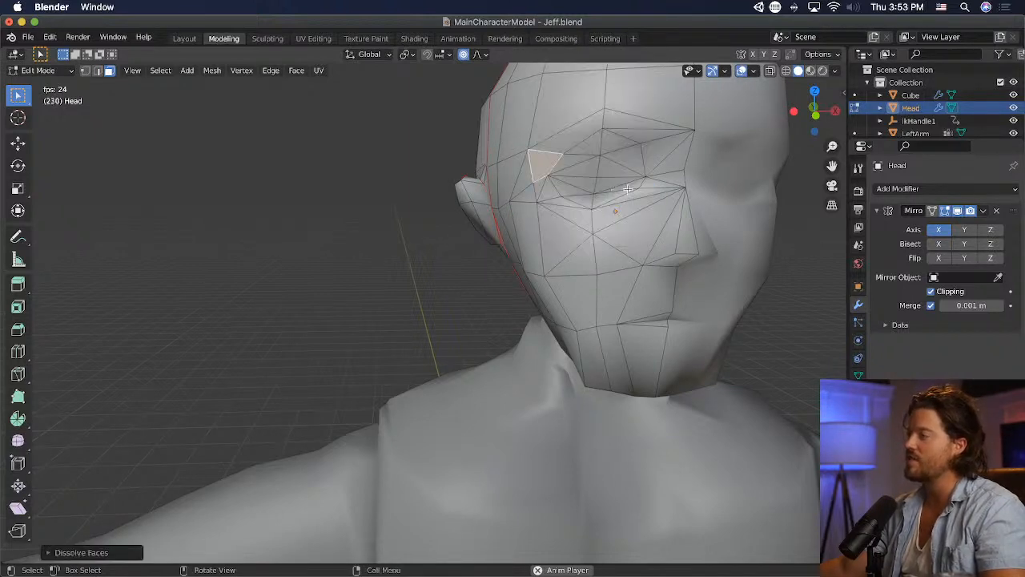
middle_click_drag(615, 188, 566, 189)
left_click(566, 188)
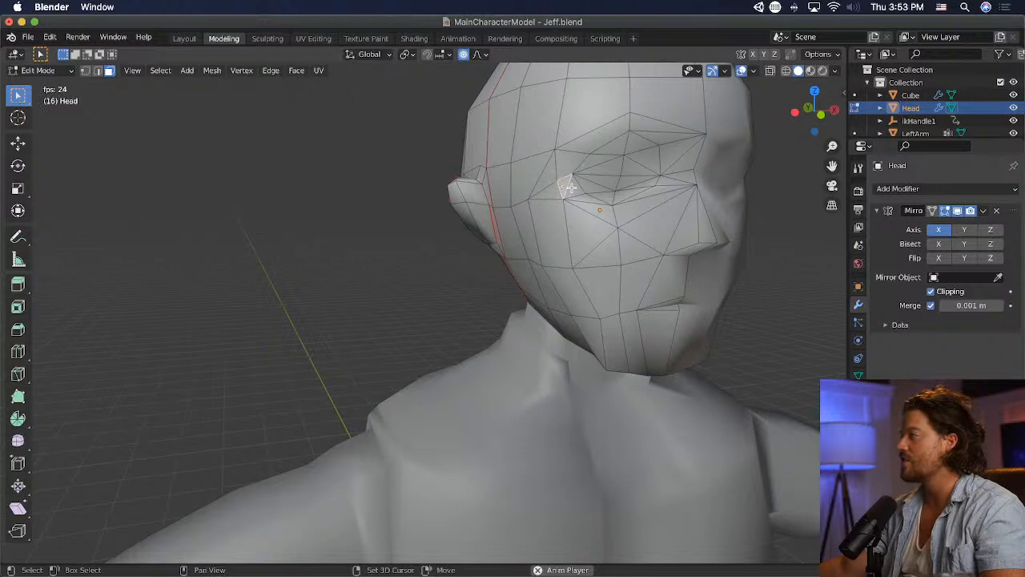
key("x")
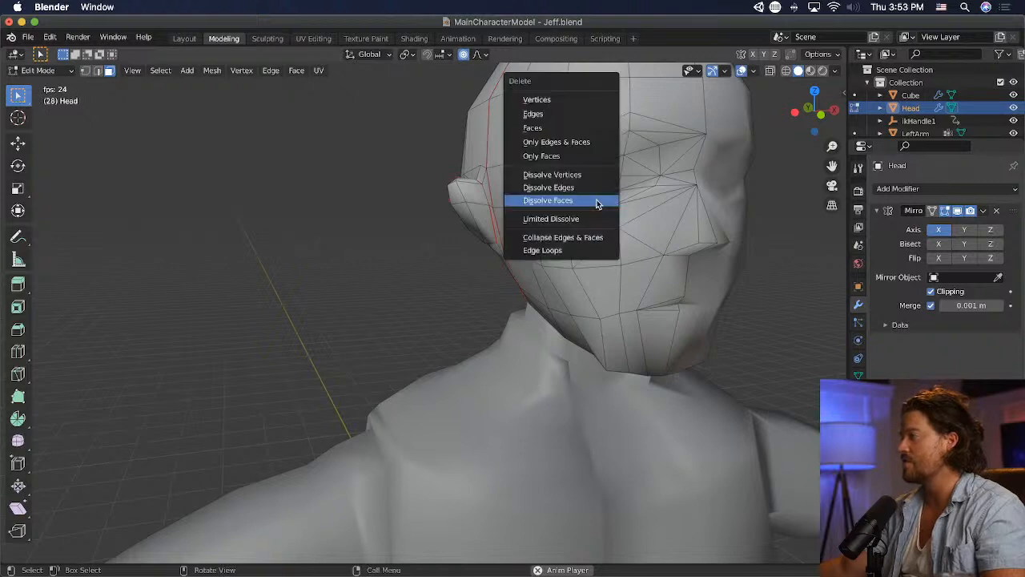
left_click(599, 201)
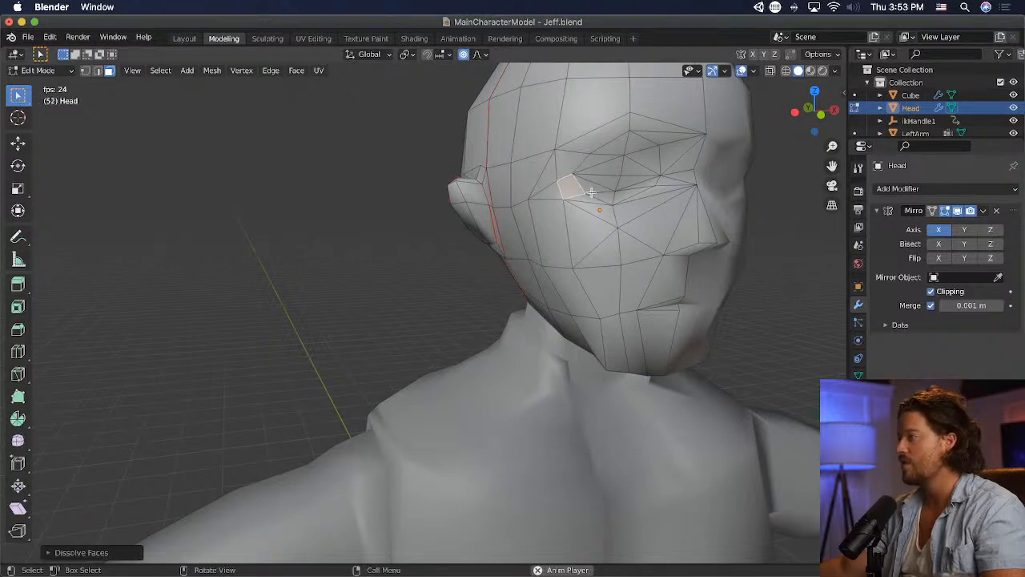
- Dissolve the split faces beneath the outer and inner halves of the eye into one face each
left_click(593, 198)
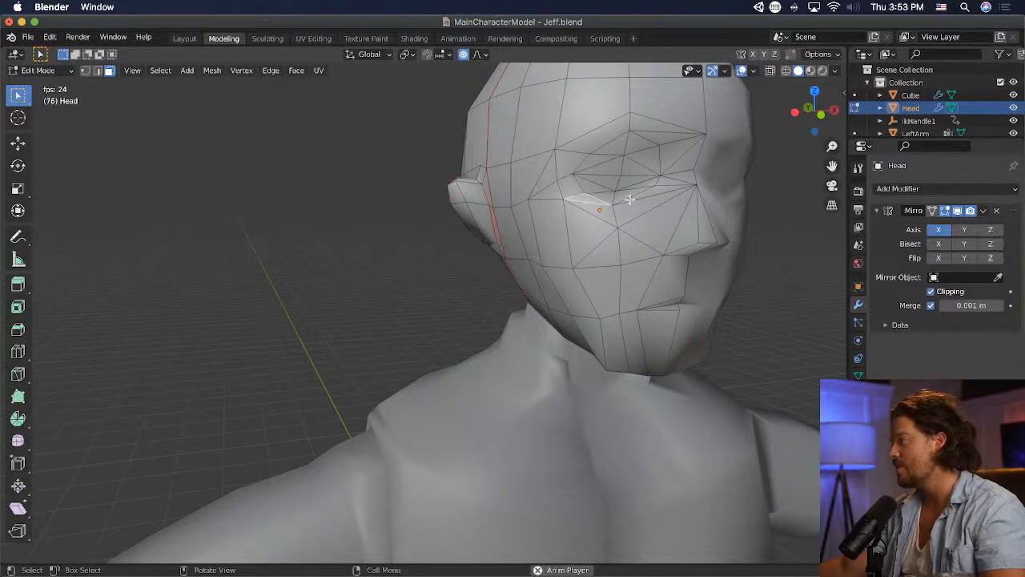
middle_click_drag(630, 199, 575, 212)
scroll(604, 217, "down", 3)
scroll(600, 223, "up", 3)
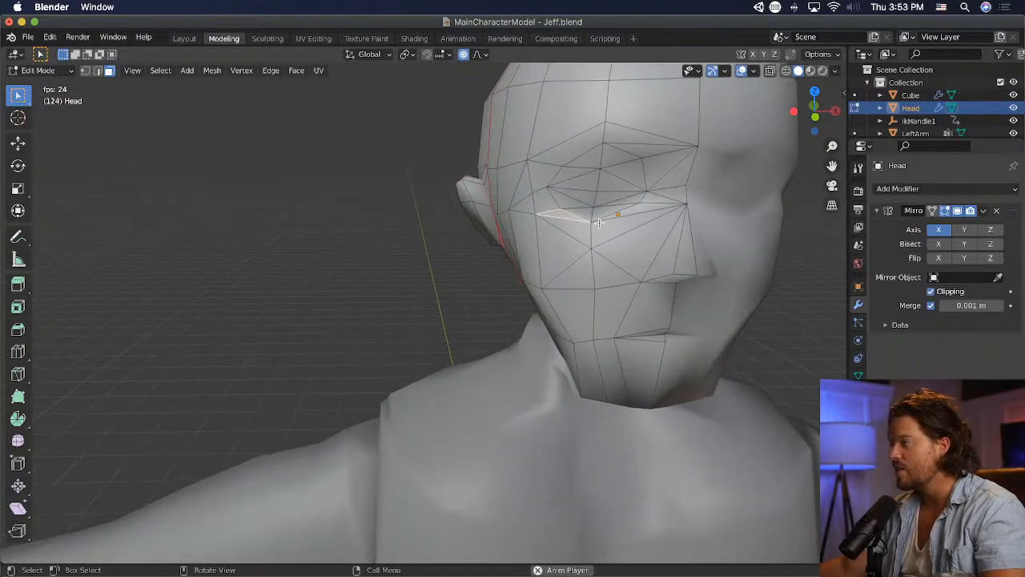
key("x")
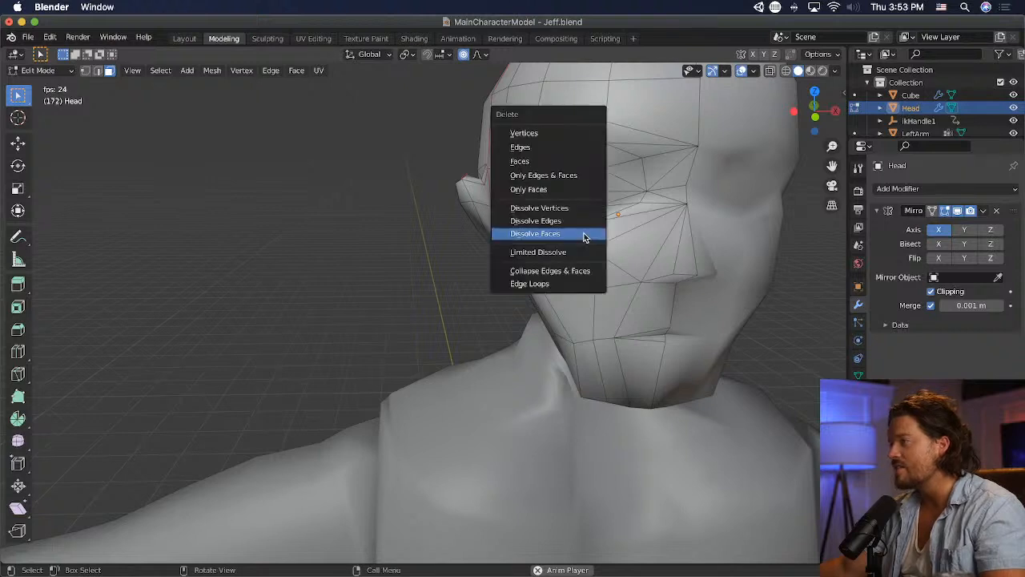
left_click(588, 234)
left_click(629, 223)
key("x")
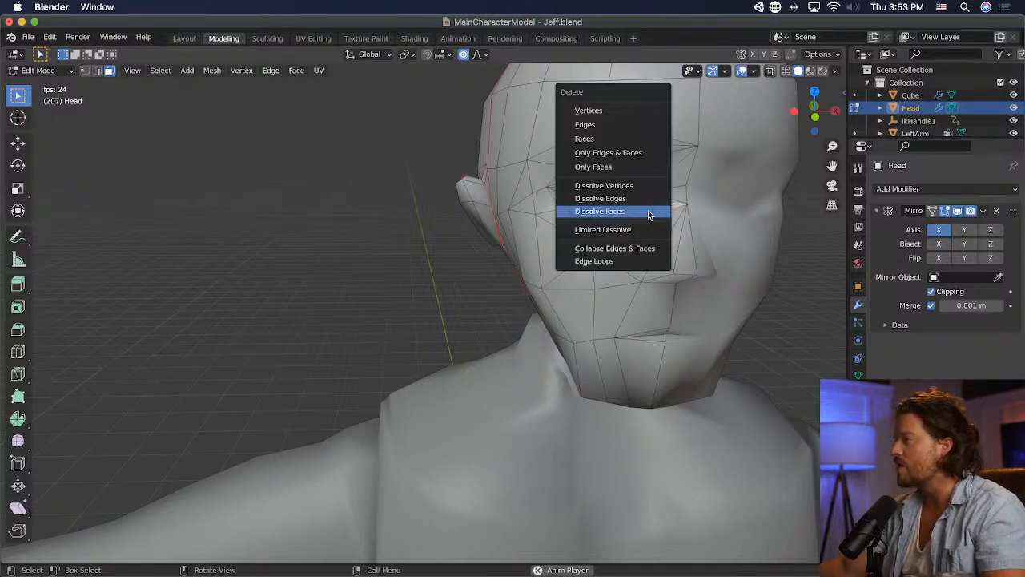
left_click(648, 211)
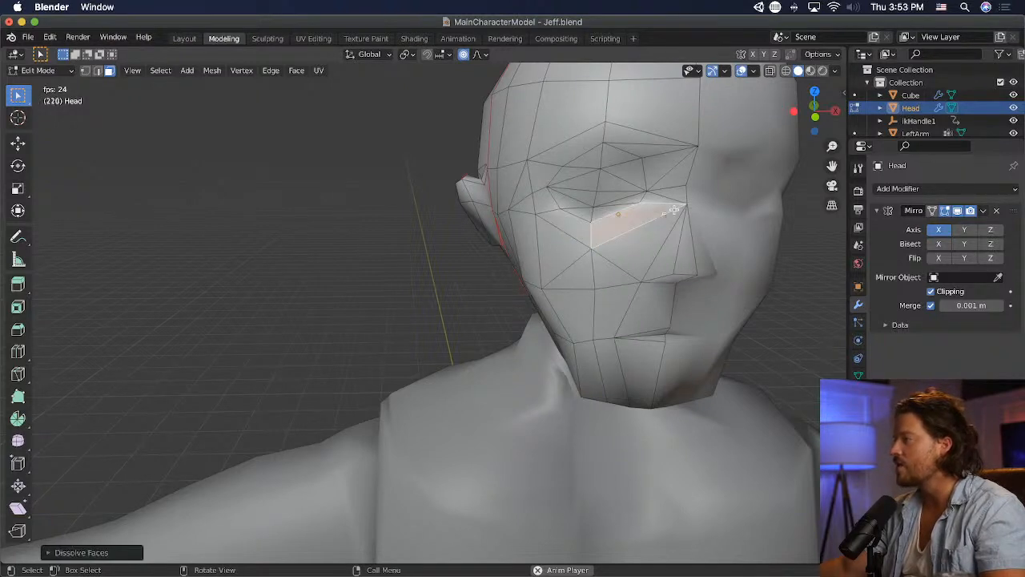
- Dissolve the triangle pairs between the inner eye and nose bridge and below the inner brow
left_click(678, 168)
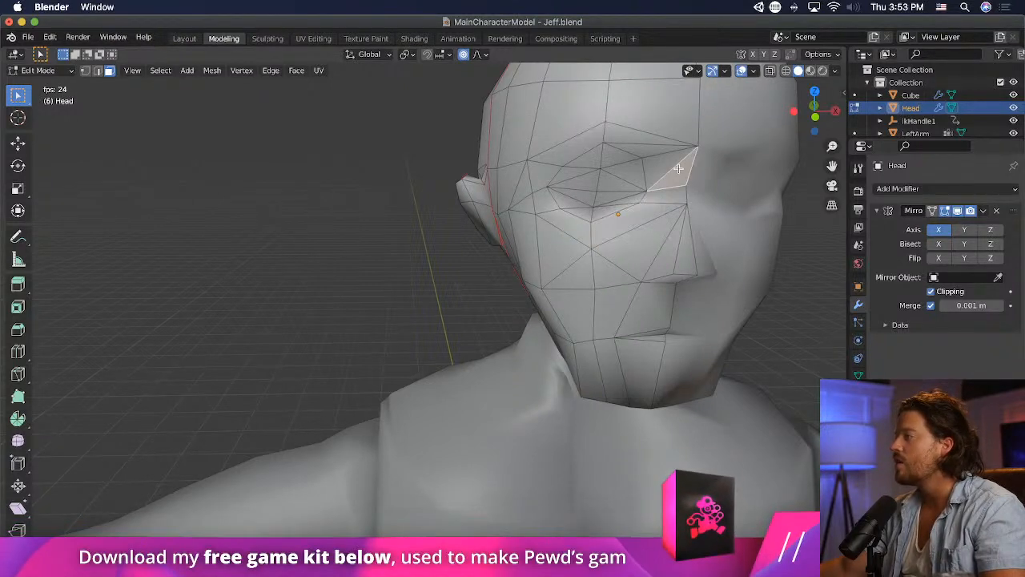
key("x")
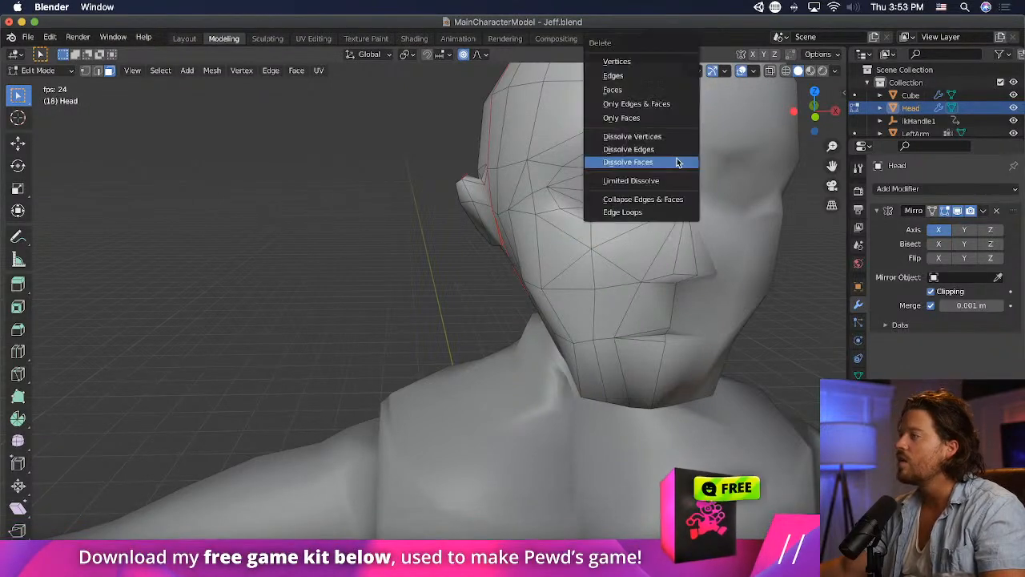
left_click(679, 163)
left_click(664, 144)
key("x")
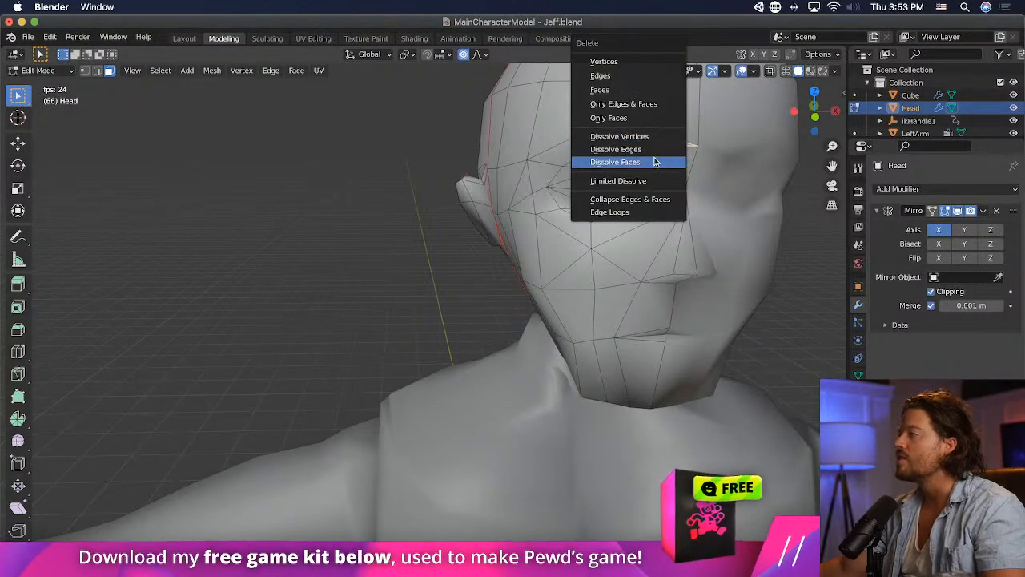
left_click(652, 162)
- Dissolve the remaining split faces along the lower eyelid toward the inner corner of the eye
middle_click_drag(435, 224, 363, 270)
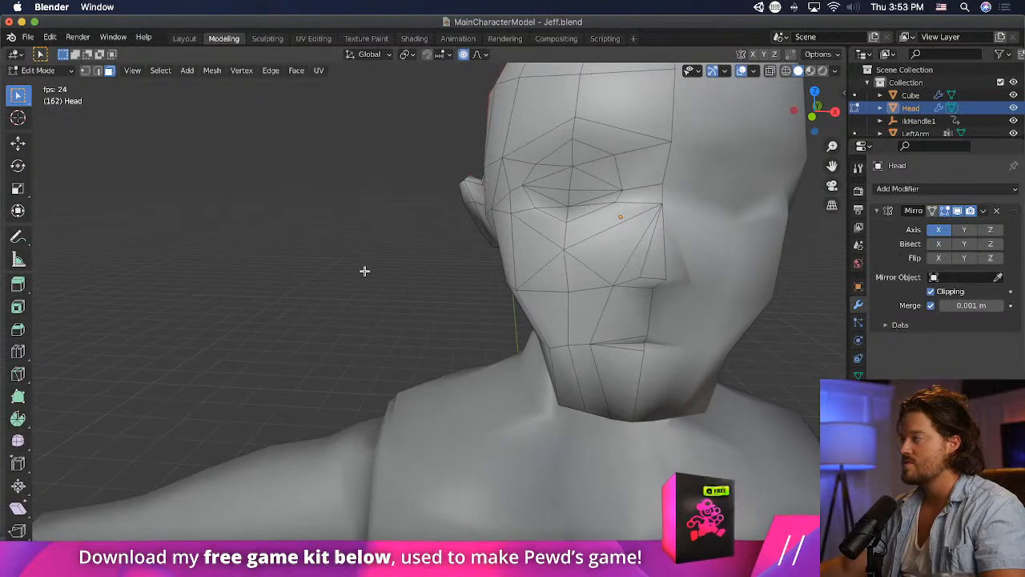
left_click(551, 211)
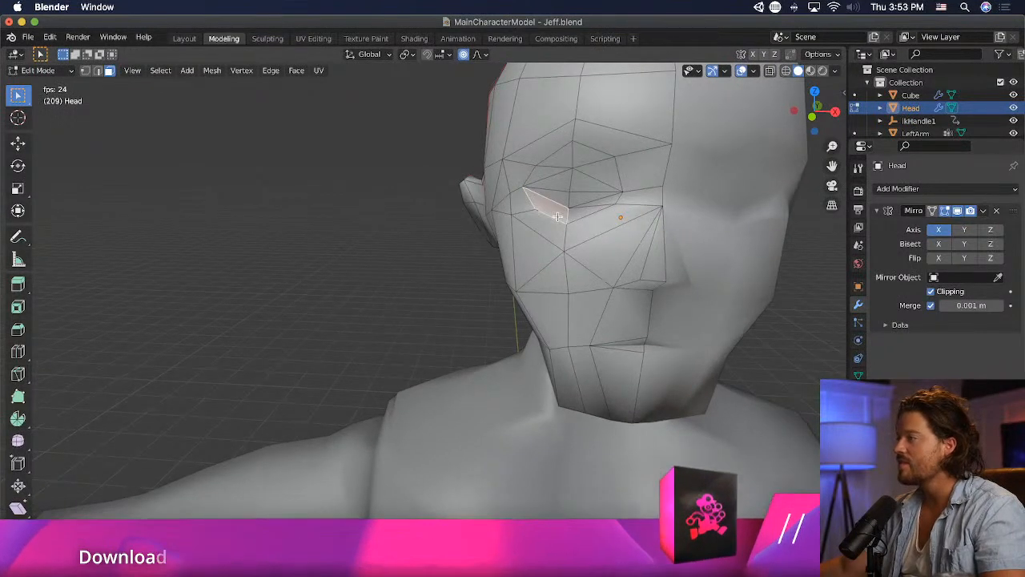
left_click(612, 200, "shift")
key("x")
left_click(611, 201)
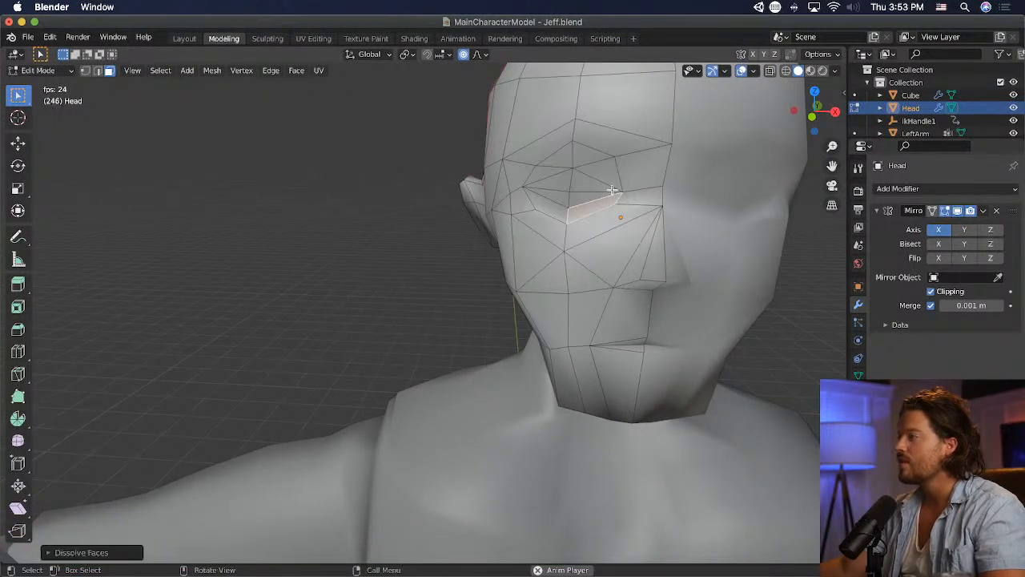
left_click(614, 183)
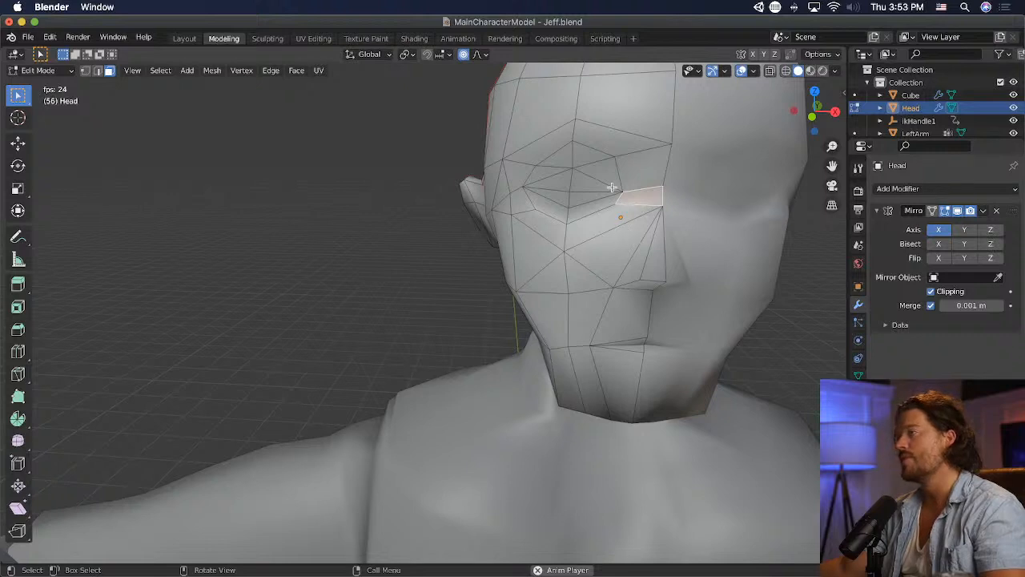
- Dissolve the triangles on the inner half of the upper eyelid into one four-sided face
left_click(593, 164, "shift")
key("x")
left_click(619, 176)
left_click(597, 171)
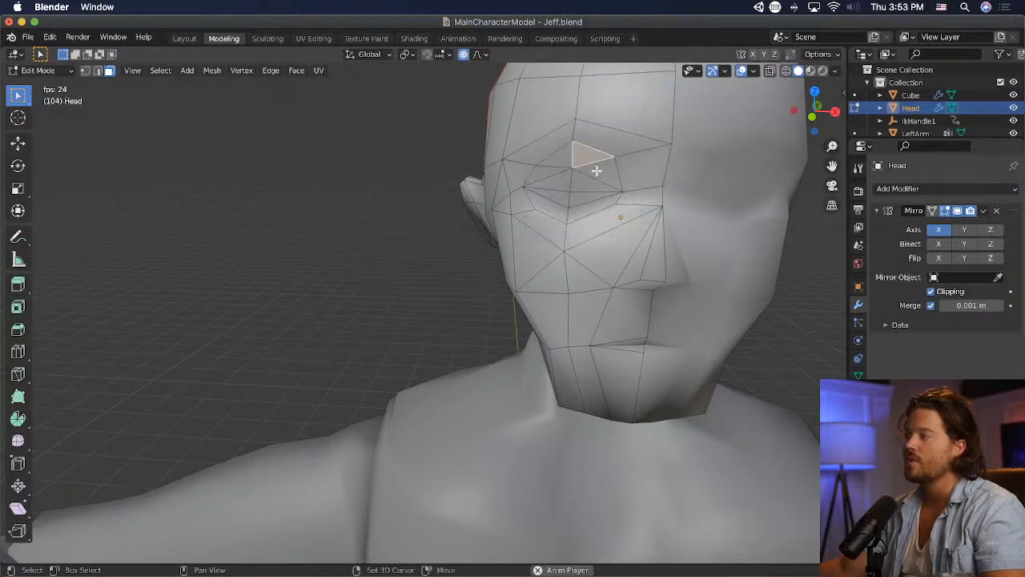
left_click(599, 157, "shift")
key("x")
left_click(612, 167)
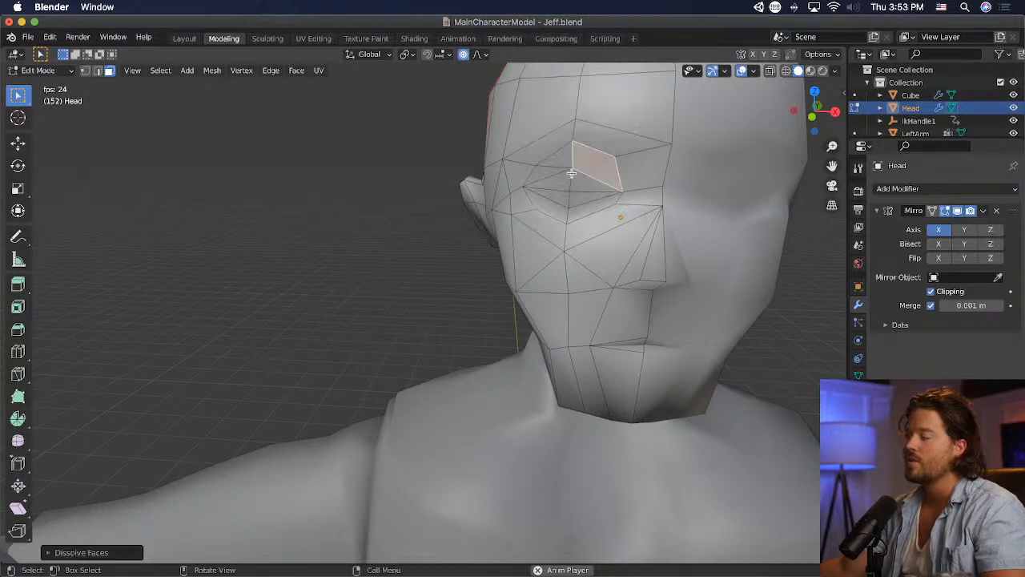
- Dissolve the triangles on the outer half of the upper eyelid, and switch to edge selection
left_click(564, 160)
left_click(555, 171, "shift")
key("x")
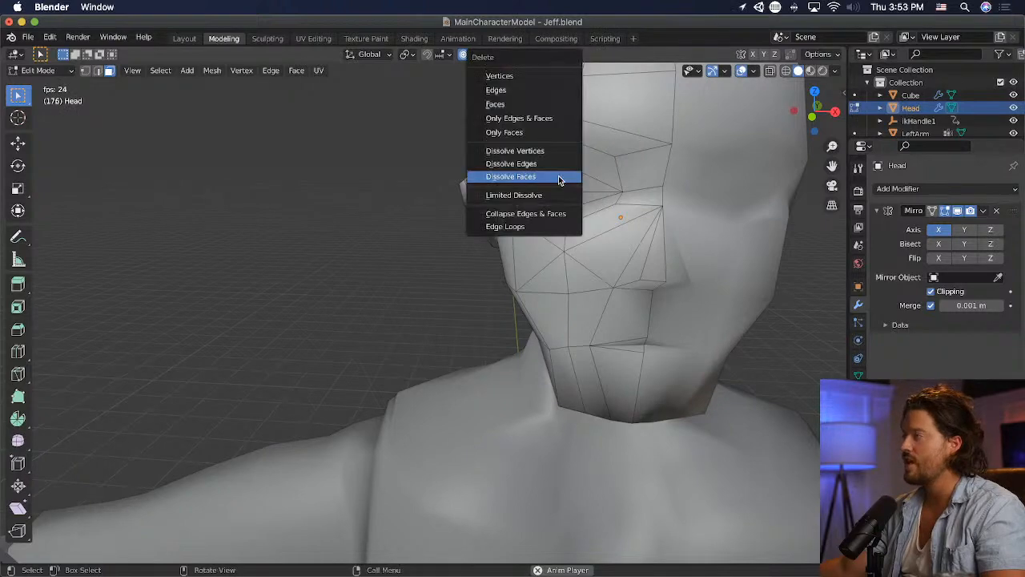
left_click(558, 176)
middle_click_drag(560, 180, 644, 189)
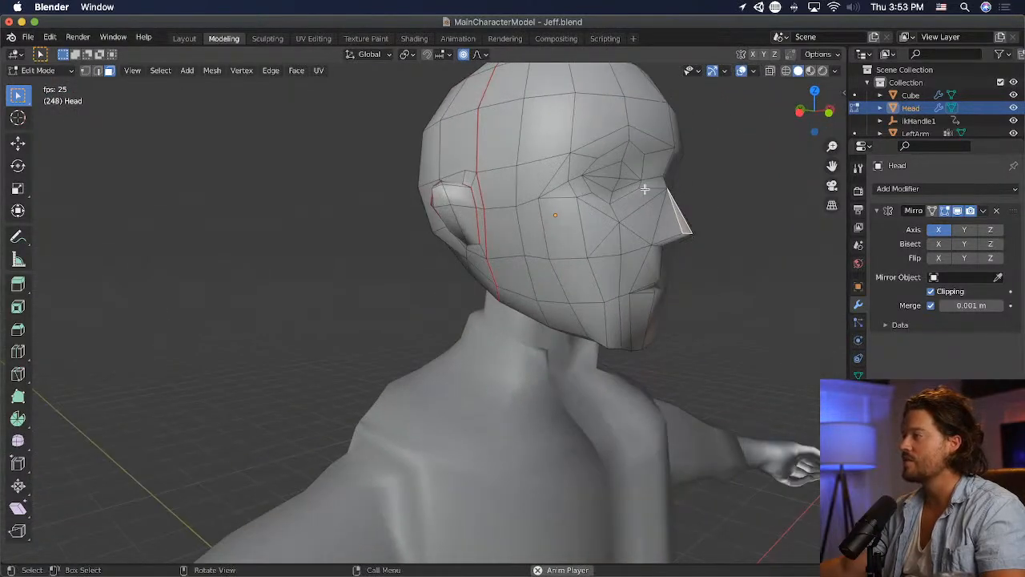
left_click(96, 71)
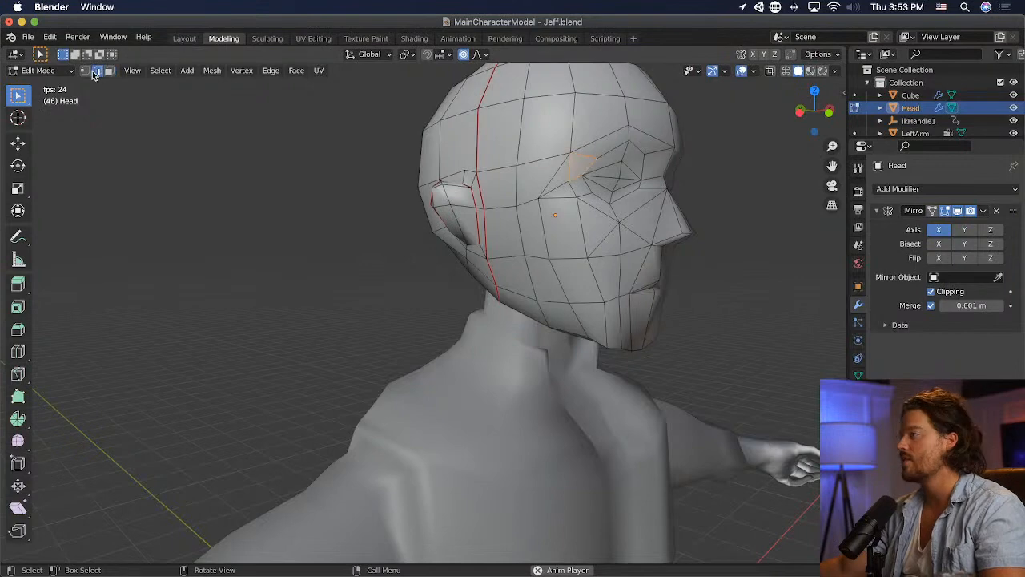
- Switch to face selection, and examine the simplified faces around the eye from the side and the front
middle_click_drag(682, 204, 612, 205)
scroll(592, 196, "up", 1)
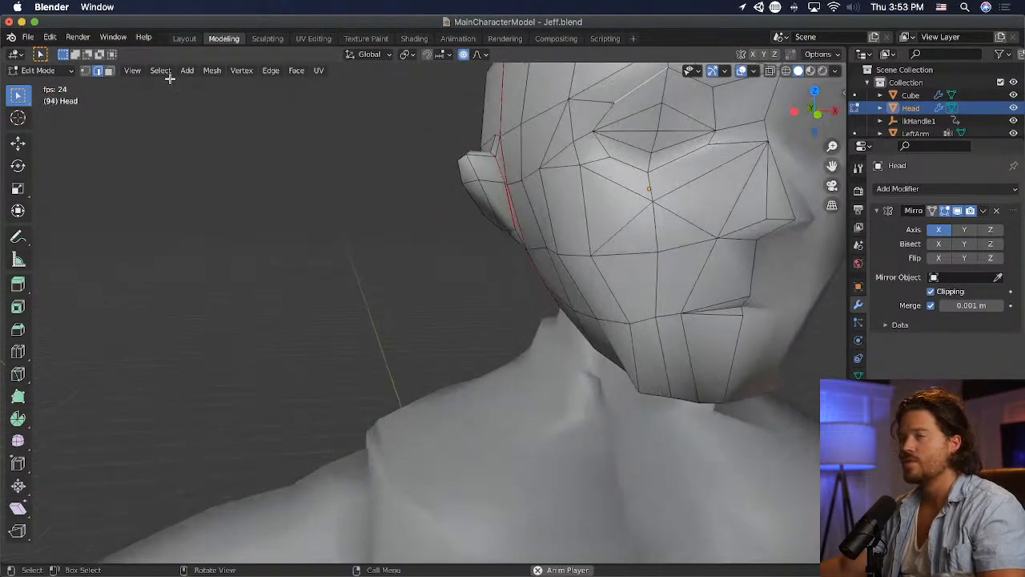
key("3")
middle_click_drag(552, 149, 631, 162)
left_click(620, 155)
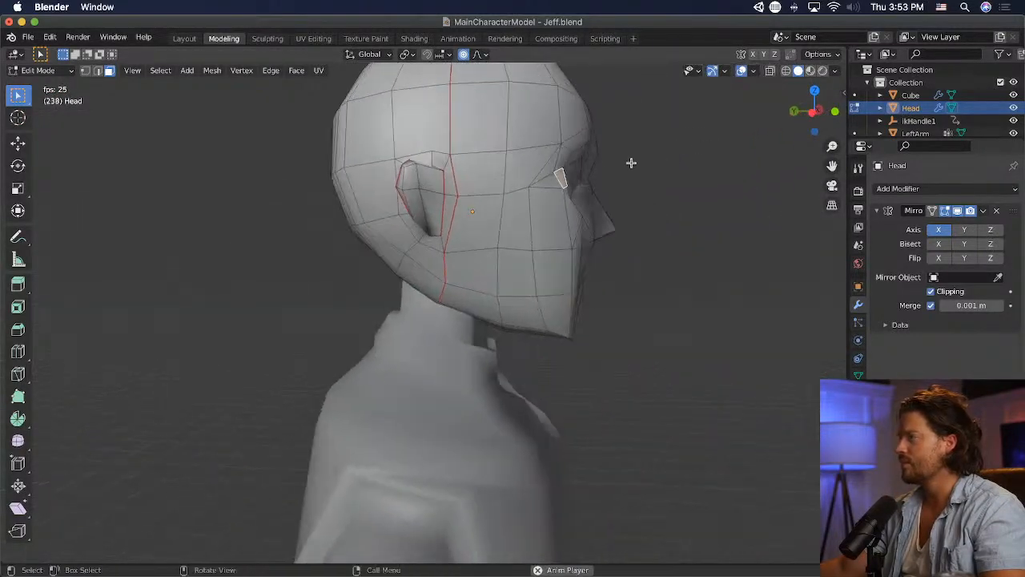
middle_click_drag(680, 216, 598, 224)
scroll(595, 225, "down", 1)
left_click(424, 232)
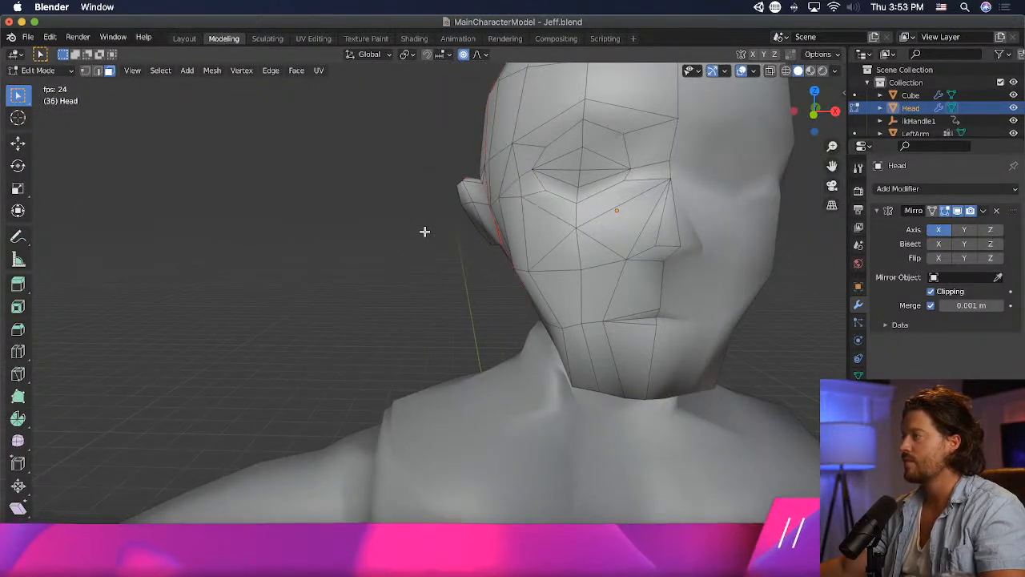
scroll(425, 231, "down", 2)
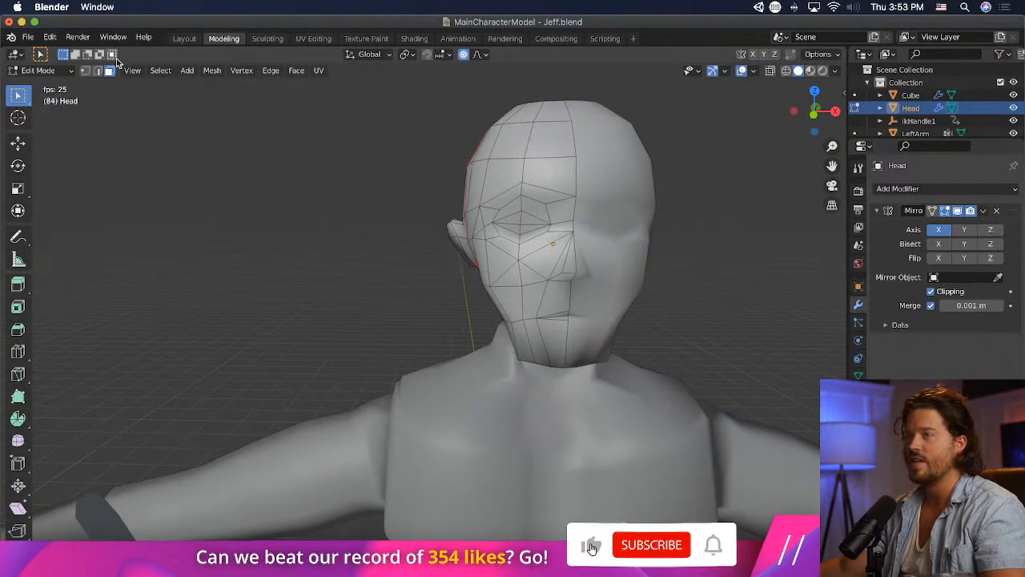
- Check the head's smooth shading in Object Mode with nothing selected, and return the head to Edit Mode
left_click(40, 69)
left_click(36, 82)
middle_click_drag(213, 190, 253, 204)
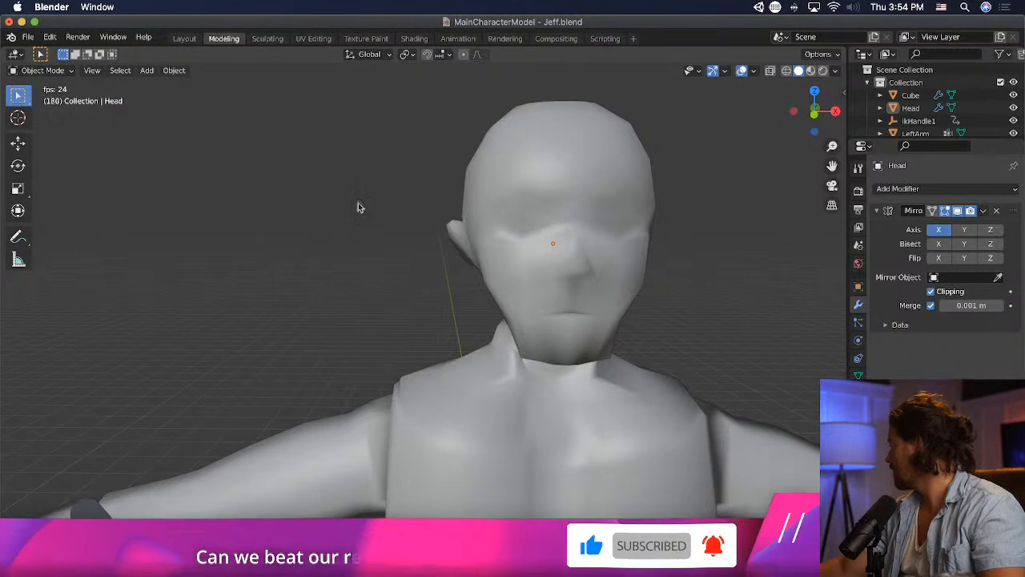
middle_click_drag(670, 227, 609, 282)
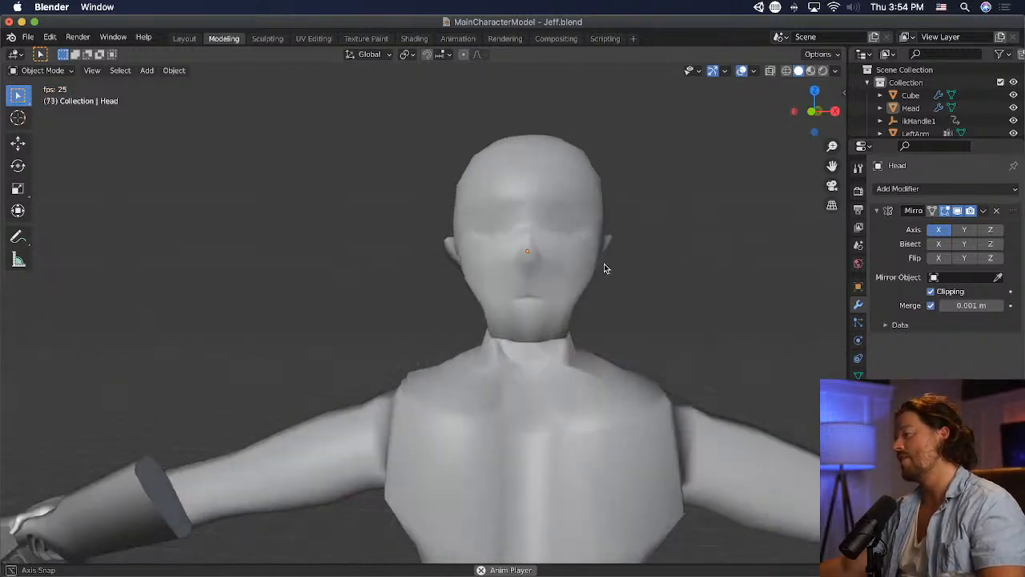
left_click(538, 264)
left_click(41, 71)
left_click(42, 99)
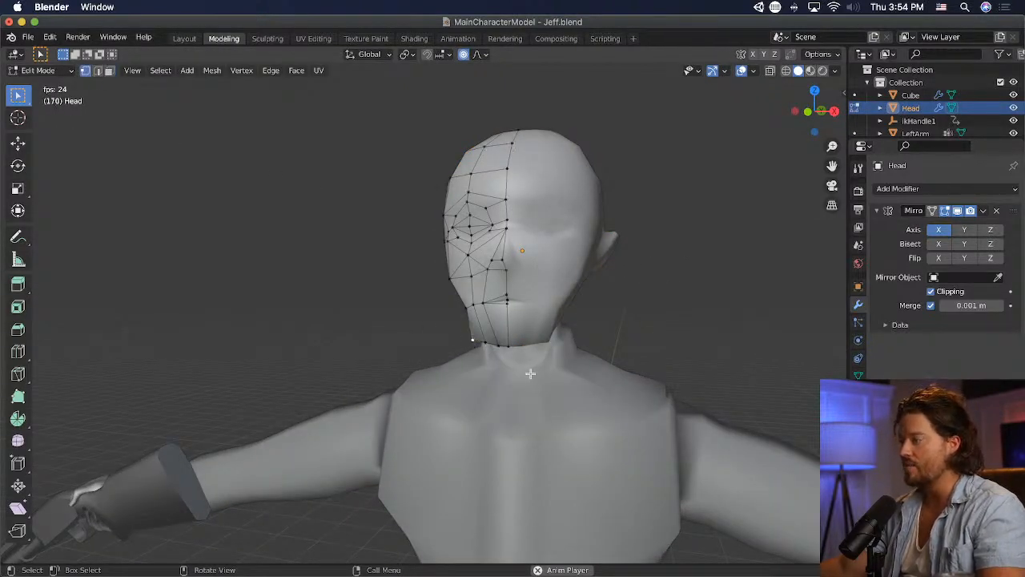
- Try to move the vertex at the lower jaw corner
middle_click_drag(530, 373, 588, 363)
scroll(590, 363, "down", 1)
key("g")
left_click(584, 358)
key("ctrl+z")
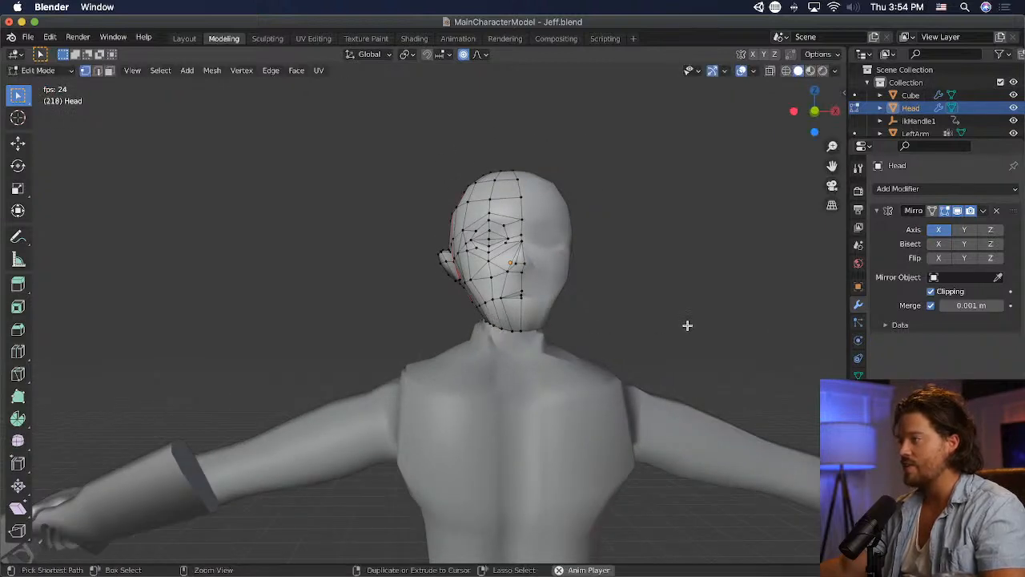
- Save the file, and UV unwrap the entire head mesh
key("super+s")
key("a")
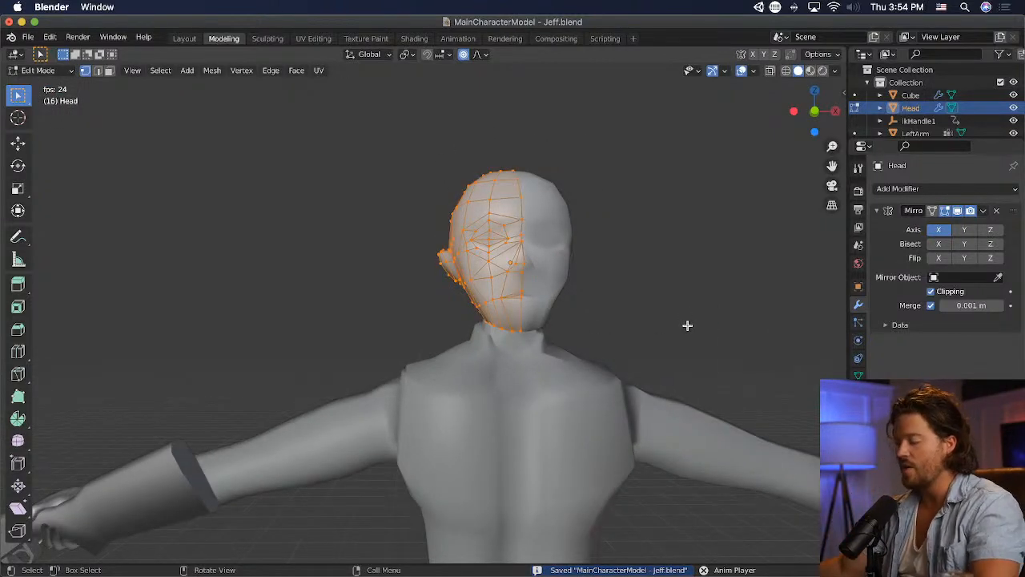
key("u")
left_click(687, 325)
- In the UV Editing workspace, rotate all the head's UV islands about half a turn and reposition them inside the UV square
left_click(312, 39)
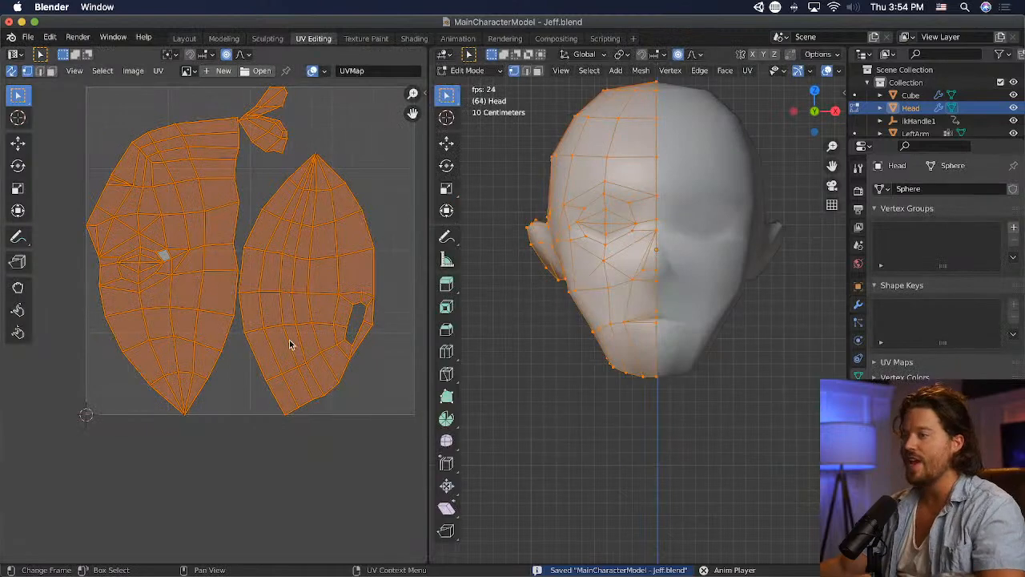
left_click(236, 423)
left_click_drag(56, 115, 346, 474)
key("r")
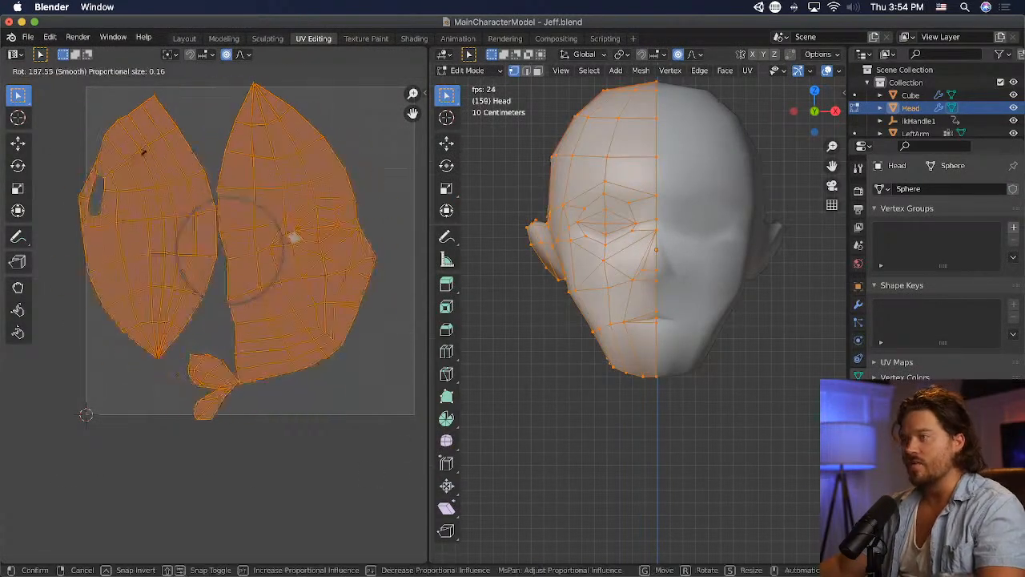
left_click(169, 157)
key("g")
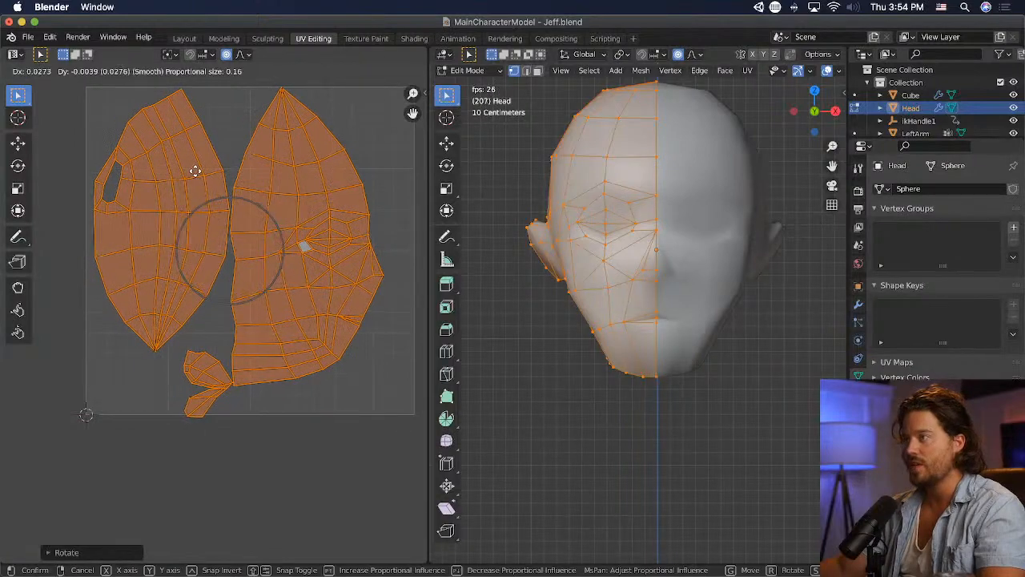
left_click(207, 176)
- Adjust the scale of the UV islands along X and nudge them sideways toward the centre of the UV square
key("s")
key("x")
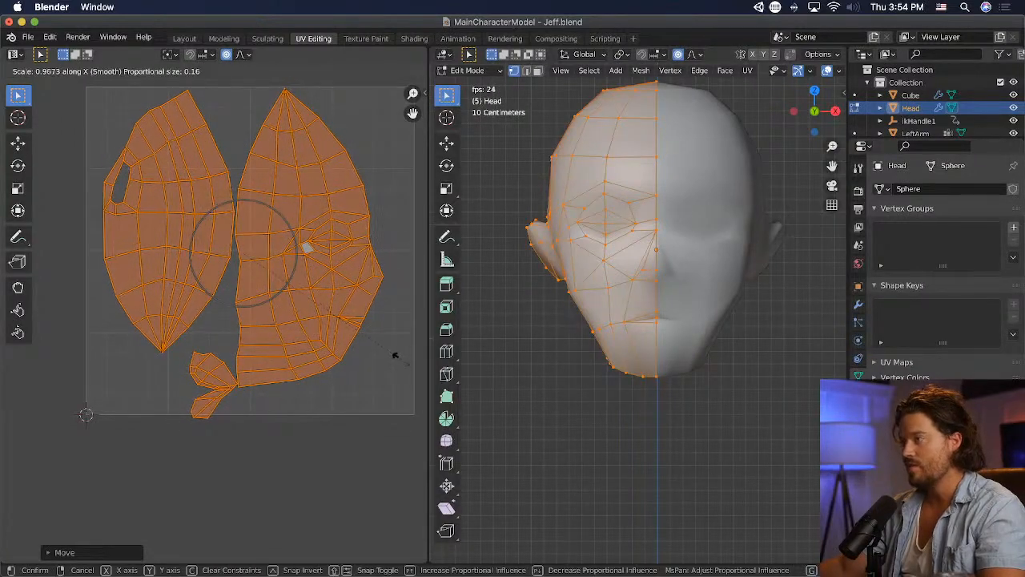
left_click(406, 358)
key("g")
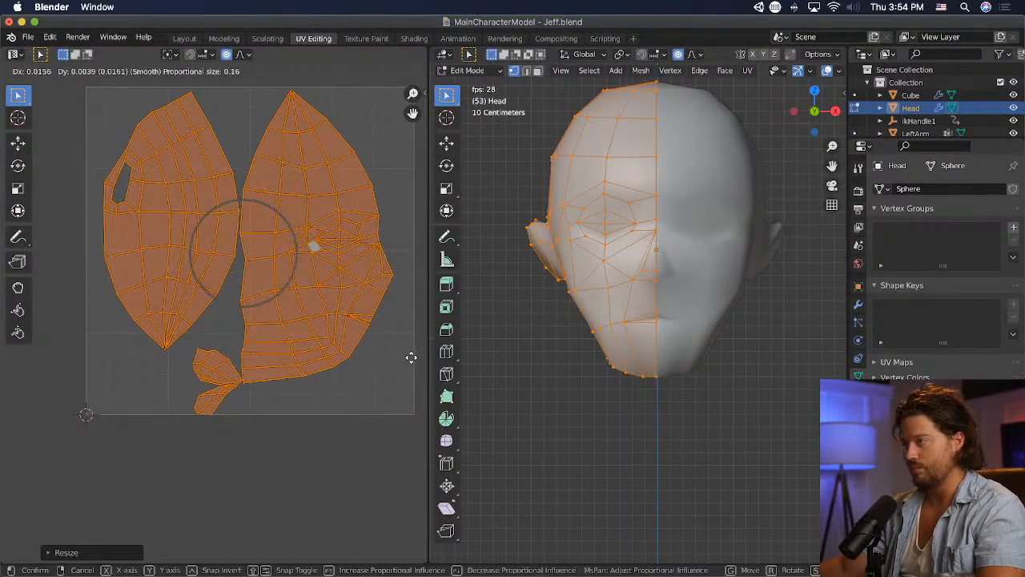
left_click(410, 357)
- Select the small highlighted face at the outer eye corner in the UV layout, and delete it from the mesh
left_click(314, 249)
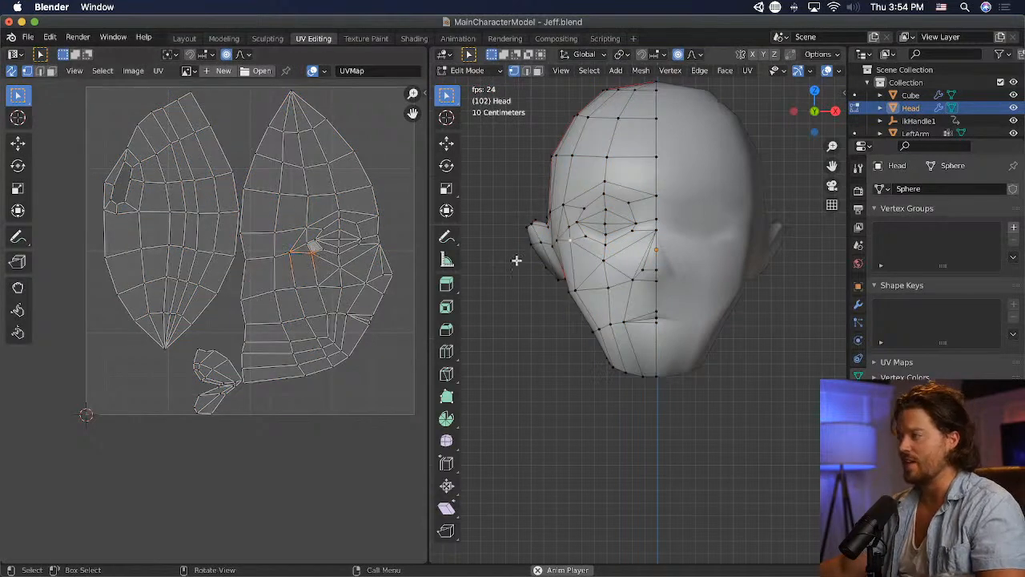
middle_click_drag(517, 258, 591, 256)
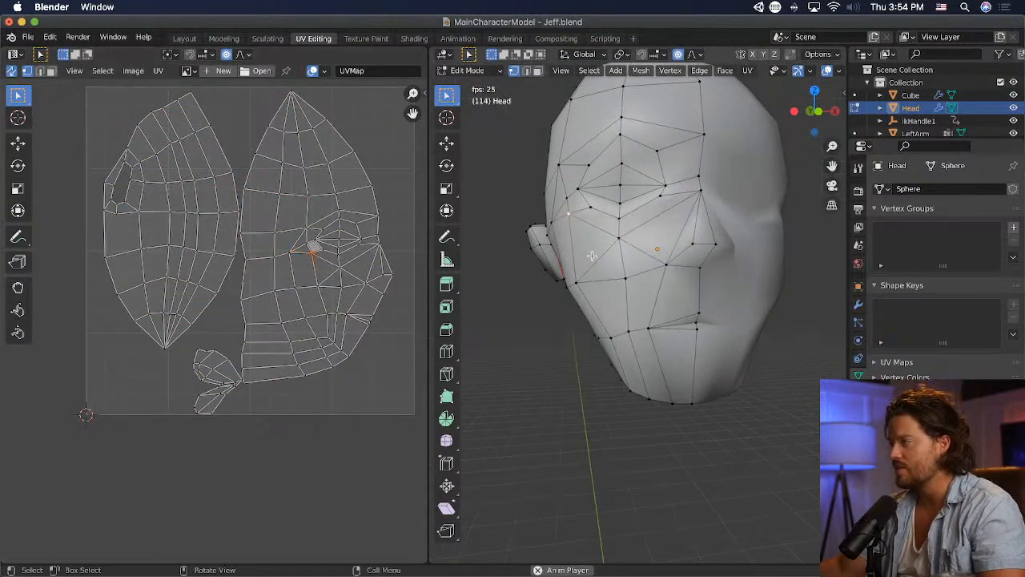
left_click(317, 241, "shift")
left_click(51, 71)
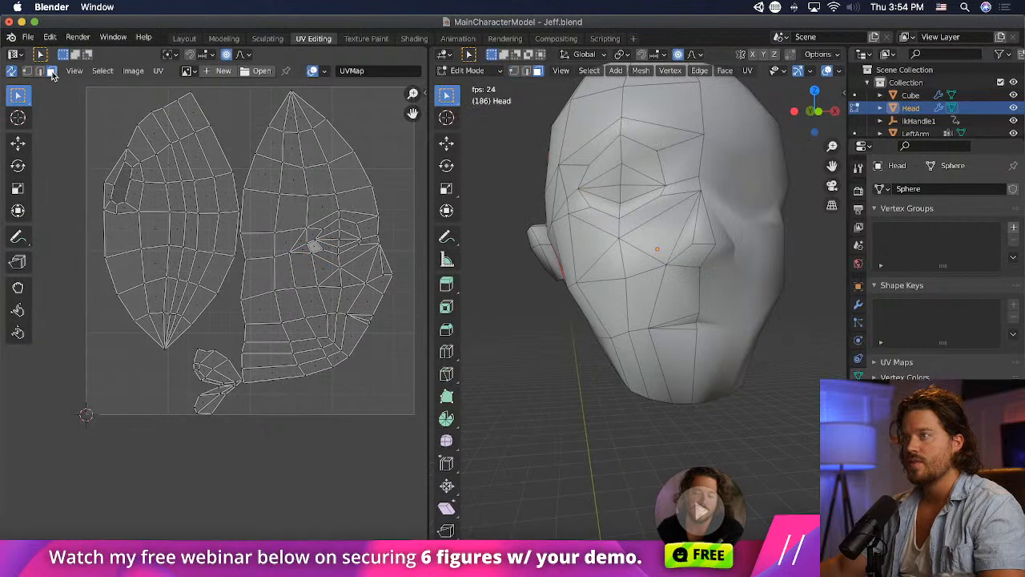
left_click(310, 238)
key("x")
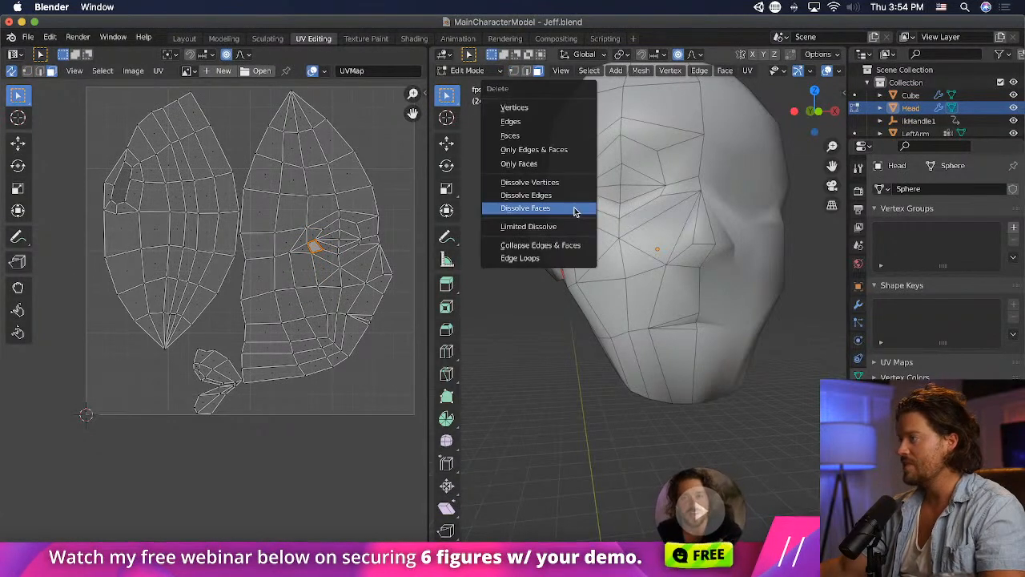
left_click(543, 136)
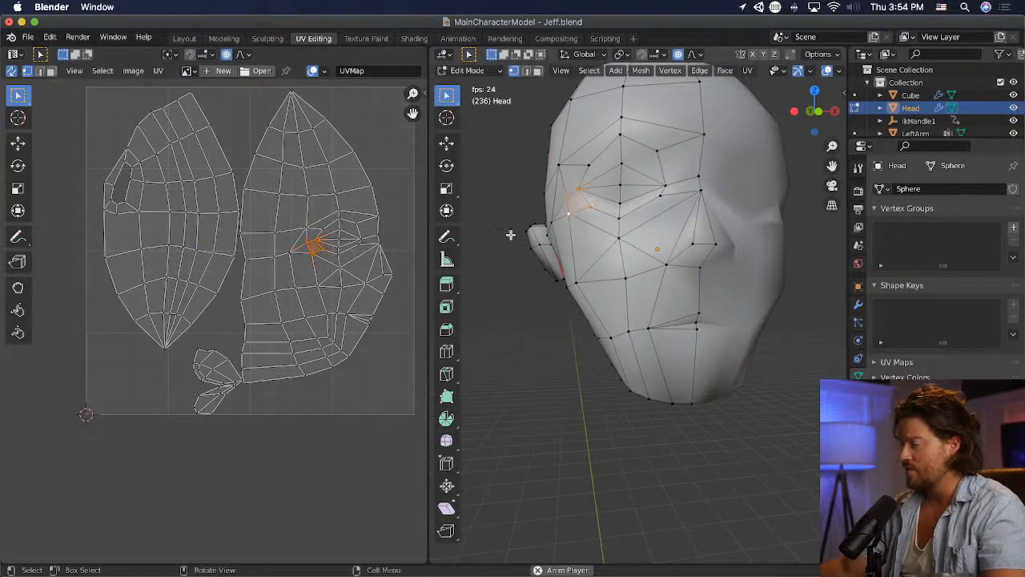
- Save the file, and reposition the outer cheek vertex below the ear in front view
key("super+s")
middle_click_drag(515, 233, 549, 270)
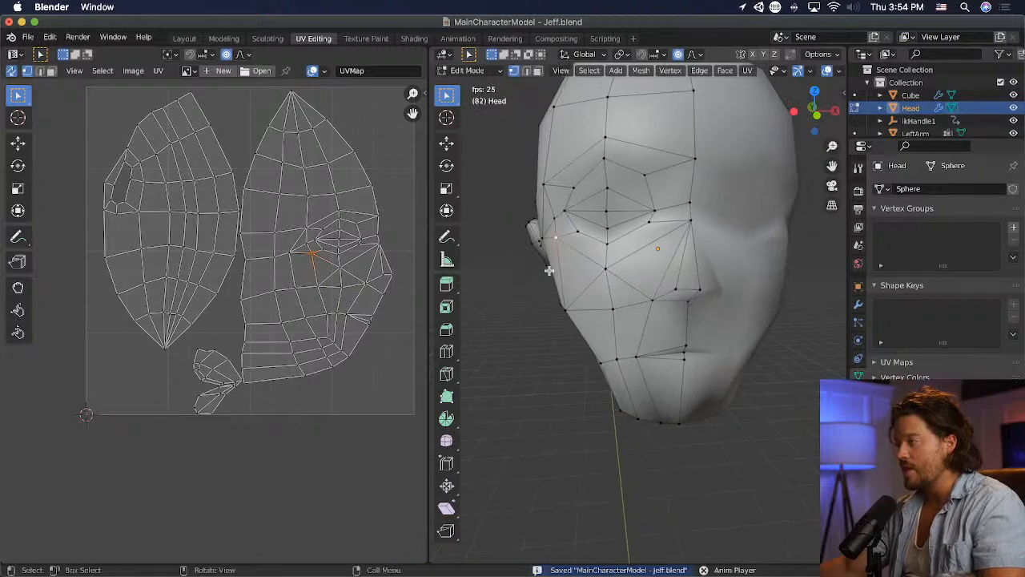
scroll(645, 290, "down", 3)
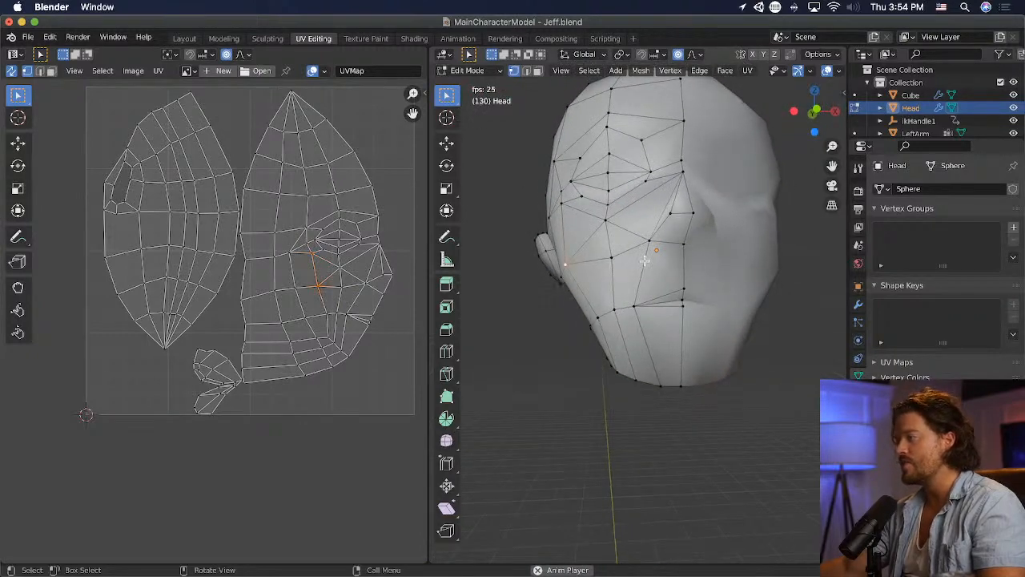
middle_click_drag(644, 280, 639, 296)
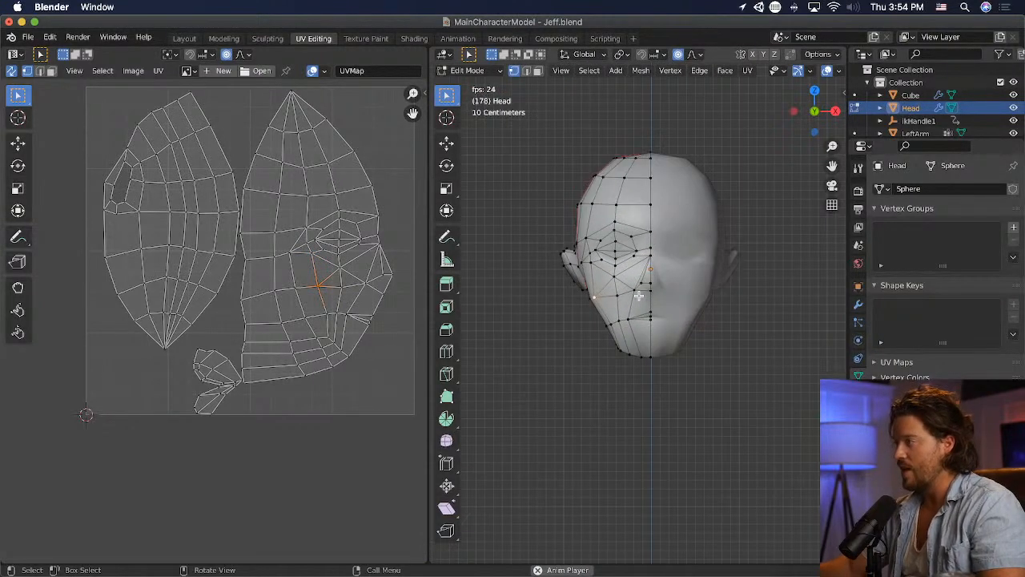
key("KP_1")
key("g")
left_click(639, 293)
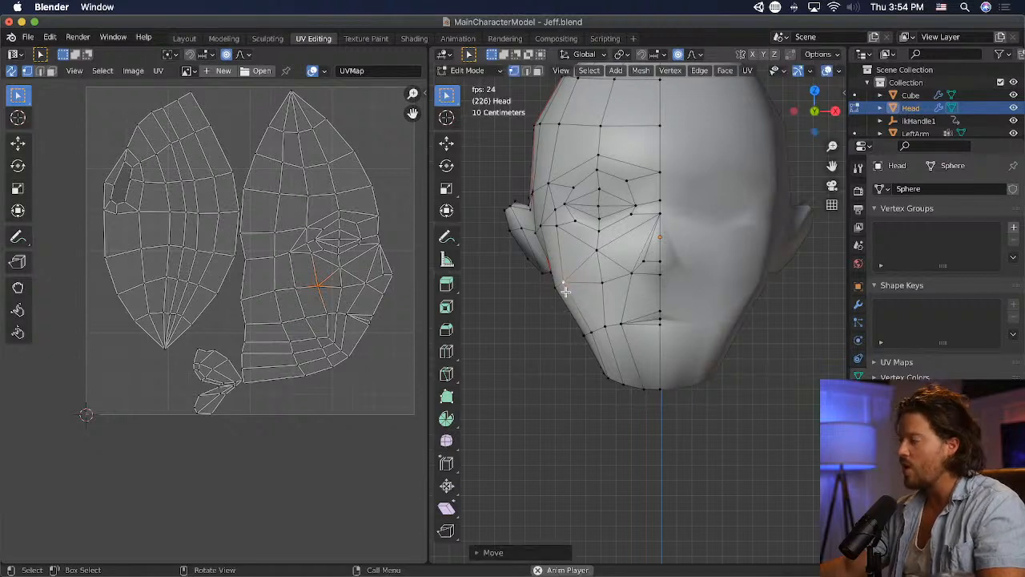
key("g")
left_click(563, 315)
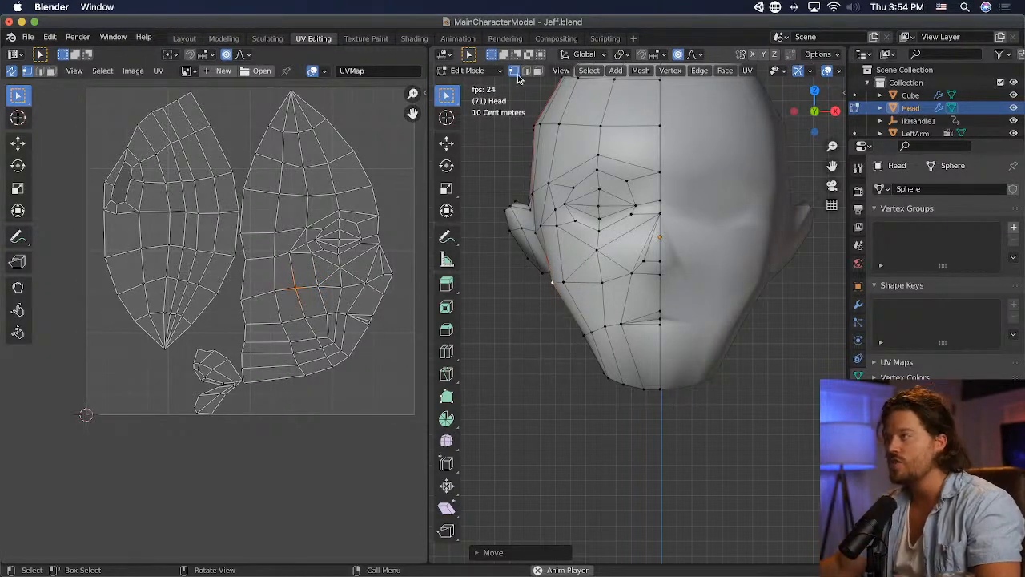
- Dissolve the two triangles on the outer cheek into one four-sided face
left_click(598, 275)
left_click(577, 254, "shift")
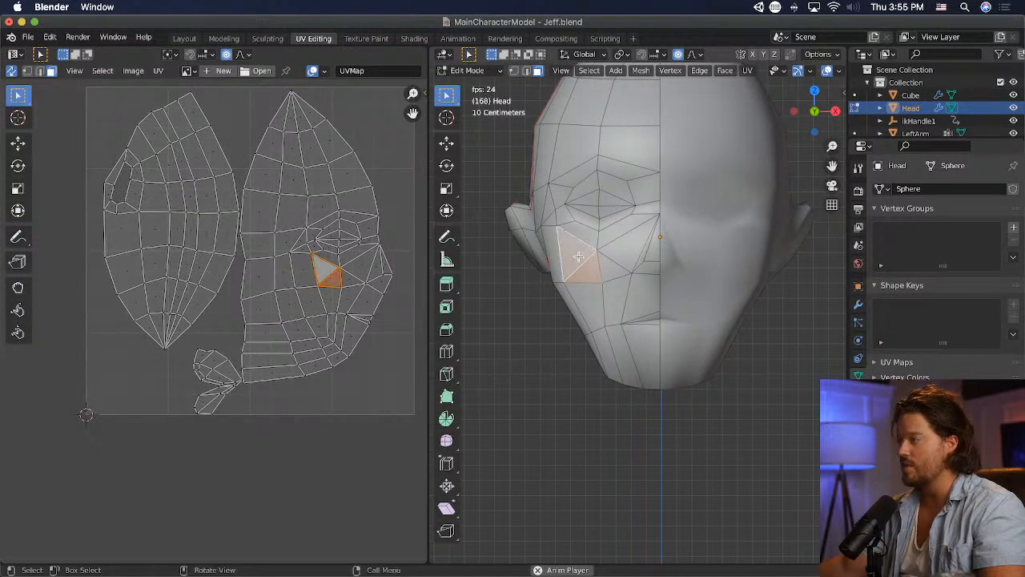
key("x")
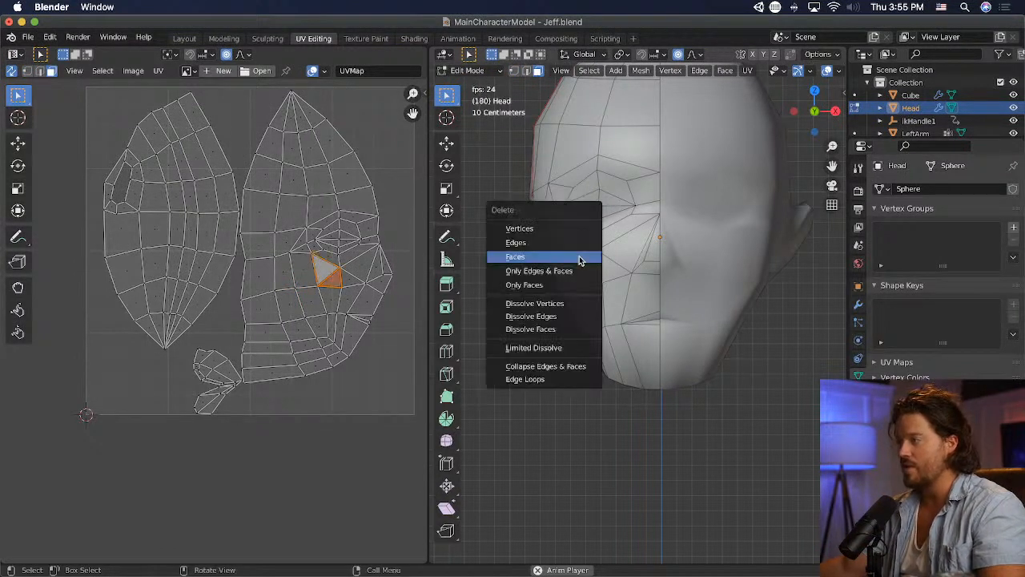
left_click(564, 316)
key("ctrl+z")
key("x")
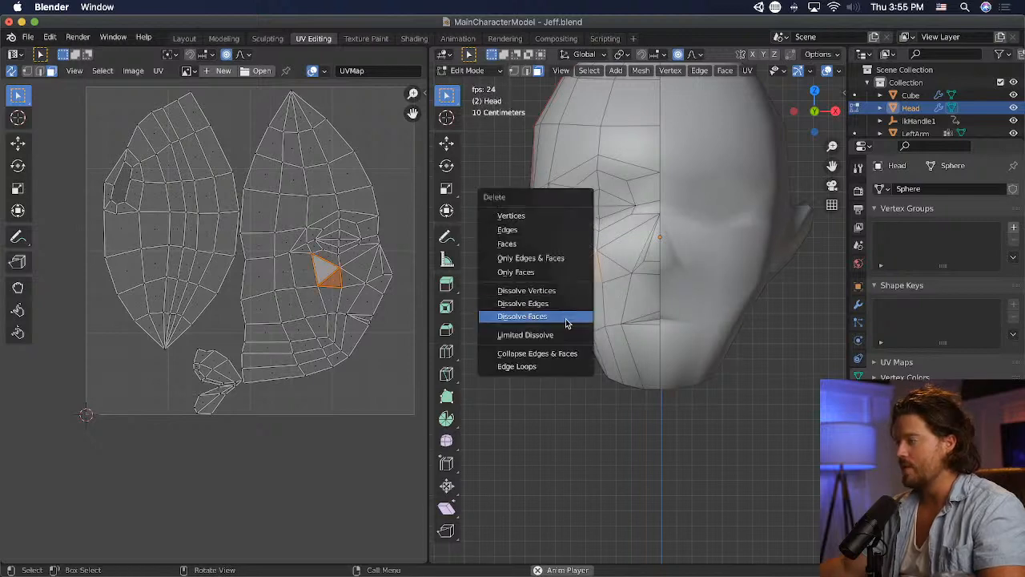
left_click(565, 317)
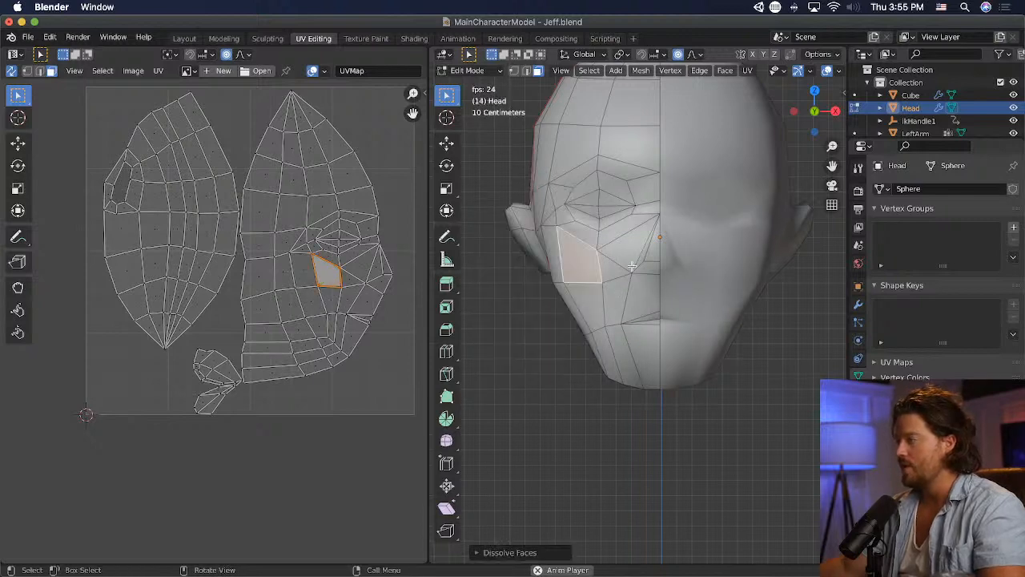
- Dissolve the two triangles on the inner cheek beside the nose into one four-sided face
left_click(625, 263)
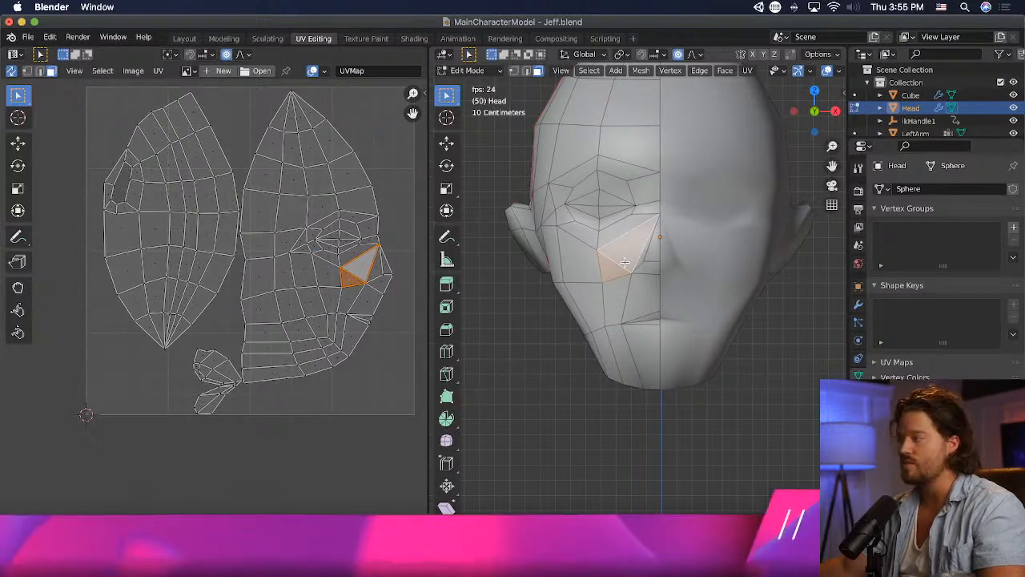
key("x")
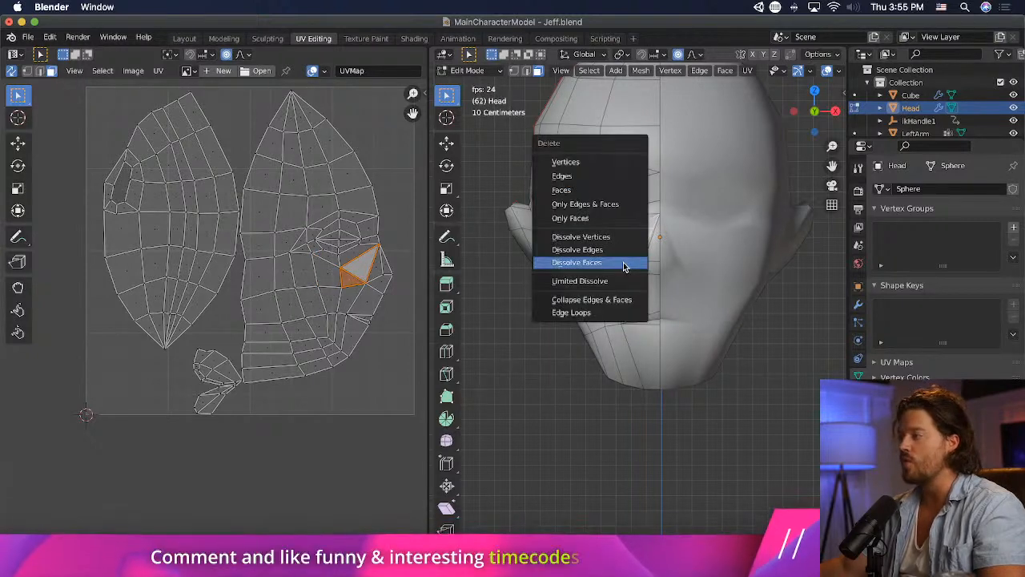
left_click(625, 265)
middle_click_drag(505, 274, 609, 300)
left_click(587, 312)
scroll(546, 296, "down", 2)
key("ctrl+z")
key("ctrl+z")
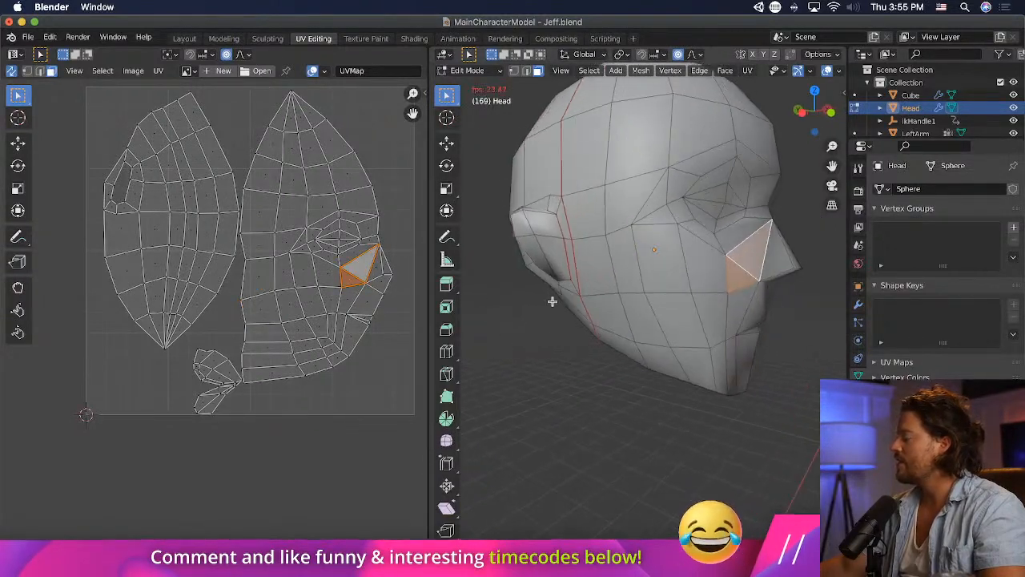
scroll(609, 300, "up", 2)
key("x")
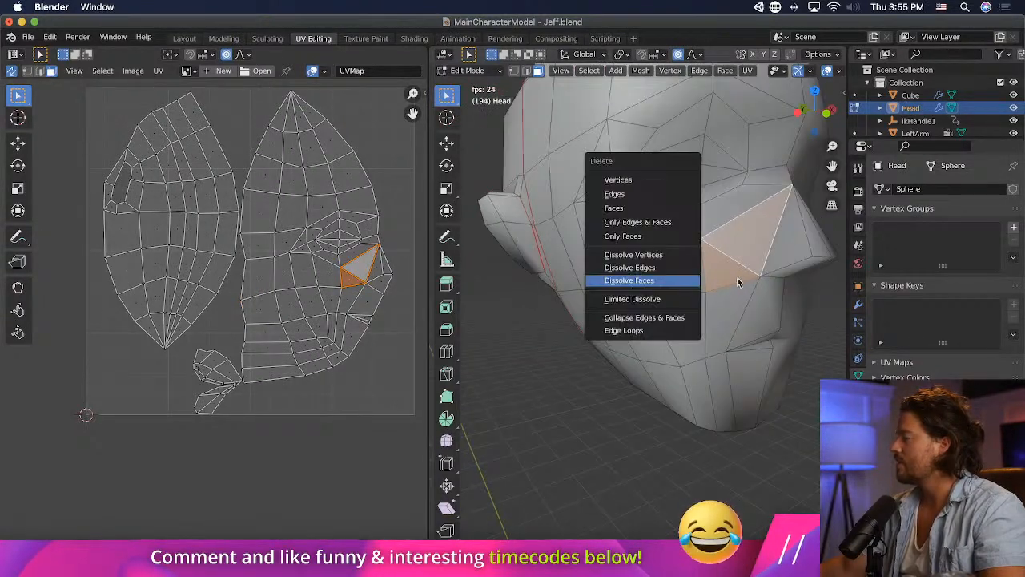
left_click(655, 286)
- Check the faces below the eye, at its outer corner and along the jaw against the UV layout
left_click(749, 209)
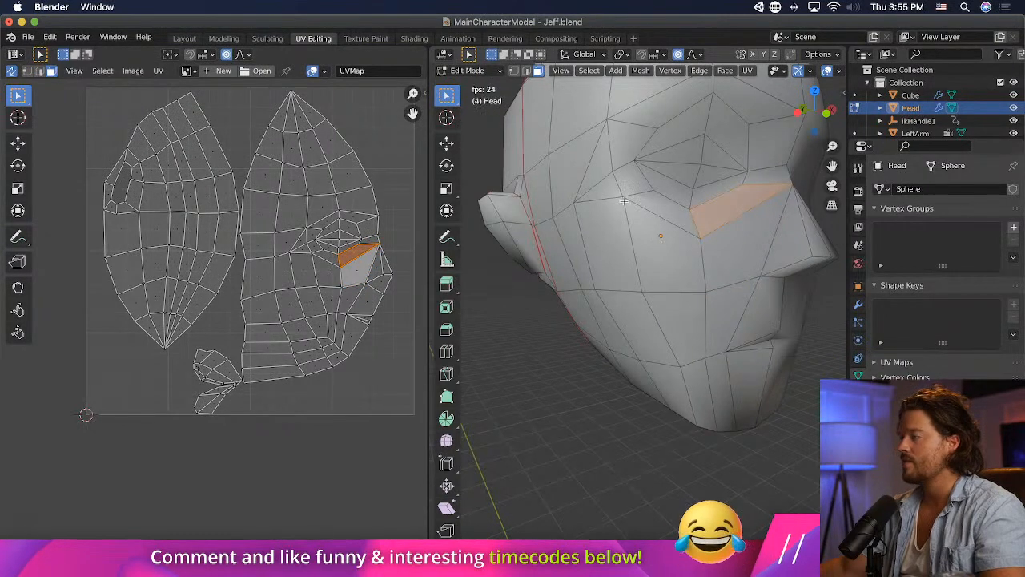
left_click(600, 180)
left_click(598, 189, "shift")
left_click(618, 349)
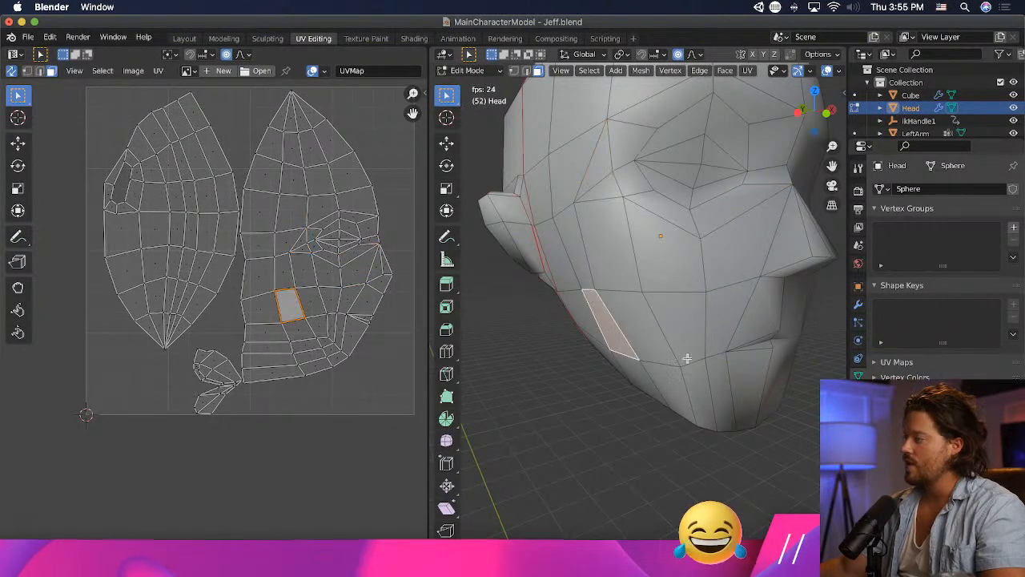
mouse_move(687, 359)
middle_mouse_down()
mouse_move(614, 360)
mouse_move(632, 368)
mouse_move(693, 352)
middle_mouse_up()
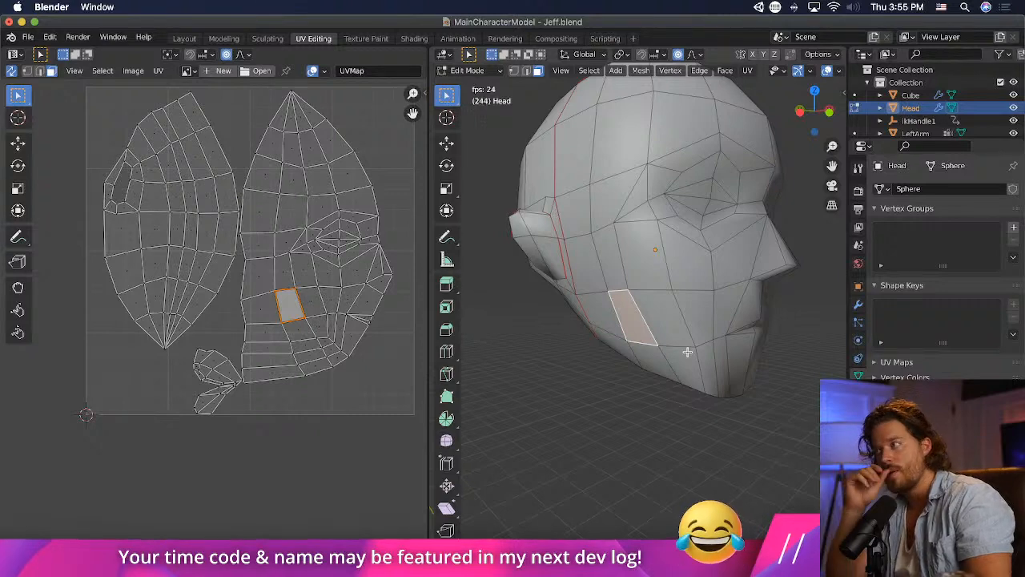
- Rotate the vertices along the ear's outer rim to change the angle at which the ear projects from the head
middle_click_drag(686, 337, 773, 389)
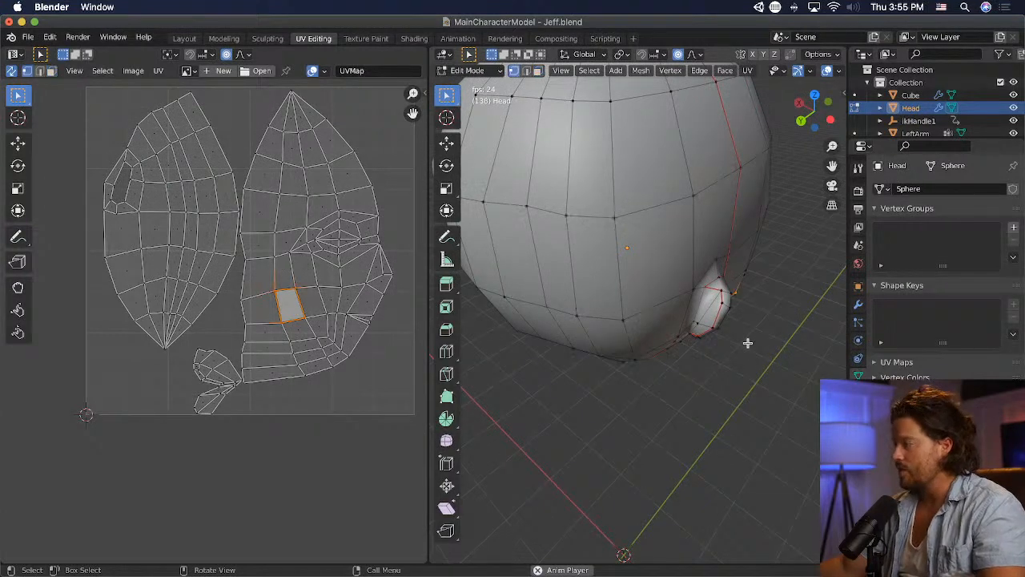
middle_click_drag(779, 363, 746, 261)
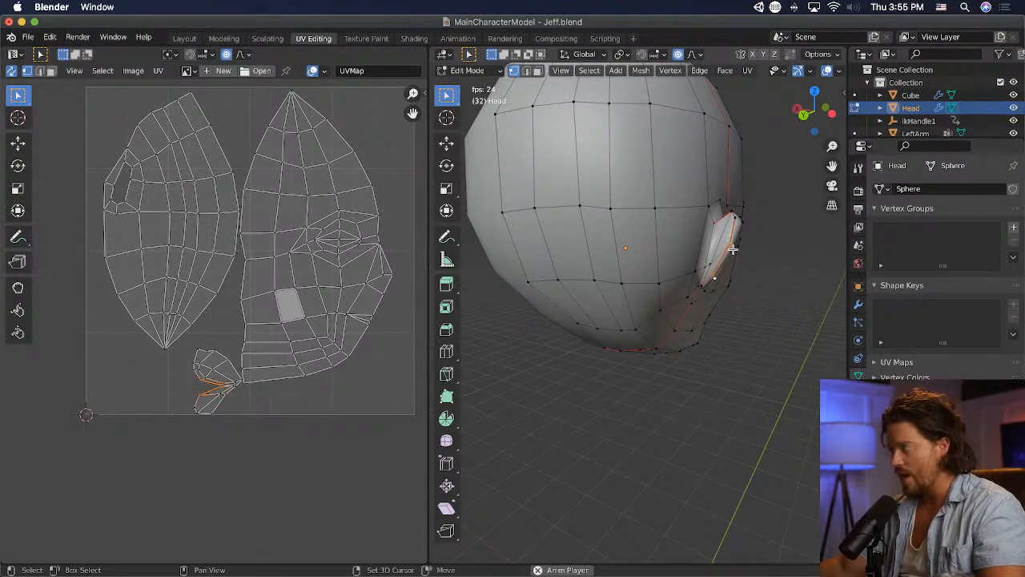
middle_click_drag(732, 249, 695, 264)
scroll(675, 257, "up", 3)
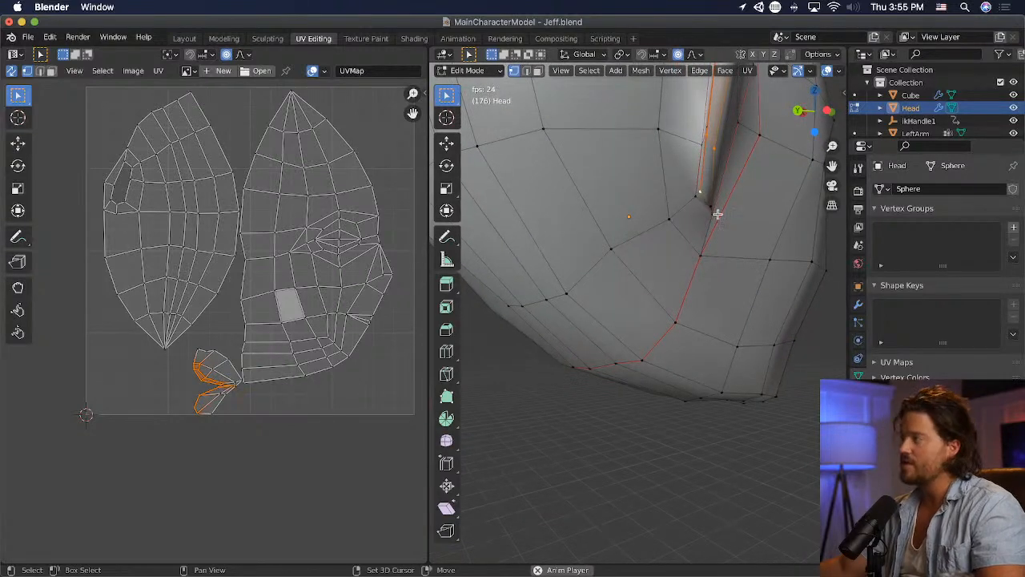
middle_click_drag(710, 204, 748, 355)
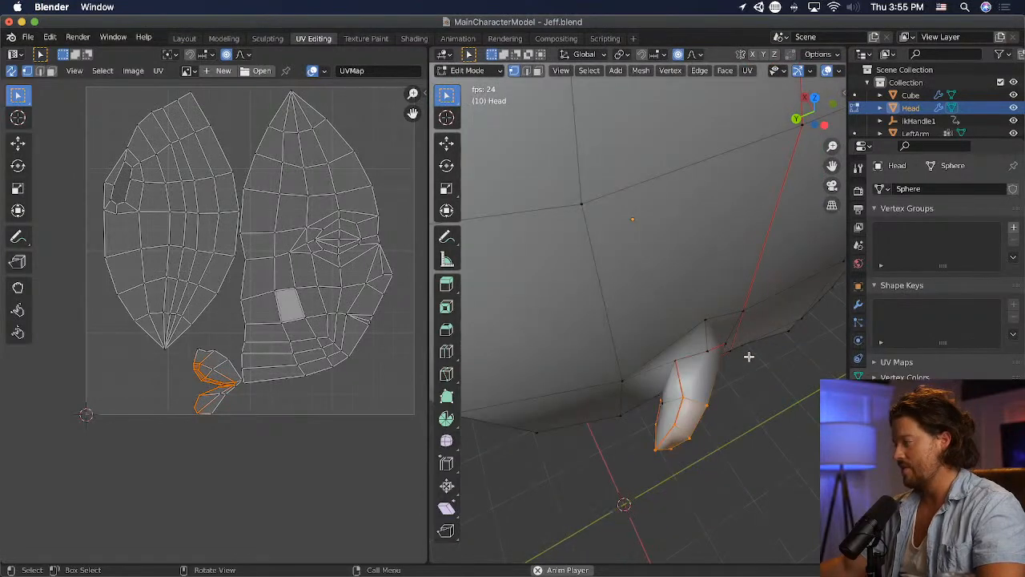
key("r")
left_click(734, 397)
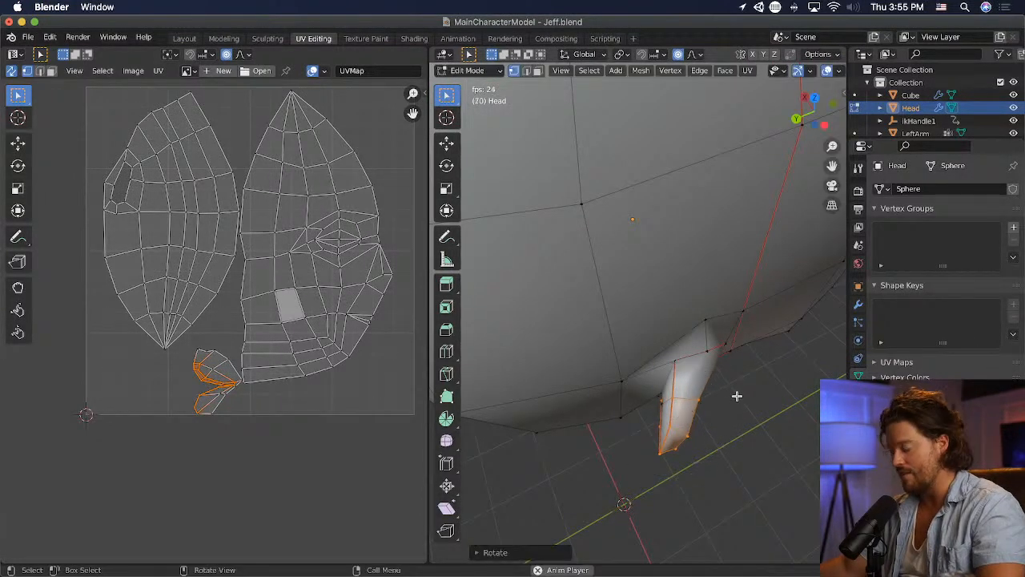
- Move the ear's rotated outer rim vertices to reposition them relative to the head
key("KP_1")
middle_click_drag(566, 340, 651, 241)
key("g")
left_click(728, 339)
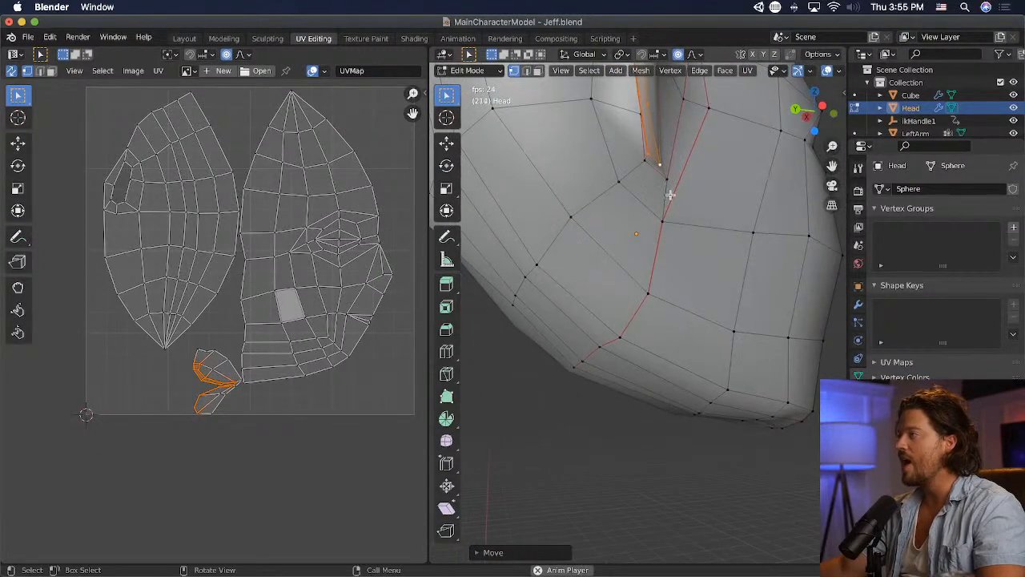
- Reposition the single vertex at the ear's lower end near the jaw seam, and save the file
left_click(660, 162)
key("g")
left_click(696, 166)
middle_click_drag(695, 165, 641, 304)
key("super+s")
- Move a single vertex on the ear's outer rim slightly outward to smooth the rim's curve
scroll(641, 304, "up", 3)
left_click(550, 415)
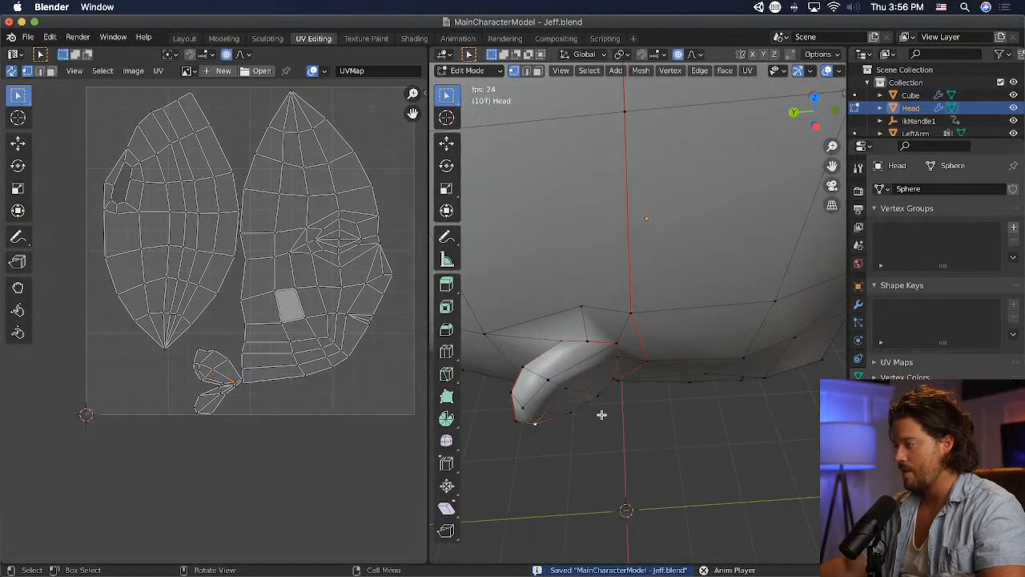
middle_click_drag(581, 420, 729, 360)
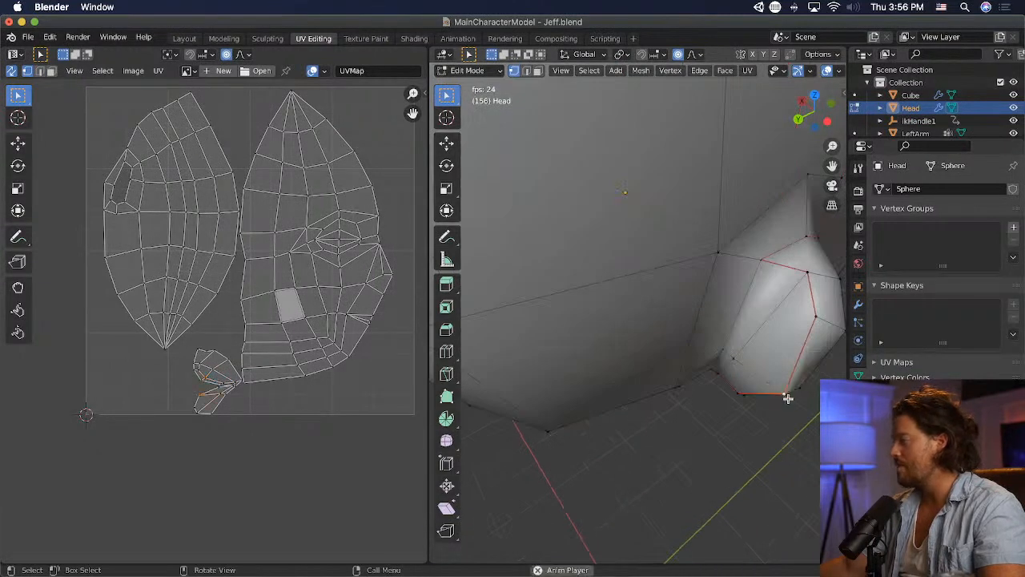
middle_click_drag(802, 388, 732, 344)
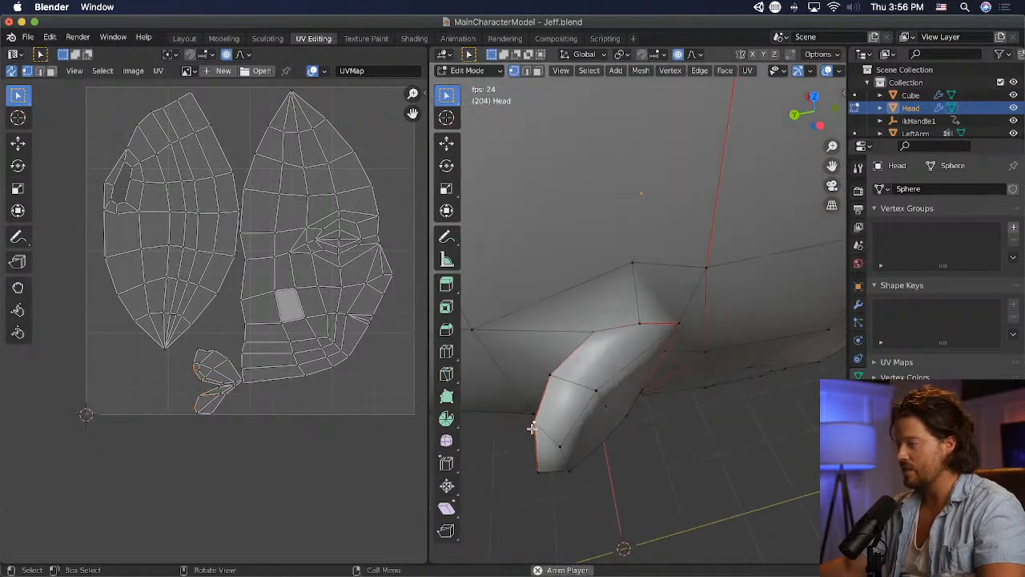
key("g")
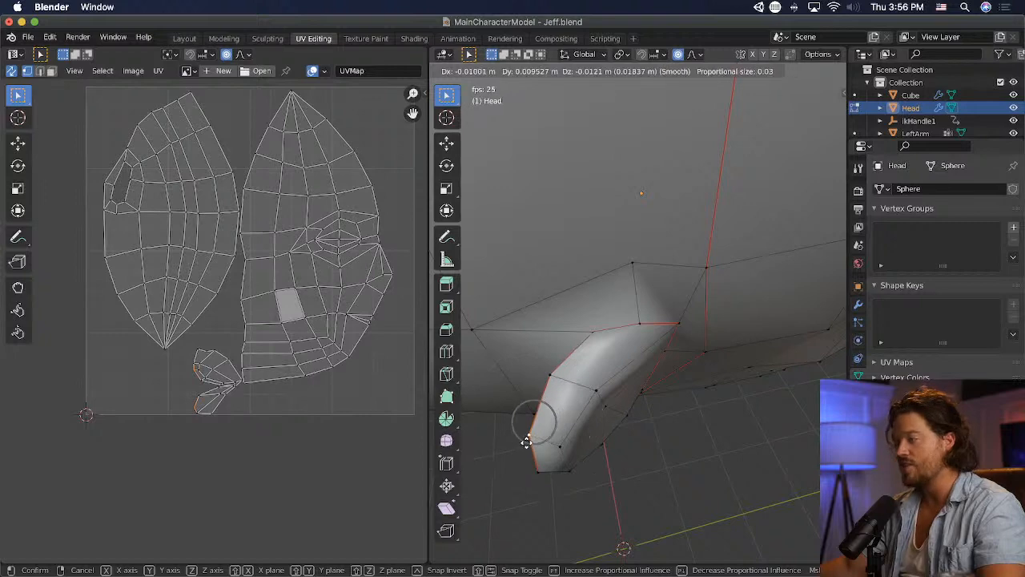
left_click(531, 424)
- Move another vertex along the ear's seamed outer rim to even out its shape, and save the file
middle_click_drag(616, 432, 645, 412)
left_click(726, 300, "shift")
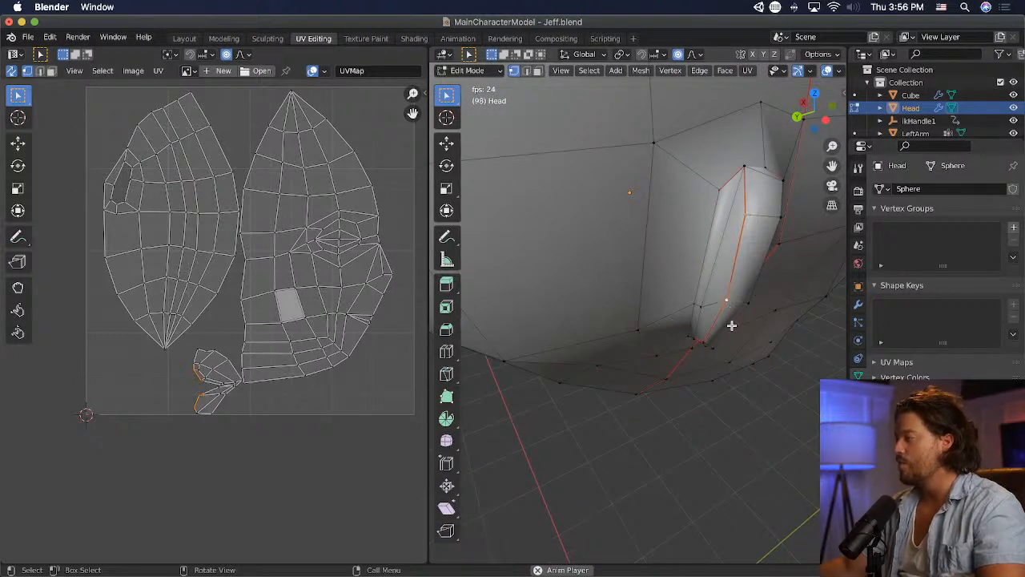
middle_click_drag(731, 325, 707, 340)
key("g")
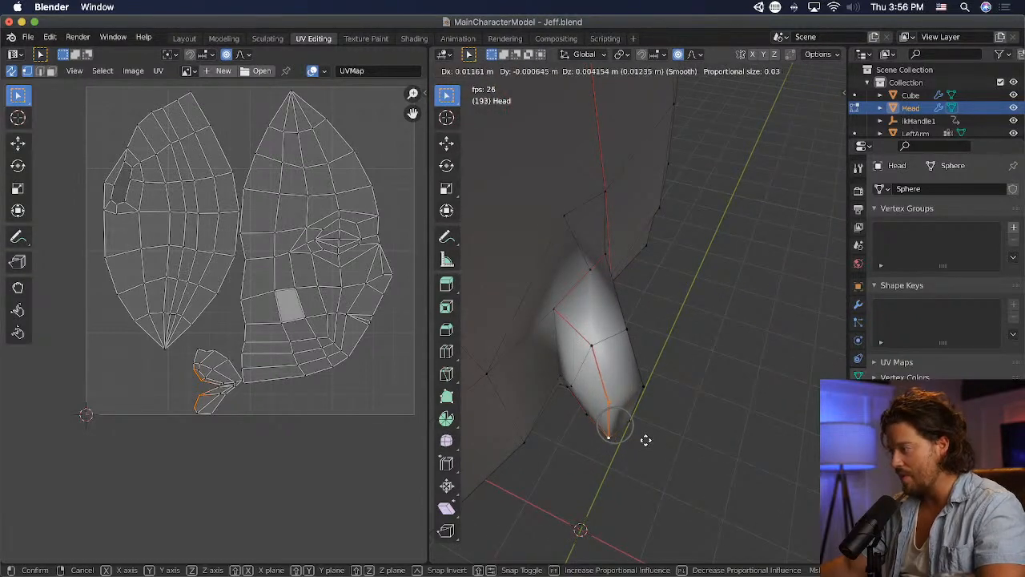
left_click(639, 433)
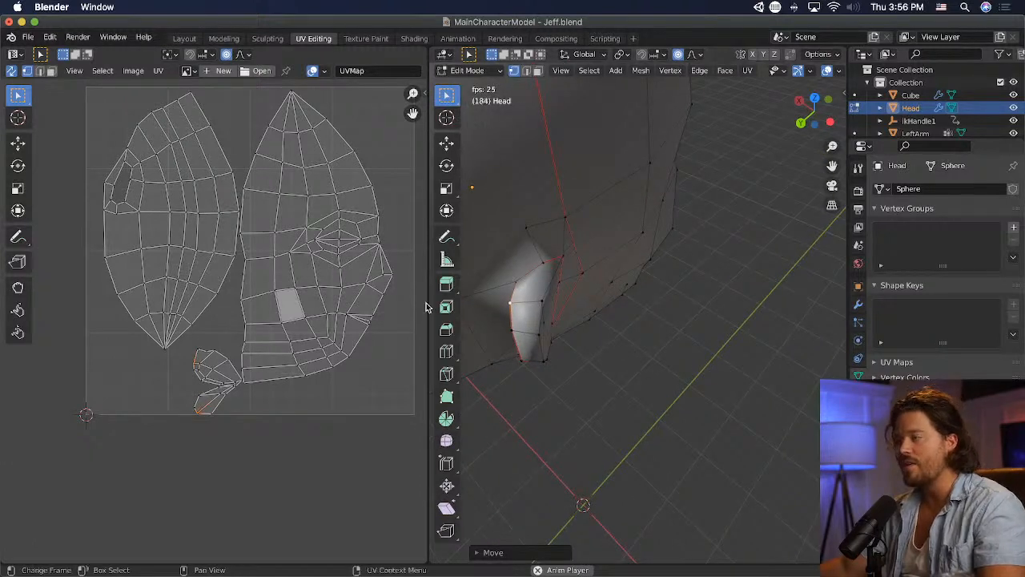
left_click(446, 373)
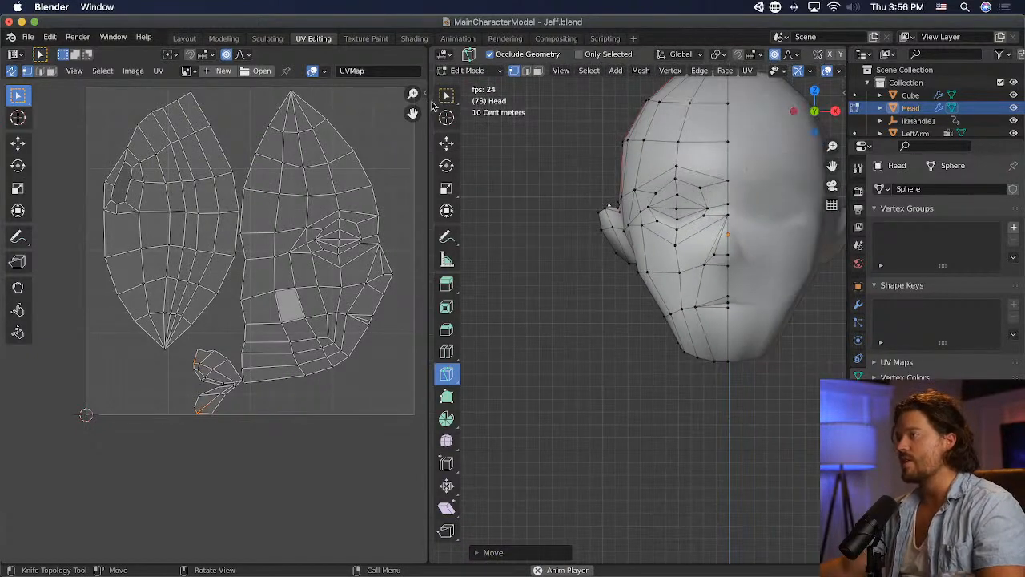
left_click(446, 94)
key("super+s")
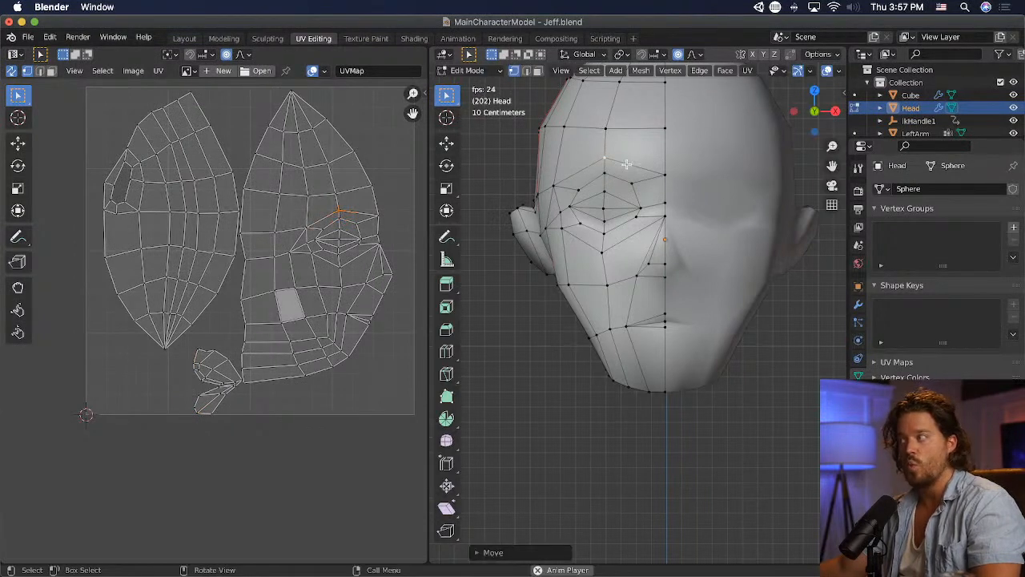
- Save the file, and unwrap the entire head mesh again using the marked seams
key("super+s")
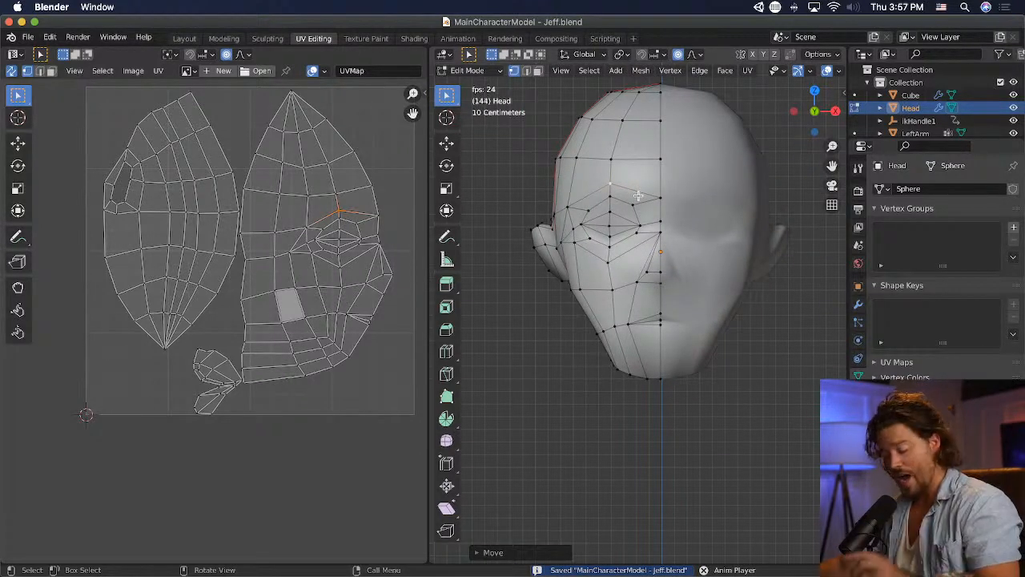
key("a")
key("u")
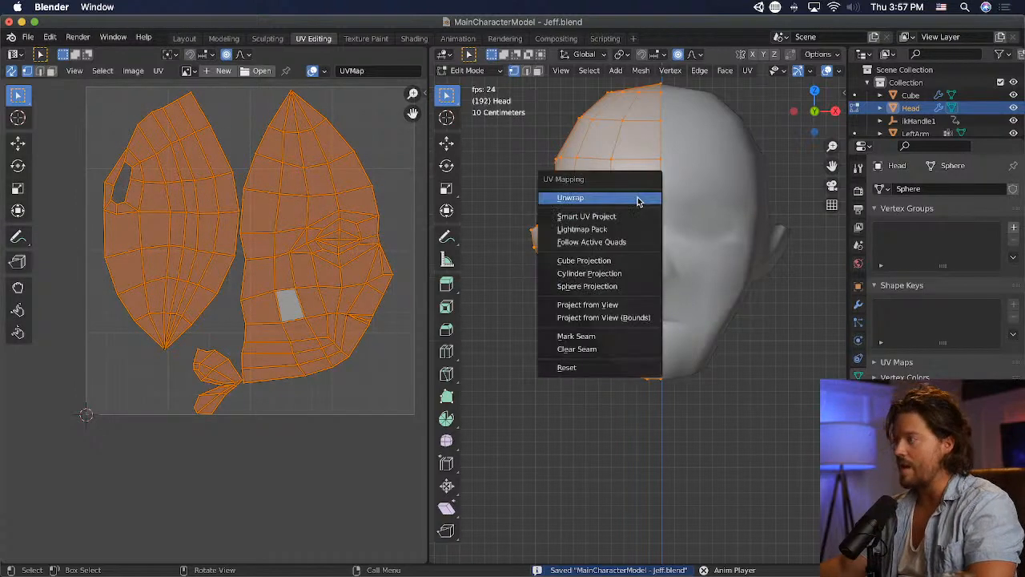
left_click(640, 200)
- Delete the highlighted four-sided face on the lower cheek, and fill the opening with a new face
left_click(190, 194)
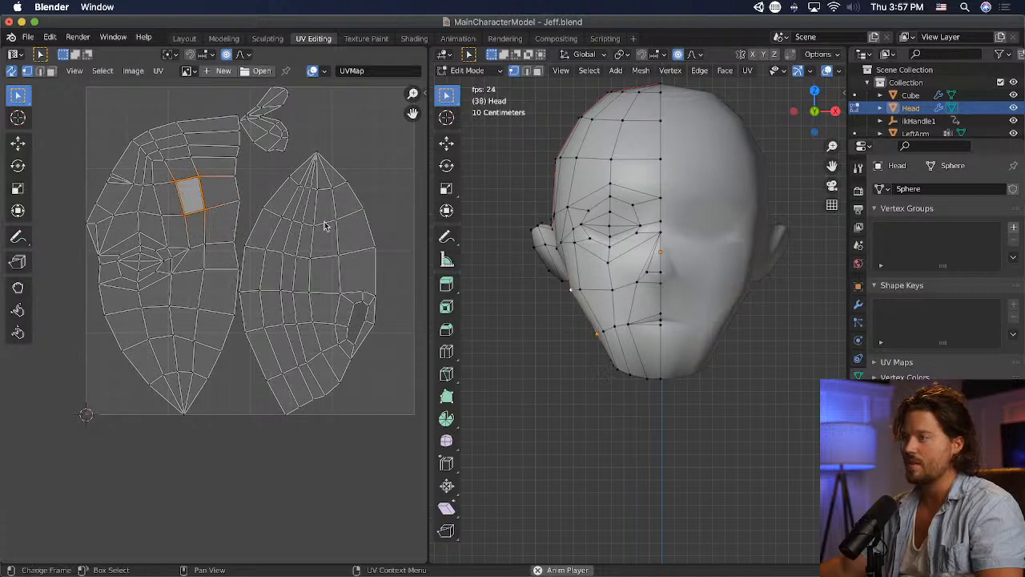
middle_click_drag(512, 233, 656, 325)
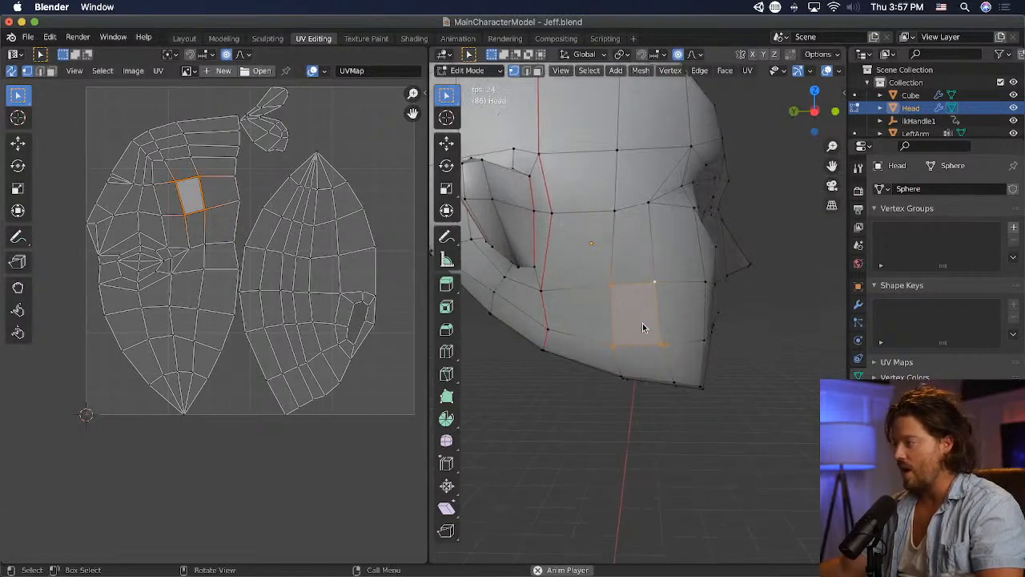
key("x")
left_click(620, 251)
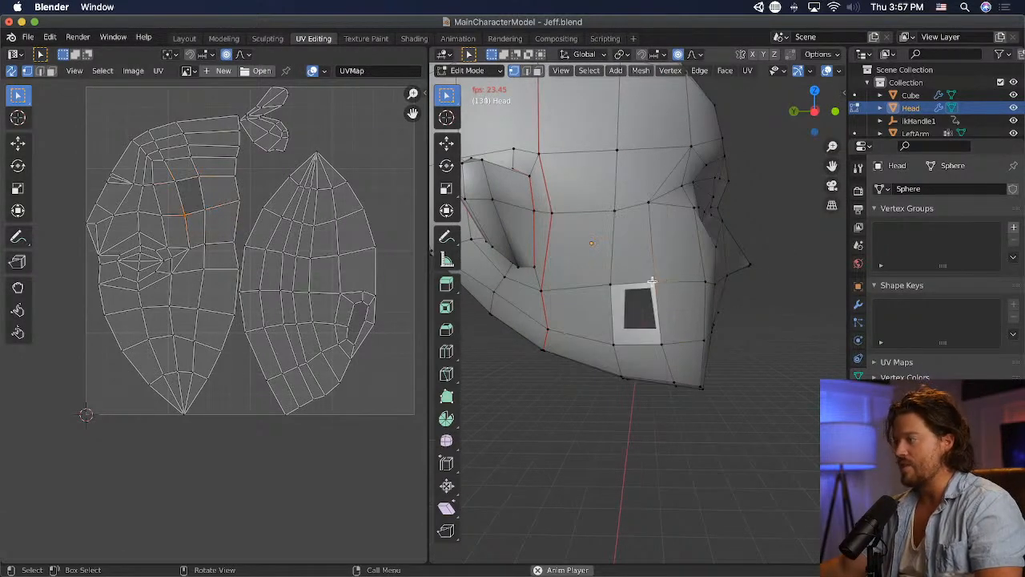
left_click(652, 281, "shift")
left_click(663, 342, "shift")
key("f")
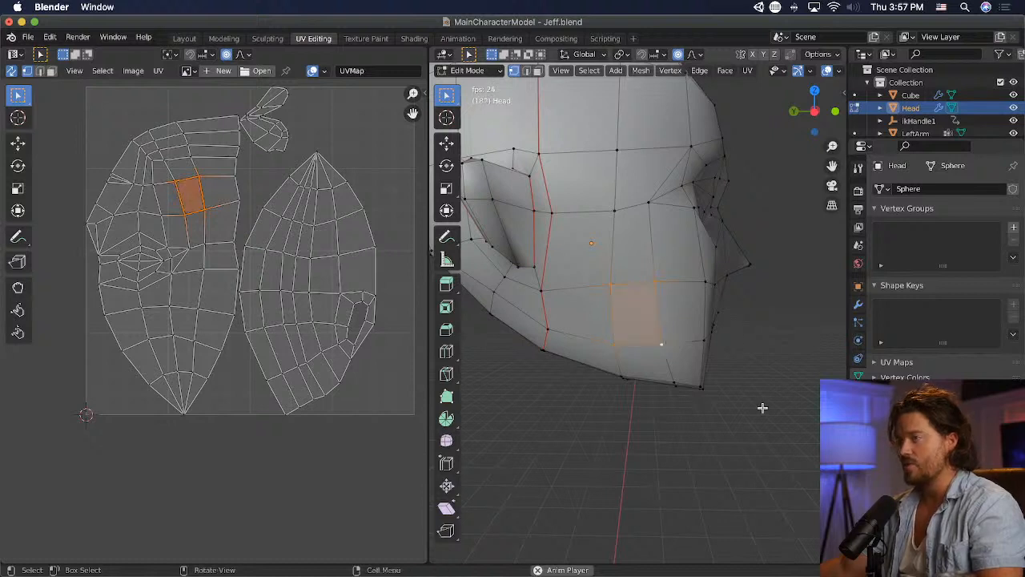
key("alt+a")
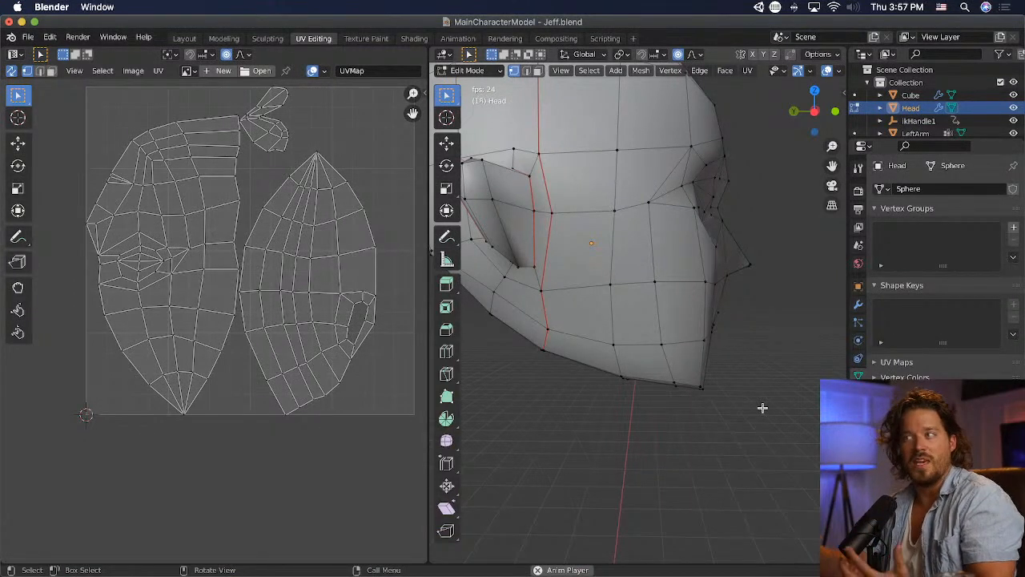
- Pack the whole head's UV islands, and unwrap the head again with a margin of 0.02
key("a")
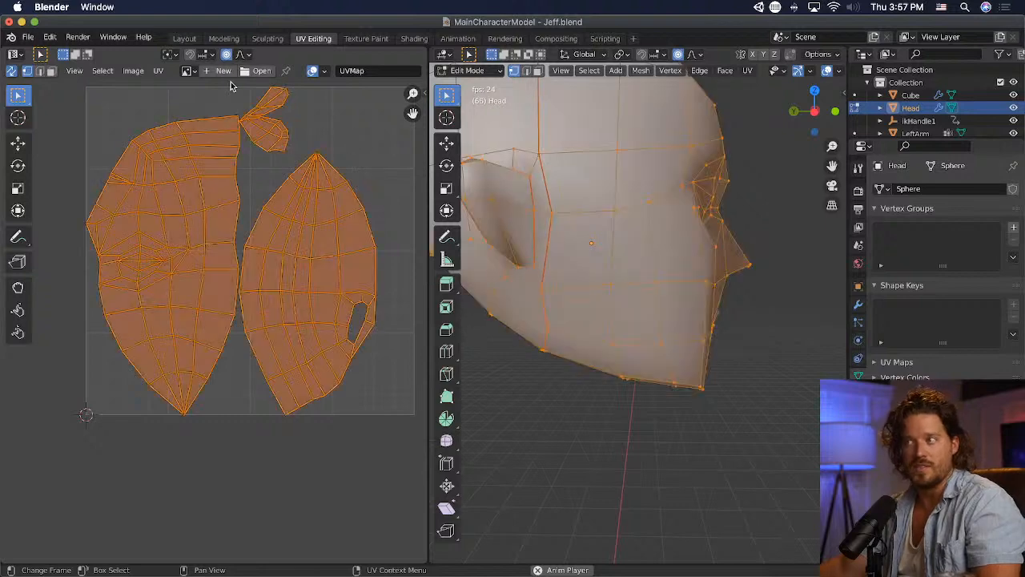
left_click(136, 71)
mouse_move(161, 71)
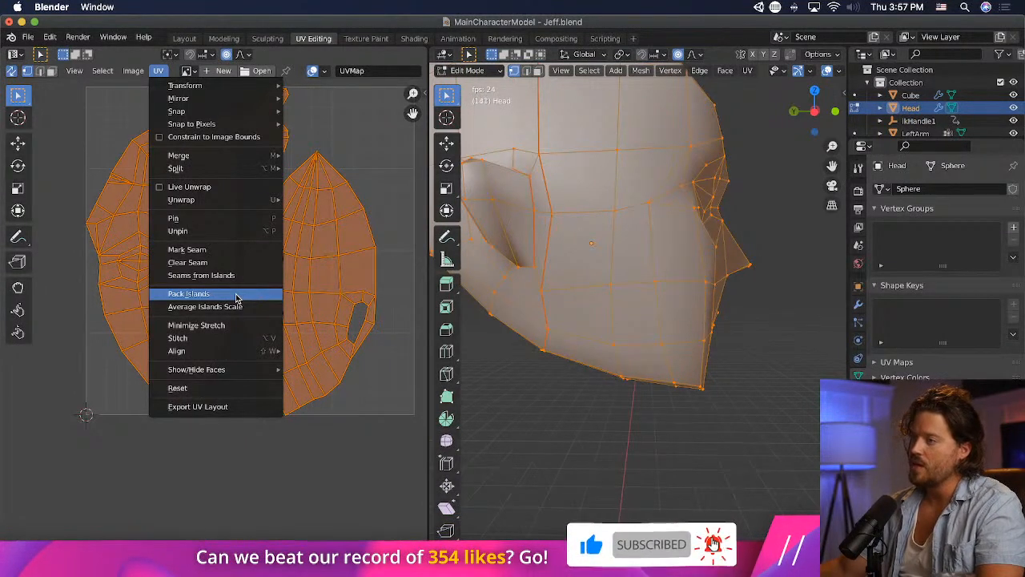
left_click(235, 295)
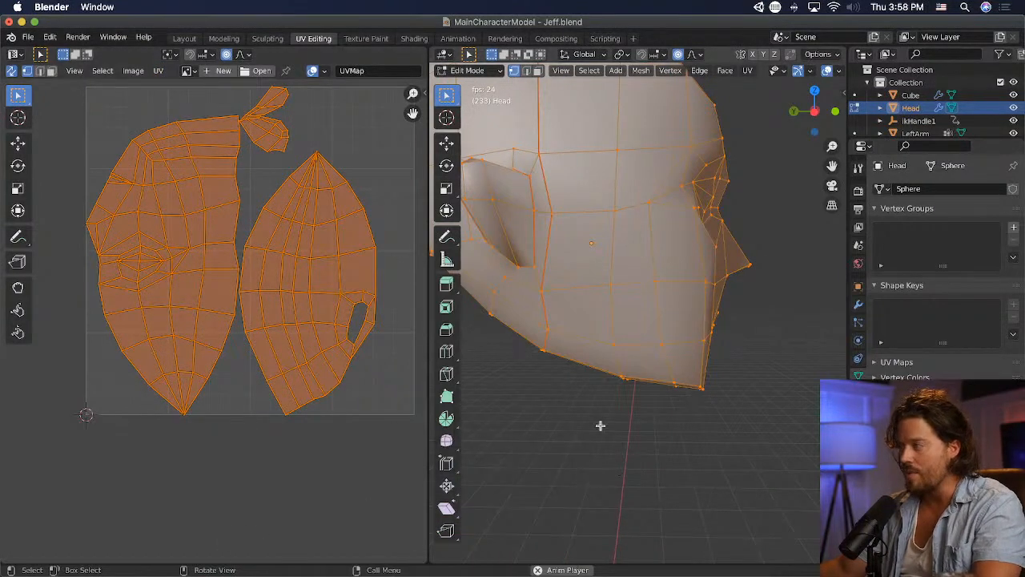
key("u")
left_click(533, 394)
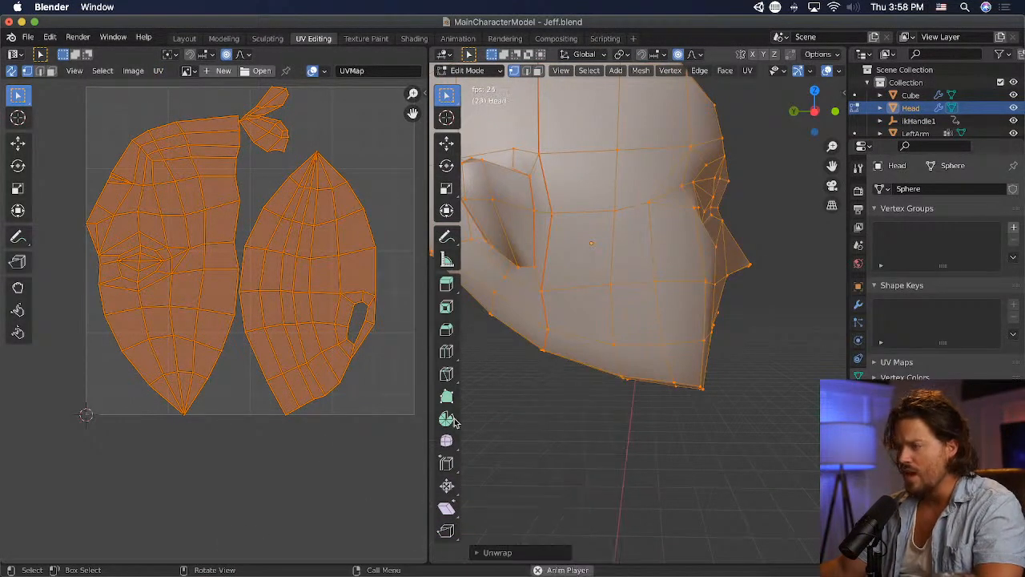
left_click(479, 553)
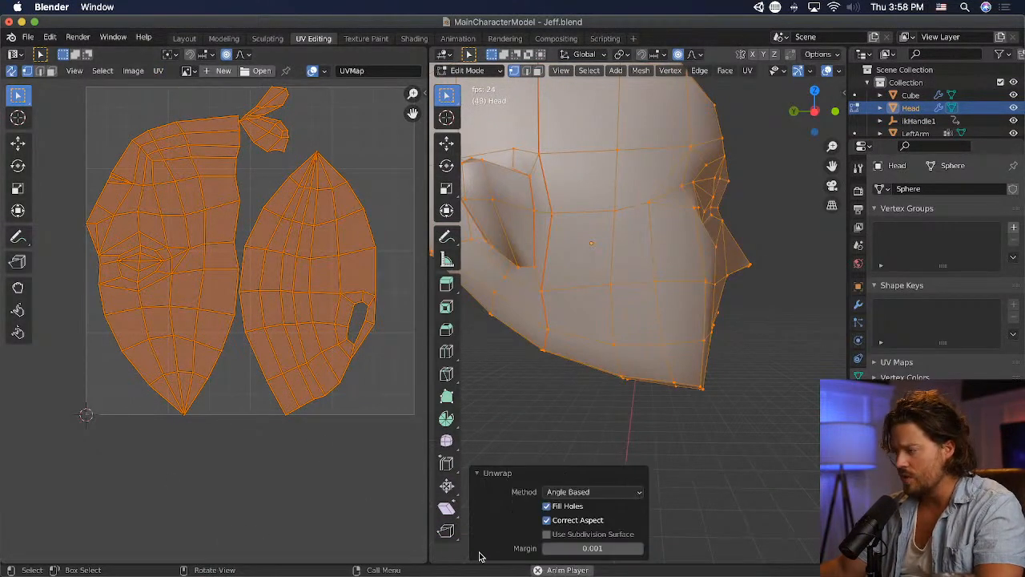
left_click(612, 548)
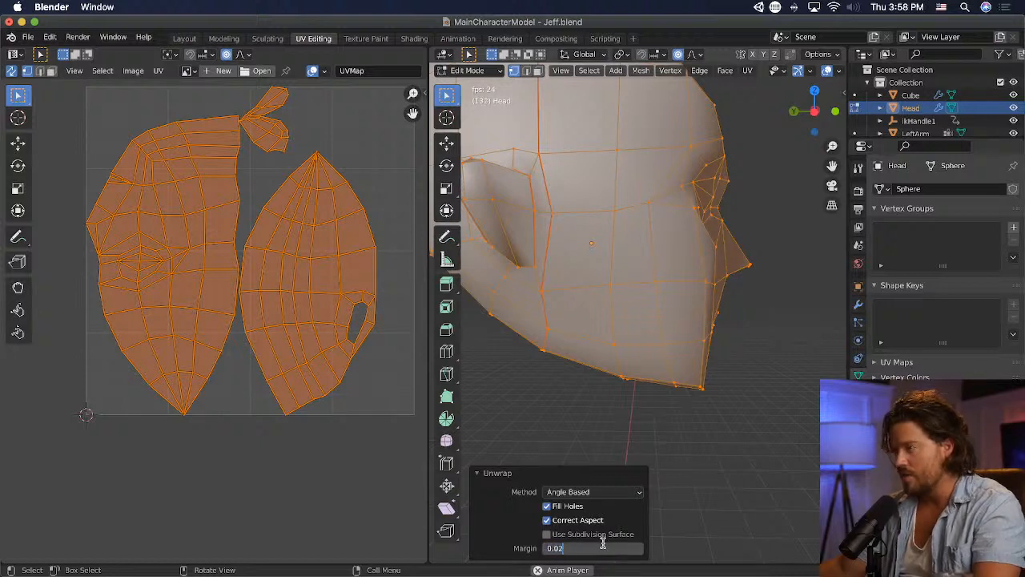
key("Return")
- Rotate all the UV islands together by about 180 degrees so the face stands upright
left_click(394, 196)
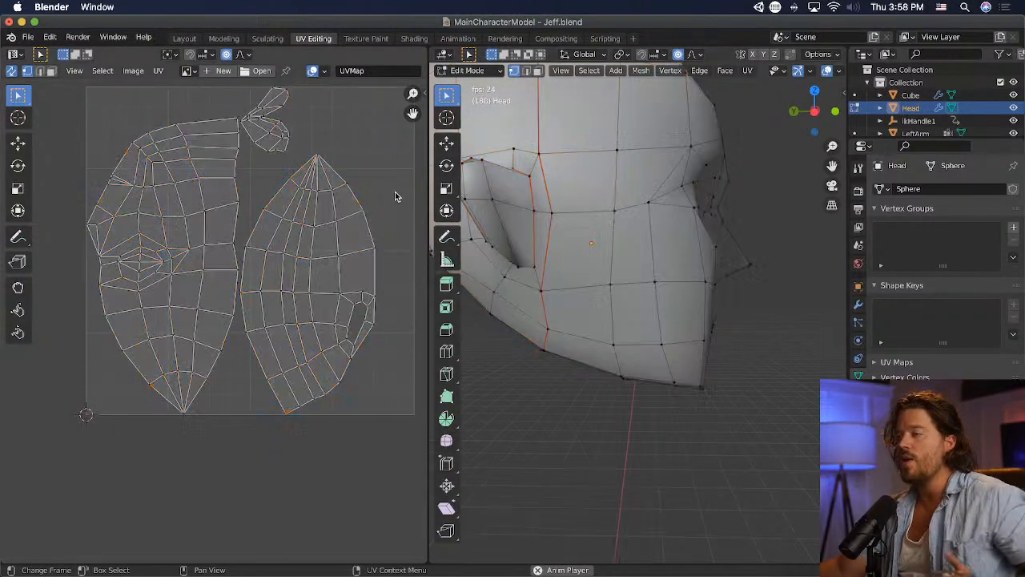
key("a")
key("r")
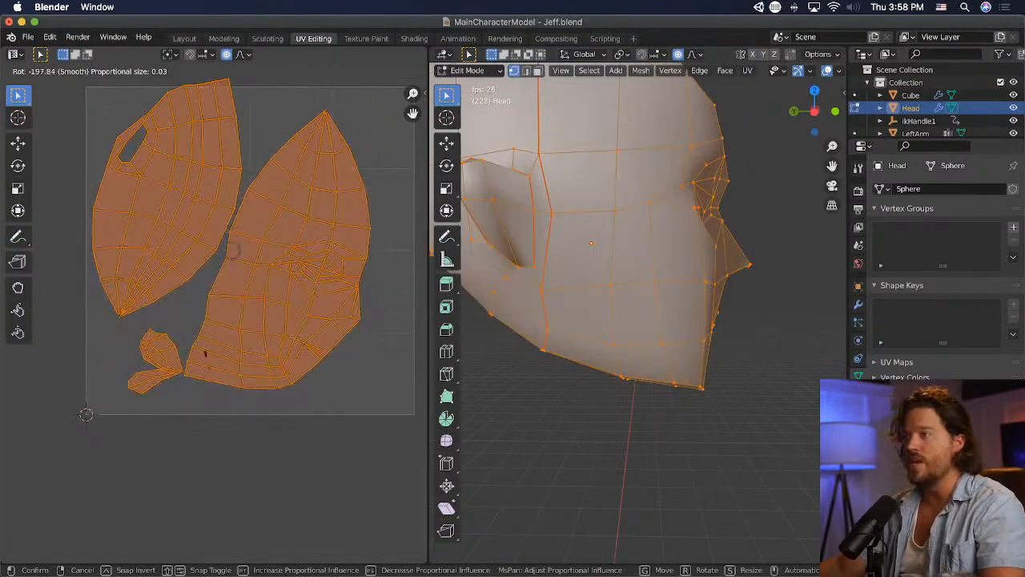
left_click(377, 427)
- Scale all UV islands down slightly and move them to sit centred inside the UV square
key("g")
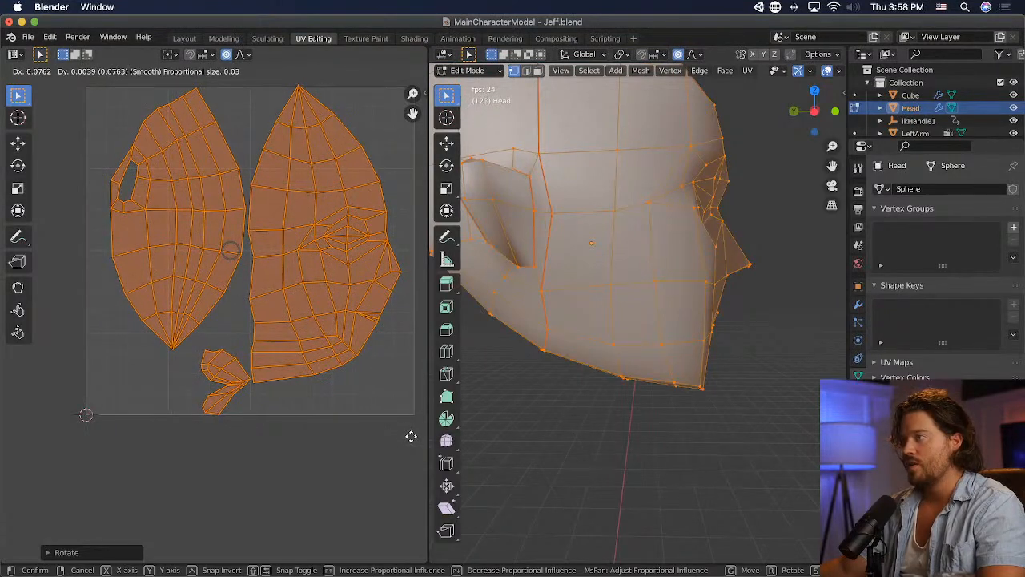
left_click(411, 437)
key("s")
left_click(391, 418)
key("g")
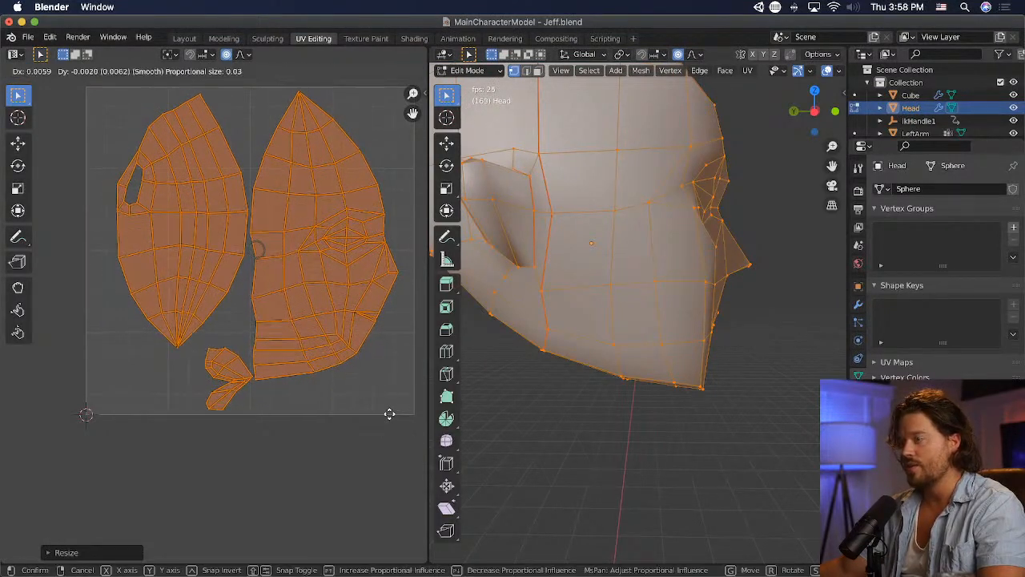
left_click(389, 414)
key("alt+a")
- Select all of the head's UV islands and save the file
left_click(158, 70)
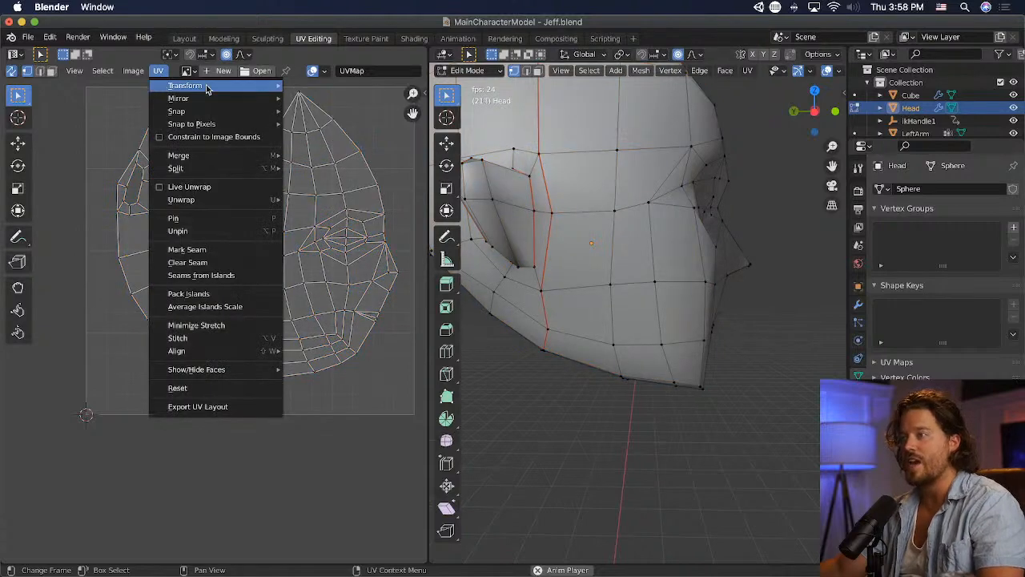
key("a")
left_click(158, 71)
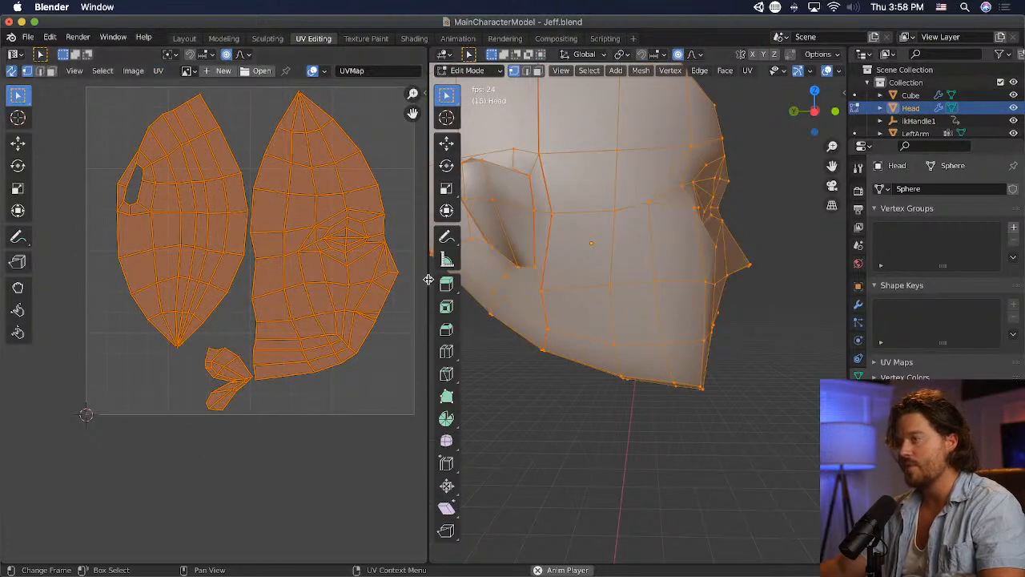
key("super+s")
- Reselect the whole head and start exporting its UV layout
key("alt+a")
key("a")
left_click(159, 71)
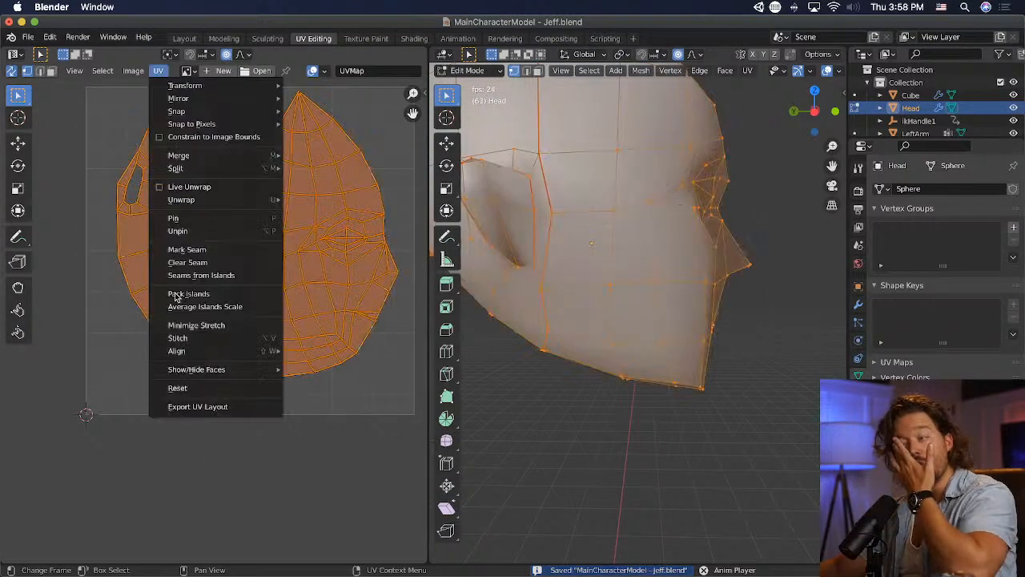
mouse_move(222, 350)
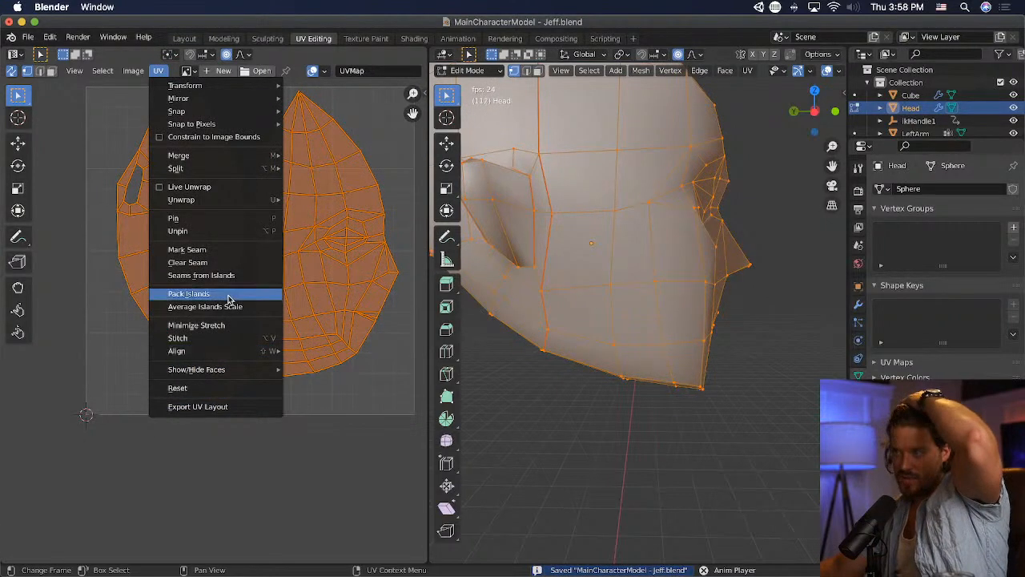
left_click(230, 407)
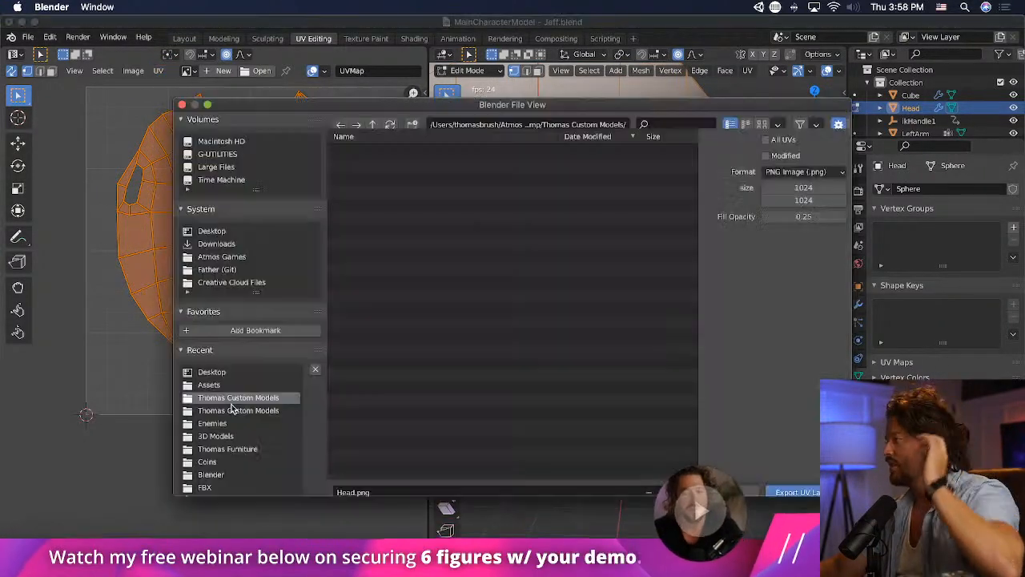
- Create a folder named "Main Character Model - Jeff" in the custom models directory of the export dialog
left_click(412, 125)
type("Main")
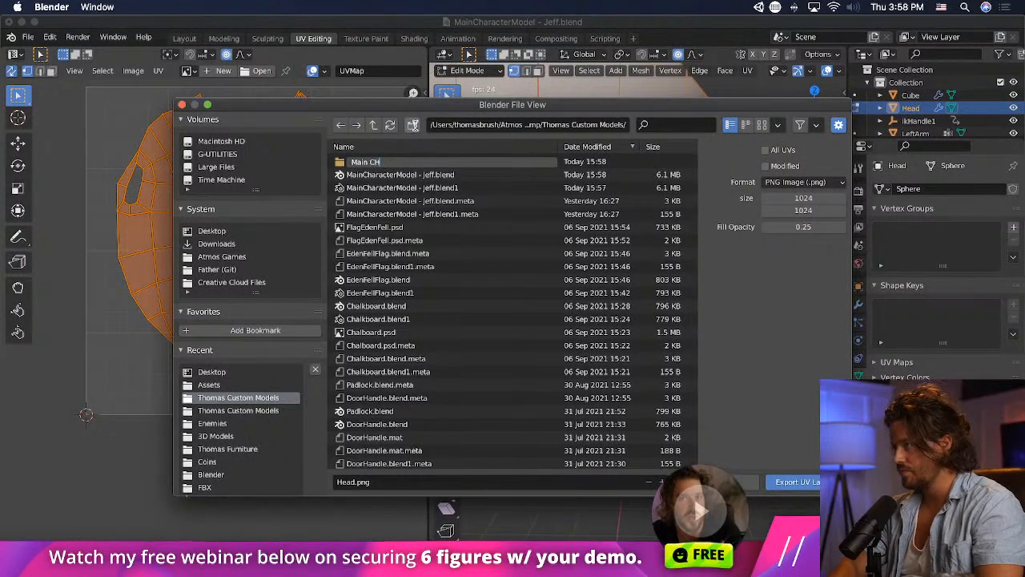
type(" Character")
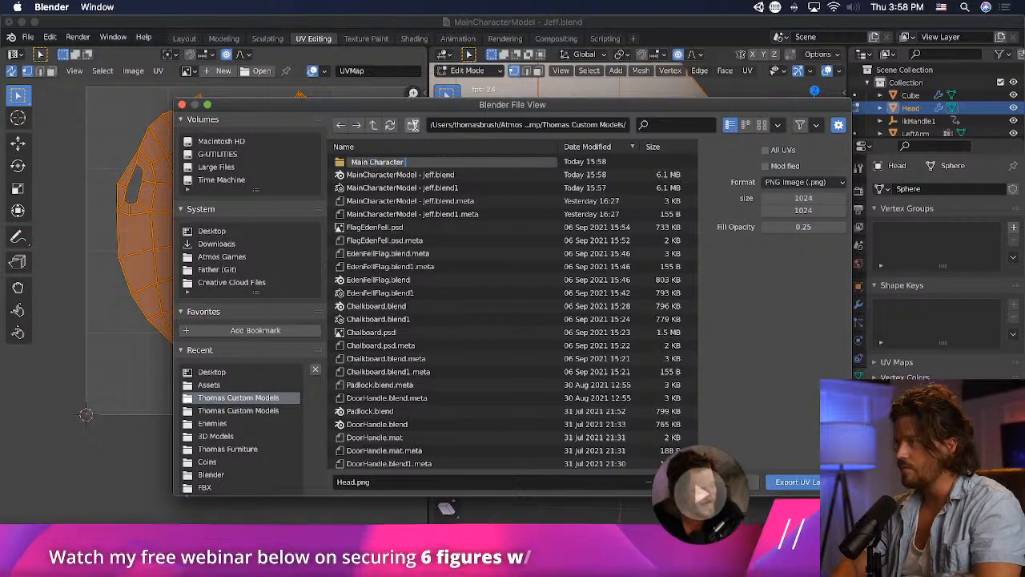
type(" Model - J")
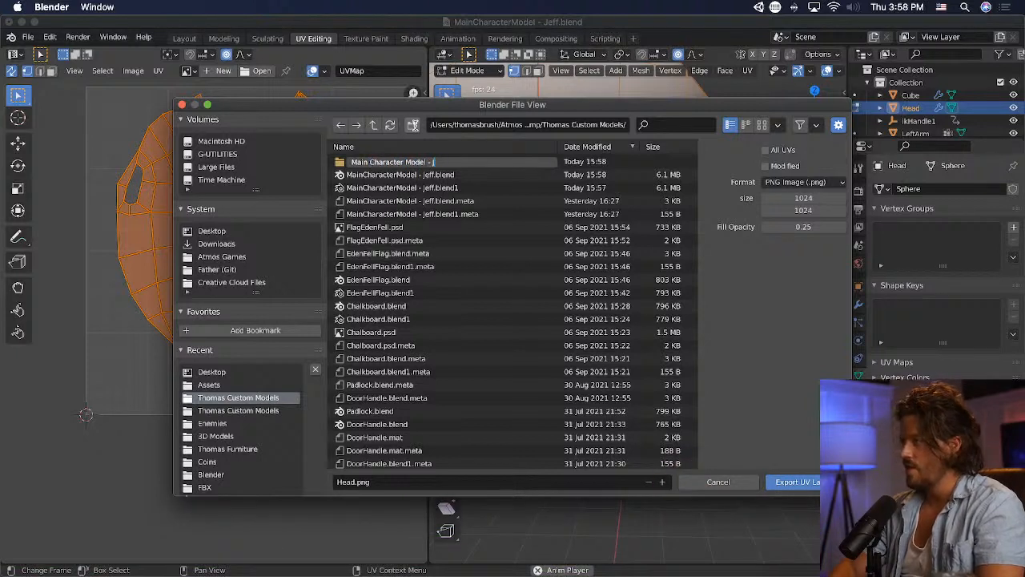
type("eff")
key("Return")
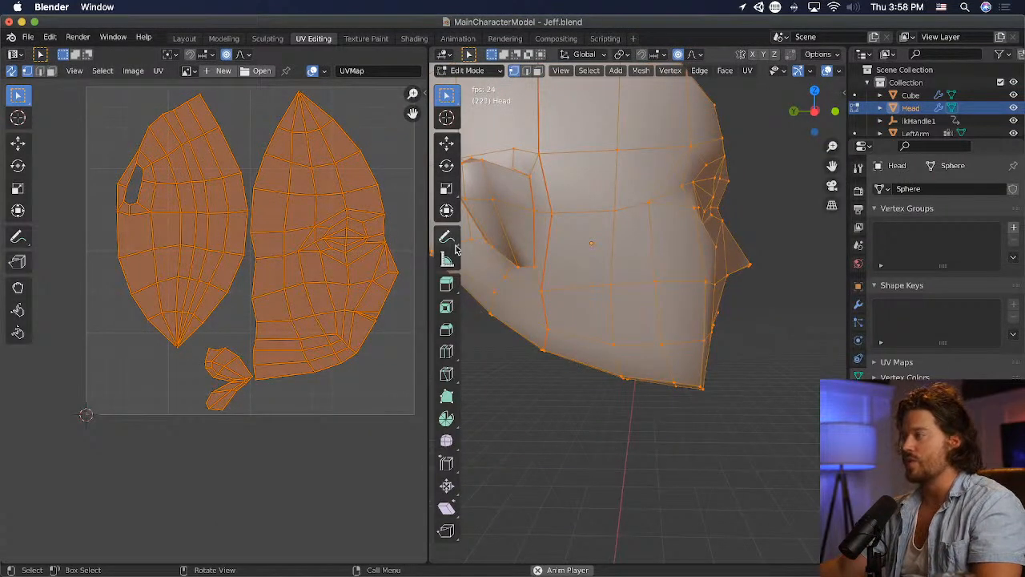
- Deselect the head mesh, save the model file and close Blender
left_click(587, 424)
key("super+s")
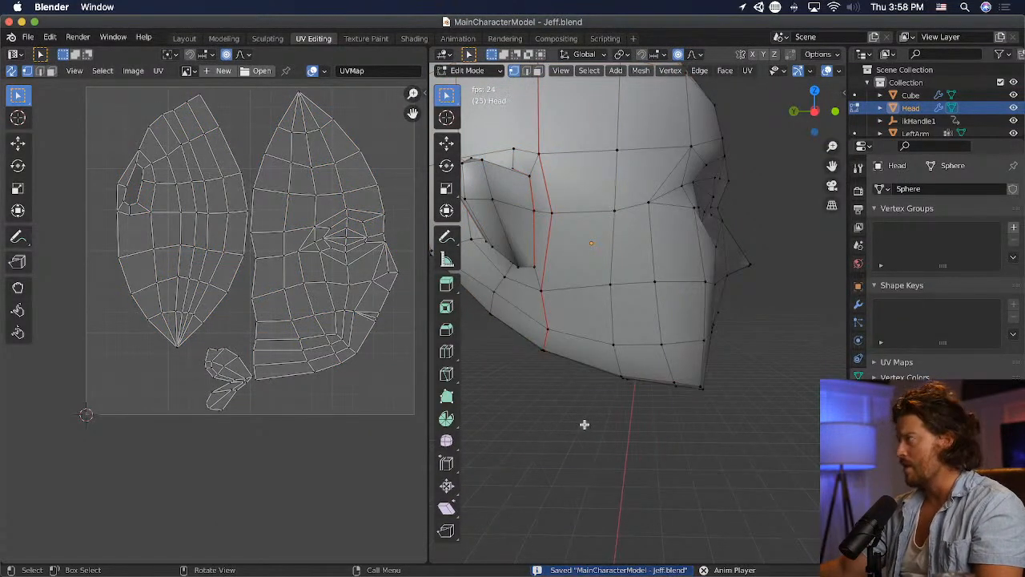
left_click(11, 23)
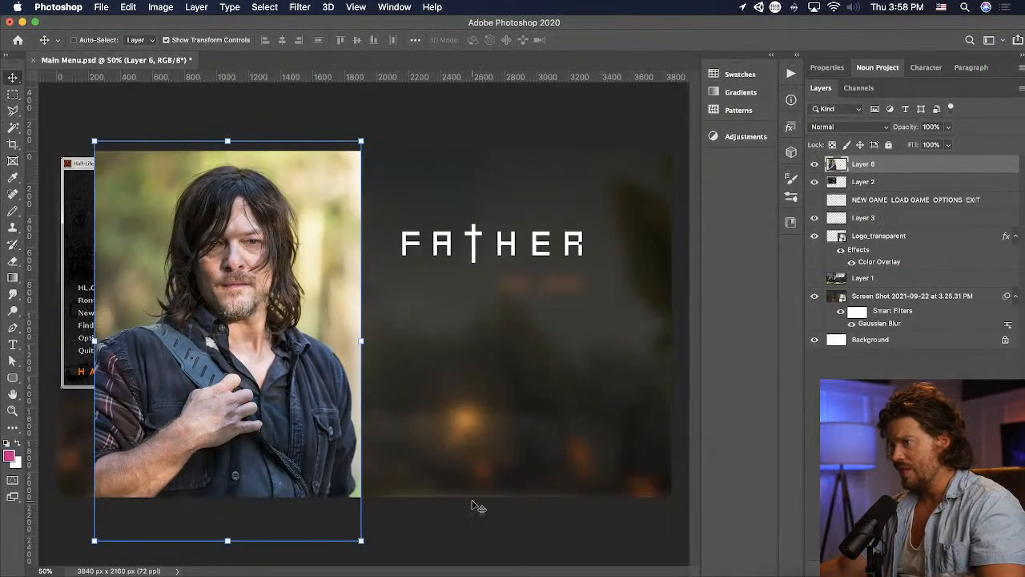
- Switch to Unity Hub and open the Father R3 project
left_click(535, 539)
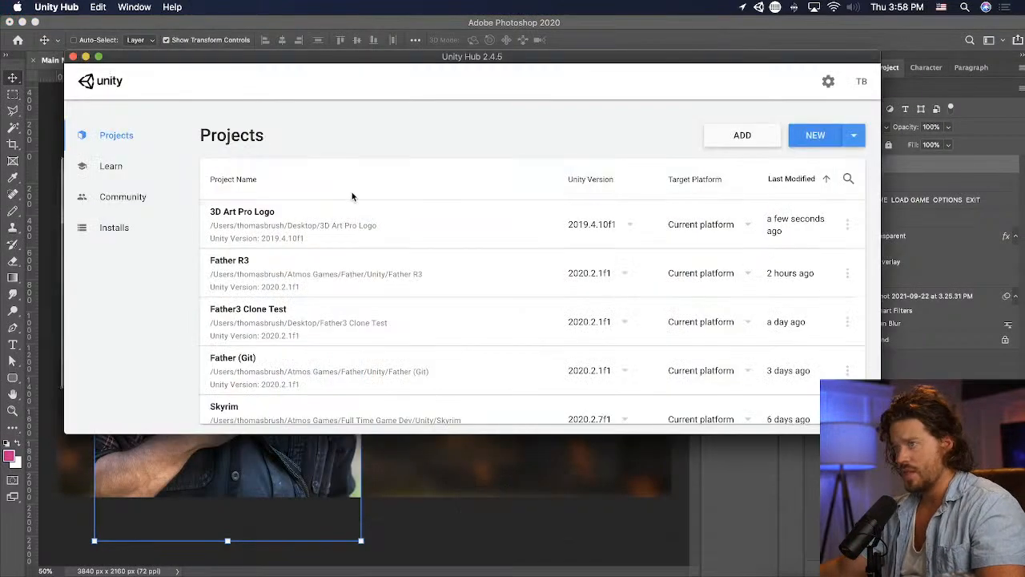
left_click(361, 268)
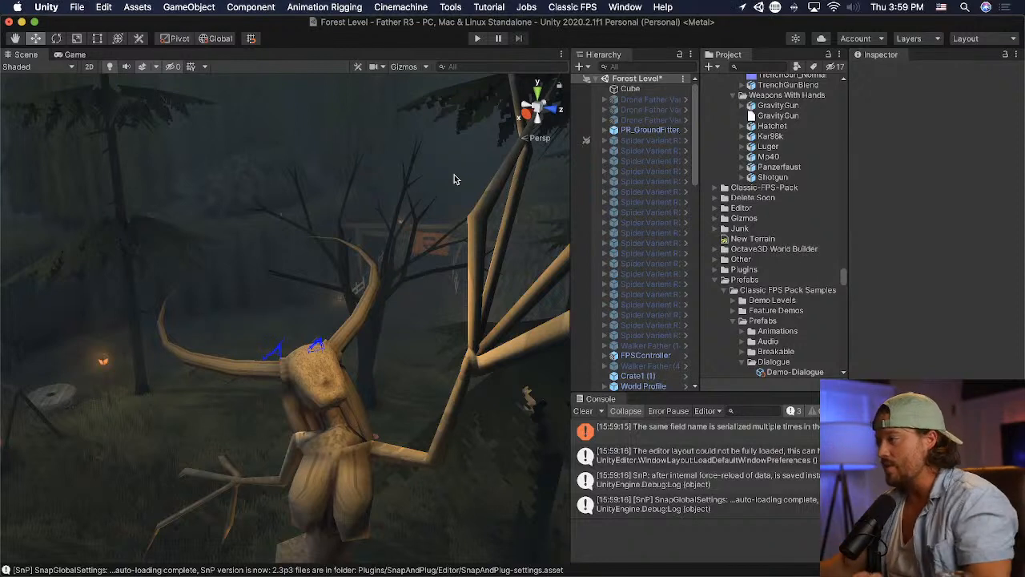
- Clear the console messages and collapse the Prefabs and Scenes folders in the project assets
left_click(583, 410)
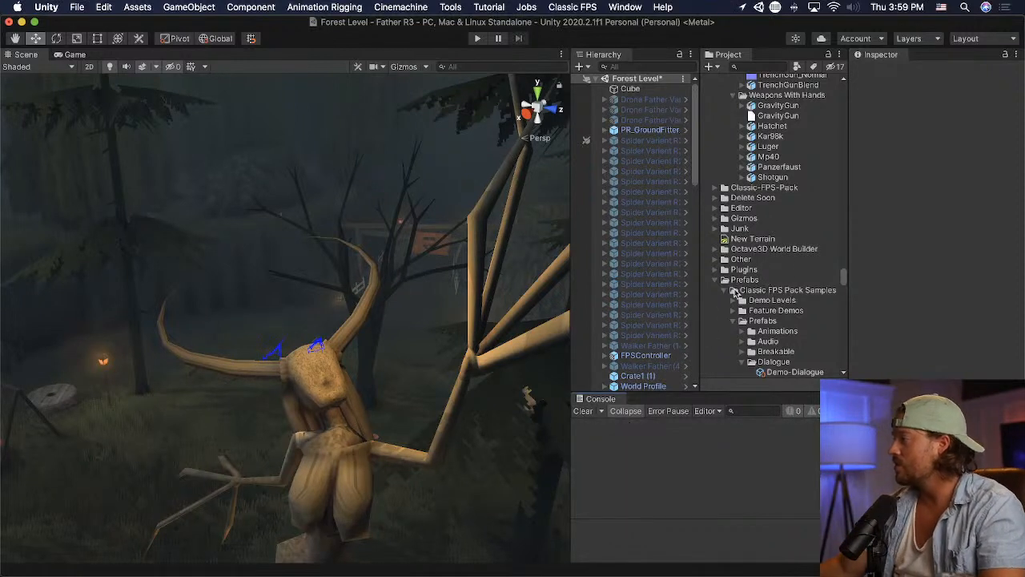
left_click(720, 282)
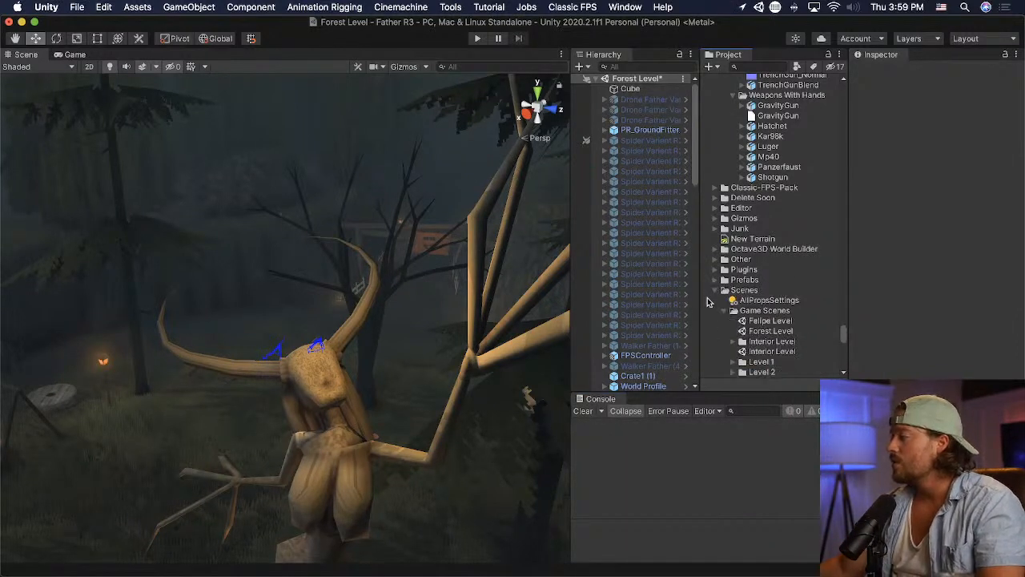
left_click(714, 291)
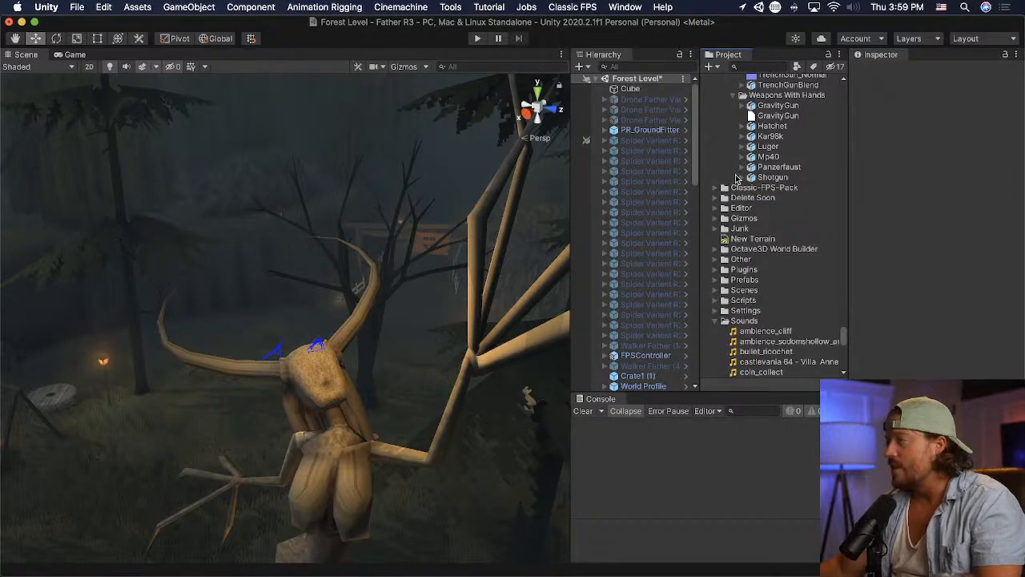
right_click_drag(121, 320, 317, 360)
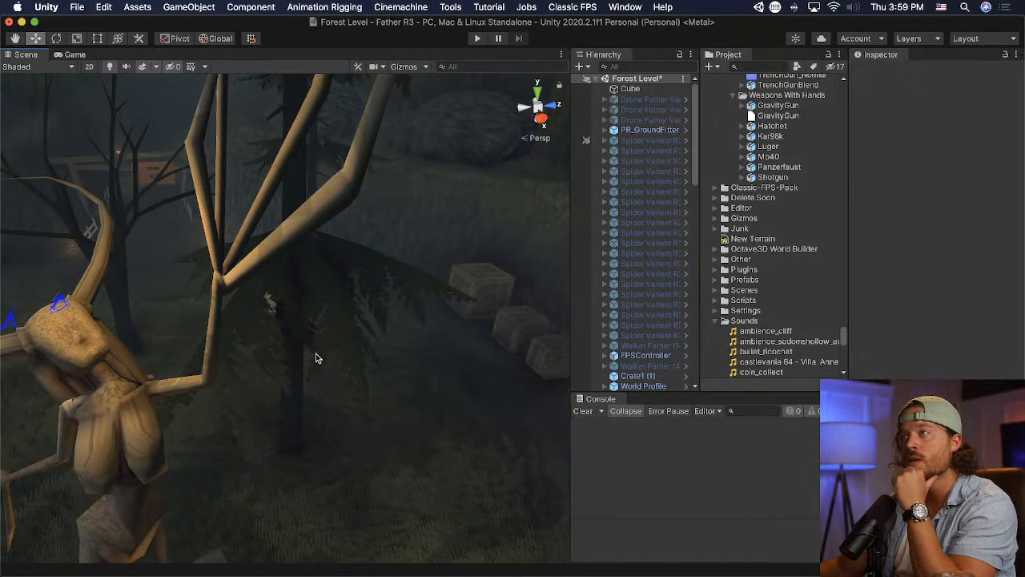
left_click(79, 7)
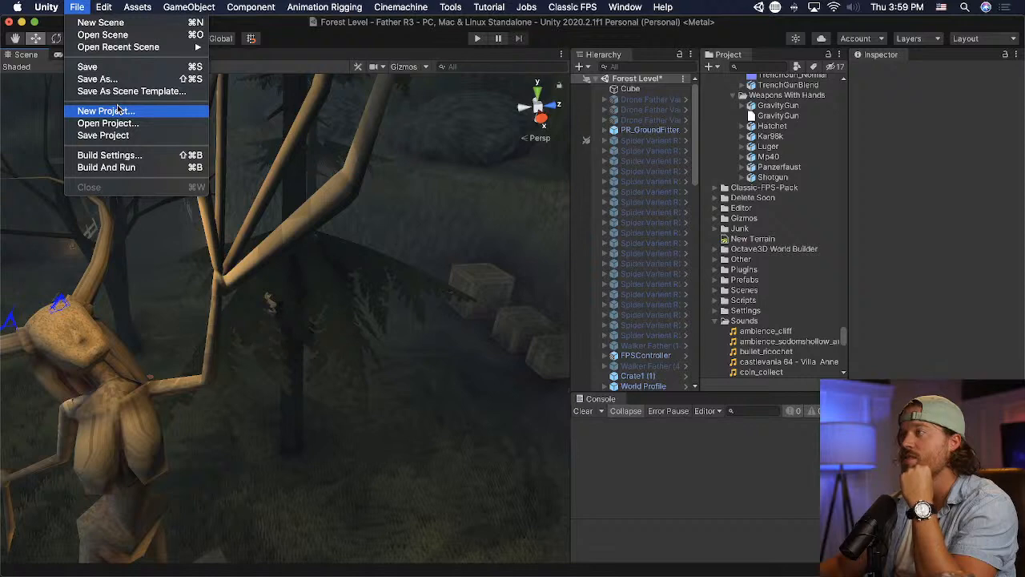
left_click(661, 213)
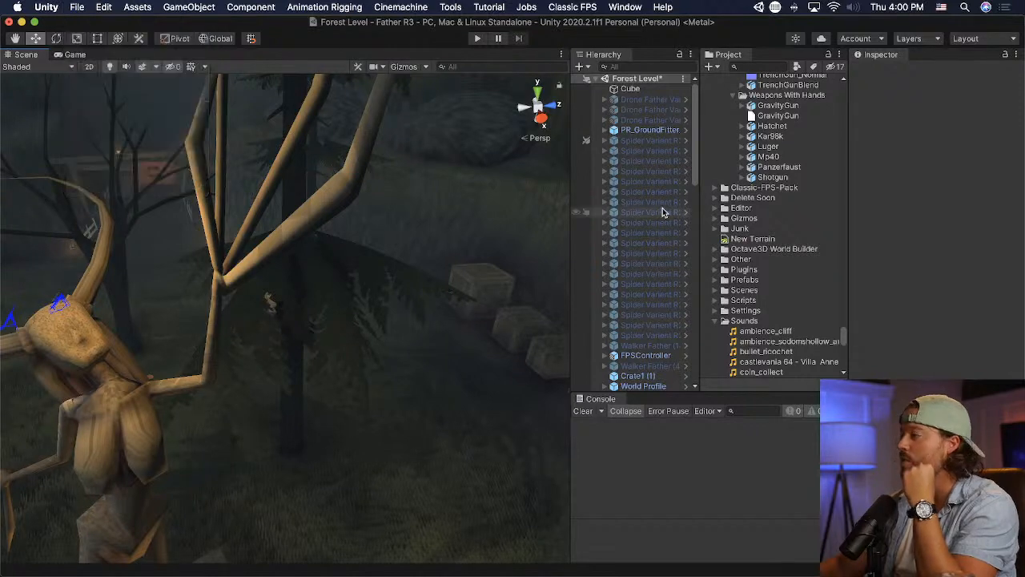
left_click(661, 212)
- Collapse the Gore_Explosion, HQ Old Books and Interiors folders inside Assets Dump
left_click(766, 67)
scroll(829, 211, "up", 20)
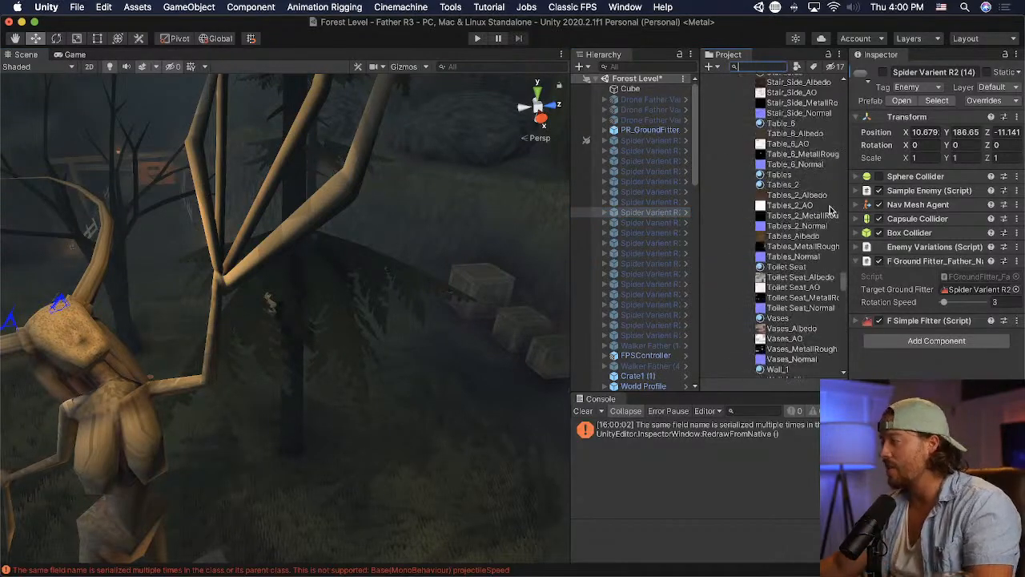
scroll(825, 320, "up", 20)
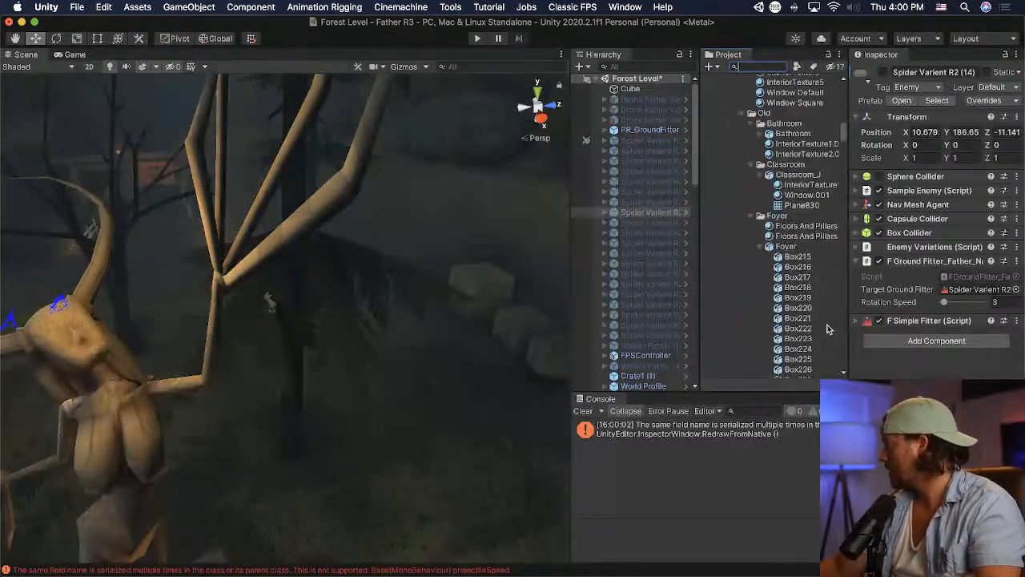
scroll(812, 307, "up", 4)
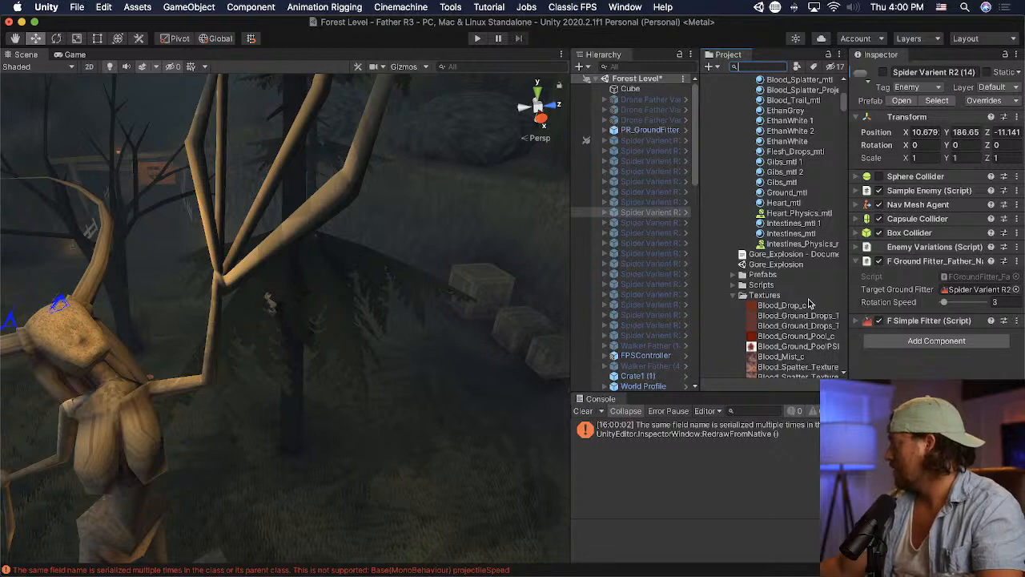
scroll(789, 240, "up", 10)
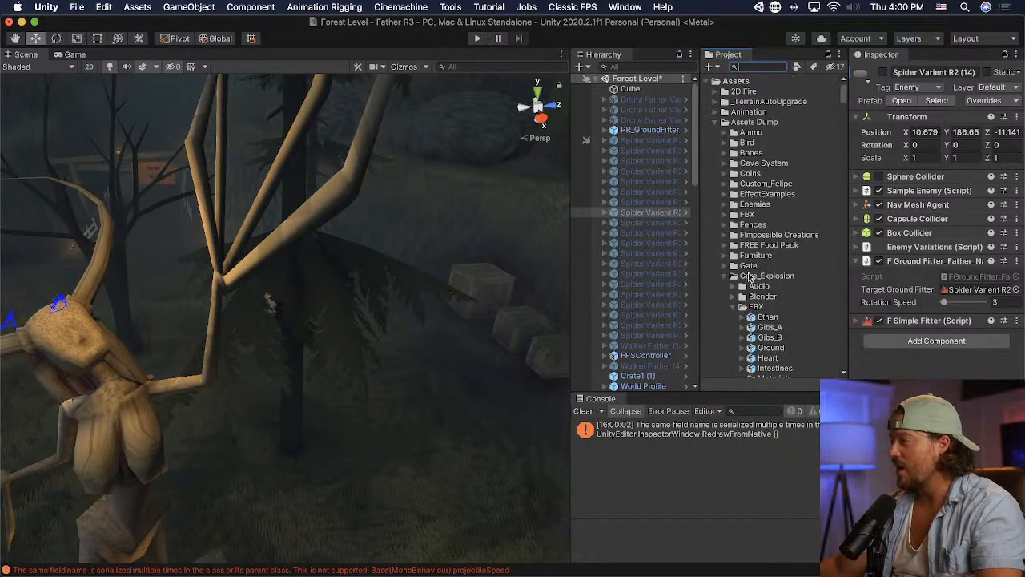
left_click(732, 276)
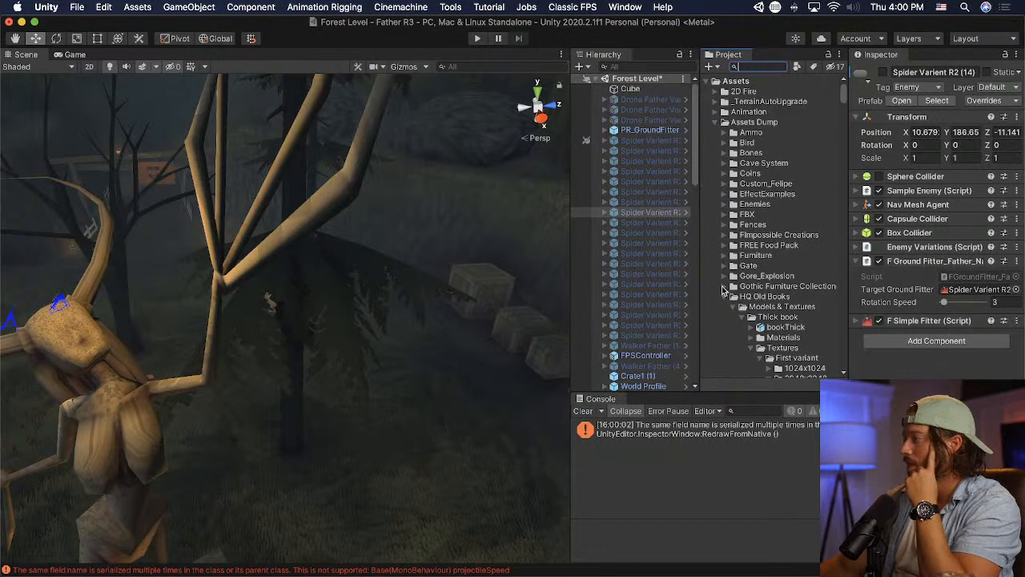
left_click(726, 296)
left_click(733, 307)
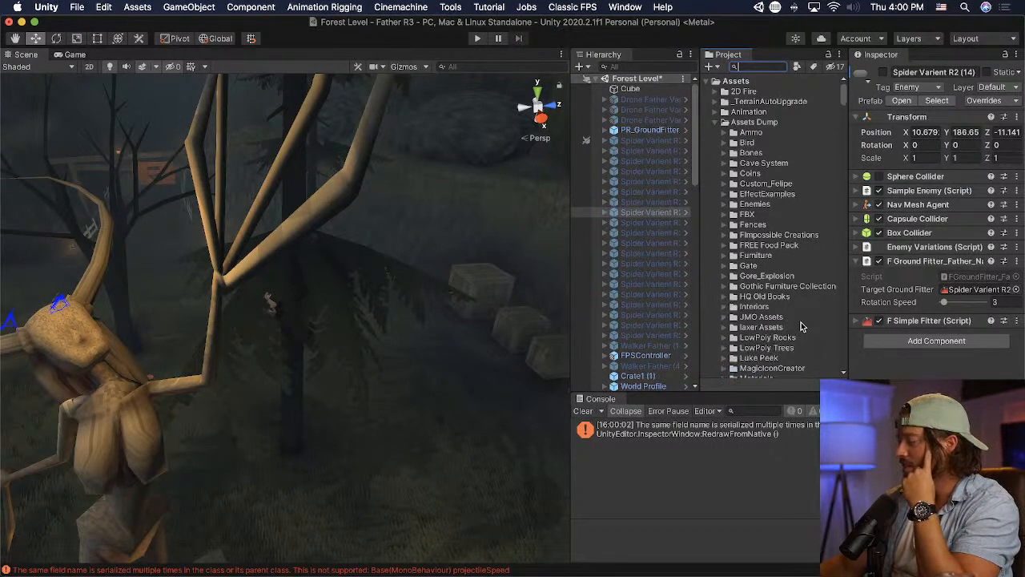
- Collapse the Midieval and Stylized Nature Pack folders further down in Assets Dump
scroll(801, 327, "down", 2)
left_click(727, 354)
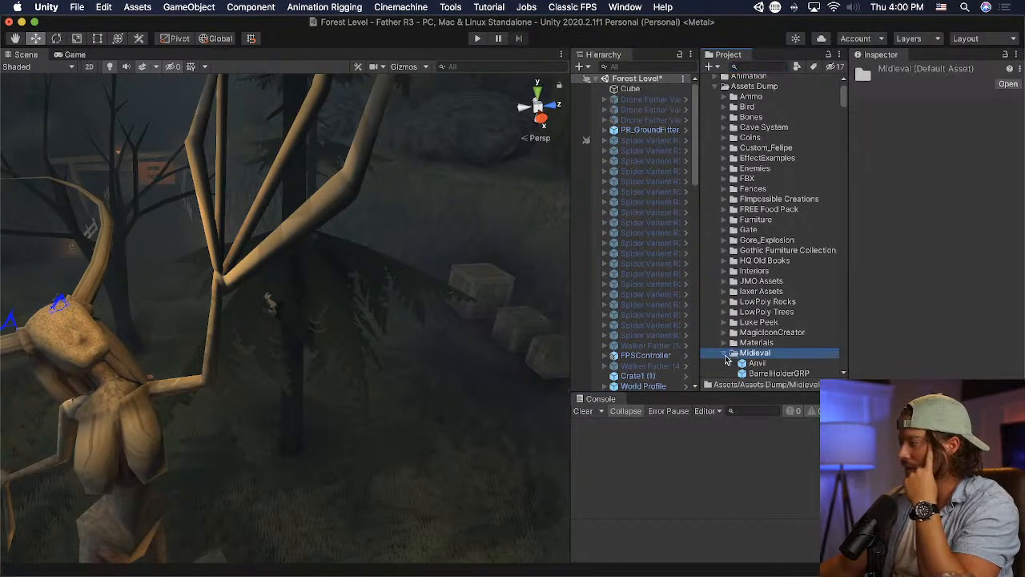
scroll(726, 356, "down", 2)
left_click(726, 324)
scroll(727, 328, "down", 1)
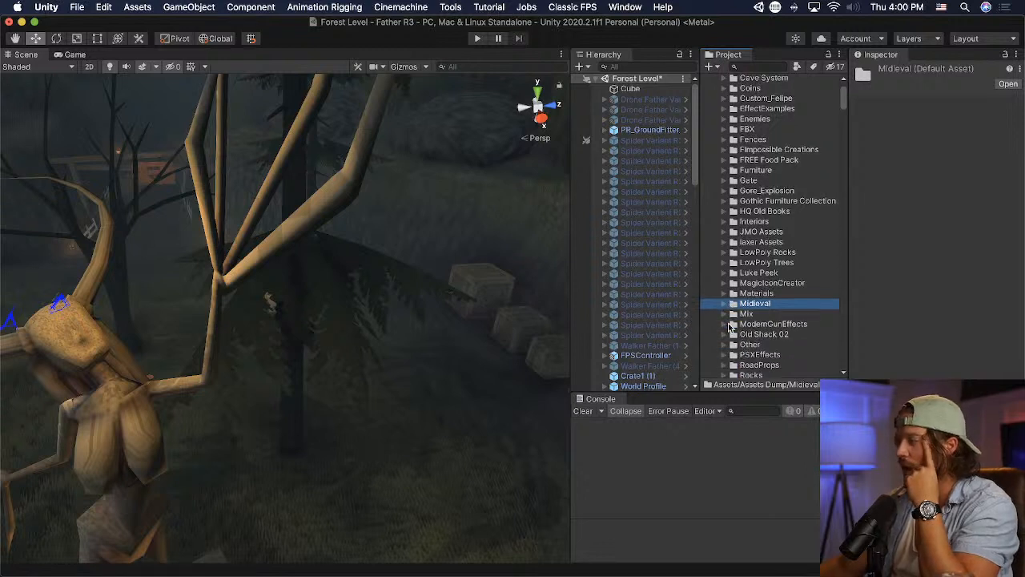
scroll(728, 323, "down", 4)
left_click(724, 340)
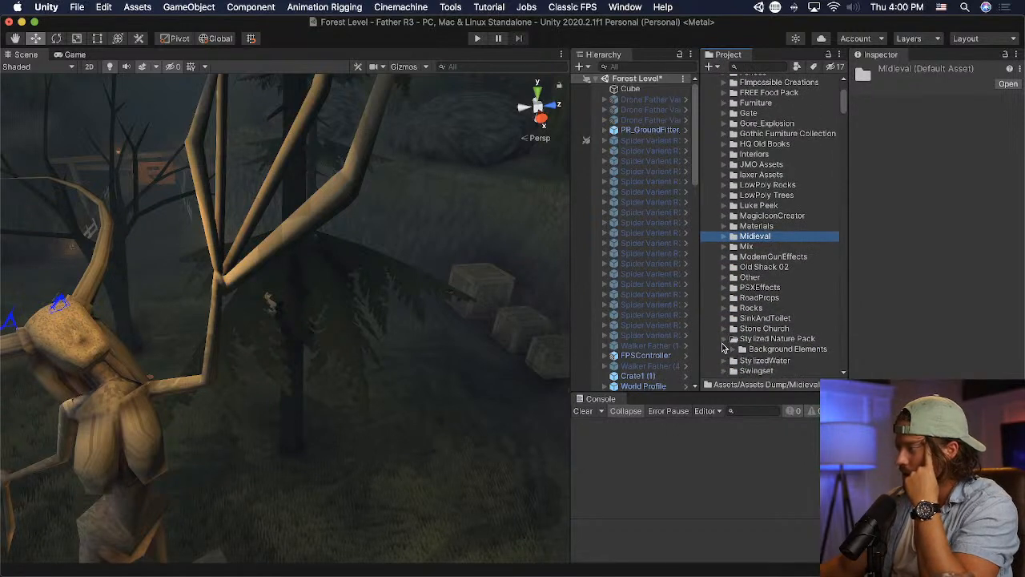
left_click(727, 369)
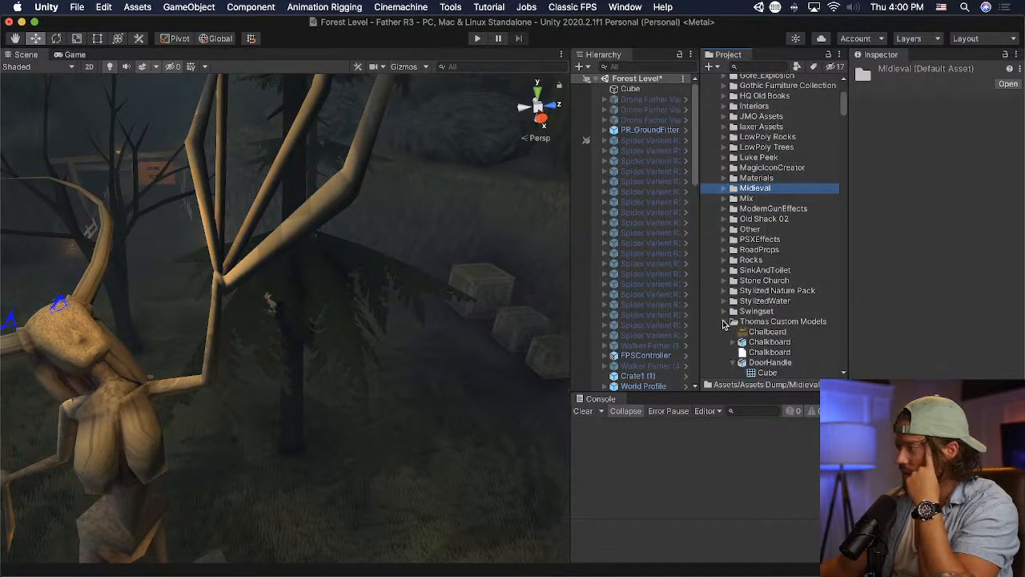
- Move both MainCharacterModel assets from the custom models folder into the new Main Character Model folder
scroll(725, 324, "down", 4)
scroll(726, 297, "down", 6)
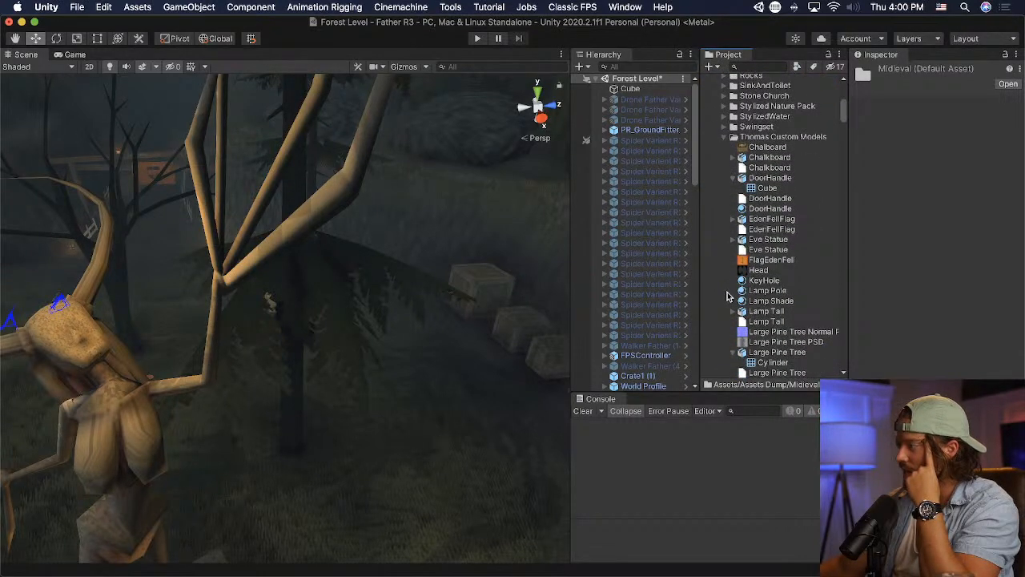
scroll(728, 297, "down", 6)
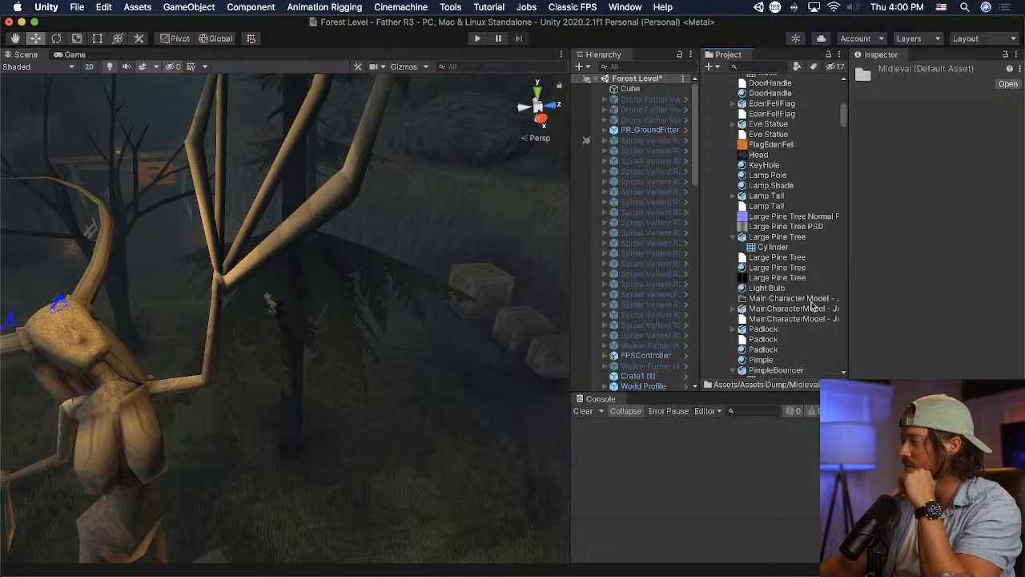
left_click(787, 309)
left_click(780, 318, "shift")
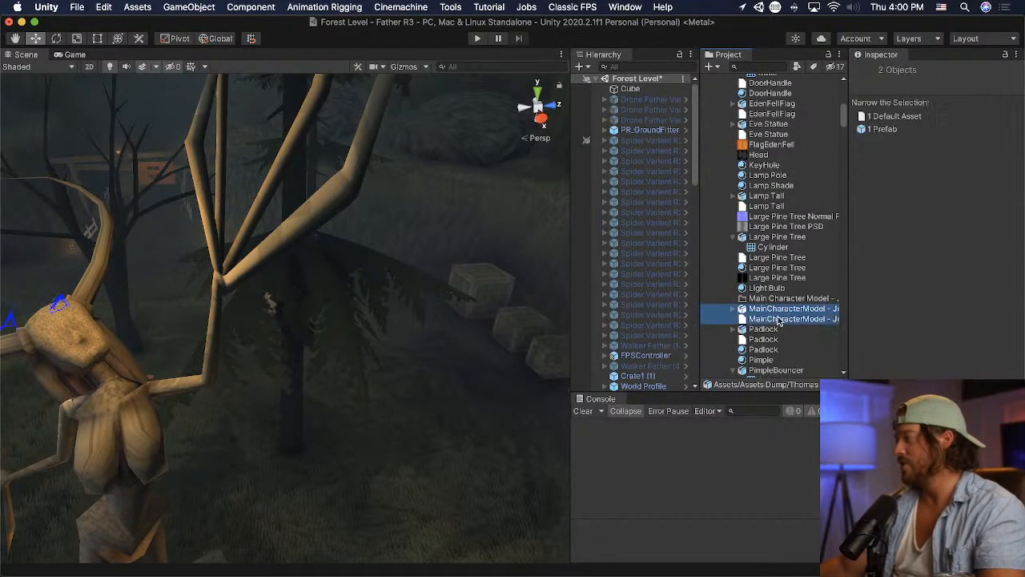
left_click_drag(756, 316, 775, 302)
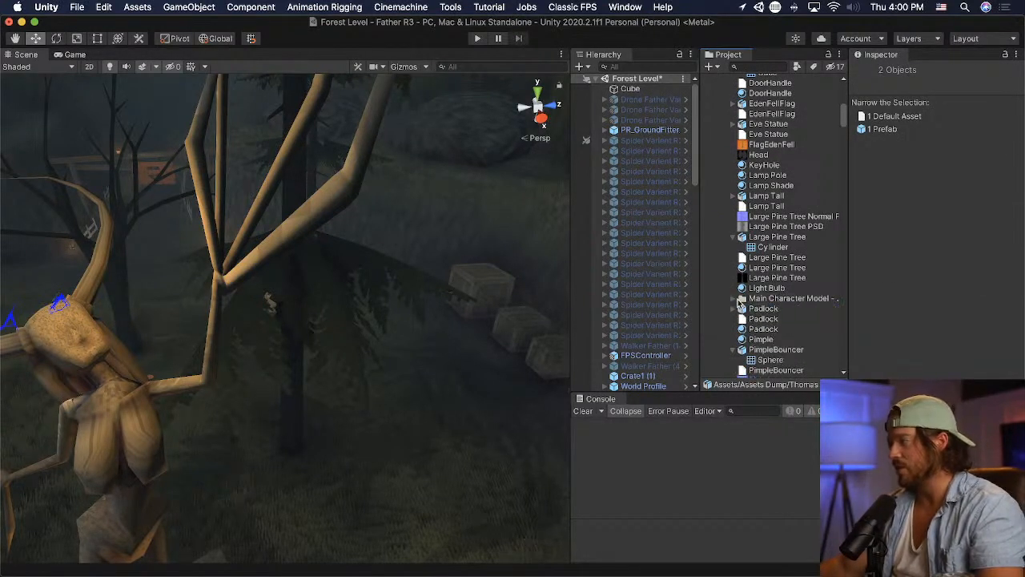
- Expand the Main Character Model folder, open its character model in Blender, and view the head from the front
left_click(738, 300)
left_click(793, 309)
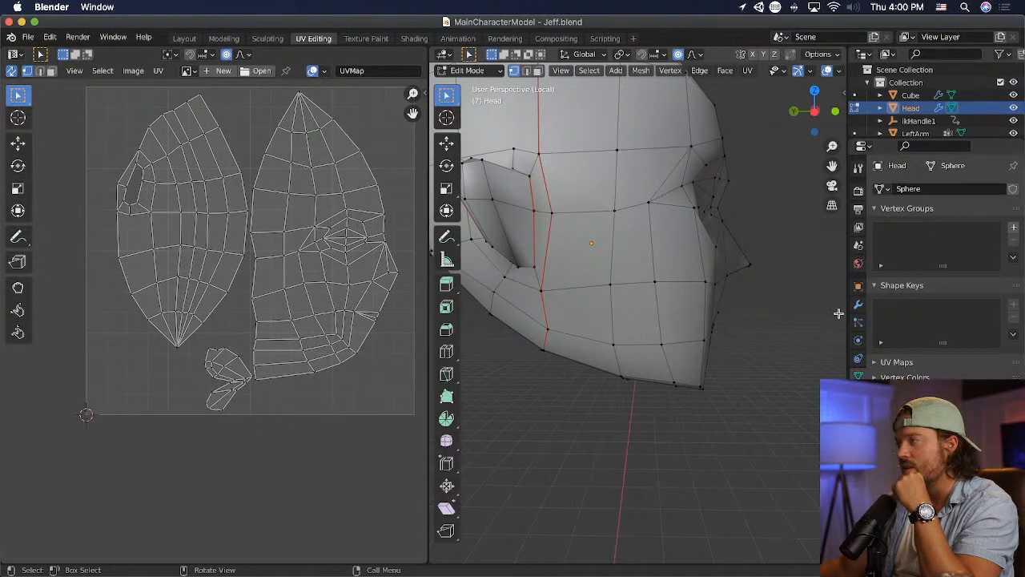
middle_click_drag(839, 313, 669, 324)
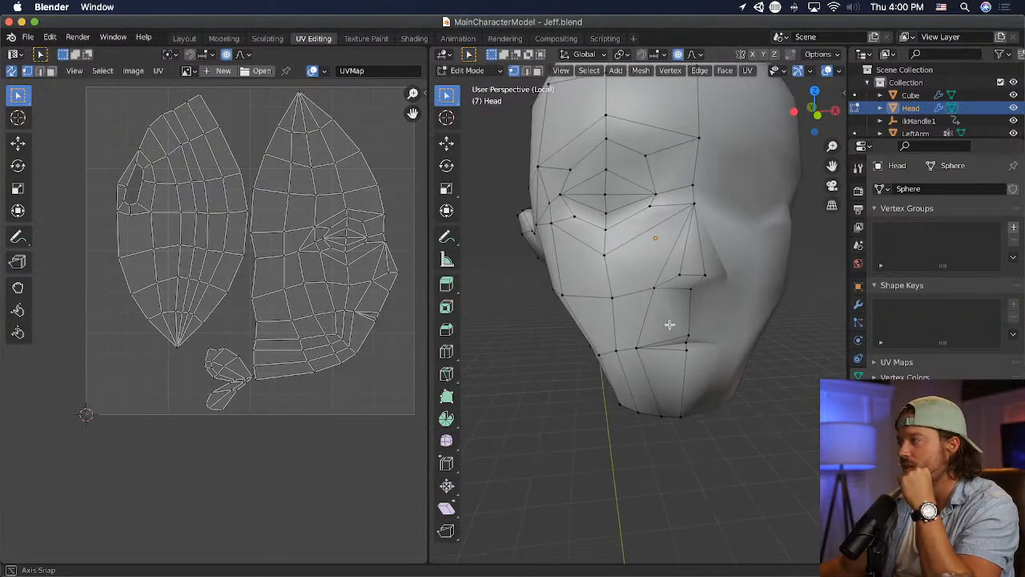
- Reposition the inner lower eye vertex and the central vertex above the eye with proportional editing, and save the Blender file
left_click(654, 207)
key("g")
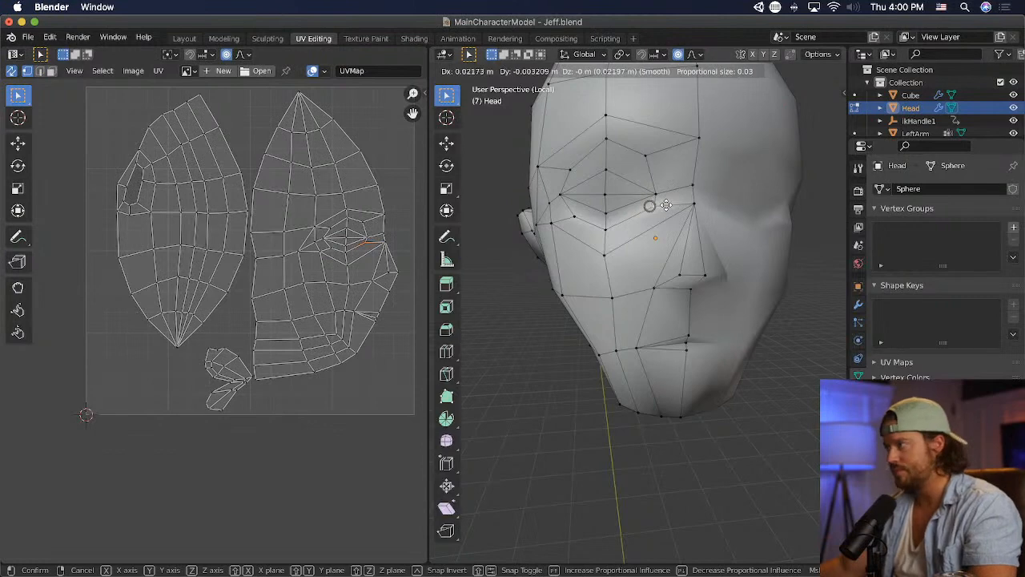
left_click(654, 206)
left_click(610, 144)
key("g")
left_click(654, 190)
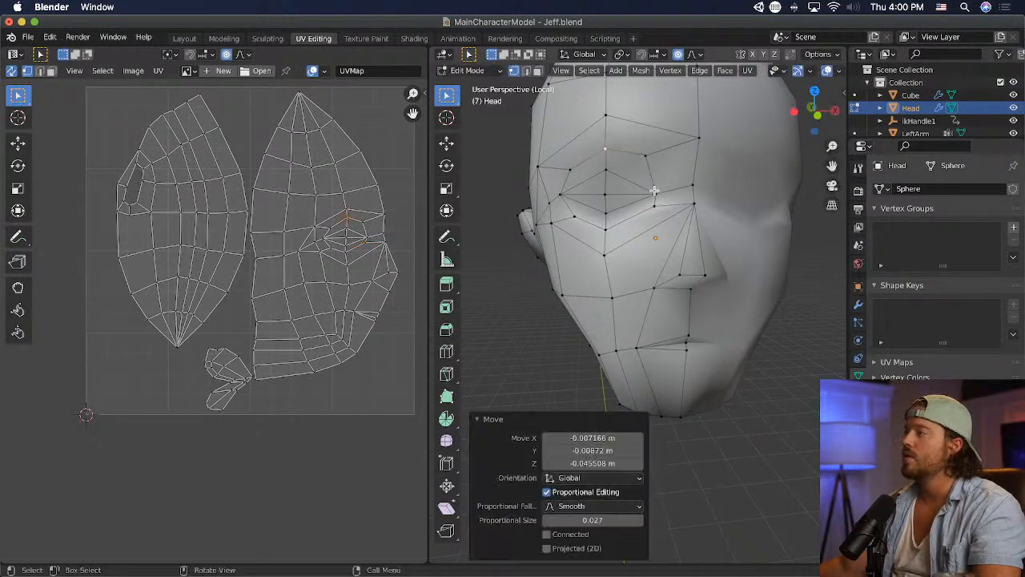
left_click(649, 157)
key("super+s")
- Export the UV layout of the entire head mesh as MainCharacterModelJeffUV.png in the Main Character Model folder
key("a")
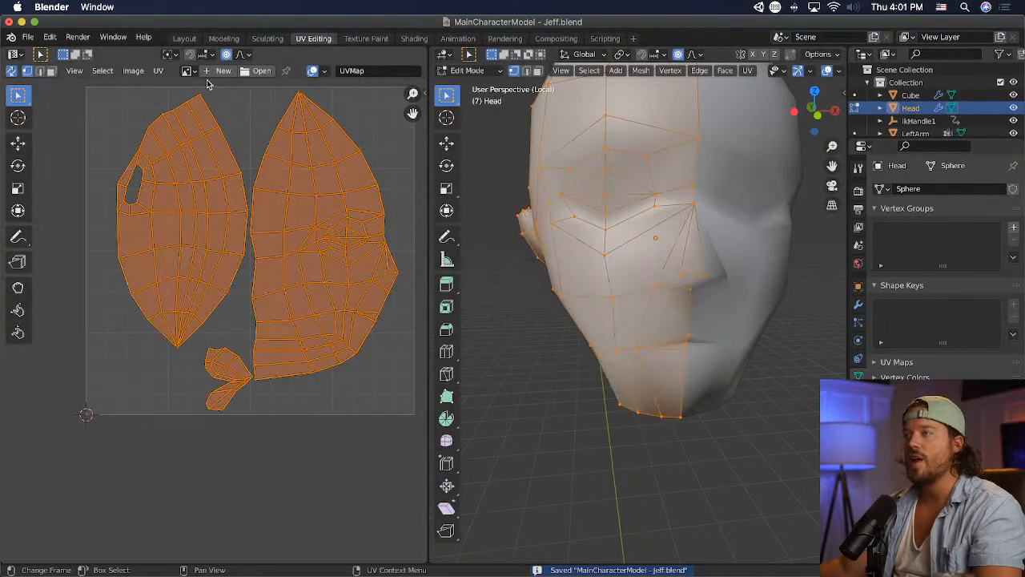
left_click(158, 70)
left_click(198, 407)
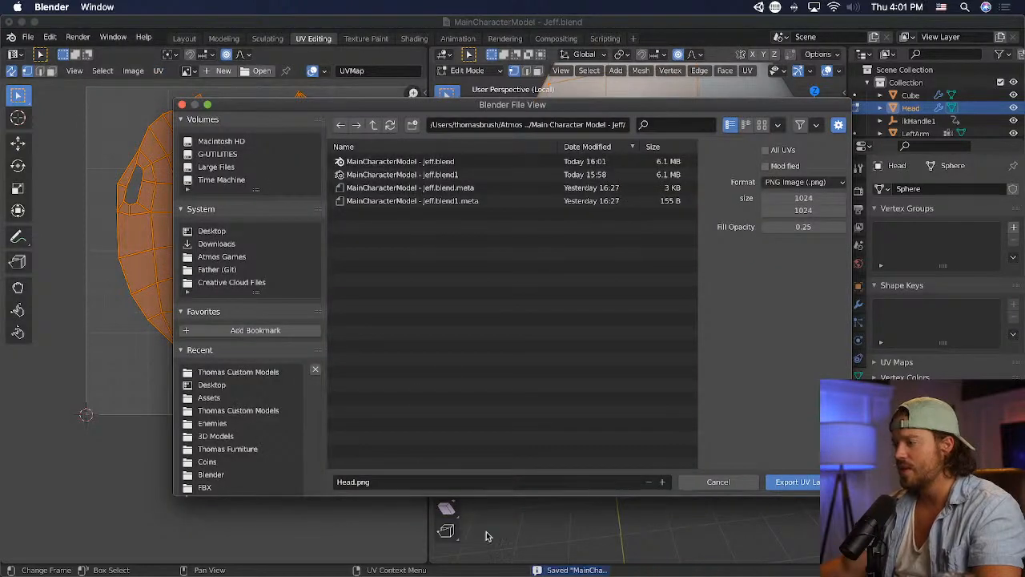
double_click(382, 481)
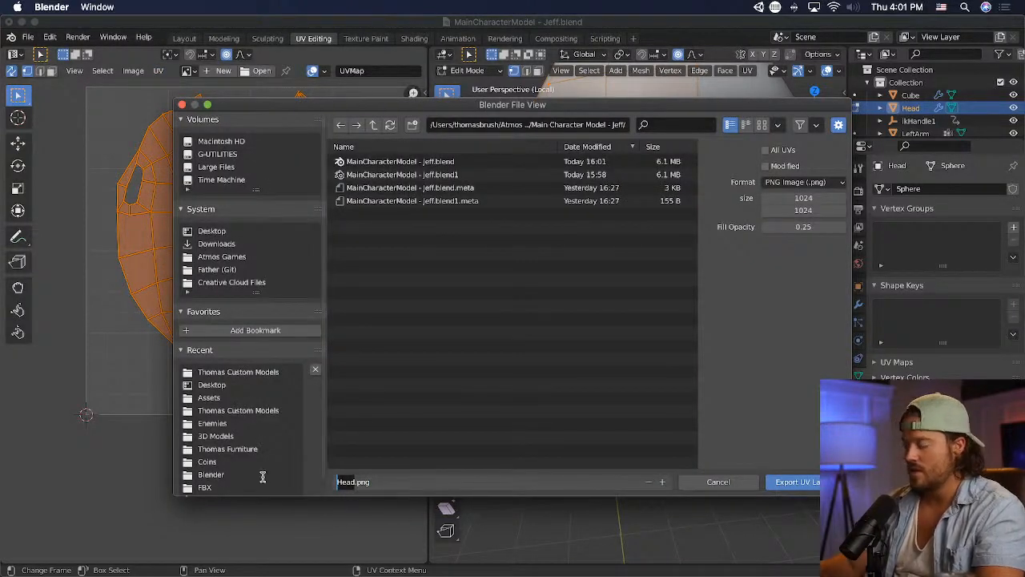
type("MainCharacter")
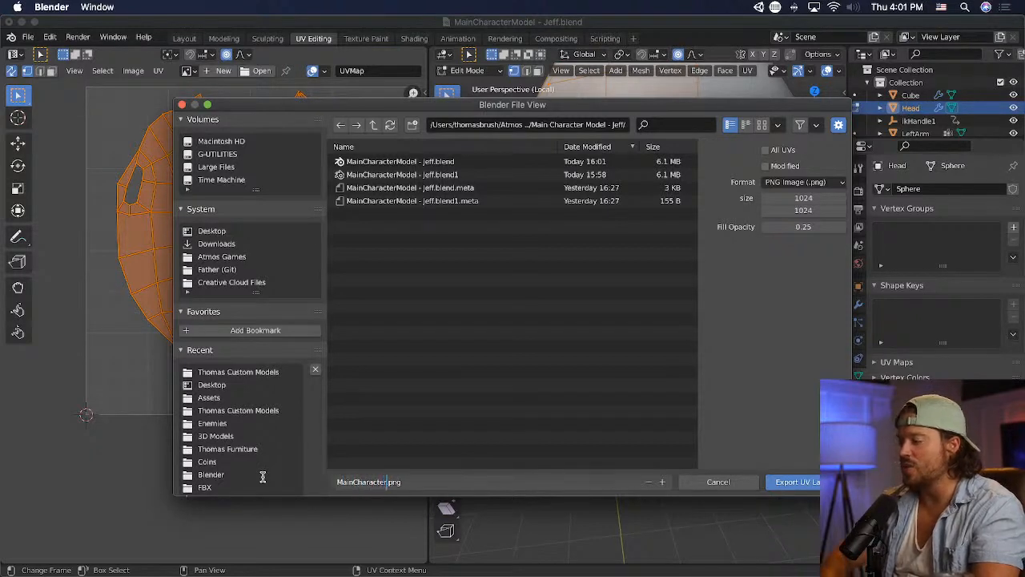
type("Model_Jeff_UV")
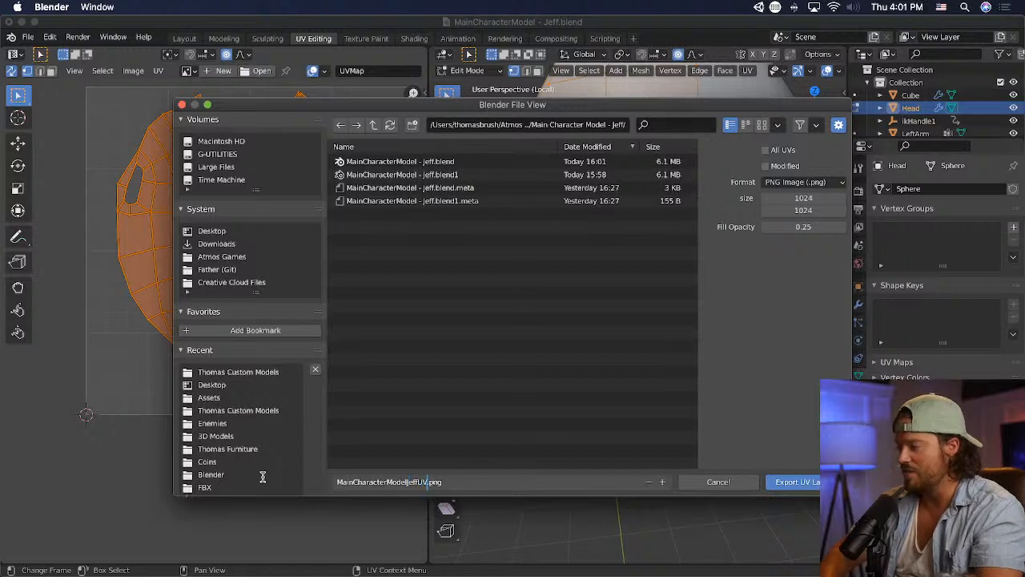
key("Return")
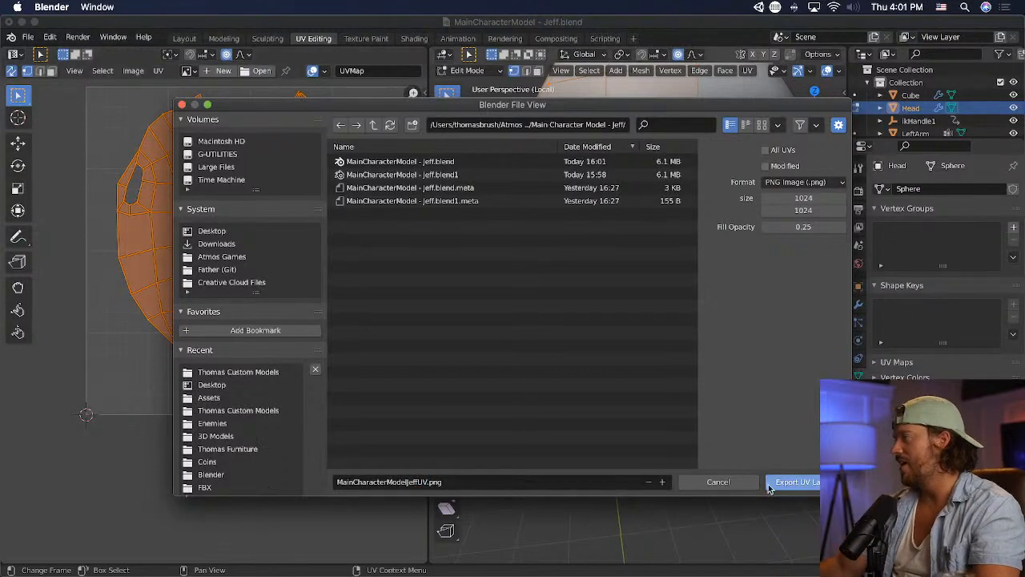
left_click(792, 482)
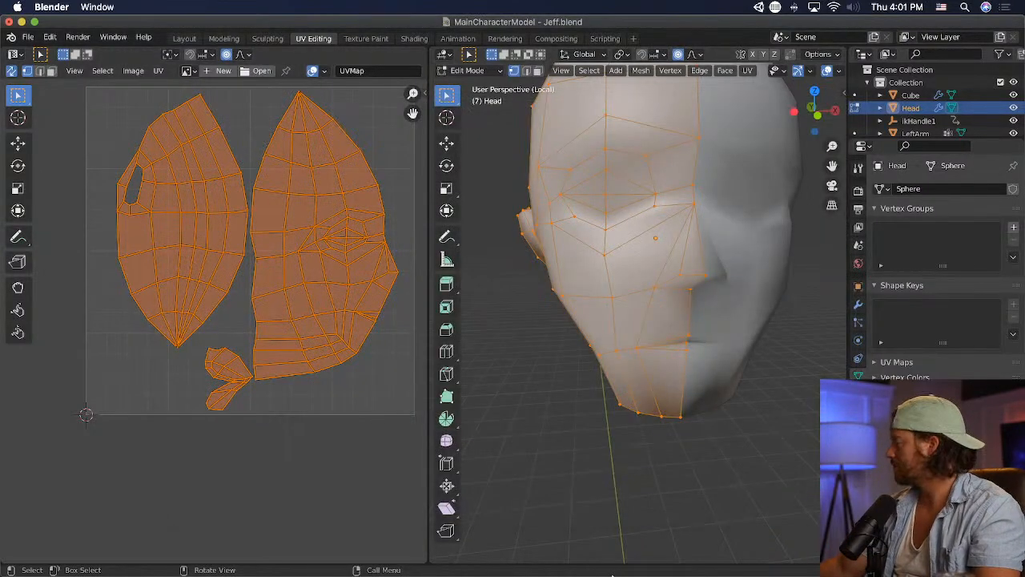
- Switch to Unity, reveal the exported UV layout image in Finder and open it in Adobe Photoshop 2020
mouse_move(608, 574)
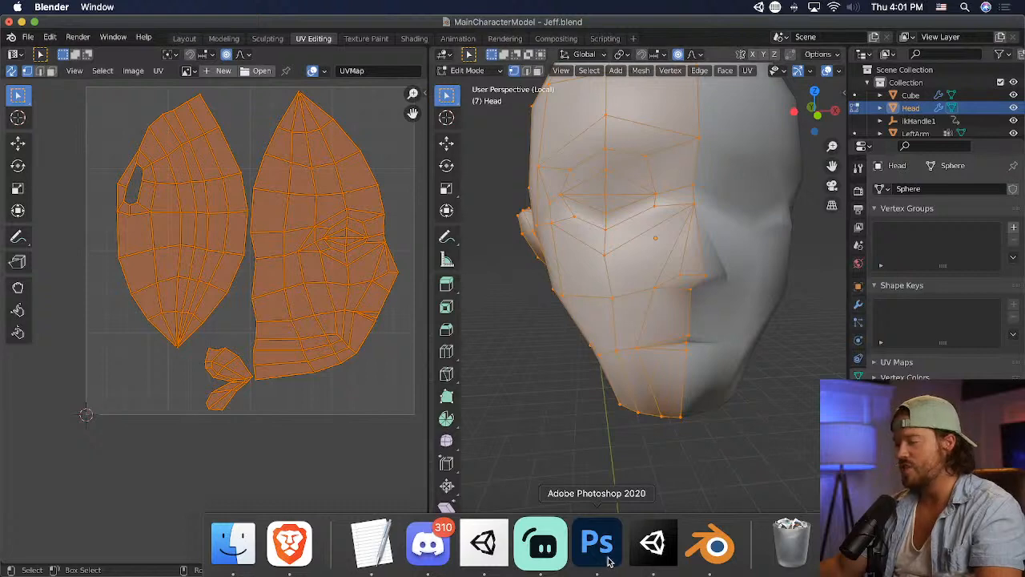
left_click(653, 544)
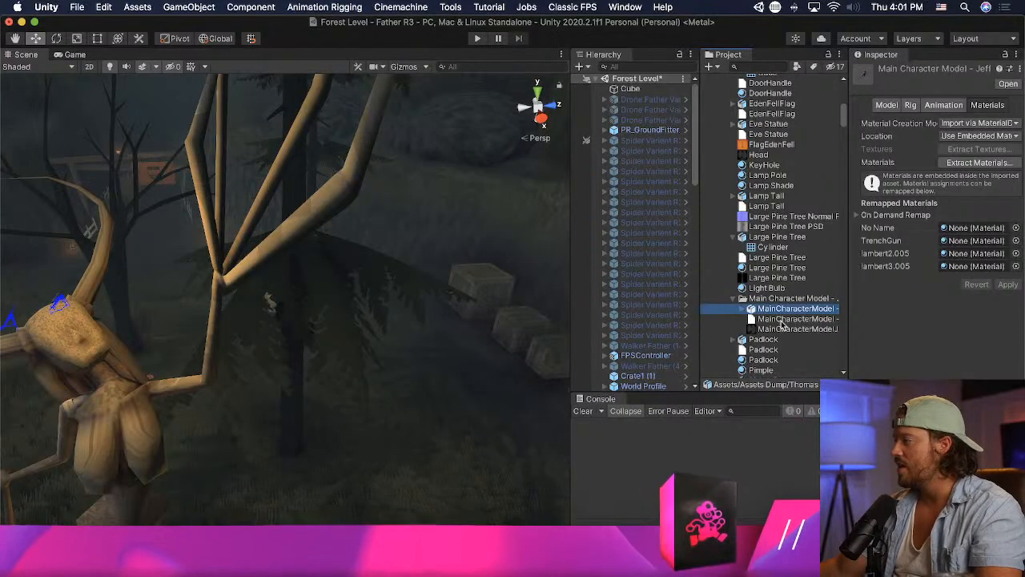
left_click(781, 322)
right_click(782, 322)
left_click(783, 329)
right_click(799, 329)
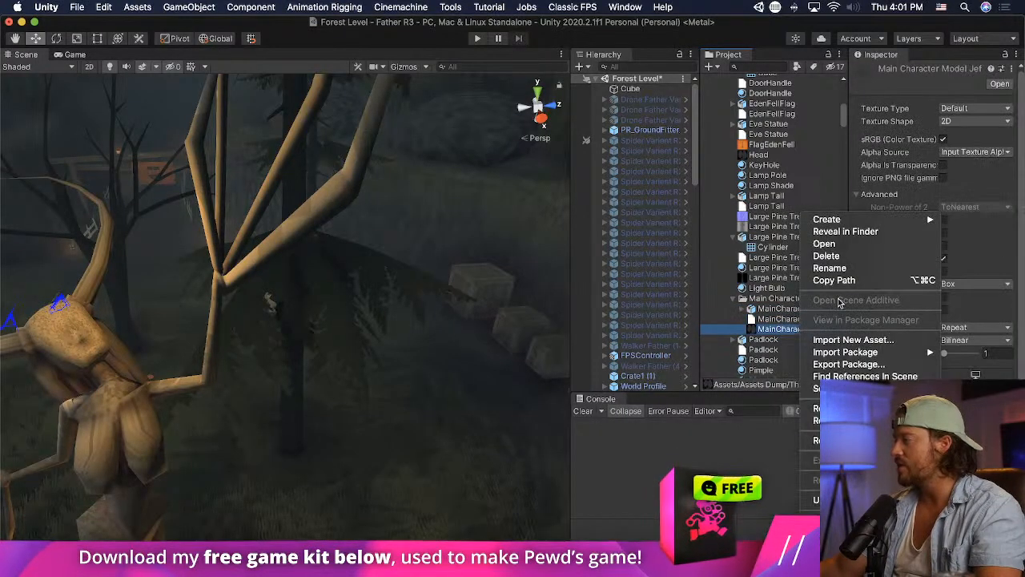
left_click(846, 231)
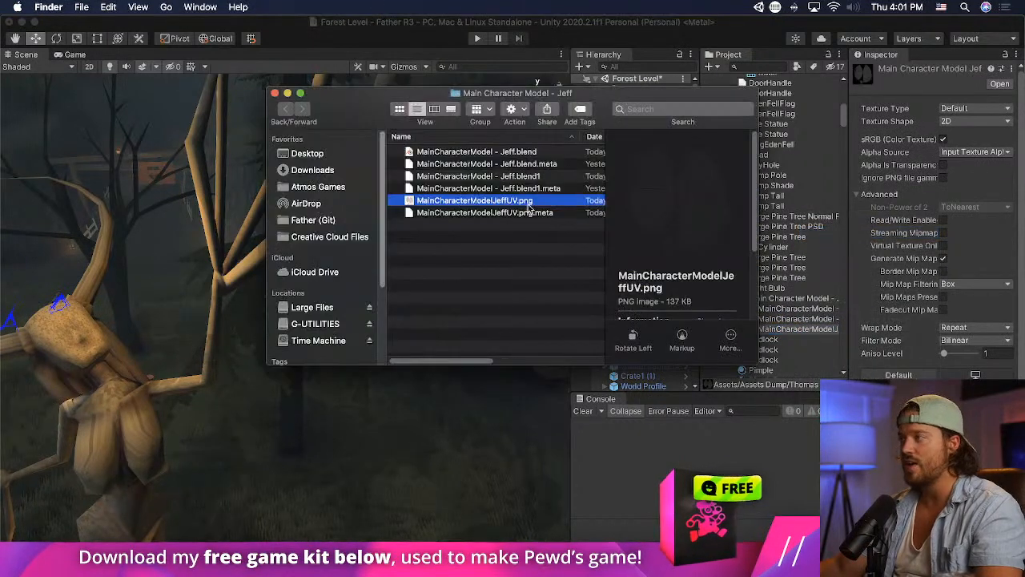
right_click(495, 200)
mouse_move(609, 215)
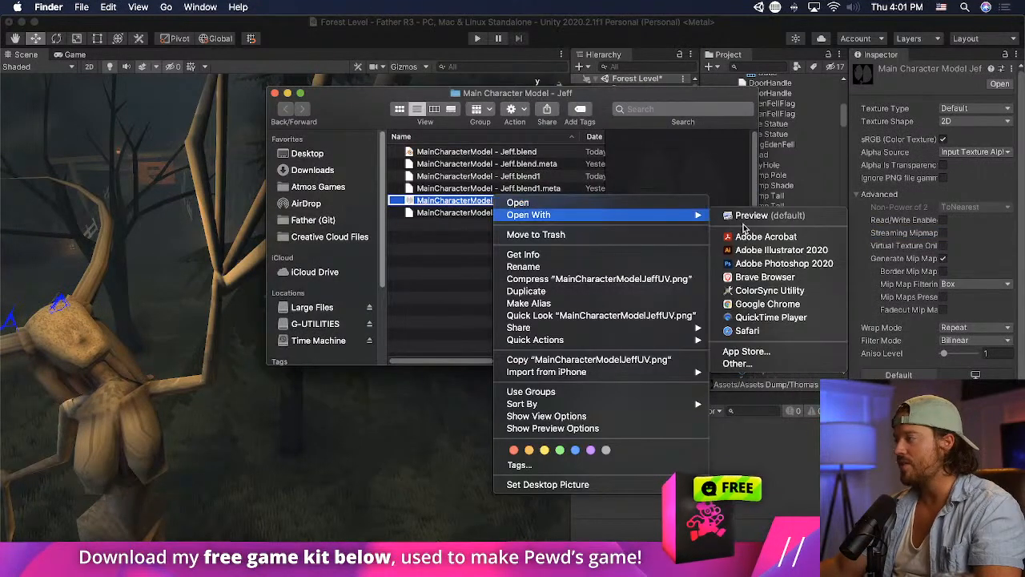
left_click(769, 264)
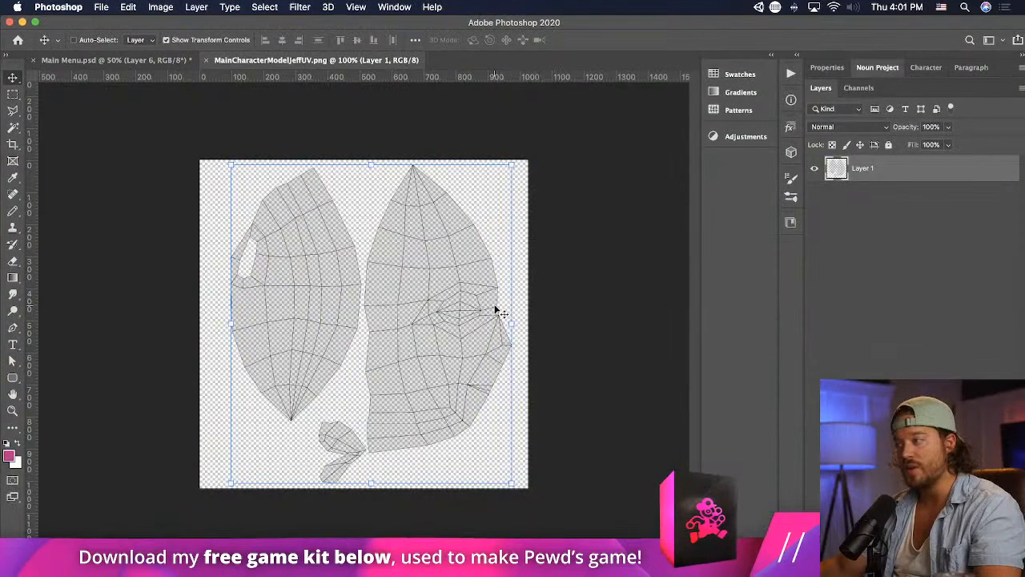
- Save the UV layout as a Photoshop document named MainCharacterModelJeffUV in the Main Character Model folder
left_click(101, 7)
left_click(133, 152)
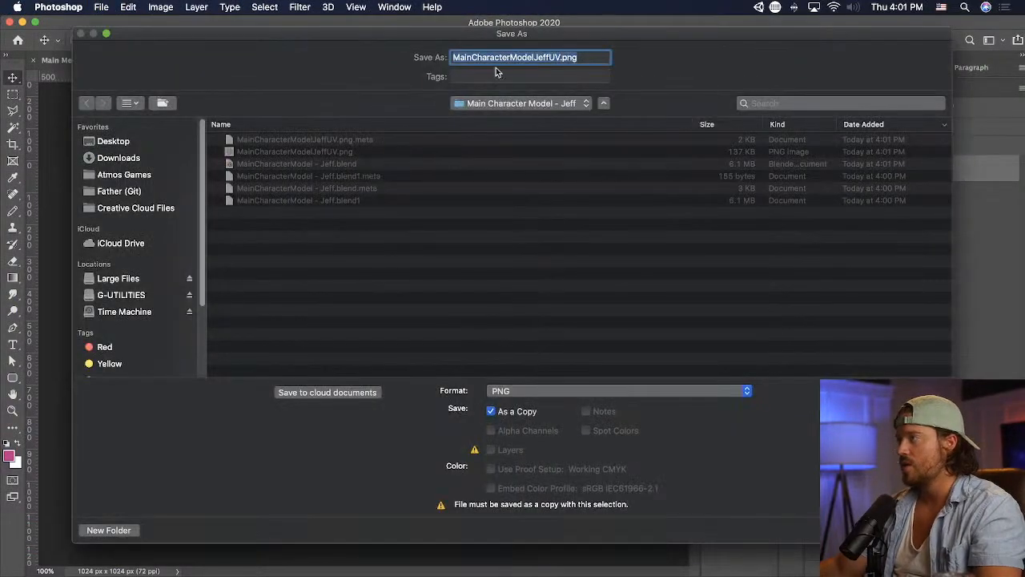
left_click(513, 58)
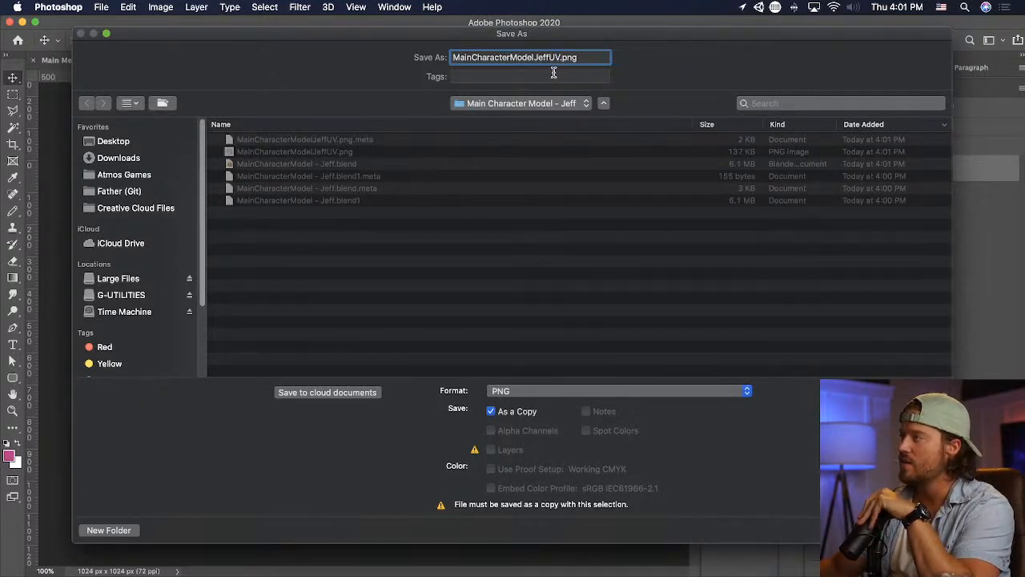
left_click(526, 391)
left_click(528, 216)
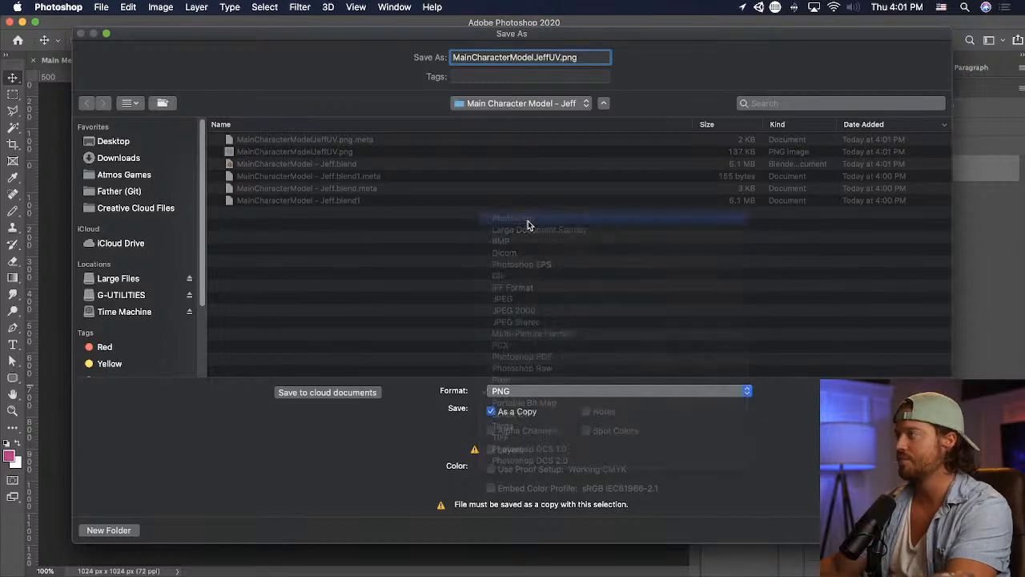
- Switch to Unity, place the MainCharacterModel asset in the forest scene and move it along X to 4.48
key("super+Tab")
key("super+Tab")
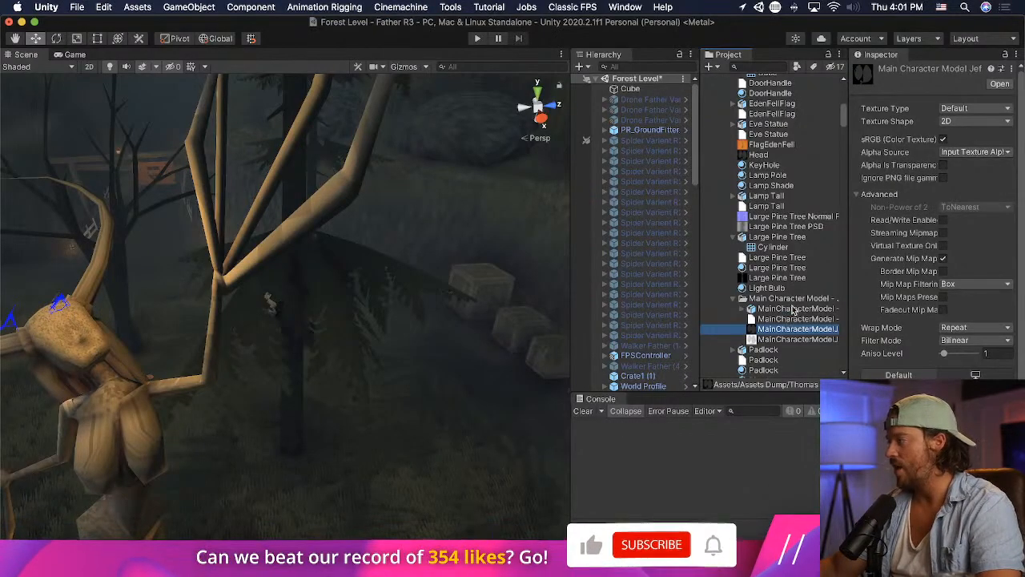
left_click(799, 309)
left_click_drag(799, 309, 491, 193)
right_click_drag(490, 193, 407, 229)
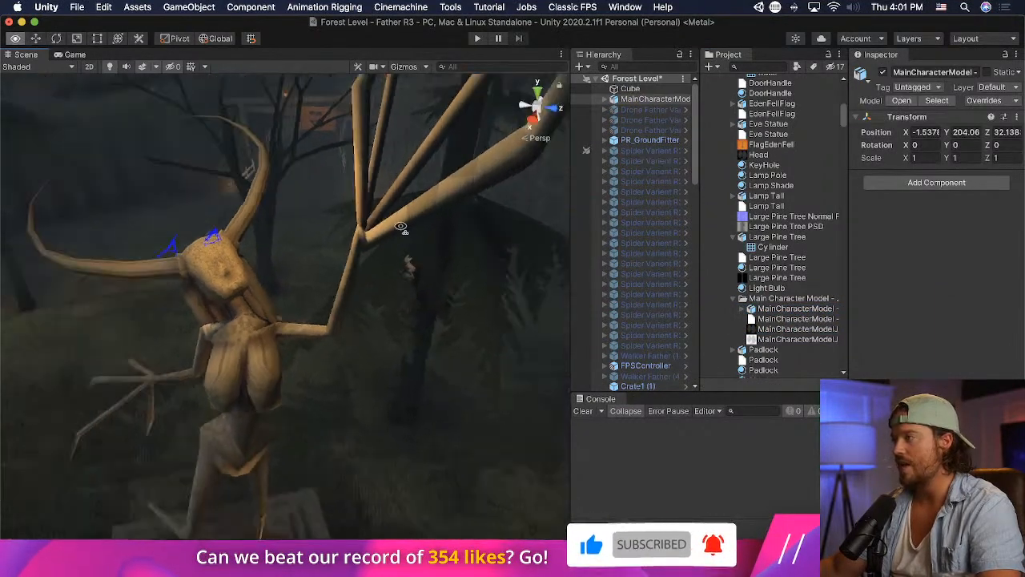
middle_click_drag(407, 229, 128, 221)
right_click_drag(334, 231, 208, 235)
scroll(270, 242, "up", 2)
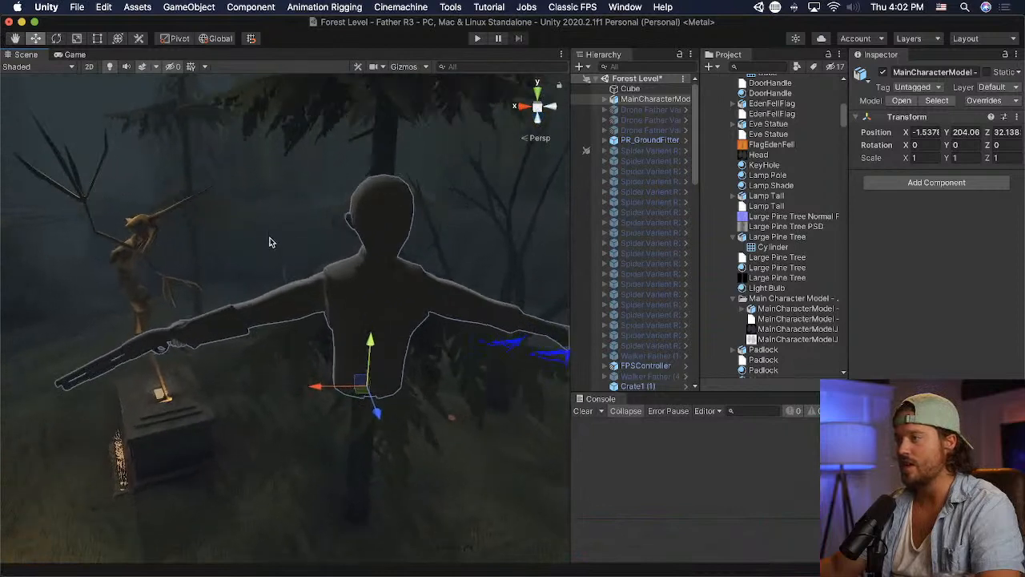
left_click_drag(335, 385, 228, 355)
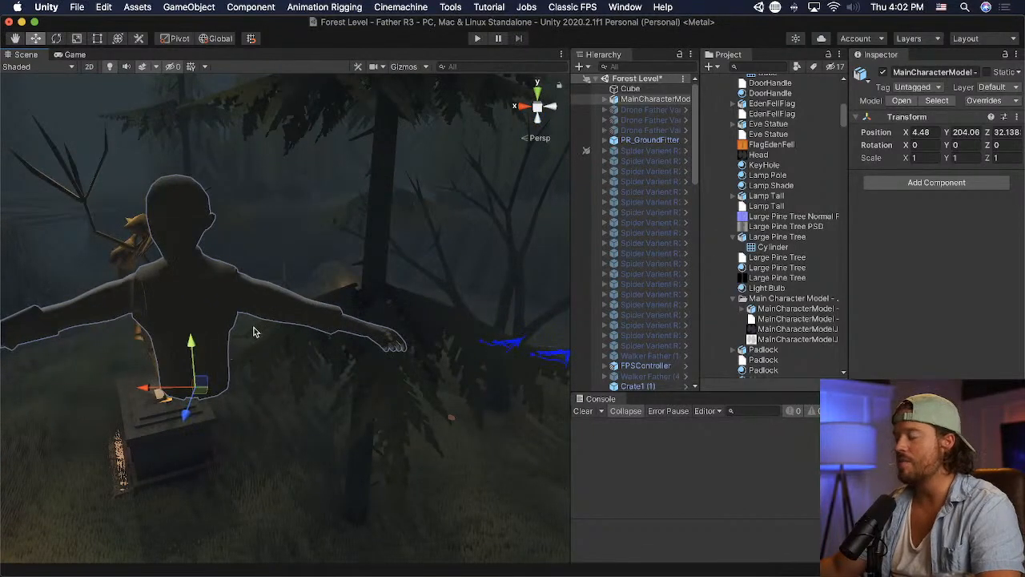
- Switch to Blender, return the head to Object Mode and add a new material to it
key("super+Tab")
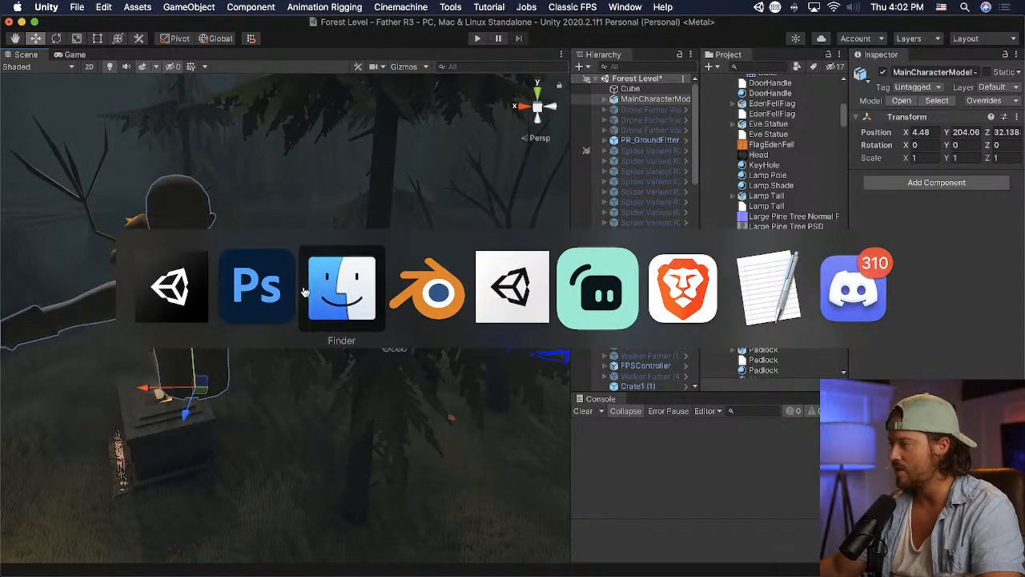
left_click(427, 289)
left_click(468, 71)
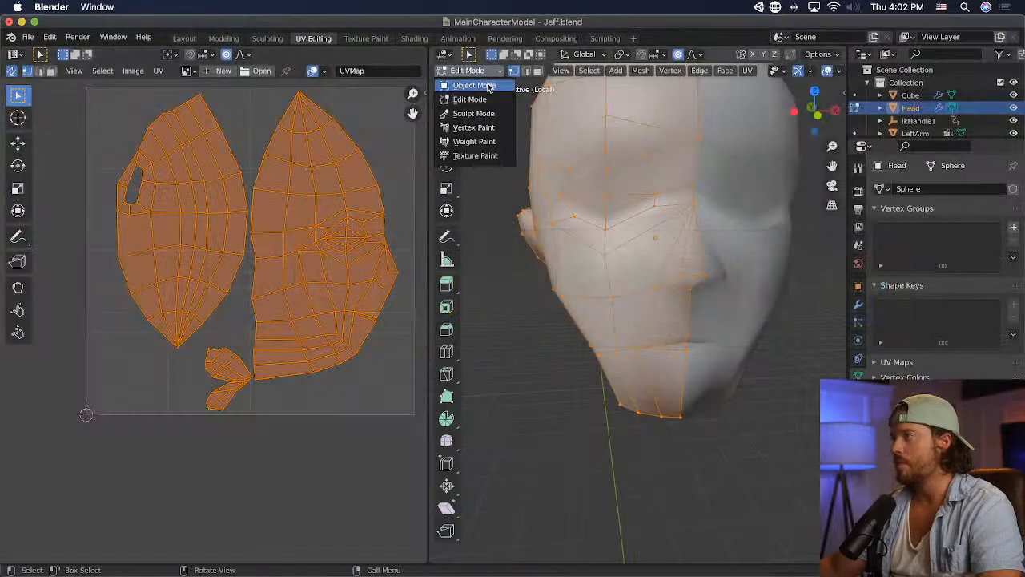
left_click(489, 87)
left_click(858, 263)
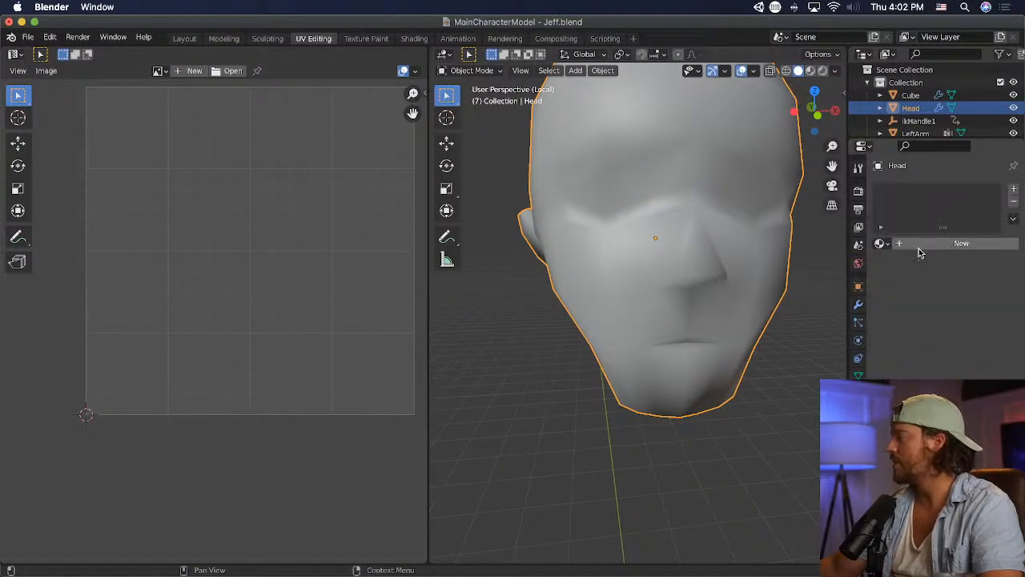
left_click(928, 244)
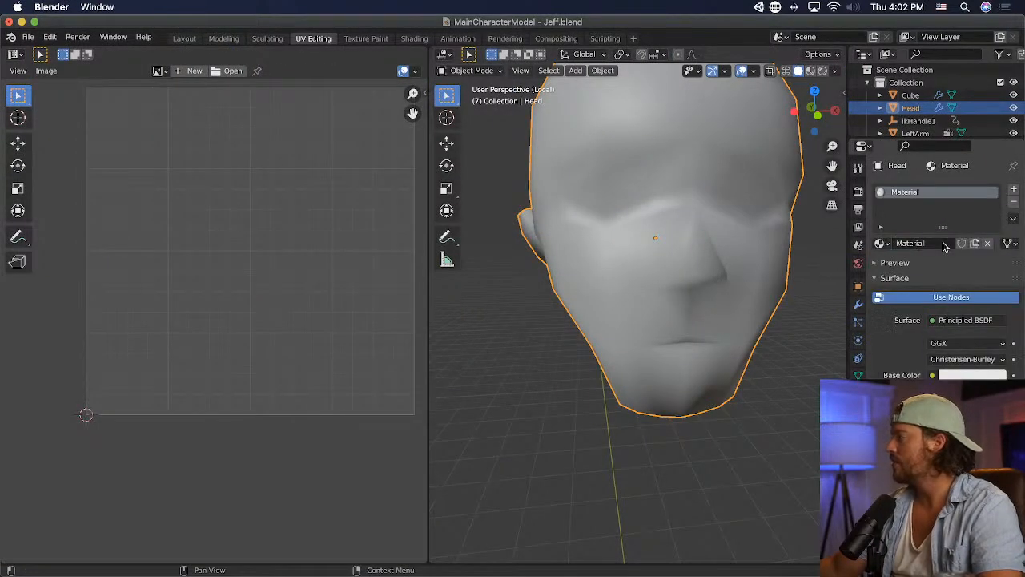
- Rename the head's new material Jeff and save the Blender file
double_click(940, 242)
key("BackSpace")
type("Jeff")
key("Return")
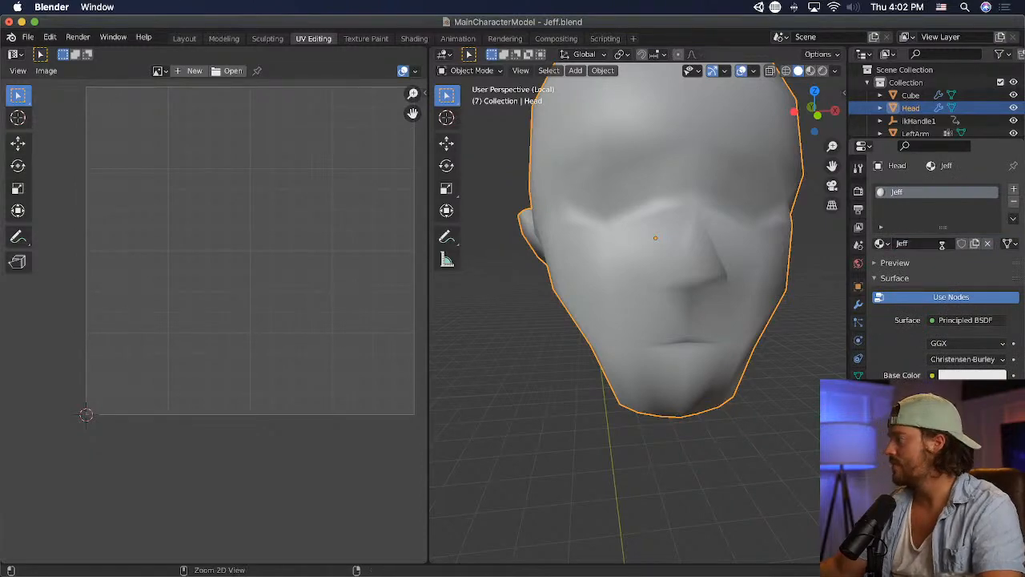
key("super+s")
- Switch to Unity and extract the character model's embedded materials into the Main Character Model folder
key("super+Tab")
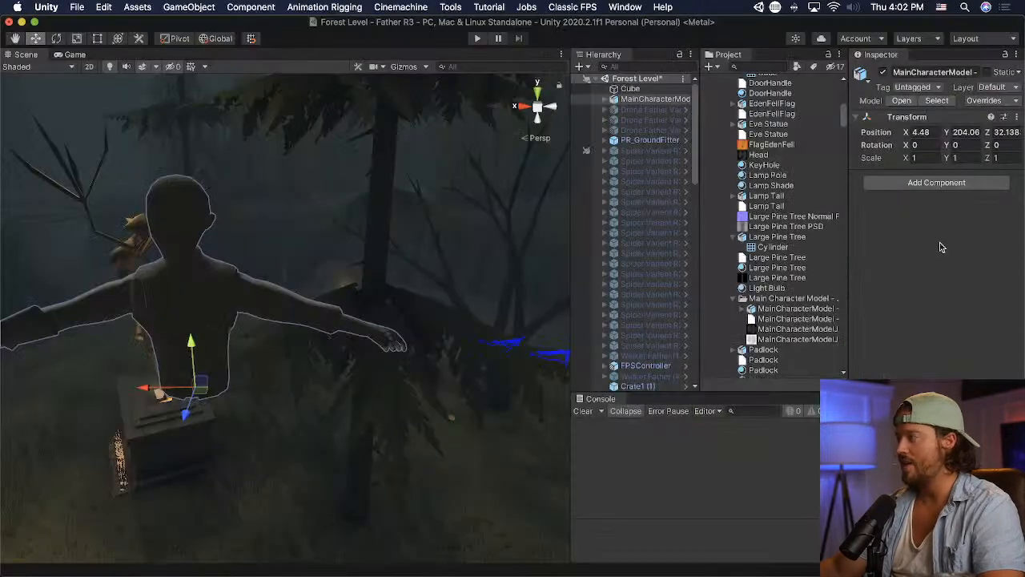
left_click(793, 309)
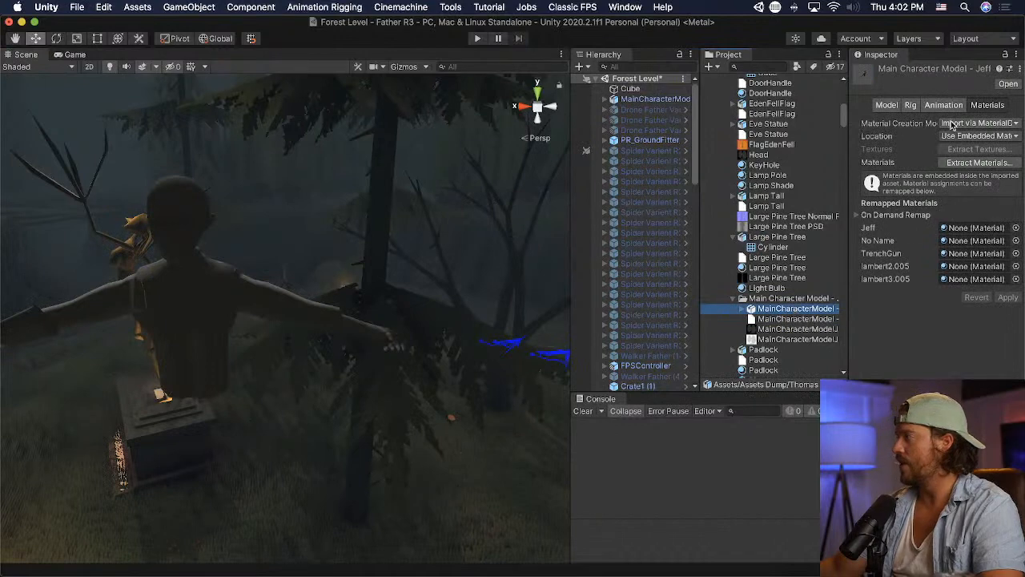
left_click(990, 164)
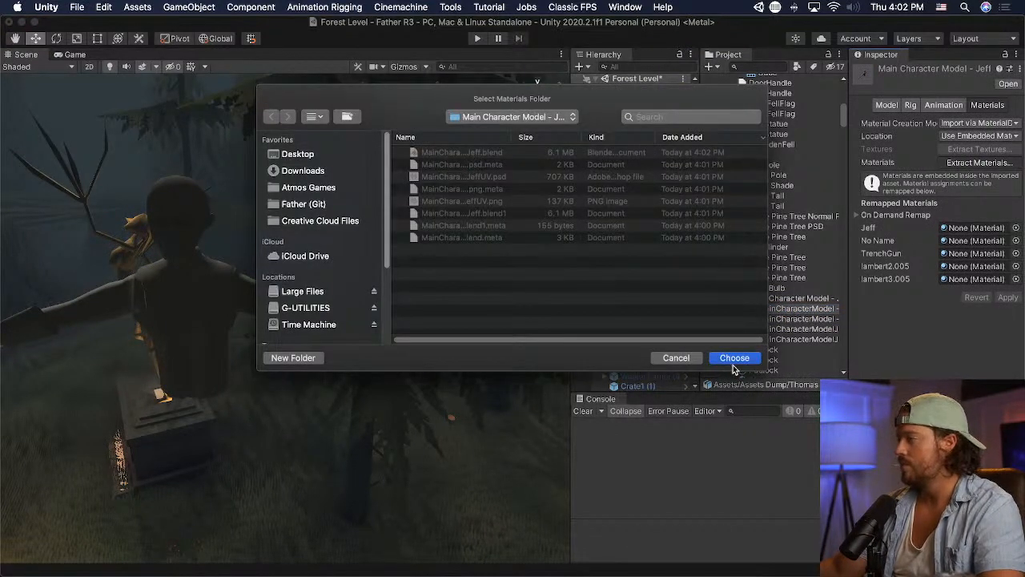
left_click(733, 360)
- Expand the placed character's parts in the scene hierarchy and lower the character toward the grass, to Y 188.77
left_click(199, 316)
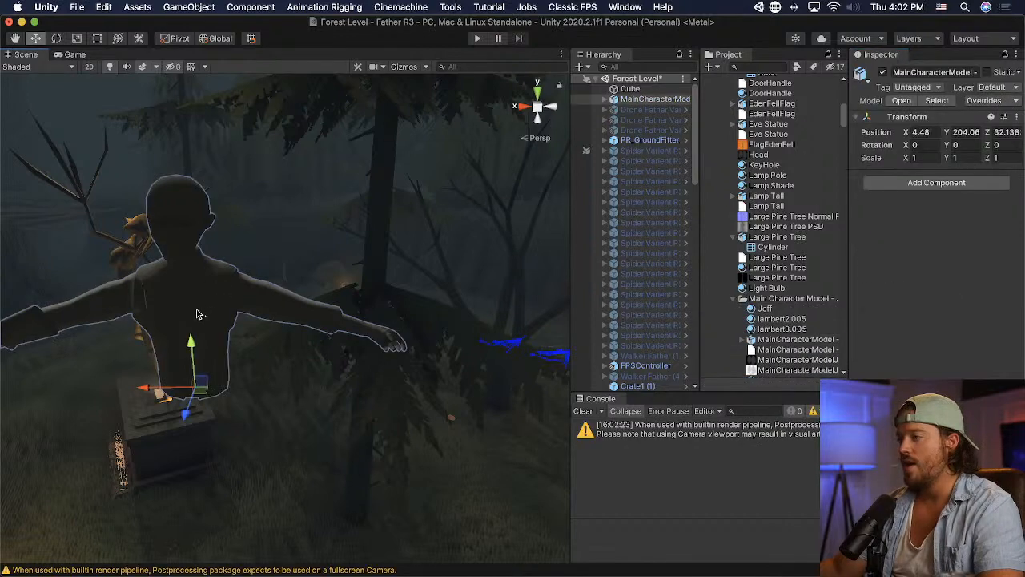
middle_click_drag(200, 315, 242, 313)
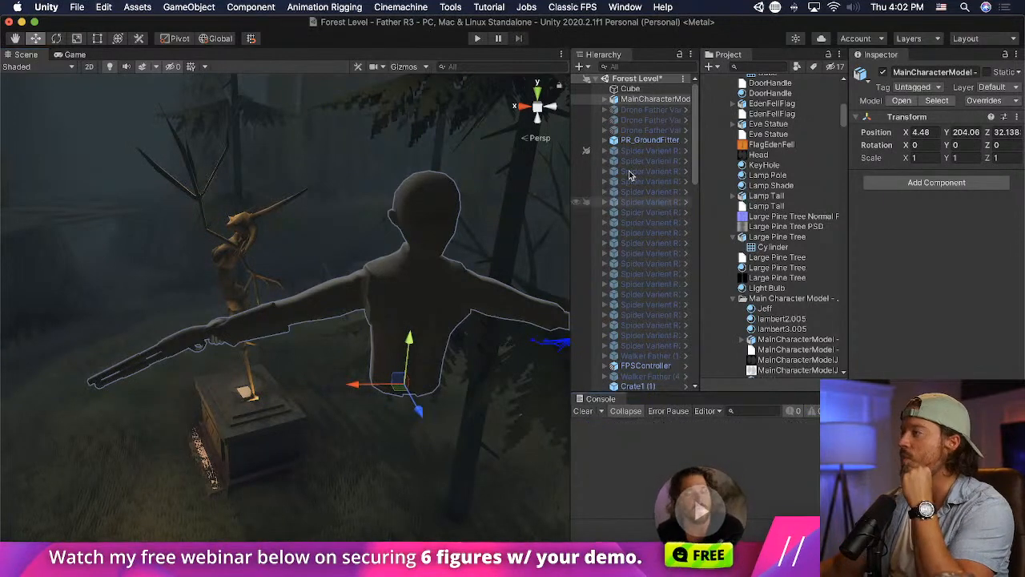
left_click(604, 99)
middle_click_drag(461, 255, 424, 228)
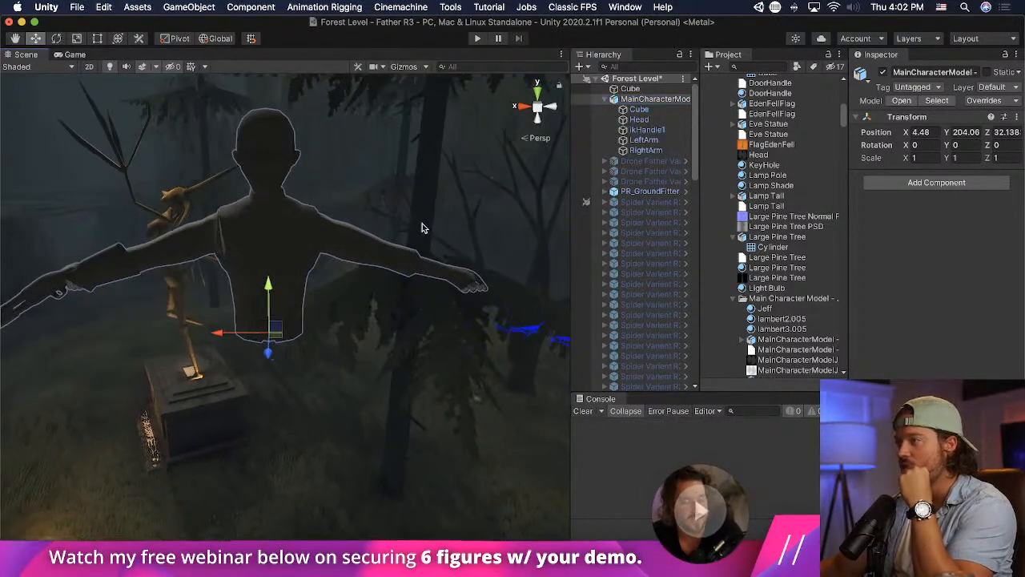
scroll(443, 219, "up", 3)
middle_click_drag(281, 306, 310, 289)
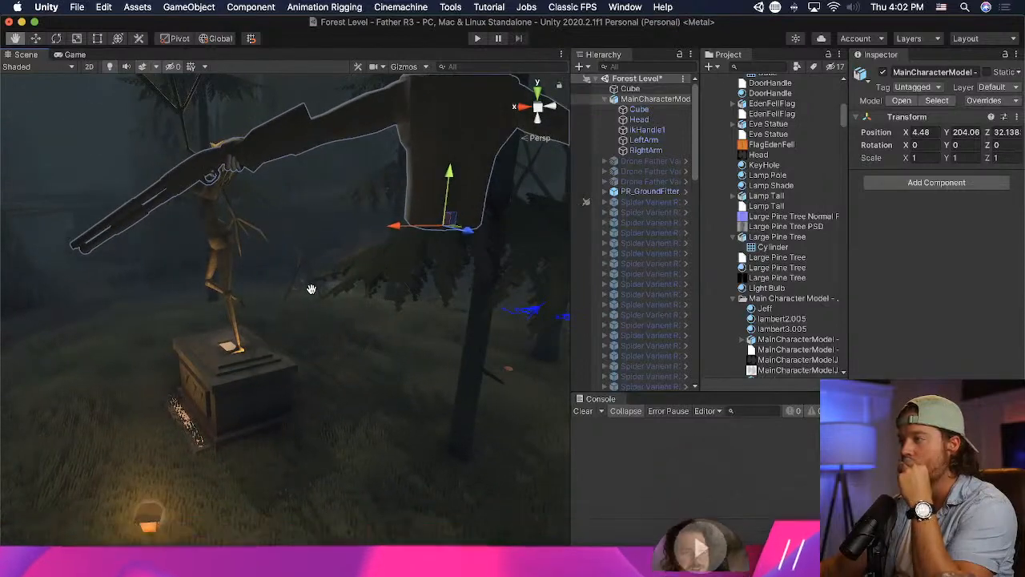
left_click_drag(449, 188, 405, 555)
middle_click_drag(405, 553, 423, 428)
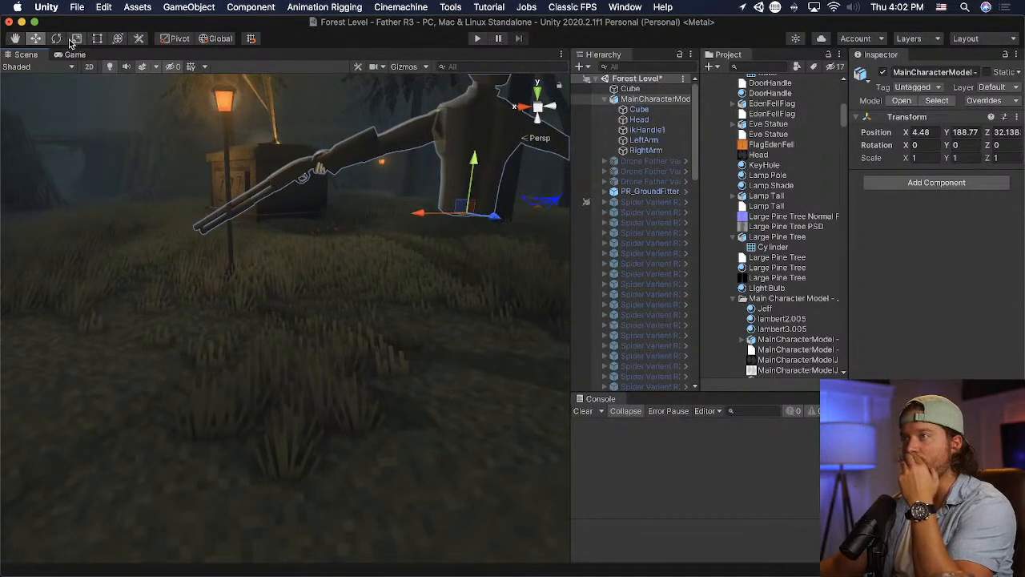
- Rotate the character model about its vertical axis to a Y rotation of about 66 degrees
left_click(56, 38)
left_click_drag(481, 217, 344, 205)
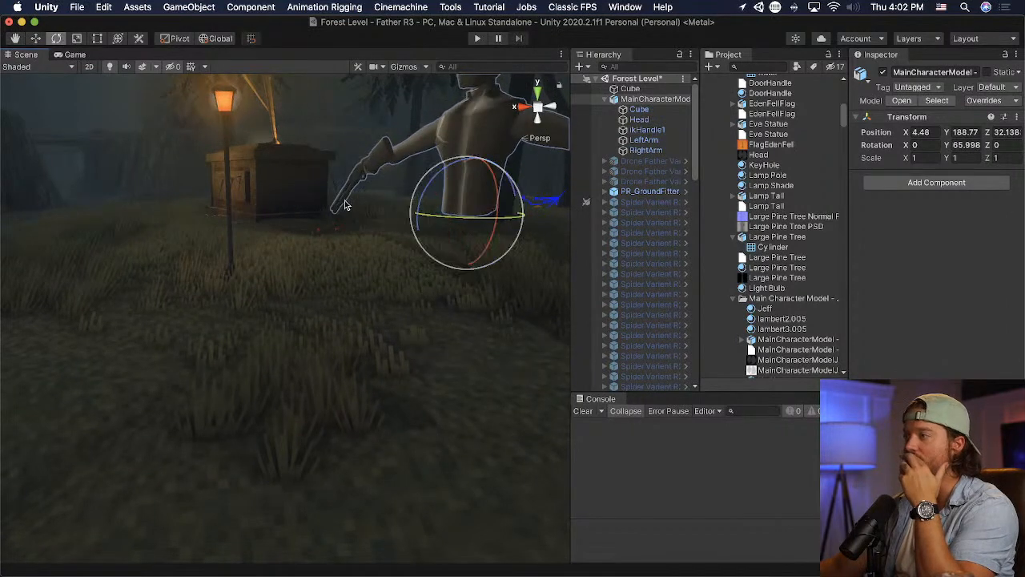
right_click_drag(345, 205, 437, 176)
middle_click_drag(437, 176, 462, 253)
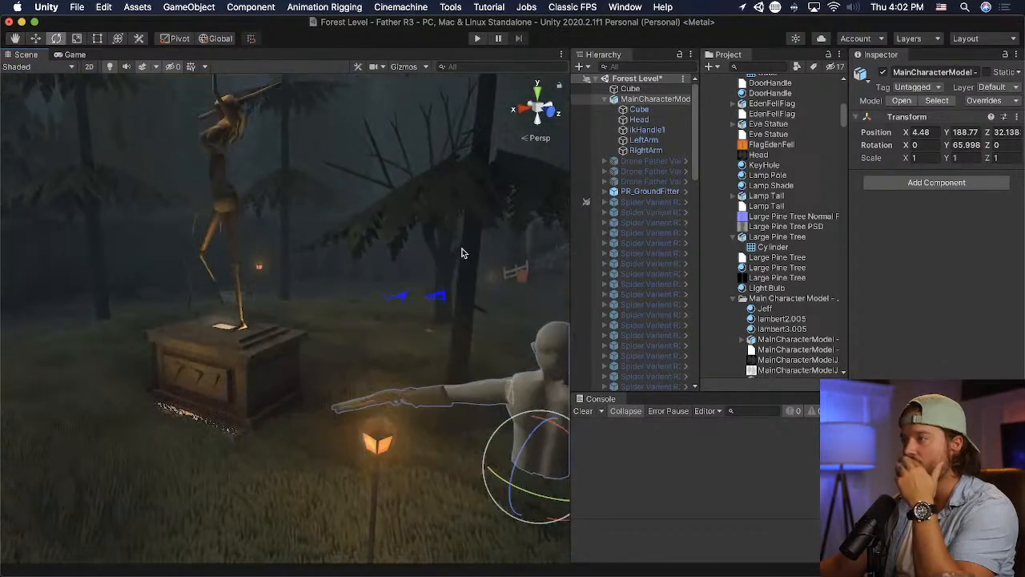
- Move the character model across the grass beside the lamp post, to X 9.93 and Z 33.97
left_click(35, 39)
right_click_drag(324, 211, 353, 358)
left_click_drag(366, 358, 308, 404)
left_click_drag(392, 394, 433, 404)
scroll(433, 409, "up", 5)
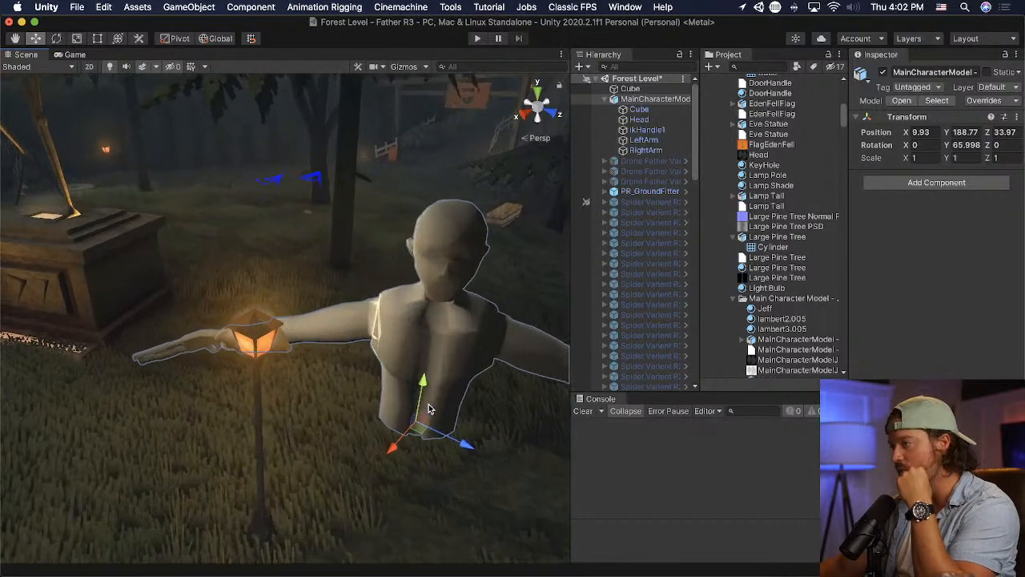
right_click_drag(426, 407, 495, 352)
middle_click_drag(495, 351, 521, 348)
- Assign the MainCharacterModelJeffUV Photoshop texture as the albedo of the head's Jeff material
left_click(640, 110)
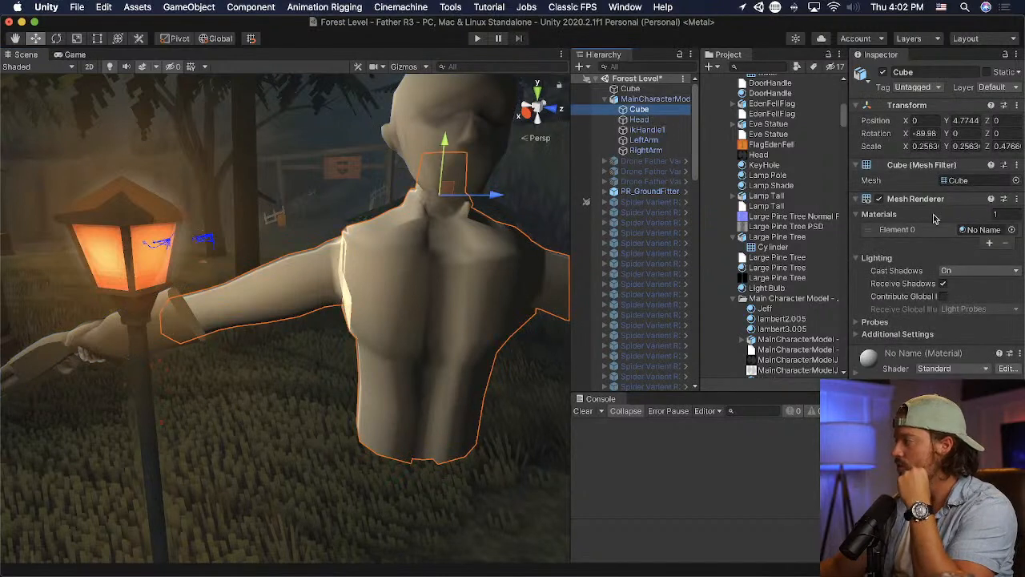
left_click(640, 119)
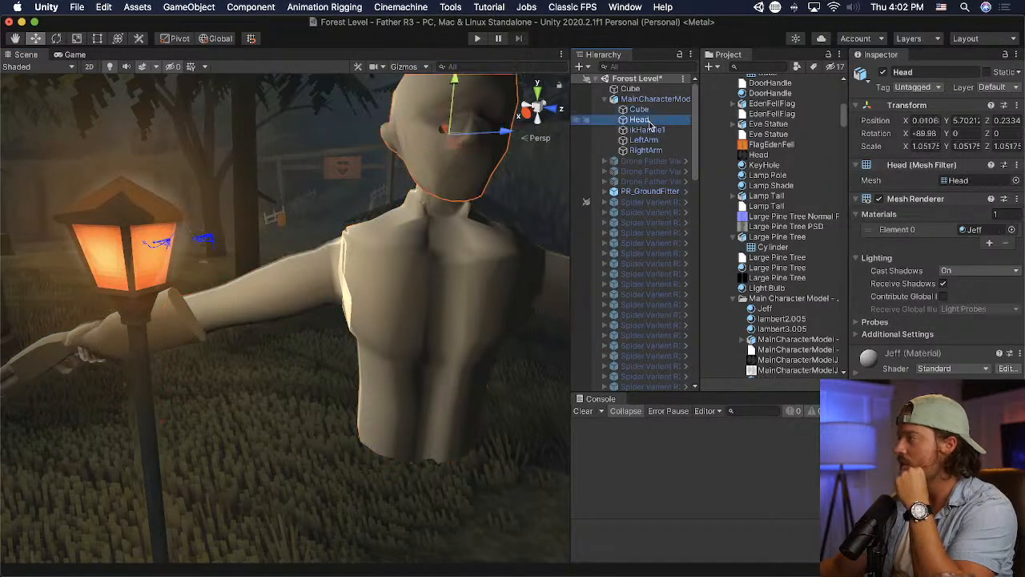
left_click(977, 230)
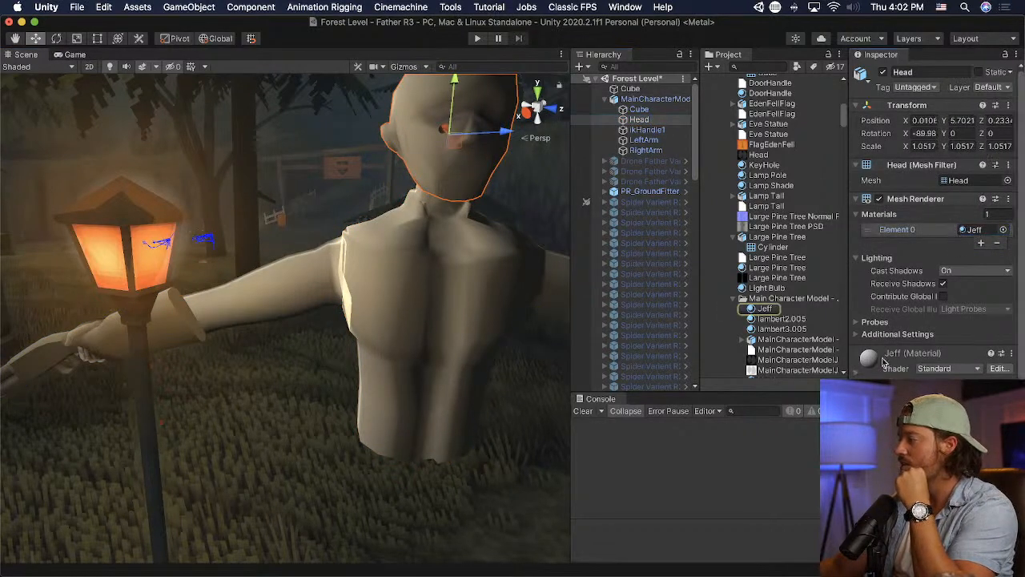
scroll(961, 240, "down", 4)
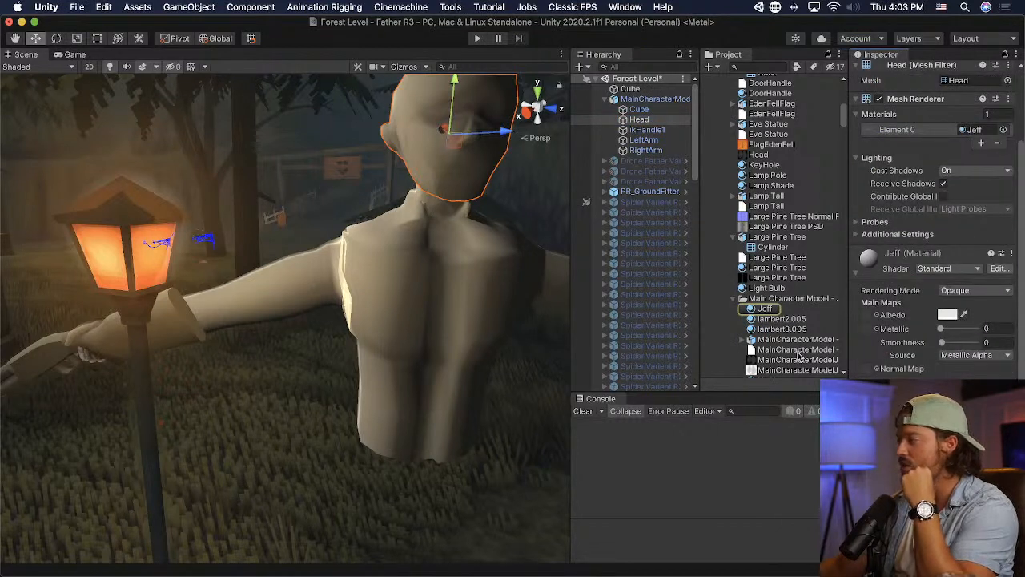
scroll(788, 351, "down", 1)
left_click_drag(783, 355, 883, 317)
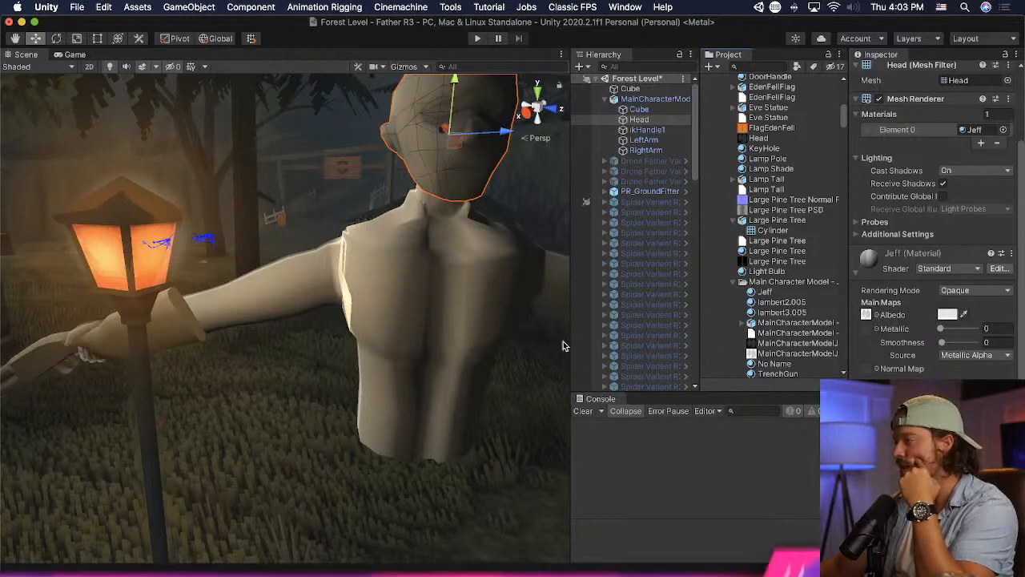
- Narrow the scene view to make room for full asset names and open the MainCharacterModelJeffUV PSD in Photoshop
left_click_drag(569, 344, 453, 352)
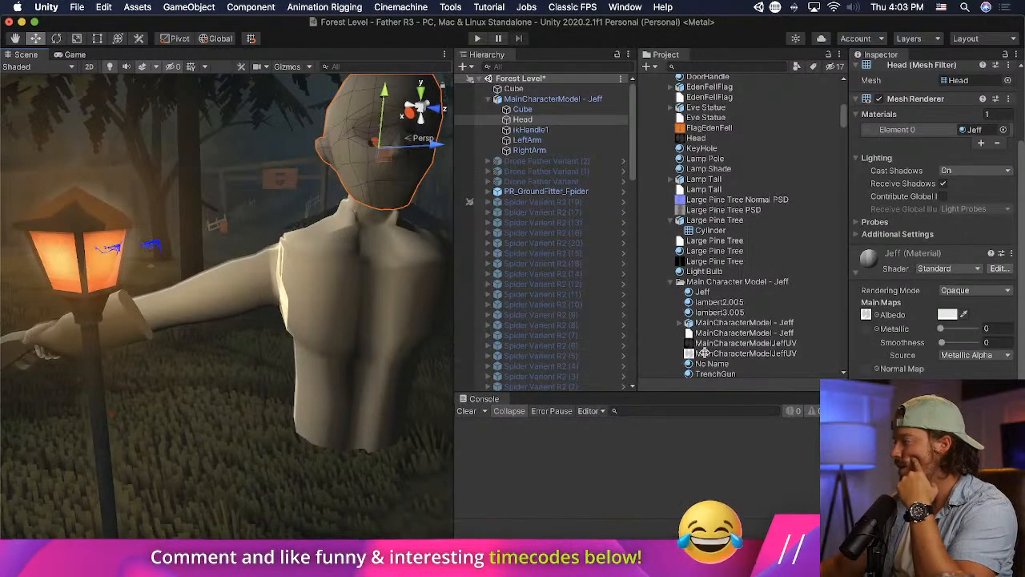
left_click(730, 354)
double_click(730, 354)
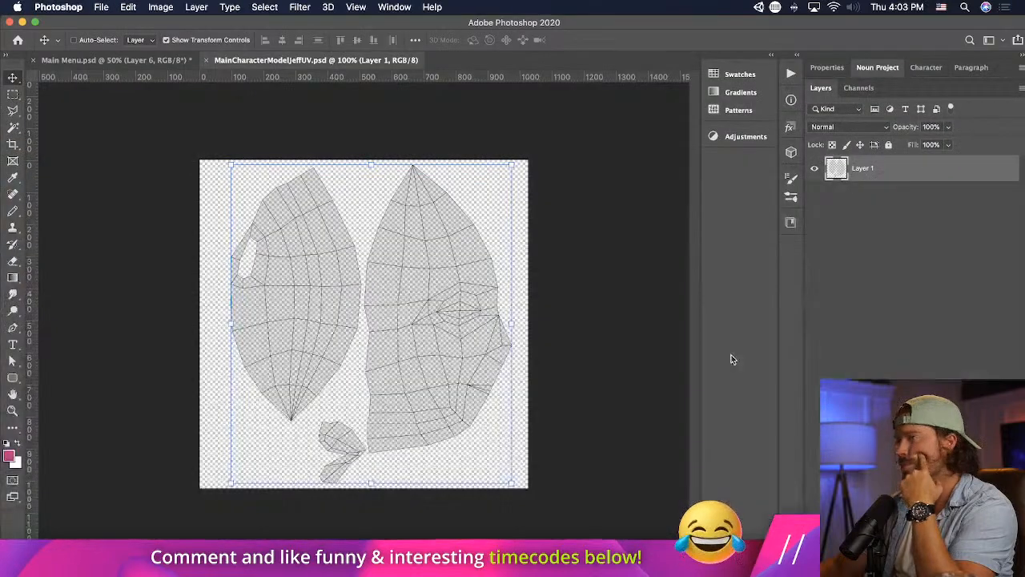
- Switch back to Unity and delete the MainCharacterModelJeffUV PNG from the Main Character Model - Jeff folder
key("super+Tab")
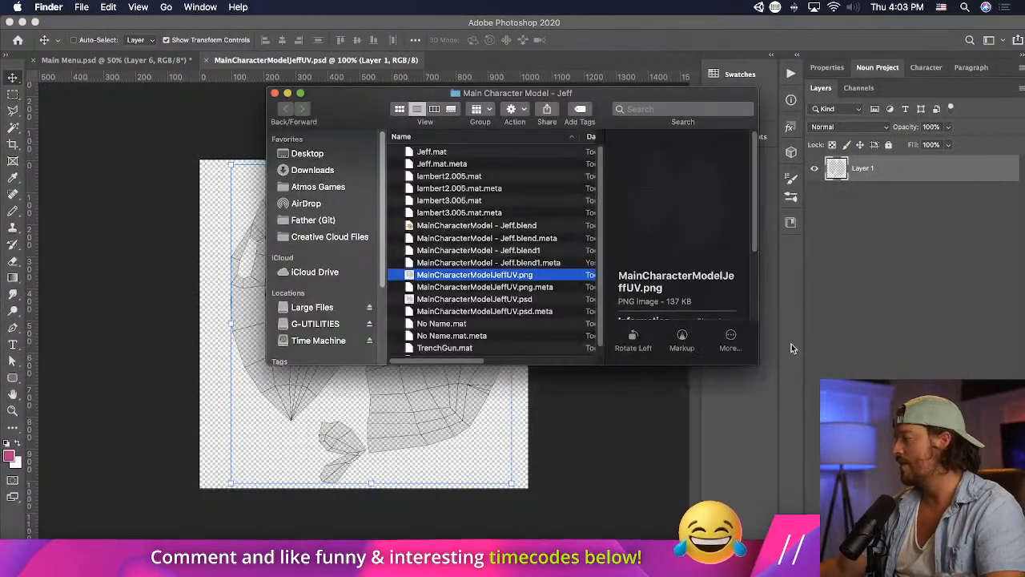
key("super+Tab")
key("super+Tab")
right_click(793, 343)
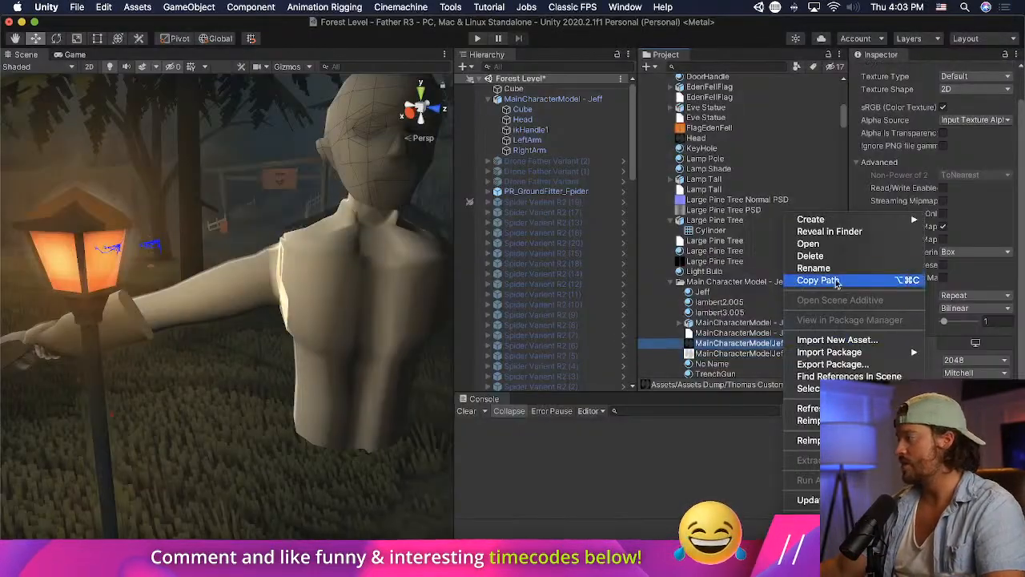
left_click(716, 269)
key("super+BackSpace")
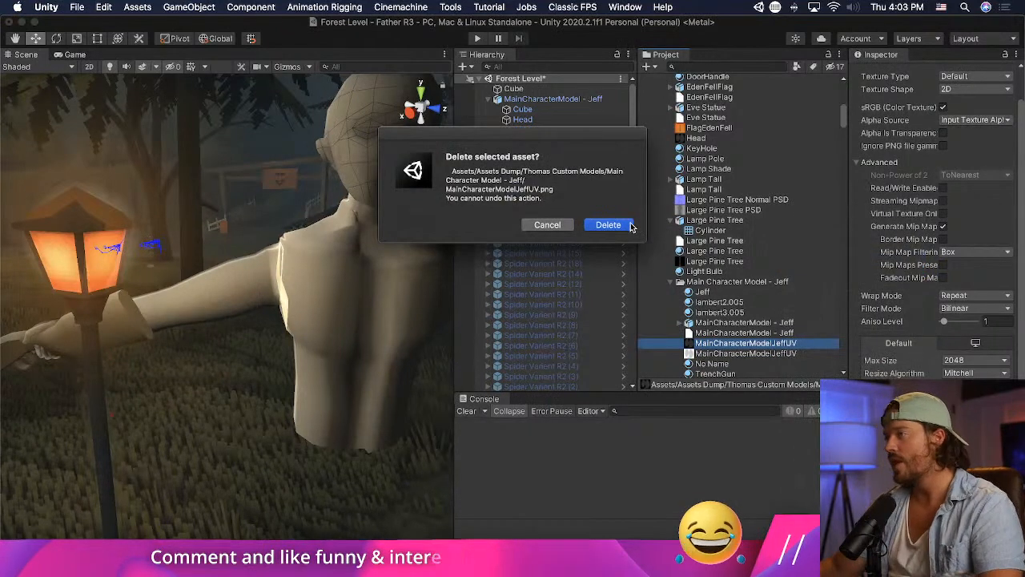
left_click(623, 225)
- Change the shader of the head's Jeff material to the Toony Colors Pro 2 Hybrid Shader Outline
middle_click_drag(384, 180, 331, 201)
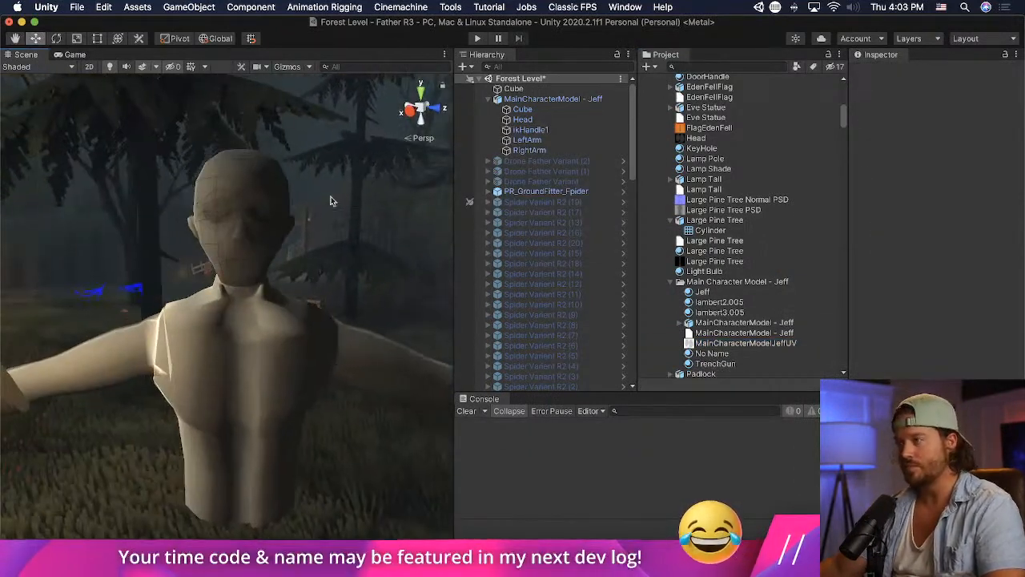
left_click(283, 238)
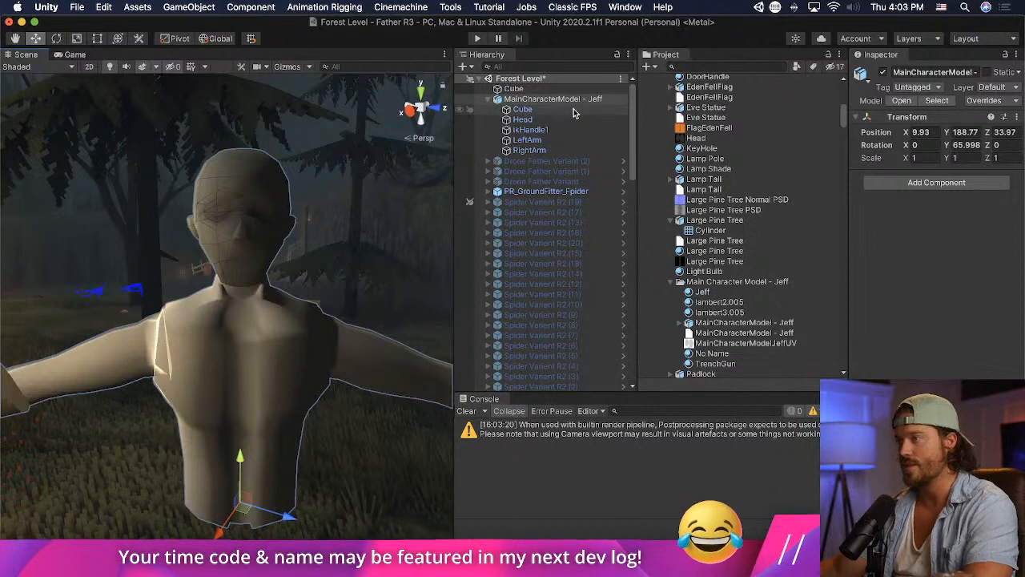
double_click(522, 109)
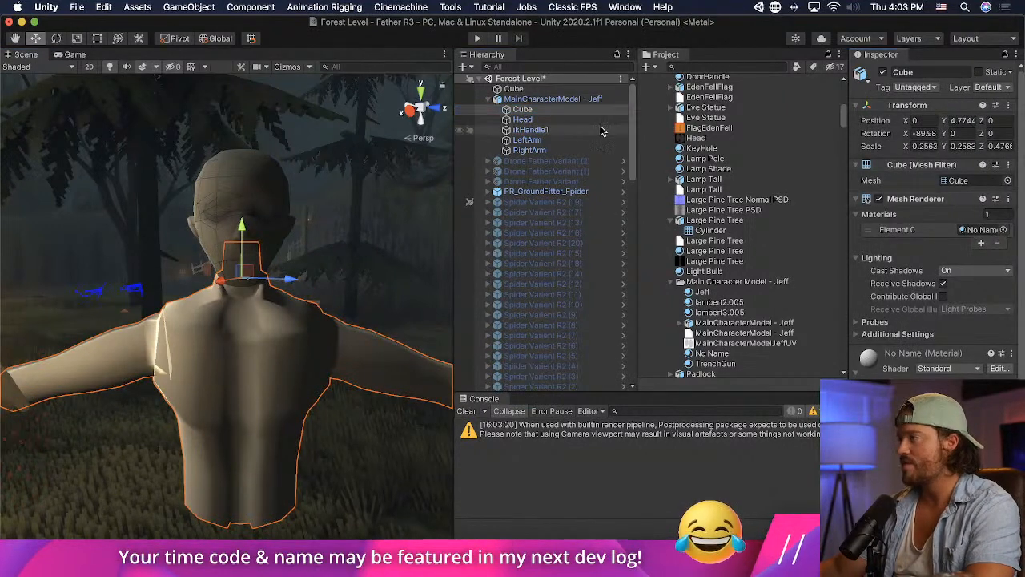
double_click(522, 120)
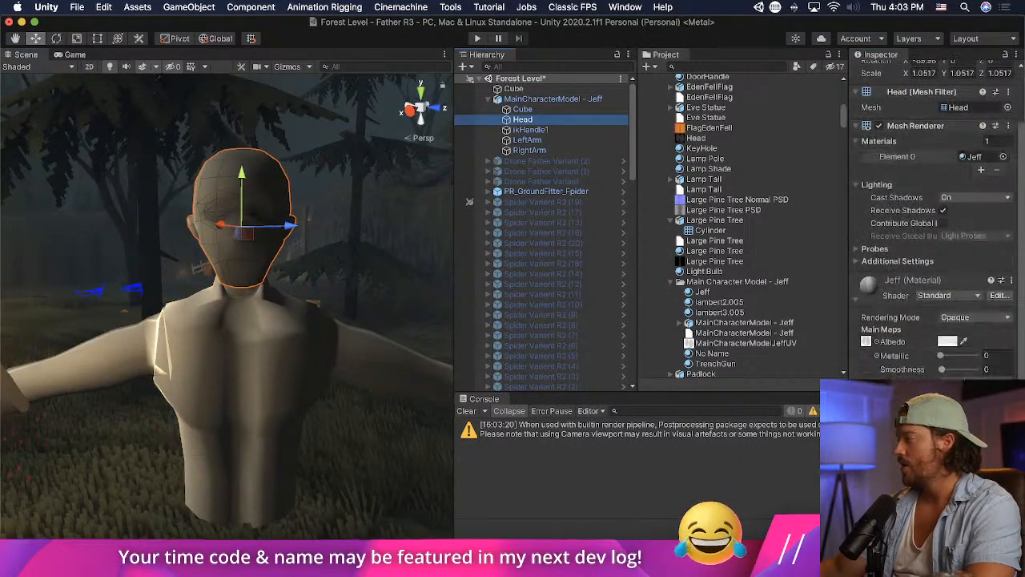
left_click(945, 295)
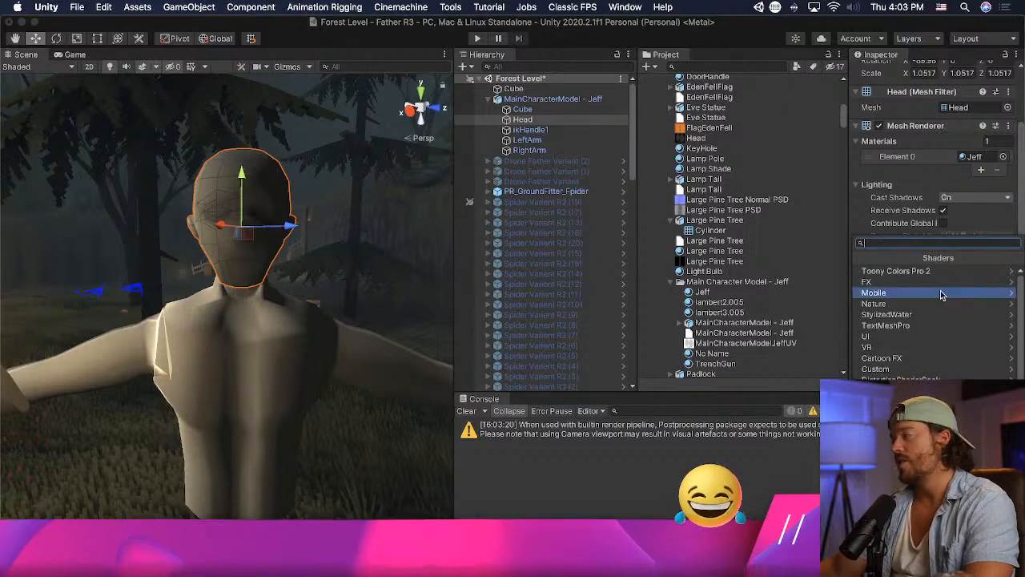
left_click(941, 272)
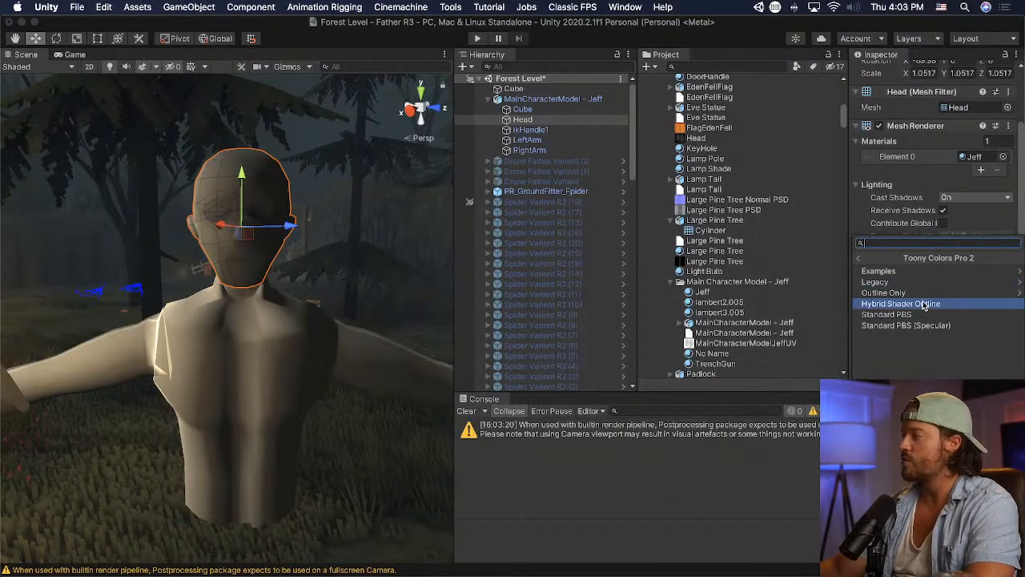
left_click(925, 304)
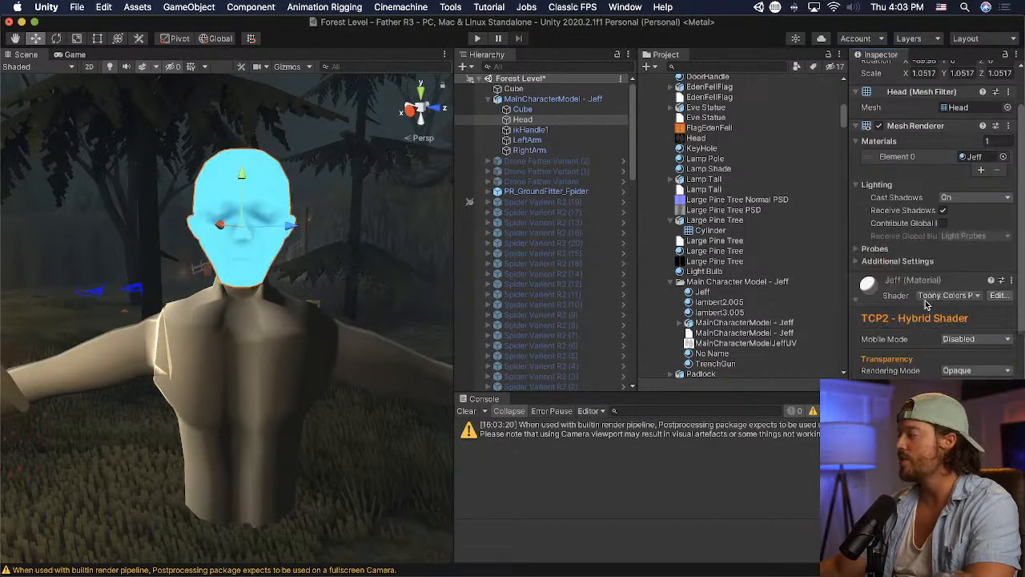
- Try specular on the head's Jeff material, turn it back off and enable rim lighting
mouse_move(220, 329)
middle_mouse_down()
mouse_move(242, 323)
mouse_move(230, 326)
middle_mouse_up()
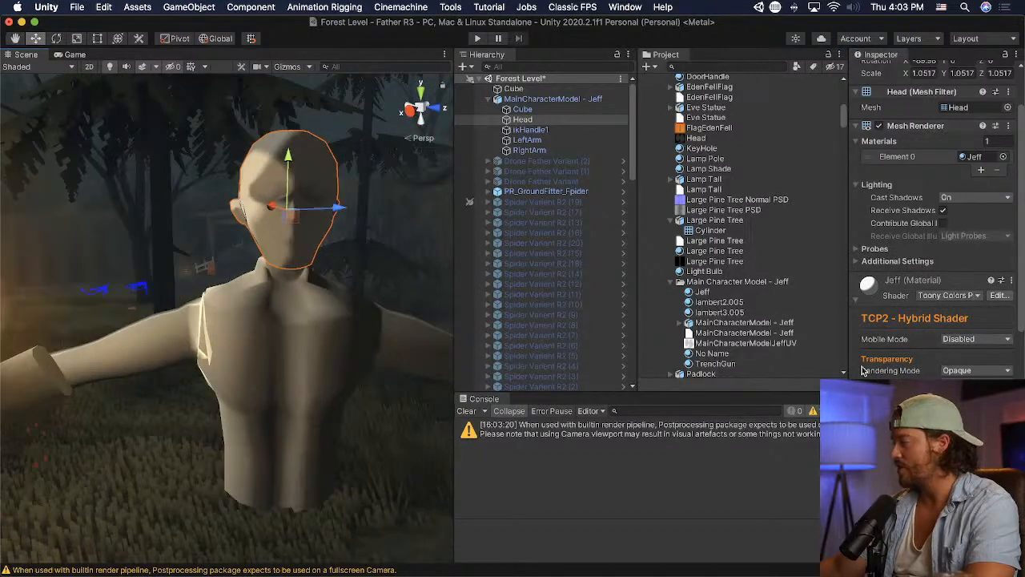
scroll(863, 370, "down", 10)
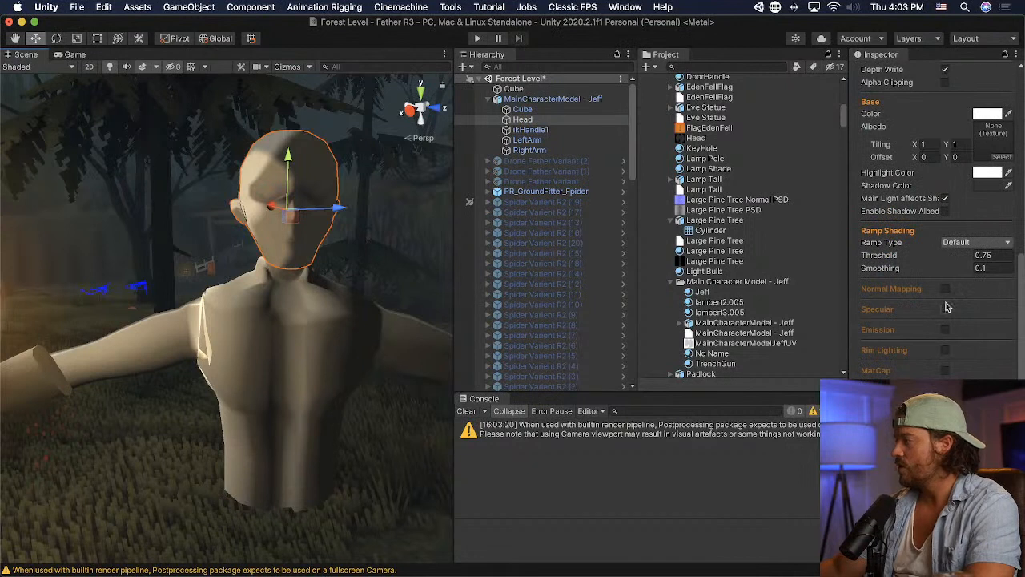
left_click(946, 310)
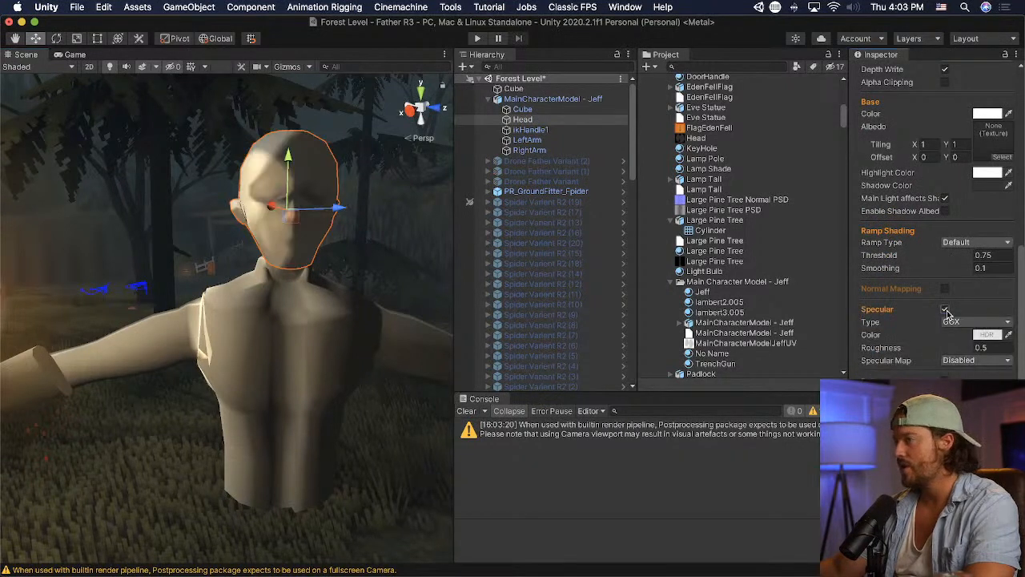
left_click(946, 310)
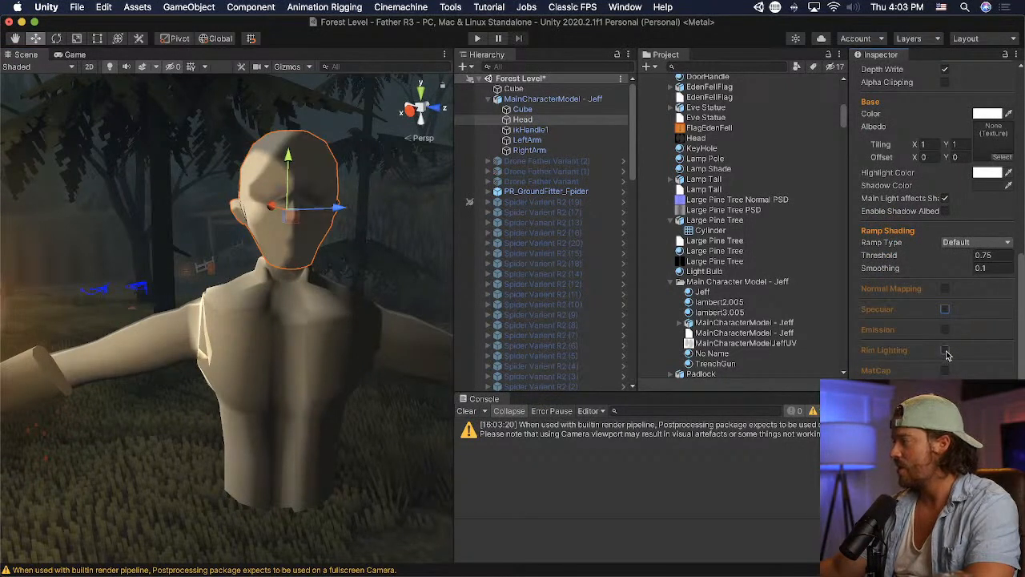
left_click(946, 350)
right_click_drag(118, 297, 184, 276)
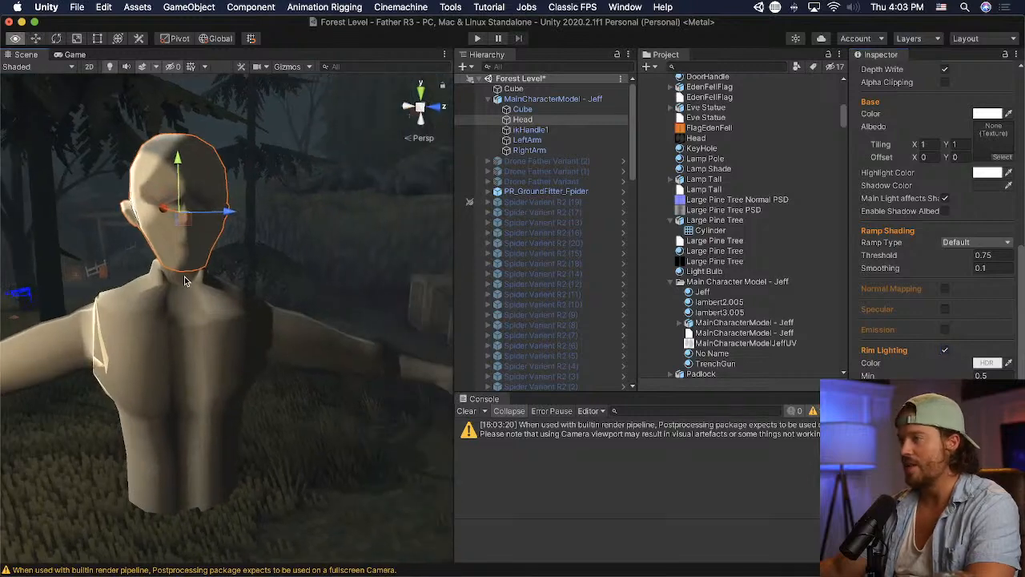
- Examine the head's toon shading up close and review the Jeff material's base, ramp shading and rim lighting settings
scroll(184, 271, "up", 5)
middle_click_drag(183, 270, 201, 283)
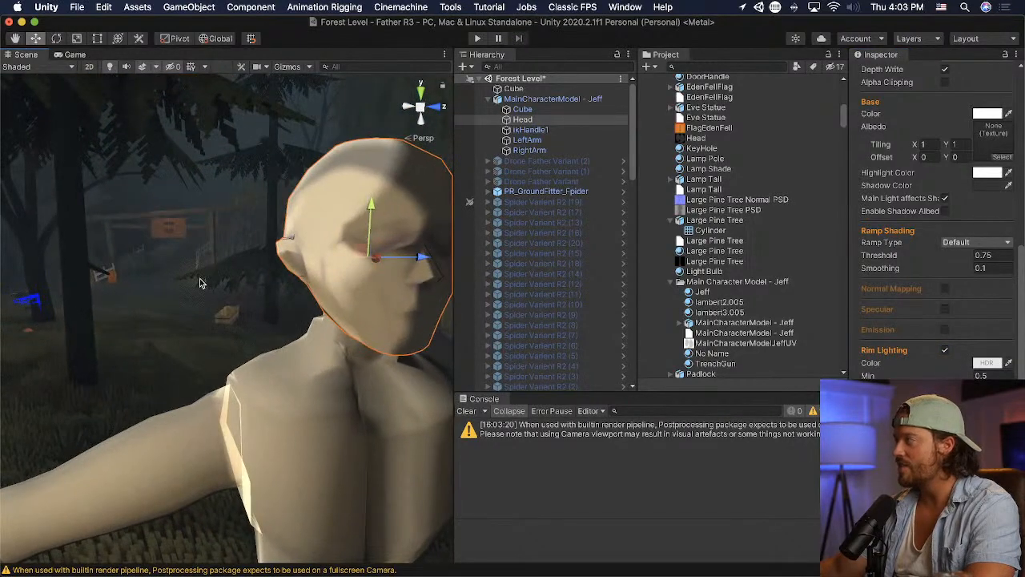
scroll(294, 252, "up", 4)
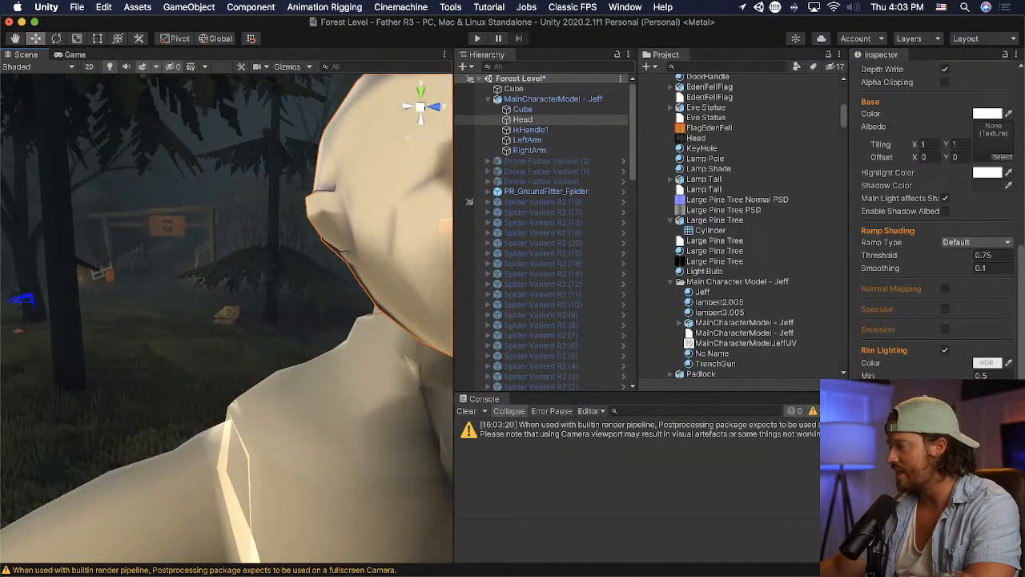
scroll(933, 216, "down", 5)
scroll(933, 216, "up", 1)
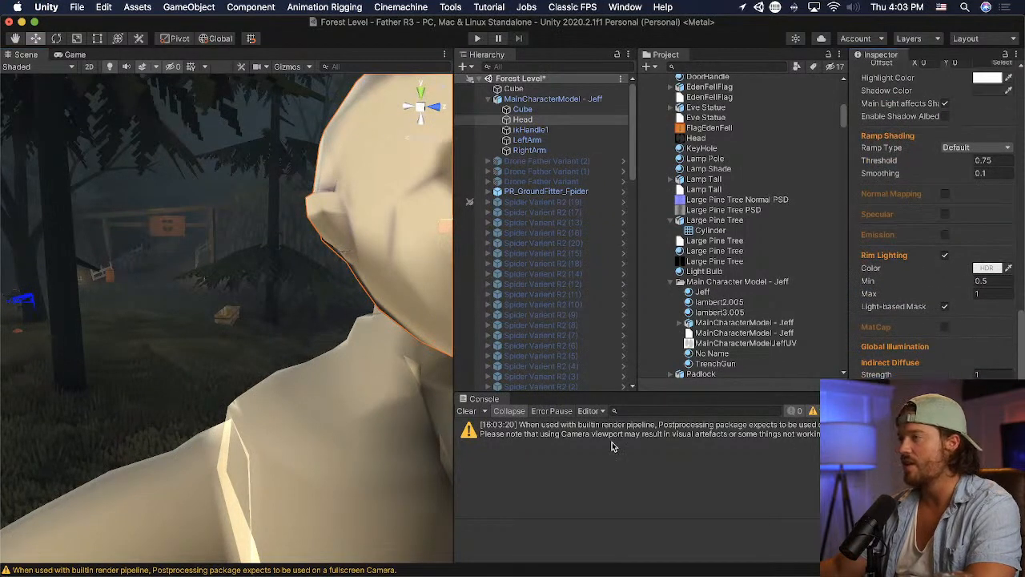
right_click_drag(242, 373, 201, 339)
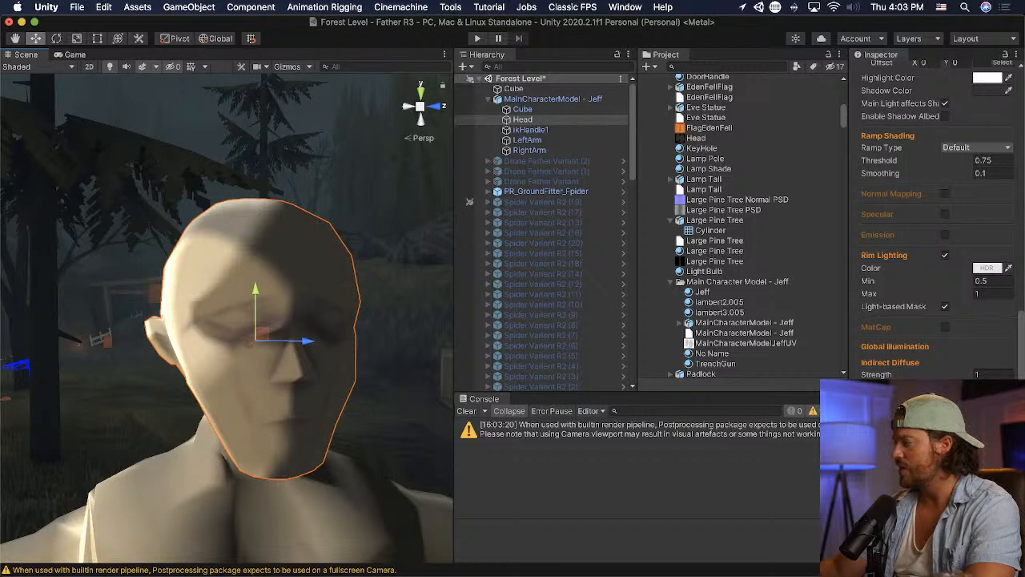
left_click(141, 67)
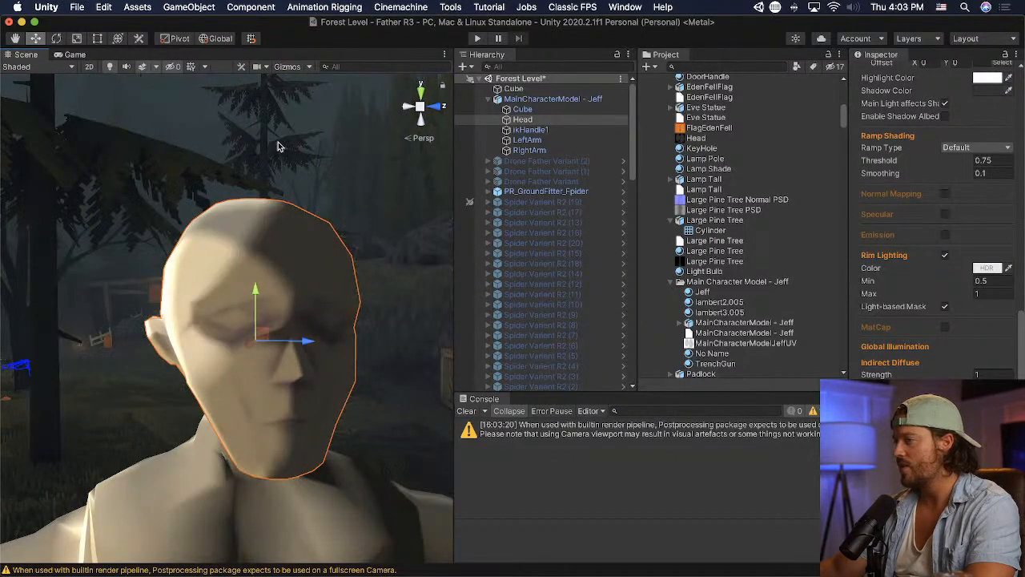
scroll(865, 225, "up", 15)
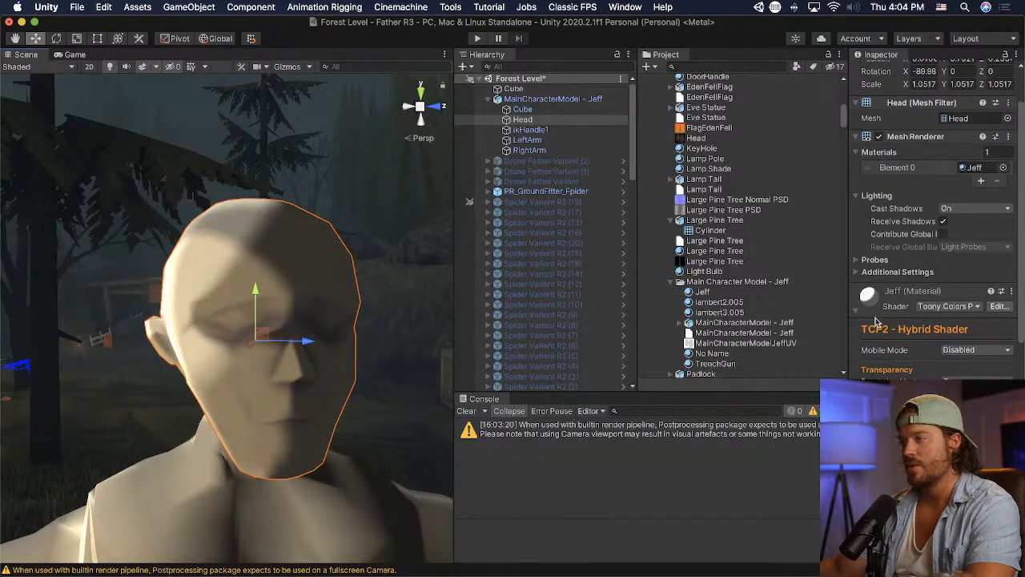
scroll(875, 320, "down", 3)
right_click_drag(288, 323, 231, 311)
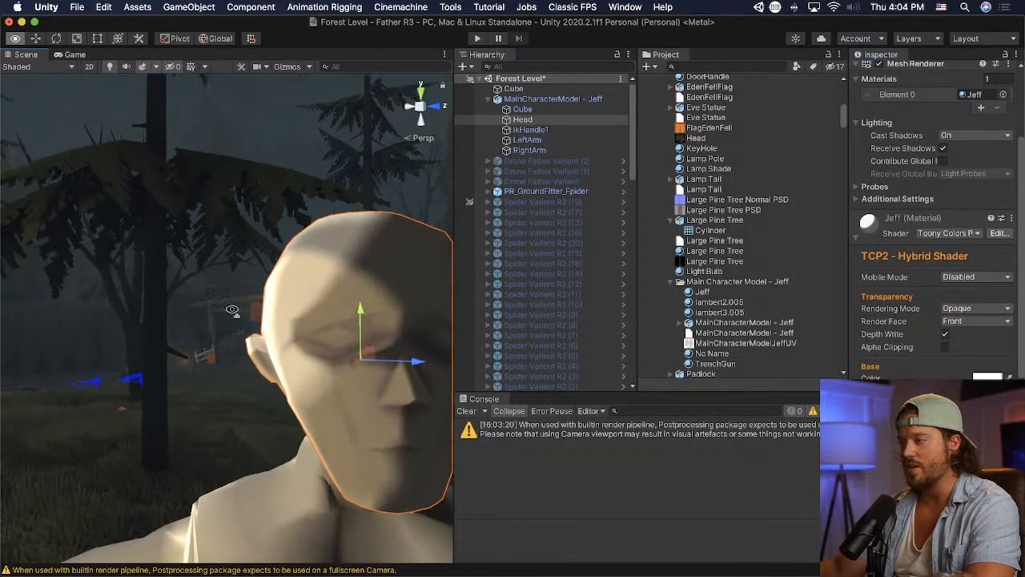
middle_click_drag(231, 311, 222, 299)
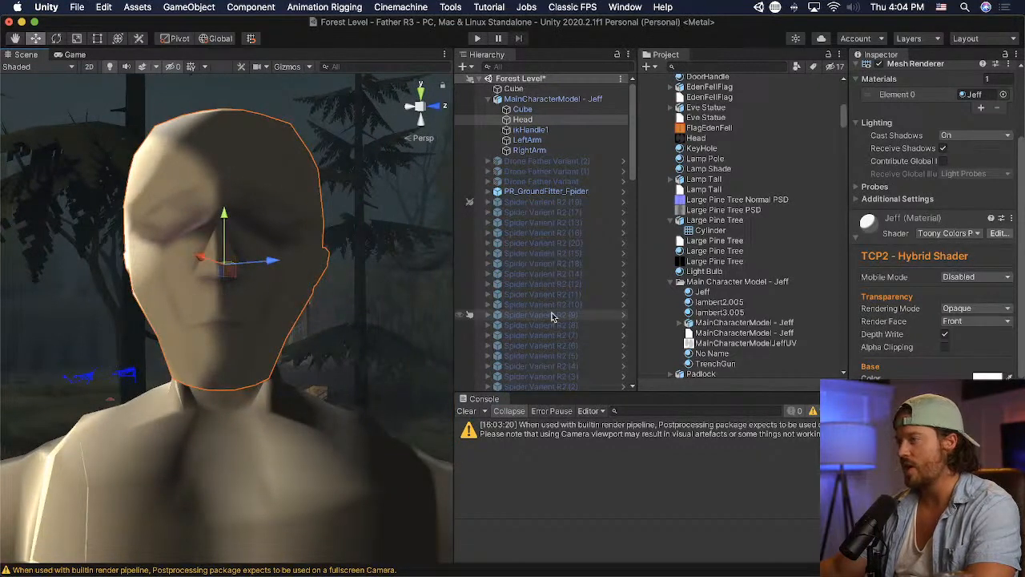
scroll(921, 240, "down", 10)
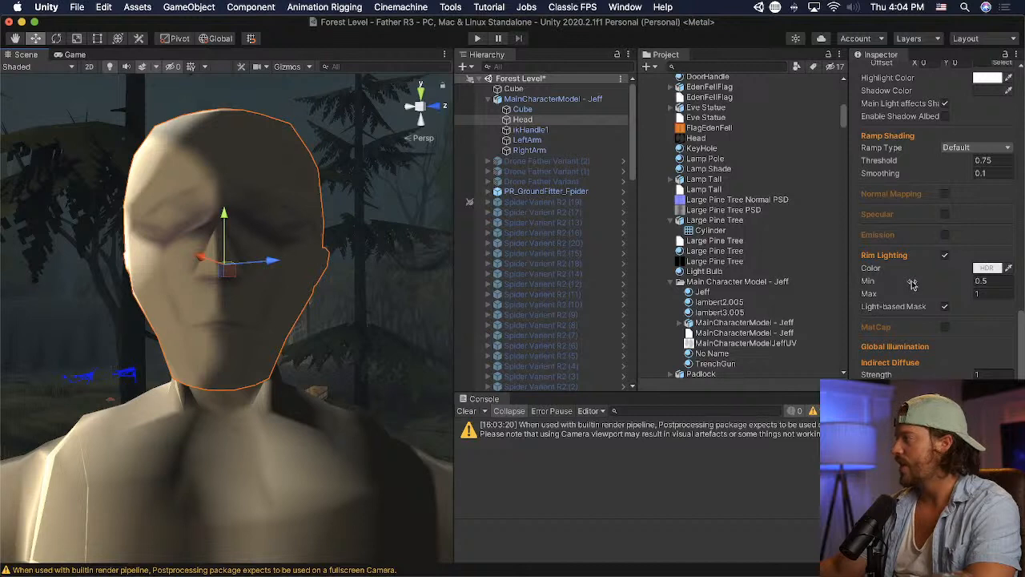
scroll(912, 284, "up", 3)
scroll(911, 283, "down", 3)
scroll(910, 282, "up", 3)
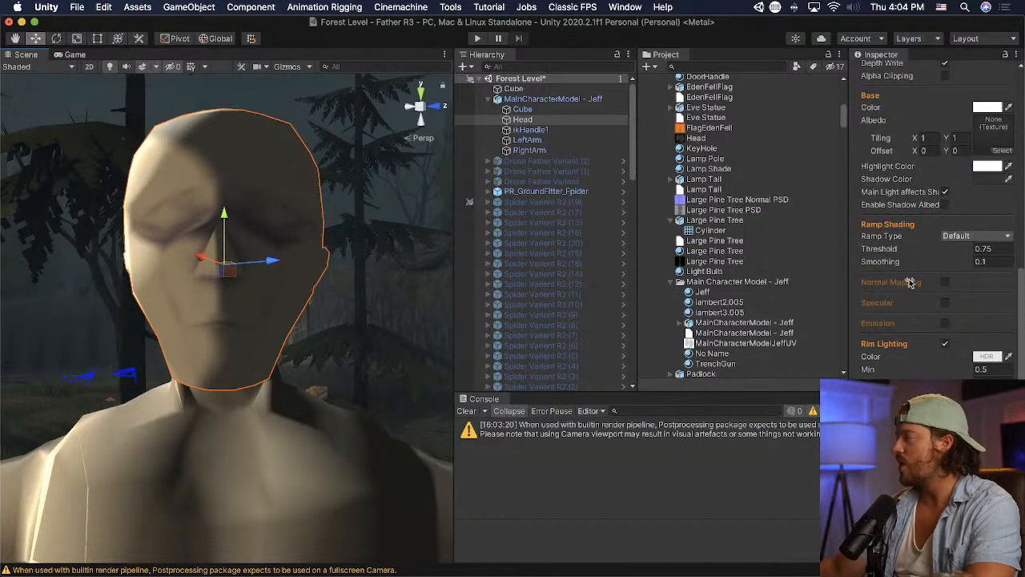
- Try the Bands ramp type on the Jeff material, switch it to Crisp and set the threshold to 0.67
left_click(965, 237)
left_click(981, 253)
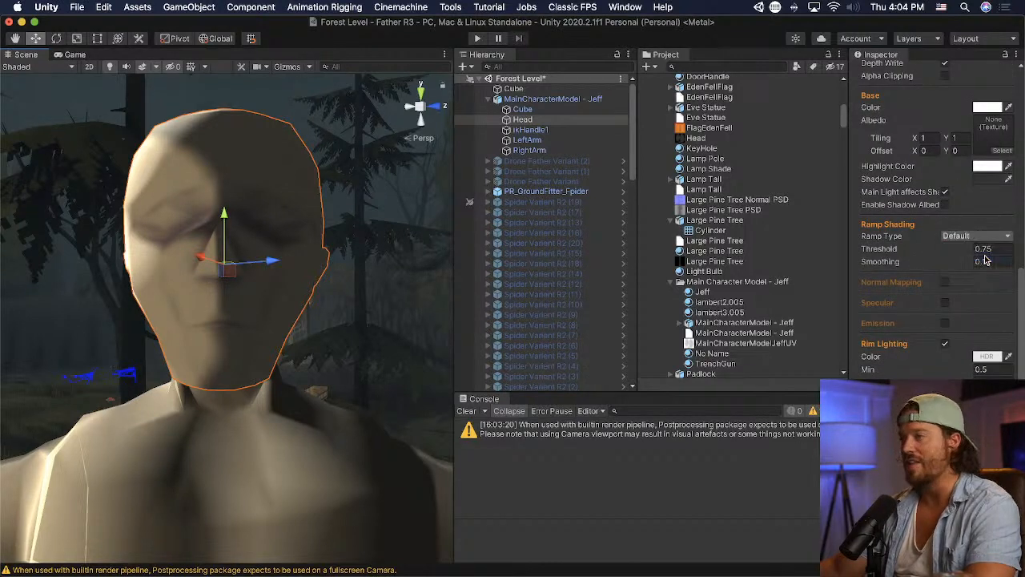
left_click(977, 236)
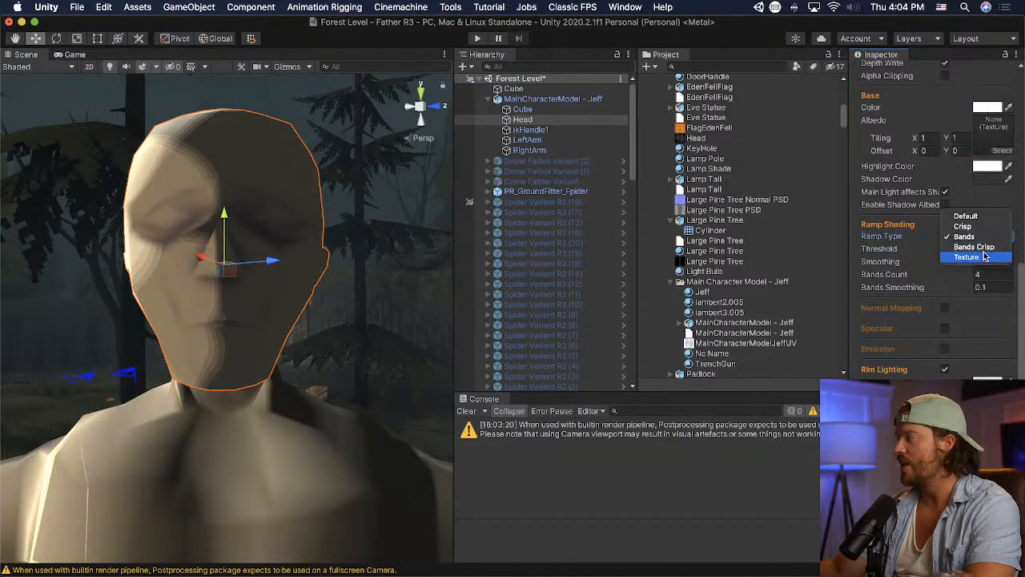
left_click(975, 227)
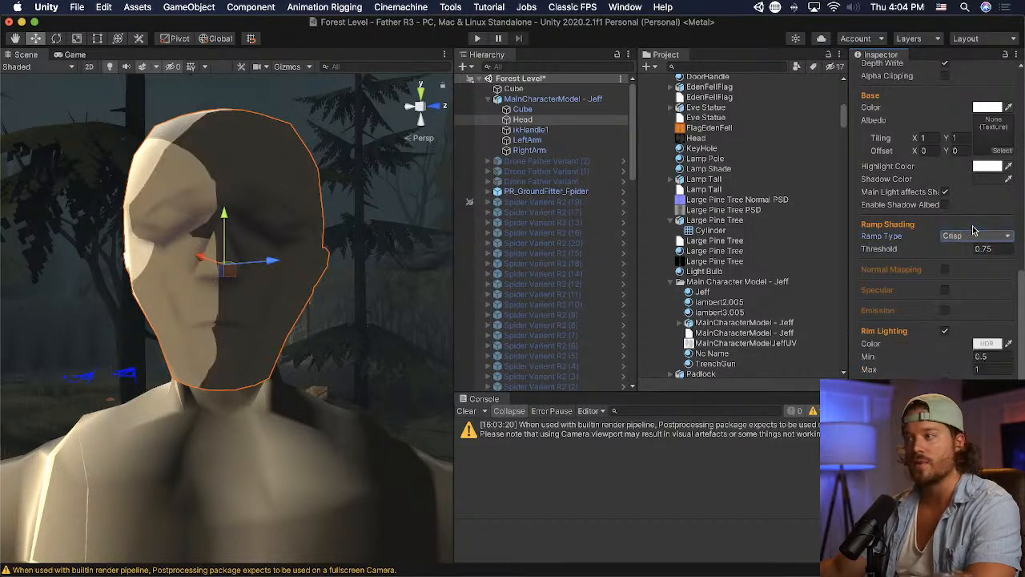
mouse_move(905, 254)
left_mouse_down()
mouse_move(914, 254)
mouse_move(898, 253)
mouse_move(906, 251)
left_mouse_up()
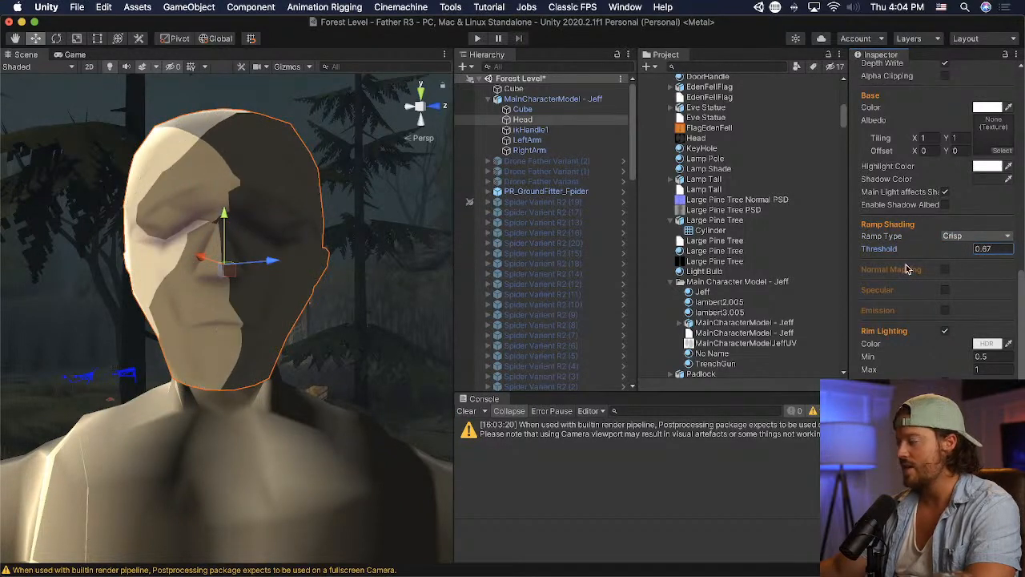
- Try different rim lighting ranges on the Jeff material, including 0.3 for both limits, and set Min and Max to 0.9
scroll(907, 269, "down", 3)
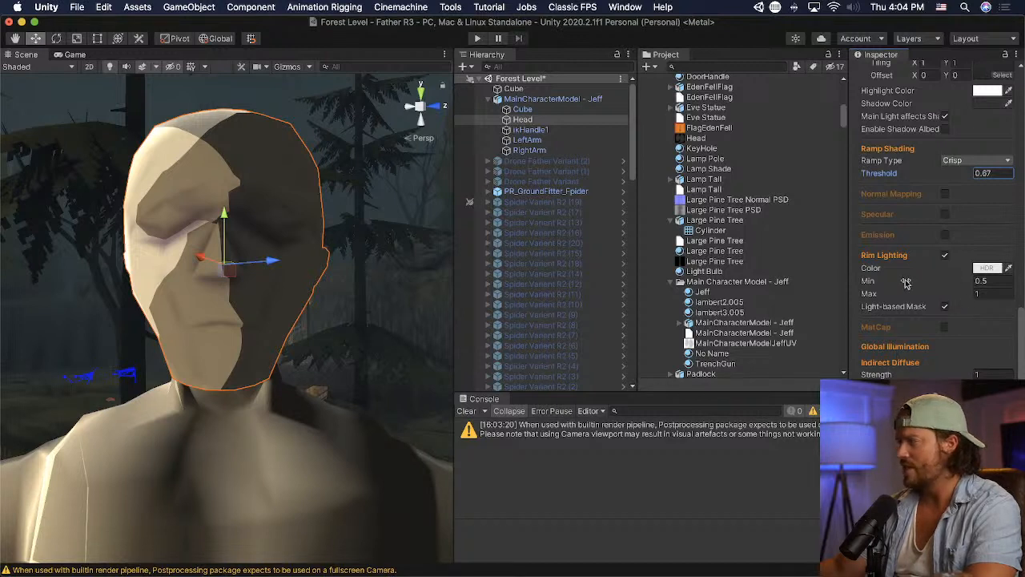
mouse_move(909, 295)
left_mouse_down()
mouse_move(869, 297)
mouse_move(926, 282)
left_mouse_up()
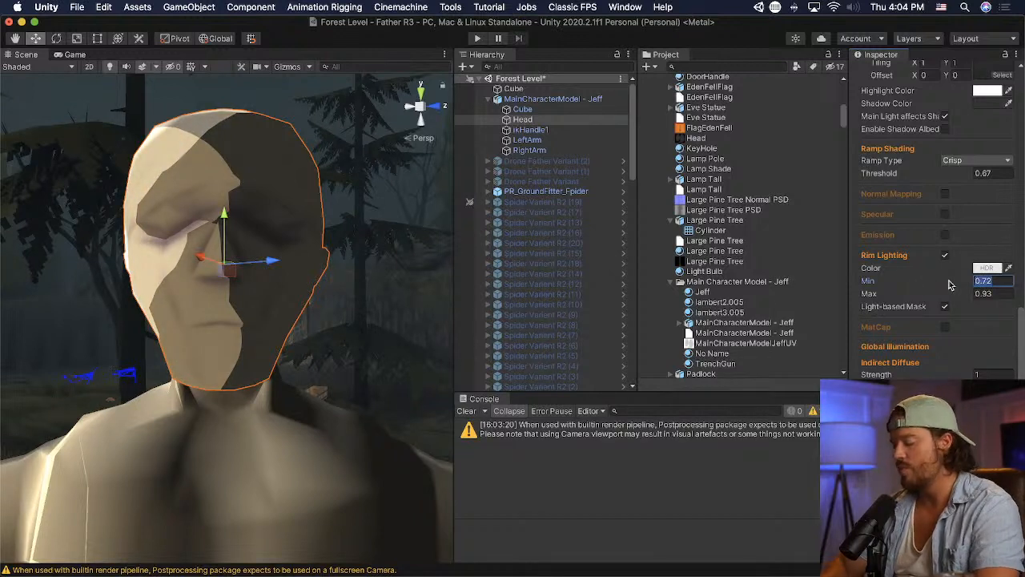
type(".3")
key("Tab")
type(".3")
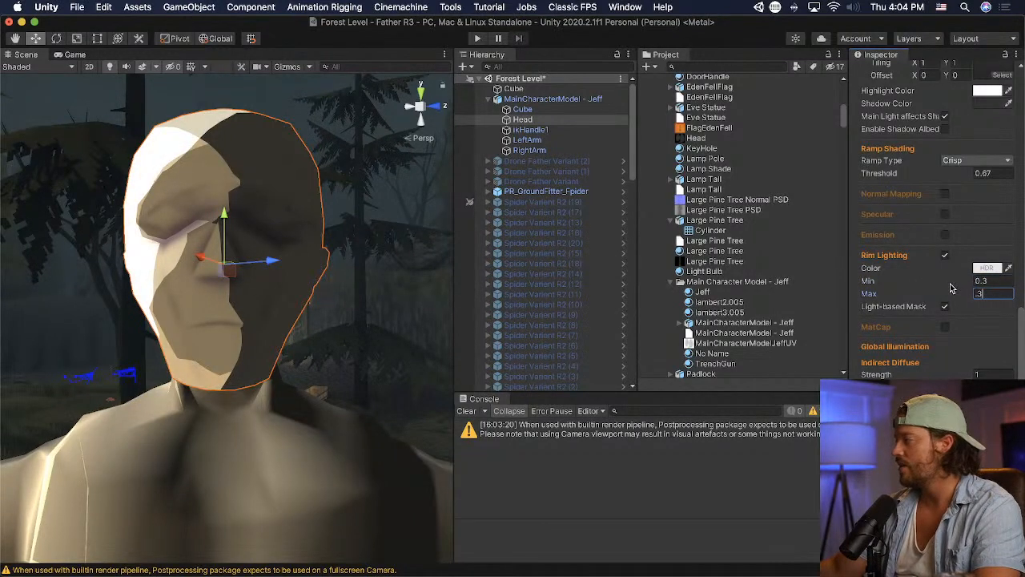
type(".9")
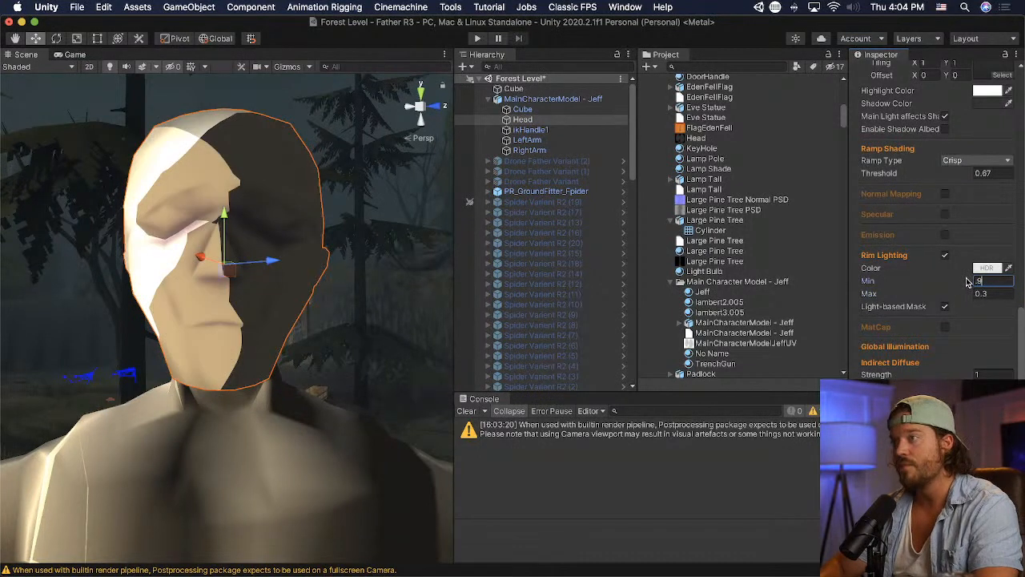
key("Tab")
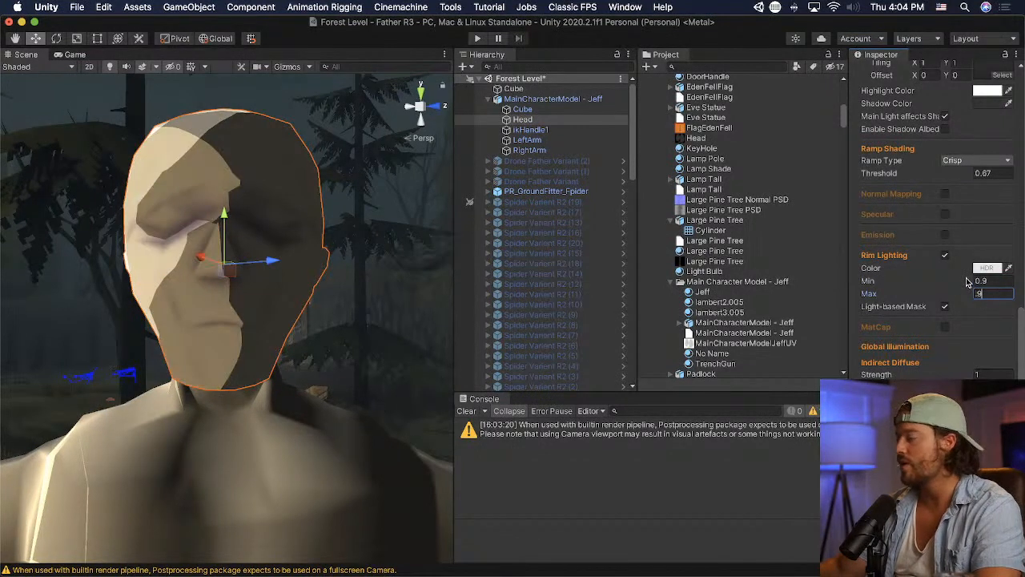
left_click_drag(917, 296, 917, 296)
- Assign the MainCharacterModelJeffUV texture as the Jeff material's base albedo
scroll(917, 295, "up", 5)
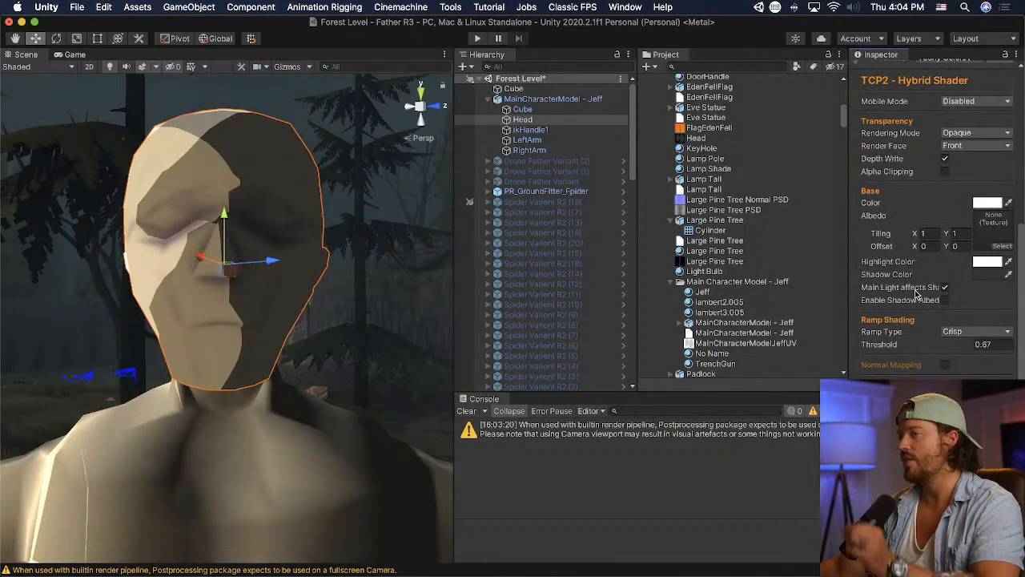
scroll(917, 295, "up", 4)
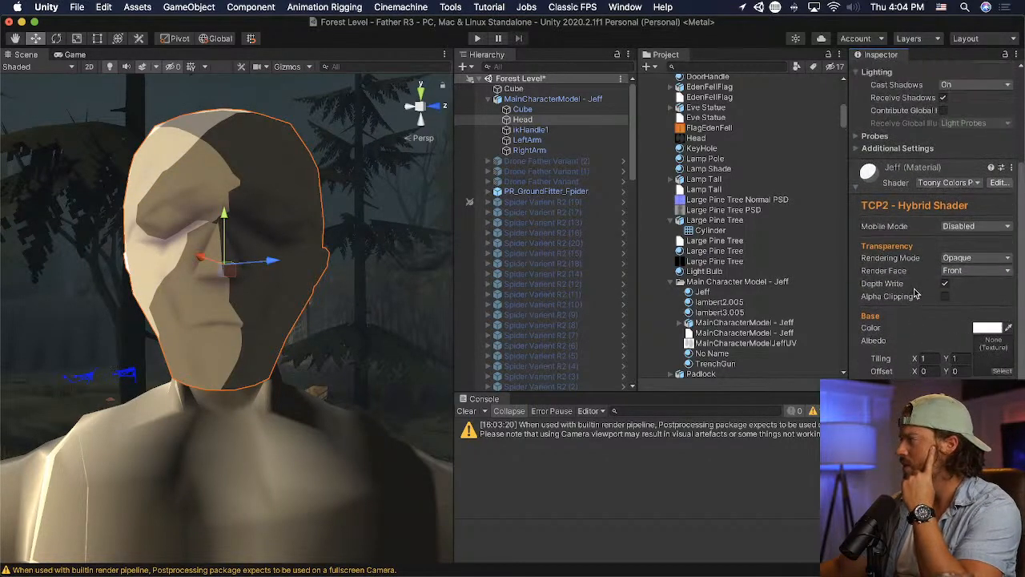
scroll(117, 255, "down", 8)
scroll(117, 257, "up", 4)
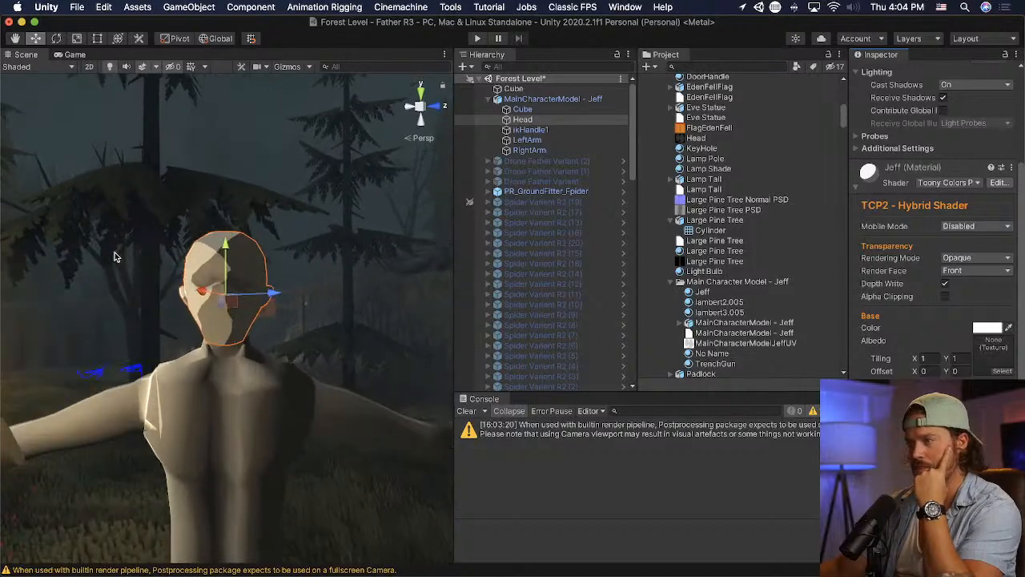
scroll(917, 273, "down", 2)
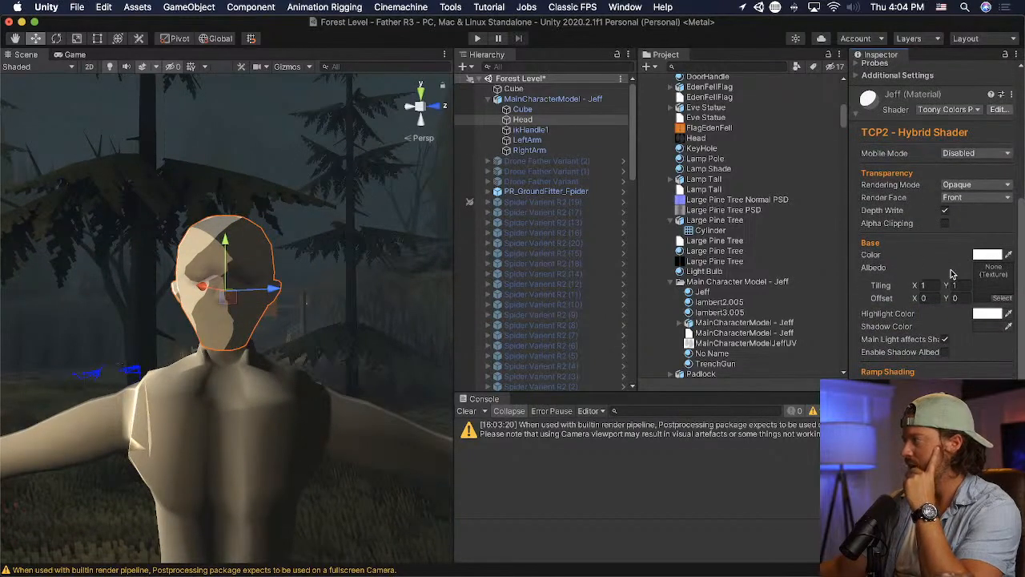
left_click_drag(744, 342, 993, 276)
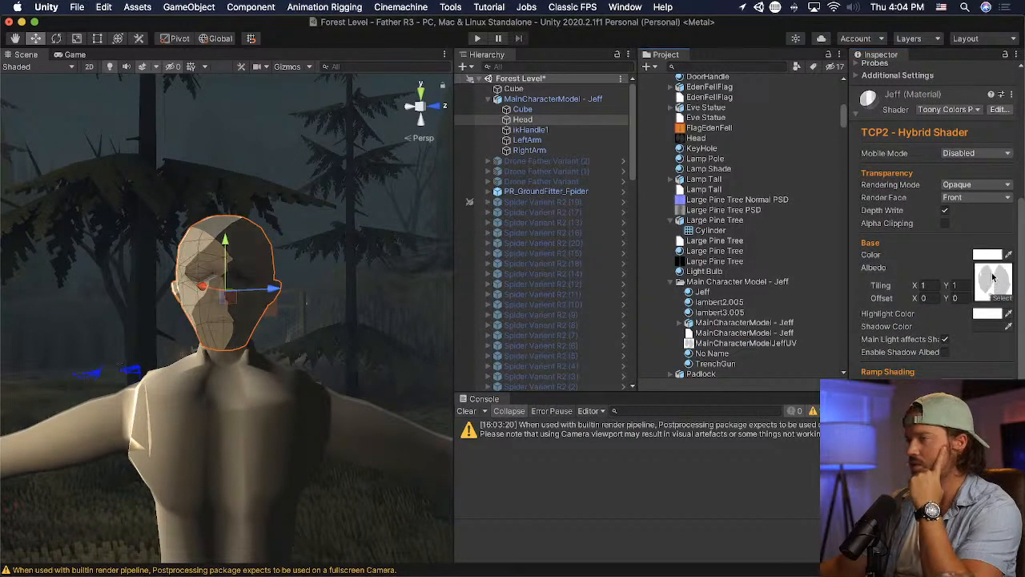
- Set the Jeff material's ramp type to Bands Crisp with a bands count of 2 and a threshold of 0.46
scroll(166, 305, "up", 4)
scroll(917, 312, "down", 2)
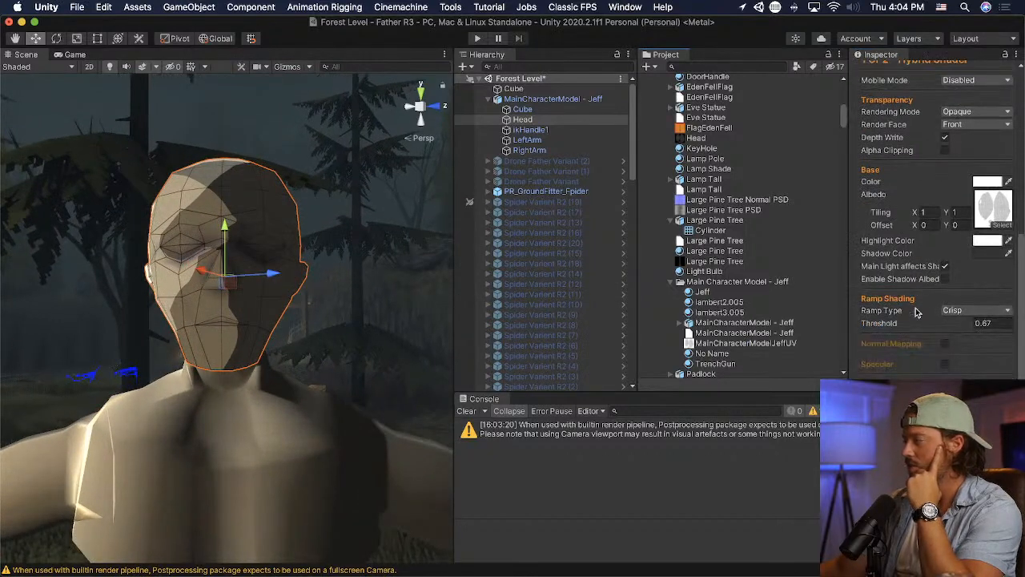
left_click(943, 314)
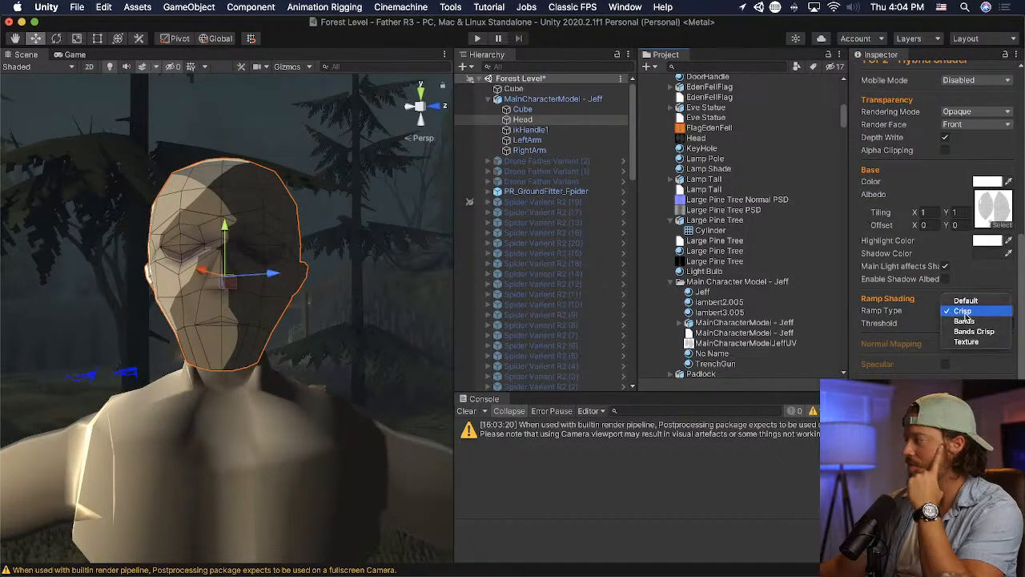
left_click(1001, 333)
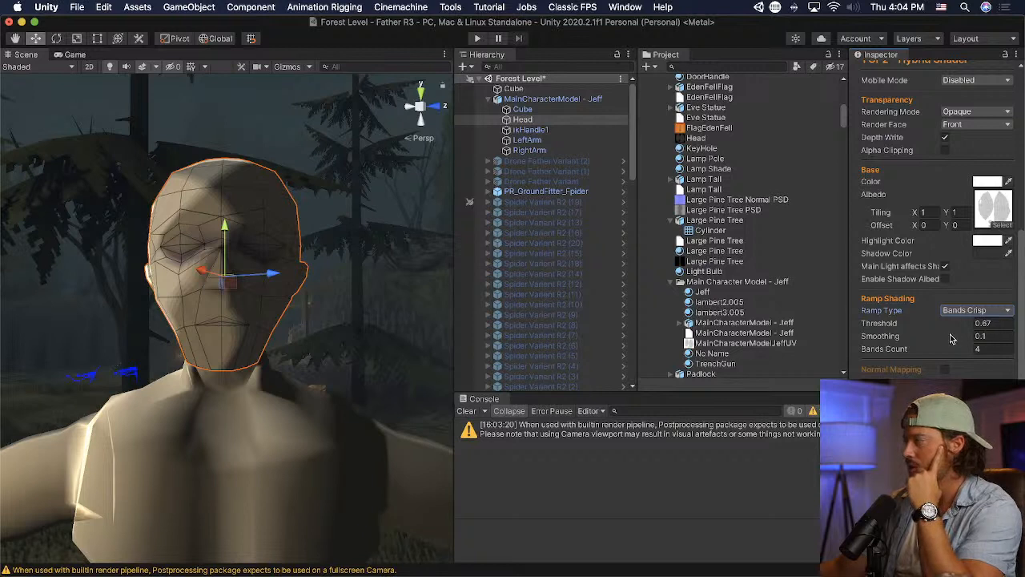
left_click(917, 353)
left_click_drag(896, 352, 1003, 350)
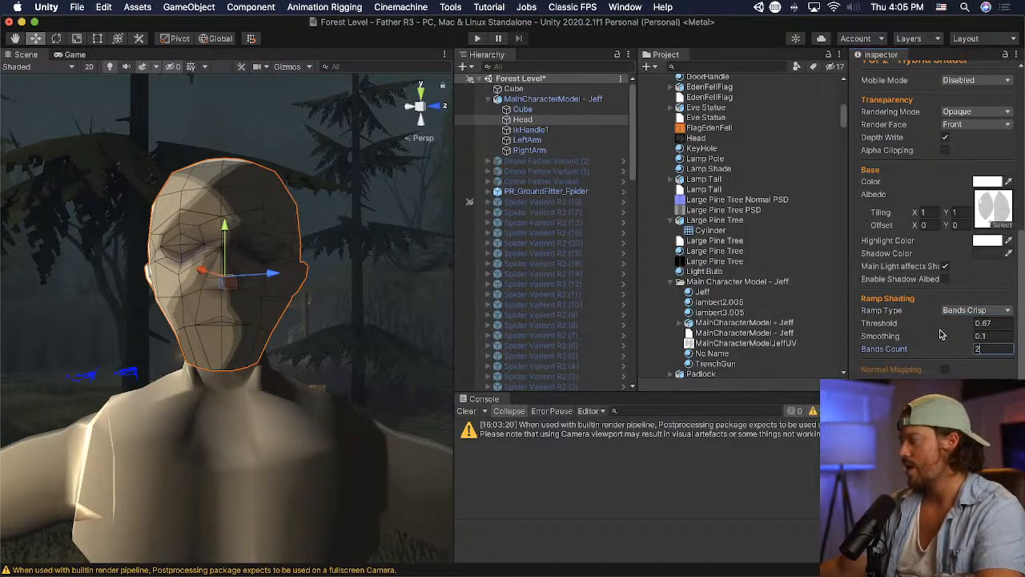
left_click_drag(920, 329, 908, 325)
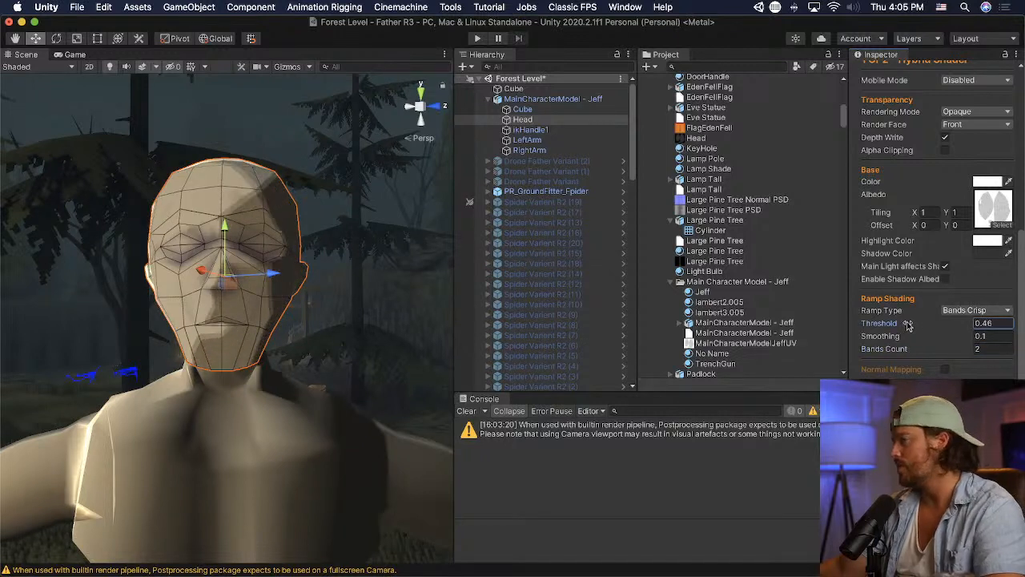
- Open the MainCharacterModelJeffUV albedo texture in Photoshop and add a new layer beneath the UV wireframe layer
left_click(993, 207)
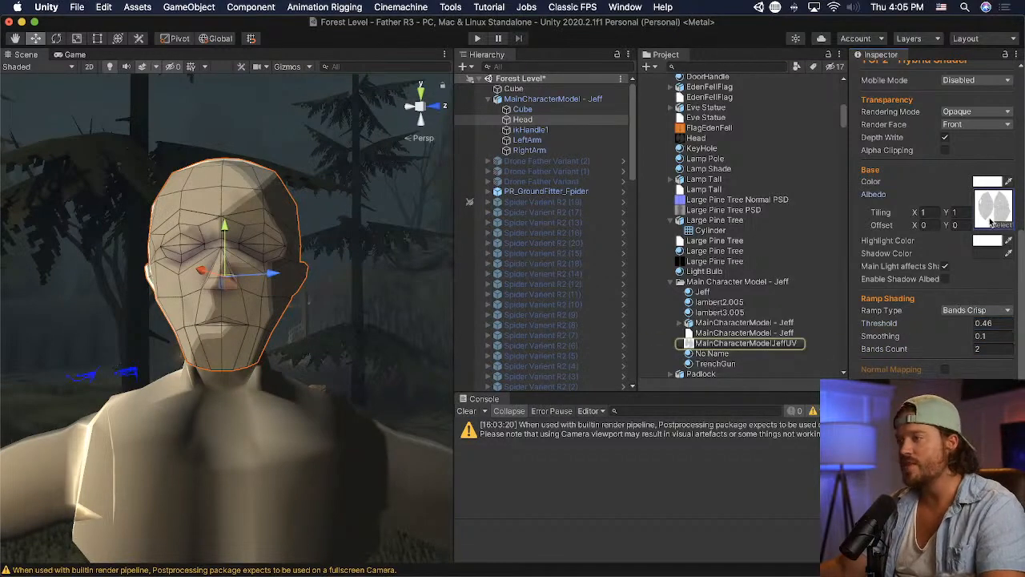
double_click(702, 342)
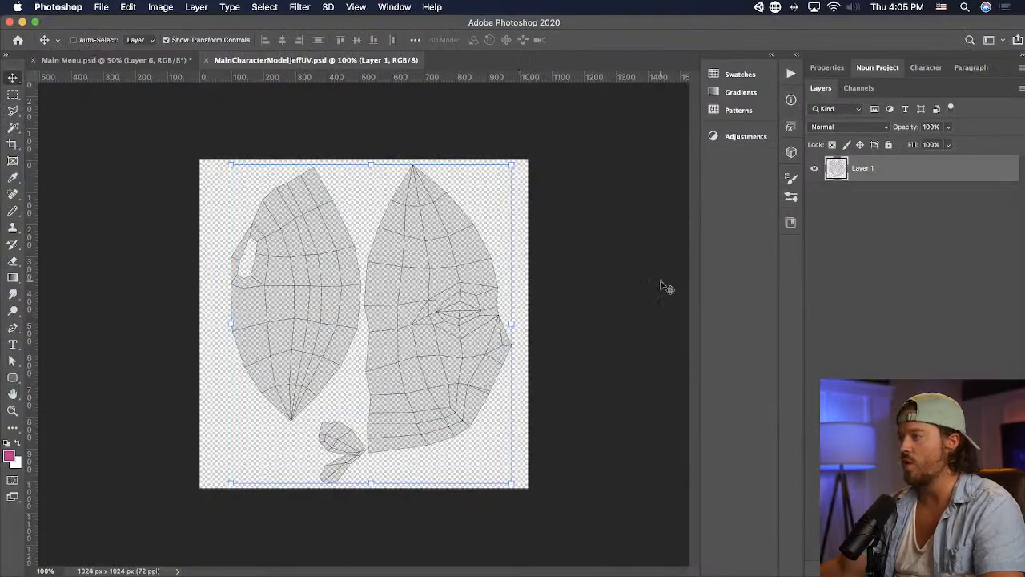
left_click(948, 570)
left_click_drag(891, 176, 882, 221)
left_click(856, 178)
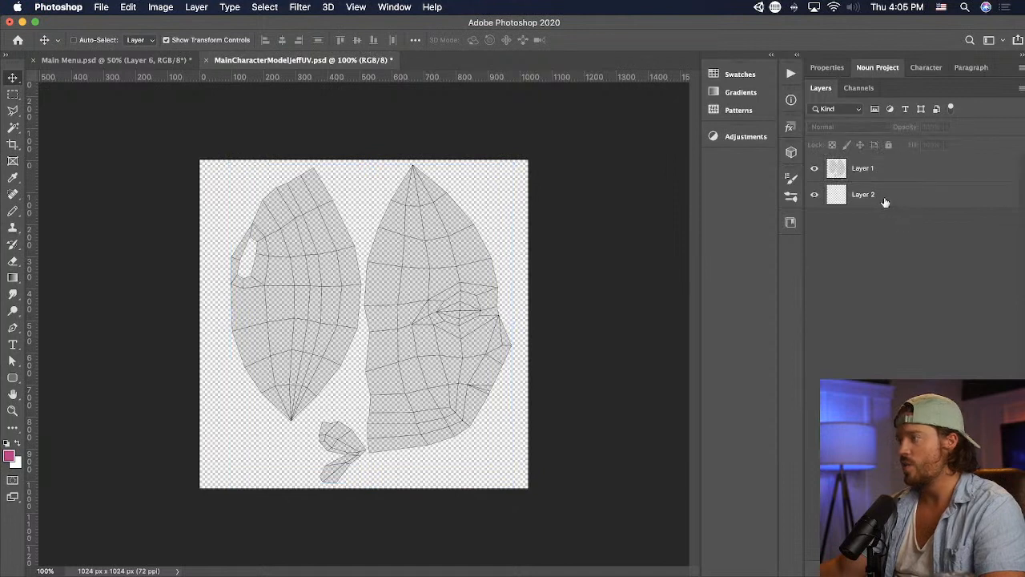
- Fill Layer 2 with a light beige skin colour (H 40, S 14, B 79) using the Paint Bucket tool
left_click(883, 195)
left_click(14, 112)
left_click(13, 277)
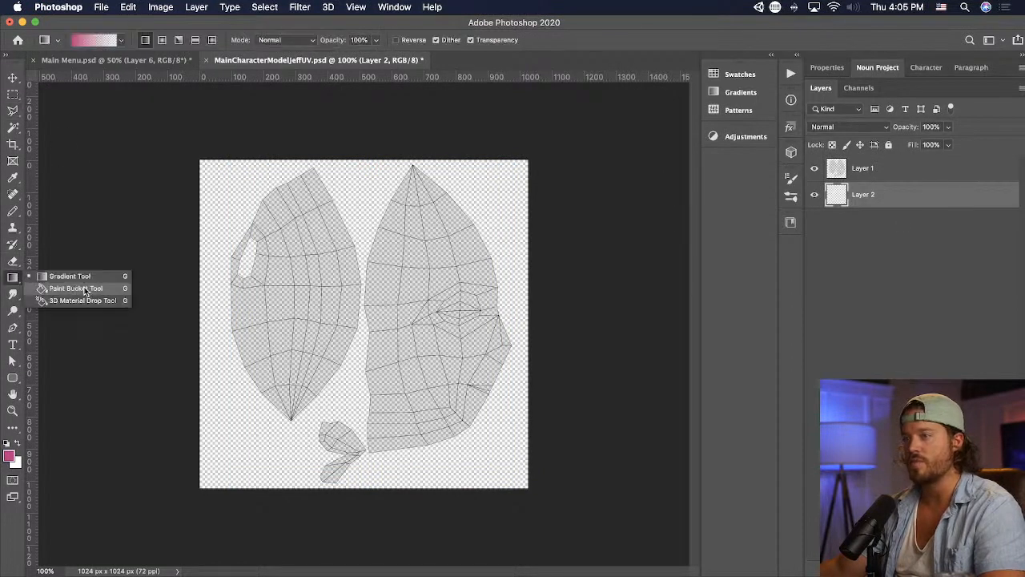
left_click(64, 285)
left_click(9, 455)
left_click(867, 374)
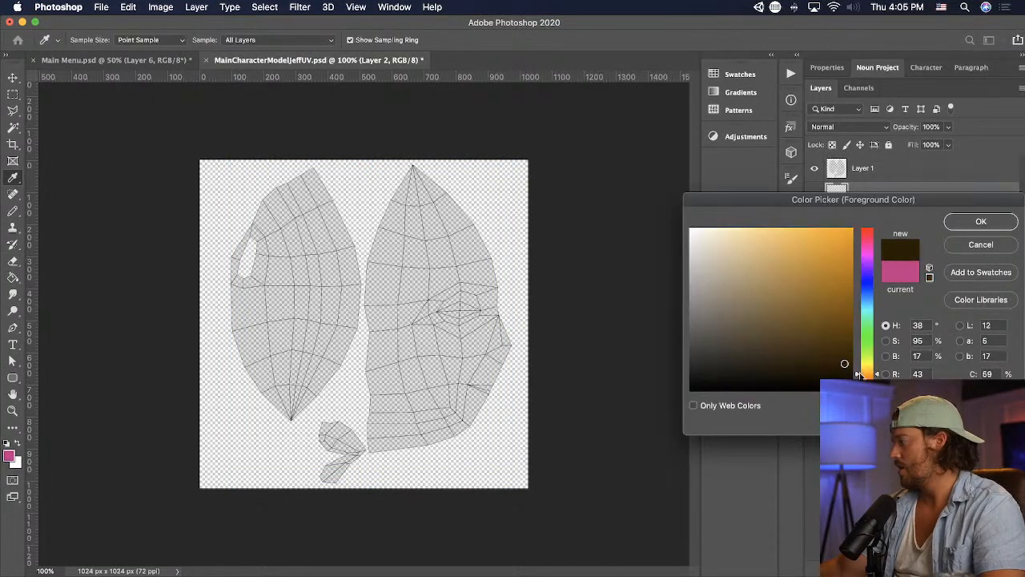
left_click_drag(773, 337, 727, 287)
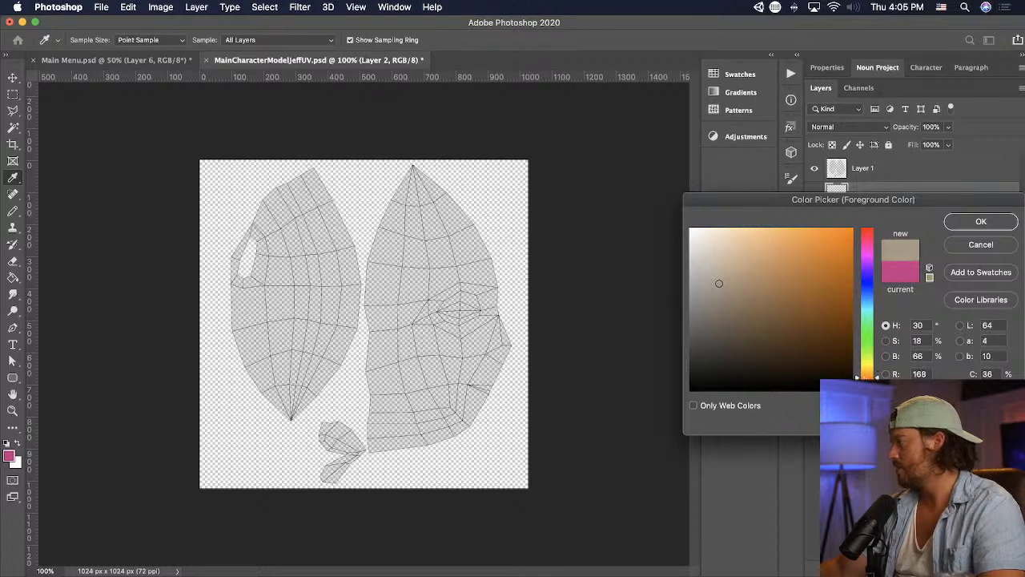
left_click_drag(867, 333, 862, 234)
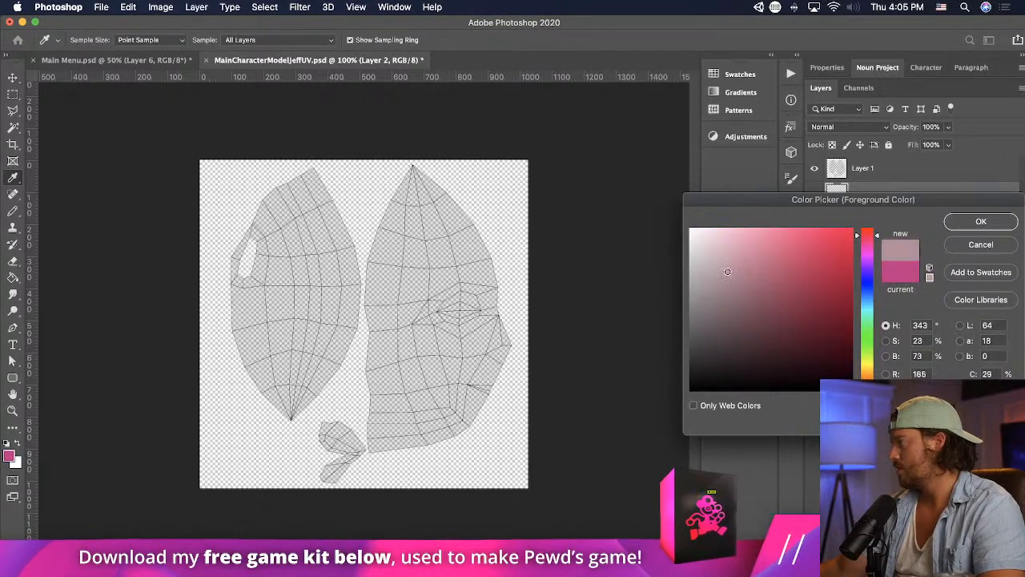
left_click(710, 251)
left_click(867, 374)
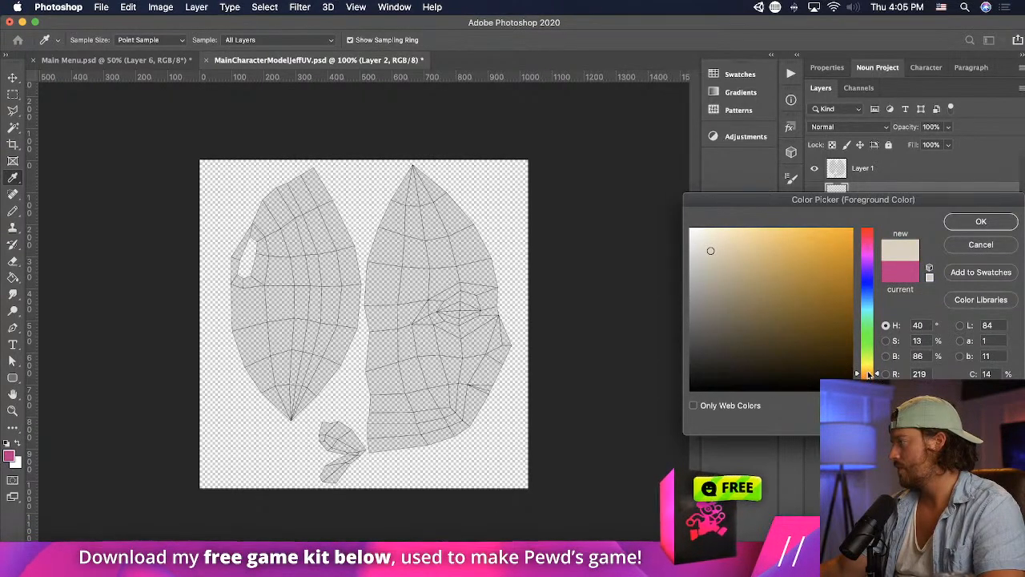
left_click(712, 262)
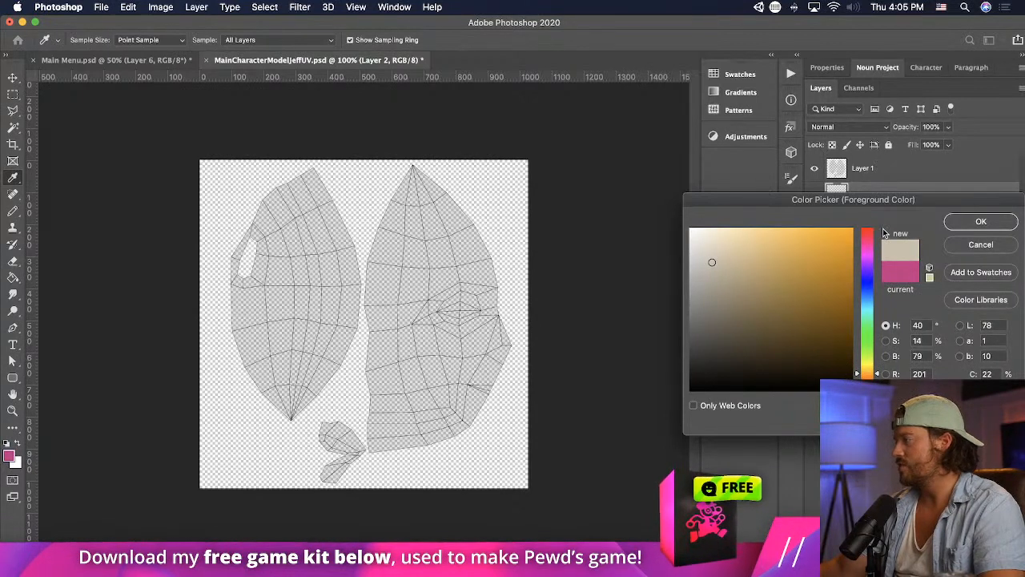
left_click(981, 221)
left_click(444, 280)
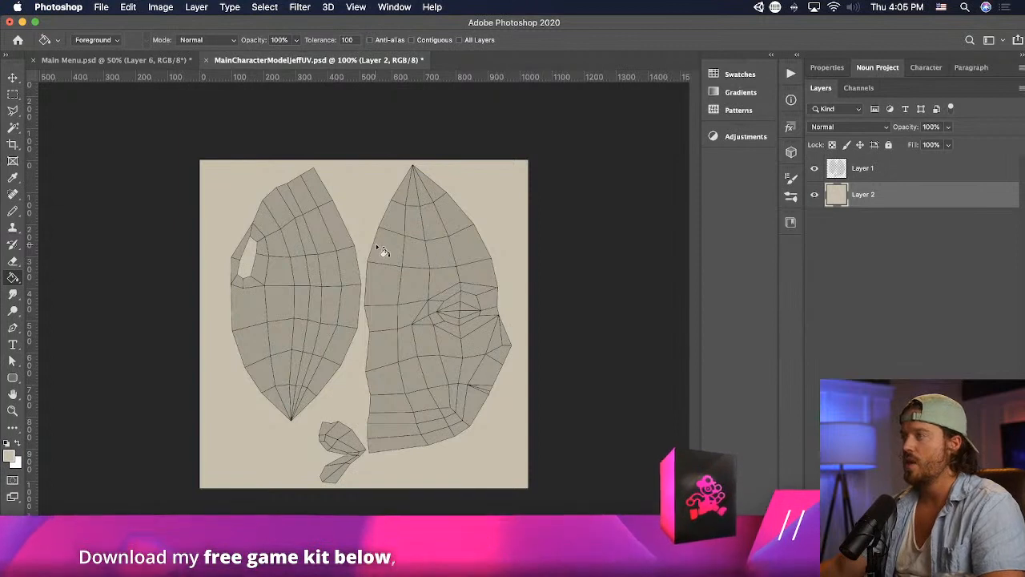
- Lower the opacity of the UV wireframe layer, Layer 1, to 10%
left_click(897, 169)
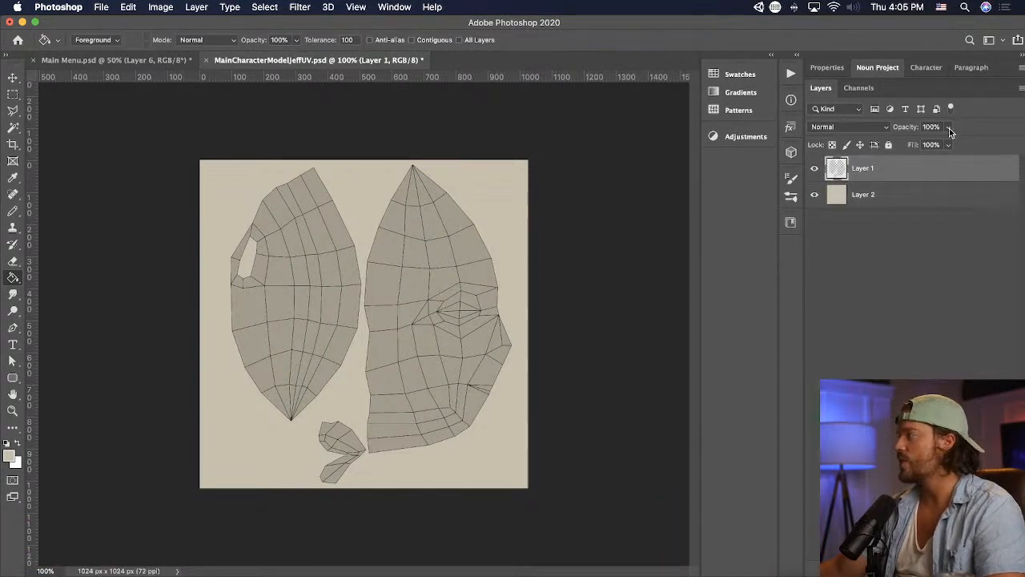
left_click(949, 128)
left_click_drag(900, 142, 896, 144)
- Switch to Unity, view the textured head up close at an angle and widen the Scene view
key("super+Tab")
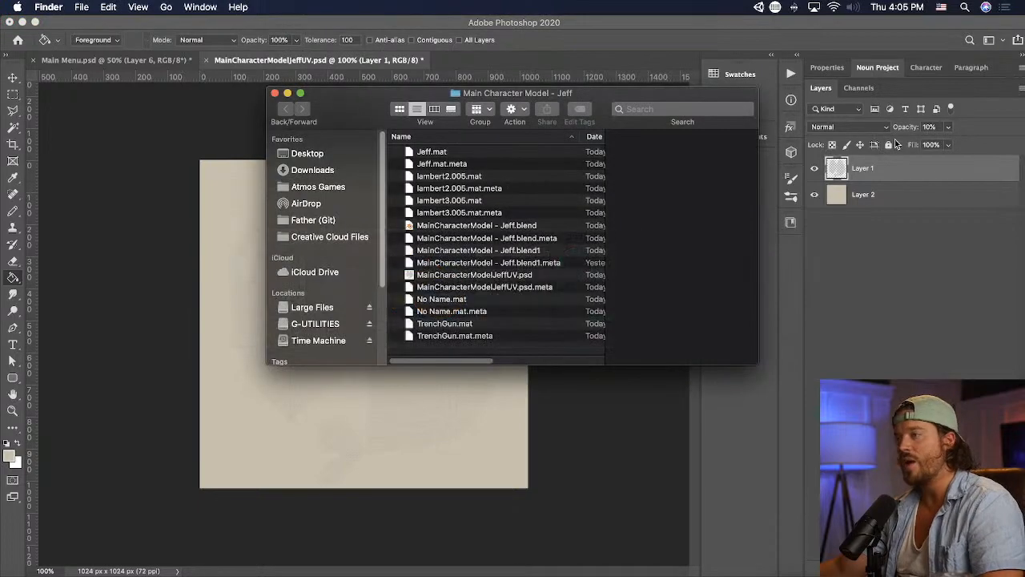
key("super+Tab")
key("super+Tab")
left_click_drag(36, 353, 198, 345, "alt")
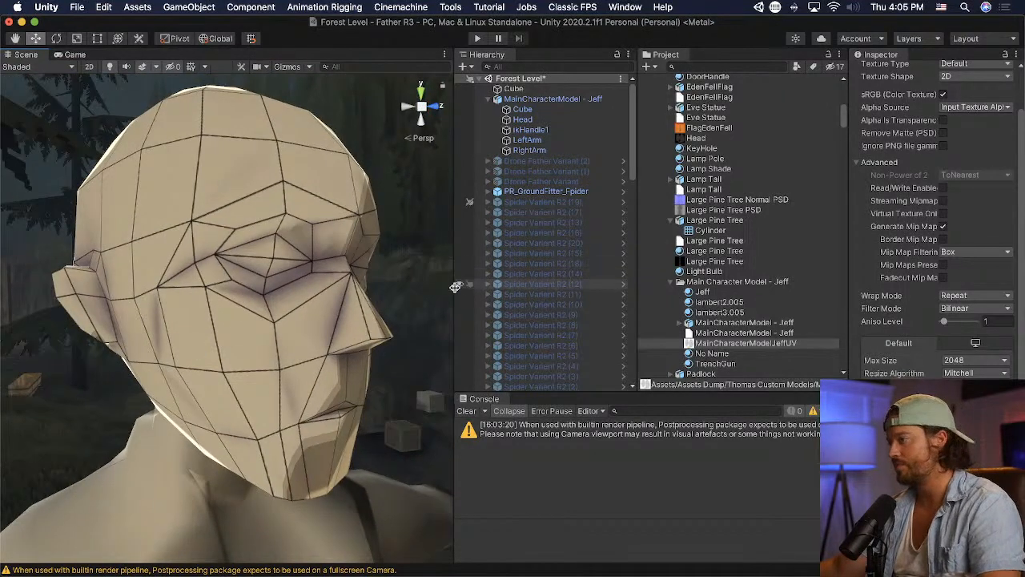
left_click_drag(454, 285, 570, 286)
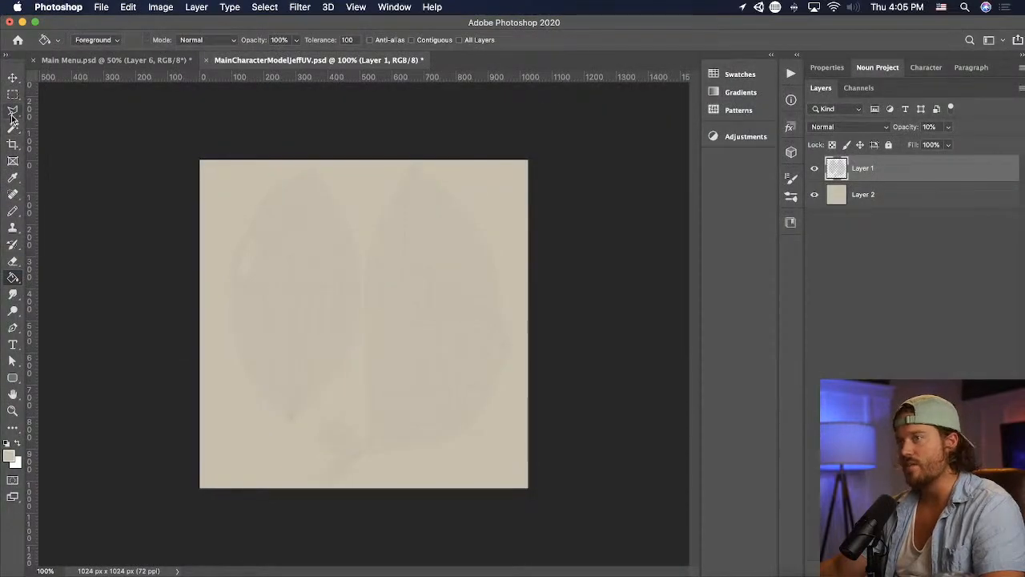
- Switch to Photoshop and add a new layer between the skin-coloured Layer 2 and the UV wireframe layer
left_click(12, 113)
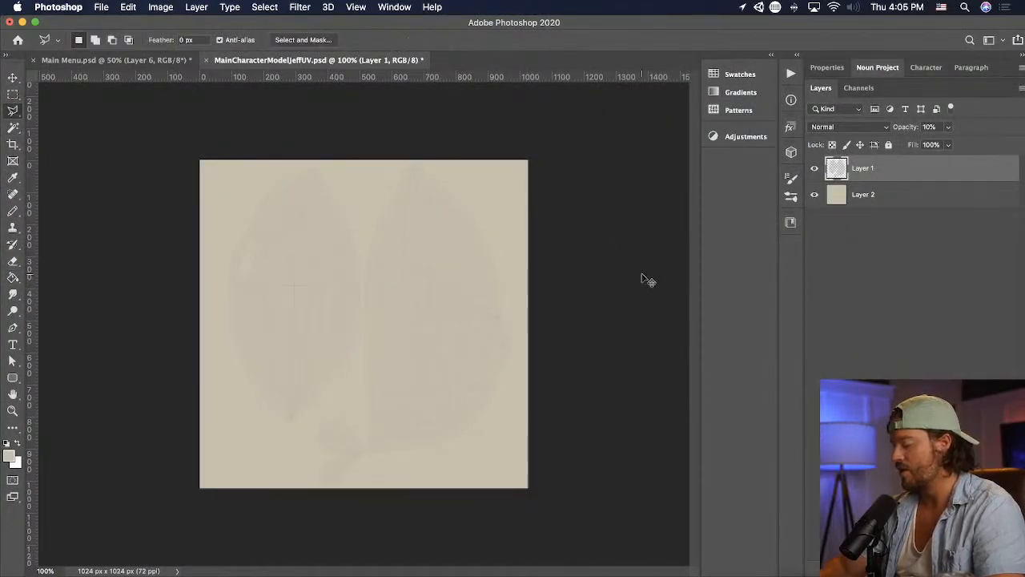
key("super+equal")
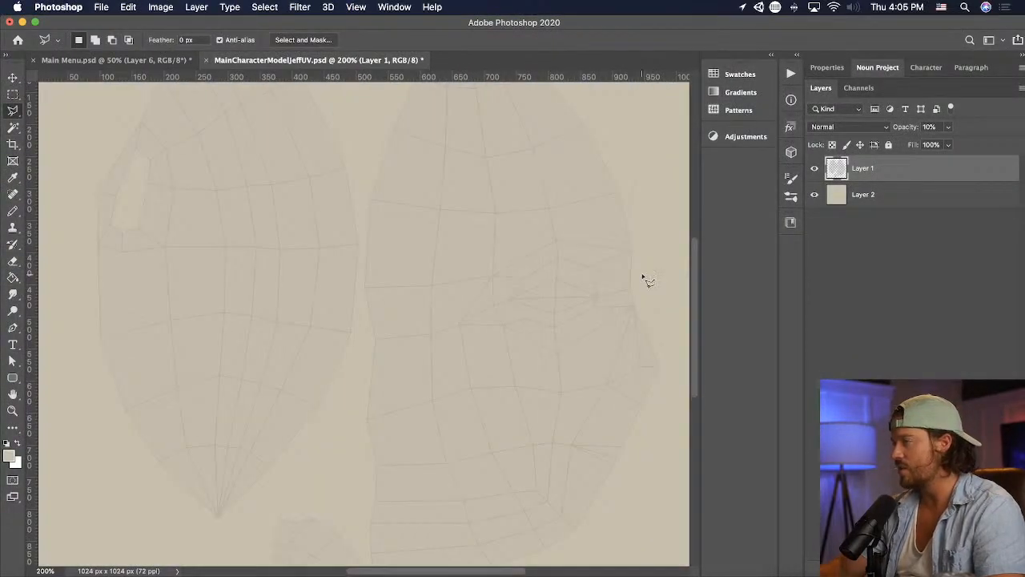
left_click(923, 195)
key("super+shift+alt+n")
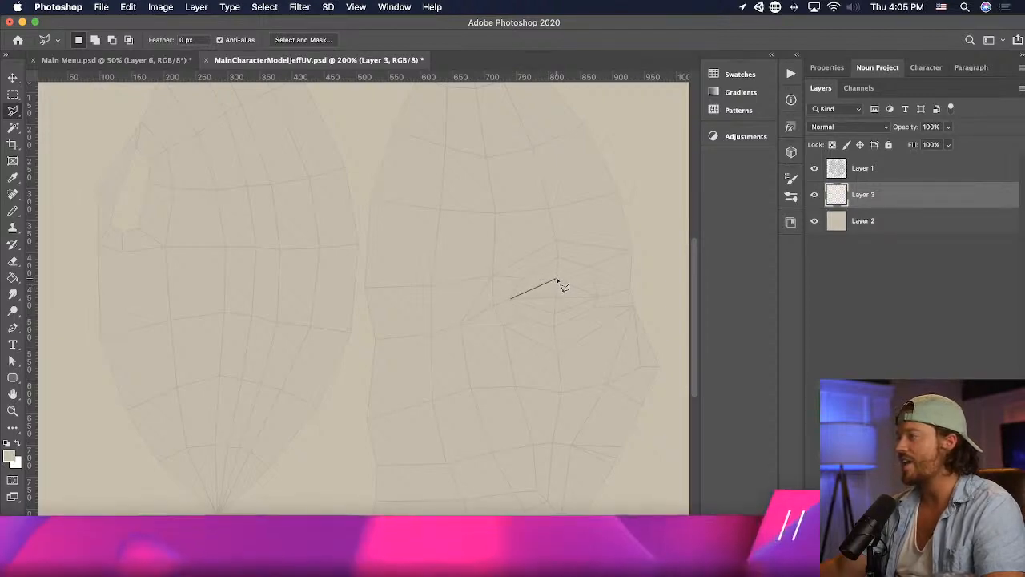
- Outline the diamond-shaped eye on the face UVs with the Polygonal Lasso and fill it with white on Layer 3
left_click(556, 279)
left_click(596, 297)
left_click(556, 314)
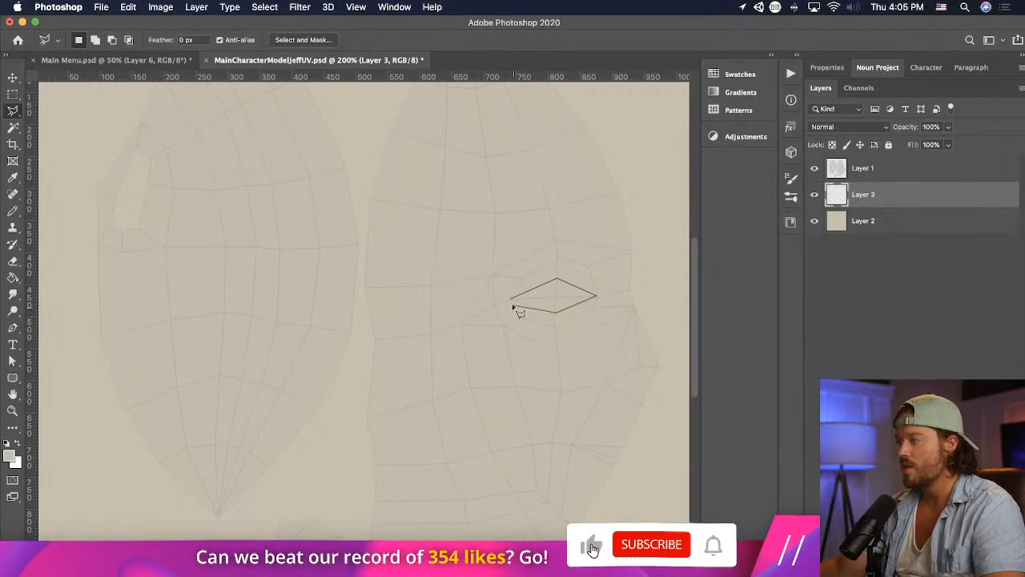
left_click(511, 297)
key("g")
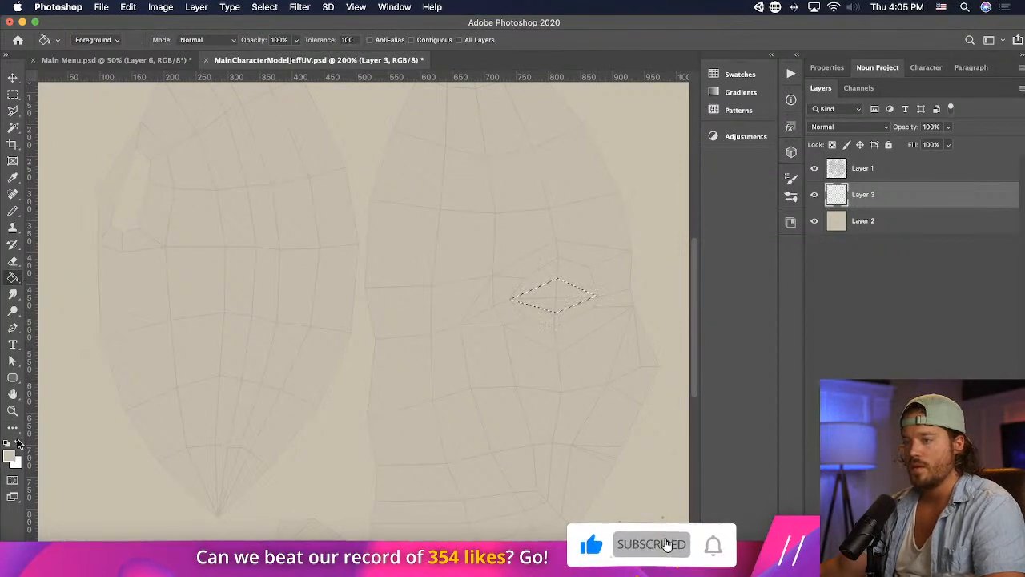
key("x")
left_click(540, 292)
- Switch to Unity and examine the painted eye on the head up close in the Scene view
key("super+Tab")
key("super+Tab")
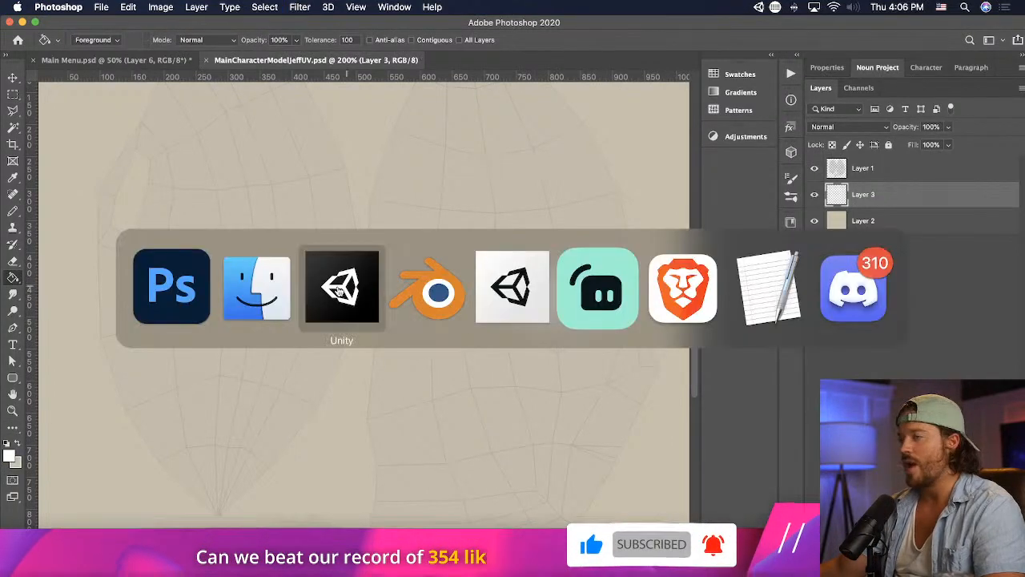
scroll(352, 288, "up", 5)
right_click_drag(375, 295, 341, 295)
- Switch to Blender, put the Head mesh in Edit Mode and select the top centre vertex of the eye
key("super+Tab")
key("super+Tab")
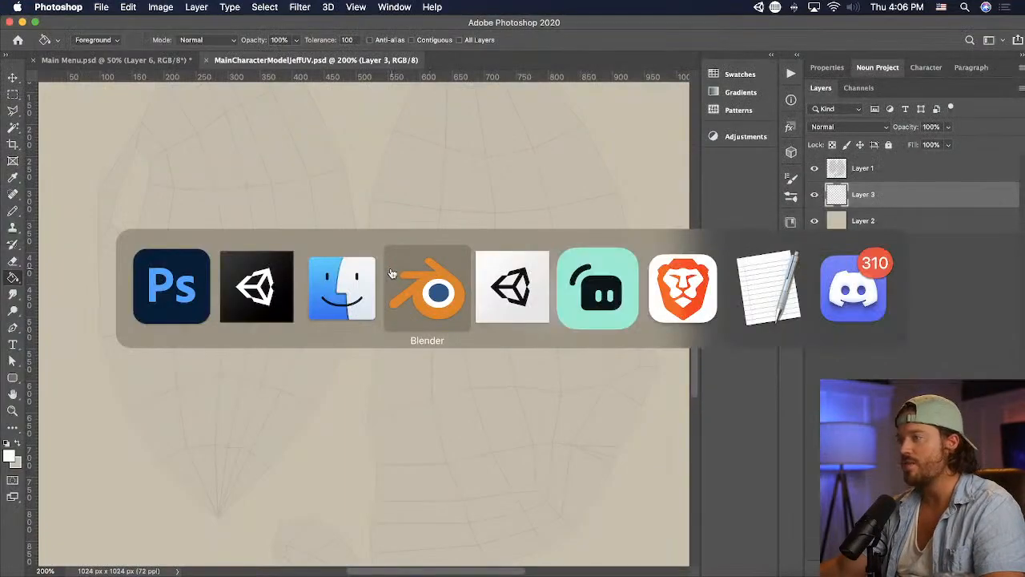
left_click(461, 280)
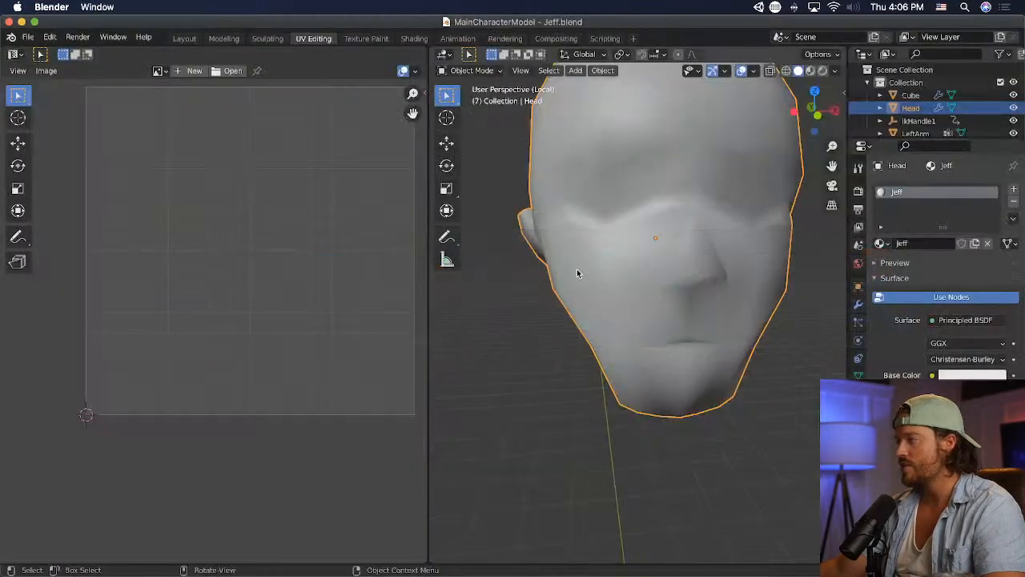
left_click(471, 70)
left_click(471, 99)
scroll(676, 192, "up", 2)
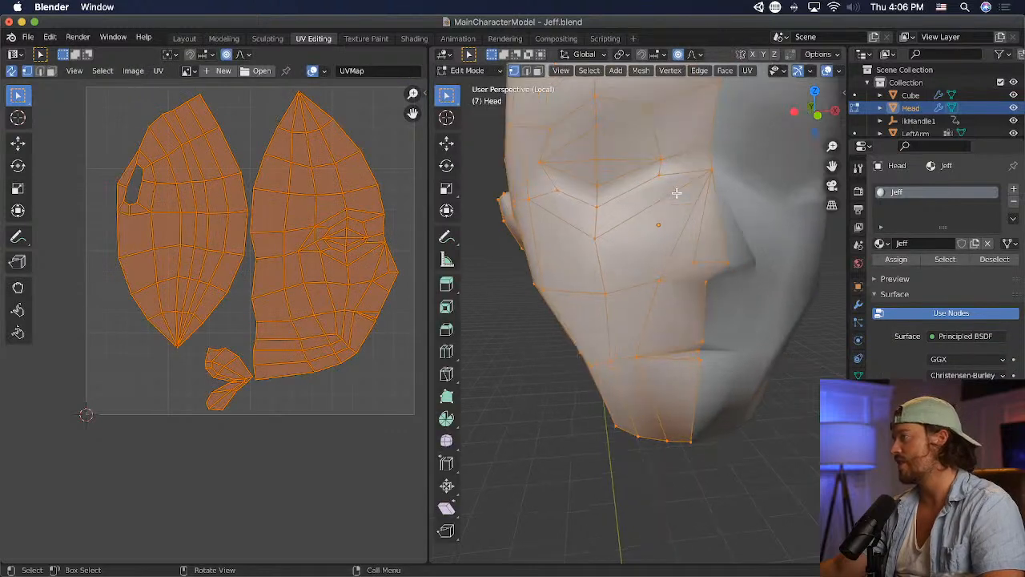
left_click(609, 132)
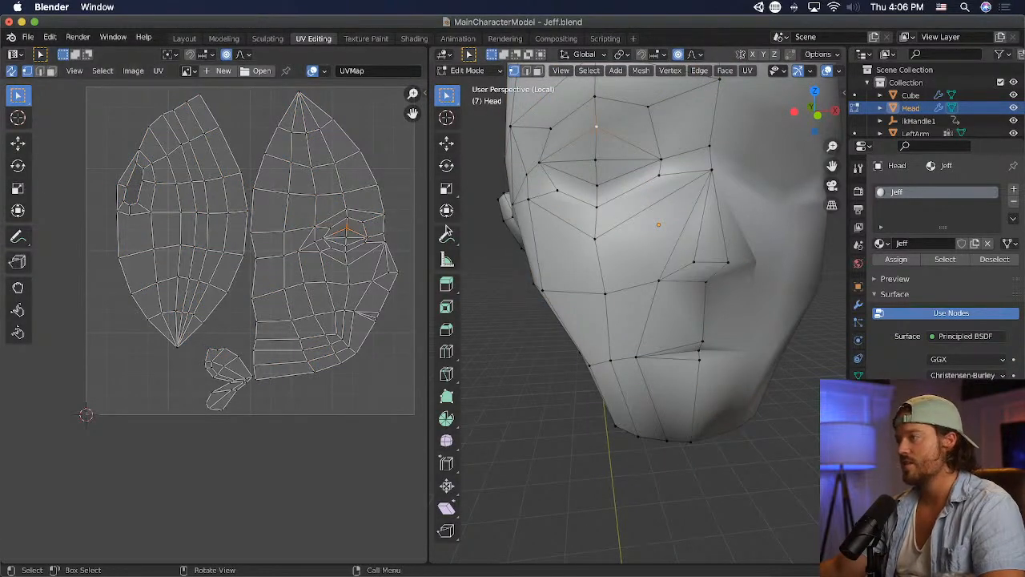
- Knife a vertical cut through the eye faces on each side of the centre edge and begin a cut toward the eye's top vertex
left_click(450, 377)
left_click(574, 150)
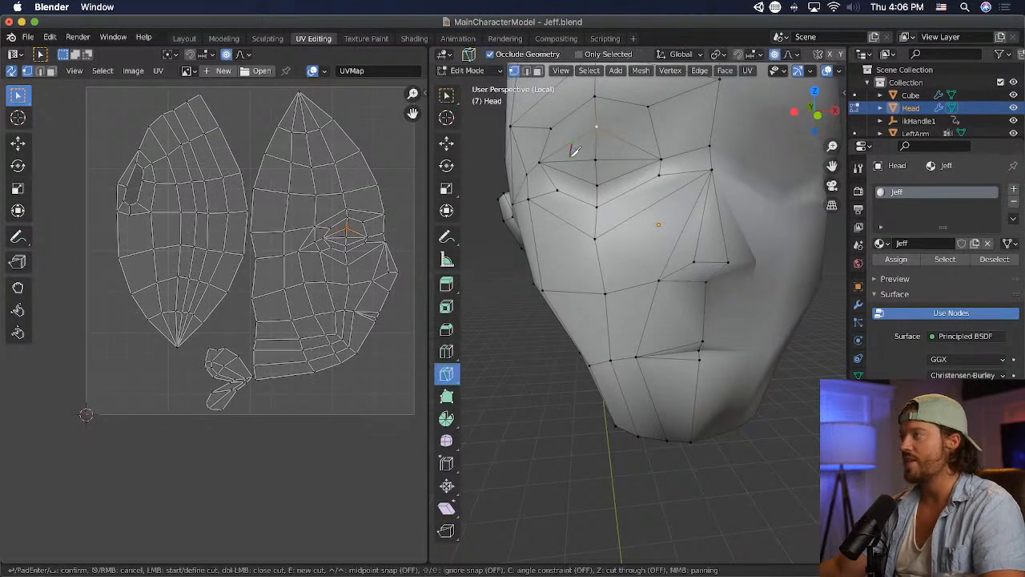
key("Return")
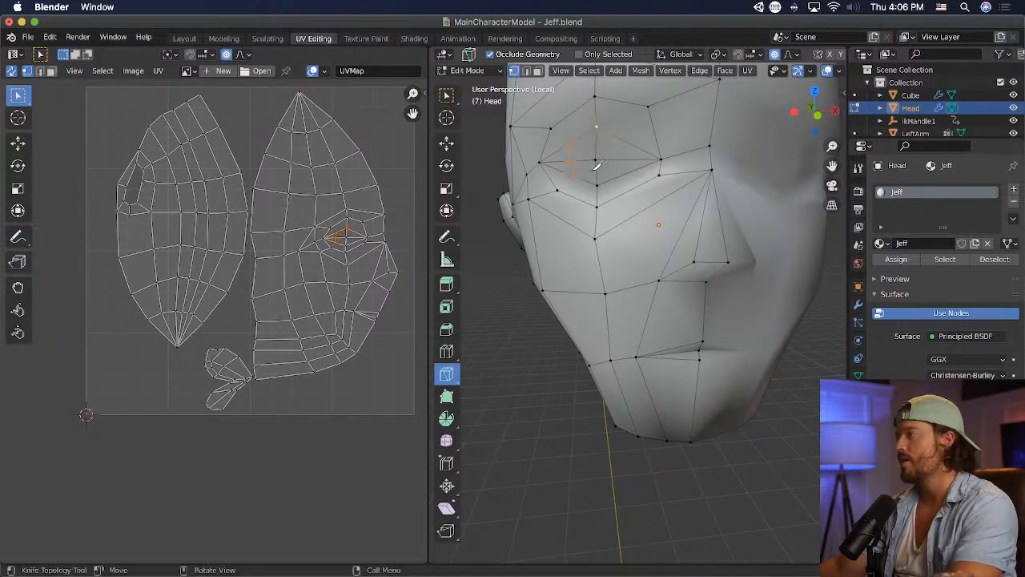
left_click(628, 147)
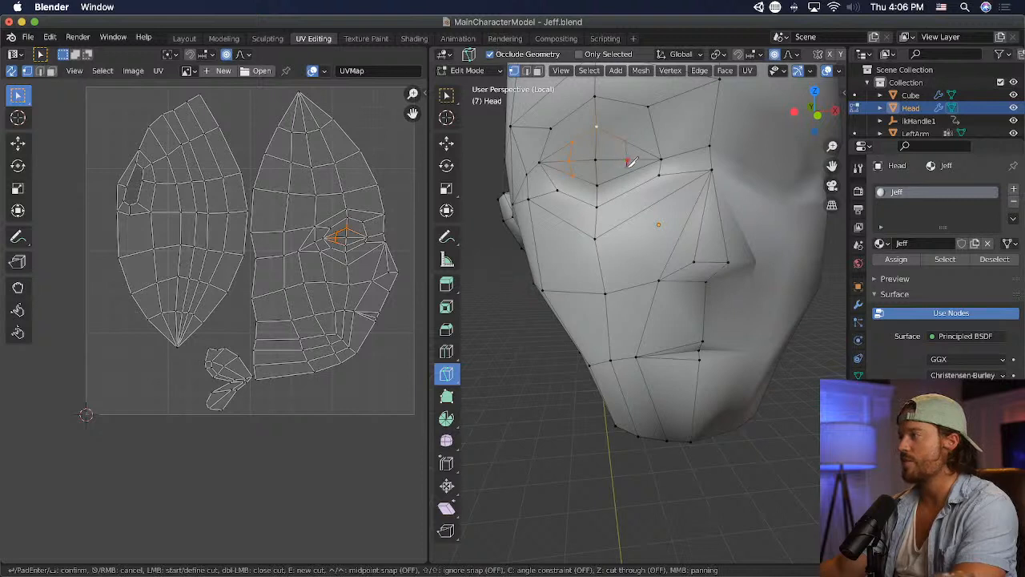
key("Return")
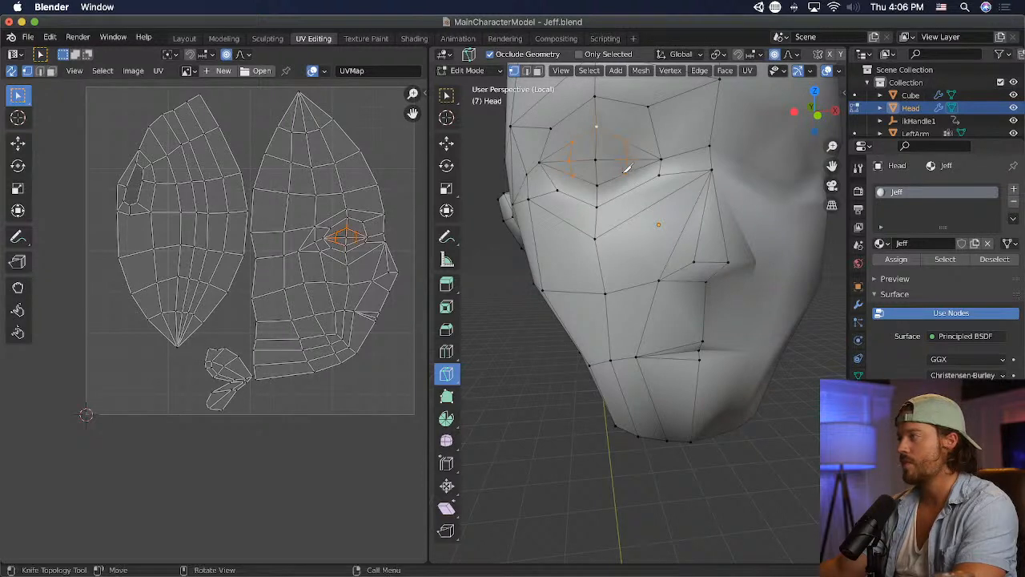
left_click(582, 154)
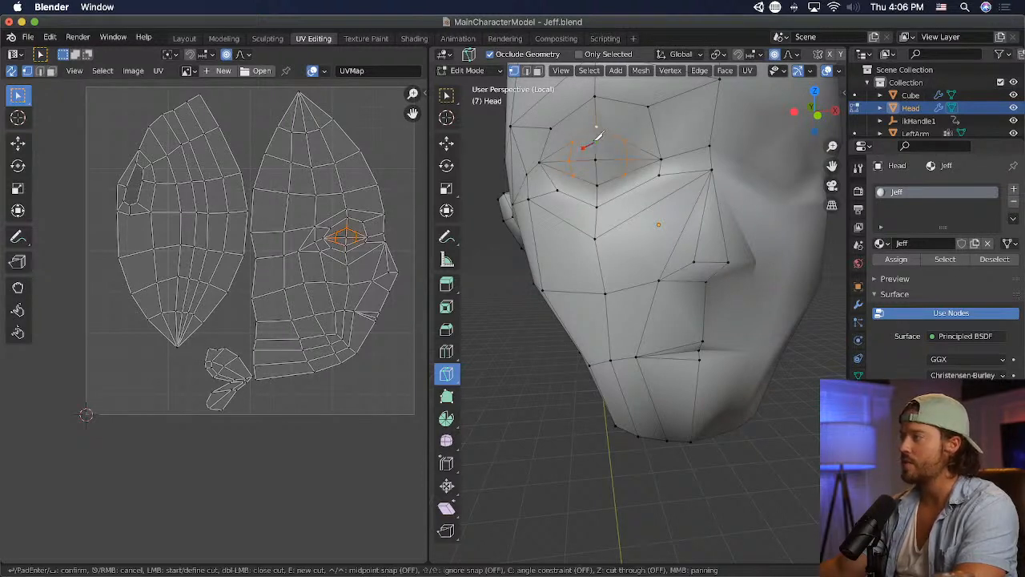
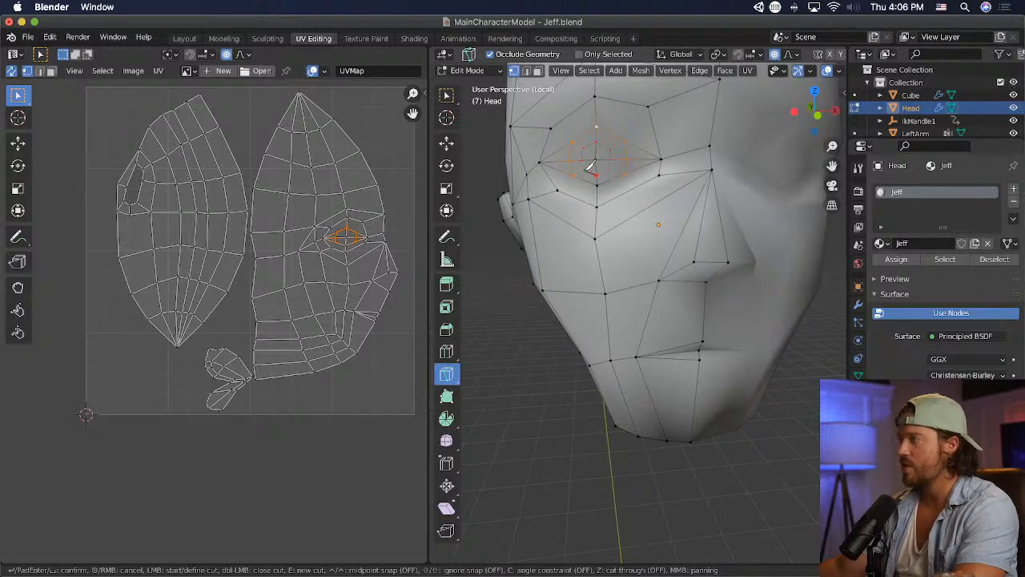
- Confirm the knife cuts around the eye on the Head mesh and switch to the Select Box tool
key("Return")
middle_click_drag(678, 139, 727, 148)
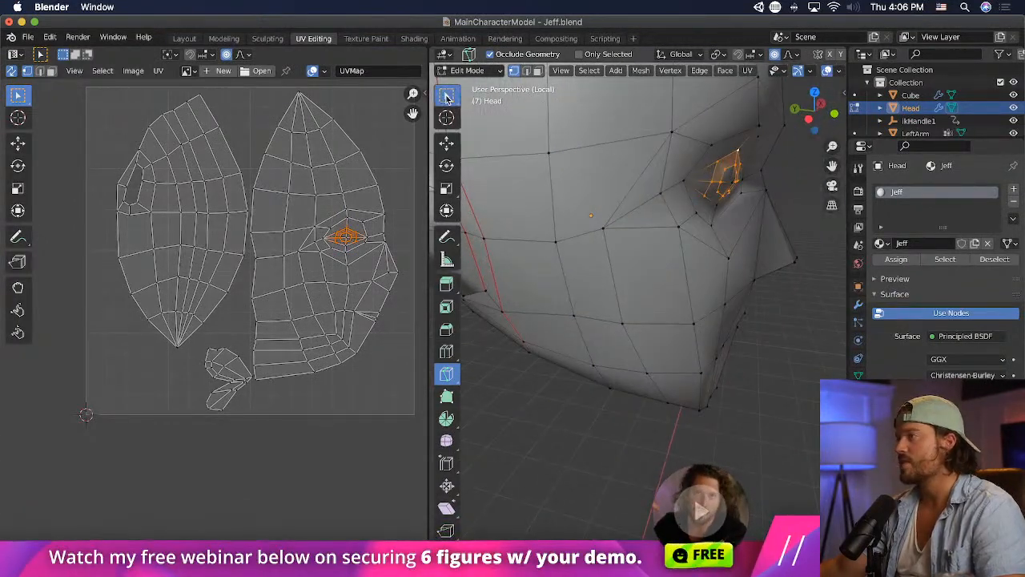
left_click(447, 95)
- Move the outer and inner side vertices of the newly cut eye ring using proportional editing
left_click(723, 189)
middle_click_drag(755, 204, 663, 189)
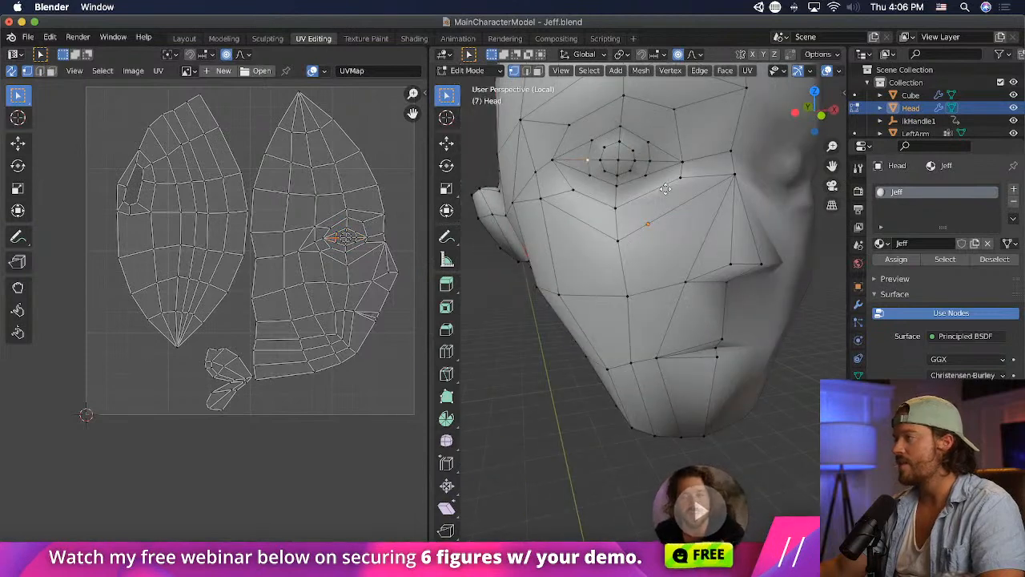
key("g")
left_click(655, 176)
left_click(650, 164)
key("g")
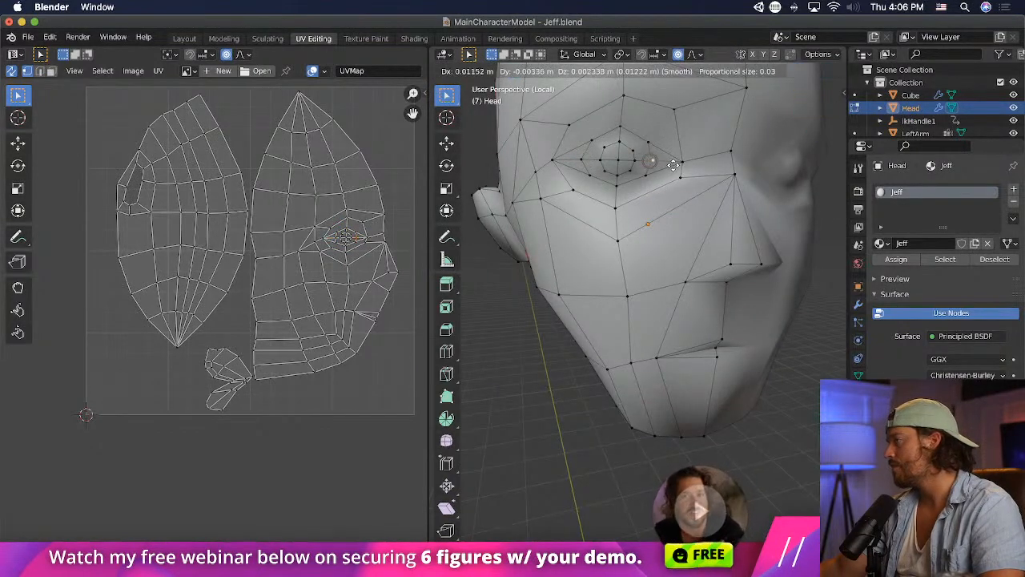
left_click(672, 165)
- Spread the upper vertices and the lower inner vertex of the eye ring outward to round its shape
left_click(595, 142)
key("g")
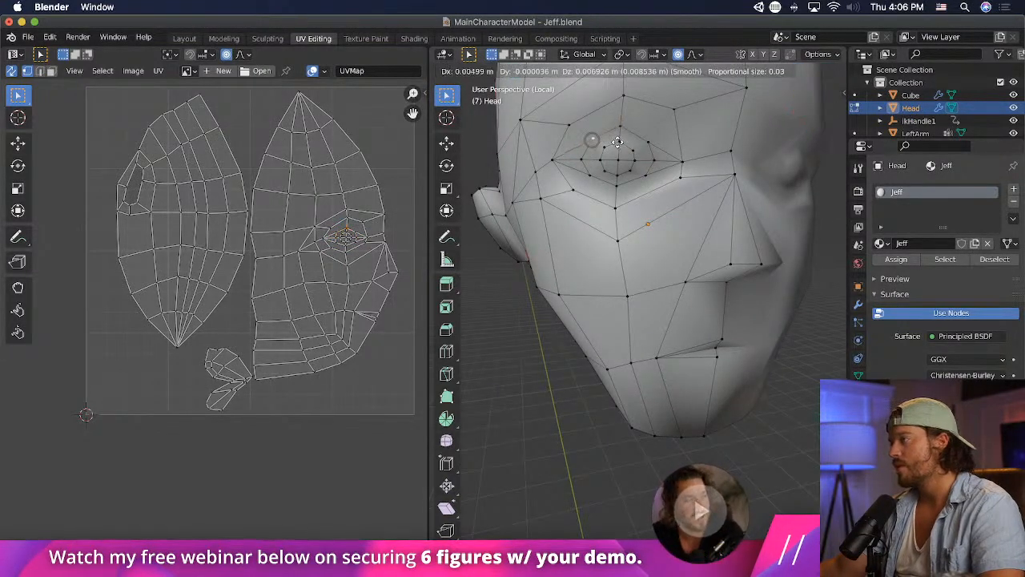
left_click(647, 135)
left_click(647, 176)
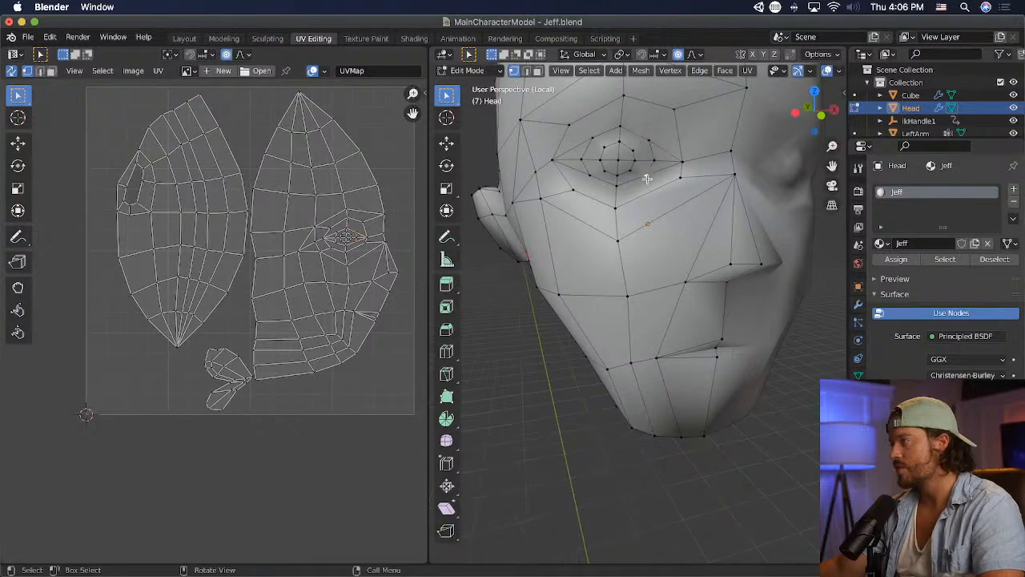
key("g")
left_click(645, 187)
- Move the bottom and lower outer vertices of the eye ring downward and outward, and save the Blender file
left_click(614, 187)
key("g")
left_click(611, 193)
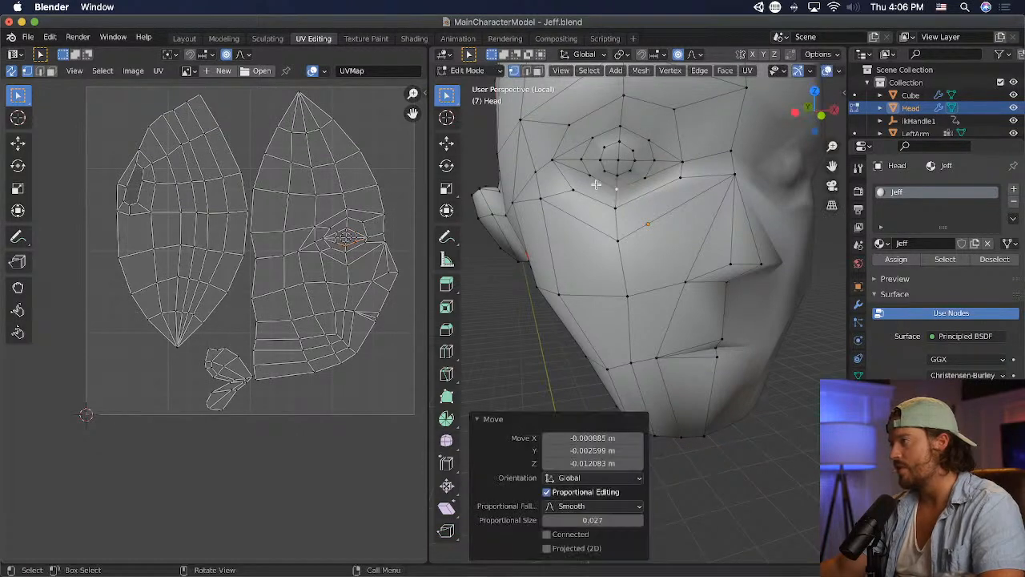
left_click(591, 177)
key("g")
left_click(588, 178)
middle_click_drag(587, 179, 494, 192)
key("super+s")
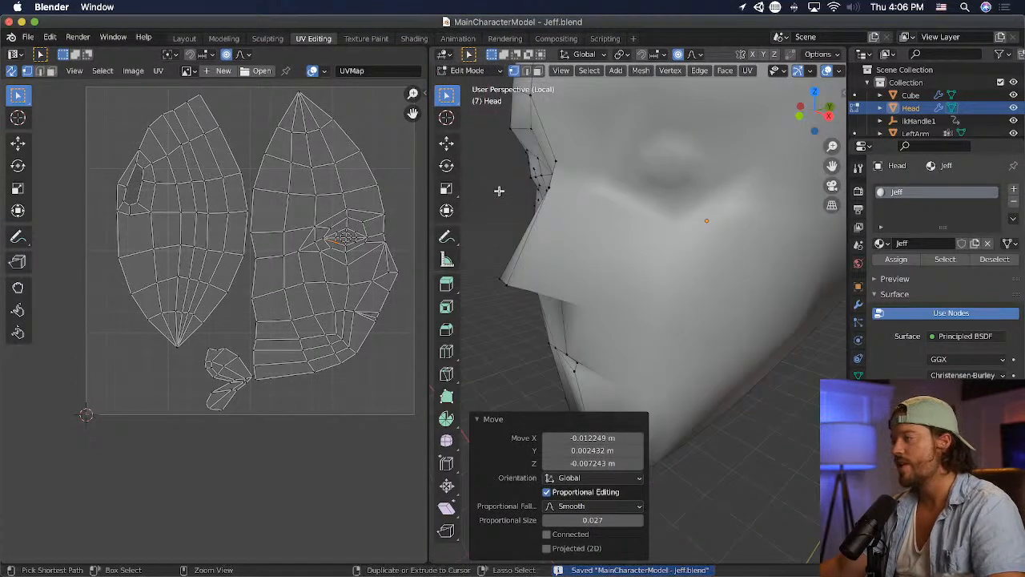
- Switch to Unity and inspect the updated eye geometry on the character's head up close
key("super+Tab")
key("super+Tab")
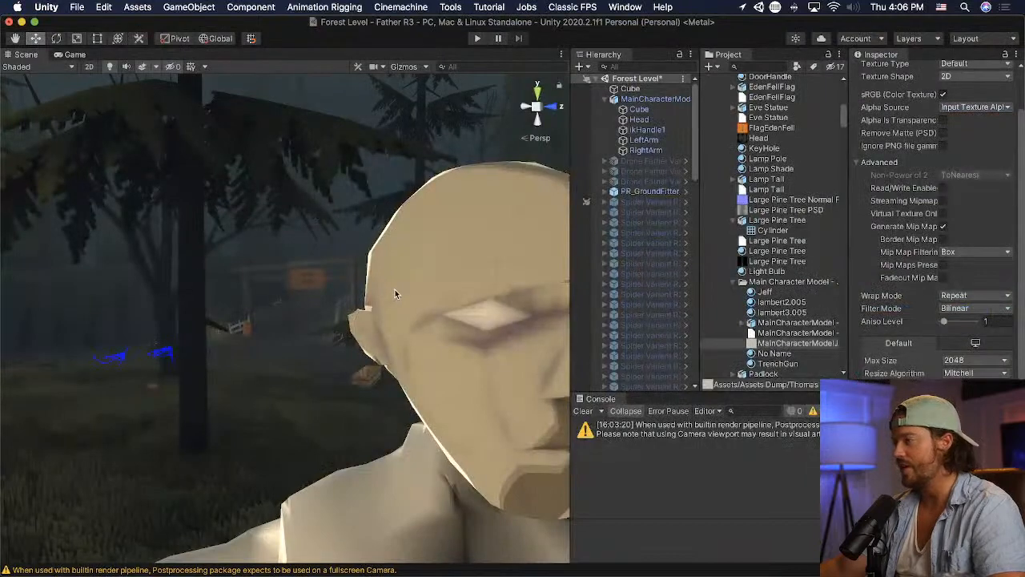
middle_click_drag(419, 288, 409, 282)
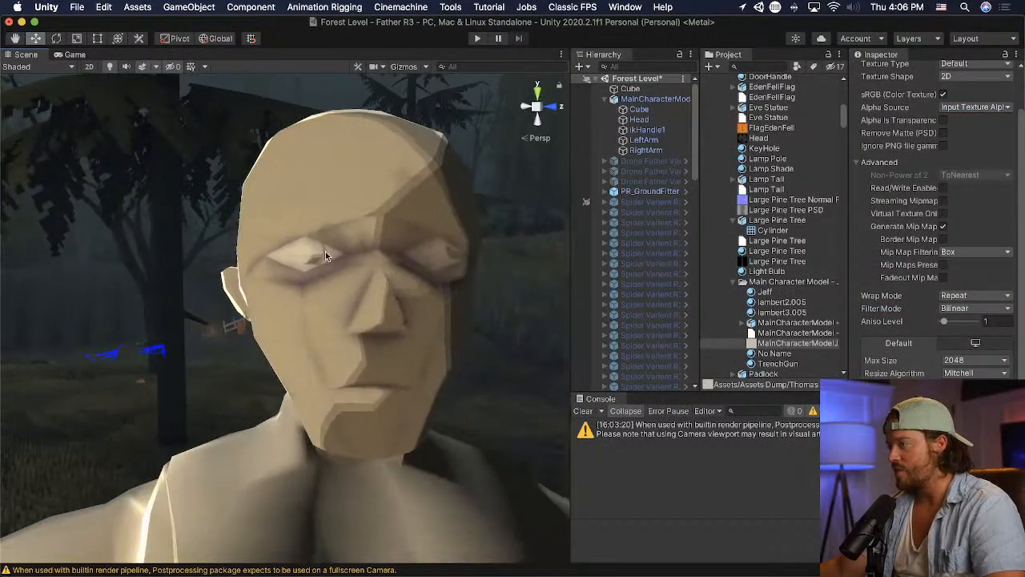
scroll(329, 268, "up", 6)
right_click_drag(330, 267, 499, 300)
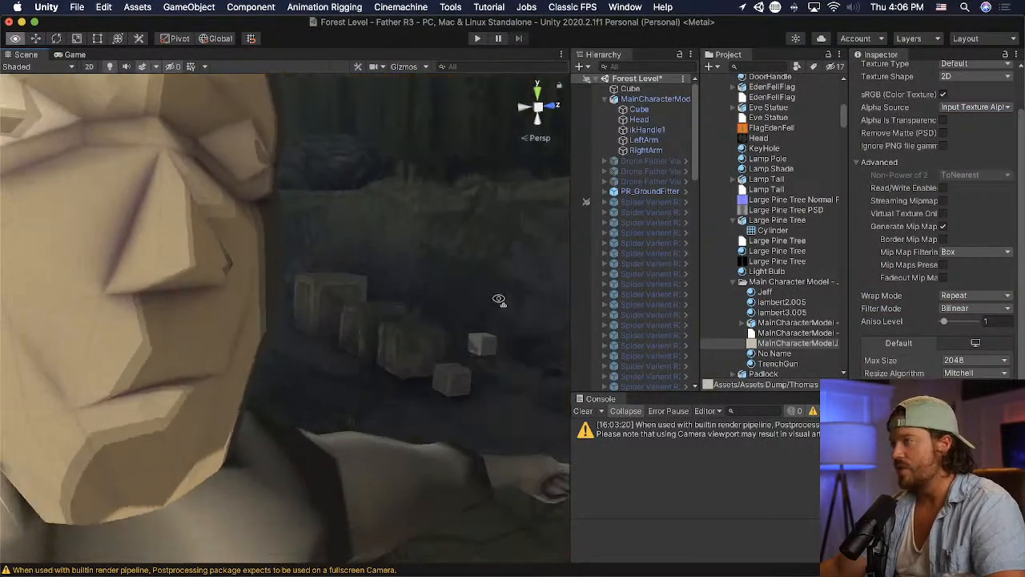
middle_click_drag(320, 280, 419, 309)
- Switch back to Blender and move the upper outer and upper inner vertices of the eye ring further up and outward
key("super+Tab")
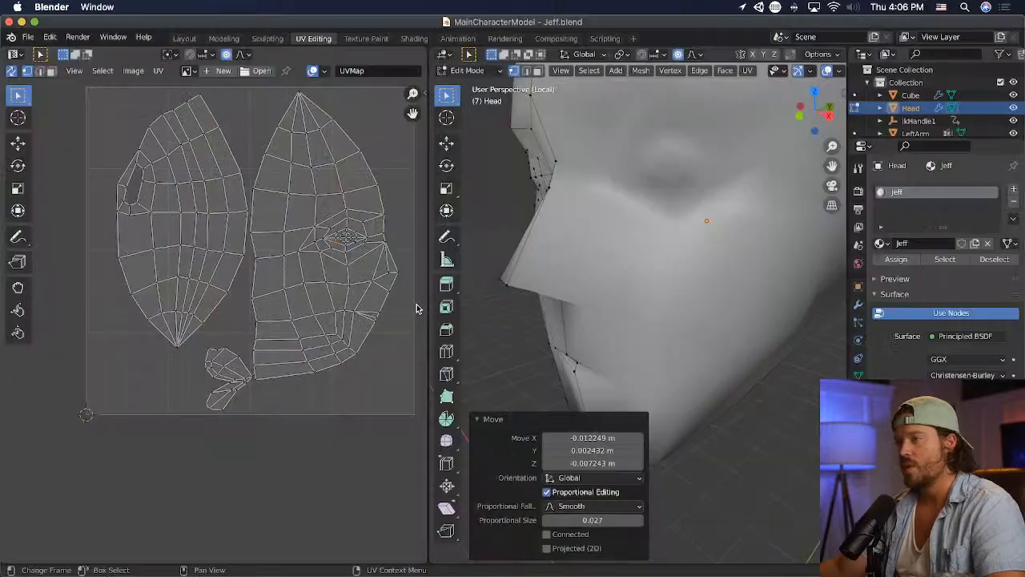
middle_click_drag(521, 220, 614, 177)
left_click(599, 133)
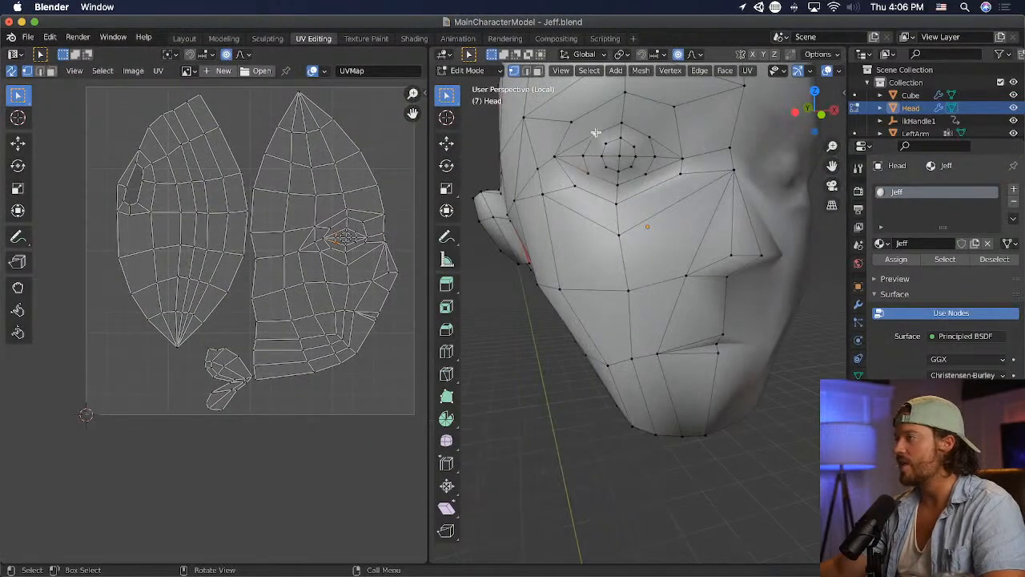
key("g")
left_click(652, 134)
key("g")
left_click(650, 190)
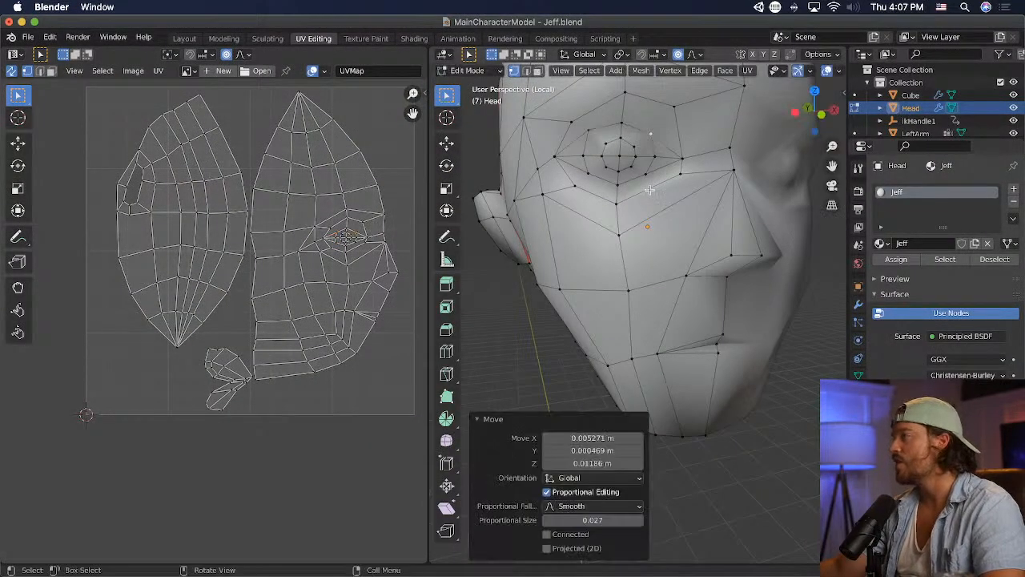
- Move the lower inner and lower outer vertices of the eye ring downward, and save the Blender file
key("g")
left_click(591, 177)
key("g")
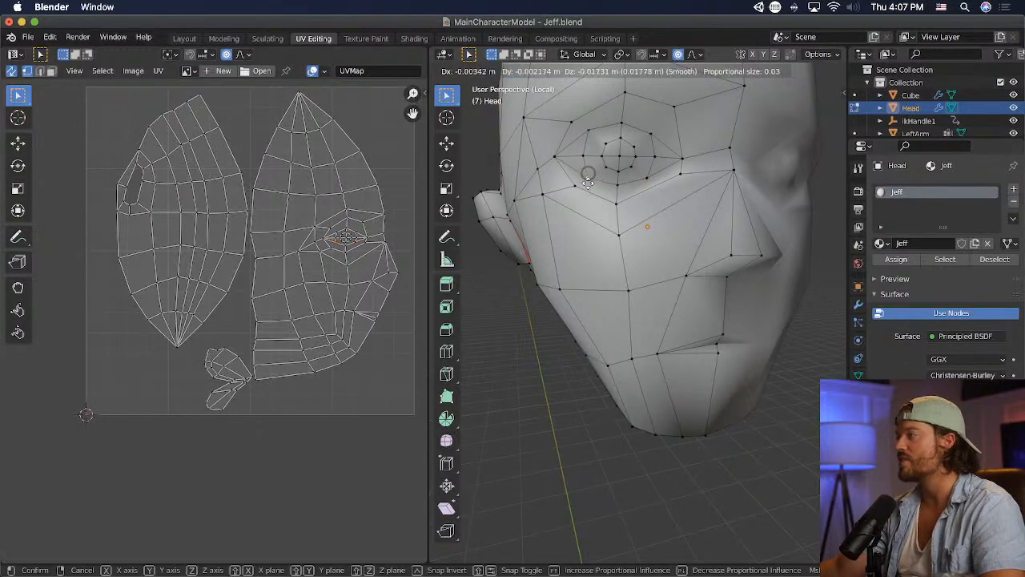
left_click(599, 192)
key("super+s")
- Switch to Unity and examine the reshaped eye on the character's face
key("super+Tab")
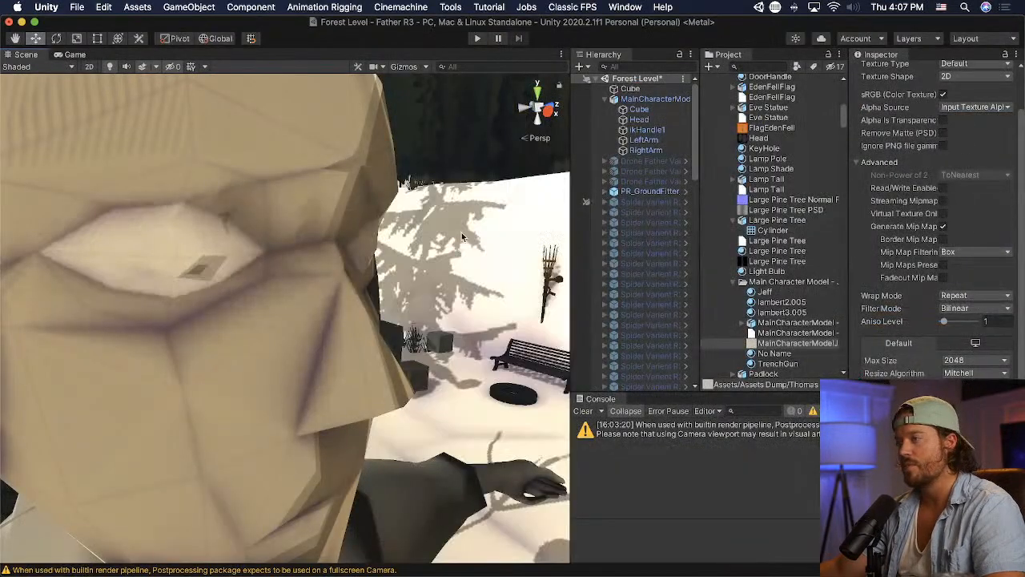
key("s")
right_click_drag(451, 265, 291, 236)
scroll(292, 240, "down", 3)
- Switch back to Blender and pull the outer and inner corner vertices of the eye slightly toward its center
key("super+Tab")
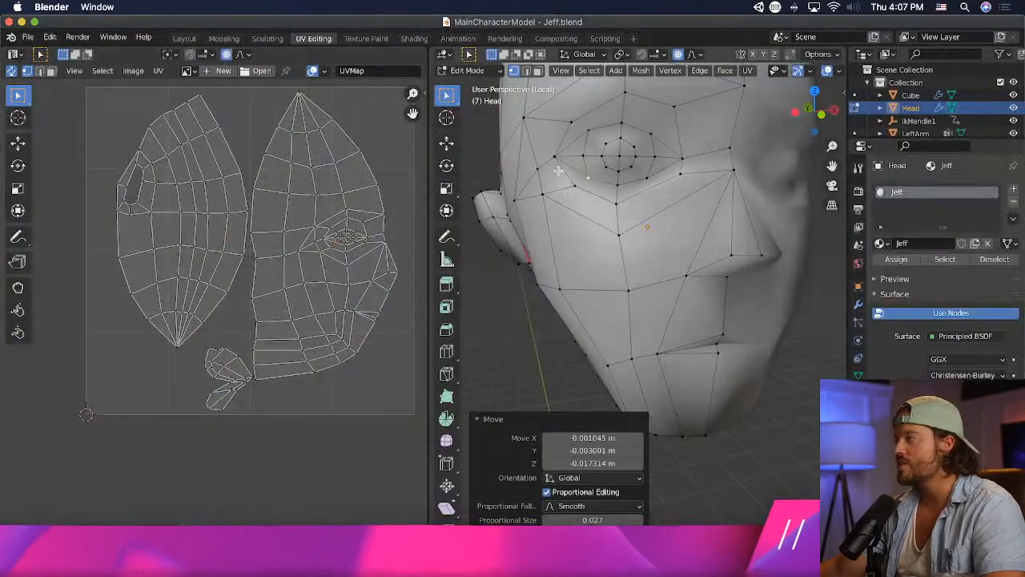
left_click(556, 160)
key("g")
left_click(573, 173)
left_click(688, 161)
key("g")
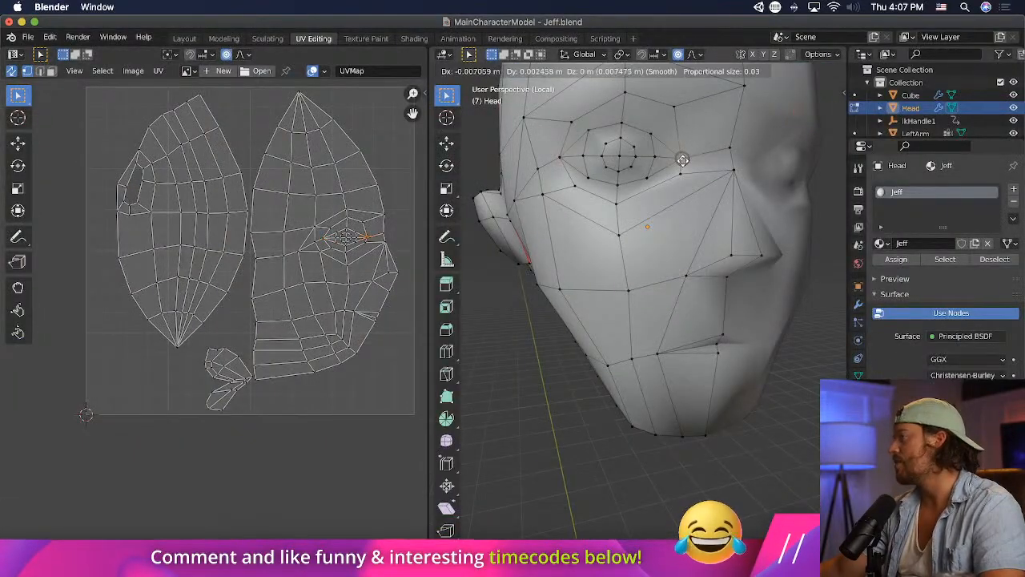
left_click(673, 160)
- Flatten the selected eye vertices by scaling them to about 0.58 along the Z axis
left_click(659, 156, "alt")
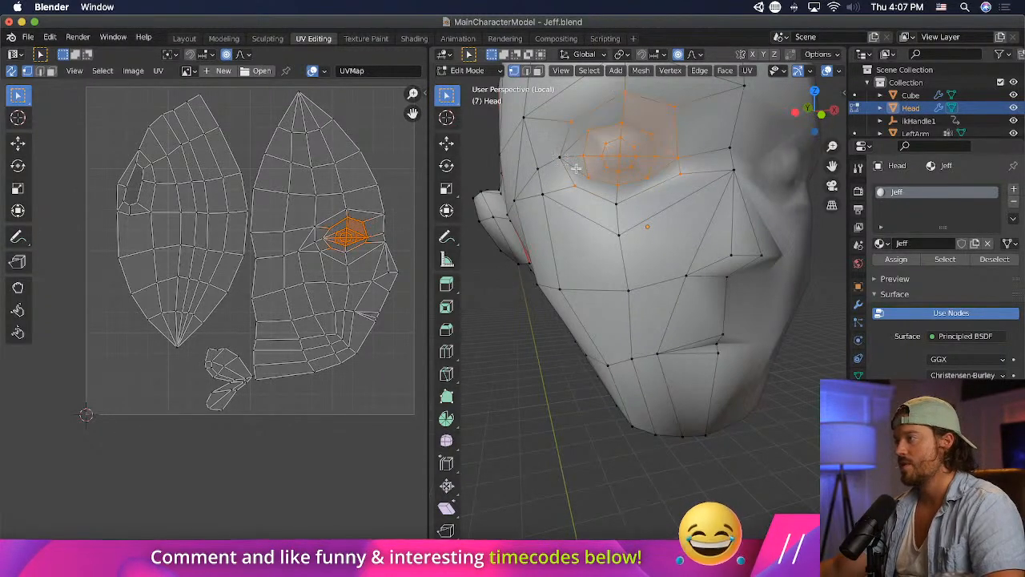
key("s")
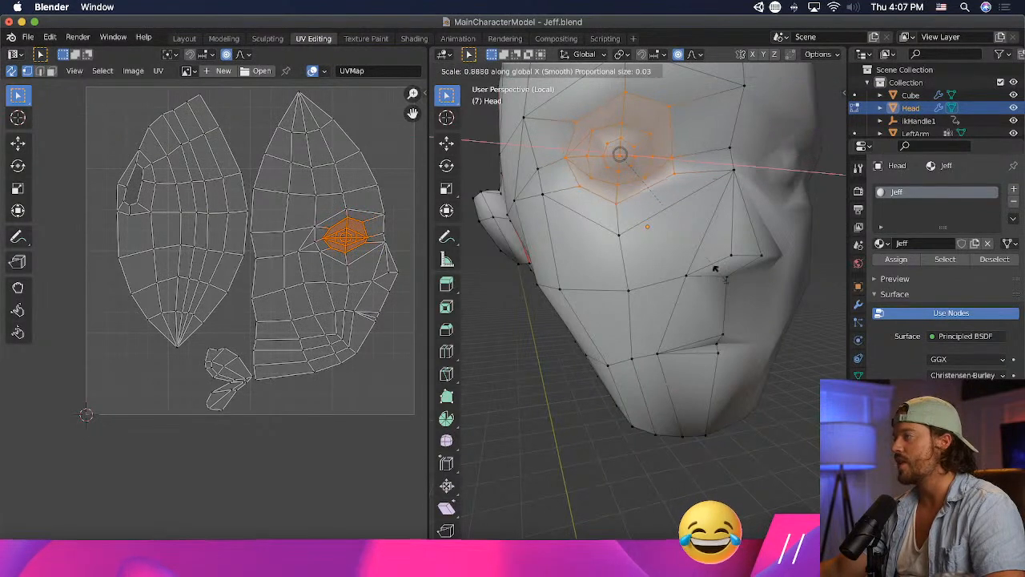
key("z")
left_click(690, 219)
- Rotate the selected eye vertices by about 9.25° as seen from the side of the head
middle_click_drag(690, 220, 803, 241)
key("s")
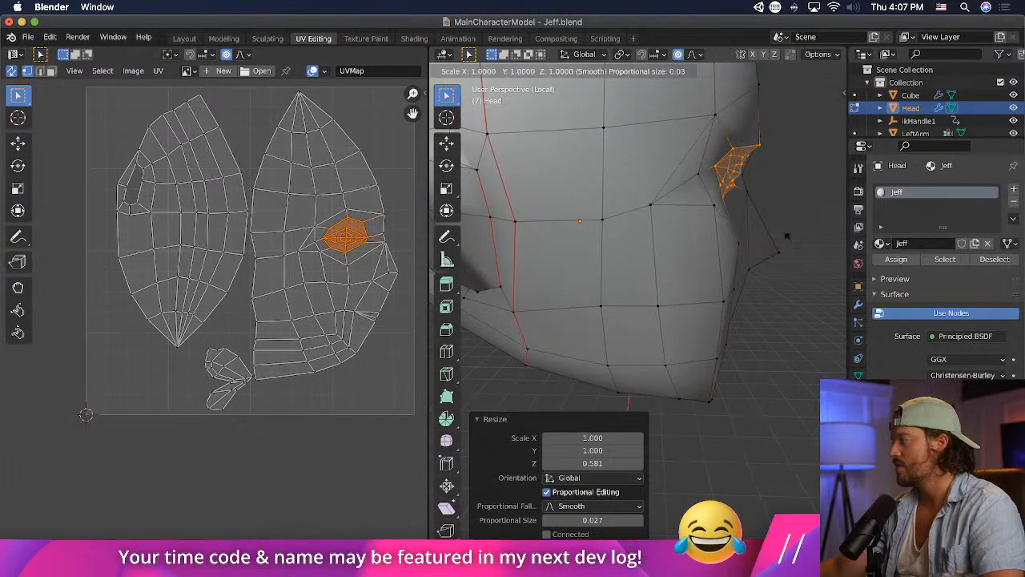
left_click(787, 233)
key("r")
left_click(797, 216)
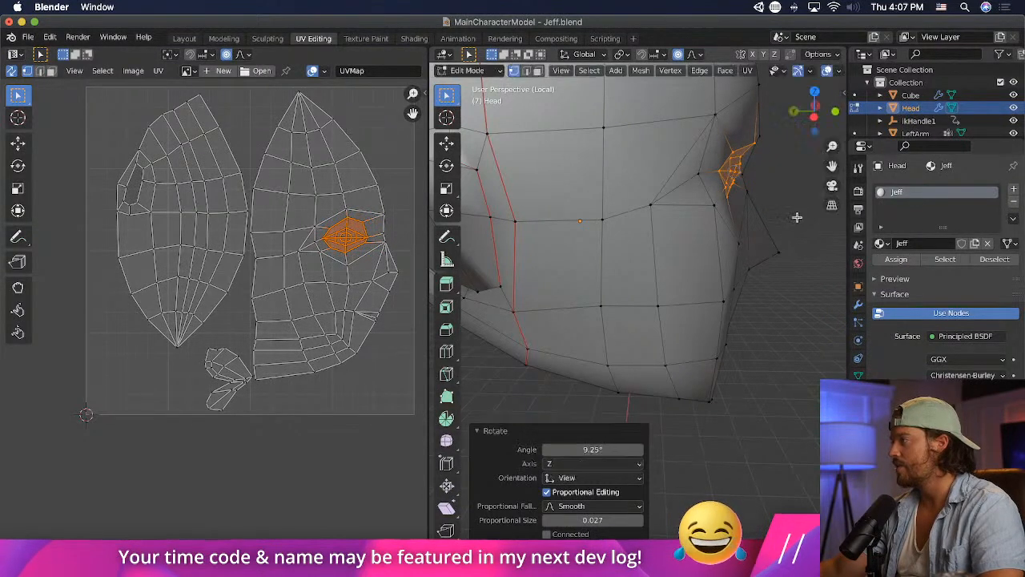
- Rotate the eye vertices slightly about the X axis and by about -3.8° as seen from the front
key("r")
key("x")
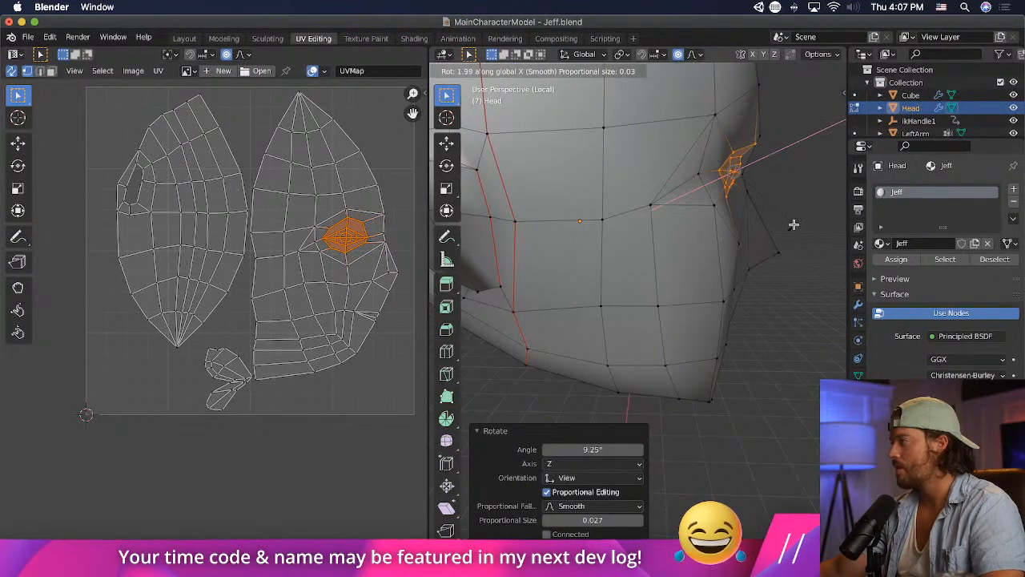
left_click(793, 225)
middle_click_drag(794, 225, 657, 229)
key("r")
left_click(672, 225)
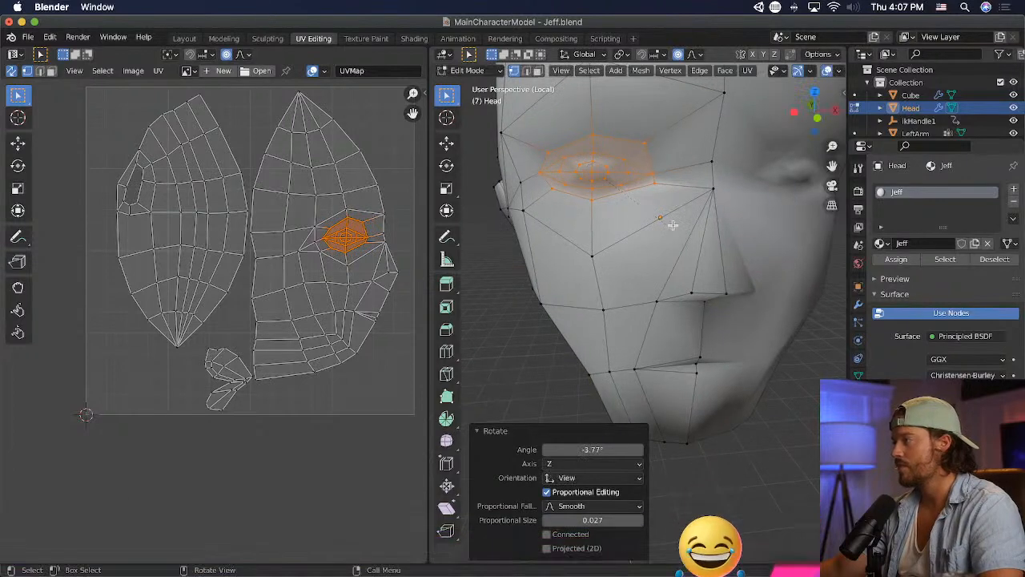
- Move the upper inner vertex of the outer eye loop slightly down and away from the nose
left_click(649, 144)
key("g")
left_click(641, 148)
scroll(681, 214, "down", 4)
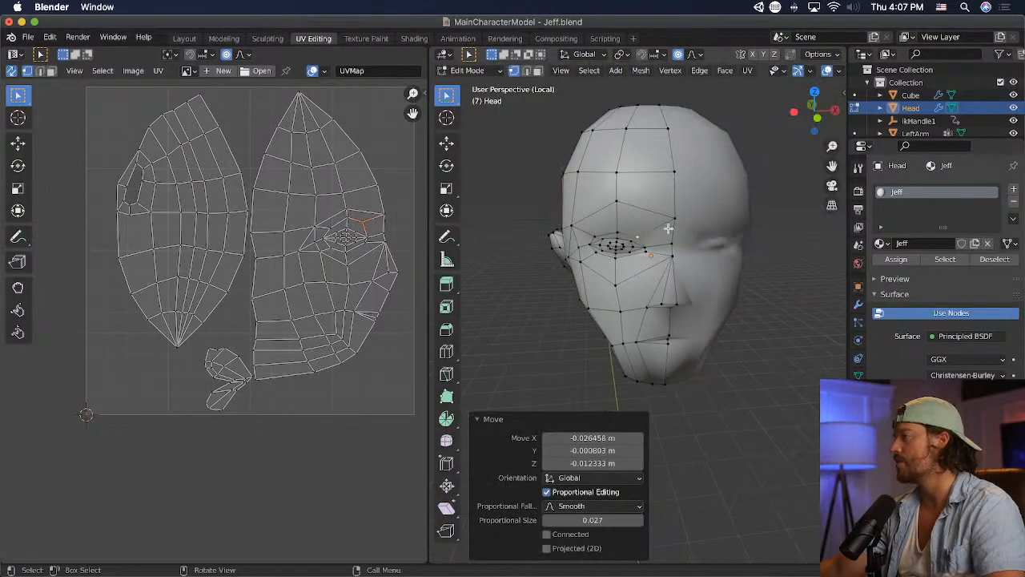
- Select all the eye vertices and move them slightly toward the nose and upward
scroll(668, 228, "up", 3)
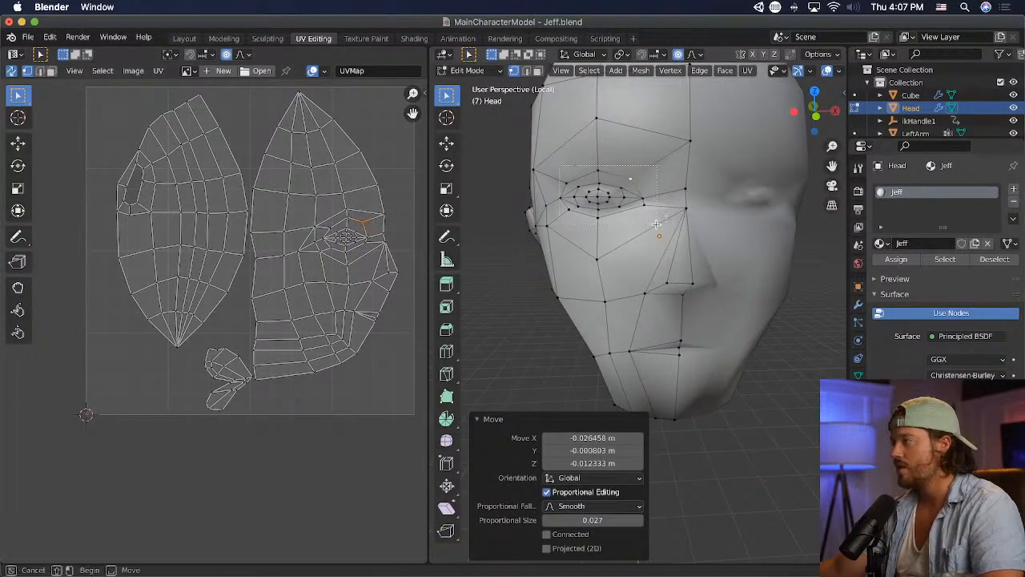
left_click_drag(656, 224, 657, 225)
key("g")
left_click(661, 222)
- Scale the eye vertices to about 1.04 along X and enlarge them slightly along Z
key("s")
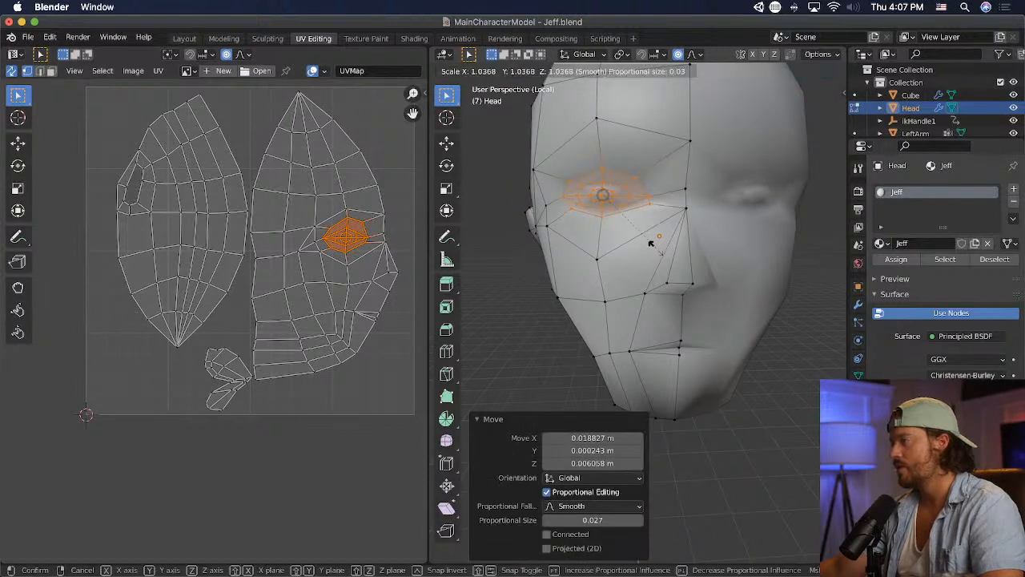
key("x")
left_click(650, 247)
key("s")
key("y")
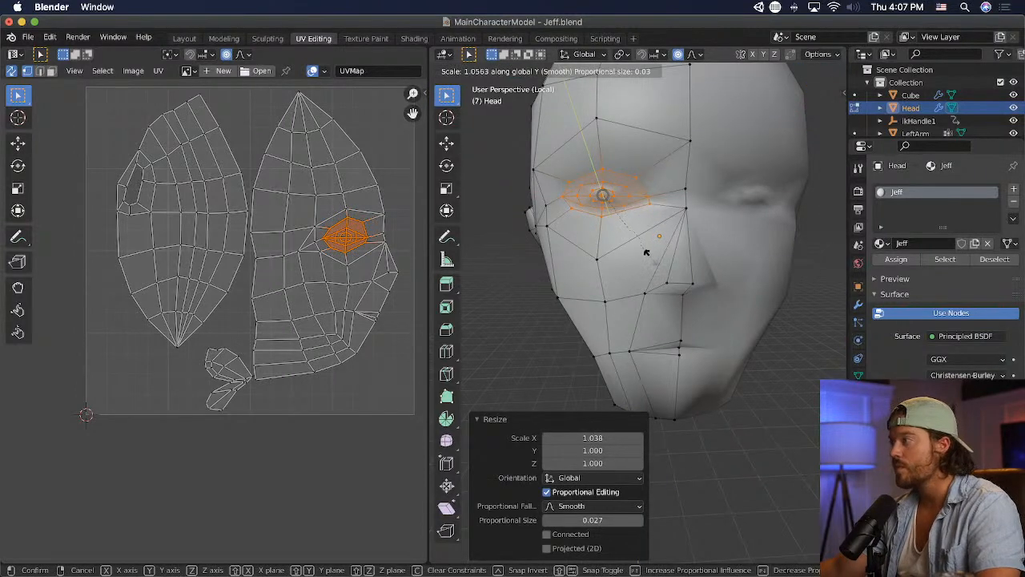
key("z")
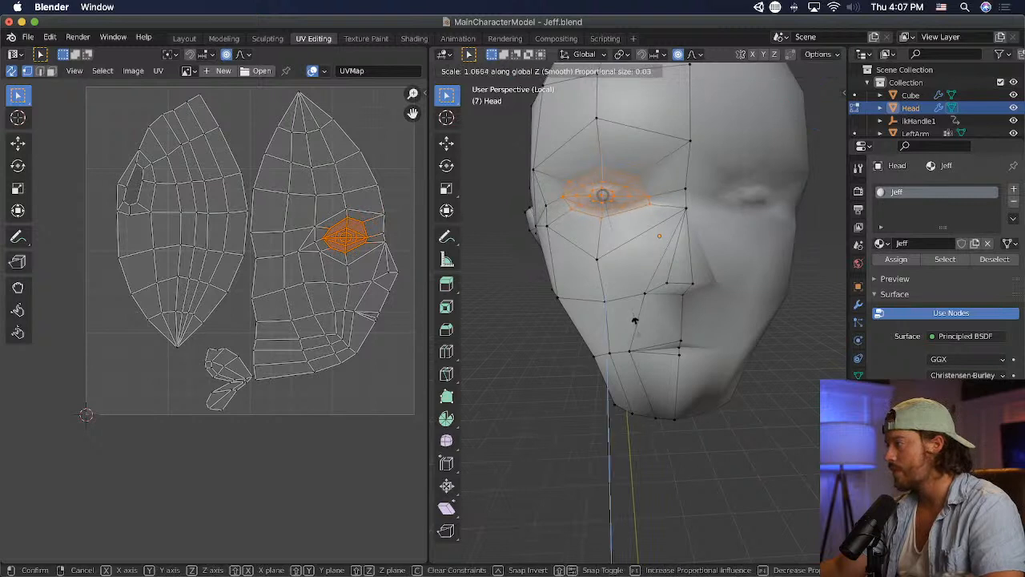
left_click(634, 331)
- Adjust the upper inner and upper outer vertices of the outer eye loop to refine the upper eyelid
left_click(647, 182)
key("g")
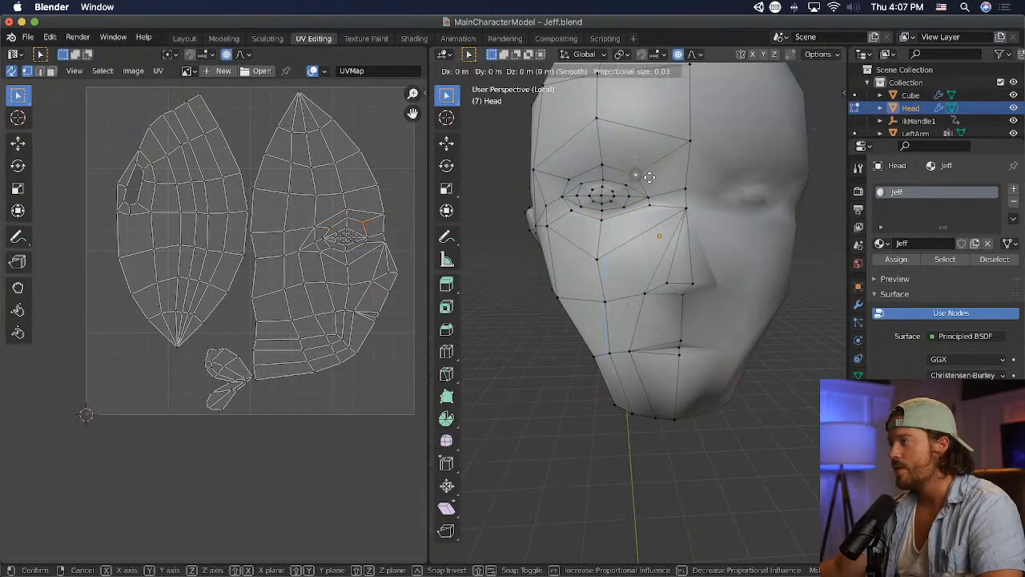
left_click(650, 178)
left_click(573, 185)
key("g")
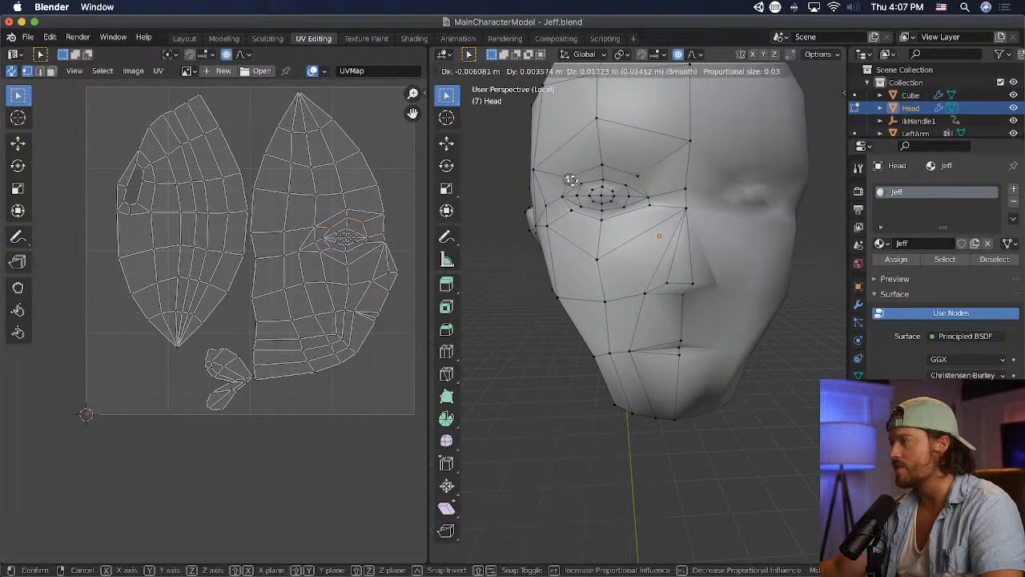
left_click(571, 209)
- Move the lower inner, bottom and lower outer vertices of the outer eye loop downward to open the lower eyelid
left_click(571, 210)
key("g")
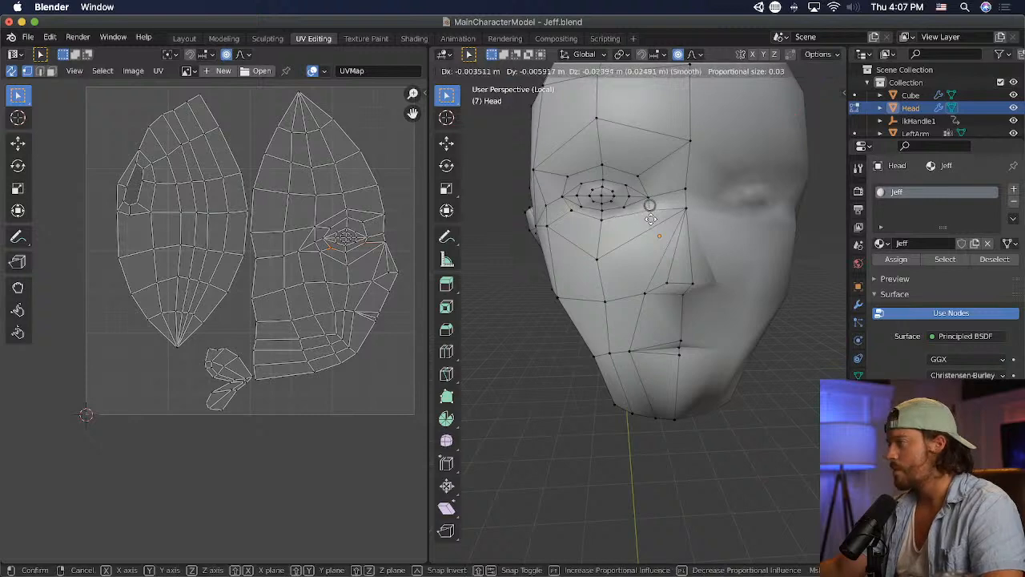
left_click(650, 219)
left_click(601, 218)
key("g")
left_click(599, 222)
left_click(568, 213)
key("g")
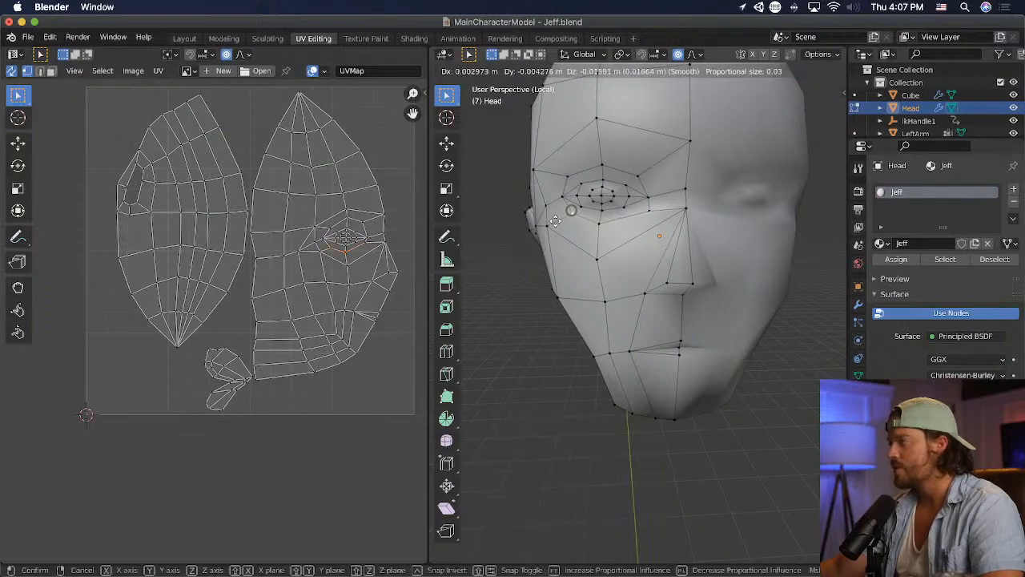
left_click(549, 225)
- Move the eye's outer corner vertex outward, nudge the lower inner vertex upward, and save the Blender file
left_click(558, 199)
key("g")
left_click(555, 199)
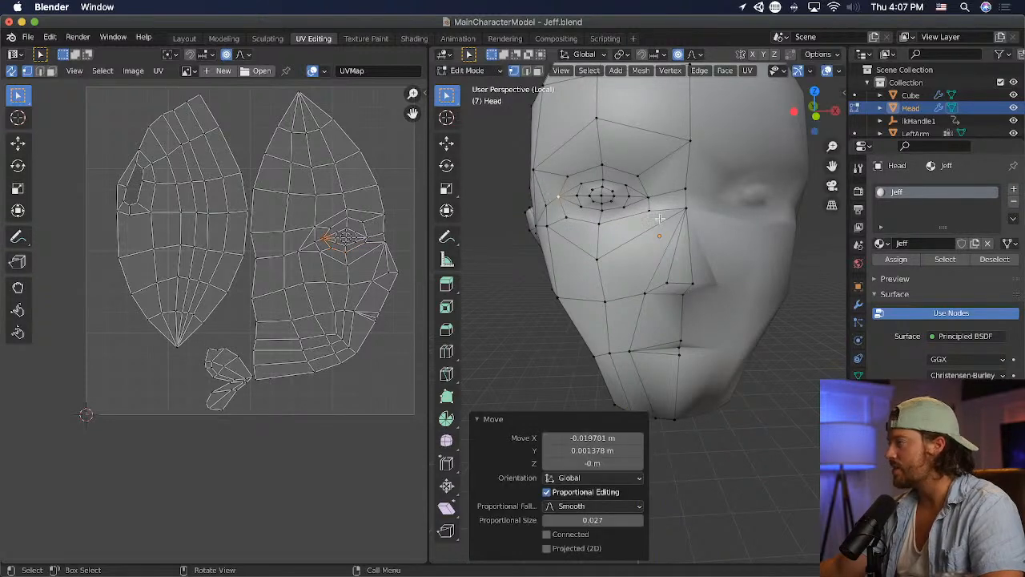
left_click(653, 217)
key("g")
left_click(651, 213)
middle_click_drag(650, 213, 812, 220)
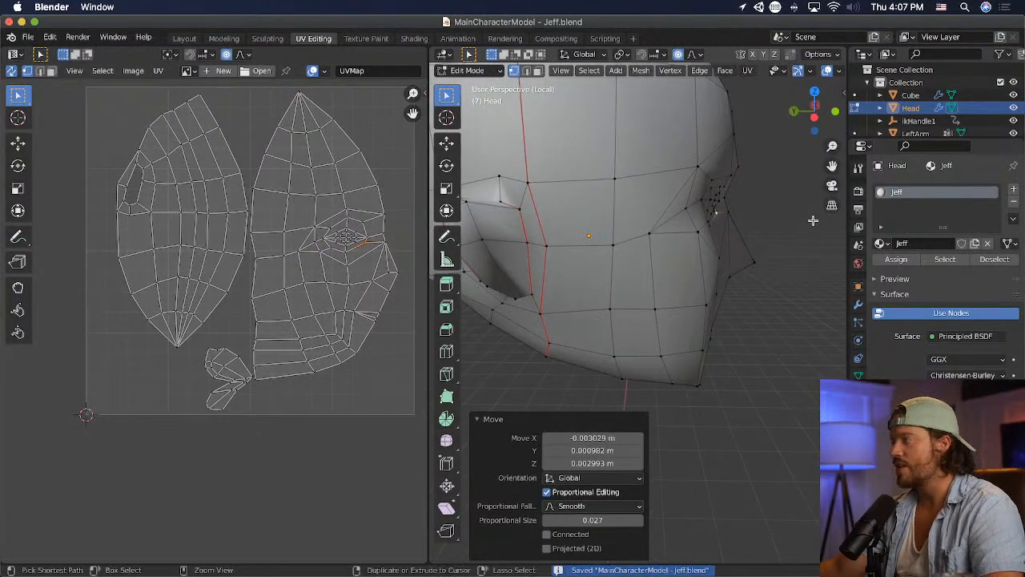
- Check the head in Unity, return to Blender, and move the outer eye loop's outer corner and lower outer vertices inward
key("super+Tab")
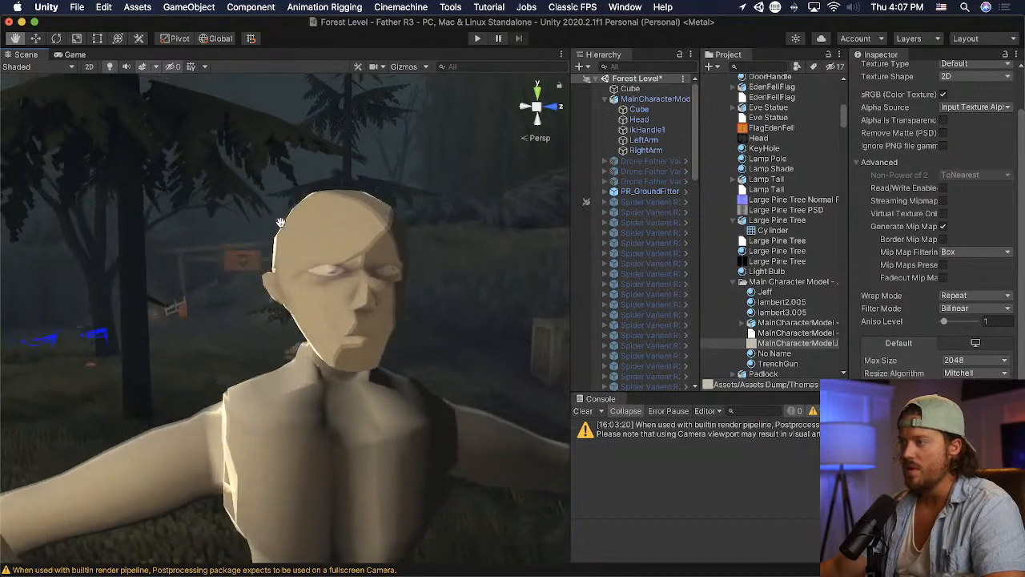
key("super+Tab")
middle_click_drag(689, 202, 578, 198)
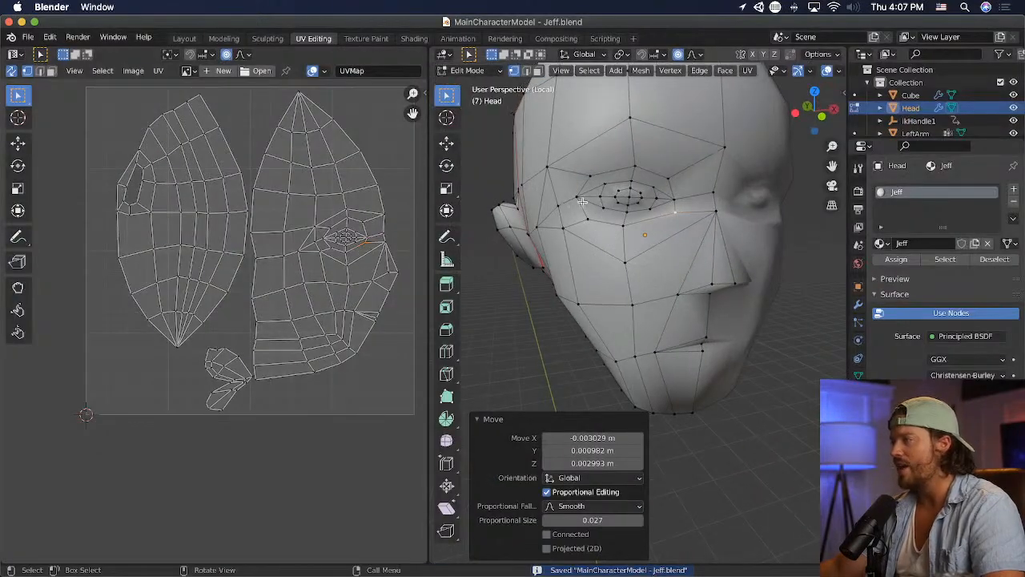
key("g")
left_click(587, 197)
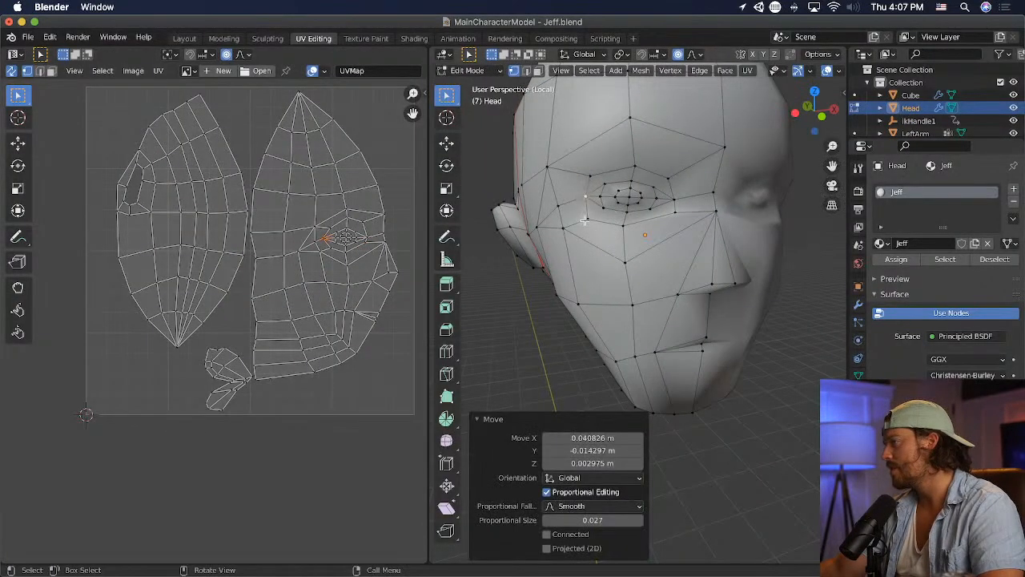
left_click(587, 221)
key("g")
left_click(591, 218)
- Move the outer eye loop's inner corner vertex away from the nose and nudge its outer corner about 0.012 m inward along X
left_click(677, 201)
key("g")
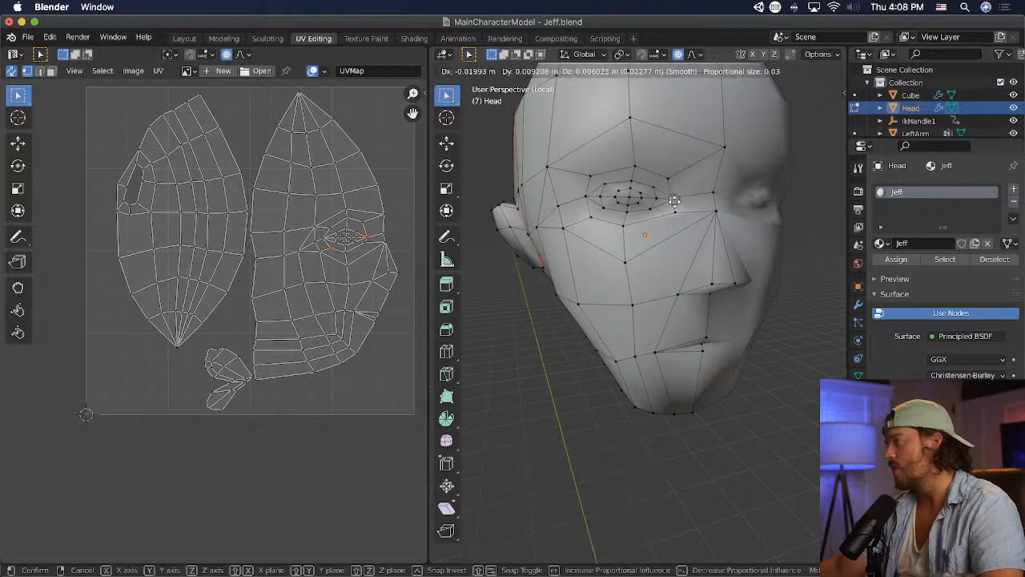
left_click(670, 199)
left_click(585, 198)
key("g")
left_click(588, 196)
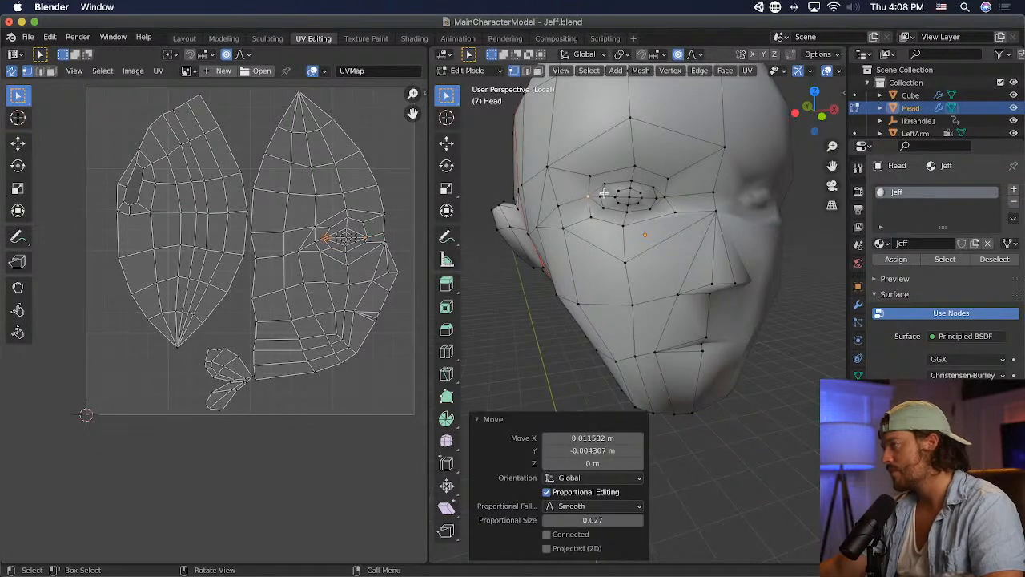
- Adjust the middle eye loop by moving its outer corner inward, its top vertex slightly upward and its bottom vertex downward
left_click(603, 196)
key("g")
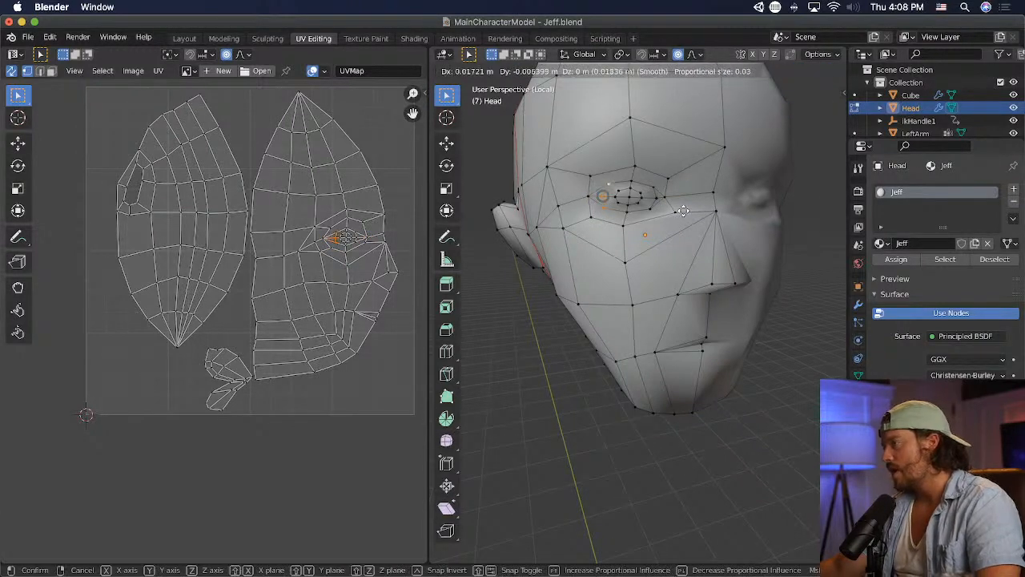
left_click(683, 210)
left_click(658, 199)
middle_click_drag(694, 213, 681, 217)
key("g")
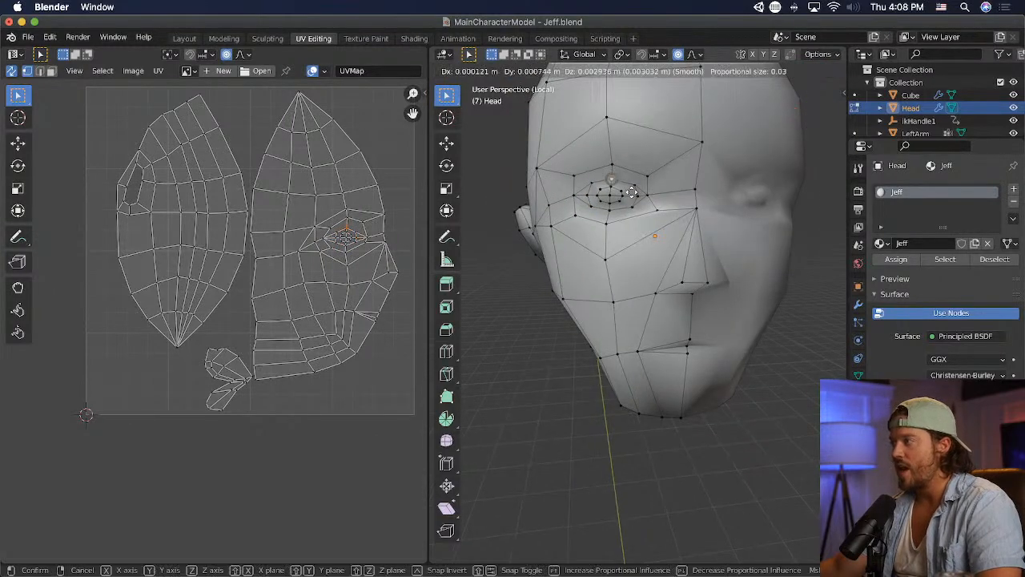
left_click(630, 191)
left_click(612, 209)
key("g")
left_click(629, 228)
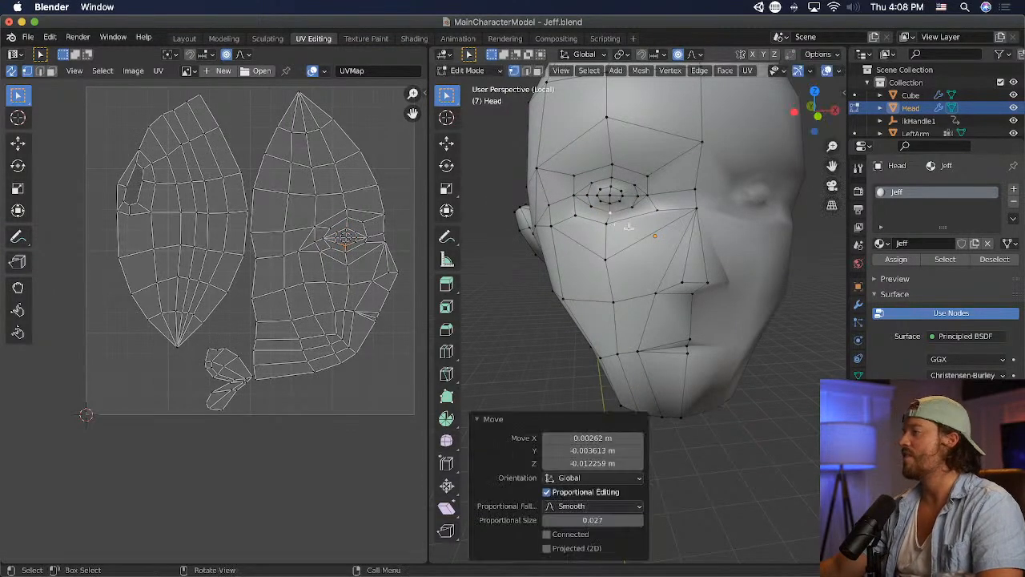
- Move the outer eye loop's lower inner vertex away from the nose, adjust the outer cheek vertex, and save the file
left_click(633, 207)
key("g")
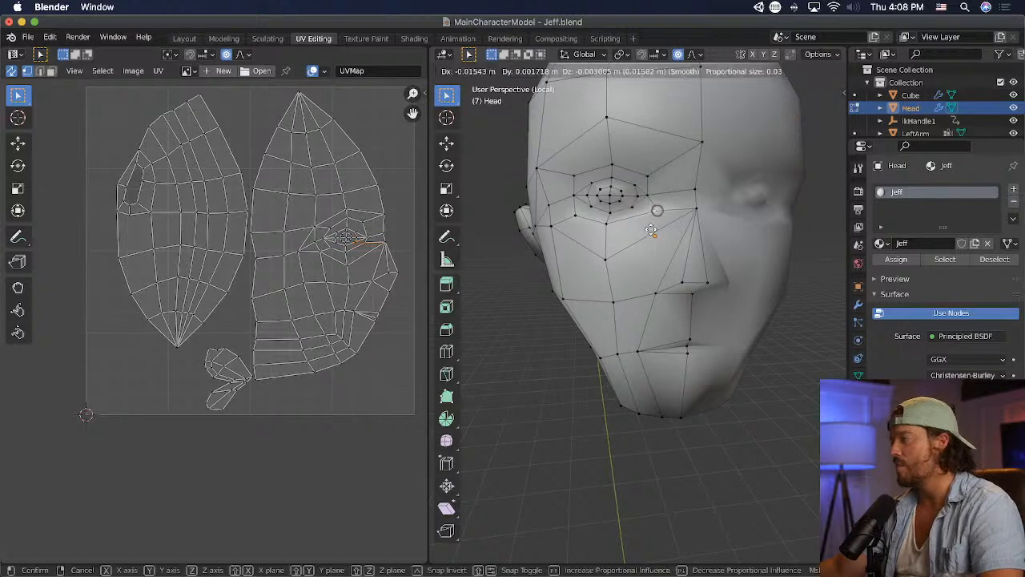
left_click(645, 232)
left_click(573, 216)
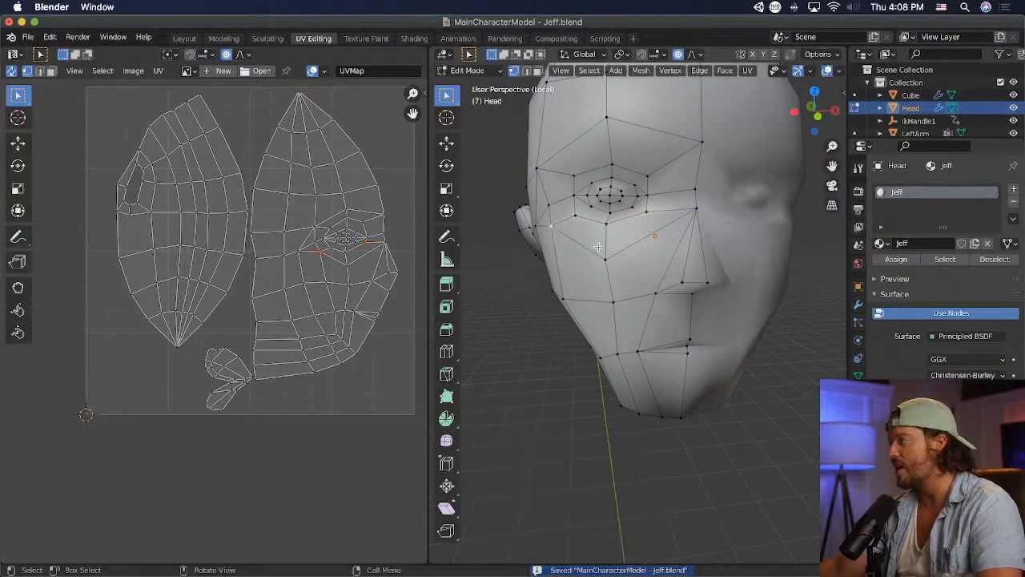
key("g")
left_click(604, 244)
key("super+s")
- Move the outer eye loop's lower outer vertex inward and upward, nudge its inner corner vertex toward the nose, and save
left_click(577, 215)
key("g")
left_click(659, 233)
key("super+s")
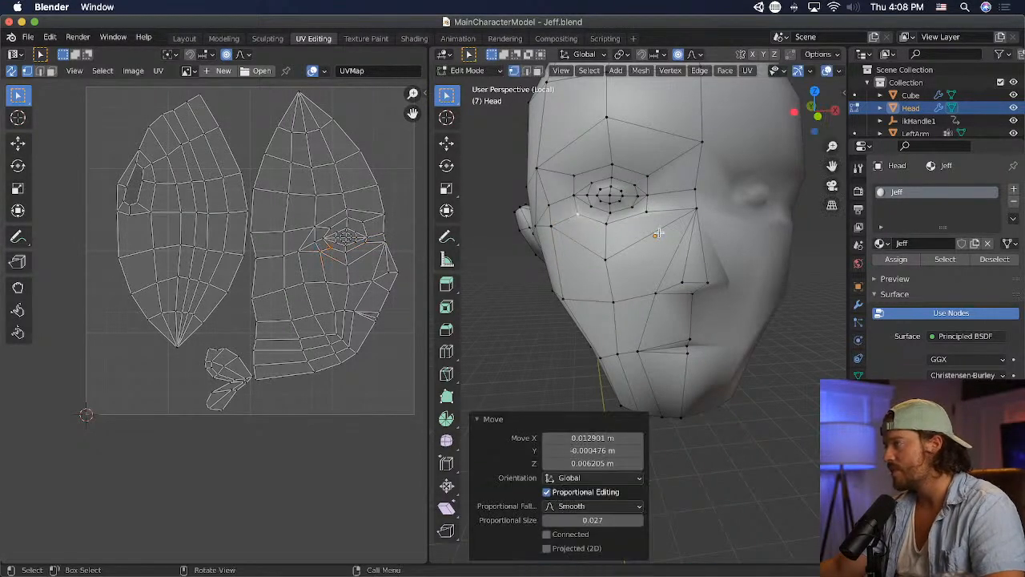
middle_click_drag(686, 193, 667, 185)
scroll(620, 206, "up", 2)
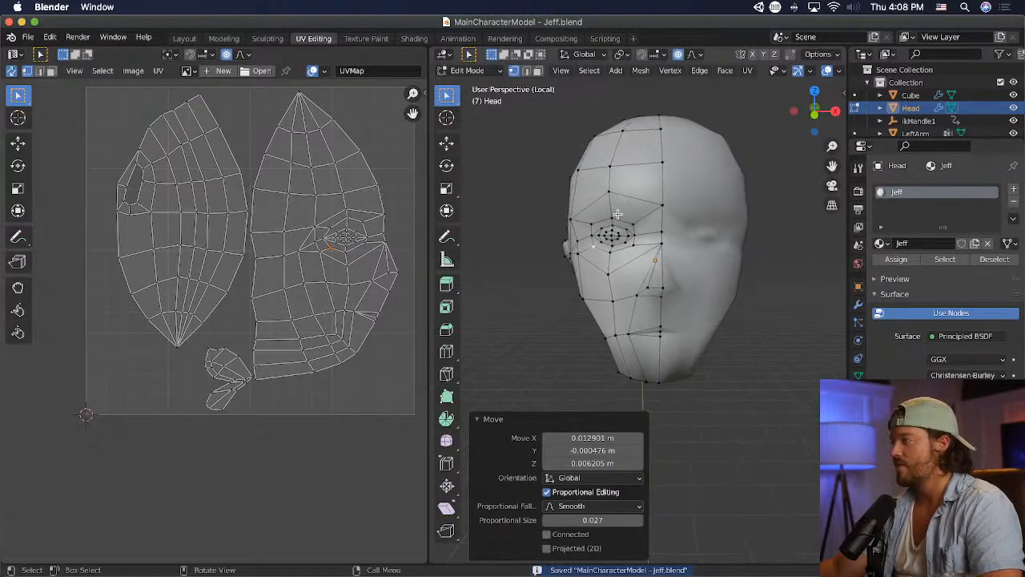
left_click(633, 215)
key("g")
left_click(651, 217)
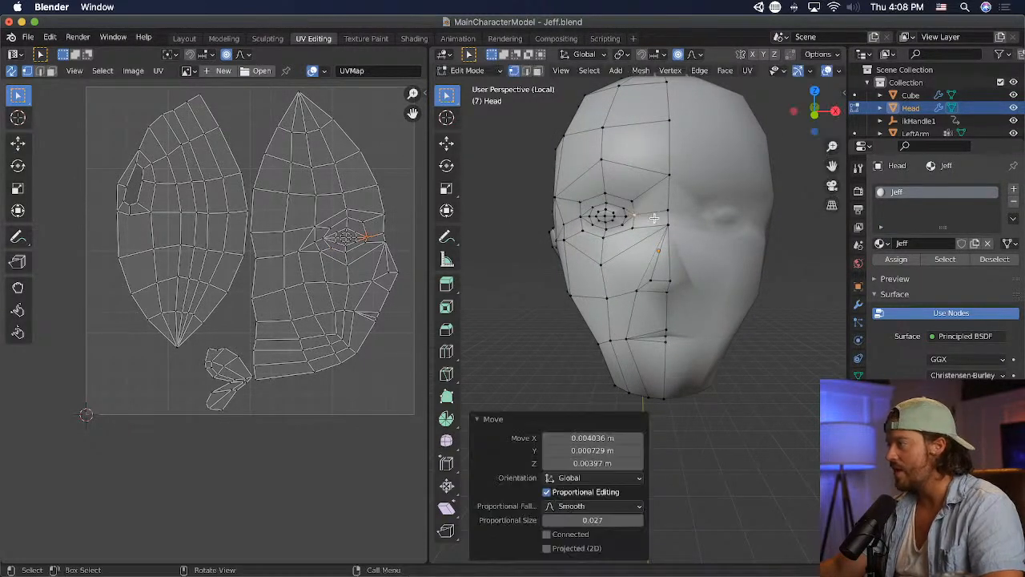
key("super+s")
- Select the whole eye region, move it about 0.019 m toward the nose, and check the saved head in Unity
scroll(645, 217, "up", 1)
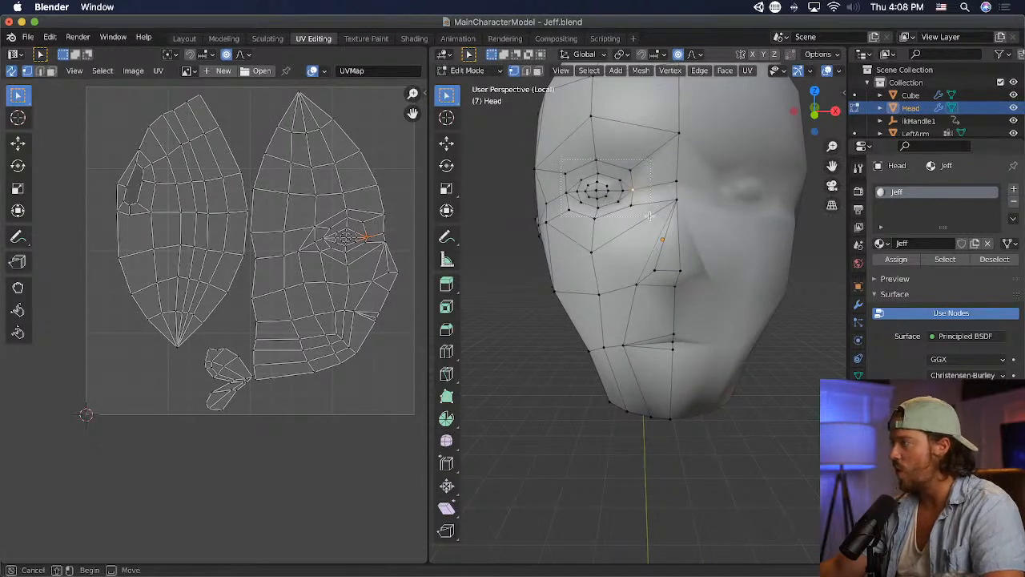
left_click_drag(642, 218, 642, 218)
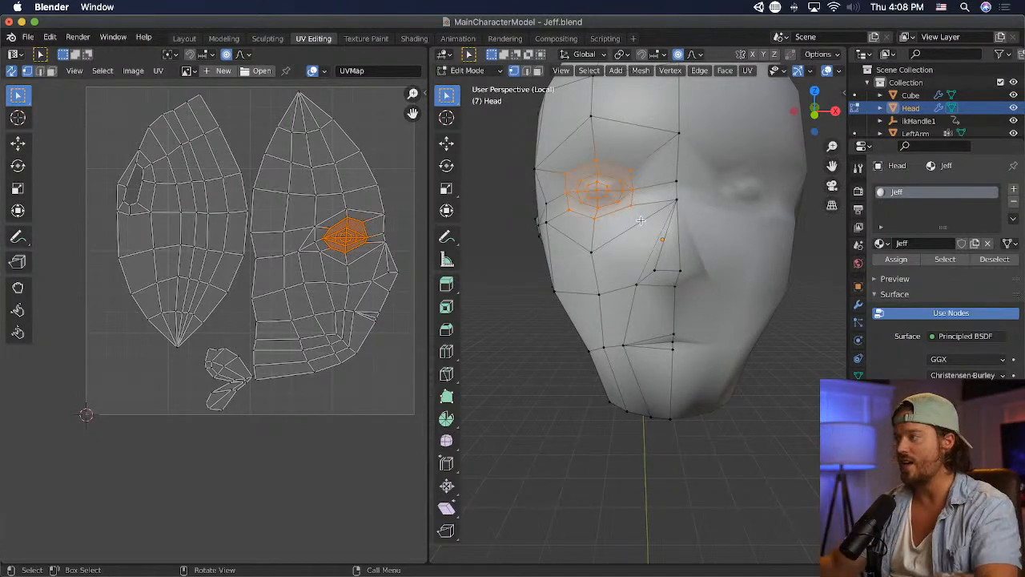
key("g")
left_click(663, 218)
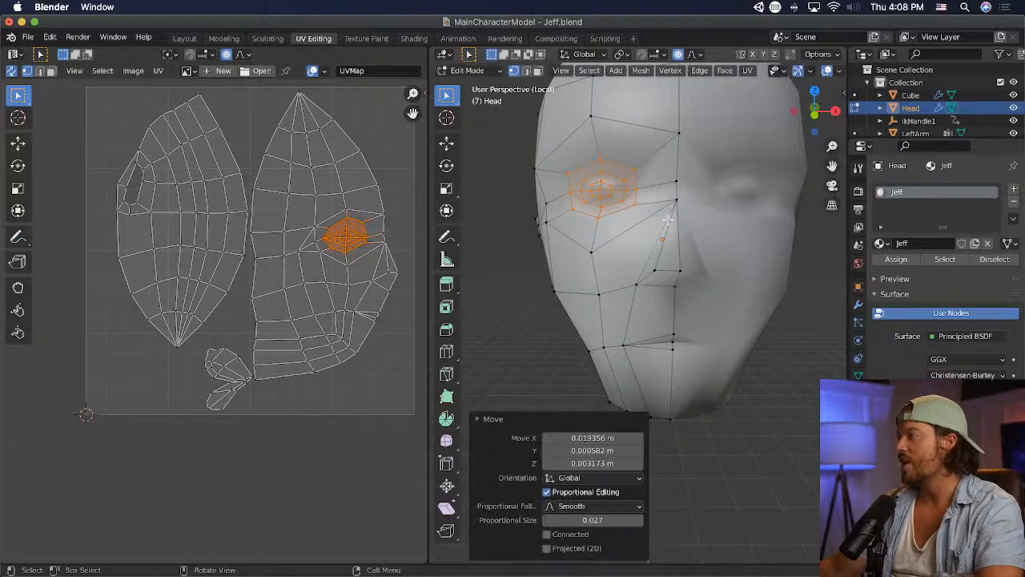
key("super+s")
key("super+Tab")
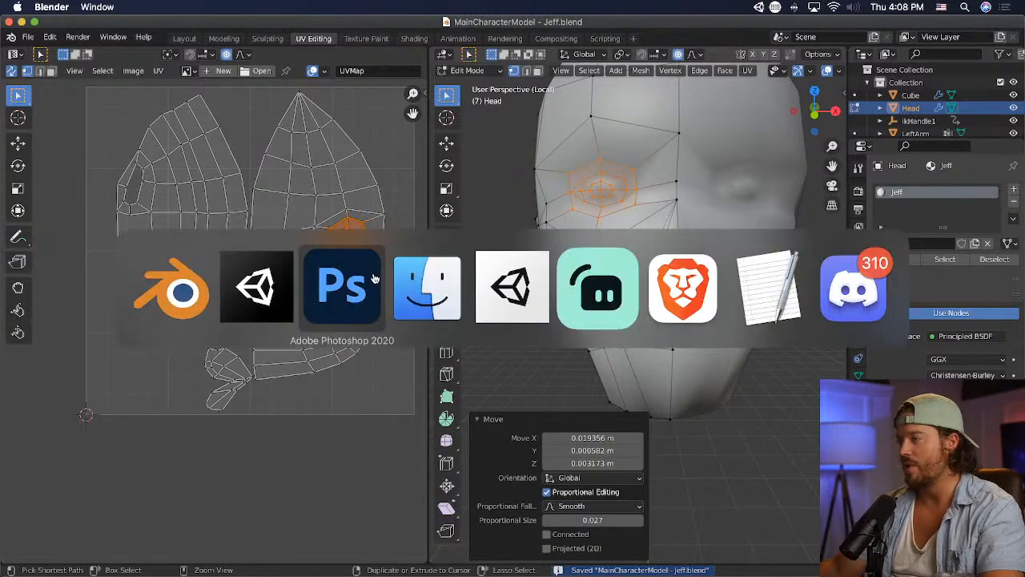
left_click(275, 293)
mouse_move(462, 282)
middle_mouse_down()
mouse_move(377, 281)
mouse_move(448, 280)
middle_mouse_up()
left_click_drag(446, 286, 400, 290, "alt")
- In Blender, shift the eye region about 0.032 m outward, compare with Unity, and move it about 0.023 m back toward the nose
key("super+Tab")
key("g")
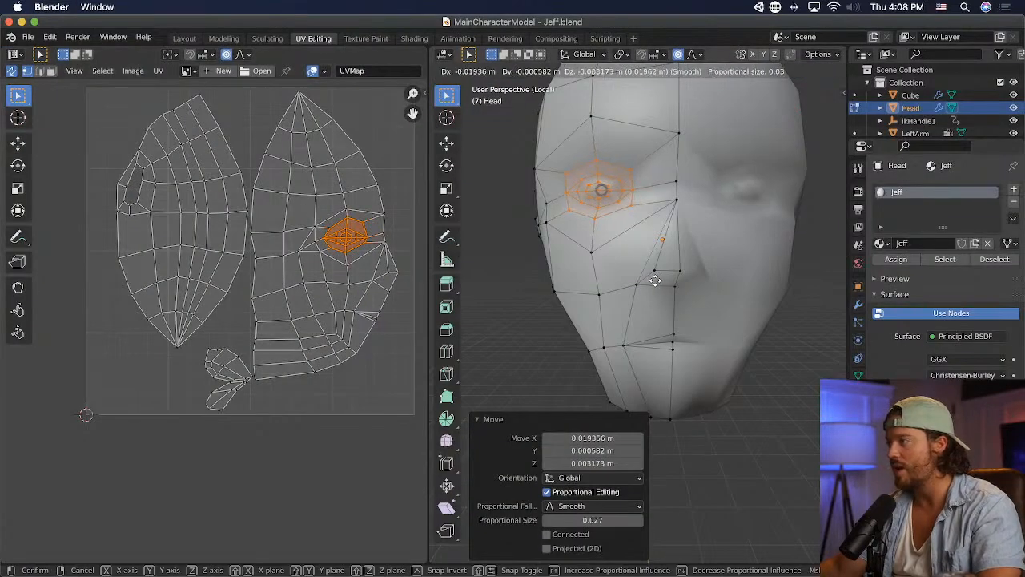
left_click(653, 280)
key("super+Tab")
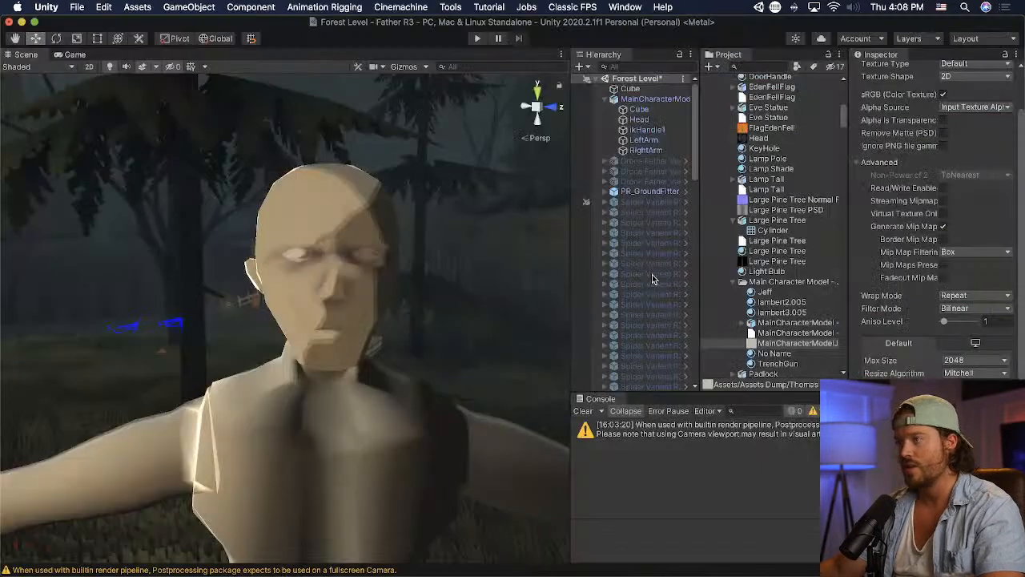
key("super+Tab")
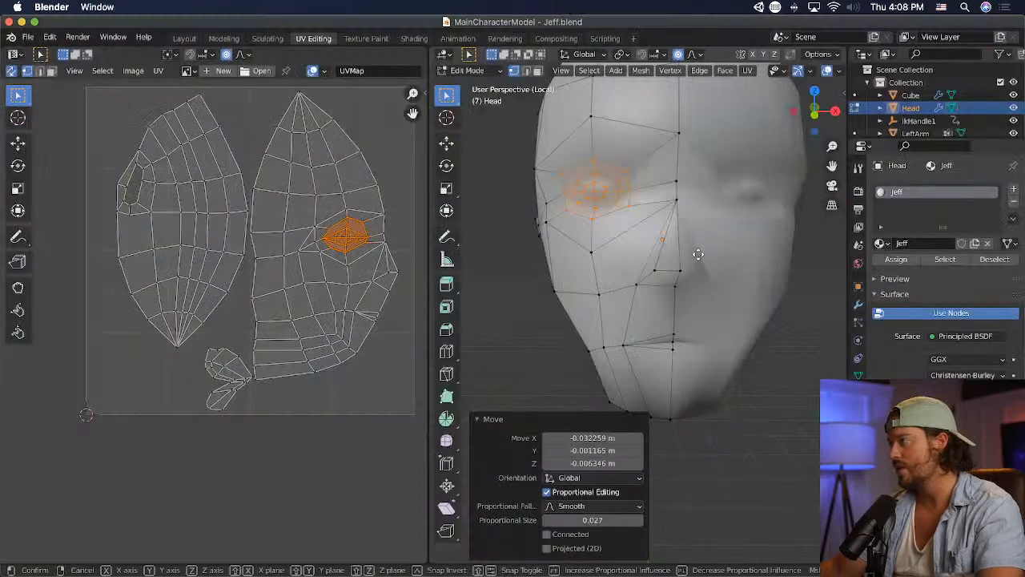
key("g")
left_click(701, 253)
- Compare with the head in Unity, lower the eye region about 0.032 m along Z in Blender, and save the file
key("super+Tab")
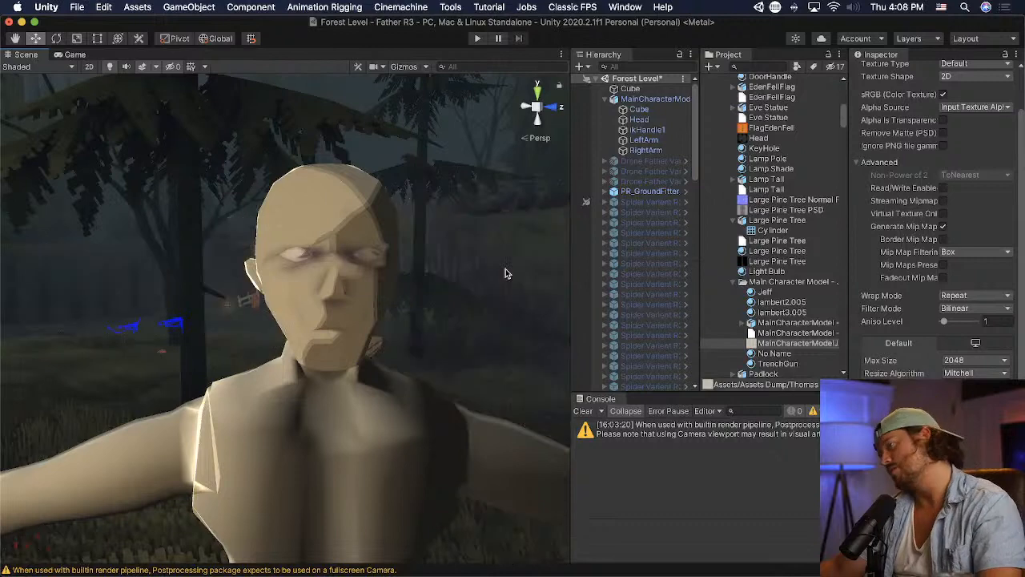
key("super+Tab")
key("g")
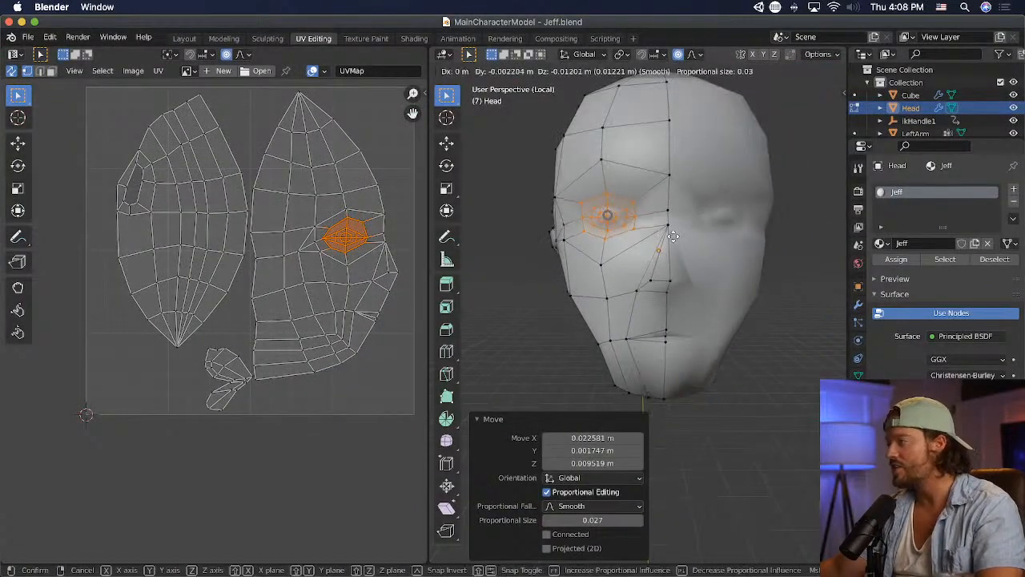
left_click(670, 243)
key("super+s")
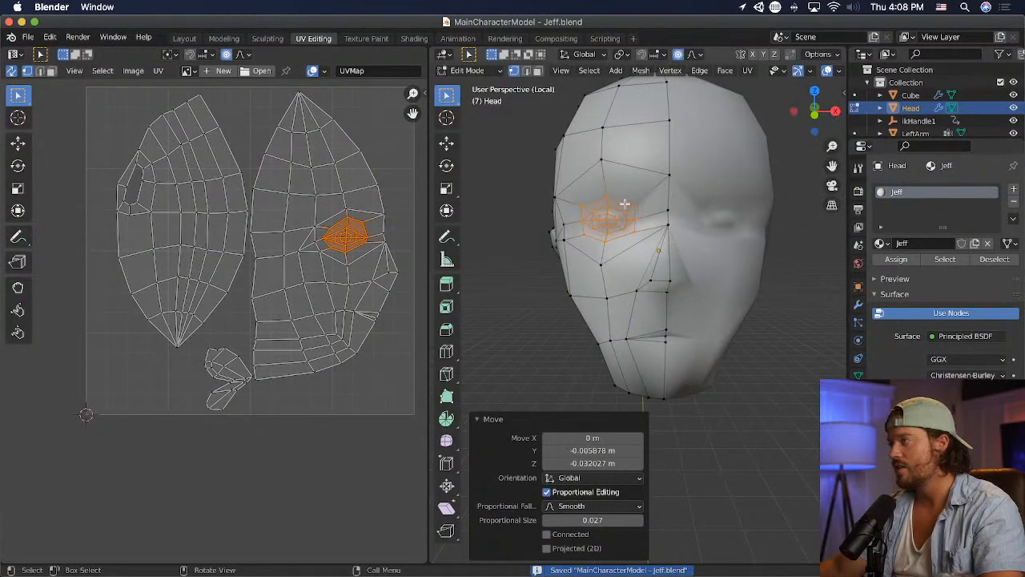
- Examine the updated eye and face in the Unity forest scene from a distance and close up, and return to Blender
key("super+Tab")
scroll(499, 211, "down", 10)
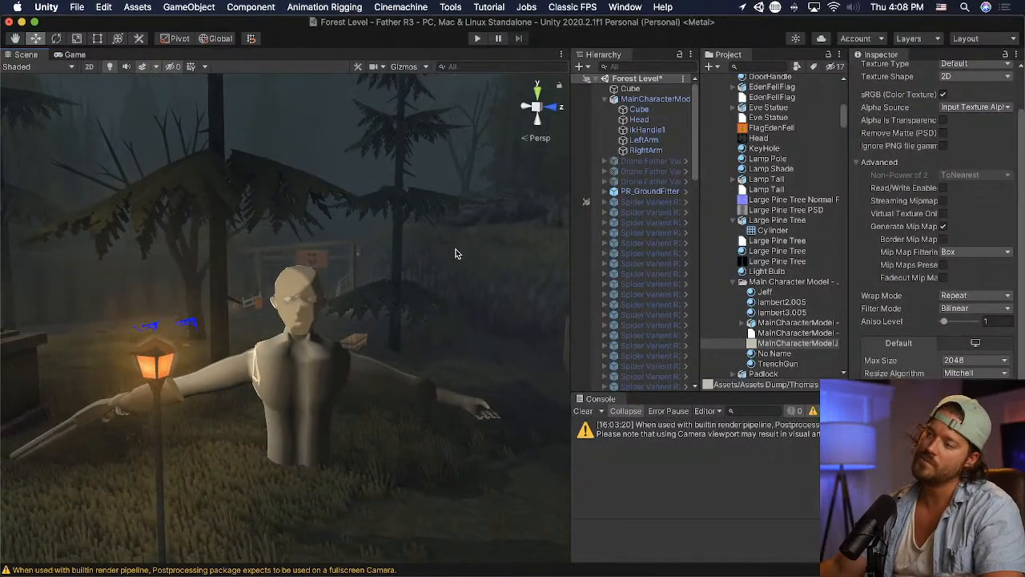
scroll(449, 258, "up", 6)
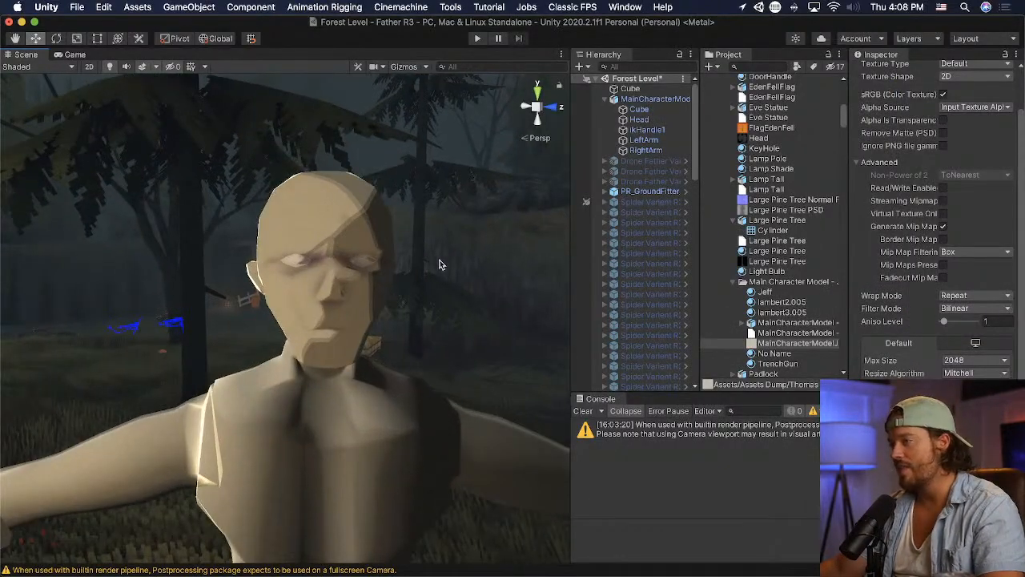
left_click_drag(439, 264, 365, 270, "alt")
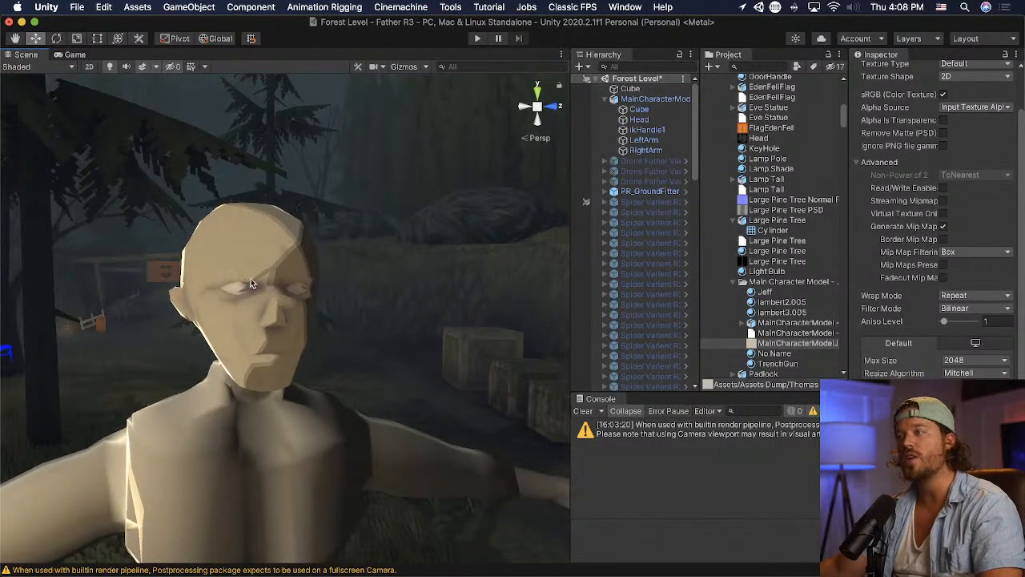
scroll(216, 299, "up", 5)
left_click_drag(216, 299, 332, 304, "alt")
middle_click_drag(332, 305, 385, 308)
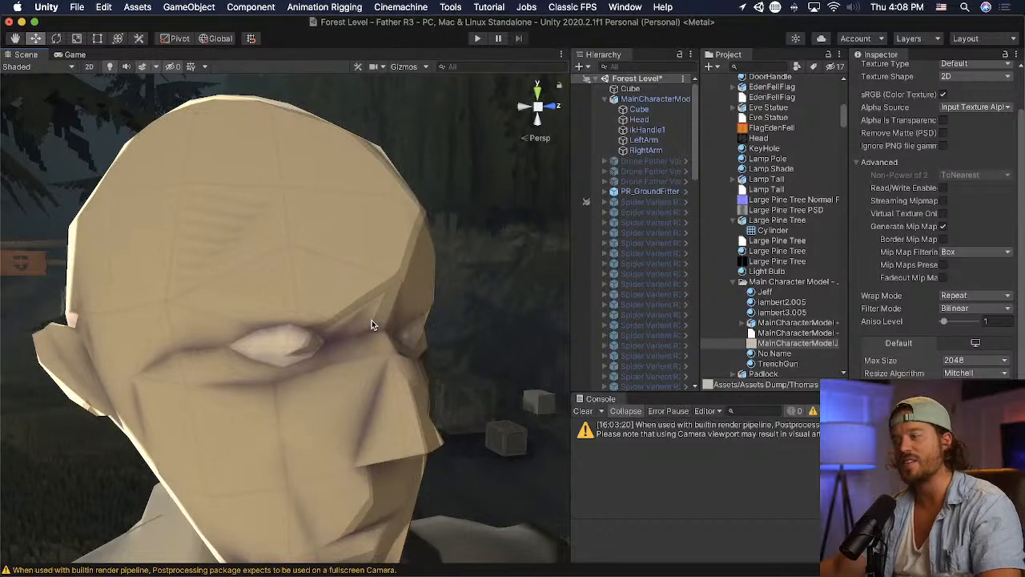
key("super+Tab")
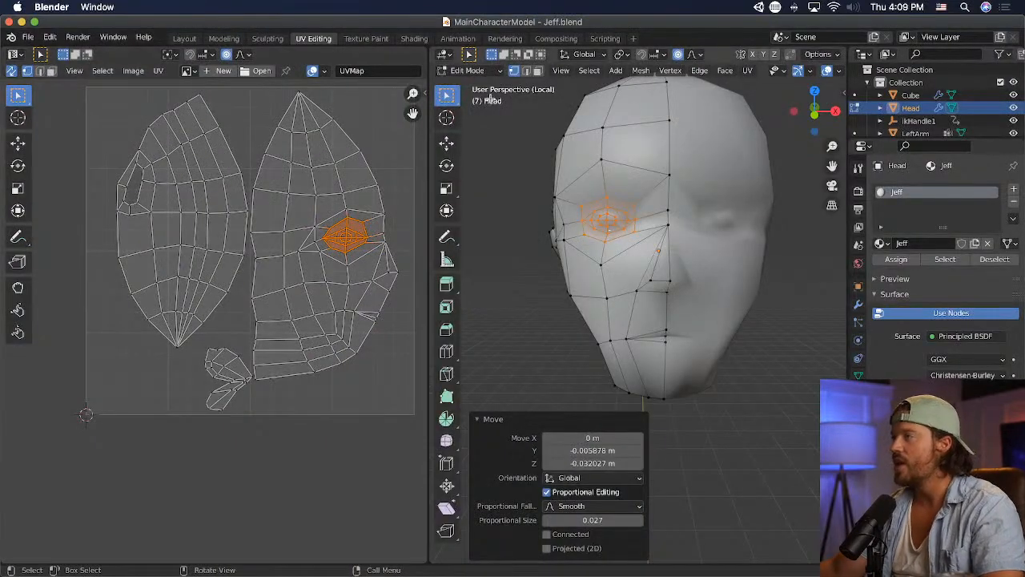
- Select the ring of faces surrounding the eye, apply Poke Faces to them, and save the file
left_click(645, 177)
left_click(644, 231, "shift")
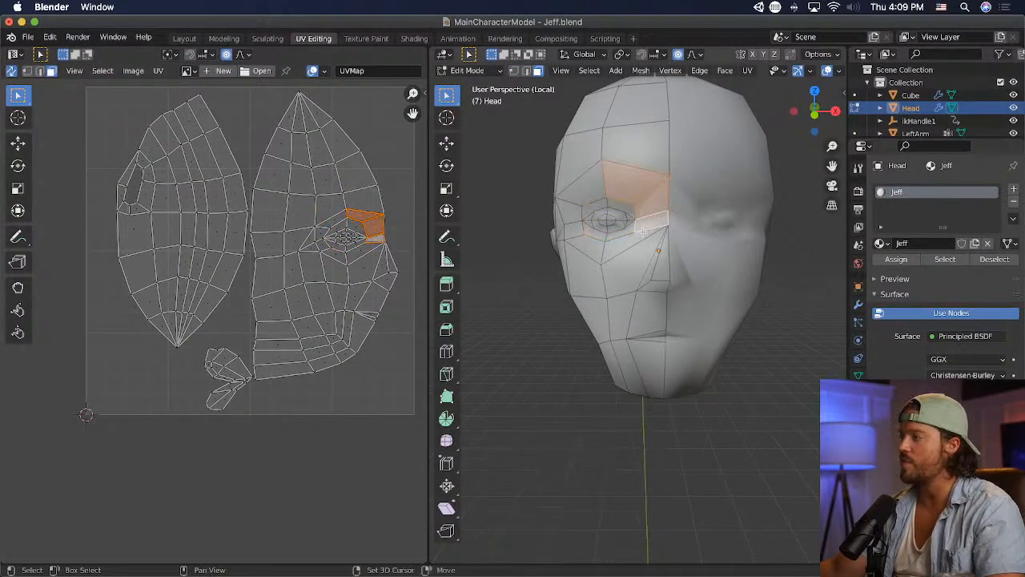
left_click(586, 185, "shift")
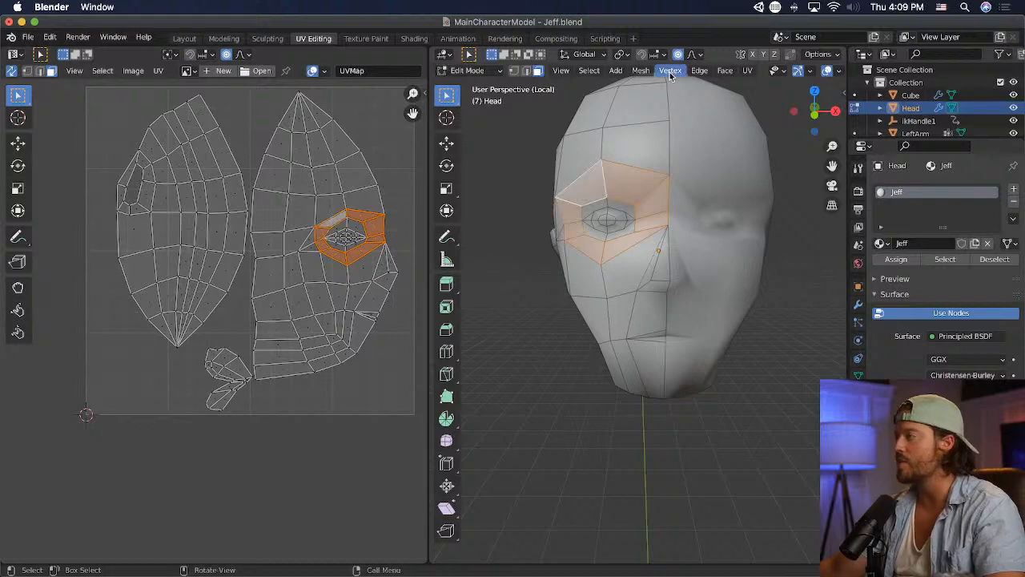
left_click(724, 72)
left_click(727, 72)
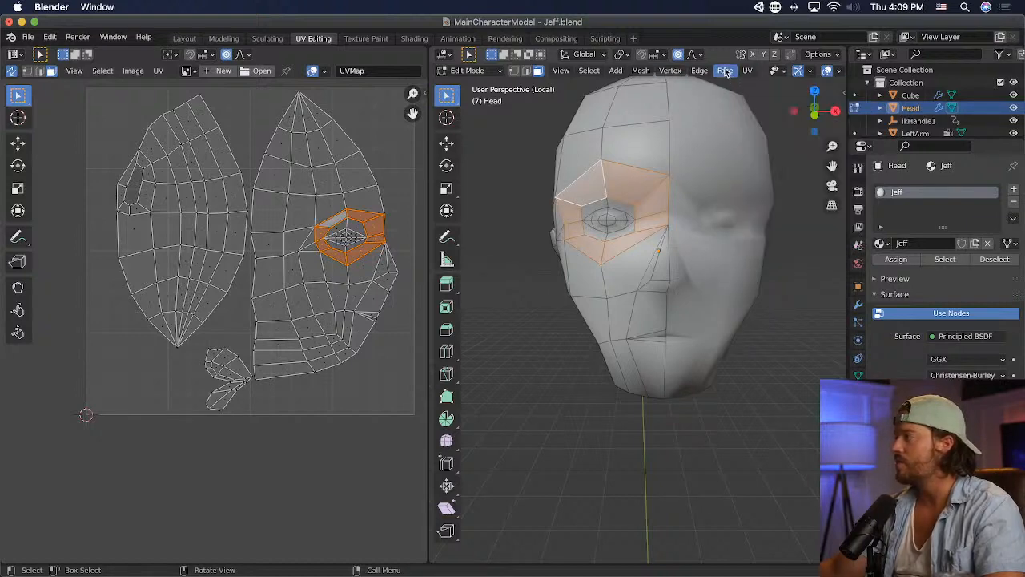
left_click(726, 72)
left_click(737, 145)
middle_click_drag(530, 224, 556, 229)
key("super+s")
- Check the poked faces in Unity, return to Blender, and reposition the top vertex of the outer eye loop from the side
left_click(748, 236)
middle_click_drag(748, 235, 808, 239)
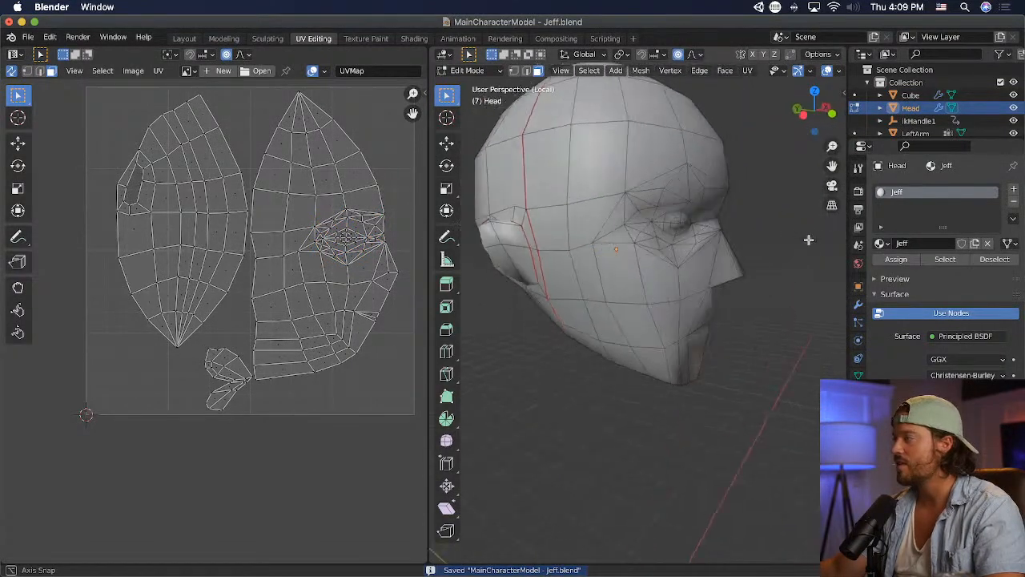
key("super+Tab")
middle_click_drag(479, 268, 724, 212)
key("super+Tab")
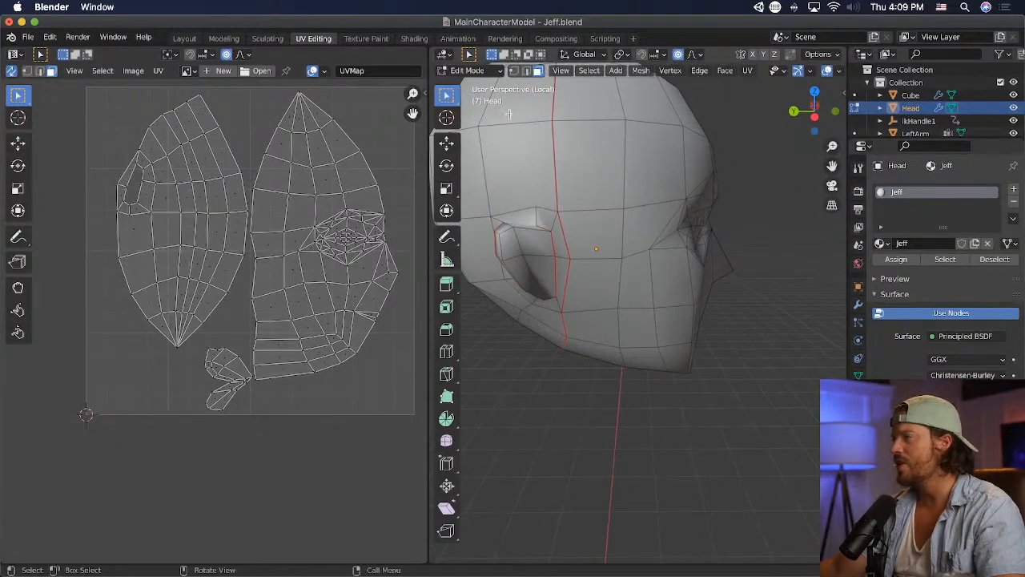
key("g")
left_click(739, 215)
- Pull the new brow vertices above the eye forward about 0.013 m, save the file, and view the head in Unity
middle_click_drag(739, 215, 778, 229)
key("g")
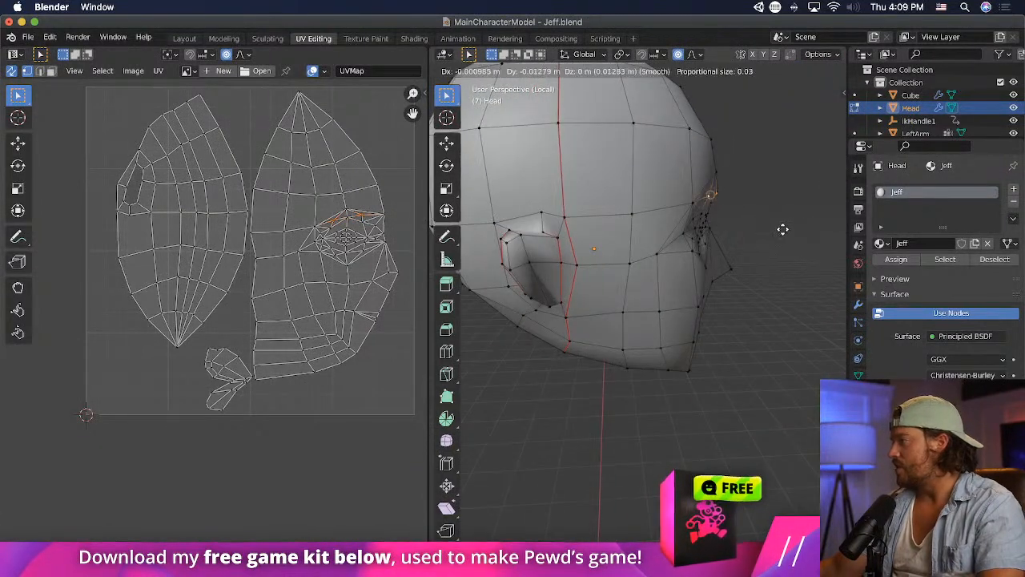
left_click(783, 229)
left_click(717, 203)
middle_click_drag(717, 203, 591, 199)
key("super+s")
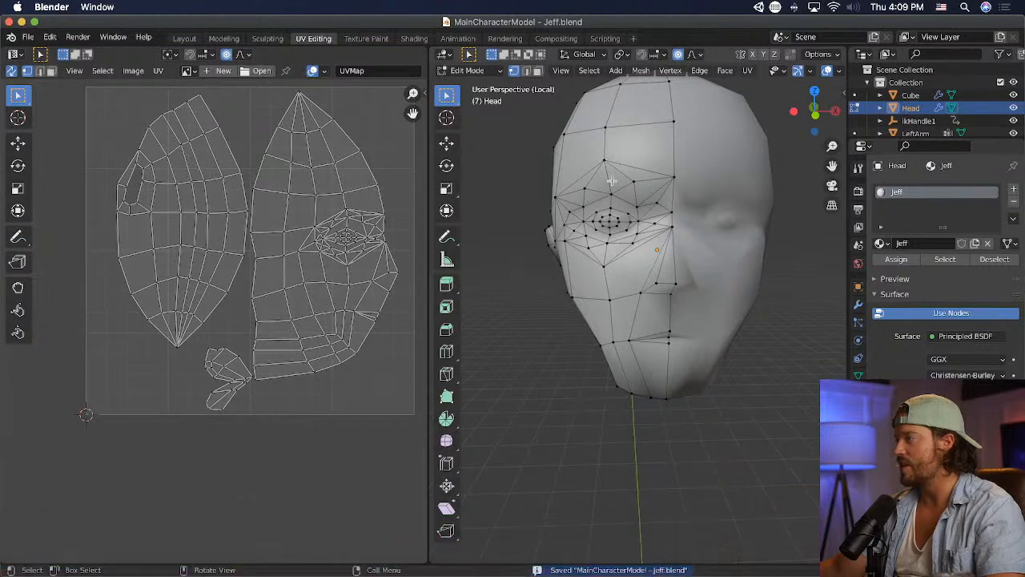
key("super+Tab")
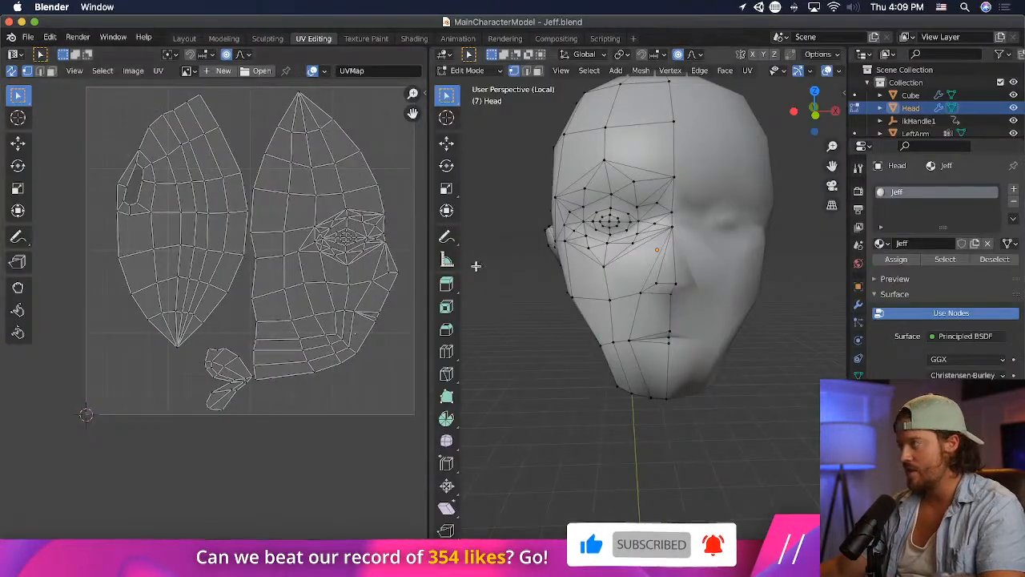
- Return to Blender and raise the three vertices running back from the outer eye corner toward the ear, the last by about 0.054 m
middle_click_drag(475, 266, 586, 259)
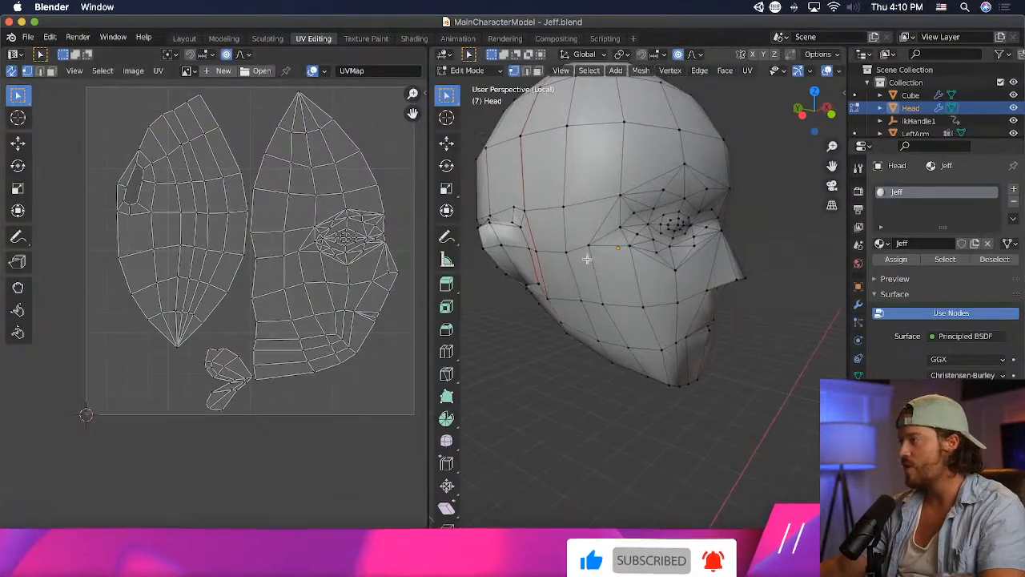
left_click(590, 247)
key("g")
left_click(679, 247)
left_click(569, 254)
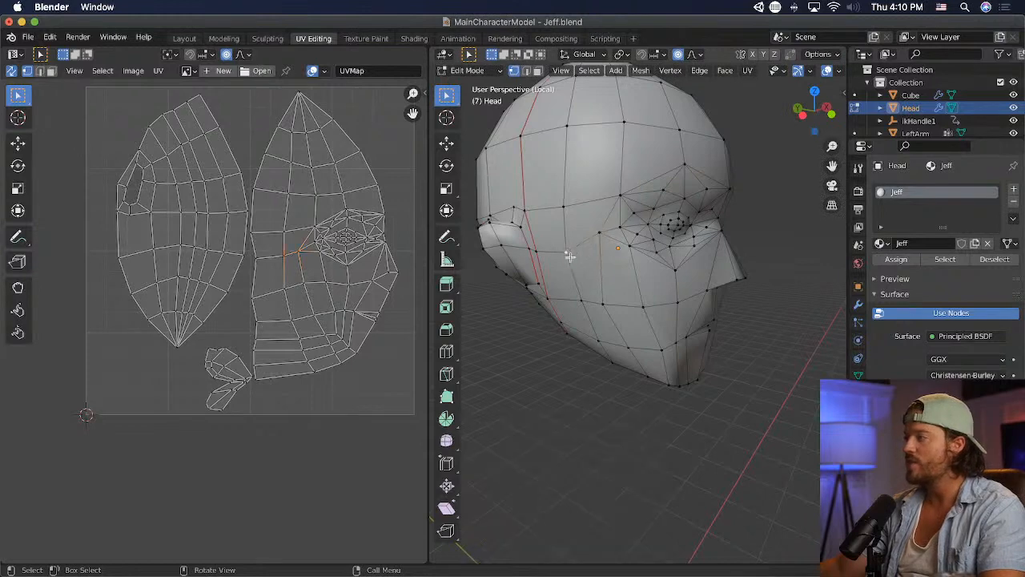
key("g")
left_click(568, 247)
left_click(581, 291)
key("g")
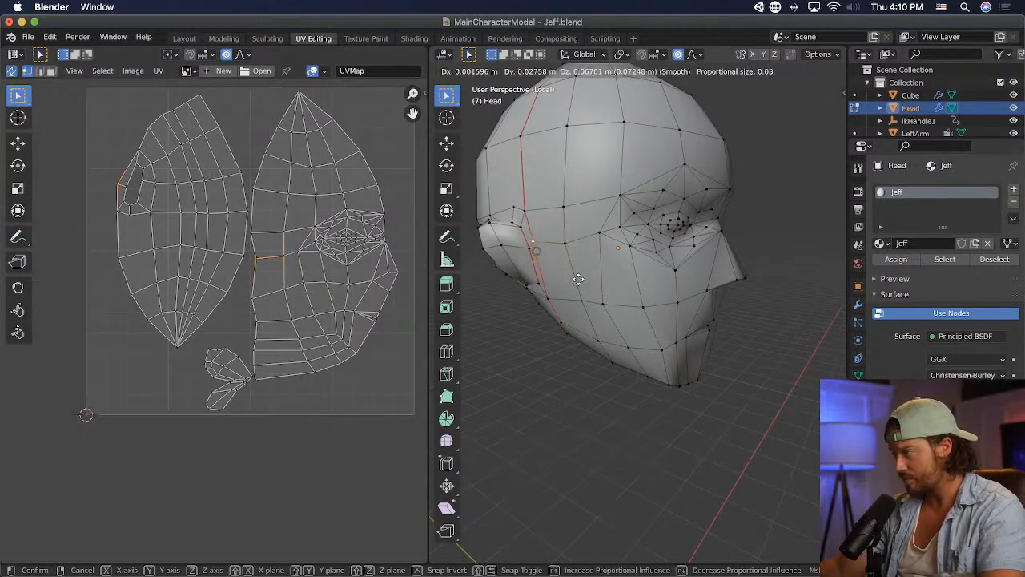
left_click(587, 285)
- Reposition the vertices between the inner eye corner and the nose bridge
middle_click_drag(587, 285, 530, 276)
scroll(658, 253, "up", 4)
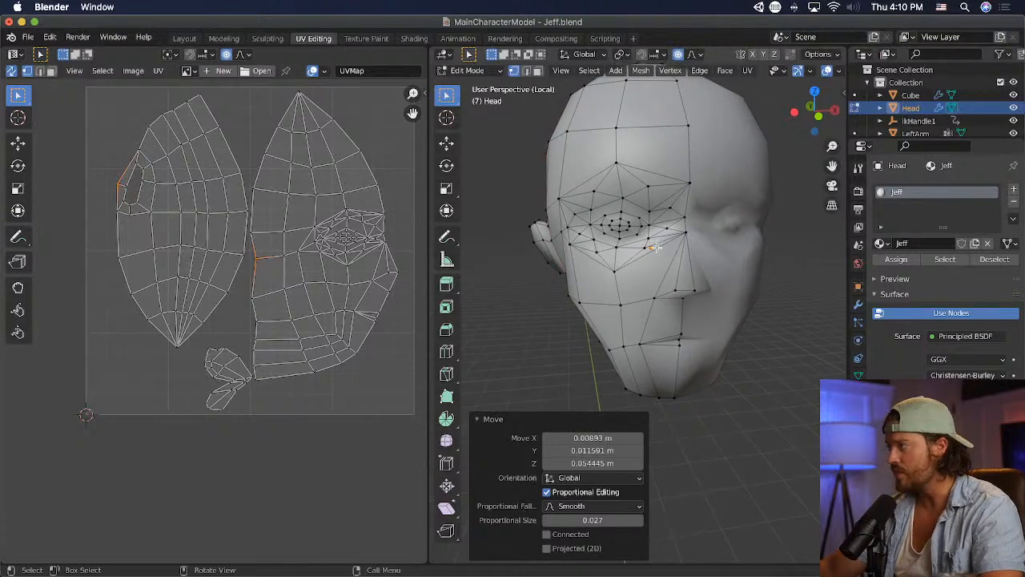
left_click(696, 129)
key("g")
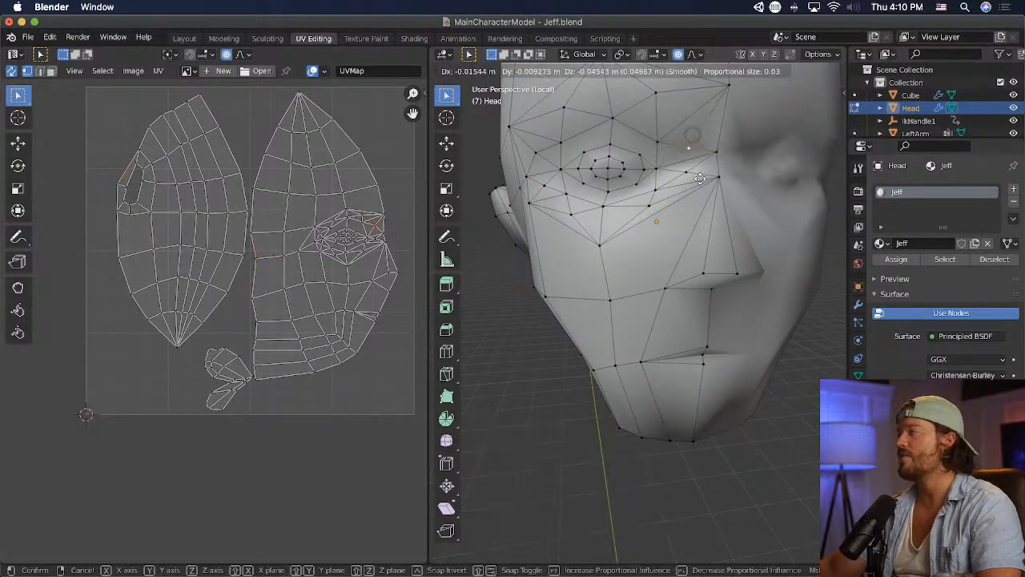
left_click(700, 177)
left_click(714, 153)
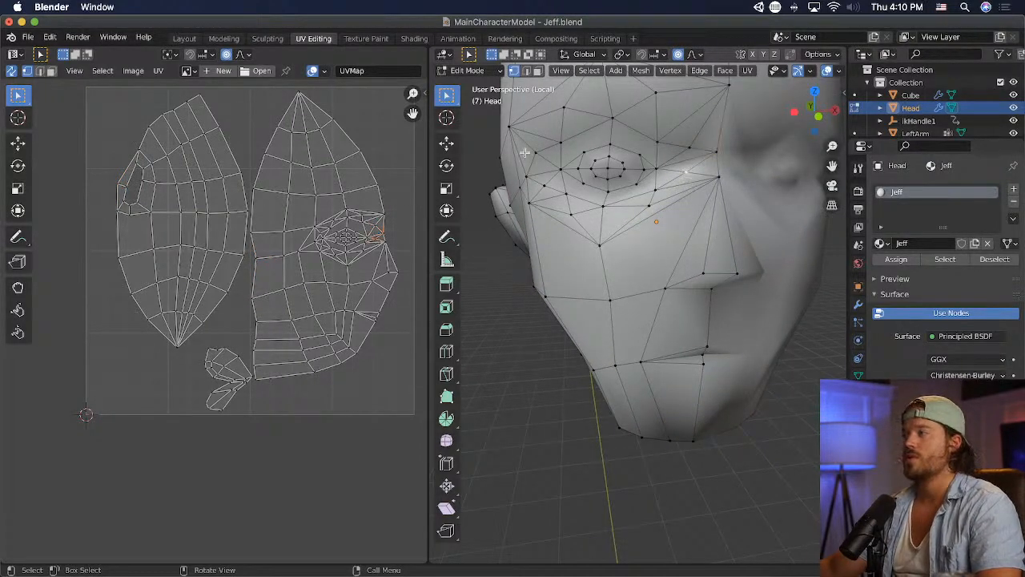
- Scale the two vertices beside the outer eye corner to 0.687 and shift them slightly toward the eye
left_click(542, 184)
key("s")
left_click(570, 229)
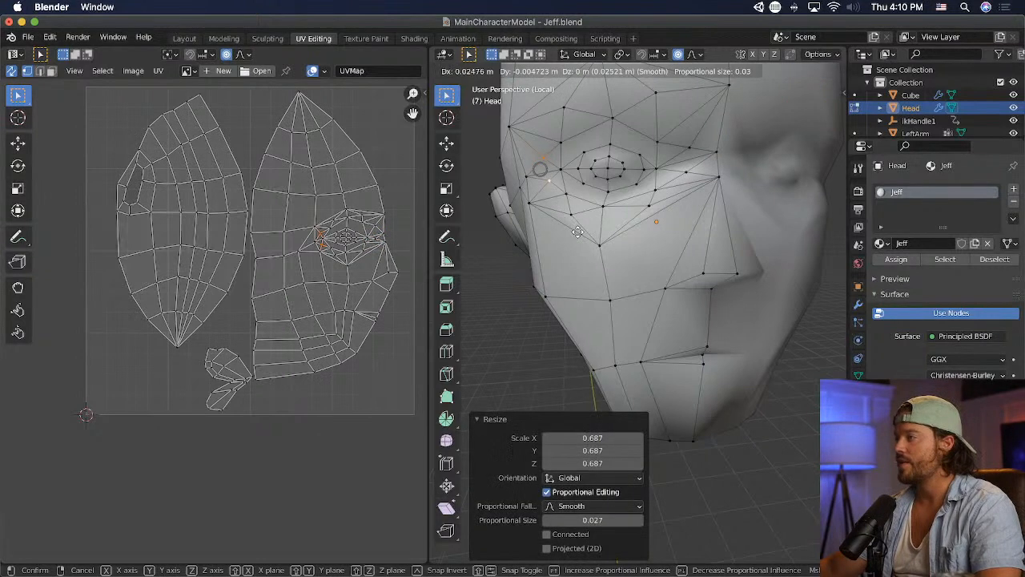
scroll(672, 215, "down", 3)
scroll(693, 226, "up", 3)
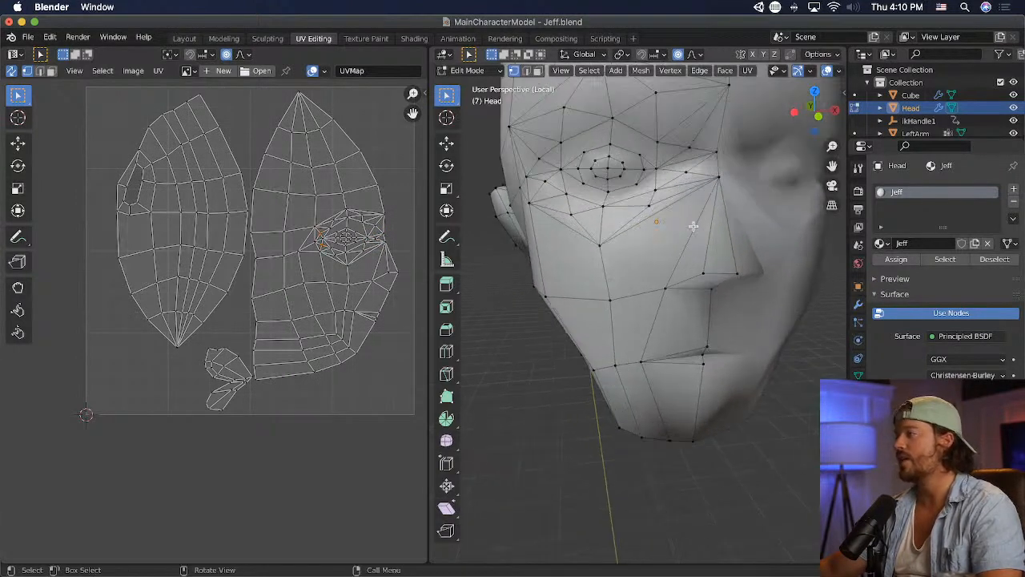
- Save the file, check the adjusted eye corners on the head in Unity, and return to Blender
middle_click_drag(693, 229, 476, 259)
key("ctrl+s")
scroll(513, 272, "down", 8)
key("super+s")
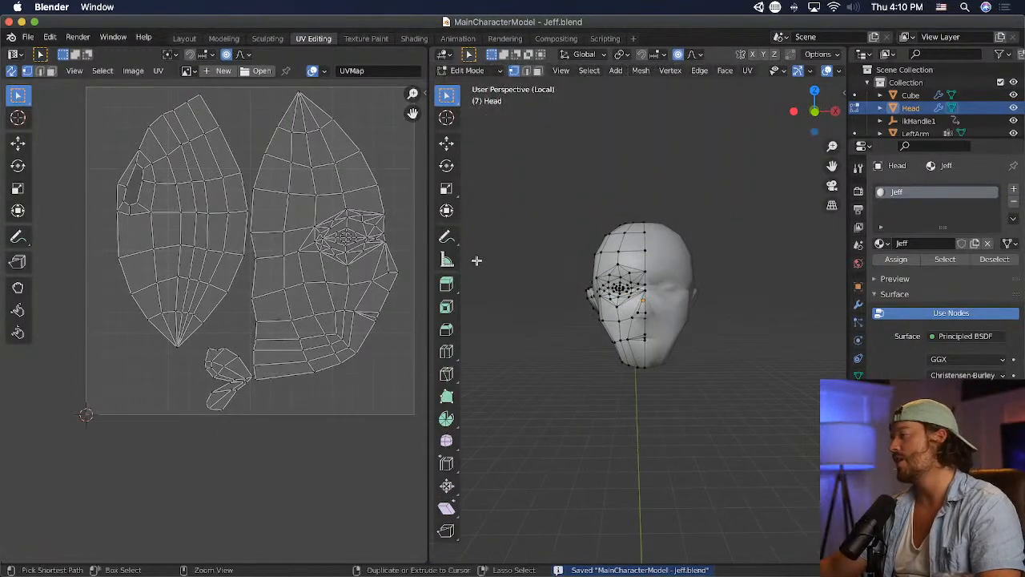
key("super+Tab")
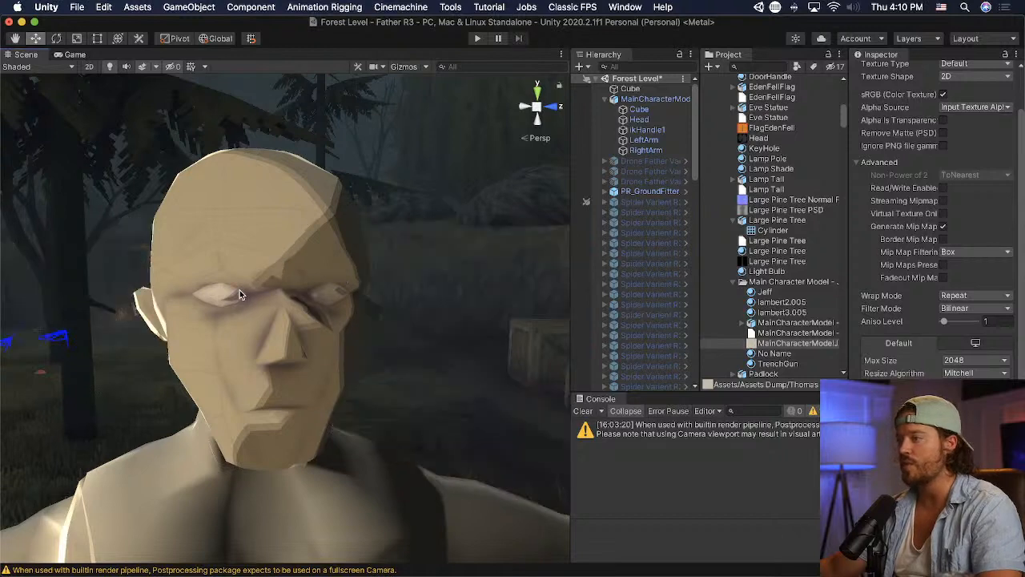
key("super+Tab")
- Try to dissolve the selected faces between the inner eye corner and the nose bridge into one face
scroll(653, 258, "up", 5)
middle_click_drag(654, 258, 681, 294, "shift")
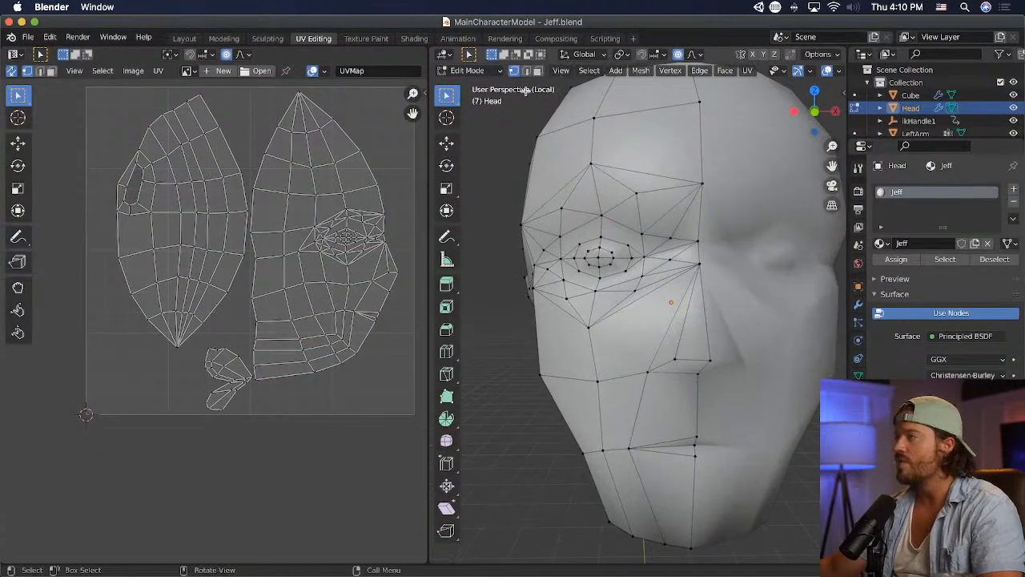
left_click(540, 72)
left_click(673, 251, "shift")
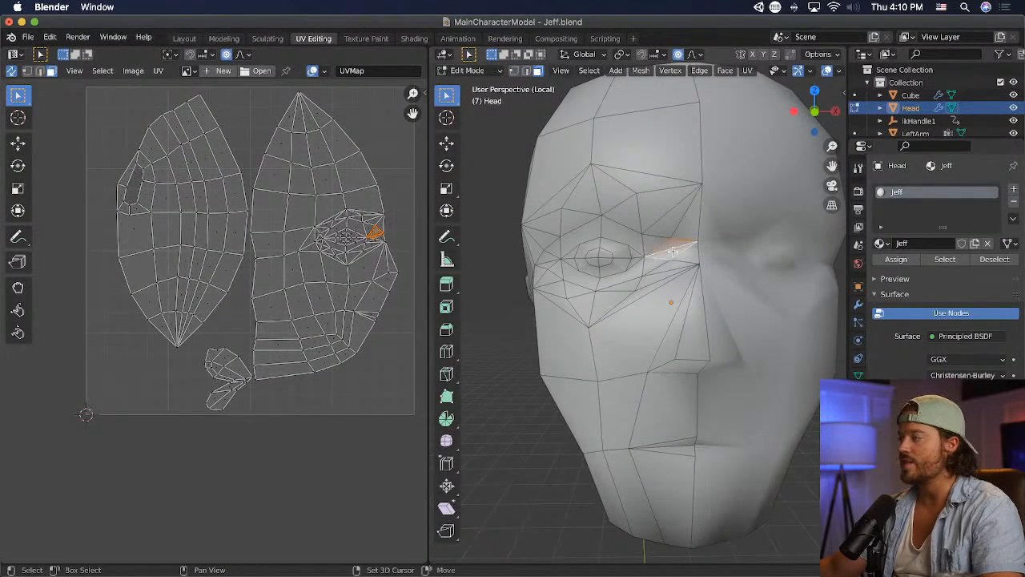
key("x")
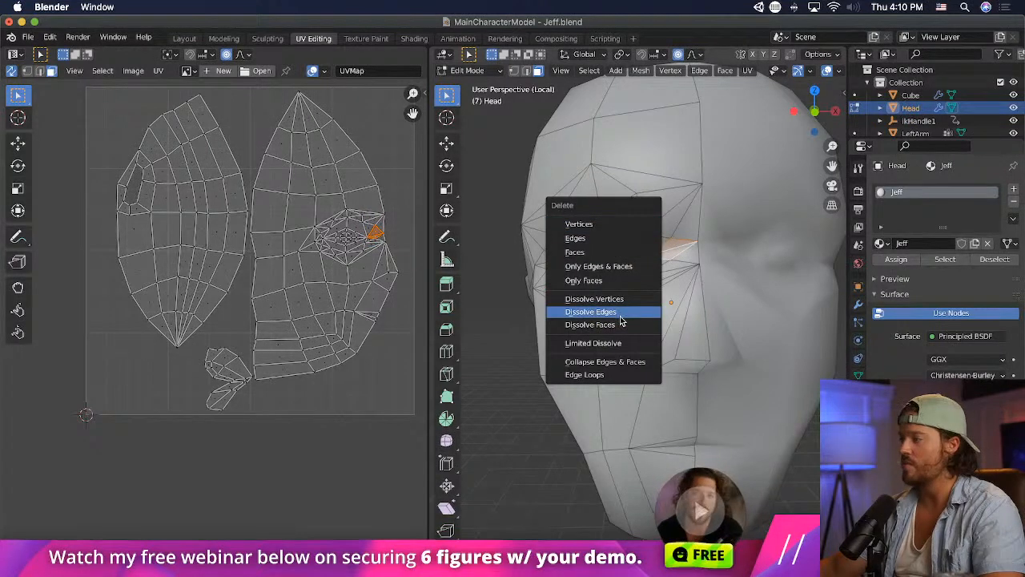
left_click(621, 324)
middle_click_drag(621, 325, 695, 296)
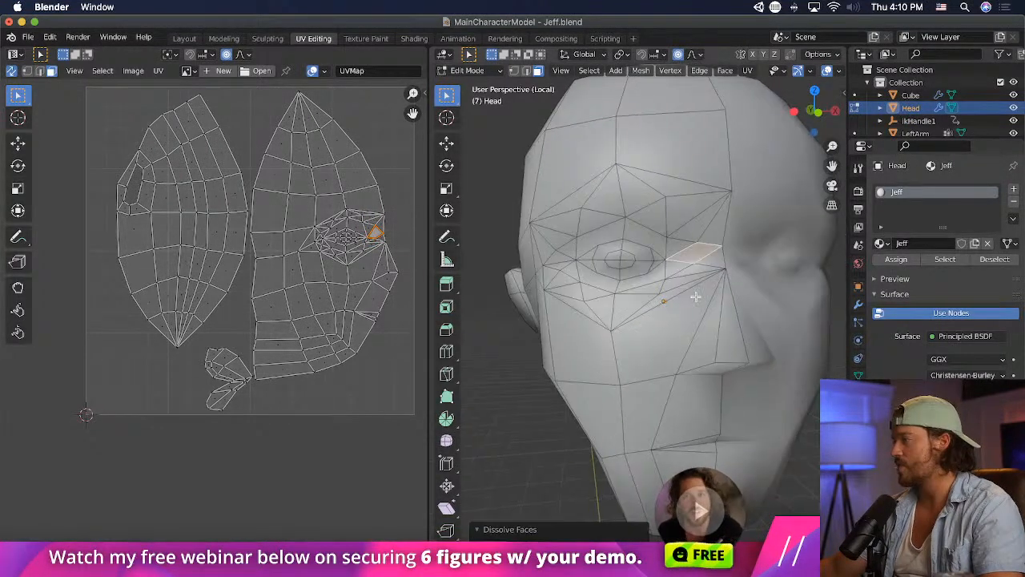
left_click(697, 230)
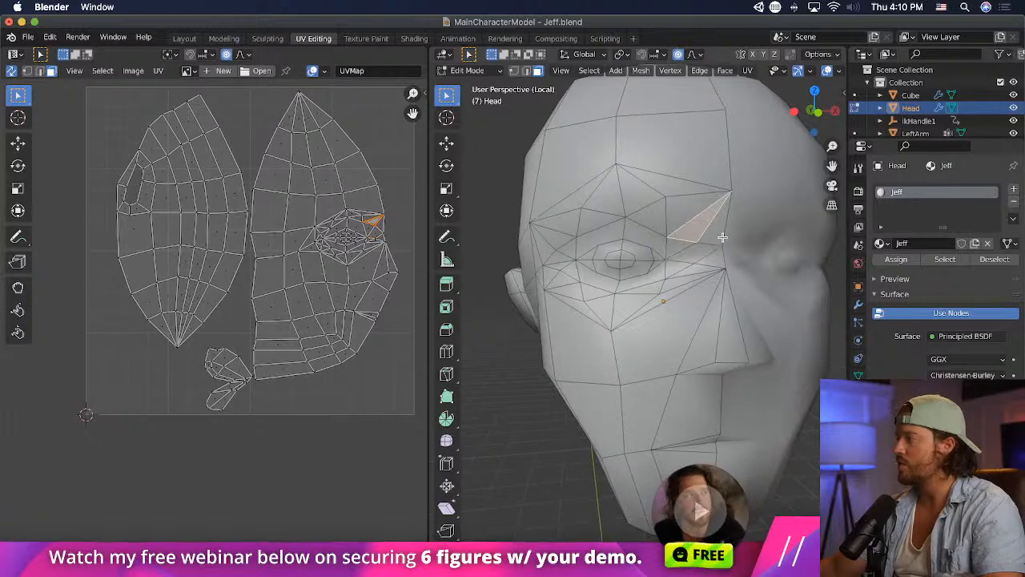
key("ctrl+z")
middle_click_drag(722, 245, 660, 228)
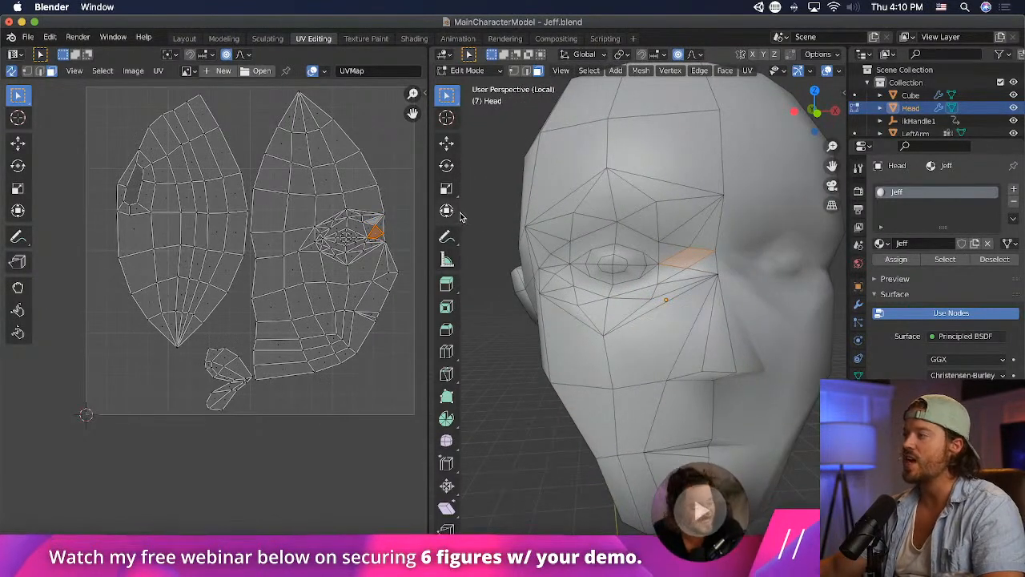
- Knife a vertical cut between the inner eye corner and the nose bridge, from the brow edge to below the eye
left_click(446, 374)
left_click(607, 169)
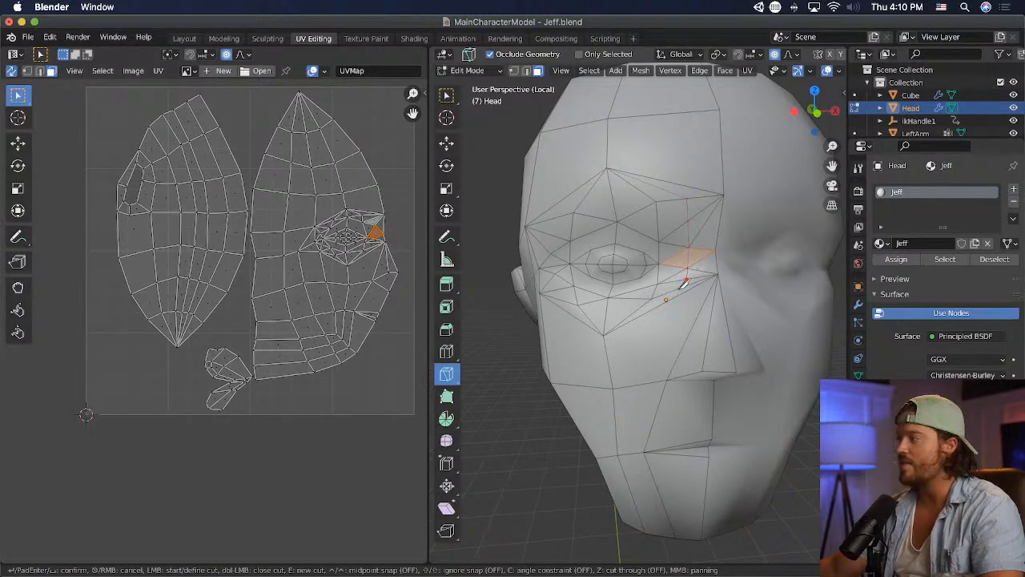
key("Return")
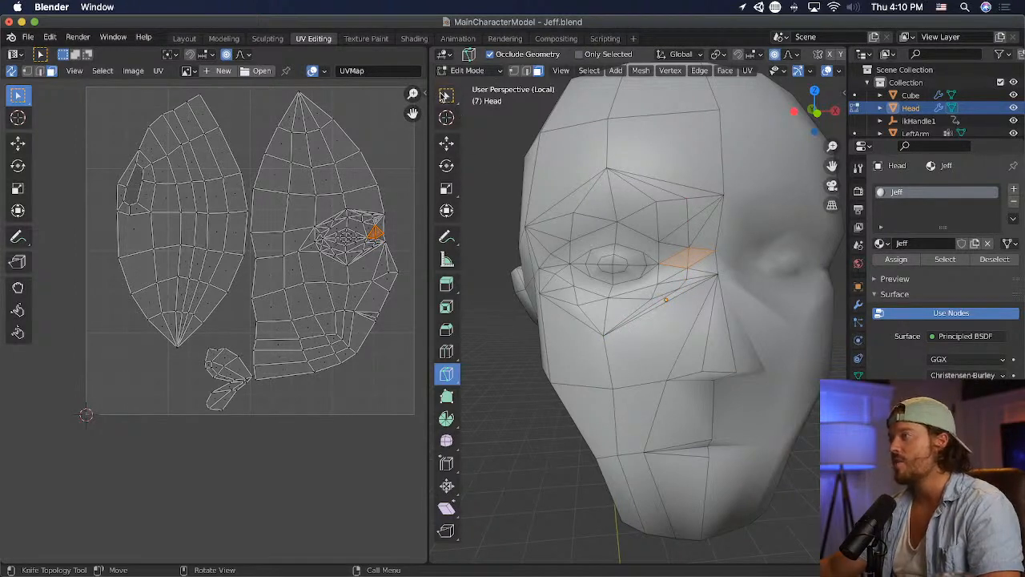
left_click(446, 95)
- Dissolve the triangles between the new cut and the nose bridge into larger faces, working from the brow down to below the eye
left_click(704, 227)
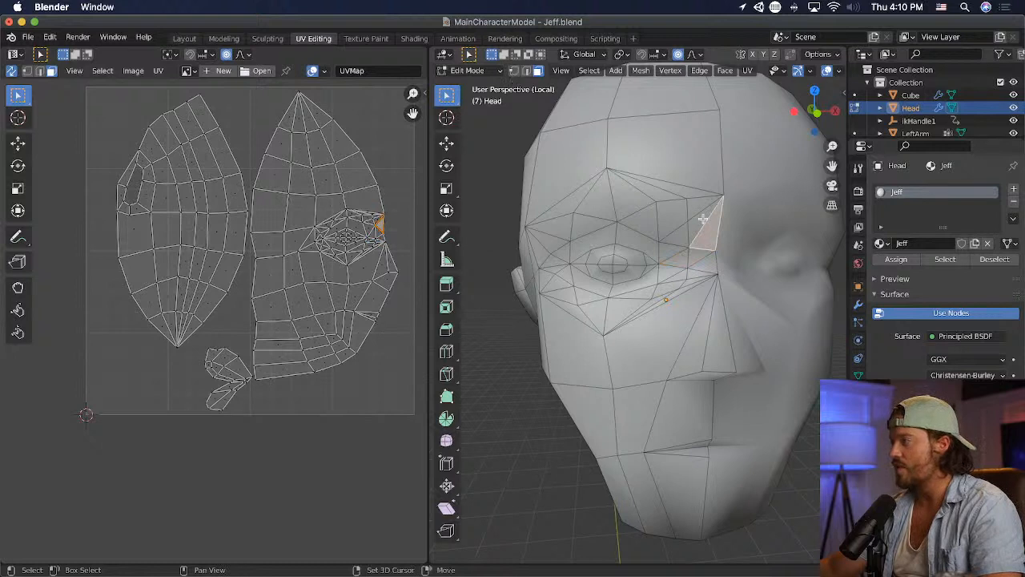
left_click(702, 219, "shift")
key("x")
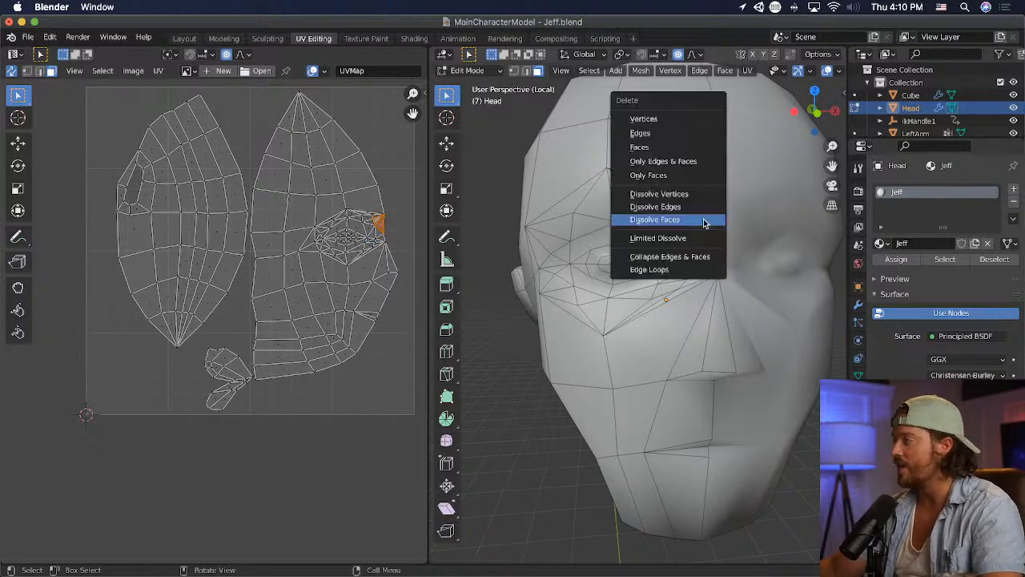
left_click(704, 222)
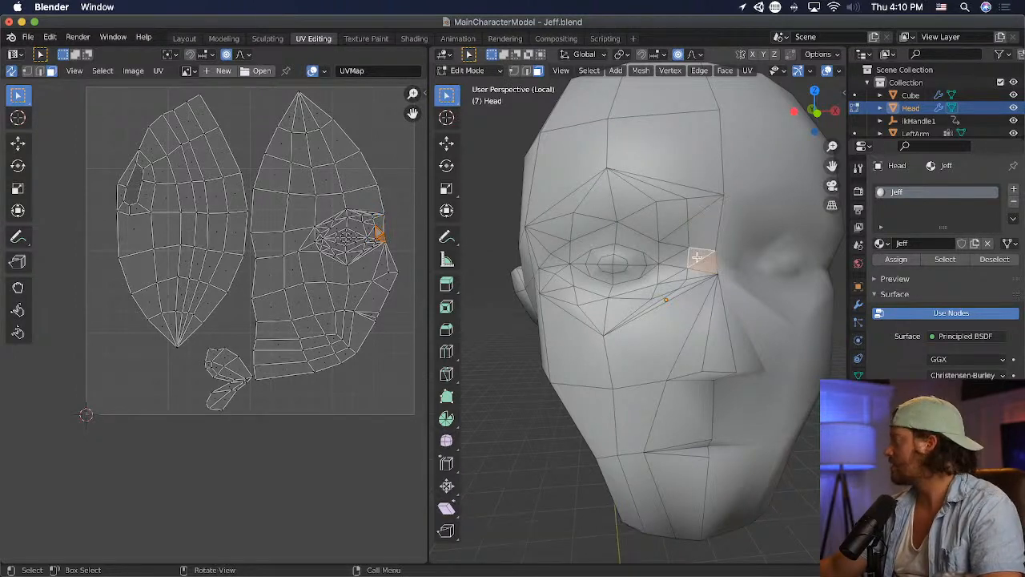
key("x")
left_click(694, 258)
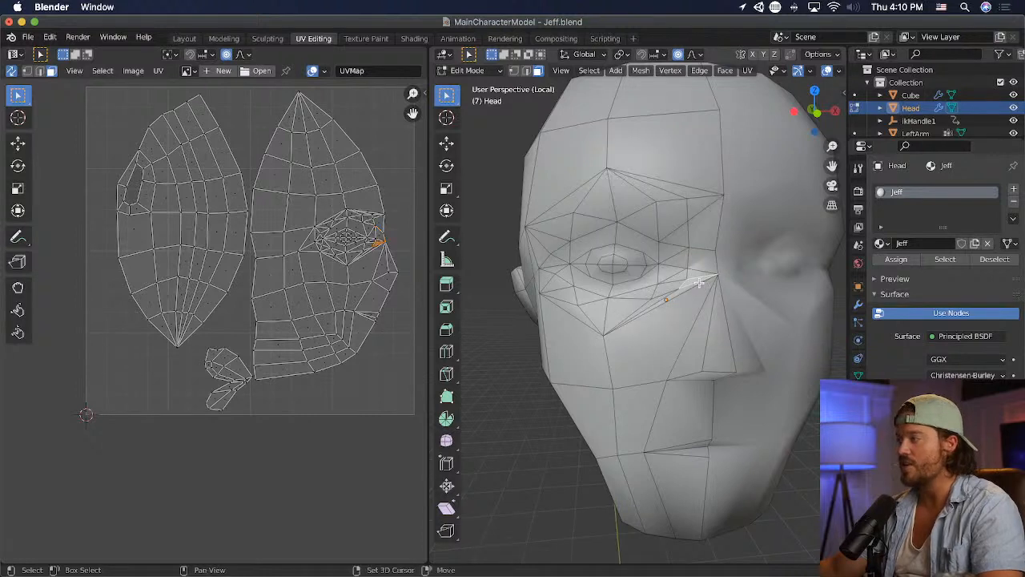
key("x")
left_click(704, 277)
- Dissolve the small faces on the eye side of the new cut, first below and then beside the inner eye corner
left_click(677, 283)
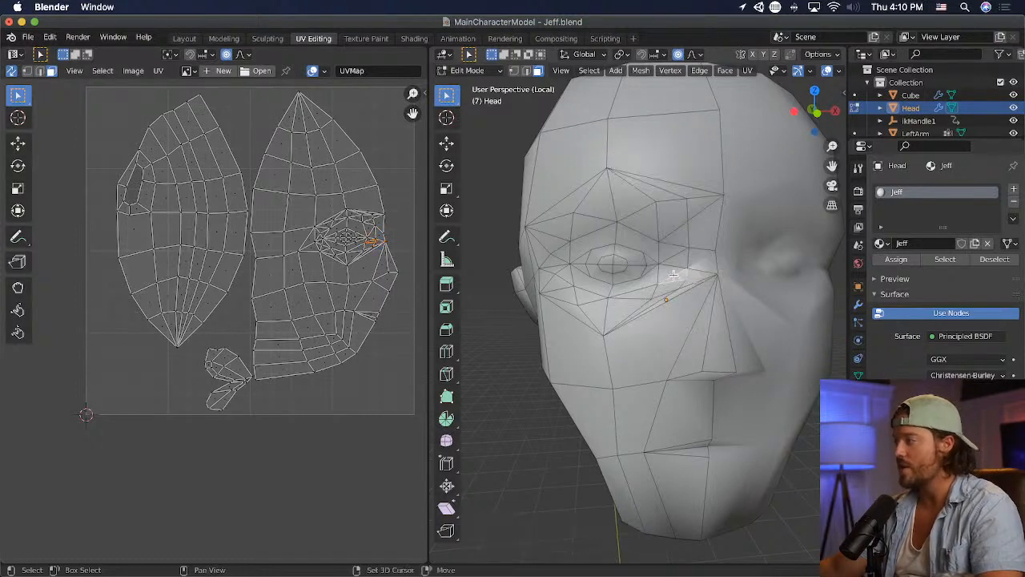
key("x")
left_click(673, 278)
left_click(679, 264)
key("x")
left_click(685, 260)
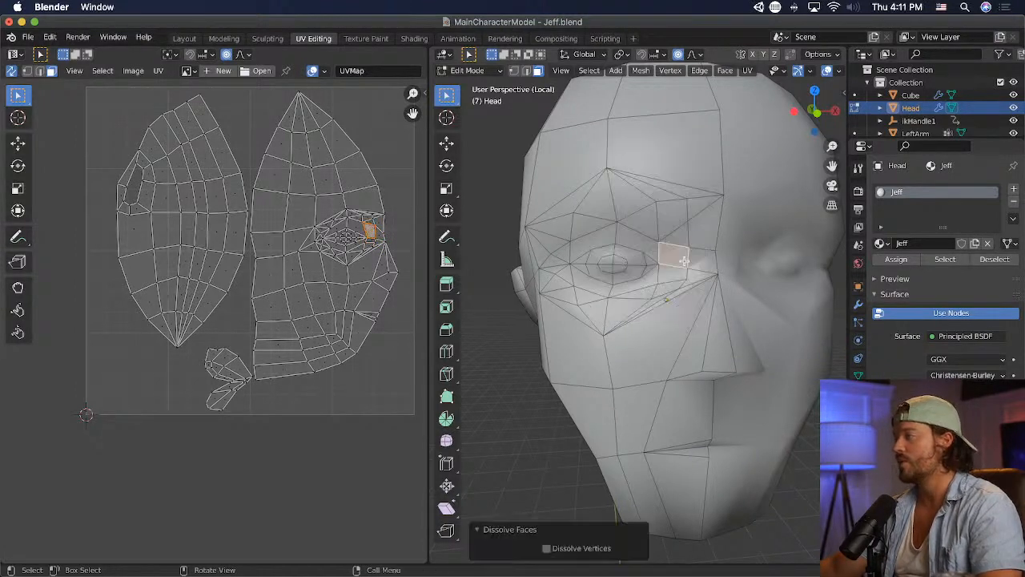
- Dissolve the faces at the inner end of the brow, next to the nose bridge, into a single face
left_click(675, 234)
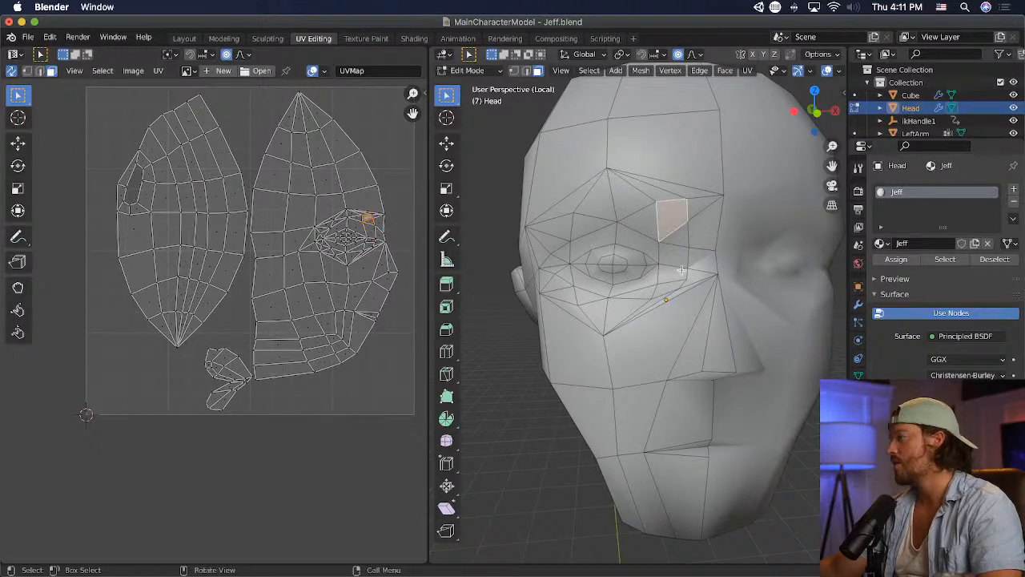
left_click(727, 264)
middle_click_drag(749, 239, 785, 242)
left_click(724, 228)
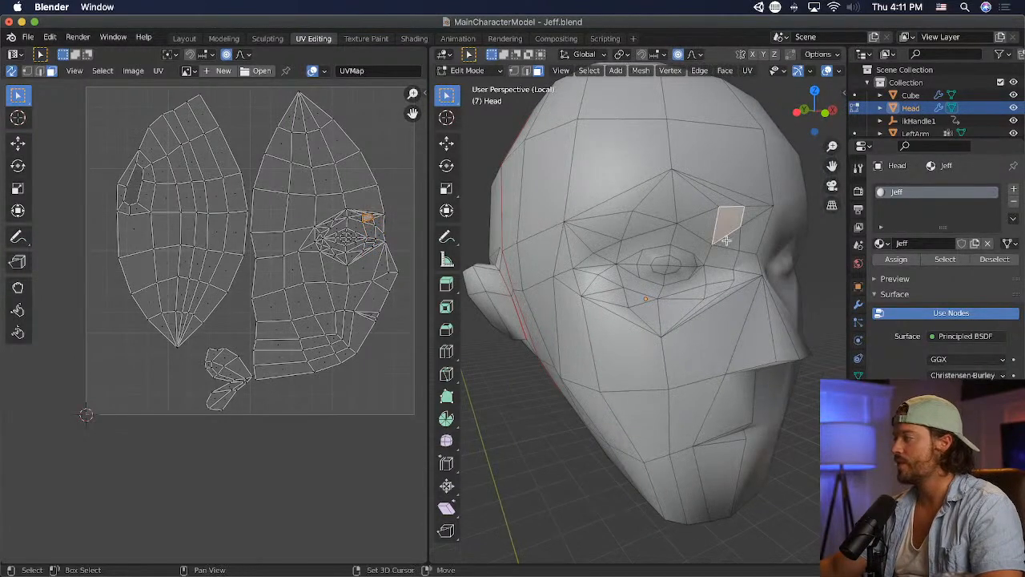
left_click(748, 225)
key("x")
left_click(756, 236)
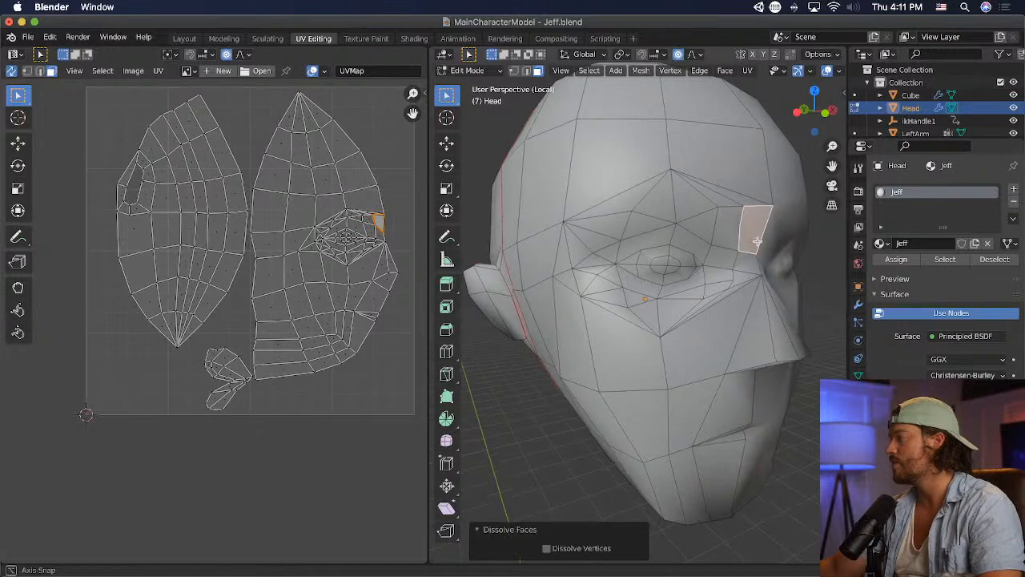
- Dissolve the narrow faces under the eye, along the top of the cheek and toward the nose bridge
middle_click_drag(756, 241, 748, 325)
left_click(686, 337)
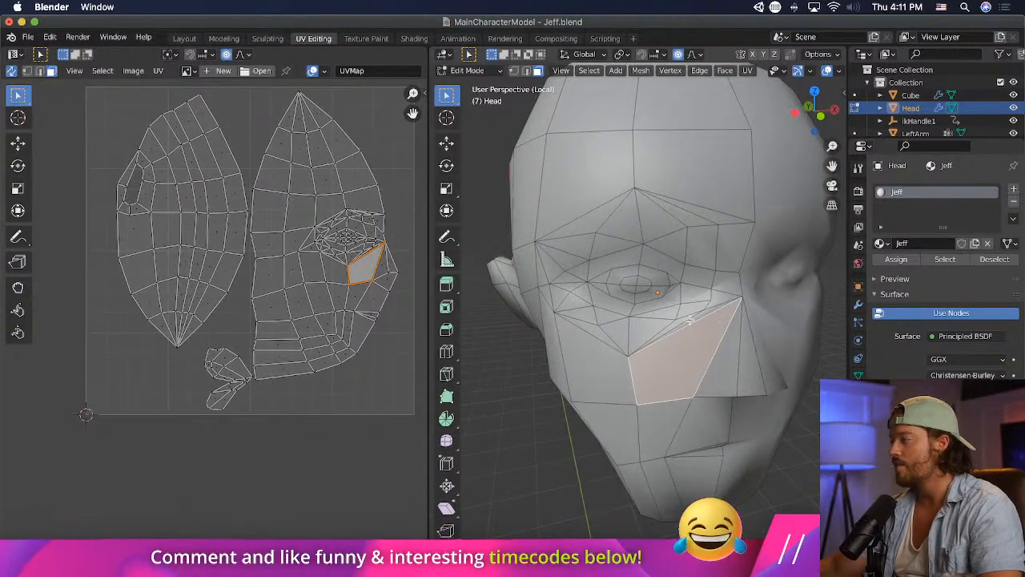
left_click(689, 321)
left_click(687, 317, "shift")
key("x")
left_click(696, 339)
left_click(737, 330)
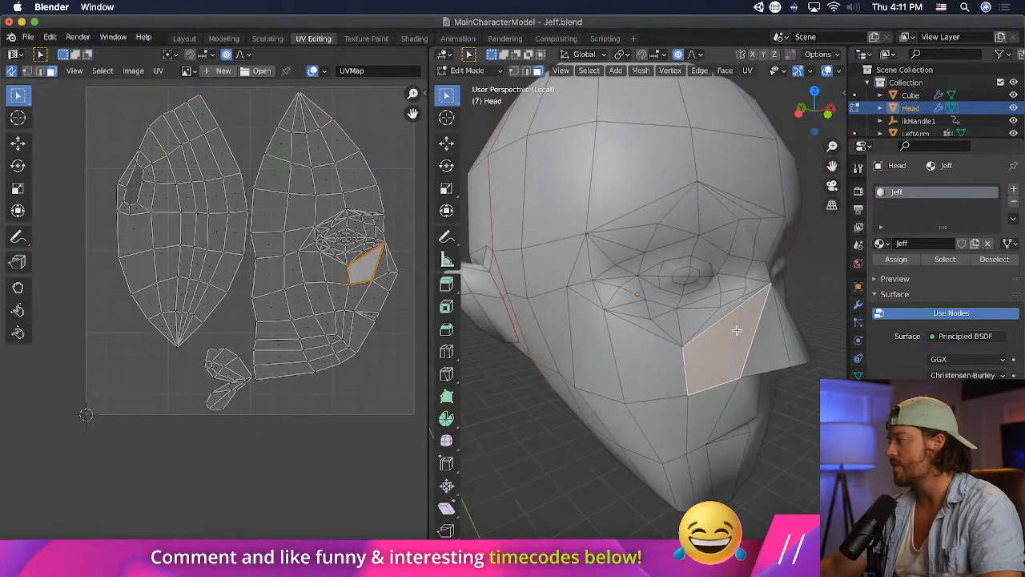
left_click(741, 322)
key("x")
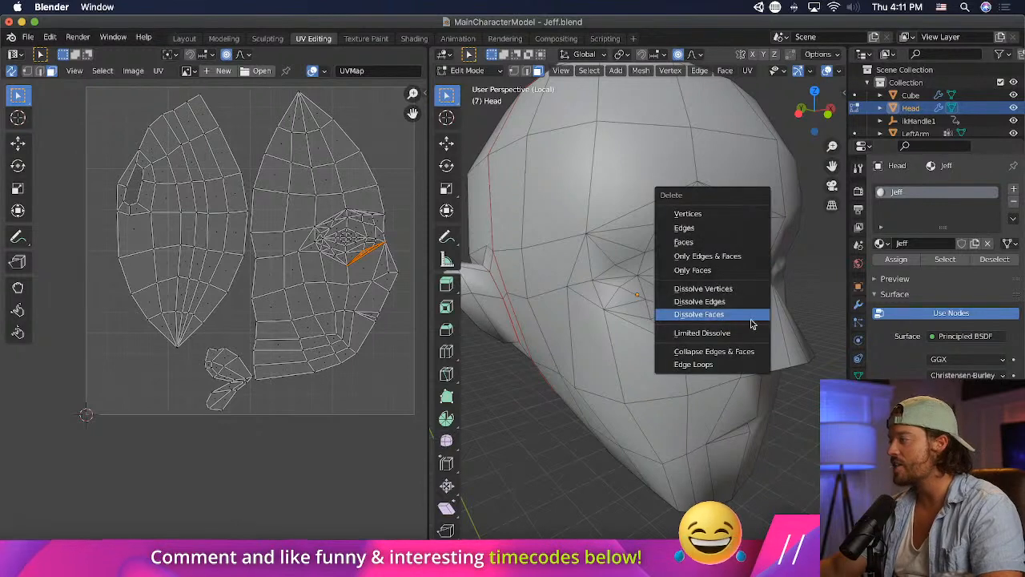
left_click(733, 313)
- Knife a short cut across the narrow face under the eye, from the lower lid vertex to the cheek edge
left_click(447, 374)
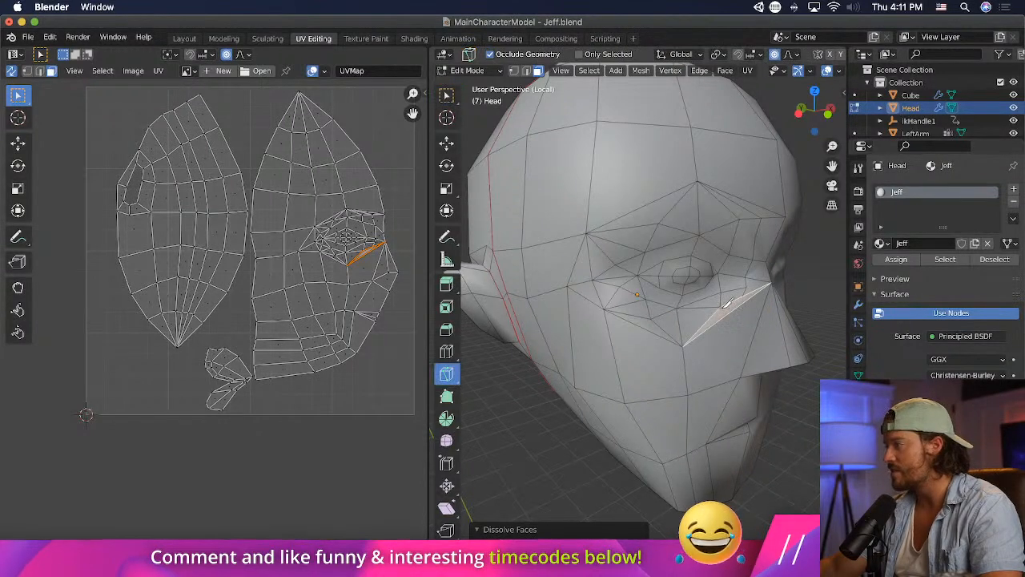
left_click(727, 315)
key("Return")
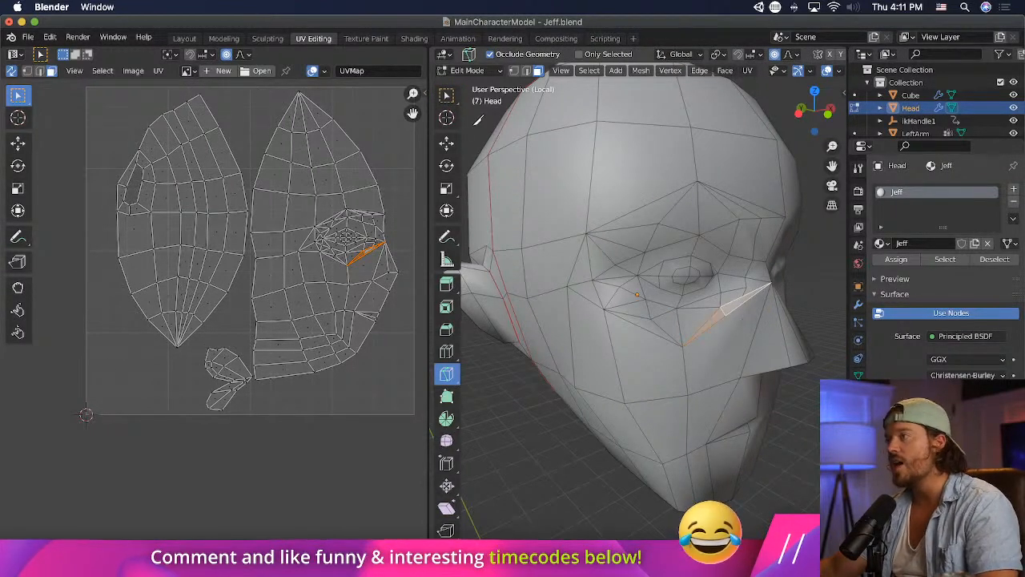
key("w")
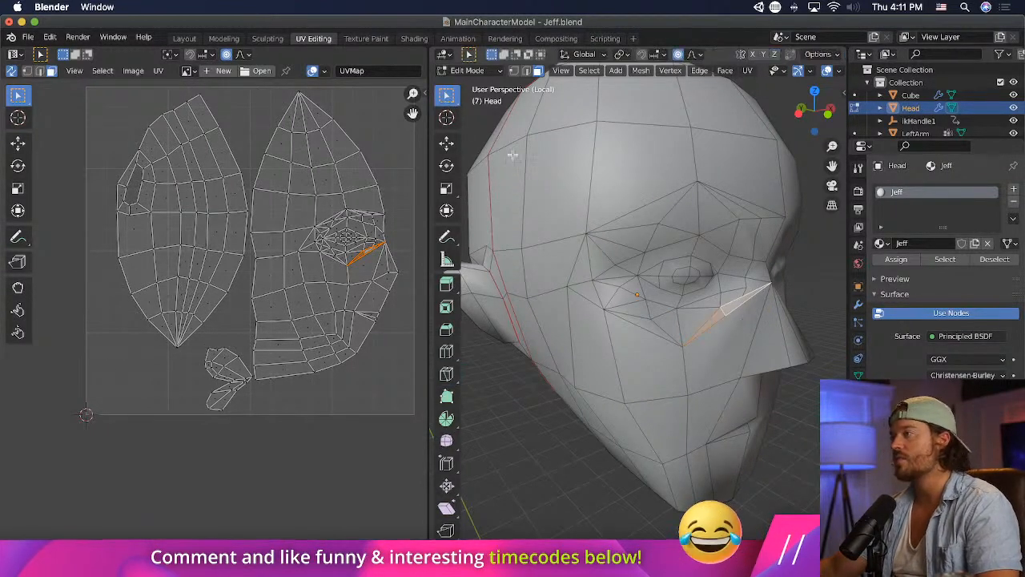
- Move the new vertex at the cheek edge under the eye down and outward, ending with a drop of about 0.026 m
key("1")
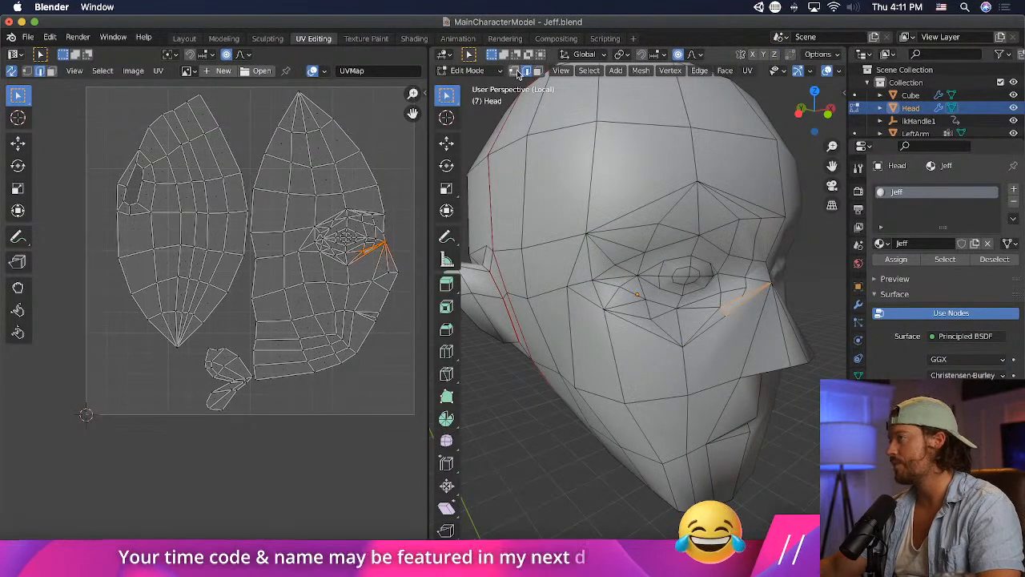
key("g")
left_click(741, 326)
middle_click_drag(741, 326, 680, 304)
key("g")
left_click(677, 312)
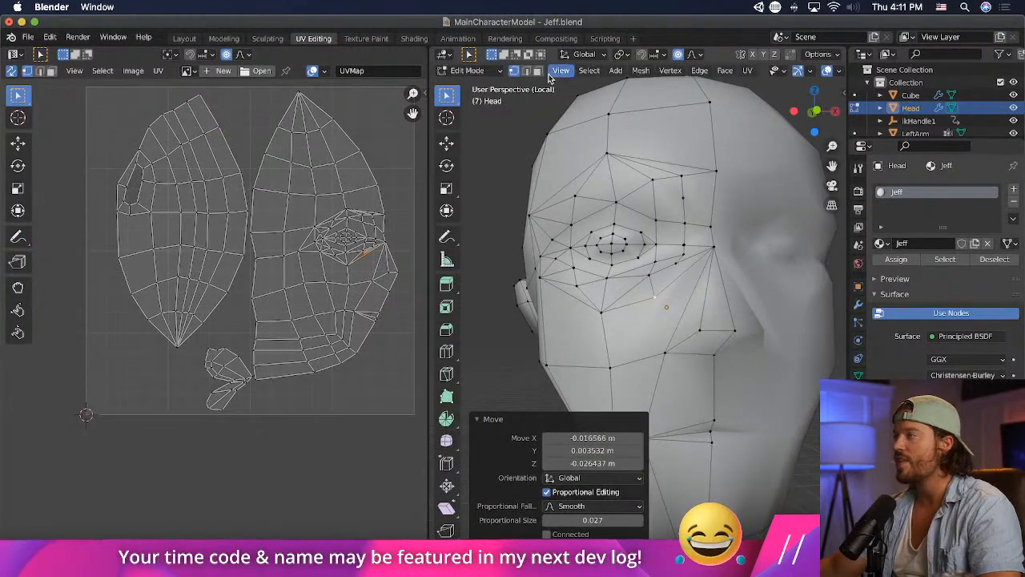
- Poke the large cheek face below the inner half of the eye
left_click(644, 336)
left_click(702, 71)
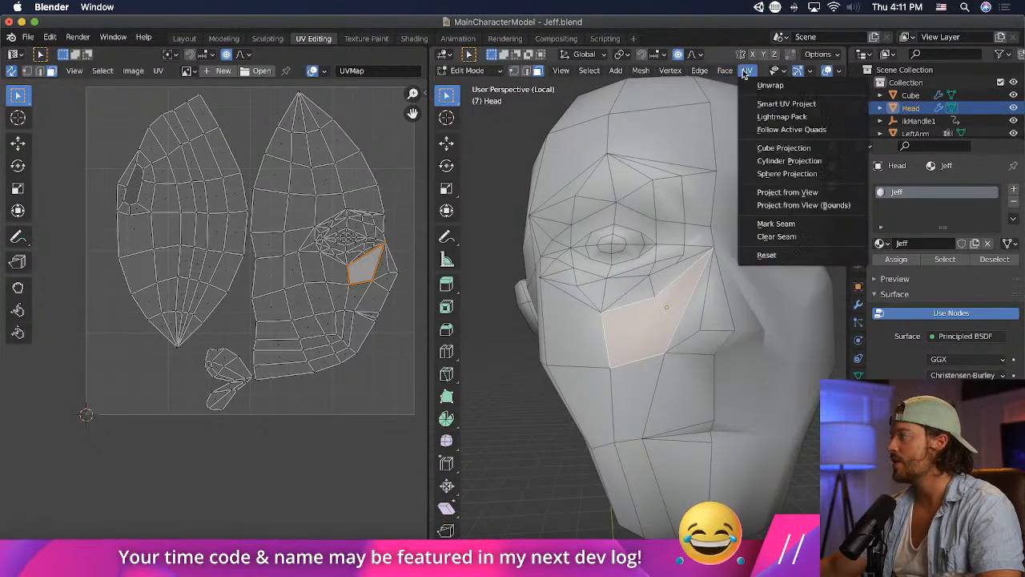
mouse_move(725, 70)
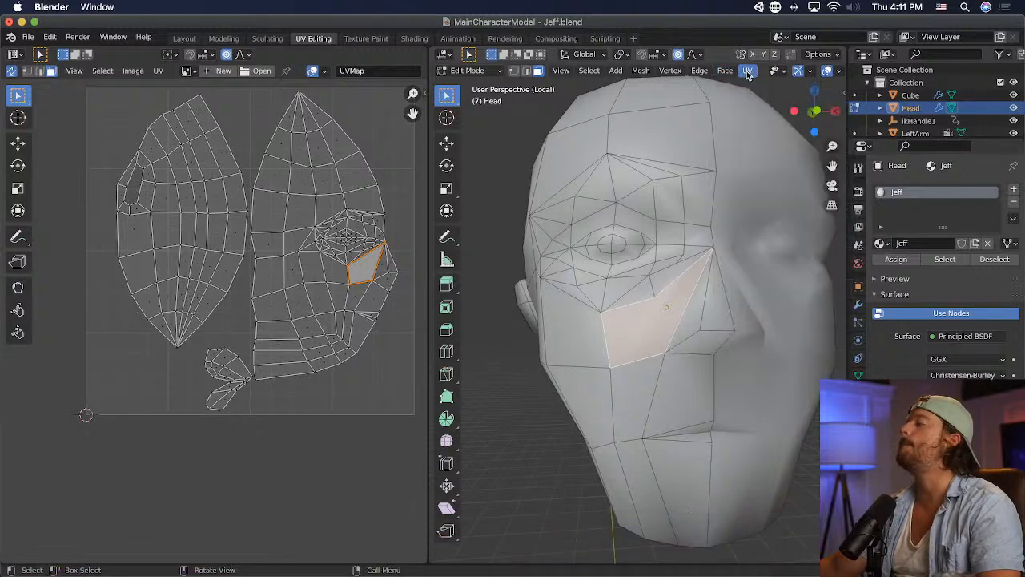
left_click(747, 71)
mouse_move(725, 70)
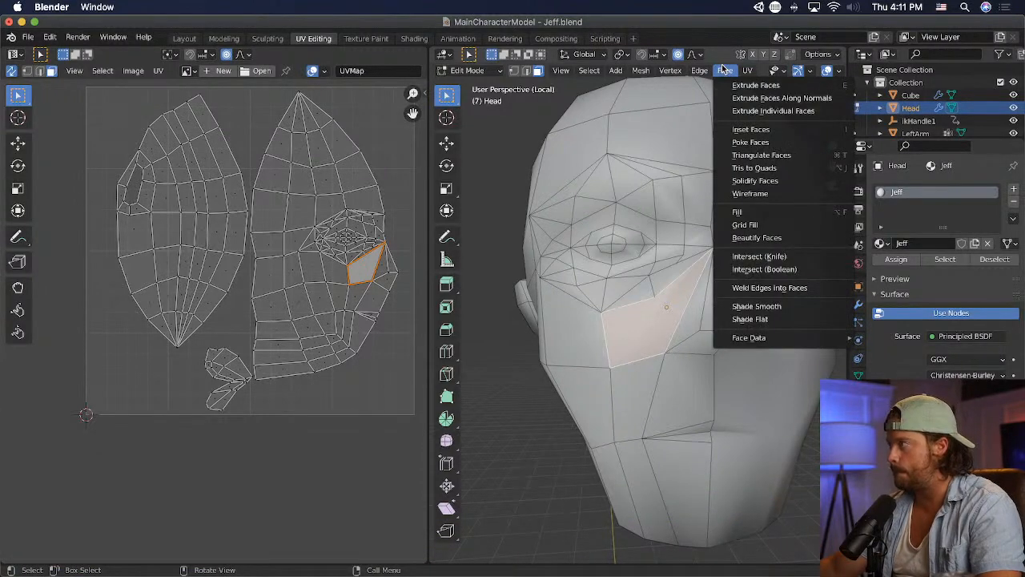
left_click(762, 142)
middle_click_drag(725, 301, 691, 330)
- Move the vertex at the centre of the poked cheek face inward and up, toward the nose bridge
left_click(518, 72)
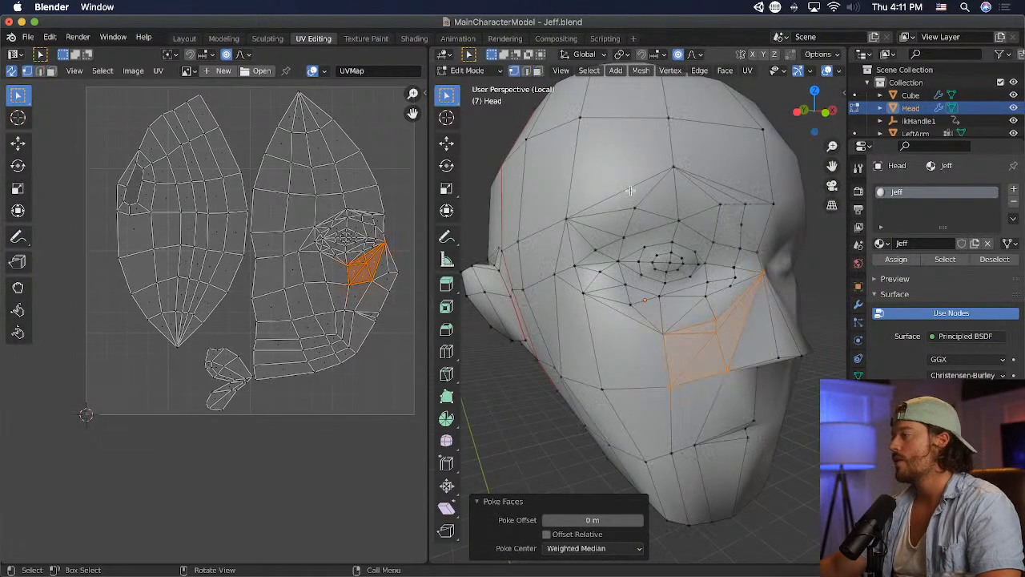
left_click(714, 338)
middle_click_drag(813, 341, 715, 332)
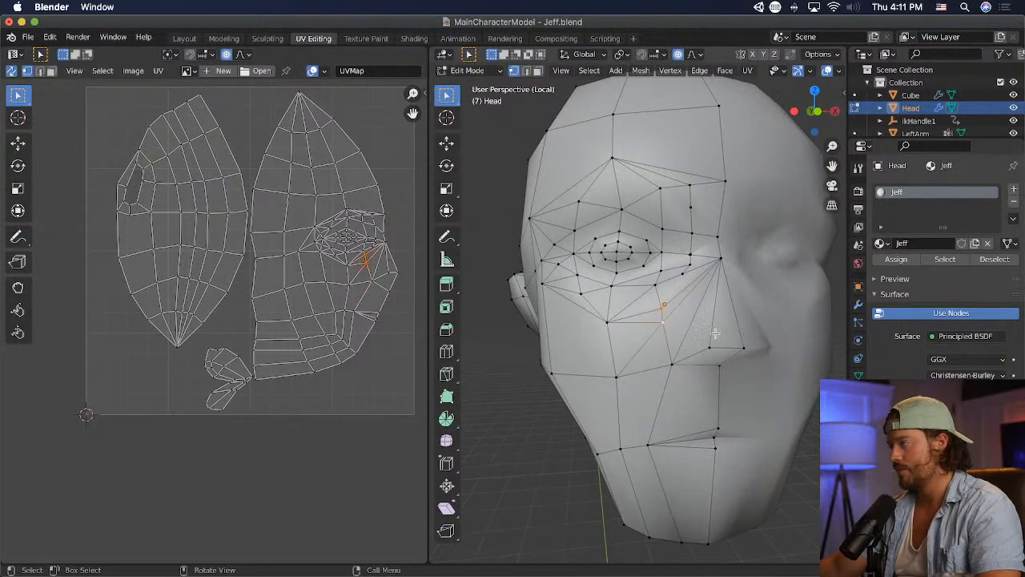
key("g")
left_click(676, 315)
key("g")
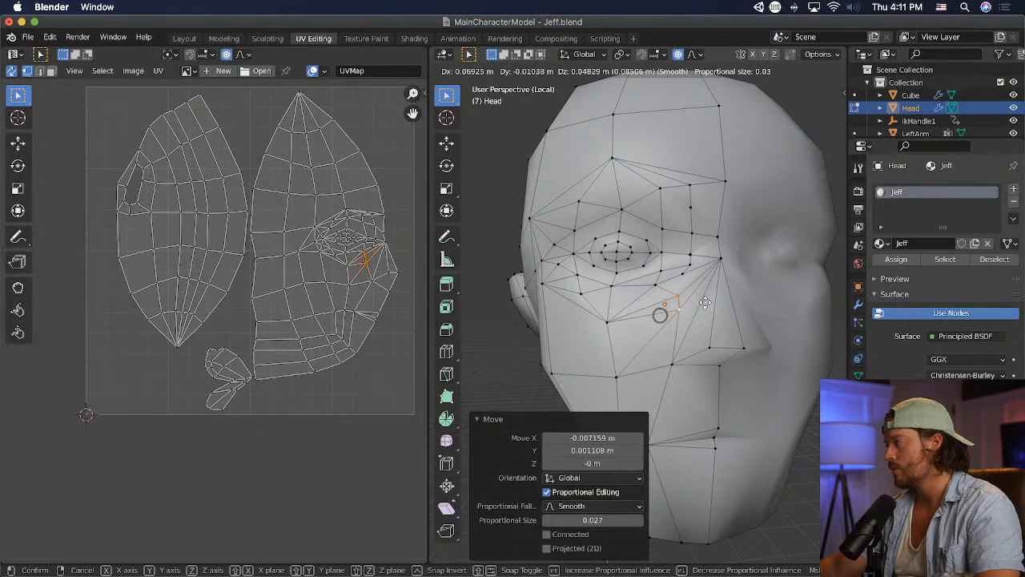
- Move the vertex beside the inner eye corner toward the nose and merge the selected vertices there at their center
left_click(681, 273)
key("g")
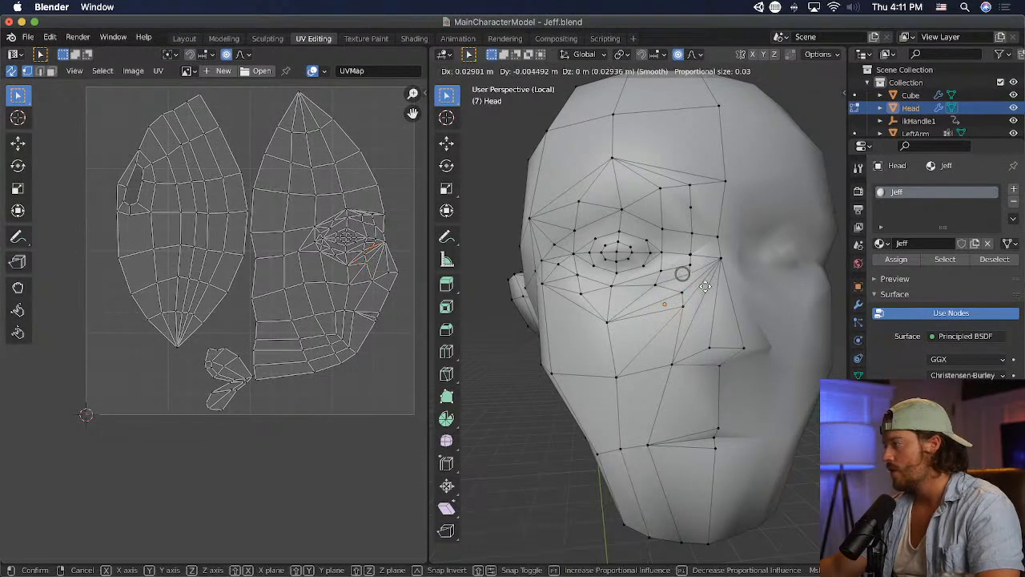
left_click(704, 286)
left_click(717, 263, "shift")
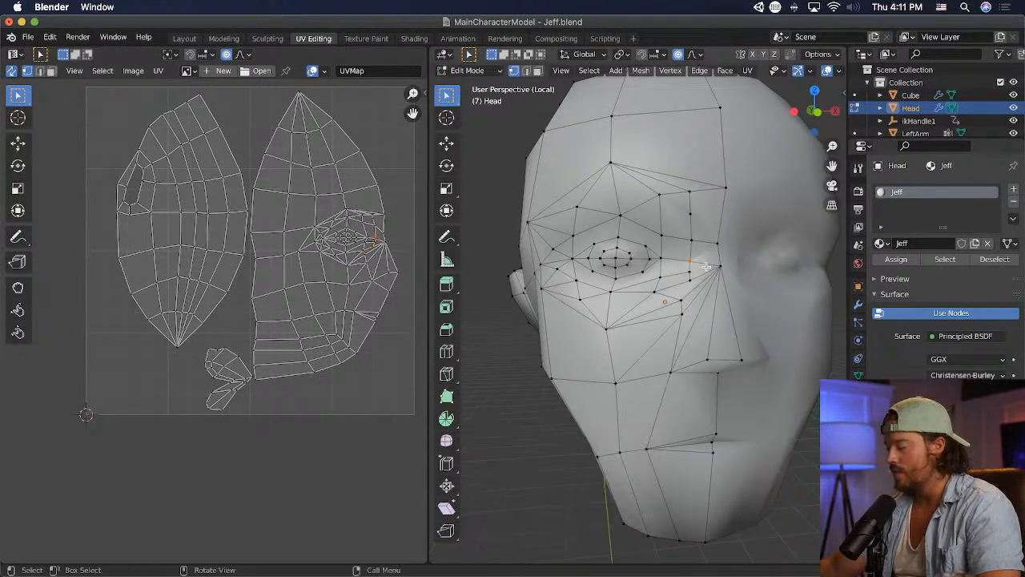
key("m")
left_click(705, 266)
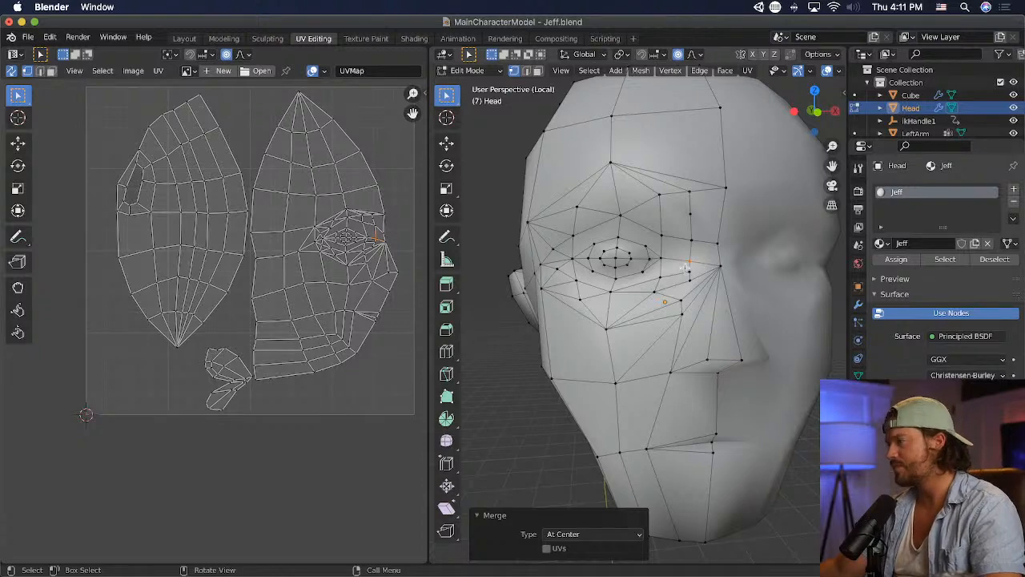
- Knife a cut across the faces above the upper eyelid, from the outer brow vertex to the inner brow vertex
middle_click_drag(638, 299, 640, 305)
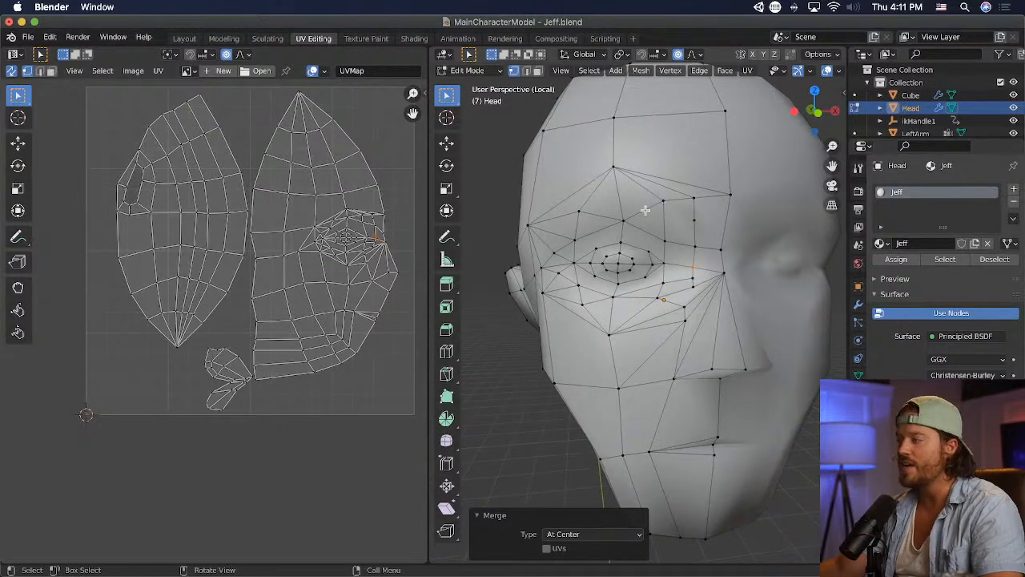
middle_click_drag(618, 207, 613, 249)
scroll(665, 200, "up", 2)
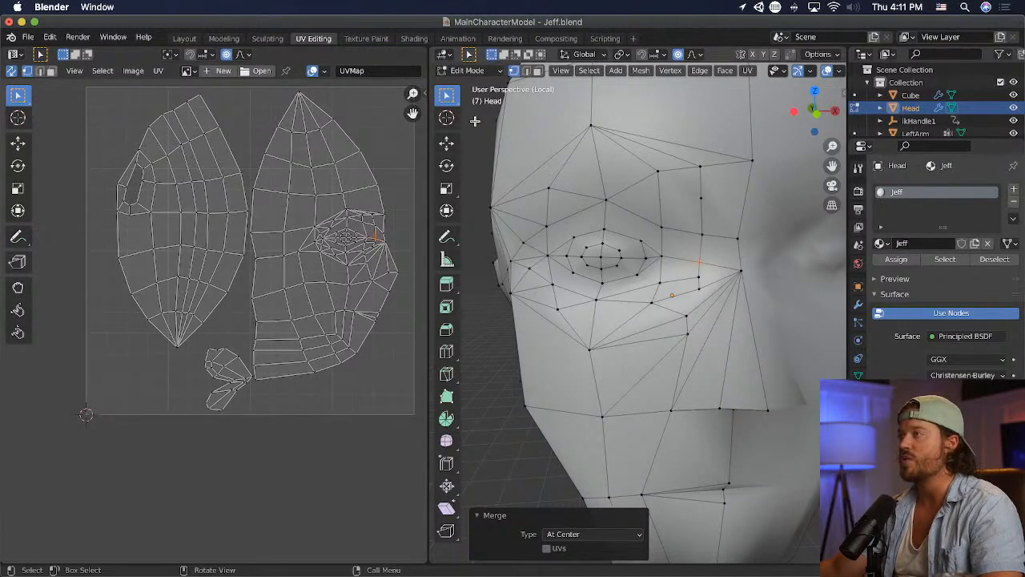
left_click(449, 371)
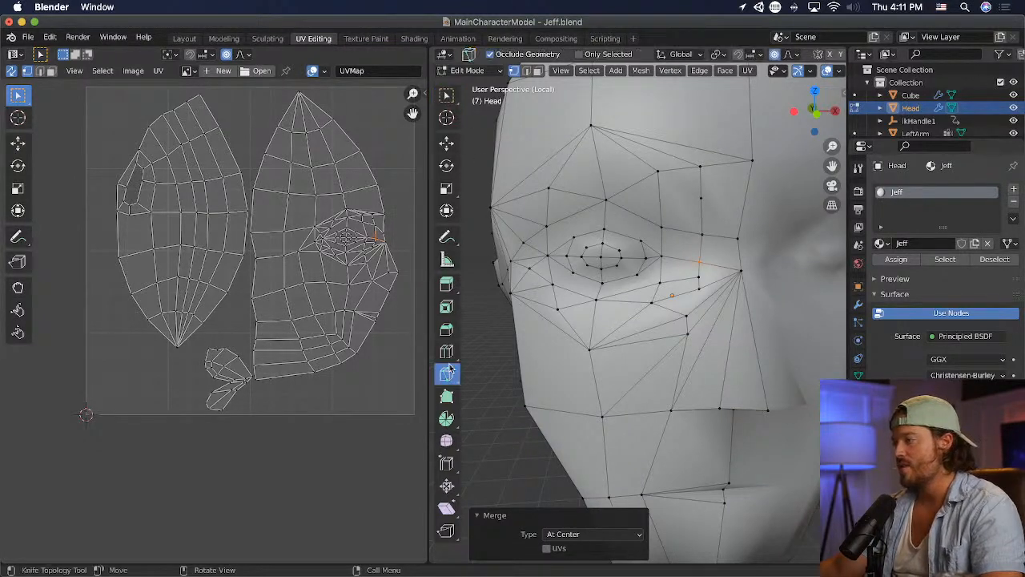
left_click(550, 186)
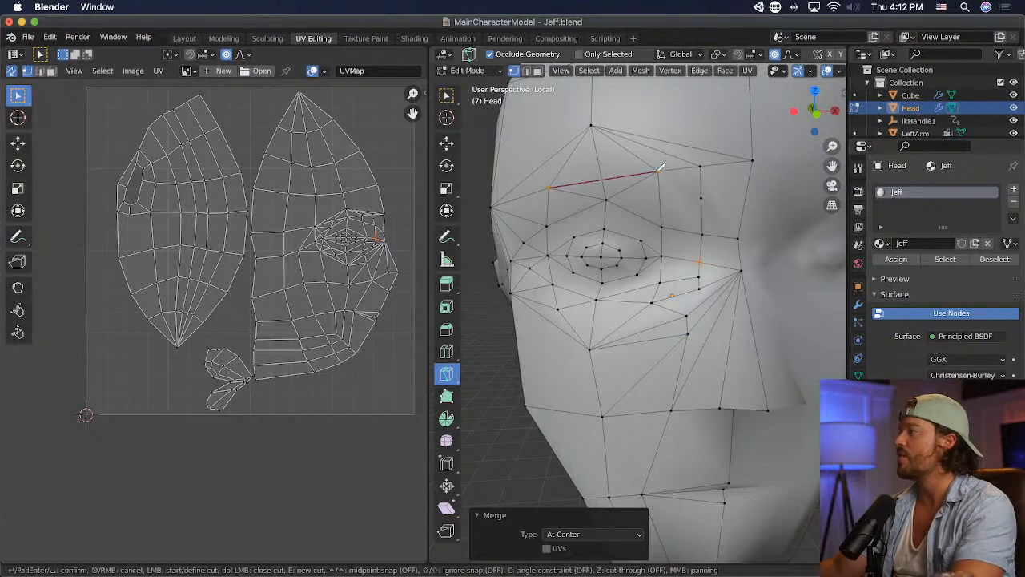
left_click(658, 169)
key("Return")
left_click(446, 95)
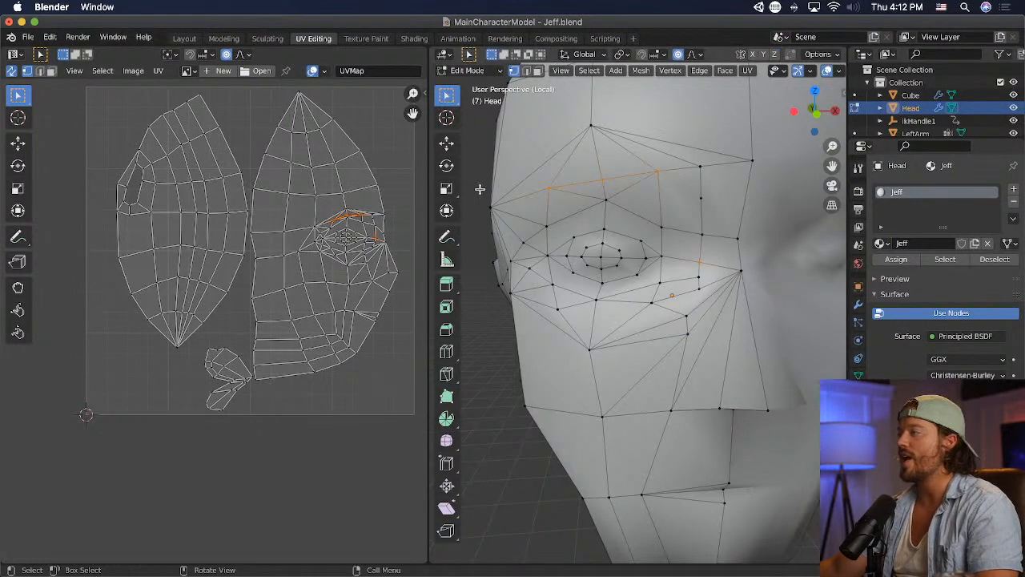
- Dissolve the two faces above the inner half of the eyelid into one, and likewise the two above the outer half
left_click(617, 189)
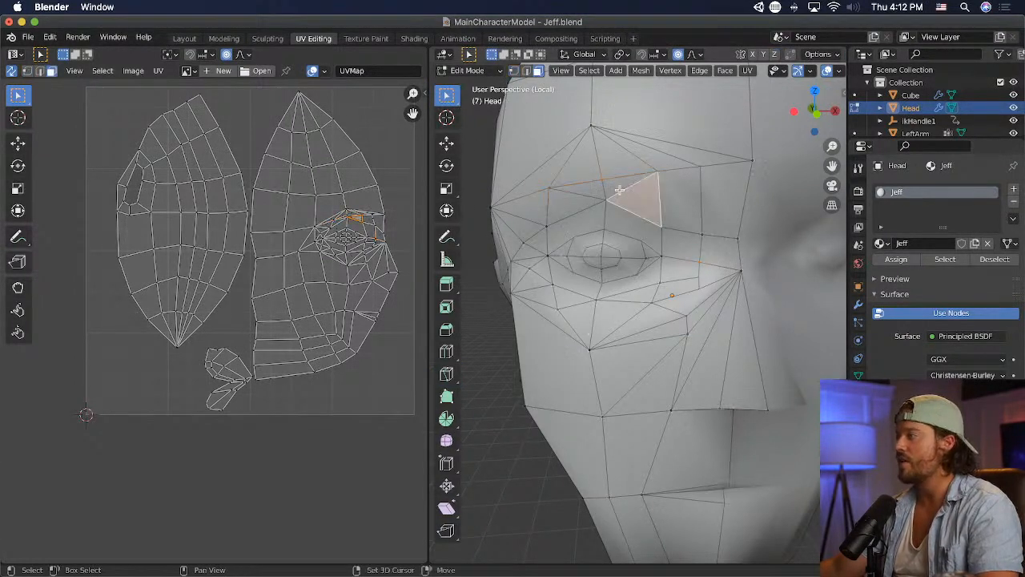
key("m")
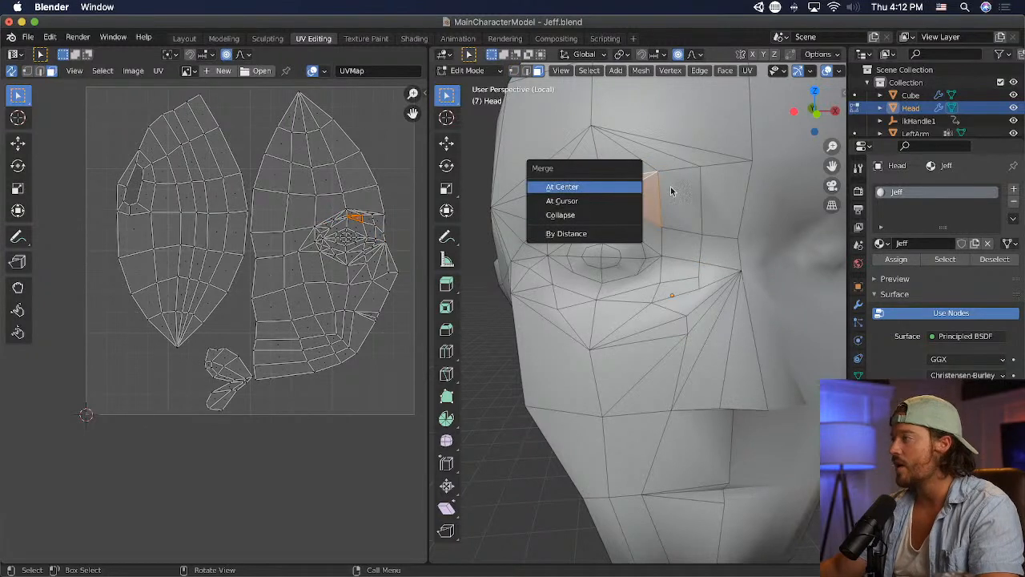
key("x")
left_click(652, 197)
left_click(573, 188)
left_click(564, 203, "shift")
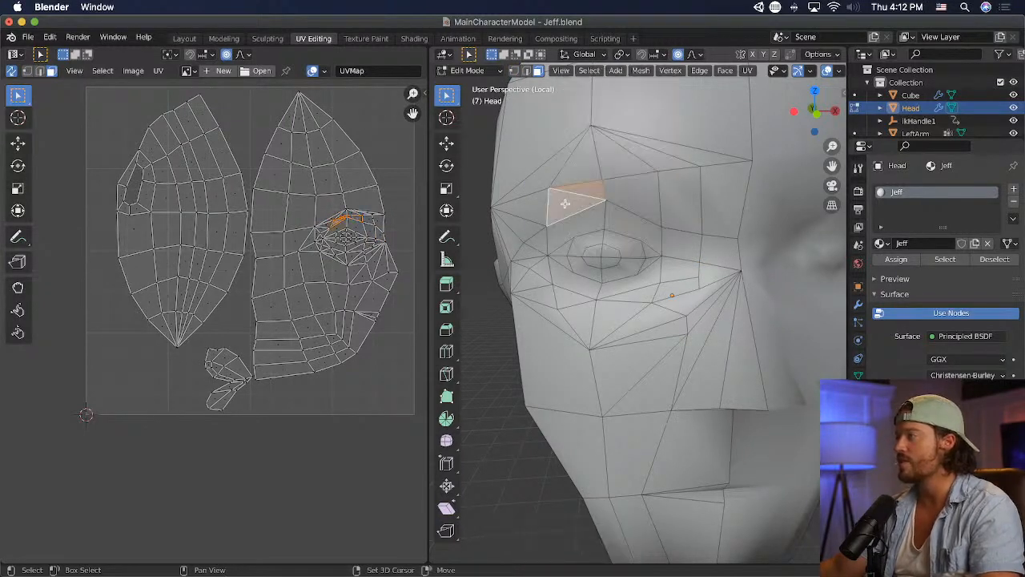
key("x")
left_click(566, 204)
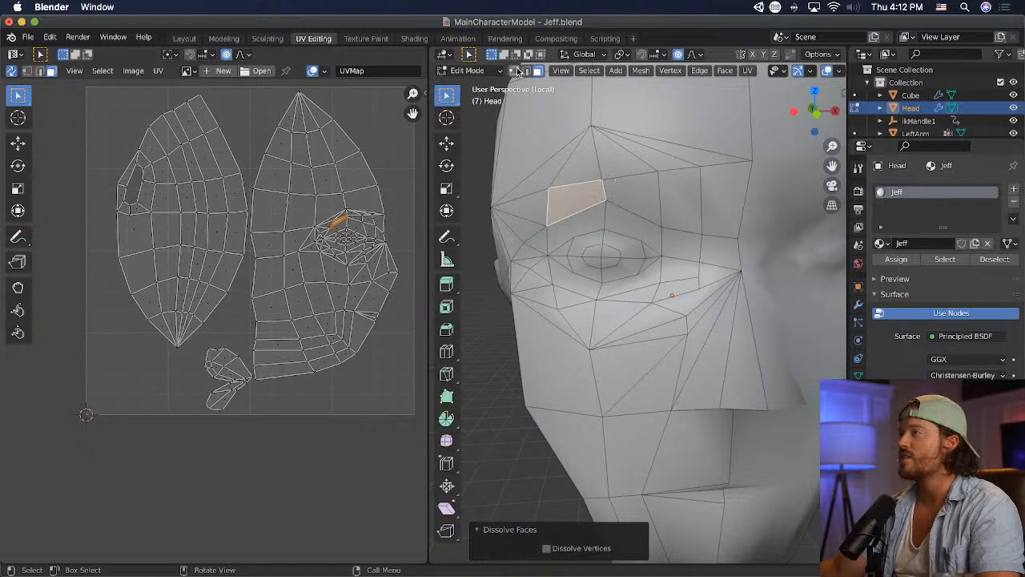
- Raise the middle vertex of the new brow edge and reposition the two stacked vertices at the inner end of the brow
left_click(516, 71)
left_click(602, 177)
key("g")
left_click(651, 193)
middle_click_drag(679, 198, 706, 183)
left_click(711, 161)
key("g")
left_click(733, 194)
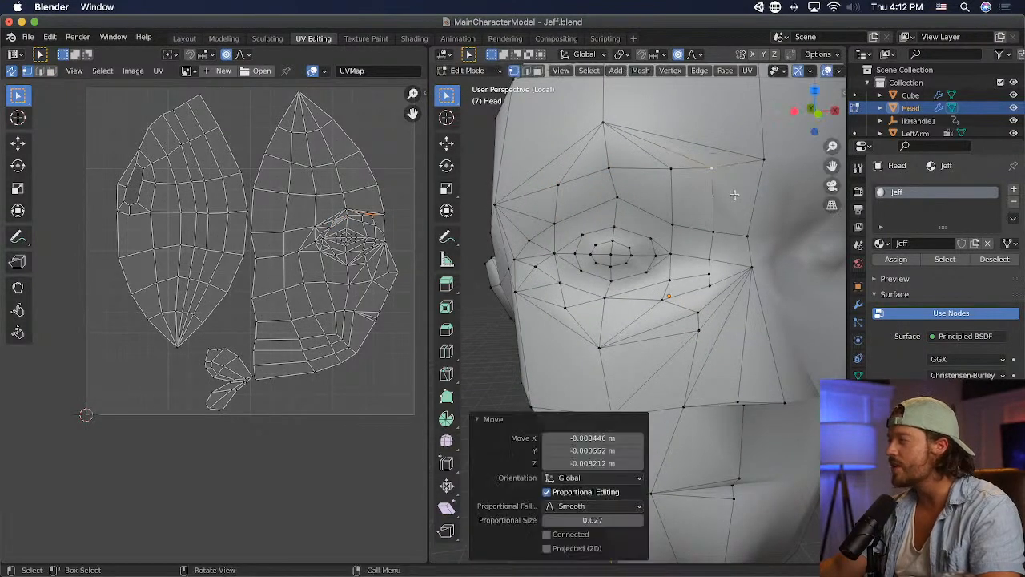
left_click(713, 196)
key("g")
left_click(716, 227)
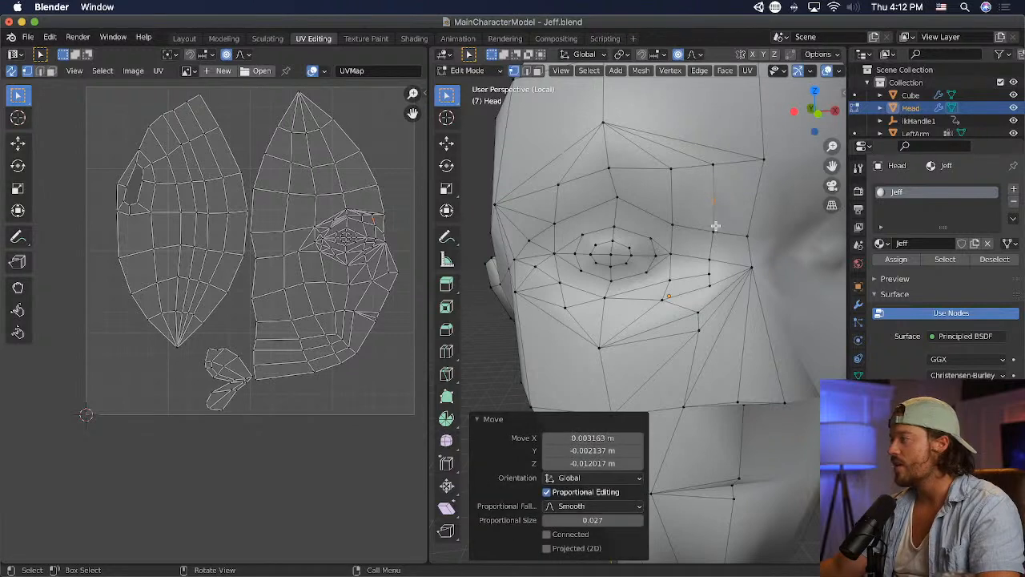
- Merge the two stacked vertices at the inner end of the brow at their center and move the merged vertex up to the brow line
left_click(714, 167)
key("super+z")
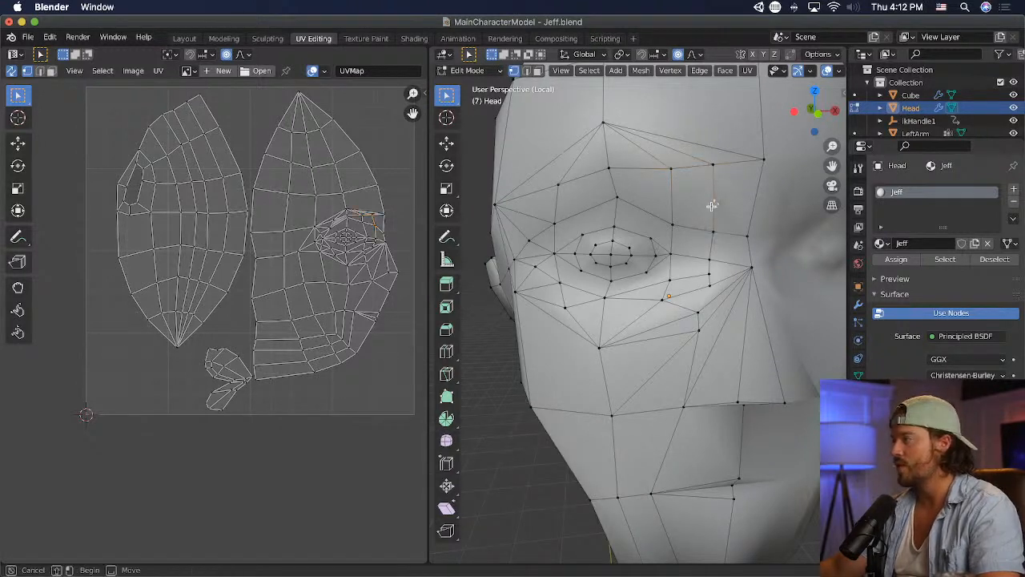
left_click(713, 165, "shift")
key("super+z")
key("m")
left_click(717, 213)
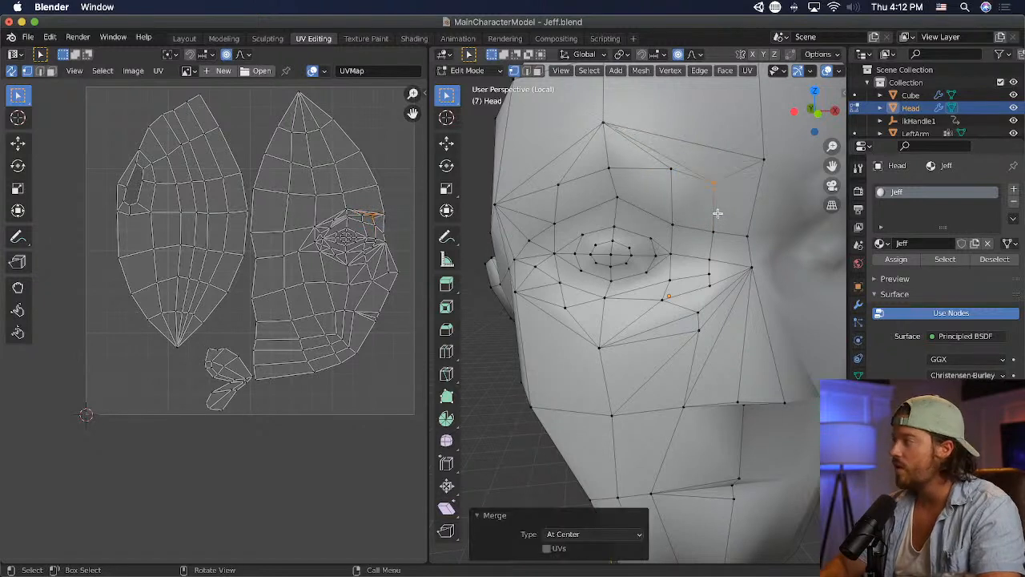
key("g")
left_click(720, 191)
left_click(760, 164)
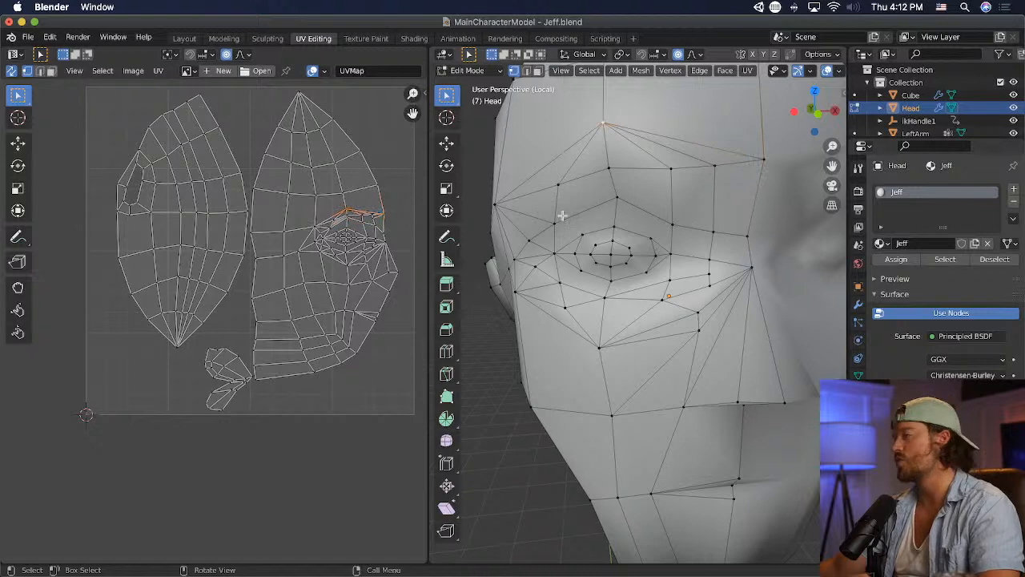
- Move the outer brow vertex outward about 0.018 m and back about 0.01 m, and reposition the middle brow vertex
left_click(667, 255)
middle_click_drag(667, 256, 684, 273)
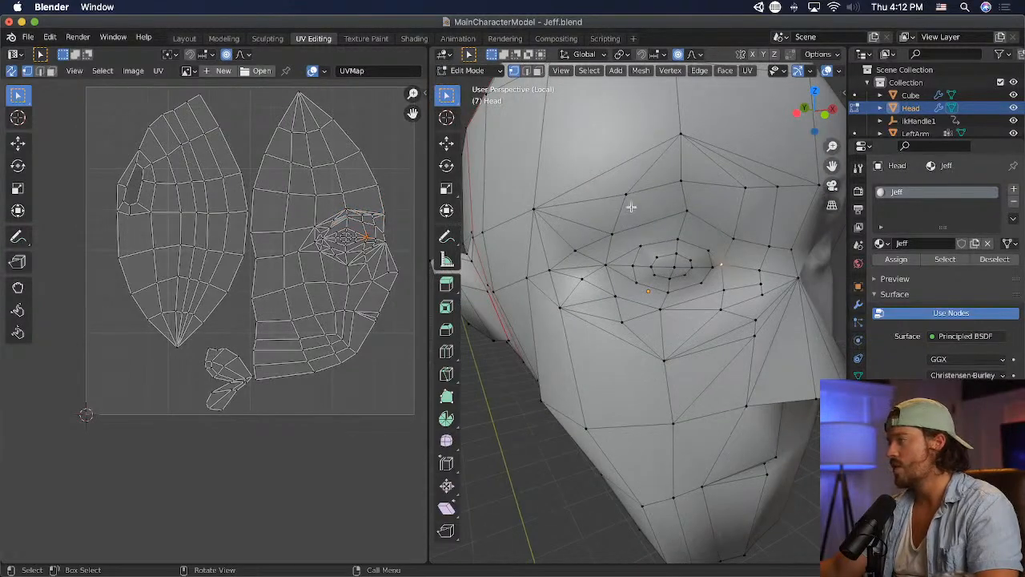
key("g")
left_click(614, 201)
middle_click_drag(613, 201, 541, 211)
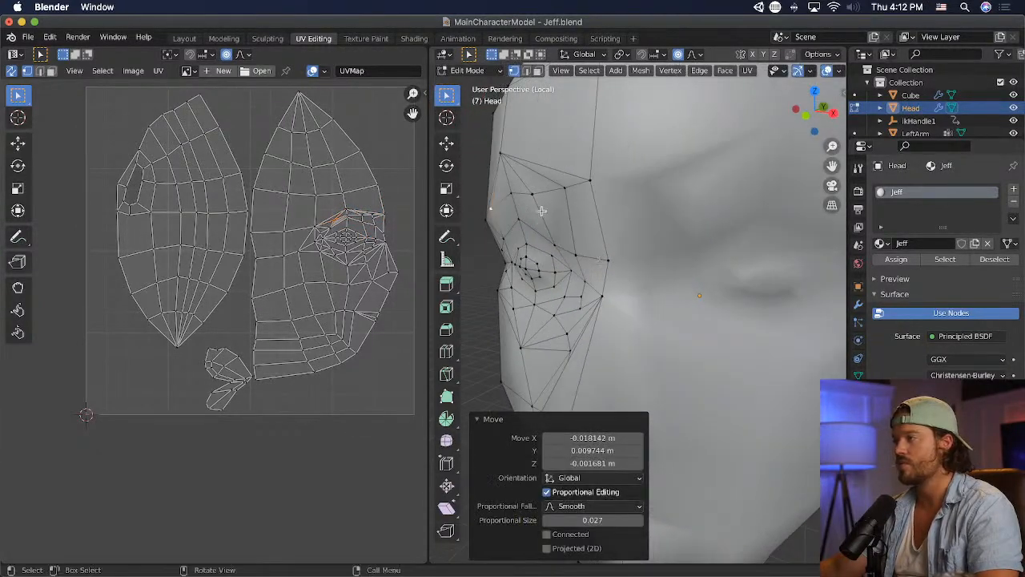
left_click(513, 193)
middle_click_drag(600, 248, 621, 235)
key("g")
left_click(539, 257)
- Move the inner brow vertex forward about 0.026 m and toward the nose about 0.012 m, and save the file
left_click(704, 216)
middle_click_drag(699, 223, 413, 243)
scroll(360, 263, "up", 1)
key("g")
left_click(818, 247)
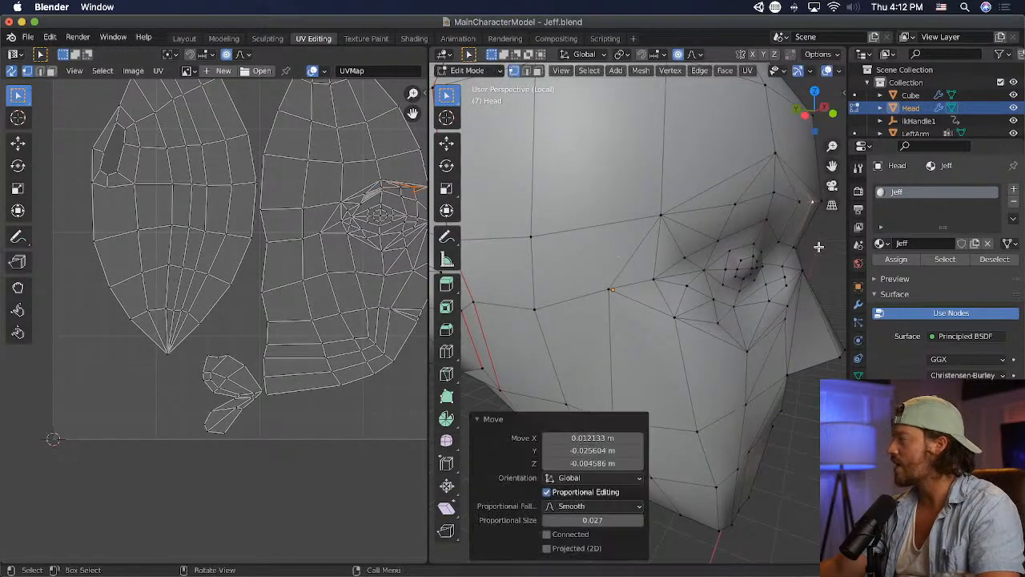
middle_click_drag(818, 246, 731, 226)
scroll(730, 227, "down", 3)
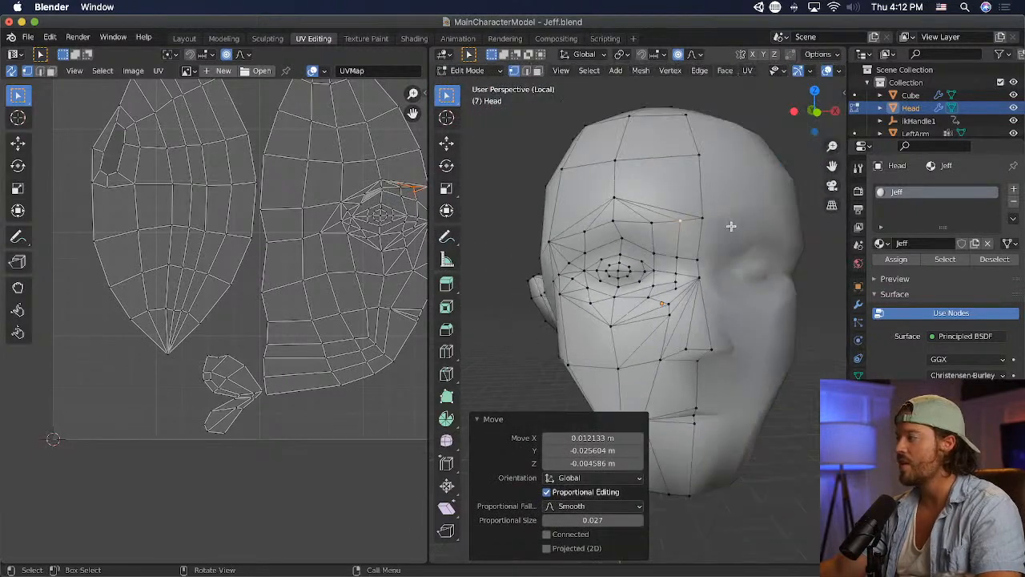
scroll(729, 228, "up", 2)
key("super+s")
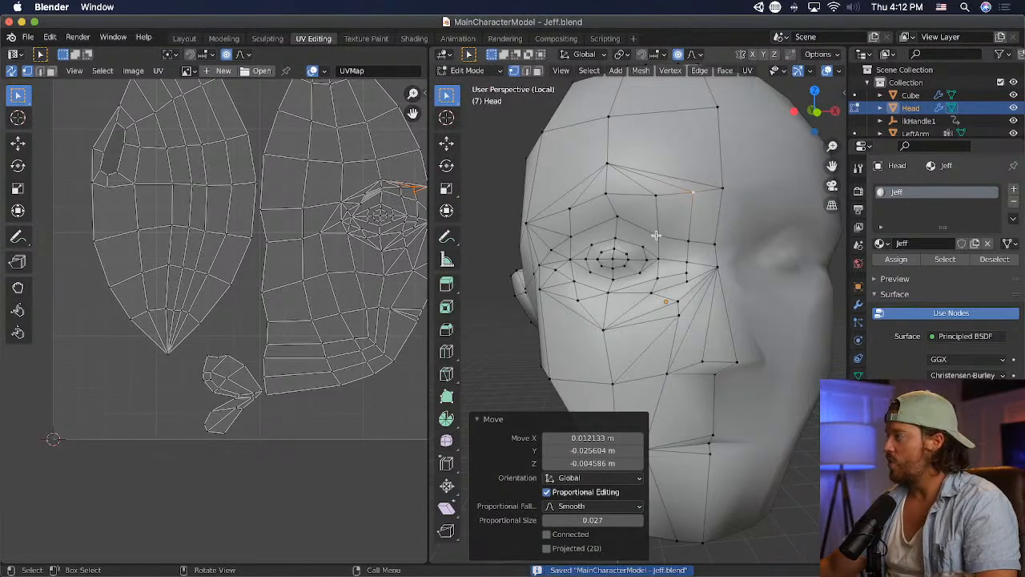
- Adjust the vertices at the side of the eye, pulling the one beyond the outer corner forward about 0.028 m
middle_click_drag(727, 229, 701, 241)
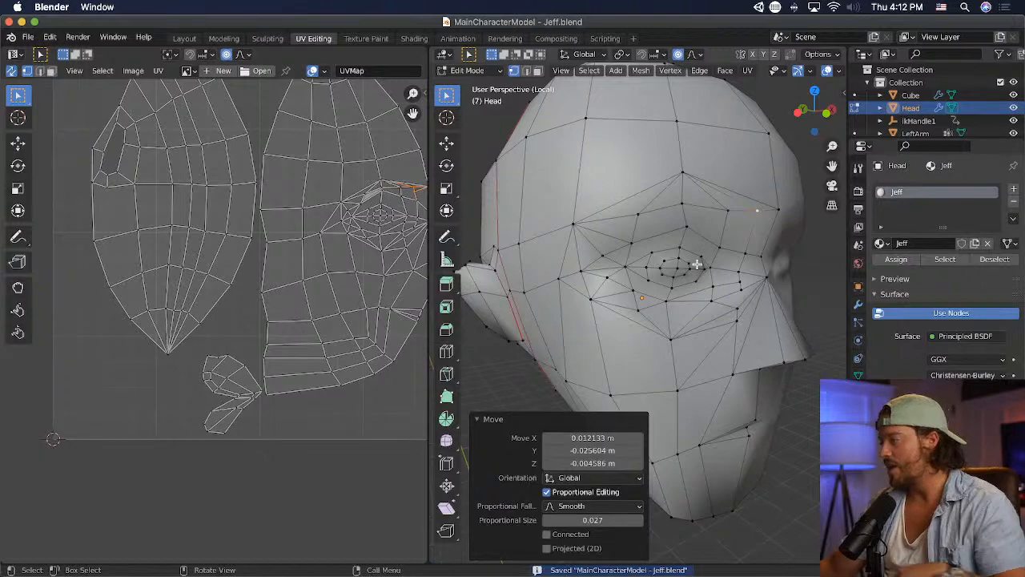
middle_click_drag(702, 264, 671, 269)
left_click(736, 255)
key("g")
left_click(774, 266)
middle_click_drag(730, 269, 661, 264)
scroll(803, 273, "up", 4)
left_click(720, 246)
key("g")
left_click(799, 247)
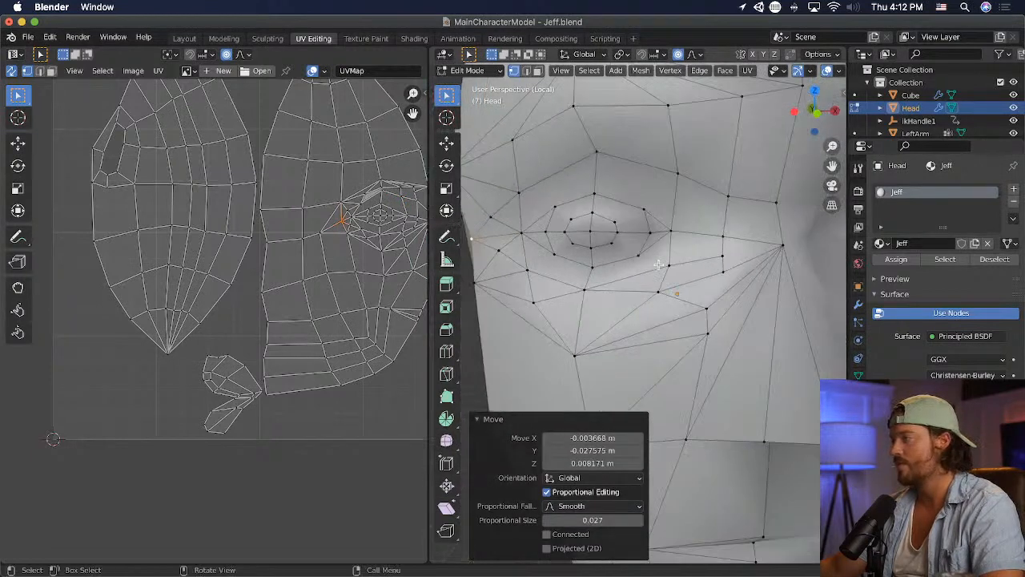
- Shift the vertex beyond the outer eye corner inward about 0.017 m and save the file
key("g")
left_click(667, 271)
scroll(670, 275, "down", 3)
key("cmd+s")
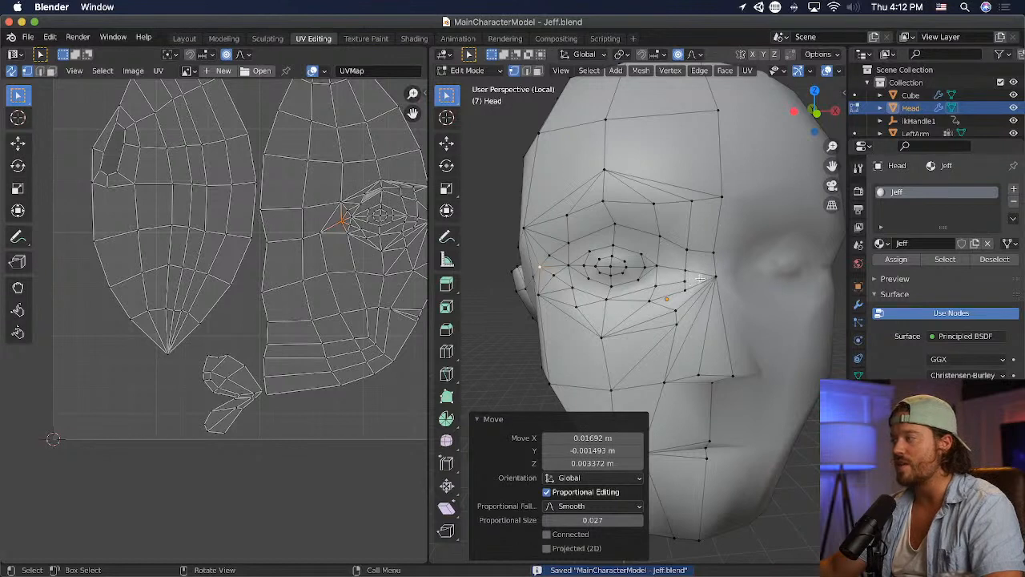
- Try merging the two vertices beside the inner eye corner at their center and moving the result, and undo both edits
left_click(537, 71)
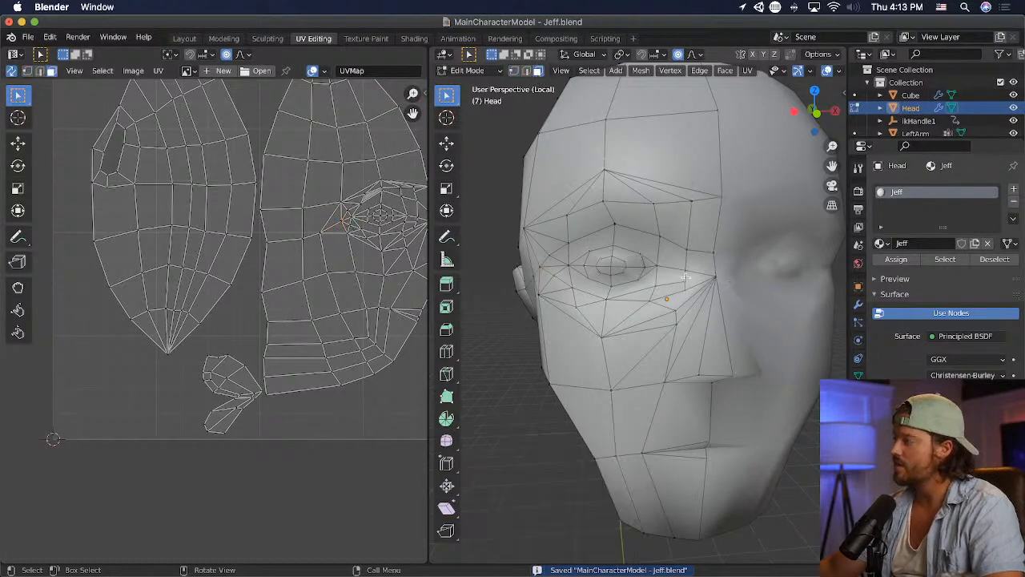
left_click(690, 236)
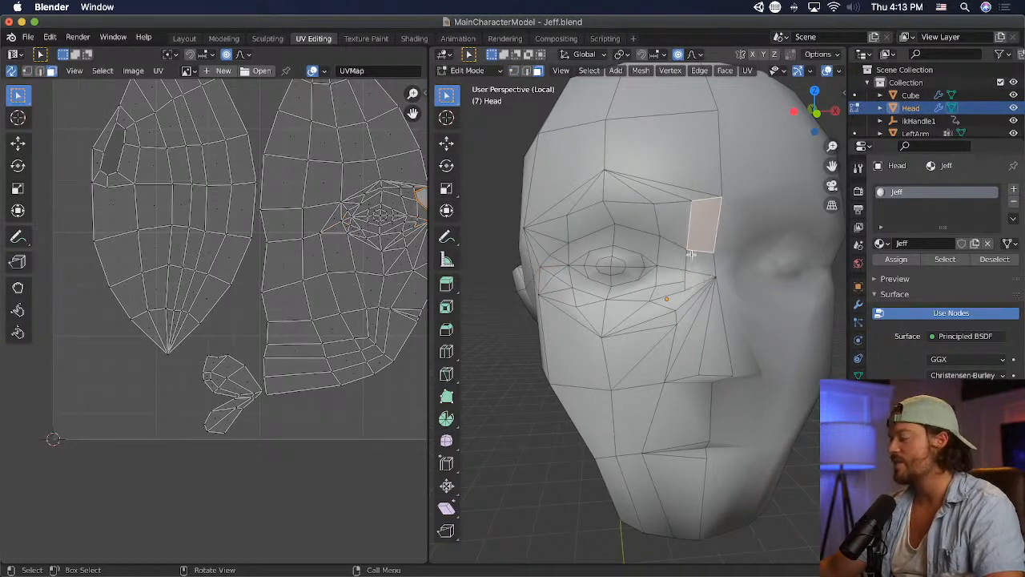
left_click(651, 252)
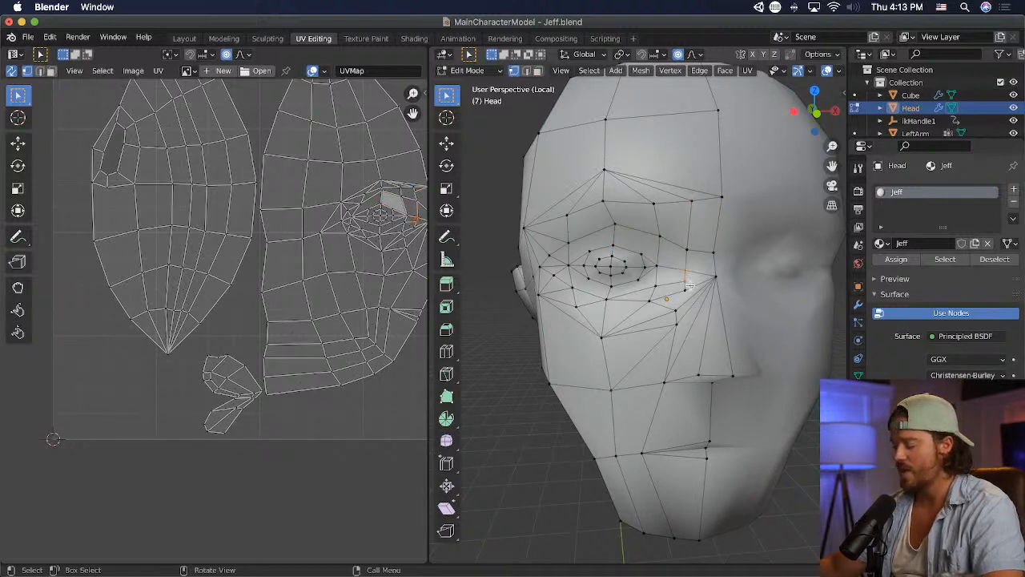
key("m")
left_click(690, 285)
key("g")
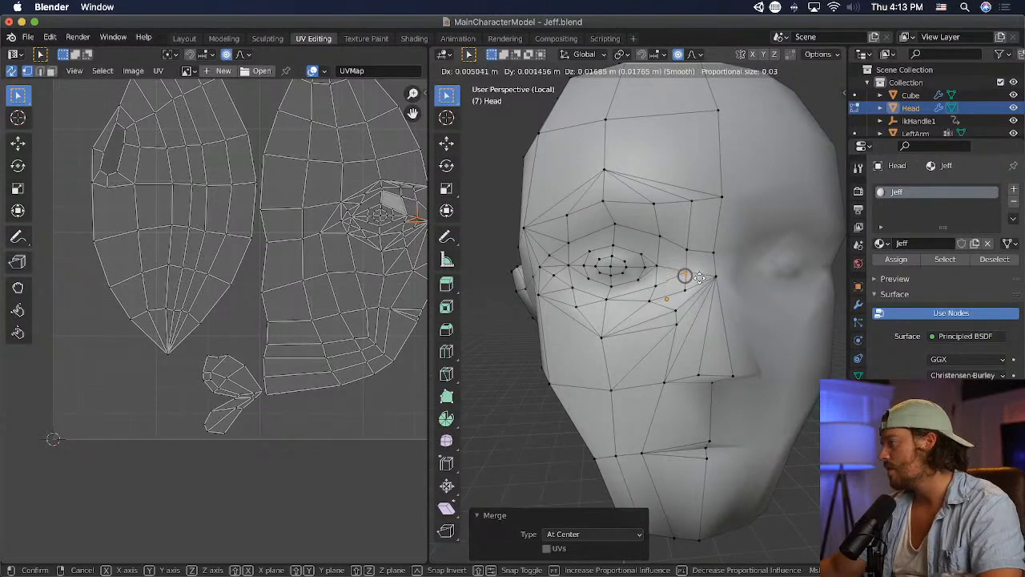
left_click(691, 282)
key("super+z")
key("super+z")
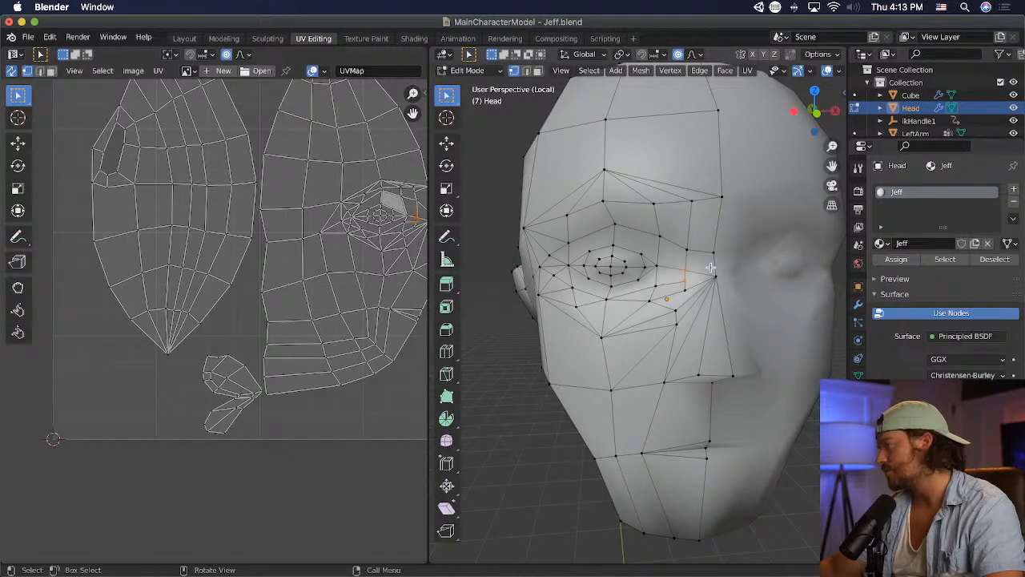
- Raise the vertex above the inner eye corner about 0.023 m, and merge the two vertices below it at center, nudging the result upward
key("g")
left_click(710, 238)
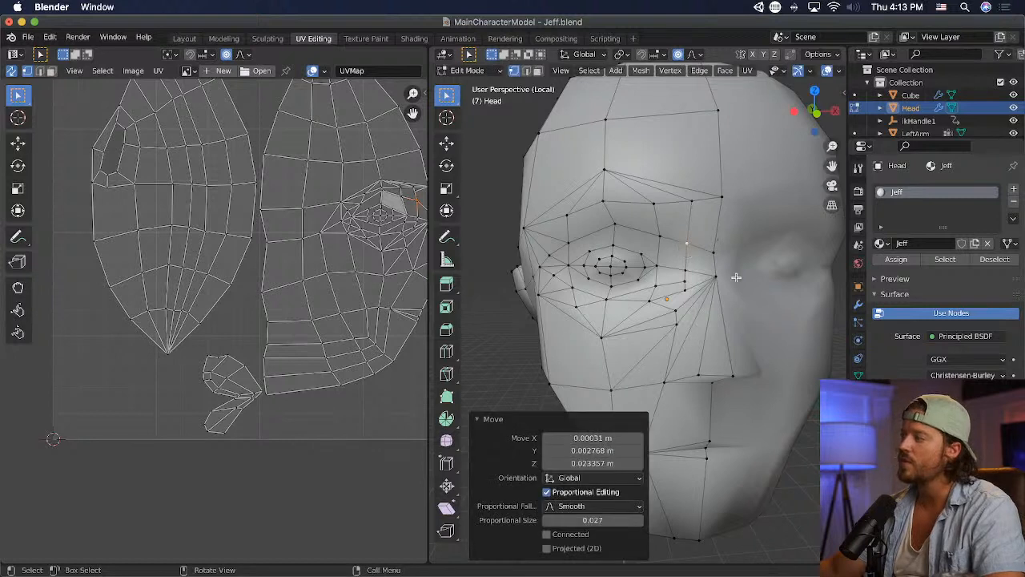
left_click(689, 288, "shift")
key("m")
left_click(689, 292)
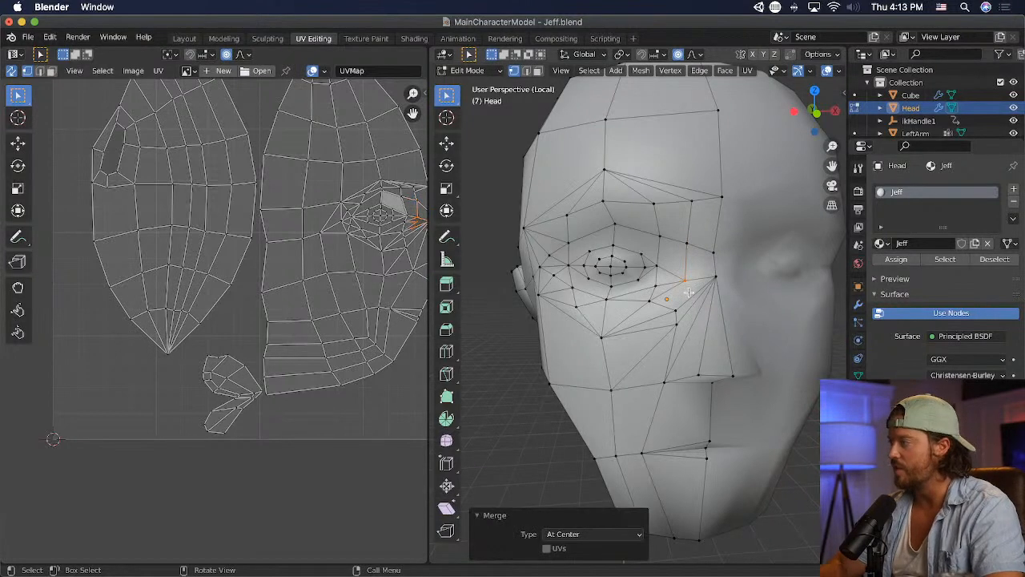
key("g")
left_click(723, 297)
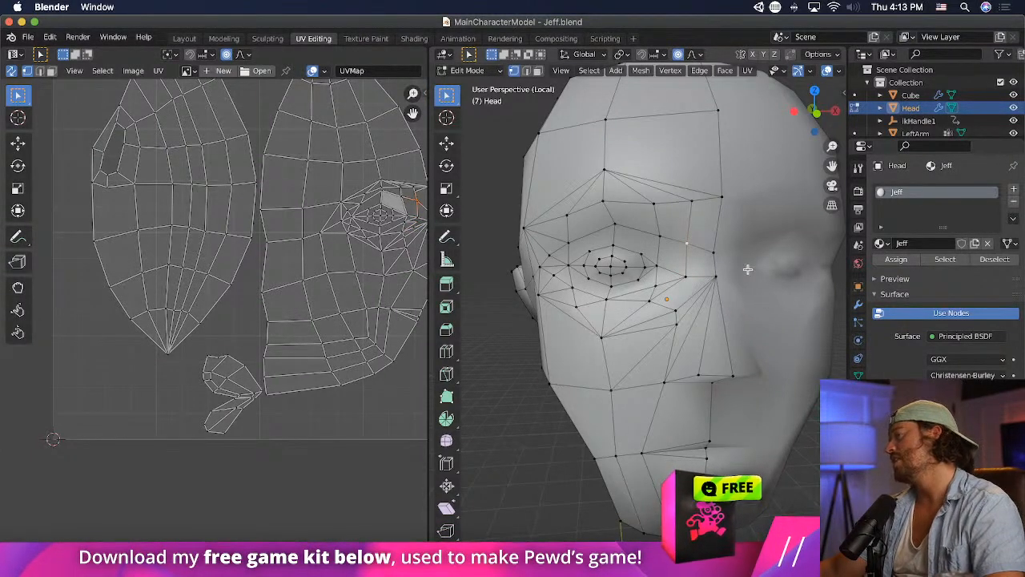
- Reposition the two vertices between the inner eye corner and the nose bridge, and scale them to 0.705
middle_click_drag(771, 300, 723, 306)
left_click(729, 284, "shift")
key("g")
left_click(753, 292)
key("s")
left_click(714, 293)
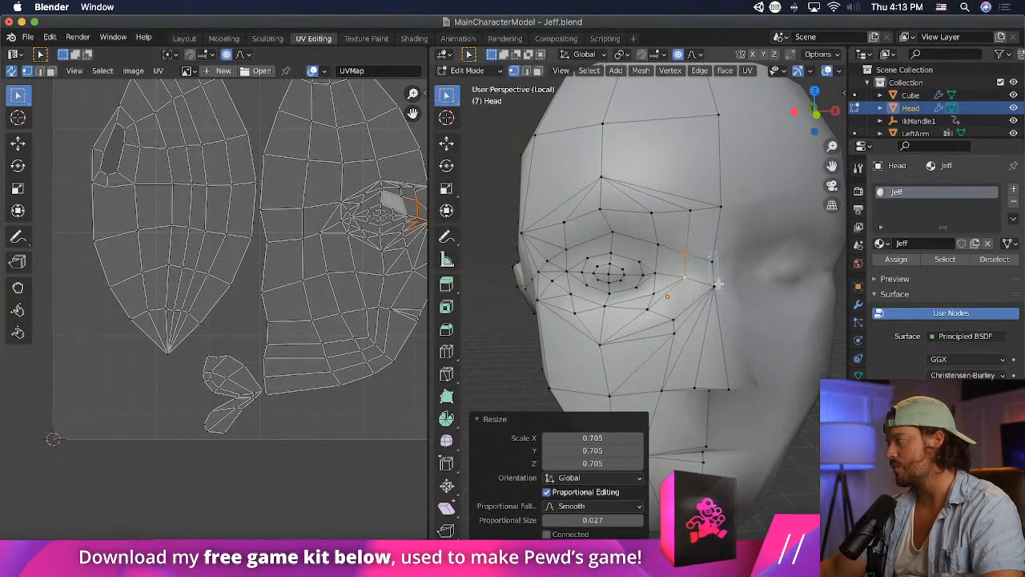
- Move the nose-bridge vertex up about 0.023 m and about 0.019 m along X
left_click_drag(700, 303, 738, 260)
key("g")
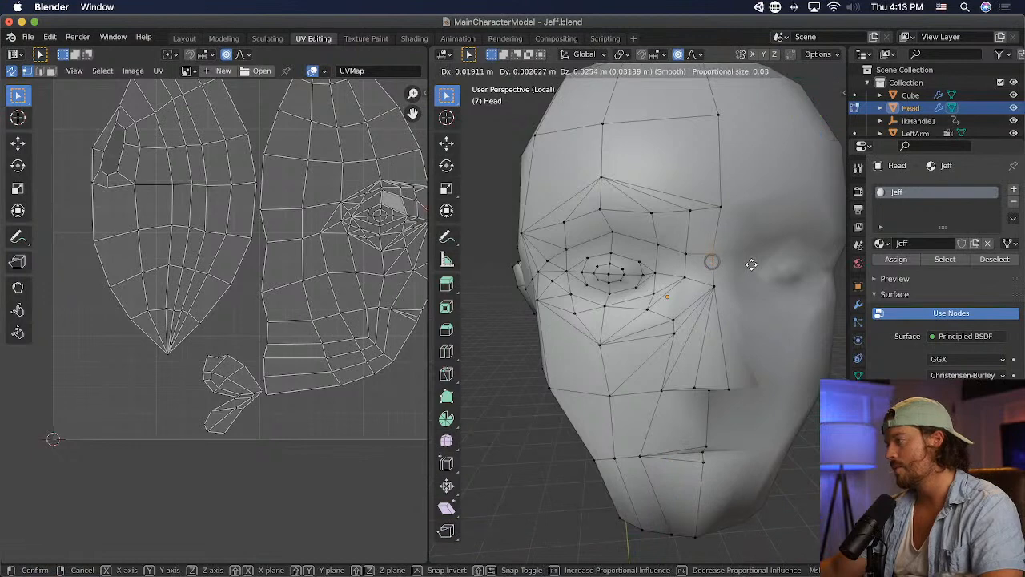
left_click(729, 262)
middle_click_drag(722, 301, 678, 279)
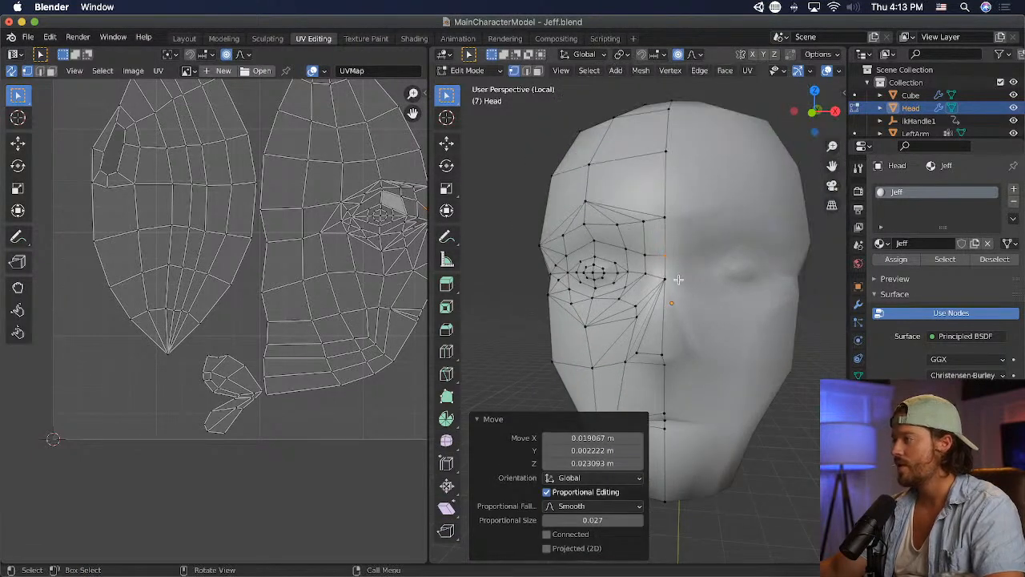
- Raise the vertex beside the nose bridge slightly, save the file, and check the head in Unity before returning to Blender
left_click(641, 251, "shift")
key("g")
left_click(665, 264)
left_click(756, 340)
key("ctrl+s")
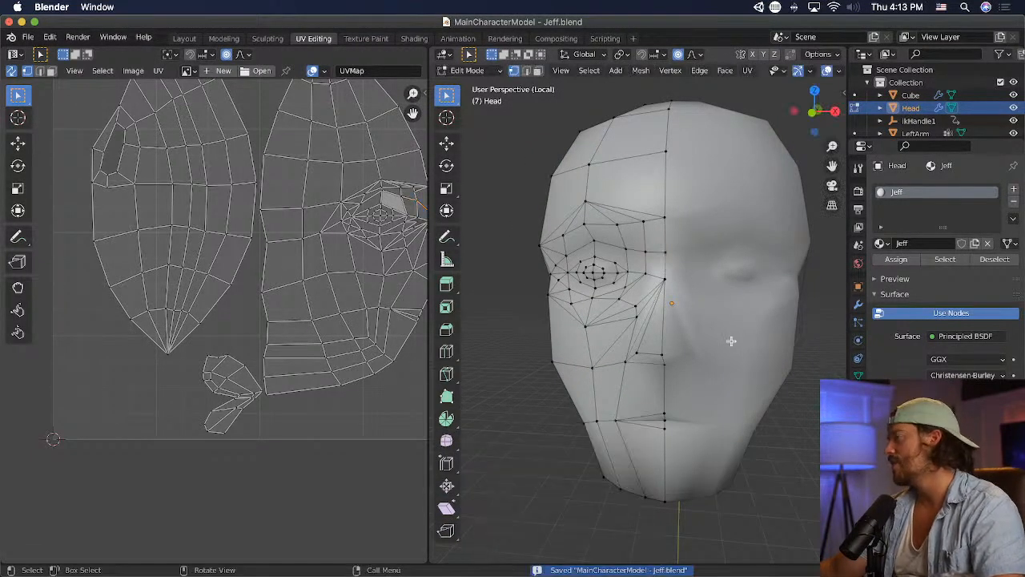
key("super+Tab")
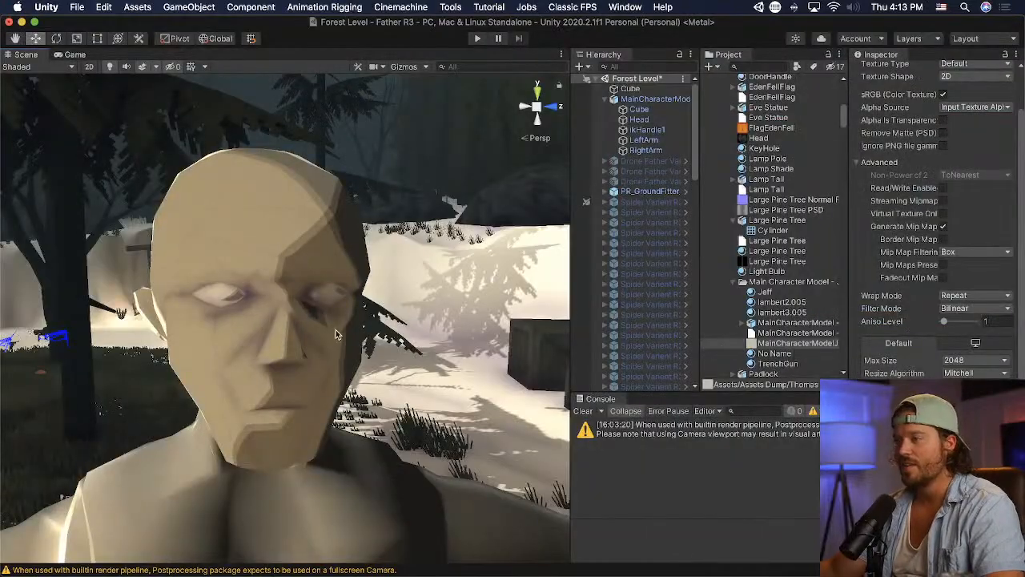
key("super+Tab")
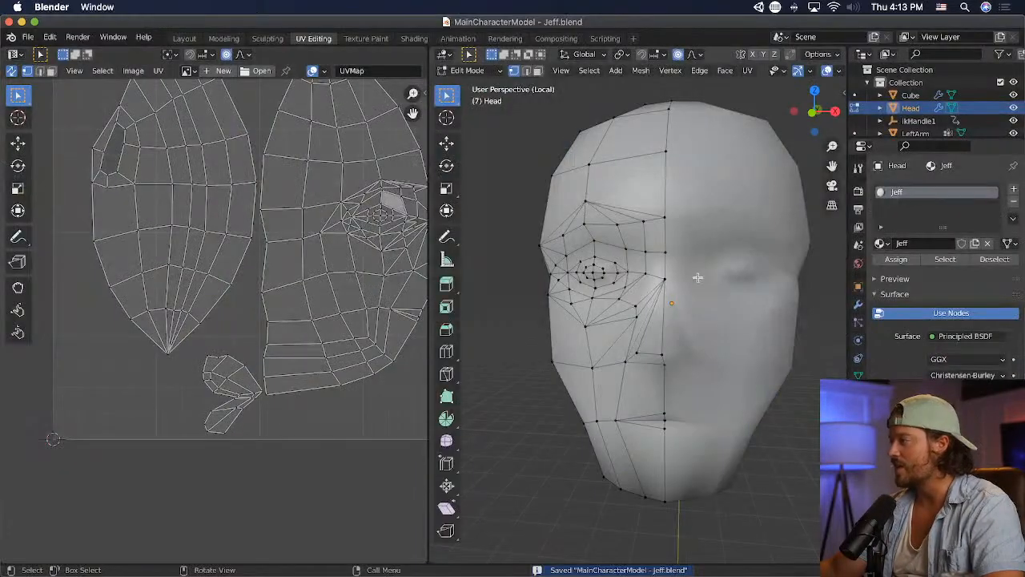
- Pull the nose-bridge vertex forward about 0.029 m, save the file, and check the head in Unity before returning to Blender
middle_click_drag(697, 277, 755, 265)
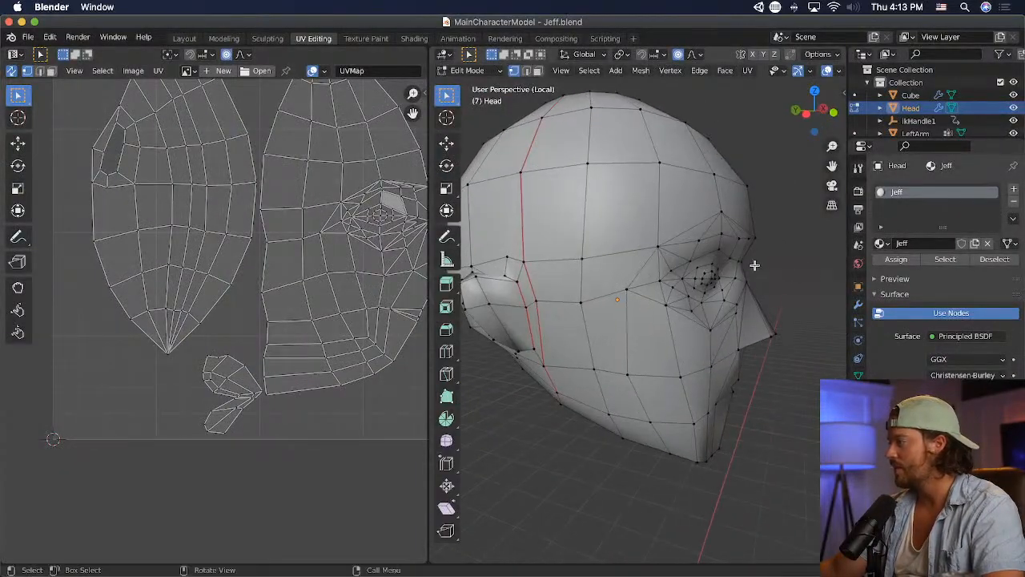
key("g")
left_click(767, 265)
key("super+s")
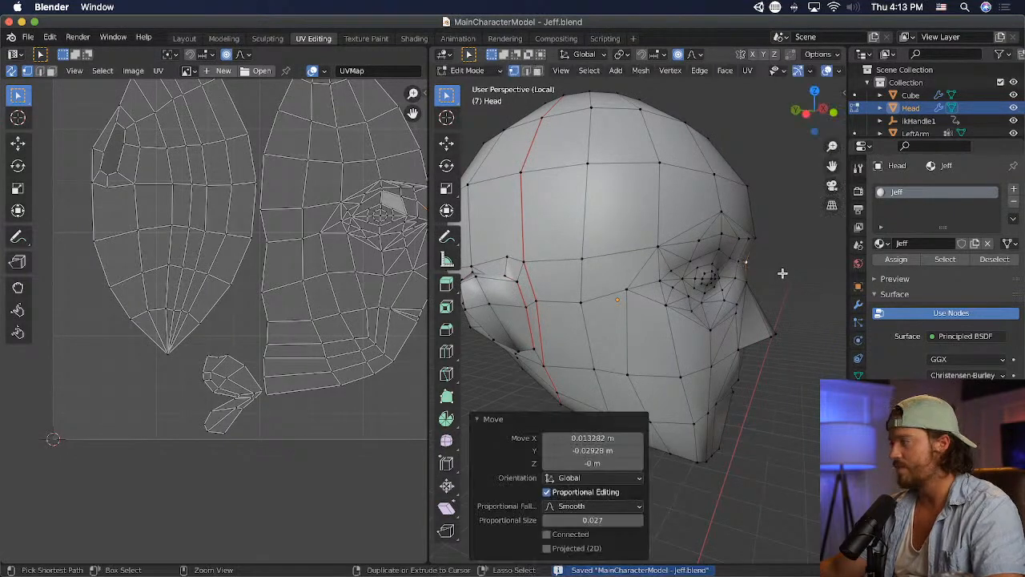
key("super+Tab")
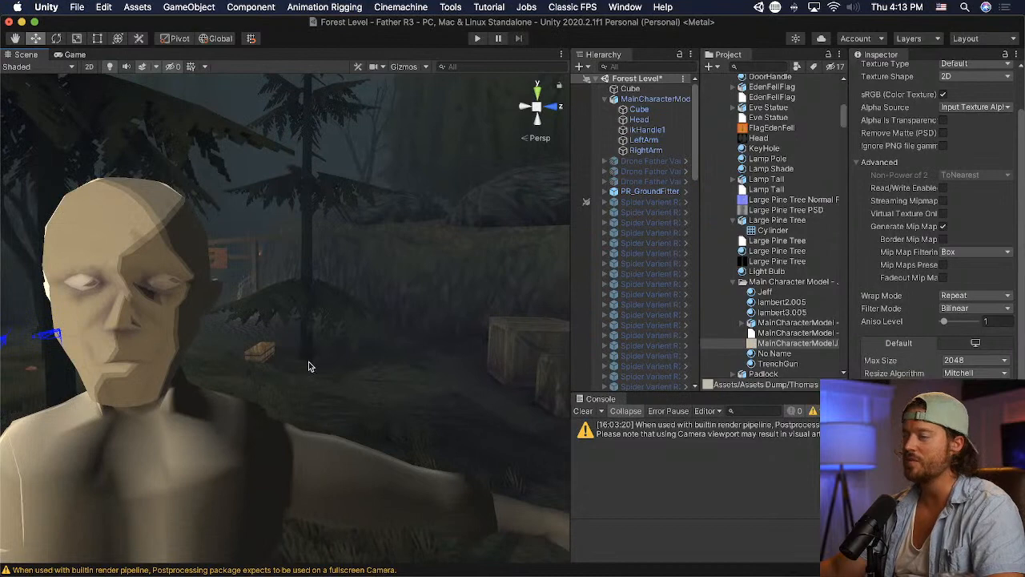
key("super+Tab")
- Shift the vertex above the upper eyelid outward about 0.011 m and the middle brow vertex inward about 0.017 m and up 0.007 m
middle_click_drag(711, 303, 630, 300)
scroll(646, 282, "up", 3)
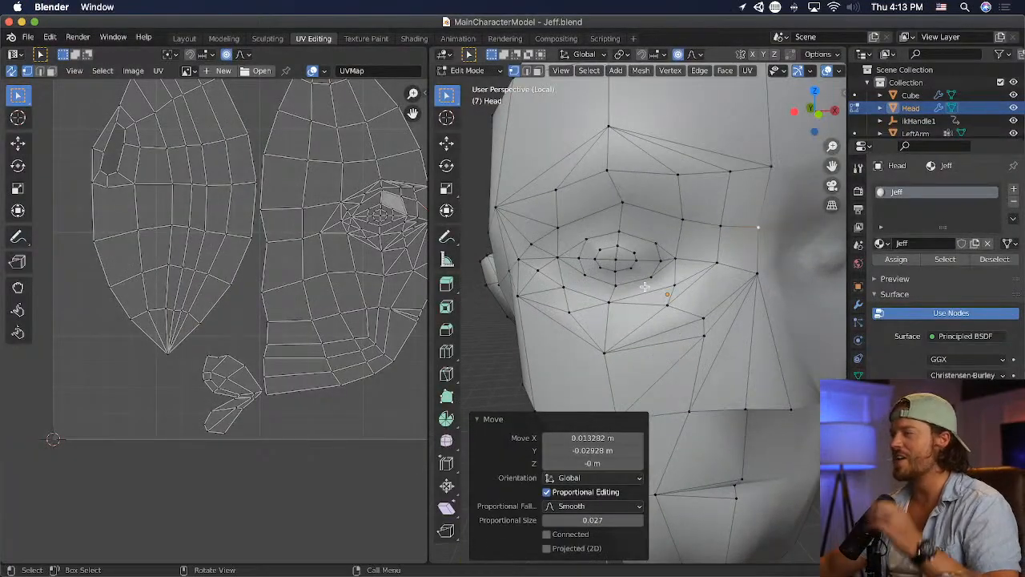
left_click(630, 201)
key("g")
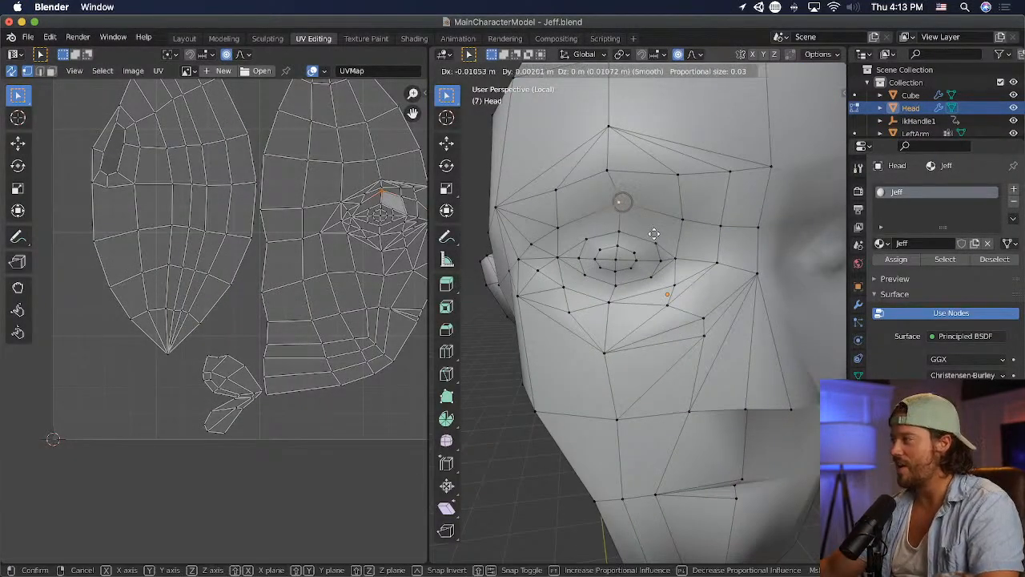
left_click(651, 235)
left_click(606, 174)
key("g")
left_click(649, 168)
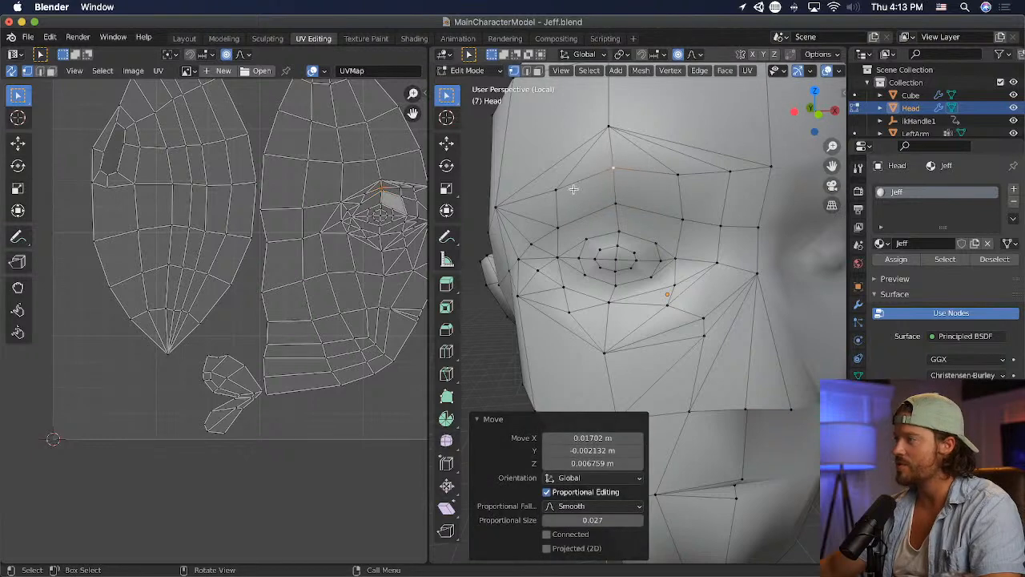
- Raise the outer brow vertex slightly, and move the brow vertex inward of the middle outward about 0.016 m and up 0.007 m
left_click(574, 190)
key("g")
left_click(575, 185)
left_click(681, 172)
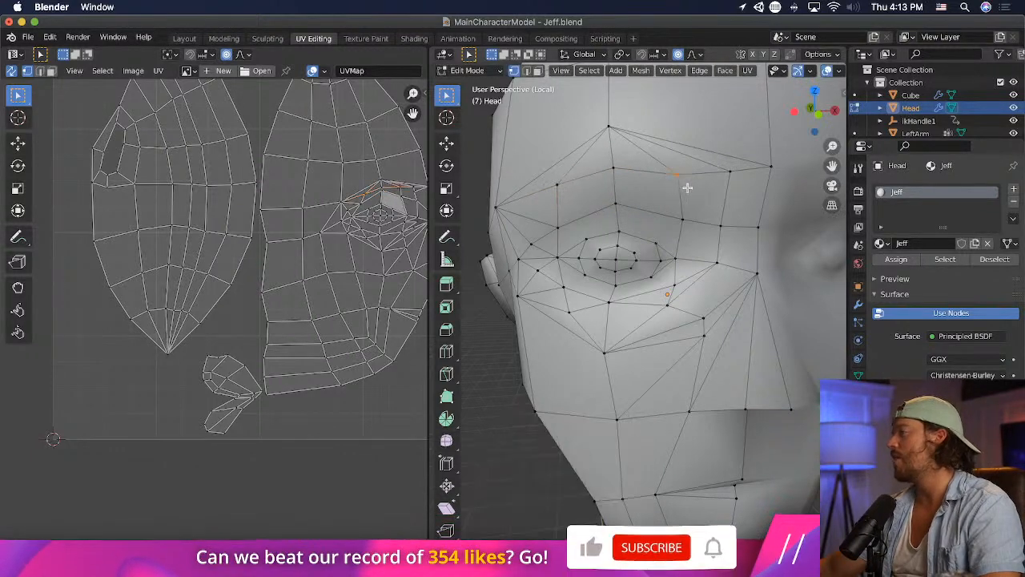
key("g")
left_click(682, 192)
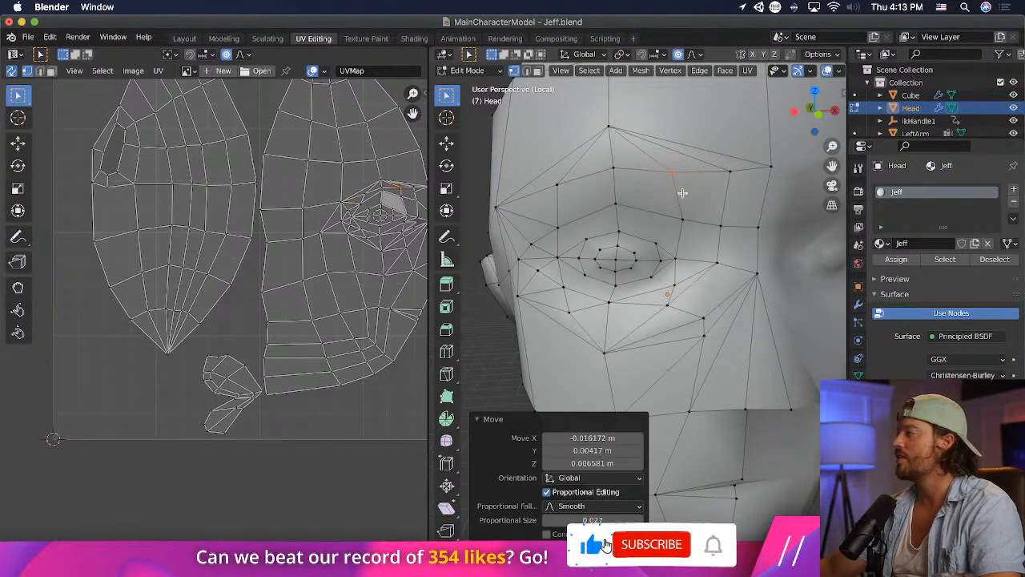
- Lower the midline brow vertex slightly and the innermost brow vertex beside it about 0.008 m, moving the latter outward about 0.005 m
left_click(792, 201)
key("g")
left_click(790, 207)
left_click(737, 186)
key("g")
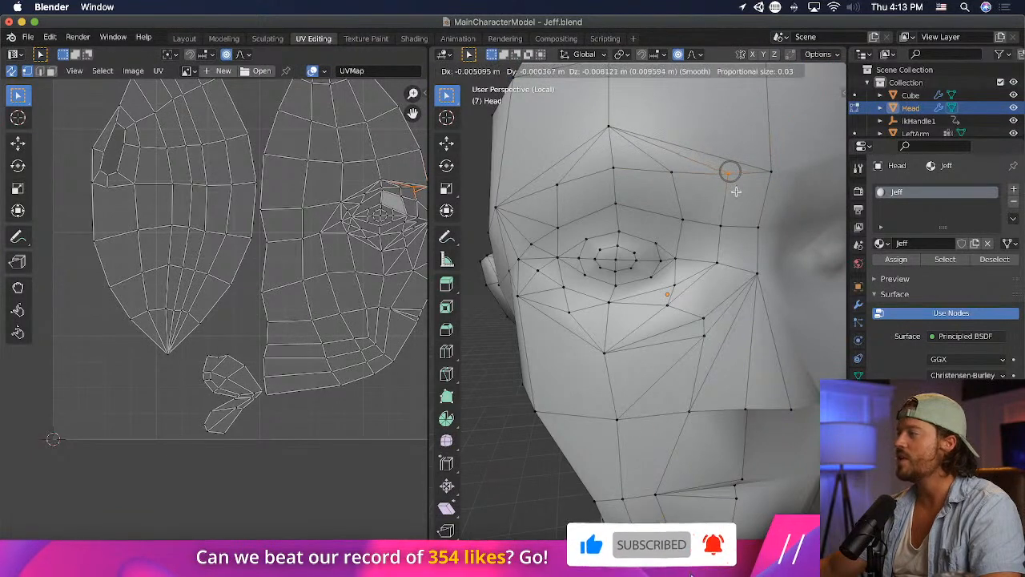
left_click(732, 174)
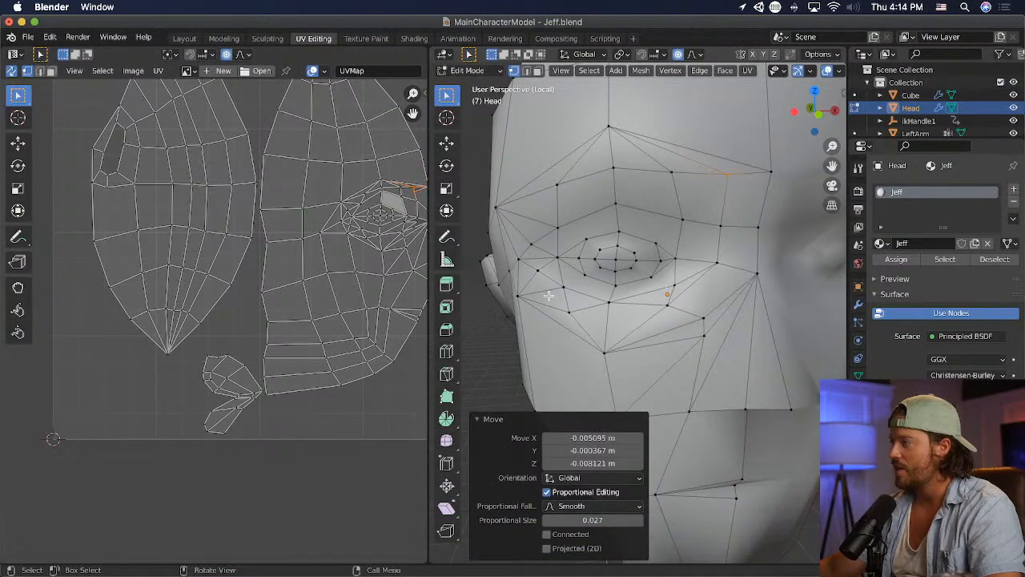
- Merge the two cheek vertices below the inner eye at center, and raise the merged vertex about 0.024 m
middle_click_drag(547, 297, 559, 289)
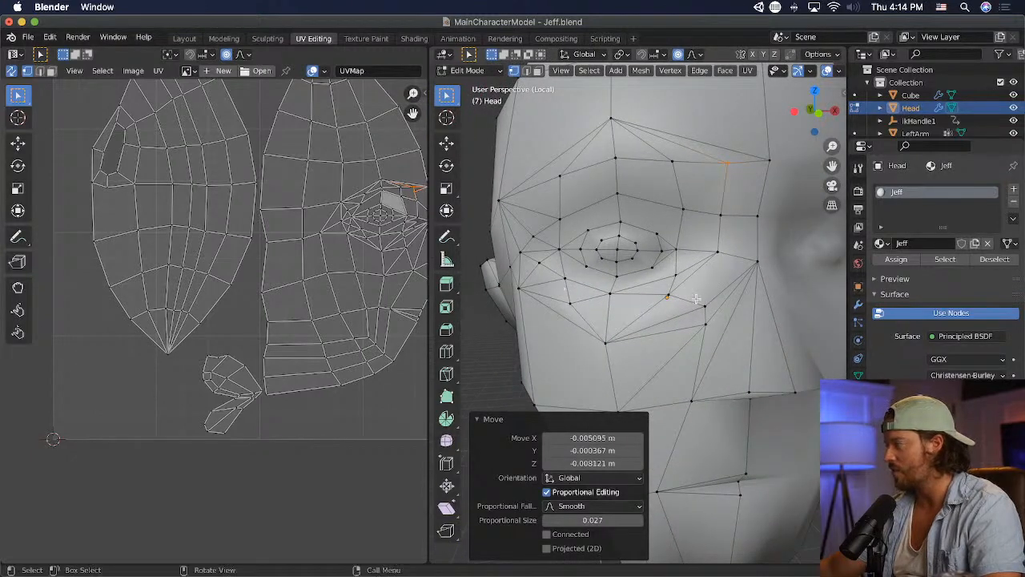
left_click_drag(696, 299, 714, 339)
scroll(787, 345, "down", 3)
middle_click_drag(787, 345, 765, 338)
scroll(764, 338, "up", 3)
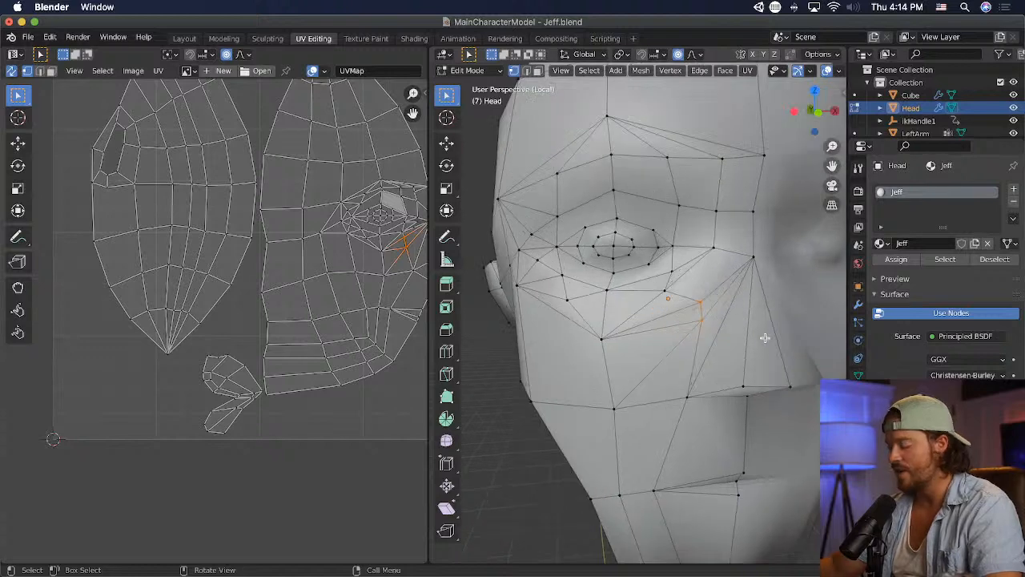
key("m")
left_click(765, 338)
key("g")
left_click(765, 329)
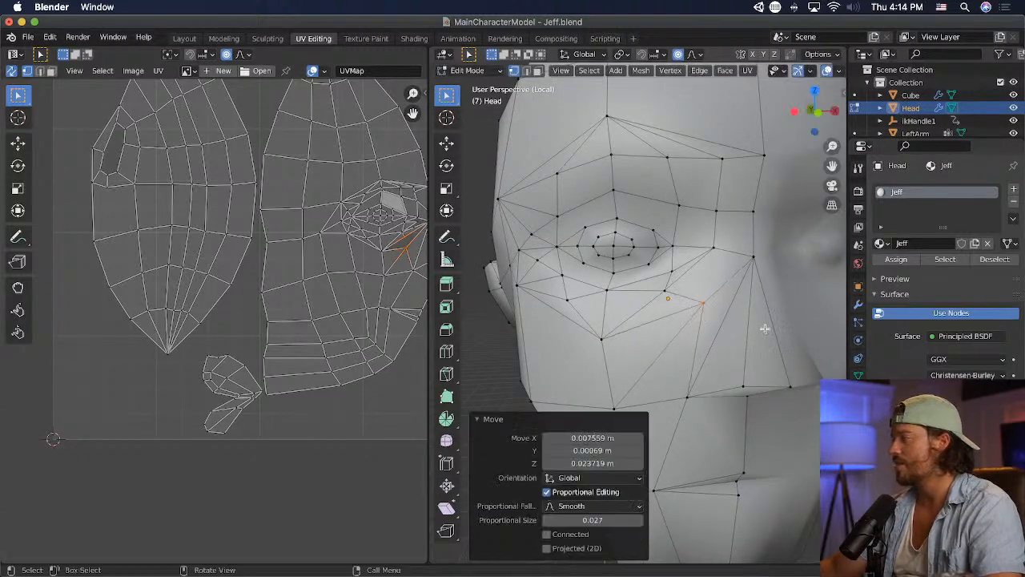
- Raise the lower vertex under the outer part of the eye about 0.016 m, and reposition the vertex beyond the outer eye corner
middle_click_drag(765, 330, 613, 343)
left_click(607, 342)
key("g")
left_click(561, 298)
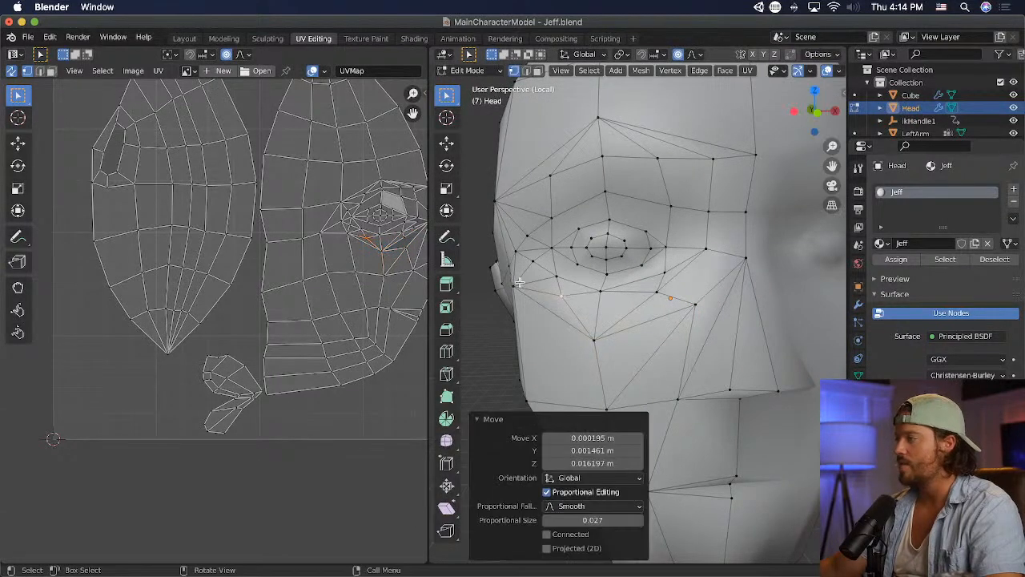
left_click(513, 286)
key("g")
left_click(524, 271)
- Merge the closely spaced vertices beyond the outer eye corner at center
middle_click_drag(544, 289, 587, 289)
left_click_drag(583, 288, 581, 288)
key("m")
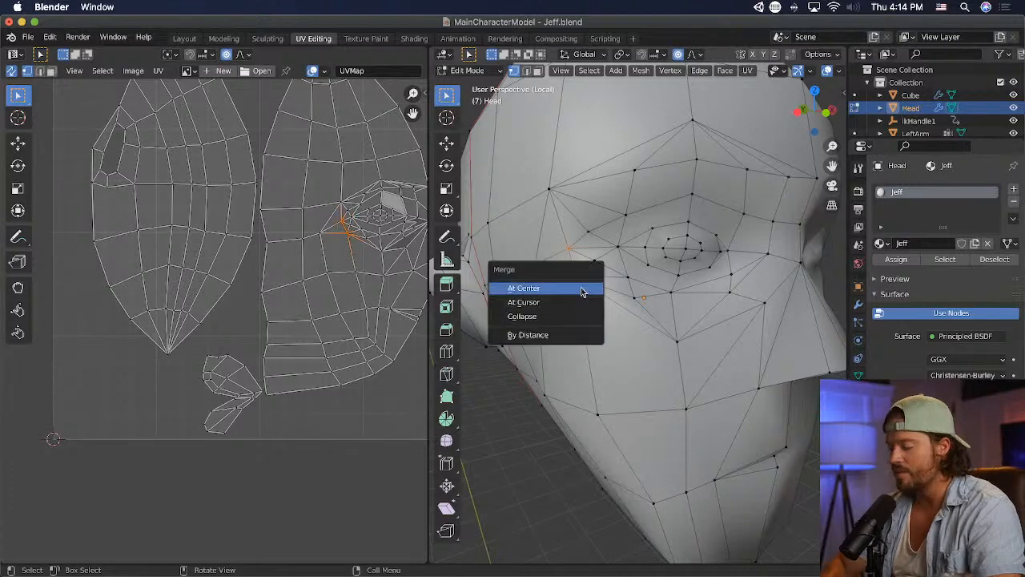
left_click(582, 290)
middle_click_drag(597, 262, 614, 280)
left_click(532, 265, "shift")
key("m")
left_click(530, 265)
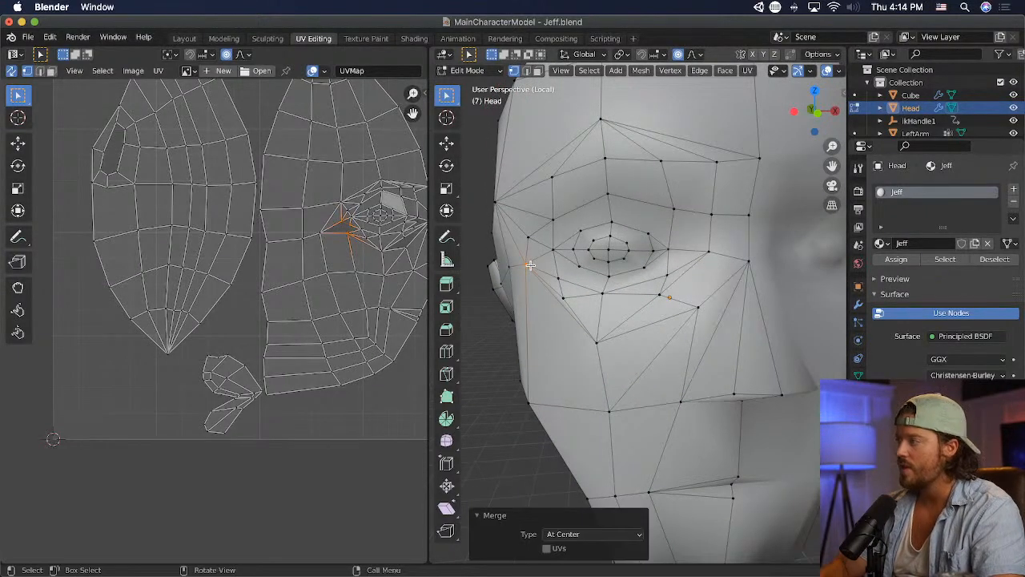
- Reposition the vertex on the side of the face, and move the vertex beside the outer eye corner inward about 0.010 m and down 0.018 m
key("g")
left_click(511, 373)
middle_click_drag(511, 374, 493, 254)
scroll(493, 253, "down", 4)
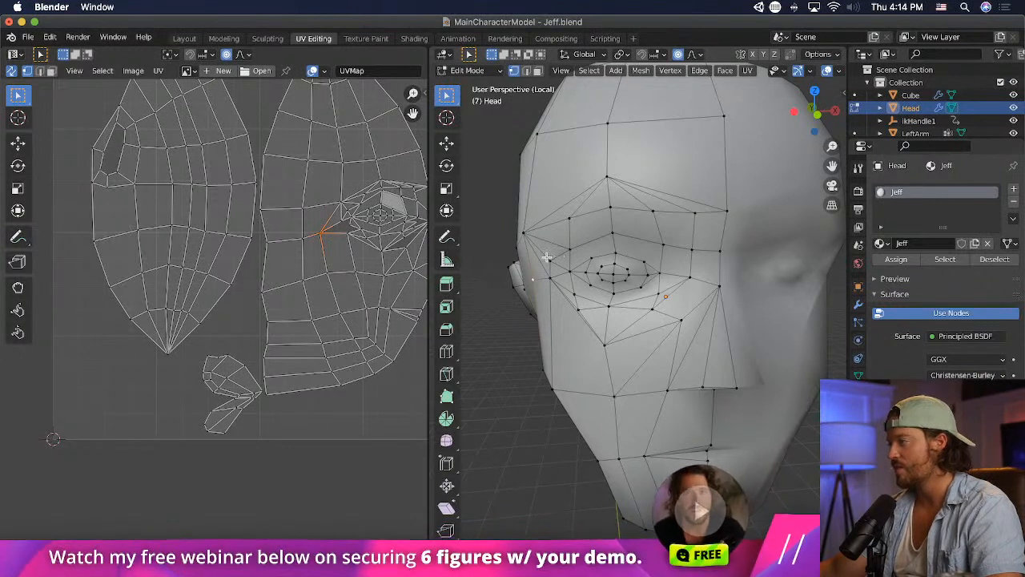
left_click(550, 261)
key("g")
left_click(604, 302)
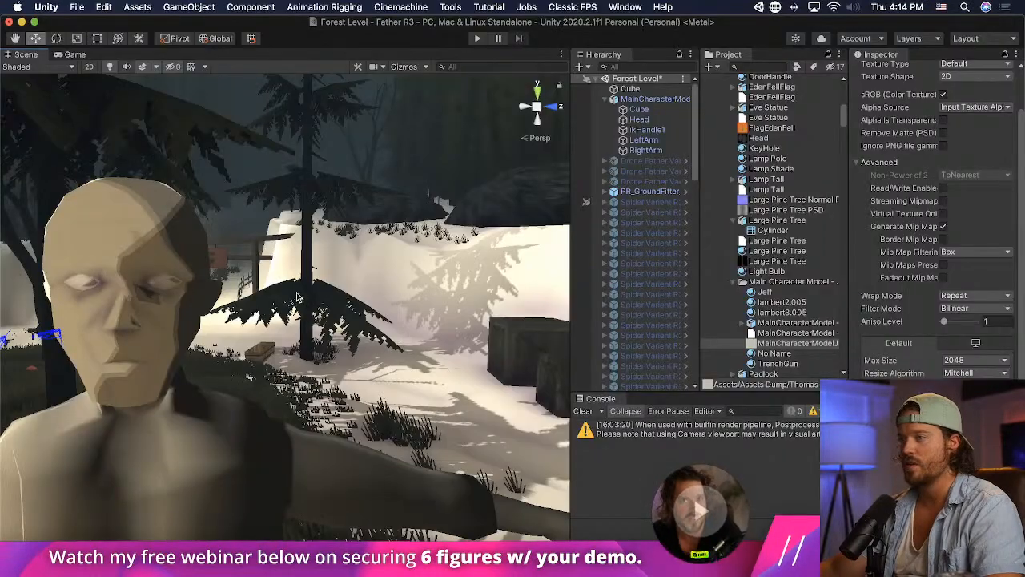
- Move the vertex below the outer eye corner inward about 0.016 m and up 0.005 m, save the file, and check the character in Unity
left_click_drag(48, 288, 289, 291)
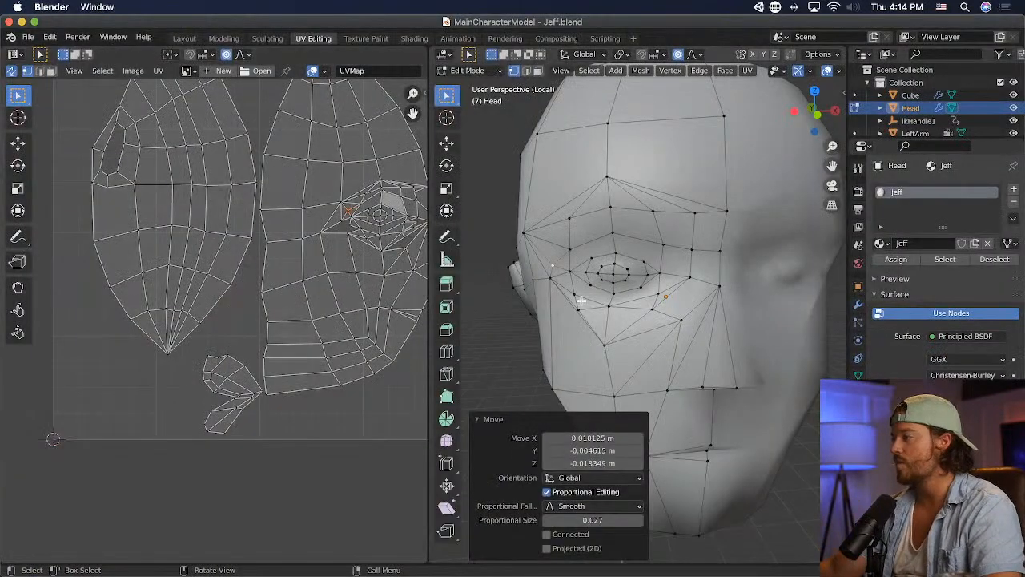
left_click_drag(580, 300, 580, 298)
key("super+s")
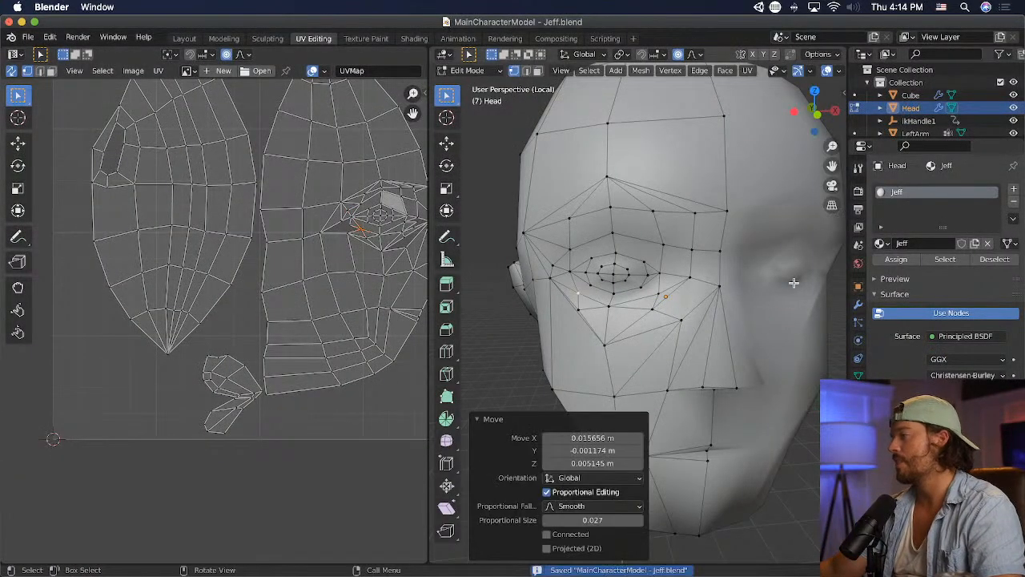
key("super+Tab")
scroll(281, 303, "down", 4)
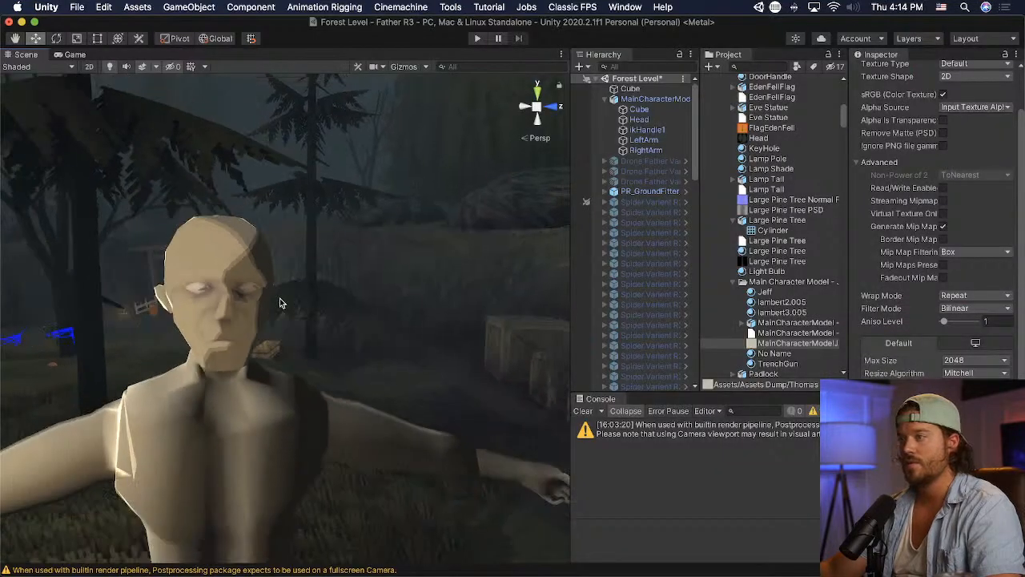
- Examine the shading around the eyes, nose and cheeks of the character's face in the Unity scene from several distances and angles
scroll(281, 301, "down", 5)
right_click_drag(281, 308, 261, 319)
scroll(233, 350, "up", 5)
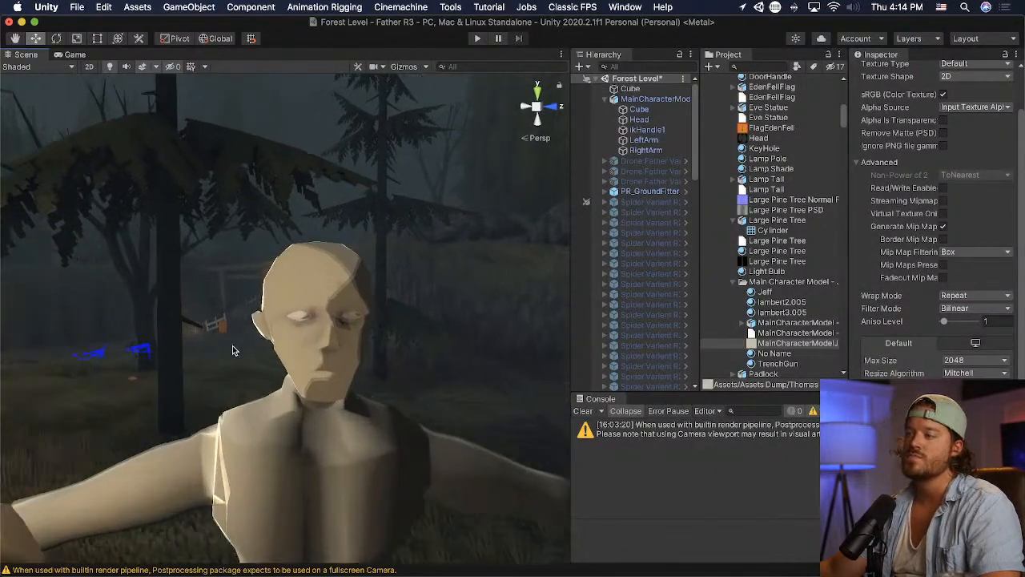
scroll(232, 345, "up", 5)
scroll(232, 345, "down", 4)
middle_click_drag(232, 345, 228, 342)
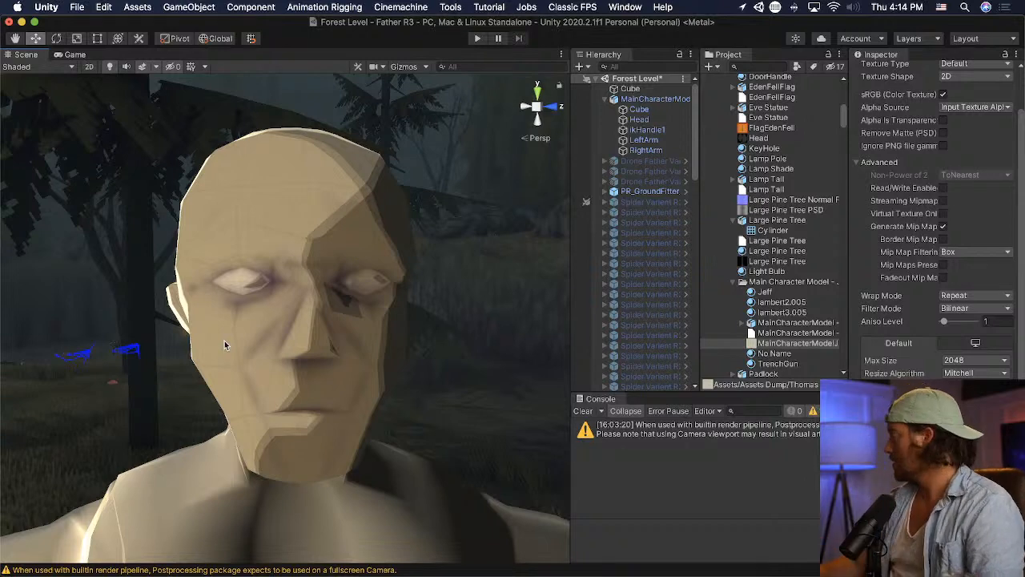
scroll(274, 361, "down", 5)
middle_click_drag(276, 379, 270, 348)
scroll(270, 347, "up", 5)
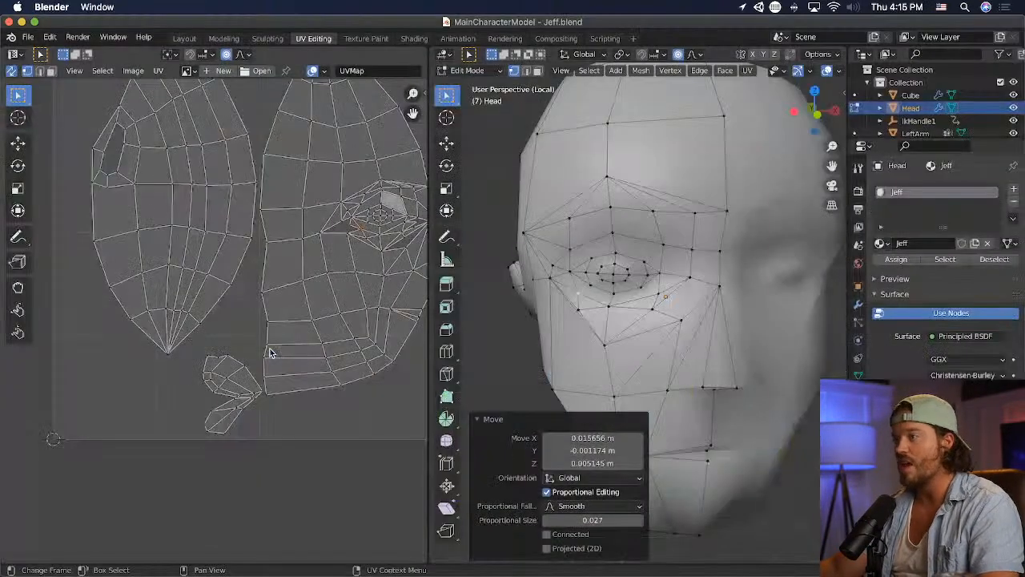
left_click(581, 328)
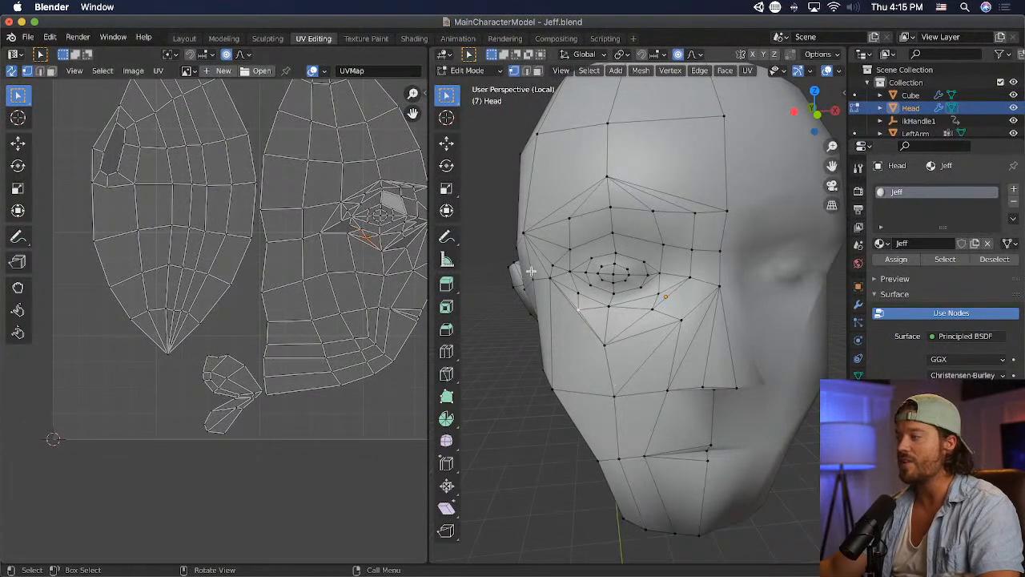
key("2")
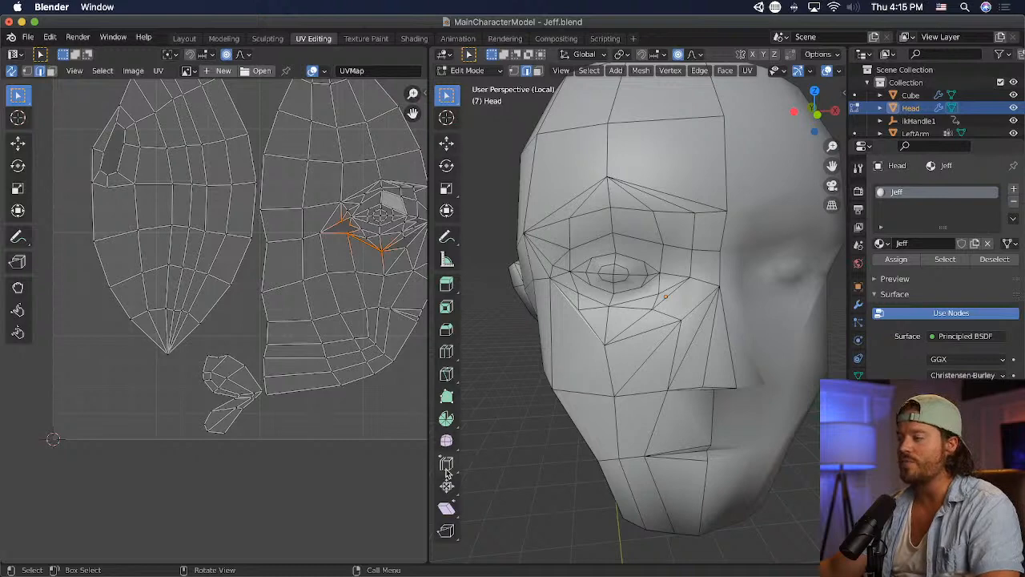
left_click(447, 374)
middle_click_drag(575, 339, 622, 321)
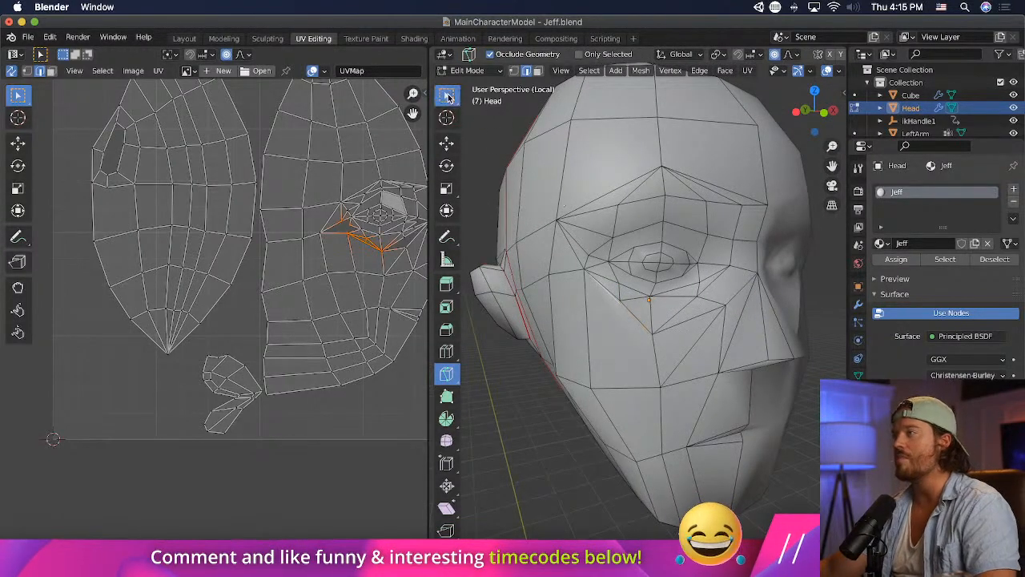
- Try moving the vertex below the outer eye corner outward about 0.044 m and down 0.085 m, and adjust the vertex beside it
left_click(447, 96)
key("1")
key("g")
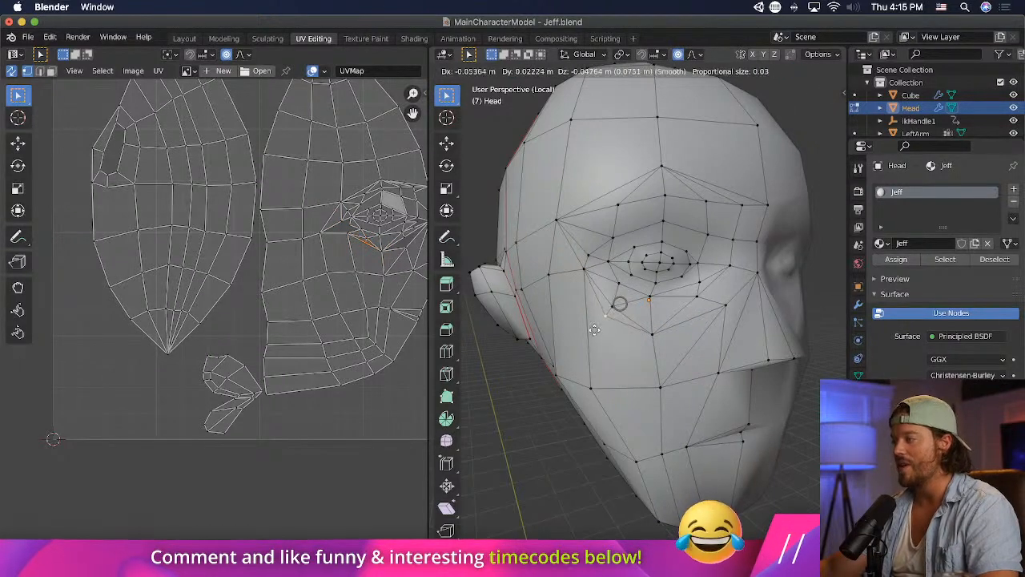
left_click(597, 337)
middle_click_drag(597, 340, 602, 322)
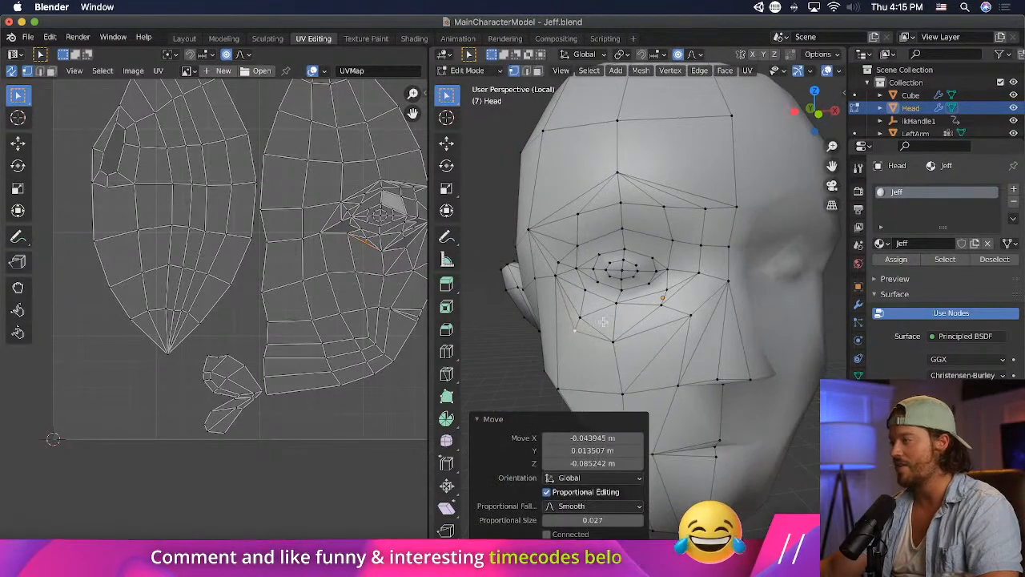
left_click(591, 317)
key("g")
left_click(594, 313)
- Try shifting the lower vertex back up about 0.028 m and inward 0.021 m, and undo the moves made below the outer eye corner
left_click(572, 328)
key("g")
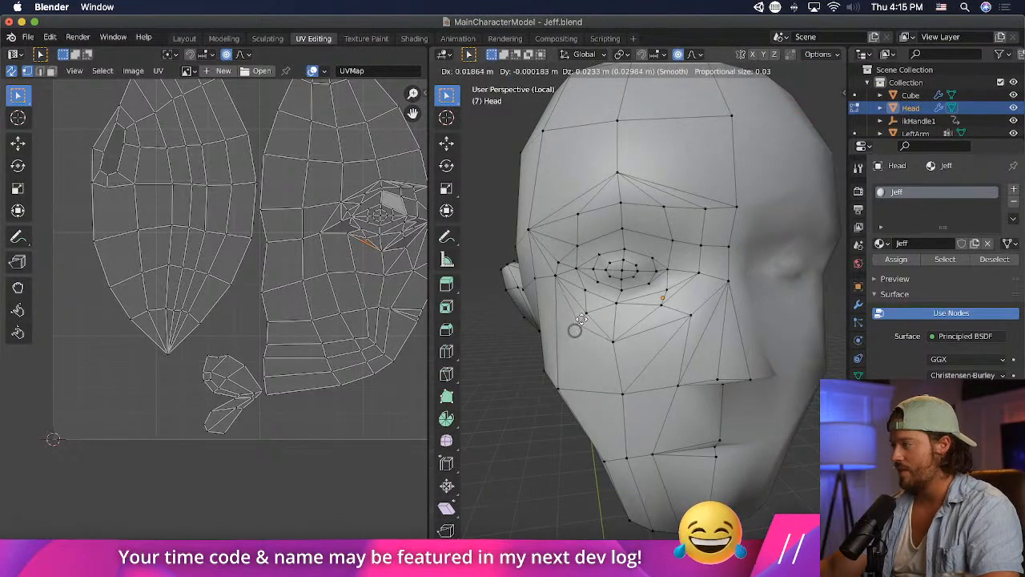
left_click(581, 320)
key("g")
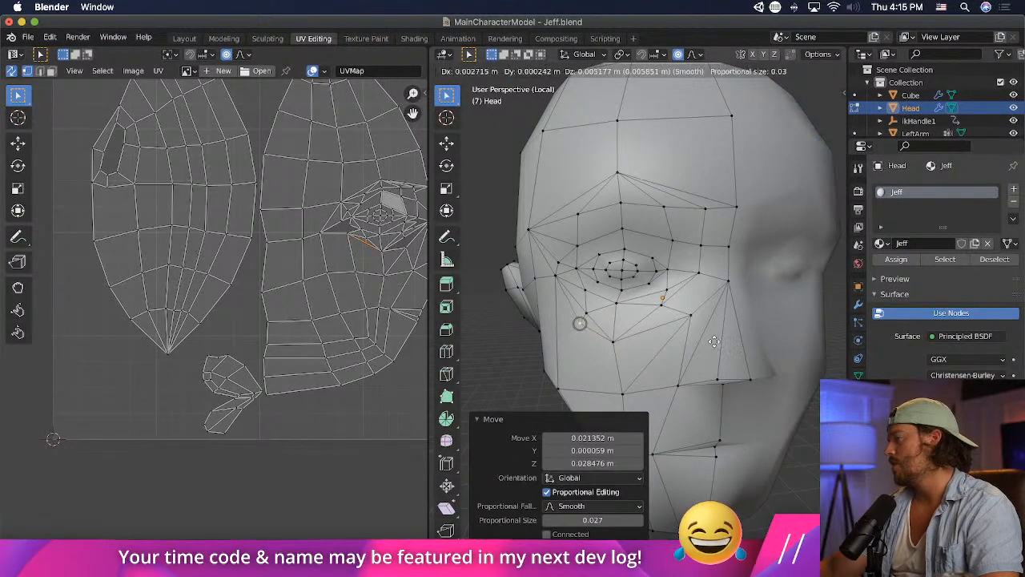
left_click(715, 341)
key("ctrl+z")
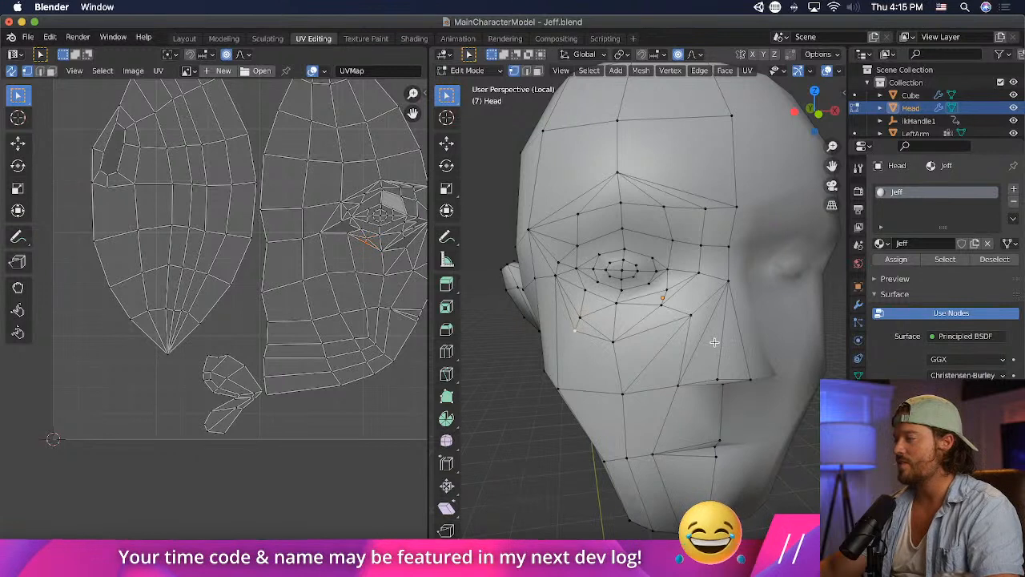
key("ctrl+shift+z")
- Dissolve the outer cheek face and the thin sliver face above it into a single face
scroll(610, 315, "up", 2)
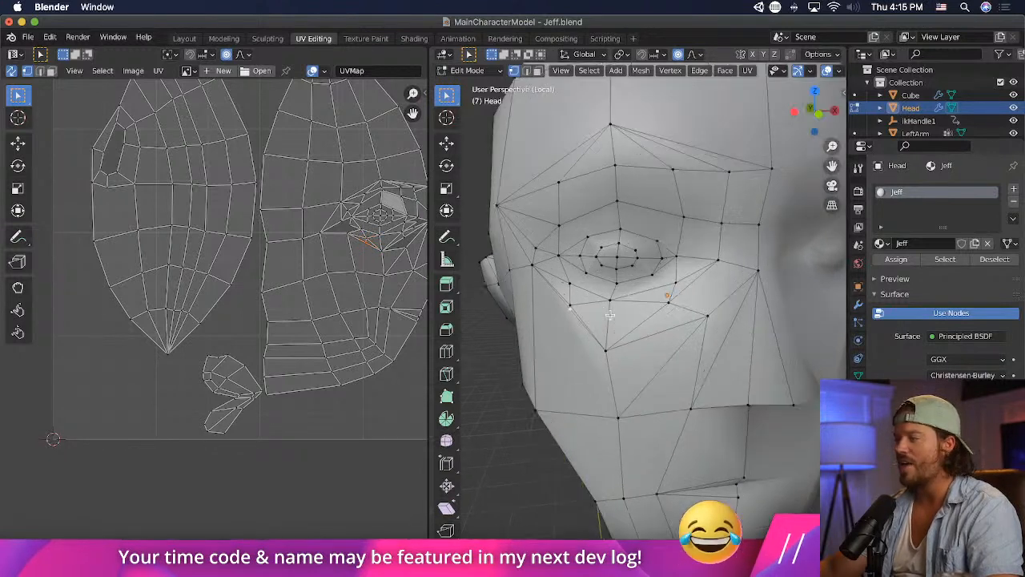
left_click(527, 71)
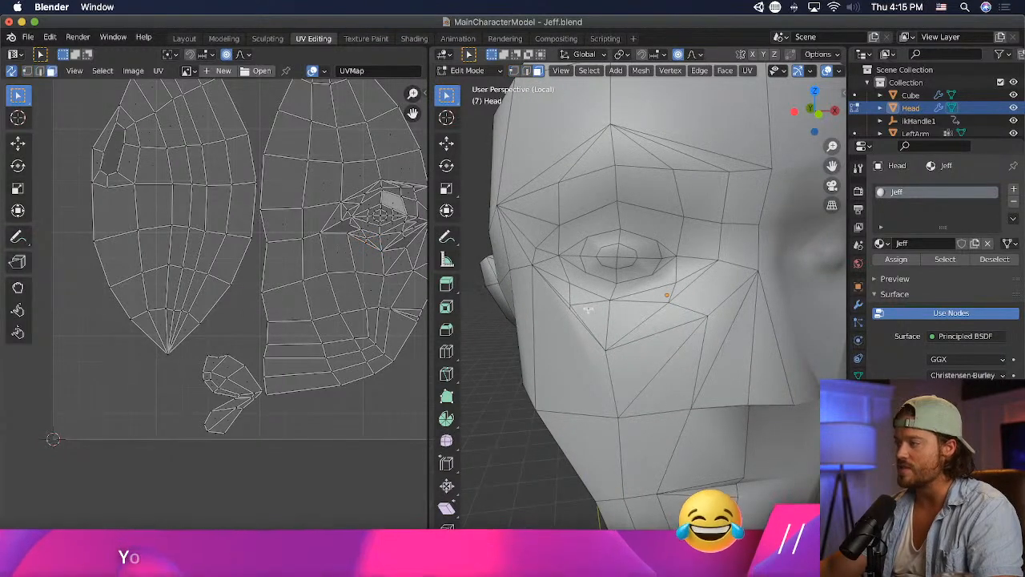
left_click(565, 323)
key("ctrl+KP_Add")
key("x")
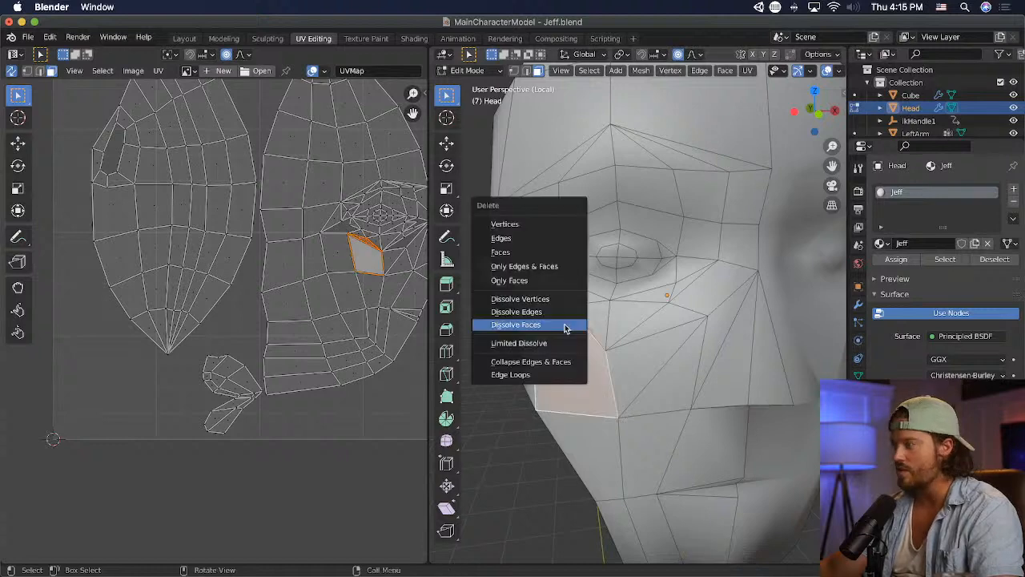
left_click(565, 326)
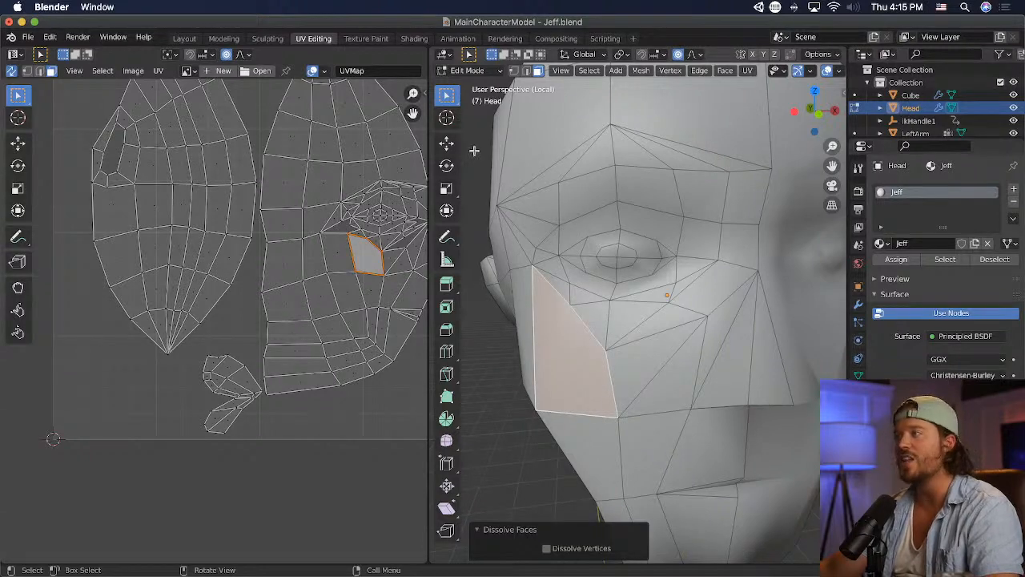
- Reposition the upper-edge vertex of the dissolved cheek face, including a shift of about 0.032 m forward and 0.012 m down
left_click(525, 71)
left_click(515, 72)
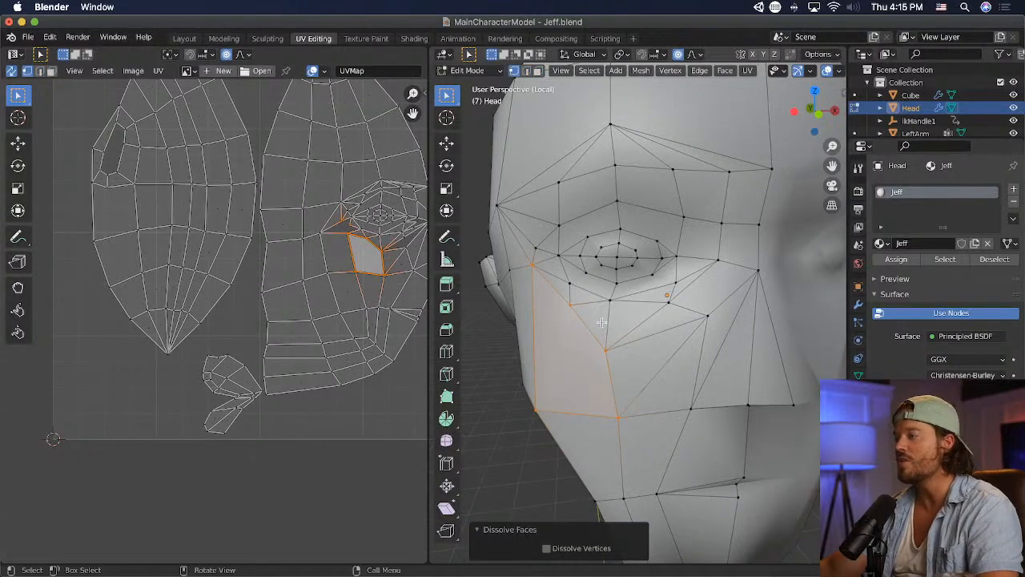
left_click(569, 305)
key("g")
left_click(561, 343)
middle_click_drag(562, 343, 609, 345)
key("g")
left_click(744, 343)
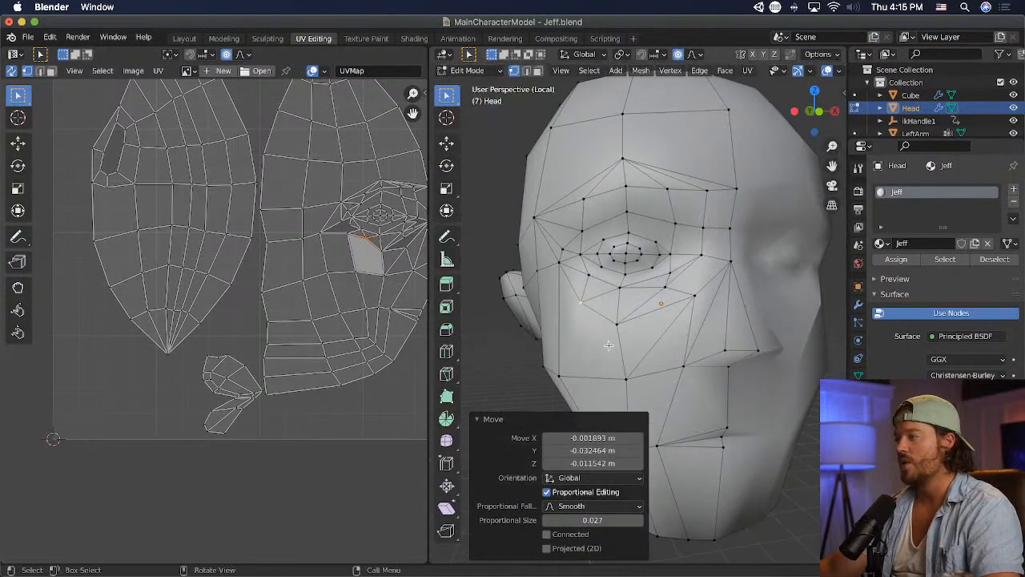
- Poke the large outer cheek face below the eye
left_click(586, 303)
left_click(723, 70)
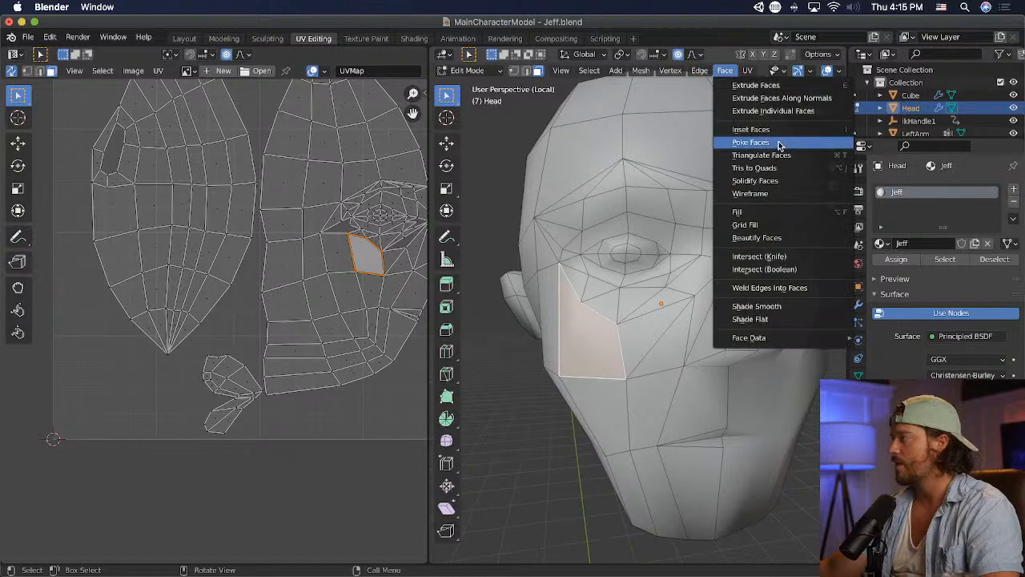
left_click(780, 142)
- In front view, move the lower outer cheek vertex inward about 0.025 m and up 0.021 m, and shift the vertex beyond the outer eye corner outward
left_click(533, 367)
left_click(567, 392)
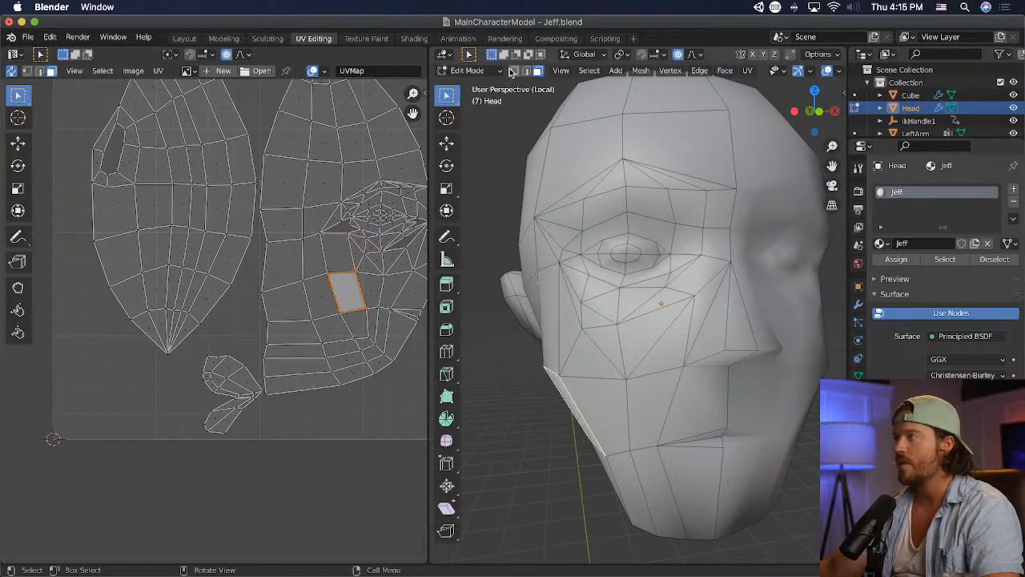
key("KP_1")
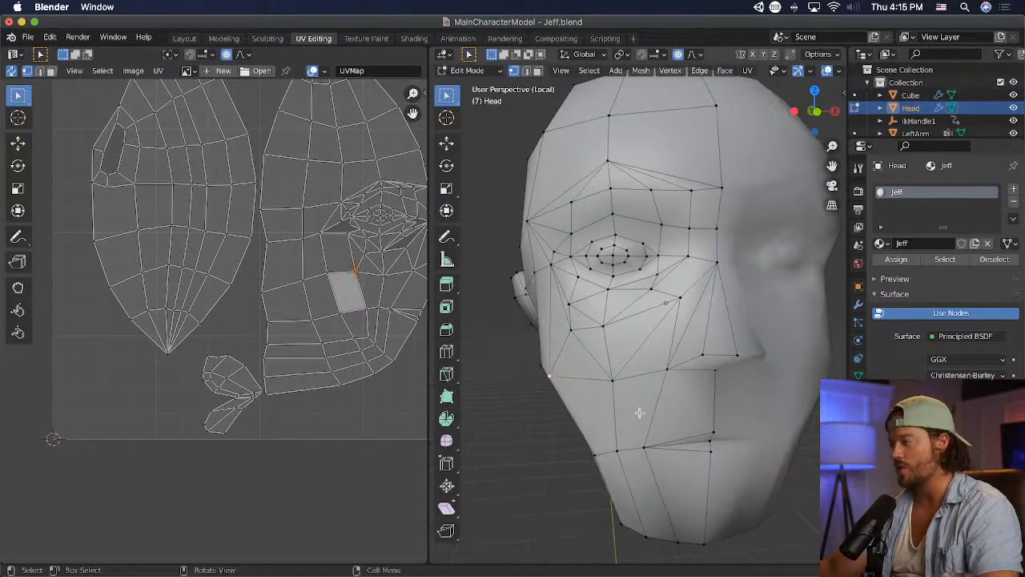
key("g")
left_click(643, 411)
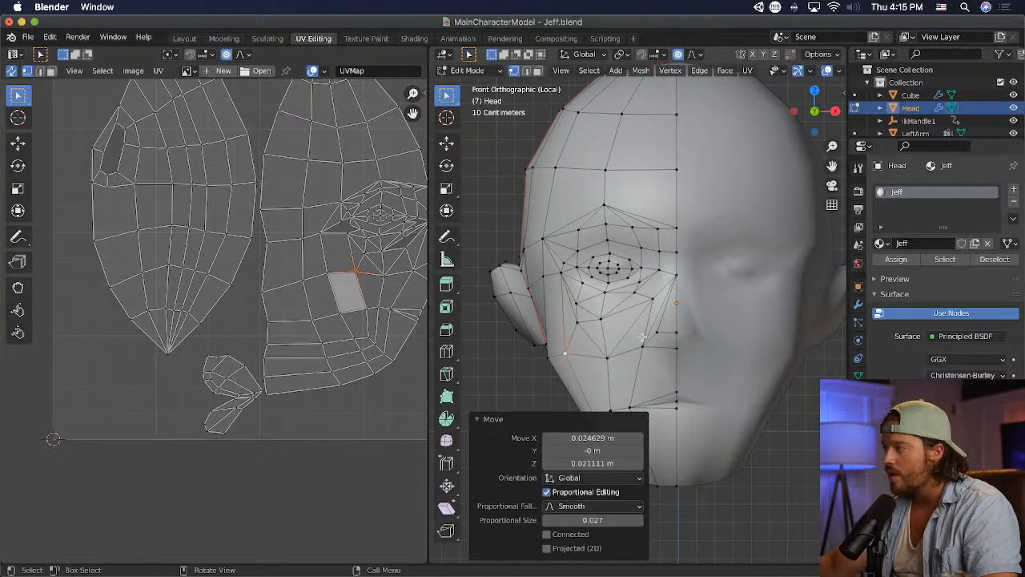
left_click(560, 277)
key("g")
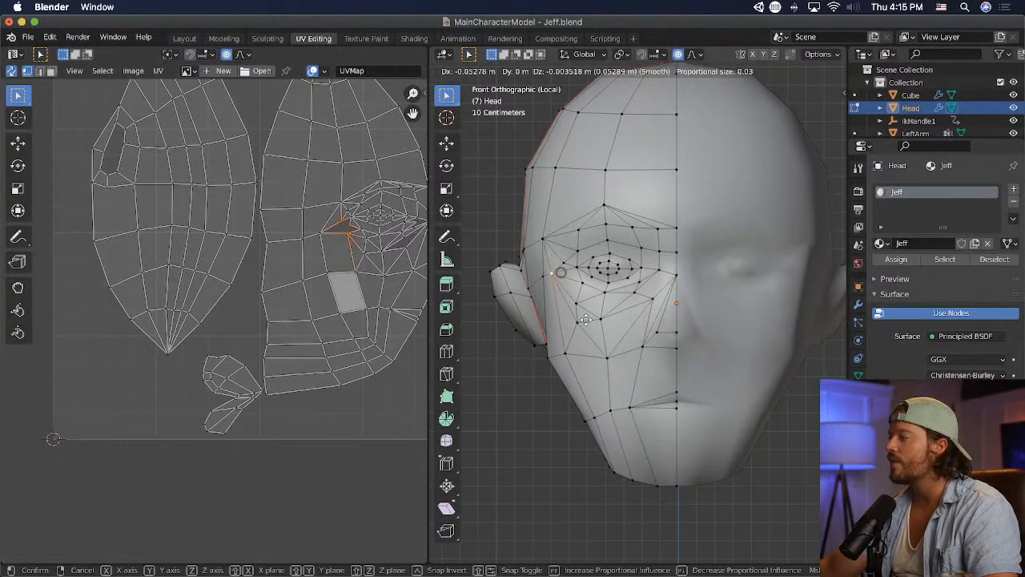
left_click(551, 276)
- Merge the two close outer-cheek vertices at center, adjust the merged vertex, and merge it with the neighbouring vertex under the eye
left_click(573, 328)
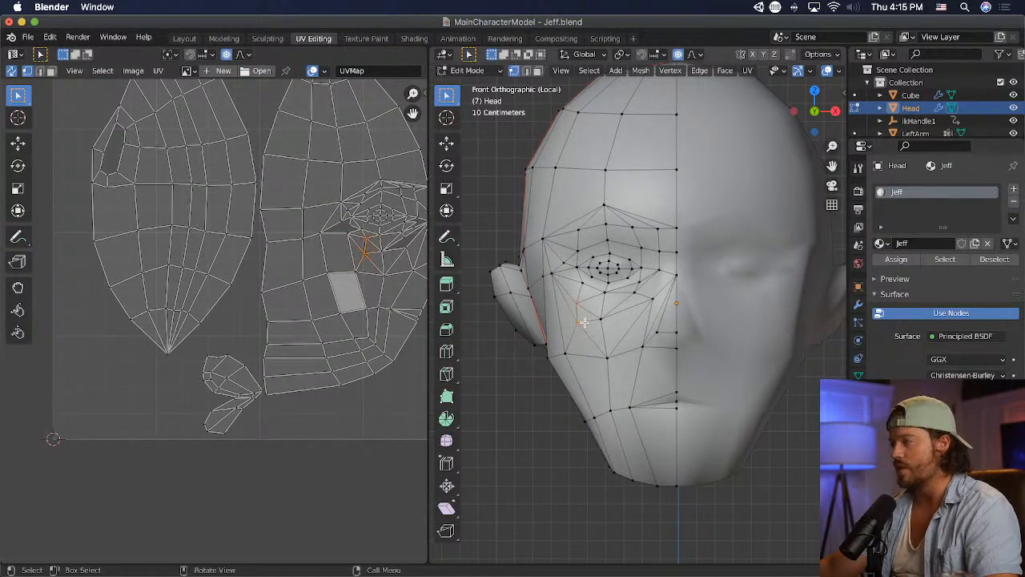
key("m")
left_click(584, 322)
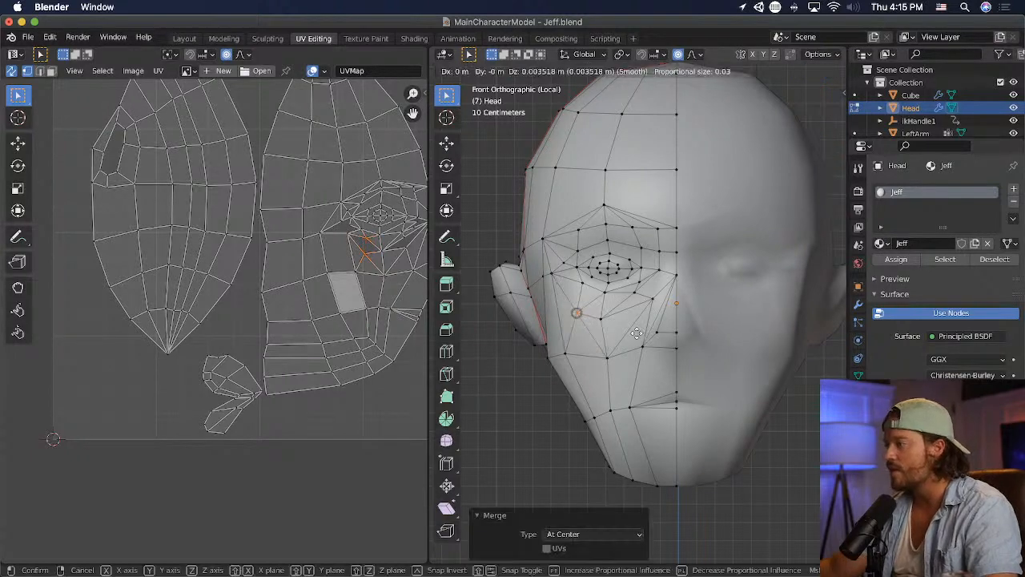
key("g")
left_click(608, 318)
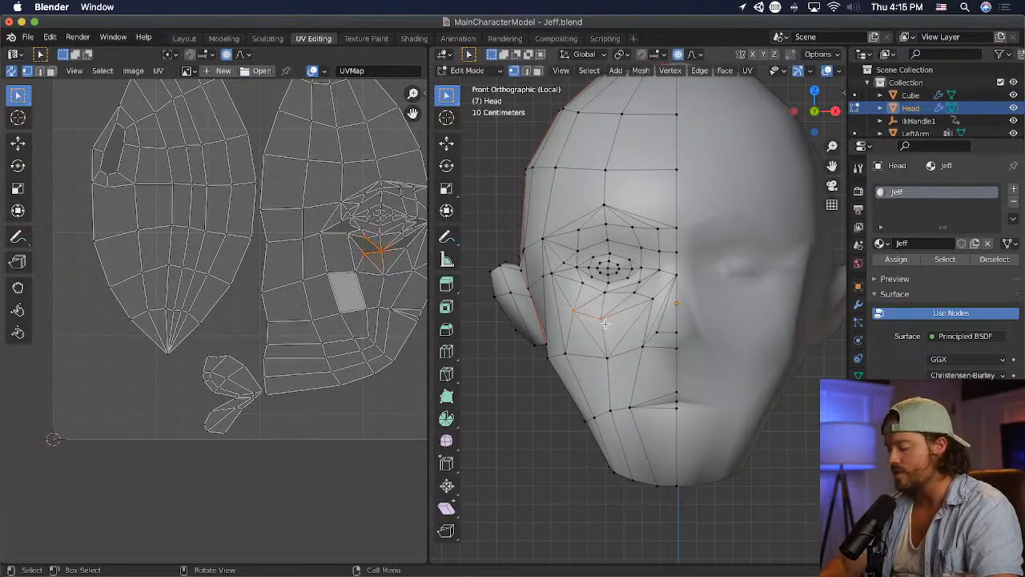
key("m")
left_click(606, 324)
- Reposition the vertices around the lower cheek and mouth corner as seen from the side of the head
middle_click_drag(670, 379, 795, 382)
left_click(720, 379)
middle_click_drag(723, 382, 796, 409)
key("g")
left_click(785, 405)
left_click(742, 421)
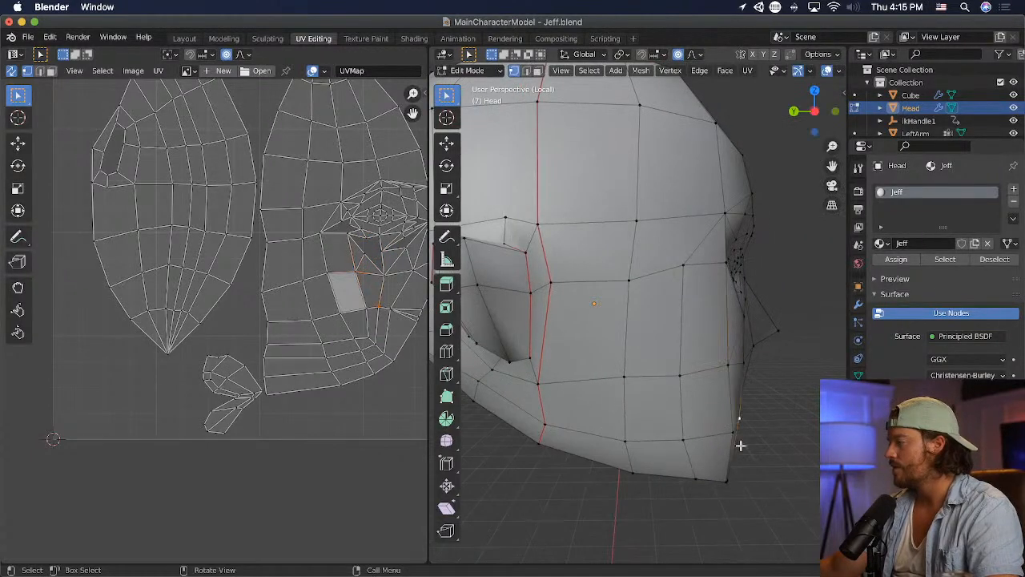
key("g")
left_click(750, 451)
middle_click_drag(750, 450, 666, 409)
scroll(667, 409, "down", 2)
- Save the file and inspect the updated head in Unity
key("super+s")
key("super+Tab")
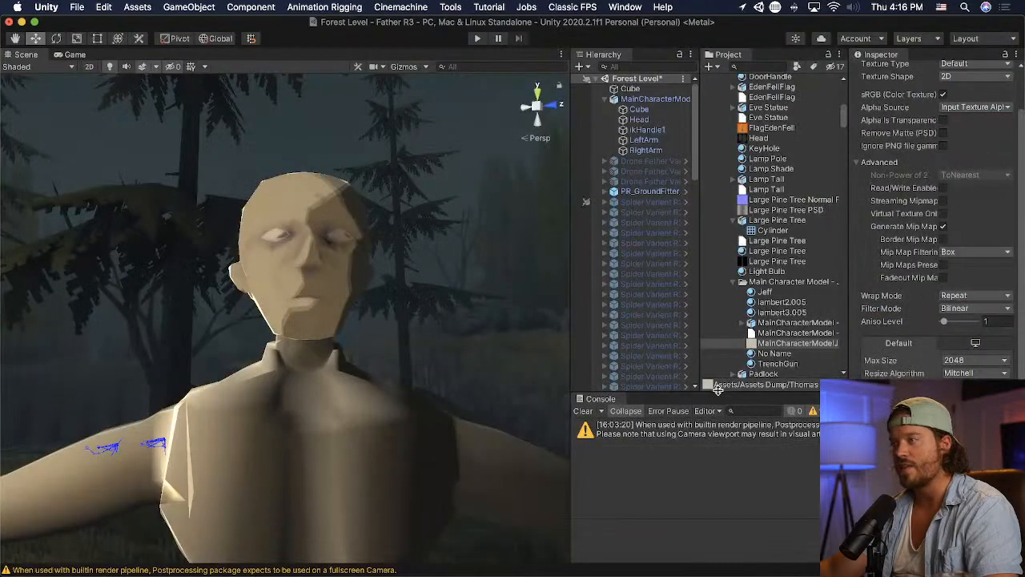
right_click_drag(473, 330, 433, 362)
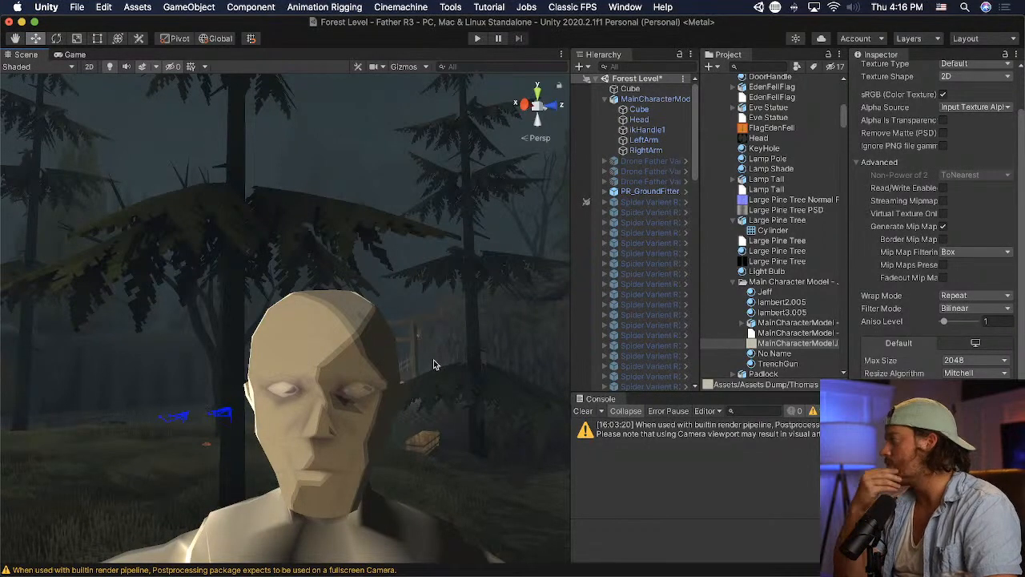
- Switch to Photoshop, add a new layer above the white eye shape, and make a small circular selection at the eye's center
key("super+Tab")
key("super+Tab")
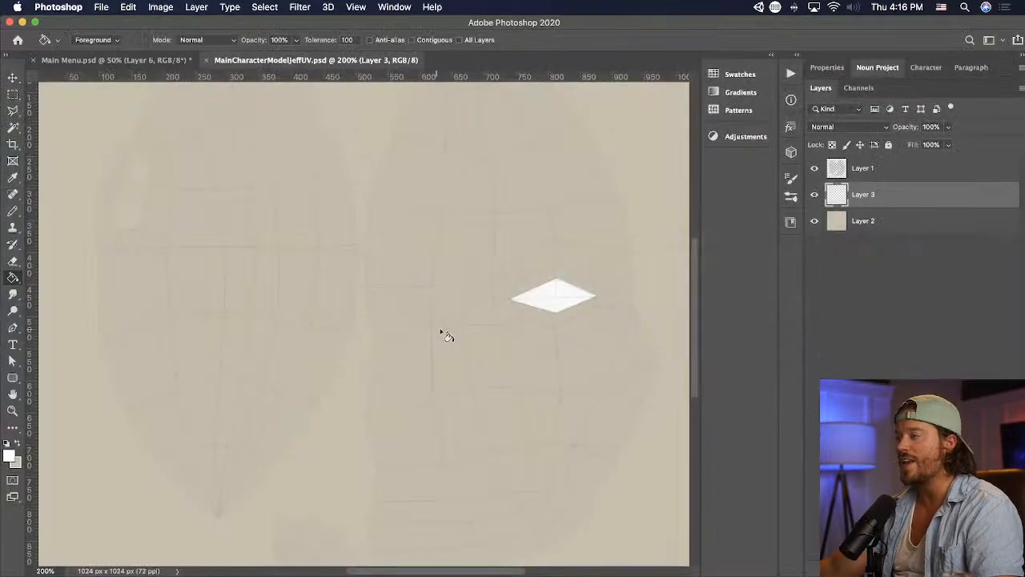
left_click(80, 105)
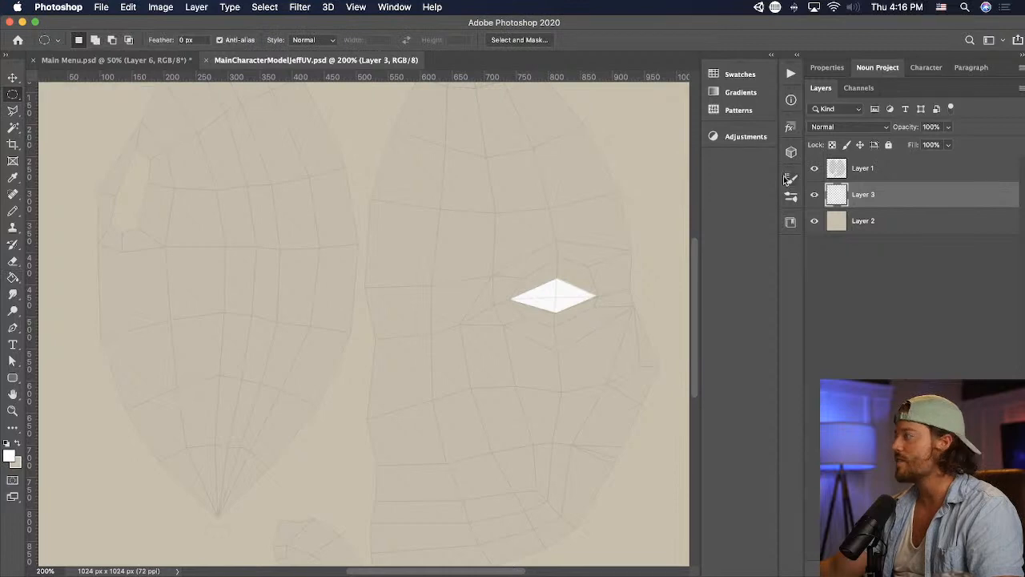
key("super+shift+alt+n")
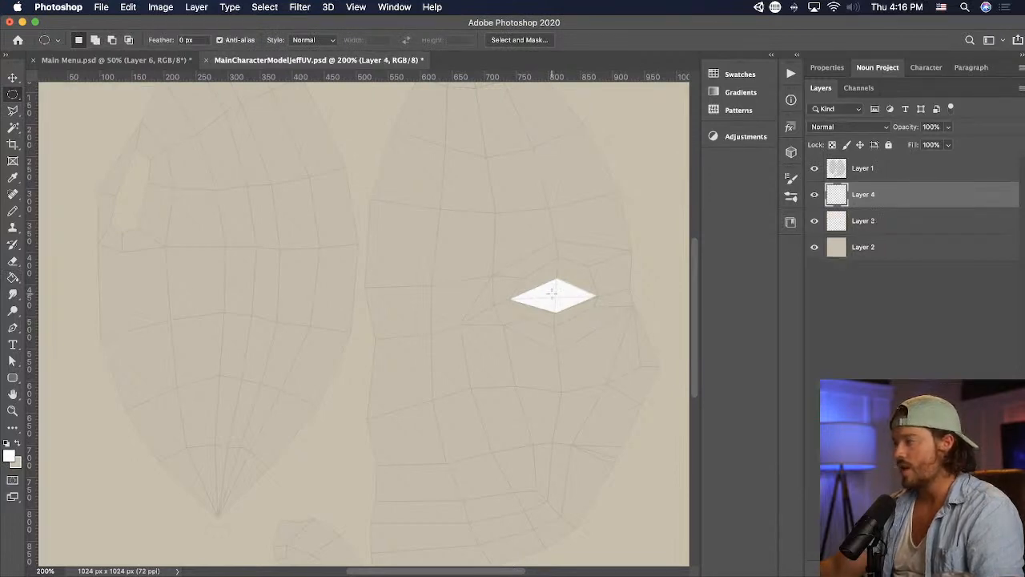
mouse_move(551, 289)
left_mouse_down()
mouse_move(565, 302)
mouse_move(555, 297)
left_mouse_up()
- Fill the circular selection with black as the pupil and clear the selection
left_click(10, 277)
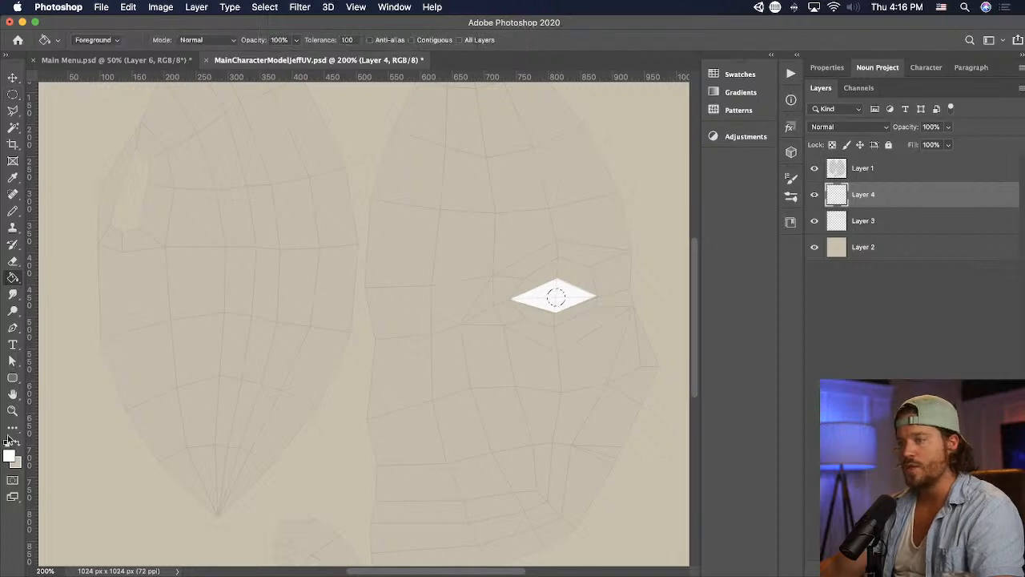
left_click(9, 456)
mouse_move(794, 310)
left_mouse_down()
mouse_move(826, 376)
mouse_move(857, 395)
left_mouse_up()
left_click(980, 222)
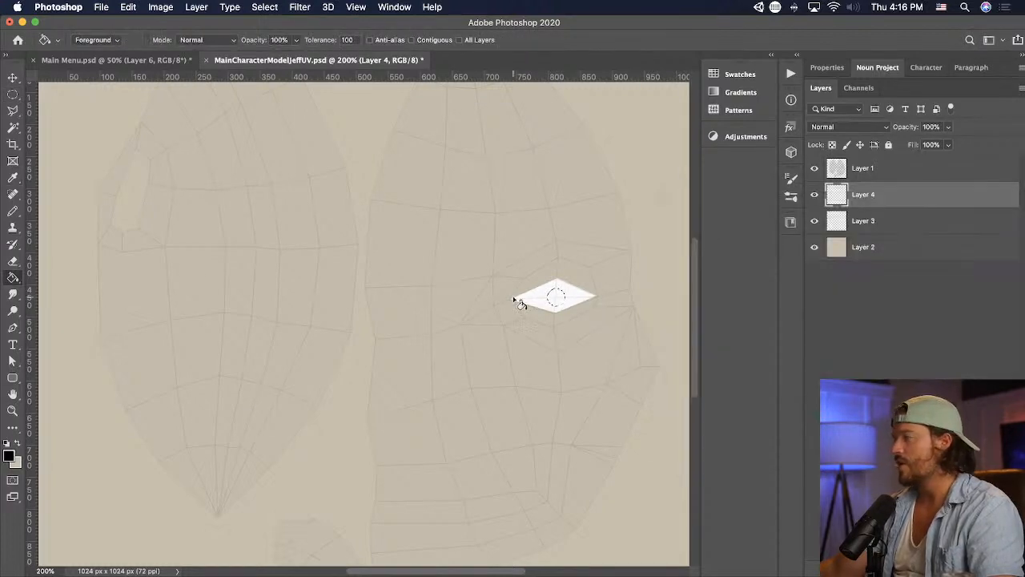
key("v")
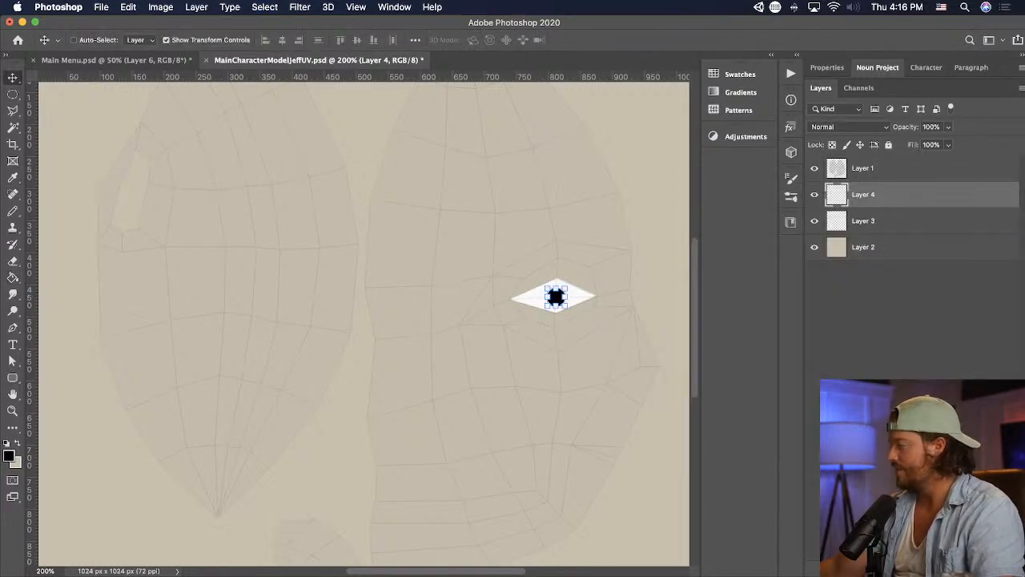
- Add an outside Stroke effect of 13 px in blue to the pupil layer as the iris
left_click(890, 426)
mouse_move(740, 87)
left_mouse_down()
mouse_move(293, 205)
mouse_move(235, 189)
left_mouse_up()
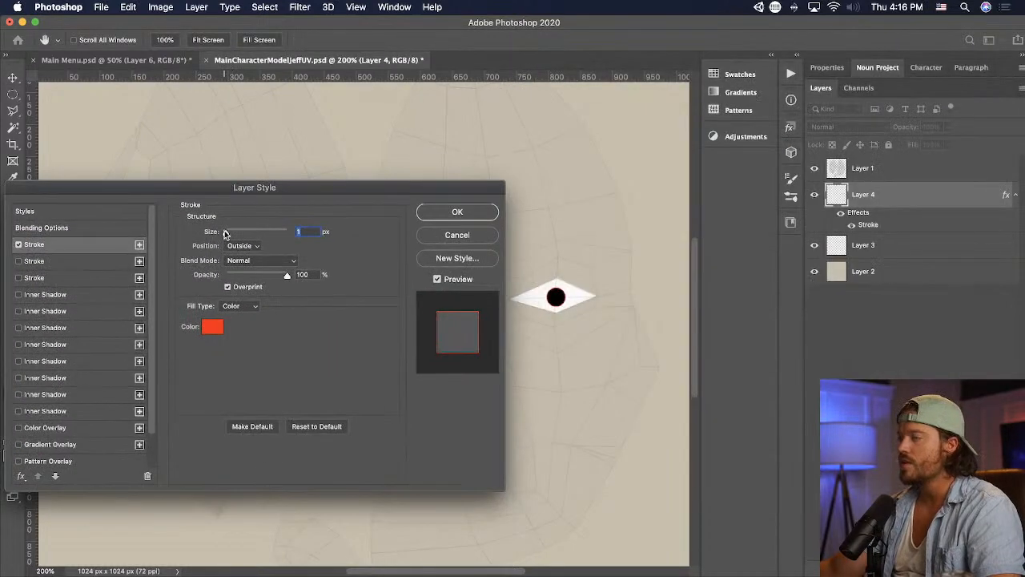
left_click_drag(234, 233, 231, 233)
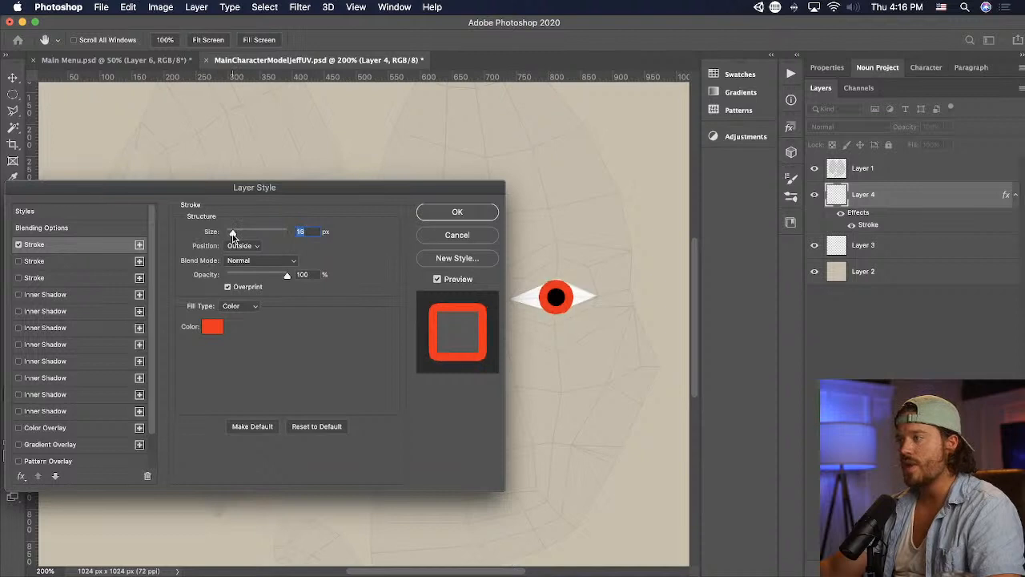
left_click(211, 331)
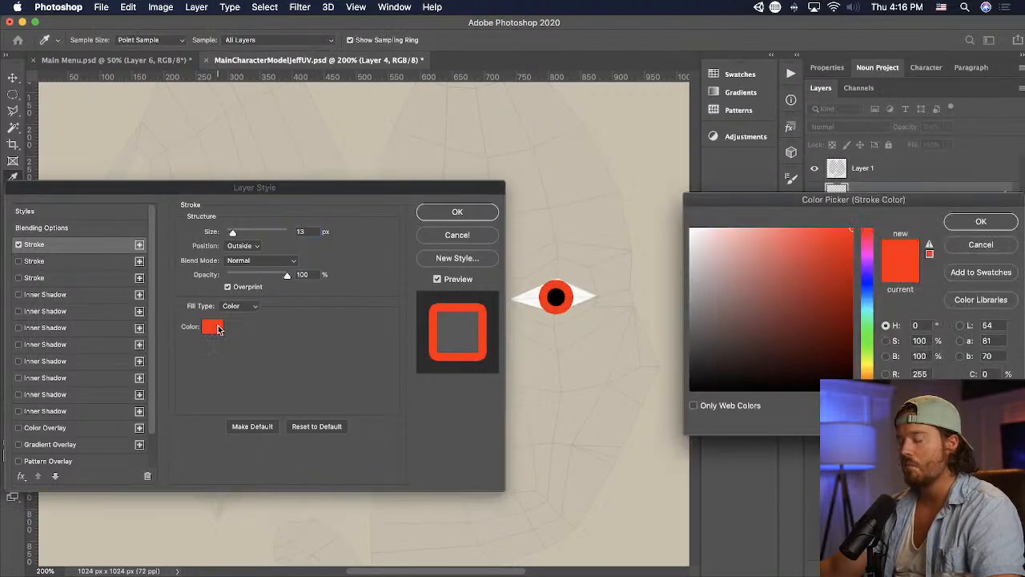
left_click_drag(867, 232, 866, 301)
left_click(980, 221)
left_click(490, 212)
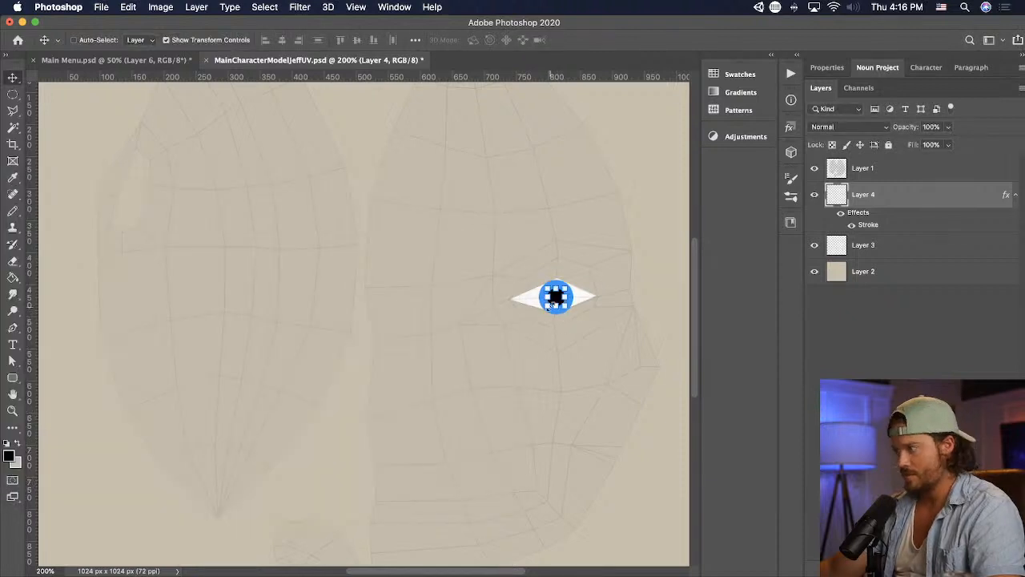
- Shrink the pupil slightly, then save the texture and check the eyes on the character in Unity
left_click_drag(549, 304, 548, 303)
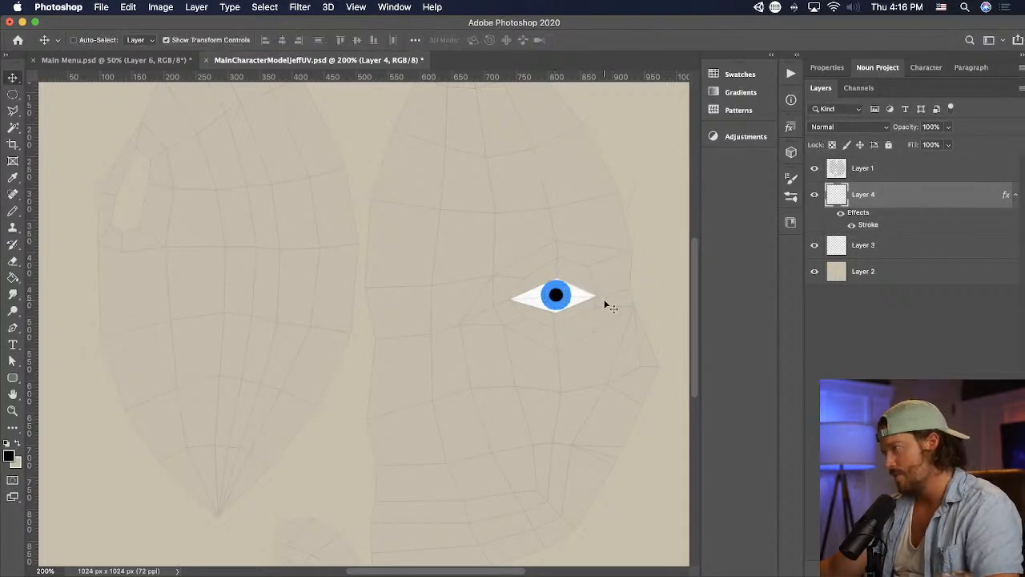
key("super+s")
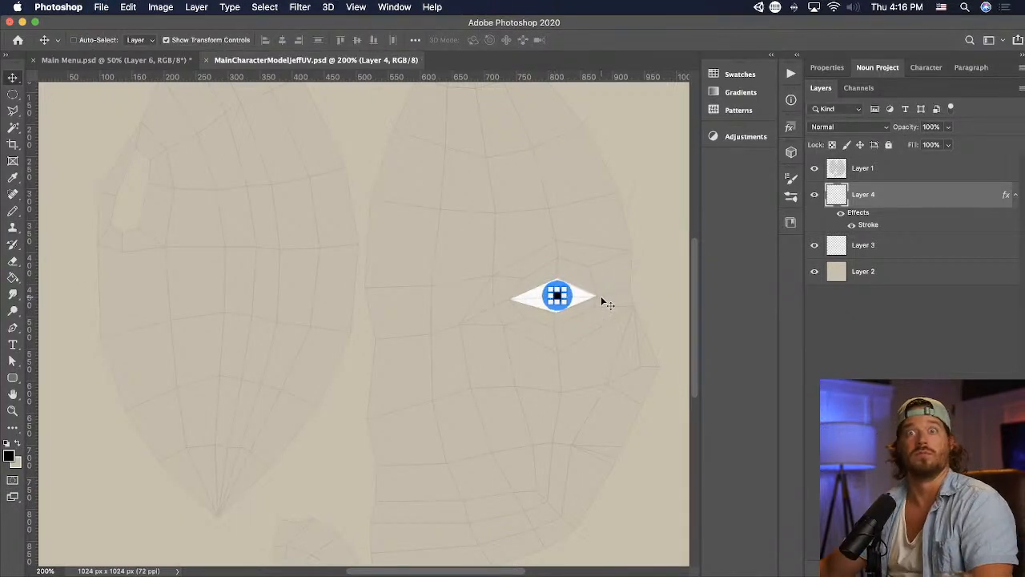
key("super+Tab")
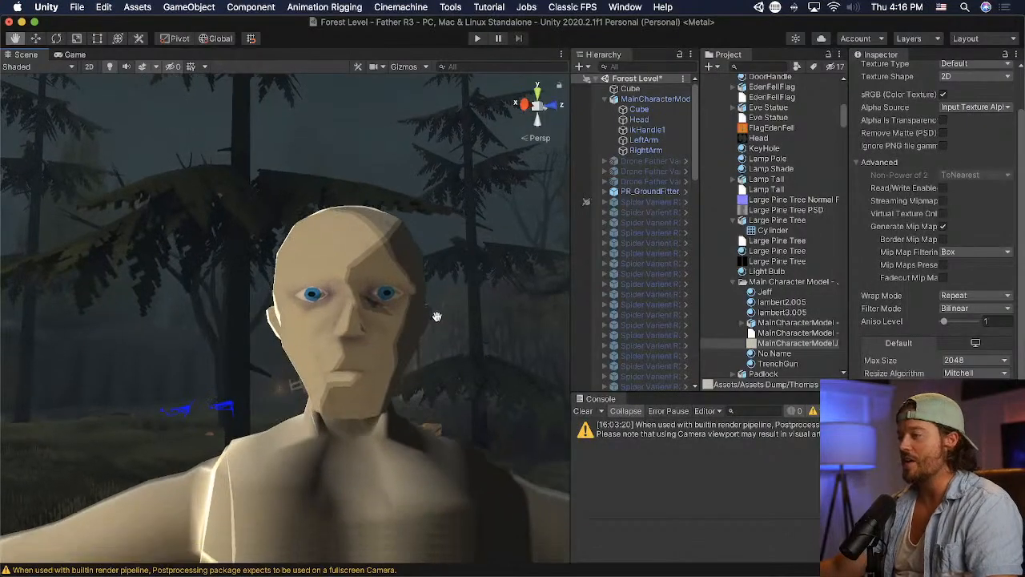
middle_click_drag(437, 316, 435, 315)
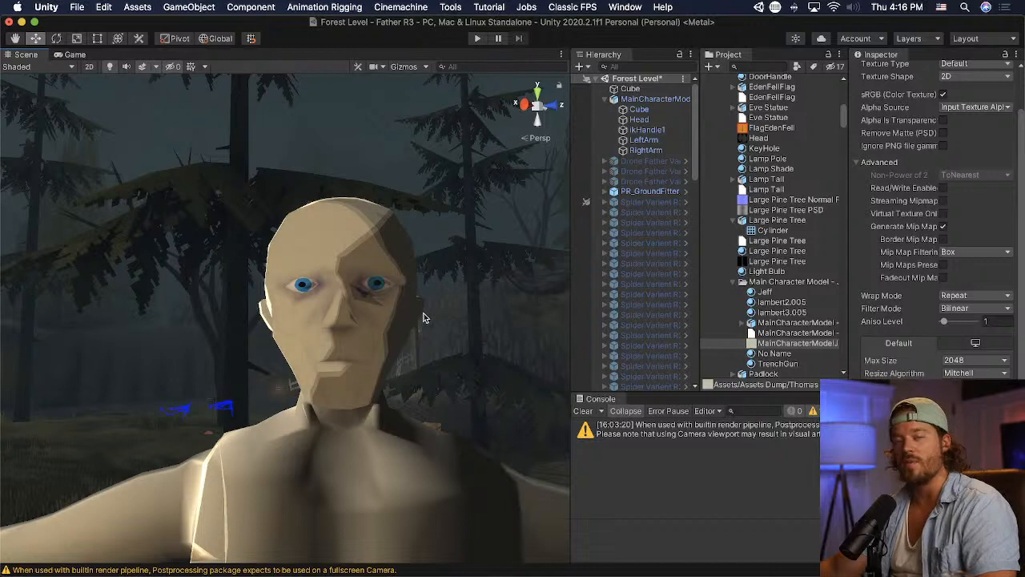
- Switch to Photoshop to examine the portrait photo in Main Menu.psd, then view the head in Blender
key("super+Tab")
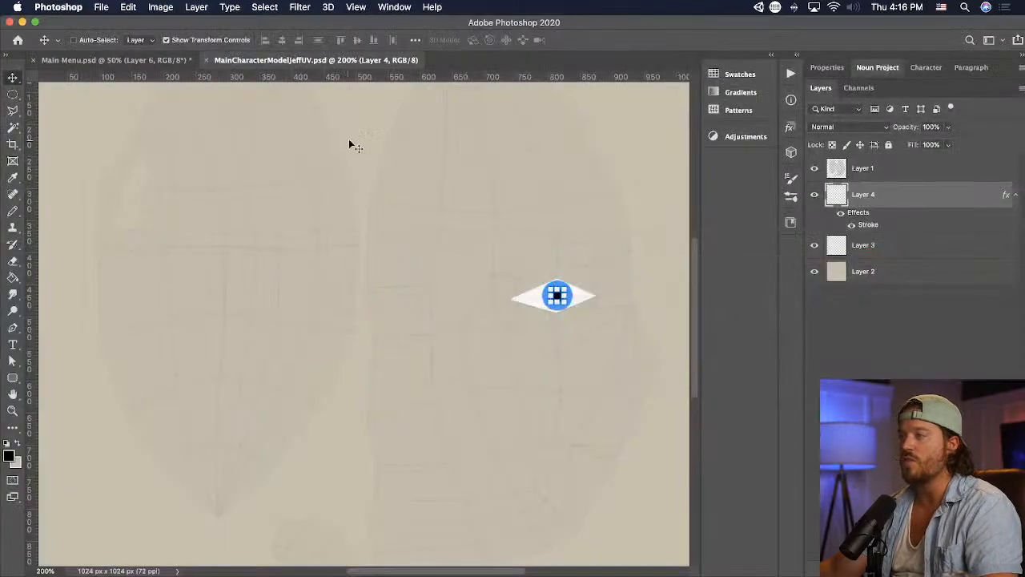
left_click(142, 60)
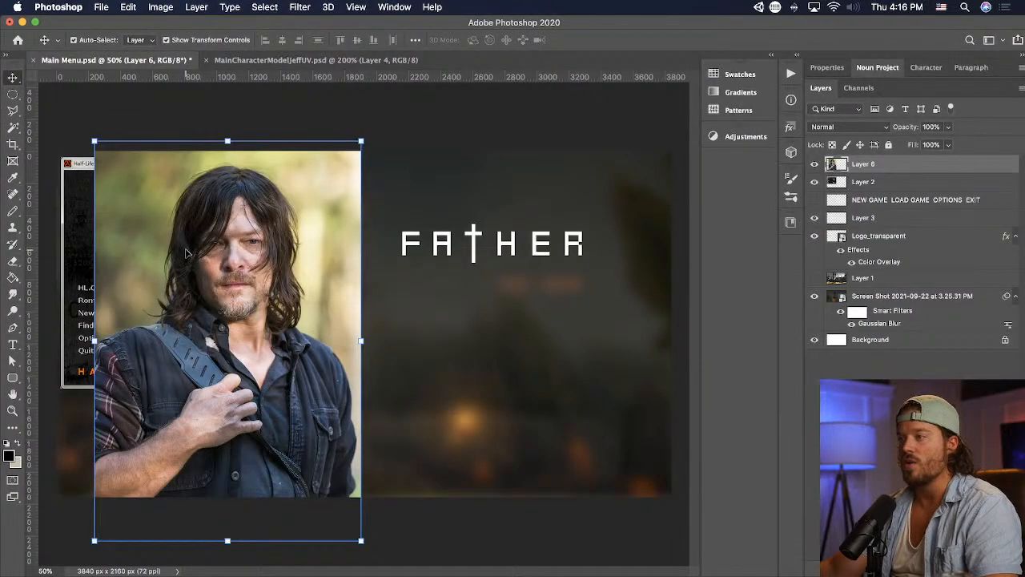
key("super+Tab")
- Return to MainCharacterModelJeffUV.psd in Photoshop, set the iris stroke size to 10 px, and shift the pupil slightly lower in the eye
key("super+Tab")
key("super+Tab")
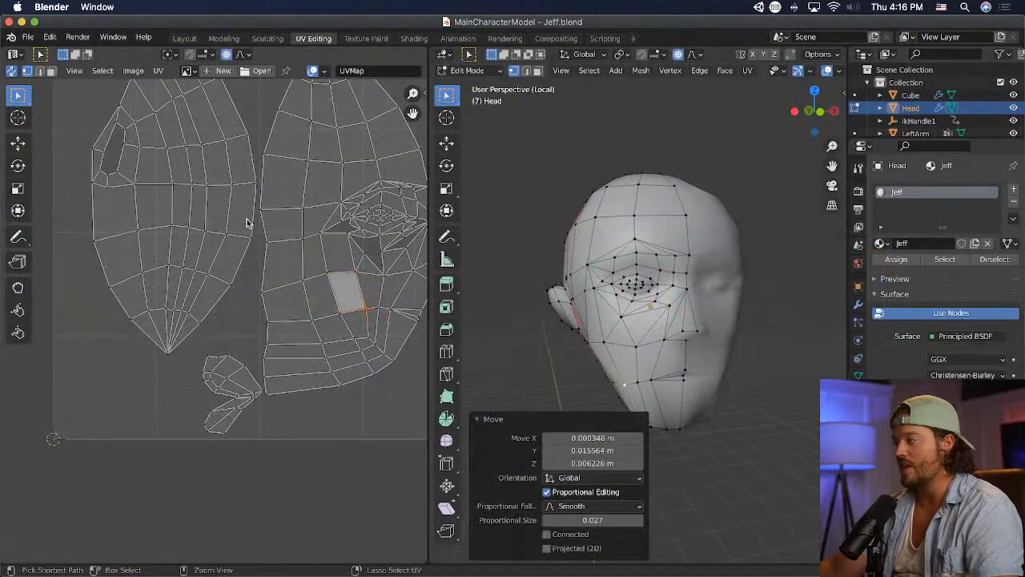
key("super+Tab")
key("super+Tab")
left_click(357, 62)
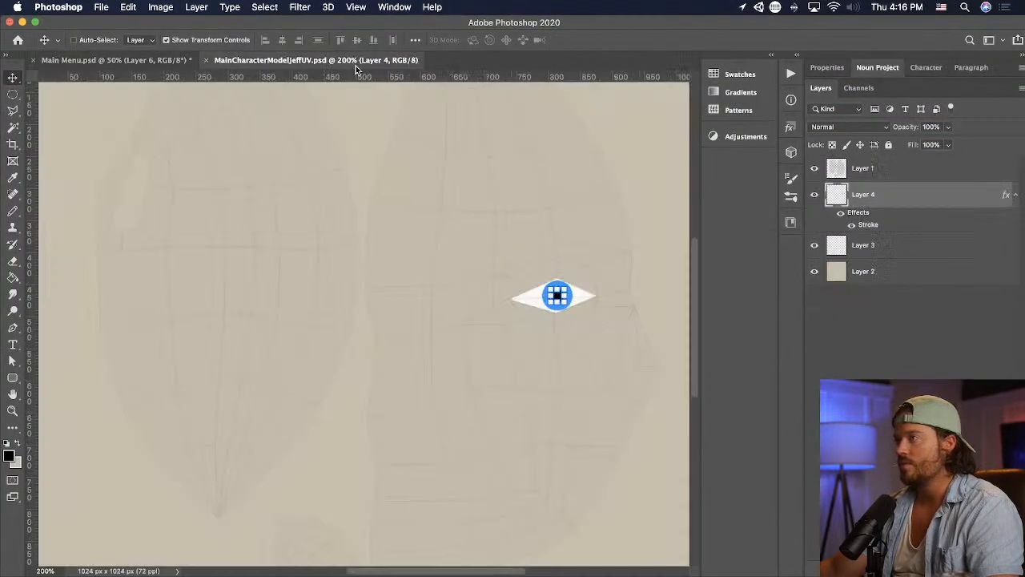
key("super+equal")
left_click_drag(502, 247, 341, 245)
double_click(865, 225)
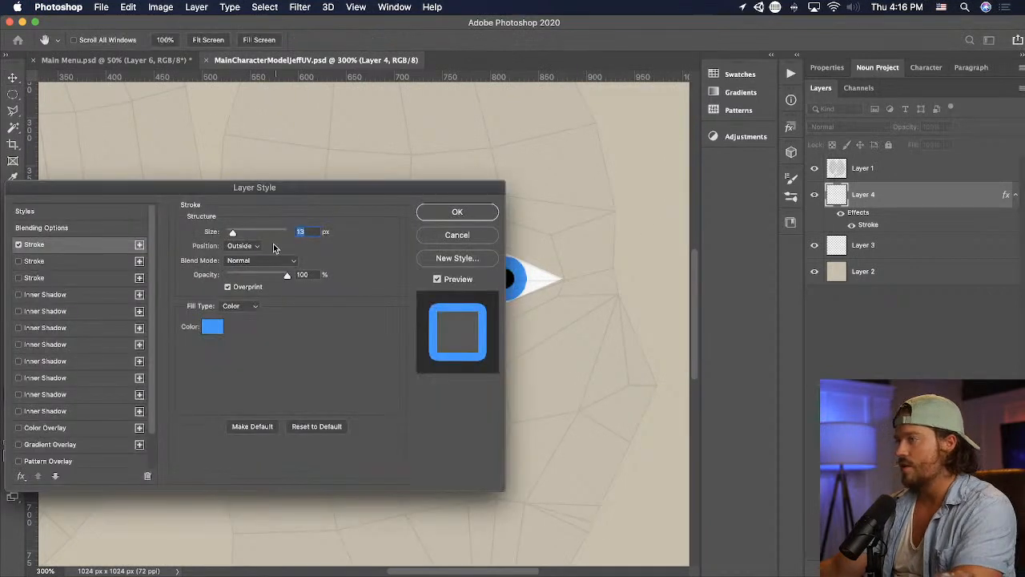
type("10")
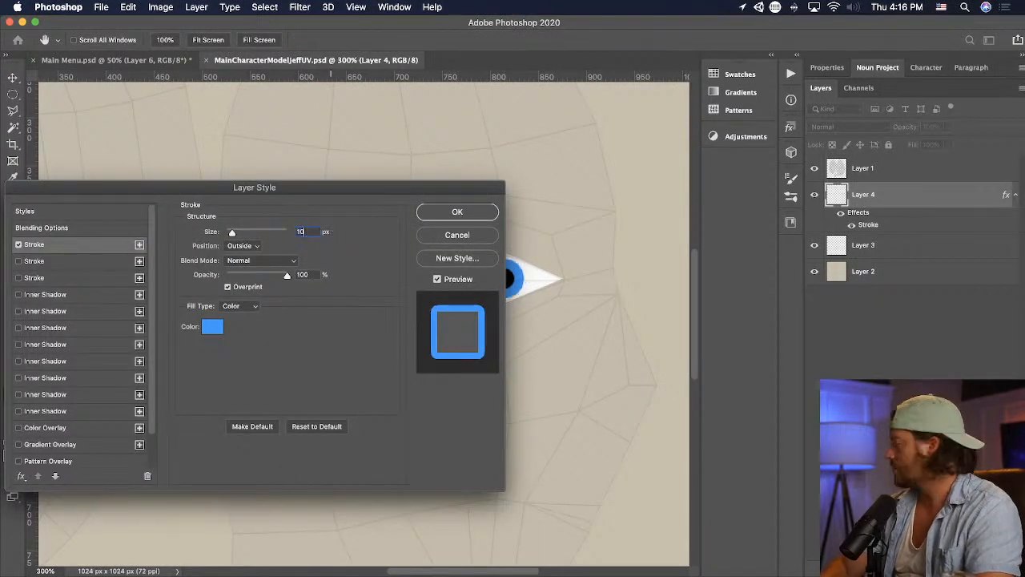
left_click(431, 211)
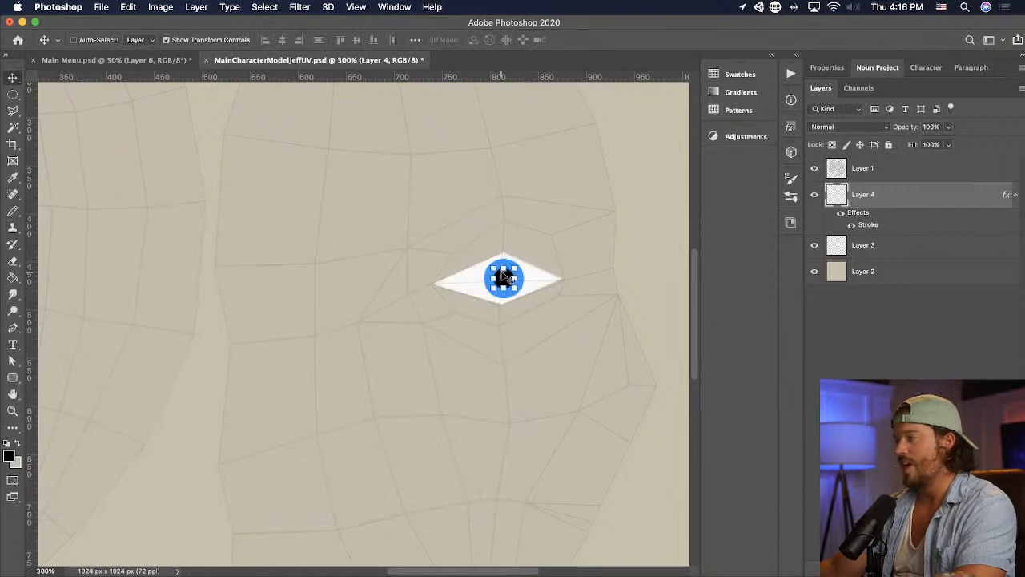
left_click_drag(503, 266, 560, 284)
key("Return")
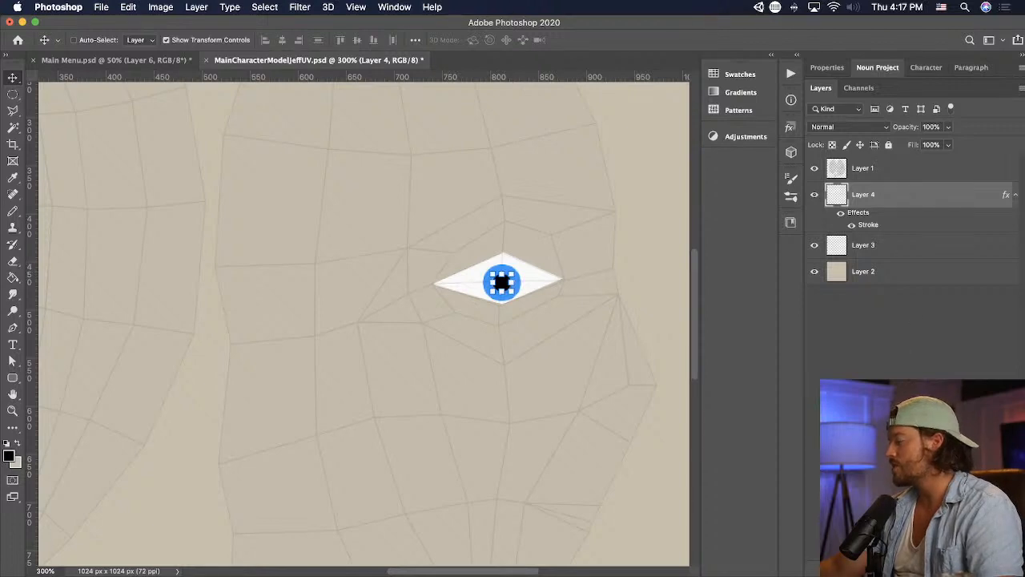
- Add a new layer above the pupil layer and outline the upper part of the eye with a polygonal selection
left_click(948, 570)
left_click(12, 111)
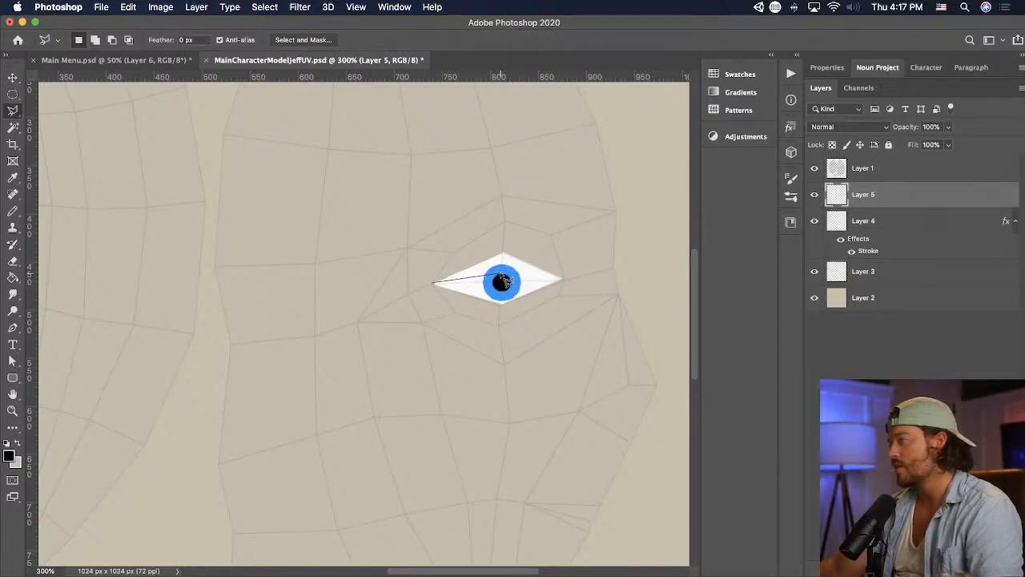
left_click(432, 284)
double_click(497, 250)
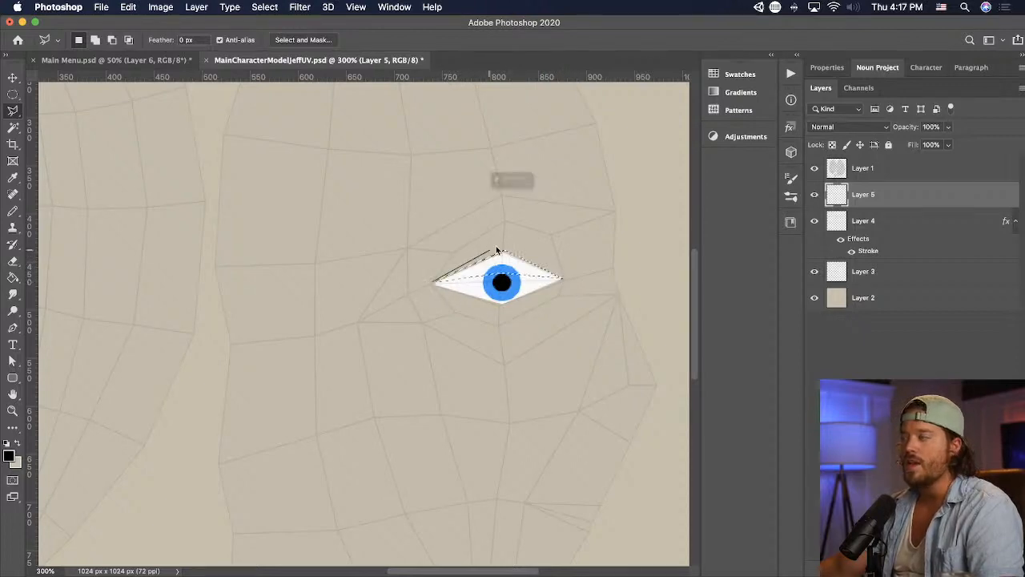
left_click(625, 210)
key("super+z")
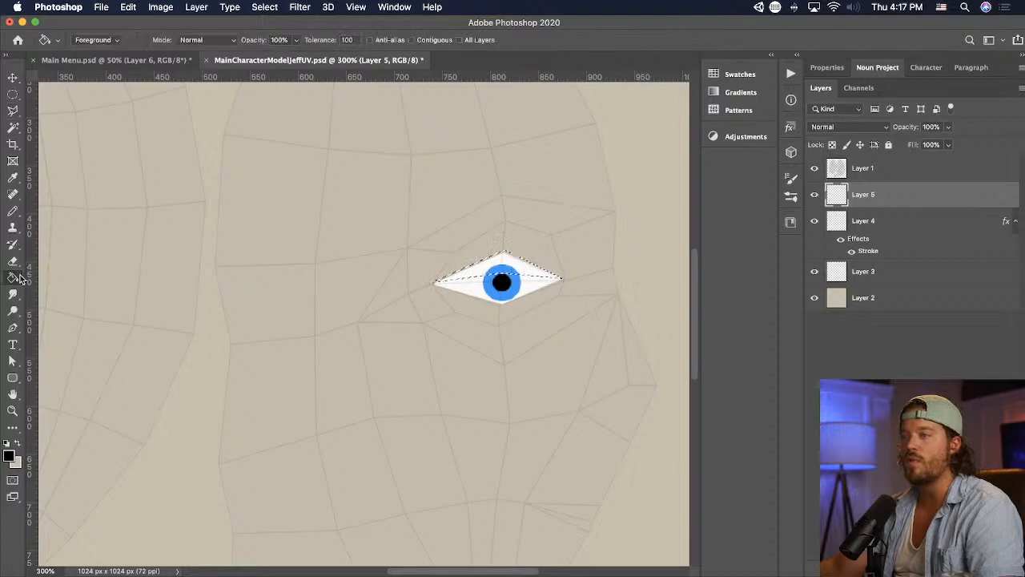
- Fill the selection with the sampled skin color as an upper eyelid and clear the selection
key("i")
left_click(628, 231)
key("g")
key("super+d")
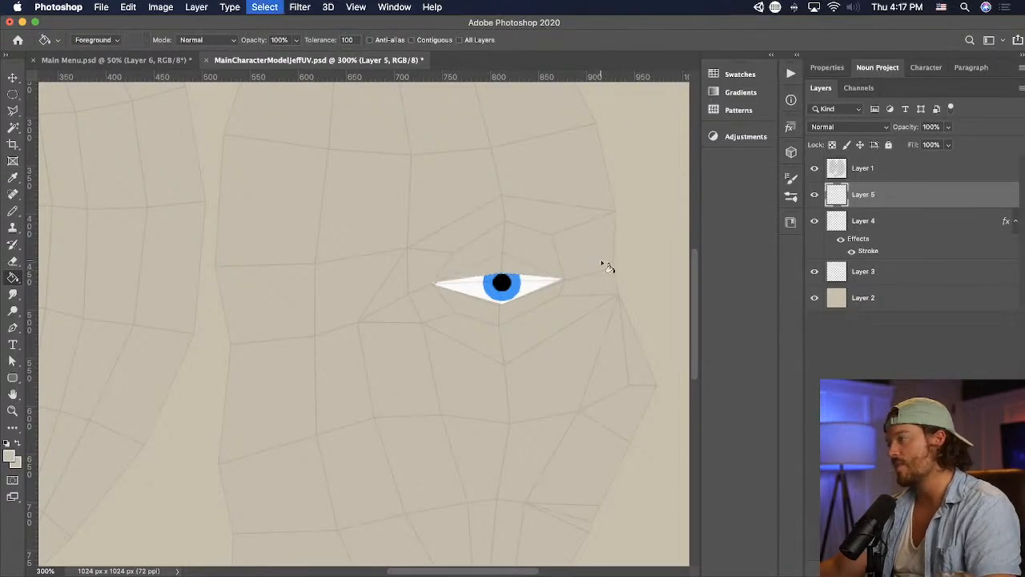
- Switch to Unity and inspect the eyelid on the character's face from close up and farther away
key("super+Tab")
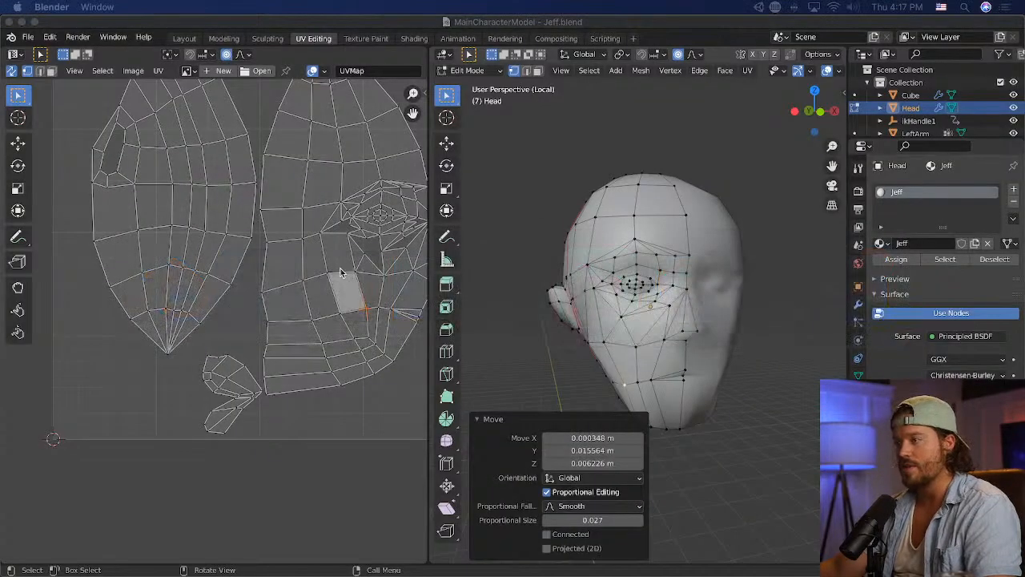
key("super+Tab")
key("super+Tab")
key("super+Tab")
key("super+Tab")
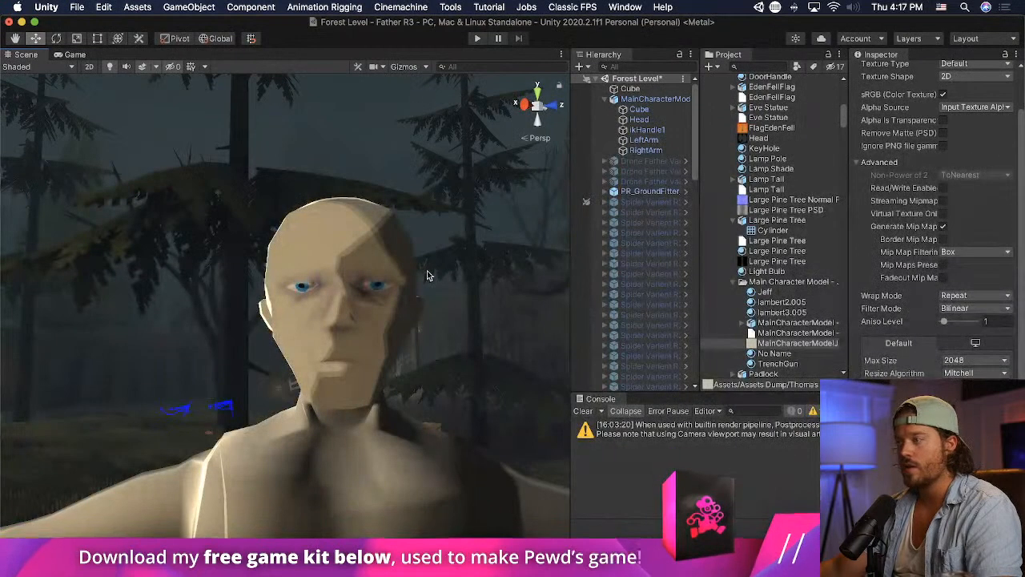
scroll(427, 278, "down", 3)
right_click_drag(426, 286, 423, 327)
scroll(417, 320, "up", 5)
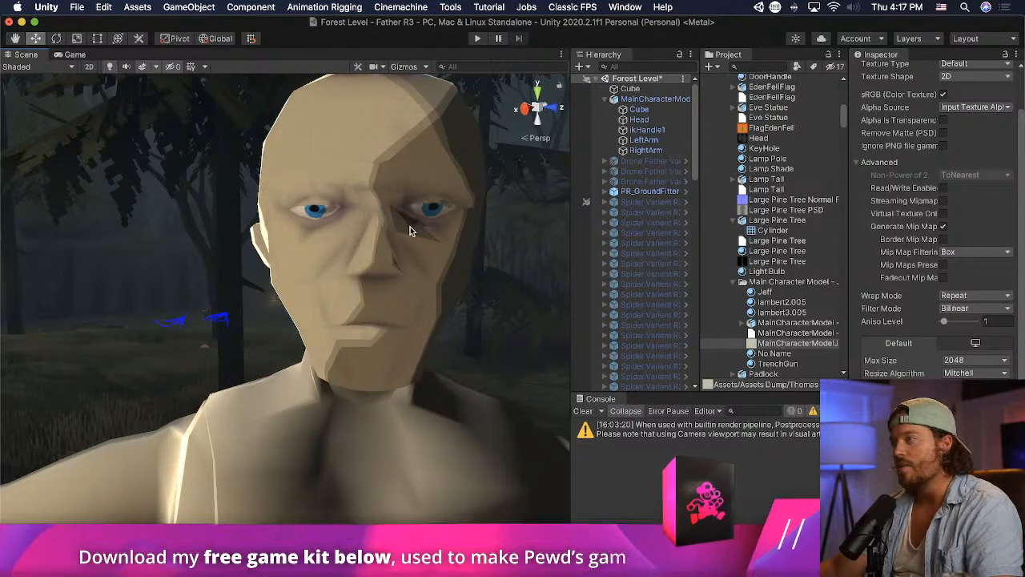
scroll(409, 227, "down", 5)
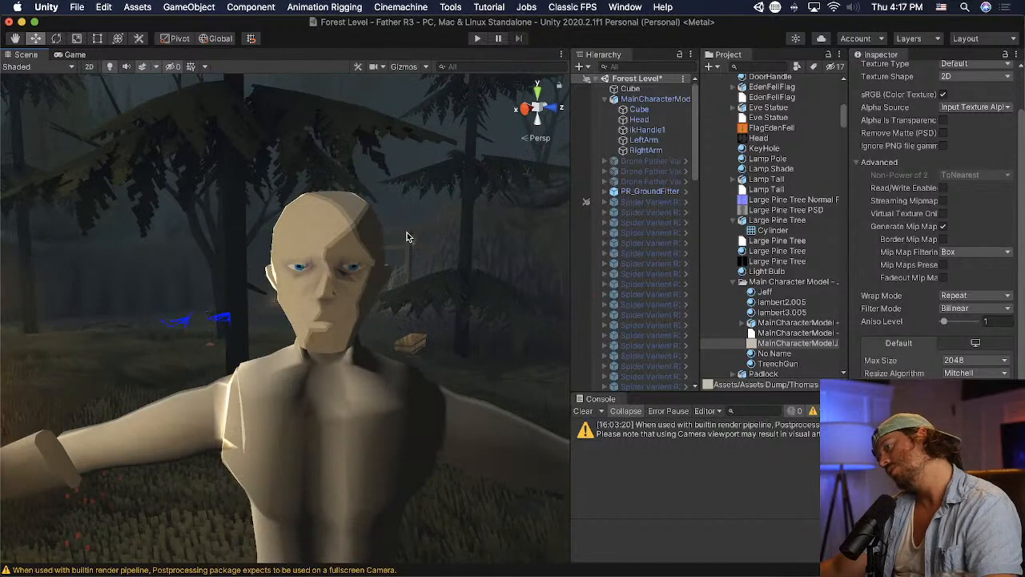
middle_click_drag(407, 233, 409, 226)
- Switch to Photoshop and adjust the height of the eyelid shape over the eye with Free Transform
key("super+Tab")
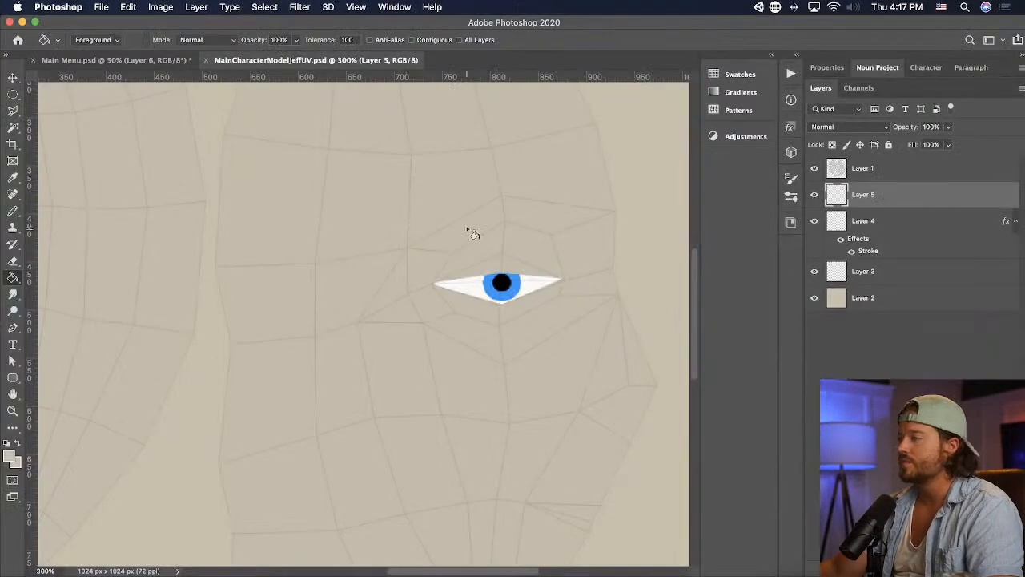
key("v")
key("super+t")
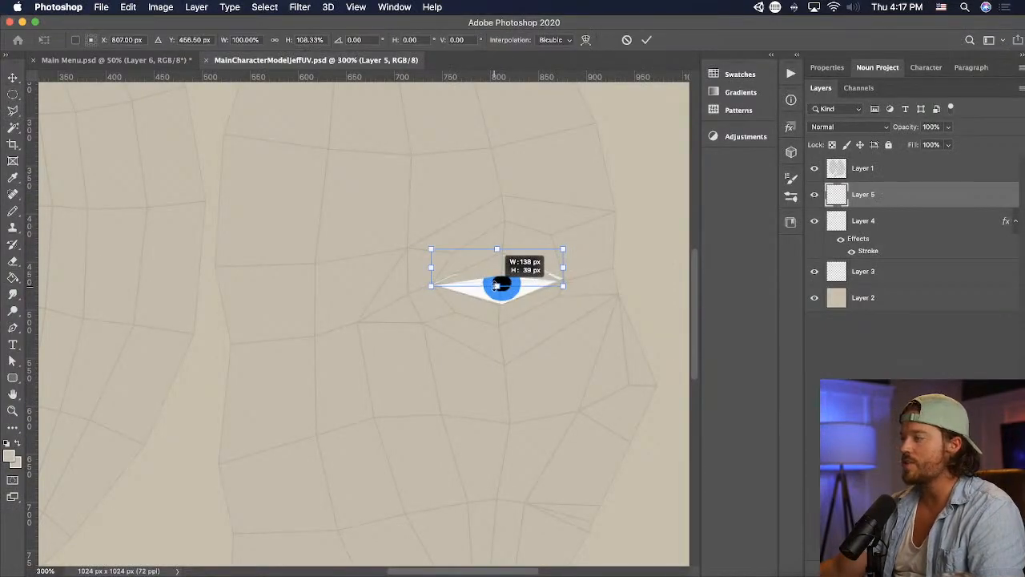
key("Return")
- Select the pupil layer, hide the UV wireframe layer, and save the texture file
left_click(906, 222)
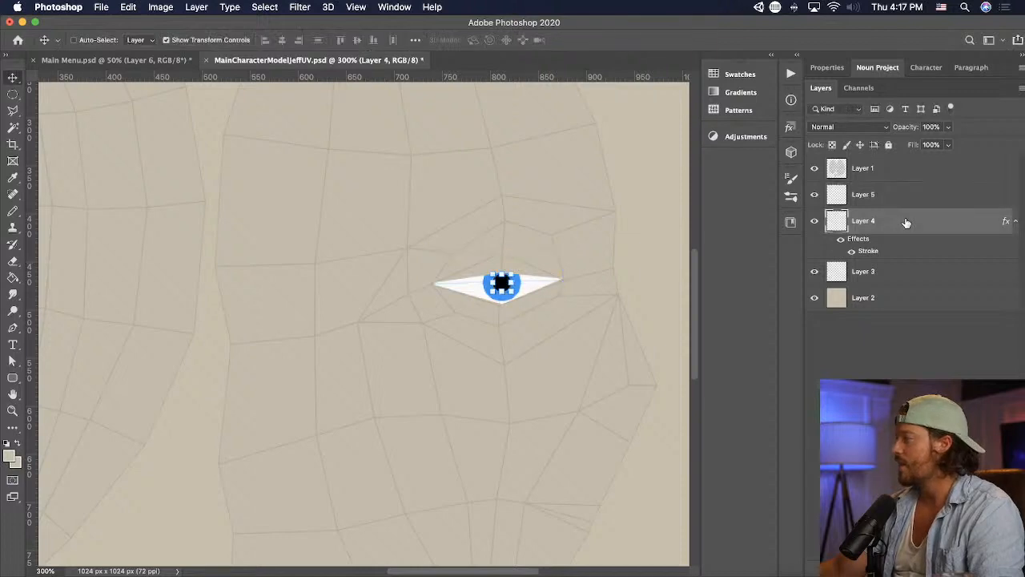
left_click(812, 170)
key("super+s")
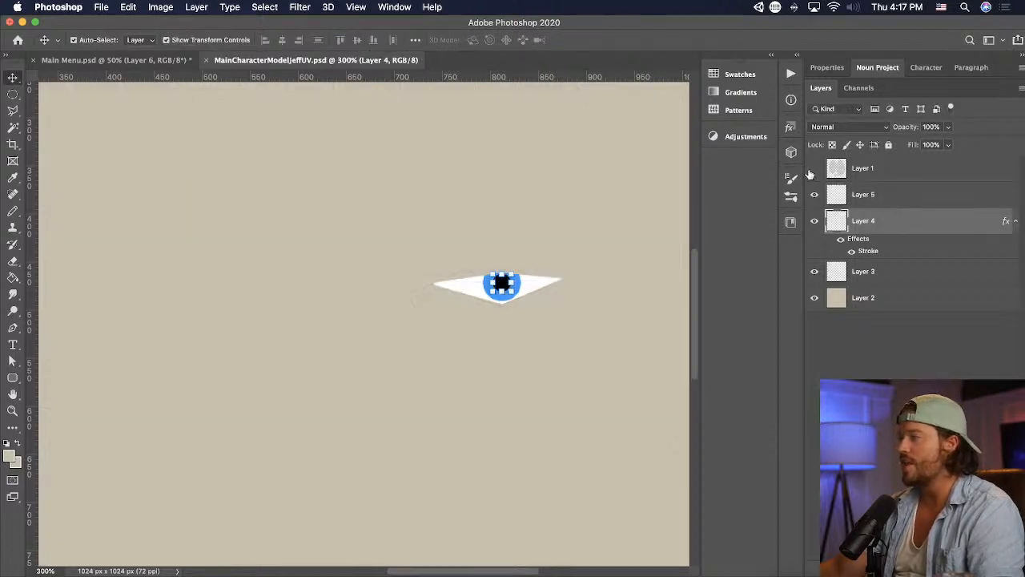
- Switch to Unity and inspect the updated eyes on the character's head and upper body
key("super+Tab")
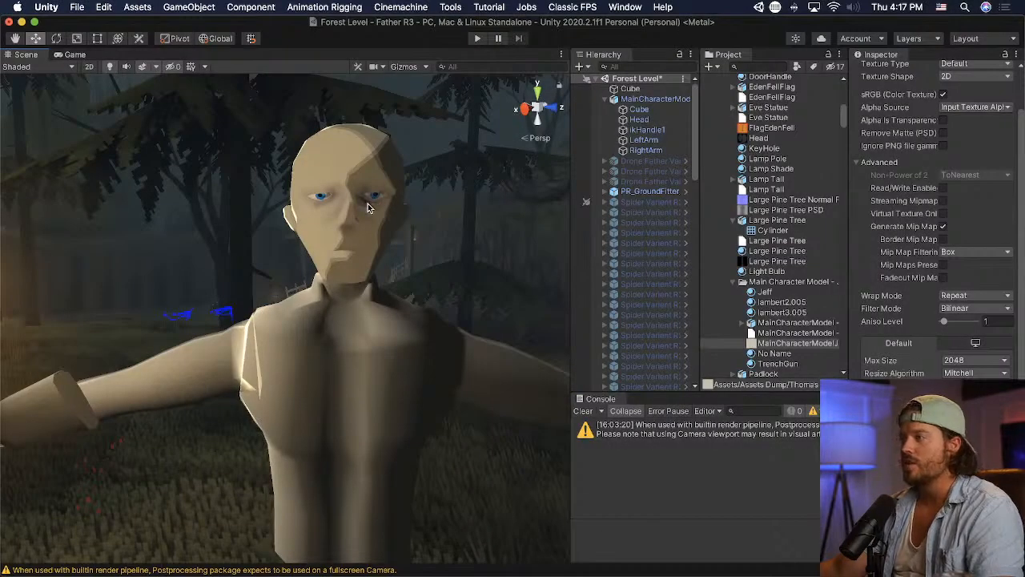
left_click_drag(364, 208, 310, 210, "alt")
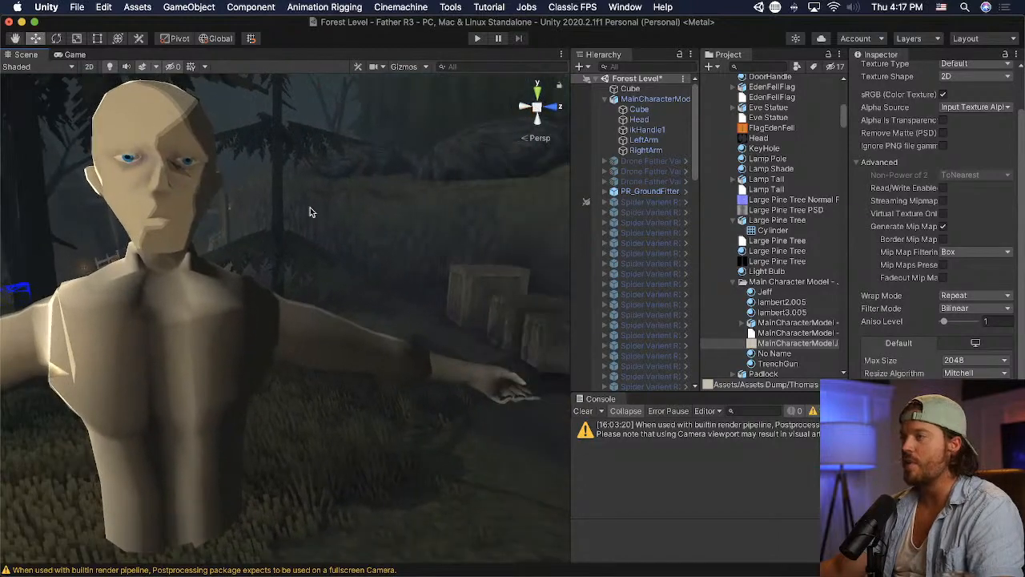
middle_click_drag(310, 210, 328, 223)
- Switch to Blender and move the vertex below the inner eye corner up and toward the nose
key("super+Tab")
key("super+Tab")
key("super+Tab")
key("super+Tab")
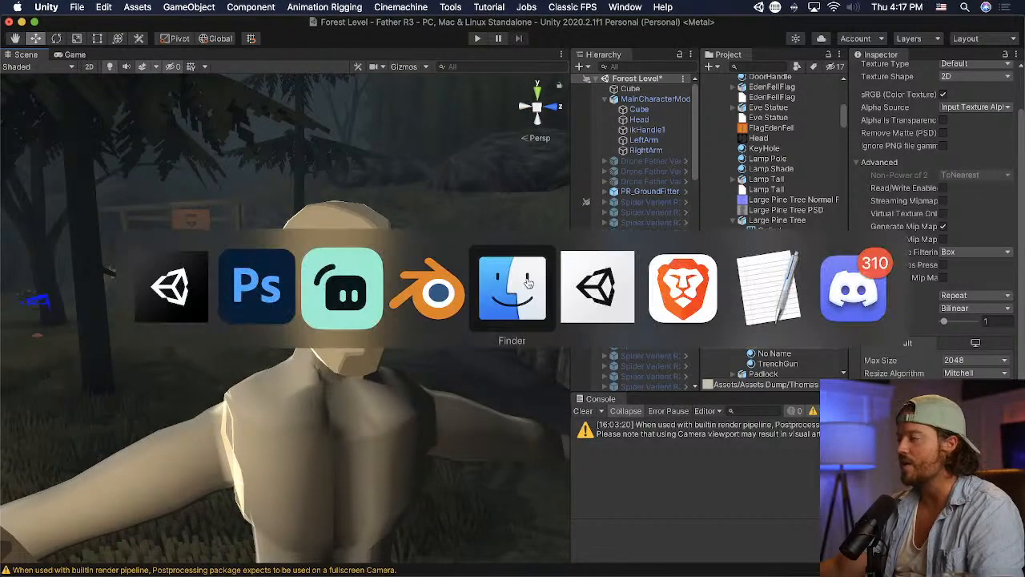
key("super+shift+Tab")
scroll(706, 312, "up", 5)
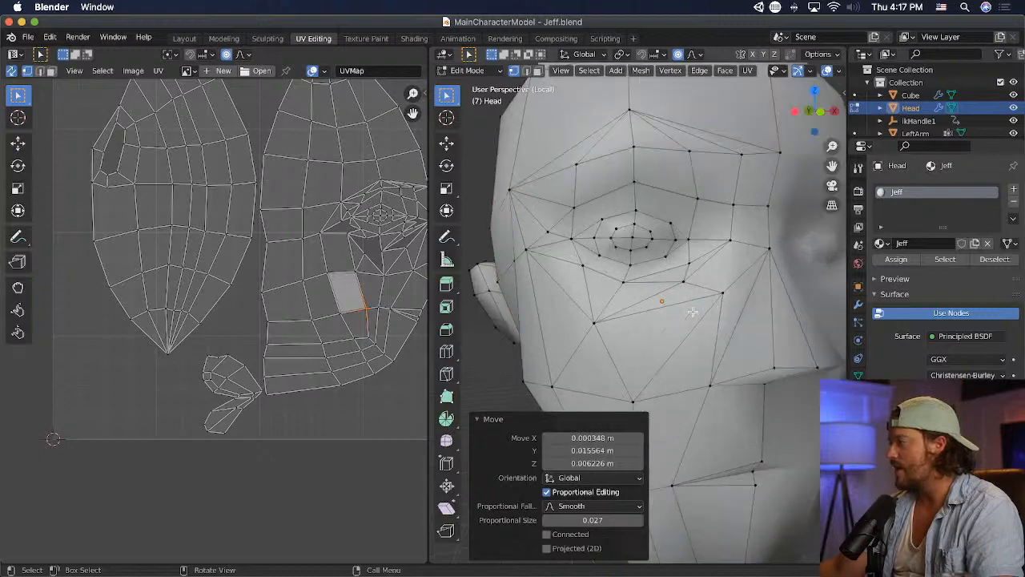
middle_click_drag(706, 313, 595, 329, "shift")
left_click(562, 302, "shift")
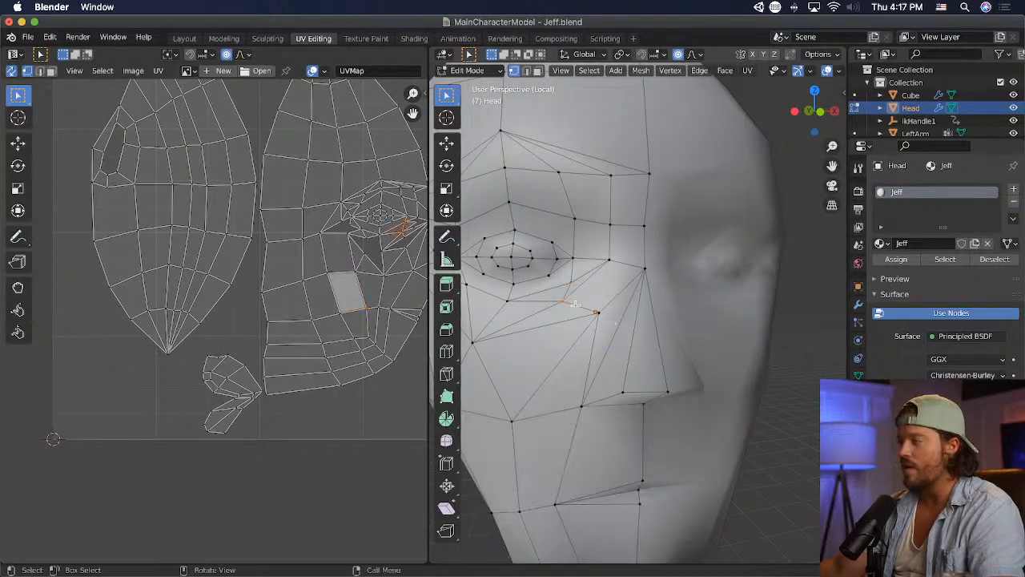
key("m")
left_click(575, 305)
key("g")
left_click(667, 301)
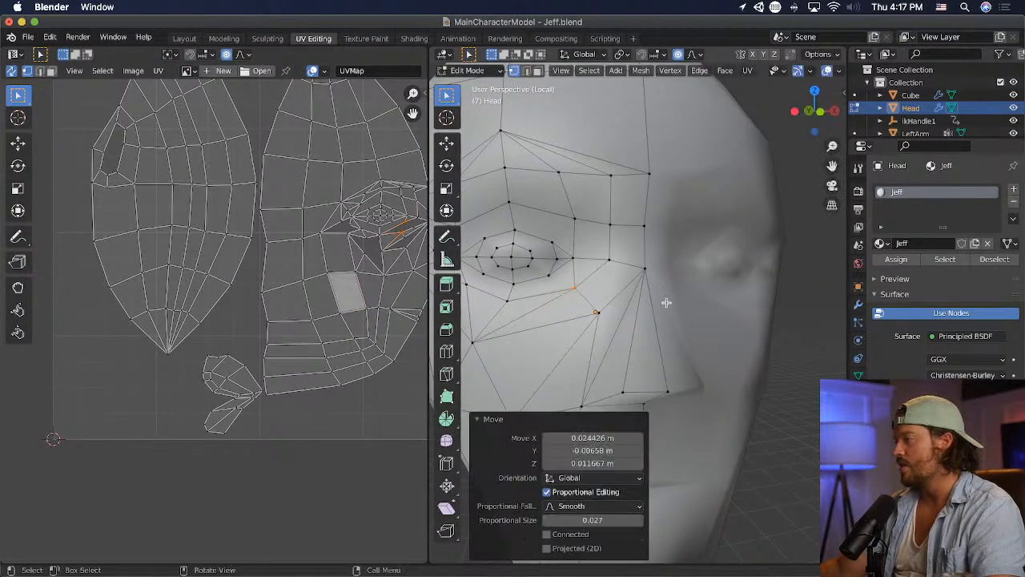
- Move the upper cheek vertex beside the nose up and toward the nose bridge
left_click(614, 316)
key("g")
left_click(638, 307)
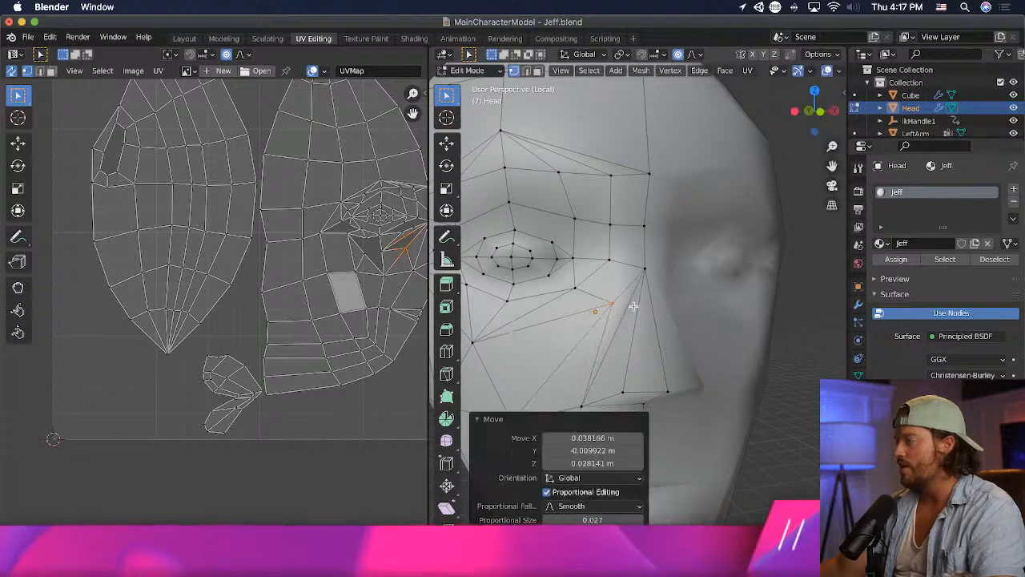
- Nudge the upper cheek vertex beside the nose slightly back into the face
middle_click_drag(629, 300, 725, 238)
key("g")
left_click(764, 299)
scroll(722, 321, "up", 4)
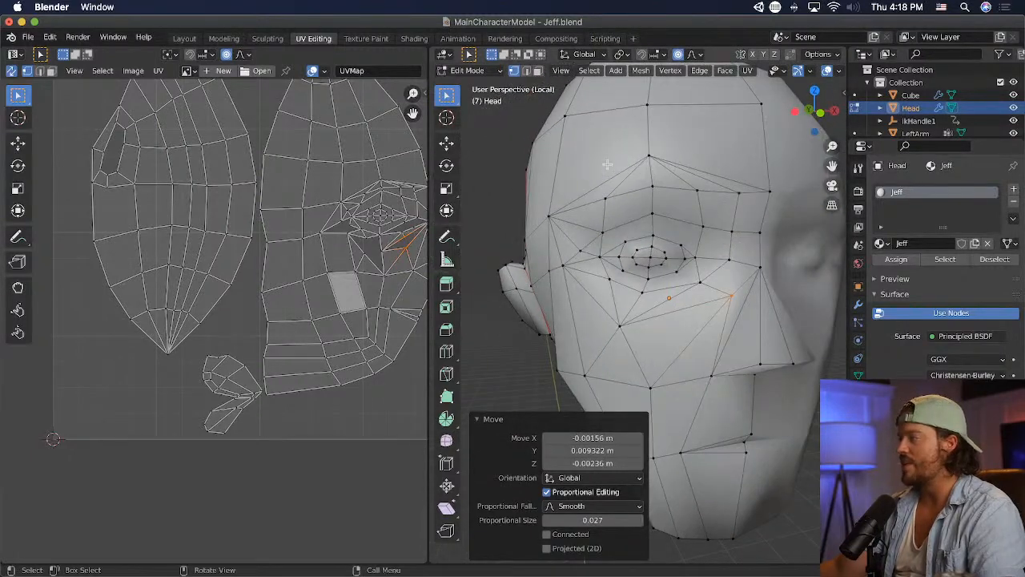
- Poke the upper eyelid face nearest the nose and save the Blender file
left_click(687, 234)
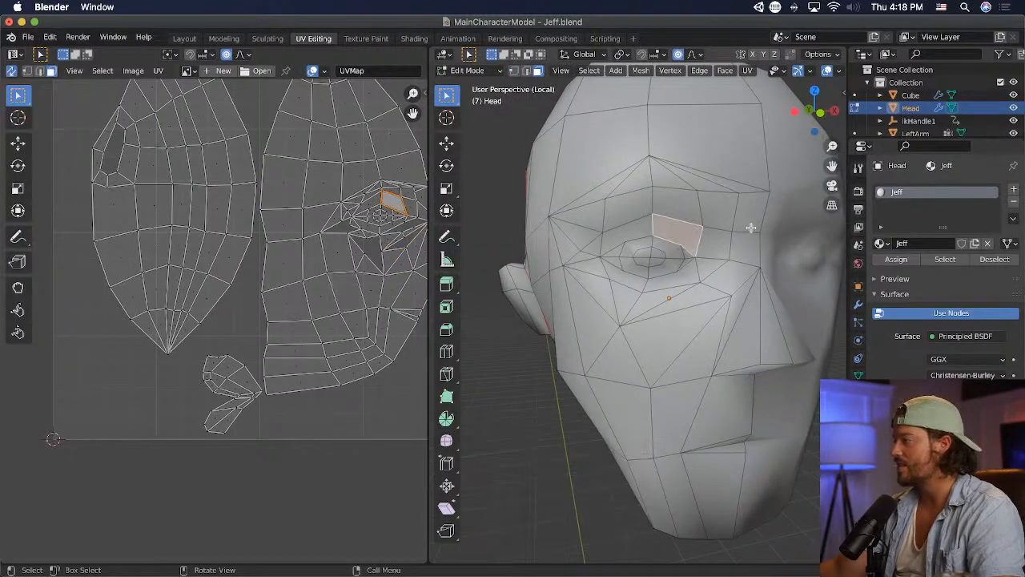
left_click(735, 71)
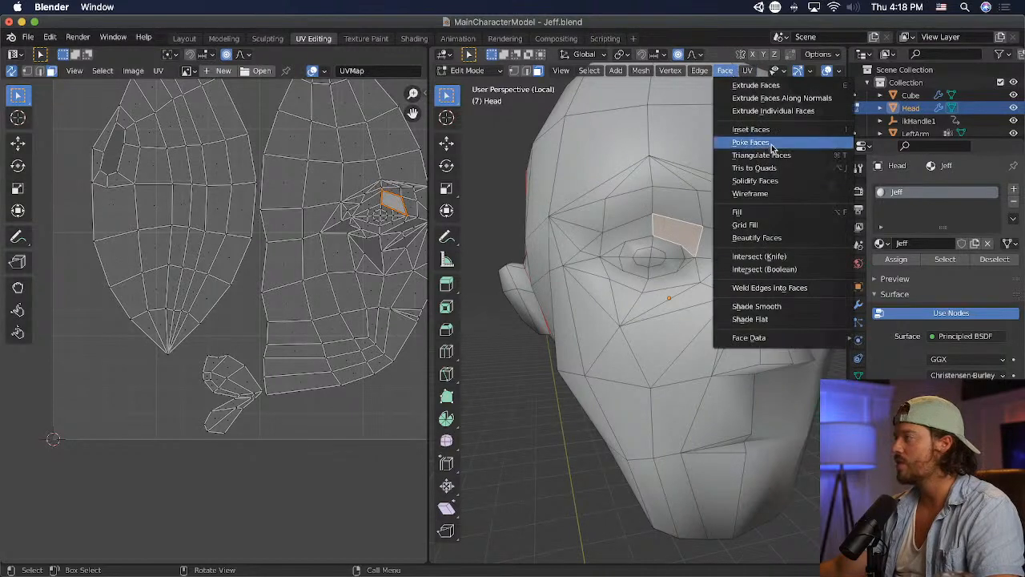
left_click(753, 144)
key("super+s")
- Poke the upper eyelid face on the outer side of the eye
left_click(735, 244)
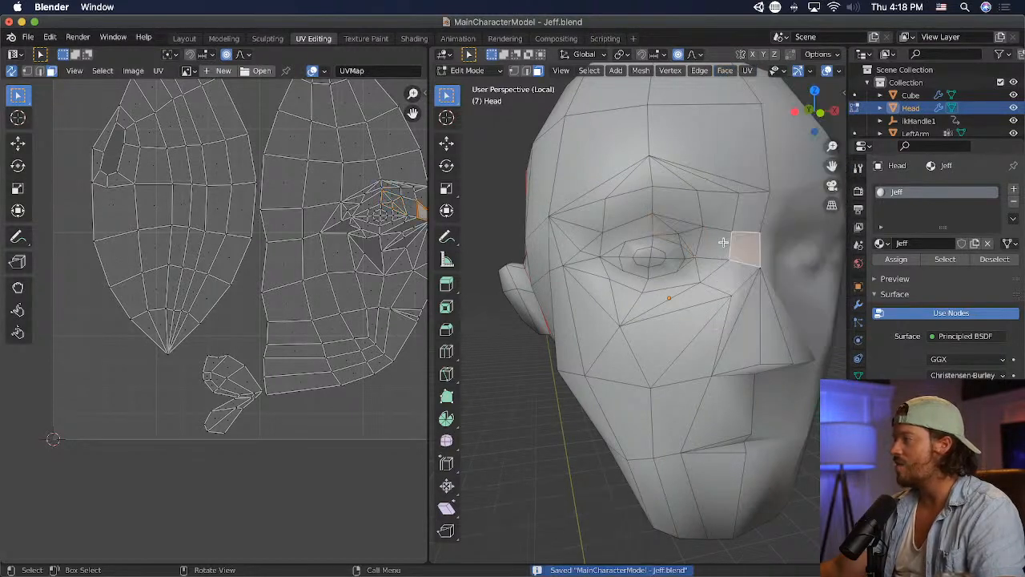
left_click(646, 231)
left_click(729, 73)
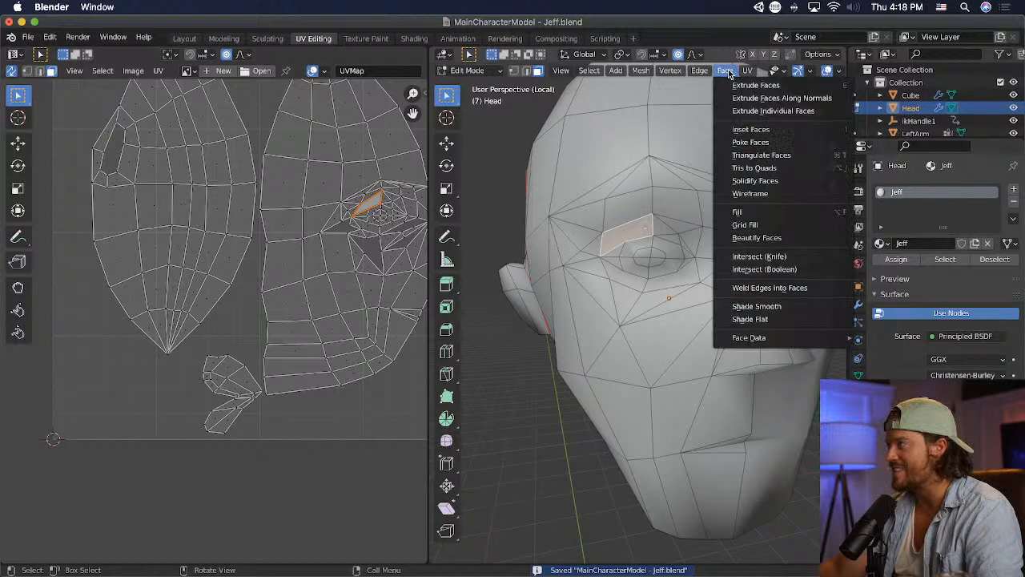
left_click(806, 143)
left_click(675, 275)
- Poke the lower eyelid face on the nose side of the eye
left_click(715, 245)
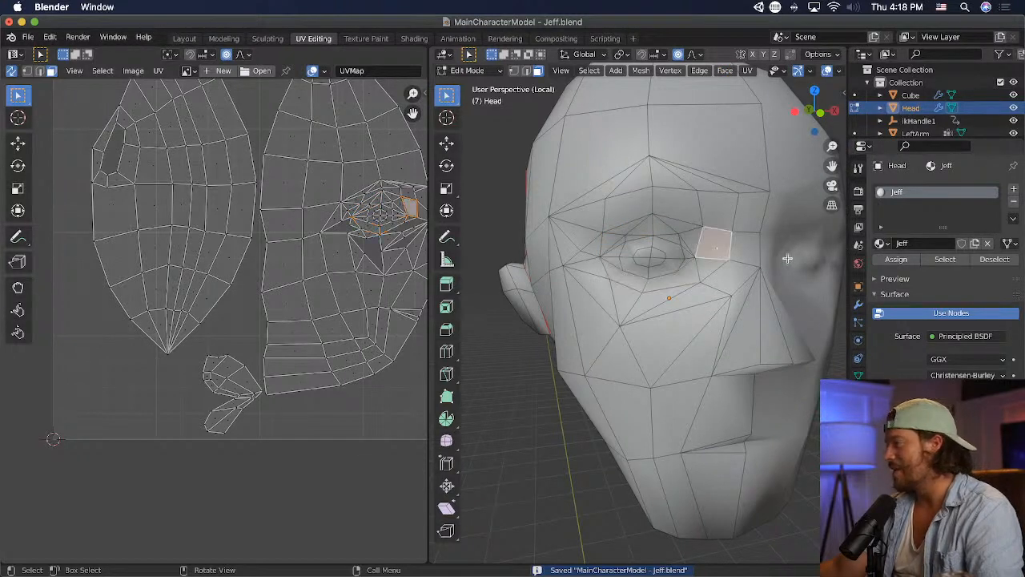
left_click(680, 312)
left_click(686, 277)
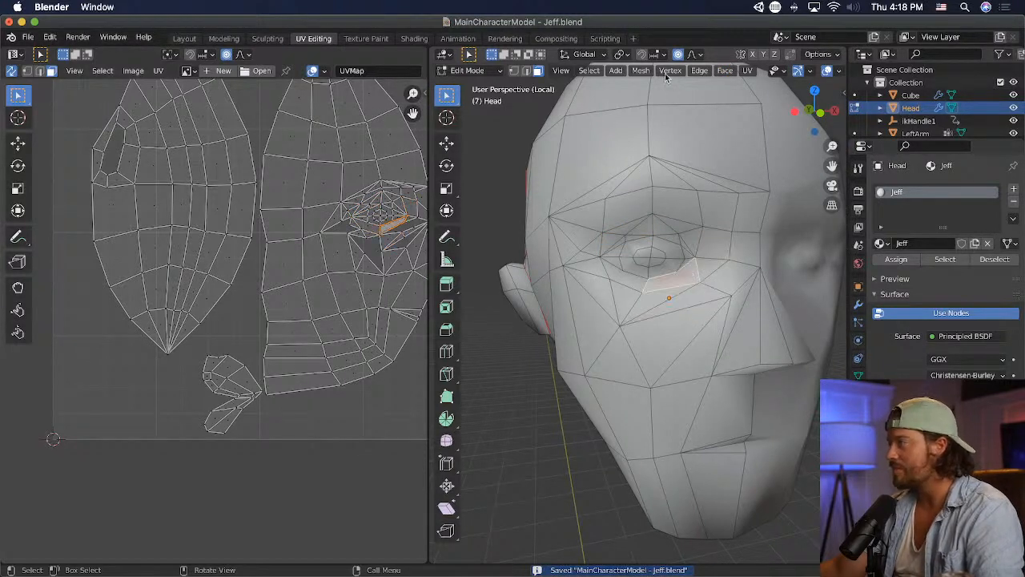
left_click(724, 70)
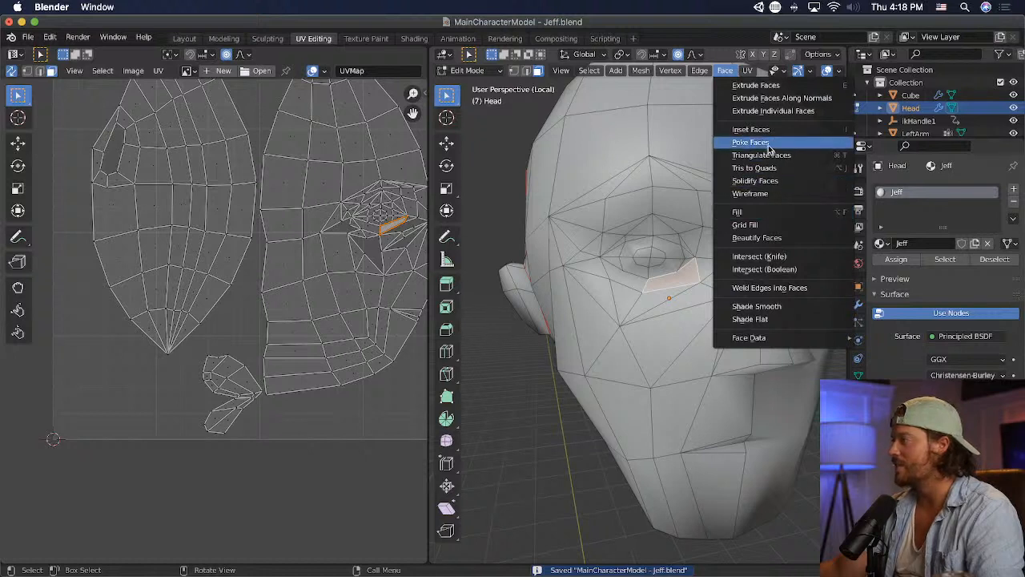
left_click(769, 144)
- Poke the lower eyelid face on the outer side of the eye and save the file
left_click(621, 276)
left_click(725, 70)
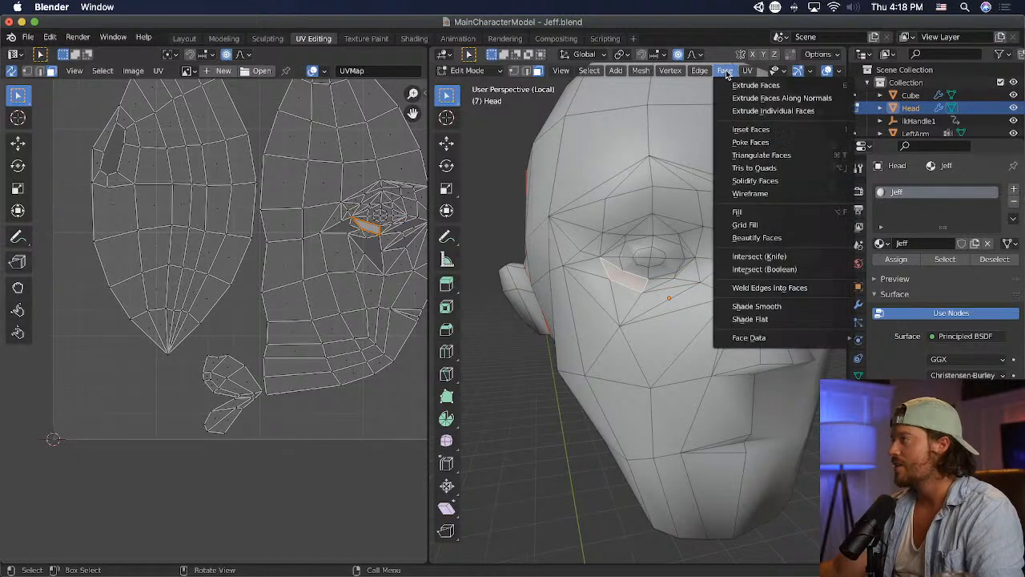
left_click(783, 144)
left_click(702, 274)
key("super+s")
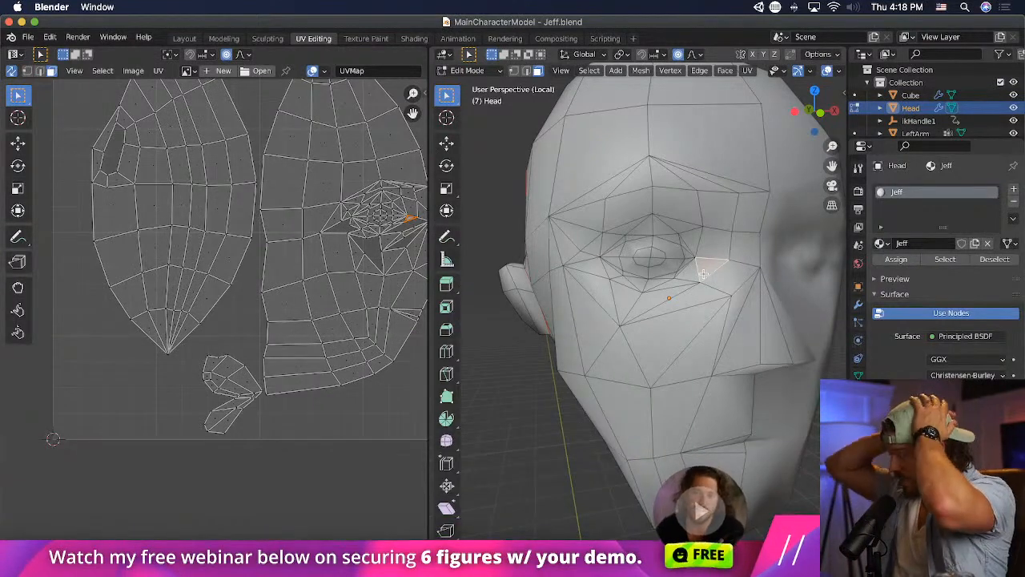
- Switch to Unity and inspect the updated eye area on the character's head from close up and farther away
key("super+Tab")
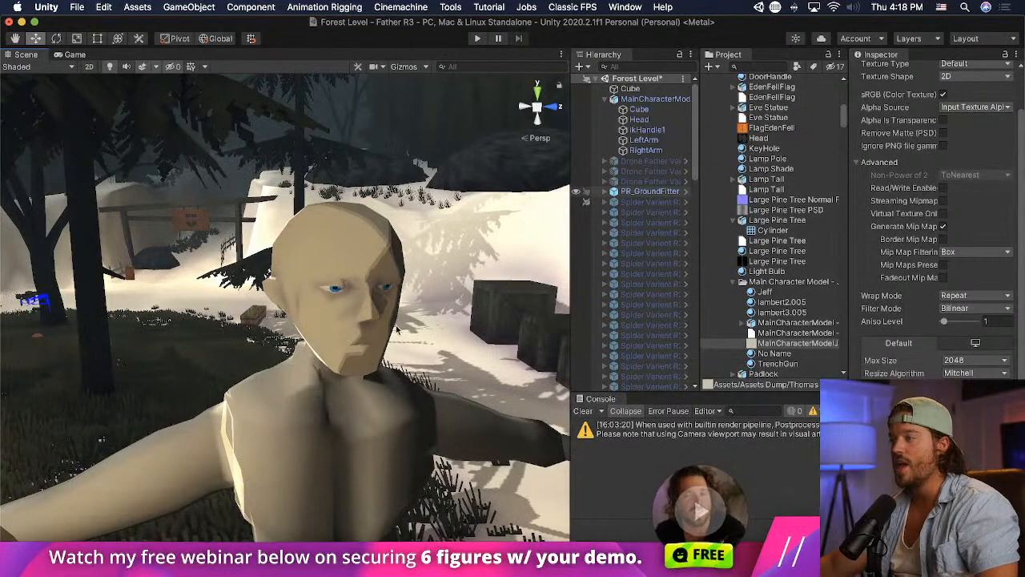
left_click_drag(396, 329, 360, 313, "alt")
middle_click_drag(360, 313, 331, 313)
scroll(277, 320, "up", 2)
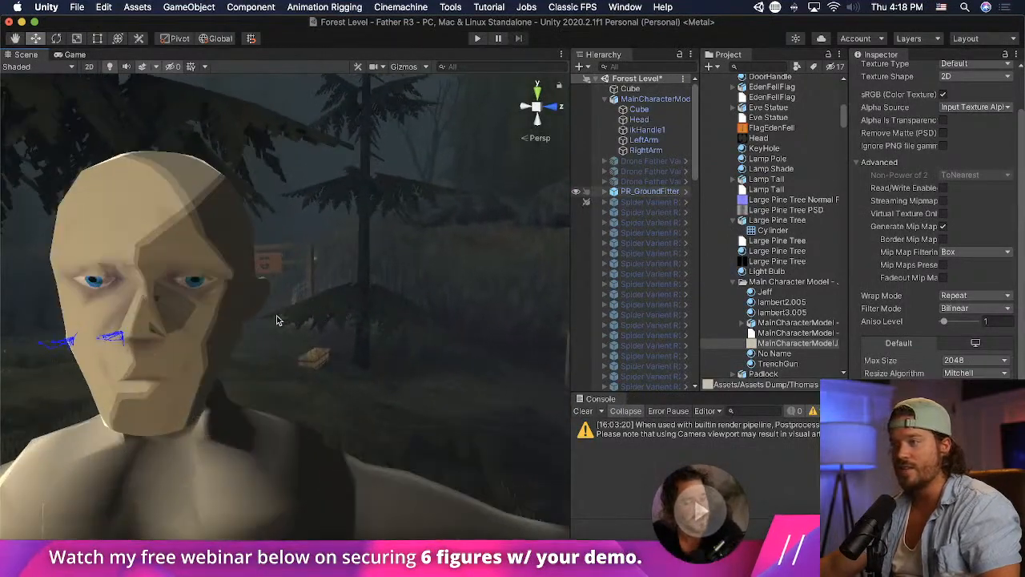
key("f")
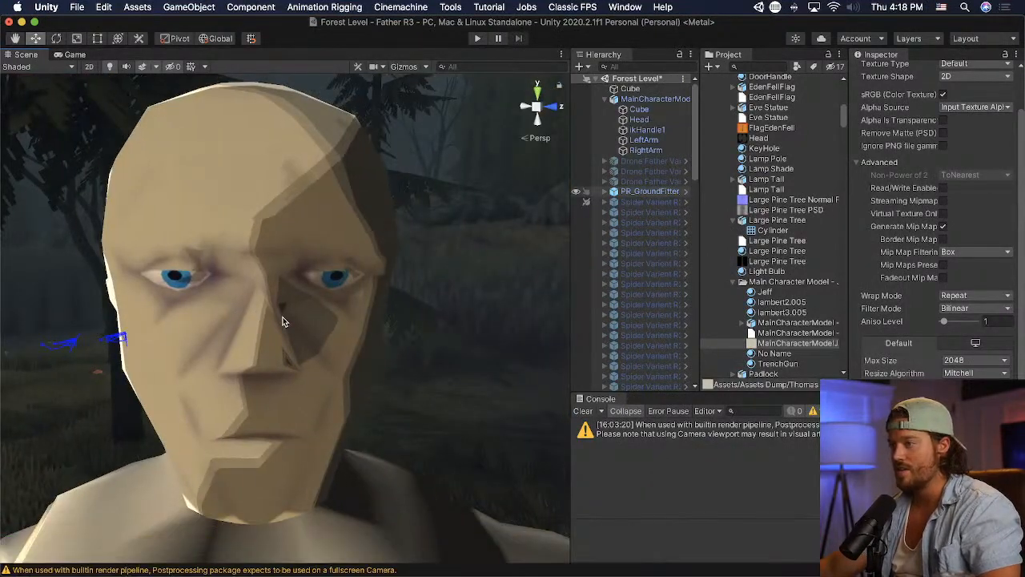
scroll(282, 322, "down", 5)
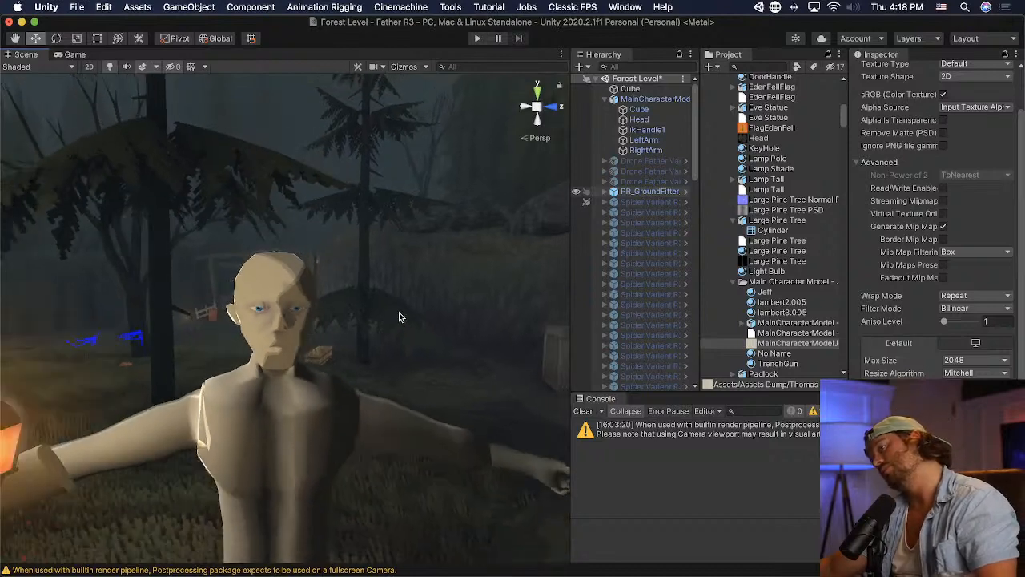
scroll(321, 347, "up", 5)
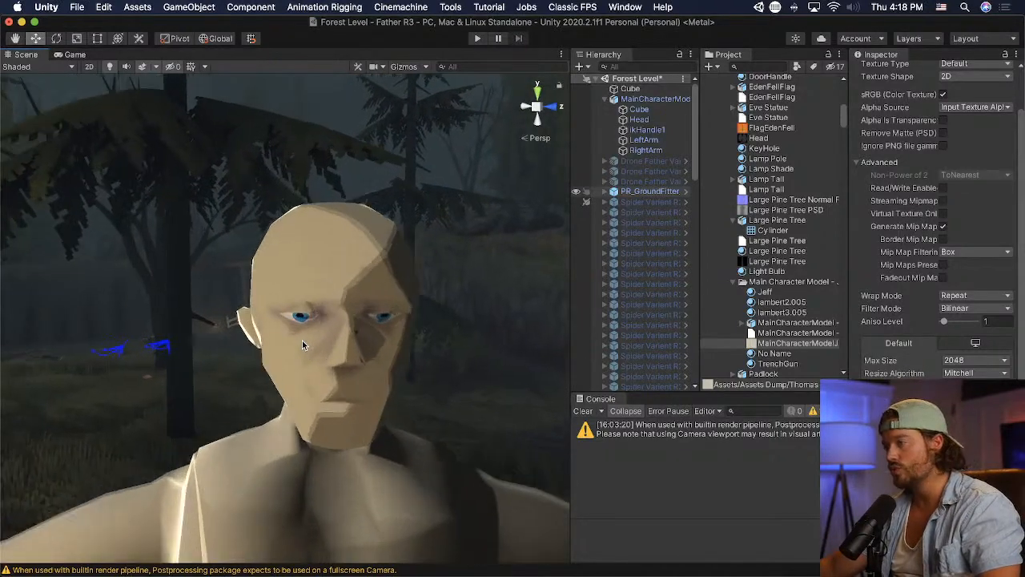
middle_click_drag(418, 341, 412, 334)
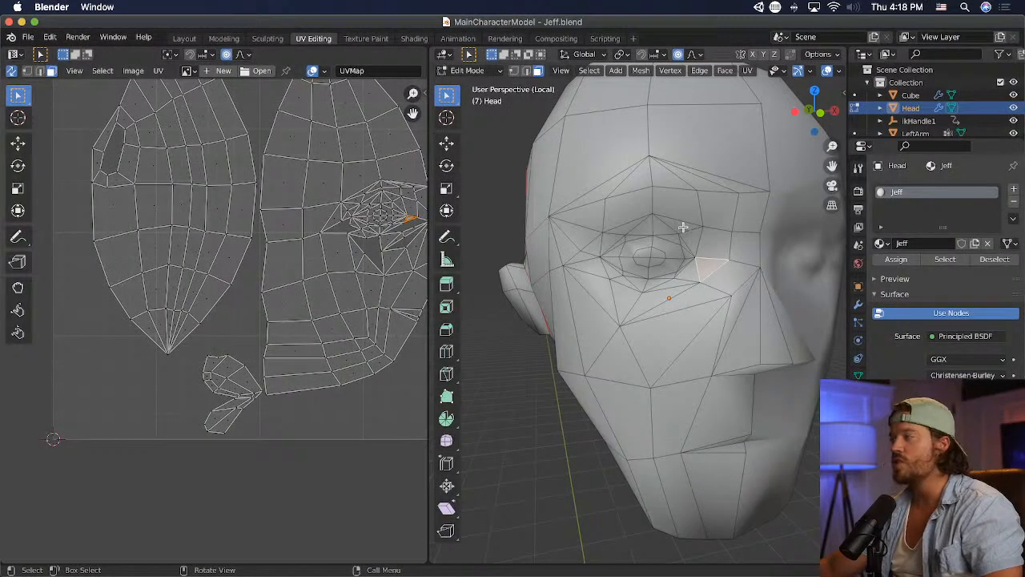
- Switch to Blender, select the small triangles at the upper inner eyelid, and expand the selection across the eye area
left_click(682, 228)
left_click(682, 229)
left_click(694, 245)
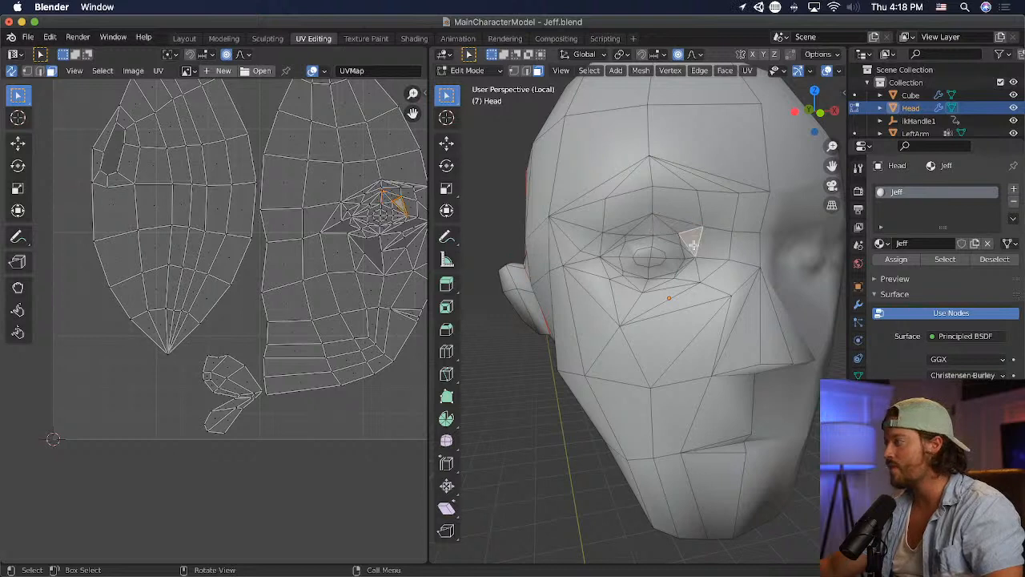
left_click(677, 243)
left_click(686, 233, "shift")
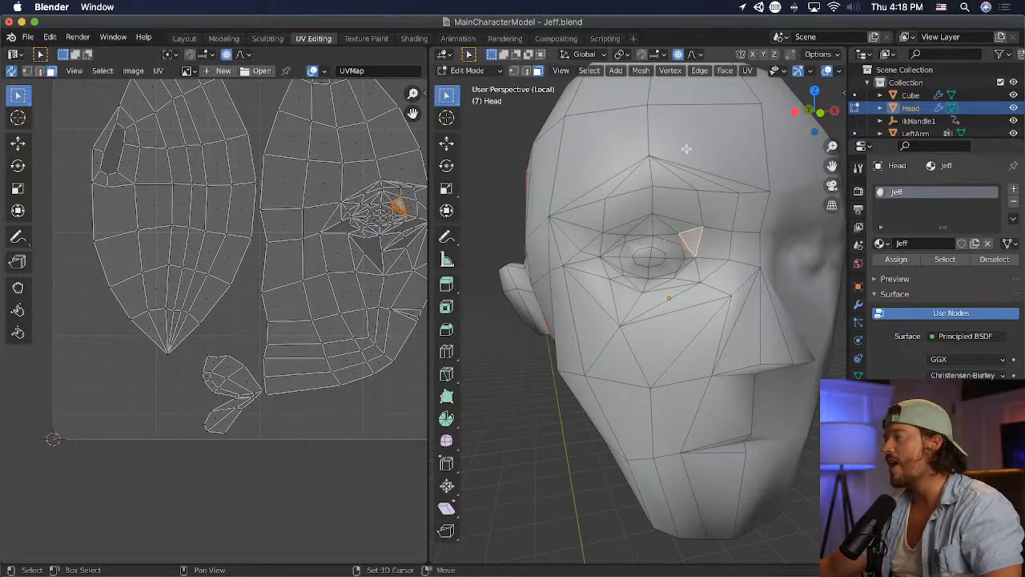
left_click(725, 72)
left_click(725, 73)
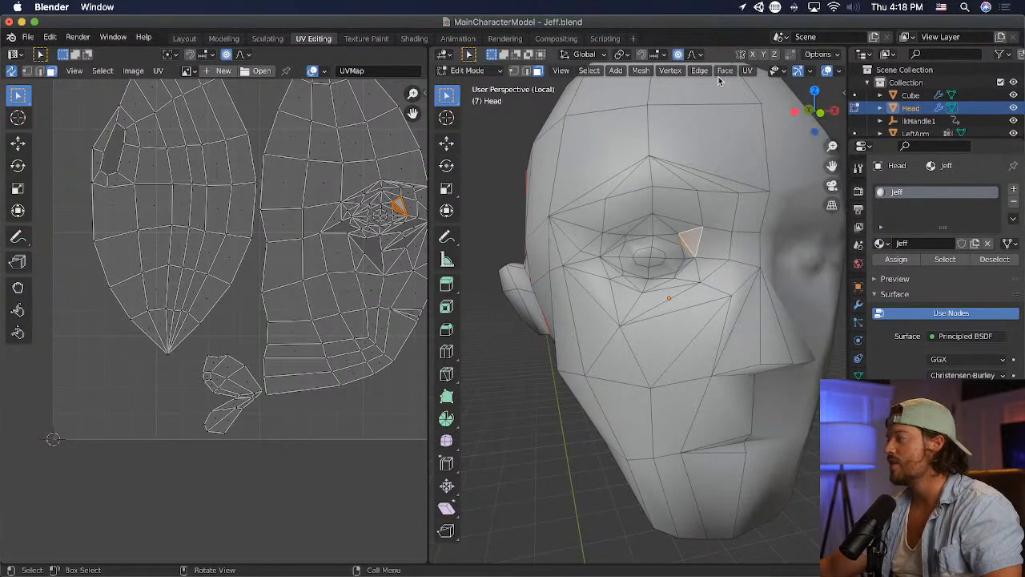
key("ctrl+KP_Add")
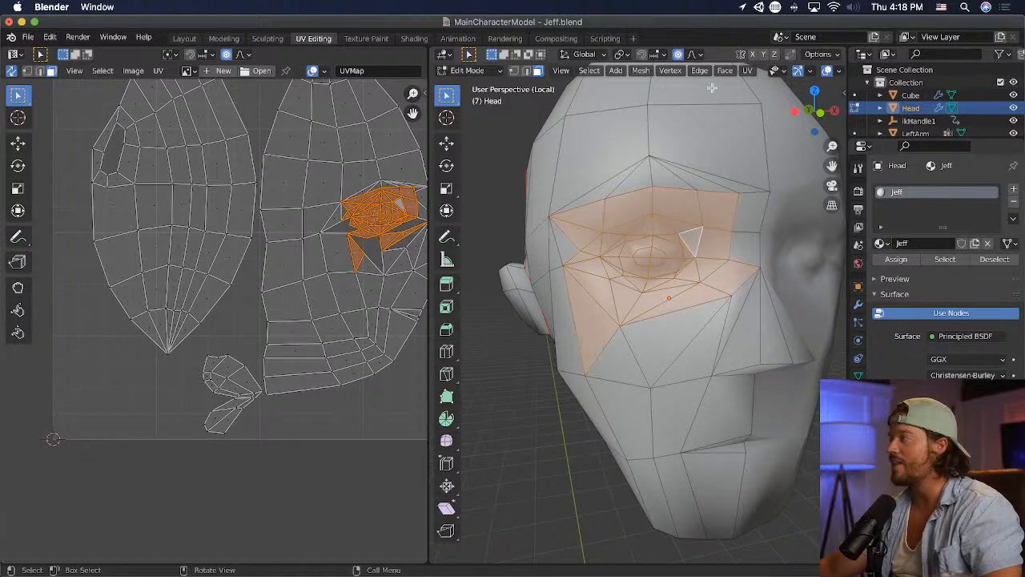
- Try to poke all the faces around the eye, from the brow crease to just below the lower eyelid
left_click(710, 188)
left_click_drag(622, 235, 671, 286)
left_click_drag(666, 215, 692, 275, "shift")
left_click_drag(627, 215, 616, 266, "shift")
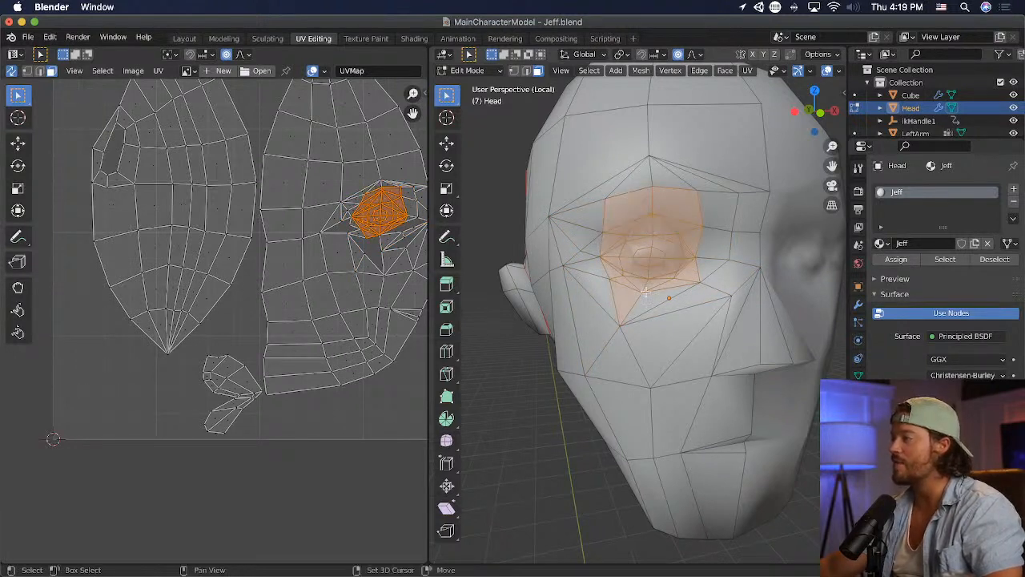
left_click(726, 71)
left_click(774, 141)
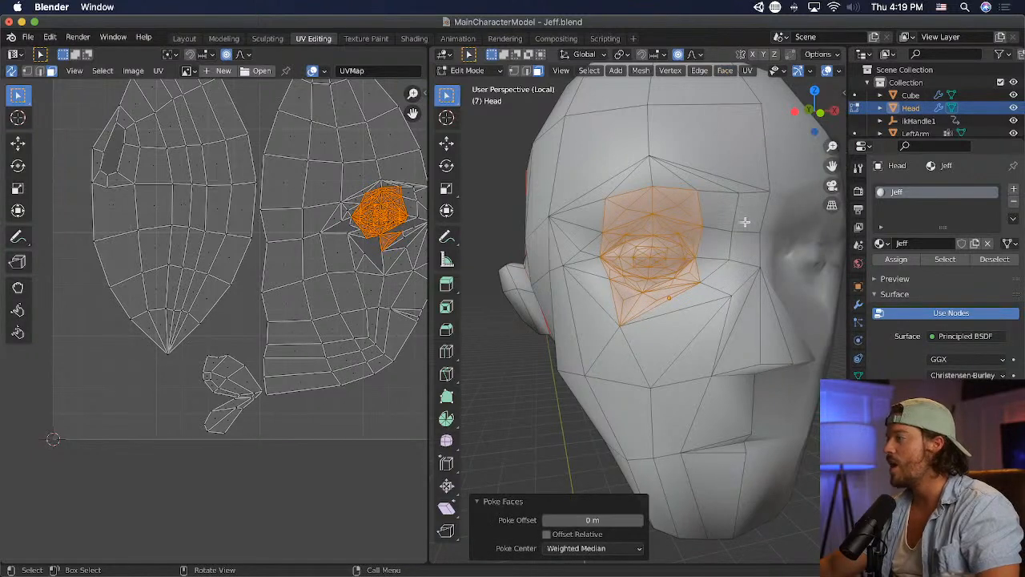
key("super+s")
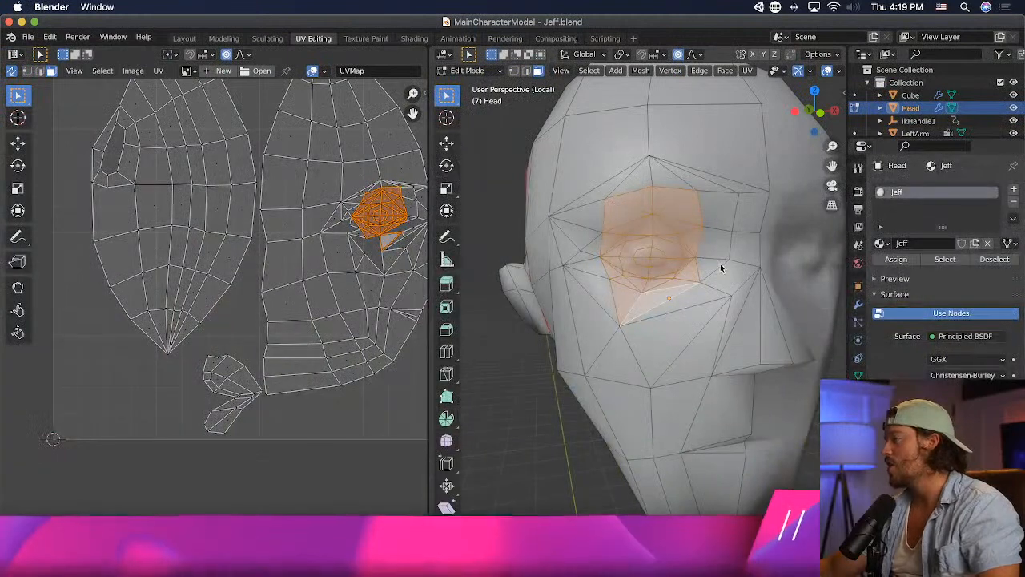
- Select the narrow triangles at the upper inner eyelid
left_click(692, 200)
left_click(679, 237)
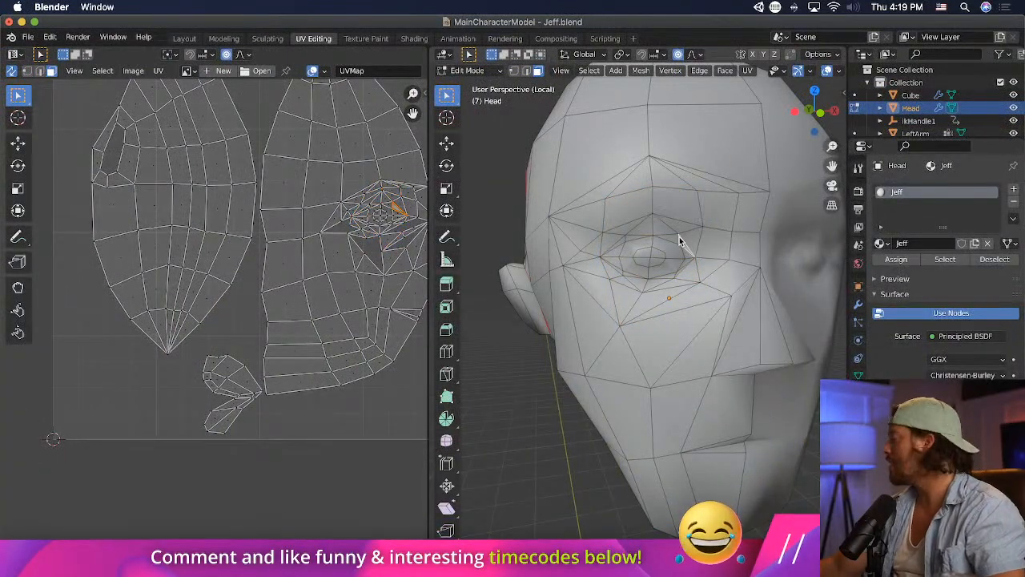
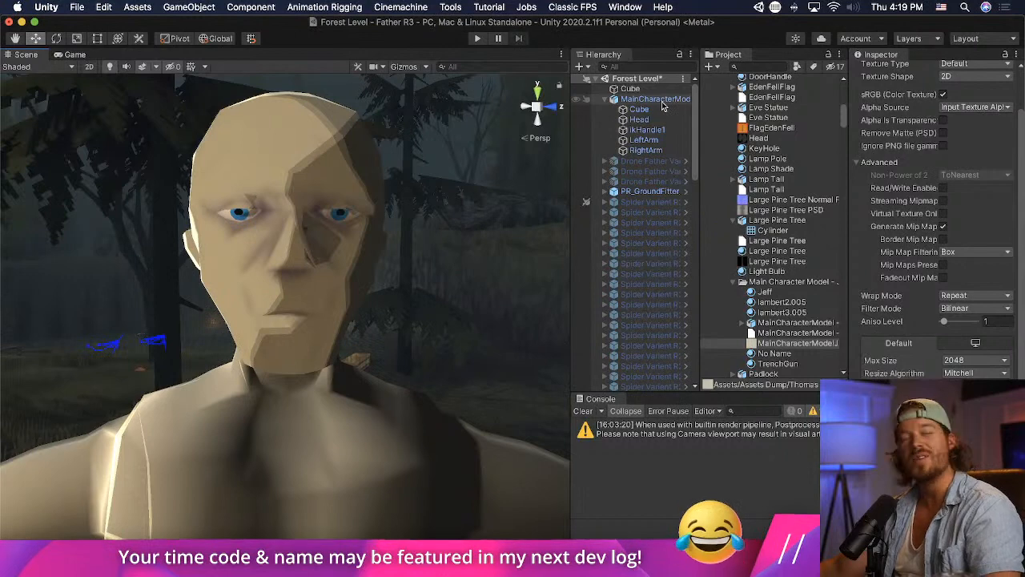
- Select the Head mesh and review its Jeff material's shader settings and the face up close
left_click(339, 184)
left_click(341, 183)
left_click(375, 241)
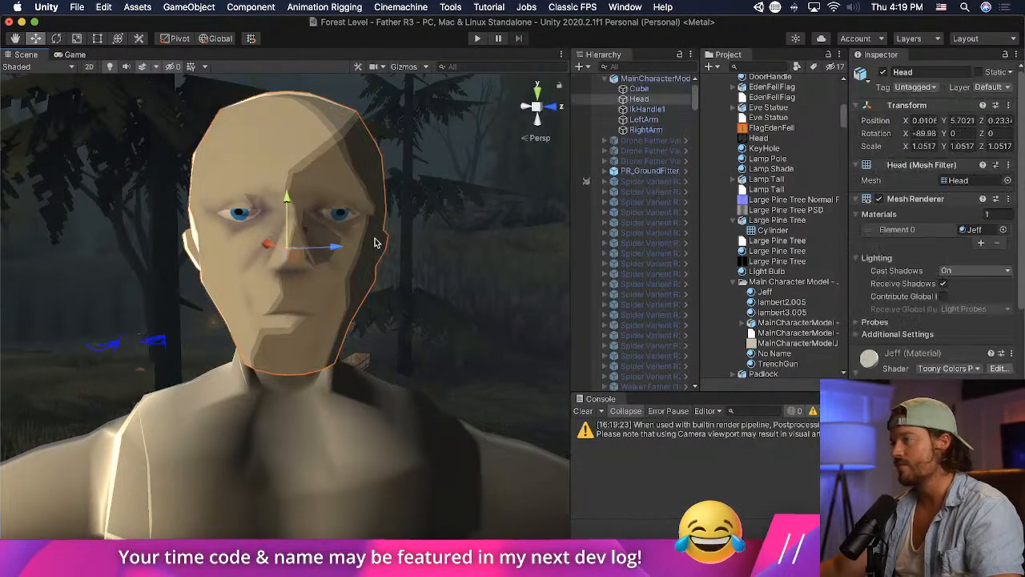
scroll(933, 241, "down", 5)
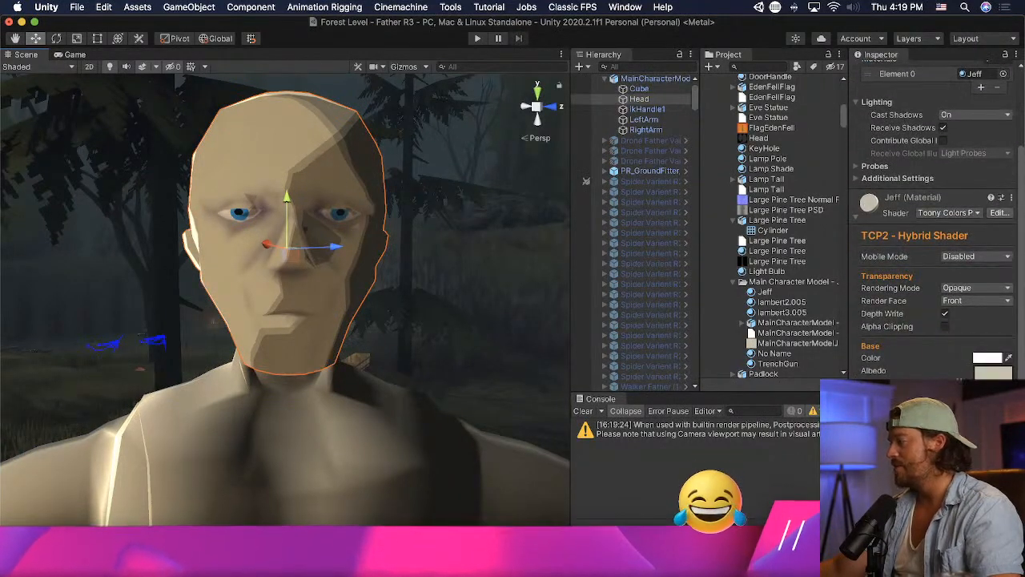
scroll(972, 362, "down", 2)
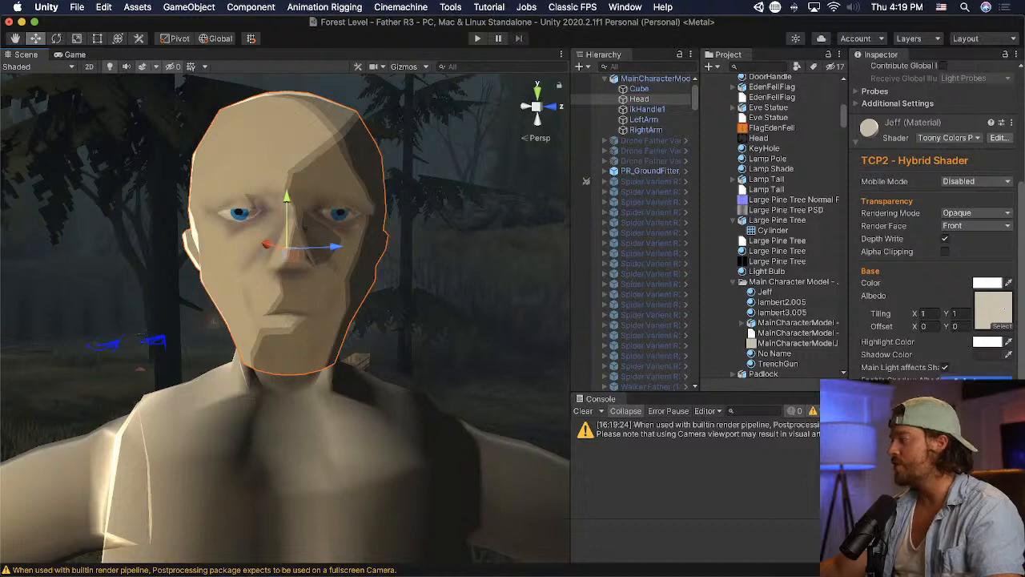
middle_click_drag(324, 315, 318, 316)
scroll(318, 316, "up", 2)
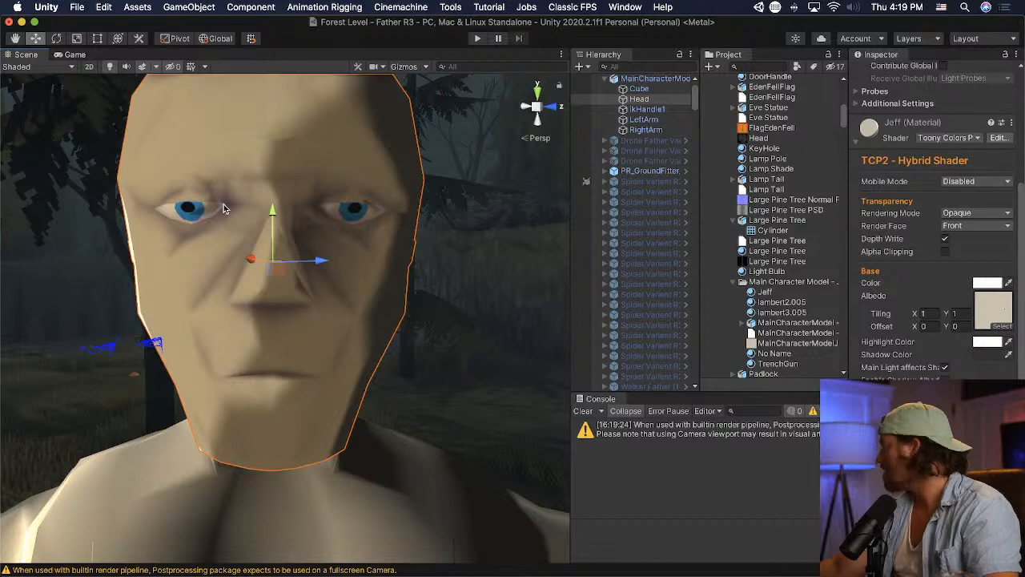
- Switch to Blender, try to poke the ring of faces around the eyeball, and save the file
key("super+Tab")
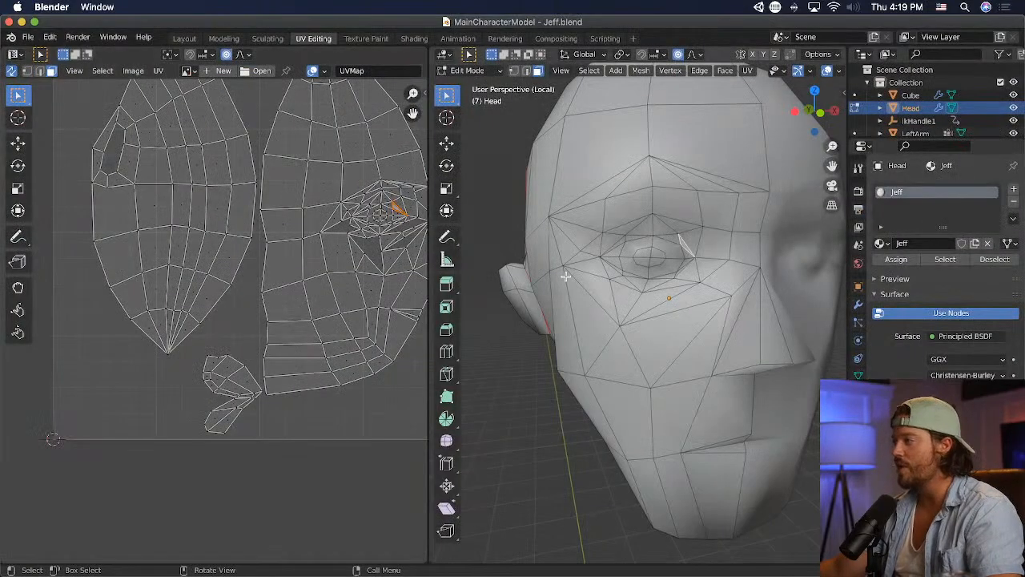
middle_click_drag(673, 285, 719, 278)
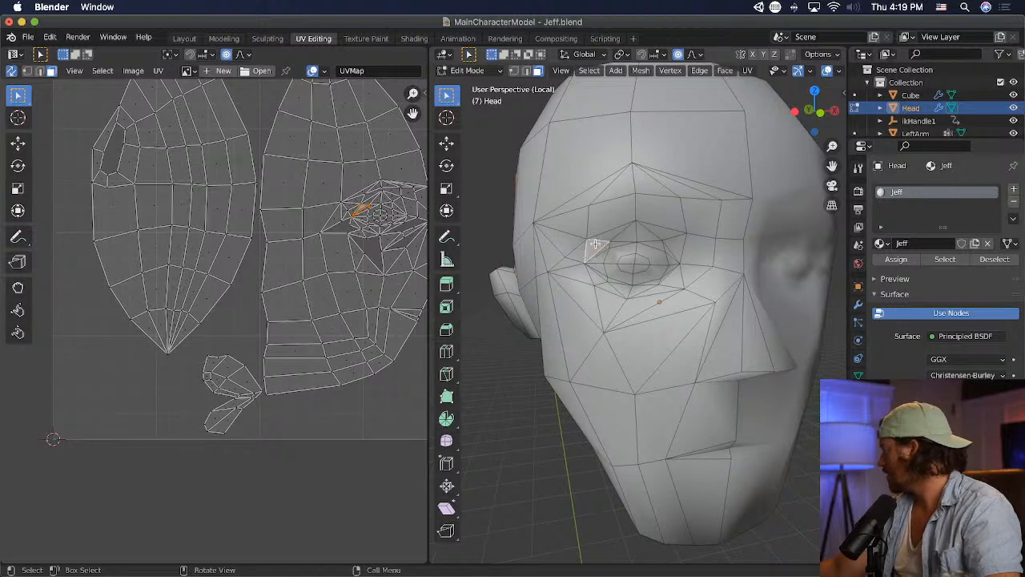
left_click(654, 234)
left_click(695, 250)
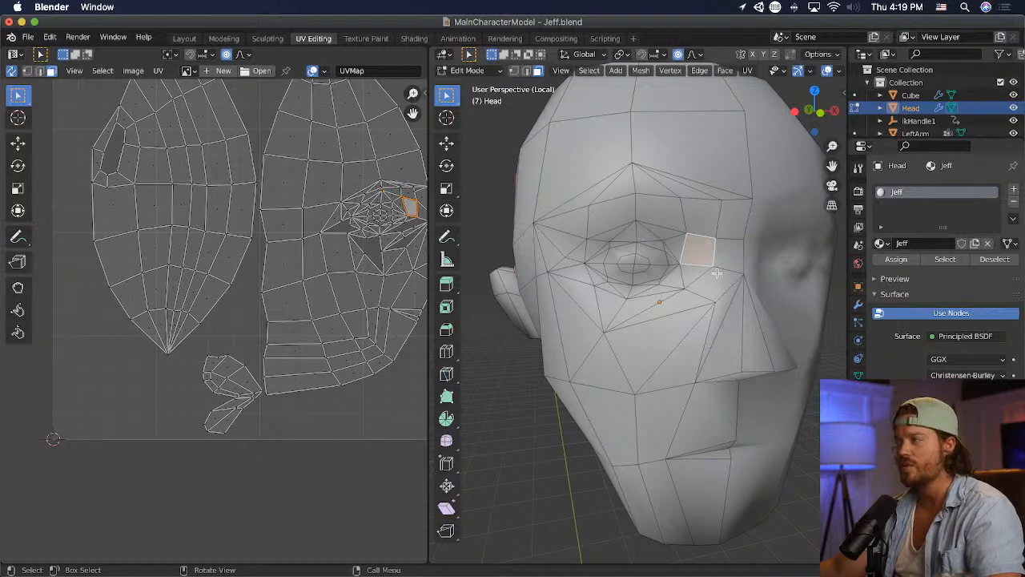
left_click(647, 252)
left_click(620, 256, "shift")
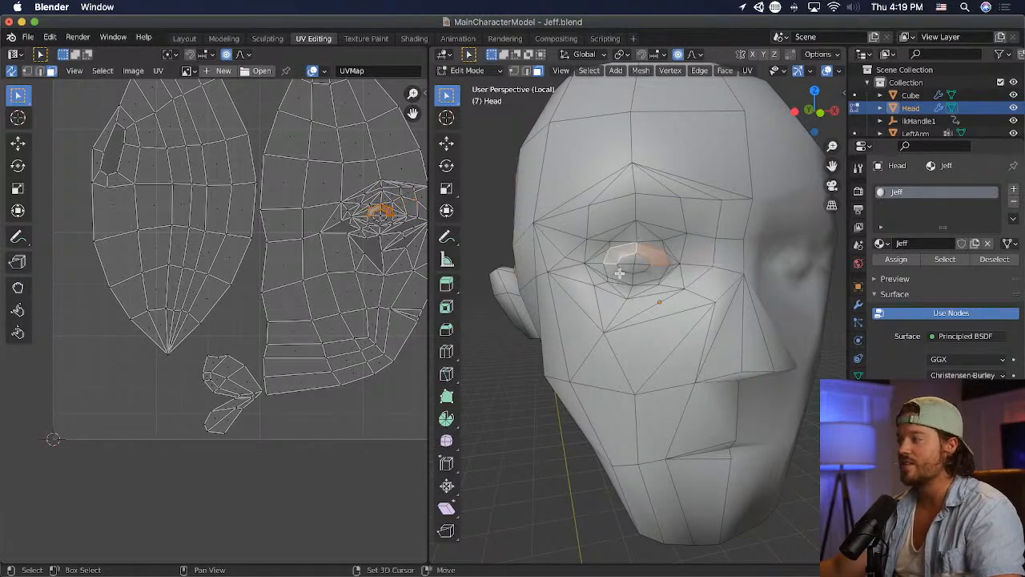
left_click(621, 275, "shift")
left_click(651, 274, "shift")
left_click(668, 72)
mouse_move(725, 70)
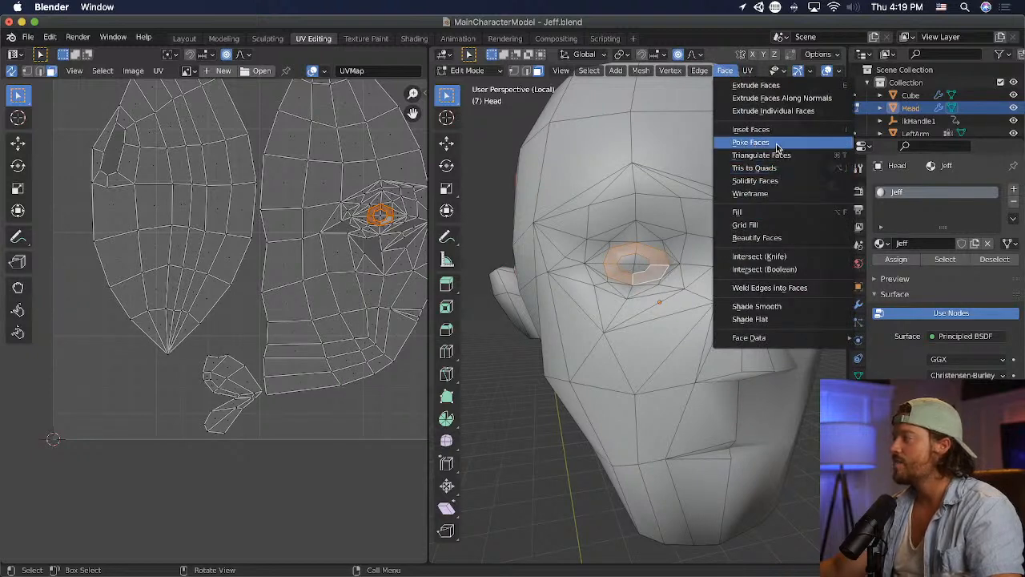
left_click(751, 141)
key("super+s")
- Check the head in Unity, return to Blender, and undo the poke on the eye ring
key("super+Tab")
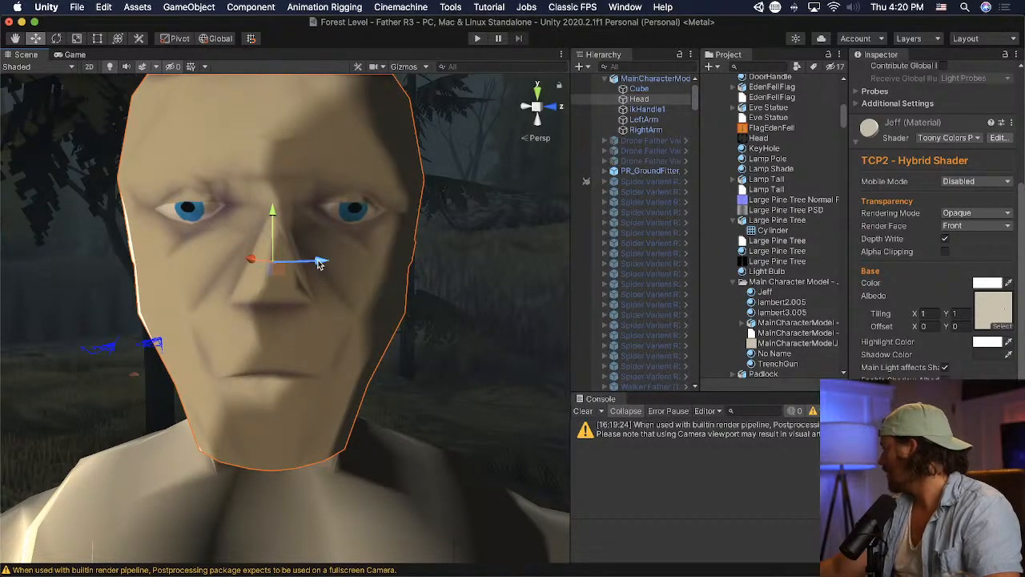
key("super+Tab")
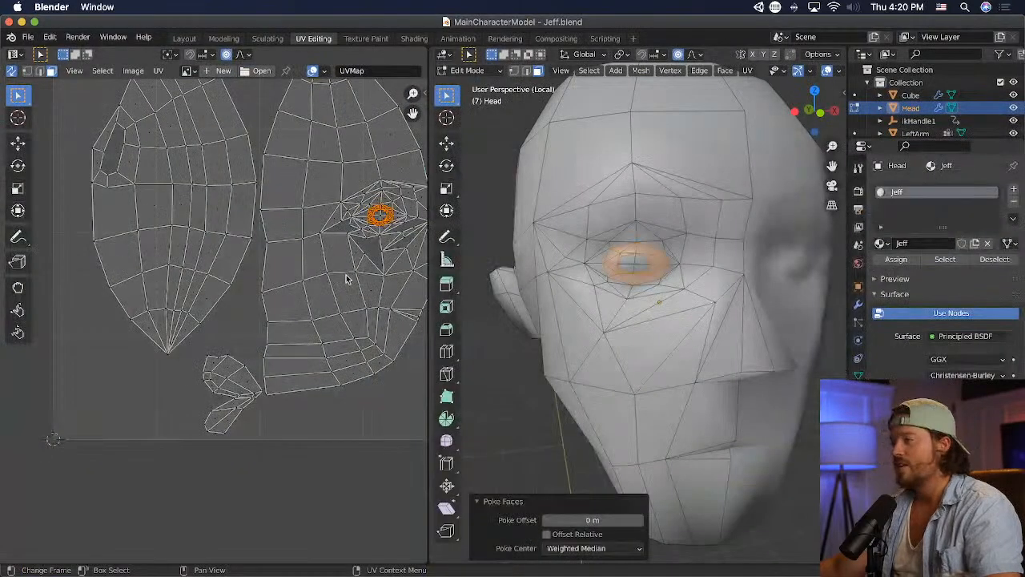
scroll(667, 287, "up", 3)
key("super+z")
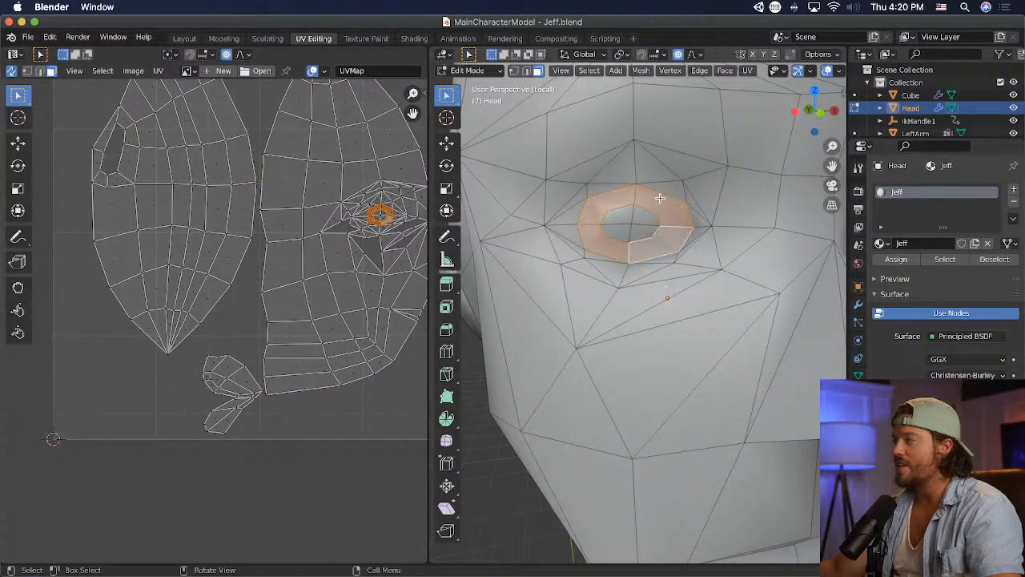
- Try Tris to Quads on the faces at the upper outer part of the eye ring and triangulate them
left_click(628, 198)
left_click(725, 71)
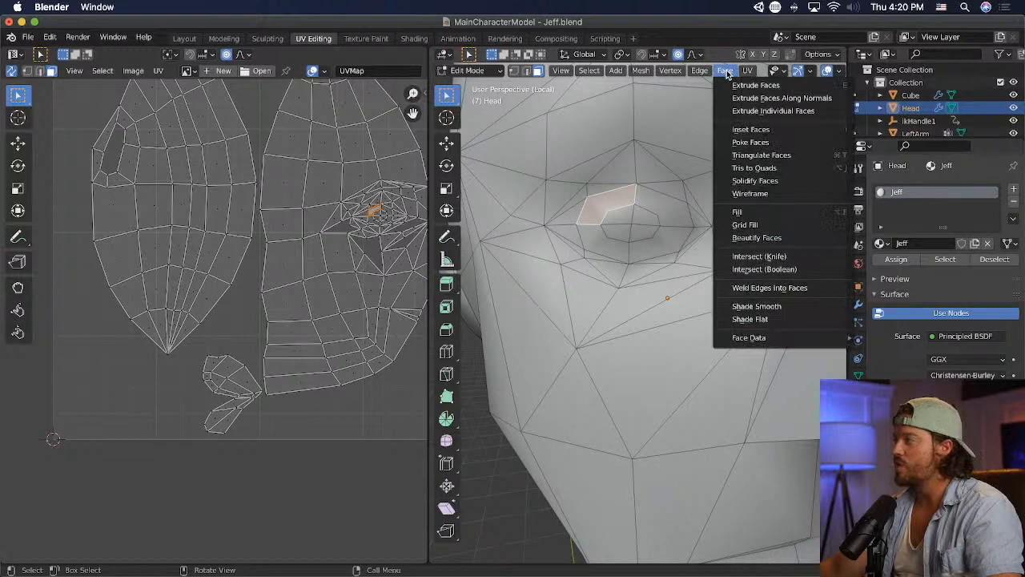
left_click(789, 169)
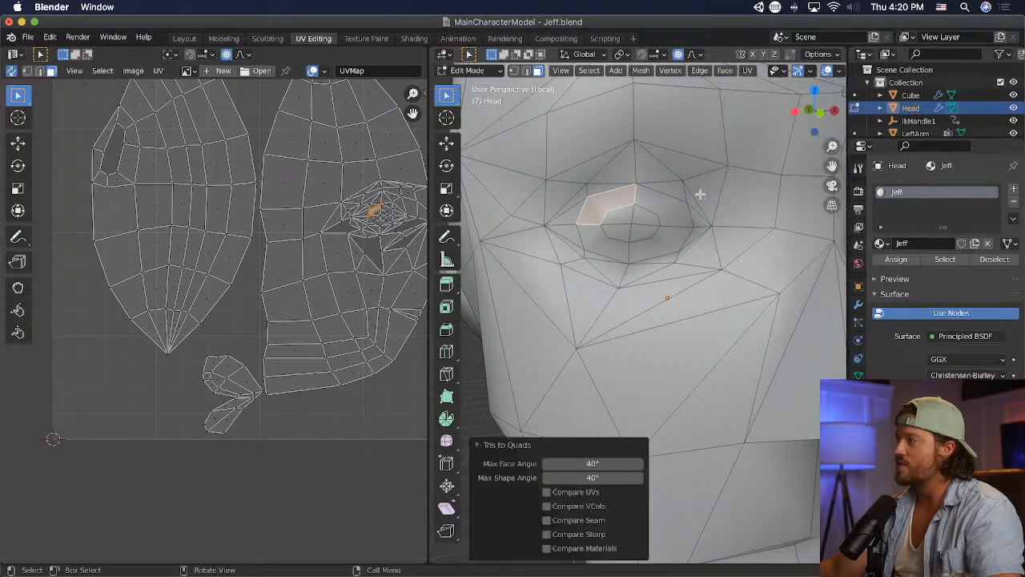
left_click(723, 71)
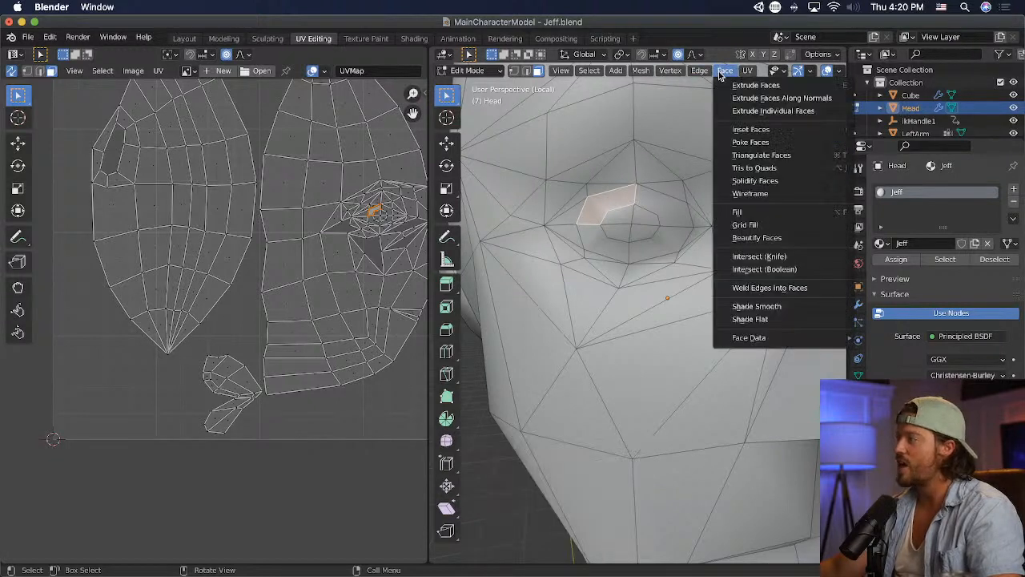
left_click(769, 154)
- Triangulate the remaining faces of the ring around the eyeball and save the file
left_click(673, 209)
left_click(655, 242, "shift")
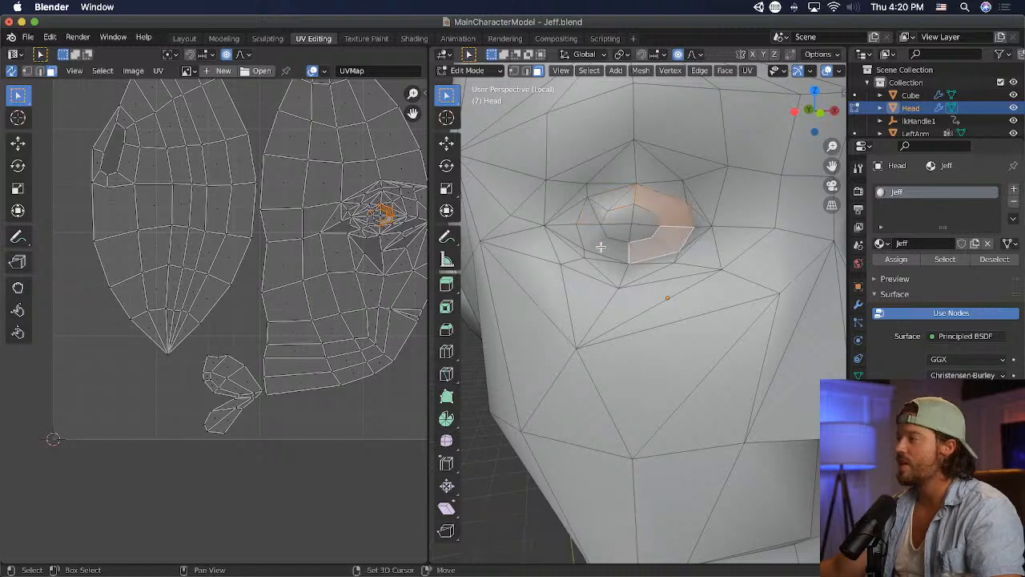
left_click(602, 244, "shift")
left_click(709, 73)
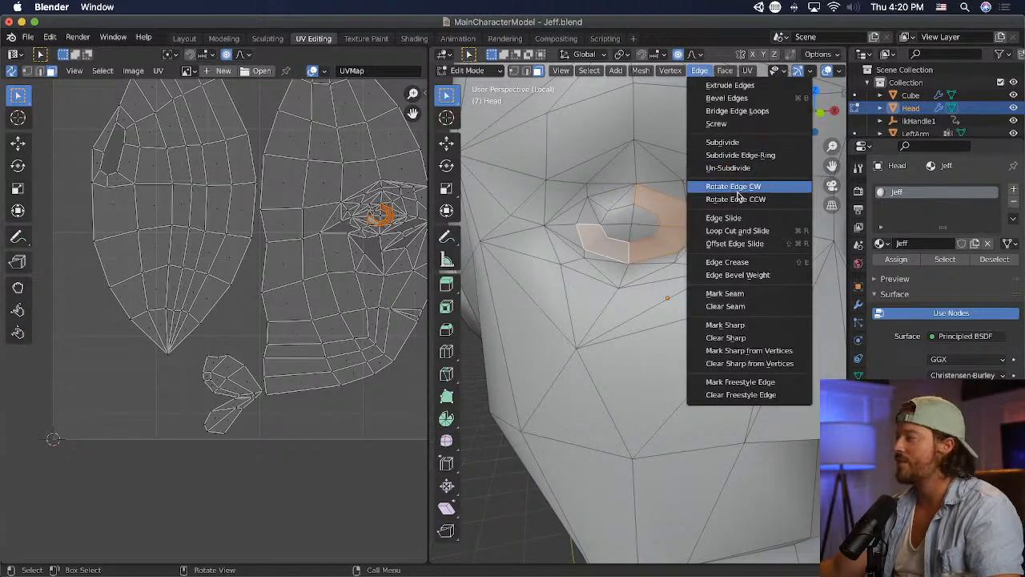
left_click(725, 71)
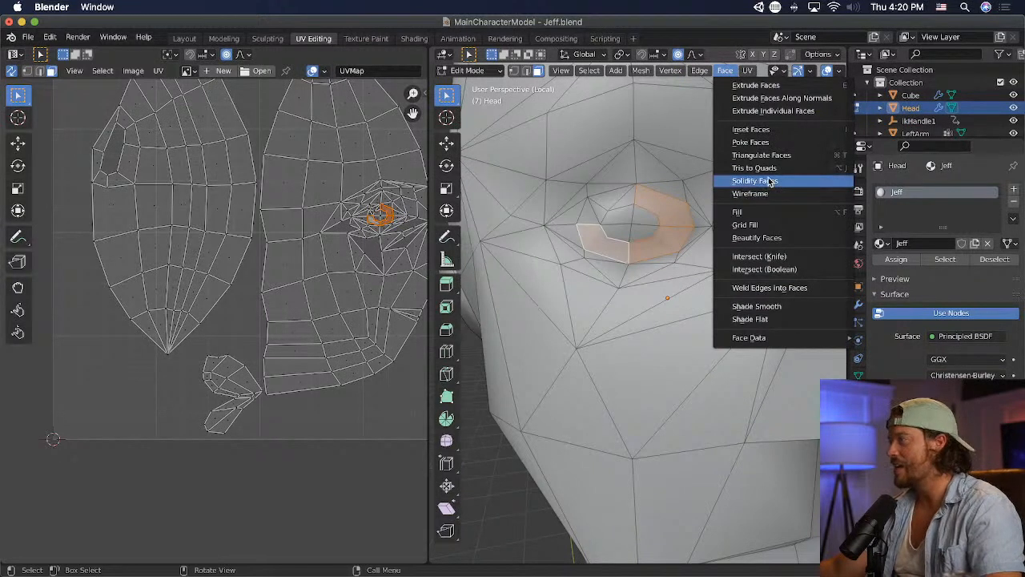
left_click(754, 167)
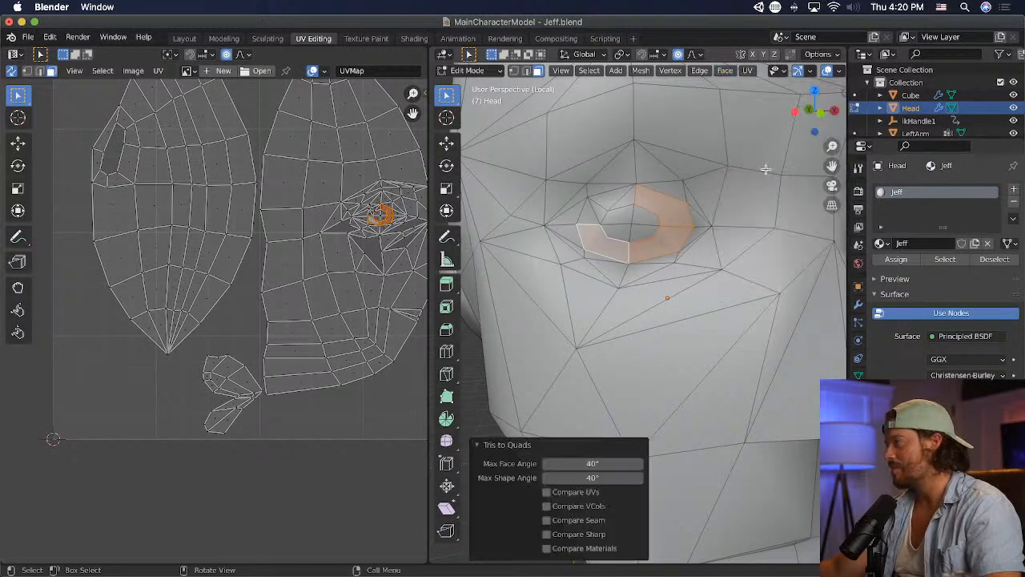
left_click(725, 71)
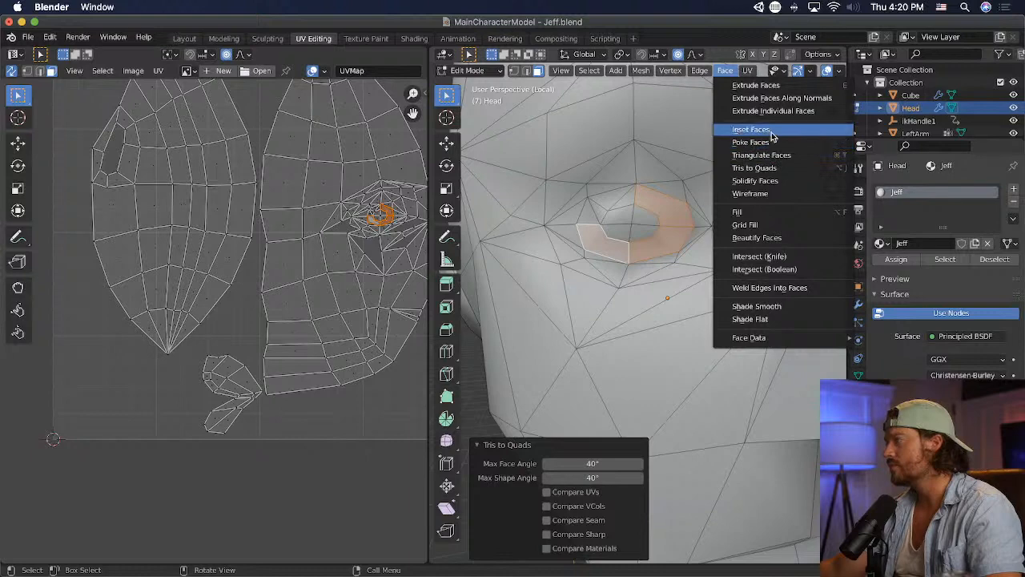
left_click(772, 155)
key("super+s")
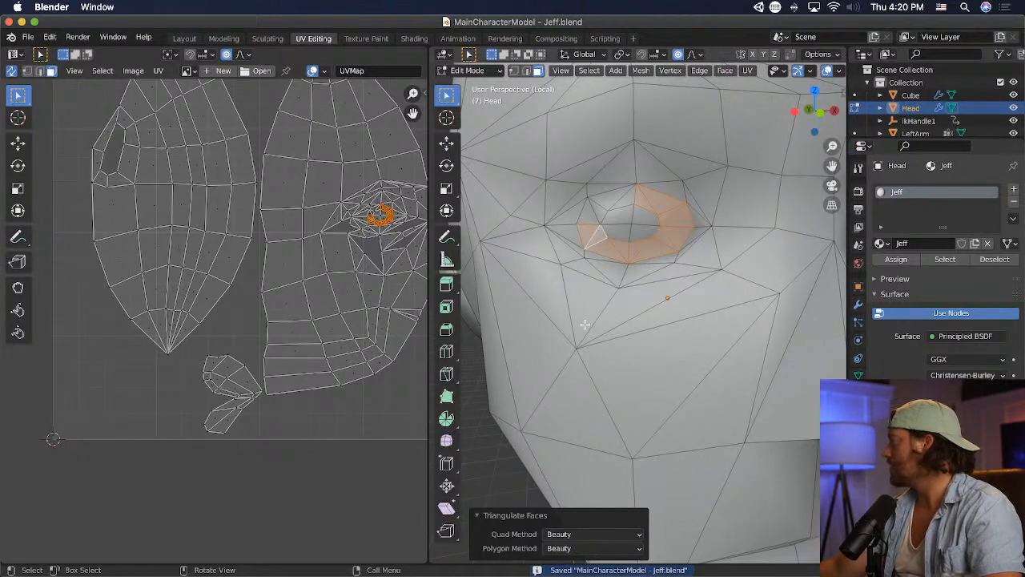
- Switch to Unity and inspect the eye area up close and the face in profile
key("super+Tab")
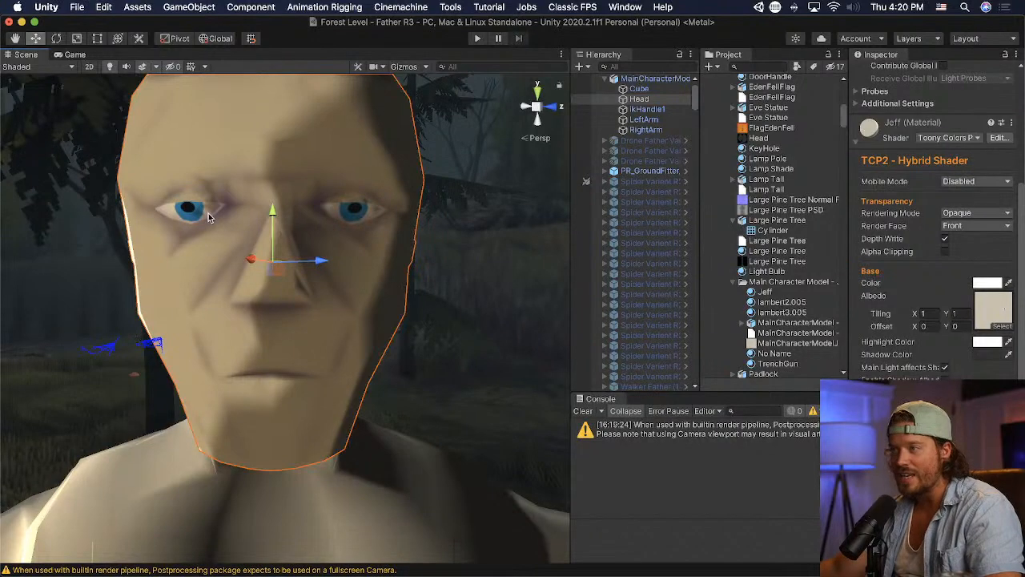
middle_click_drag(195, 169, 245, 223)
right_click_drag(245, 223, 355, 258)
middle_click_drag(355, 258, 357, 259)
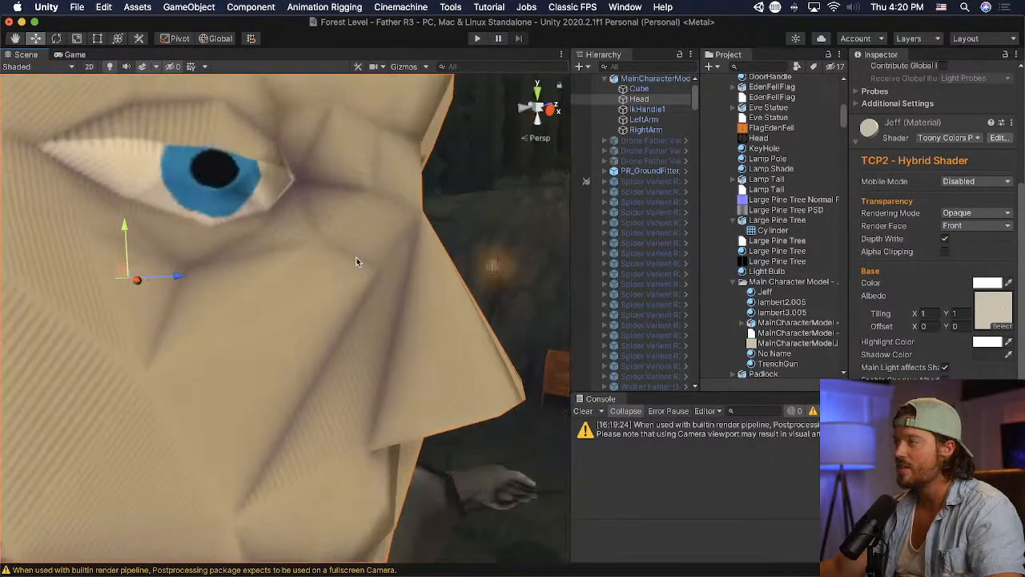
right_click_drag(357, 259, 465, 260)
scroll(464, 260, "down", 3)
middle_click_drag(453, 260, 455, 258)
scroll(451, 265, "up", 4)
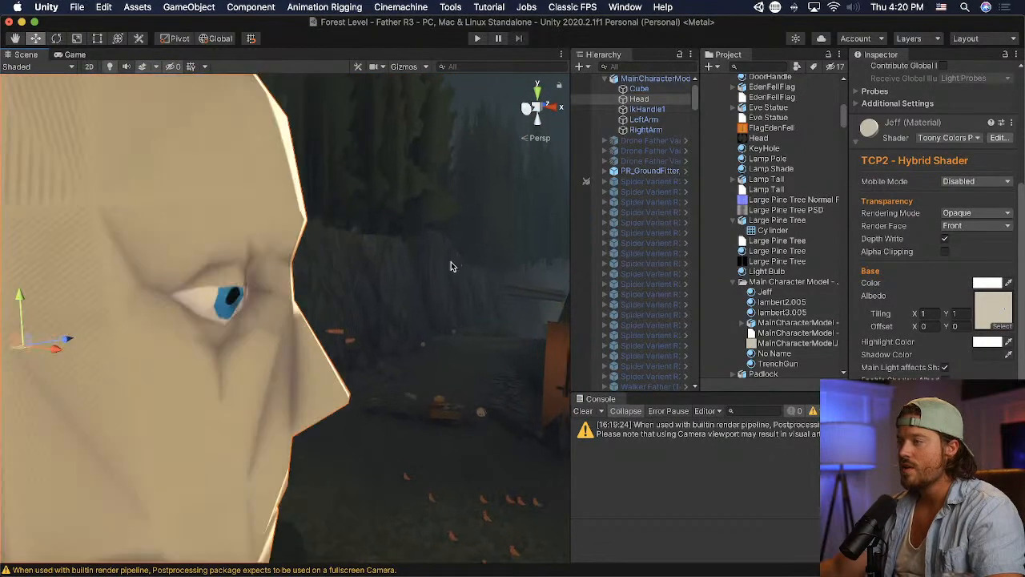
- Examine the whole head and upper body from the front at several distances
right_click_drag(451, 265, 220, 282)
scroll(222, 282, "down", 4)
right_click_drag(344, 308, 261, 309)
scroll(261, 309, "down", 5)
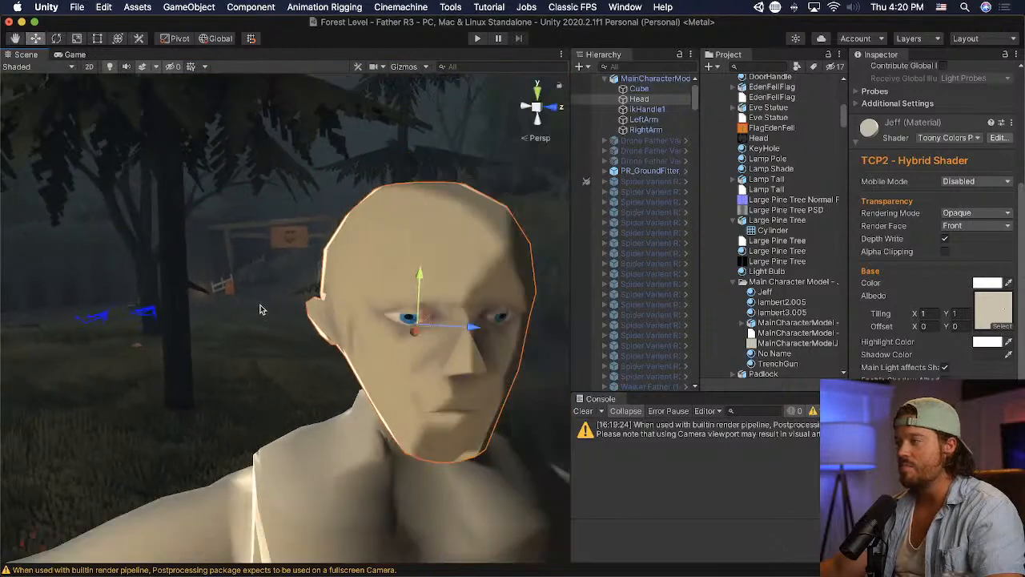
middle_click_drag(261, 310, 251, 293)
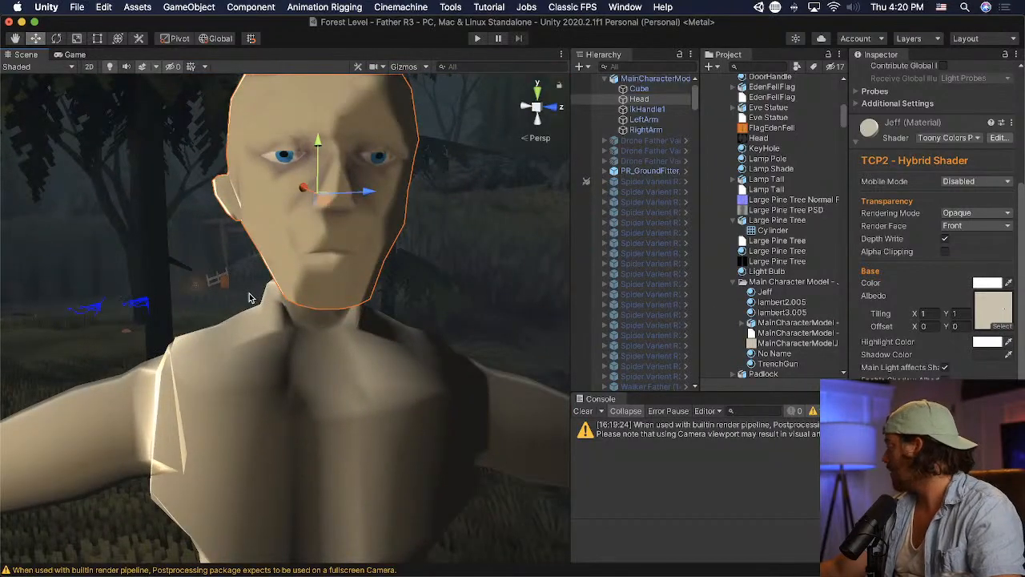
middle_click_drag(359, 259, 354, 263)
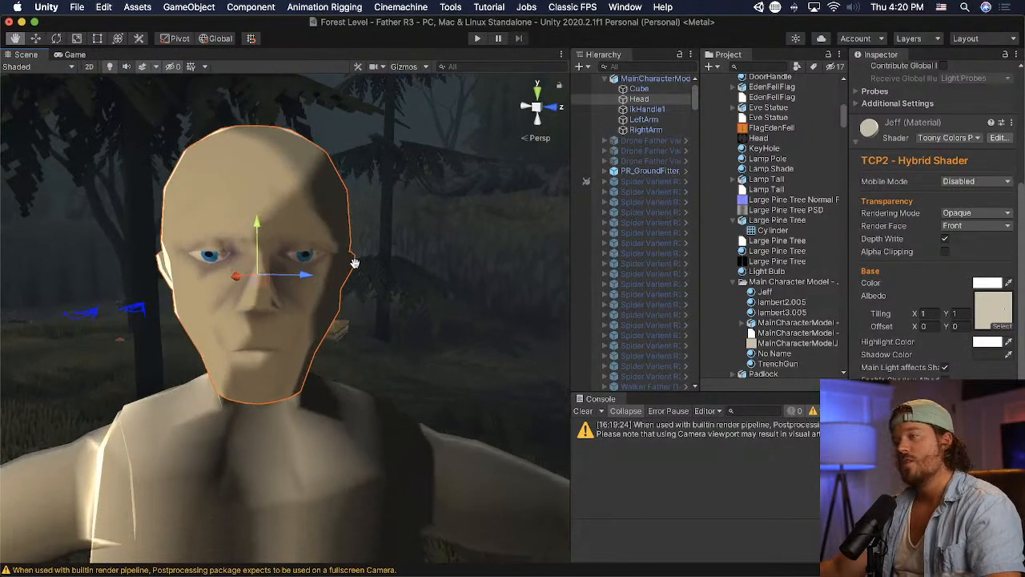
right_click_drag(349, 265, 325, 222)
scroll(320, 247, "down", 5)
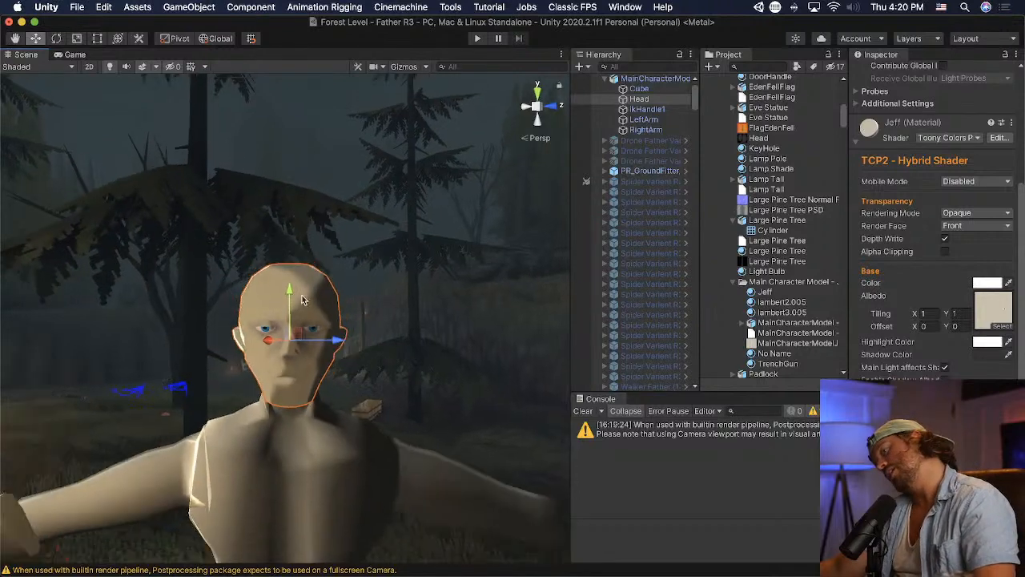
scroll(363, 425, "up", 5)
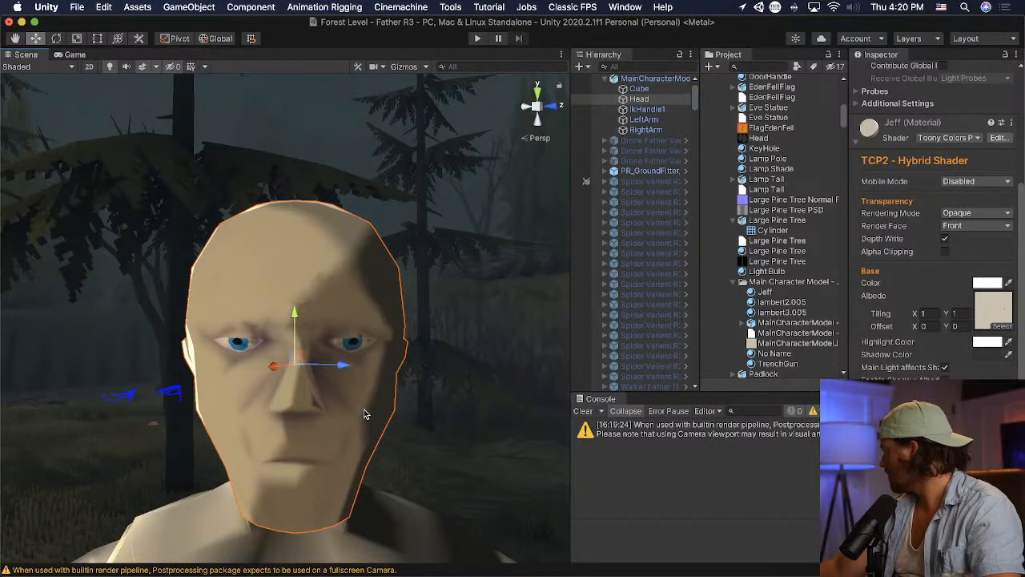
scroll(363, 413, "up", 2)
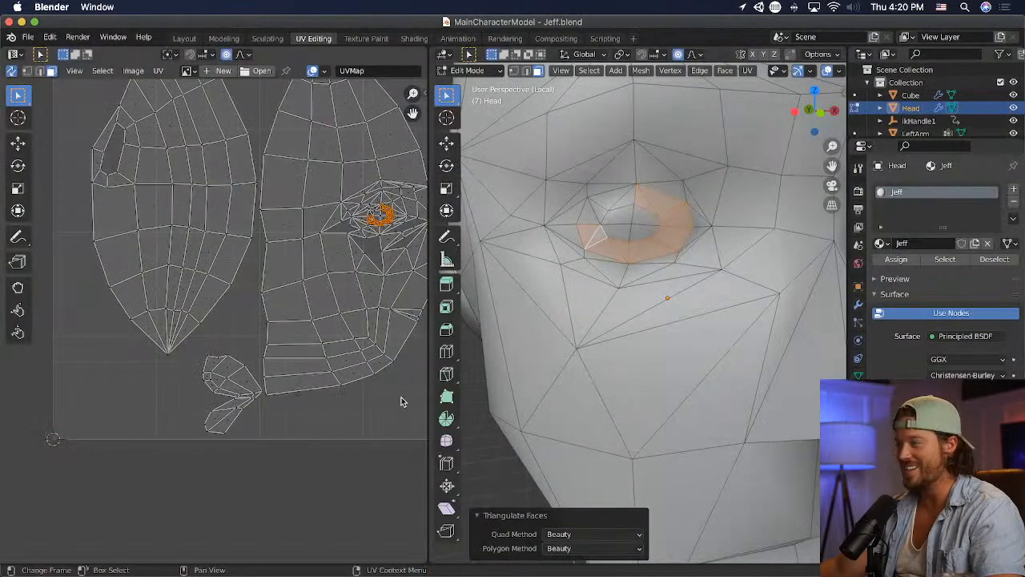
- Switch to Blender, deselect all faces of the head, and save the file
middle_click_drag(481, 352, 661, 288)
key("alt+a")
key("ctrl+s")
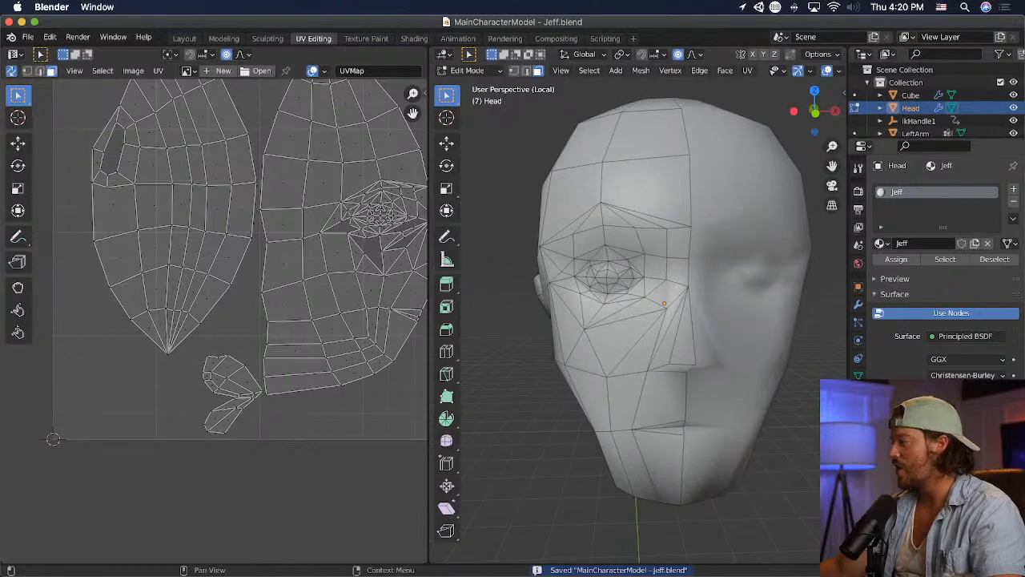
- Add a Solidify modifier to the head
left_click(858, 305)
left_click(945, 188)
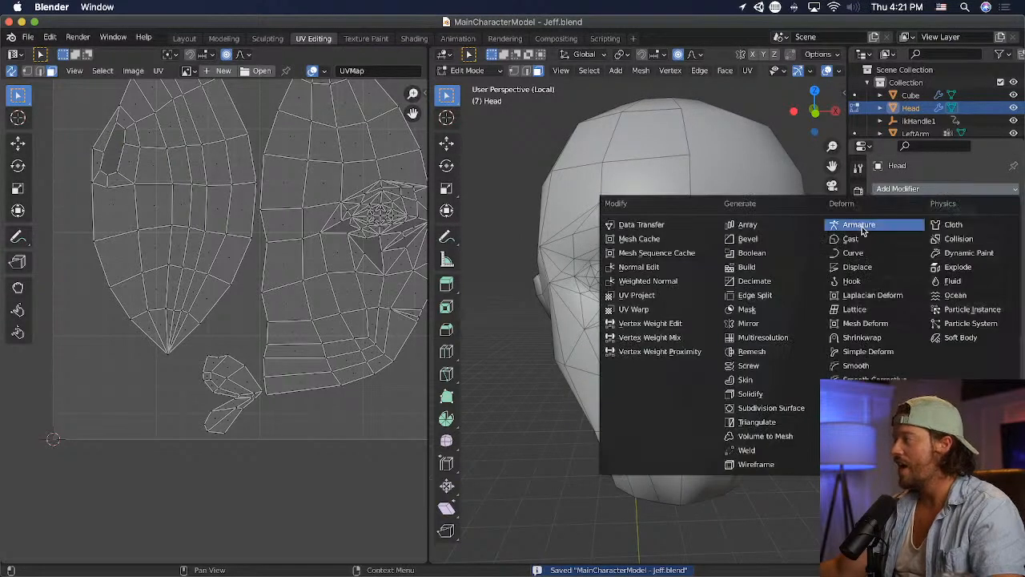
left_click(797, 394)
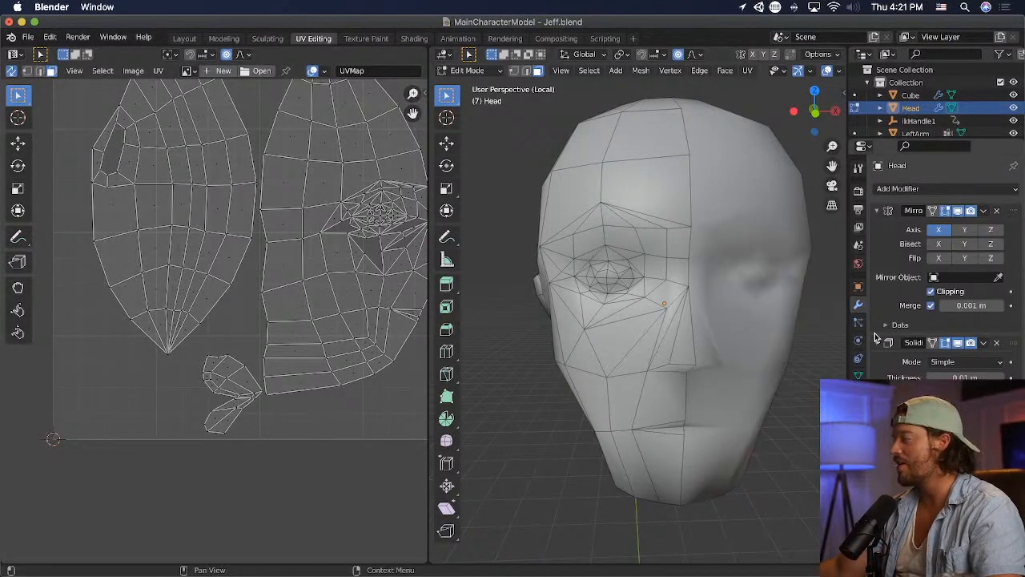
- Switch the head to Object Mode and remove its Solidify modifier
left_click(454, 73)
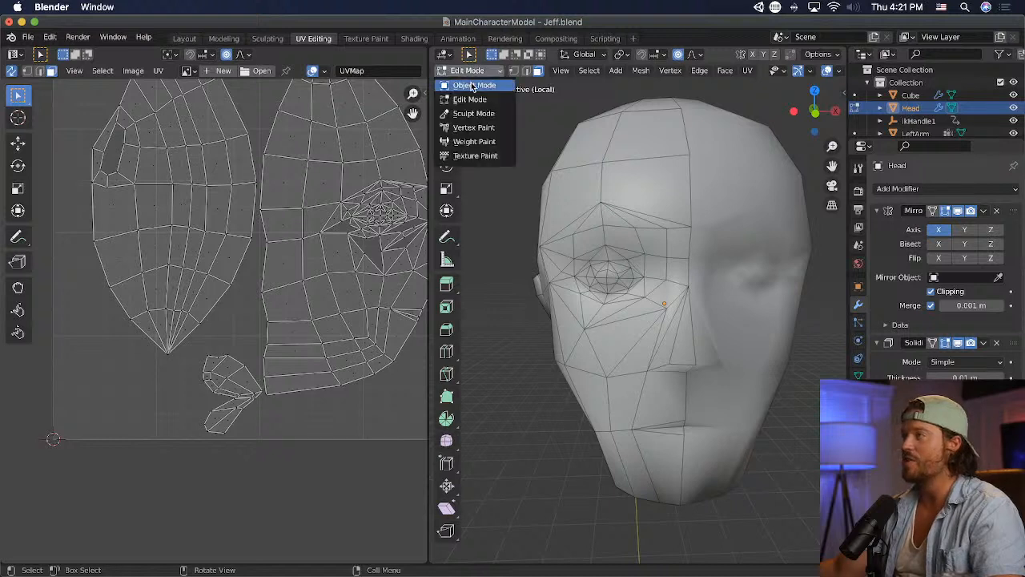
left_click(472, 67)
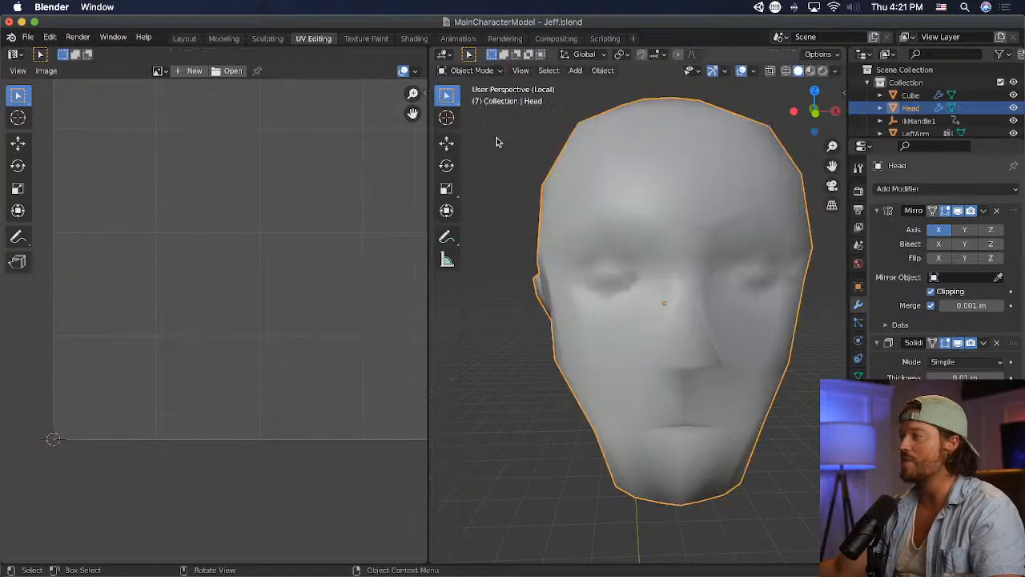
left_click(997, 342)
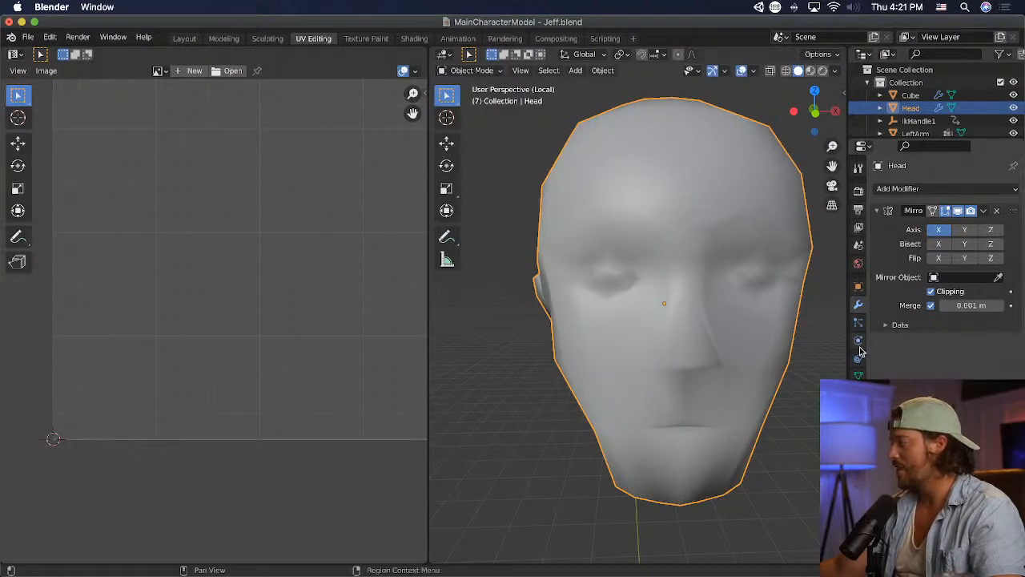
- Add a Subdivision Surface modifier to the head and save the file
left_click(923, 189)
left_click(771, 408)
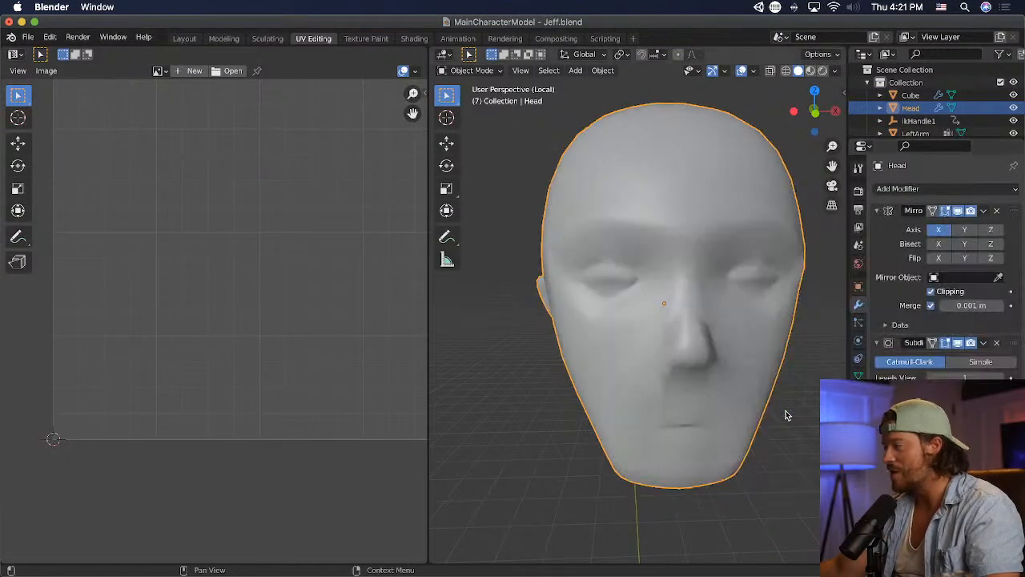
middle_click_drag(593, 408, 668, 405)
key("super+s")
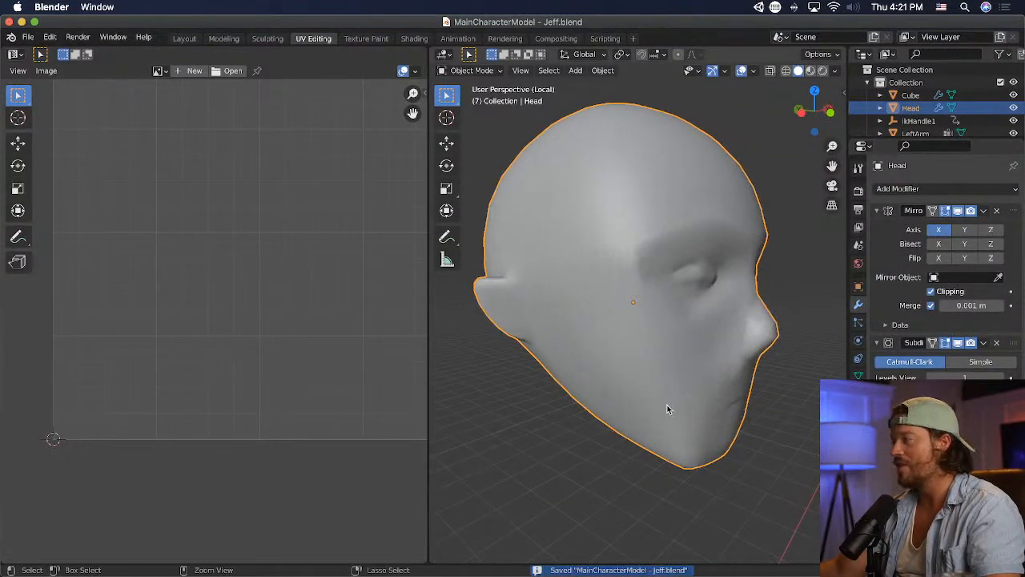
- Switch to Unity and examine the subdivided head from the front and at a wider distance
key("super+Tab")
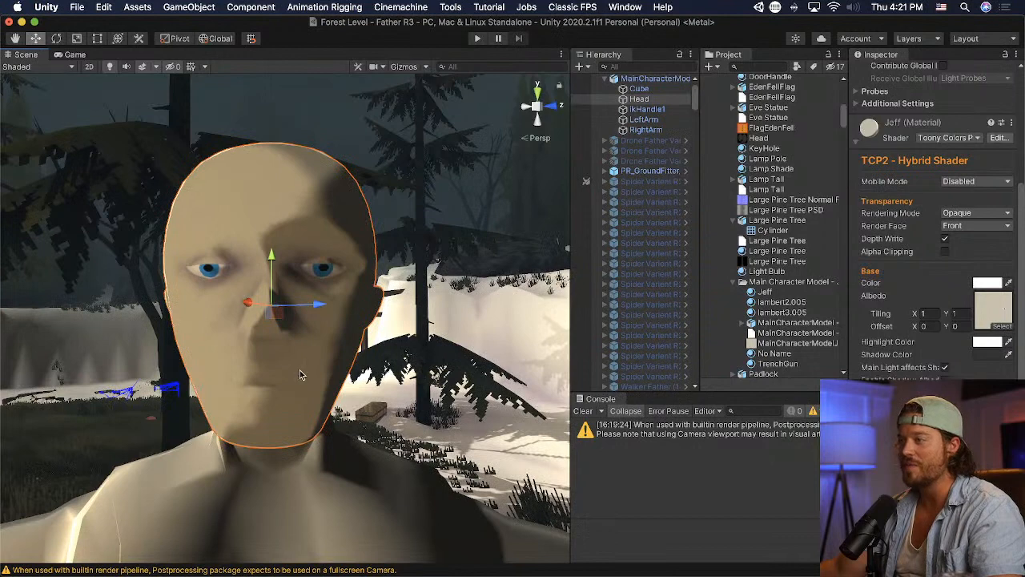
key("a")
right_click_drag(301, 374, 239, 377)
middle_click_drag(239, 377, 237, 377)
scroll(237, 377, "down", 5)
- Return to Blender and undo the head's Subdivision Surface modifier
key("super+Tab")
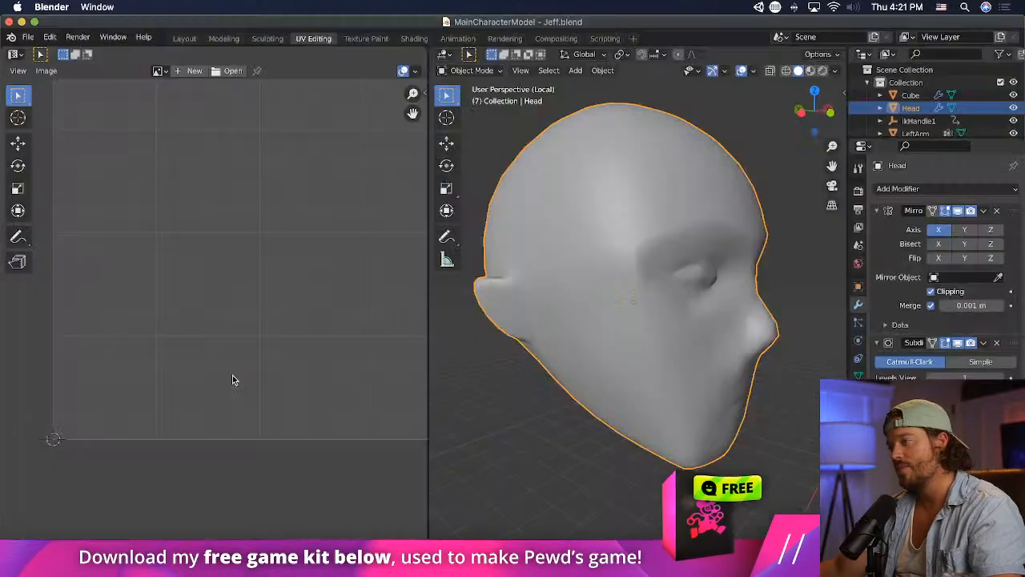
key("super+z")
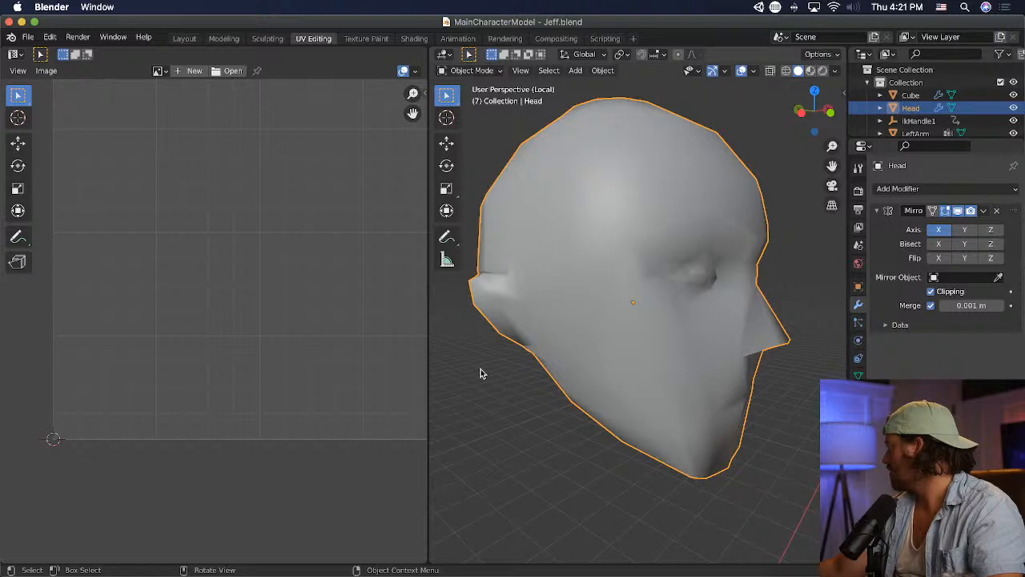
- Put the head in Edit Mode, recalculate the normals of all its faces to the outside, and save the file
left_click(467, 72)
left_click(479, 102)
key("a")
left_click(640, 71)
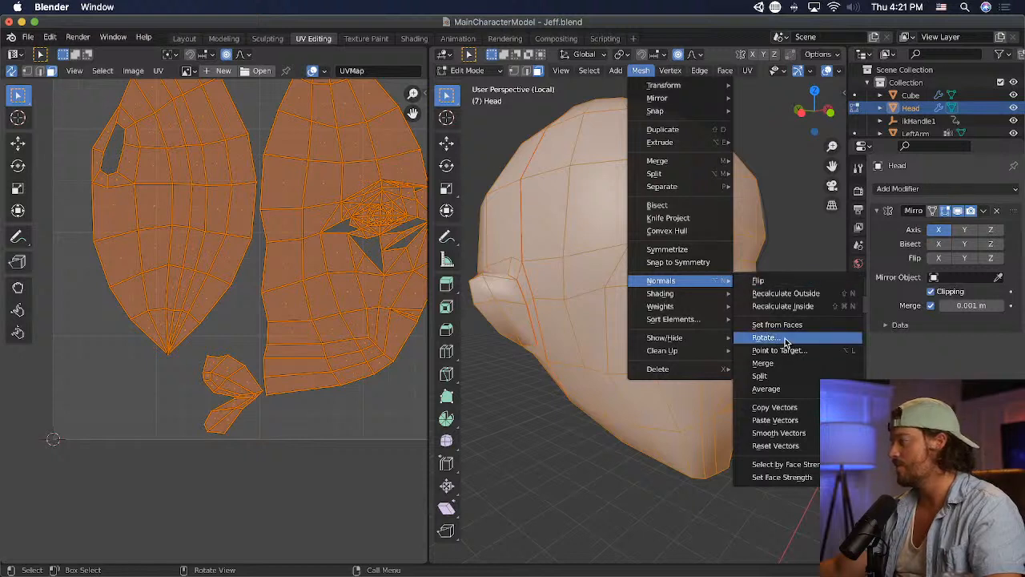
left_click(785, 294)
key("super+s")
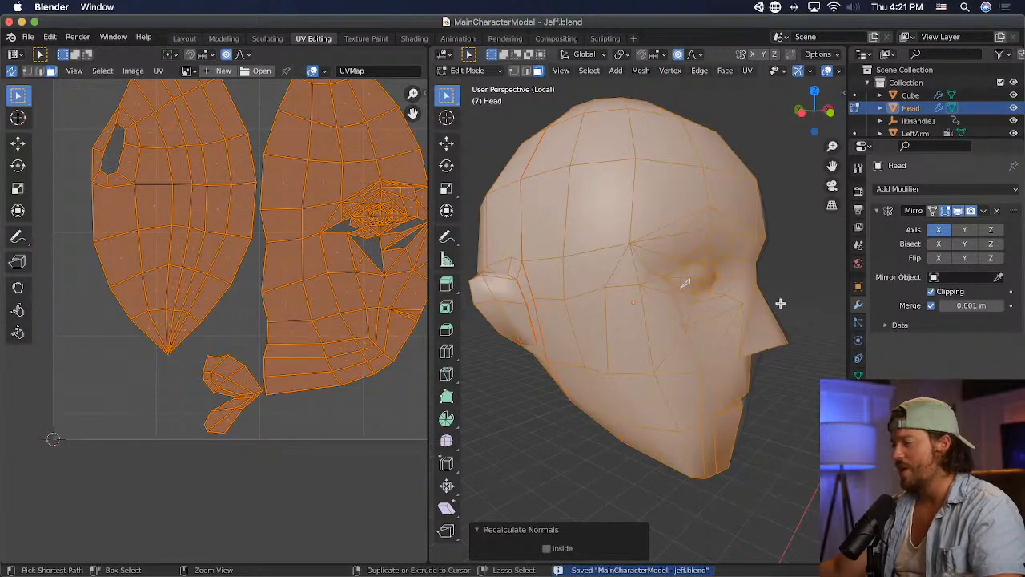
- Switch to Unity and examine the updated low-poly head up close and together with the upper body
key("super+Tab")
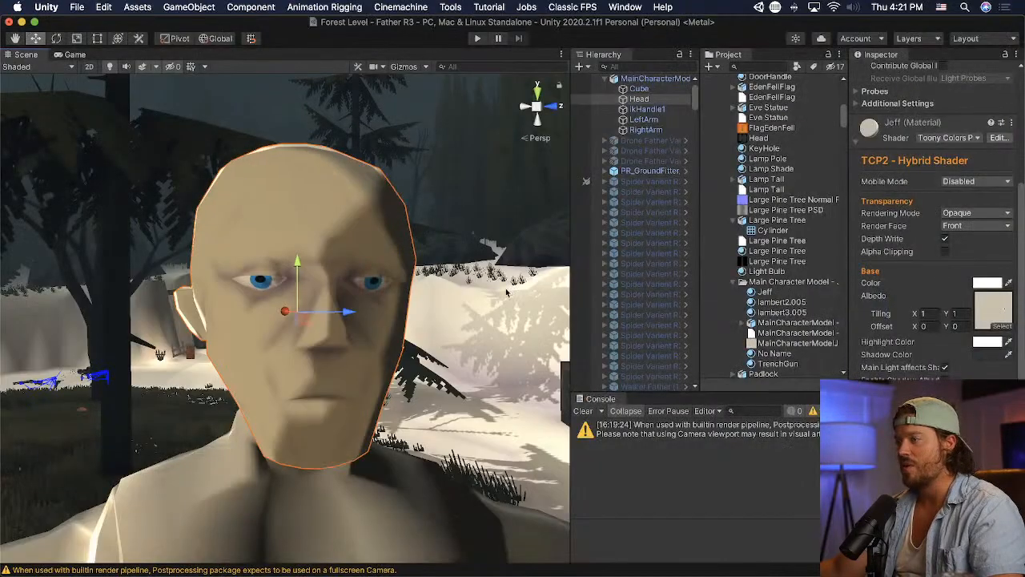
right_click_drag(487, 293, 427, 302)
scroll(426, 302, "down", 5)
scroll(409, 304, "up", 5)
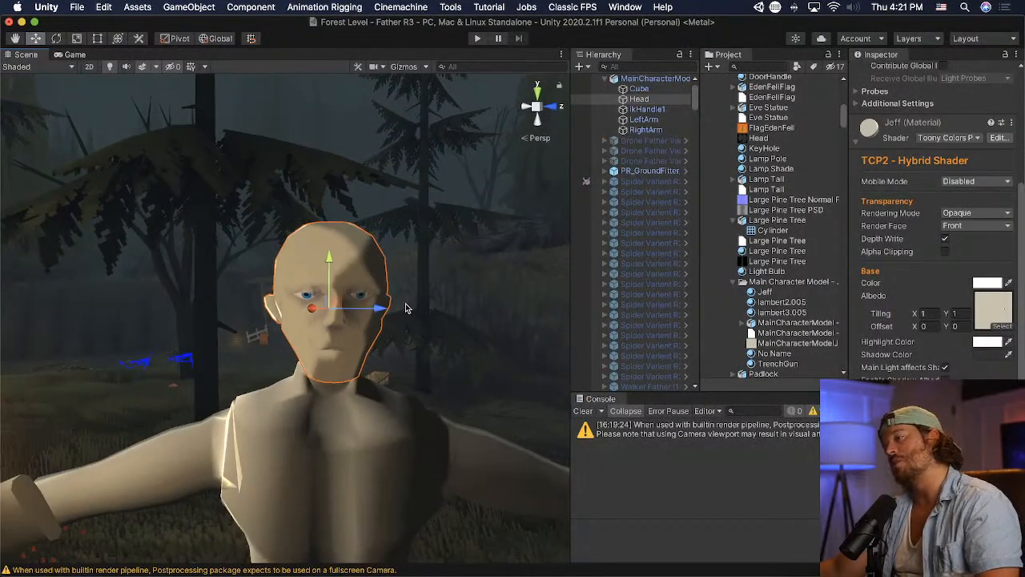
key("f")
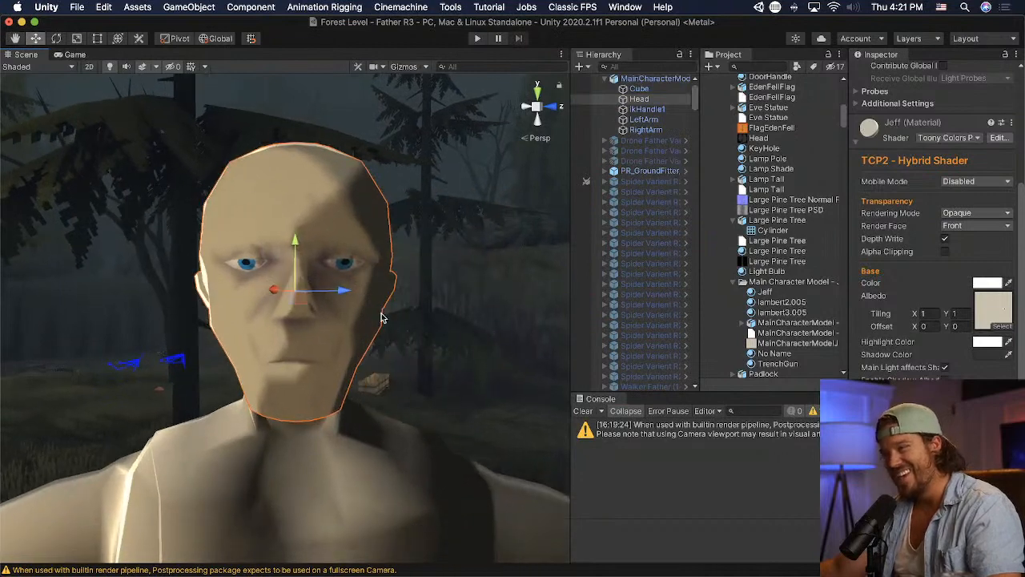
- Switch to Blender, view the head from the front, and return it to Object Mode
key("super+Tab")
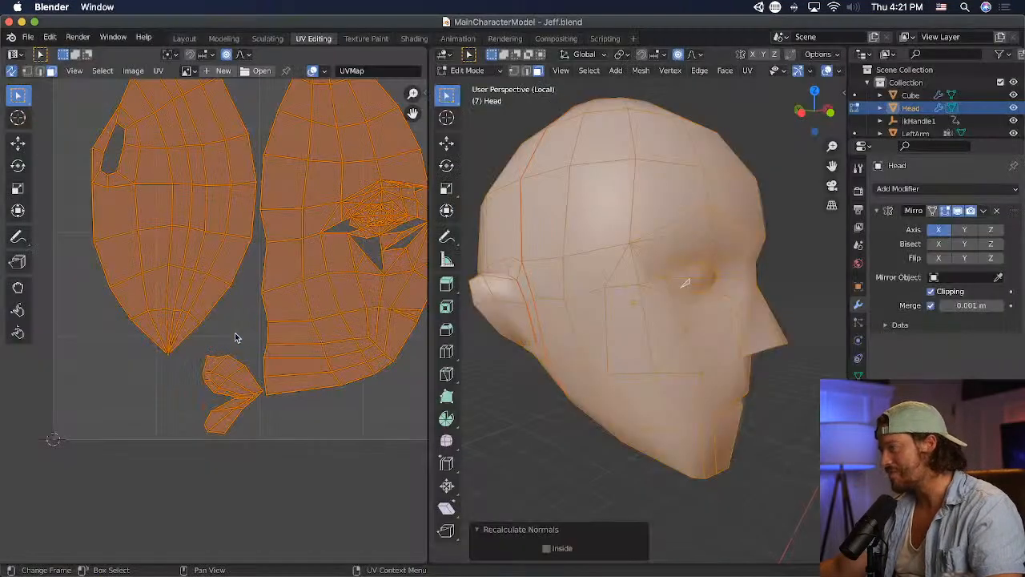
middle_click_drag(638, 344, 574, 330)
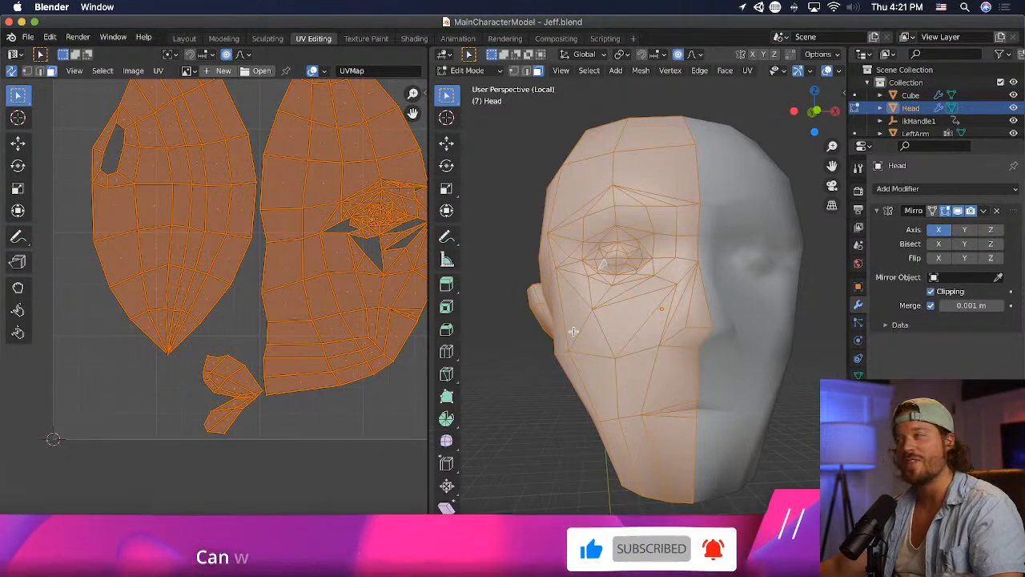
scroll(738, 310, "down", 2)
left_click(467, 71)
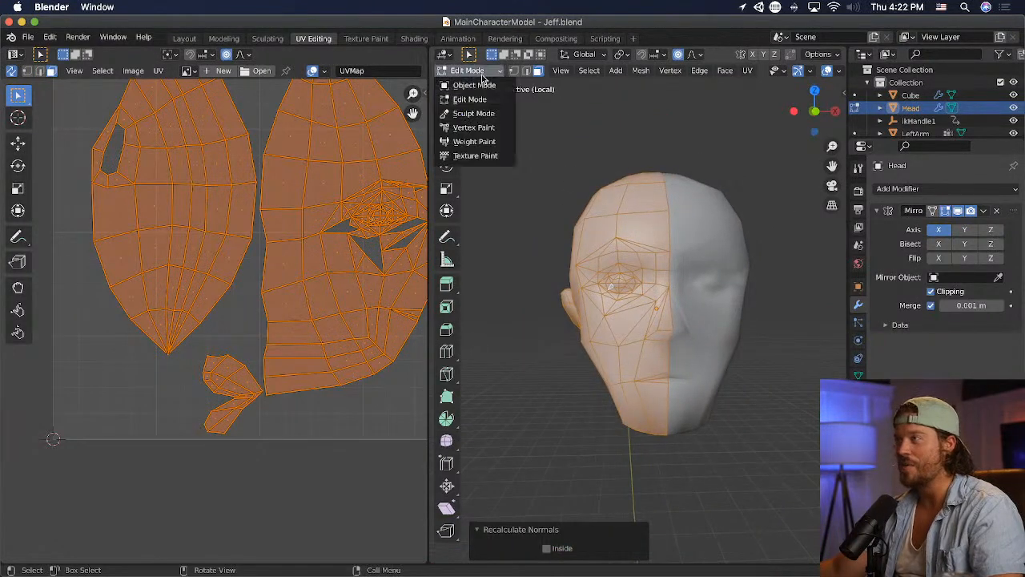
left_click(481, 83)
- Switch to Photoshop and show the UV wireframe on Layer 1 over the whole MainCharacterModelJeffUV texture
key("super+Tab")
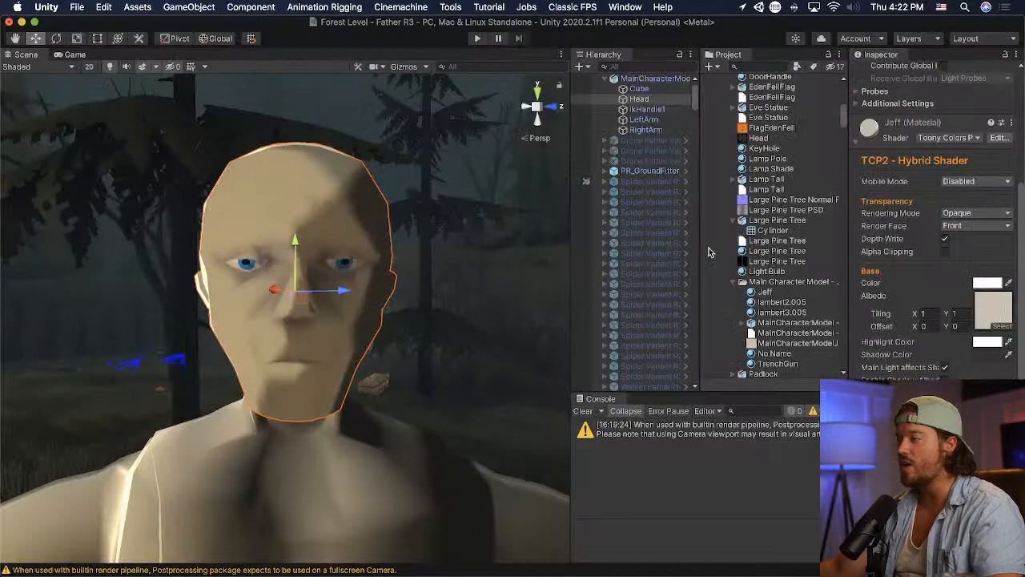
key("super+Tab")
key("super+Tab")
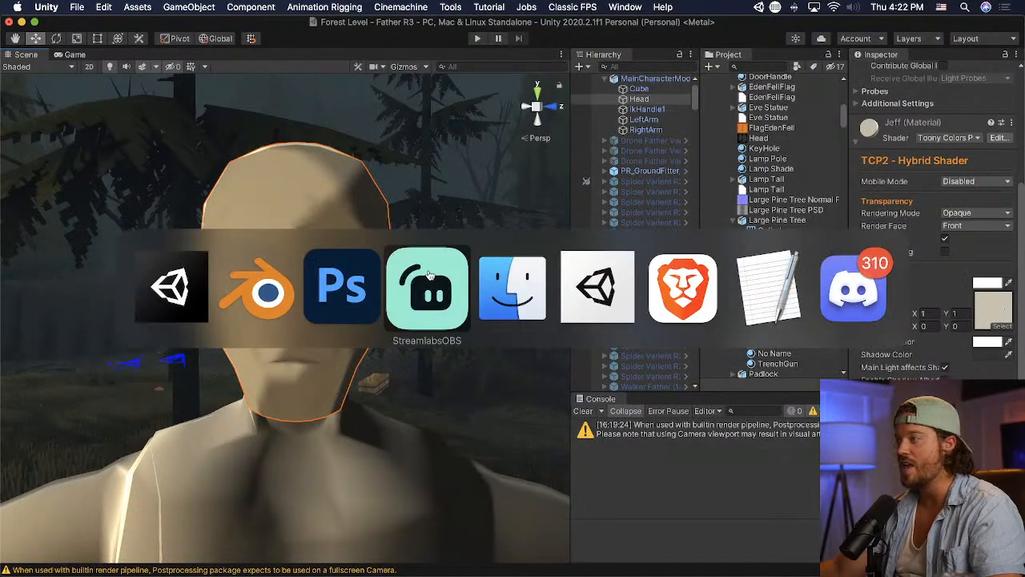
left_click(815, 169)
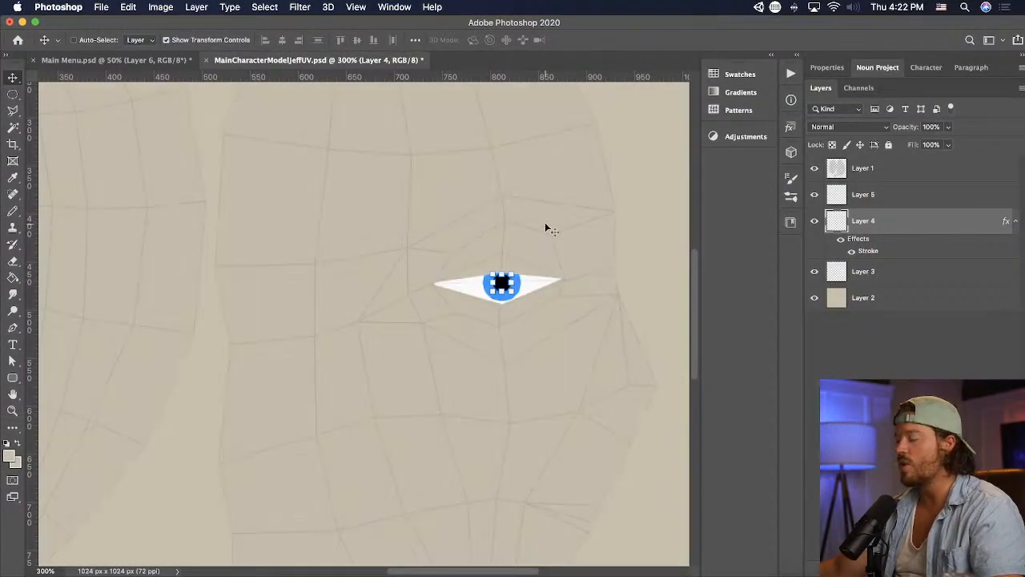
key("super+minus")
key("super+minus")
- Switch to Unity and examine the textured head and body from several angles
key("super+Tab")
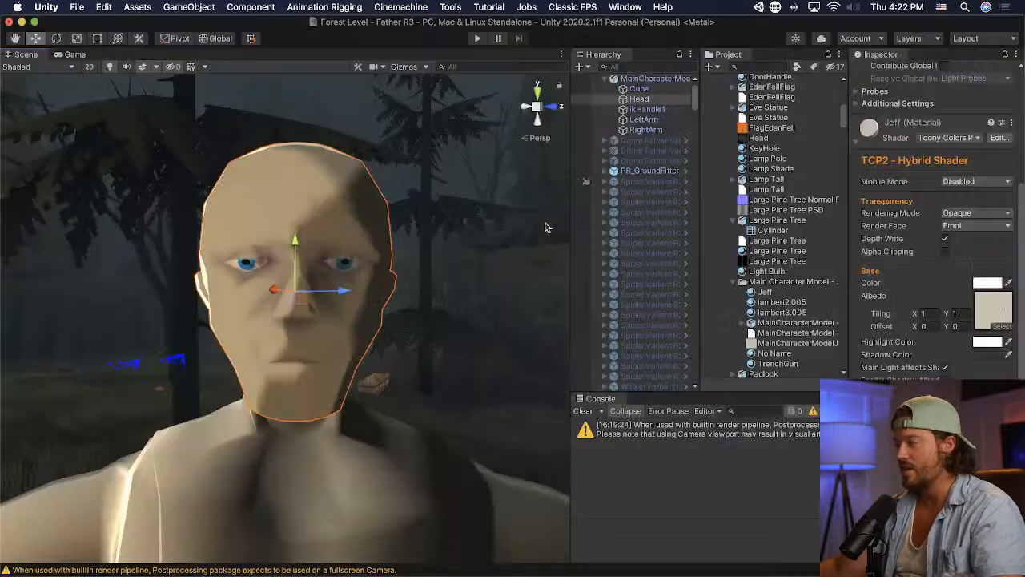
mouse_move(356, 337)
middle_mouse_down()
mouse_move(396, 323)
mouse_move(359, 324)
middle_mouse_up()
right_click_drag(358, 324, 525, 325)
mouse_move(439, 337)
middle_mouse_down()
mouse_move(470, 337)
mouse_move(453, 341)
middle_mouse_up()
right_click_drag(453, 342, 338, 345)
scroll(337, 344, "down", 3)
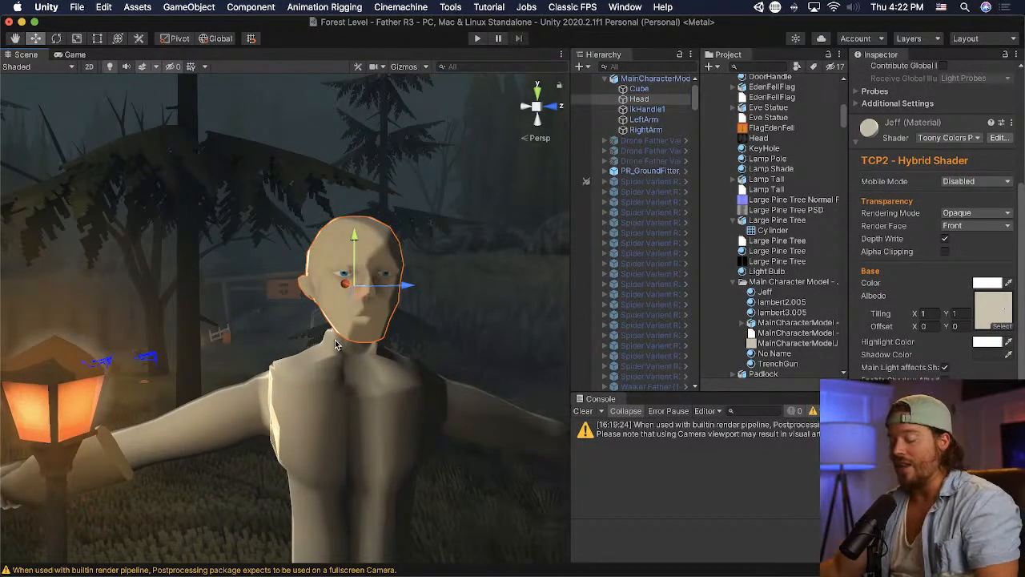
- Switch to Photoshop, add a new layer above Layer 4, and outline the lower face of the front UV island with a polygonal lasso selection
key("super+Tab")
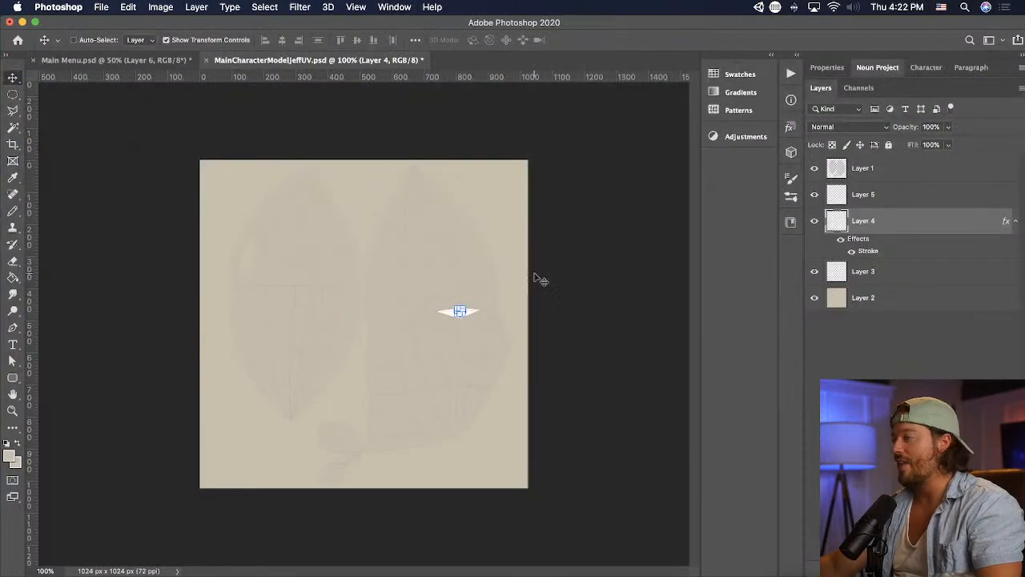
key("super+v")
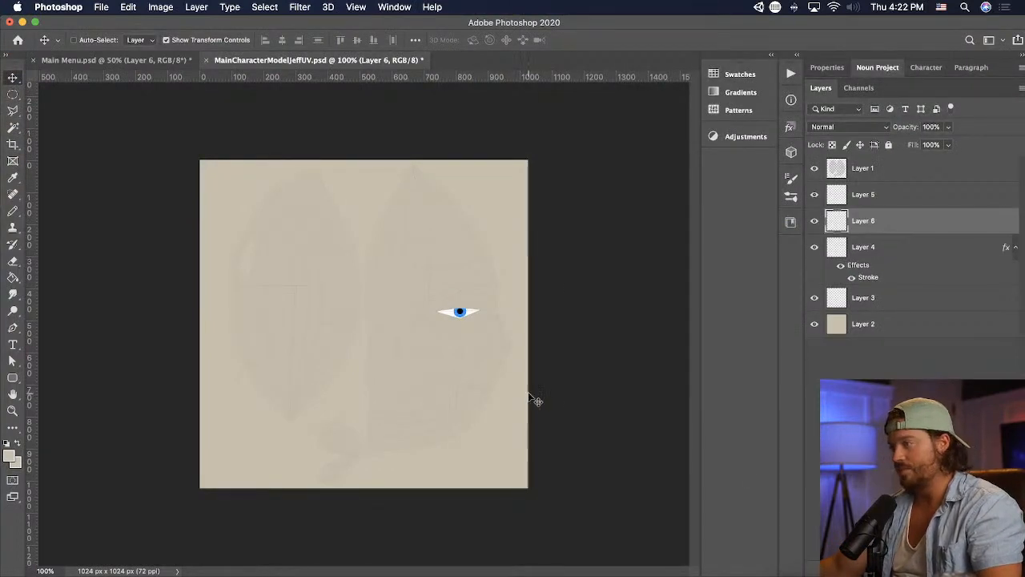
left_click(13, 110)
key("super+equal")
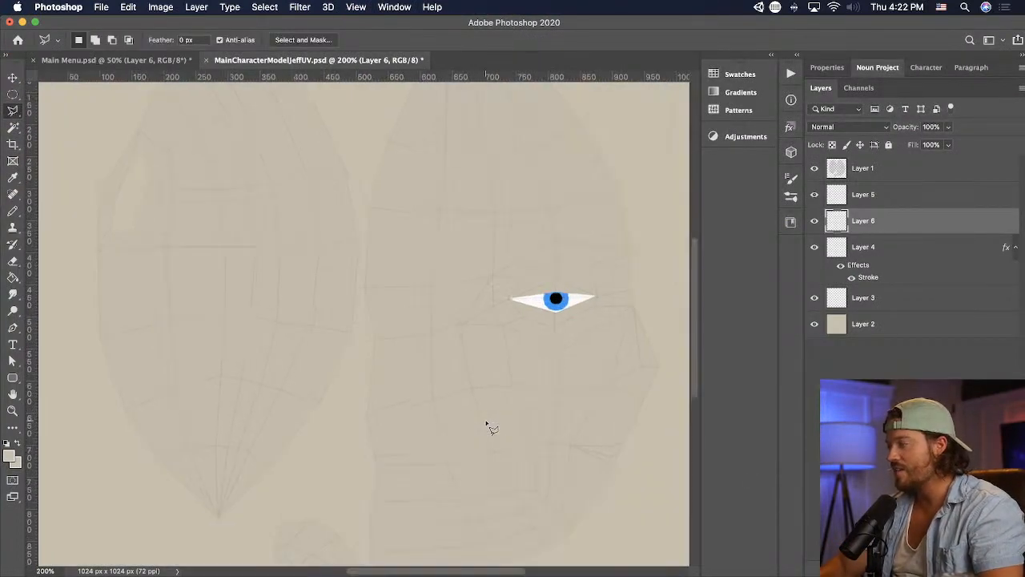
scroll(465, 376, "down", 3)
scroll(480, 344, "right", 1)
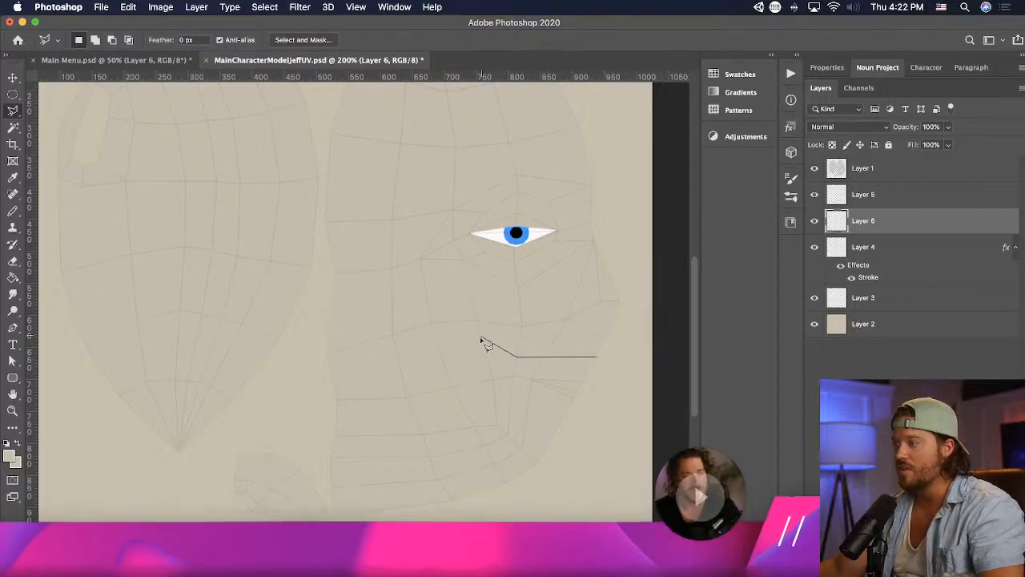
left_click(480, 340)
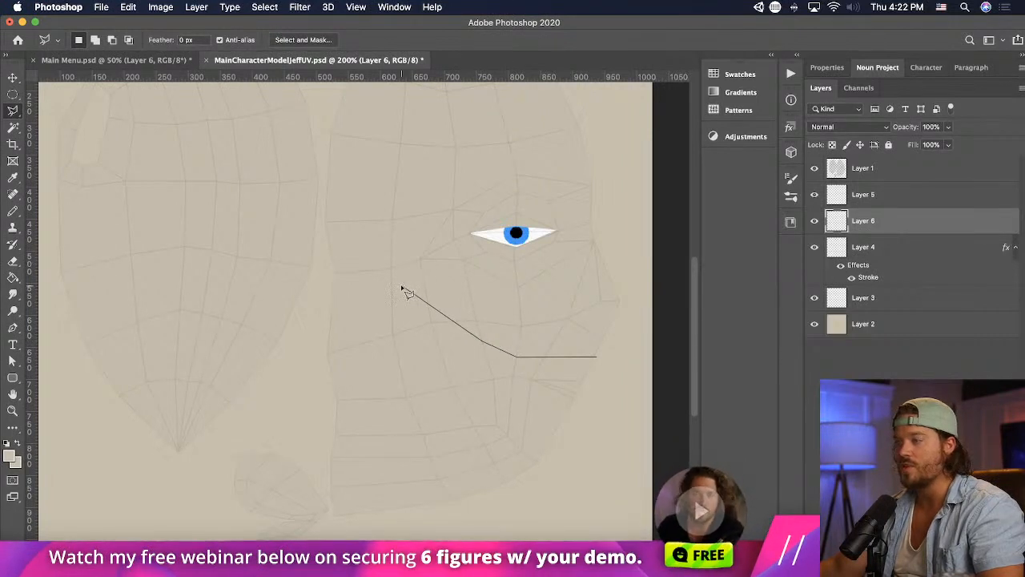
left_click(326, 233)
left_click(319, 373)
left_click(332, 525)
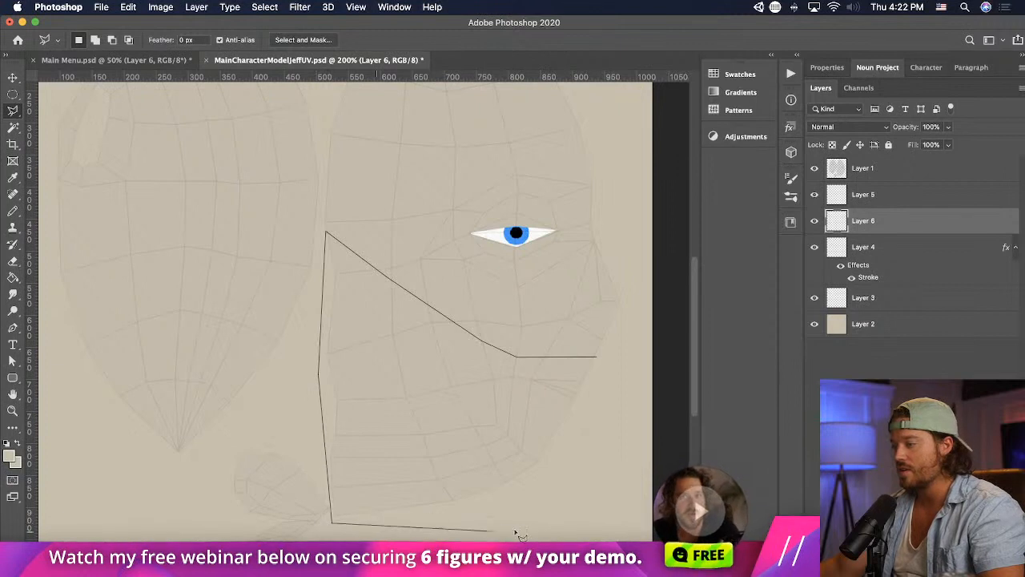
left_click(522, 528)
left_click(611, 452)
left_click(597, 357)
left_click(591, 376, "alt")
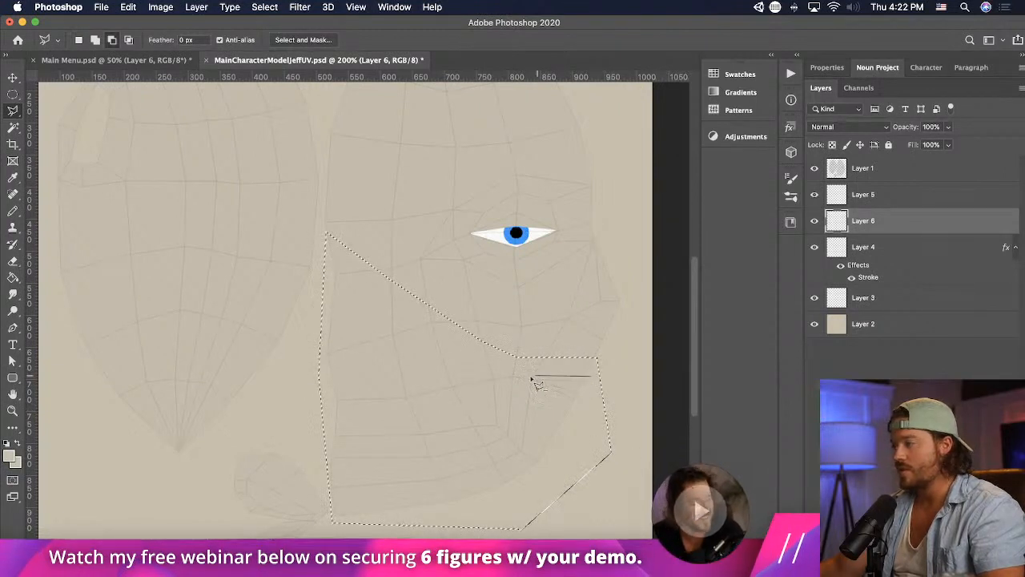
left_click(528, 376)
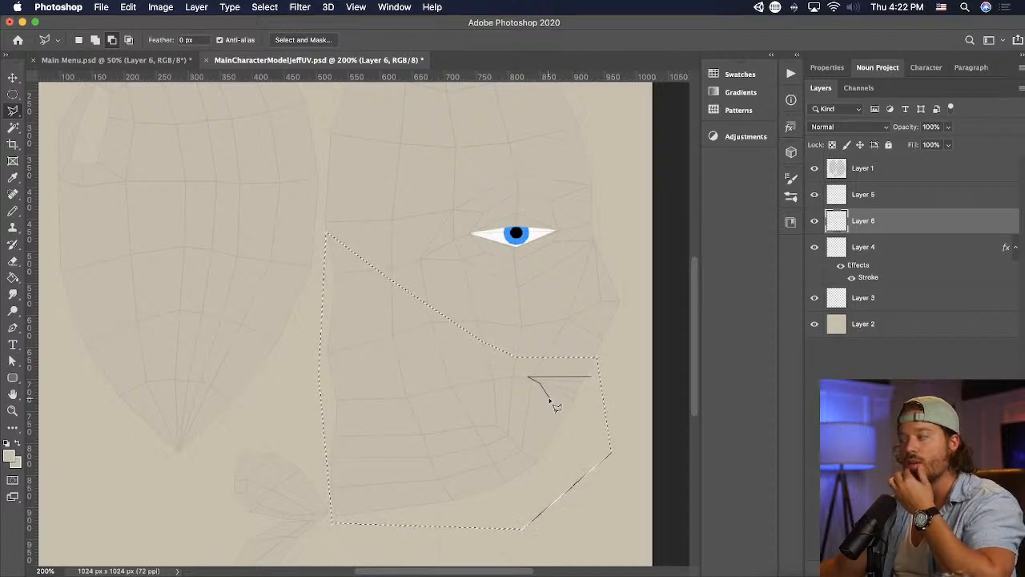
key("Escape")
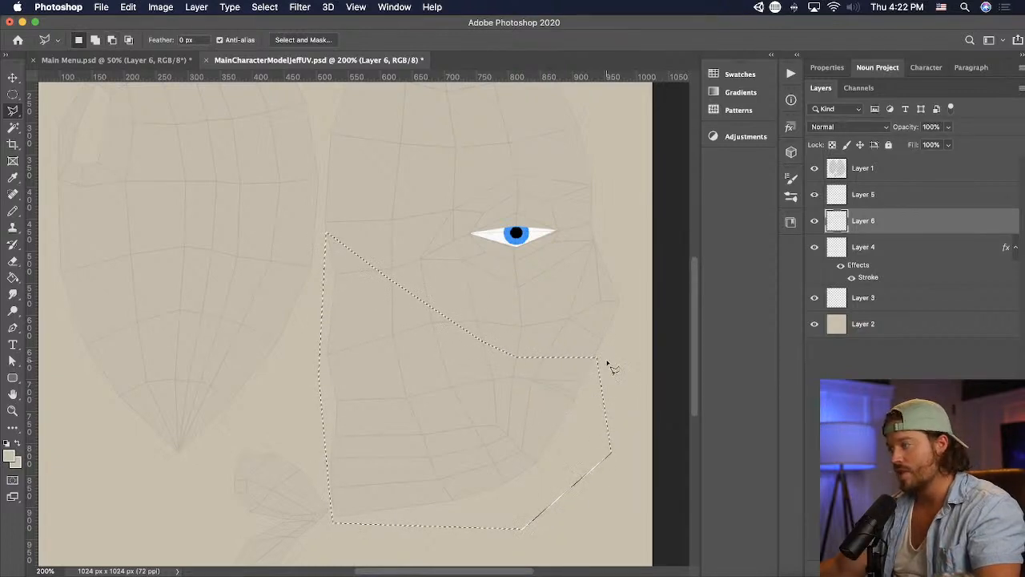
- Fill the lower-face selection with dark brown (H 41, S 36, B 36), deselect it, and save the texture
key("g")
left_click(11, 456)
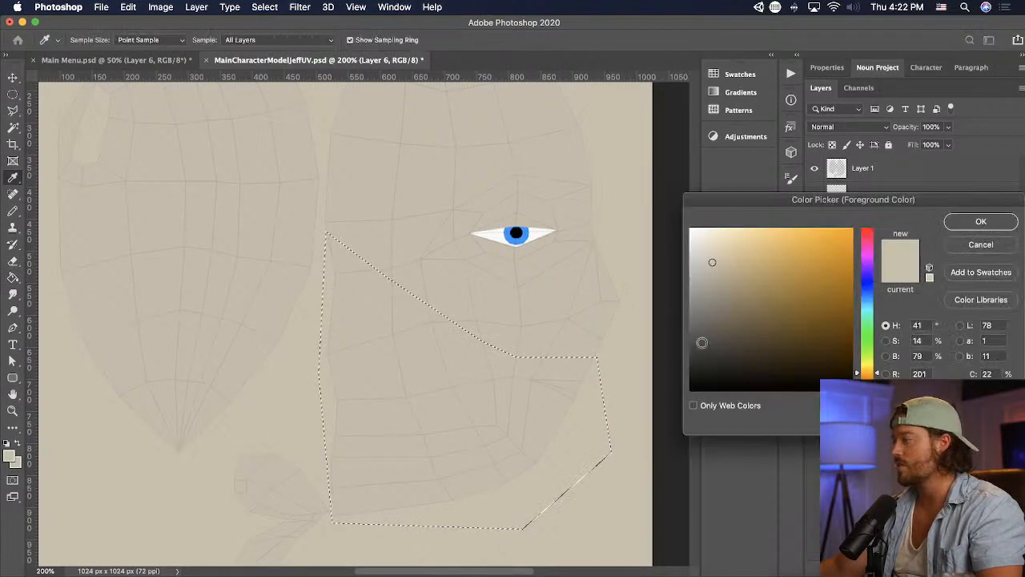
mouse_move(720, 336)
left_mouse_down()
mouse_move(763, 315)
mouse_move(749, 332)
left_mouse_up()
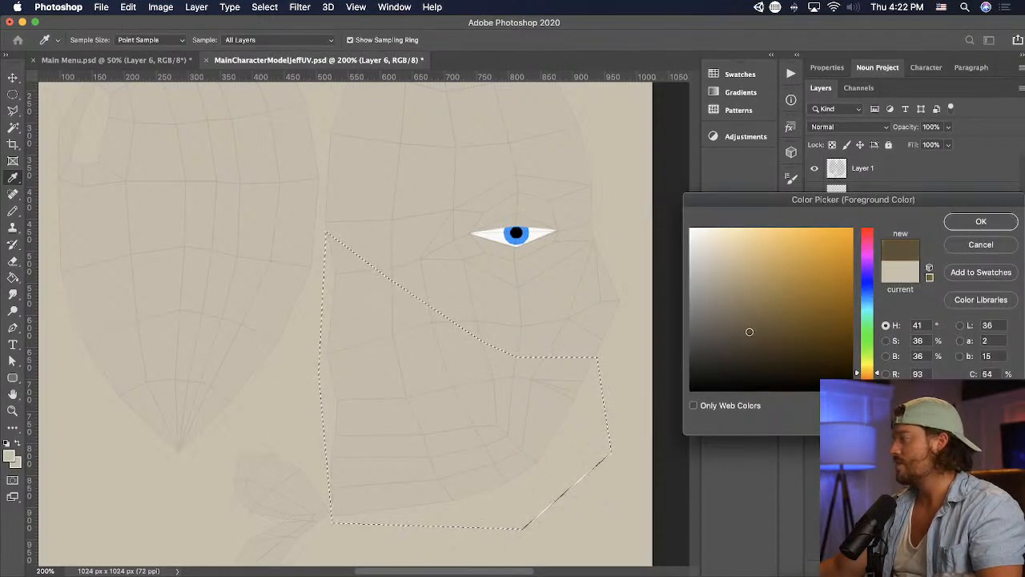
left_click(953, 226)
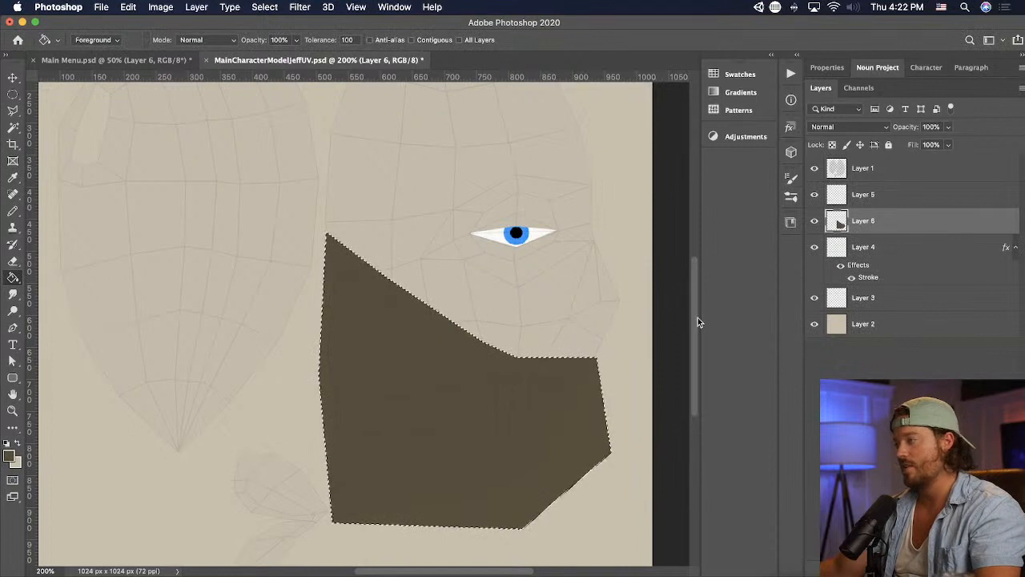
key("super+d")
key("super+s")
- Try to cut a mouth opening out of the dark brown lower-face shape with a freely outlined polygonal selection
key("l")
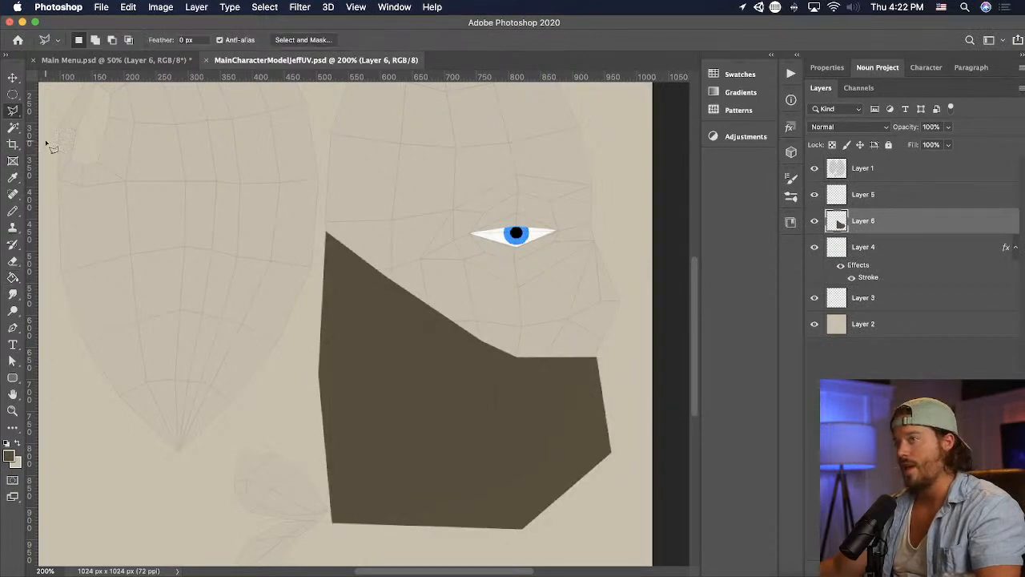
left_click(590, 377)
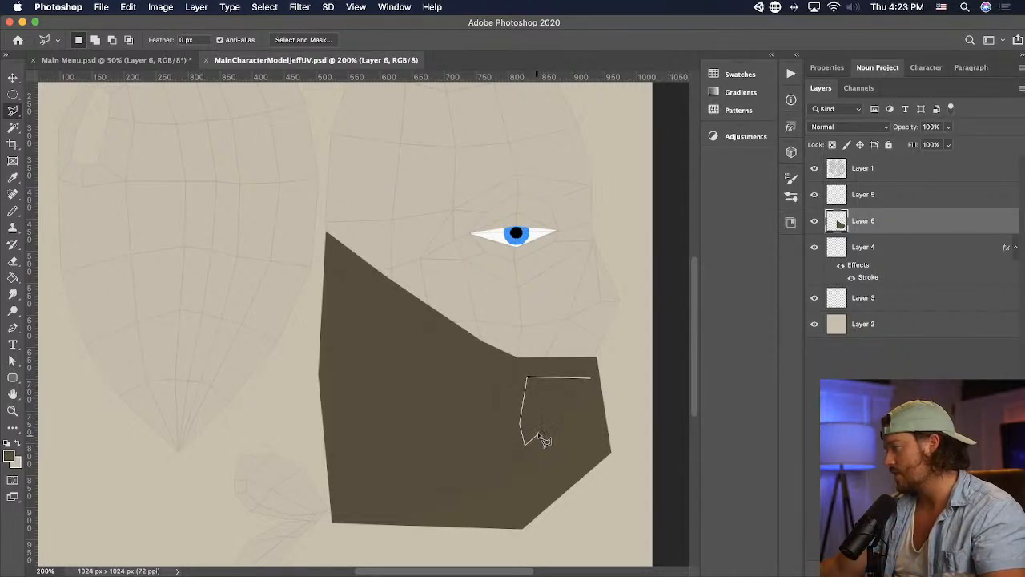
double_click(550, 398)
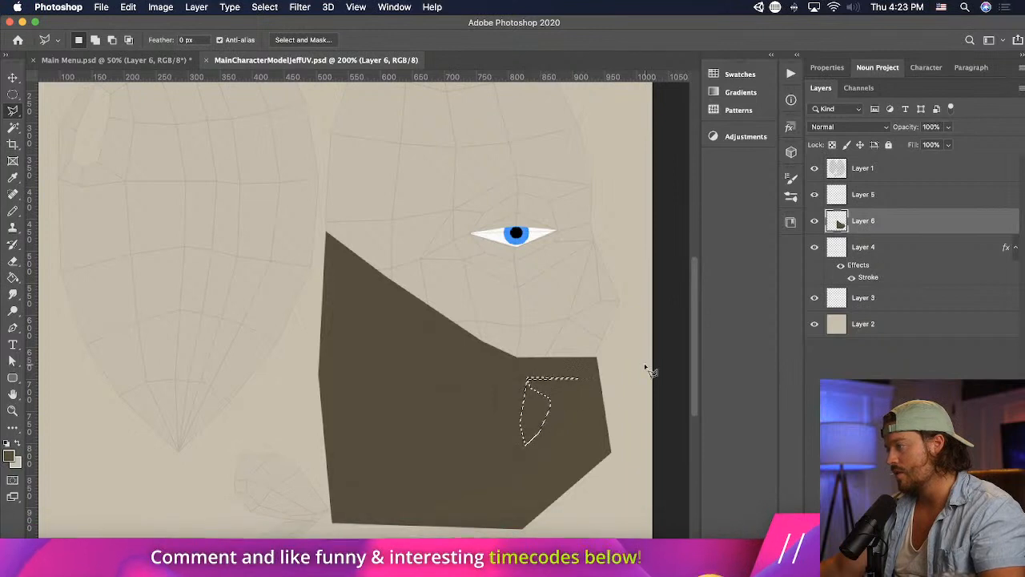
key("Delete")
key("super+z")
key("super+z")
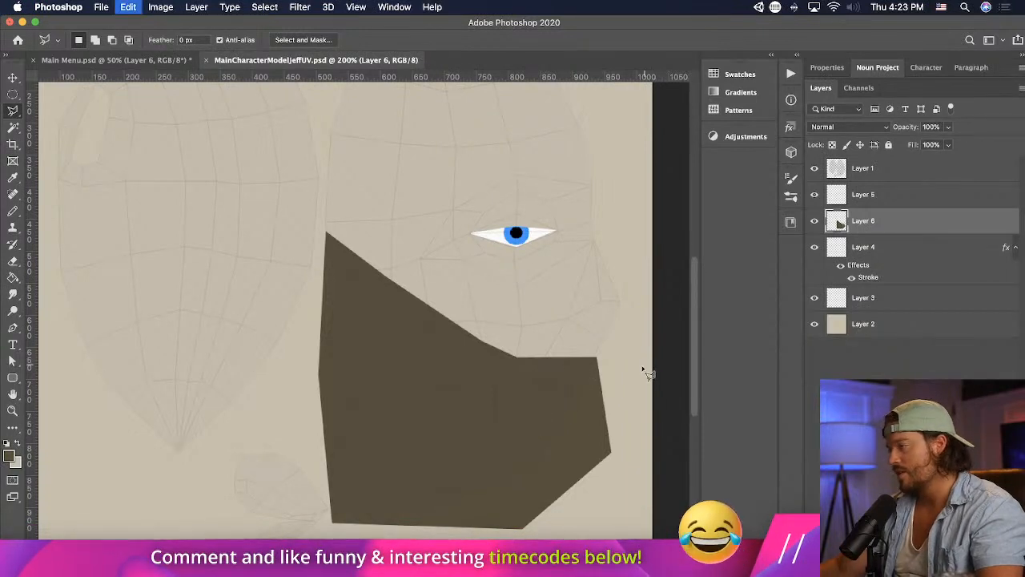
- Cut a small triangular mouth opening out of the dark brown lower-face shape on Layer 6
left_click(587, 379)
left_click(528, 380)
double_click(584, 406)
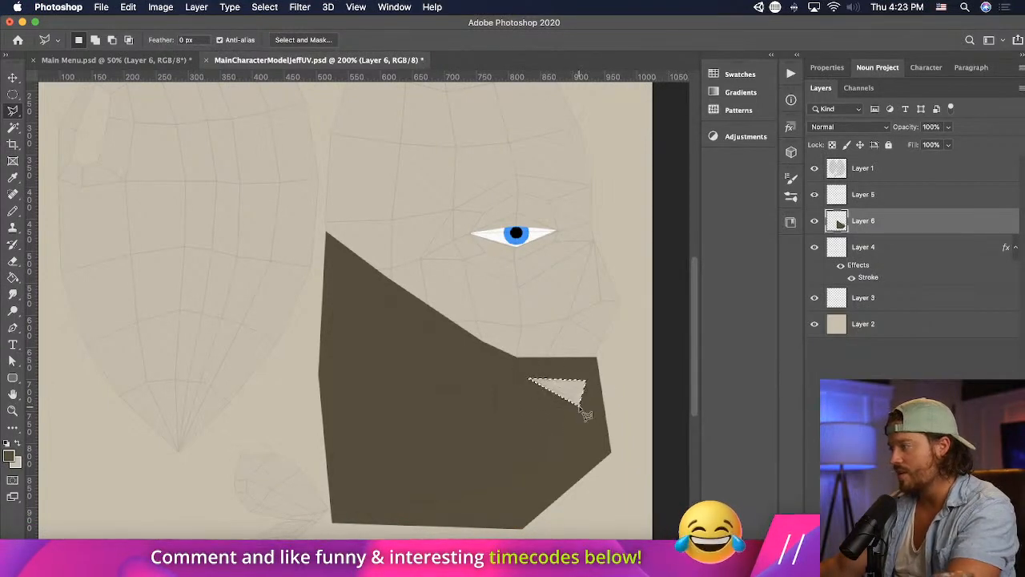
- Try to mask Layer 6 from a small freely outlined selection just below the mouth opening
key("super+d")
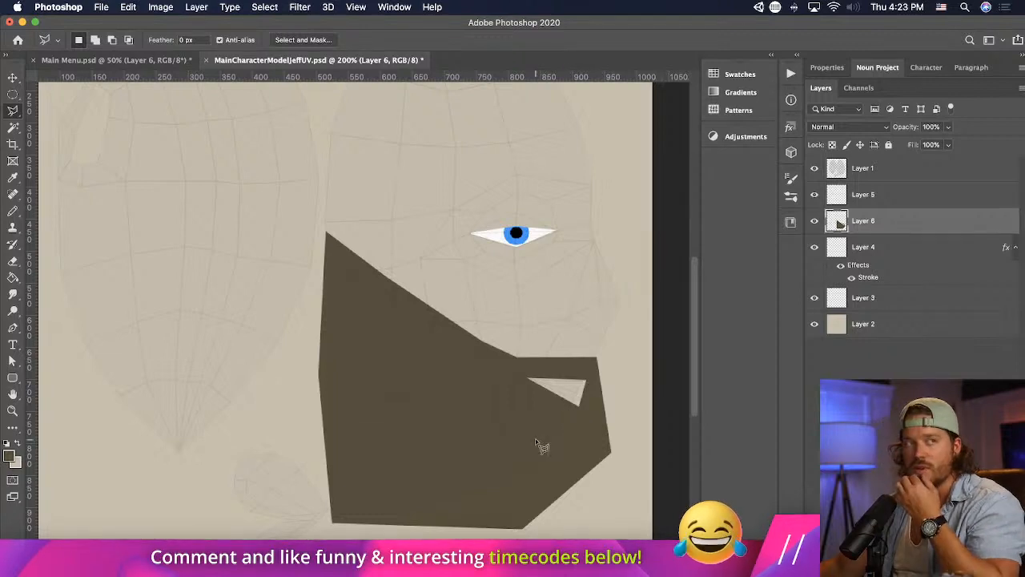
left_click(556, 403)
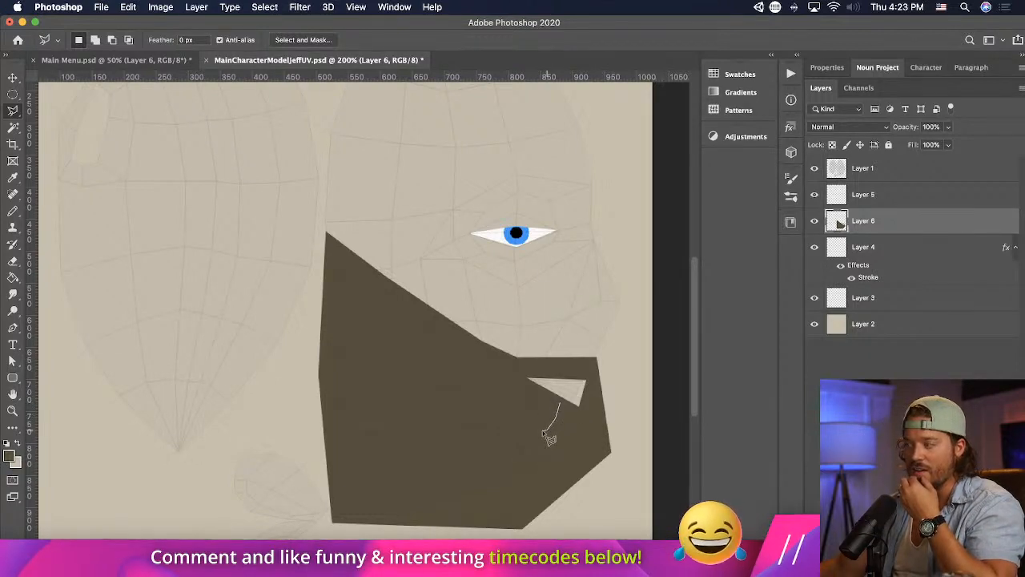
left_click(545, 432)
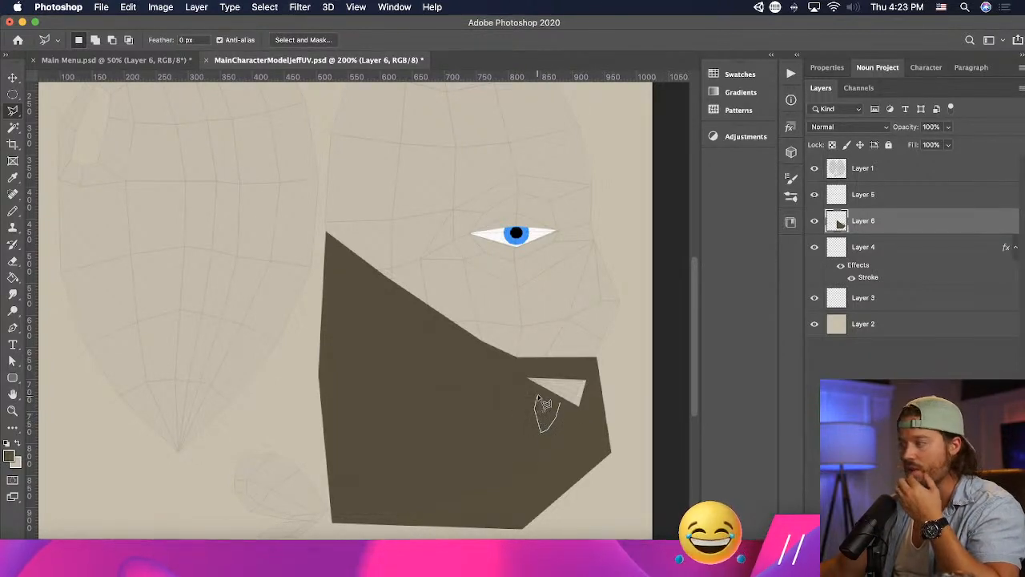
double_click(538, 395)
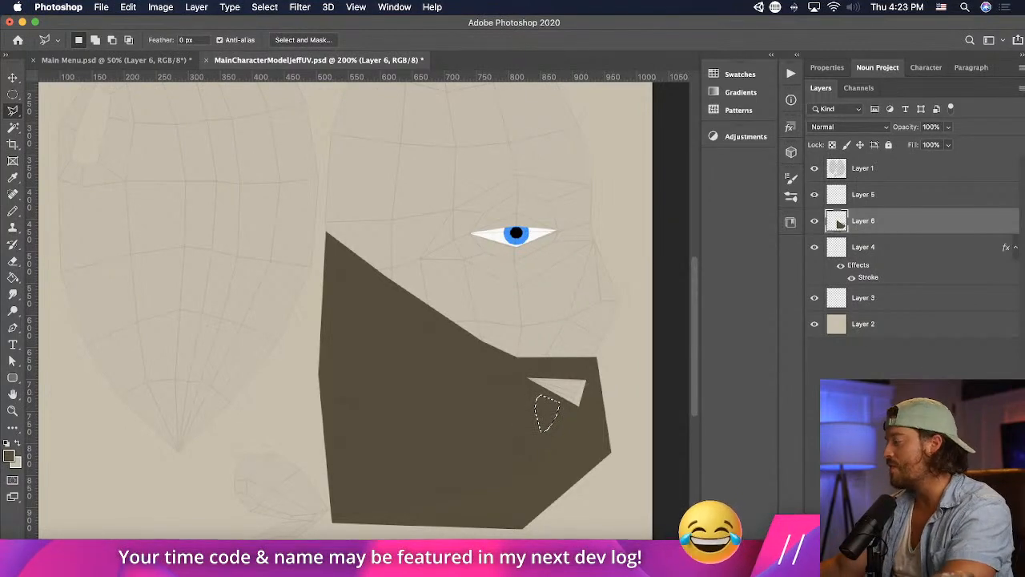
key("super+m")
key("super+z")
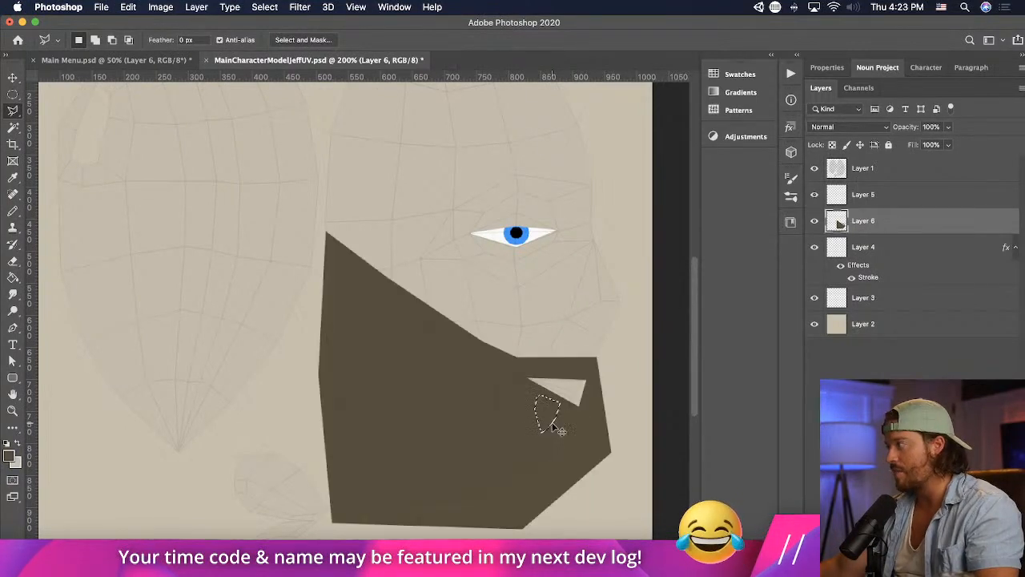
key("super+d")
- Add a layer mask to Layer 6 and outline a narrow triangular selection just below the mouth opening
key("super+m")
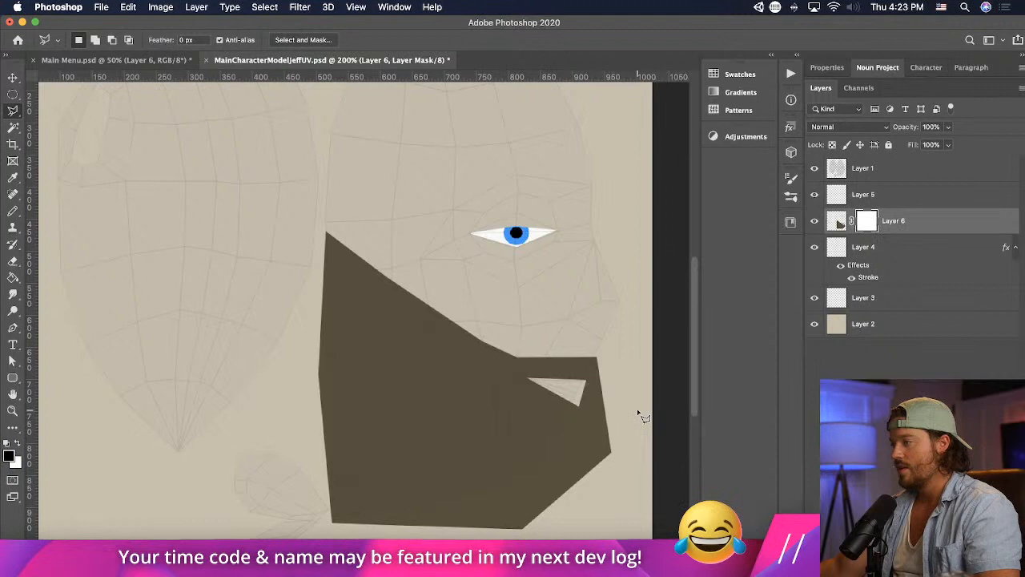
left_click_drag(548, 399, 540, 439)
left_click(539, 394)
left_click(556, 409)
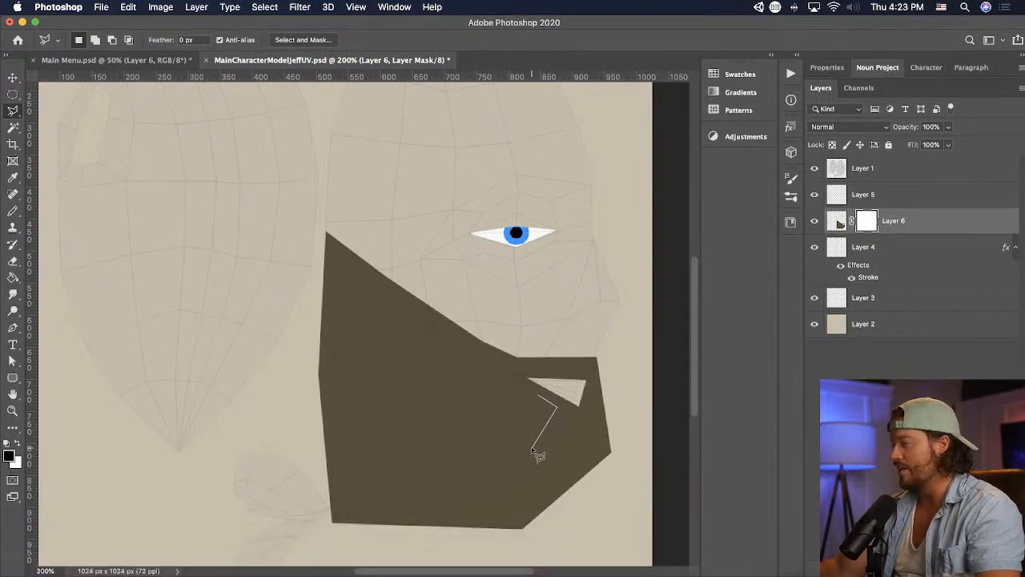
double_click(535, 446)
- Choose the Brush tool and enlarge its tip to 100 px
left_click(12, 212)
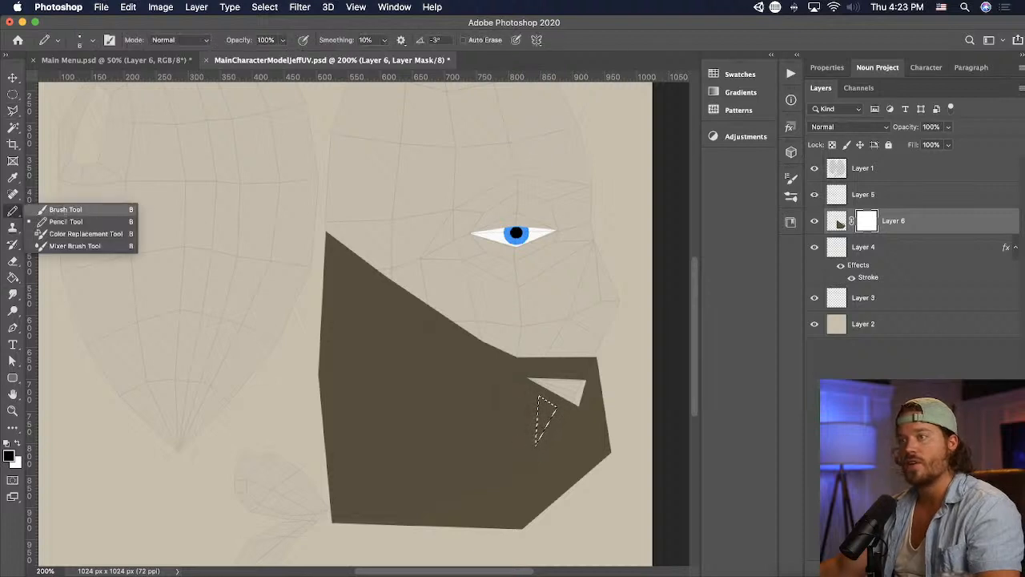
left_click(63, 210)
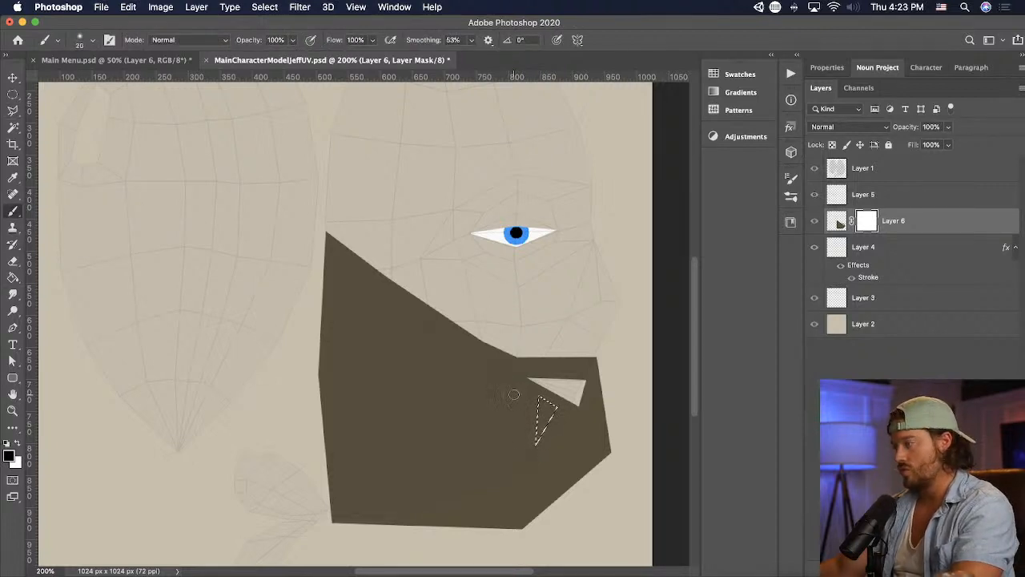
key("bracketright")
key("bracketright")
key("bracketright")
key("bracketright")
key("bracketright")
key("bracketright")
key("bracketright")
key("bracketright")
key("bracketright")
key("bracketright")
key("bracketright")
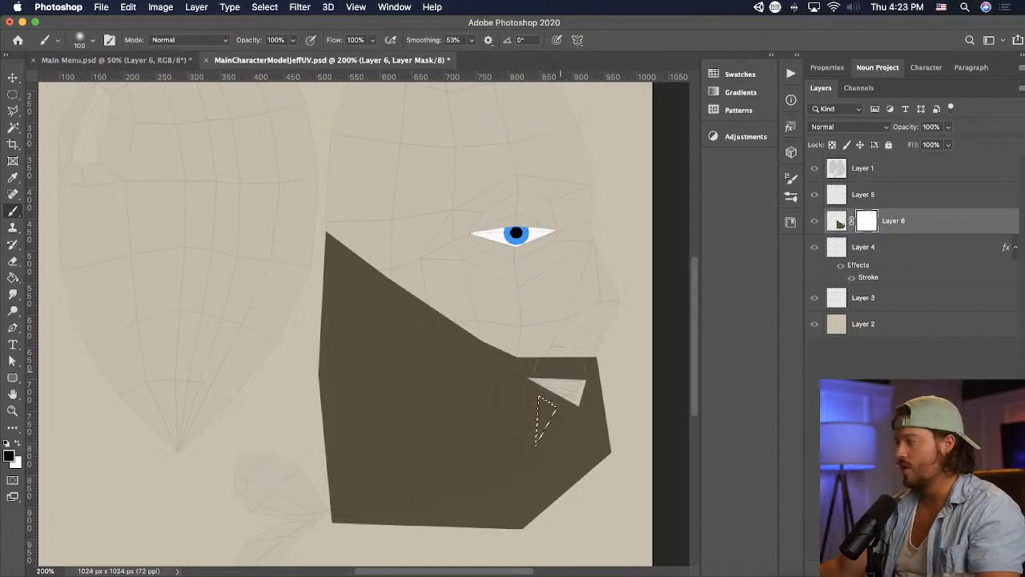
- Try to brush over the narrow triangular selection below the mouth opening on Layer 6's mask
left_click_drag(548, 405, 515, 409)
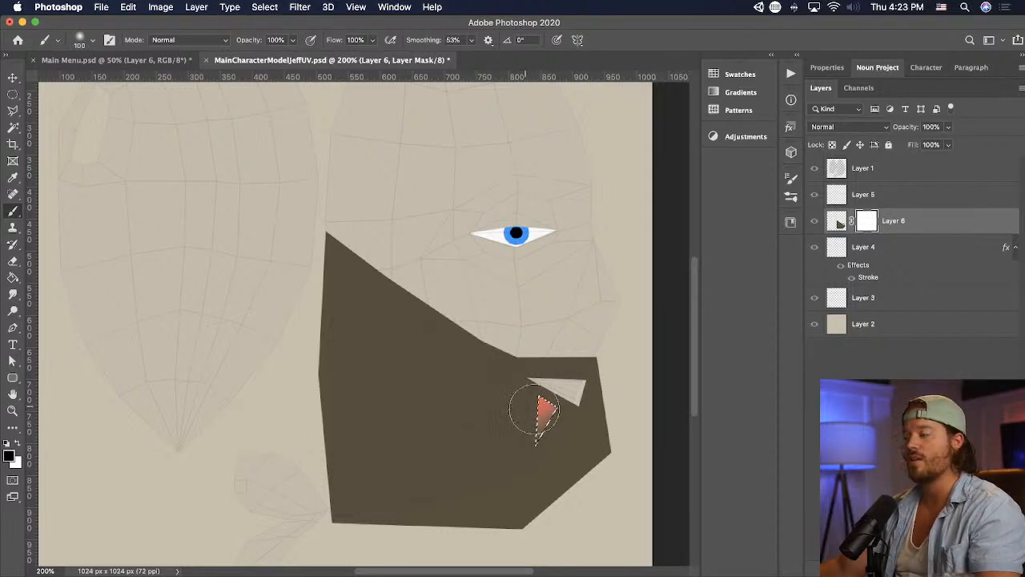
key("super+z")
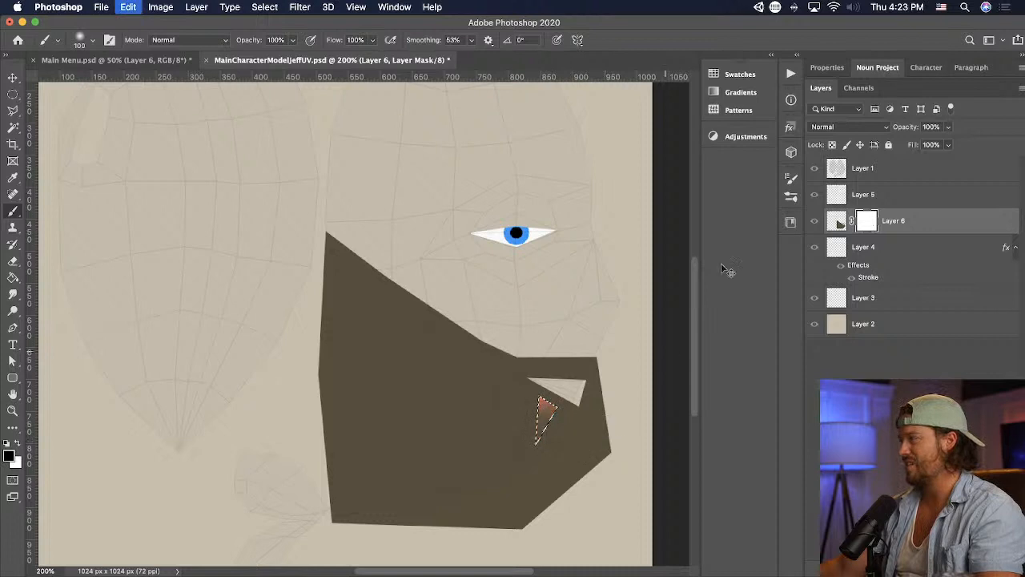
left_click_drag(538, 404, 547, 416)
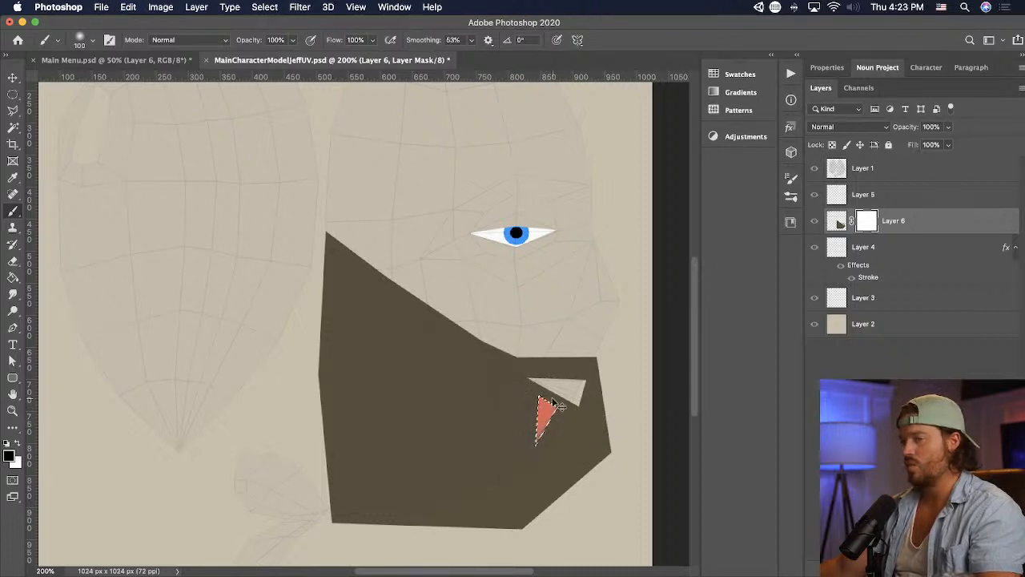
key("super+z")
- Softly brush black into the triangular selection on Layer 6's mask, and enlarge the brush to 500 px
left_click(837, 222)
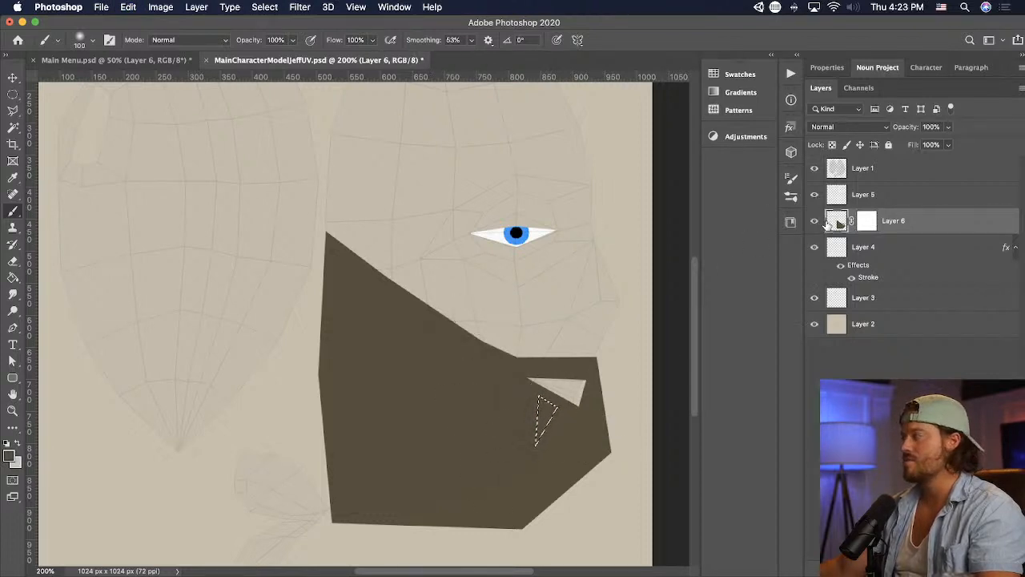
left_click(868, 223)
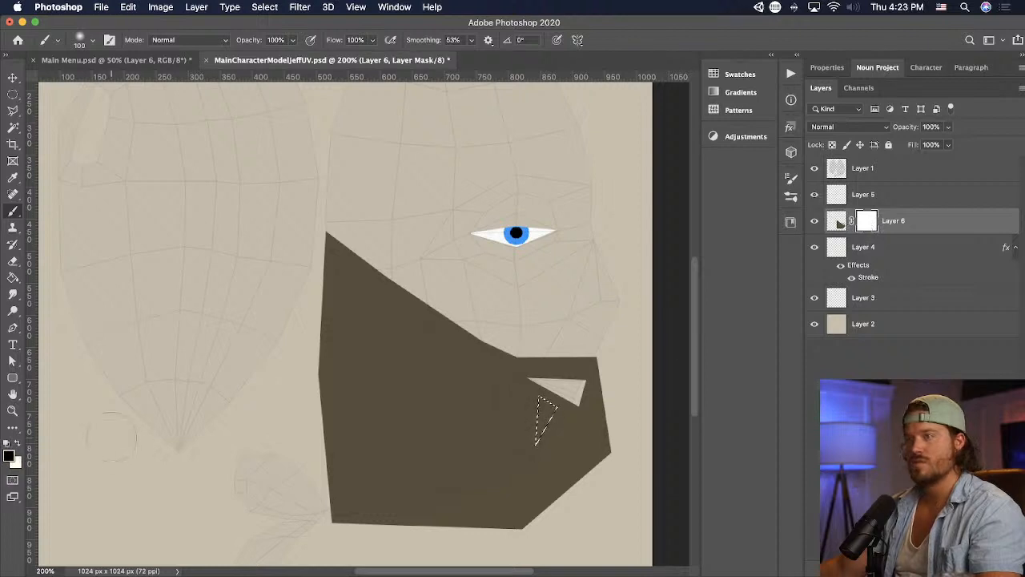
mouse_move(528, 412)
left_mouse_down()
mouse_move(553, 460)
mouse_move(550, 385)
mouse_move(533, 451)
left_mouse_up()
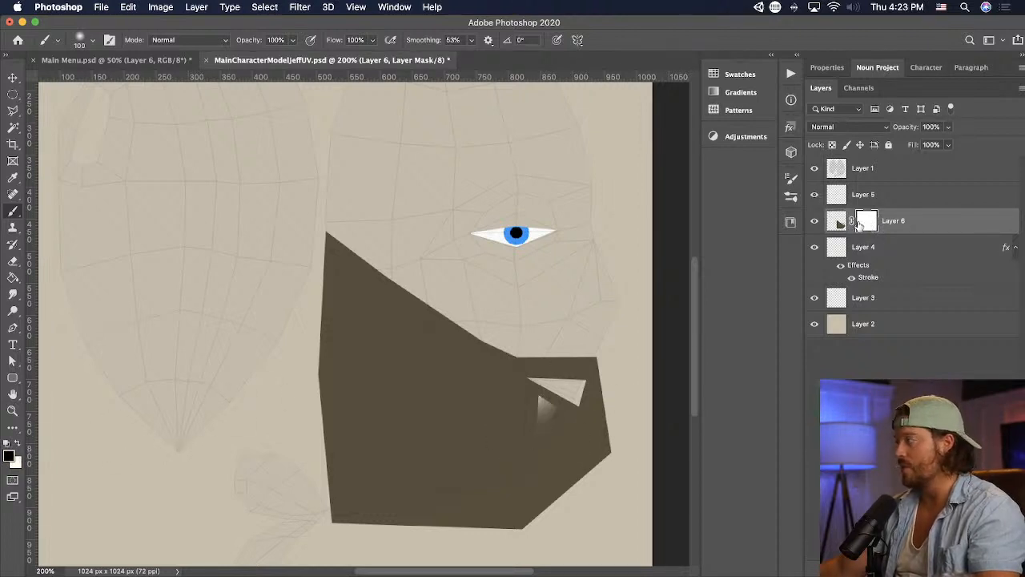
key("bracketright")
key("bracketright")
key("bracketright")
key("bracketright")
key("bracketright")
key("bracketright")
key("bracketright")
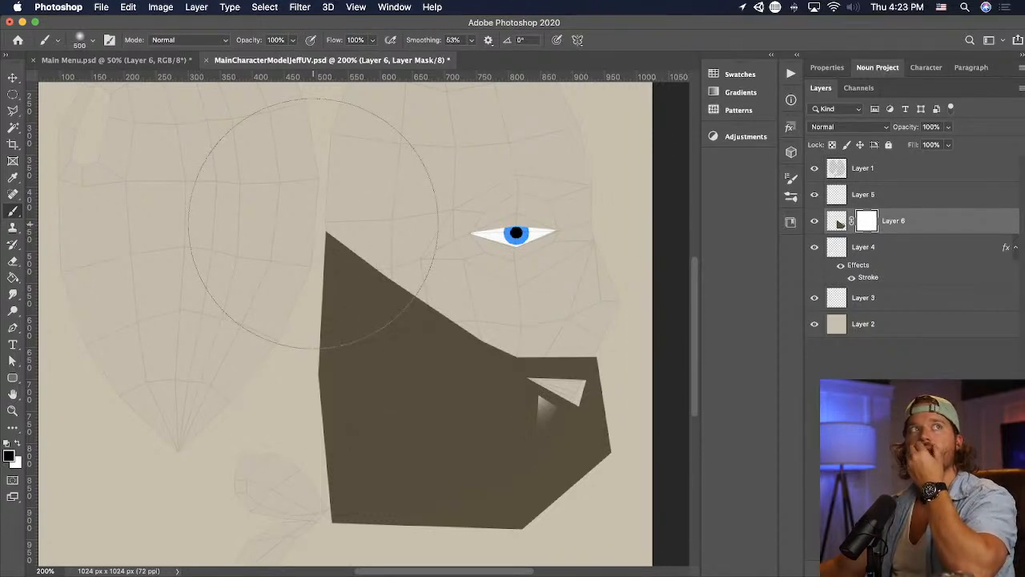
- Try to fade the dark brown shape's upper edge with broad full-opacity brush strokes on Layer 6's mask
left_click_drag(305, 203, 537, 311)
key("super+z")
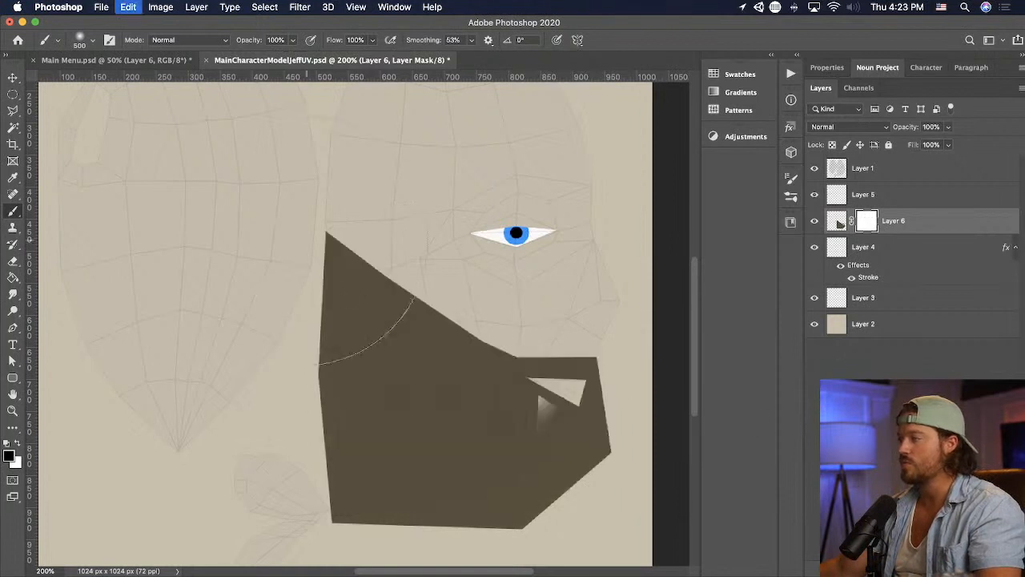
left_click_drag(302, 193, 495, 270)
left_click(422, 235)
key("super+z")
key("super+z")
key("super+z")
key("super+shift+z")
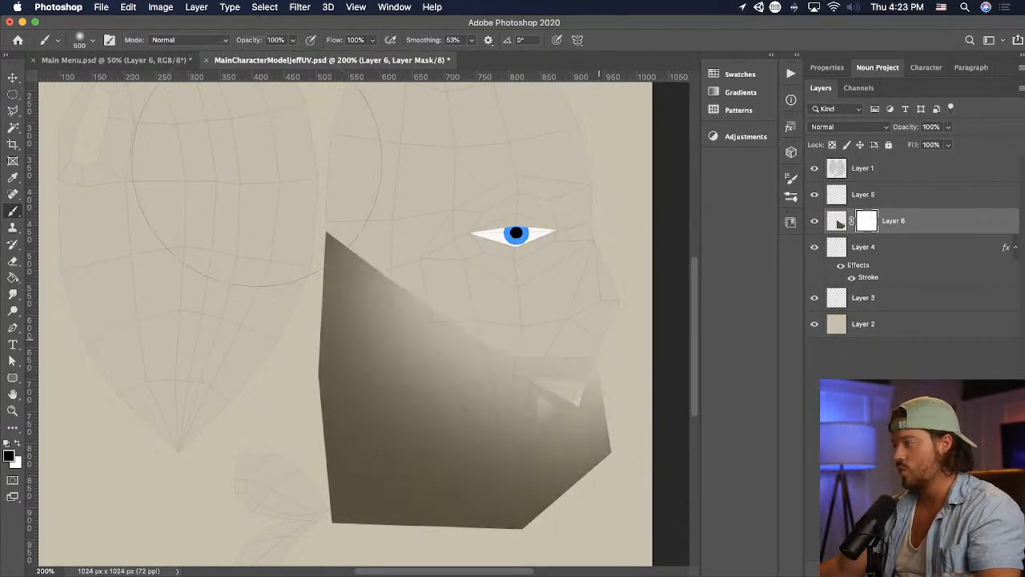
key("super+z")
- Set the brush opacity to 41% and fade the upper part of the dark brown shape with broad black strokes on Layer 6's mask
left_click(294, 40)
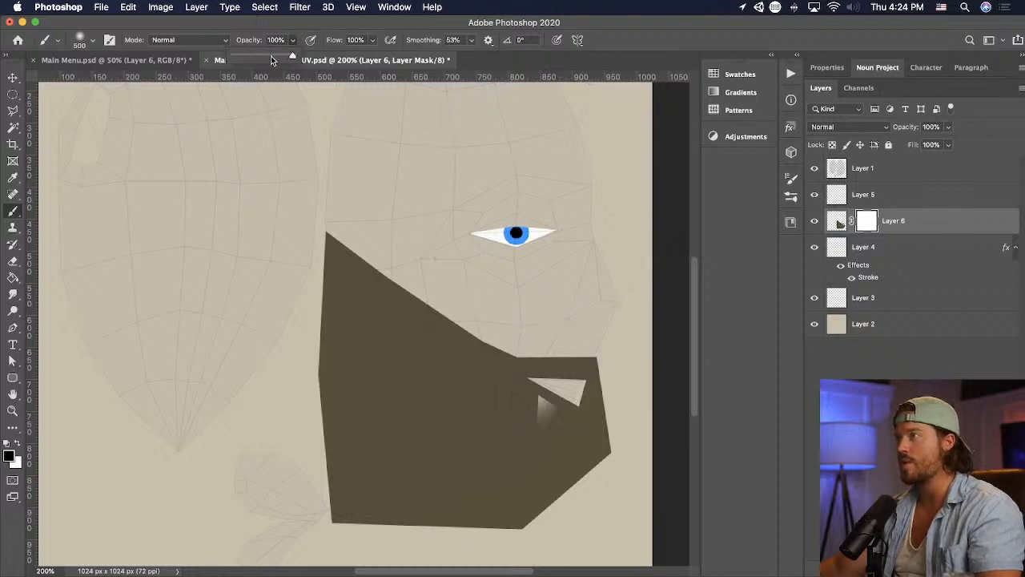
left_click(261, 61)
left_click_drag(344, 239, 560, 320)
mouse_move(361, 270)
left_mouse_down()
mouse_move(721, 315)
mouse_move(705, 289)
left_mouse_up()
left_click_drag(368, 304, 777, 473)
left_click_drag(309, 337, 404, 400)
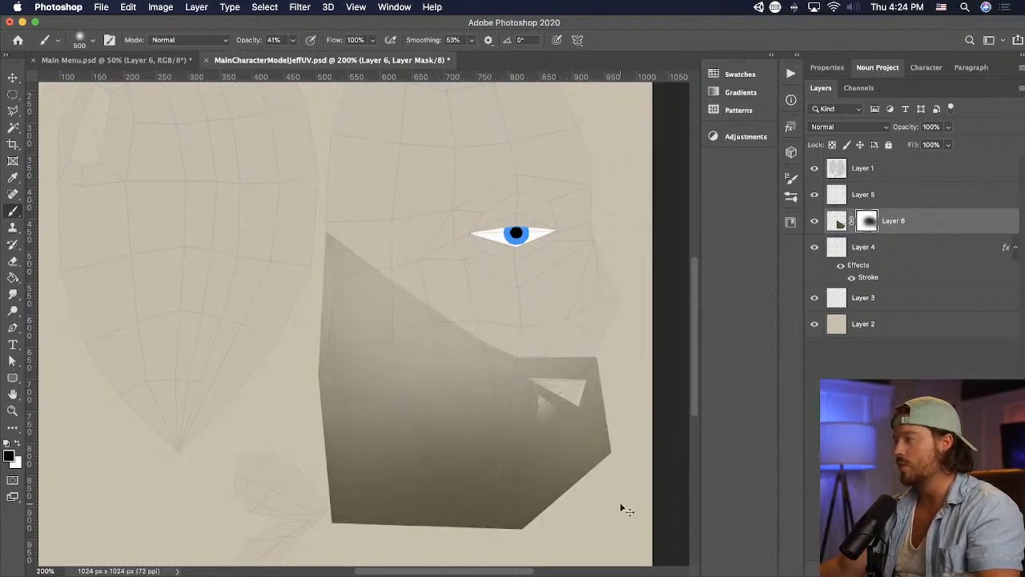
- Switch to Unity and examine the faded lower-face shading on the character's head up close from the front
key("super+Tab")
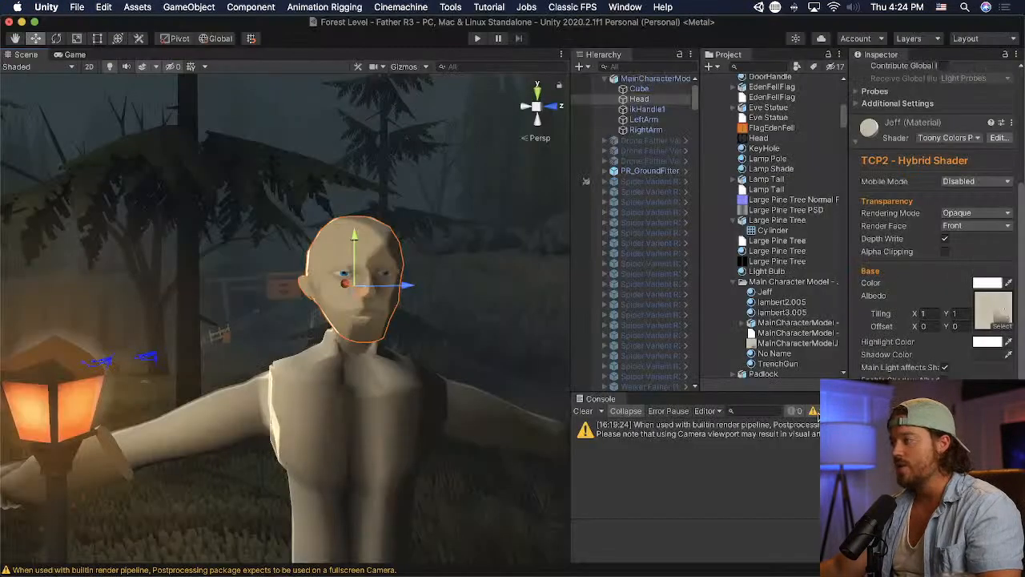
scroll(468, 355, "up", 5)
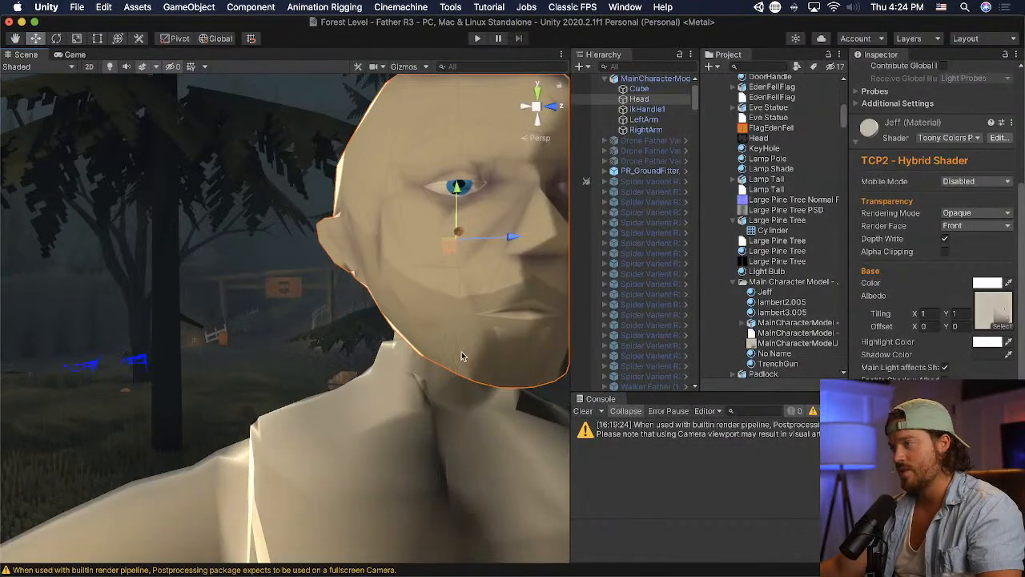
left_click_drag(462, 355, 448, 355, "alt")
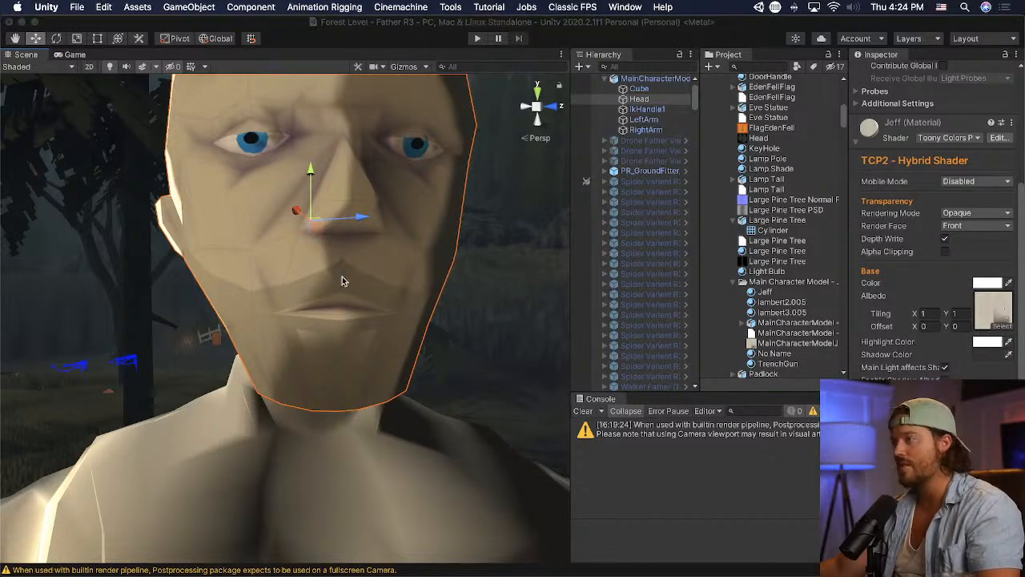
- Switch to Photoshop, cut a thin wedge off the brown shape's edge above the mouth opening on Layer 6, and save the texture
key("super+Tab")
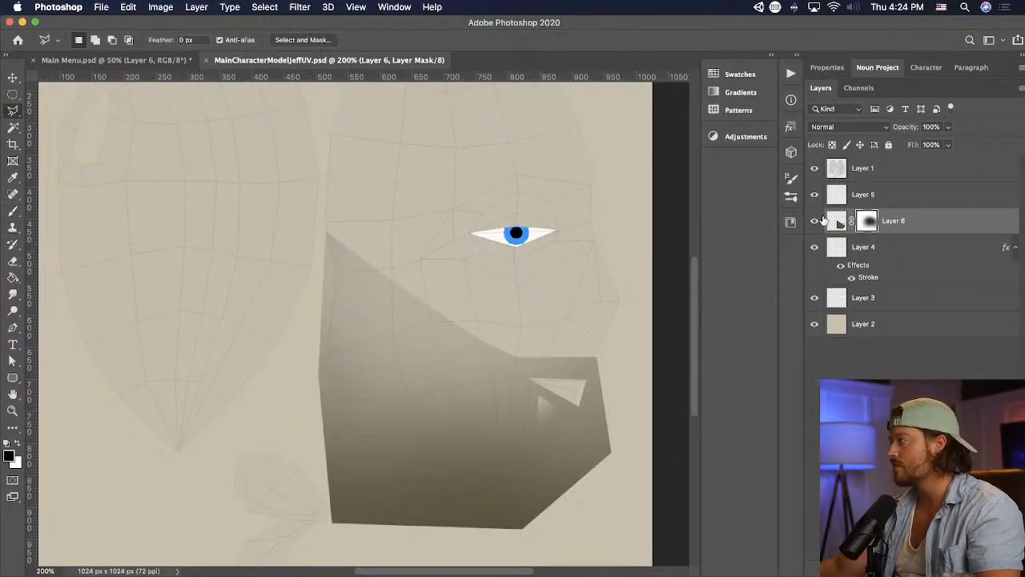
left_click(833, 221)
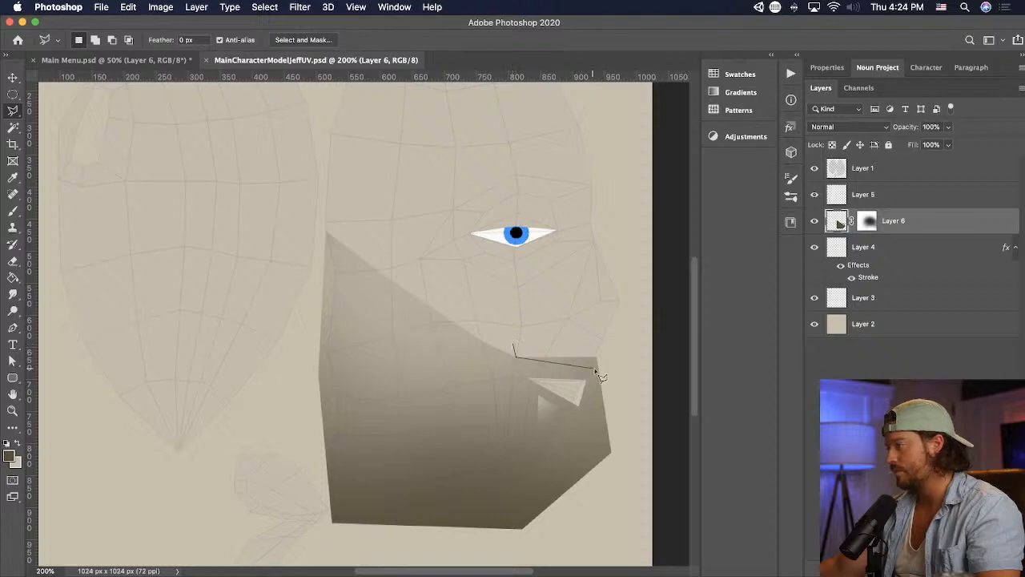
double_click(621, 294)
key("Delete")
key("super+d")
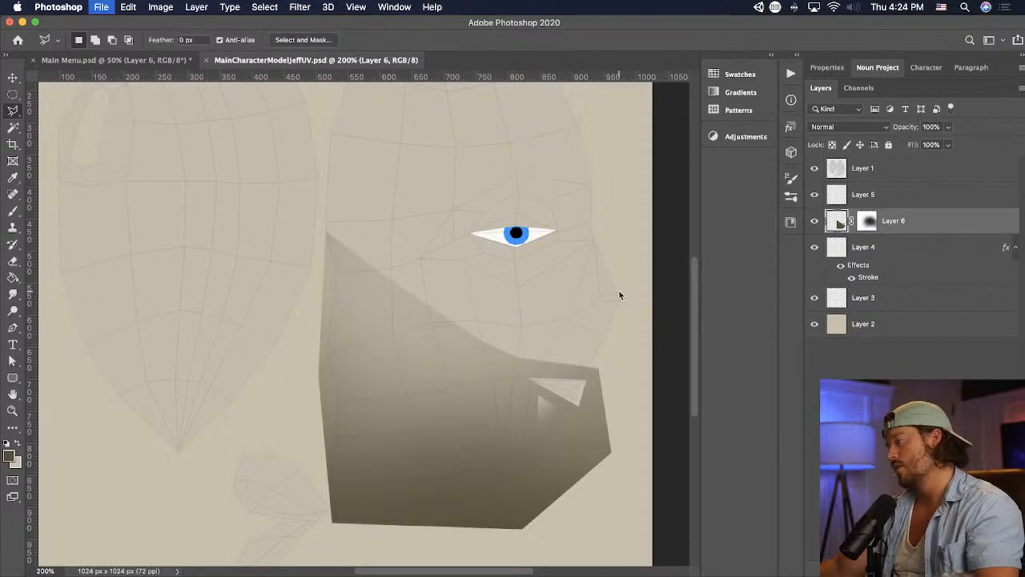
- Switch to Unity and examine the trimmed upper-lip shading on the head both close up and from farther away
key("super+Tab")
key("super+Tab")
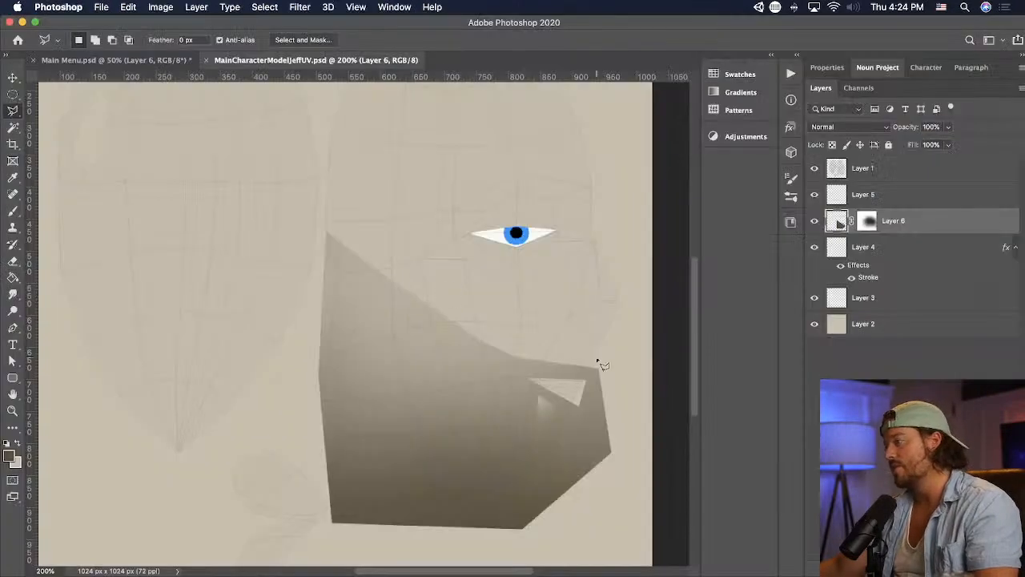
key("super+Tab")
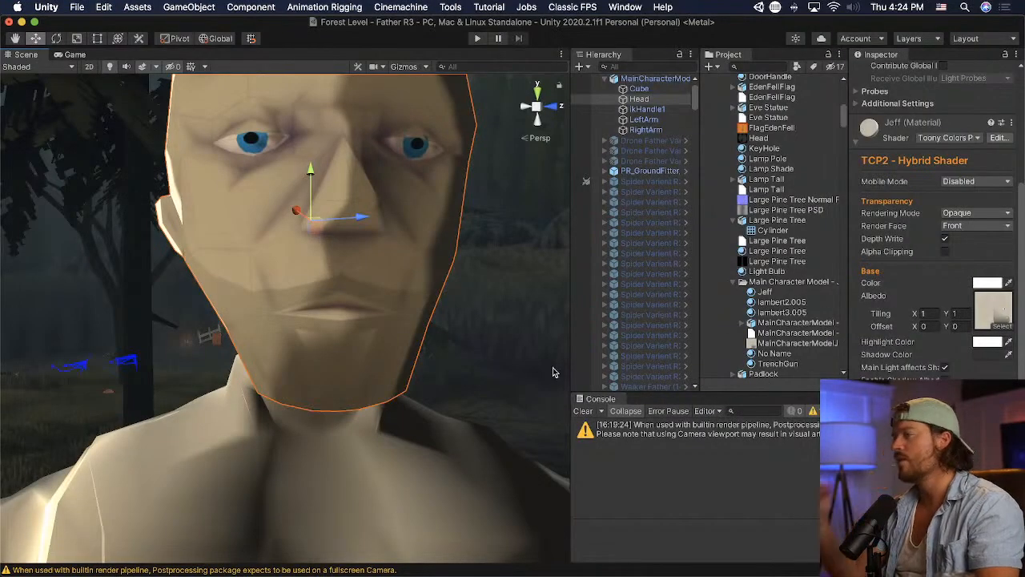
scroll(507, 411, "down", 3)
scroll(506, 411, "up", 2)
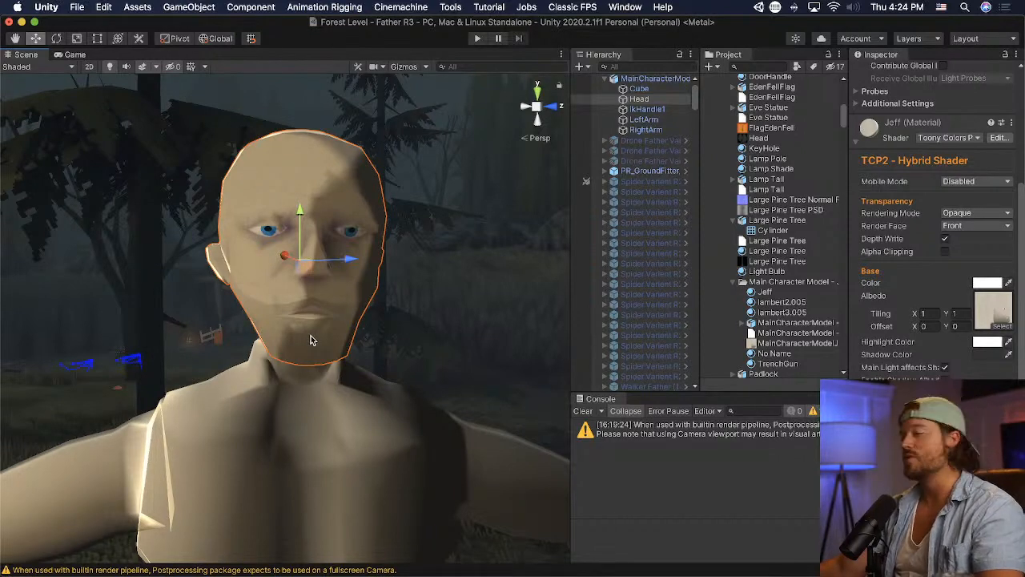
- Switch to Blender and open the Head mesh in Edit Mode
key("super+Tab")
key("super+Tab")
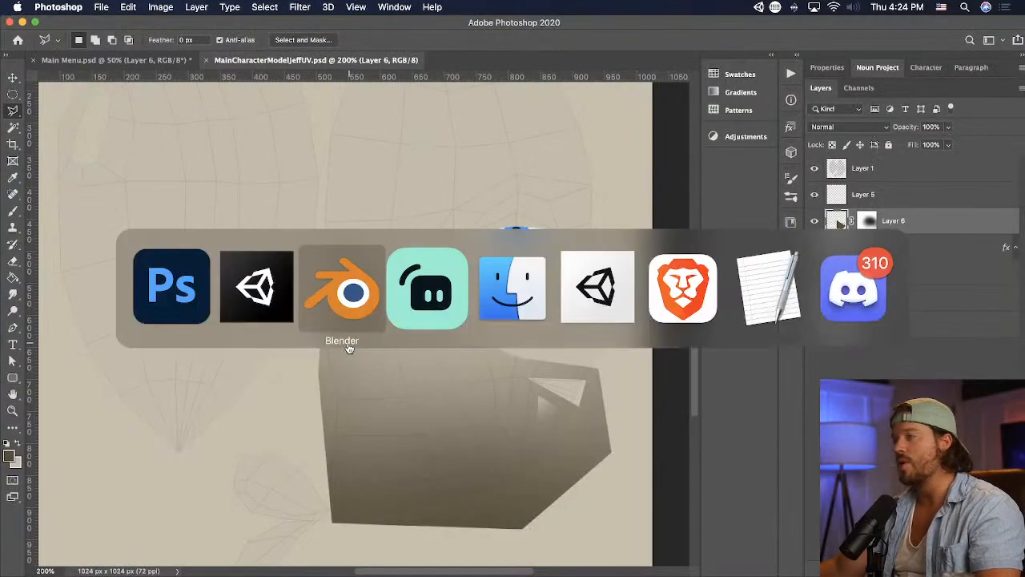
left_click(345, 349)
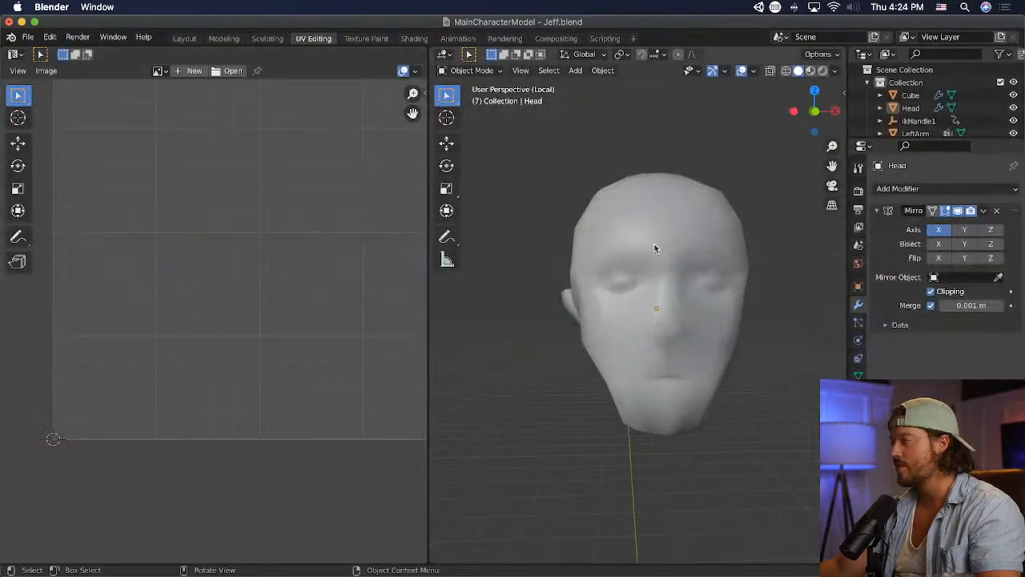
left_click(654, 243)
left_click(468, 70)
left_click(469, 98)
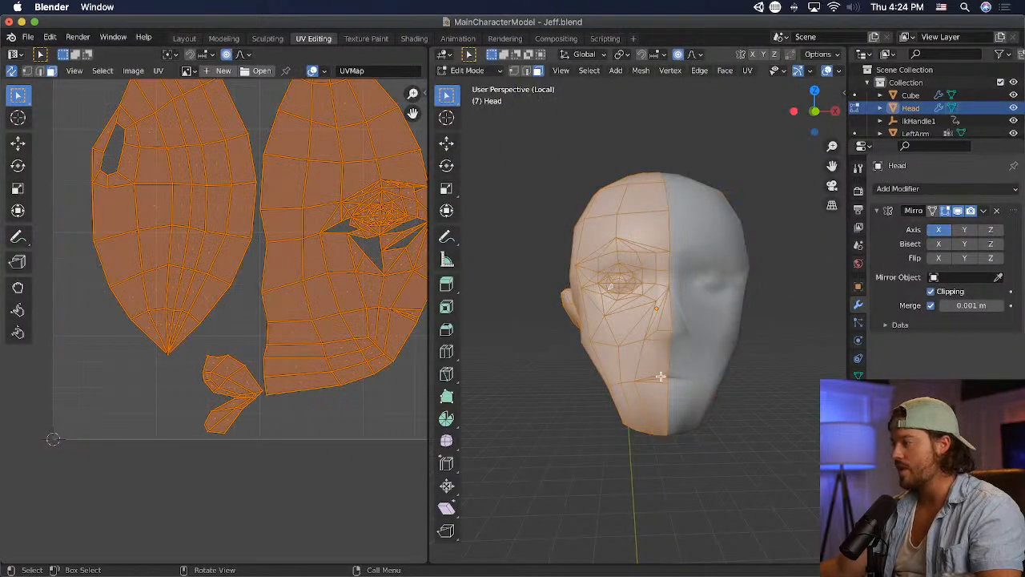
- Select the upper-lip, mouth-corner and chin faces on the Head mesh, try Poke Faces on them, and undo it
left_click(652, 358)
middle_click_drag(539, 234, 564, 240)
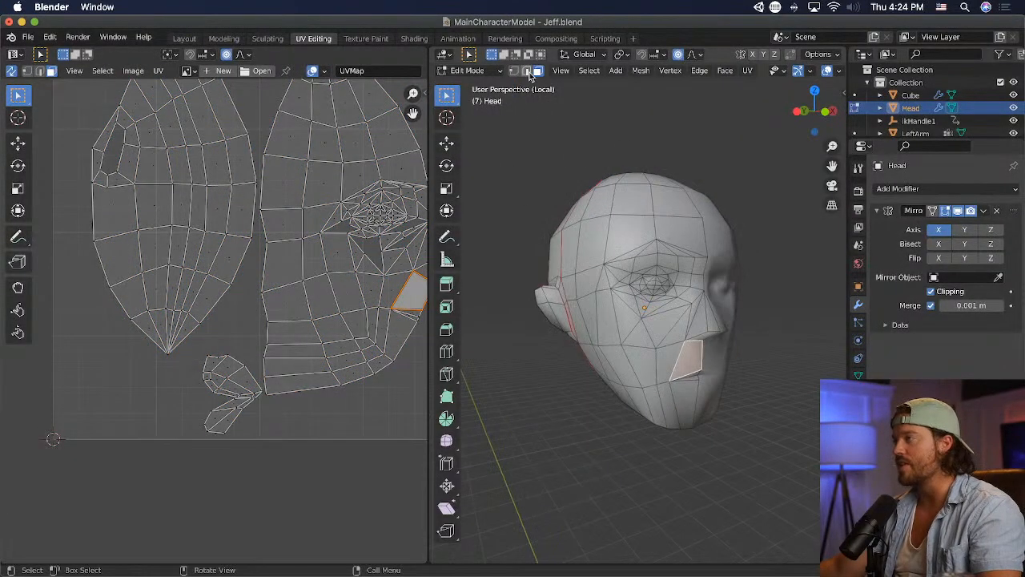
scroll(636, 336, "up", 2)
left_click(654, 403, "shift")
left_click(725, 389, "shift")
left_click(684, 406, "shift")
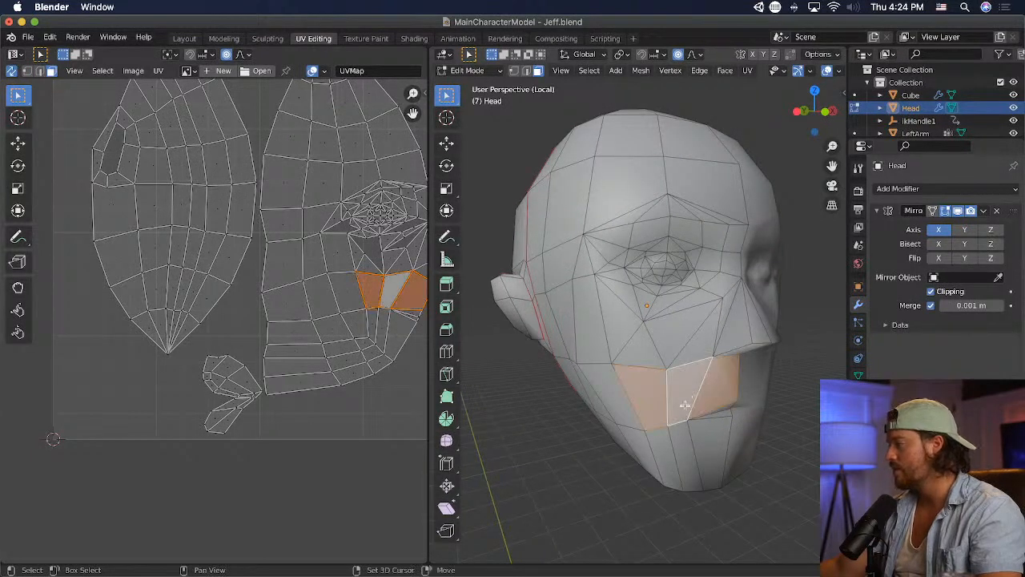
left_click(707, 437, "shift")
left_click(680, 457, "shift")
middle_click_drag(680, 457, 738, 434)
left_click(621, 399, "shift")
key("super+z")
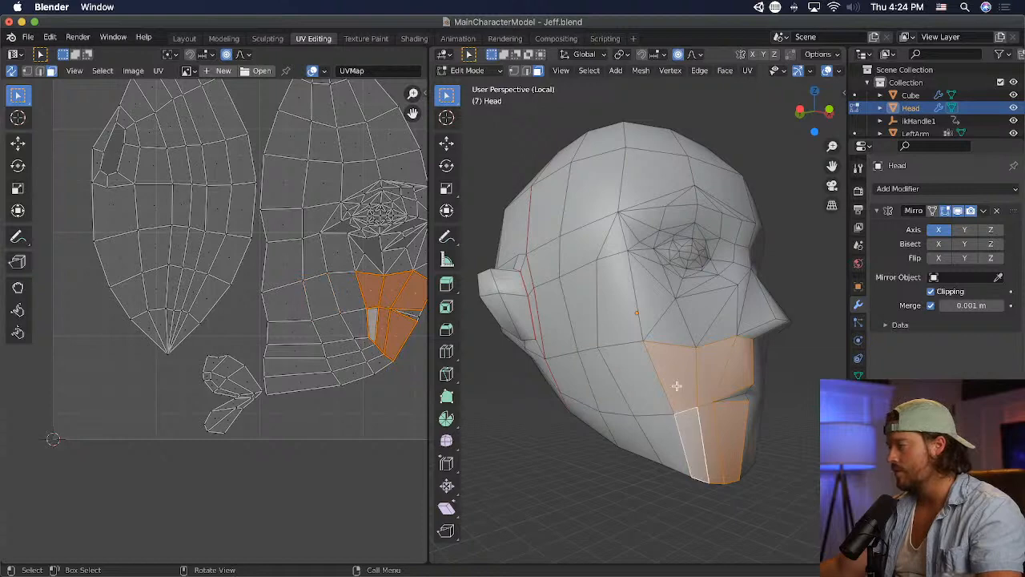
left_click(725, 74)
left_click(768, 143)
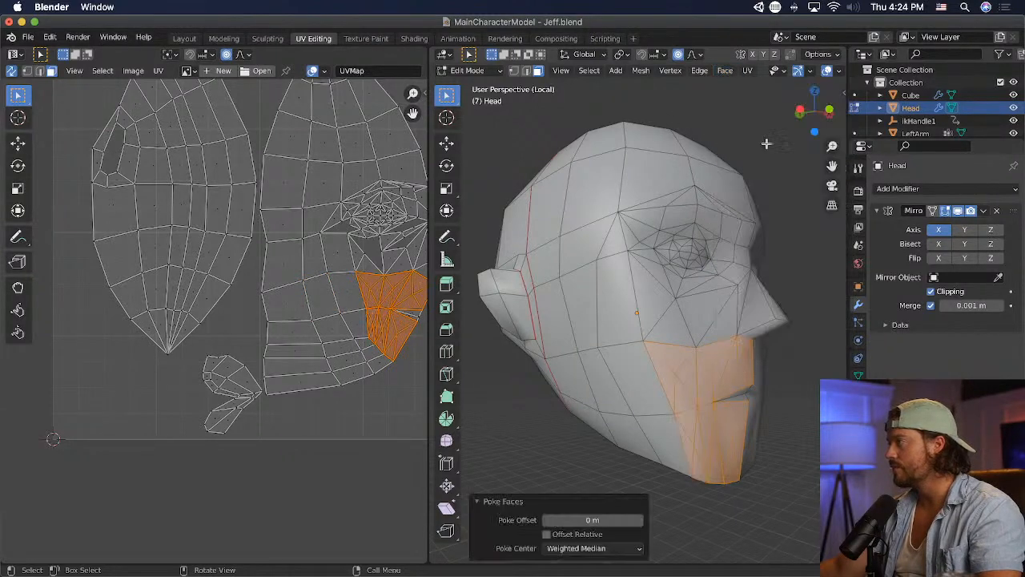
key("alt+a")
middle_click_drag(755, 479, 690, 489)
key("ctrl+z")
key("ctrl+z")
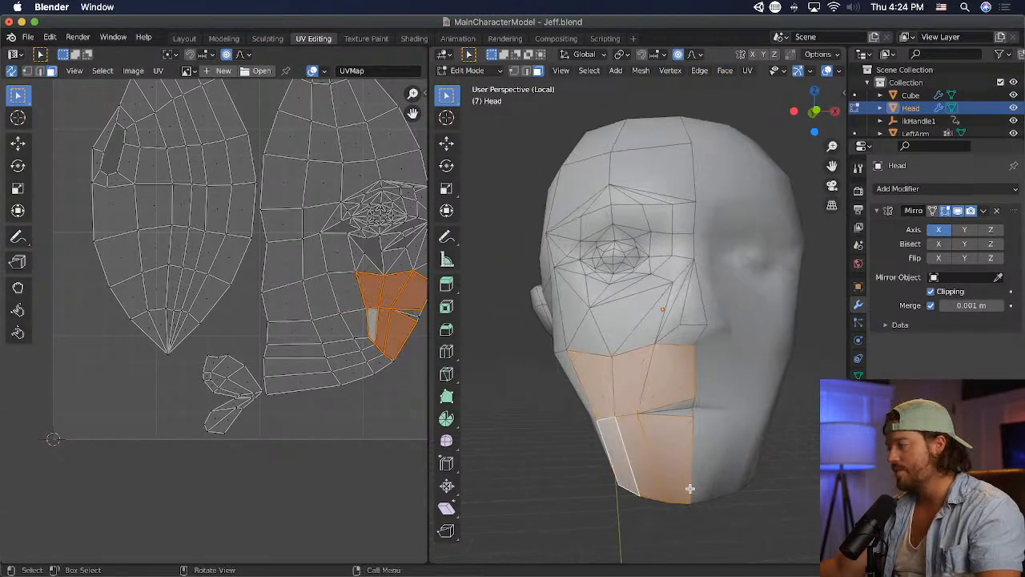
left_click(779, 461)
key("ctrl+s")
- Switch to Unity and examine the lower-face shading on the head up close and from farther away
key("super+Tab")
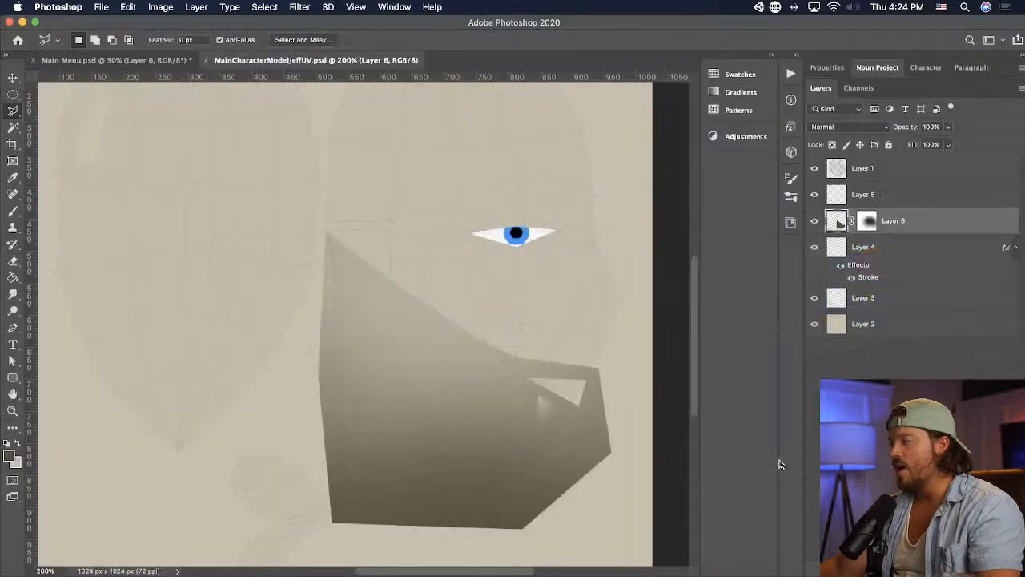
key("super+Tab")
key("super+Tab")
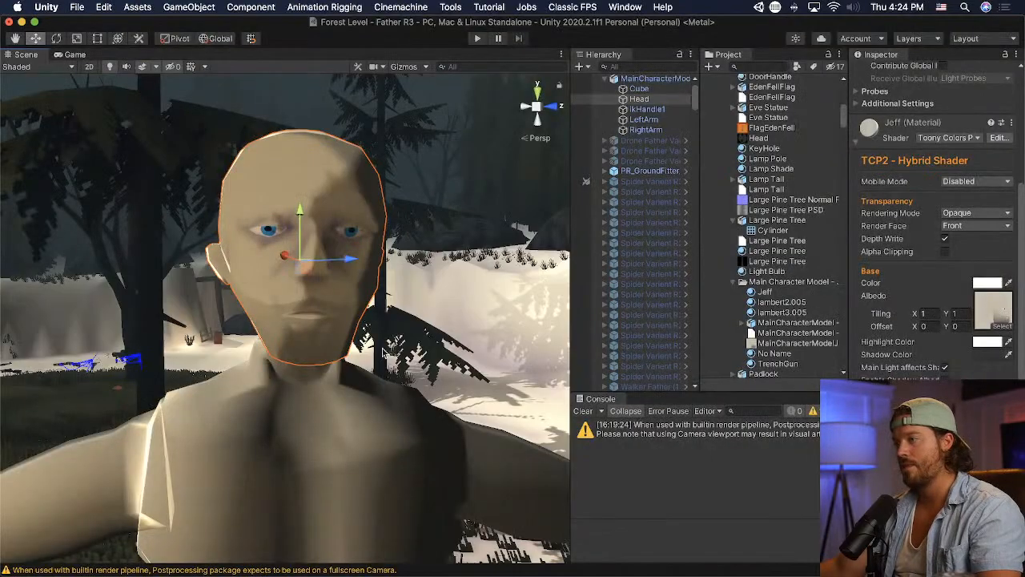
scroll(384, 354, "up", 5)
scroll(383, 353, "down", 6)
scroll(382, 353, "down", 1)
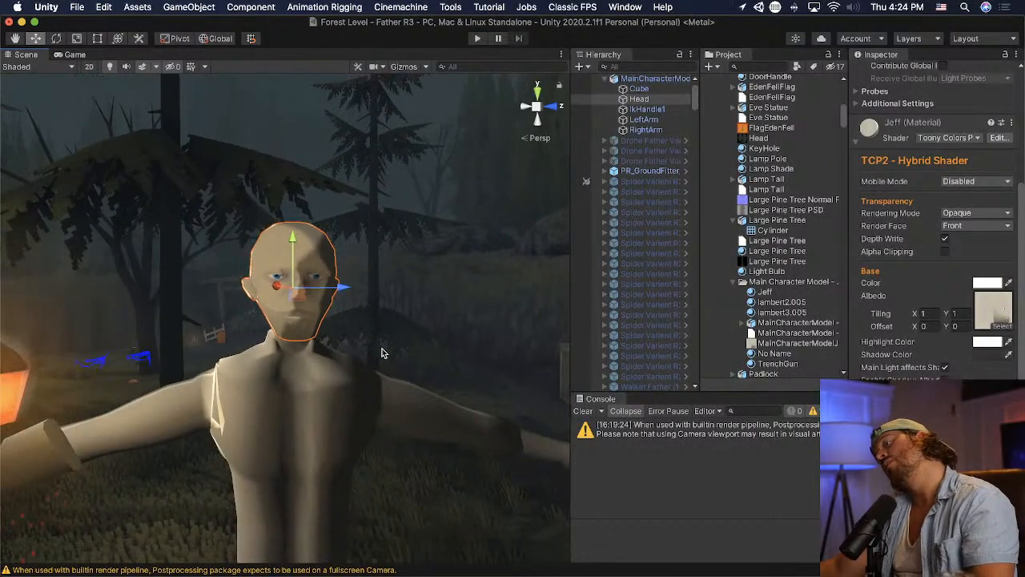
scroll(369, 350, "up", 4)
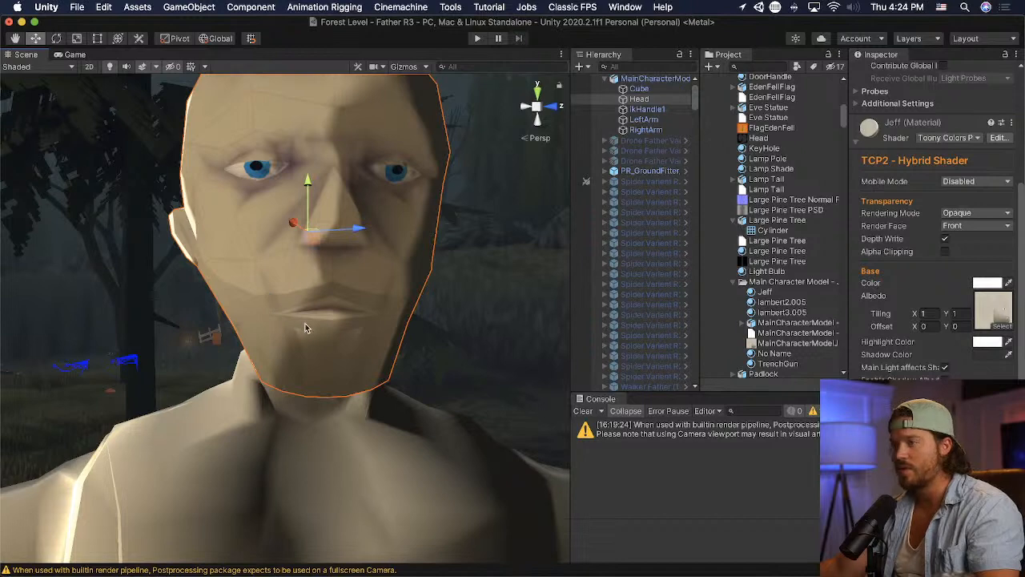
- Switch to Photoshop, outline a strip along the brown shape's upper slanted edge on Layer 6, and fill it with the brown foreground color
key("super+Tab")
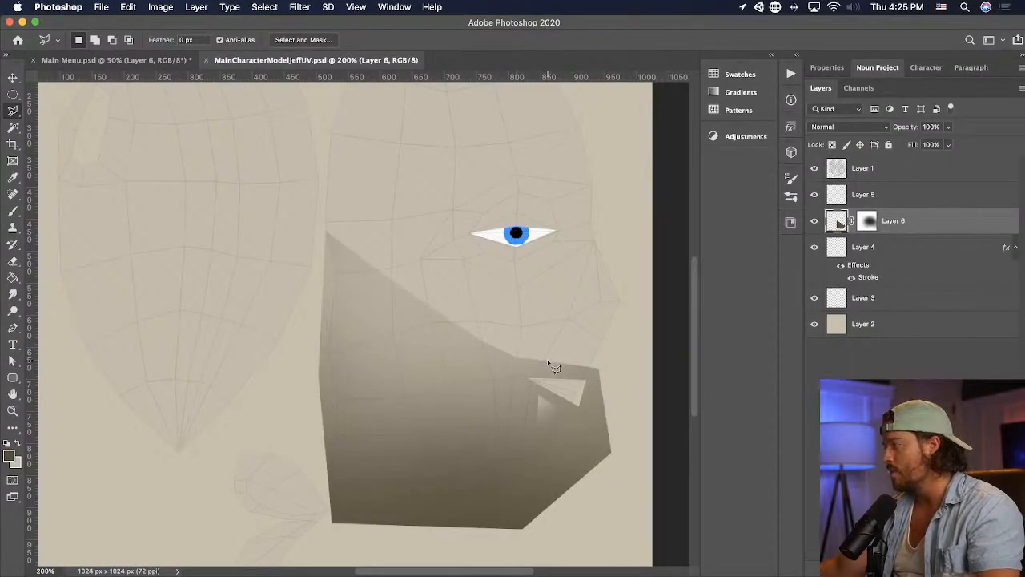
key("v")
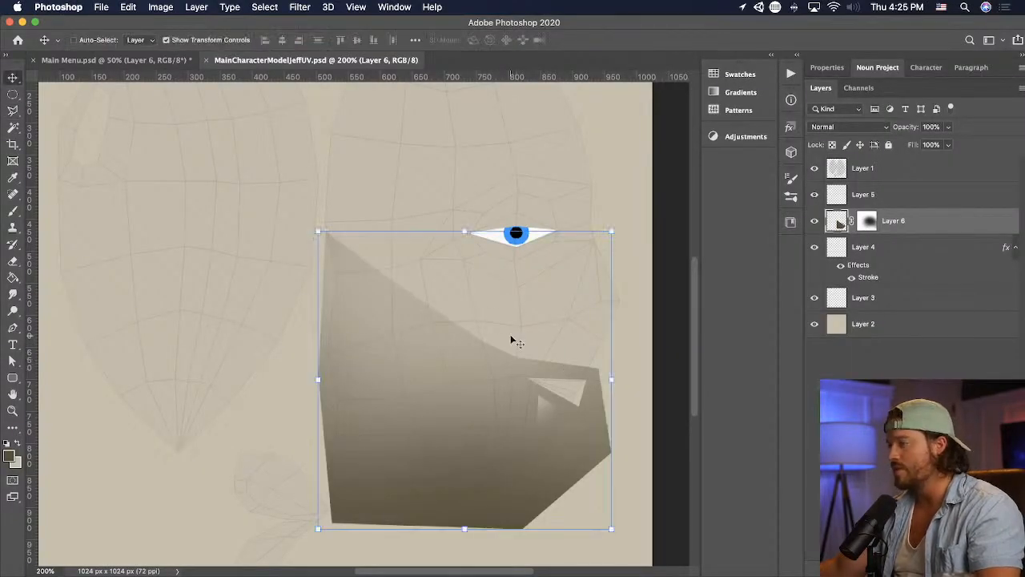
left_click(13, 111)
left_click(325, 233)
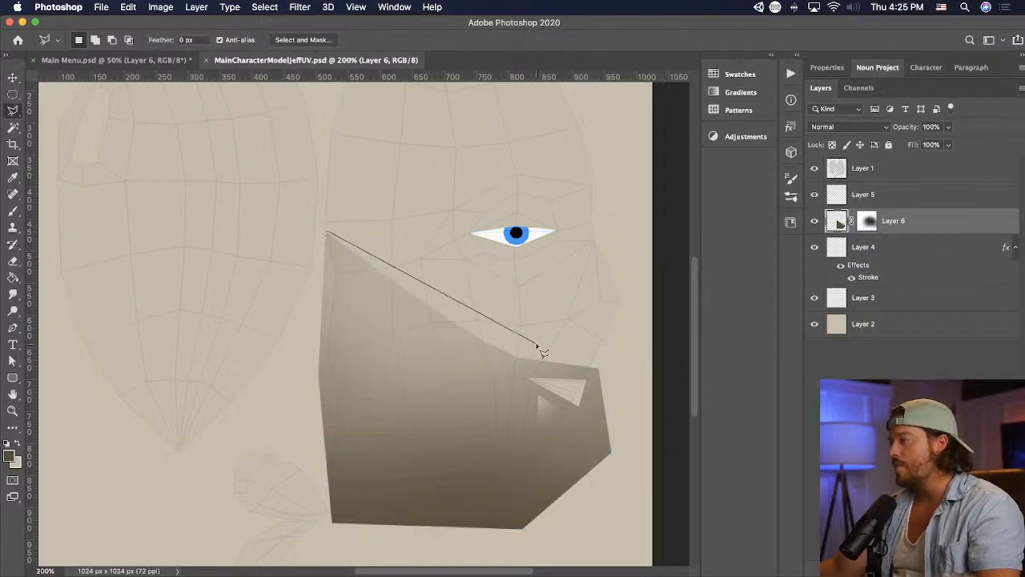
left_click(486, 362)
double_click(296, 252)
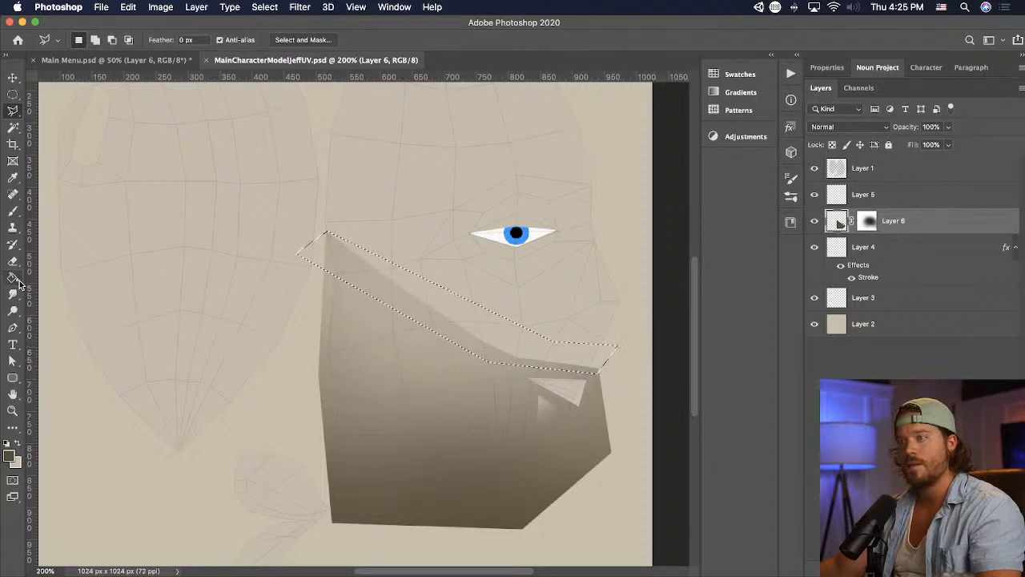
key("g")
left_click(573, 349)
key("super+d")
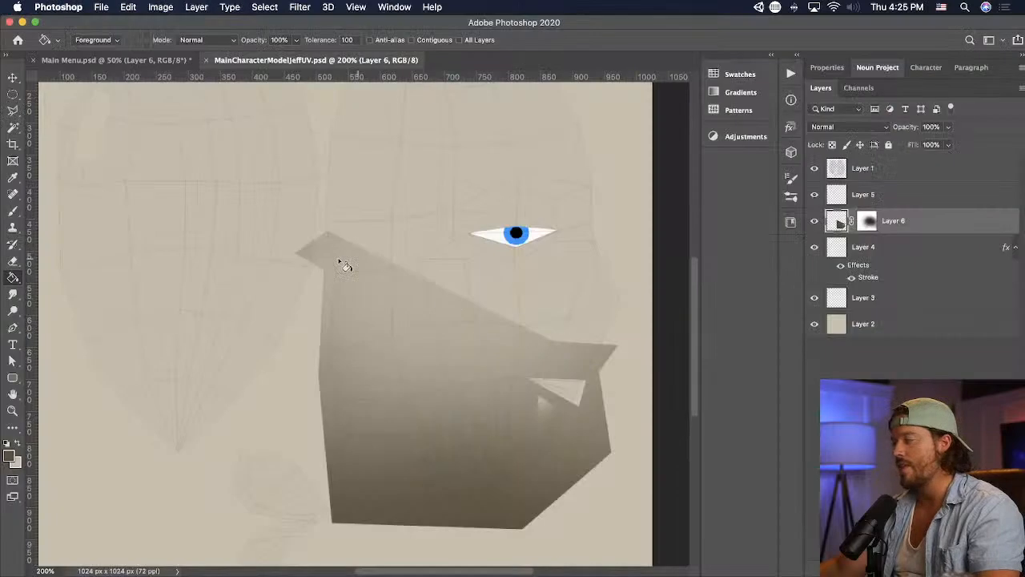
- Cut the protruding corner and a wedge above the mouth opening off the brown shape on Layer 6, save, and view it in Unity
left_click(14, 112)
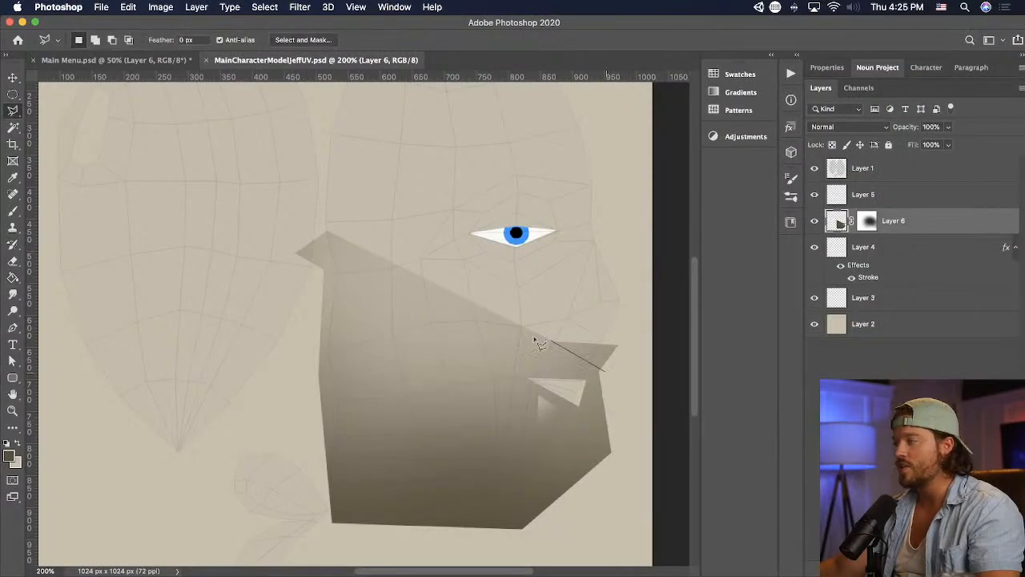
double_click(650, 335)
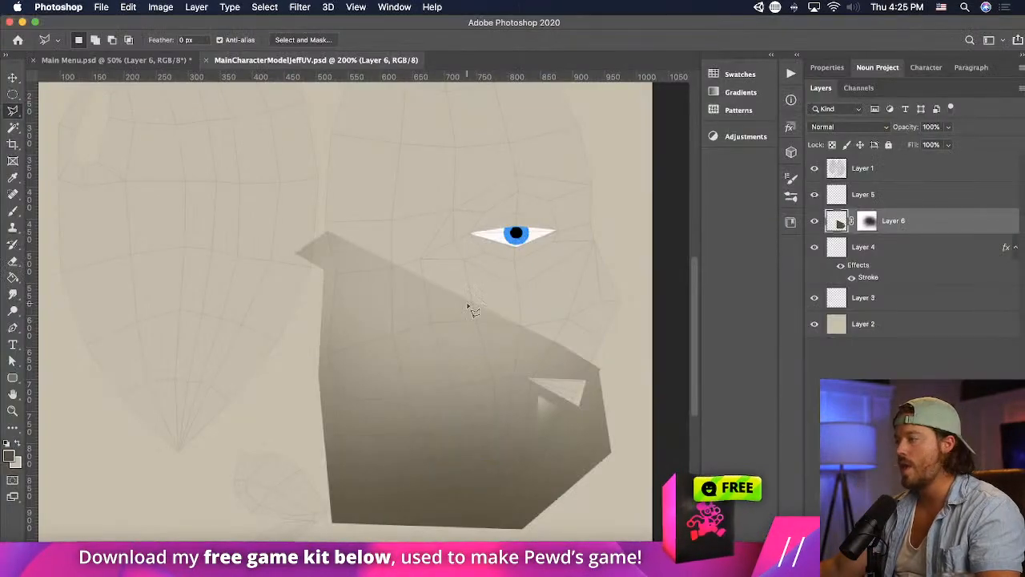
left_click(496, 311)
left_click(550, 352)
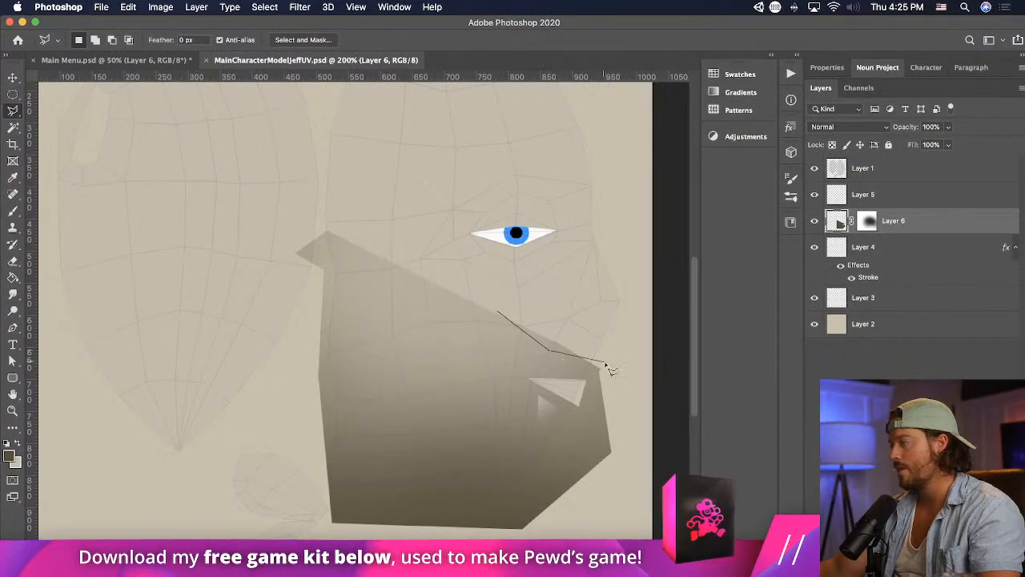
left_click(604, 366)
left_click(608, 329)
double_click(590, 304)
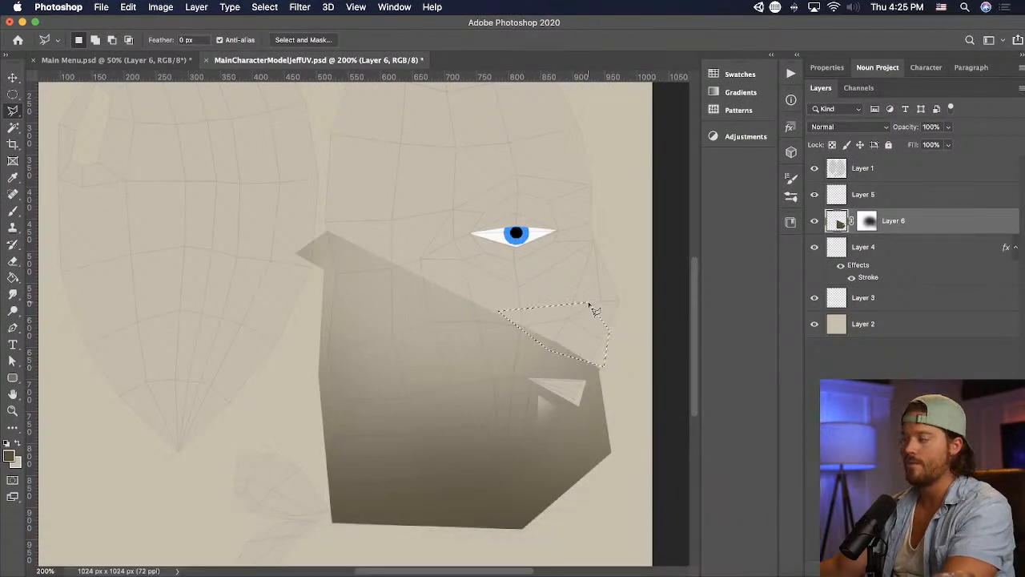
key("Delete")
key("super+d")
key("super+s")
key("super+Tab")
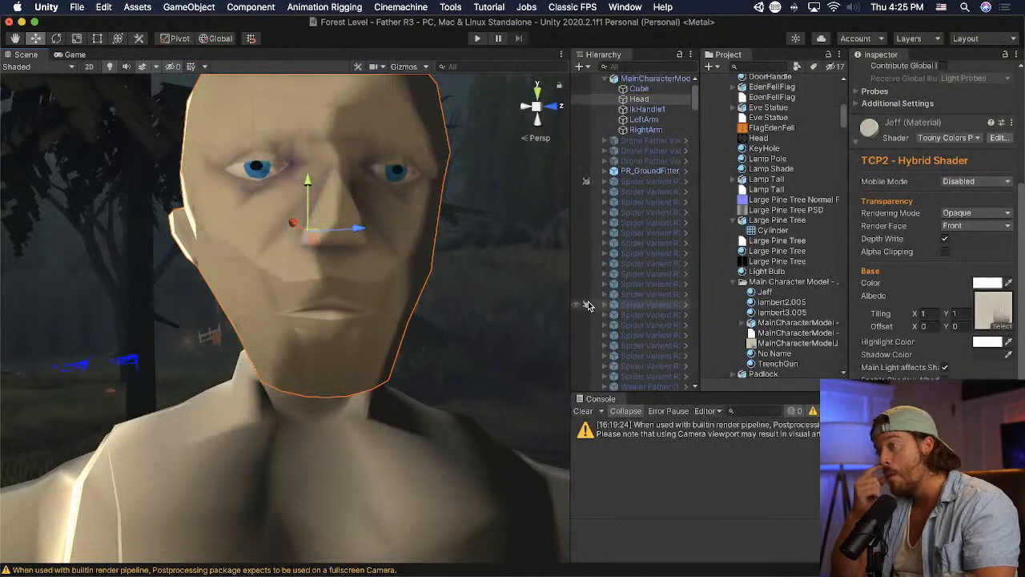
- Switch to Photoshop, cut a thin sliver off the brown shape's long upper slanted edge on Layer 6, and save the texture
key("super+Tab")
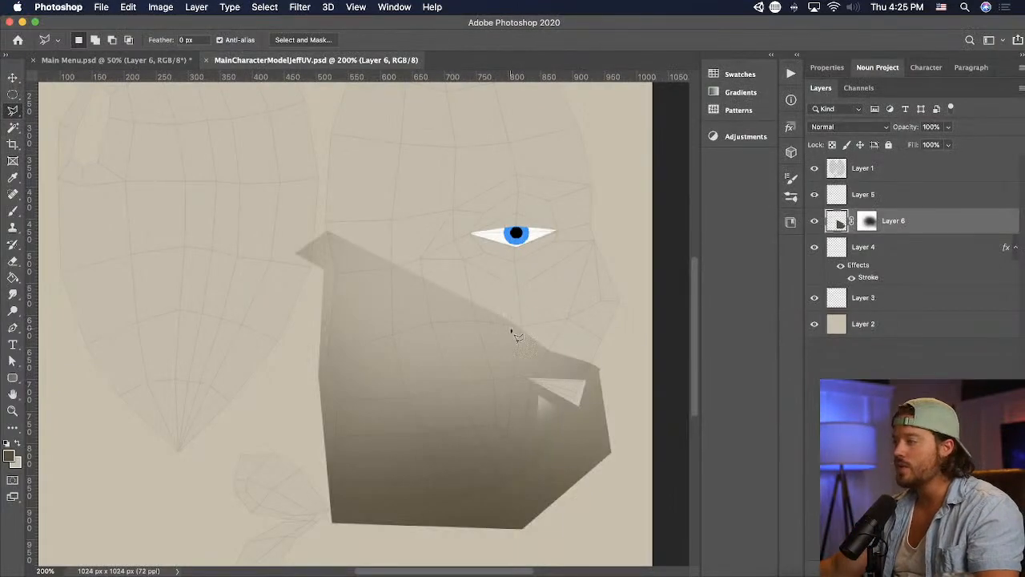
left_click(525, 329)
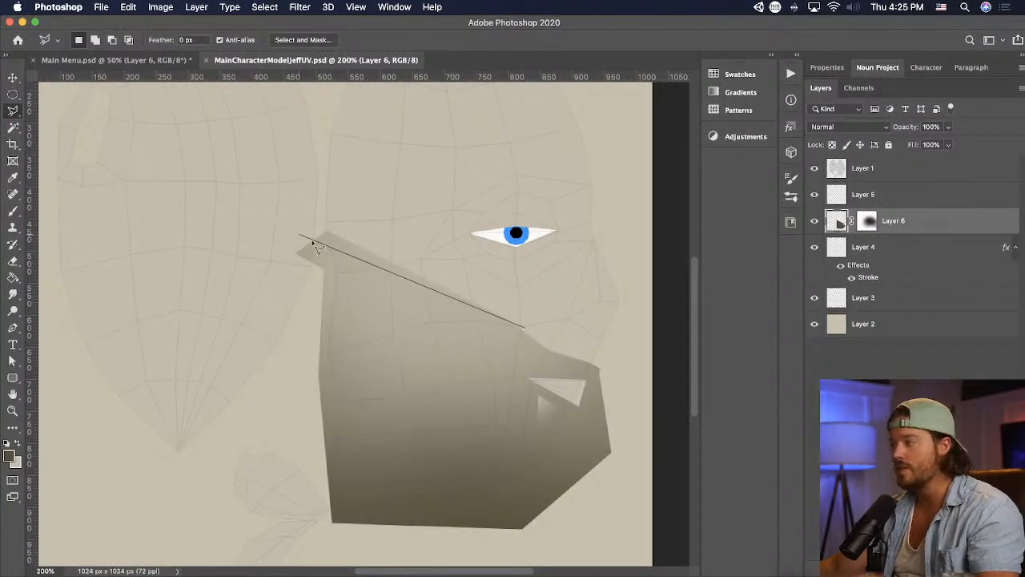
key("Escape")
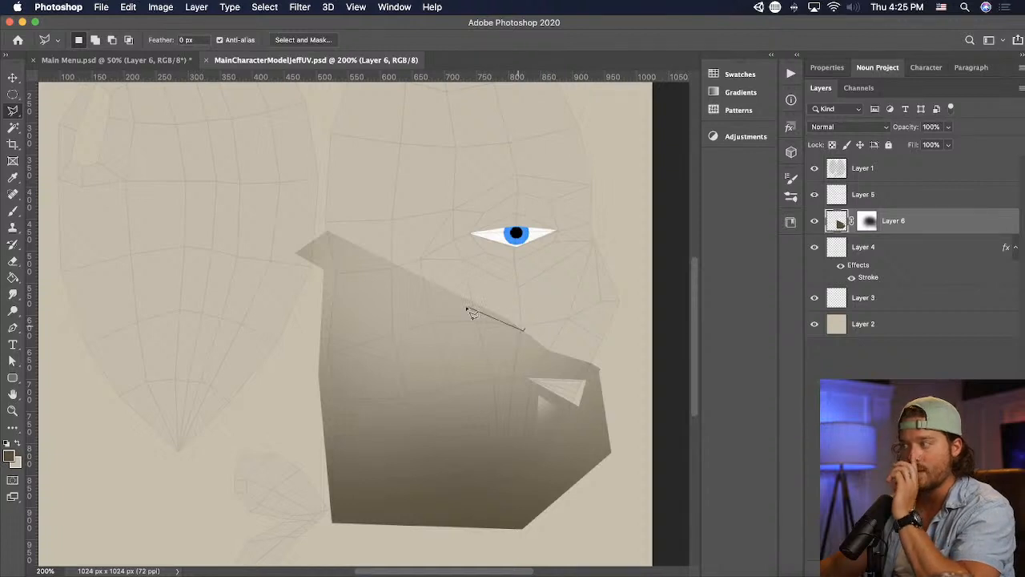
left_click(286, 218)
left_click(301, 189)
left_click(530, 226)
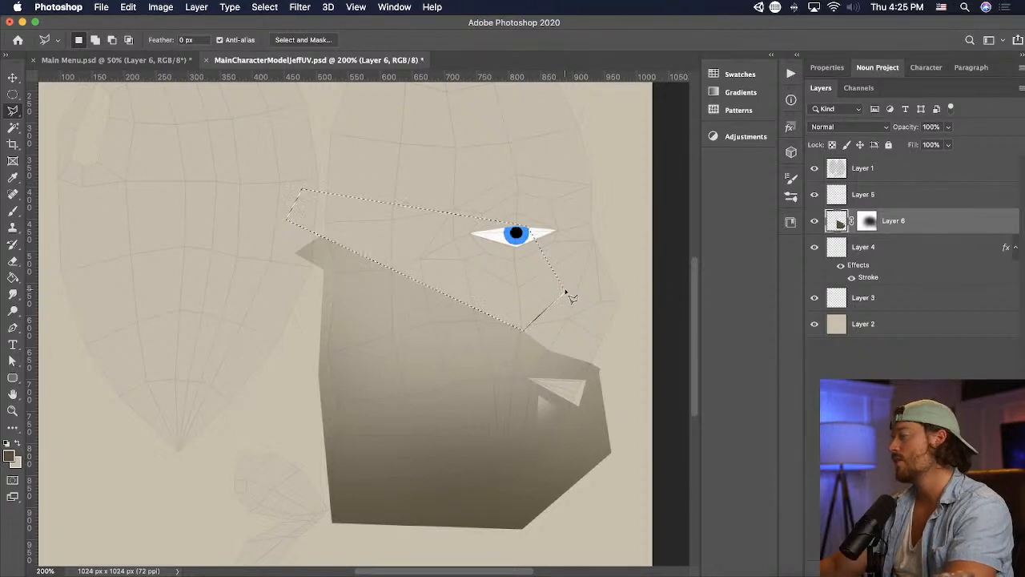
key("super+d")
key("super+s")
- Switch to Unity and examine the reshaped cheek and upper-lip shading on the head
key("super+Tab")
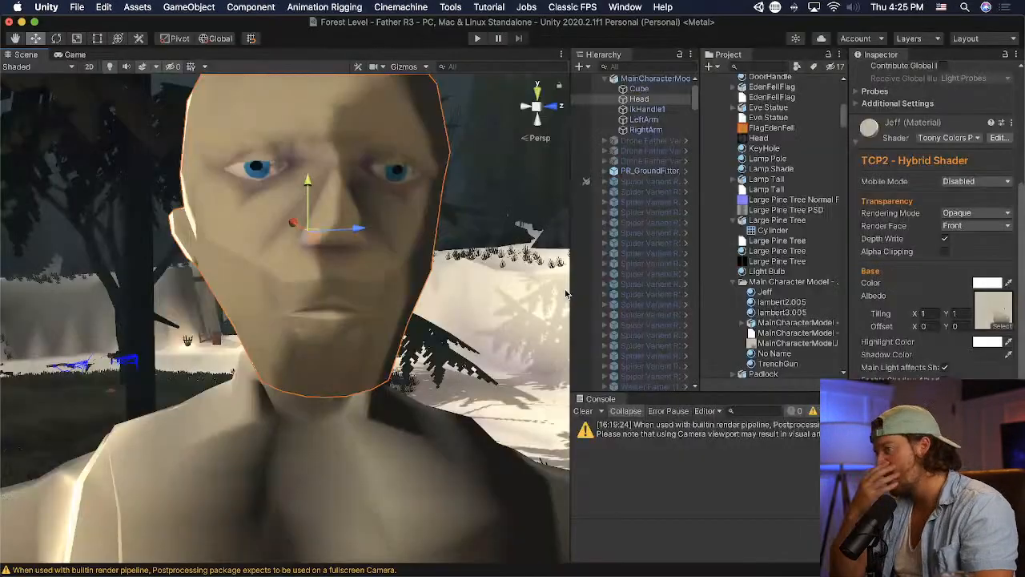
right_click_drag(218, 250, 264, 252)
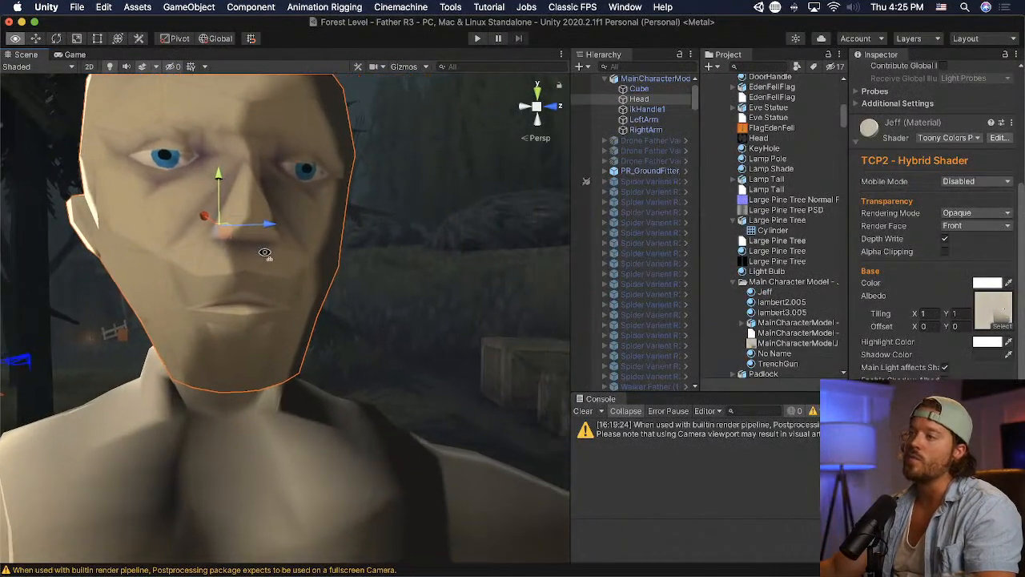
- Switch to Photoshop and fade the brown shape's upper cheek edge by painting on Layer 6's mask with a smaller soft brush, size 175
key("super+Tab")
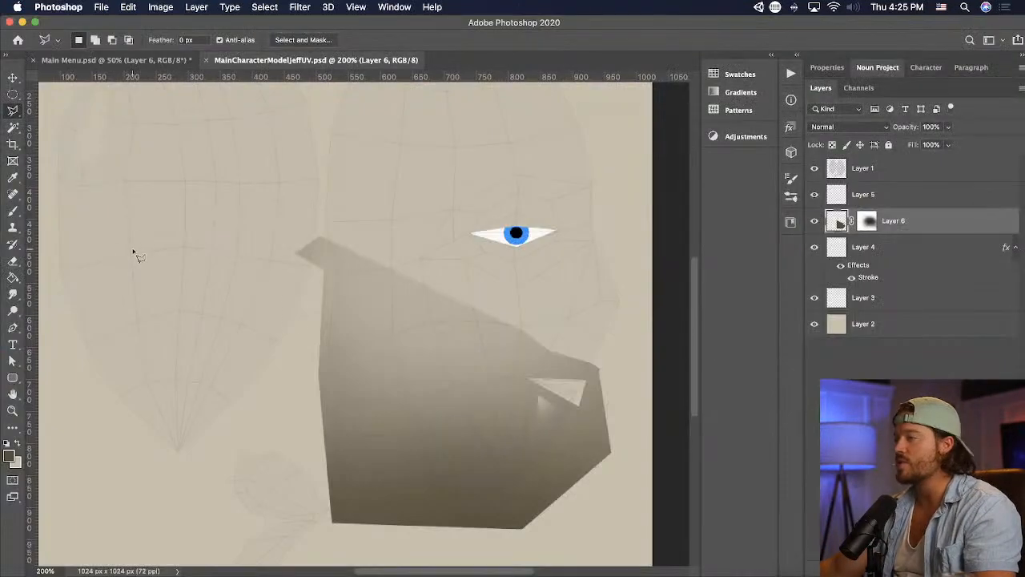
left_click(13, 211)
left_click(868, 221)
key("bracketleft")
key("bracketleft")
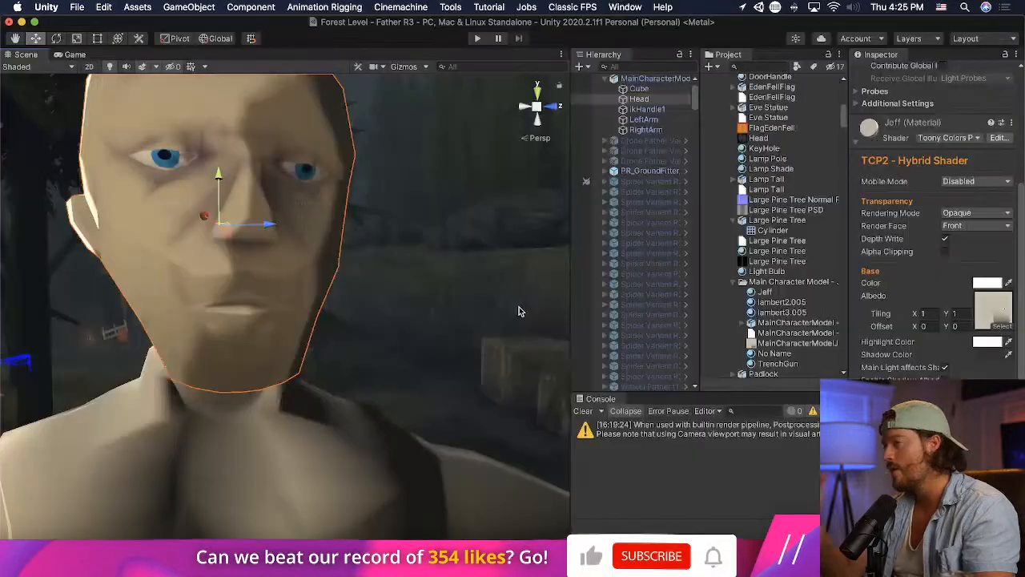
- Switch to Unity and examine the softened cheek shading on the head from several distances and angles
key("super+Tab")
scroll(519, 310, "down", 5)
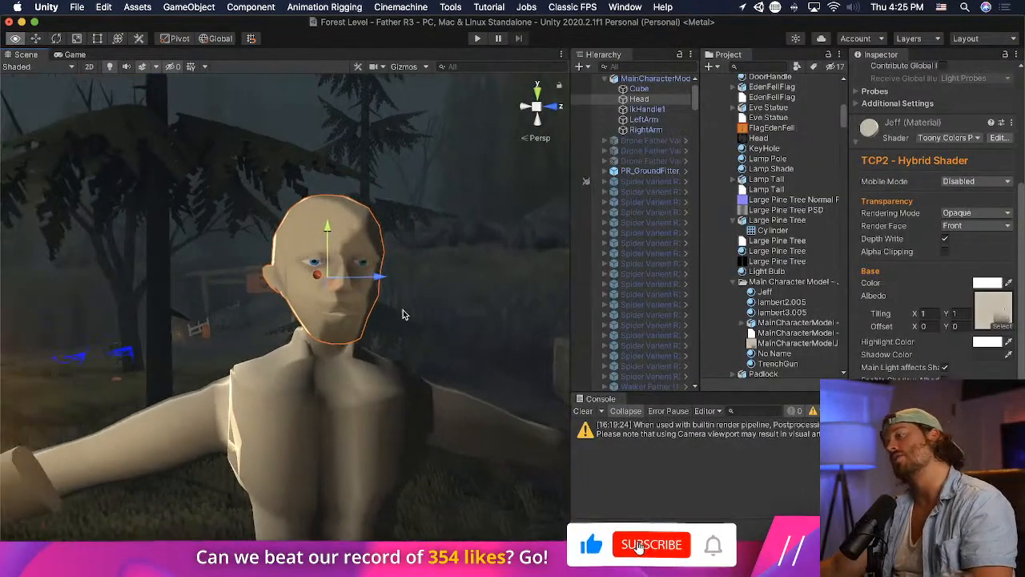
scroll(394, 309, "up", 5)
middle_click_drag(390, 309, 386, 312)
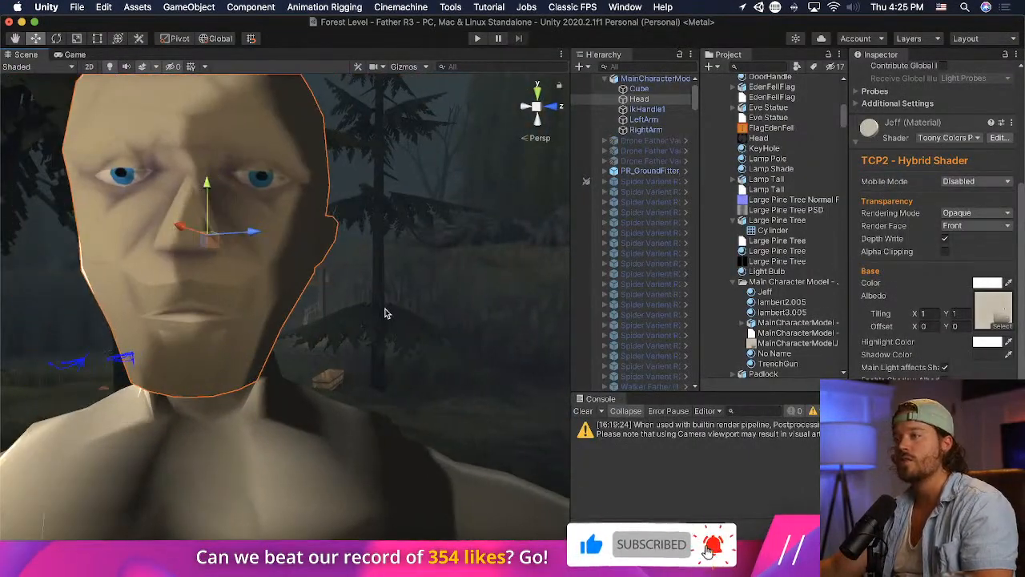
scroll(385, 311, "down", 4)
scroll(385, 314, "down", 3)
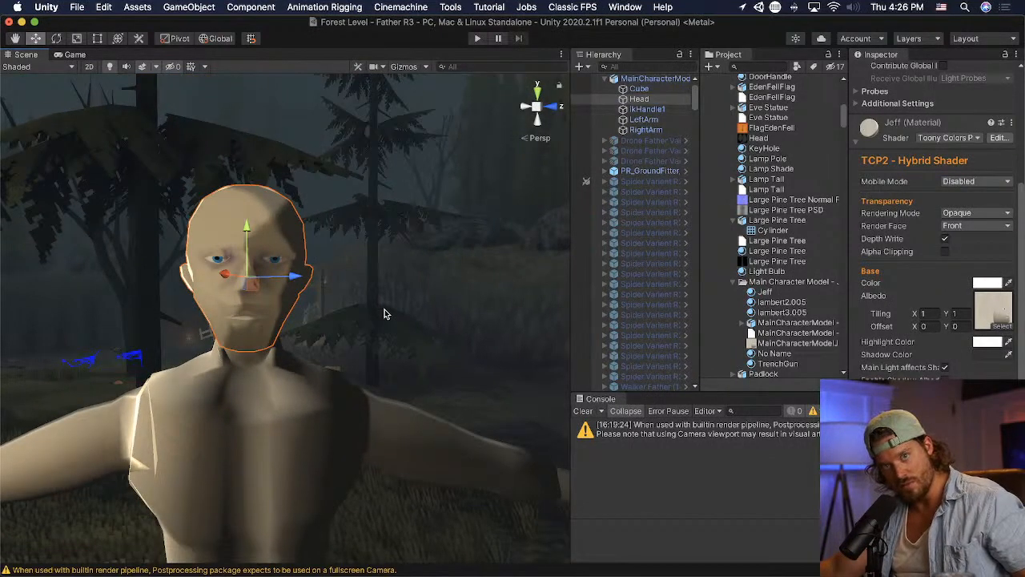
scroll(384, 309, "up", 5)
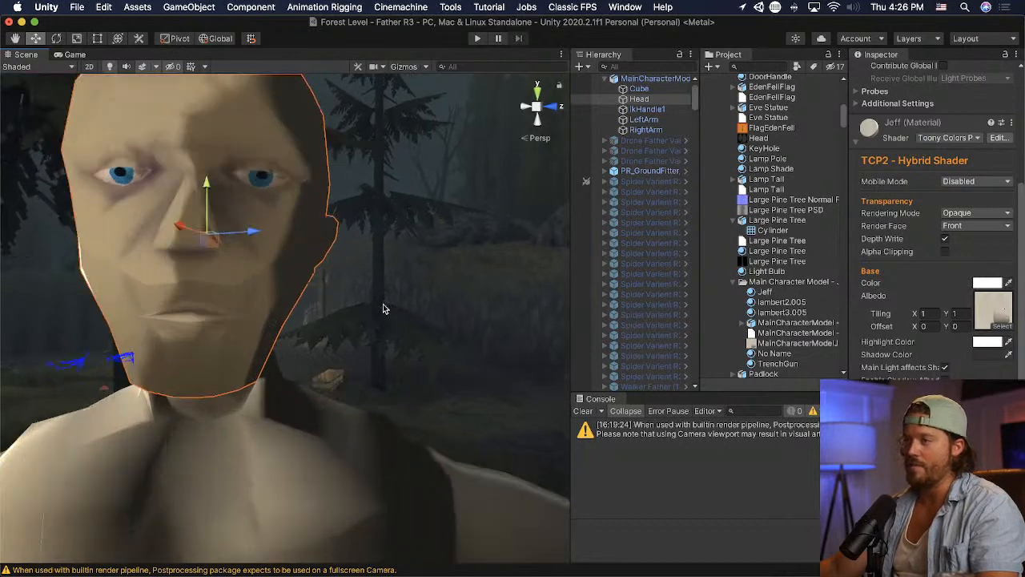
mouse_move(383, 304)
middle_mouse_down()
mouse_move(400, 306)
mouse_move(390, 307)
middle_mouse_up()
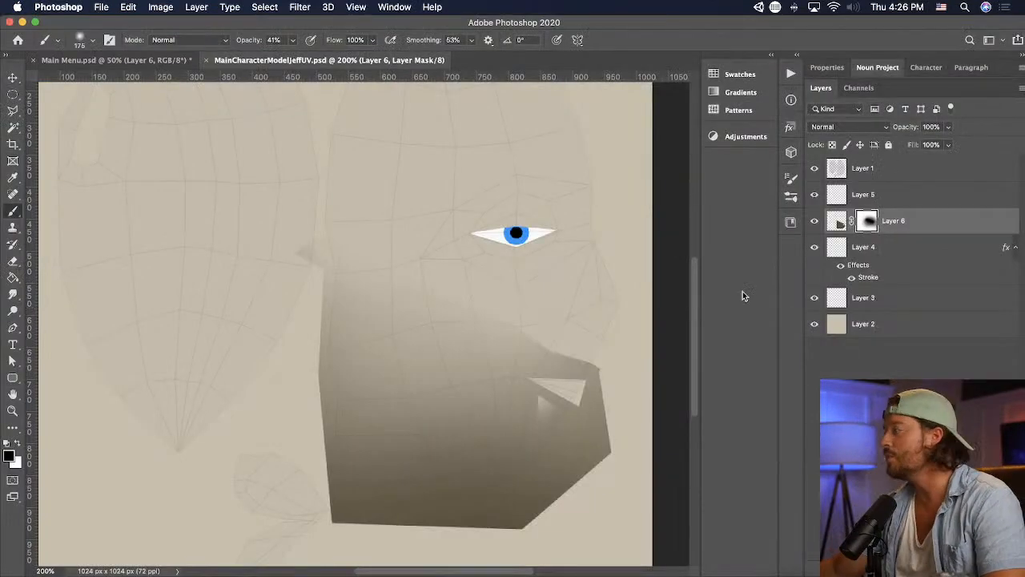
- Paint the triangular mouth area reddish brown (H 14, S 39, B 42) on a new layer above Layer 4 and save the texture
left_click(929, 247)
left_click(993, 569)
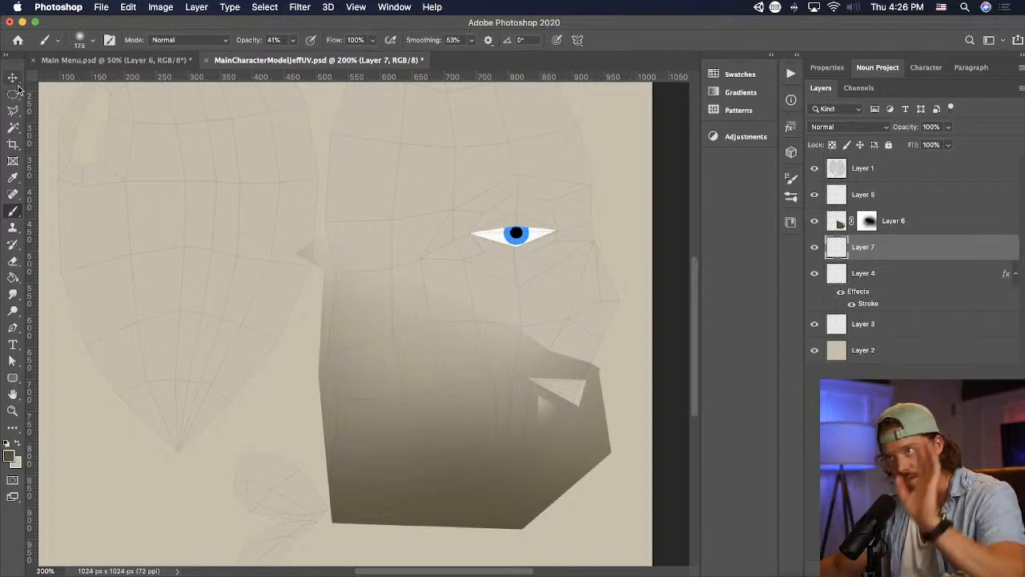
left_click(13, 110)
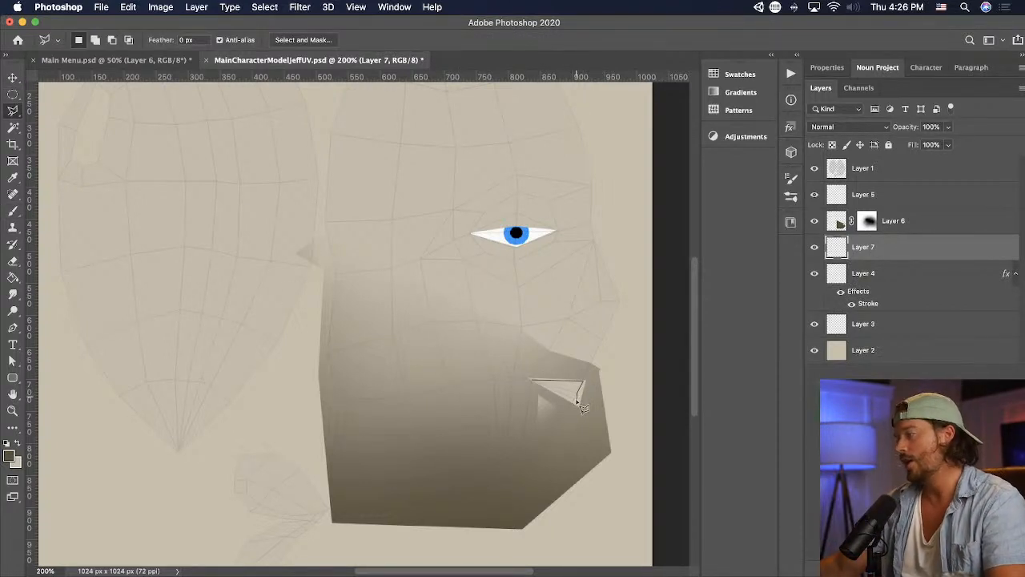
left_click(531, 382)
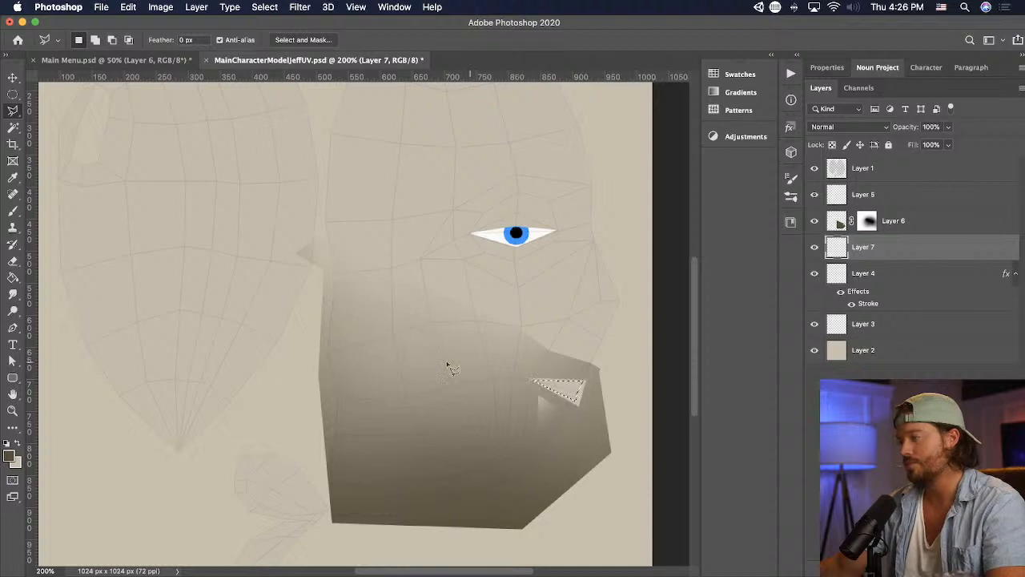
left_click(13, 210)
left_click(9, 455)
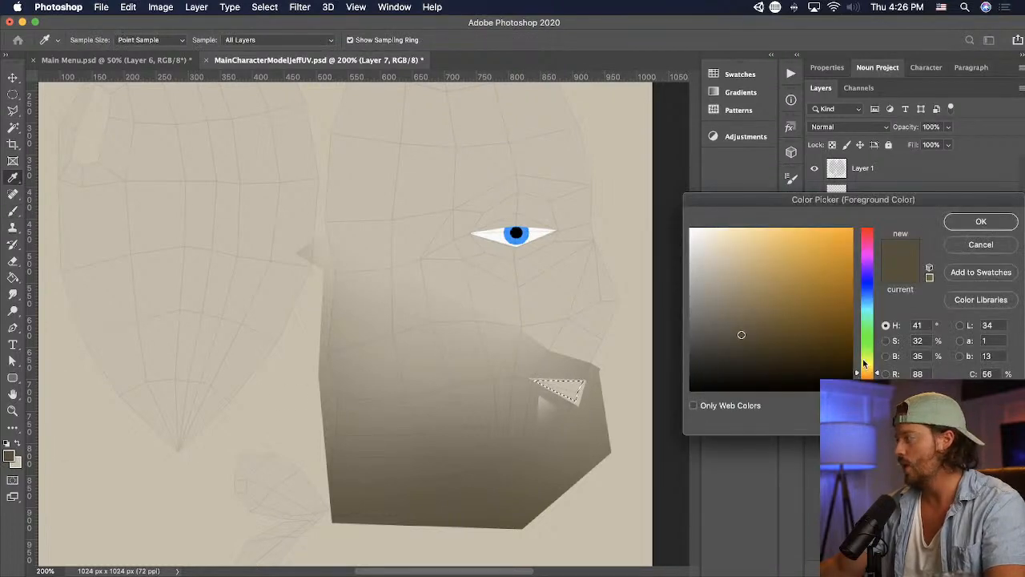
left_click(866, 382)
left_click(749, 324)
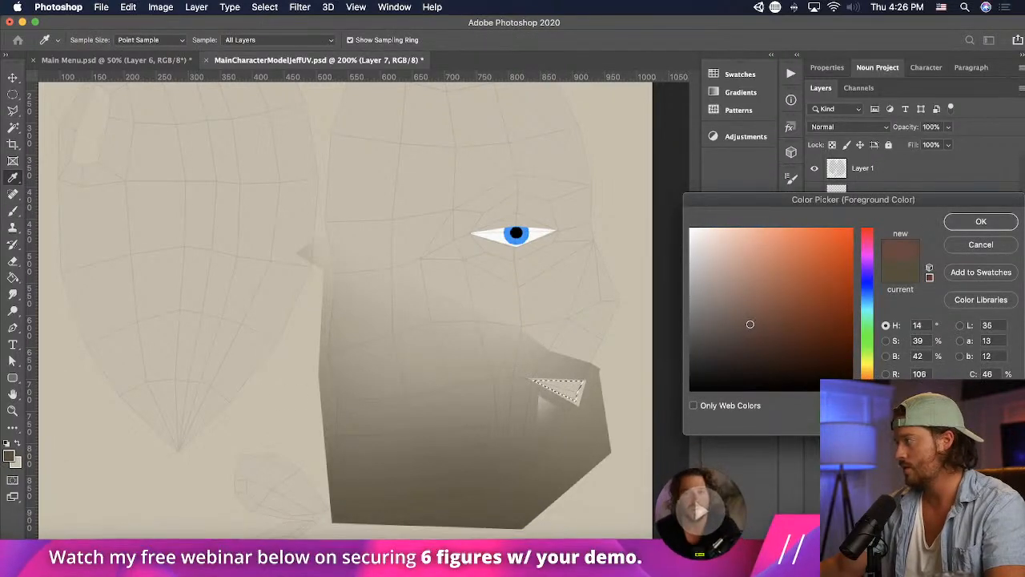
left_click(979, 225)
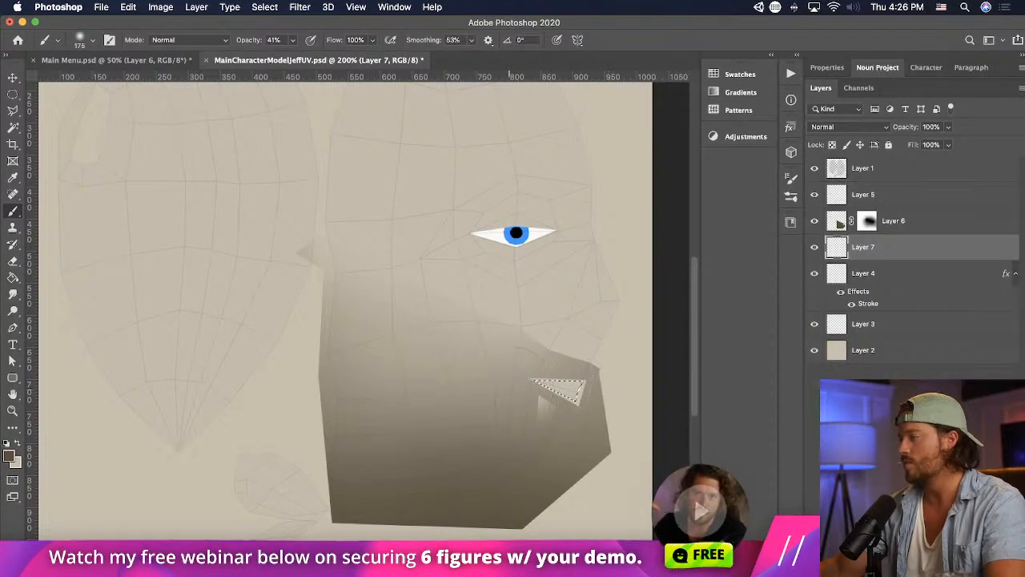
left_click(590, 393)
key("super+d")
key("super+s")
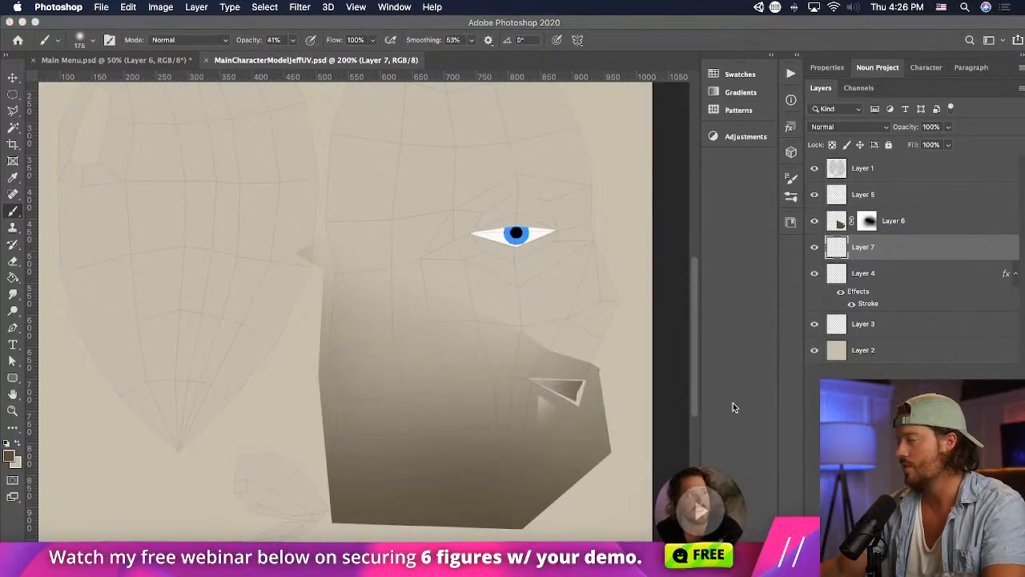
- Switch to Unity and examine the lip coloring on the head from several distances and from the front
key("super+Tab")
scroll(542, 328, "down", 4)
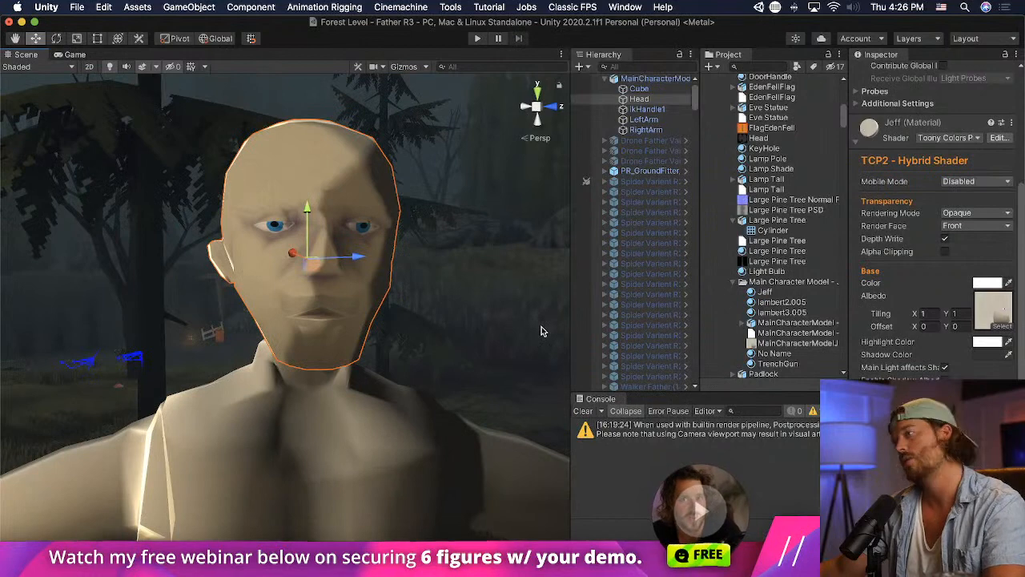
scroll(536, 328, "up", 3)
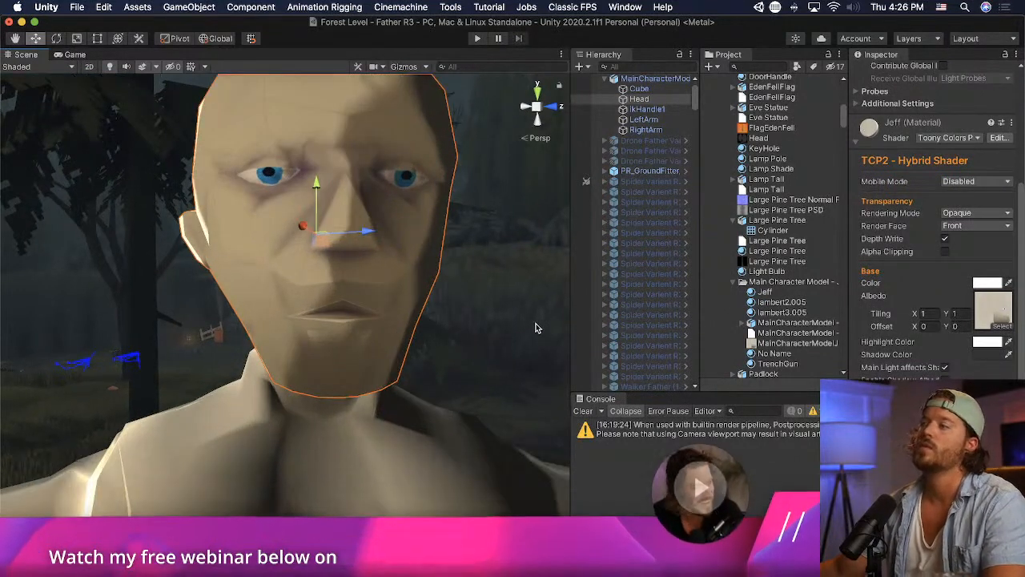
key("f")
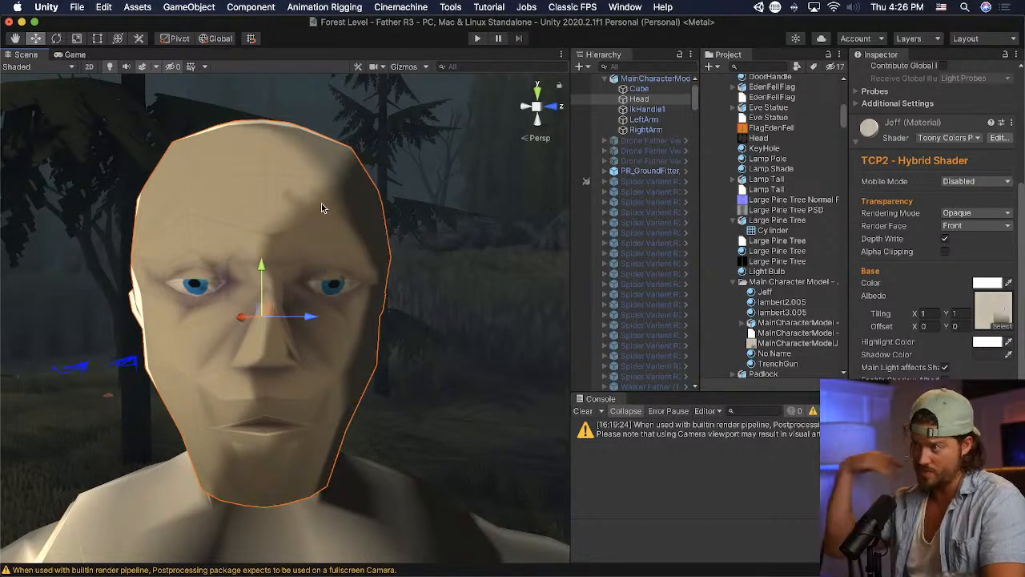
- Switch to Photoshop and select a slanted band on Layer 6 along the brown shape's upper edge, from the cheek to above the mouth
key("super+Tab")
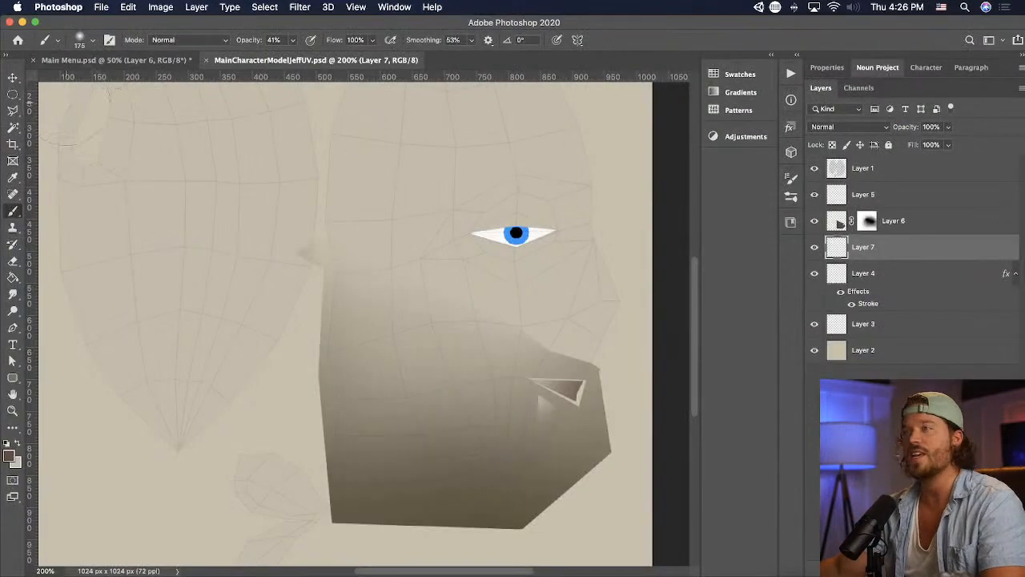
left_click(13, 110)
left_click(838, 225)
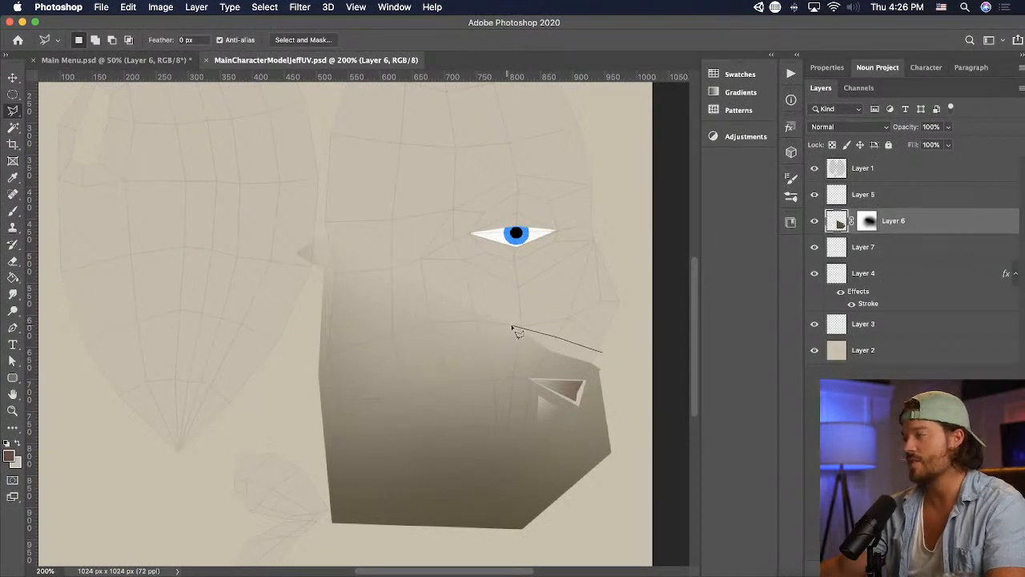
double_click(621, 386)
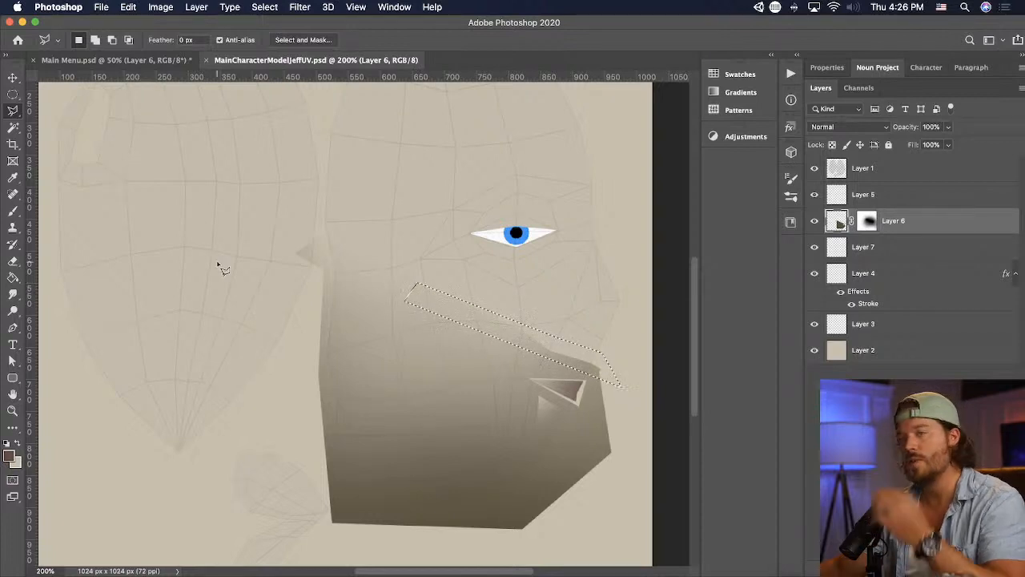
left_click(607, 343, "shift")
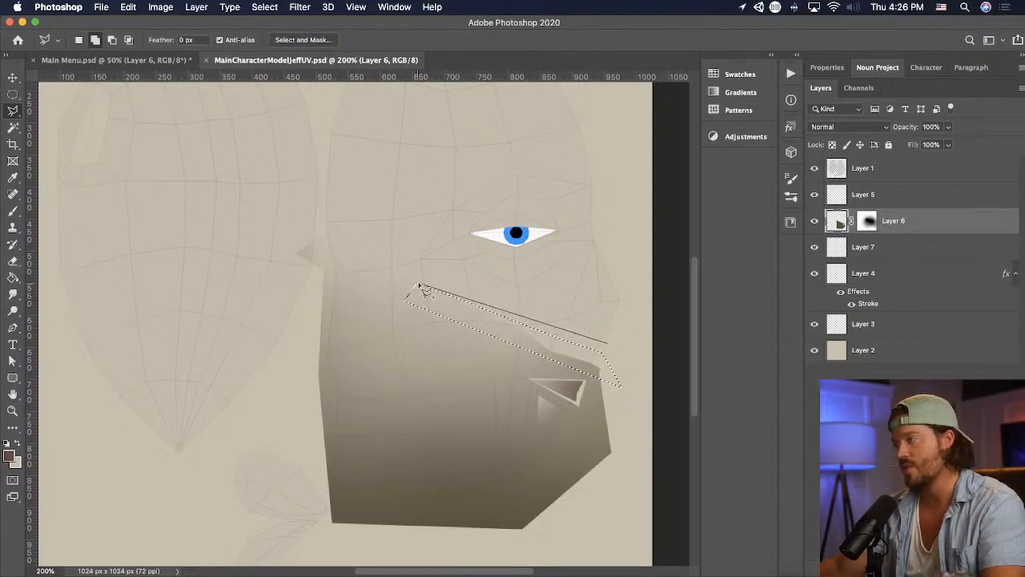
left_click(444, 315)
double_click(606, 371)
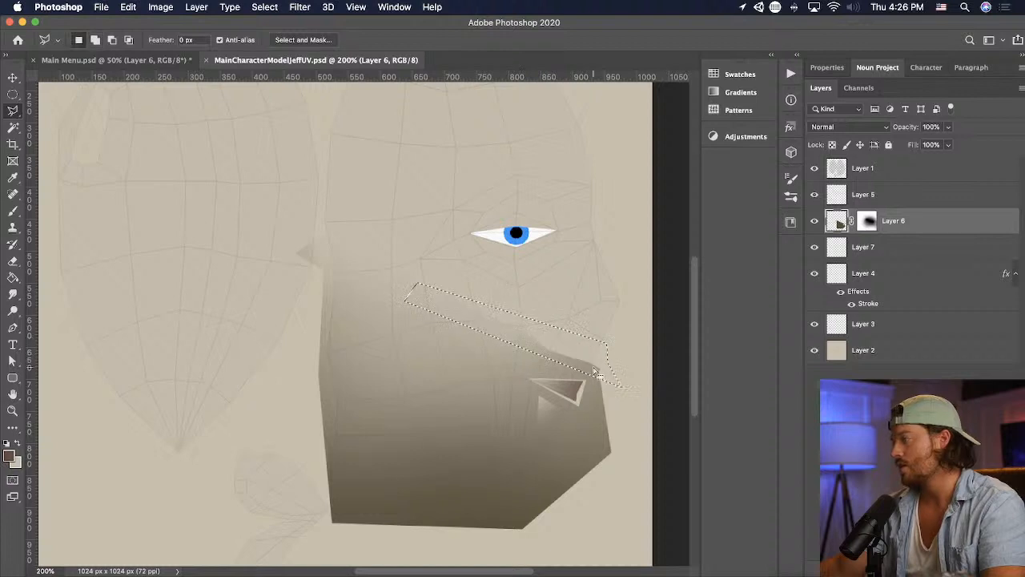
- Try filling the selected band on Layer 6 with the current reddish-brown foreground color
left_click(13, 278)
left_click(584, 348)
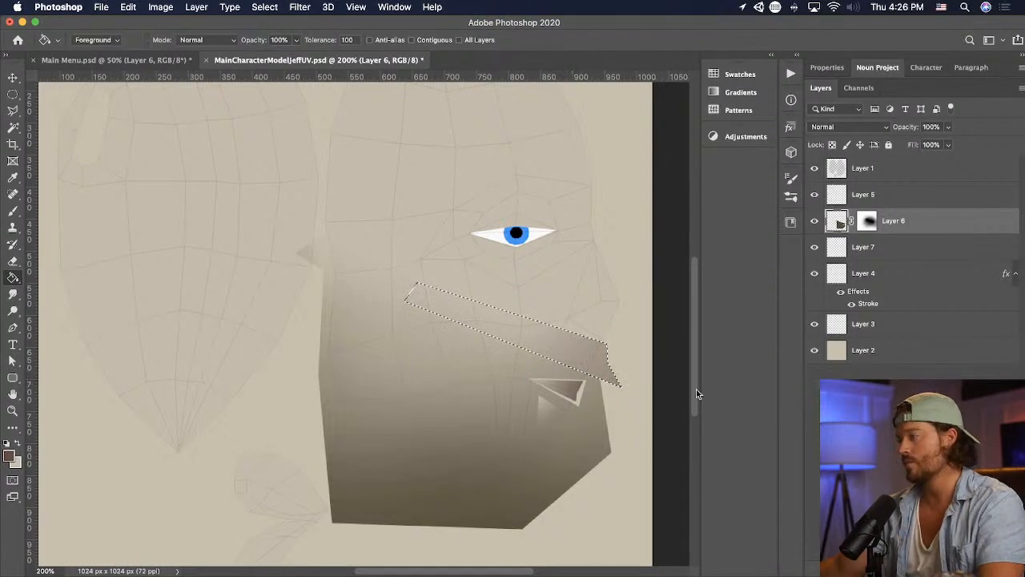
key("super+z")
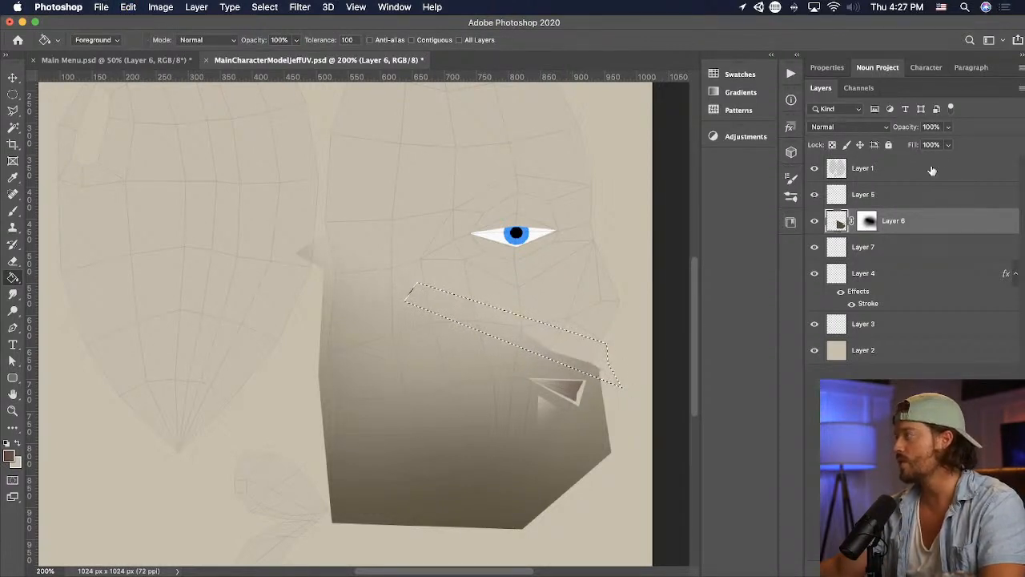
- Fill the selected band with dark brown sampled from the shape's lower corner, save the texture, and switch to Unity
key("i")
left_click(336, 512)
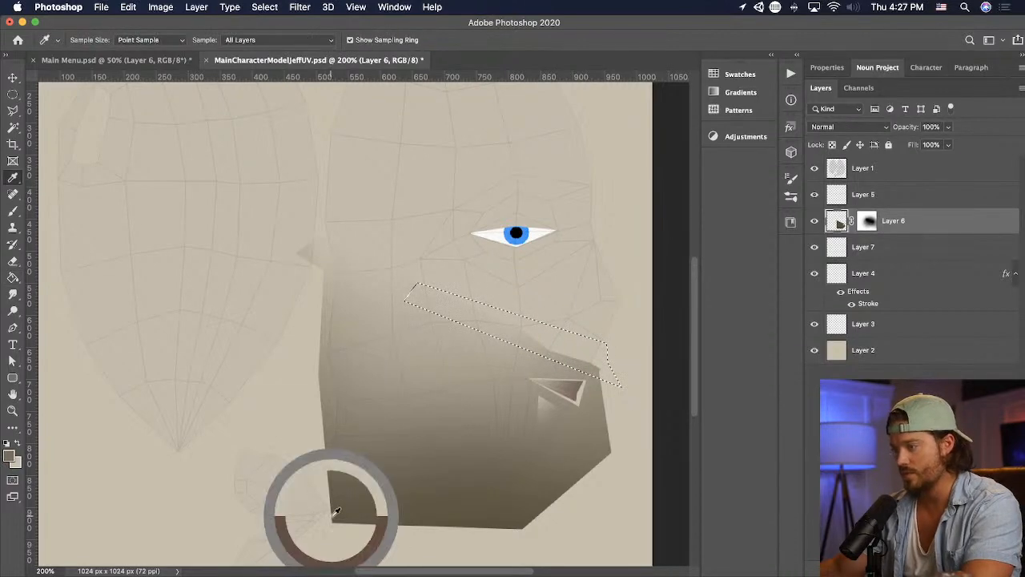
key("g")
left_click(591, 349)
key("super+d")
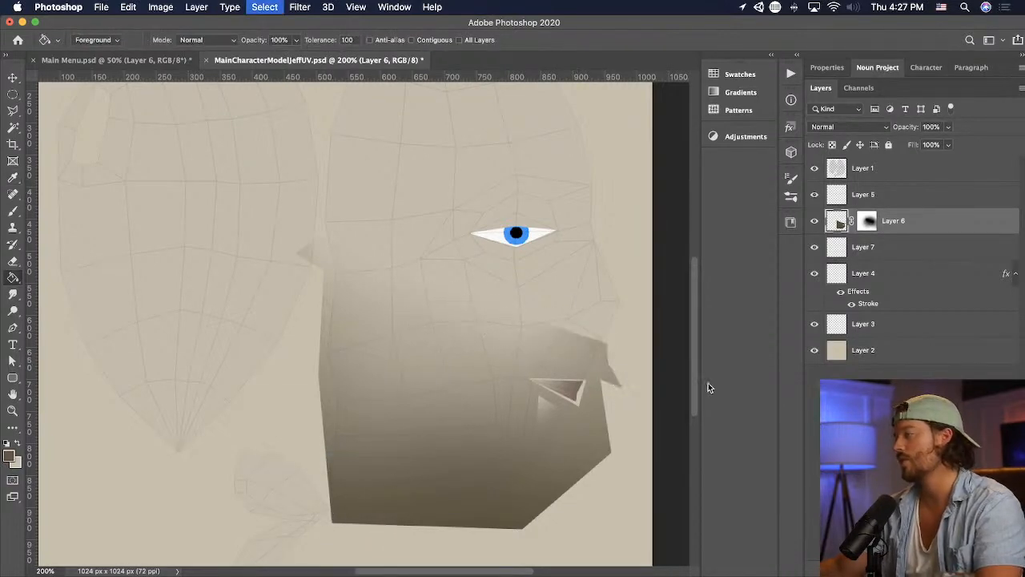
key("super+Tab")
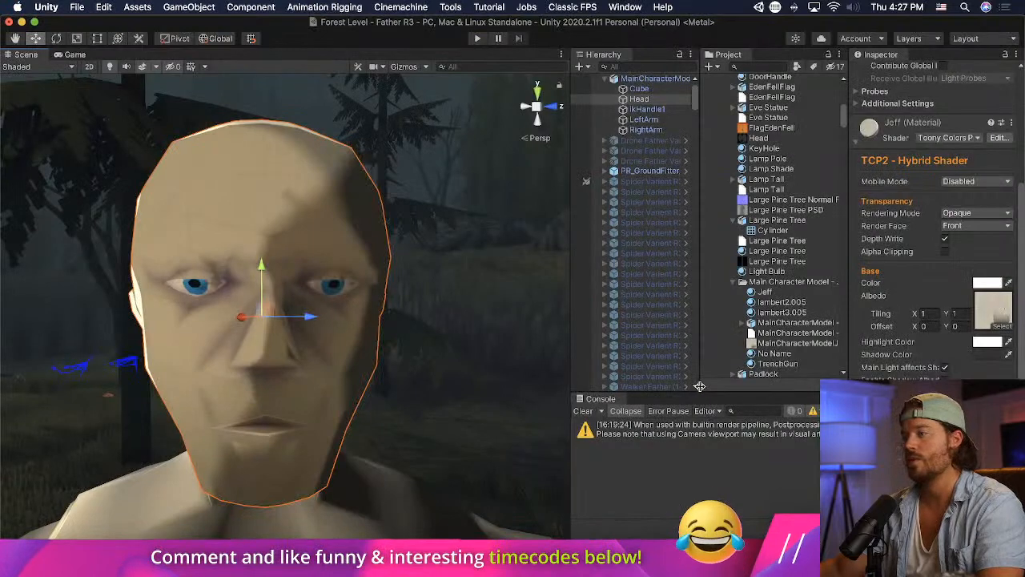
- Switch to Photoshop, trim the brown upper-lip edge on Layer 6 with a four-sided selection, and save with Layer 5 active
key("super+Tab")
key("l")
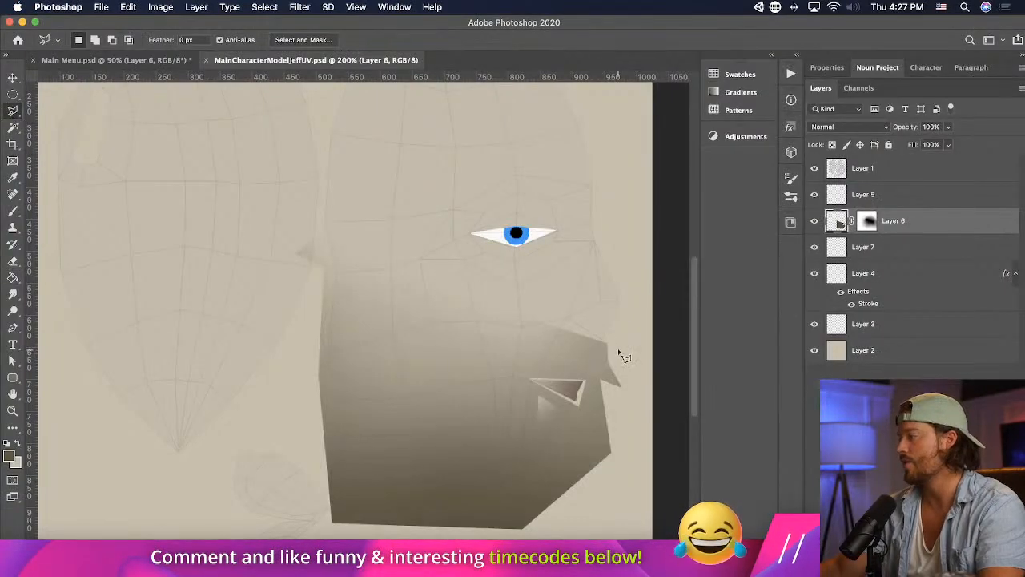
left_click(615, 349)
left_click(554, 324)
left_click(556, 282)
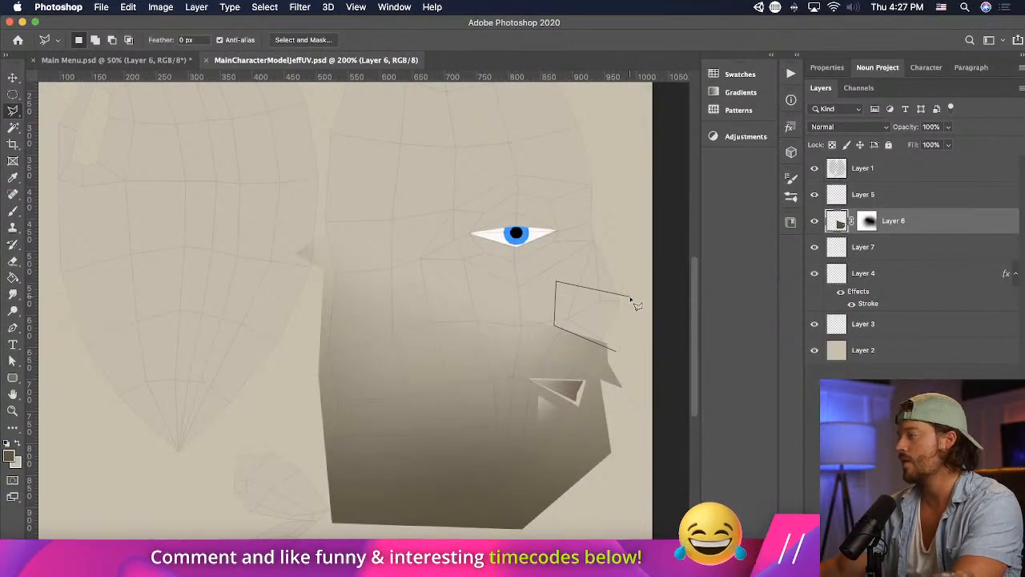
double_click(630, 296)
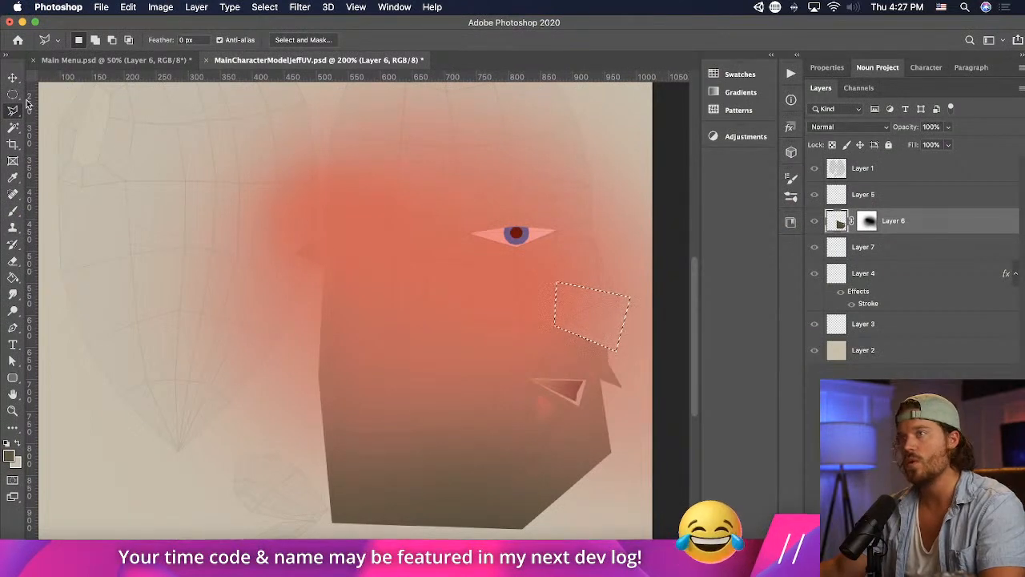
key("m")
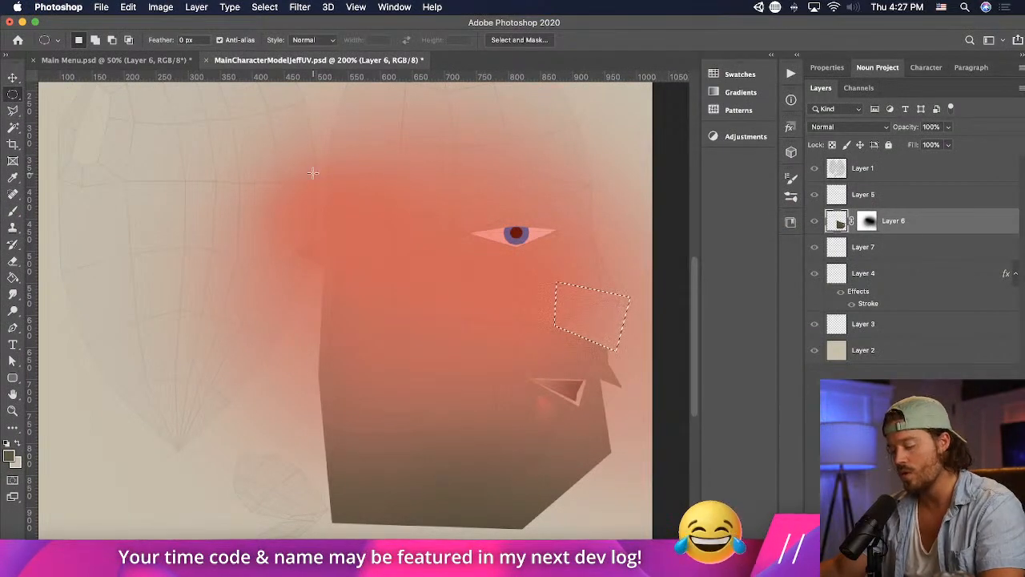
left_click(953, 170)
key("1")
left_click(934, 202)
key("super+s")
- Switch to Unity and examine the extended upper-lip shading on the head from several distances
key("super+Tab")
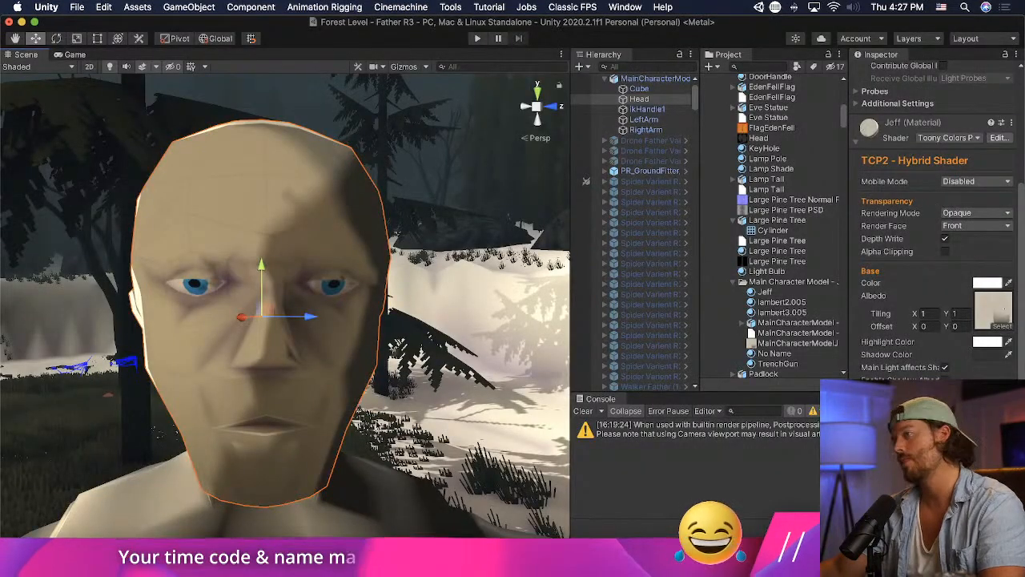
scroll(244, 380, "down", 10)
scroll(244, 380, "up", 6)
scroll(244, 379, "up", 5)
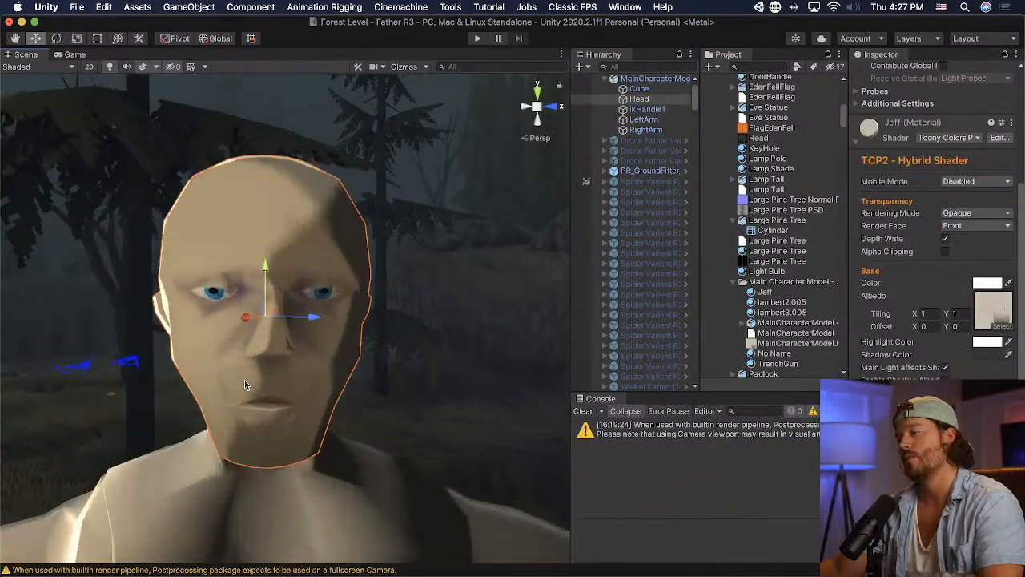
left_click_drag(244, 380, 210, 428, "alt")
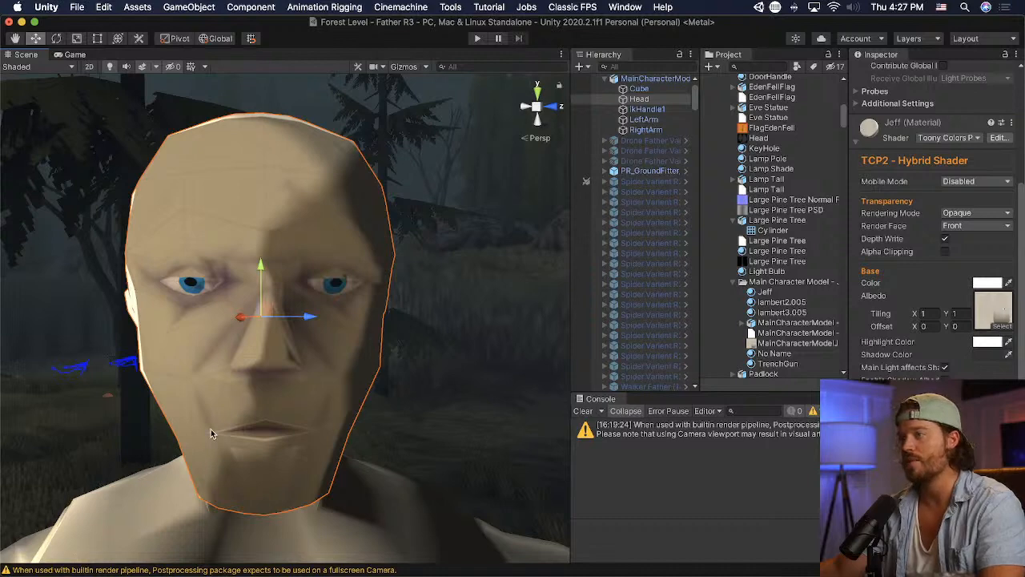
- Switch to Photoshop, create an angular dark brown eyebrow above the eye on Layer 5, and save the texture
key("super+Tab")
left_click(12, 111)
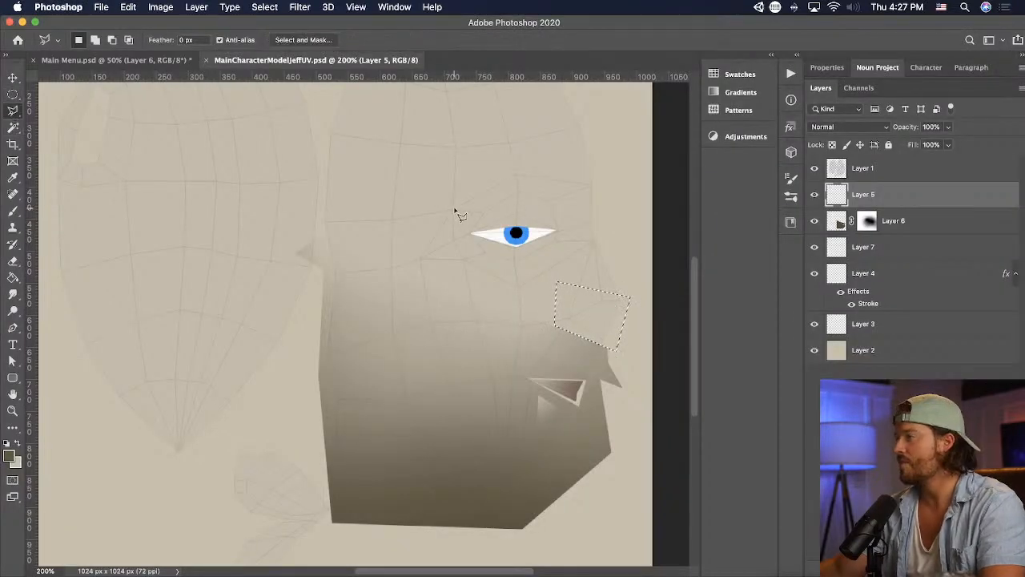
key("super+d")
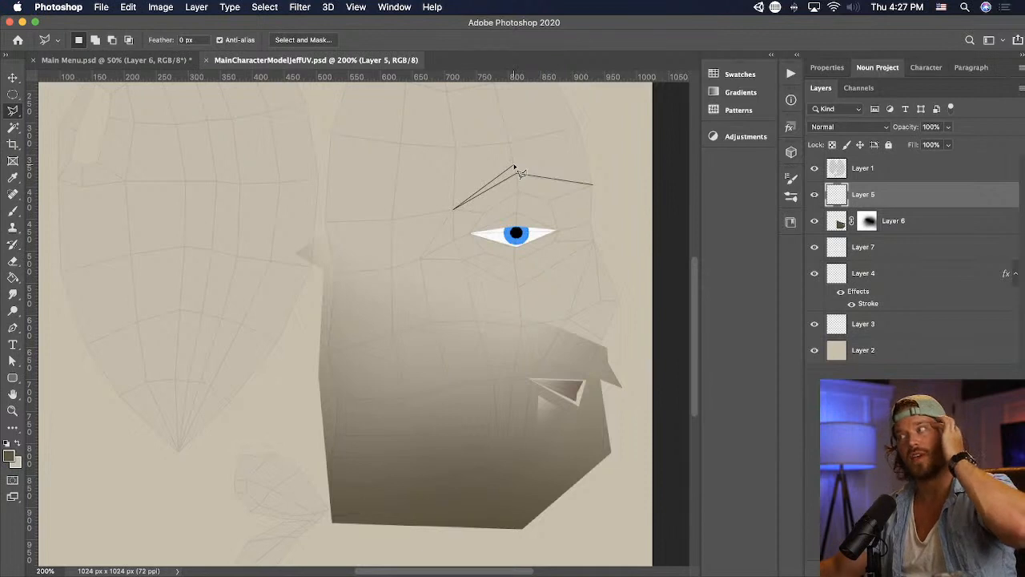
double_click(590, 197)
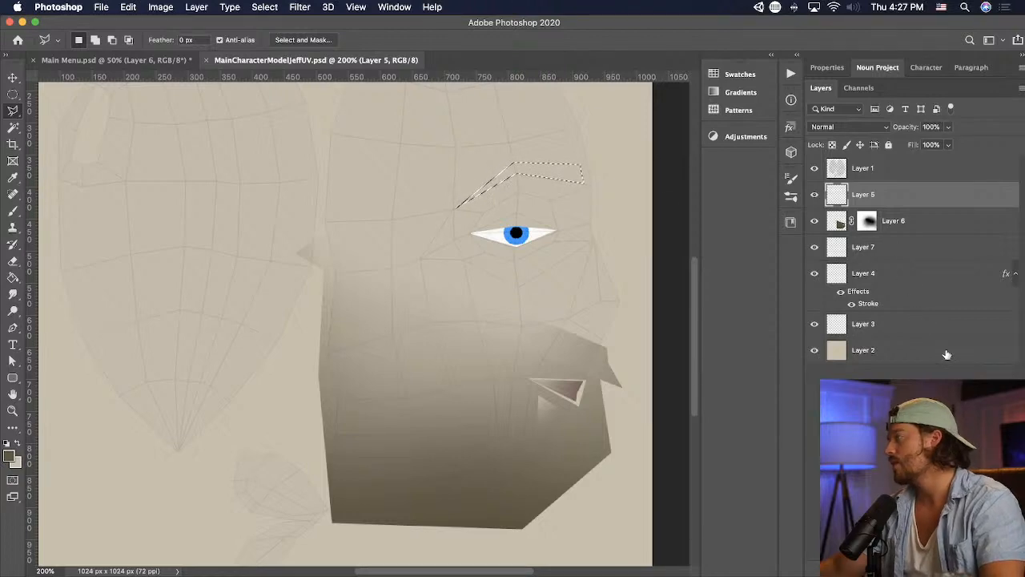
left_click(13, 277)
left_click(548, 172)
key("super+s")
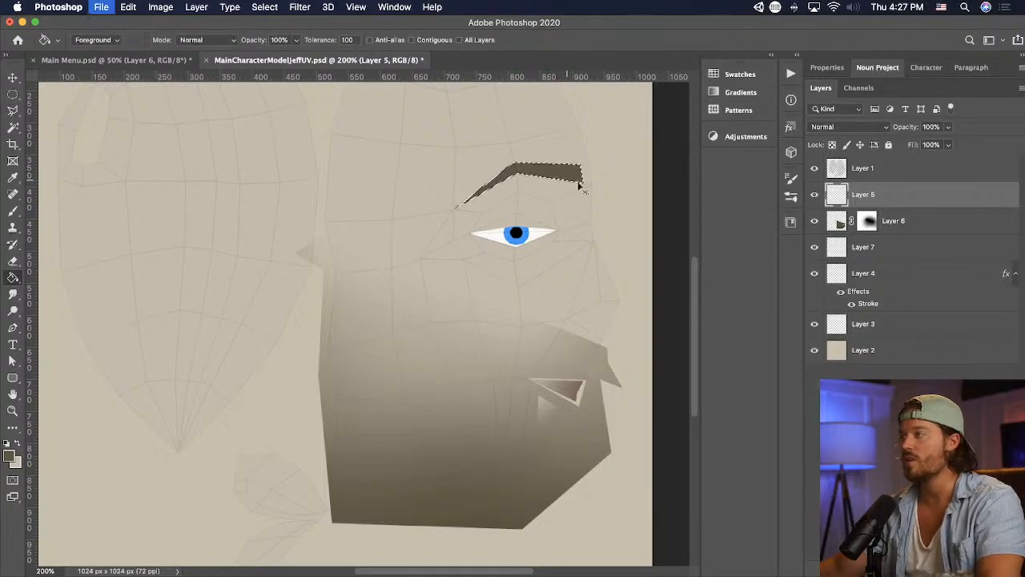
key("super+d")
- Switch to Unity and examine the eyebrows on the head from different distances
key("super+Tab")
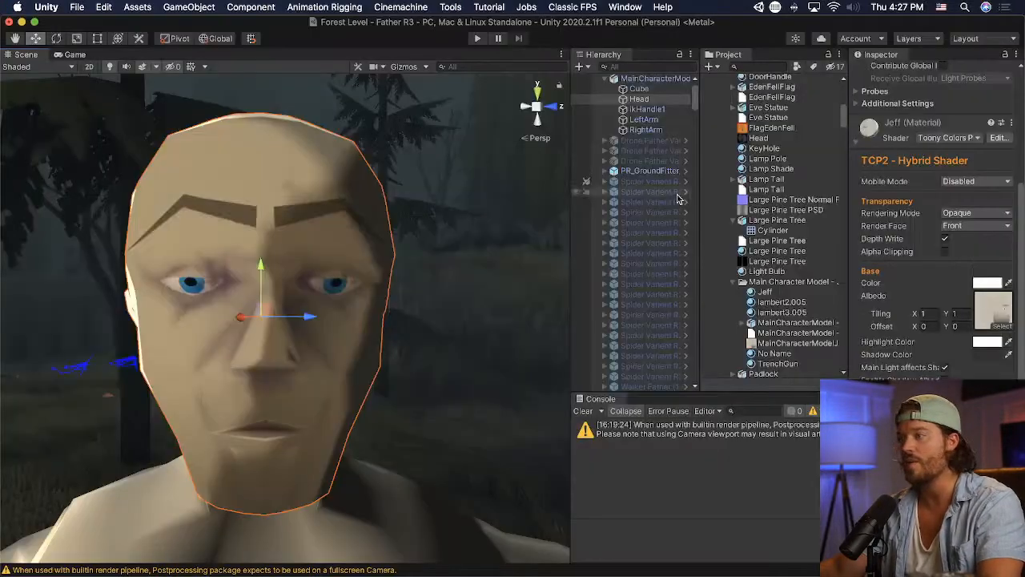
scroll(315, 352, "down", 10)
scroll(314, 353, "up", 9)
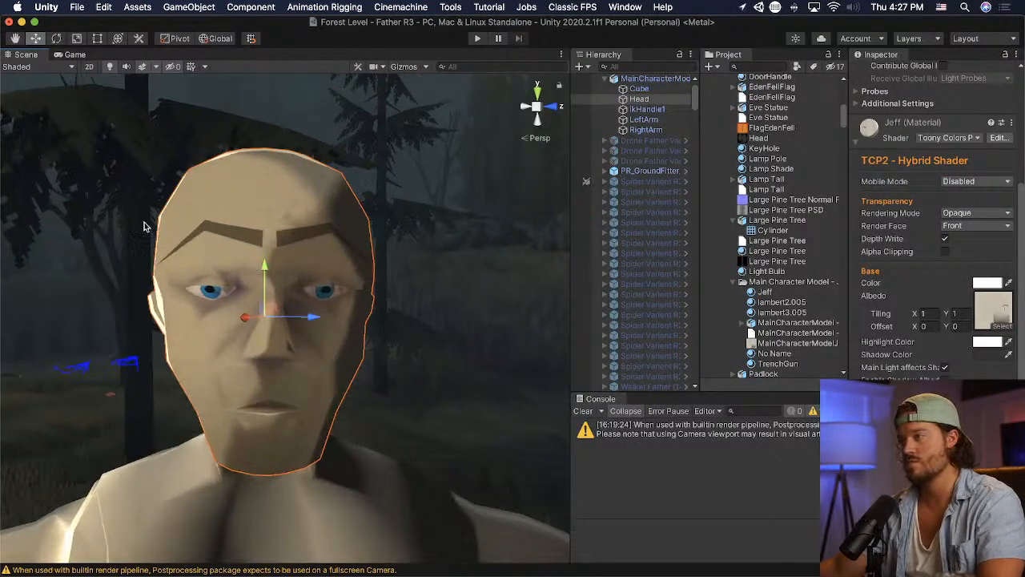
- Switch to Photoshop and cut a slanted piece off the eyebrow's inner end on Layer 5
key("super+Tab")
key("l")
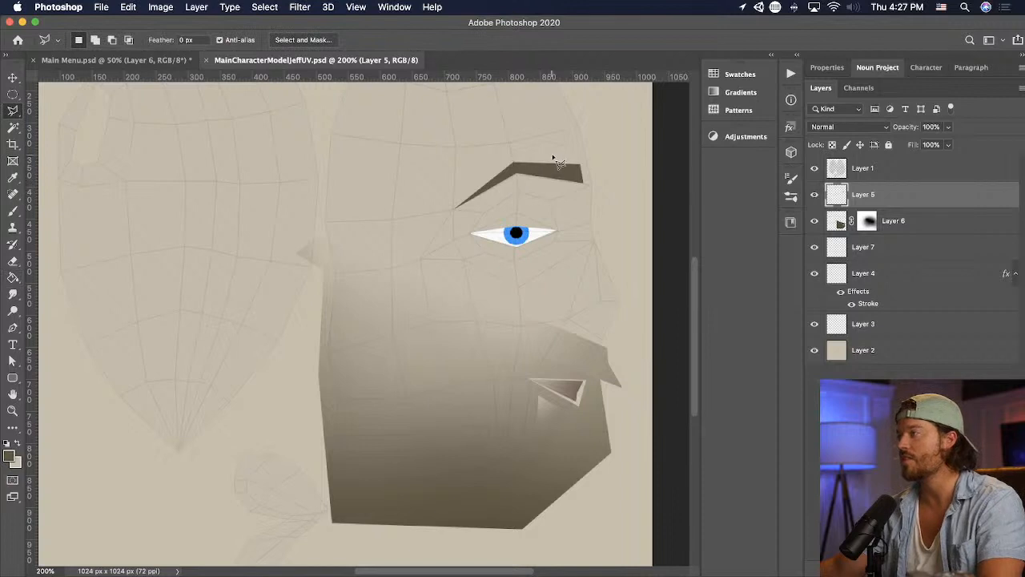
left_click(594, 134)
key("Delete")
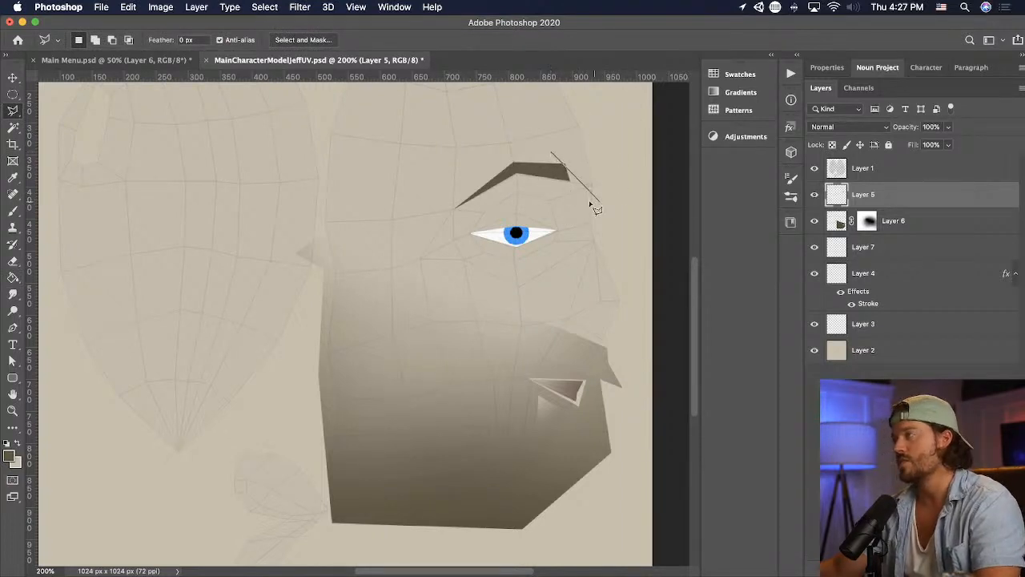
- Deselect the trimmed eyebrow area, save the texture, and check the result in Unity
key("super+d")
key("super+s")
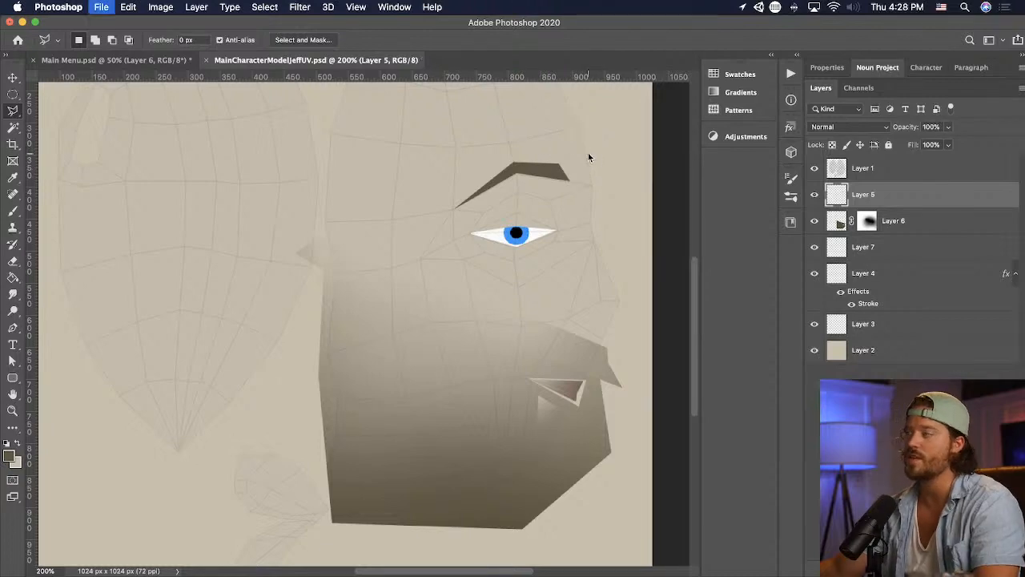
key("super+Tab")
key("super+Tab")
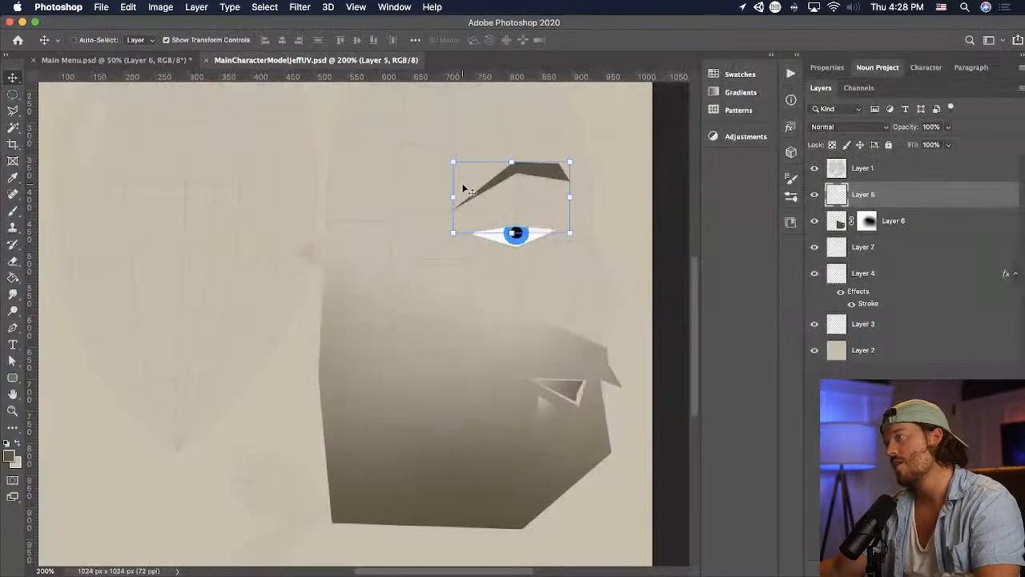
- Cut the eyebrow out of Layer 5 and paste it onto its own layer
left_click_drag(512, 160, 512, 173)
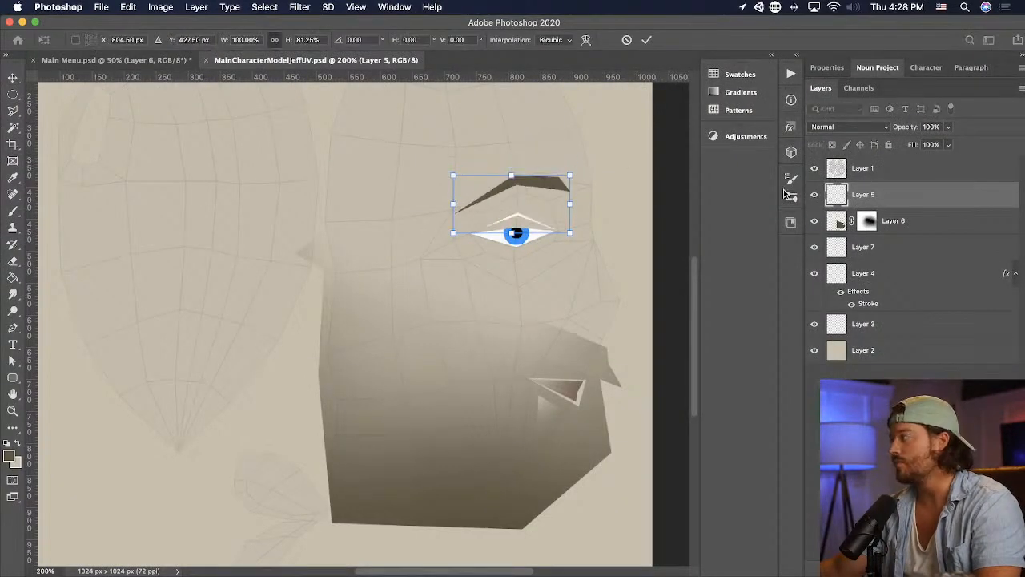
key("super+z")
left_click(12, 95)
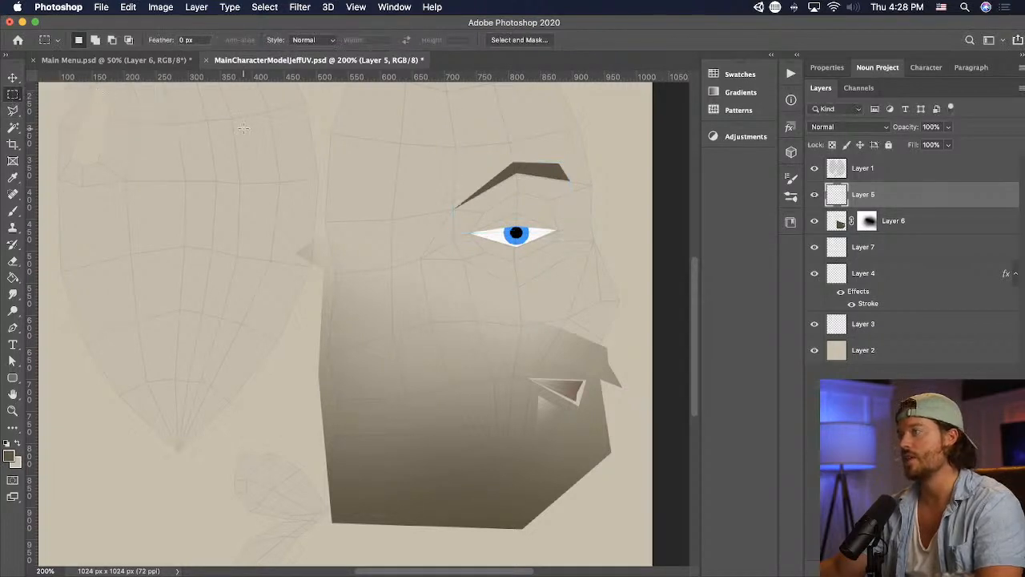
left_click_drag(430, 148, 588, 205)
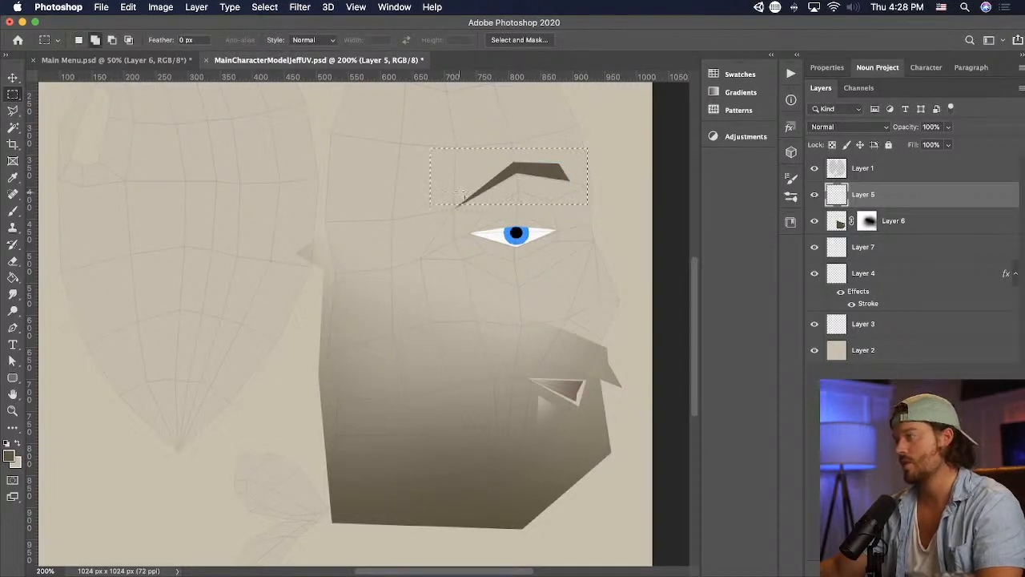
left_click_drag(439, 183, 463, 216, "shift")
key("super+x")
key("super+v")
key("v")
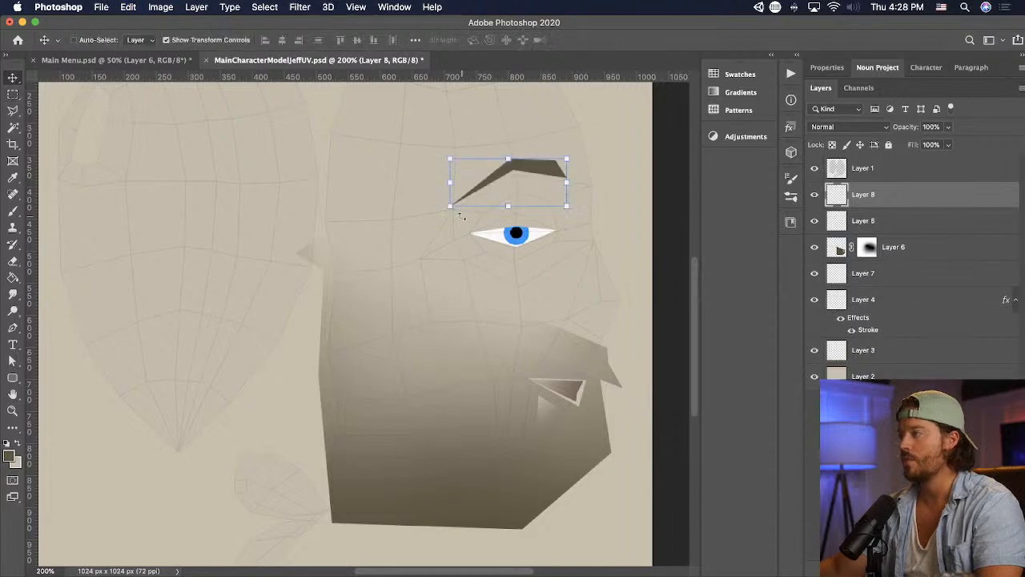
- Flatten the separated eyebrow above the eye and fade its outer end with a soft black brush on a layer mask
left_click_drag(506, 161, 580, 156)
key("Return")
key("Return")
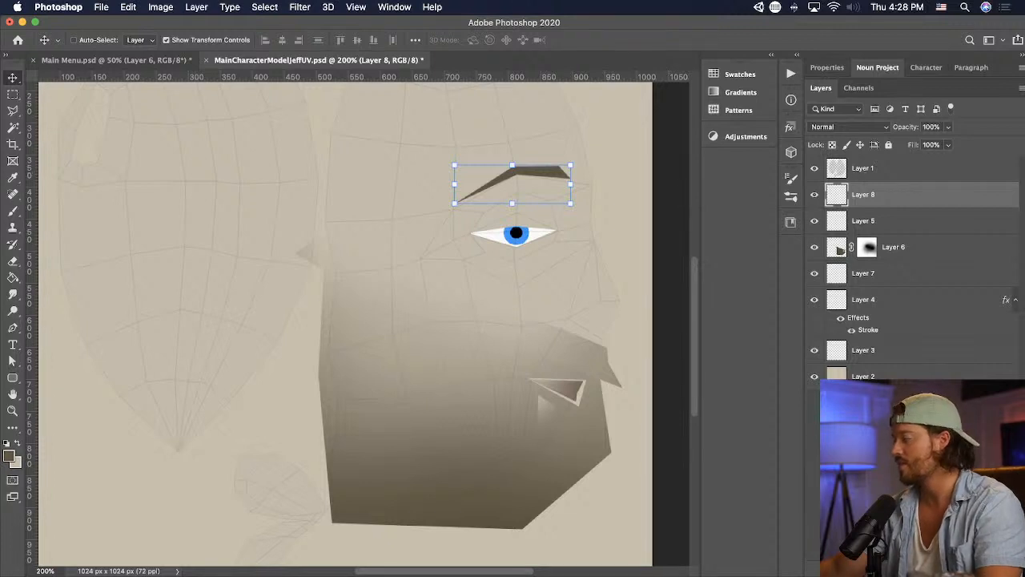
left_click(897, 571)
left_click(15, 210)
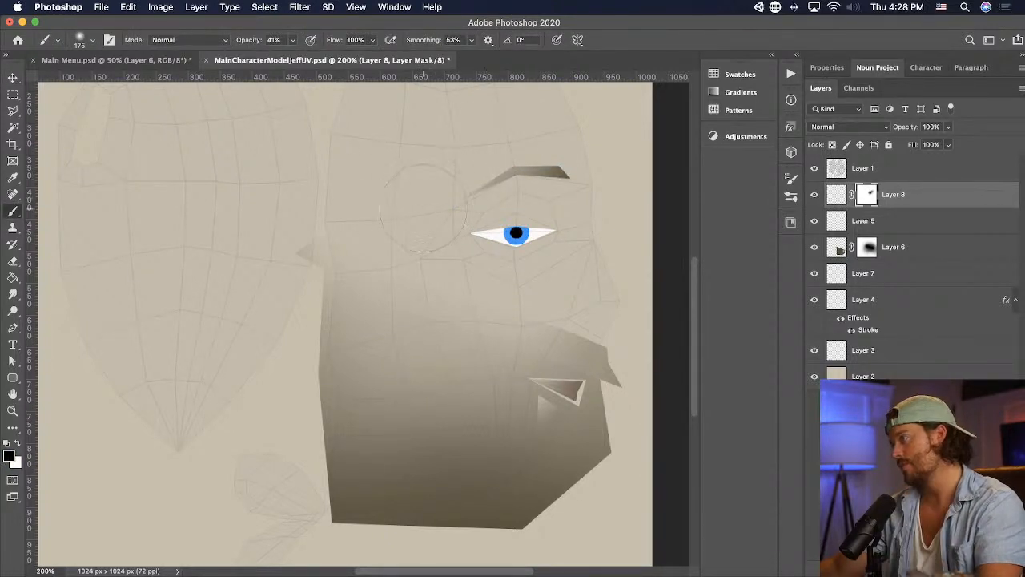
- Switch to Unity and examine the faded, thinner eyebrows on the head from near and far
key("super+Tab")
scroll(422, 216, "down", 5)
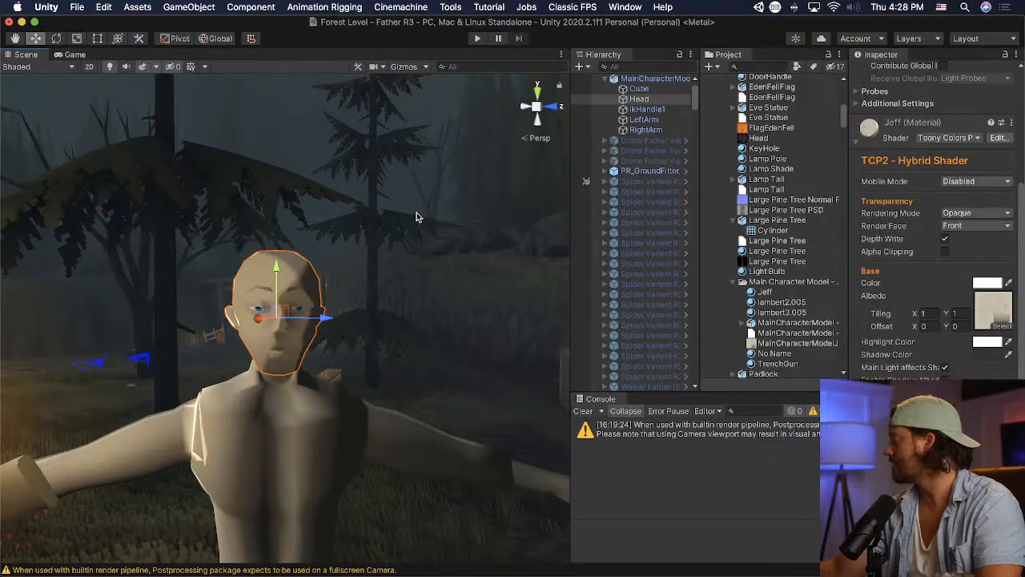
scroll(416, 212, "up", 5)
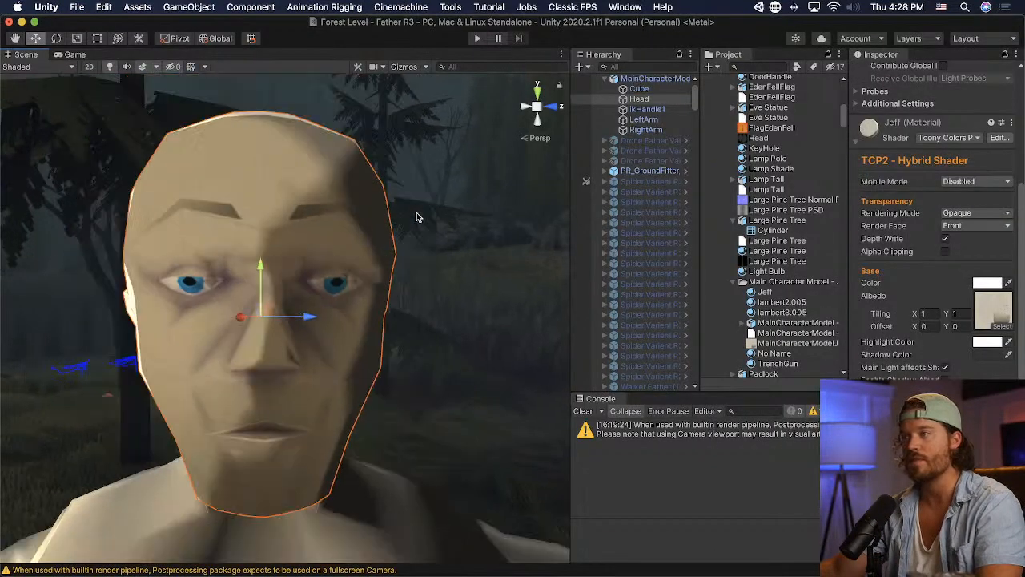
- Switch to Photoshop, shift the Layer 8 eyebrow down about 6 px, and check it on the head in Unity
key("super+Tab")
key("v")
left_click(525, 116)
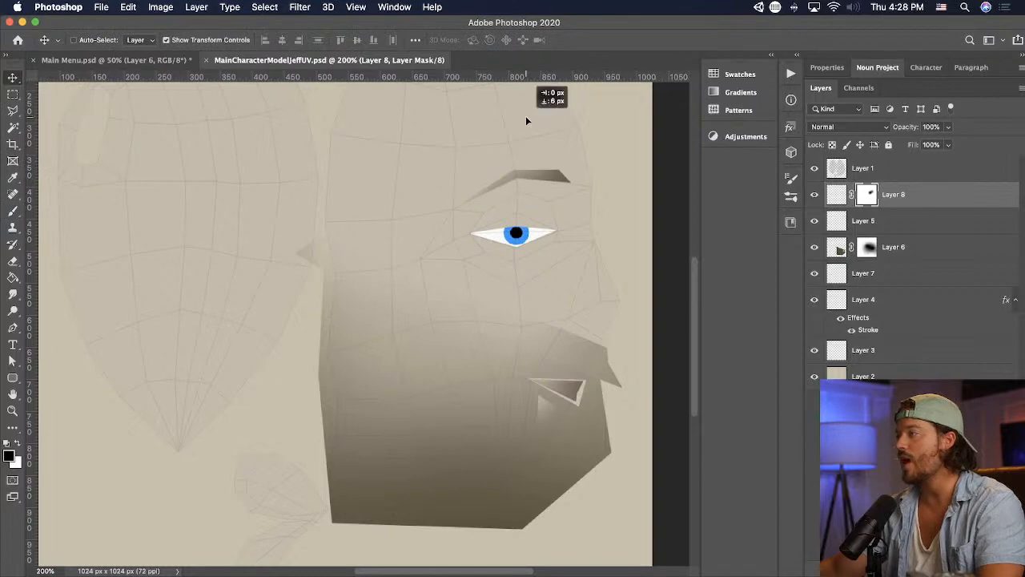
key("super+Tab")
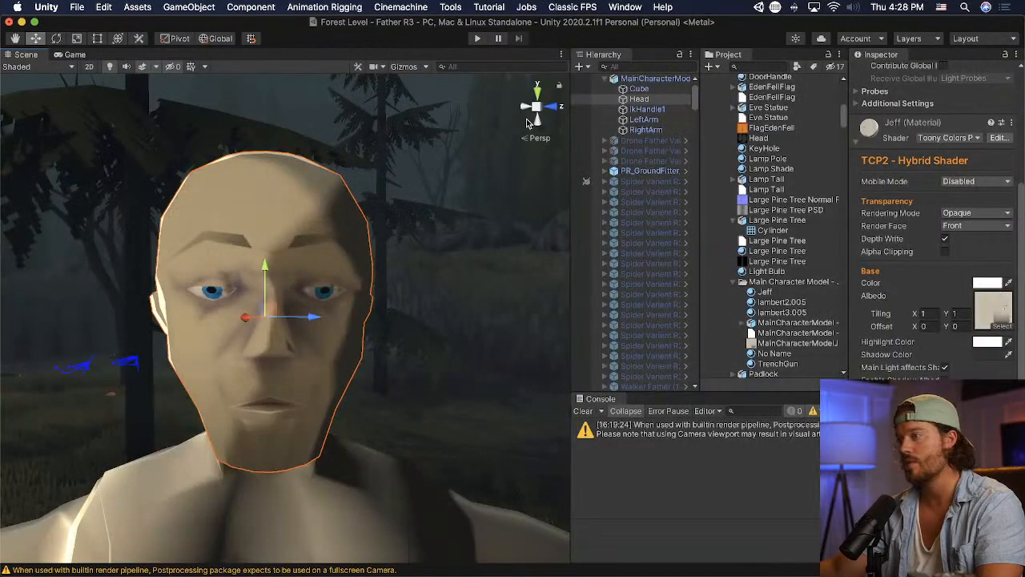
- Switch to Photoshop, square off the inner end of the Layer 8 eyebrow, and save the texture
key("super+Tab")
key("m")
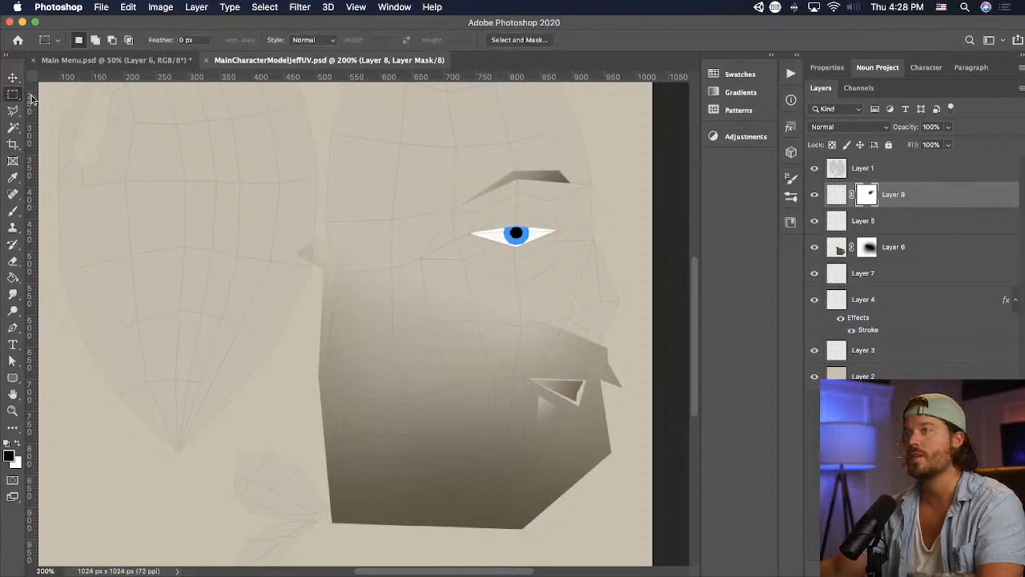
key("ctrl+t")
mouse_move(531, 164)
left_mouse_down()
mouse_move(590, 191)
mouse_move(607, 178)
left_mouse_up()
key("super+z")
key("Escape")
left_click(838, 195)
key("Return")
key("super+d")
key("l")
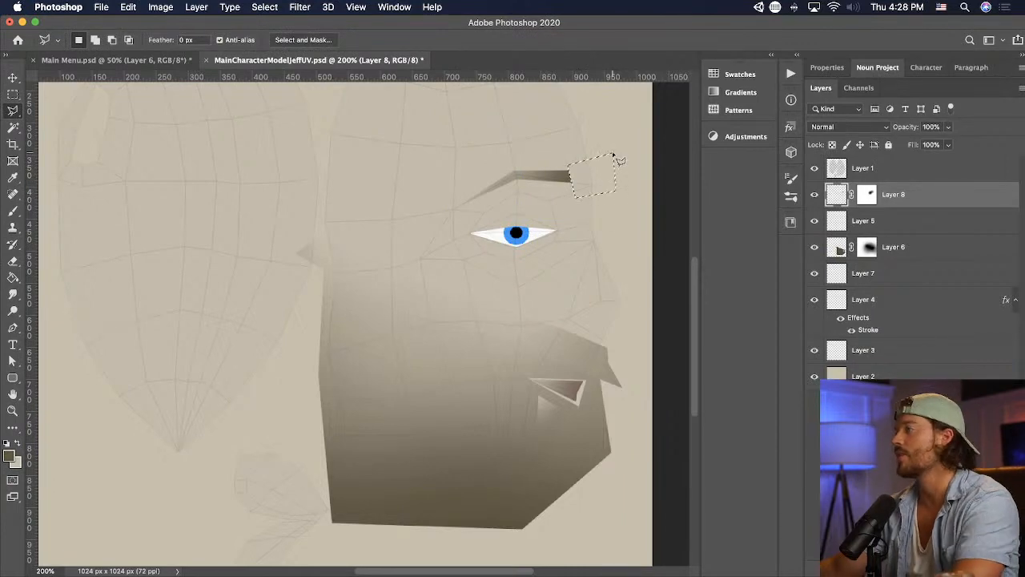
key("super+d")
key("super+s")
- Switch to Unity and examine the squared-off eyebrows on the head from different distances
key("super+Tab")
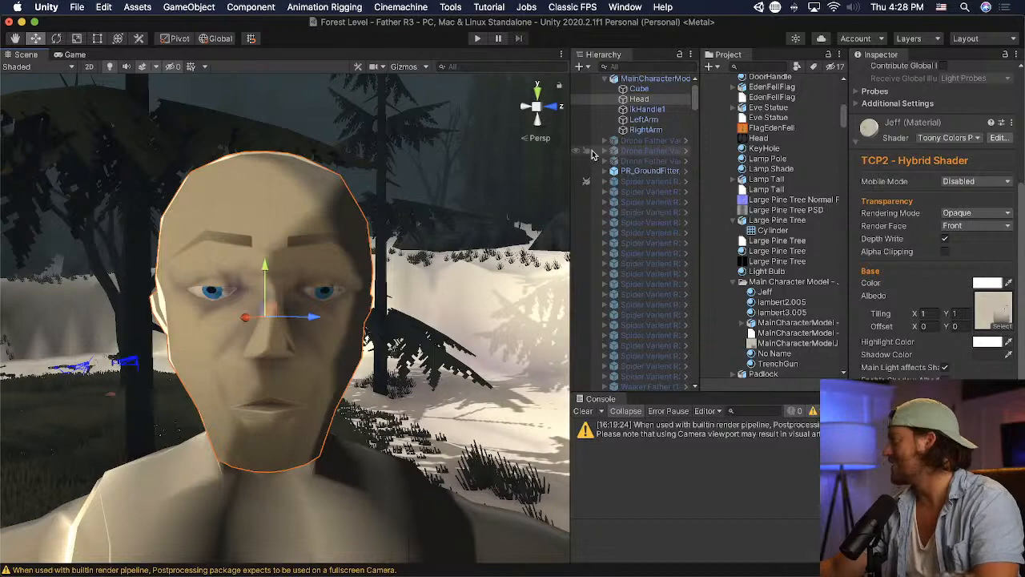
scroll(350, 256, "down", 10)
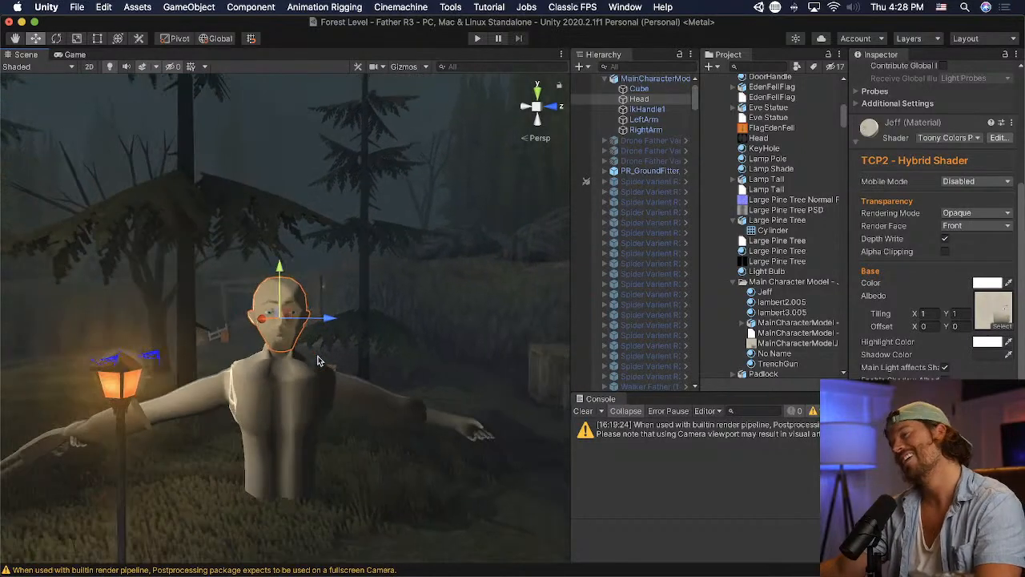
scroll(318, 358, "up", 10)
- Switch to Photoshop, adjust the eyebrow's angle and position above the eye, and save the texture for a check in Unity
key("super+Tab")
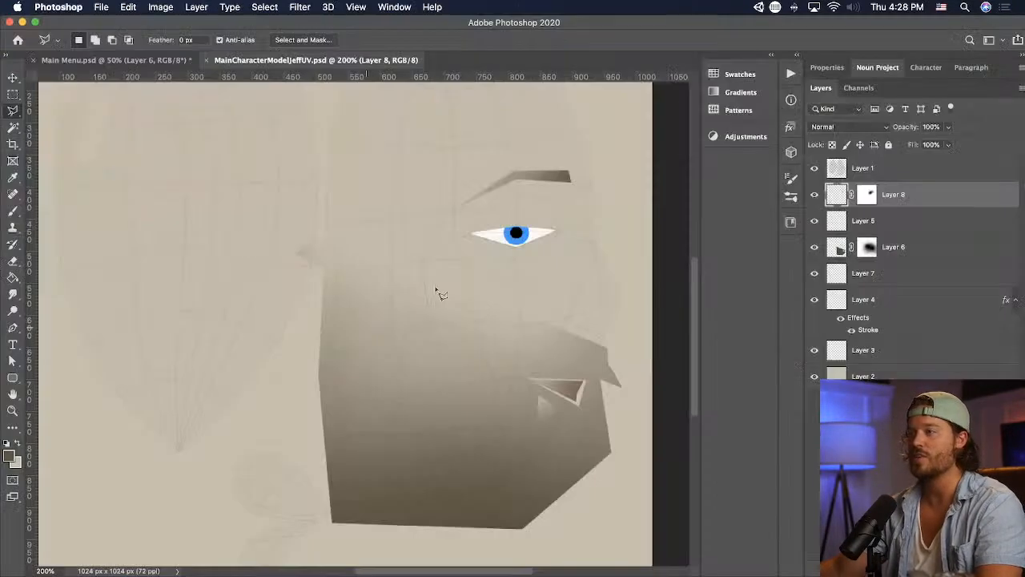
key("v")
left_click_drag(641, 201, 627, 201)
left_click_drag(569, 217, 570, 213)
left_click_drag(533, 187, 532, 183)
key("Return")
left_click_drag(532, 184, 531, 177)
key("super+s")
key("super+Tab")
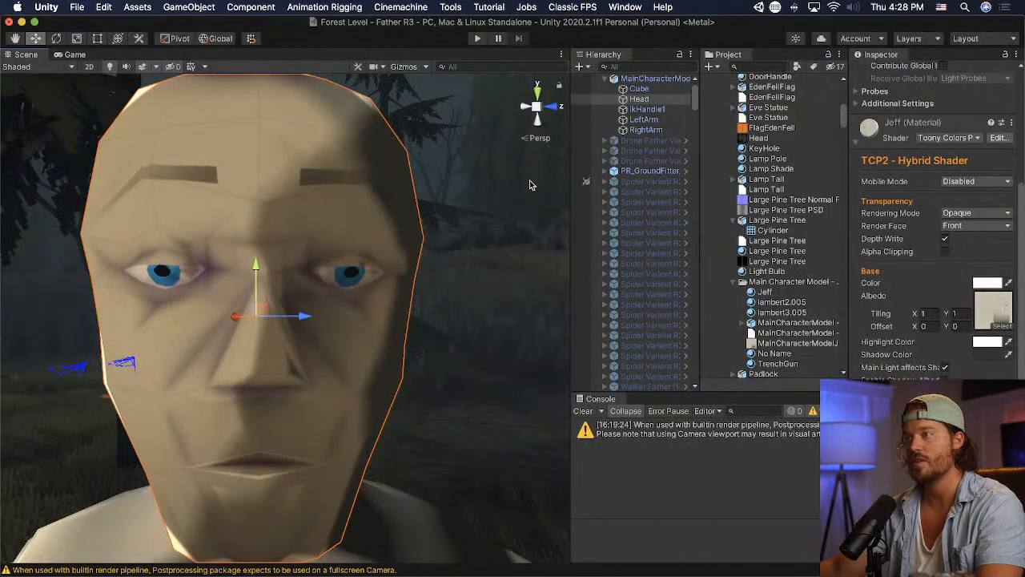
- Switch to Photoshop, rotate the eyebrow clockwise about 5.6°, reposition it above the eye, and save it for a check in Unity
key("super+Tab")
left_click_drag(540, 143, 569, 165)
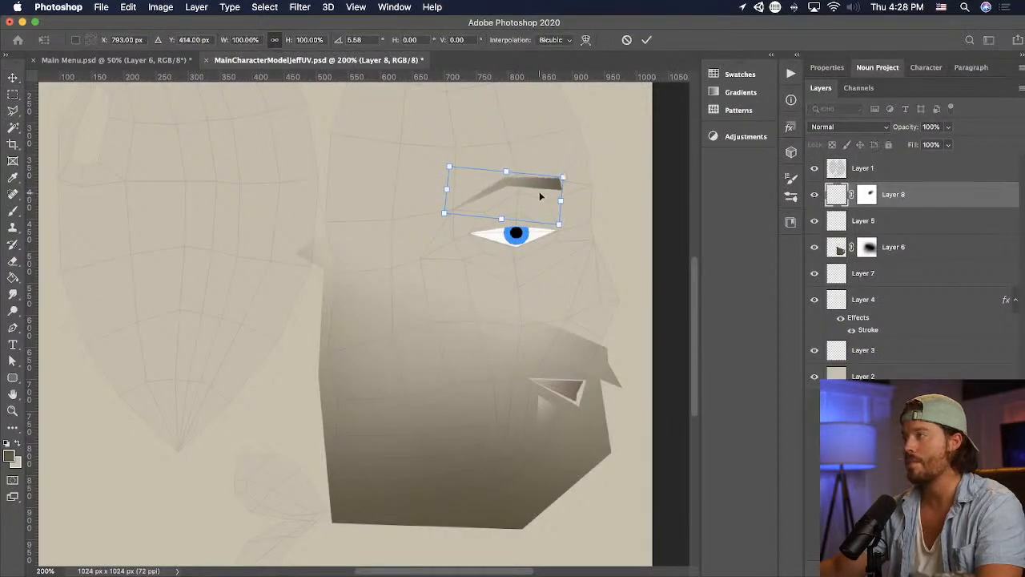
left_click_drag(558, 199, 544, 188)
key("Return")
key("super+s")
key("super+Tab")
scroll(444, 260, "down", 4)
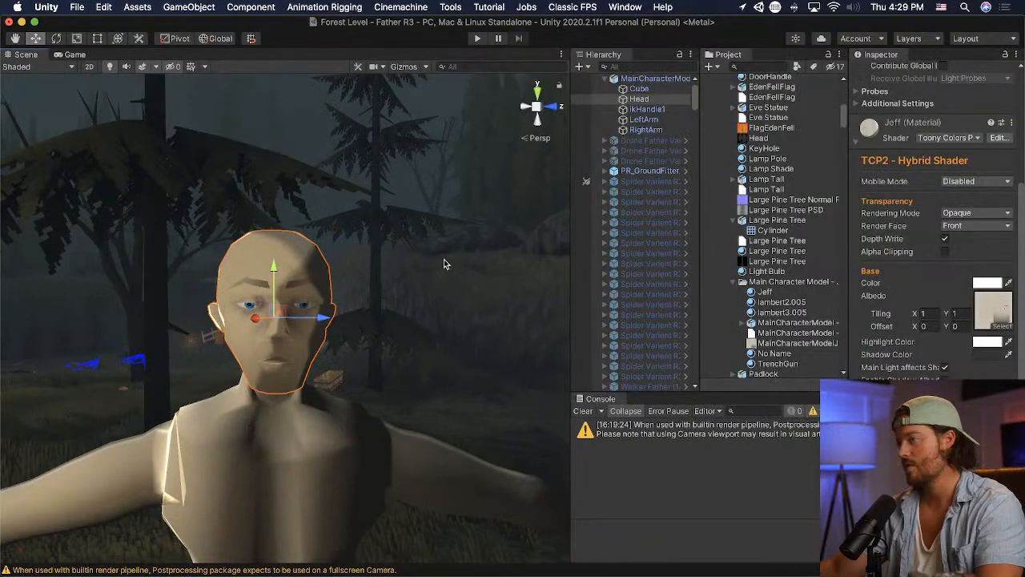
- Switch to Photoshop, tilt the eyebrow's inner end slightly upward, and save the texture for a check in Unity
key("super+Tab")
left_click(13, 110)
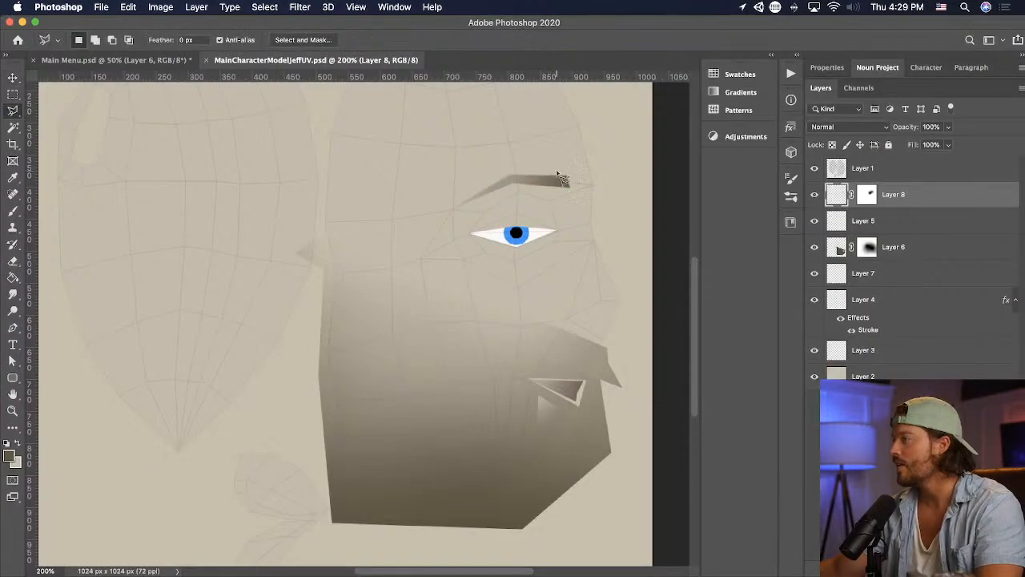
key("v")
left_click_drag(610, 182, 609, 179)
key("super+s")
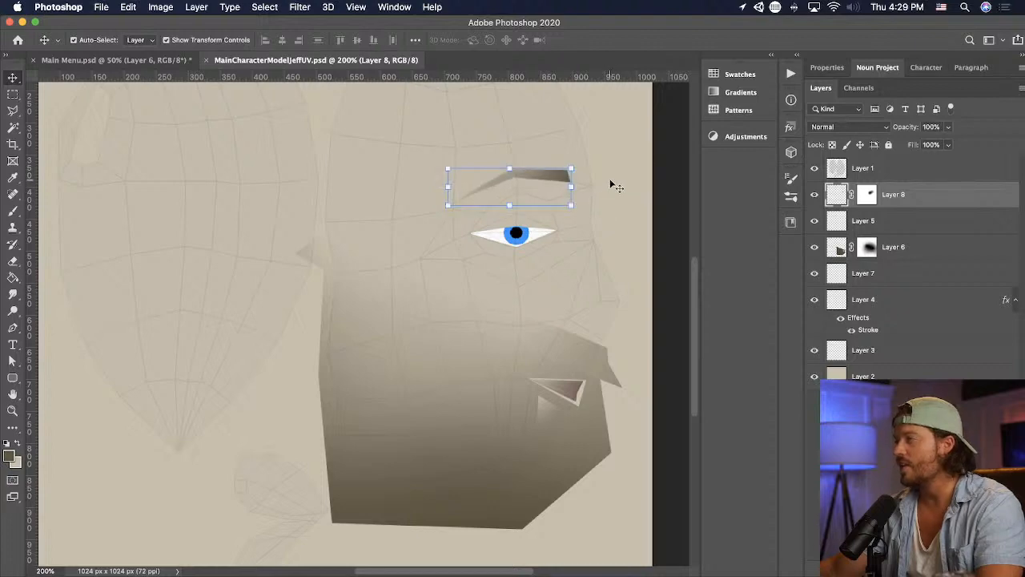
key("super+Tab")
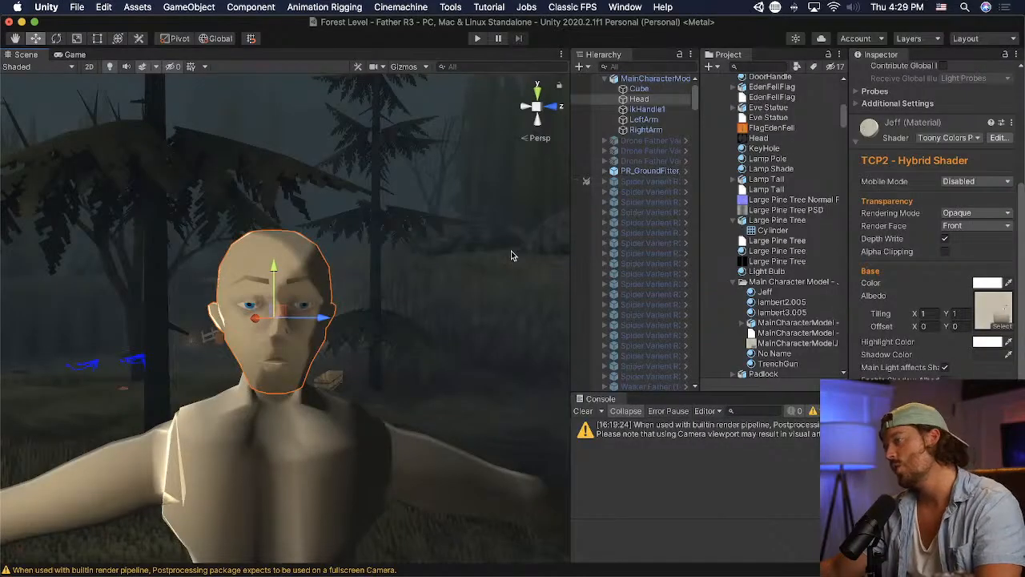
- Switch to Photoshop, raise the eyebrow's inner end a little further, and view the updated head in Unity
key("super+Tab")
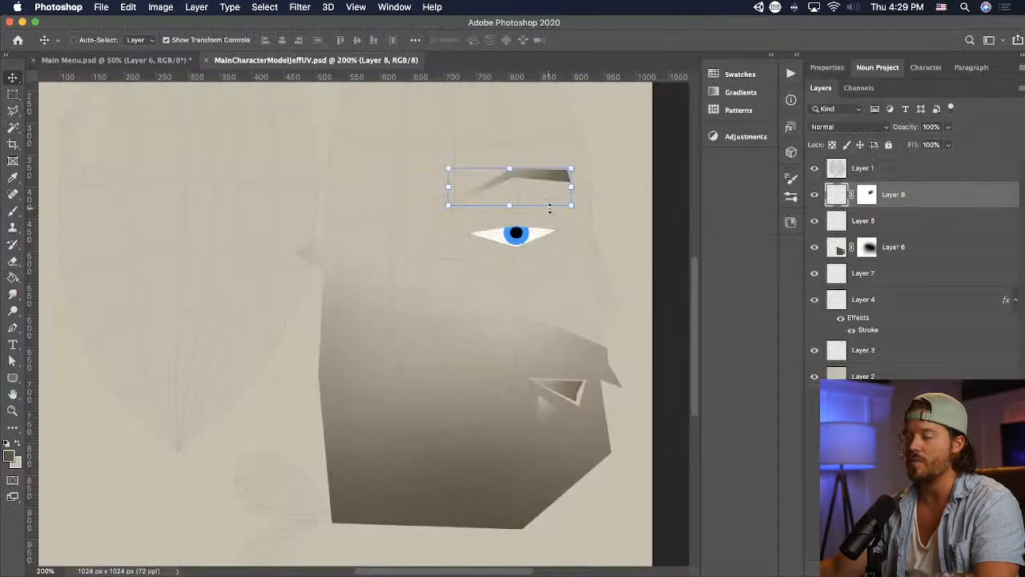
left_click_drag(582, 165, 577, 158)
double_click(557, 174)
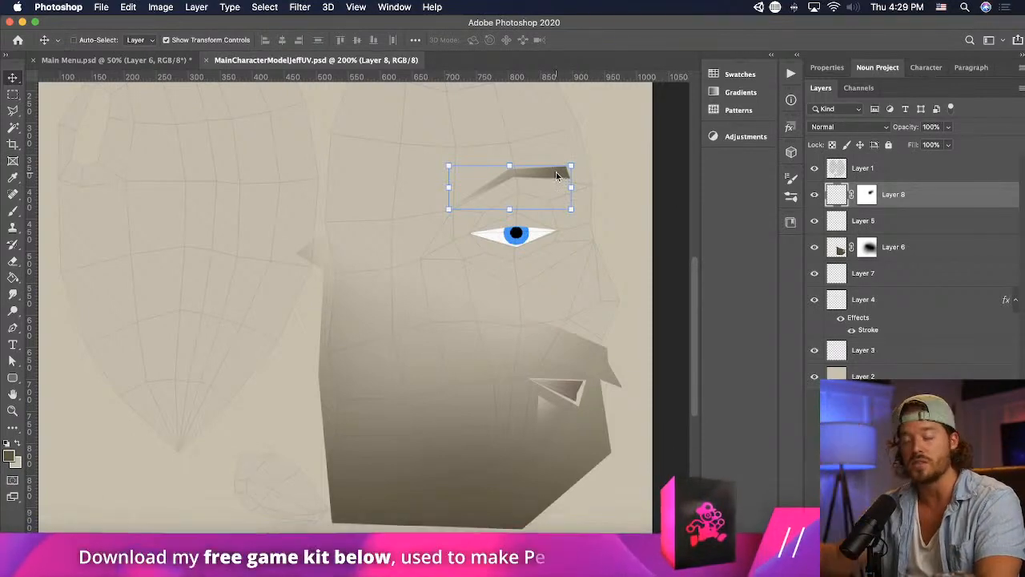
key("super+Tab")
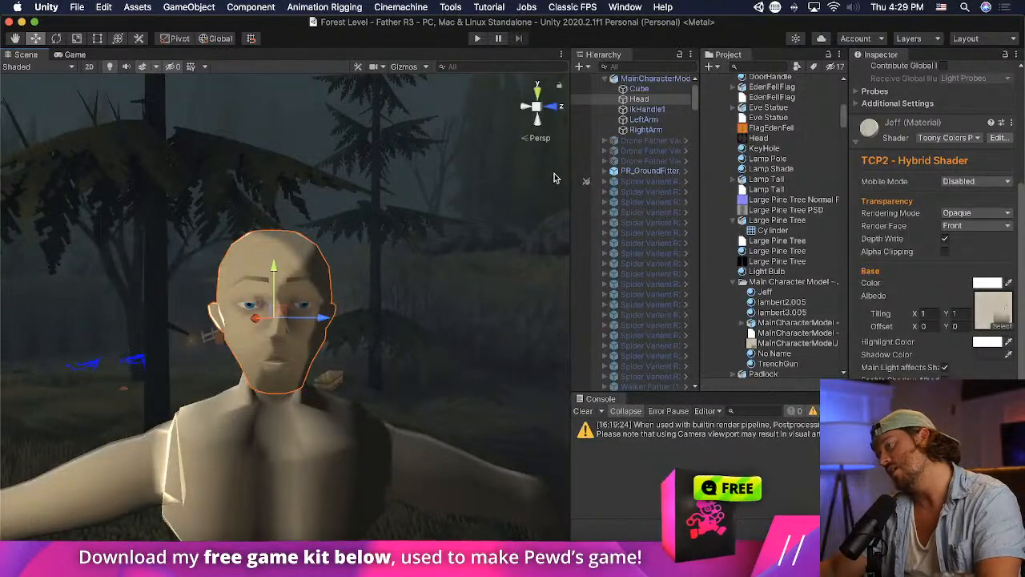
- Switch to Blender and slightly rotate and lower the row of brow vertices above the eye on the Head mesh
key("super+Tab")
left_click(342, 289)
scroll(653, 231, "up", 5)
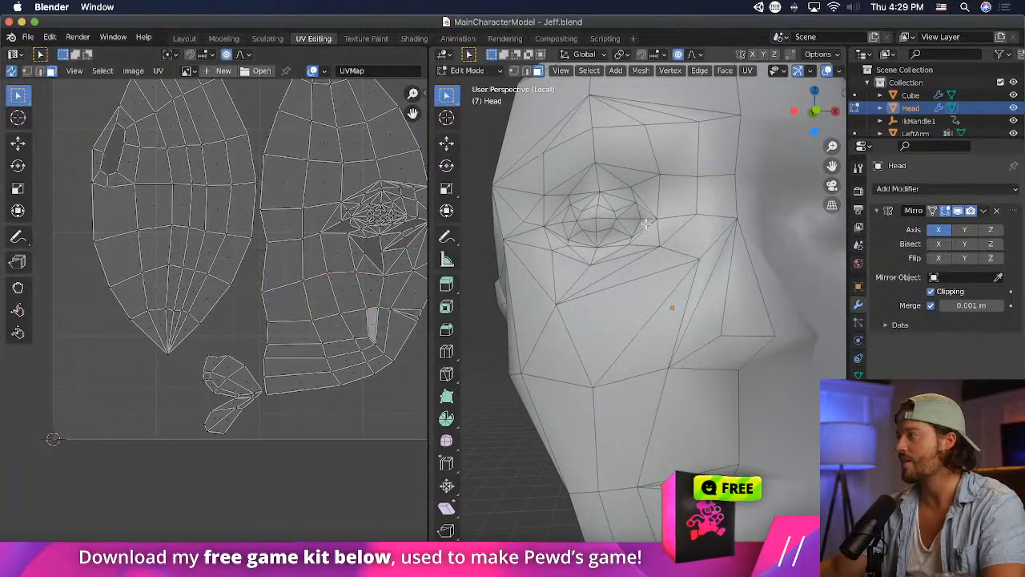
middle_click_drag(651, 230, 667, 252, "shift")
left_click(514, 72)
left_click(663, 149)
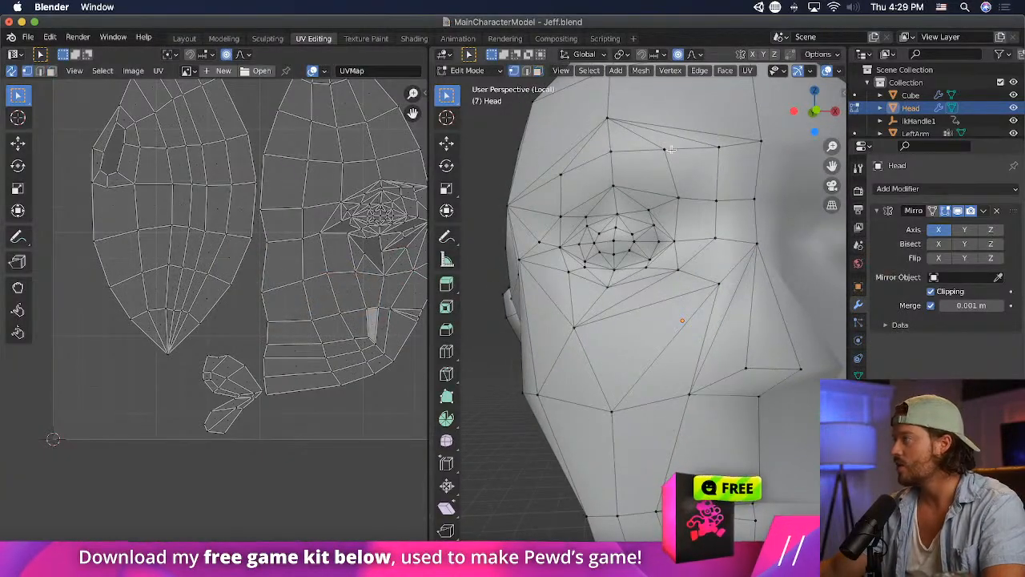
left_click(609, 151, "shift")
left_click(558, 174, "shift")
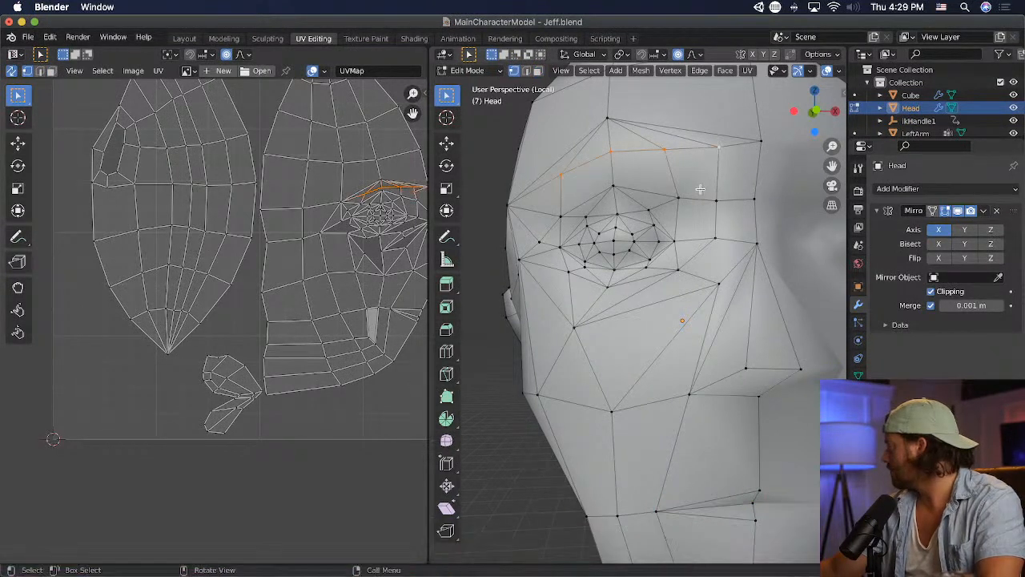
key("r")
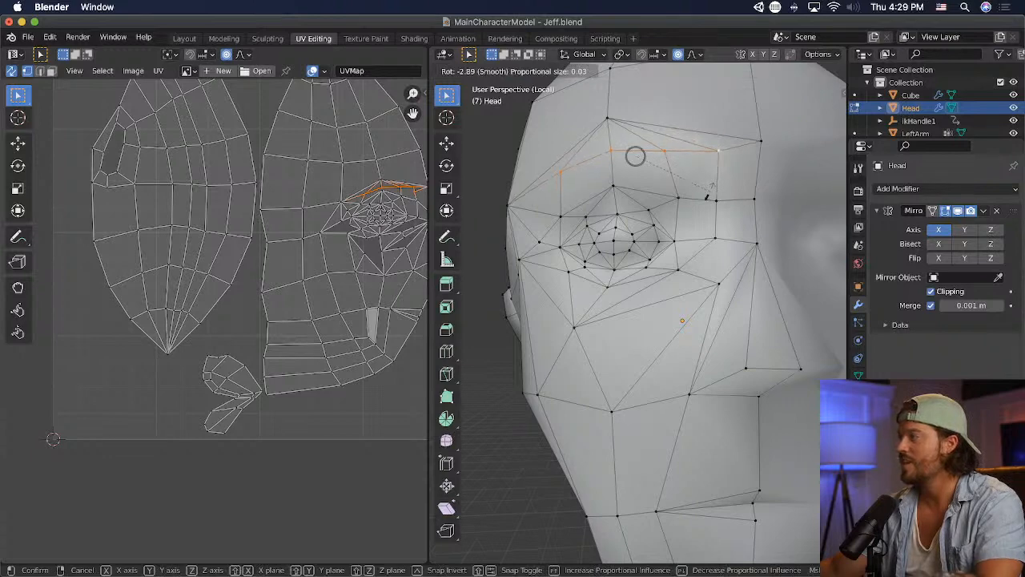
left_click(709, 196)
key("g")
left_click(708, 208)
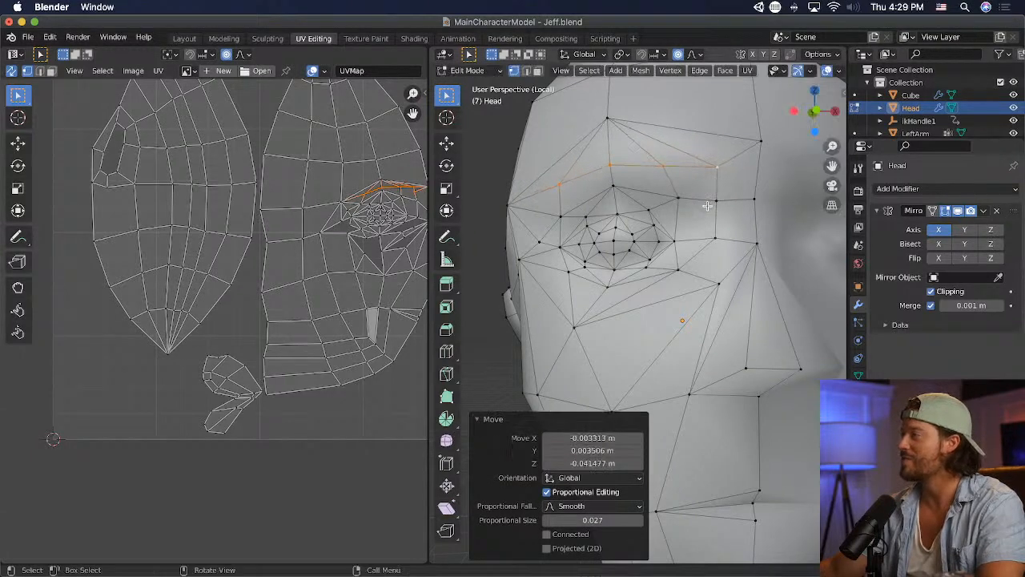
- Lower the brow vertex on the head's centerline by about 0.056 m
scroll(708, 209, "down", 5)
key("g")
left_click(714, 241)
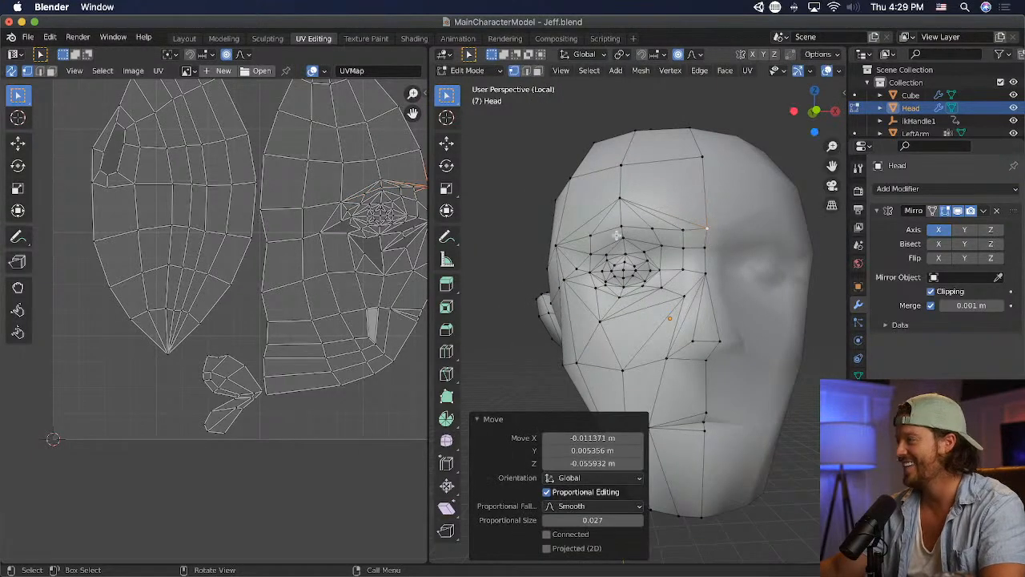
- Reposition individual brow and upper-eyelid vertices around the eye to refine the brow shape
left_click(620, 235)
key("g")
left_click(623, 218)
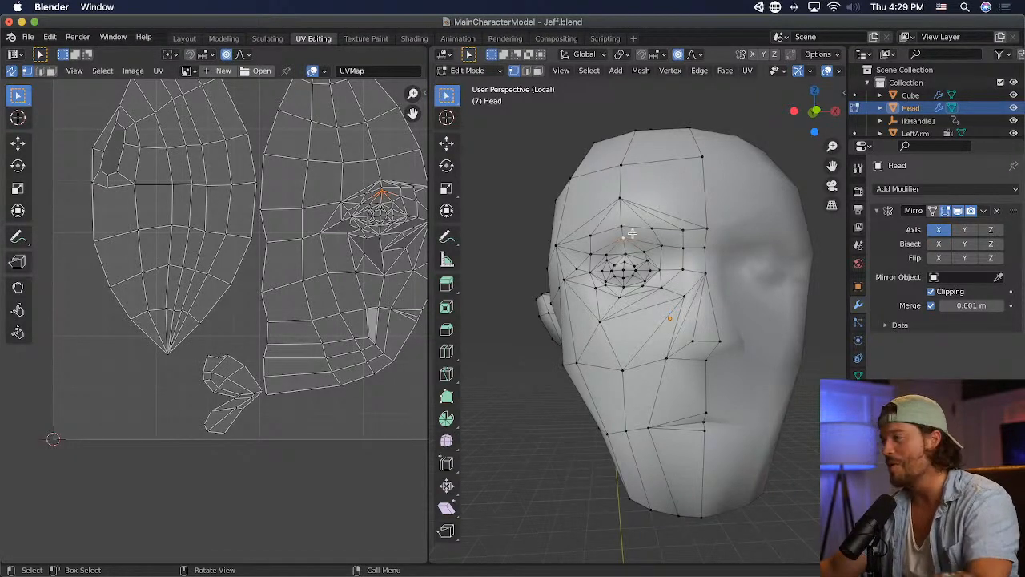
key("g")
left_click(575, 270)
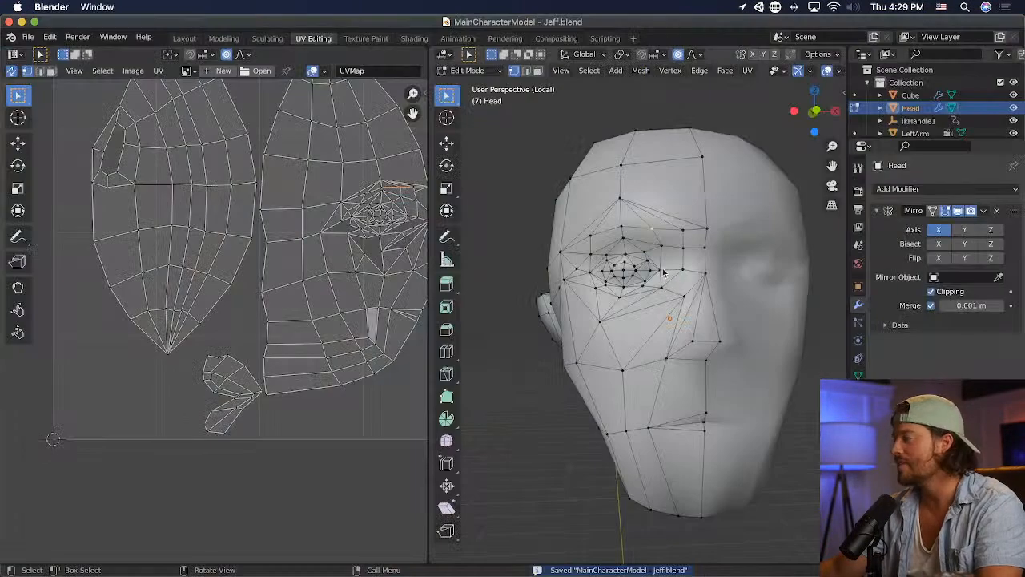
key("g")
left_click(667, 245)
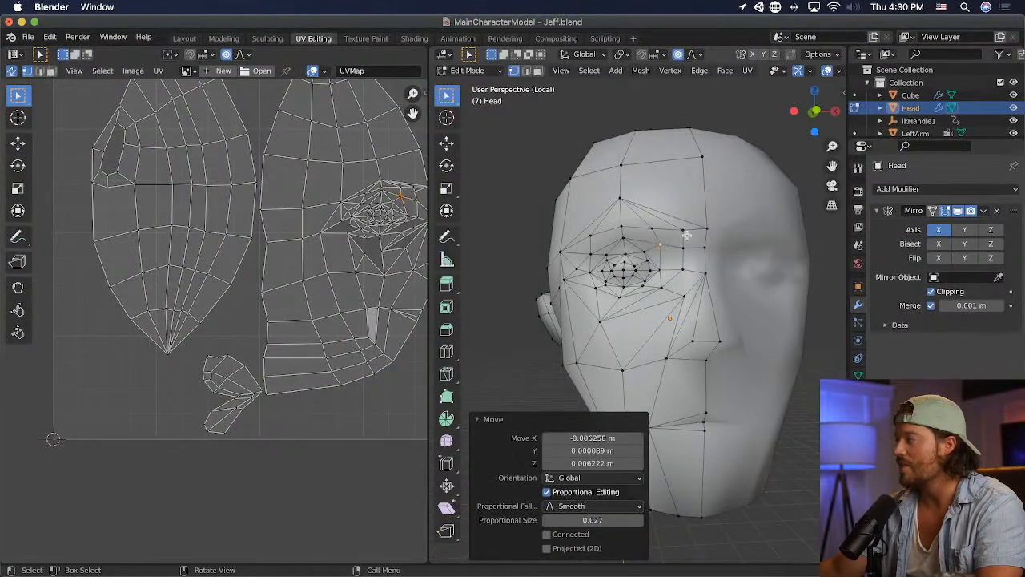
- Nudge the inner brow vertex of the Head mesh and lower the outer brow vertex by about 0.013 m
left_click(686, 234)
key("g")
left_click(687, 237)
left_click(591, 238)
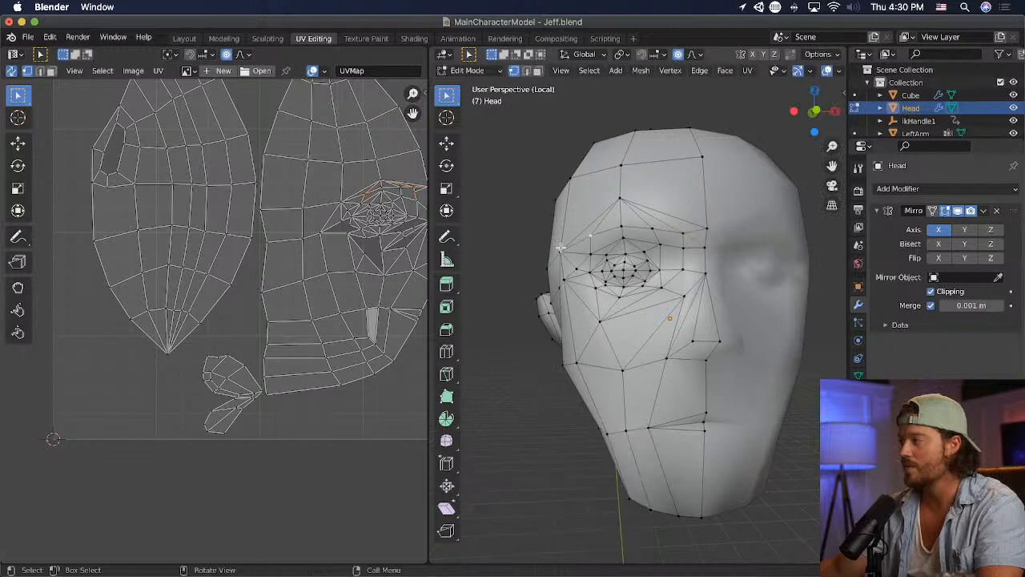
key("g")
left_click(683, 245)
- Switch to Photoshop and nudge the Layer 8 eyebrow slightly down and toward the nose
key("super+Tab")
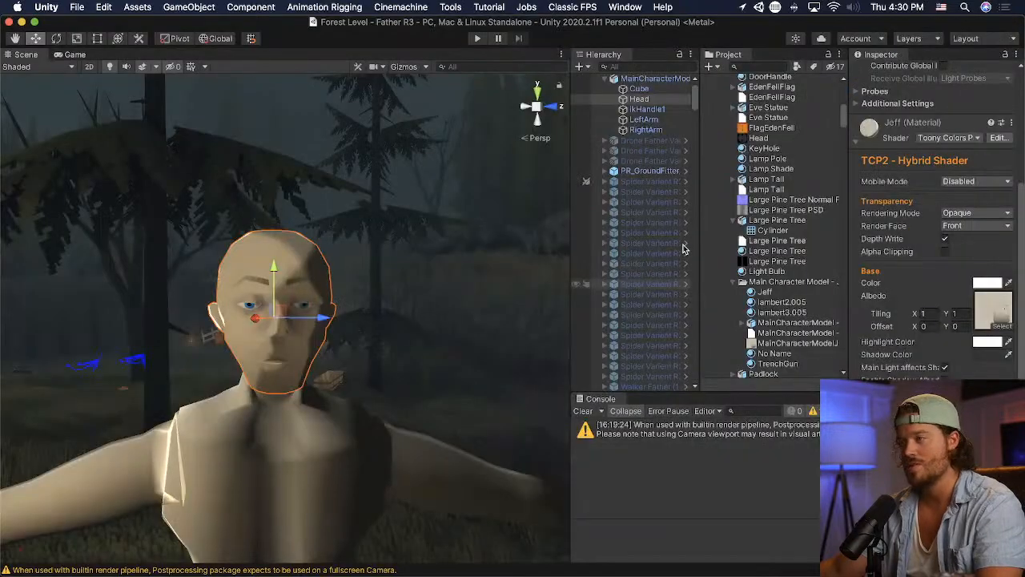
key("super+Tab")
key("super+Tab")
key("super+Tab")
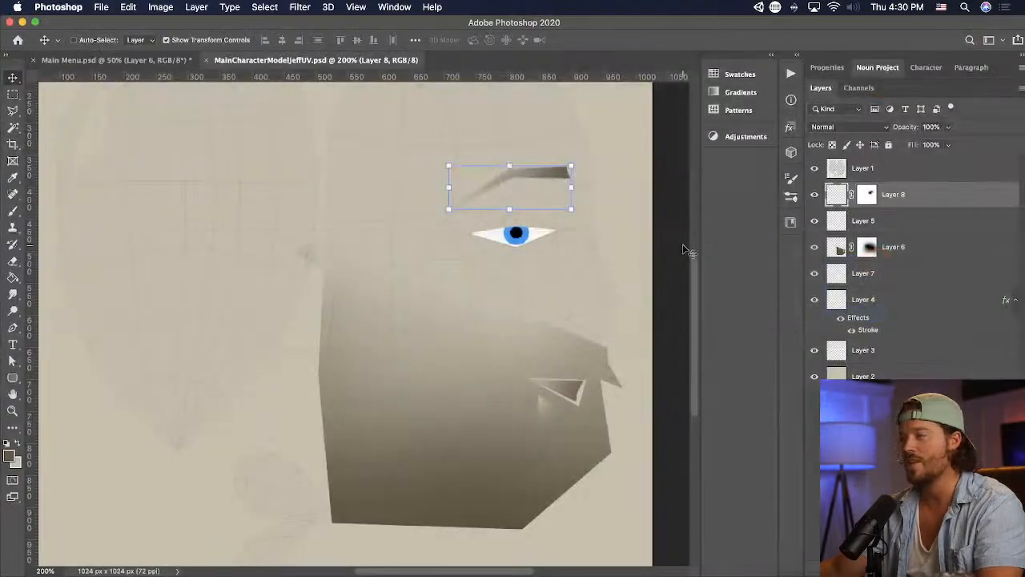
left_click_drag(637, 242, 639, 243)
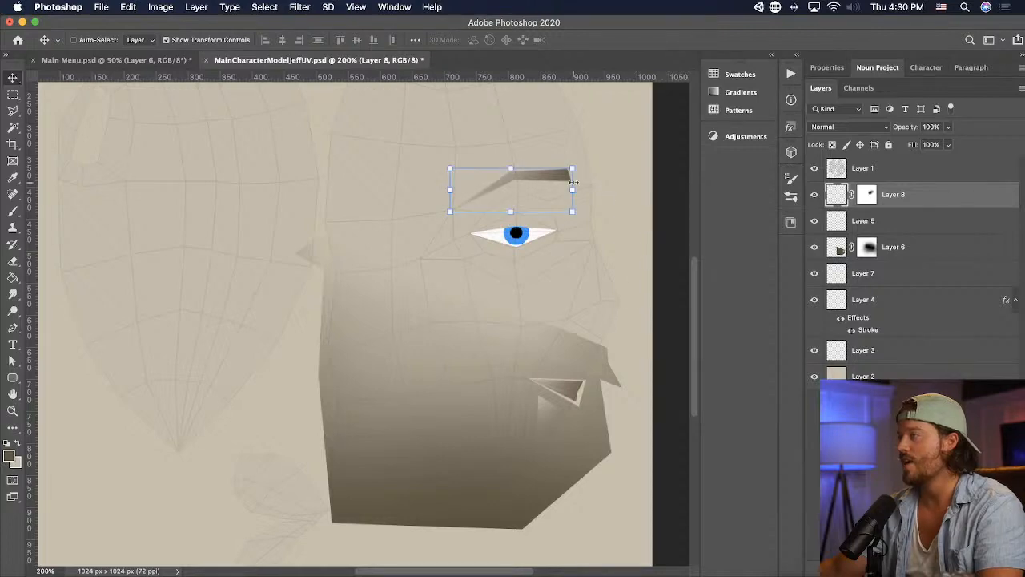
- Switch to Unity and examine the updated eyebrows on the character's head from the front and at a greater distance
key("super+Tab")
key("super+Tab")
key("super+Tab")
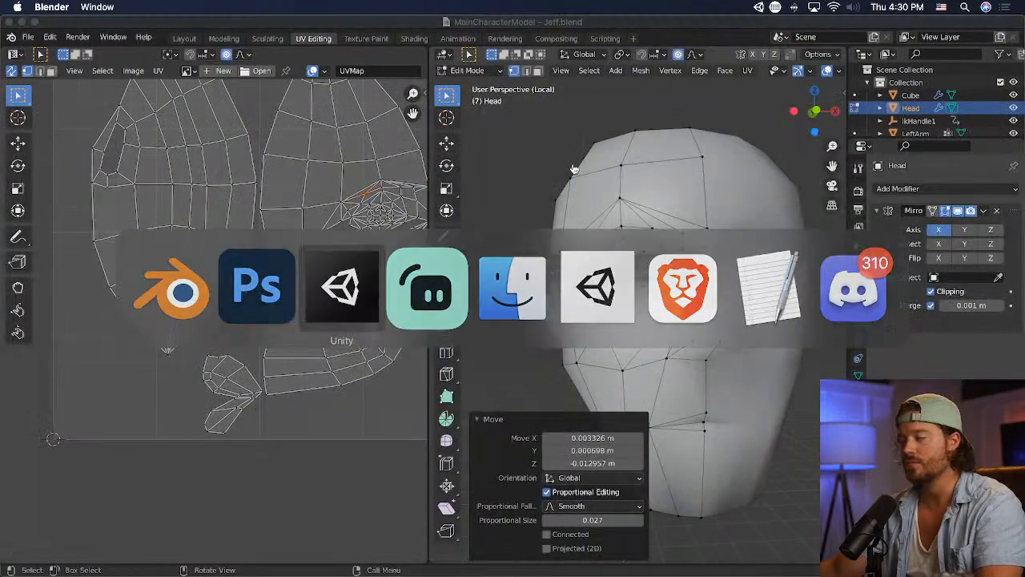
right_click_drag(350, 289, 427, 304)
middle_click_drag(364, 308, 396, 308)
right_click_drag(396, 308, 176, 302)
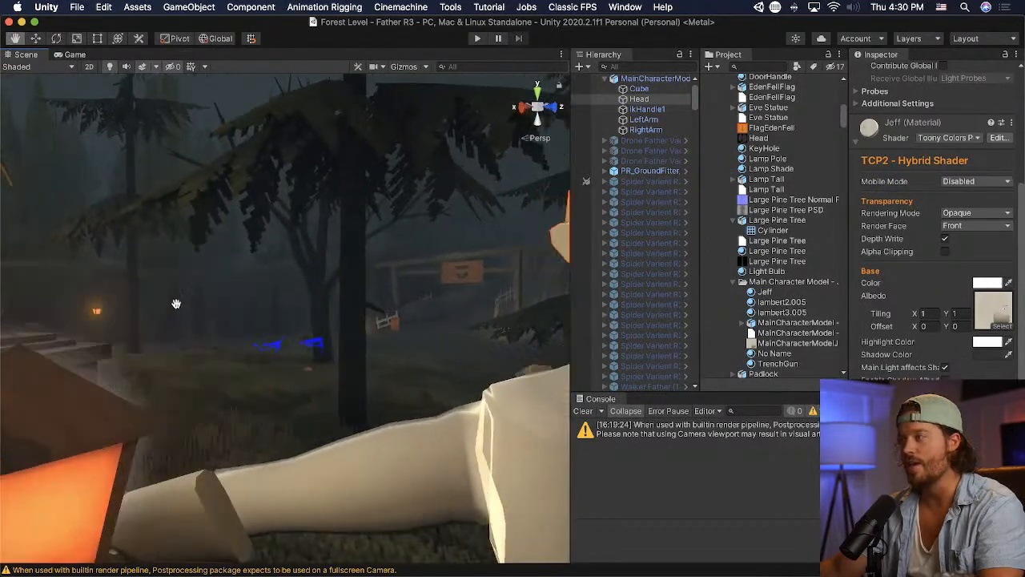
middle_click_drag(176, 303, 166, 311)
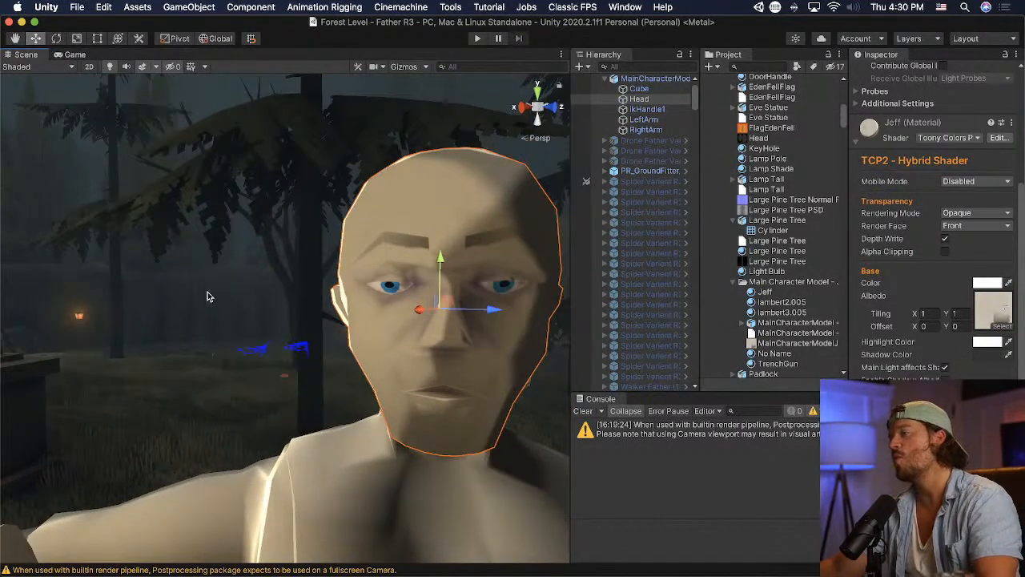
scroll(246, 218, "down", 2)
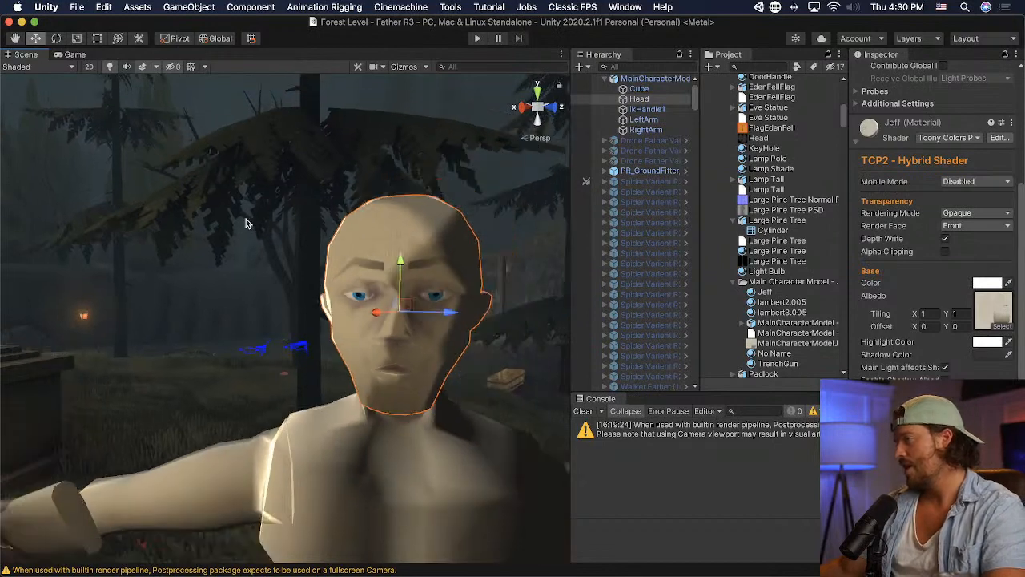
- Set the character texture's Max Size to 512 and its Filter Mode to Point (no filter)
left_click(831, 342)
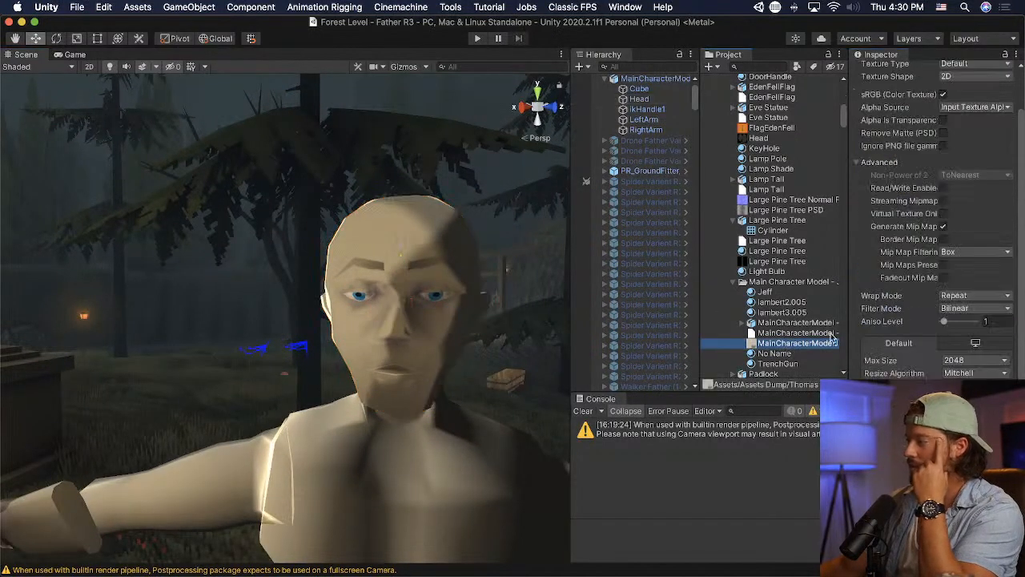
left_click(978, 361)
left_click(978, 340)
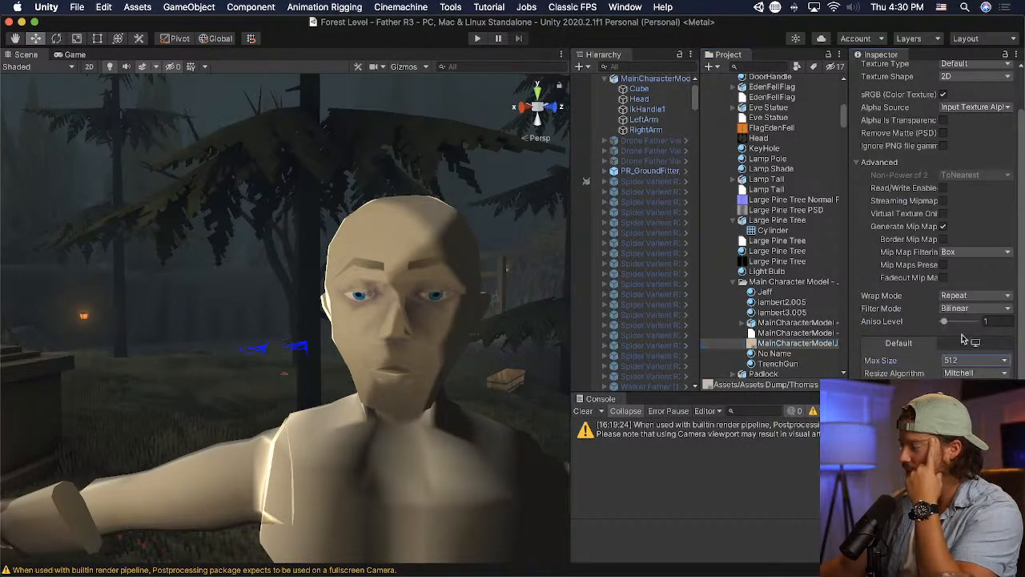
left_click(977, 296)
left_click(976, 297)
left_click(971, 309)
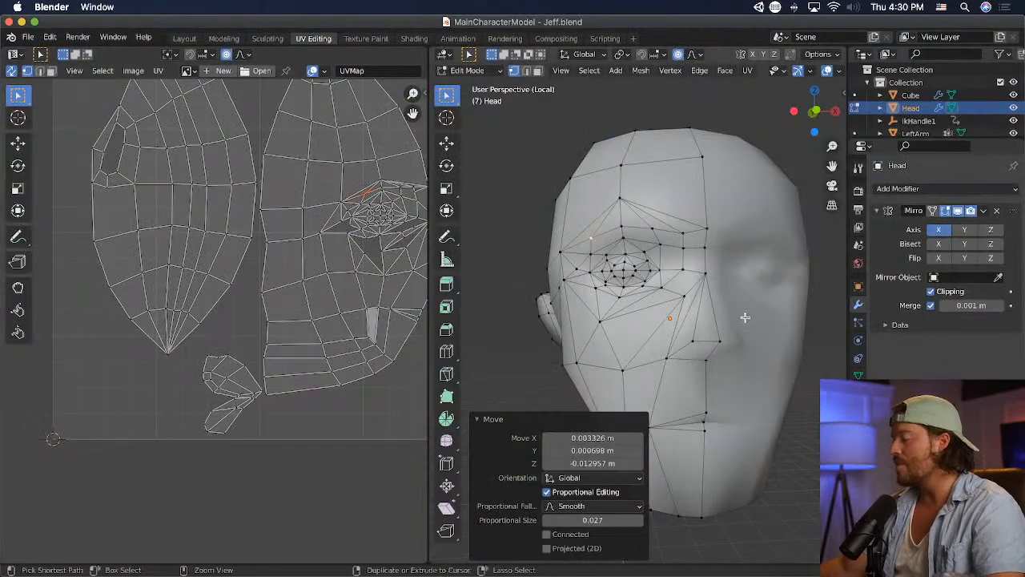
- Switch to Photoshop, duplicate the beard-shading Layer 6, and merge the copy with the original
key("super+Tab")
key("super+Tab")
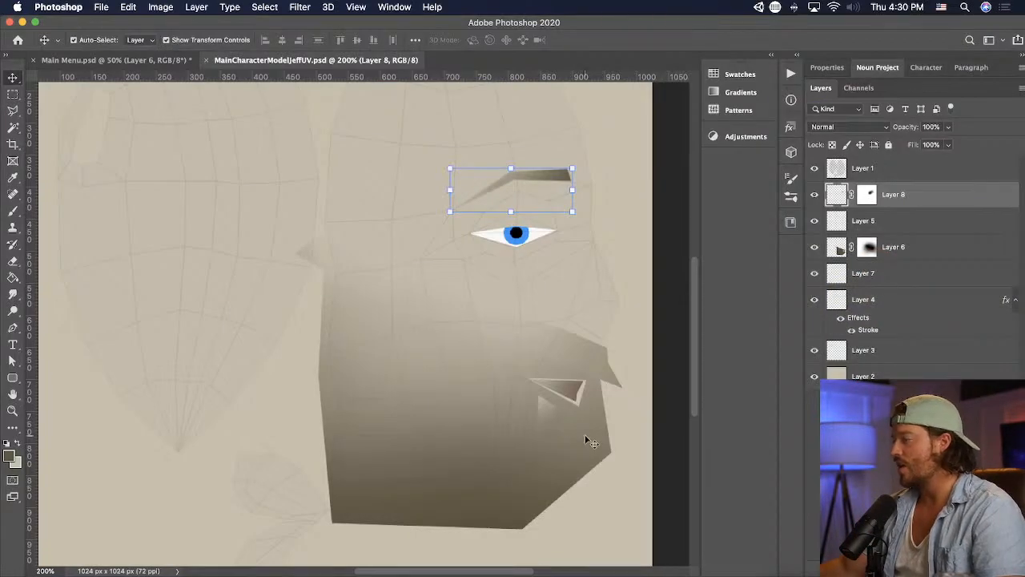
left_click(584, 439)
left_click_drag(909, 251, 908, 257, "alt")
left_click(913, 248, "shift")
right_click(913, 248)
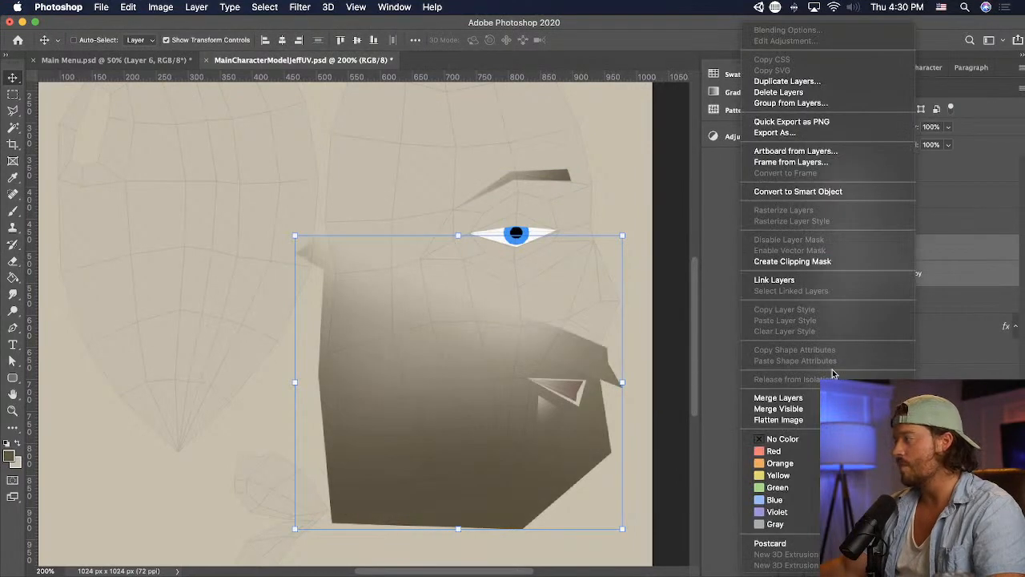
left_click(815, 397)
- Switch to Unity and examine the darker face shading from the front, the side and several distances
key("super+Tab")
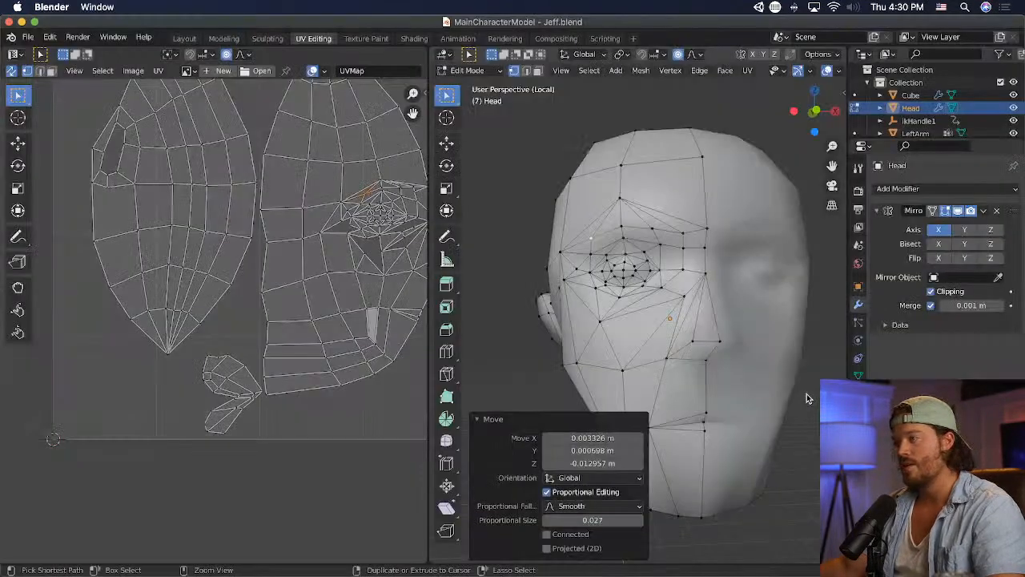
key("super+Tab")
key("super+Tab")
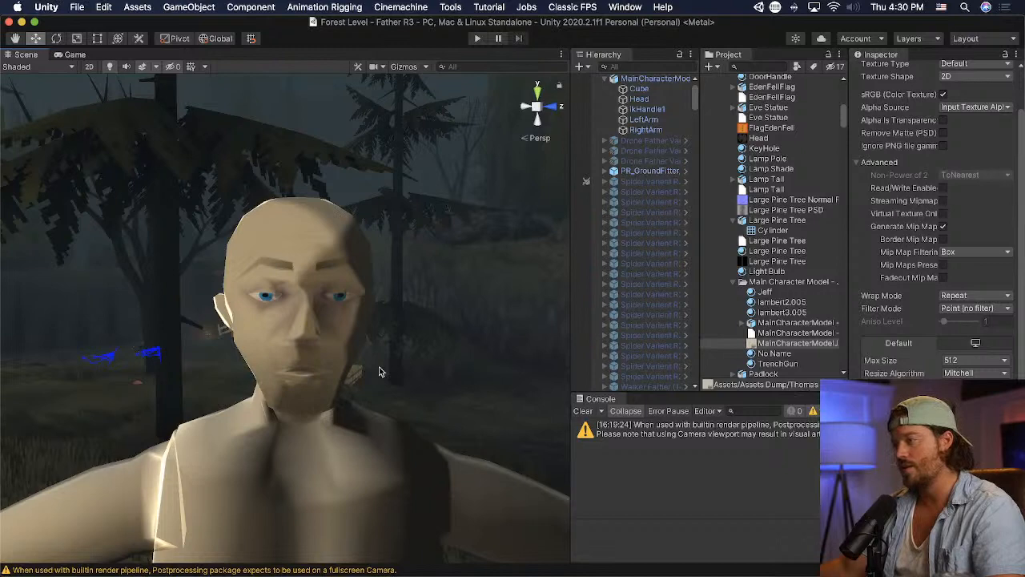
scroll(333, 364, "down", 3)
left_click_drag(284, 368, 414, 353, "alt")
middle_click_drag(414, 353, 413, 355)
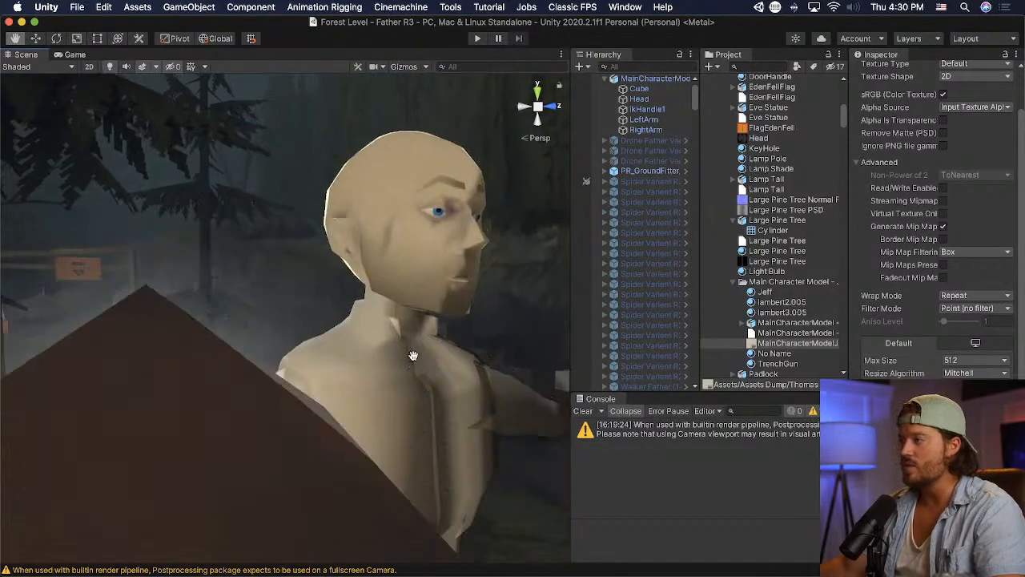
scroll(415, 354, "up", 5)
left_click_drag(414, 352, 247, 354, "alt")
scroll(247, 354, "down", 10)
scroll(280, 330, "up", 4)
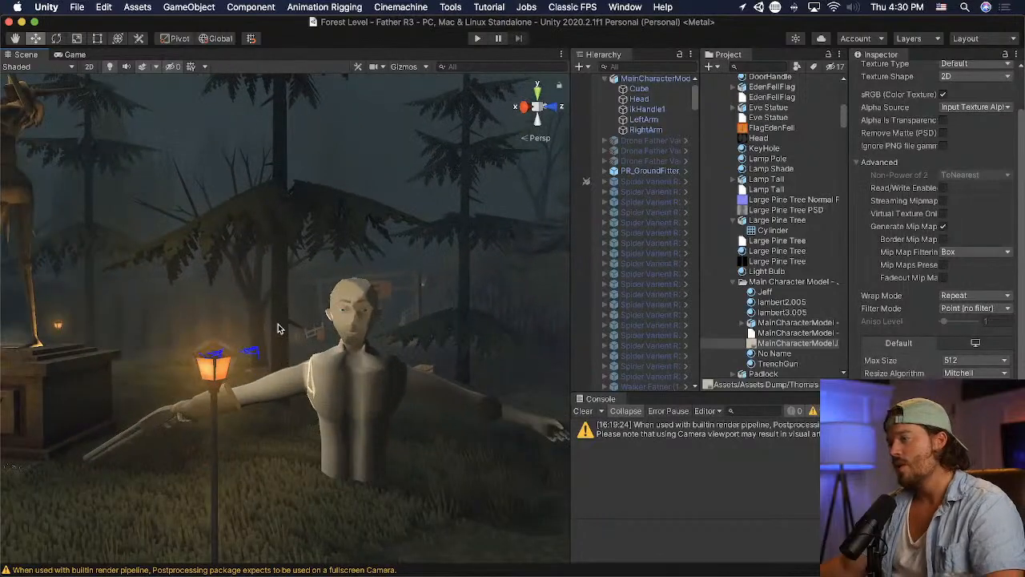
scroll(353, 340, "down", 8)
mouse_move(384, 345)
left_mouse_down("alt")
mouse_move(410, 346)
mouse_move(385, 343)
left_mouse_up("alt")
scroll(384, 343, "up", 8)
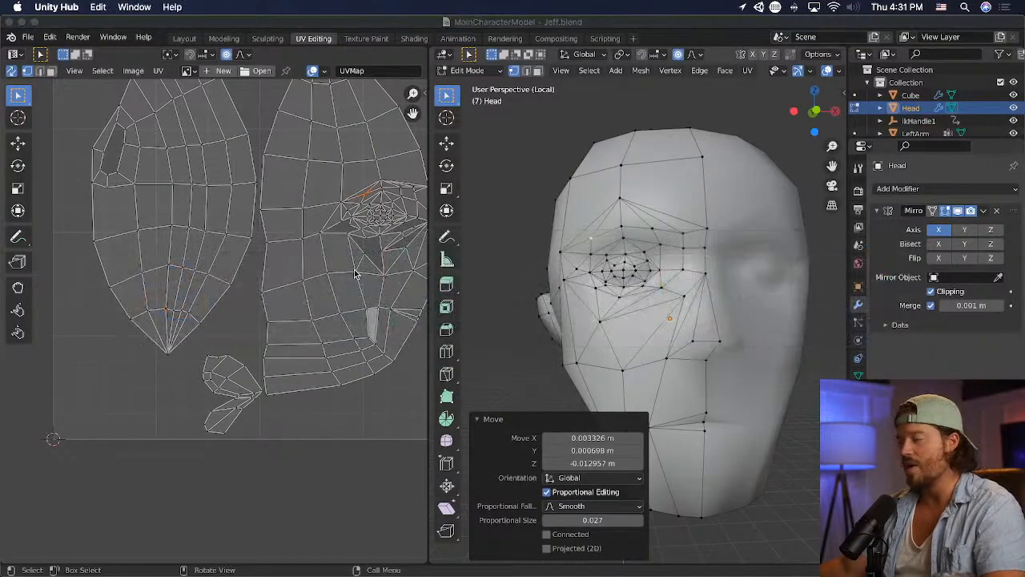
- Switch to Photoshop, shift the Layer 8 eyebrow outward, shorten its outer end, and view the head in Unity
key("super+Tab")
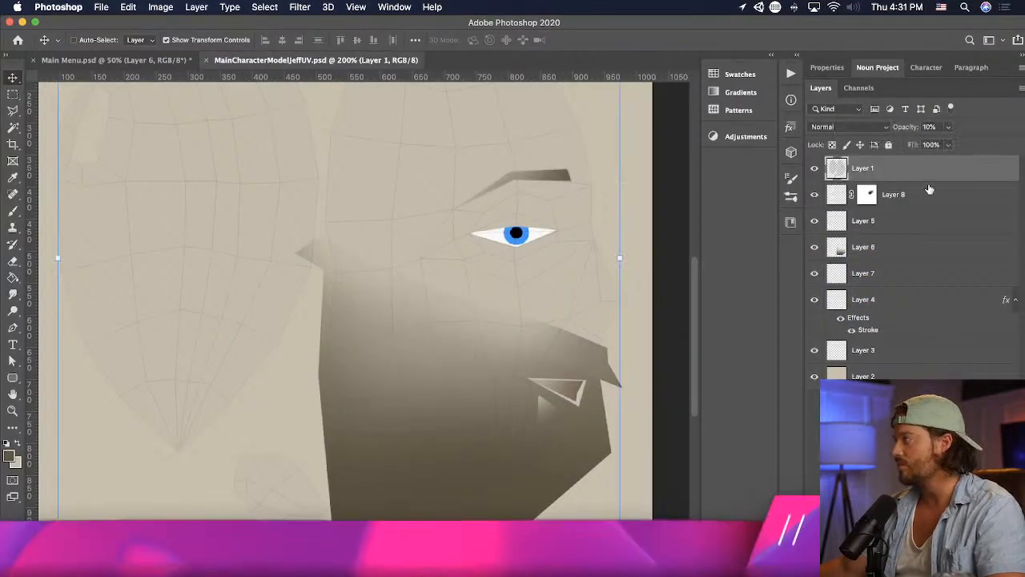
left_click(929, 189)
key("super+t")
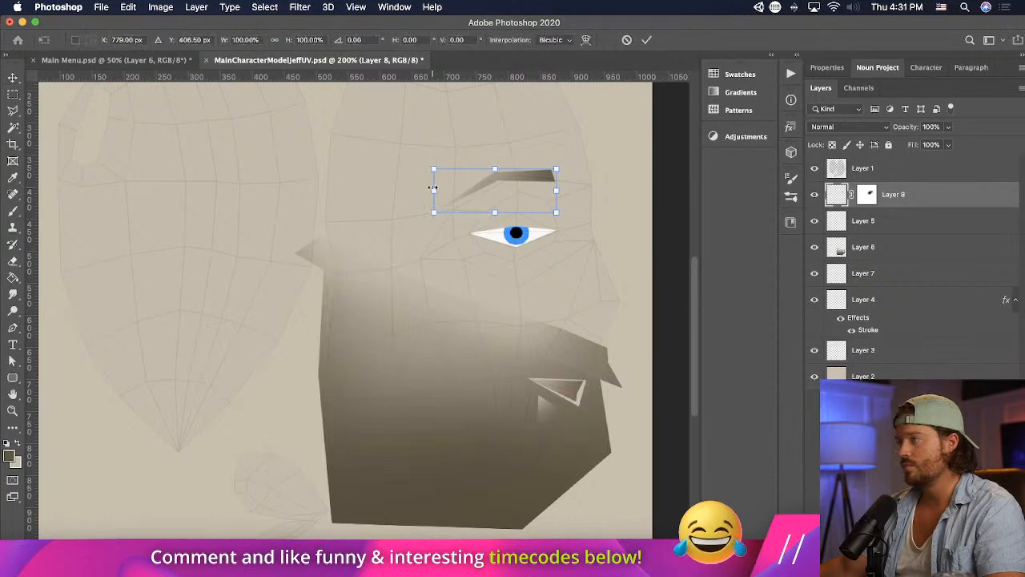
left_click_drag(433, 187, 454, 187)
key("Return")
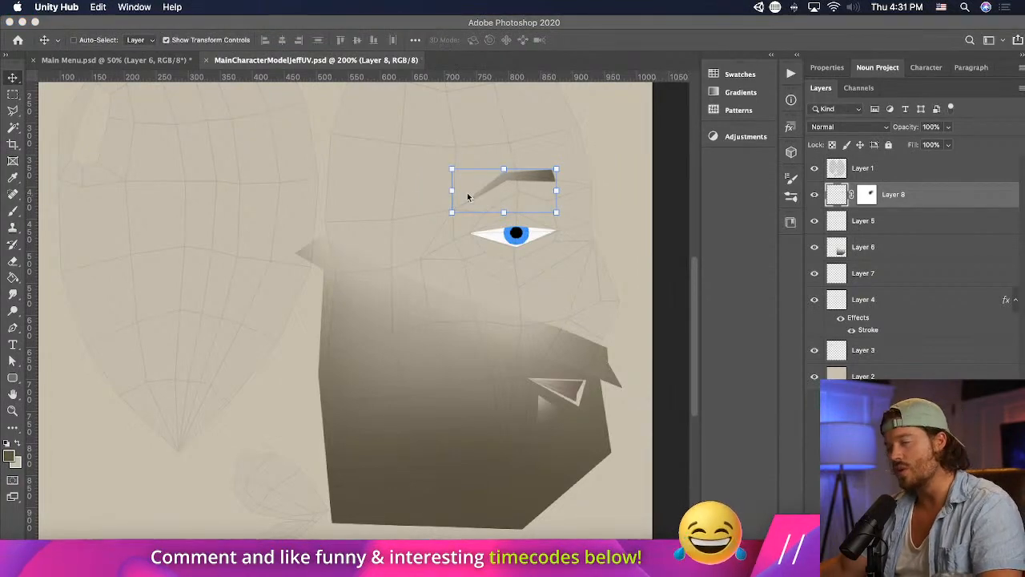
key("super+Tab")
key("super+Tab")
key("super+Tab")
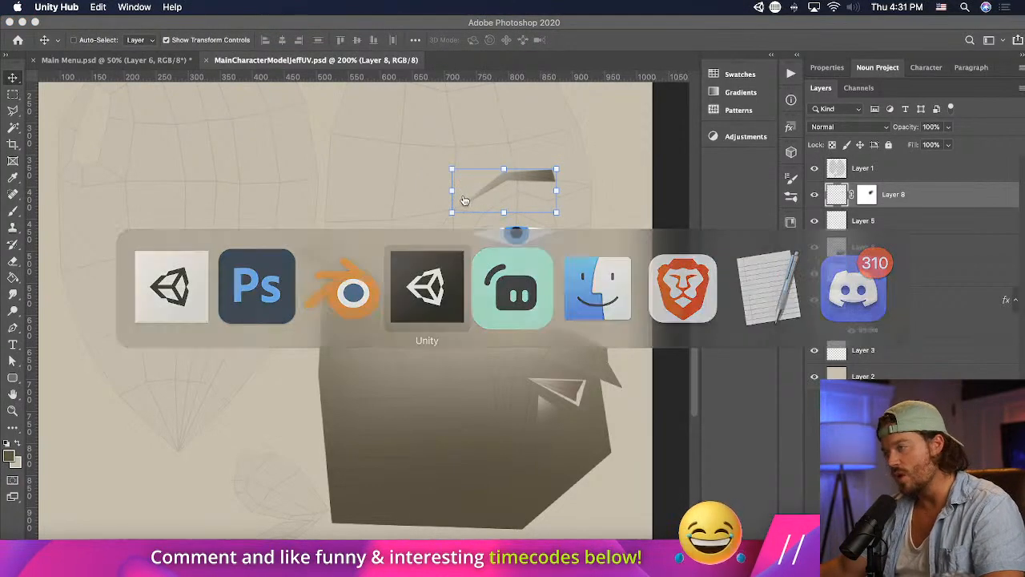
key("super+Tab")
key("super+Tab")
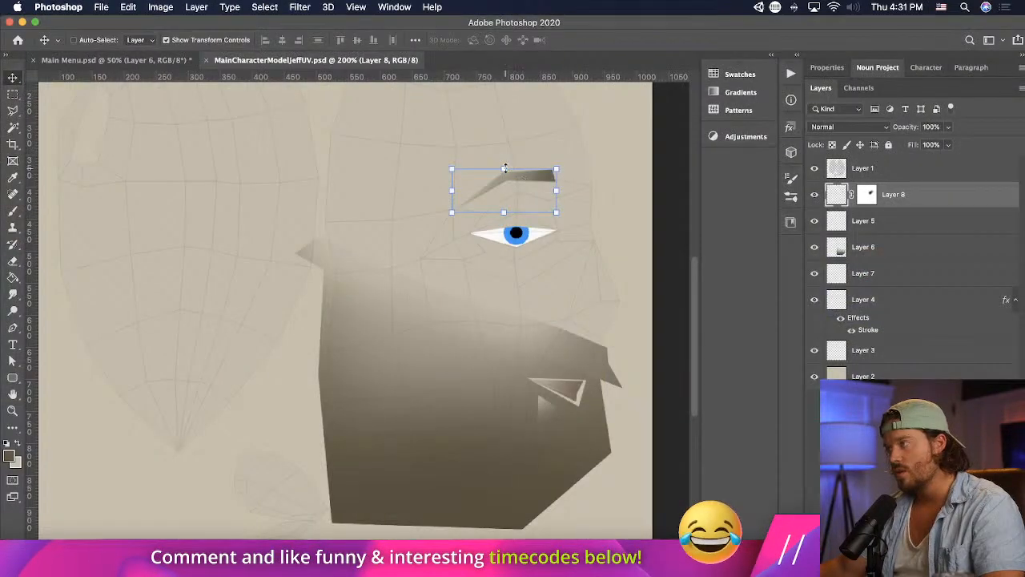
- Return to Photoshop, nudge the eyebrow toward the nose, reduce its height slightly, save, and check the face in Unity
left_click_drag(505, 168, 541, 176)
key("Return")
key("super+s")
key("super+Tab")
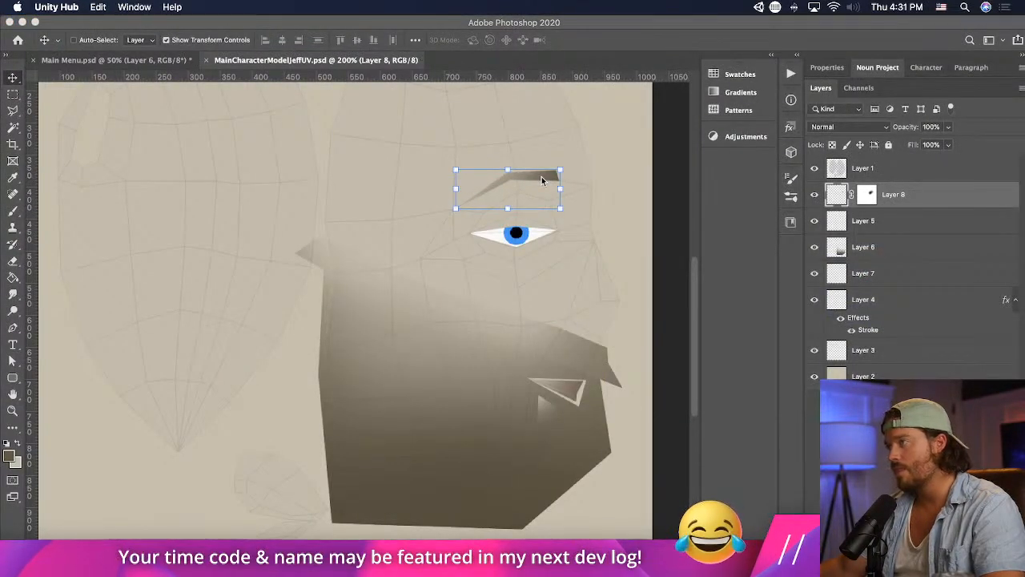
key("super+Tab")
key("super+Tab")
scroll(419, 241, "down", 5)
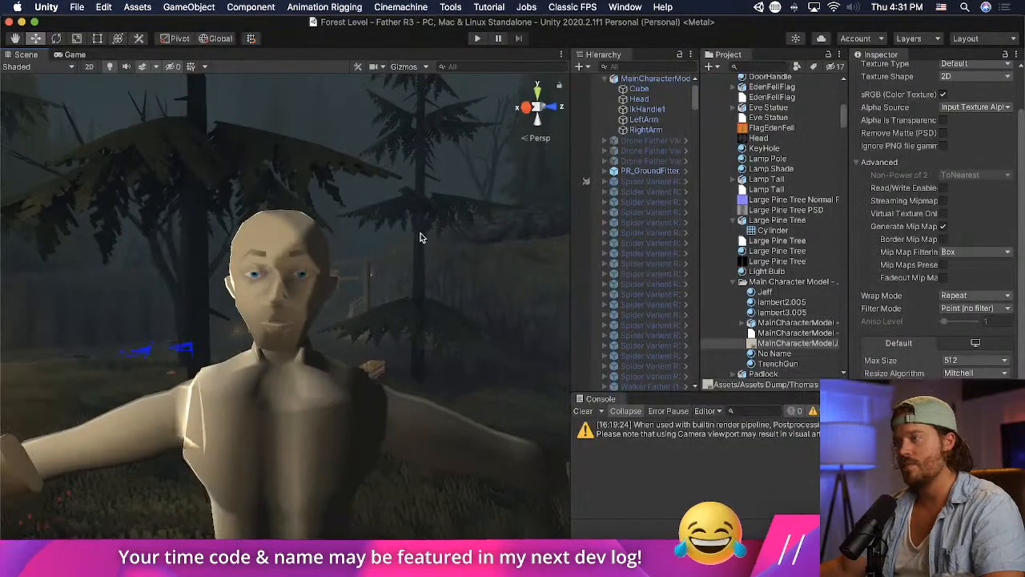
scroll(314, 290, "up", 4)
scroll(314, 291, "down", 2)
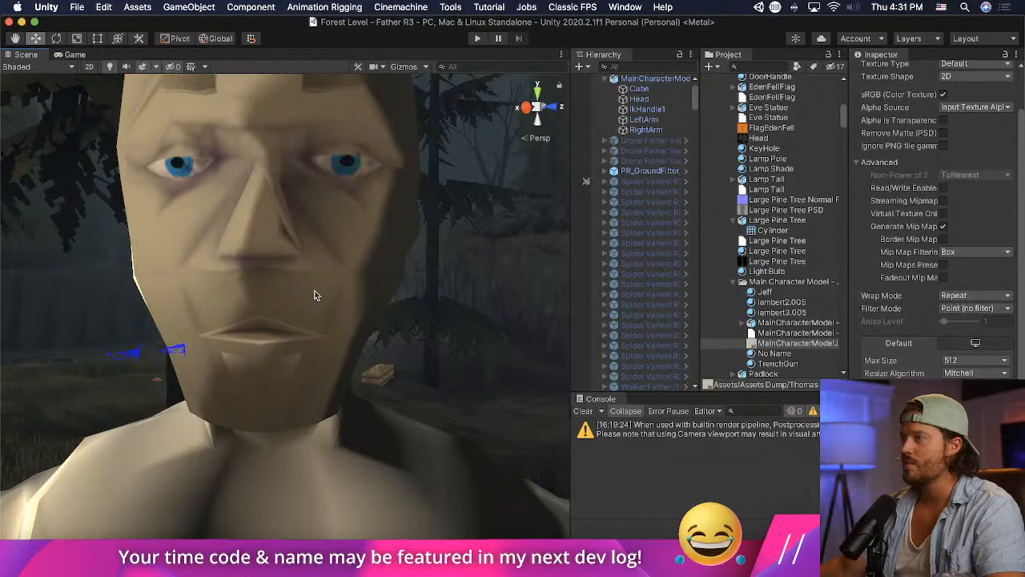
- Rotate the whole main character model about its vertical axis to 67.838 degrees
left_click(314, 290)
scroll(314, 290, "down", 2)
left_click(56, 39)
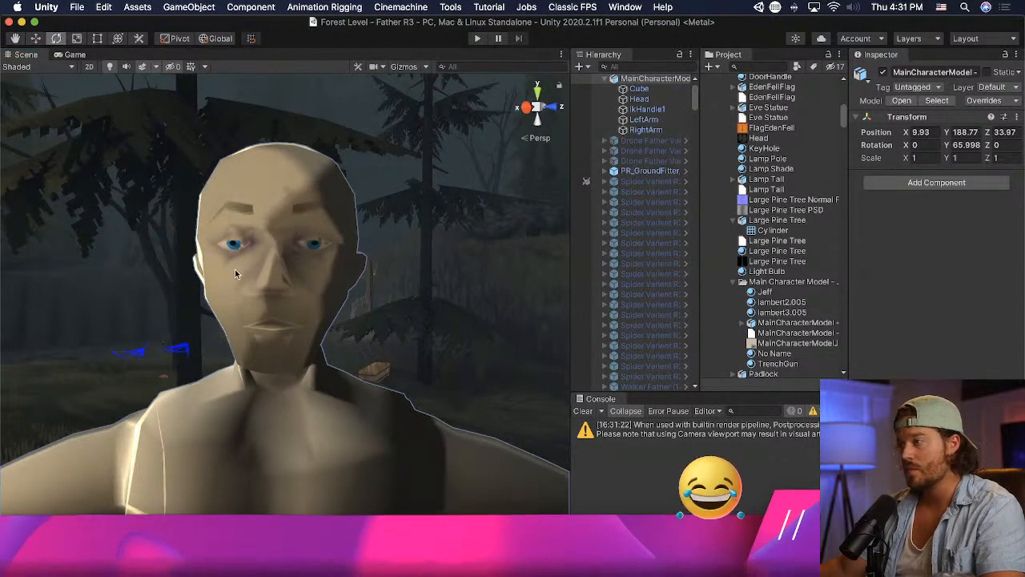
scroll(235, 274, "down", 4)
left_click_drag(312, 500, 298, 483)
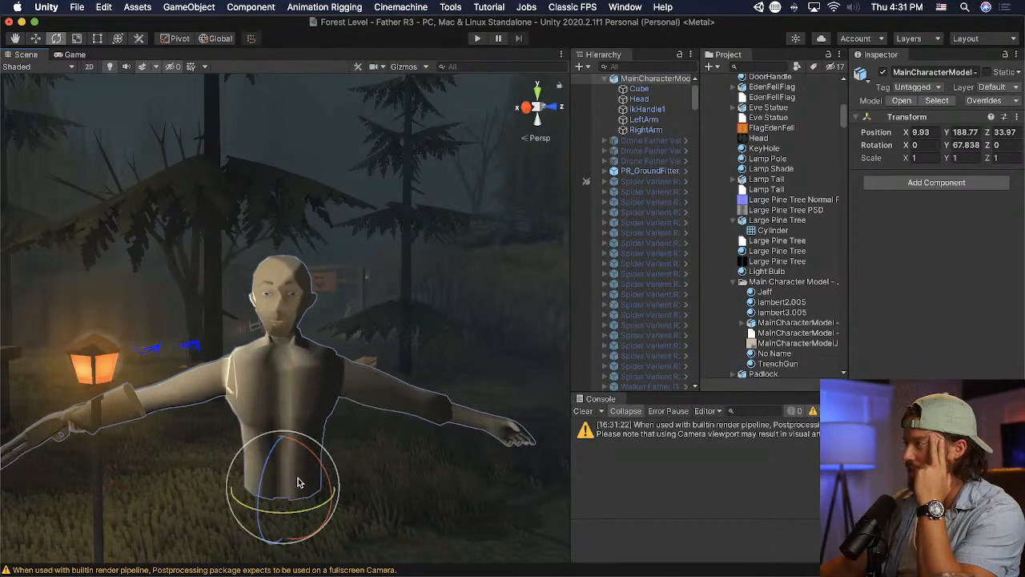
- Set the shader of the Head's Jeff material to Standard and view the face up close
left_click(638, 98)
scroll(925, 251, "down", 5)
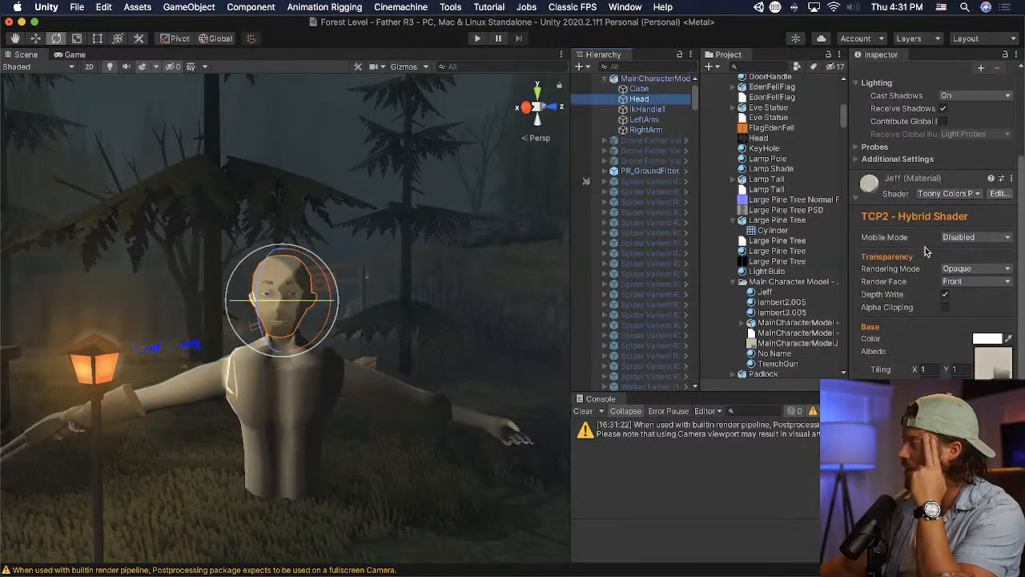
left_click(961, 194)
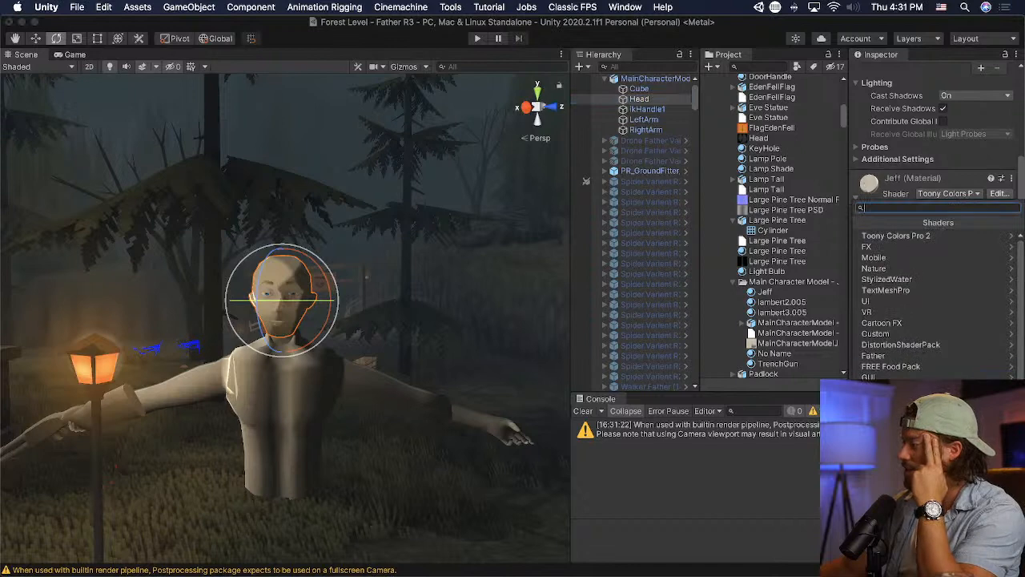
scroll(892, 374, "down", 2)
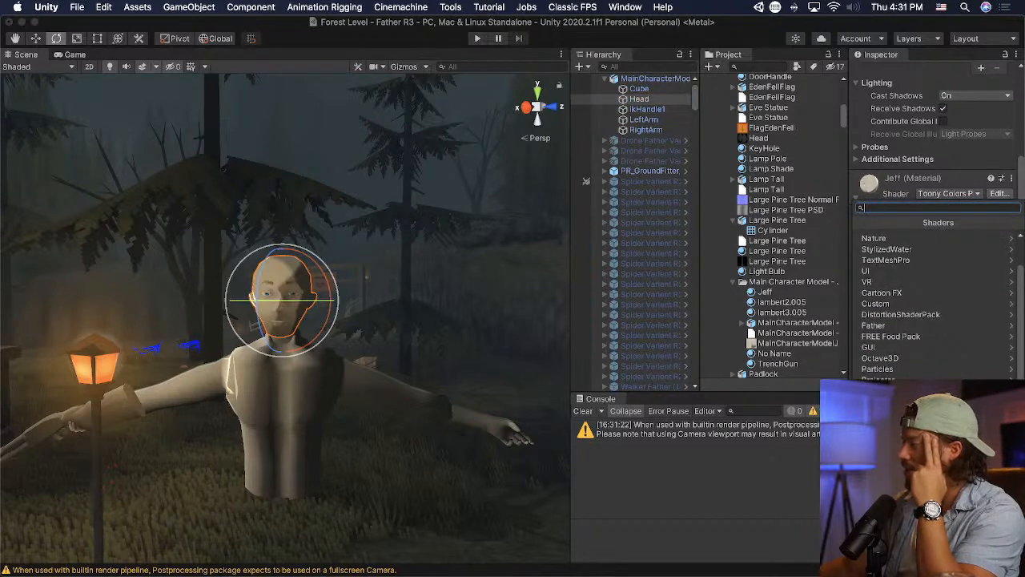
left_click(892, 436)
scroll(350, 347, "up", 8)
scroll(336, 345, "down", 3)
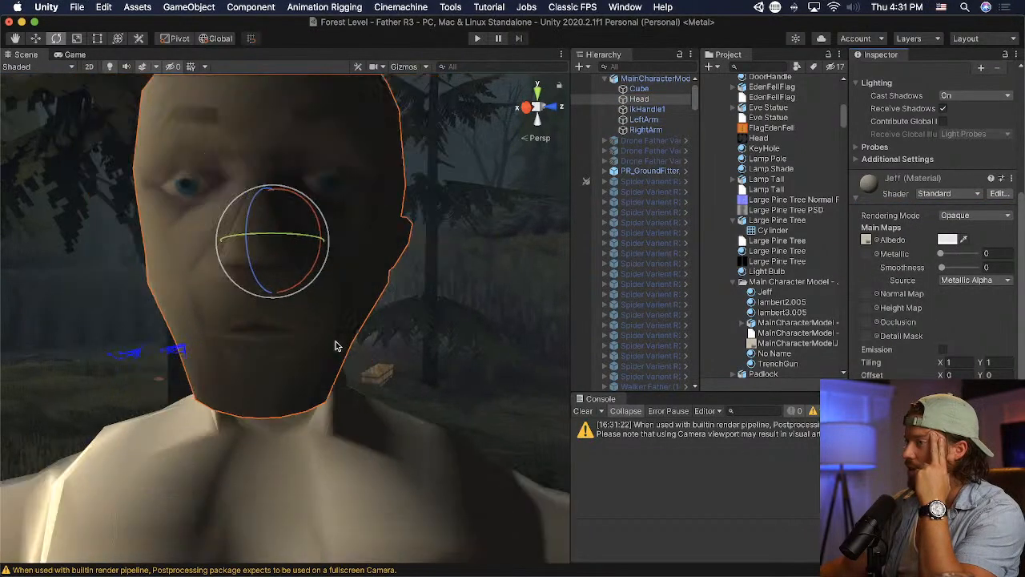
scroll(336, 341, "down", 2)
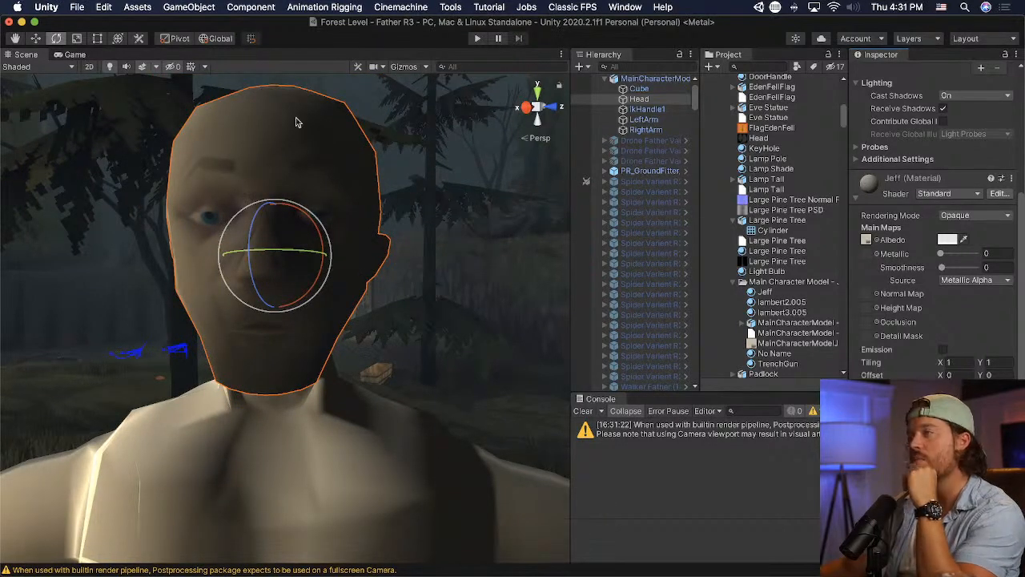
- Turn off the scene view's skybox and fog effects, rotate the head far back, and set the handle position to Center
left_click(144, 66)
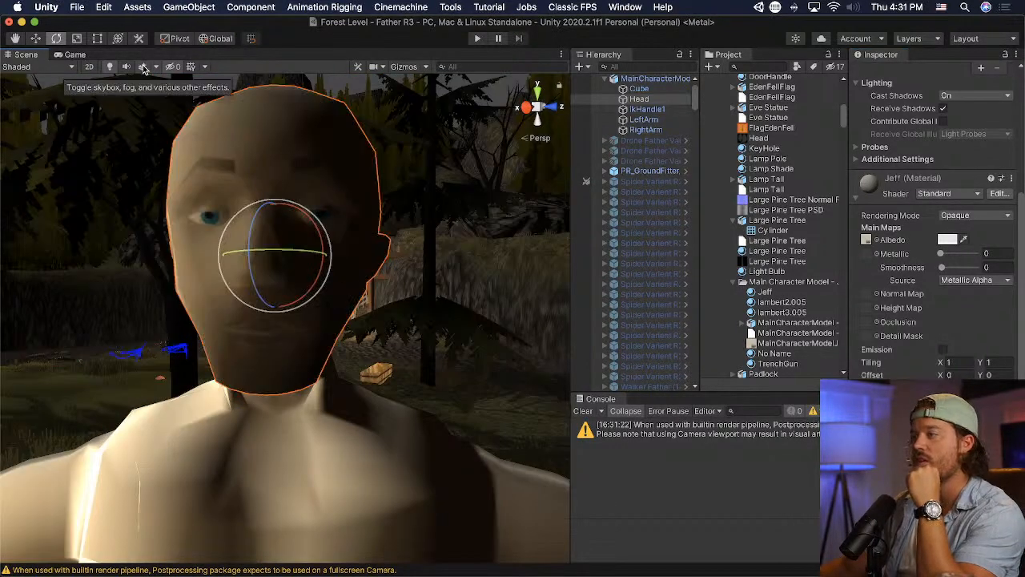
left_click_drag(327, 251, 136, 181)
key("z")
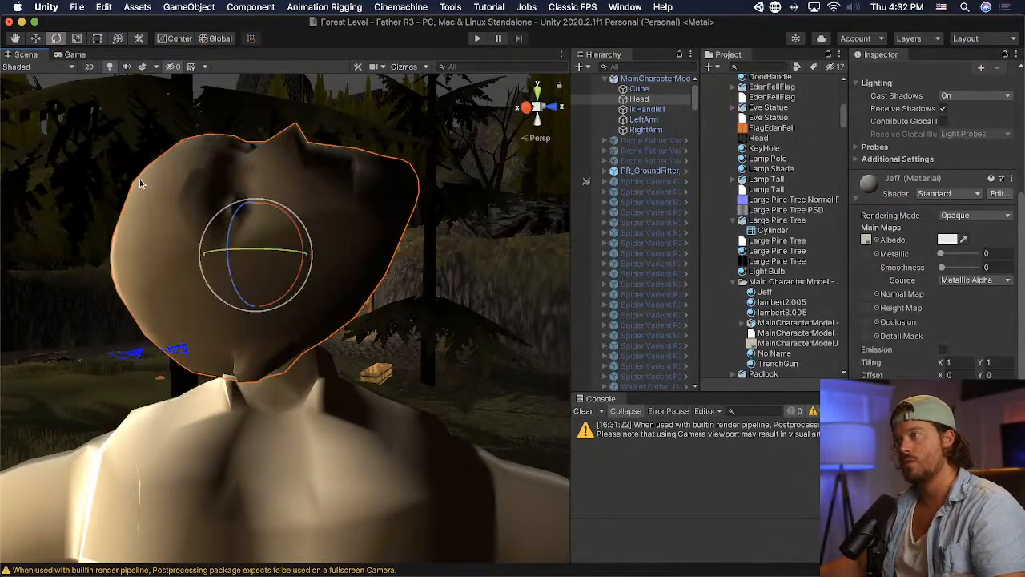
- Undo the switch of the scene's handle position to Center
key("z")
key("z")
key("z")
key("z")
key("z")
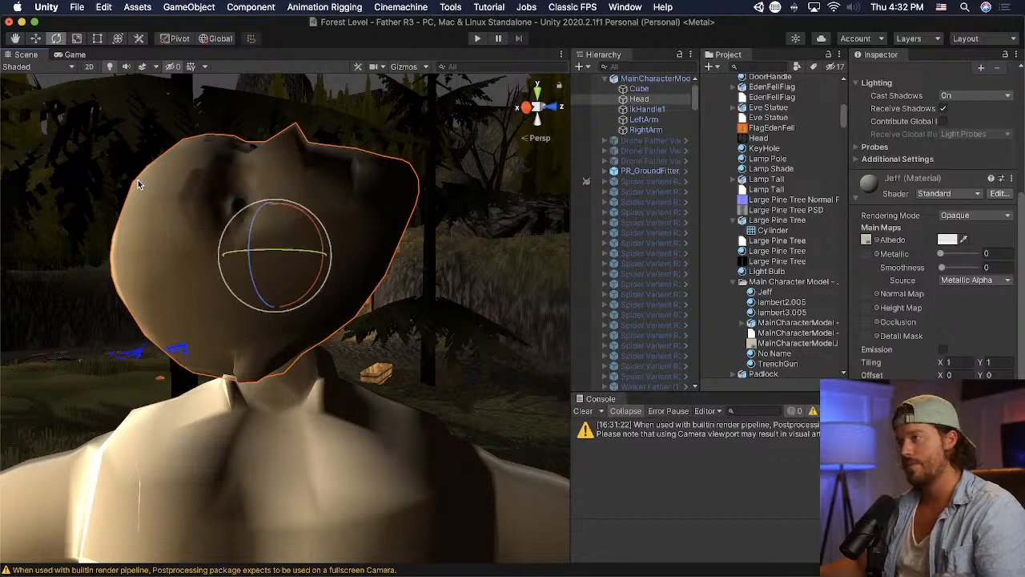
key("z")
key("z")
- Undo the Head's backward rotation and the Jeff material's change to the Standard shader
left_click(104, 6)
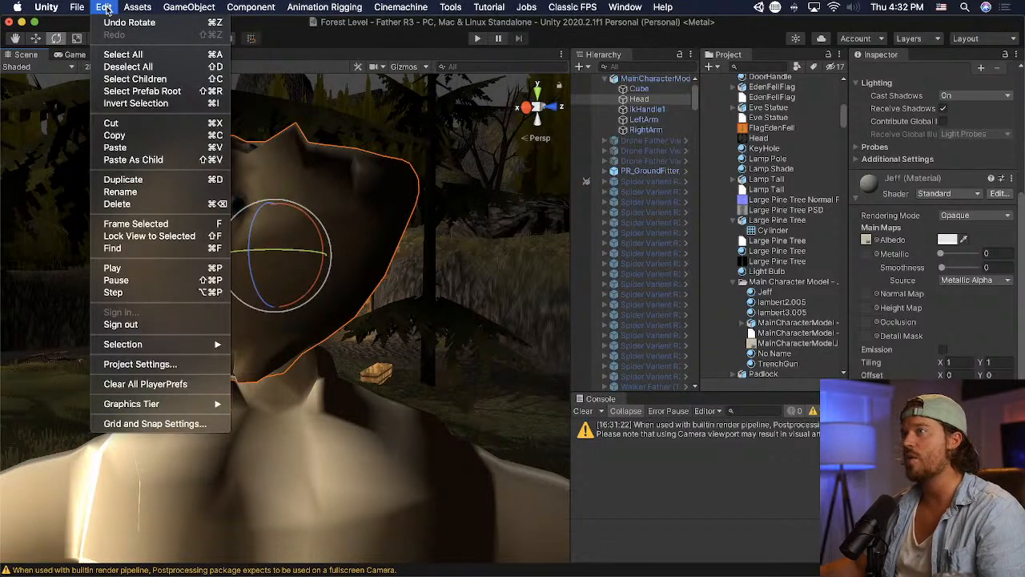
left_click(335, 197)
left_click(110, 4)
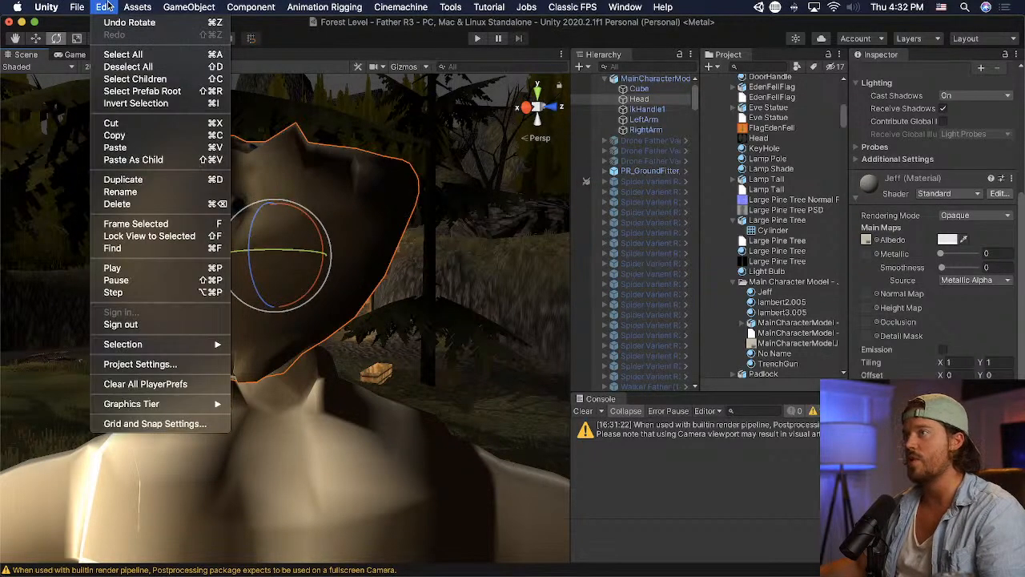
left_click(110, 5)
key("super+z")
key("super+z")
key("super+z")
left_click(340, 196)
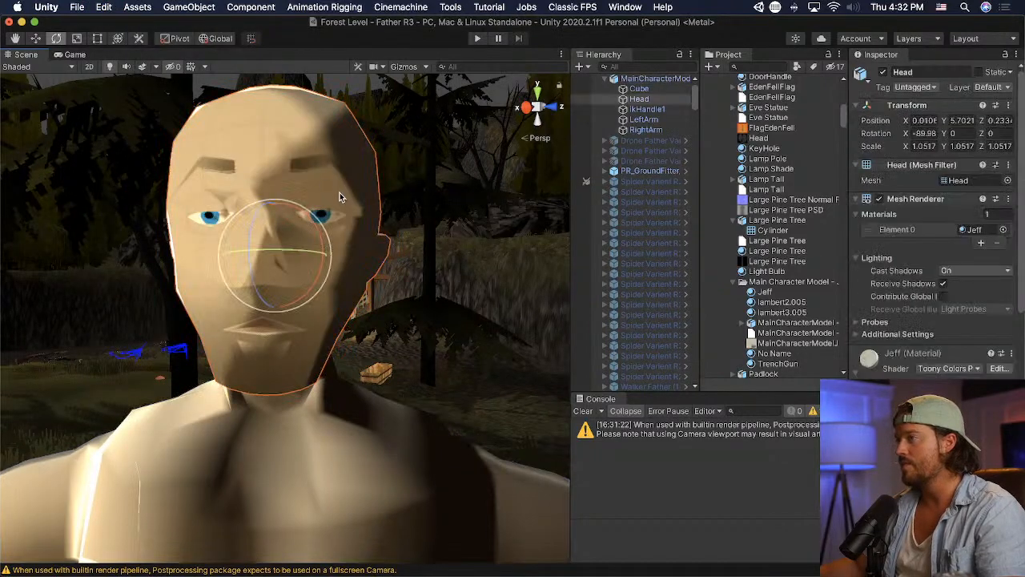
- Examine the face in Unity from the front and compare it with the eyebrow and beard texture in Photoshop
left_click(39, 40)
middle_click_drag(248, 171, 254, 172)
key("super+Tab")
key("super+Tab")
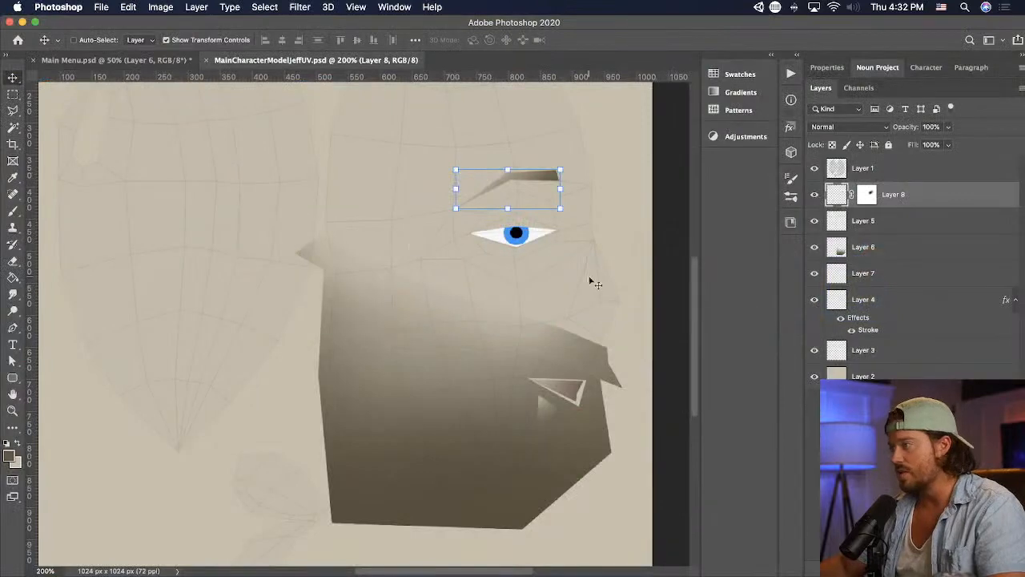
key("super+Tab")
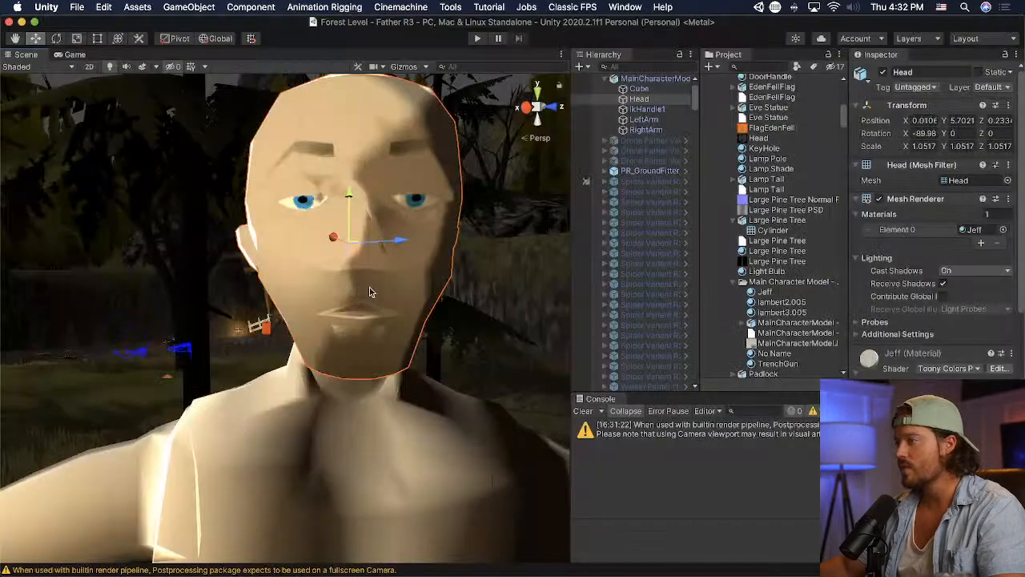
- Switch to Blender and knife-cut a new edge across the upper side of the Head's nose to the bridge
key("super+Tab")
left_click(460, 269)
middle_click_drag(671, 287, 625, 324)
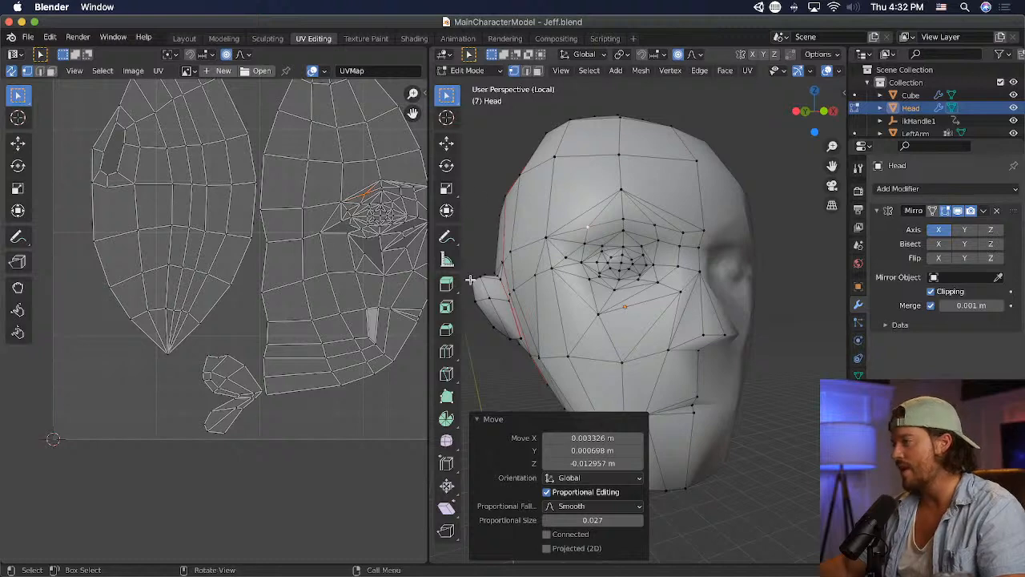
left_click(447, 374)
middle_click_drag(720, 314, 715, 304)
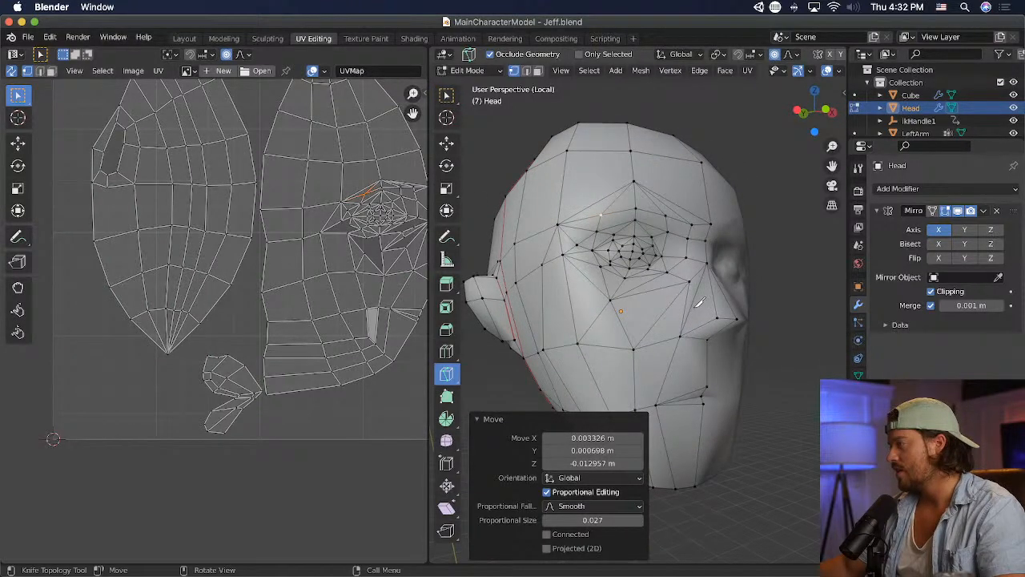
left_click(698, 295)
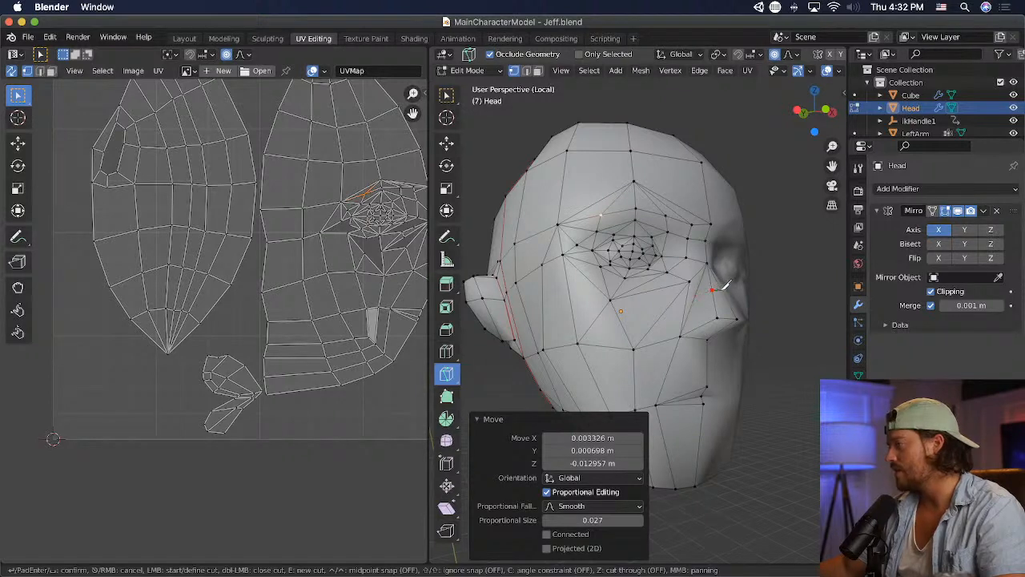
key("Return")
key("w")
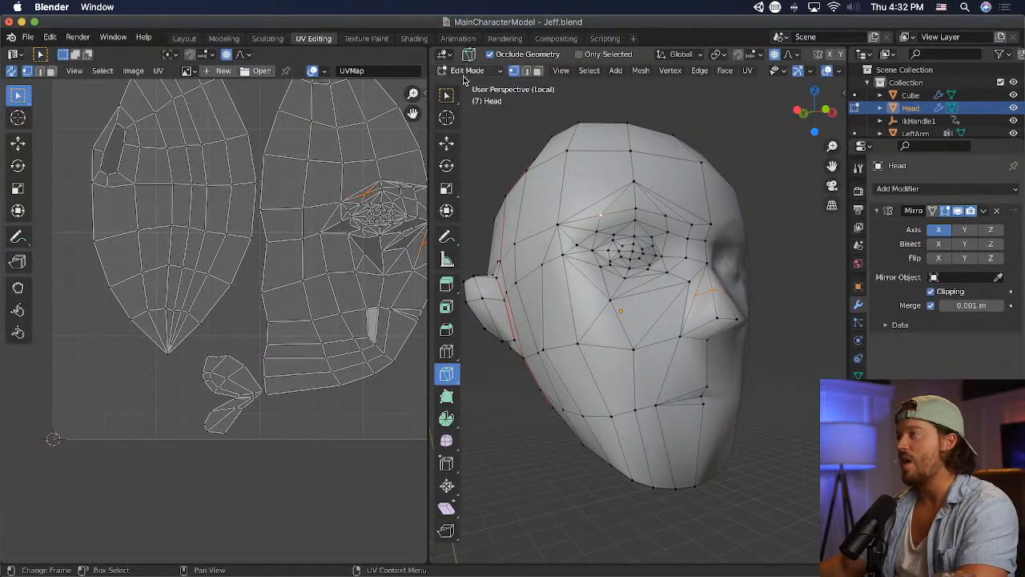
- Move the vertices around the new cut on the upper nose with proportional editing to reshape the nose's side near the bridge
key("m")
left_click(686, 278)
middle_click_drag(686, 280, 755, 304)
left_click(724, 321)
key("g")
left_click(757, 314)
key("s")
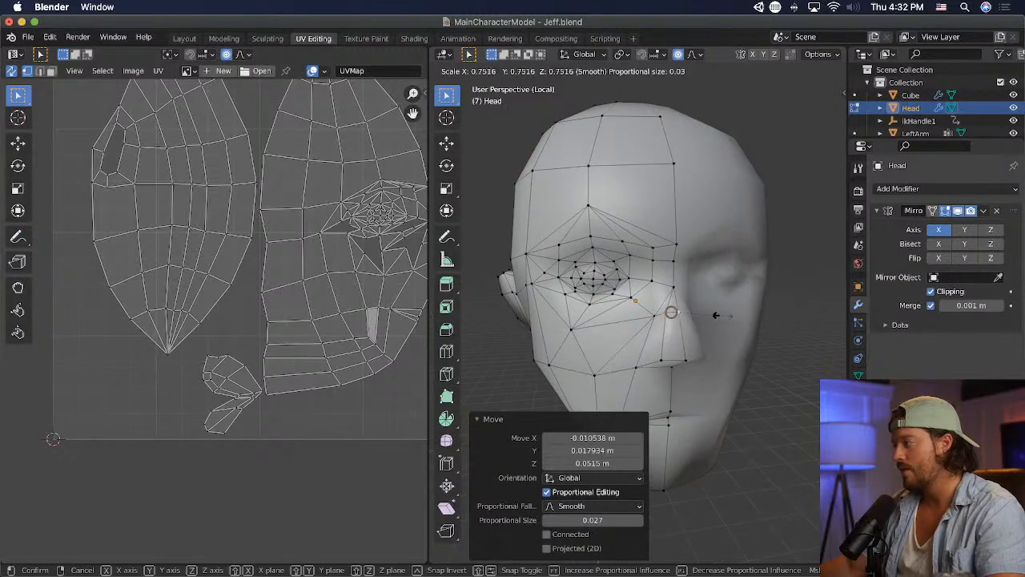
key("Escape")
key("g")
left_click(661, 314)
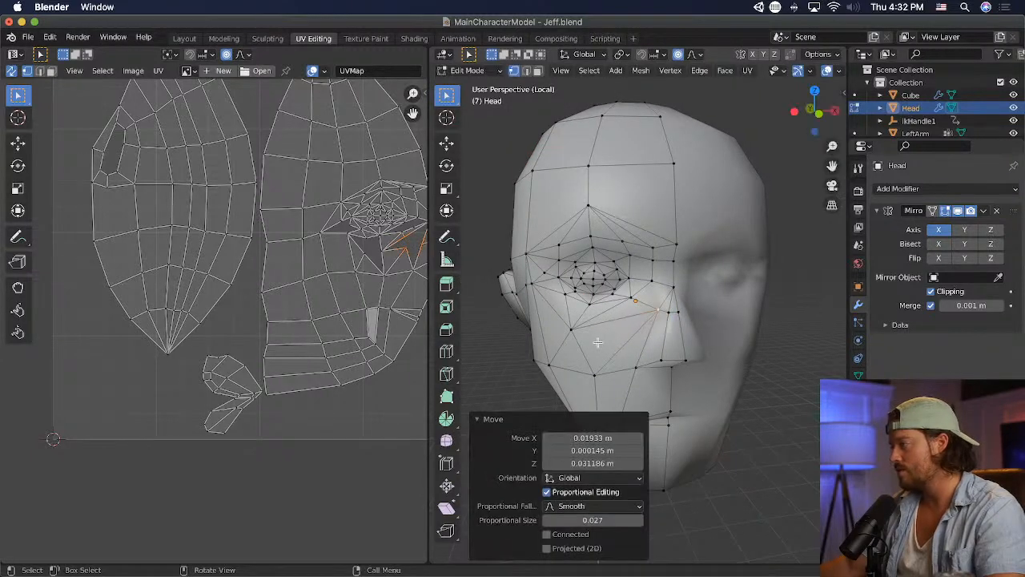
- Reposition the vertex on the upper side of the nose in a near-profile view with proportional editing
middle_click_drag(661, 314, 778, 339)
key("g")
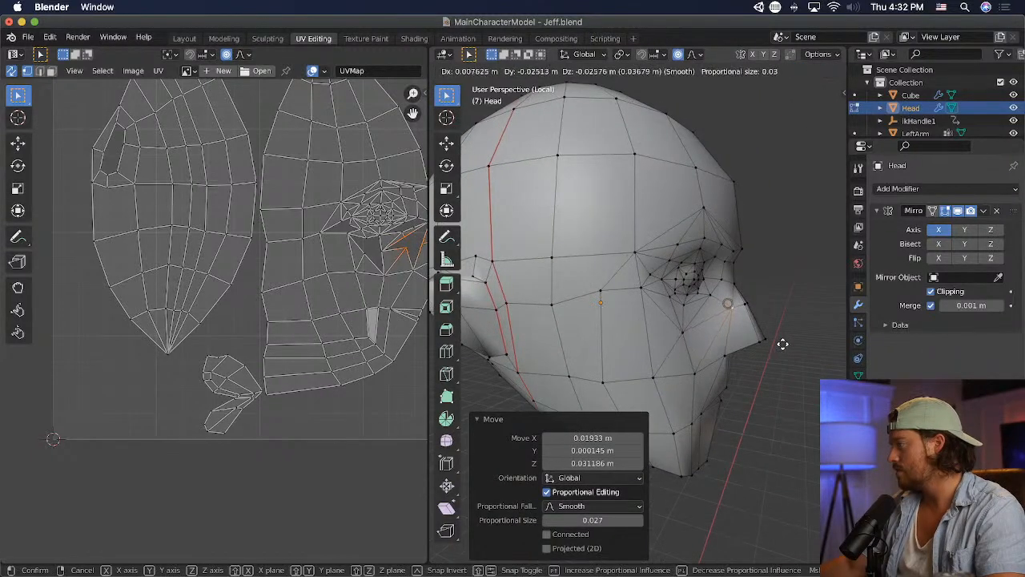
left_click(783, 342)
- Adjust the nose-bridge vertex horizontally in profile, ending with a forward shift of about 0.019 m along negative Y
key("g")
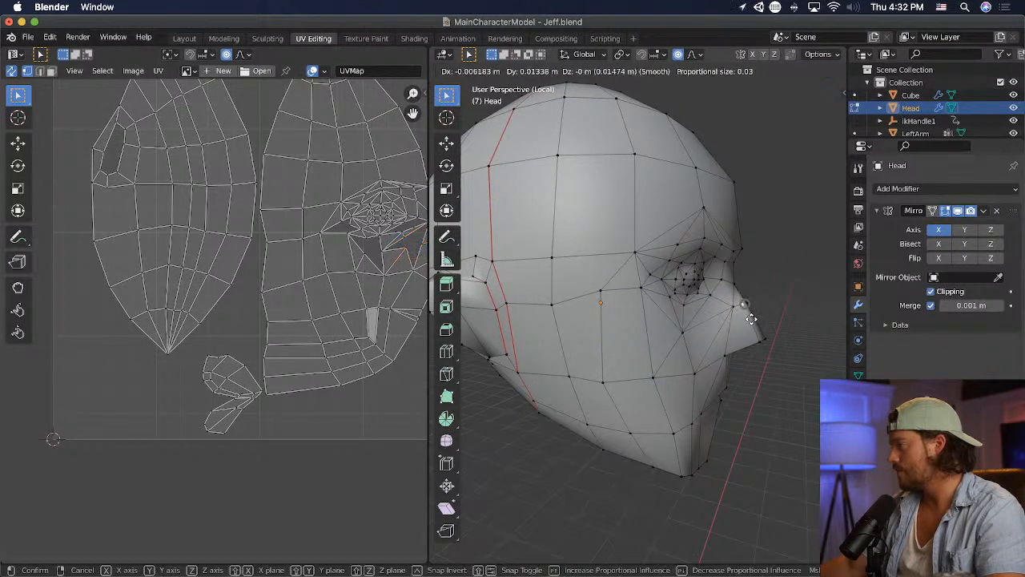
left_click(753, 320)
middle_click_drag(789, 304, 808, 297)
key("g")
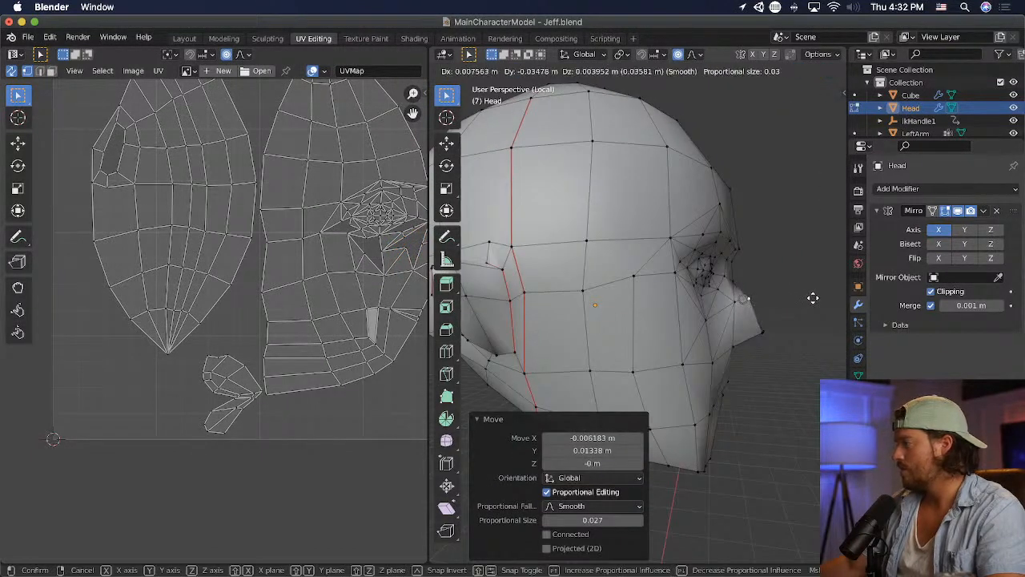
left_click(811, 298)
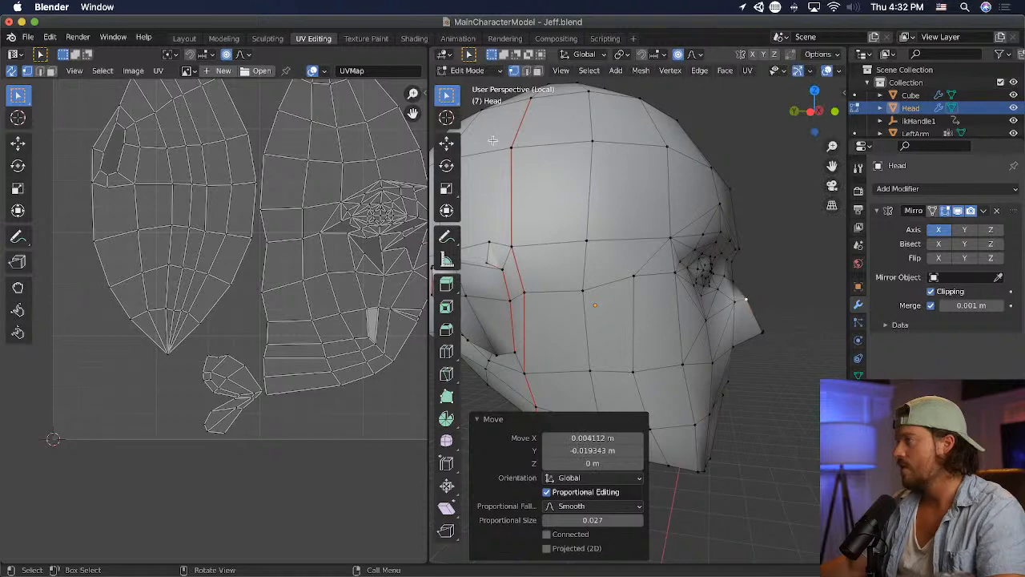
- Knife-cut a second edge across the lower side of the nose to the ridge just above the tip
left_click(447, 373)
middle_click_drag(657, 321, 697, 323)
left_click(709, 323)
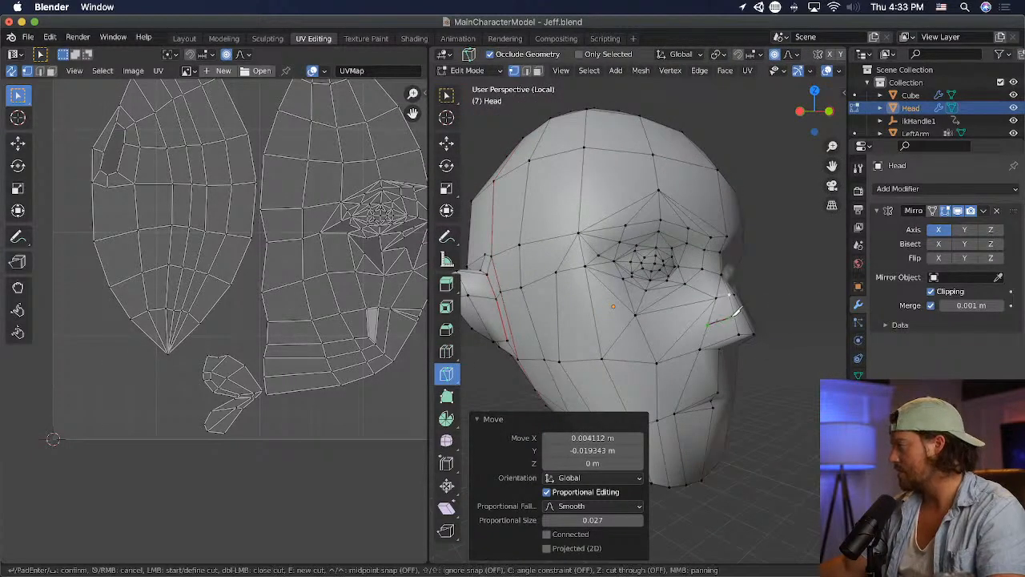
key("Return")
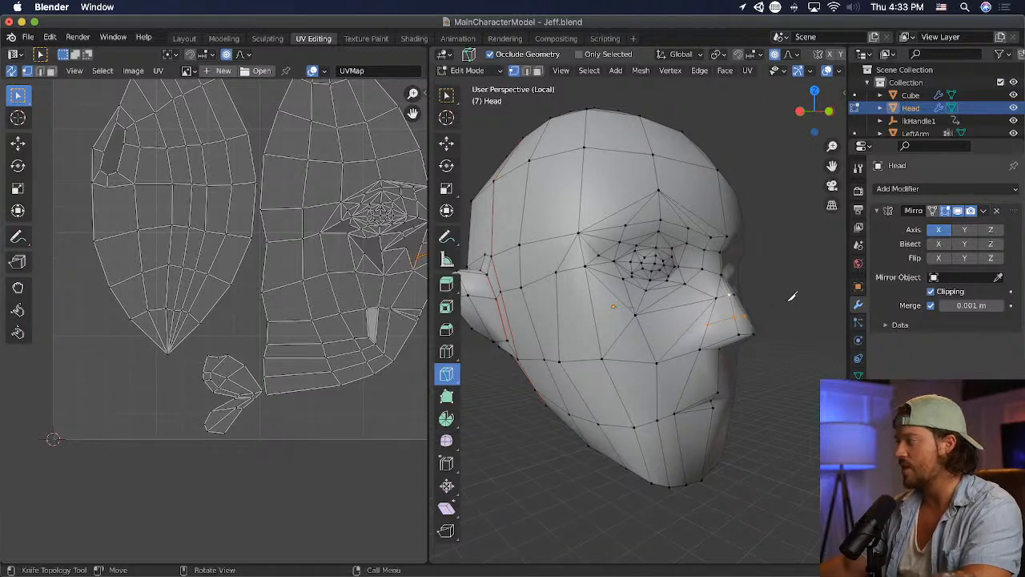
- Start a knife cut from the outer end of the lower nose cut toward the edge on the cheek
mouse_move(753, 244)
middle_mouse_down()
mouse_move(699, 254)
mouse_move(760, 244)
middle_mouse_up()
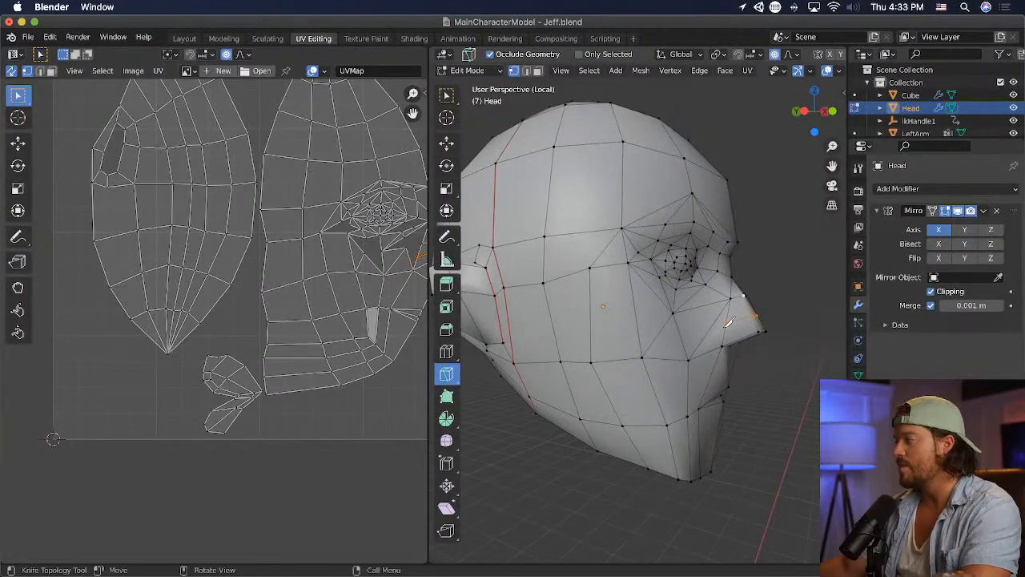
middle_click_drag(575, 217, 657, 234)
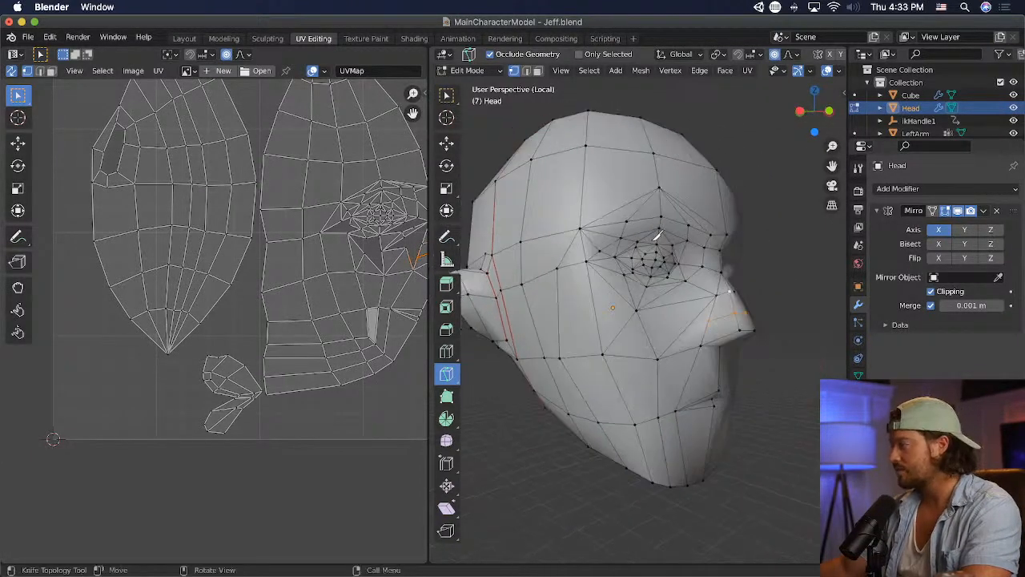
left_click(709, 321)
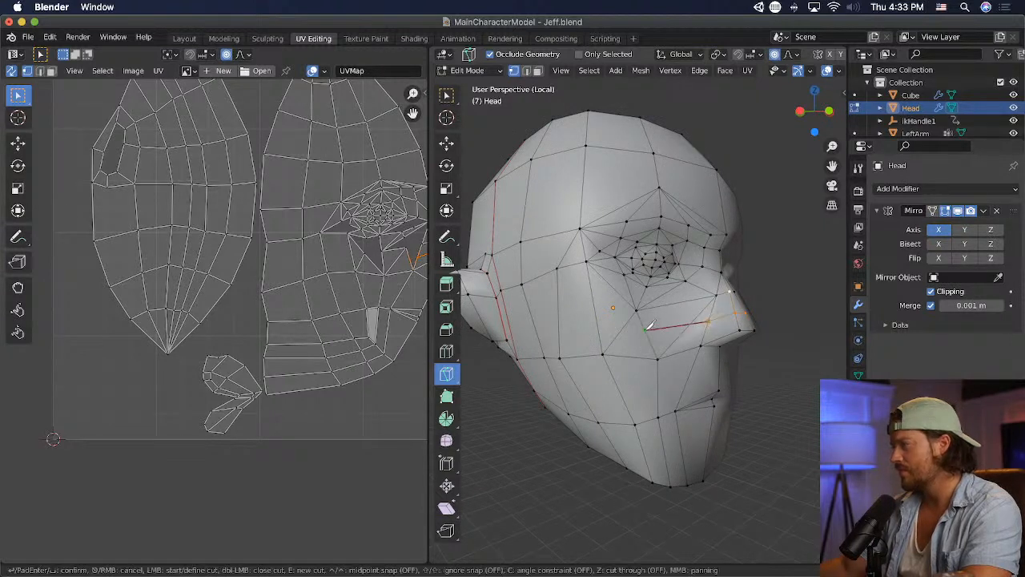
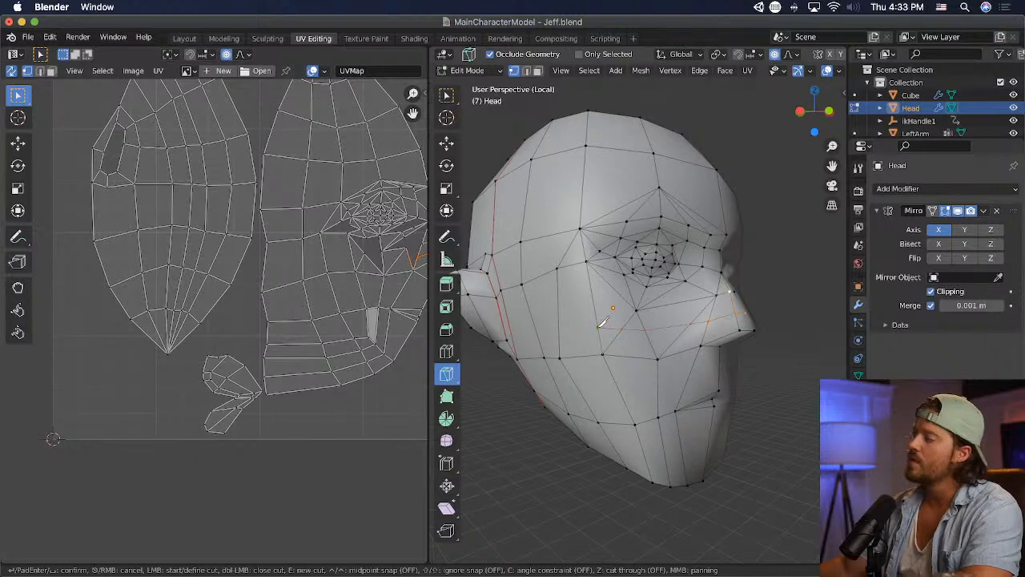
- Finish the lower cheek knife cut, and dissolve the small adjoining faces on the side of the nose into one face
middle_click_drag(602, 322, 548, 303)
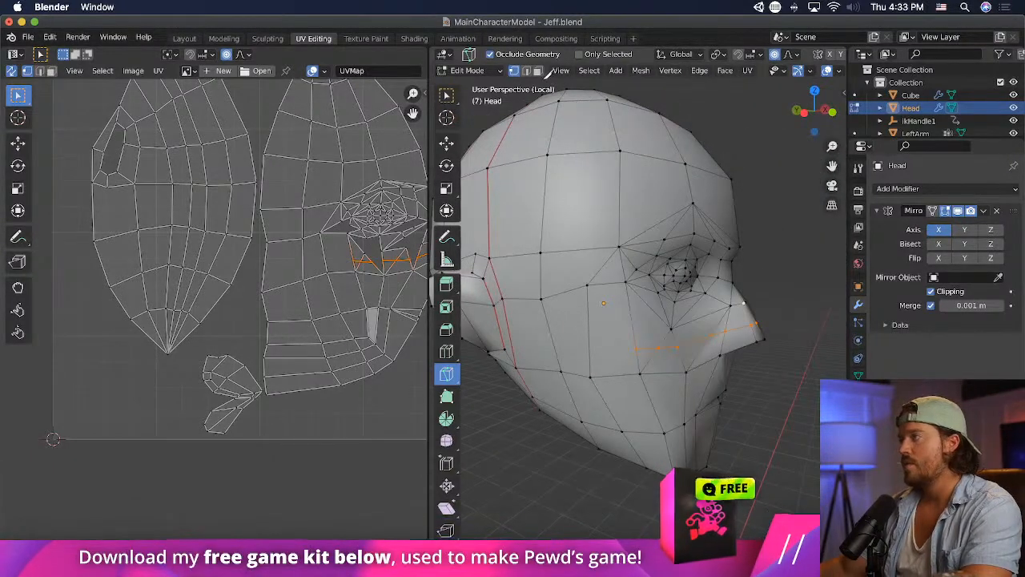
key("Return")
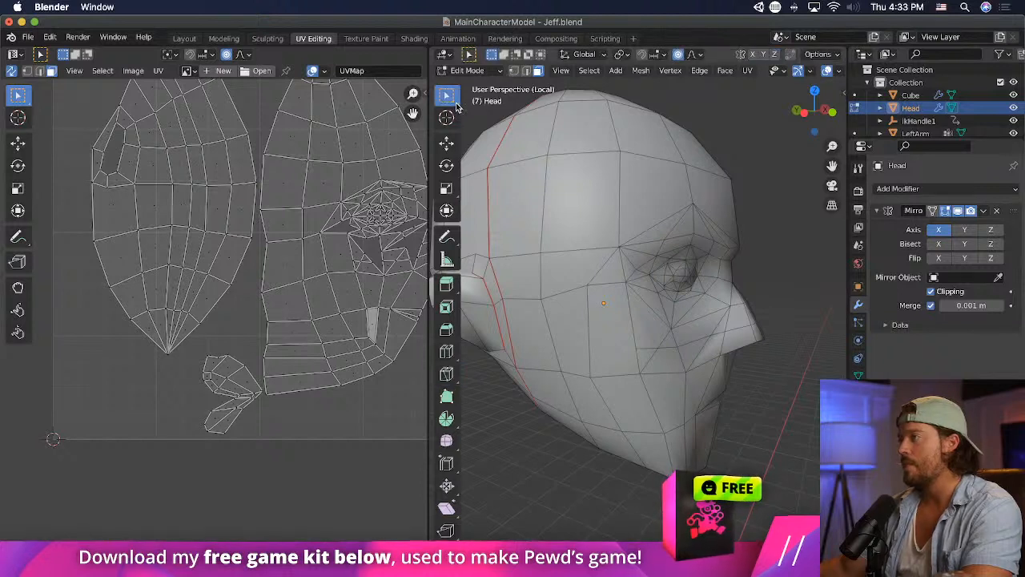
left_click(712, 324)
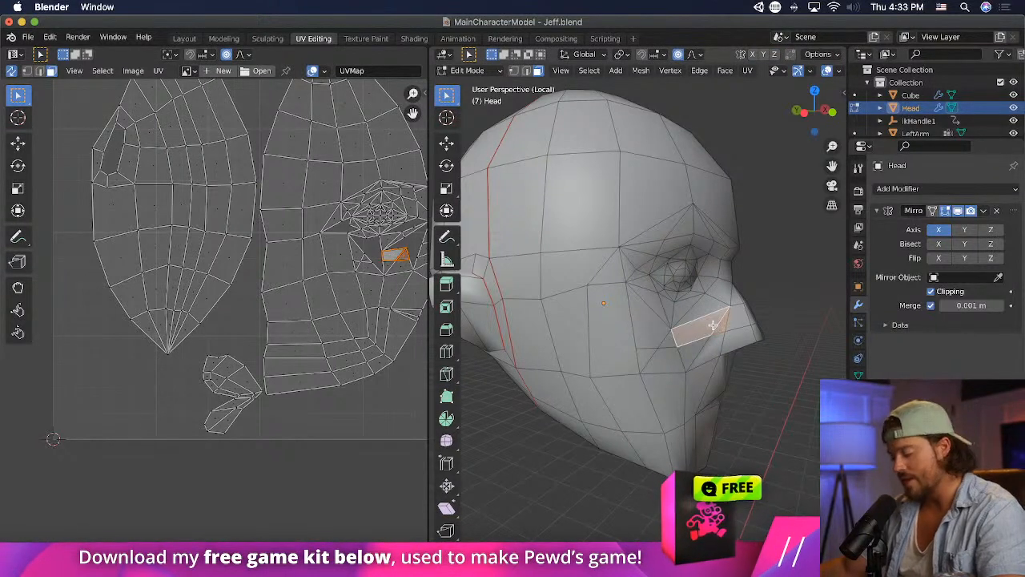
right_click(713, 324)
key("Escape")
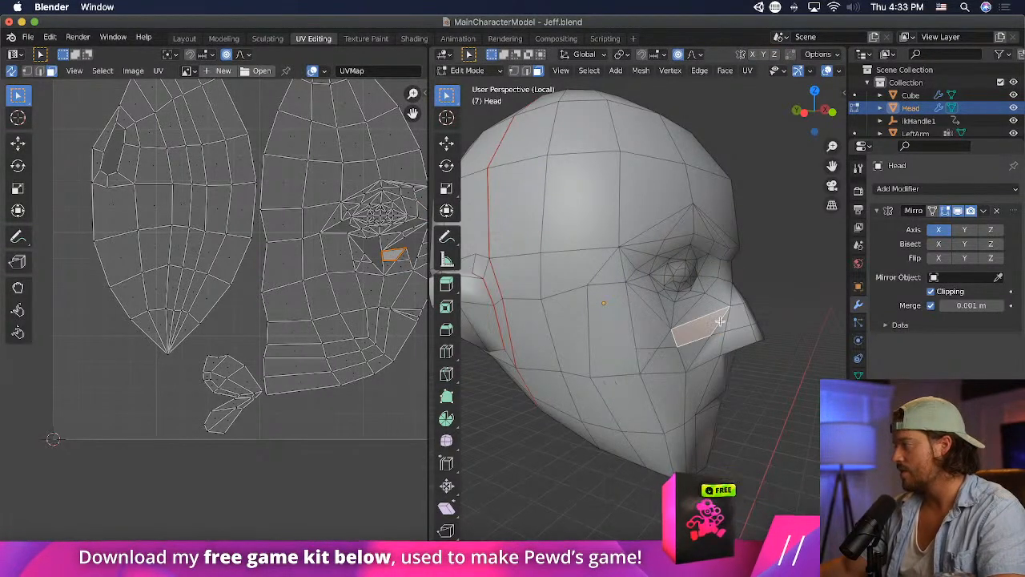
key("x")
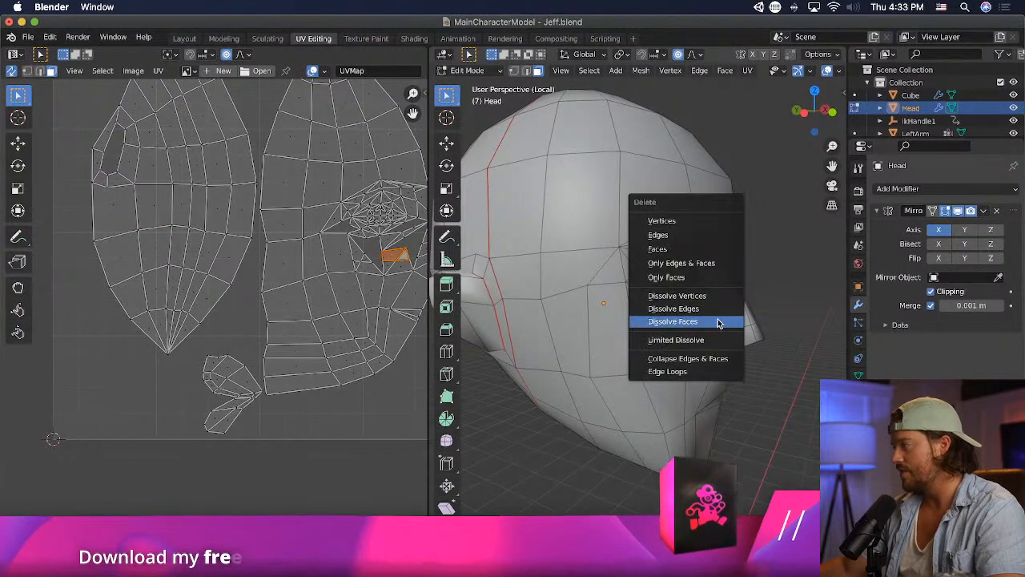
left_click(716, 321)
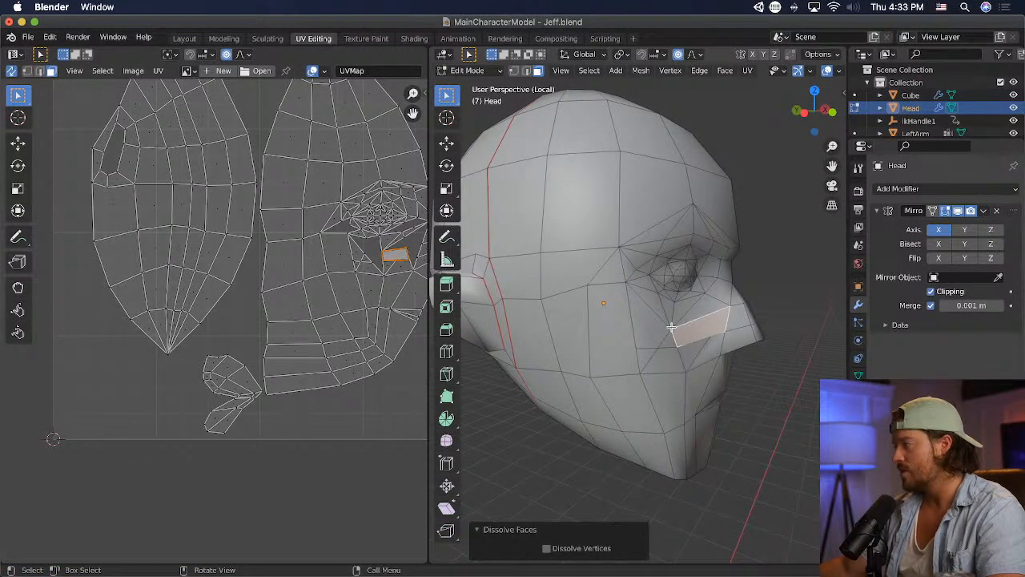
- Dissolve the adjoining cheek faces beside the nose, first those above the knife cut and then those below it
key("x")
left_click(725, 350)
left_click(649, 350)
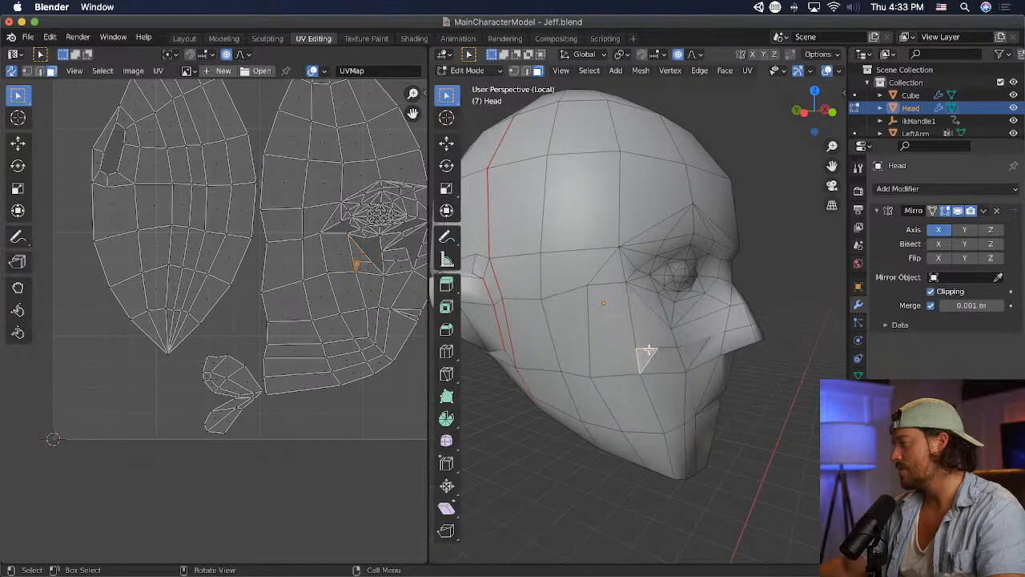
left_click(666, 358, "shift")
key("x")
left_click(666, 359)
- Dissolve the two adjoining faces between the lower nose cut and the nose's bottom edge into a single face
middle_click_drag(719, 351, 680, 351)
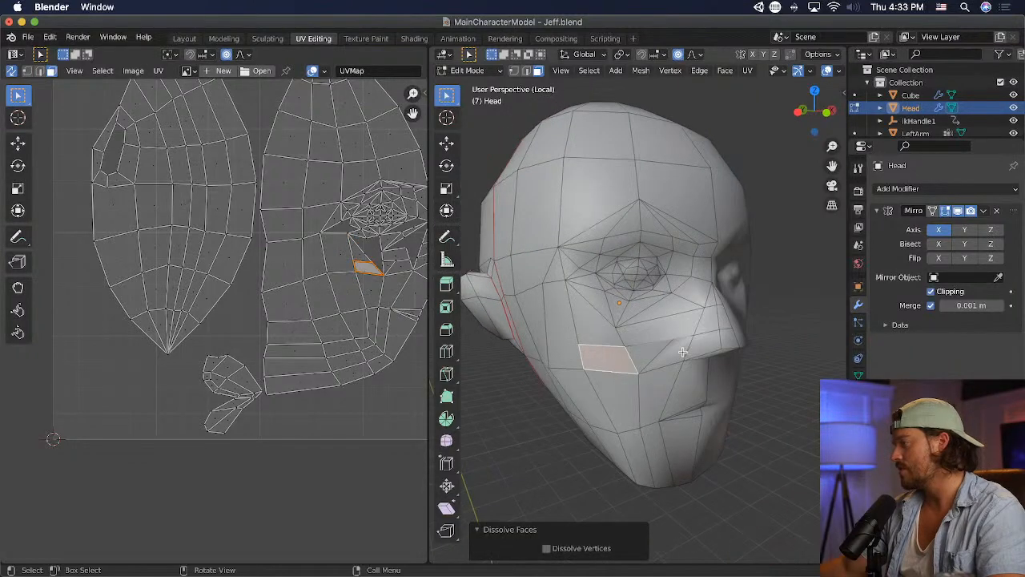
left_click(679, 352)
left_click(649, 353, "shift")
key("x")
left_click(666, 354)
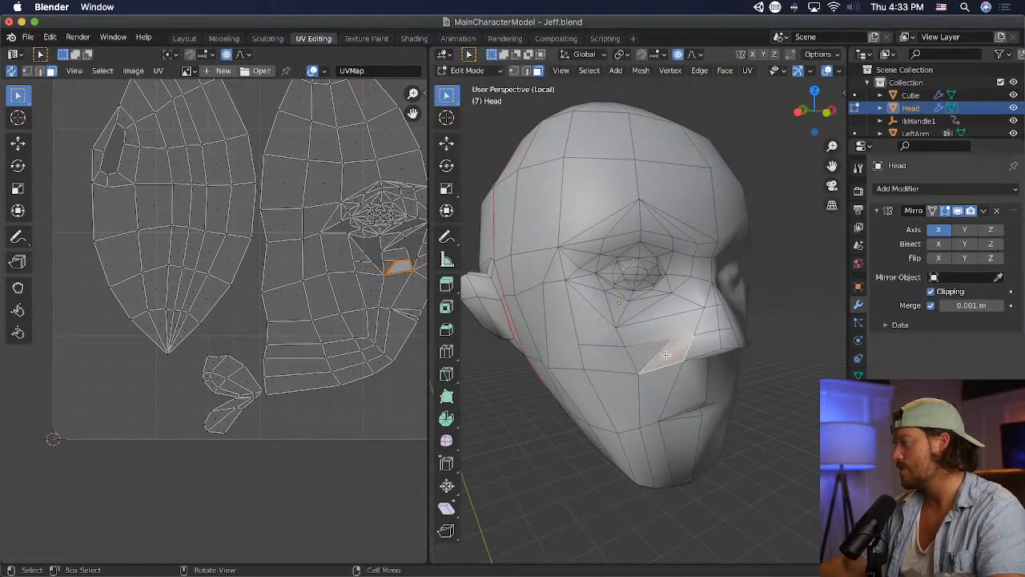
- Delete the dissolved face under the side of the nose, and delete the leftover vertex on the rim of the opening
key("x")
left_click(649, 281)
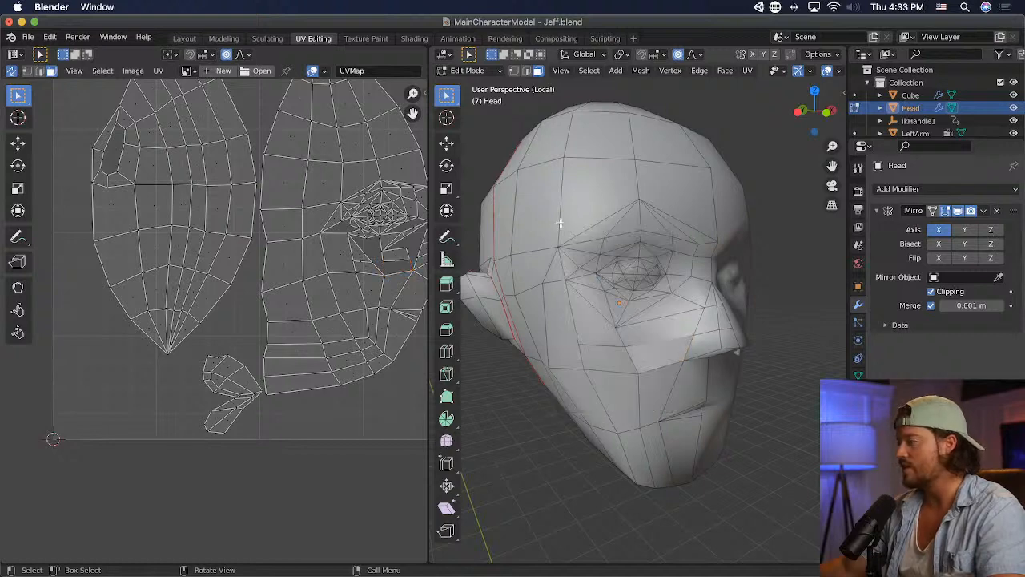
middle_click_drag(649, 281, 658, 238)
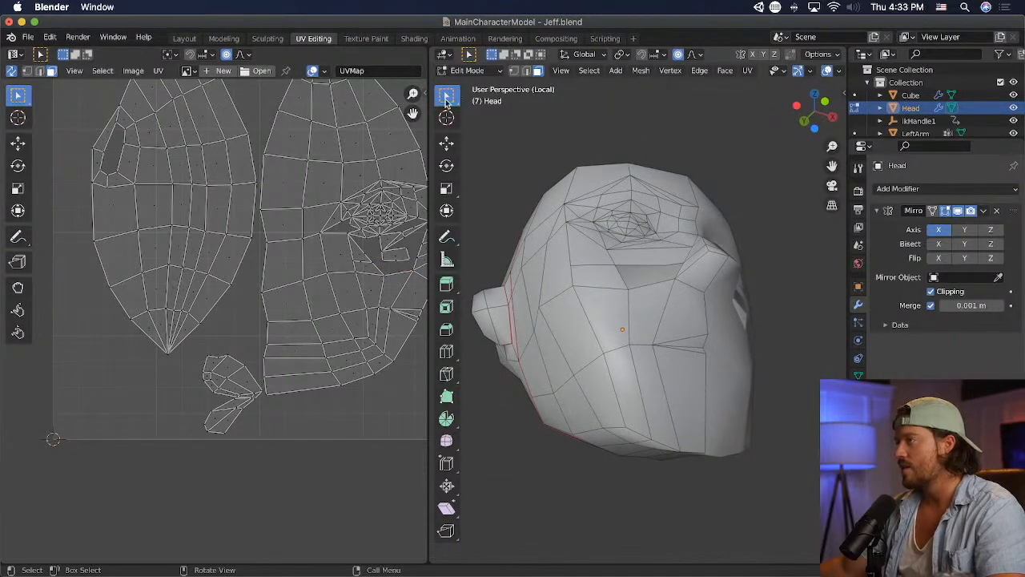
key("x")
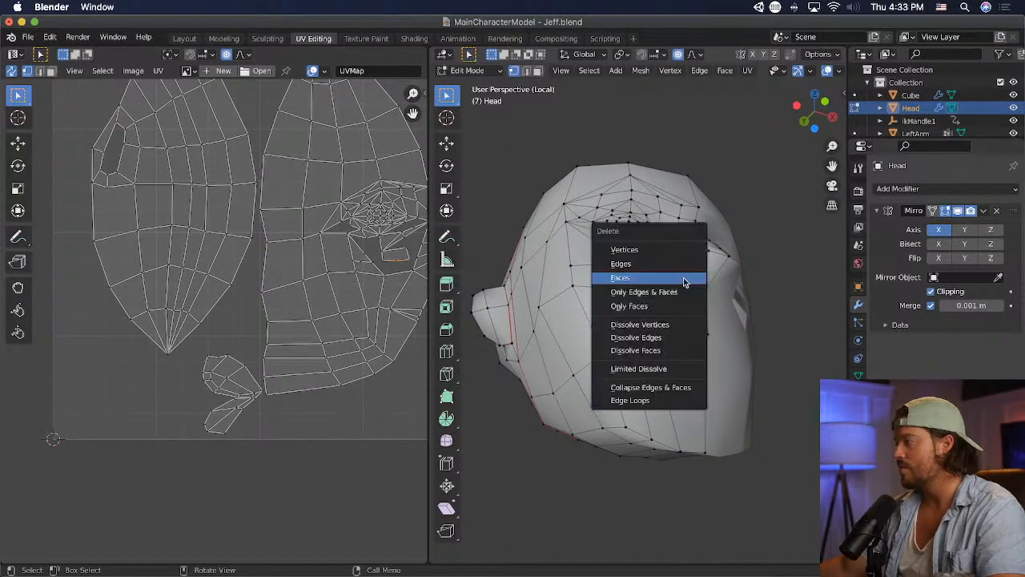
left_click(693, 249)
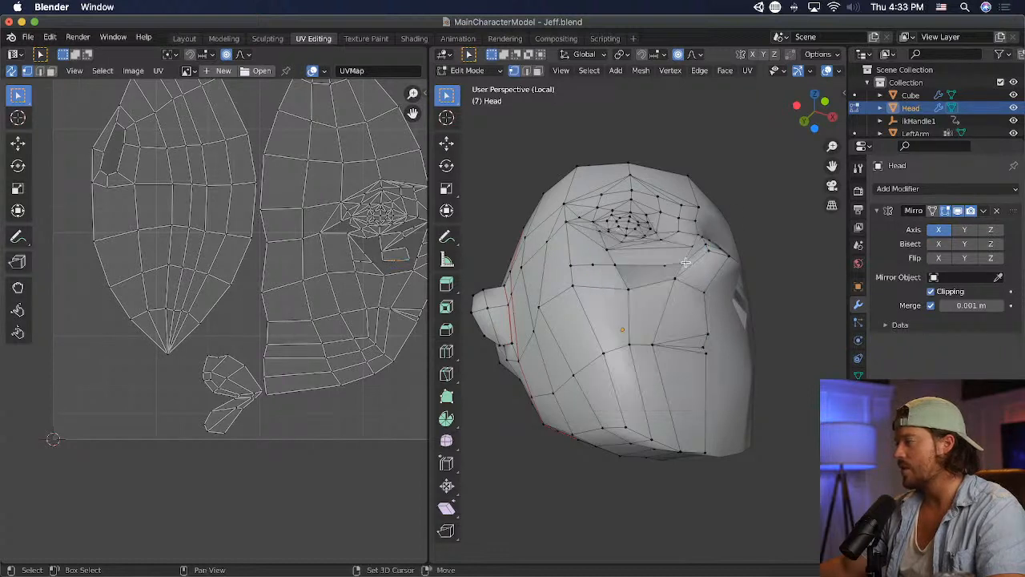
key("m")
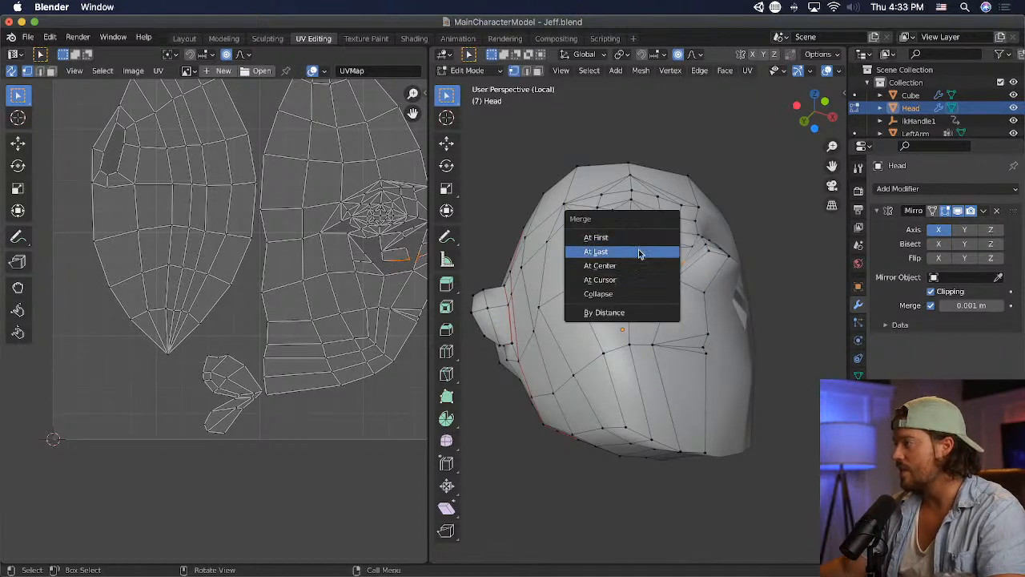
left_click(649, 253)
key("ctrl+z")
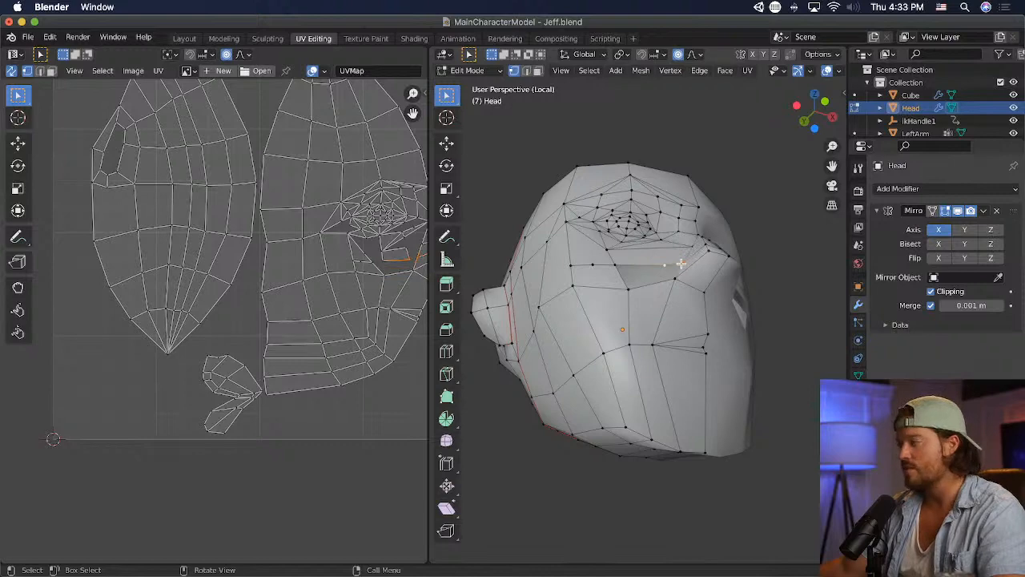
- Merge the vertex on the upper rim of the opening with its neighbour on the side of the nose
key("m")
left_click(665, 245)
middle_click_drag(744, 264, 736, 332)
- Move the two cheek vertices at the outer end of the opening's upper rim downward with proportional editing
left_click(623, 362)
key("g")
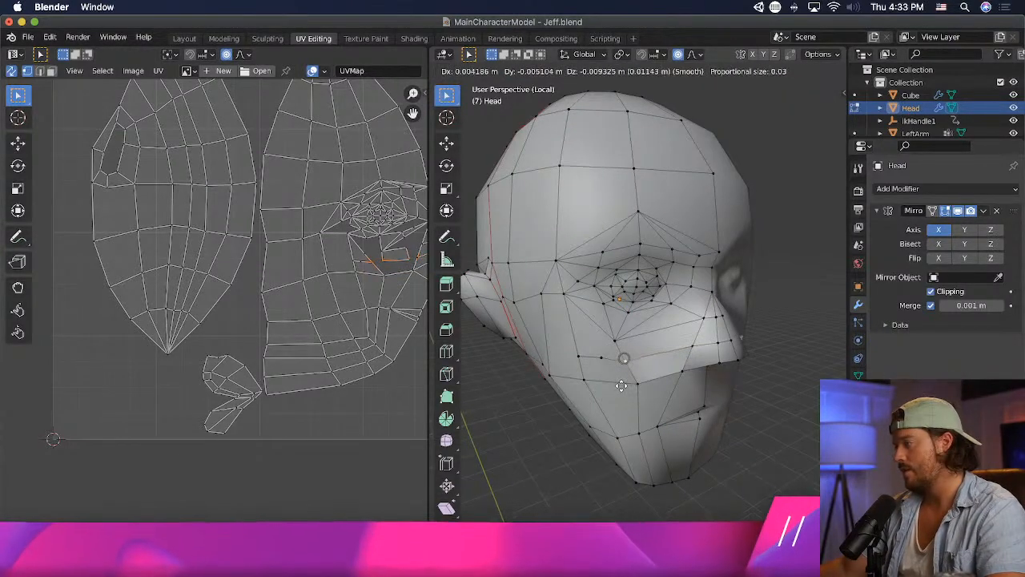
left_click(620, 386)
left_click(597, 359)
key("g")
left_click(596, 364)
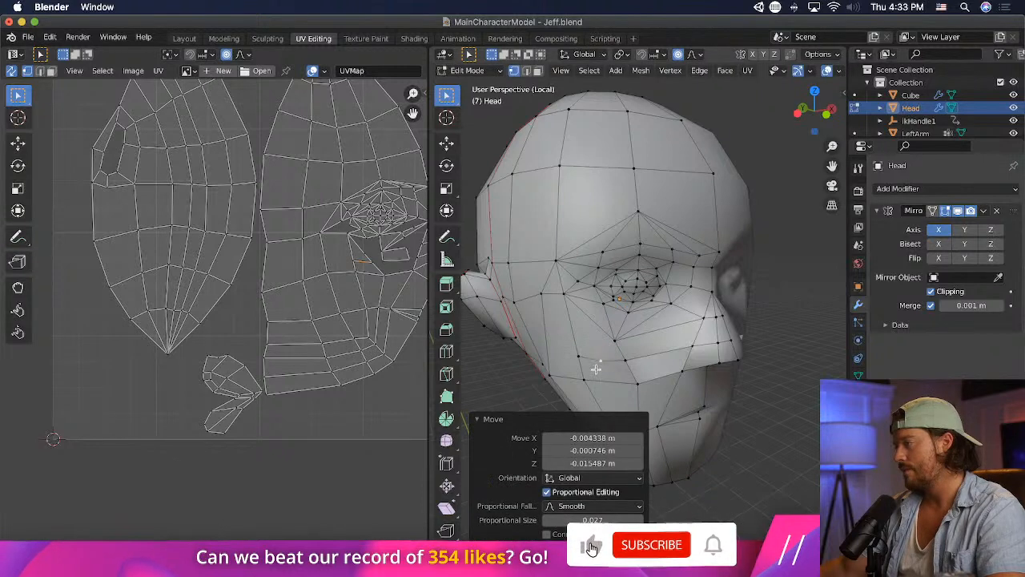
- Merge the two neighbouring cheek vertices at the last selected one, the outer corner of the opening
left_click(621, 360)
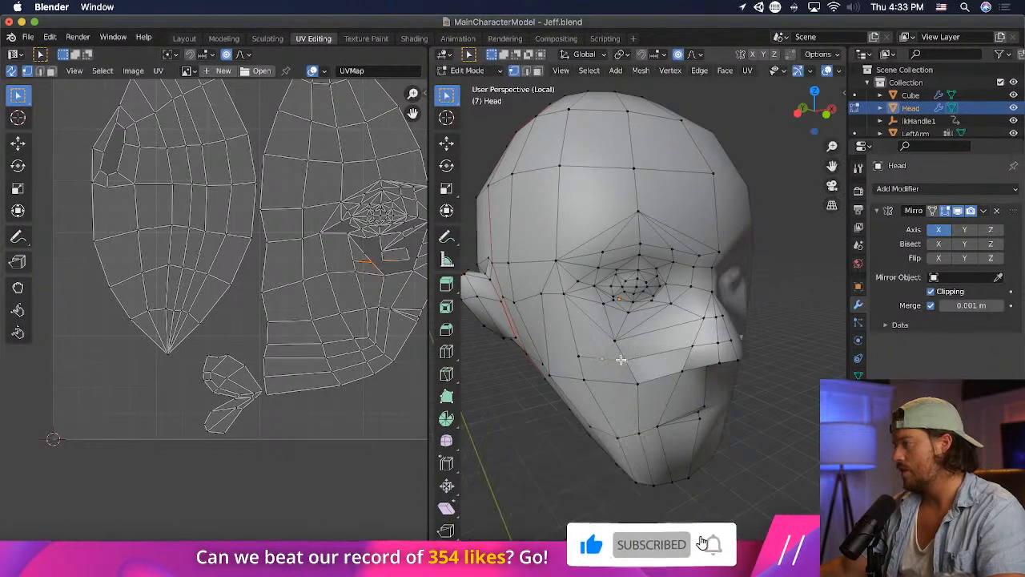
key("m")
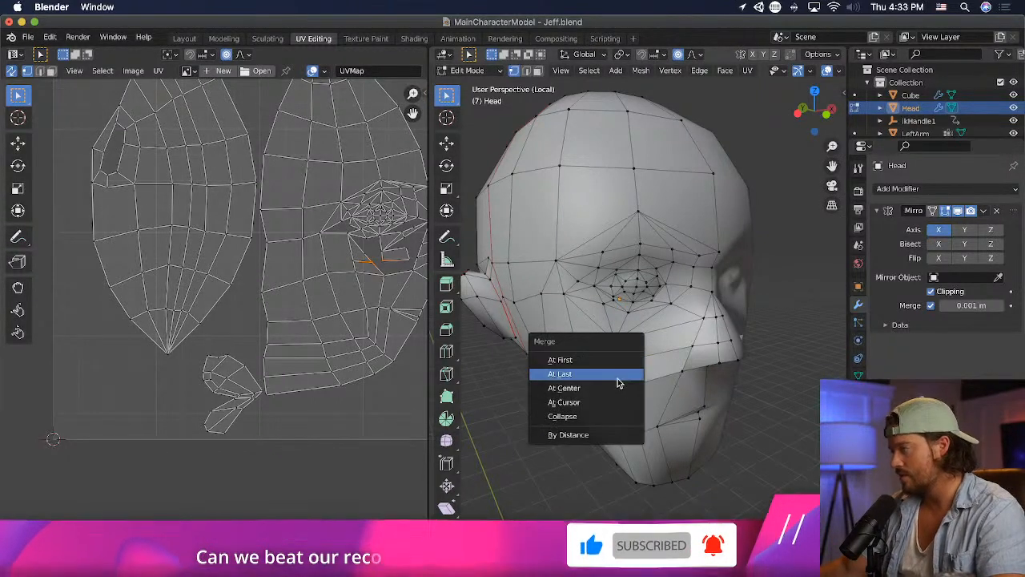
left_click(618, 378)
middle_click_drag(617, 377, 633, 341)
- Fill the opening between the nose and cheek with faces across its four corner vertices
left_click(629, 363)
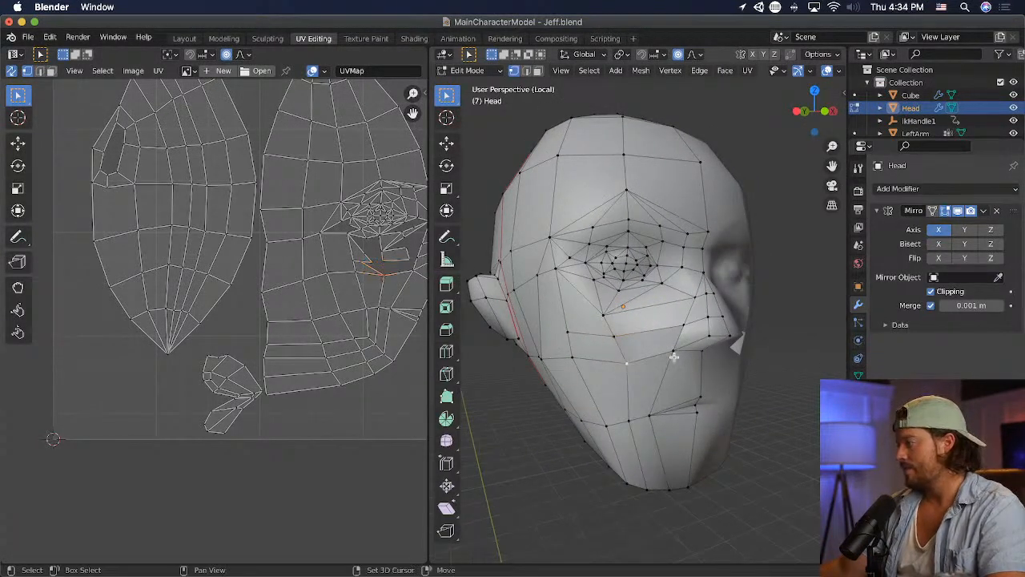
key("m")
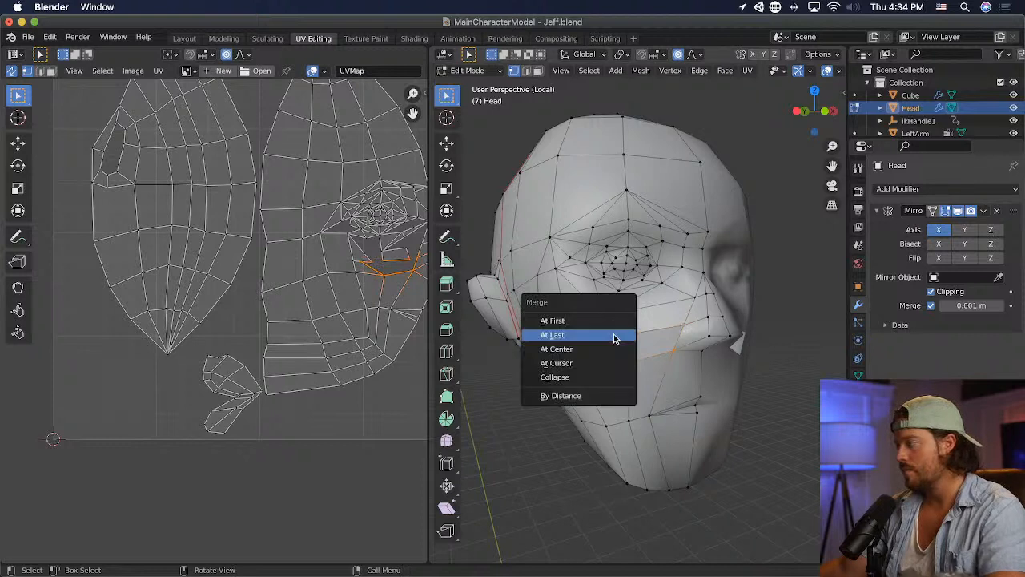
left_click(613, 334)
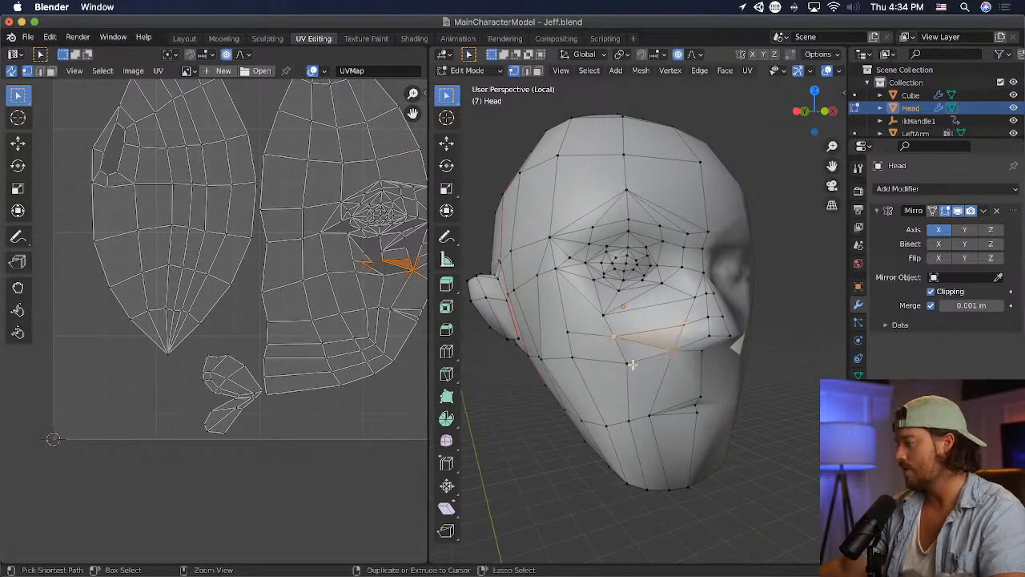
middle_click_drag(633, 362, 789, 347)
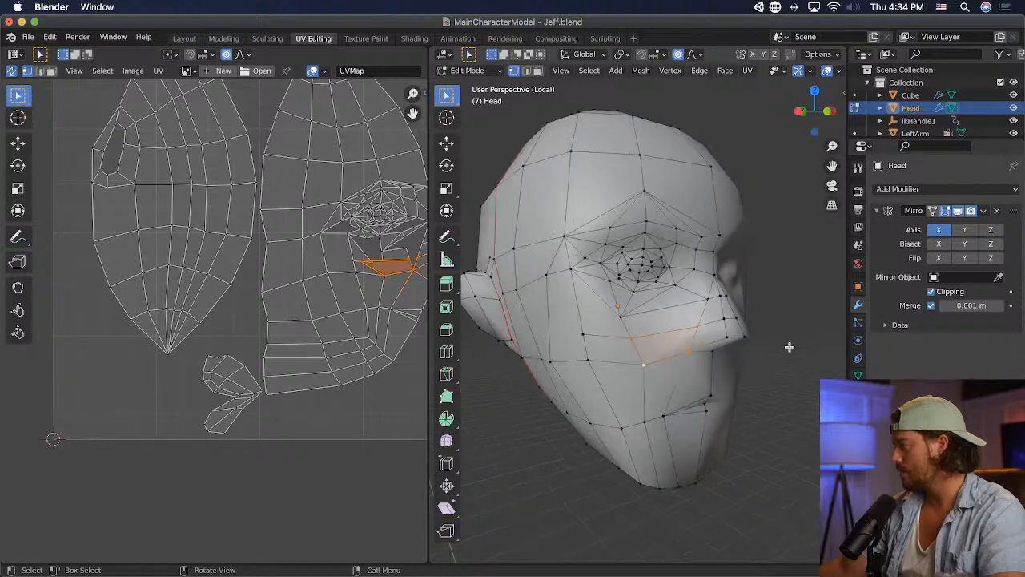
- Reposition the cheek vertex at the outer upper corner of the filled area with proportional editing, and save the file
middle_click_drag(634, 334, 701, 326)
scroll(568, 334, "up", 1)
left_click(550, 327)
key("g")
left_click(579, 323)
key("super+s")
- Nudge the seam vertex below the ear slightly forward and upward in profile with proportional editing
middle_click_drag(612, 314, 632, 313)
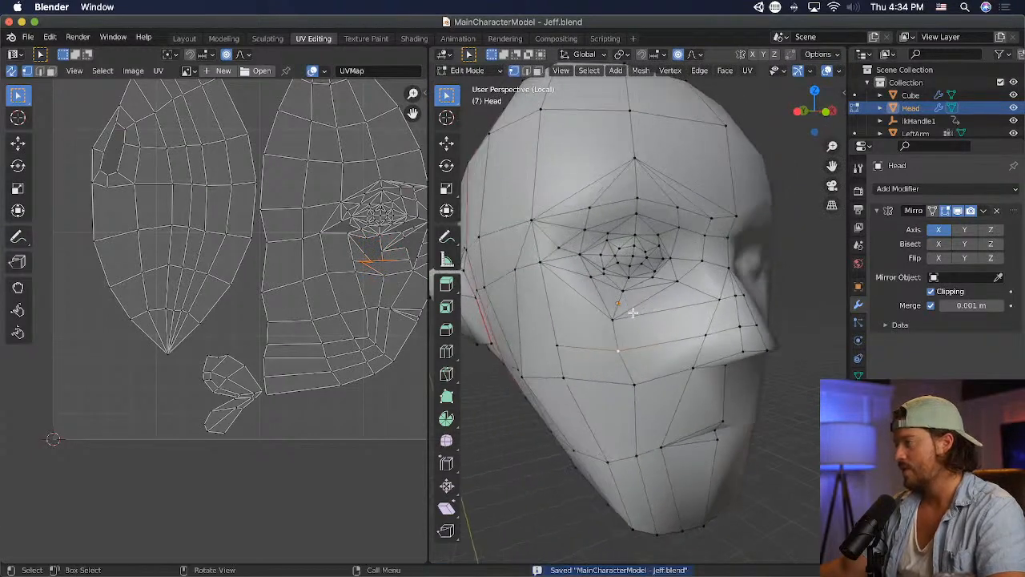
middle_click_drag(553, 308, 634, 305)
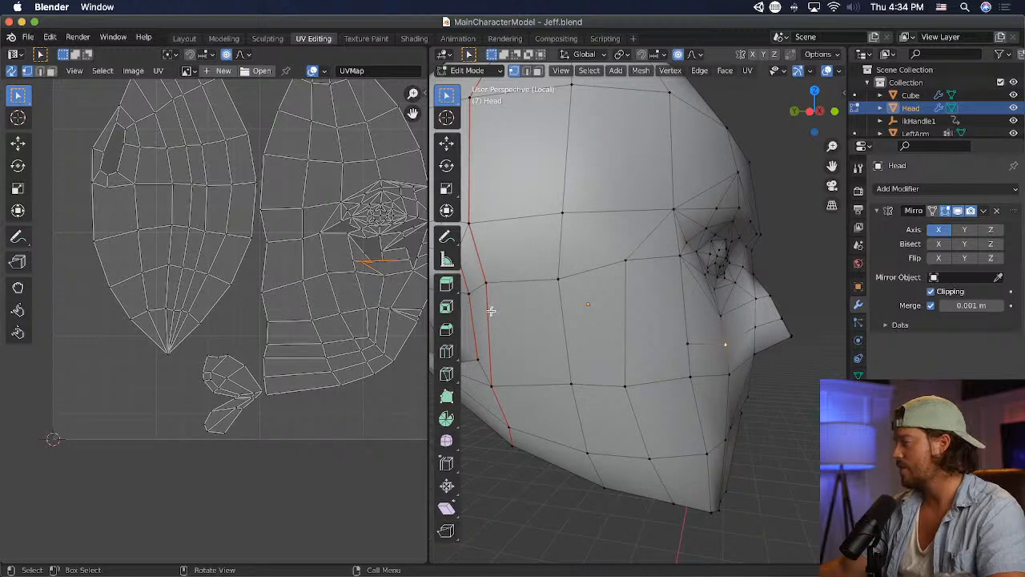
middle_click_drag(491, 311, 568, 309)
left_click_drag(522, 370, 526, 368)
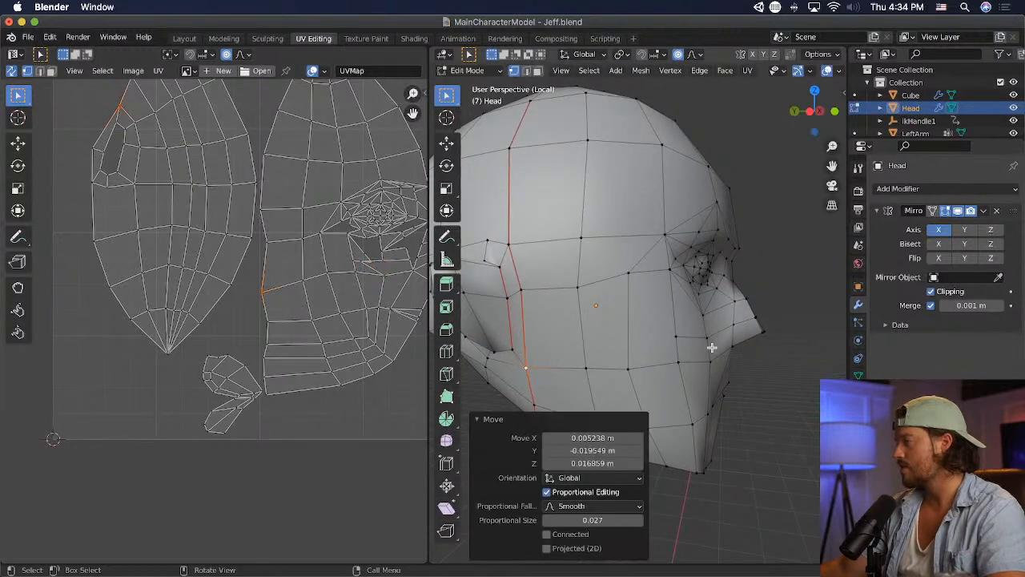
- Knife-cut a horizontal edge from the vertex below the eye across the cheek to the seam beside the ear
left_click(709, 342)
middle_click_drag(735, 343, 472, 340)
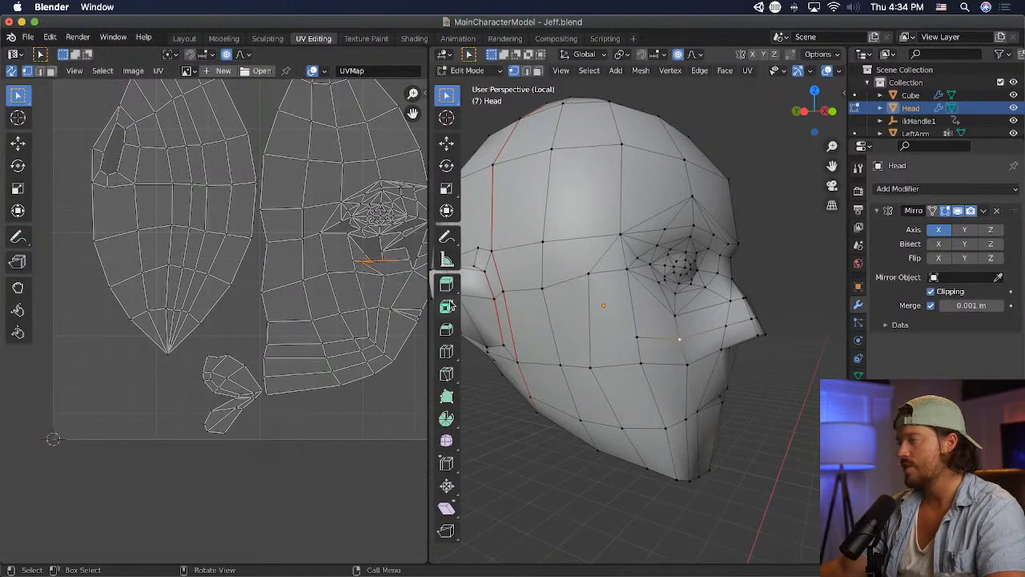
left_click(448, 372)
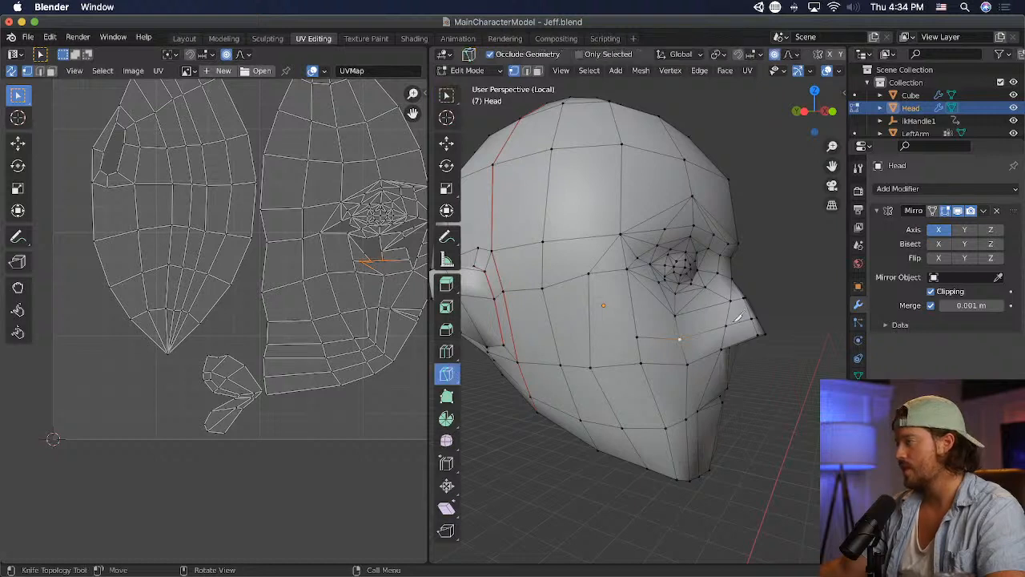
left_click(672, 314)
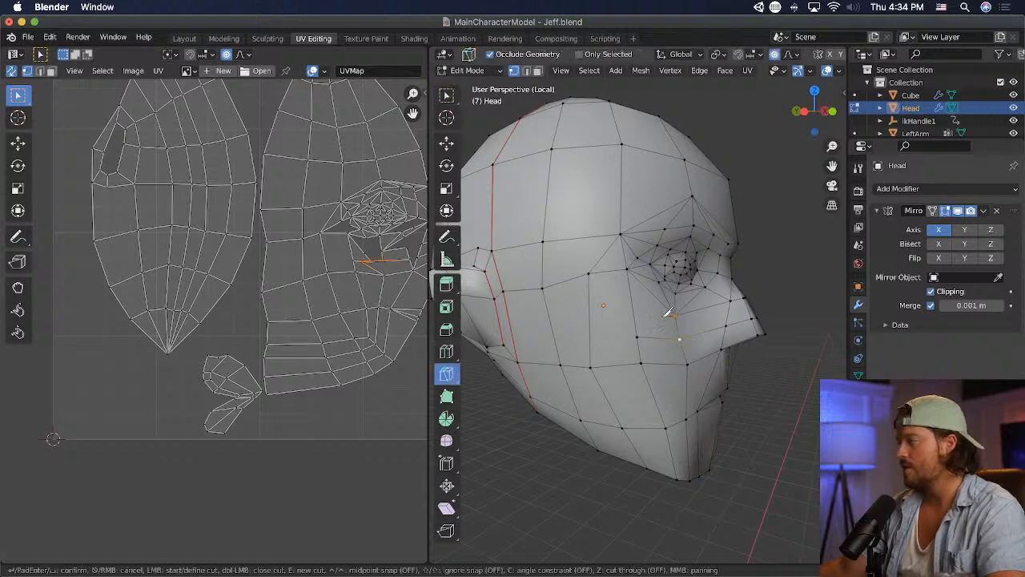
left_click(498, 308)
key("Return")
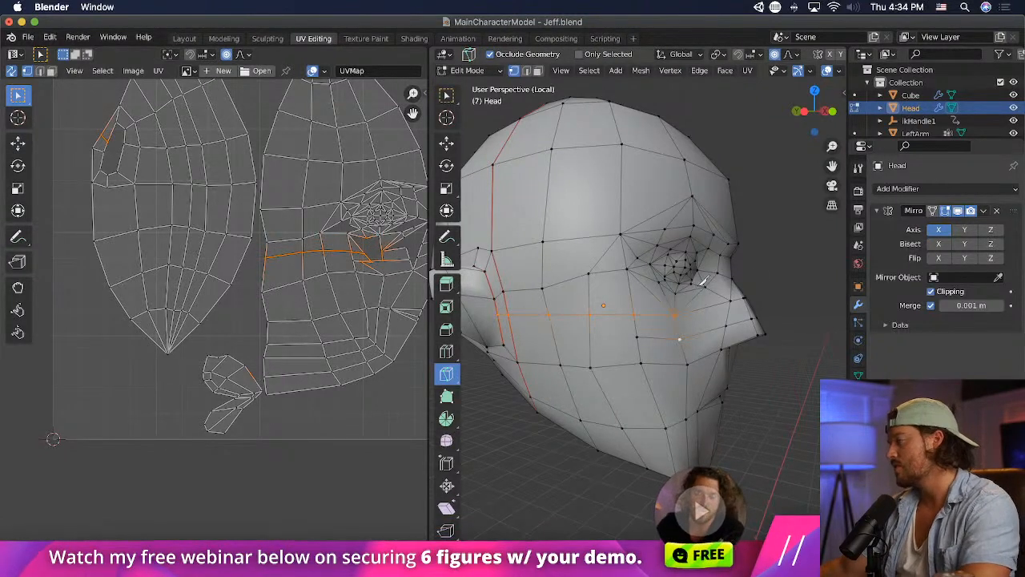
- Knife-cut a second horizontal edge from the outer end of the nose cut across the cheek to the seam by the ear
left_click(515, 336)
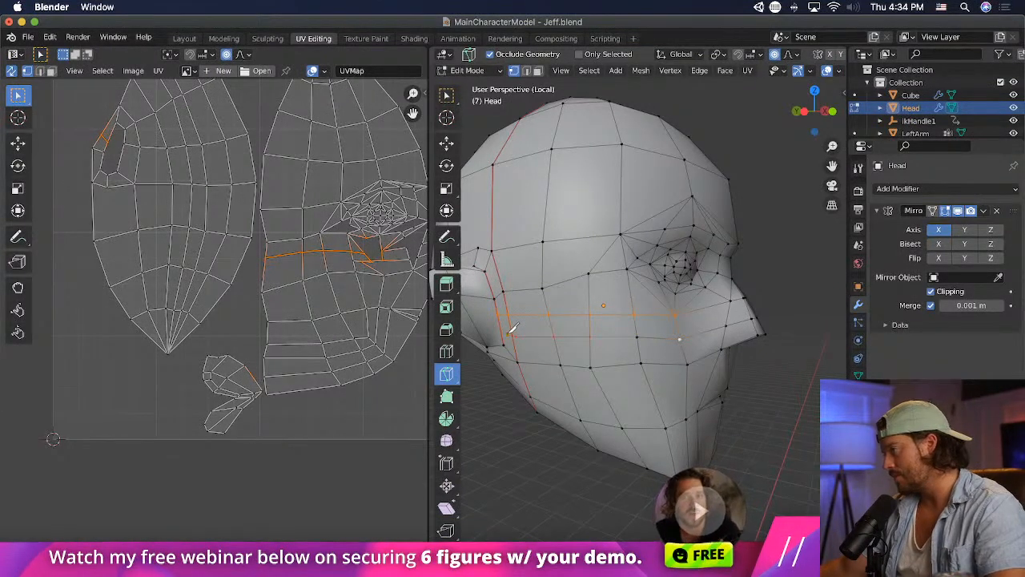
left_click(636, 337)
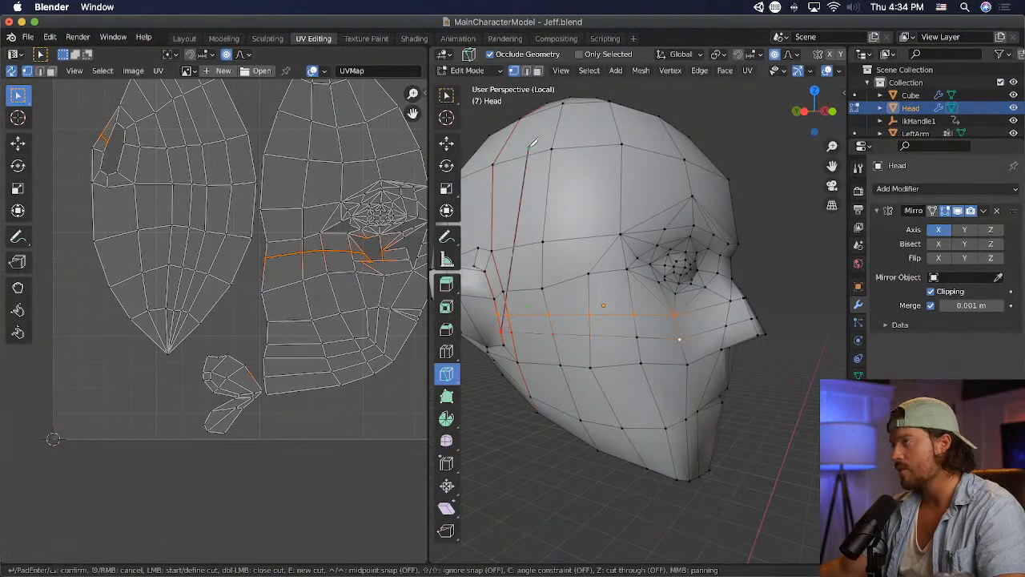
key("Return")
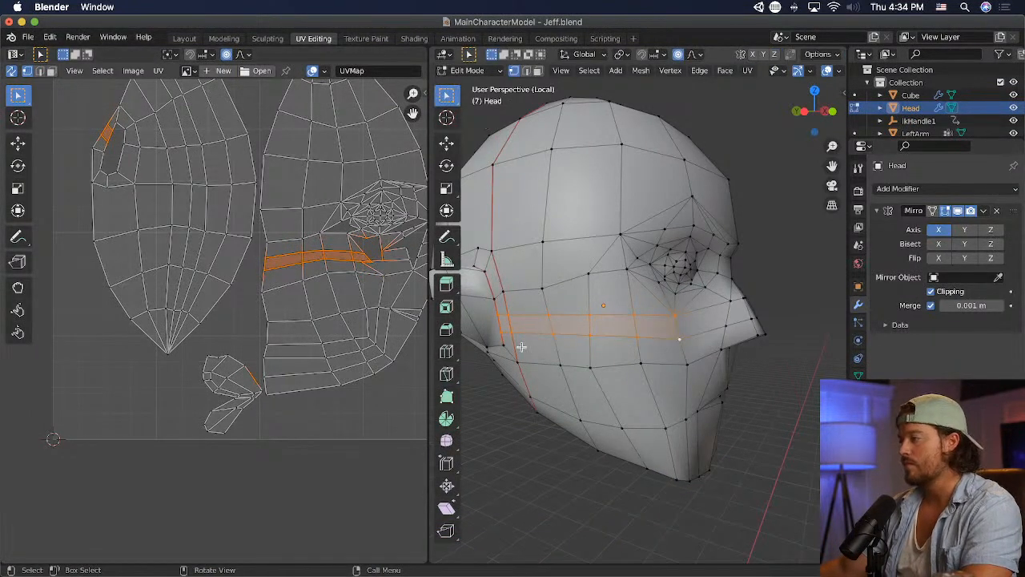
- Lower the three middle vertices of the second horizontal cheek cut one by one with proportional editing to even out the spacing
left_click(522, 346)
key("g")
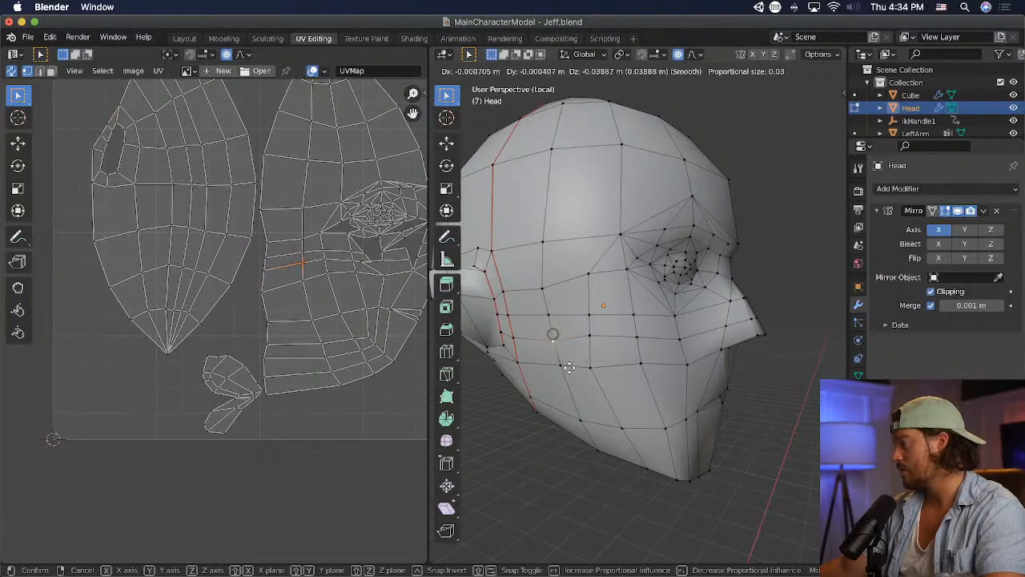
left_click(569, 367)
left_click(591, 342)
key("g")
left_click(596, 374)
left_click(632, 343)
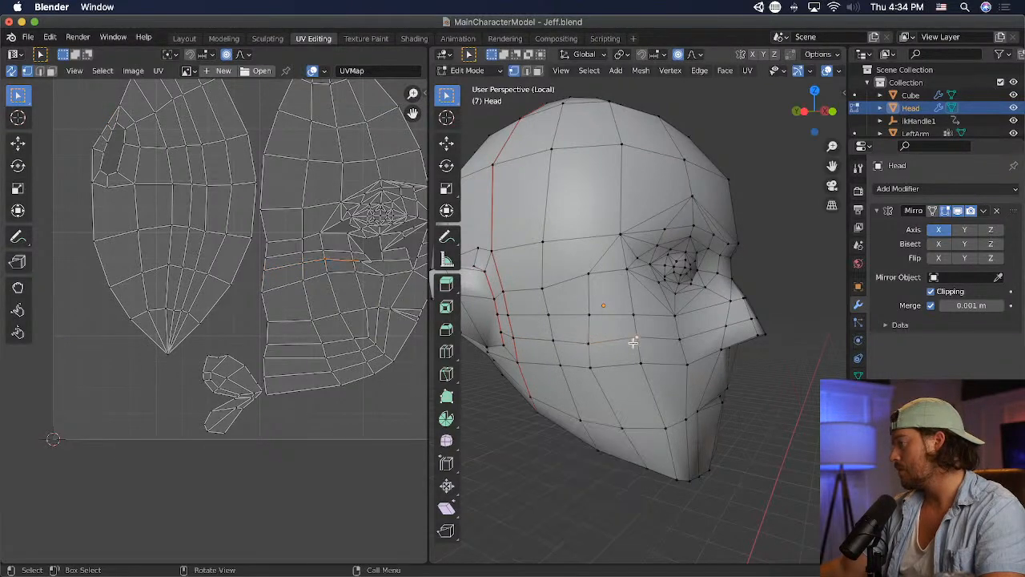
key("g")
left_click(636, 338)
- Nudge the cheek vertex directly below the eye with proportional editing
middle_click_drag(635, 338, 616, 320)
key("g")
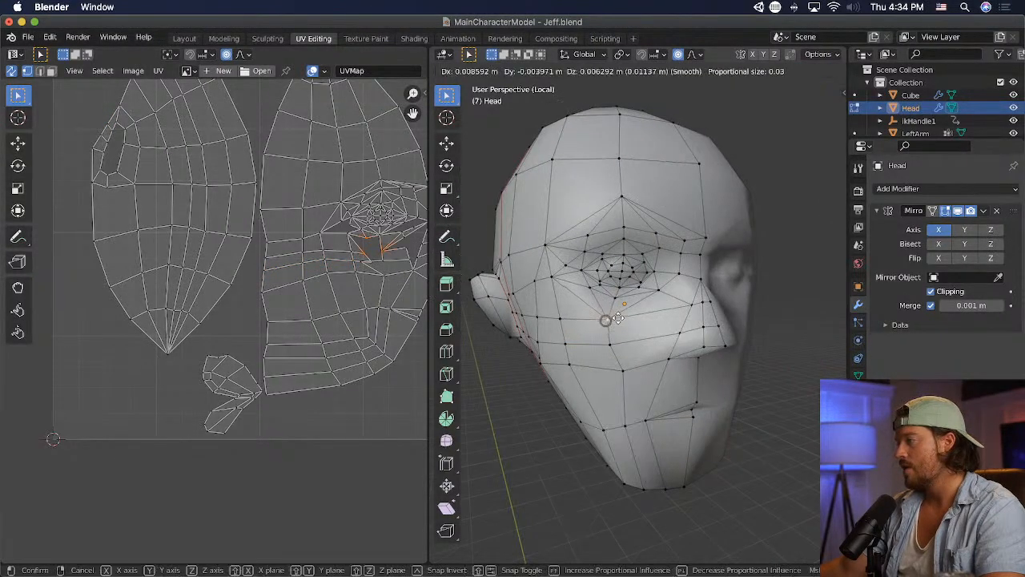
left_click(609, 322)
left_click(551, 320)
middle_click_drag(710, 342, 641, 344)
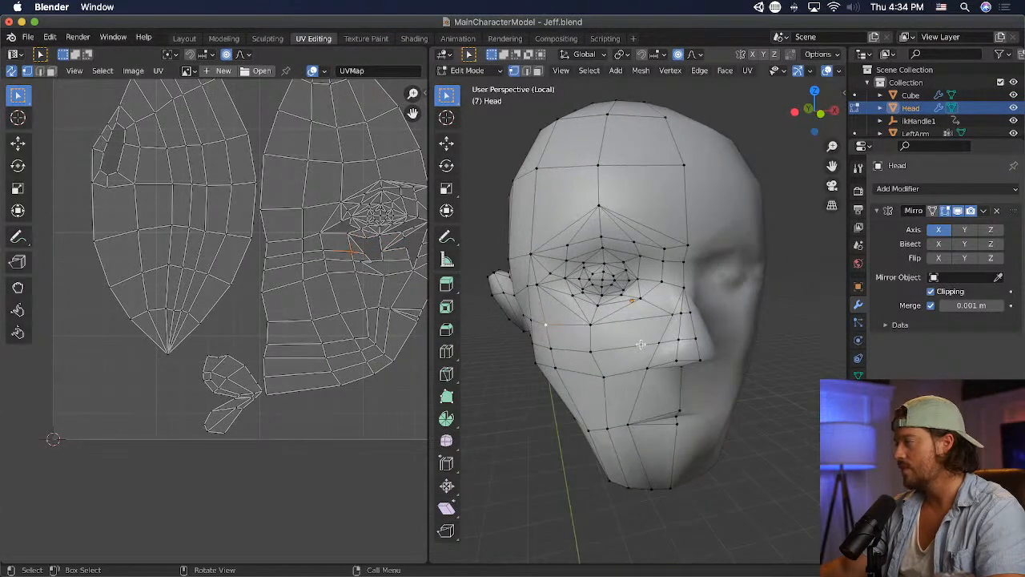
left_click(669, 312)
key("g")
left_click(664, 305)
key("super+z")
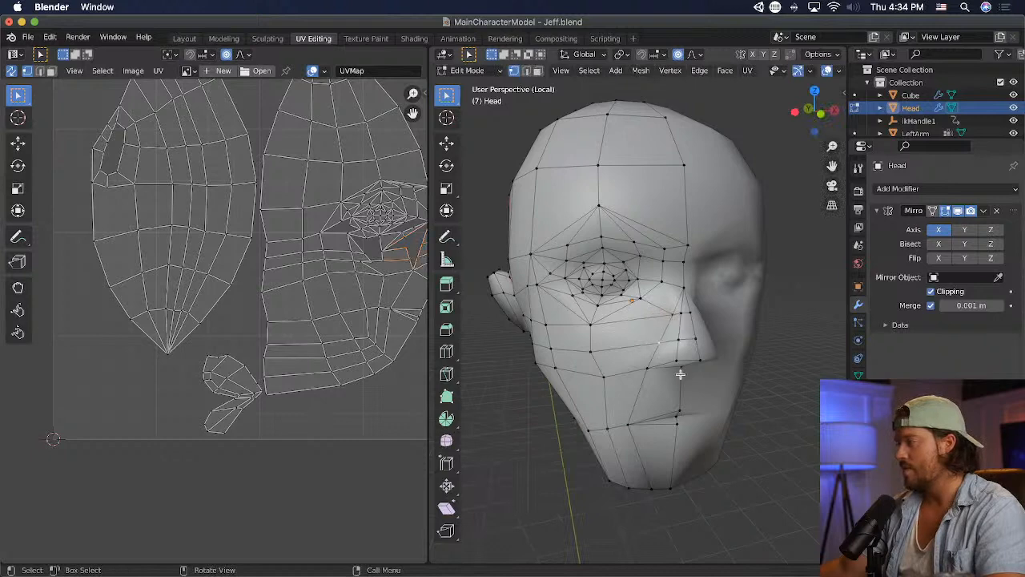
- Move the vertex at the outer base of the nose inward and up by about 0.012 m each, and save the file
middle_click_drag(677, 408, 647, 391)
key("g")
left_click(606, 346)
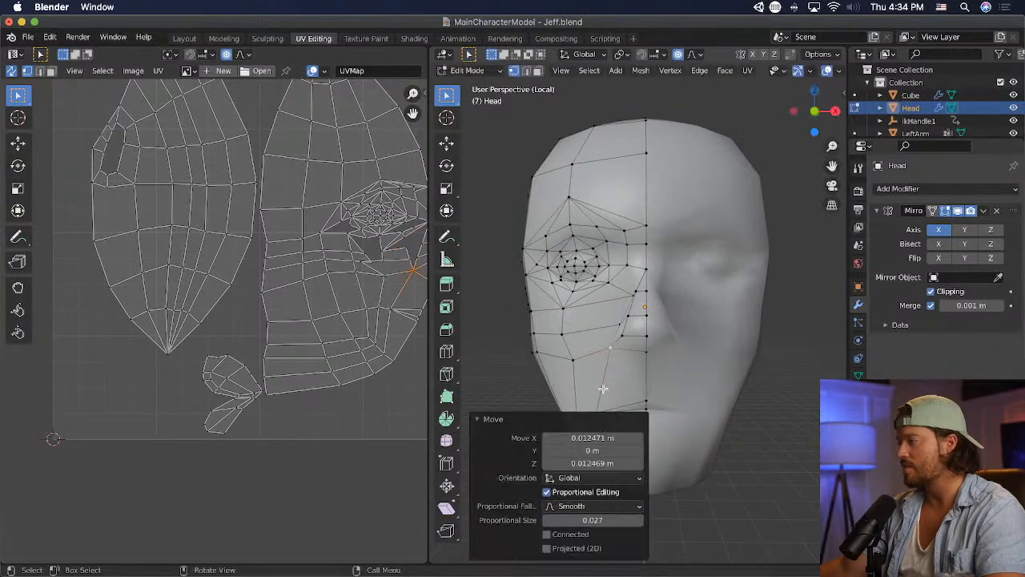
scroll(626, 370, "down", 2)
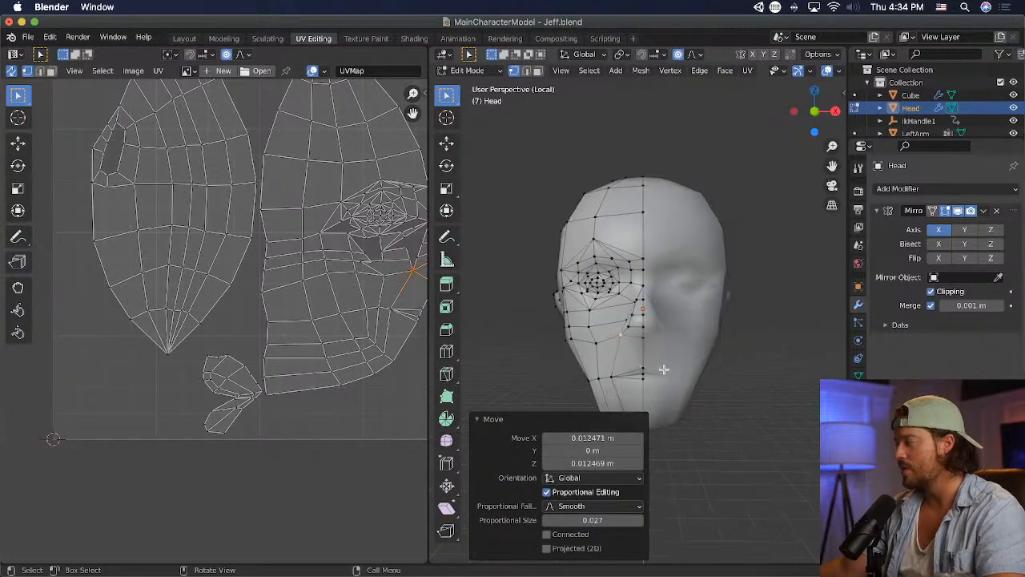
key("super+s")
- Switch to Unity and inspect the updated face up close and in profile
key("super+Tab")
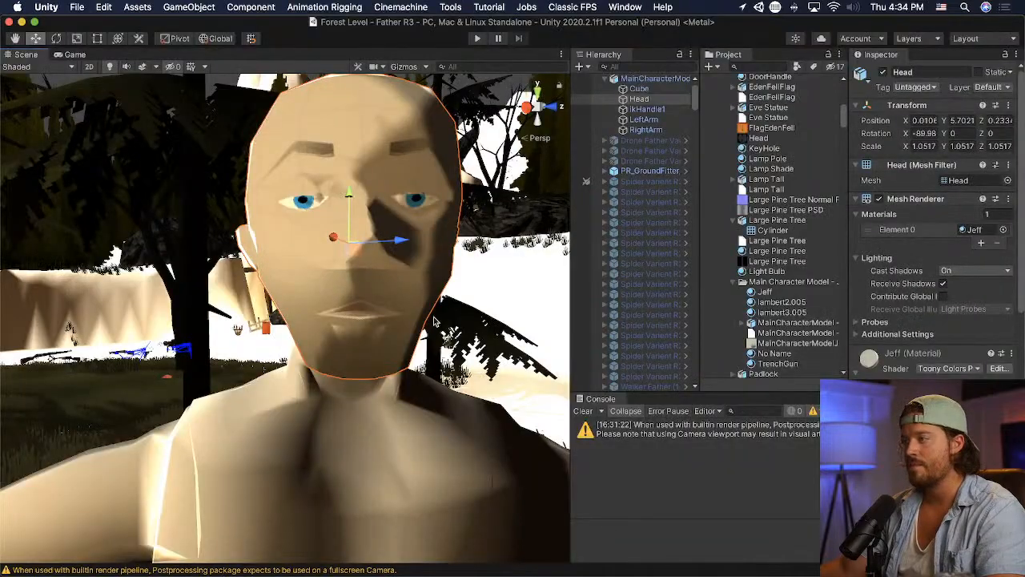
right_click_drag(435, 321, 553, 279)
middle_click_drag(305, 294, 313, 296)
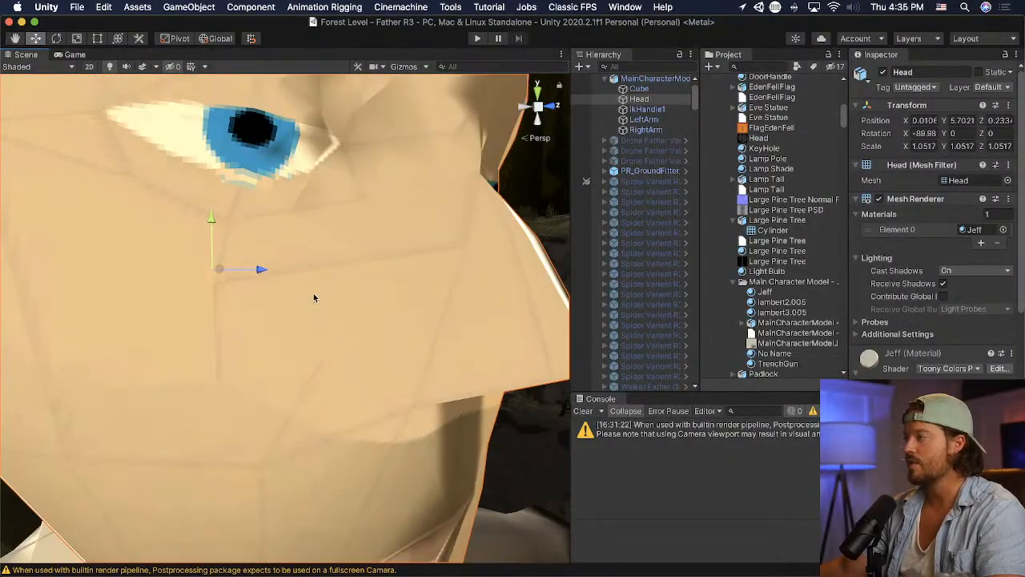
right_click_drag(314, 297, 435, 303)
scroll(435, 302, "down", 6)
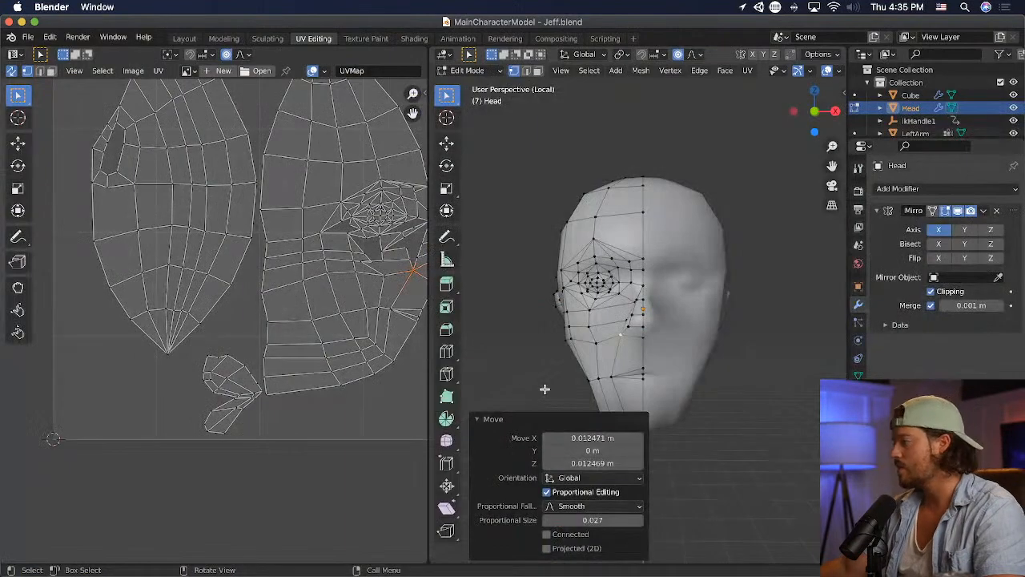
middle_click_drag(552, 382, 608, 253)
- Inset the small face on the side of the nose by about 0.0167 m to outline the nostril
left_click(649, 345)
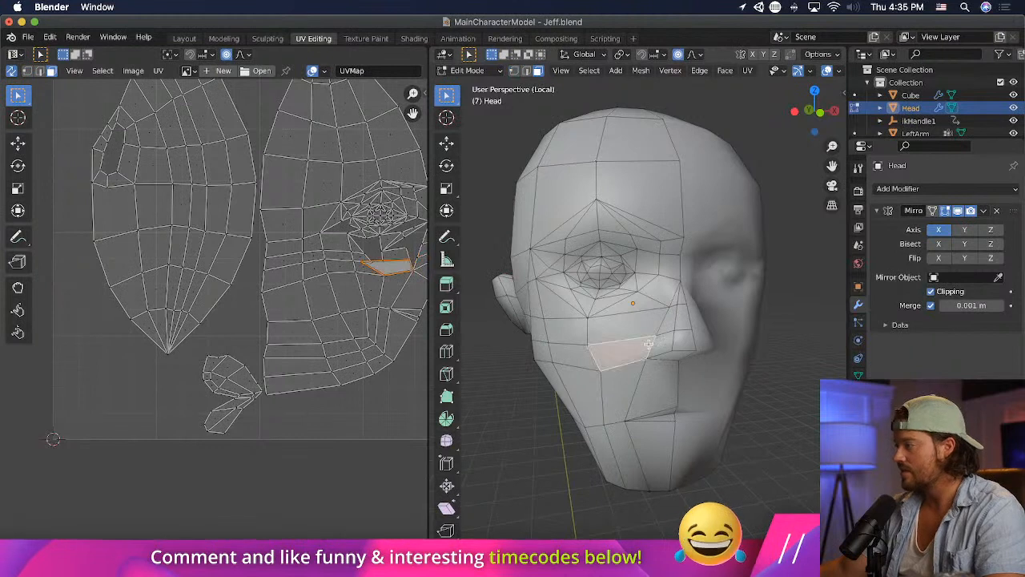
left_click(663, 345)
key("i")
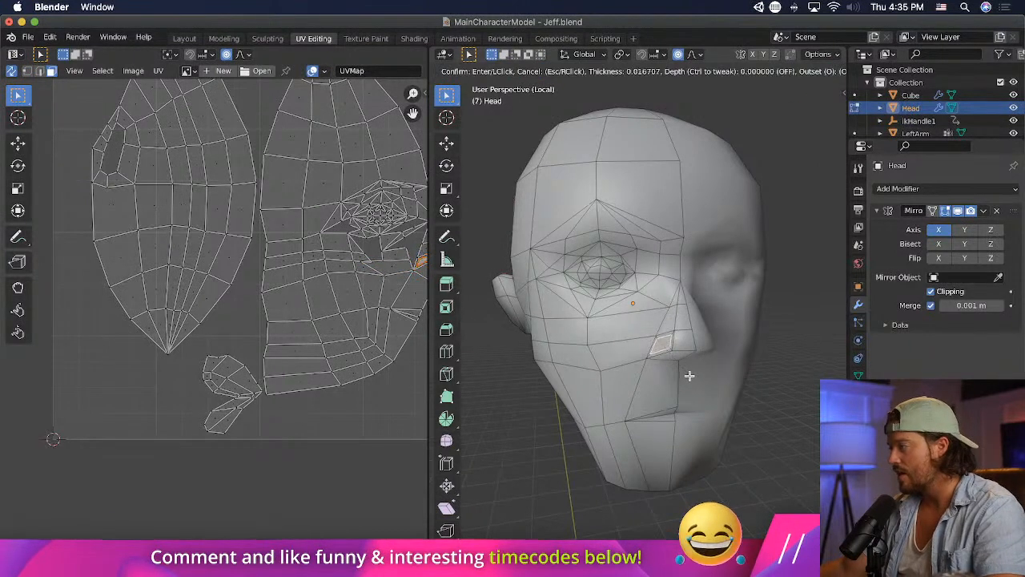
left_click(690, 375)
middle_click_drag(690, 375, 664, 380)
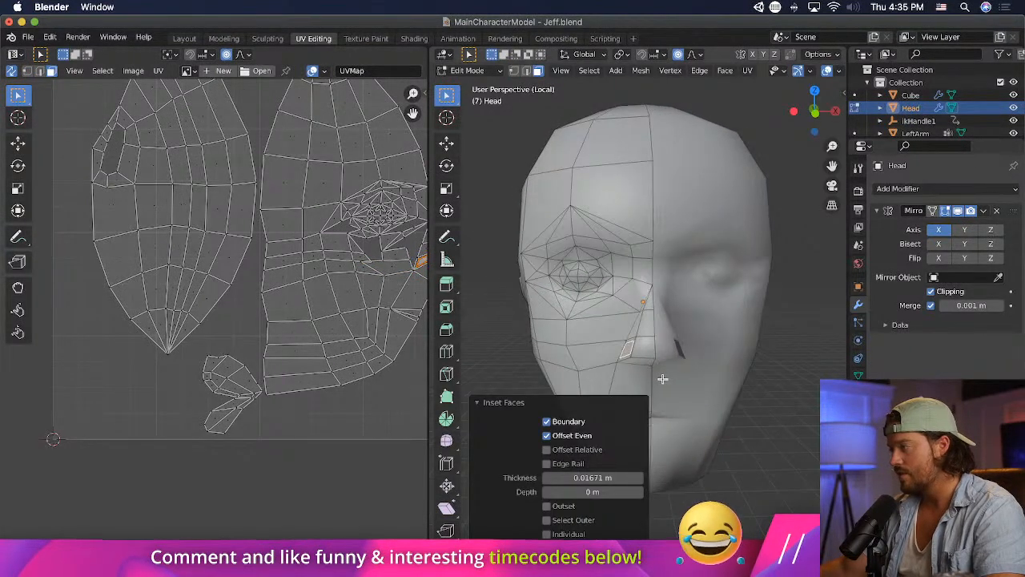
- Move and scale the inset nostril face, finishing with a small shift to refine its position on the side of the nose
key("g")
left_click(655, 380)
middle_click_drag(655, 380, 695, 420)
key("s")
left_click(767, 374)
key("g")
left_click(762, 373)
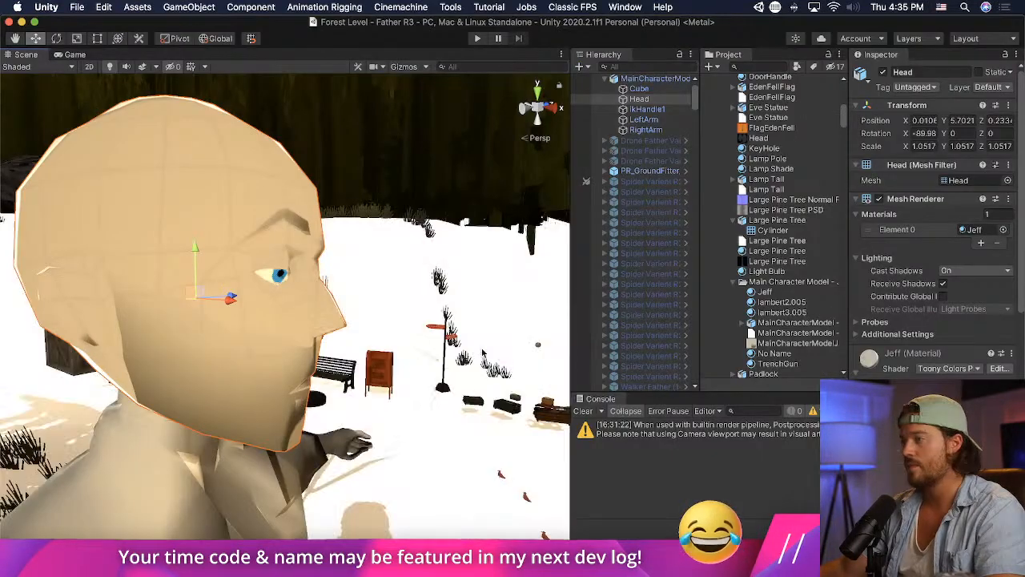
- Inspect the new nostril shape on the character's face from the front in Unity
middle_click_drag(561, 345, 435, 347)
right_click_drag(436, 347, 181, 326)
scroll(265, 320, "up", 5)
middle_click_drag(265, 321, 256, 319)
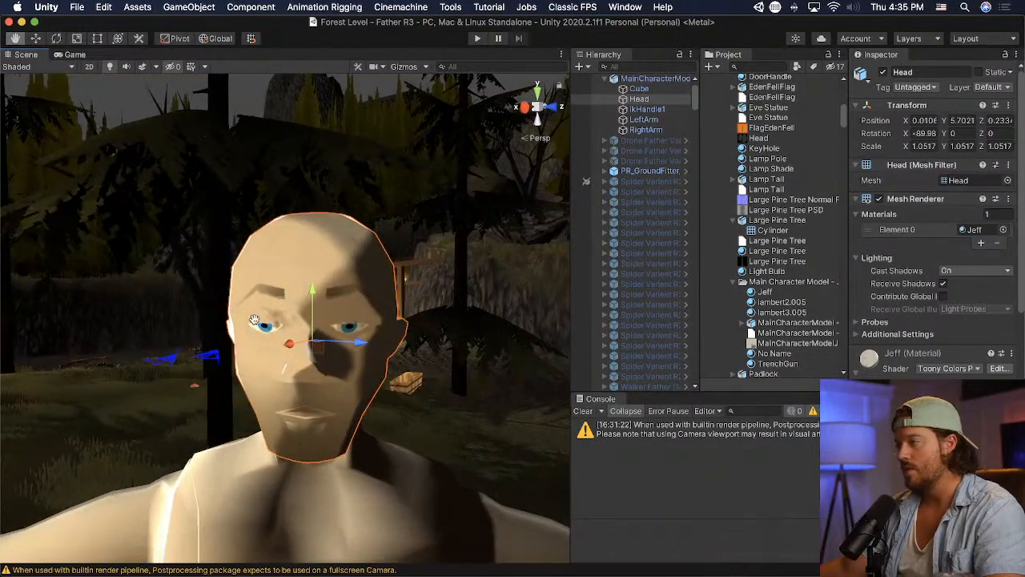
scroll(256, 320, "up", 1)
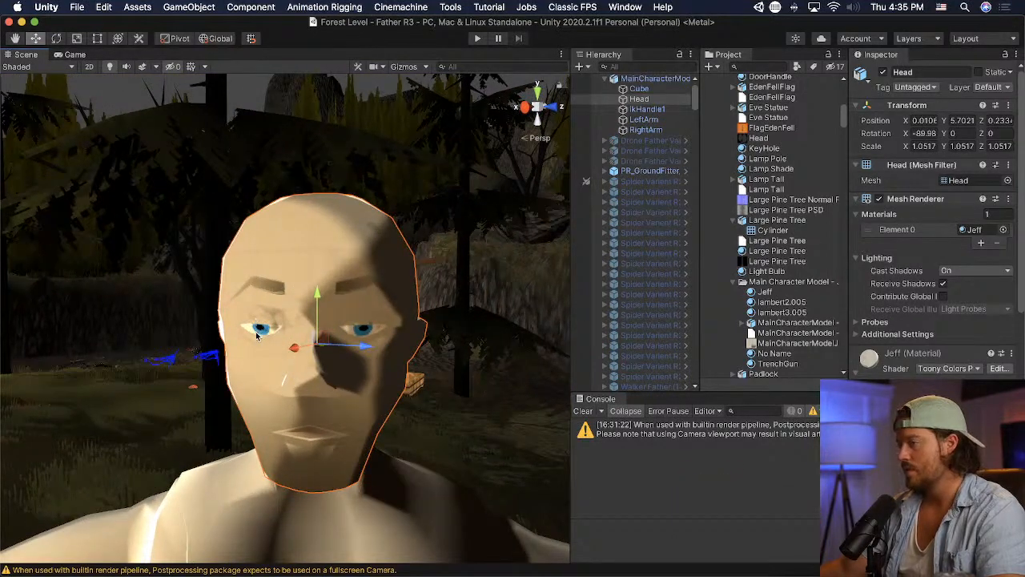
middle_click_drag(283, 338, 302, 319)
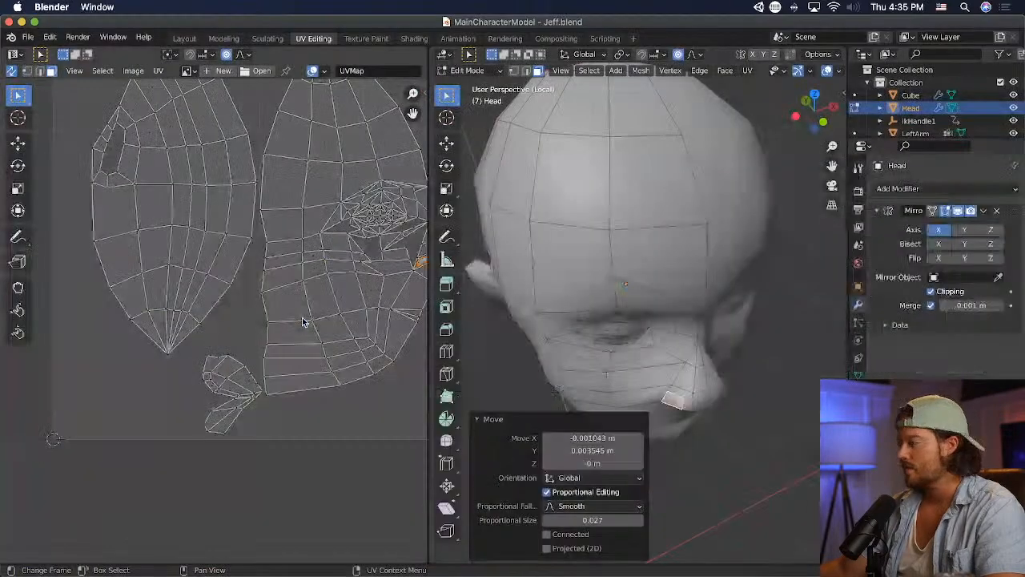
- Rotate the nostril edge selection and shift it forward about 0.02 m with proportional editing, and save the file
scroll(717, 320, "up", 3)
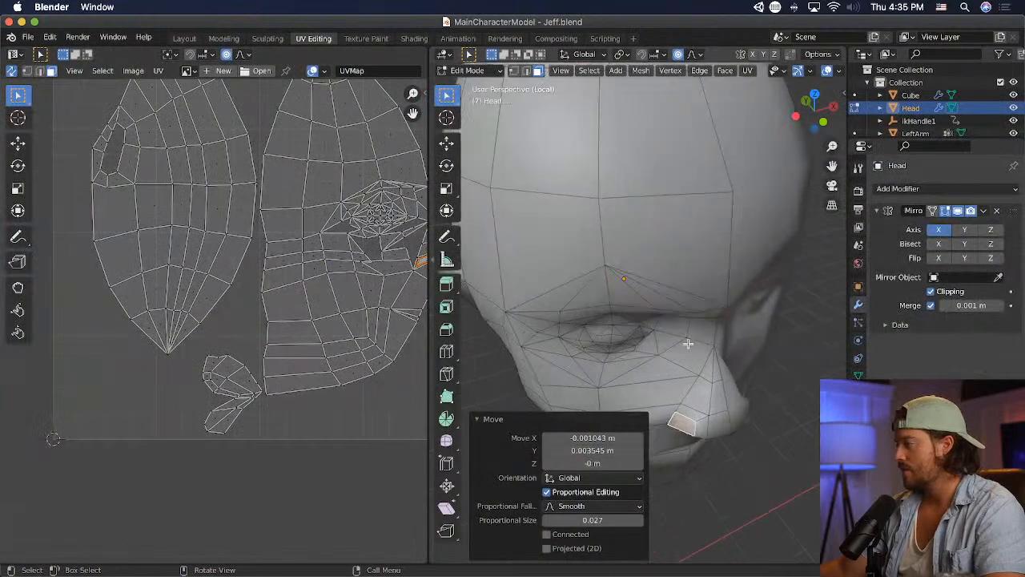
middle_click_drag(689, 313, 700, 294)
left_click(527, 71)
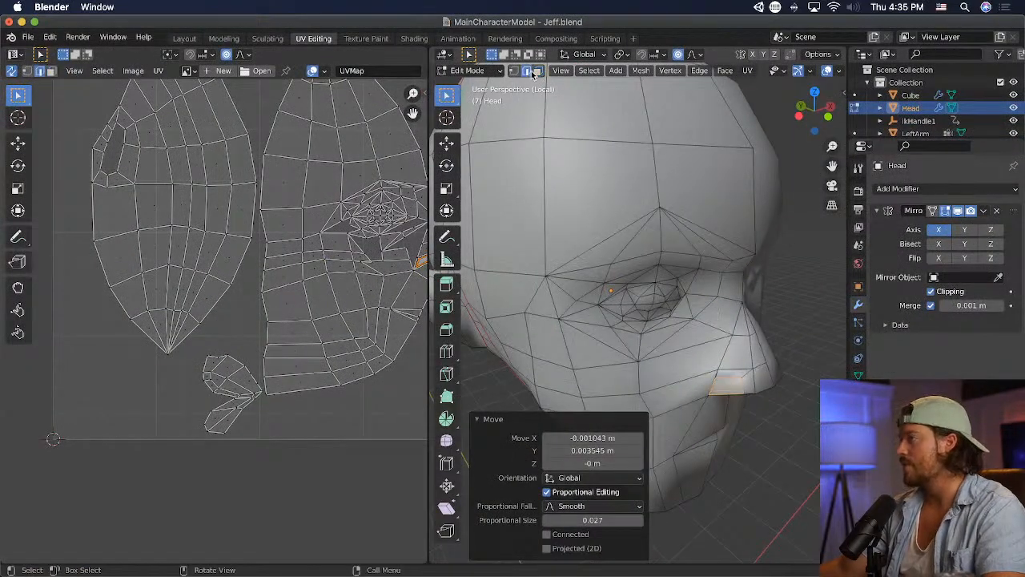
middle_click_drag(779, 374, 704, 382)
key("r")
left_click(805, 392)
key("g")
left_click(812, 389)
key("super+s")
- Examine the updated nose and brow in Unity from the front and in profile
scroll(703, 380, "down", 4)
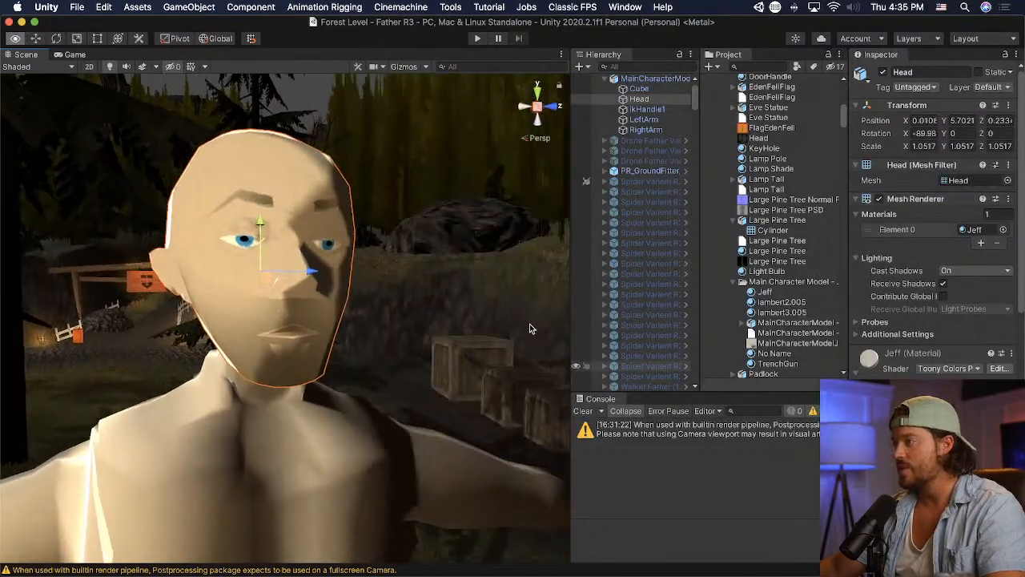
right_click_drag(529, 329, 531, 325)
middle_click_drag(325, 342, 344, 347)
right_click_drag(343, 348, 579, 355)
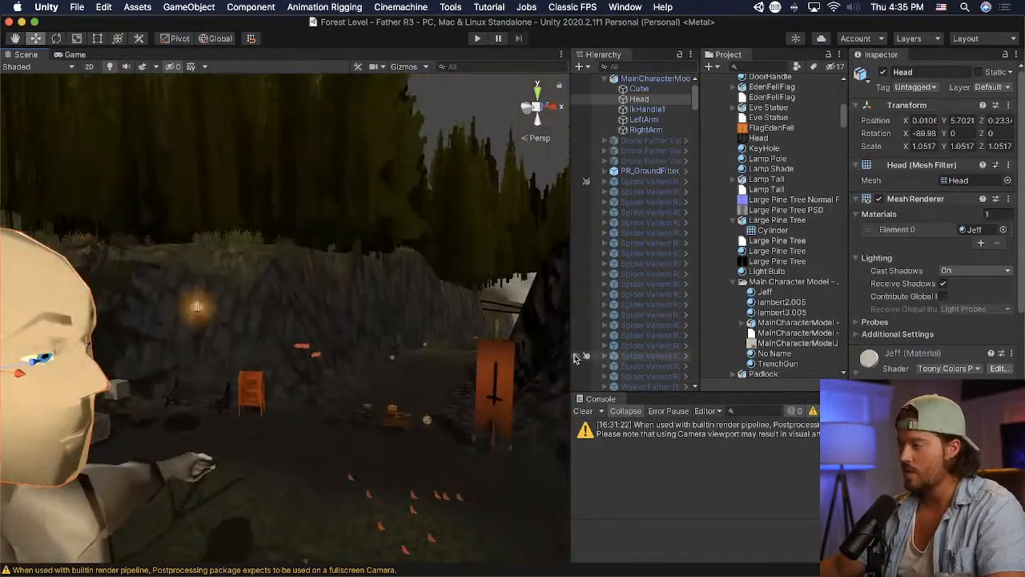
middle_click_drag(308, 358, 304, 360)
scroll(304, 361, "up", 5)
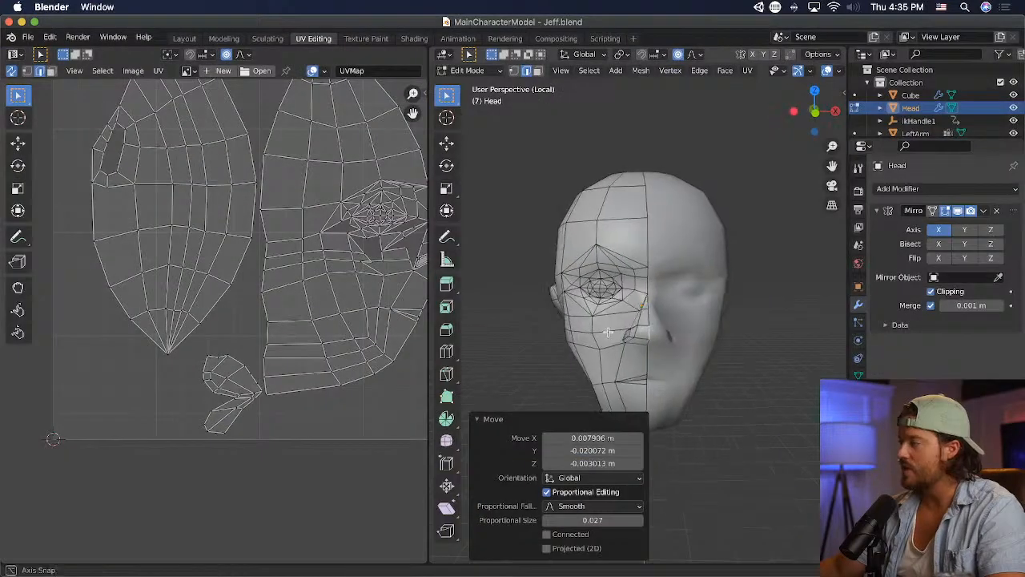
- Pull the nose bridge edge between the eyes forward about 0.036 m with proportional editing at size 0.164
middle_click_drag(617, 293, 710, 291)
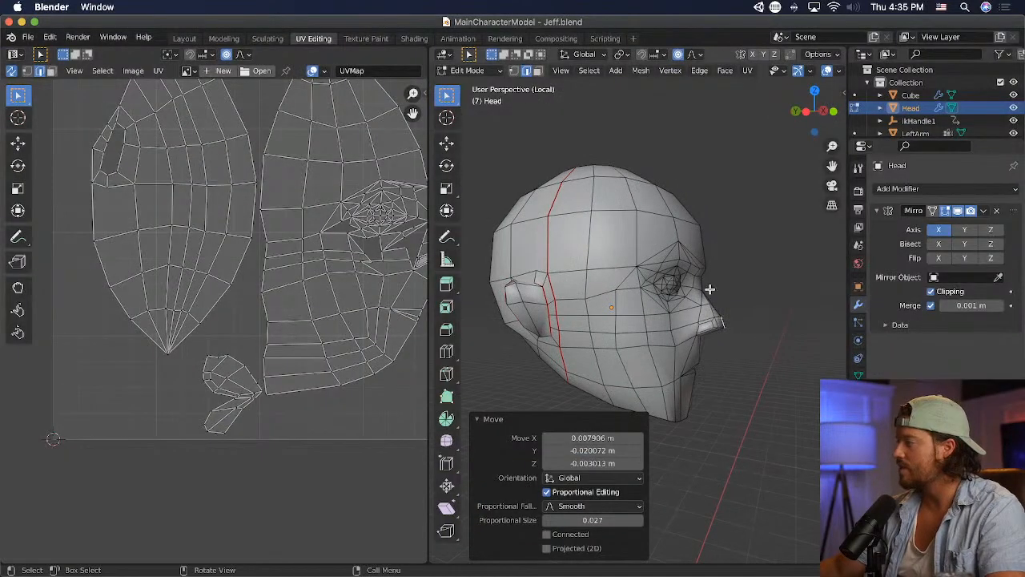
key("g")
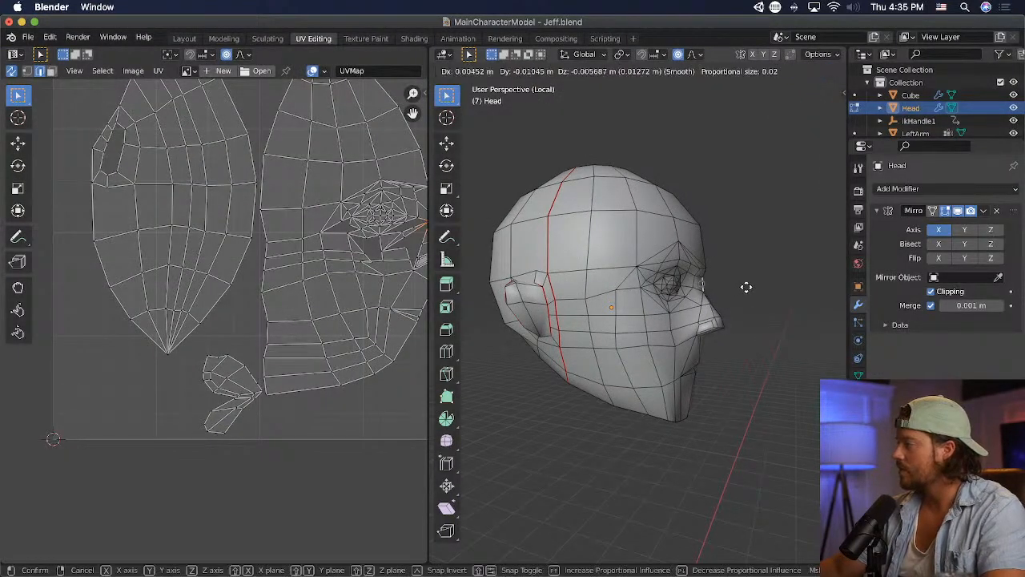
scroll(752, 287, "down", 10)
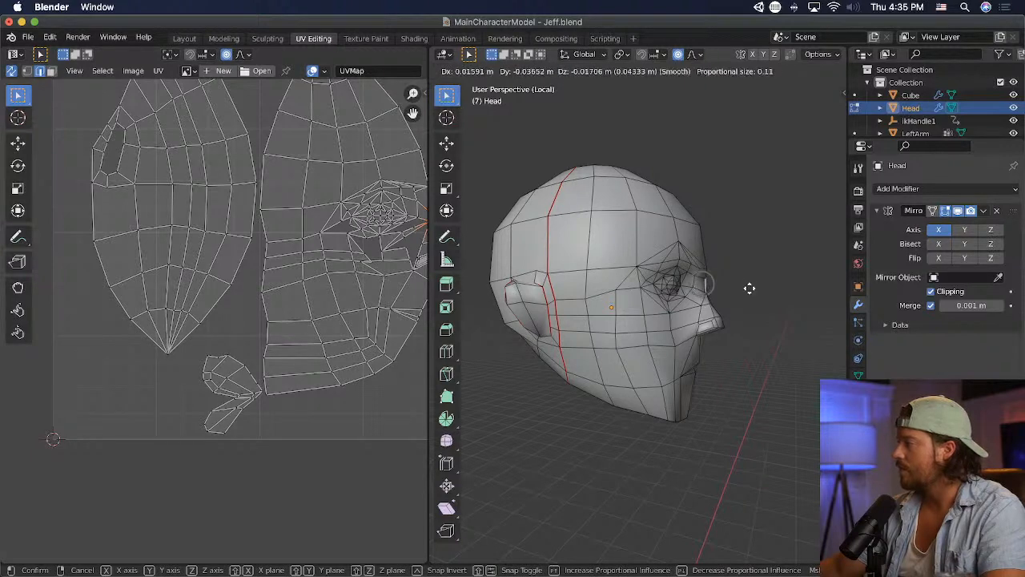
left_click(749, 287)
- Reposition the nose ridge in vertex mode, shifting its middle vertex back about 0.04 m with proportional editing at size 0.084
middle_click_drag(748, 286, 513, 168)
left_click(513, 74)
scroll(837, 326, "up", 4)
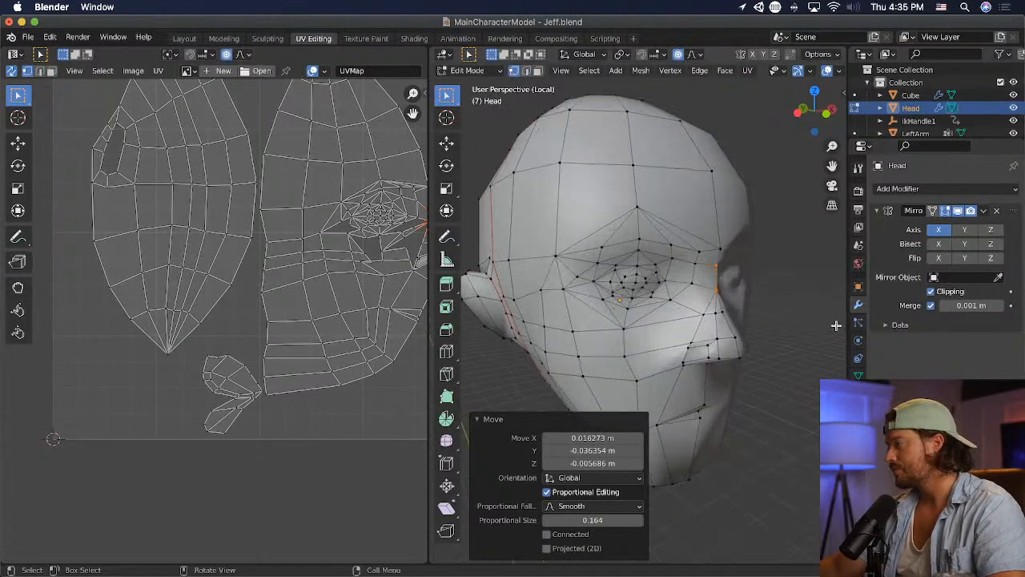
left_click(742, 320)
middle_click_drag(742, 320, 820, 336)
key("g")
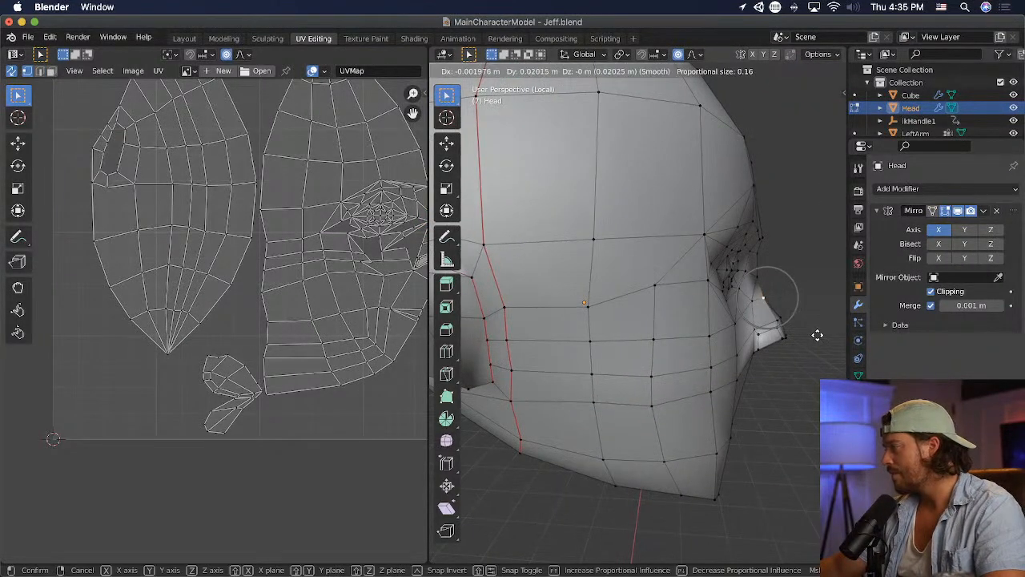
left_click(813, 335)
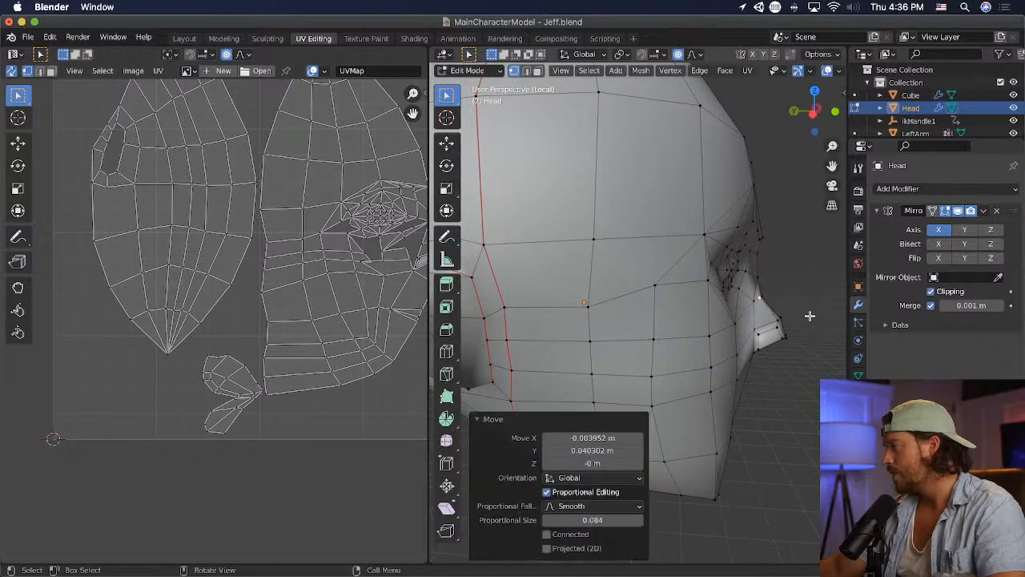
left_click(779, 296)
key("g")
left_click(797, 321)
- Raise the upper nose bridge vertex with proportional editing, and save the file
middle_click_drag(798, 322, 765, 299)
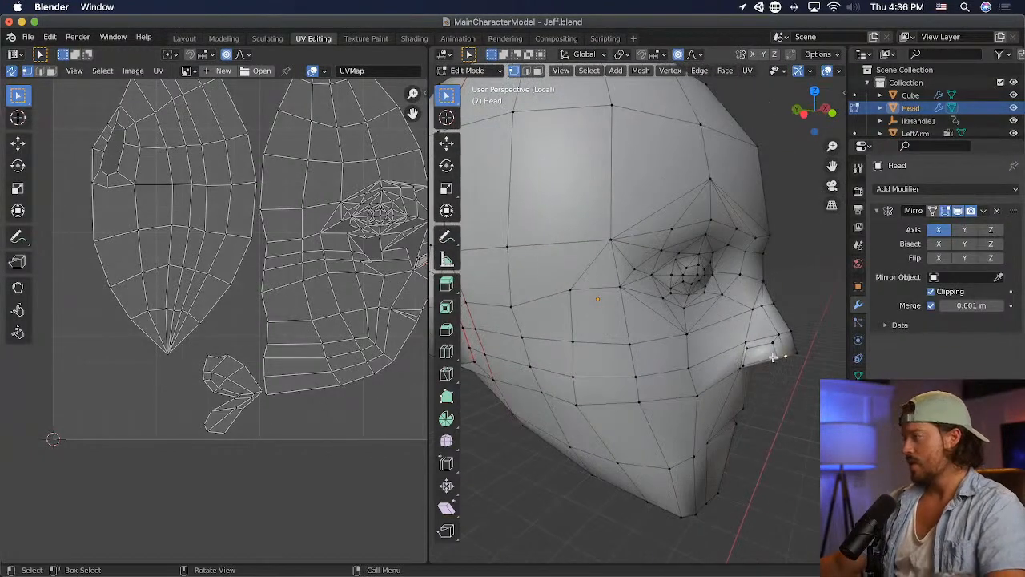
key("super+s")
key("g")
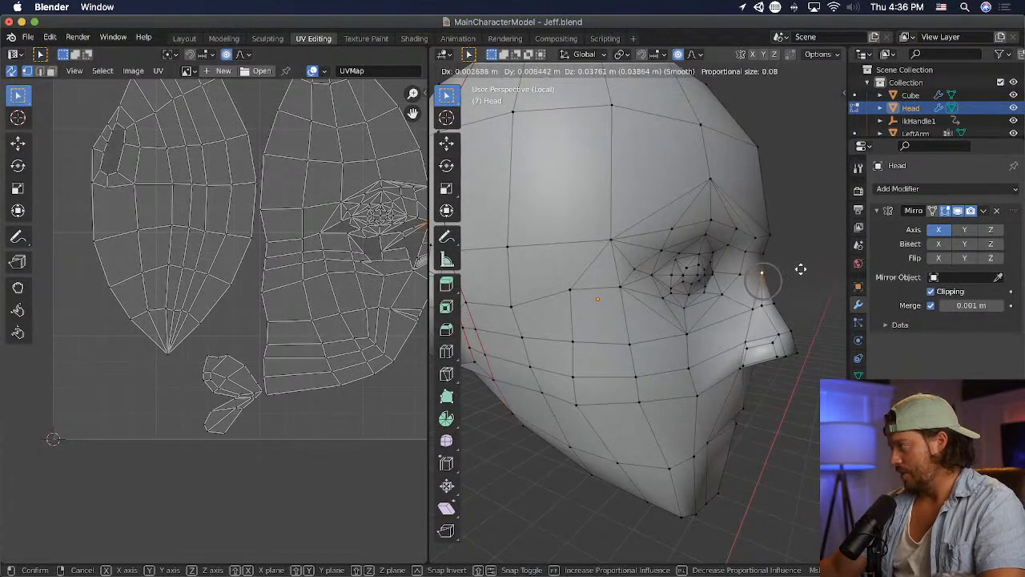
left_click(799, 266)
middle_click_drag(834, 316, 701, 344)
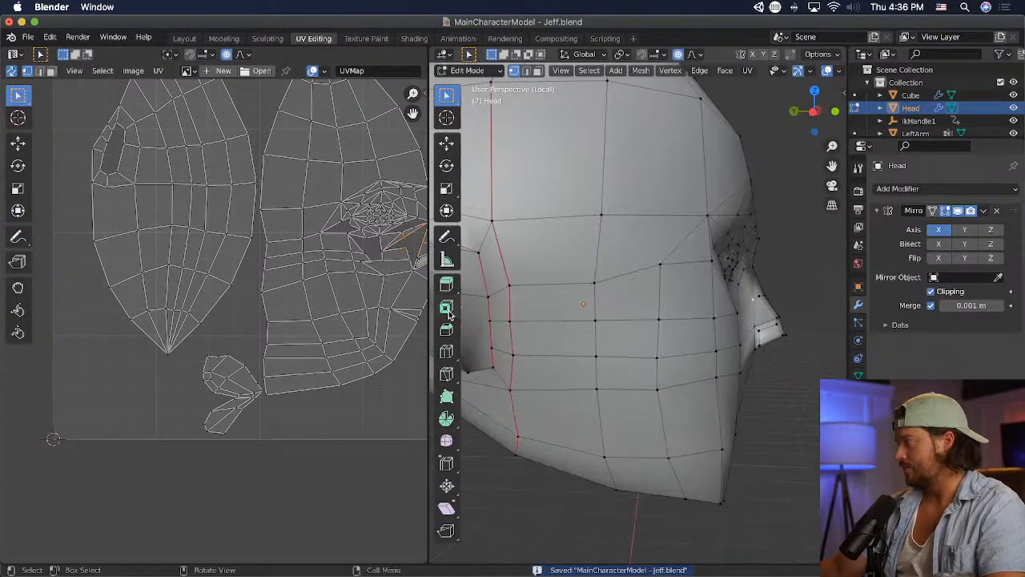
- Switch to Unity and examine the reshaped nose and face from the side and front at several distances
key("super+Tab")
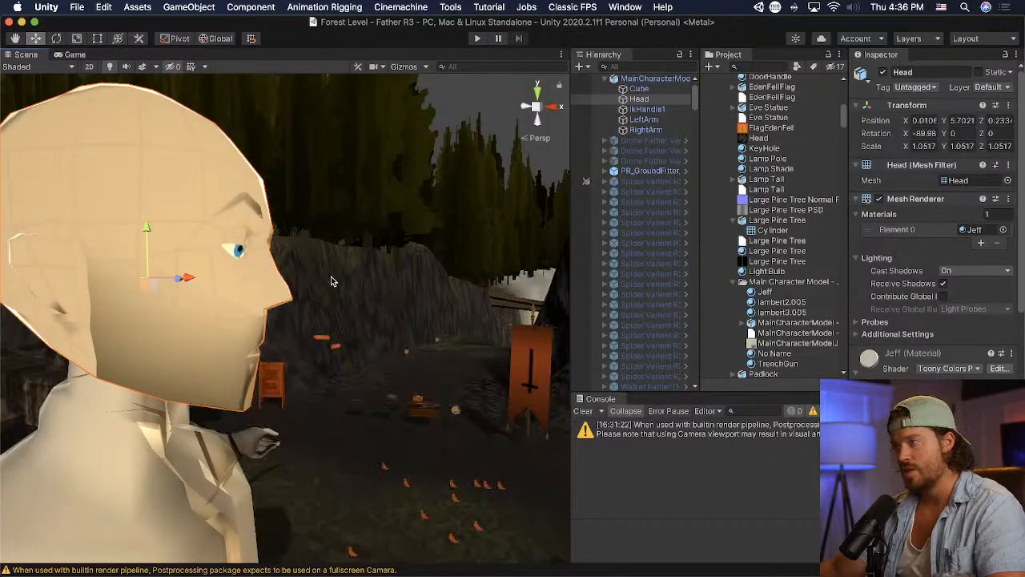
left_click(334, 284)
left_click_drag(338, 285, 357, 286, "alt")
right_click_drag(357, 286, 253, 276)
middle_click_drag(253, 277, 234, 273)
left_click_drag(235, 275, 303, 258, "alt")
scroll(435, 229, "down", 5)
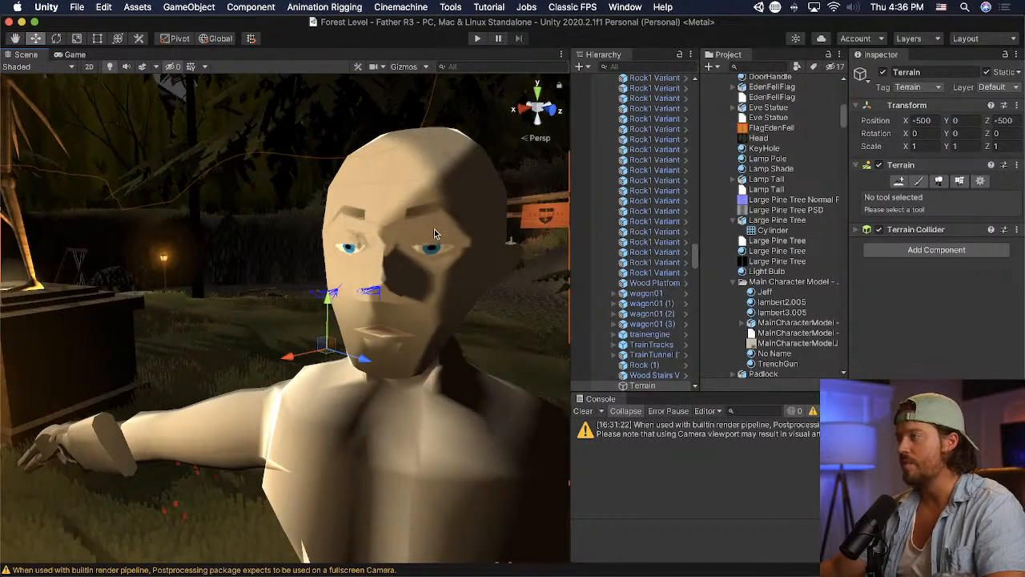
scroll(435, 229, "up", 4)
middle_click_drag(300, 294, 365, 299)
right_click_drag(365, 301, 335, 291)
scroll(274, 341, "down", 5)
scroll(274, 341, "up", 5)
scroll(274, 343, "down", 5)
scroll(274, 343, "up", 4)
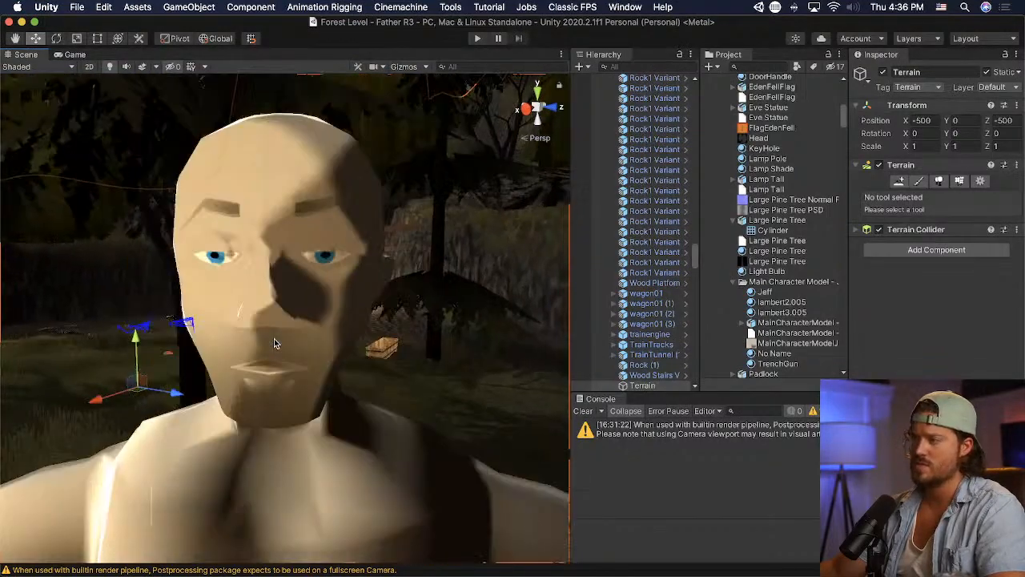
right_click_drag(273, 339, 419, 297)
scroll(288, 313, "down", 5)
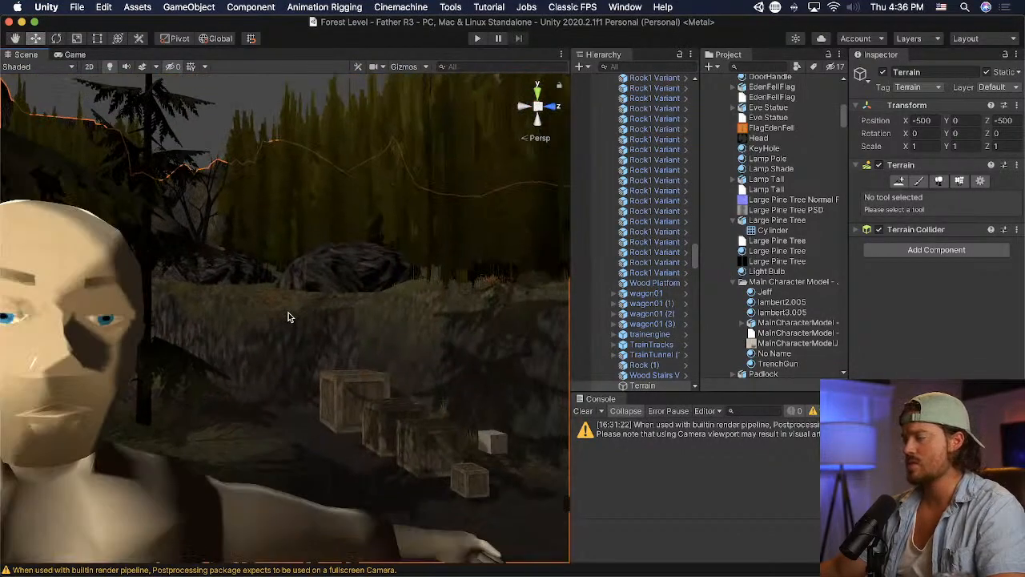
- Examine the character's face and upper body in Unity from several angles and at near and far distances
scroll(198, 334, "down", 6)
scroll(198, 334, "up", 5)
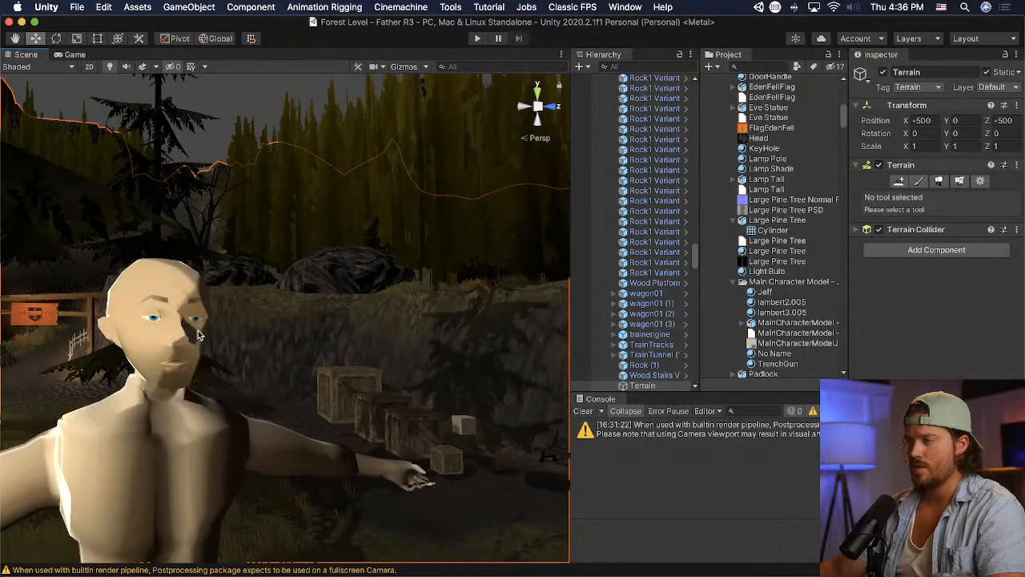
middle_click_drag(196, 338, 170, 329)
scroll(231, 330, "up", 3)
right_click_drag(221, 332, 162, 338)
scroll(163, 340, "down", 4)
middle_click_drag(255, 334, 232, 348)
scroll(231, 349, "up", 2)
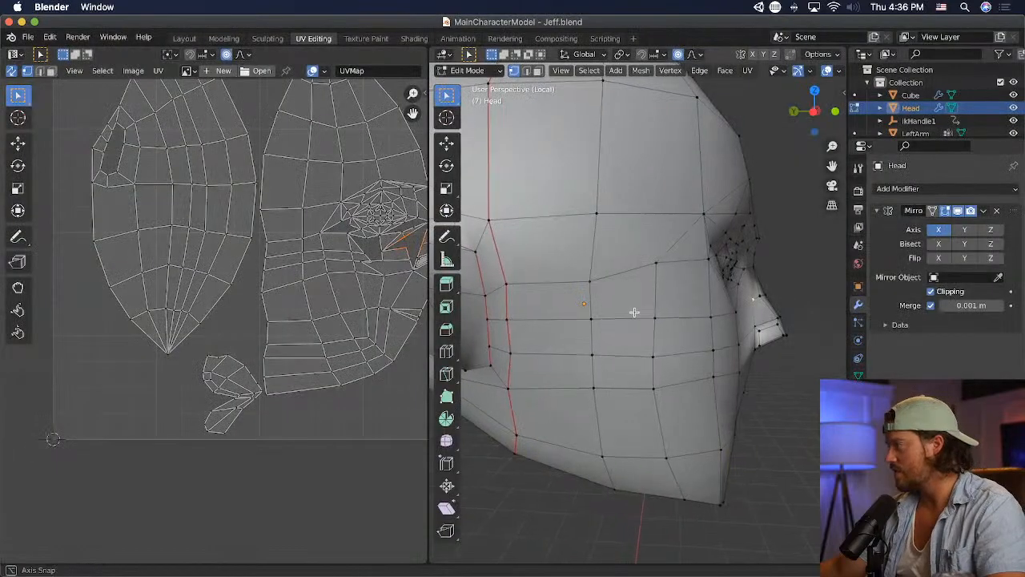
- Switch to Blender, try merging the inner brow vertices at center, and undo the merge
middle_click_drag(634, 309, 629, 277)
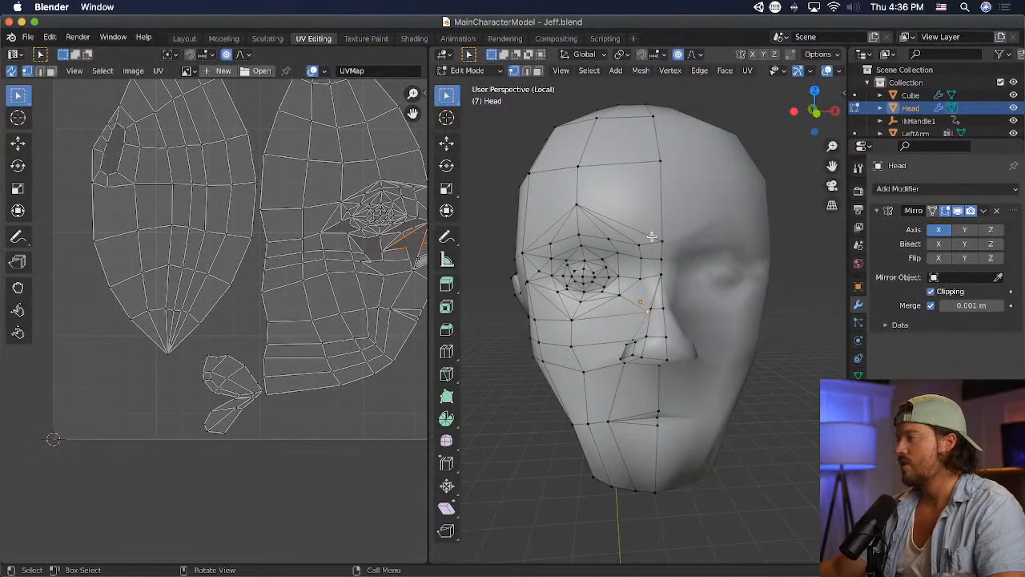
key("m")
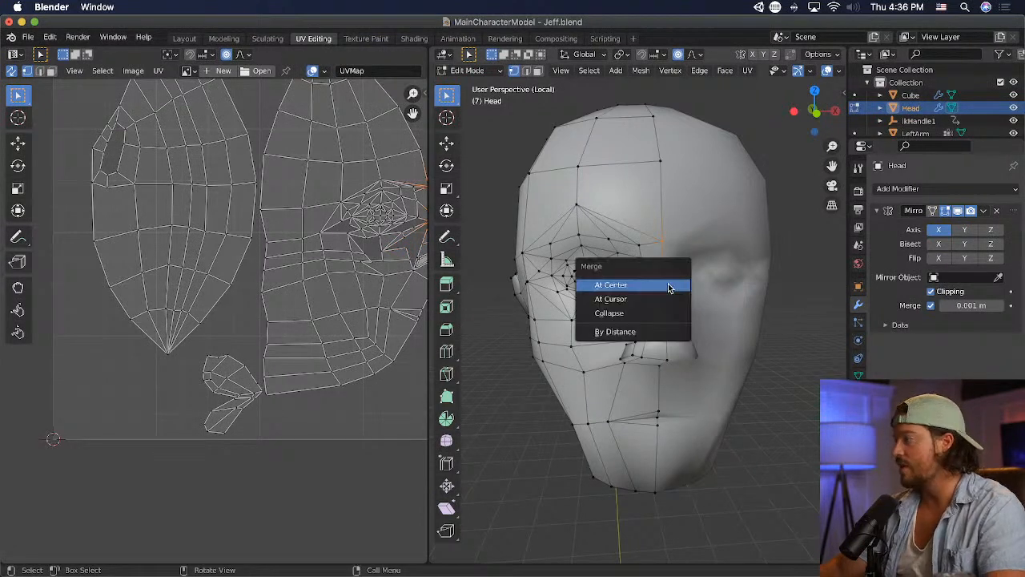
left_click(670, 285)
key("super+z")
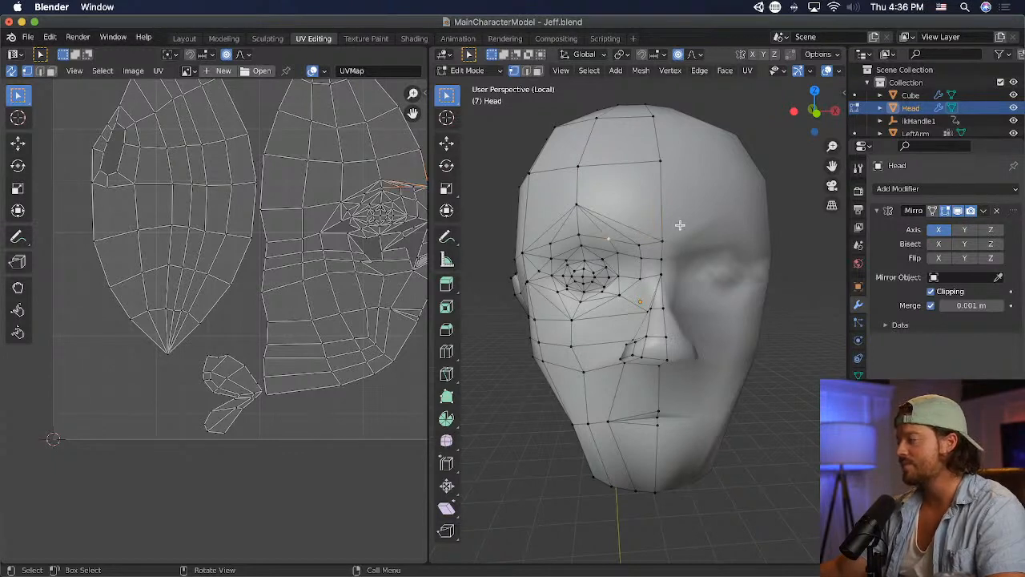
- Knife a short edge from the inner brow vertex to the edge above it, and raise the new vertex about 0.07 m with proportional editing
left_click(446, 374)
key("Escape")
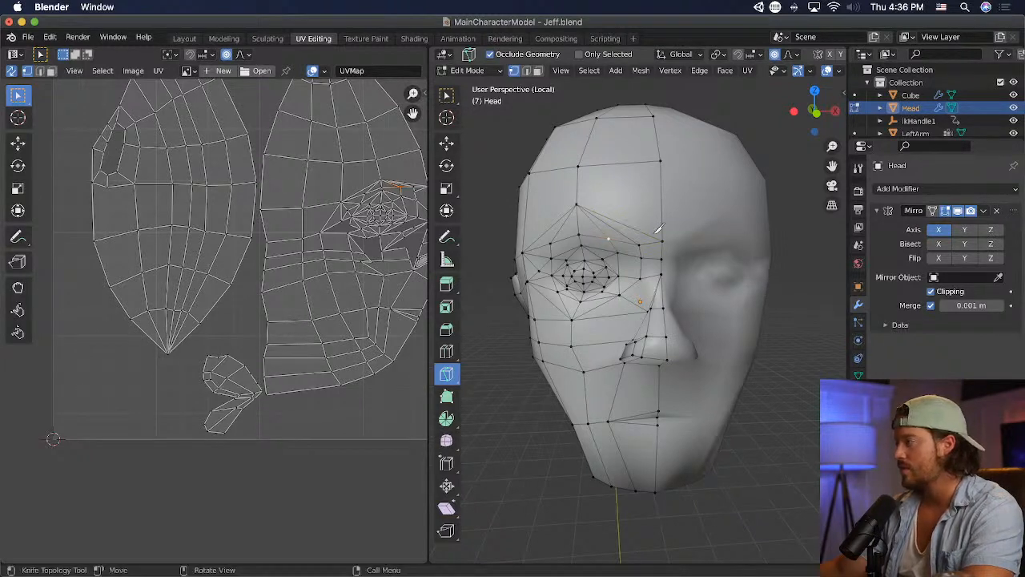
left_click(664, 237)
key("Return")
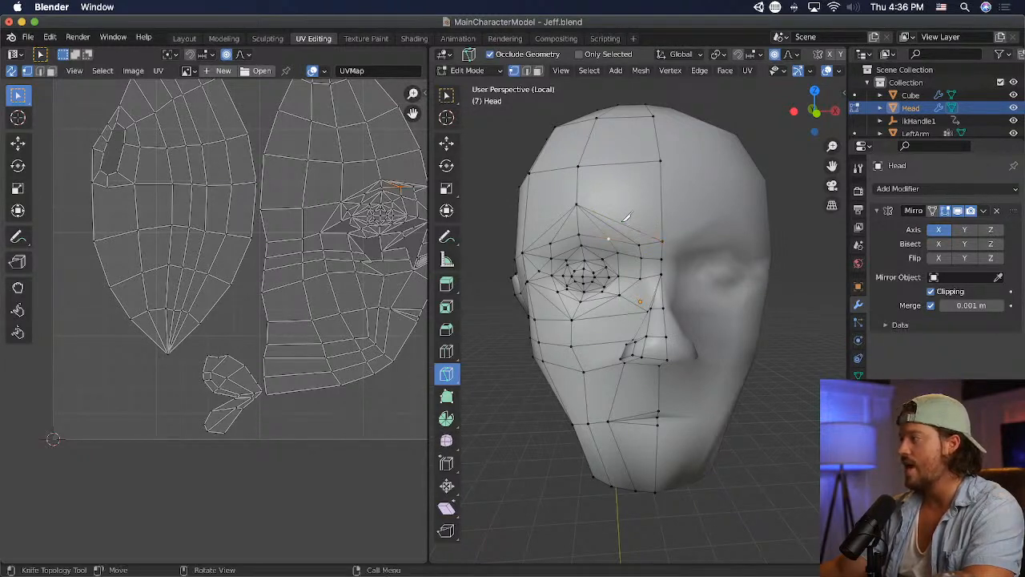
left_click(613, 235)
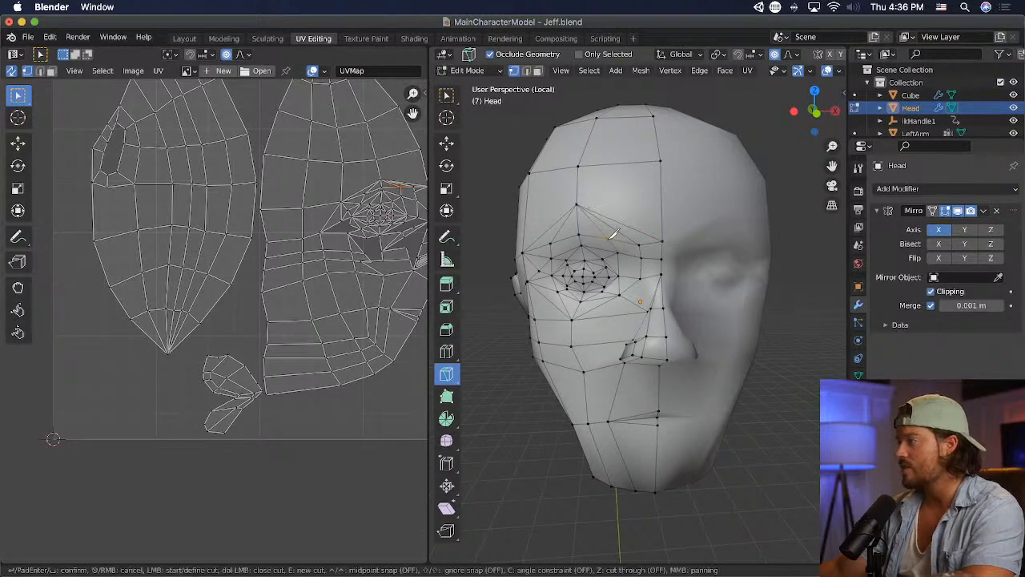
left_click(622, 225)
key("Return")
left_click(446, 95)
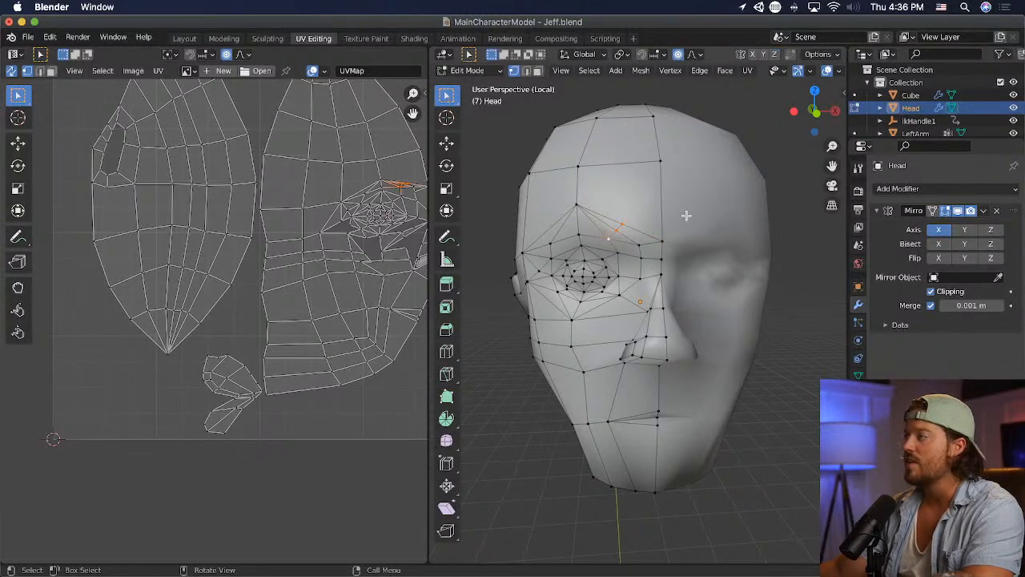
key("g")
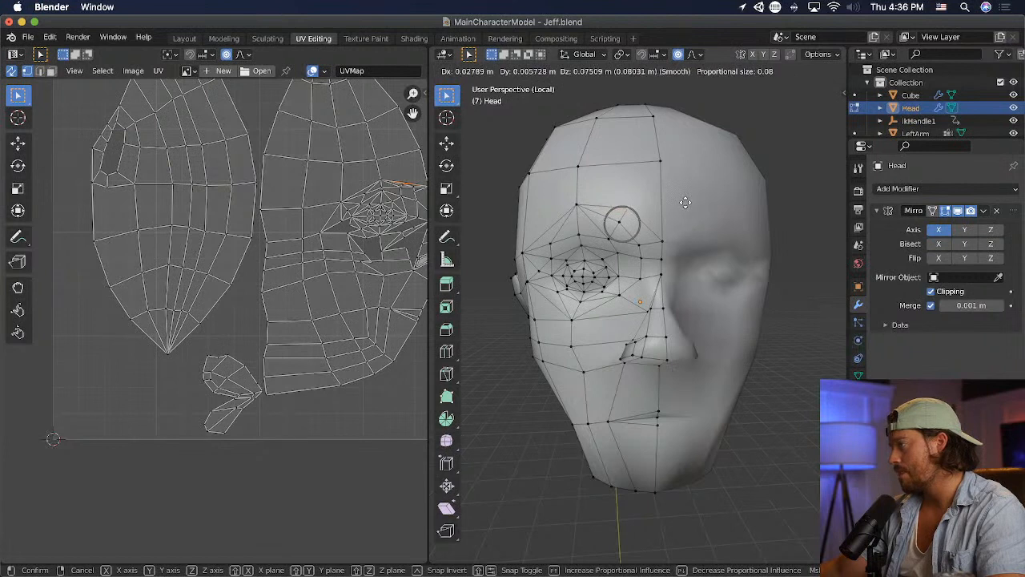
left_click(681, 204)
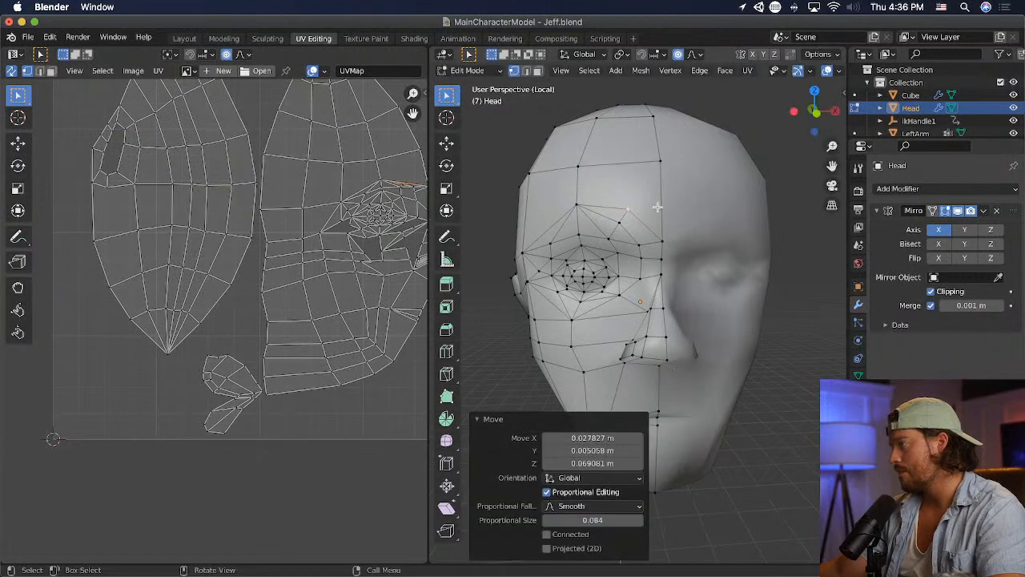
- Knife an edge from the vertex above the eye to the outer brow edge, and move the new vertex up and outward about 0.06 m
left_click(446, 372)
left_click(578, 232)
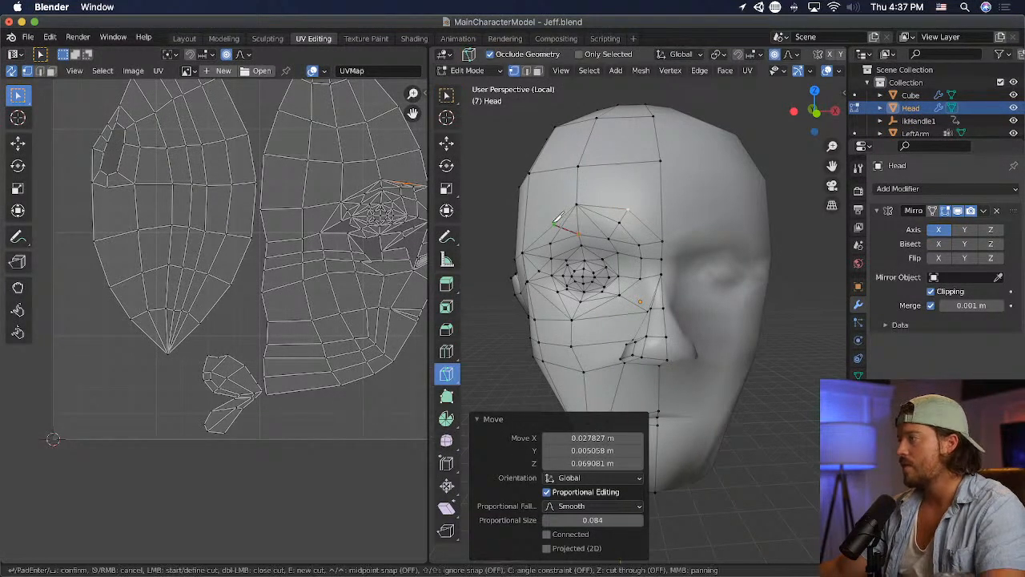
left_click(558, 218)
key("Return")
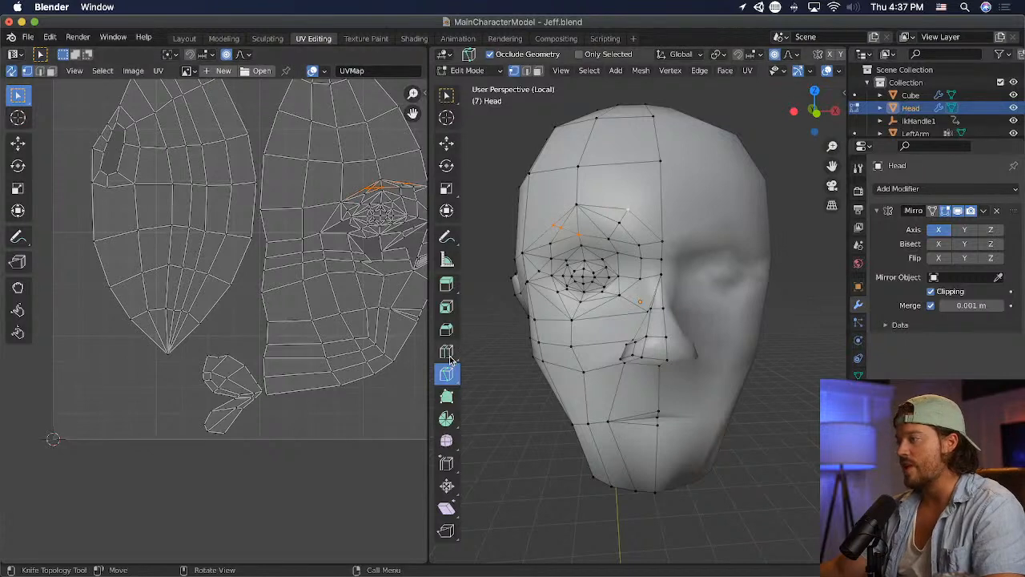
left_click(446, 95)
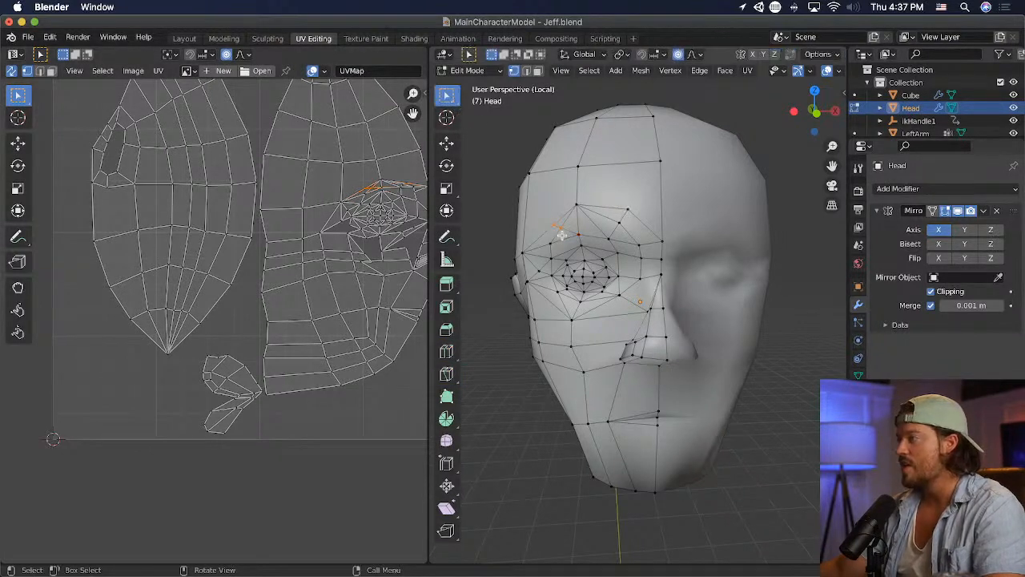
key("g")
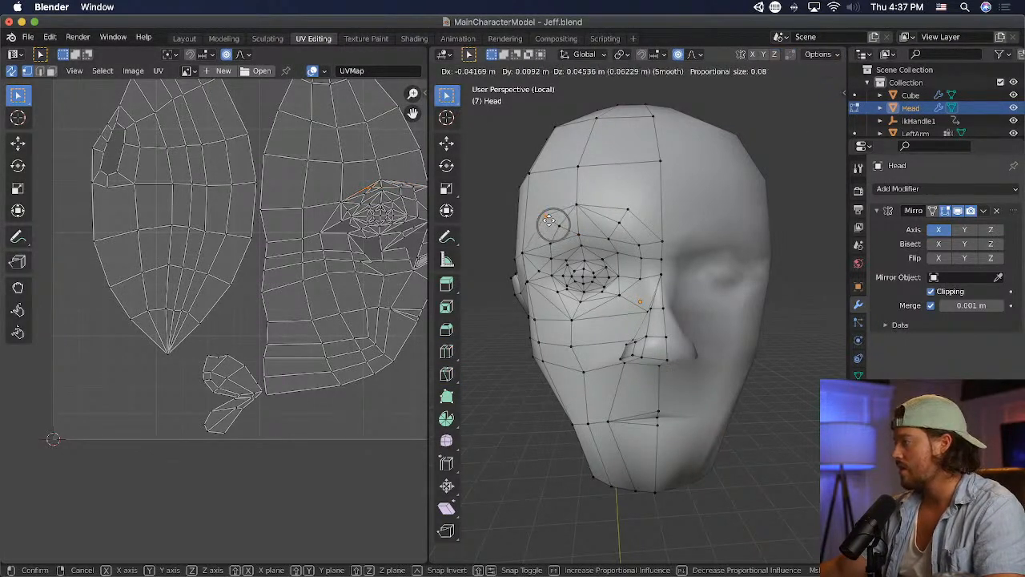
left_click(548, 221)
left_click(858, 209)
left_click(749, 247)
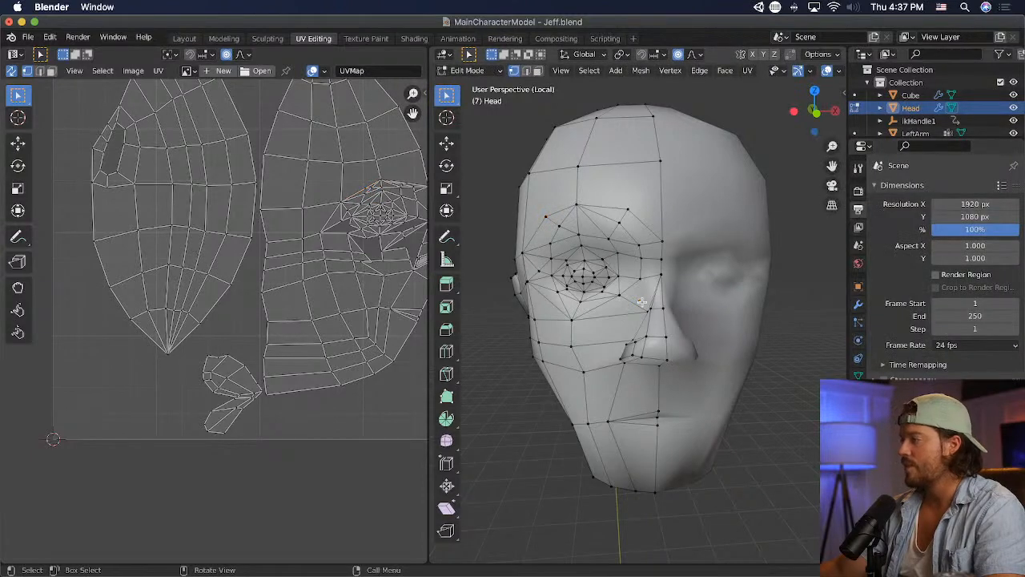
- Adjust the vertex below the inner eye corner, and raise the cheek vertex under the eye about 0.023 m with proportional editing
key("g")
left_click(575, 319)
key("g")
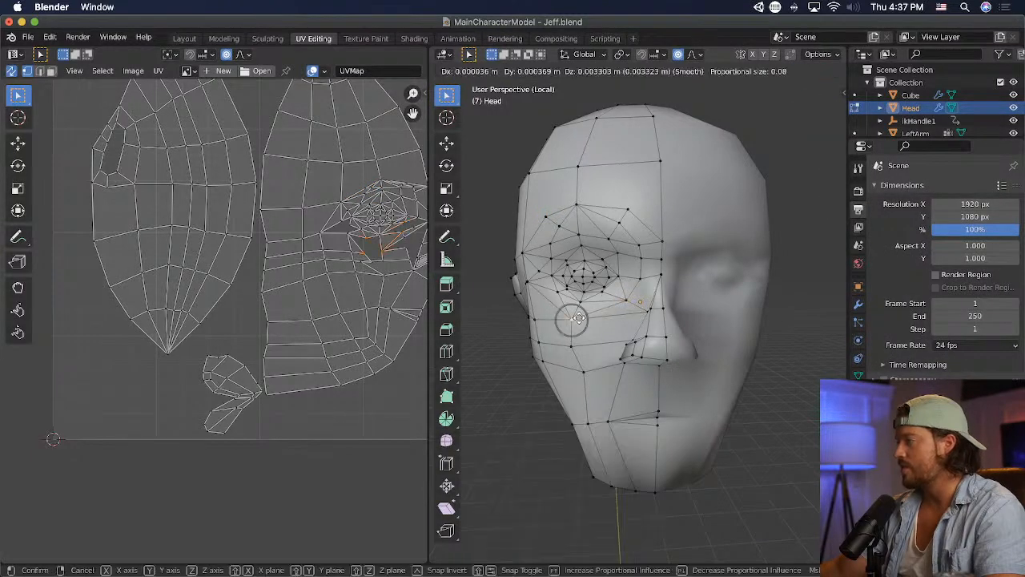
left_click(581, 314)
- Reposition the vertex beside the nose ridge, shifting it about 0.023 m in X, -0.018 m in Y and -0.013 m in Z
middle_click_drag(672, 326, 715, 330)
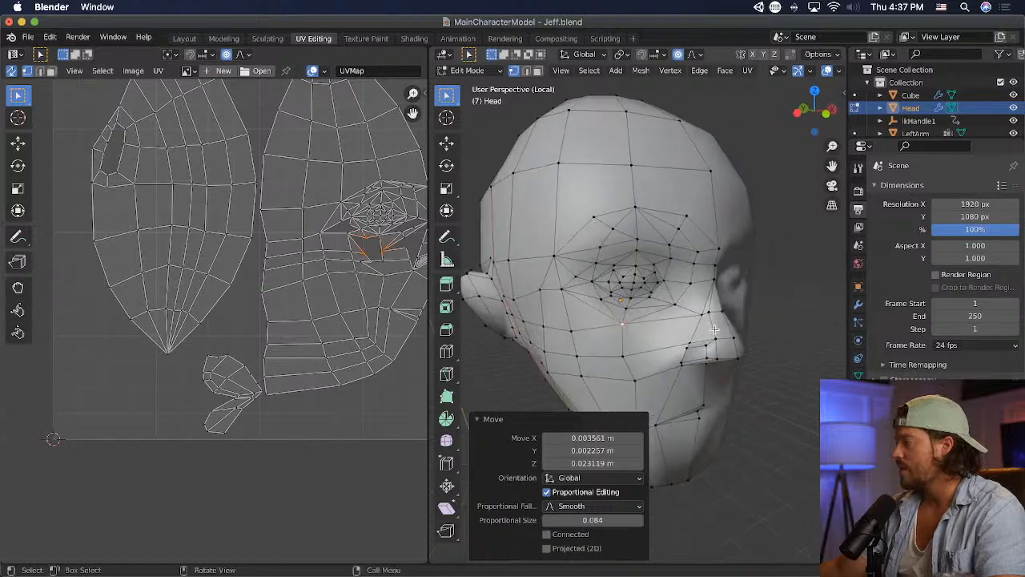
left_click(706, 321)
key("g")
left_click(702, 318)
key("g")
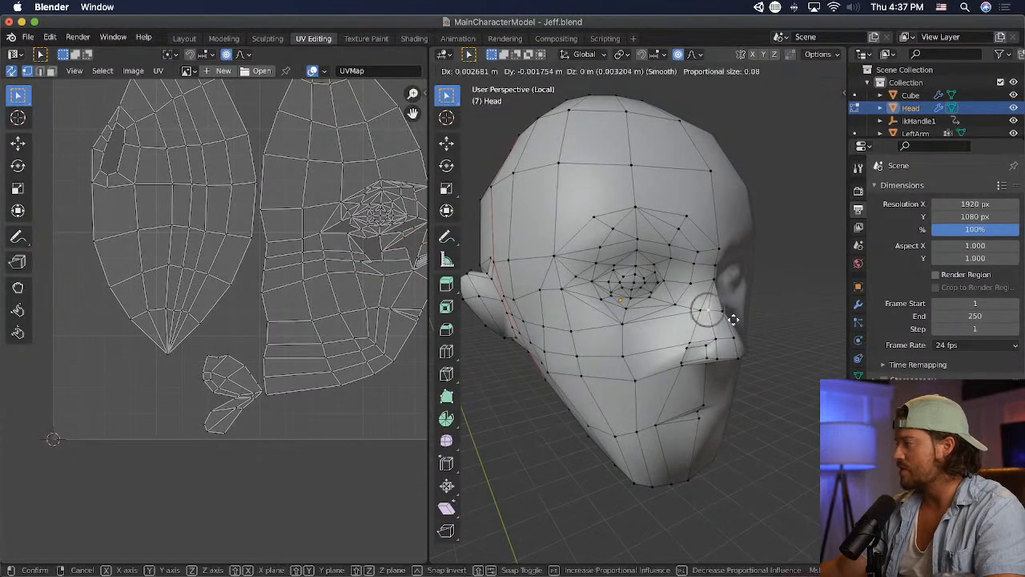
left_click(736, 320)
middle_click_drag(737, 320, 716, 299)
scroll(719, 313, "up", 2)
scroll(710, 299, "down", 2)
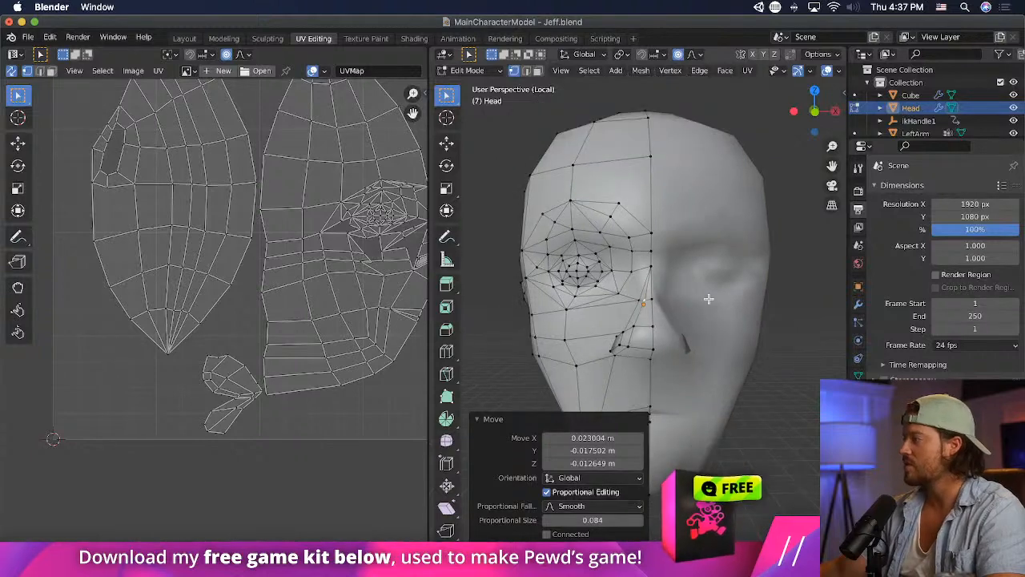
- Raise the midline nose bridge vertex between the eyes, and lower the midline brow vertex slightly with proportional editing
left_click(651, 263)
key("g")
left_click(654, 245)
left_click(652, 234)
key("g")
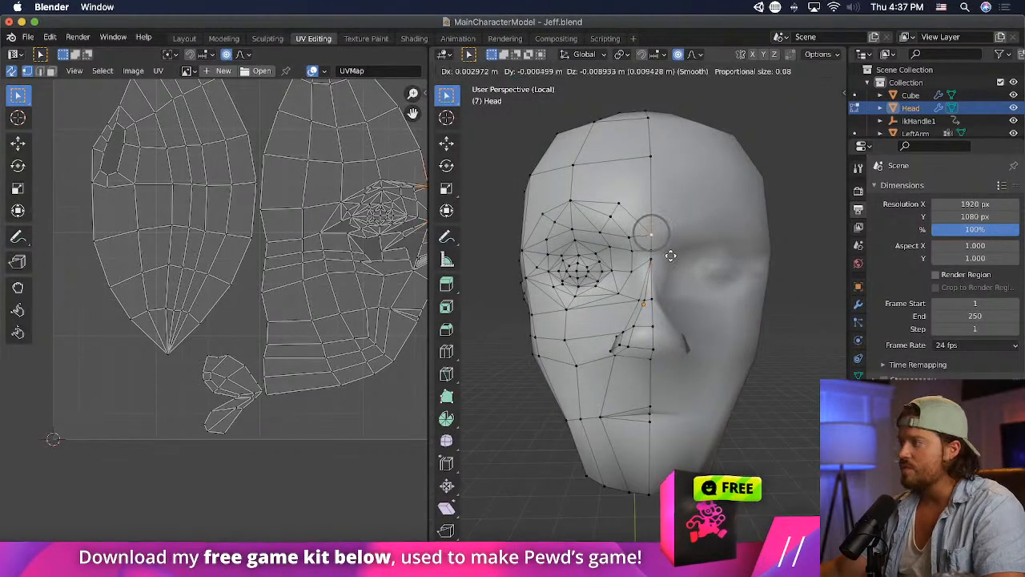
left_click(683, 252)
left_click(731, 280)
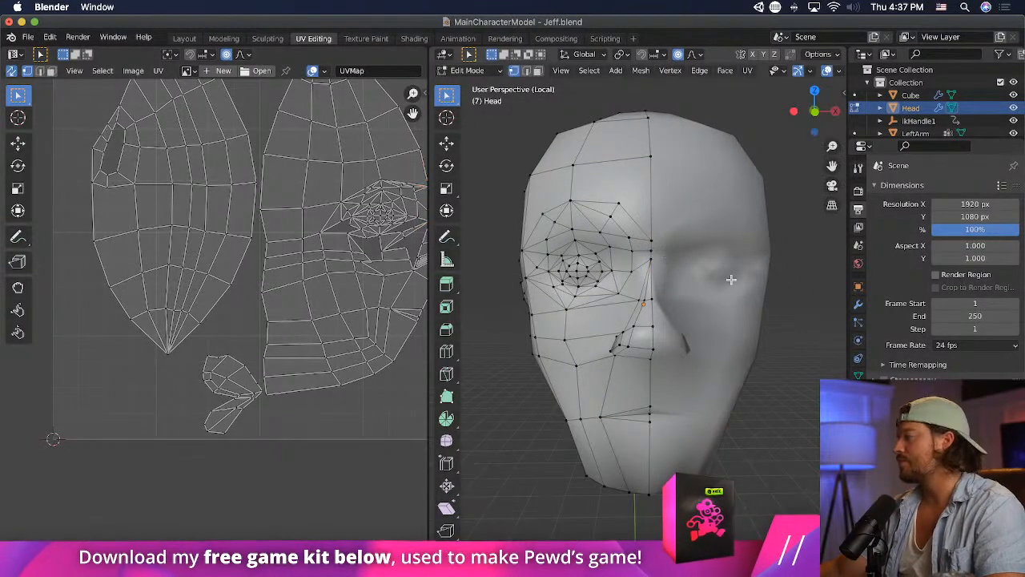
- Raise the vertex between the inner eye corner and nose about 0.02 m with proportional editing, and save the file
left_click(618, 294)
key("g")
left_click(621, 289)
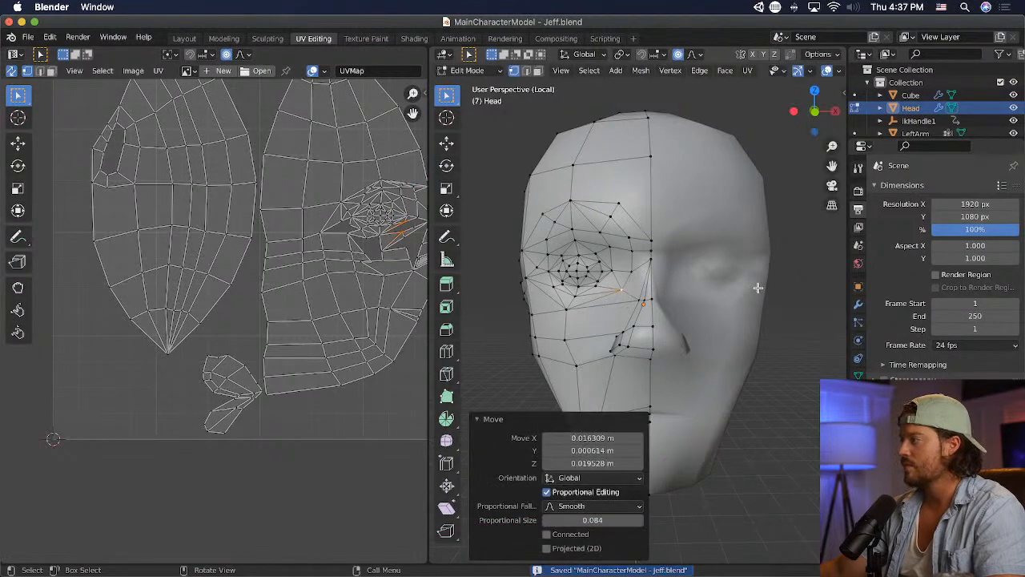
left_click(817, 304)
key("super+s")
- Switch to Unity and examine the updated brow and nose up close from the front
key("super+Tab")
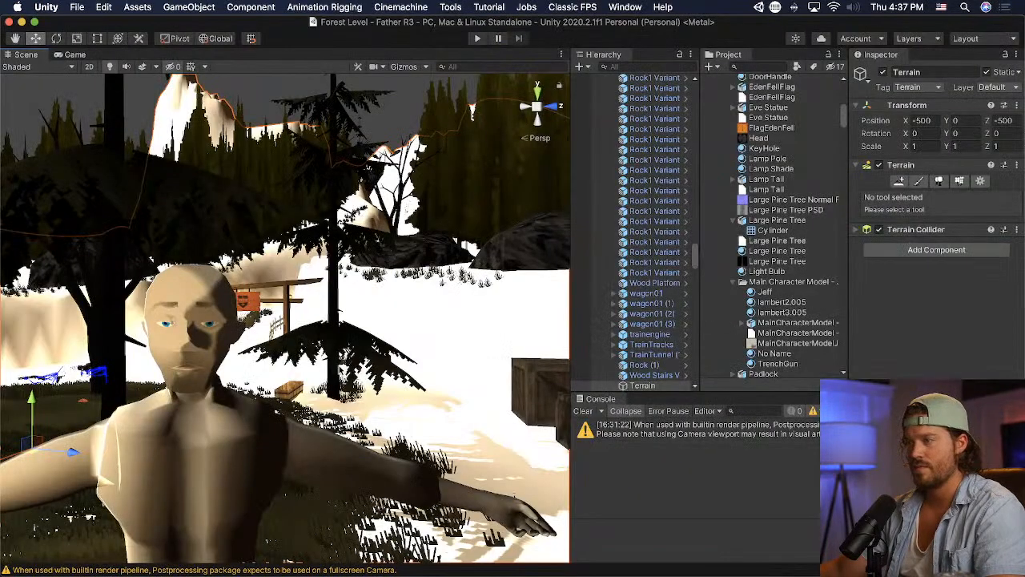
middle_click_drag(297, 372, 305, 366)
scroll(305, 364, "up", 4)
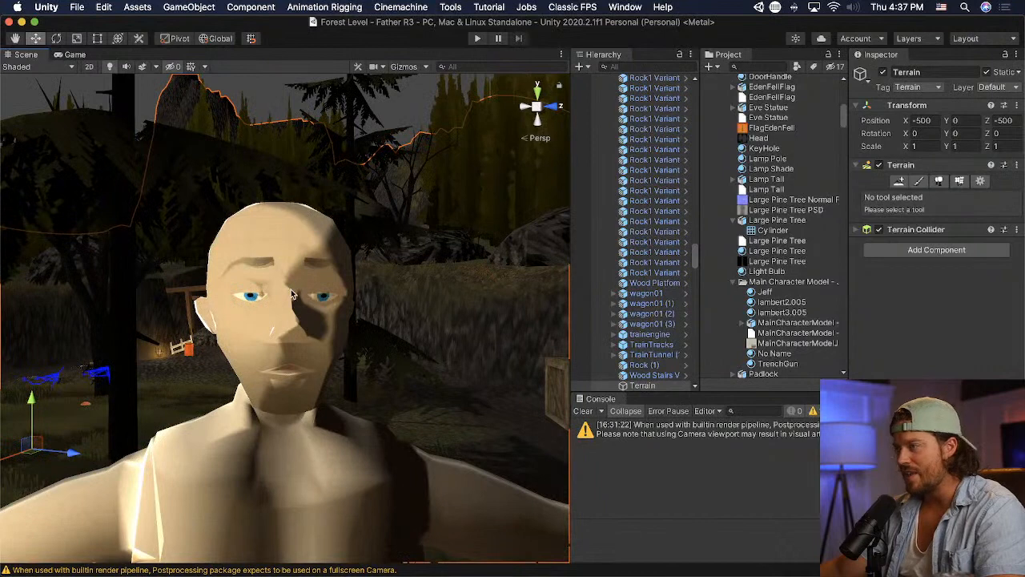
- Switch to Blender and raise the top midline vertex between the brows, saving the file to check the face in Unity
key("super+Tab")
left_click_drag(650, 238, 679, 213)
left_click(679, 205)
left_click(759, 227)
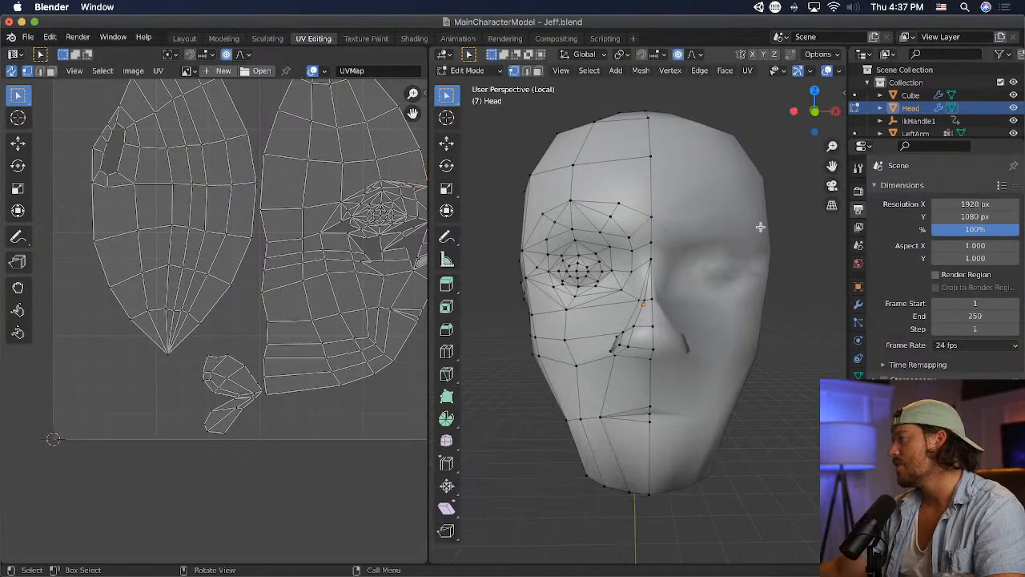
middle_click_drag(759, 227, 766, 267)
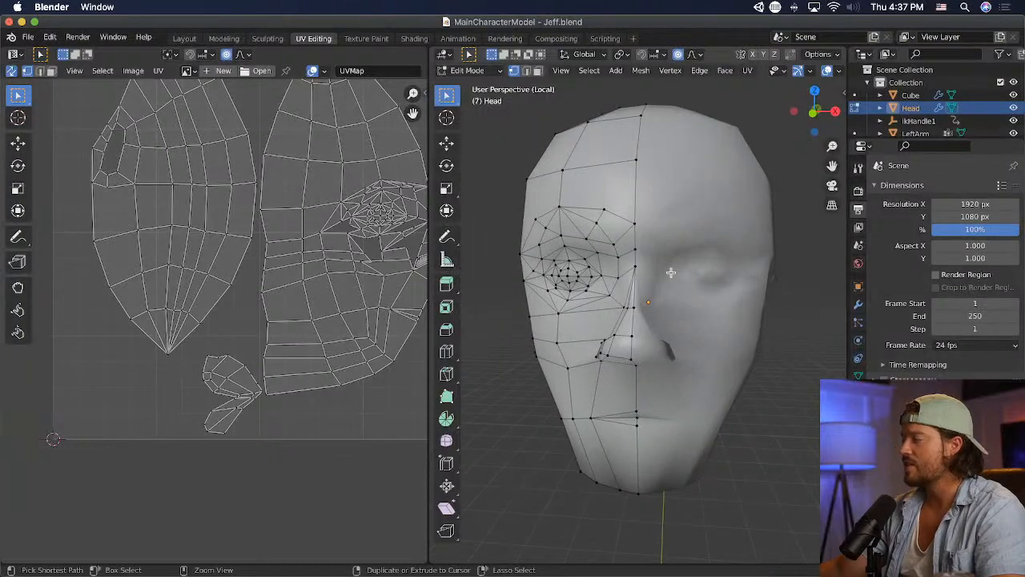
key("super+Tab")
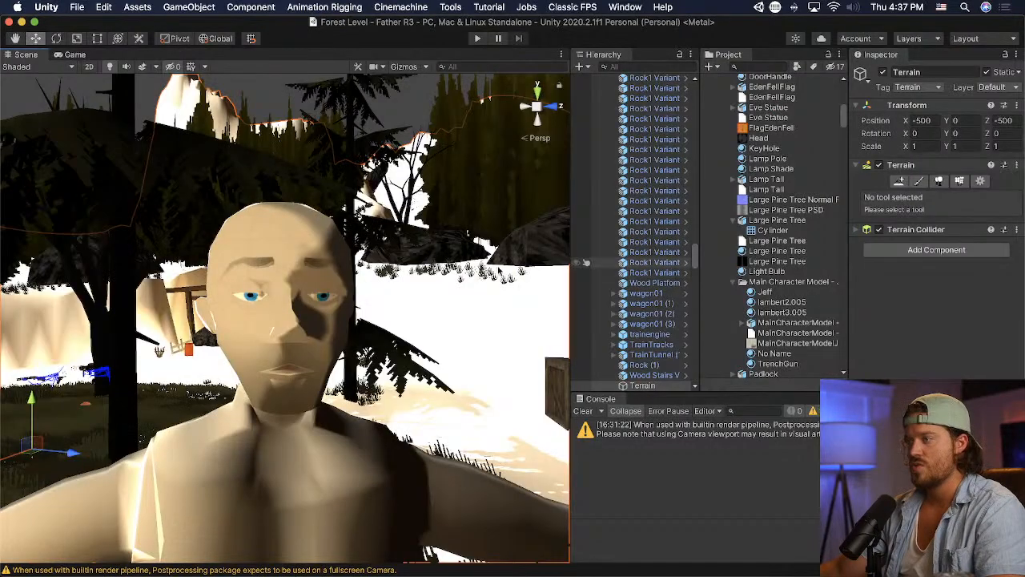
- Switch to Blender and lower the two midline vertices at the top of the nose bridge with proportional editing
key("super+Tab")
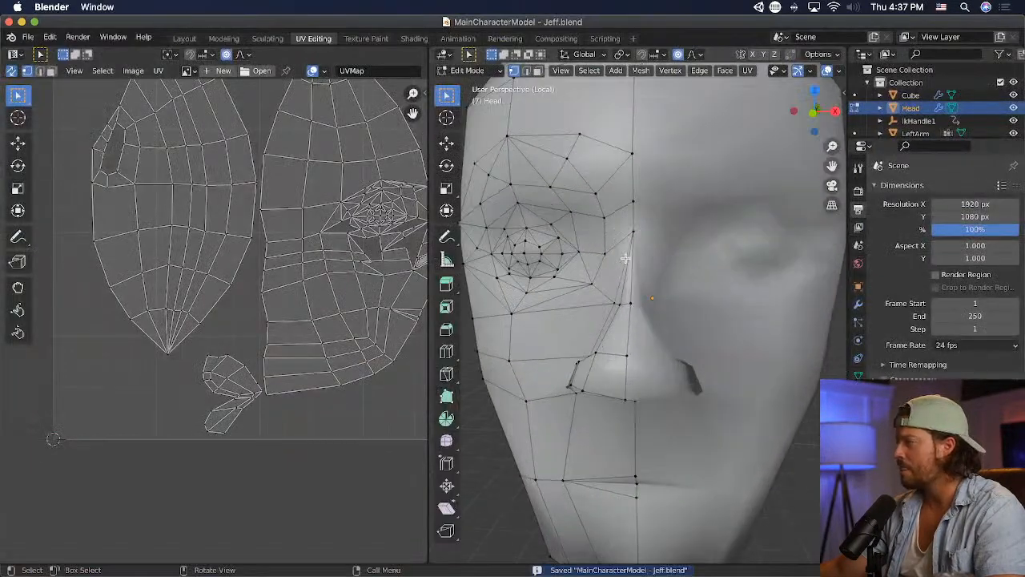
middle_click_drag(625, 258, 647, 239)
left_click(652, 200)
key("g")
left_click(661, 228)
left_click(651, 242)
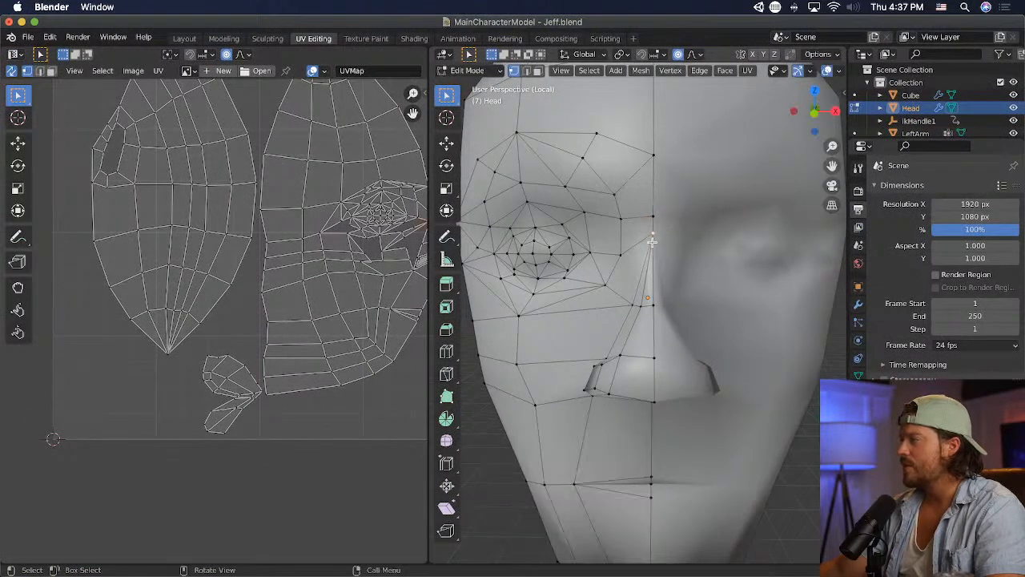
key("g")
left_click(653, 255)
- Raise the inner brow vertex about 0.022 m with proportional editing, and save the file to check it in Unity
left_click(620, 199)
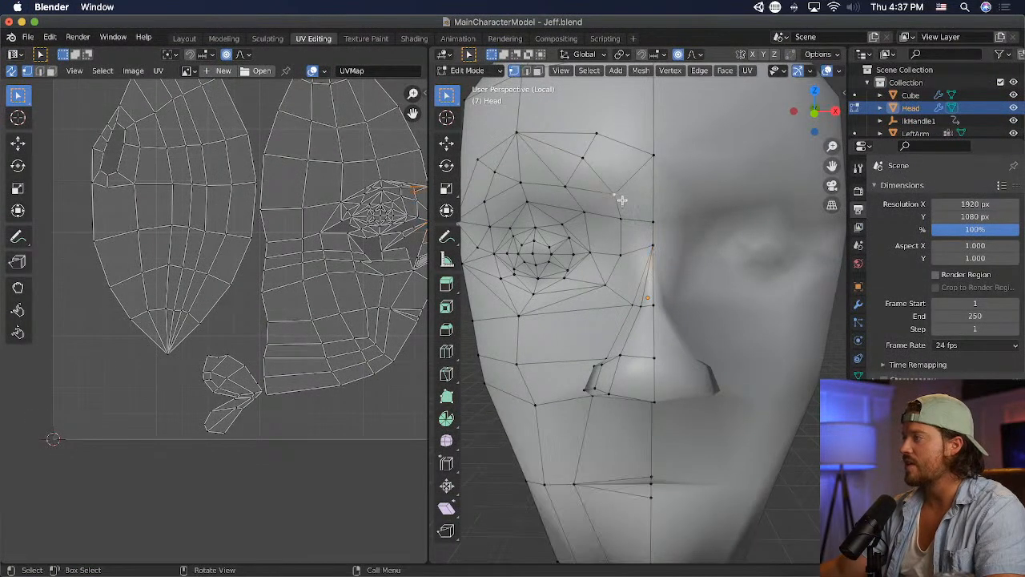
key("g")
left_click(649, 189)
scroll(704, 204, "down", 2, "ctrl")
key("ctrl+s")
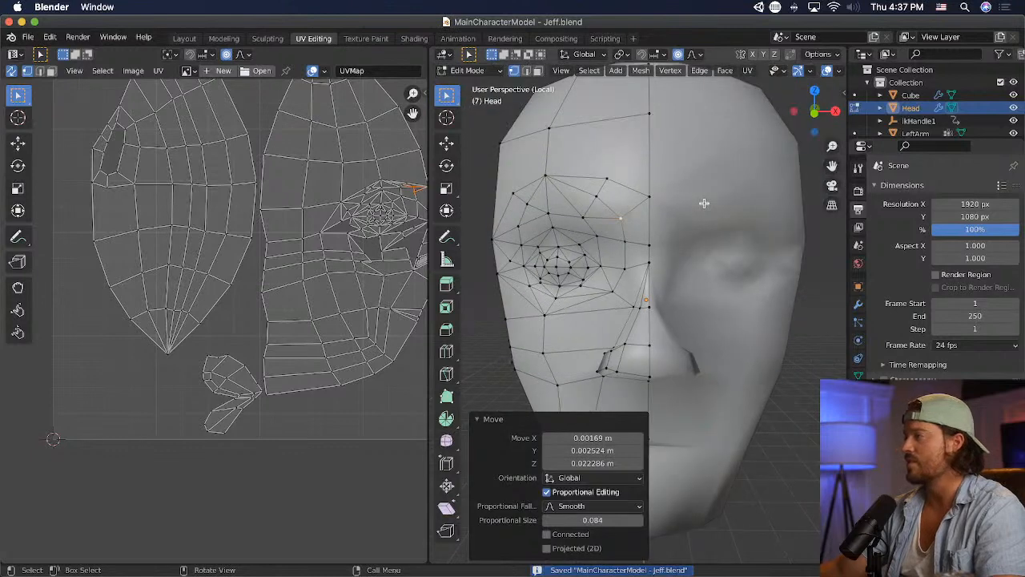
key("super+Tab")
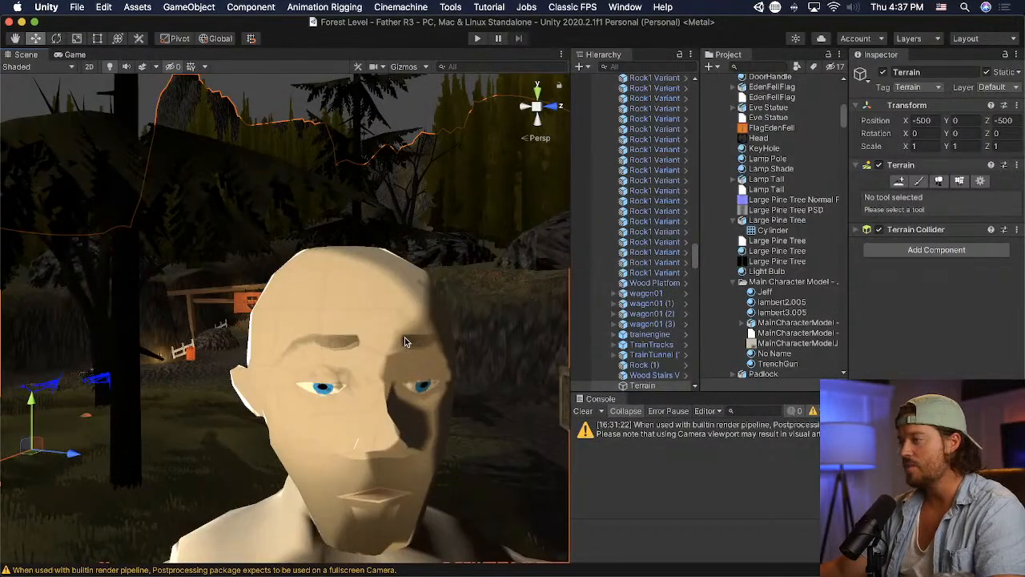
- Switch to Blender and, from the side, pull the nose bridge midline vertex forward about 0.01 m with proportional editing
key("super+Tab")
left_click(655, 265)
middle_click_drag(686, 290, 815, 298)
scroll(751, 289, "up", 2)
key("g")
left_click(754, 306)
key("g")
left_click(817, 297)
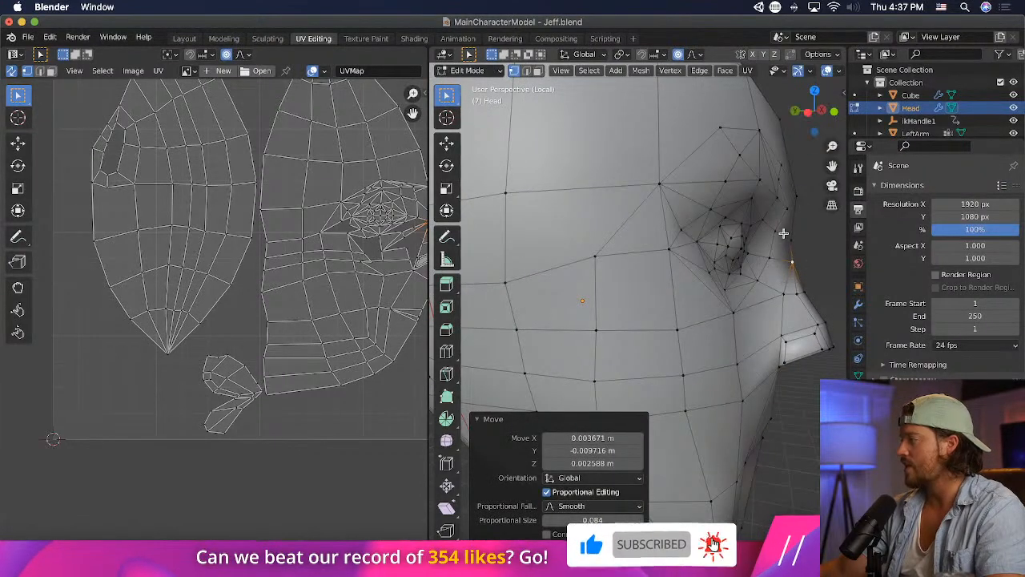
- Pull the next vertex up on the nose bridge forward with proportional editing
left_click(788, 233)
key("g")
left_click(815, 232)
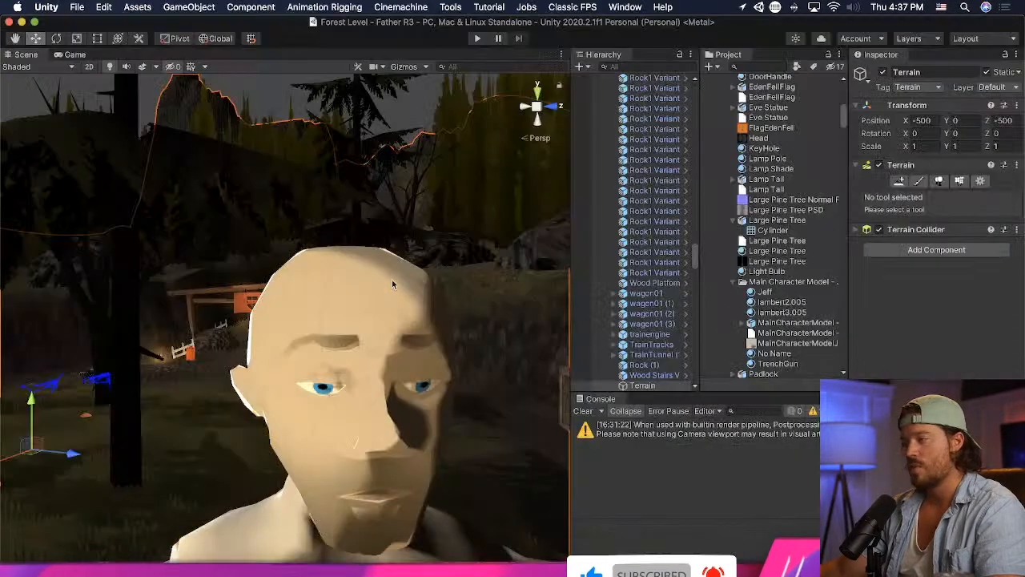
- Check the face in Unity, switch to Blender and move the middle nose bridge midline vertex about 0.008 m forward and down with proportional editing
left_click_drag(427, 315, 447, 394)
middle_click_drag(447, 395, 433, 388)
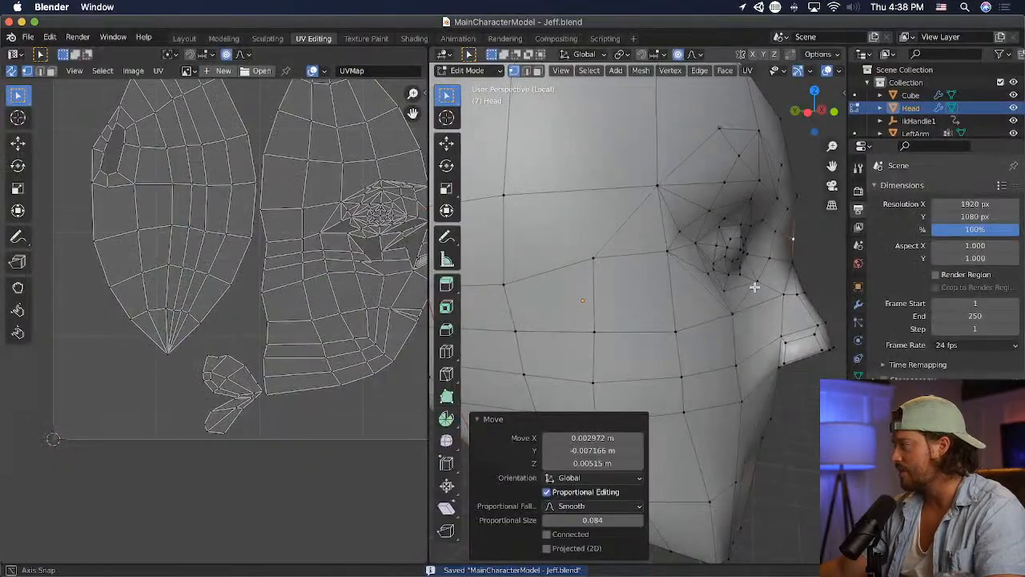
middle_click_drag(622, 283, 733, 292)
scroll(644, 292, "up", 3)
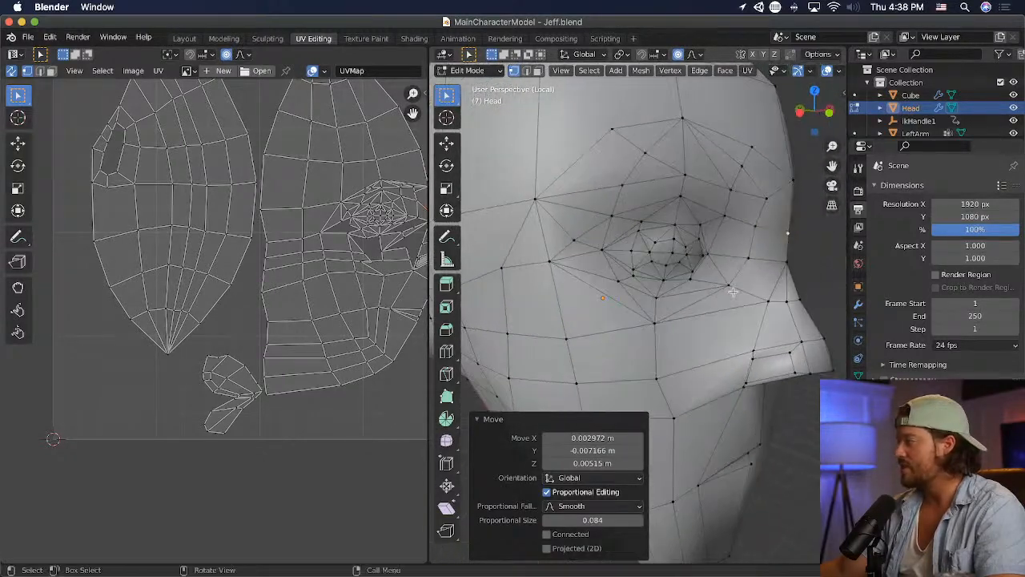
left_click(766, 302)
key("r")
left_click(795, 304)
key("super+z")
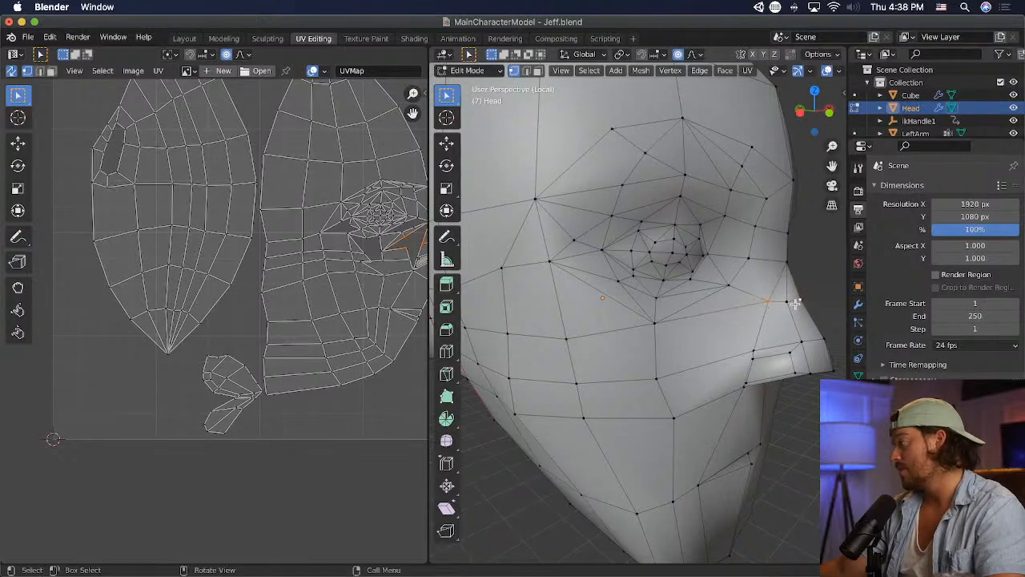
key("s")
left_click(823, 316)
key("s")
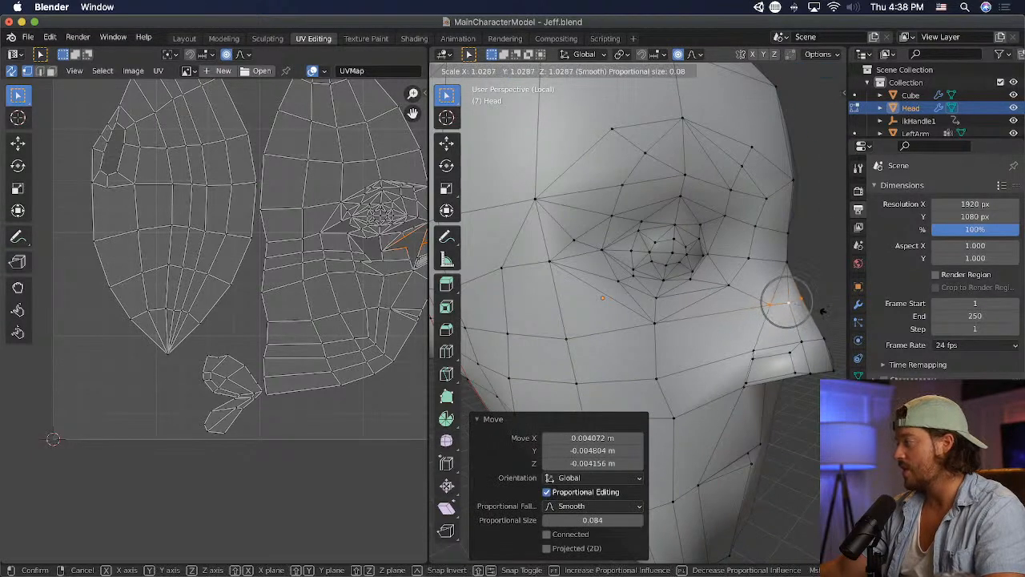
left_click(817, 285)
- From the side, pull the upper nose bridge midline vertices slightly forward and up one after another with proportional editing
left_click(793, 264)
middle_click_drag(804, 263, 831, 259)
key("g")
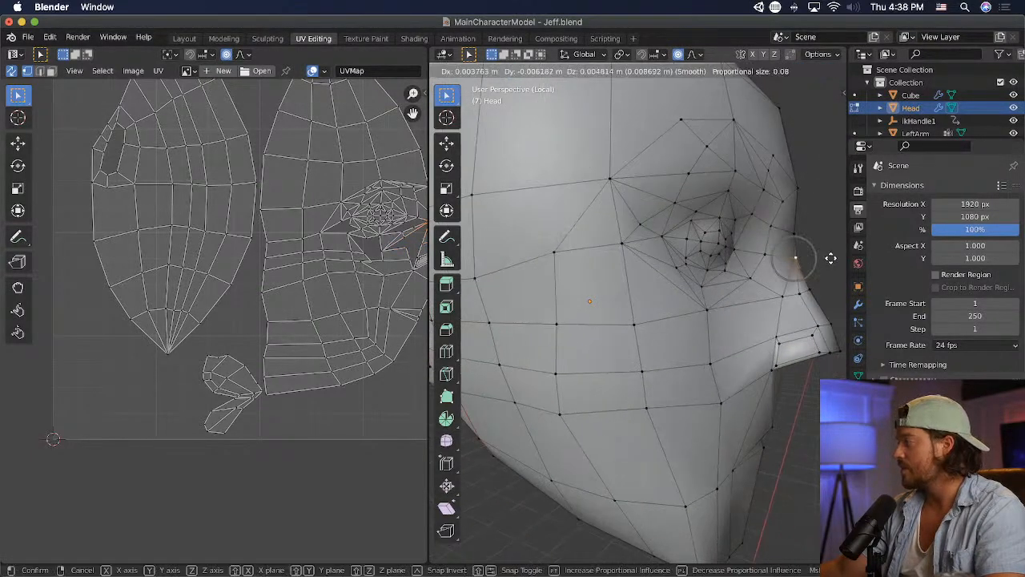
left_click(815, 244)
key("g")
left_click(803, 225)
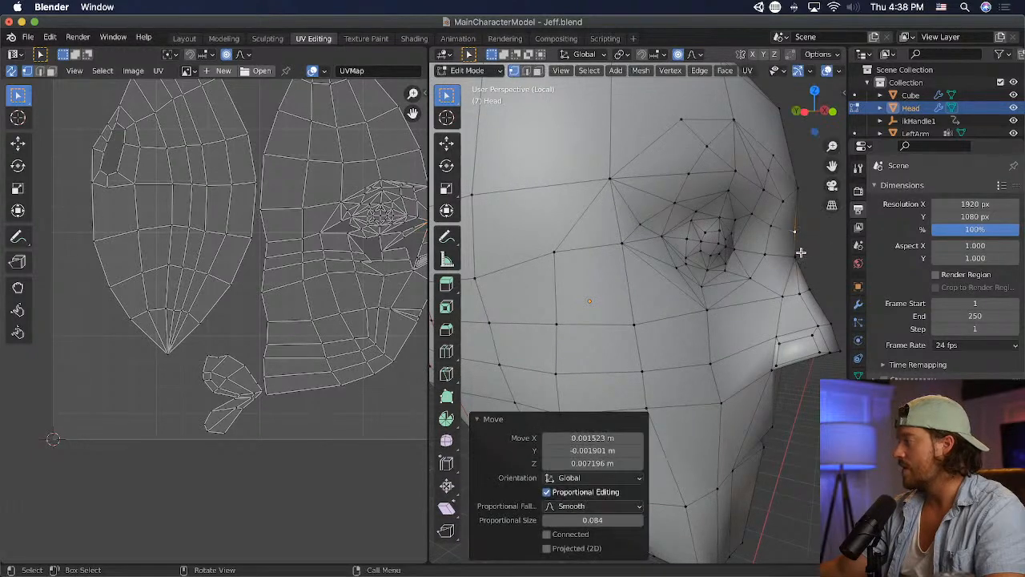
key("g")
left_click(811, 254)
- Try several different positions for the nose bridge midline vertices with proportional editing, undoing the moves
key("g")
left_click(822, 296)
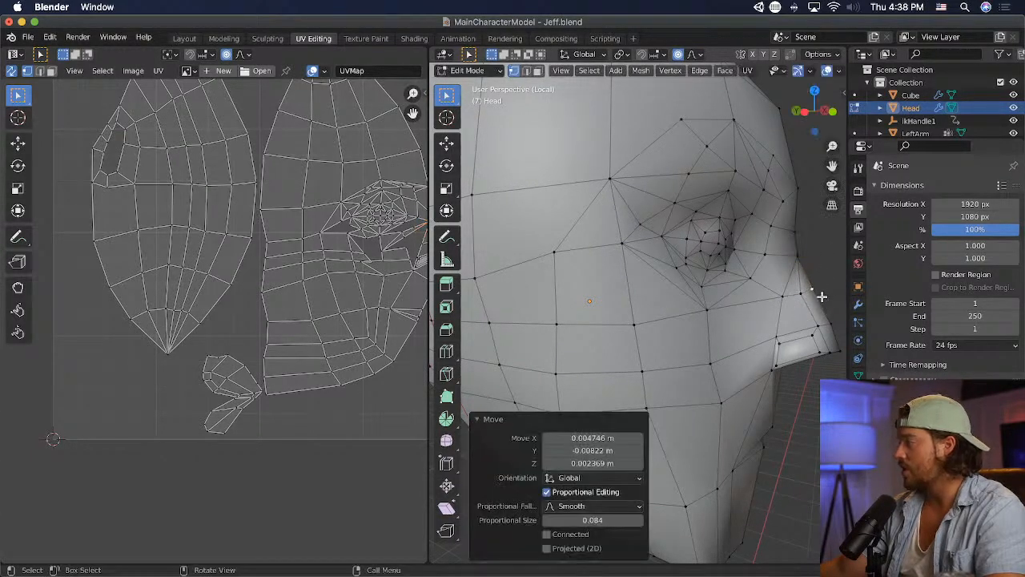
key("ctrl+z")
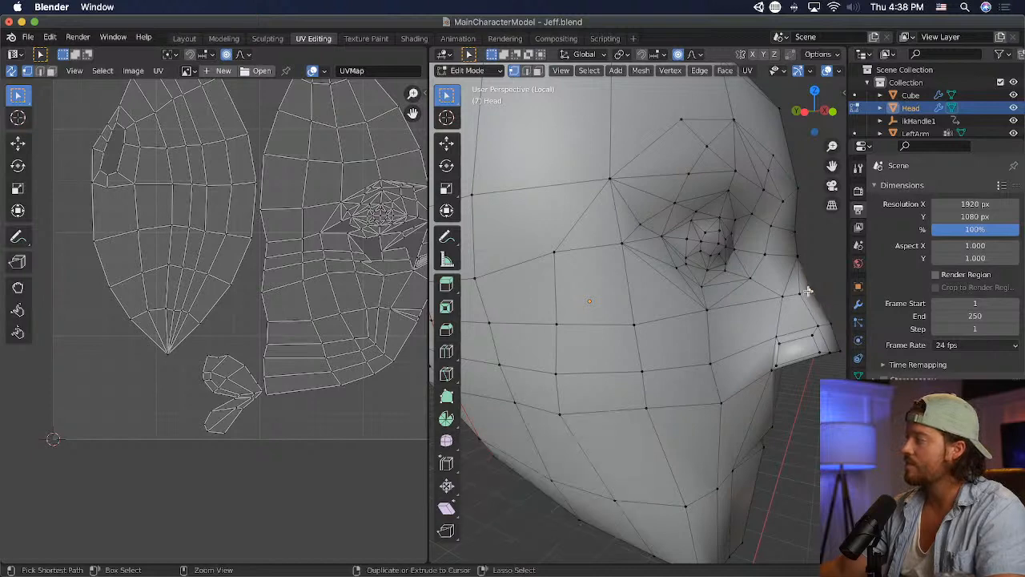
key("g")
left_click(808, 253)
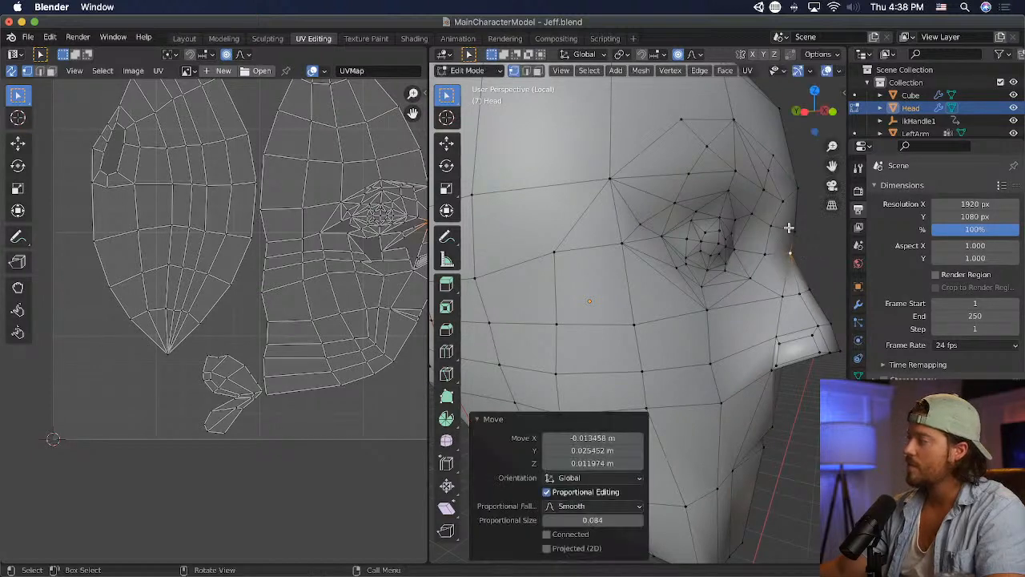
key("ctrl+z")
key("g")
left_click(801, 247)
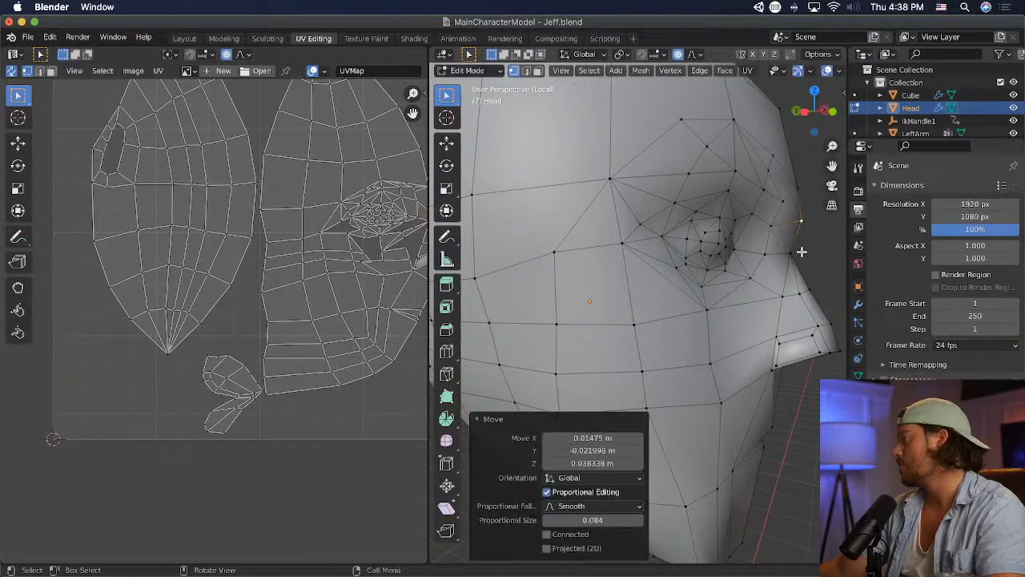
key("ctrl+z")
key("g")
left_click(795, 246)
key("ctrl+z")
key("g")
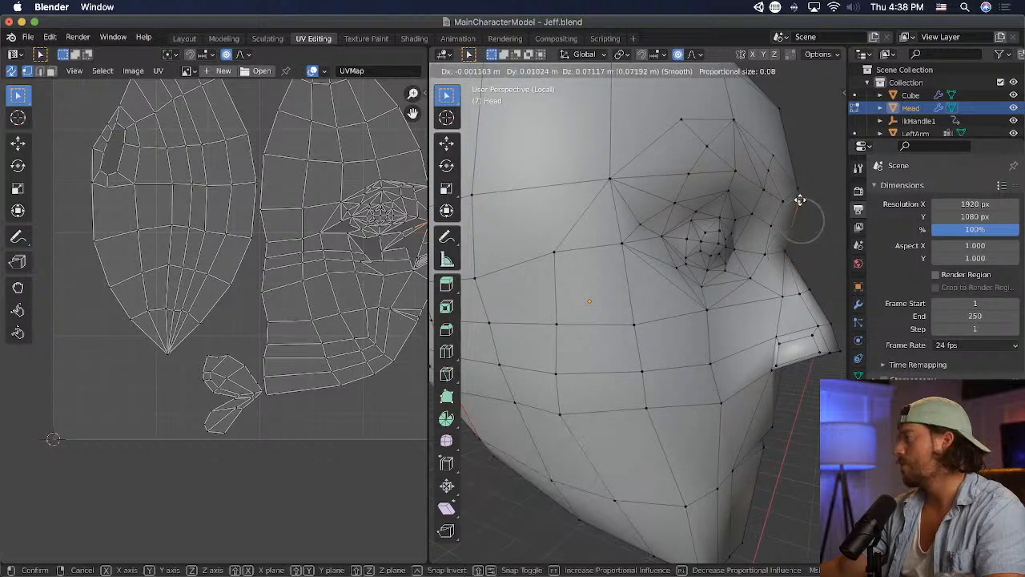
left_click(799, 200)
left_click(808, 289)
middle_click_drag(808, 289, 801, 270)
key("ctrl+z")
left_click(690, 296)
key("ctrl+z")
key("ctrl+z")
- Push the top nose bridge midline vertex back about 0.035 m with proportional editing, and check the face's profile in Unity
key("g")
left_click(802, 278)
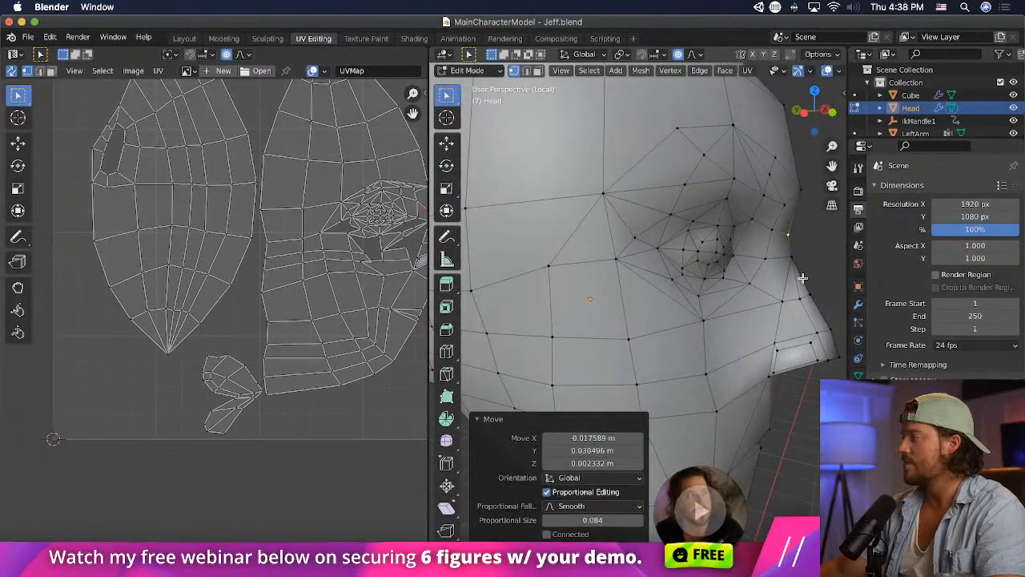
key("super+Tab")
middle_click_drag(389, 316, 403, 314)
mouse_move(403, 314)
right_mouse_down()
mouse_move(638, 312)
mouse_move(389, 305)
mouse_move(402, 311)
right_mouse_up()
middle_click_drag(402, 311, 411, 317)
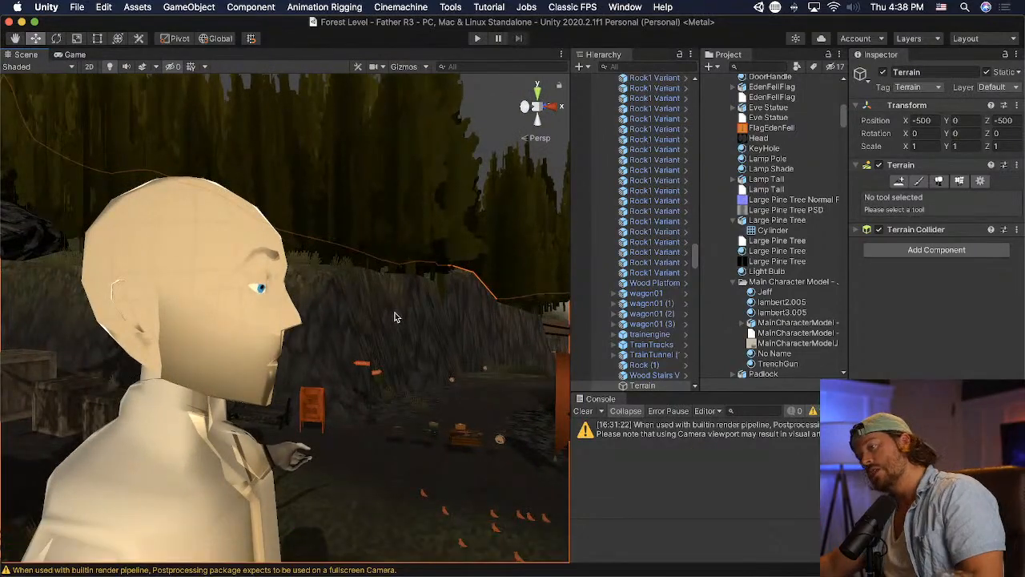
- Switch to Blender and adjust the middle nose bridge midline vertex and its side neighbour with proportional editing
key("super+Tab")
middle_click_drag(734, 327, 645, 325)
left_click(675, 313)
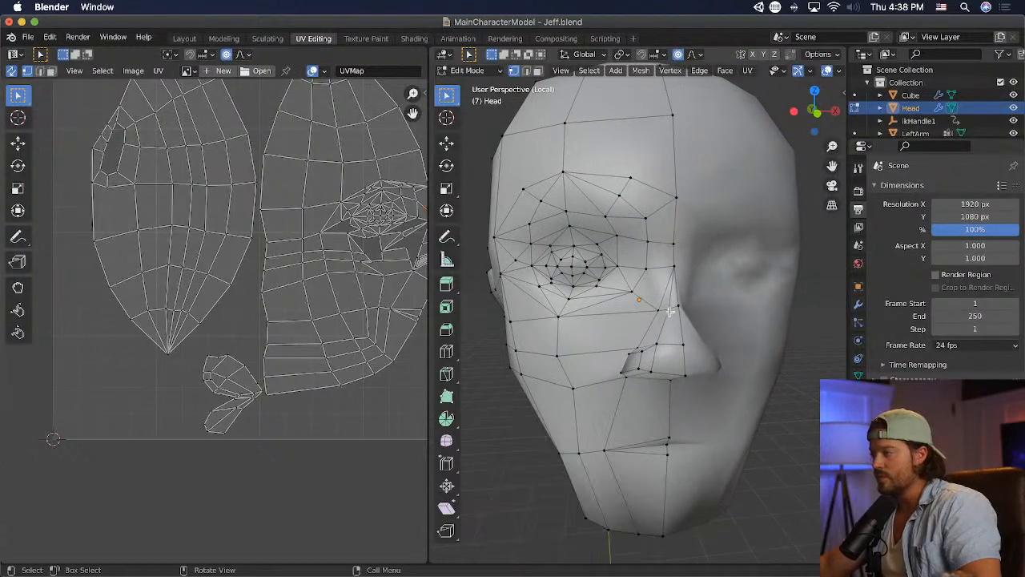
key("g")
left_click(702, 318)
left_click(653, 306)
key("g")
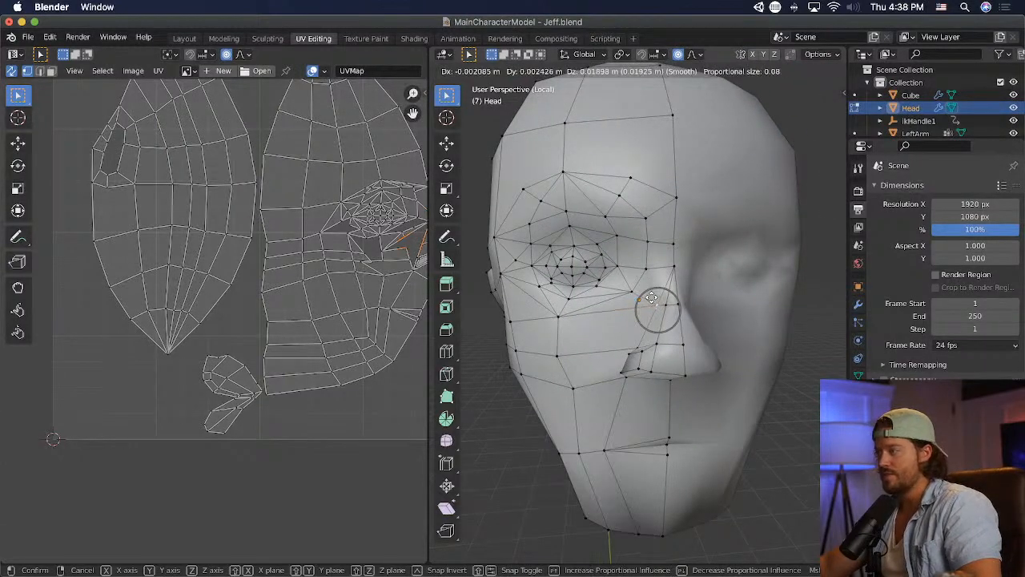
left_click(713, 320)
- From the side, push the middle nose bridge midline vertex back about 0.009 m with proportional editing, and save the file
middle_click_drag(714, 320, 799, 319)
left_click(788, 297)
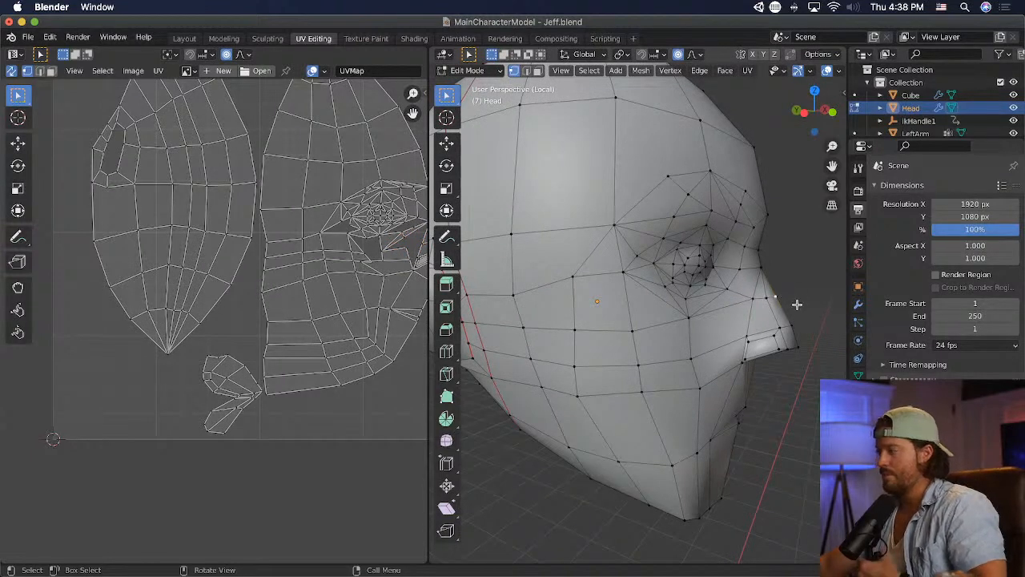
key("g")
left_click(791, 298)
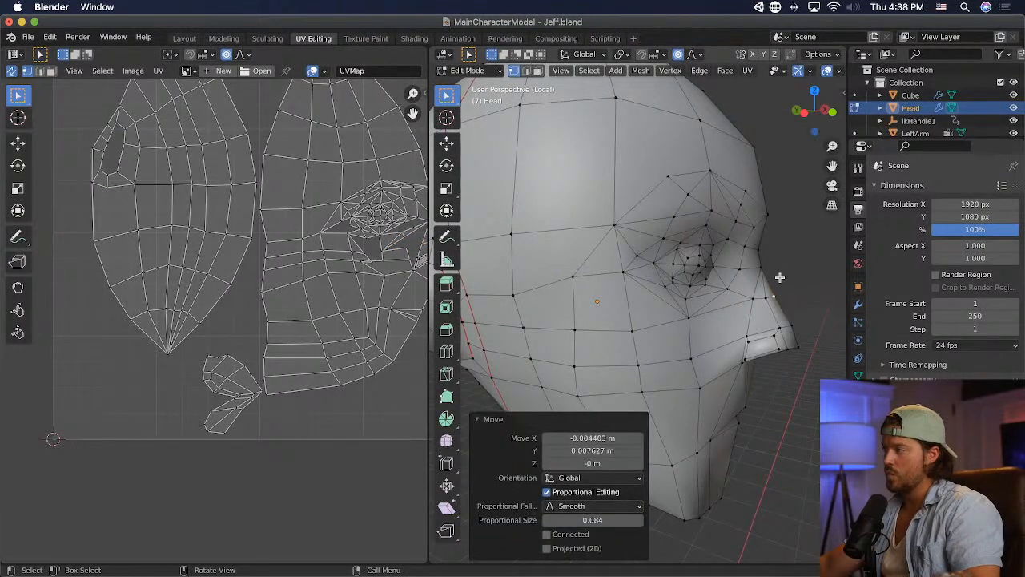
middle_click_drag(790, 298, 678, 293)
key("super+s")
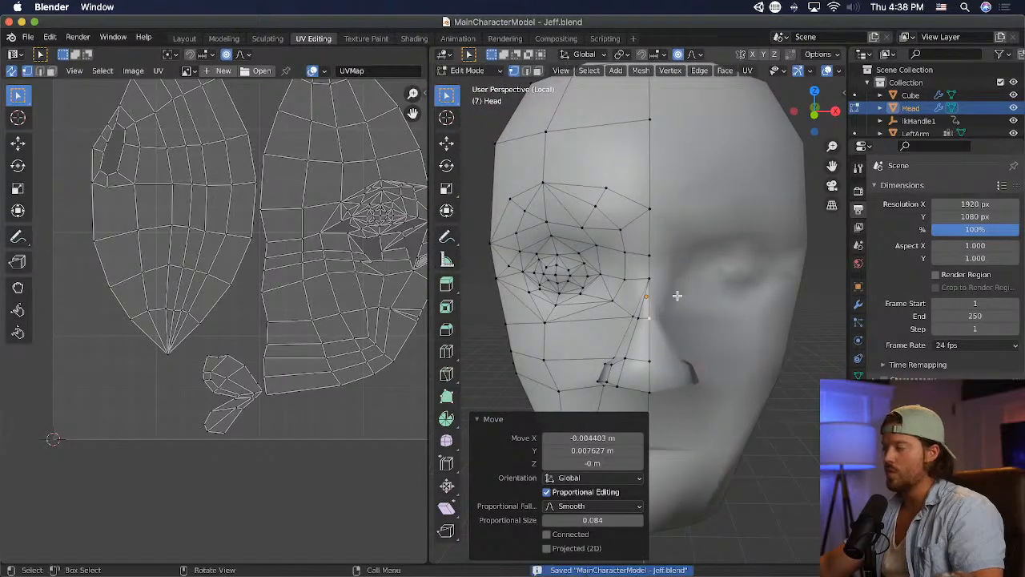
- Select the vertices along the nose ridge, tip, side and lower edge, and apply an Edge Crease to their edges
left_click(654, 251)
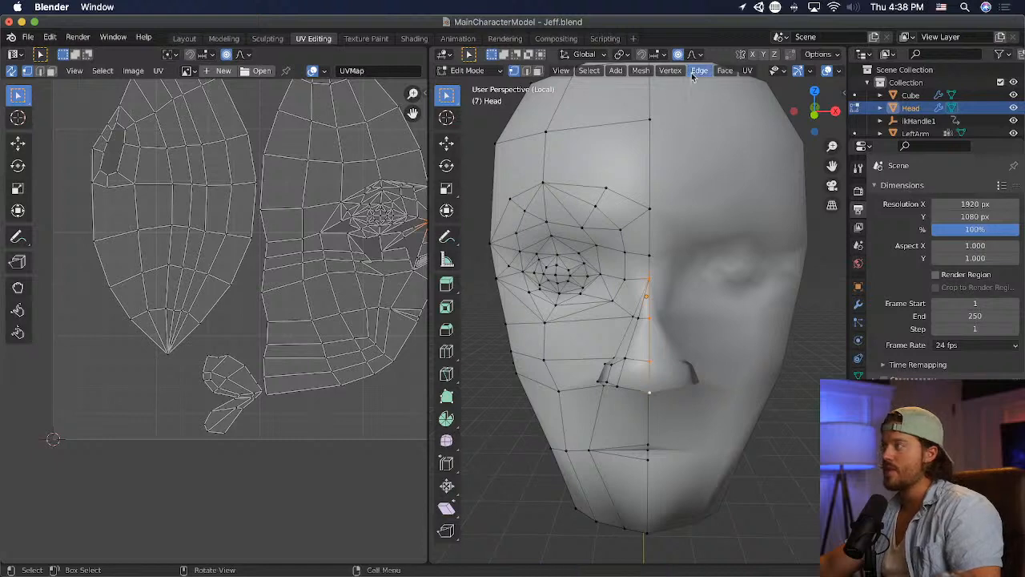
middle_click_drag(704, 417, 666, 307)
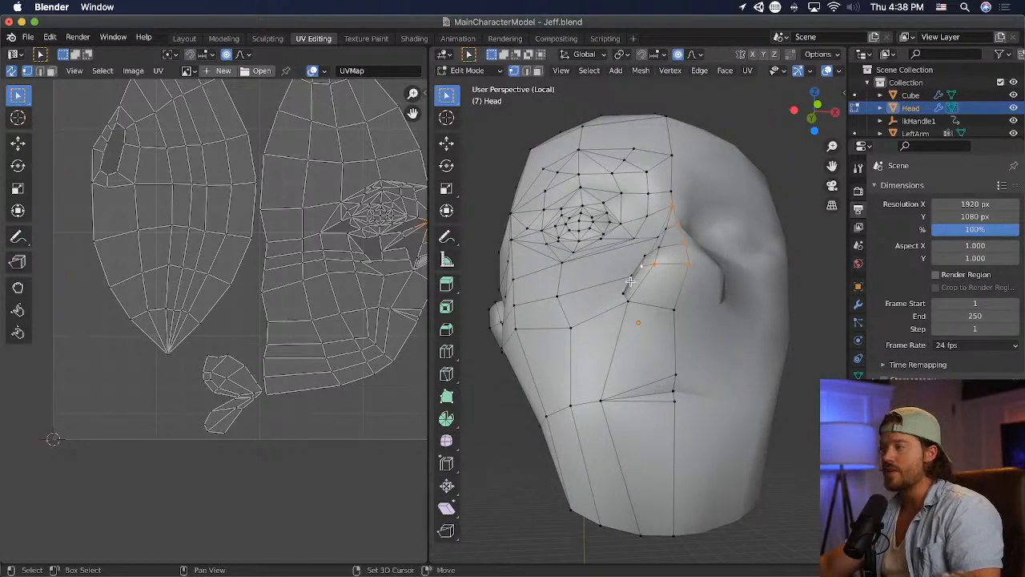
middle_click_drag(672, 312, 707, 337)
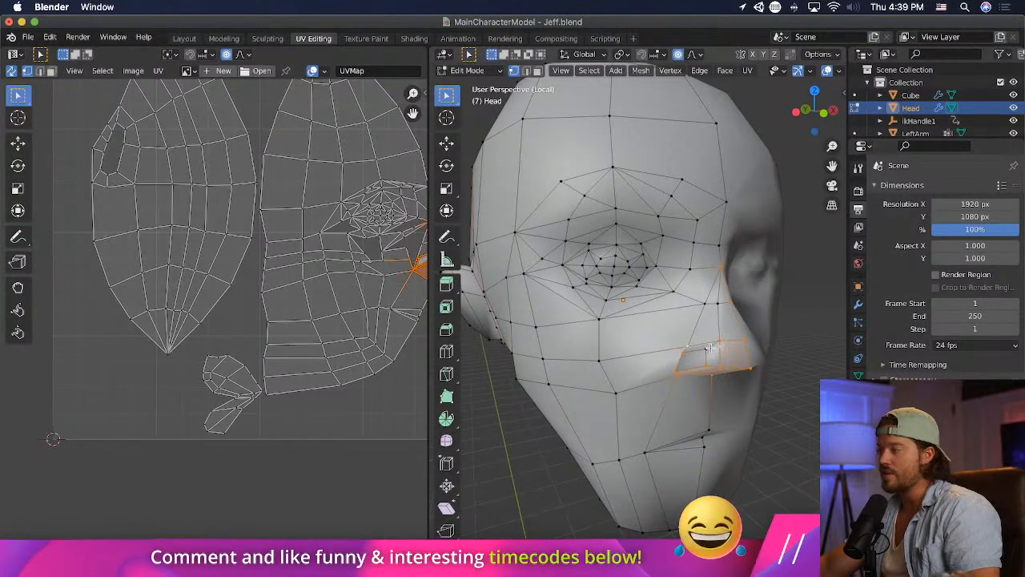
middle_click_drag(683, 351, 759, 336)
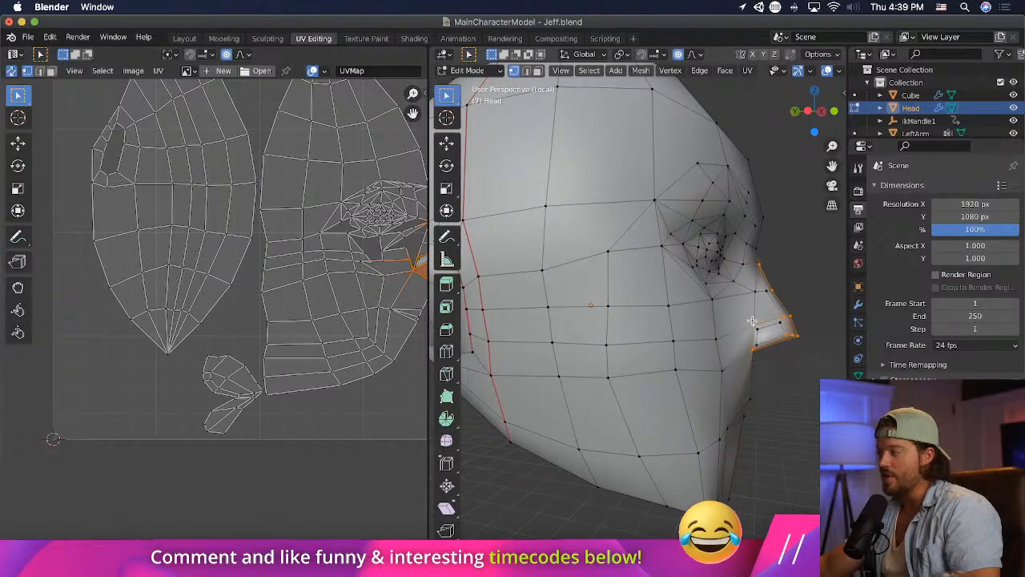
middle_click_drag(814, 312, 711, 337)
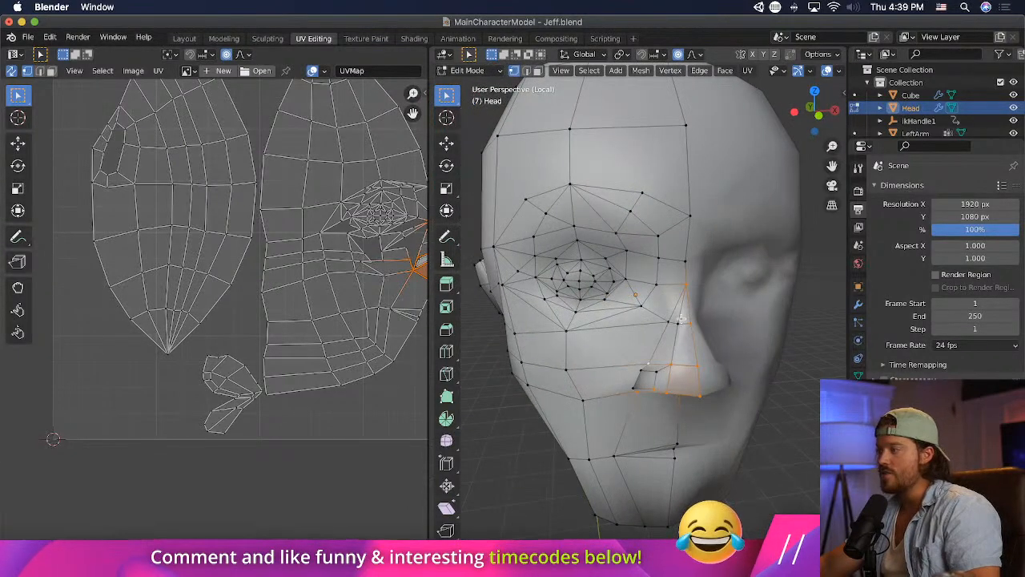
left_click(706, 72)
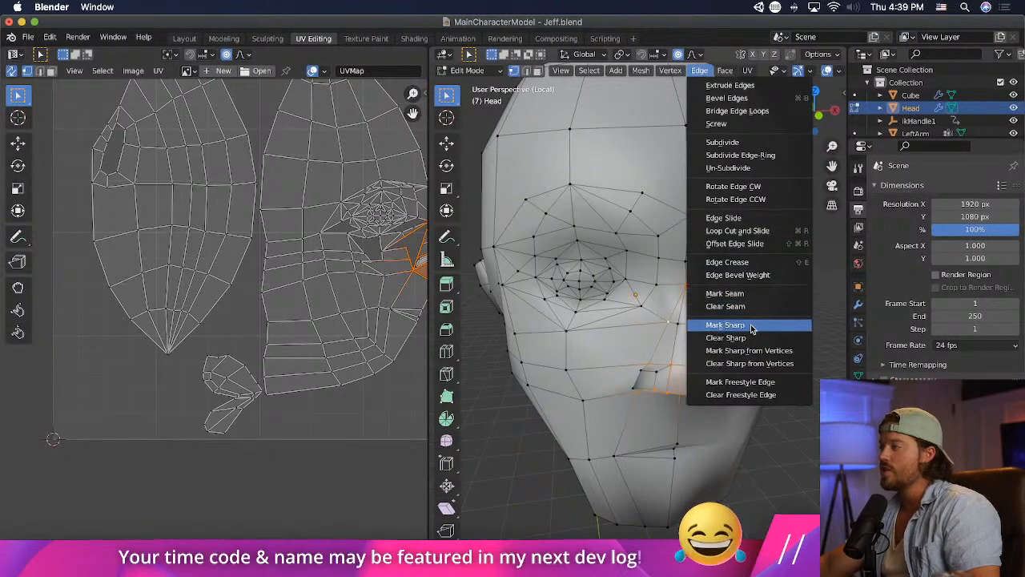
left_click(726, 262)
key("Return")
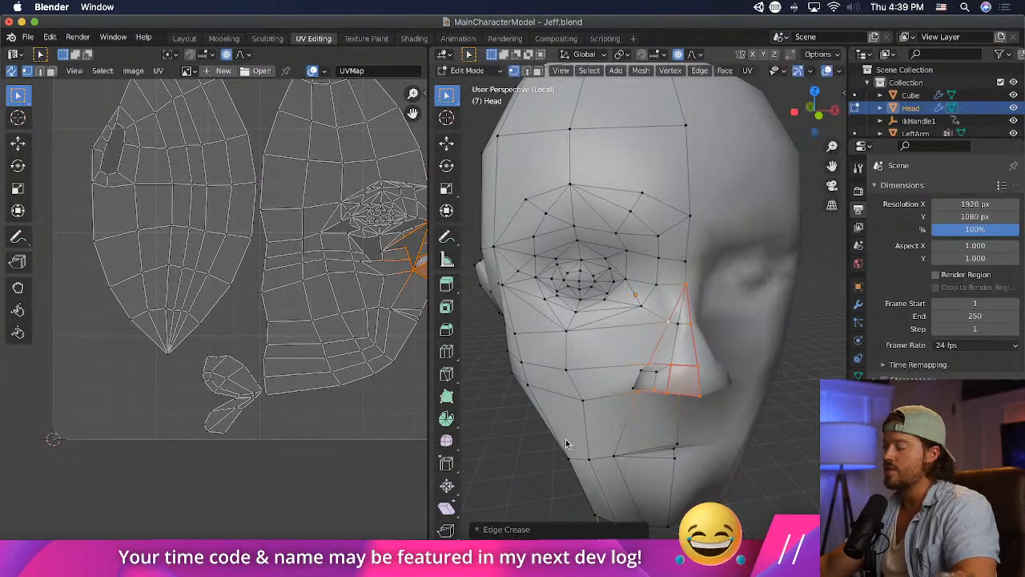
- Switch to Unity and examine the character's face and nose from the front at close range and from farther away
key("super+Tab")
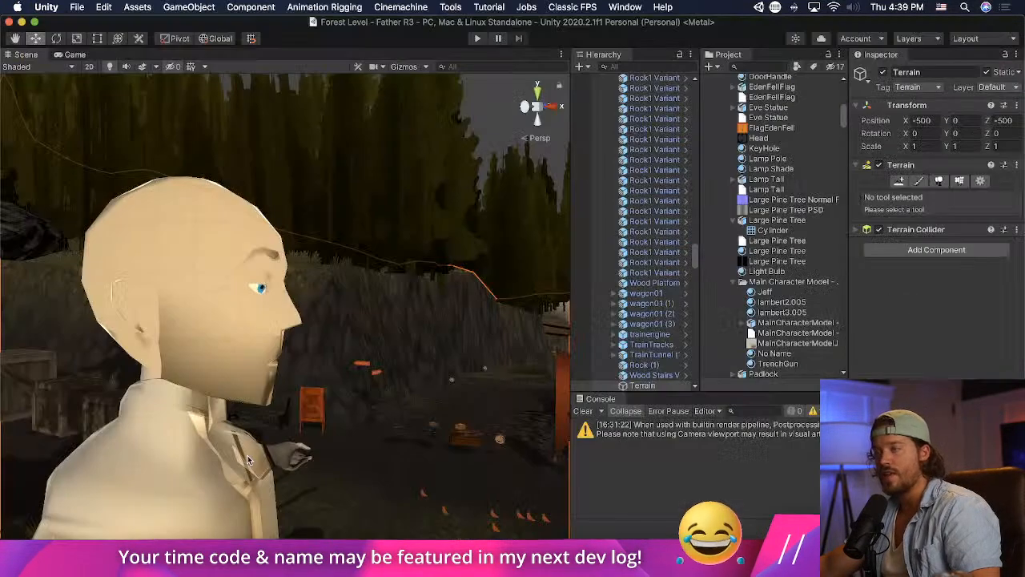
left_click_drag(248, 459, 208, 332, "alt")
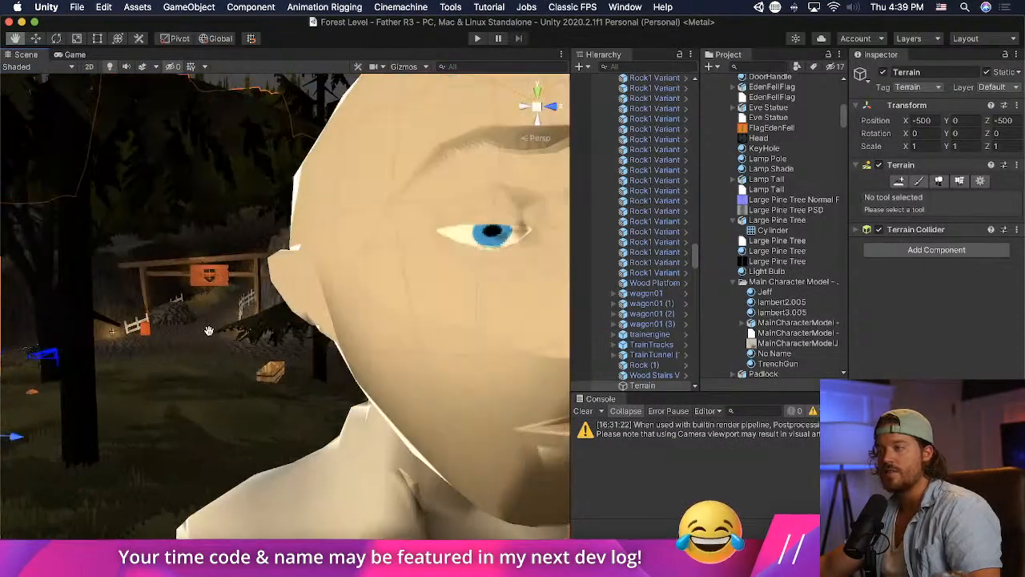
middle_click_drag(208, 332, 201, 331)
scroll(200, 337, "down", 3)
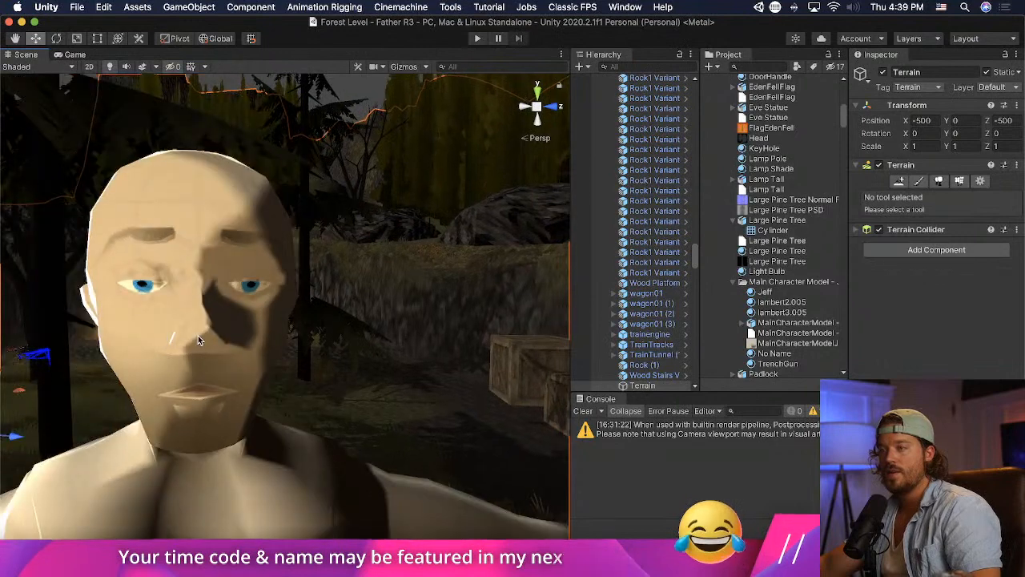
scroll(198, 339, "down", 2)
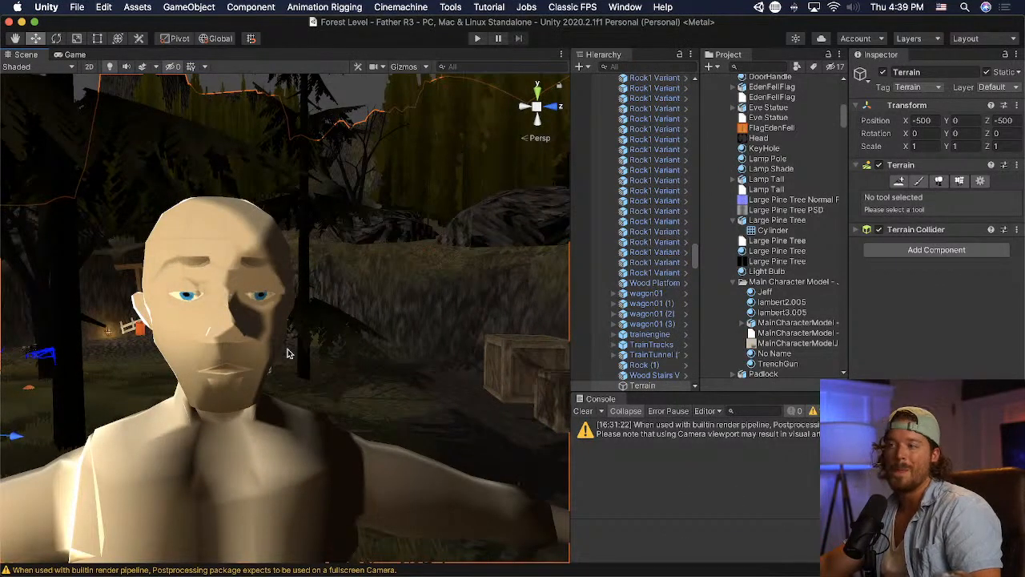
left_click_drag(289, 354, 238, 358, "alt")
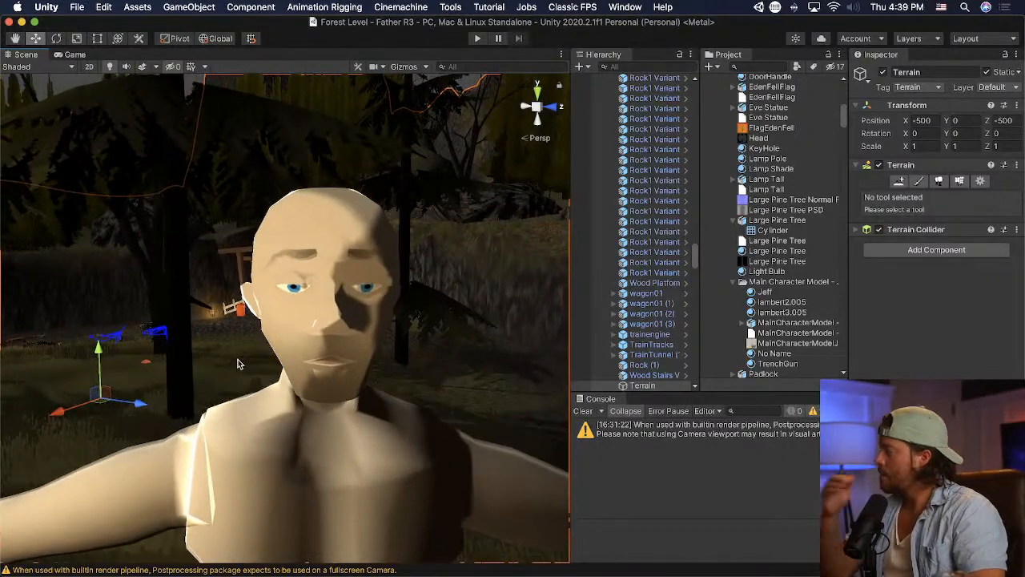
- Switch to Photoshop, move the portrait photo off the Half-Life reference in Main Menu.psd, and examine the game character's nose up close
key("super+Tab")
key("super+Tab")
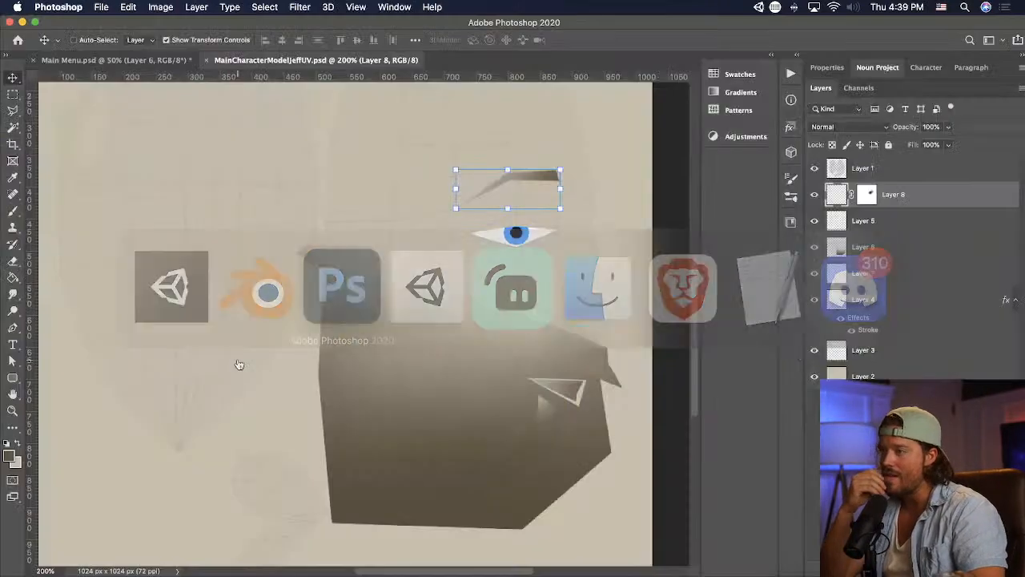
left_click(128, 60)
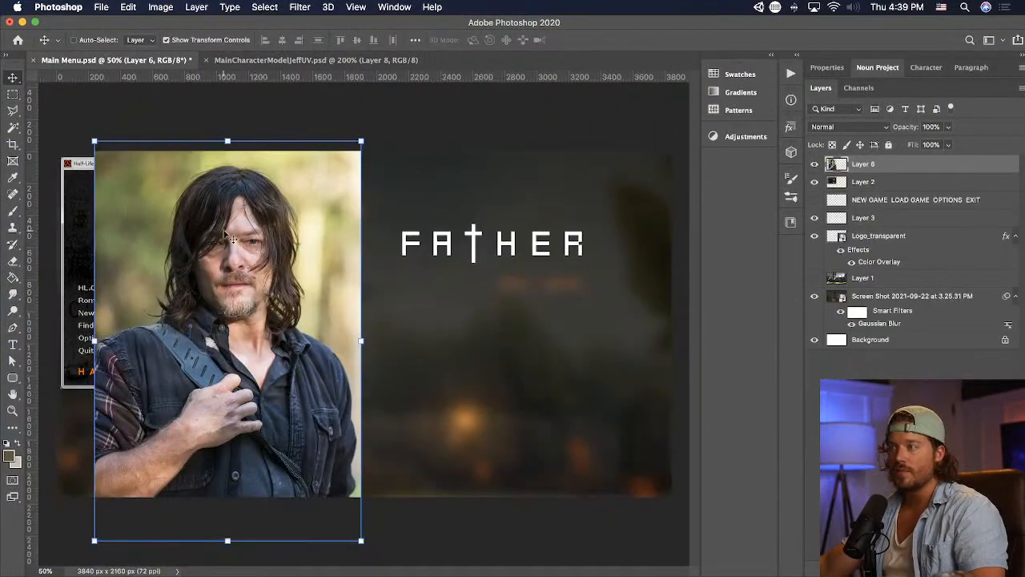
left_click_drag(244, 266, 484, 260)
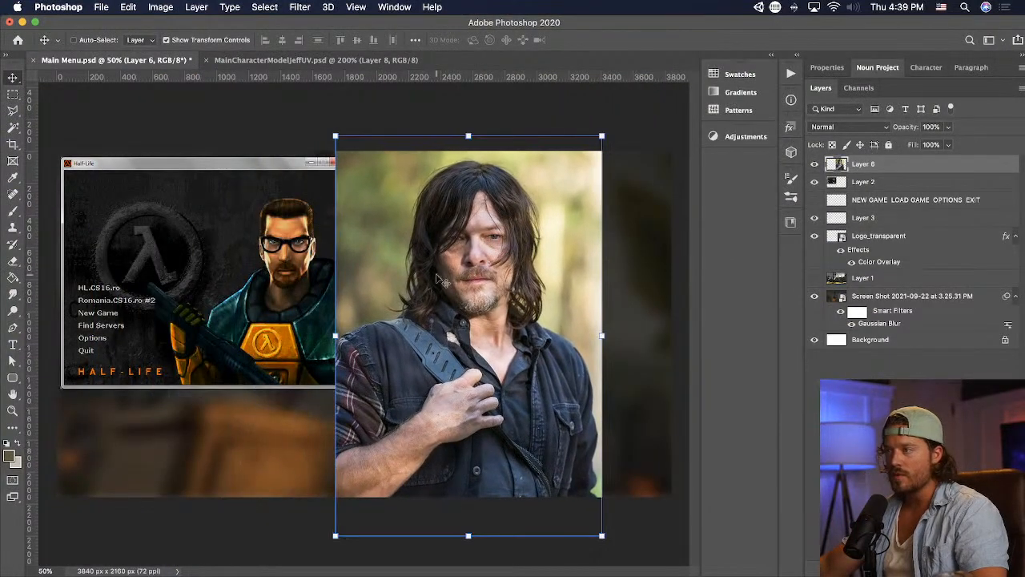
key("z")
left_click_drag(275, 237, 308, 282)
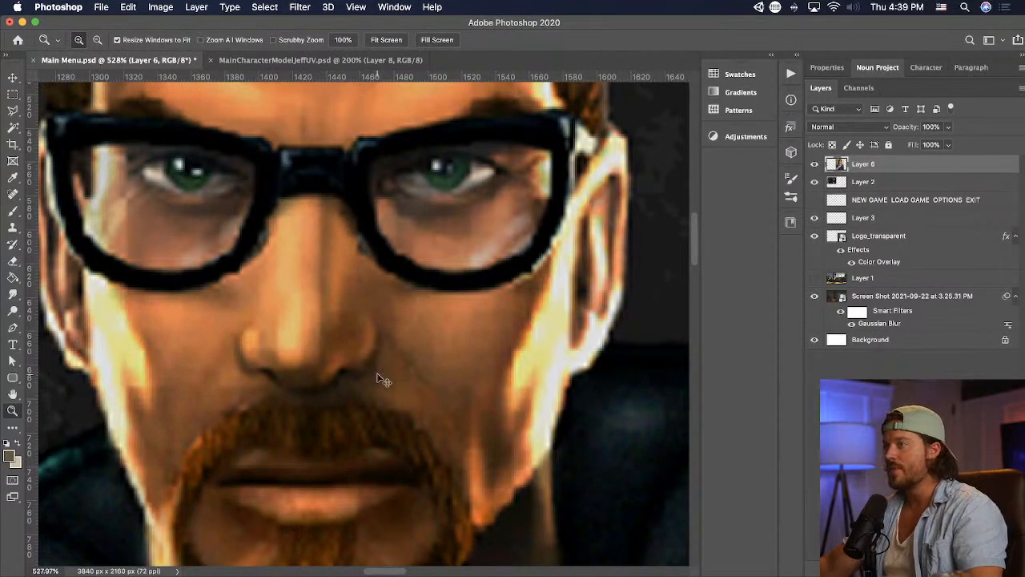
- Switch to Unity and select the character's head mesh in the scene
key("super+Tab")
left_click(369, 286)
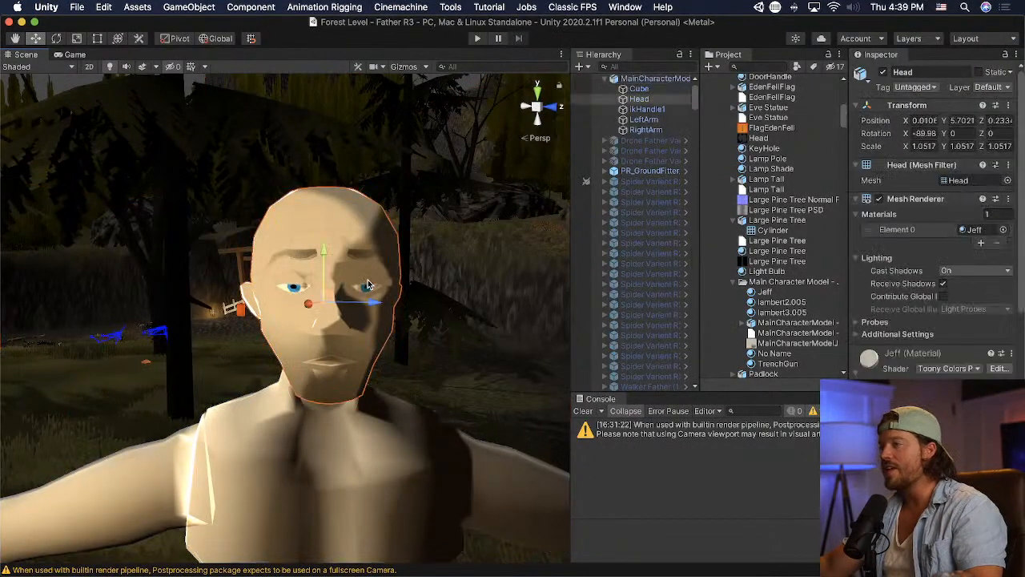
- Set the Ramp Shading smoothing of the head's Jeff material to 1 and examine the softened face up close
scroll(933, 225, "down", 10)
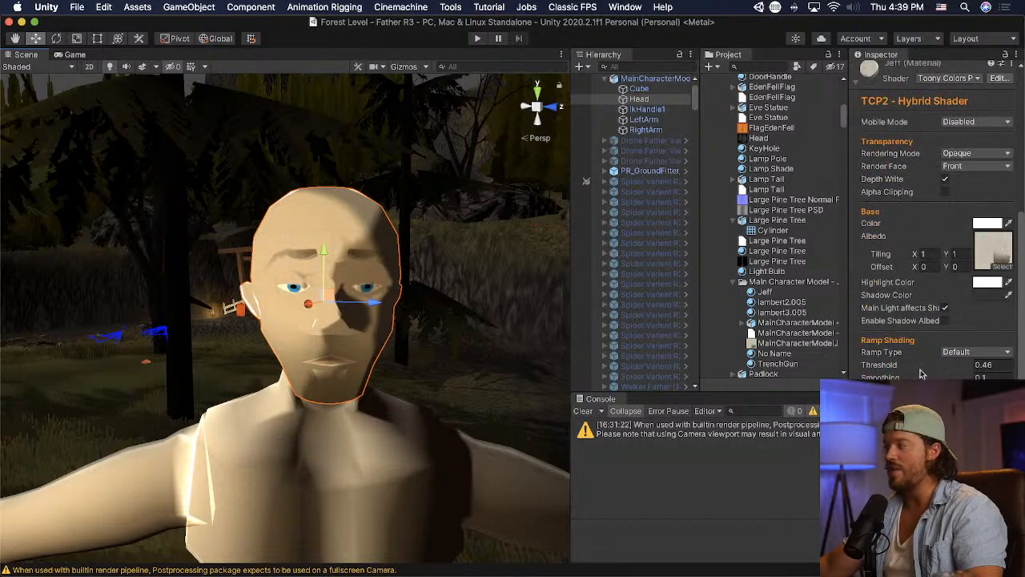
left_click_drag(920, 367, 956, 377)
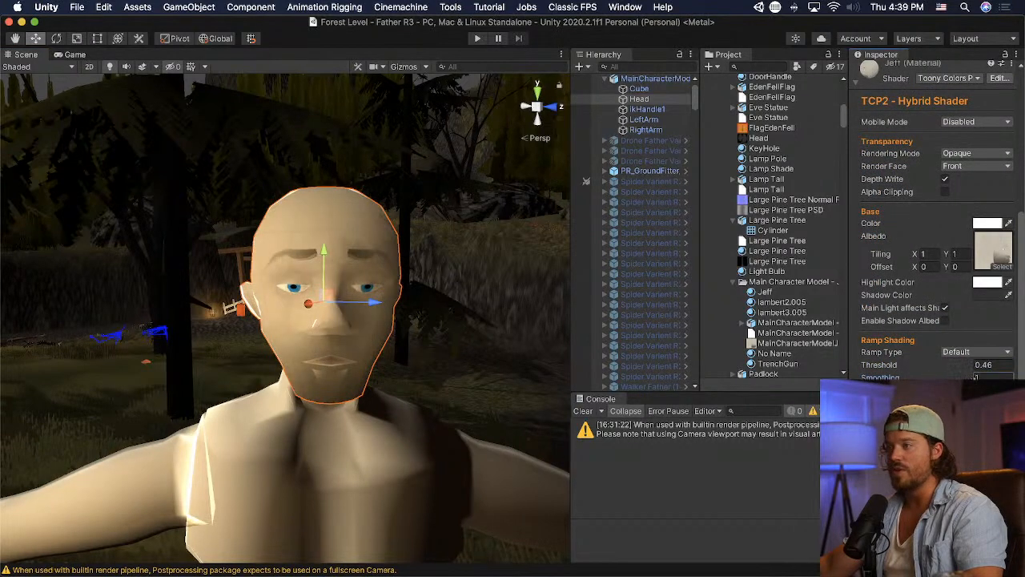
left_click_drag(517, 325, 476, 296, "alt")
scroll(473, 297, "up", 3)
middle_click_drag(472, 297, 471, 299)
scroll(471, 299, "up", 1)
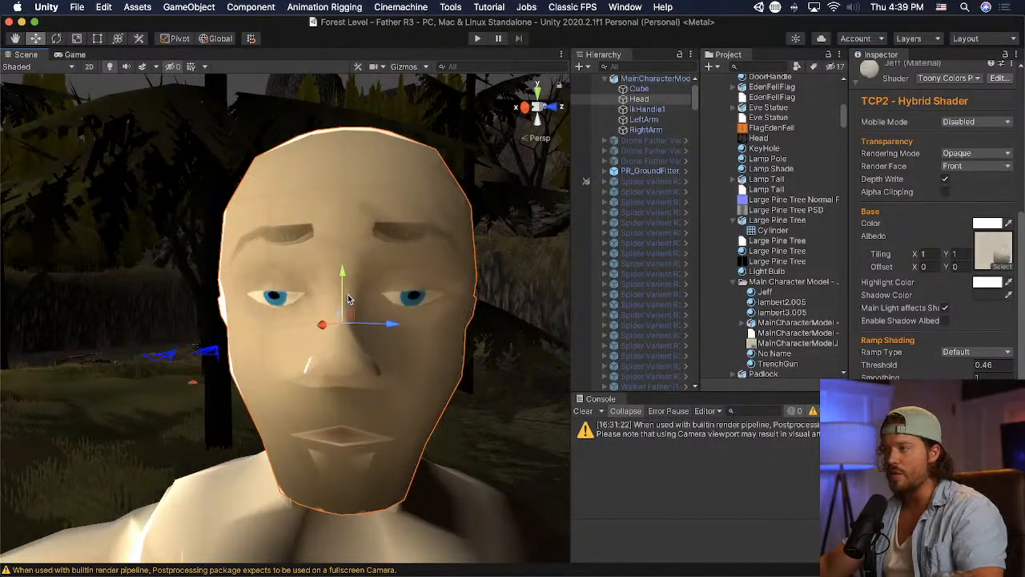
- Switch to Blender and knife-cut the head mesh from the side of the nose up past the inner brow to the brow's peak
key("super+Tab")
key("super+Tab")
key("super+Tab")
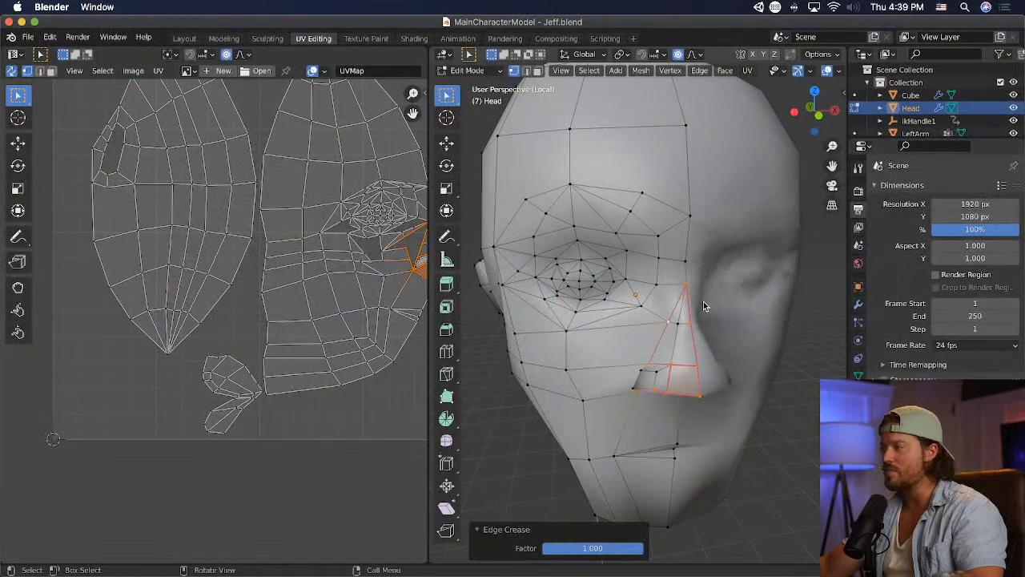
middle_click_drag(703, 301, 684, 298)
scroll(684, 297, "up", 2)
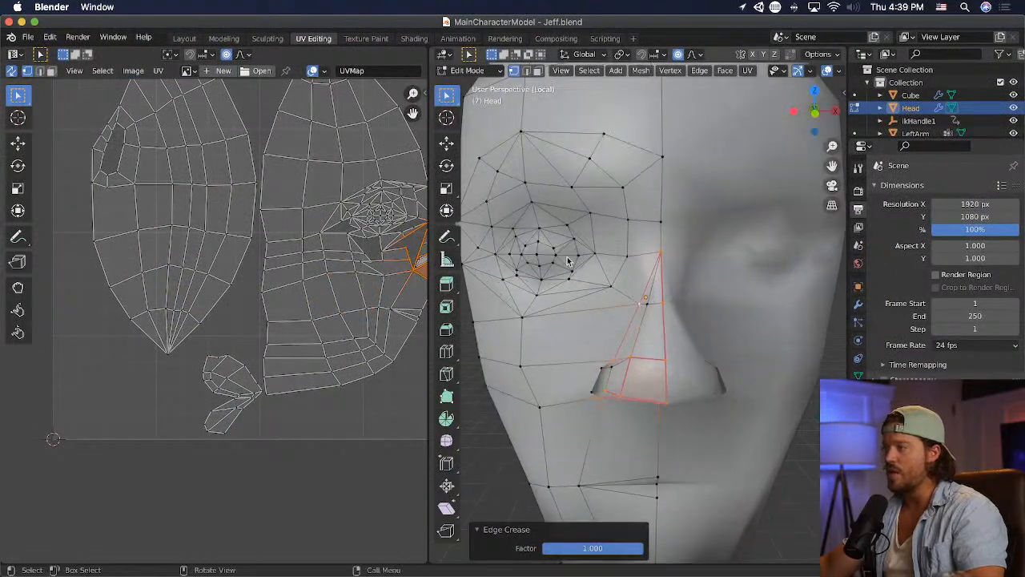
left_click(448, 374)
left_click(639, 301)
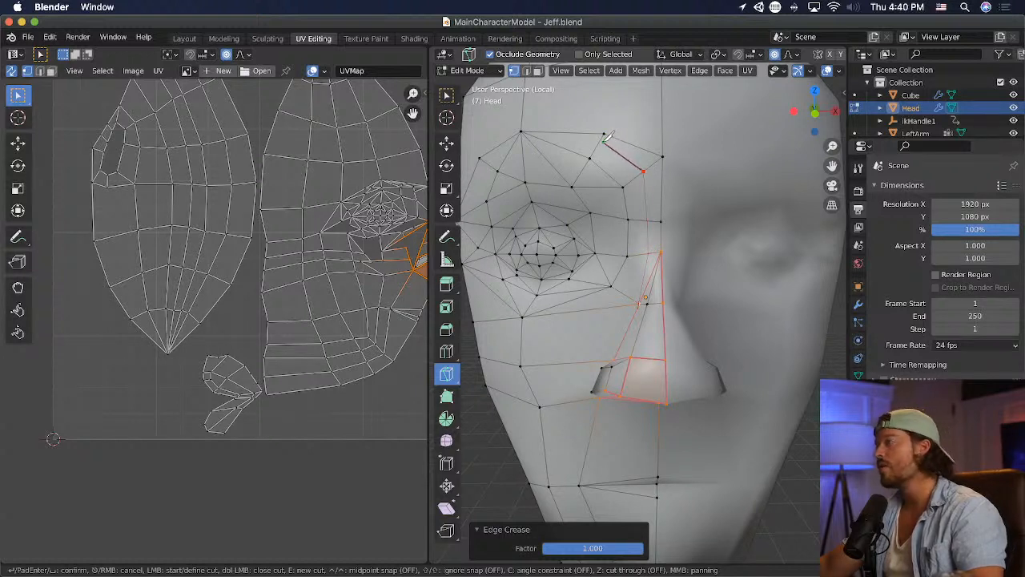
key("Return")
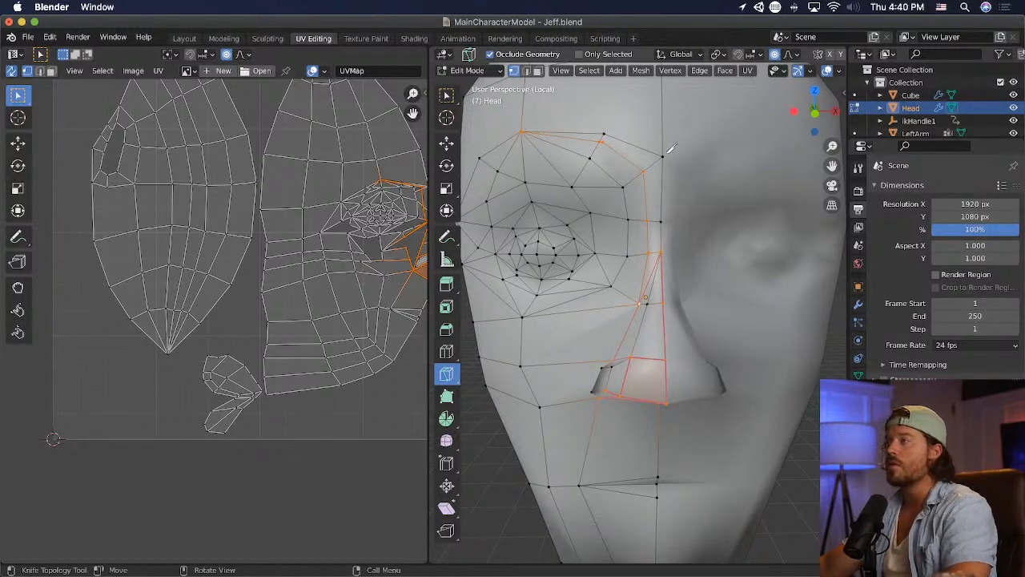
- Try to merge the vertices at the inner brow using At Cursor, and undo the merge
key("w")
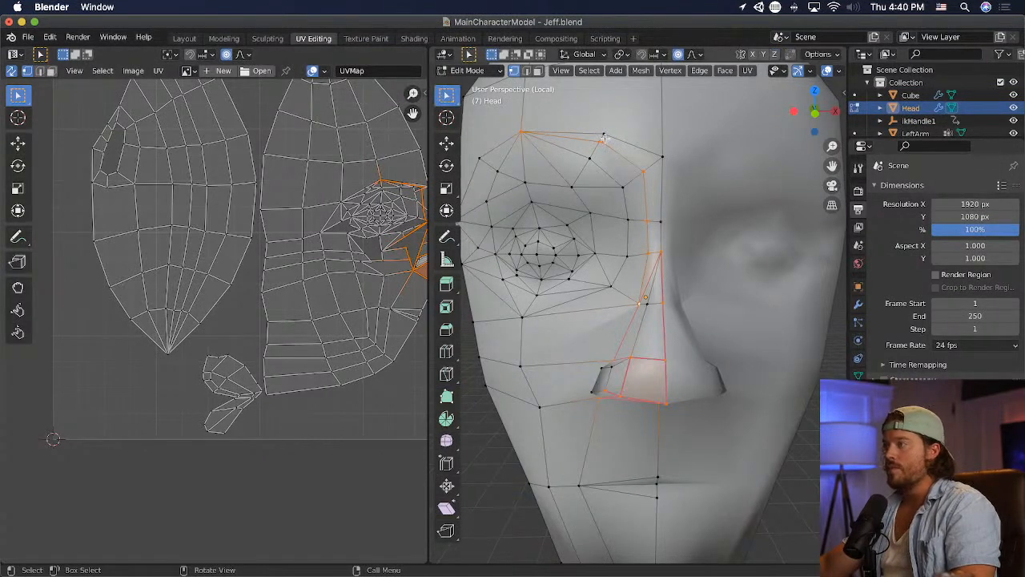
key("m")
left_click(622, 162)
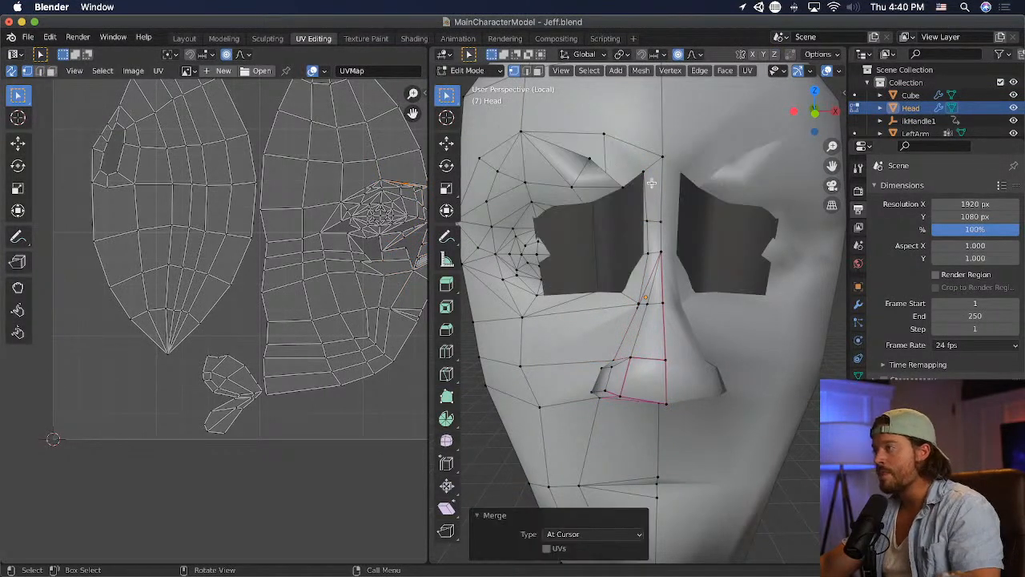
key("ctrl+z")
key("m")
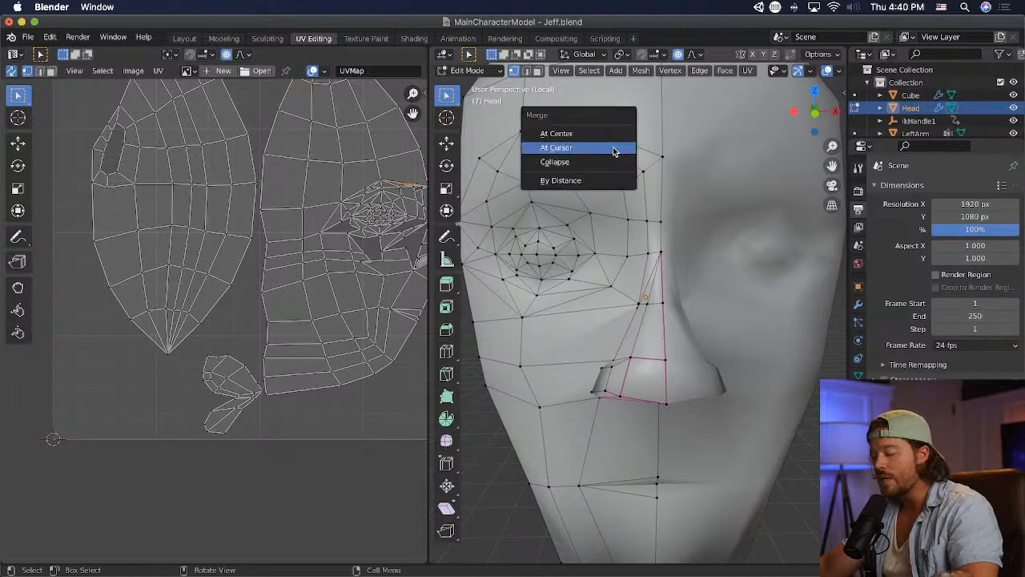
left_click(614, 151)
key("ctrl+z")
- Try to move the new vertex beside the upper inner brow with proportional editing, and undo the move
middle_click_drag(675, 233, 729, 271)
left_click_drag(789, 228, 784, 229)
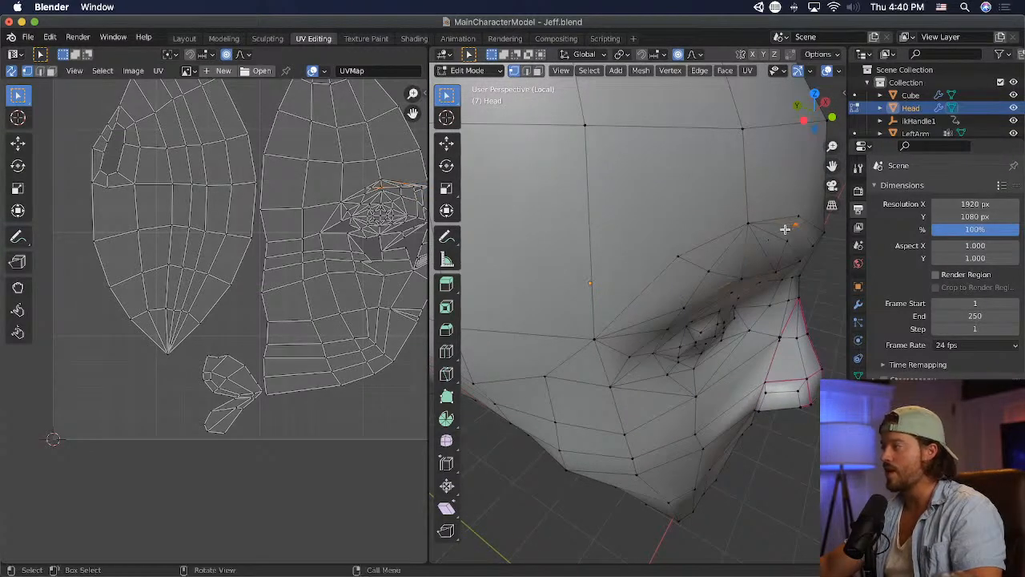
middle_click_drag(788, 225, 748, 229)
key("g")
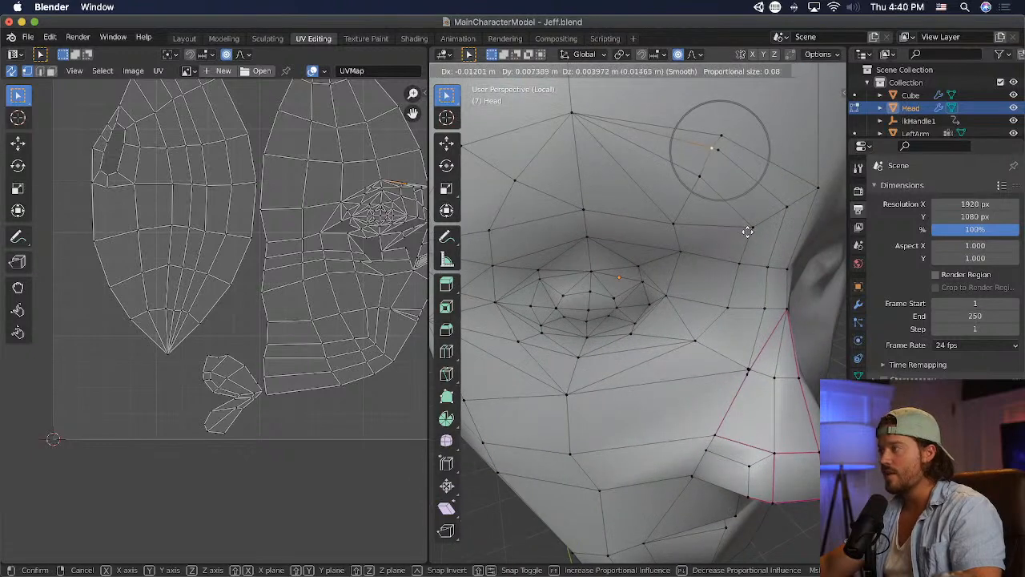
left_click(740, 234)
key("super+z")
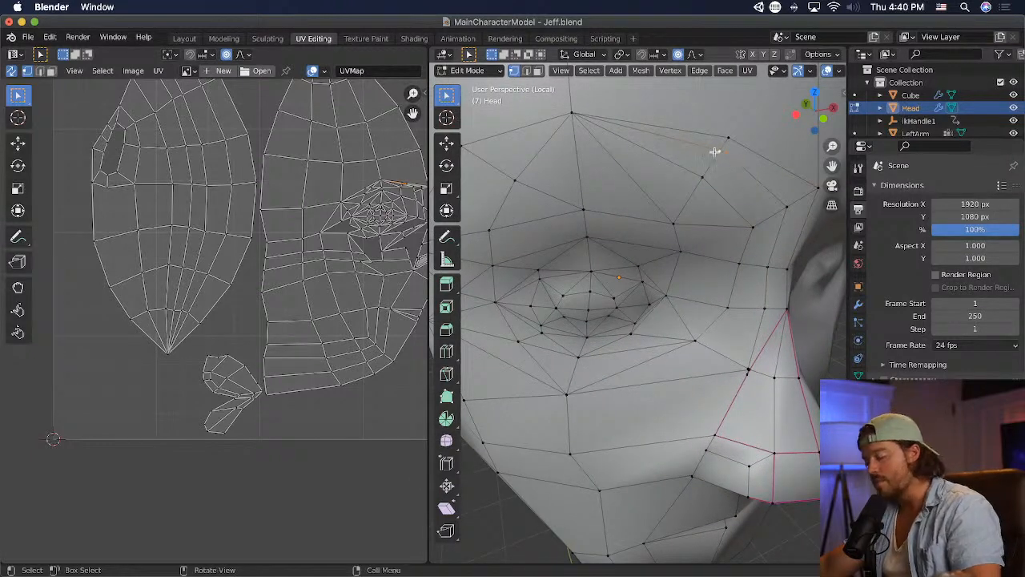
- Merge the selected vertices above the inner brow using At First
key("m")
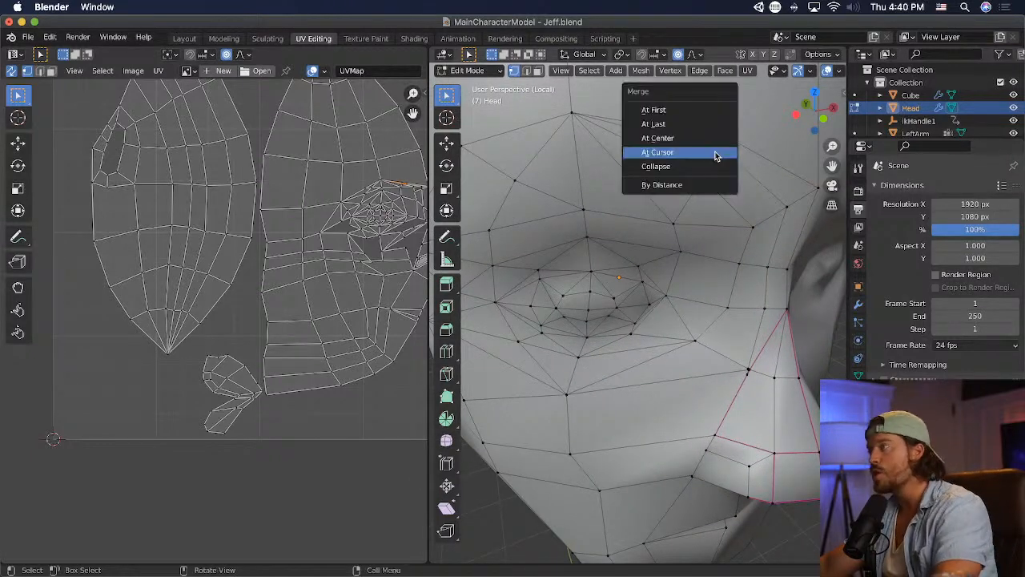
left_click(705, 110)
scroll(673, 190, "up", 5)
scroll(672, 191, "down", 5)
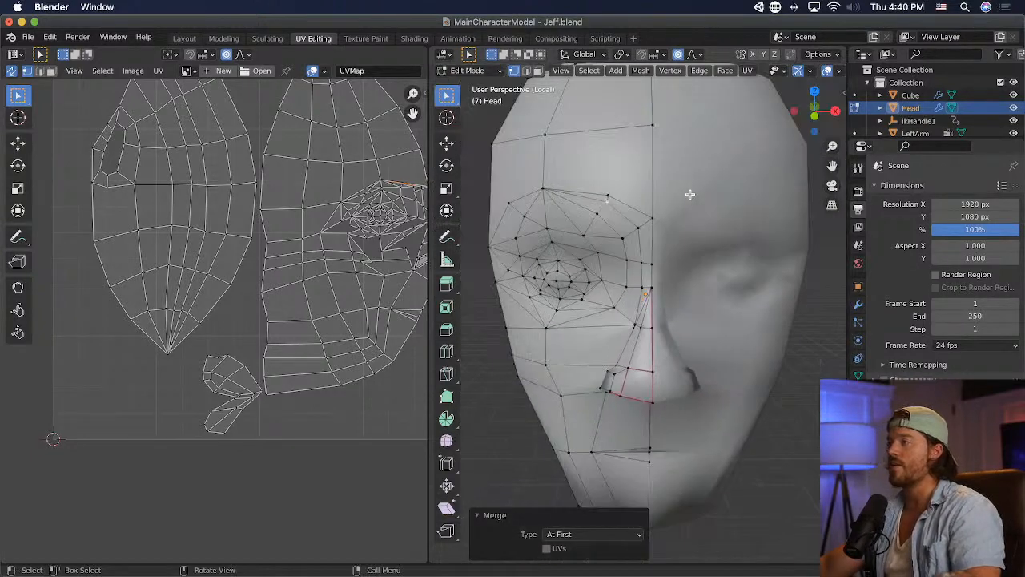
- Select the narrow faces on the side of the upper nose bridge and dissolve them into one face
scroll(673, 280, "up", 5)
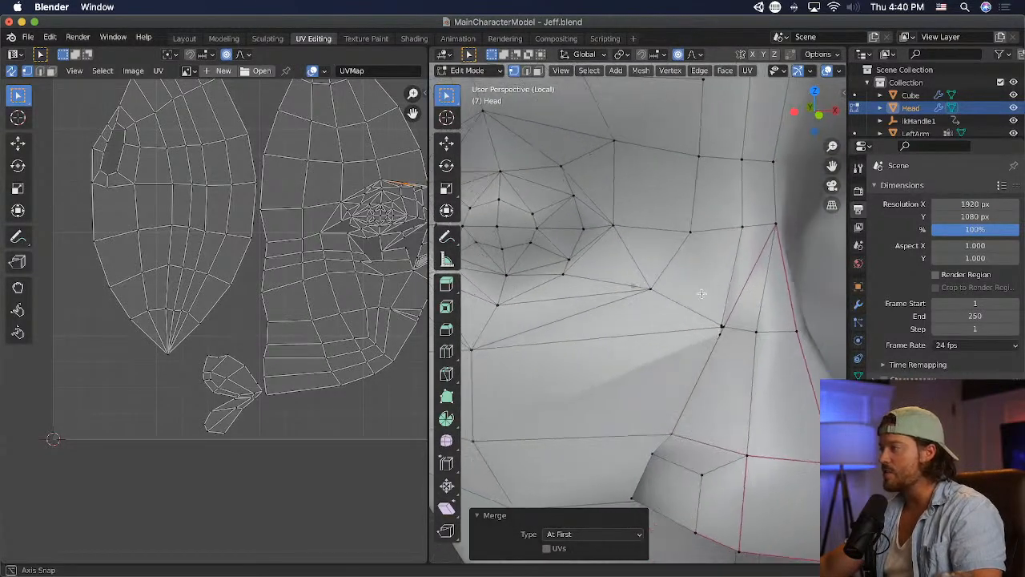
left_click(782, 272, "shift")
key("x")
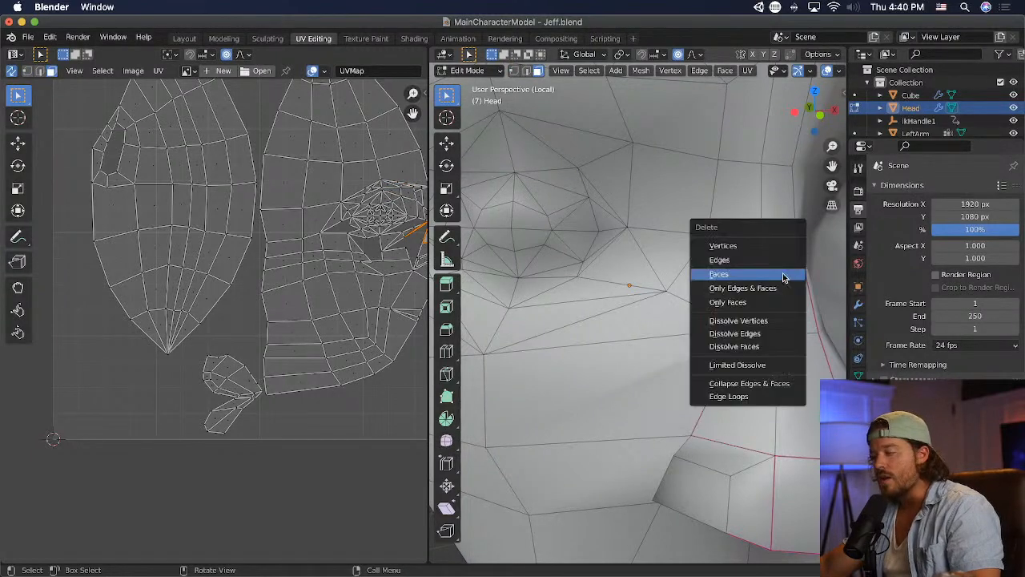
left_click(759, 347)
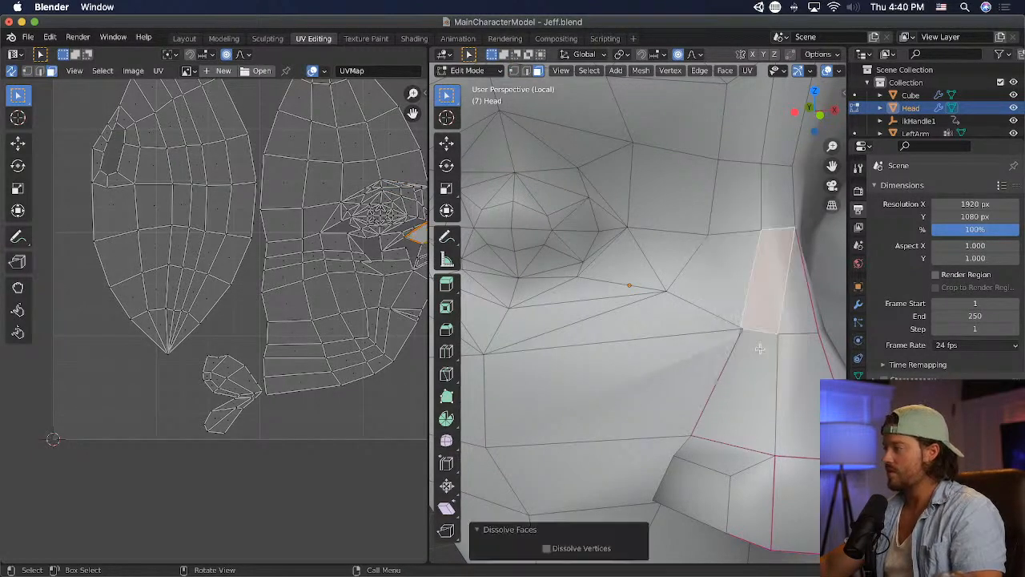
scroll(769, 257, "down", 6)
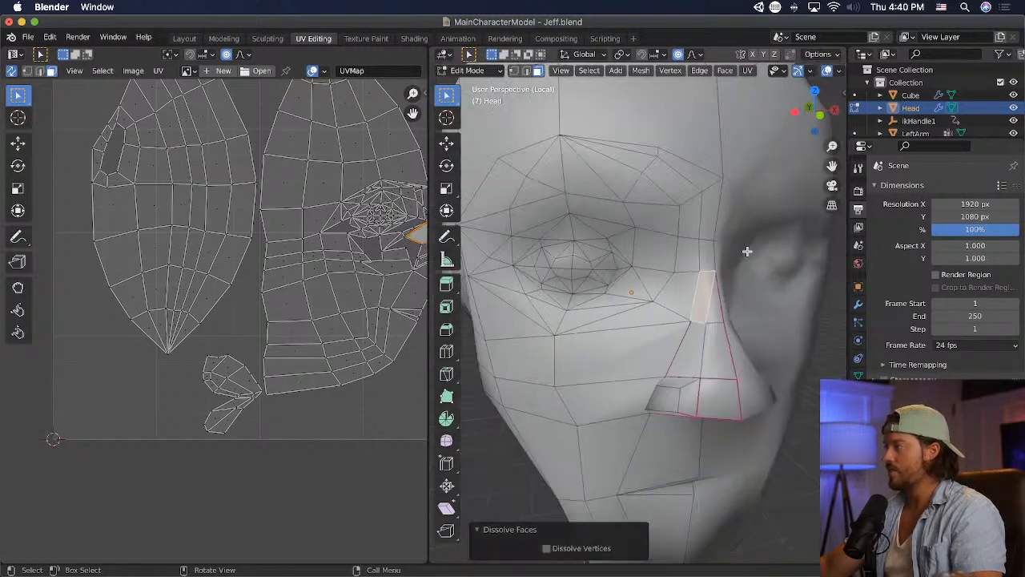
mouse_move(698, 296)
middle_mouse_down()
mouse_move(780, 293)
mouse_move(704, 294)
middle_mouse_up()
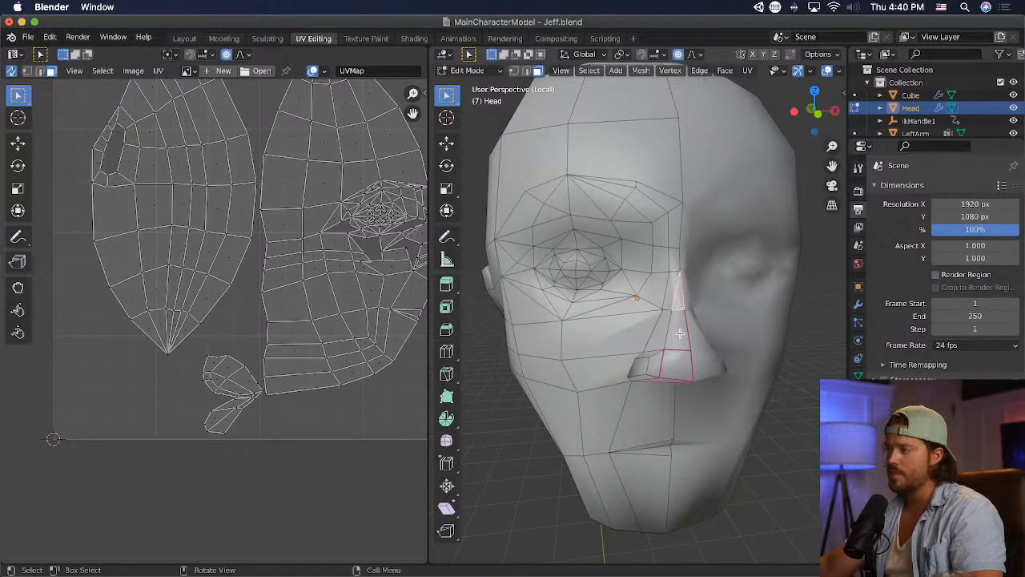
- Knife-cut a second line close to the centre from the upper nose up the bridge and along the brow to its peak
scroll(678, 298, "up", 5)
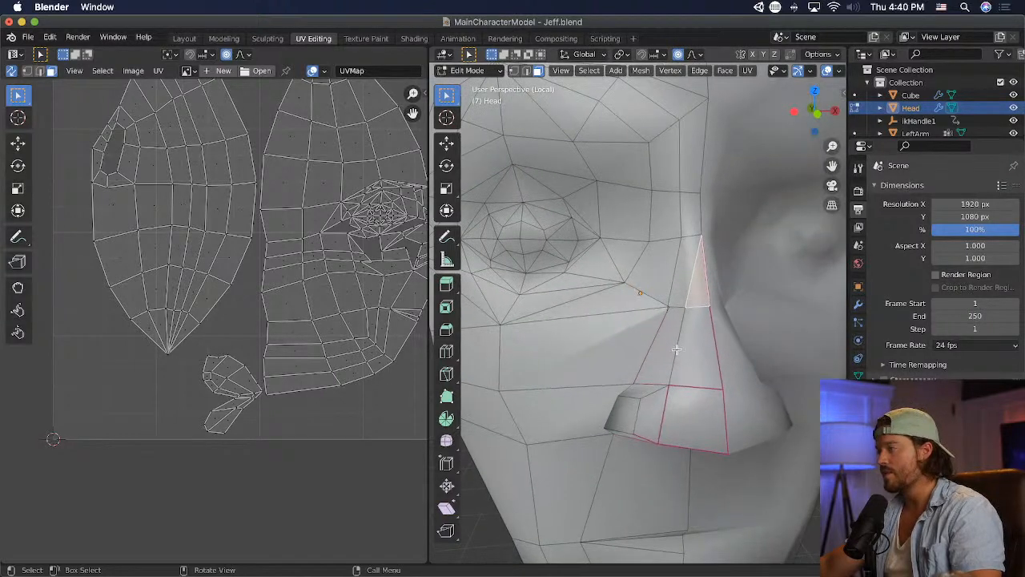
left_click(446, 373)
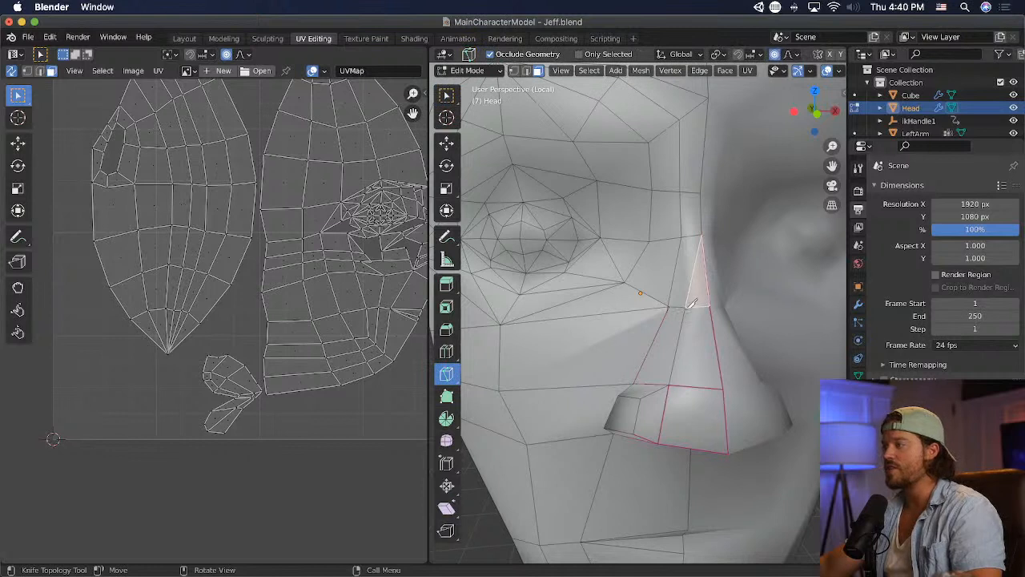
left_click(688, 305)
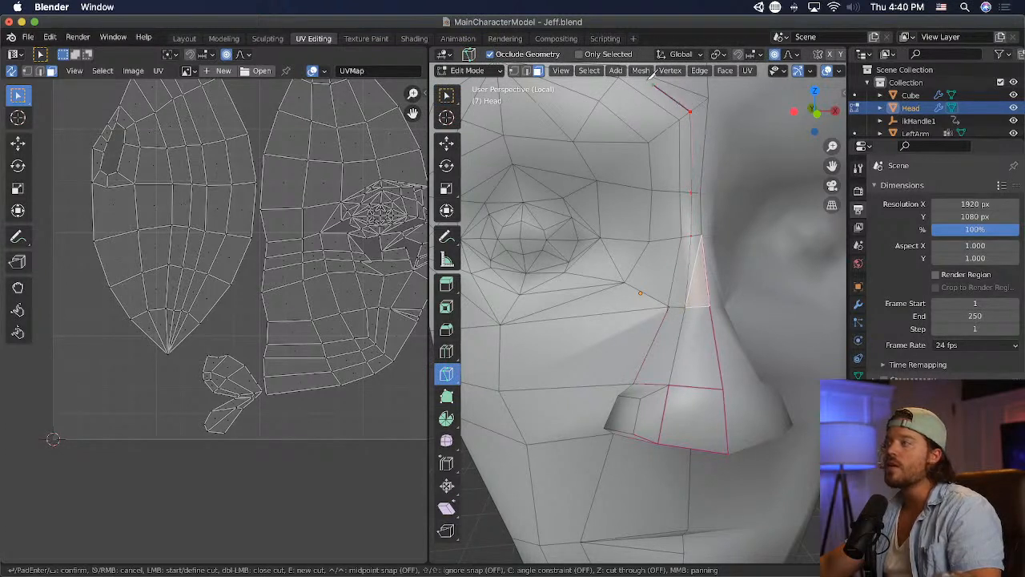
scroll(629, 92, "down", 5)
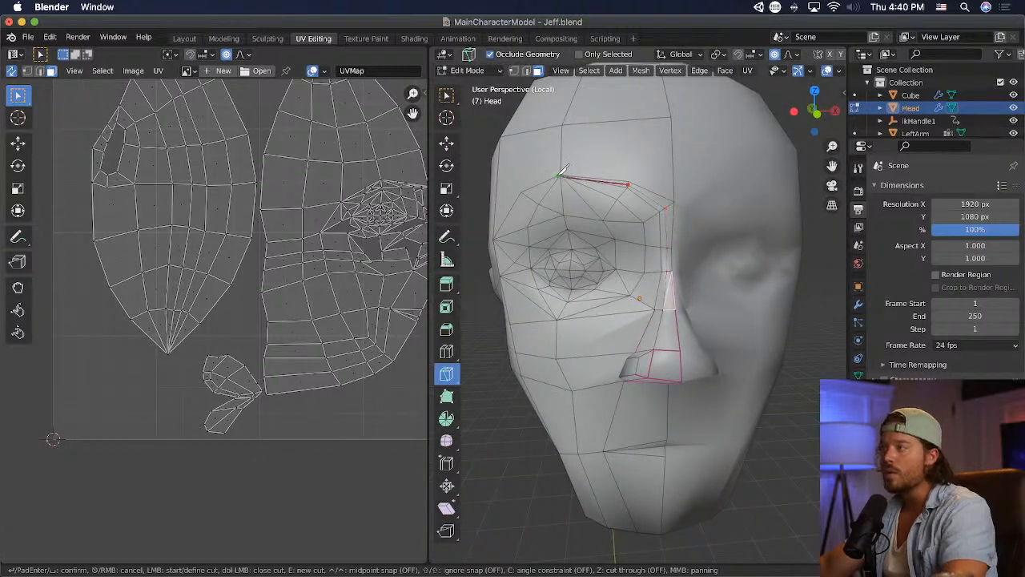
key("Return")
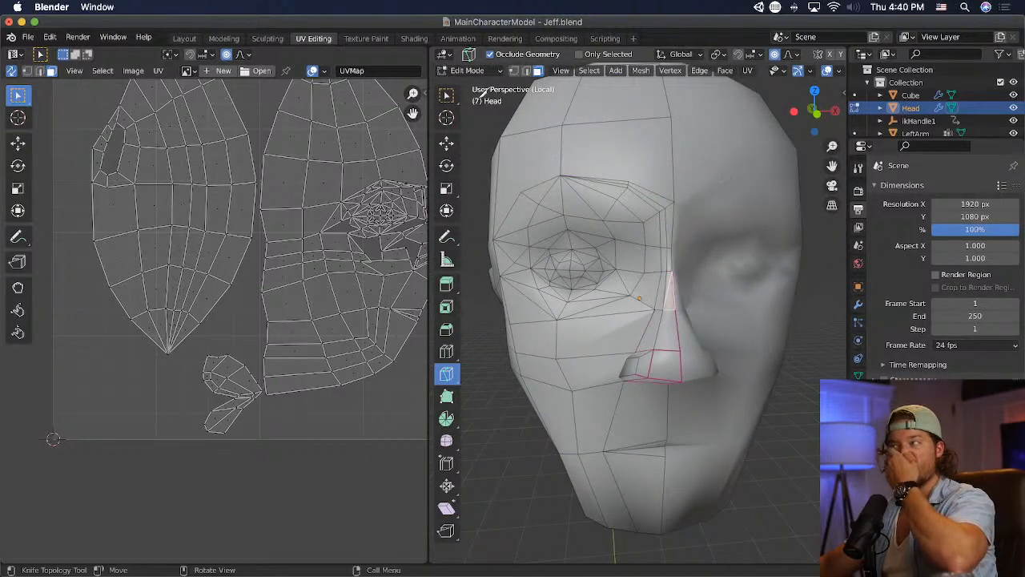
left_click(446, 95)
- Dissolve the edge between the two selected faces at the top of the nose by using Dissolve Faces
scroll(723, 284, "up", 3)
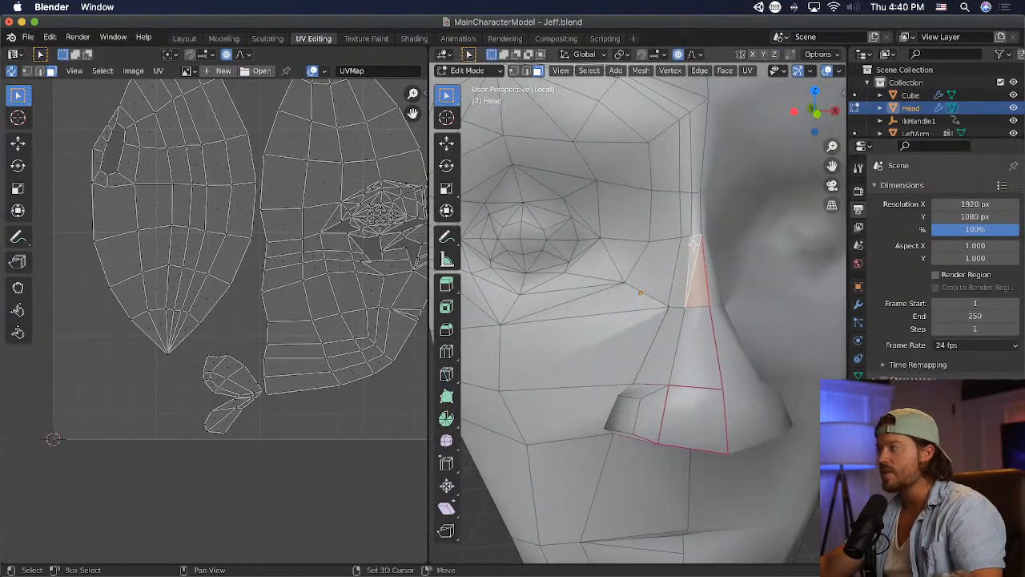
key("x")
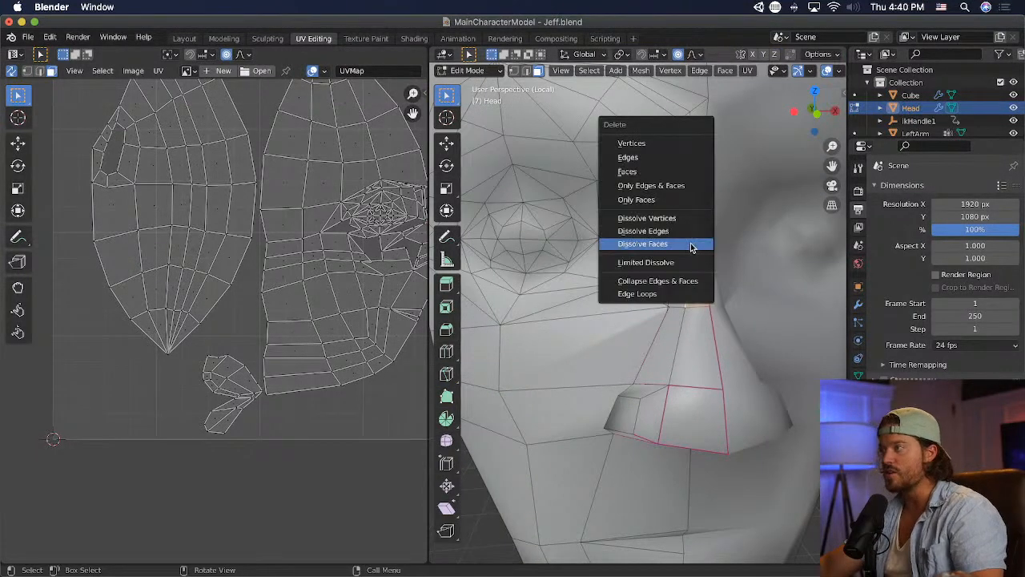
left_click(691, 246)
scroll(701, 257, "down", 3)
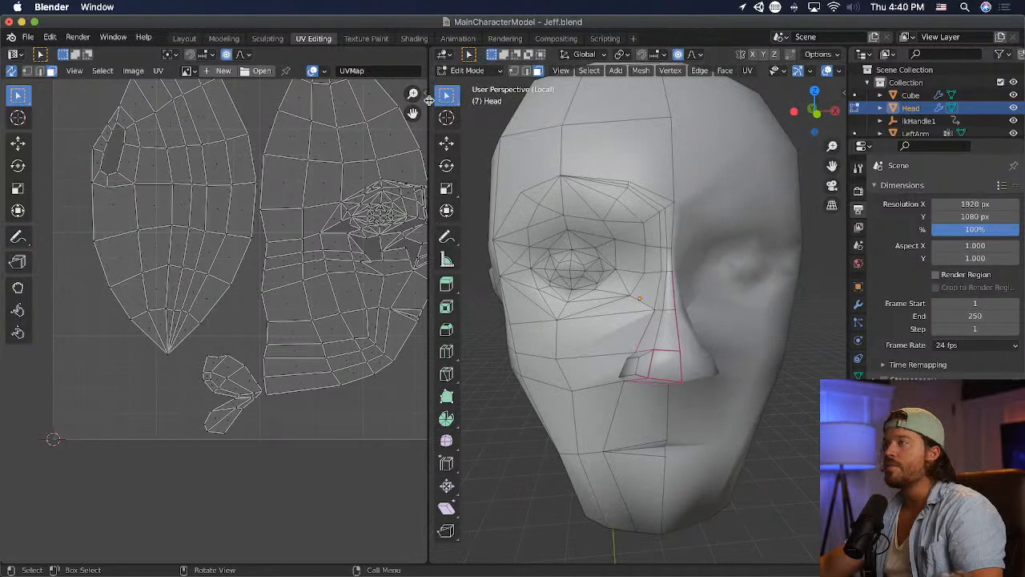
- Move the two vertices beside the nose bridge's centreline forward by about 0.02 m each with proportional editing
scroll(650, 251, "up", 5)
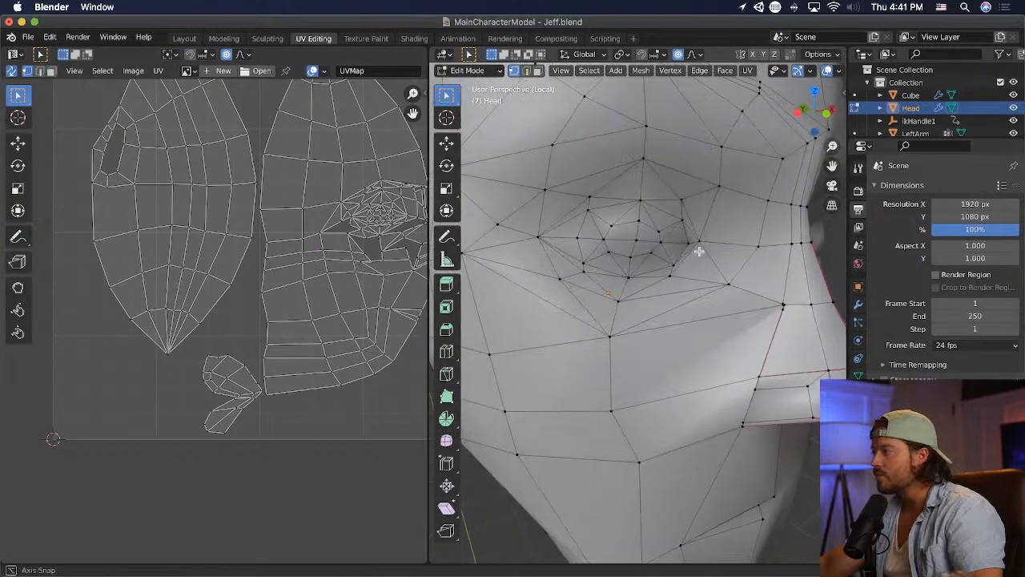
middle_click_drag(807, 321, 701, 330)
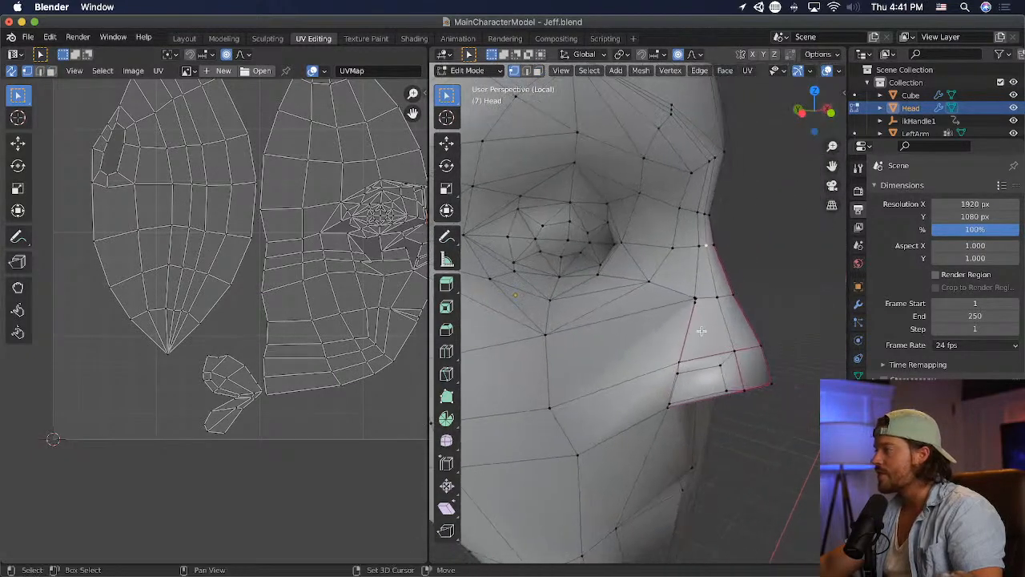
key("g")
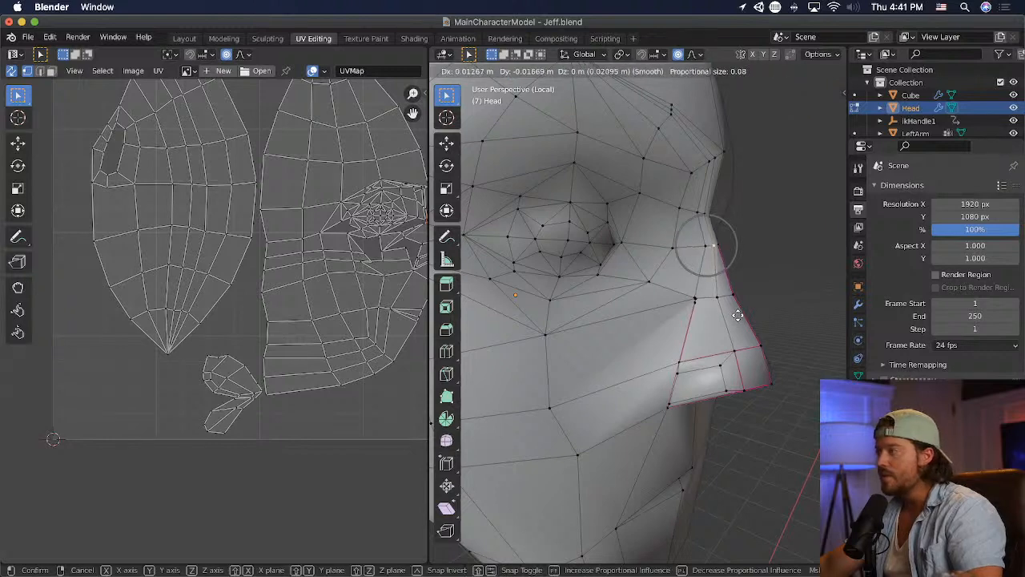
left_click(716, 222)
key("g")
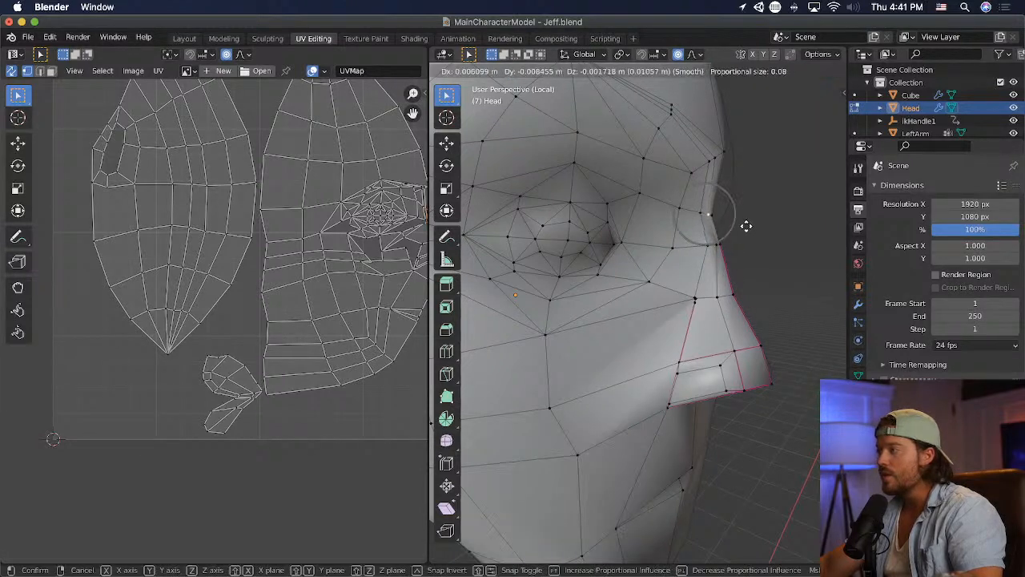
left_click(752, 225)
- Try to shift the nose bridge vertices sideways from the front, and undo the last move
middle_click_drag(750, 224, 613, 229)
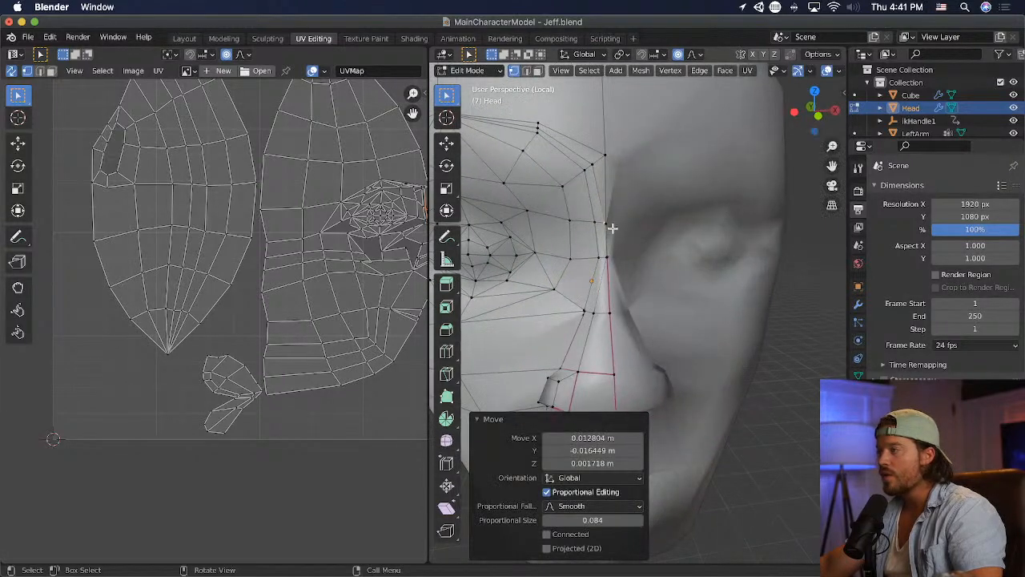
key("g")
left_click(598, 230)
key("g")
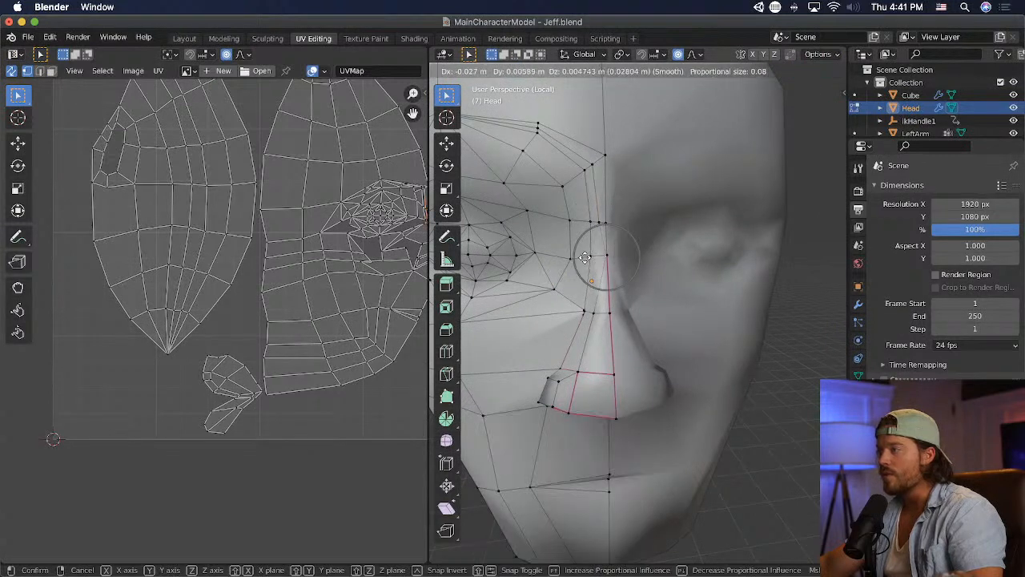
left_click(630, 255)
key("ctrl+z")
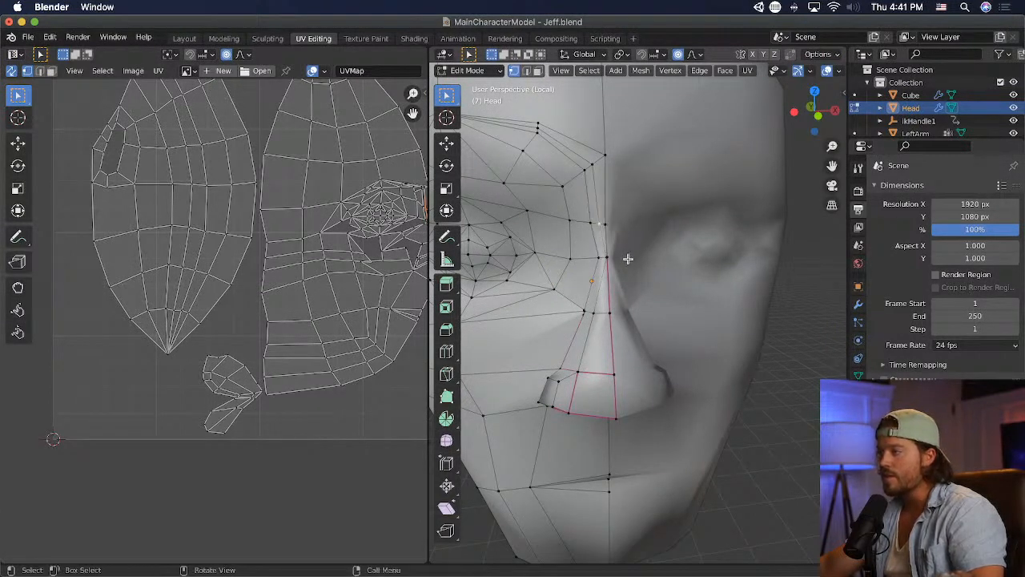
middle_click_drag(627, 260, 701, 265)
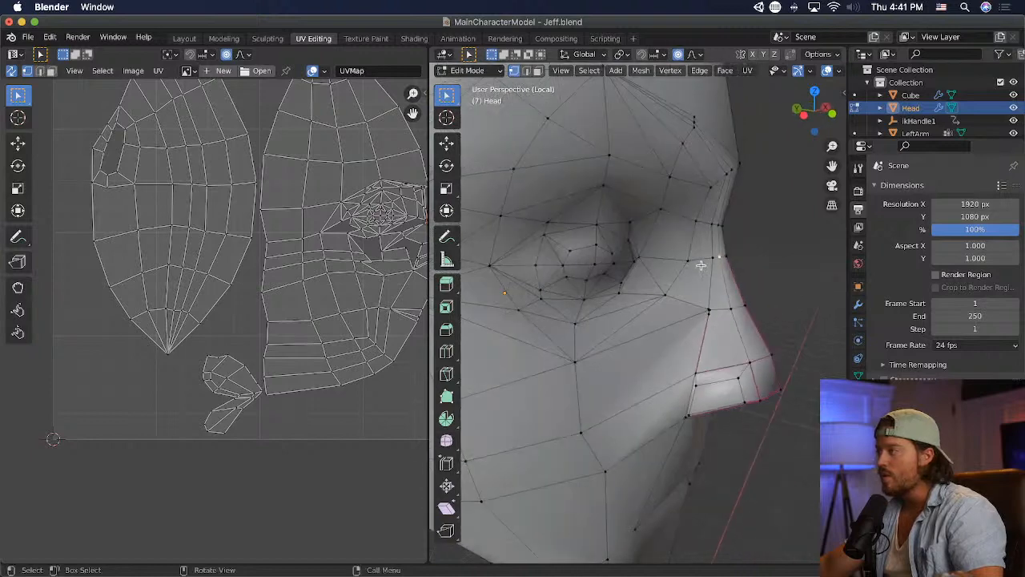
- Select the vertices beside the nose bridge and spread them wider along the global X axis with proportional editing
middle_click_drag(746, 226, 639, 229)
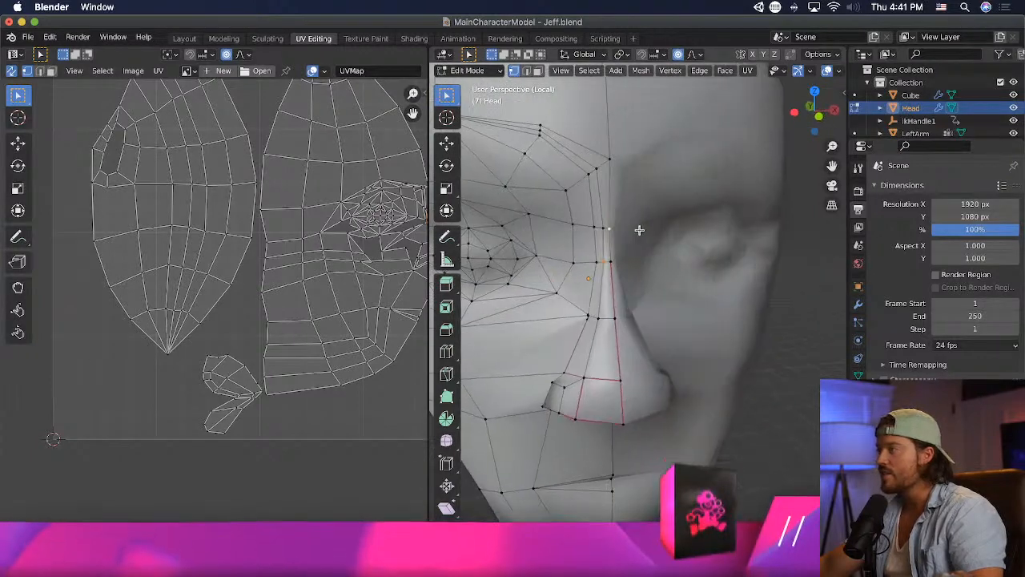
left_click(609, 229)
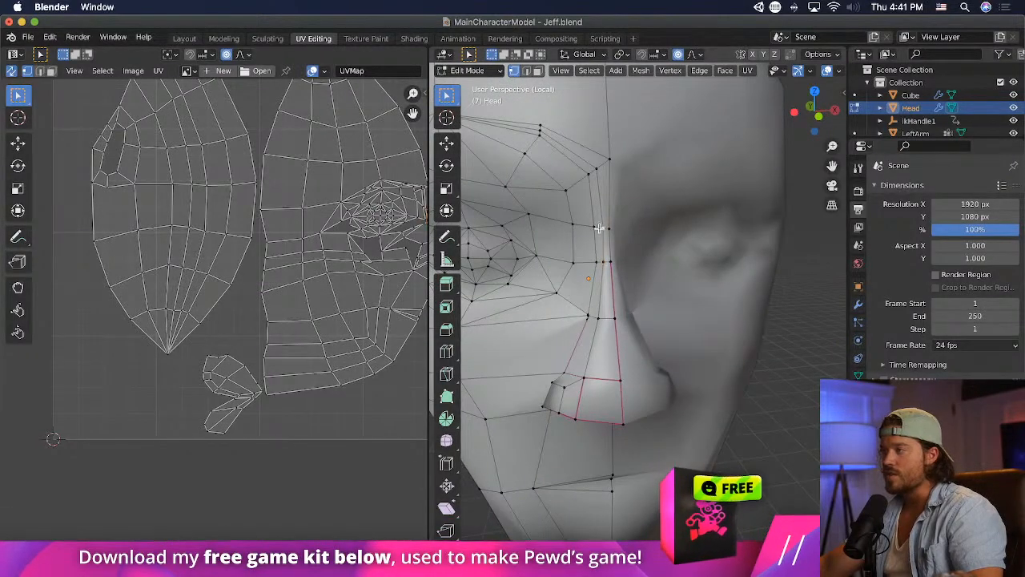
key("m")
left_click(593, 328)
middle_click_drag(596, 325, 660, 310)
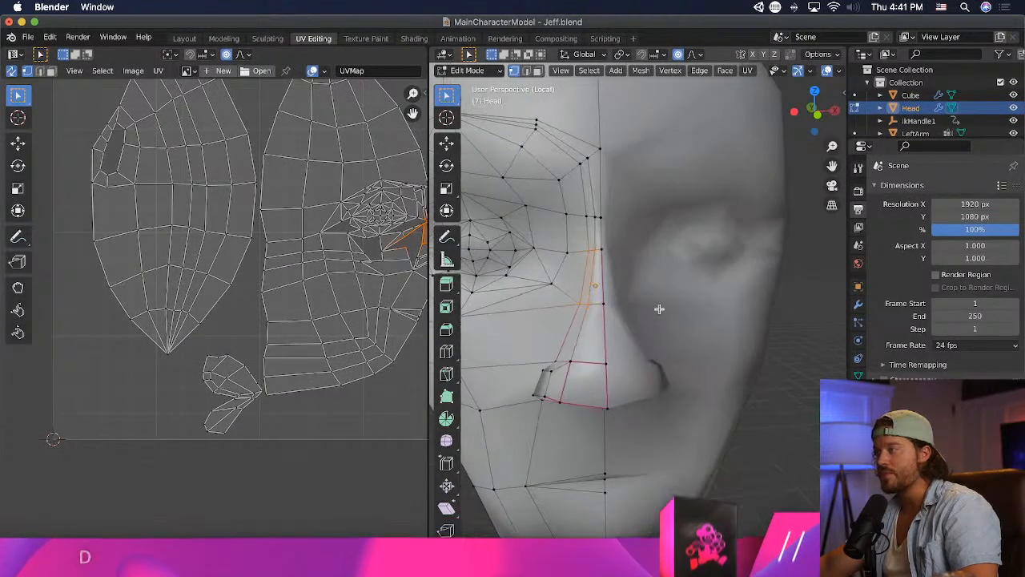
scroll(595, 232, "up", 2)
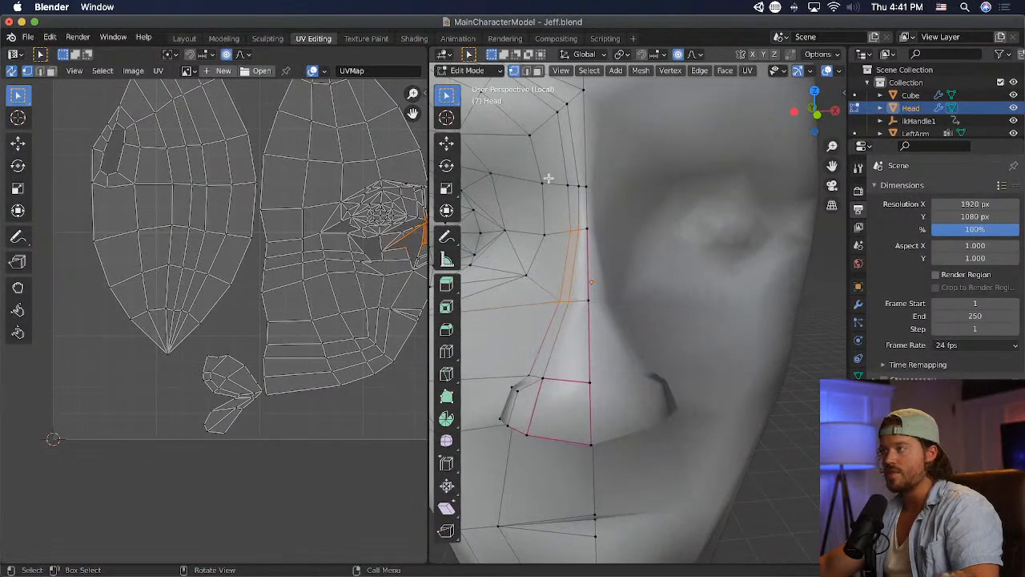
key("s")
key("x")
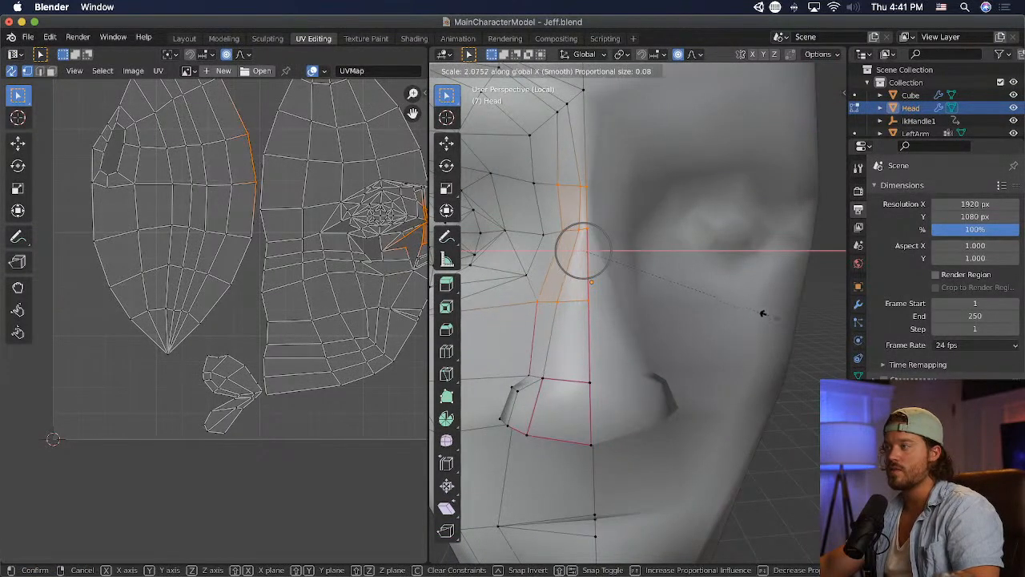
left_click(689, 305)
- Reposition the two vertices beside the upper bridge, rotate them about 10.1° in the view, and adjust the outer one
mouse_move(581, 244)
left_mouse_down()
mouse_move(563, 231)
mouse_move(575, 233)
left_mouse_up()
left_click_drag(555, 177, 583, 197)
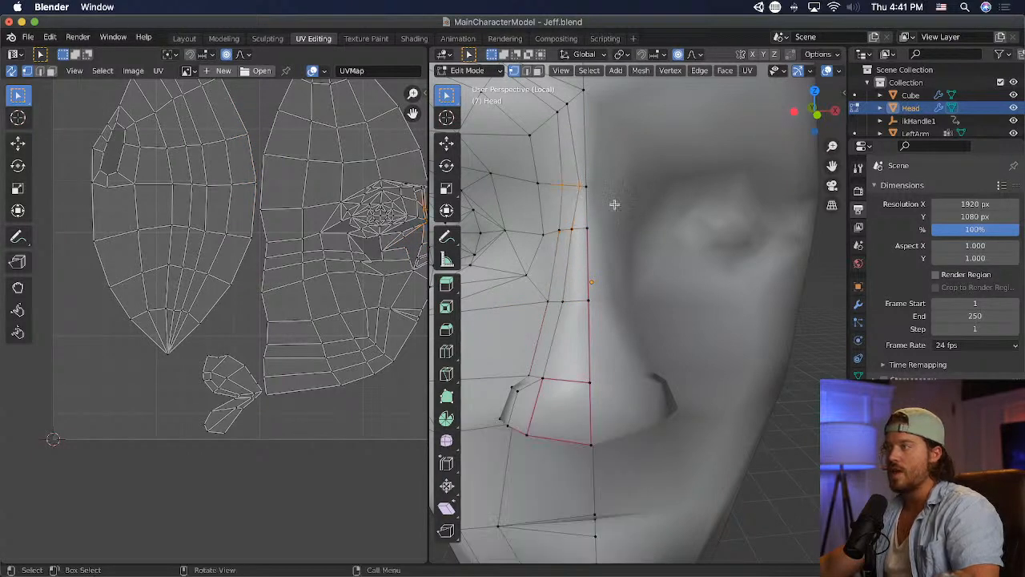
key("g")
left_click(622, 205)
key("r")
left_click(622, 195)
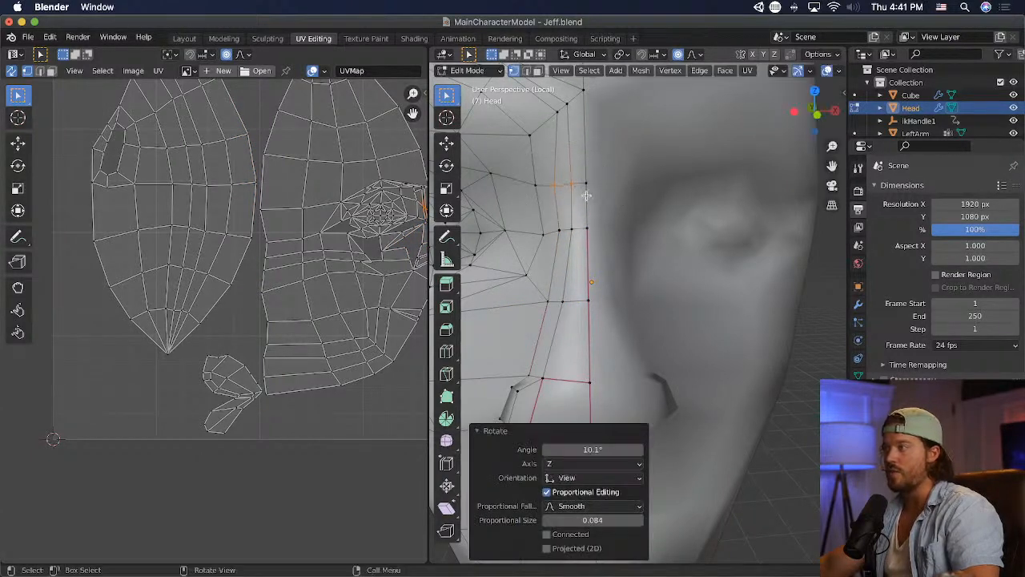
left_click(558, 189)
key("g")
left_click(569, 192)
- Select the two mid-bridge vertices beside the centreline and move them forward twice, by about 0.021 m in Y each time
left_click(548, 301)
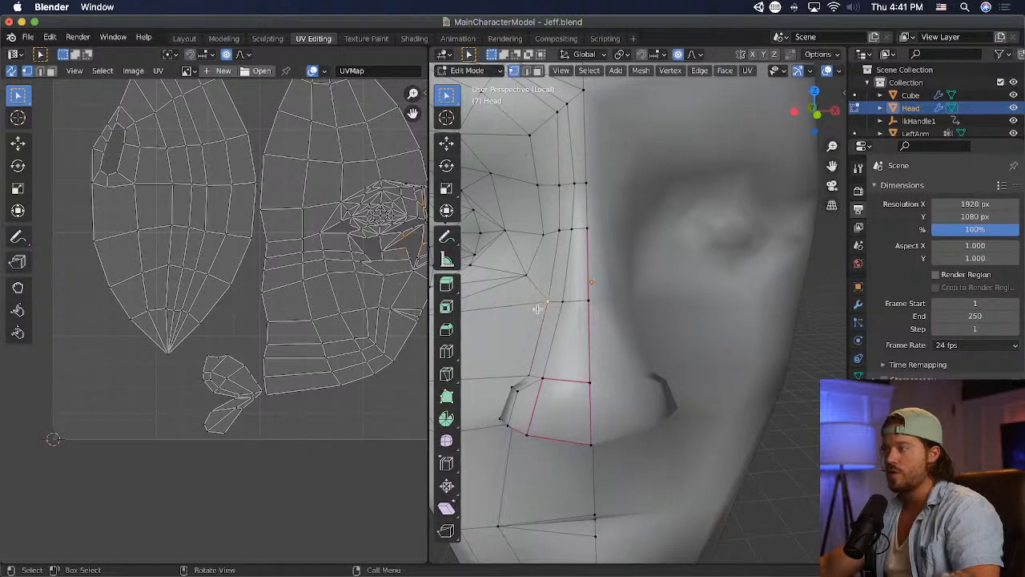
middle_click_drag(619, 365, 700, 362)
scroll(701, 361, "up", 2)
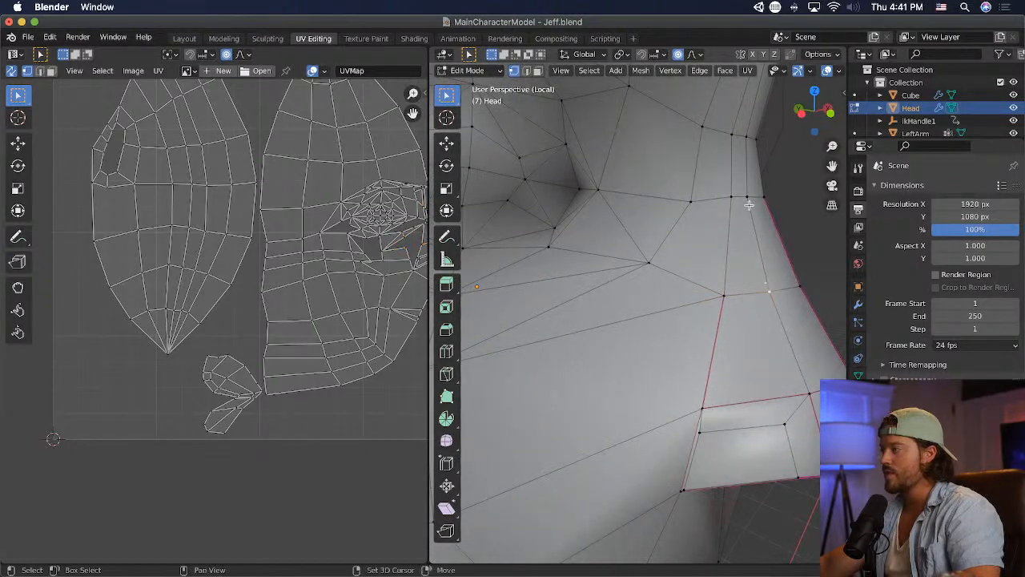
scroll(774, 335, "down", 1)
key("g")
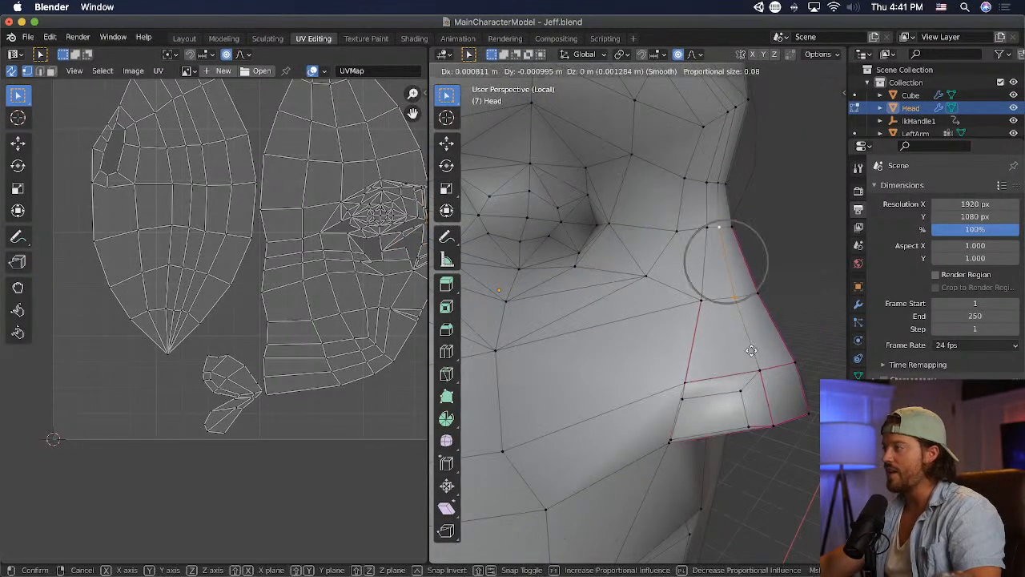
left_click(762, 350)
middle_click_drag(762, 350, 800, 346)
key("g")
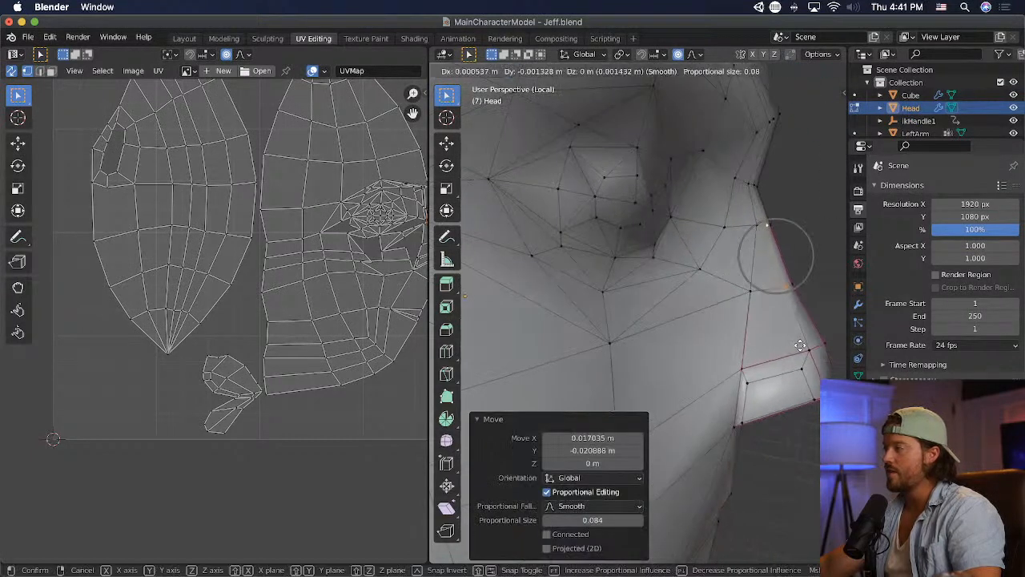
left_click(809, 342)
- Rotate the two bridge vertices about -0.7° and ease them back about 0.0095 m in Y
key("r")
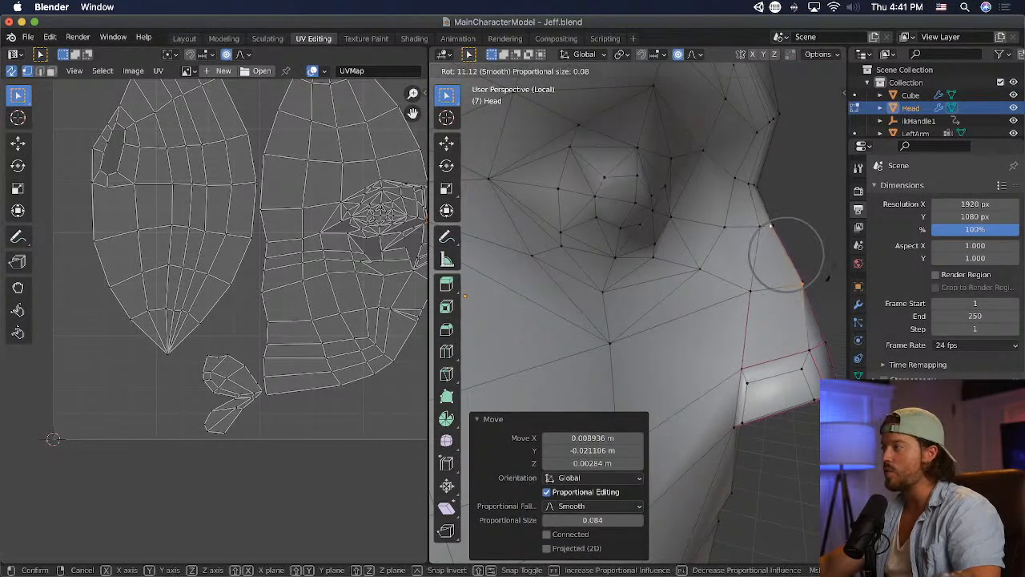
left_click(830, 285)
key("g")
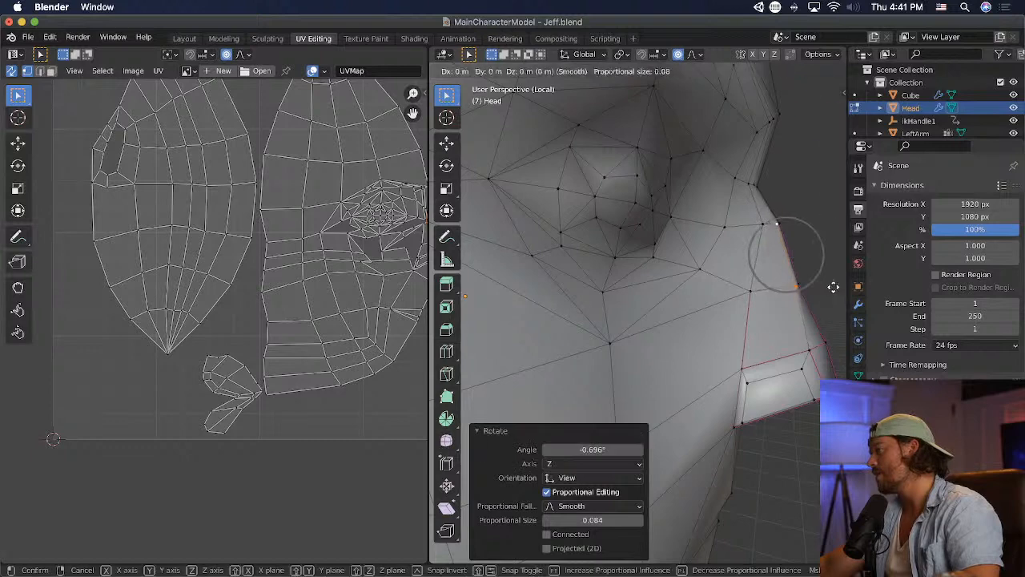
left_click(828, 285)
- Shift the upper and lower bridge vertices individually away from the centreline, the lower one about -0.024 m in X
middle_click_drag(812, 283, 713, 286)
scroll(689, 276, "up", 2)
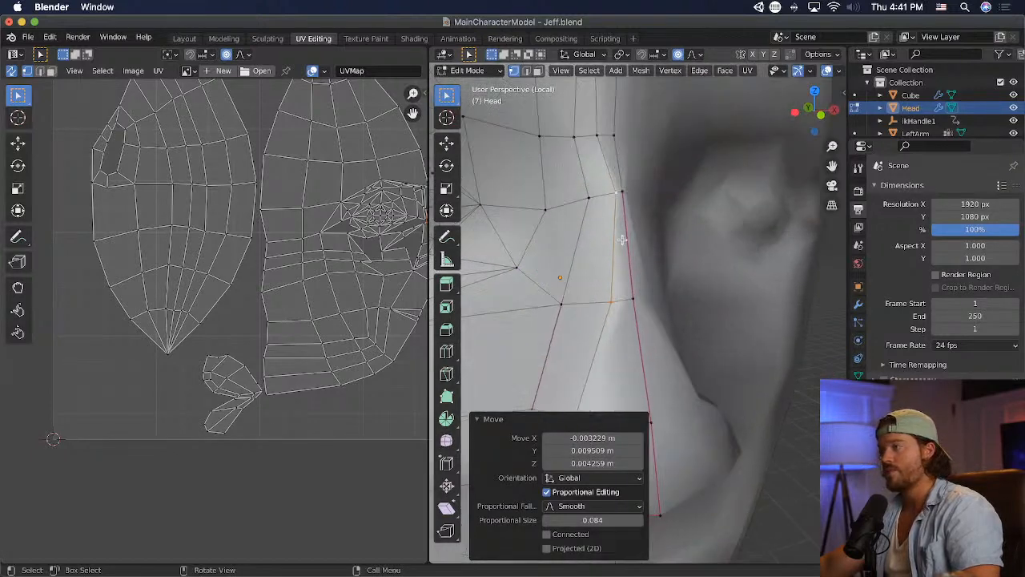
left_click(606, 207)
key("g")
left_click(606, 205)
left_click(610, 302)
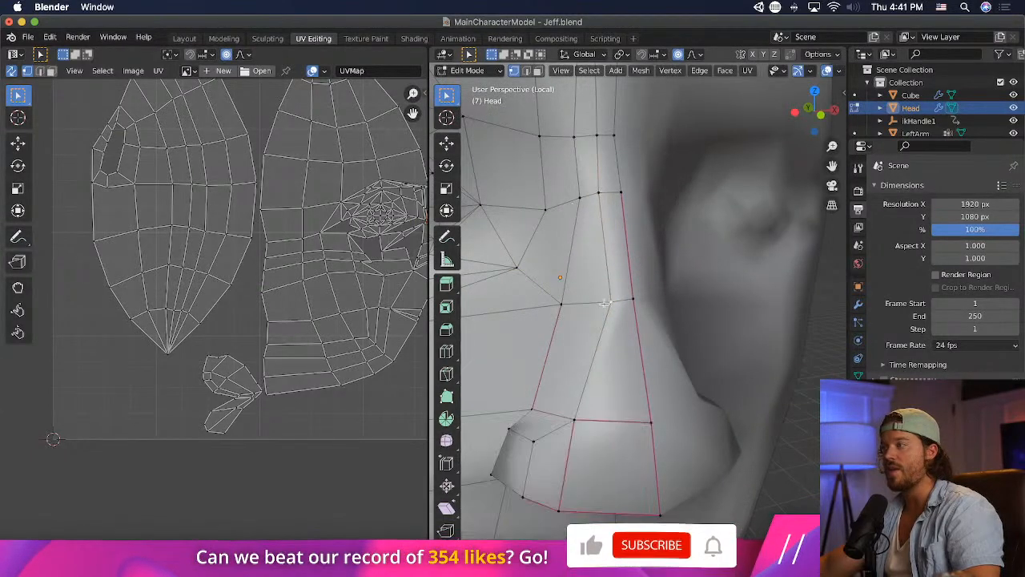
key("g")
left_click(563, 290)
scroll(609, 273, "down", 4)
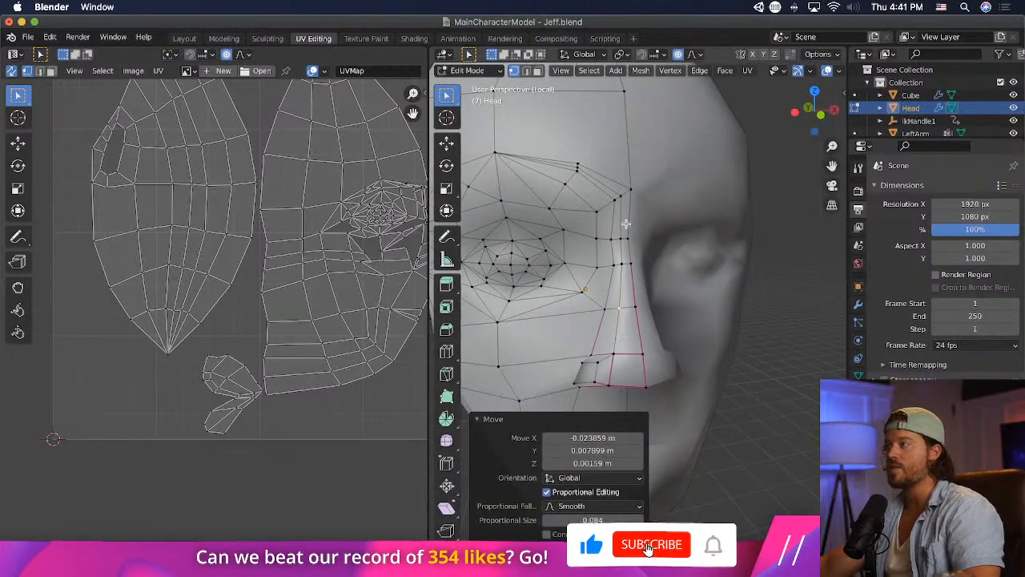
- Save the head model and switch to Unity
mouse_move(651, 243)
middle_mouse_down()
mouse_move(767, 247)
mouse_move(637, 245)
middle_mouse_up()
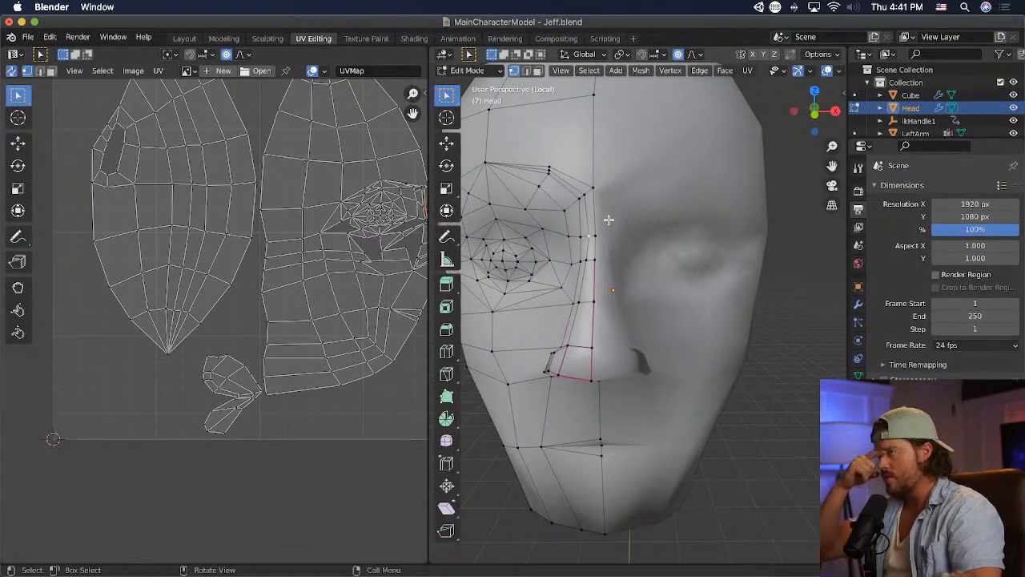
scroll(698, 208, "up", 2)
mouse_move(697, 208)
middle_mouse_down()
mouse_move(796, 210)
mouse_move(708, 206)
middle_mouse_up()
key("super+s")
key("super+Tab")
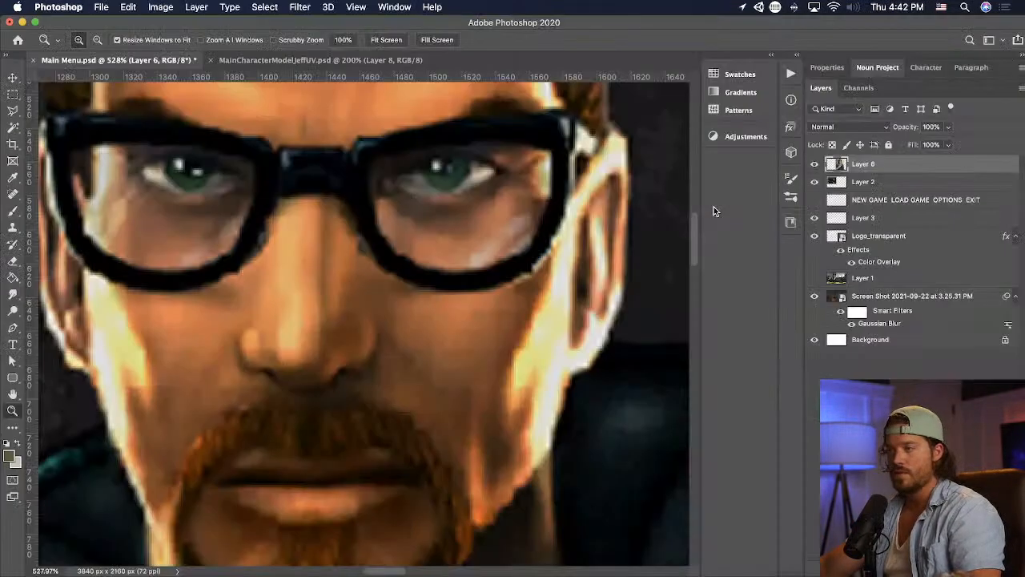
key("super+Tab")
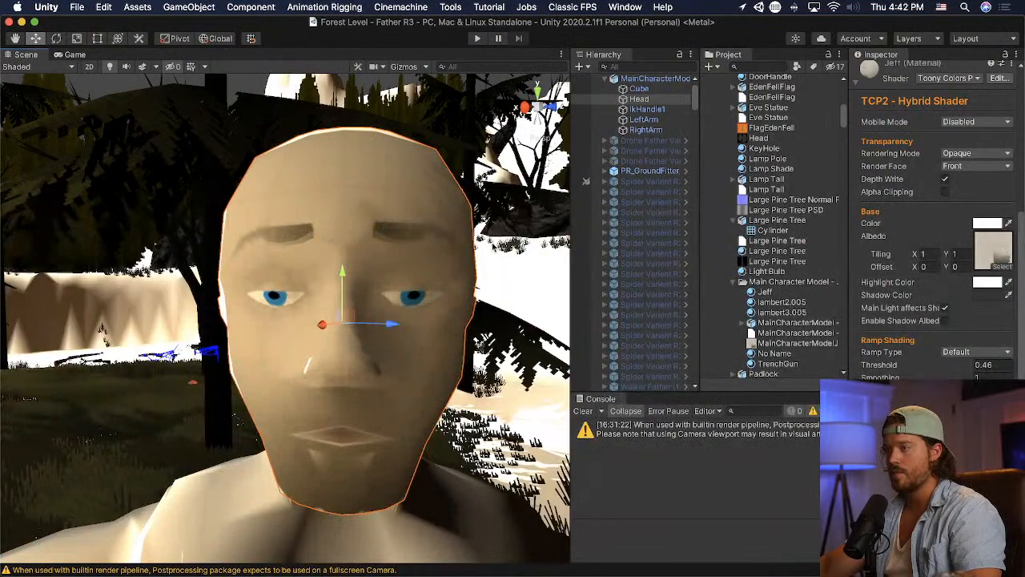
- Examine the updated head's nose and brow in the Unity scene from several distances and angles
left_click(487, 277)
scroll(487, 277, "down", 3)
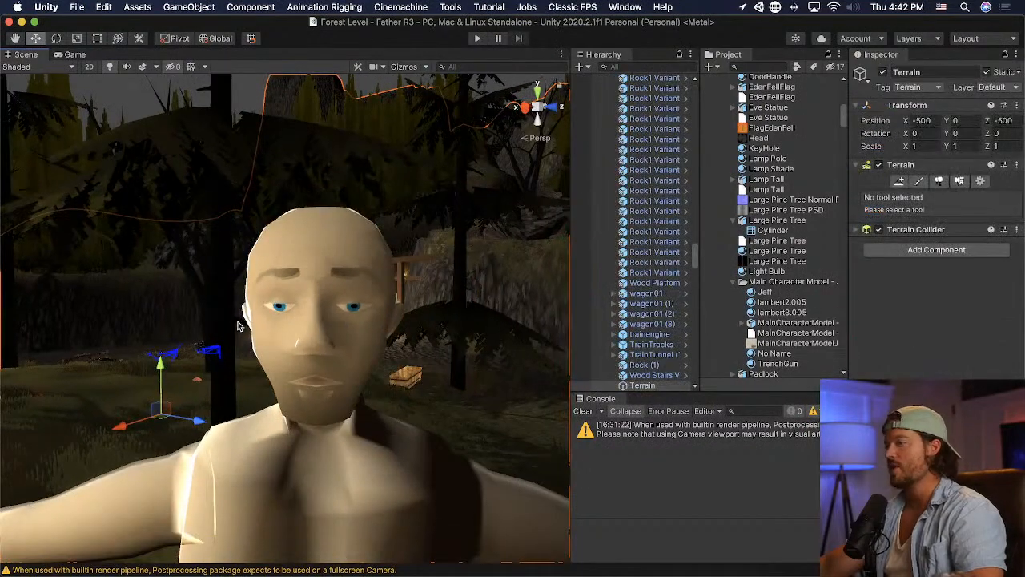
scroll(200, 310, "down", 3)
scroll(200, 314, "down", 5)
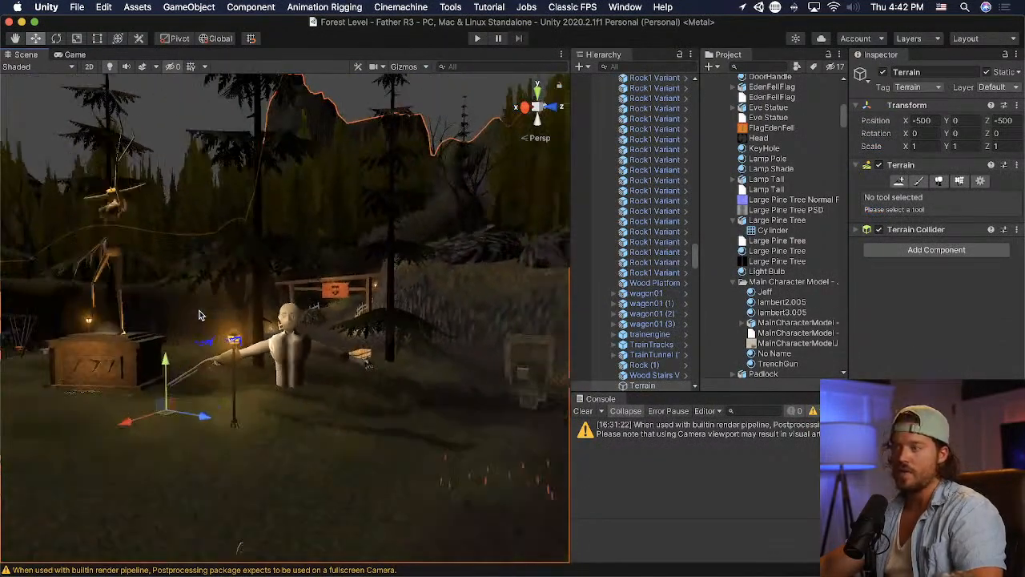
scroll(200, 311, "up", 5)
right_click_drag(199, 311, 290, 312)
left_click_drag(319, 320, 288, 322, "alt")
right_click_drag(288, 322, 239, 319)
scroll(238, 319, "down", 3)
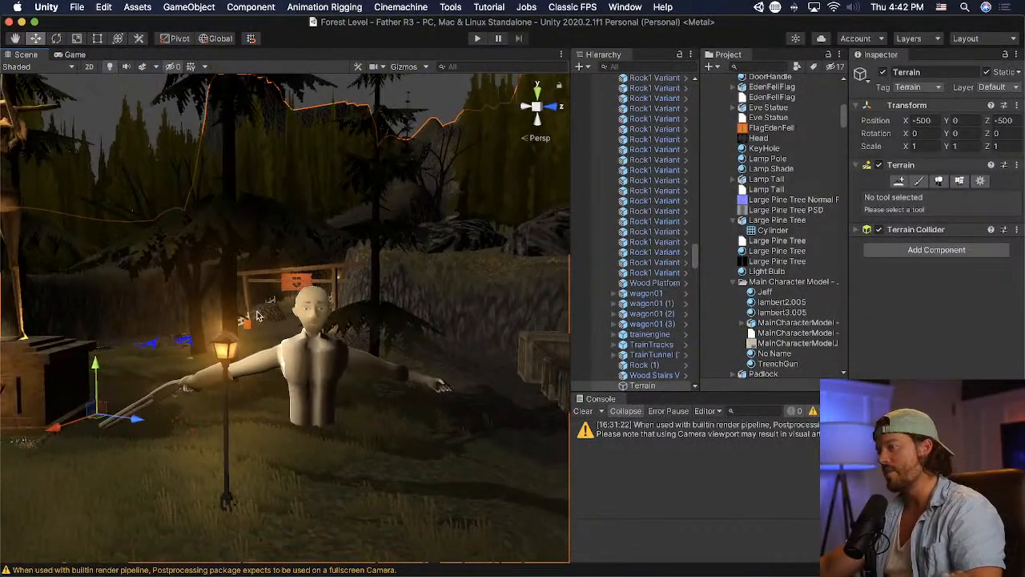
scroll(388, 326, "up", 5)
mouse_move(386, 322)
middle_mouse_down()
mouse_move(344, 318)
mouse_move(376, 322)
middle_mouse_up()
- Return to Blender and narrow the nose by moving its side and nostril vertices about 0.02 m, plus another 0.008 m, in X
key("super+Tab")
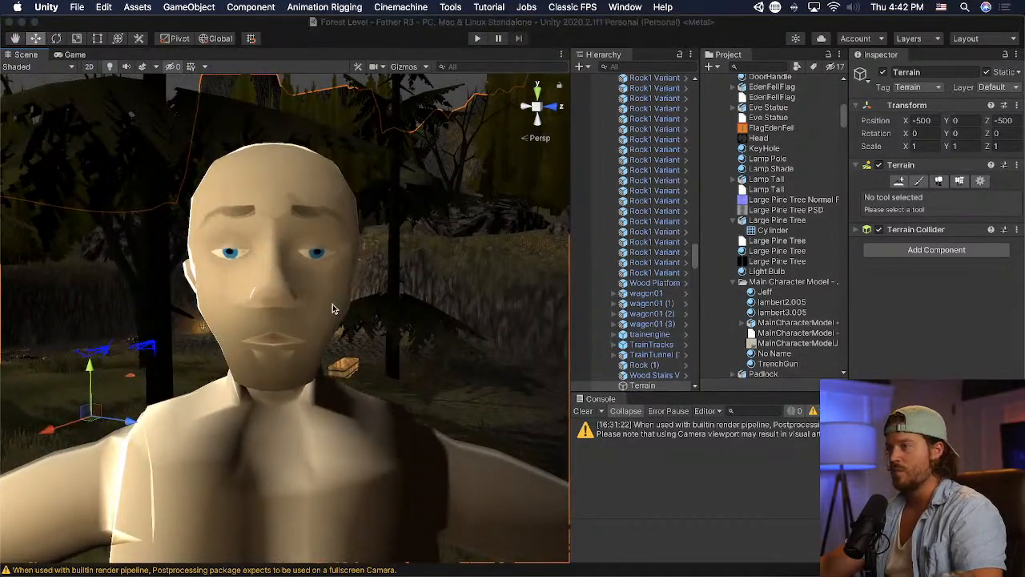
key("super+Tab")
key("super+Tab")
middle_click_drag(689, 329, 663, 329)
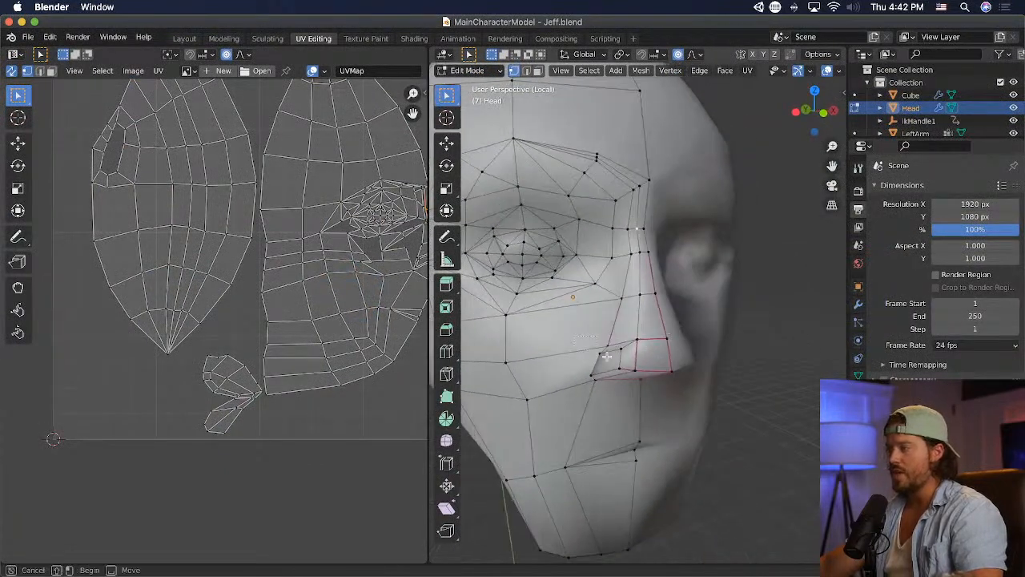
left_click_drag(606, 356, 646, 377)
middle_click_drag(645, 378, 595, 314)
scroll(702, 354, "down", 1)
scroll(640, 367, "up", 4)
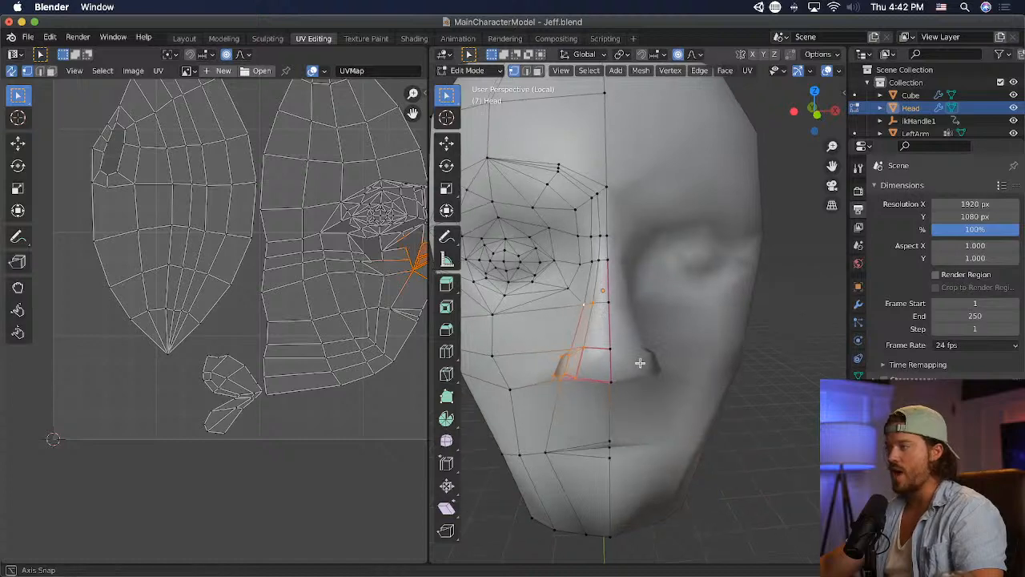
key("g")
left_click(648, 365)
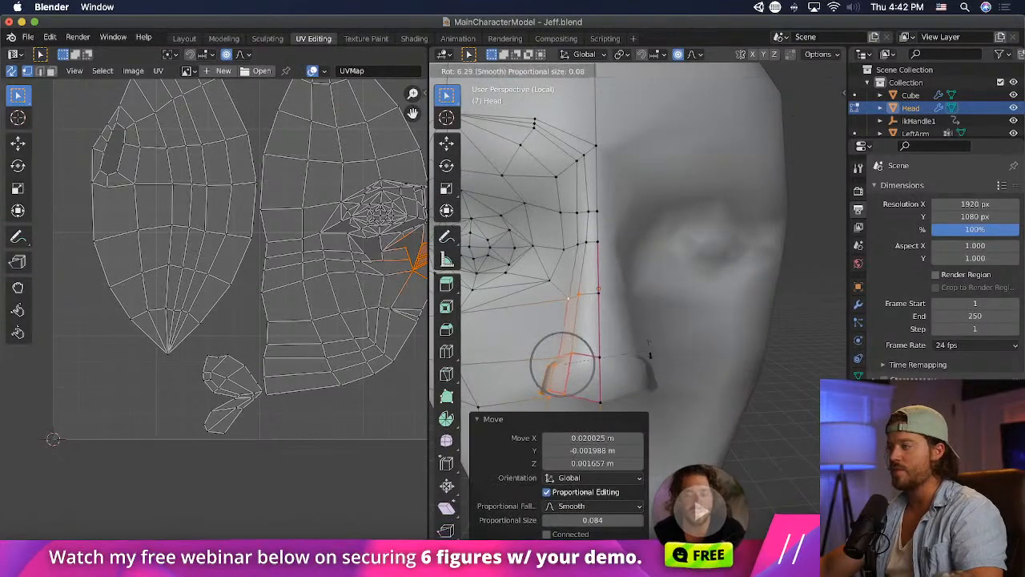
scroll(652, 358, "down", 4)
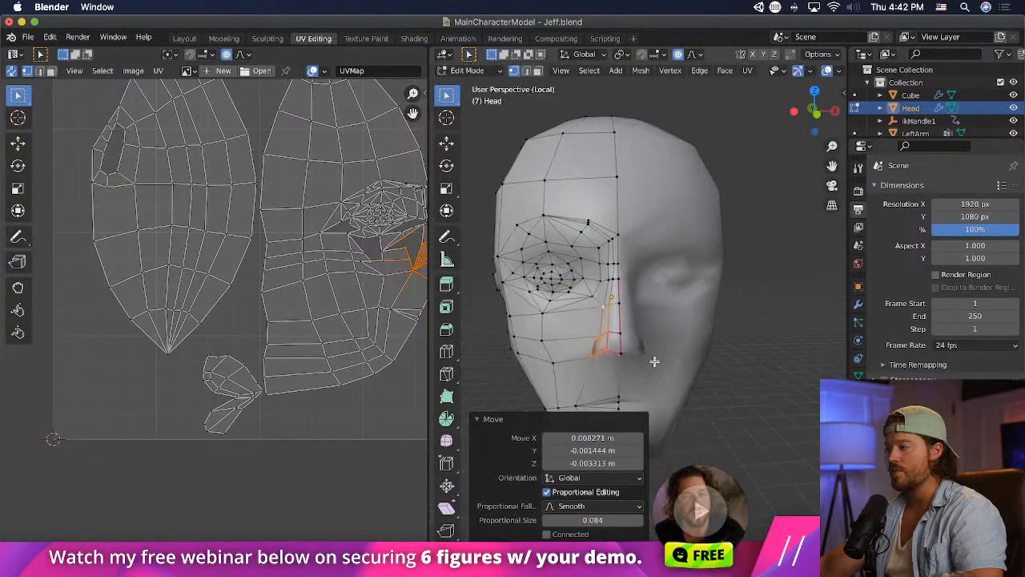
scroll(612, 366, "up", 4)
scroll(607, 372, "down", 4)
- Raise the bottom centre vertex of the nose by about 0.013 m in Z with proportional editing
left_click(623, 356)
key("g")
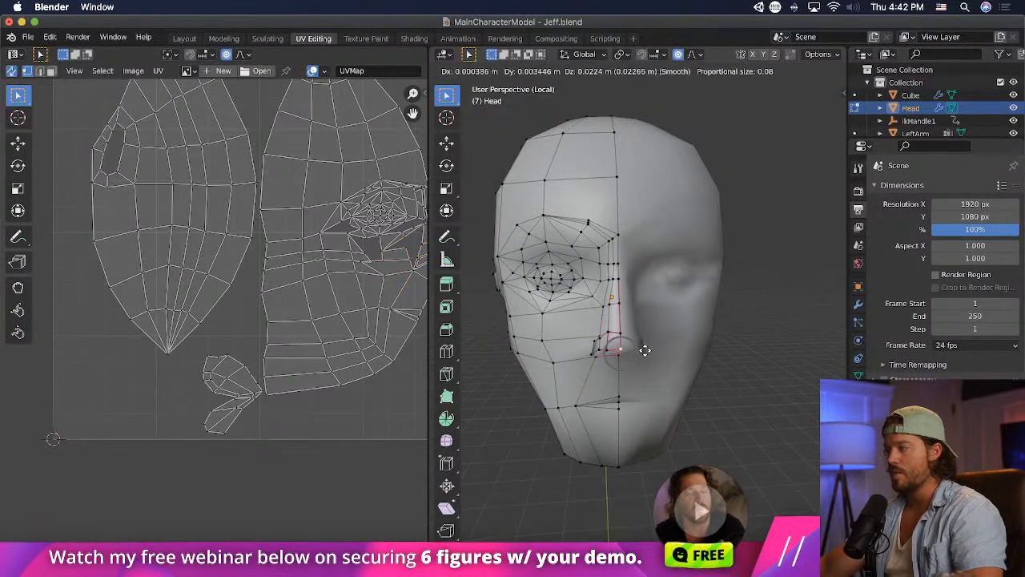
left_click(650, 353)
- Look at the Photoshop reference face and examine the character in Unity from near and far
key("super+Tab")
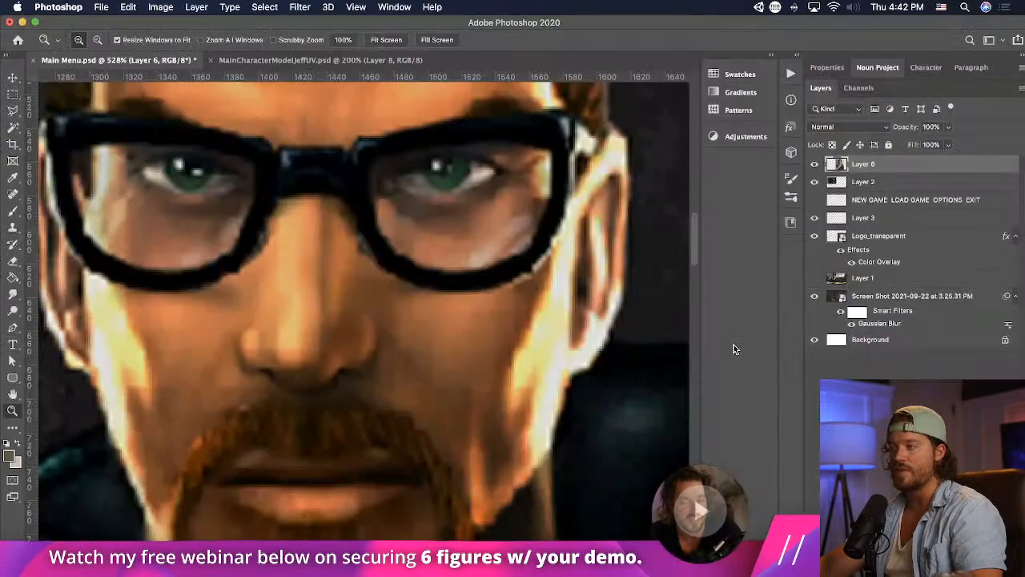
key("super+Tab")
key("super+Tab")
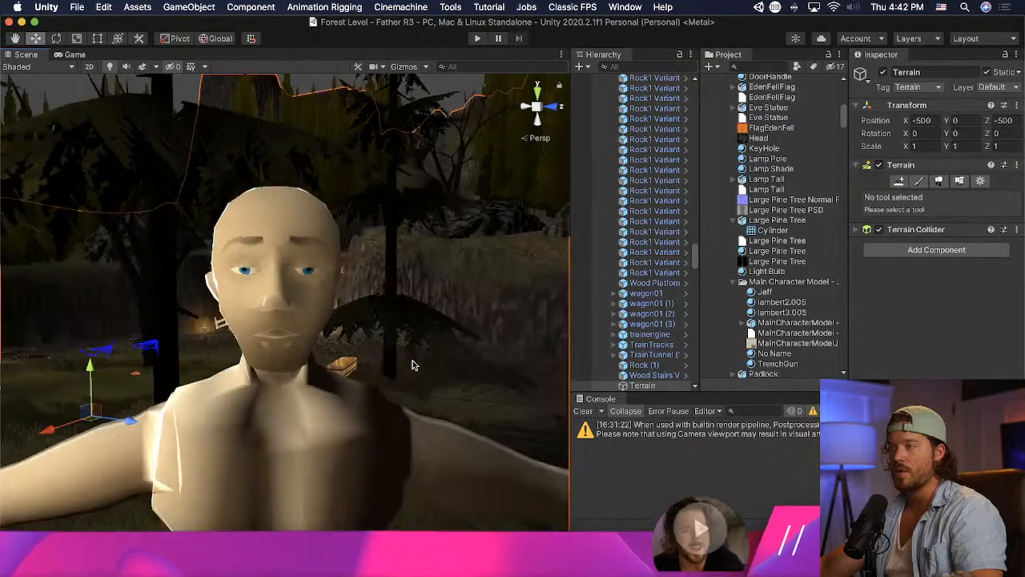
scroll(413, 361, "down", 10)
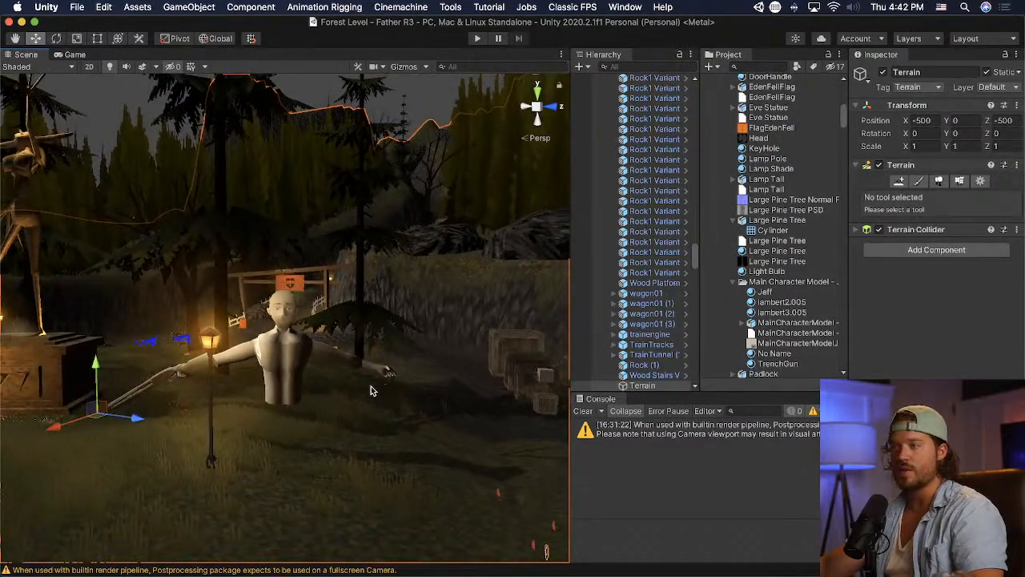
scroll(365, 385, "down", 3)
scroll(297, 386, "up", 10)
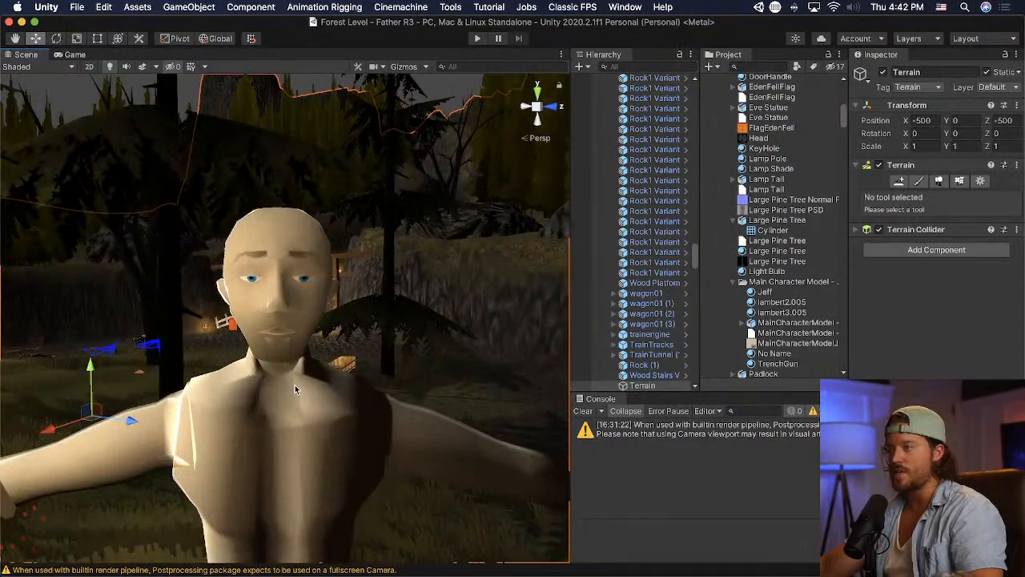
- Switch to Blender and merge the inner eyebrow vertices of the head at their centre
key("super+Tab")
key("super+Tab")
key("super+Tab")
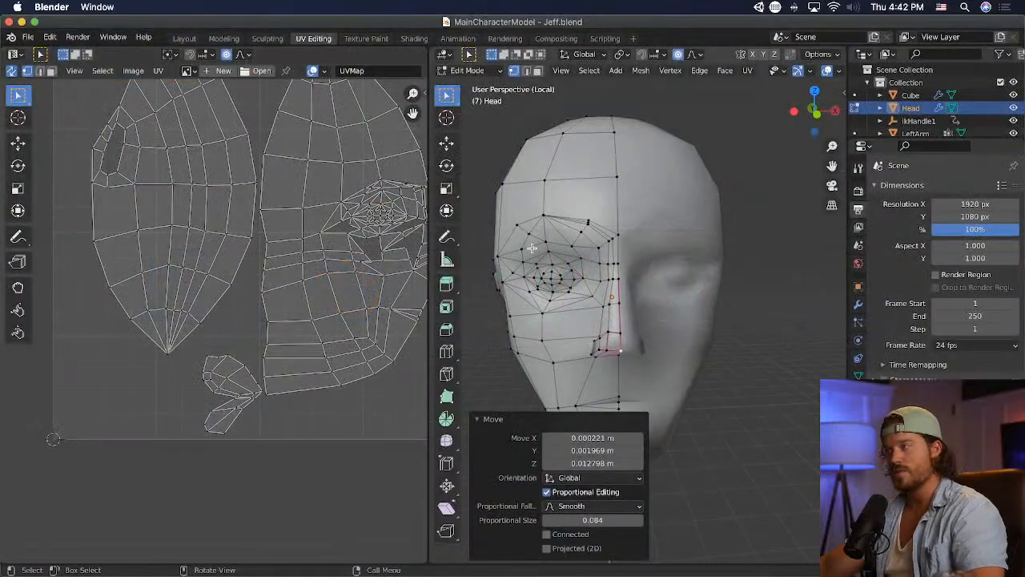
left_click_drag(585, 315, 585, 316)
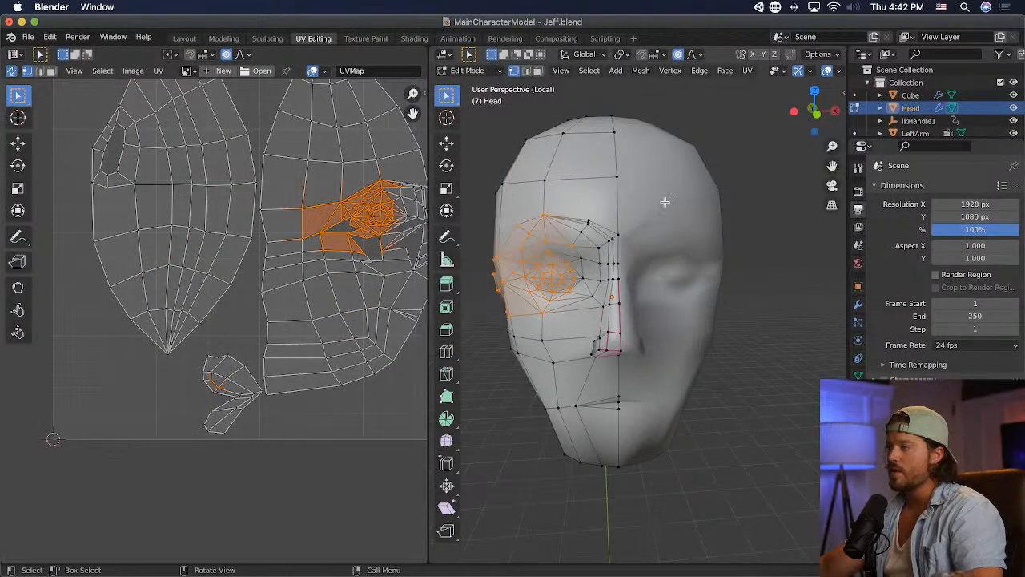
key("m")
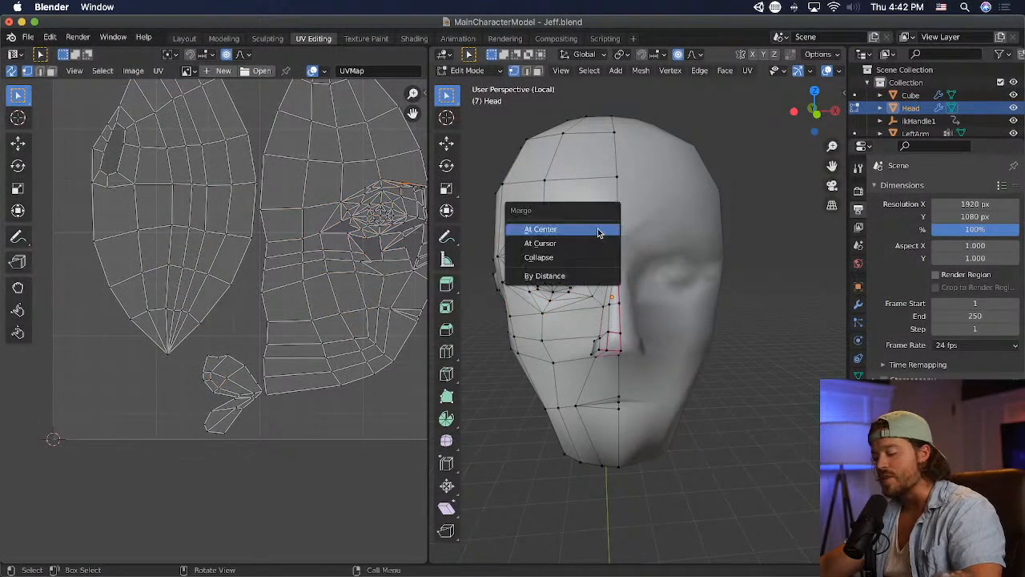
left_click(603, 229)
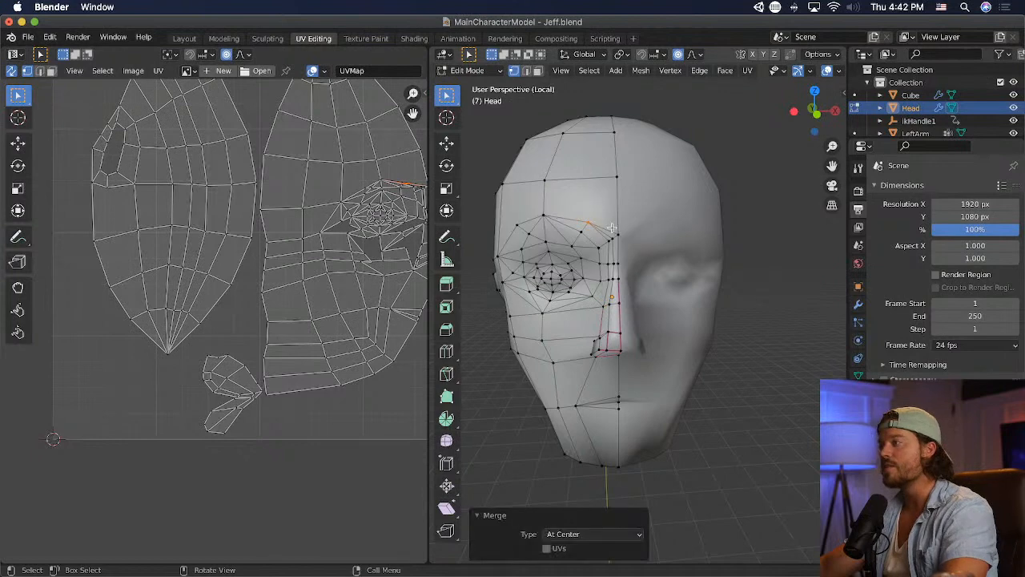
- Move the inner eyebrow vertices slightly with proportional editing and save the Blender file
key("g")
left_click(659, 234)
left_click(664, 241)
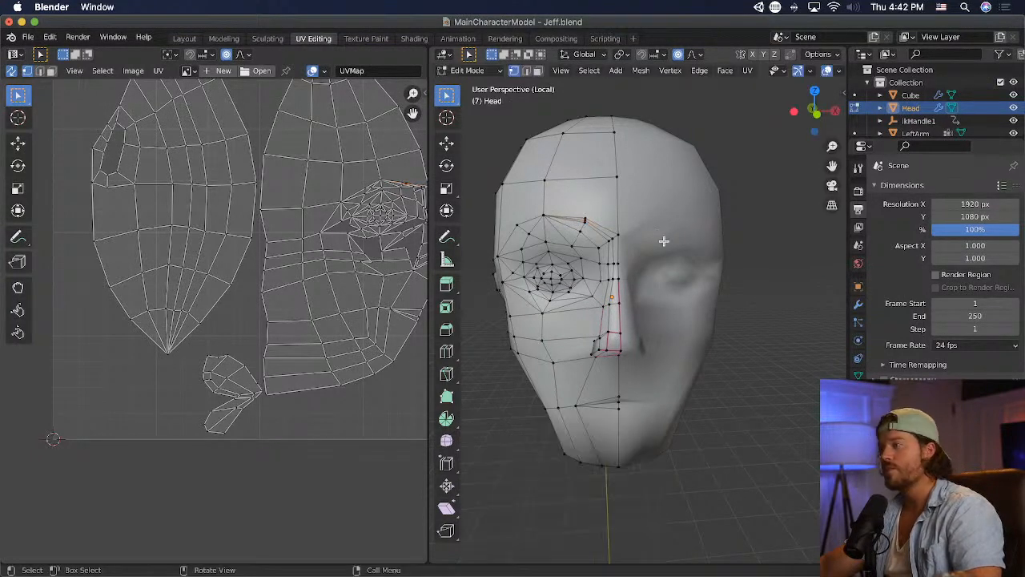
key("super+s")
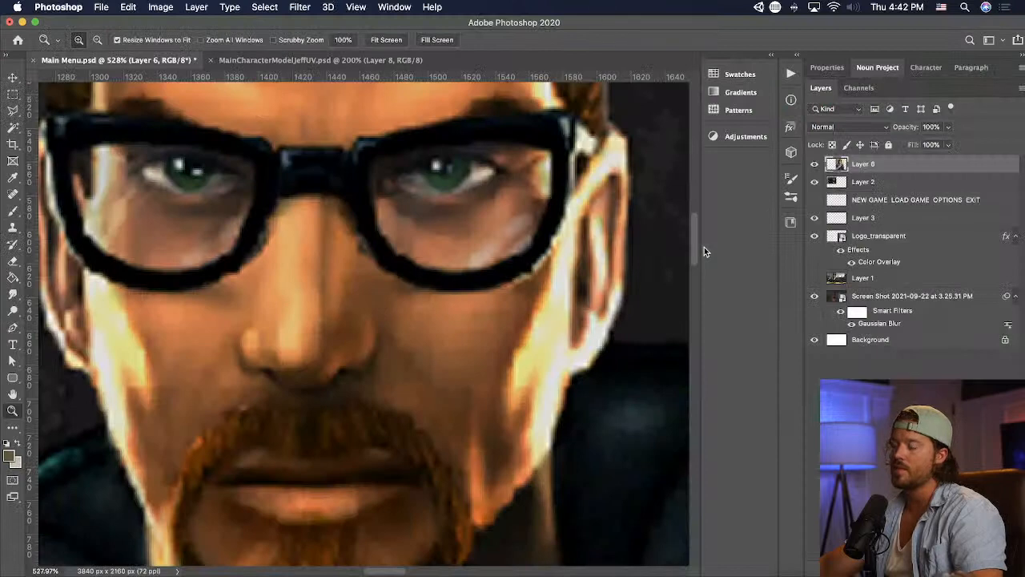
- Check the Photoshop reference face and, back in Blender, reposition the inner and peak eyebrow vertices with proportional editing
key("super+Tab")
key("super+Tab")
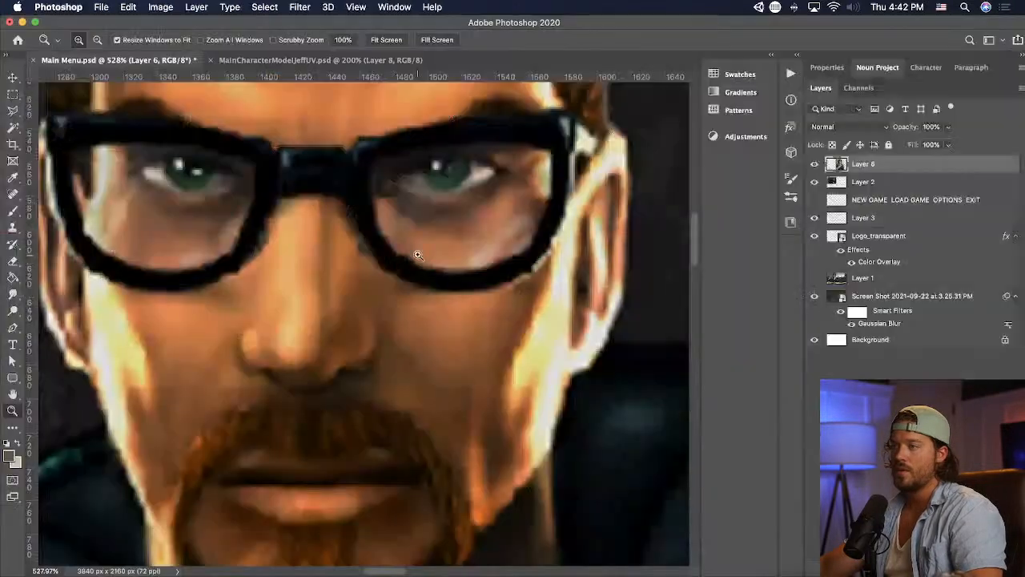
key("super+Tab")
key("Tab")
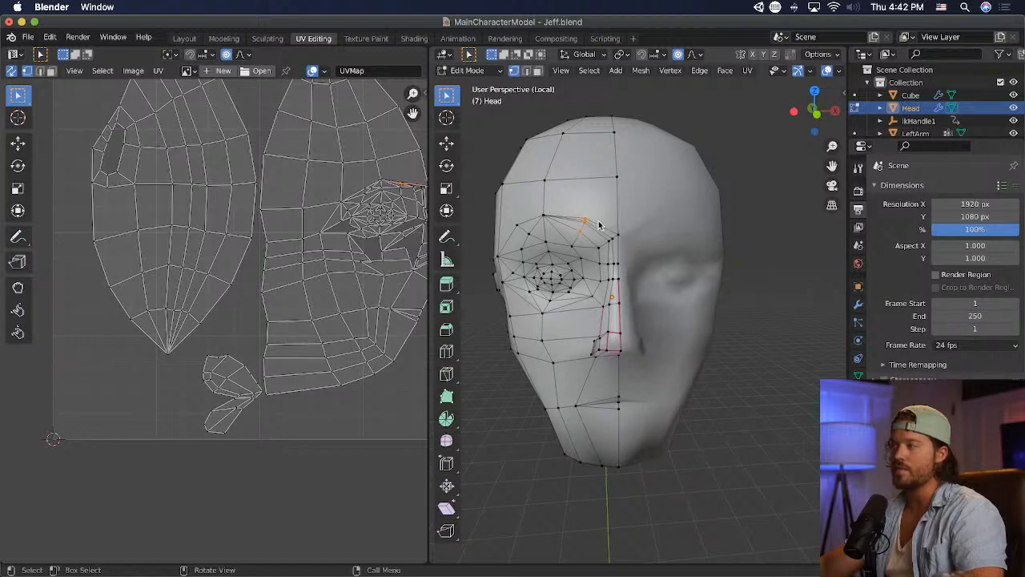
key("g")
left_click(547, 218)
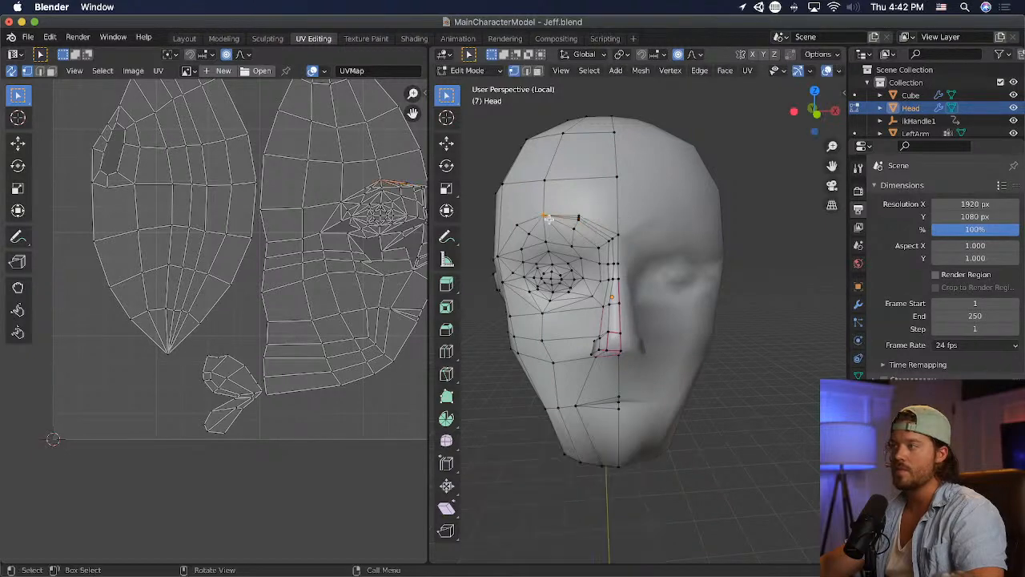
key("g")
left_click(571, 229)
key("g")
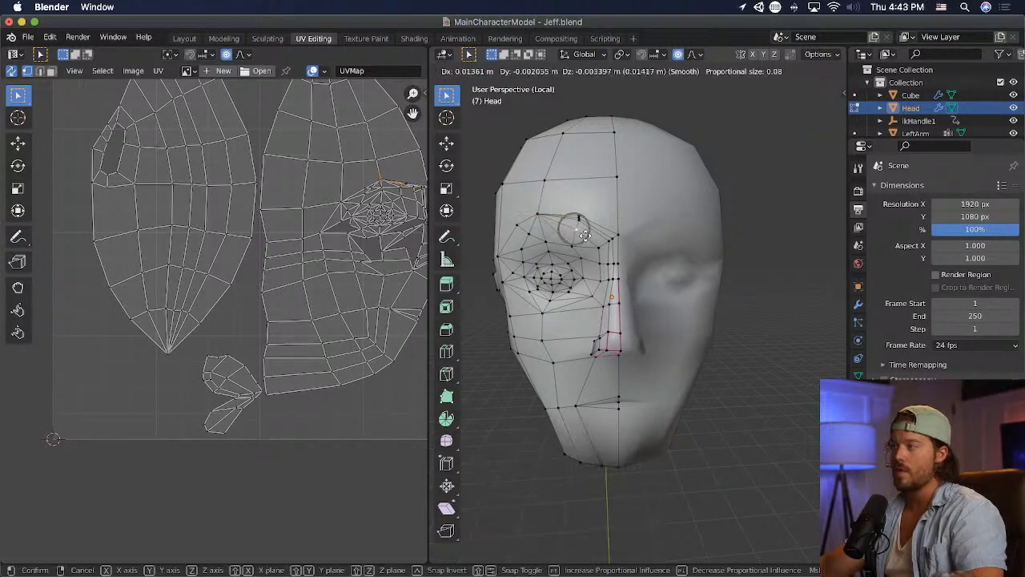
left_click(583, 233)
key("g")
left_click(581, 232)
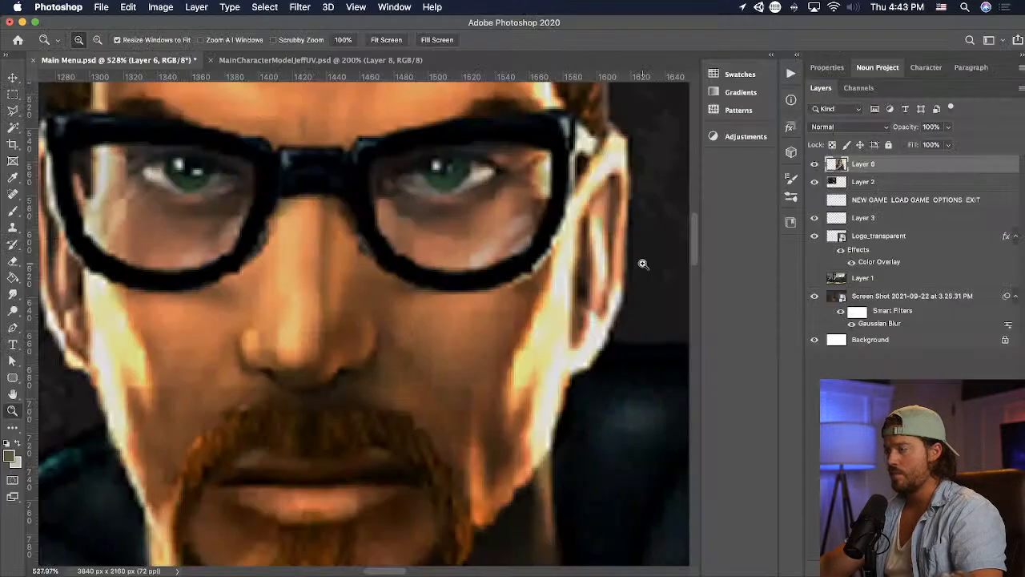
- Switch to Unity and examine the character's updated face from near and far
key("super+Tab")
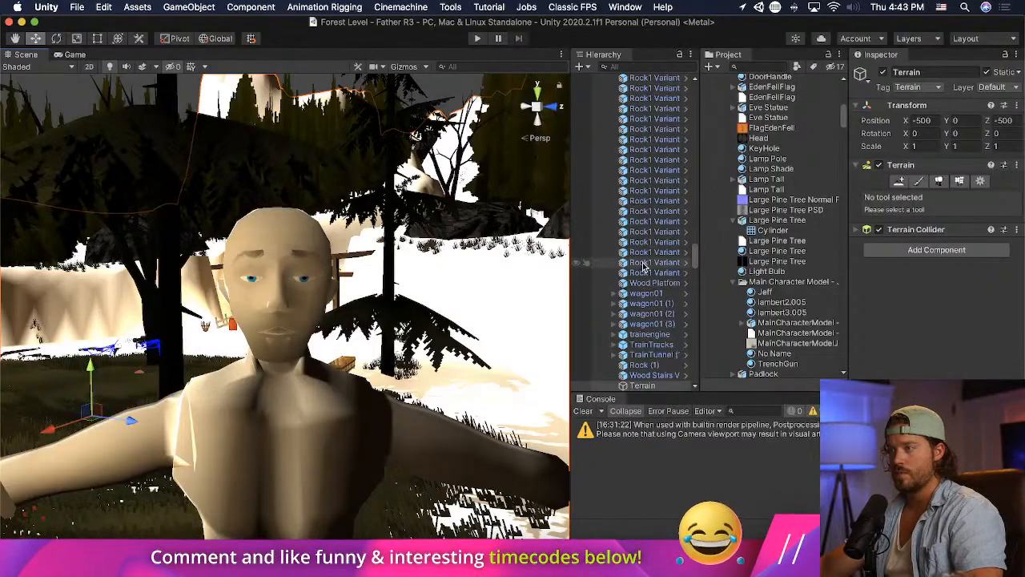
scroll(410, 326, "down", 10)
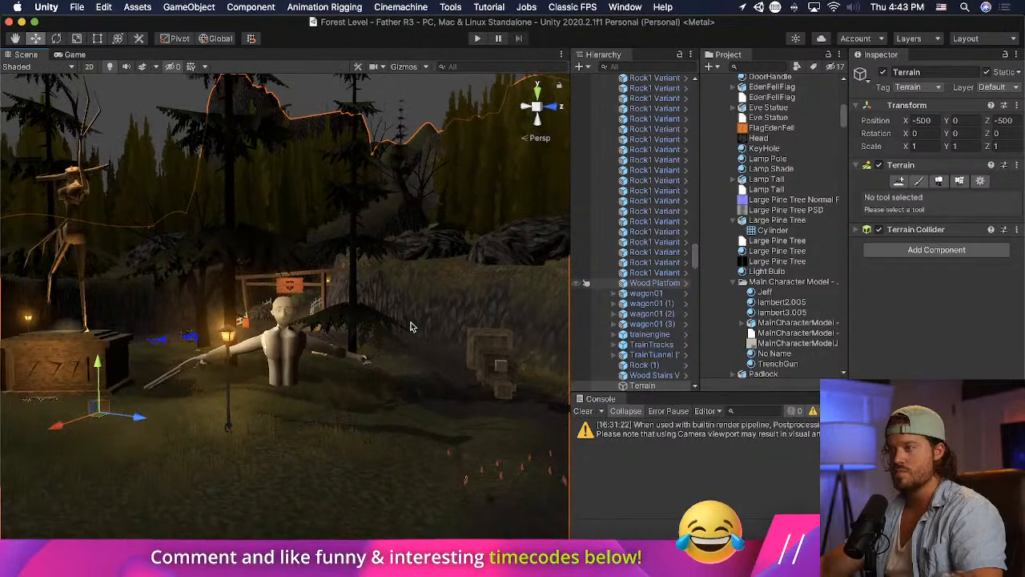
scroll(412, 327, "down", 1)
scroll(336, 391, "up", 10)
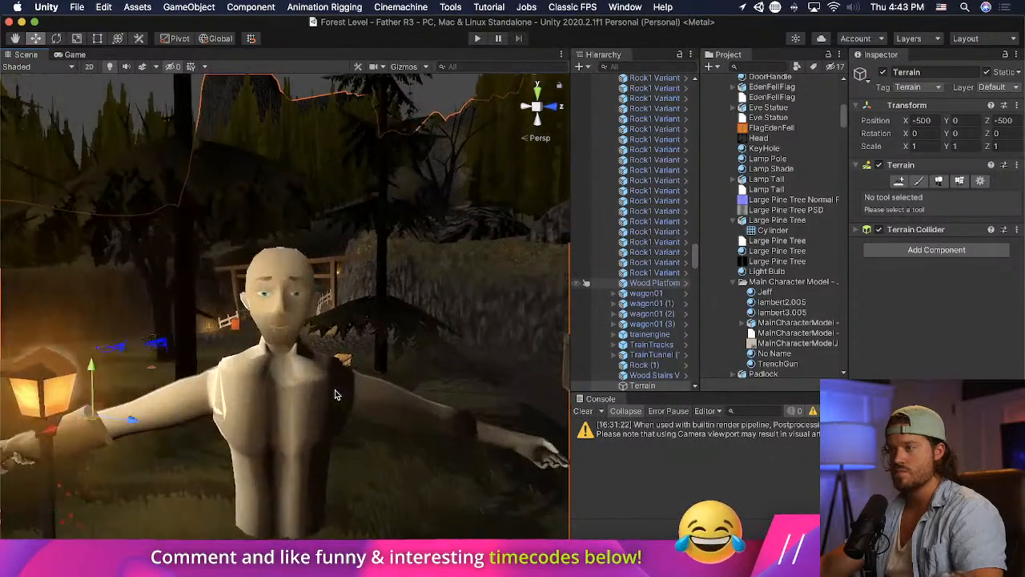
- In Photoshop's MainCharacterModelJeffUV.psd, select the mouth triangle, fill it with black on a new layer above Layer 8, and save
key("super+Tab")
key("super+Tab")
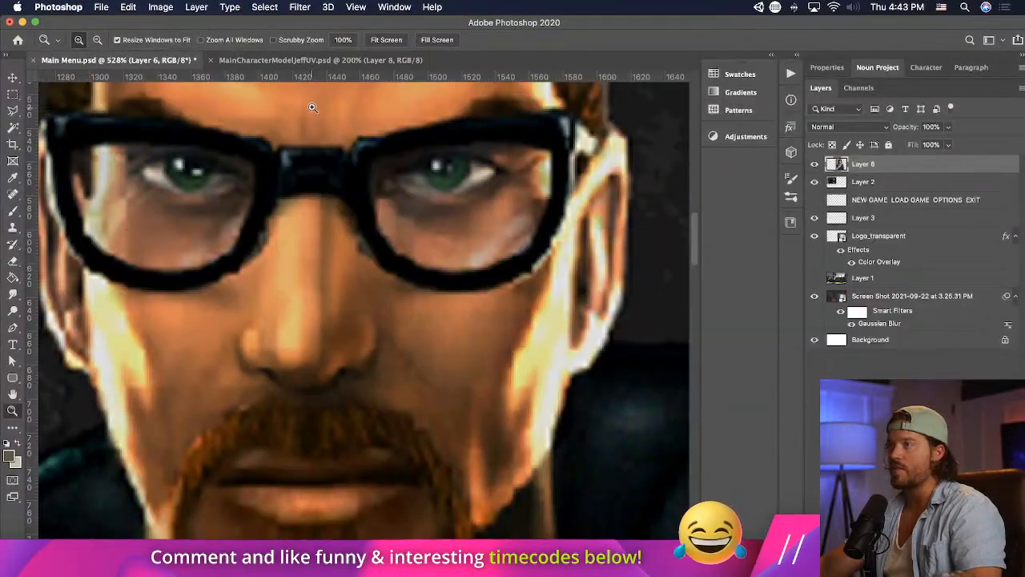
left_click(320, 60)
left_click(12, 111)
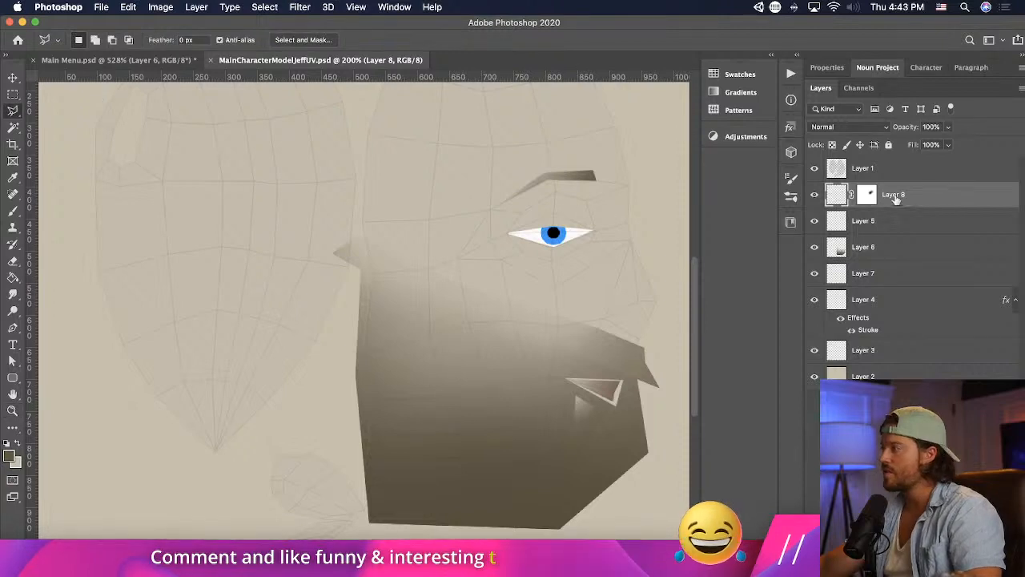
left_click(981, 568)
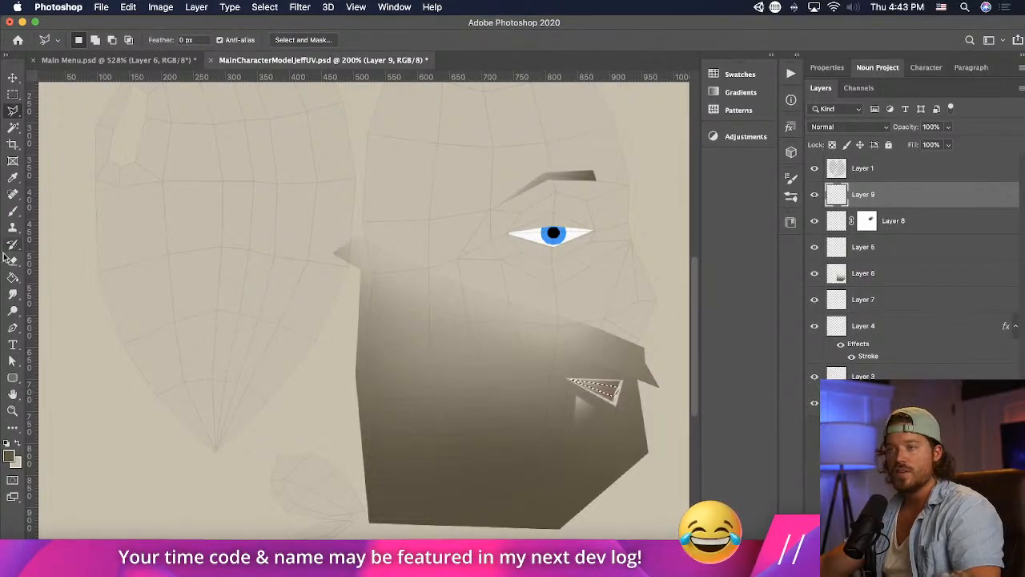
key("i")
left_click(11, 453)
left_click_drag(724, 337, 855, 393)
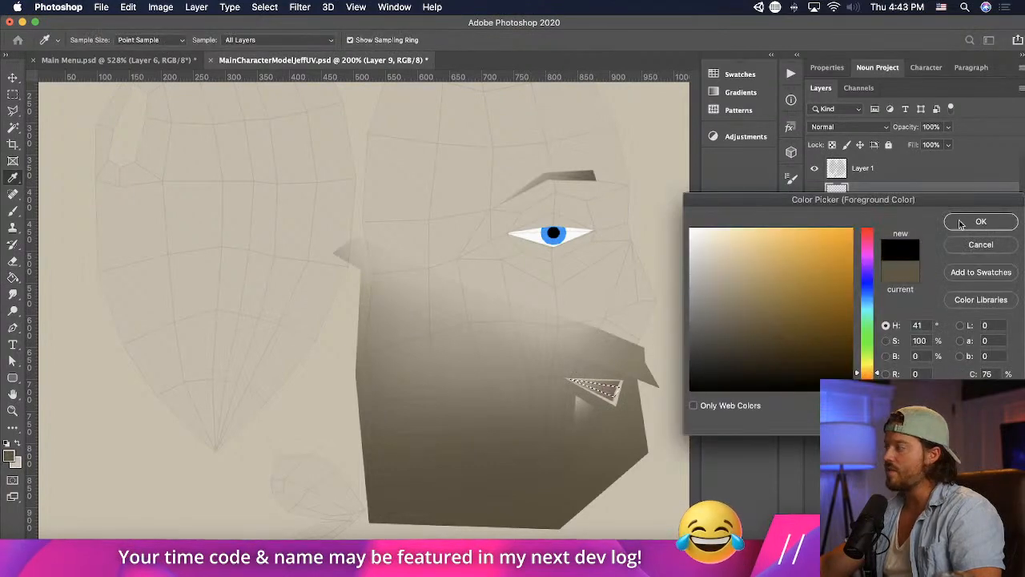
key("Return")
key("g")
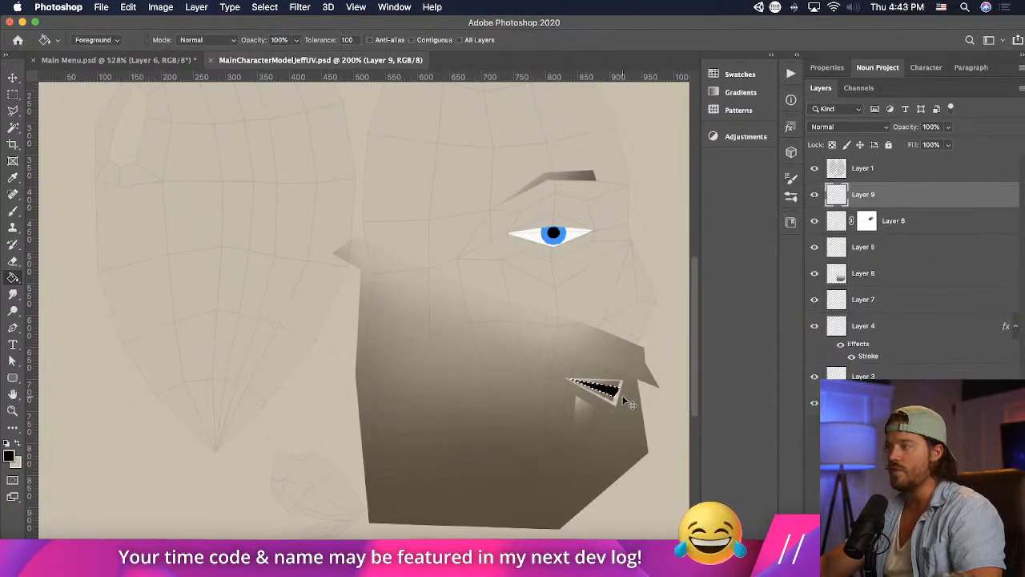
- Examine the character's darkened mouth in the Unity scene from far away and close up
key("super+Tab")
scroll(426, 360, "down", 10)
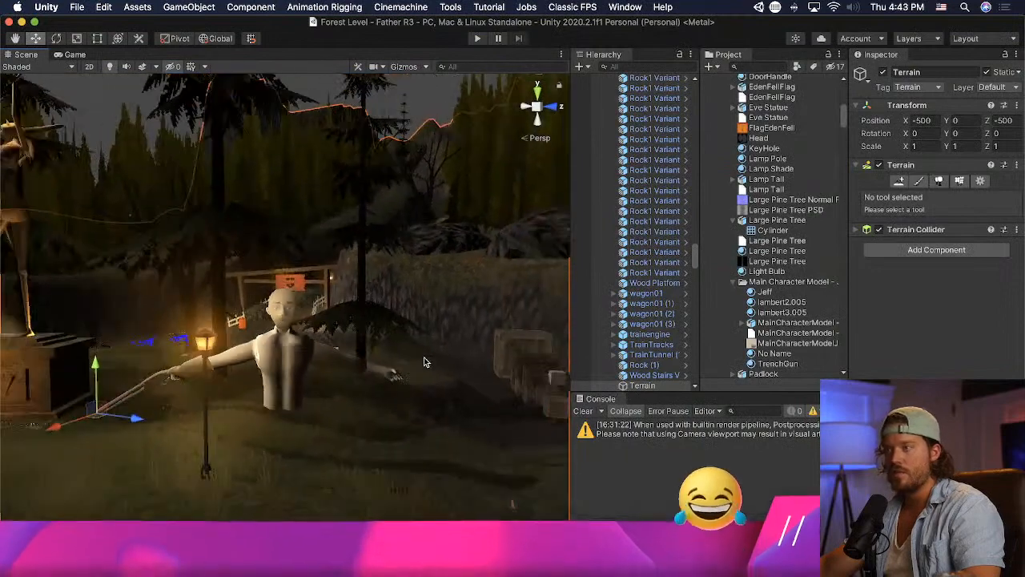
scroll(394, 372, "up", 4)
scroll(366, 382, "up", 3)
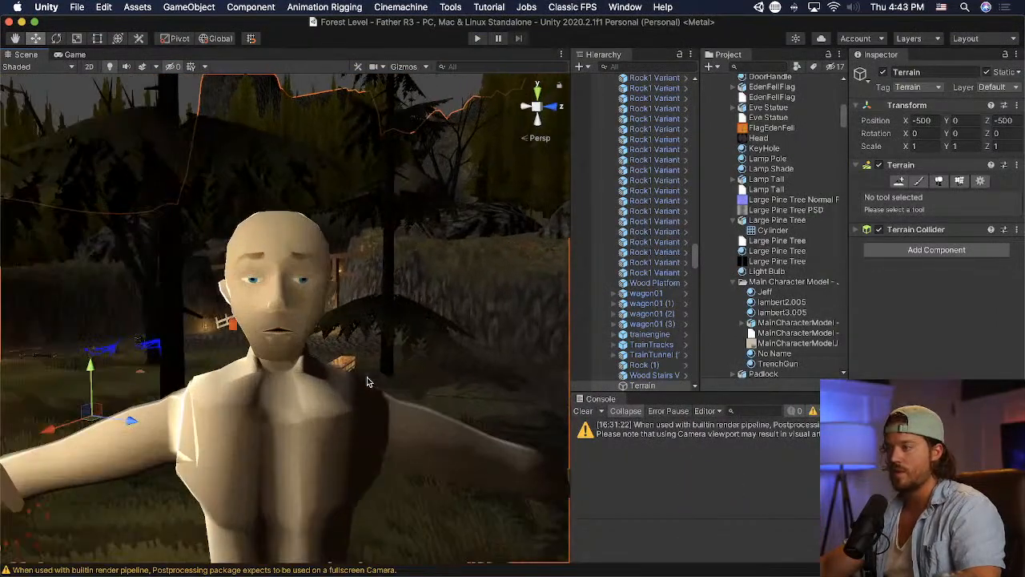
- Return to Blender and widen the mouth by moving its corner vertex horizontally outward
key("super+Tab")
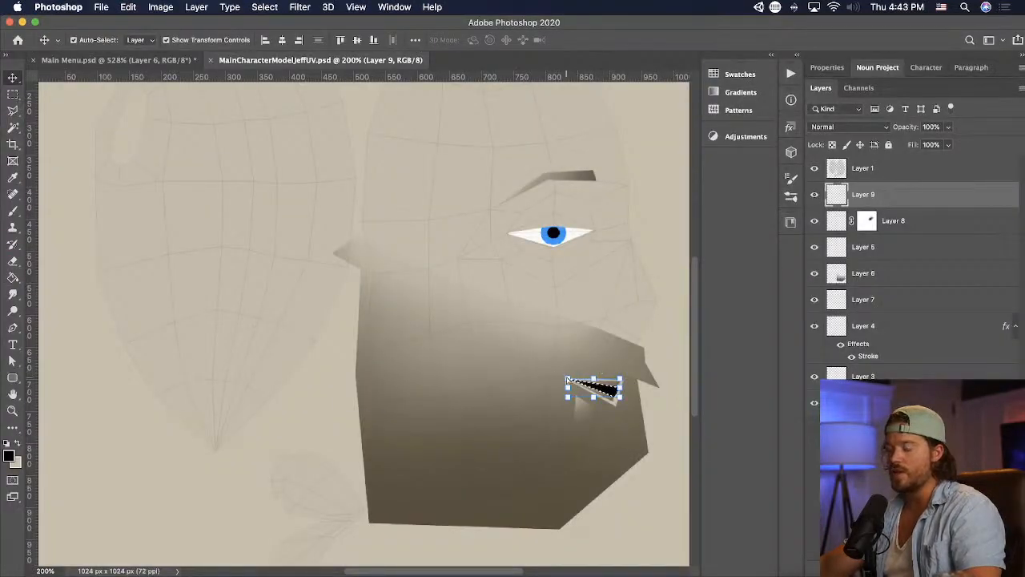
key("super+Tab")
middle_click_drag(617, 351, 643, 276, "shift")
scroll(642, 277, "up", 2)
left_click(606, 276)
key("g")
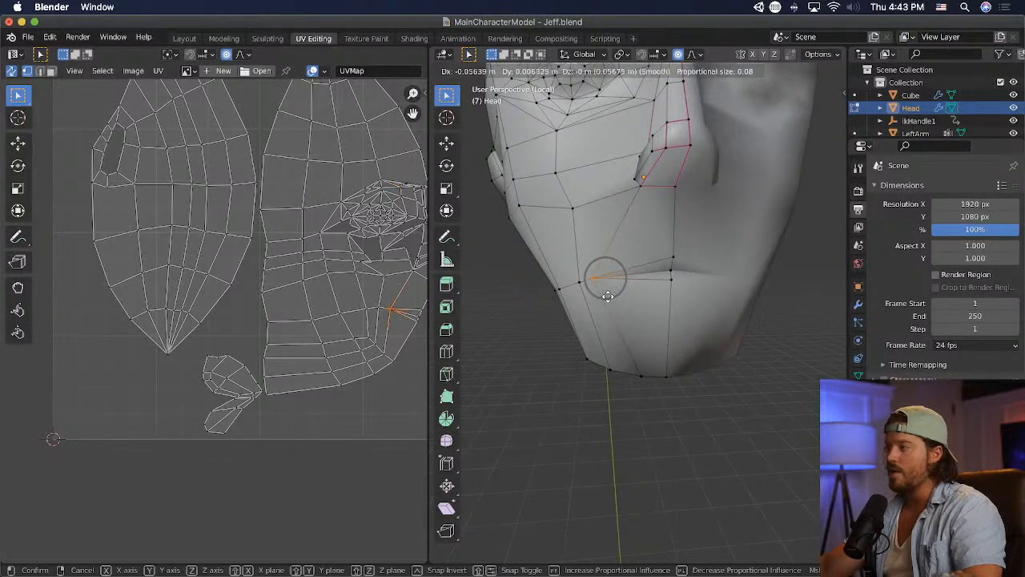
left_click(607, 274)
- Move the vertex beside the mouth corner outward, and the cheek vertex above it about -0.03 m in X
left_click(577, 279)
key("g")
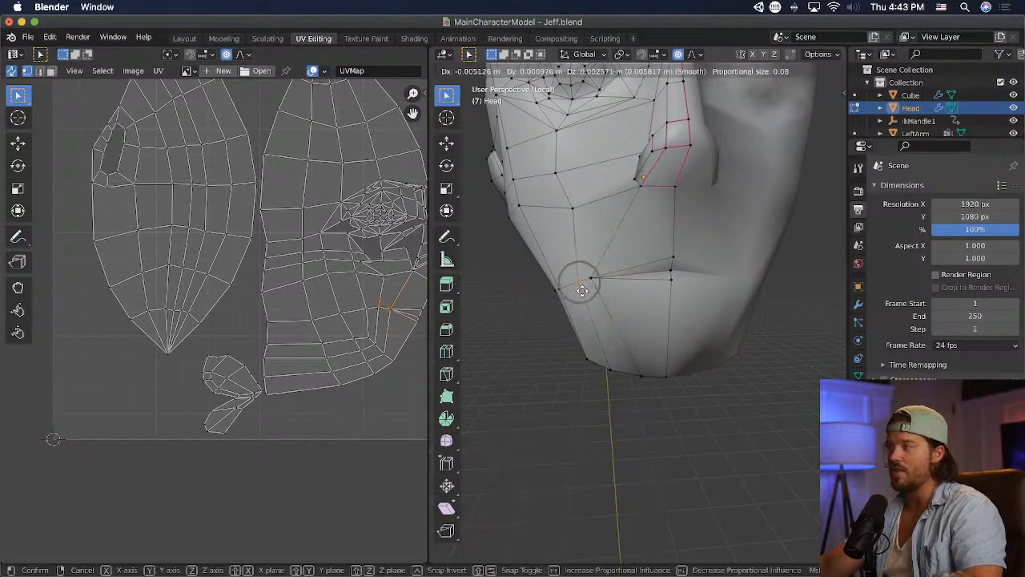
left_click(575, 278)
left_click(577, 214)
key("g")
left_click(572, 215)
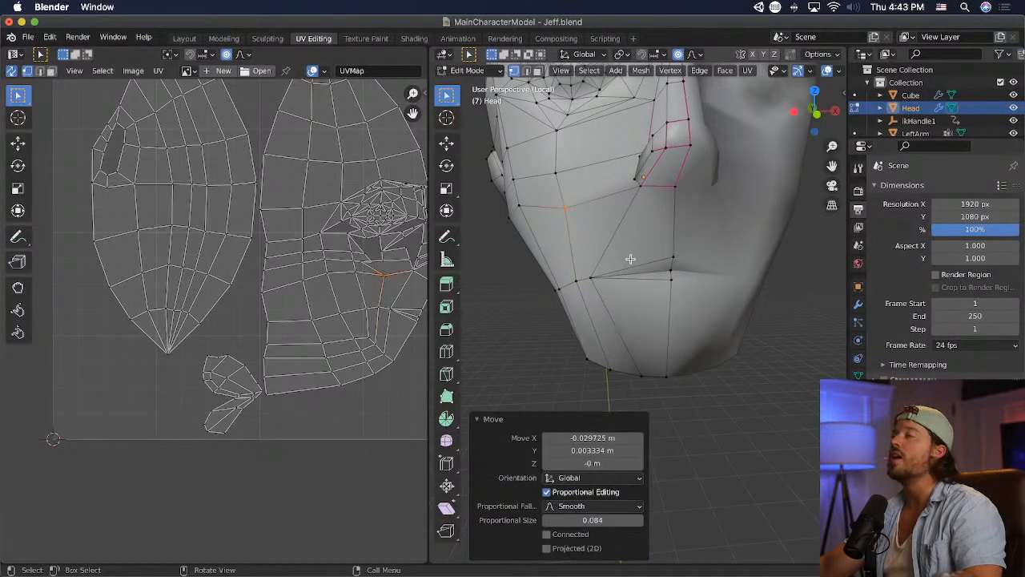
- Knife-cut a new edge line from the nostril's bottom corner down through the lips to the chin
left_click(449, 374)
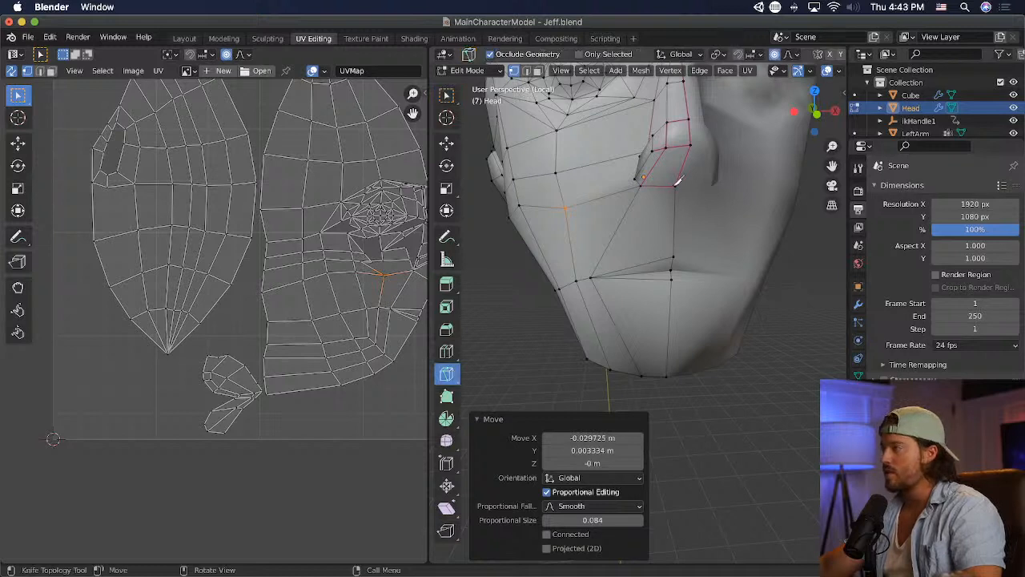
left_click(643, 181)
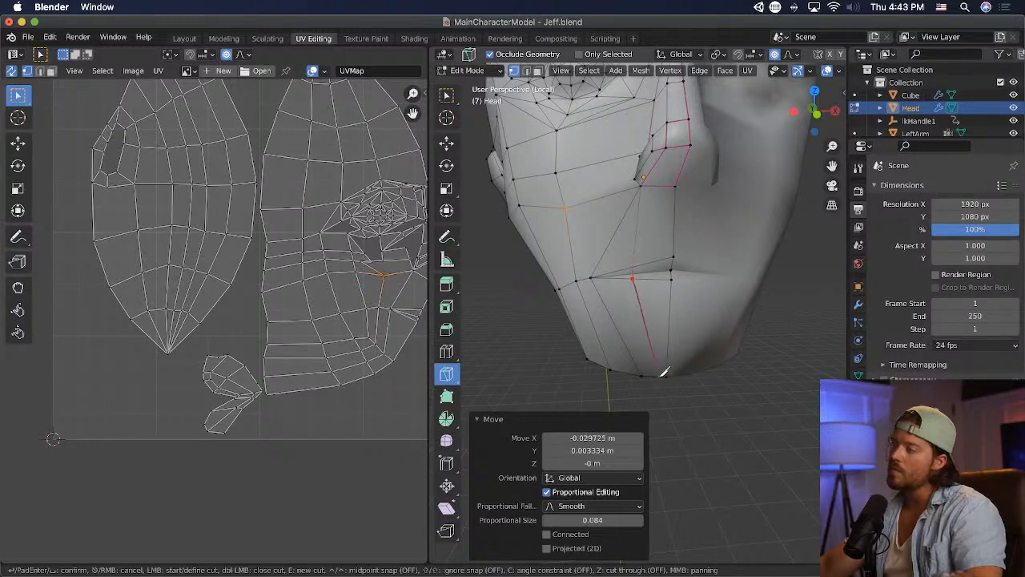
key("Return")
middle_click_drag(691, 365, 704, 342)
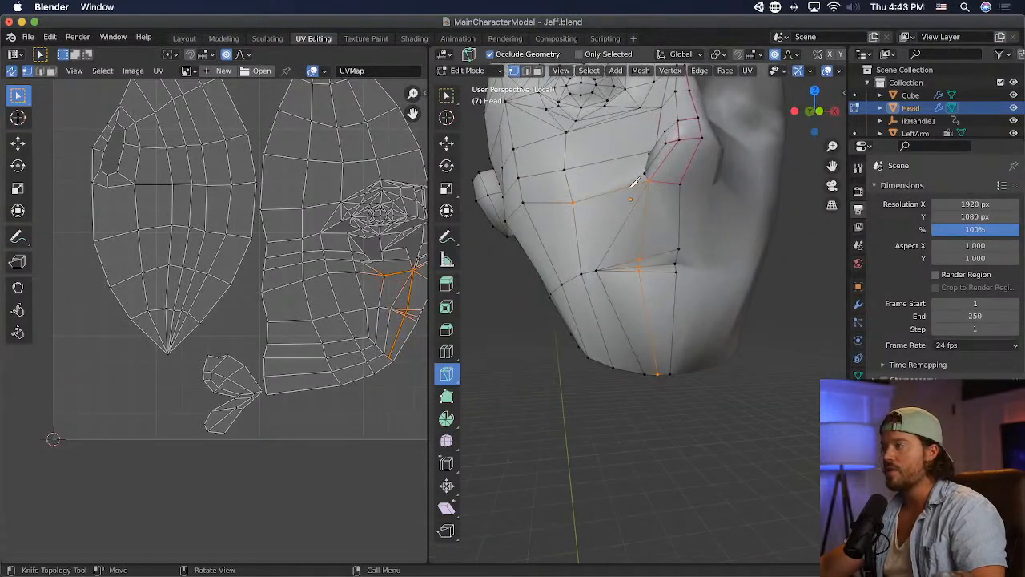
- Knife-cut a new edge line from the mouth corner up the cheek to the area below the inner eye
left_click(597, 269)
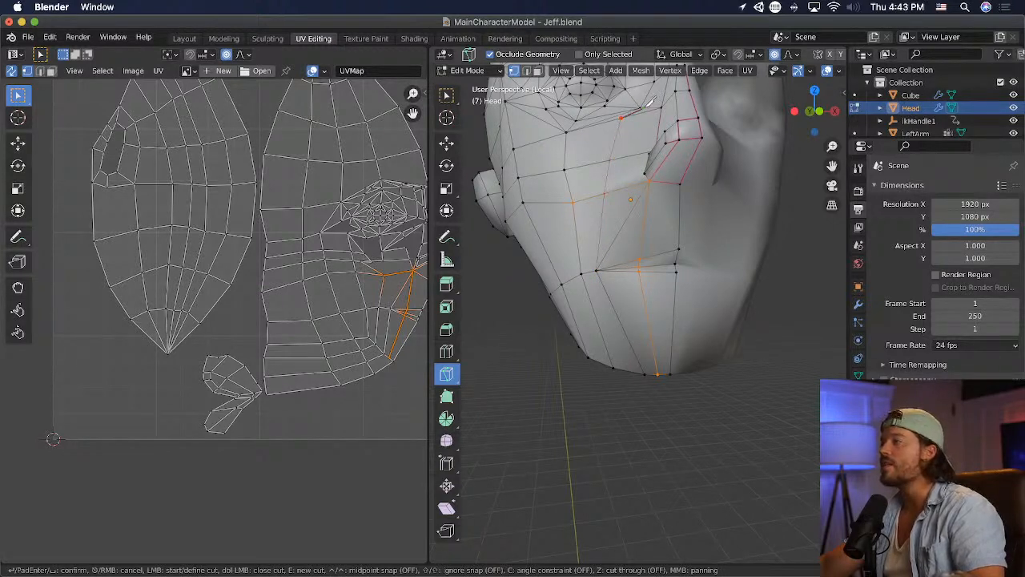
key("Return")
middle_click_drag(643, 105, 650, 190)
scroll(650, 190, "down", 5)
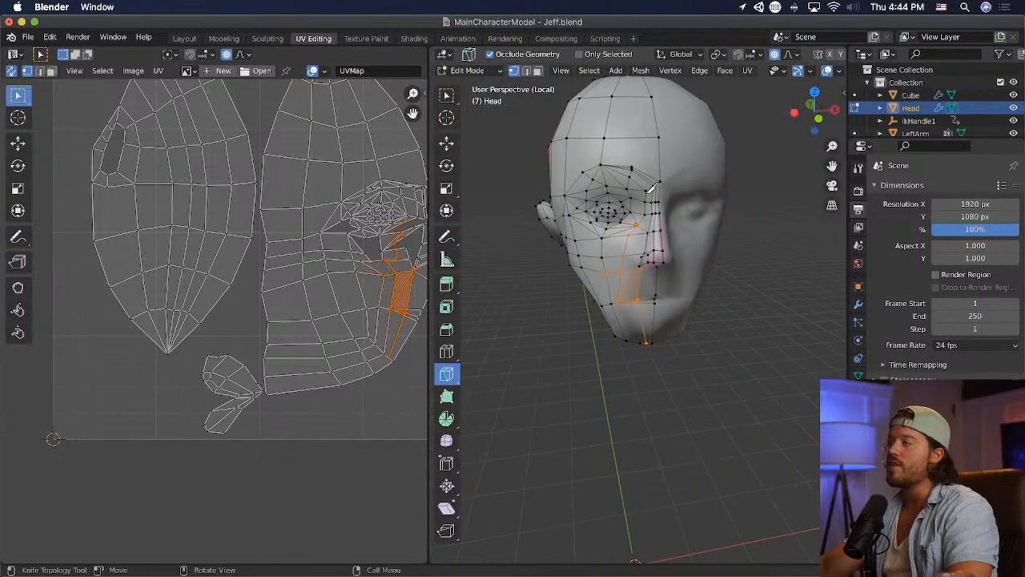
scroll(649, 192, "up", 4)
- Dissolve the two triangular faces between the nostril and the mouth corner into a single face
left_click(446, 96)
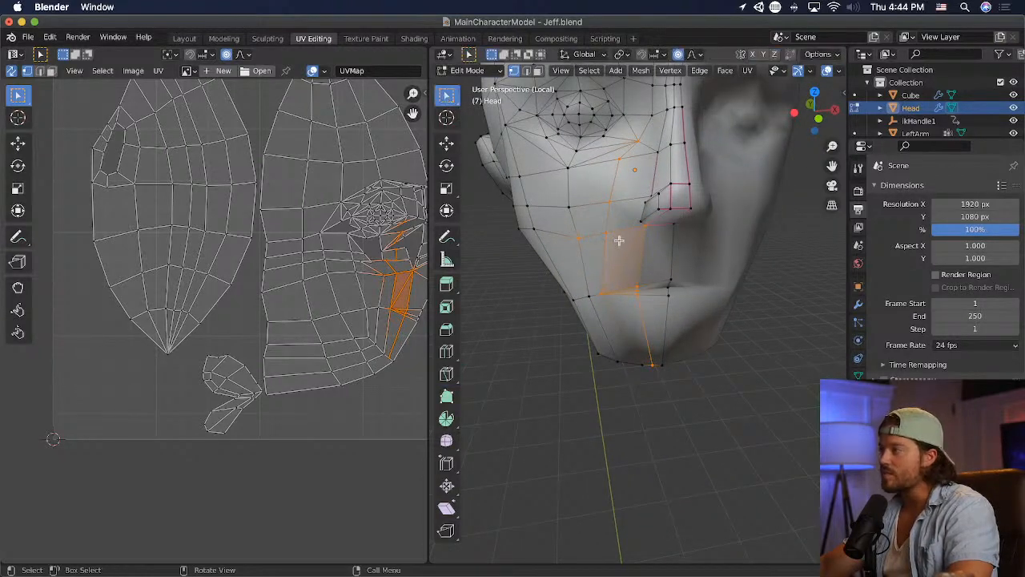
key("alt+a")
scroll(623, 257, "up", 2)
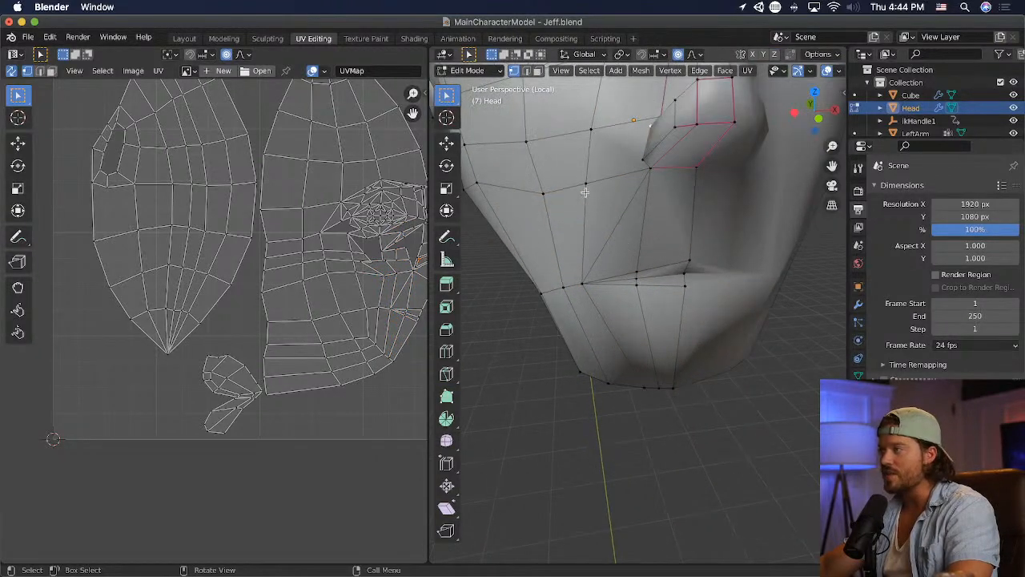
left_click(618, 224)
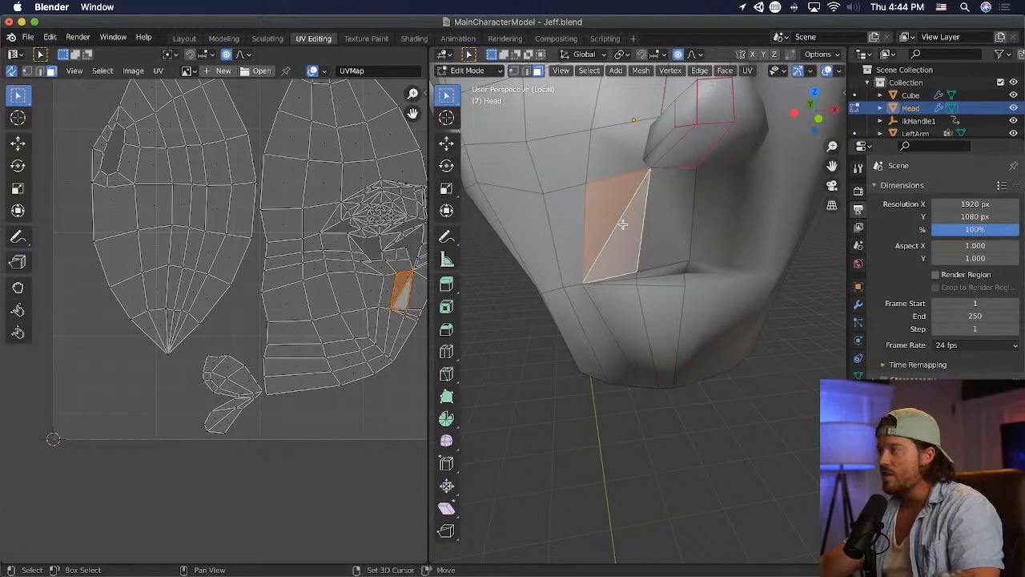
key("x")
left_click(622, 220)
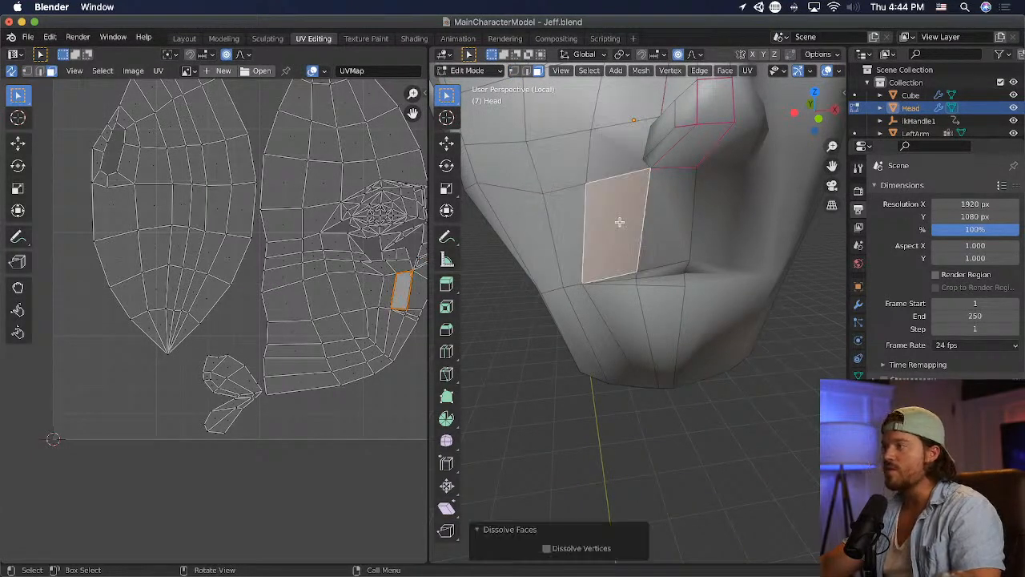
middle_click_drag(622, 221, 617, 158)
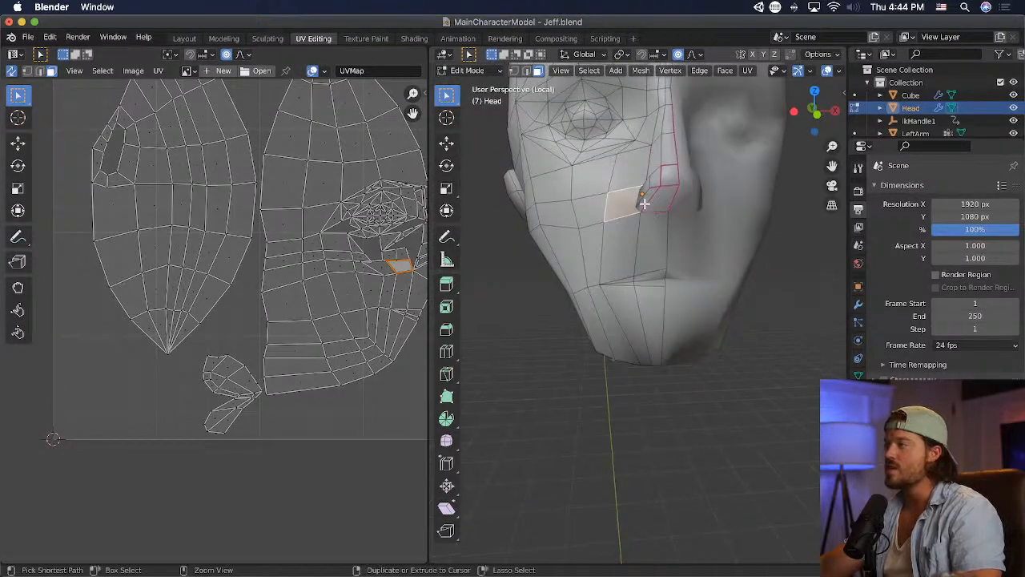
- Save the file and reposition the mouth-corner vertex about -0.016 m in X
key("super+s")
key("alt+a")
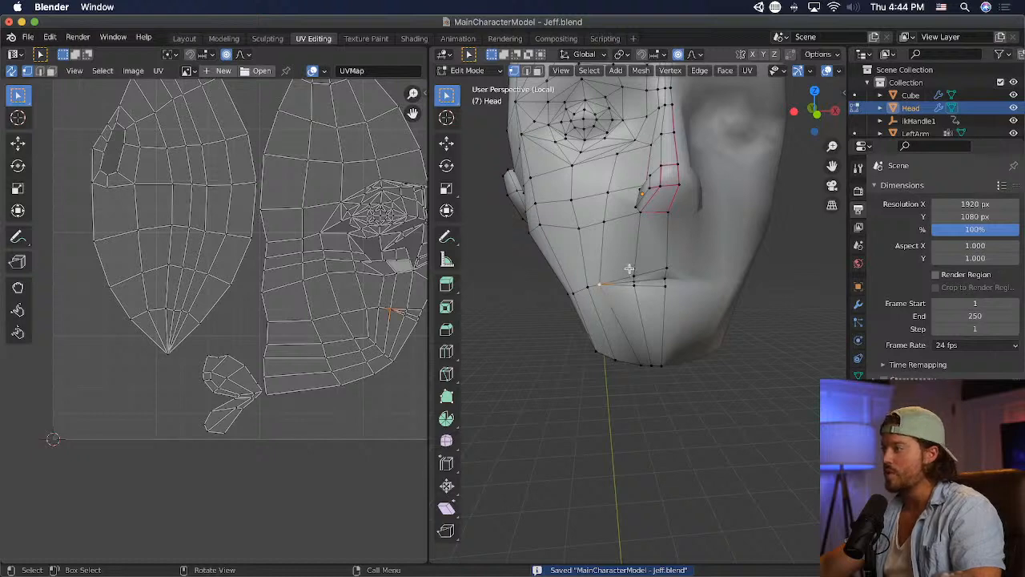
key("g")
left_click_drag(628, 269, 604, 287)
left_click(642, 295)
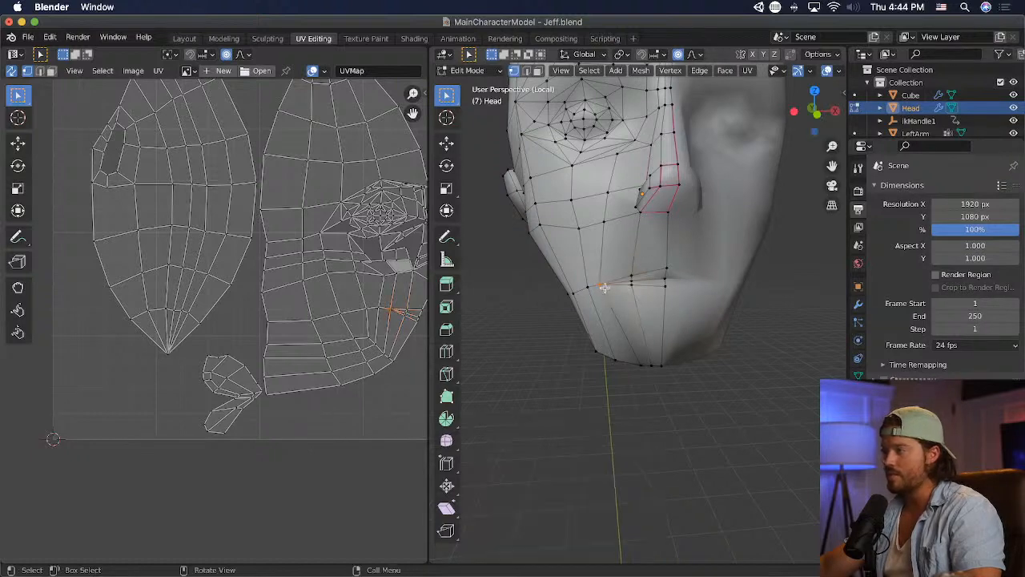
key("g")
left_click(595, 253)
middle_click_drag(634, 186, 677, 154)
middle_click_drag(634, 192, 674, 205)
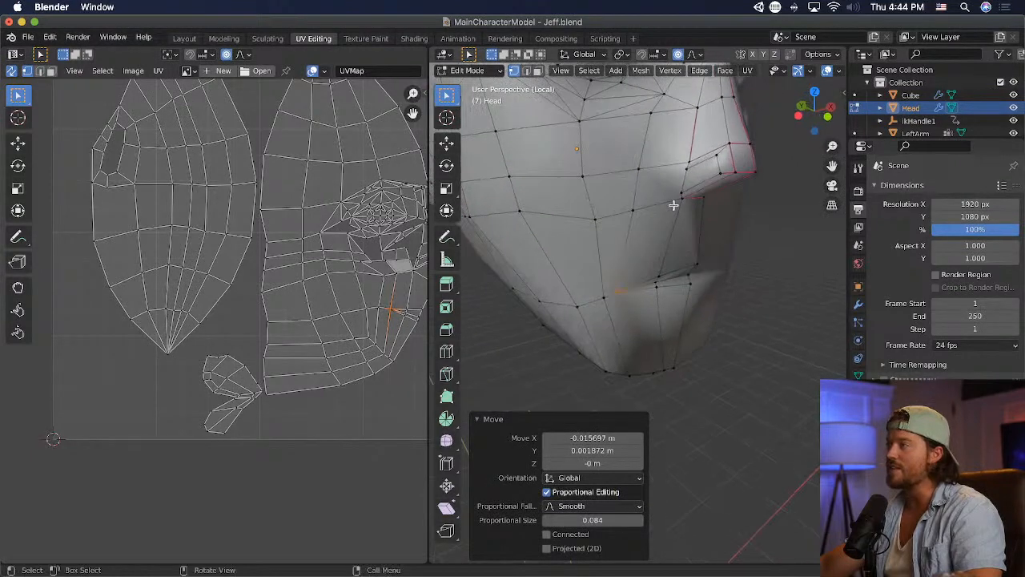
- Knife-cut an edge from the outer nostril corner to the cheek vertex above the mouth corner, and save the file
left_click(447, 374)
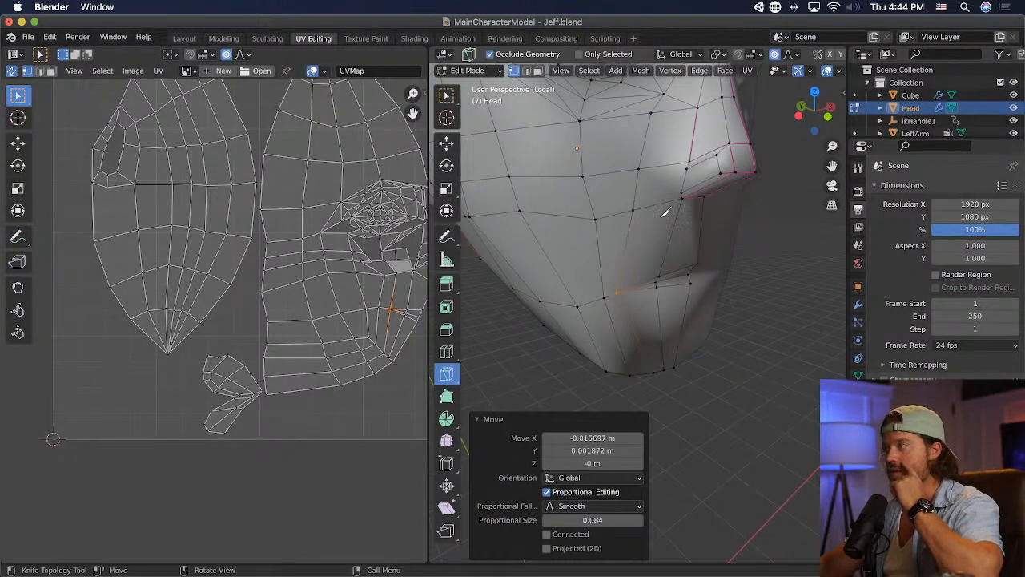
left_click(685, 166)
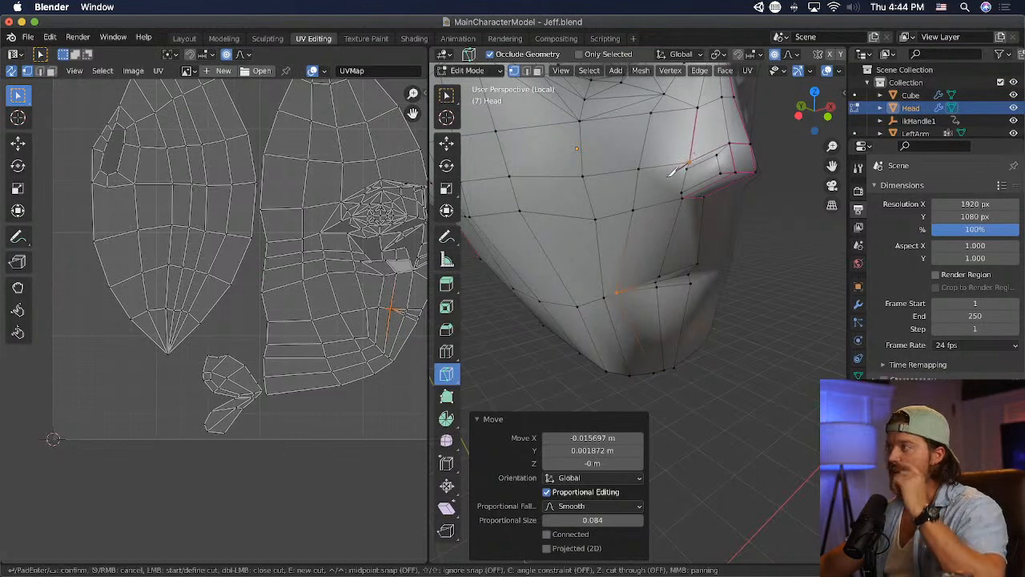
middle_click_drag(638, 205, 533, 144)
key("Return")
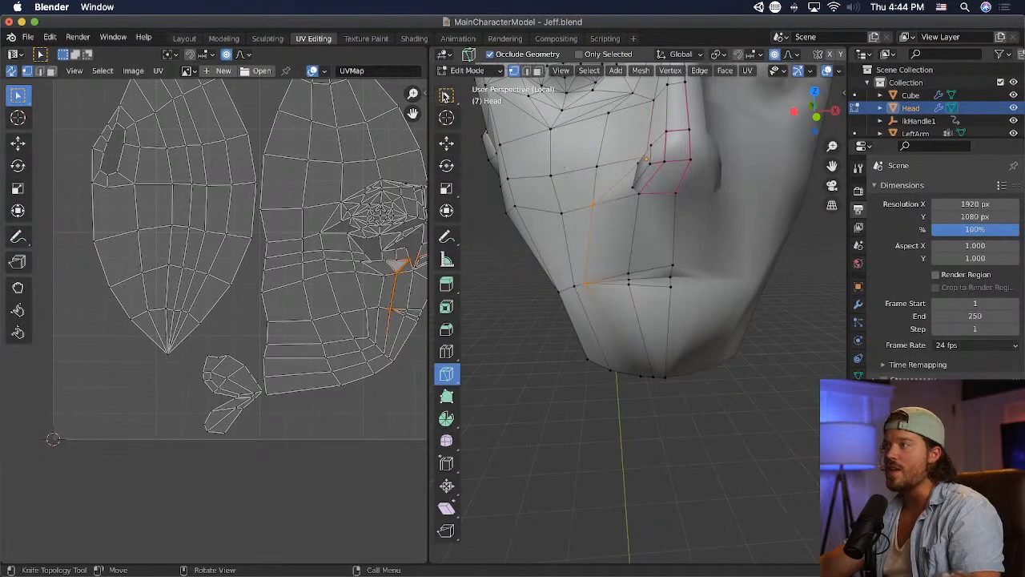
left_click(445, 96)
mouse_move(625, 201)
middle_mouse_down()
mouse_move(647, 221)
mouse_move(725, 235)
mouse_move(626, 194)
middle_mouse_up()
key("super+s")
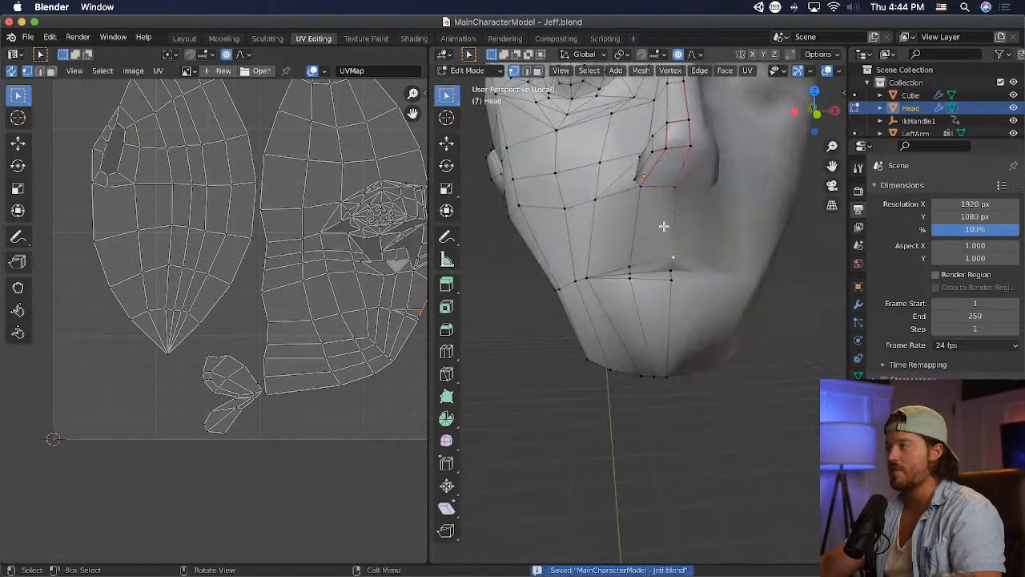
- Reposition the vertices along the chin's lower edge, raising the one below the mouth corner about 0.011 m in Z, and save
key("g")
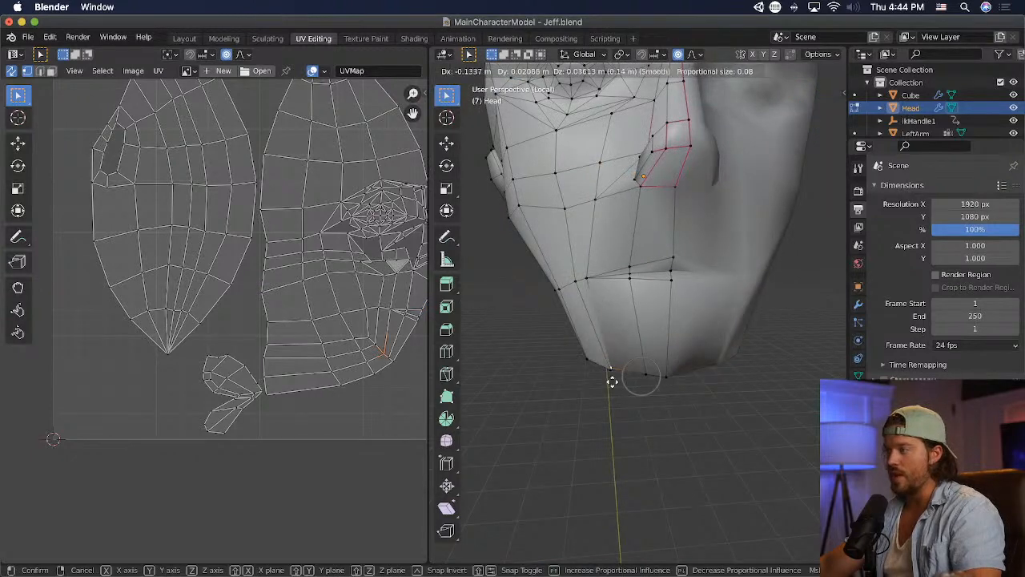
left_click(622, 384)
middle_click_drag(622, 384, 572, 371)
left_click(646, 372)
key("g")
left_click(655, 375)
key("super+s")
- Switch to Unity and examine the updated face on the character both close up and from a distance
key("super+Tab")
key("super+Tab")
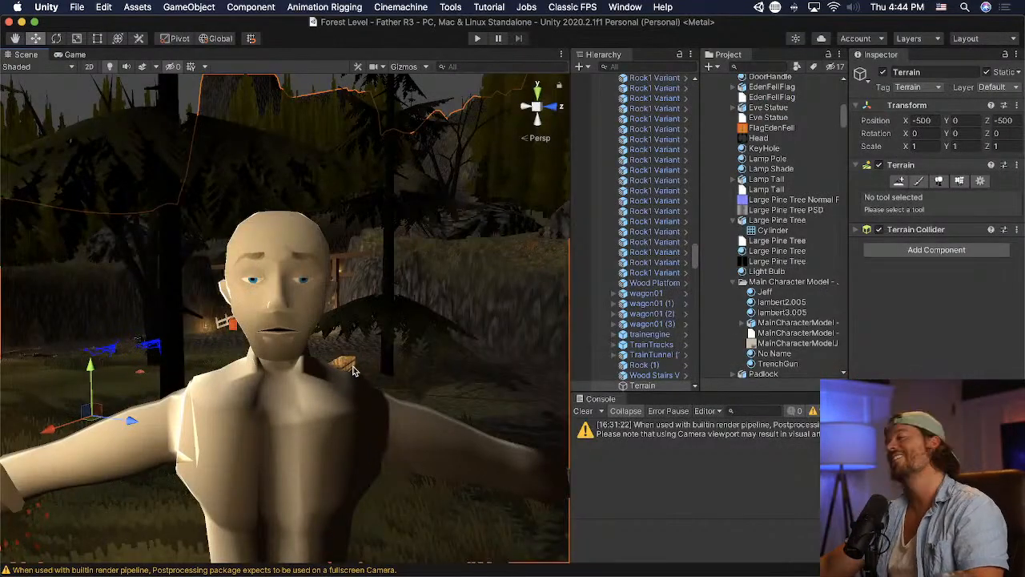
scroll(352, 369, "down", 10)
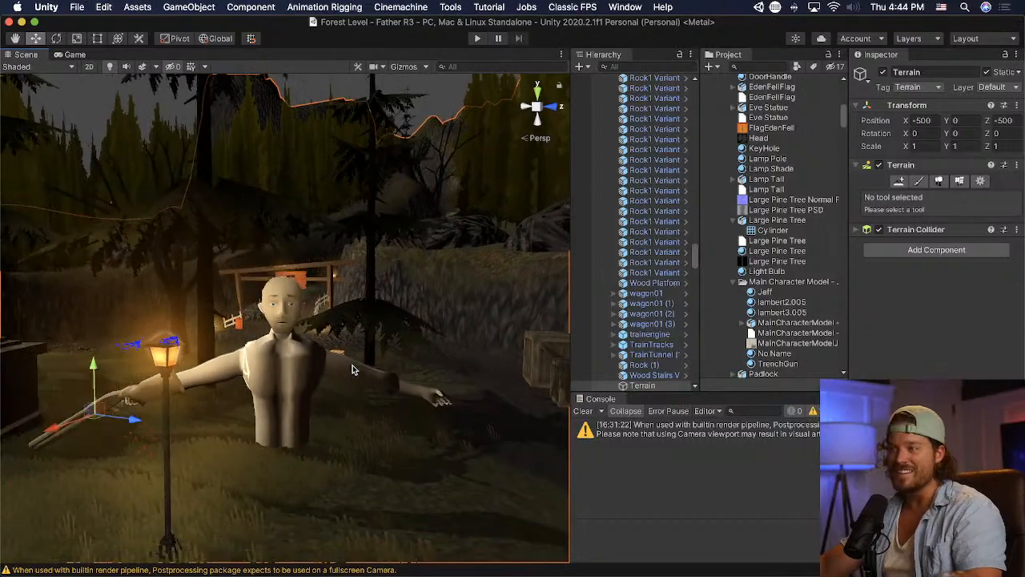
scroll(351, 367, "up", 10)
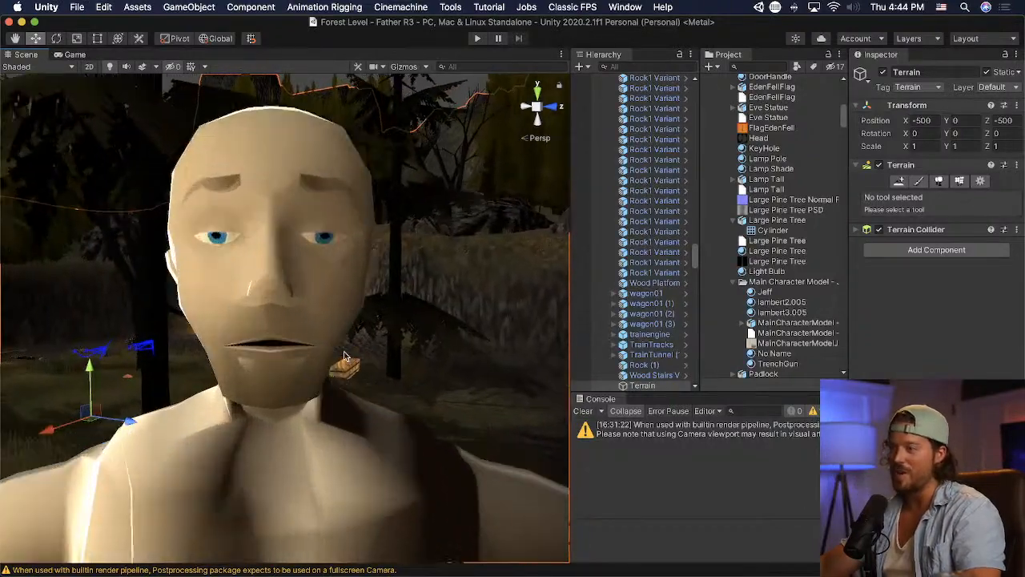
scroll(345, 356, "down", 10)
- Switch to Blender, move the mouth-corner vertex inward about 0.029 m in X and 0.005 m in Z, and save
key("super+Tab")
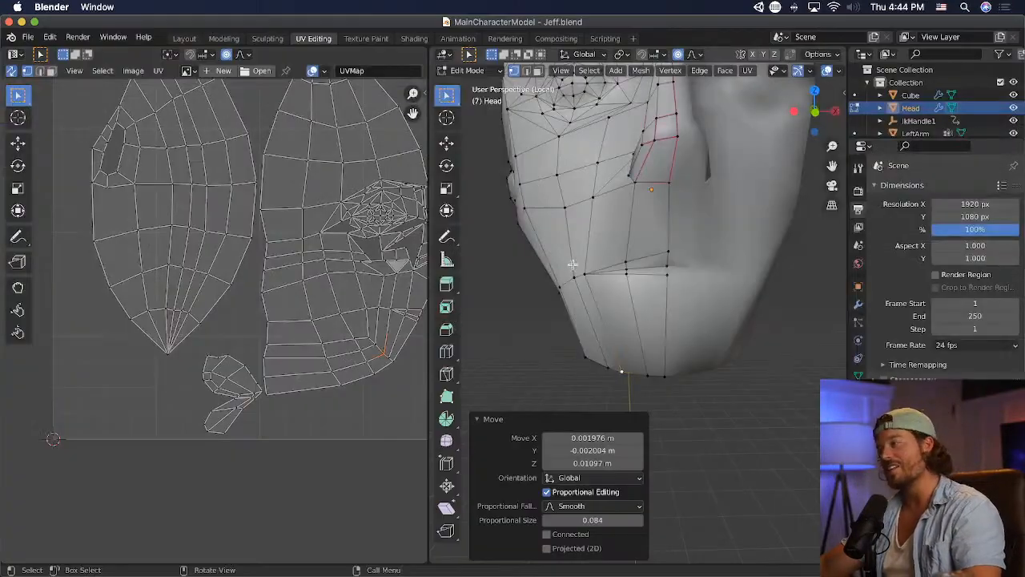
left_click_drag(585, 269, 589, 272)
key("g")
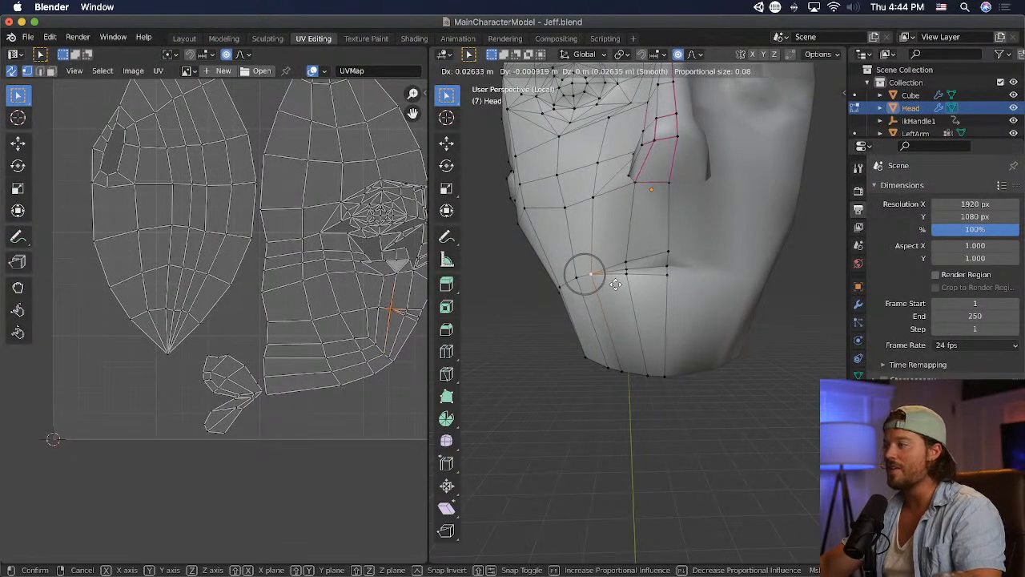
left_click(629, 286)
key("super+s")
- Switch to Unity and compare how the narrowed mouth and face read from near and far
key("super+Tab")
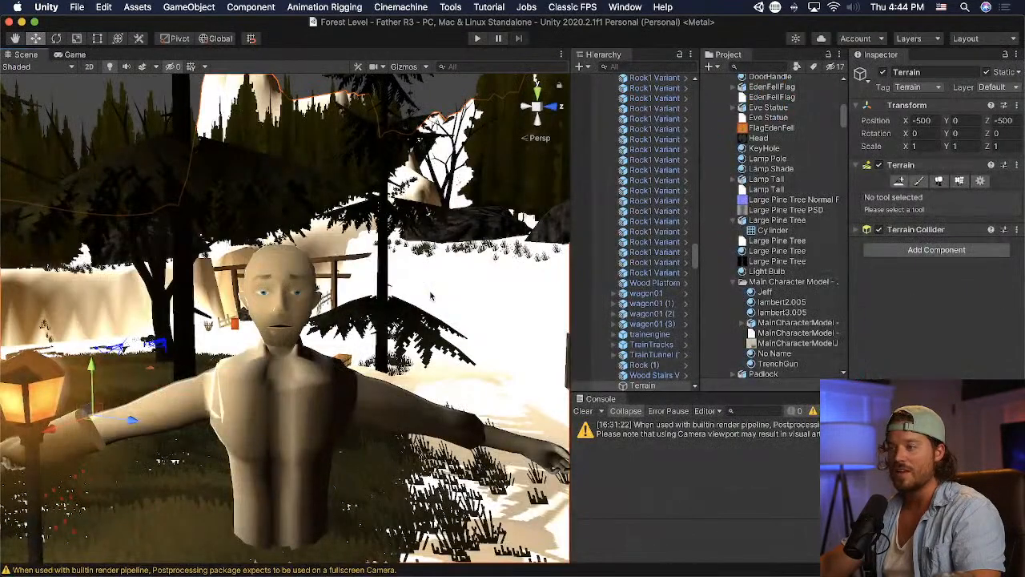
mouse_move(304, 295)
middle_mouse_down()
mouse_move(324, 297)
mouse_move(295, 295)
middle_mouse_up()
scroll(323, 297, "up", 3)
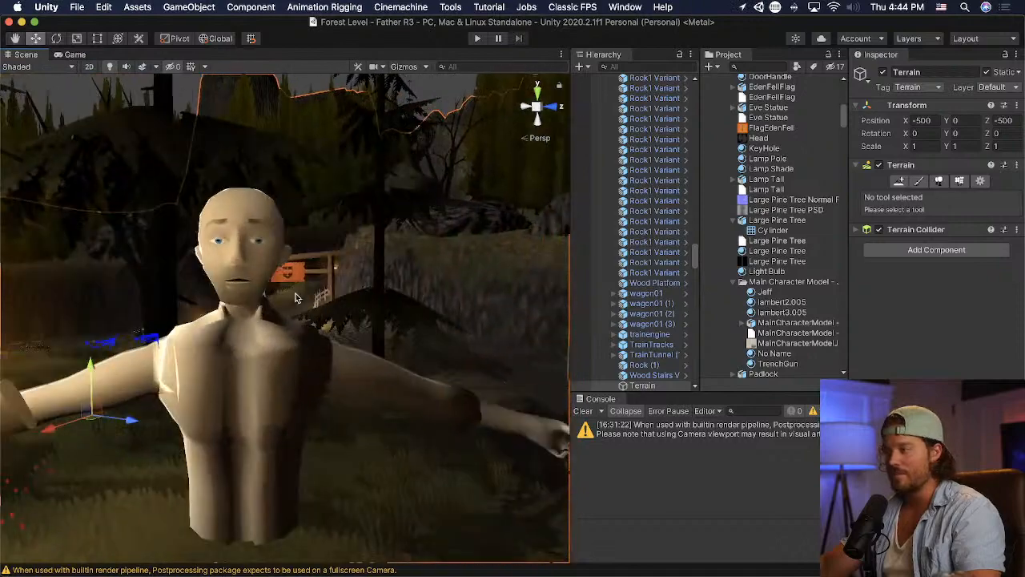
scroll(287, 298, "up", 3)
scroll(287, 299, "up", 2)
scroll(277, 308, "down", 6)
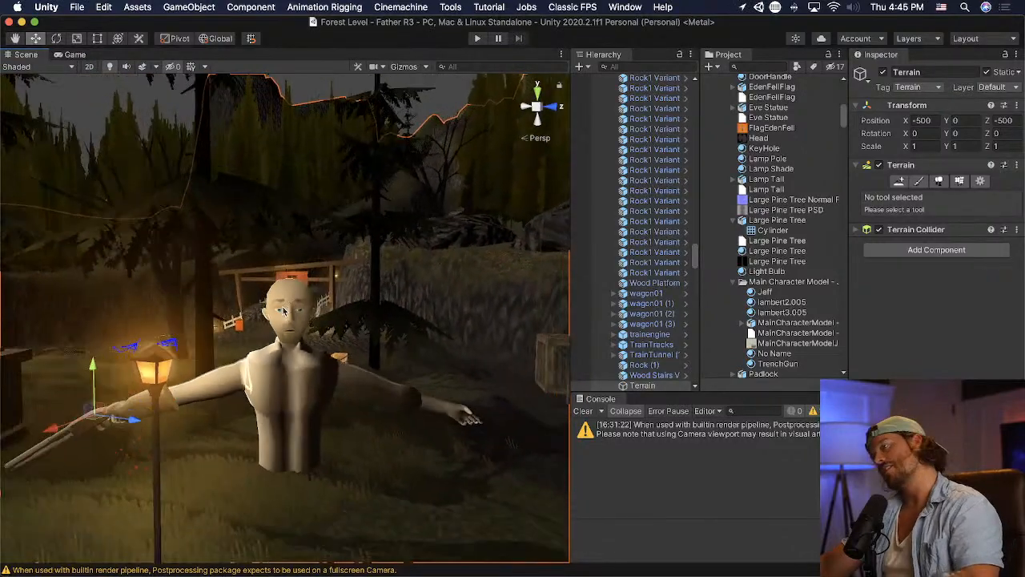
scroll(270, 313, "down", 4)
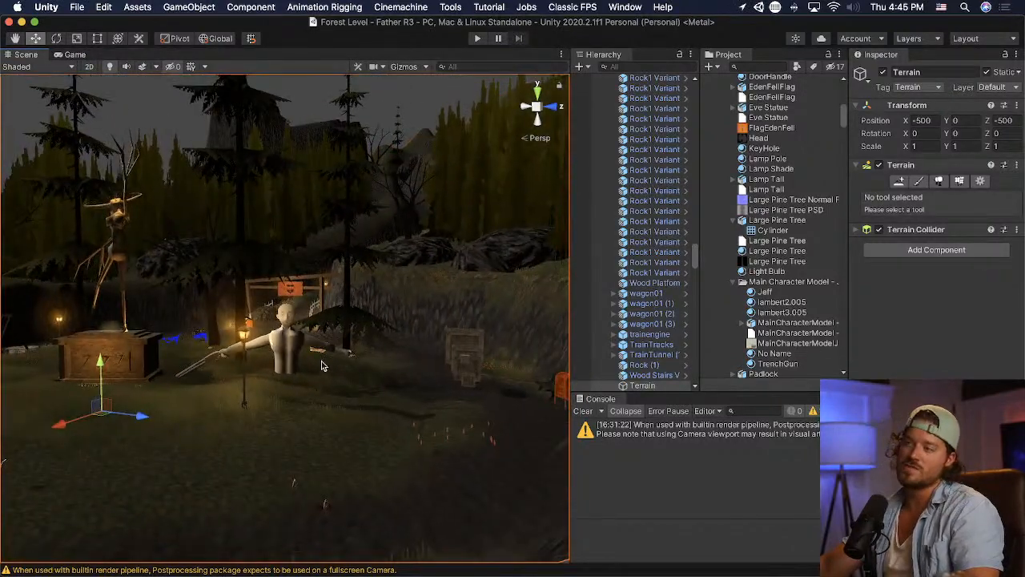
scroll(321, 365, "up", 8)
scroll(322, 360, "down", 5)
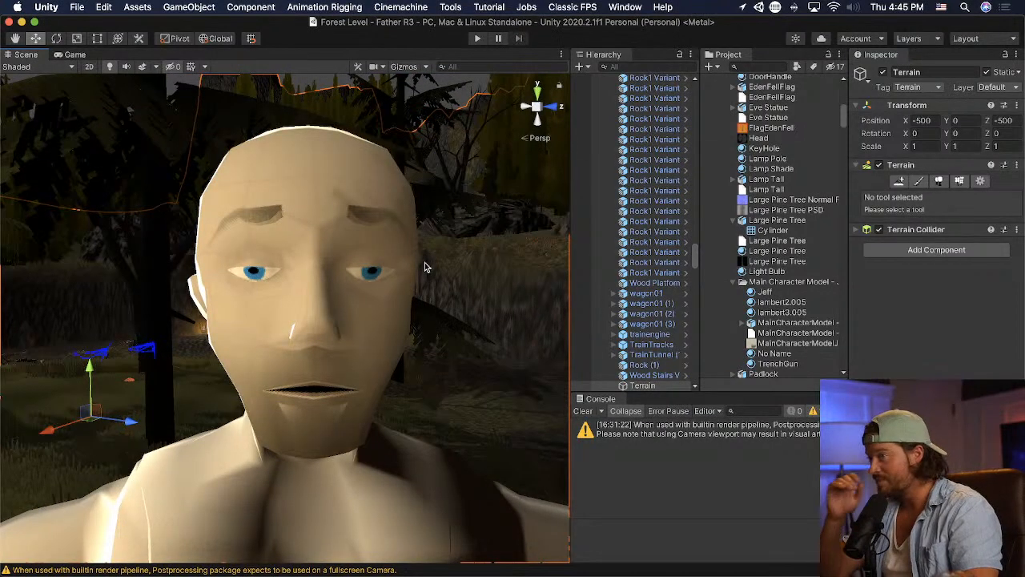
- Switch to Blender and lower the nose-tip vertices about 0.047 m along Z in the front view
key("super+Tab")
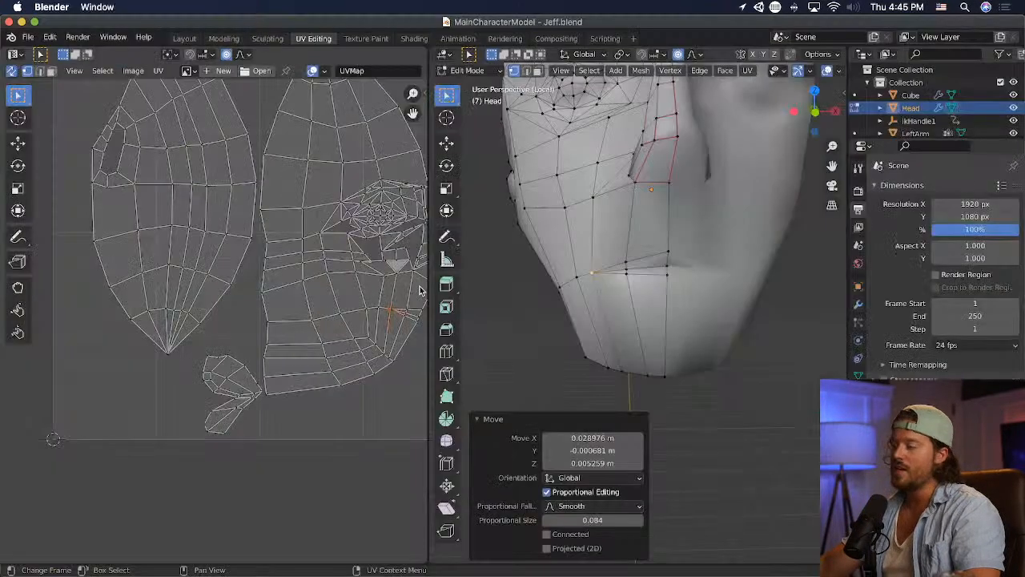
key("super+Tab")
key("super+Tab")
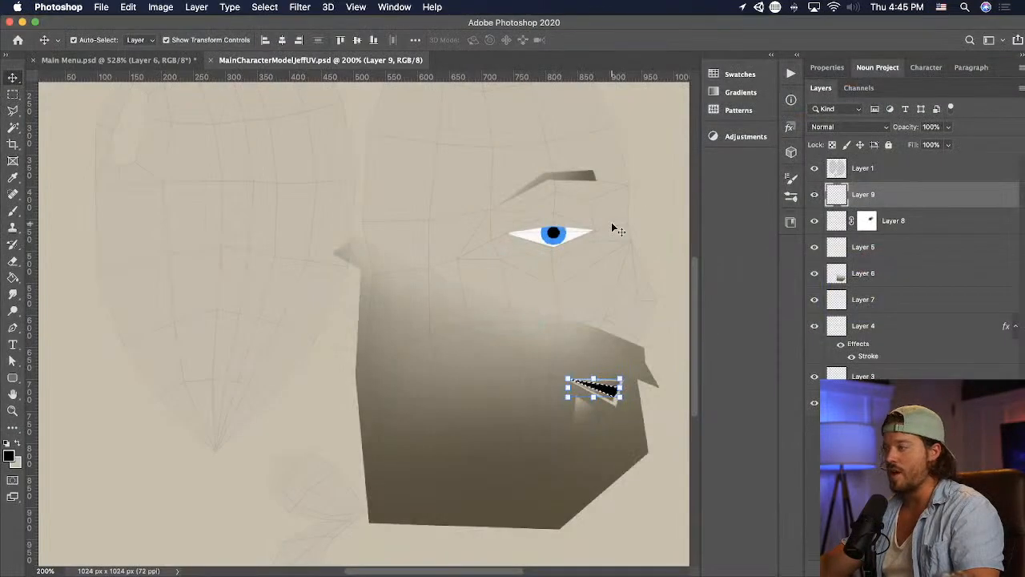
key("super+Tab")
scroll(596, 232, "up", 2)
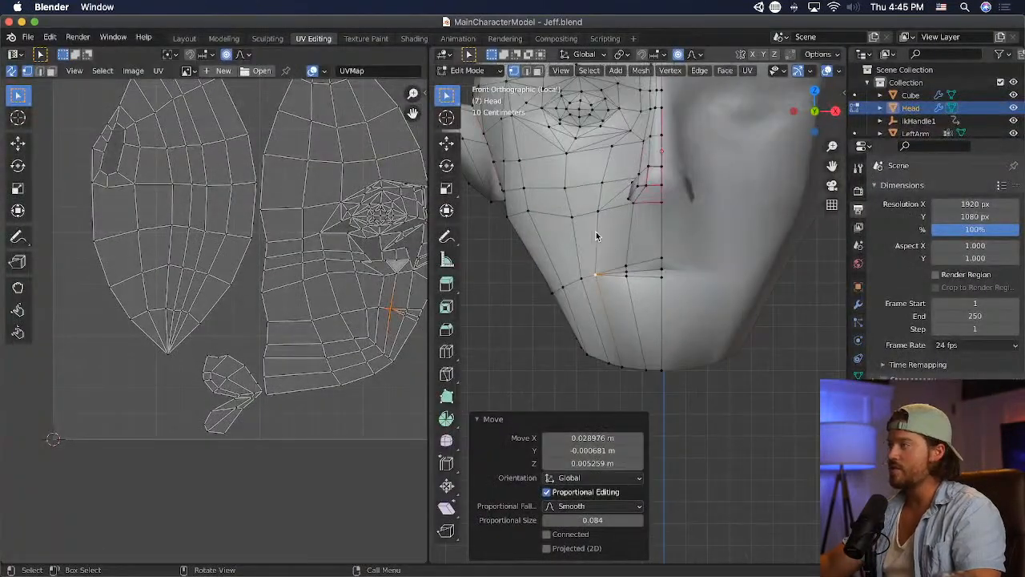
left_click(636, 191)
key("g")
key("z")
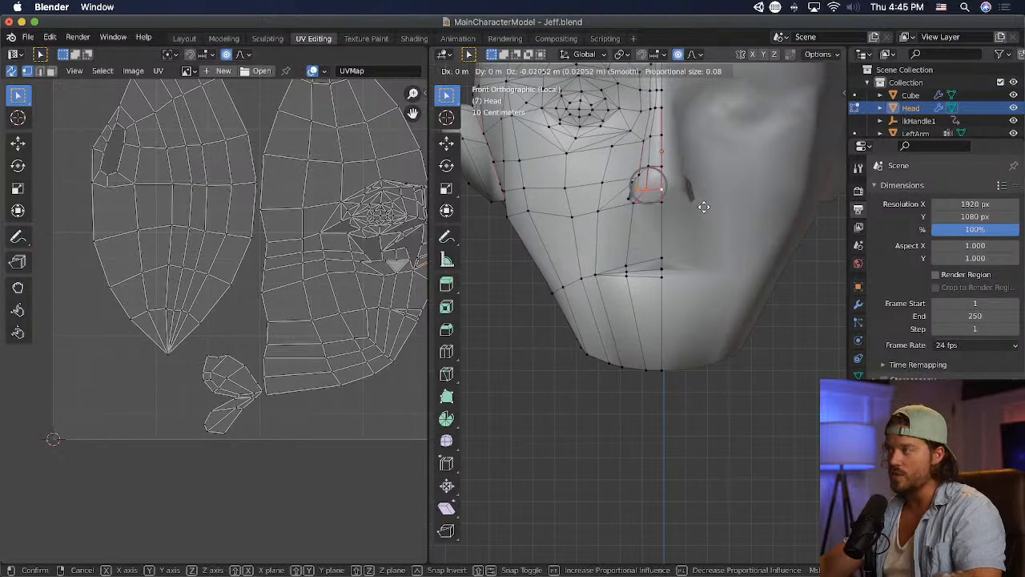
left_click(665, 194)
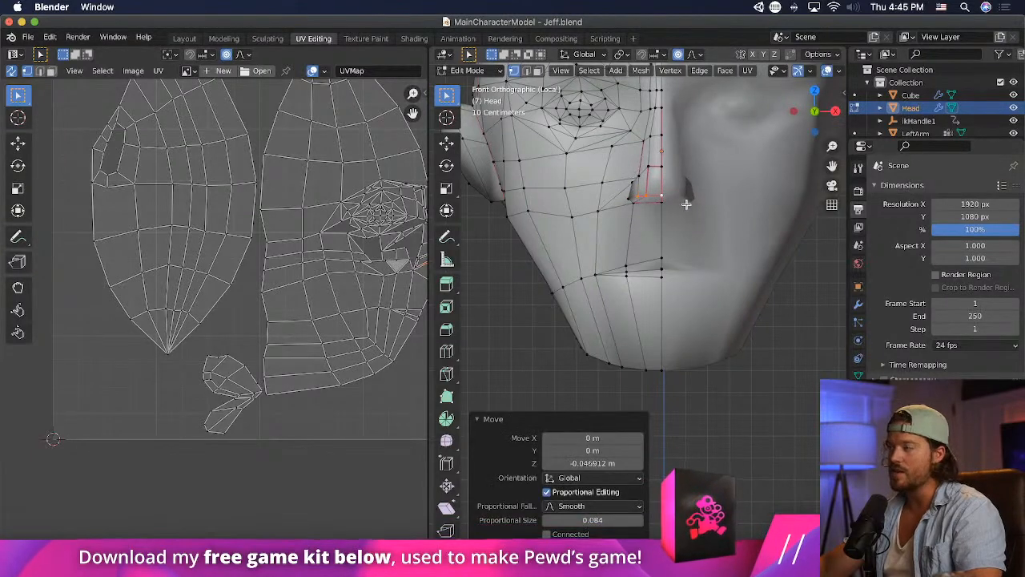
- Switch to Unity and check the lowered nose tip on the character from a distance and close up
key("super+Tab")
key("super+Tab")
key("super+Tab")
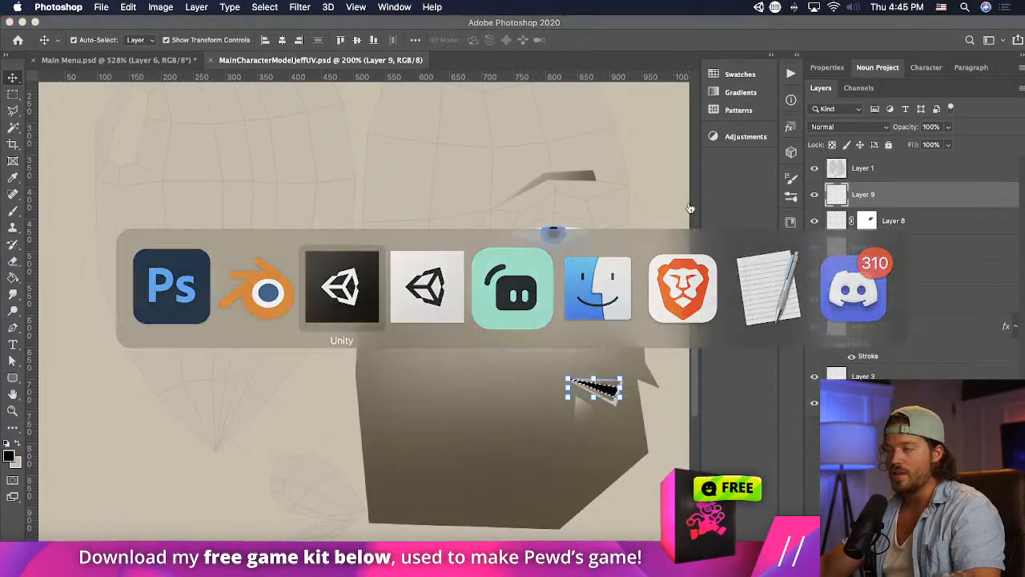
scroll(401, 265, "down", 5)
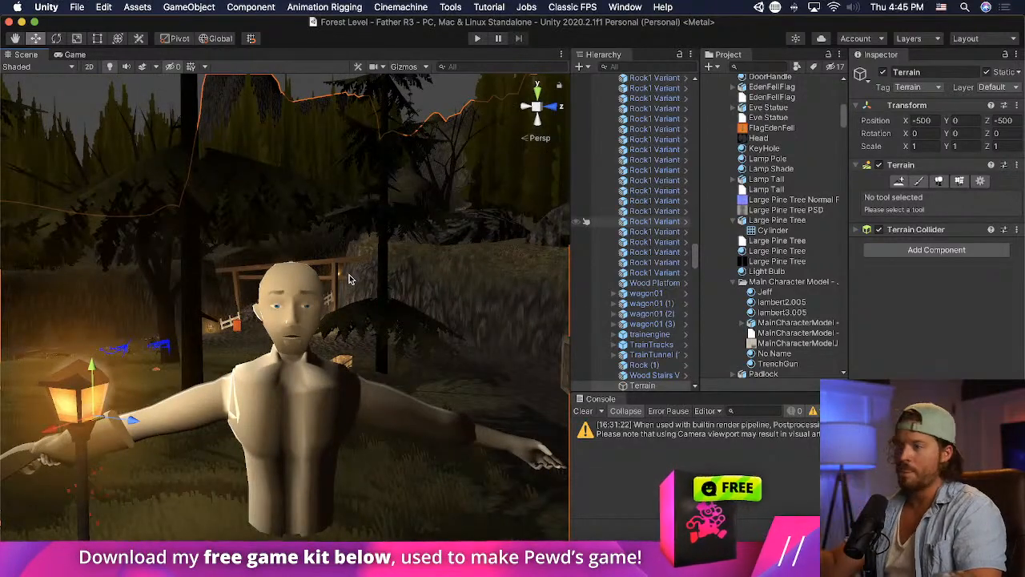
scroll(342, 280, "up", 4)
scroll(338, 281, "up", 3)
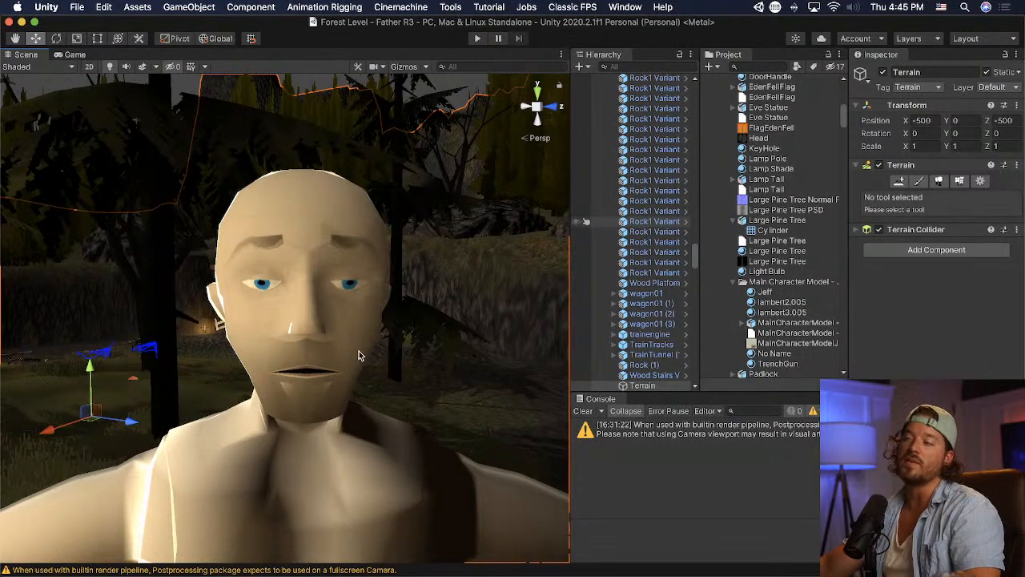
- Switch to Blender, shift the chin vertex beside the centre line outward, and raise the centre chin vertex about 0.026 m in Z
key("super+Tab")
key("super+Tab")
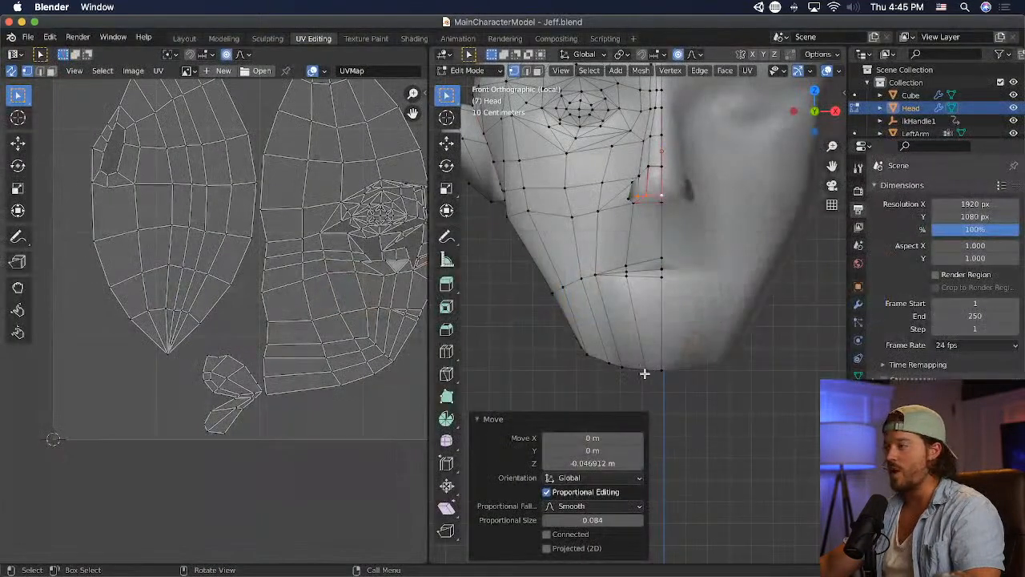
left_click(645, 371)
key("g")
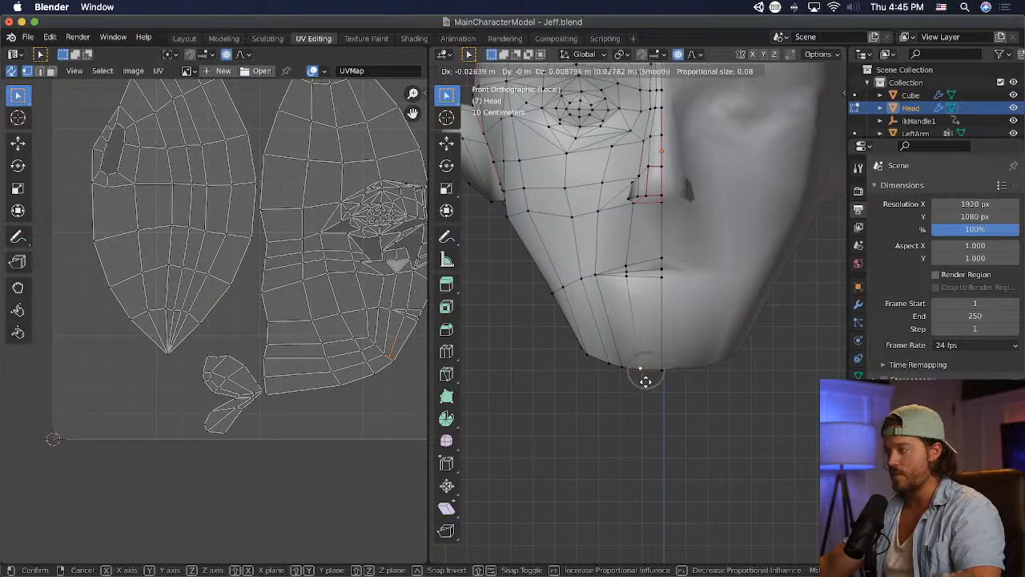
left_click(647, 379)
left_click(667, 374)
key("g")
left_click(673, 370)
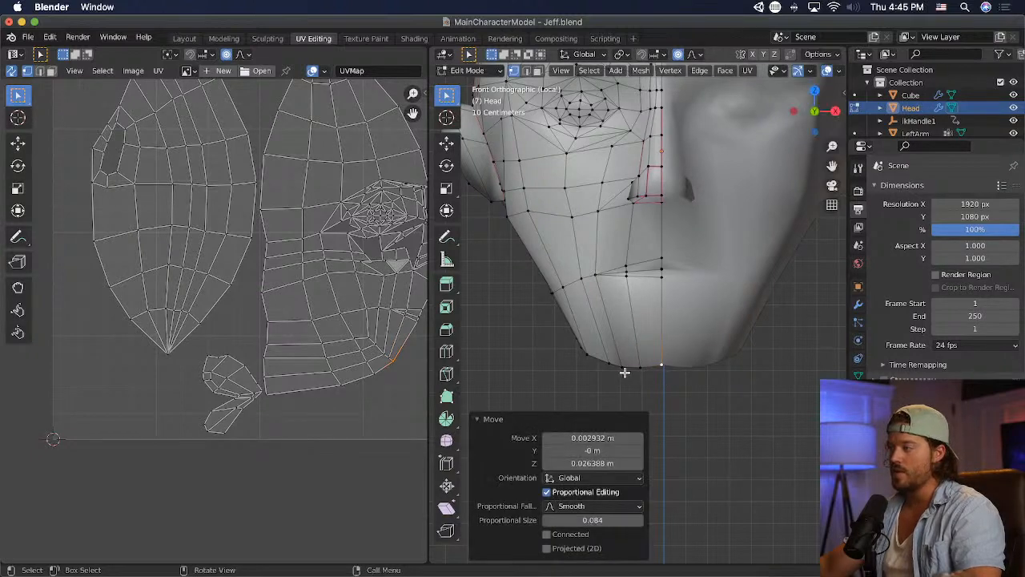
- Adjust the two chin-edge vertices beside the centre line to level out the bottom of the chin
left_click(622, 367)
key("g")
left_click(624, 368)
left_click(640, 371)
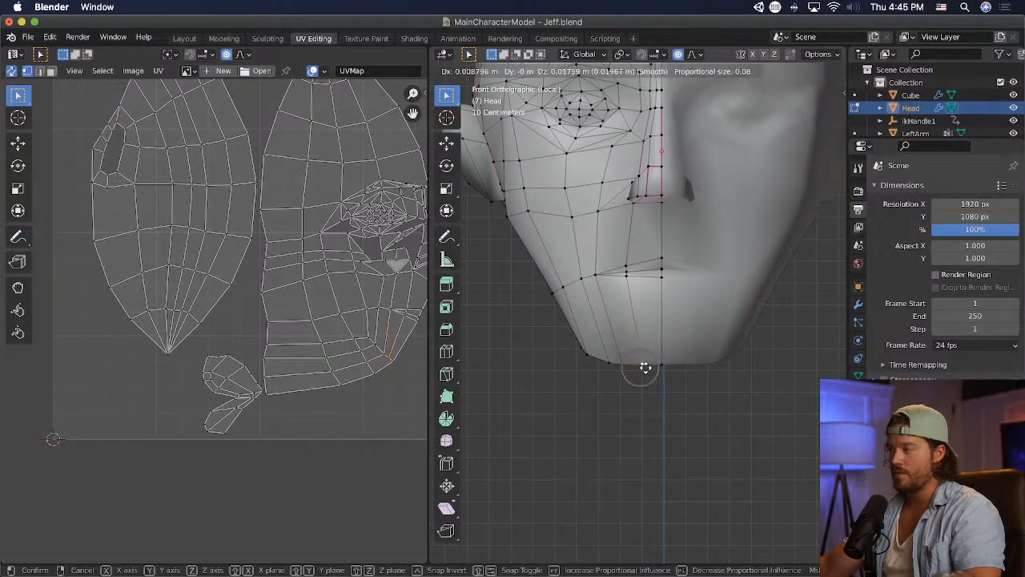
key("g")
left_click(641, 367)
- Switch to Unity and inspect the character's head and chin from the front, the side and a distance
key("super+Tab")
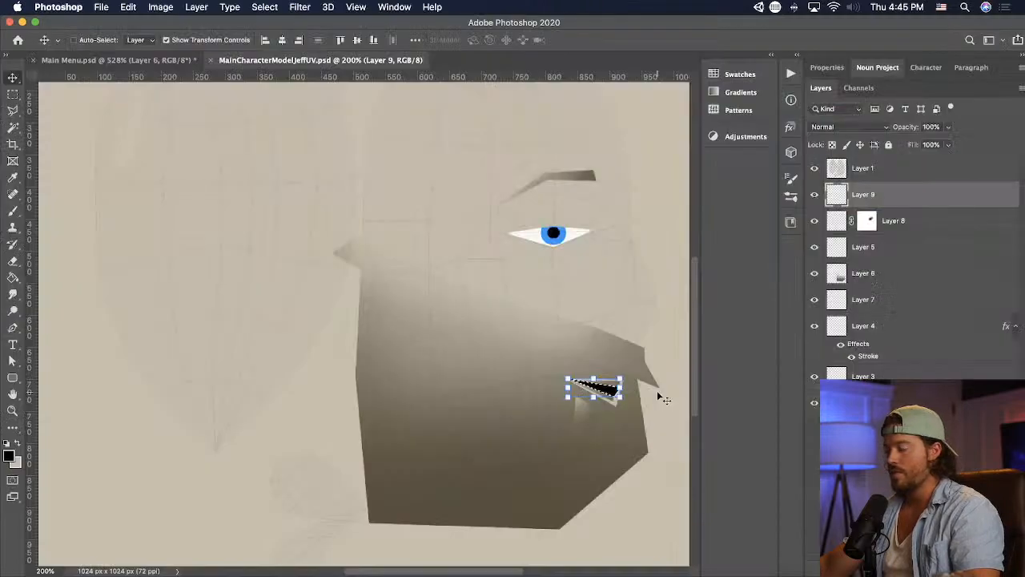
key("super+Tab")
key("super+Tab")
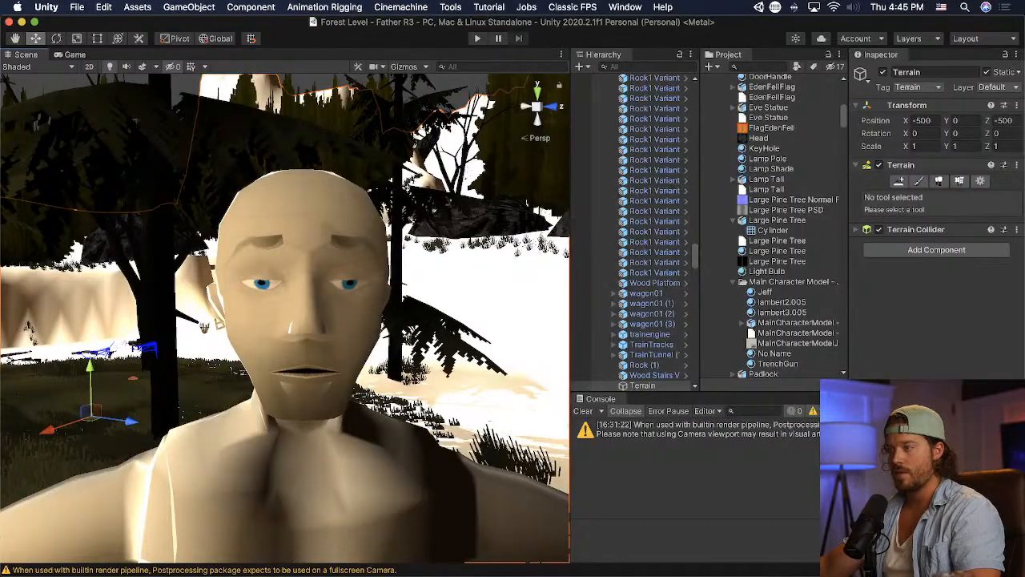
scroll(369, 350, "down", 3)
middle_click_drag(369, 351, 366, 343)
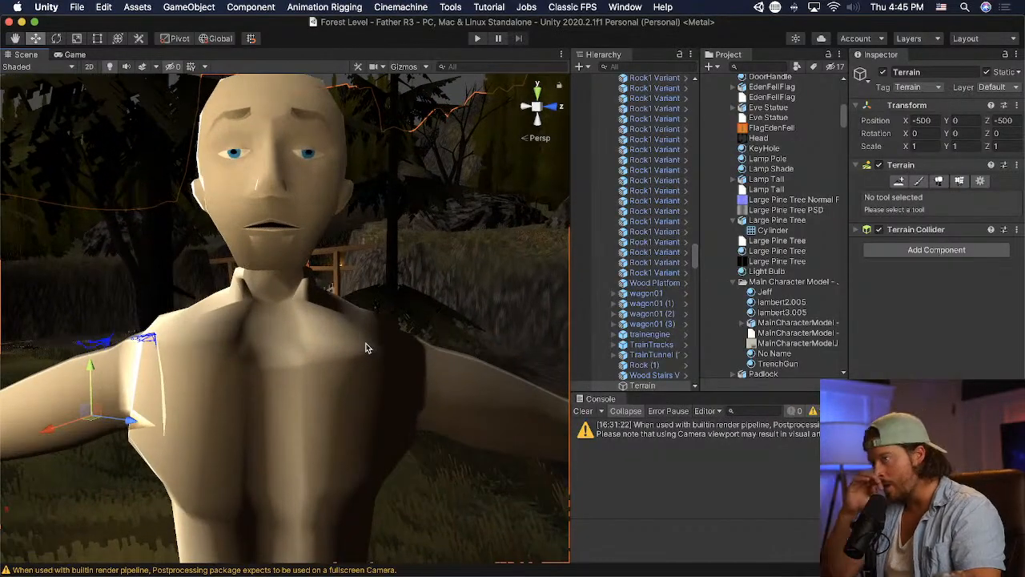
scroll(352, 346, "down", 4)
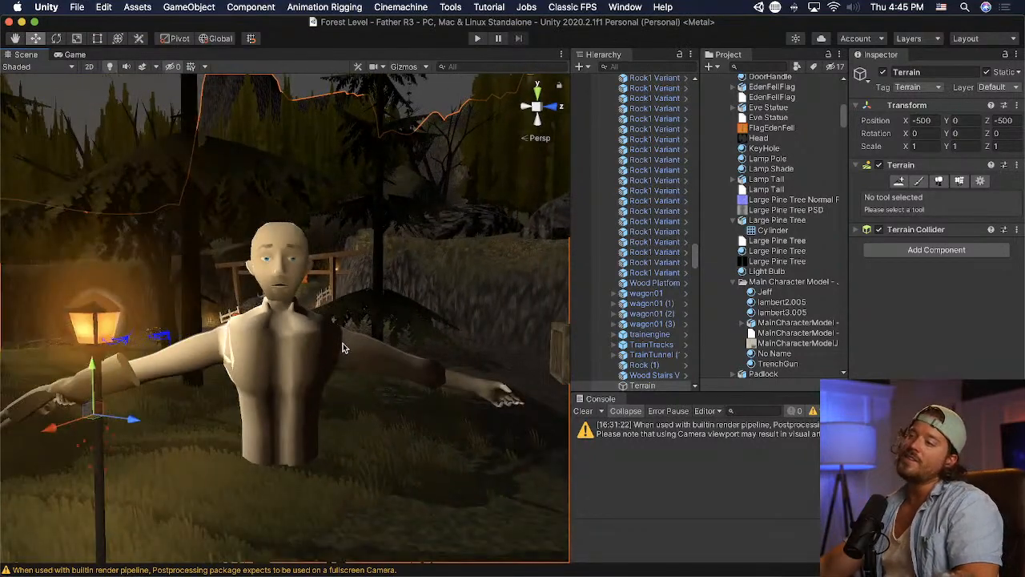
left_click_drag(288, 328, 359, 332, "alt")
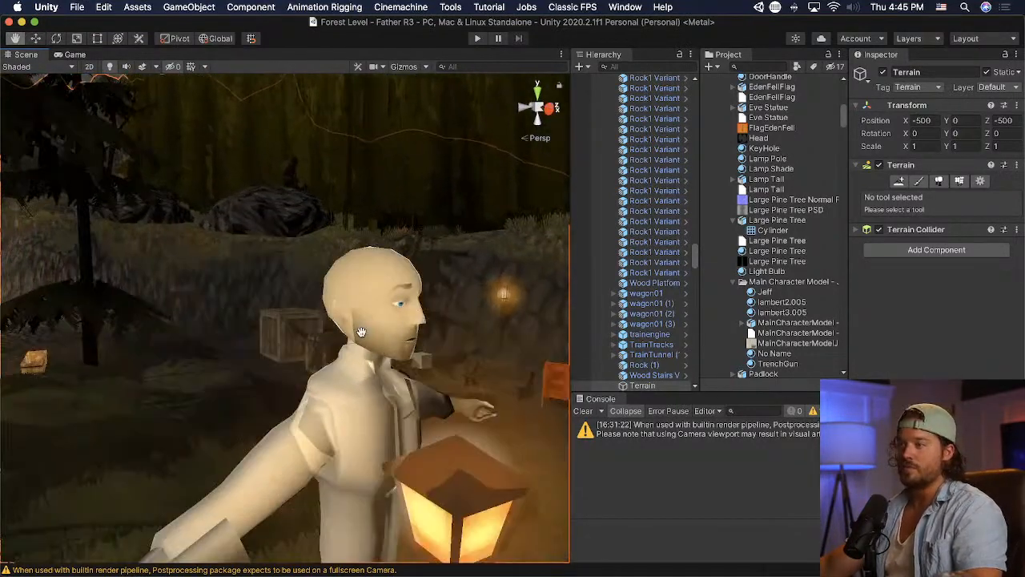
scroll(429, 341, "up", 1)
scroll(428, 341, "up", 3)
left_click_drag(236, 323, 376, 331, "alt")
scroll(376, 332, "up", 2)
middle_click_drag(333, 340, 320, 315)
left_click_drag(320, 316, 49, 342, "alt")
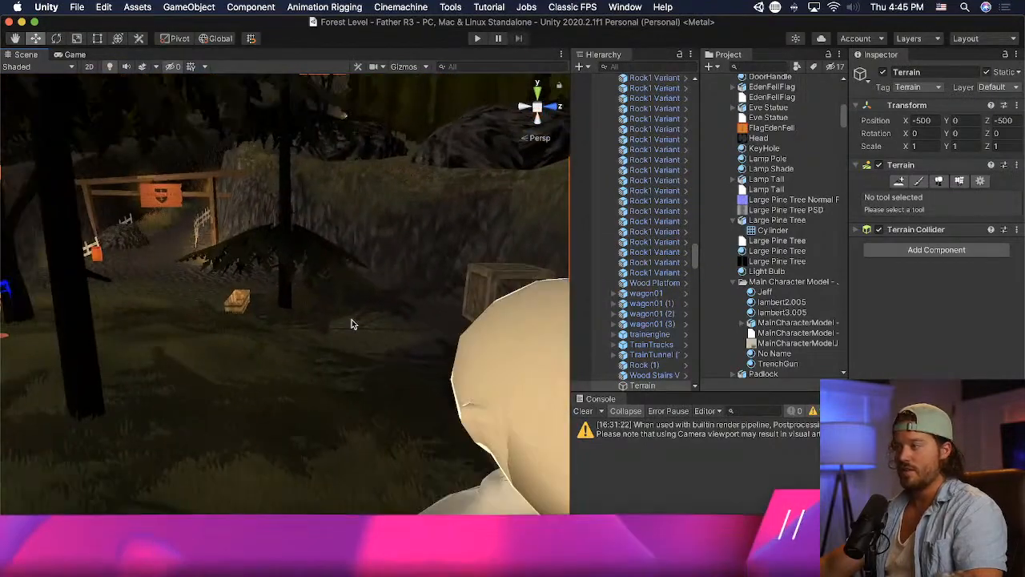
middle_click_drag(352, 323, 325, 312)
left_click_drag(325, 311, 232, 278, "alt")
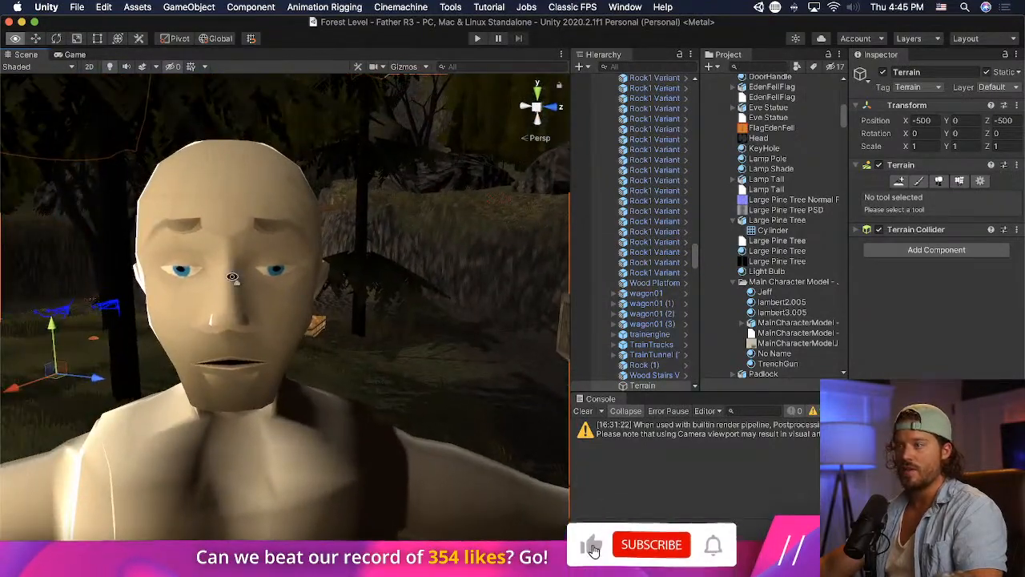
- Select the Head object in the scene and examine the face up close from the front
left_click(232, 279)
left_click(231, 280)
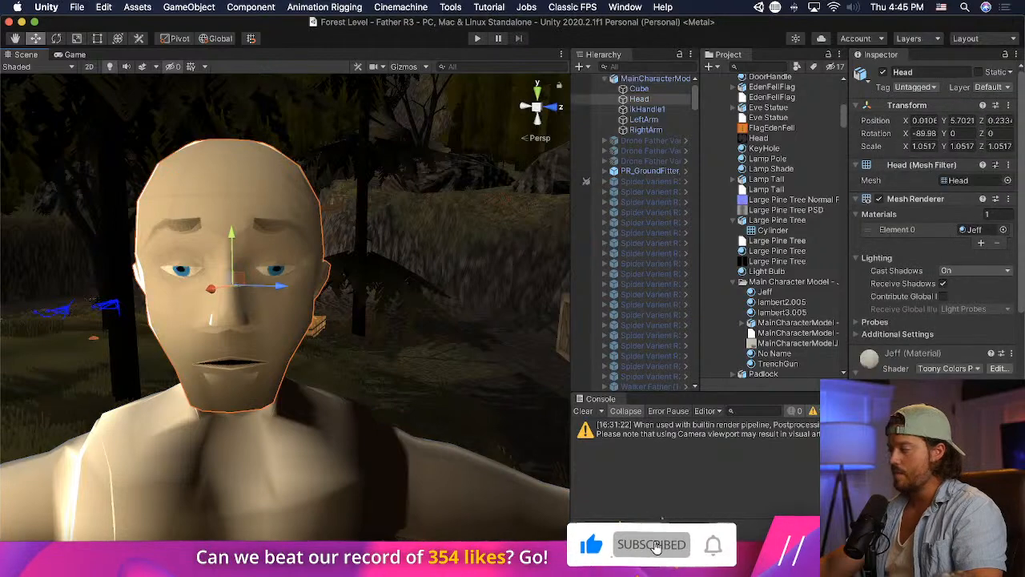
right_click_drag(350, 297, 313, 292)
scroll(316, 290, "up", 3)
key("d")
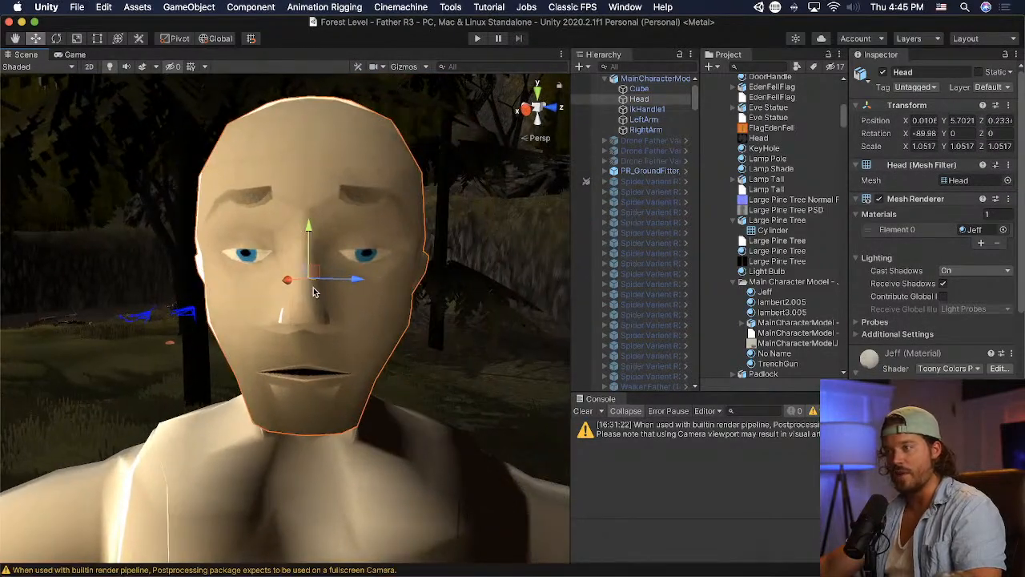
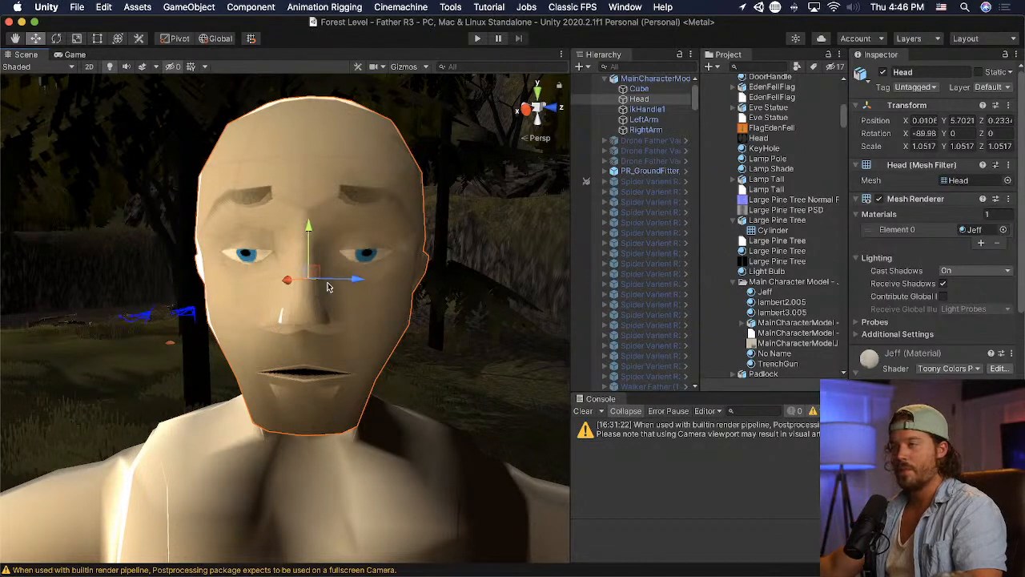
- Switch to Blender and merge the two close vertices on the upper brow of the head at their center
key("super+Tab")
key("super+Tab")
key("super+Tab")
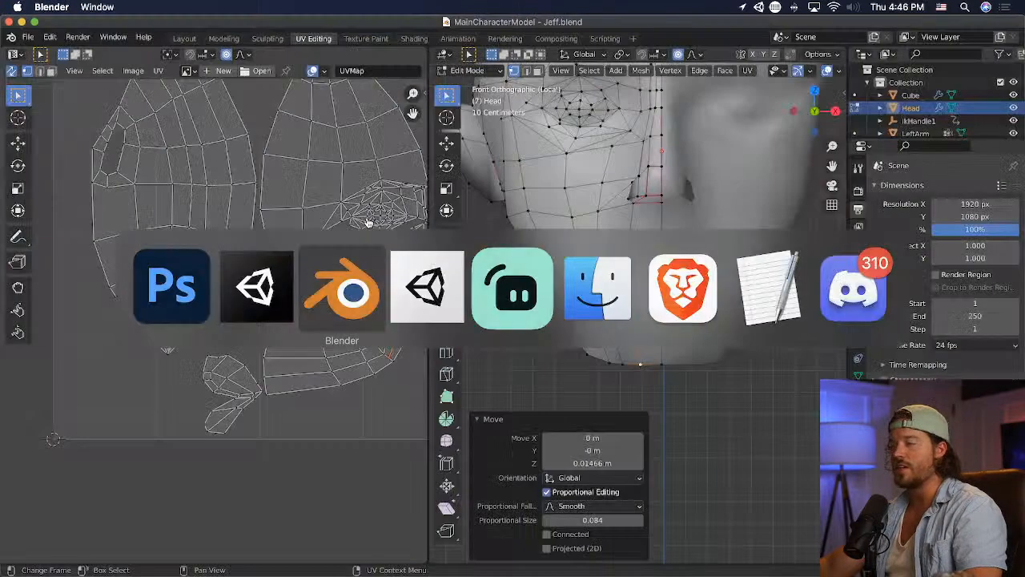
middle_click_drag(513, 199, 578, 184)
middle_click_drag(605, 336, 723, 272)
left_click(675, 189)
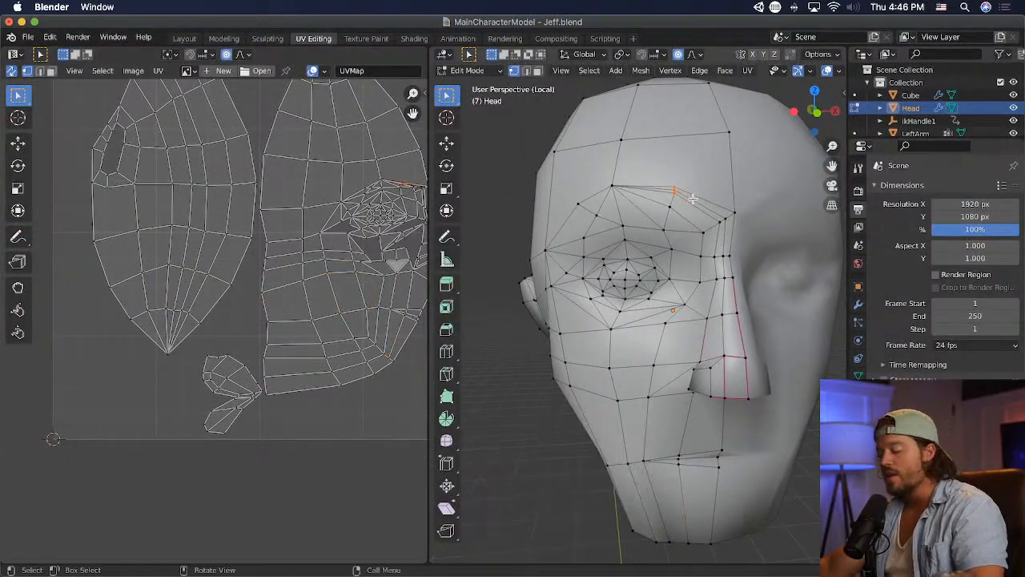
key("m")
left_click(687, 200)
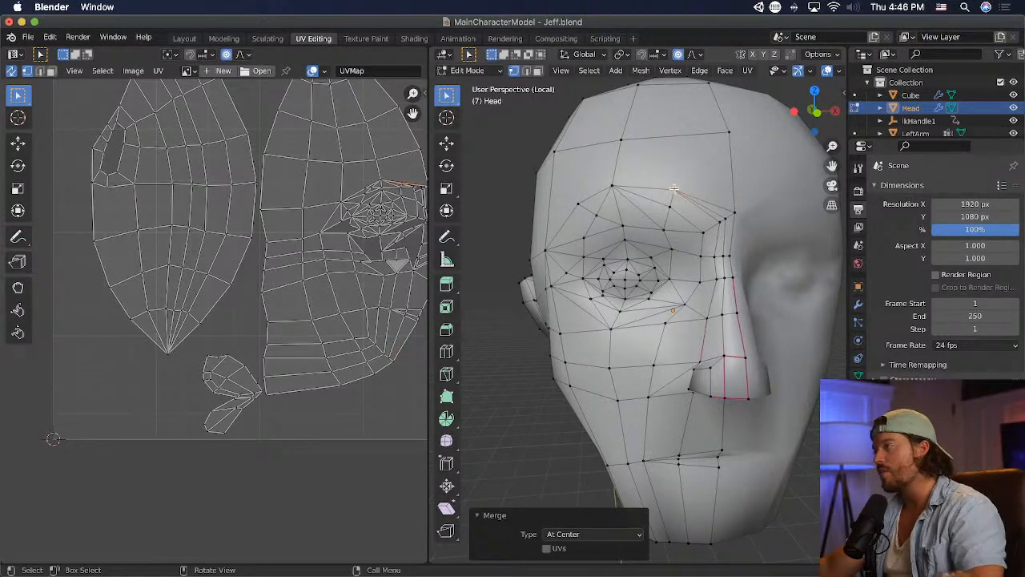
- Merge the pair of vertices at the inner end of the brow, beside the nose bridge, at their center
left_click(721, 222, "shift")
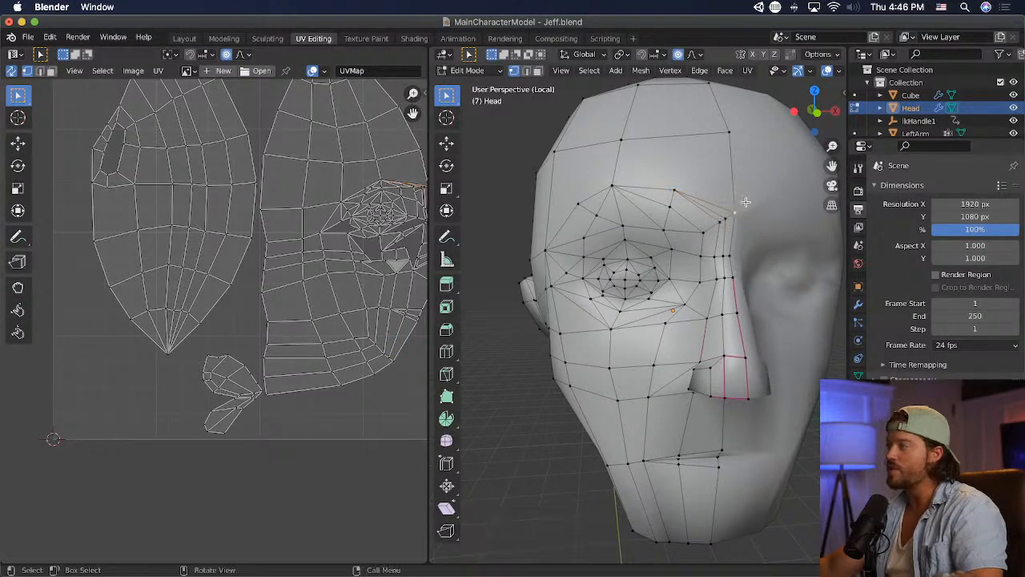
scroll(746, 202, "up", 3)
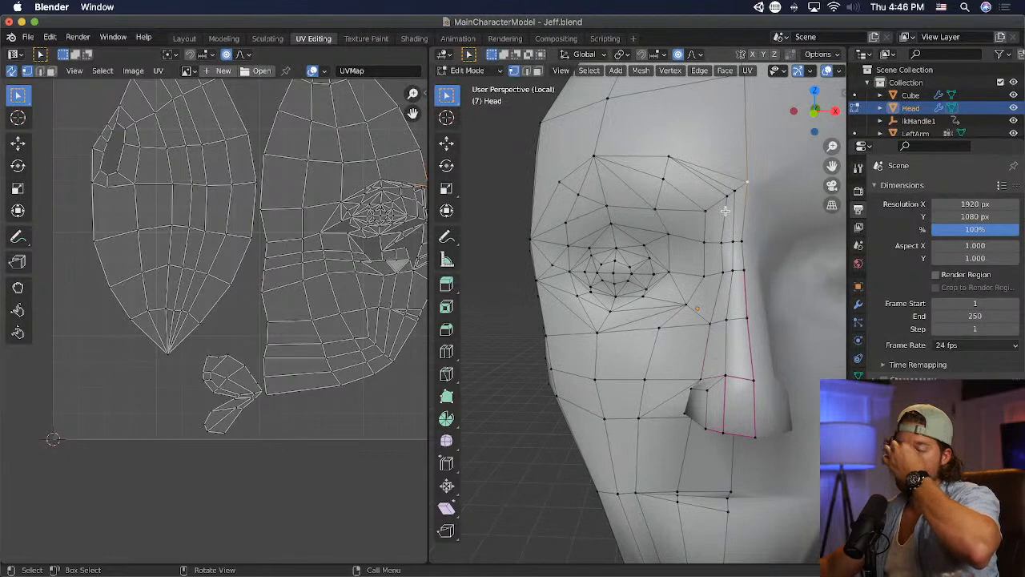
key("b")
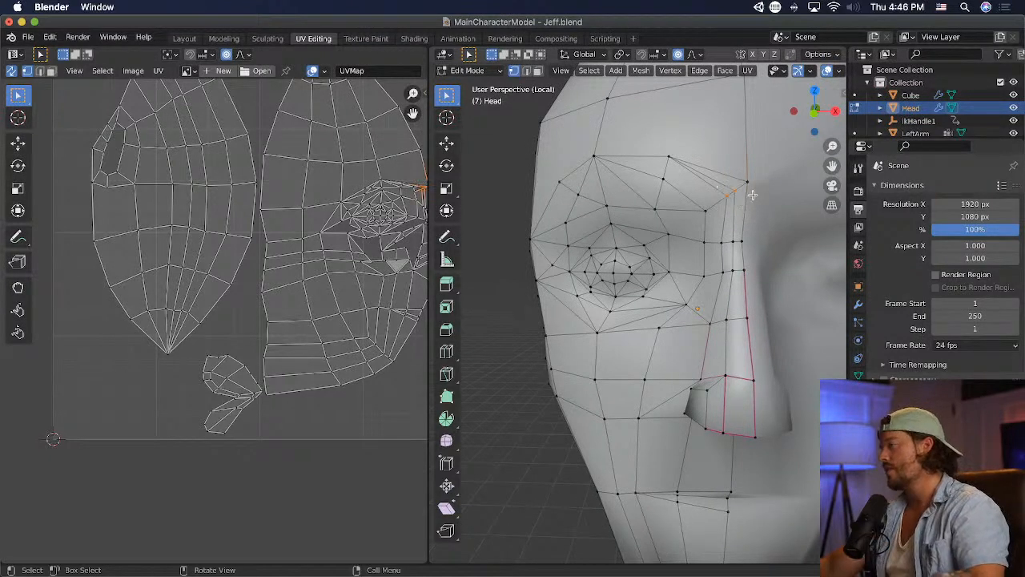
key("m")
left_click(756, 196)
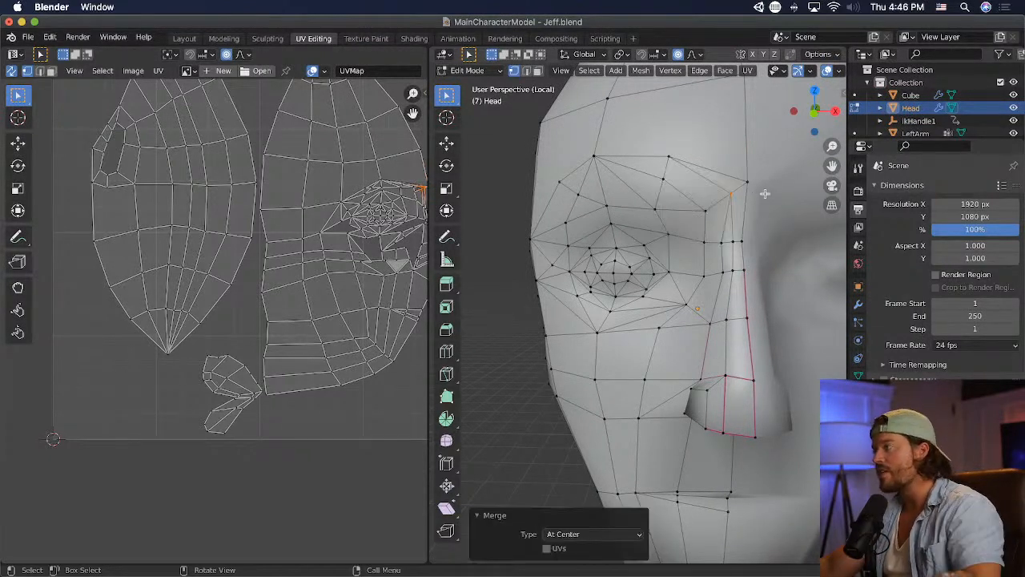
- Reposition the vertex on the side of the nose bridge and adjust the centerline vertex at brow height
left_click(731, 243)
key("g")
left_click(739, 241)
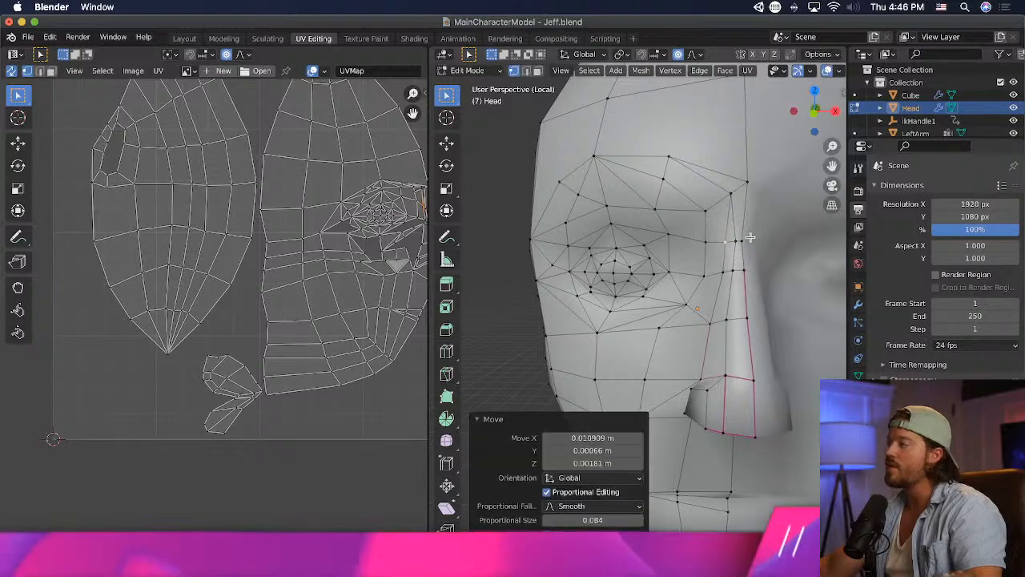
left_click(732, 193)
left_click(750, 182)
key("g")
left_click(767, 181)
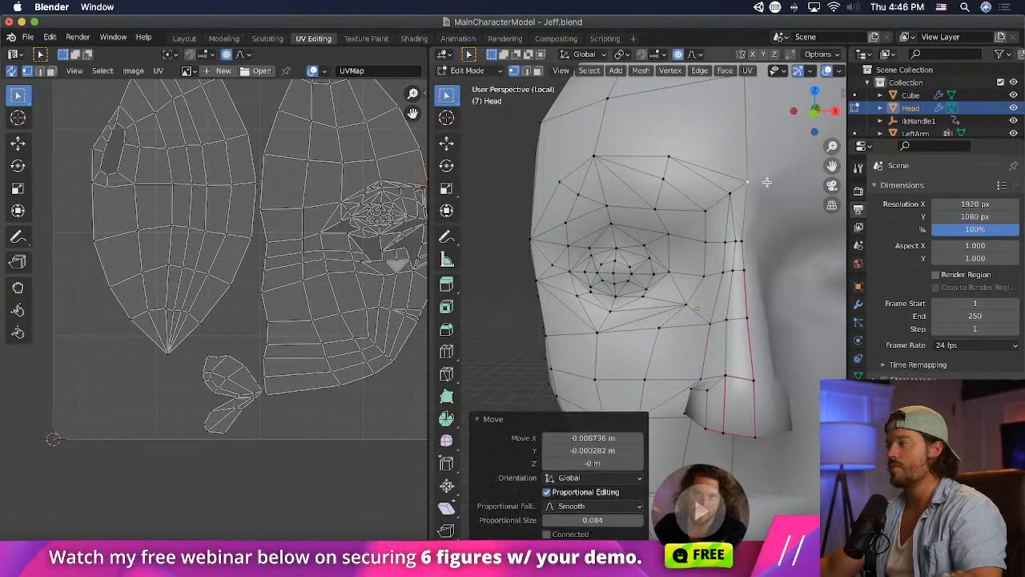
- Move the inner brow vertex about 0.015 m in X and 0.01 m up, and nudge the nose-bridge side vertex outward
left_click(734, 193)
key("g")
left_click(768, 189)
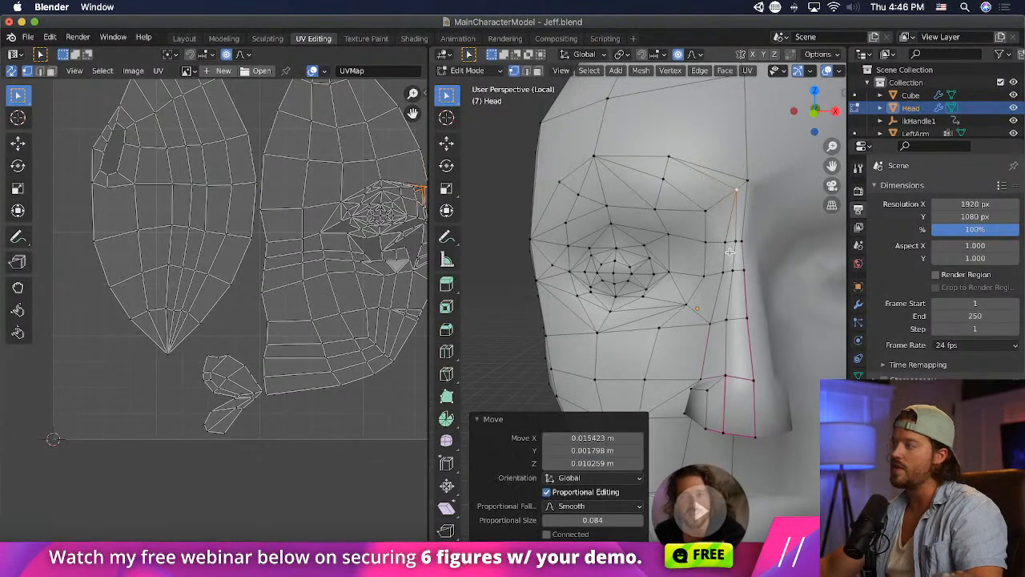
left_click(729, 239)
key("g")
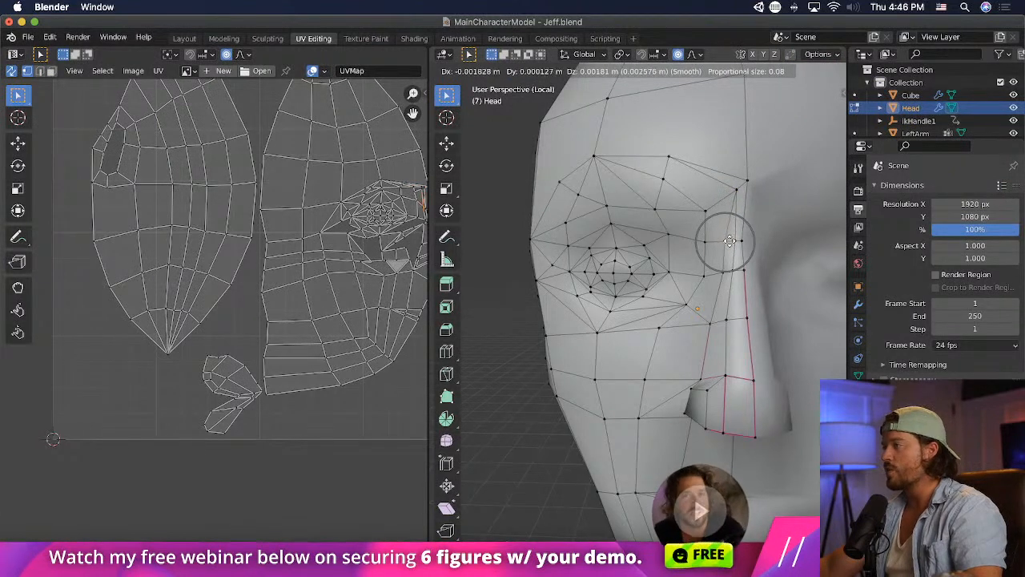
left_click(723, 241)
- Select the brow vertices, scale them to about 0.549 along Z and lower them toward the eye
left_click_drag(565, 128, 759, 193)
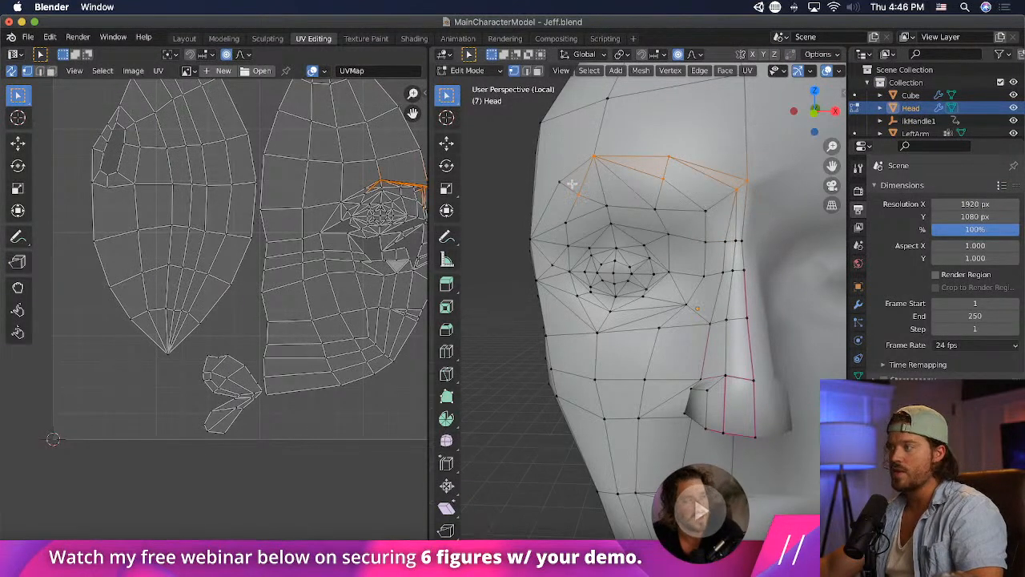
left_click_drag(763, 150, 587, 200)
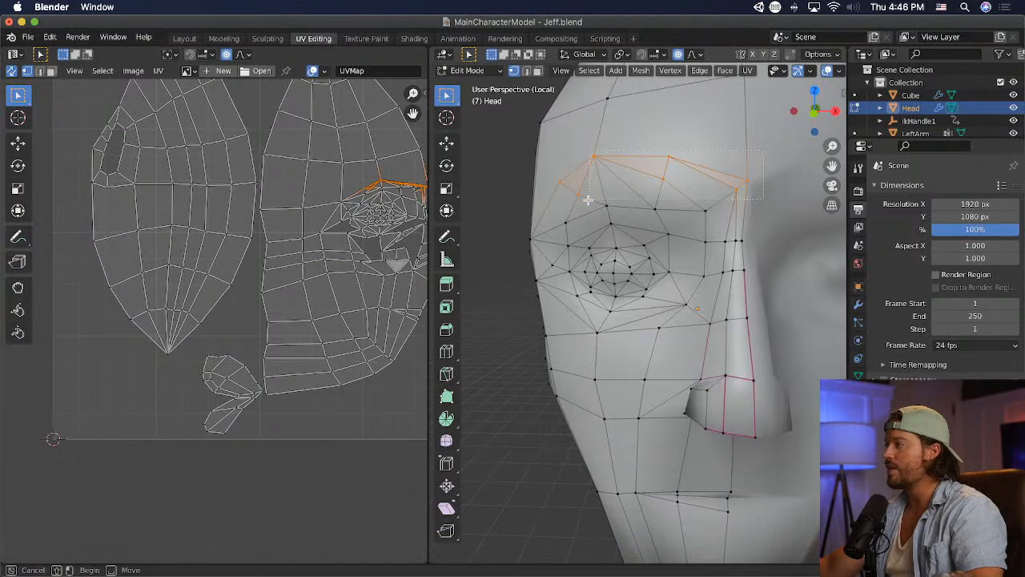
key("s")
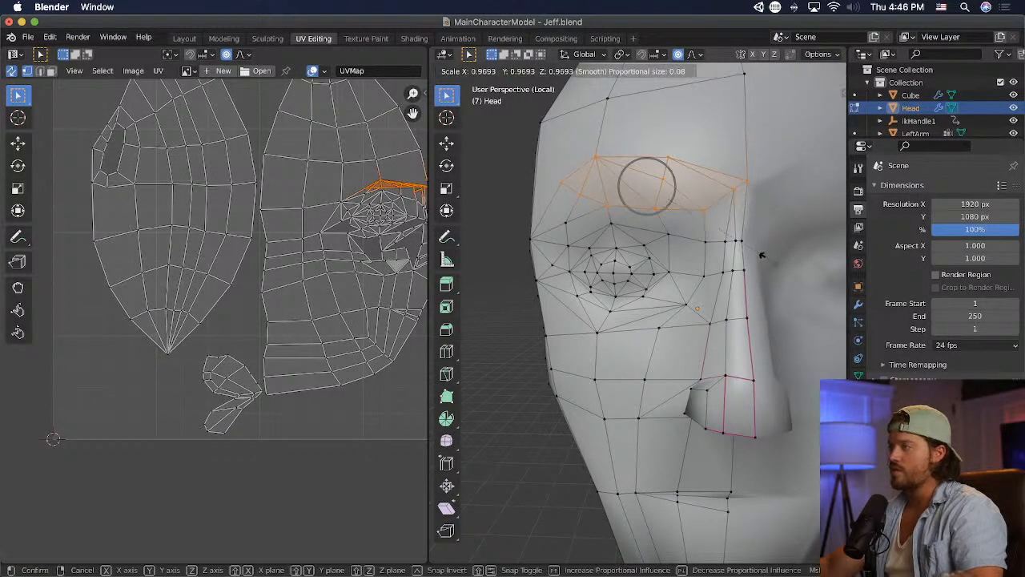
key("z")
left_click(724, 208)
key("g")
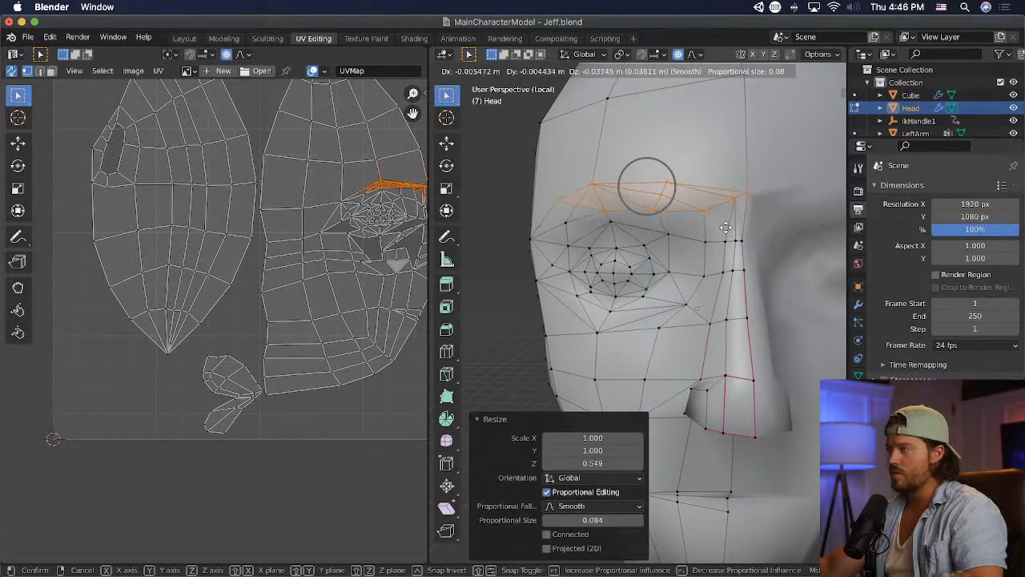
left_click(729, 235)
left_click(763, 255)
- Switch to Unity and examine the updated head from farther away
scroll(763, 257, "down", 3)
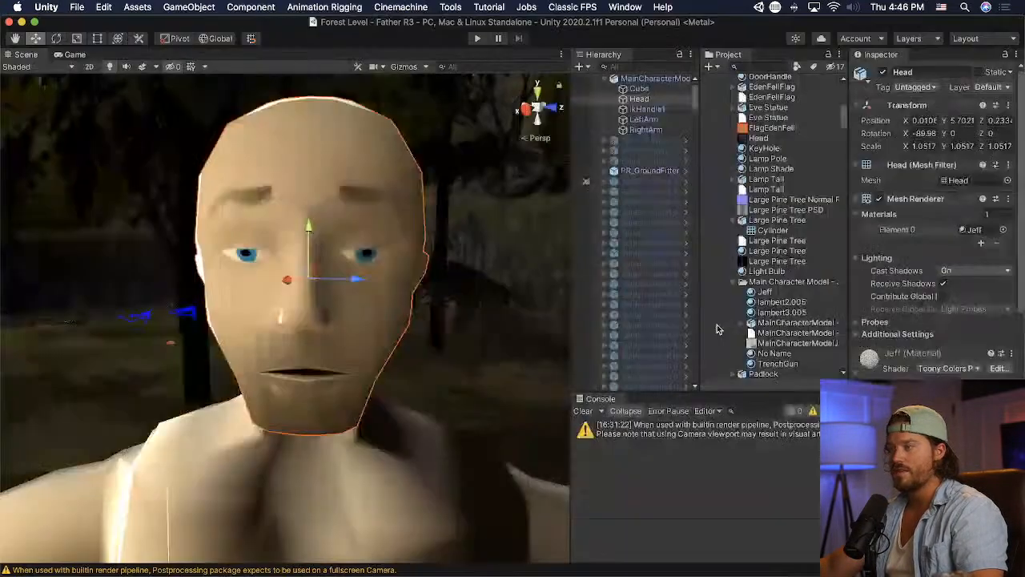
scroll(400, 308, "down", 5)
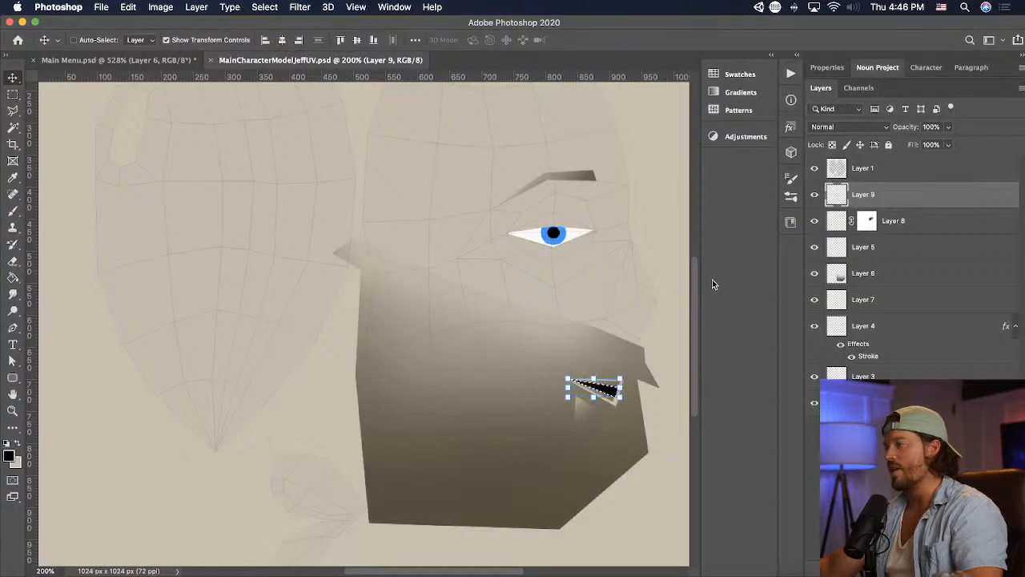
- Return to Blender, rotate the selected brow vertices slightly and raise them about 0.012 m
key("super+Tab")
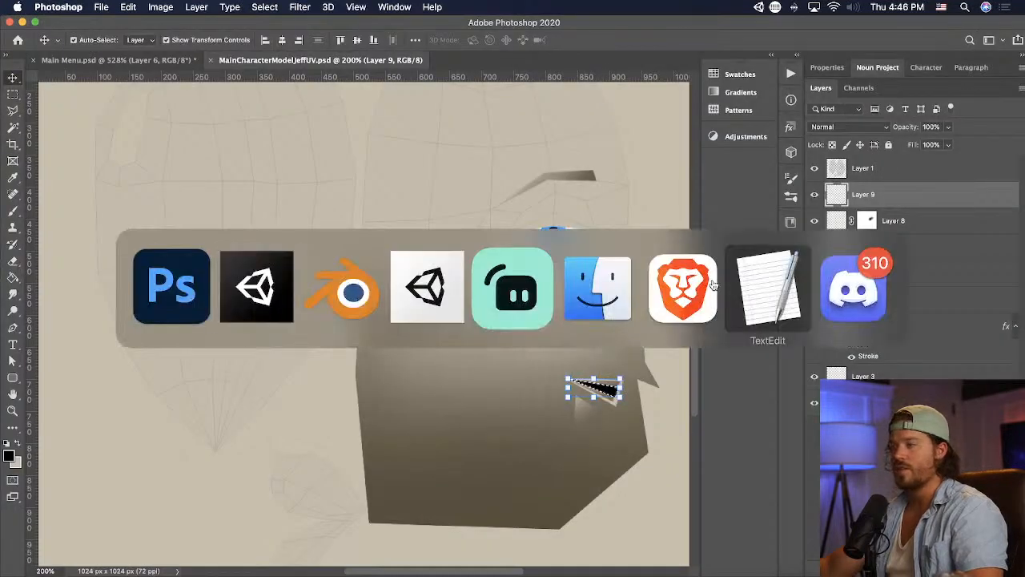
left_click(350, 295)
left_click(706, 264, "alt")
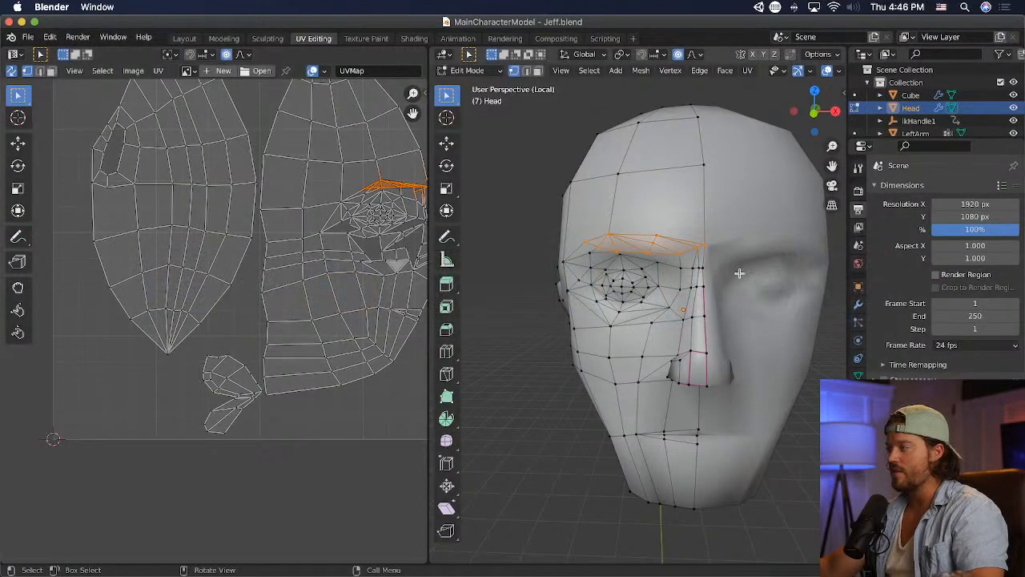
key("r")
left_click(738, 289)
key("g")
left_click(740, 283)
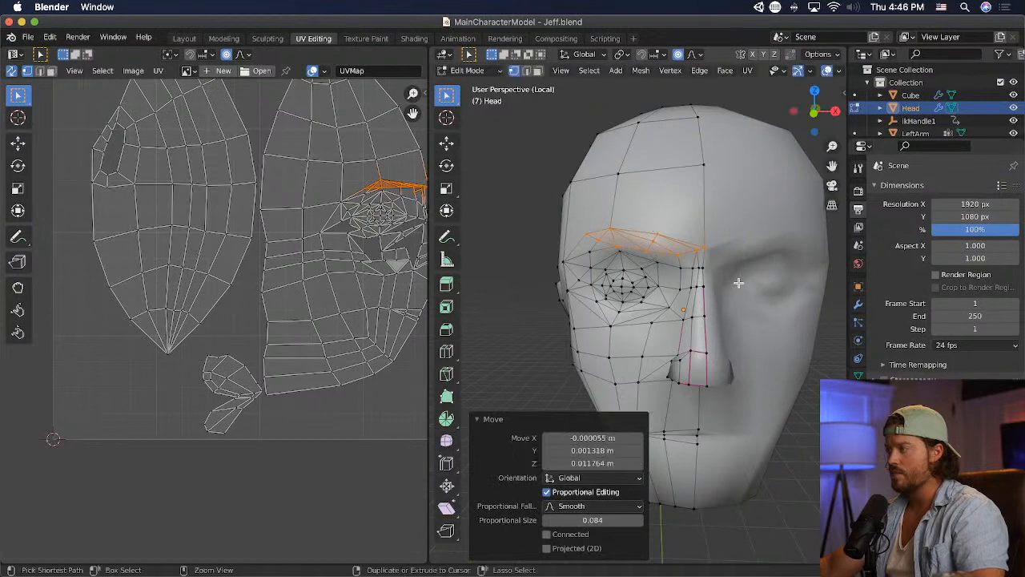
- Save the head model and switch to Unity to inspect the brows up close and from a distance, with the head deselected
key("super+s")
key("super+Tab")
left_click(354, 287)
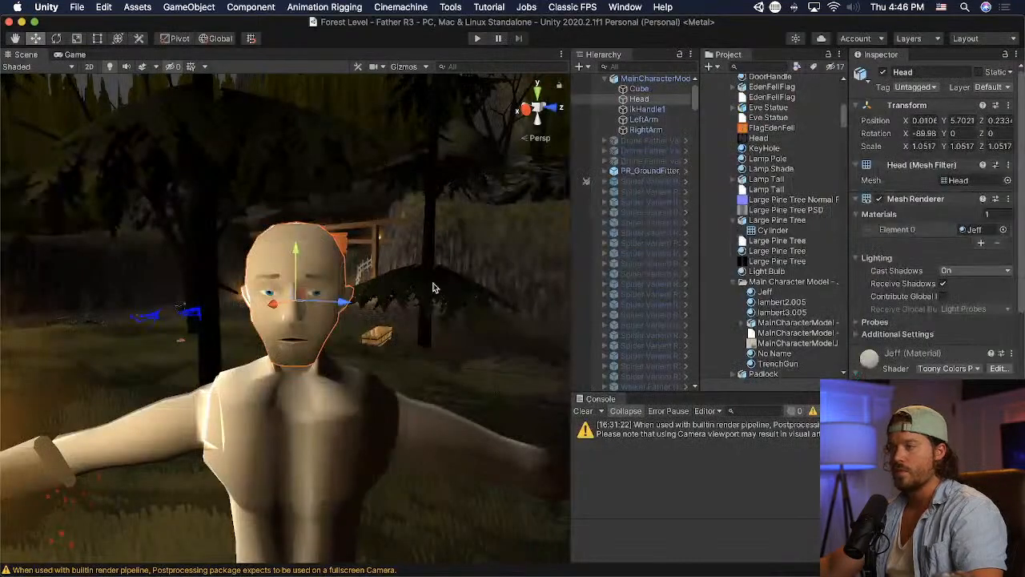
scroll(394, 294, "up", 5)
right_click_drag(392, 295, 401, 244)
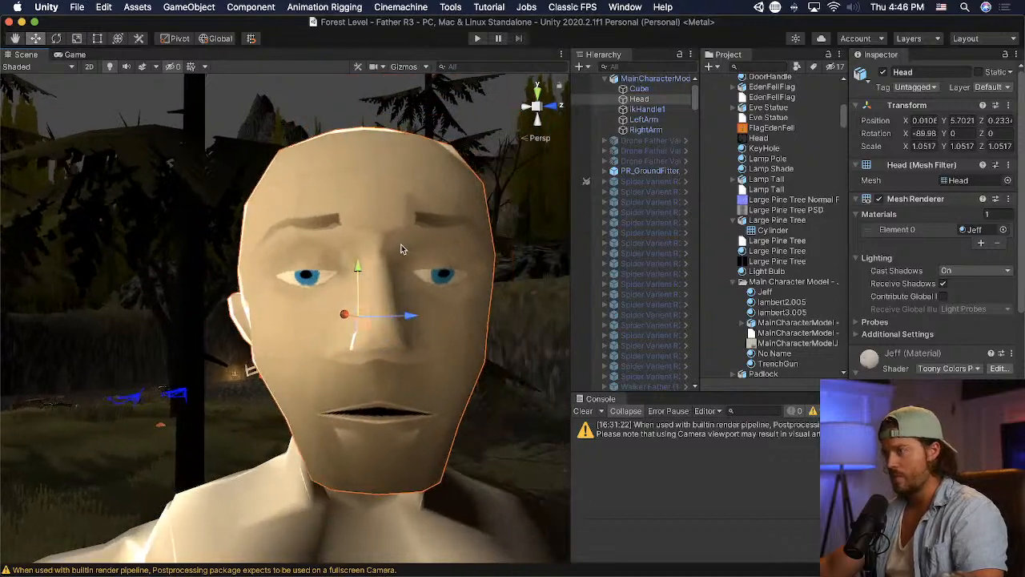
scroll(401, 245, "down", 5)
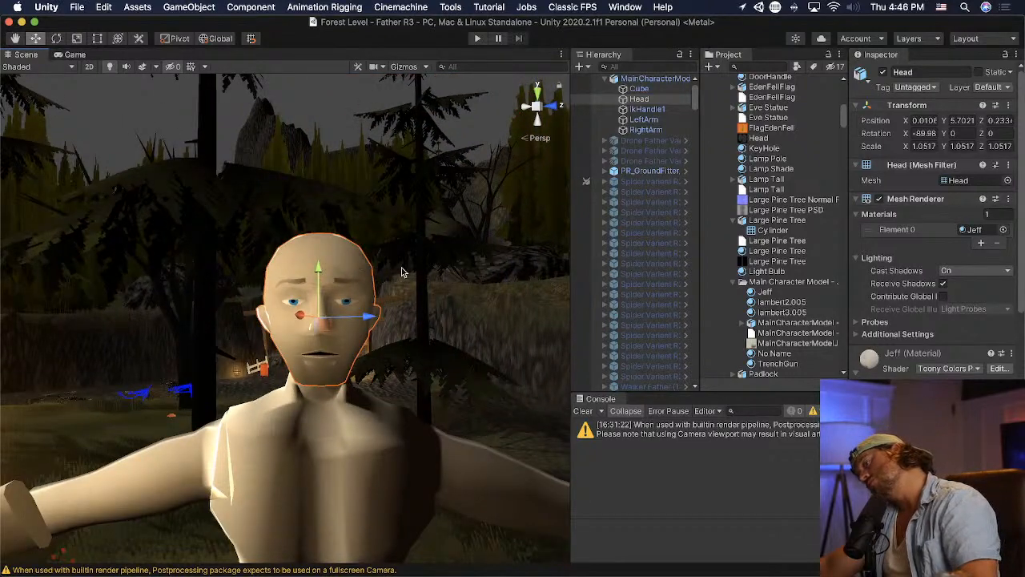
left_click(414, 372)
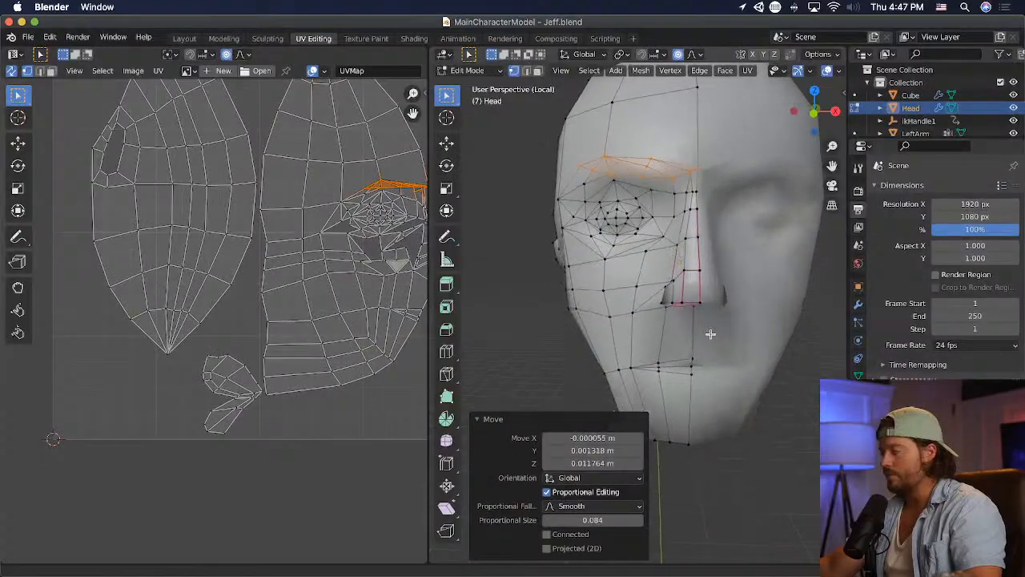
scroll(657, 280, "up", 2)
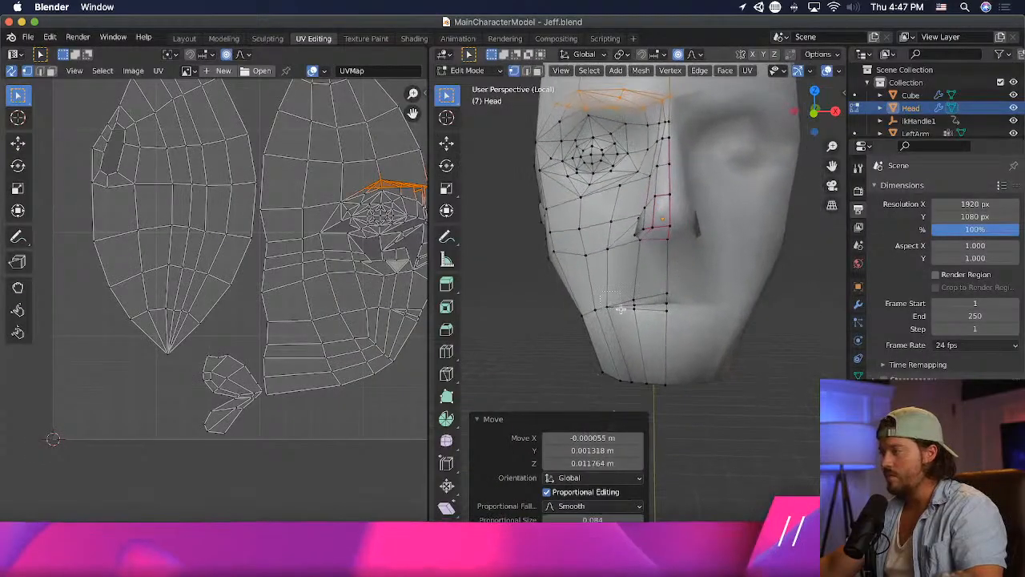
- Return to Blender and move the vertices midway along the lips about 0.022 m toward the face's centerline in X
key("g")
left_click(629, 323)
key("g")
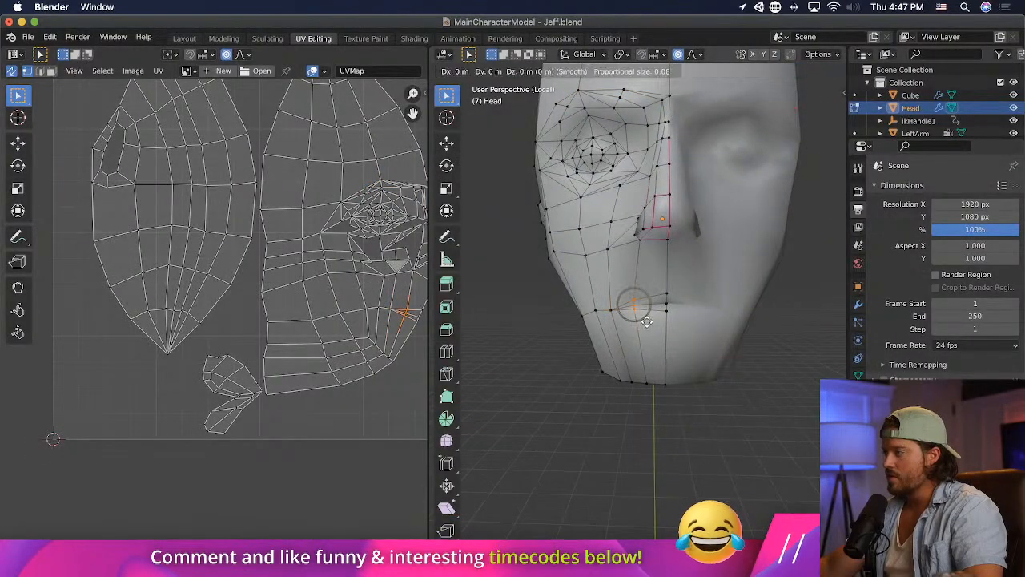
left_click(649, 322)
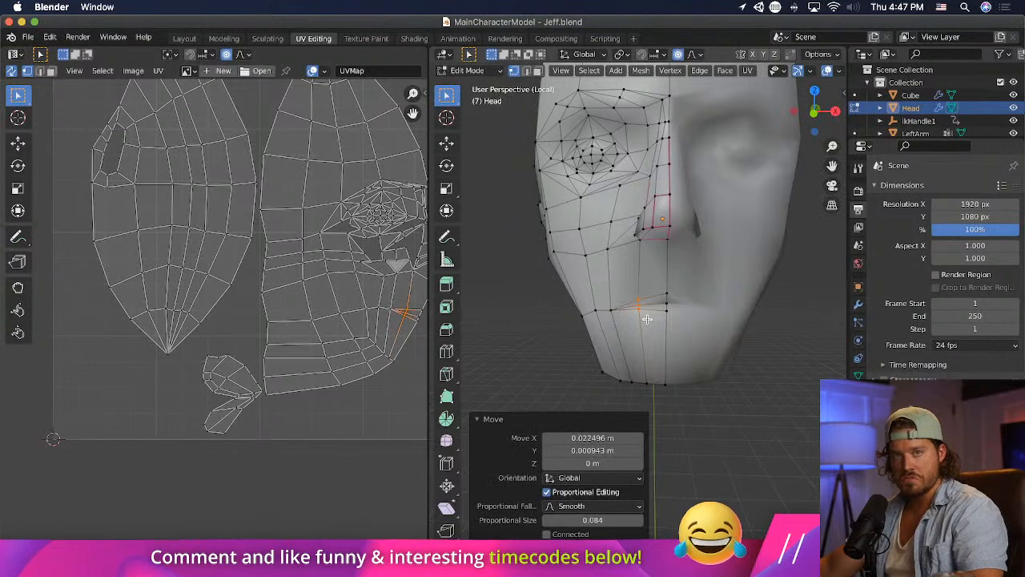
- Inspect the mouth in Unity and return to Blender to select the upper-lip vertices near the center of the mouth
key("super+Tab")
key("super+Tab")
key("Tab")
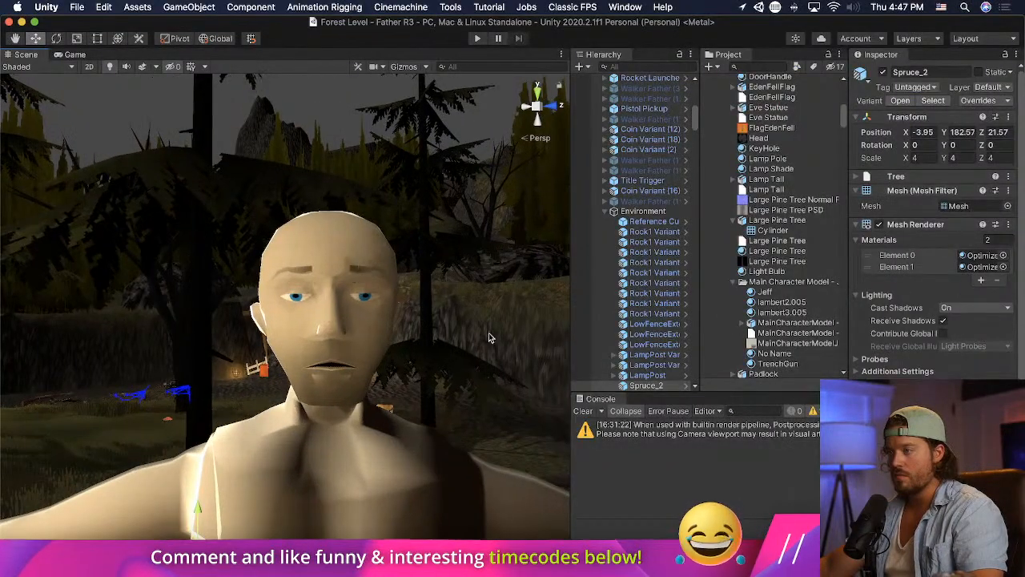
key("super+Tab")
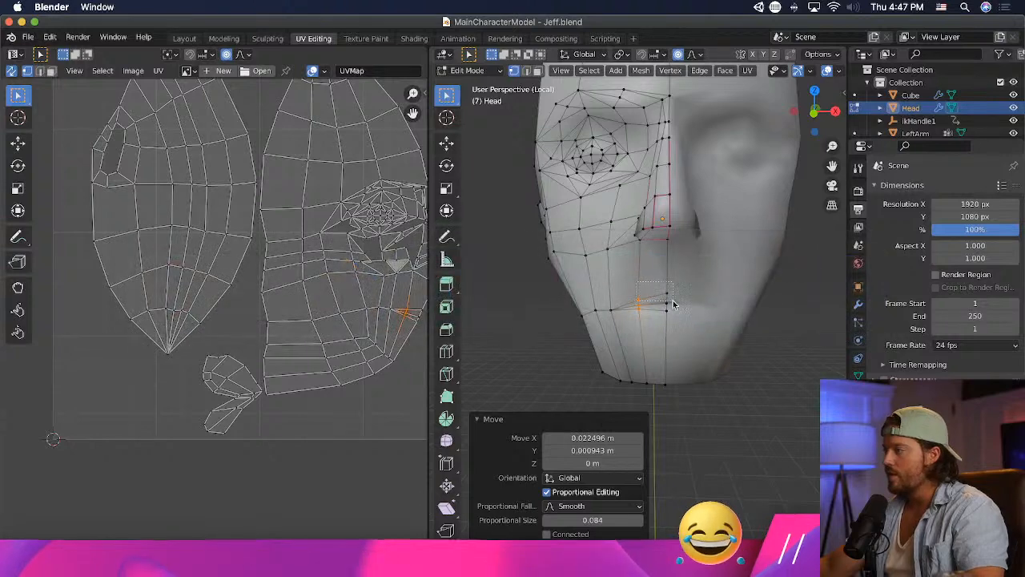
left_click(674, 300, "shift")
- Switch to Photoshop and shrink the black mouth opening on Layer 9 of the face texture
key("super+Tab")
key("Tab")
key("Tab")
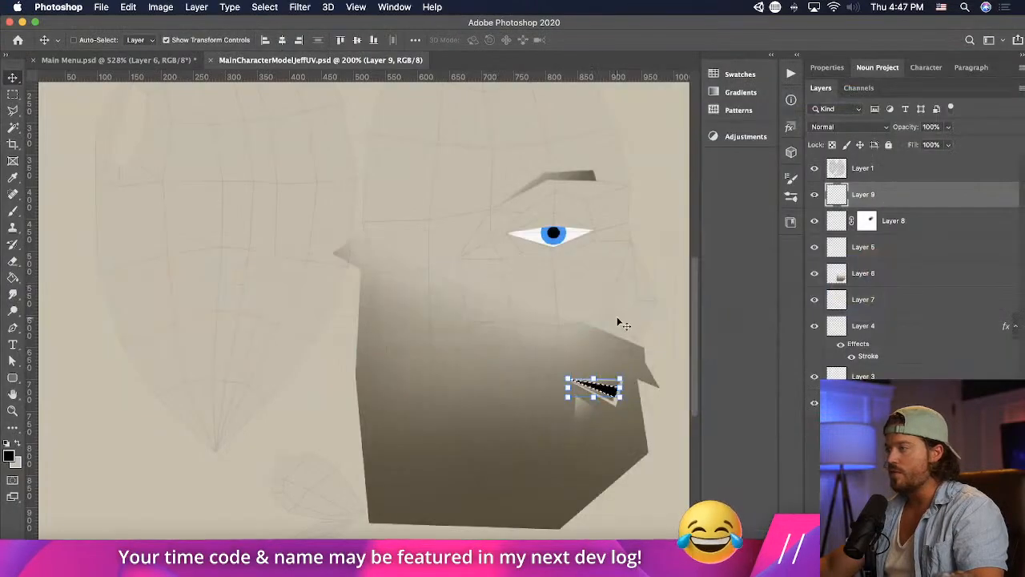
left_click_drag(594, 397, 593, 387)
left_click(643, 341)
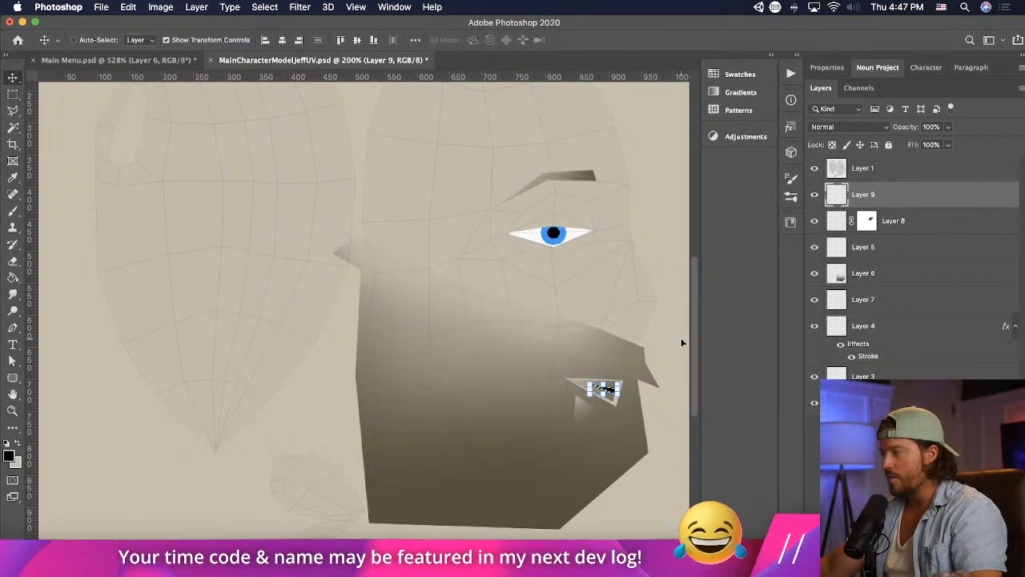
- Switch to Unity and examine the character's mouth
key("super+Tab")
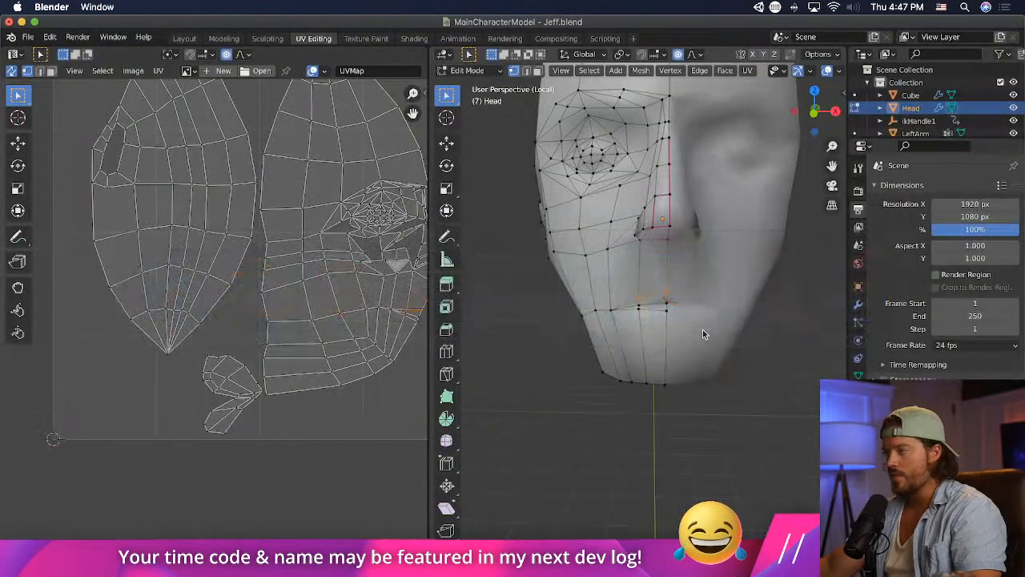
key("super+Tab")
key("Tab")
key("super+Tab")
left_click(433, 297)
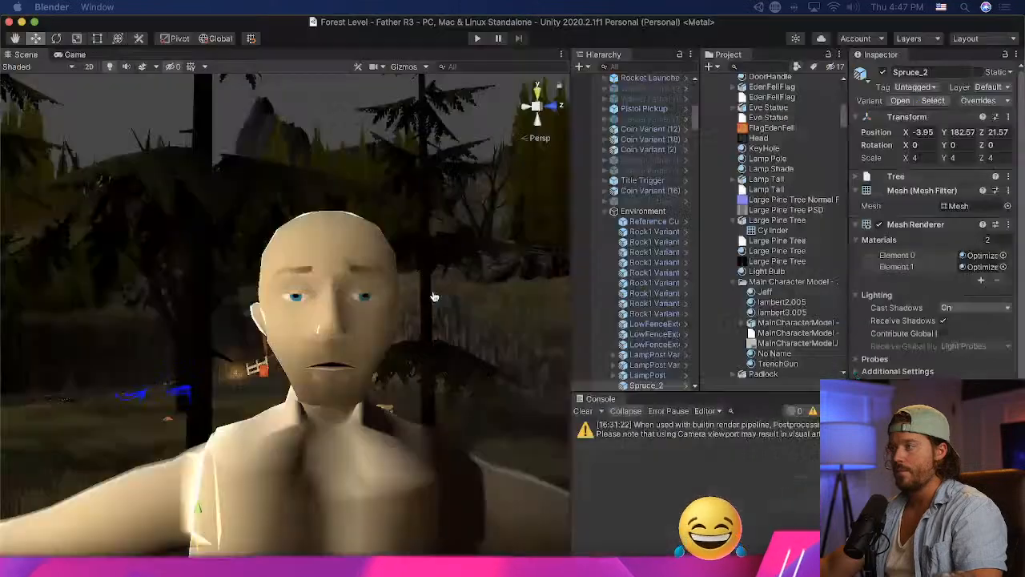
- Return to Photoshop, select Layer 4 of the face texture and switch back to Unity
key("super+Tab")
key("Tab")
key("Tab")
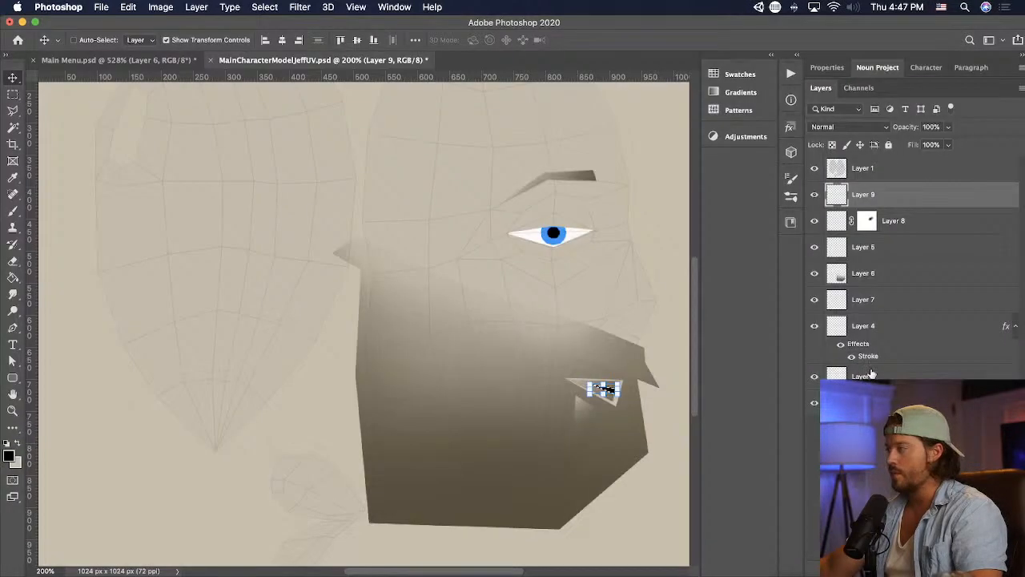
left_click(966, 357)
key("super+Tab")
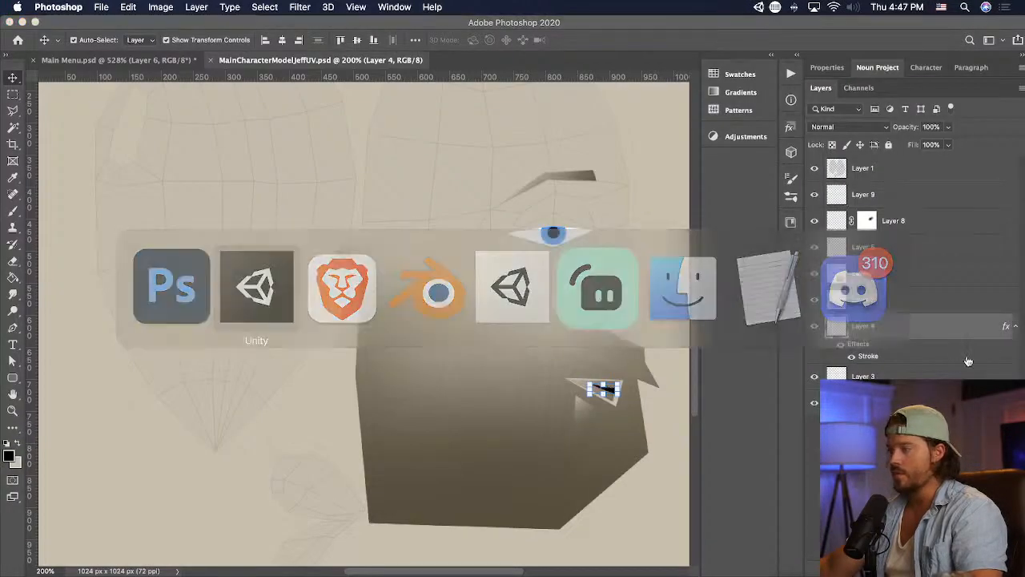
- Examine the character's body and face in Unity, and switch back to Blender
scroll(424, 355, "down", 5)
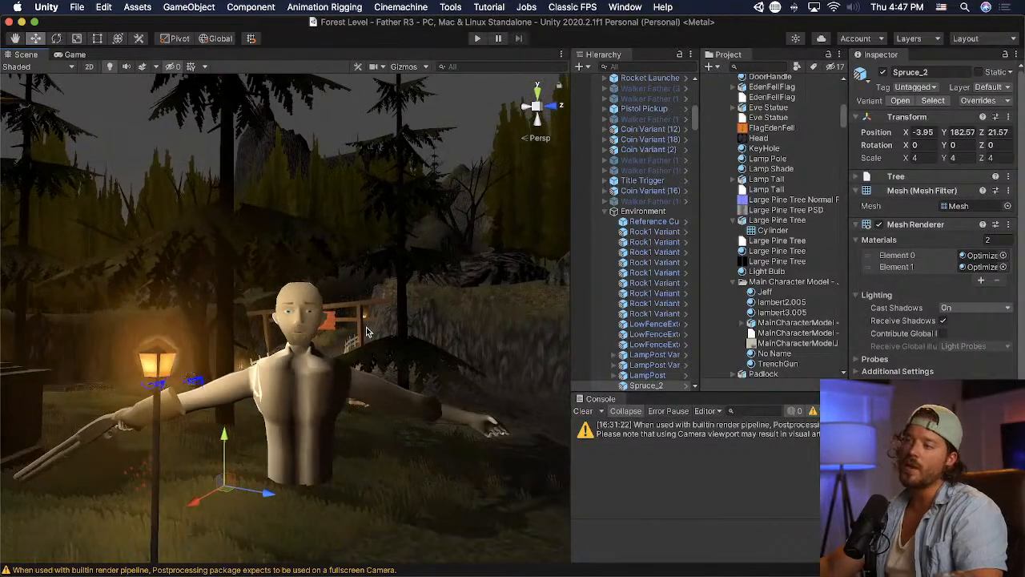
scroll(366, 327, "up", 6)
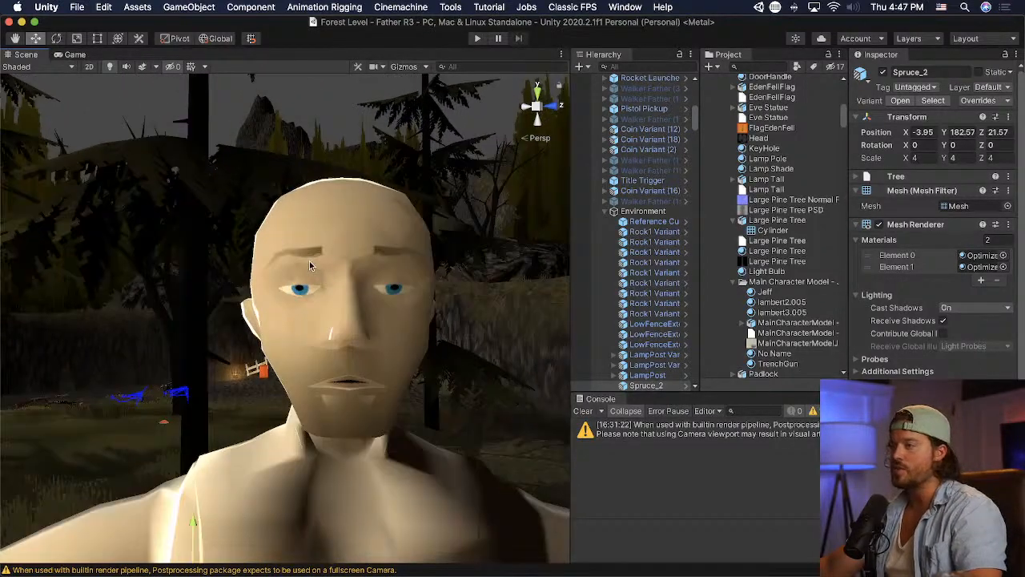
key("super+Tab")
key("super+Tab")
key("Tab")
key("super+Tab")
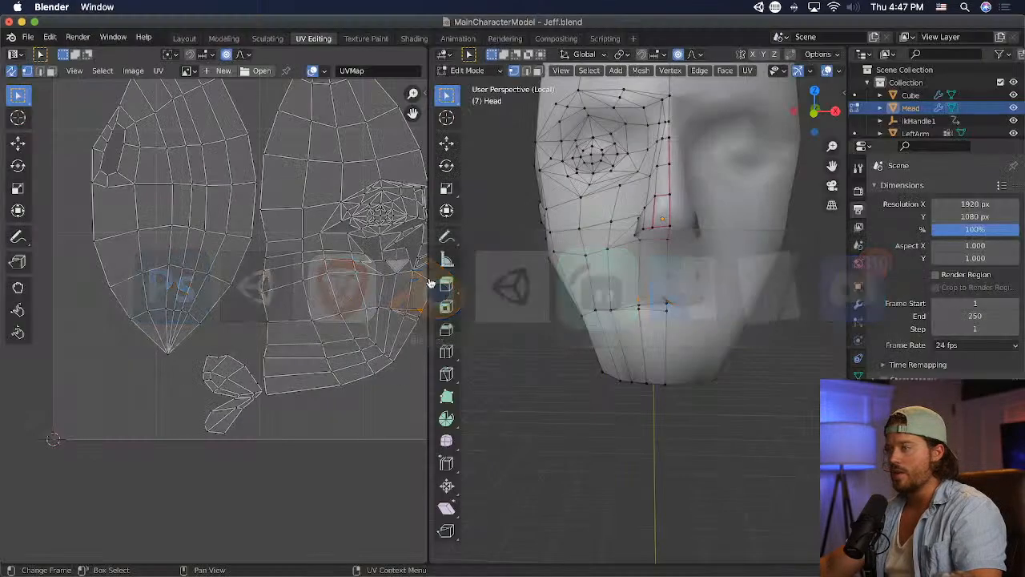
- Lower the vertex above the eye and the middle brow vertex using proportional editing with a small influence radius
key("g")
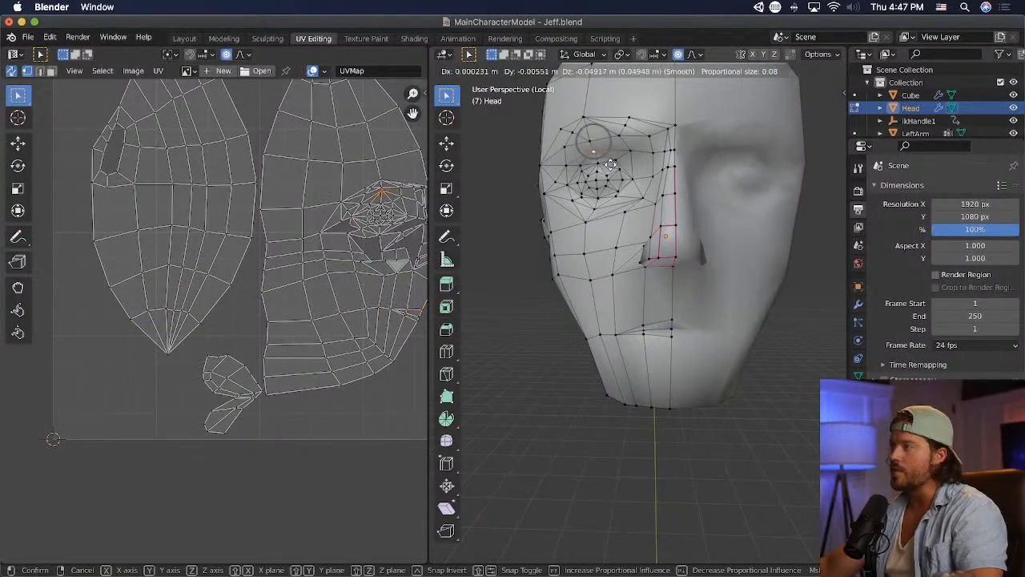
scroll(612, 163, "down", 18)
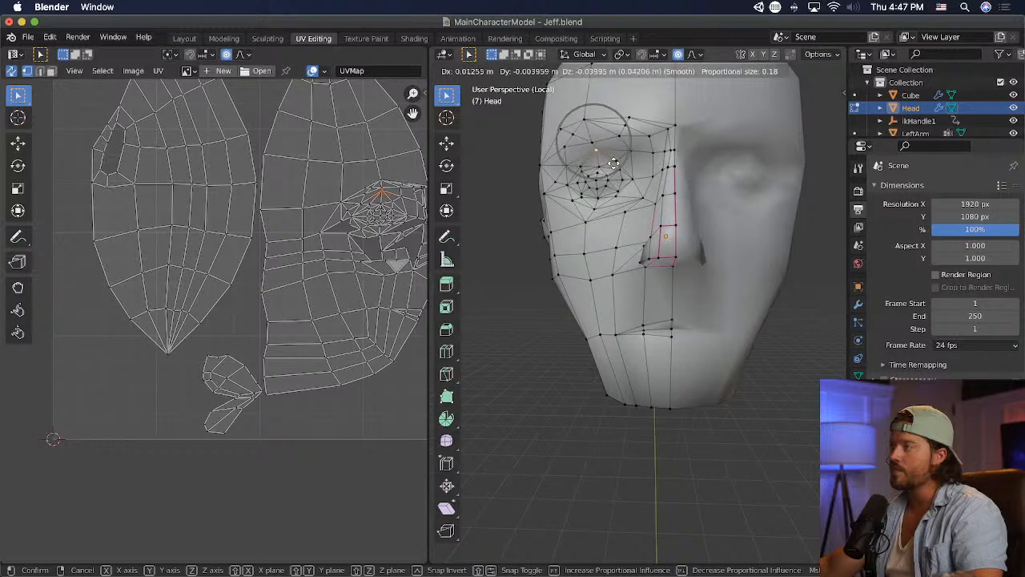
scroll(612, 163, "up", 7)
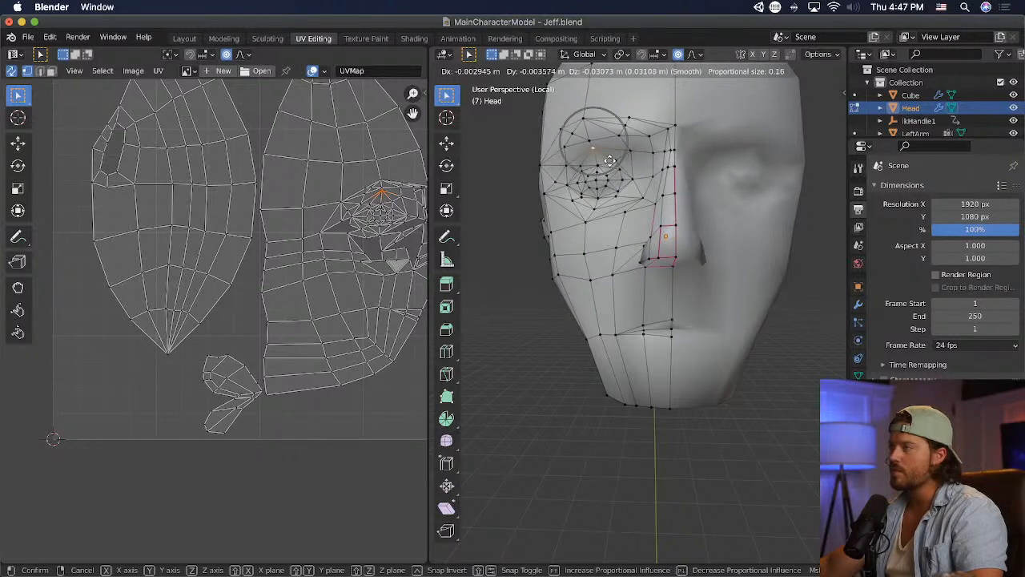
left_click(588, 138)
key("g")
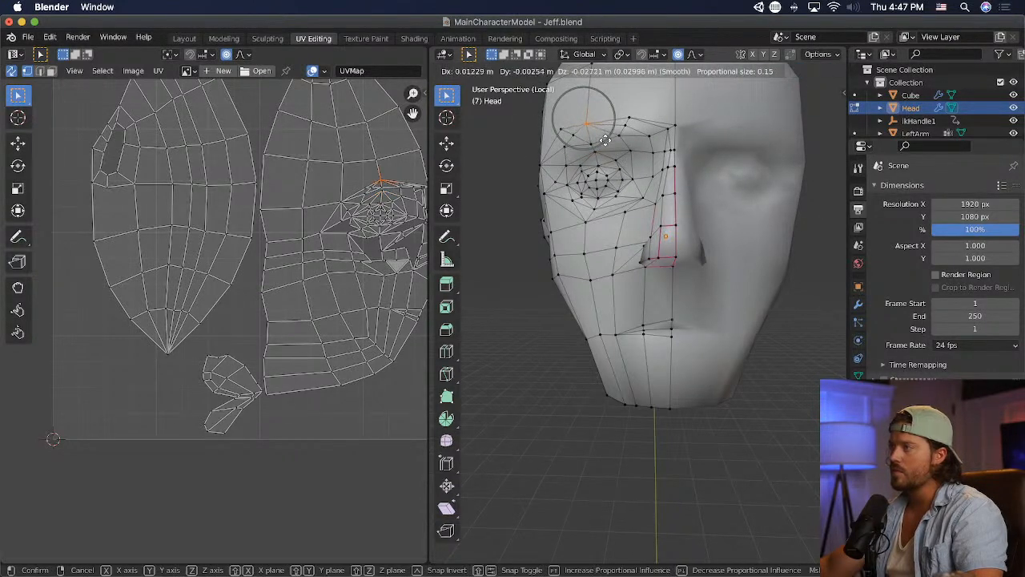
left_click(605, 142)
- Reposition the outer brow vertex, lower the inner brow vertices with proportional editing, and save the model
left_click(559, 125)
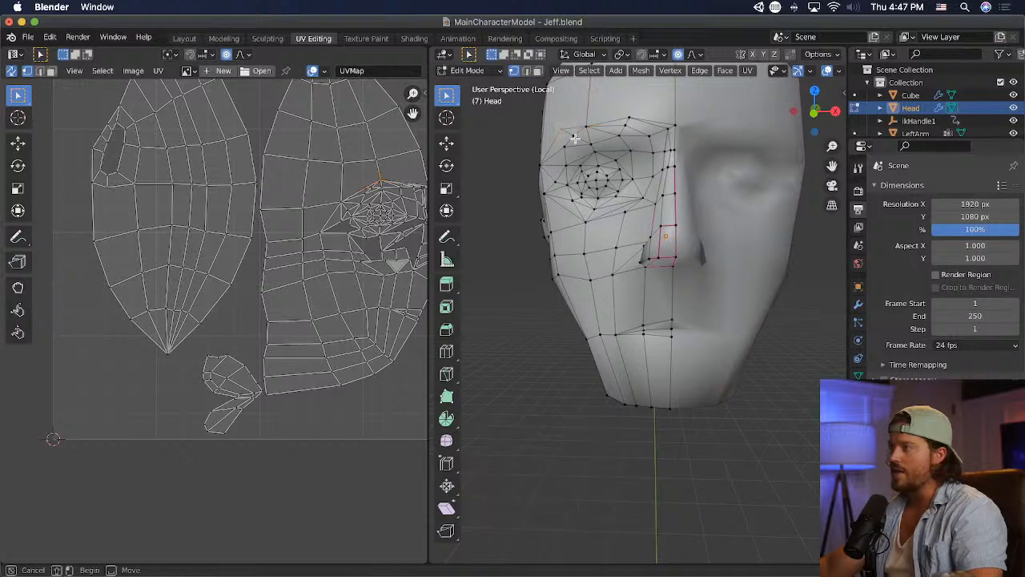
middle_click_drag(575, 138, 643, 131)
key("g")
left_click(630, 121)
left_click(647, 129, "shift")
key("g")
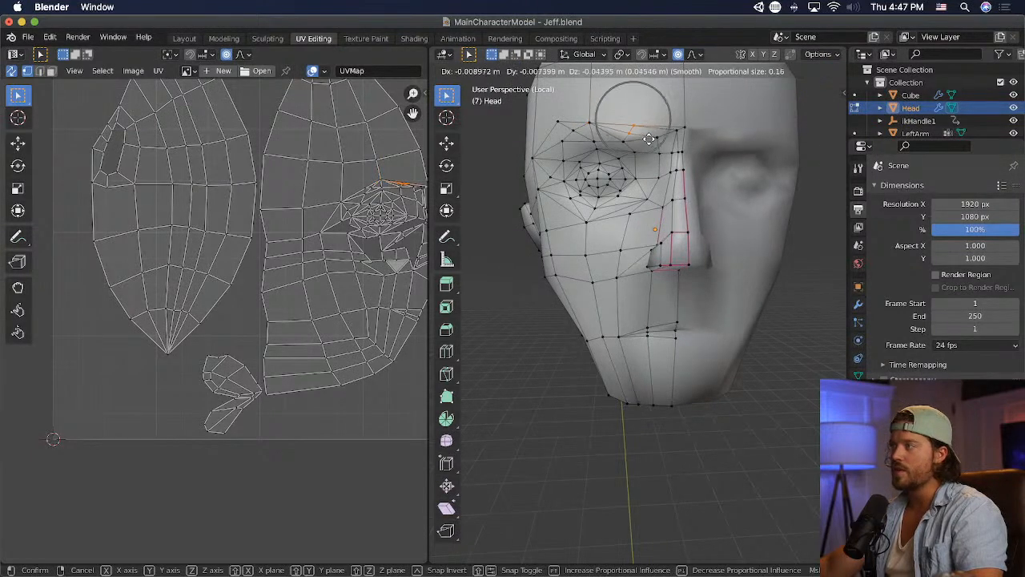
left_click(648, 139)
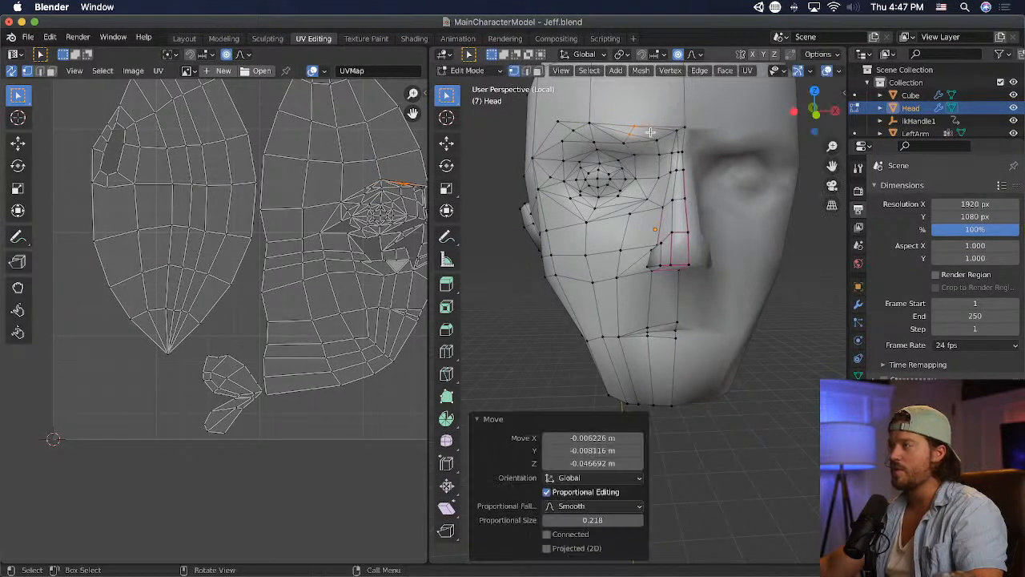
key("super+s")
key("super+Tab")
key("super+Tab")
key("super+Tab")
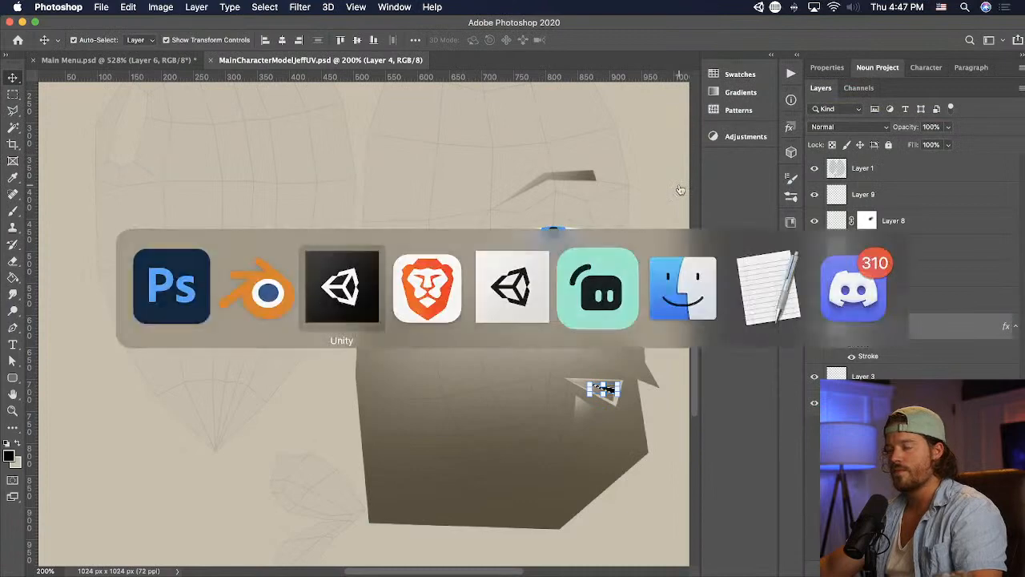
key("super+Tab")
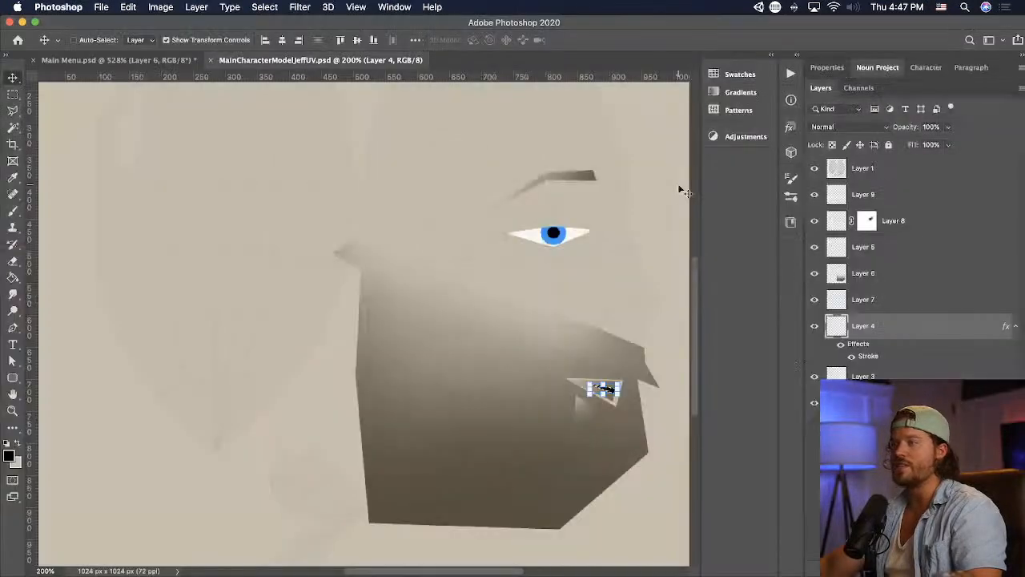
key("super+Tab")
- Nudge the middle brow, upper-lid and inner brow vertices slightly upward with proportional editing
left_click(591, 120)
key("g")
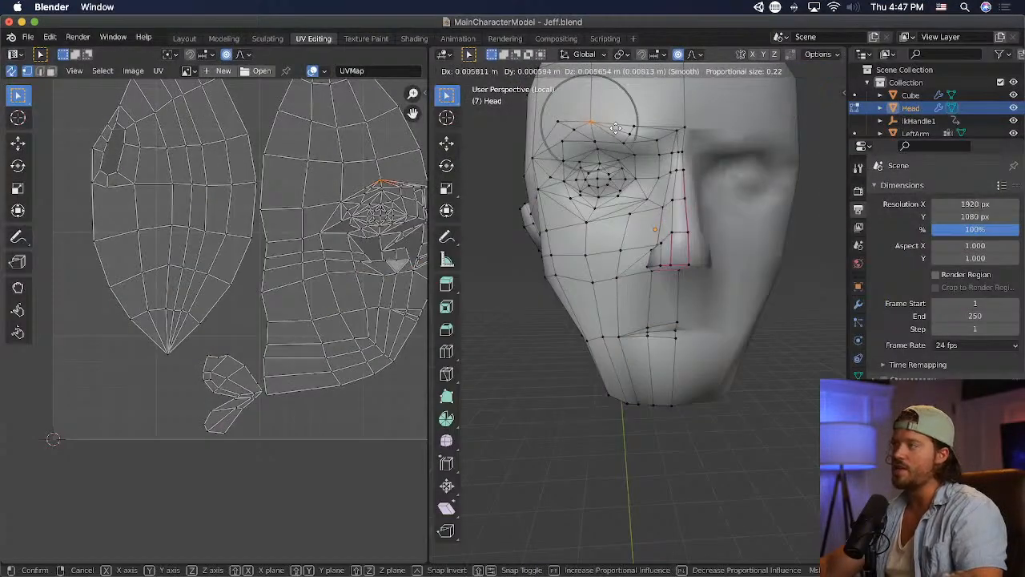
left_click(655, 138)
left_click(619, 143)
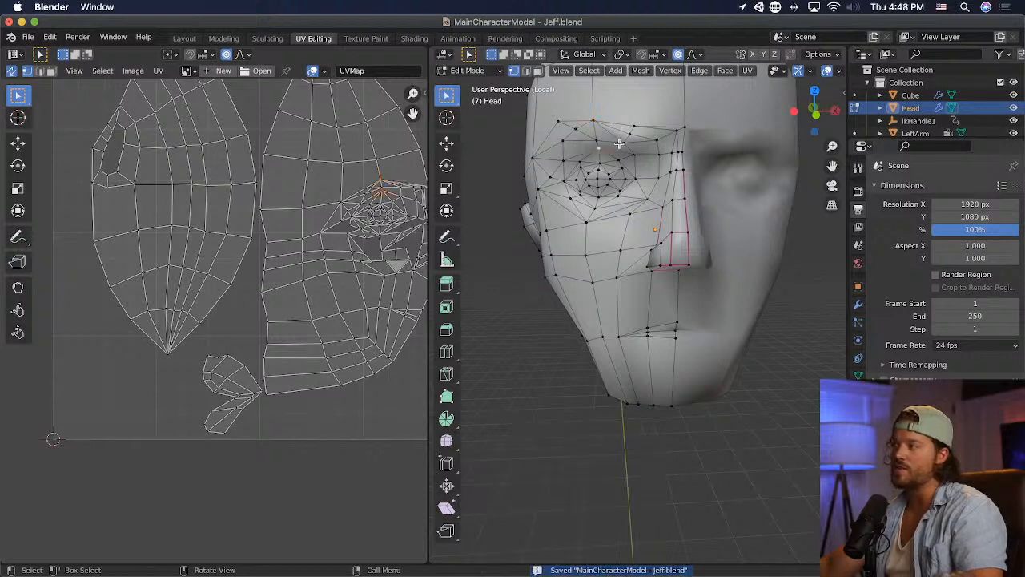
key("g")
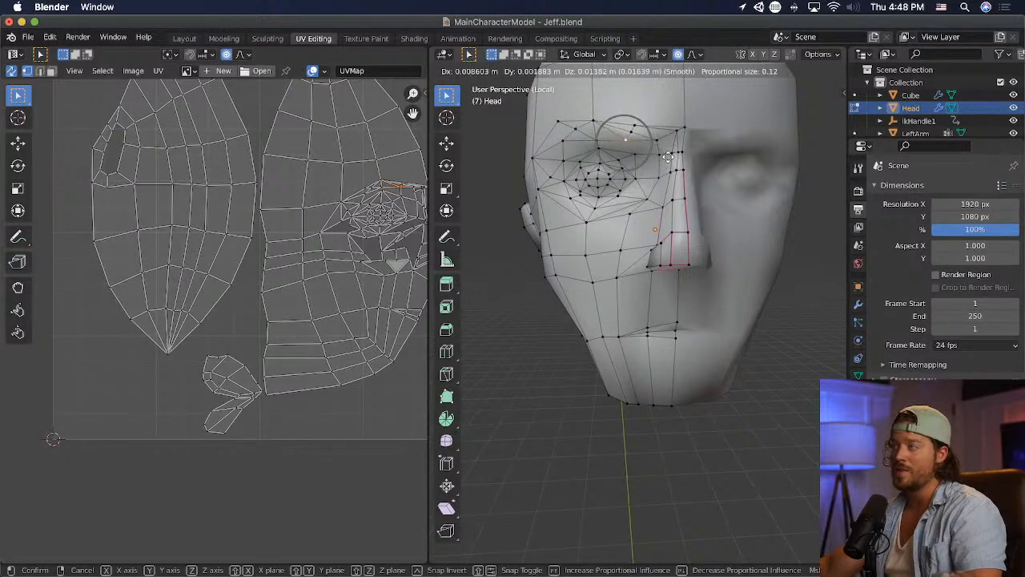
left_click(671, 155)
key("g")
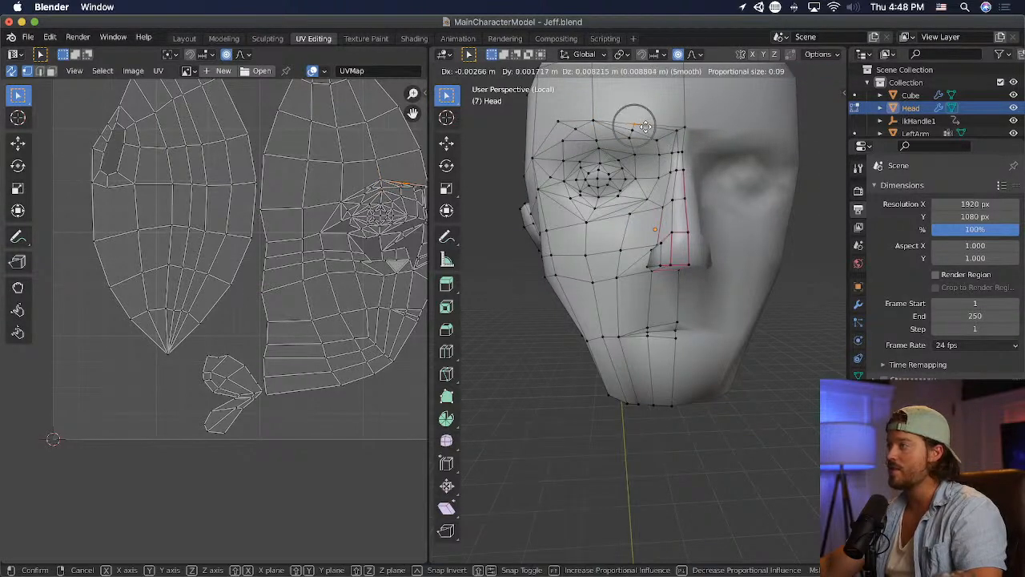
left_click(661, 135)
- Switch to Unity to check the reshaped brow on the character, and go back to Photoshop
key("super+Tab")
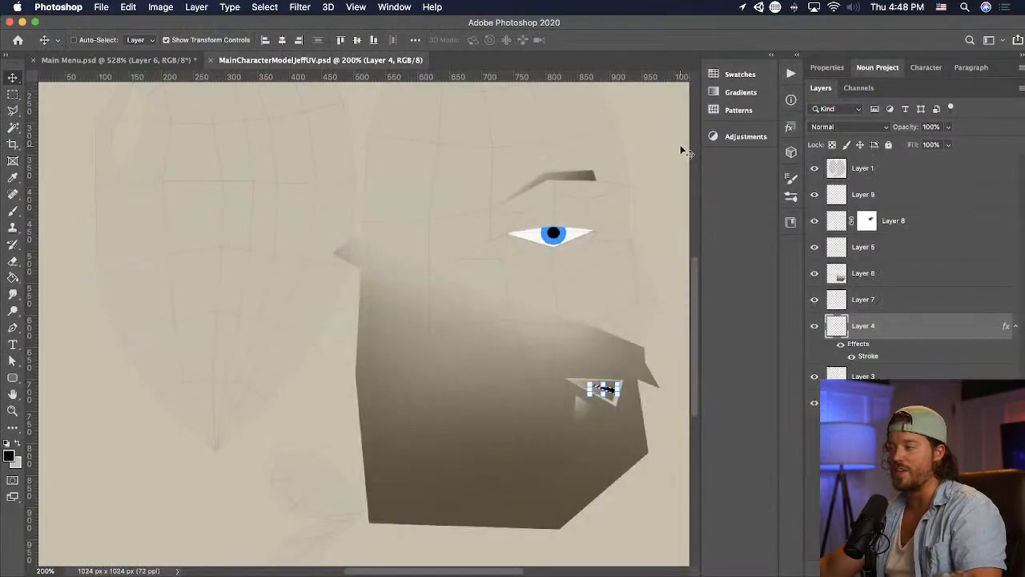
key("super+Tab")
key("super+Tab")
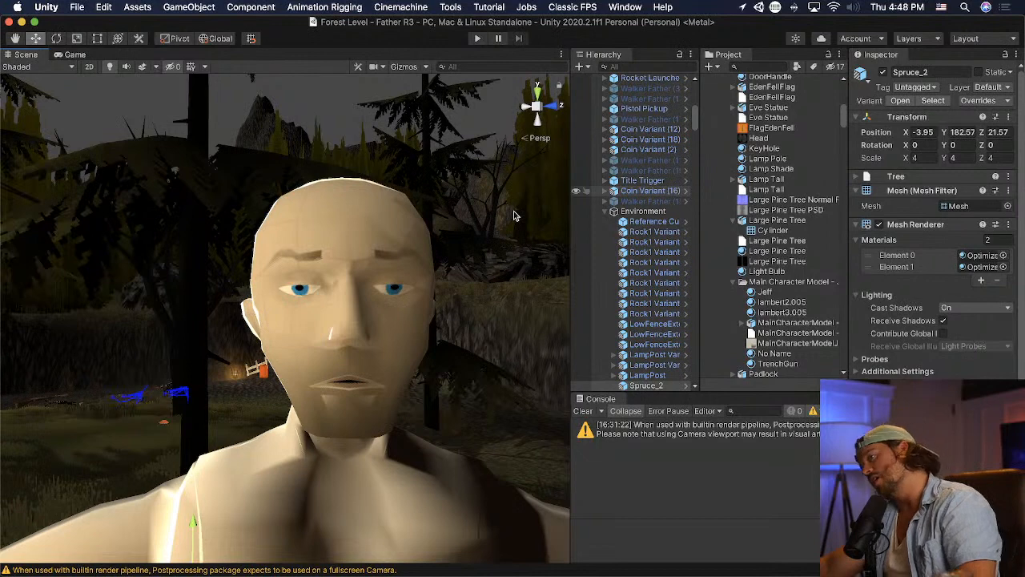
key("super+Tab")
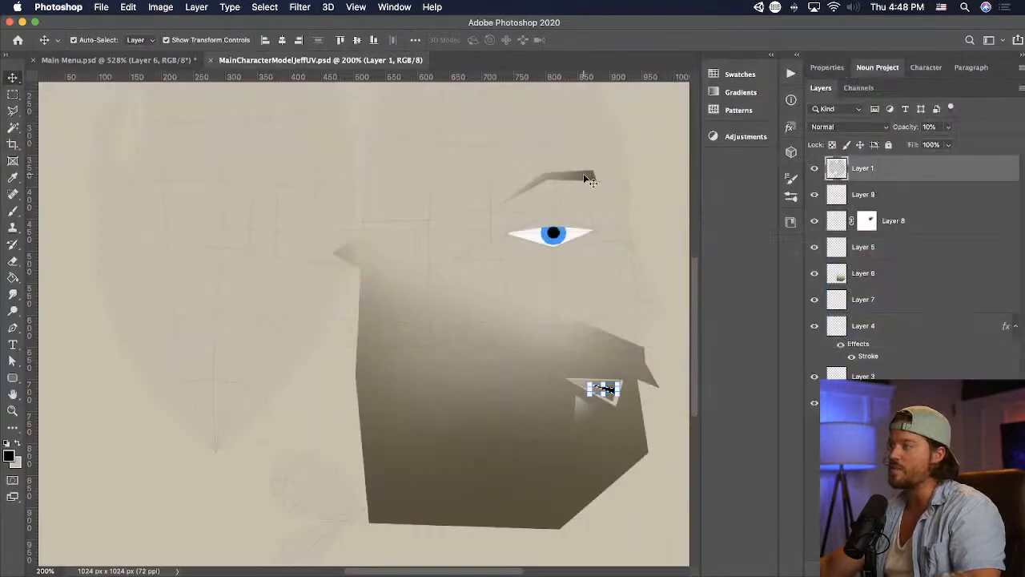
- Lock Layer 1, delete the eyebrow layer from the face texture and save the file
left_click(872, 196)
left_click(943, 230)
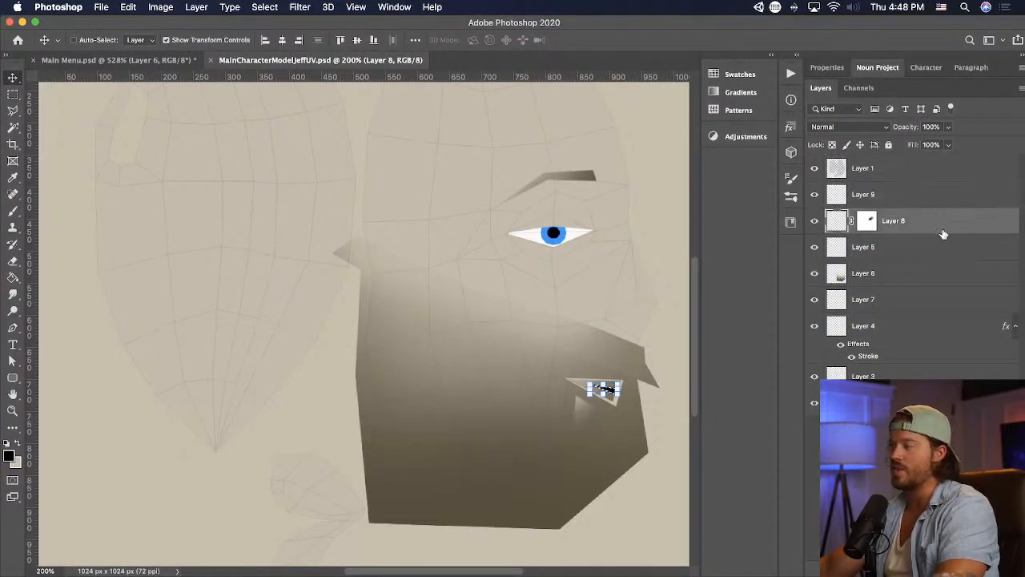
left_click(947, 247)
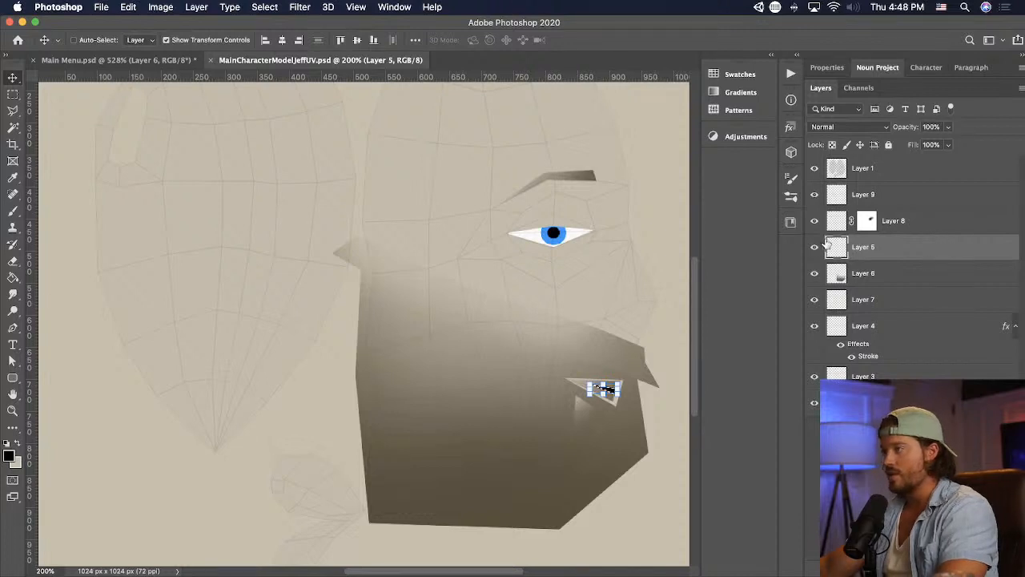
left_click(589, 176, "super")
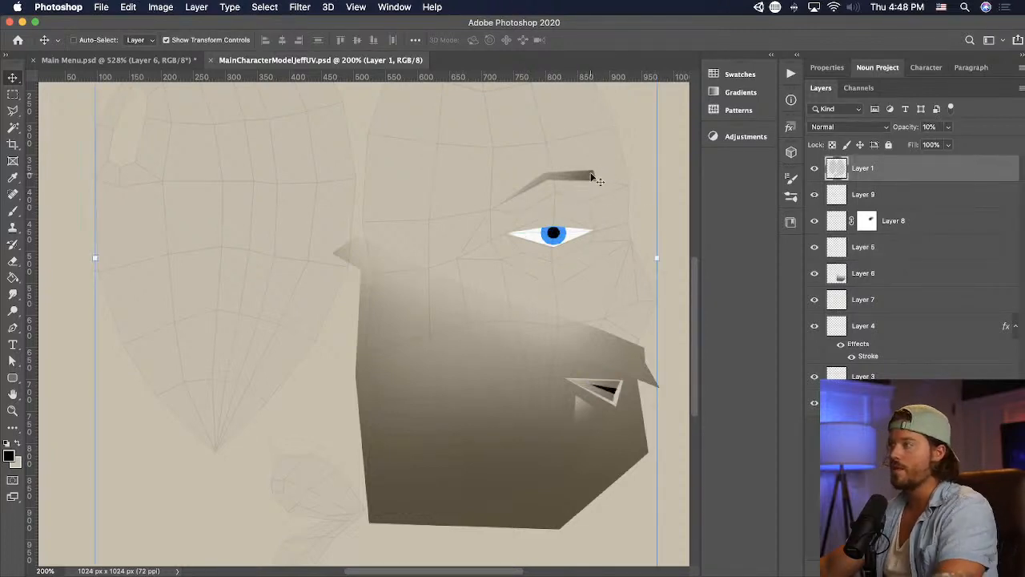
left_click(888, 145)
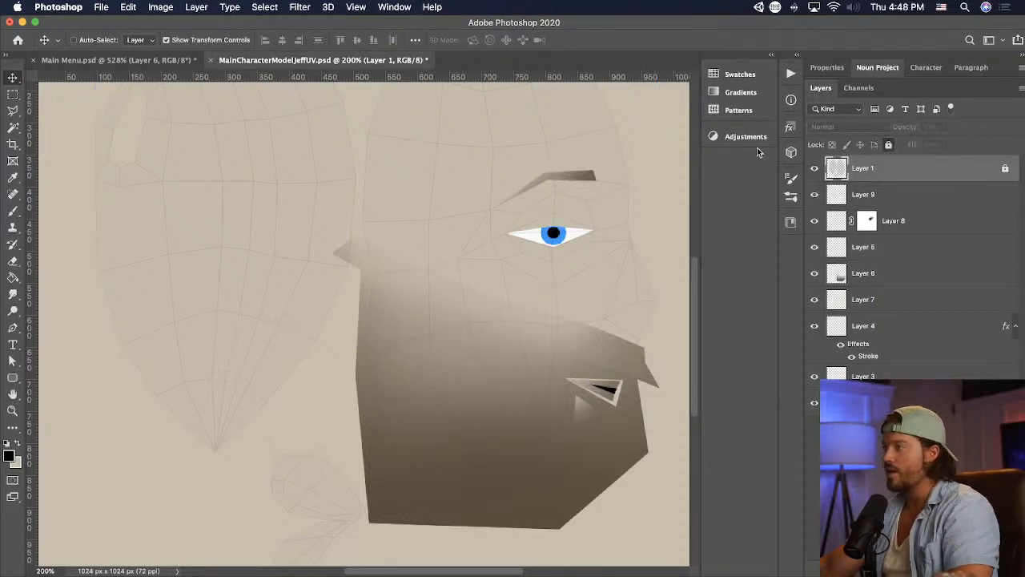
left_click(591, 175, "super")
key("Delete")
key("super+s")
- Switch to Unity to examine the face with the updated texture, and return to Blender
key("super+Tab")
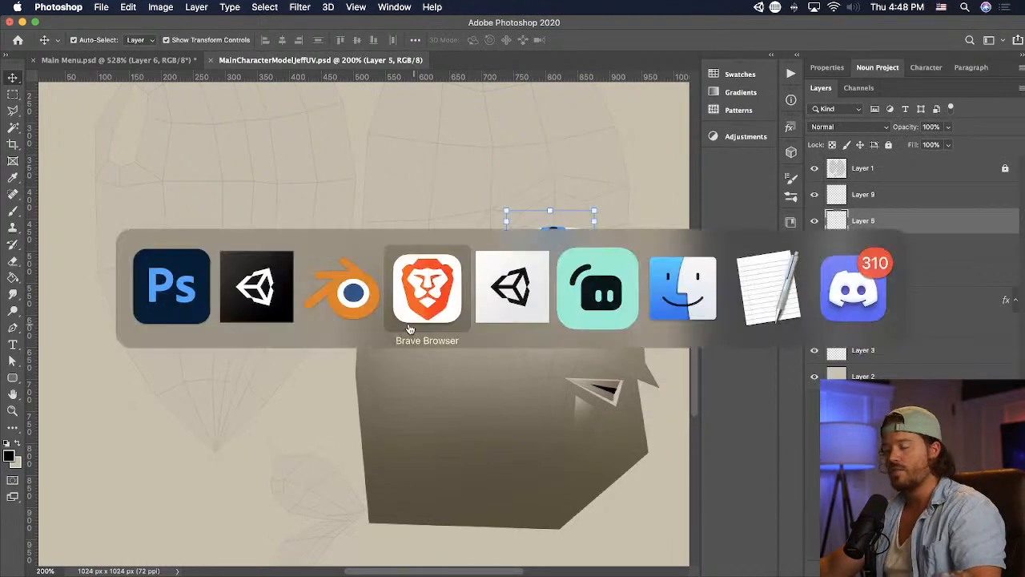
left_click(261, 288)
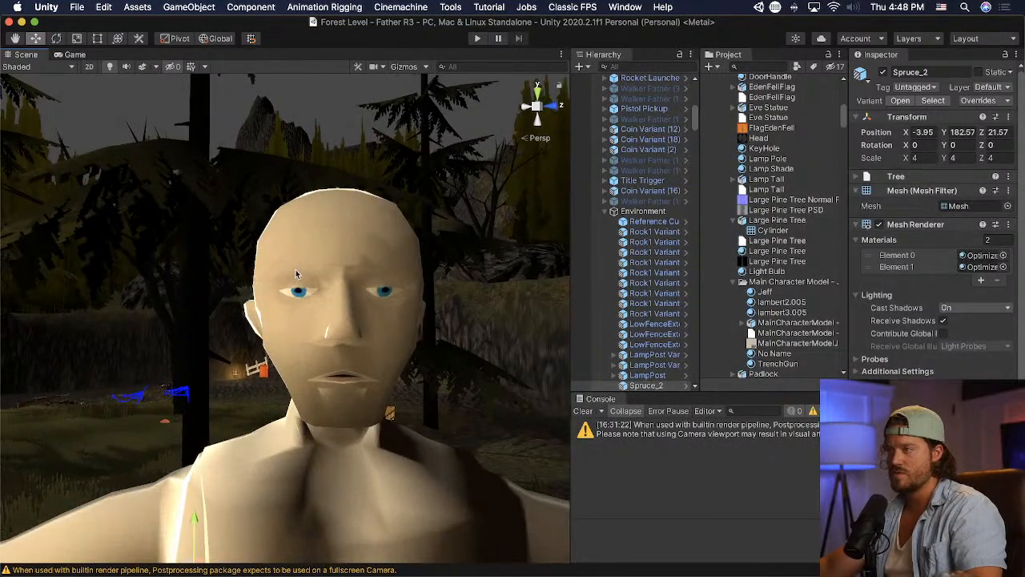
key("super+Tab")
key("super+Tab")
key("super+Tab")
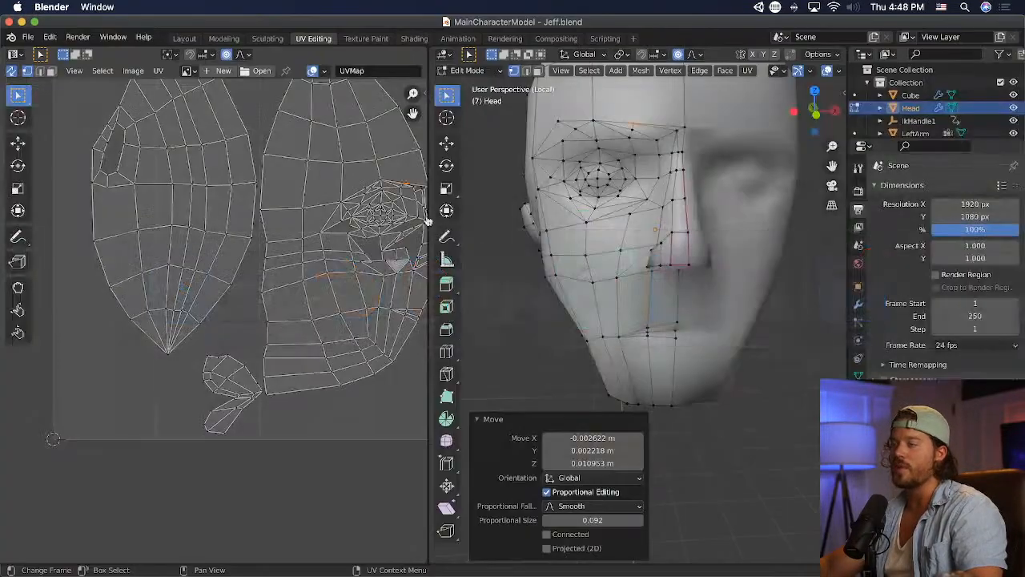
- Raise the outer and middle brow vertices with proportional editing, save the model and switch to Unity
left_click(564, 121)
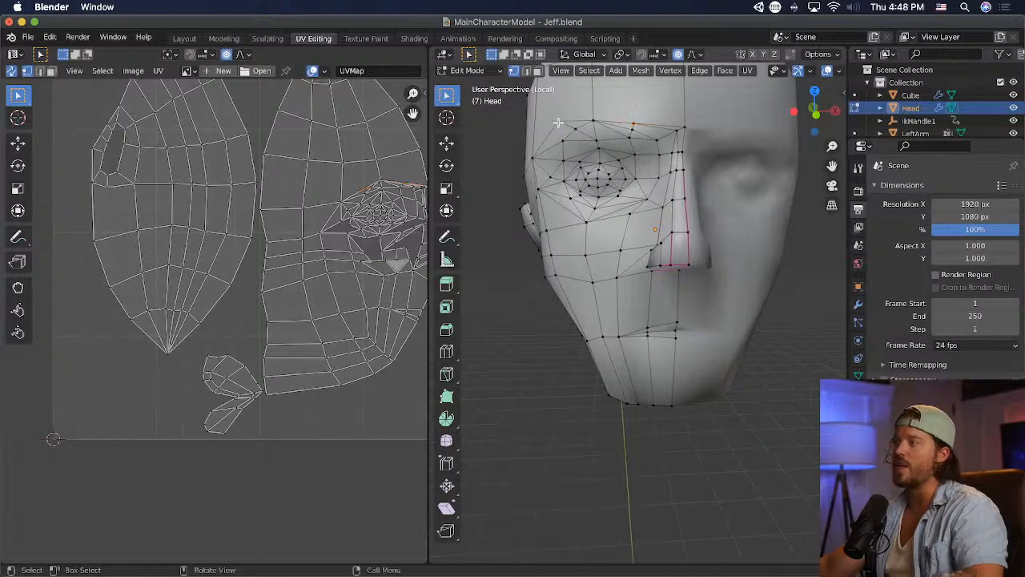
key("g")
left_click(557, 120)
left_click(599, 115)
key("g")
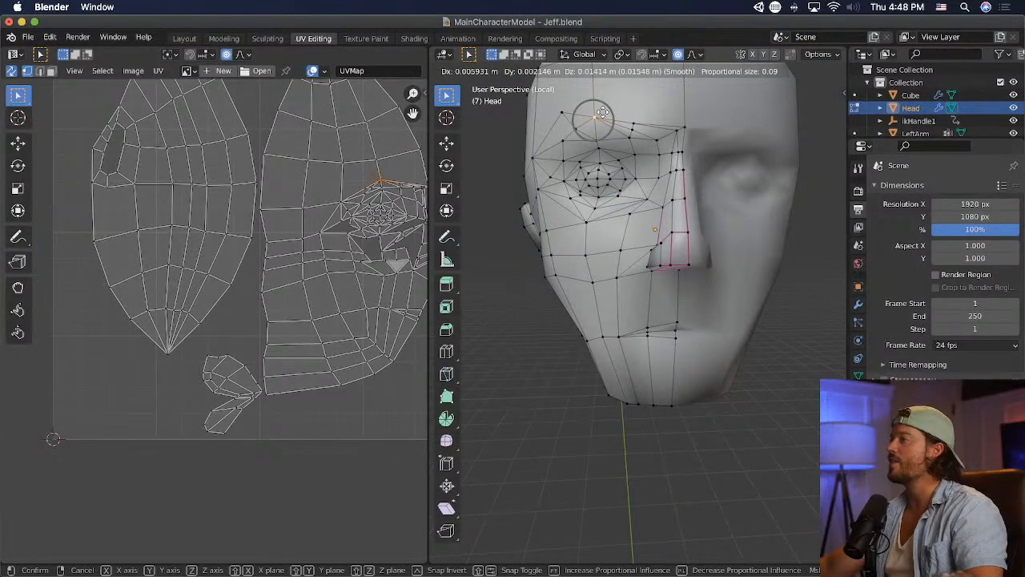
left_click(602, 114)
key("super+s")
key("super+Tab")
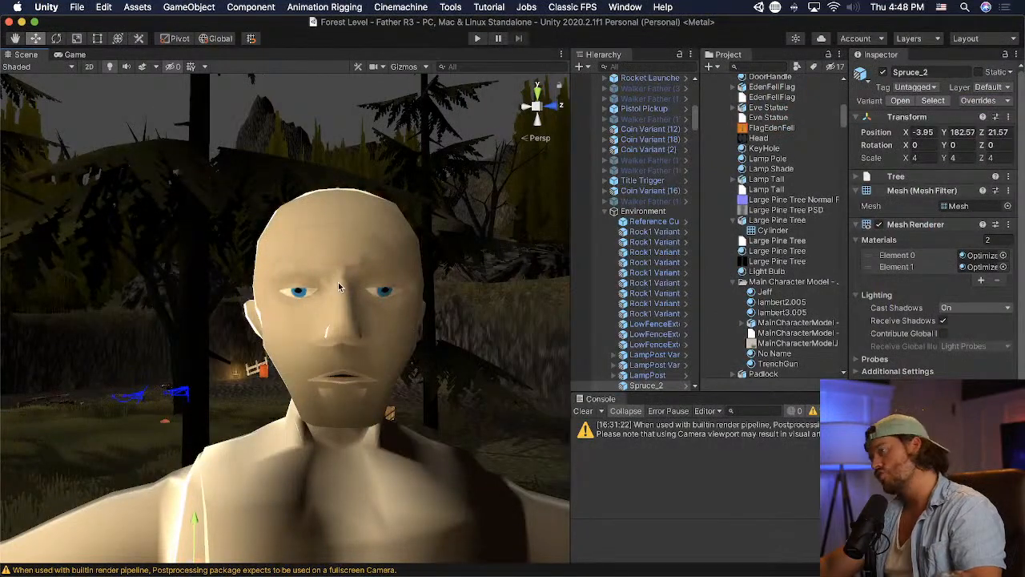
- Return to Blender and adjust the brow vertices at the top of the nose bridge
key("super+Tab")
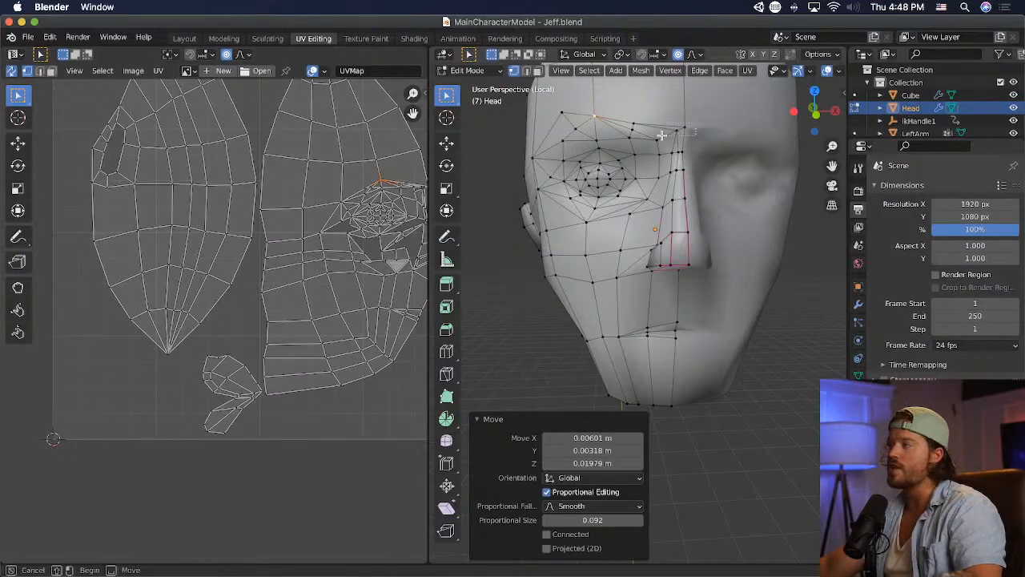
left_click(705, 155)
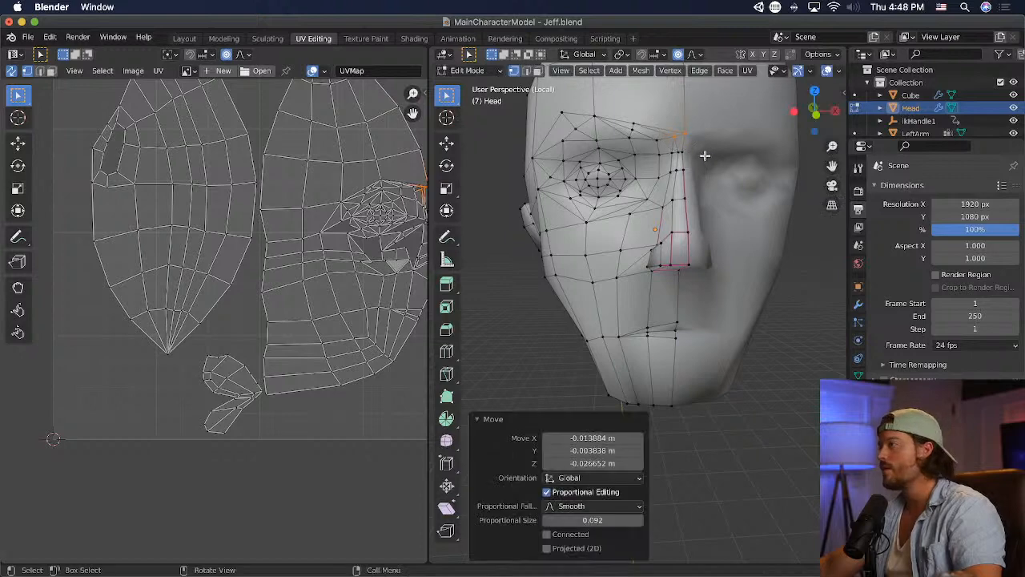
key("g")
left_click(764, 165)
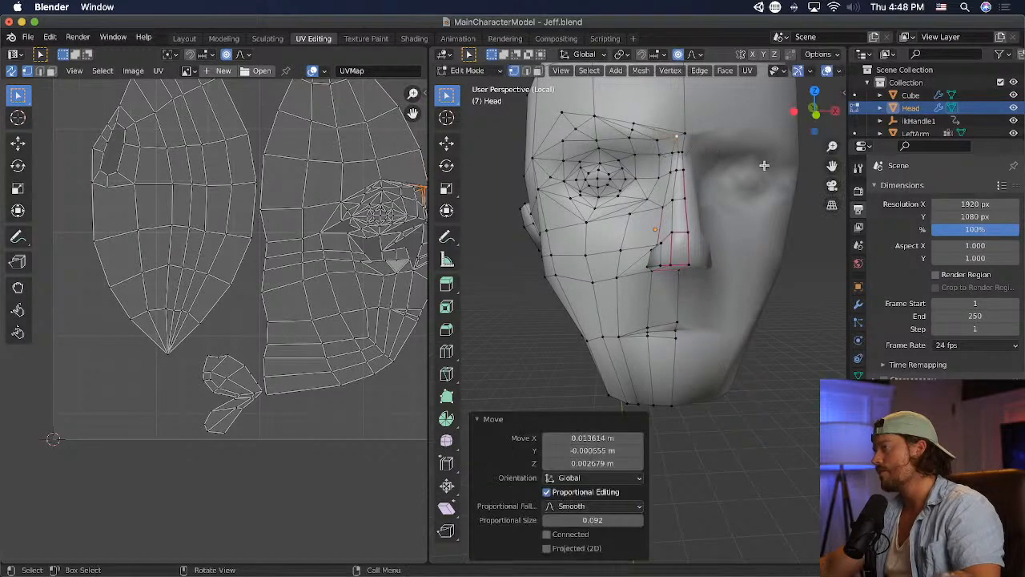
- Adjust the inner brow vertex, lower the middle brow vertex slightly, save the model and switch to Unity
key("g")
left_click(631, 124)
left_click(602, 117)
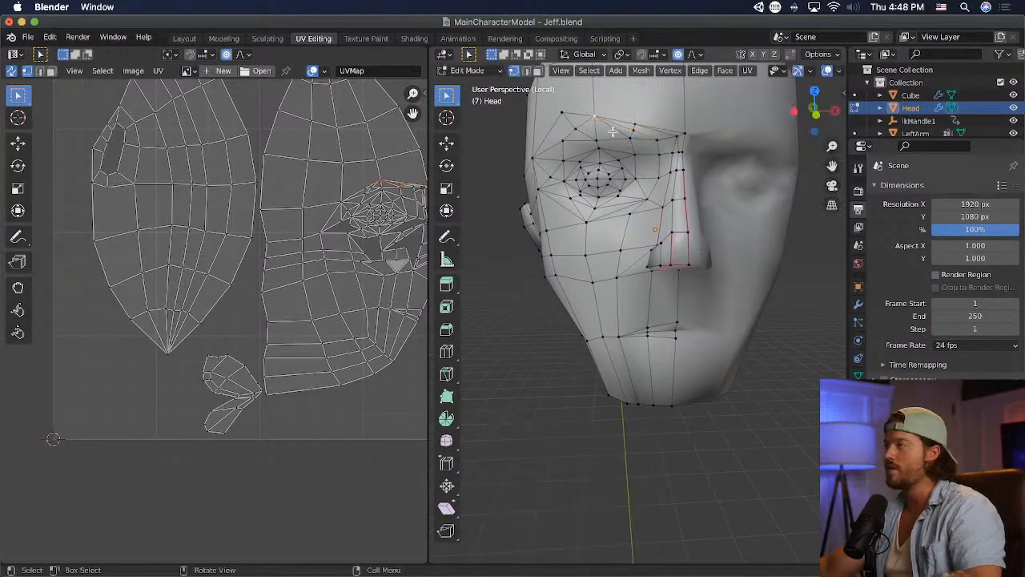
key("g")
left_click(607, 127)
key("super+s")
key("super+Tab")
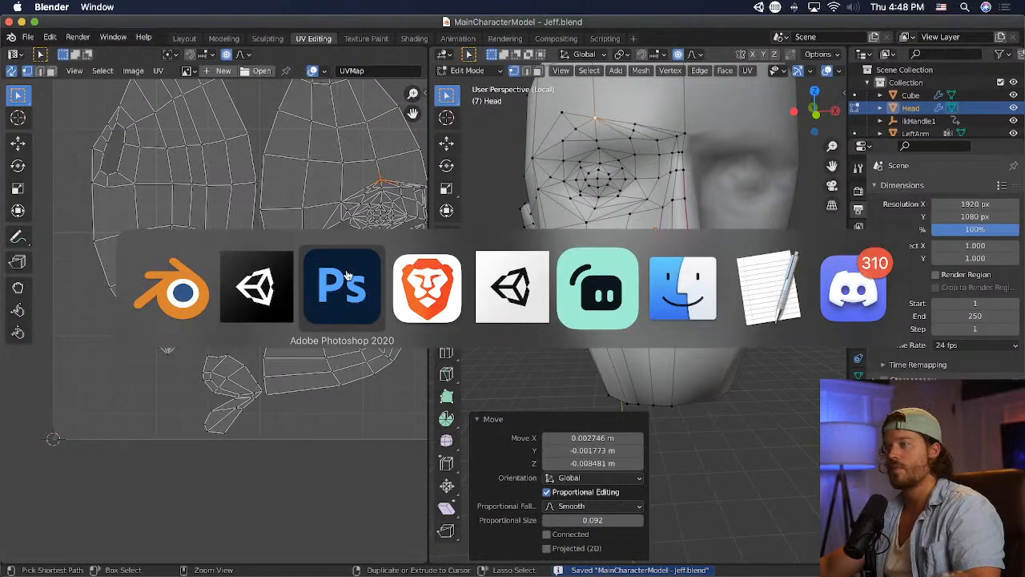
left_click(284, 282)
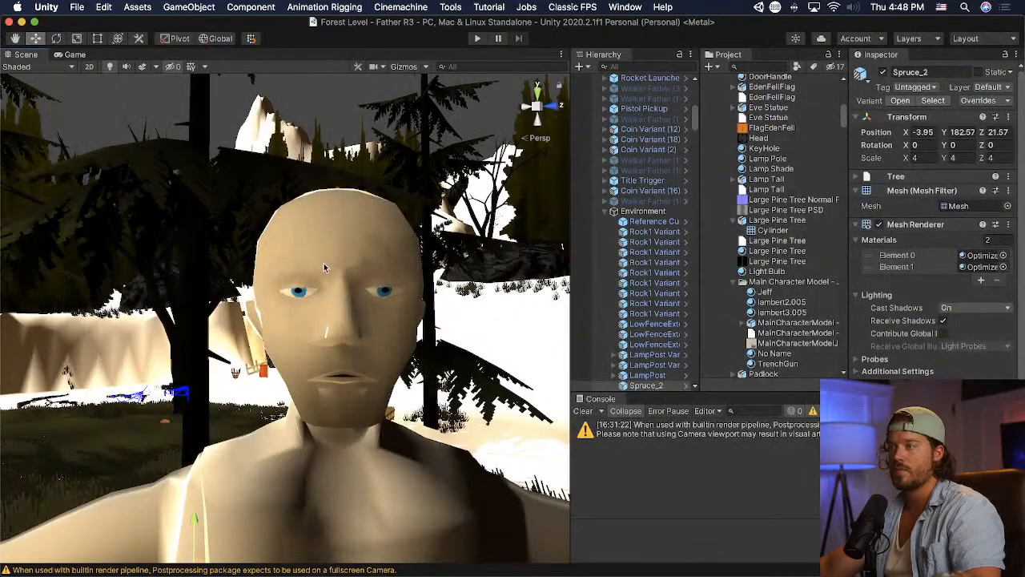
- Check the face and upper body in Unity, return to Blender and raise the row of mouth vertices
scroll(397, 266, "down", 6)
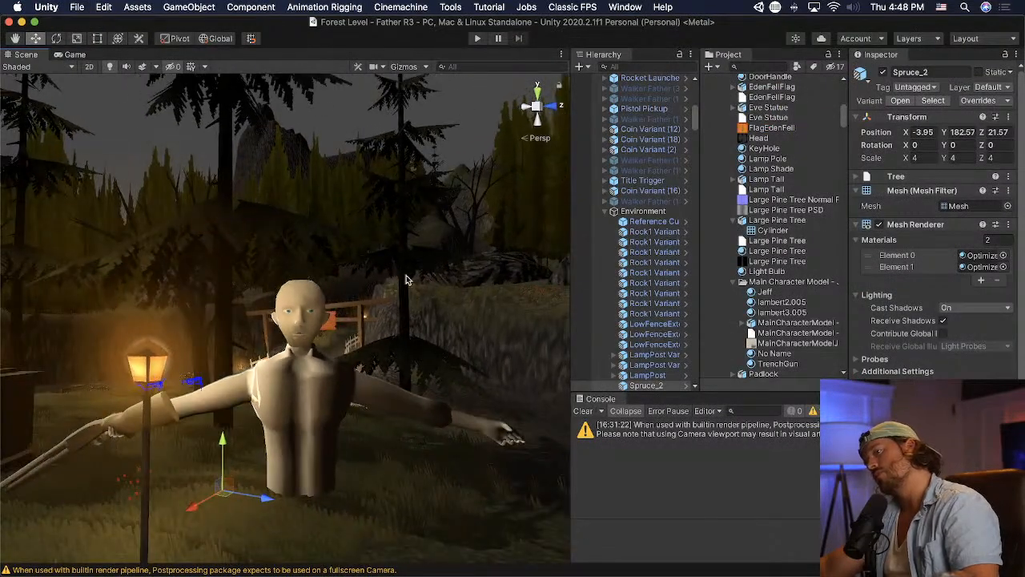
scroll(409, 283, "up", 8)
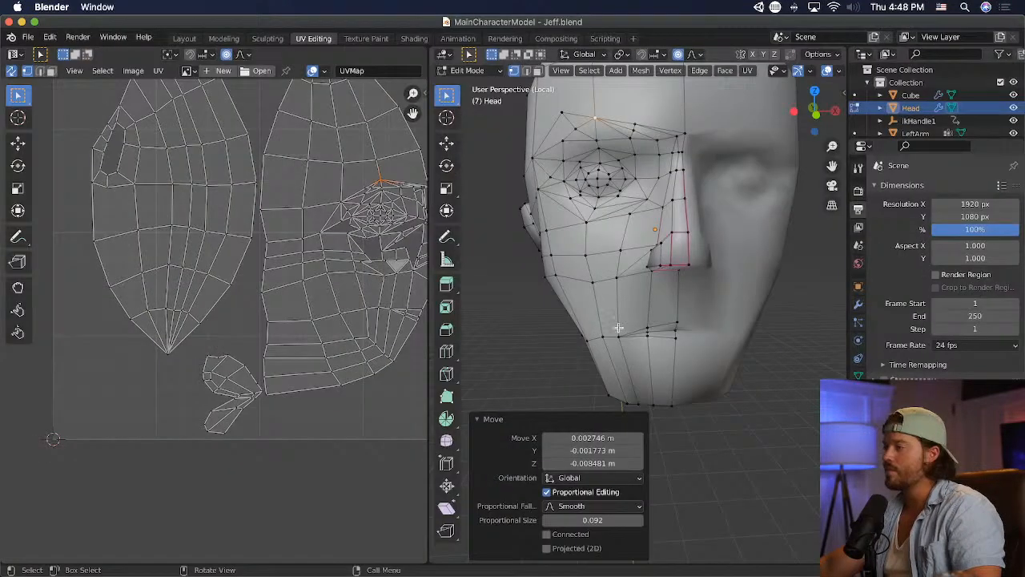
middle_click_drag(561, 312, 660, 314)
left_click_drag(606, 335, 607, 335)
key("g")
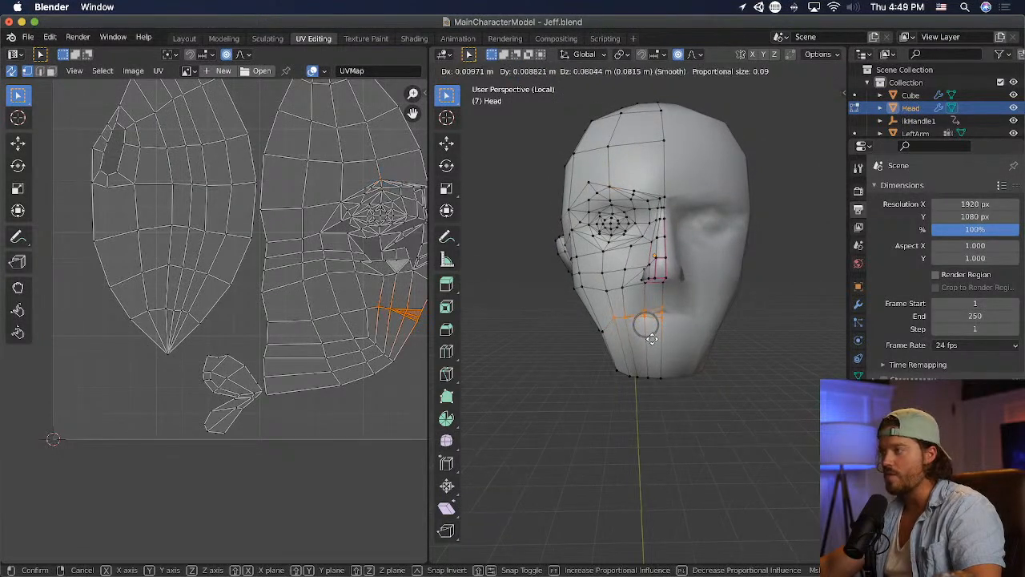
left_click(648, 339)
- Select the vertices along the bottom of the chin, save the model and switch to Unity
left_click_drag(703, 404, 586, 366)
key("super+s")
key("super+Tab")
key("Tab")
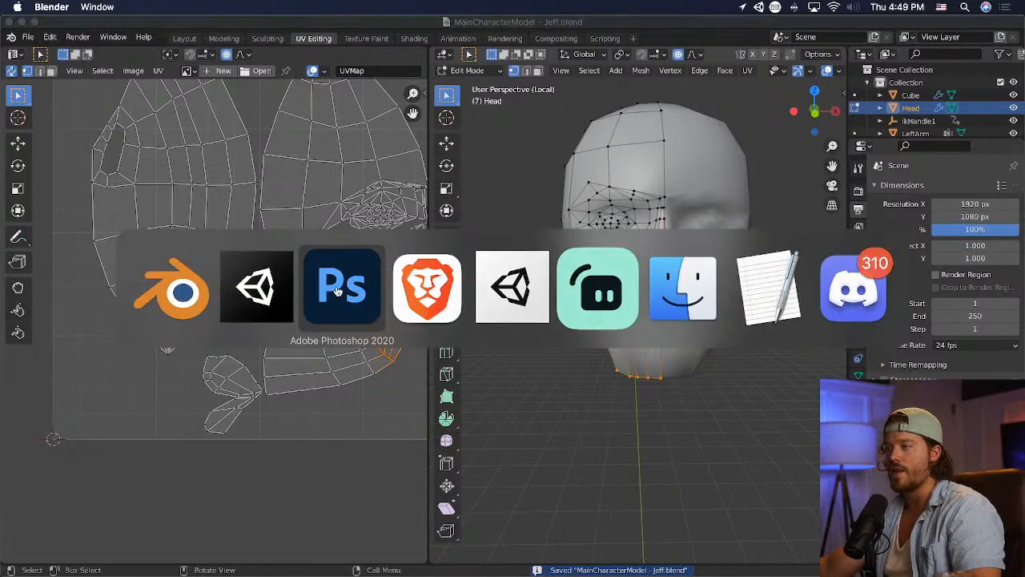
key("super+Tab")
left_click(364, 280)
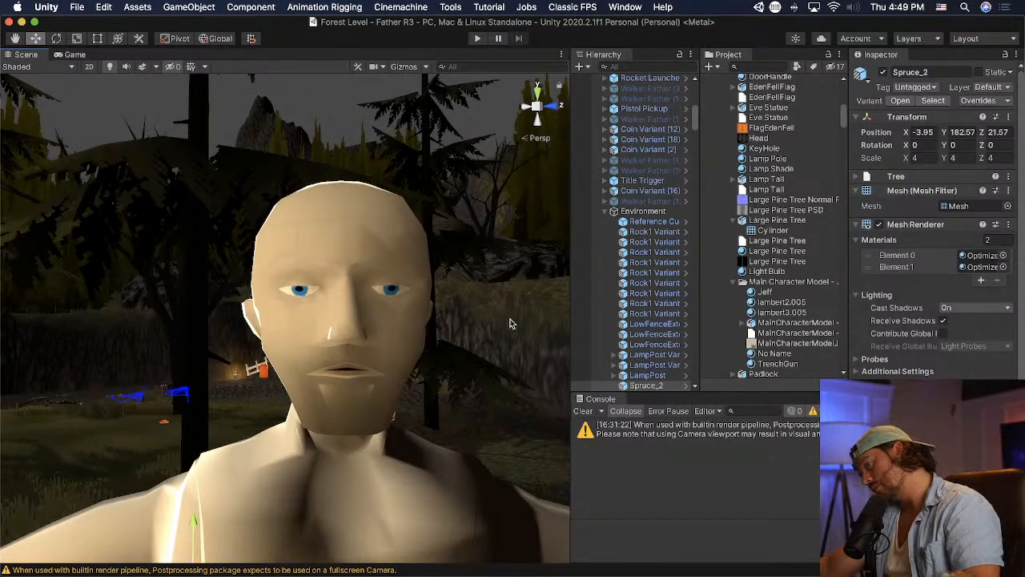
- Return to Blender and lower the vertex at the corner of the mouth slightly with proportional editing
key("super+Tab")
key("super+Tab")
key("super+Tab")
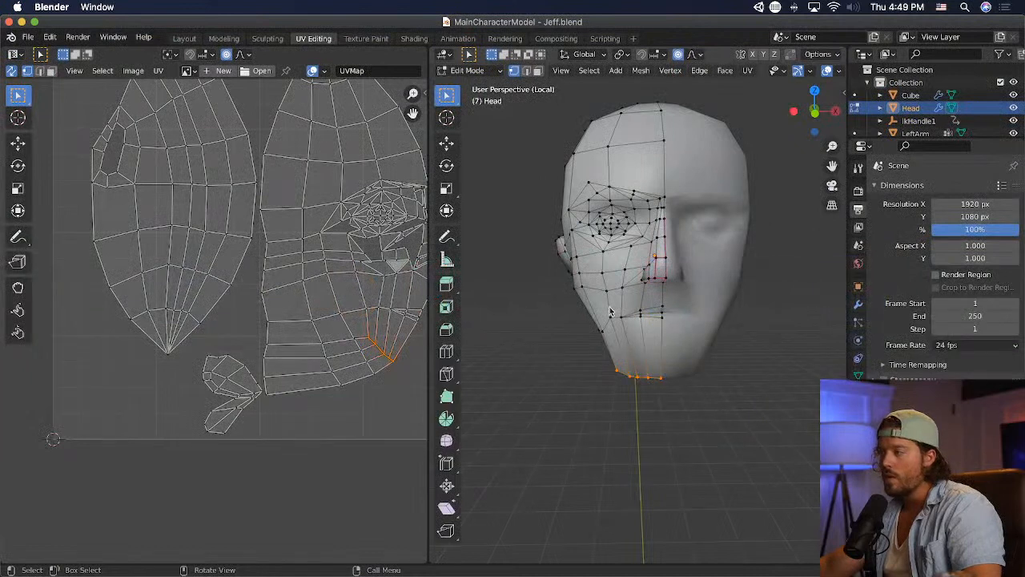
left_click(610, 314)
key("g")
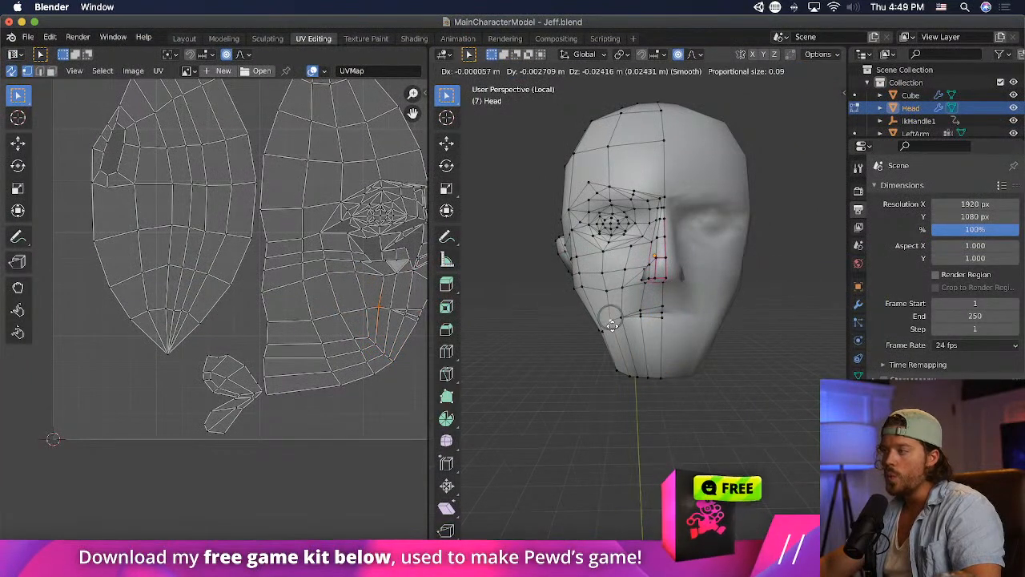
left_click(612, 326)
- Select the row of mouth vertices, adjust its position and rotate it by about -8° in the view
left_click_drag(671, 300, 604, 328)
key("g")
left_click(664, 334)
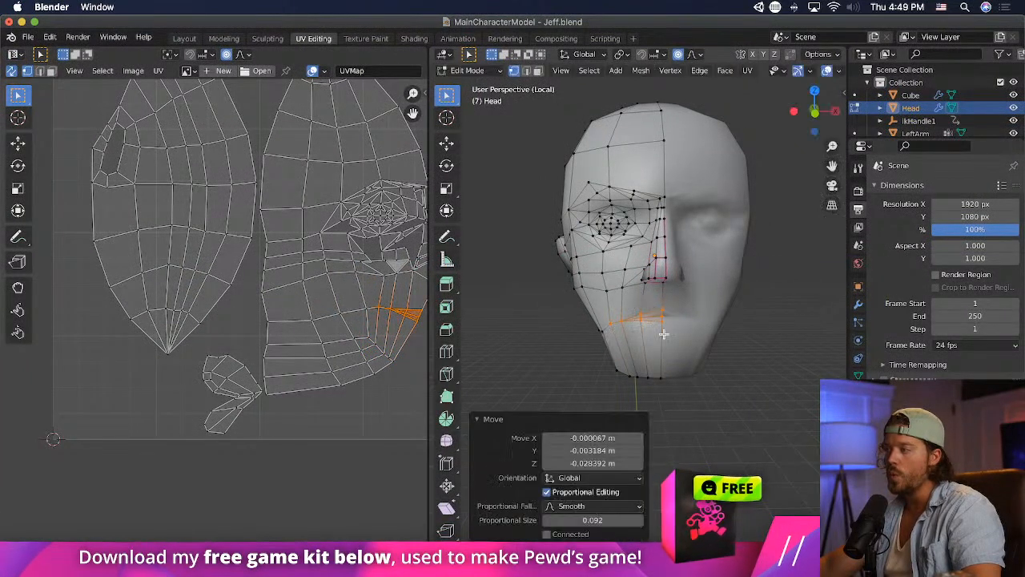
key("r")
left_click(680, 339)
- Reposition three side-jaw vertices behind the mouth corner with proportional editing and save the model
middle_click_drag(632, 335, 632, 334)
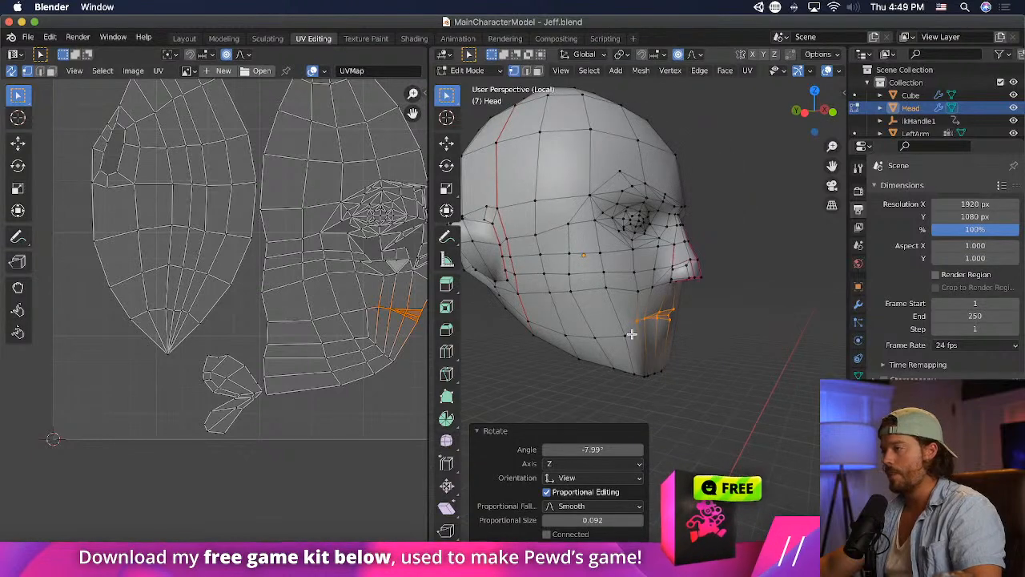
left_click(628, 330)
key("g")
left_click(615, 338)
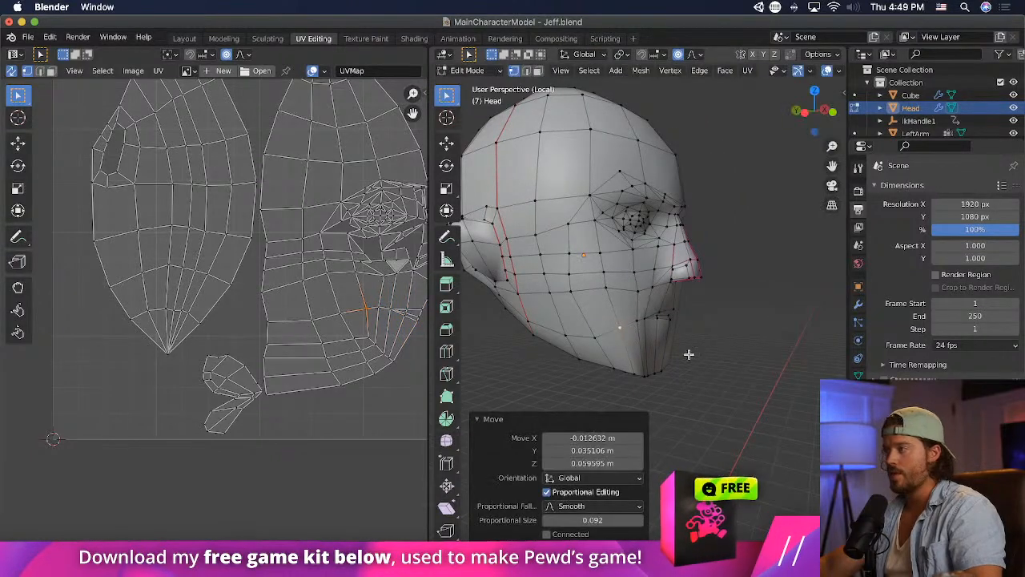
left_click(592, 339)
key("g")
left_click(625, 344)
left_click(566, 336)
key("g")
left_click(561, 330)
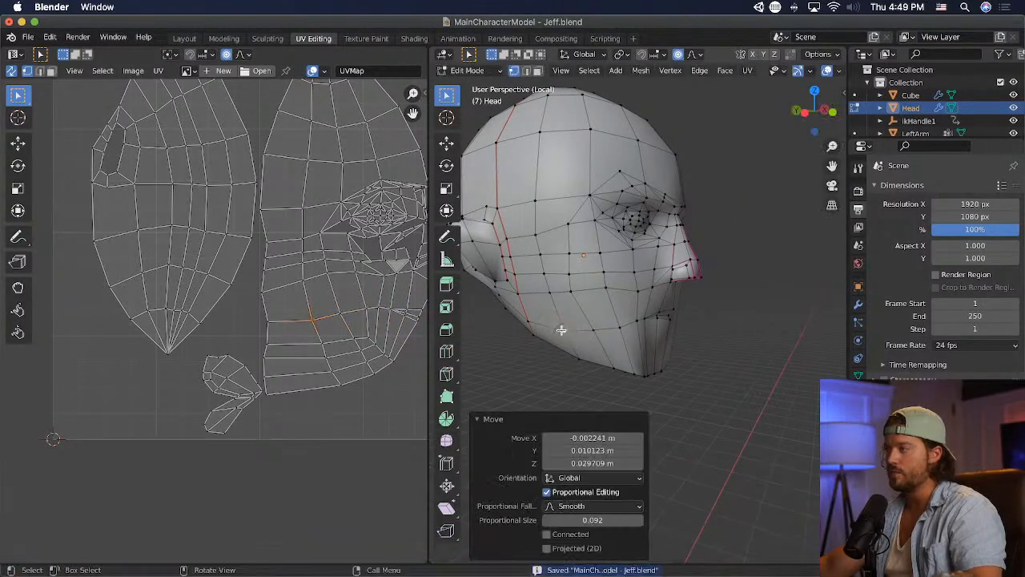
- Switch to Unity and examine the face with the reshaped mouth and jaw
key("super+Tab")
key("super+Tab")
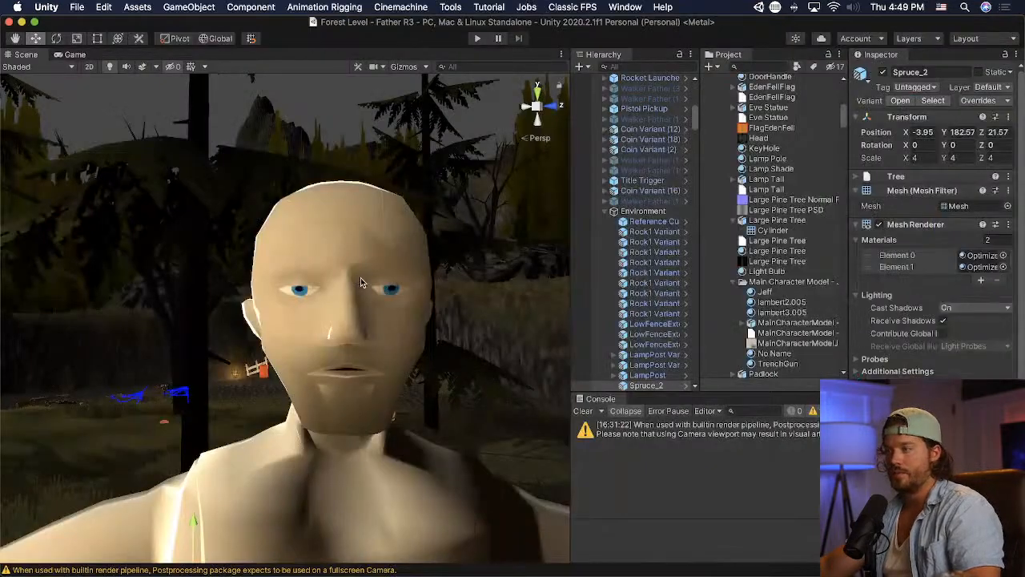
middle_click_drag(361, 277, 470, 282)
- Return to Blender, raise the lip vertex at the face's centre line and adjust the neighbouring lip vertices
middle_click_drag(632, 318, 525, 314)
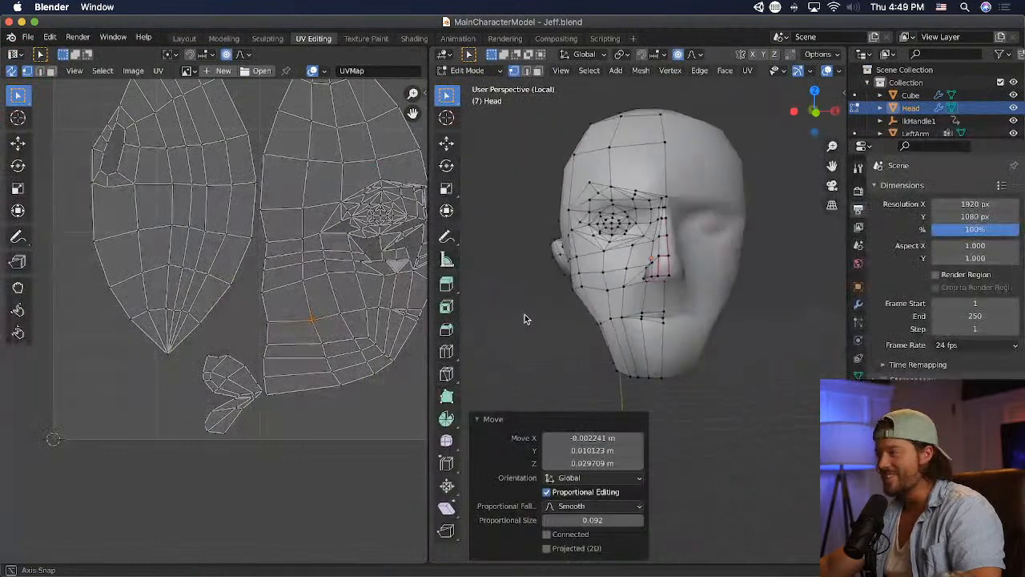
left_click(661, 319)
key("g")
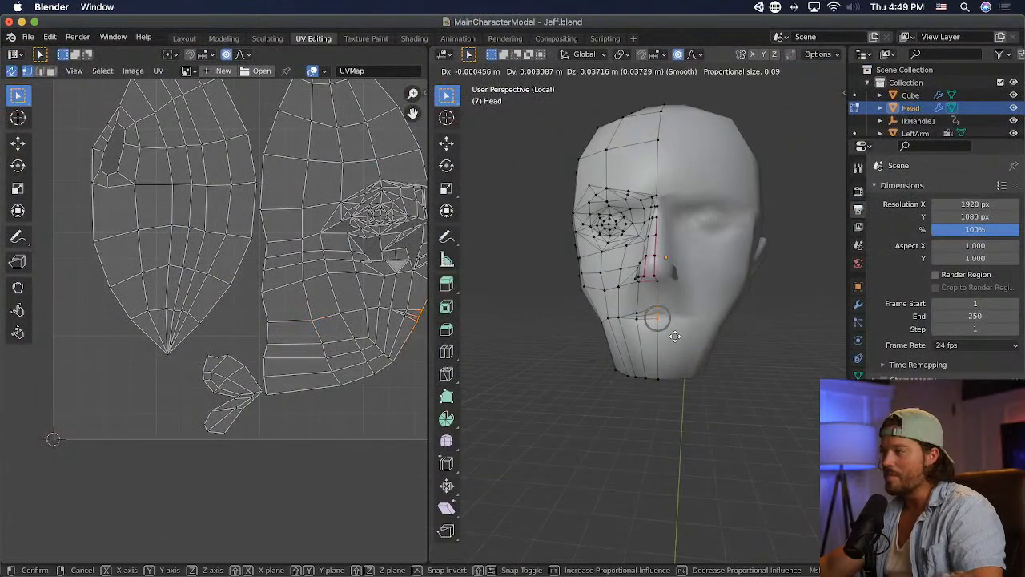
left_click(675, 336)
left_click_drag(624, 308, 640, 329)
key("g")
left_click(640, 327)
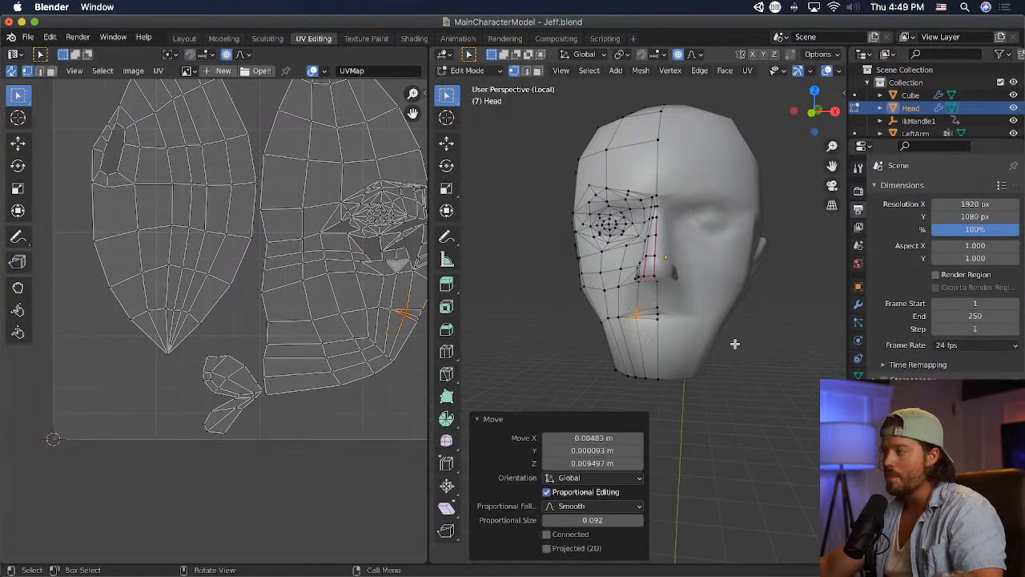
- Switch to Unity to examine the character's face and upper body from further away, and return to Blender
key("super+Tab")
key("super+Tab")
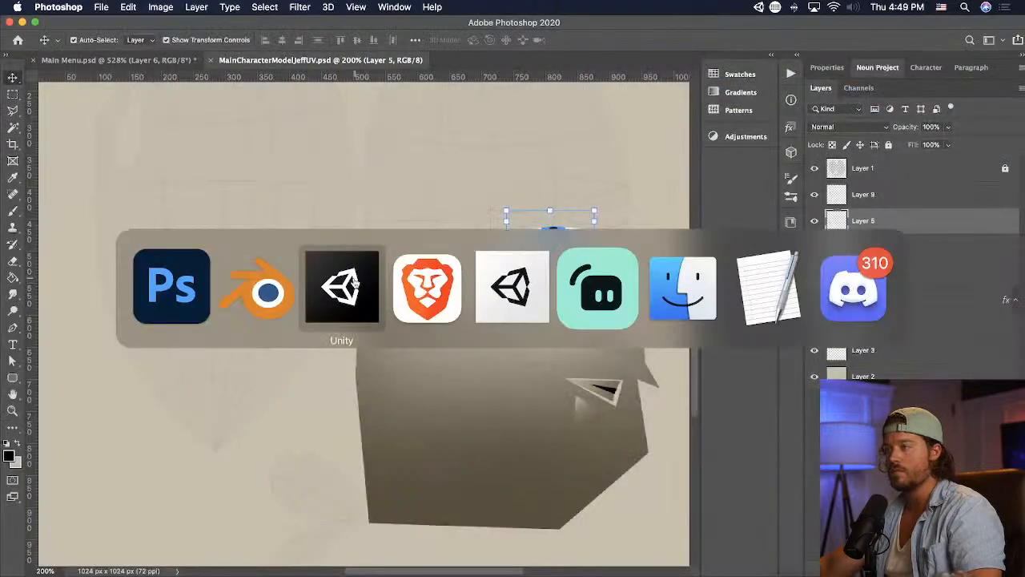
scroll(353, 282, "down", 5)
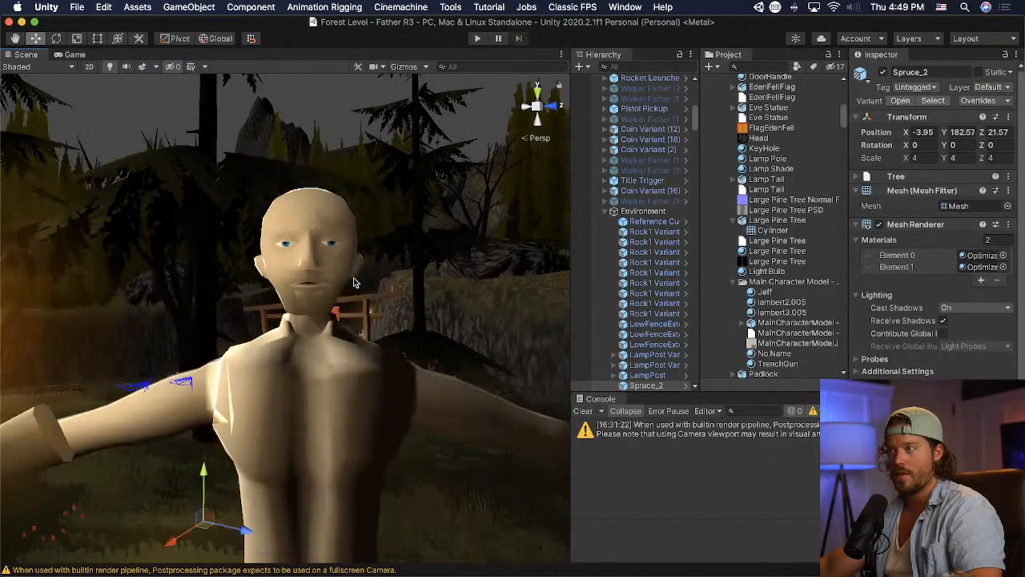
middle_click_drag(354, 282, 356, 286)
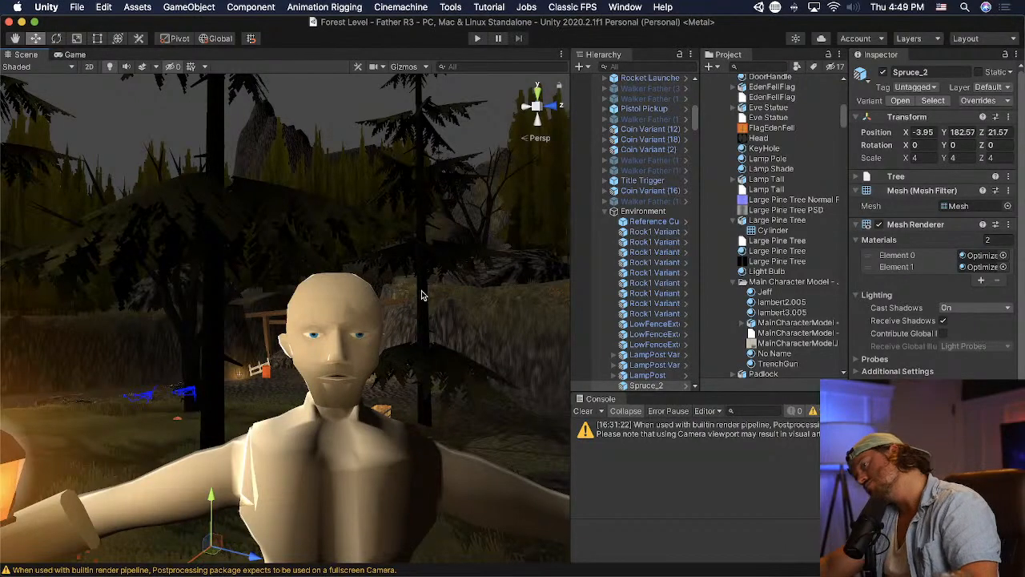
key("super+Tab")
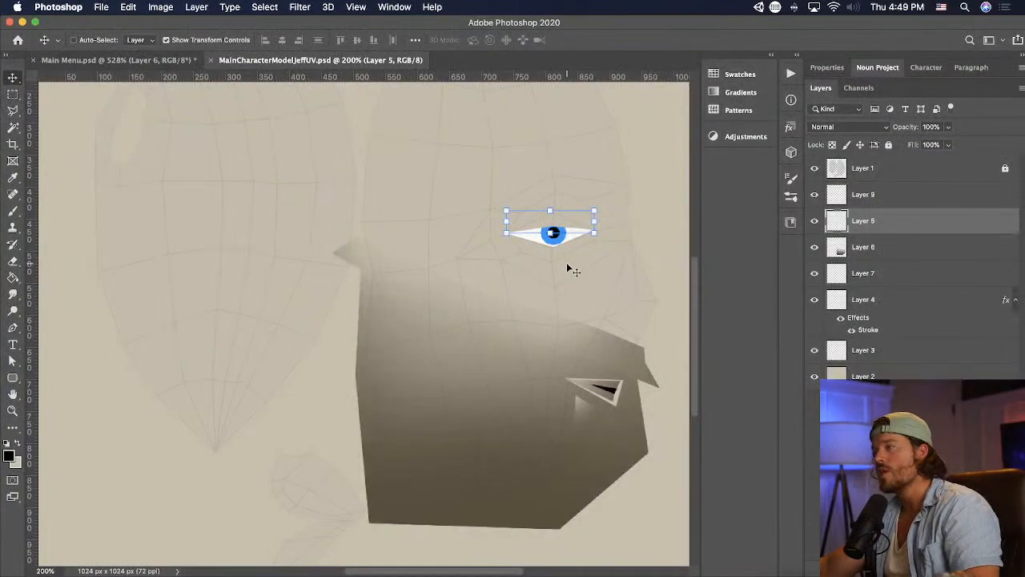
key("super+Tab")
- Lower the middle and inner vertices along the underside of the brow above the eye
scroll(710, 226, "up", 5)
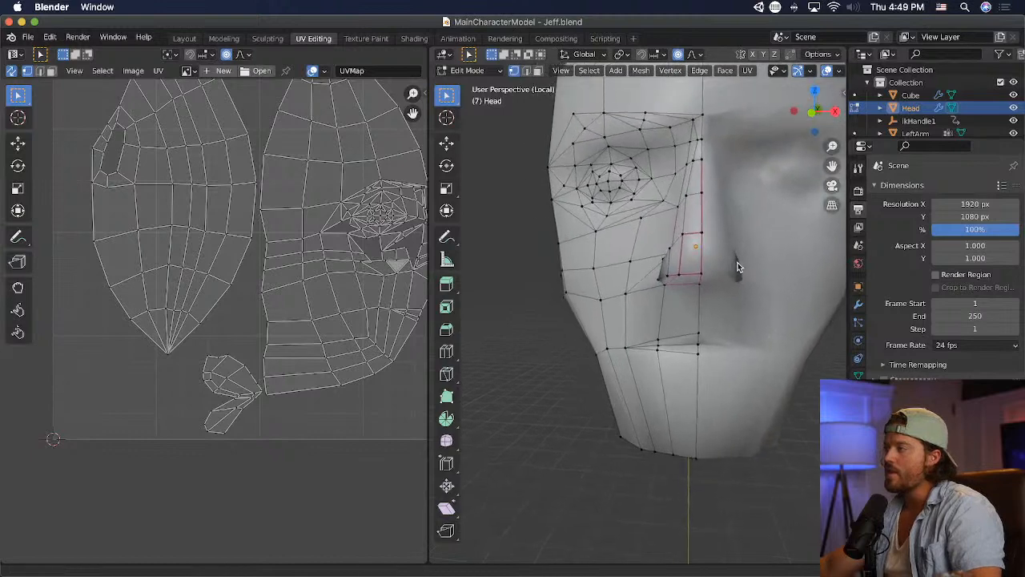
middle_click_drag(738, 267, 629, 176)
left_click(627, 175)
key("g")
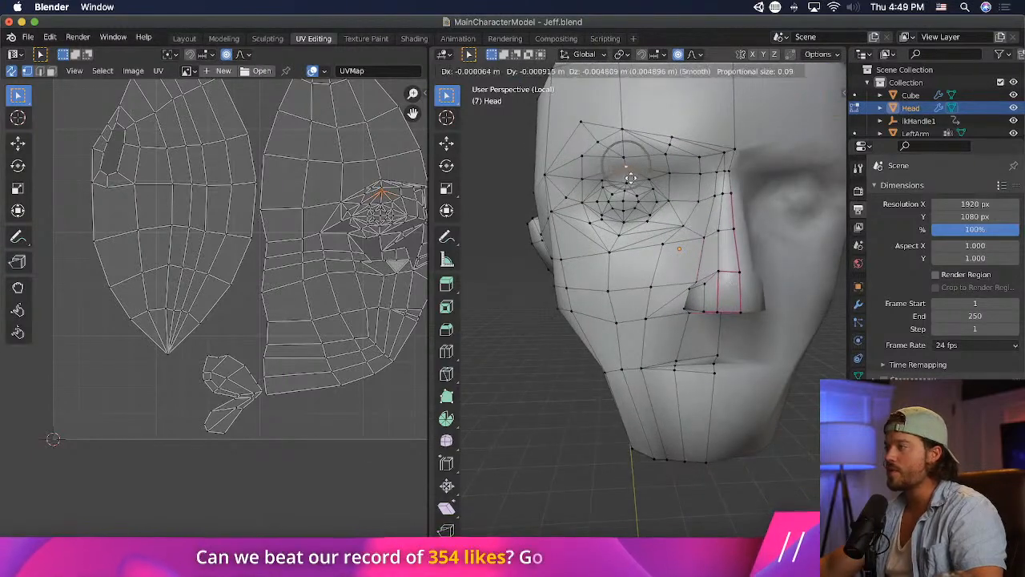
left_click(630, 180)
left_click(665, 160)
key("g")
left_click(667, 172)
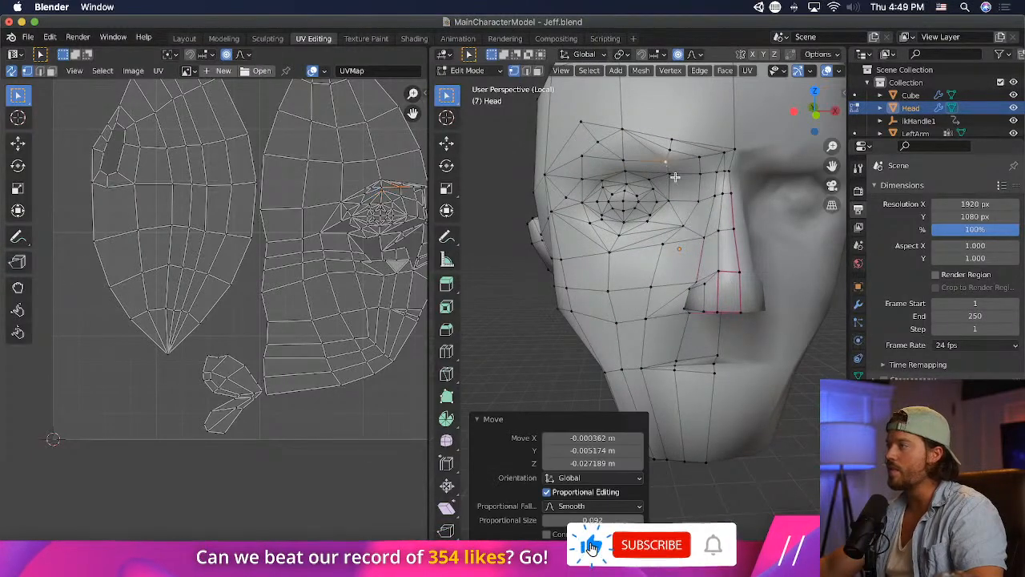
key("g")
left_click(677, 203)
- Lower the under-brow vertex beside the nose bridge and raise the one above the eye's centre slightly
left_click(696, 173)
key("g")
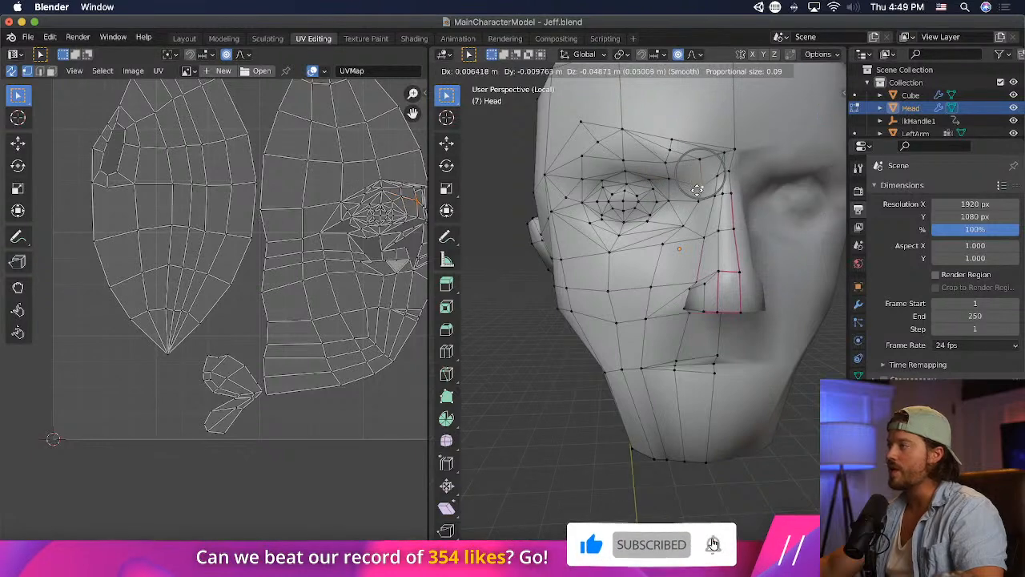
left_click(705, 188)
left_click(624, 168)
key("g")
left_click(625, 162)
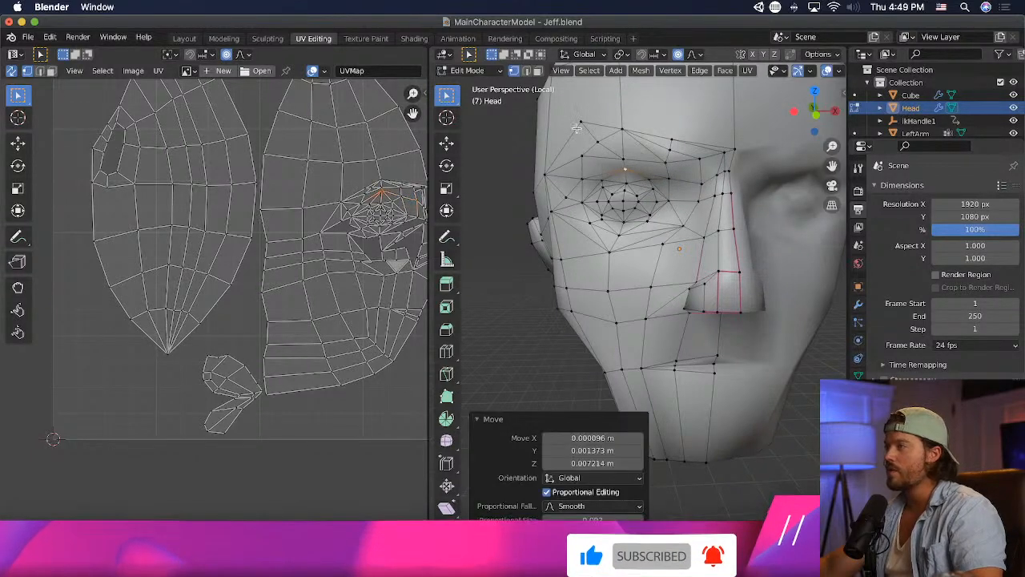
- Select the whole group of brow vertices and lower it by about 0.028 m
left_click_drag(563, 116, 564, 117)
left_click_drag(717, 166, 717, 167)
key("g")
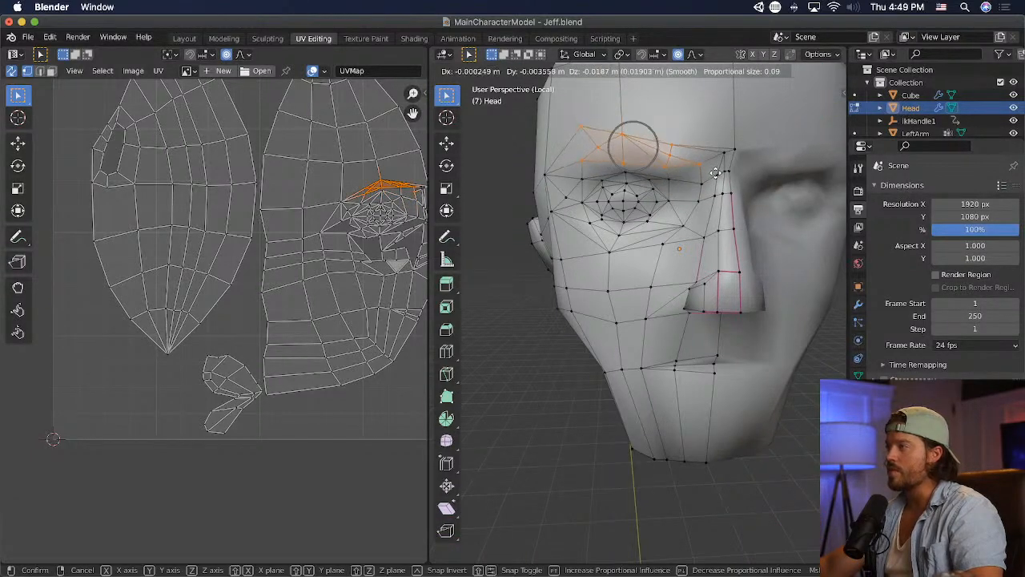
left_click(715, 176)
- From the side, push the selected brow vertices forward, tilt them and adjust their position, and save the model
middle_click_drag(715, 176, 440, 212)
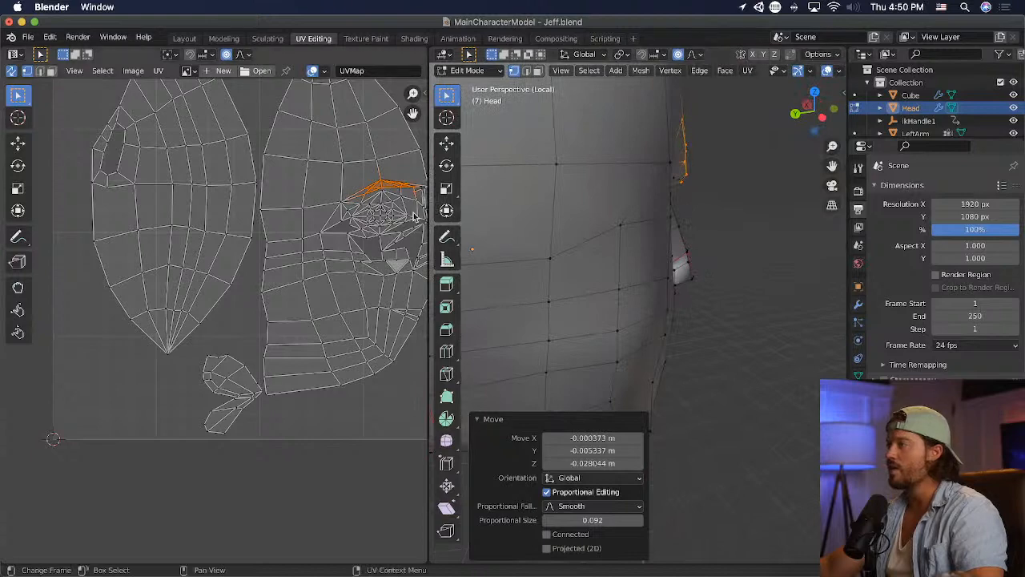
middle_click_drag(599, 213, 568, 213)
key("g")
left_click(733, 211)
key("r")
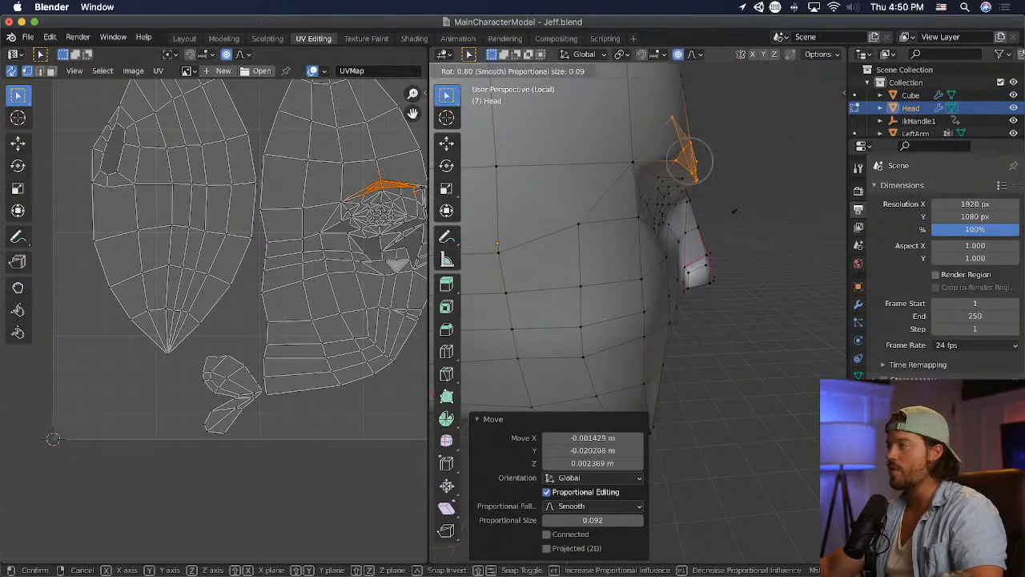
left_click(738, 204)
key("g")
left_click(740, 203)
middle_click_drag(740, 202, 586, 204)
key("super+s")
- Select the eye vertices and scale them to 0.828 along Z with a proportional size of 0.164
left_click_drag(593, 176, 670, 221)
key("s")
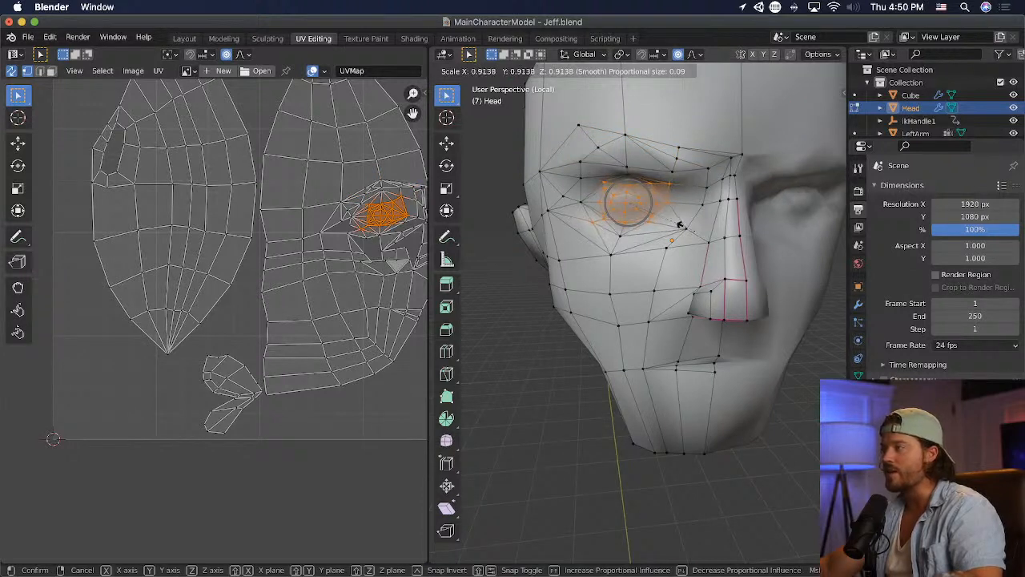
key("x")
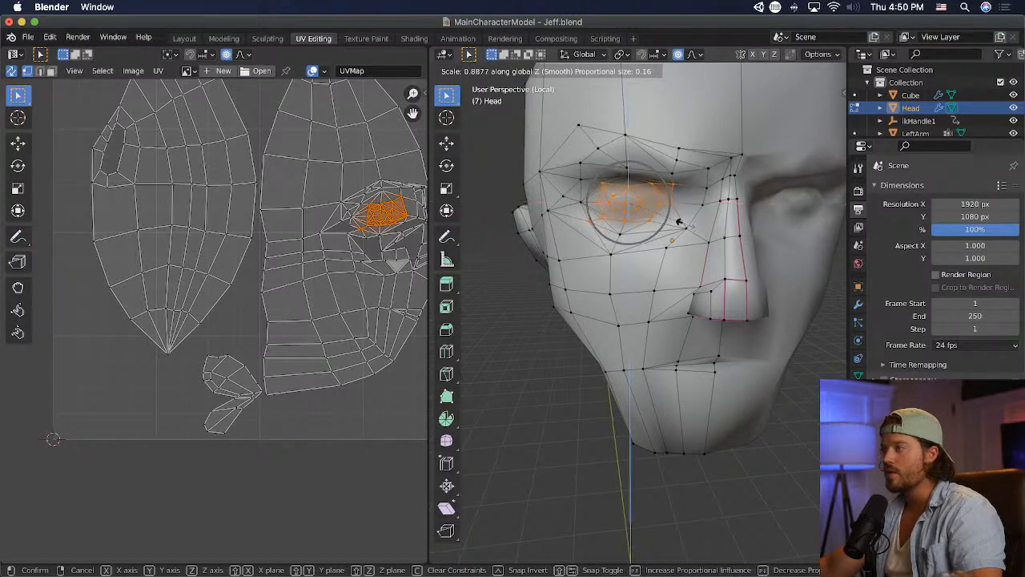
left_click(675, 218)
scroll(680, 220, "down", 3)
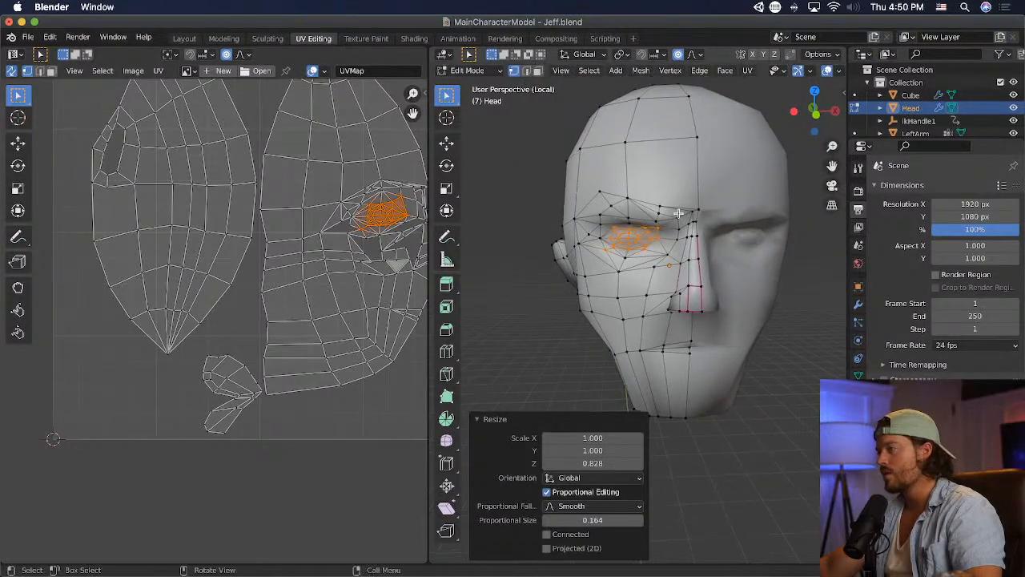
- Switch to Unity and examine the character's face and body from close up and from a distance
key("super+Tab")
key("super+Tab")
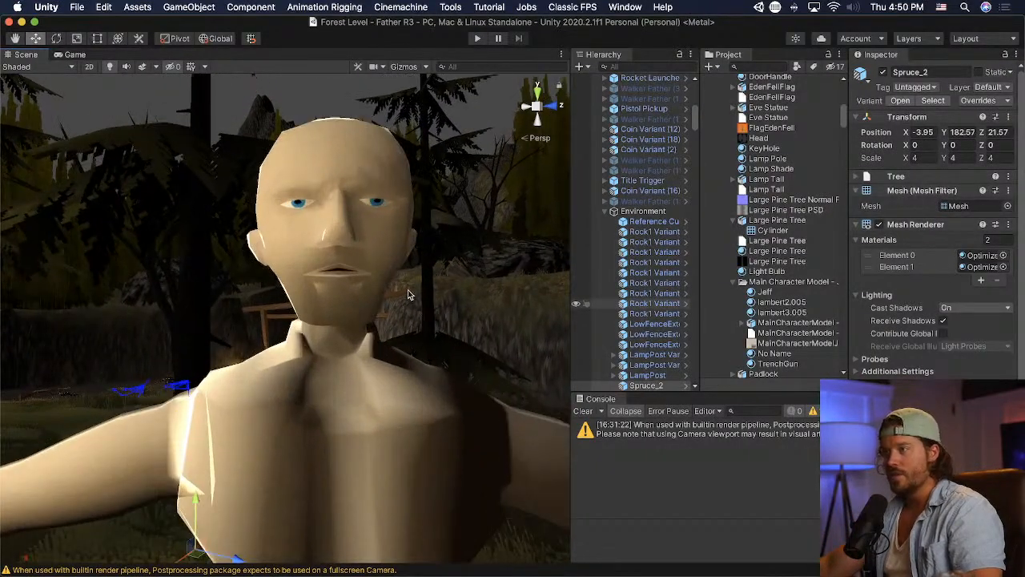
scroll(409, 294, "down", 5)
mouse_move(408, 294)
middle_mouse_down()
mouse_move(404, 313)
mouse_move(390, 295)
middle_mouse_up()
scroll(393, 314, "down", 6)
scroll(365, 400, "up", 5)
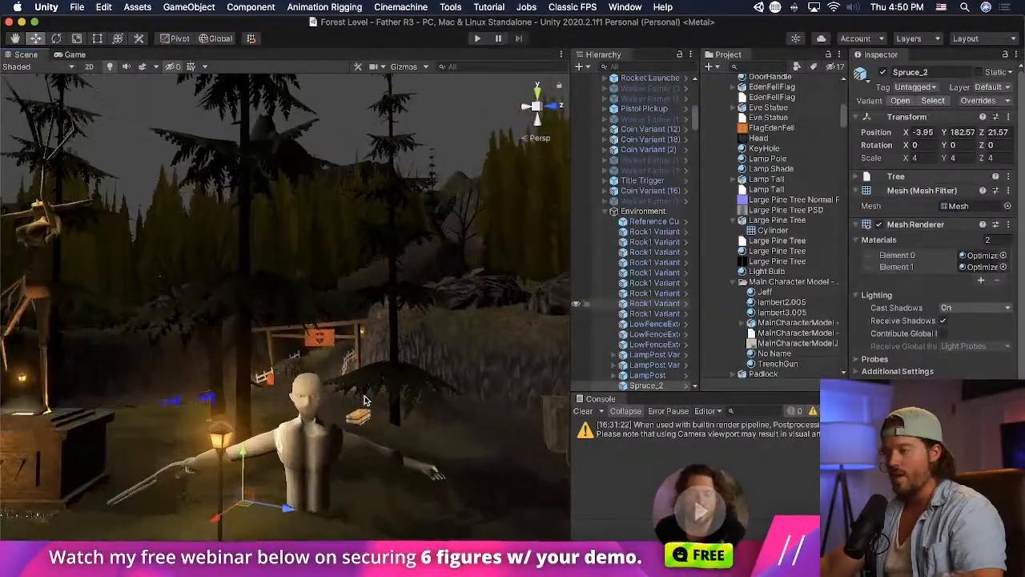
scroll(366, 401, "up", 4)
mouse_move(367, 407)
middle_mouse_down()
mouse_move(376, 380)
mouse_move(366, 397)
middle_mouse_up()
scroll(354, 313, "down", 2)
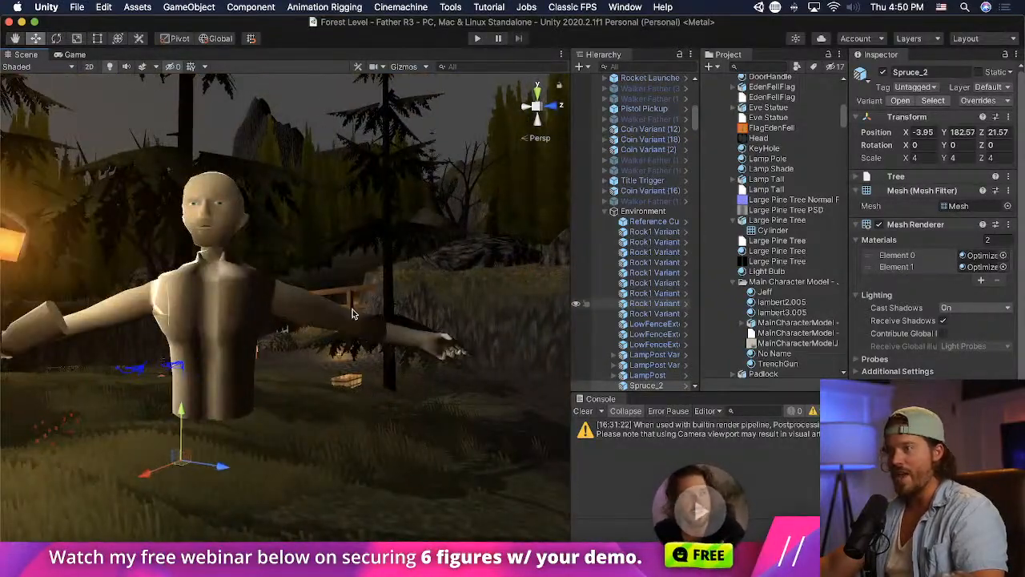
scroll(353, 310, "up", 3)
middle_click_drag(352, 306, 427, 315)
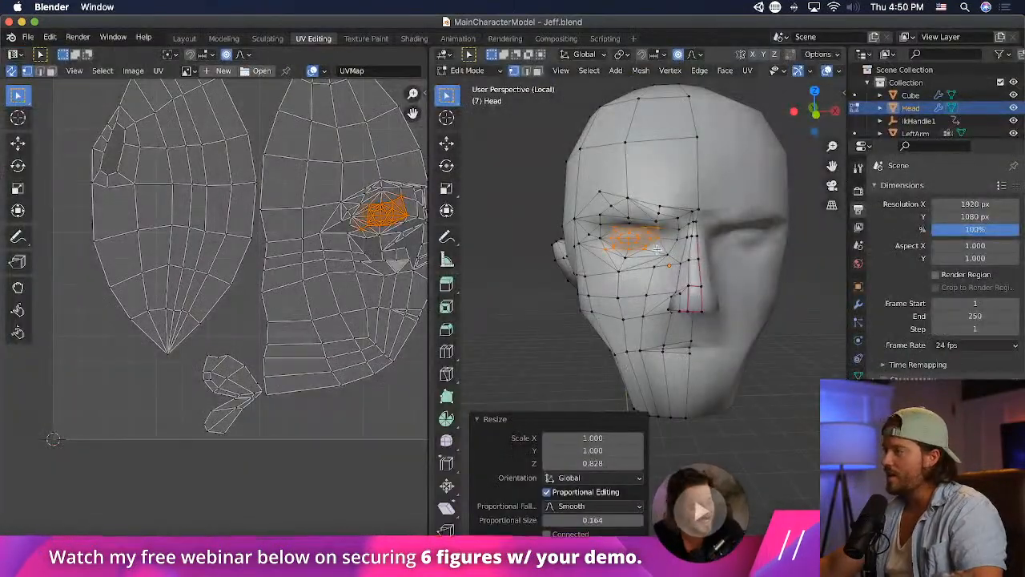
- Move the selected eye vertices about 0.05 m away from the nose with a proportional size of 0.350 and save the model
key("g")
scroll(655, 249, "up", 4)
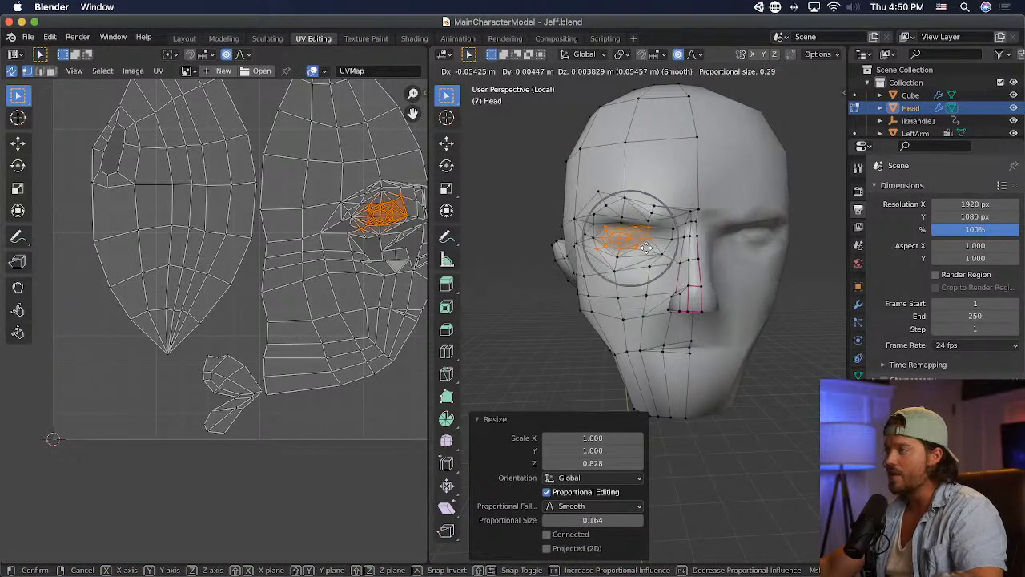
scroll(647, 249, "down", 2)
left_click(648, 248)
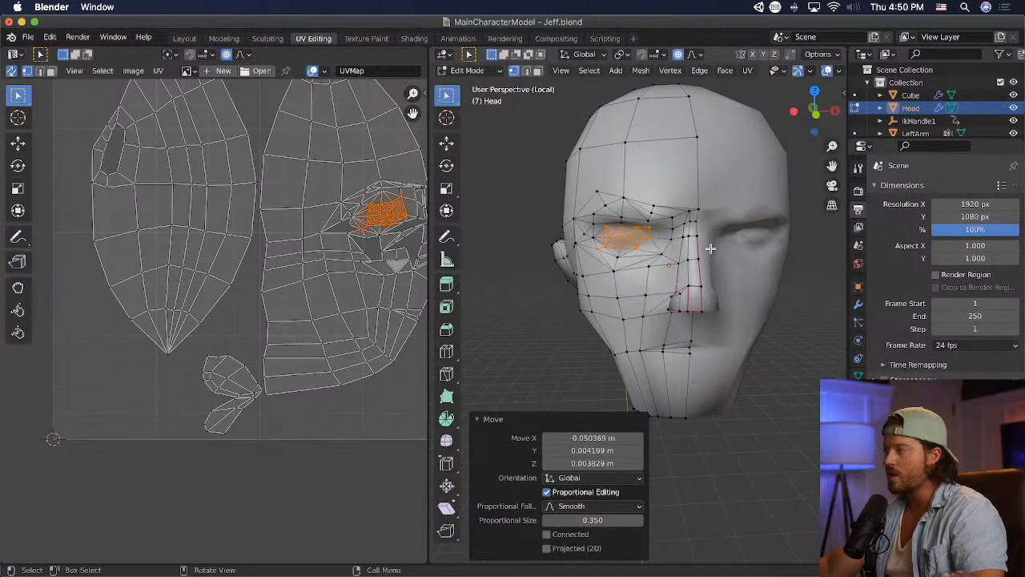
key("super+s")
- Switch to Unity and check the eye spacing on the character's face
key("super+Tab")
left_click(255, 287)
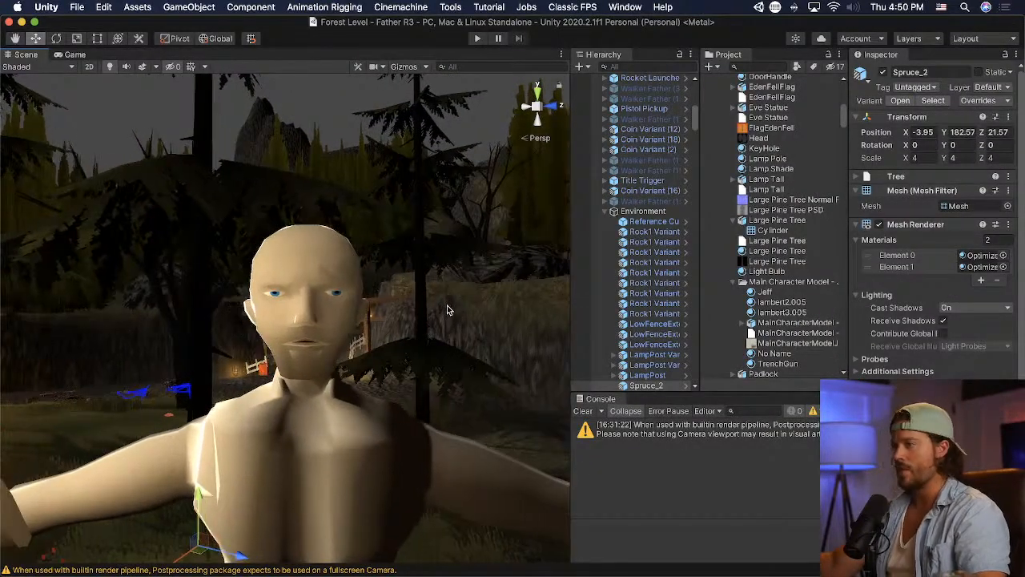
key("super+Tab")
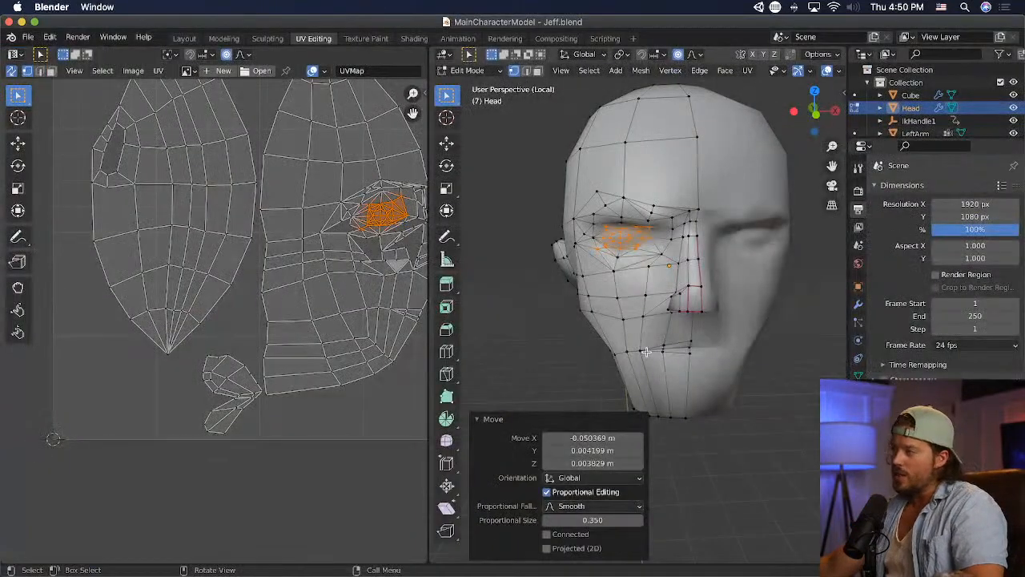
- Move the outer cheek vertices about 0.035 m outward, rotate them and raise them about 0.035 m, then check the face in Unity
left_click(571, 292)
key("g")
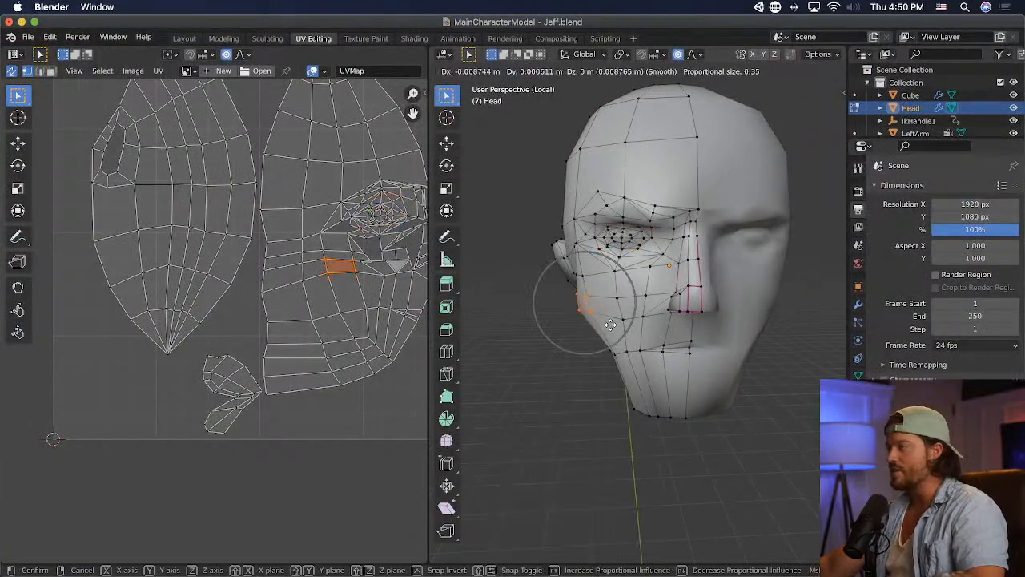
left_click(607, 324)
key("r")
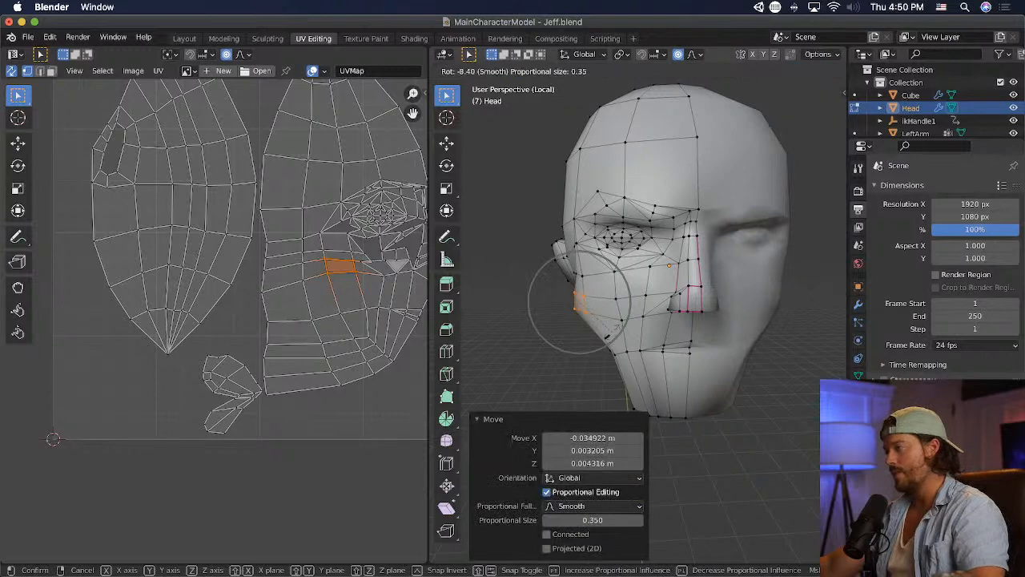
left_click(609, 328)
key("g")
left_click(617, 323)
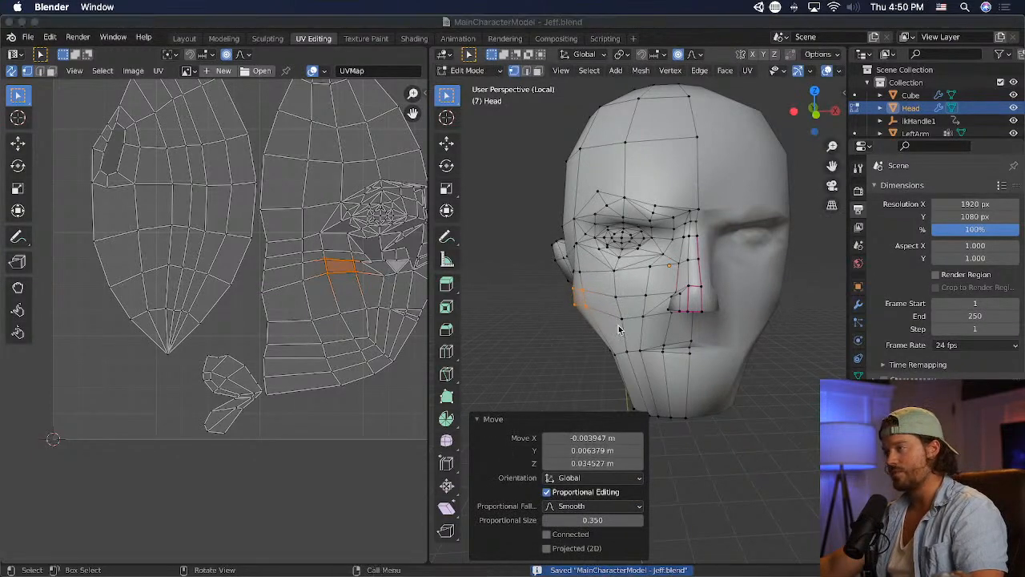
key("super+Tab")
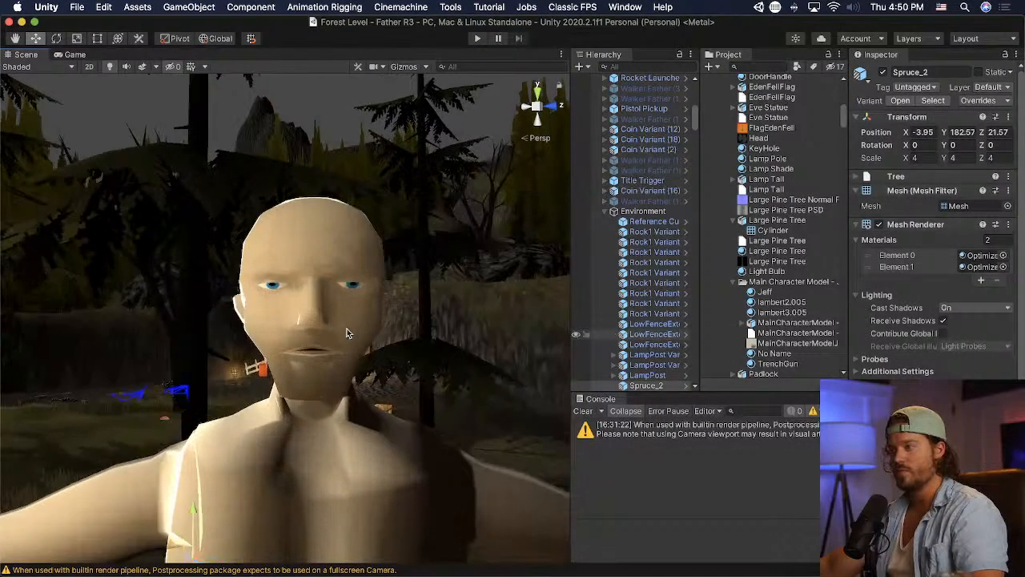
key("super+Tab")
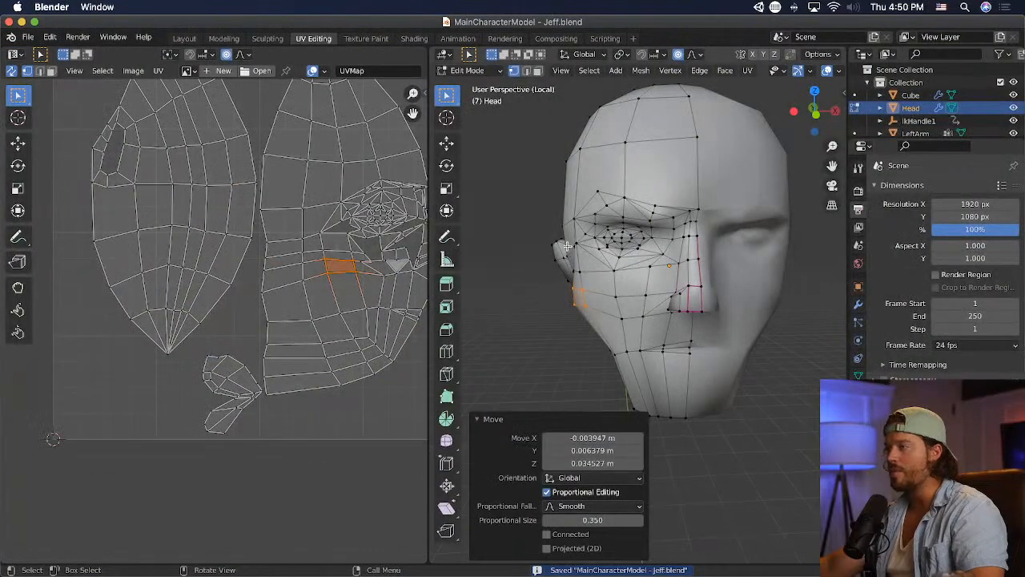
- Pull the vertices at the side of the head beside the eye and at the cheekbone slightly inward
scroll(567, 245, "up", 2)
left_click(570, 244)
key("g")
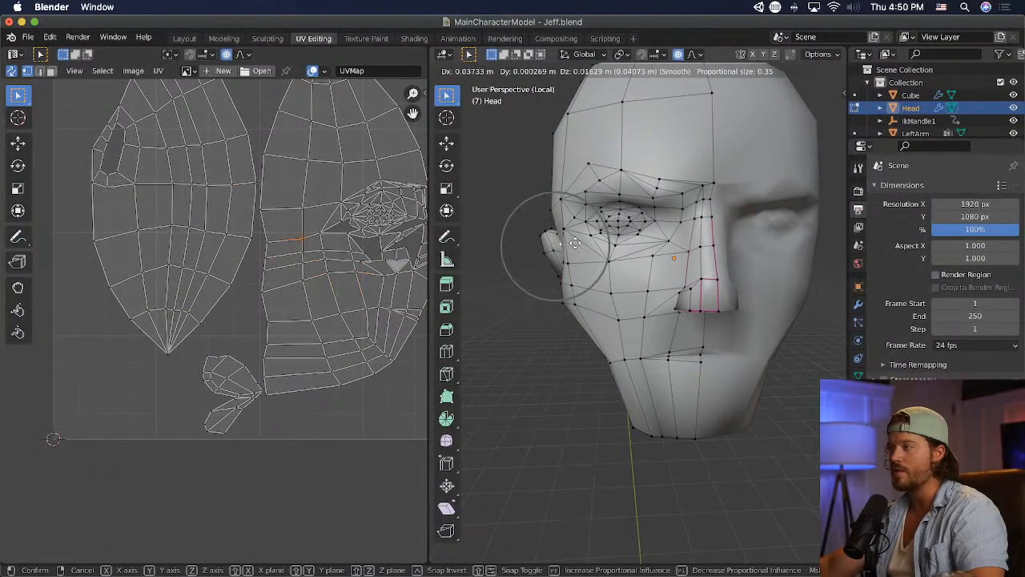
left_click(574, 242)
key("g")
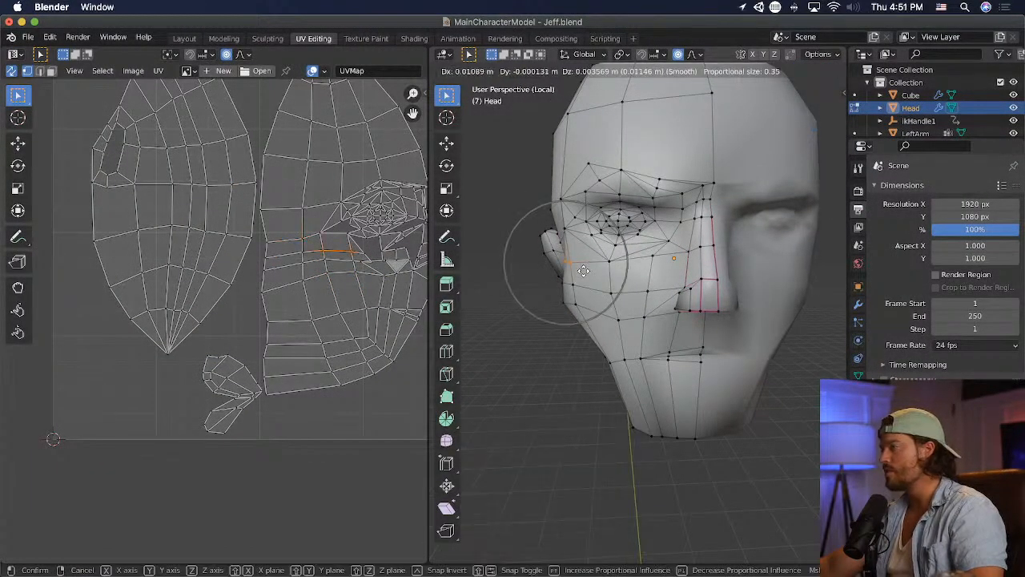
left_click(579, 270)
- Move the outer forehead vertex about 0.019 m inward and about 0.008 m up with a proportional size of 0.350
left_click(551, 203)
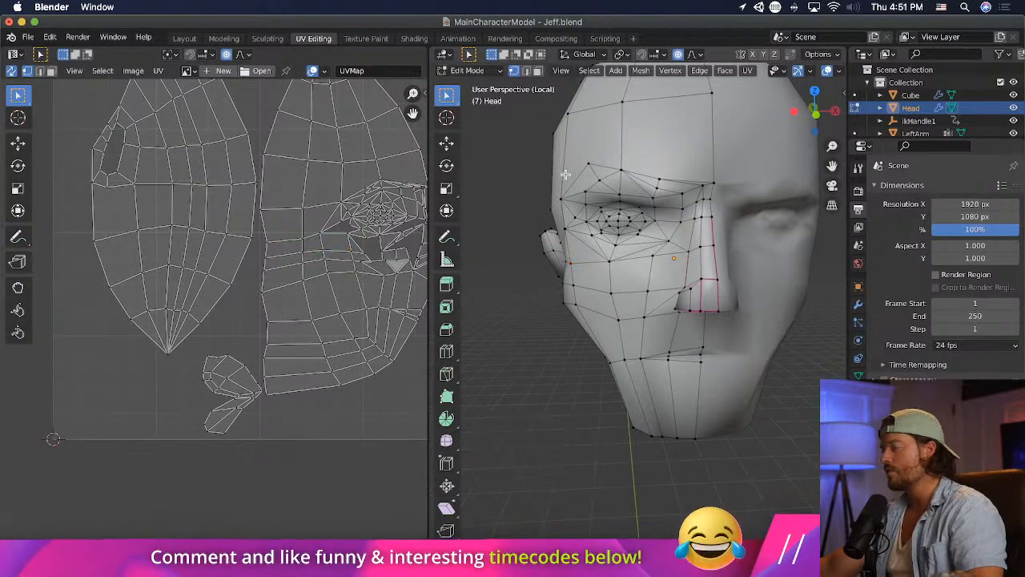
key("g")
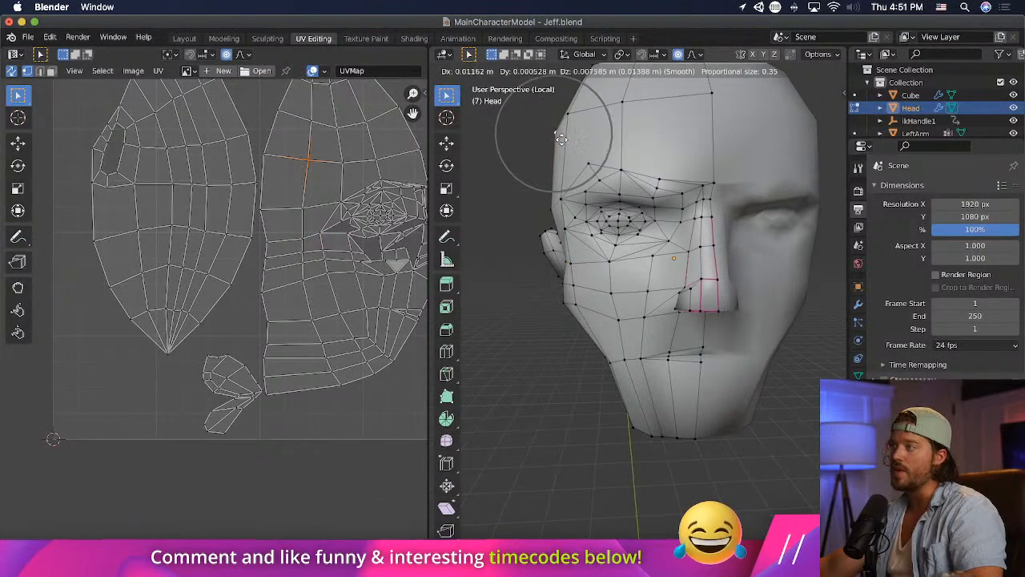
left_click(561, 185)
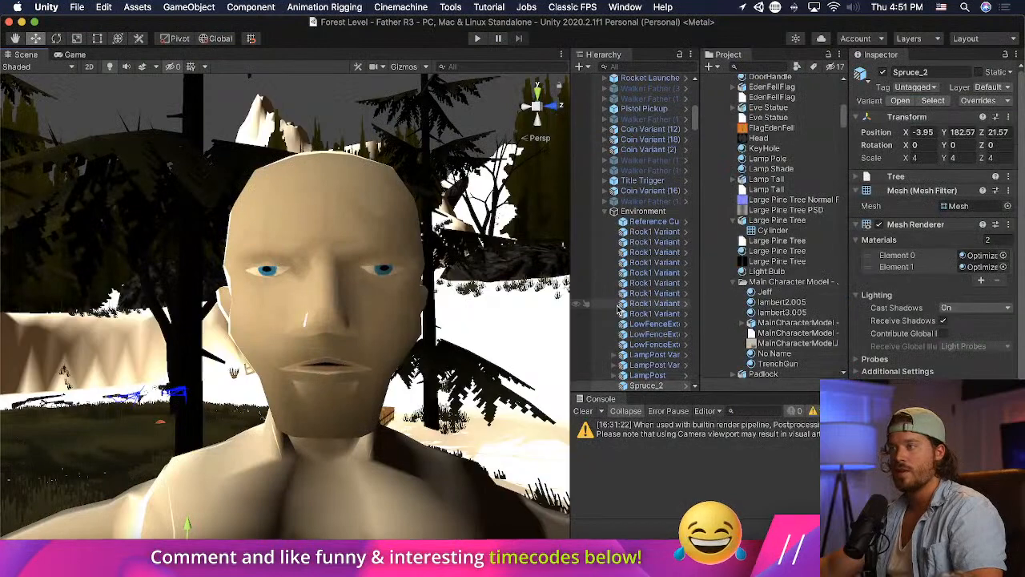
- Examine the character's head shape in Unity from a distance and from close up
scroll(402, 315, "down", 3)
middle_click_drag(402, 315, 402, 325)
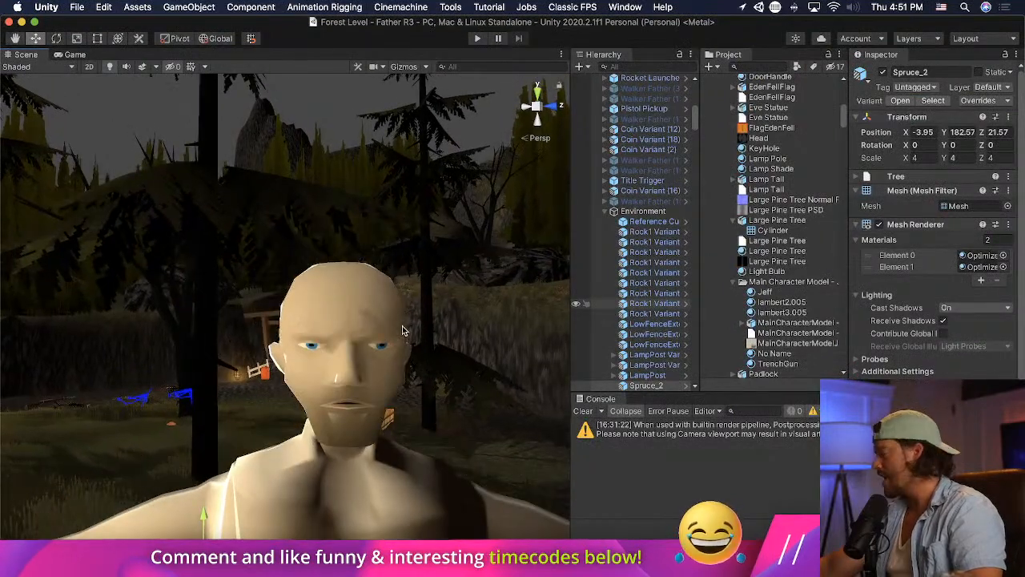
scroll(466, 371, "up", 2)
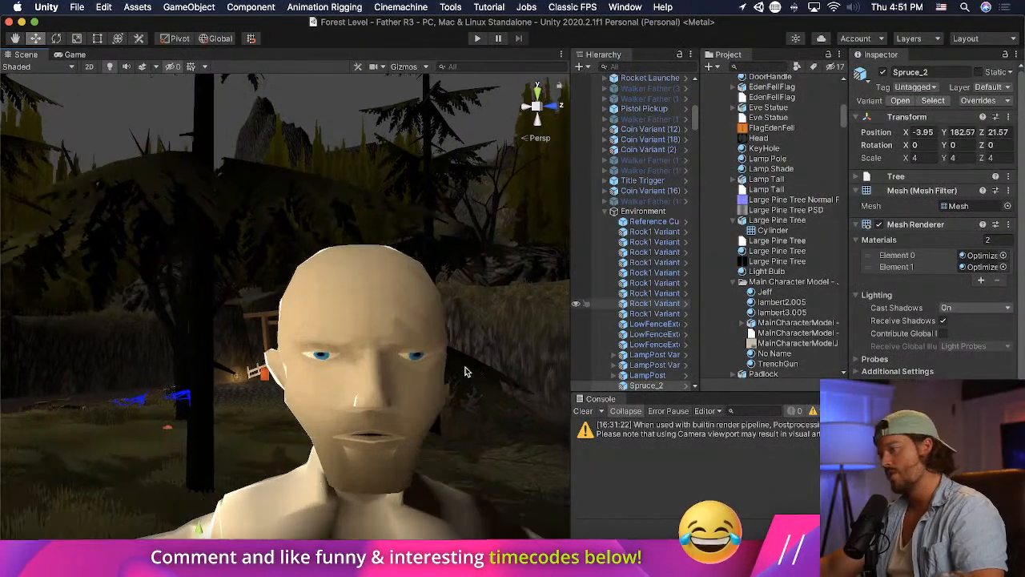
scroll(466, 371, "down", 5)
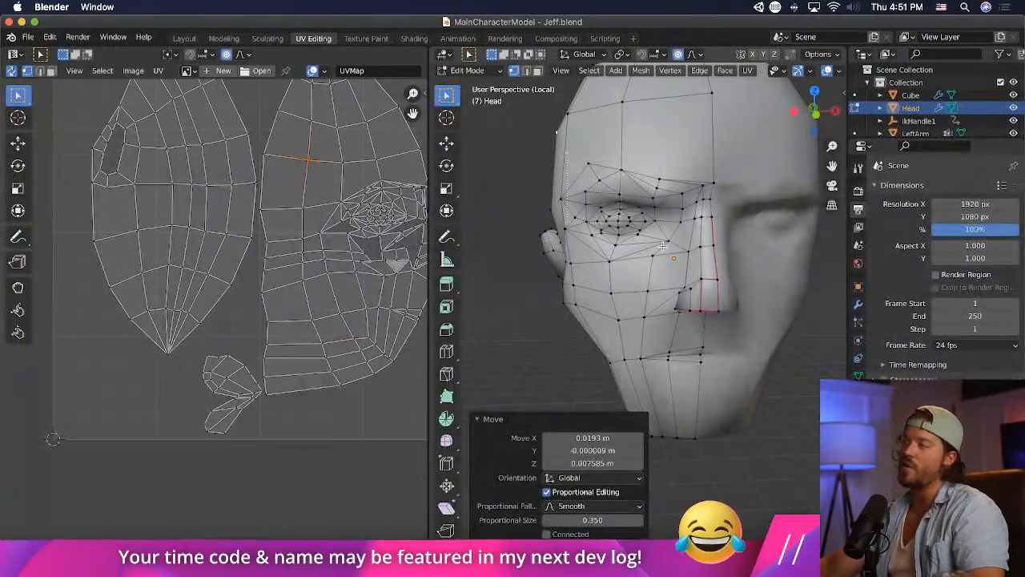
- Select the eye and surrounding socket vertices, scale them to 1.132 with a proportional size of 0.350, and check the character in Unity
left_click_drag(680, 269, 682, 270)
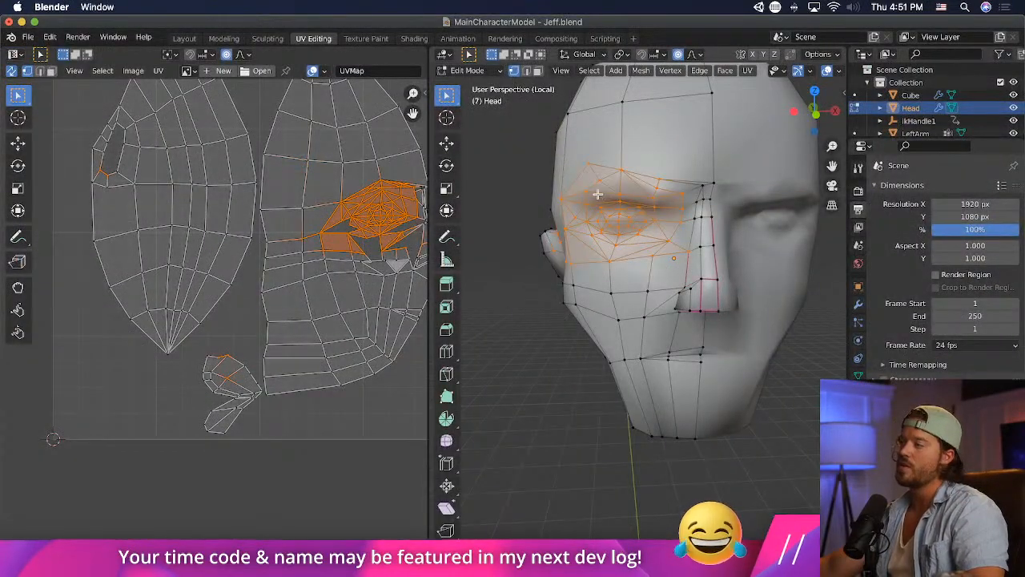
key("s")
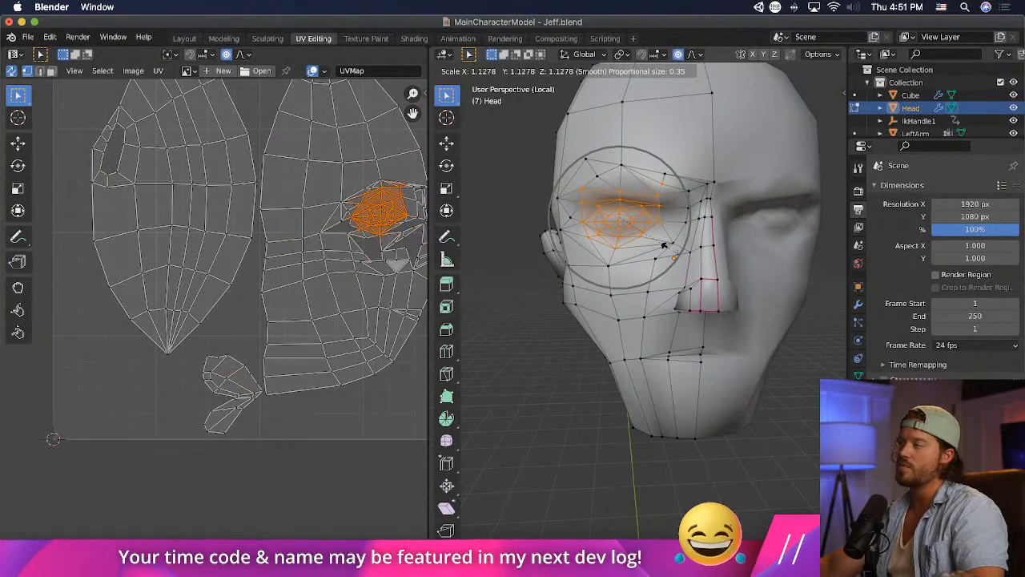
left_click(665, 245)
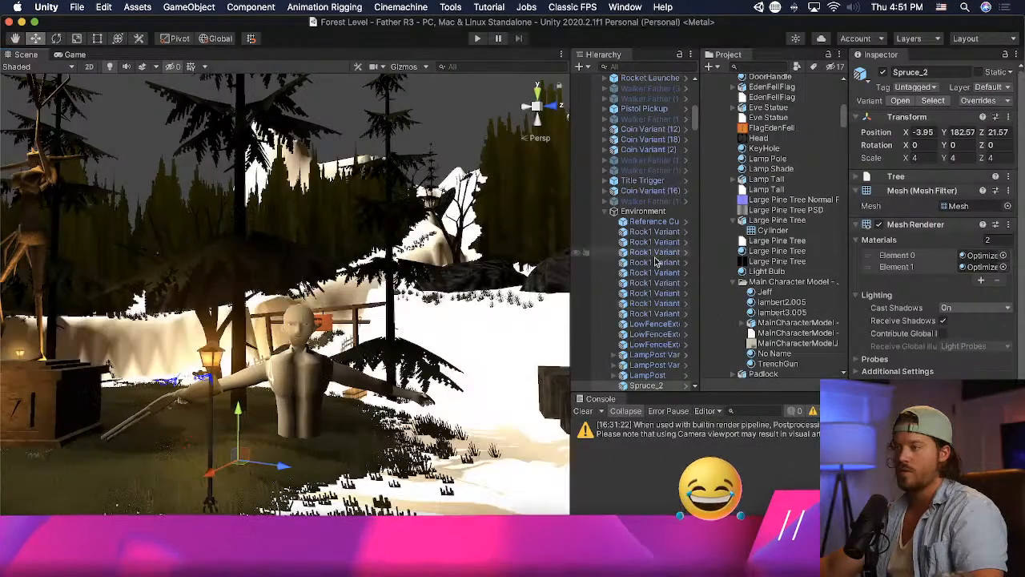
scroll(406, 334, "up", 10)
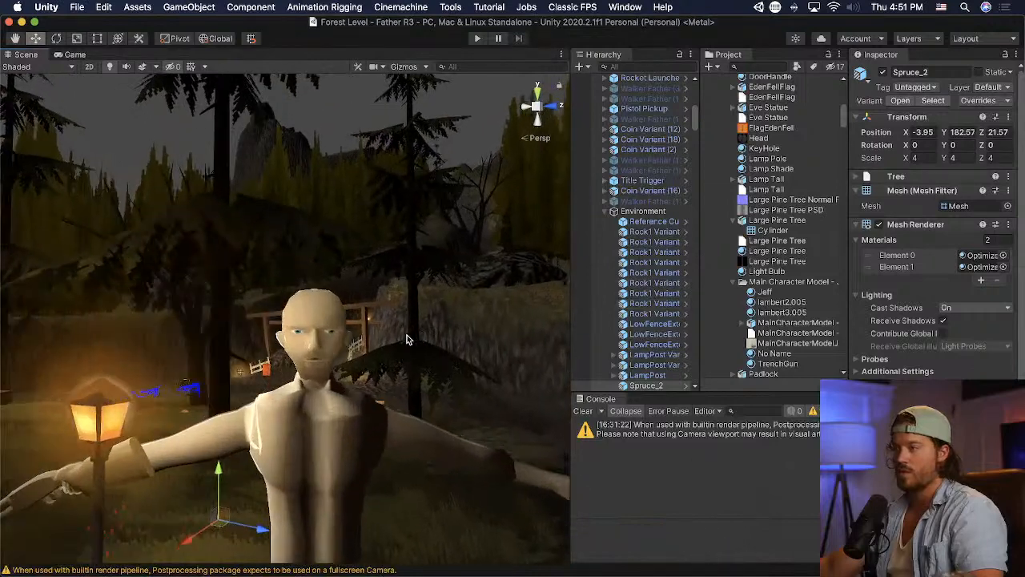
middle_click_drag(403, 352, 402, 347)
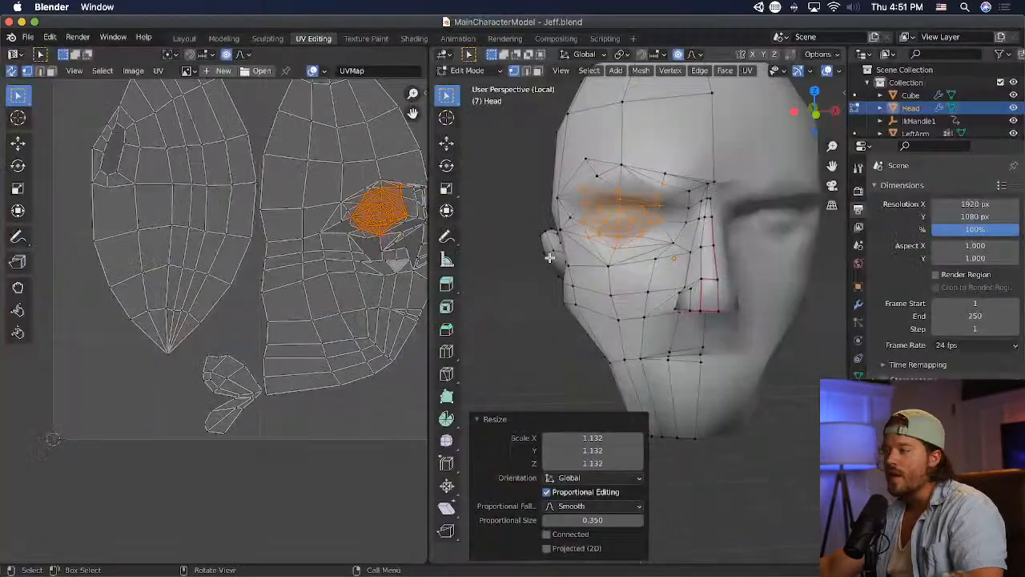
- Narrow the eye by moving its outer corner about 0.033 m toward the nose and its inner corner about 0.032 m away from it
left_click(585, 228)
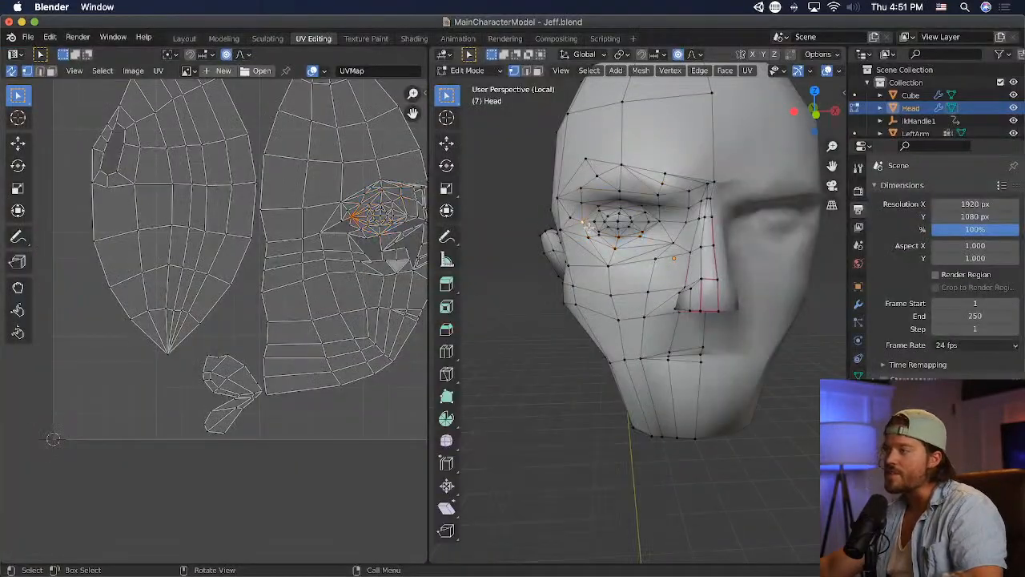
key("g")
scroll(623, 251, "up", 4)
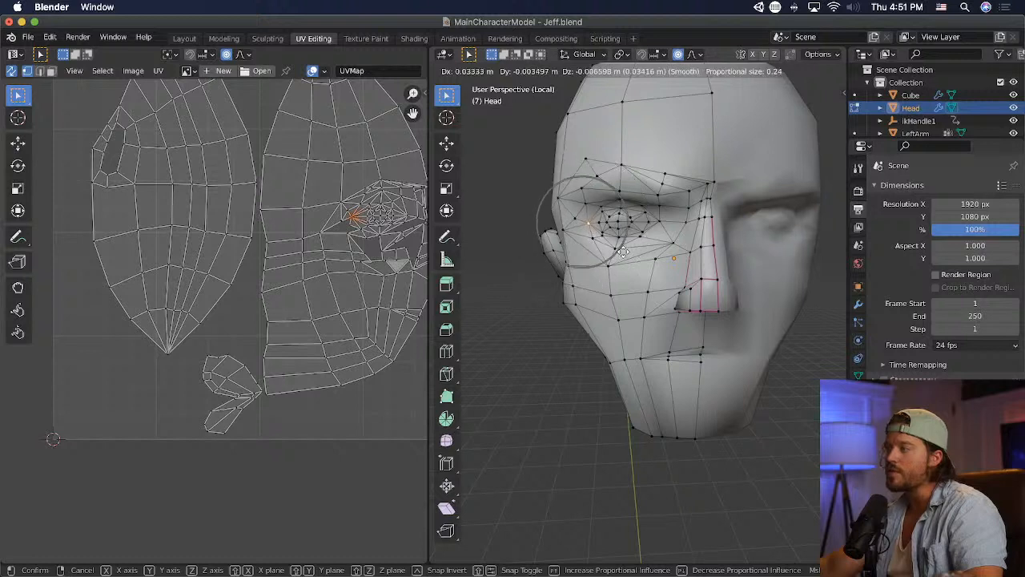
left_click(623, 251)
key("g")
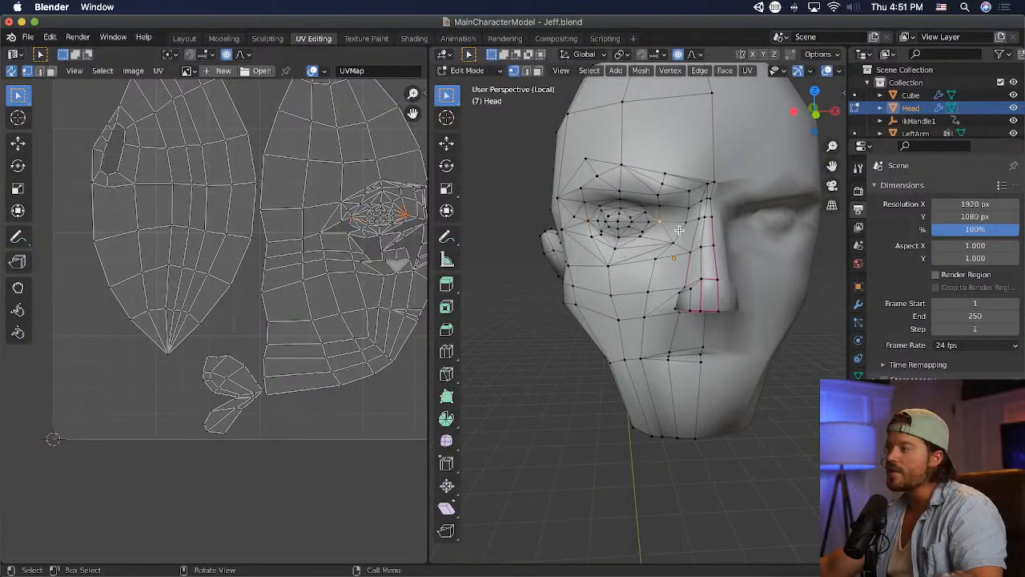
scroll(670, 230, "up", 4)
left_click(672, 229)
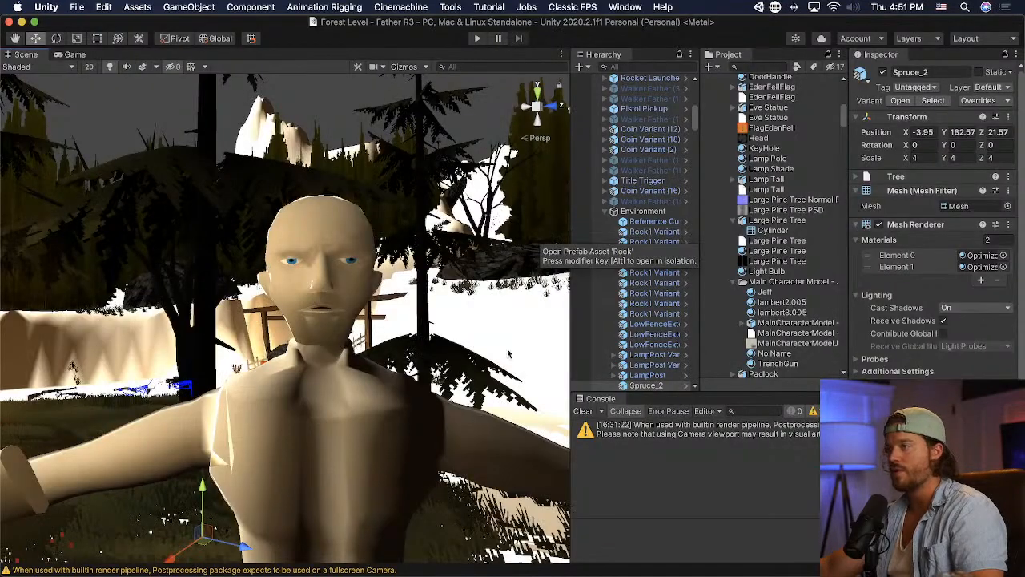
- Examine the narrowed eyes up close in Unity and return to the Blender model
scroll(387, 361, "up", 6)
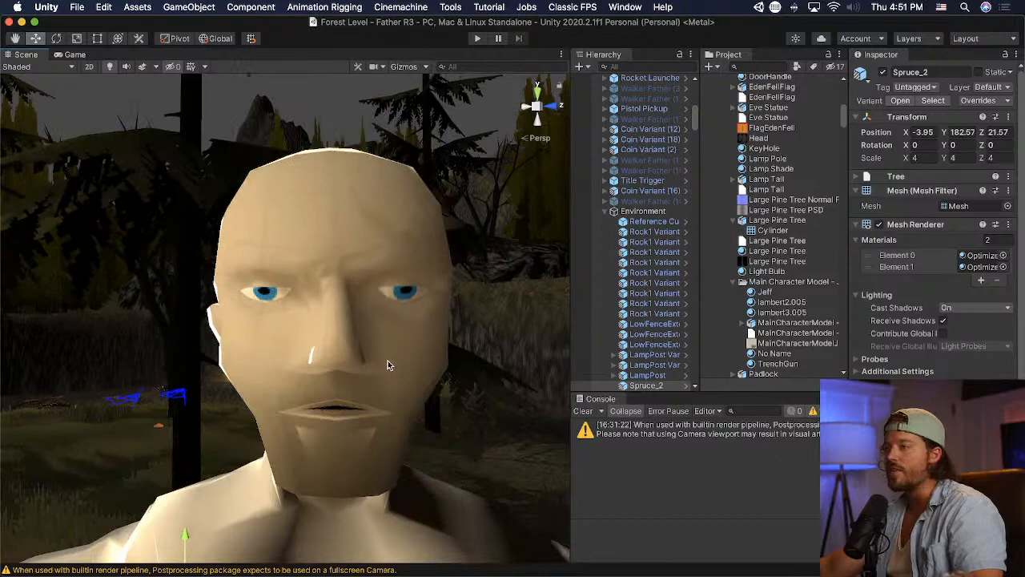
key("ctrl+Up")
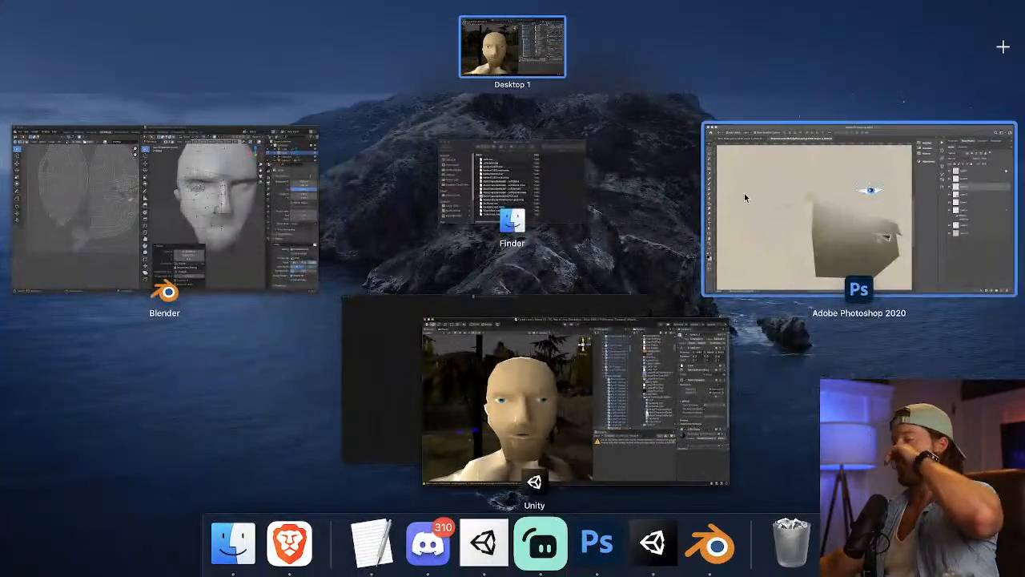
key("ctrl+Up")
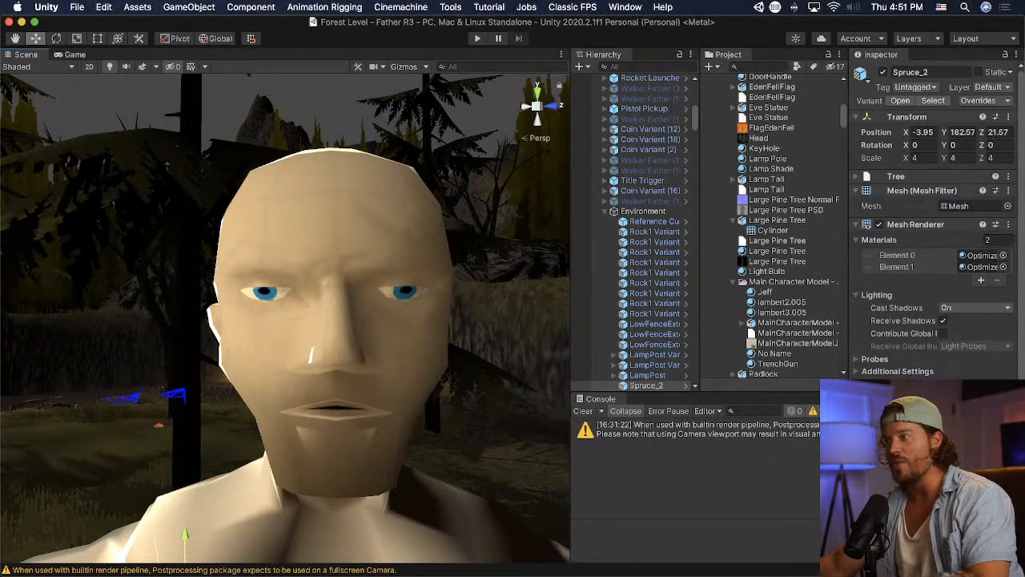
key("super+Tab")
key("super+Tab")
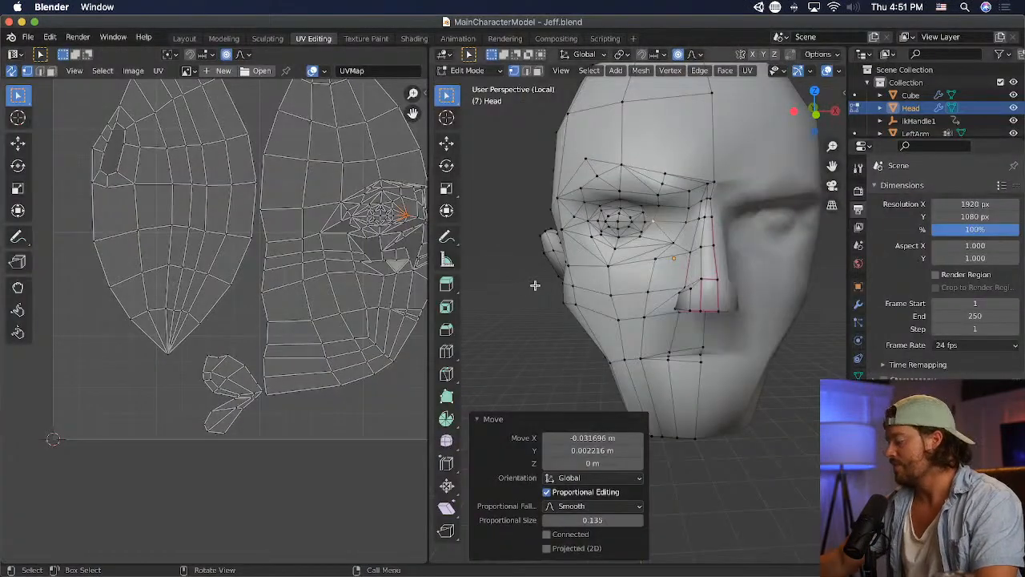
- In front view, select the vertices of the nose tip and nostril and lower them along Z
key("KP_1")
scroll(644, 308, "down", 3)
scroll(644, 308, "up", 3)
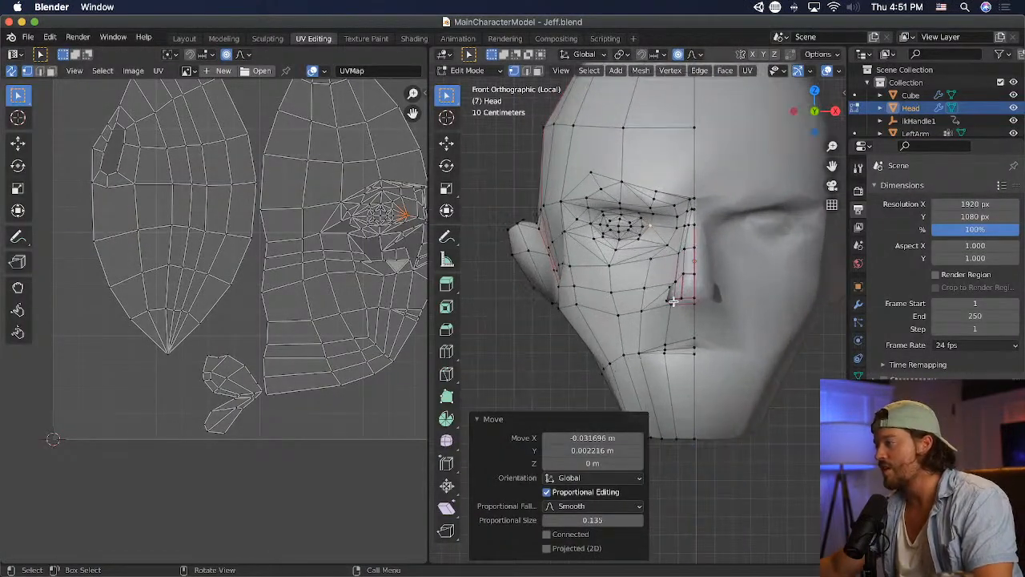
left_click_drag(709, 314, 710, 316)
key("g")
key("z")
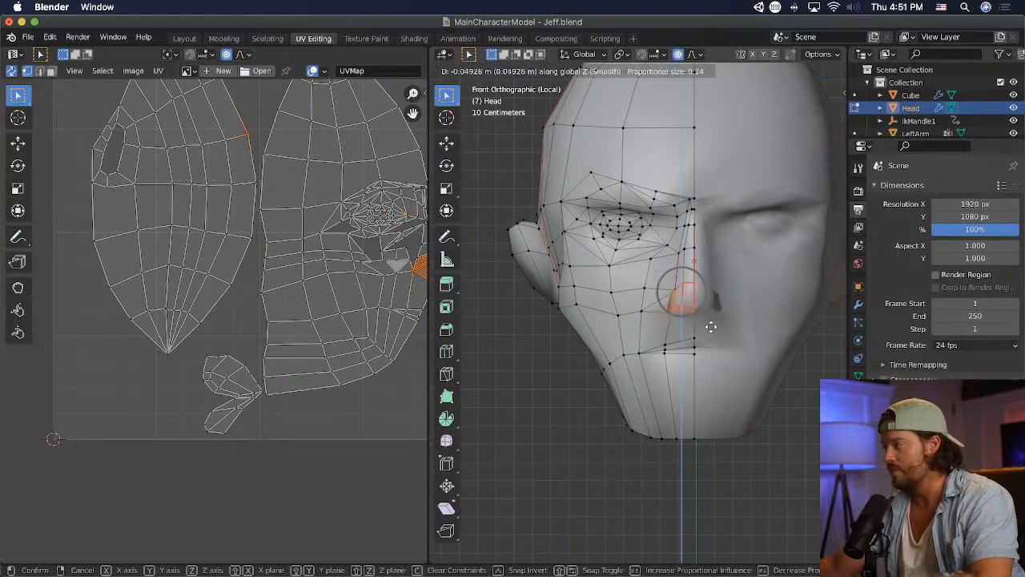
left_click(711, 323)
- Scale the nose tip vertices to 1.186, nudge them slightly outward and save the model
key("s")
left_click(781, 325)
key("g")
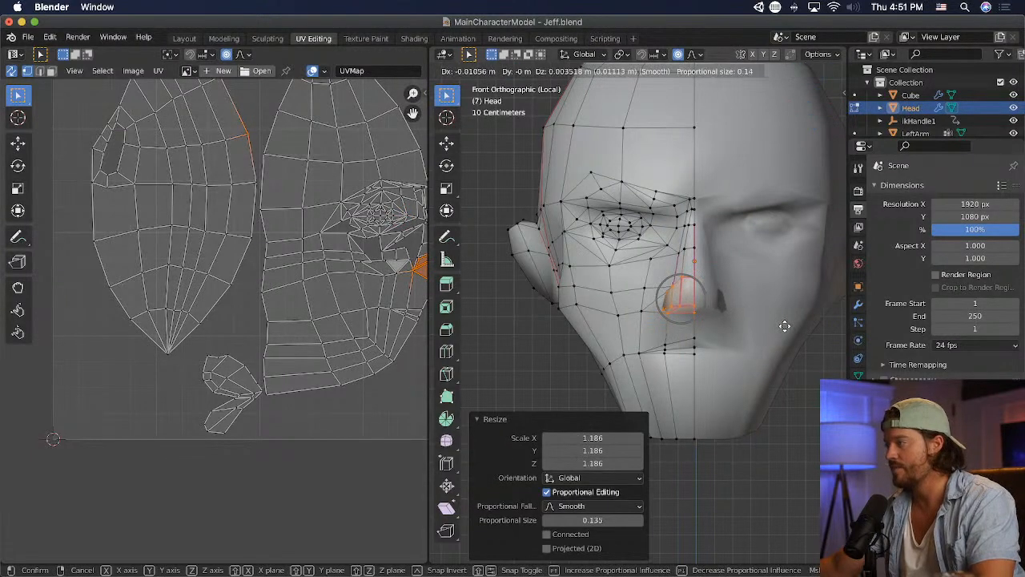
left_click(783, 326)
left_click(737, 359)
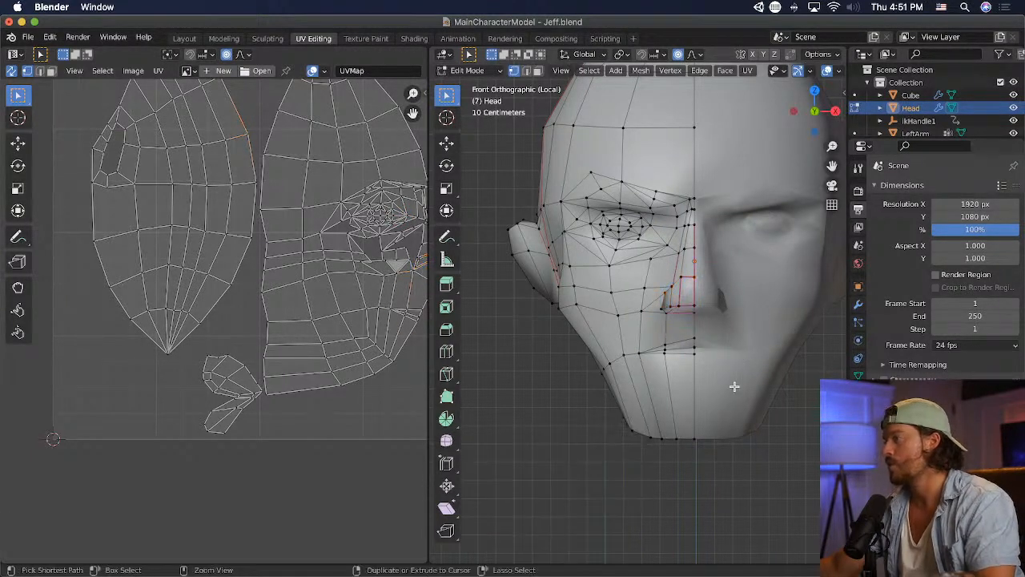
key("super+s")
- Switch to Unity and inspect the reshaped nose from near and far
key("super+Tab")
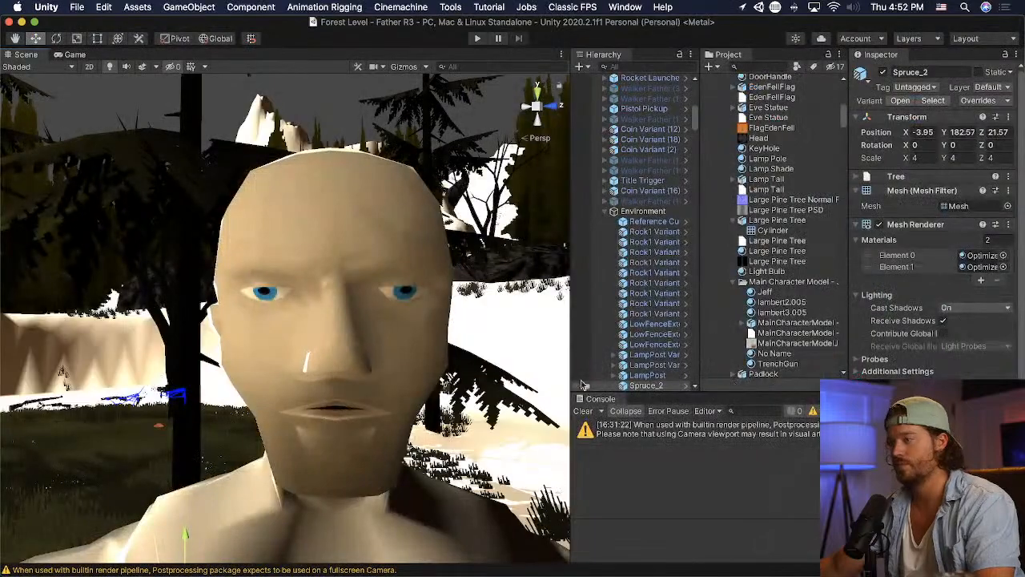
scroll(459, 378, "down", 10)
scroll(459, 378, "up", 6)
key("super+Tab")
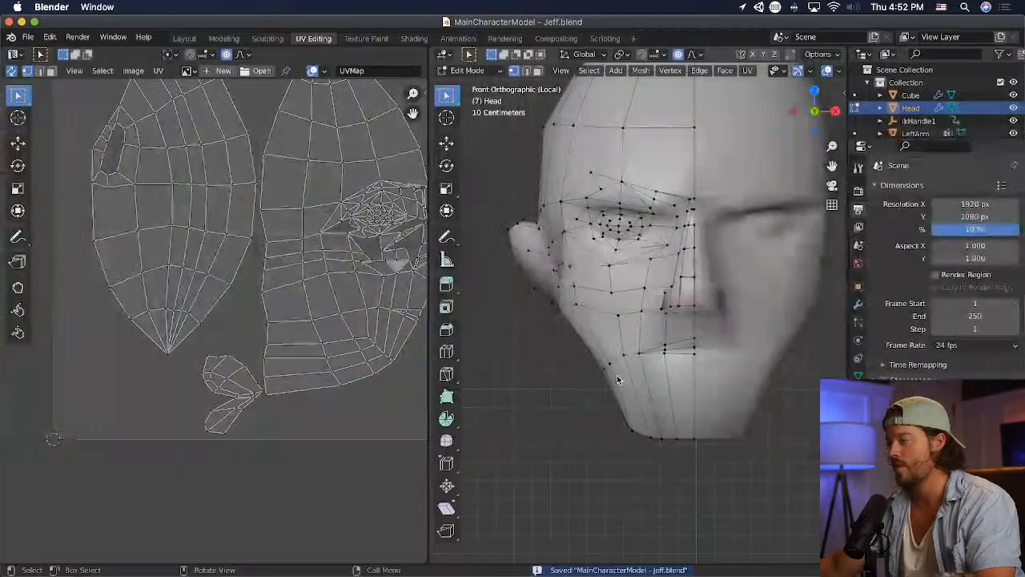
- Try an exaggerated nose by scaling its tip and nostril vertices to about 2.86, save the model and switch to Unity
left_click_drag(728, 270, 647, 324)
key("s")
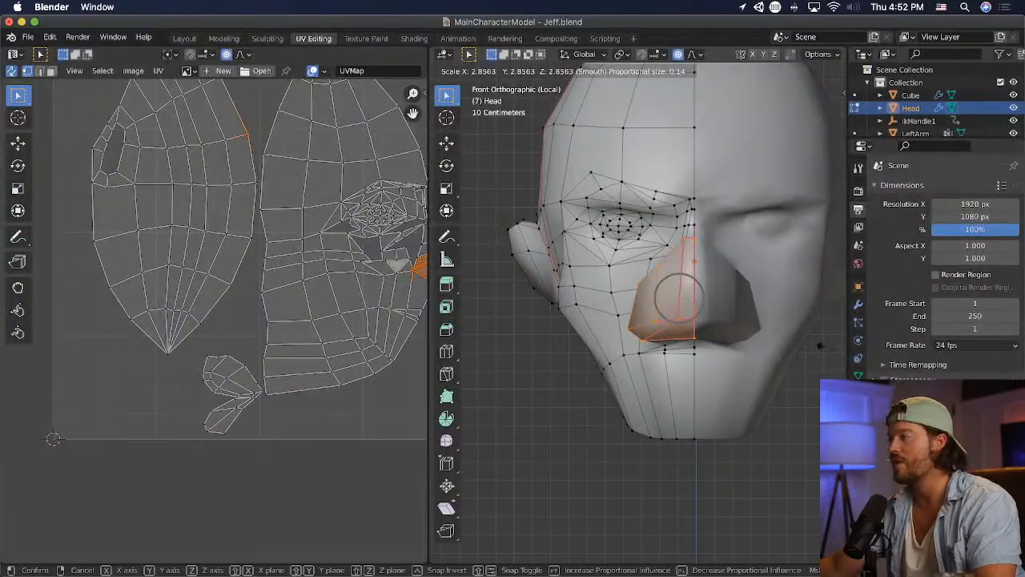
left_click(541, 374)
key("ctrl+s")
key("super+Tab")
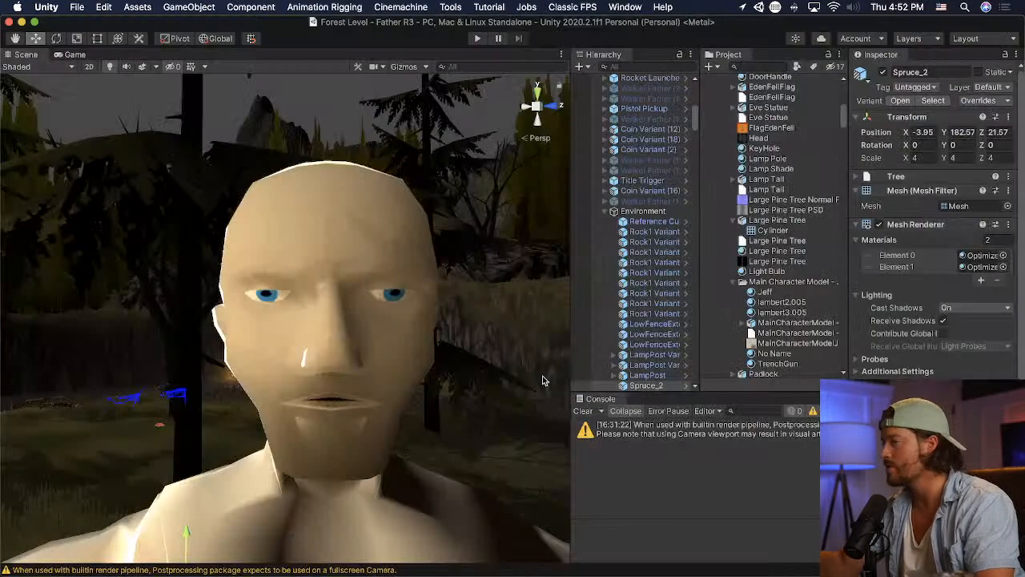
- Inspect the oversized nose in Unity from several angles, then undo the scaling in Blender
scroll(251, 187, "down", 5)
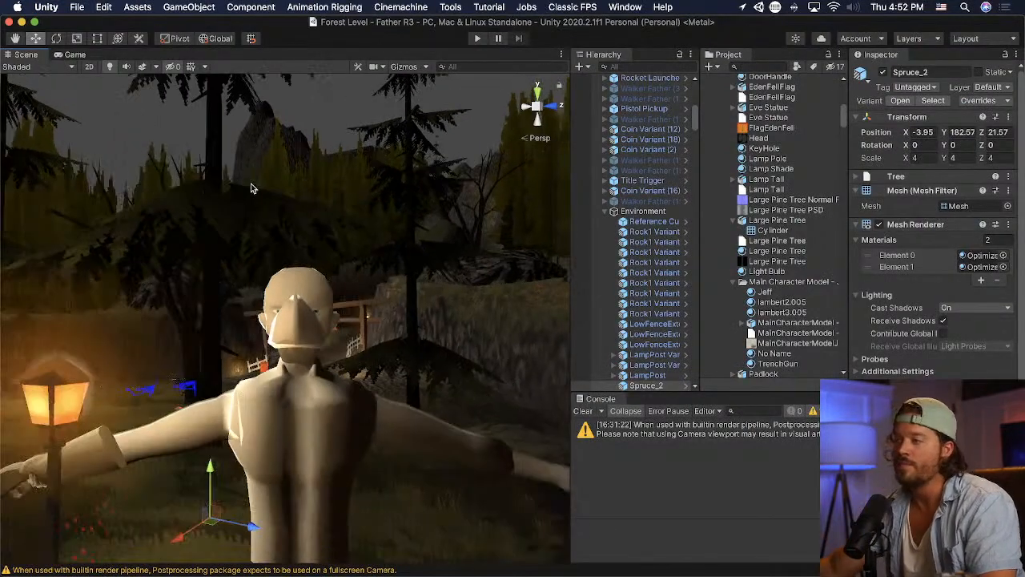
right_click_drag(271, 288, 318, 328)
middle_click_drag(318, 327, 355, 329)
scroll(351, 325, "down", 4)
key("super+Tab")
key("super+z")
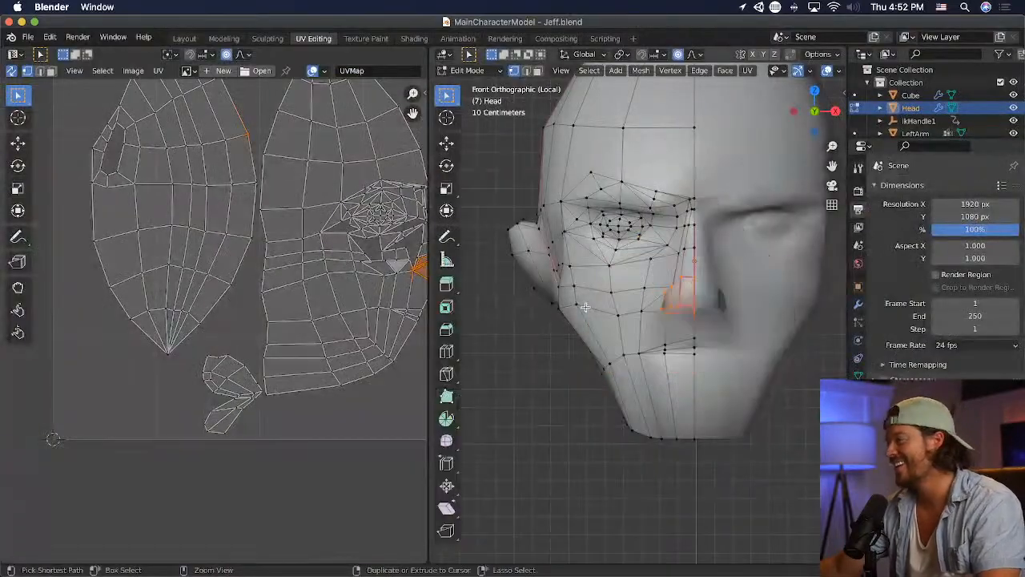
- Move the nose tip vertex slightly back toward the face with proportional editing, save the model and view the result in Unity
middle_click_drag(587, 308, 825, 298)
key("r")
left_click(765, 299)
key("g")
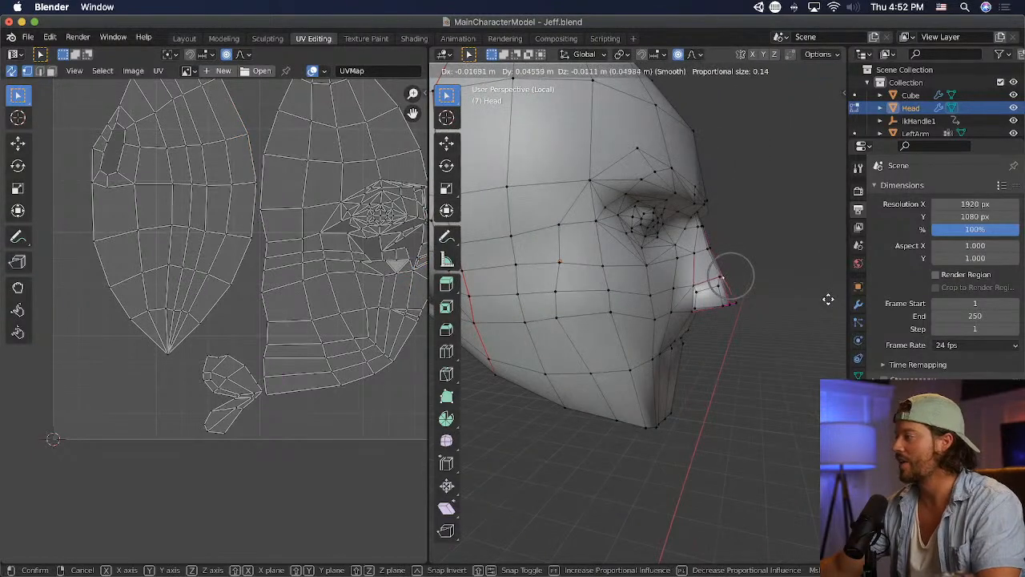
left_click(830, 298)
key("super+s")
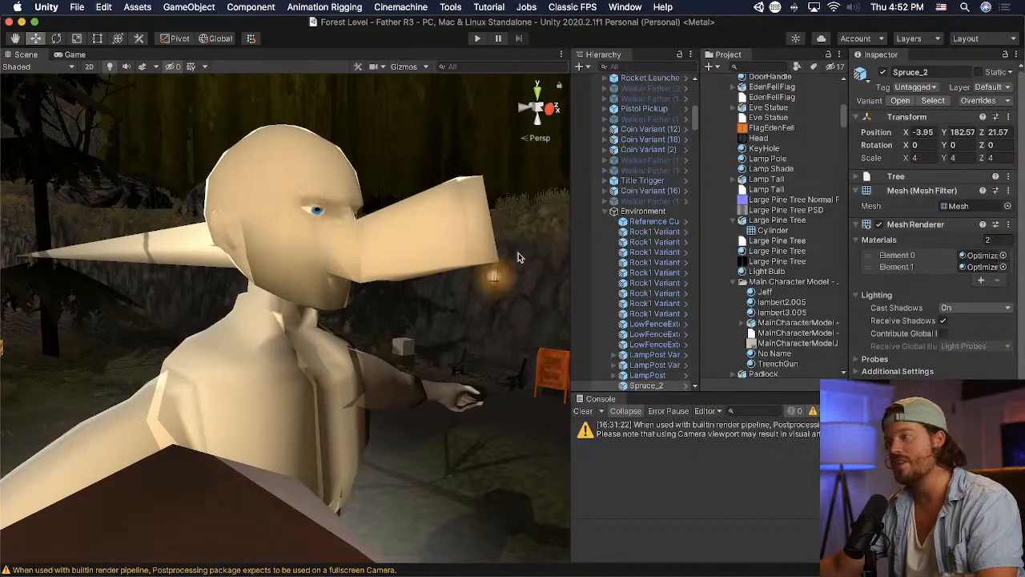
key("d")
right_click_drag(508, 256, 211, 253)
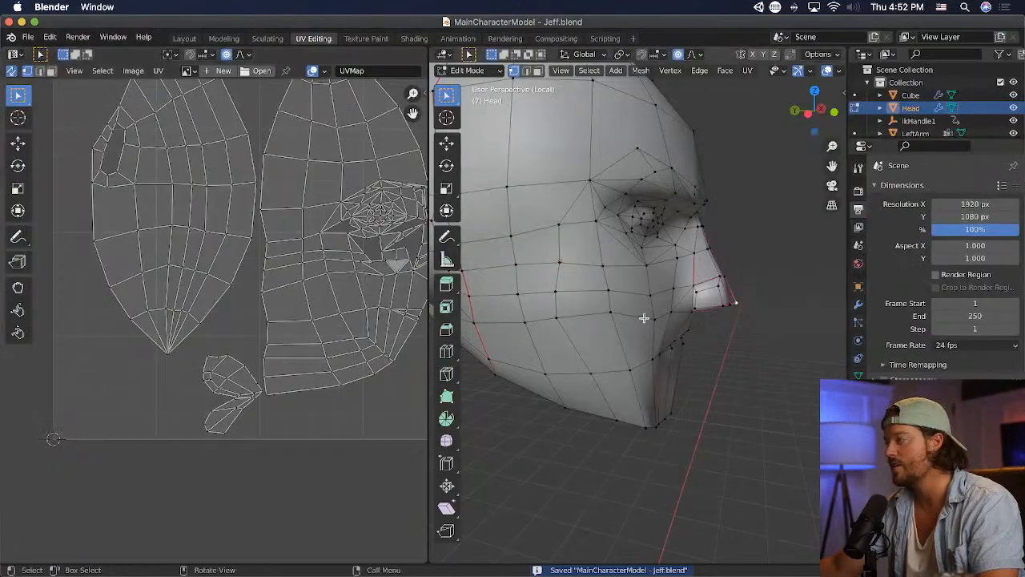
- Move the nostril vertices about 0.033 m inward along X with a proportional size of 0.290, save and check the face in Unity
middle_click_drag(647, 315, 719, 294)
middle_click_drag(722, 331, 740, 353)
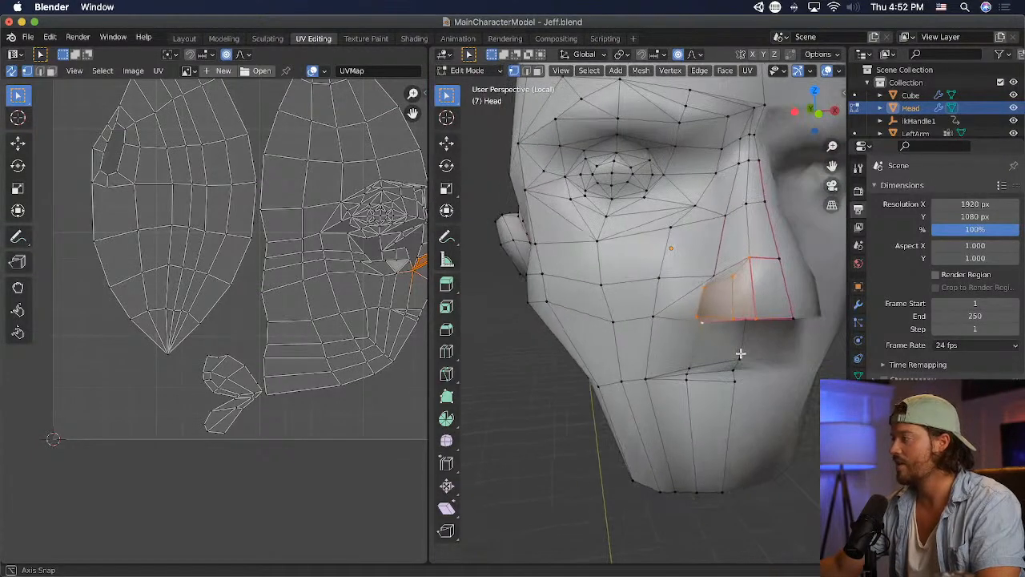
scroll(739, 352, "up", 1)
key("g")
scroll(747, 352, "down", 8)
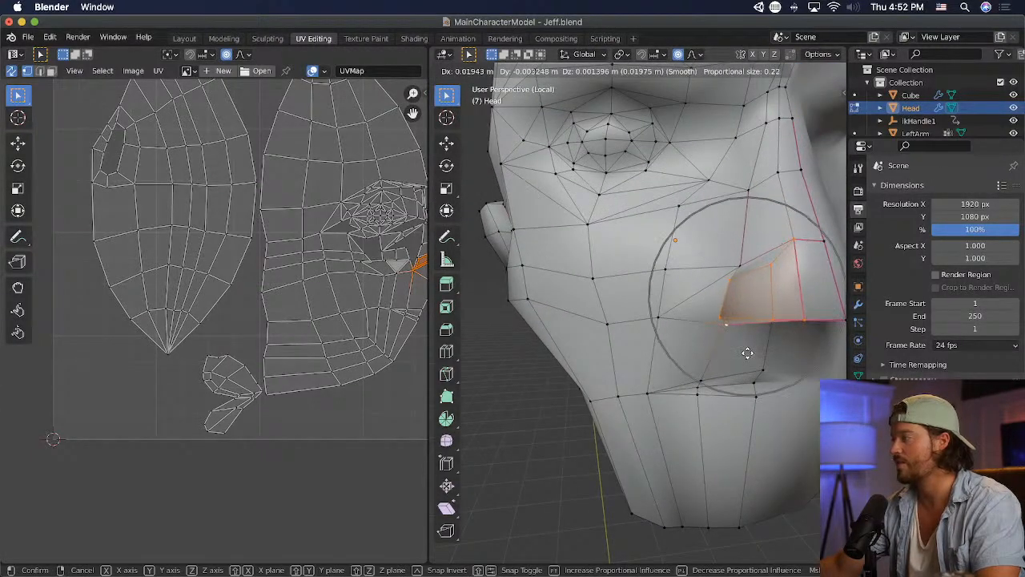
left_click(753, 353)
middle_click_drag(755, 355, 727, 351)
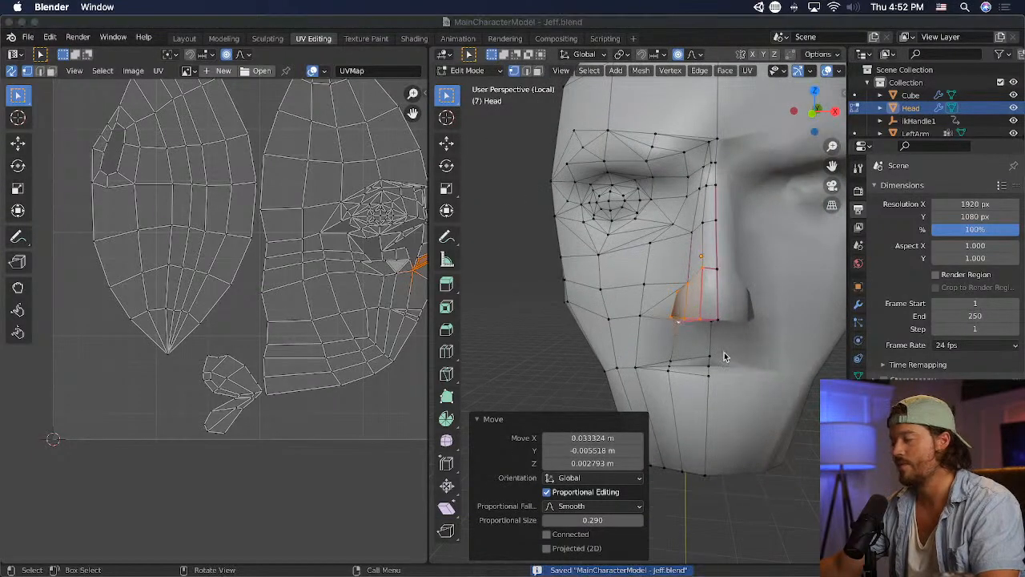
key("super+Tab")
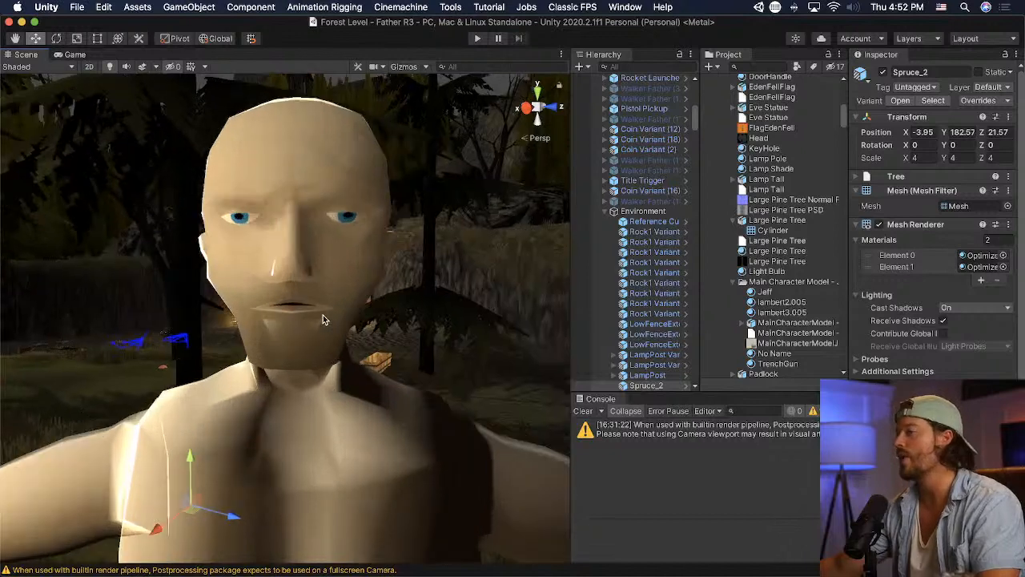
- Back in Blender, raise the nostril vertices about 0.013 m along Z, rotate them slightly and check the nose in Unity
key("super+Tab")
key("g")
scroll(690, 344, "up", 6)
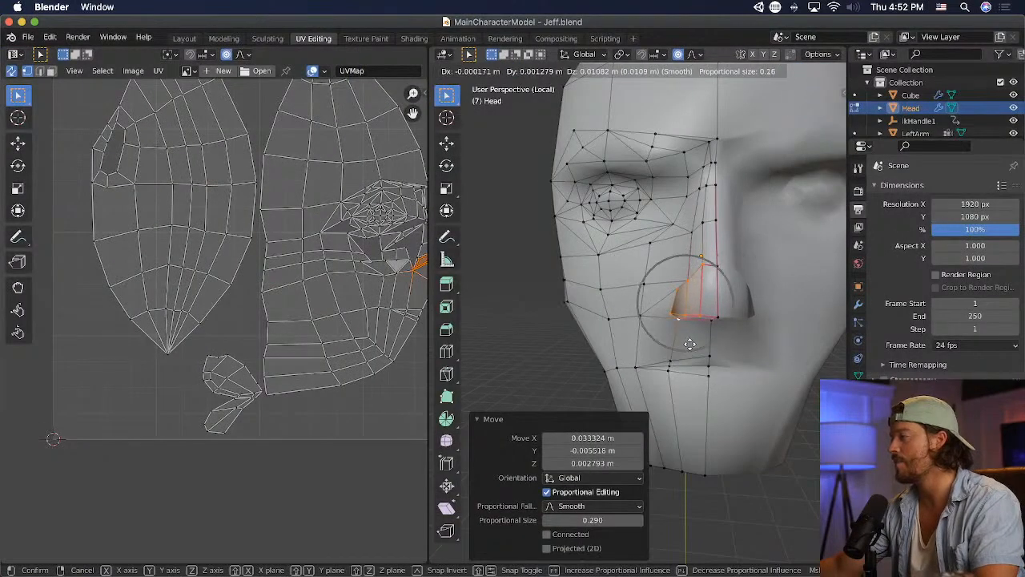
left_click(692, 347)
key("r")
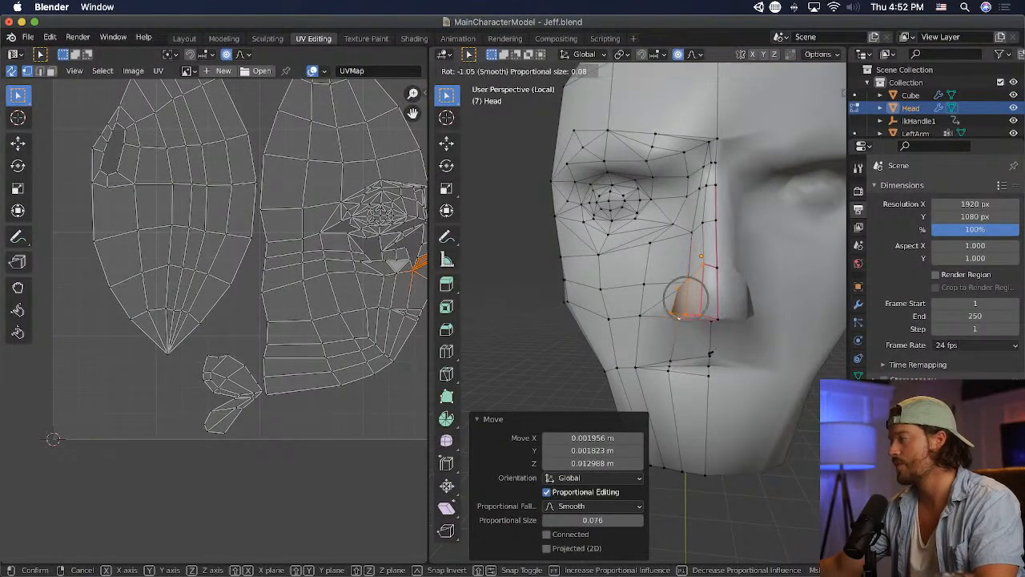
left_click(708, 353)
key("super+Tab")
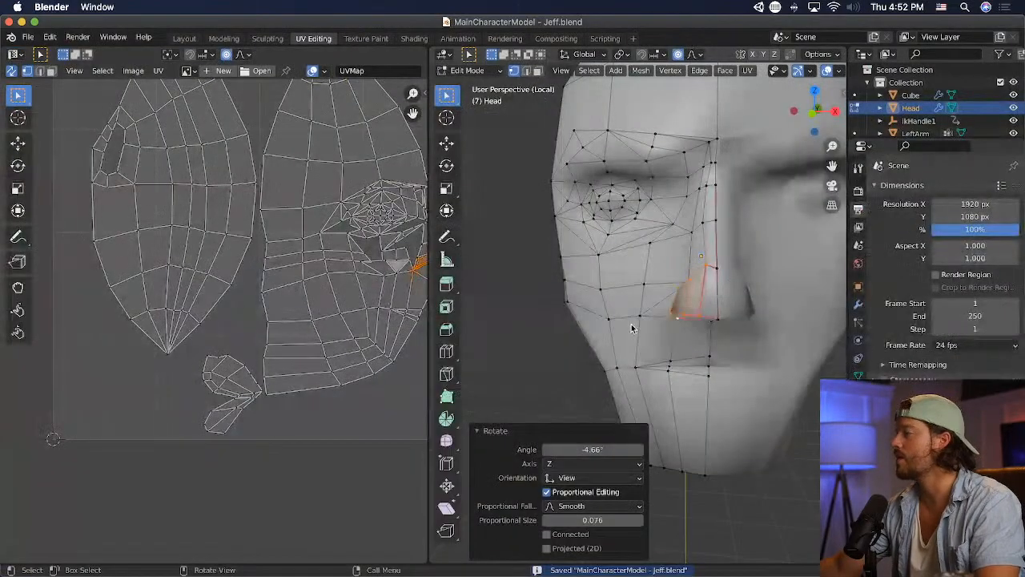
- Move the single vertex beside the nose bridge above the nostril about 0.014 m outward along X, save and inspect the face in Unity
key("g")
left_click(721, 296)
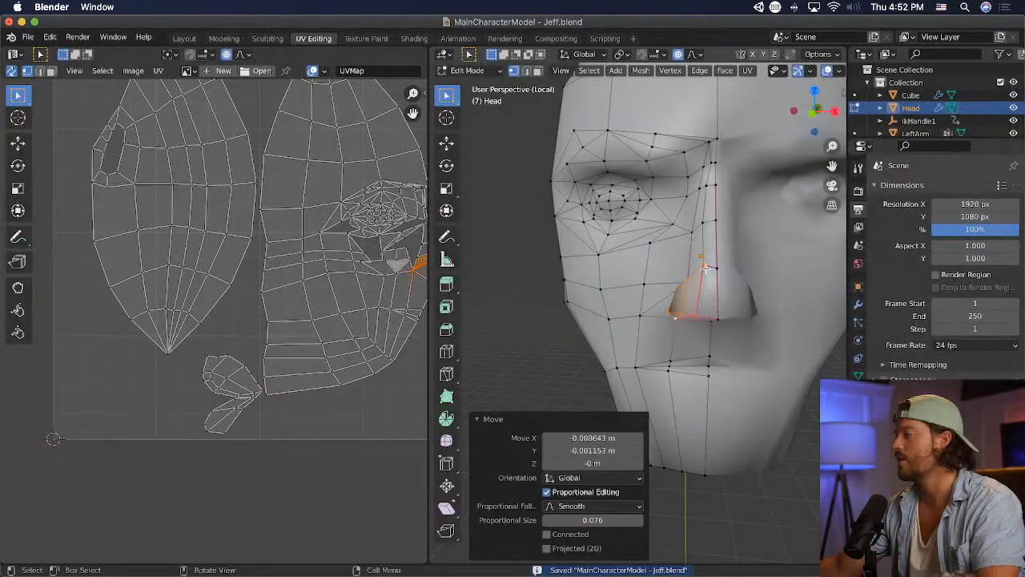
key("g")
left_click(753, 293)
key("ctrl+s")
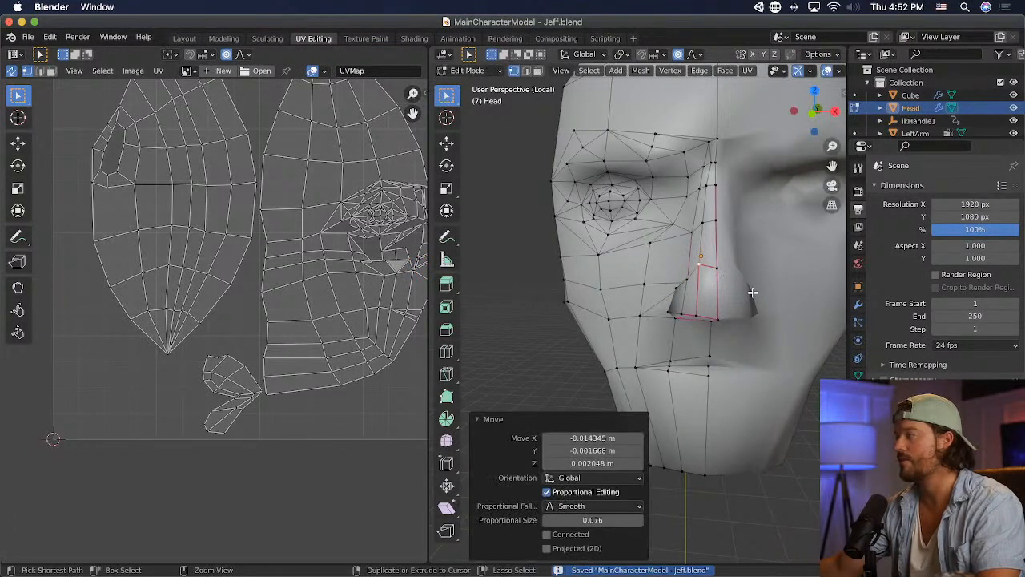
key("super+Tab")
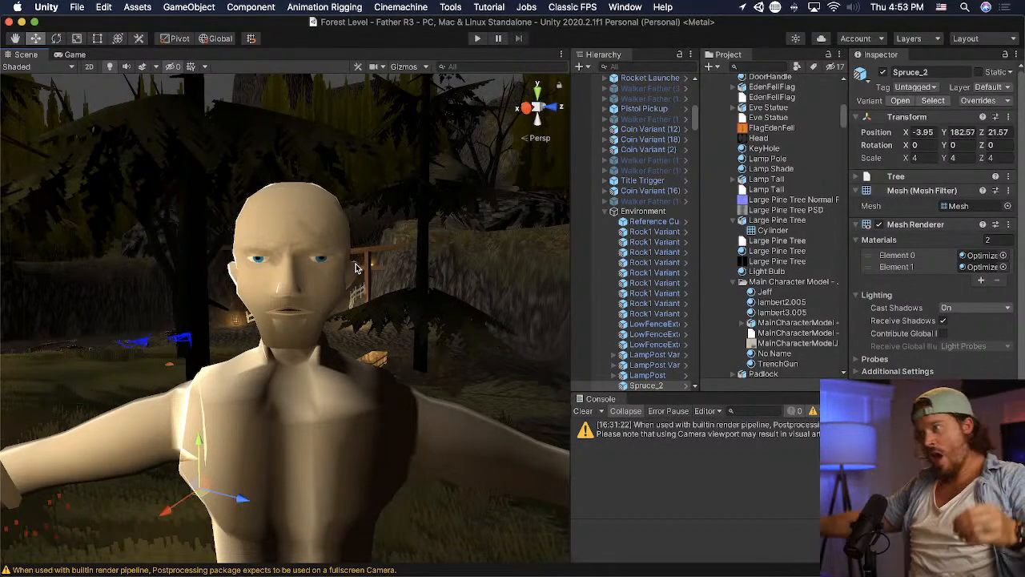
scroll(312, 238, "up", 3)
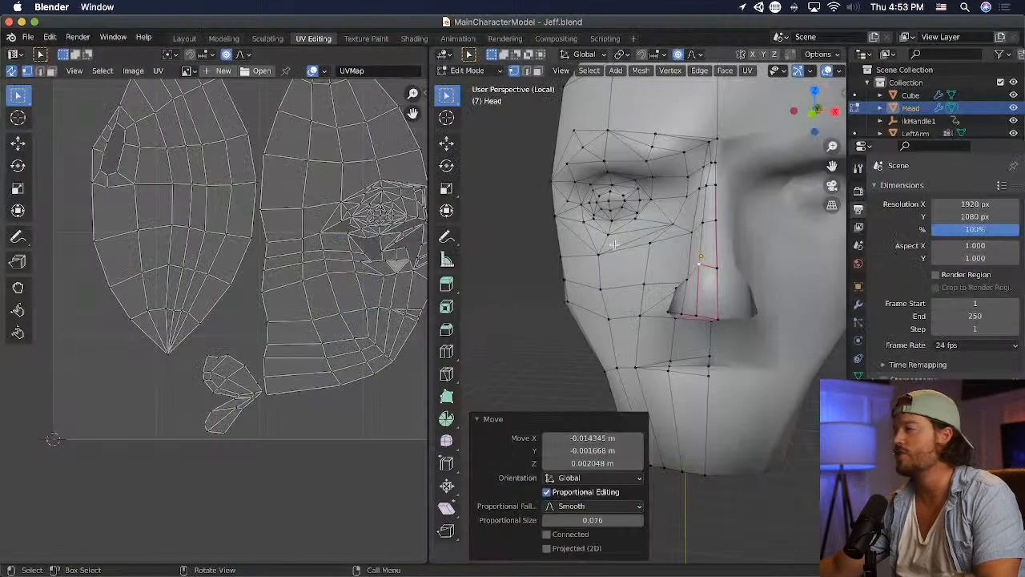
scroll(633, 243, "up", 3)
- Switch to the face texture in Photoshop and add a new empty layer above Layer 9
key("super+Tab")
key("super+Tab")
key("super+Tab")
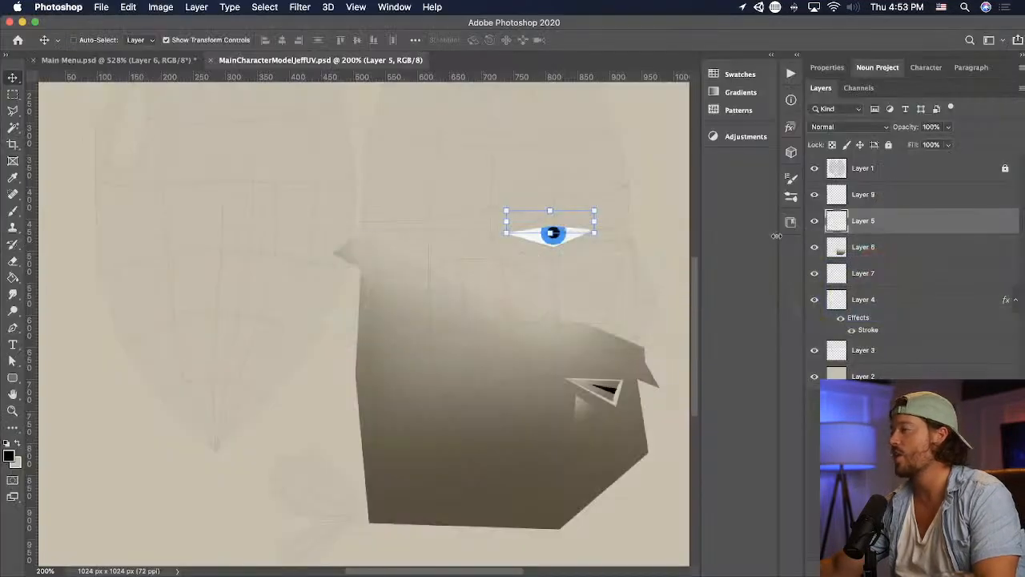
left_click(924, 174)
left_click(951, 194)
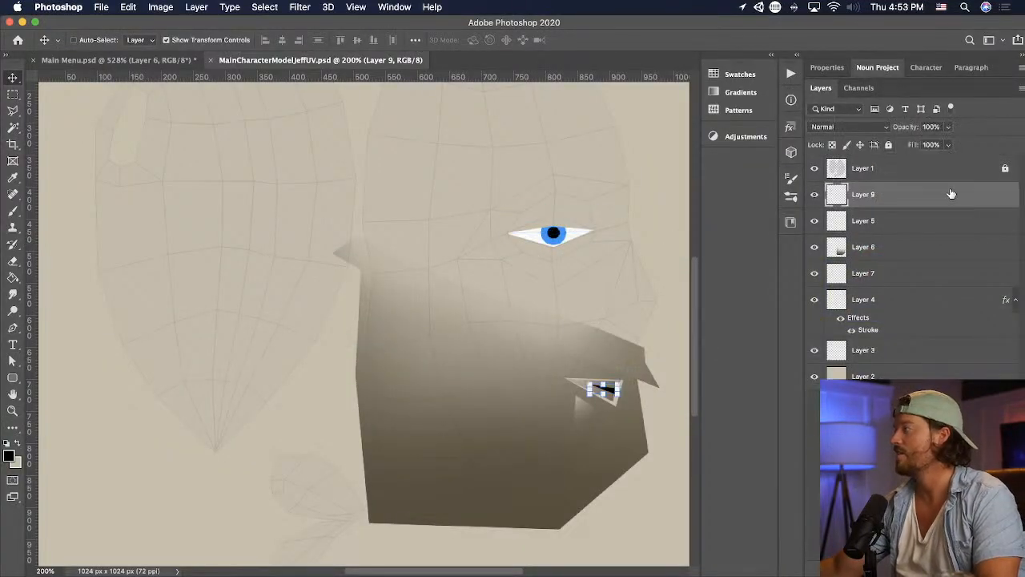
key("alt+shift+super+n")
key("super+minus")
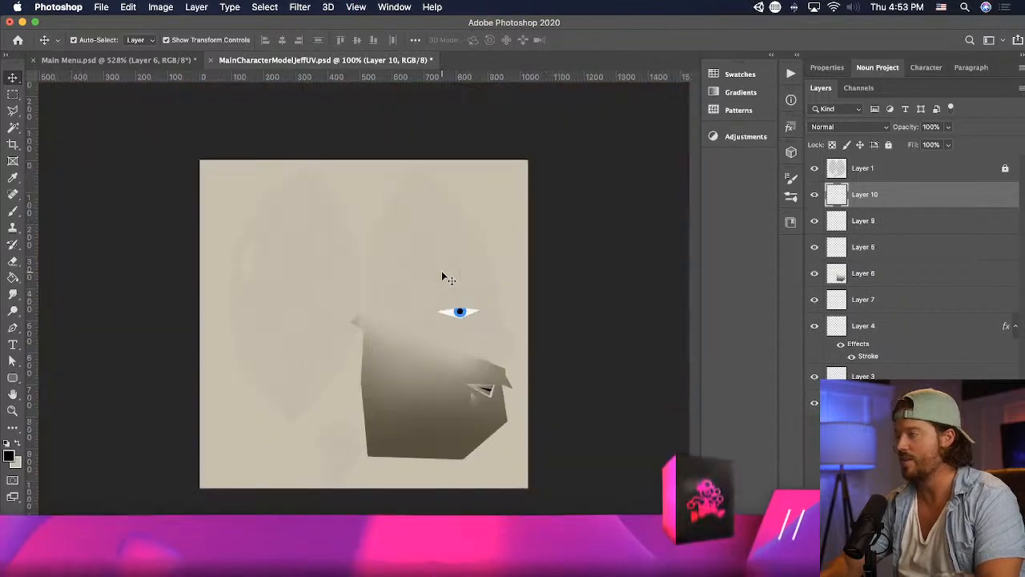
- Outline the hair area with the Polygonal Lasso, giving it a jagged hairline above the eye and down to the sideburn
left_click(12, 111)
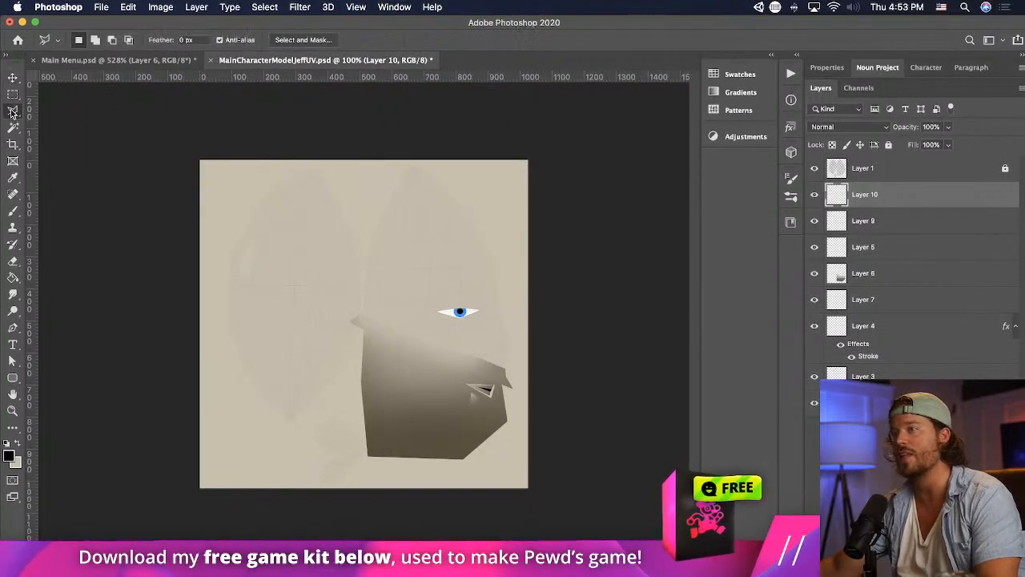
left_click(492, 253)
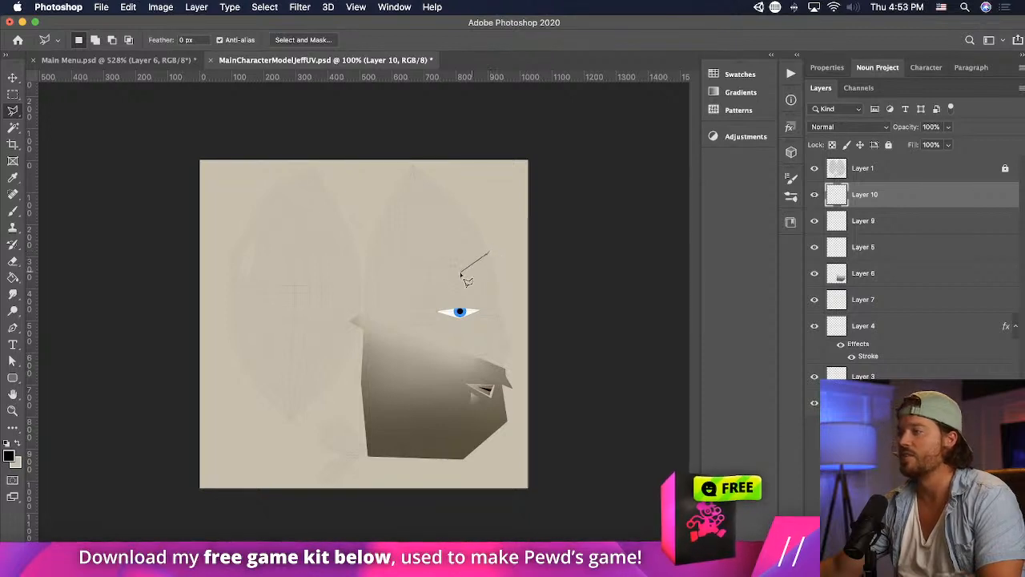
left_click(450, 267)
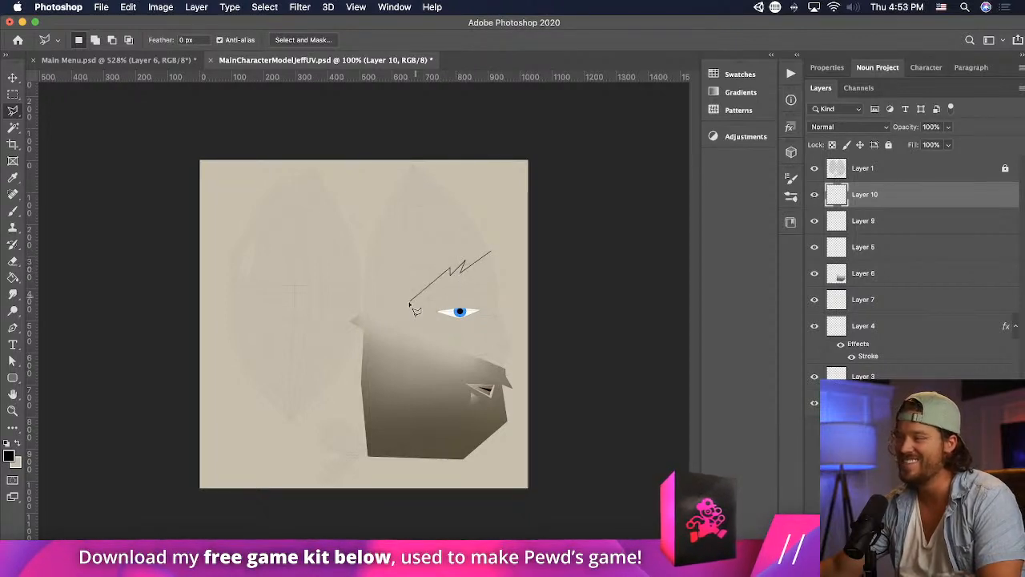
left_click(408, 314)
left_click(408, 289)
left_click(387, 323)
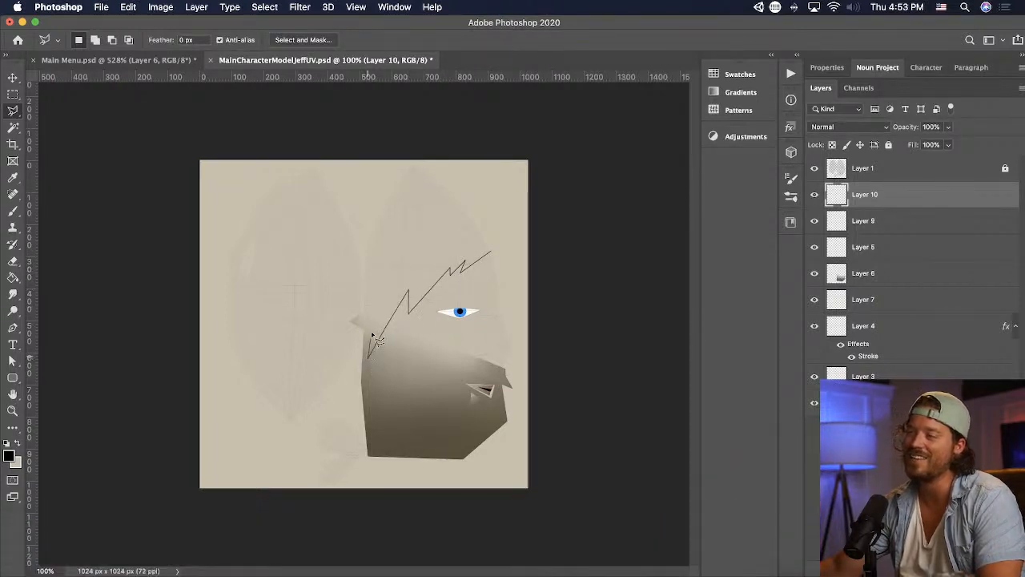
double_click(543, 227)
- Fill the hair selection with black, deselect it and save the texture
key("g")
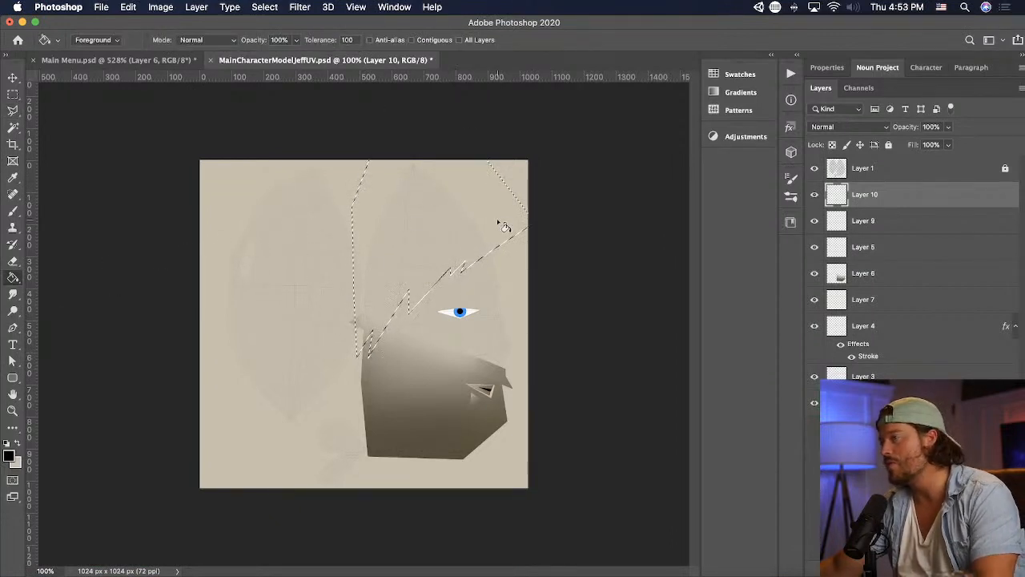
left_click(506, 222)
key("super+d")
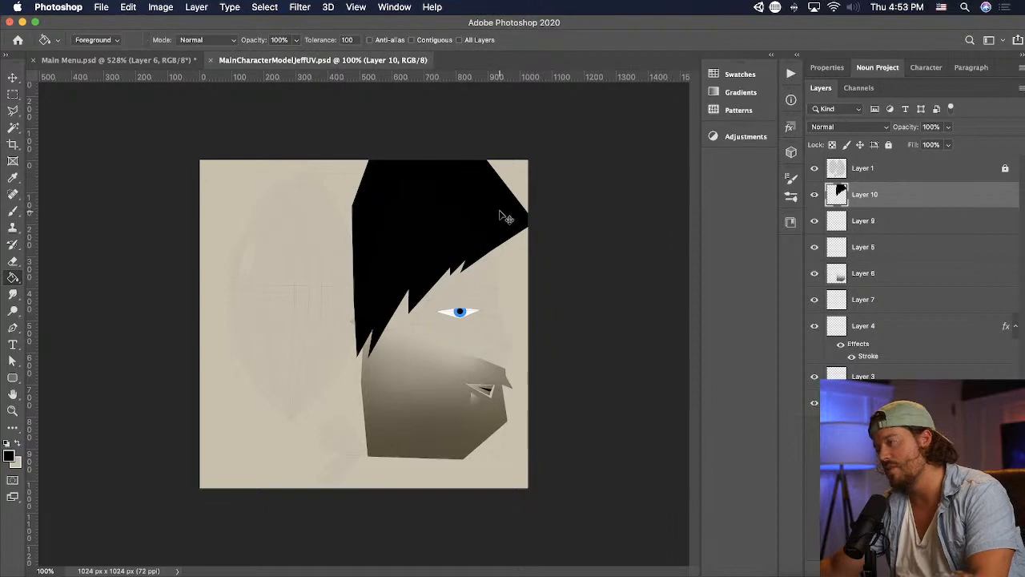
- Switch to Unity and inspect the painted black hair on the character's head
key("super+Tab")
key("super+Tab")
key("Tab")
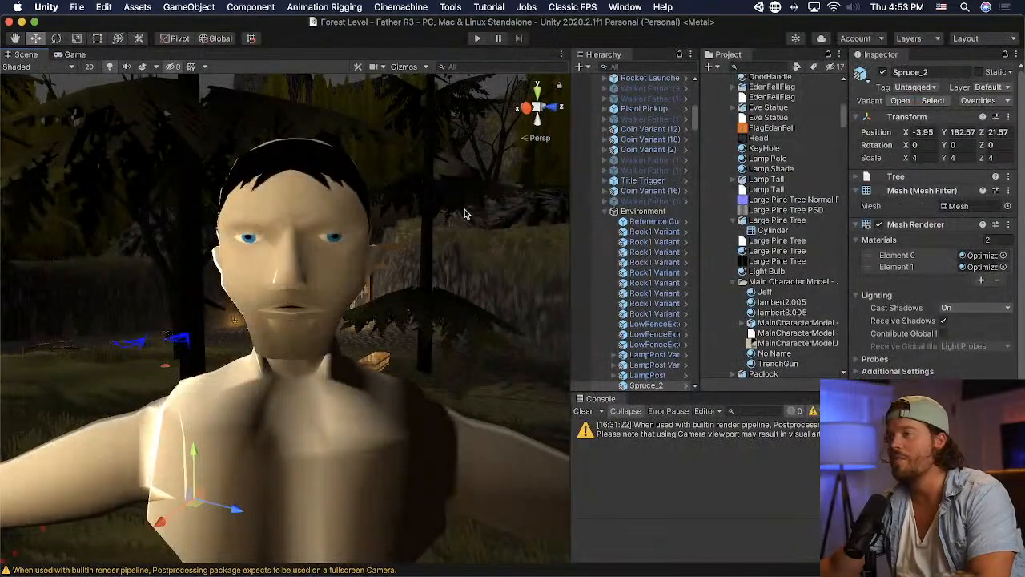
middle_click_drag(453, 206, 452, 203)
right_click_drag(452, 203, 460, 137)
middle_click_drag(426, 170, 422, 184)
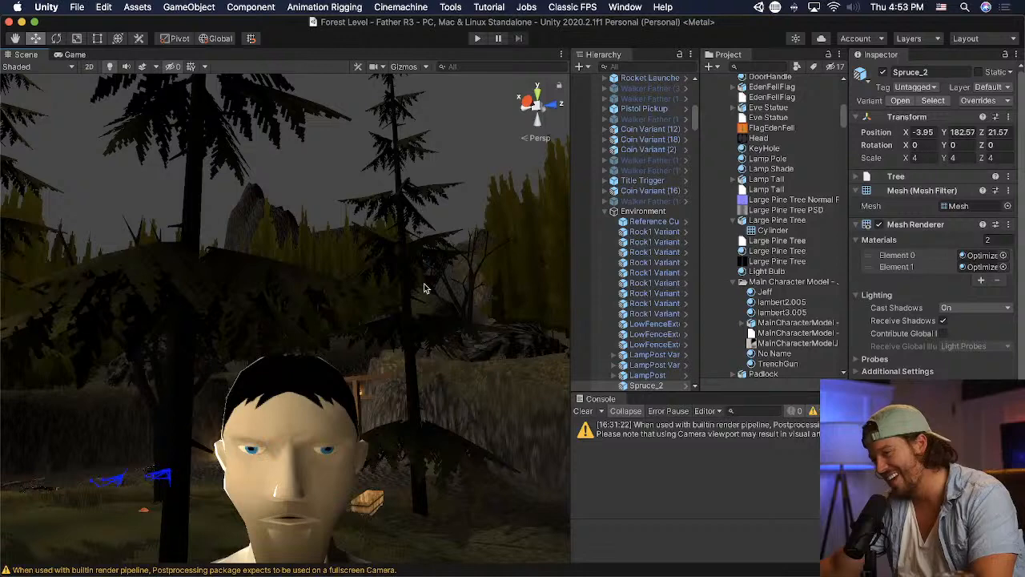
middle_click_drag(425, 285, 422, 275)
- Return to Photoshop, outline the back-of-head UV area with the Polygonal Lasso, overlapping the existing hair, and fill it with black
key("super+Tab")
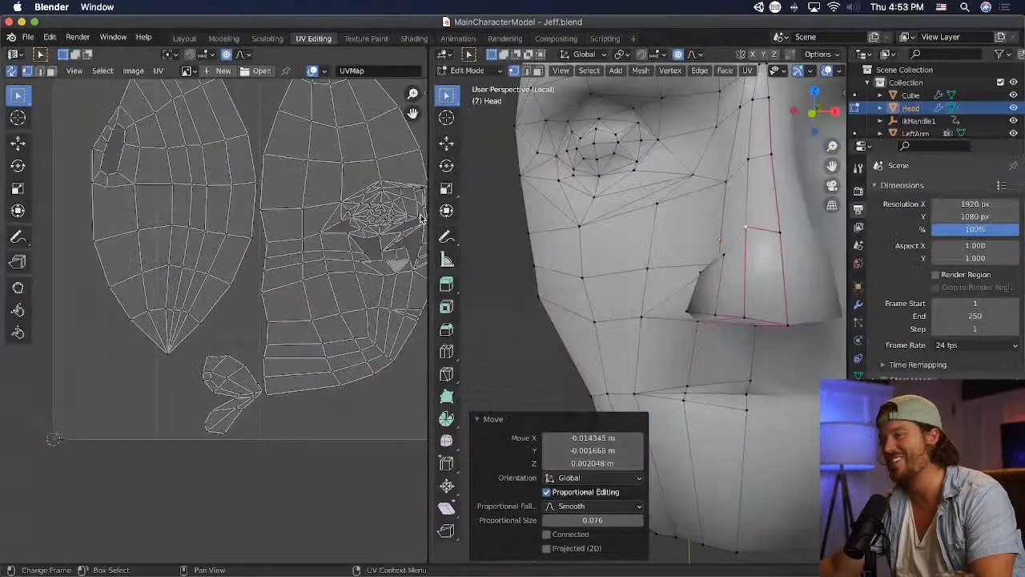
key("super+Tab")
key("super+Tab")
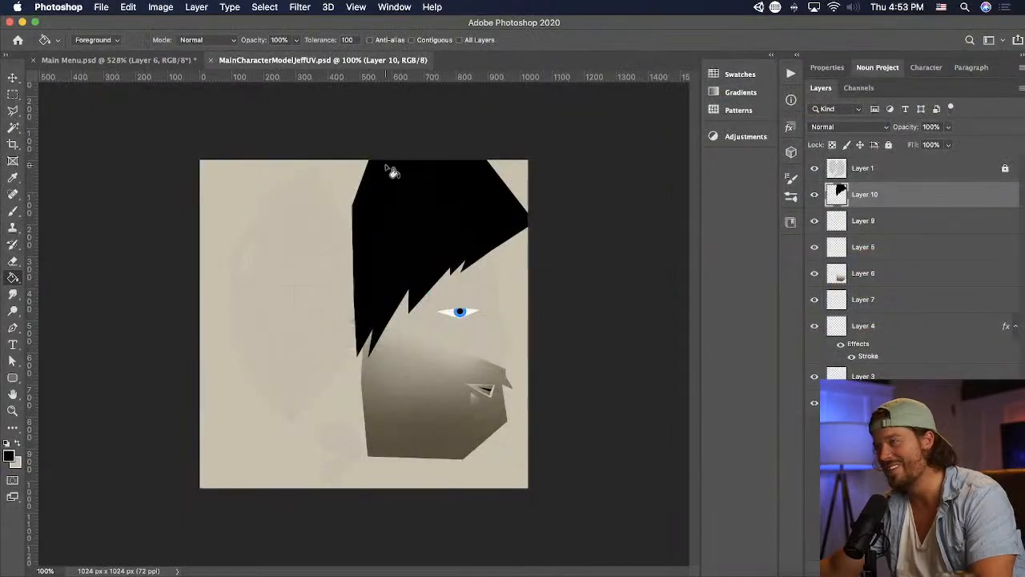
left_click(12, 112)
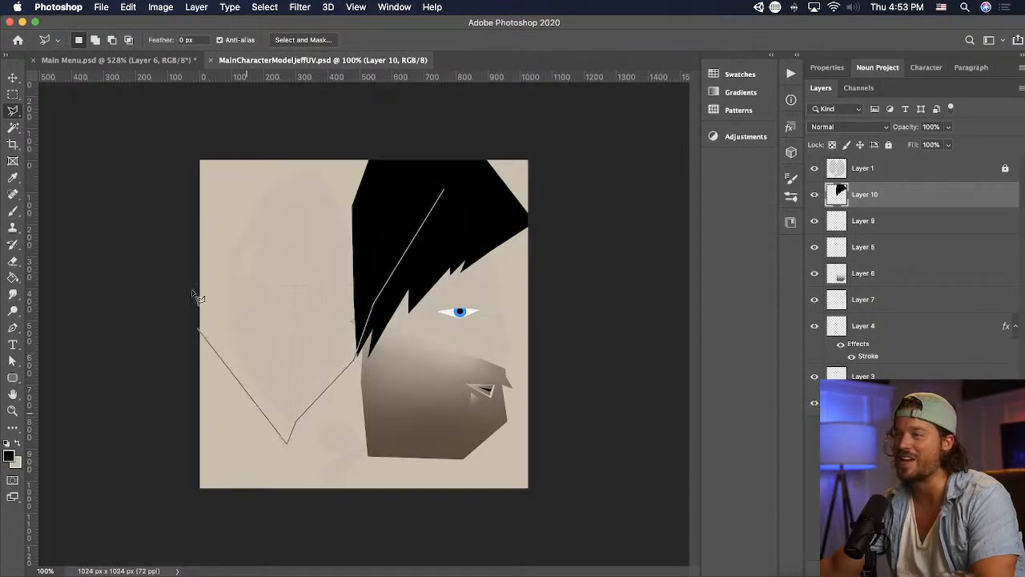
left_click(359, 83)
double_click(420, 185)
key("g")
left_click(329, 231)
key("super+d")
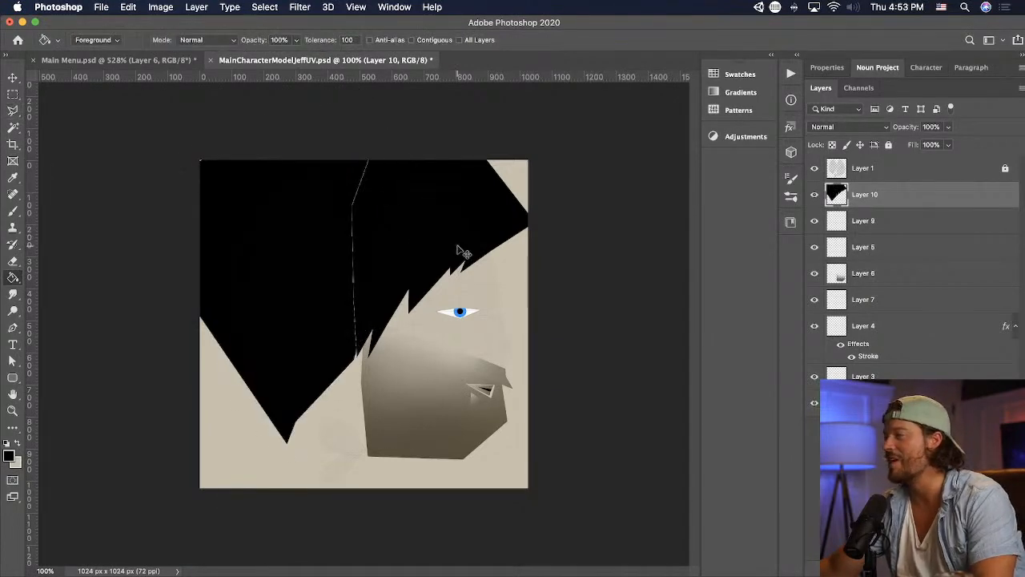
- Save the texture, check the hair on the character in Unity and return to Photoshop
key("super+s")
key("super+Tab")
key("super+Tab")
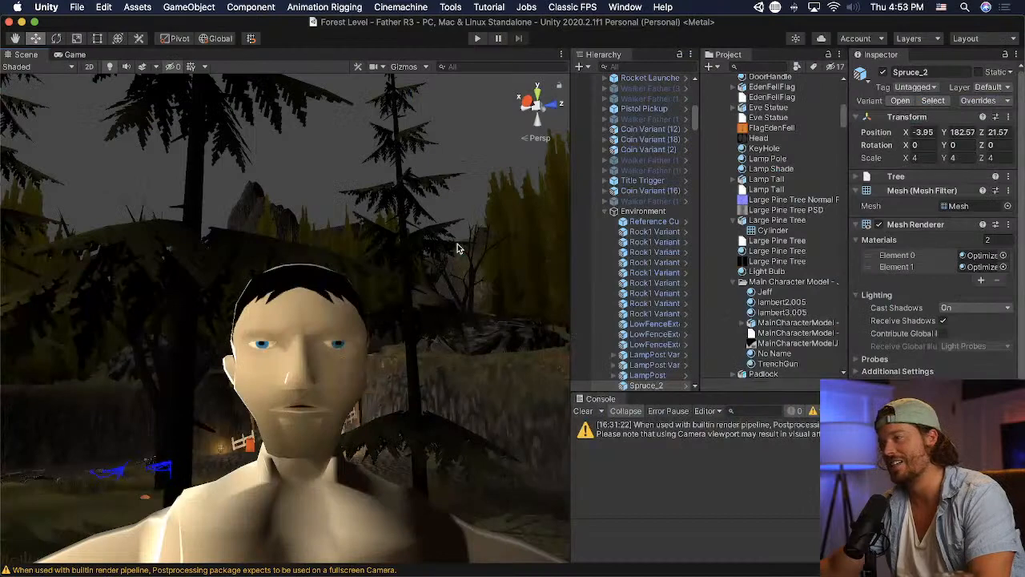
key("super+Tab")
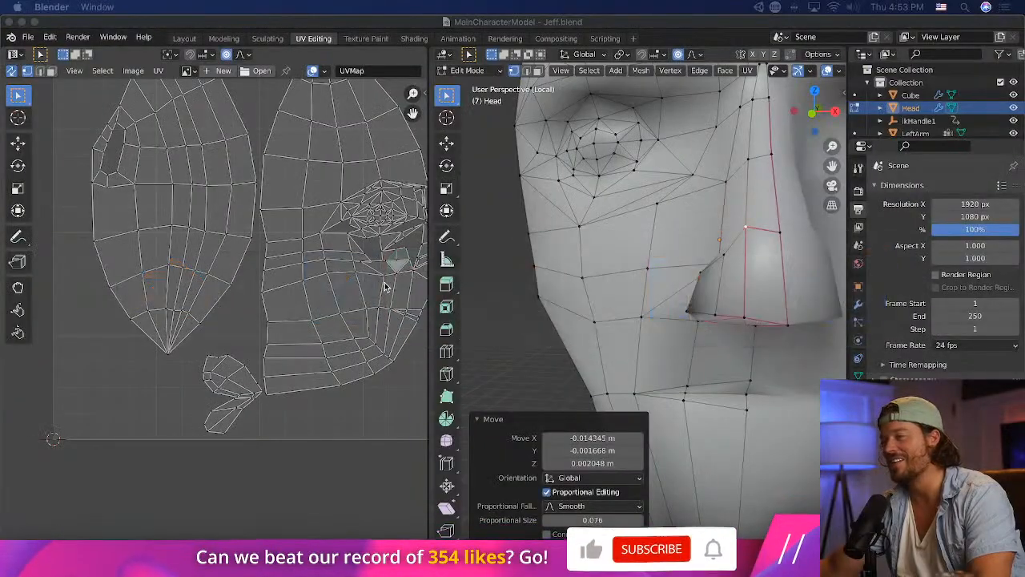
key("super+Tab")
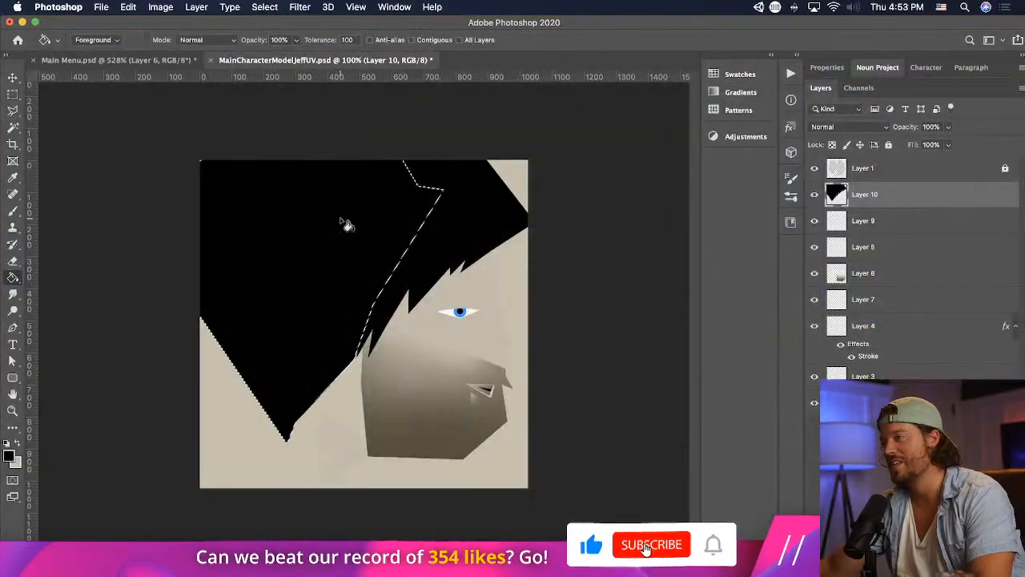
- Deselect the filled hair area, save the texture and switch to Unity to view the character's face
key("super+d")
key("super+Tab")
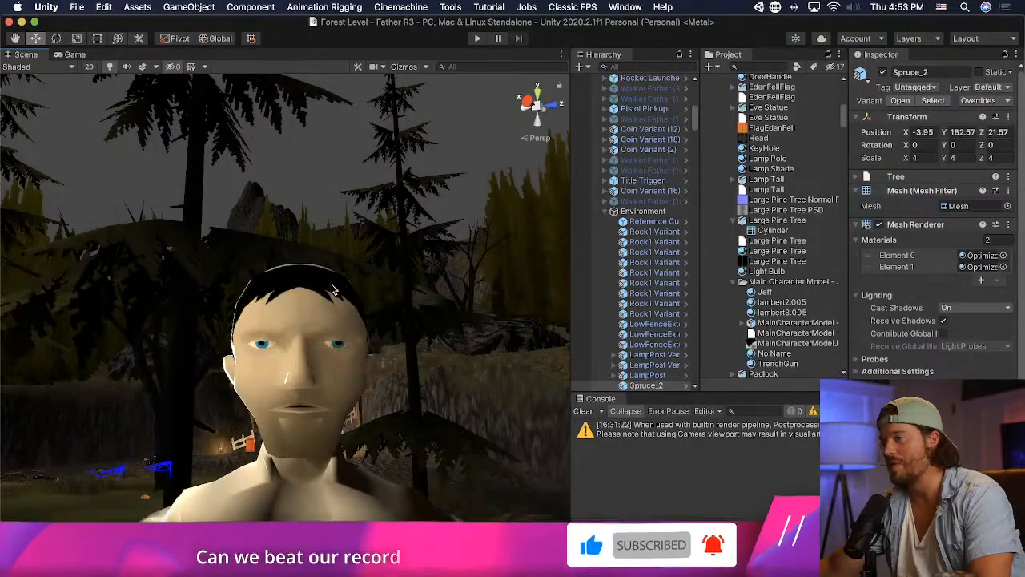
mouse_move(338, 291)
left_mouse_down("alt")
mouse_move(335, 318)
mouse_move(333, 309)
left_mouse_up("alt")
scroll(331, 309, "up", 5)
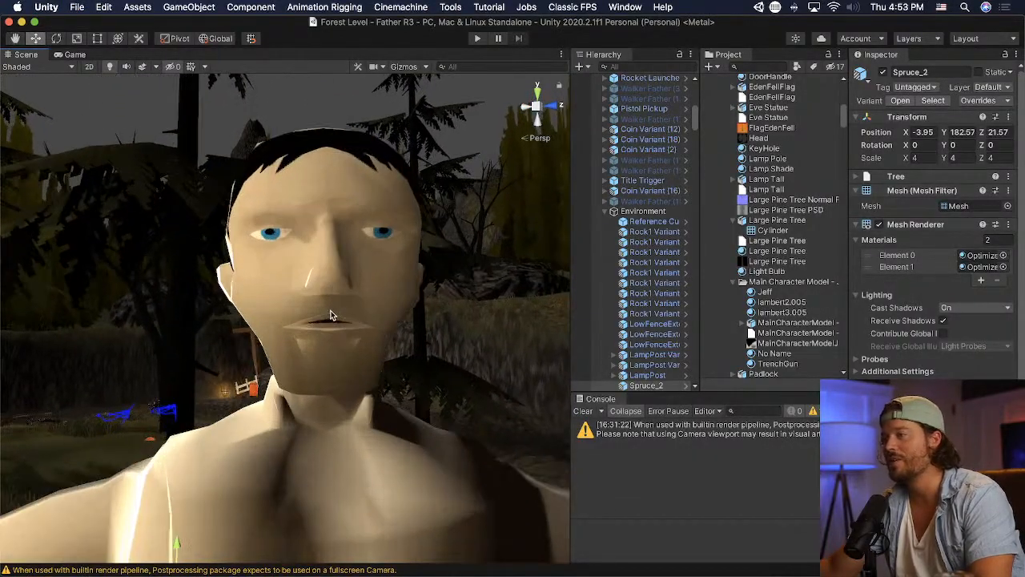
- Examine the character's hair, mouth and facial shading in the scene from close up and from a distance
scroll(330, 308, "up", 2)
scroll(468, 304, "down", 4)
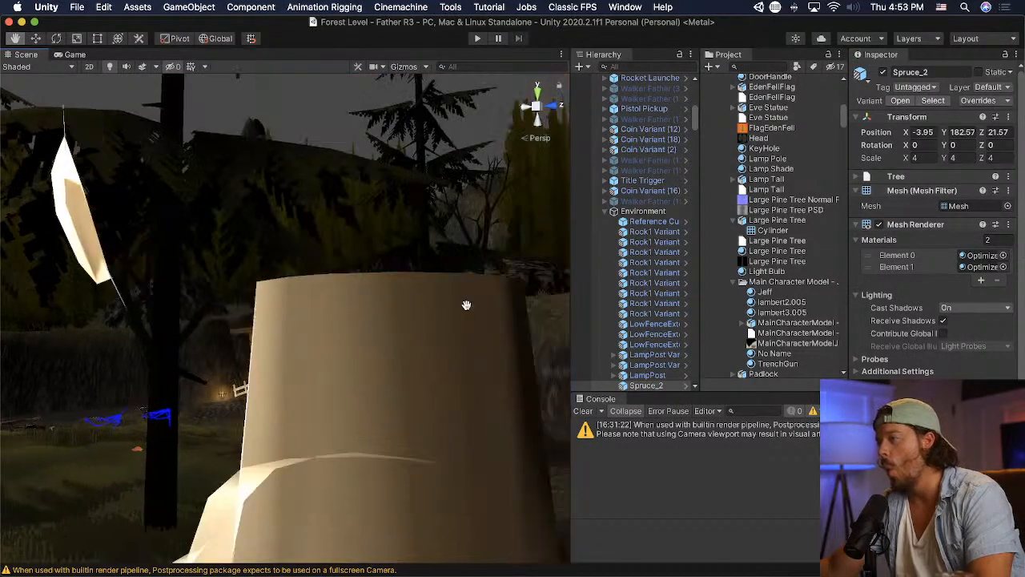
scroll(464, 304, "up", 4)
scroll(464, 303, "down", 6)
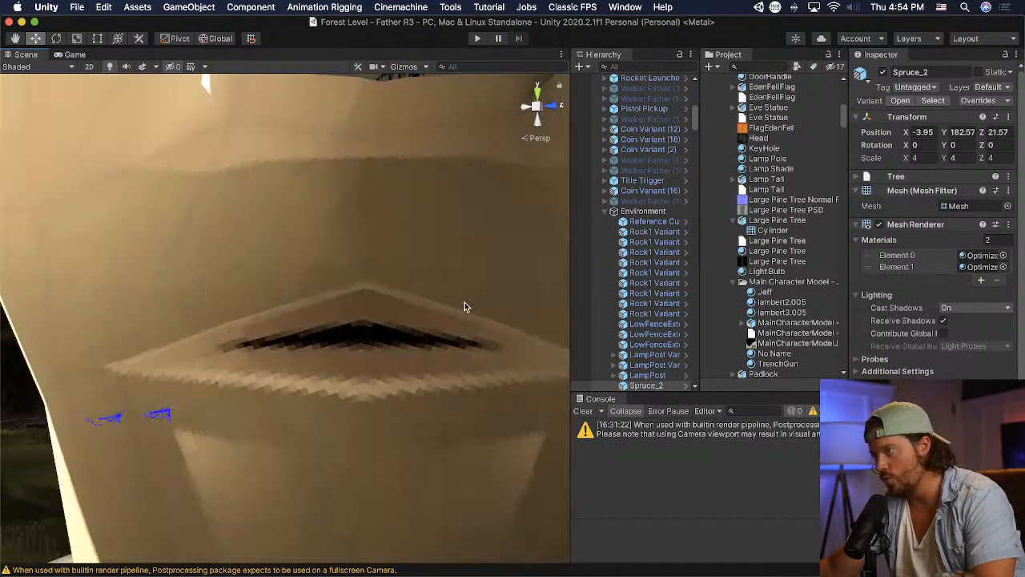
scroll(462, 305, "up", 6)
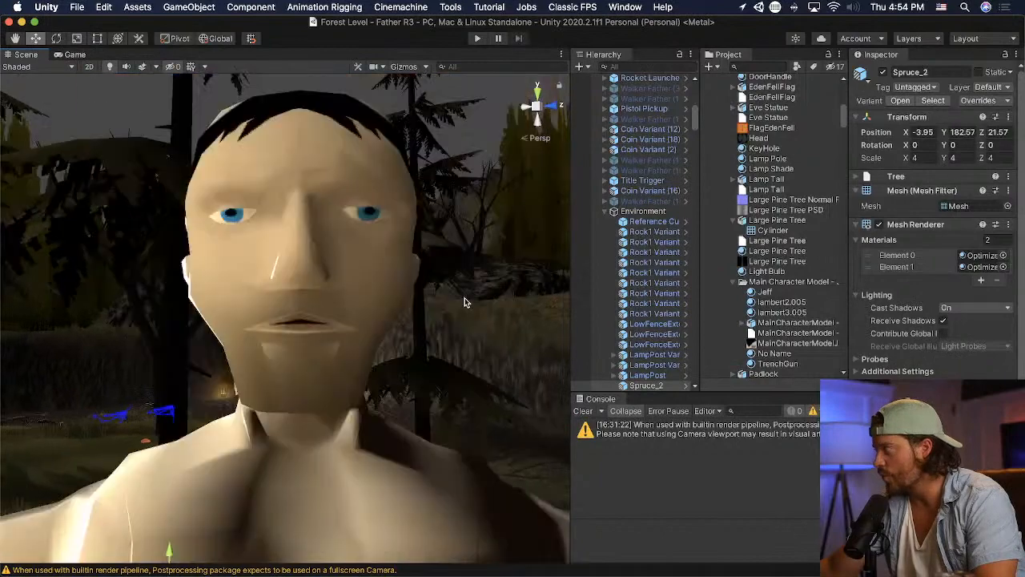
scroll(461, 303, "down", 5)
scroll(450, 301, "up", 1)
scroll(360, 262, "up", 5)
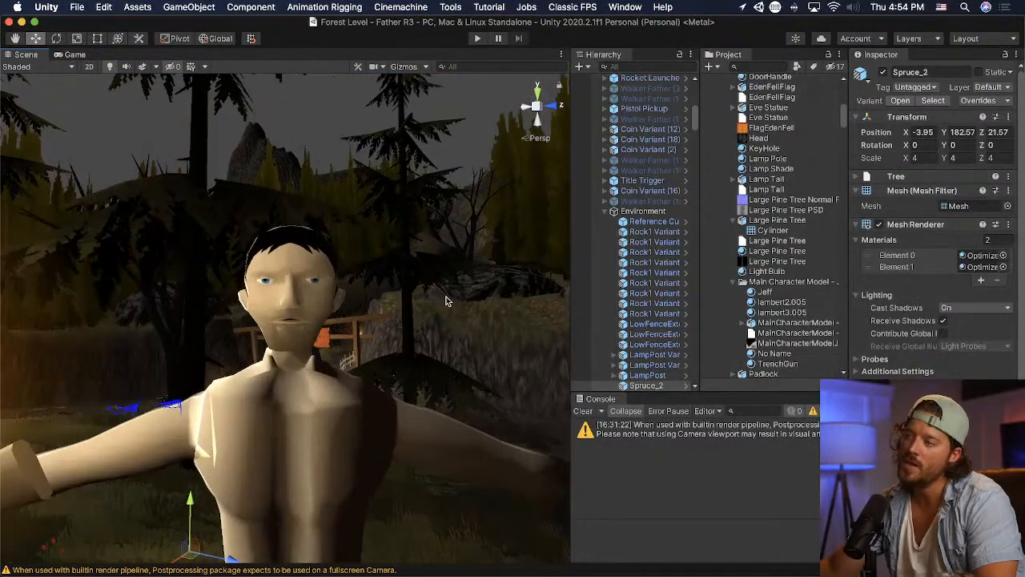
scroll(360, 261, "down", 3)
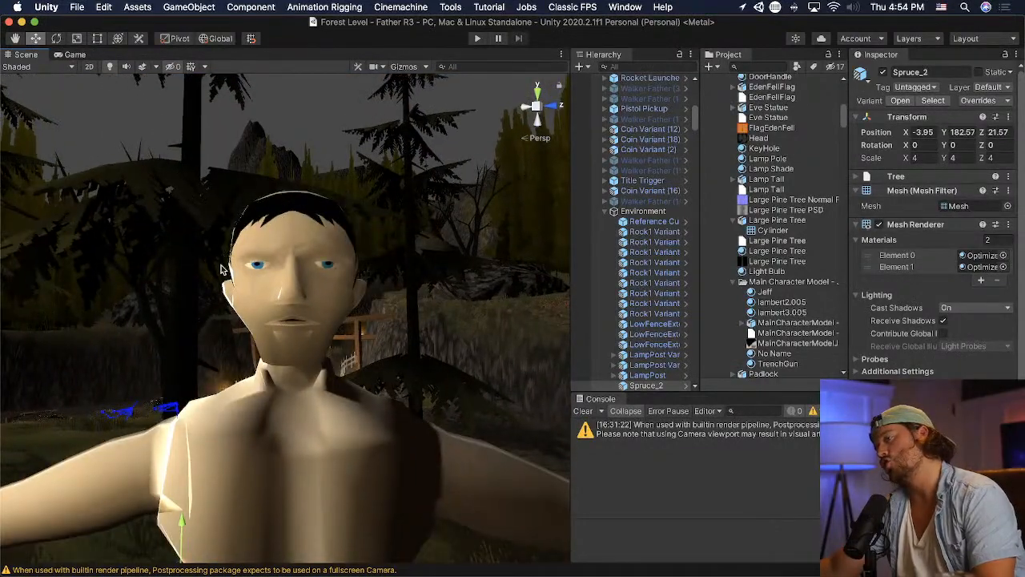
- Return to Photoshop, duplicate the beard shading layer, save the texture and check the face up close in Unity
key("super+Tab")
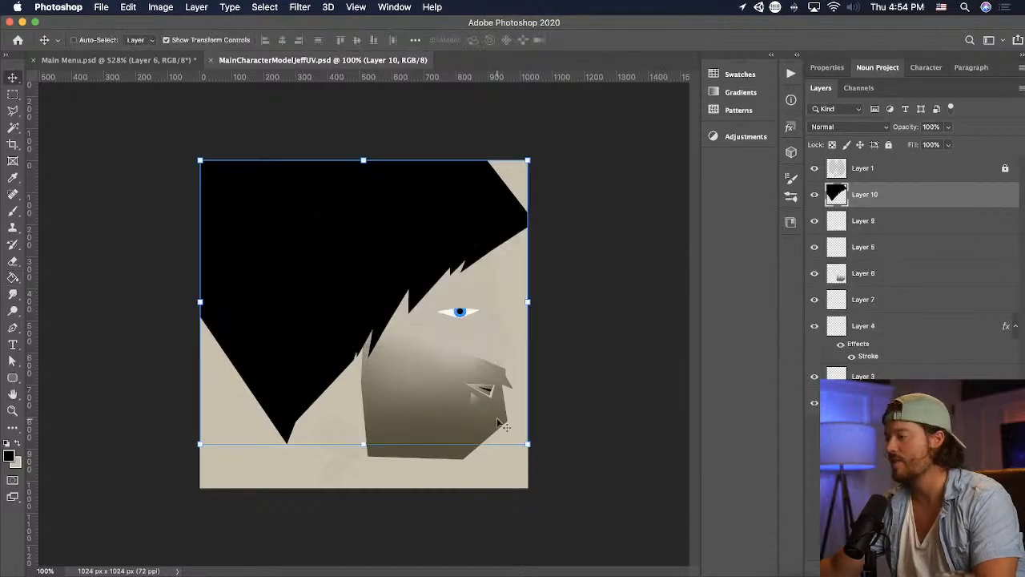
left_click(497, 423)
key("super+j")
key("super+Tab")
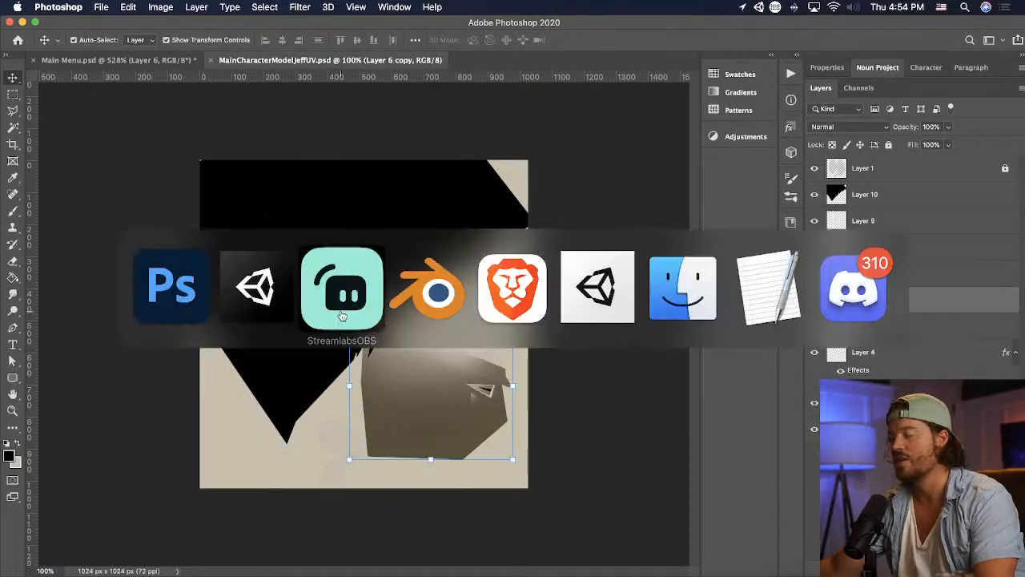
left_click(256, 290)
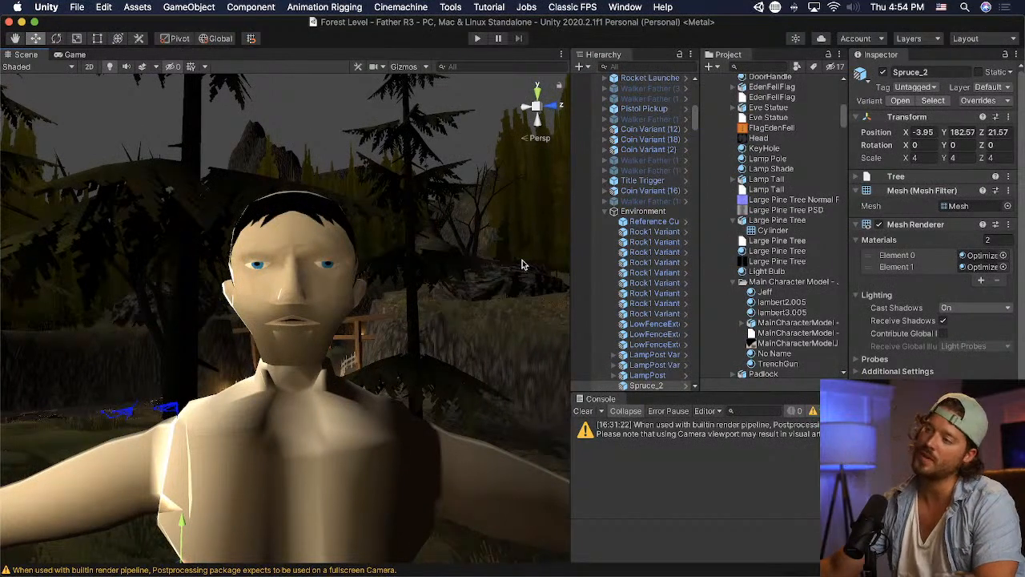
scroll(433, 274, "up", 5)
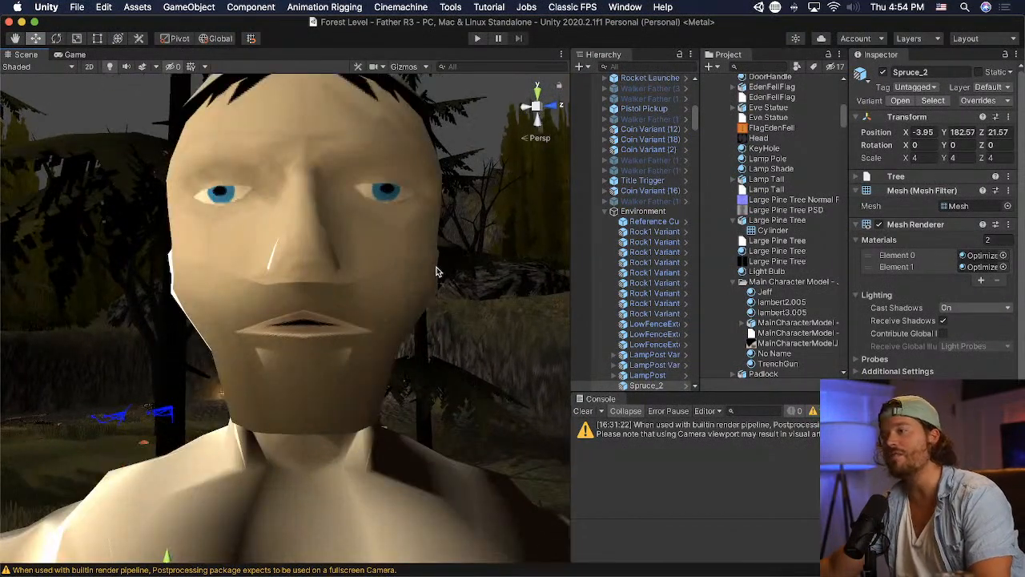
- Return to Photoshop and create a new empty layer directly above Layer 5
key("super+Tab")
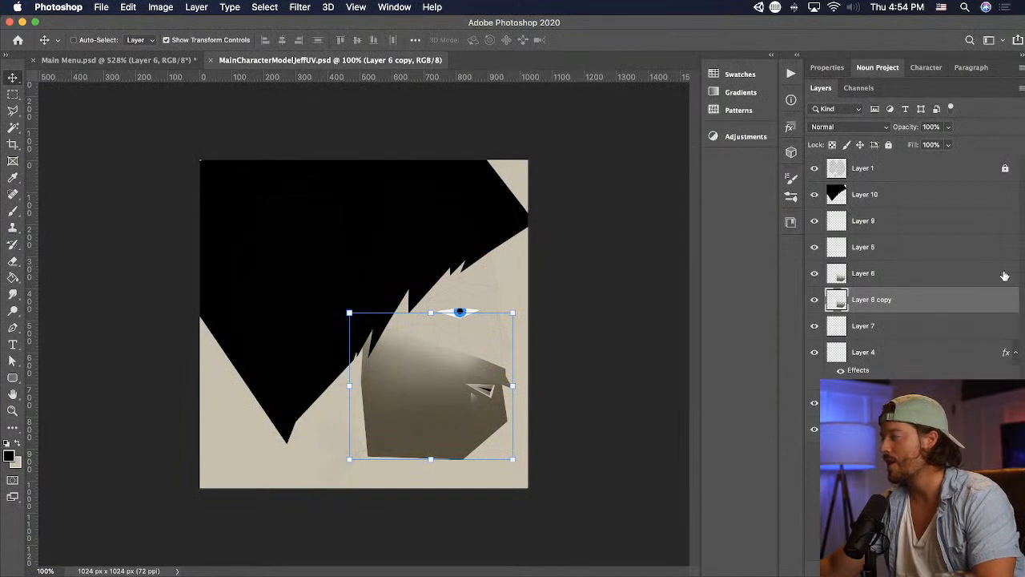
left_click(917, 275)
left_click(907, 247)
key("super+alt+shift+n")
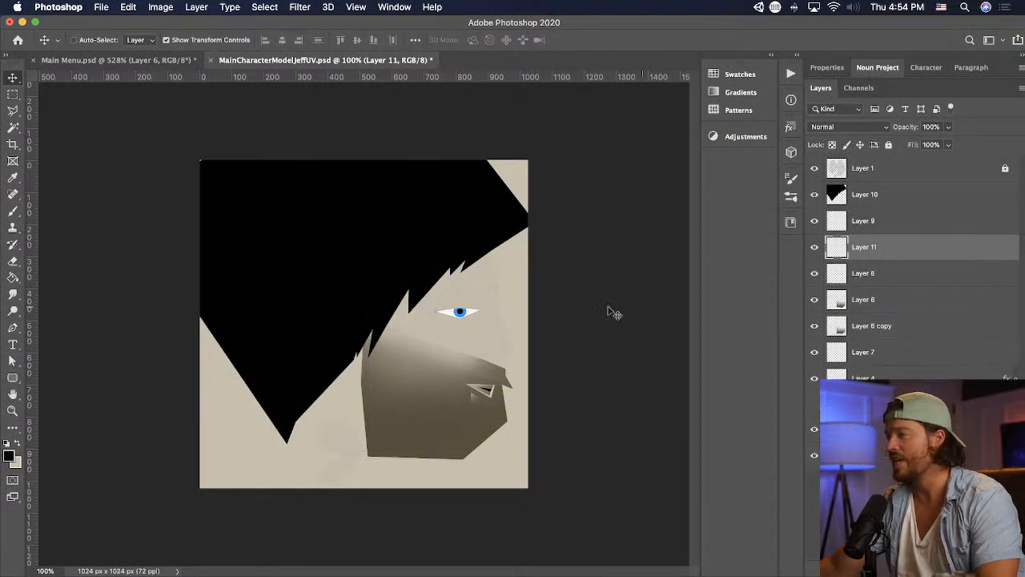
- Outline a thin, arched eyebrow shape above the eye with the Polygonal Lasso
left_click(12, 114)
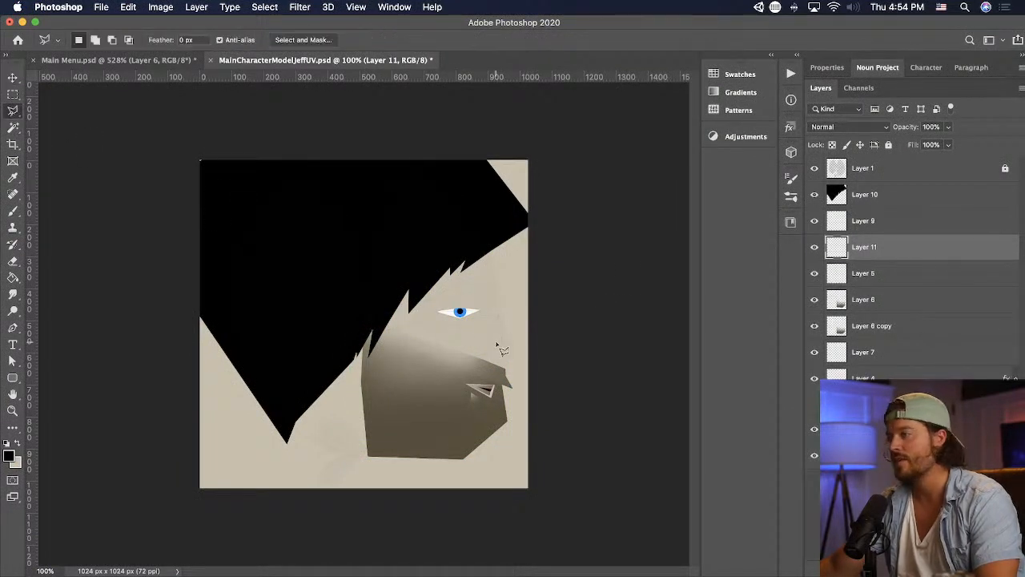
left_click(429, 299)
left_click(459, 282)
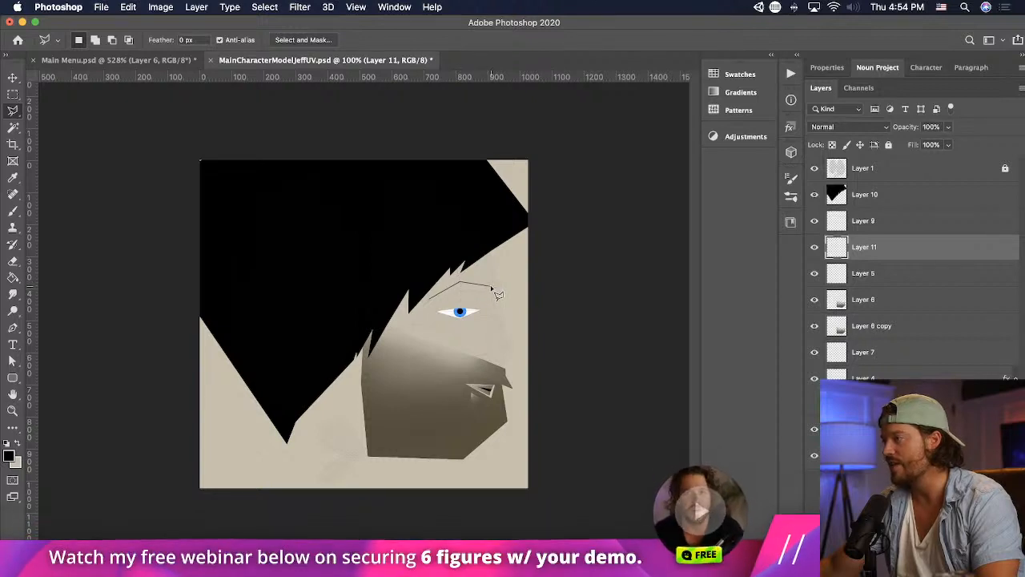
left_click(491, 286)
left_click(491, 281)
left_click(459, 277)
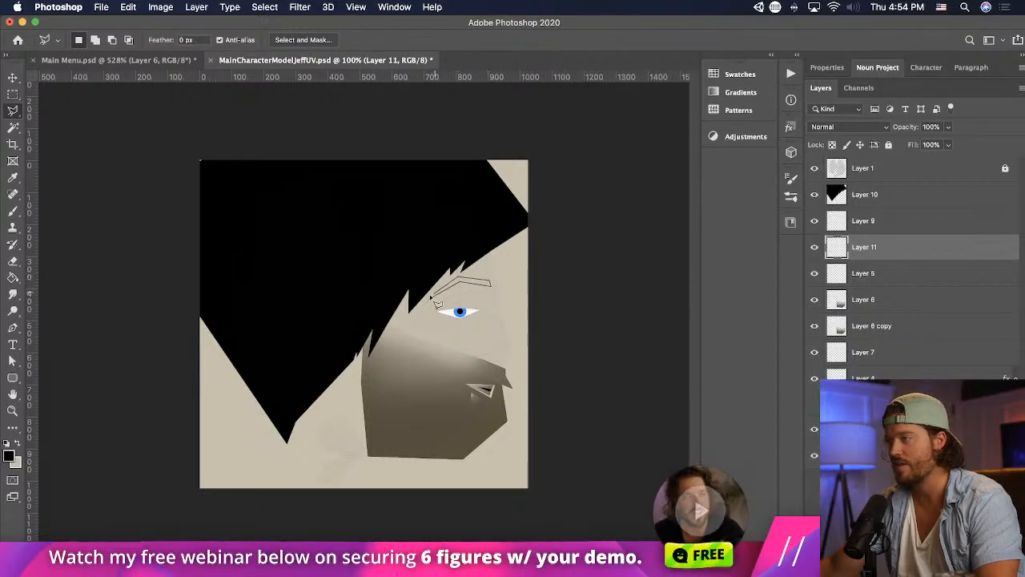
left_click(431, 303)
- Paint the eyebrow selection with a soft black brush at 41% opacity, deselect it and save the texture
key("b")
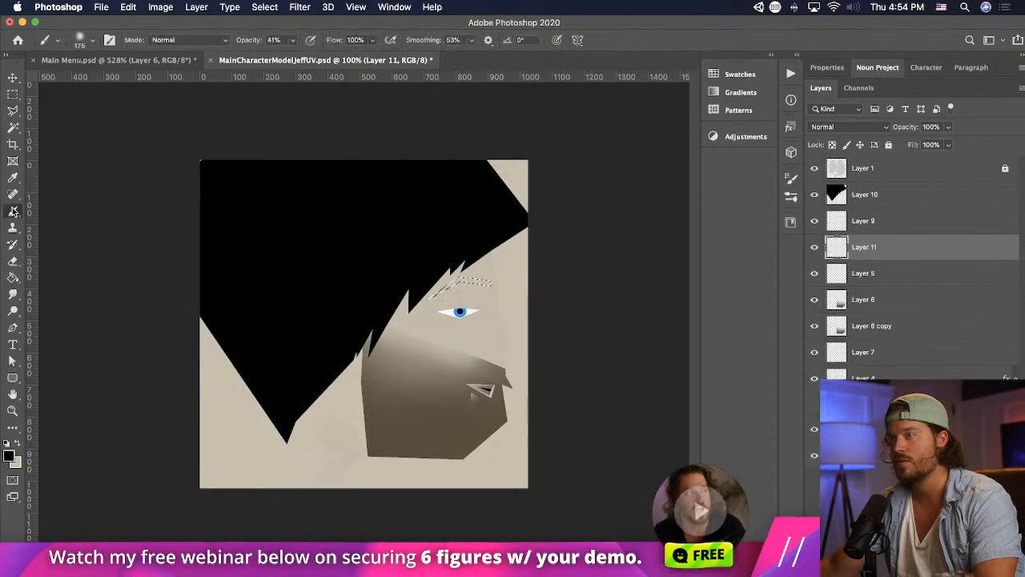
left_click_drag(490, 286, 460, 280)
key("super+d")
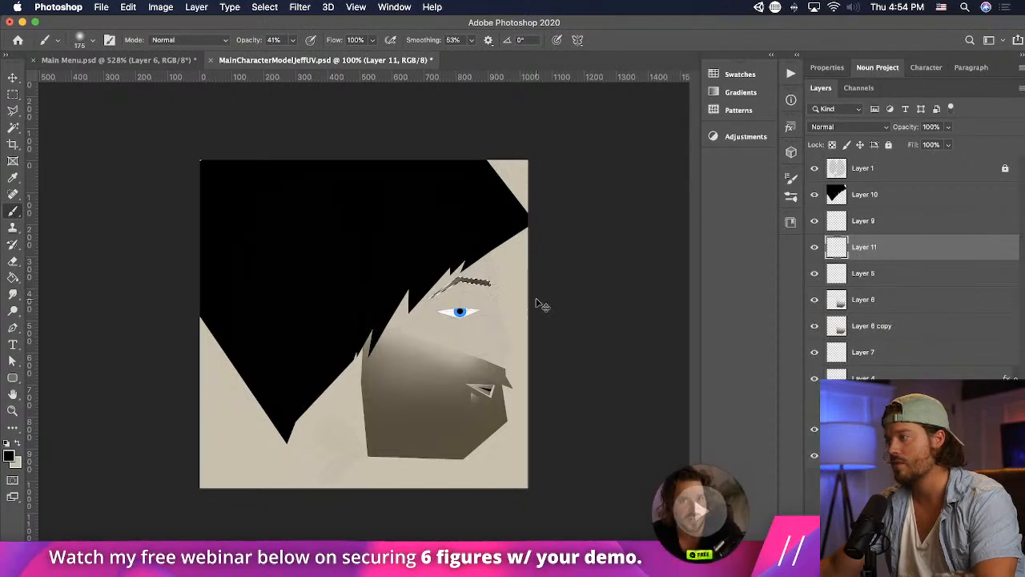
key("super+s")
- Switch to Unity and inspect the painted eyebrows on the character from near and far
key("super+Tab")
scroll(493, 310, "down", 5)
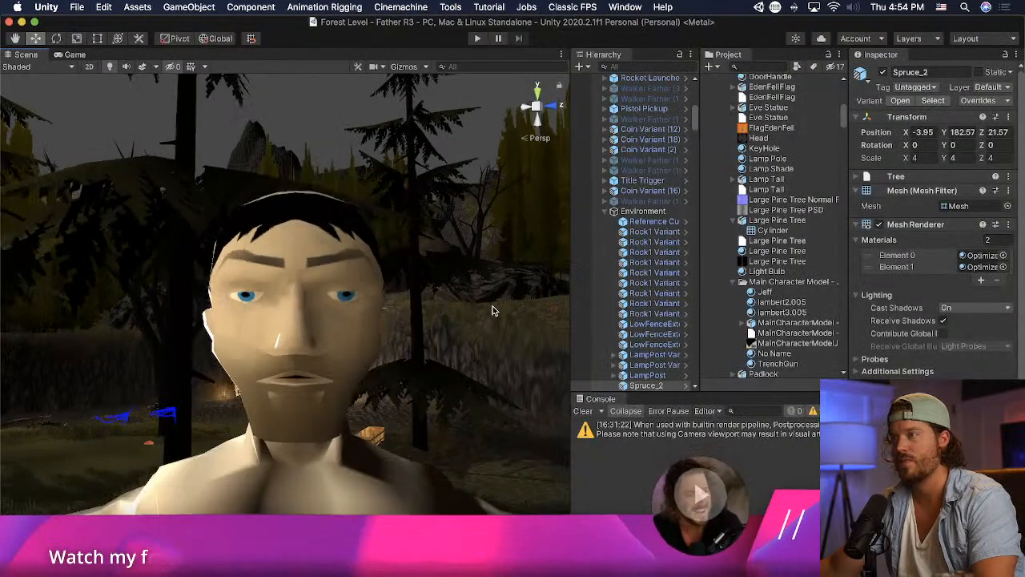
scroll(493, 311, "down", 5)
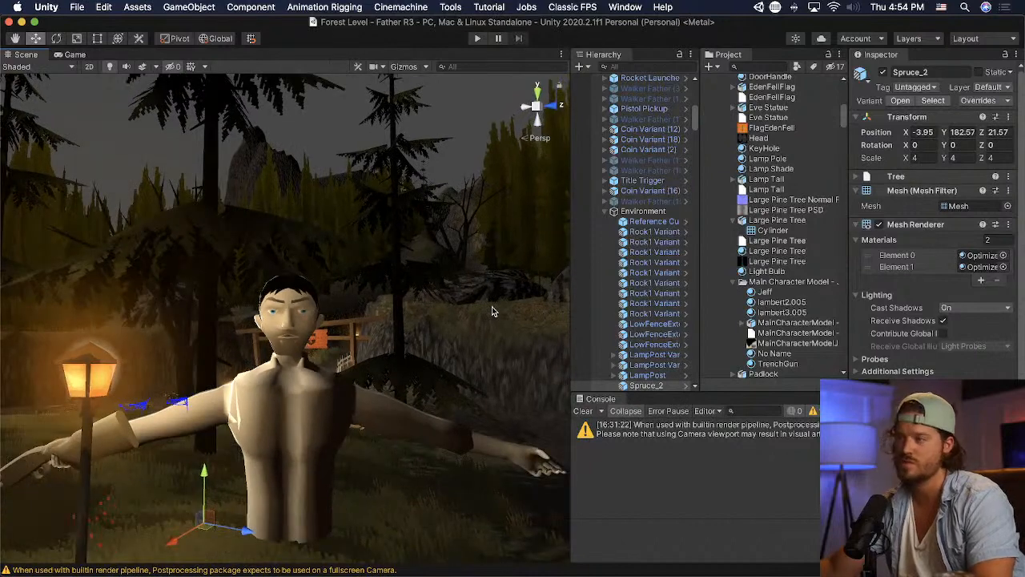
scroll(450, 344, "up", 3)
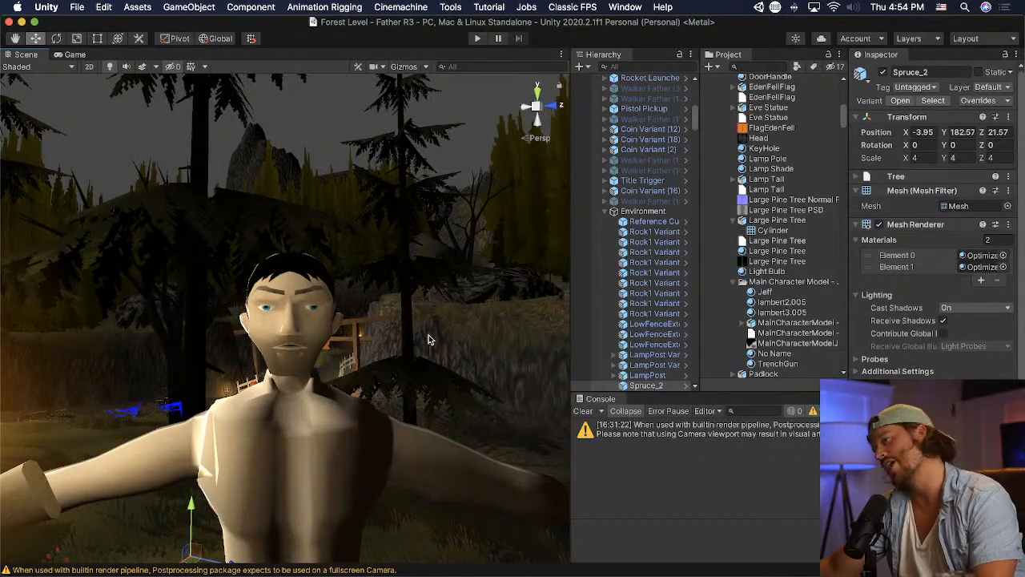
scroll(428, 336, "up", 3)
- Return to Photoshop, slightly adjust the eyebrow's placement above the eye, save the texture and view the face in Unity
key("super+Tab")
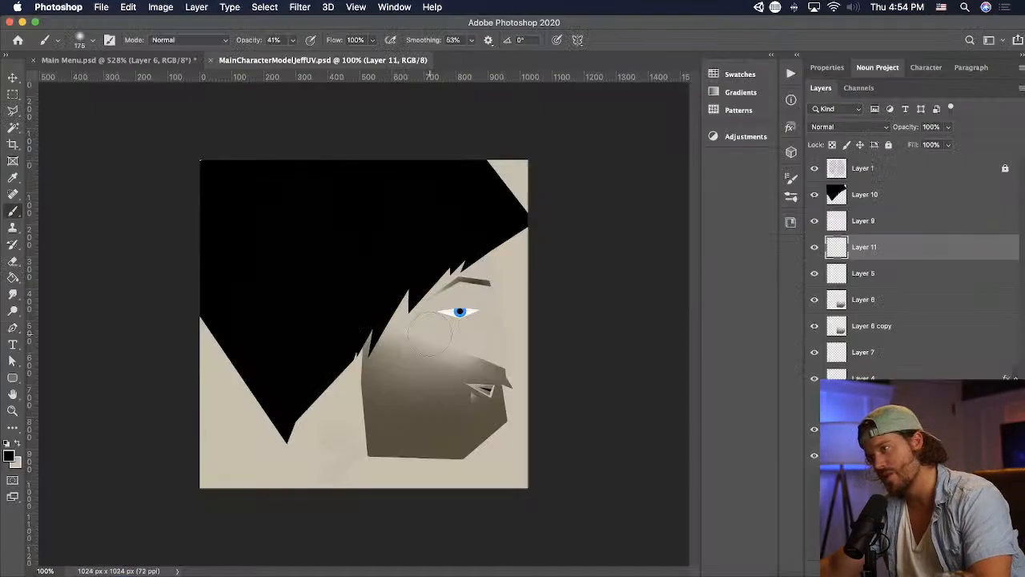
key("v")
left_click_drag(460, 275, 461, 278)
key("Return")
key("super+s")
key("super+Tab")
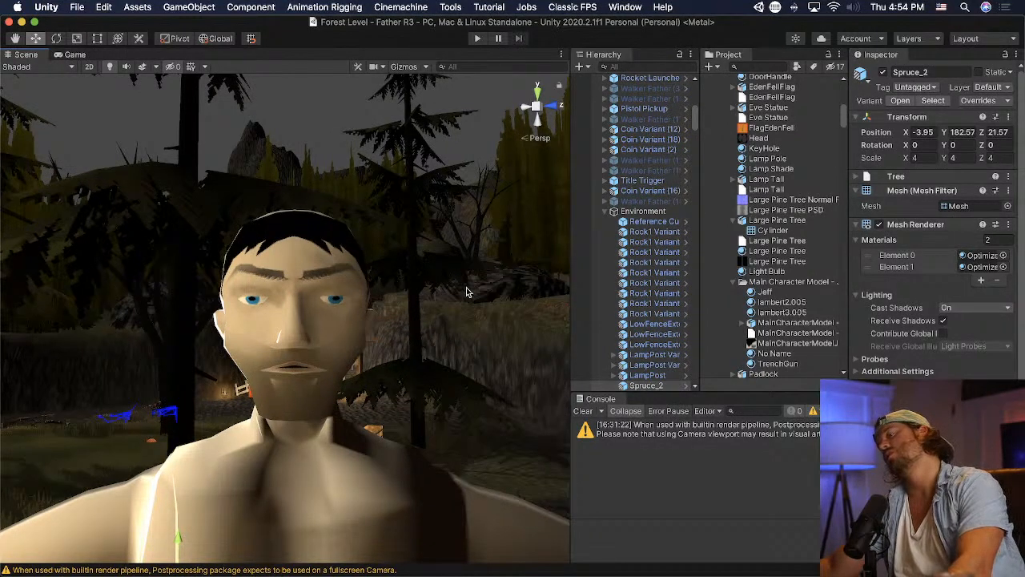
- Return to Photoshop, trim the eyebrow's inner end using a Polygonal Lasso selection, save the texture and switch back to Unity
key("super+Tab")
key("super+equal")
key("super+equal")
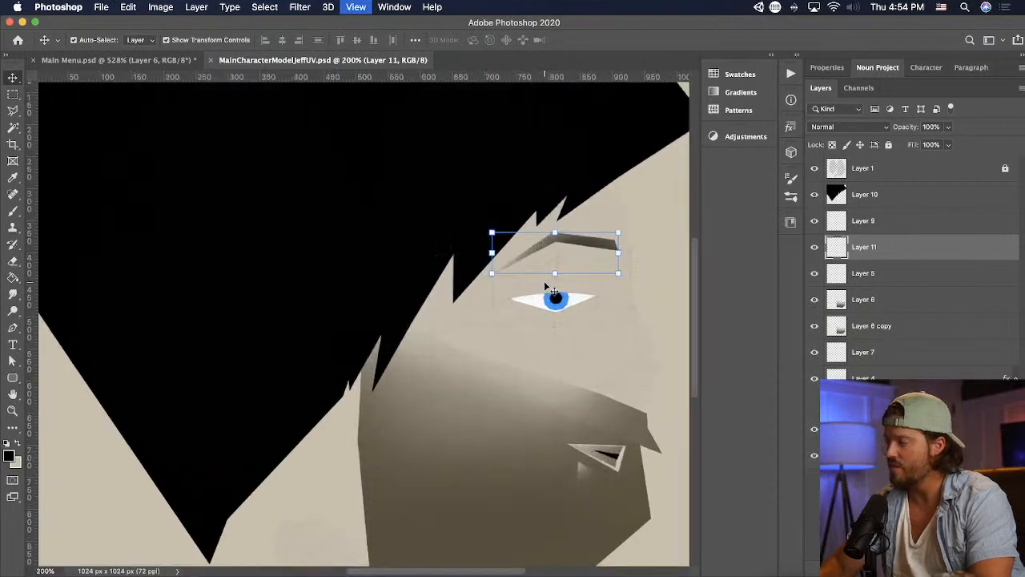
left_click_drag(542, 281, 397, 242)
left_click(12, 111)
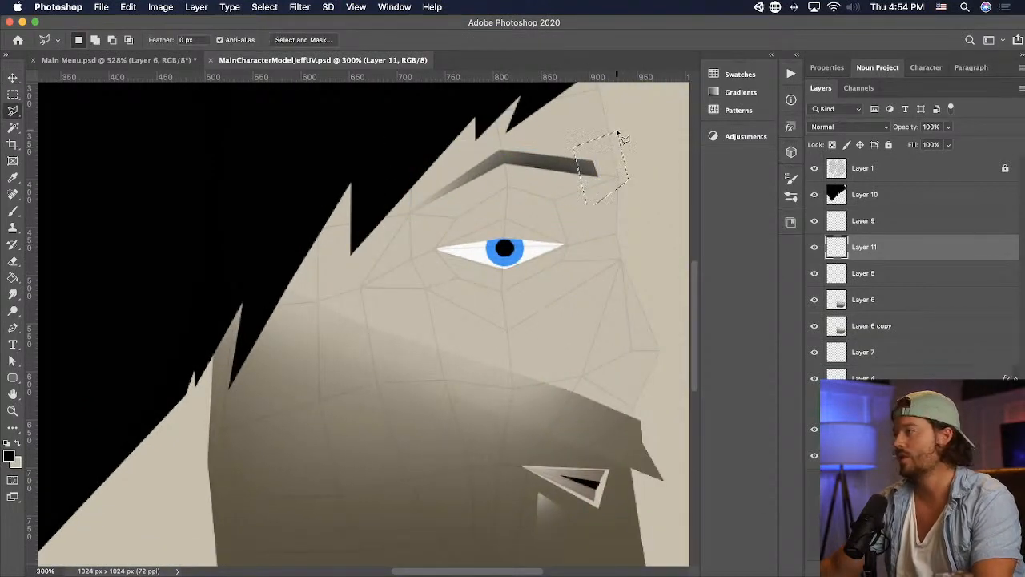
key("super+s")
key("super+Tab")
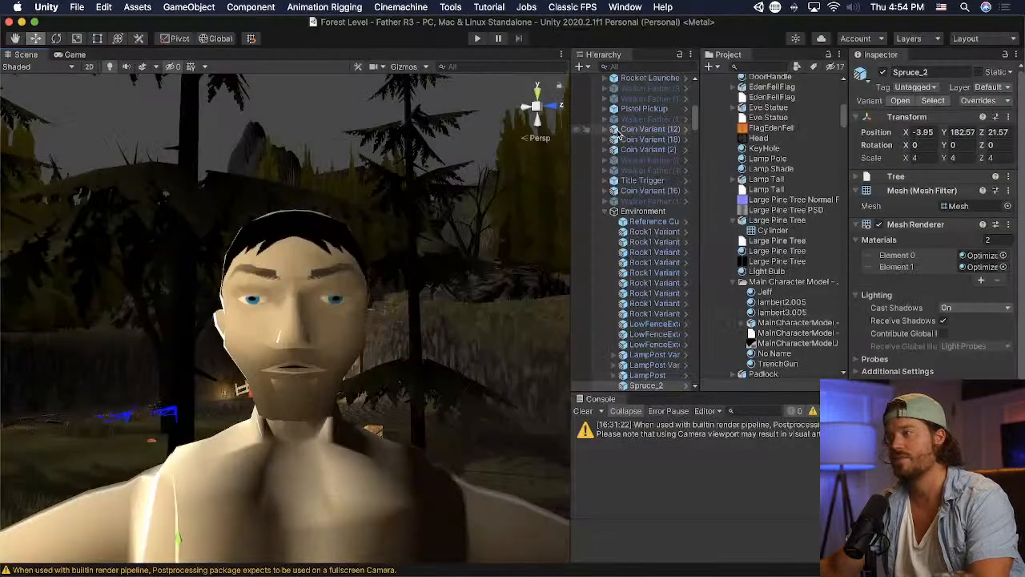
key("super+Tab")
key("super+Tab")
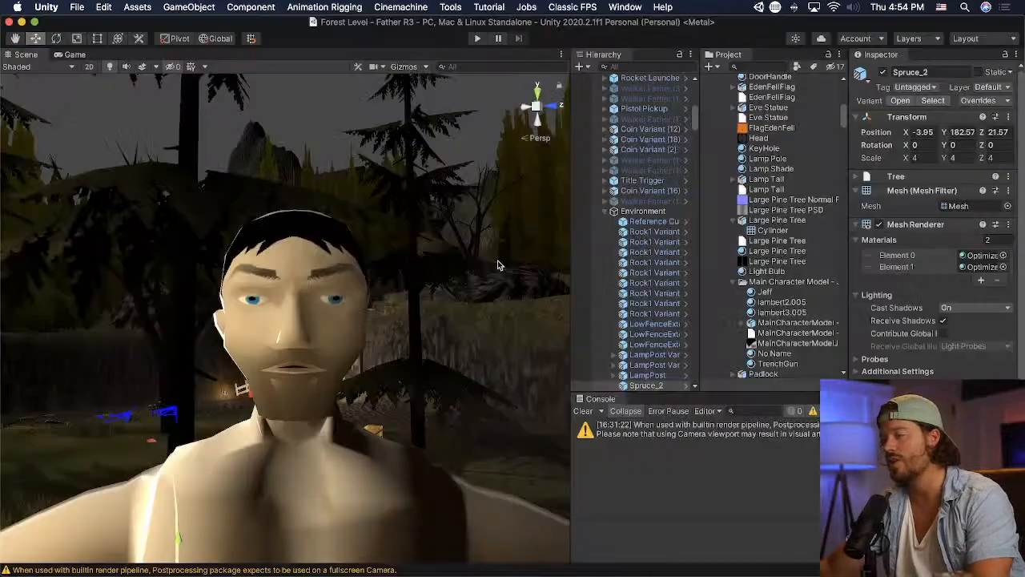
- Examine the trimmed eyebrows on the character from a distance and close up
scroll(203, 241, "down", 10)
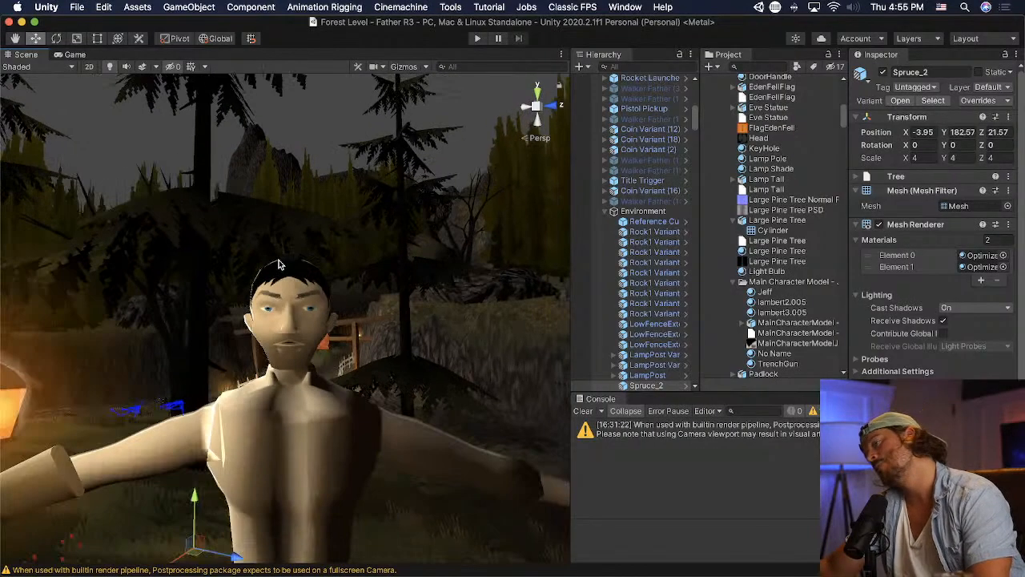
scroll(349, 305, "up", 3)
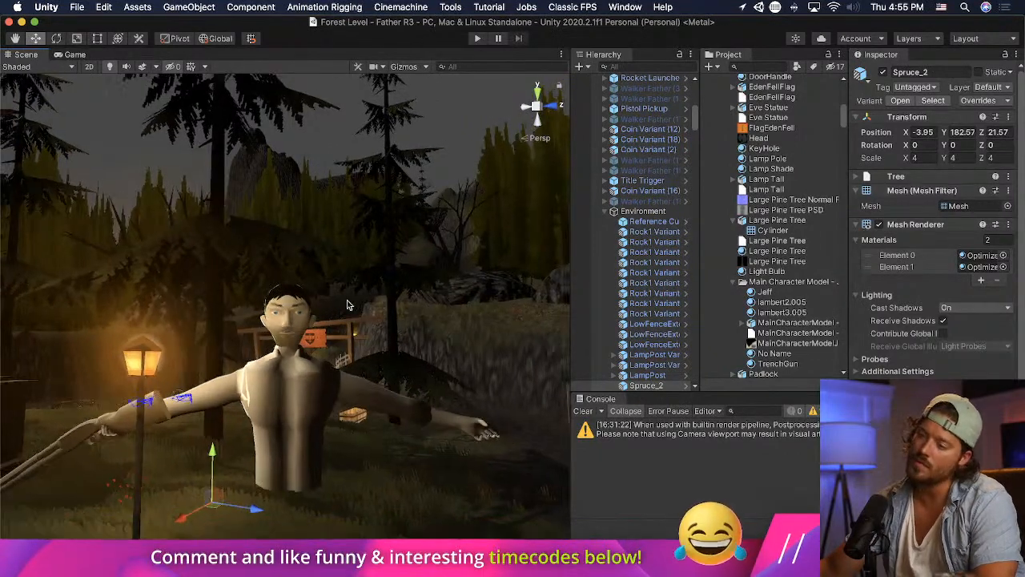
scroll(343, 309, "up", 6)
scroll(273, 366, "up", 3)
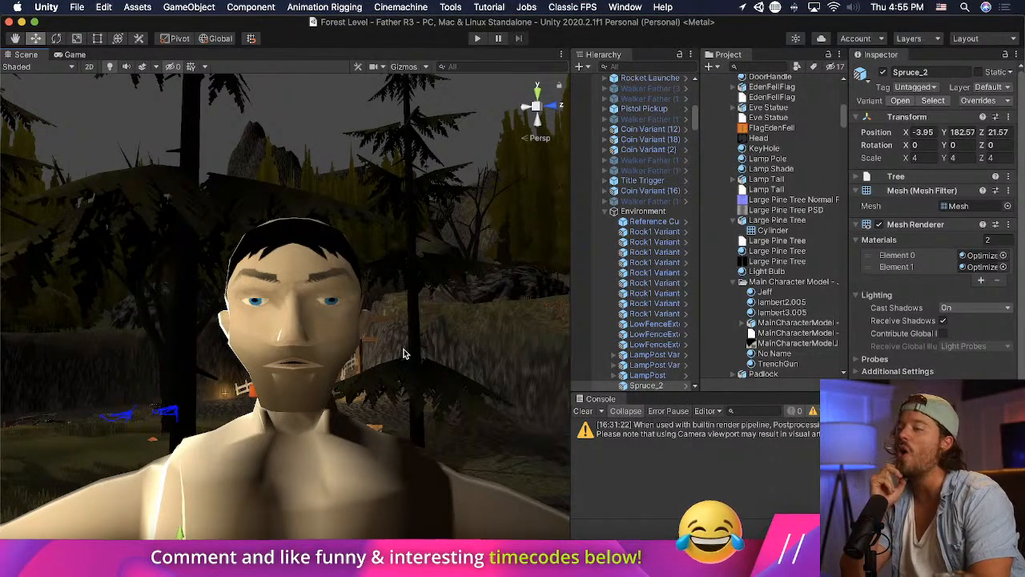
- Switch to Blender and, in front view, move and rotate the head's outer cheek face below the ear inward with proportional editing
key("super+Tab")
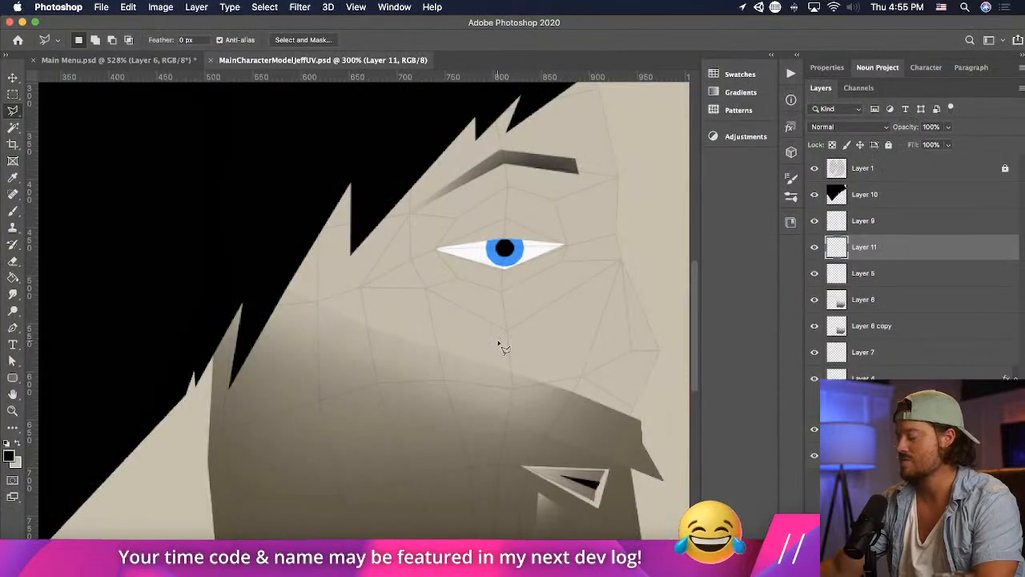
key("super+Tab")
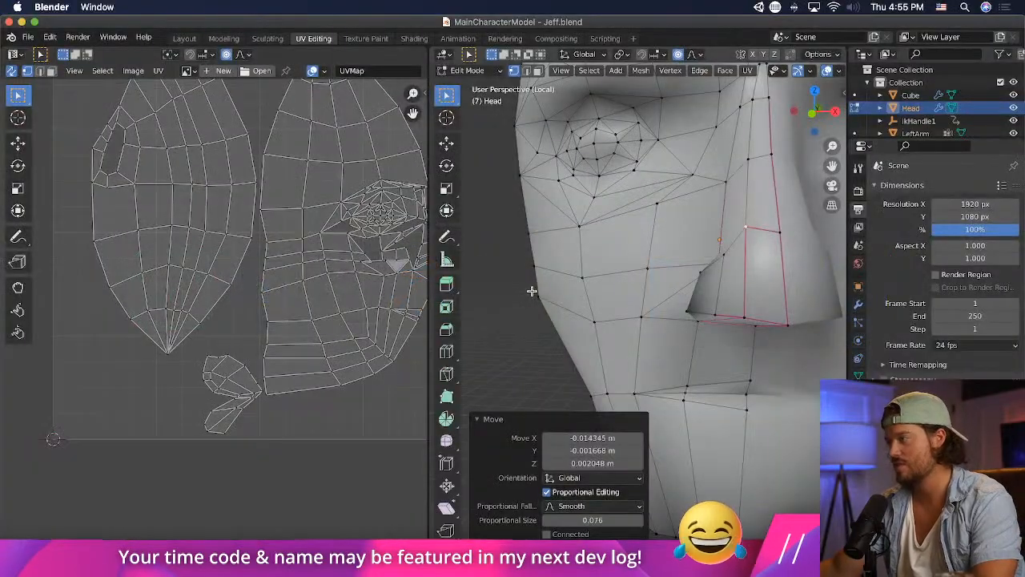
left_click(533, 297)
scroll(532, 298, "down", 4)
left_click_drag(580, 311, 580, 313)
key("KP_1")
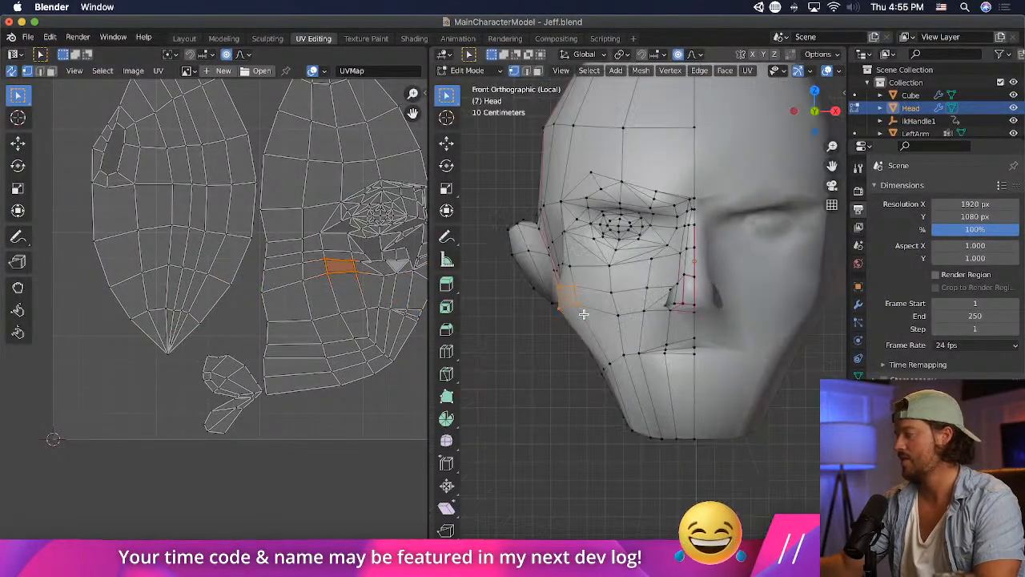
key("g")
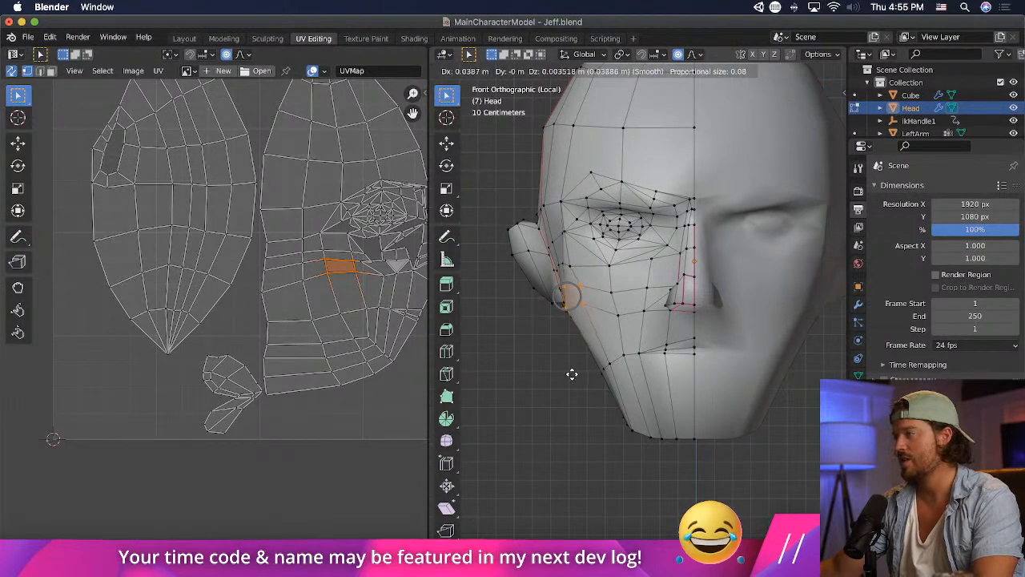
left_click(573, 372)
key("r")
left_click(642, 314)
key("g")
left_click(643, 314)
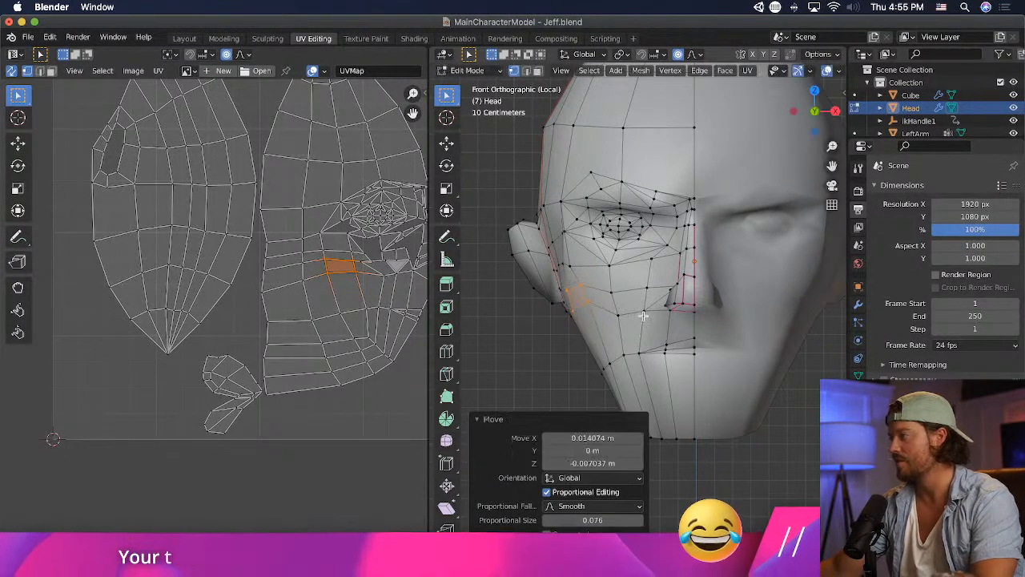
- Save the Blender file and switch to Unity to check the reshaped cheek on the character
key("super+s")
key("super+Tab")
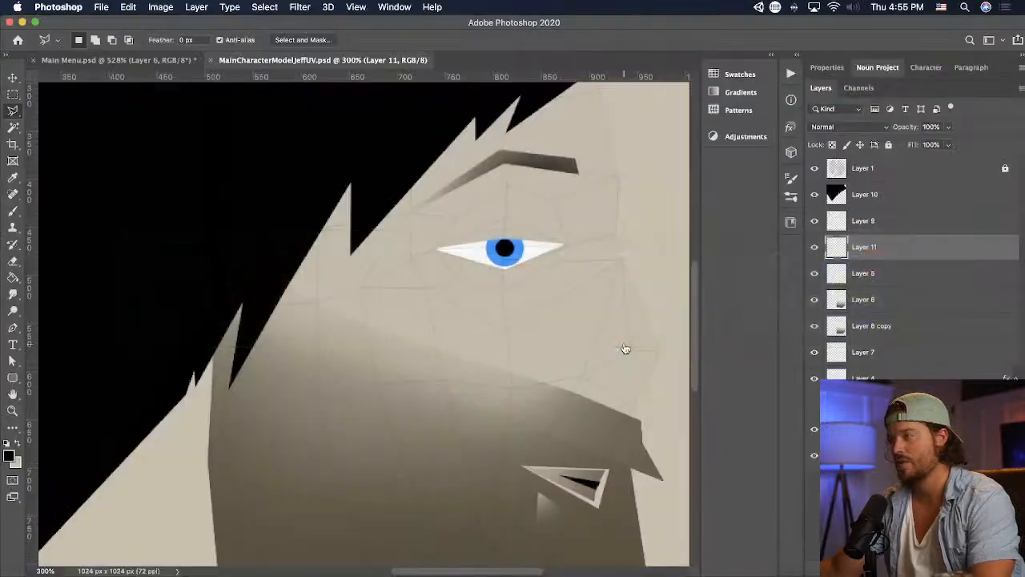
key("super+Tab")
key("Tab")
key("Tab")
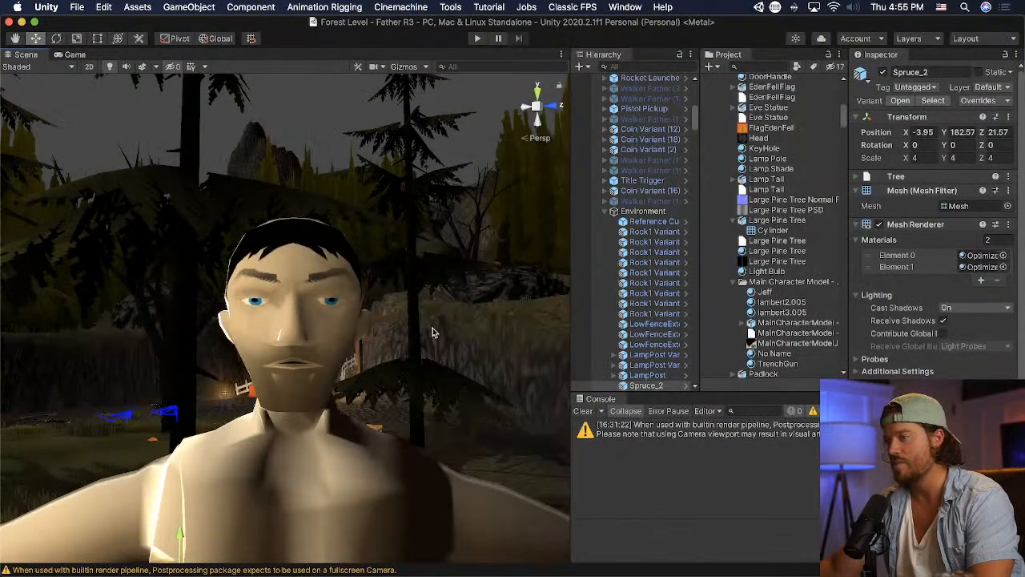
- Return to Blender and show only the head in front view in the Modeling workspace
key("super+Tab")
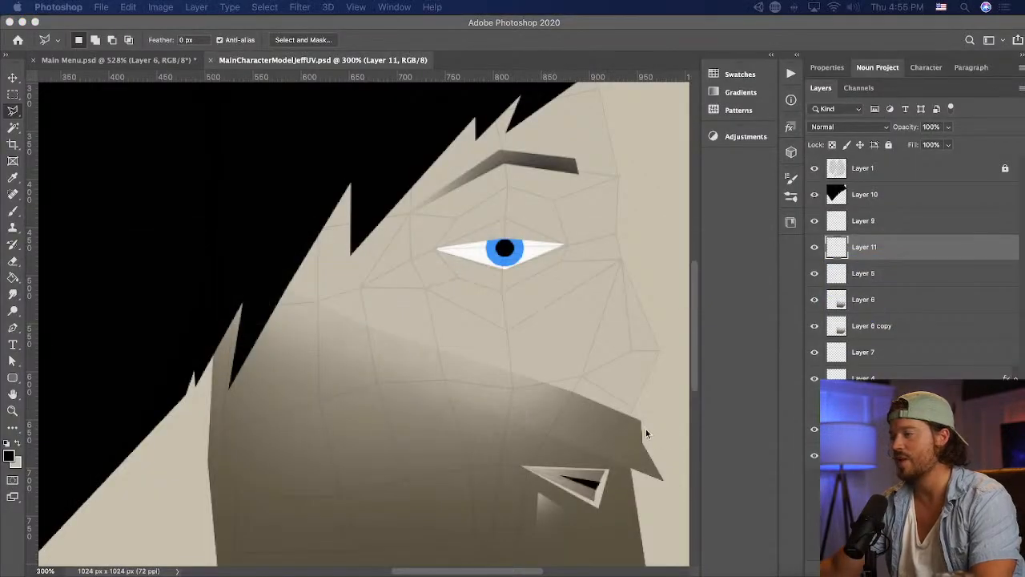
key("super+Tab")
key("Tab")
key("super+Tab")
key("Tab")
key("Tab")
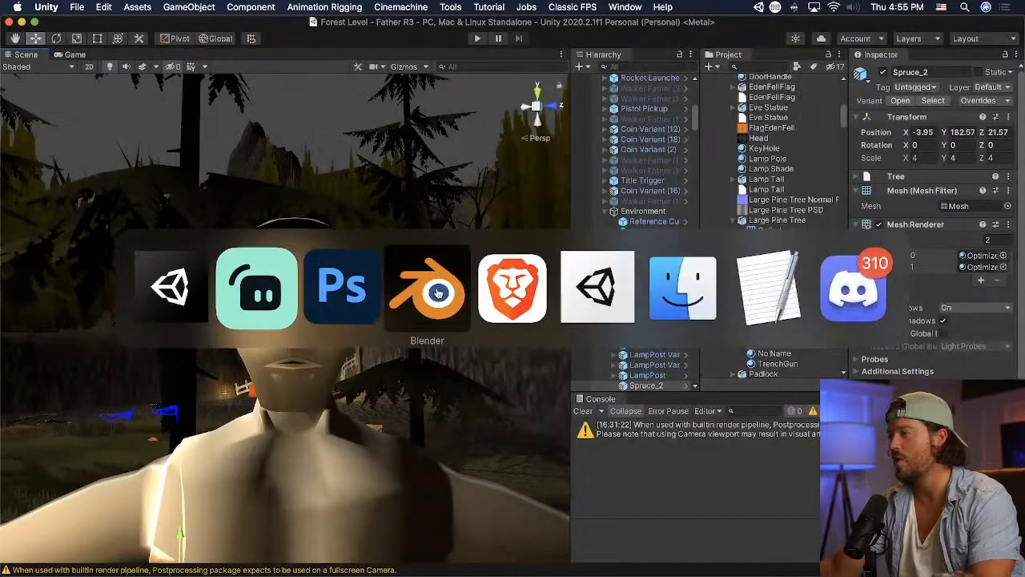
left_click_drag(746, 435, 656, 450)
scroll(718, 447, "down", 1)
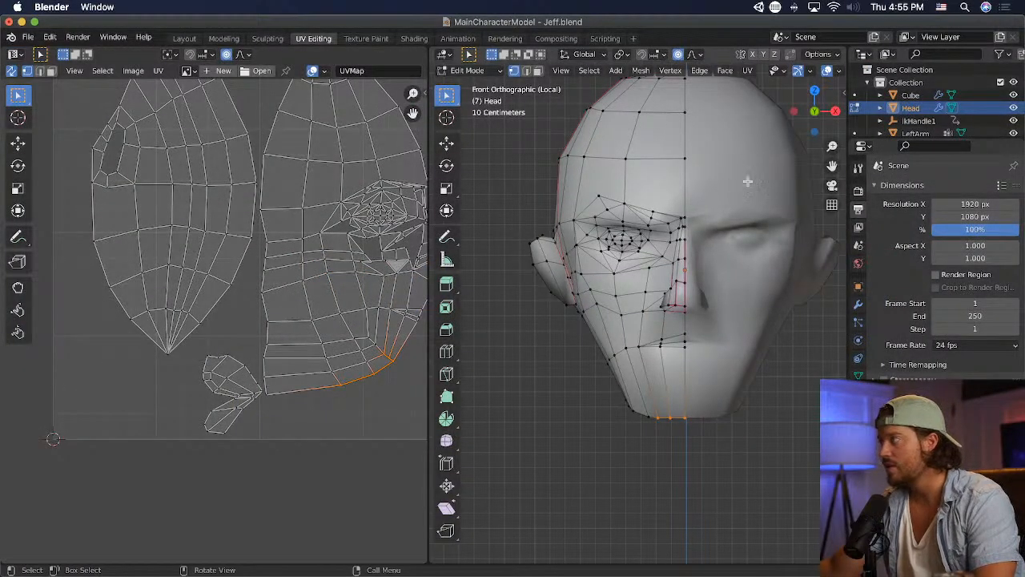
left_click(235, 40)
scroll(547, 351, "up", 4)
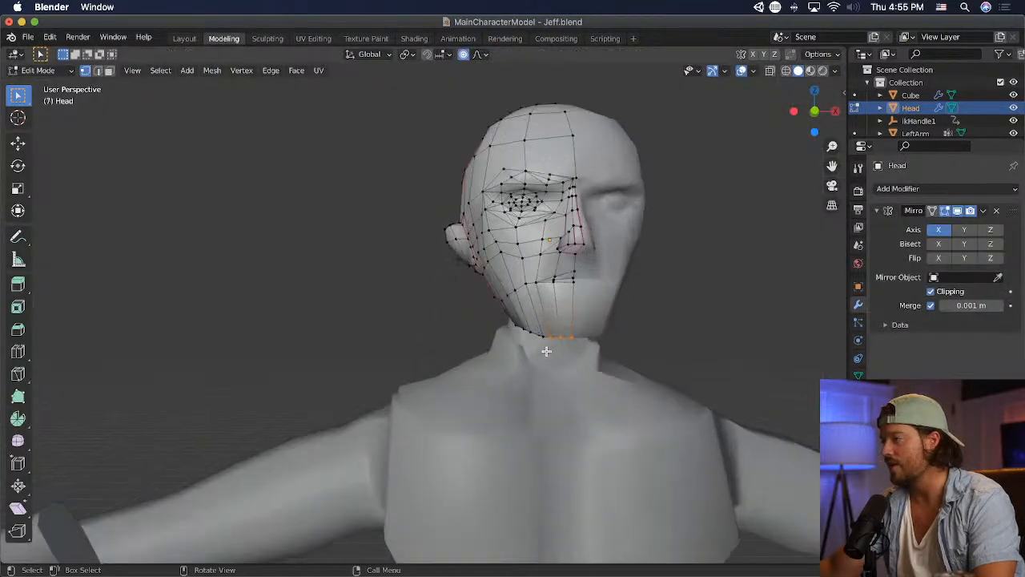
key("KP_1")
key("KP_Divide")
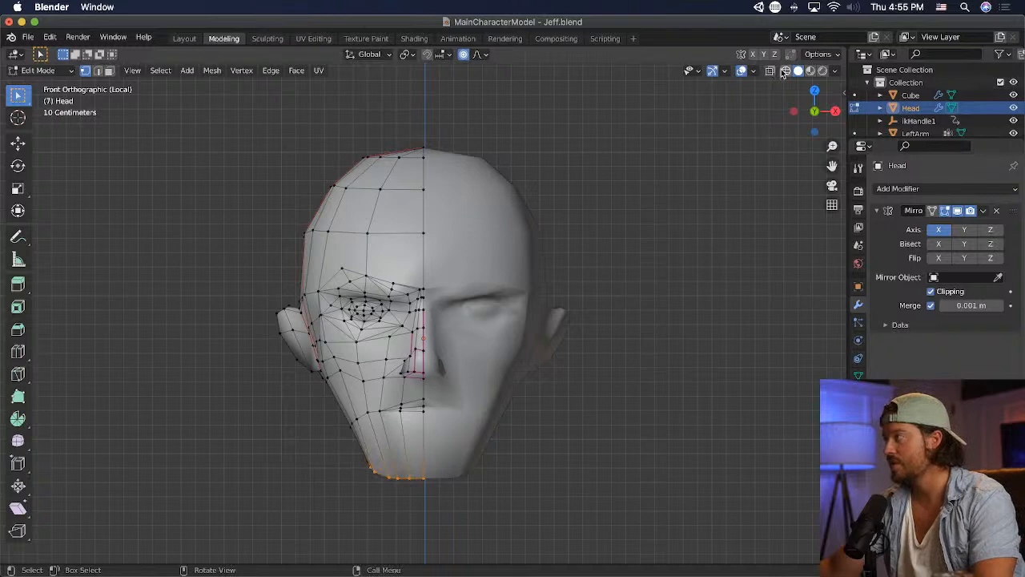
- In wireframe display, select the whole chin area, move it slightly upward and scale it down with proportional editing
key("shift+z")
left_click_drag(596, 509, 303, 427)
key("g")
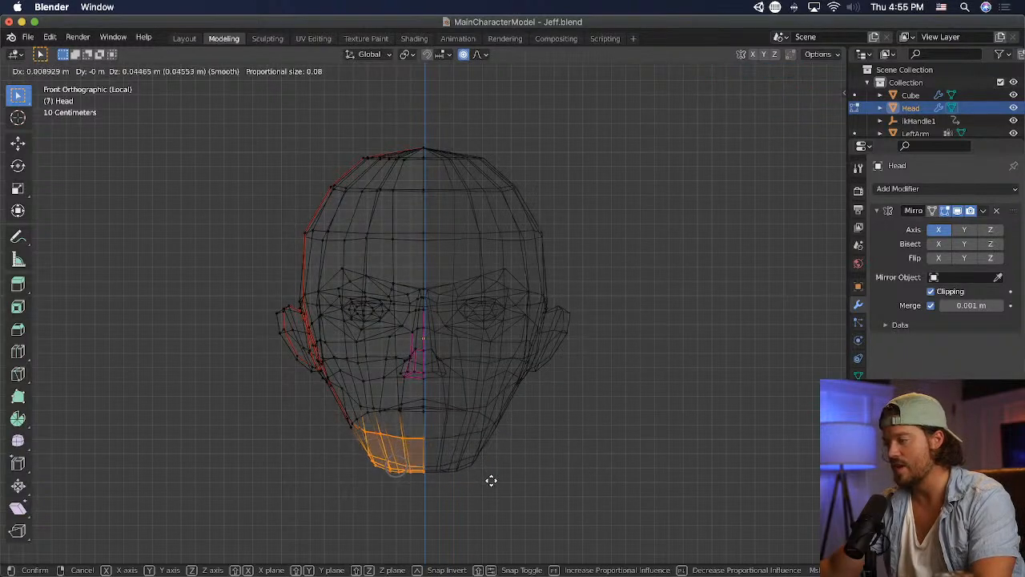
left_click(489, 475)
middle_click_drag(489, 476, 545, 470)
key("g")
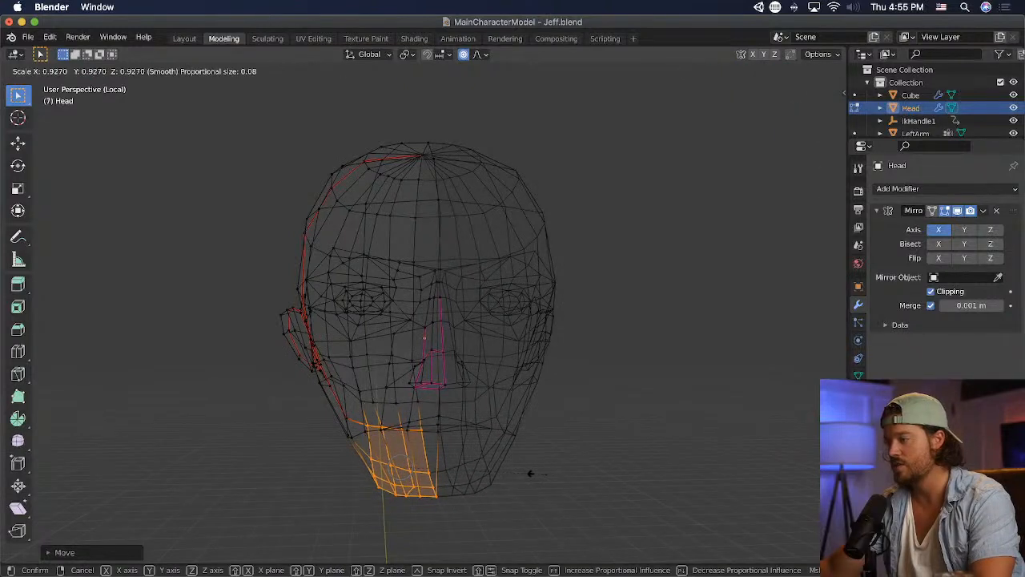
left_click(552, 458)
- In front view, select the top of the head above the forehead through the wireframe
left_click(649, 347)
key("KP_1")
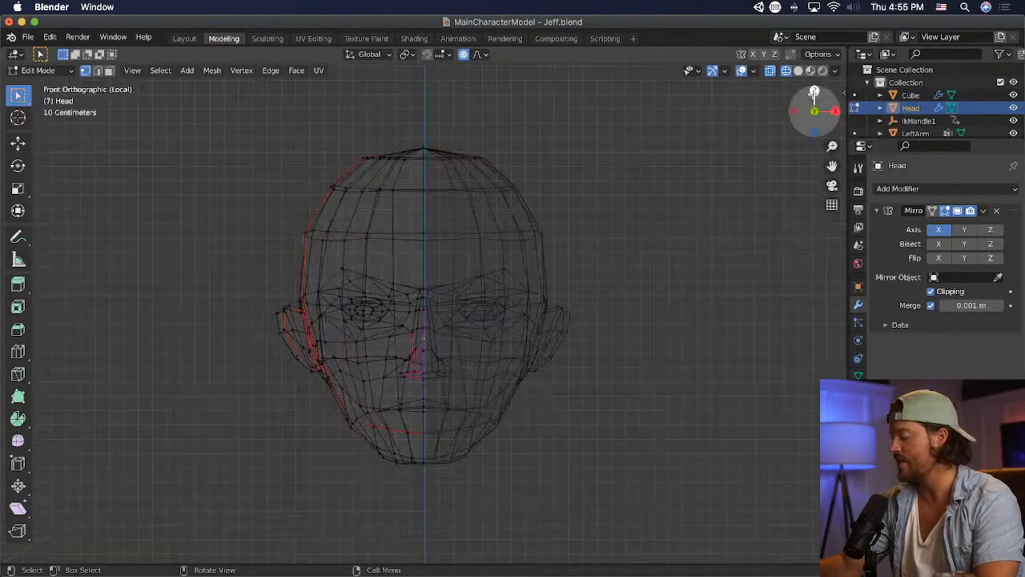
left_click_drag(280, 137, 500, 250)
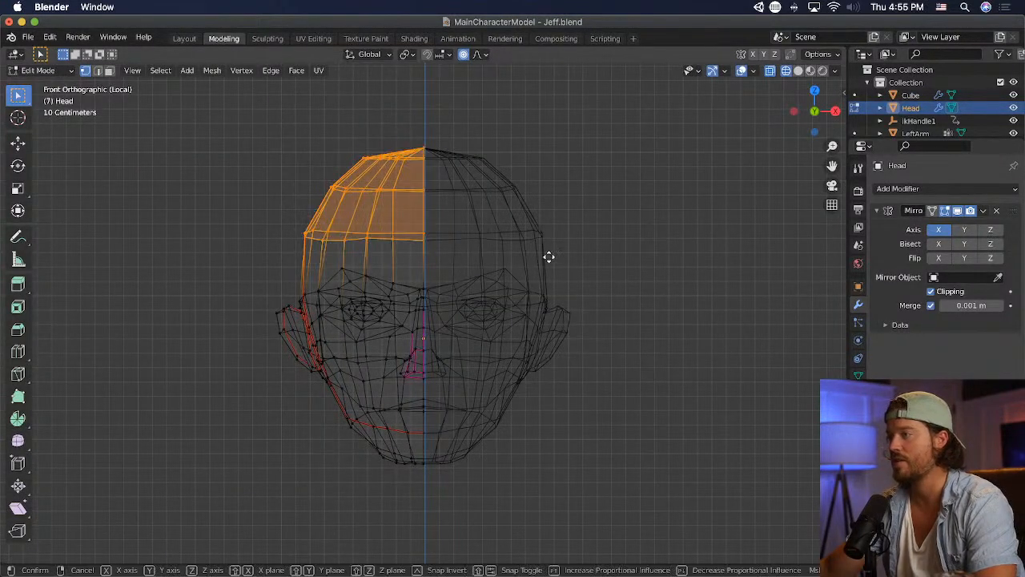
- Try to raise the selected top of the head with proportional editing
key("g")
left_click(550, 241)
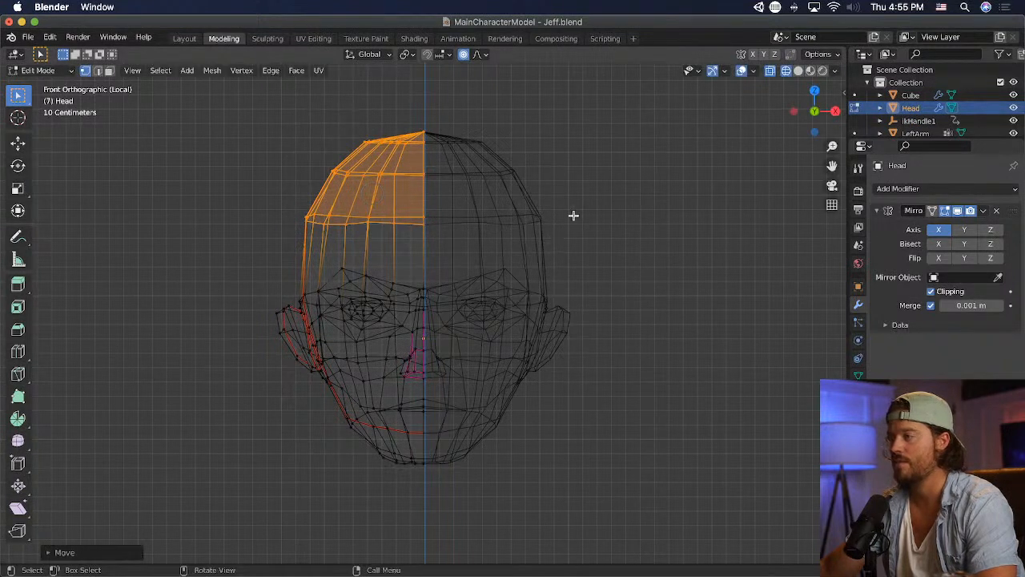
left_click(562, 209)
key("super+z")
key("super+z")
- Stretch the top of the head vertically, move it upward and slightly outward, save the file and switch to Unity
key("s")
key("z")
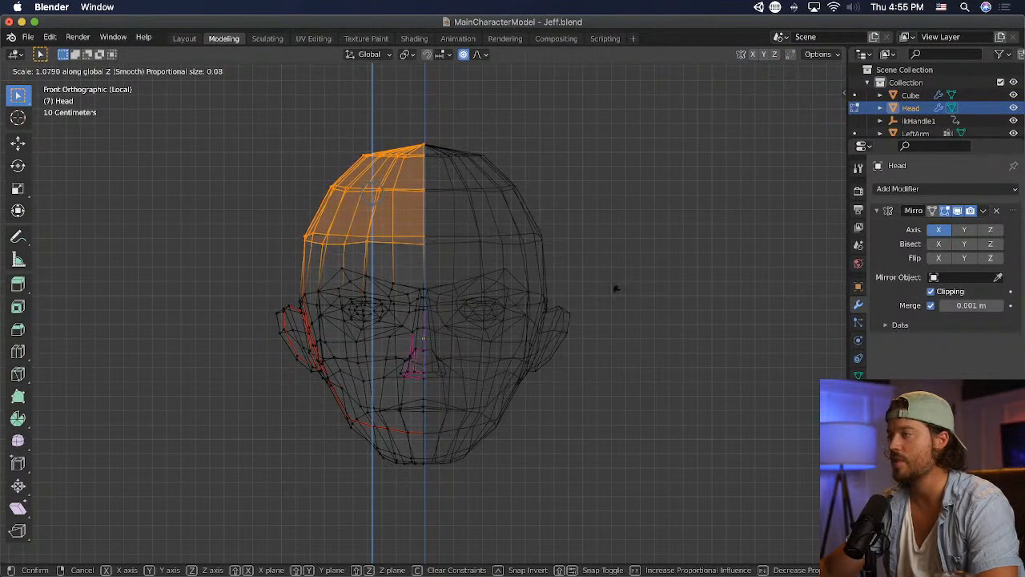
left_click(625, 355)
key("g")
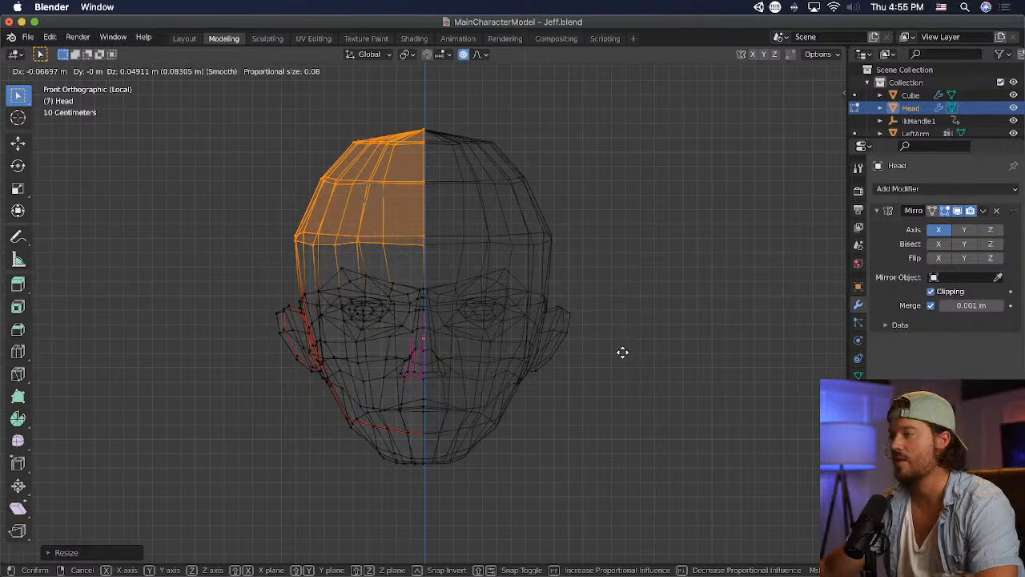
left_click(625, 353)
left_click(659, 355)
key("super+s")
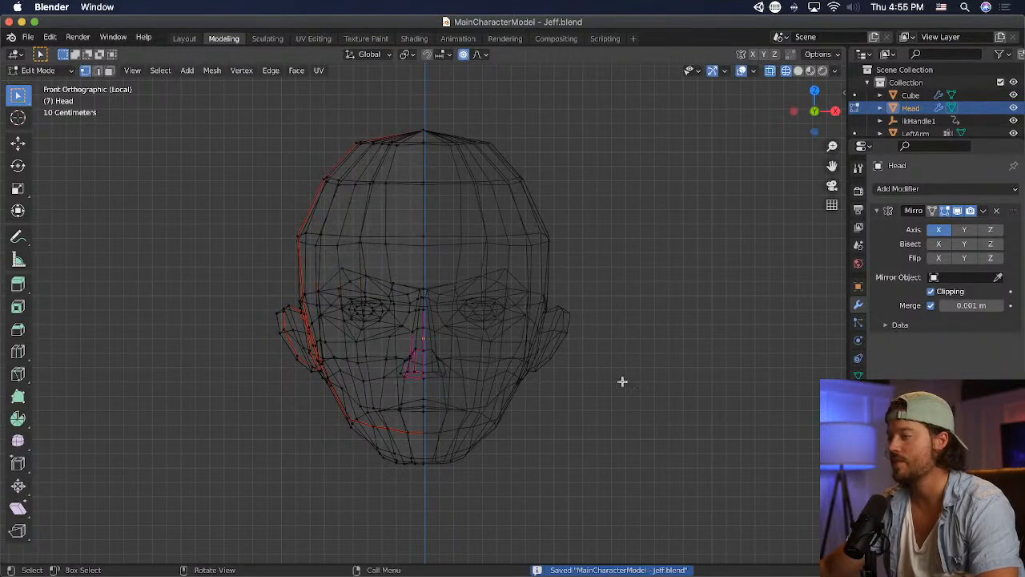
key("super+Tab")
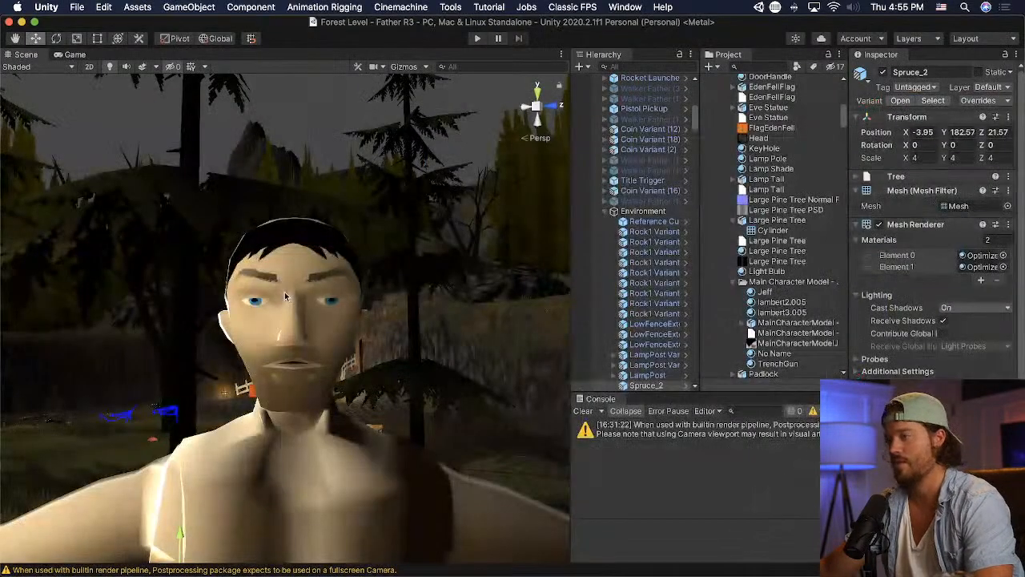
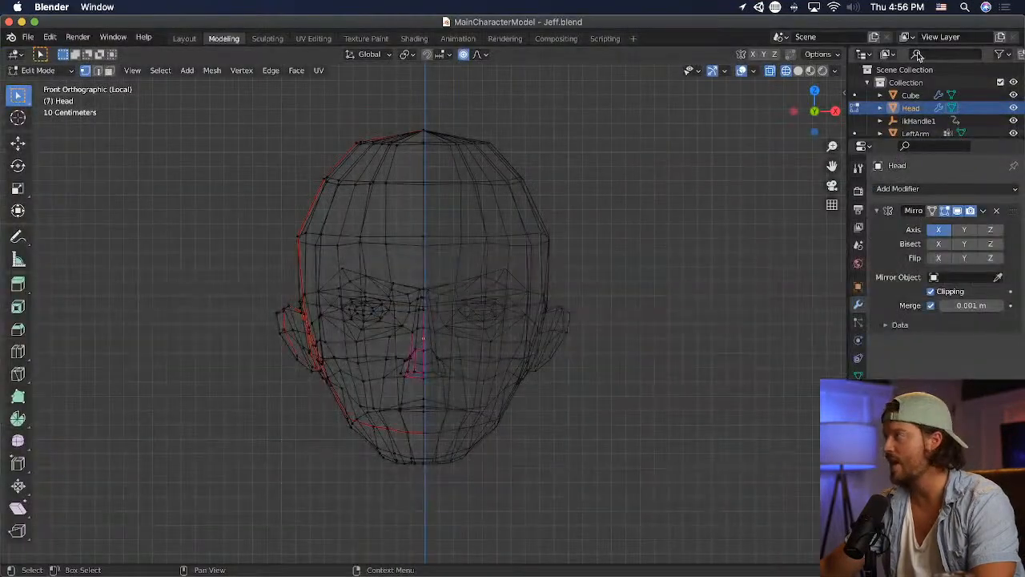
- In front view, select the side of the head between eye and ear through the wireframe and move it inward with a larger proportional editing radius
left_click(798, 71)
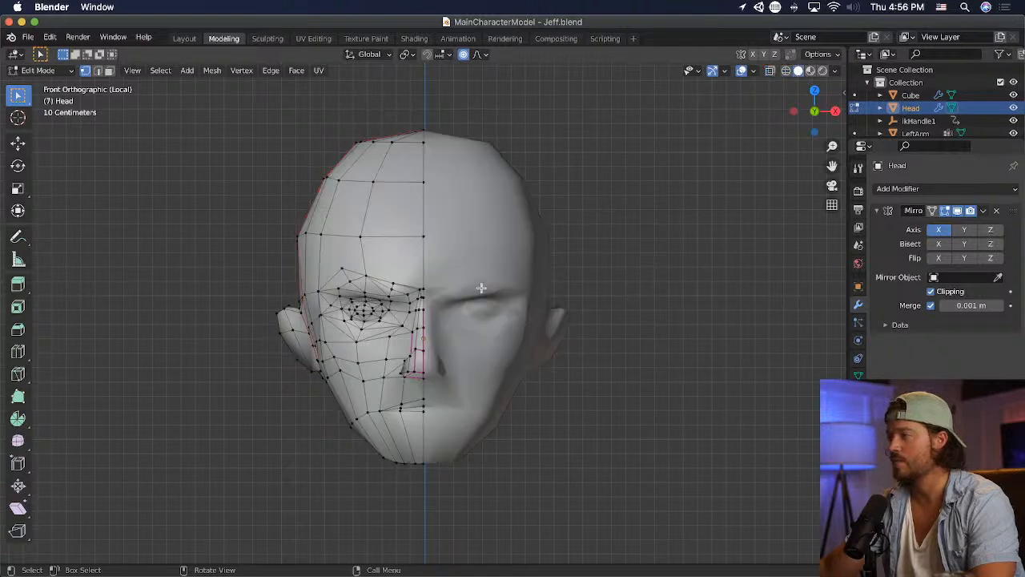
scroll(337, 313, "up", 2)
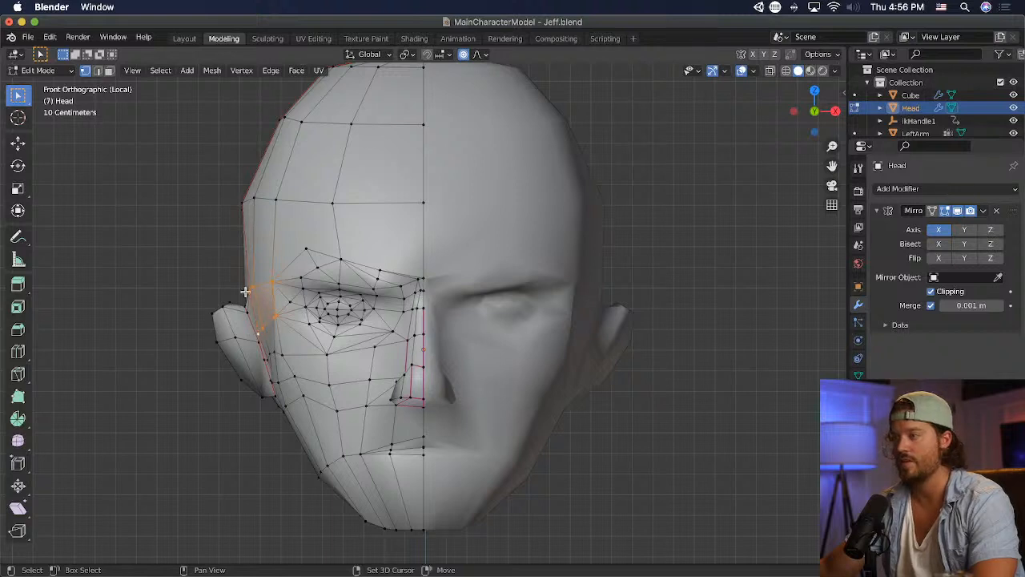
left_click(787, 72)
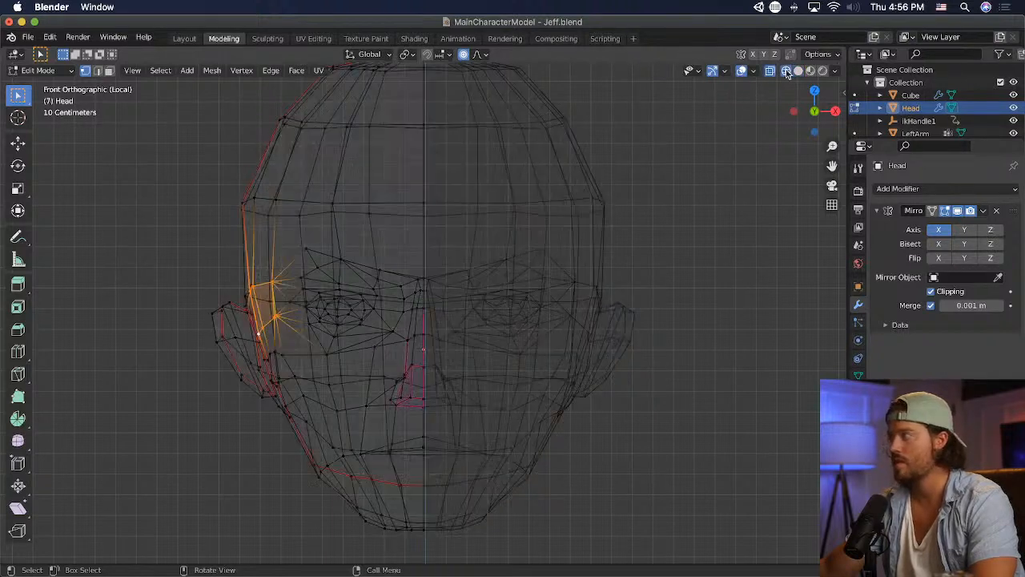
left_click_drag(263, 334, 264, 335)
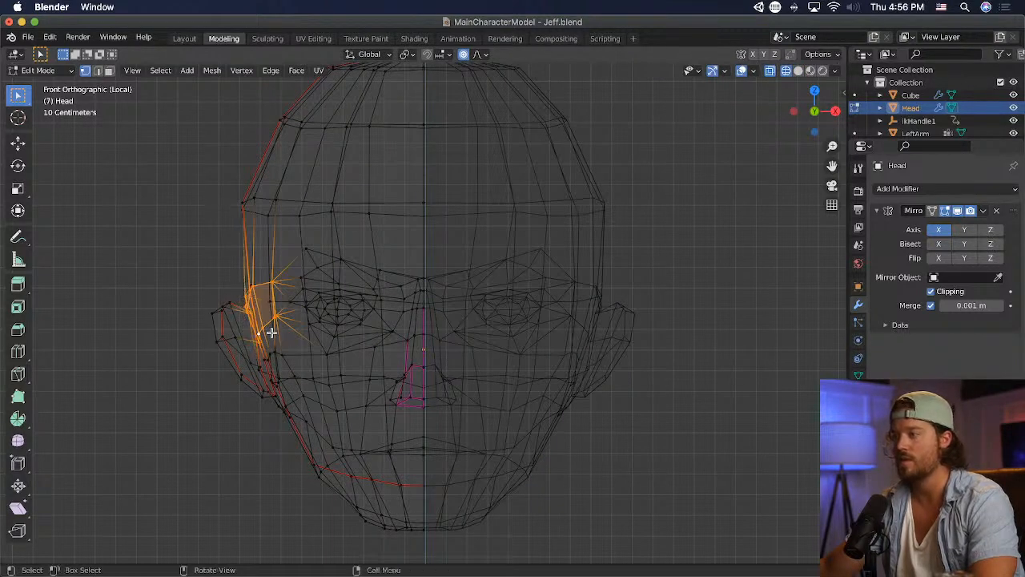
key("g")
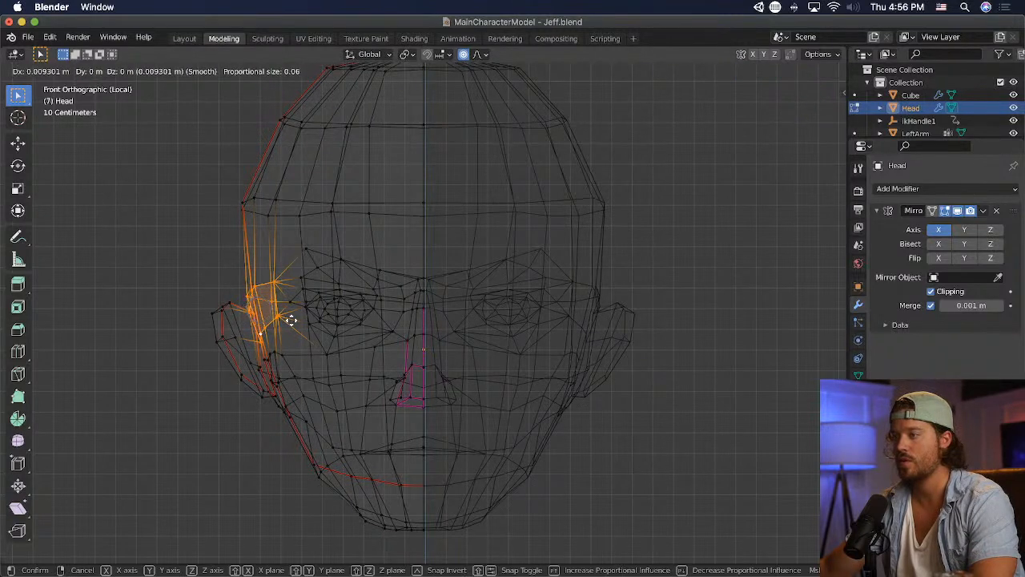
scroll(291, 320, "down", 4)
scroll(291, 319, "down", 6)
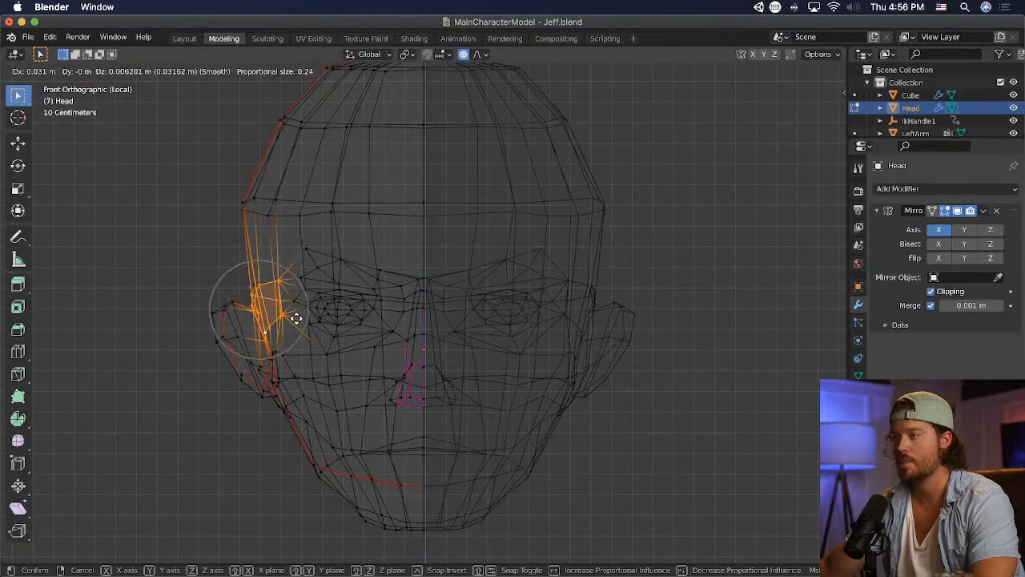
left_click(303, 316)
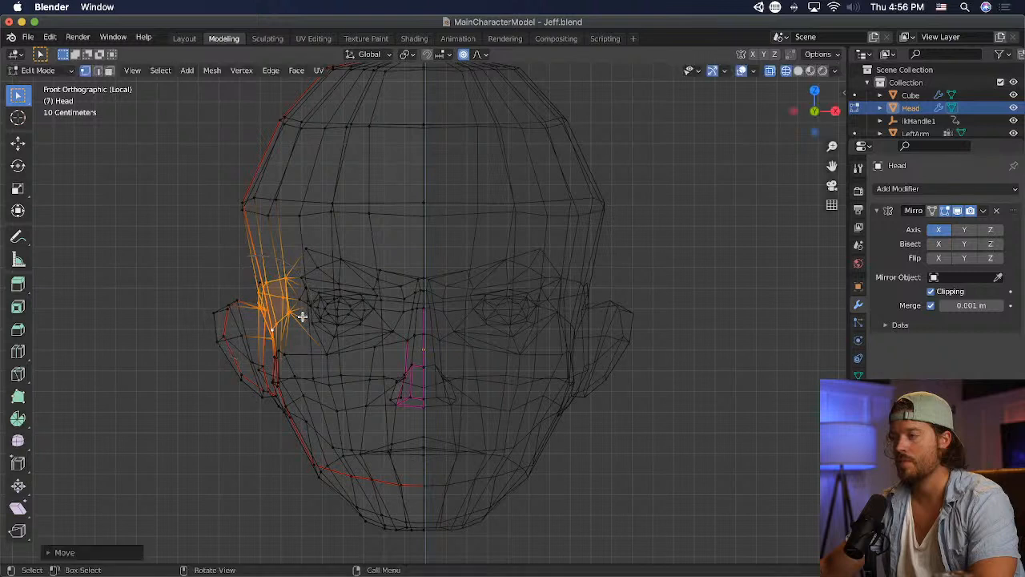
- Select the ear, move it inward and slightly upward with proportional editing, scale it down slightly and save the file
left_click_drag(188, 285, 258, 384)
key("g")
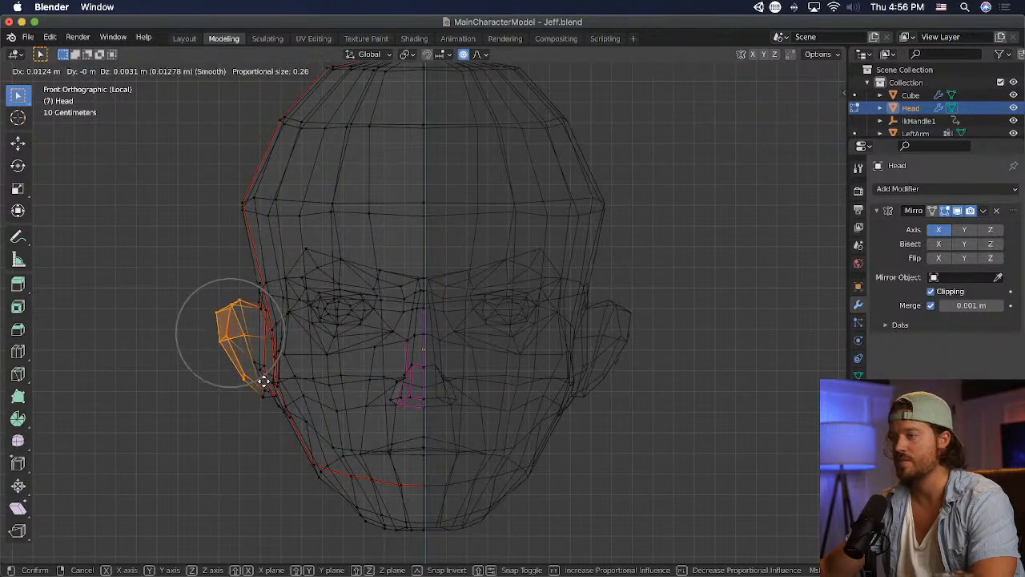
left_click(269, 373)
key("g")
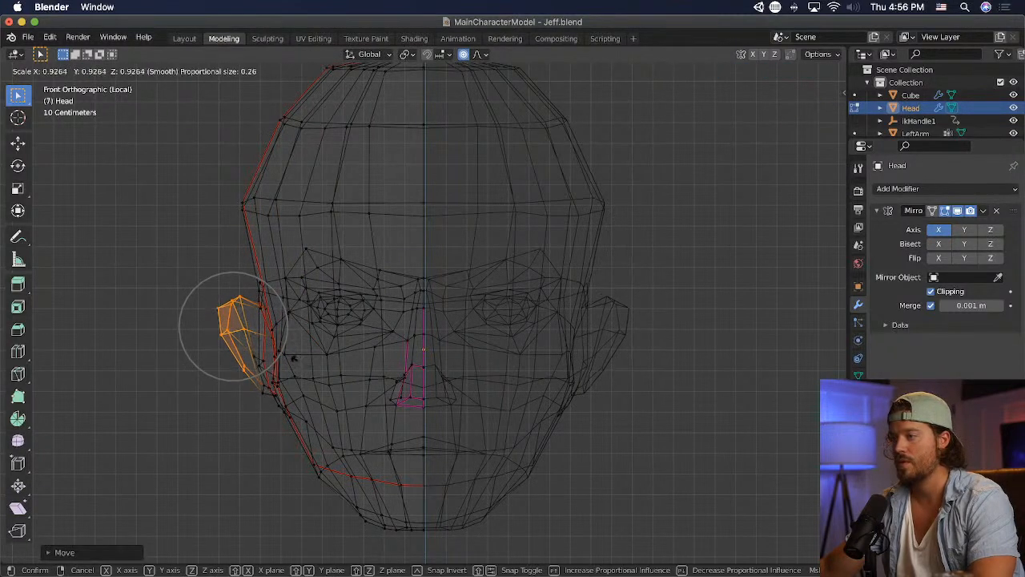
left_click(285, 361)
key("super+s")
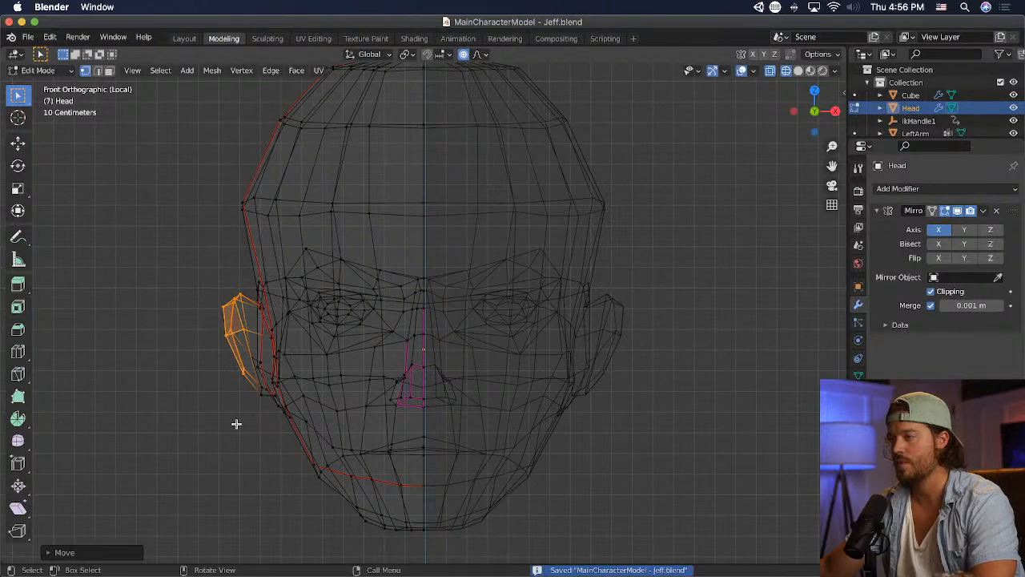
- Switch to Unity and inspect the updated head on the character from farther away
key("super+Tab")
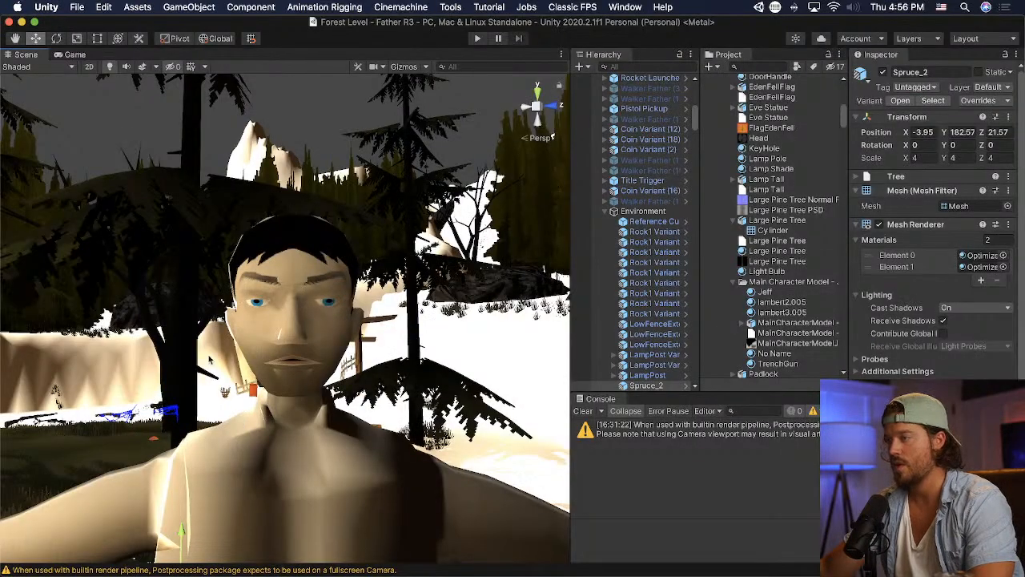
left_click(208, 359)
scroll(208, 359, "down", 2)
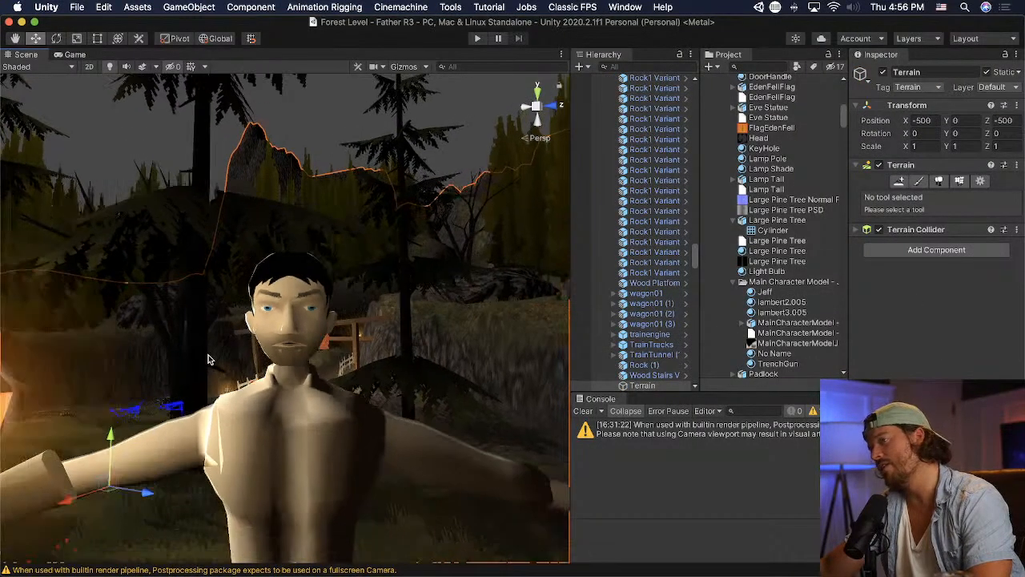
scroll(209, 358, "down", 2)
- Switch back to Blender, select the side of the jaw below the ear, and move and rotate it inward with proportional editing
key("super+Tab")
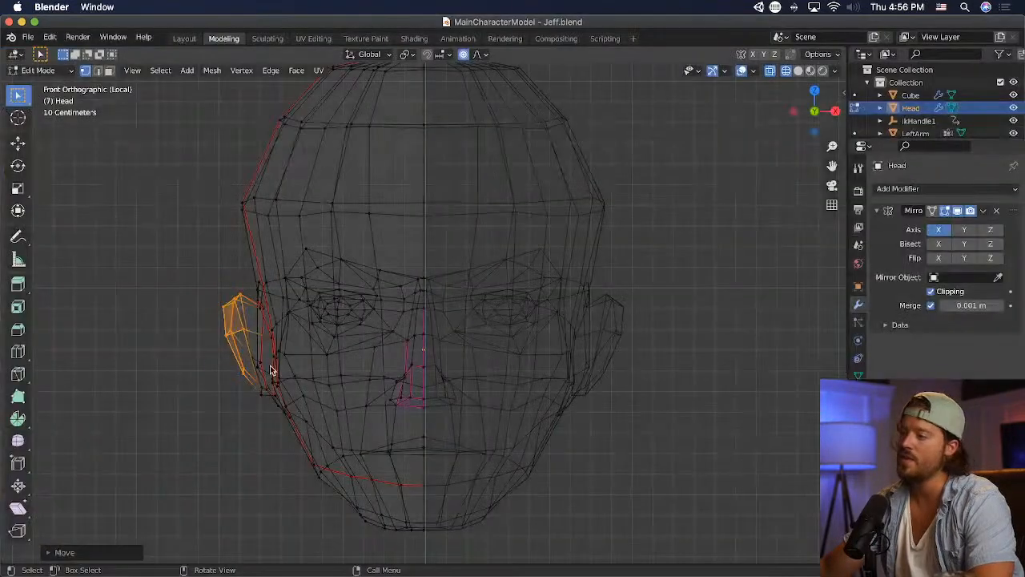
left_click_drag(272, 413, 329, 483)
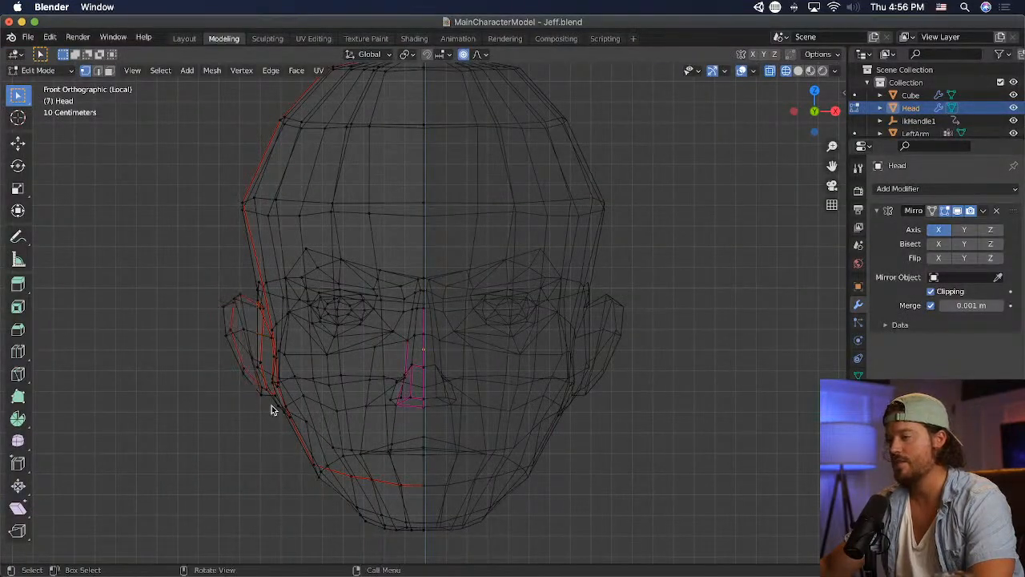
left_click_drag(271, 410, 329, 490)
key("g")
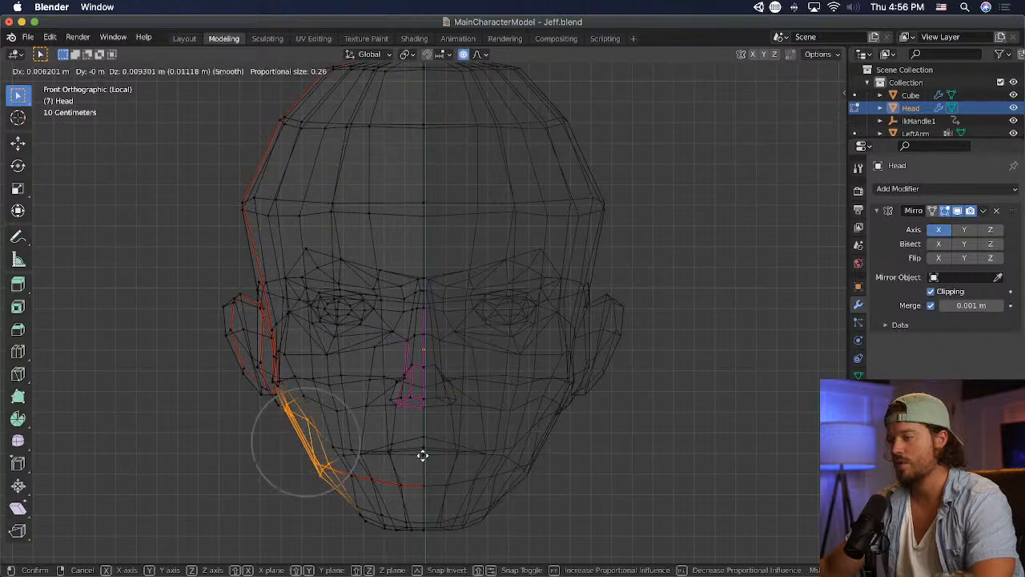
left_click(425, 453)
key("r")
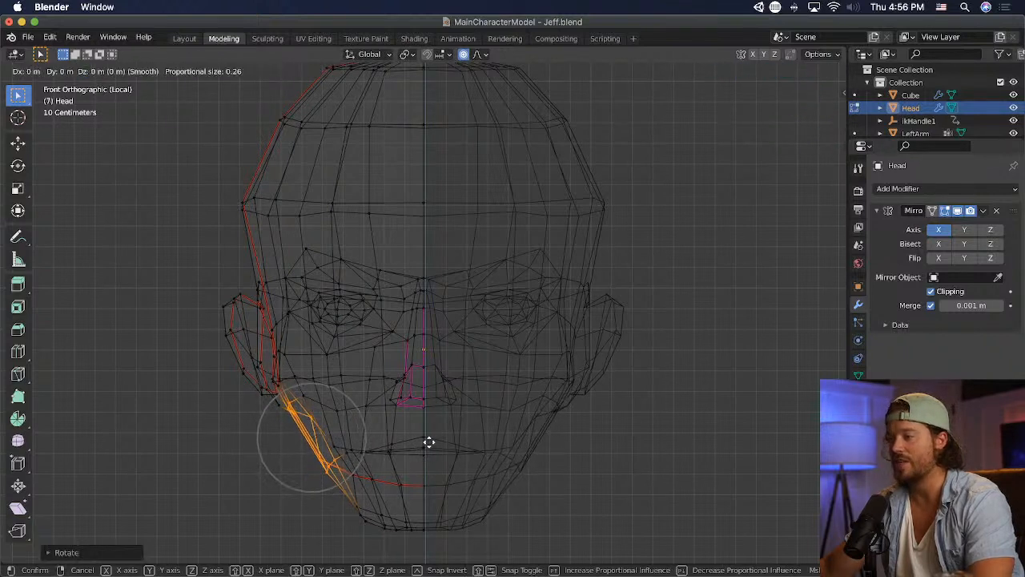
left_click(430, 441)
key("r")
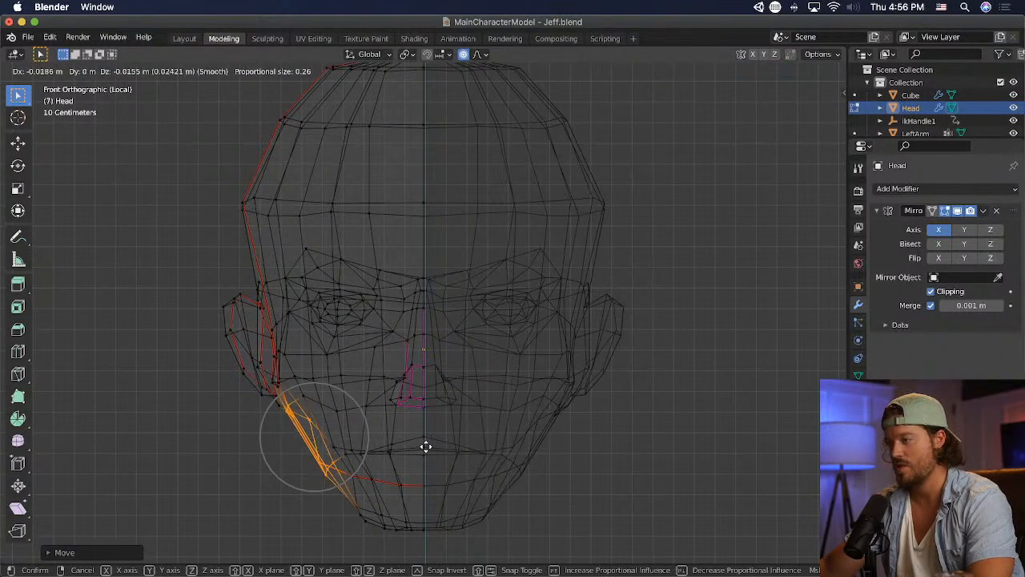
left_click(419, 451)
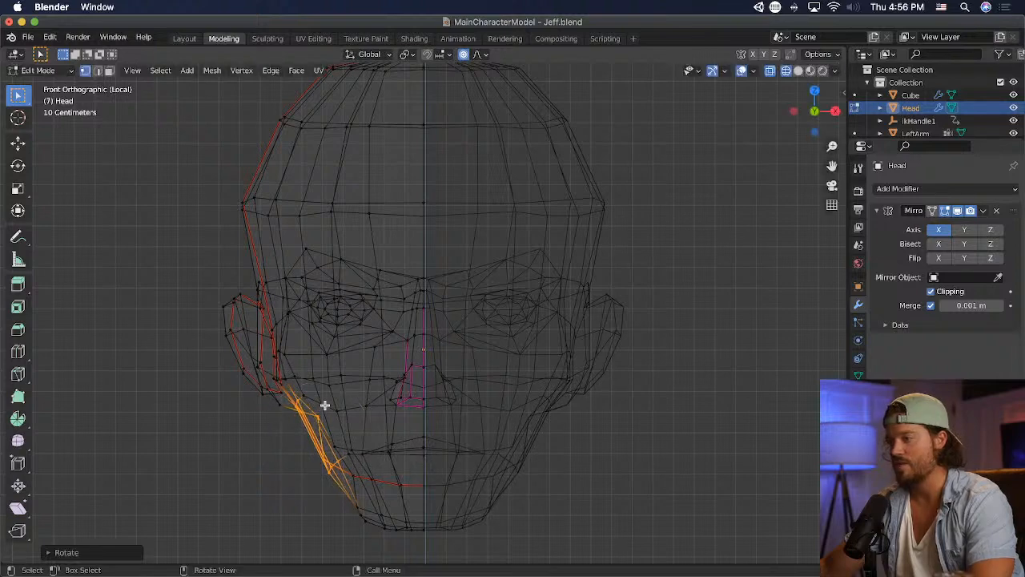
- Move the individual vertices at the jaw corner below the ear inward and check the face up close in Unity
left_click(302, 396)
key("g")
left_click(347, 382)
key("g")
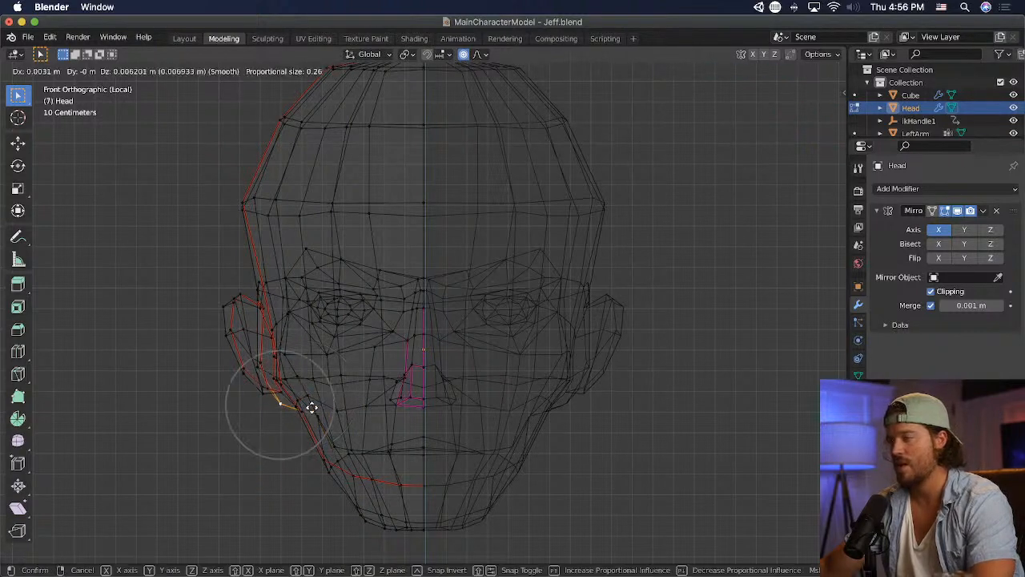
left_click(324, 405)
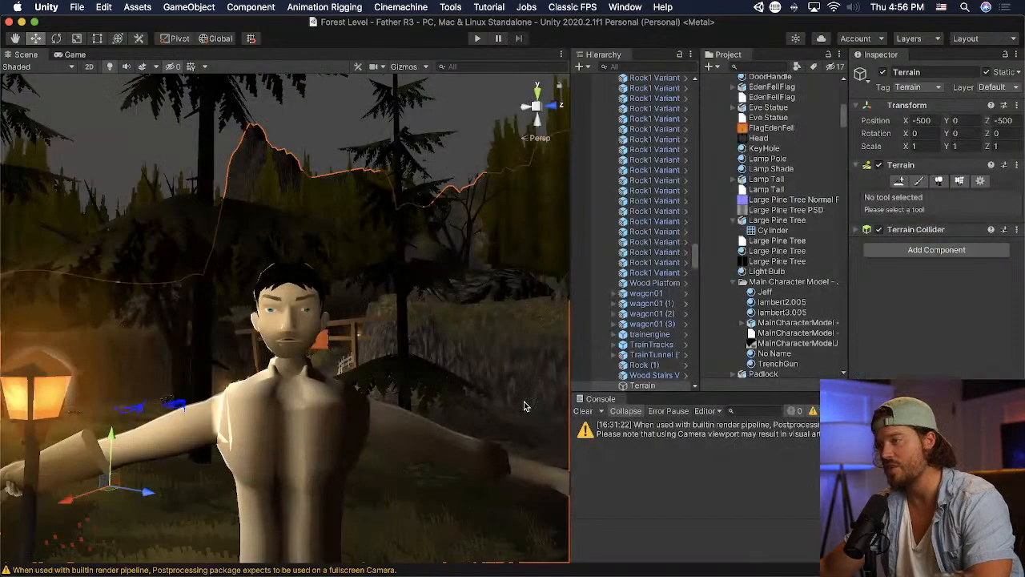
scroll(357, 376, "up", 5)
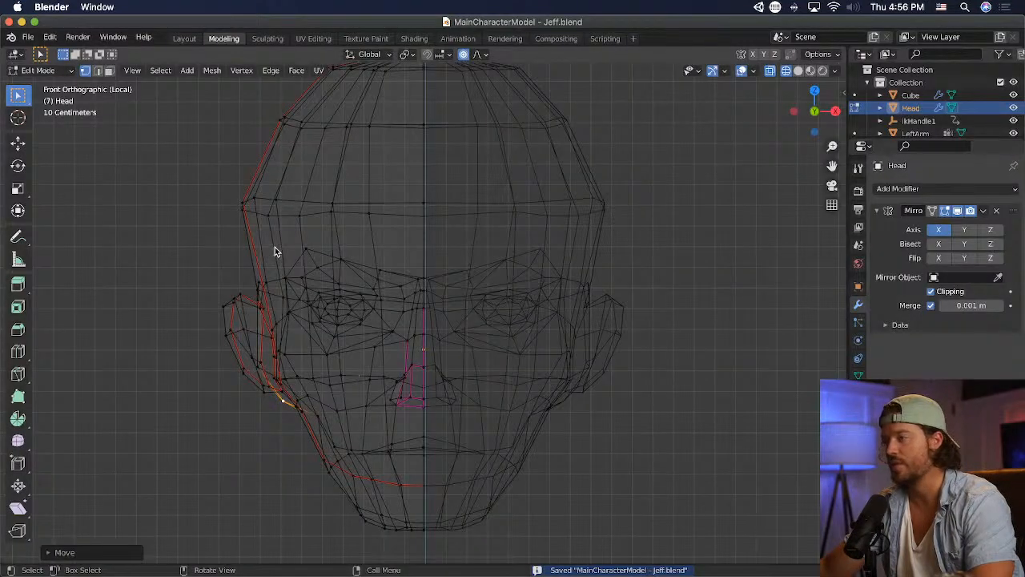
- In Blender, select the front vertices around the eye in solid display and move them about 0.019 m toward the nose
left_click_drag(274, 247, 398, 363)
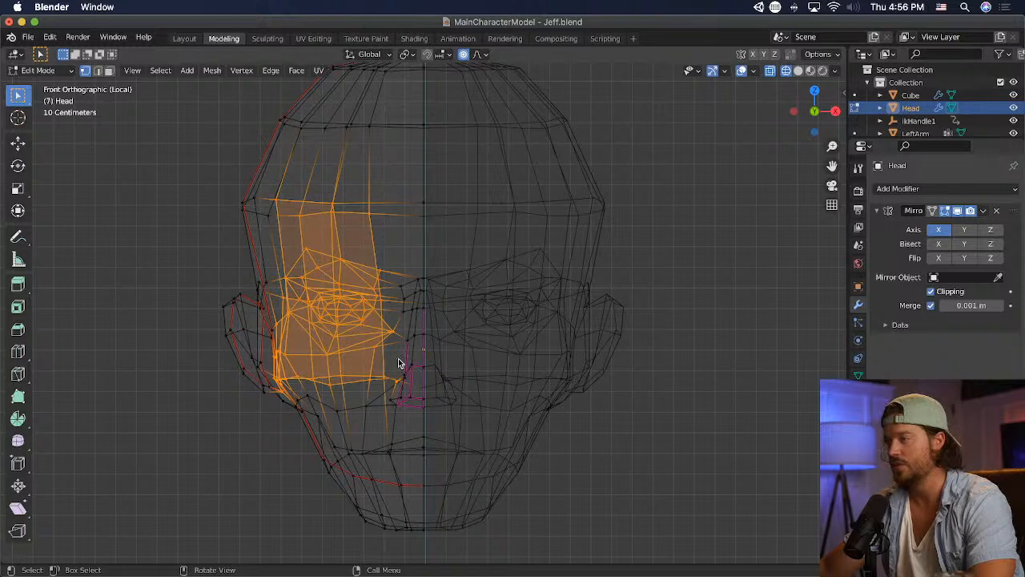
key("alt+a")
left_click_drag(293, 255, 385, 353)
left_click(798, 71)
key("alt+a")
key("g")
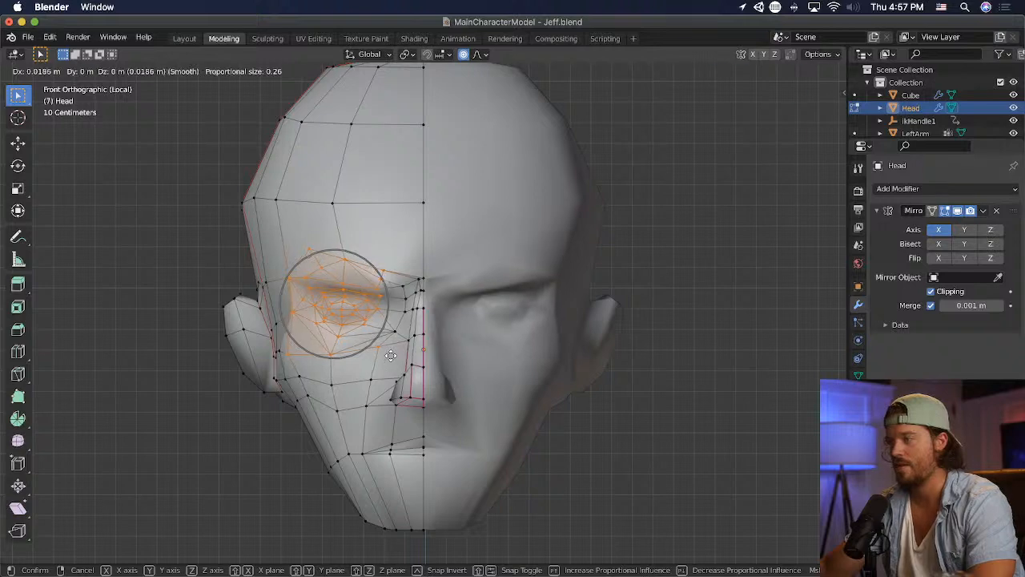
left_click(391, 354)
- Move the cheek vertex below the outer corner of the eye slightly inward, clear the selection and save the file
left_click(290, 360)
key("g")
left_click(336, 361)
left_click(584, 367)
key("super+s")
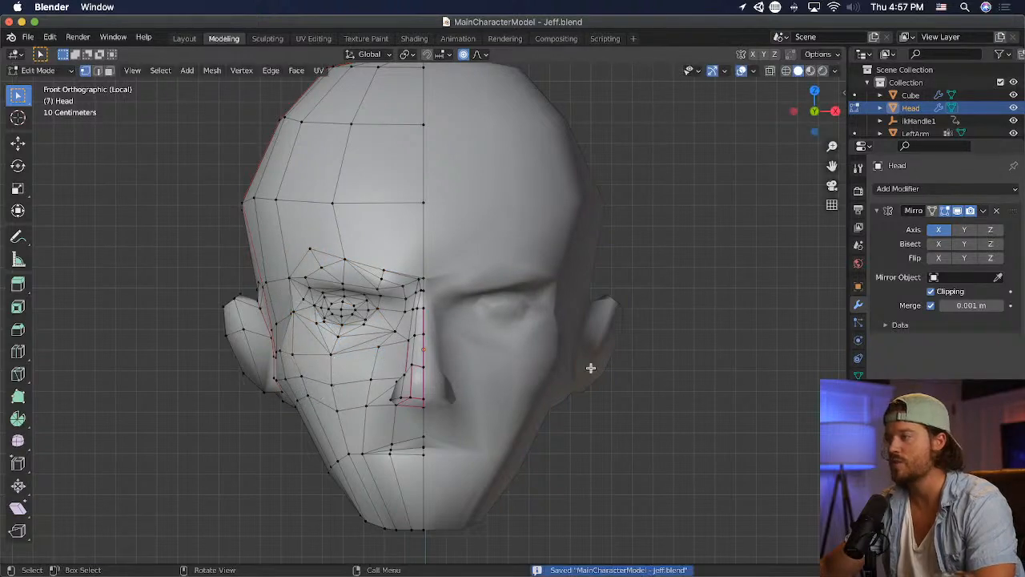
- Switch to Unity and examine the character's updated face from near and far
key("super+Tab")
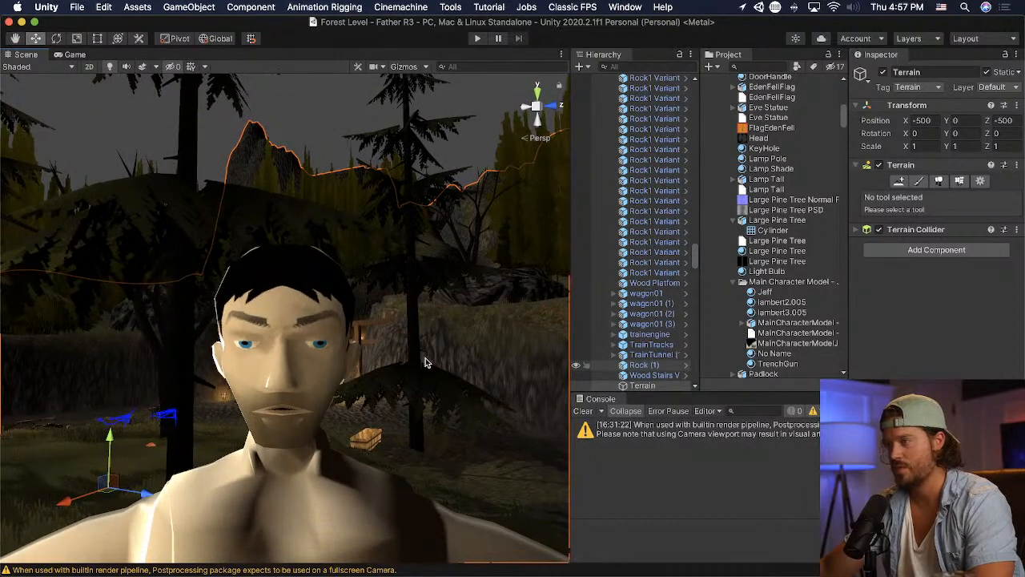
scroll(425, 362, "down", 5)
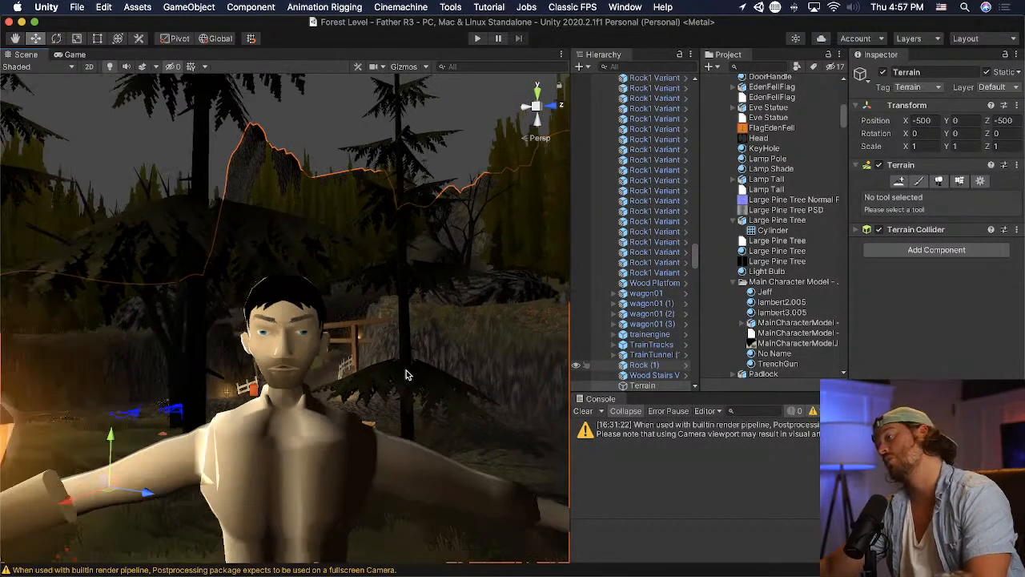
scroll(346, 439, "down", 5)
scroll(345, 439, "up", 10)
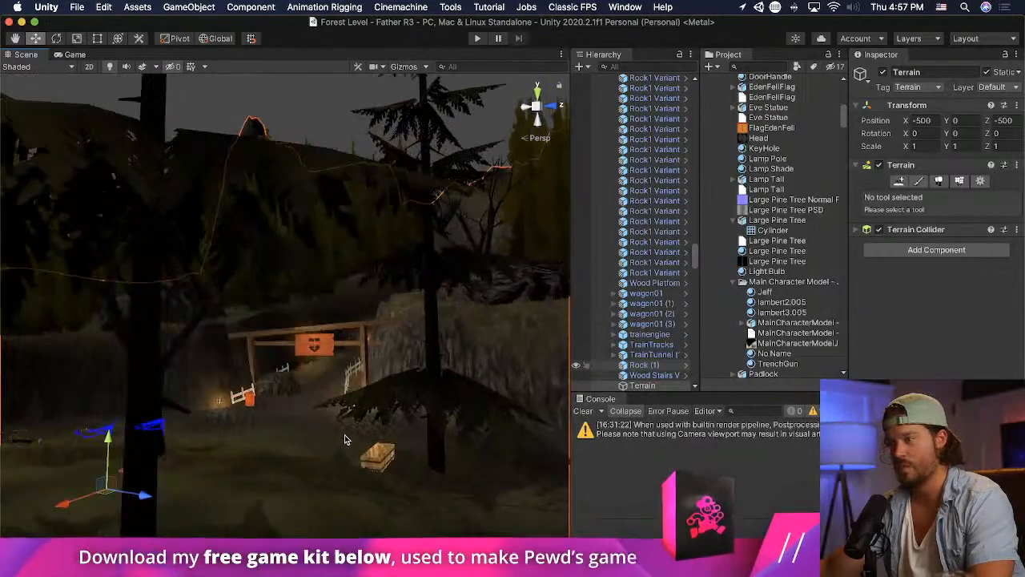
scroll(346, 435, "down", 2)
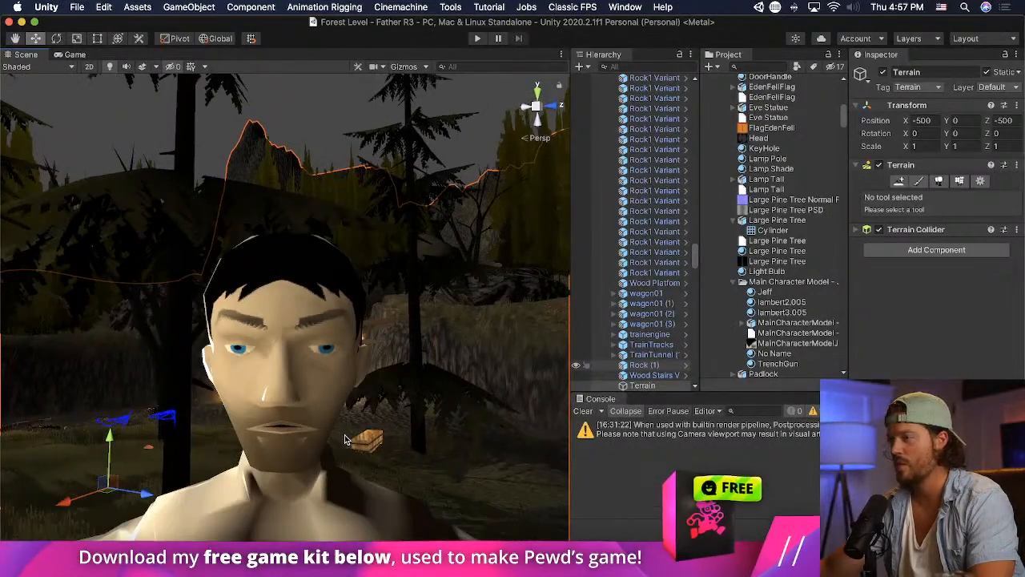
middle_click_drag(346, 435, 345, 430)
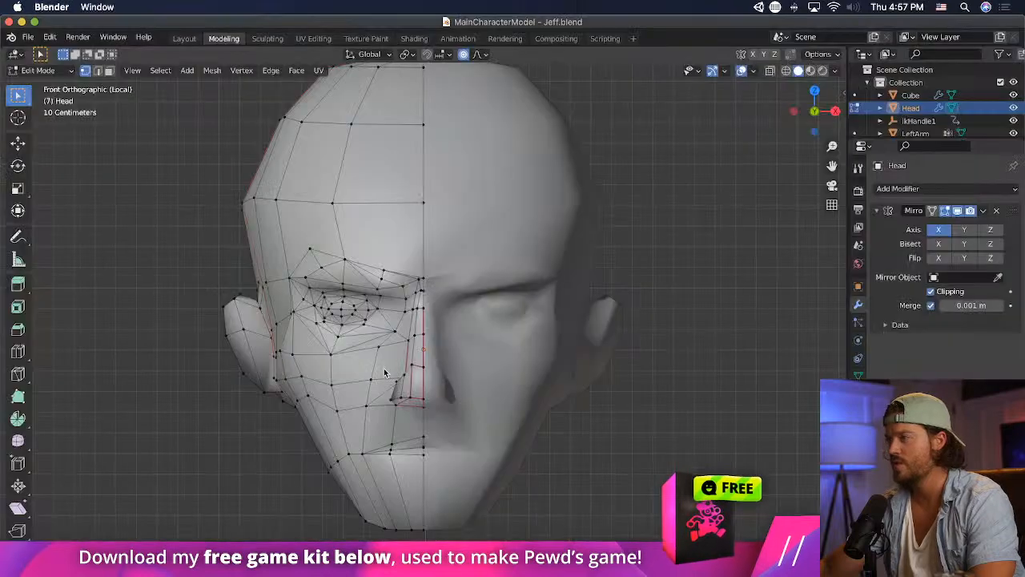
- In Blender, select the top of the head above the forehead and move it upward and inward with proportional editing, checking the change in Unity
scroll(383, 355, "down", 3)
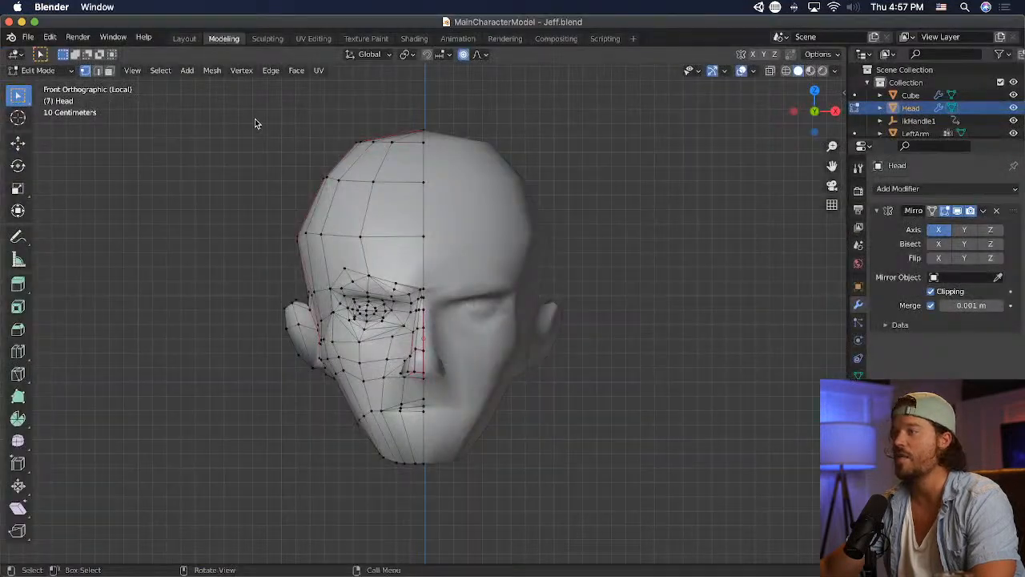
left_click_drag(254, 118, 457, 251)
key("g")
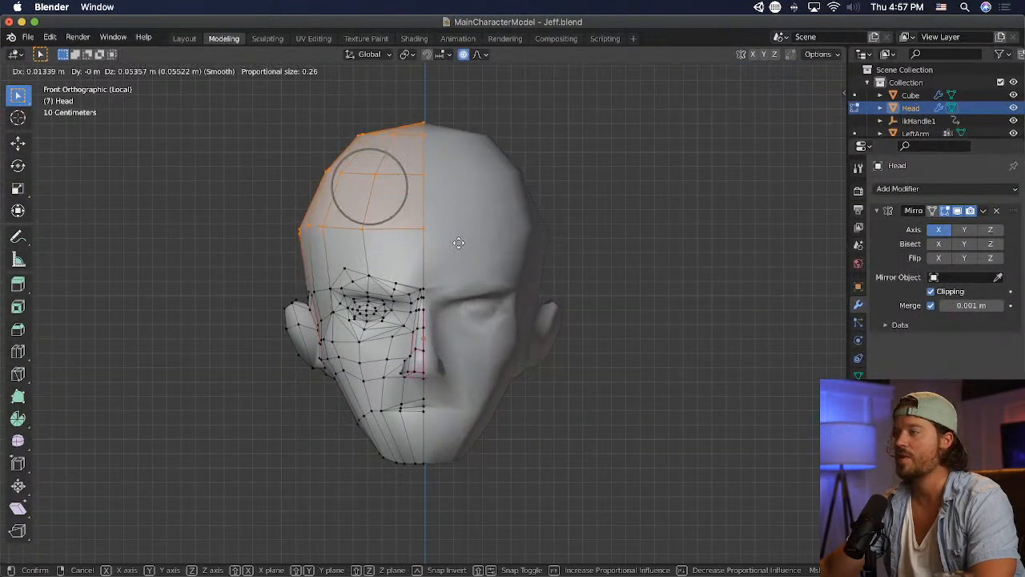
left_click(456, 234)
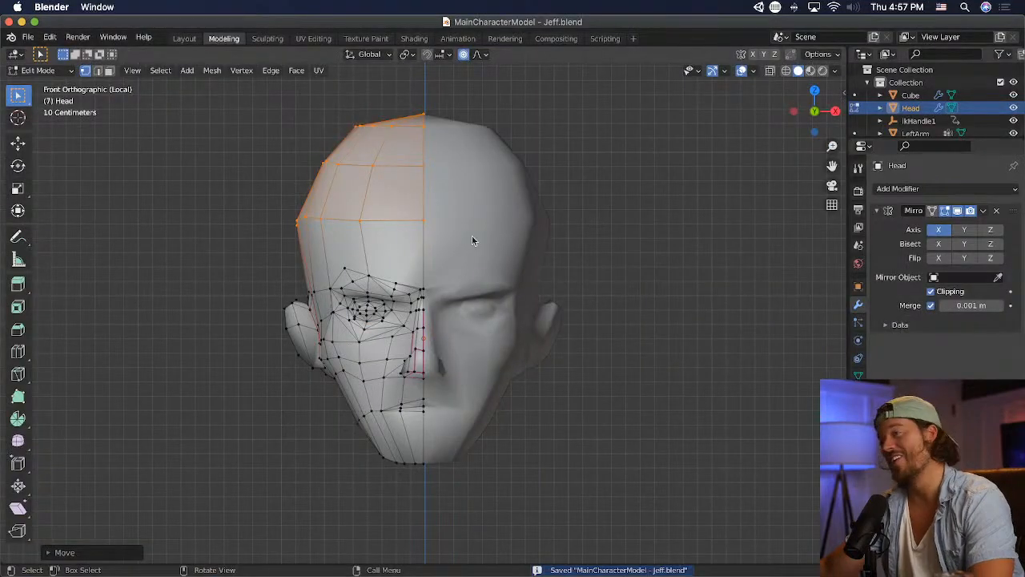
key("g")
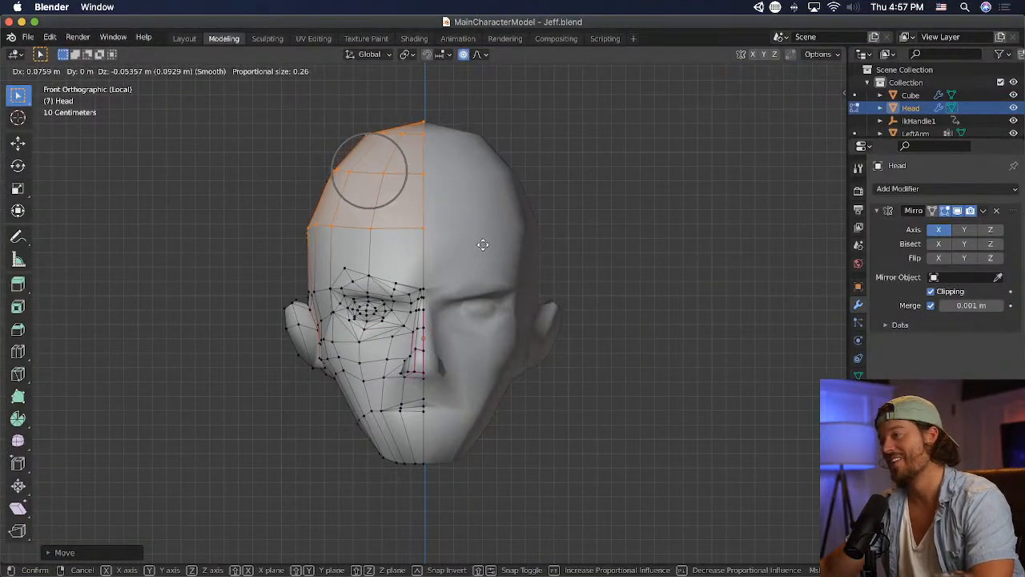
left_click(492, 241)
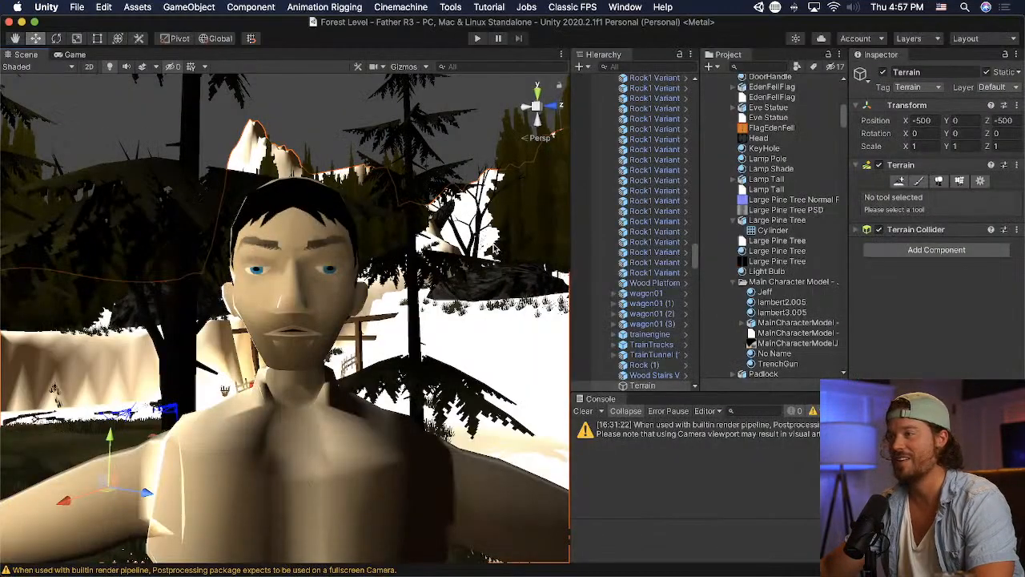
- Inspect the narrowed head and upper body in the Unity scene from farther away
left_click(370, 254)
middle_click_drag(370, 254, 383, 315)
scroll(335, 314, "down", 5)
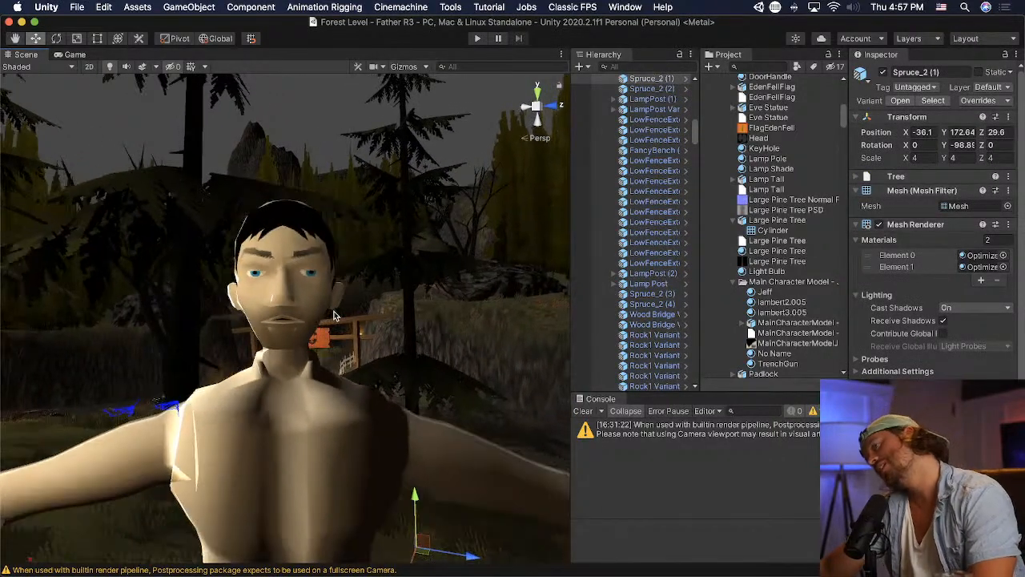
- In Blender, select the mouth vertices on the mirrored head and move them upward with proportional editing
scroll(334, 315, "up", 5)
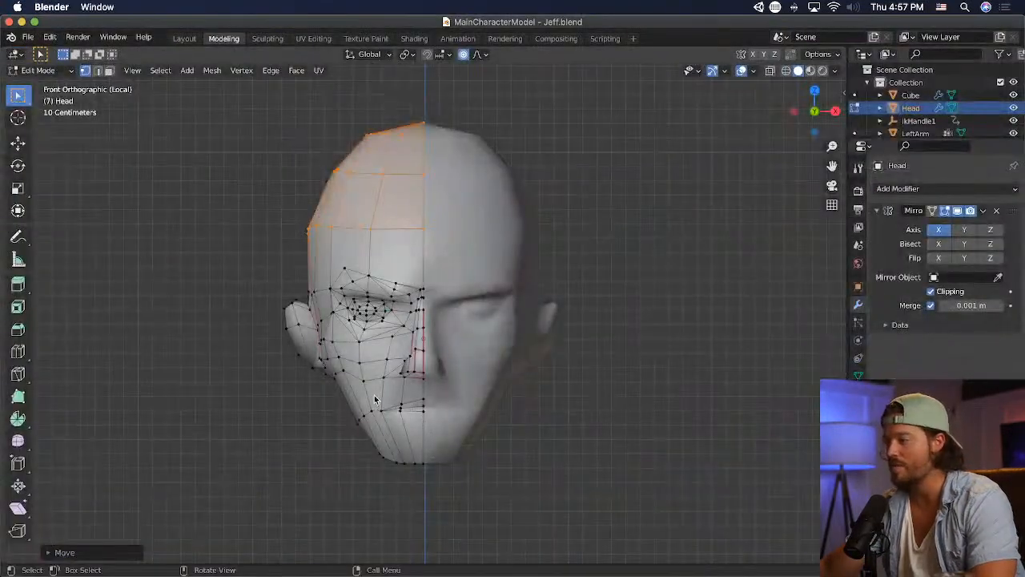
left_click_drag(429, 424, 429, 425)
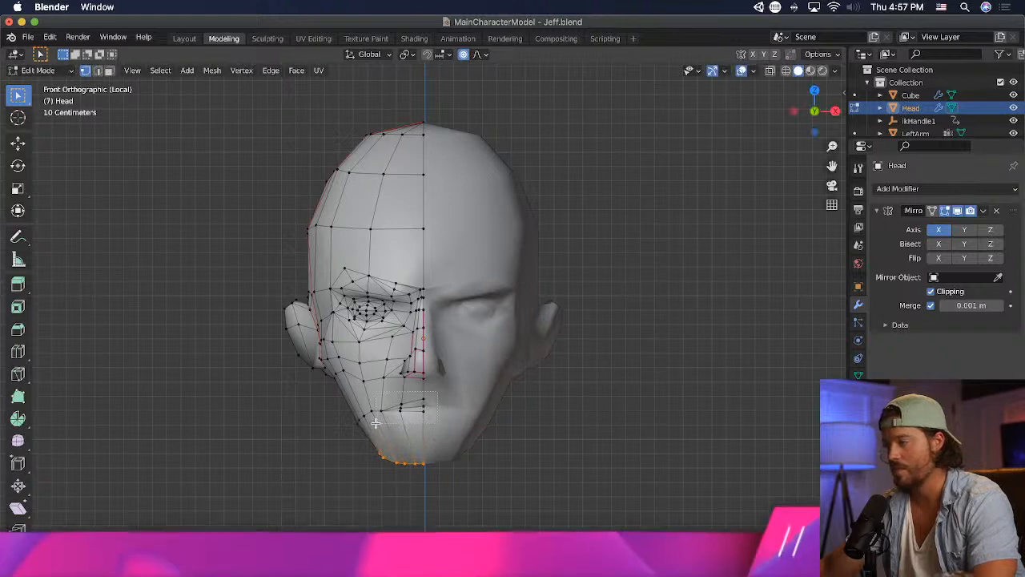
key("g")
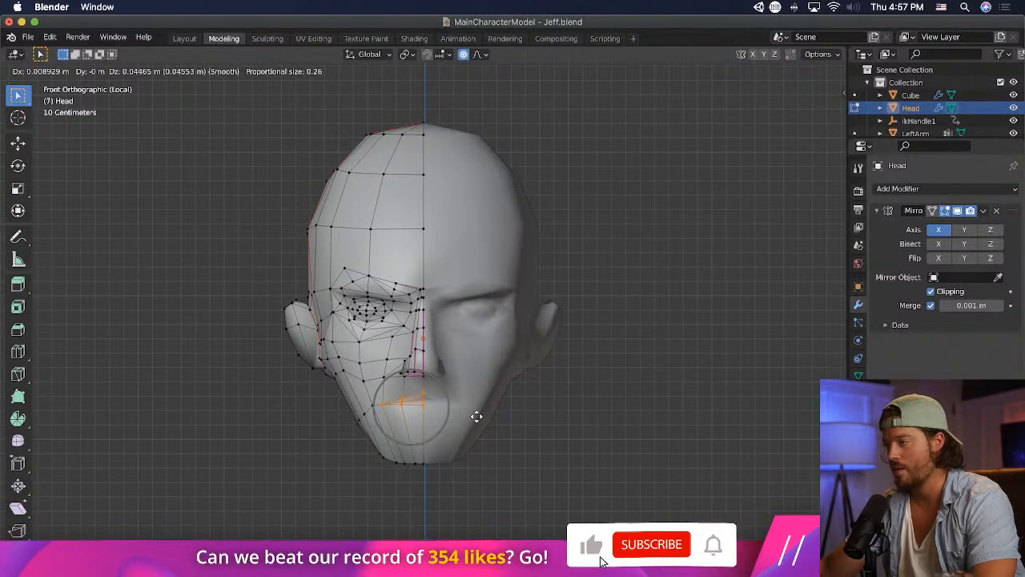
left_click(476, 416)
key("g")
left_click(388, 409)
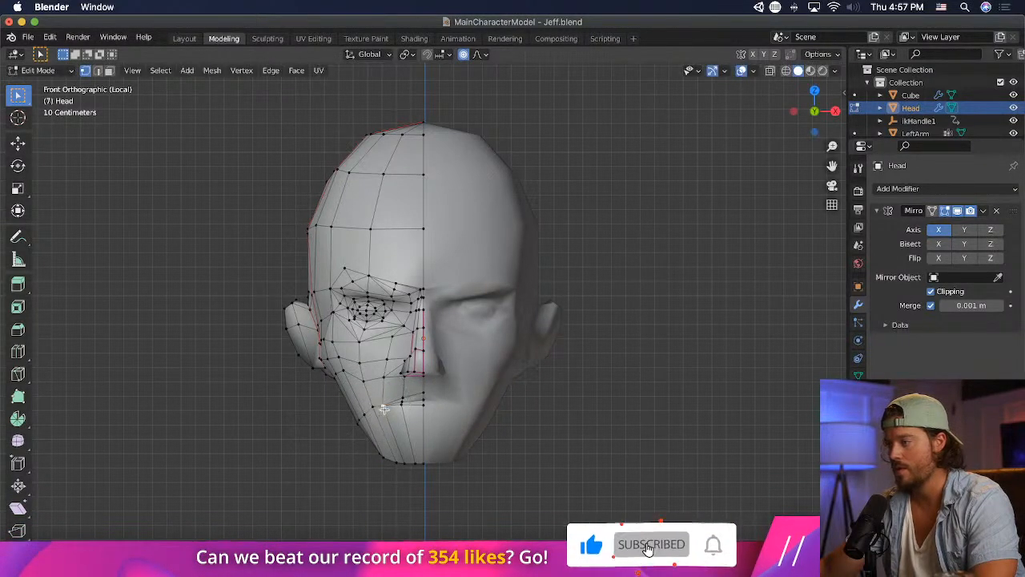
- Nudge the individual vertices at and beside the mouth corner slightly upward and save the file
key("g")
left_click(391, 407)
left_click(371, 408)
key("g")
scroll(371, 411, "up", 6)
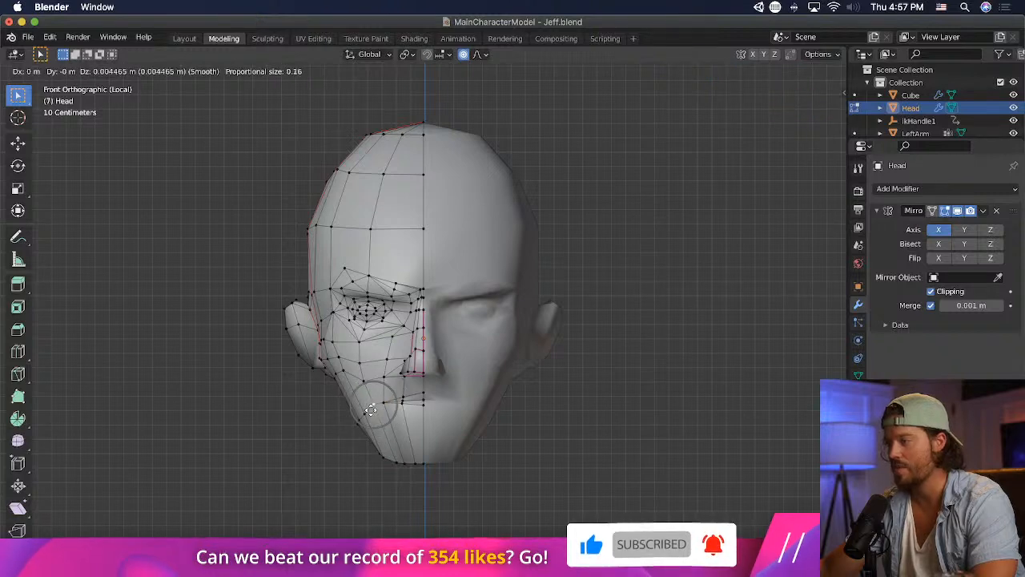
left_click(372, 410)
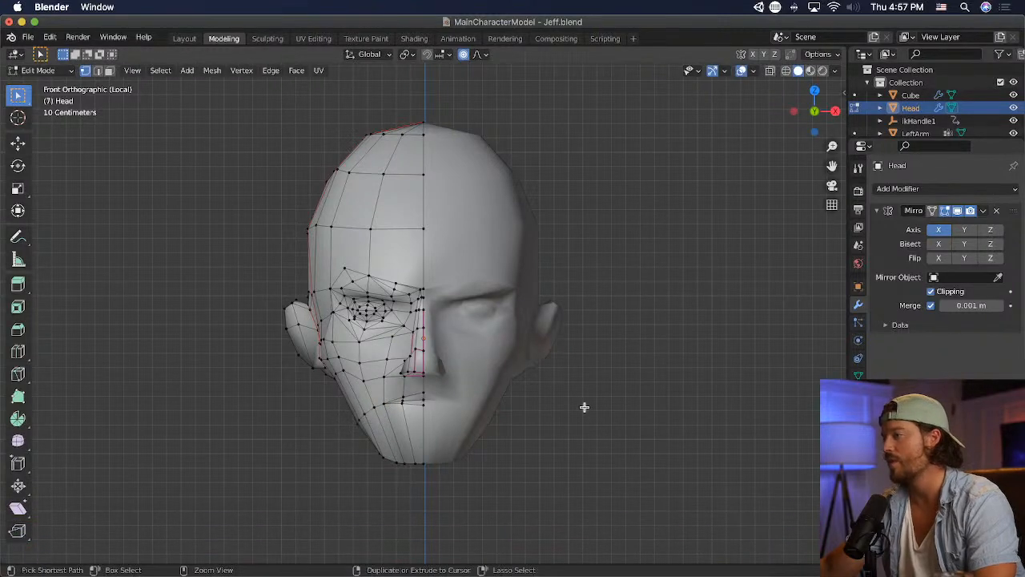
key("super+s")
- Switch to Unity and examine the character's raised mouth from near and far
key("super+Tab")
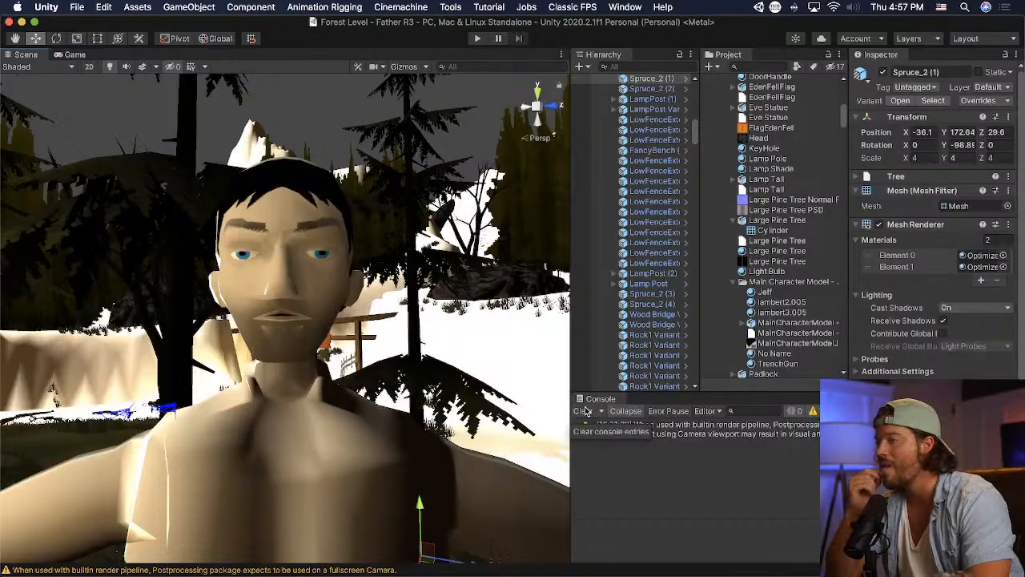
scroll(214, 288, "down", 6)
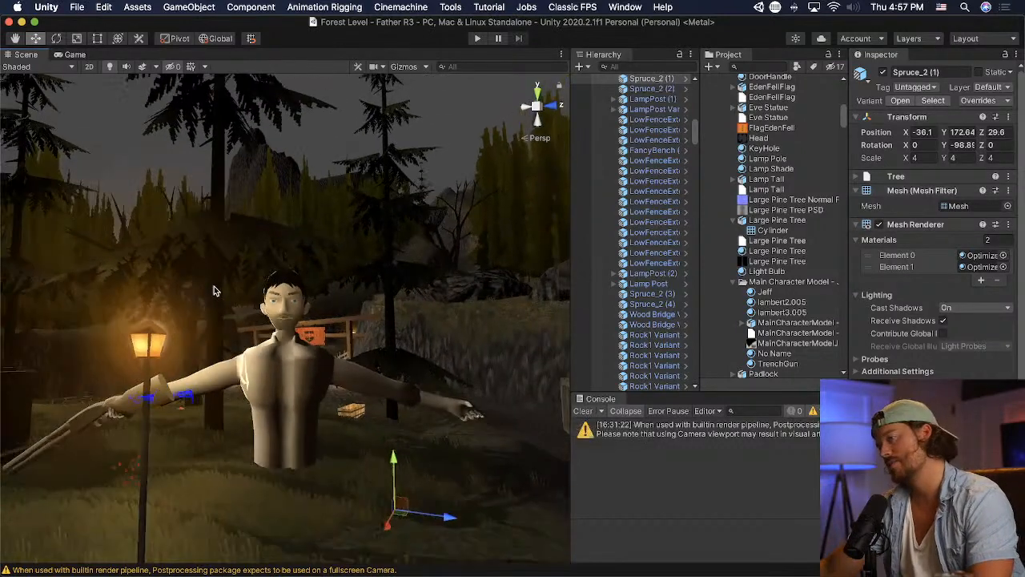
scroll(351, 322, "up", 5)
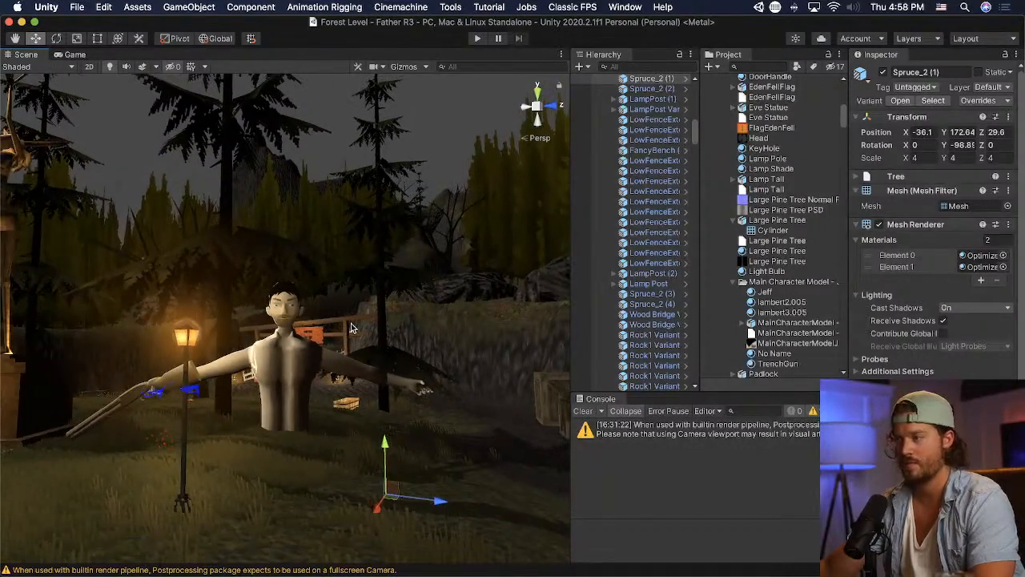
scroll(349, 324, "up", 3)
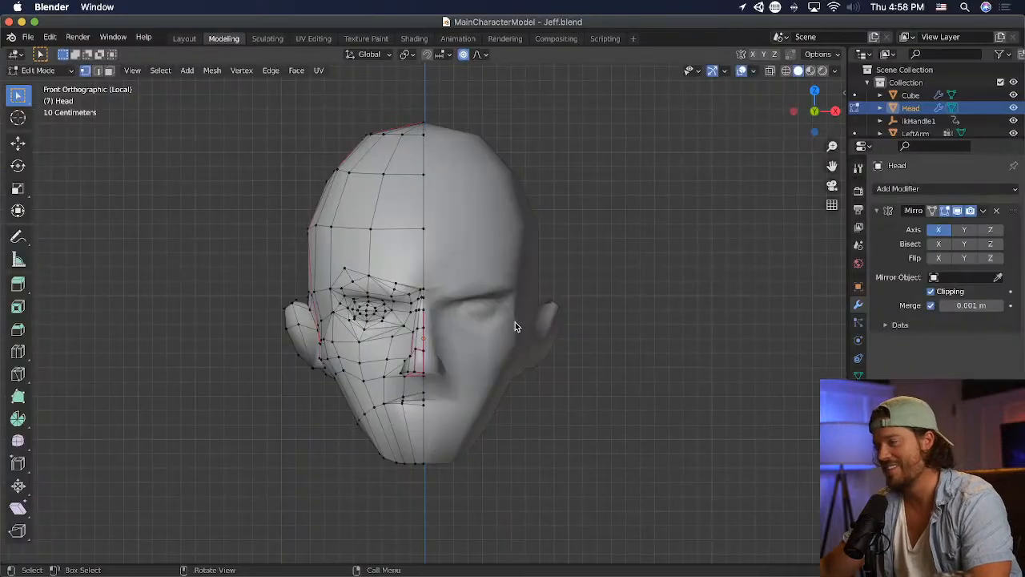
- In Blender, select the row of lower cheek vertices running back from the mouth corner and move it upward with proportional editing
middle_click_drag(423, 420, 484, 433)
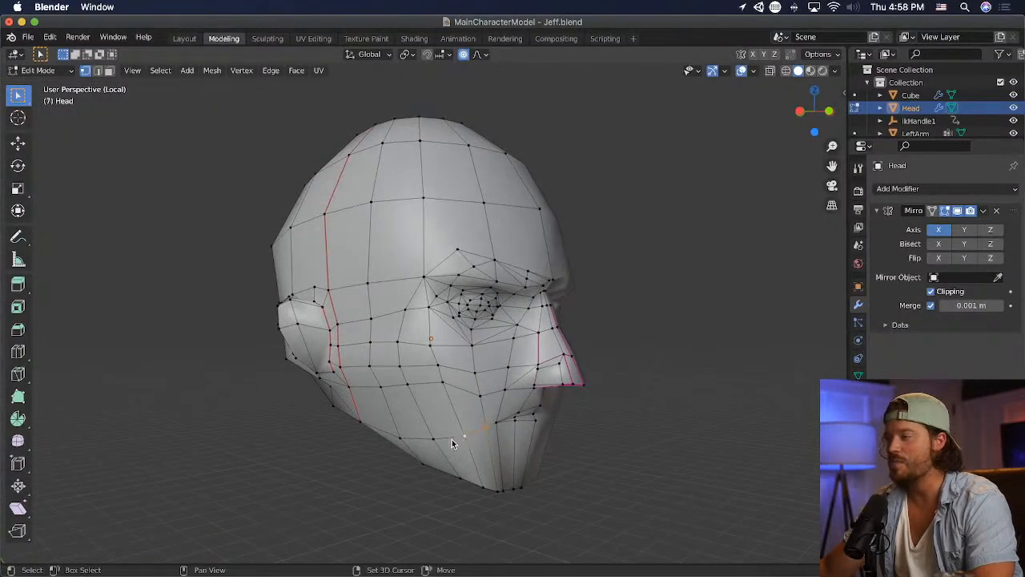
middle_click_drag(423, 441, 549, 446)
key("g")
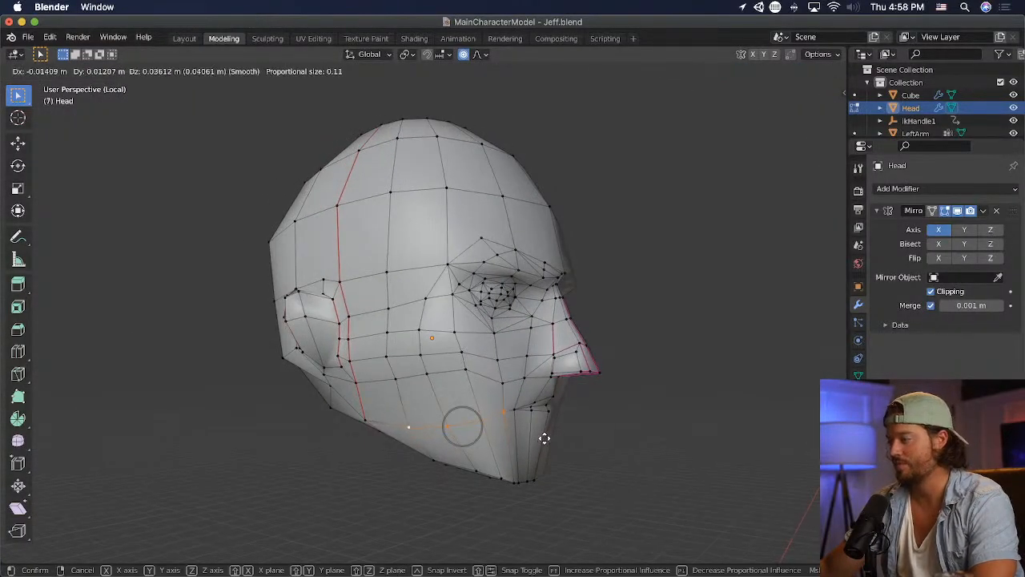
left_click(544, 438)
key("g")
left_click(535, 444)
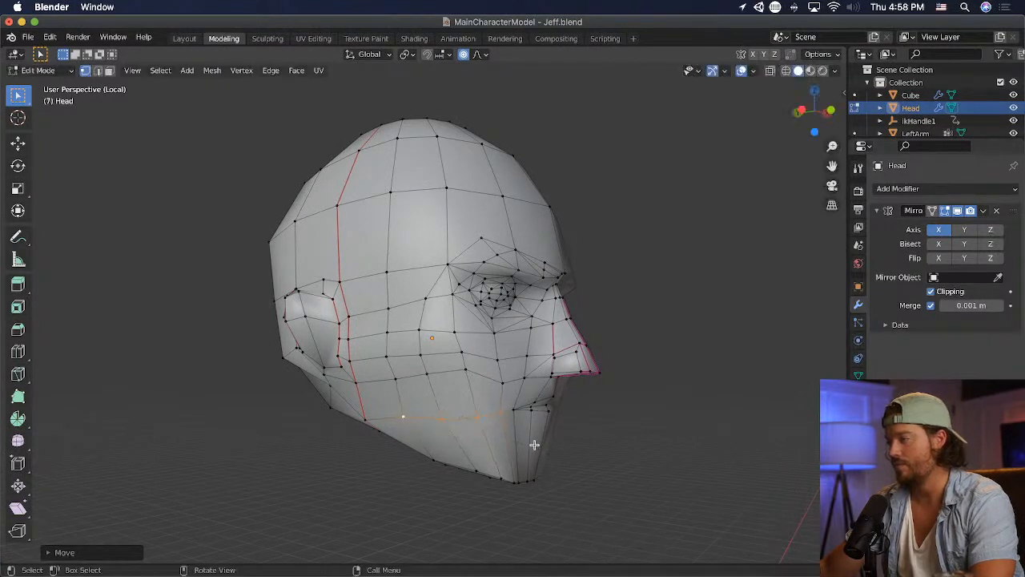
- Raise the remaining low vertices in the row between the mouth corner and the jaw to even out its line
key("g")
left_click(403, 421)
middle_click_drag(629, 427, 423, 418)
key("g")
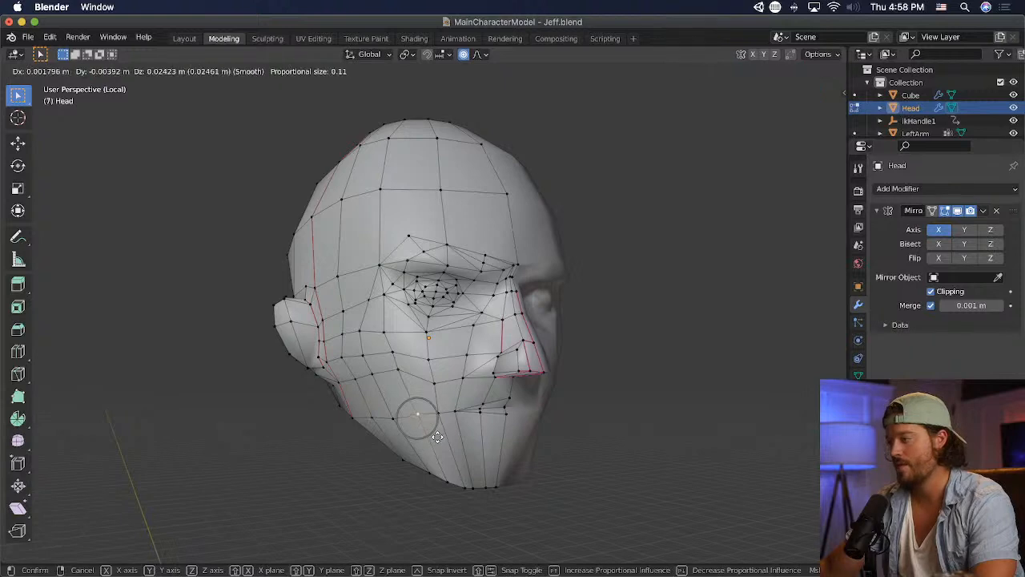
left_click(437, 437)
- Shift the cheek vertices between the nose and the ear slightly downward one by one to even out the edge loops
left_click(479, 386)
key("g")
left_click(441, 377)
left_click(403, 372)
key("g")
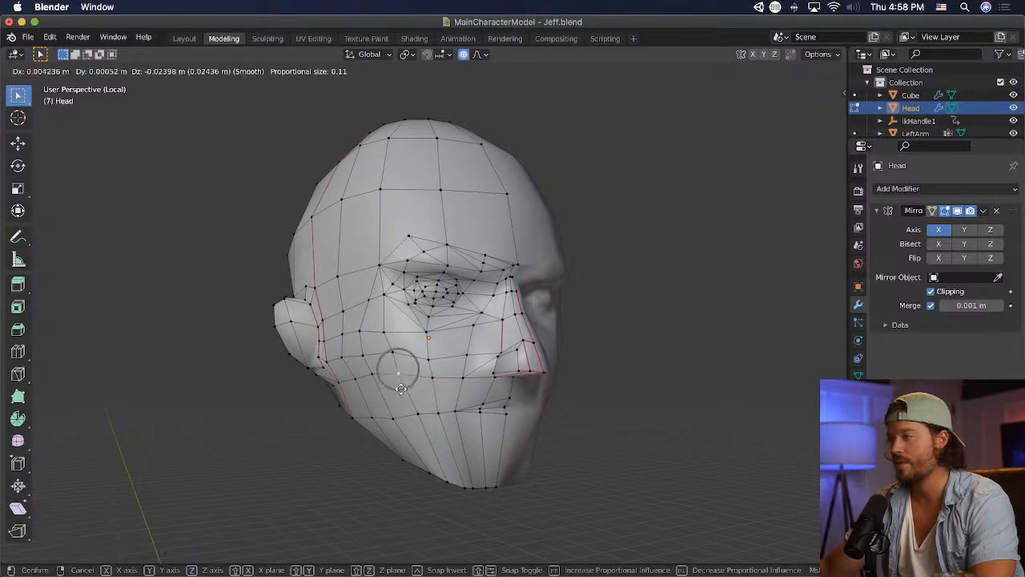
left_click(404, 382)
left_click(374, 378)
key("g")
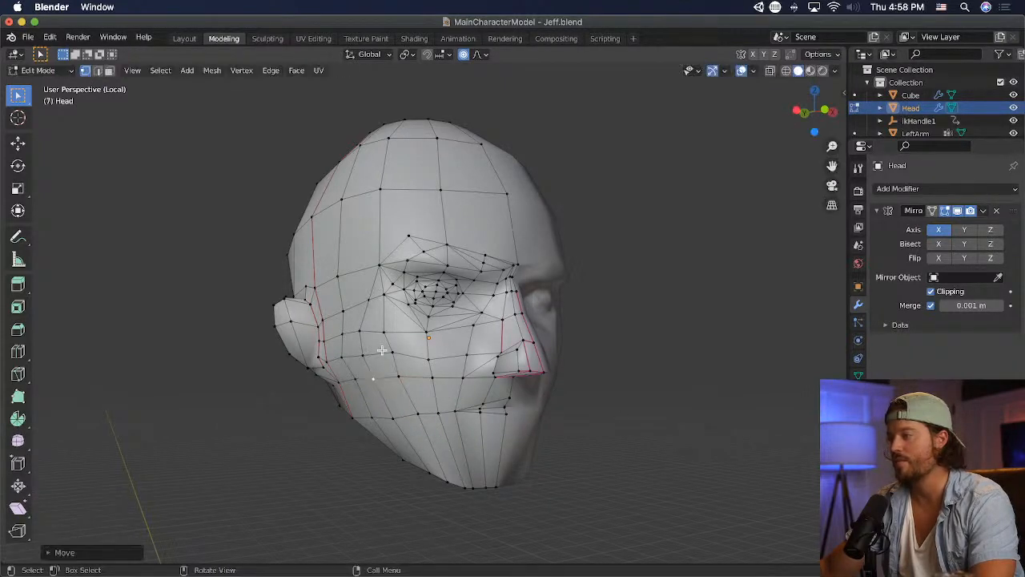
key("g")
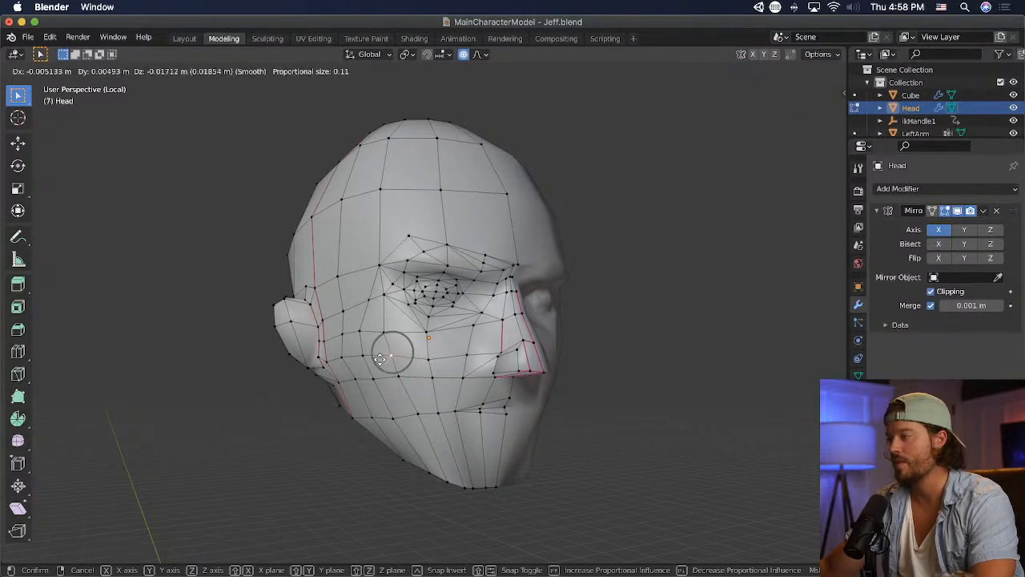
left_click(389, 355)
middle_click_drag(604, 385, 615, 385)
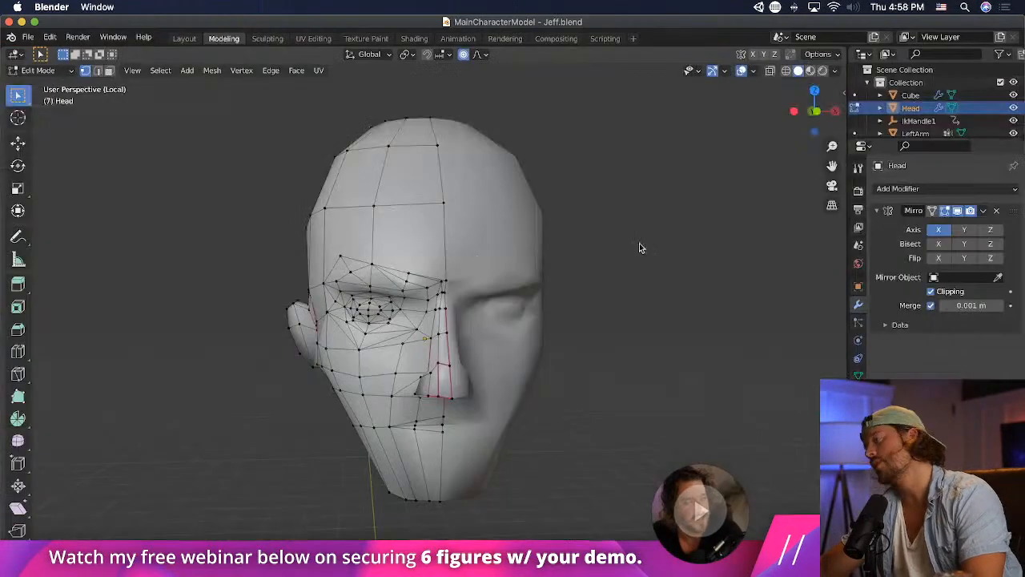
- Switch to Photoshop, hide the black hair layer, Layer 10, in MainCharacterModelJeffUV.psd and check the bald head in Unity
key("super+Tab")
key("super+Tab")
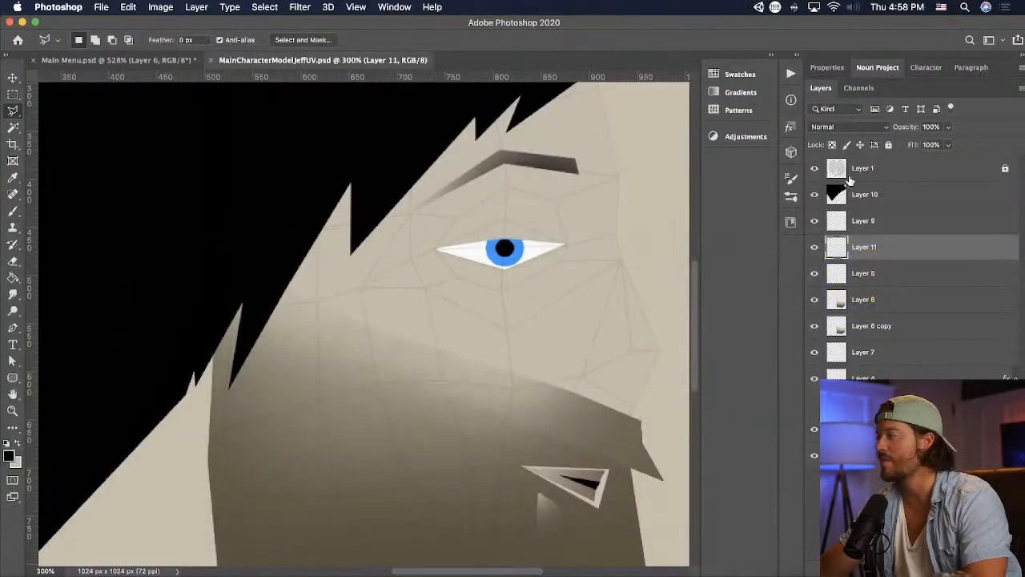
left_click(812, 195)
key("super+Tab")
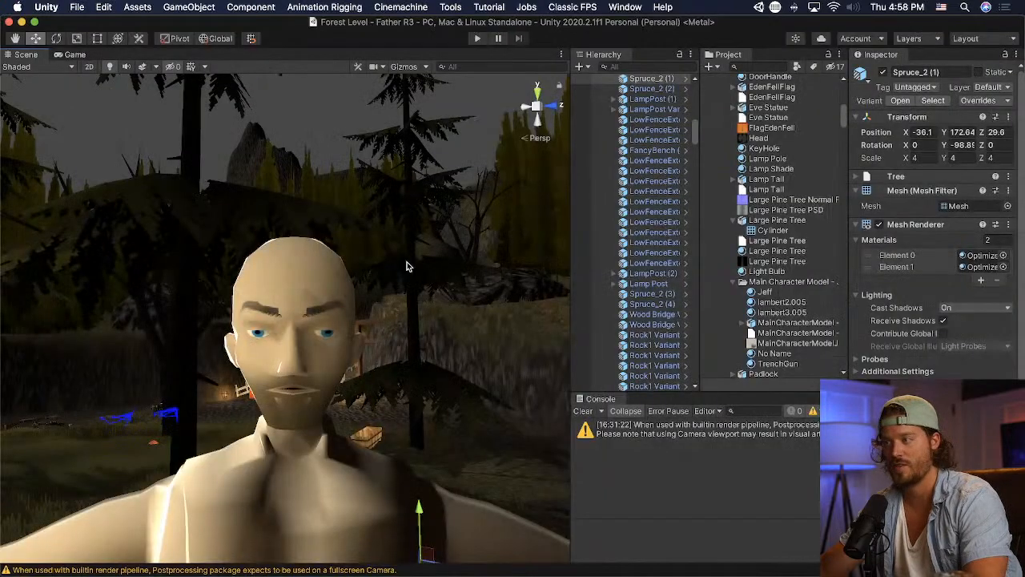
scroll(374, 276, "up", 2)
middle_click_drag(374, 276, 372, 274)
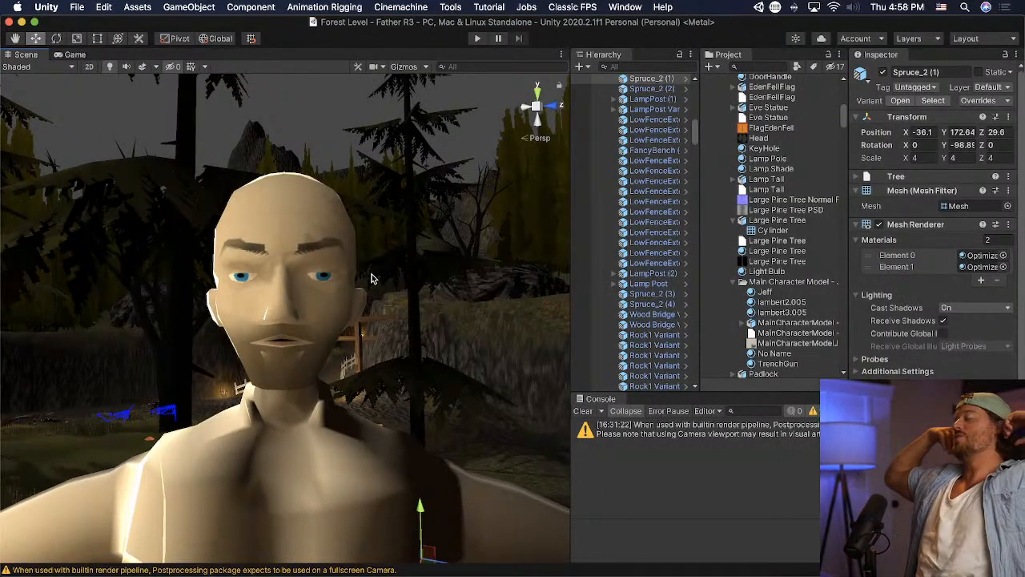
- Return to Blender and, in front view, move the outer bottom vertex of the nostril upward, then save the file
key("super+Tab")
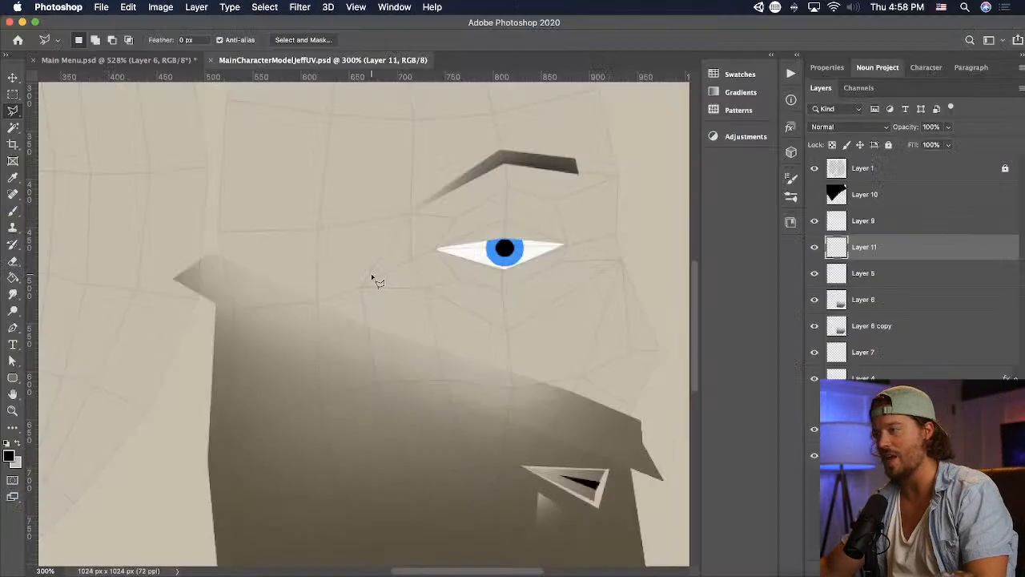
key("super+Tab")
key("Tab")
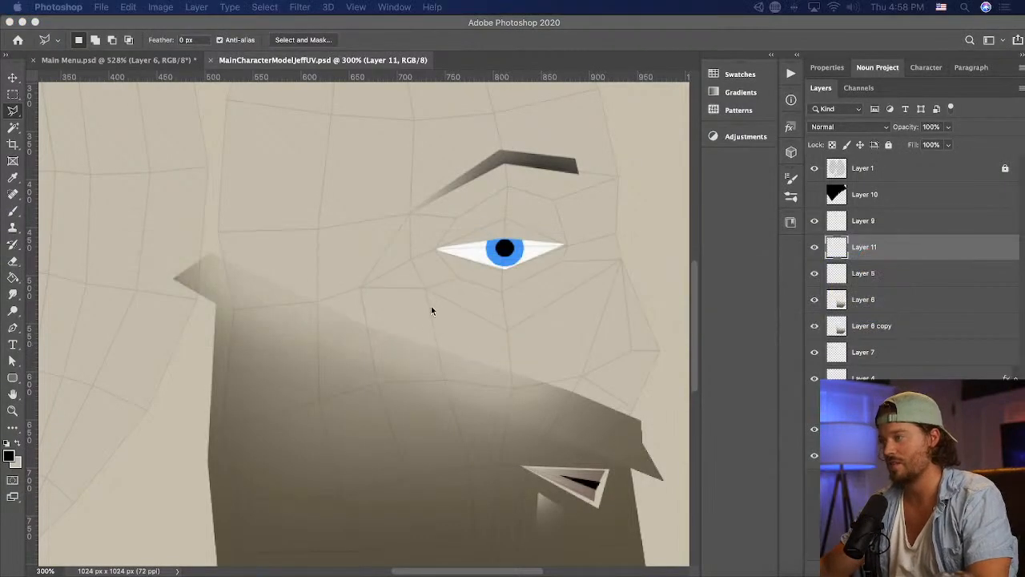
key("super+Tab")
key("Tab")
middle_click_drag(447, 390, 427, 384)
scroll(418, 391, "up", 1)
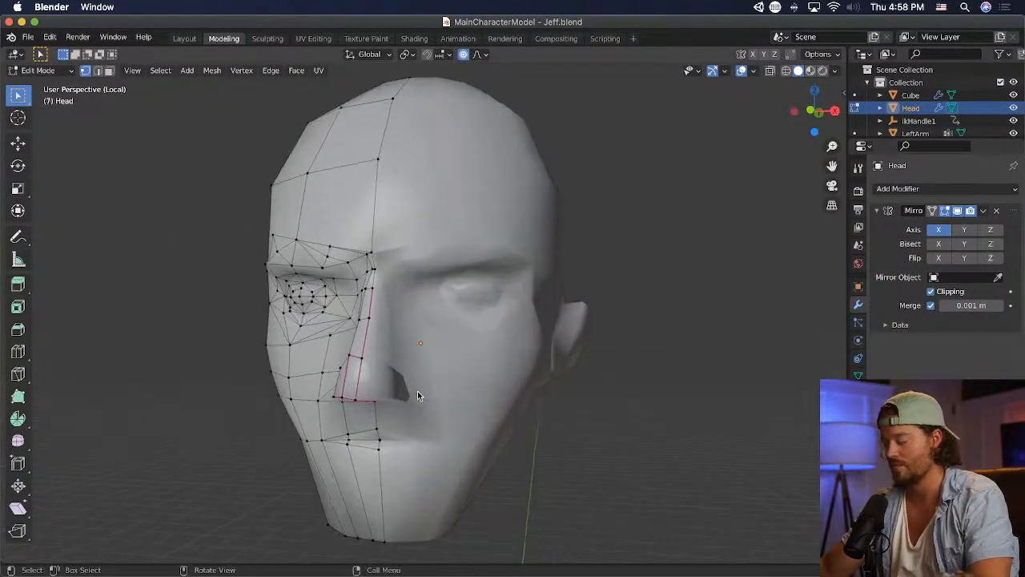
key("KP_1")
scroll(417, 391, "up", 5)
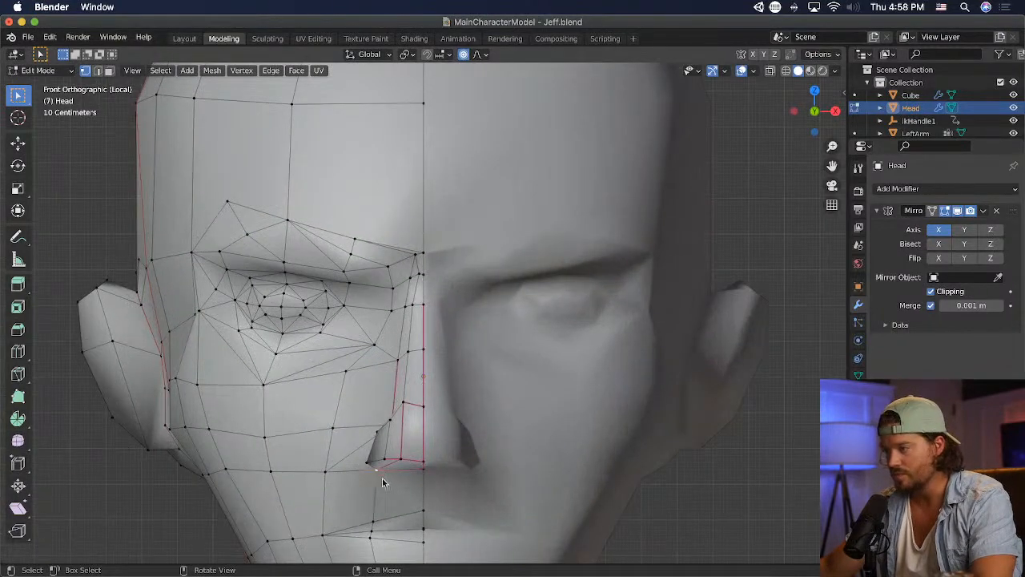
key("g")
left_click(381, 470)
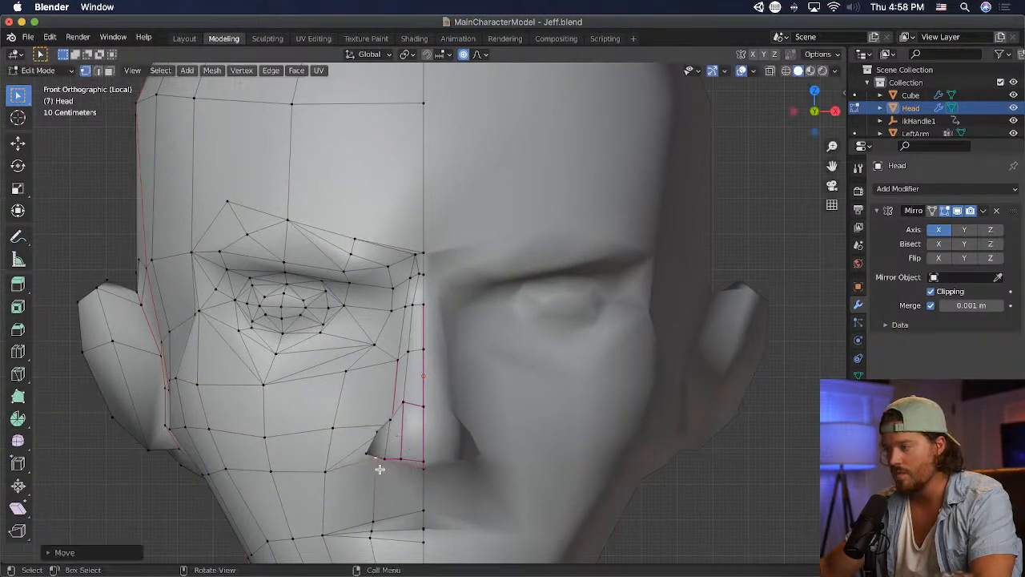
key("g")
left_click(370, 432)
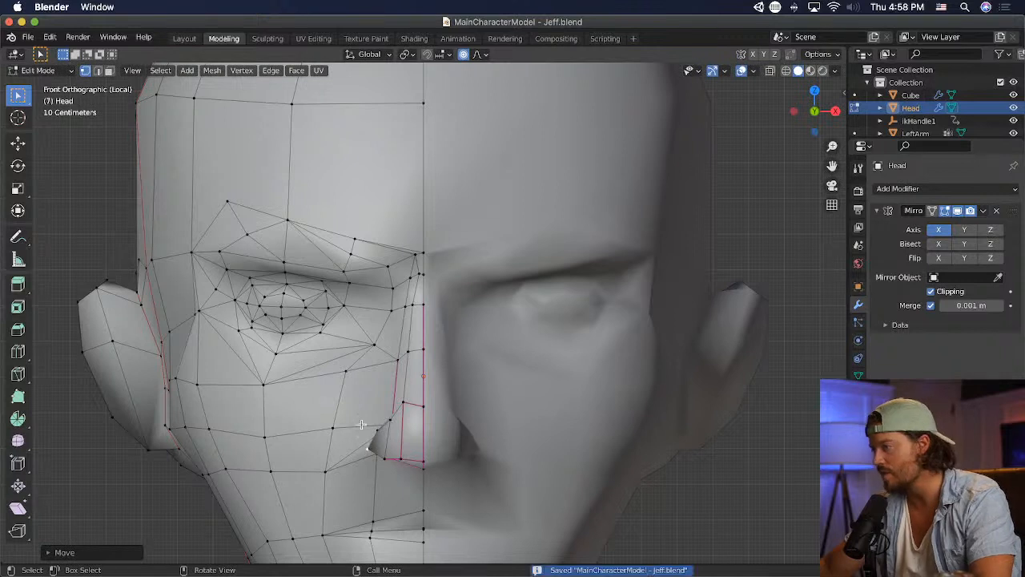
- Move the upper outer vertex of the nostril wing upward and save the file
key("g")
left_click(366, 422)
key("g")
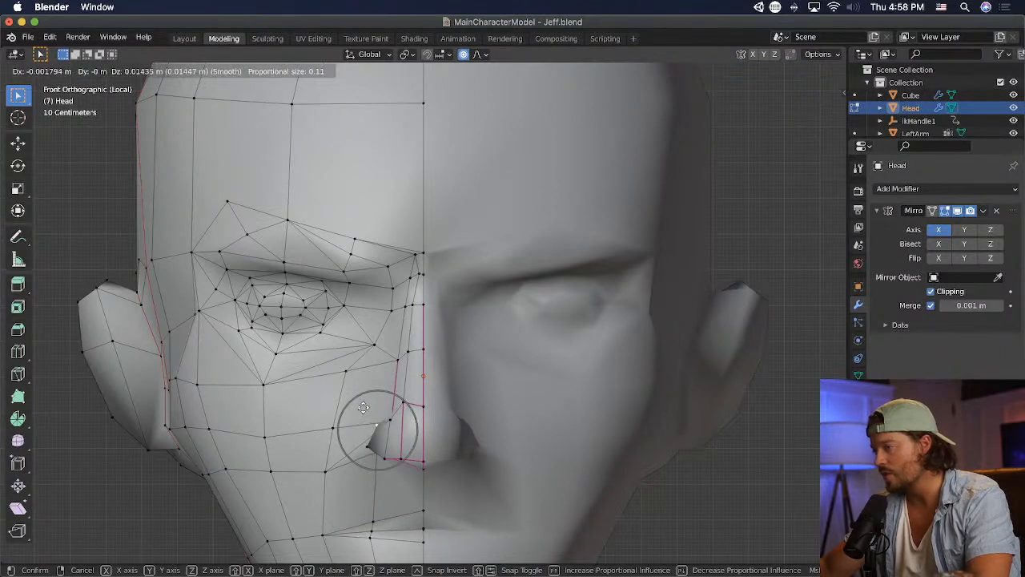
left_click(362, 404)
key("ctrl+s")
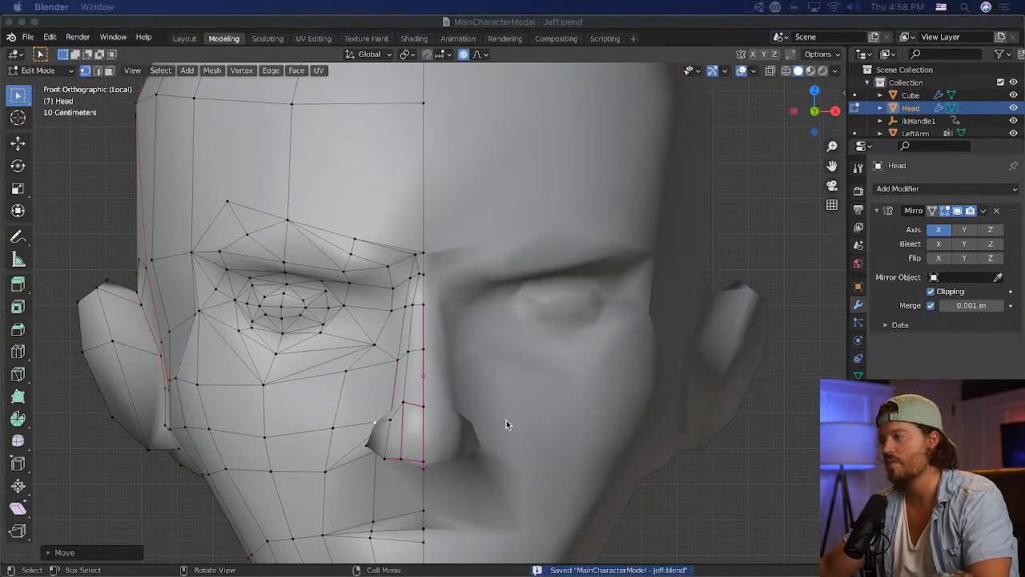
- Switch to Unity and examine the bald head and nose from the front and the side
key("super+Tab")
key("super+Tab")
key("super+Tab")
key("super+Tab")
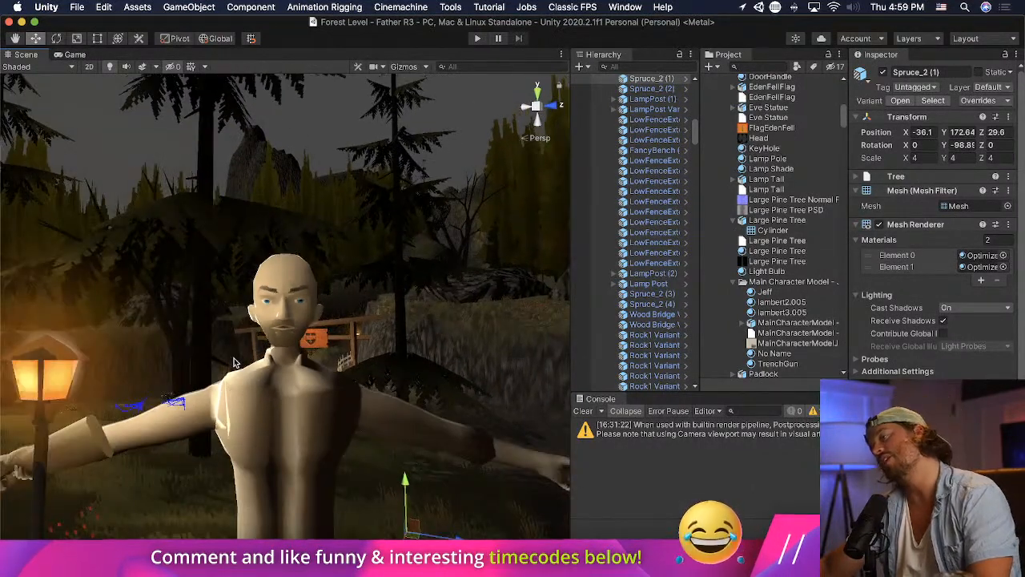
middle_click_drag(258, 361, 290, 353)
scroll(393, 330, "up", 6)
right_click_drag(393, 330, 181, 337)
middle_click_drag(180, 338, 216, 335)
scroll(212, 334, "down", 3)
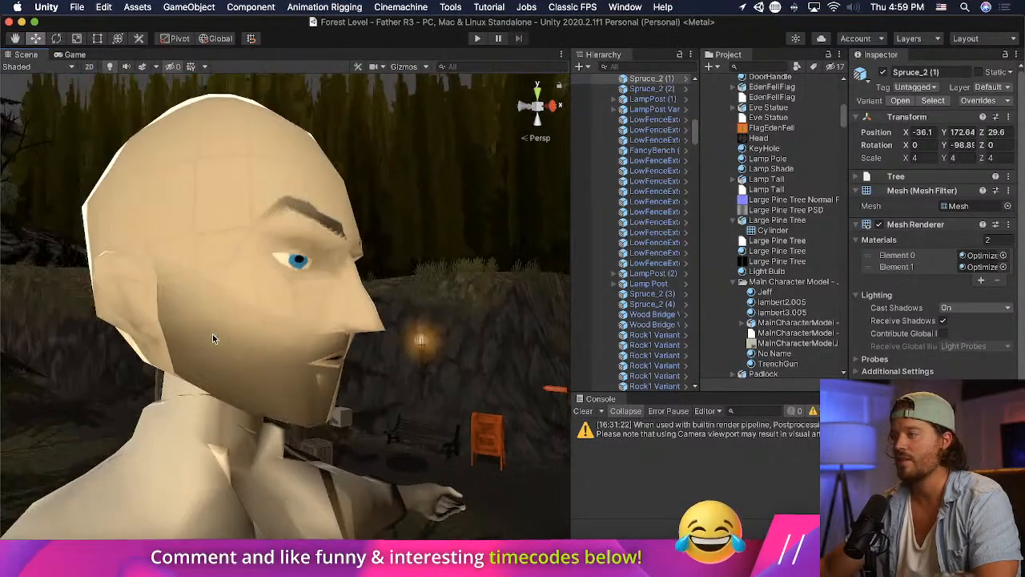
- Return to Blender, view the head from the side and move the nose-tip vertex back toward the face and slightly up
key("super+Tab")
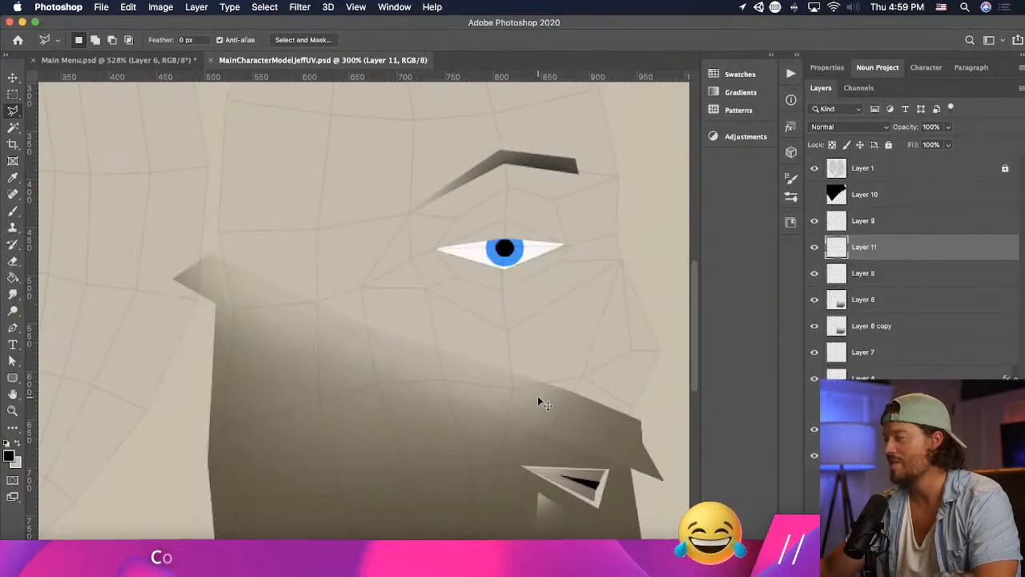
key("super+Tab")
key("super+Tab")
key("super+Tab")
key("super+Tab")
key("super+Tab")
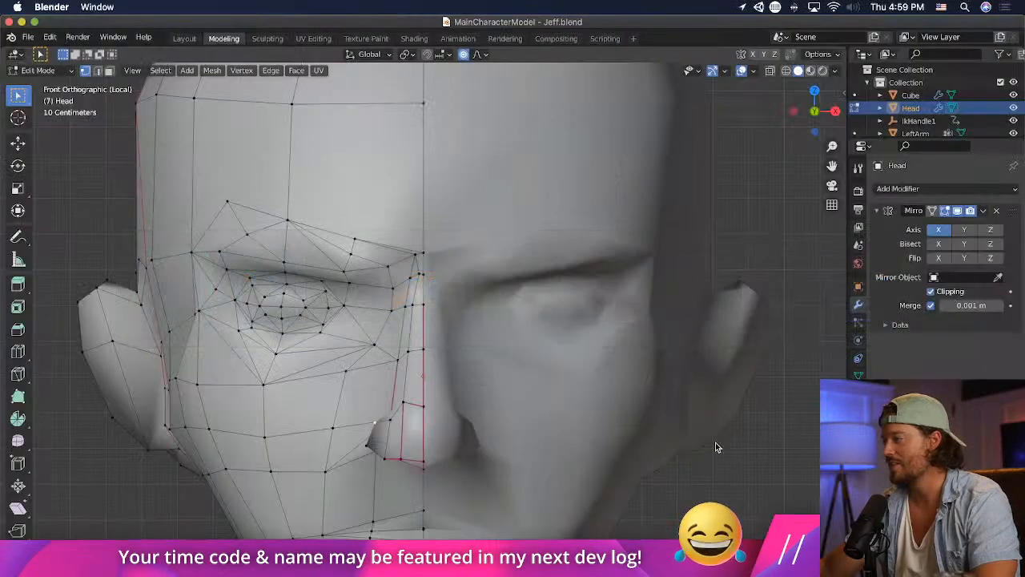
right_click(461, 413)
middle_click_drag(564, 410, 509, 378)
scroll(609, 421, "down", 3)
middle_click_drag(617, 432, 617, 403)
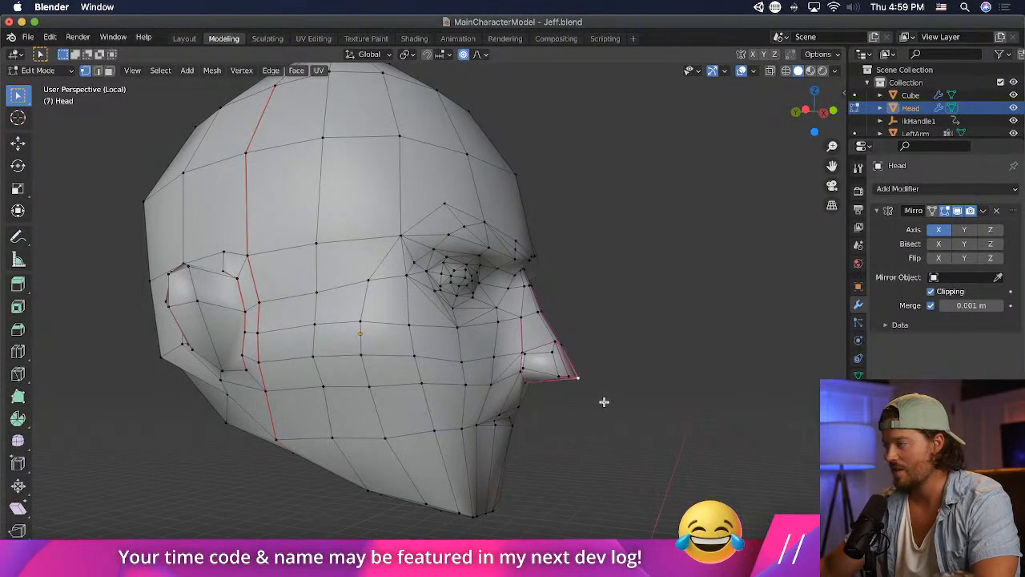
key("g")
left_click(591, 398)
- Move the nose vertex just behind the tip upward and back with proportional editing
middle_click_drag(591, 398, 611, 393)
key("g")
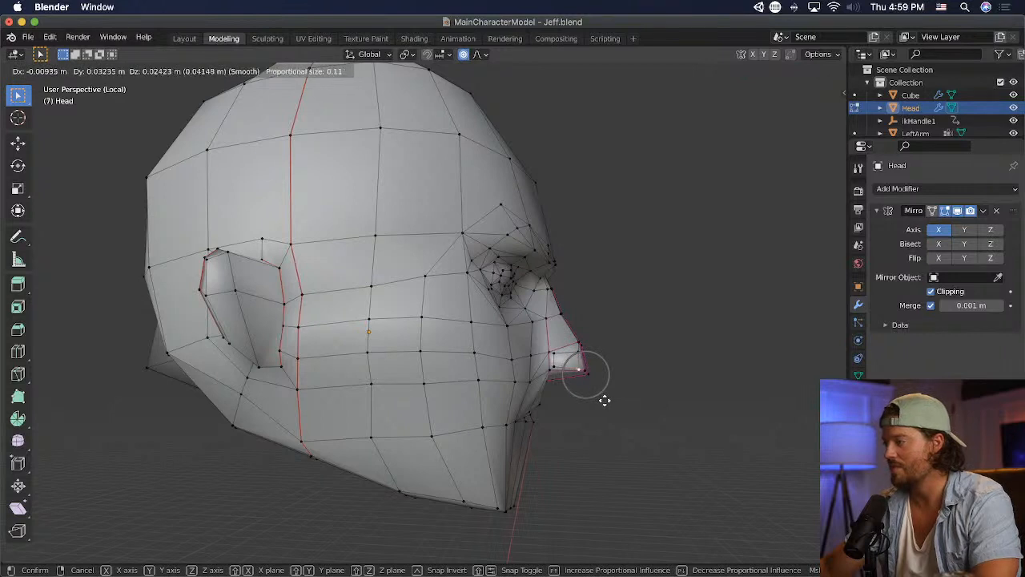
left_click(602, 396)
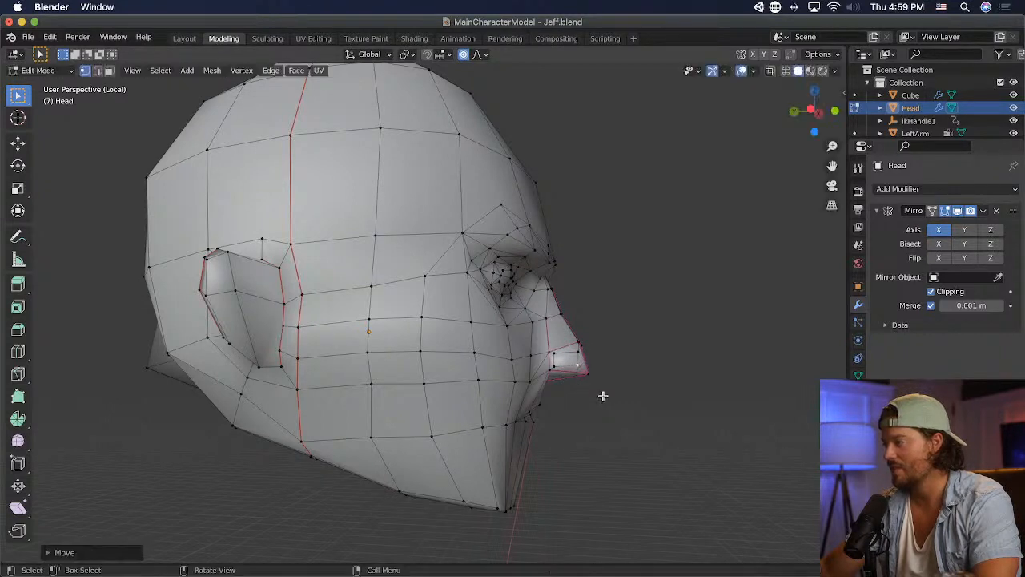
- Adjust the vertices on the underside of the nose with proportional editing and save the file
key("g")
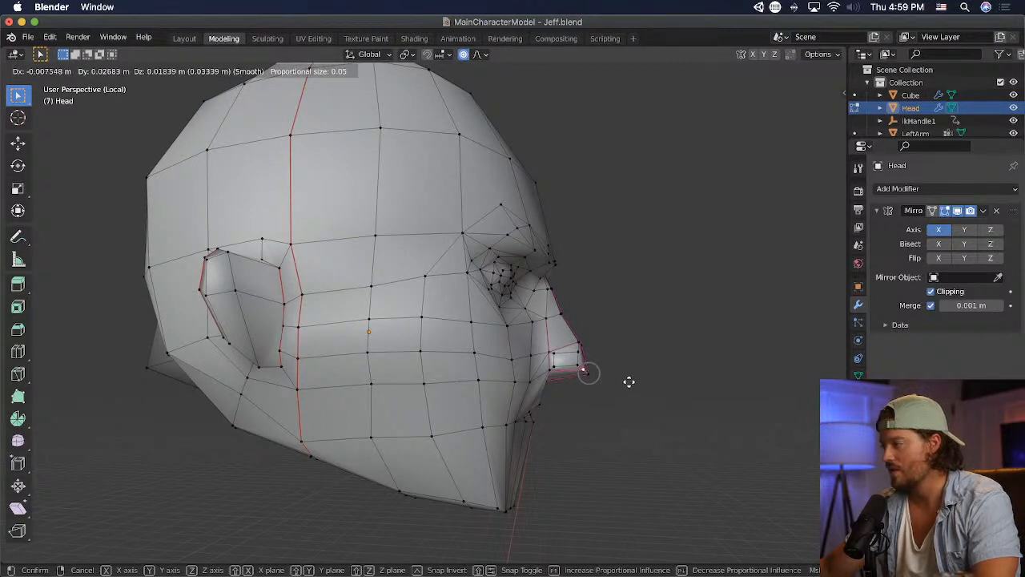
left_click(632, 385)
middle_click_drag(632, 385, 522, 387)
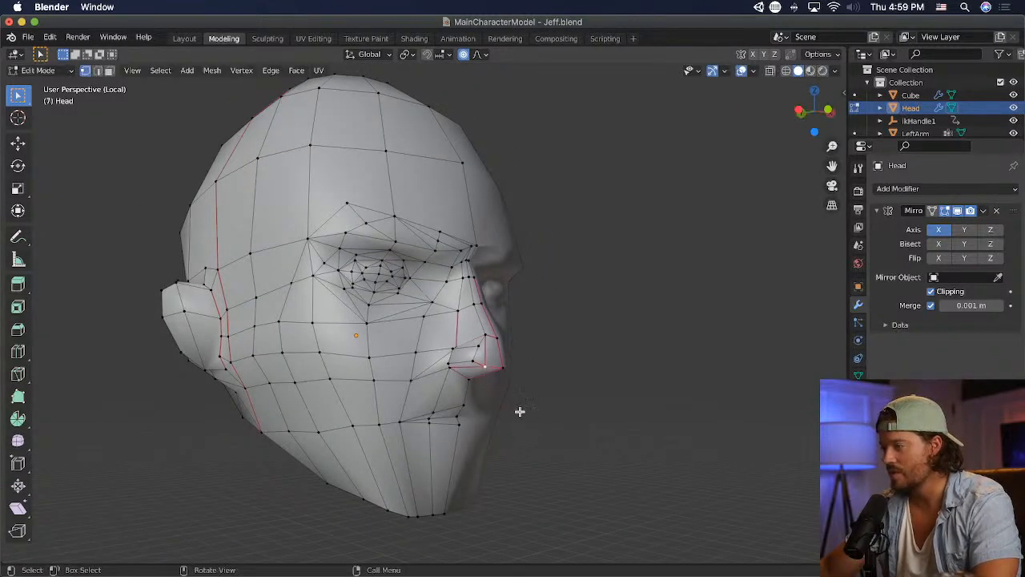
middle_click_drag(520, 410, 423, 407)
key("g")
left_click(423, 405)
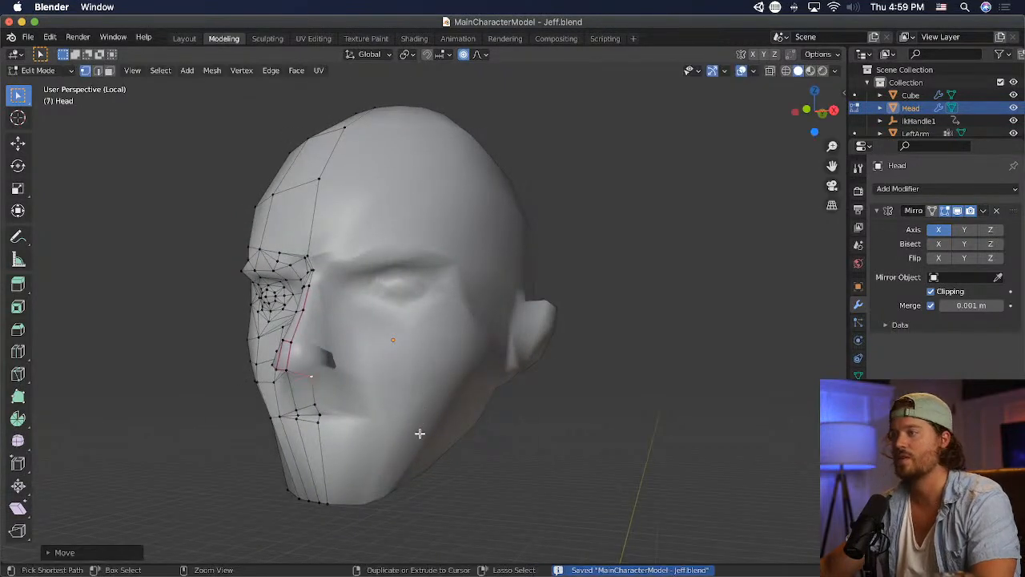
- Switch to Unity and examine the reshaped nose and head in profile
key("super+Tab")
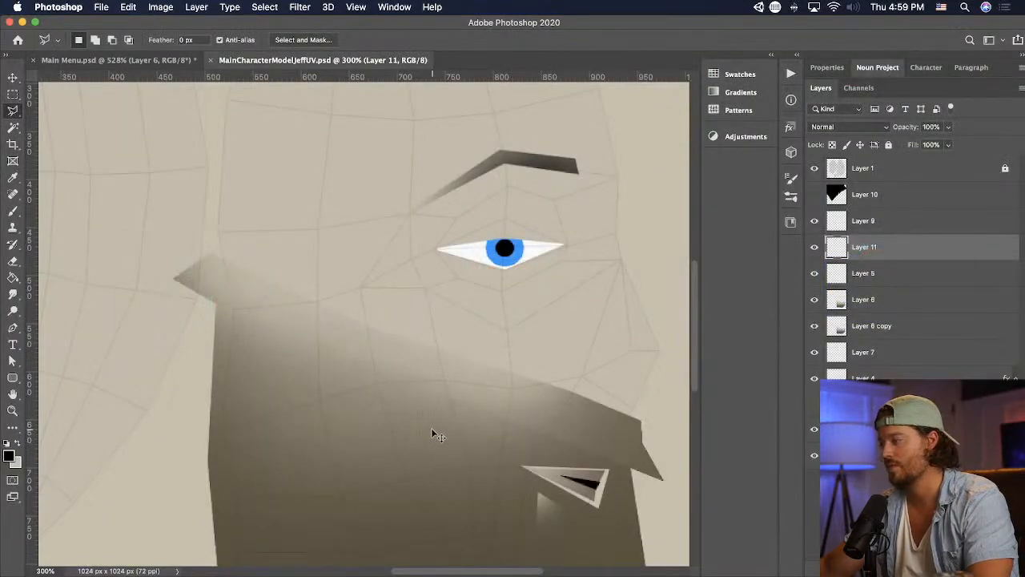
key("super+Tab")
key("super+Tab")
key("super+Tab")
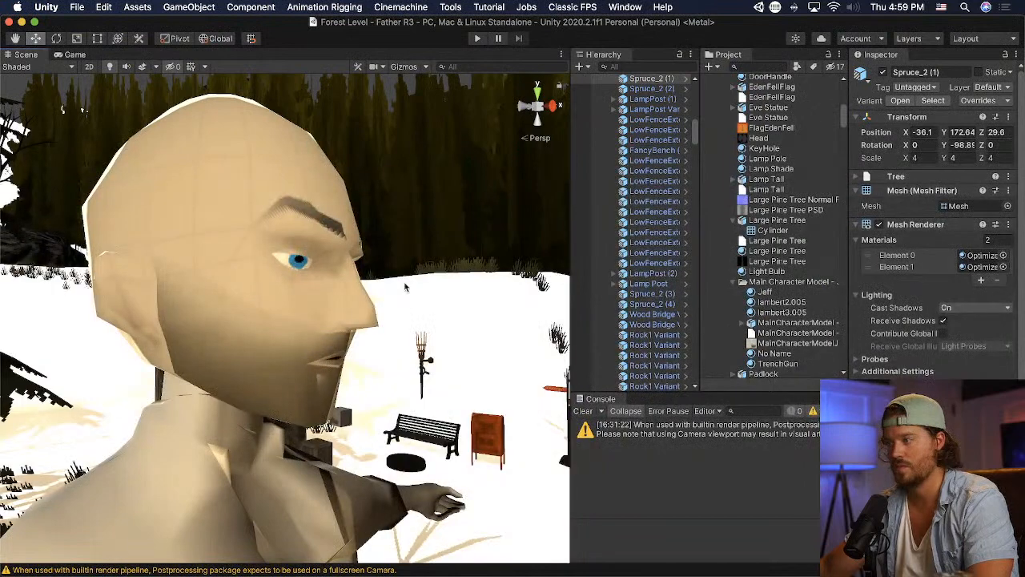
left_click_drag(447, 291, 467, 288, "alt")
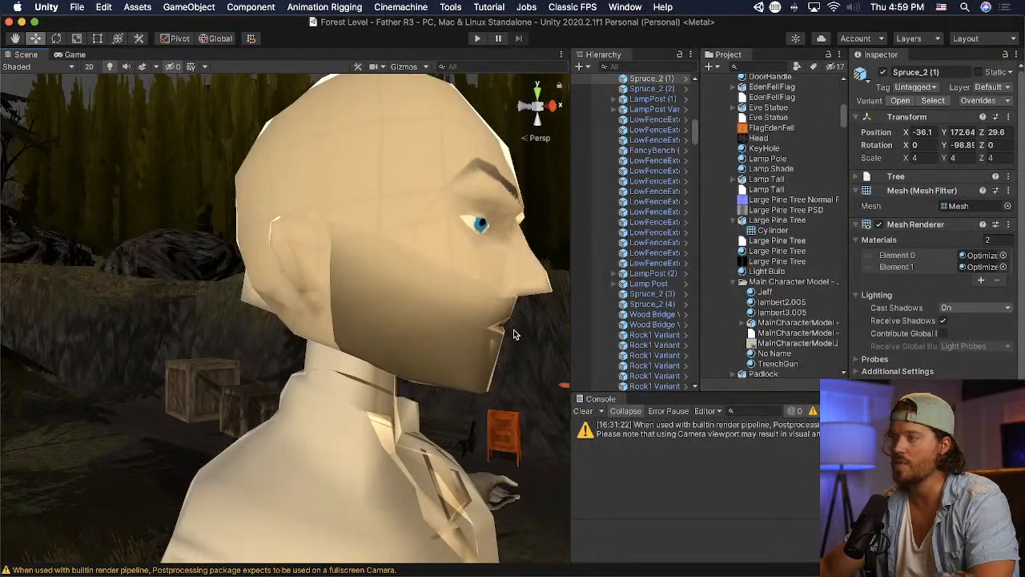
left_click_drag(513, 335, 305, 319, "alt")
- Return to Blender, move the protruding vertex at the lower back of the skull inward to follow the head's curve, and save
key("super+Tab")
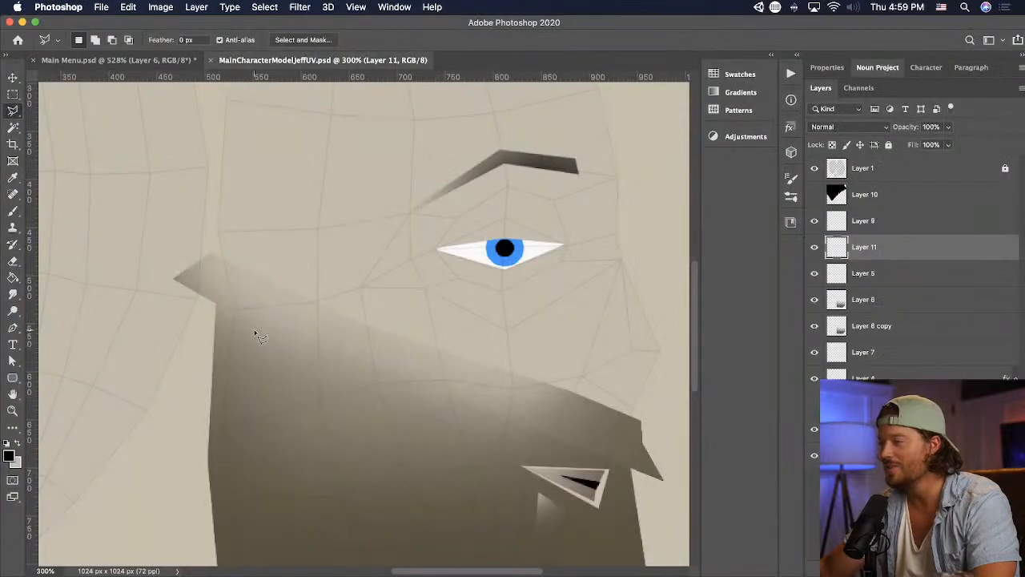
key("super+Tab")
key("super+Tab")
key("super+Tab")
key("super+Tab")
key("super+Tab")
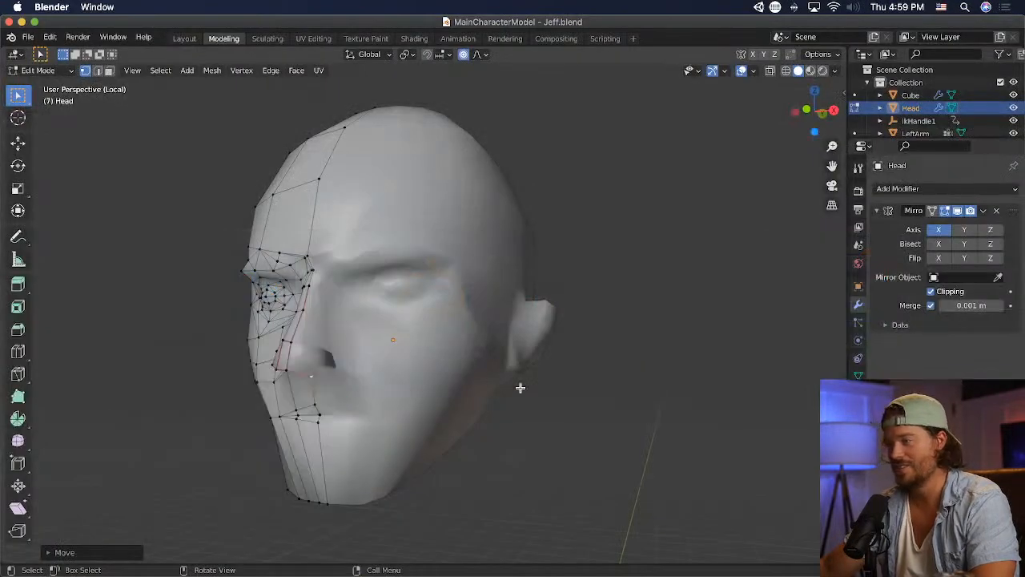
middle_click_drag(271, 329, 476, 325)
scroll(364, 325, "up", 1)
scroll(476, 325, "up", 2)
scroll(80, 367, "down", 3)
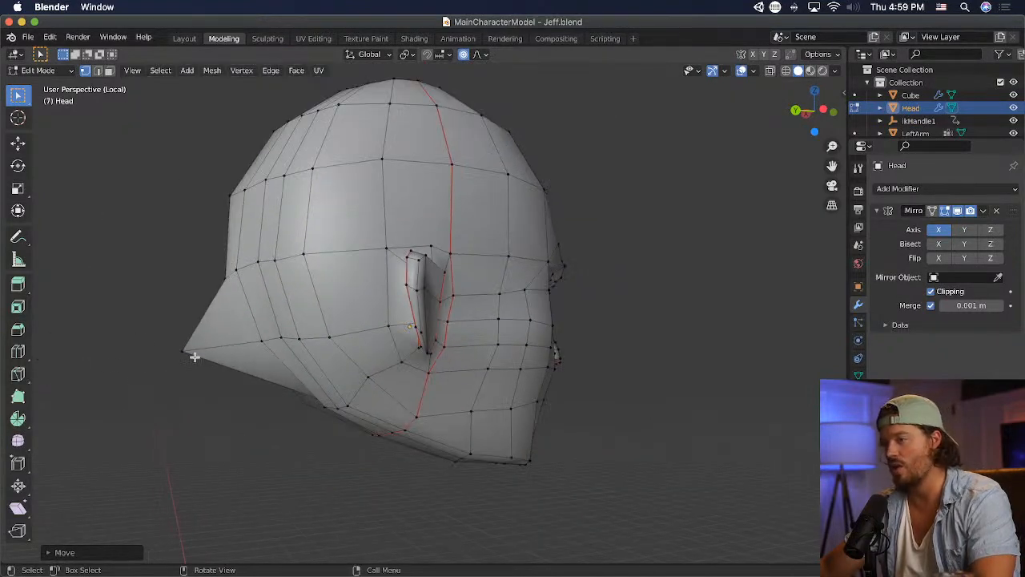
key("g")
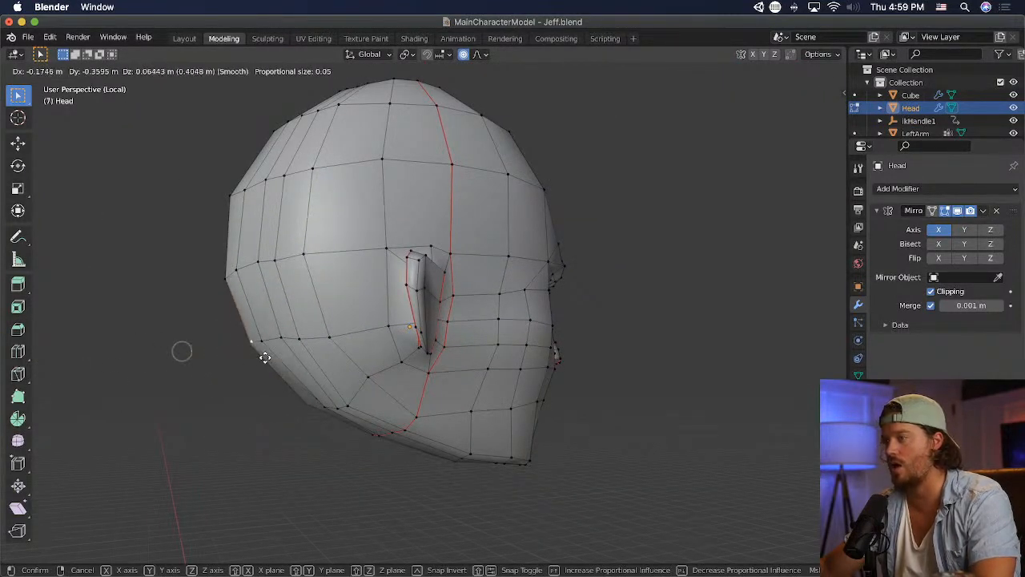
left_click(265, 357)
middle_click_drag(265, 357, 435, 364)
key("ctrl+s")
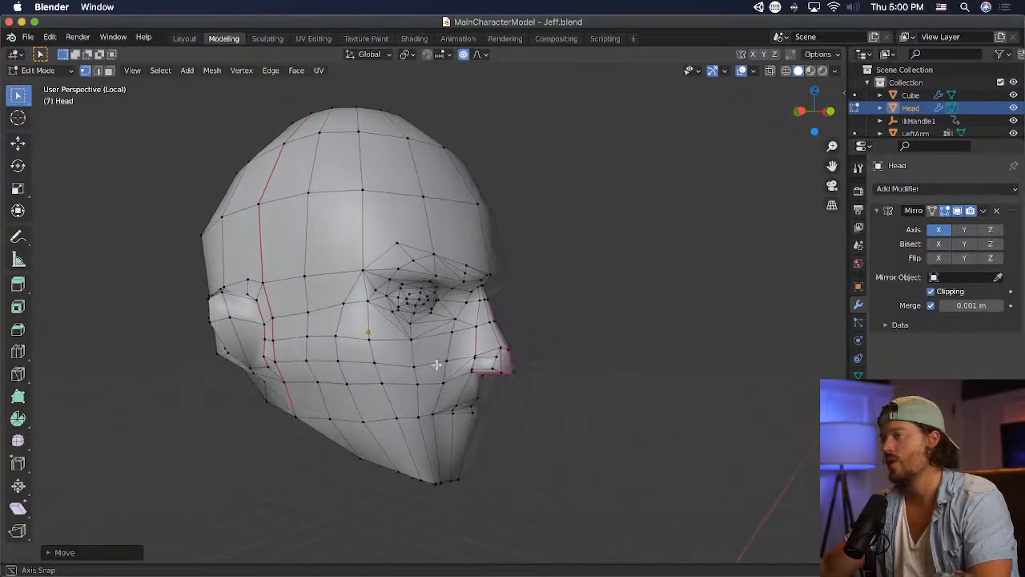
- Move the temple vertex at the outer end of the brow slightly upward and save the file
left_click(360, 266)
key("g")
left_click(357, 258)
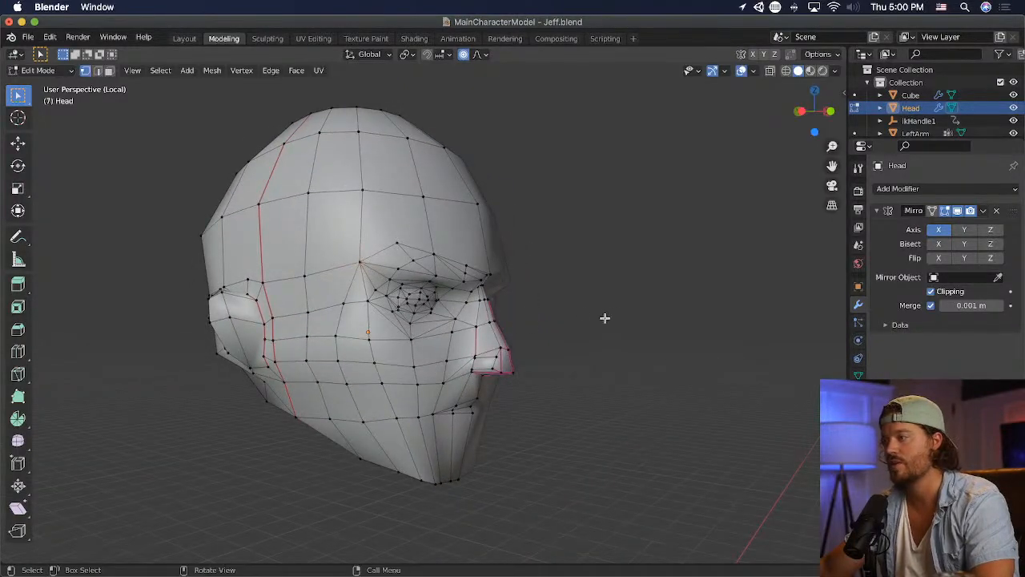
middle_click_drag(604, 318, 522, 314)
key("super+s")
- Switch to Unity and examine the head from the side and from the front
key("super+Tab")
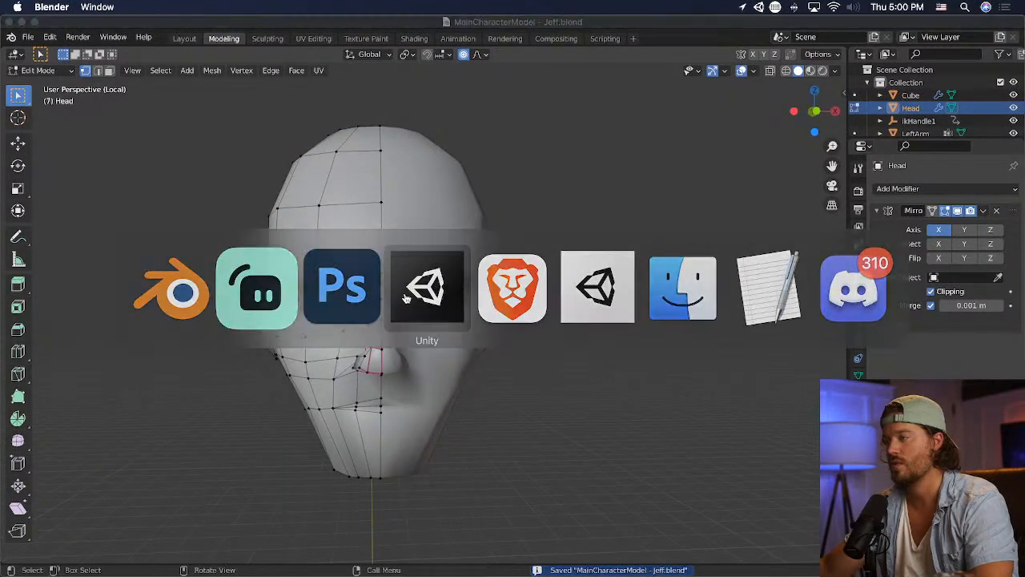
left_click_drag(439, 293, 418, 314, "alt")
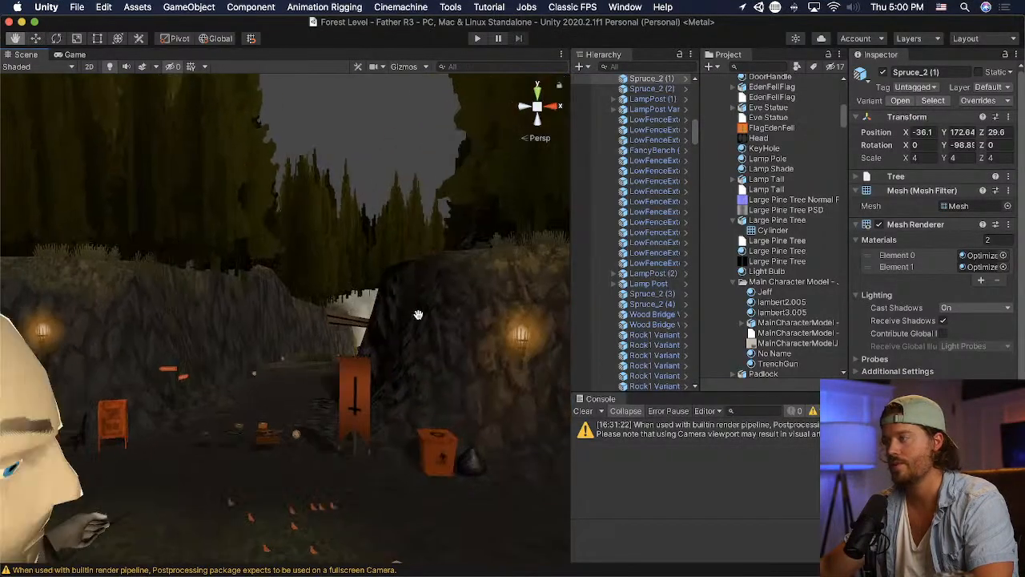
middle_click_drag(418, 315, 424, 305)
right_click_drag(424, 305, 206, 303)
middle_click_drag(280, 299, 230, 296)
right_click_drag(230, 297, 104, 293)
scroll(201, 296, "down", 4)
mouse_move(201, 296)
middle_mouse_down()
mouse_move(175, 287)
mouse_move(191, 291)
middle_mouse_up()
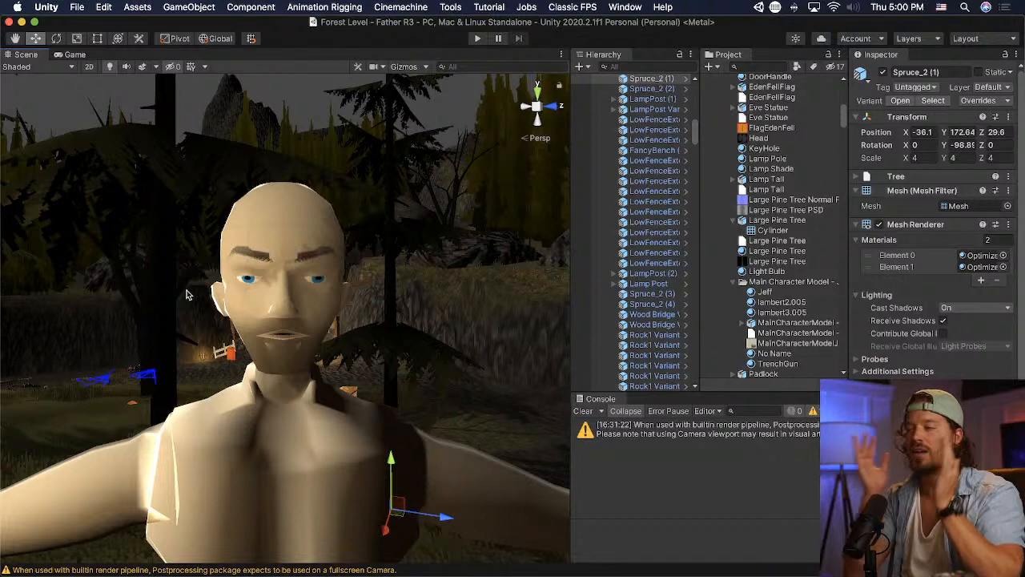
- Return to Blender, switch to wireframe shading and move the vertices around the upper ear inward along X with proportional editing
key("super+Tab")
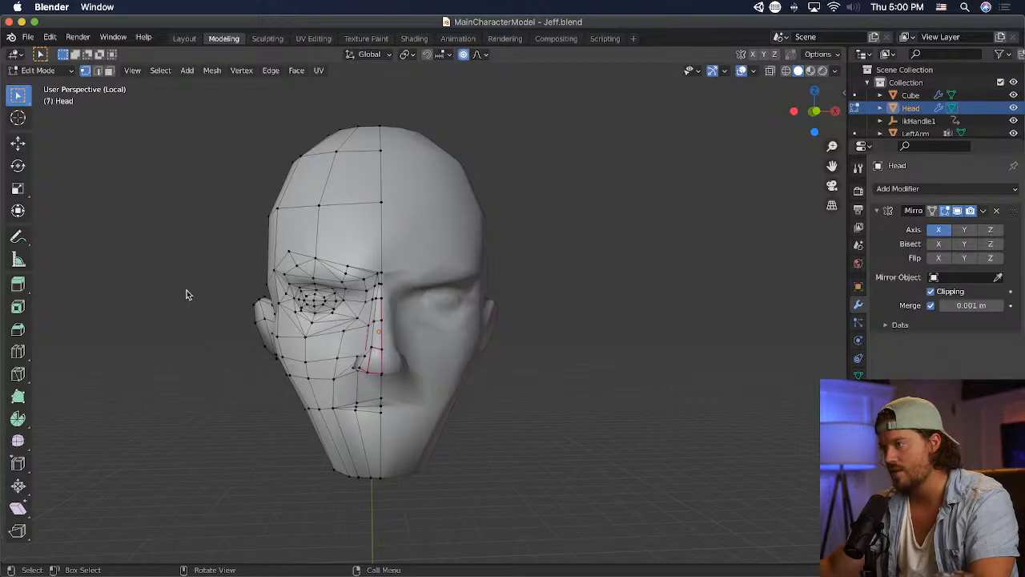
left_click(786, 71)
left_click_drag(224, 258, 280, 312)
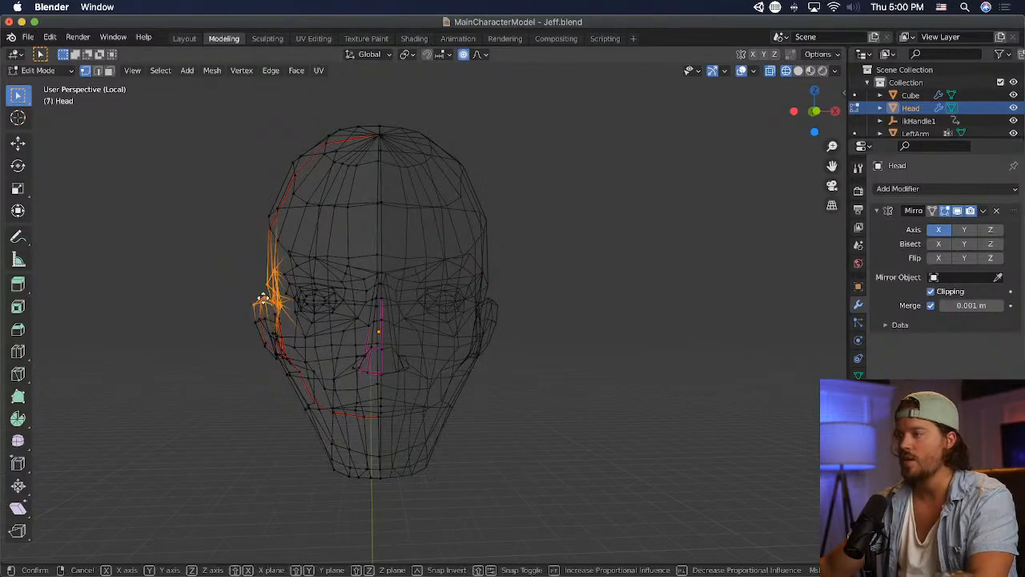
key("g")
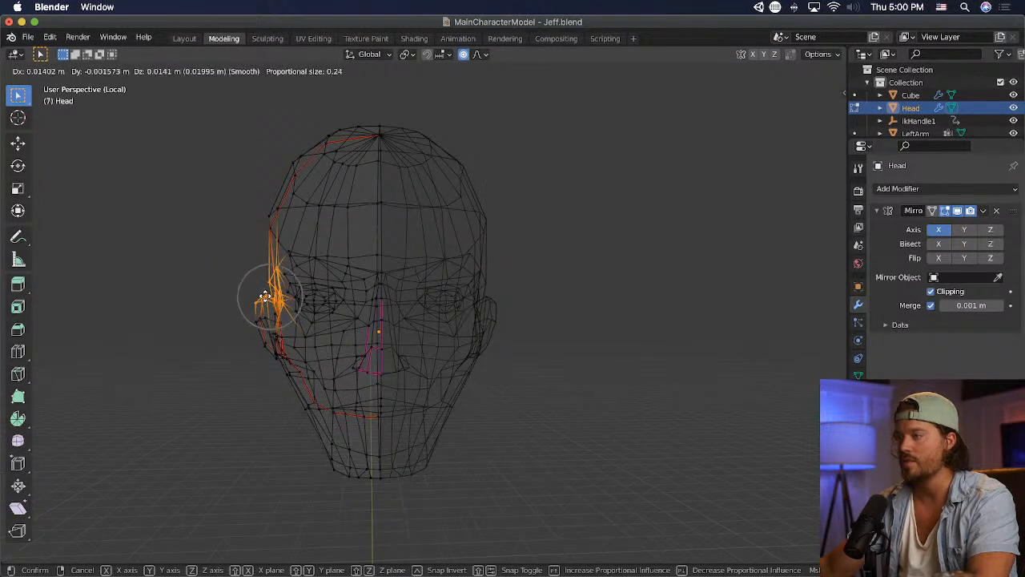
scroll(266, 298, "down", 8)
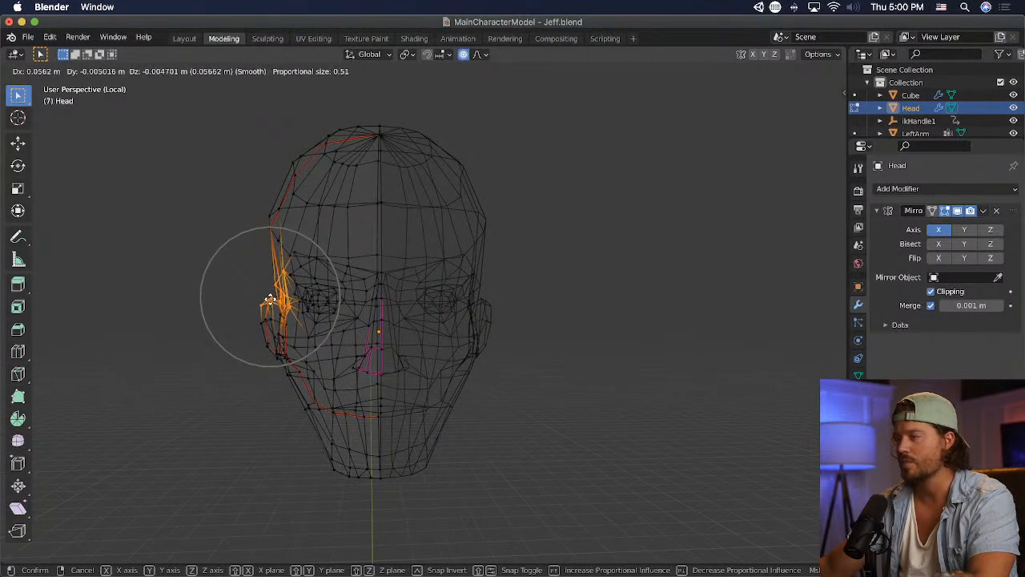
key("x")
left_click(269, 298)
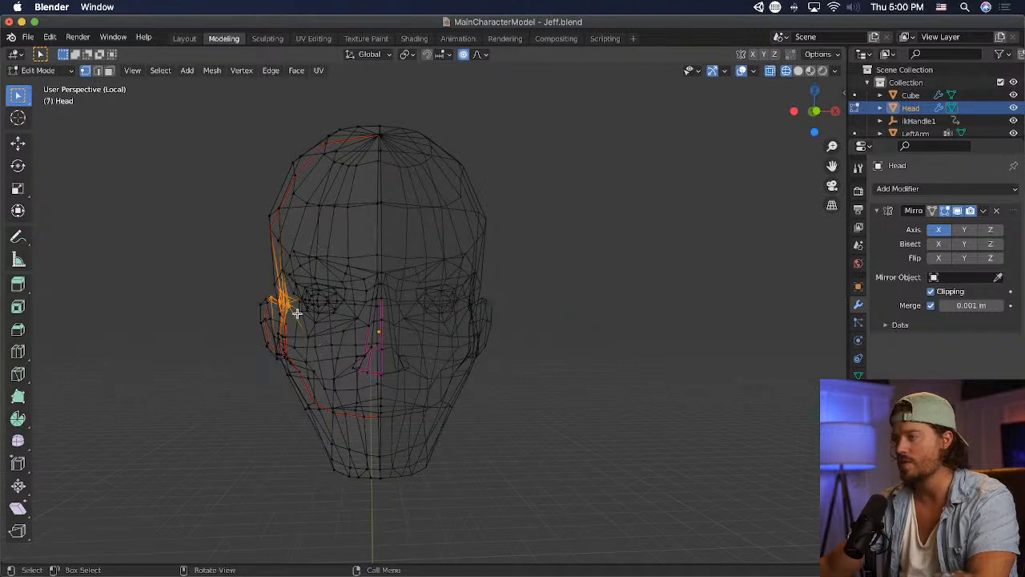
- Nudge the upper-ear vertices further inward with a smaller proportional size, and move the single vertex just above the ear inward
key("g")
scroll(297, 311, "up", 1)
scroll(297, 311, "up", 6)
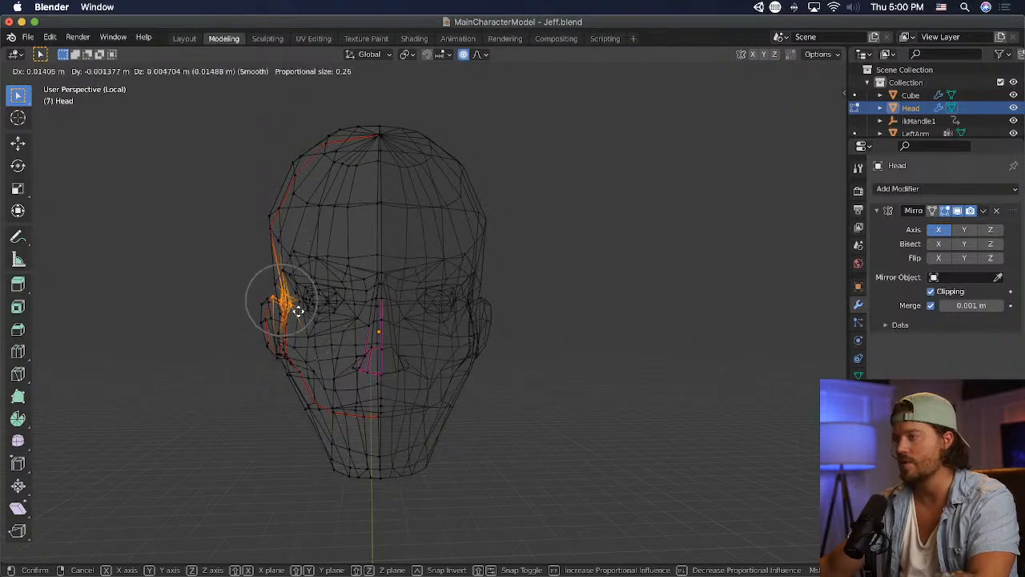
left_click(298, 311)
left_click(274, 282)
key("g")
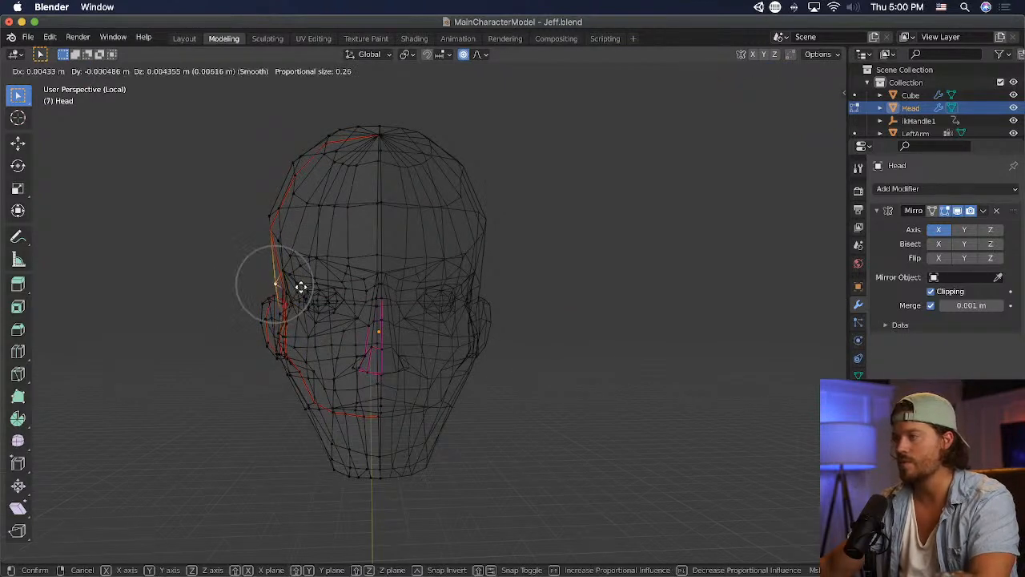
left_click(303, 287)
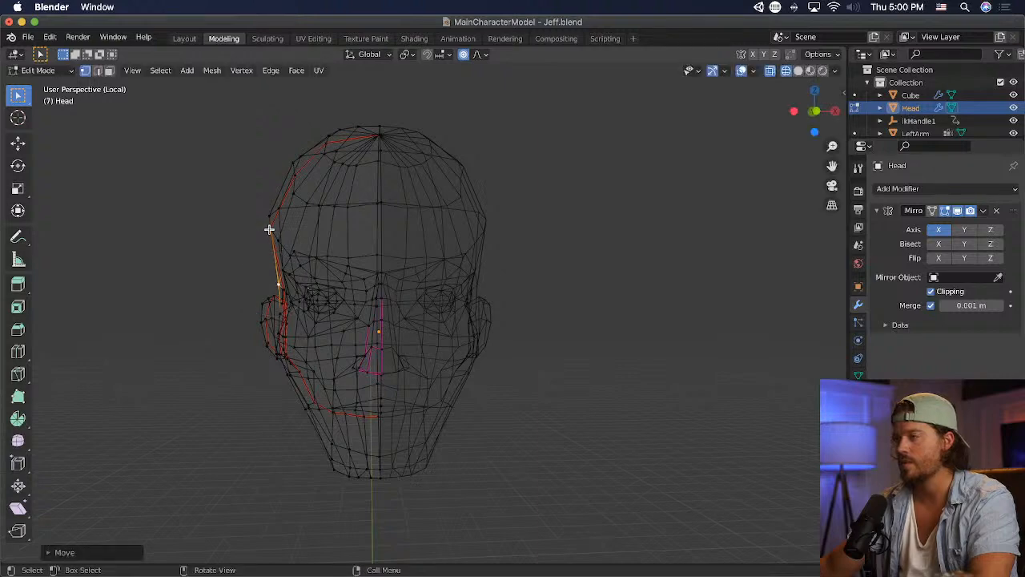
- Move the outermost vertex at the widest part of the skull slightly inward and down, and save the file
middle_click_drag(269, 229, 326, 238)
middle_click_drag(278, 202, 276, 238)
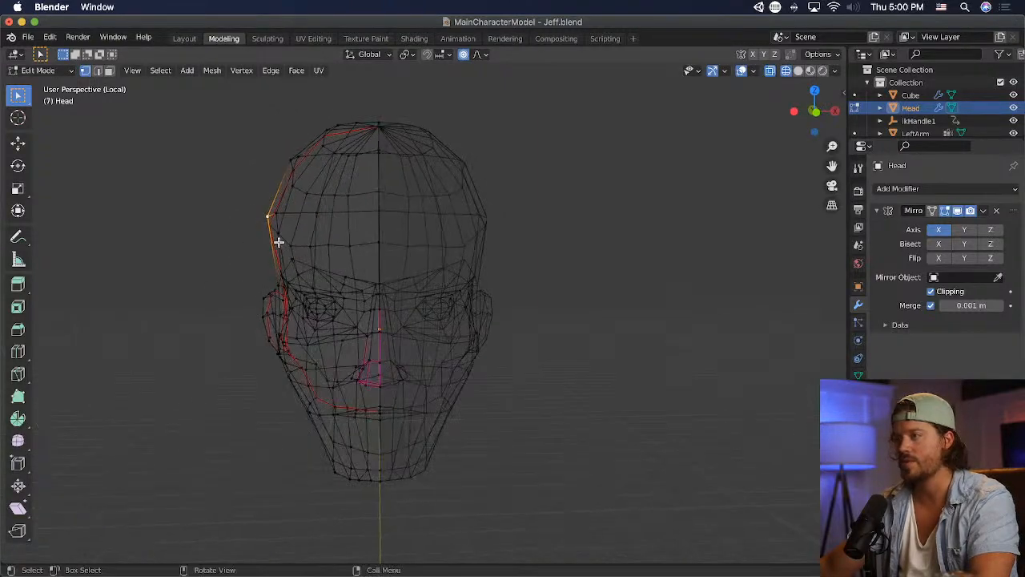
key("g")
left_click(280, 244)
key("super+s")
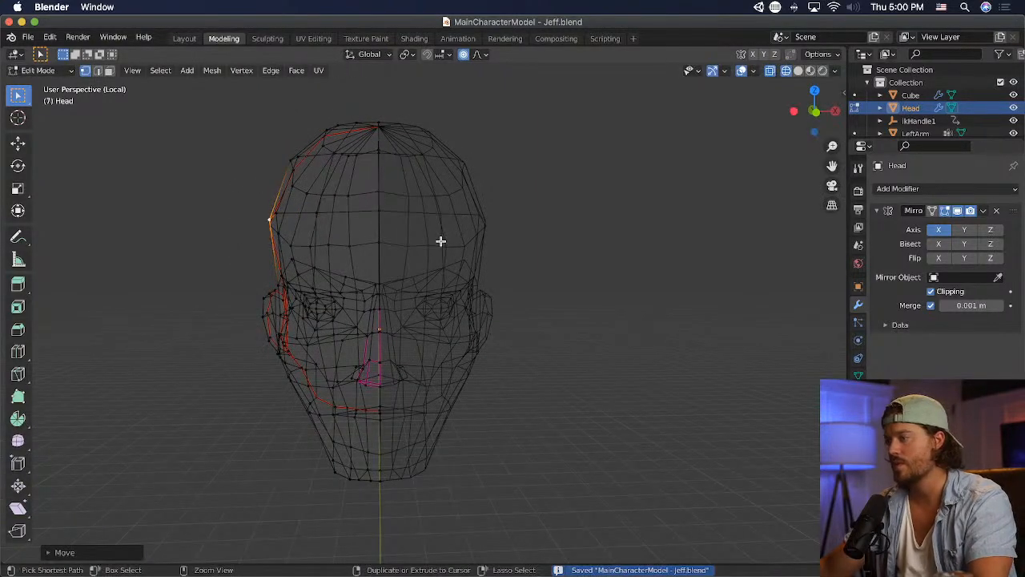
- Switch to Unity and compare the head's frontal outline near and far
key("super+Tab")
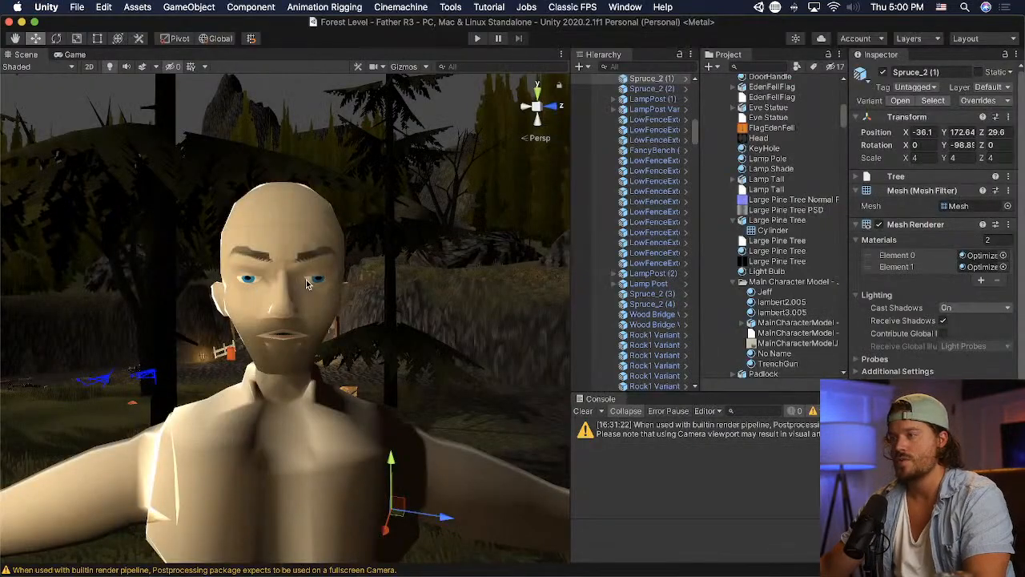
scroll(307, 282, "down", 4)
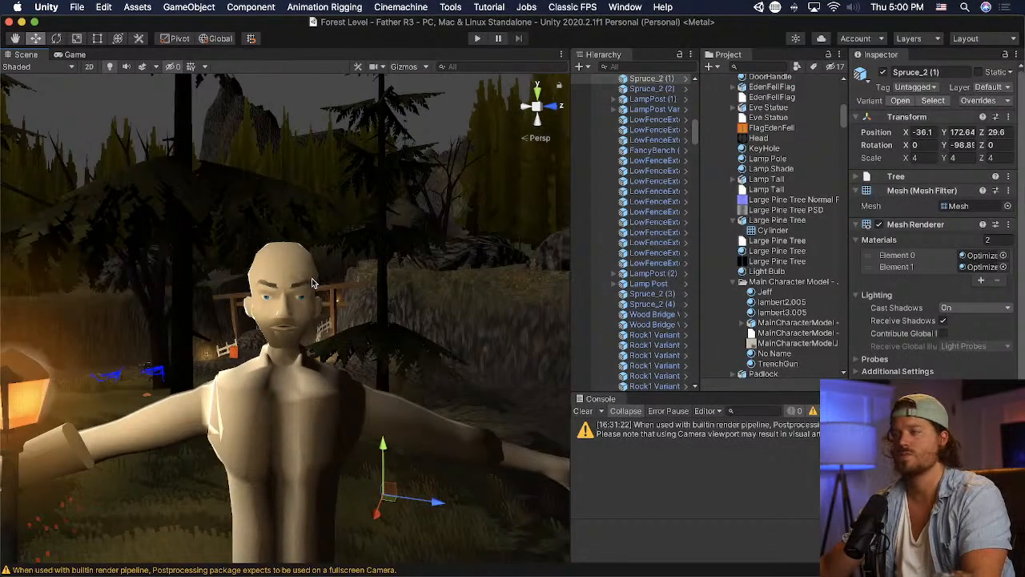
scroll(313, 282, "up", 5)
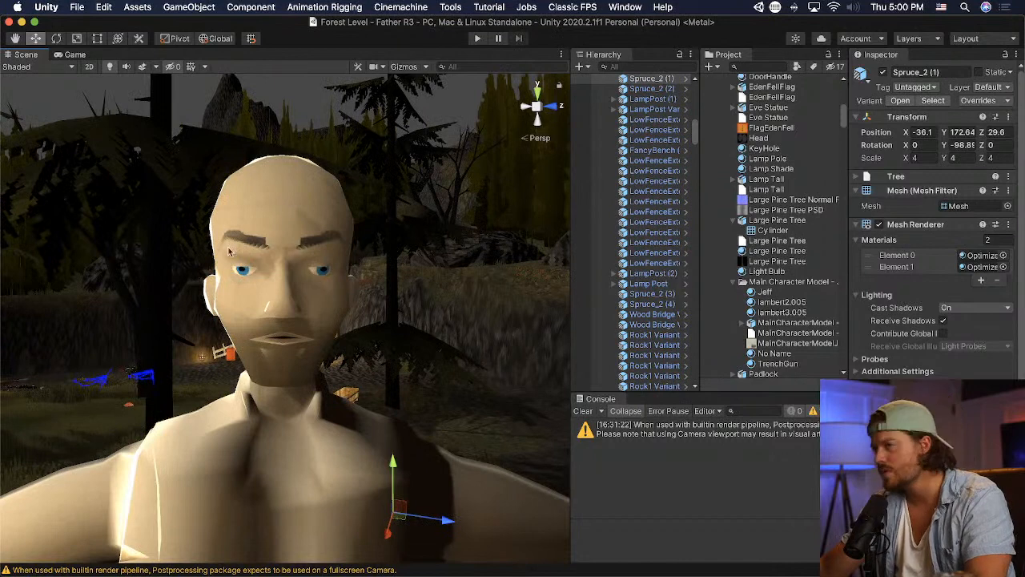
scroll(216, 243, "down", 1)
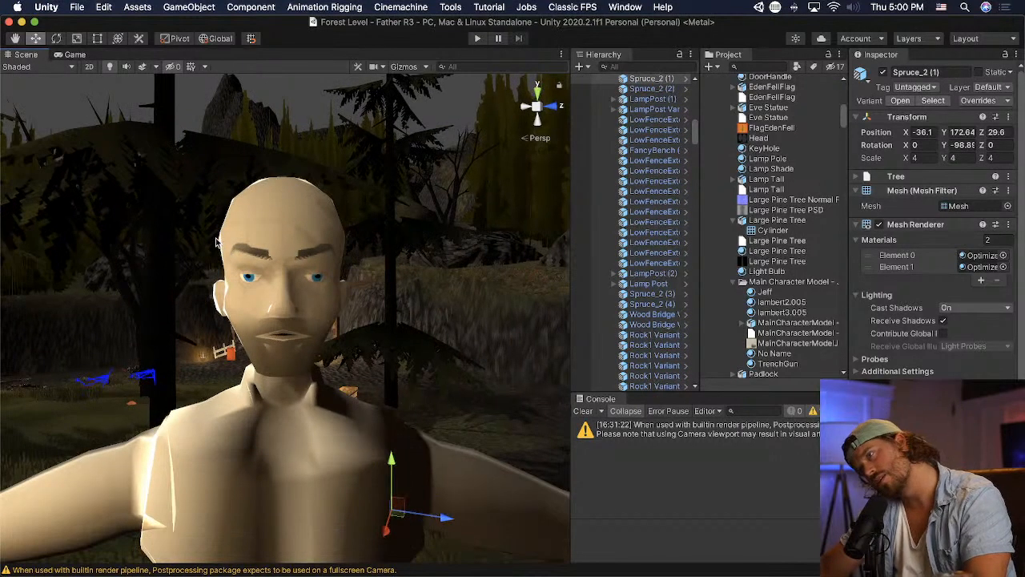
- Return to Blender, move all the upper skull vertices outward and slightly down, save, and check the head in Unity
key("super+Tab")
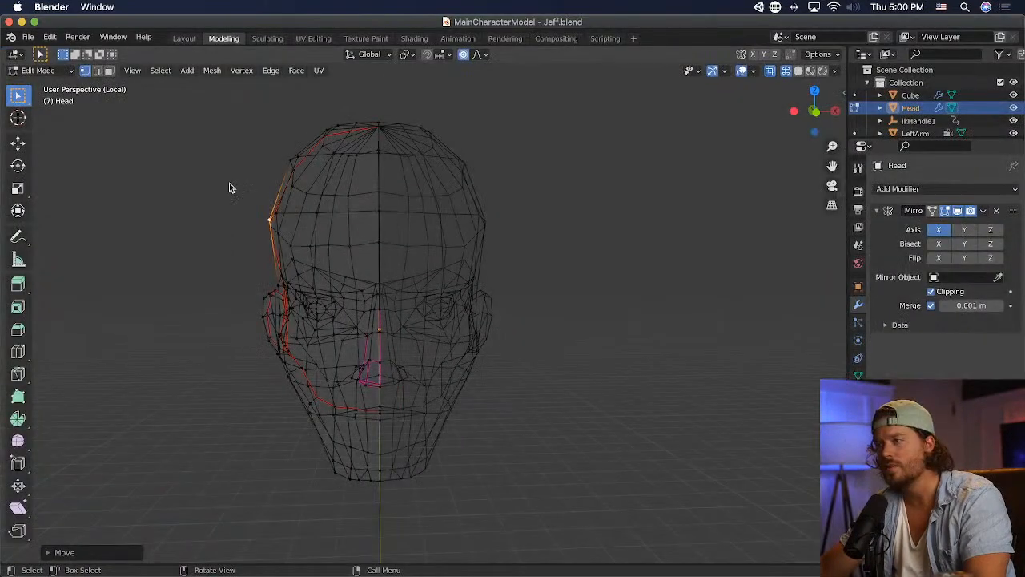
left_click_drag(229, 133, 383, 271)
key("g")
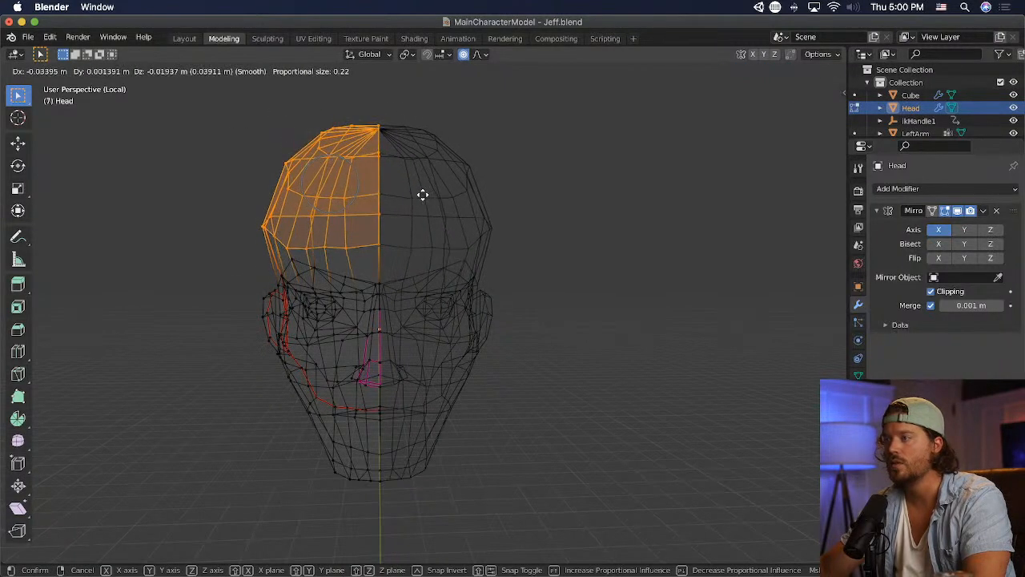
left_click(429, 197)
key("super+s")
key("super+Tab")
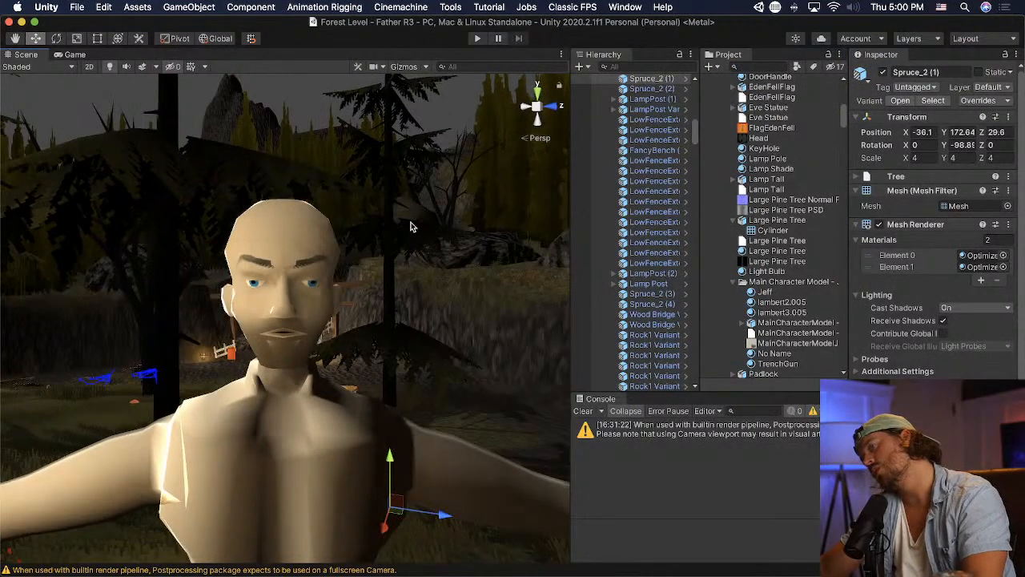
- Return to Blender, lower the upper skull vertices and shift them toward the centre, save, and check the head in Unity
key("super+Tab")
key("g")
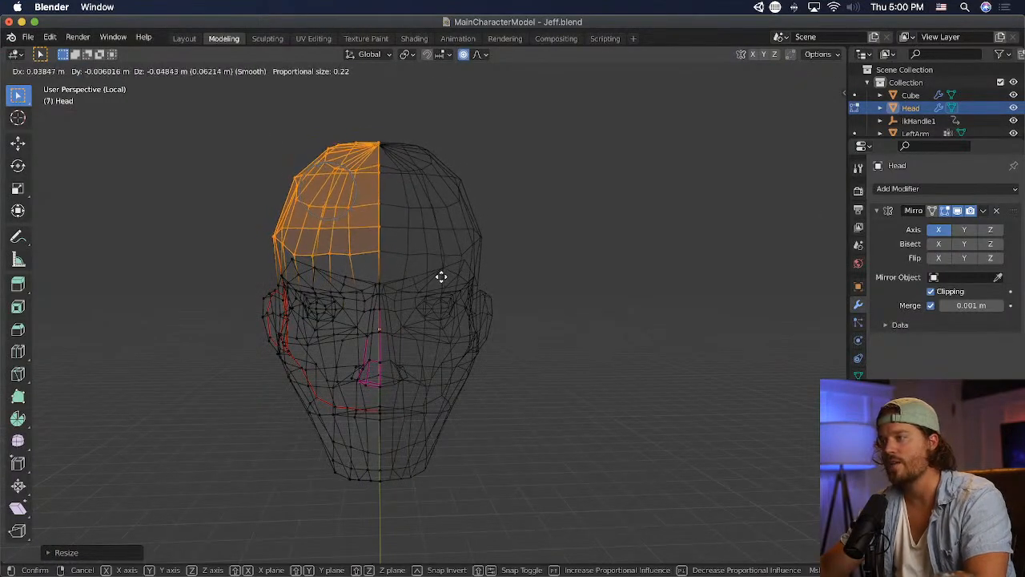
left_click(441, 274)
key("super+s")
key("super+Tab")
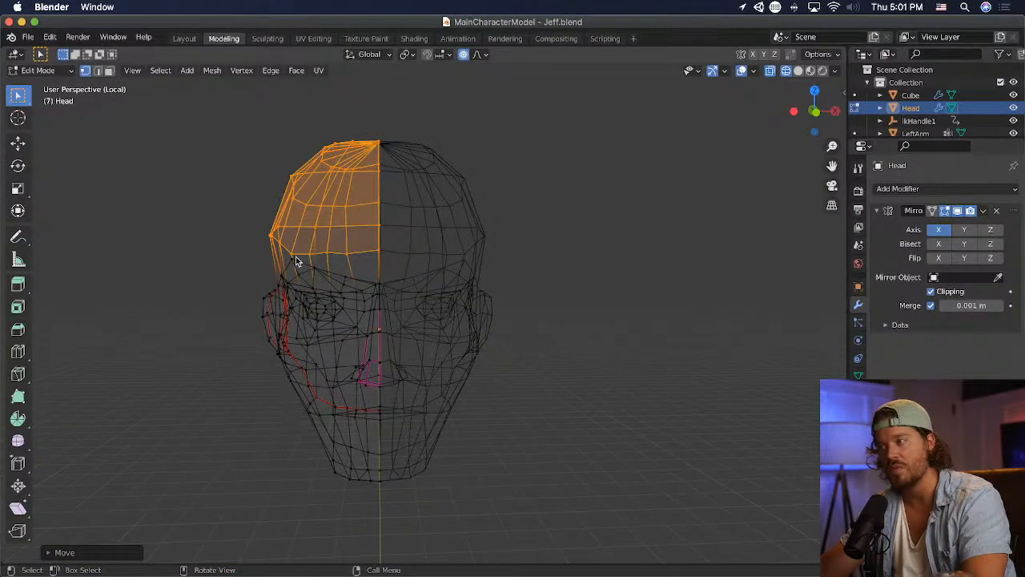
left_click(293, 260)
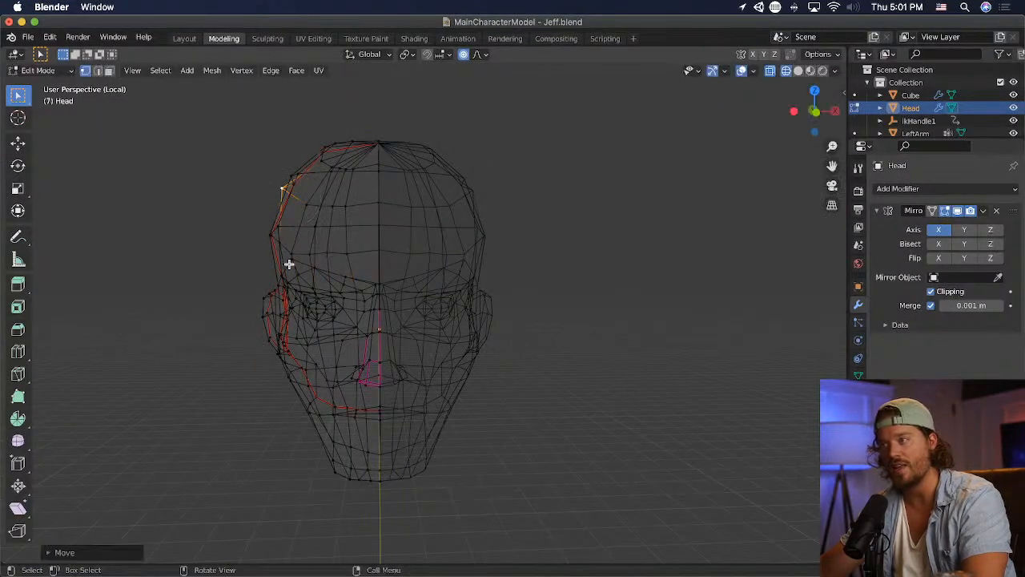
- Display the head in solid shading to inspect the face around the brow
left_click(798, 70)
scroll(448, 200, "up", 2)
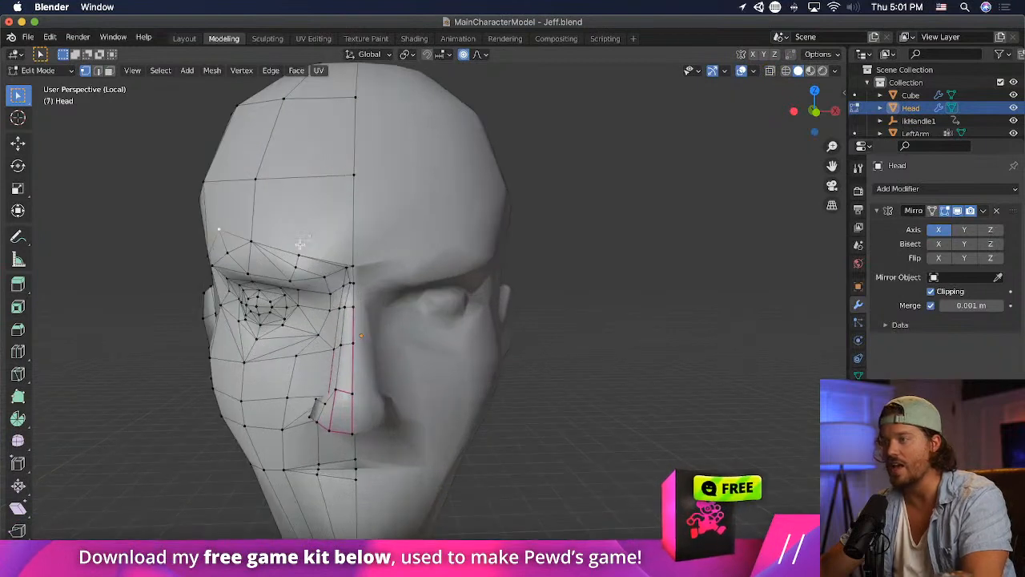
- Try to lower the outer and middle vertices along the brow's upper edge using proportional editing
key("g")
left_click(304, 256)
middle_click_drag(360, 303, 398, 276)
left_click(283, 216)
key("g")
left_click(300, 225)
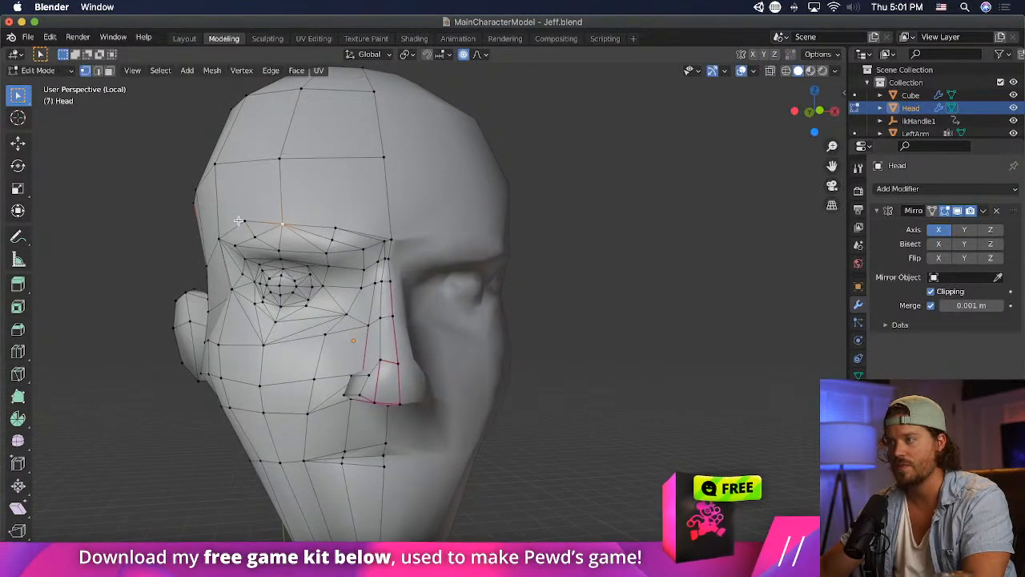
left_click(242, 222)
key("g")
left_click(243, 232)
- Try to nudge the inner vertex of the brow's upper edge up and outward, refine it slightly downward, and save the file
left_click(338, 229)
key("g")
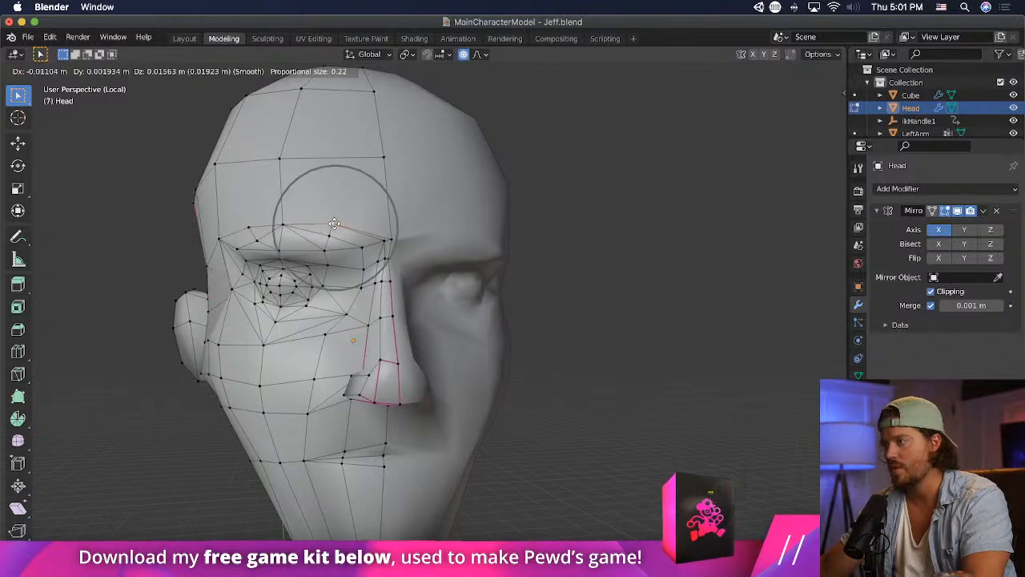
left_click(334, 225)
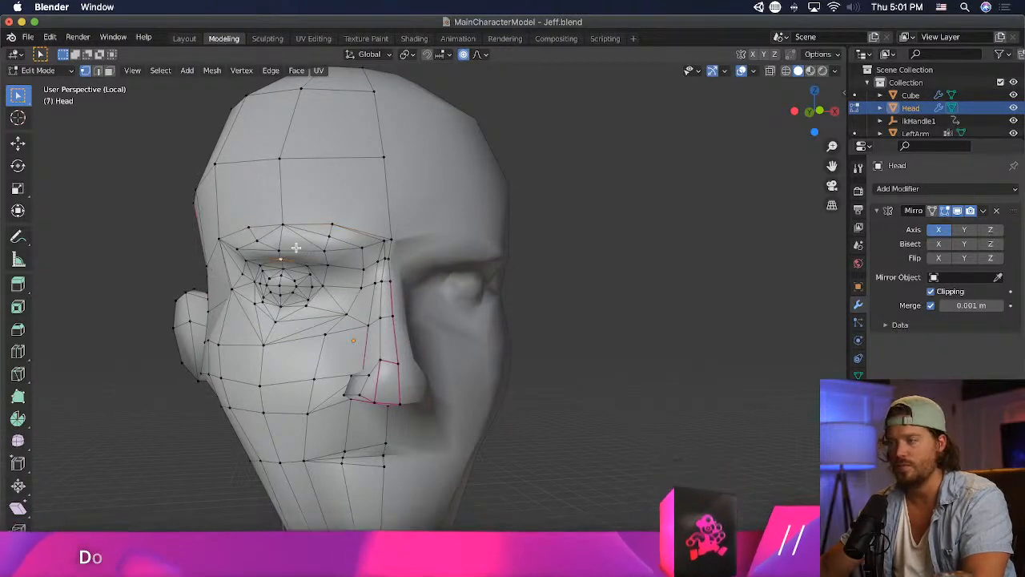
middle_click_drag(318, 252, 277, 255)
left_click(325, 259)
key("g")
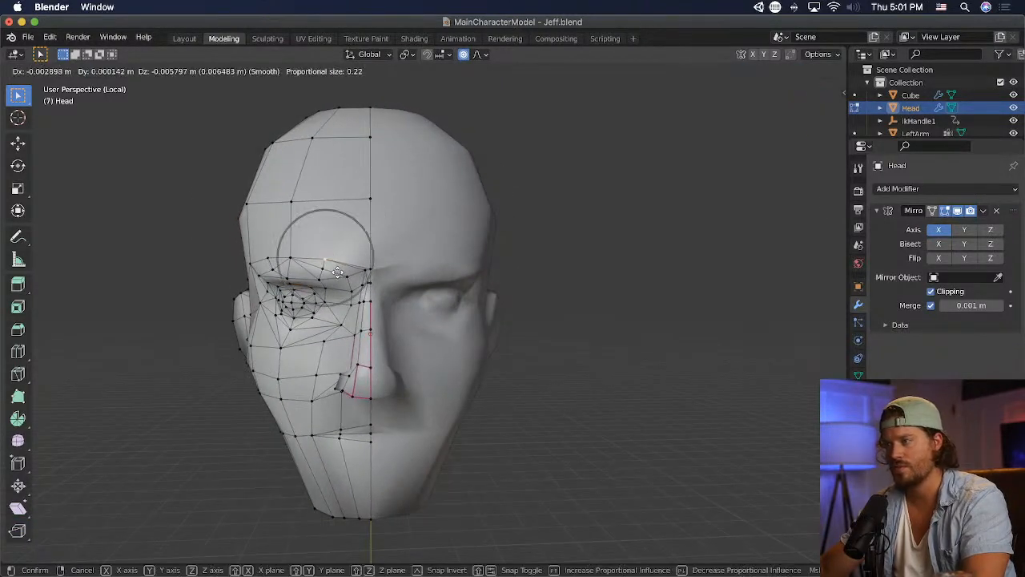
left_click(336, 273)
key("super+s")
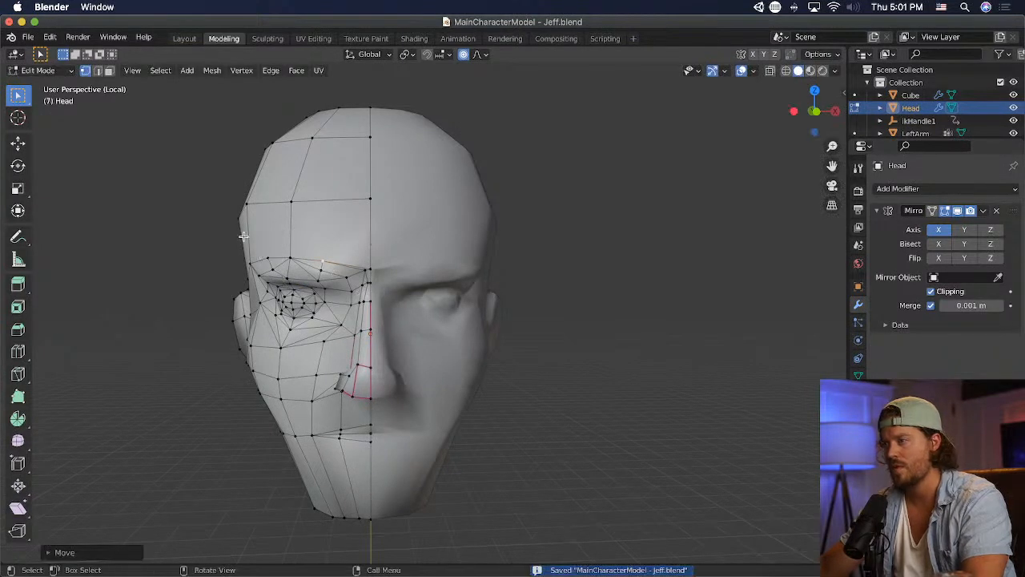
- Switch to Unity and compare the character's brow and face from near and far
key("super+Tab")
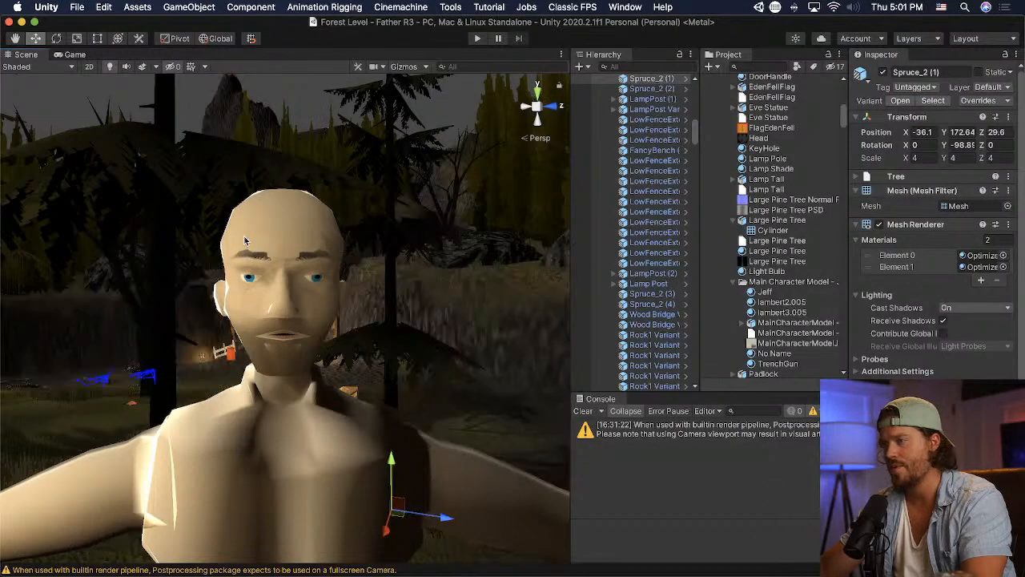
scroll(369, 253, "down", 2)
scroll(368, 253, "down", 5)
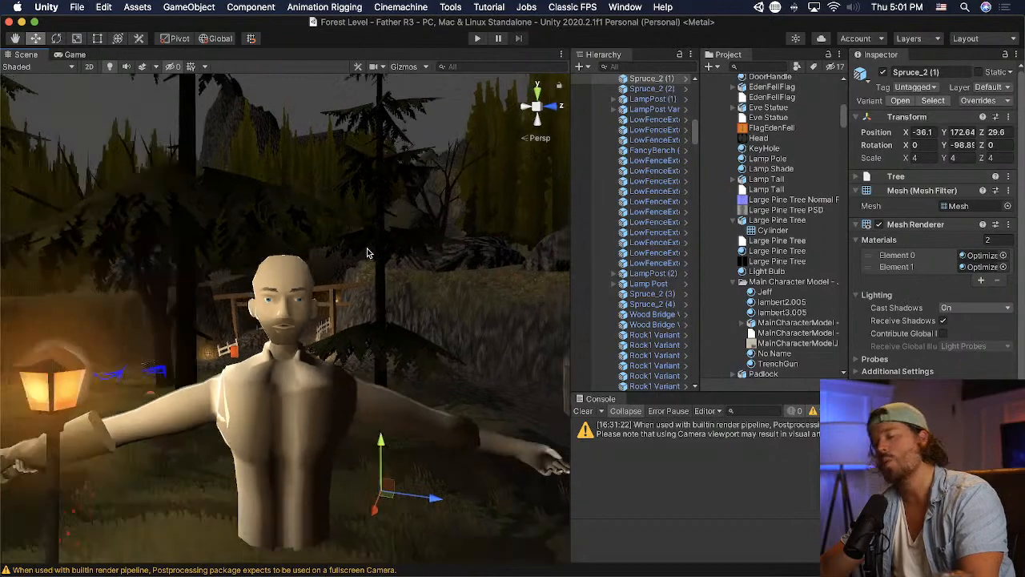
scroll(363, 253, "up", 10)
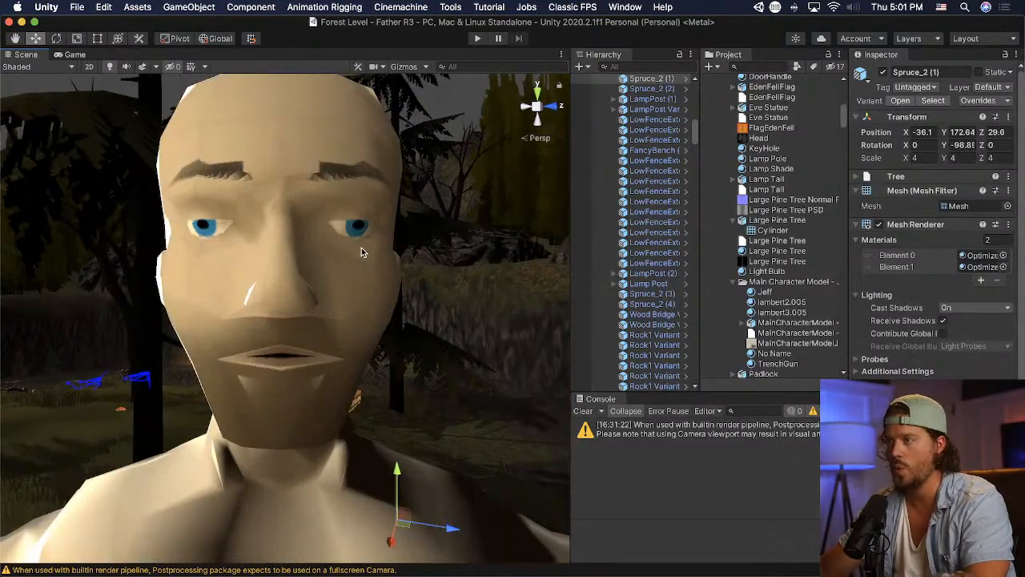
middle_click_drag(361, 248, 363, 245)
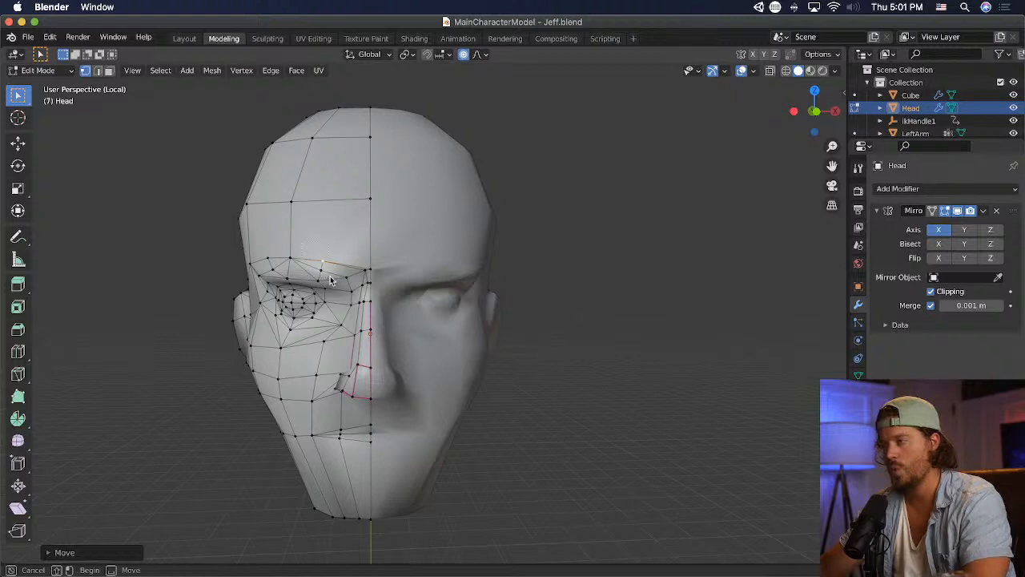
left_click_drag(330, 276, 331, 278, "shift")
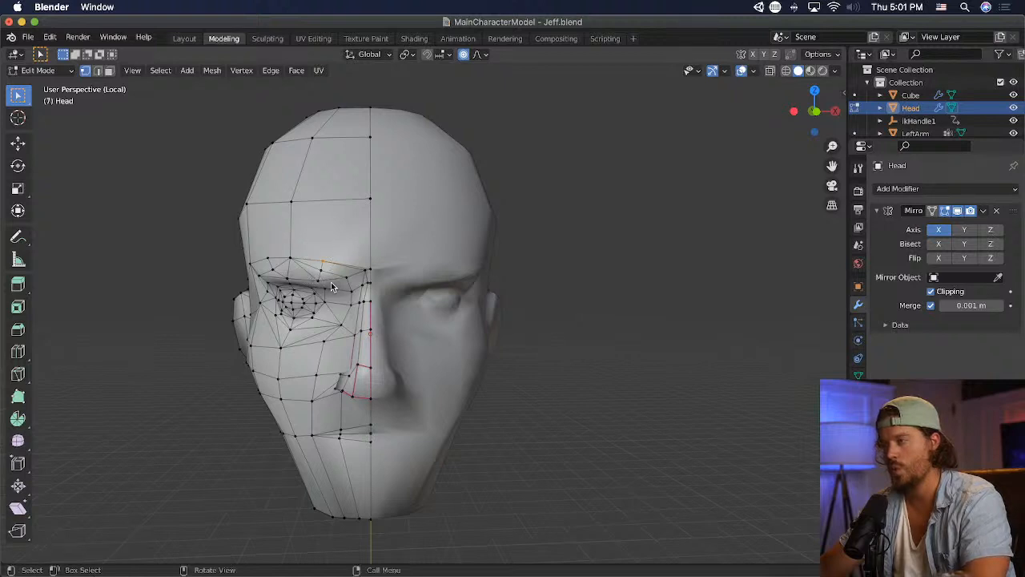
- In Blender, try to merge the two inner brow vertices and lower the brow vertex beside the nose bridge
left_click(329, 277, "shift")
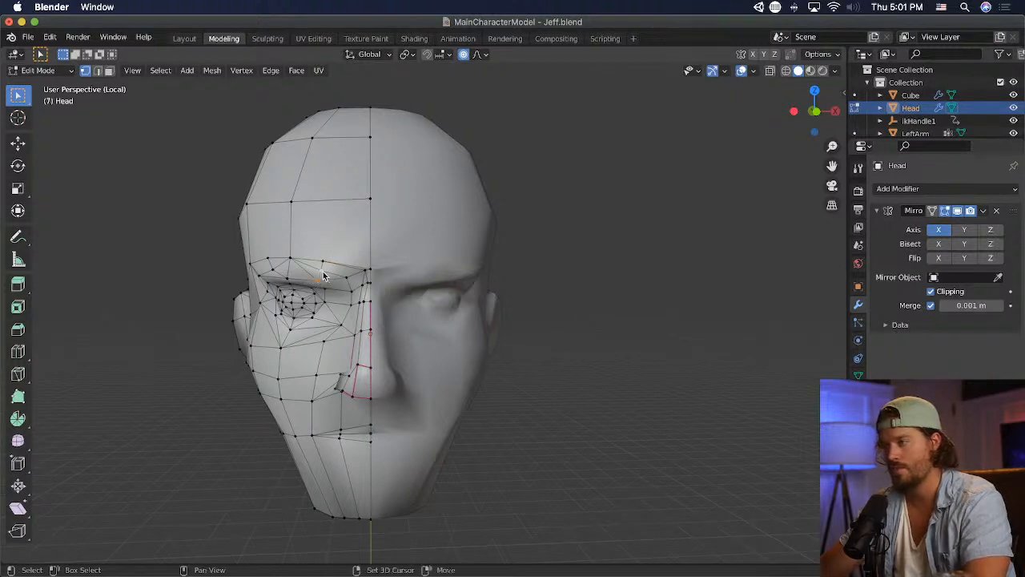
key("m")
left_click(328, 271)
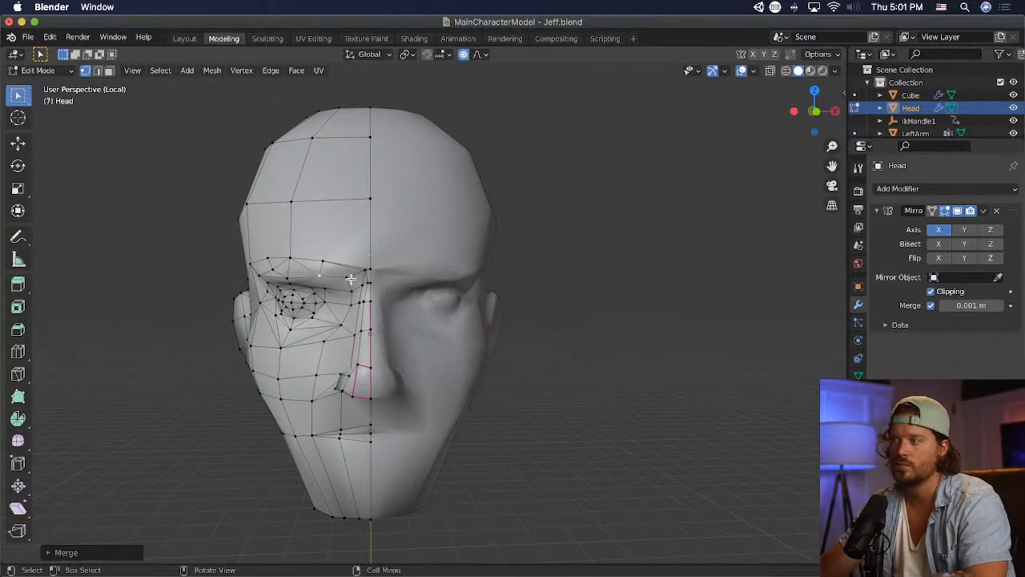
key("g")
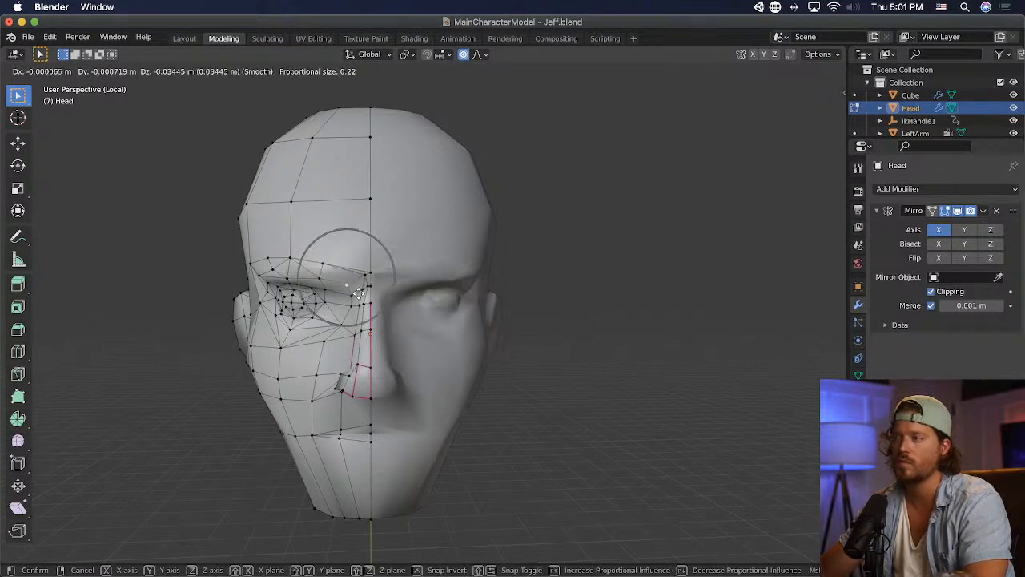
left_click(356, 295)
- Try to raise the vertex directly above the eye and the outer upper-brow vertex, and save the file
left_click(394, 242)
scroll(525, 246, "down", 1)
scroll(521, 246, "up", 1)
middle_click_drag(478, 246, 489, 239)
left_click(309, 258)
key("g")
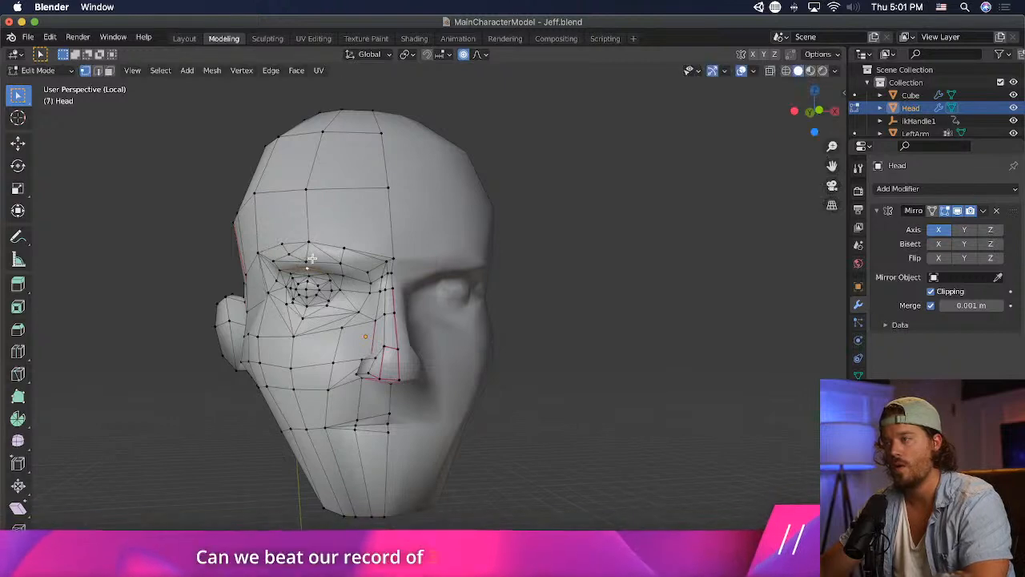
left_click(310, 258)
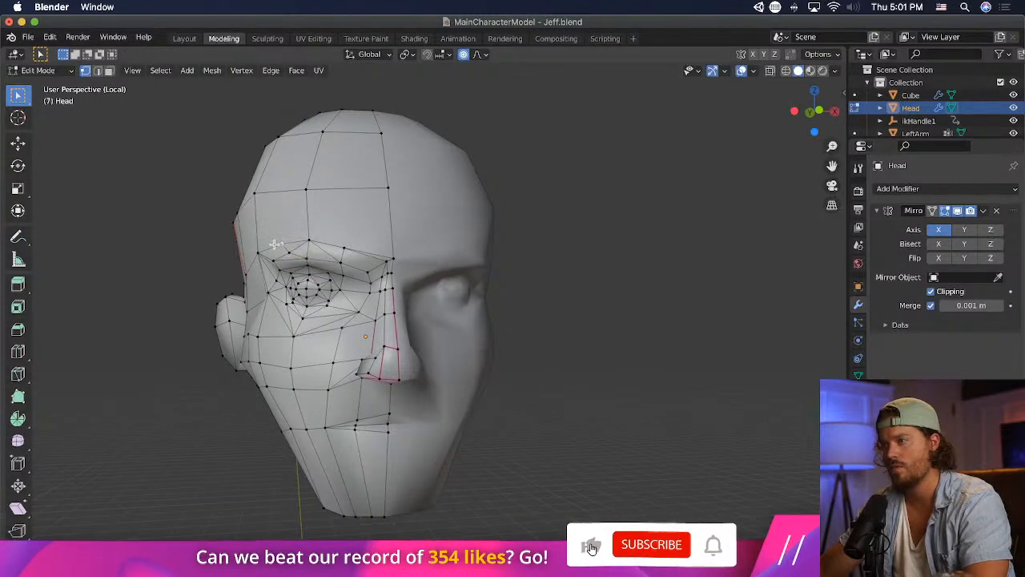
left_click(280, 243)
key("g")
left_click(284, 237)
middle_click_drag(433, 259, 407, 269)
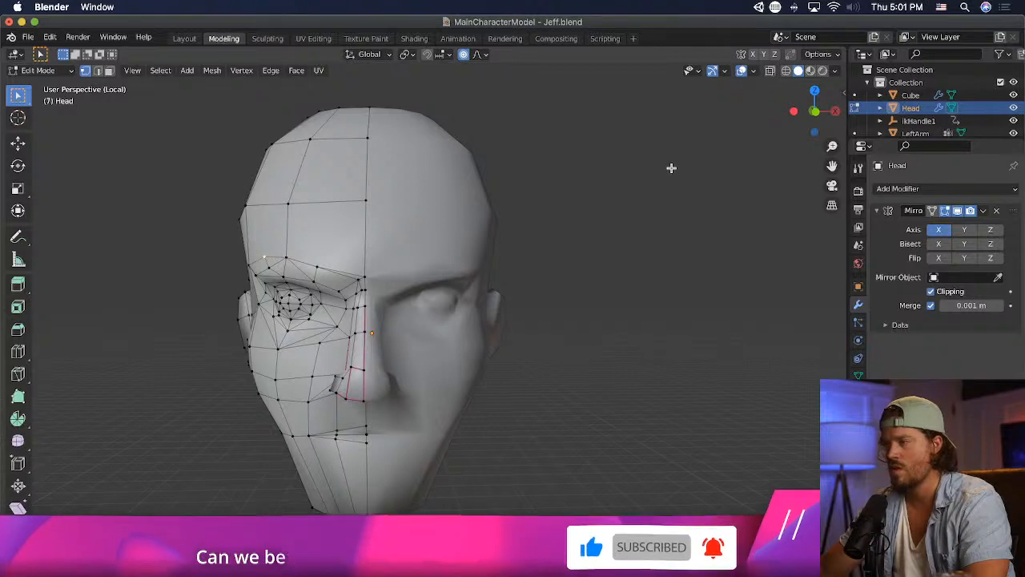
key("super+s")
- Switch to Unity and examine the character's brow expression at several distances
key("super+Tab")
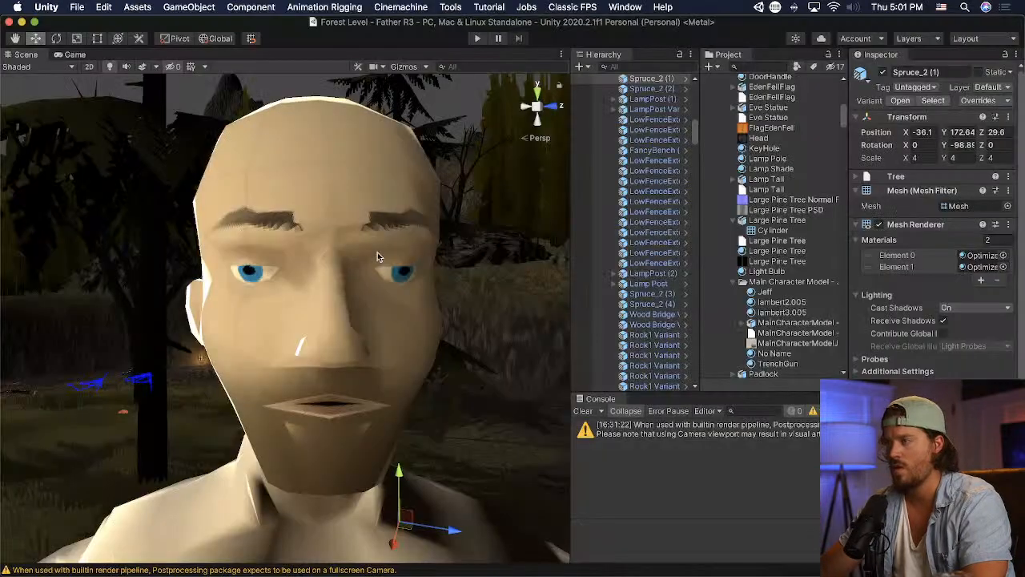
scroll(378, 254, "down", 4)
middle_click_drag(367, 254, 361, 253)
scroll(361, 253, "down", 6)
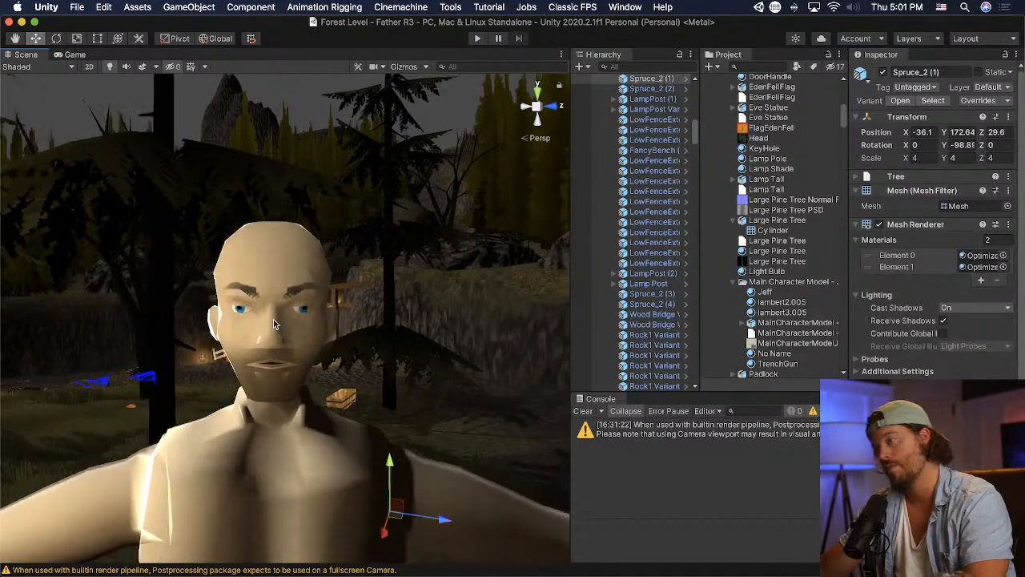
scroll(356, 360, "up", 8)
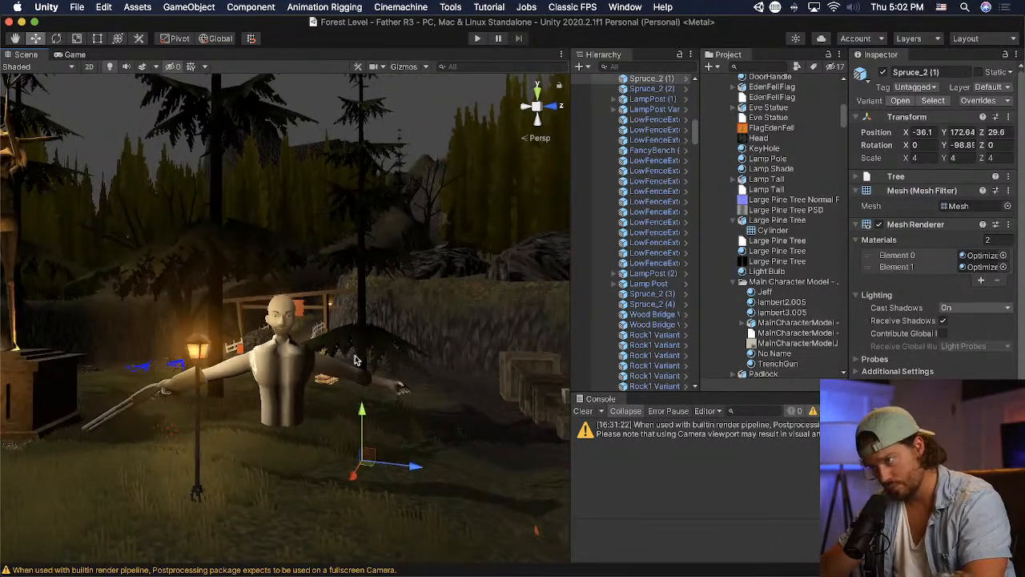
scroll(354, 358, "down", 3)
scroll(352, 357, "up", 2)
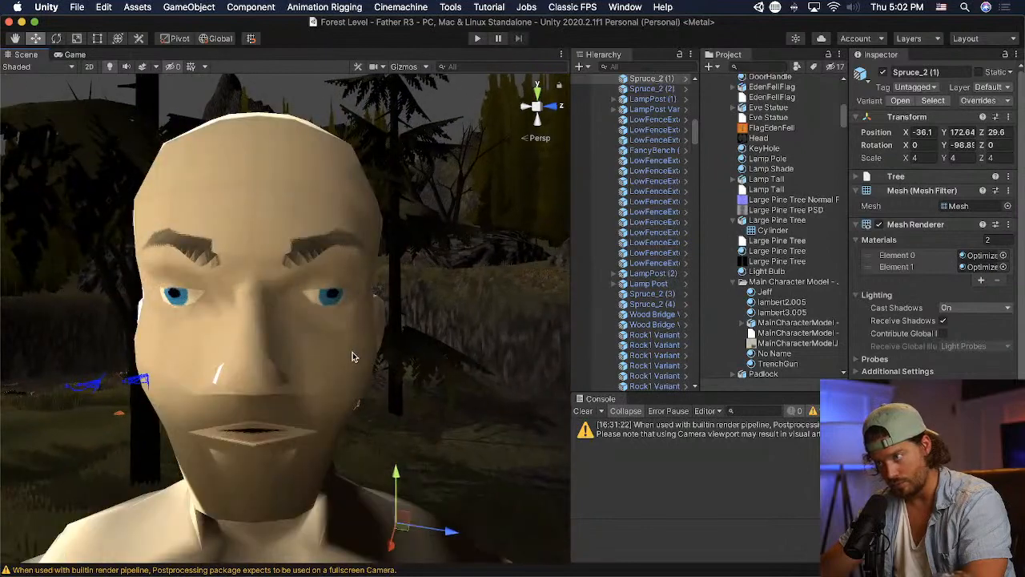
scroll(352, 357, "down", 4)
scroll(353, 357, "up", 5)
scroll(352, 356, "down", 2)
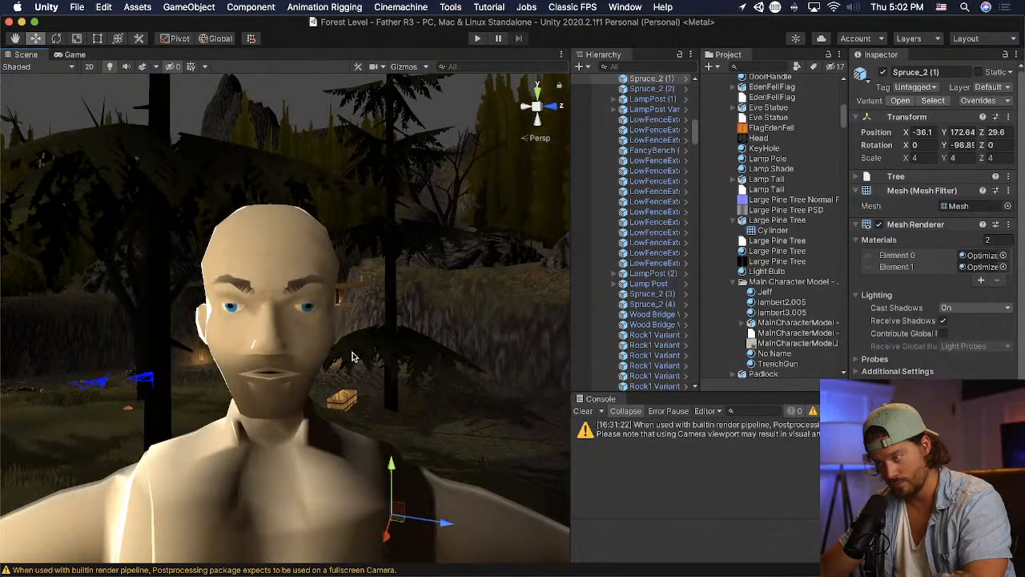
scroll(353, 356, "down", 2)
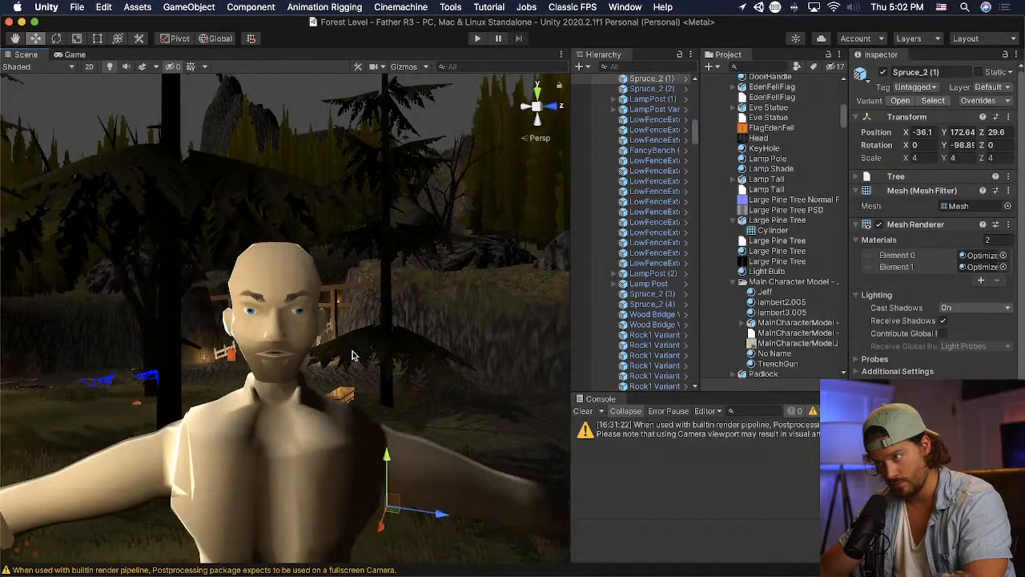
- Return to Blender, undo the recent brow moves and the vertex merge, save, and check the head in Unity
key("super+Tab")
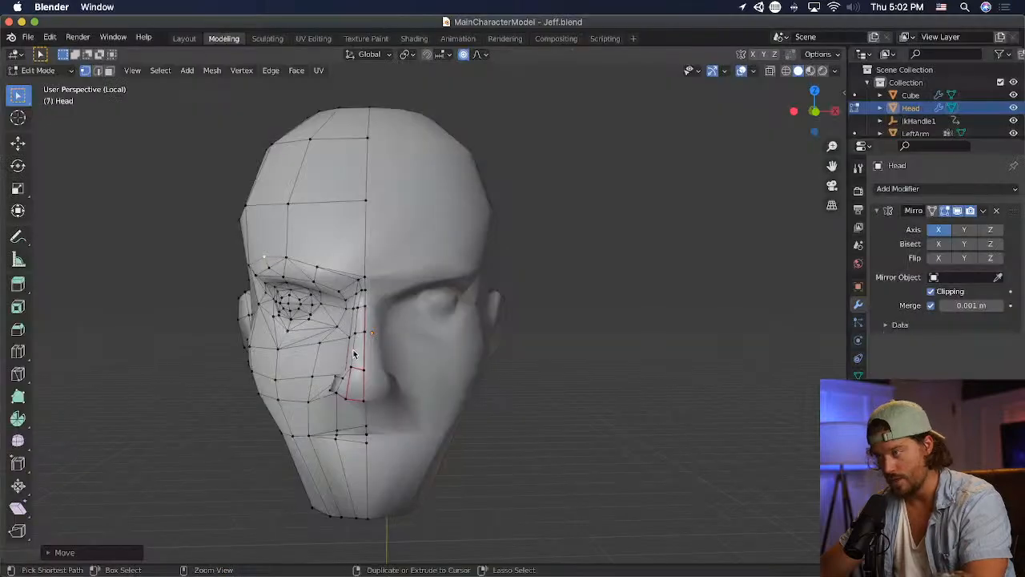
key("ctrl+z")
key("ctrl+z")
key("ctrl+z")
key("ctrl+z")
key("ctrl+z")
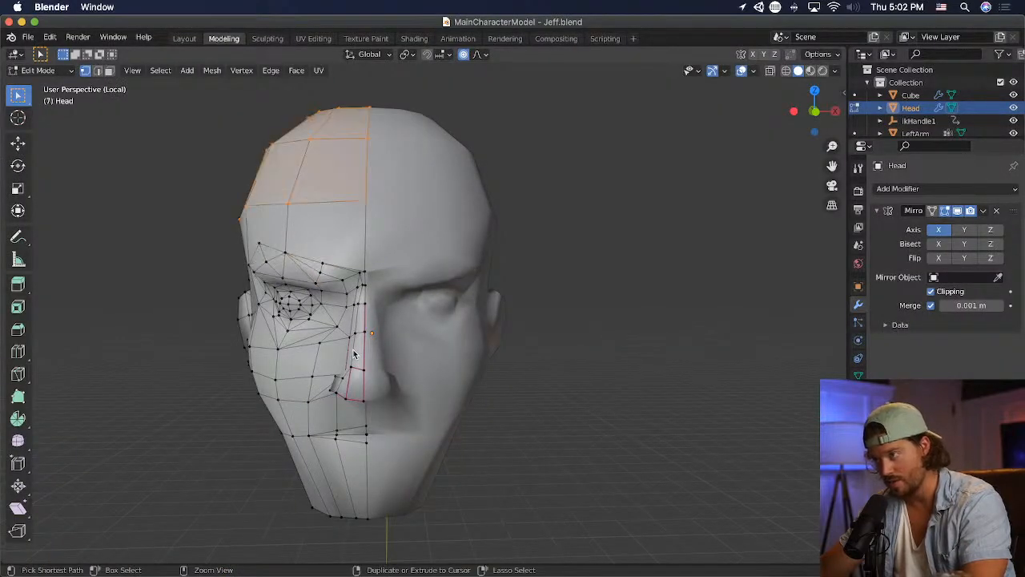
key("super+s")
key("super+Tab")
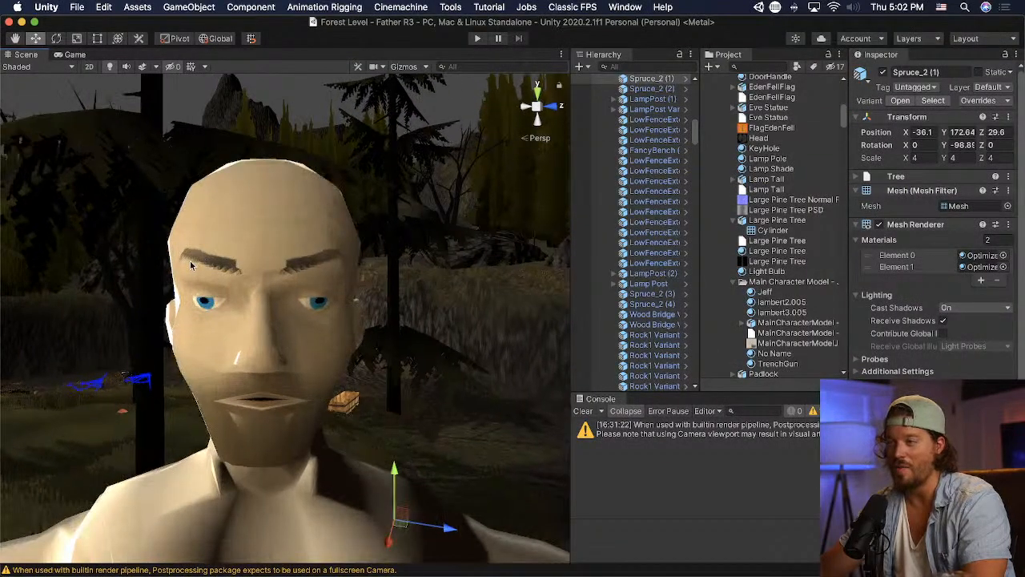
key("super+Tab")
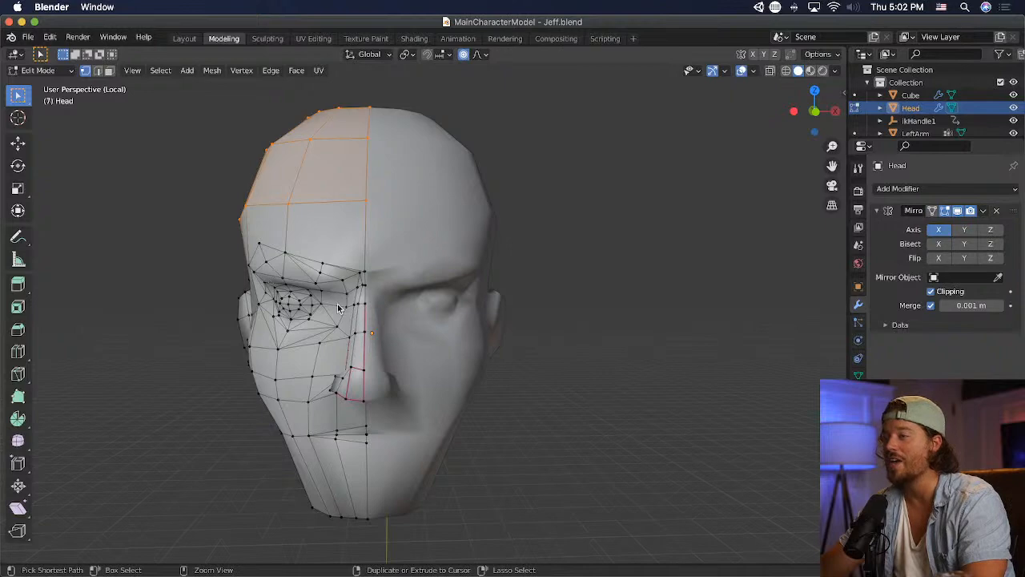
- Switch to Photoshop, look at the eyebrow on the face texture, and return to Blender
key("super+Tab")
key("Tab")
key("Tab")
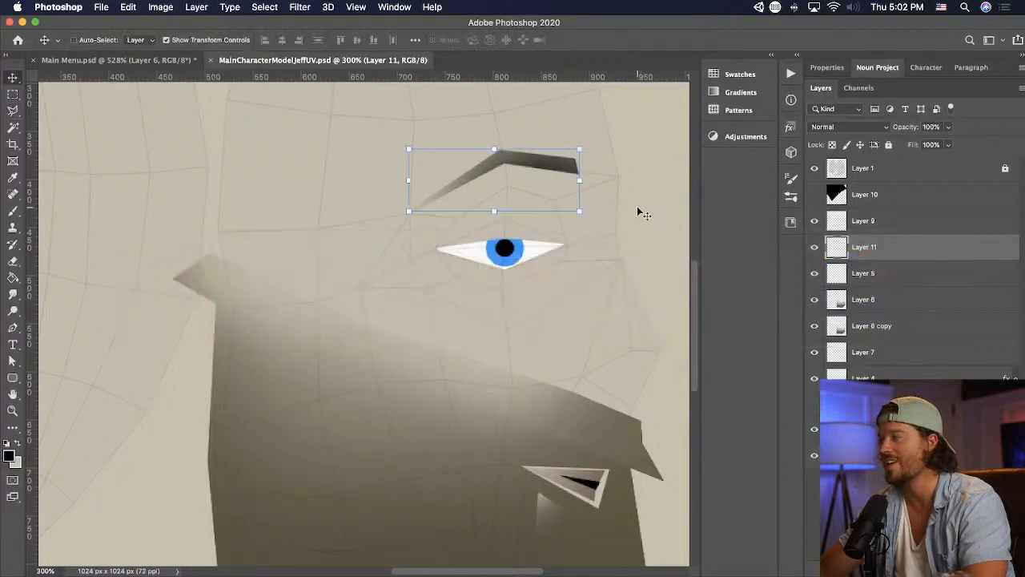
key("super+Tab")
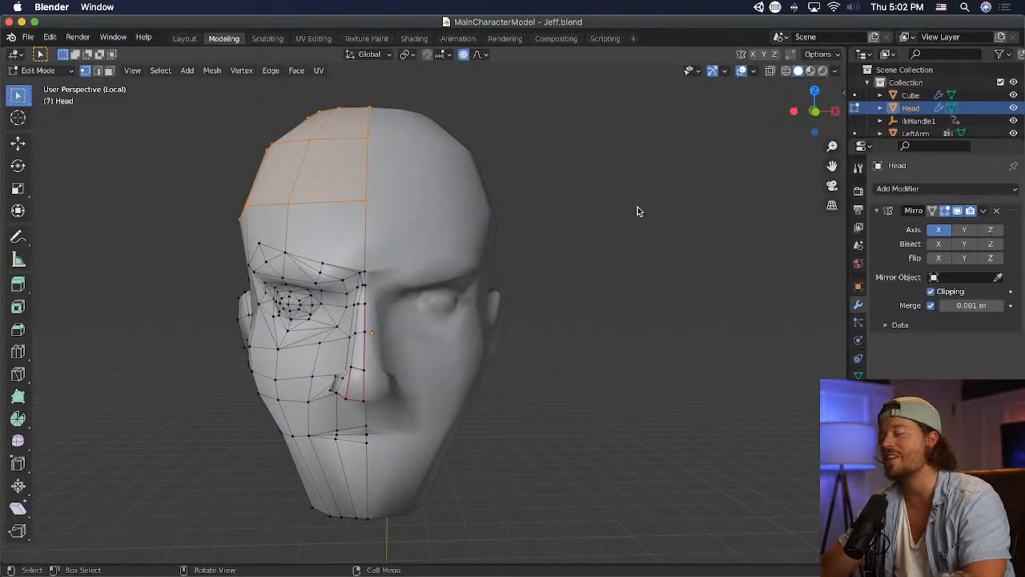
- Lower the outer upper-brow vertex slightly toward the centre, and move the brow vertex beside the nose bridge down and outward
left_click(261, 247)
key("g")
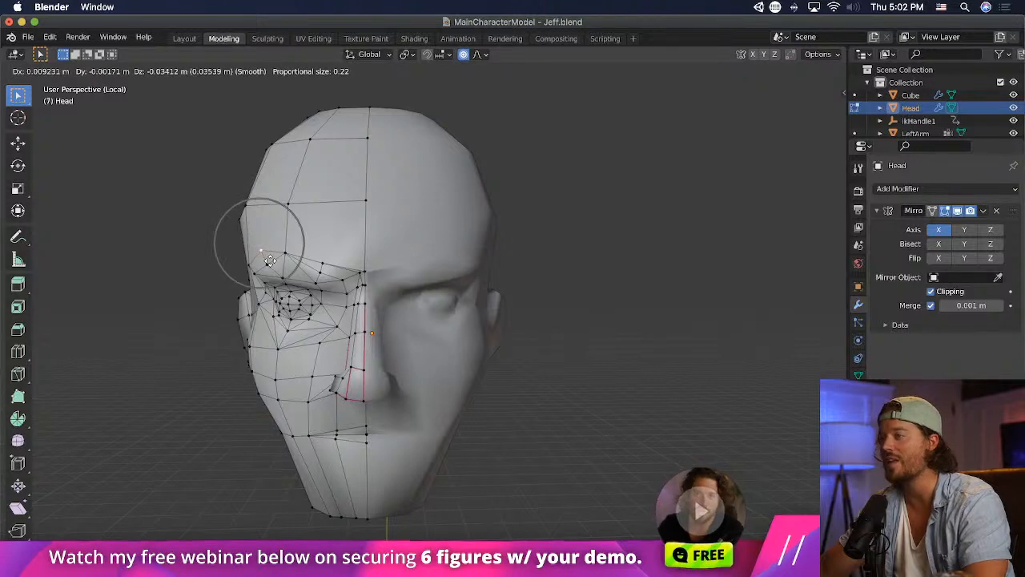
left_click(270, 260)
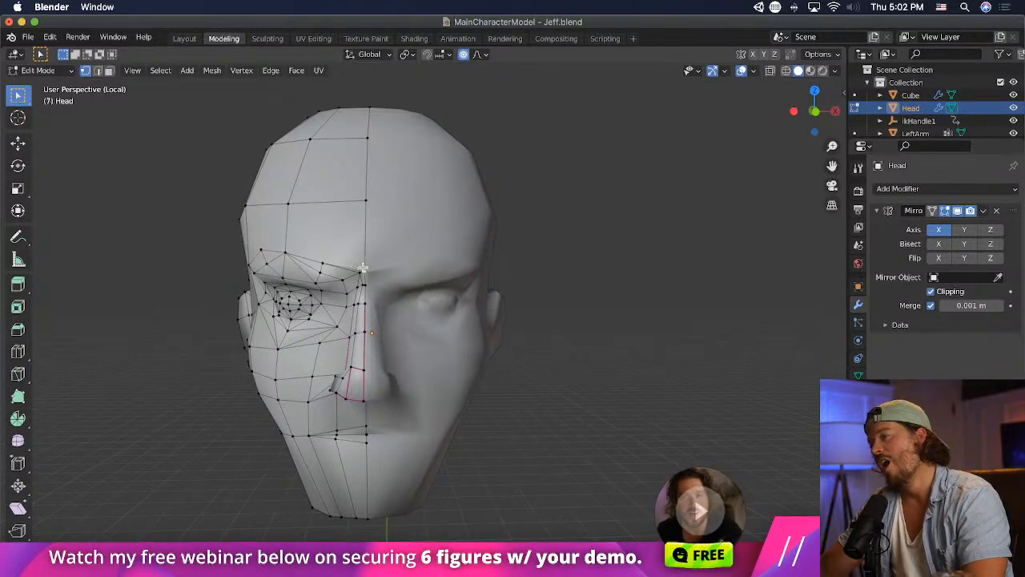
key("g")
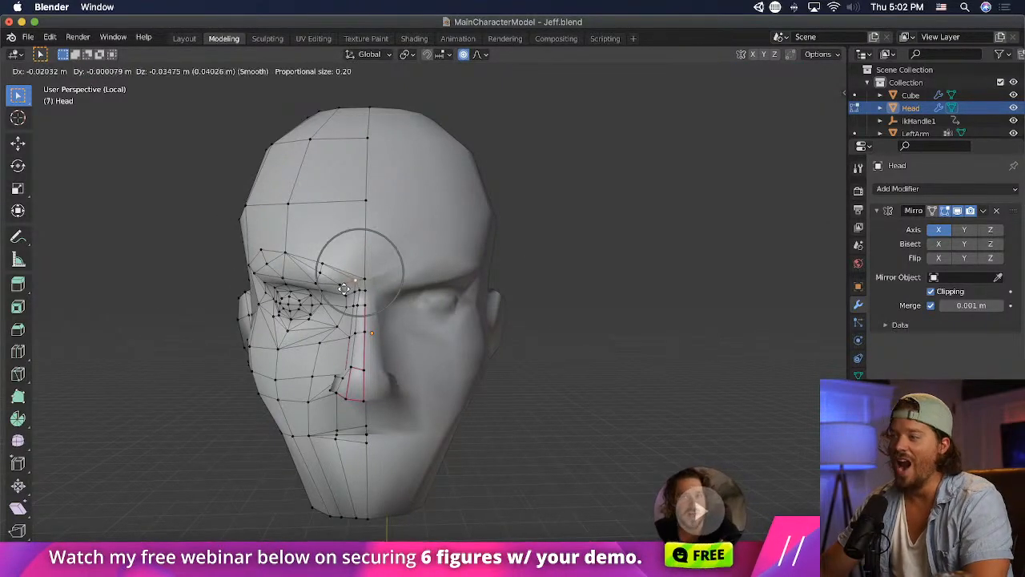
left_click(339, 290)
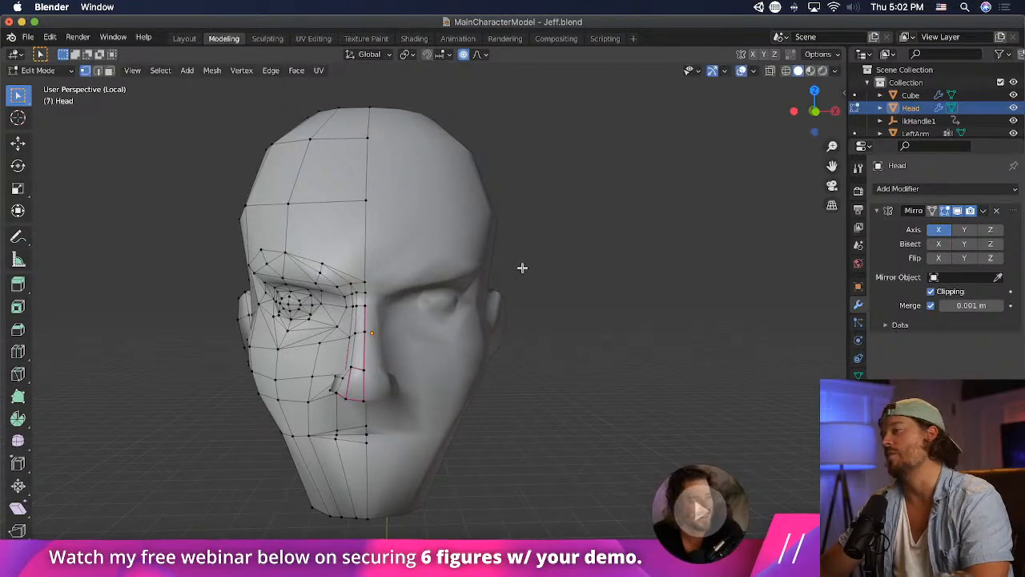
- Examine the head's surface from the front and side in Object Mode, and re-enter Edit Mode on the head
scroll(481, 269, "up", 3)
scroll(447, 270, "up", 2)
middle_click_drag(447, 270, 474, 266)
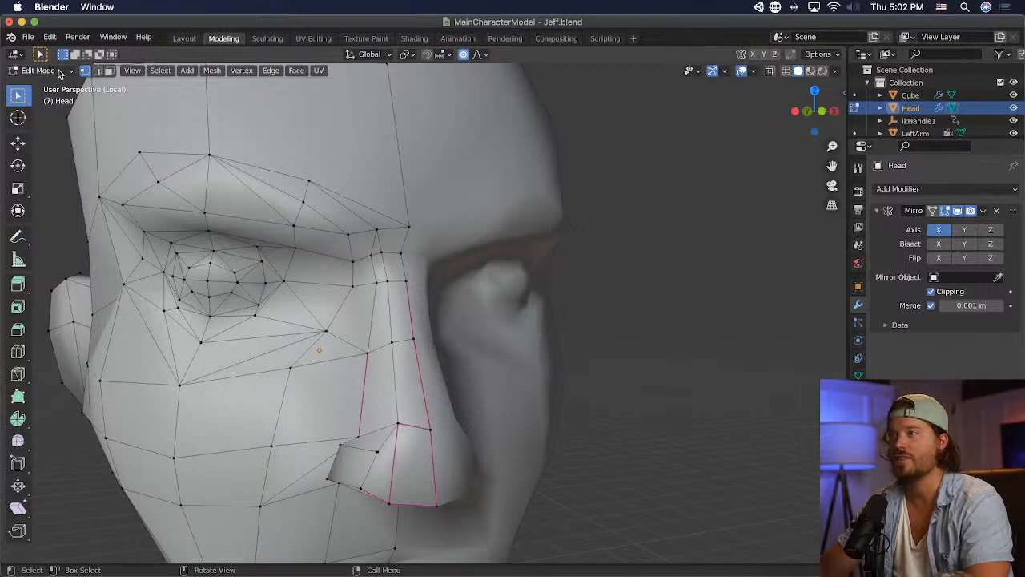
left_click(58, 73)
left_click(46, 81)
middle_click_drag(625, 245, 538, 238)
scroll(506, 248, "down", 5)
middle_click_drag(423, 268, 577, 267)
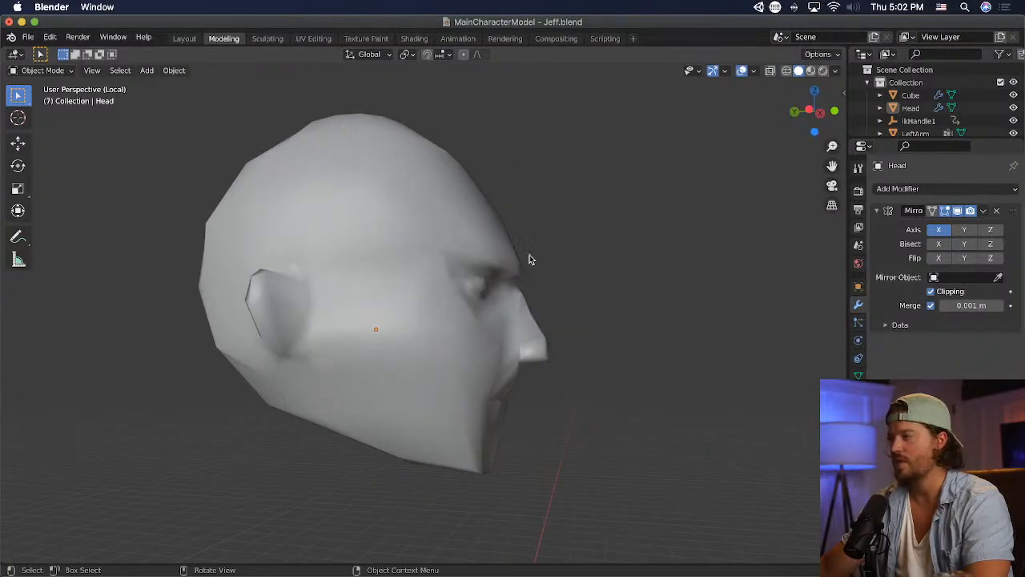
left_click(404, 248)
left_click(42, 72)
left_click(40, 100)
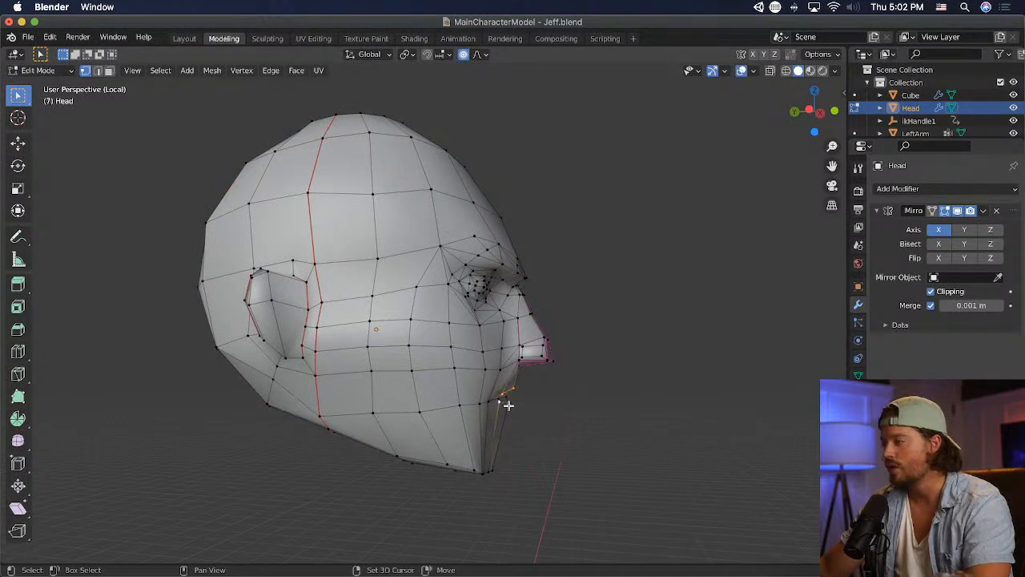
- Push the selected lip vertices forward from the face, redoing the move once
key("g")
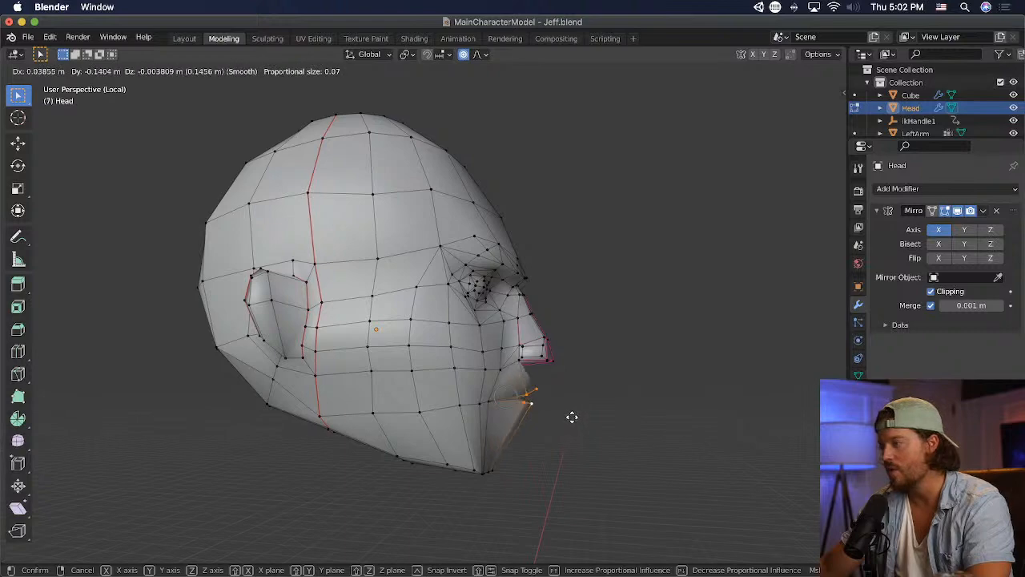
left_click(627, 417)
mouse_move(628, 416)
middle_mouse_down()
mouse_move(501, 403)
mouse_move(642, 420)
middle_mouse_up()
key("ctrl+z")
key("g")
left_click(650, 414)
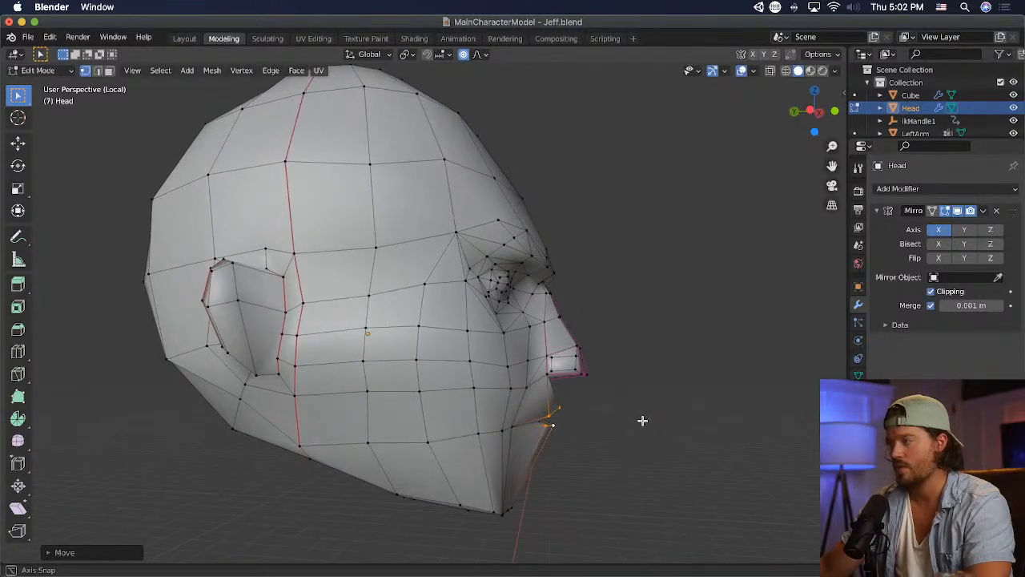
- Move the upper-lip vertex back toward the face and slightly down in two small moves
left_click(552, 417)
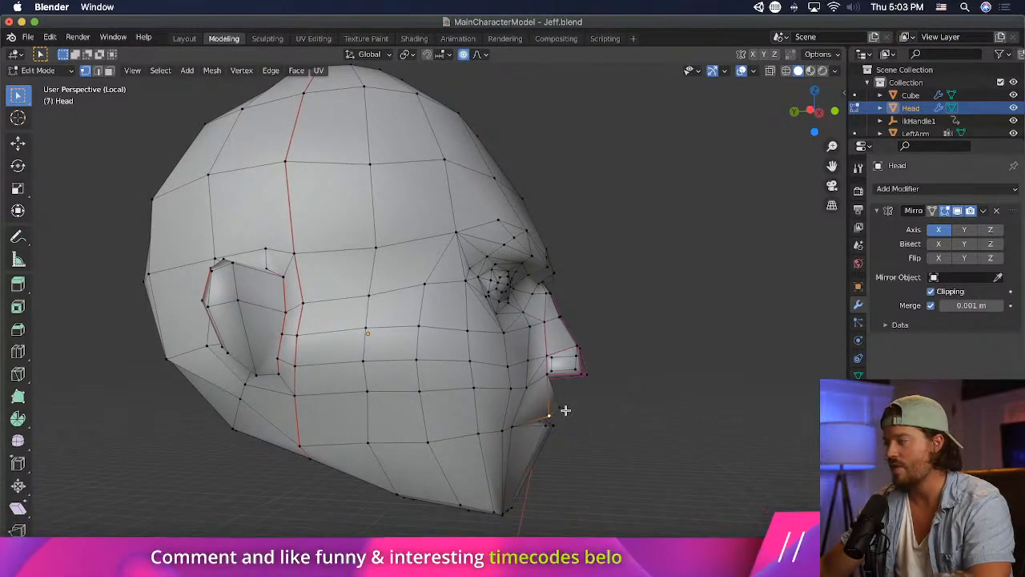
mouse_move(612, 419)
middle_mouse_down()
mouse_move(535, 407)
mouse_move(627, 414)
mouse_move(614, 411)
middle_mouse_up()
key("g")
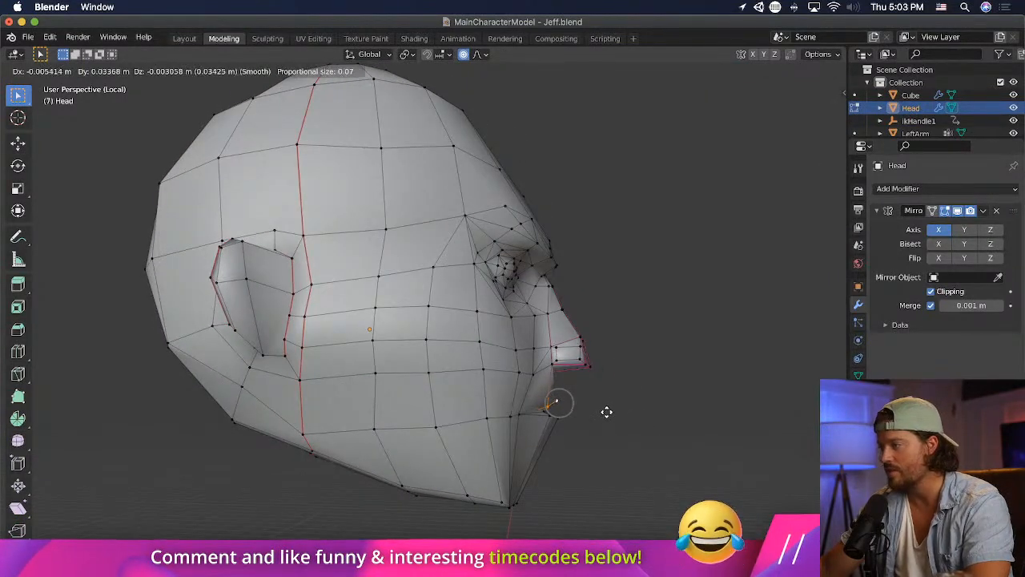
left_click(606, 411)
key("g")
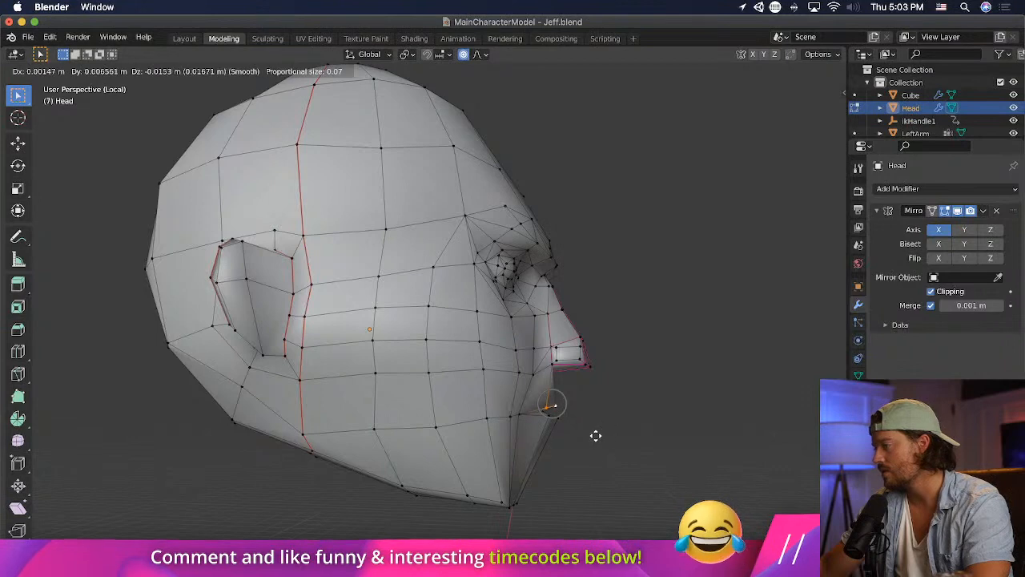
left_click(591, 434)
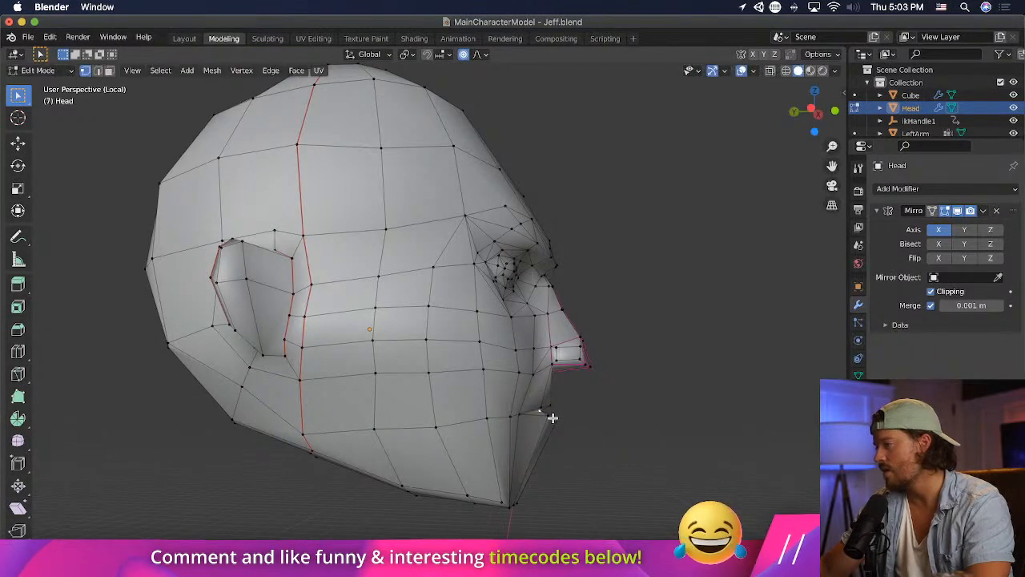
- Switch to Unity, examine the character's head in profile, and return to Blender
mouse_move(555, 422)
middle_mouse_down()
mouse_move(627, 424)
mouse_move(511, 426)
mouse_move(568, 420)
middle_mouse_up()
key("super+Tab")
key("Tab")
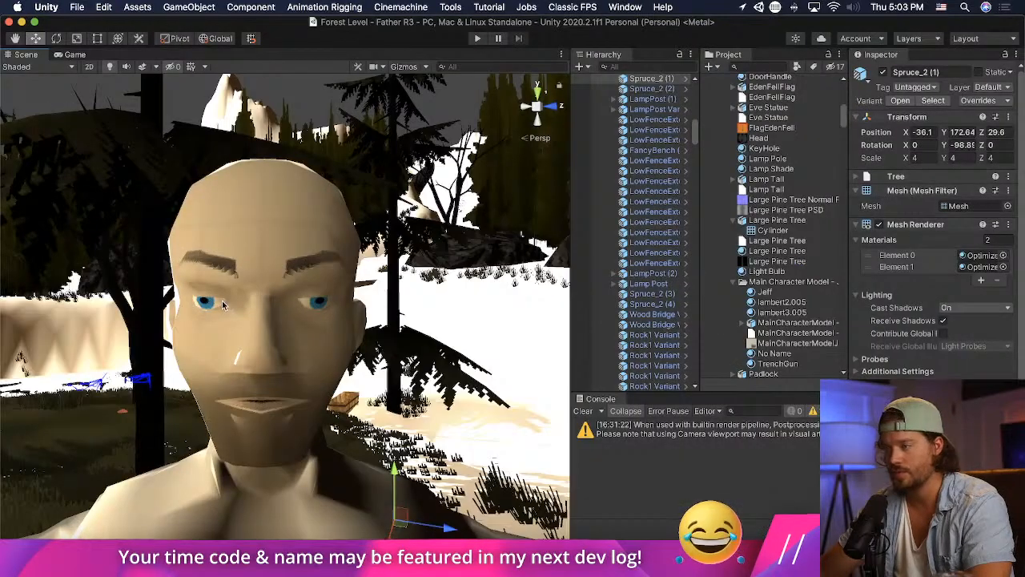
right_click_drag(215, 320, 487, 326)
scroll(321, 325, "down", 5)
key("e")
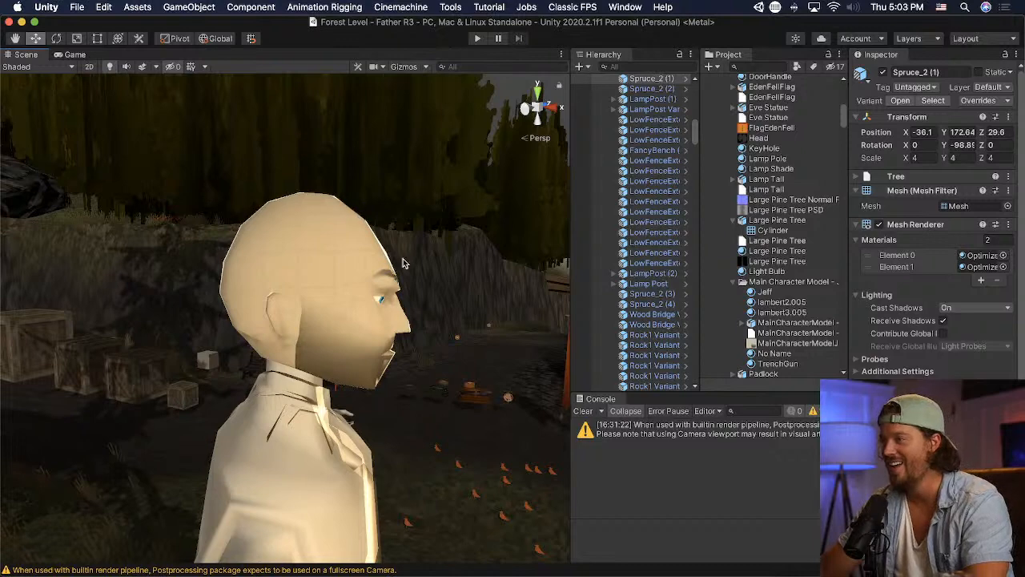
key("super+Tab")
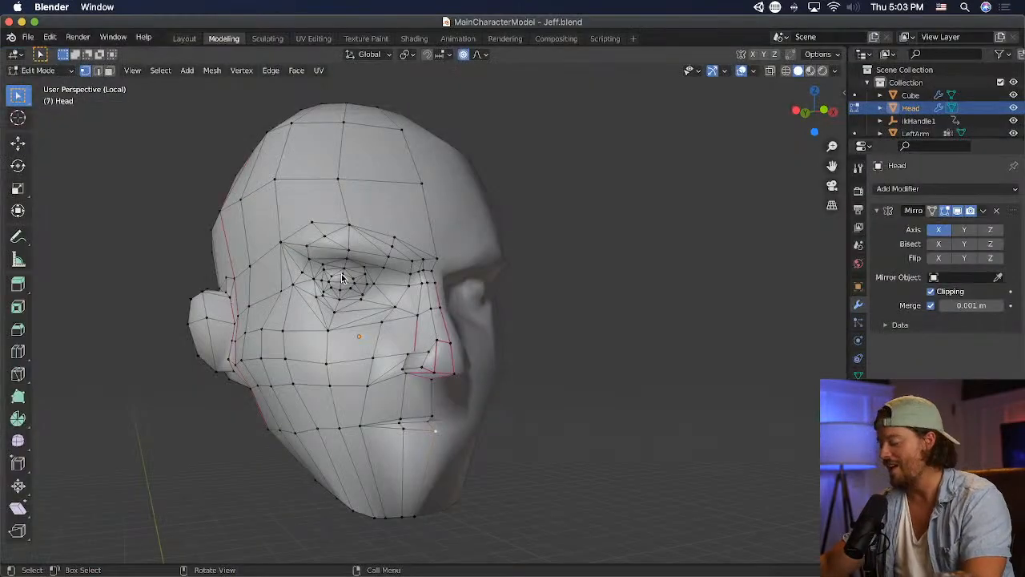
- Show the head in wireframe, select the upper forehead vertices through the mesh, and rotate them
key("KP_1")
key("KP_3")
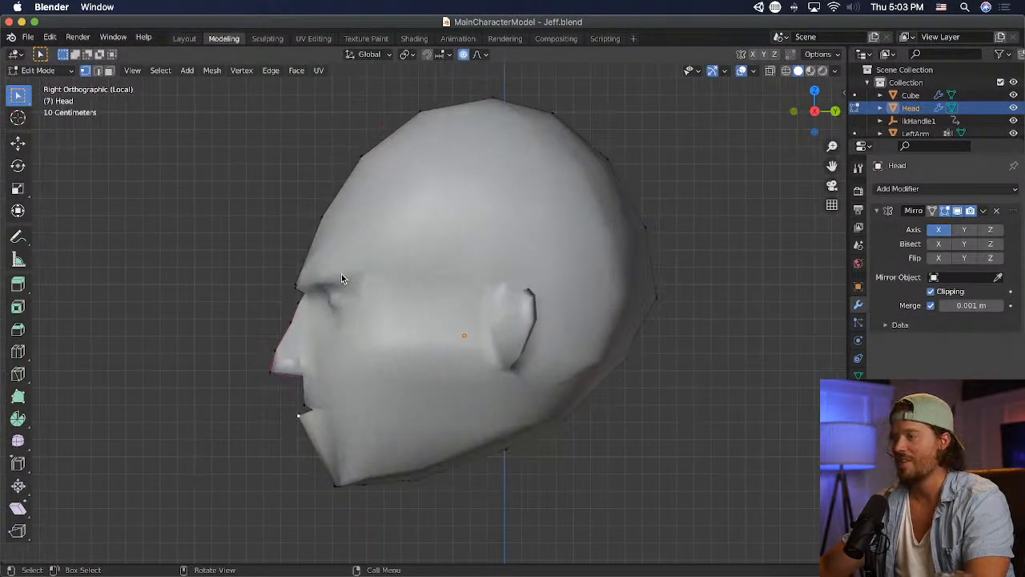
middle_click_drag(280, 270, 540, 266)
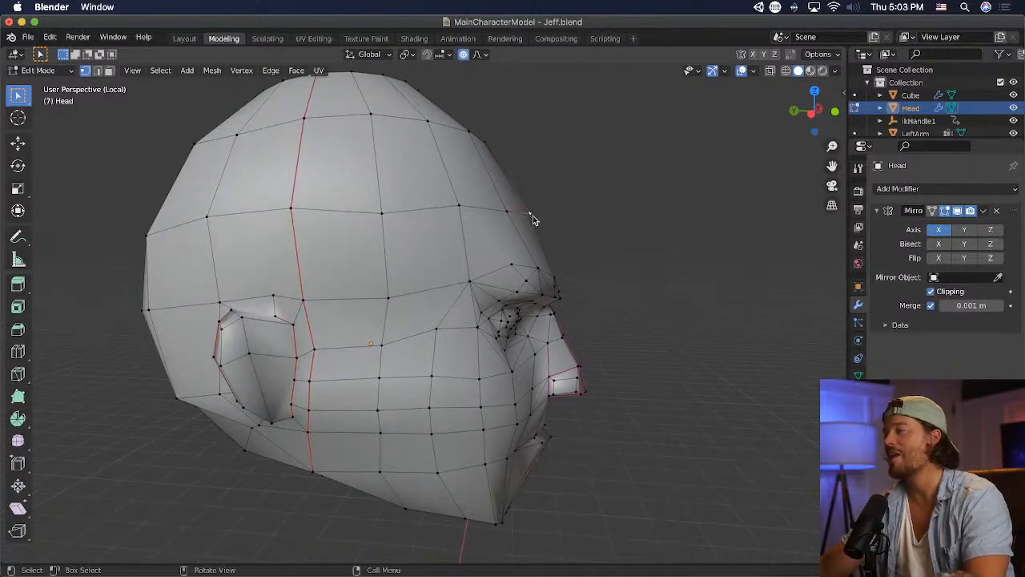
scroll(491, 171, "down", 1)
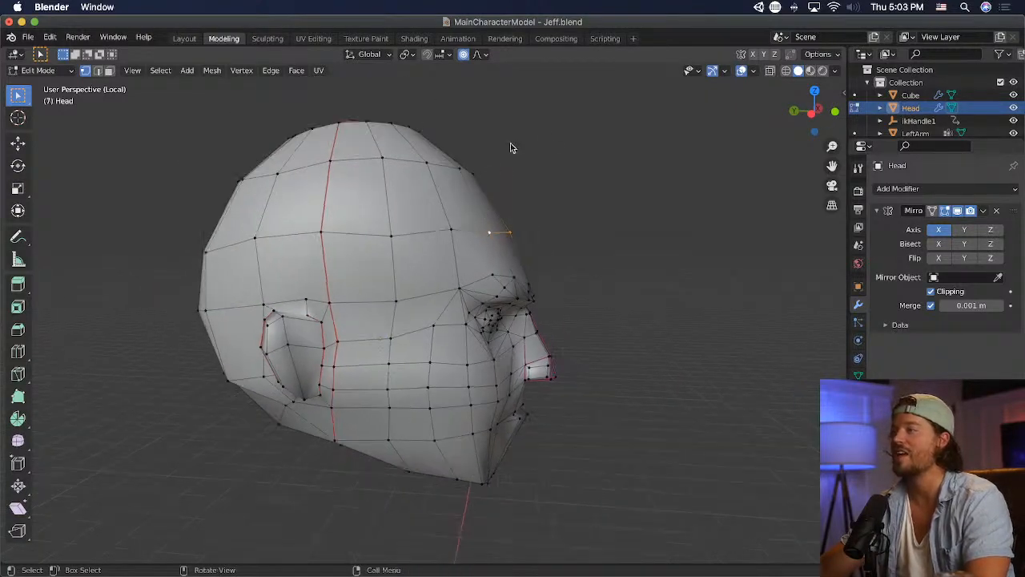
left_click(786, 70)
left_click_drag(575, 158, 458, 236)
key("r")
left_click(579, 222)
- Move the selected forehead vertices forward in two moves to make the forehead steeper, and clear the selection
key("g")
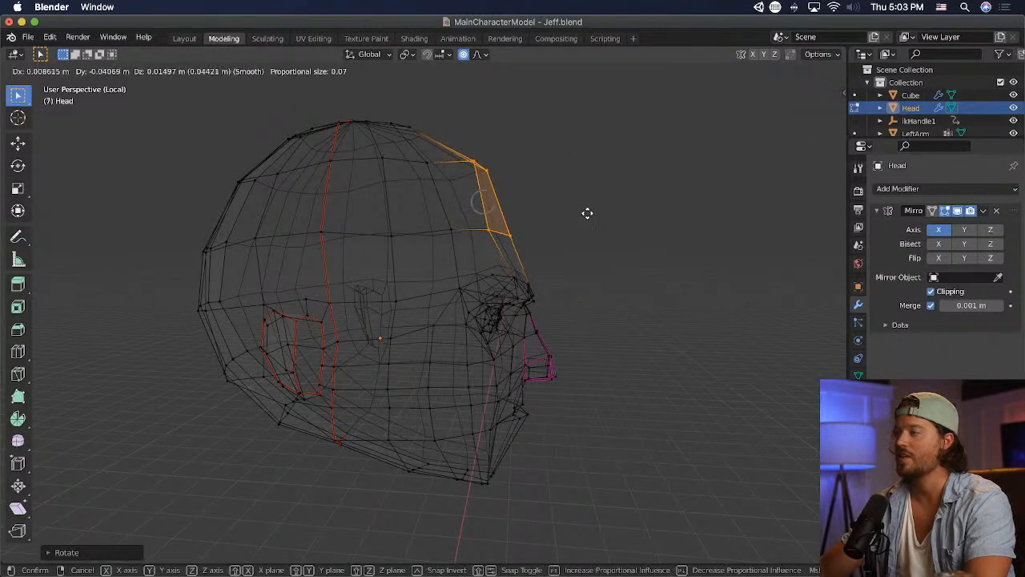
left_click(607, 213)
key("g")
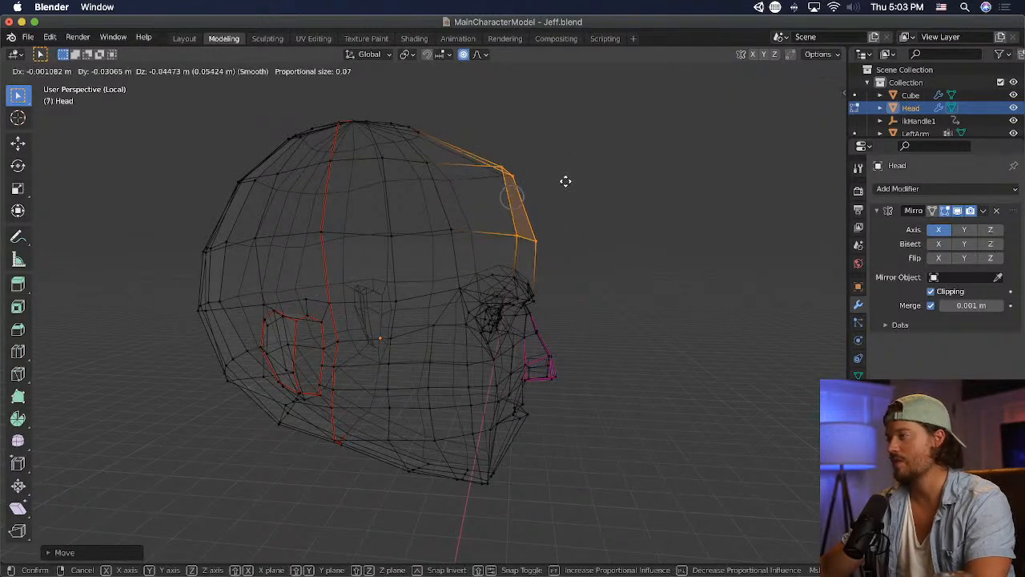
left_click(560, 182)
left_click(195, 118)
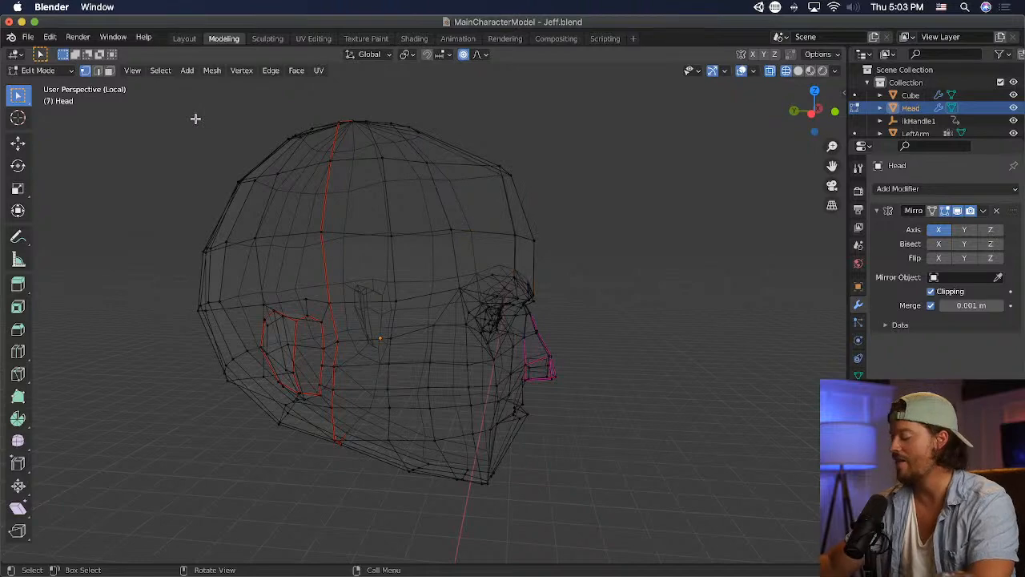
- In the right side view, scale the back part of the head narrower along Y and move it forward toward the face
key("KP_3")
left_click_drag(645, 119, 393, 483)
key("s")
key("x")
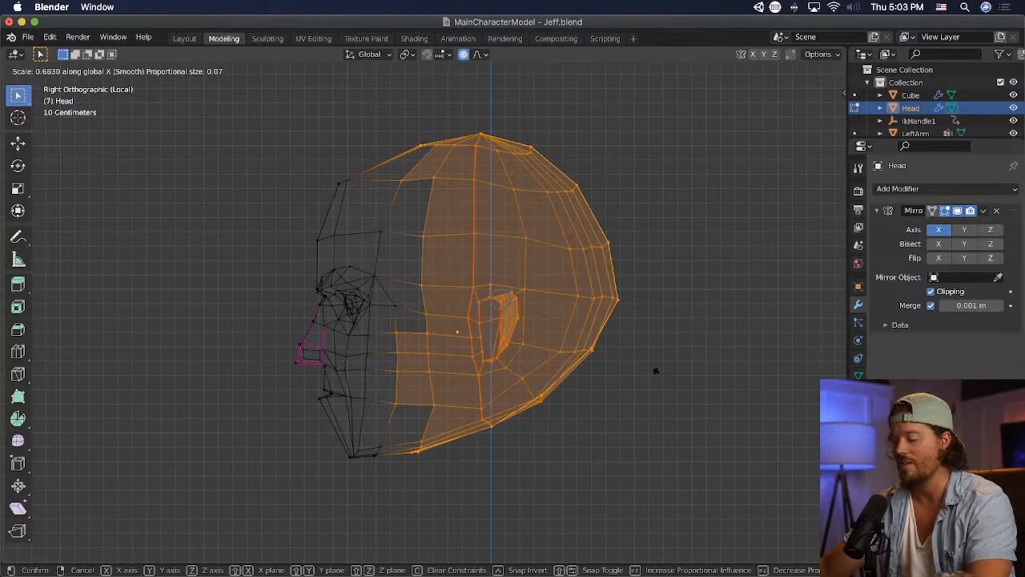
key("z")
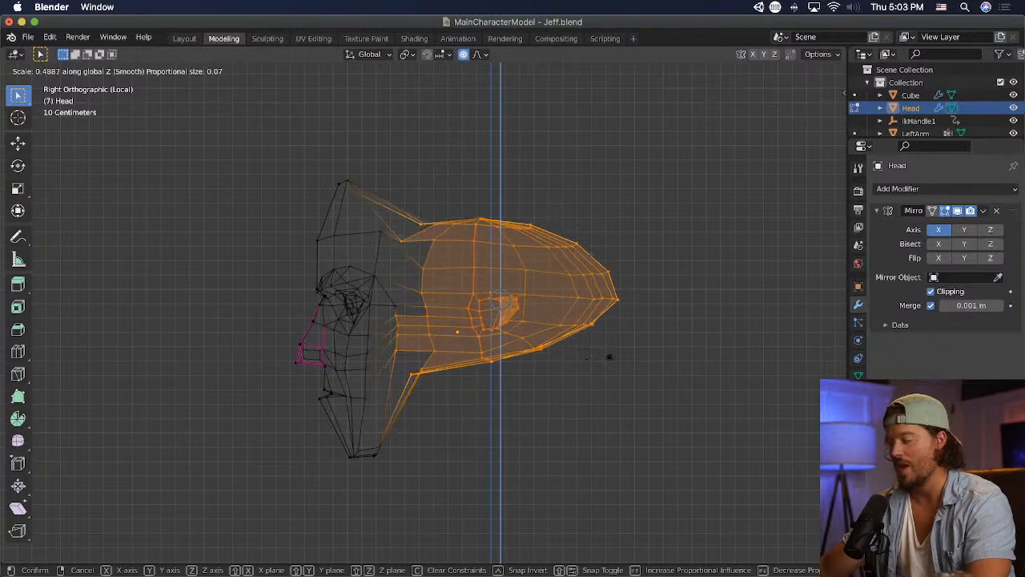
key("y")
left_click(689, 364)
key("g")
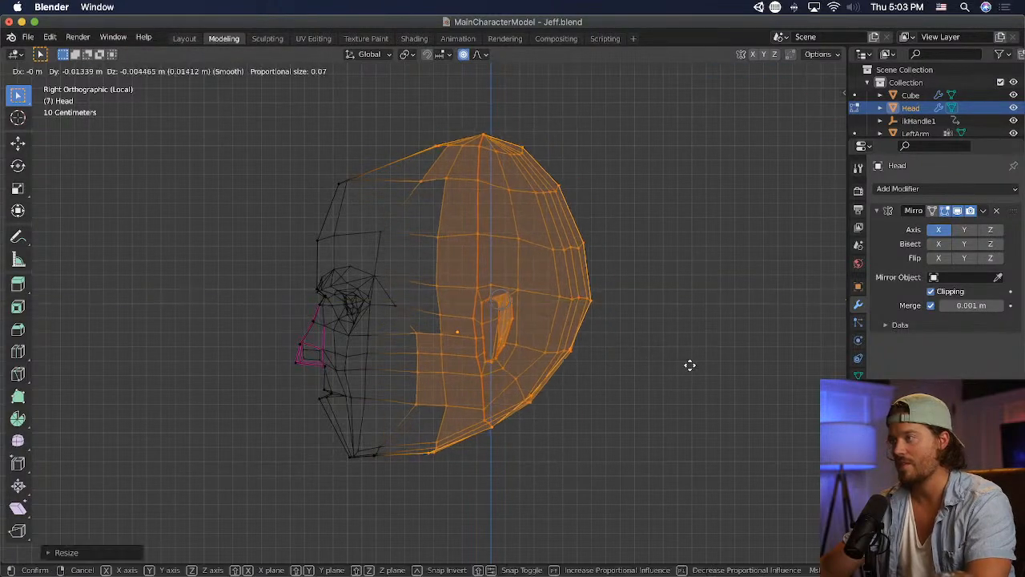
left_click(660, 367)
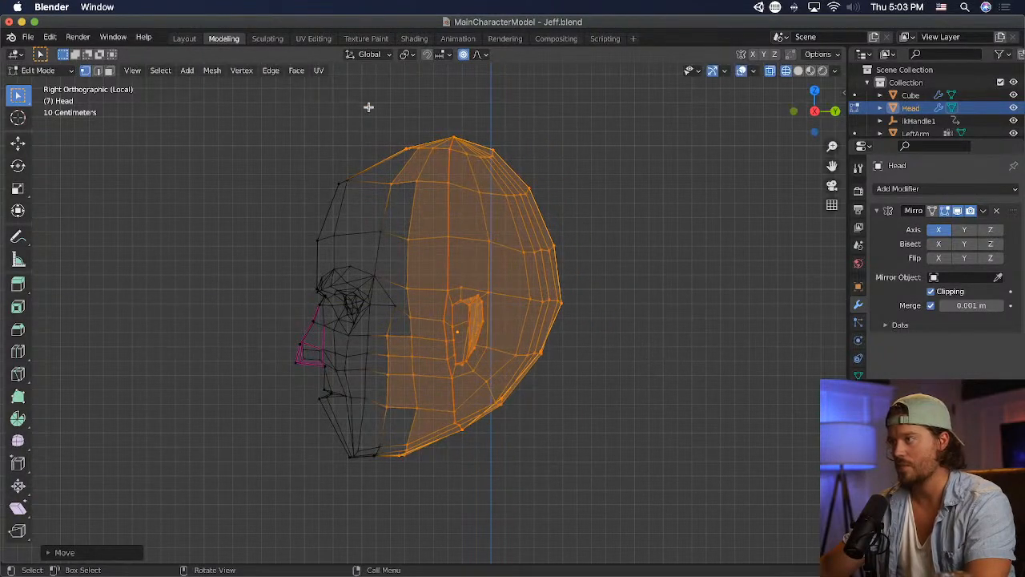
- Scale the crown vertices twice and reposition them to fit the shortened skull's rounded outline
left_click_drag(369, 107, 524, 174)
key("s")
left_click(567, 167)
key("g")
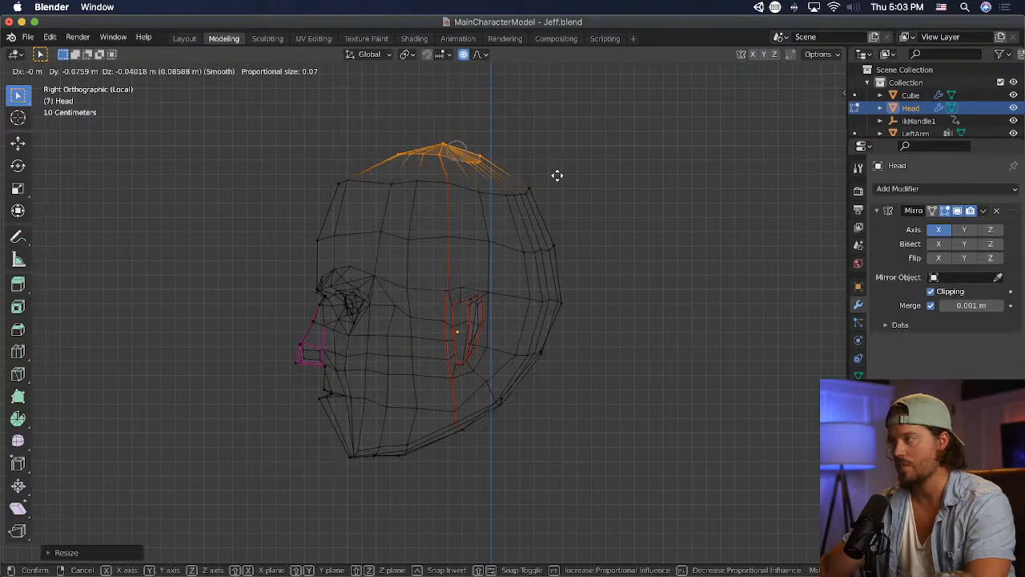
left_click(557, 175)
key("s")
left_click(599, 175)
key("g")
left_click(610, 204)
- Move the lower back-of-skull vertices toward the face and rotate them, with the proportional size raised to 0.47
left_click_drag(578, 435, 486, 343)
key("g")
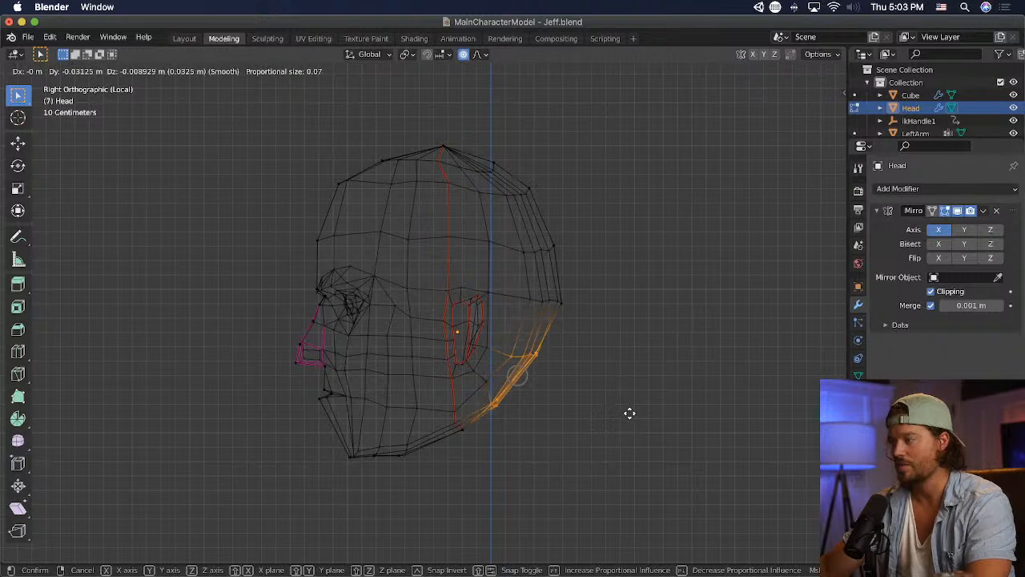
scroll(630, 412, "down", 20)
left_click(620, 415)
key("r")
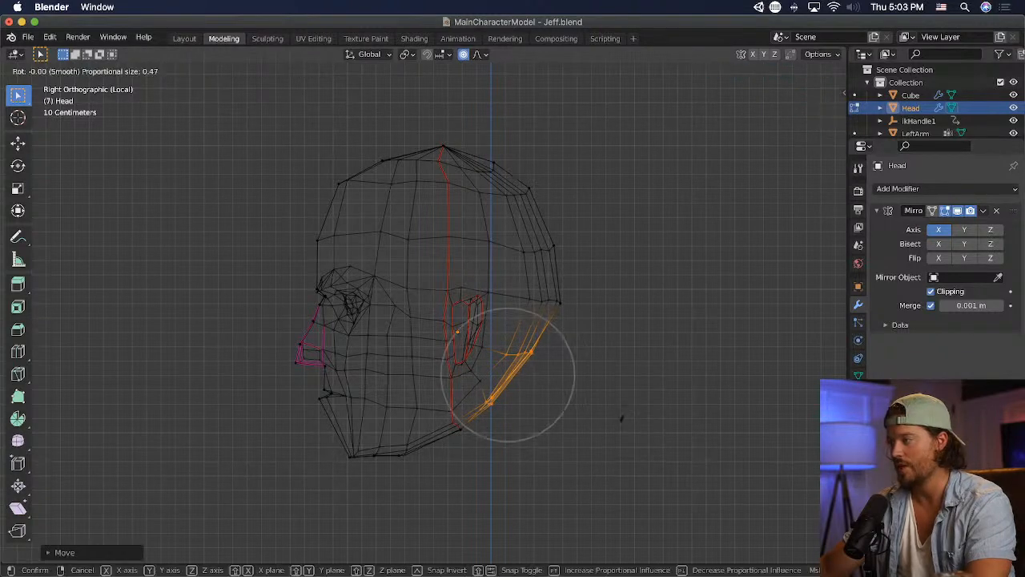
left_click(601, 430)
- Rotate the rear jaw underside vertices and move the jaw-angle vertices upward, and clear the selection
left_click_drag(490, 474, 377, 411)
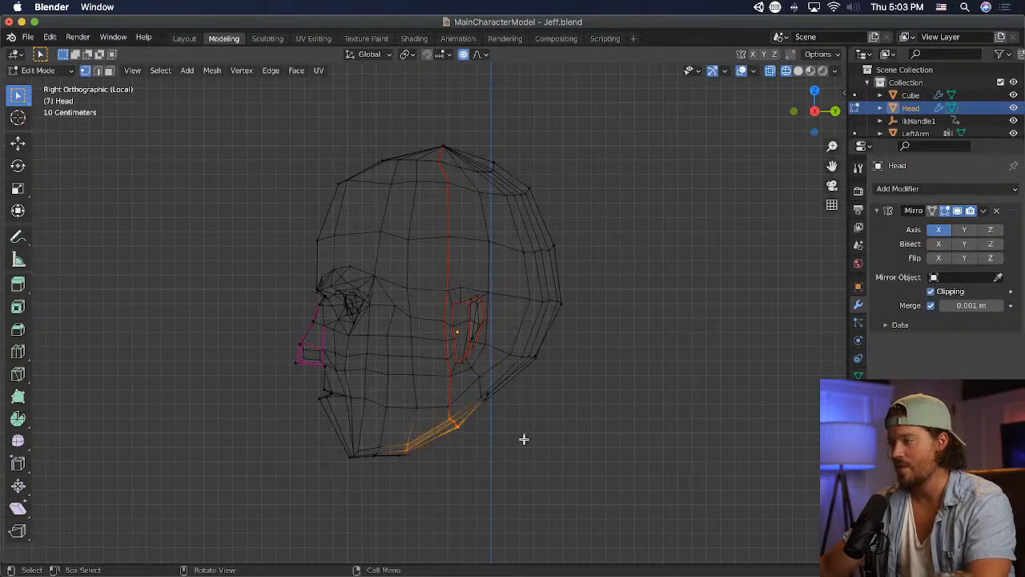
left_click_drag(524, 483, 385, 396)
key("g")
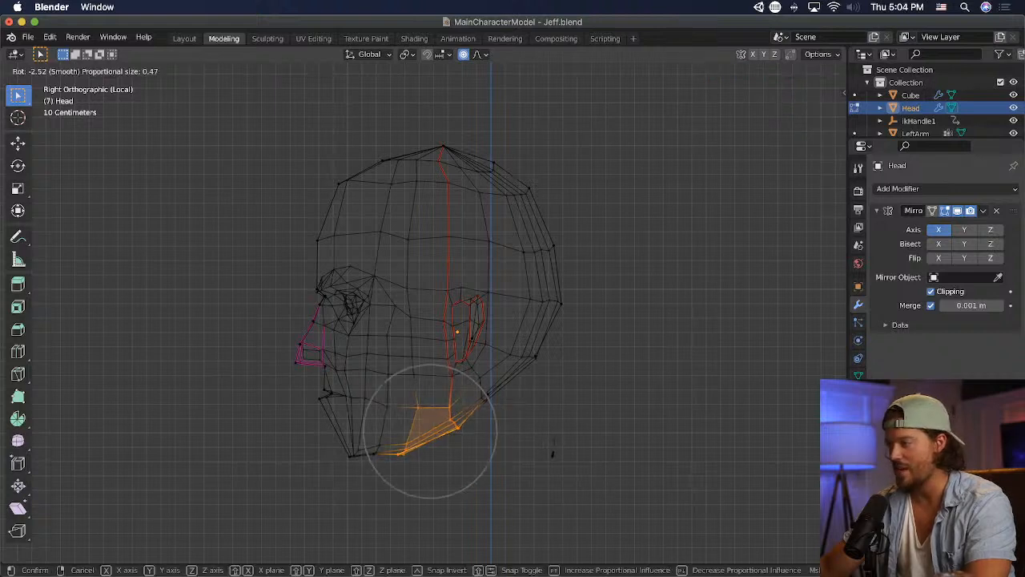
left_click(524, 439)
key("g")
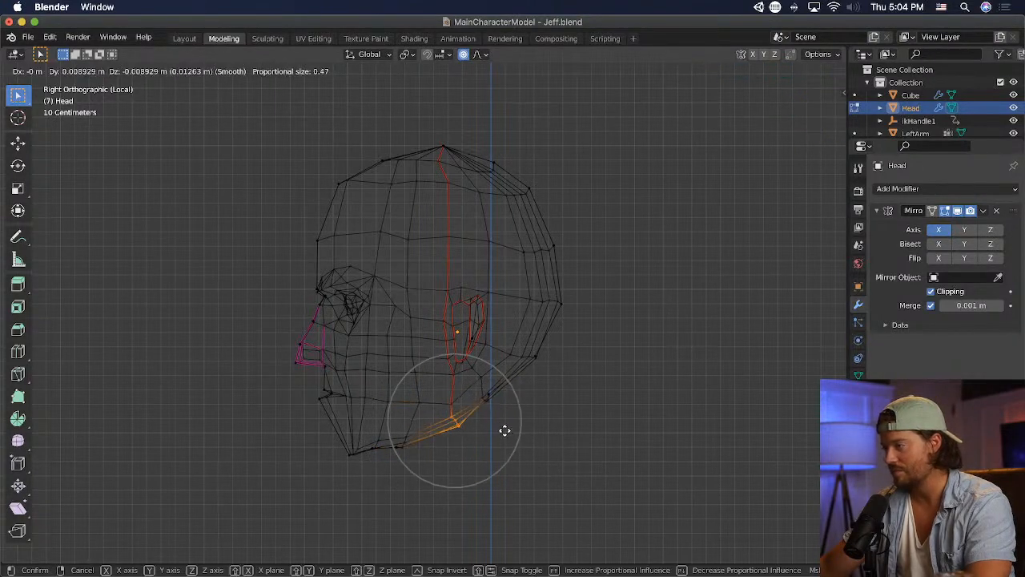
left_click(501, 423)
left_click(575, 394)
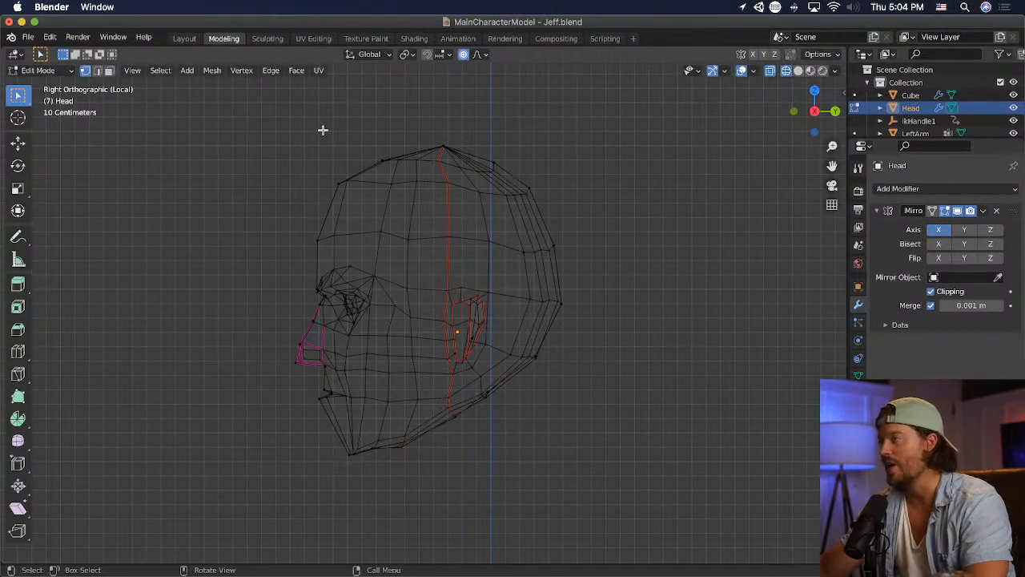
- Lower the peak vertex of the crown slightly and adjust the seam vertex just beneath it
left_click_drag(297, 115, 490, 150)
key("g")
left_click(488, 148)
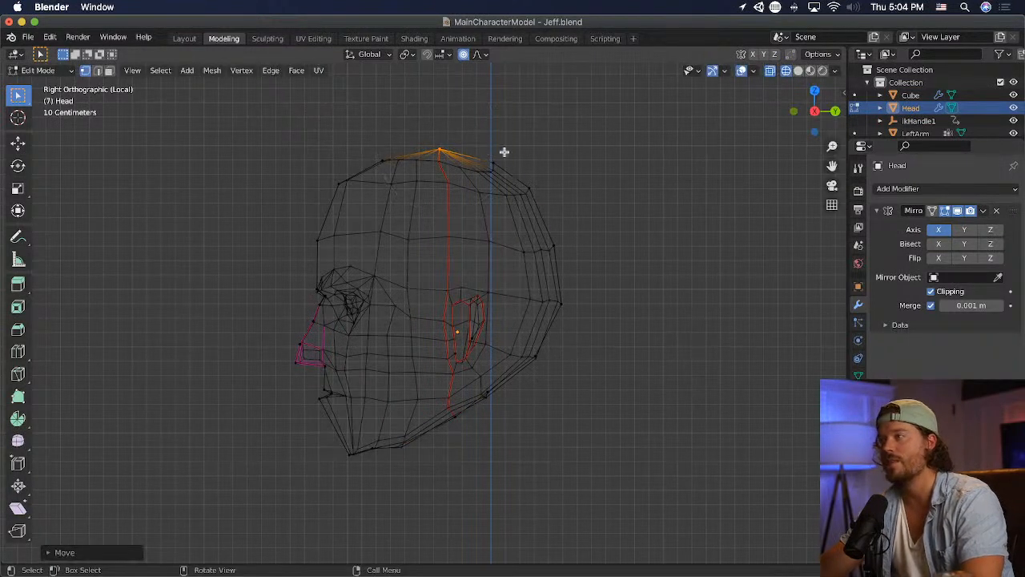
left_click(435, 162)
key("g")
left_click(463, 187)
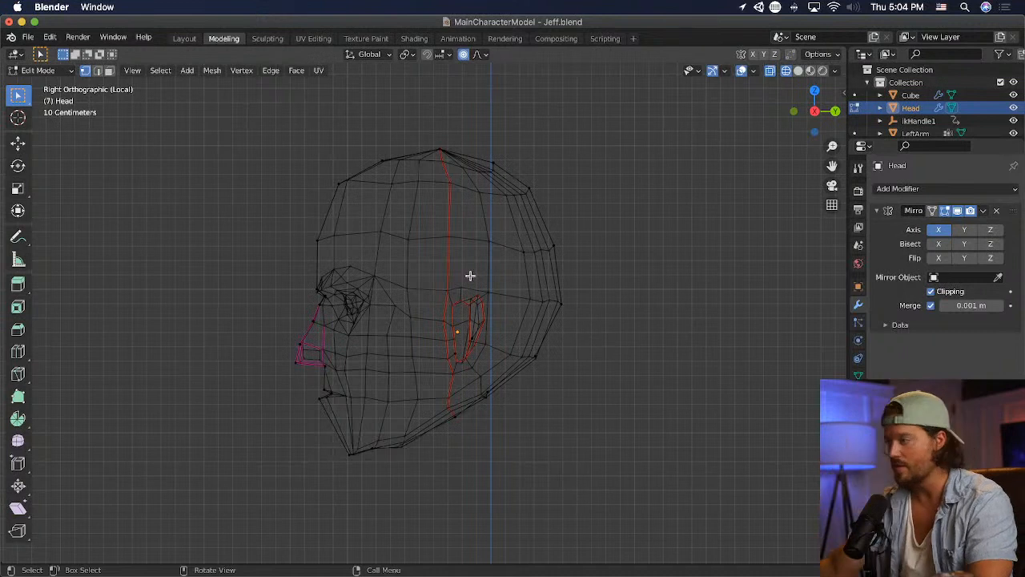
- Raise the lower back-of-skull vertices slightly, and shift and rotate the nape vertices below them
left_click_drag(518, 362, 584, 360)
key("g")
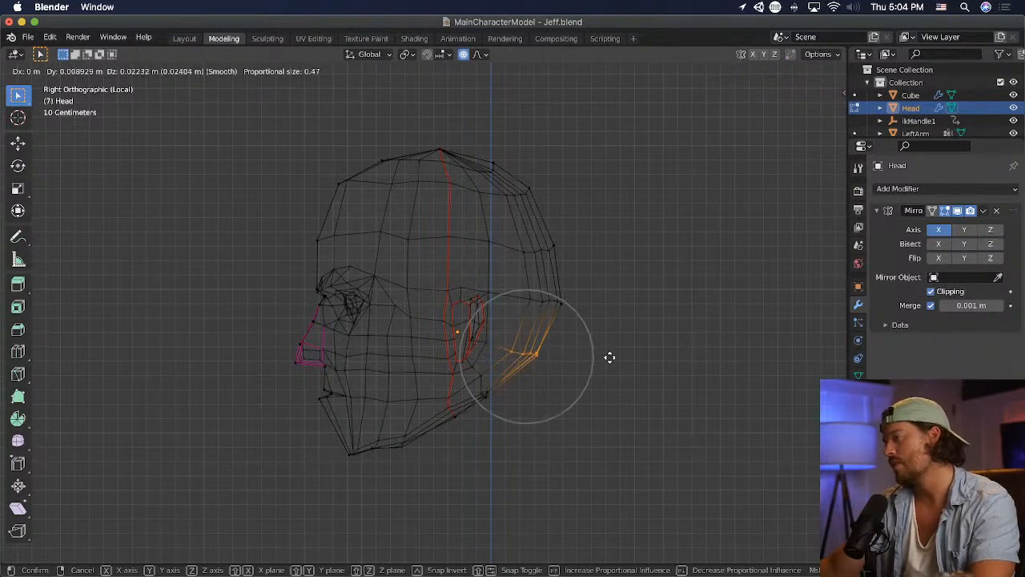
left_click(605, 358)
left_click_drag(480, 382, 480, 382)
key("g")
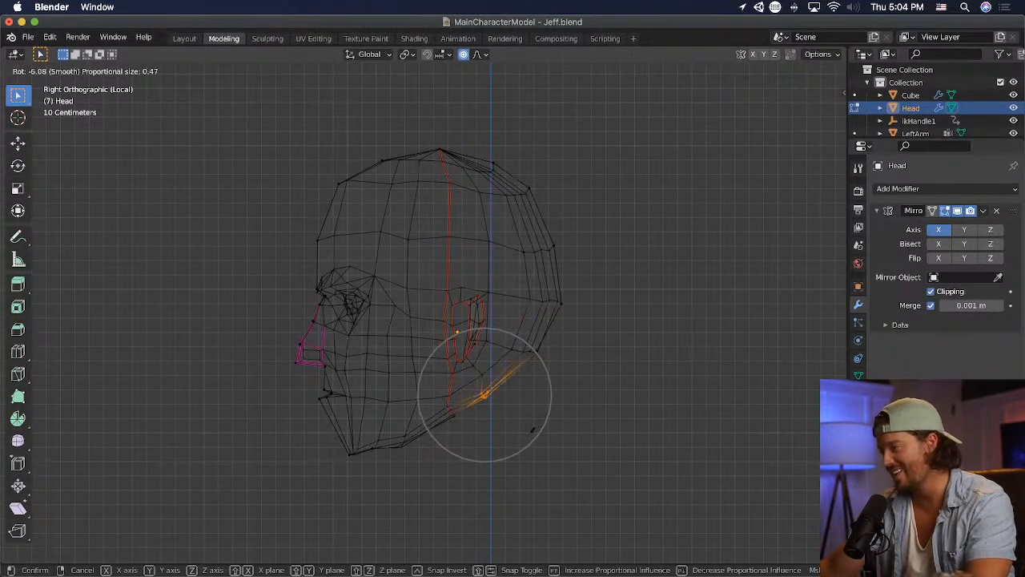
left_click(528, 412)
- Adjust the middle jaw underside vertices, and lower the vertices just behind the chin with a smaller proportional size
left_click_drag(430, 487, 370, 423)
key("g")
left_click(450, 453)
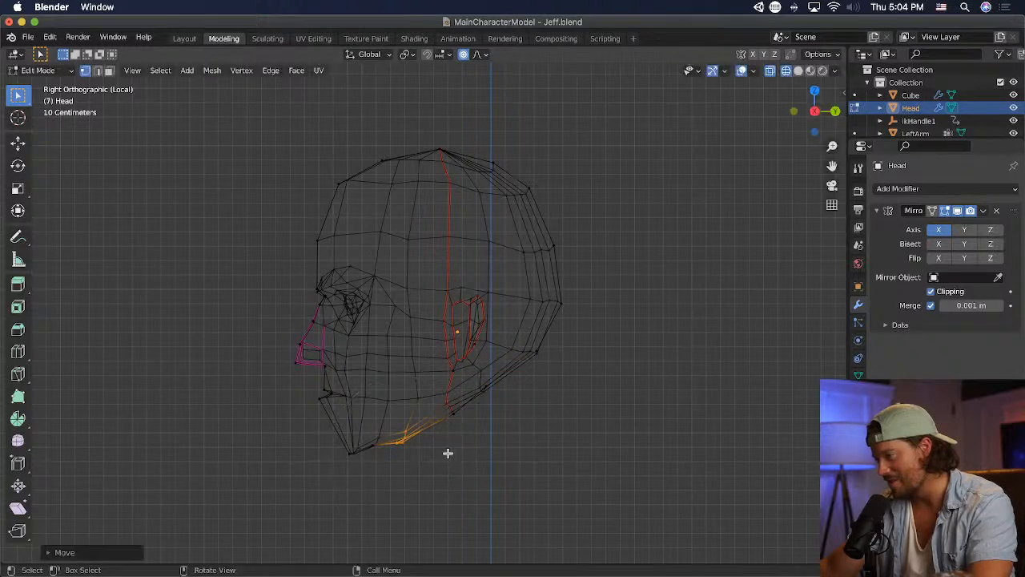
left_click(375, 444)
key("g")
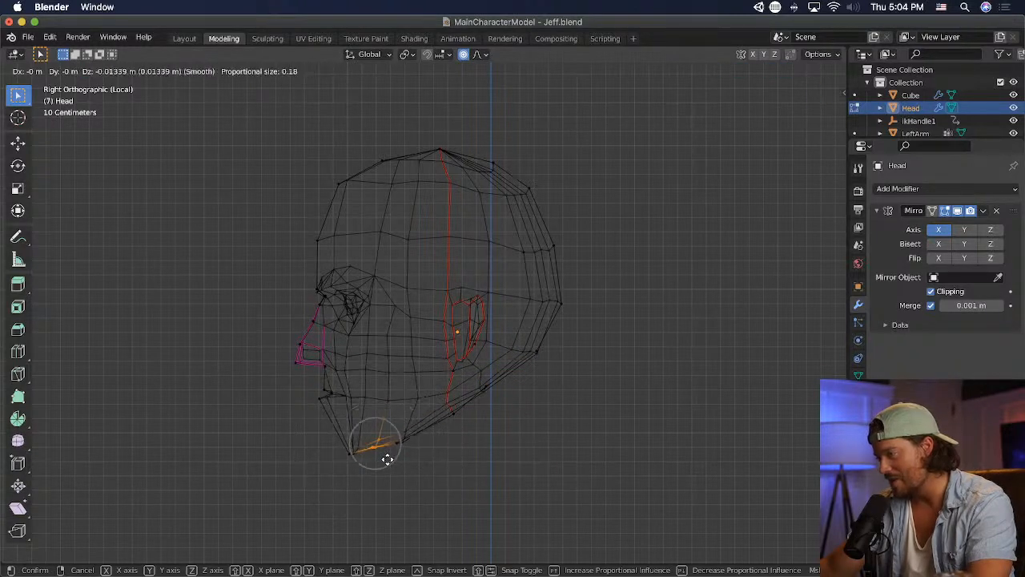
left_click(386, 461)
- Move the middle jaw underside vertices backward, and nudge the jaw-angle vertices below the ear
left_click_drag(394, 422, 436, 456)
key("g")
left_click(441, 453)
left_click_drag(434, 393, 481, 433)
key("g")
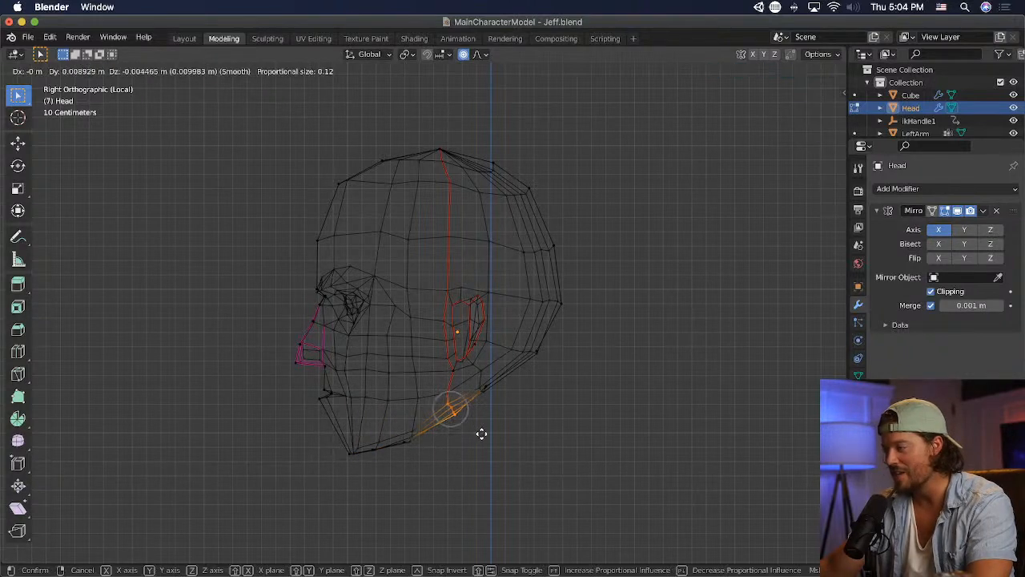
left_click(483, 421)
- Refine the corner between jaw and nape by moving its vertices and rotating the jaw-angle vertices
left_click_drag(473, 377, 425, 390)
key("g")
left_click(478, 425)
key("r")
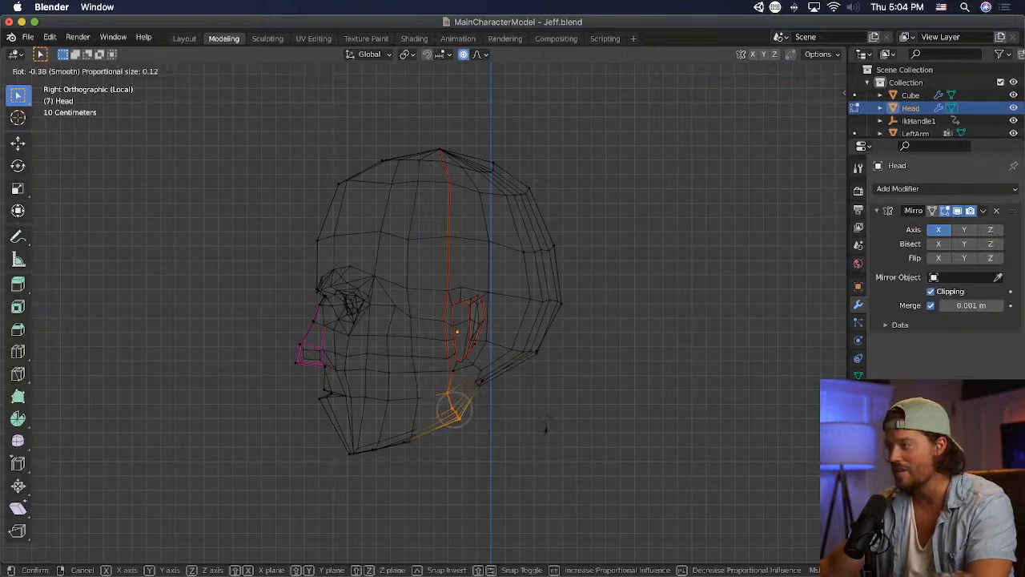
left_click(558, 418)
- Select the crown and back-of-skull vertices, scale them down slightly, and move them downward and forward with proportional editing
left_click_drag(575, 138, 317, 207)
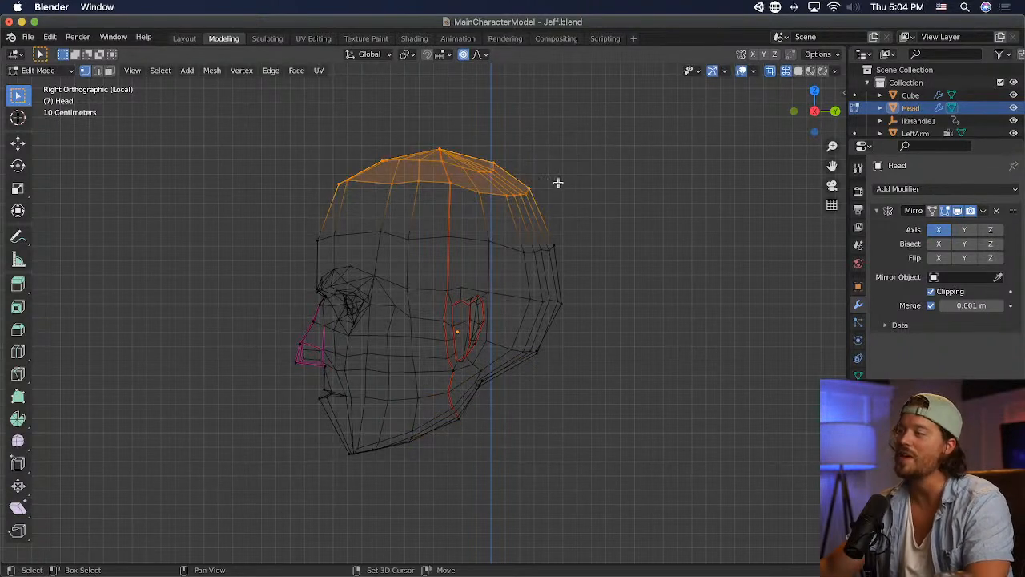
left_click_drag(568, 157, 489, 407, "shift")
key("g")
left_click(695, 385)
key("g")
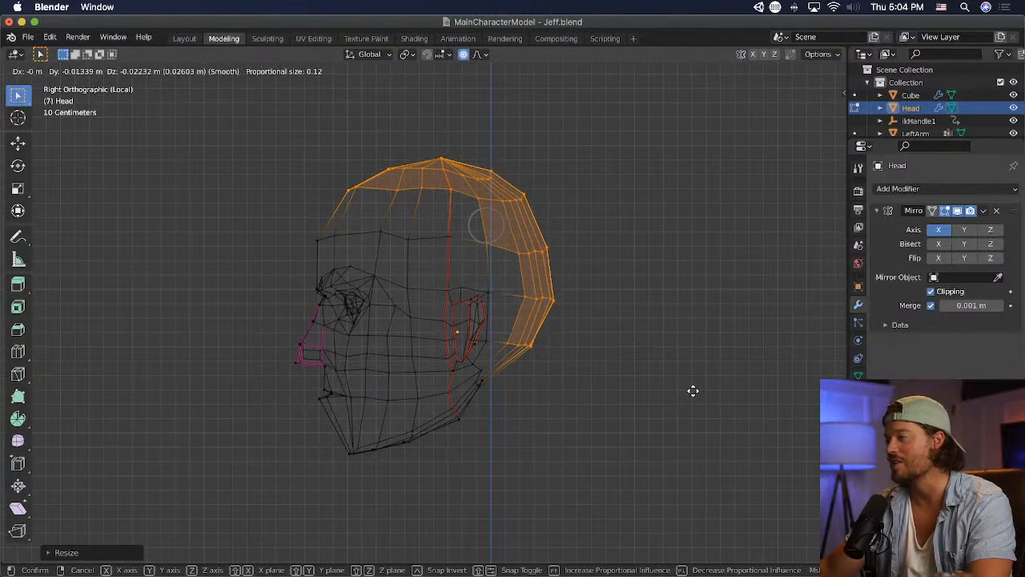
left_click(688, 394)
key("s")
left_click(683, 388)
key("g")
left_click(684, 390)
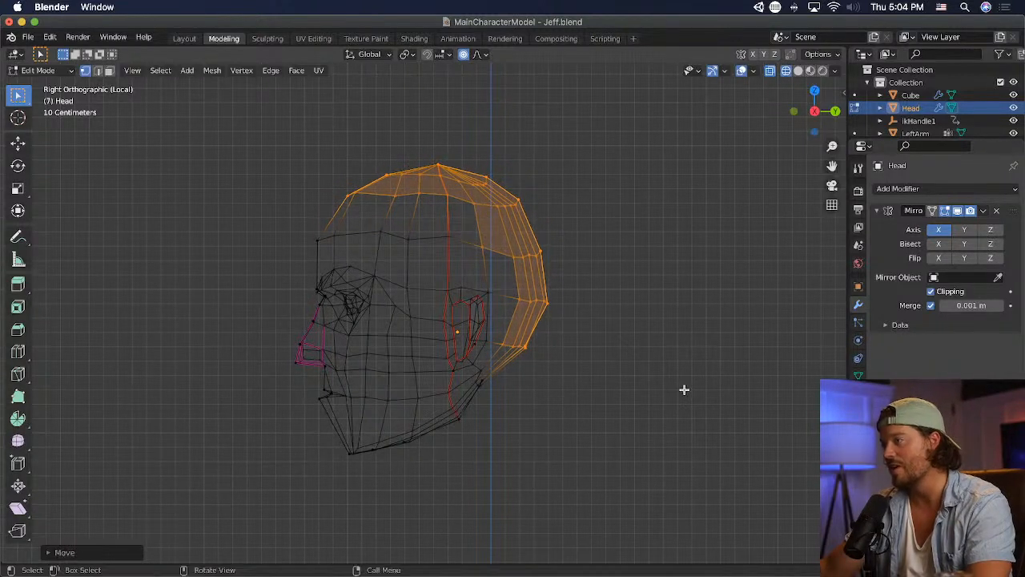
left_click(699, 388)
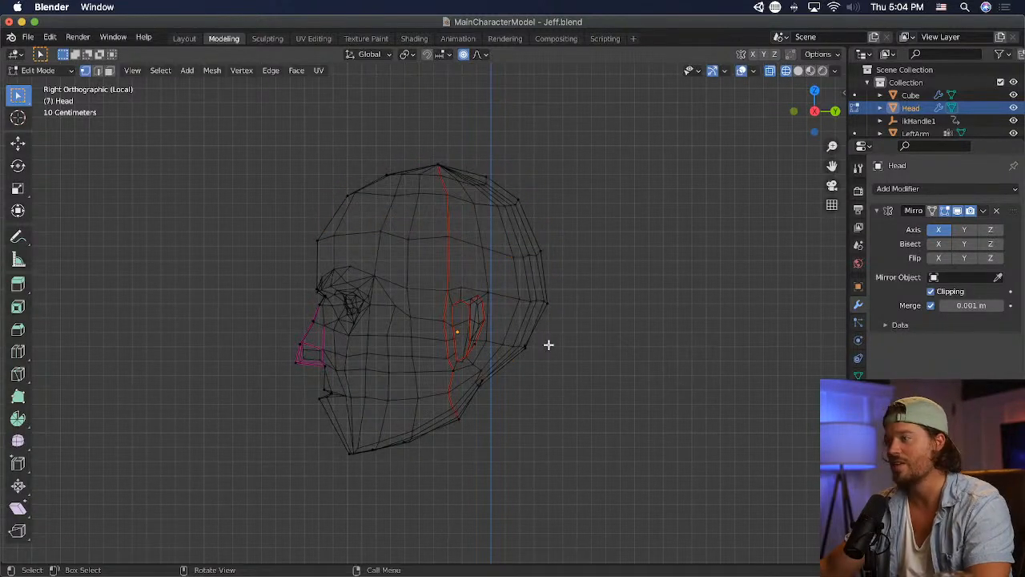
- Raise the front forehead vertex slightly and nudge the forehead and temple vertices behind it into a more even row
key("g")
left_click(316, 234)
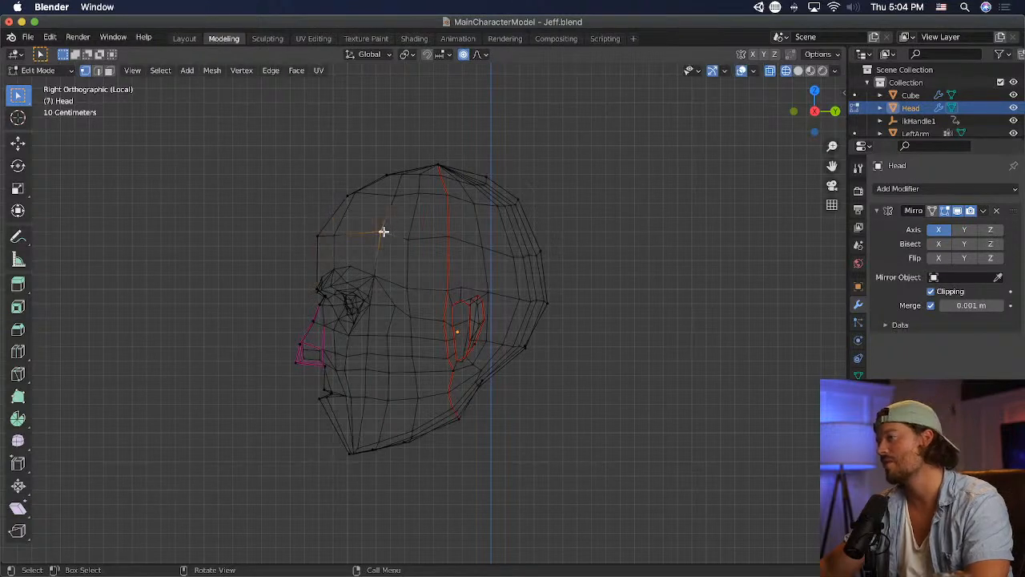
key("g")
left_click(381, 233)
key("g")
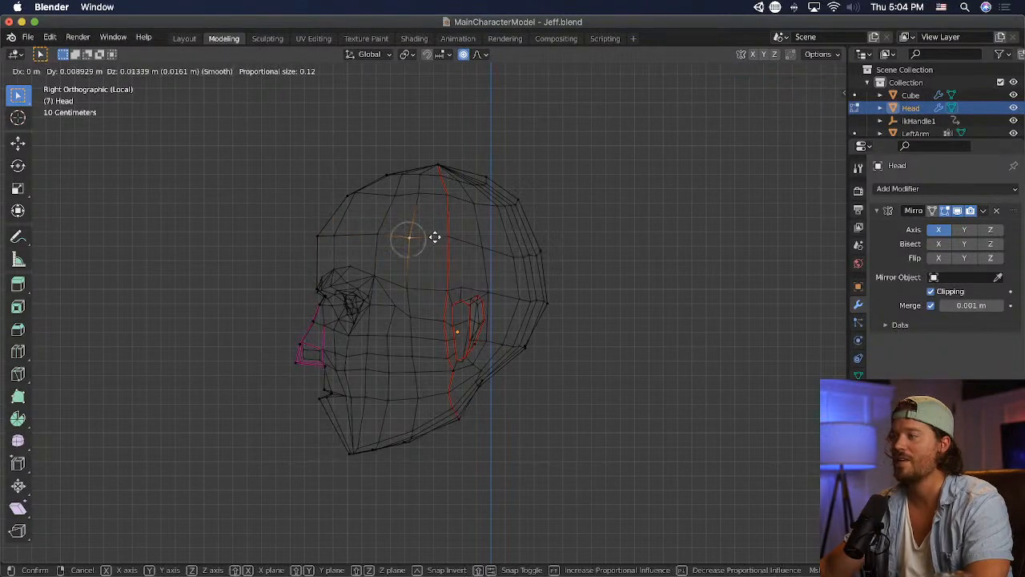
left_click(457, 229)
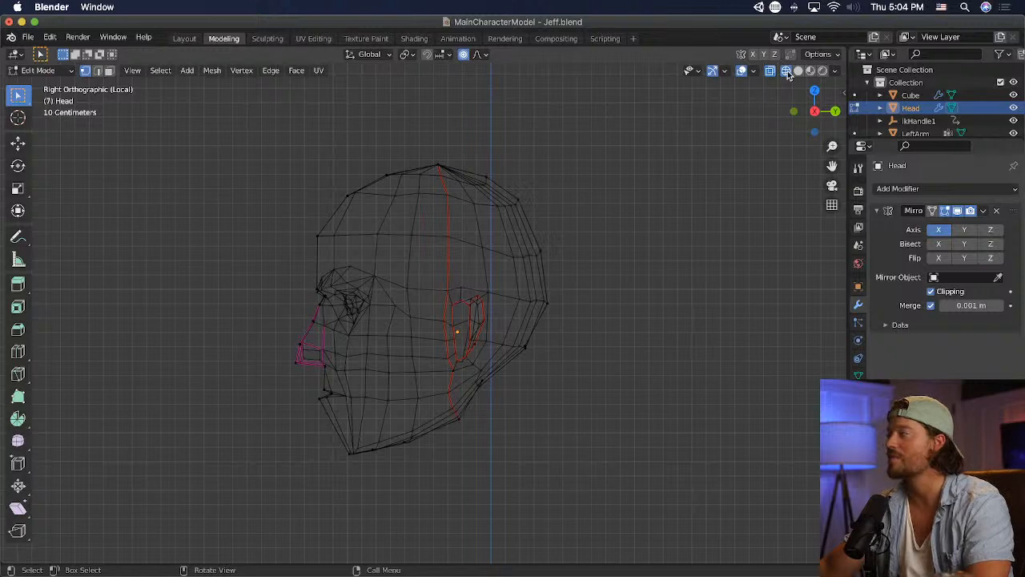
- Show the head in solid shading from the front and save the file
left_click(798, 71)
key("KP_1")
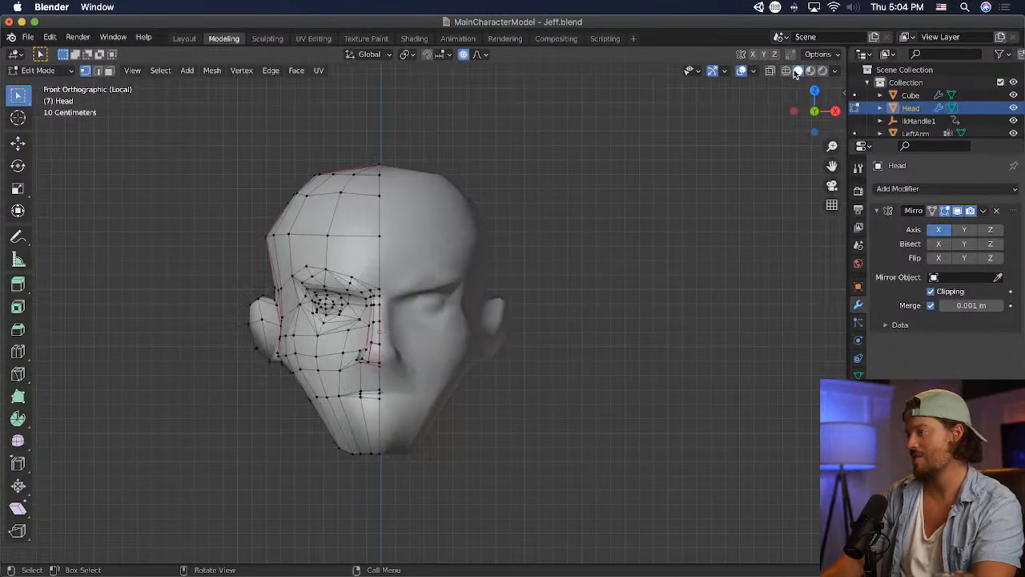
key("super+s")
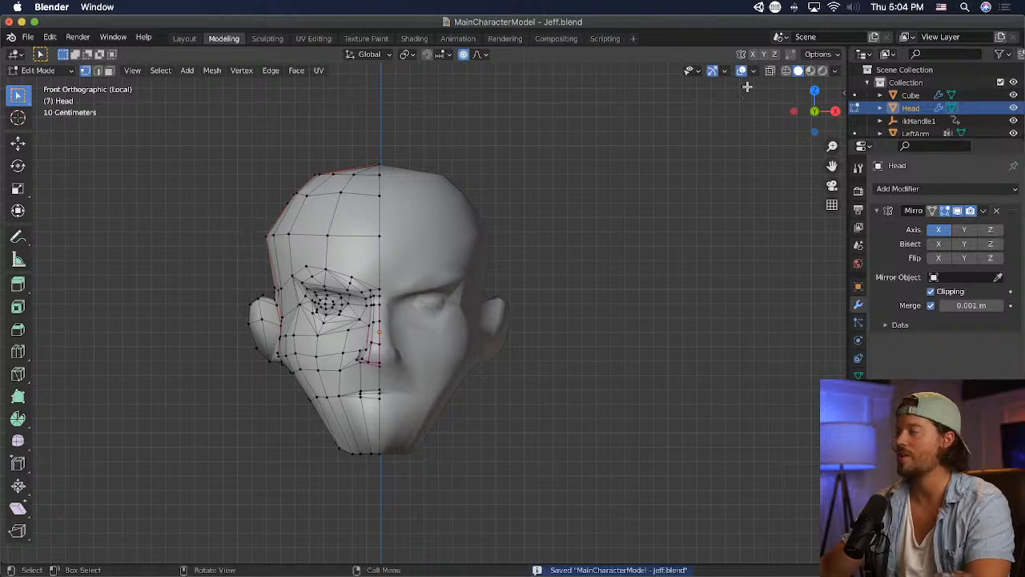
- Pull the vertices at the side of the skull above the ear inward in wireframe view, and save the file
left_click(787, 70)
left_click_drag(251, 214, 304, 244)
key("g")
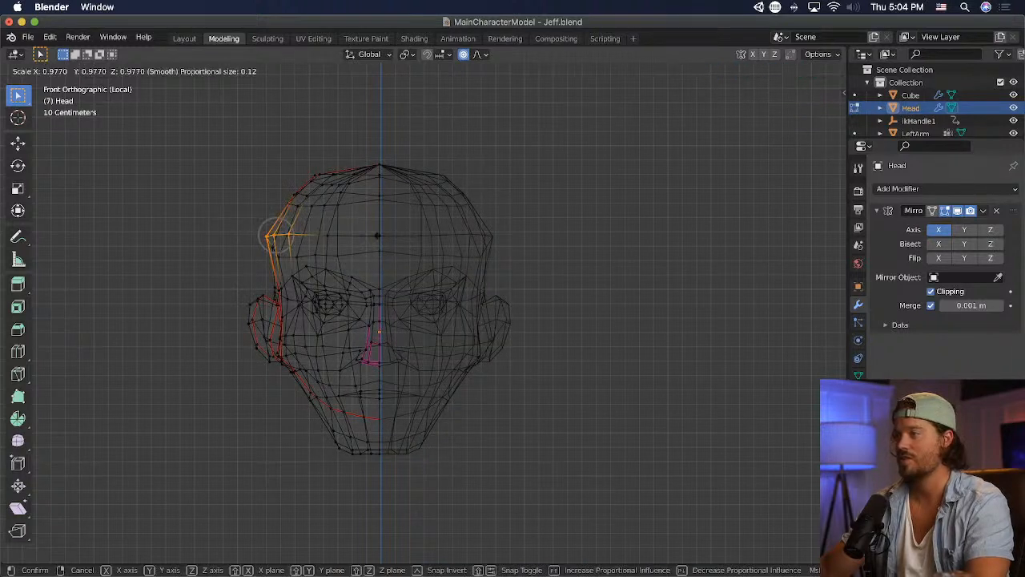
left_click(368, 233)
left_click(520, 221)
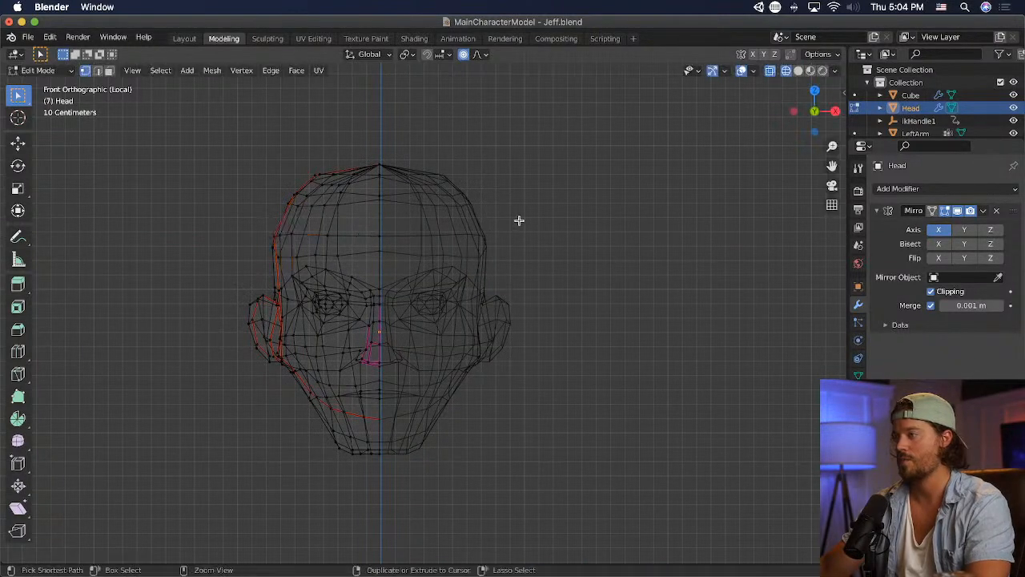
key("super+s")
- Switch to Unity and examine the updated head from the front, up close and in proportion to the body
key("super+Tab")
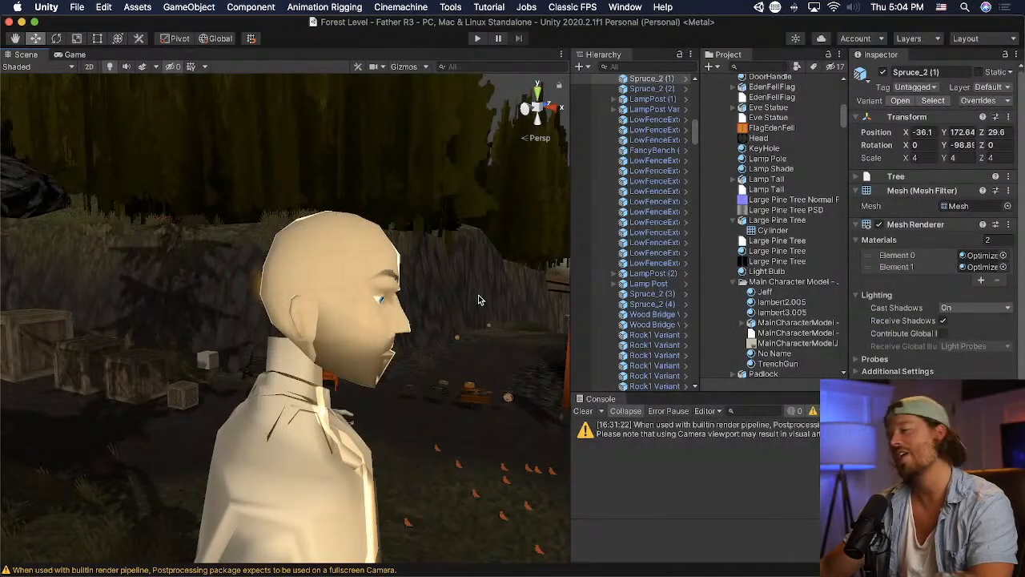
right_click_drag(478, 292, 144, 263)
key("w")
scroll(144, 263, "down", 1)
scroll(145, 262, "down", 1)
middle_click_drag(143, 263, 130, 261)
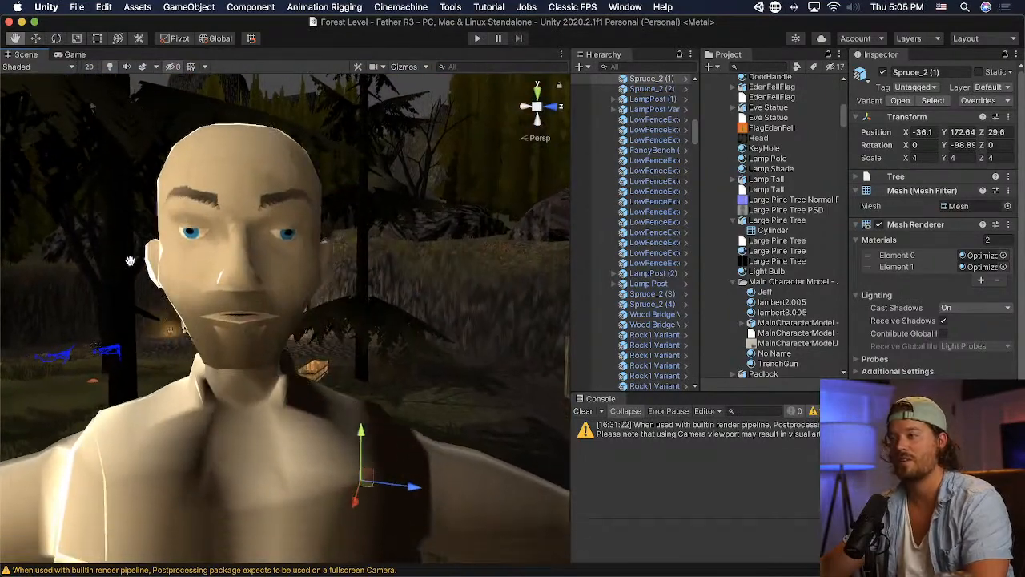
scroll(130, 264, "down", 6)
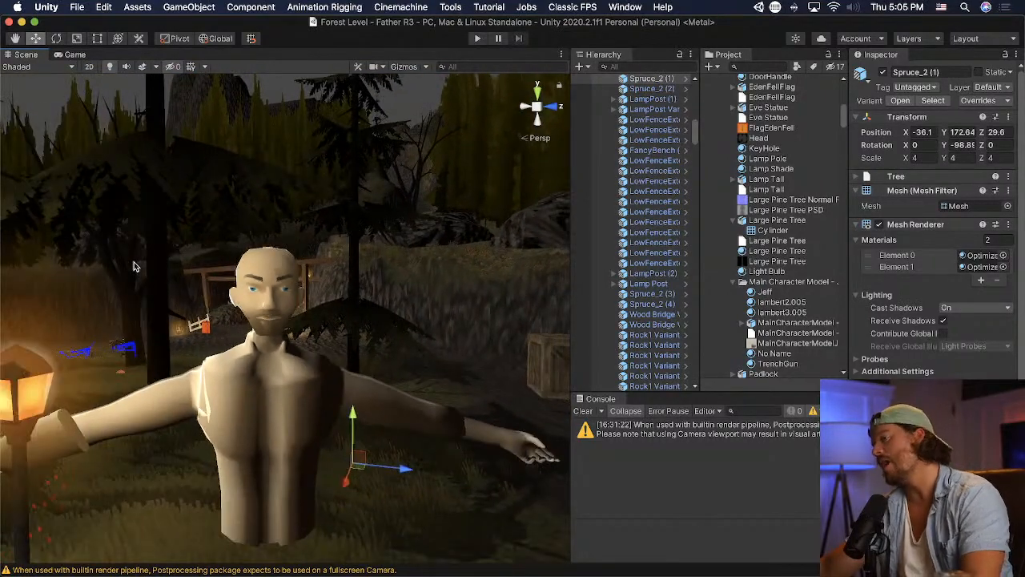
scroll(187, 309, "down", 5)
scroll(286, 347, "up", 7)
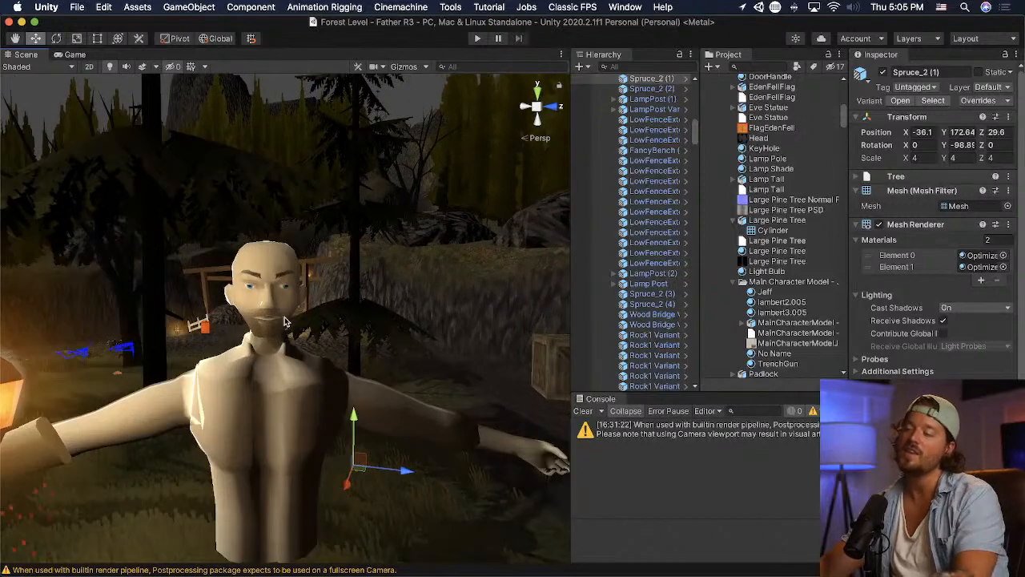
left_click(286, 314)
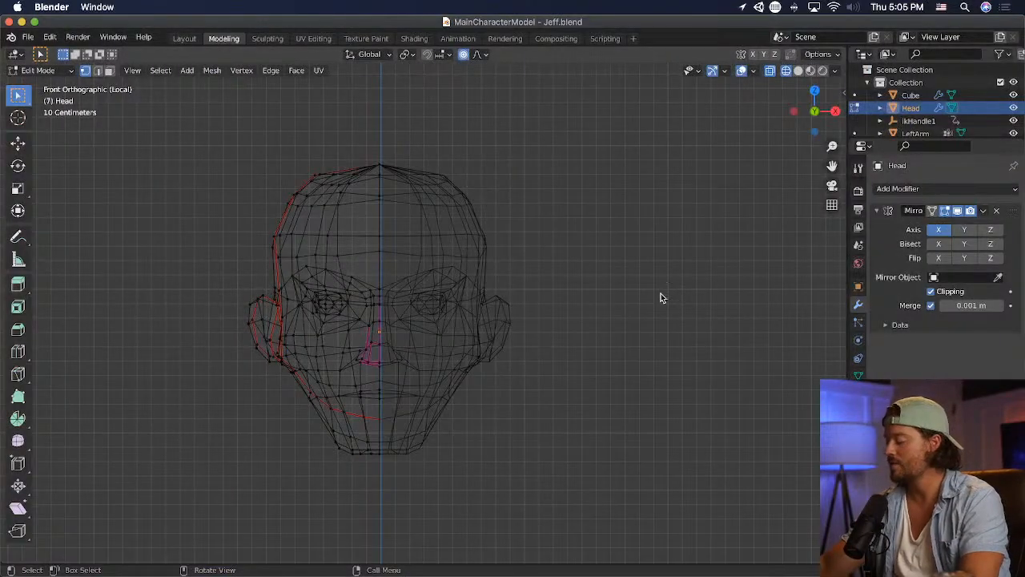
- Return to Blender, leave local view and Edit Mode, and scale the whole head up to about 1.14 times in solid shading
key("KP_Divide")
left_click(42, 70)
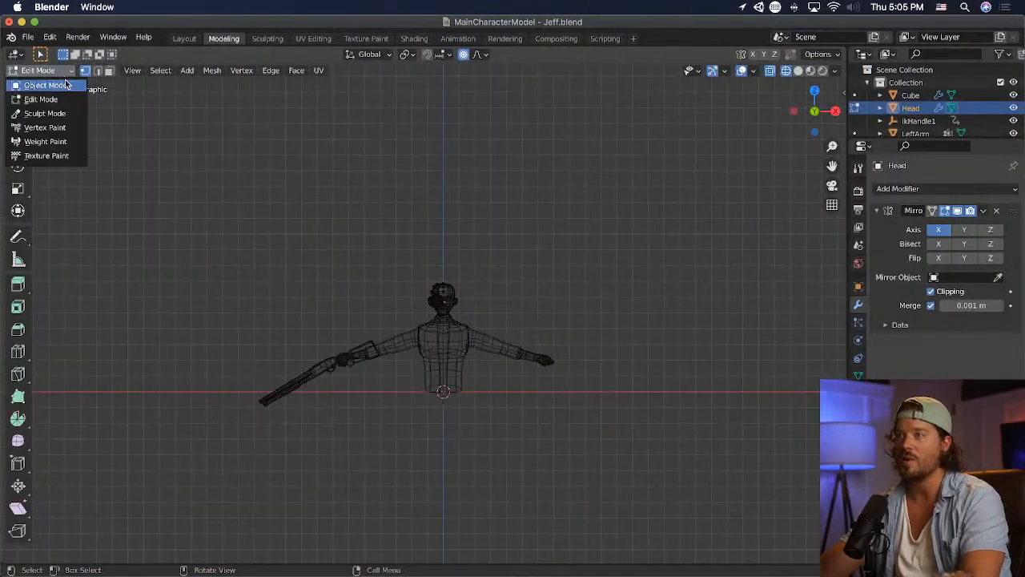
left_click(44, 84)
key("KP_Decimal")
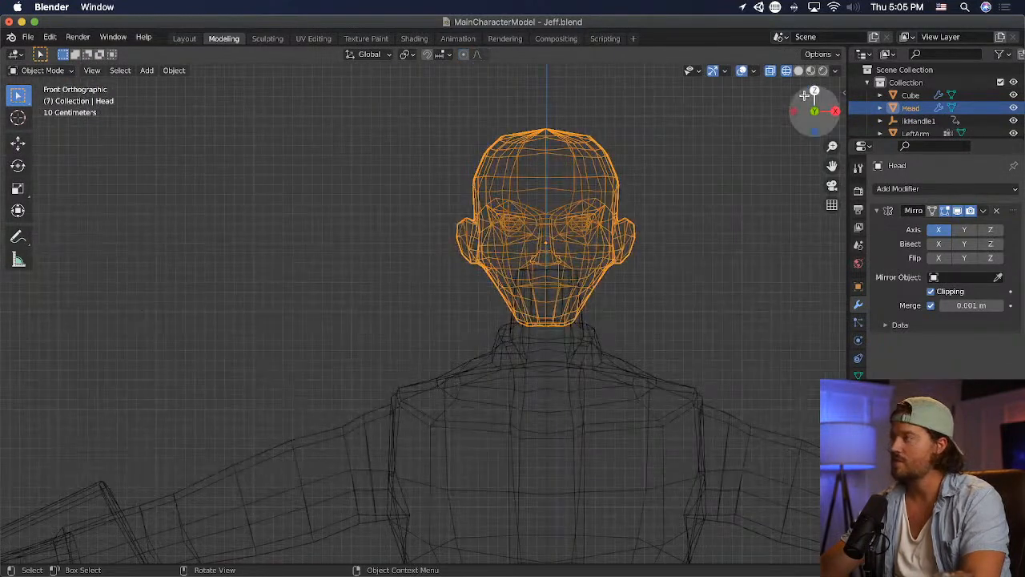
left_click(798, 71)
key("s")
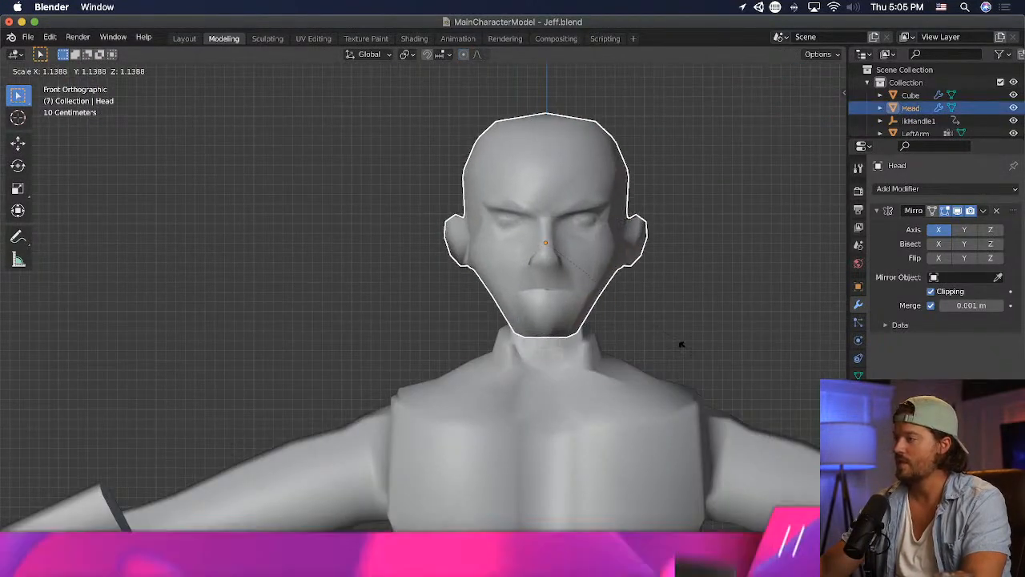
left_click(679, 343)
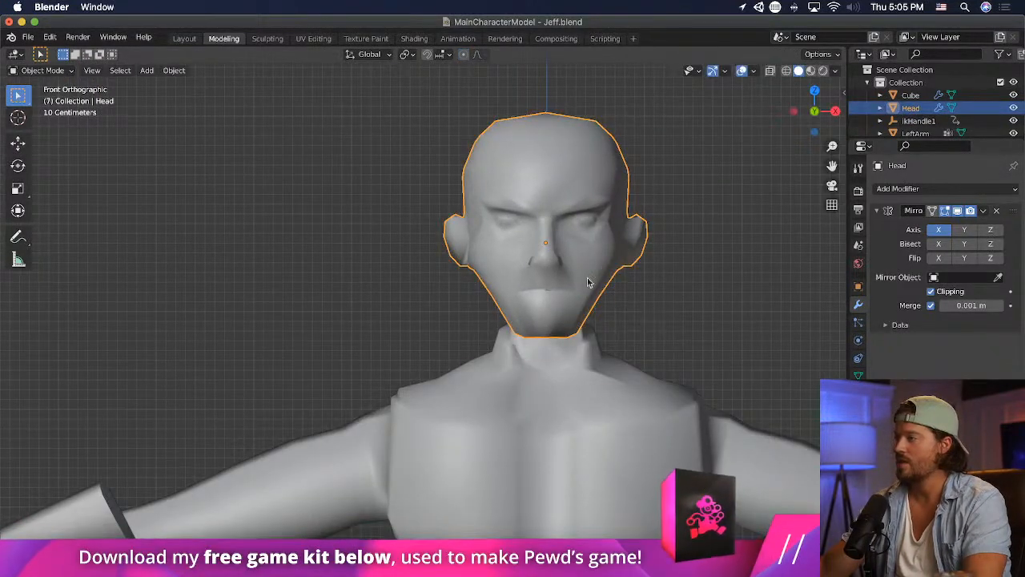
- Widen the bottom chin vertices, move them slightly outward and down, and return to Object Mode
left_click(42, 71)
left_click(44, 99)
left_click_drag(578, 354, 485, 321)
key("s")
left_click(696, 371)
key("g")
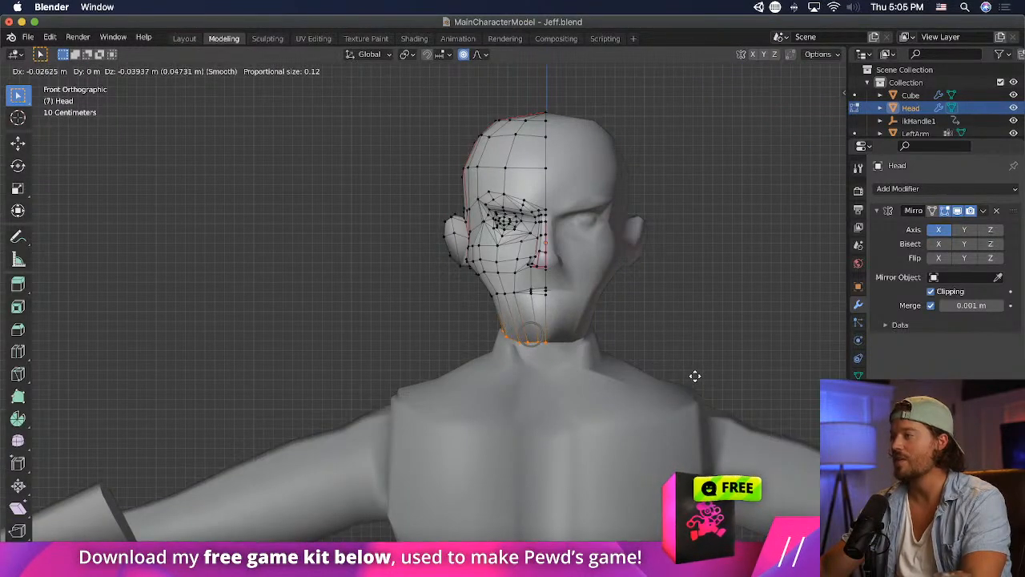
left_click(694, 375)
left_click(39, 71)
left_click(45, 85)
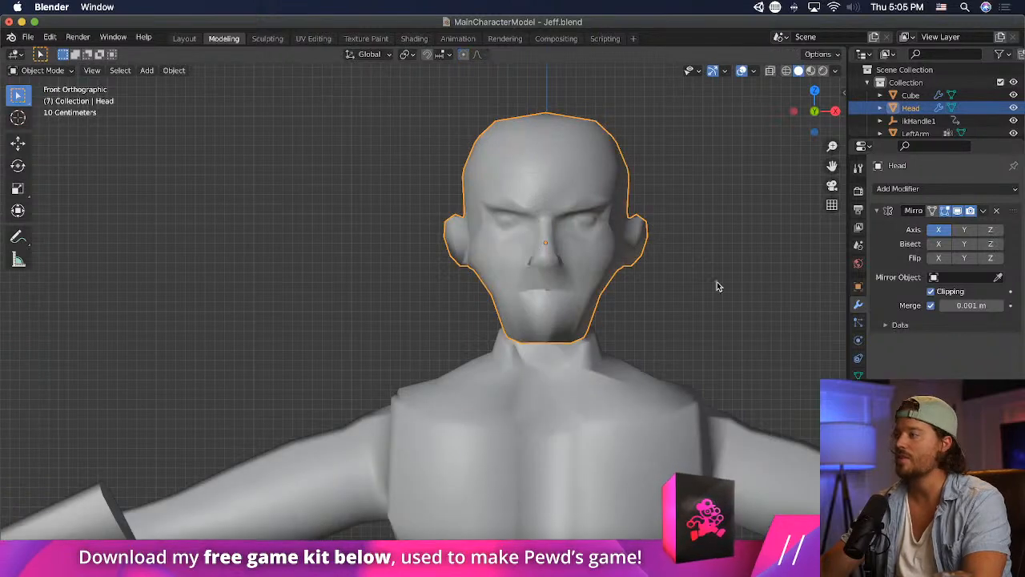
- Raise the head slightly along the Z axis and save the file
key("g")
key("z")
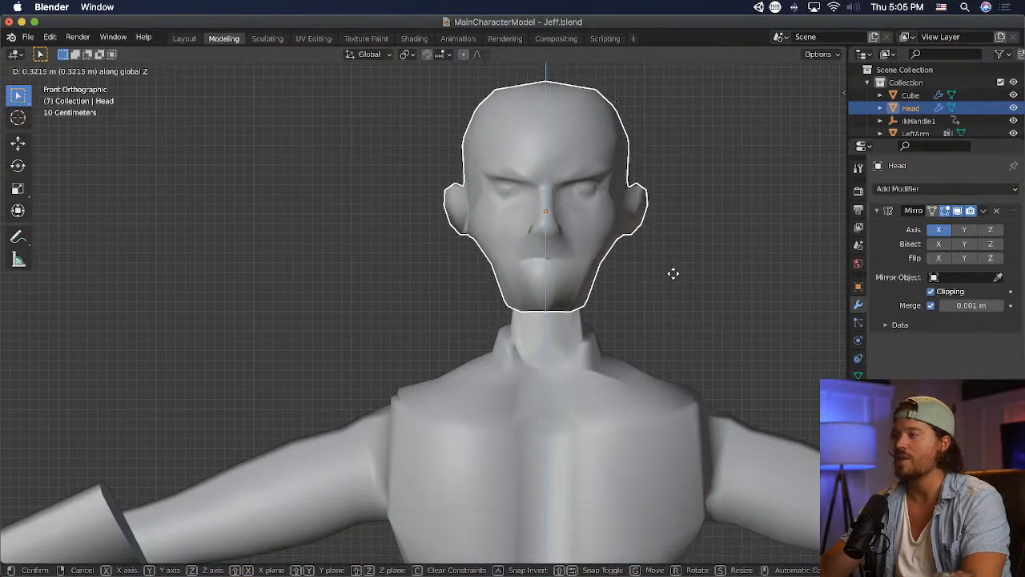
left_click(670, 293)
key("super+s")
- Switch to Unity and examine the enlarged head and wider chin against the body
key("super+Tab")
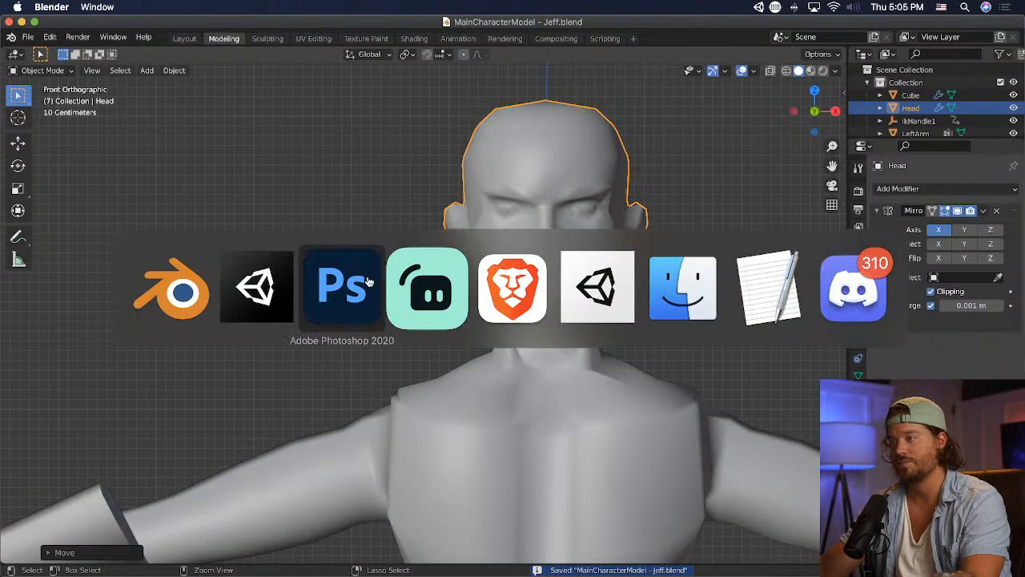
scroll(333, 317, "up", 5)
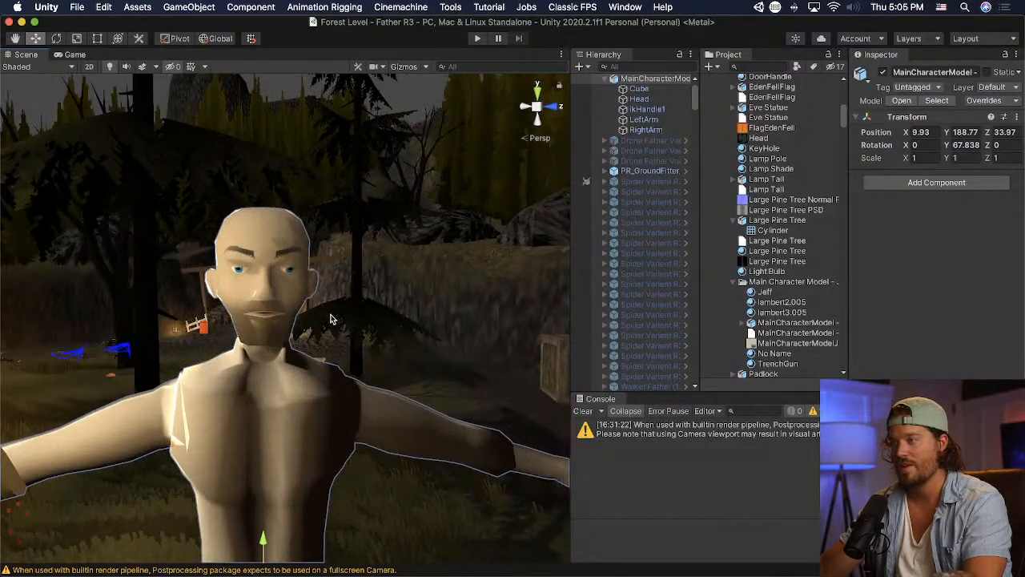
left_click(359, 327)
right_click_drag(223, 353, 405, 355)
middle_click_drag(233, 358, 343, 358)
scroll(341, 358, "down", 3)
scroll(209, 342, "down", 5)
right_click_drag(343, 359, 208, 344)
key("d")
key("w")
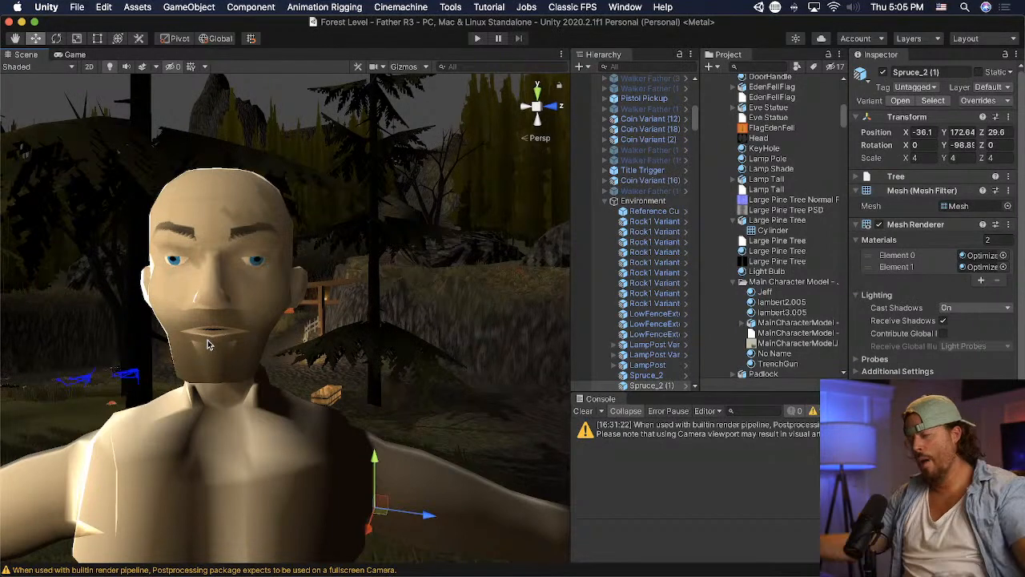
middle_click_drag(354, 299, 358, 302)
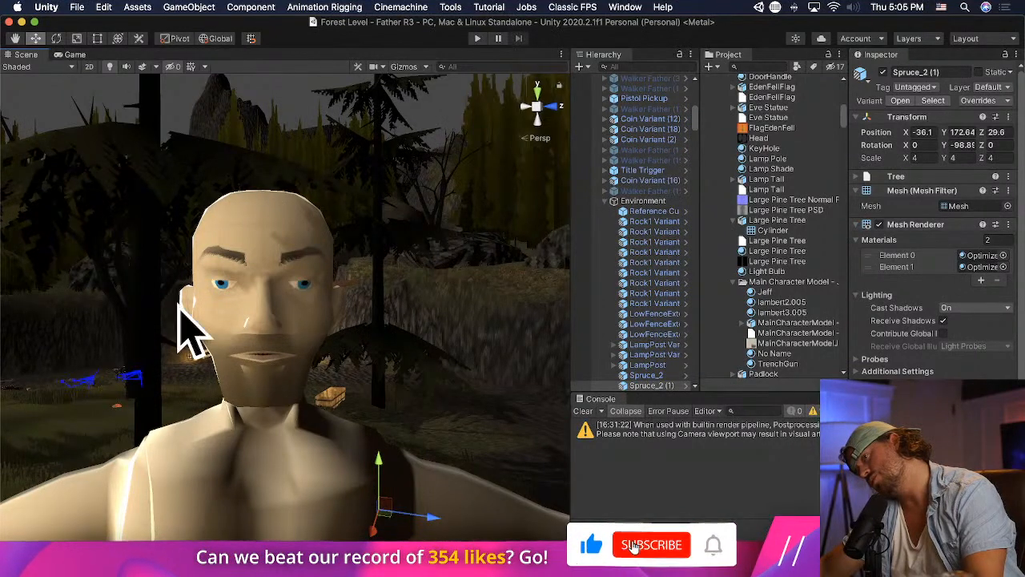
scroll(233, 311, "down", 2)
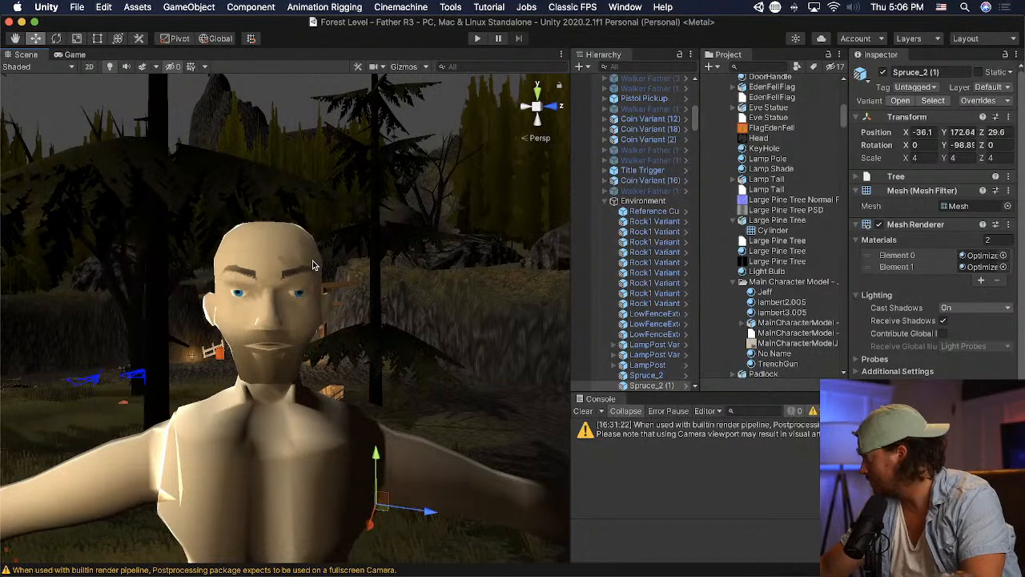
- Switch to Blender, inspect the lower face mesh up close in Edit Mode, save, and view the whole figure deselected in Object Mode
key("super+Tab")
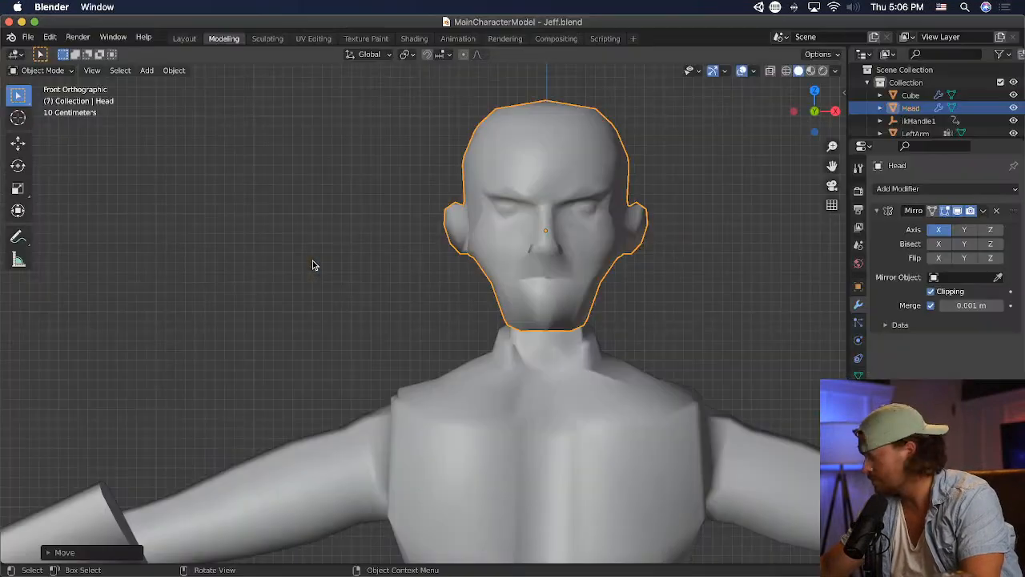
left_click(43, 71)
left_click(48, 98)
scroll(458, 235, "up", 5)
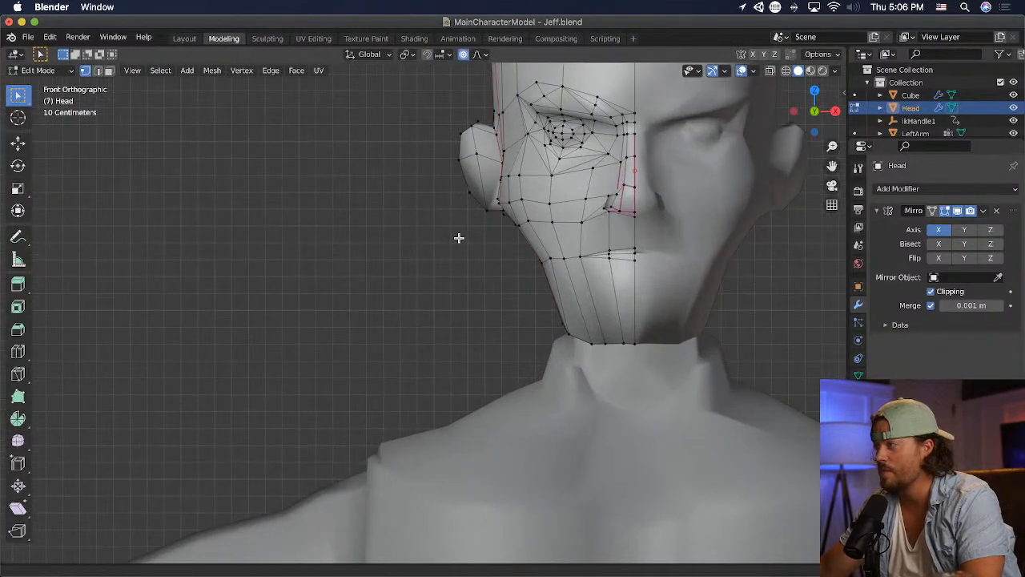
middle_click_drag(458, 238, 350, 268, "shift")
key("super+s")
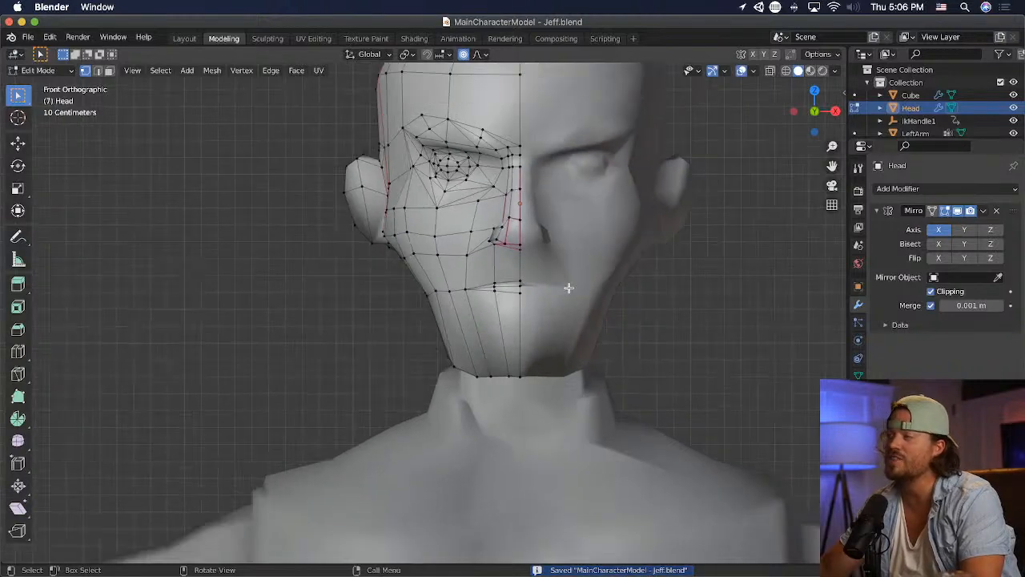
scroll(569, 288, "down", 5)
left_click(48, 85)
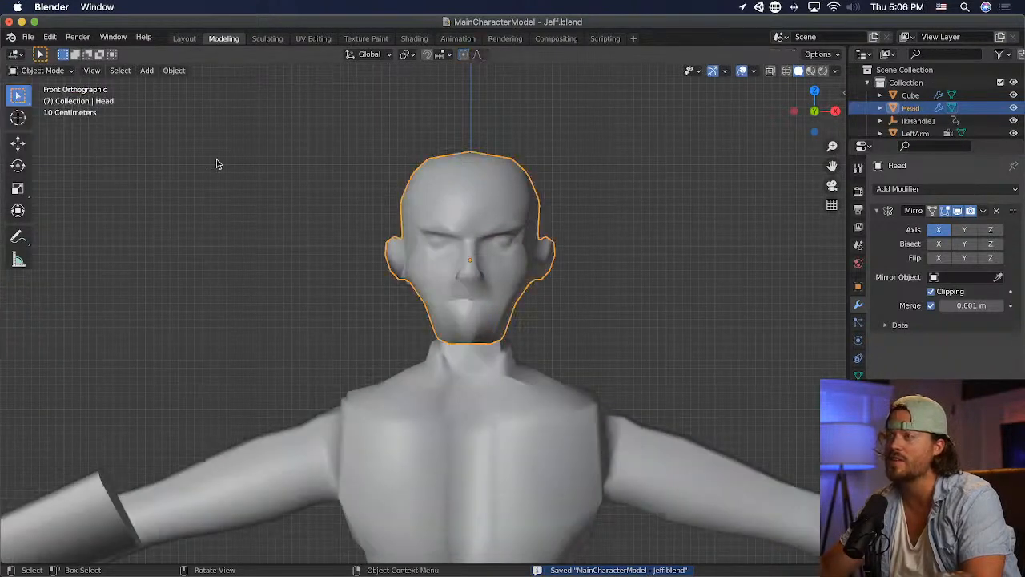
key("alt+a")
scroll(554, 269, "down", 8)
scroll(554, 274, "up", 6)
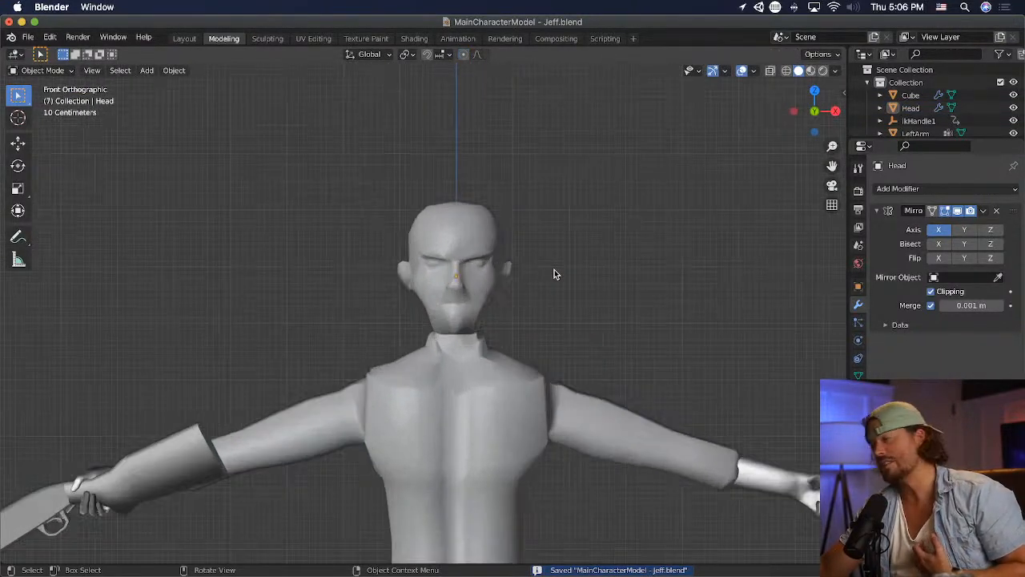
- Scale the head up slightly and lower it along the Z axis onto the neck
left_click(505, 272)
key("s")
left_click(567, 298)
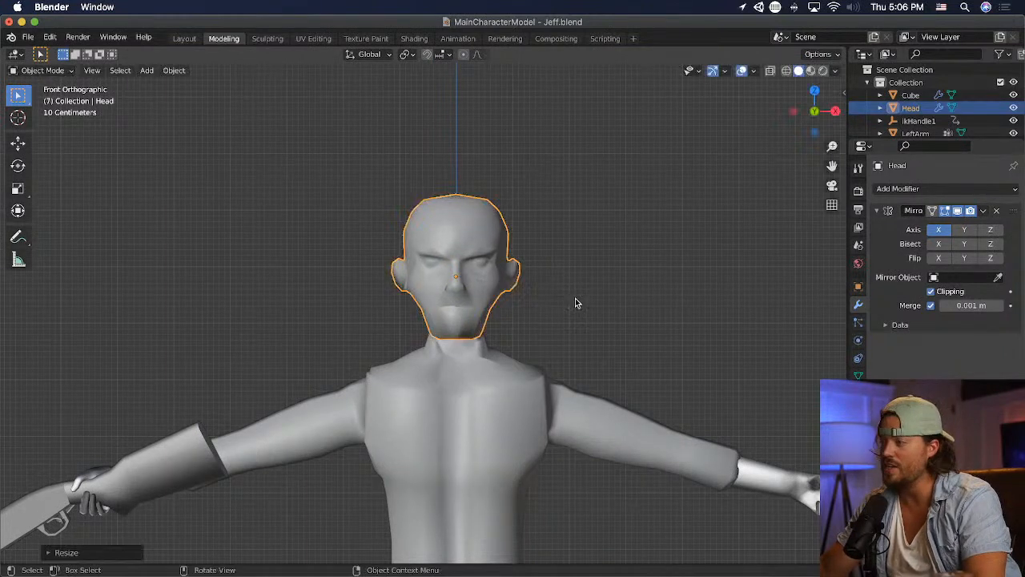
key("g")
key("z")
left_click(573, 312)
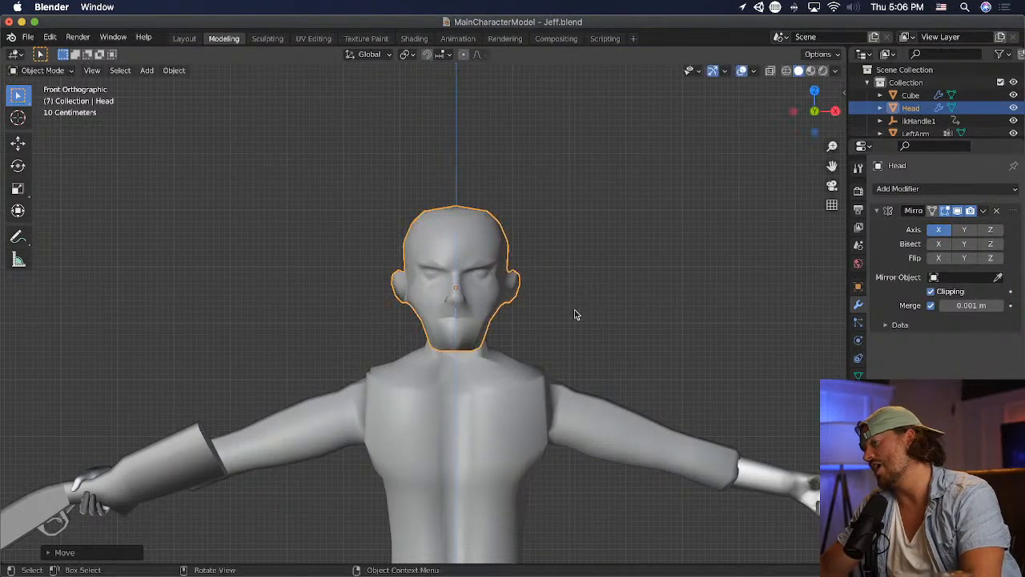
- Save the Blender file, enter Edit Mode on the head, and try to move the selected vertices at the crown
left_click(595, 313)
key("super+s")
left_click(432, 237)
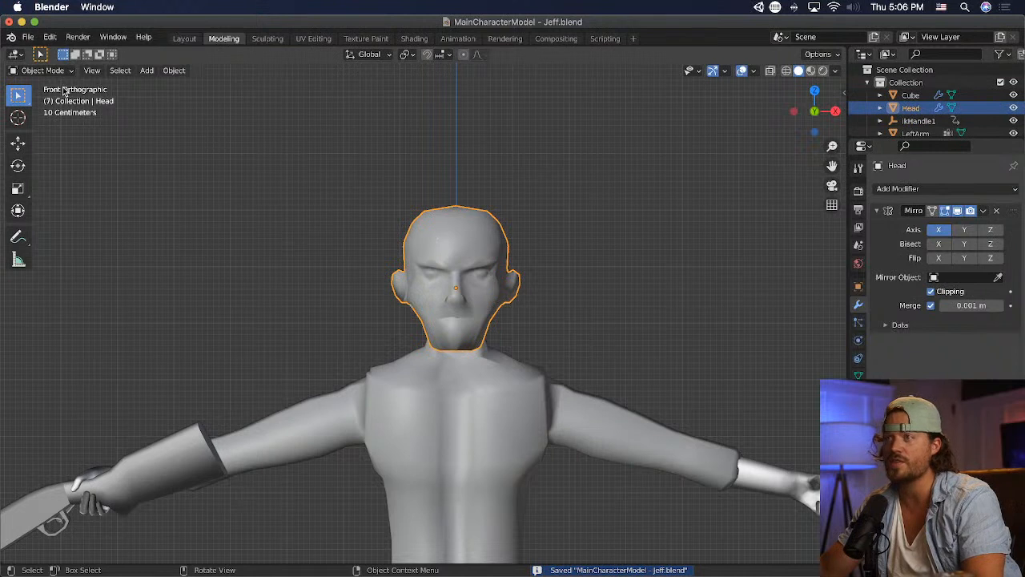
left_click(42, 70)
left_click(44, 99)
left_click(437, 212)
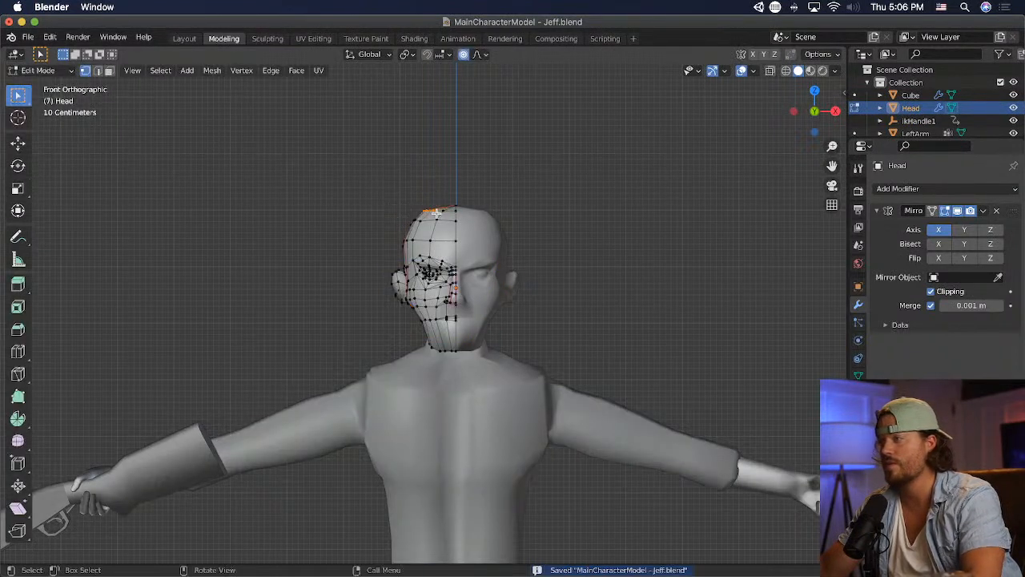
key("g")
left_click(534, 222)
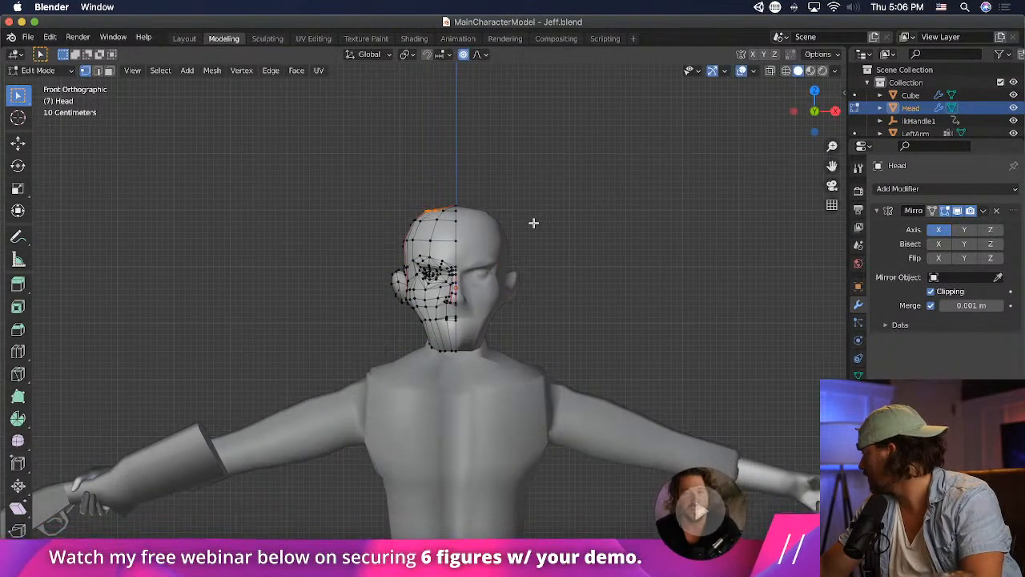
- Switch to Photoshop and shift the iris and pupil slightly right within the eye white on the face texture
key("super+Tab")
key("super+Tab")
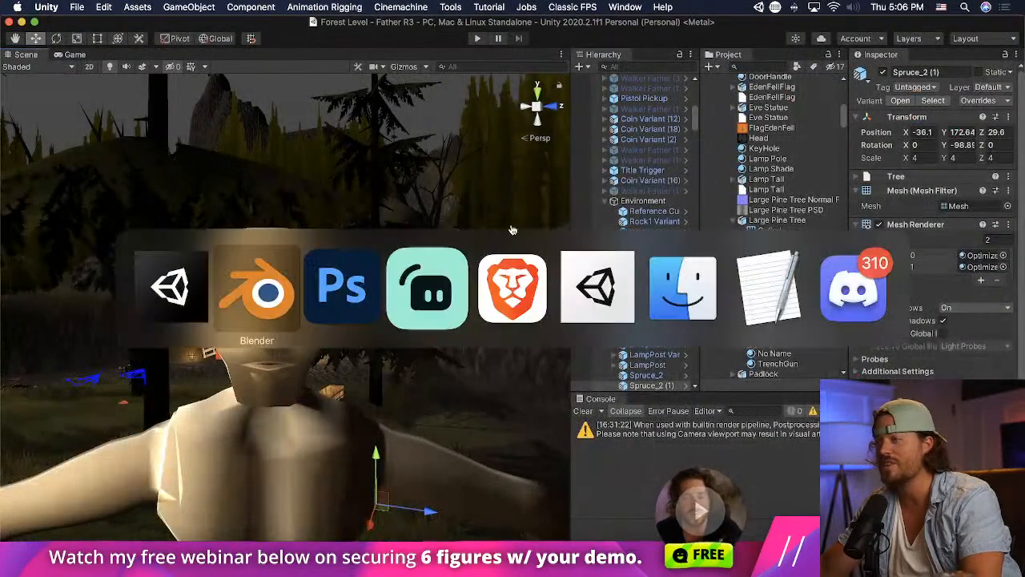
key("super+Tab")
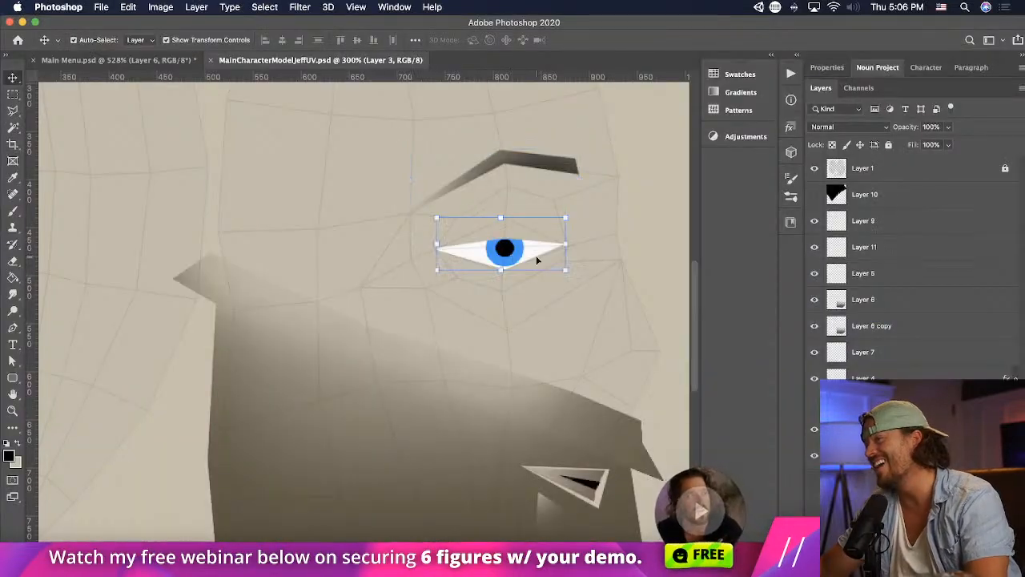
left_click_drag(541, 256, 553, 251)
key("super+z")
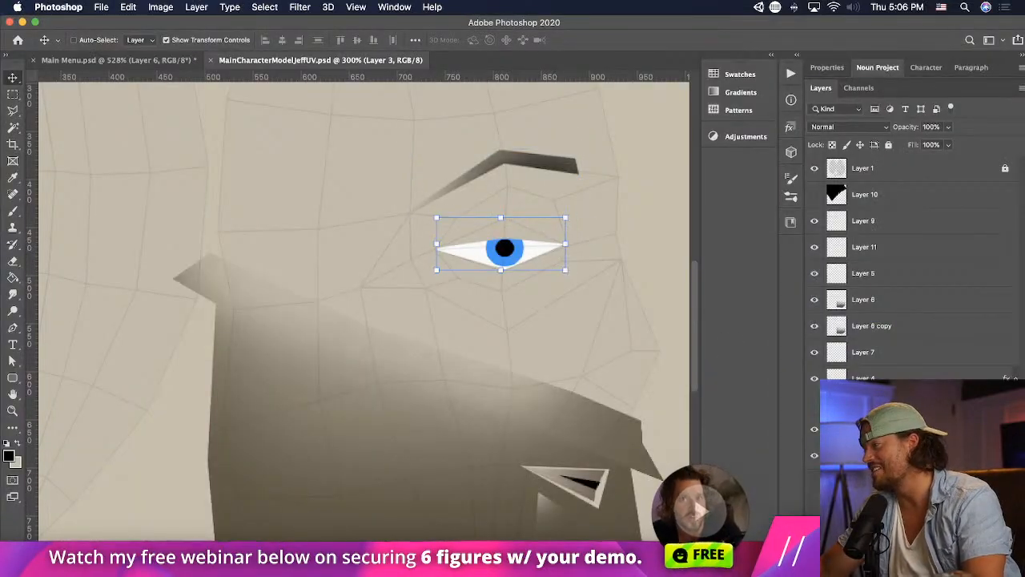
left_click_drag(639, 350, 652, 345)
- Nudge the iris and pupil further right and slightly up in Photoshop and check the gaze in Unity
key("super+Tab")
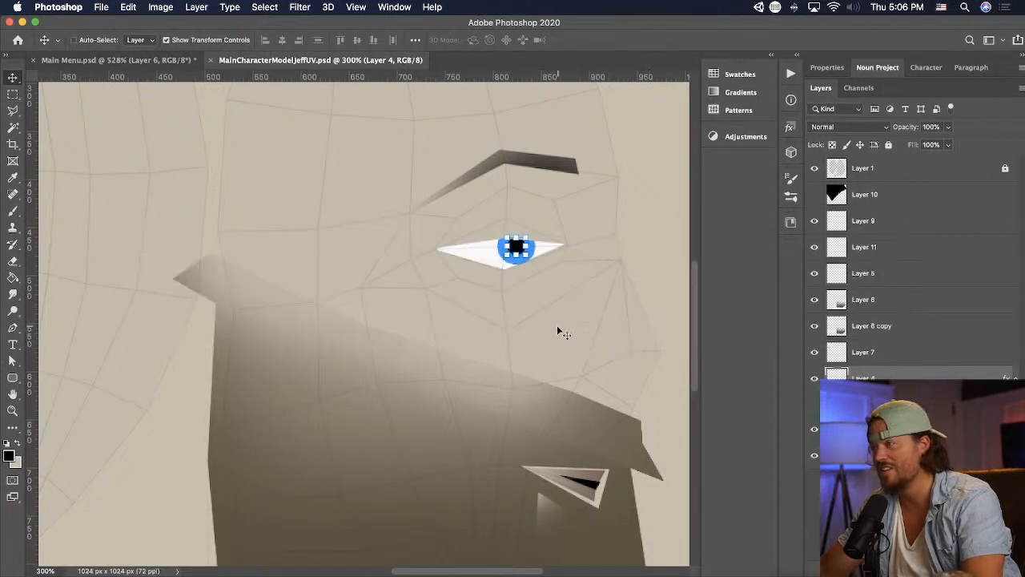
left_click_drag(556, 325, 580, 319)
key("super+Tab")
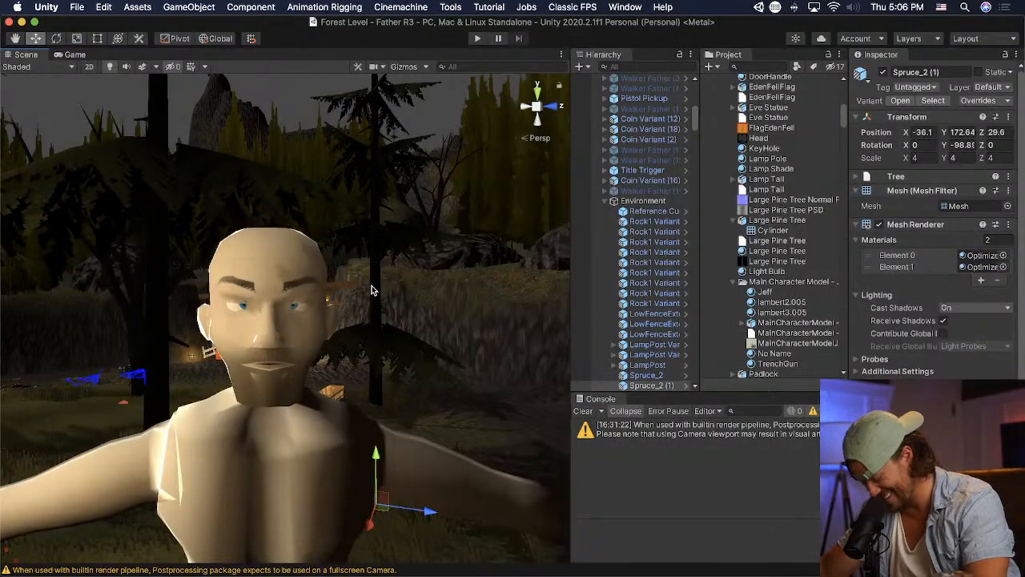
- Move the iris and pupil back left and slightly down in Photoshop, save the texture, and inspect the gaze in Unity from near and far
key("super+Tab")
left_click_drag(586, 300, 560, 303)
key("super+s")
key("super+Tab")
key("super+Tab")
key("super+s")
key("super+Tab")
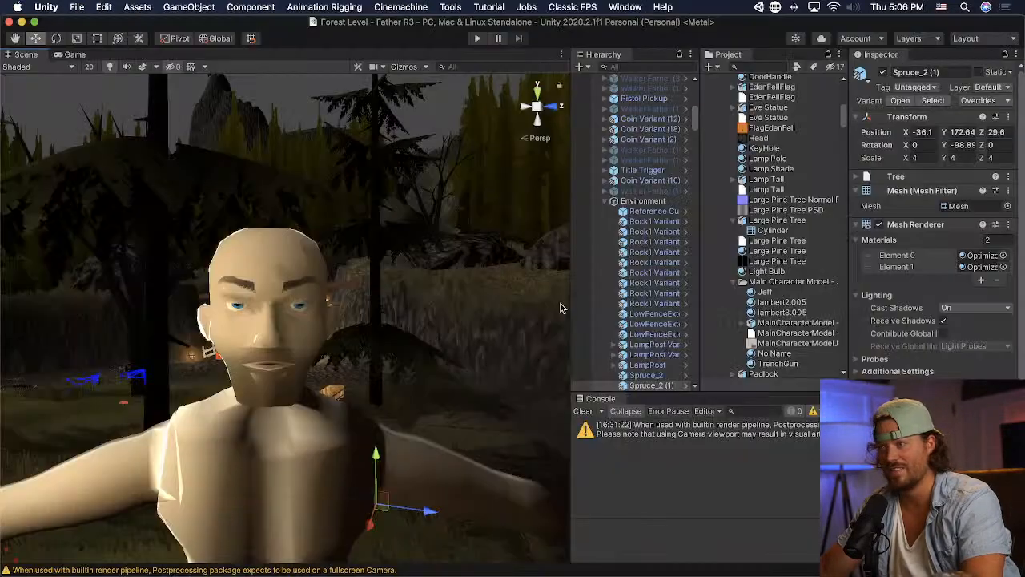
scroll(390, 325, "down", 8)
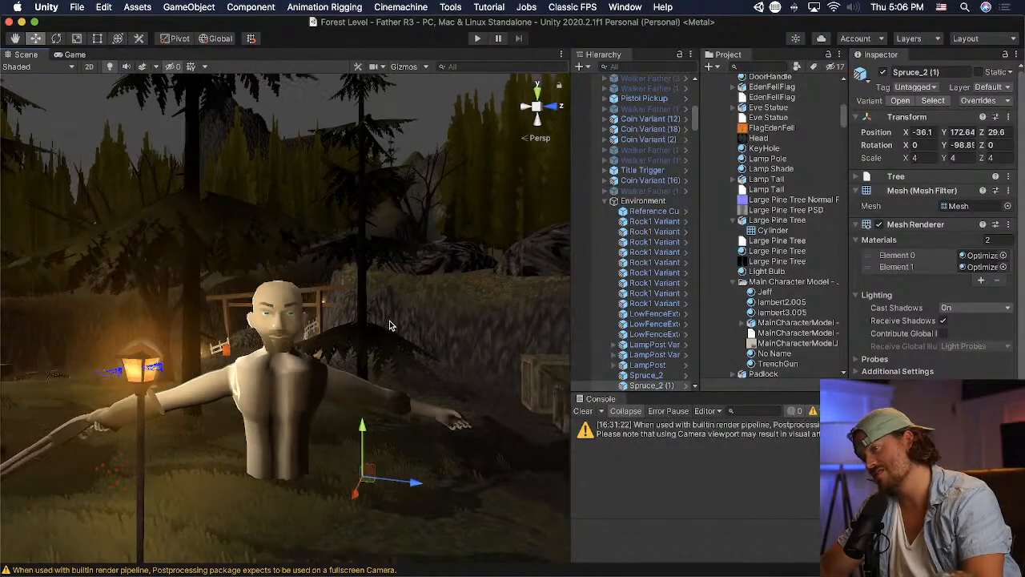
scroll(376, 336, "up", 8)
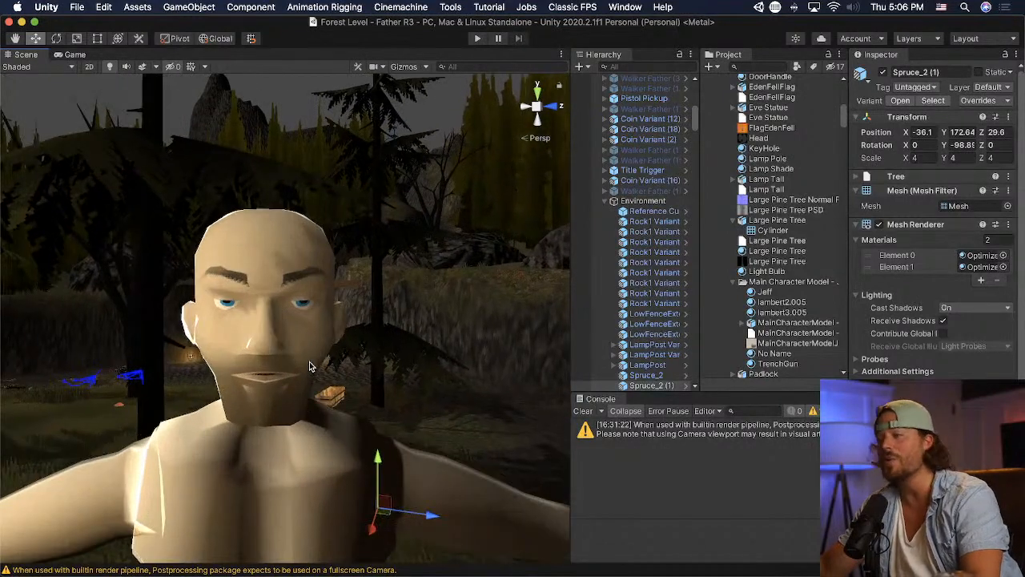
left_click_drag(285, 362, 278, 390, "alt")
- Nudge the iris and pupil slightly right in the Photoshop texture and view the face in Unity
key("super+Tab")
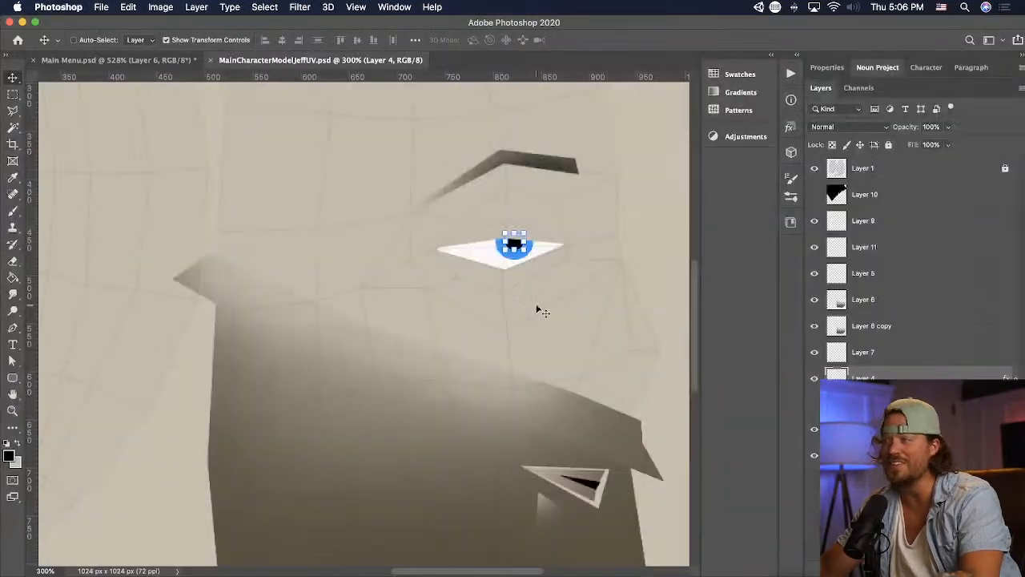
left_click_drag(534, 306, 538, 306)
key("super+Tab")
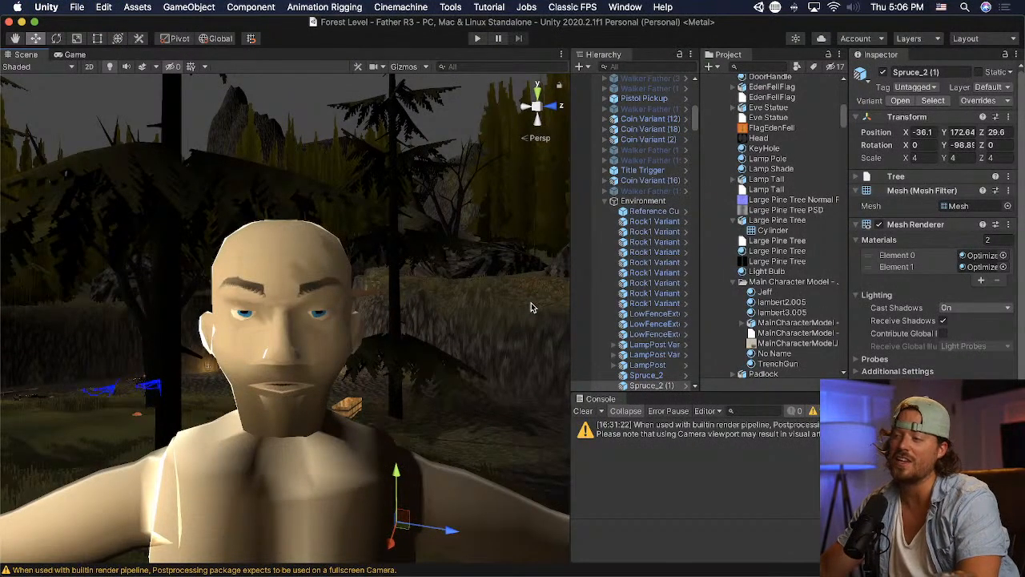
scroll(531, 303, "down", 5)
- Move the iris and pupil about 6 px left and 1 px down in Photoshop and return to Unity
key("super+Tab")
left_click_drag(531, 302, 526, 304)
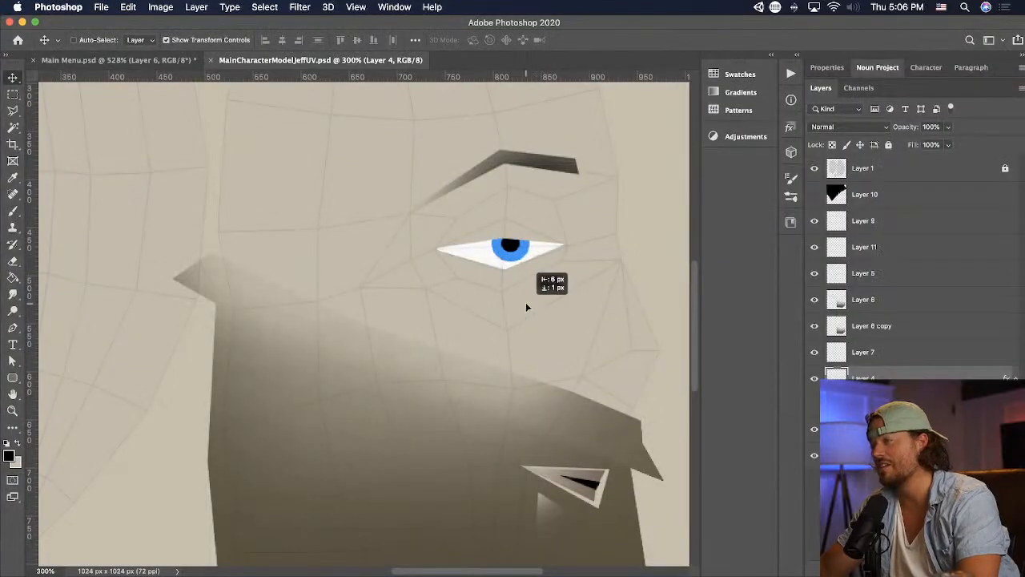
key("super+Tab")
- Examine the character's head proportions and eyes in the Unity scene from a distance and up close
scroll(526, 308, "down", 3)
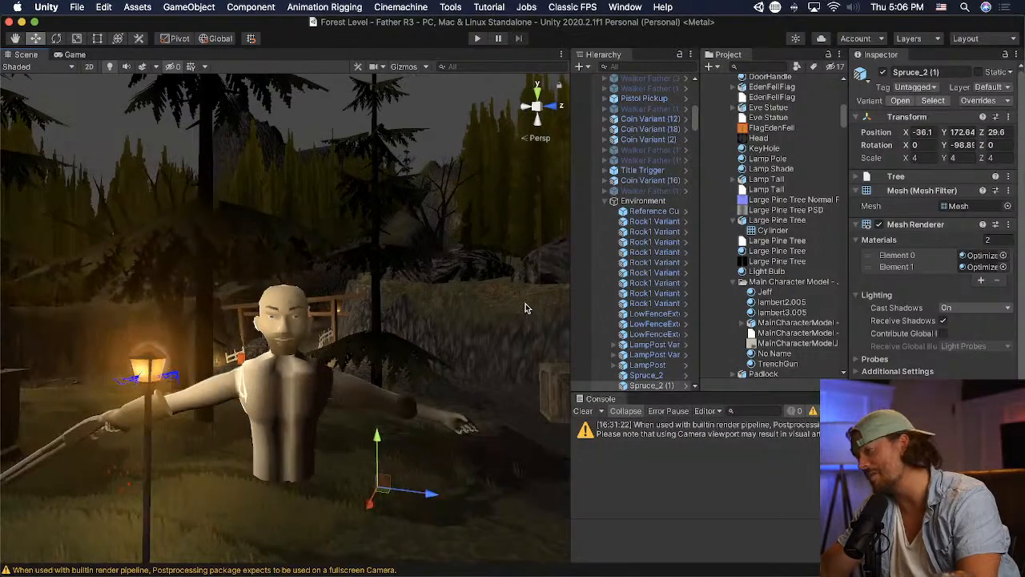
scroll(525, 303, "up", 6)
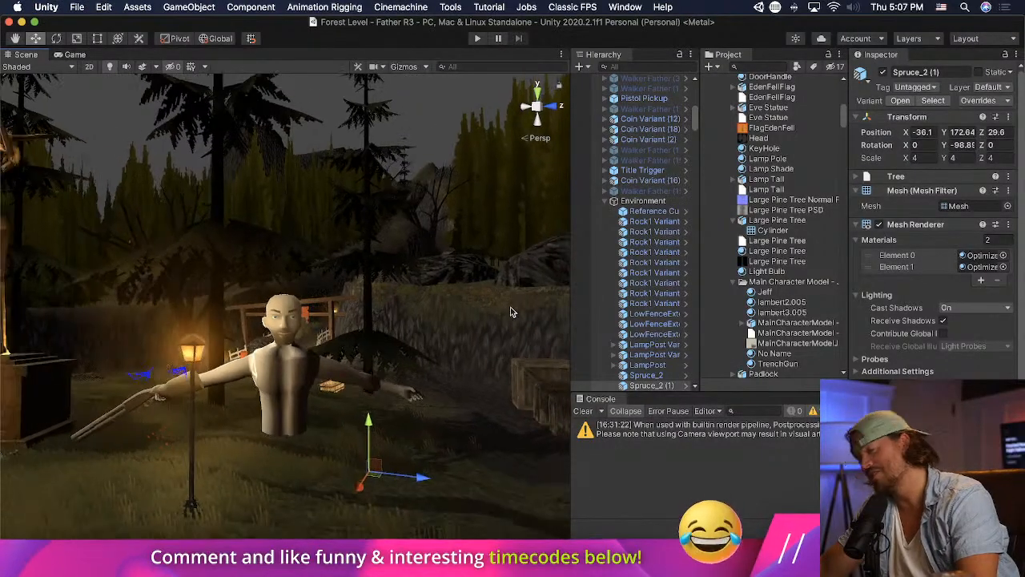
scroll(399, 378, "down", 5)
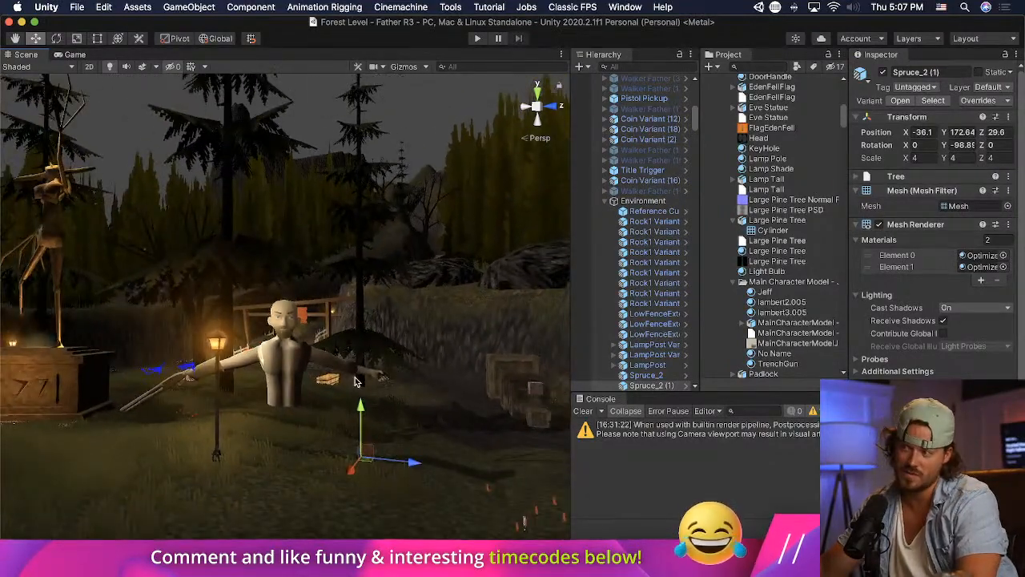
scroll(360, 381, "down", 3)
scroll(352, 382, "up", 4)
scroll(352, 381, "up", 5)
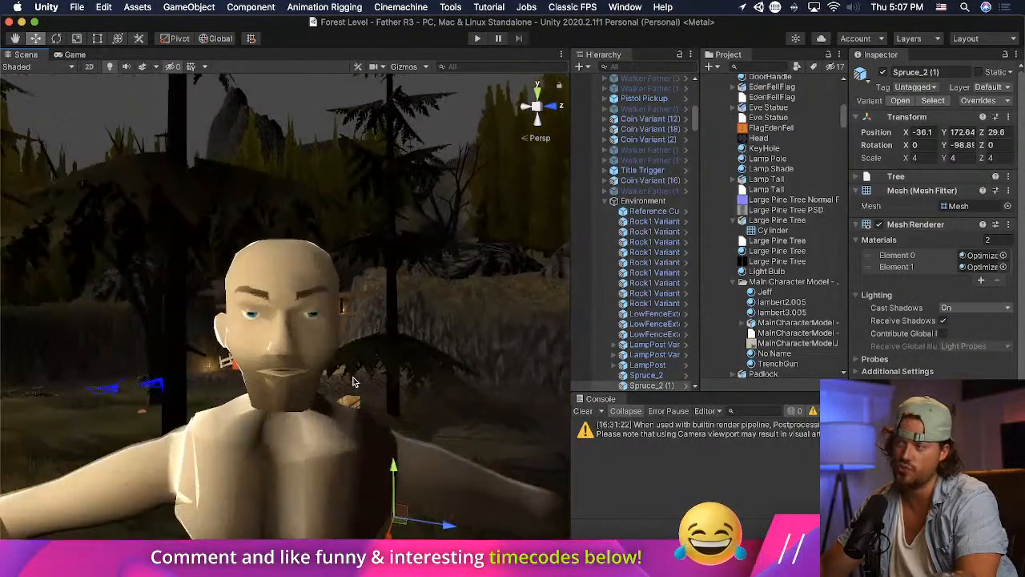
scroll(354, 377, "down", 4)
scroll(354, 378, "up", 4)
scroll(354, 377, "down", 3)
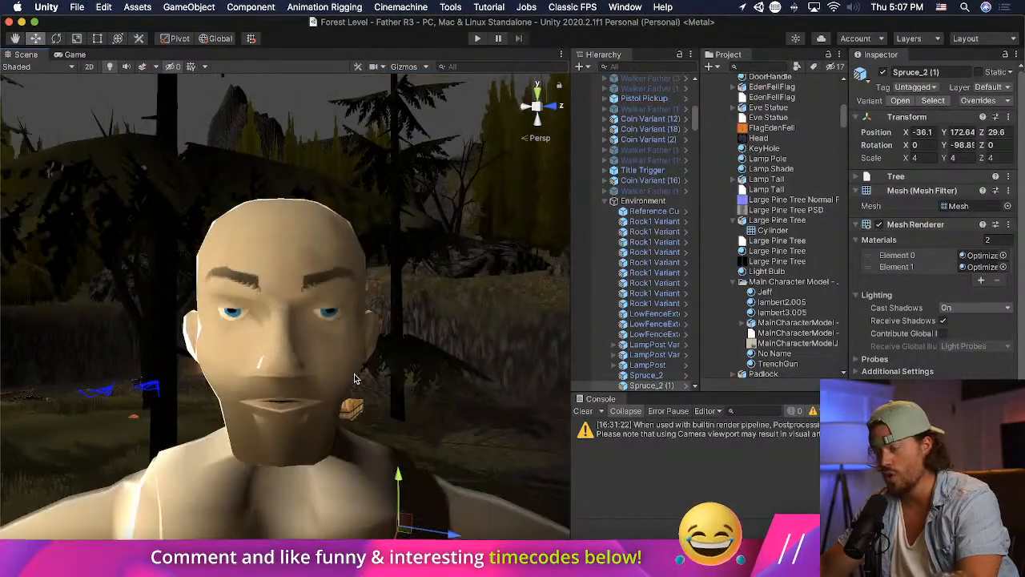
- Select the character's Head object, enable Specular on its Jeff material, and set the specular type to Stylized
left_click(349, 376)
left_click(639, 100)
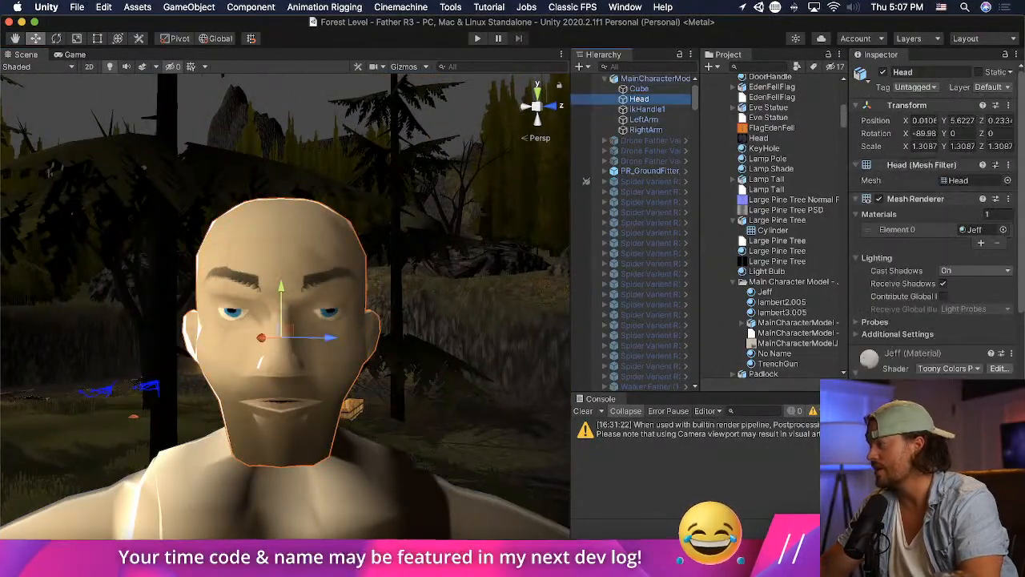
scroll(938, 321, "down", 5)
scroll(935, 241, "down", 3)
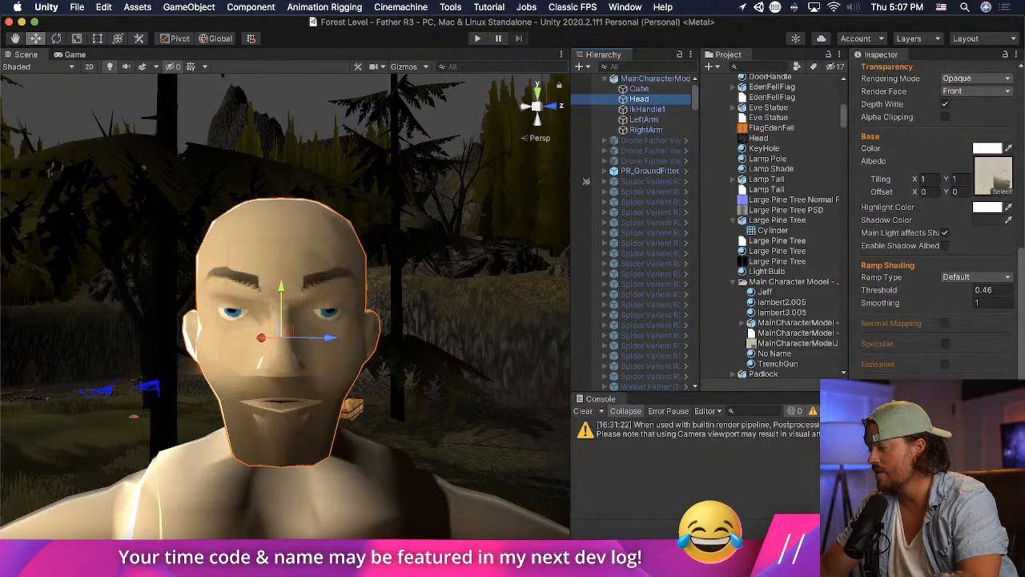
left_click(936, 256)
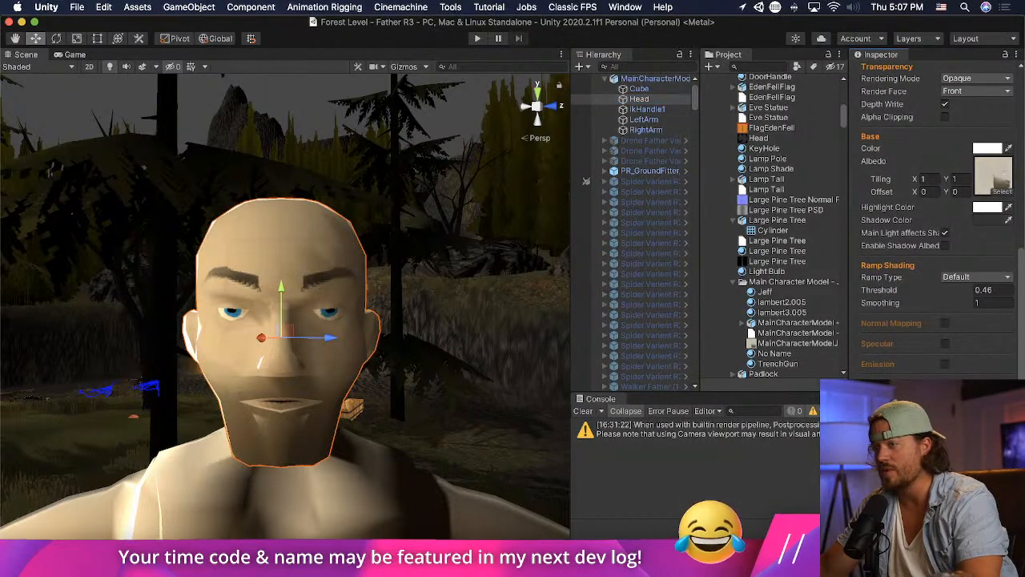
left_click(946, 344)
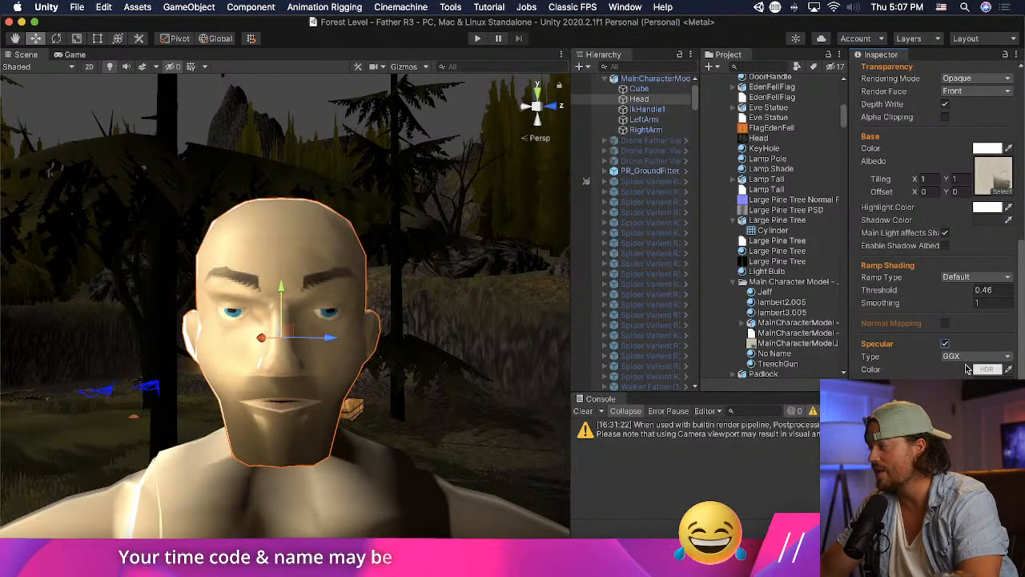
left_click(972, 356)
left_click(973, 367)
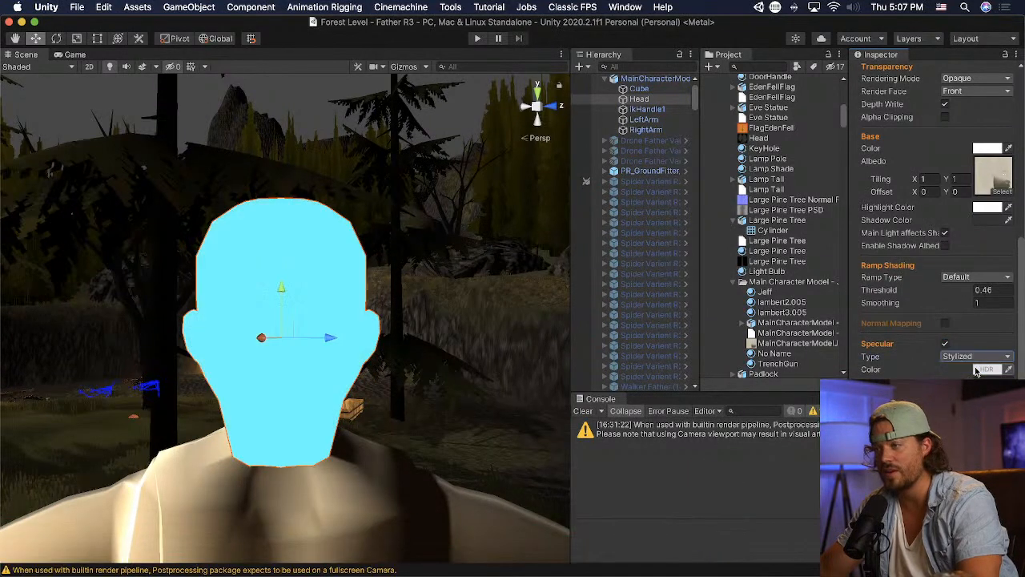
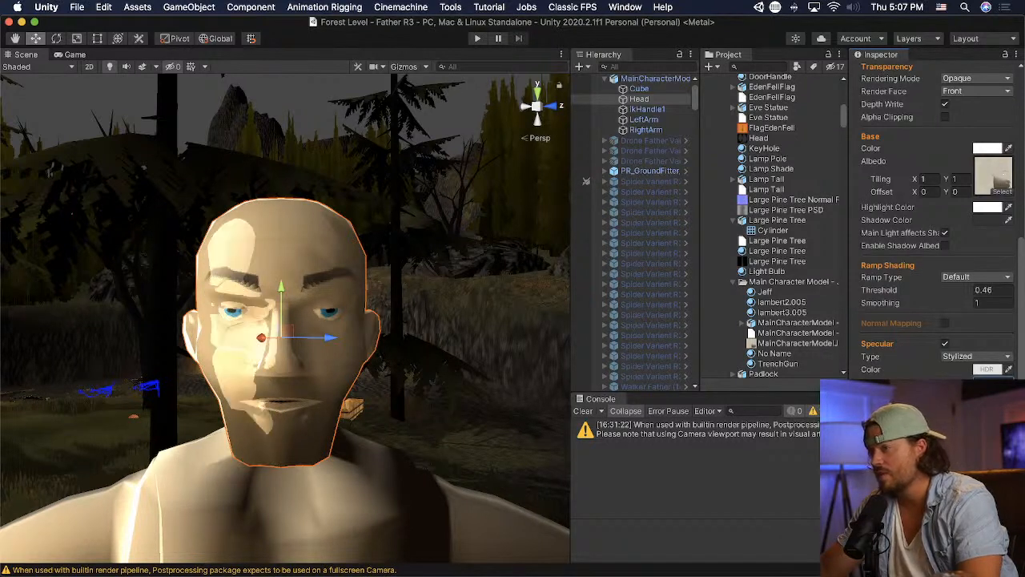
- Change the Jeff material's specular color to mid-gray and view the head in the scene
left_click(990, 370)
left_click(917, 396)
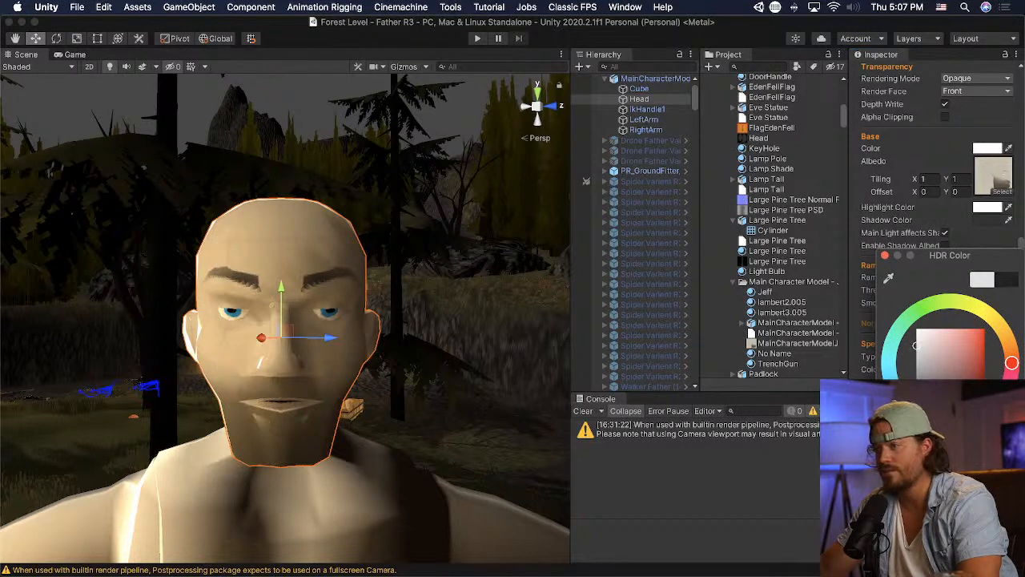
left_click_drag(935, 525, 945, 525)
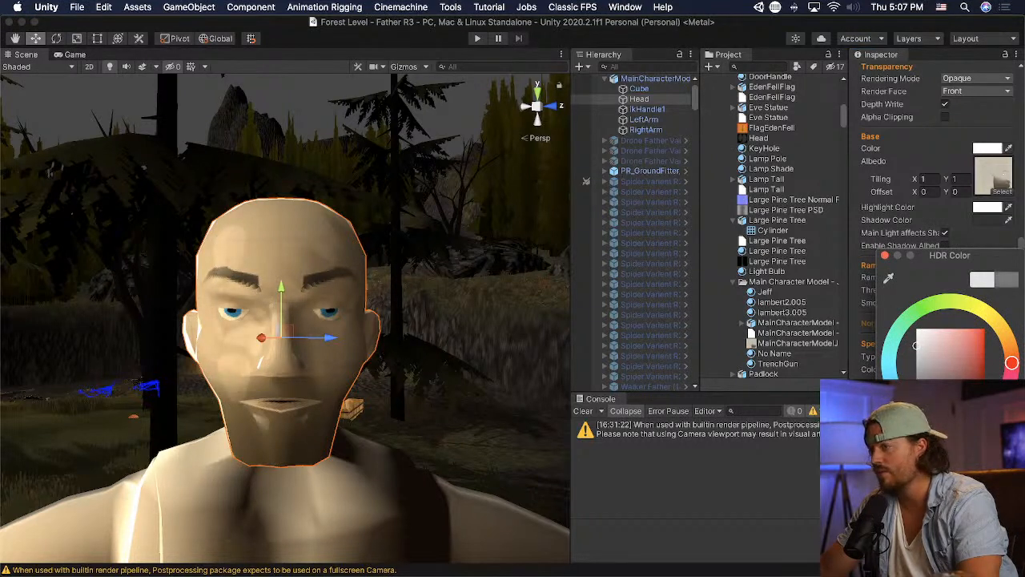
left_click(886, 256)
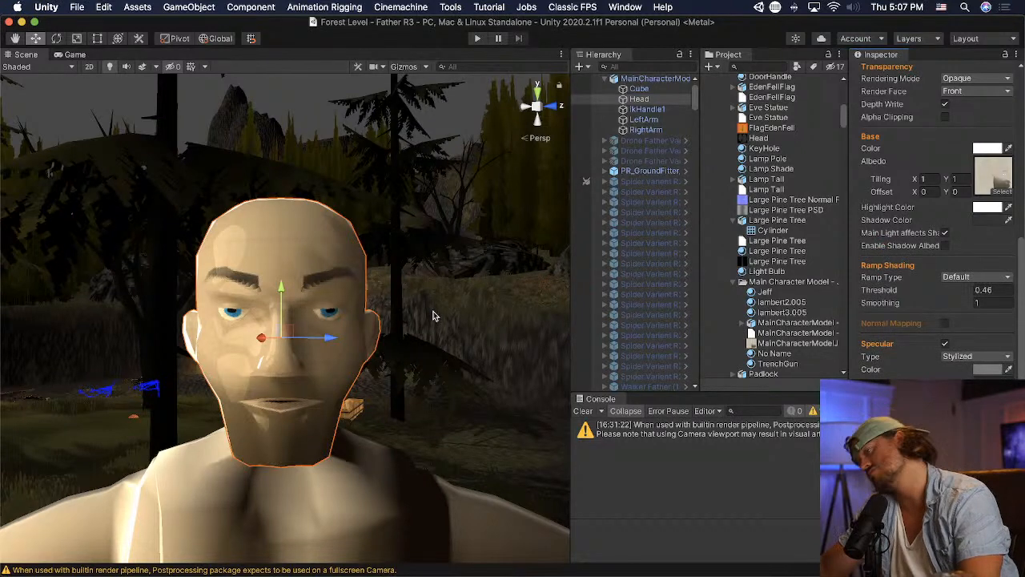
scroll(434, 312, "down", 10)
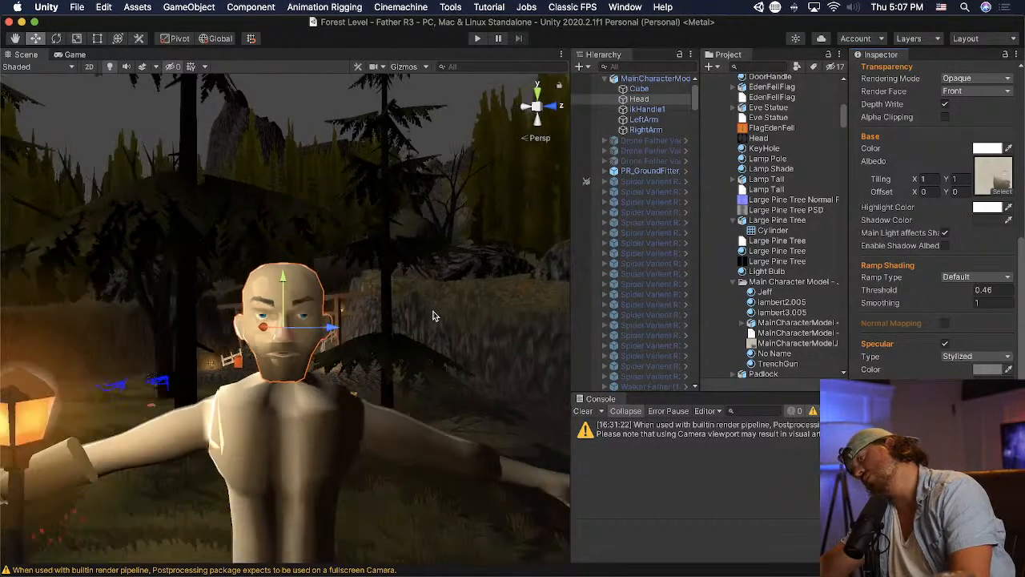
- Move the eyebrow on the Photoshop face texture down closer to the eye, save it, and return to the head in Unity
key("super+Tab")
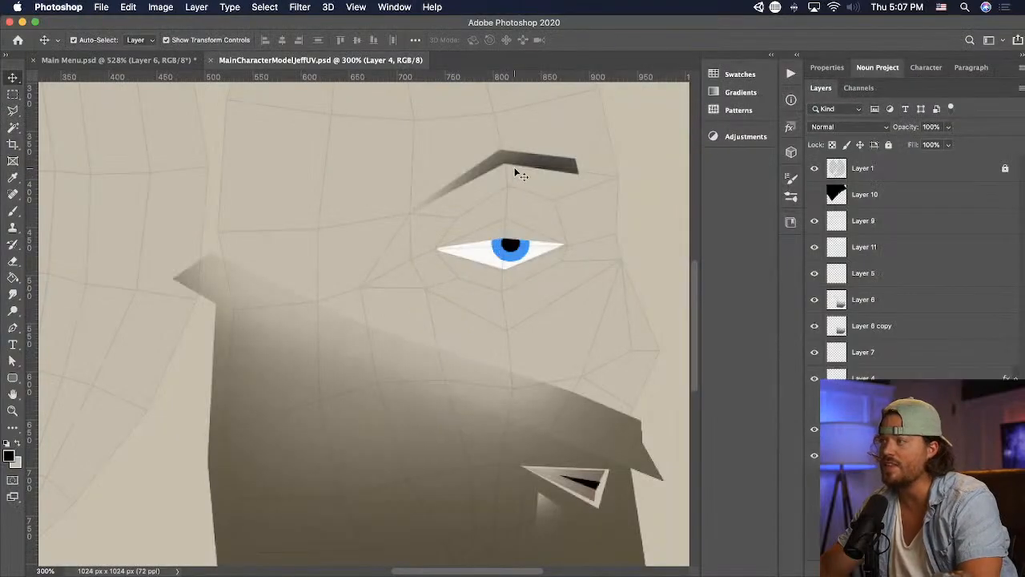
left_click(561, 165, "super")
left_click_drag(560, 165, 559, 190)
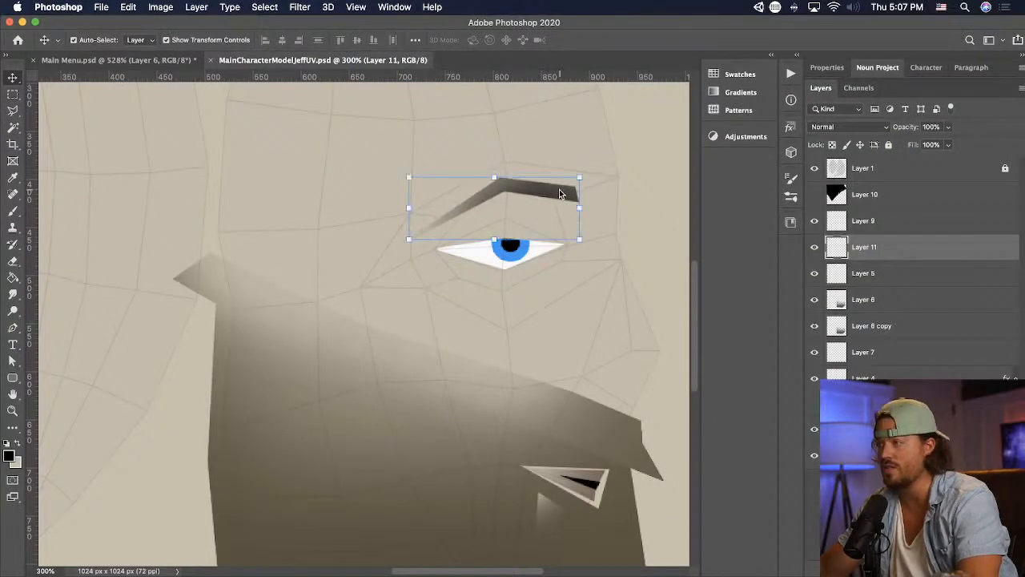
key("super+Tab")
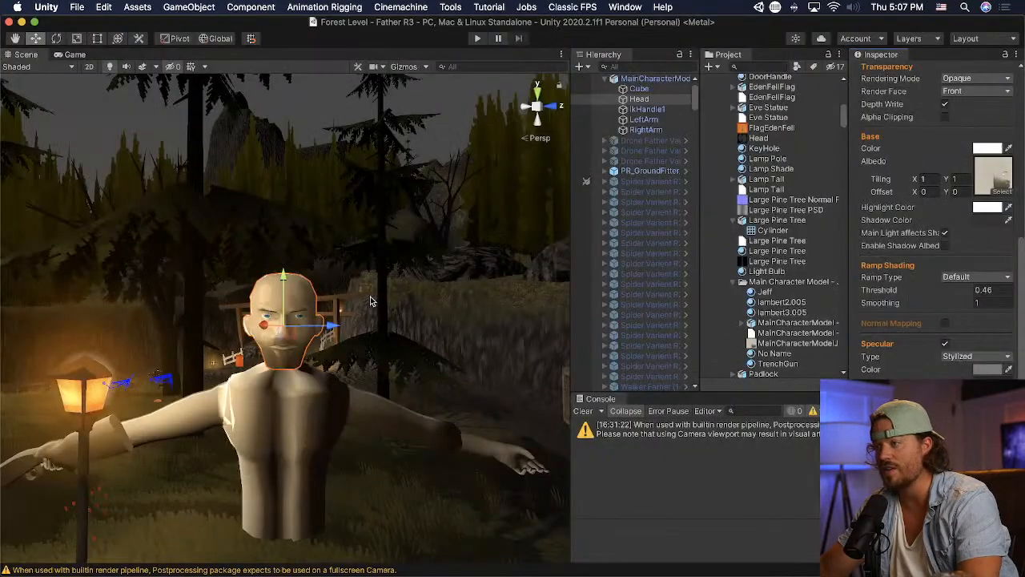
key("f")
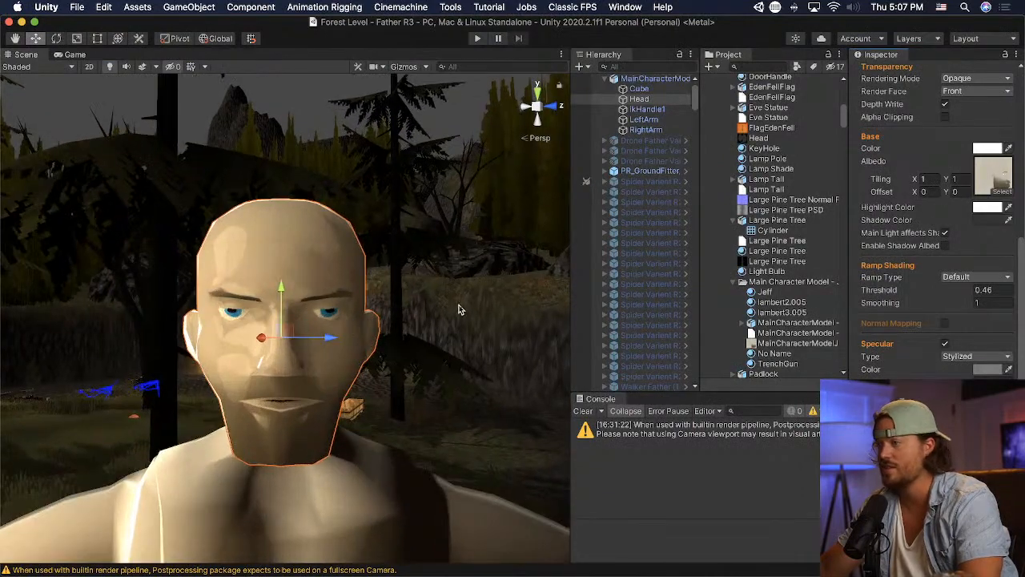
- Examine the face from near and far, and review the Head's ramp, specular and rim lighting settings
left_click(459, 309)
scroll(394, 435, "down", 5)
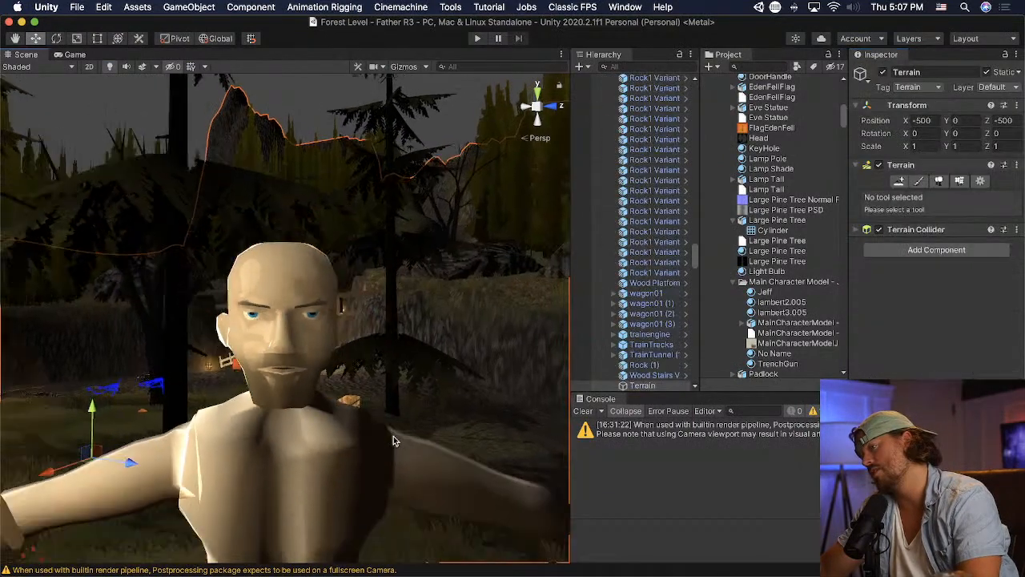
scroll(395, 439, "up", 3)
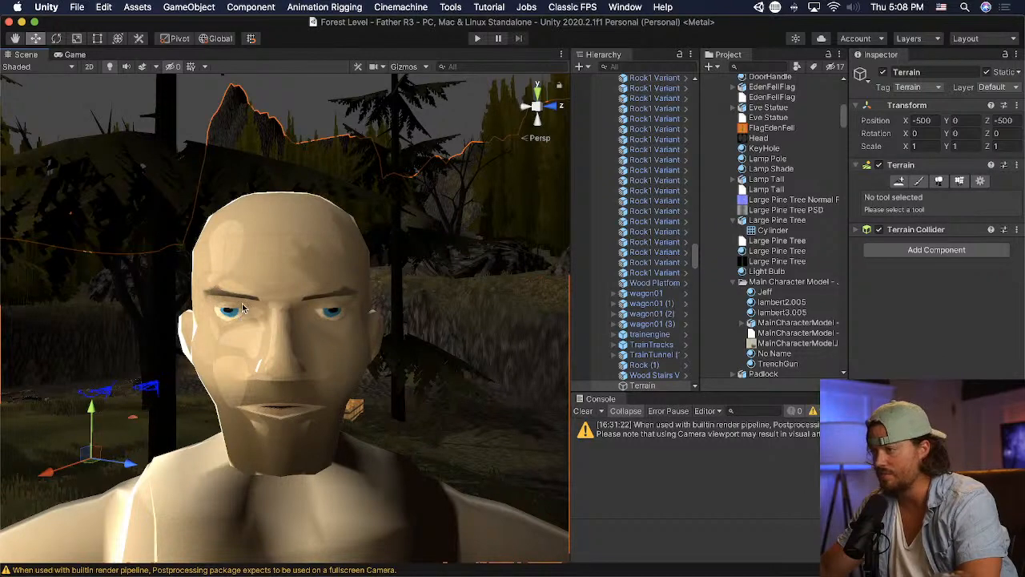
scroll(242, 309, "down", 3)
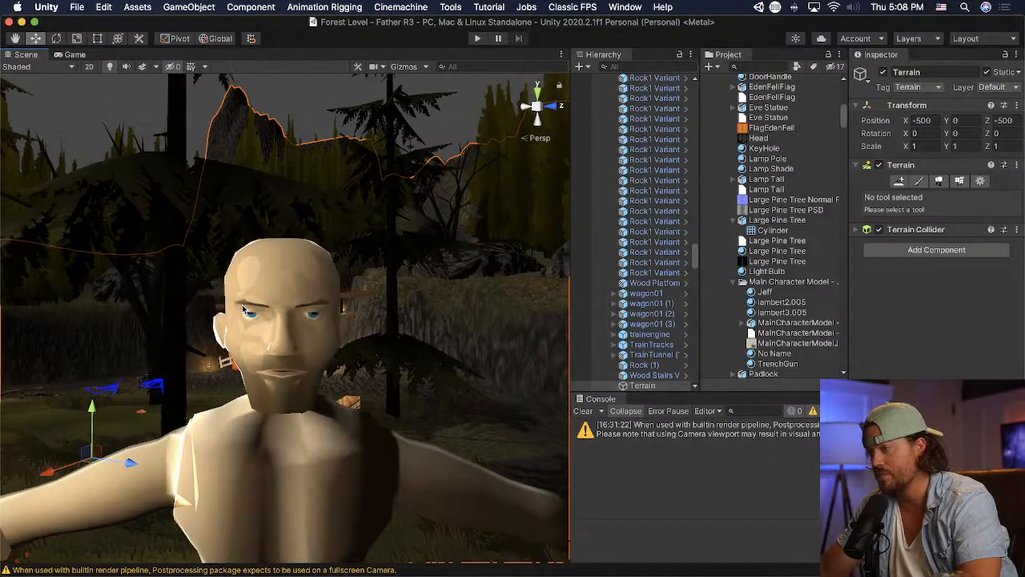
scroll(325, 374, "up", 5)
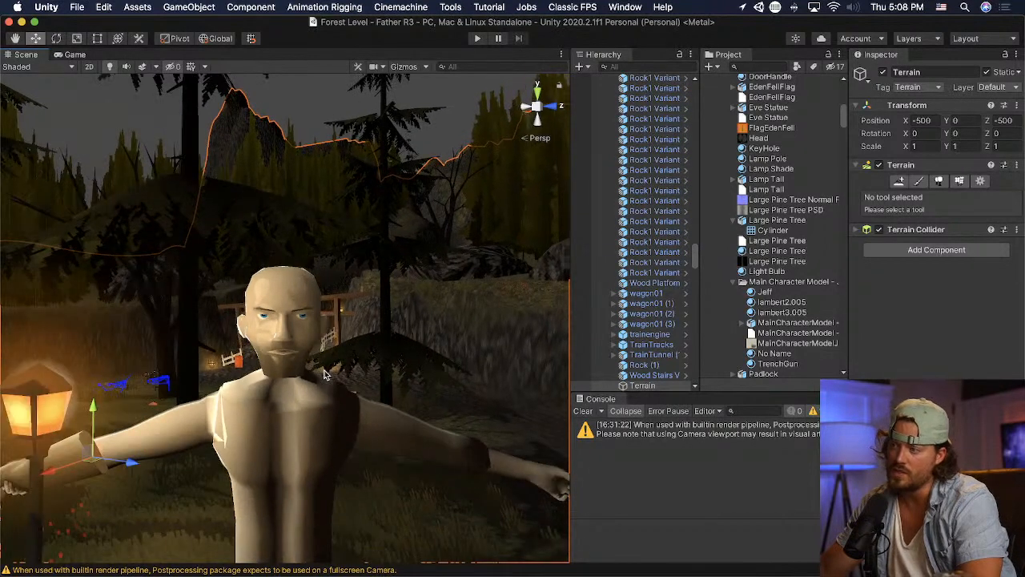
left_click(324, 374)
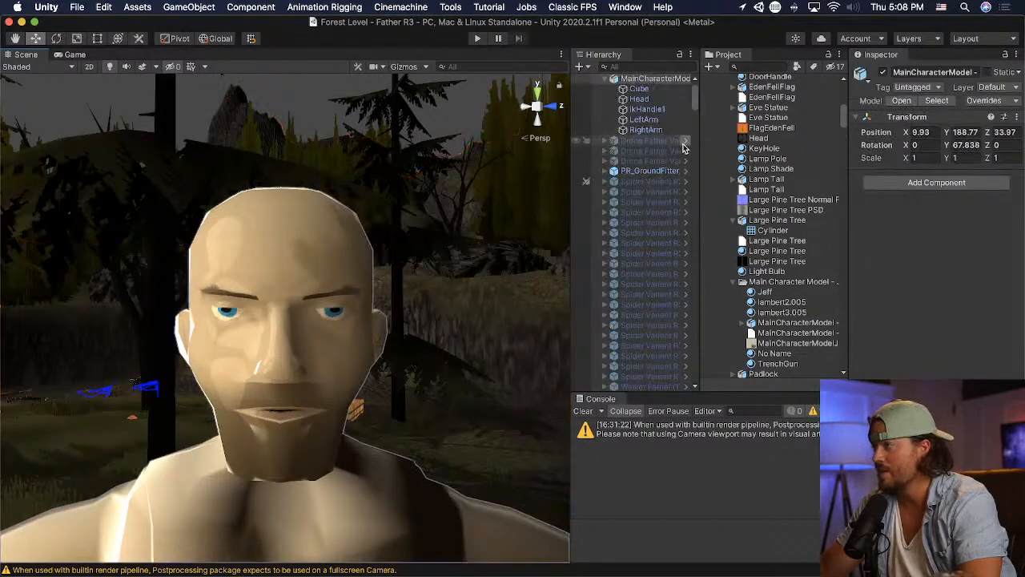
left_click(638, 99)
scroll(897, 352, "down", 15)
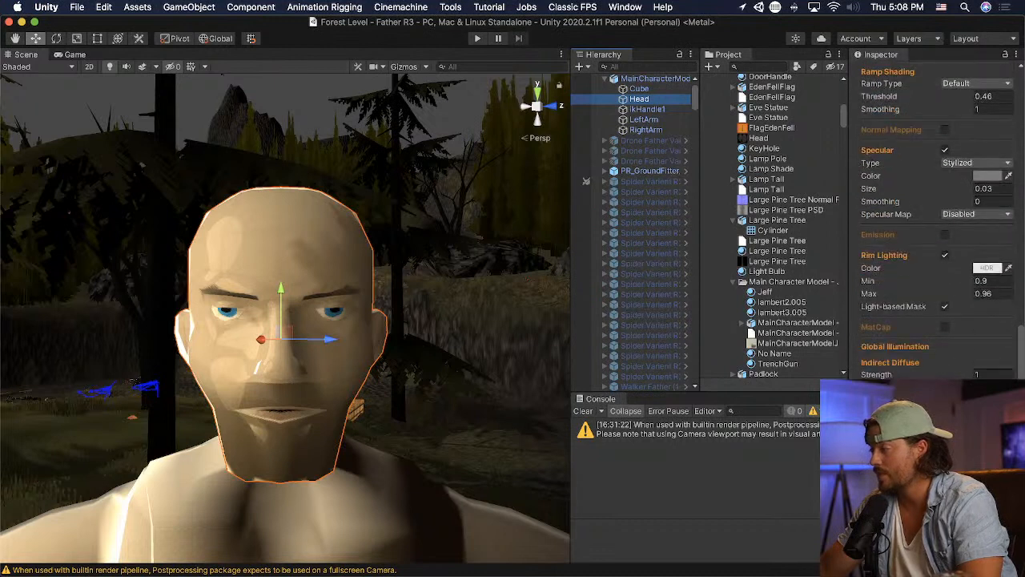
left_click(945, 428)
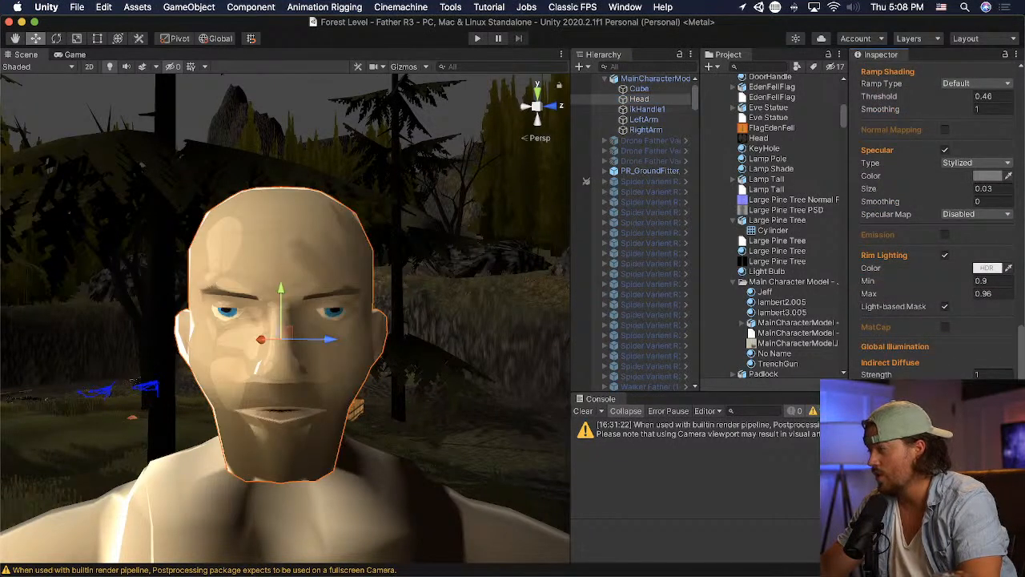
scroll(933, 224, "up", 3)
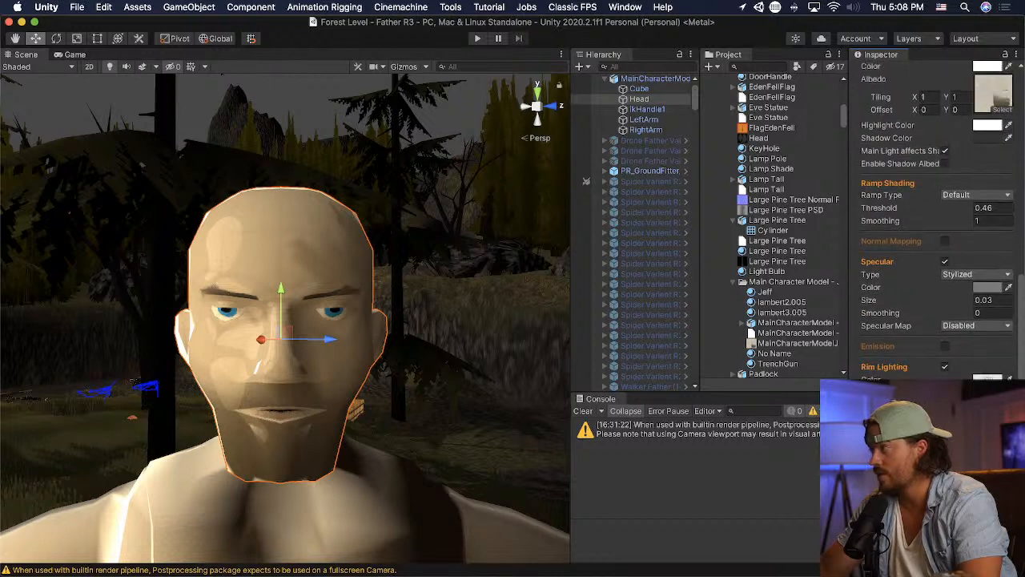
scroll(933, 224, "up", 1)
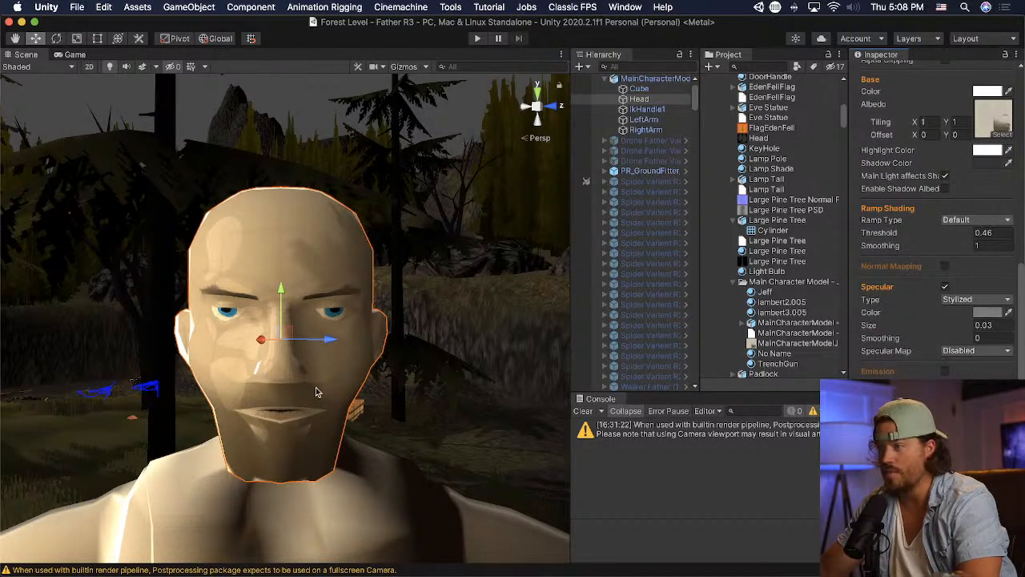
- In Blender, select the nose tip vertices through the mesh, move them down about 0.05 m with smooth proportional editing, and save
key("super+Tab")
key("super+Tab")
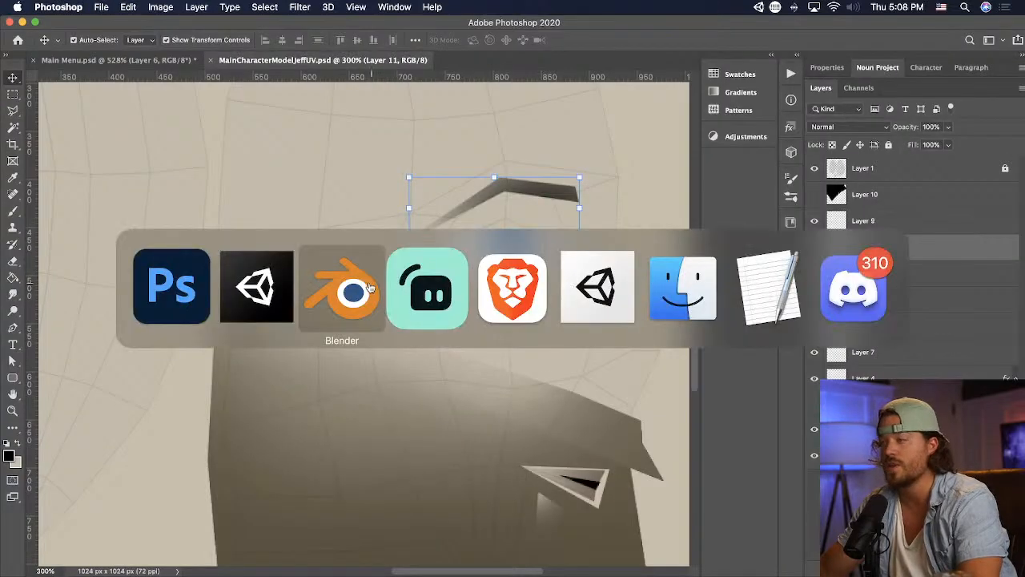
left_click(369, 287)
scroll(486, 334, "up", 8)
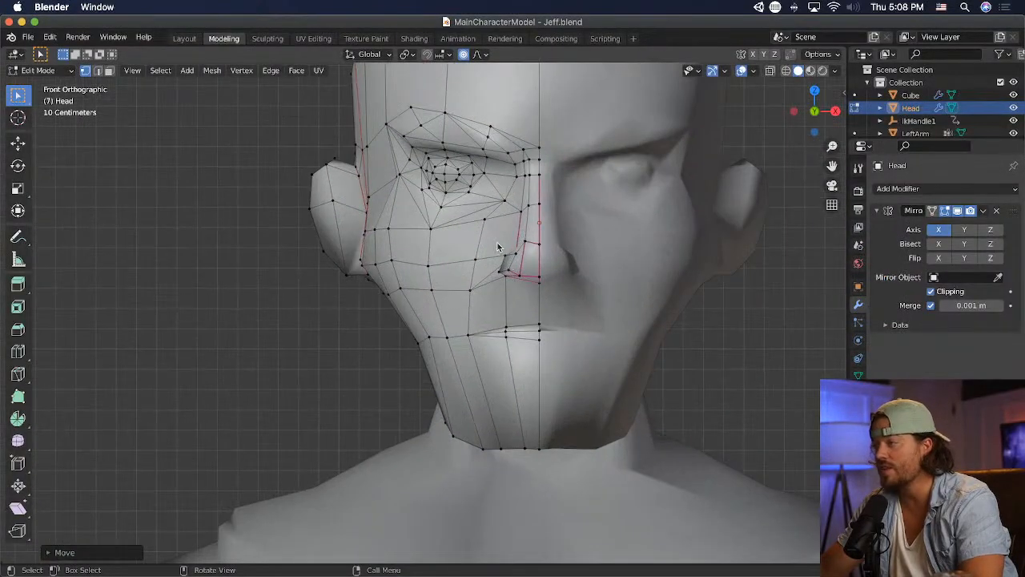
left_click_drag(497, 245, 554, 296)
left_click(786, 71)
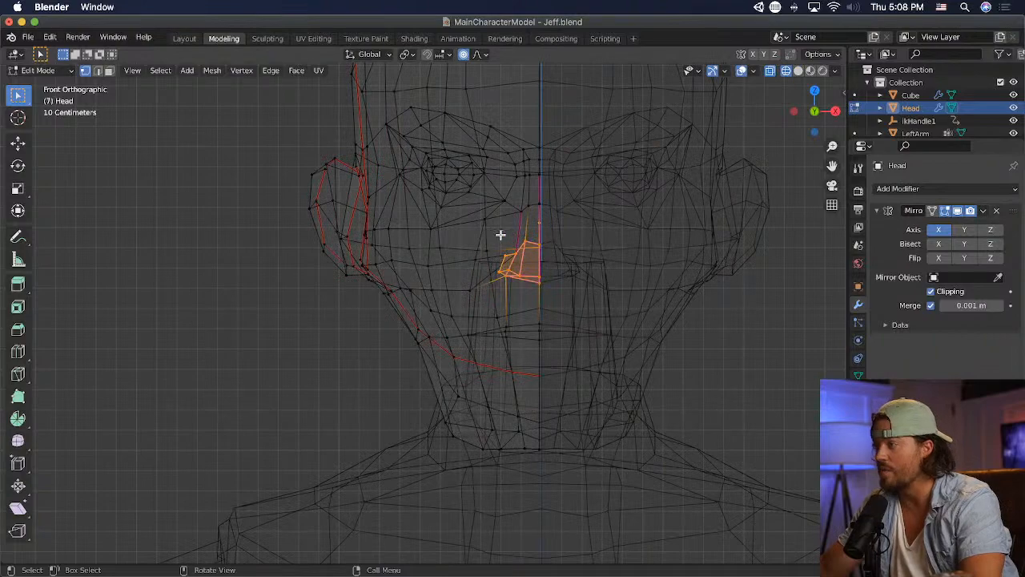
middle_click_drag(501, 236, 648, 291)
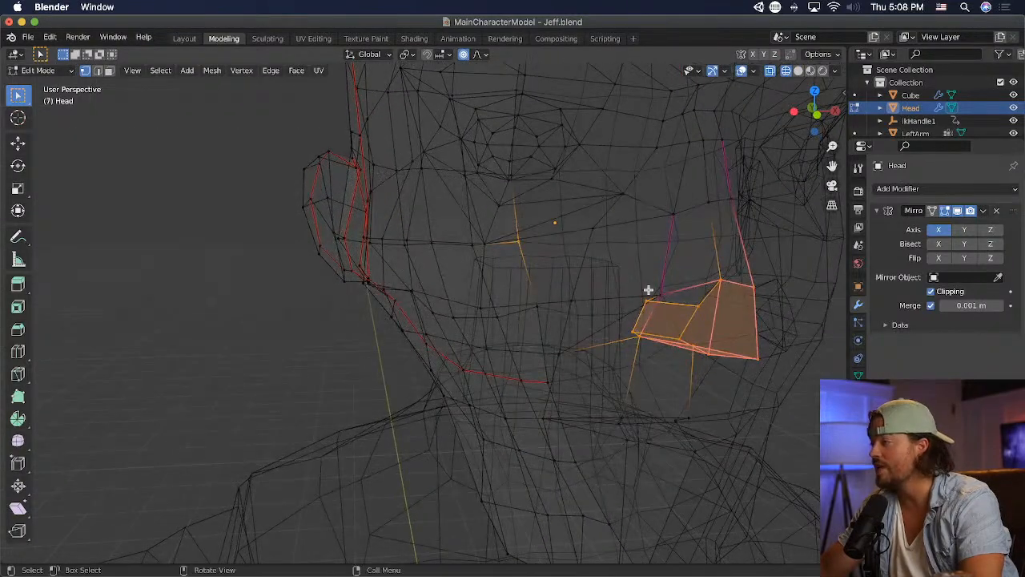
left_click(798, 72)
middle_click_drag(602, 372, 569, 361)
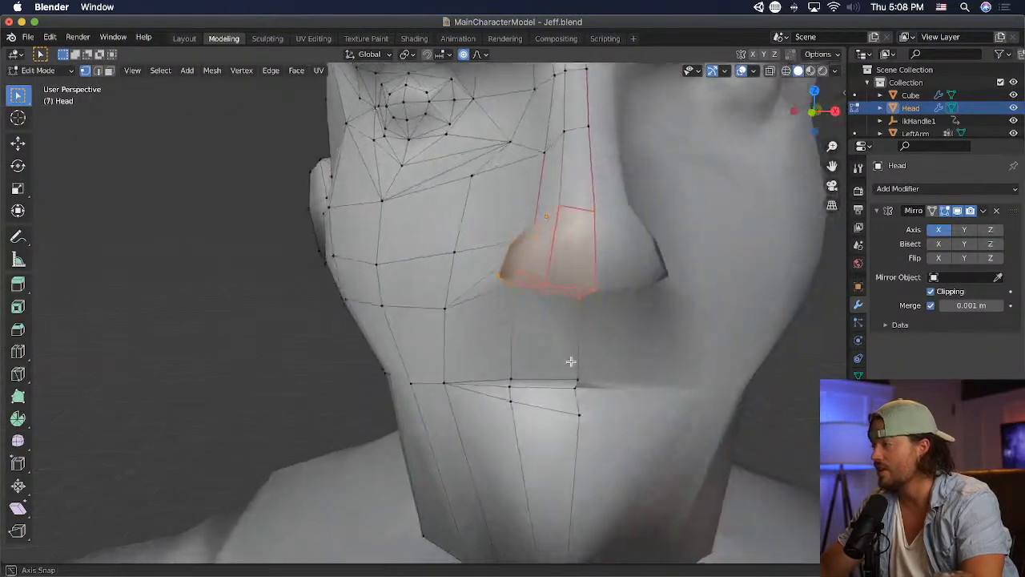
scroll(568, 361, "down", 3)
scroll(569, 361, "down", 3)
key("g")
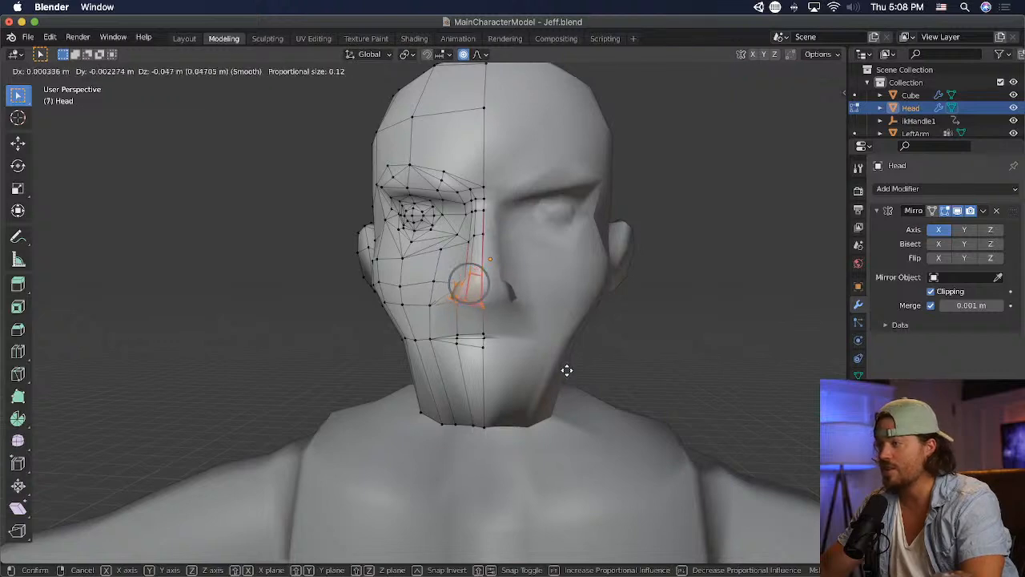
left_click(563, 367)
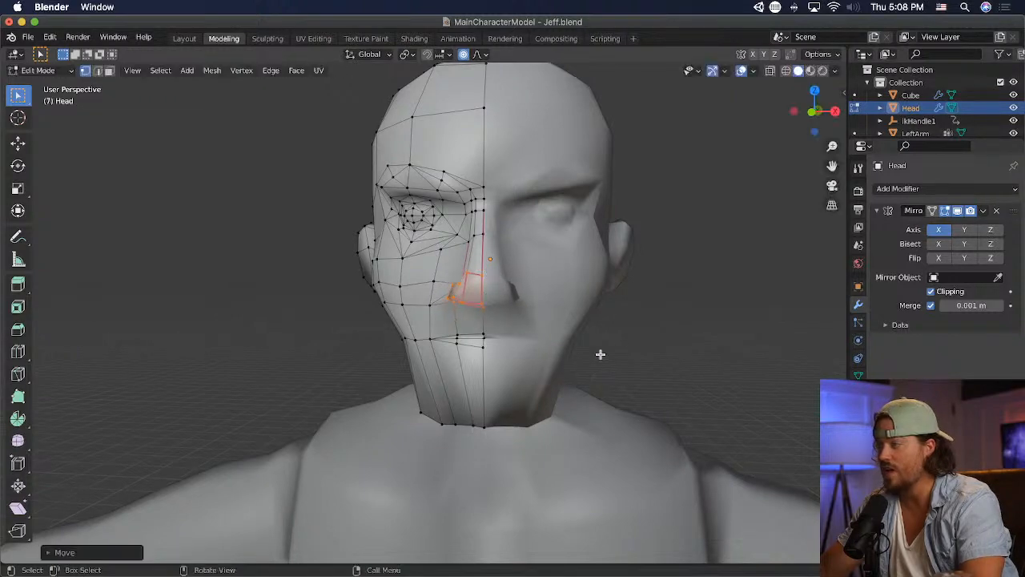
key("super+s")
- Switch to Unity and examine the character's lengthened nose up close and from a distance
key("super+Tab")
key("super+Tab")
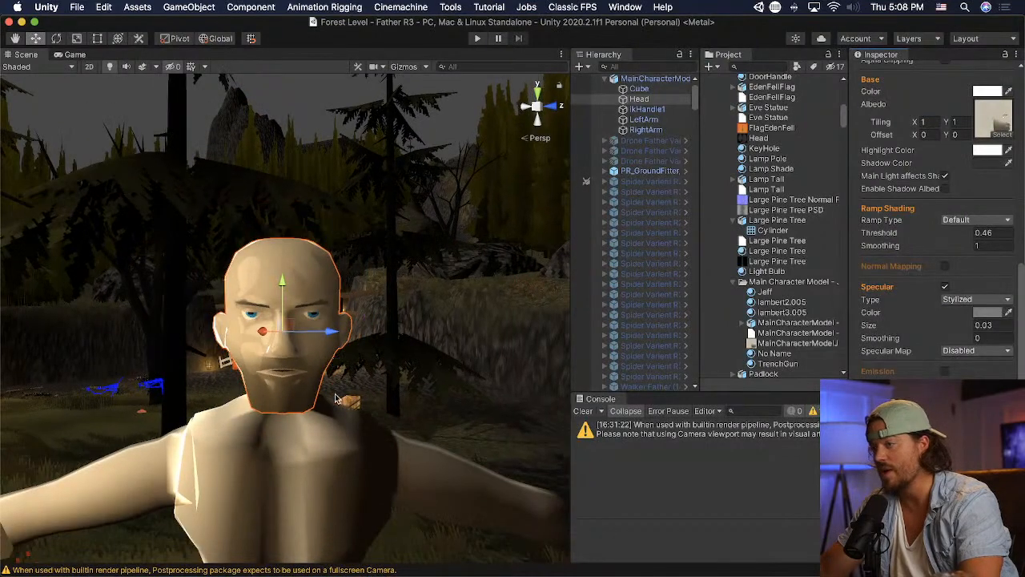
scroll(339, 434, "up", 10)
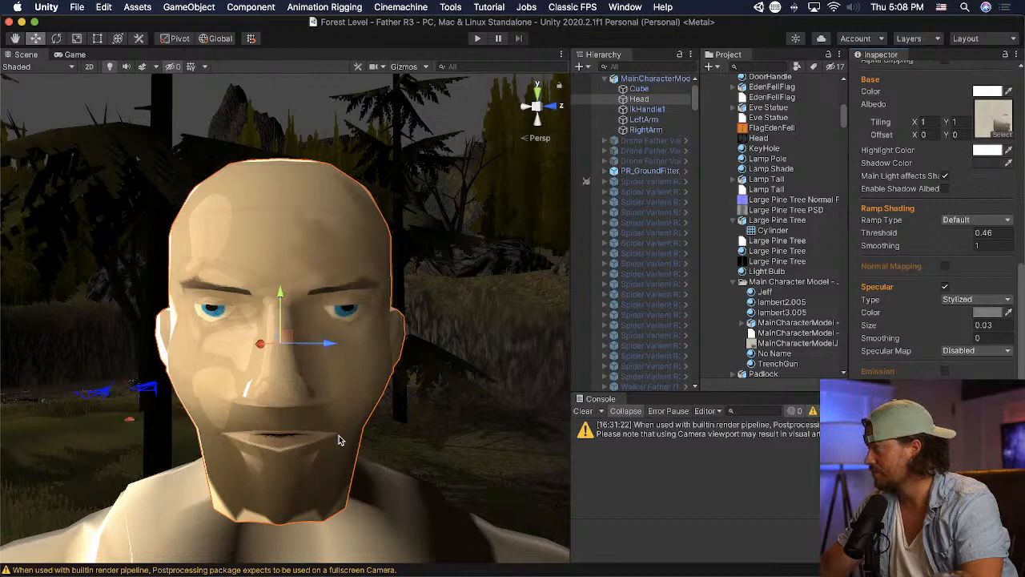
scroll(339, 435, "up", 3)
scroll(339, 435, "down", 10)
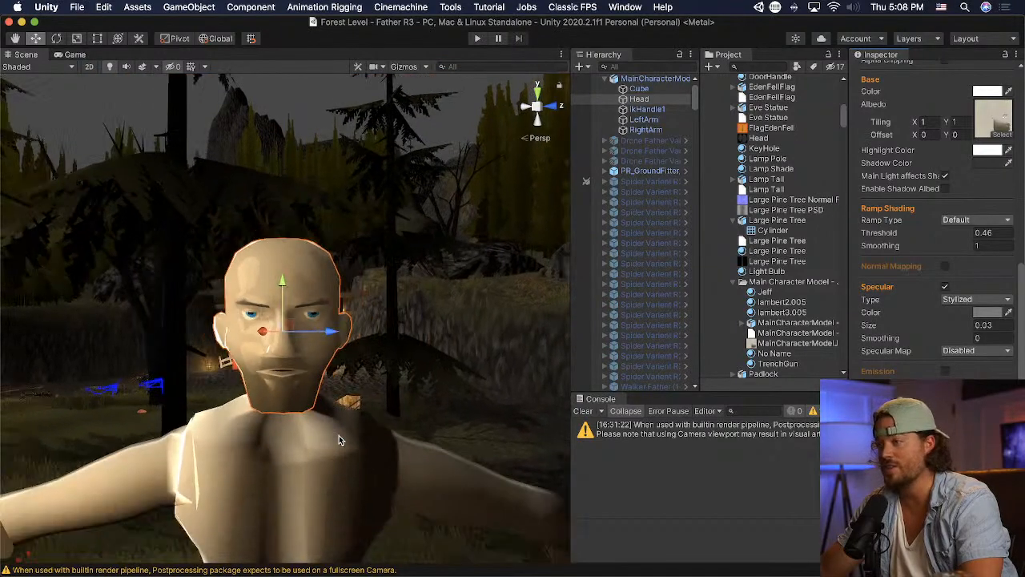
scroll(338, 434, "up", 3)
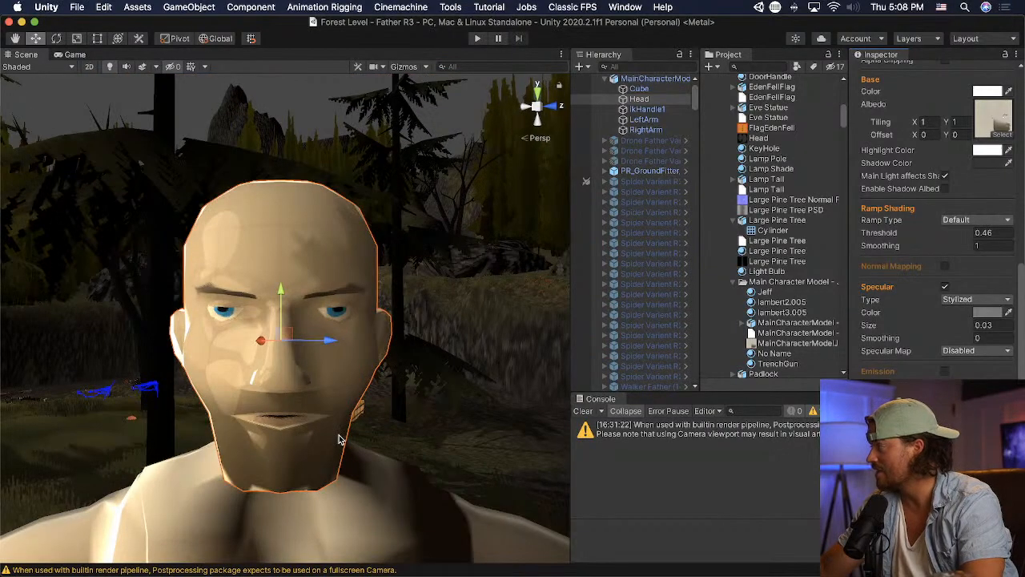
- In Blender, scale the nose tip vertices to about 0.76 with a proportional size of 0.22, and save the model
key("super+Tab")
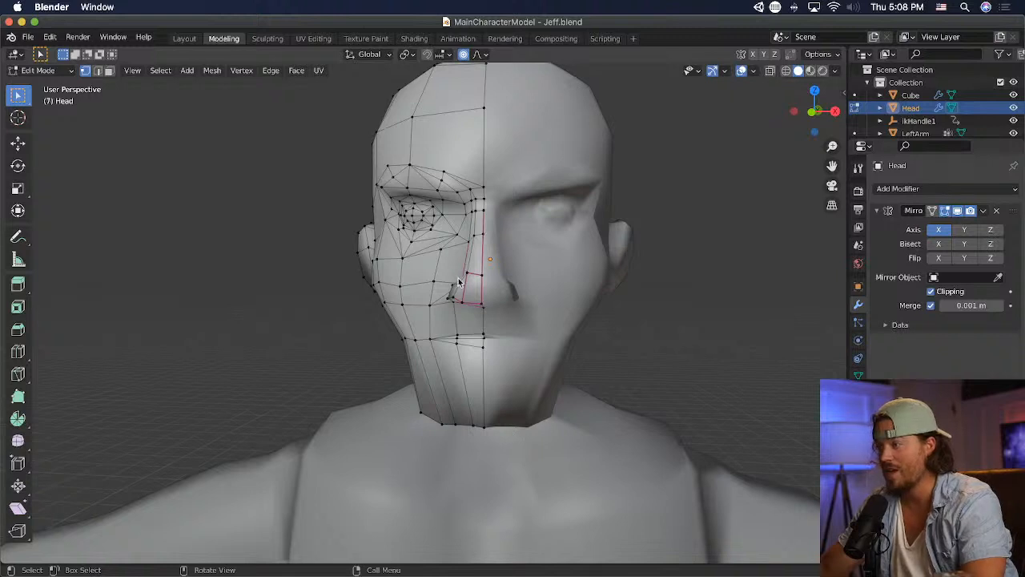
middle_click_drag(458, 282, 462, 277)
left_click_drag(460, 277, 506, 321)
key("s")
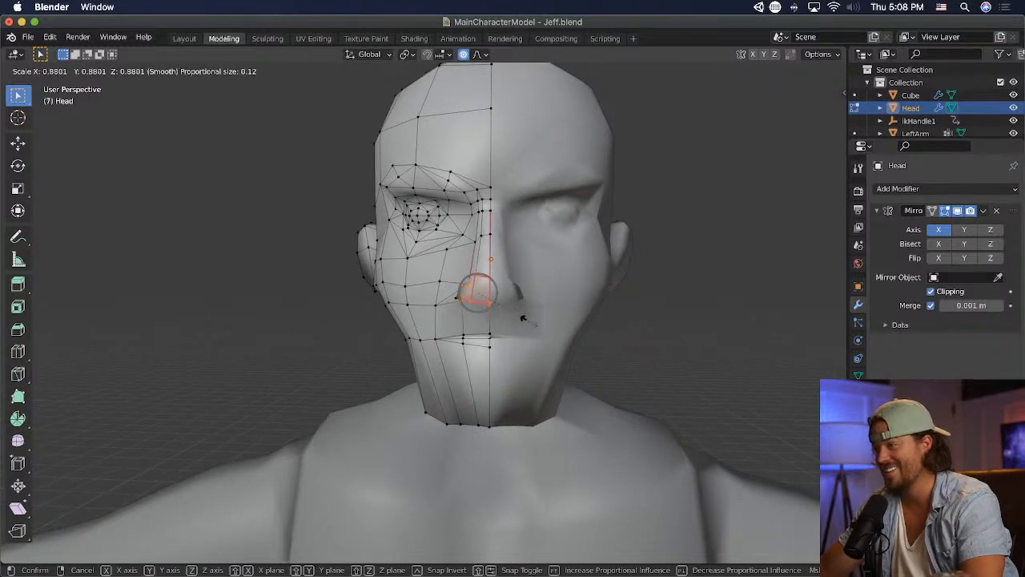
scroll(521, 313, "down", 6)
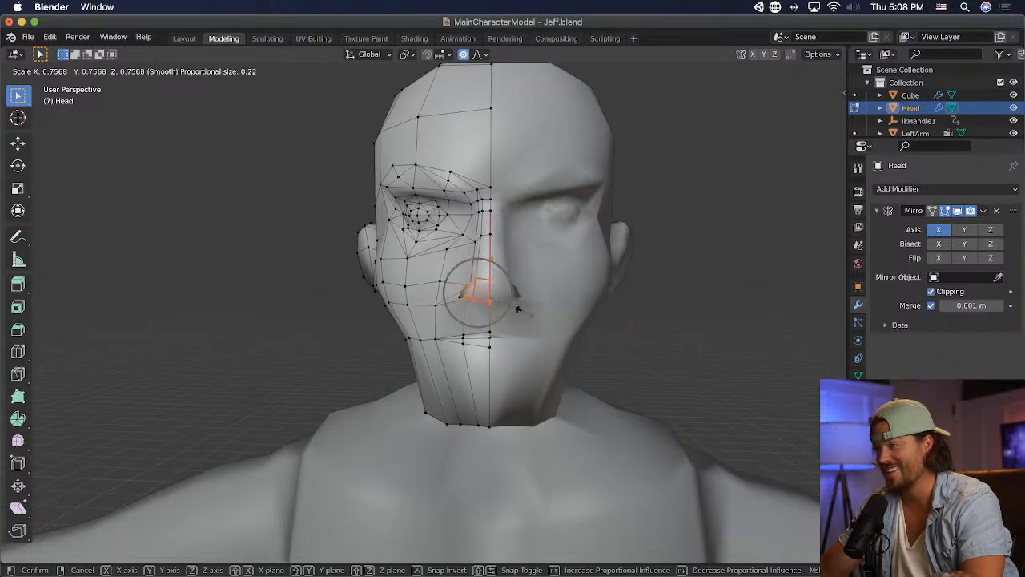
left_click(519, 309)
key("super+s")
- Switch to Unity and examine the narrowed nose tip on the full character and close to the face
key("super+Tab")
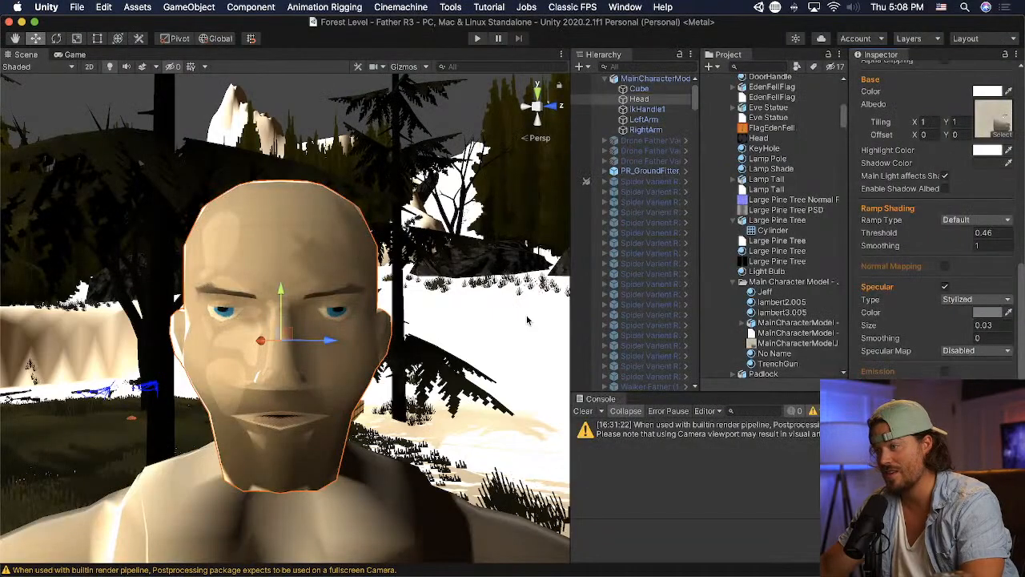
scroll(339, 427, "down", 6)
left_click(338, 428)
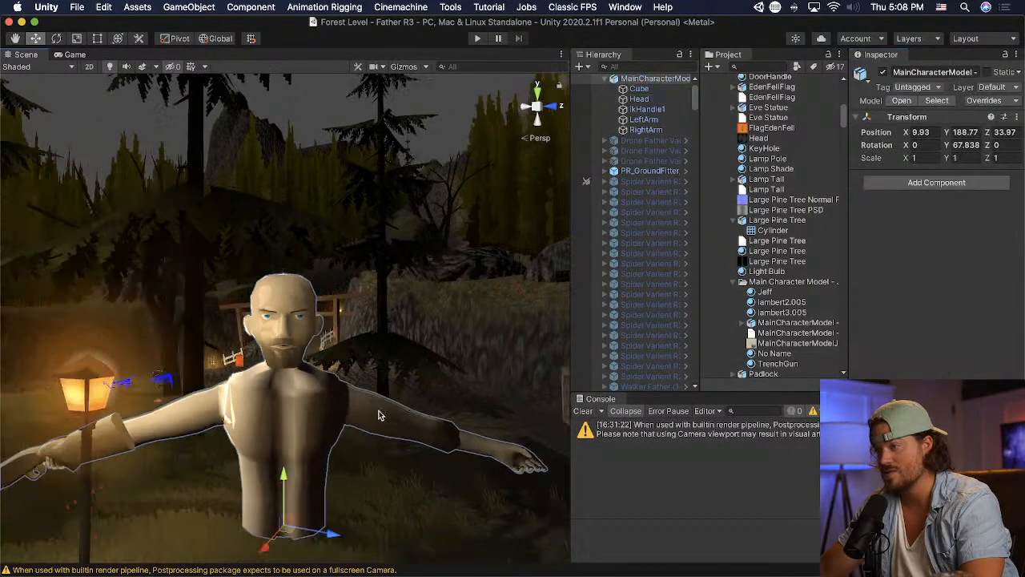
scroll(380, 414, "up", 8)
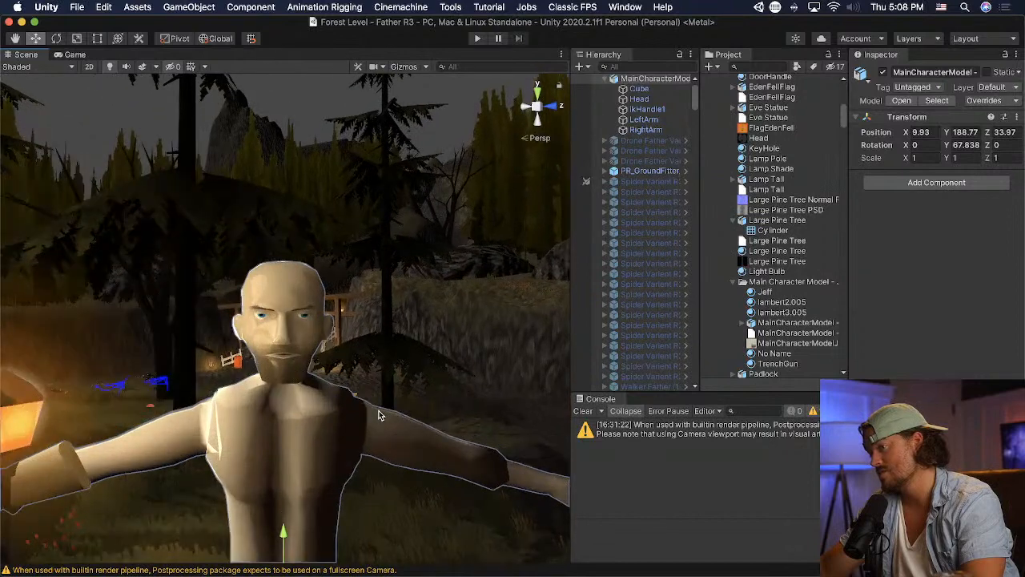
scroll(379, 414, "up", 4)
scroll(379, 415, "down", 3)
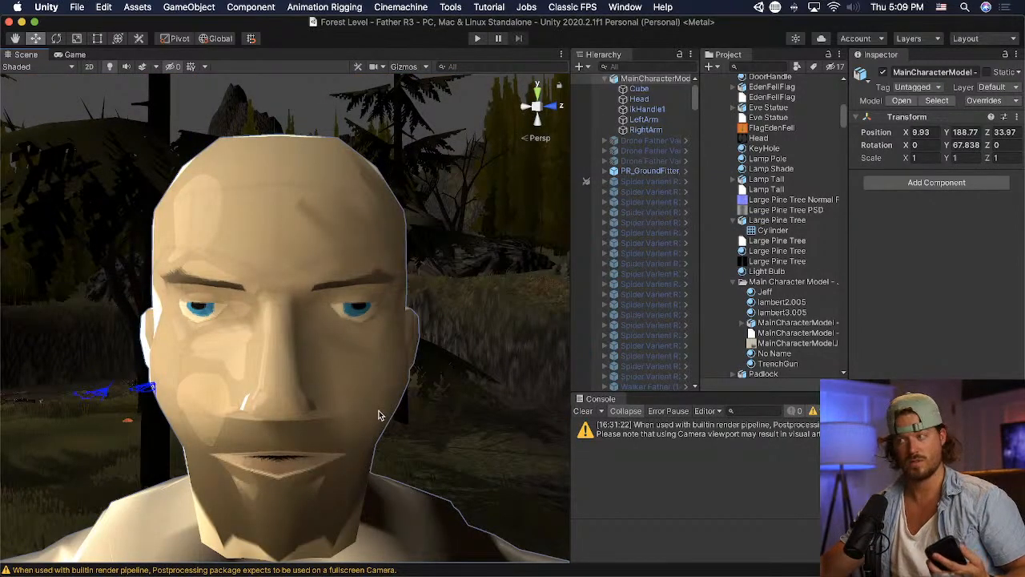
- In Blender, select the eye and brow vertices of the head and scale them to about 1.09 with a proportional size of 0.22
scroll(379, 414, "down", 2)
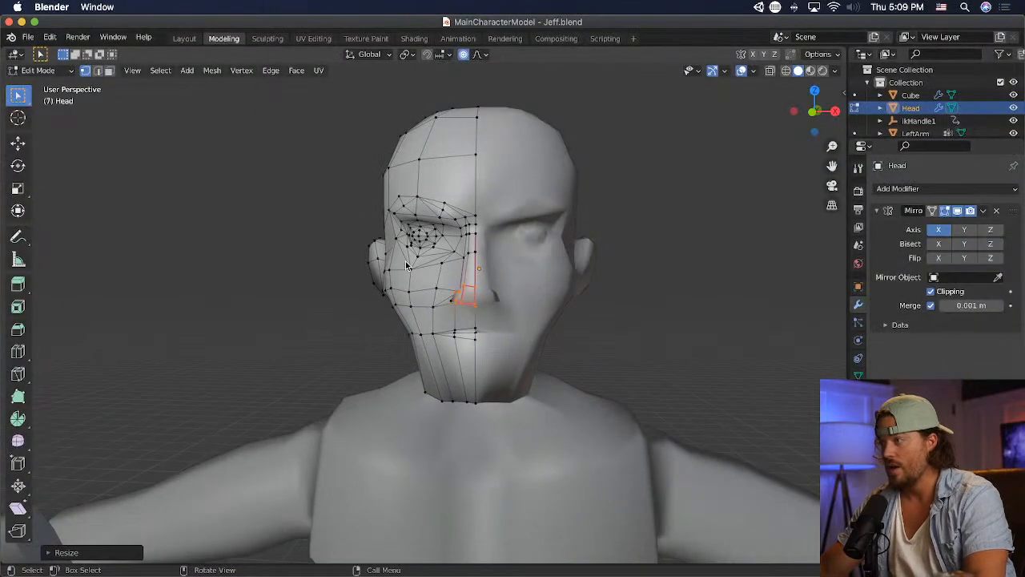
scroll(395, 231, "up", 3)
key("b")
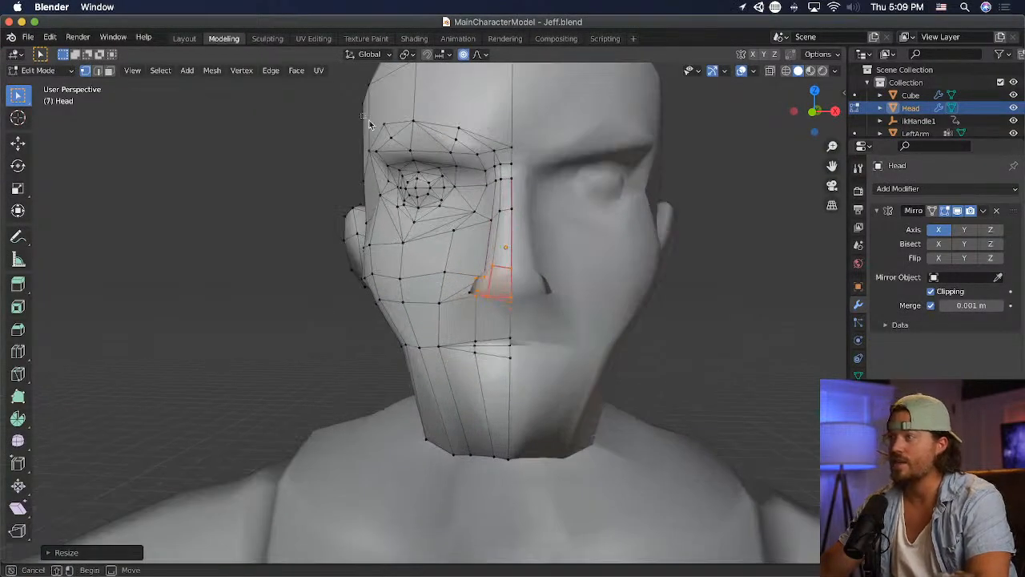
left_click_drag(362, 116, 513, 229)
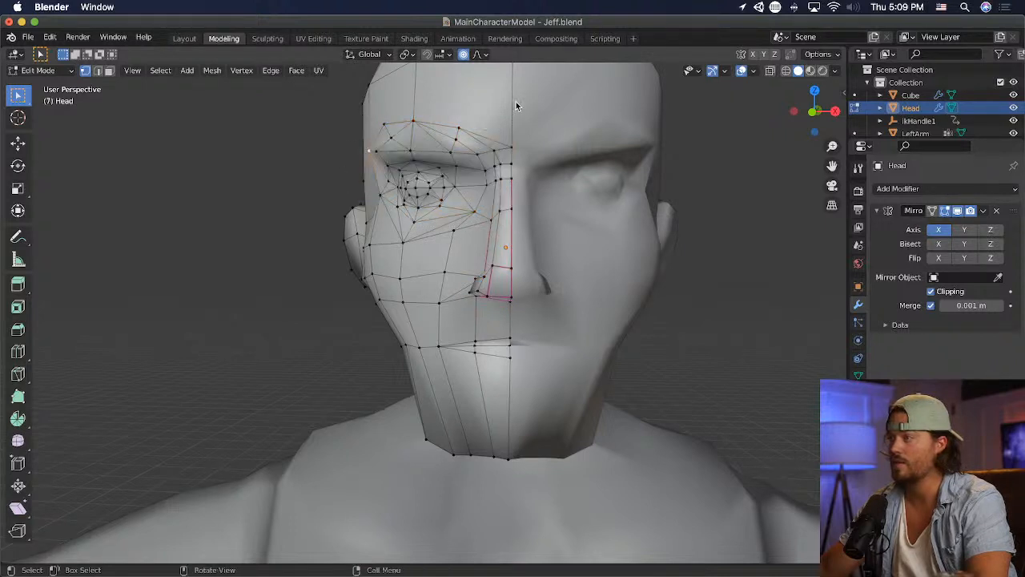
key("b")
left_click_drag(545, 106, 429, 225)
left_click_drag(380, 251, 379, 249)
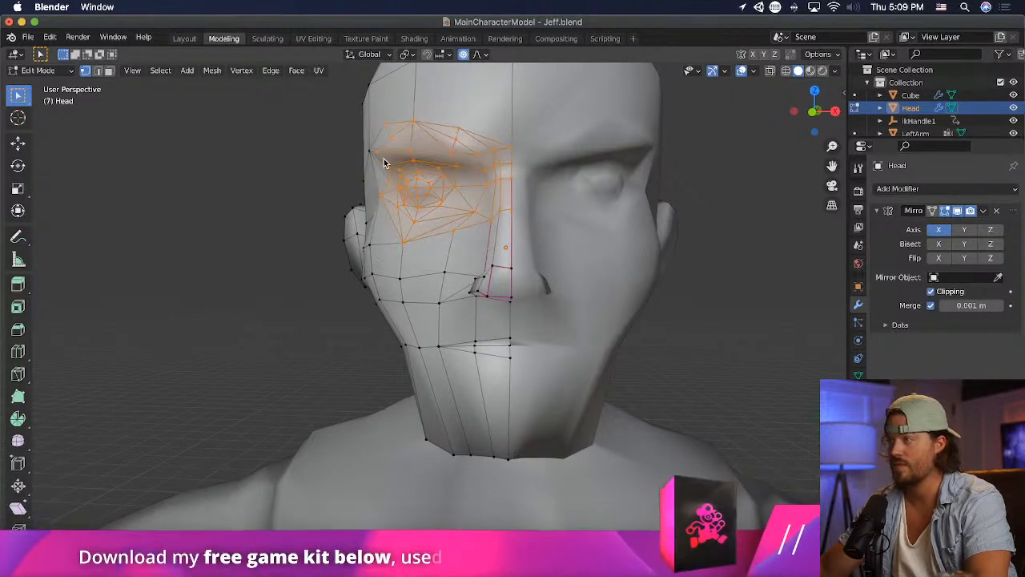
key("g")
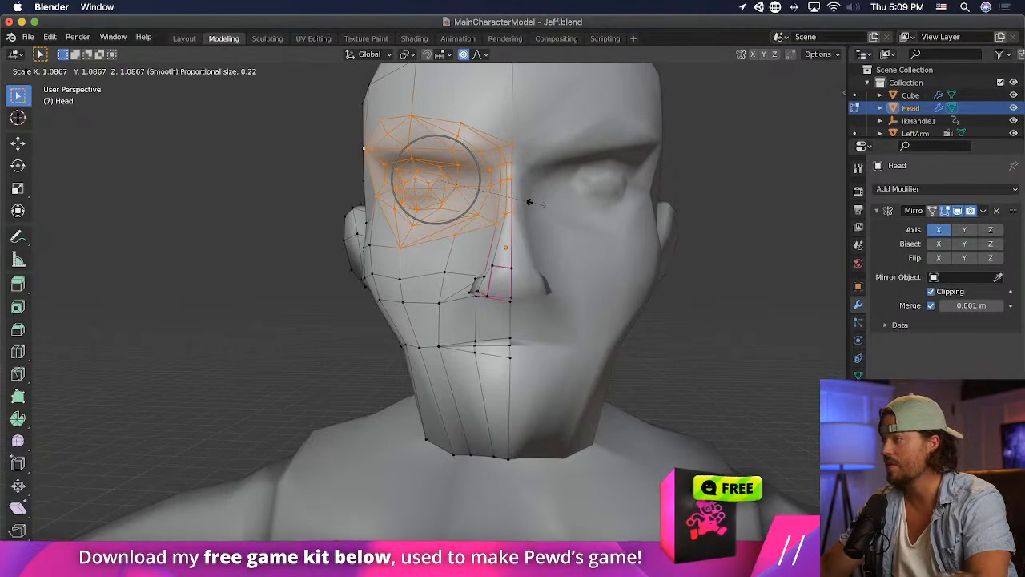
left_click(528, 204)
- Scale the selected eye area along X with smooth proportional editing and adjust its position on the face
key("s")
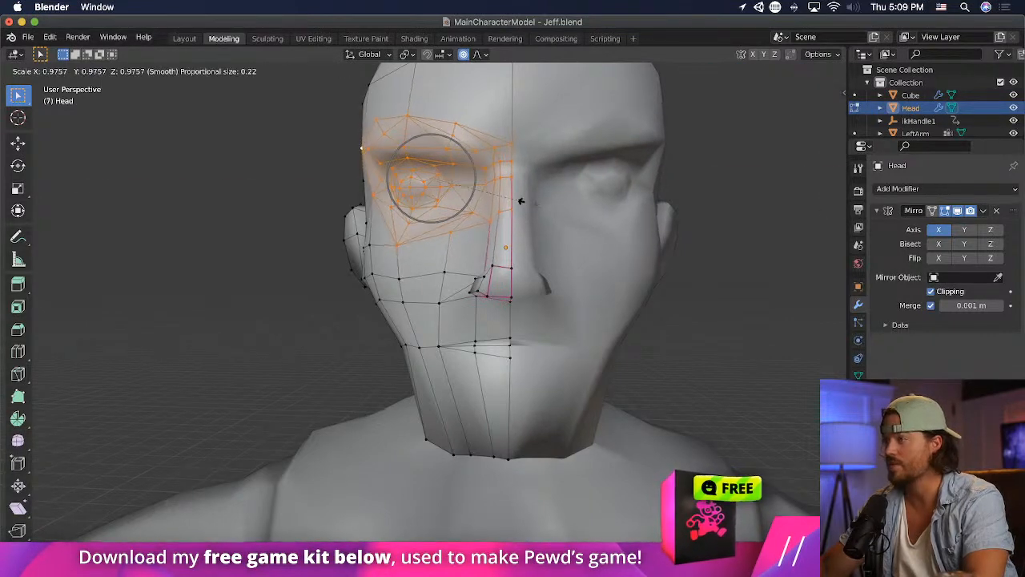
key("x")
left_click(513, 202)
key("g")
left_click(529, 208)
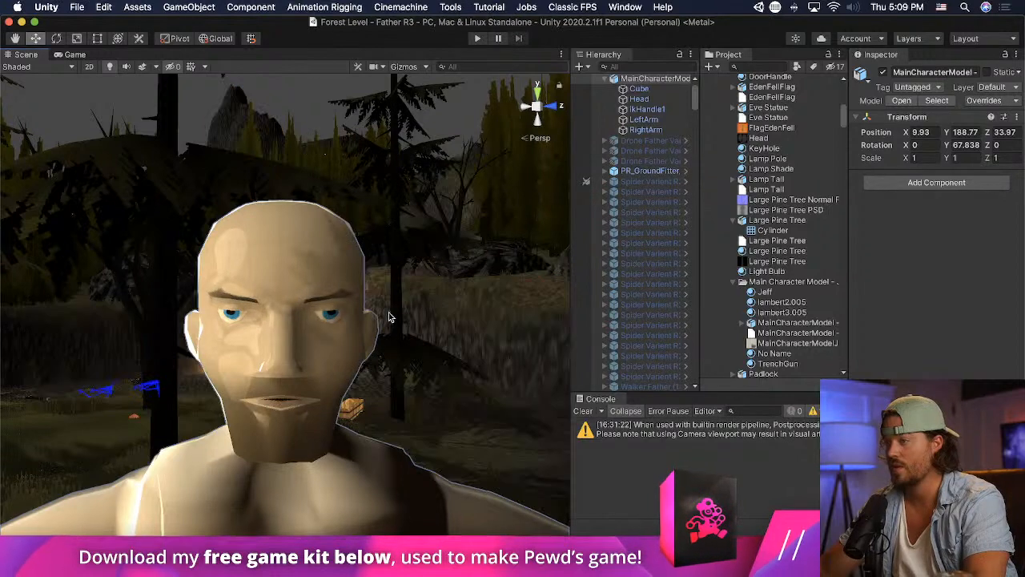
- Switch to Unity and examine the character's reshaped eye area from a distance within the scene
left_click(389, 331)
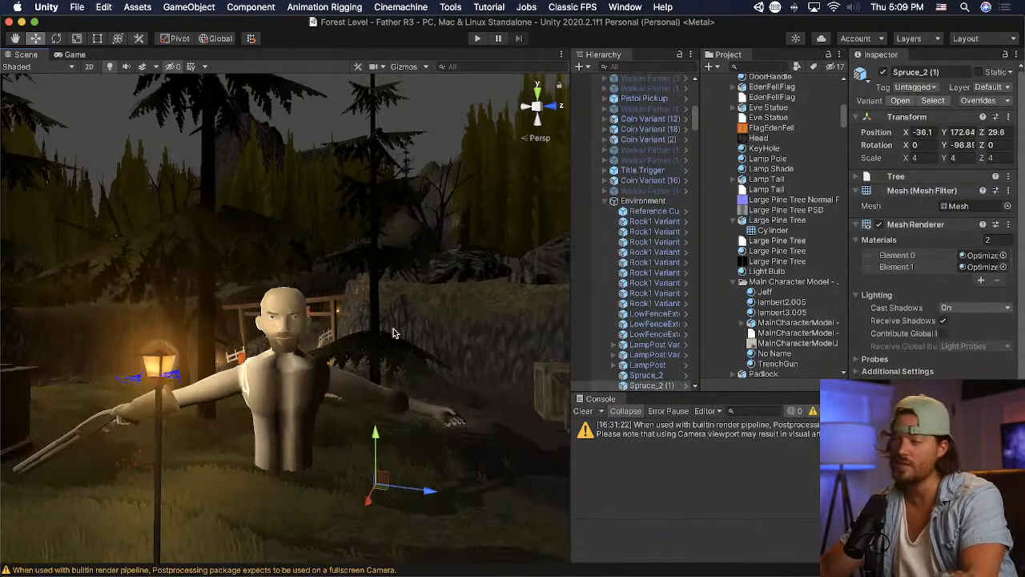
scroll(385, 335, "down", 6)
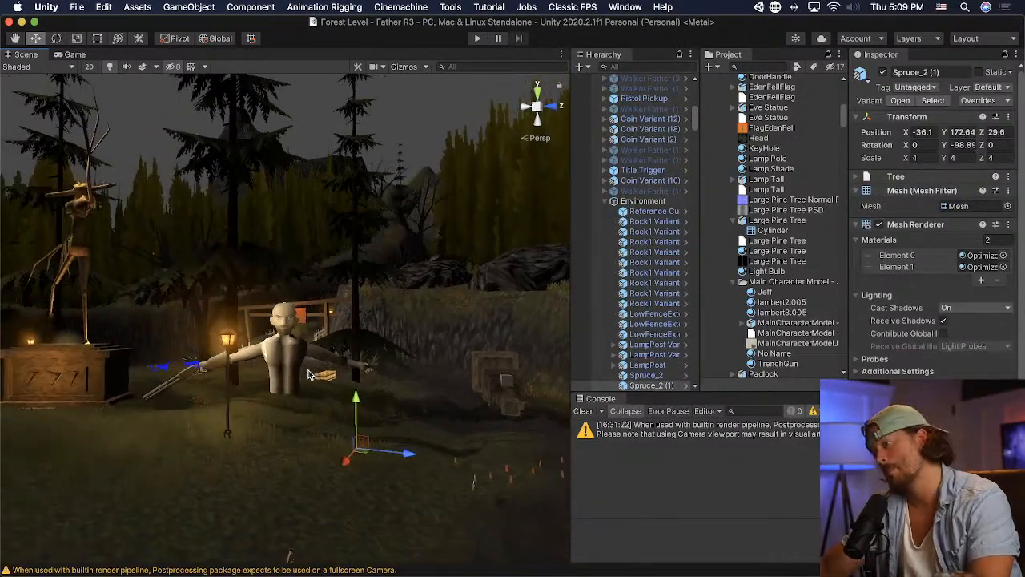
scroll(308, 374, "up", 8)
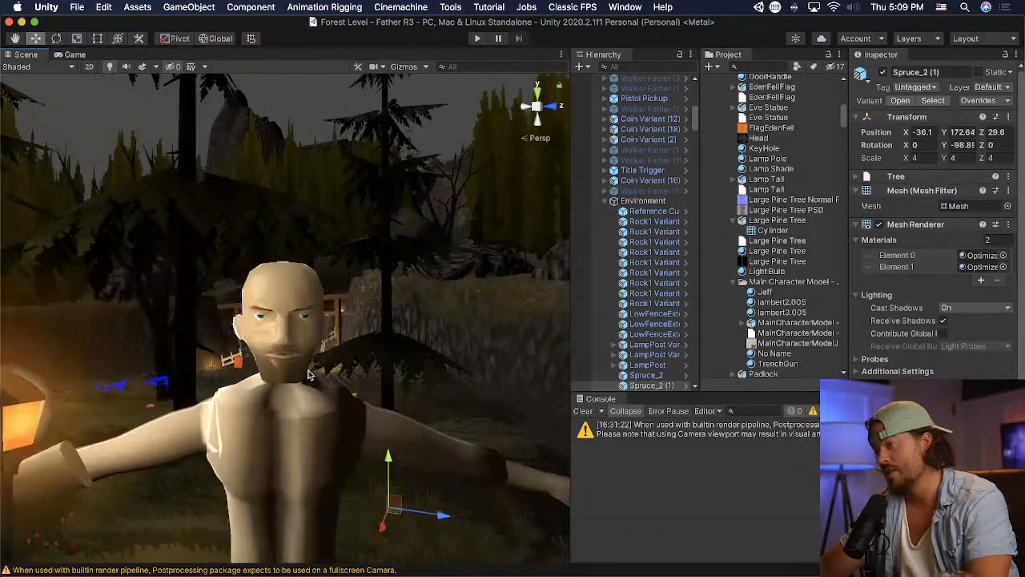
scroll(308, 372, "up", 5)
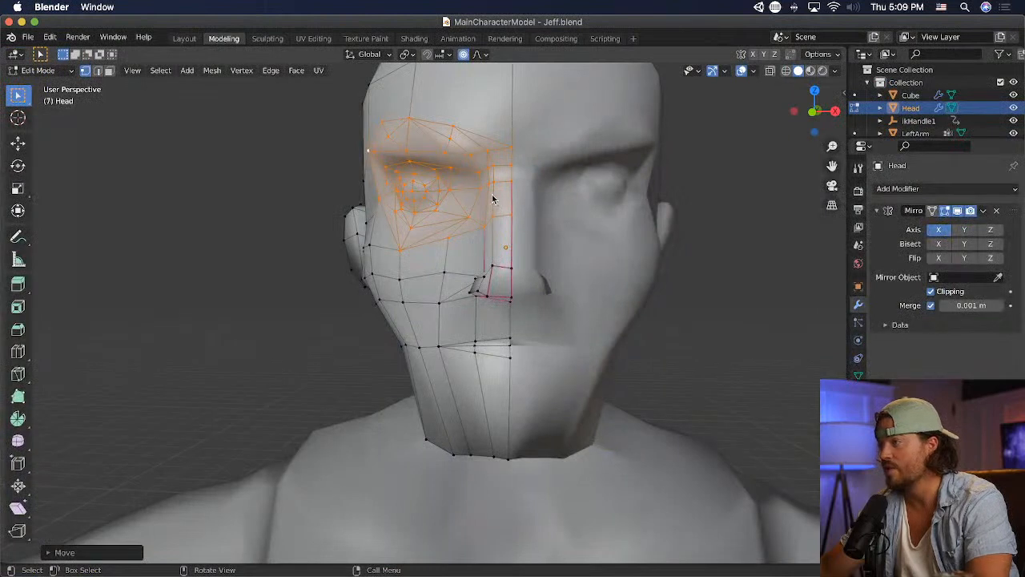
- In Blender, move the upper nose bridge vertices inward about 0.02 m, then the lower side vertex about 0.04 m with proportional size 0.11, and save
key("super+z")
key("g")
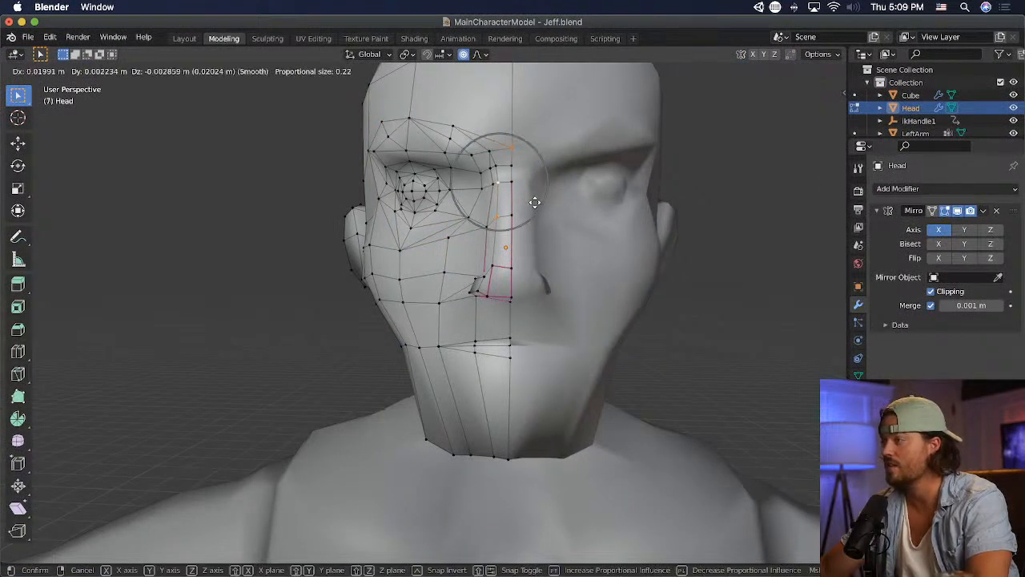
left_click(535, 202)
left_click(487, 227)
key("g")
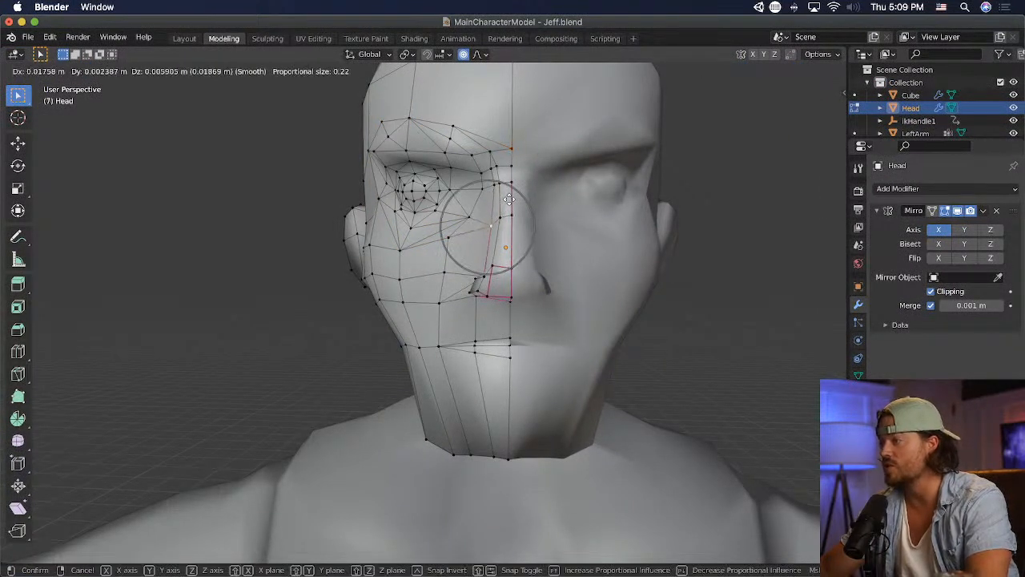
scroll(506, 198, "up", 5)
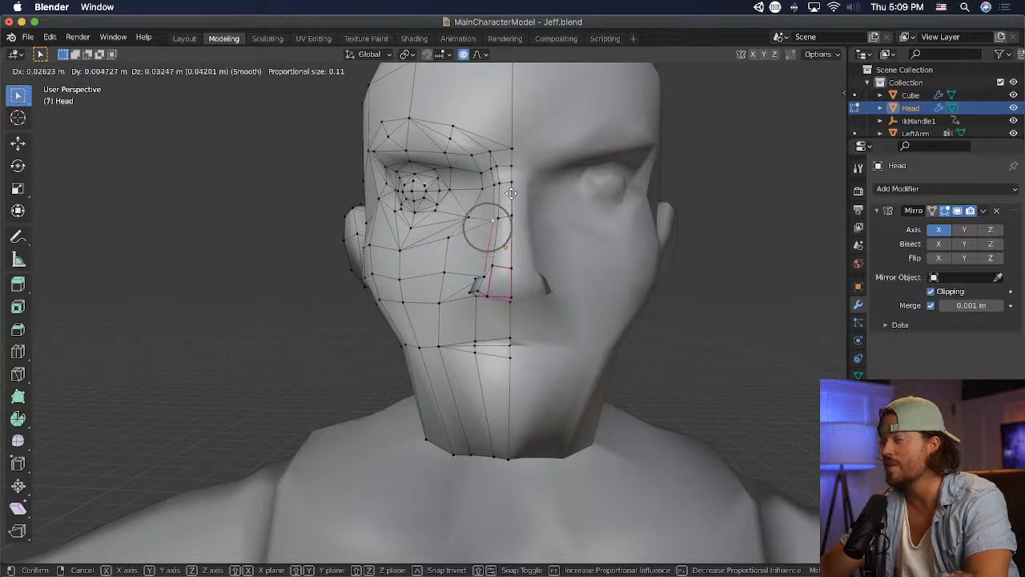
left_click(511, 193)
key("super+s")
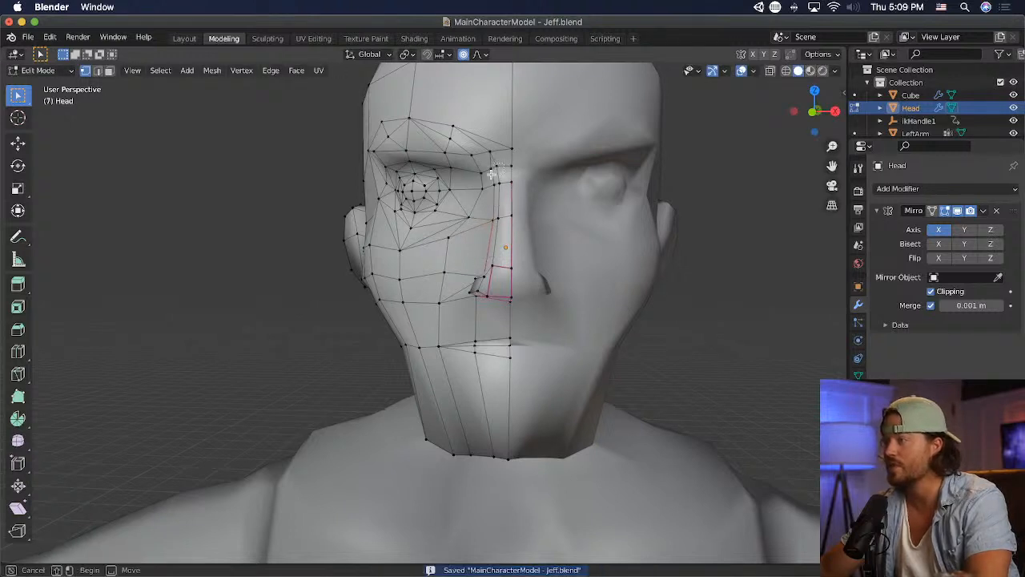
- Merge the close vertices between the inner eye corner and the nose bridge at their center and reposition the merged vertex
key("m")
left_click(491, 180)
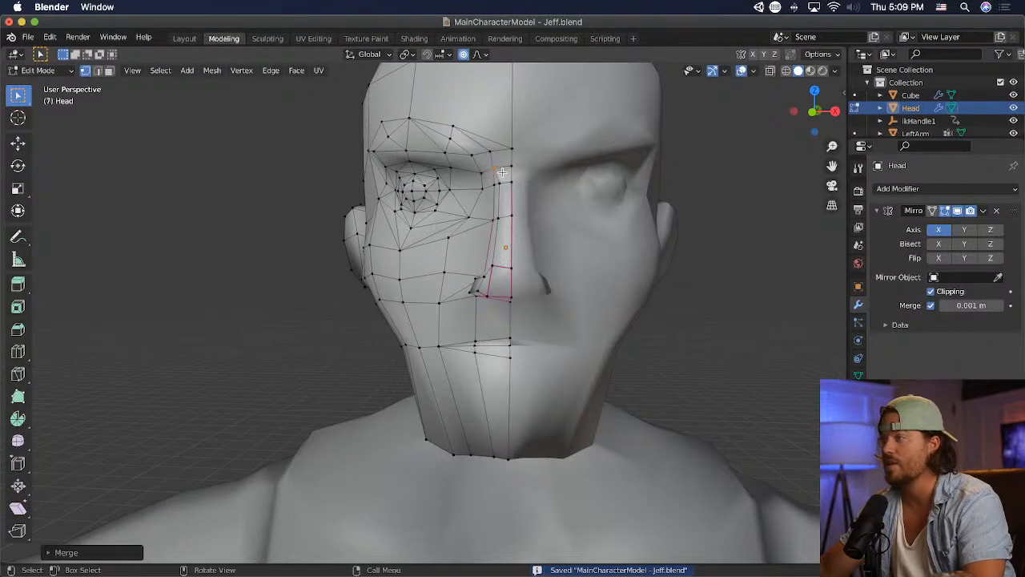
key("g")
left_click(496, 181)
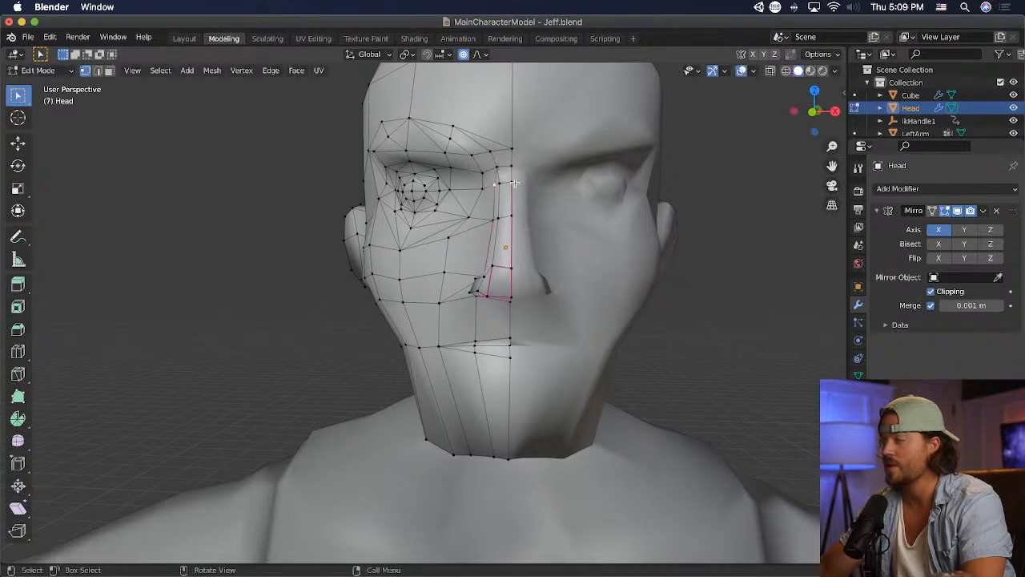
key("m")
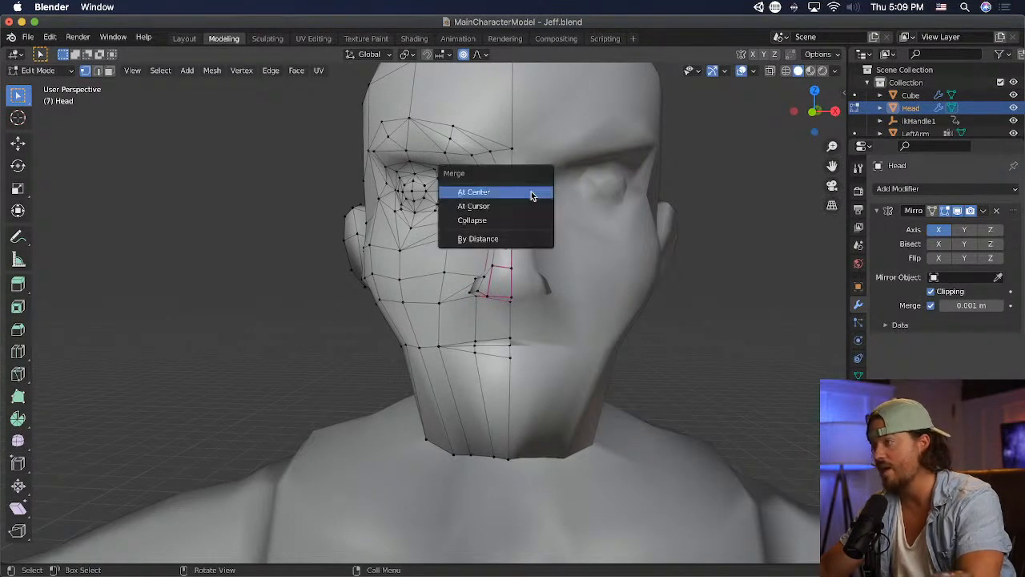
left_click(533, 193)
key("g")
left_click(561, 201)
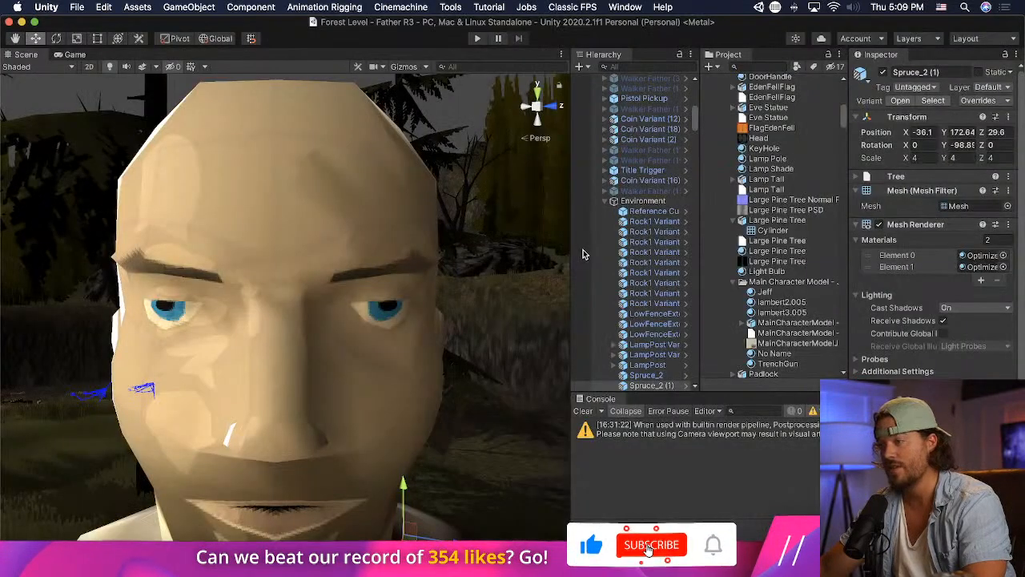
- Switch to Unity and examine the reworked nose bridge close to the face and from far away
scroll(273, 369, "down", 5)
scroll(272, 369, "down", 6)
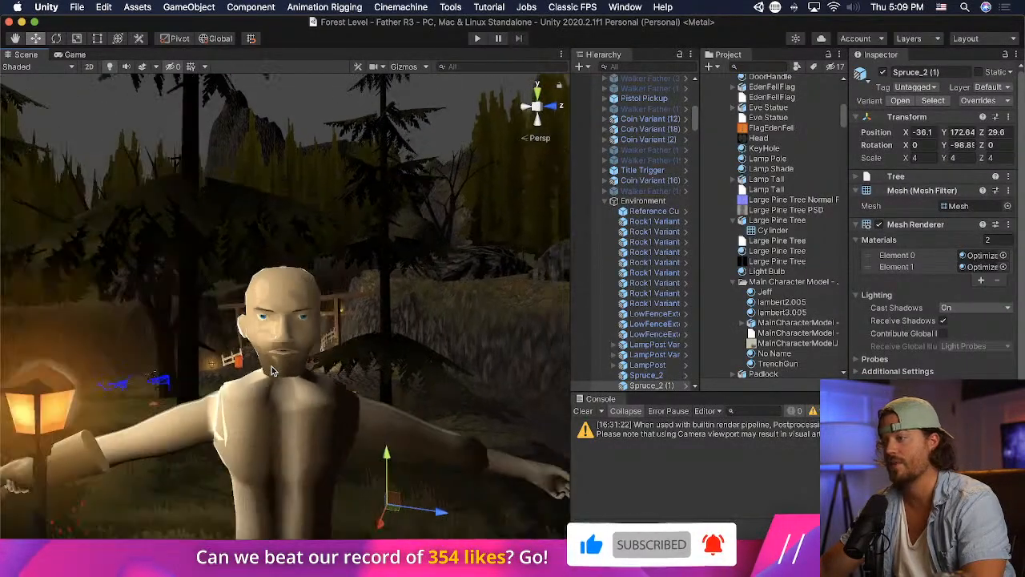
scroll(273, 367, "up", 8)
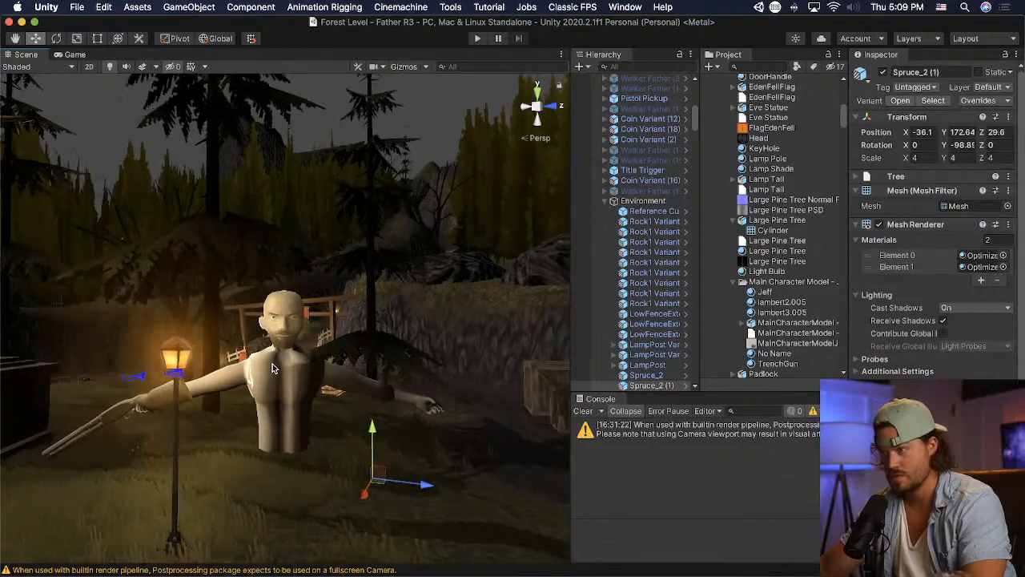
scroll(273, 368, "down", 8)
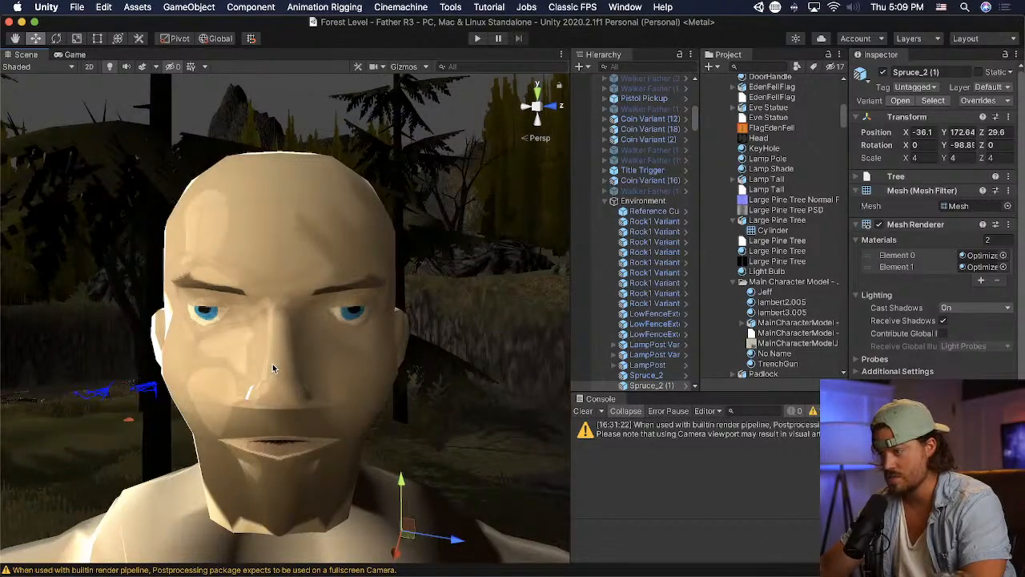
scroll(270, 398, "down", 5)
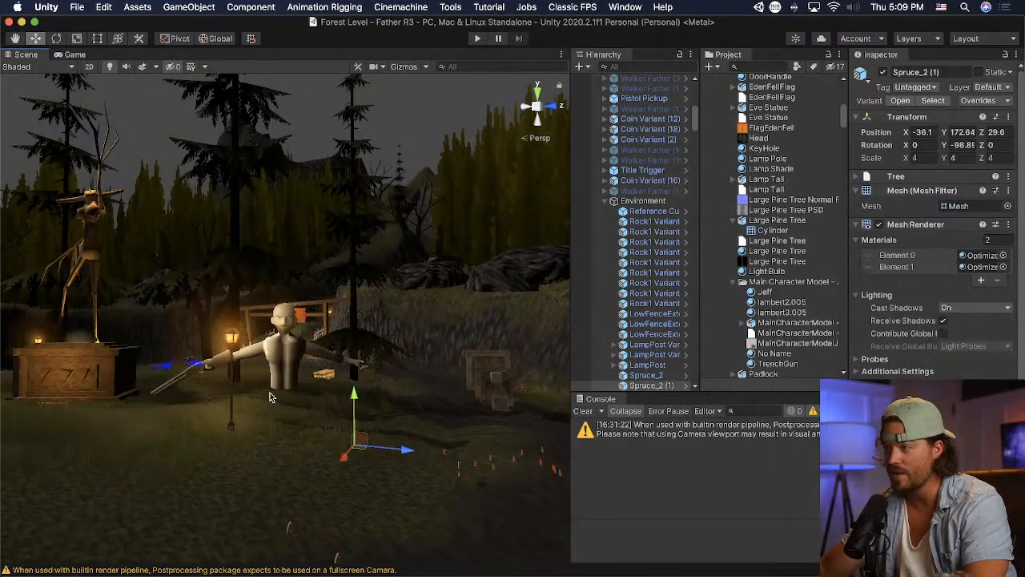
scroll(270, 396, "up", 8)
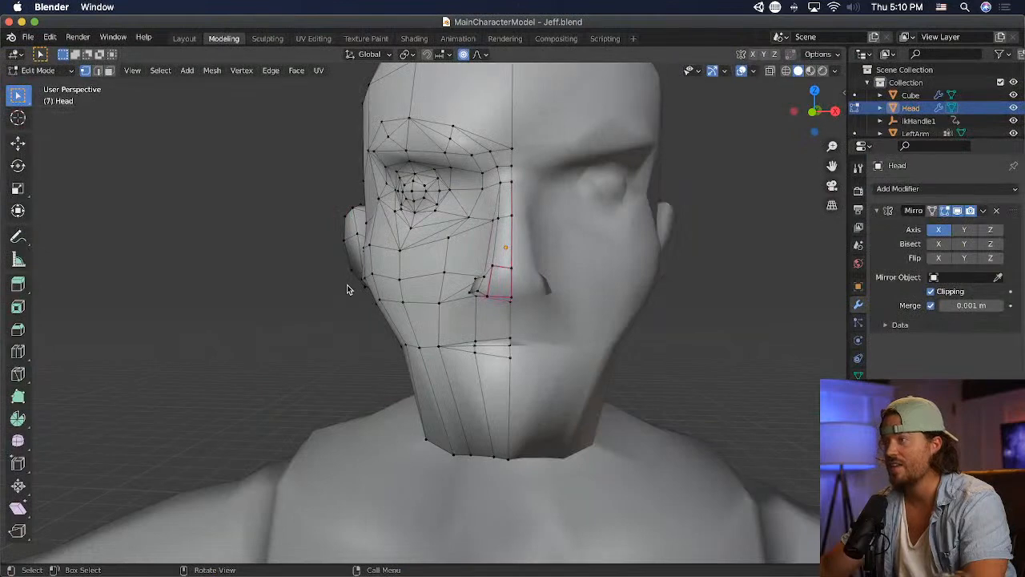
- In Blender, reposition the temple vertex beside the outer brow and the forehead vertex above it, and save the model
middle_click_drag(347, 288, 377, 223)
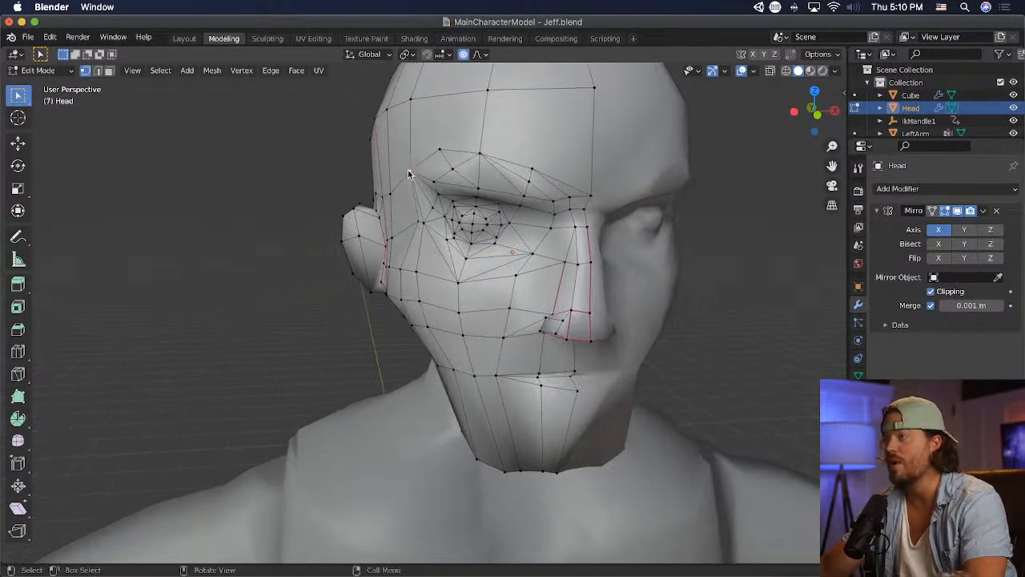
middle_click_drag(484, 265, 444, 255)
key("g")
left_click(434, 258)
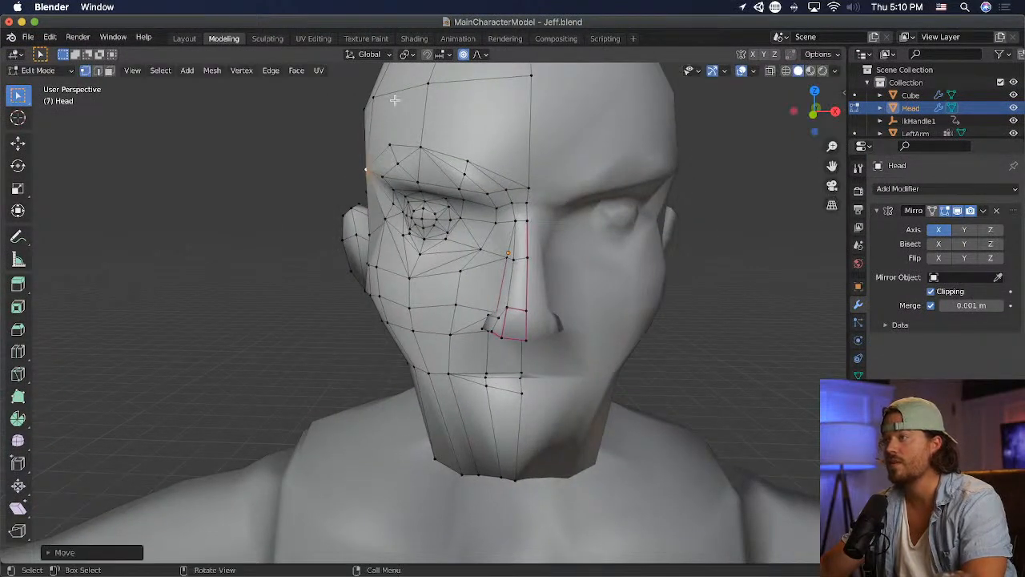
left_click(380, 98)
key("g")
left_click(494, 173)
key("super+s")
- Switch to Unity and examine the adjusted temple and forehead outline on the character's head
key("super+Tab")
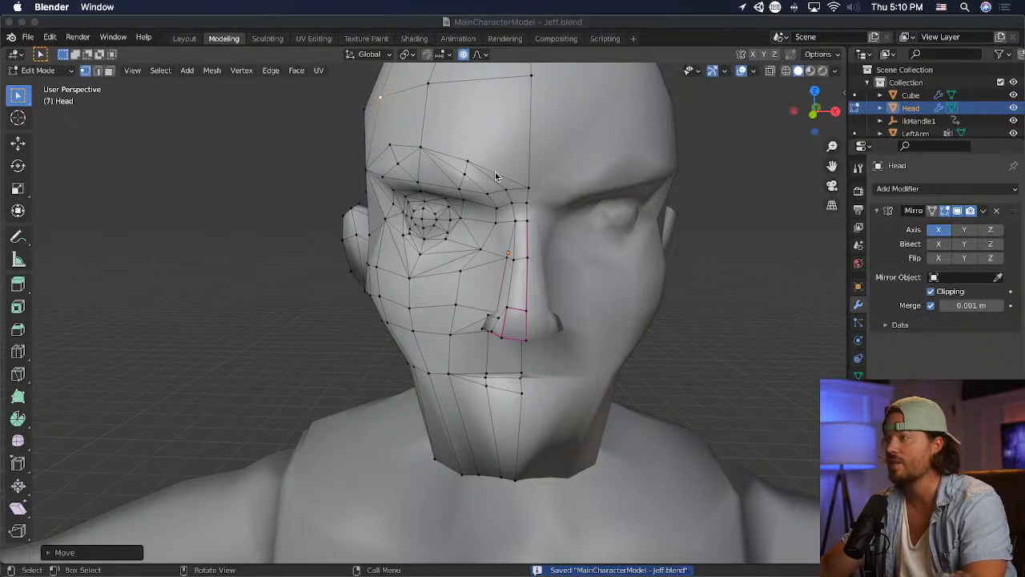
scroll(312, 310, "up", 2)
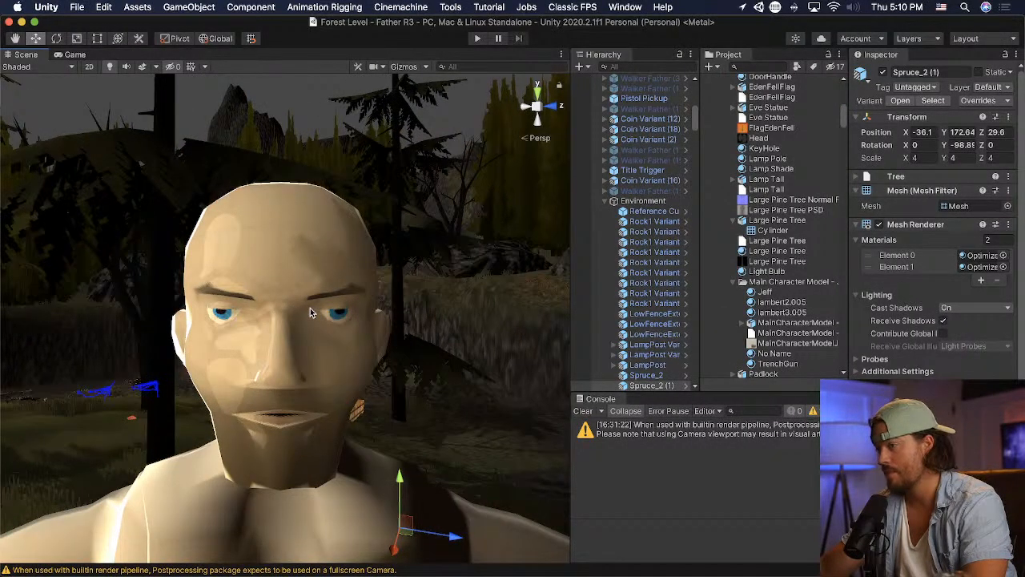
scroll(310, 307, "down", 2)
- In Blender, select the eye and brow vertices and scale them along Z to about 0.86 with a proportional size of 0.11
key("super+Tab")
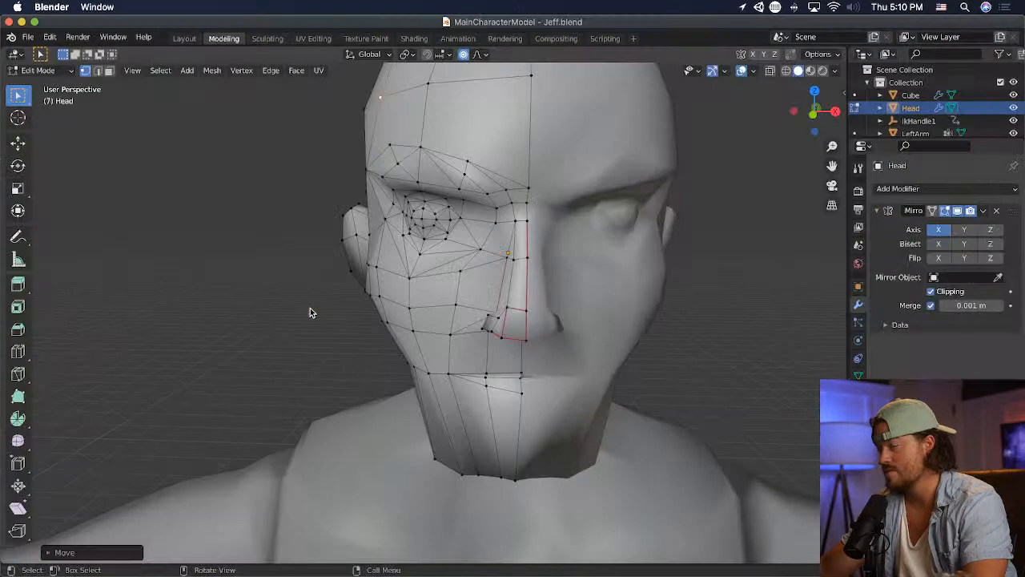
left_click_drag(369, 133, 454, 250)
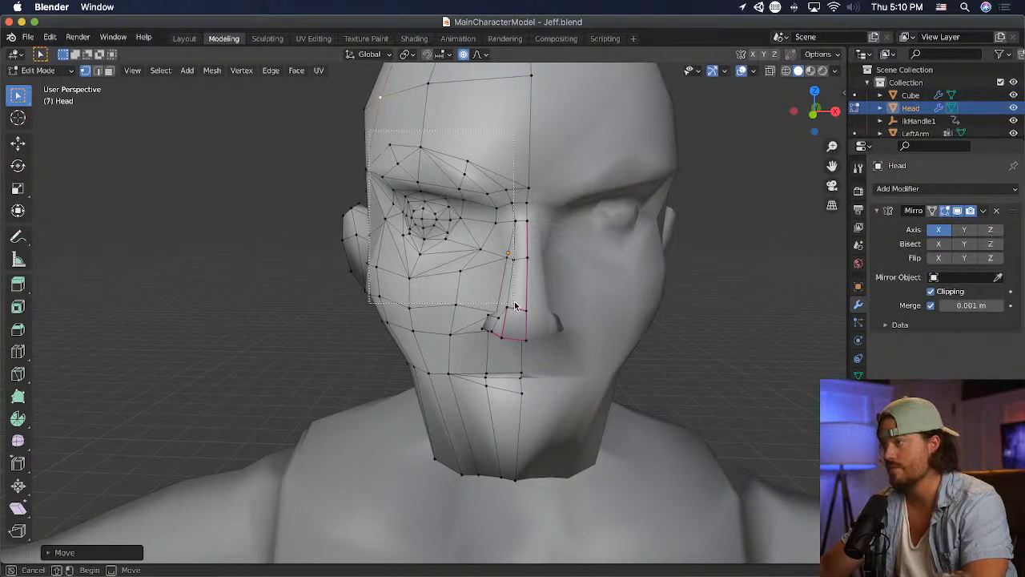
left_click_drag(515, 306, 517, 306)
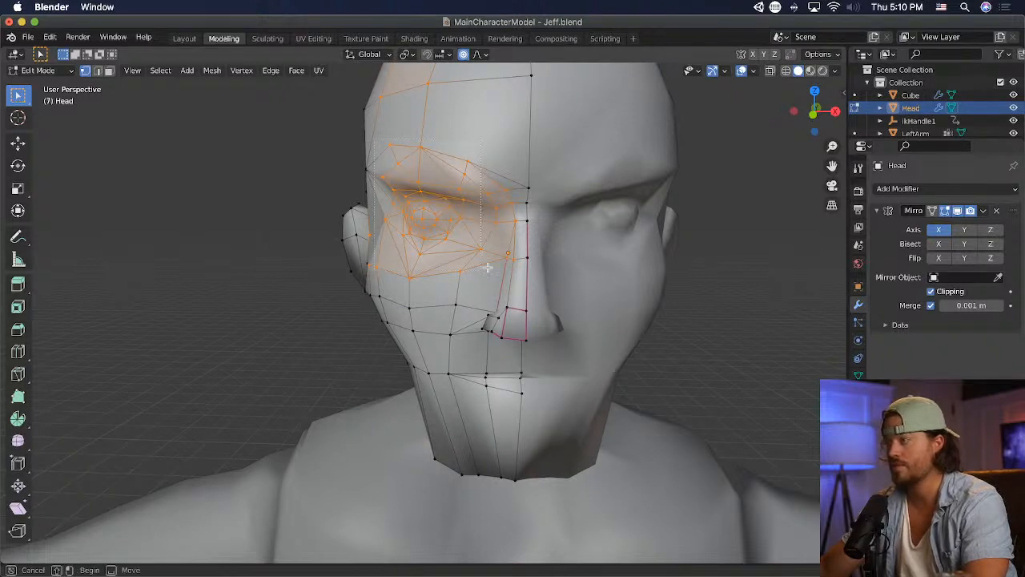
left_click_drag(486, 267, 509, 277)
key("s")
key("z")
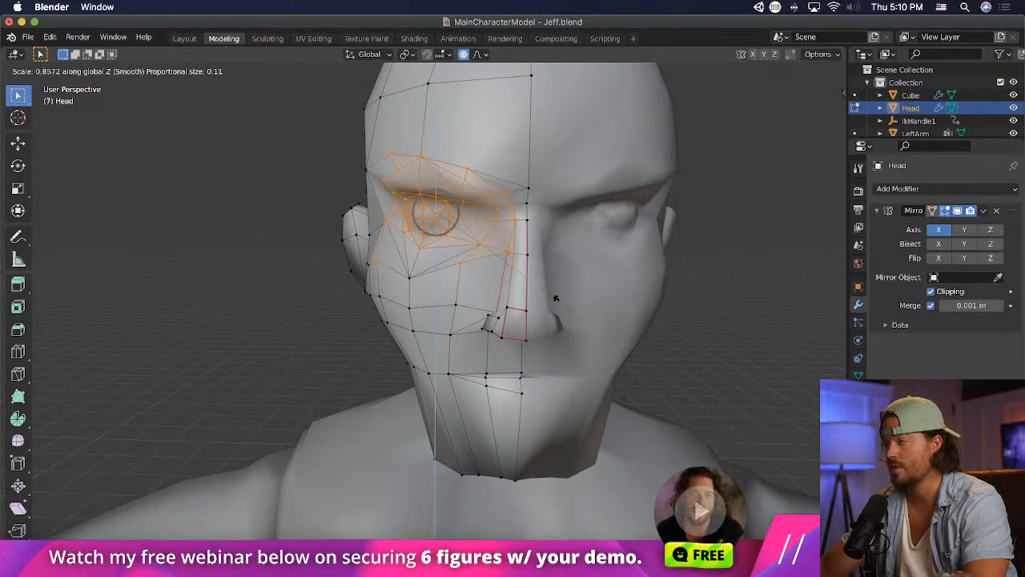
left_click(557, 299)
- Move the selected eye area down about 0.04 m with smooth proportional editing and check the face in Unity
key("g")
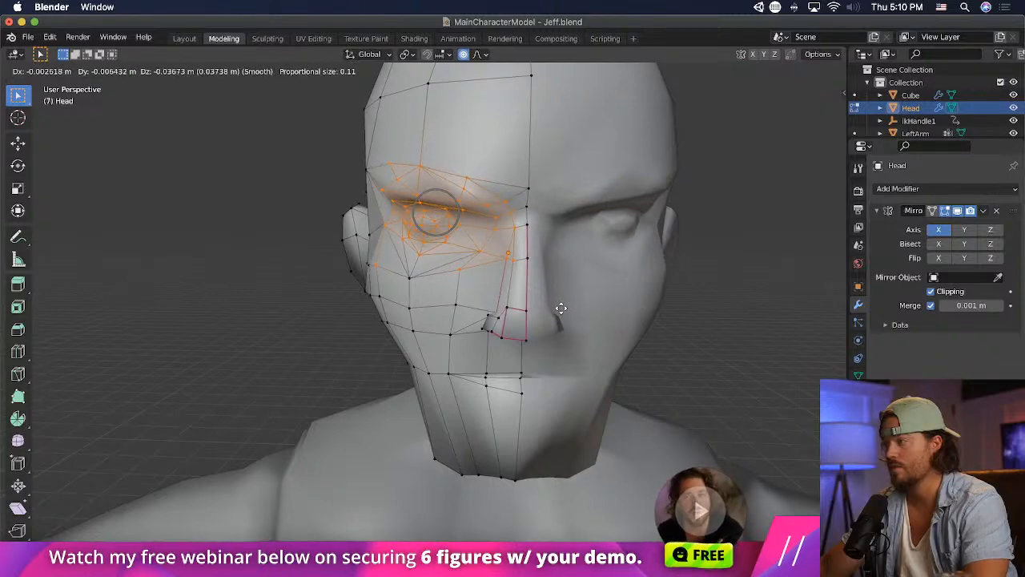
left_click(577, 306)
key("alt+a")
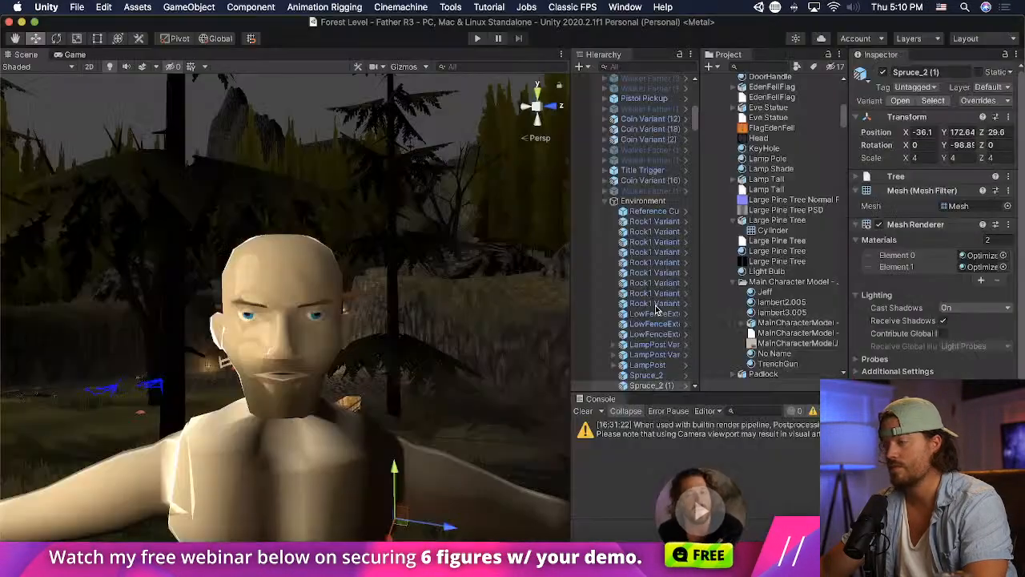
scroll(487, 382, "down", 5)
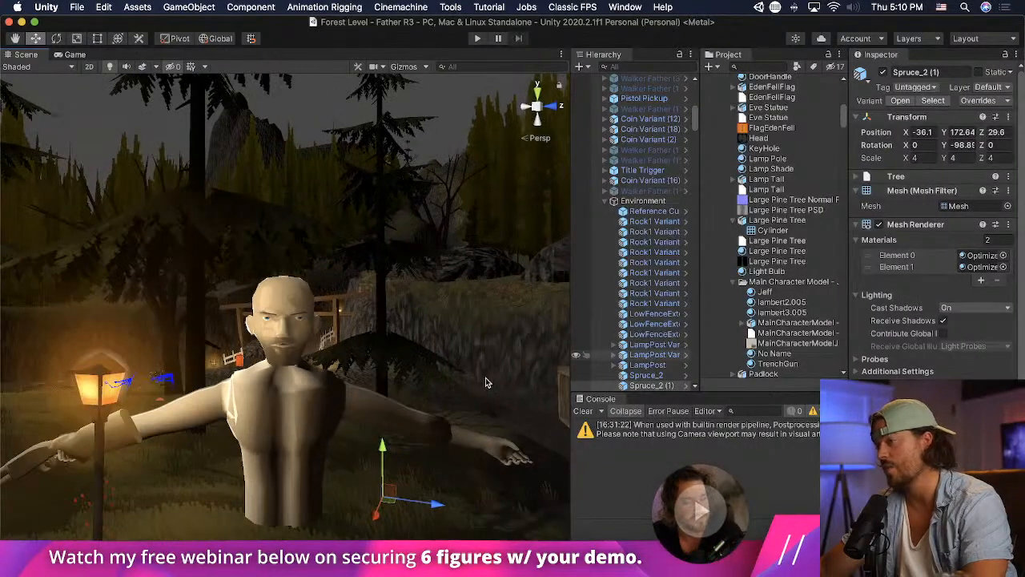
- Examine the character's face in Unity up close from the front and in side profile
left_click(485, 378)
scroll(472, 378, "up", 5)
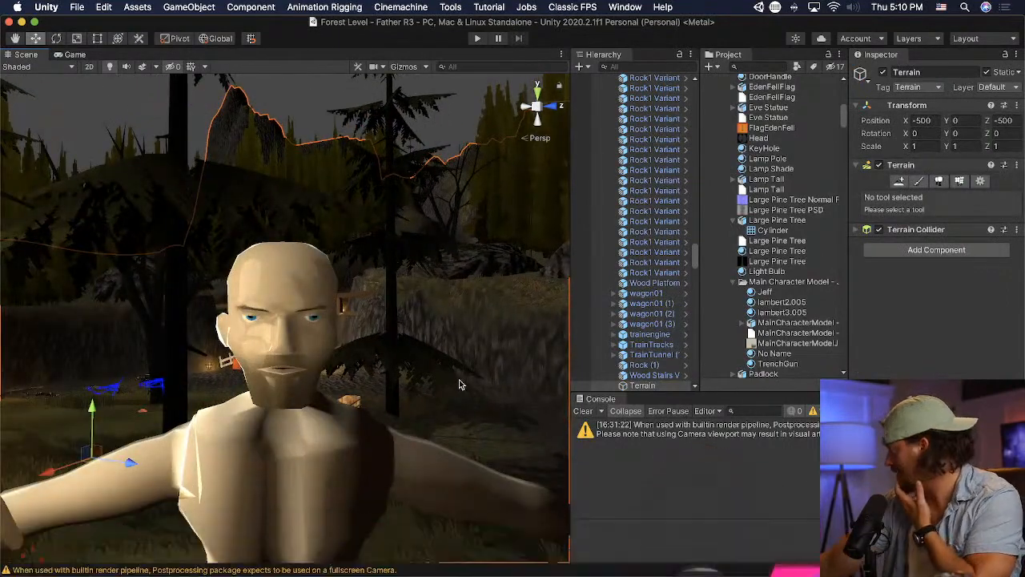
scroll(404, 372, "up", 5)
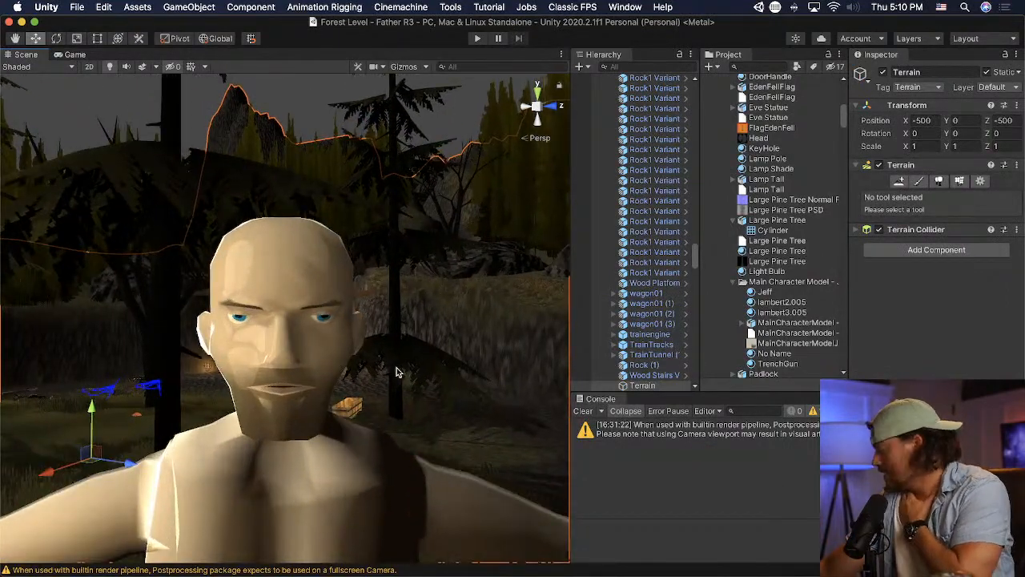
mouse_move(395, 368)
middle_mouse_down()
mouse_move(393, 355)
mouse_move(402, 364)
middle_mouse_up()
left_click_drag(447, 352, 652, 336, "alt")
scroll(318, 348, "down", 2)
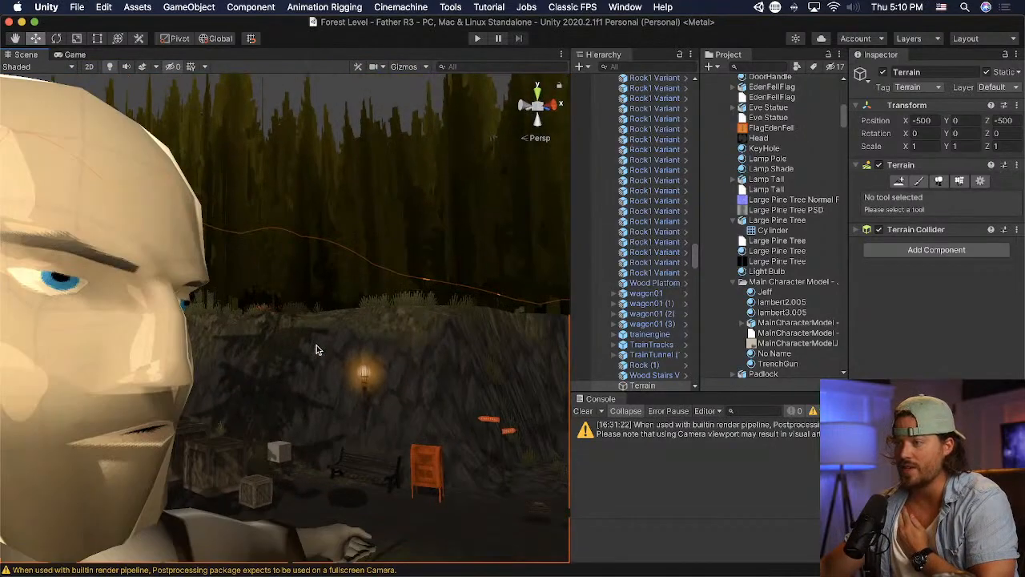
mouse_move(318, 348)
middle_mouse_down()
mouse_move(337, 348)
mouse_move(327, 345)
middle_mouse_up()
left_click_drag(327, 345, 411, 354, "alt")
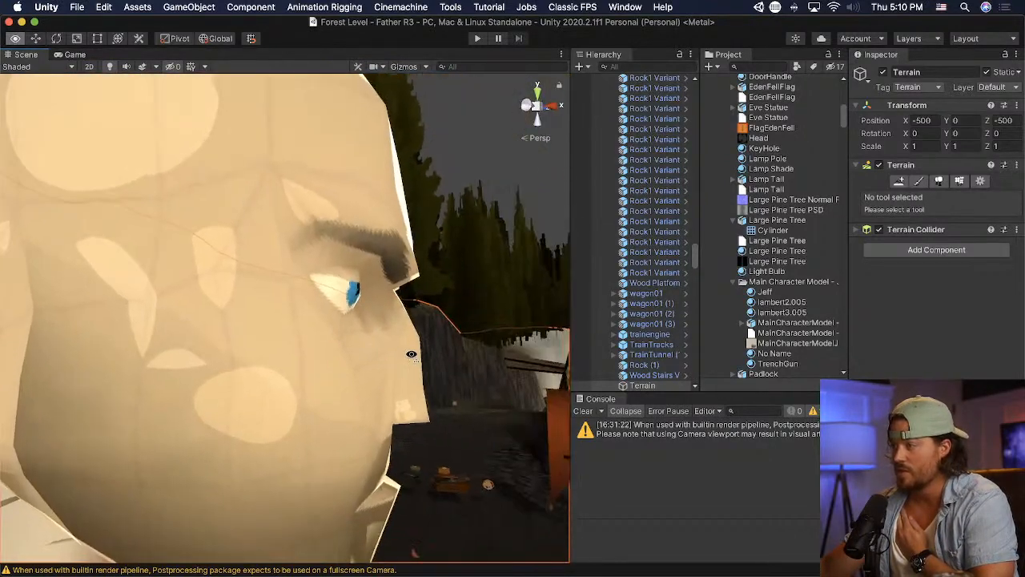
scroll(404, 355, "down", 2)
middle_click_drag(402, 354, 394, 357)
scroll(327, 356, "down", 2)
right_click_drag(357, 355, 311, 362)
scroll(310, 362, "down", 3)
scroll(309, 365, "down", 2)
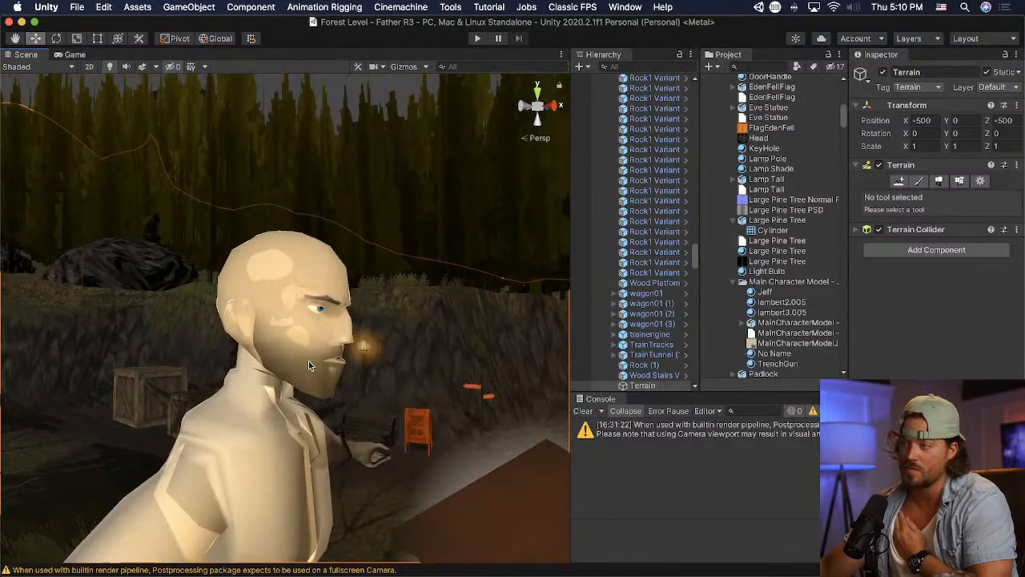
- Examine the head's cheek and jaw from the side and at three-quarter angle, and the whole upper body from a distance
scroll(308, 364, "up", 4)
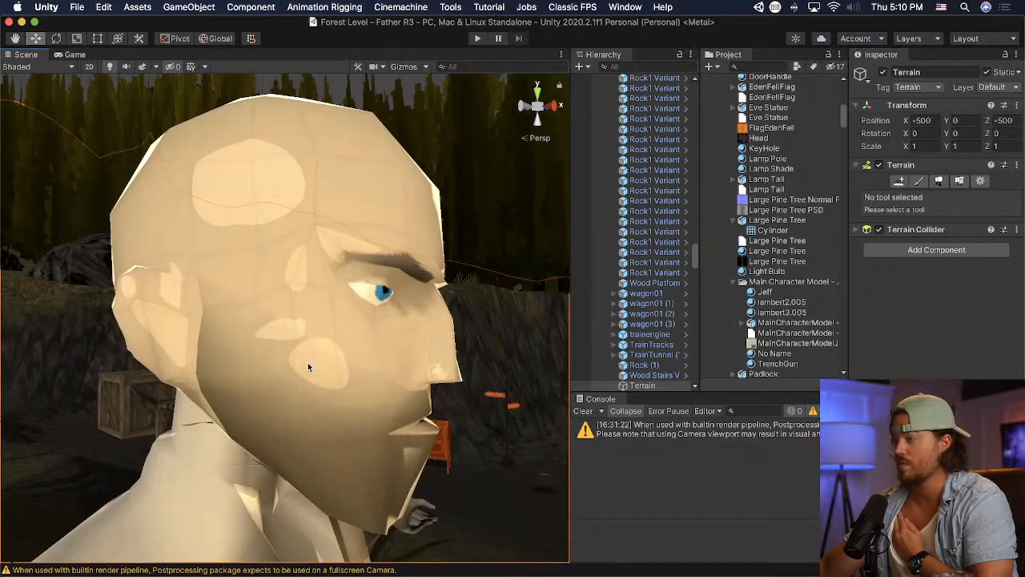
scroll(308, 363, "up", 4)
scroll(307, 365, "down", 4)
right_click_drag(308, 364, 173, 362)
scroll(173, 362, "down", 2)
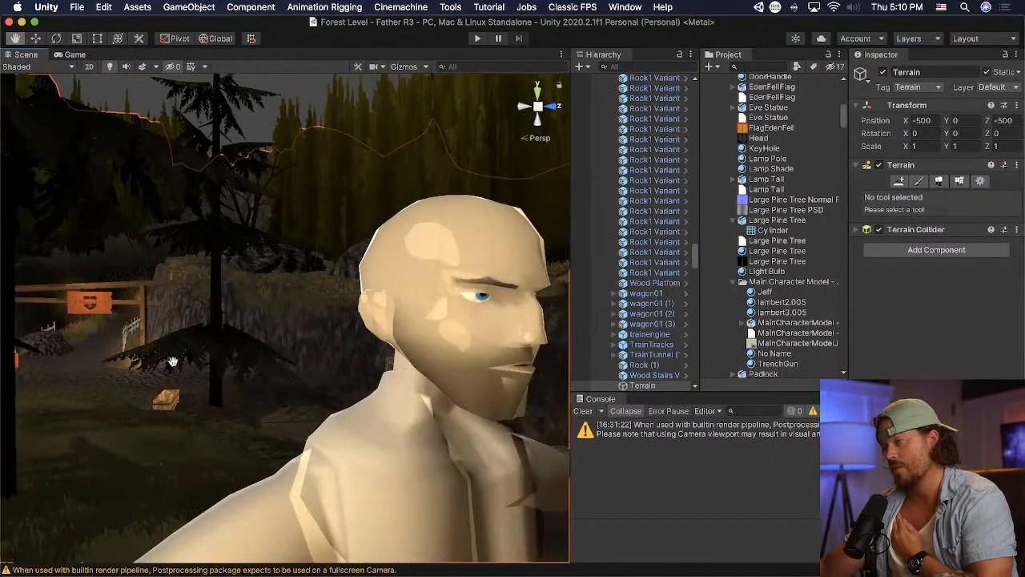
middle_click_drag(172, 361, 164, 366)
right_click_drag(164, 366, 168, 366)
middle_click_drag(289, 365, 304, 348)
right_click_drag(304, 347, 277, 345)
middle_click_drag(277, 345, 278, 348)
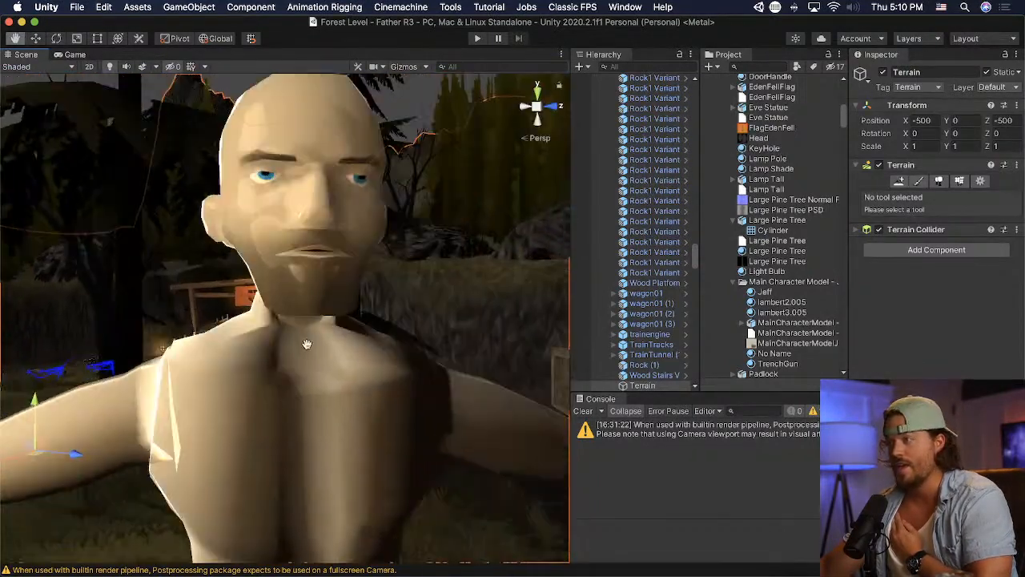
scroll(278, 345, "down", 5)
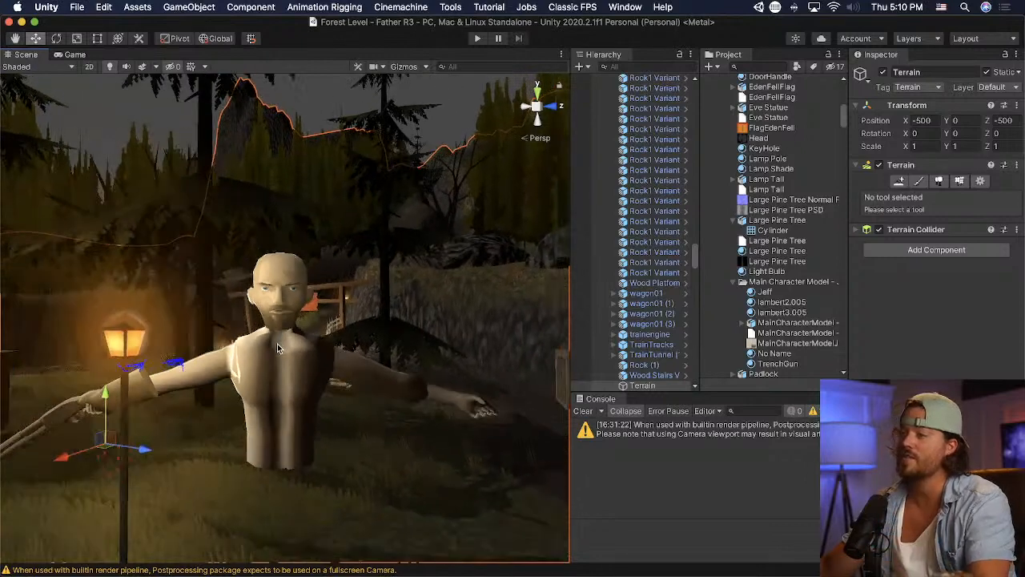
scroll(345, 365, "down", 1)
- Switch to Blender, try lowering the body along Z in Object Mode from the front view, and undo the move
key("super+Tab")
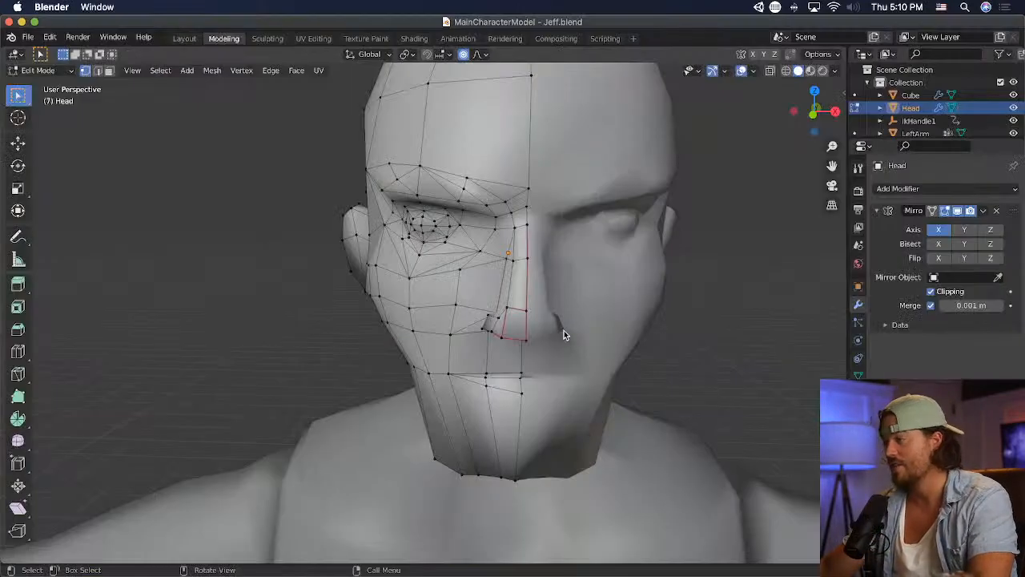
left_click(38, 70)
left_click(64, 82)
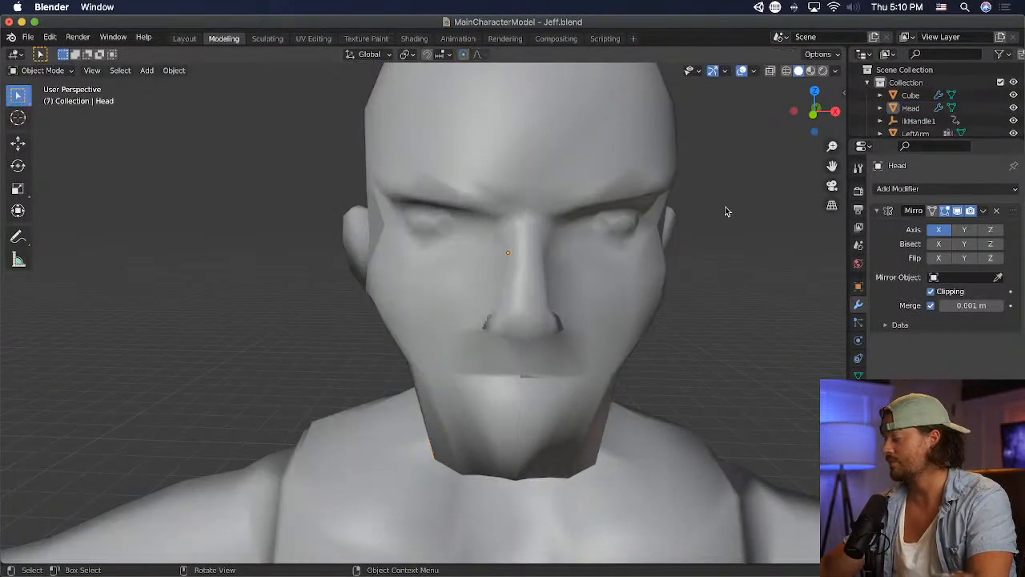
key("KP_1")
scroll(723, 213, "down", 5)
left_click(532, 383)
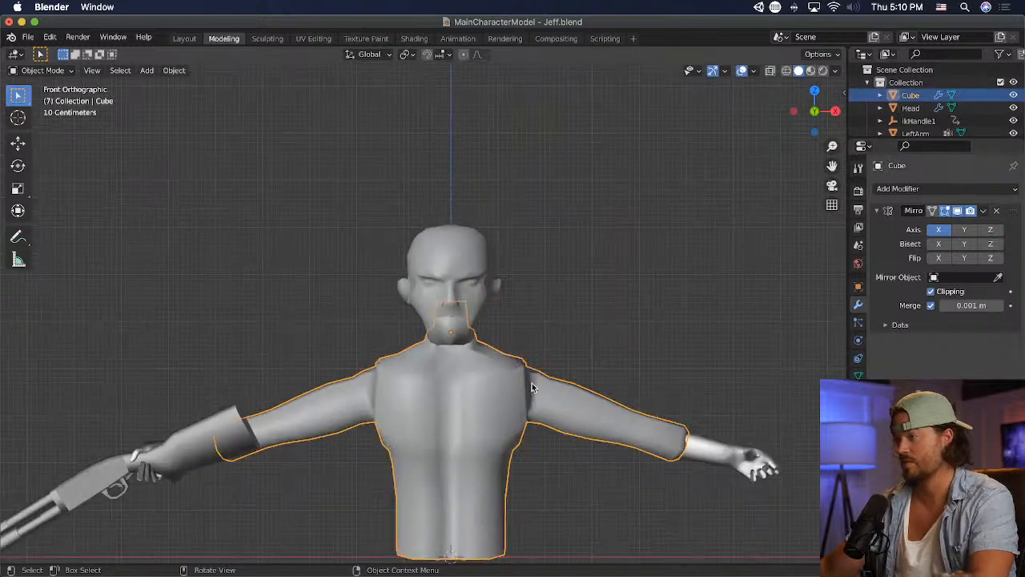
key("g")
key("z")
left_click(532, 394)
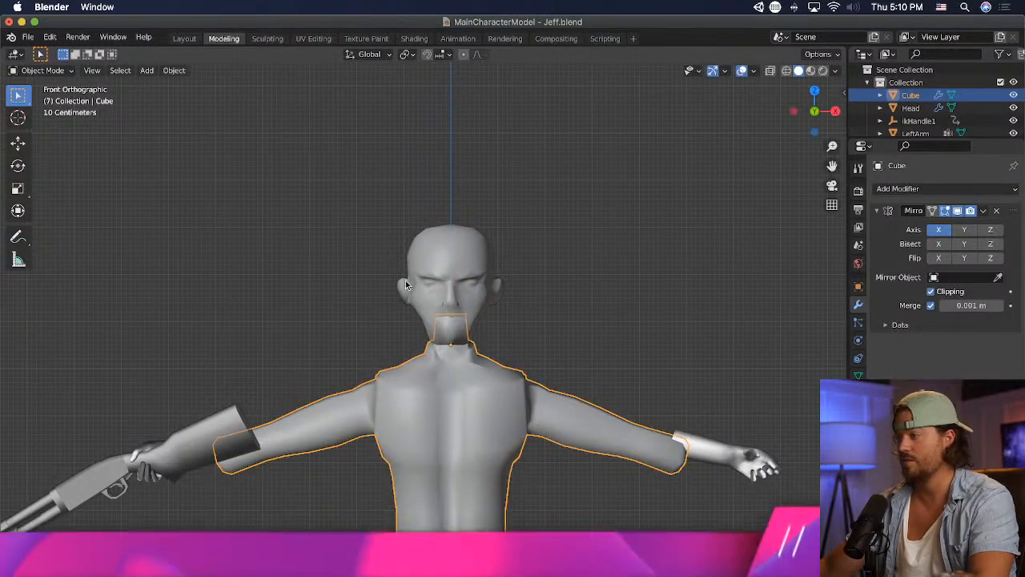
key("ctrl+z")
- Try raising the Head object about 0.5 m along Z, and tilting and shifting it slightly on the neck
left_click(497, 276)
key("g")
key("z")
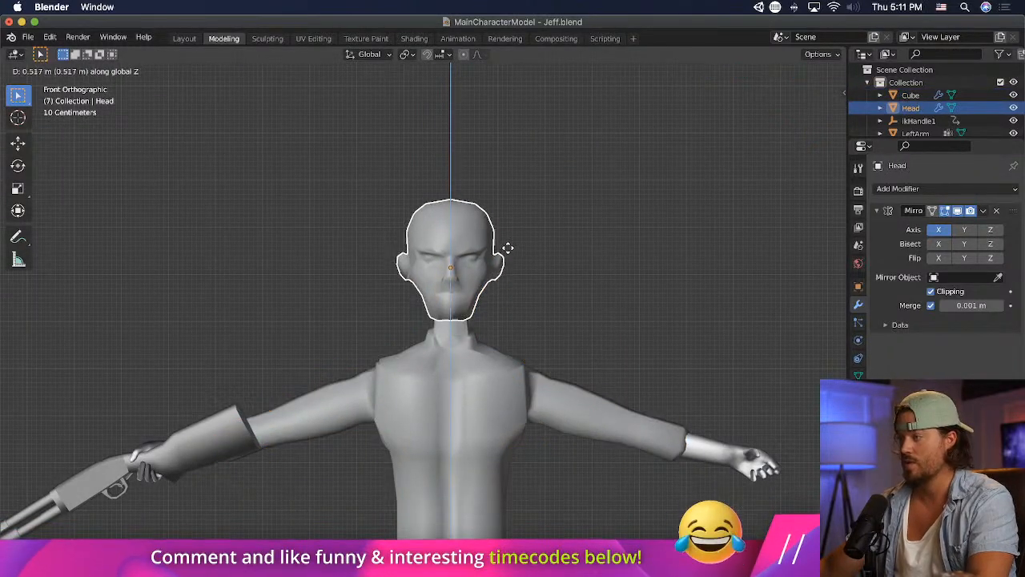
left_click(508, 256)
middle_click_drag(510, 260, 485, 302)
key("z")
left_click(591, 315)
key("r")
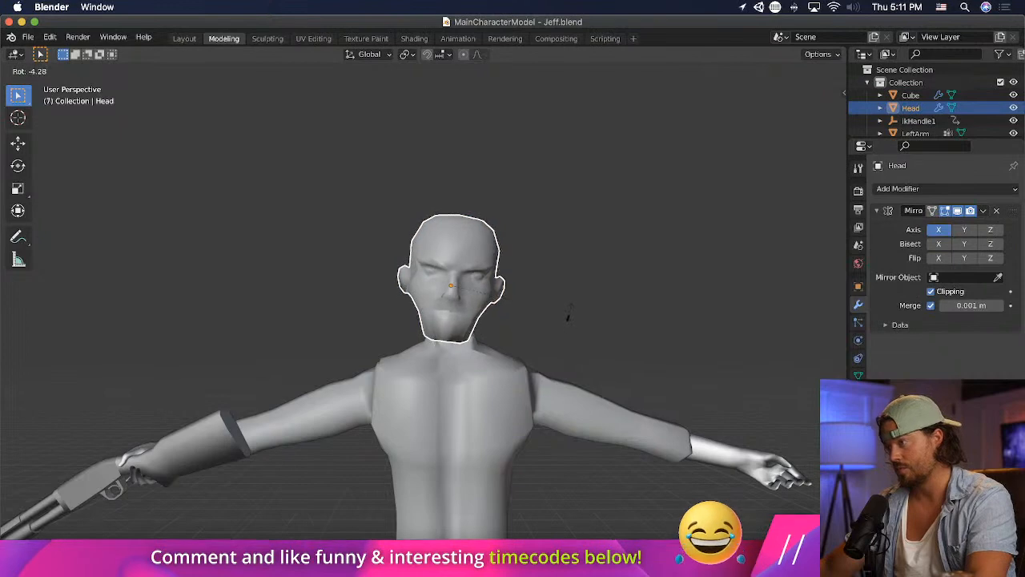
left_click(568, 316)
key("g")
left_click(572, 313)
- Switch to Unity and try scaling the character's Head object uniformly down to about 0.31
key("super+Tab")
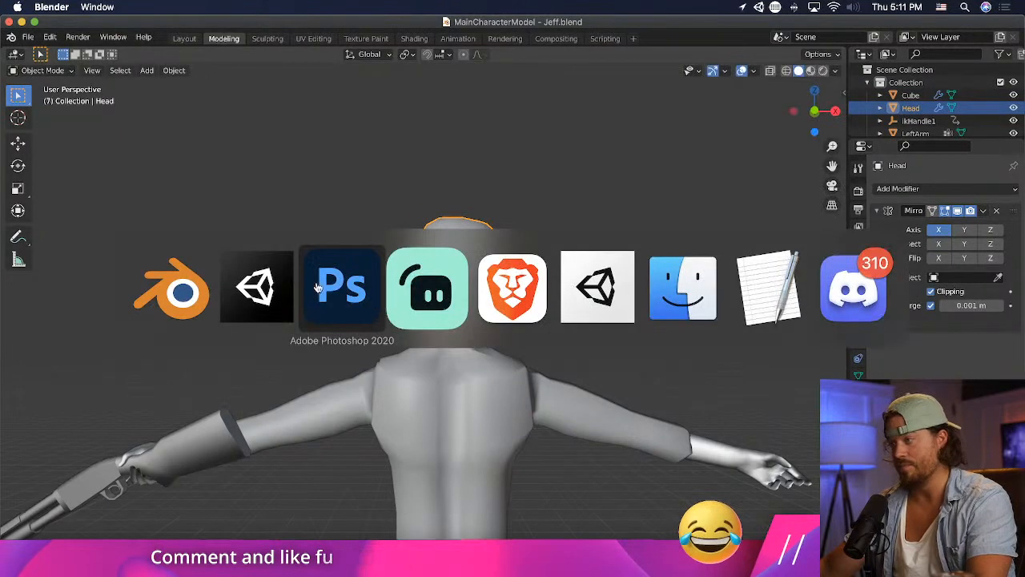
scroll(288, 367, "up", 10)
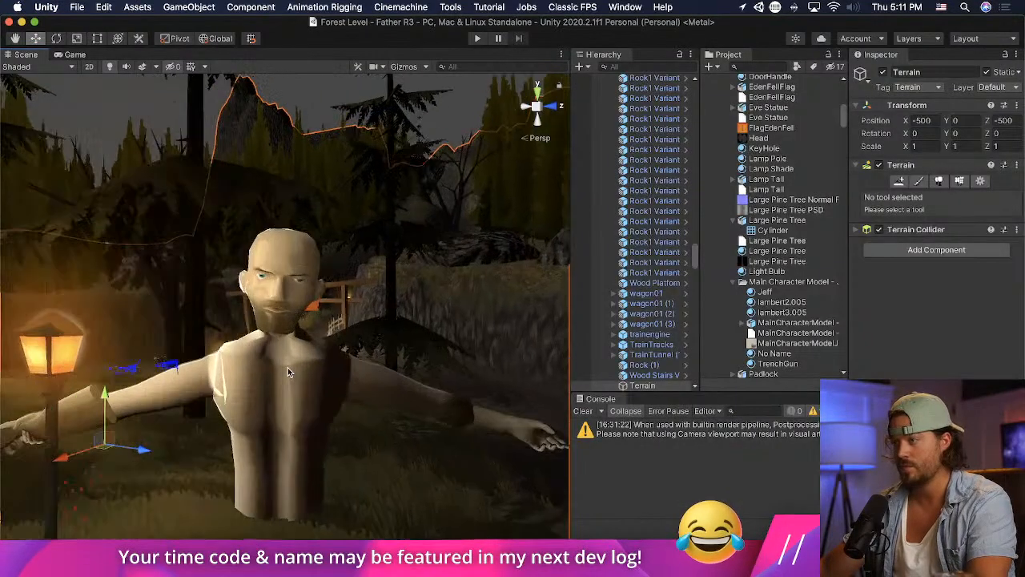
scroll(295, 357, "up", 2)
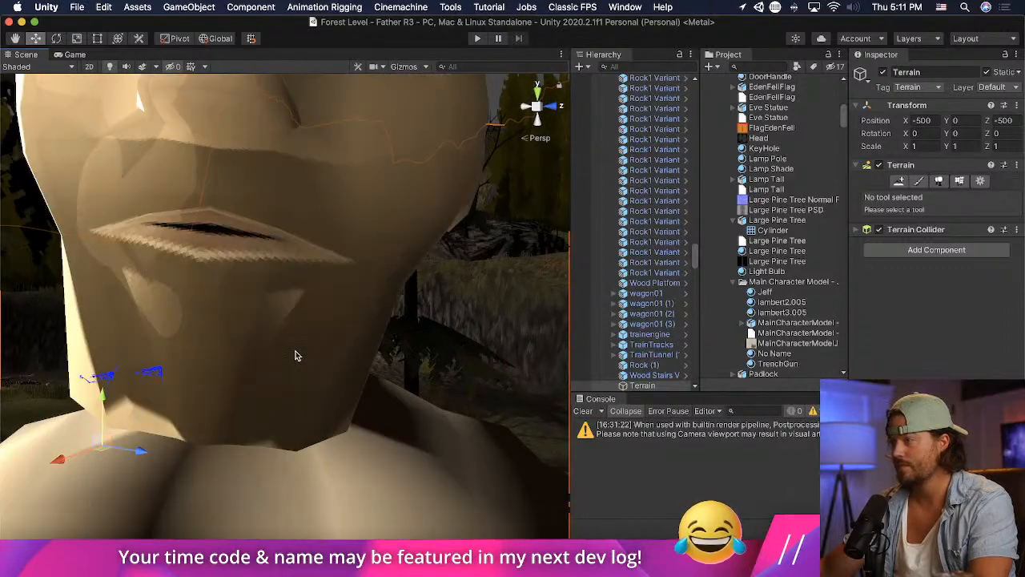
scroll(296, 352, "down", 8)
middle_click_drag(299, 348, 305, 345)
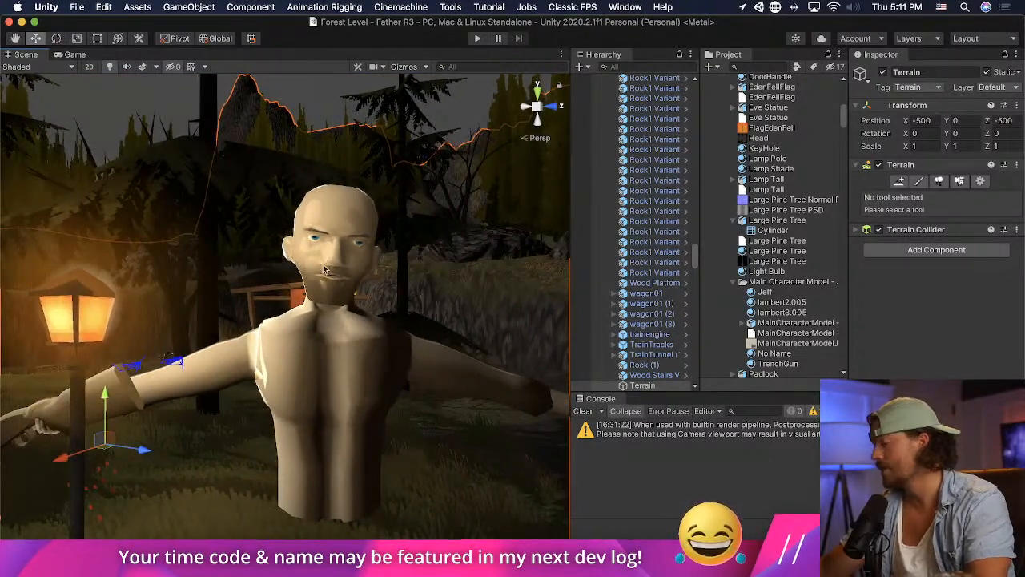
left_click(344, 311)
left_click(414, 264)
left_click(370, 240)
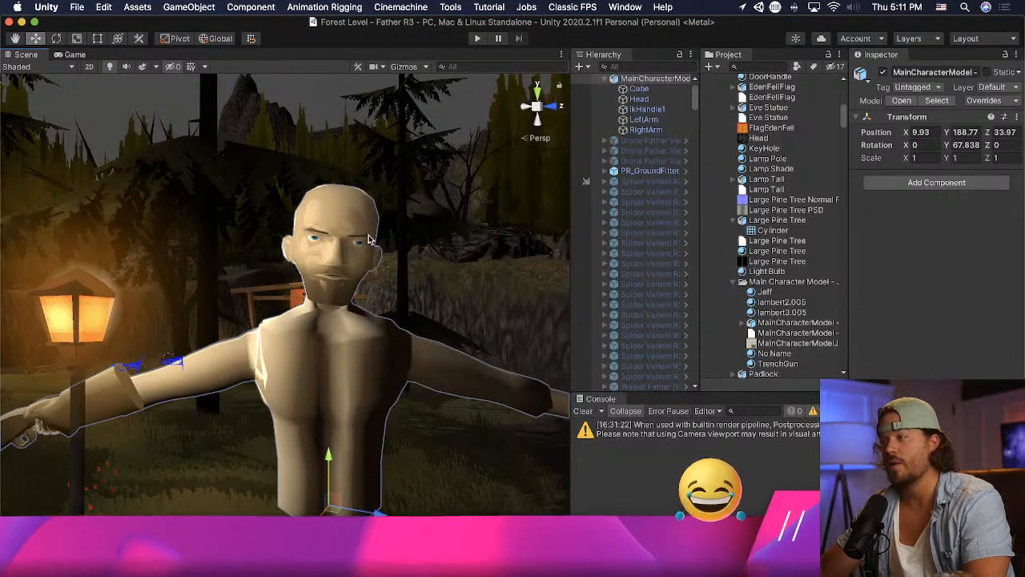
left_click(356, 236)
left_click(77, 38)
mouse_move(332, 253)
left_mouse_down()
mouse_move(318, 311)
mouse_move(330, 255)
left_mouse_up()
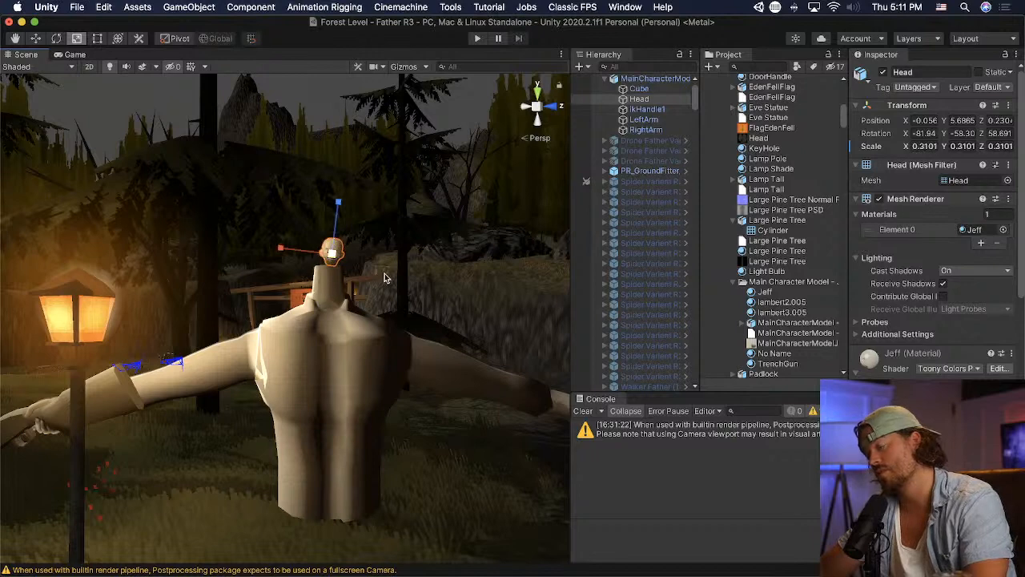
left_click(384, 278)
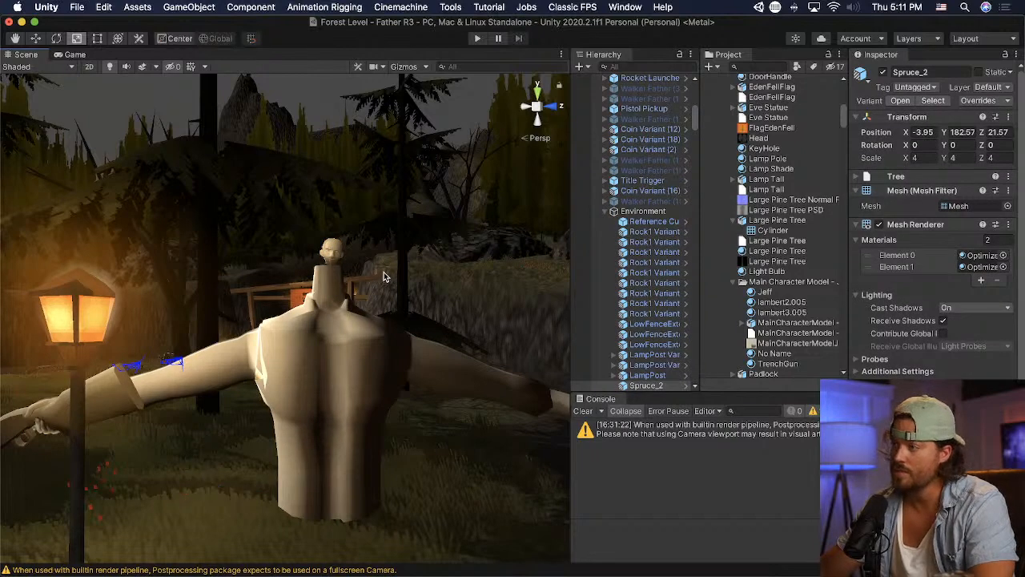
- Undo the uniform head scaling, try scaling the head along a single axis, and undo that as well
key("super+z")
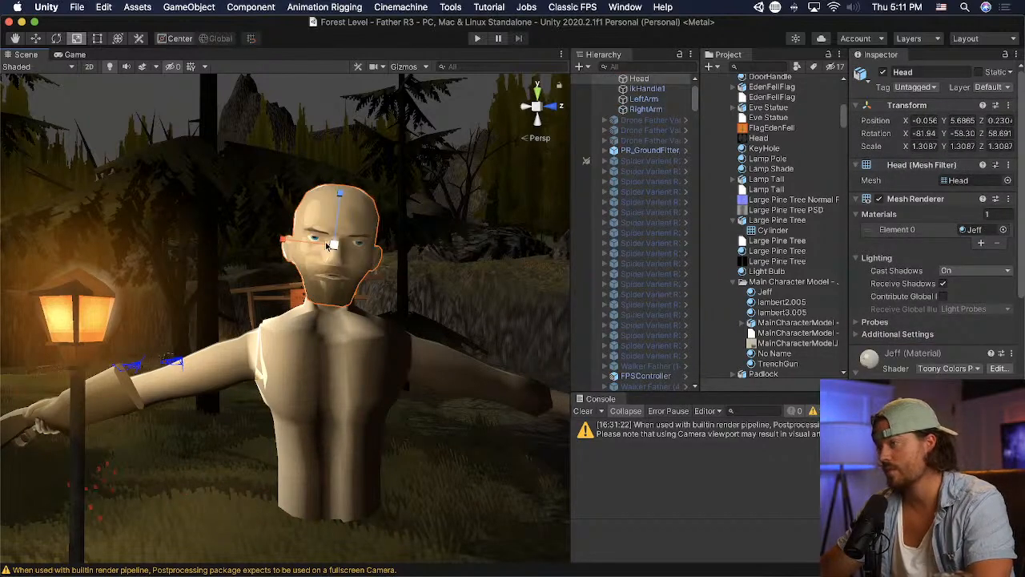
left_click_drag(282, 240, 286, 244)
key("super+z")
key("super+z")
key("super+z")
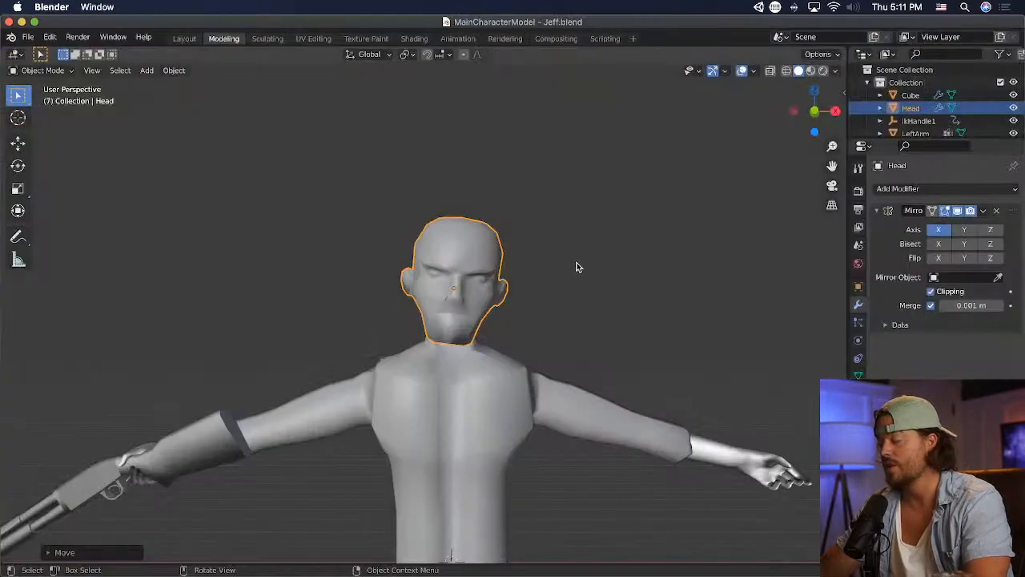
- In Blender, undo the last move of the Head object and put the head in Edit Mode
key("ctrl+z")
left_click(42, 71)
left_click(48, 96)
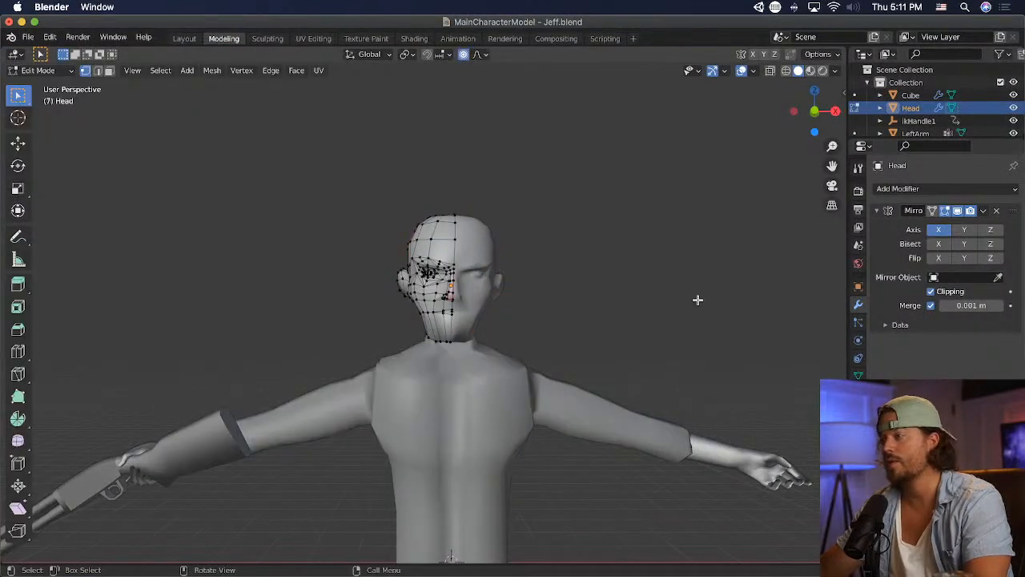
- Scale all head vertices along X to about 0.94, nudge them slightly, and save the model
key("a")
key("s")
key("x")
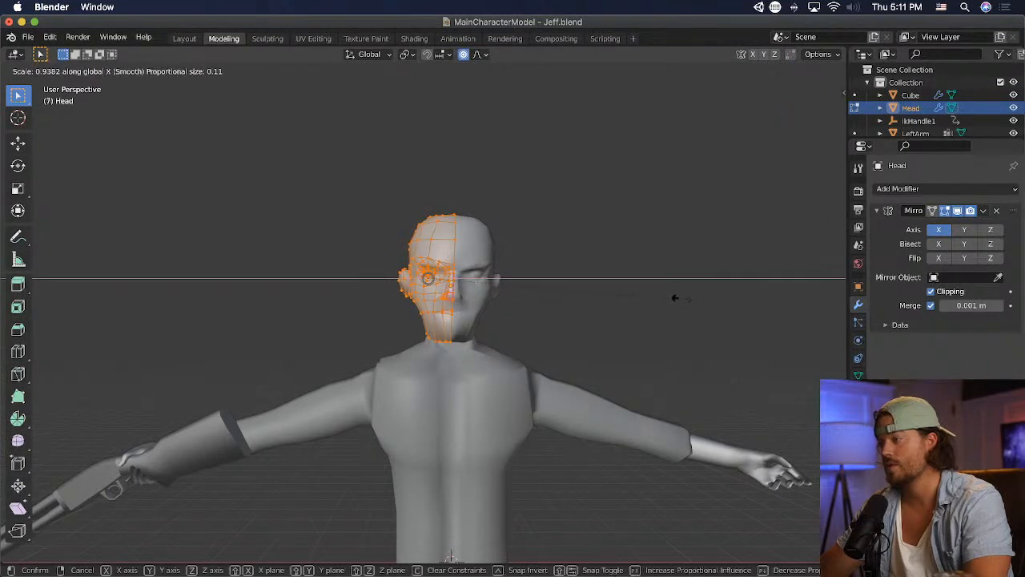
left_click(680, 297)
key("g")
left_click(681, 298)
key("super+s")
- Switch to Unity and examine the narrowed head on the character, both up close and from a distance
key("super+Tab")
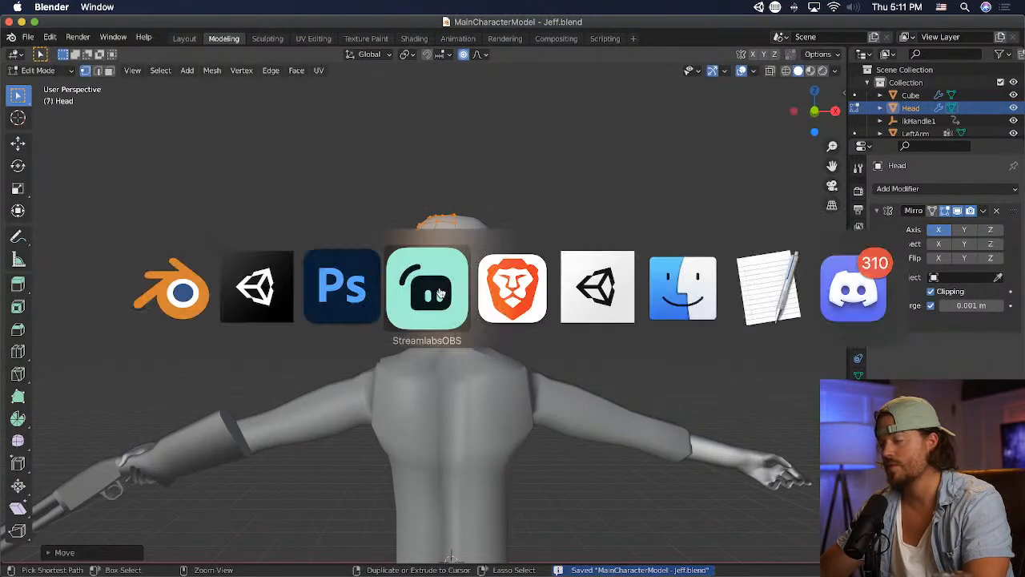
key("super+shift+Tab")
key("super+shift+Tab")
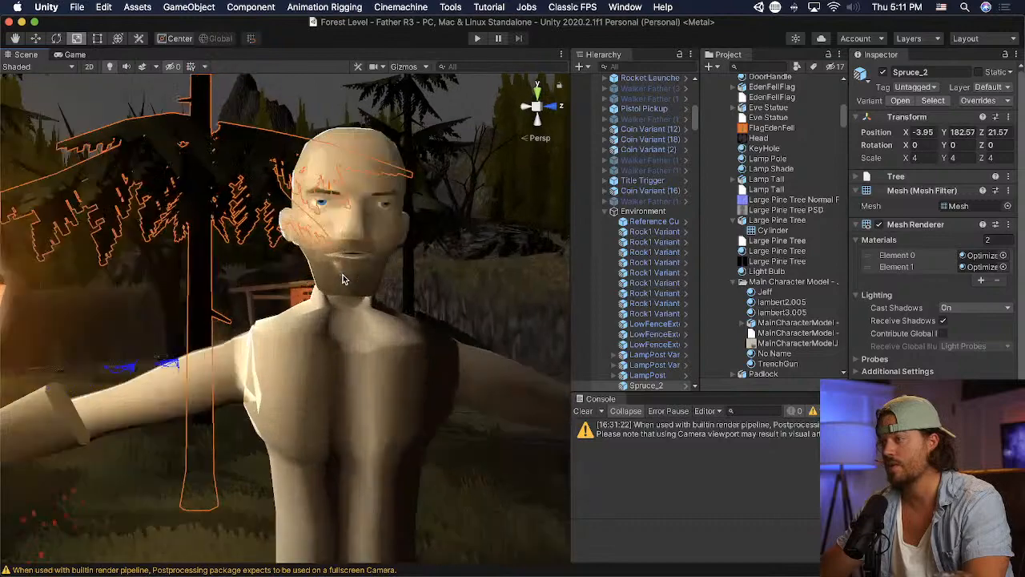
scroll(343, 277, "up", 3)
mouse_move(345, 278)
middle_mouse_down()
mouse_move(335, 284)
mouse_move(347, 284)
middle_mouse_up()
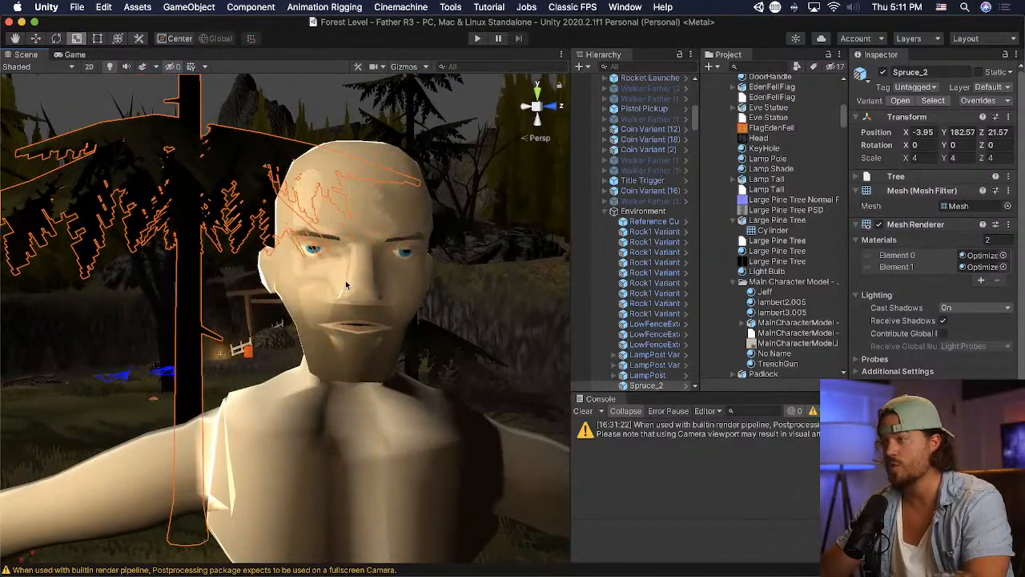
left_click(508, 305)
scroll(510, 305, "down", 3)
scroll(502, 305, "down", 1)
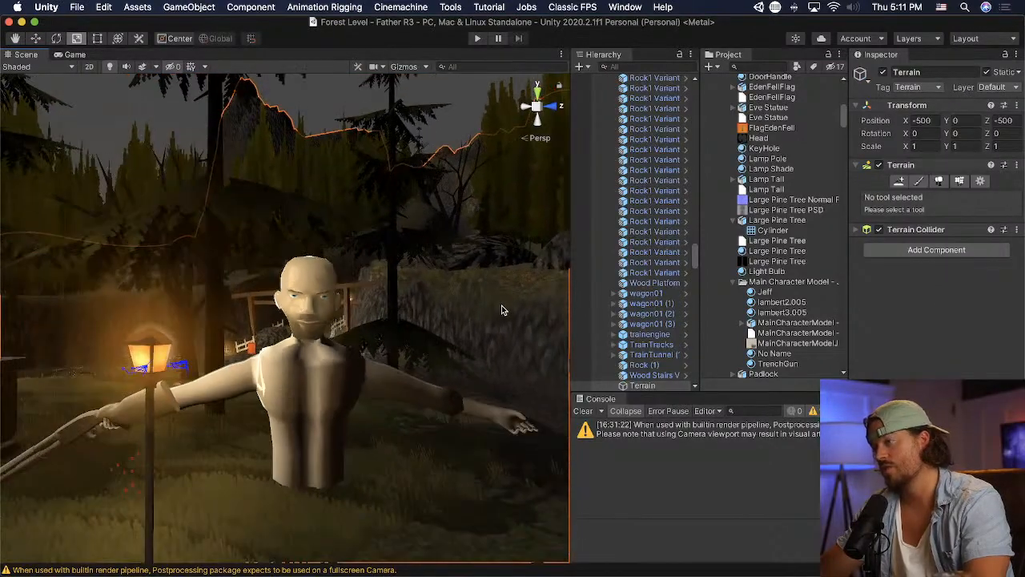
scroll(502, 310, "down", 4)
scroll(390, 317, "down", 2)
scroll(355, 318, "up", 5)
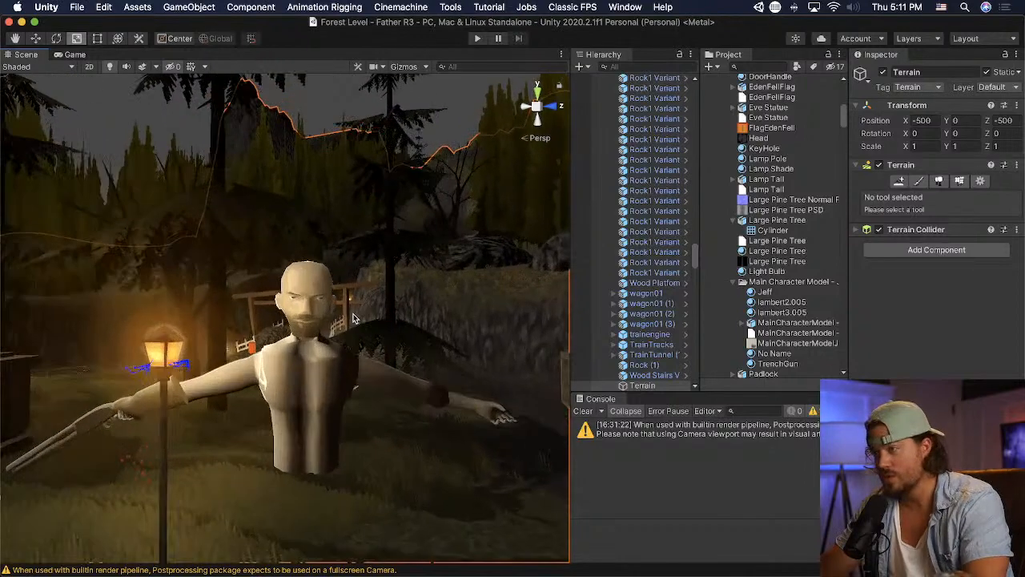
scroll(352, 316, "up", 5)
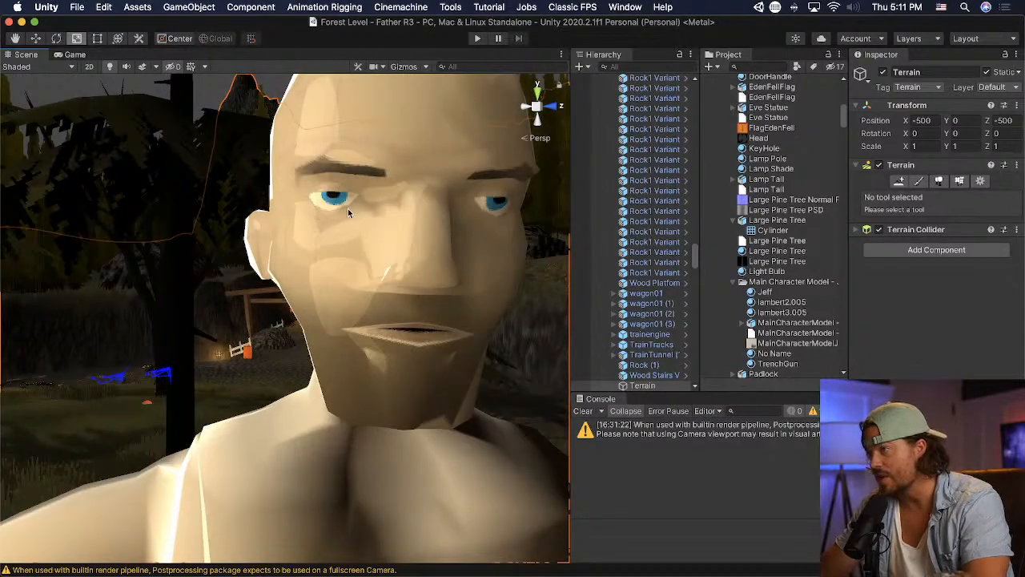
scroll(332, 210, "up", 2)
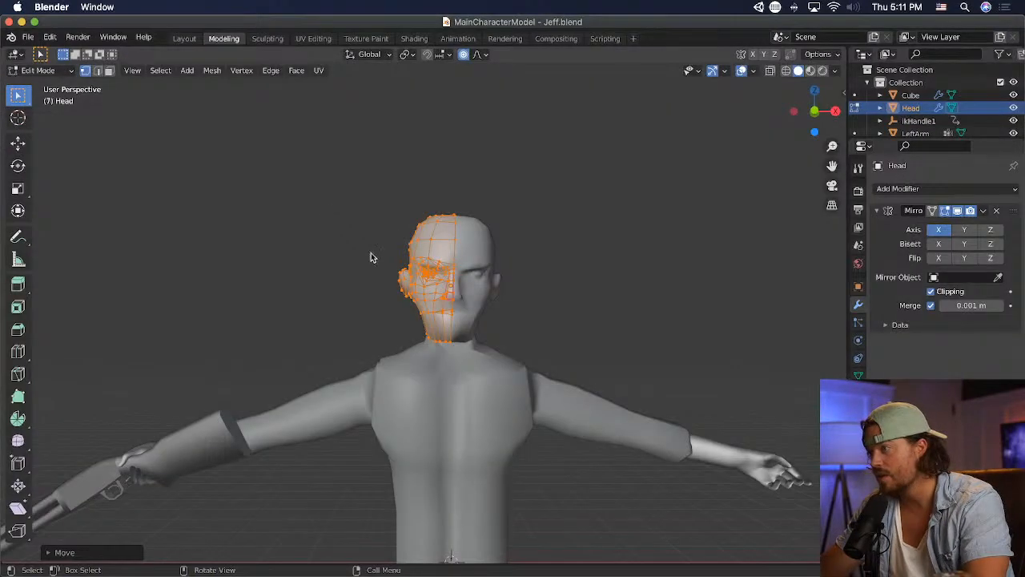
scroll(570, 301, "up", 6)
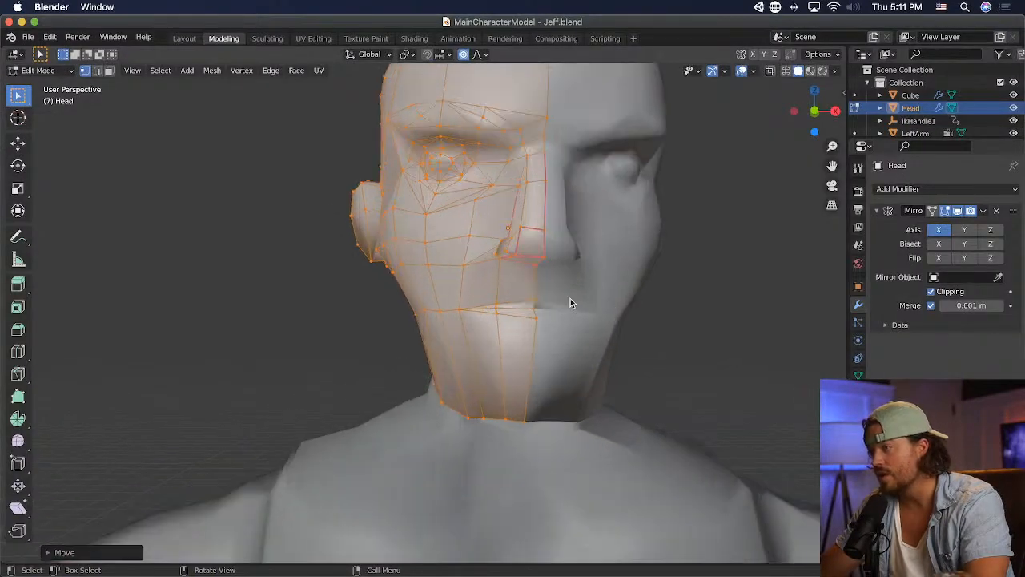
- In Blender, select only the eyeball vertices, scale them up slightly, save the model and check the eyes in Unity
key("alt+a")
left_click_drag(470, 189, 472, 190)
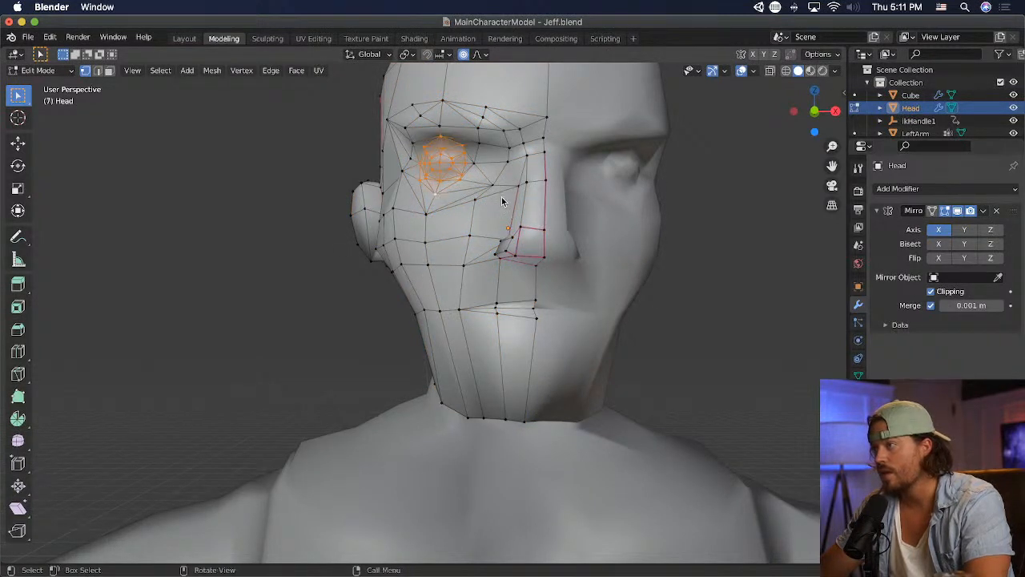
key("s")
left_click(502, 198)
key("super+s")
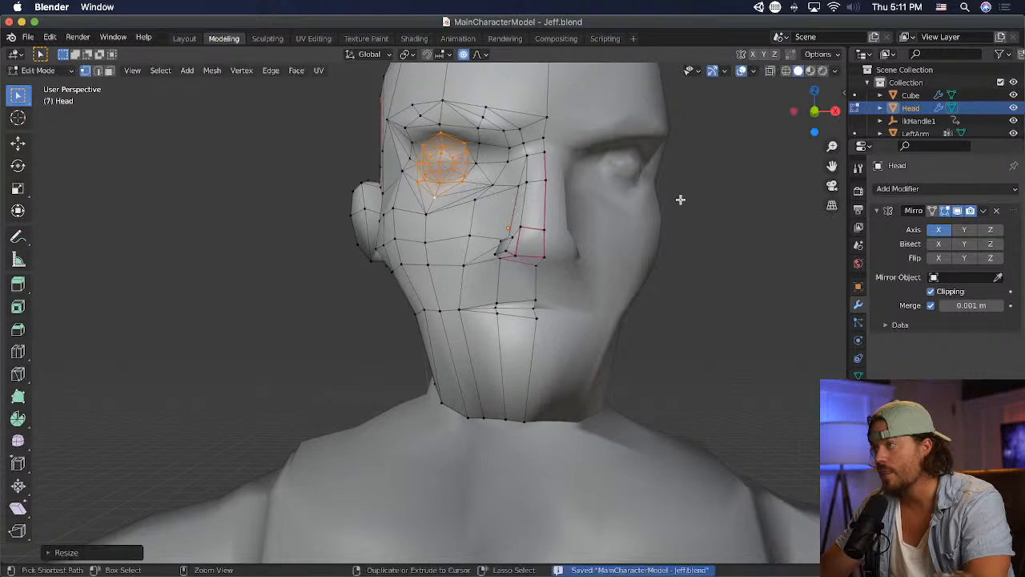
key("super+Tab")
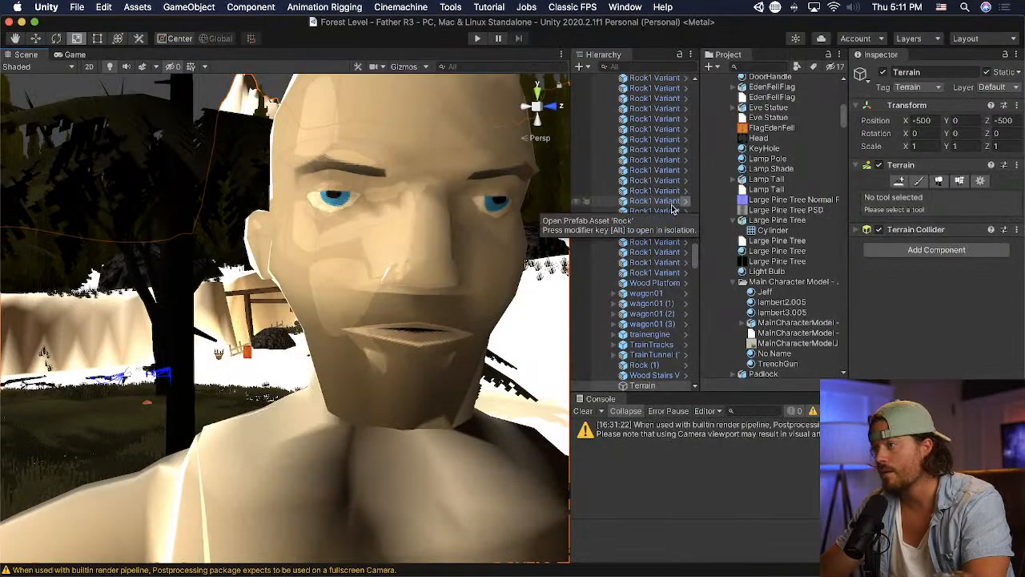
scroll(483, 234, "down", 10)
- Return to Blender and shift the selected eyeball slightly inward toward the nose
key("super+Tab")
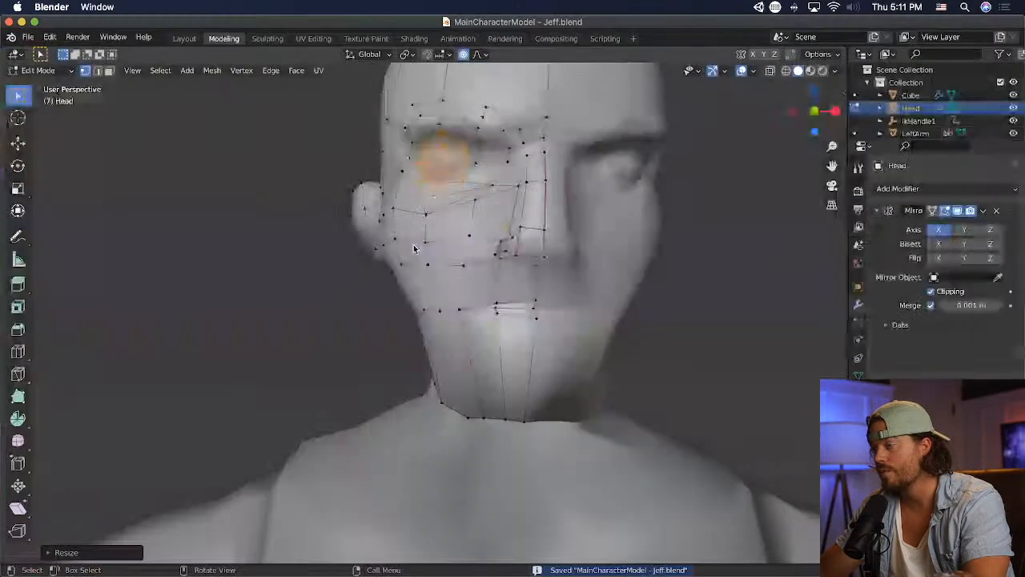
key("g")
left_click(436, 251)
- Reposition the cheek vertex just below the eye, save the model, and check the face in Unity from a distance
left_click(436, 216)
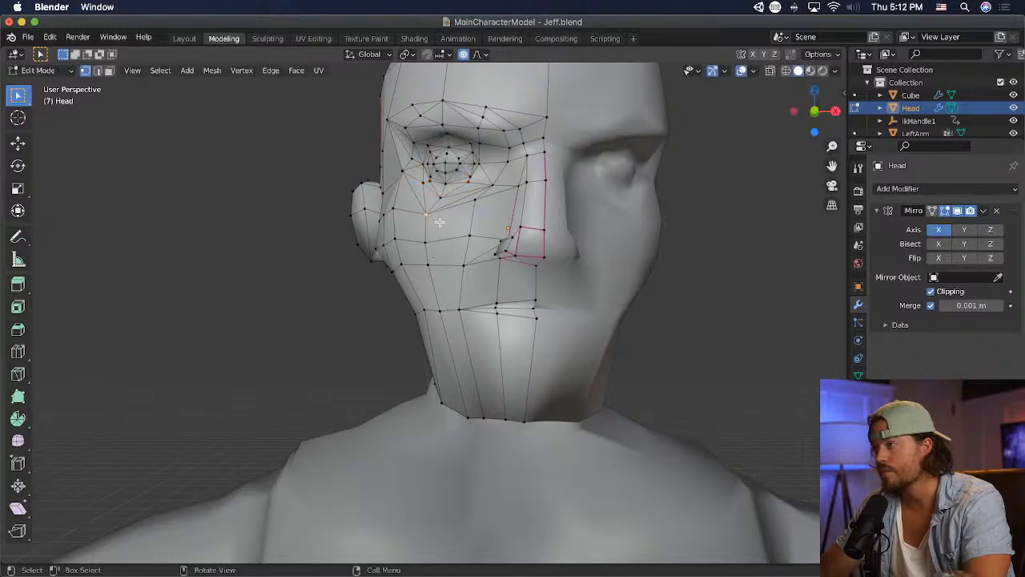
key("g")
left_click(442, 215)
key("super+s")
key("super+Tab")
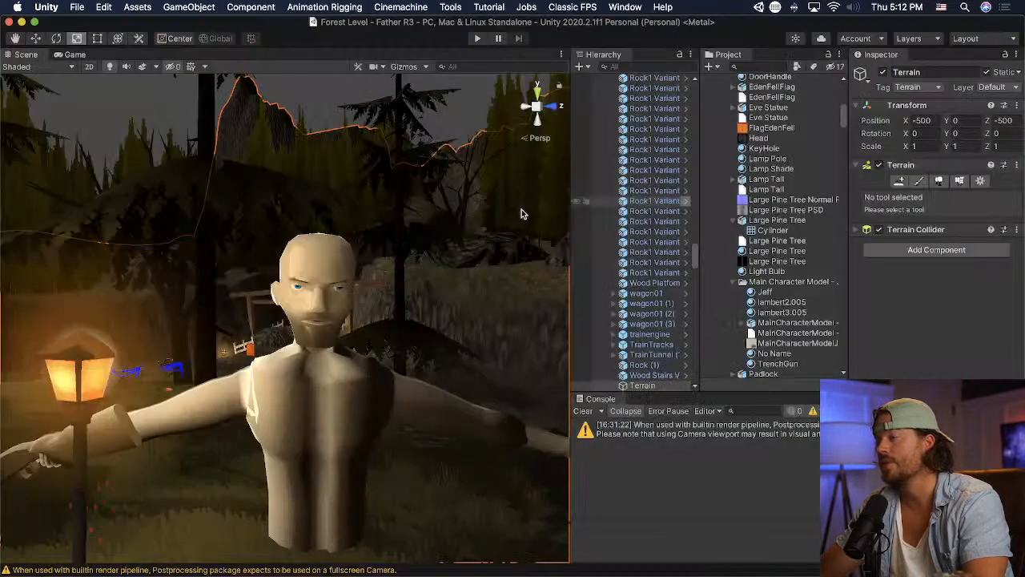
scroll(467, 253, "down", 5)
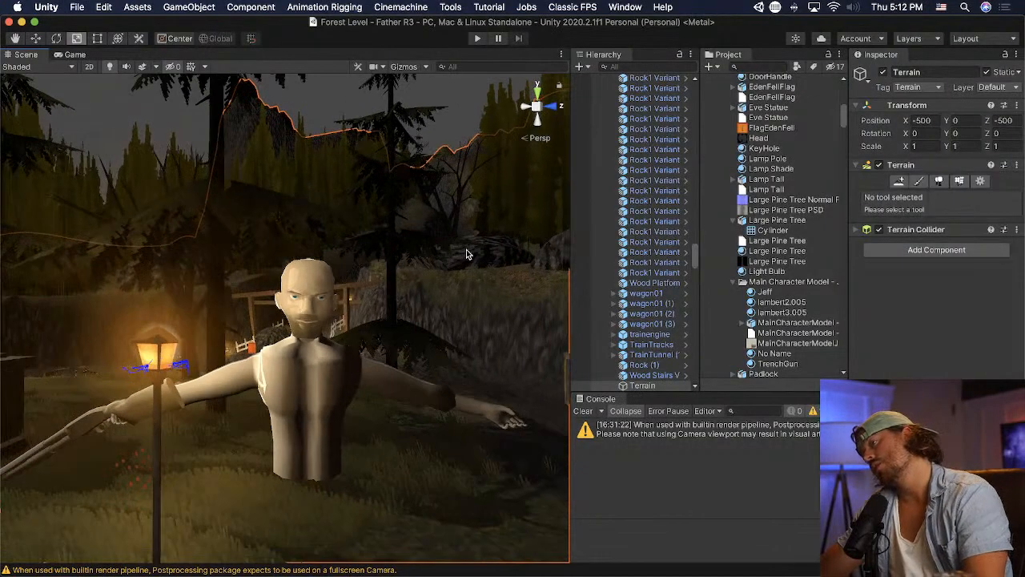
scroll(413, 365, "down", 2)
scroll(411, 362, "up", 6)
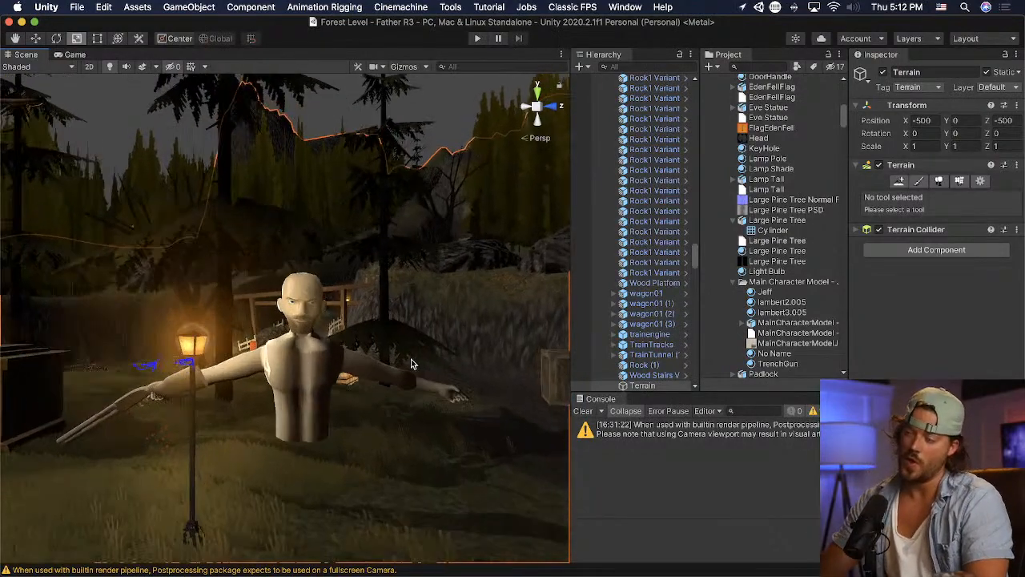